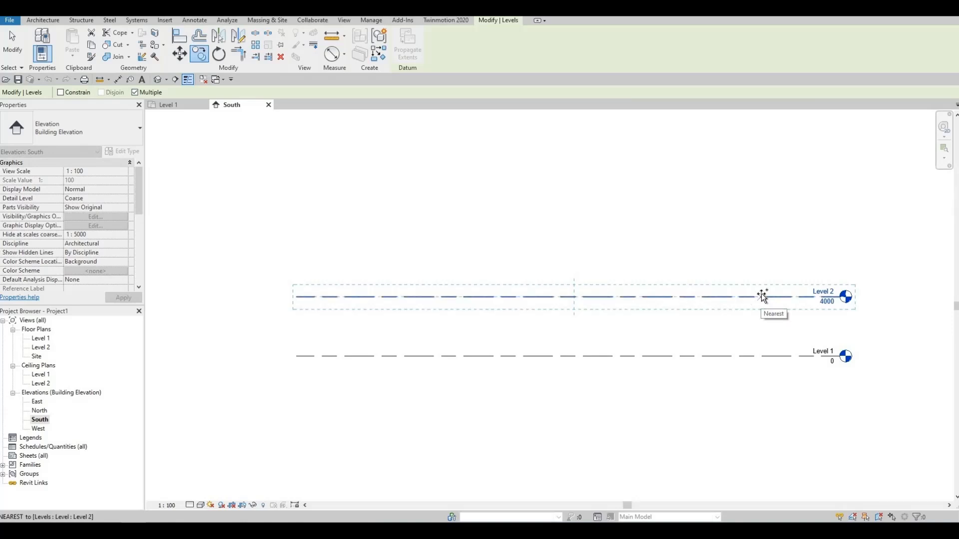
# Step: Copy Level 2 upward three times at 3000 spacing, giving levels at elevations 7000, 10000 and 13000
pyautogui.click(762, 297)
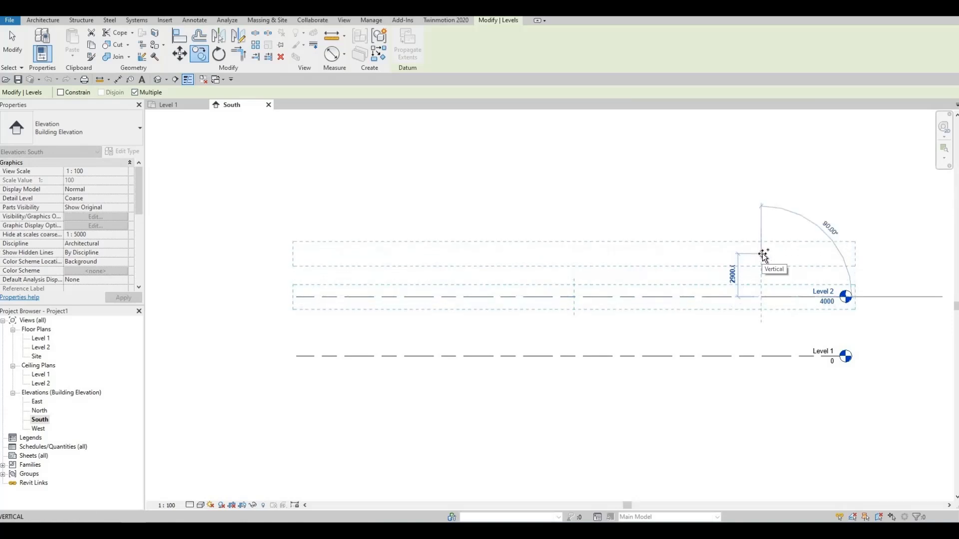
pyautogui.write('3000')
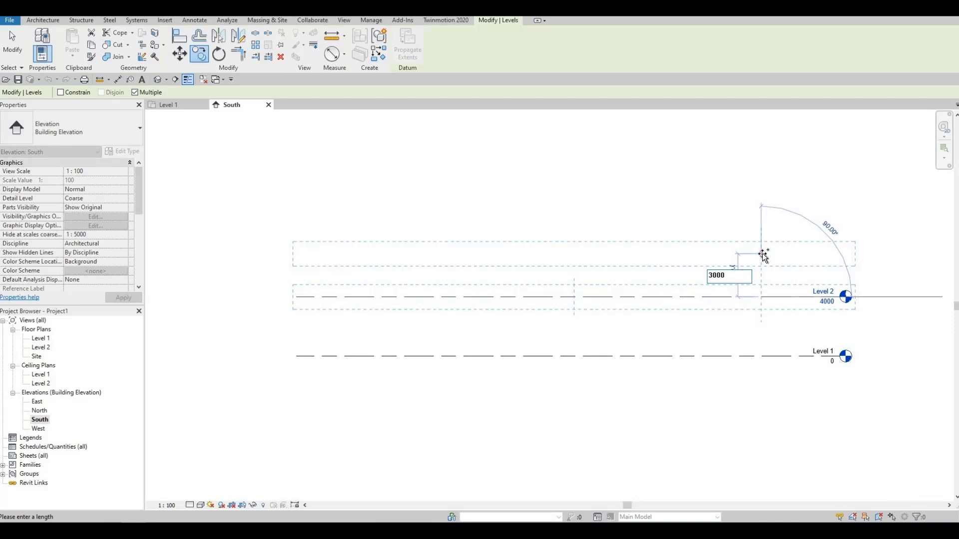
pyautogui.press('Return')
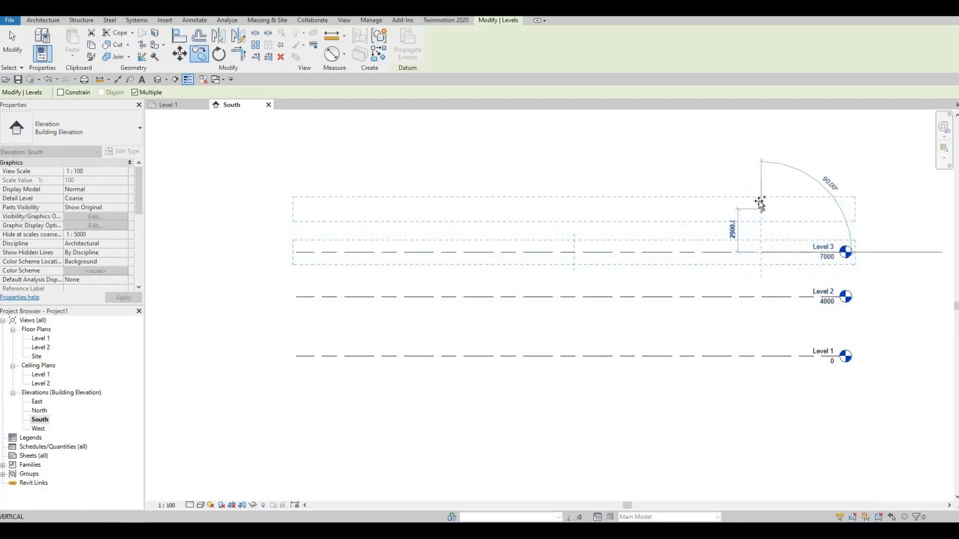
pyautogui.write('3')
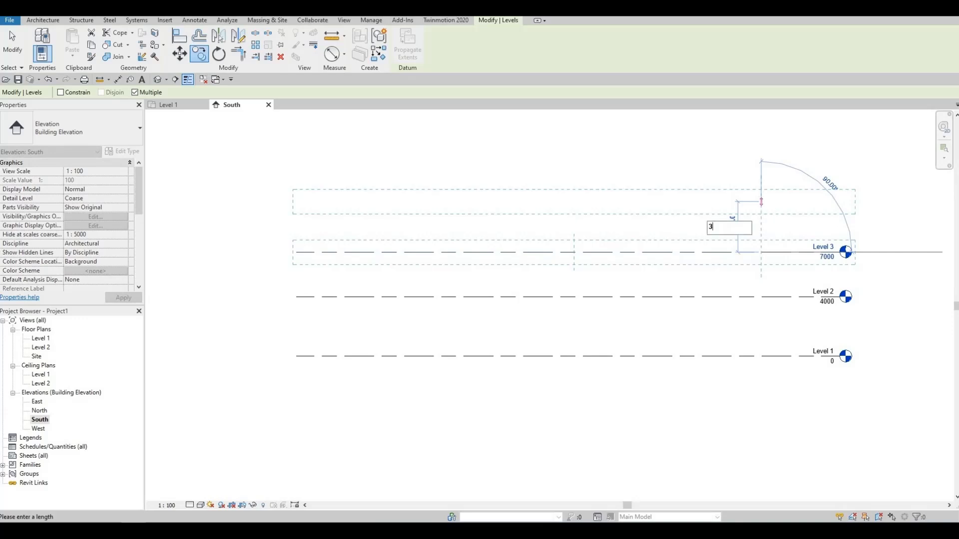
pyautogui.write('00.0')
pyautogui.press('Return')
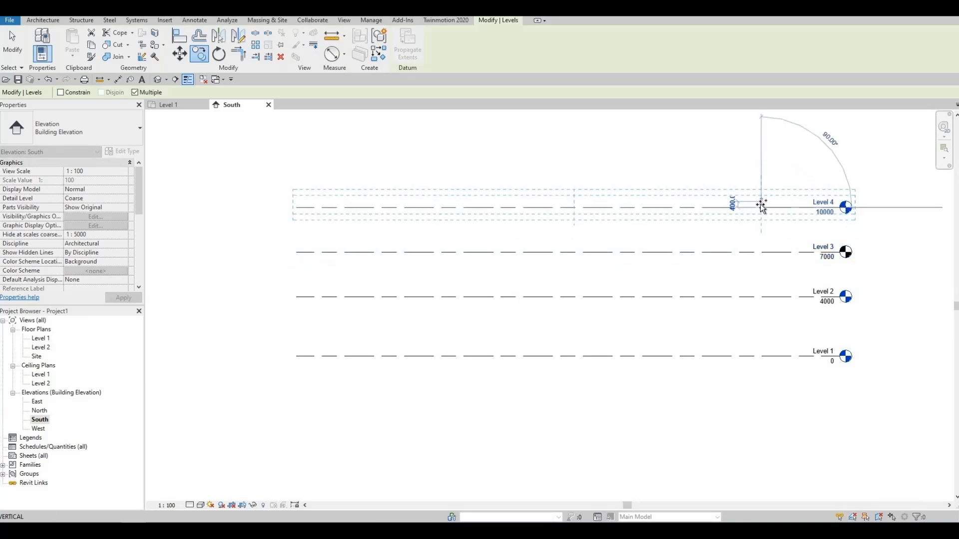
pyautogui.moveTo(760, 204); pyautogui.dragTo(747, 352, button='middle')
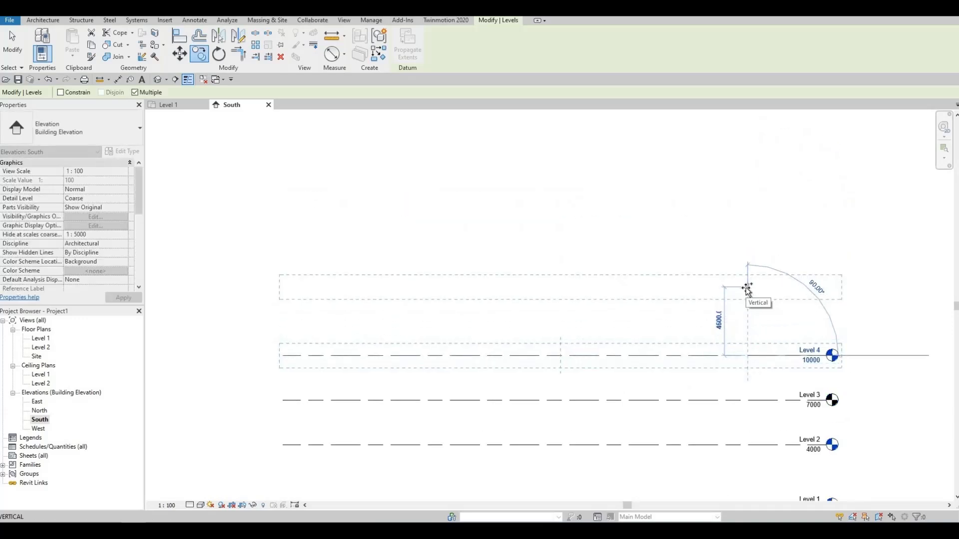
pyautogui.write('300')
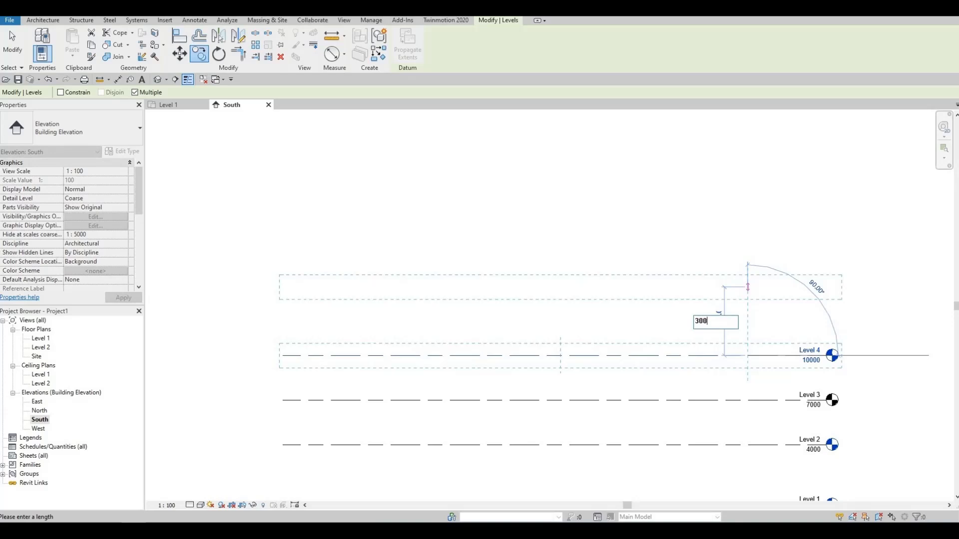
pyautogui.write('0')
pyautogui.press('Return')
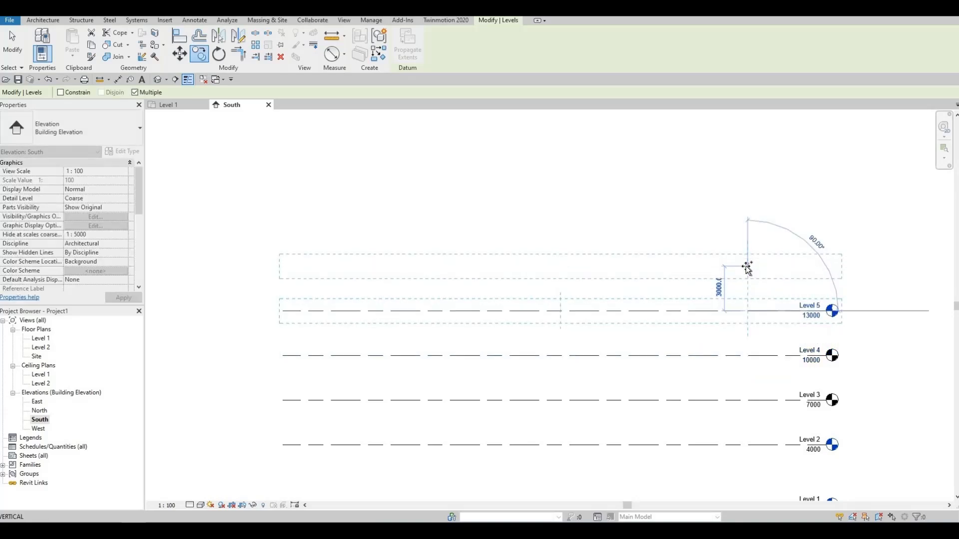
# Step: Place three more level copies above the 13000 level at 3000 spacing, at elevations 16000, 19000 and 22000
pyautogui.click(747, 268)
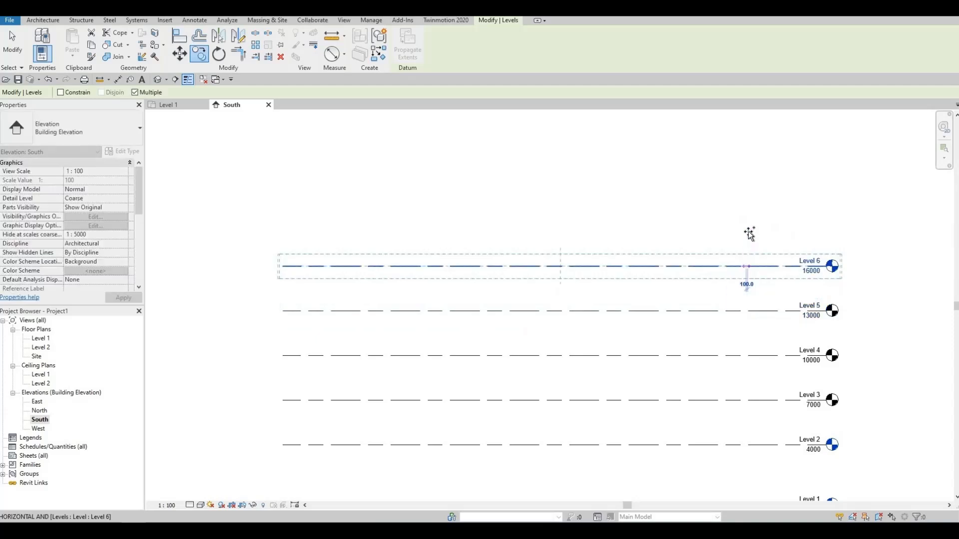
pyautogui.click(748, 223)
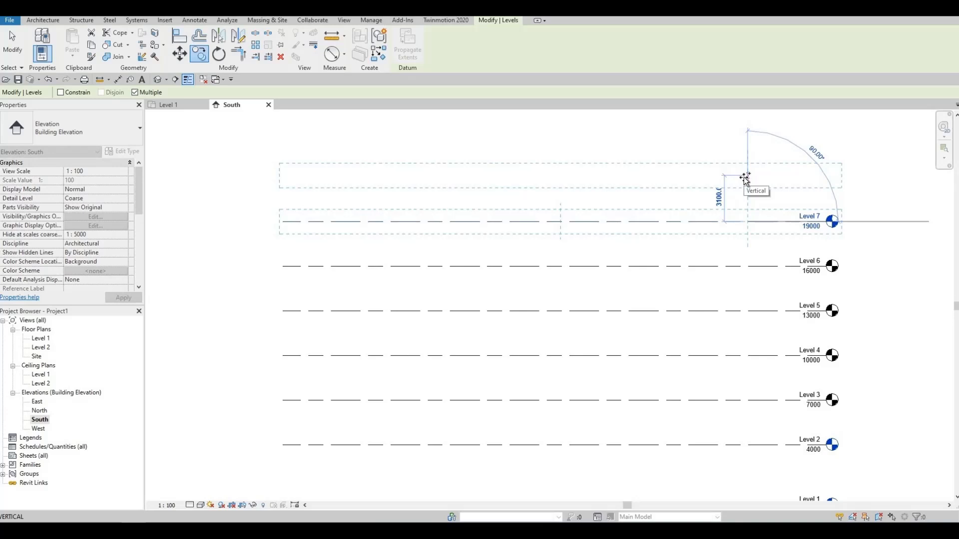
pyautogui.click(745, 177)
# Step: Place four more level copies above the 22000 level, at elevations 25000, 28000, 31000 and 33900
pyautogui.moveTo(743, 192); pyautogui.dragTo(743, 311, button='middle')
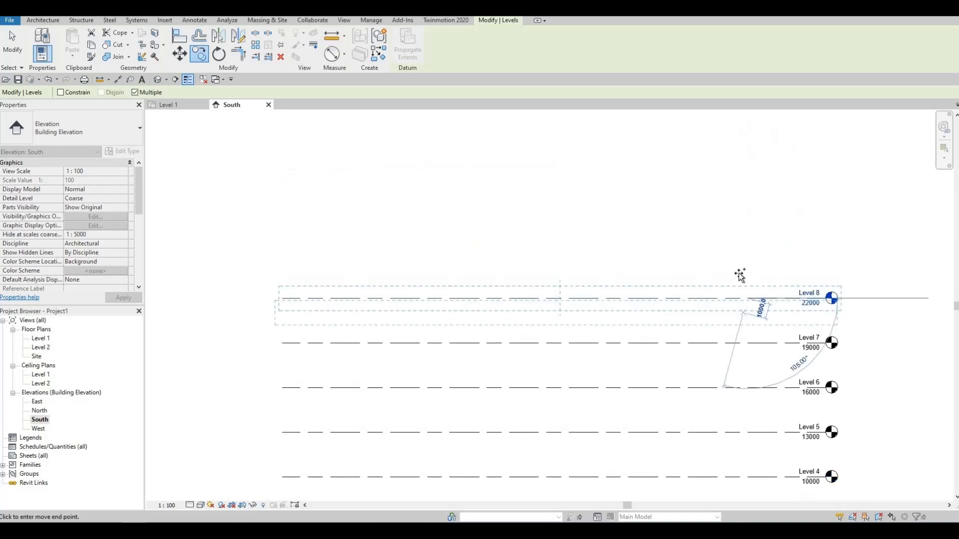
pyautogui.scroll(-1, 743, 309)
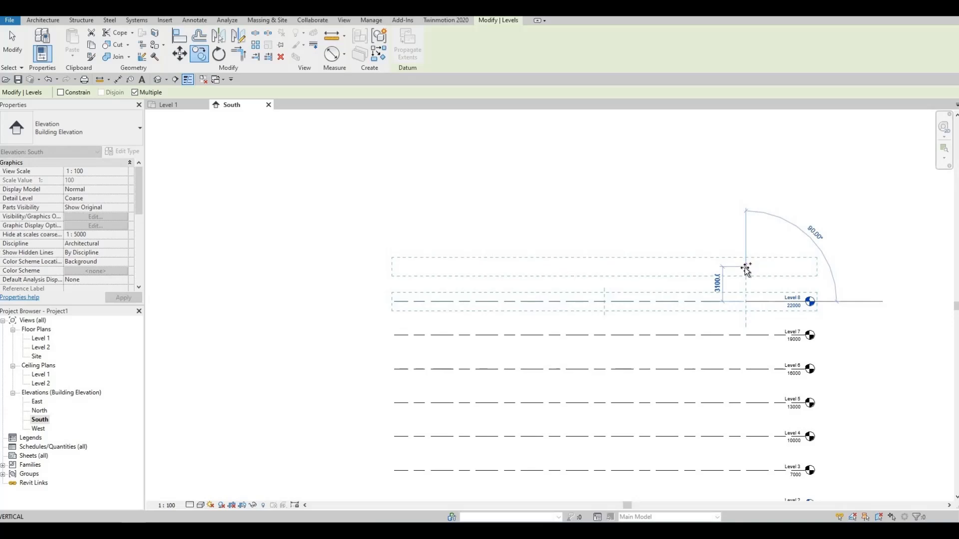
pyautogui.click(745, 268)
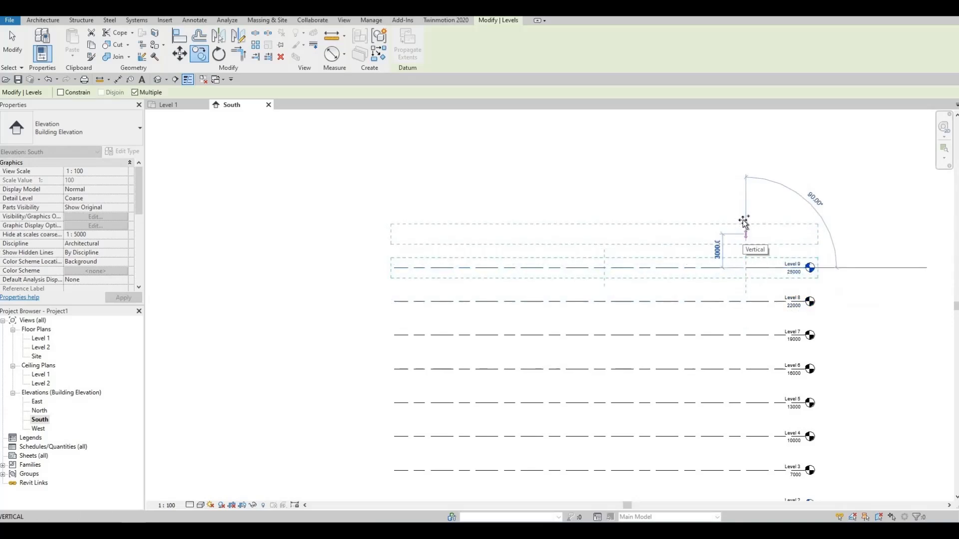
pyautogui.click(745, 235)
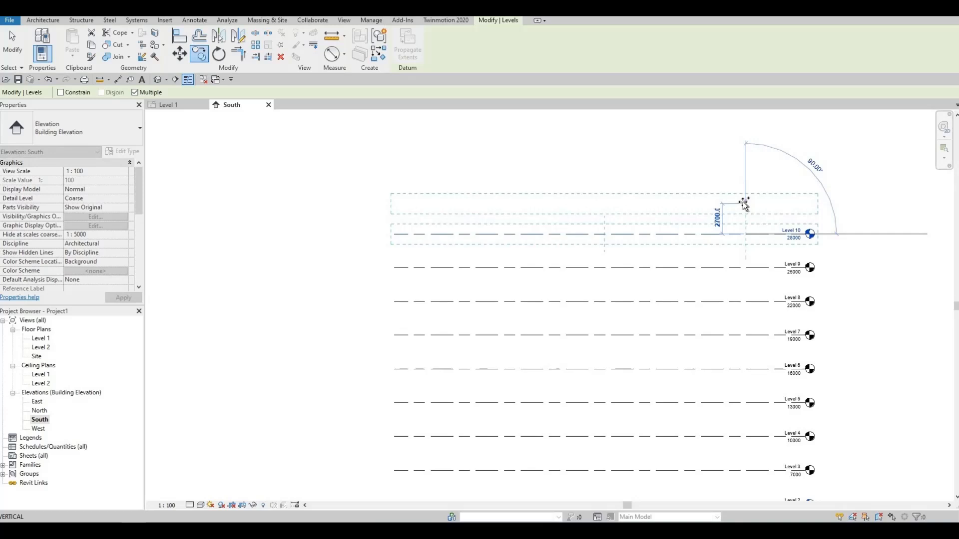
pyautogui.click(744, 201)
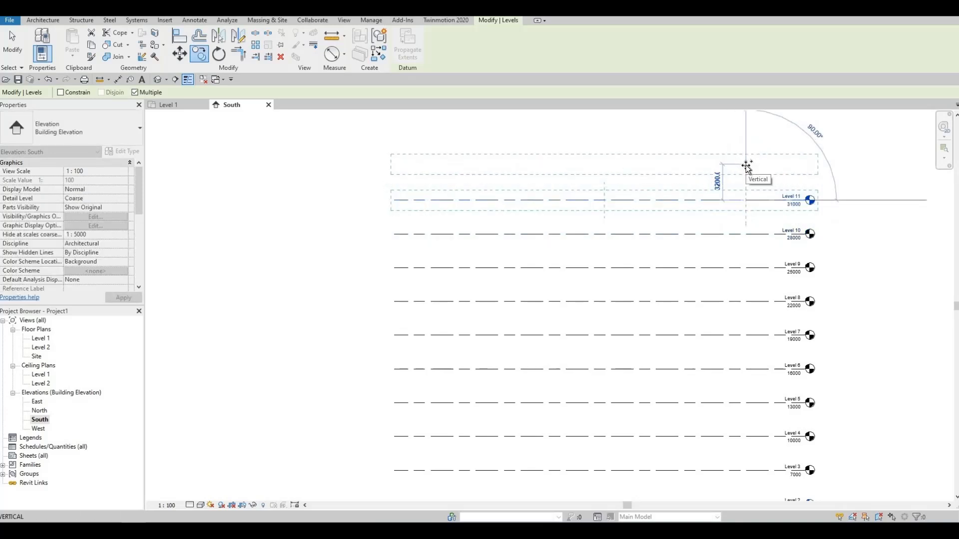
pyautogui.click(746, 169)
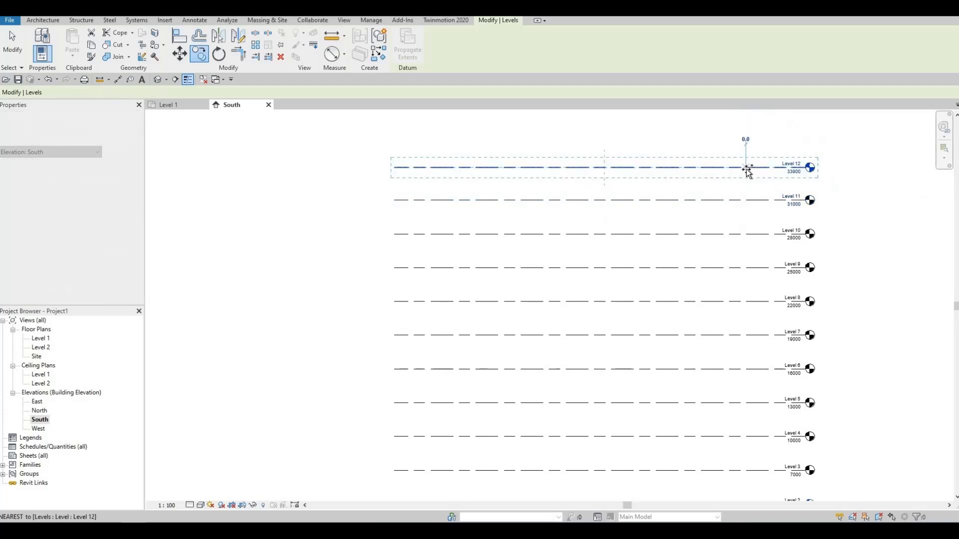
# Step: Add three more level copies above the 33900 level at 3000 spacing, up to elevation 42900, and finish copying
pyautogui.scroll(1, 752, 137)
pyautogui.moveTo(743, 165); pyautogui.dragTo(745, 341, button='middle')
pyautogui.scroll(-1, 746, 322)
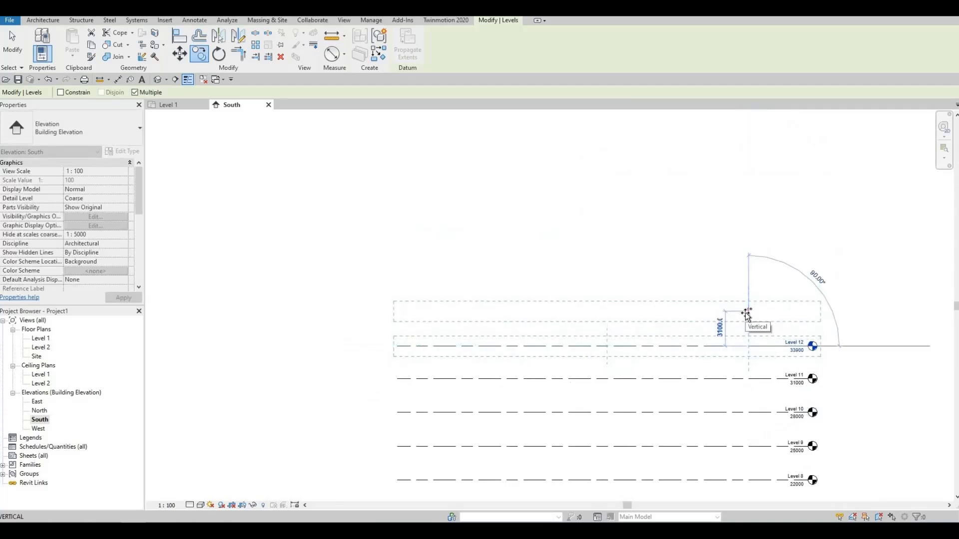
pyautogui.click(747, 312)
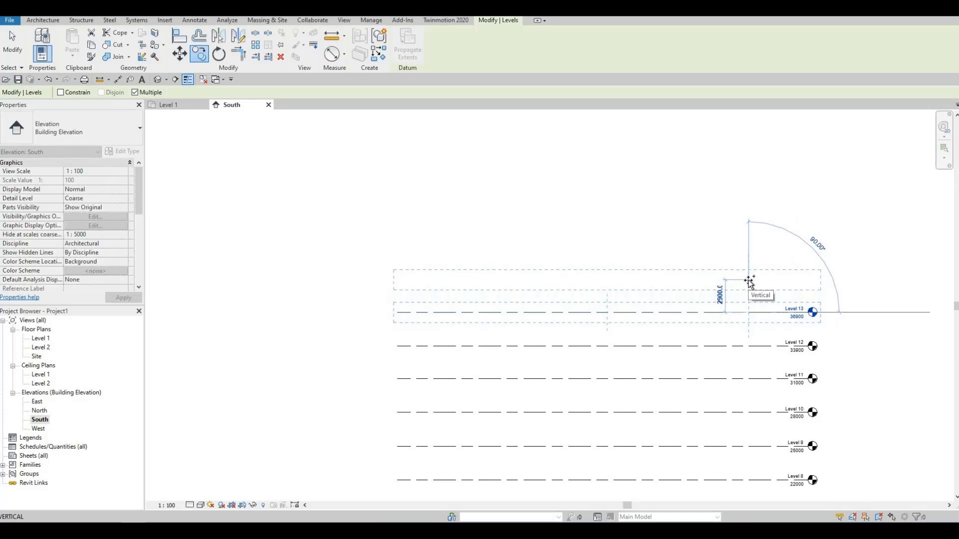
pyautogui.write('3000')
pyautogui.press('Return')
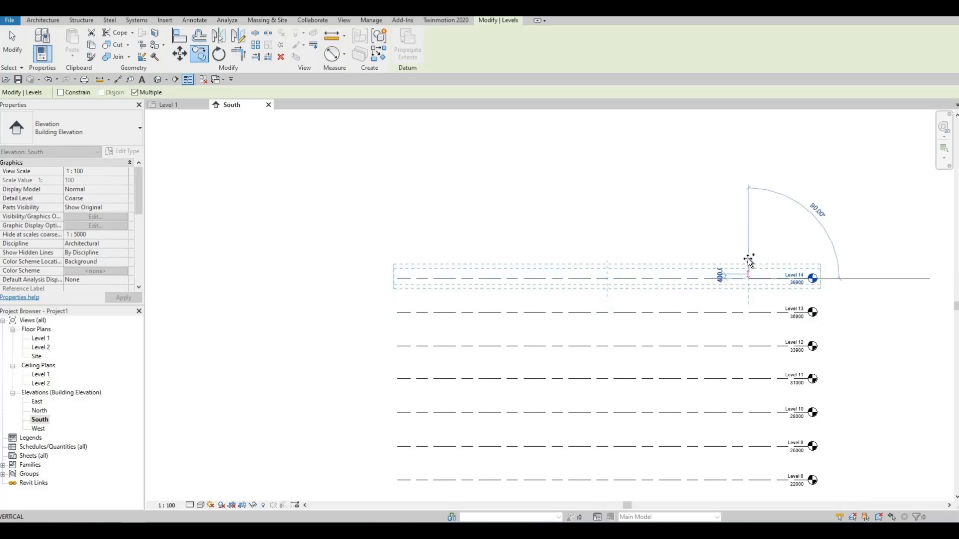
pyautogui.write('3000')
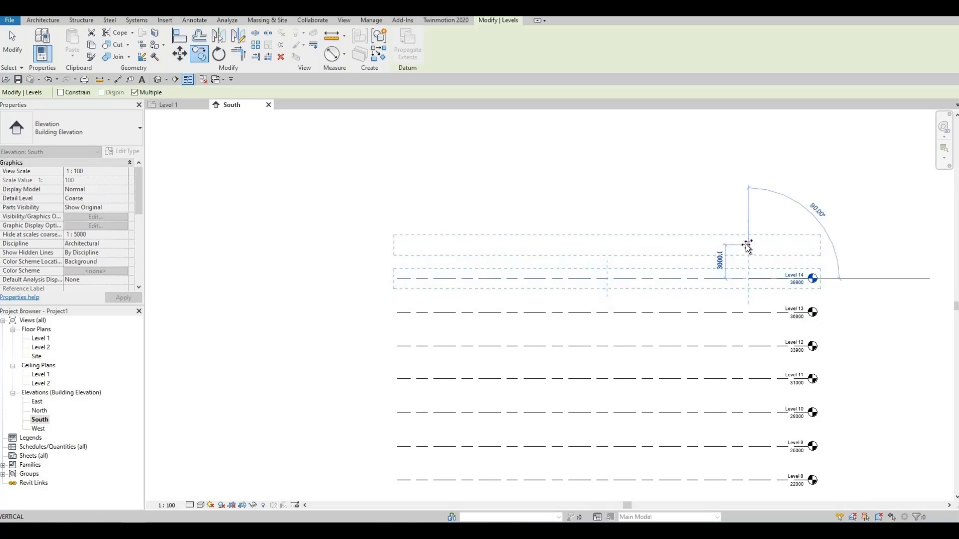
pyautogui.press('Return')
pyautogui.scroll(3, 726, 289)
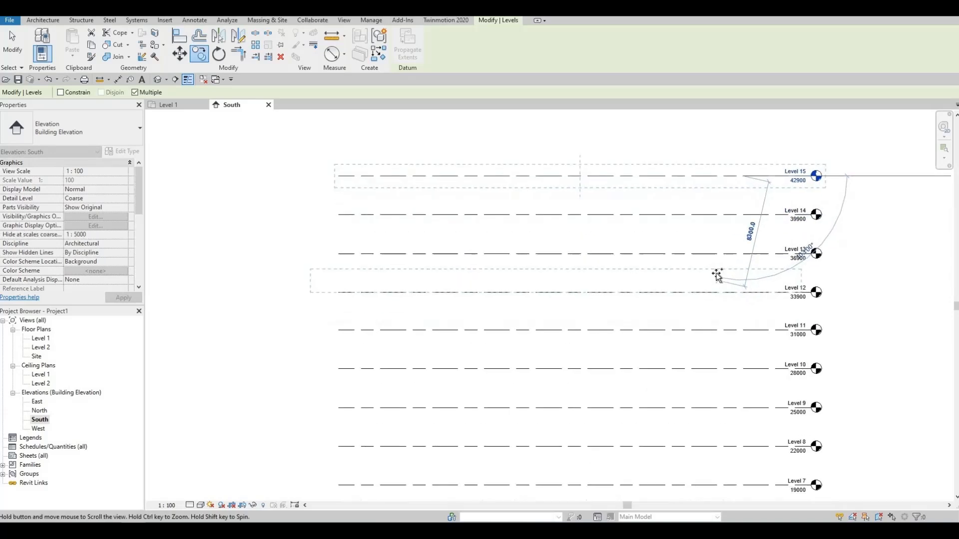
pyautogui.press('Escape')
pyautogui.press('Escape')
# Step: Create new floor plan views for Level 3 through Level 15
pyautogui.scroll(2, 782, 187)
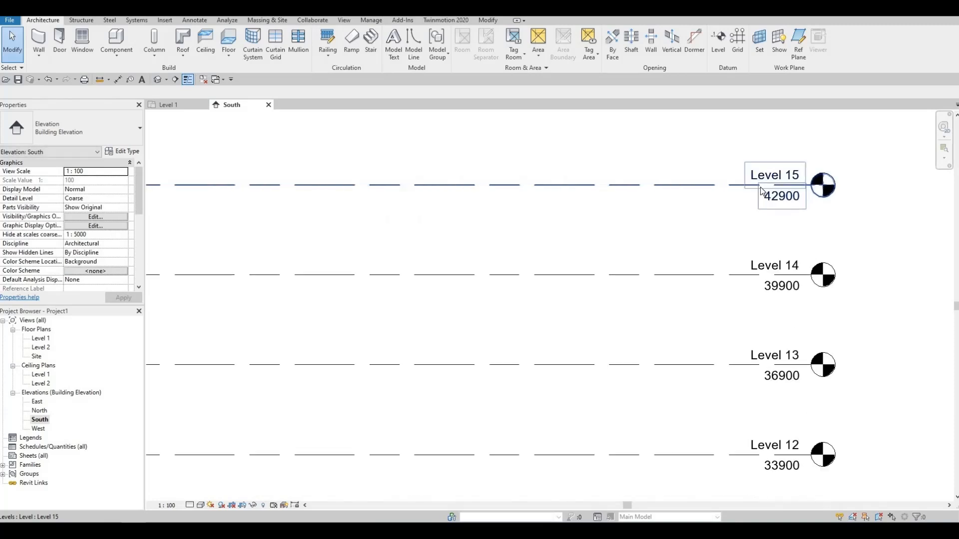
pyautogui.scroll(-5, 746, 200)
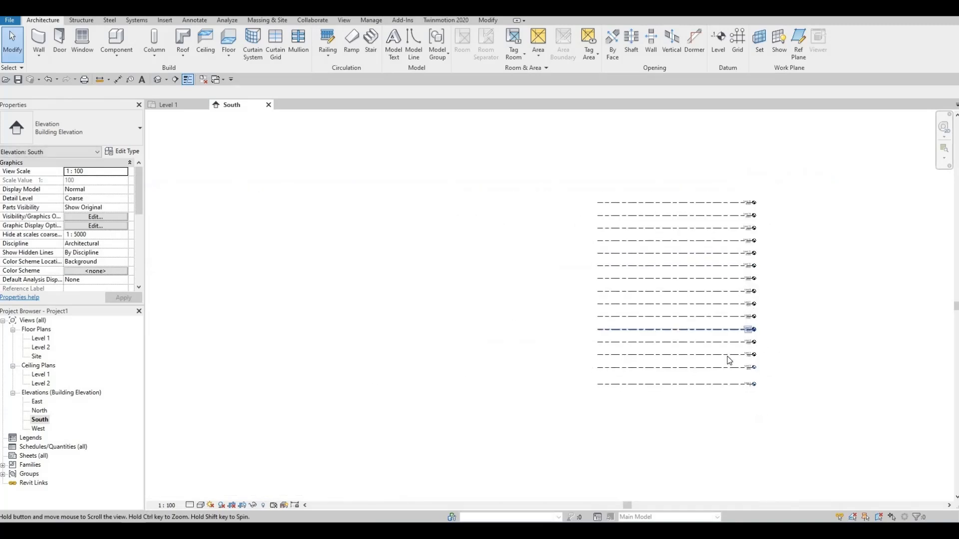
pyautogui.scroll(4, 738, 333)
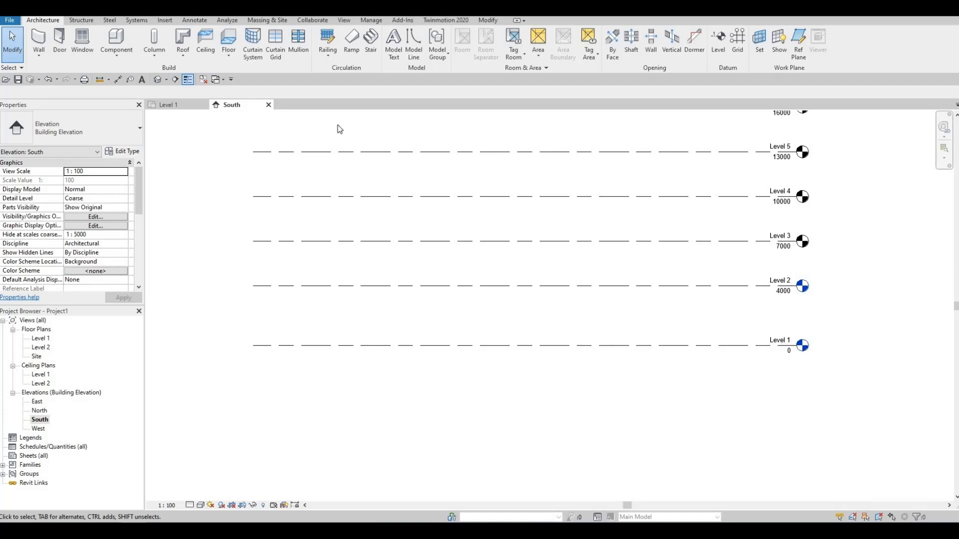
pyautogui.click(344, 20)
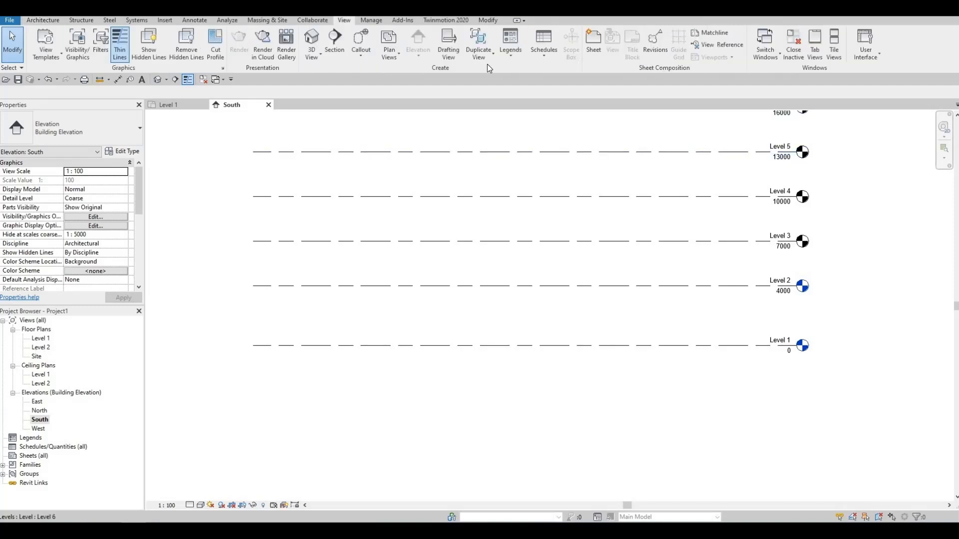
pyautogui.click(390, 53)
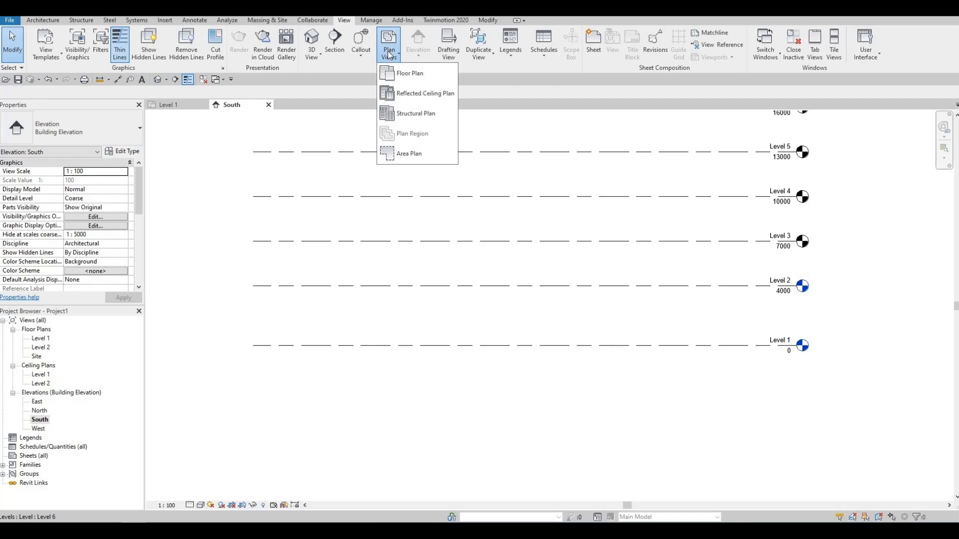
pyautogui.click(408, 73)
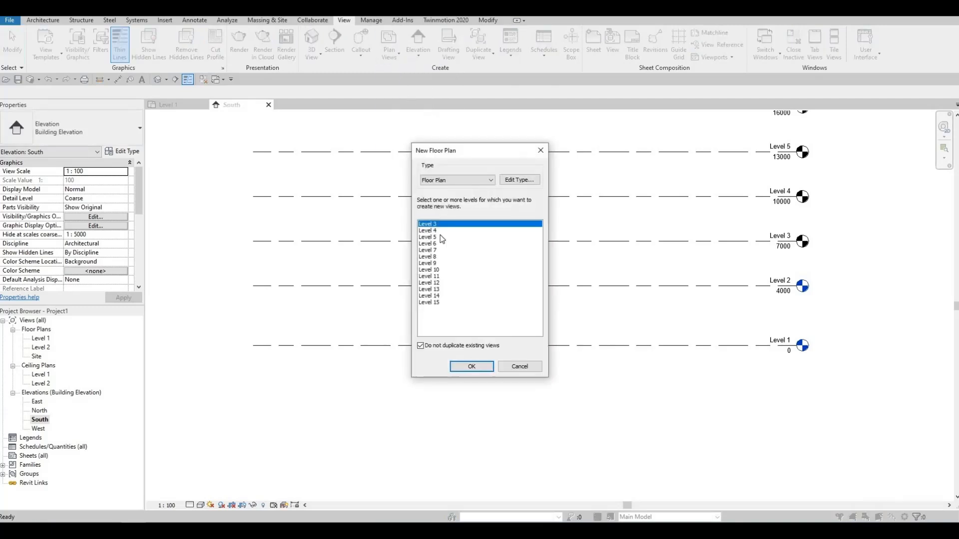
pyautogui.keyDown('shift'); pyautogui.click(436, 303); pyautogui.keyUp('shift')
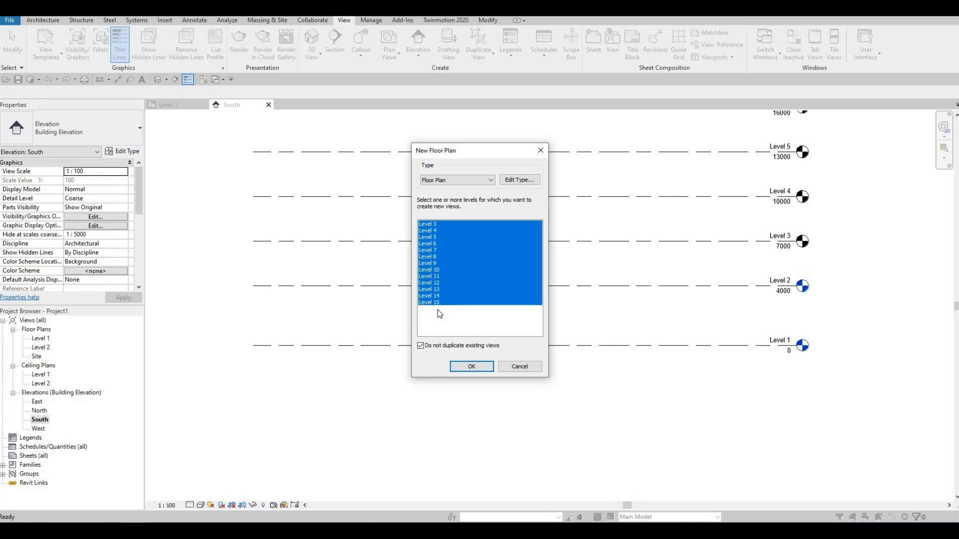
pyautogui.click(475, 365)
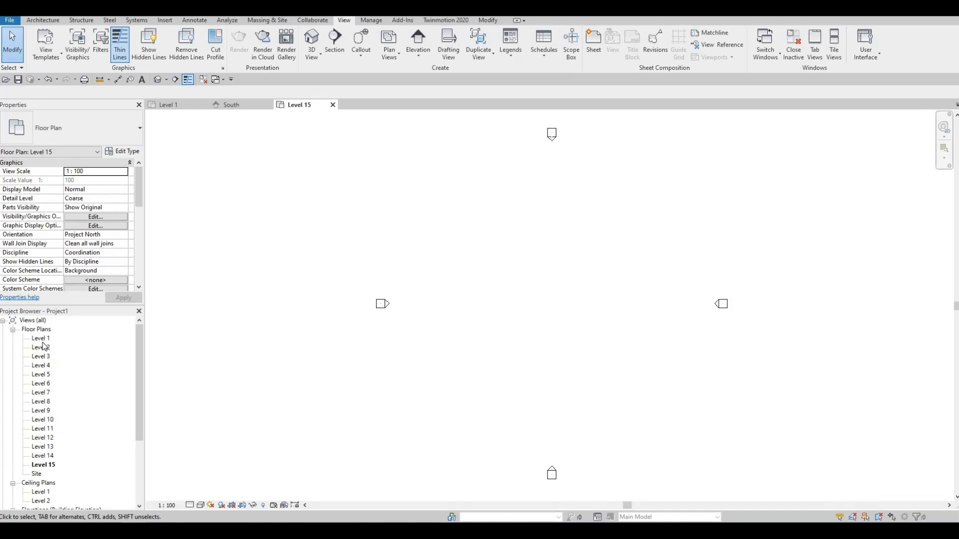
# Step: Open the Level 1 floor plan and draw a vertical grid line upward between the west elevation marker and the plan's centre
pyautogui.doubleClick(42, 339)
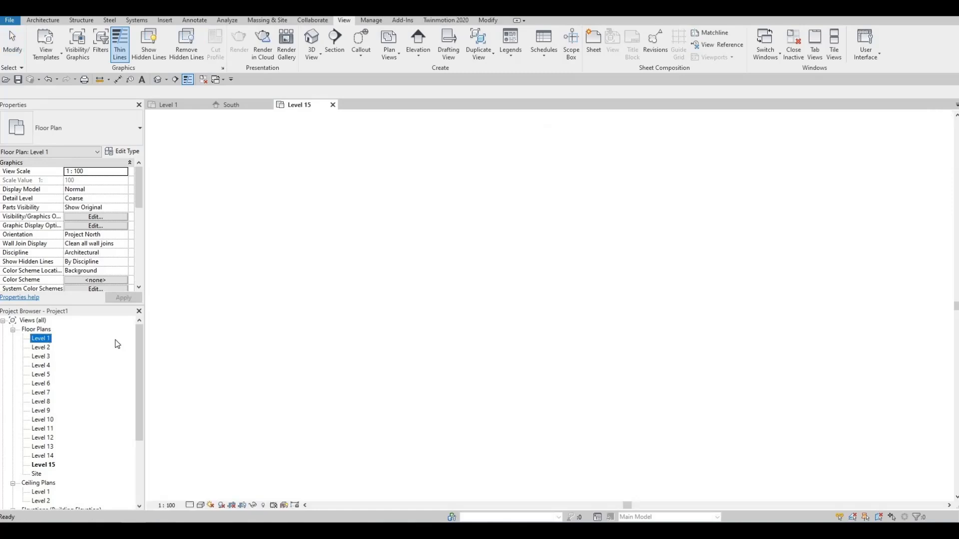
pyautogui.scroll(-1, 497, 292)
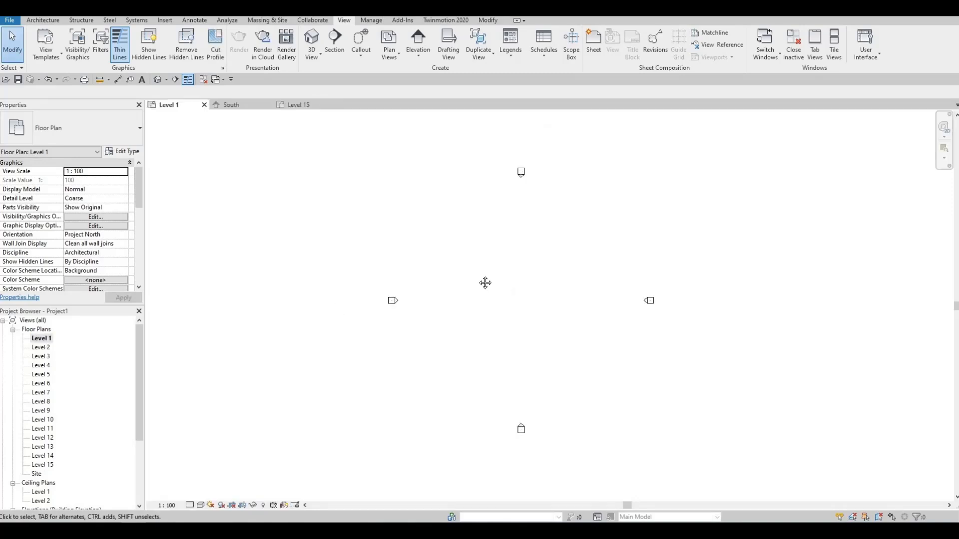
pyautogui.click(36, 23)
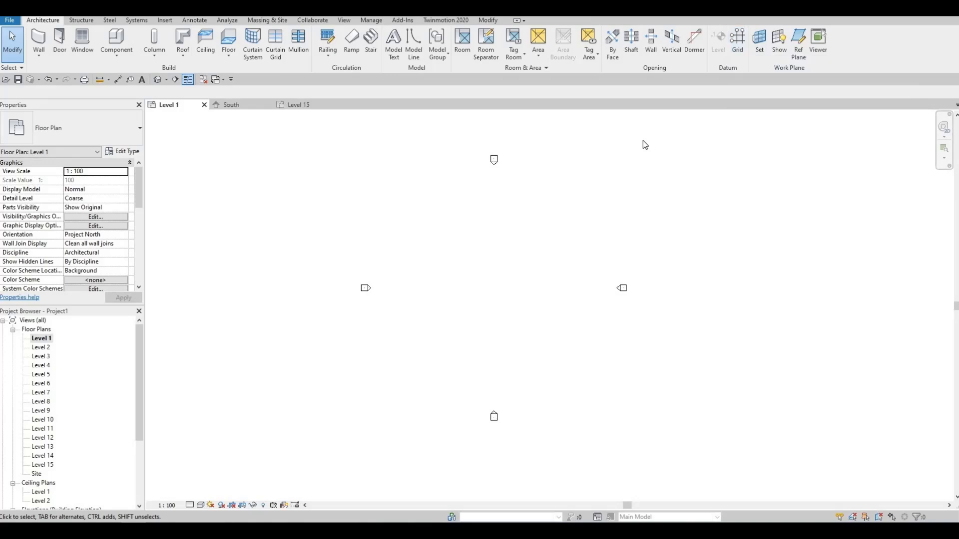
pyautogui.press('g')
pyautogui.press('r')
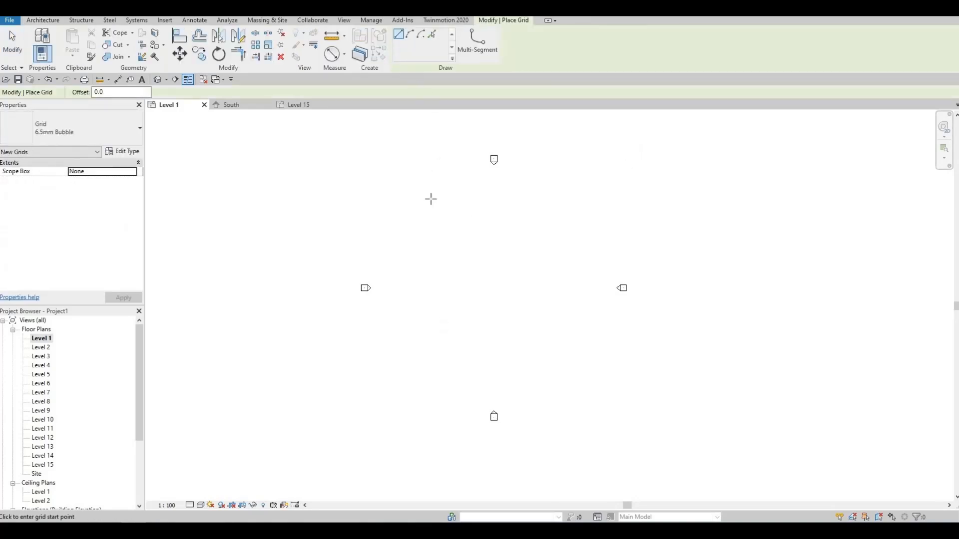
pyautogui.click(435, 403)
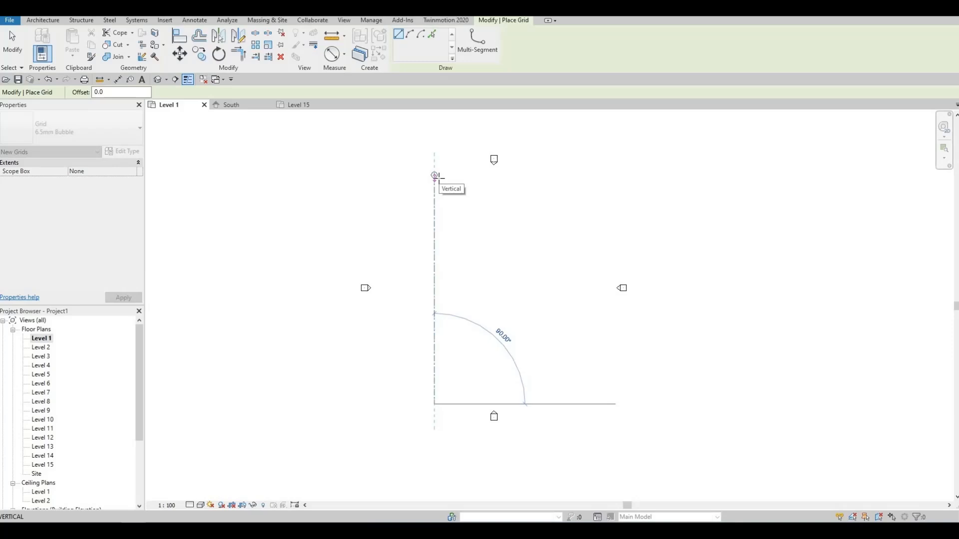
pyautogui.click(435, 176)
pyautogui.scroll(4, 430, 174)
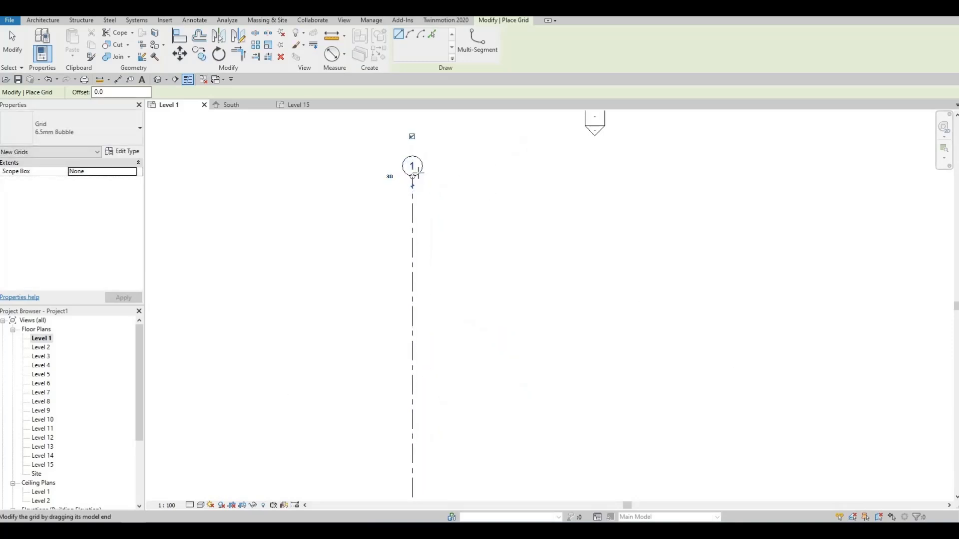
# Step: Finish placing grids and rename the vertical grid line as A
pyautogui.scroll(2, 418, 173)
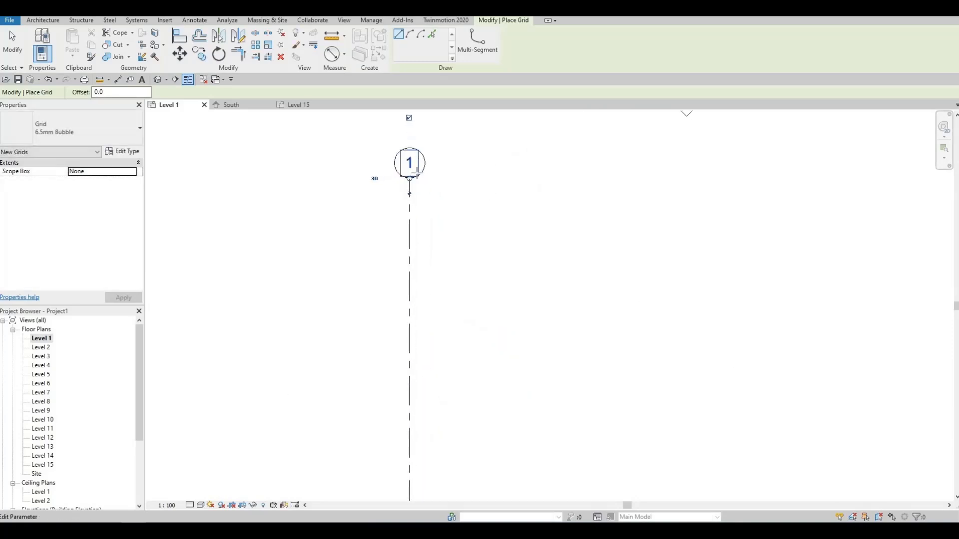
pyautogui.scroll(-5, 419, 181)
pyautogui.scroll(3, 417, 175)
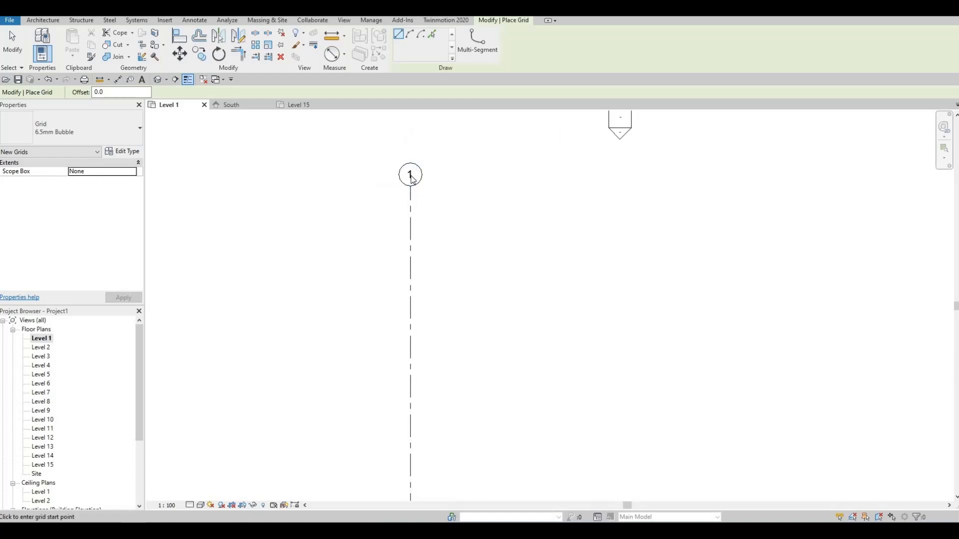
pyautogui.press('Escape')
pyautogui.press('Escape')
pyautogui.click(412, 177)
pyautogui.click(410, 175)
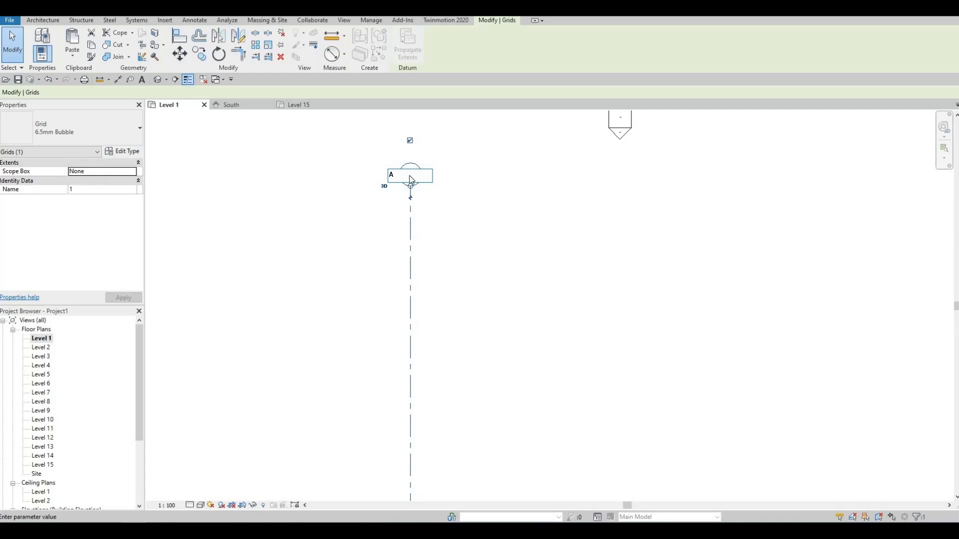
pyautogui.write('A')
pyautogui.press('Return')
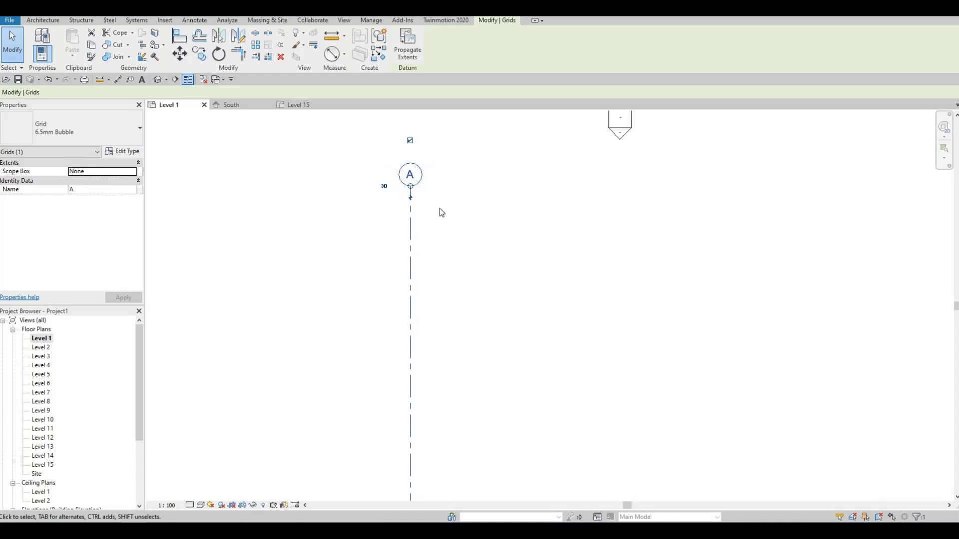
pyautogui.scroll(-2, 440, 209)
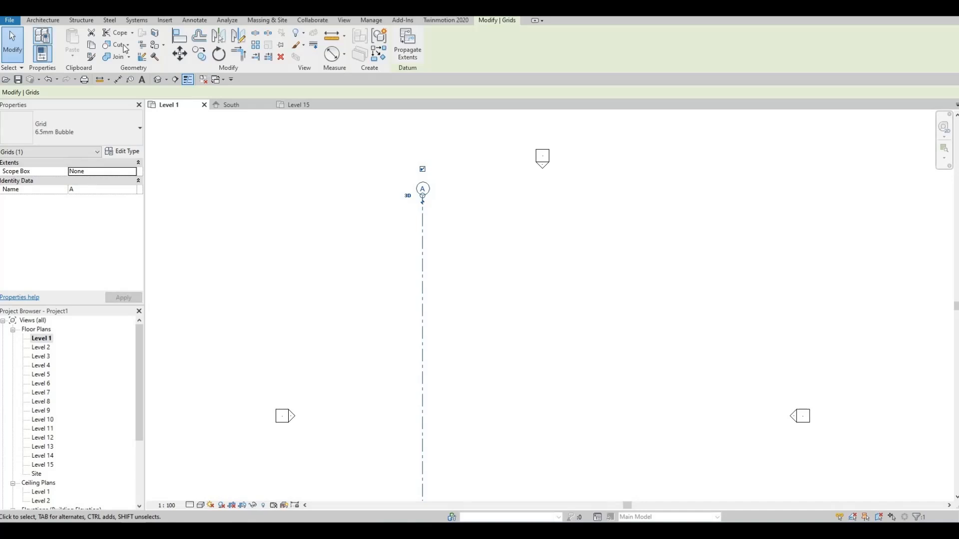
pyautogui.click(446, 239)
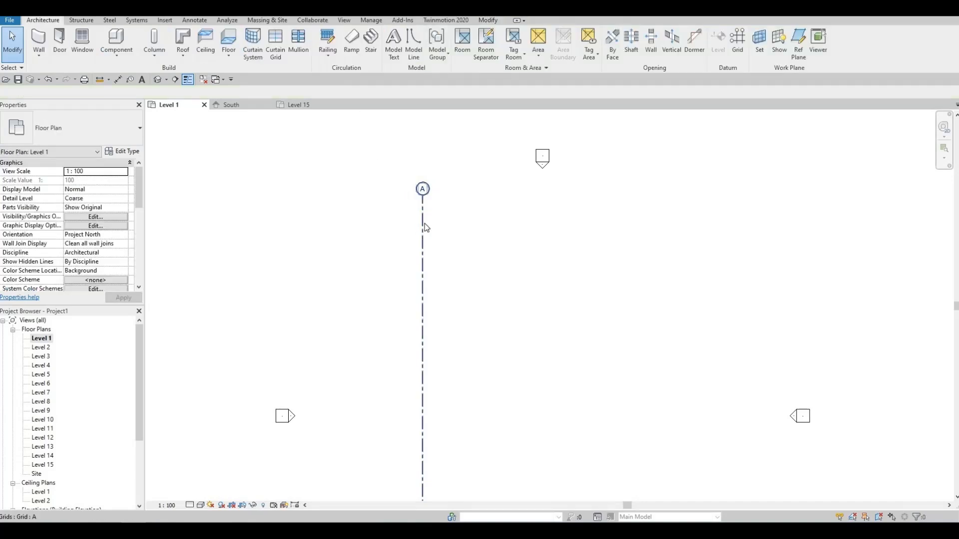
# Step: Copy grid A toward the east with multiple copies enabled, placing two copies at 6000 spacing
pyautogui.click(423, 225)
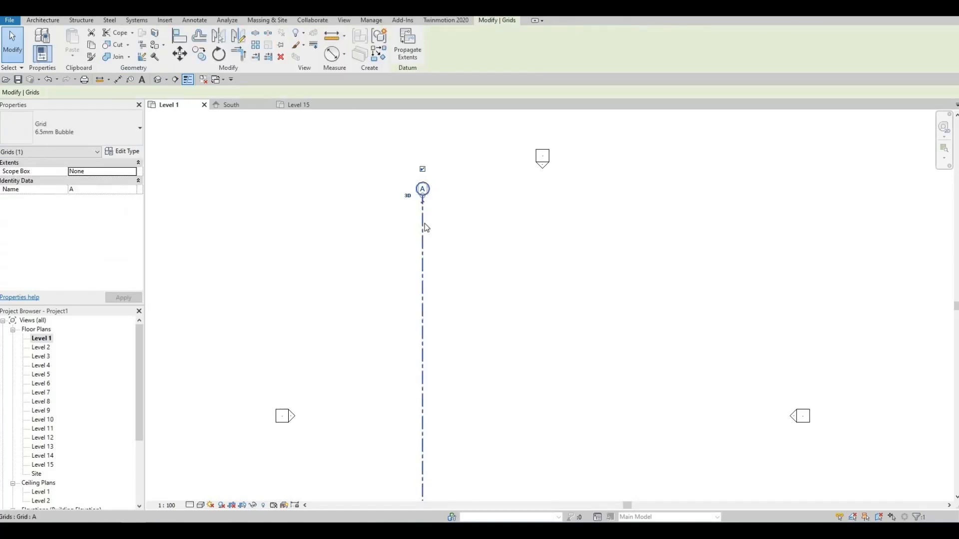
pyautogui.click(206, 57)
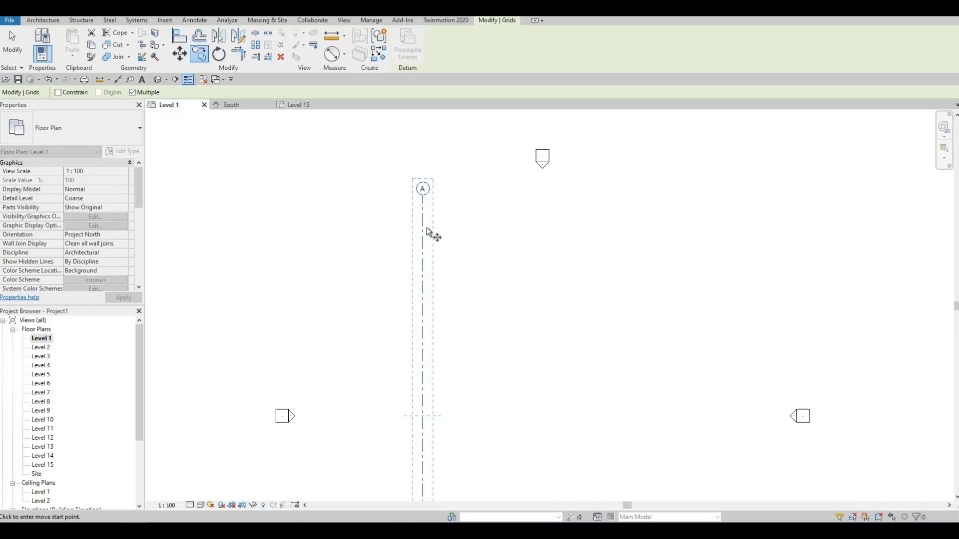
pyautogui.click(470, 229)
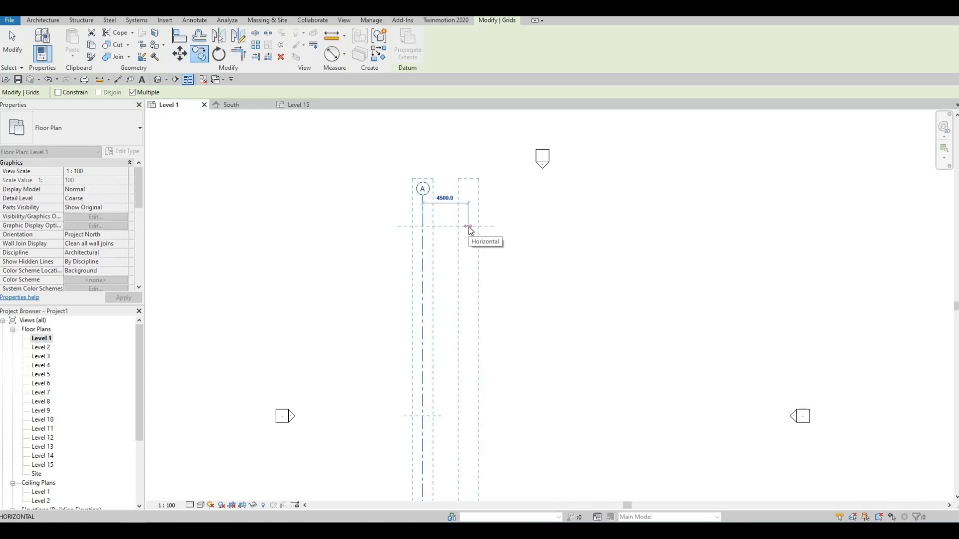
pyautogui.write('6000')
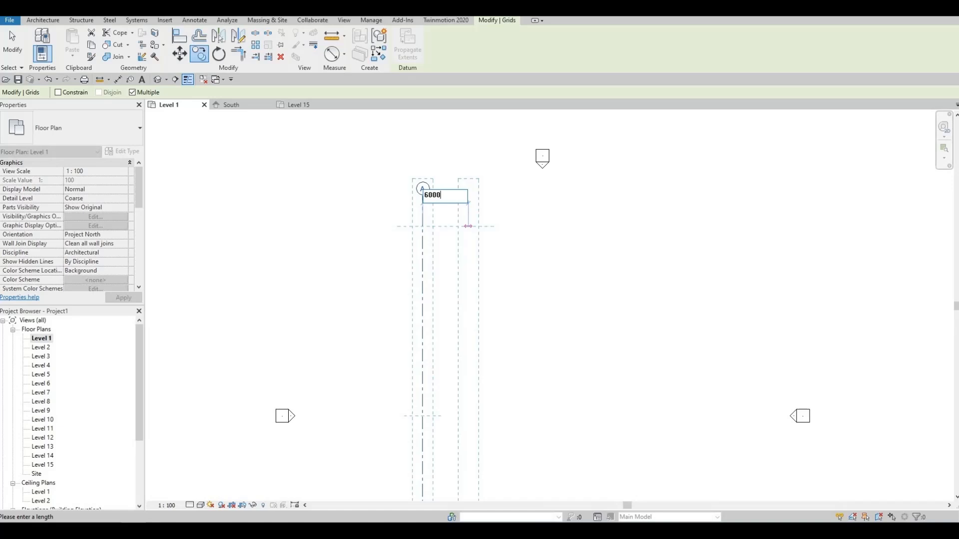
pyautogui.press('Return')
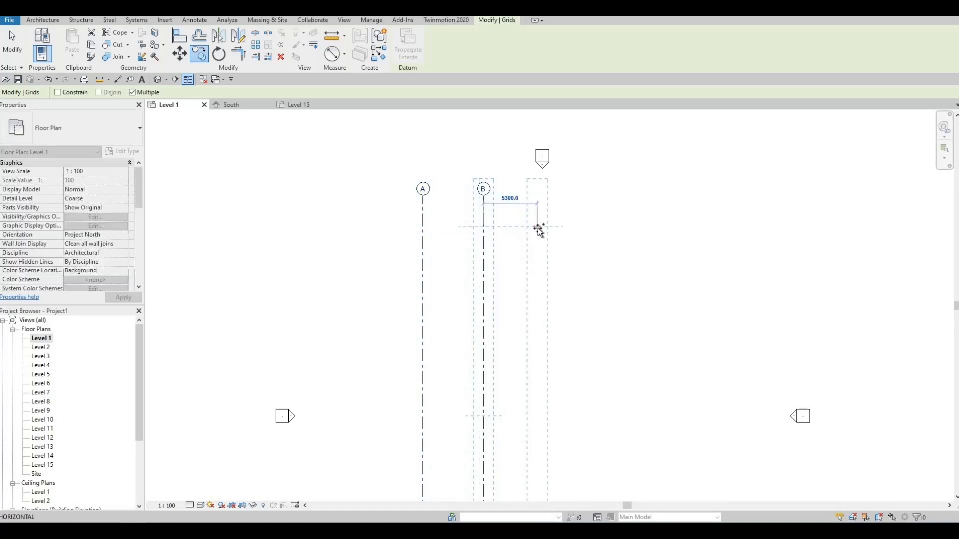
pyautogui.write('600')
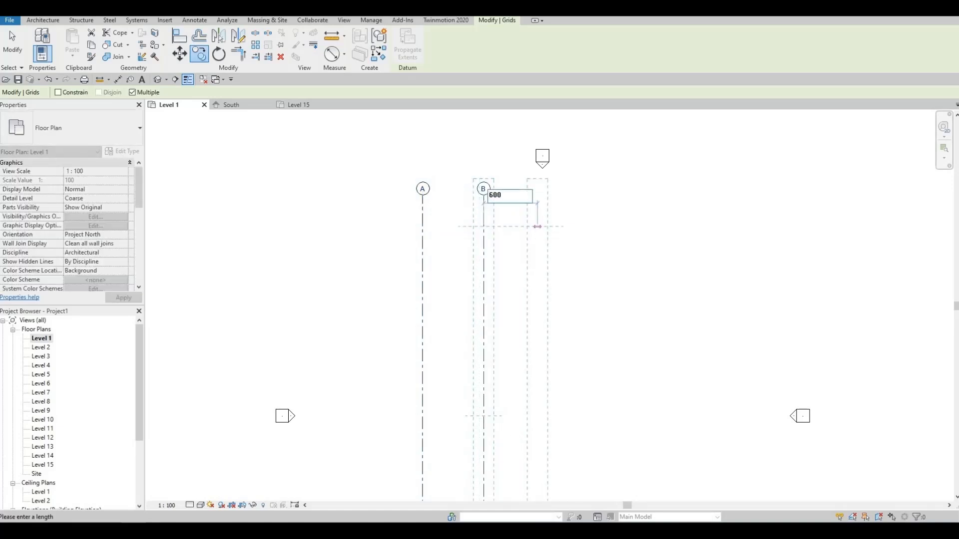
pyautogui.write('0')
pyautogui.press('Return')
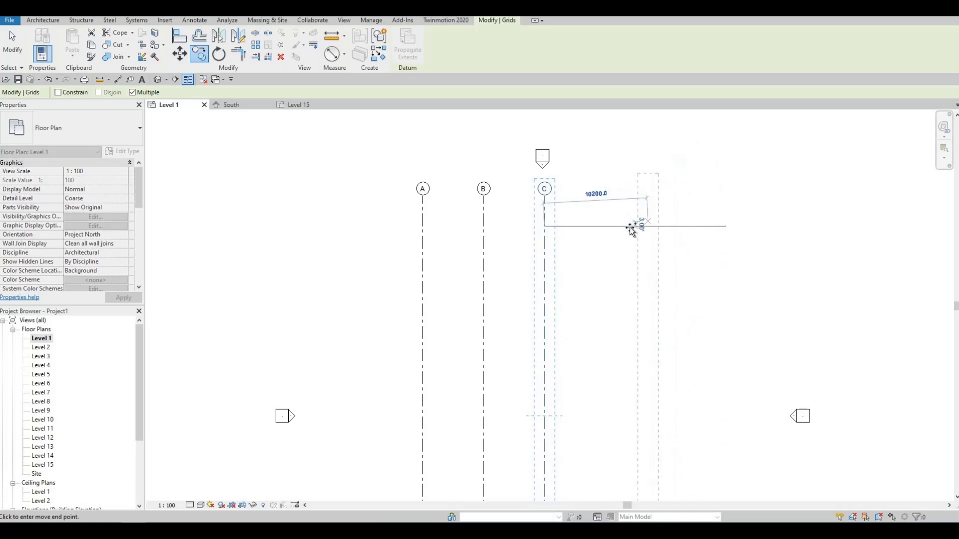
# Step: Place three more vertical grid copies east of grid C at 6000 spacing and finish copying
pyautogui.write('600')
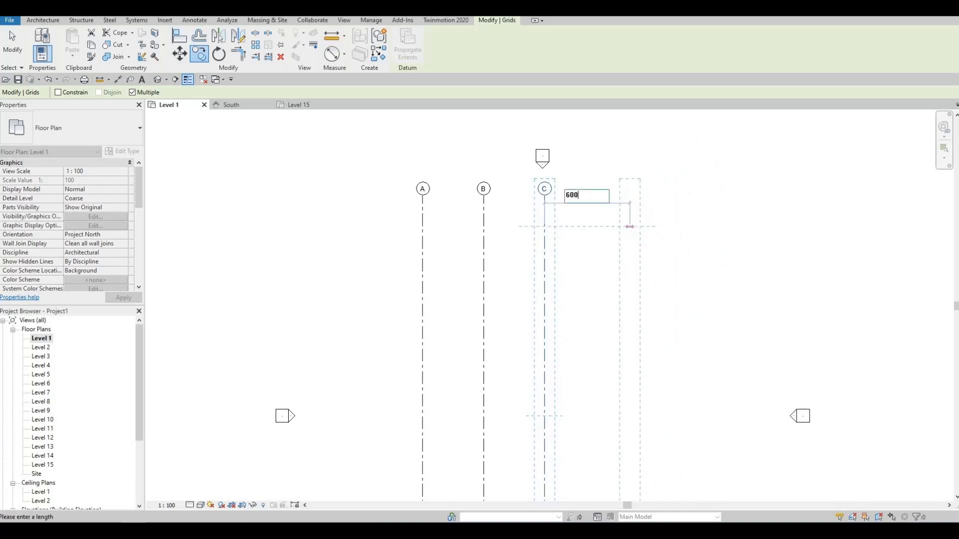
pyautogui.write('0')
pyautogui.press('Return')
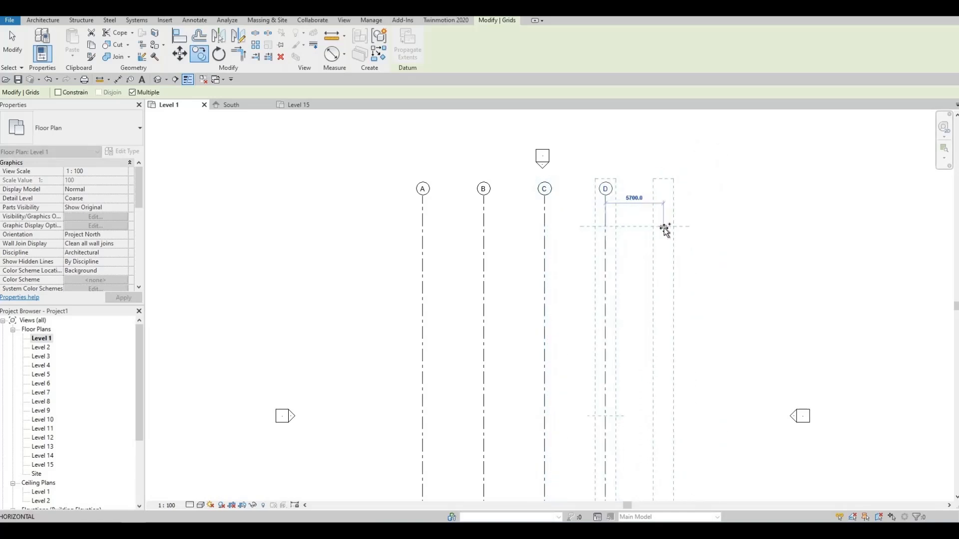
pyautogui.write('6000')
pyautogui.press('Return')
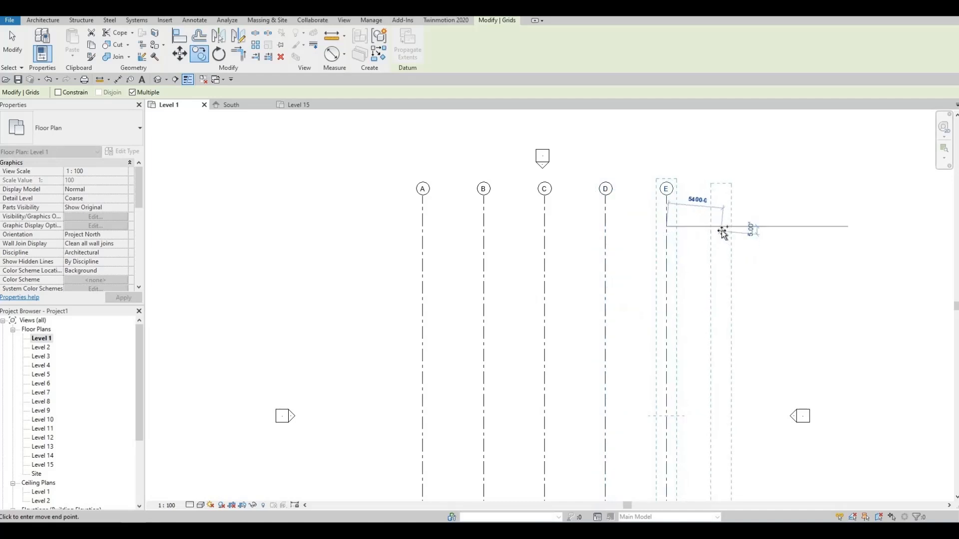
pyautogui.write('60')
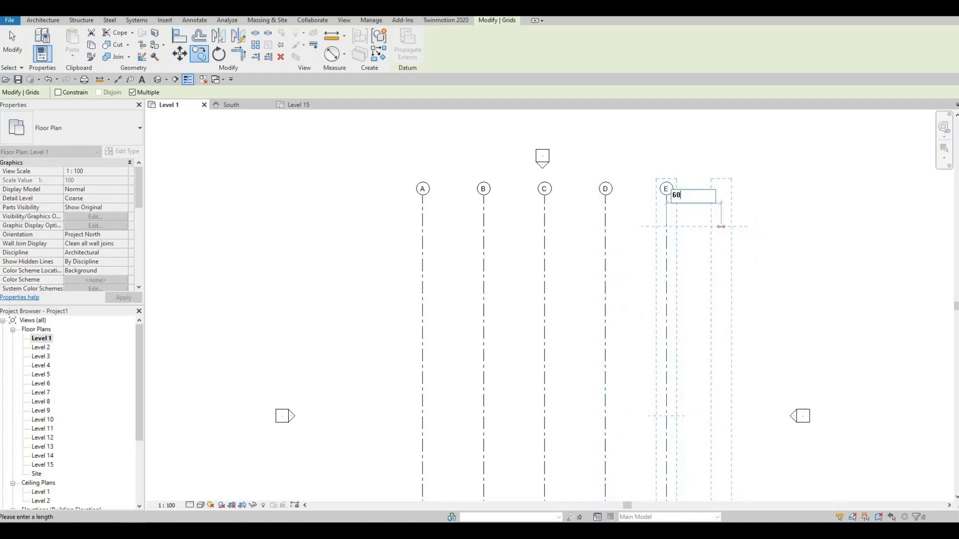
pyautogui.write('00')
pyautogui.press('Return')
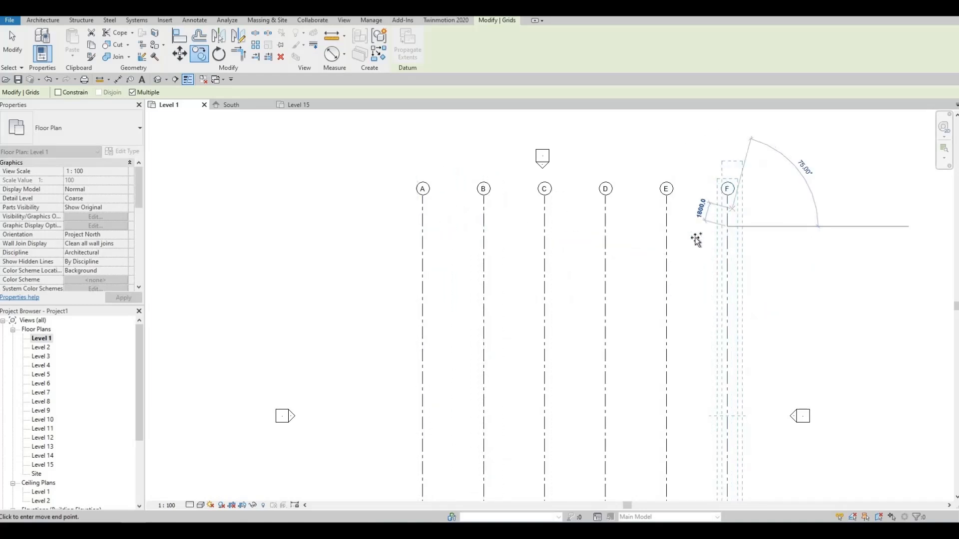
pyautogui.press('Escape')
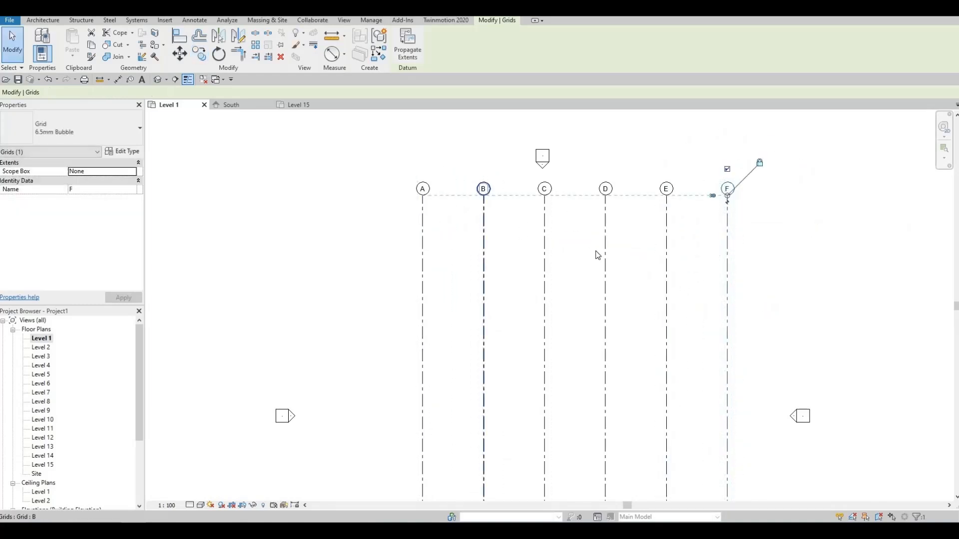
pyautogui.press('Escape')
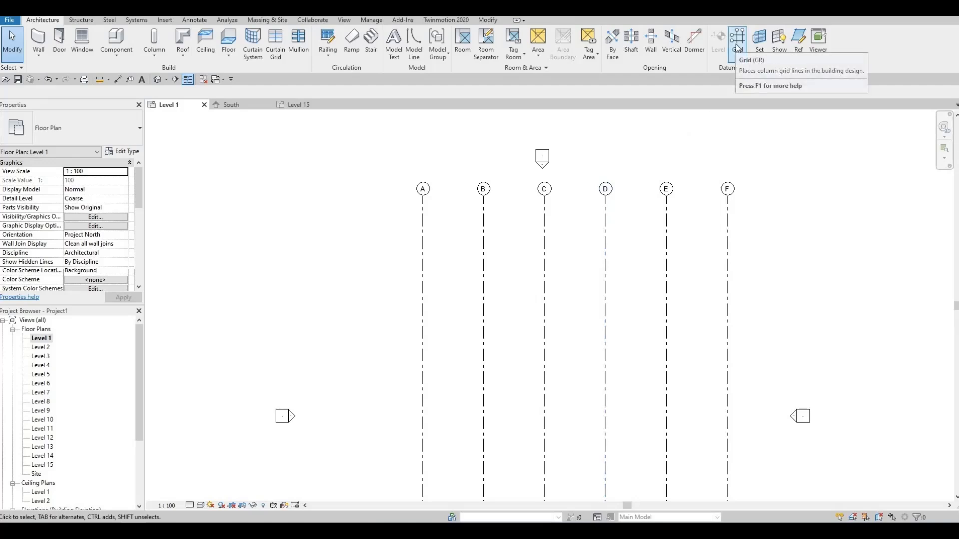
# Step: Draw a horizontal grid line from east of grid F to west of grid A, just below the bubbles, and name it 1
pyautogui.press('g')
pyautogui.press('r')
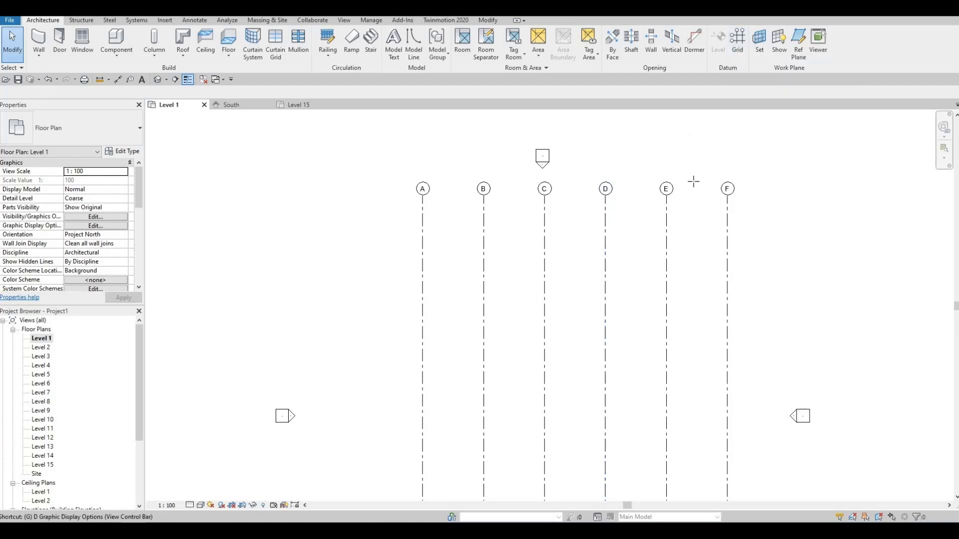
pyautogui.click(769, 230)
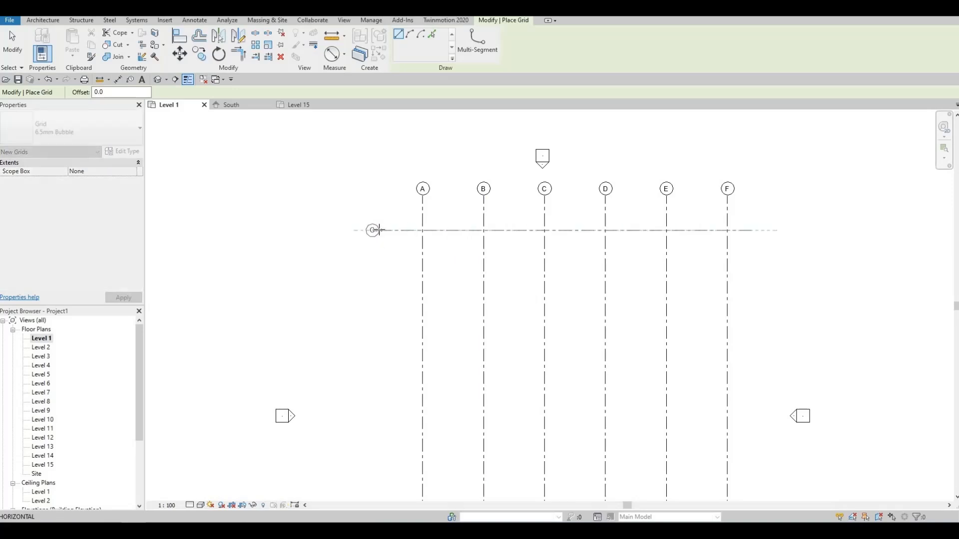
pyautogui.click(374, 231)
pyautogui.press('Escape')
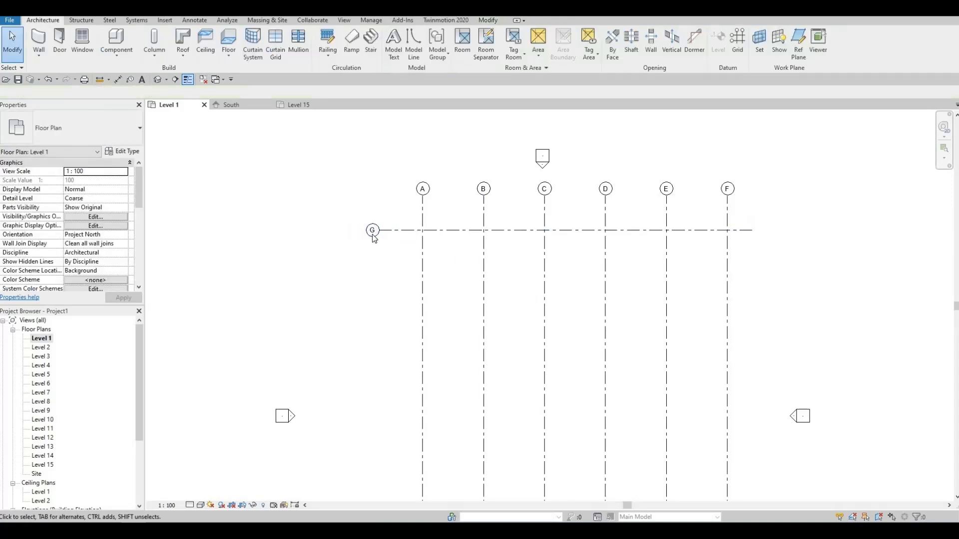
pyautogui.doubleClick(372, 231)
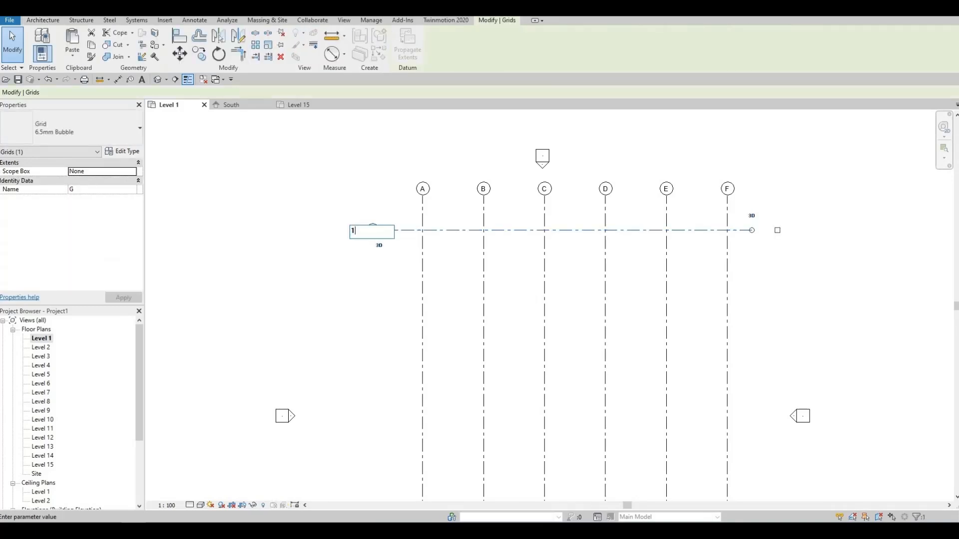
pyautogui.press('Return')
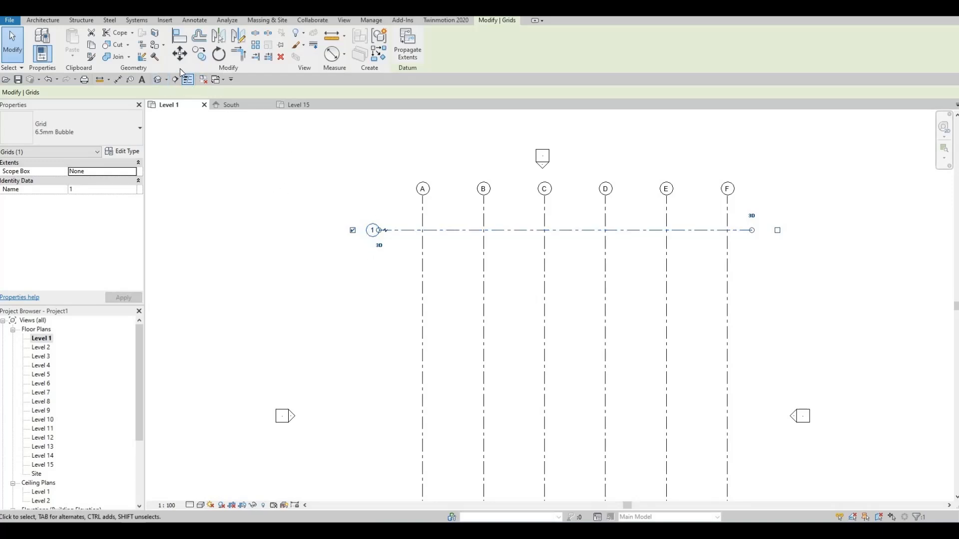
# Step: Copy grid 1 downward with multiple copies enabled, placing the first copy 6000 below it
pyautogui.click(198, 53)
pyautogui.click(401, 249)
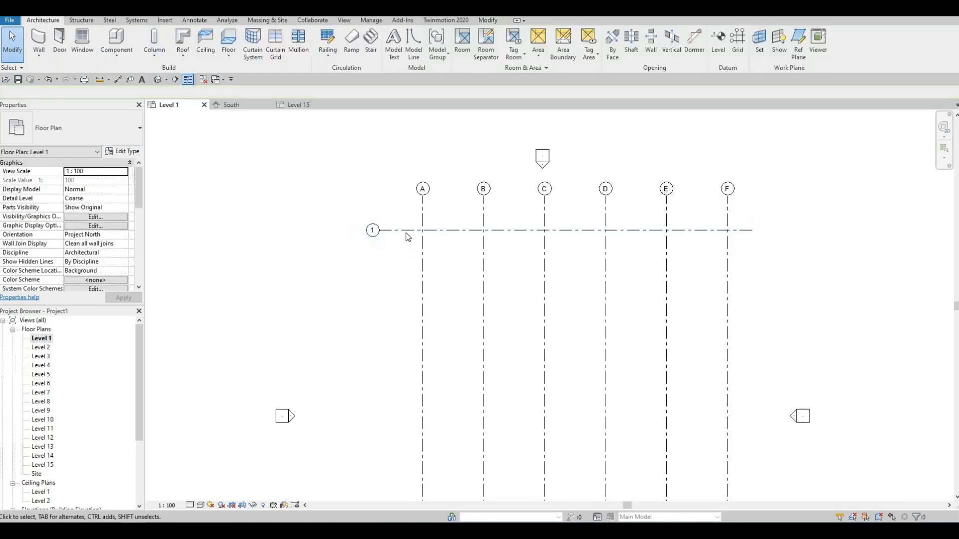
pyautogui.click(397, 230)
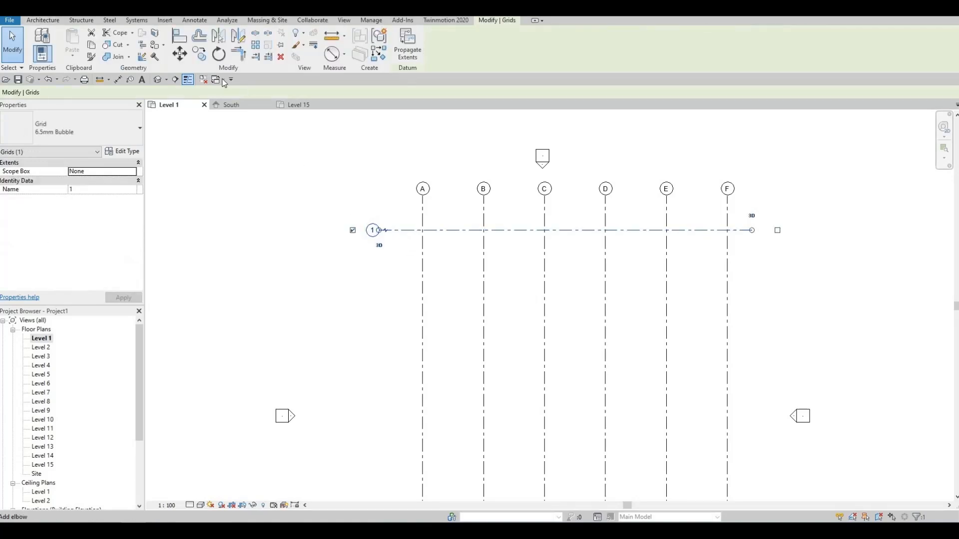
pyautogui.click(200, 54)
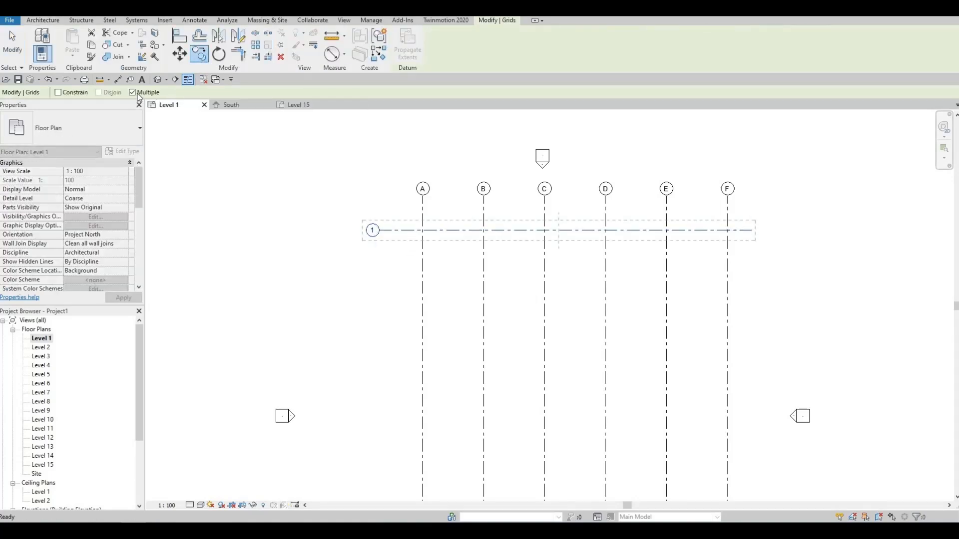
pyautogui.click(133, 93)
pyautogui.click(396, 231)
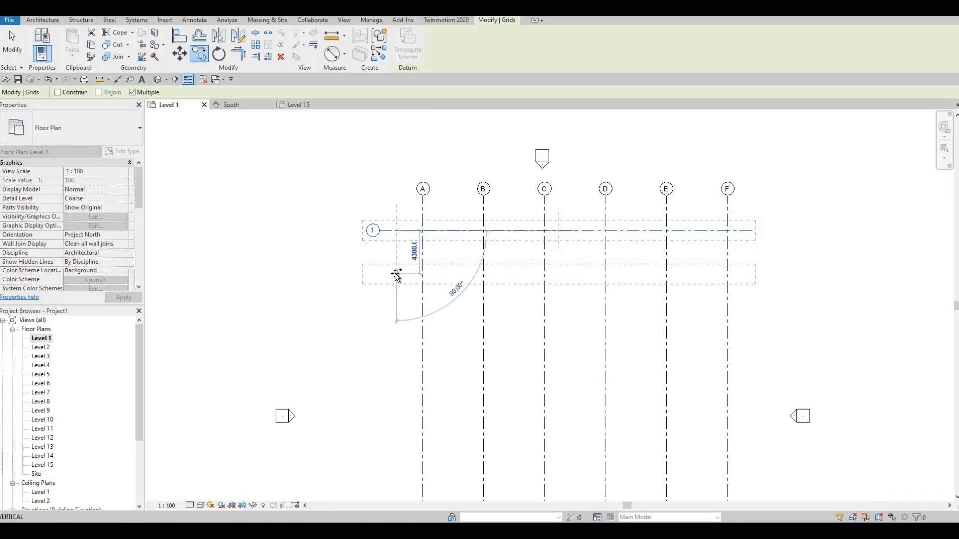
pyautogui.write('6')
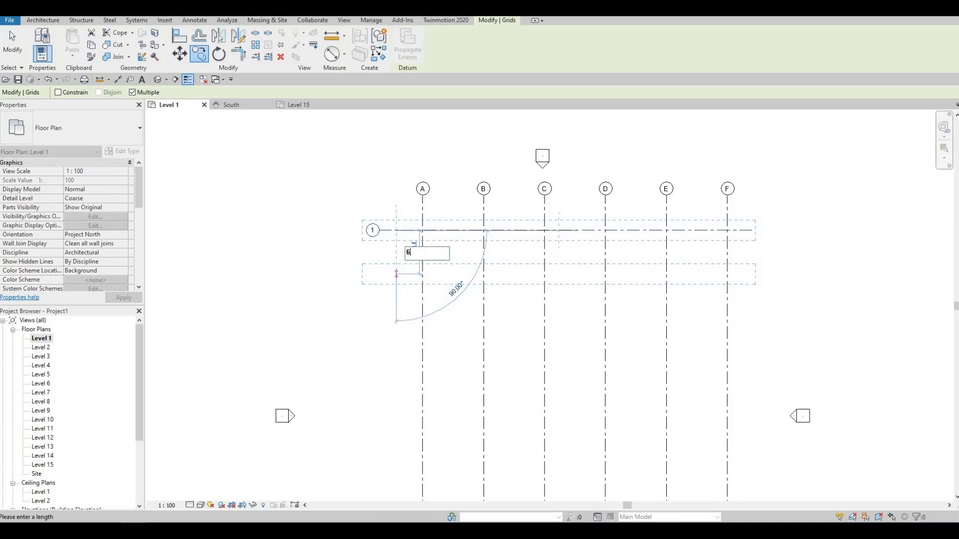
pyautogui.write('000')
pyautogui.press('Return')
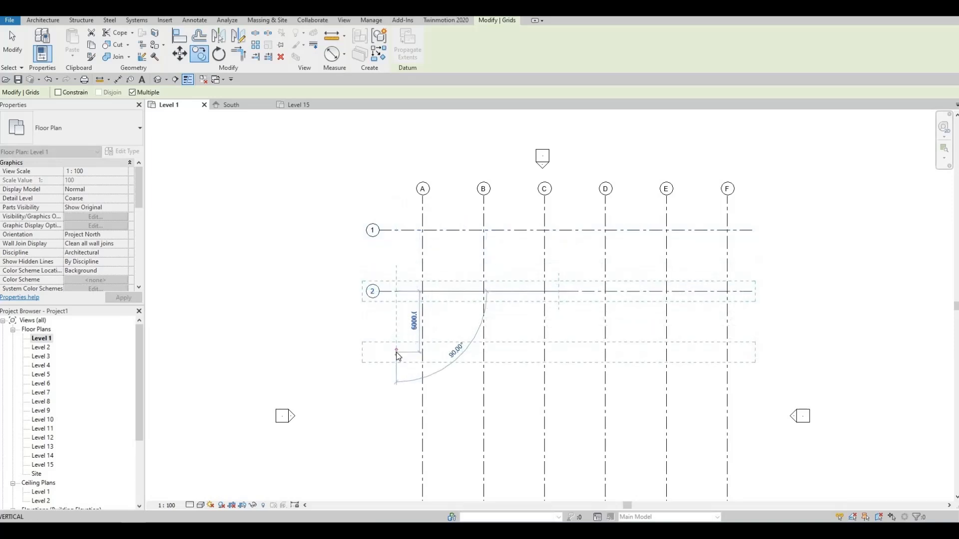
# Step: Place three more horizontal grid copies below grid 2, each spaced 6000 from the previous one, and finish copying
pyautogui.write('6000')
pyautogui.press('Return')
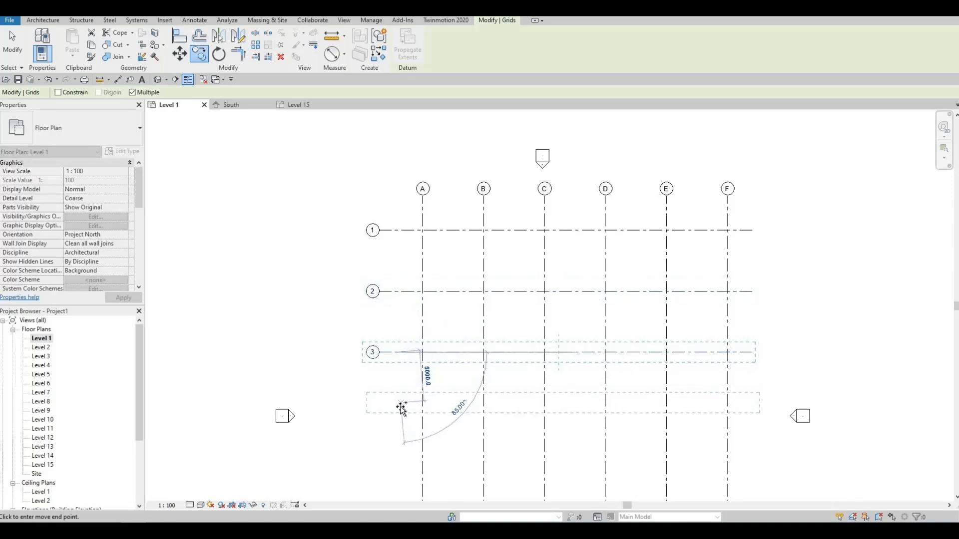
pyautogui.write('60')
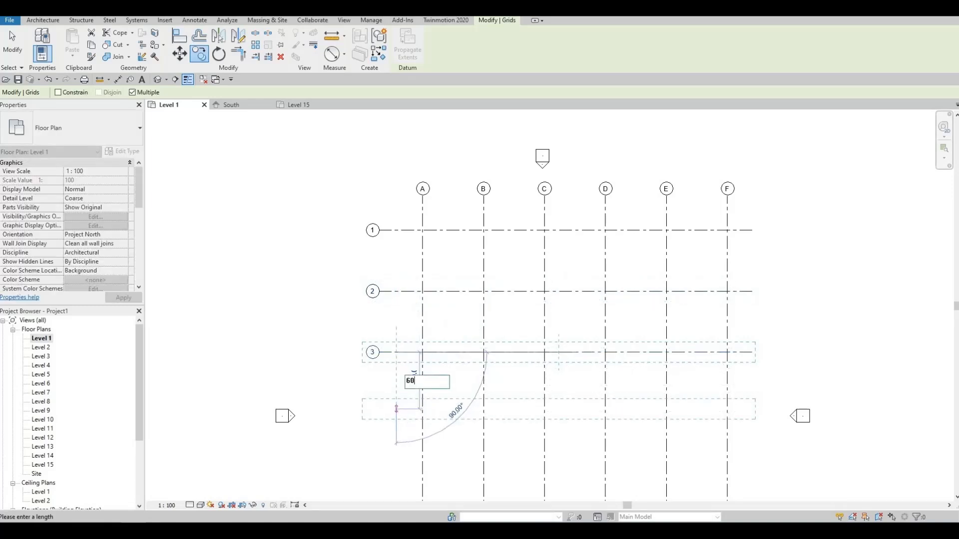
pyautogui.write('00')
pyautogui.press('Return')
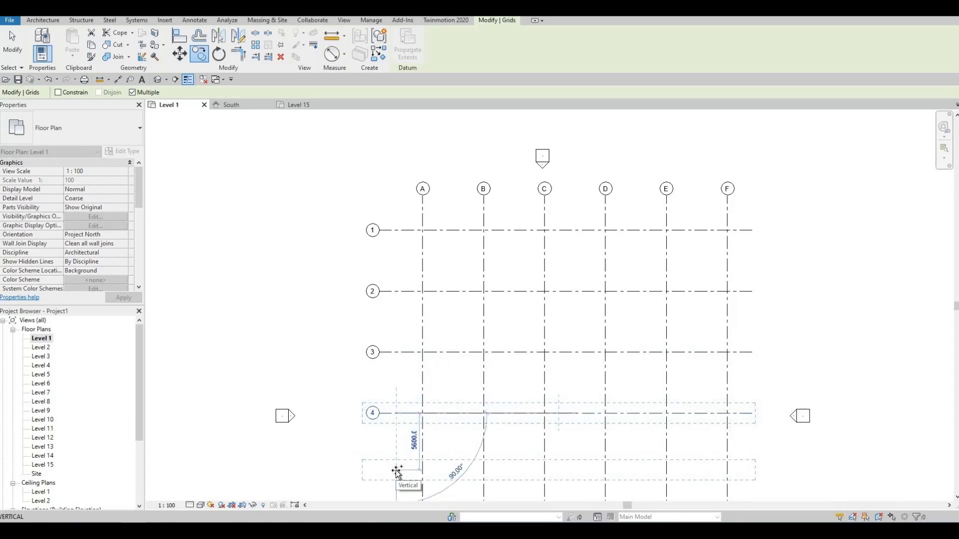
pyautogui.write('6000')
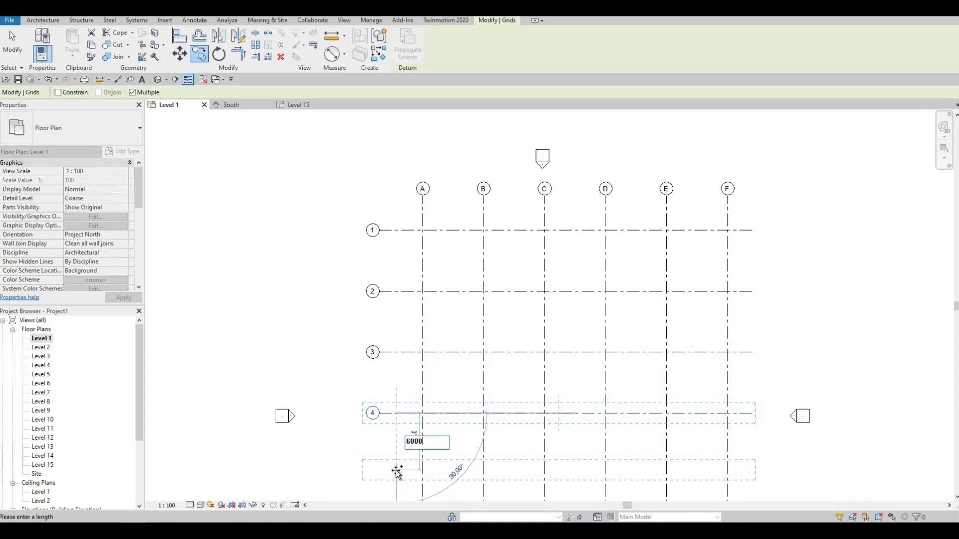
pyautogui.press('Return')
pyautogui.moveTo(453, 379); pyautogui.dragTo(414, 299, button='middle')
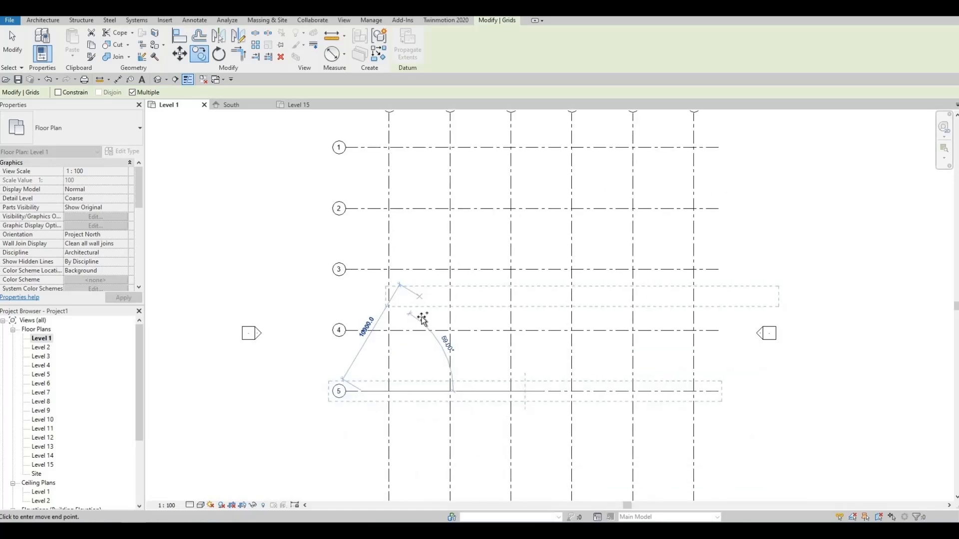
pyautogui.press('Escape')
pyautogui.press('Escape')
# Step: Shorten the vertical grids A to F together by moving grid A's lower end up to just below grid 5
pyautogui.scroll(-2, 420, 343)
pyautogui.moveTo(455, 336); pyautogui.dragTo(371, 306, button='middle')
pyautogui.scroll(-1, 374, 308)
pyautogui.scroll(-1, 371, 306)
pyautogui.scroll(3, 361, 218)
pyautogui.scroll(1, 363, 460)
pyautogui.moveTo(383, 499); pyautogui.dragTo(335, 449, button='middle')
pyautogui.scroll(-1, 364, 460)
pyautogui.click(334, 414)
pyautogui.moveTo(347, 482); pyautogui.dragTo(356, 406, button='middle')
pyautogui.moveTo(345, 419); pyautogui.dragTo(350, 306)
pyautogui.scroll(1, 401, 283)
pyautogui.moveTo(392, 323); pyautogui.dragTo(383, 404, button='middle')
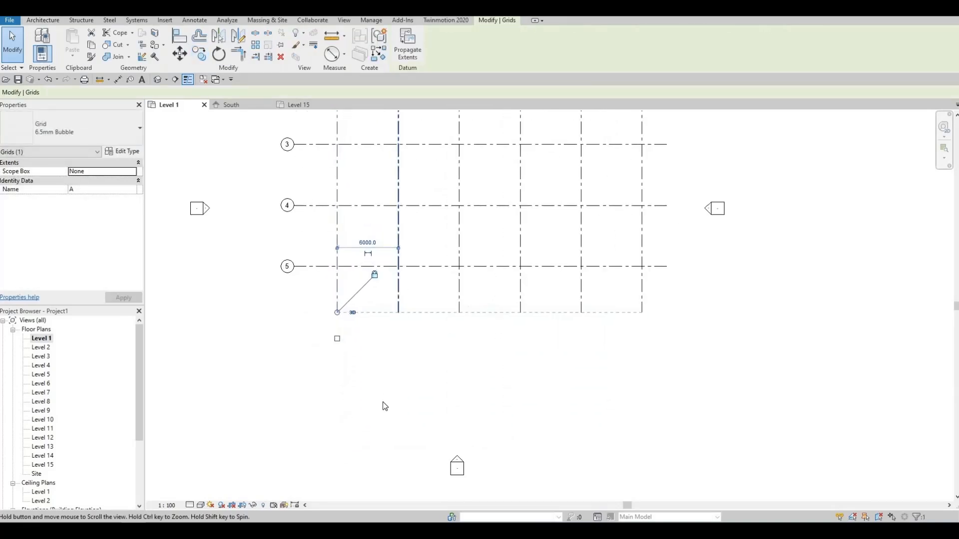
pyautogui.scroll(-3, 383, 402)
pyautogui.moveTo(427, 215); pyautogui.dragTo(409, 230, button='middle')
pyautogui.scroll(1, 402, 230)
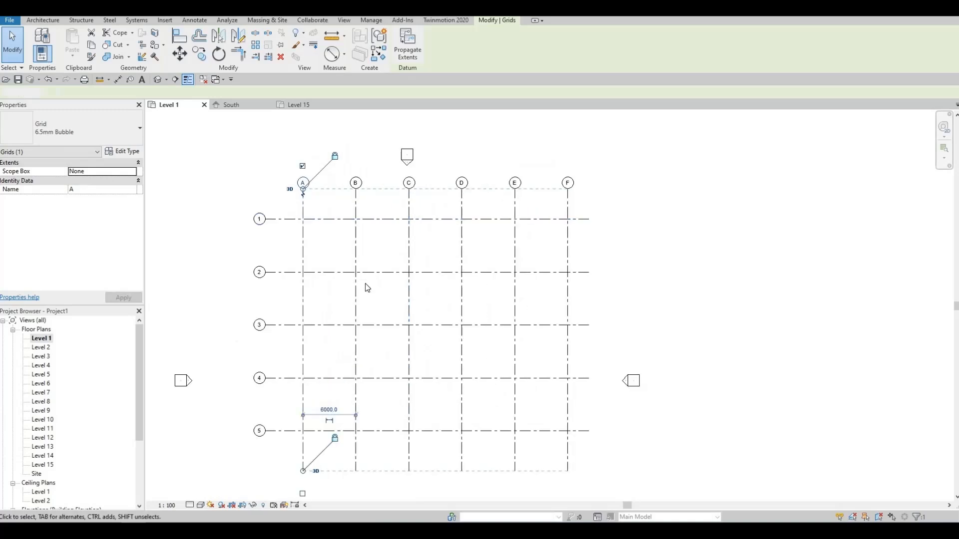
pyautogui.press('Escape')
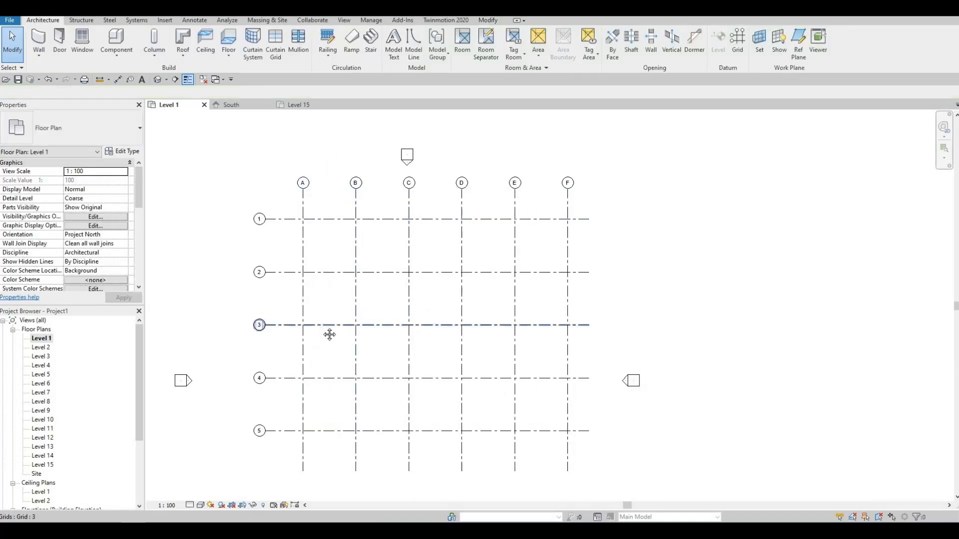
pyautogui.moveTo(344, 312); pyautogui.dragTo(352, 310, button='middle')
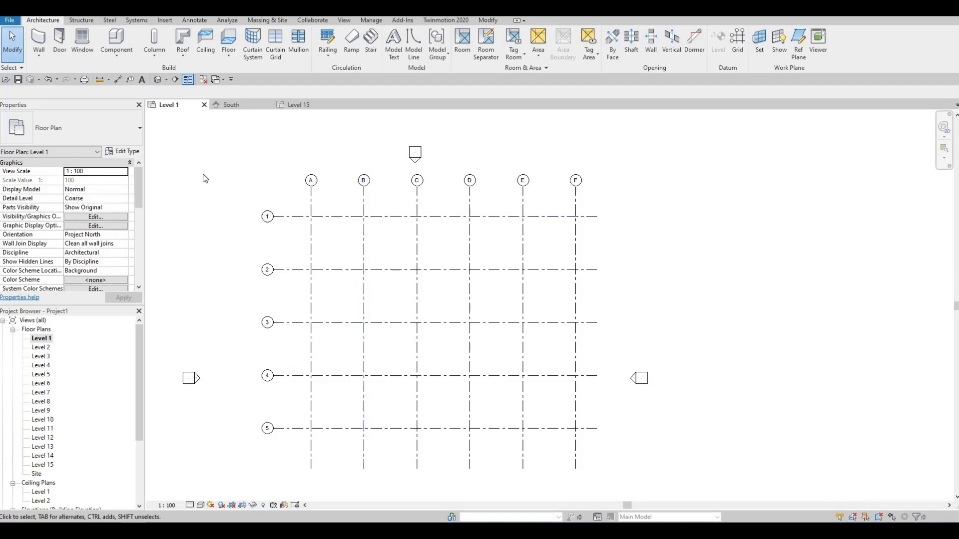
# Step: Start a wall and duplicate the Generic - 200mm type under the name Exterior Wall 1
pyautogui.click(40, 42)
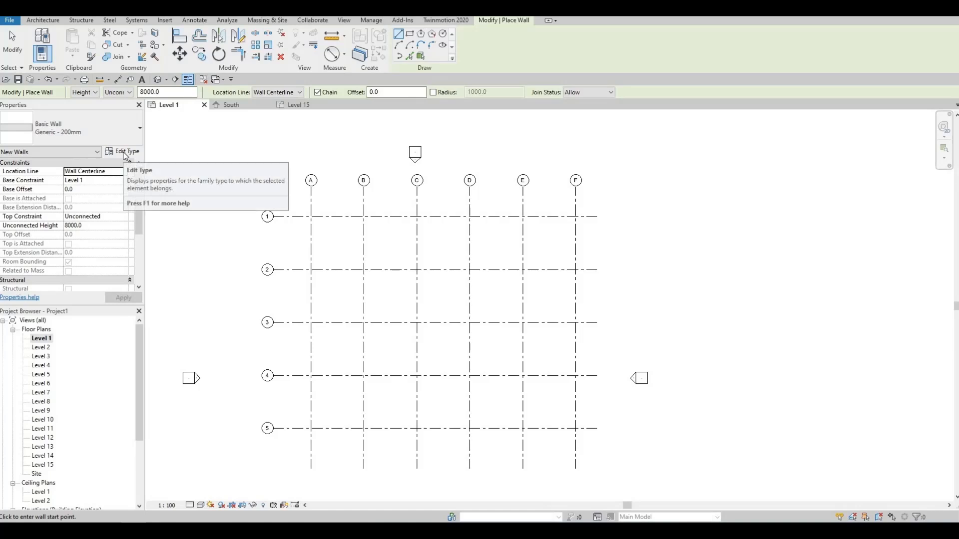
pyautogui.click(125, 153)
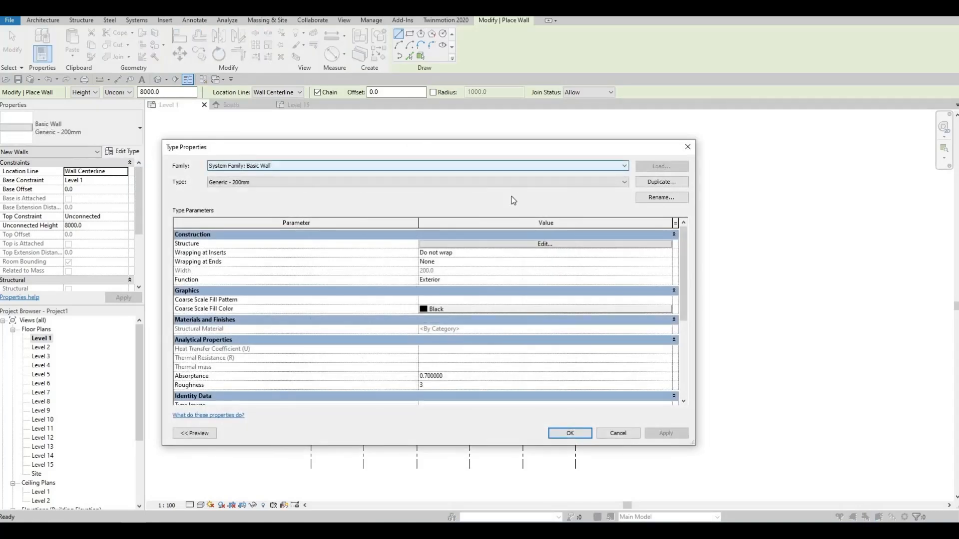
pyautogui.click(654, 182)
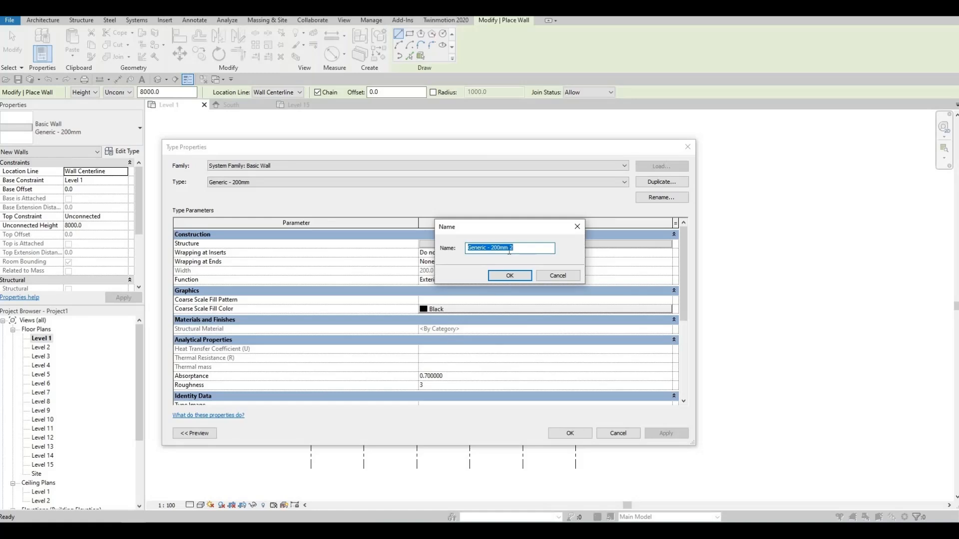
pyautogui.write('Exterior Wall 1')
pyautogui.click(510, 277)
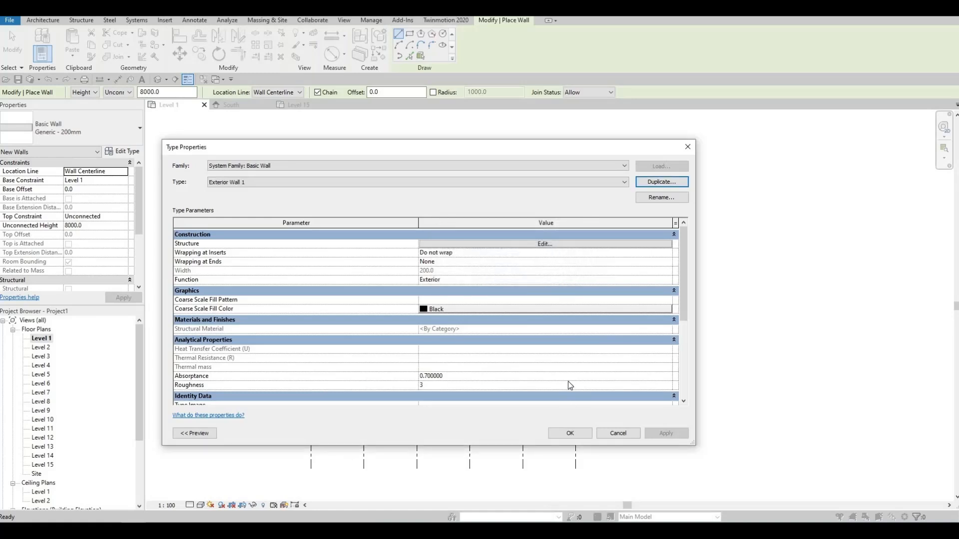
# Step: Set the structure layer of Exterior Wall 1 to 300 thickness with the Brick, Common material and accept the type
pyautogui.click(544, 244)
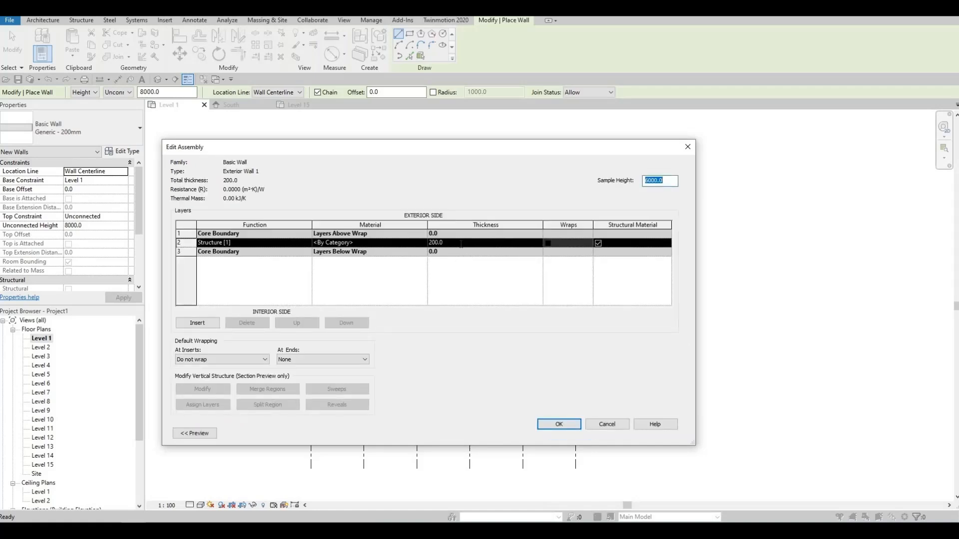
pyautogui.click(460, 244)
pyautogui.write('300')
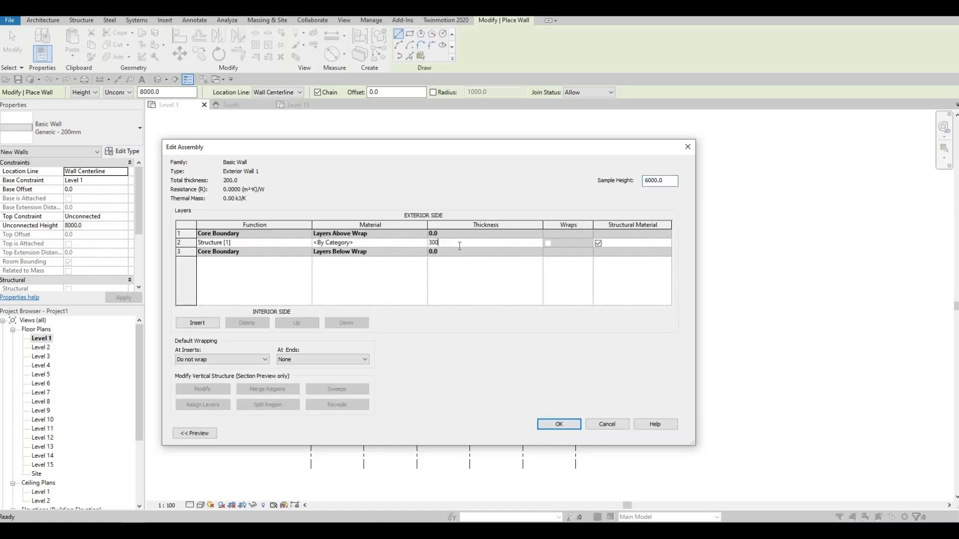
pyautogui.click(405, 243)
pyautogui.click(423, 242)
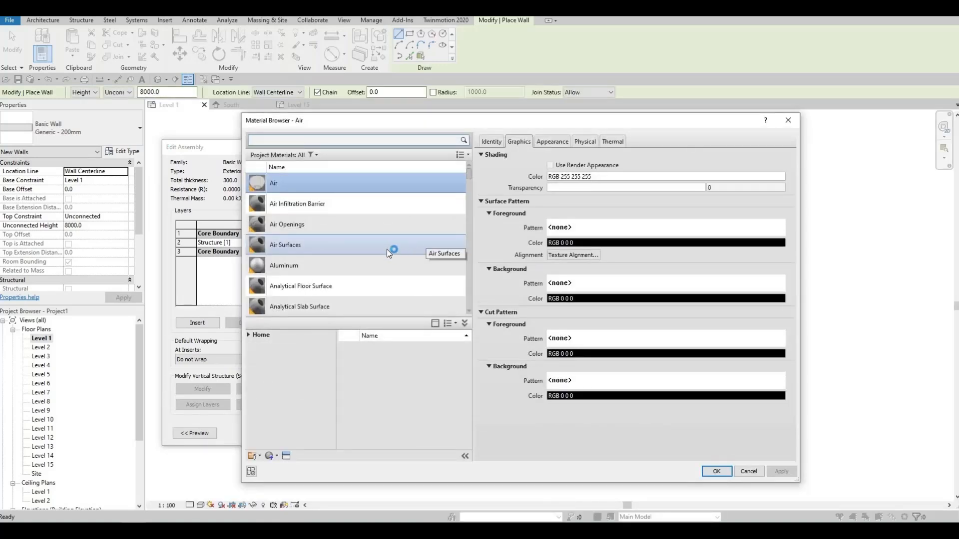
pyautogui.scroll(-4, 294, 253)
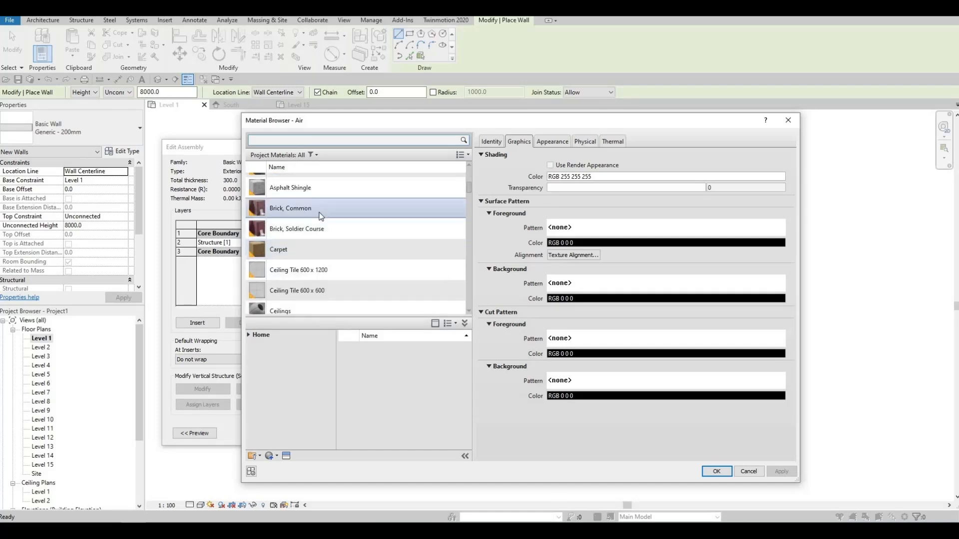
pyautogui.click(310, 210)
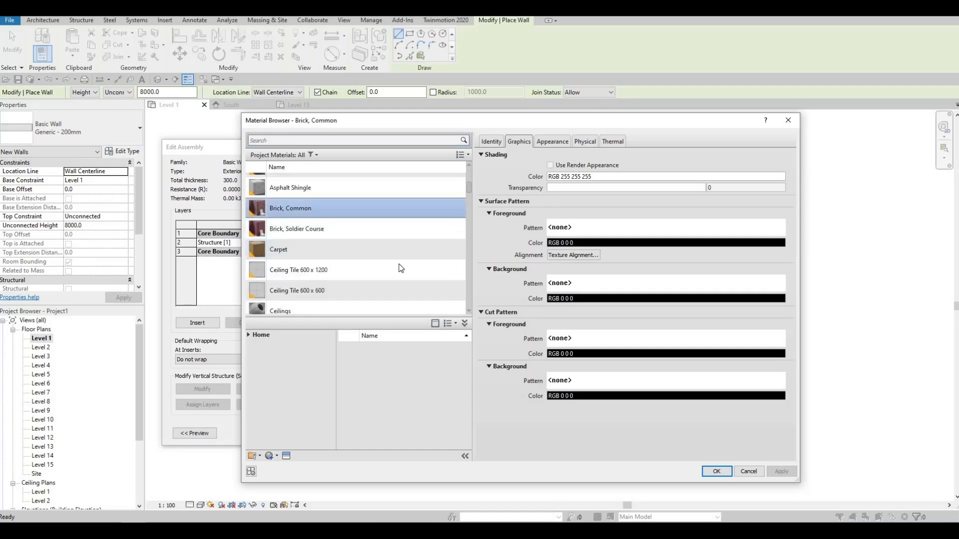
pyautogui.click(717, 472)
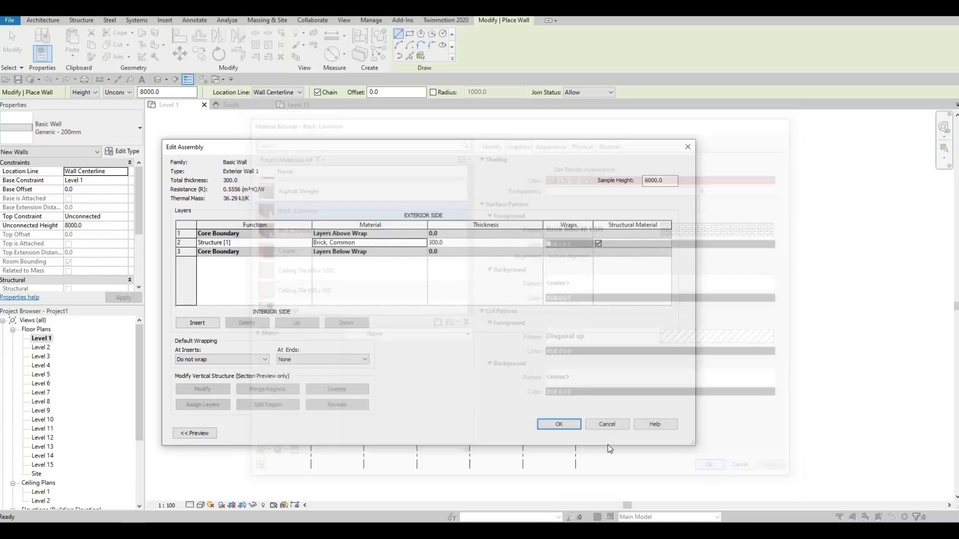
pyautogui.click(553, 425)
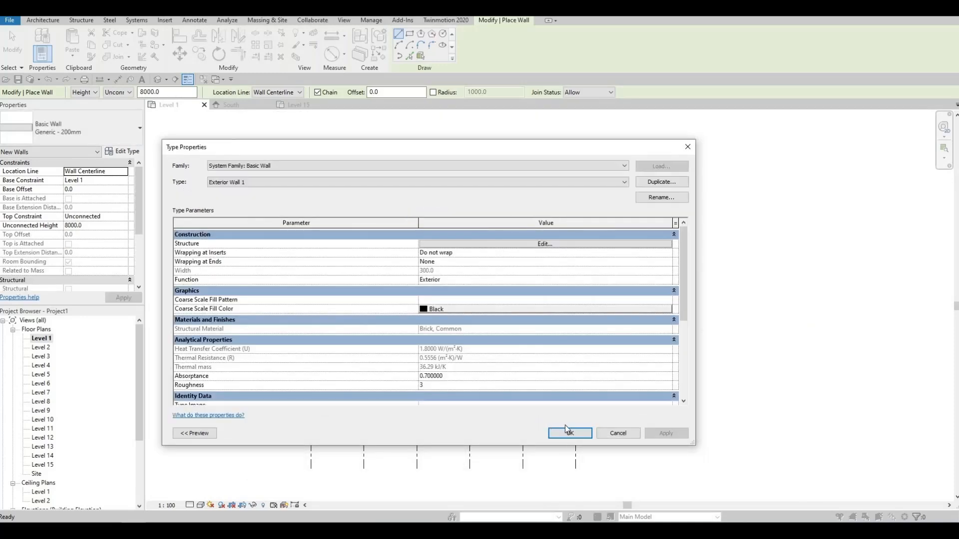
pyautogui.press('Return')
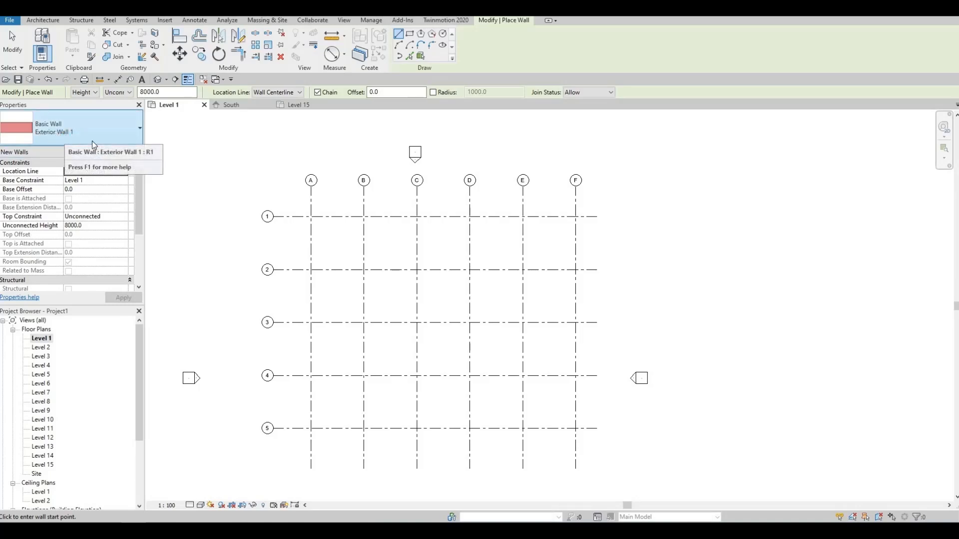
# Step: Draw a rectangle of Exterior Wall 1 walls up to Level 2, from grid intersection A-1 to F-5
pyautogui.click(410, 35)
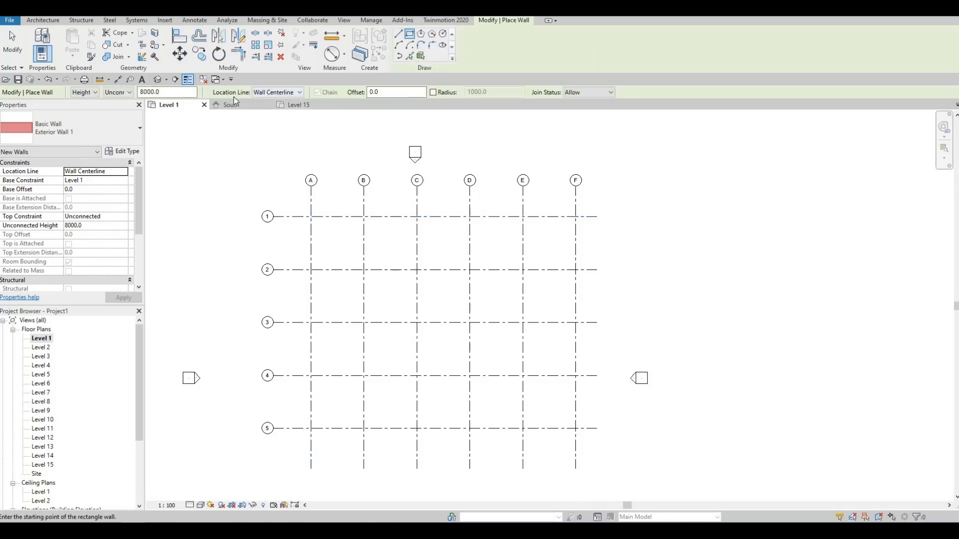
pyautogui.click(128, 93)
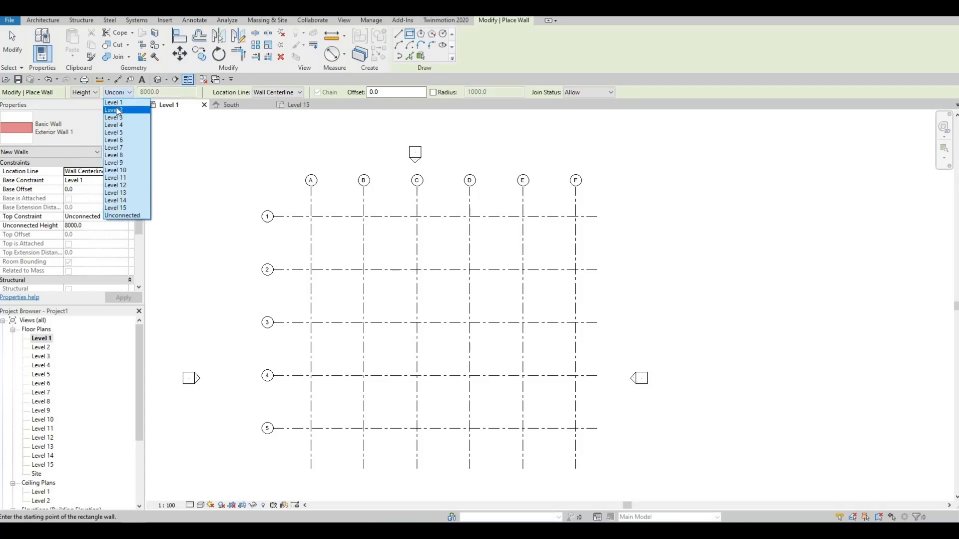
pyautogui.click(118, 110)
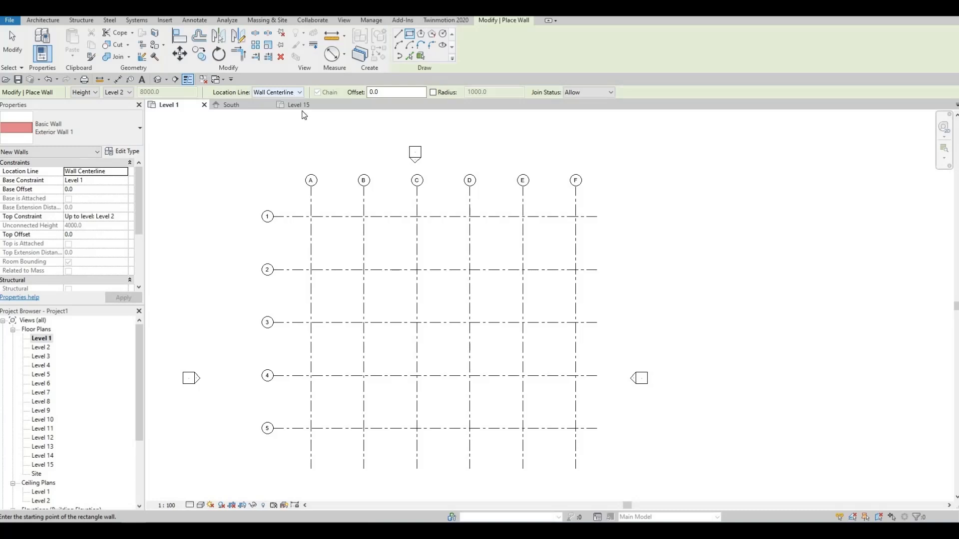
pyautogui.click(310, 216)
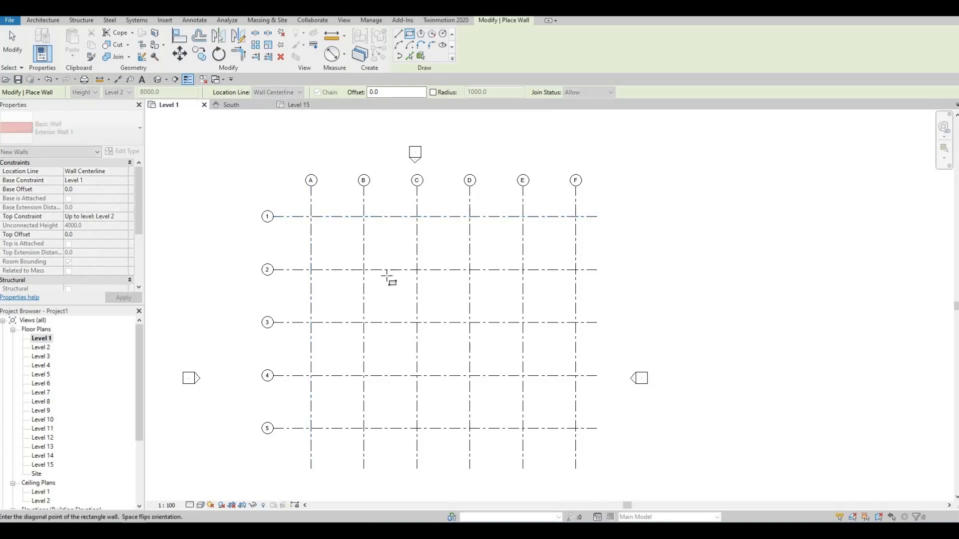
pyautogui.click(576, 428)
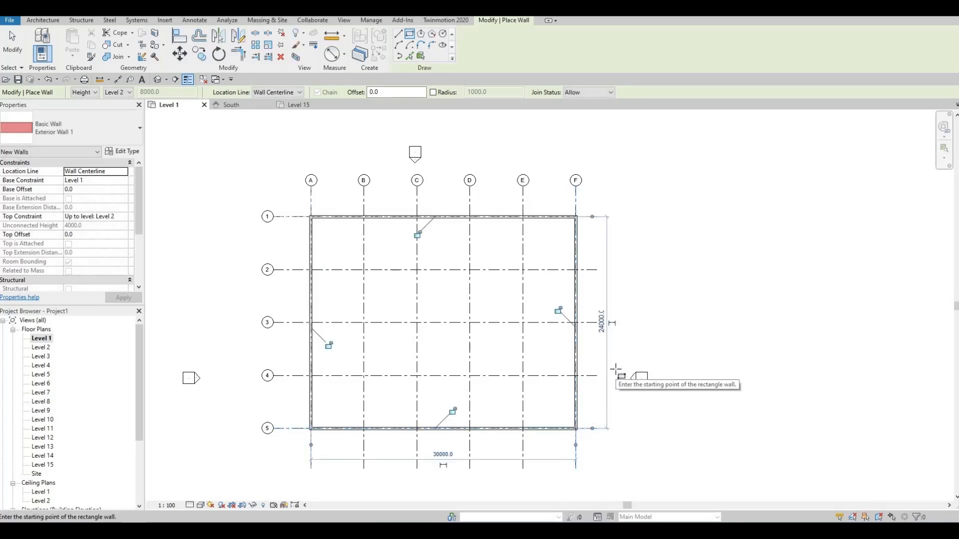
pyautogui.press('Escape')
pyautogui.press('Escape')
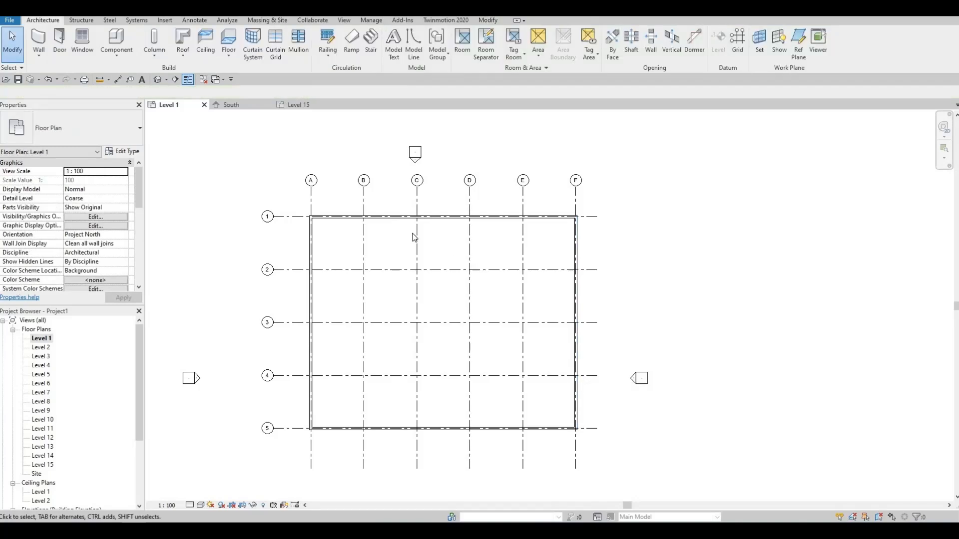
# Step: Start another wall and duplicate the Exterior Wall 1 type under the name Interior Wall 1
pyautogui.click(40, 41)
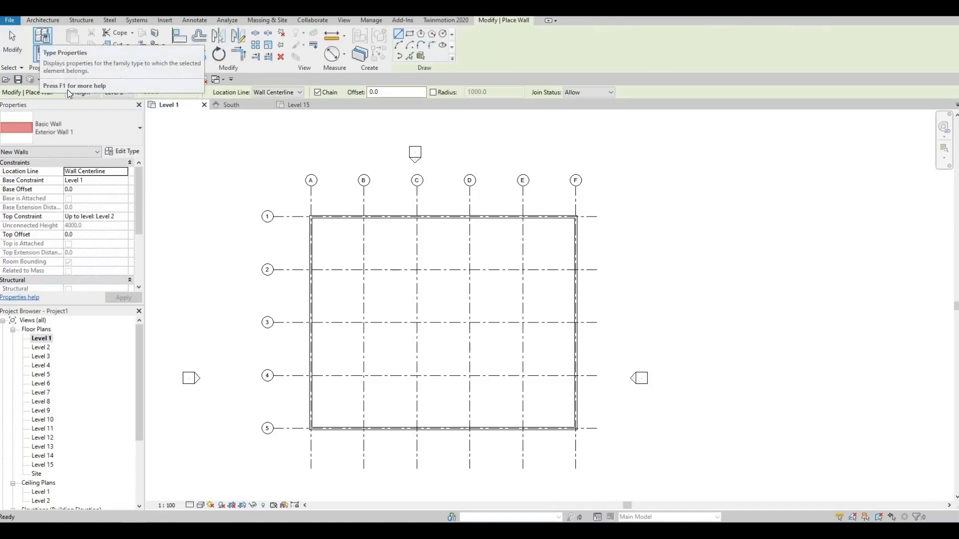
pyautogui.click(126, 152)
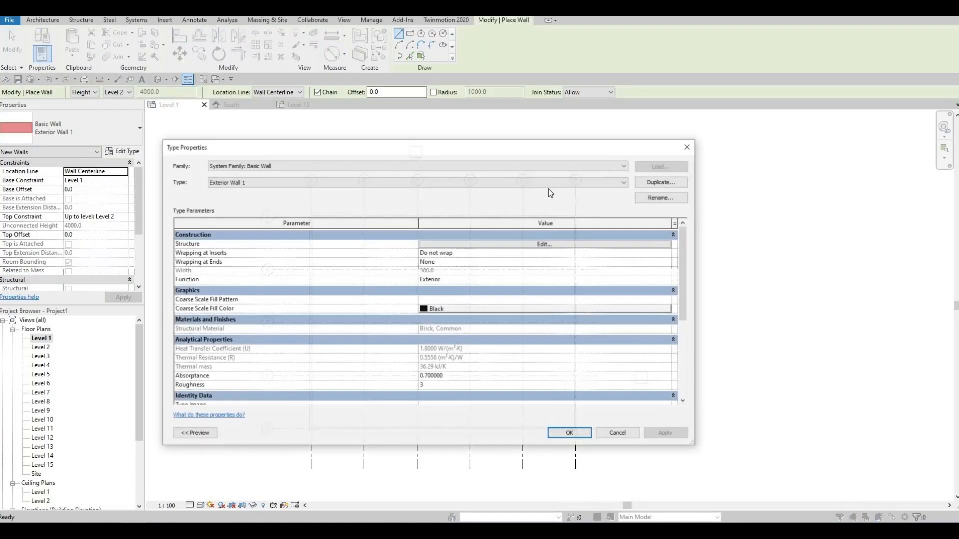
pyautogui.click(660, 182)
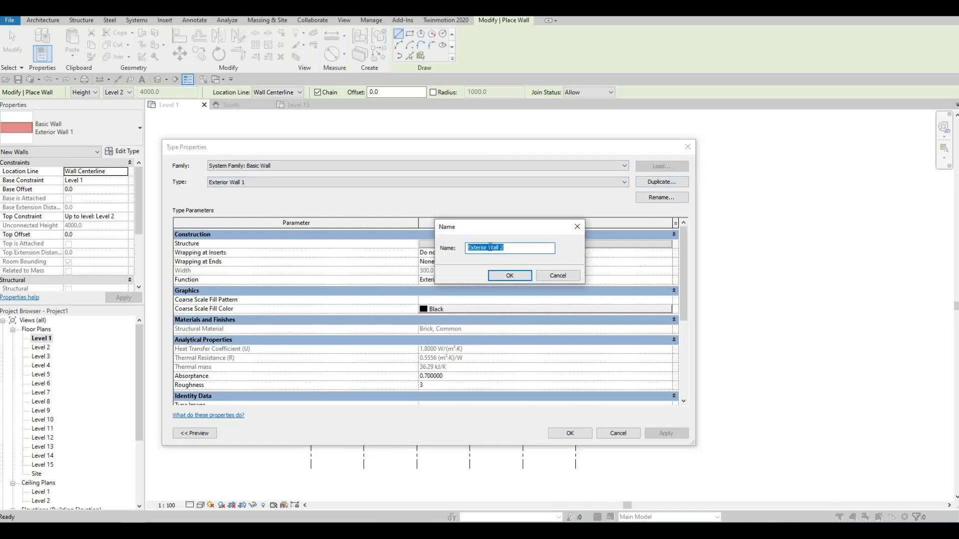
pyautogui.doubleClick(476, 249)
pyautogui.write('Interior')
pyautogui.click(507, 276)
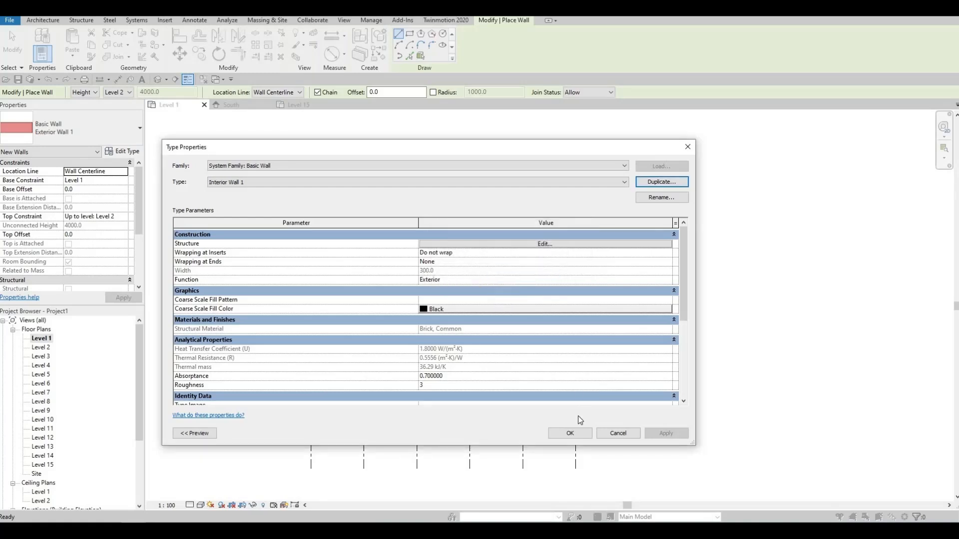
pyautogui.click(570, 433)
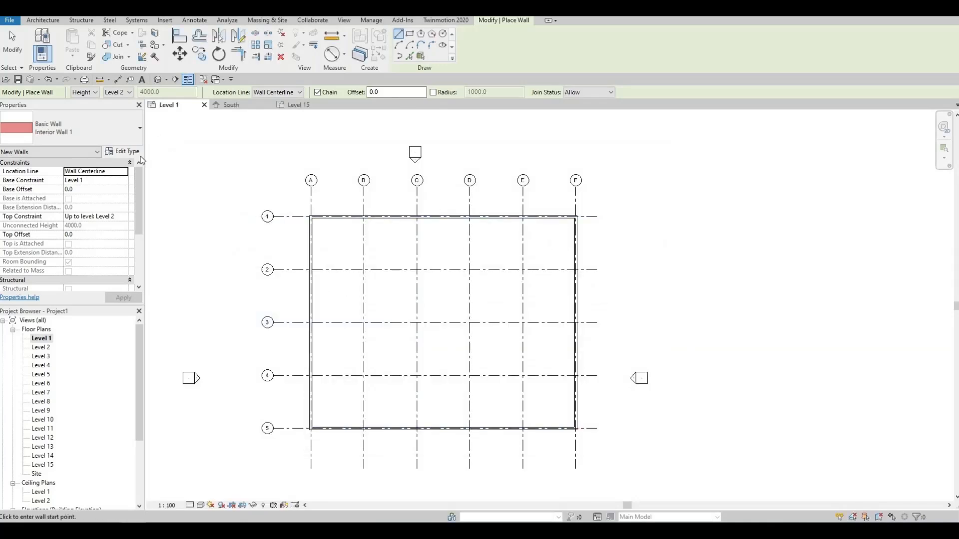
# Step: Change the structure layer material of Interior Wall 1 to Asphalt Shingle and accept the type
pyautogui.click(123, 151)
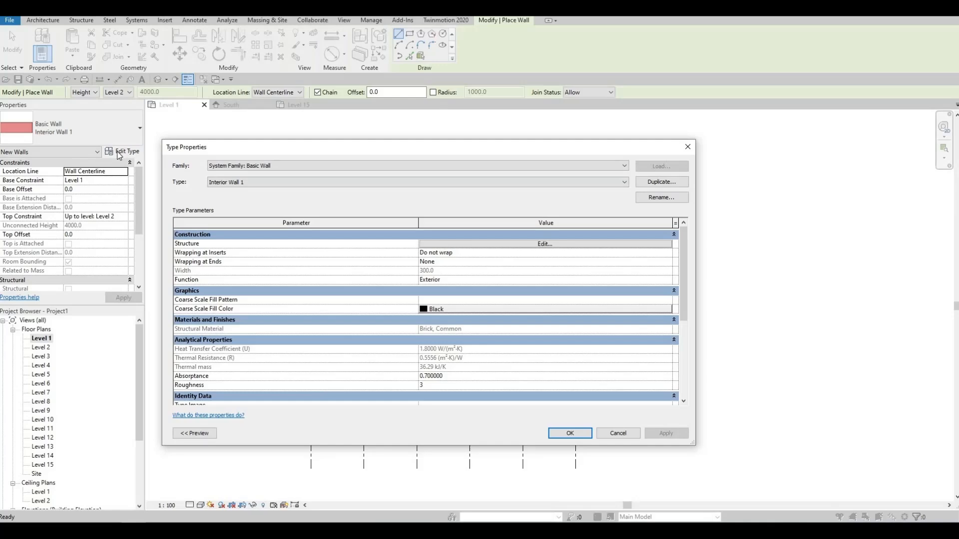
pyautogui.click(536, 244)
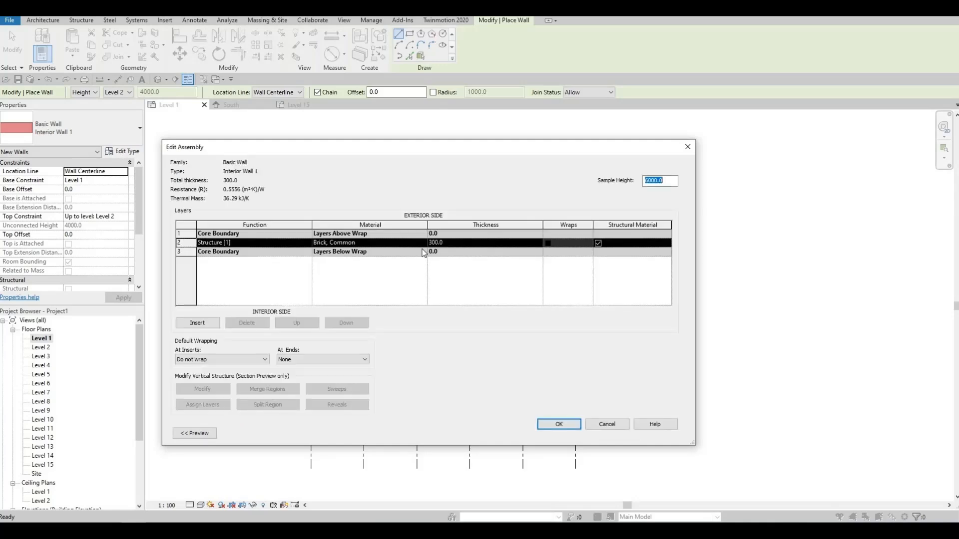
pyautogui.click(424, 244)
pyautogui.click(421, 243)
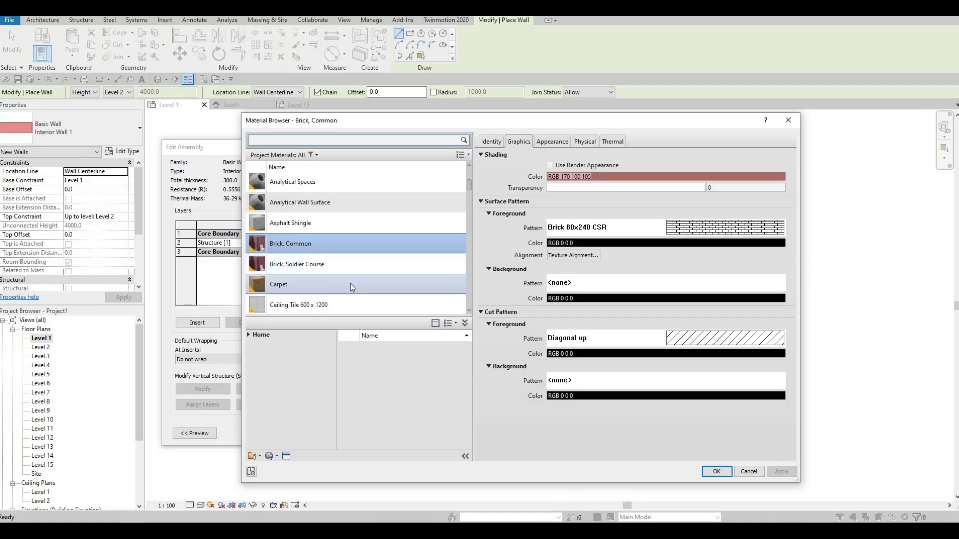
pyautogui.click(310, 221)
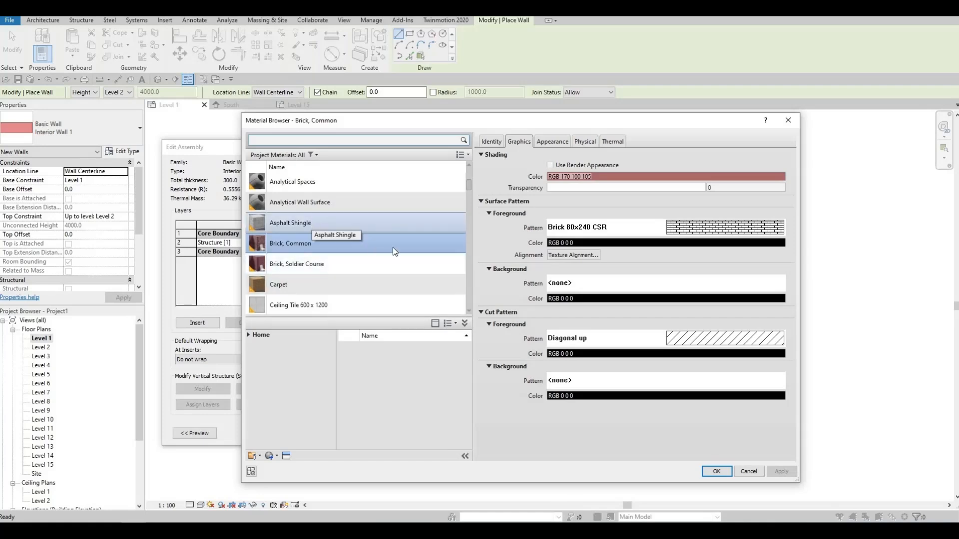
pyautogui.click(716, 471)
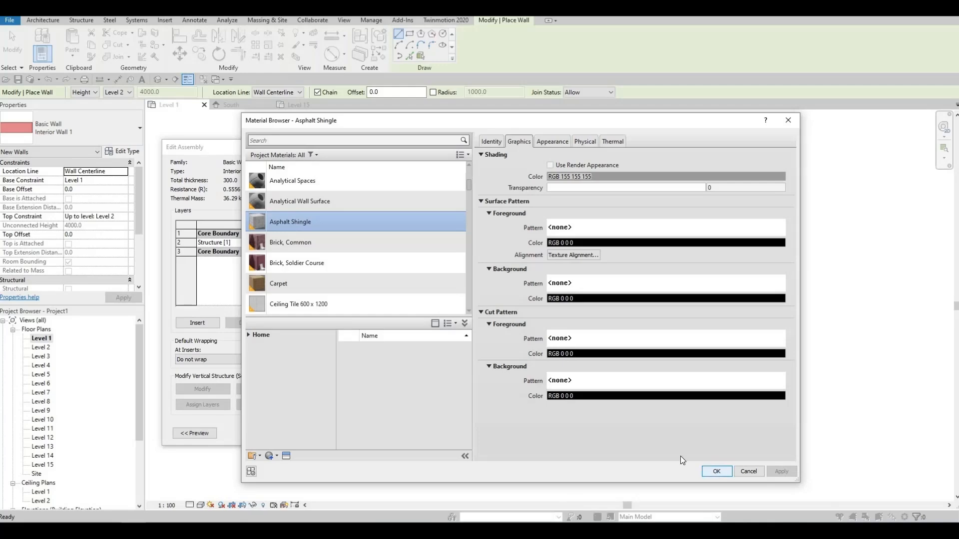
pyautogui.click(560, 424)
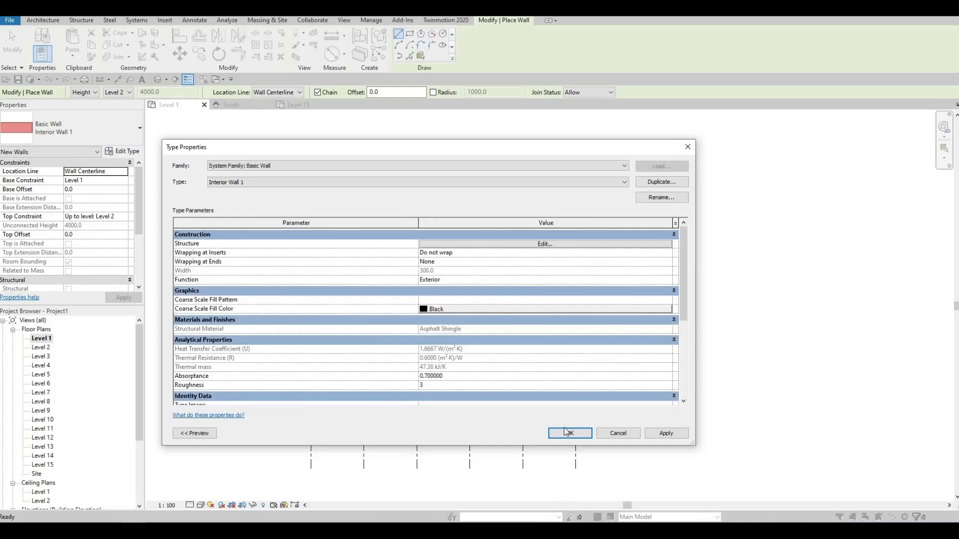
pyautogui.click(666, 434)
pyautogui.click(576, 433)
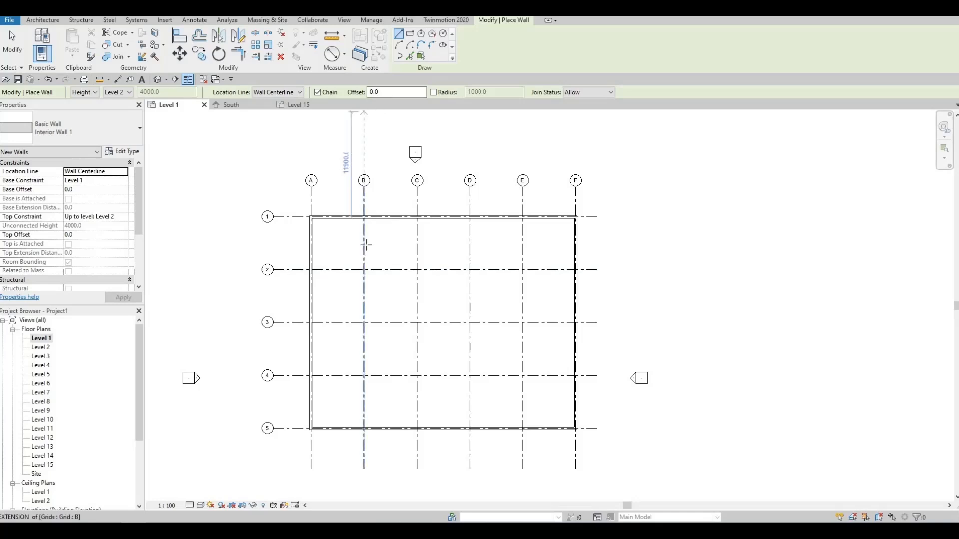
# Step: Draw two horizontal Interior Wall 1 walls from grid A to grid F, about 2700 apart, one above and one below grid 3
pyautogui.scroll(2, 348, 331)
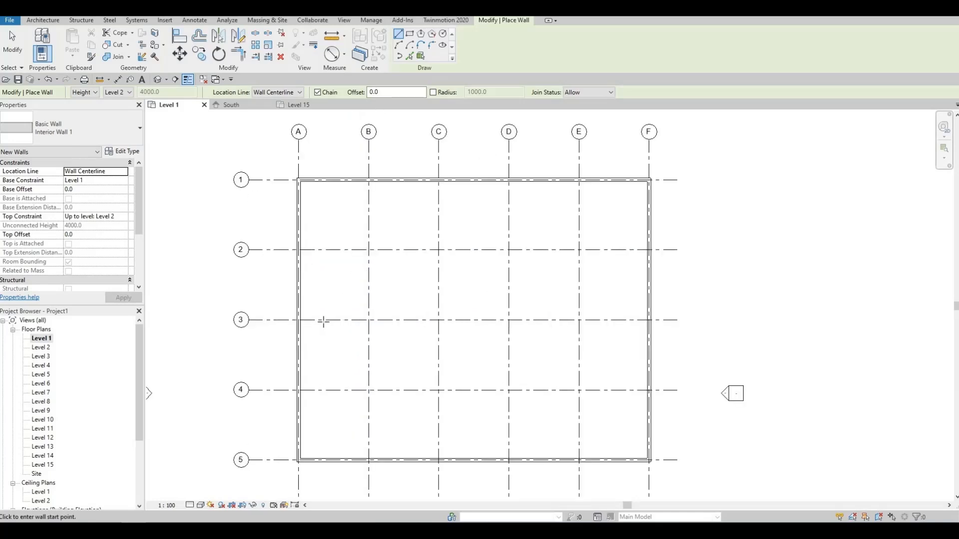
pyautogui.click(300, 302)
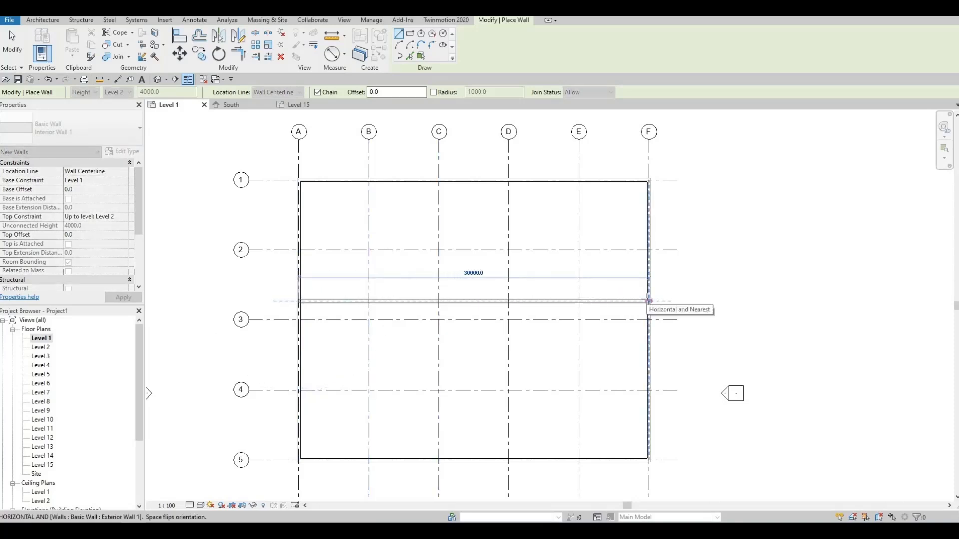
pyautogui.click(648, 301)
pyautogui.press('Escape')
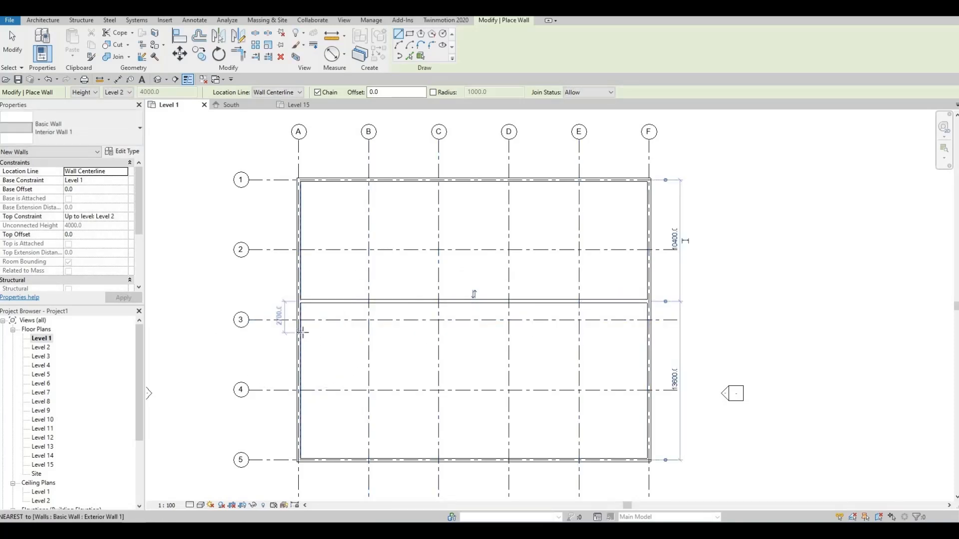
pyautogui.click(303, 332)
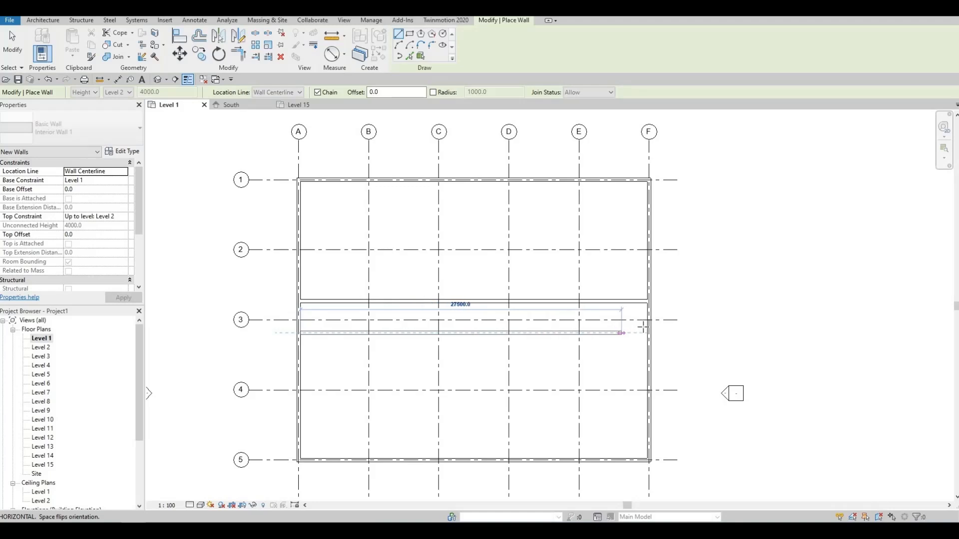
pyautogui.click(567, 333)
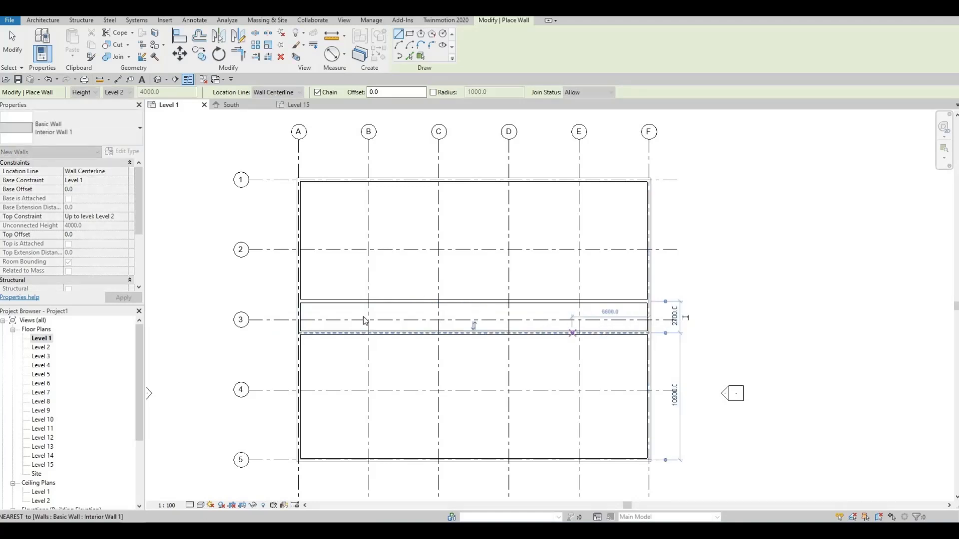
pyautogui.press('Escape')
pyautogui.press('Escape')
# Step: Reference the lower interior wall's temporary dimension to grid 3 and set that distance to 1000
pyautogui.scroll(5, 260, 334)
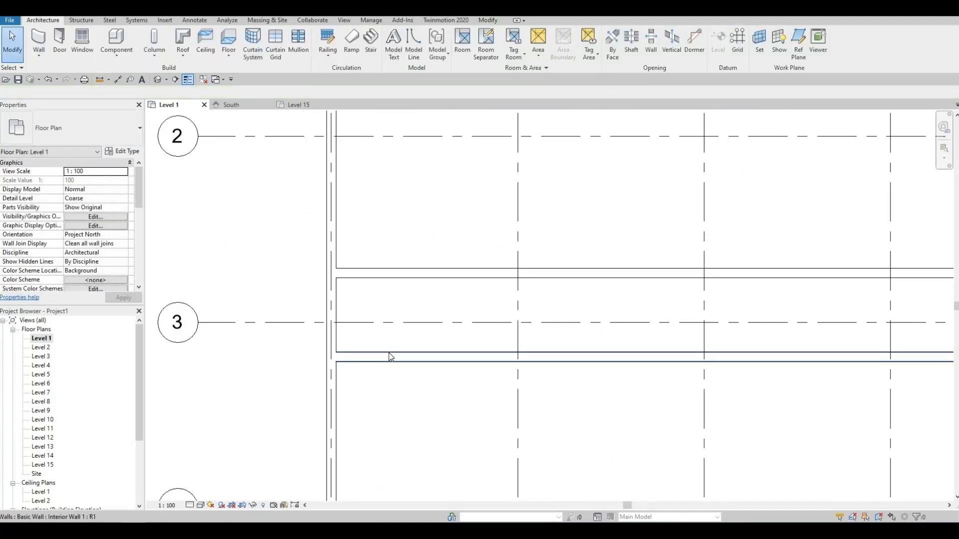
pyautogui.click(393, 354)
pyautogui.scroll(-1, 445, 334)
pyautogui.scroll(-2, 587, 346)
pyautogui.moveTo(806, 321); pyautogui.dragTo(606, 315, button='middle')
pyautogui.scroll(4, 749, 299)
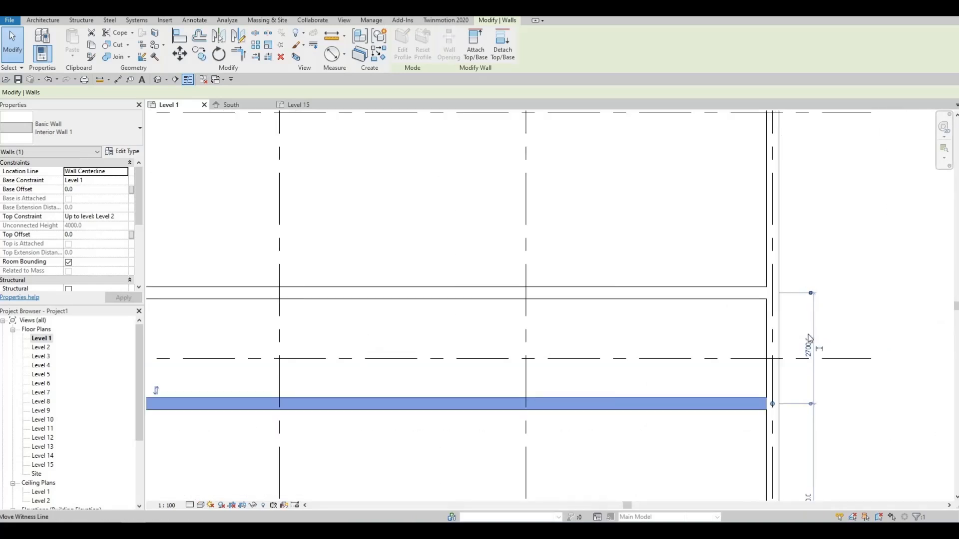
pyautogui.moveTo(810, 339); pyautogui.dragTo(810, 359)
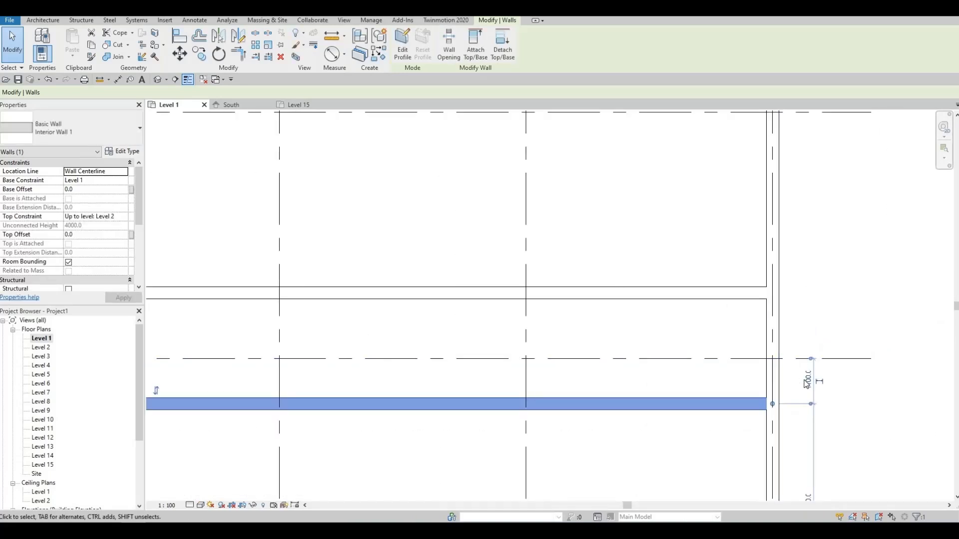
pyautogui.click(806, 383)
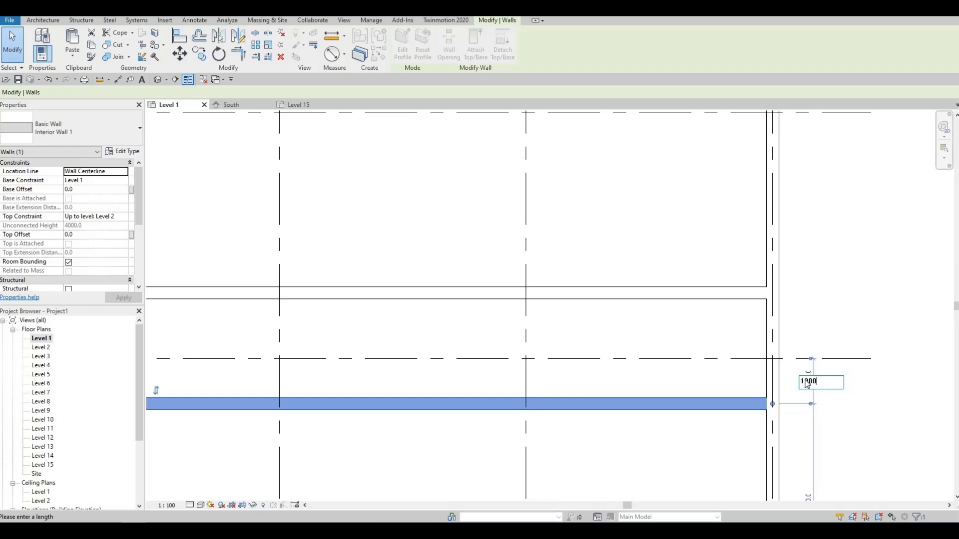
pyautogui.write('1000')
pyautogui.press('Return')
pyautogui.press('Escape')
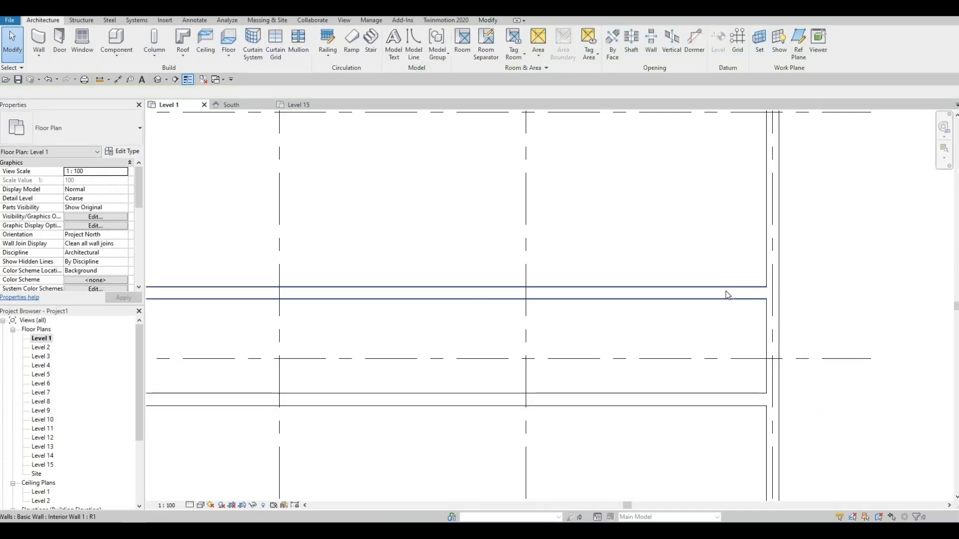
# Step: Reference the upper interior wall's temporary dimension to grid 3 and set that distance to 1000
pyautogui.click(726, 293)
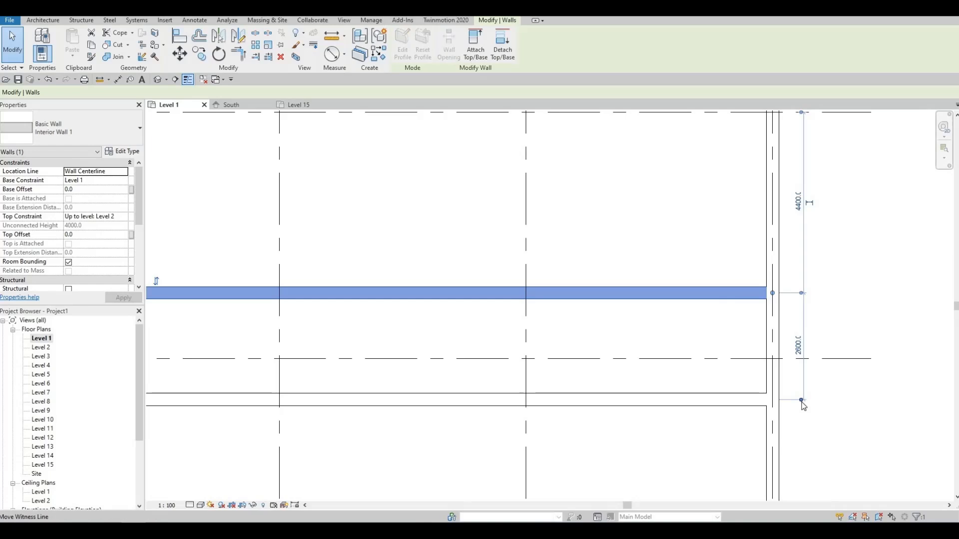
pyautogui.moveTo(803, 405); pyautogui.dragTo(791, 362)
pyautogui.click(798, 326)
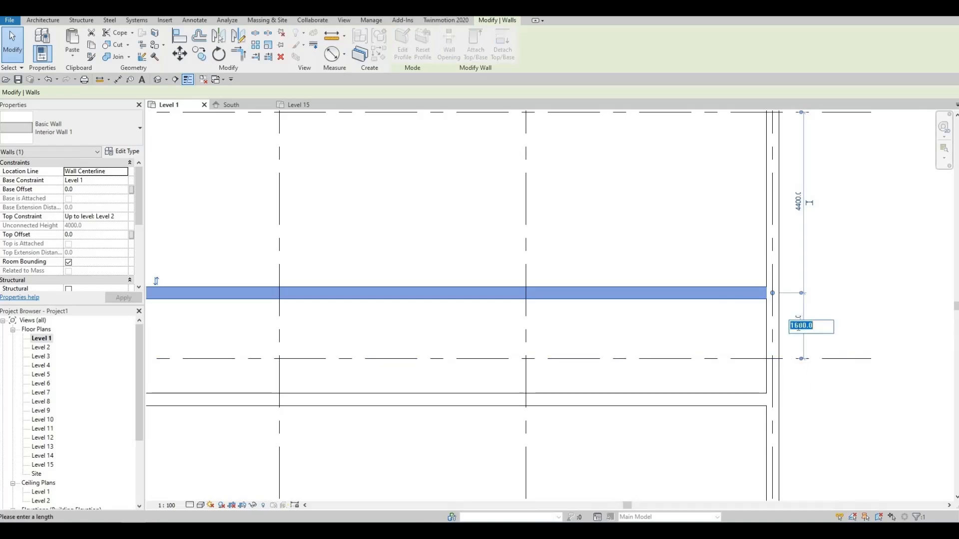
pyautogui.press('Return')
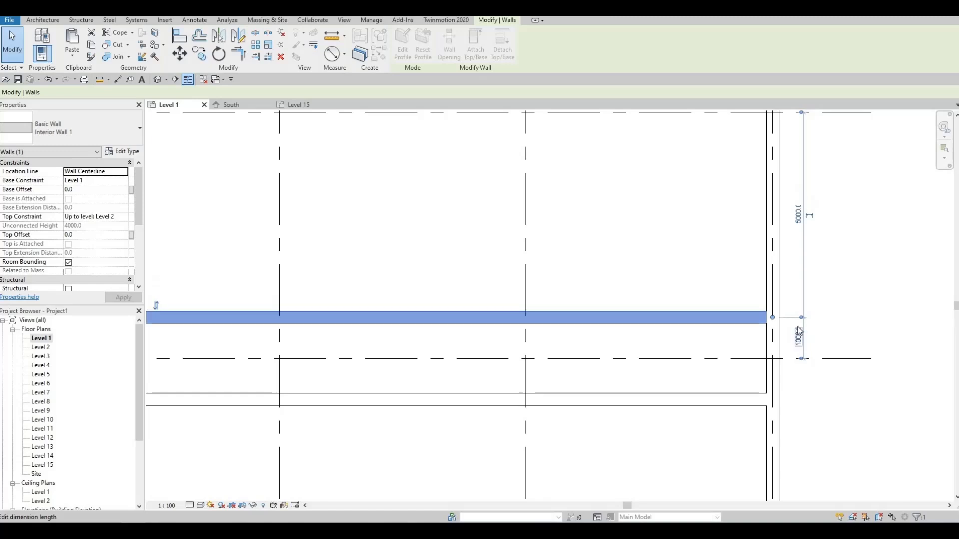
pyautogui.press('Escape')
# Step: Start a wall and duplicate the Interior Wall 1 type under the name Interior Wall 2
pyautogui.scroll(-5, 659, 330)
pyautogui.moveTo(504, 333); pyautogui.dragTo(548, 331, button='middle')
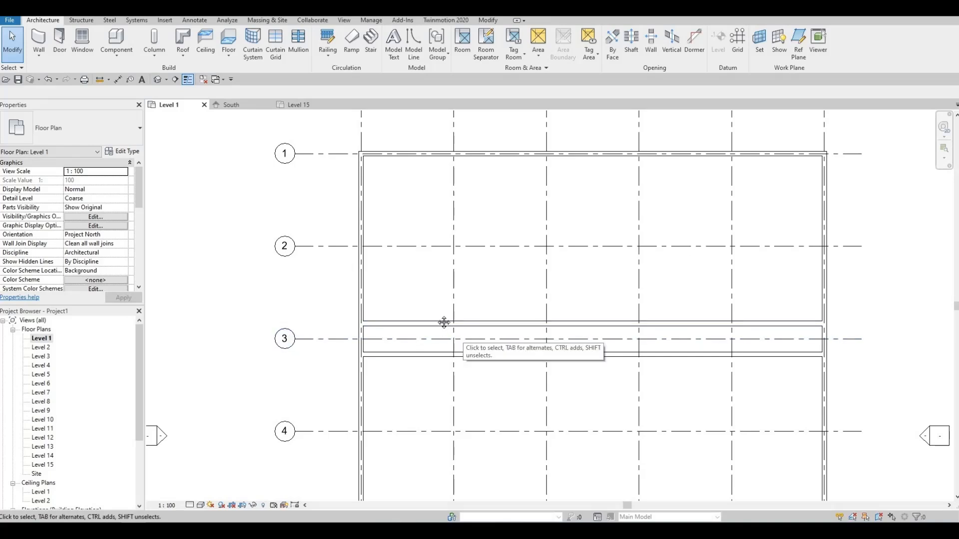
pyautogui.moveTo(444, 325); pyautogui.dragTo(443, 305, button='middle')
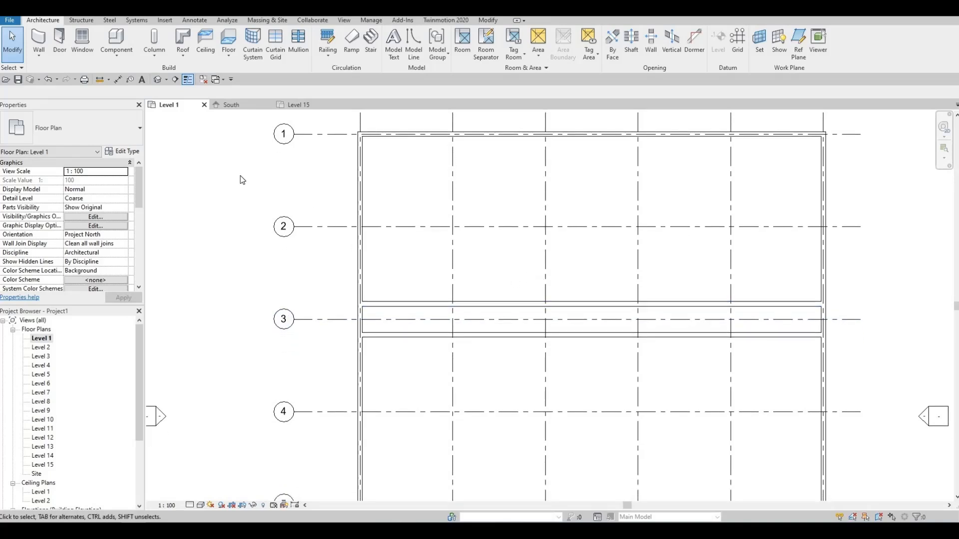
pyautogui.click(42, 43)
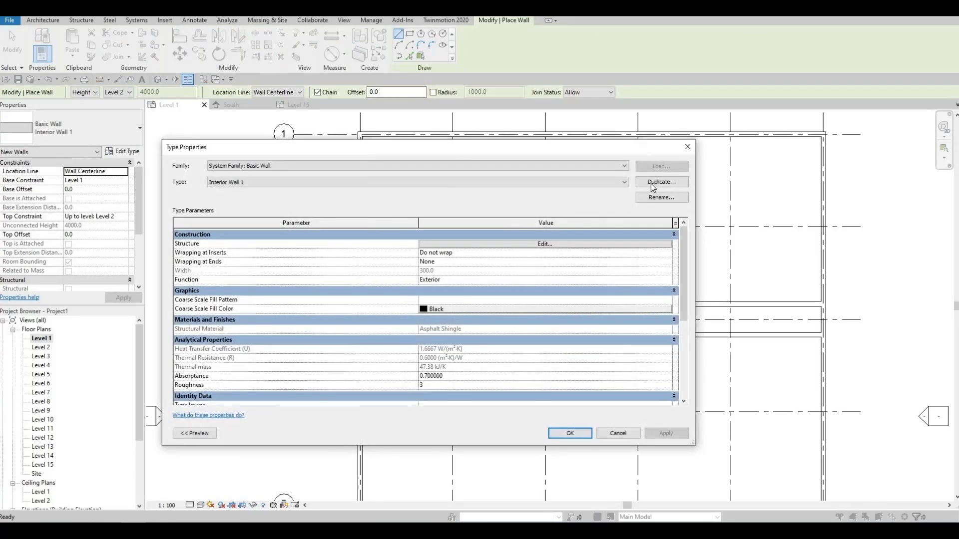
pyautogui.click(652, 183)
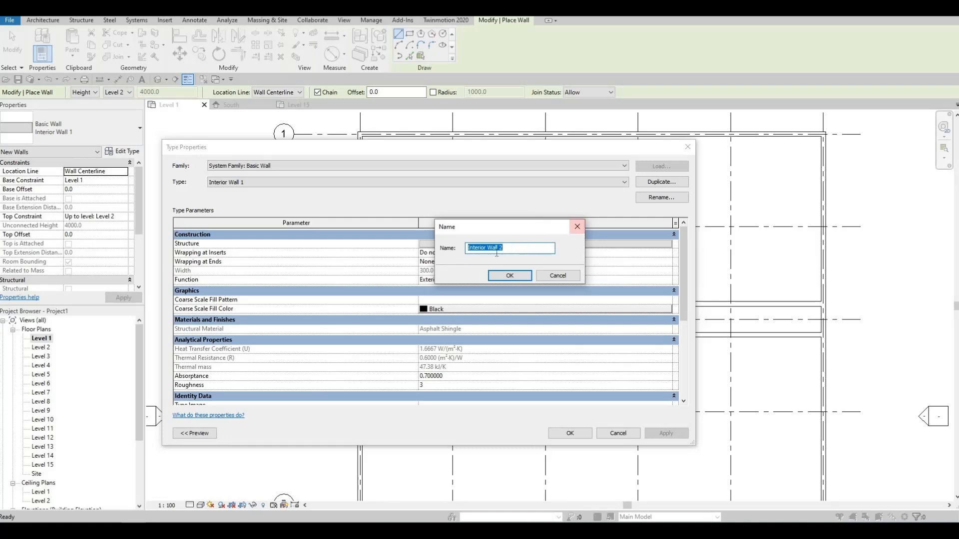
pyautogui.click(510, 276)
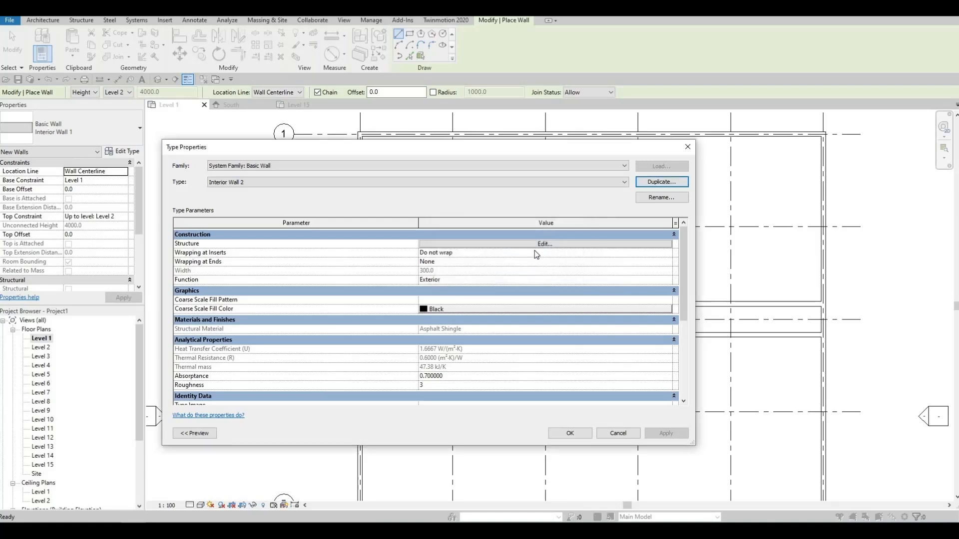
# Step: Set the structure layer of Interior Wall 2 to 200 thickness with the Clad - White material and accept the type
pyautogui.click(538, 245)
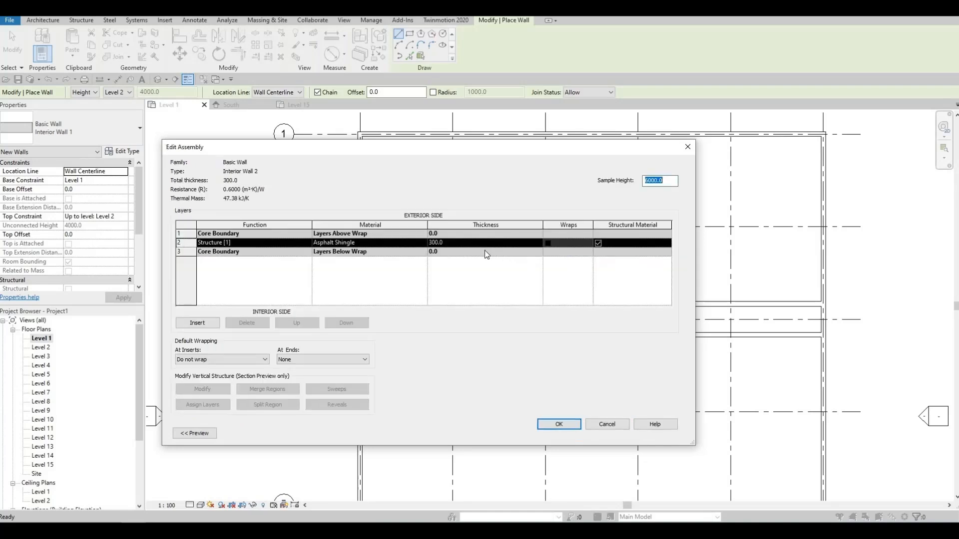
pyautogui.click(470, 244)
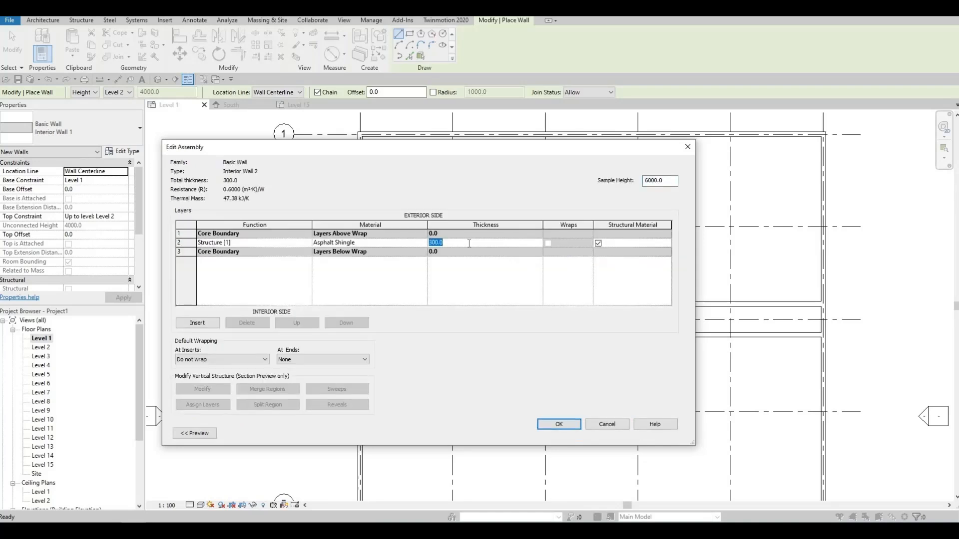
pyautogui.write('200')
pyautogui.press('Tab')
pyautogui.click(425, 244)
pyautogui.click(426, 243)
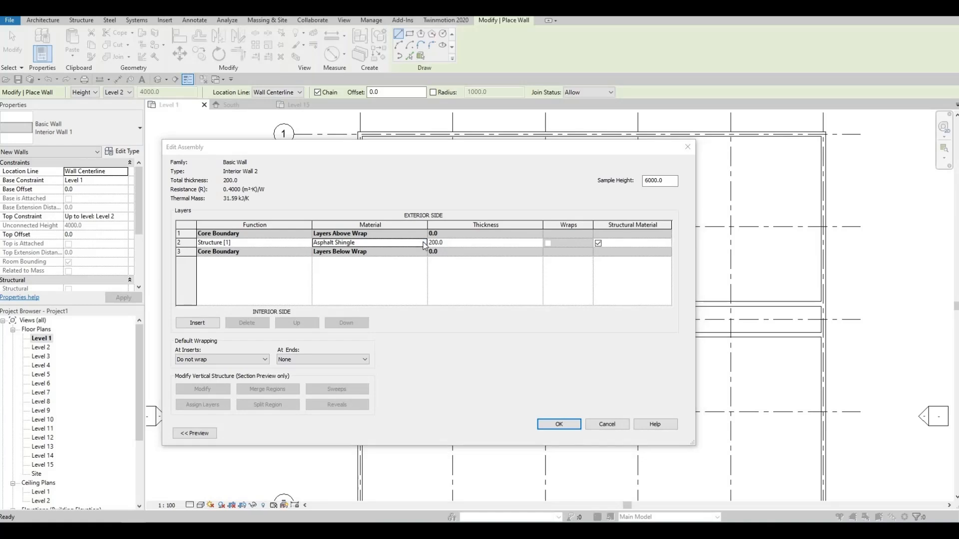
pyautogui.scroll(-2, 394, 264)
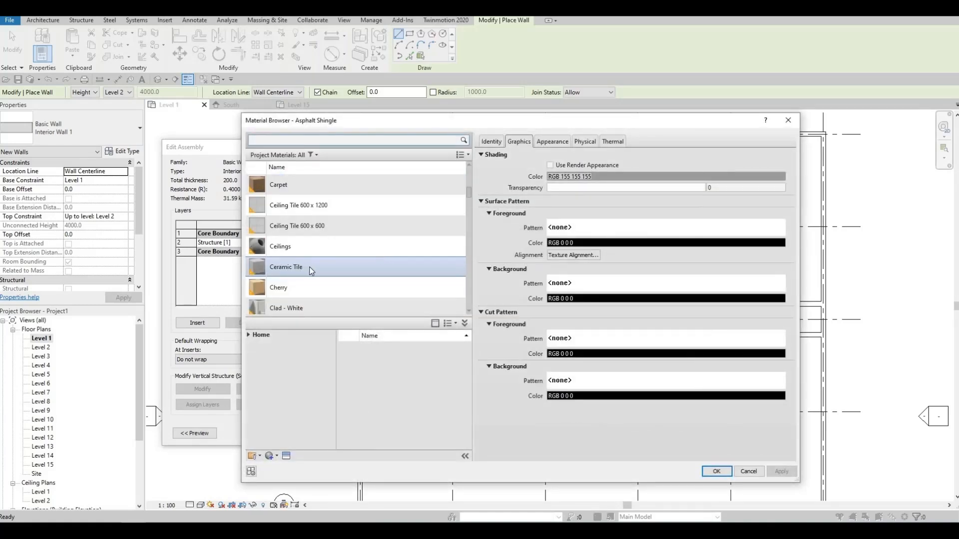
pyautogui.click(304, 306)
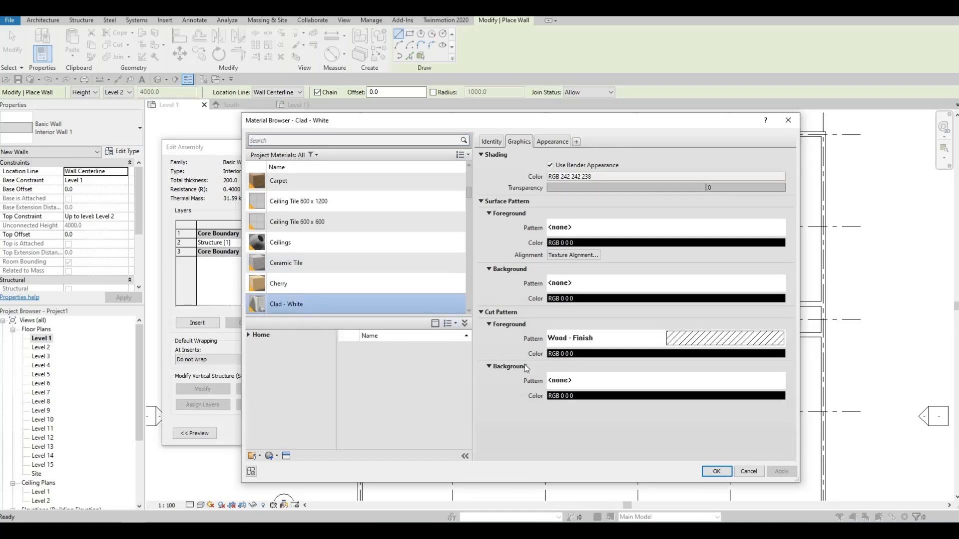
pyautogui.click(708, 474)
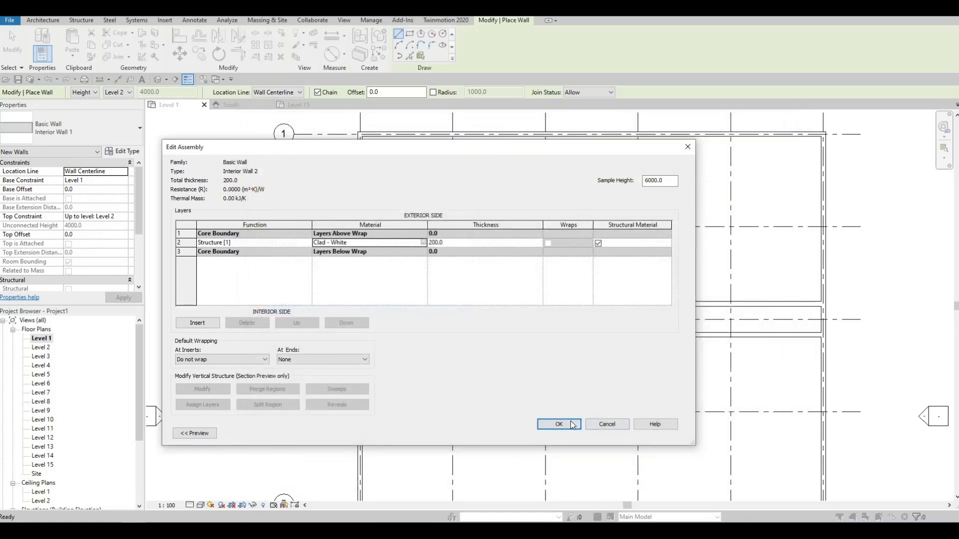
pyautogui.click(566, 424)
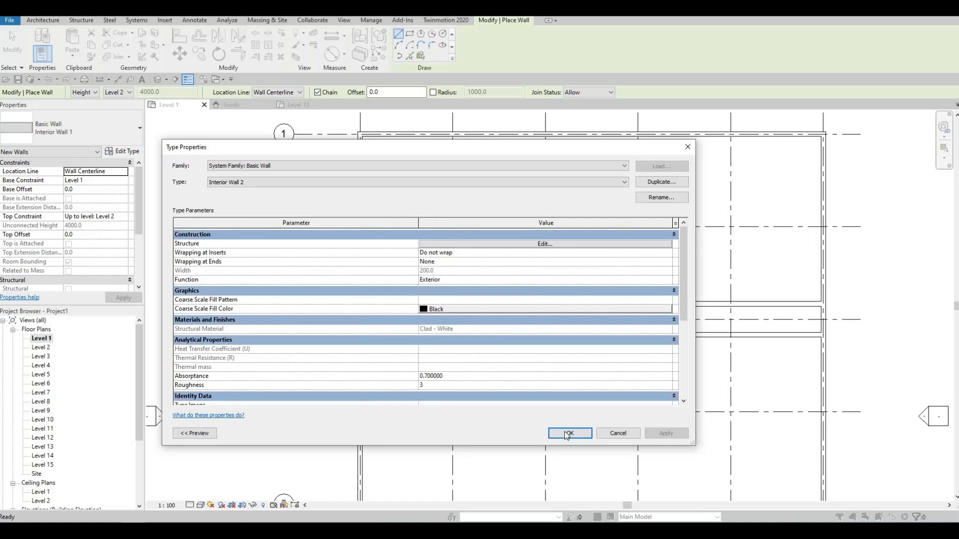
pyautogui.click(566, 433)
# Step: Draw an Interior Wall 2 partition along grid B from the lower corridor wall to the exterior wall on grid 5
pyautogui.moveTo(566, 360); pyautogui.dragTo(482, 275, button='middle')
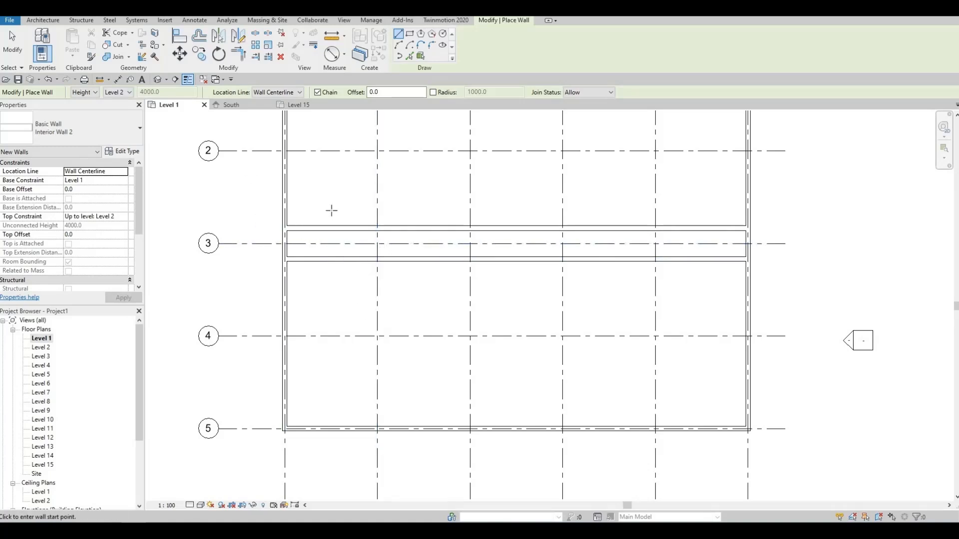
pyautogui.click(377, 261)
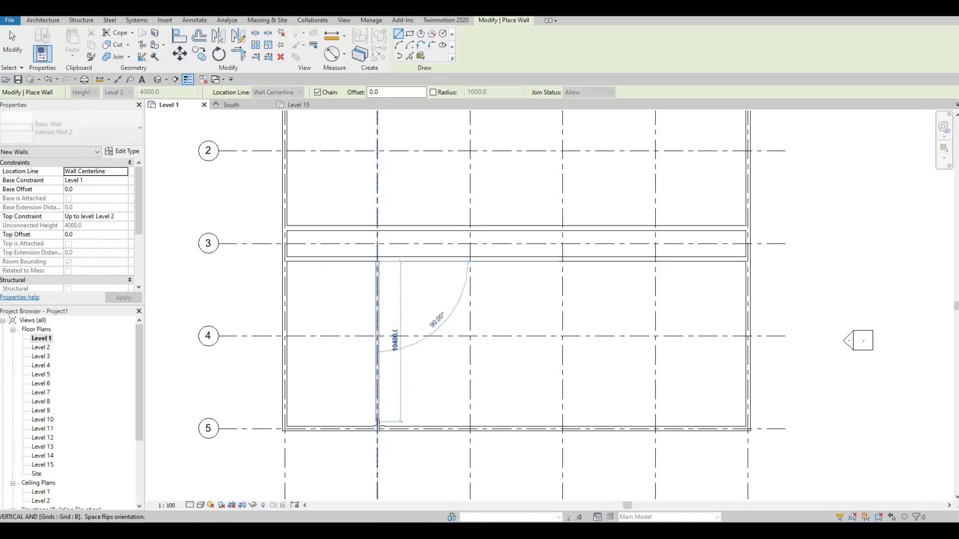
pyautogui.click(377, 427)
pyautogui.press('Escape')
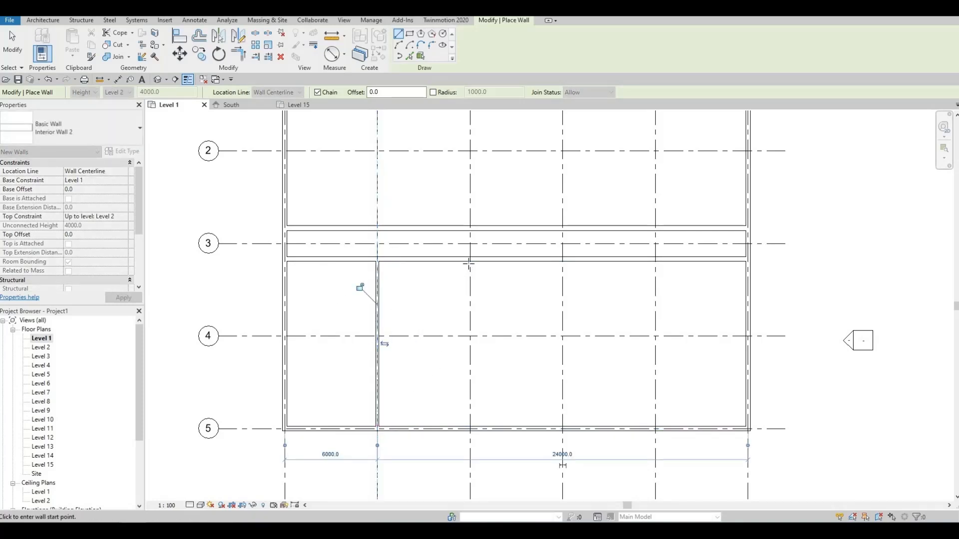
# Step: Draw Interior Wall 2 partitions along grids C, D and E from the lower corridor wall to the exterior wall on grid 5
pyautogui.click(470, 261)
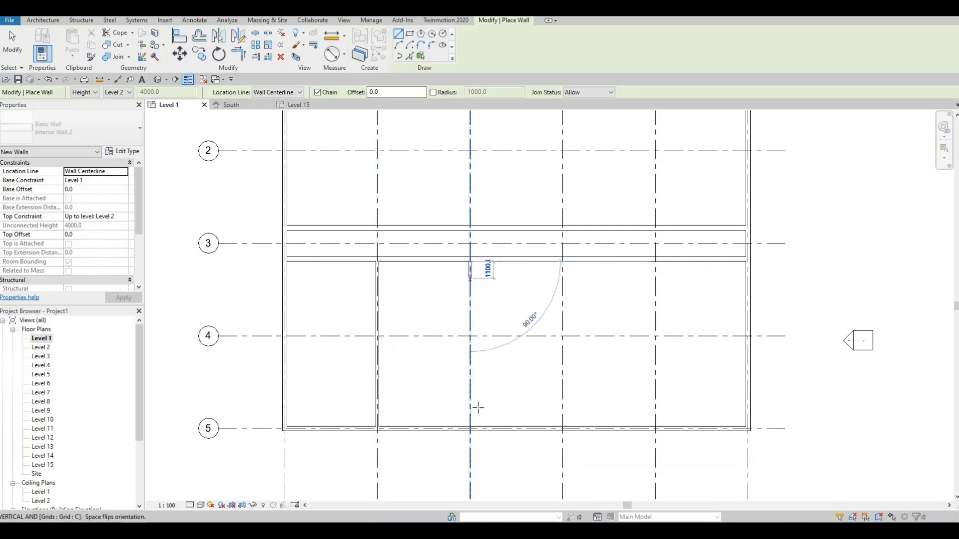
pyautogui.click(470, 427)
pyautogui.press('Escape')
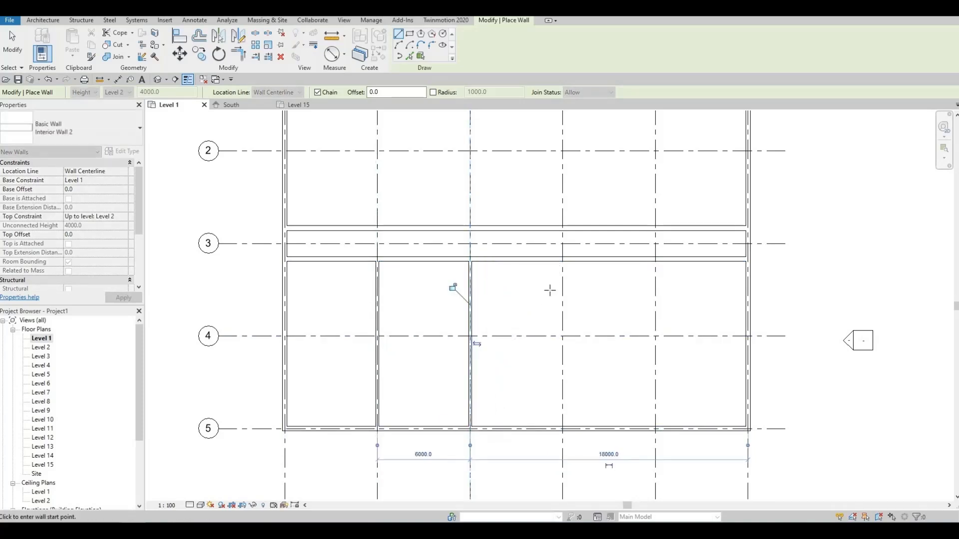
pyautogui.click(563, 261)
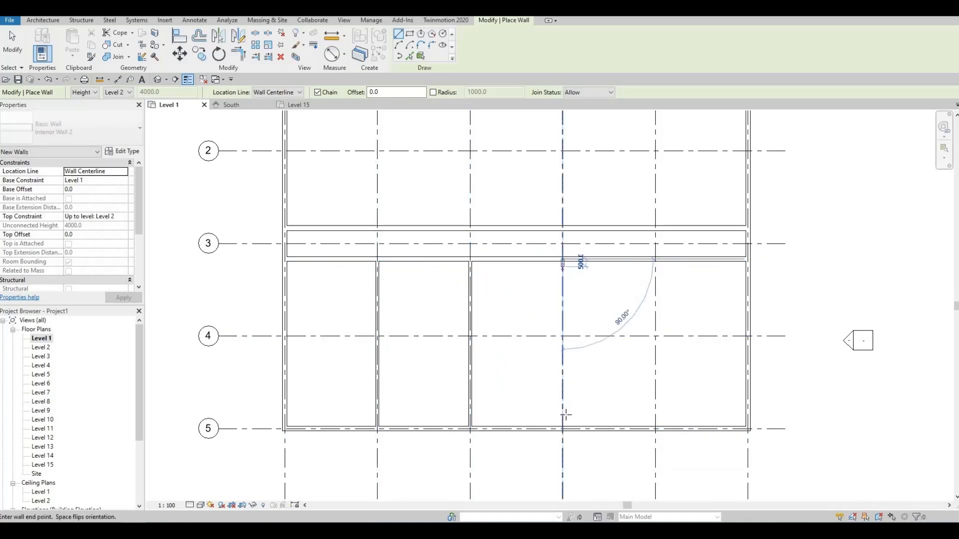
pyautogui.click(646, 322)
pyautogui.press('Escape')
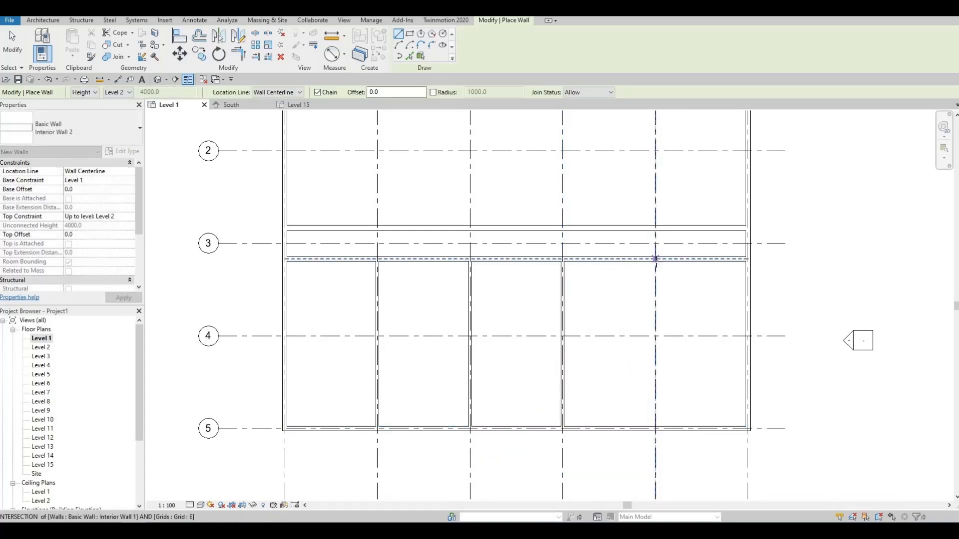
pyautogui.click(656, 259)
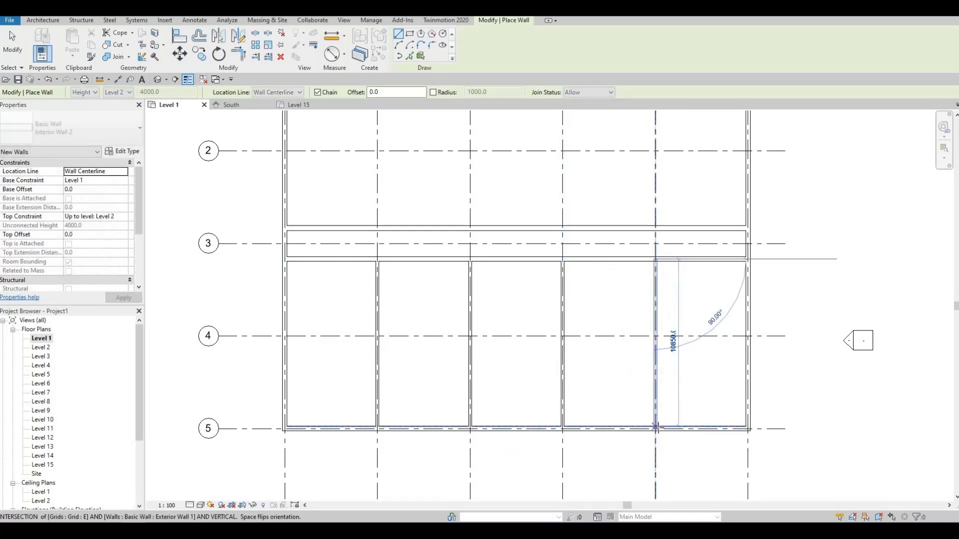
pyautogui.click(656, 428)
pyautogui.press('Escape')
# Step: Draw Interior Wall 2 partitions along grids B and C from the exterior wall on grid 1 to the upper corridor wall
pyautogui.moveTo(524, 298); pyautogui.dragTo(550, 417, button='middle')
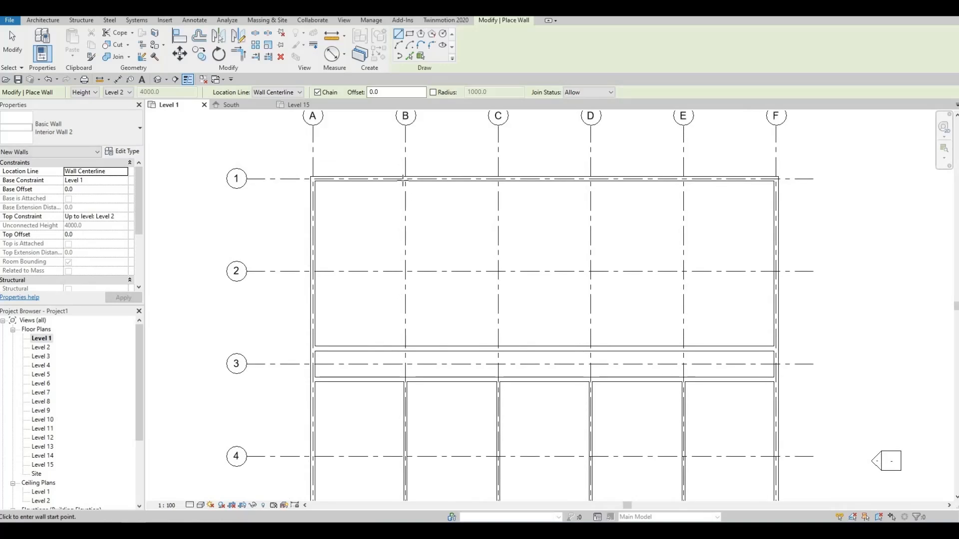
pyautogui.click(405, 179)
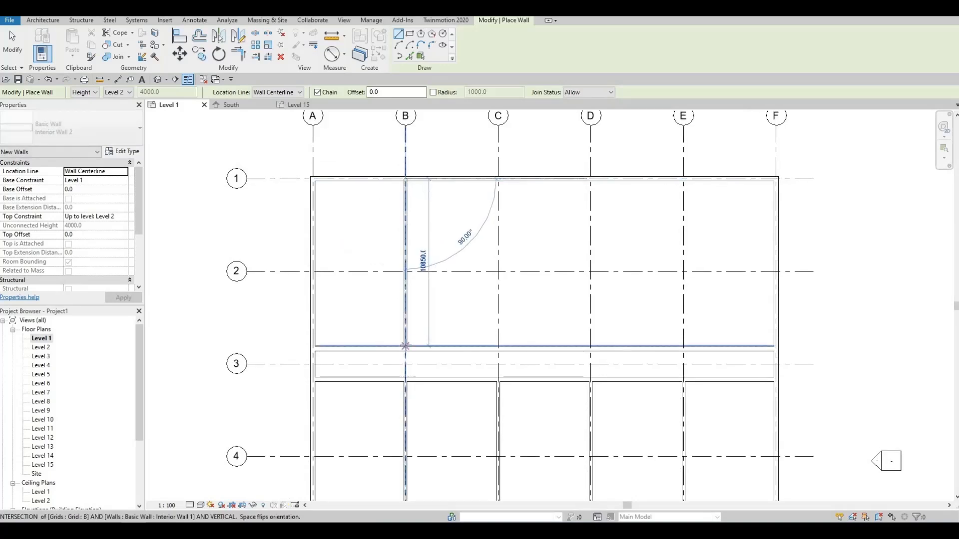
pyautogui.click(405, 345)
pyautogui.press('Escape')
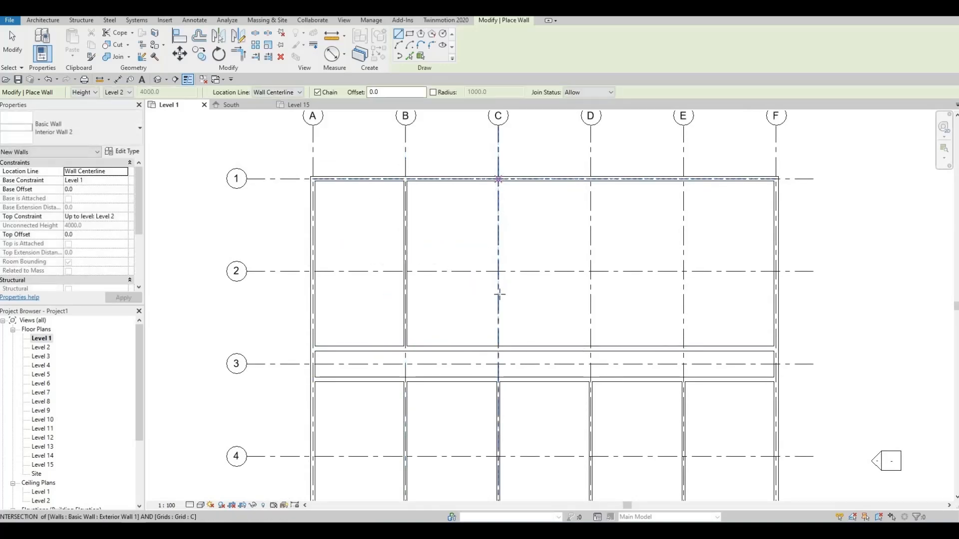
pyautogui.click(498, 179)
pyautogui.click(498, 346)
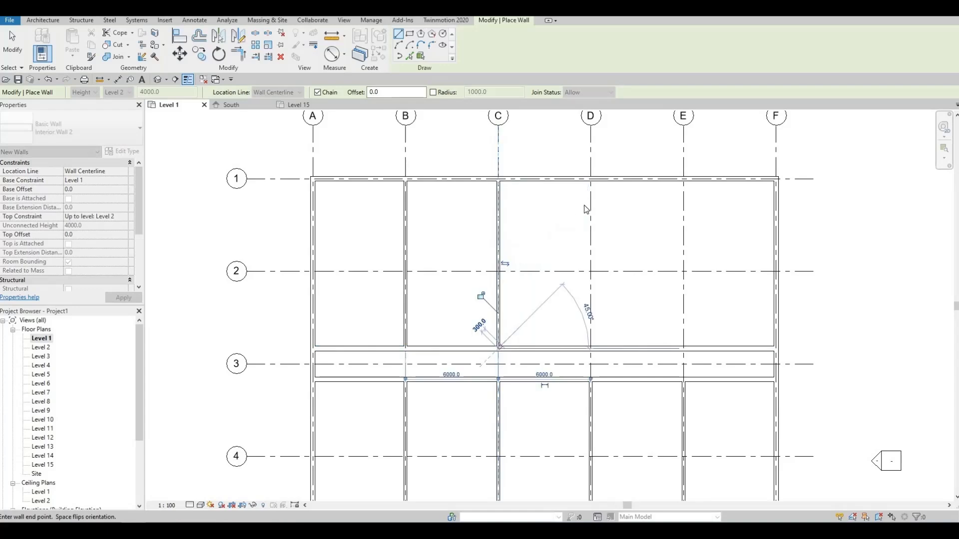
pyautogui.press('Escape')
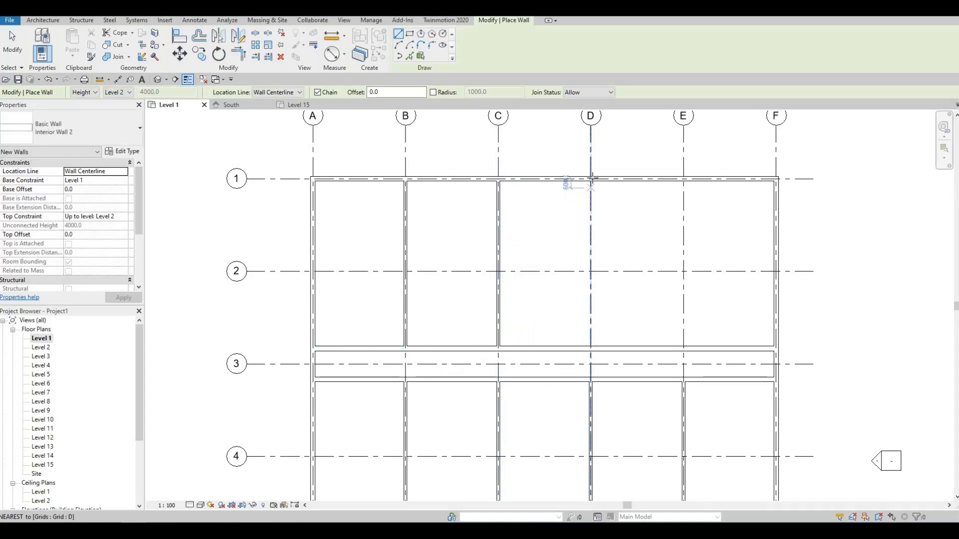
# Step: Draw Interior Wall 2 partitions along grids D and E from the exterior wall on grid 1 to the upper corridor wall
pyautogui.click(591, 179)
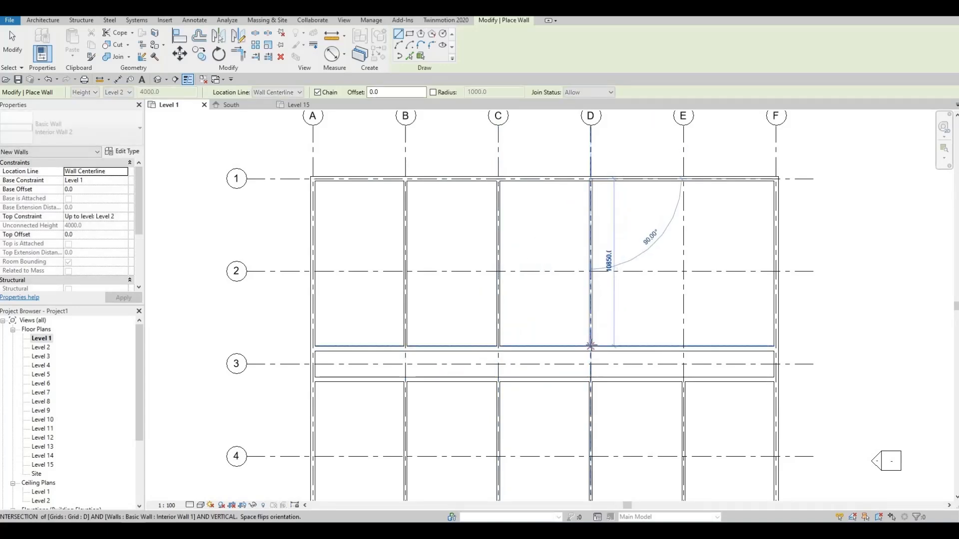
pyautogui.click(591, 345)
pyautogui.press('Escape')
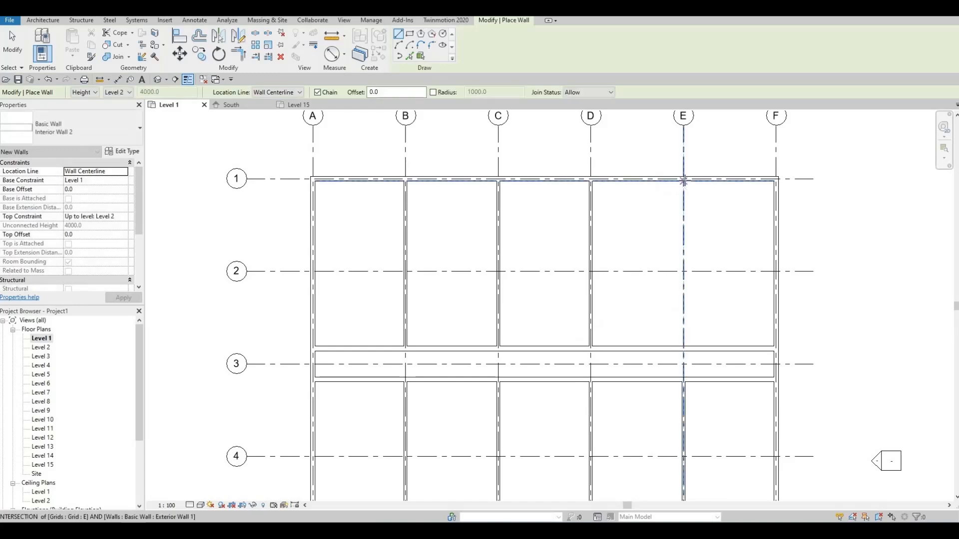
pyautogui.click(683, 179)
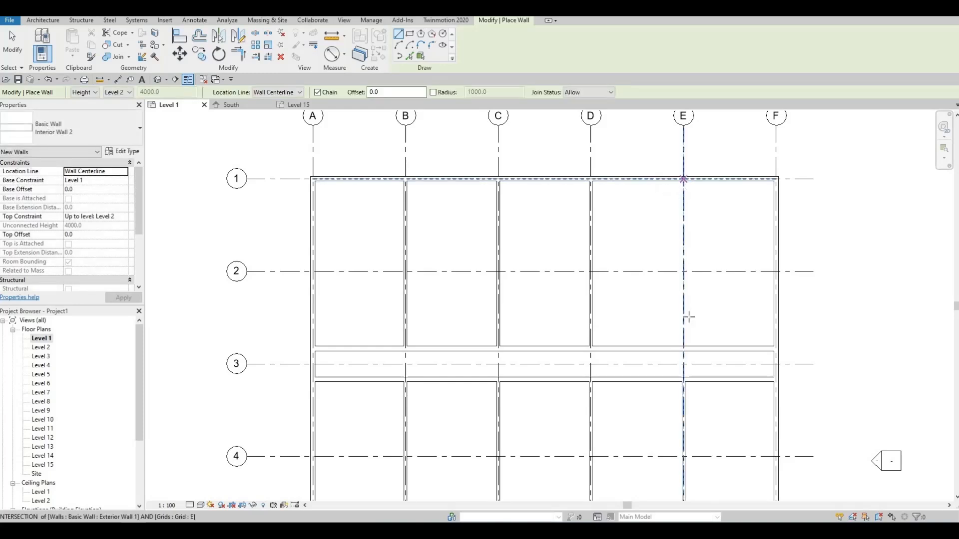
pyautogui.click(683, 345)
pyautogui.press('Escape')
# Step: Using Create Similar from the Exterior Wall 1 on grid A, enclose a corridor extension projecting about 1700 beyond that wall, aligned with both corridor walls
pyautogui.scroll(-1, 608, 291)
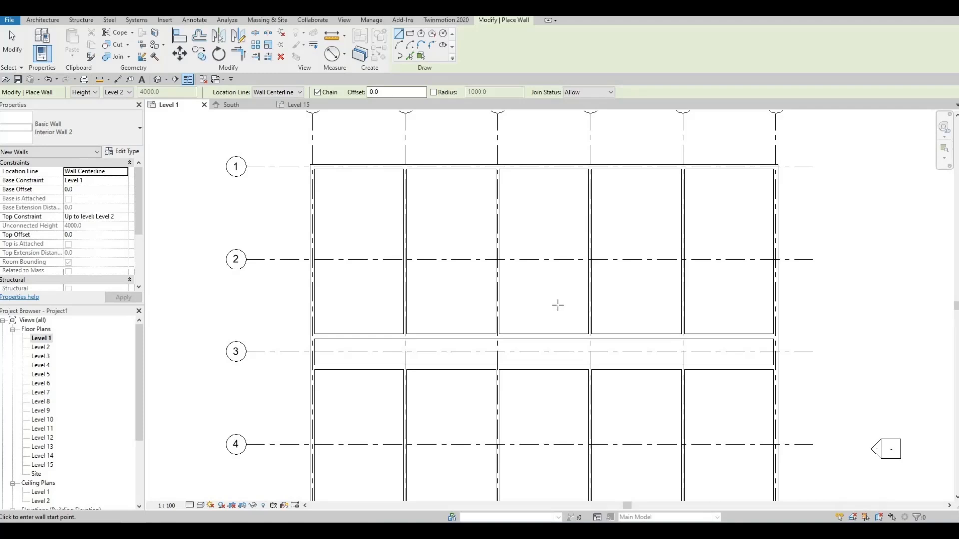
pyautogui.scroll(-3, 542, 266)
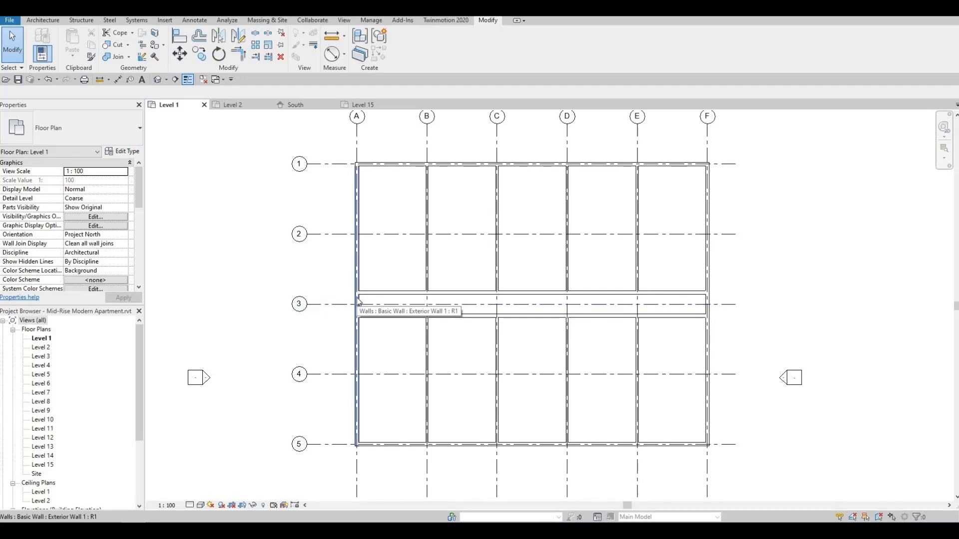
pyautogui.click(357, 297)
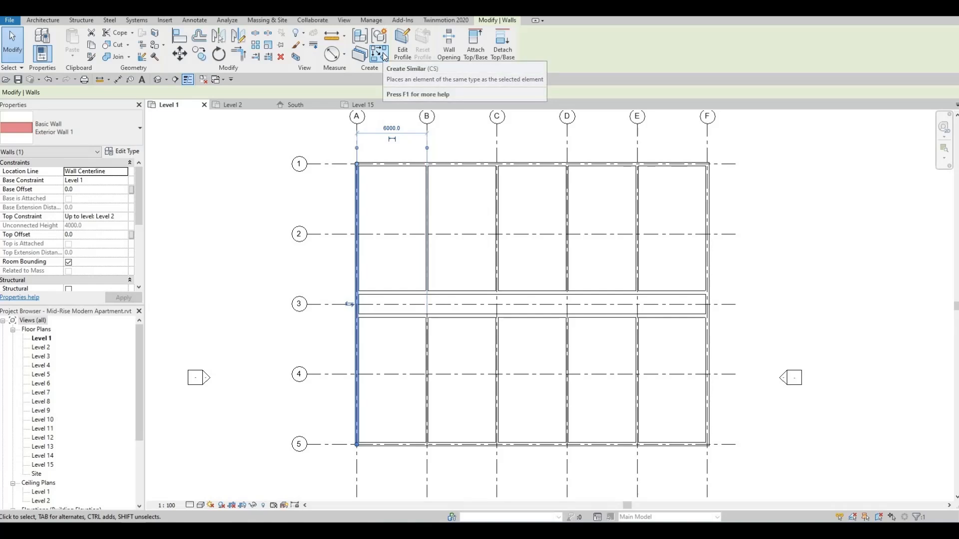
pyautogui.press('c')
pyautogui.press('s')
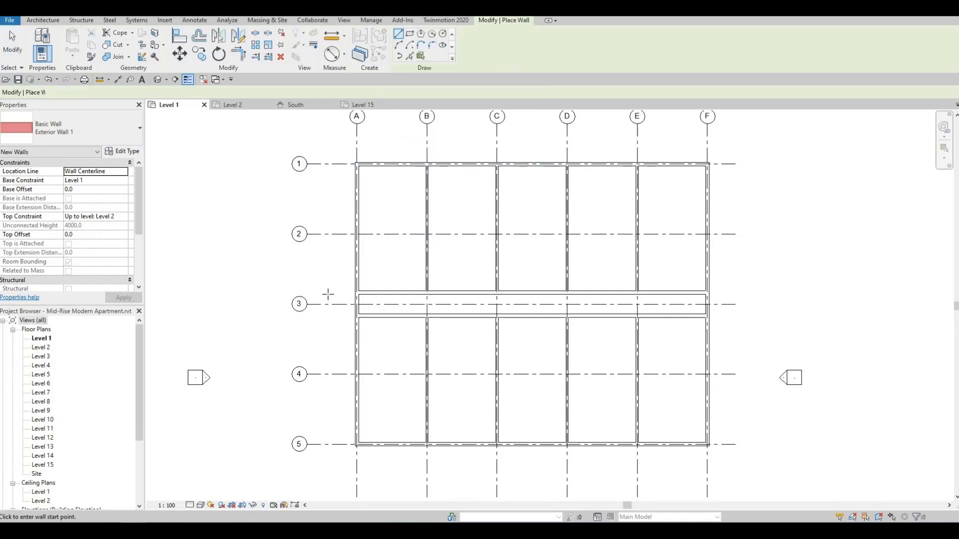
pyautogui.scroll(2, 351, 298)
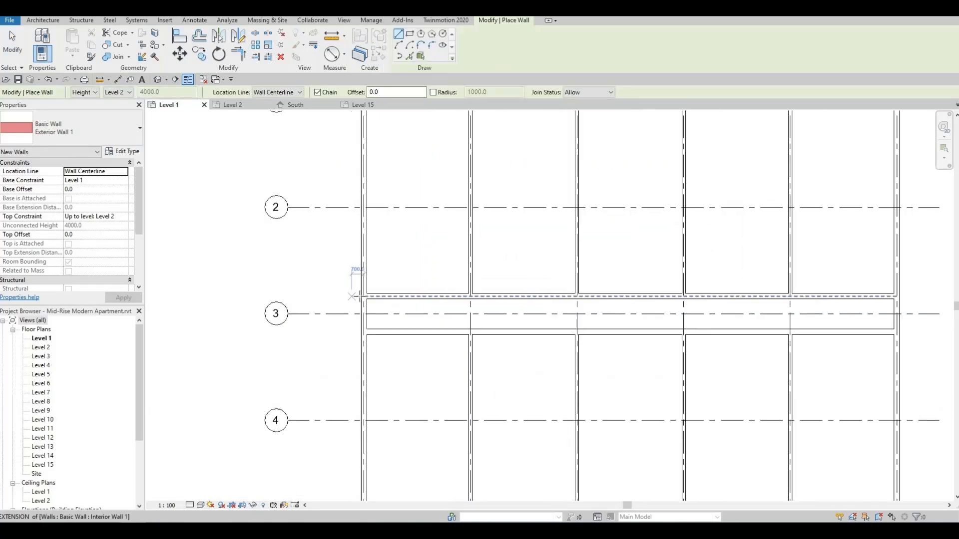
pyautogui.scroll(2, 358, 296)
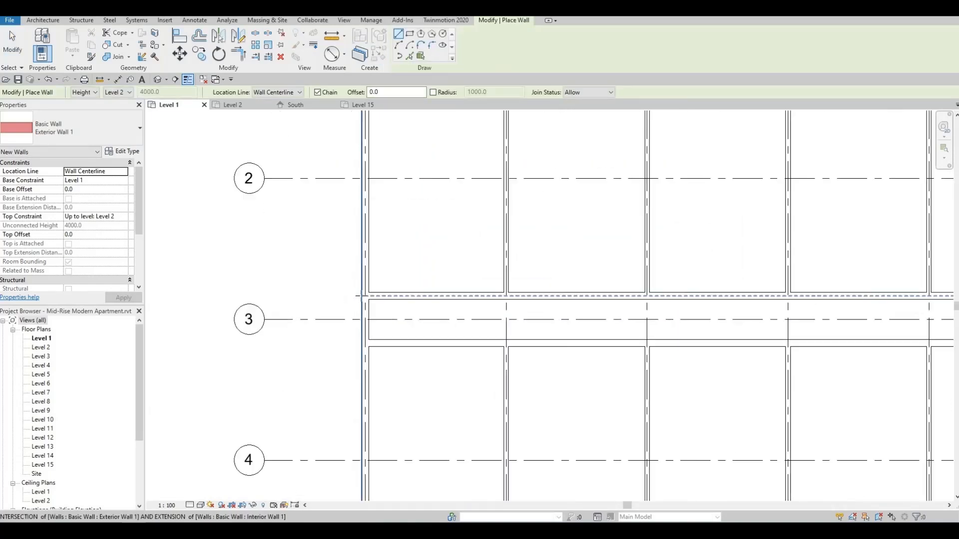
pyautogui.click(362, 295)
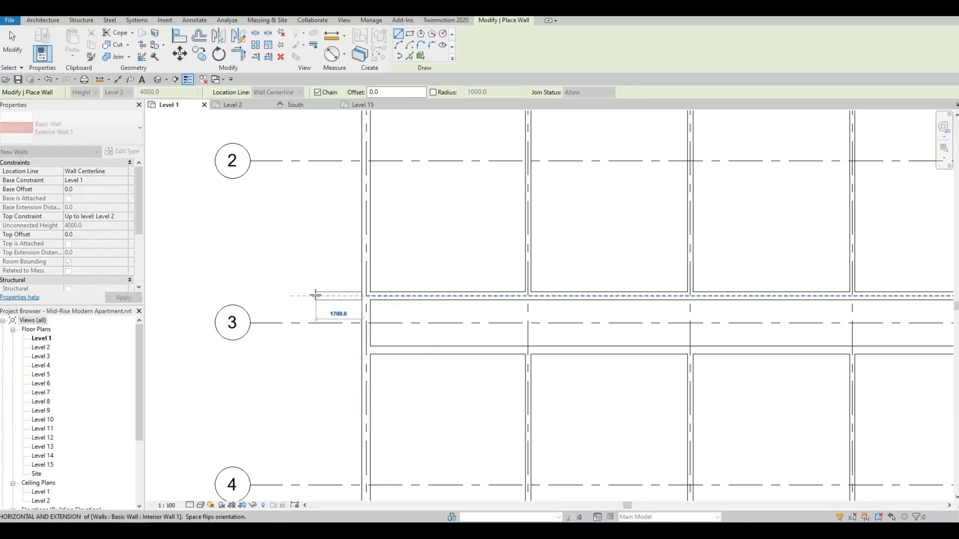
pyautogui.click(315, 296)
pyautogui.click(317, 349)
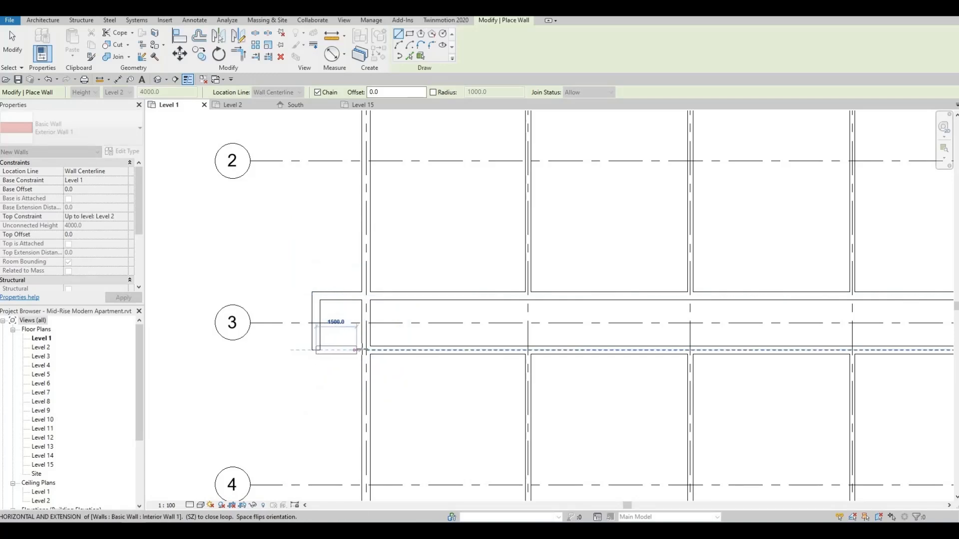
pyautogui.click(375, 342)
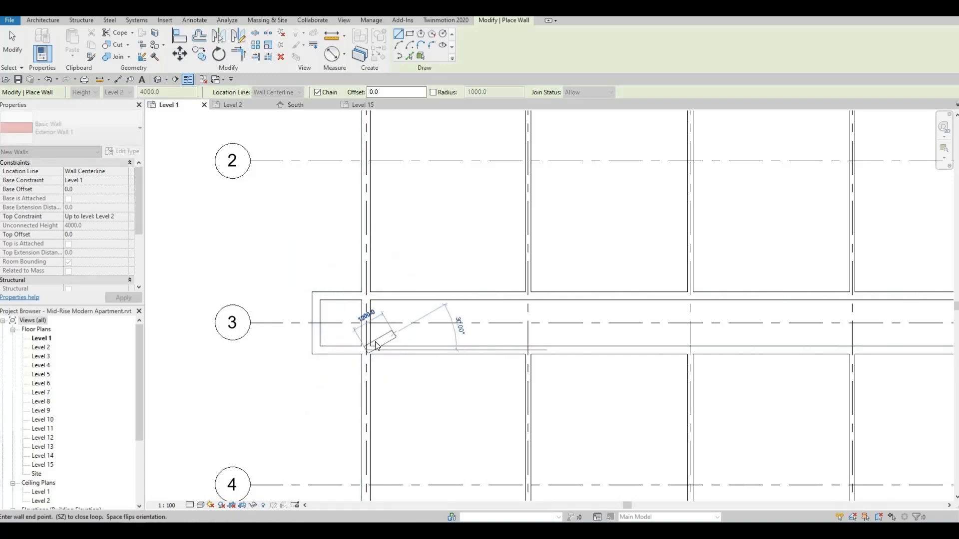
pyautogui.press('Escape')
# Step: Draw a matching Exterior Wall 1 enclosure projecting about 1800 beyond grid F, aligned with both corridor walls
pyautogui.moveTo(384, 325); pyautogui.dragTo(325, 326, button='middle')
pyautogui.scroll(-3, 322, 327)
pyautogui.moveTo(889, 302); pyautogui.dragTo(617, 302, button='middle')
pyautogui.scroll(2, 597, 308)
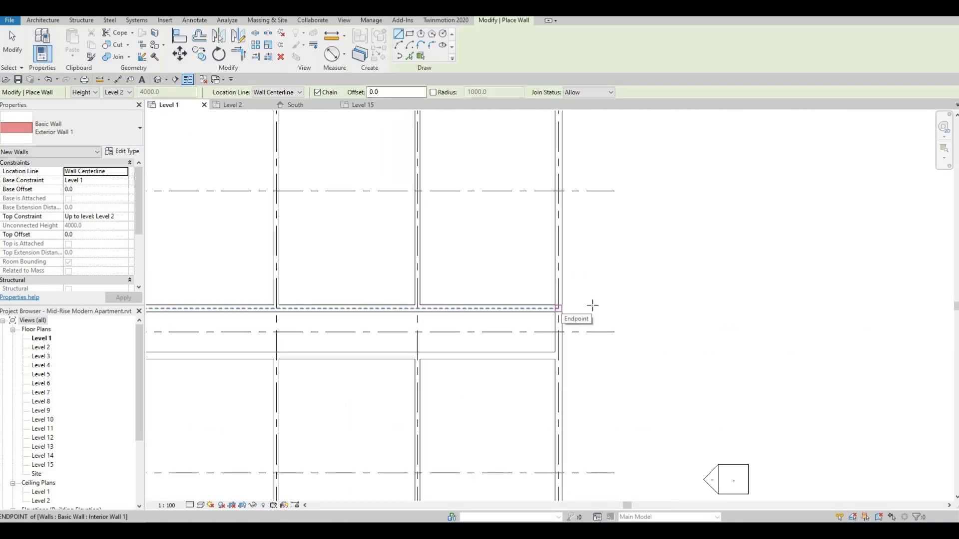
pyautogui.click(560, 308)
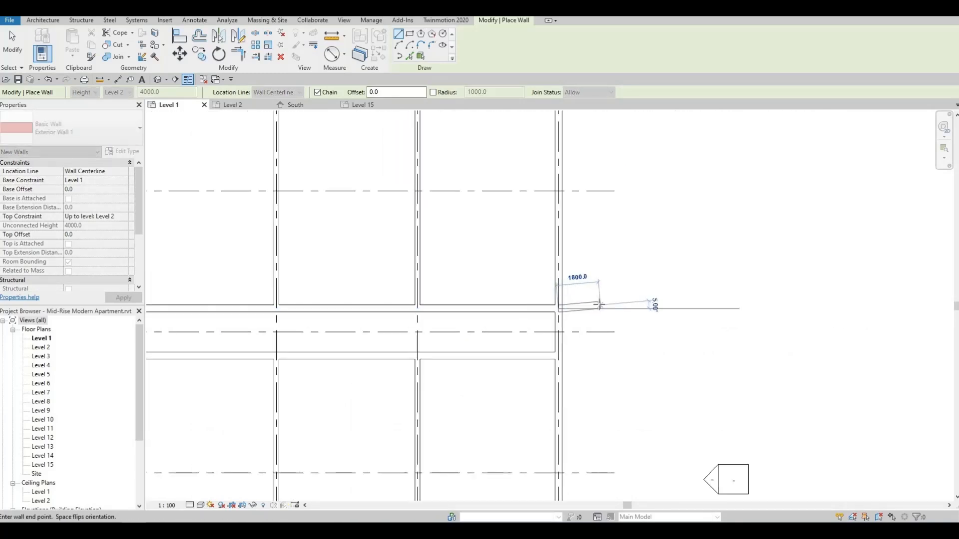
pyautogui.click(598, 308)
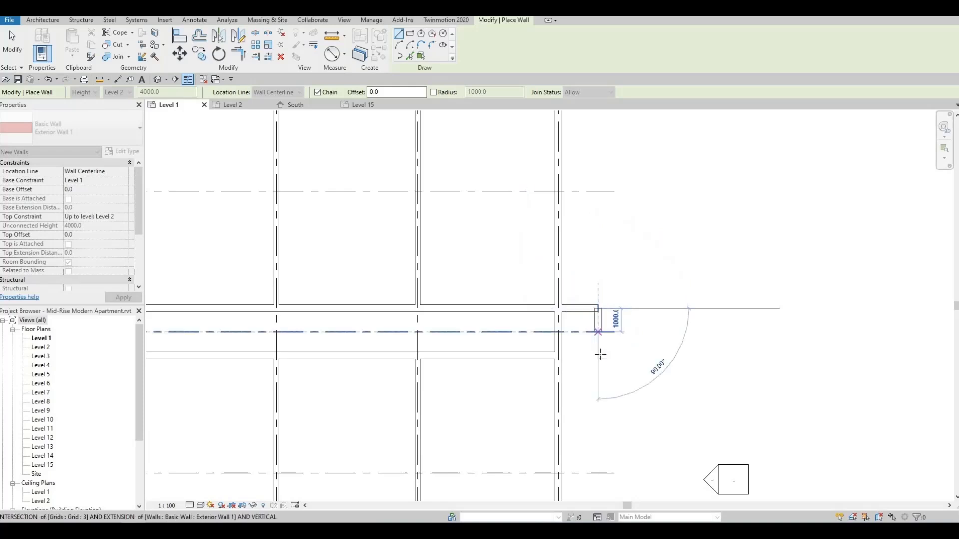
pyautogui.click(598, 356)
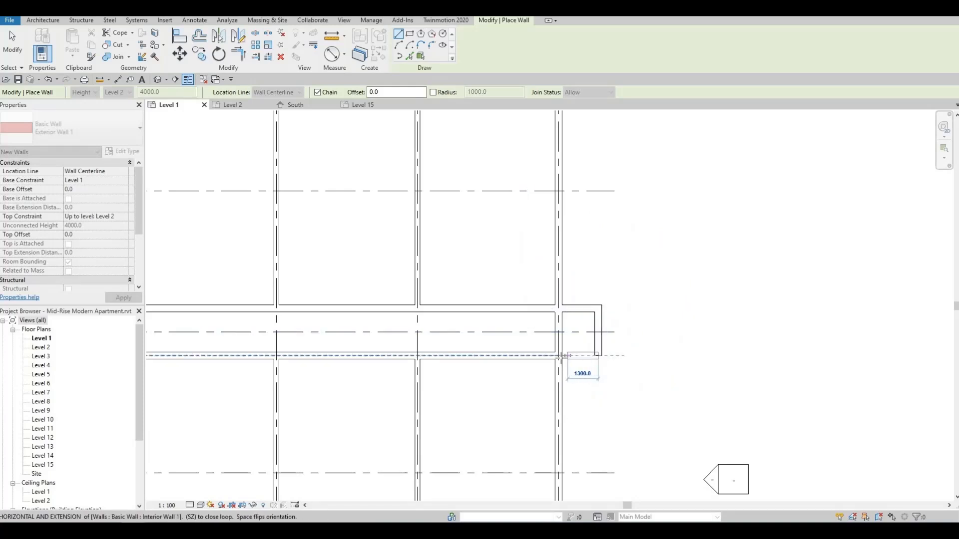
pyautogui.click(559, 356)
pyautogui.press('Escape')
pyautogui.press('Escape')
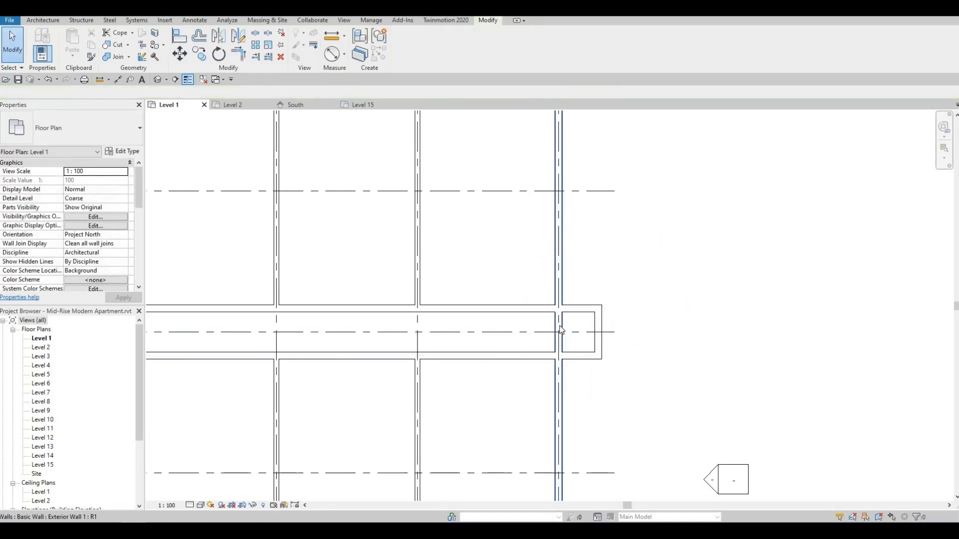
# Step: Split the exterior walls on grids F and A where they cross the corridor
pyautogui.click(257, 34)
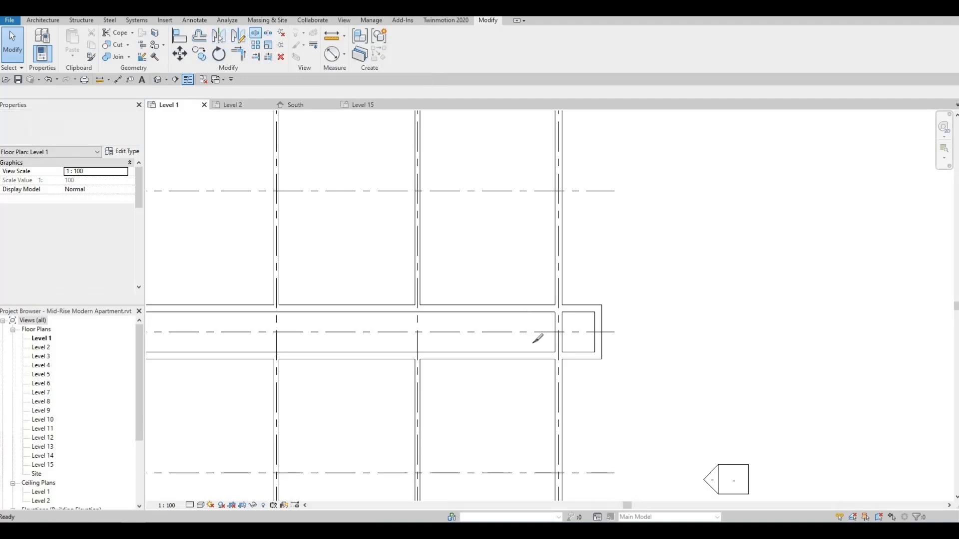
pyautogui.click(560, 325)
pyautogui.scroll(-3, 377, 339)
pyautogui.moveTo(377, 339); pyautogui.dragTo(849, 356, button='middle')
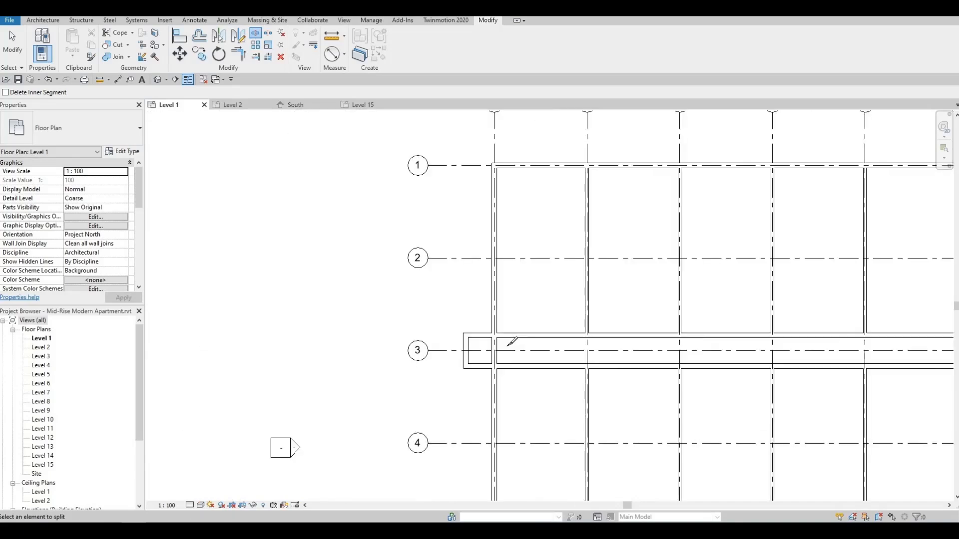
pyautogui.scroll(2, 507, 344)
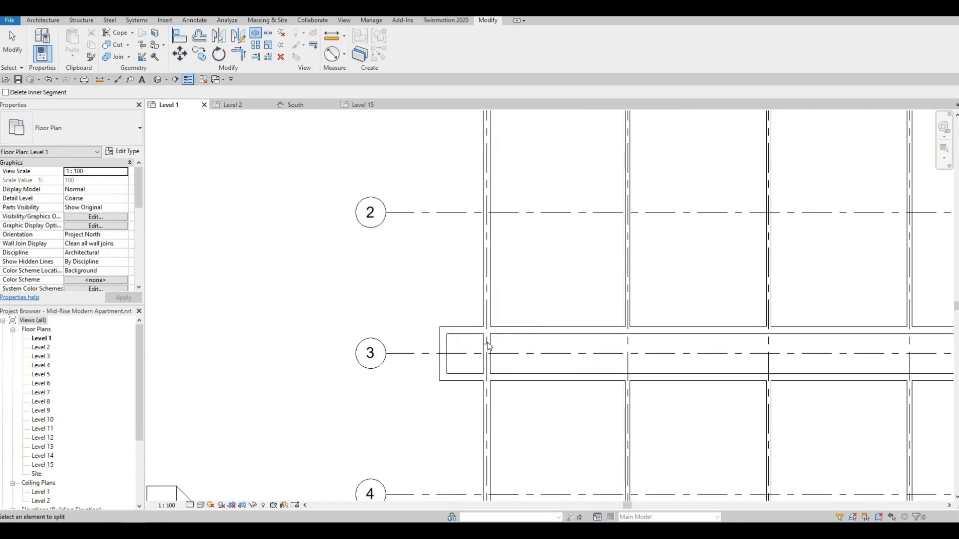
pyautogui.scroll(2, 488, 346)
pyautogui.press('Escape')
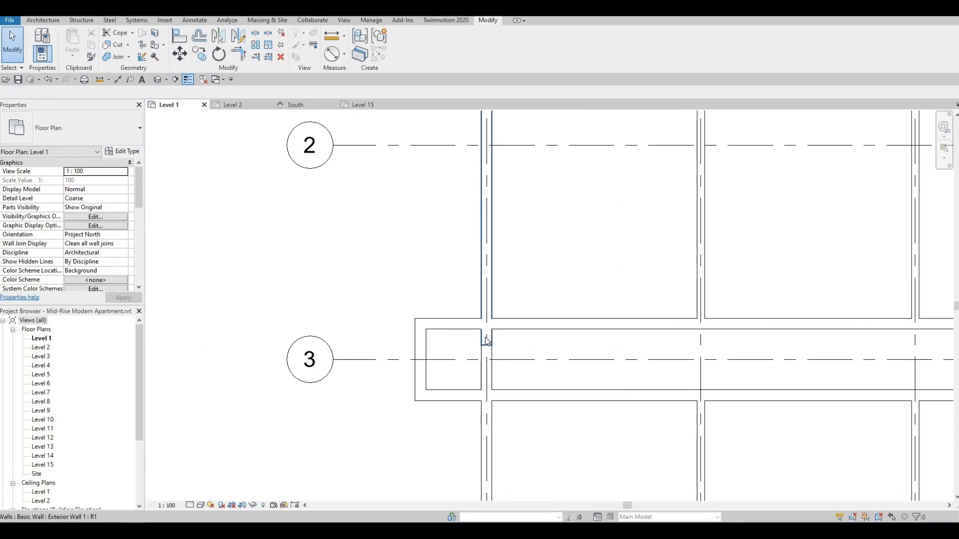
# Step: Shorten both halves of the split grid A exterior wall to the adjacent corridor walls, opening the corridor into its extension
pyautogui.click(492, 345)
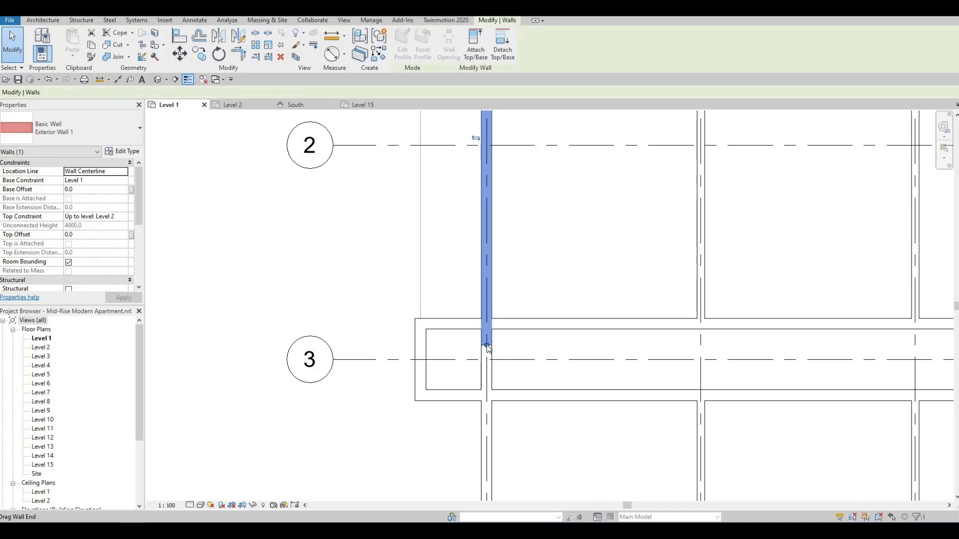
pyautogui.moveTo(487, 344); pyautogui.dragTo(488, 325)
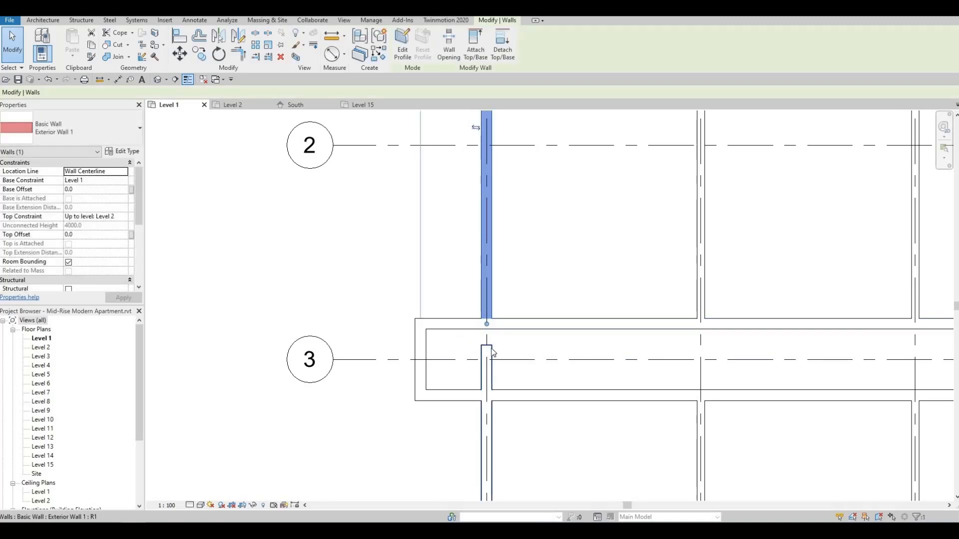
pyautogui.click(487, 350)
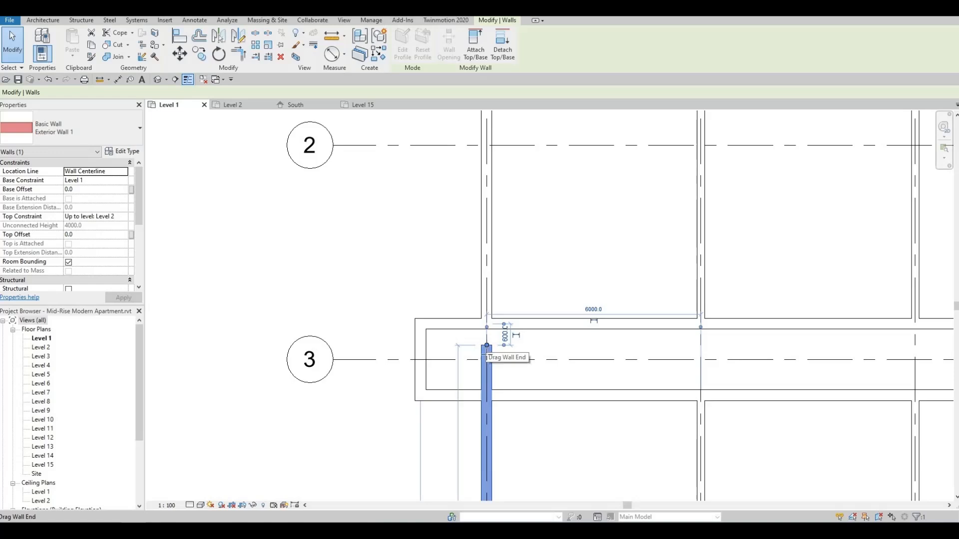
pyautogui.press('r')
pyautogui.press('s')
pyautogui.press('Escape')
pyautogui.press('Escape')
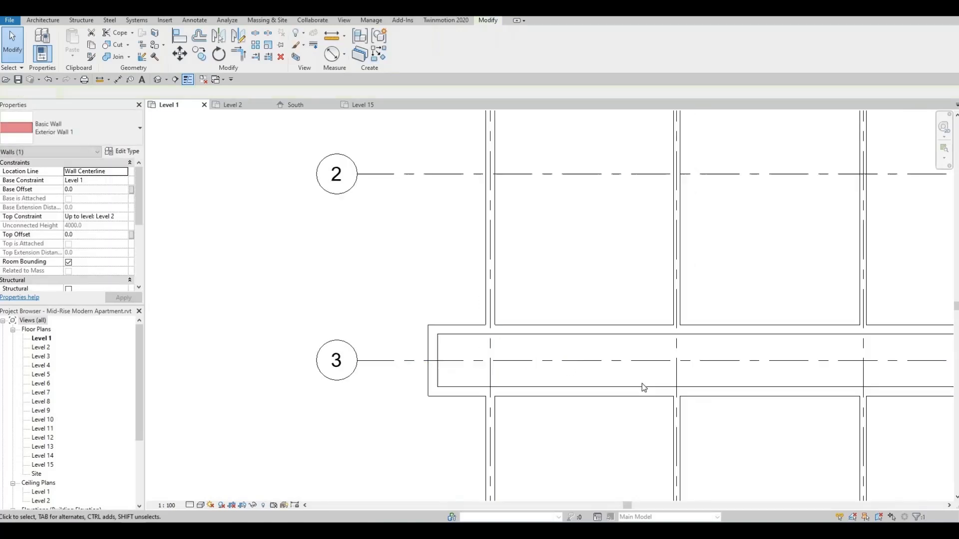
# Step: Shorten both halves of the split grid F exterior wall to the adjacent corridor walls, opening the corridor into its extension
pyautogui.scroll(-5, 642, 384)
pyautogui.scroll(5, 734, 364)
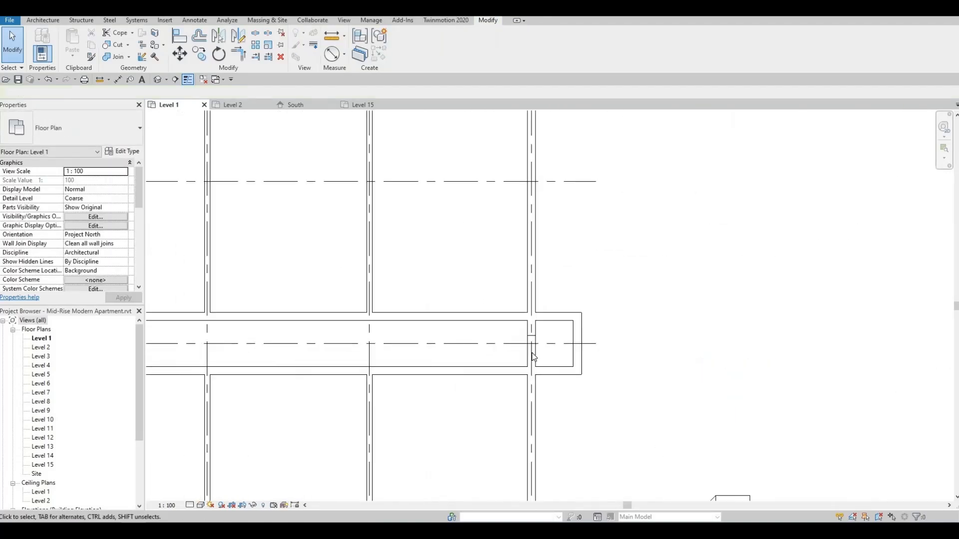
pyautogui.click(524, 339)
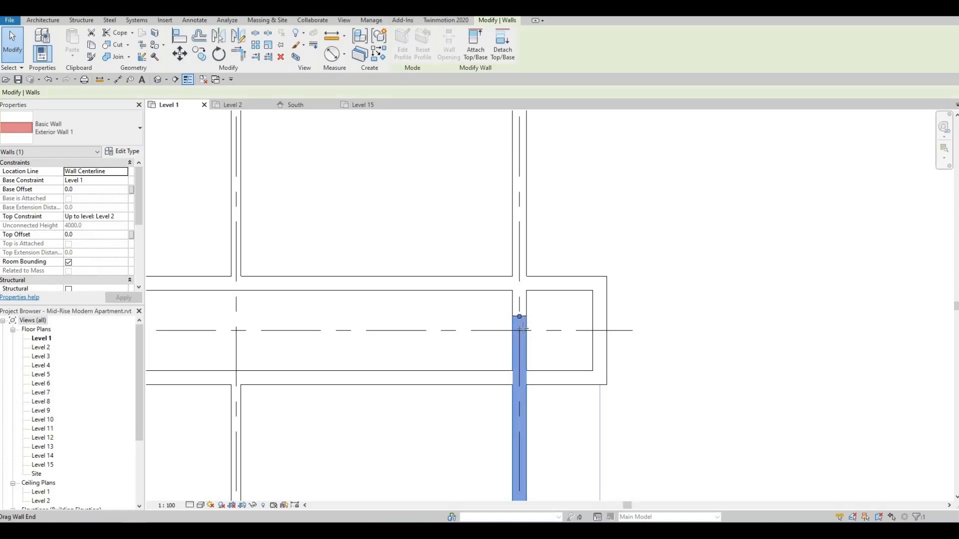
pyautogui.press('r')
pyautogui.press('s')
pyautogui.press('Escape')
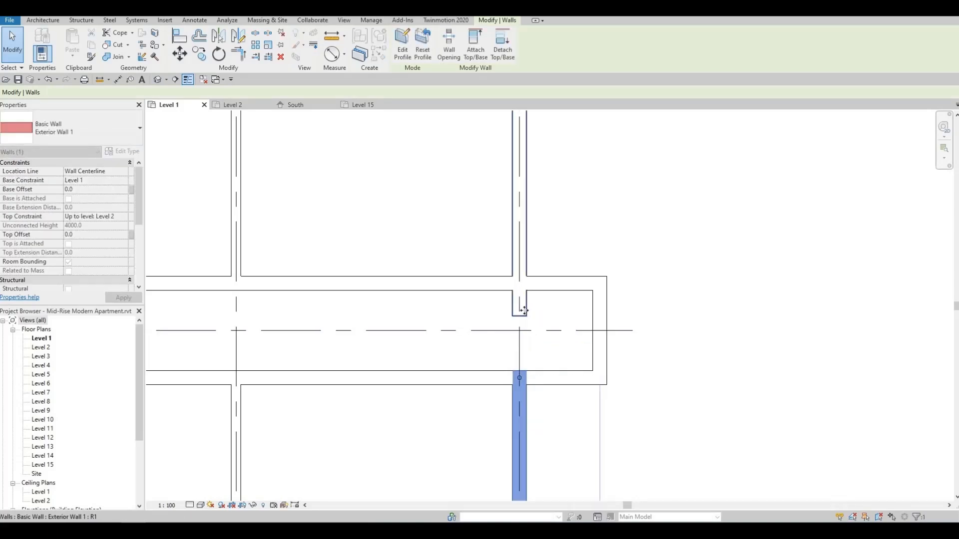
pyautogui.click(522, 310)
pyautogui.moveTo(520, 315); pyautogui.dragTo(519, 283)
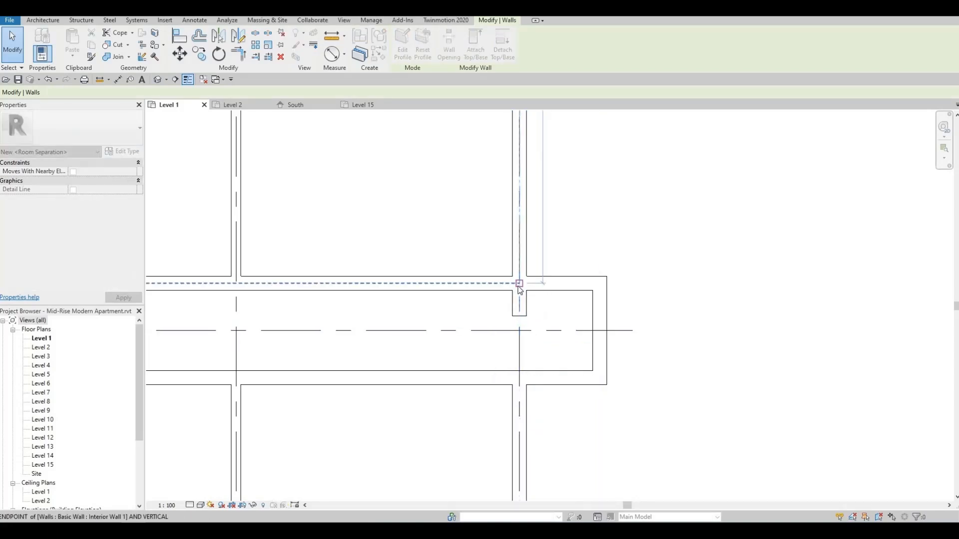
pyautogui.moveTo(540, 306); pyautogui.dragTo(632, 297, button='middle')
pyautogui.scroll(-1, 632, 297)
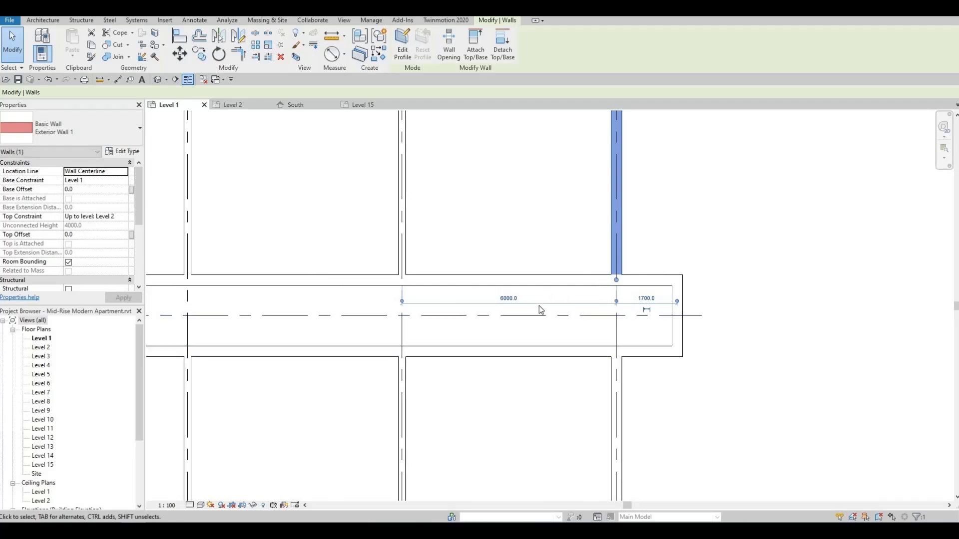
pyautogui.moveTo(543, 297); pyautogui.dragTo(694, 323, button='middle')
pyautogui.scroll(-2, 694, 324)
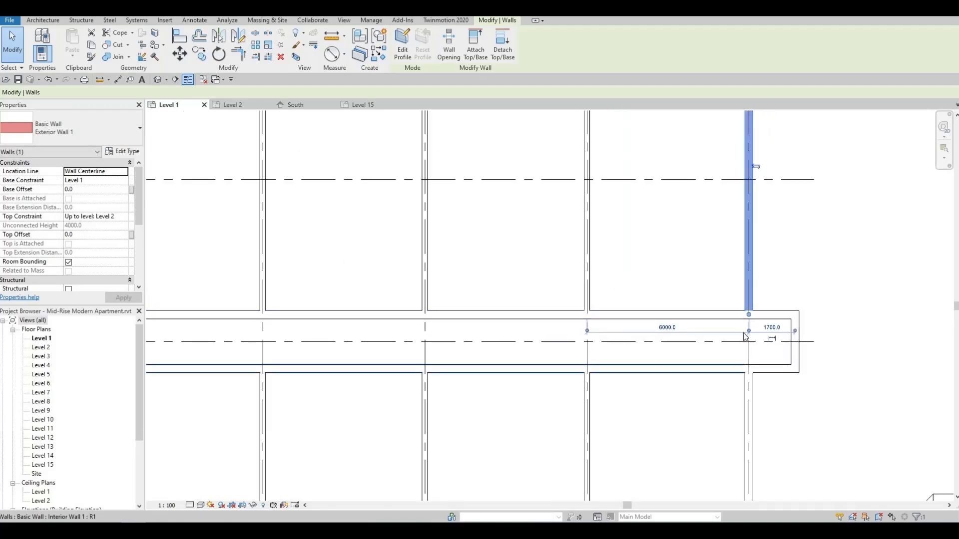
pyautogui.scroll(-2, 741, 335)
pyautogui.click(560, 293)
pyautogui.scroll(-2, 560, 293)
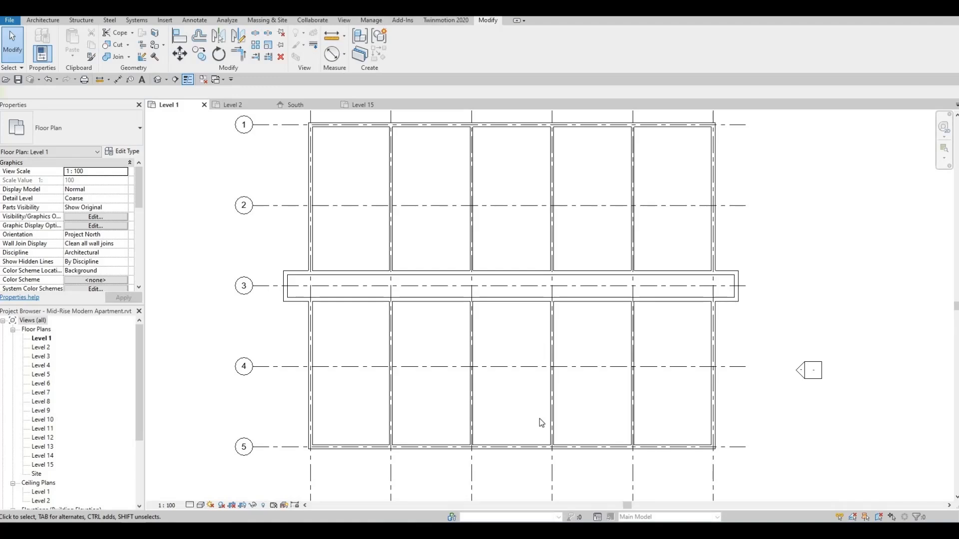
pyautogui.moveTo(520, 419); pyautogui.dragTo(522, 413, button='middle')
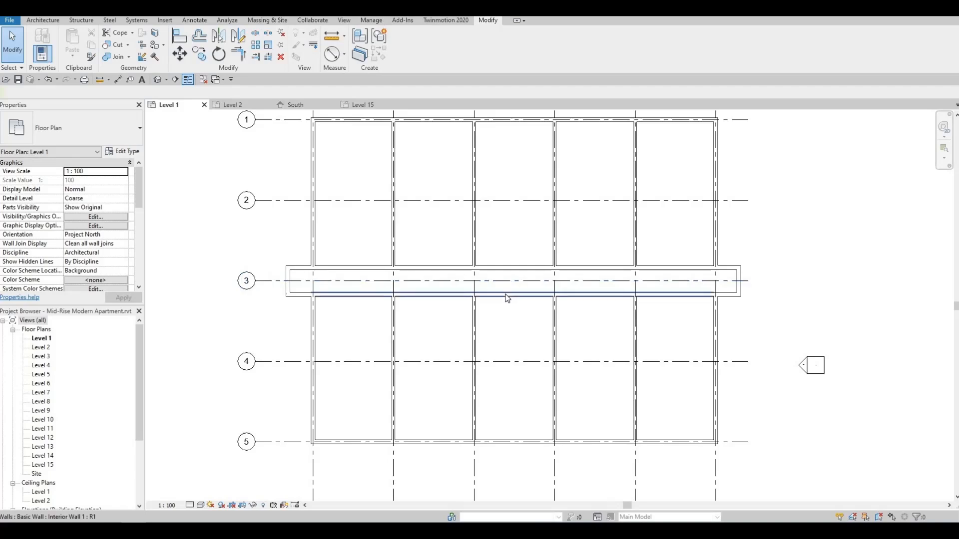
# Step: Delete the Interior Wall 2 partitions on grids C and D between the corridor and grid 5
pyautogui.press('Tab')
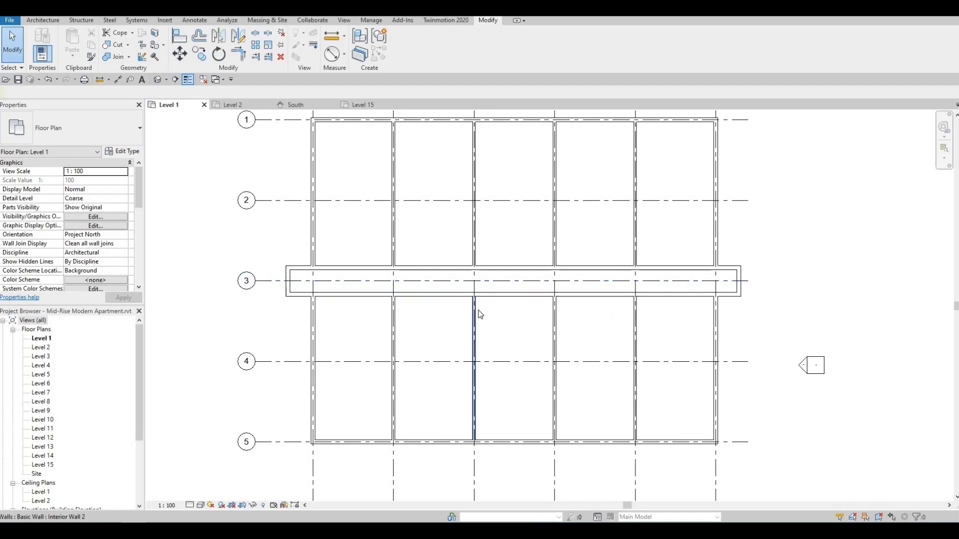
pyautogui.click(479, 314)
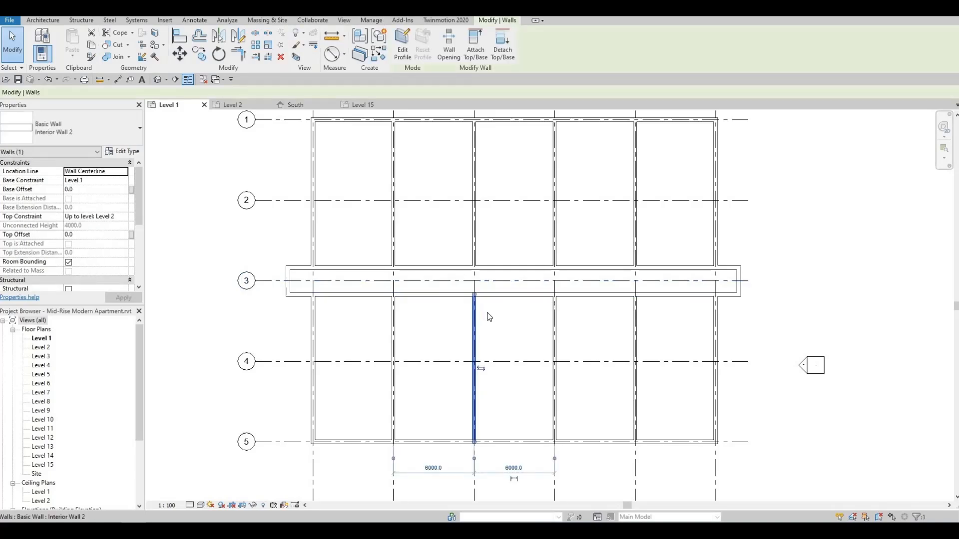
pyautogui.press('Delete')
pyautogui.click(554, 324)
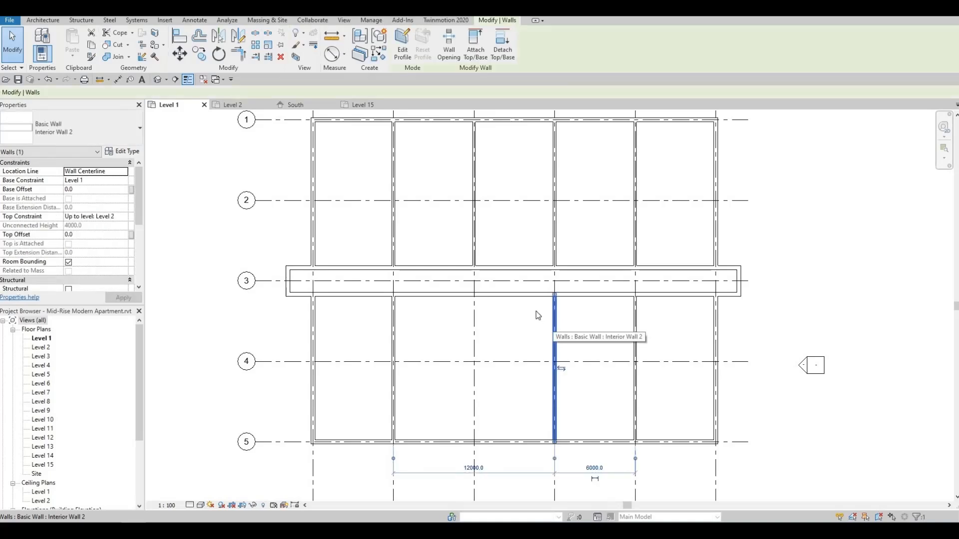
pyautogui.press('Delete')
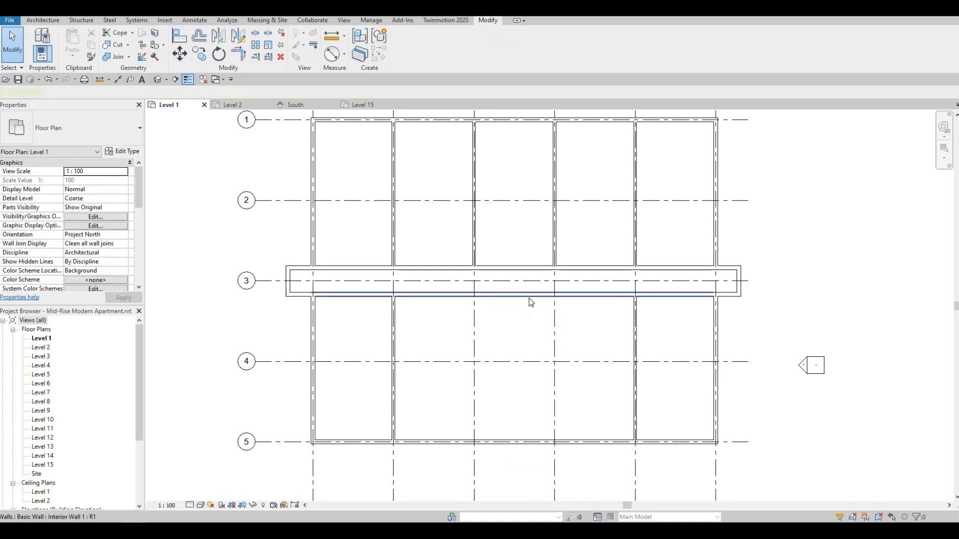
# Step: Using Create Similar from the corridor wall nearer grid 4, draw Interior Wall 1 partitions along grids C and D from that wall to grid 5
pyautogui.click(529, 298)
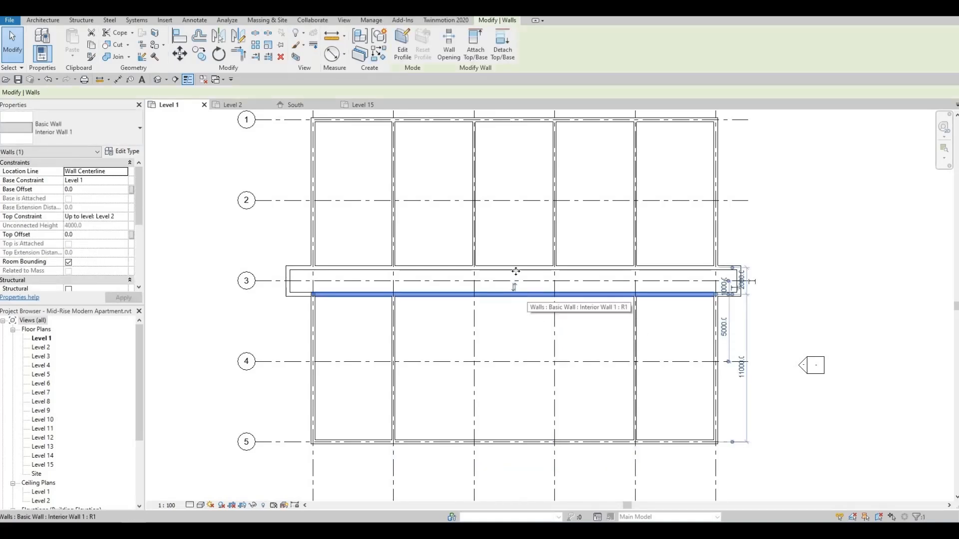
pyautogui.click(379, 53)
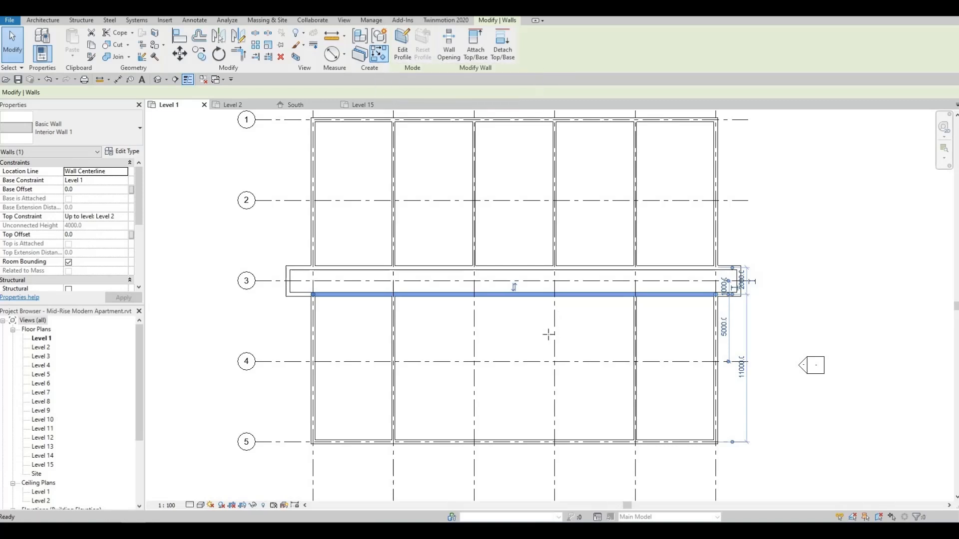
pyautogui.click(475, 297)
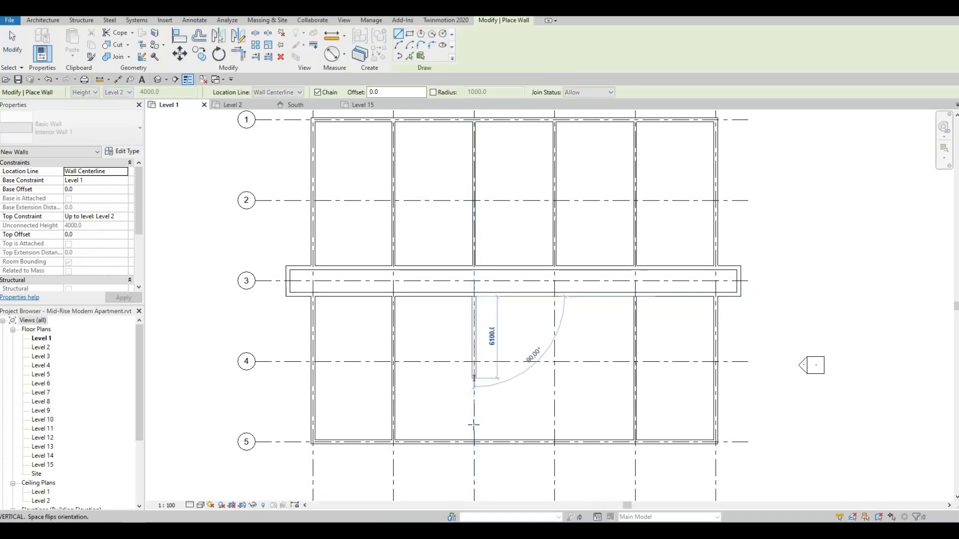
pyautogui.click(475, 440)
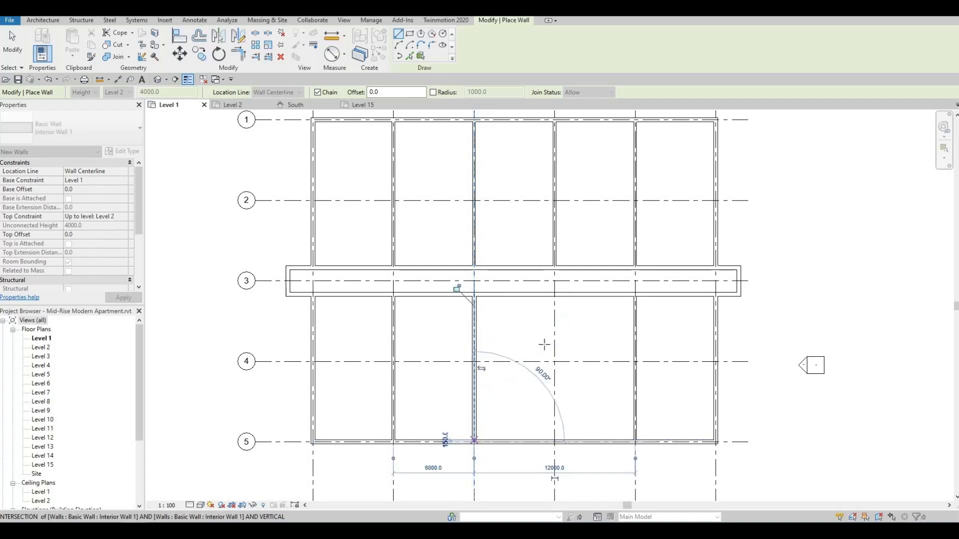
pyautogui.press('Escape')
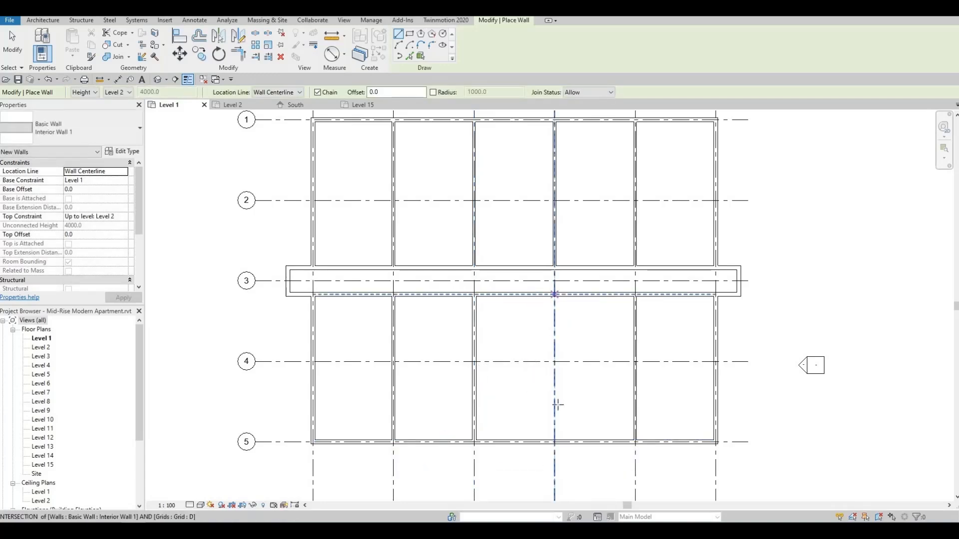
pyautogui.click(555, 295)
pyautogui.click(554, 442)
pyautogui.press('Escape')
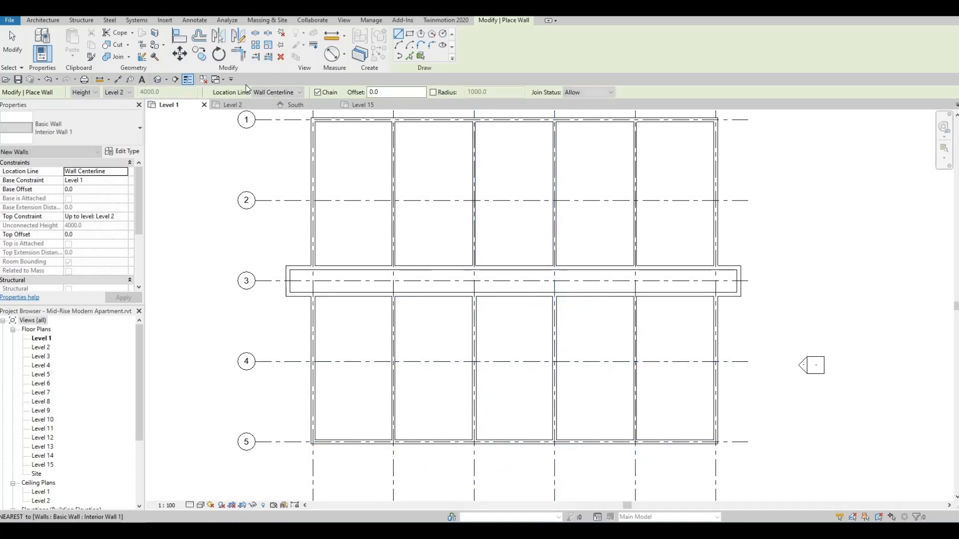
# Step: Split the corridor wall nearer grid 4 between grids C and D, and pull its cut ends back to the partitions on those grids
pyautogui.click(257, 33)
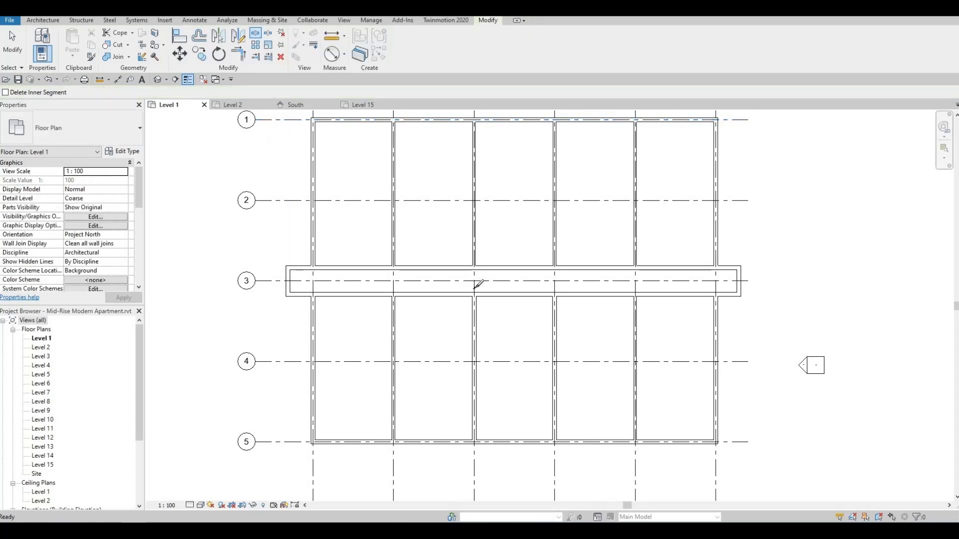
pyautogui.click(518, 297)
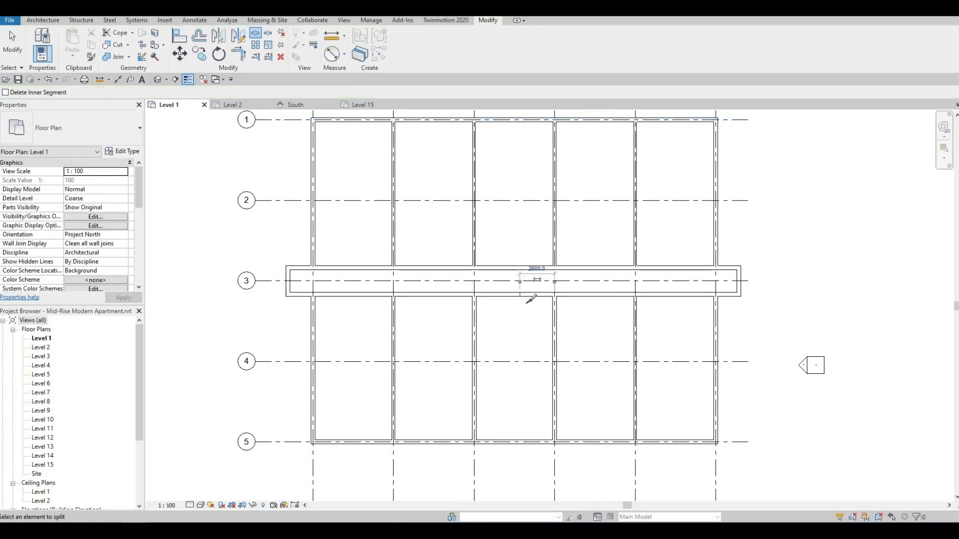
pyautogui.scroll(3, 517, 296)
pyautogui.press('Escape')
pyautogui.click(517, 291)
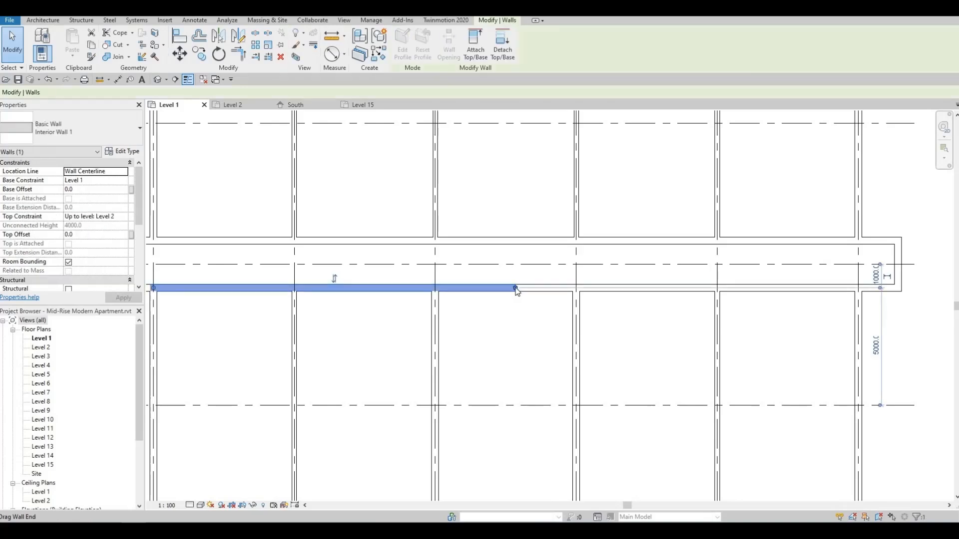
pyautogui.moveTo(506, 287); pyautogui.dragTo(438, 287)
pyautogui.click(518, 288)
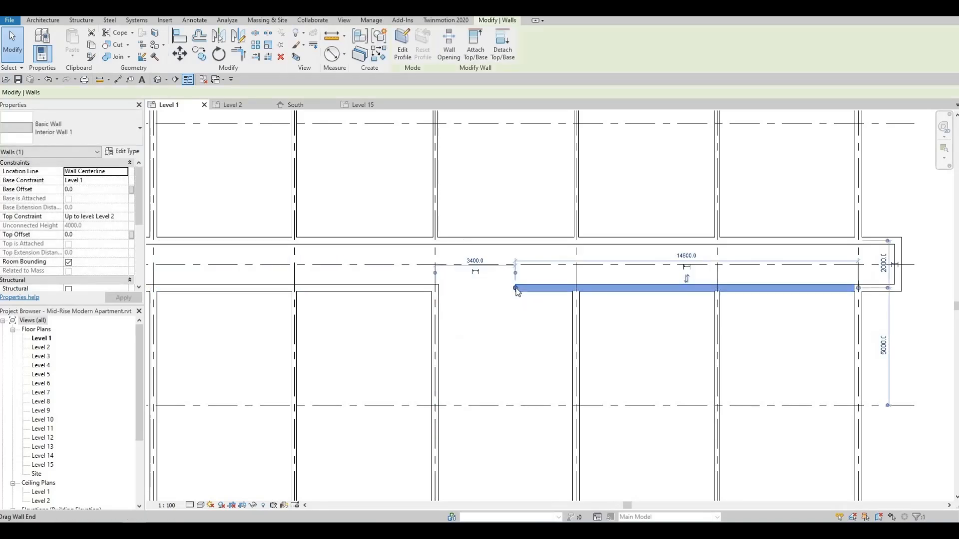
pyautogui.moveTo(516, 290); pyautogui.dragTo(574, 288)
pyautogui.press('Escape')
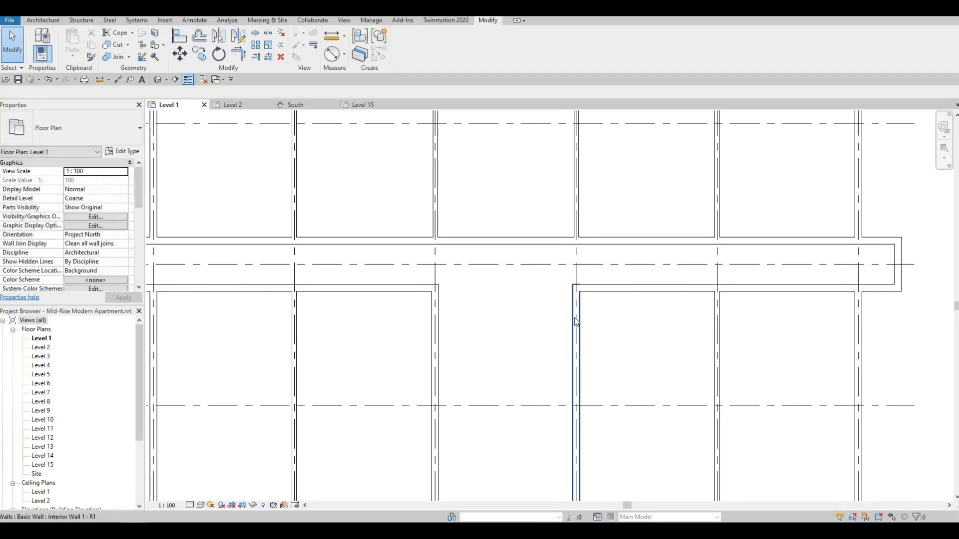
# Step: Extend the Interior Wall 1 partitions on grids D and C across the corridor to the opposite corridor wall
pyautogui.click(575, 317)
pyautogui.moveTo(576, 287); pyautogui.dragTo(576, 246)
pyautogui.click(553, 300)
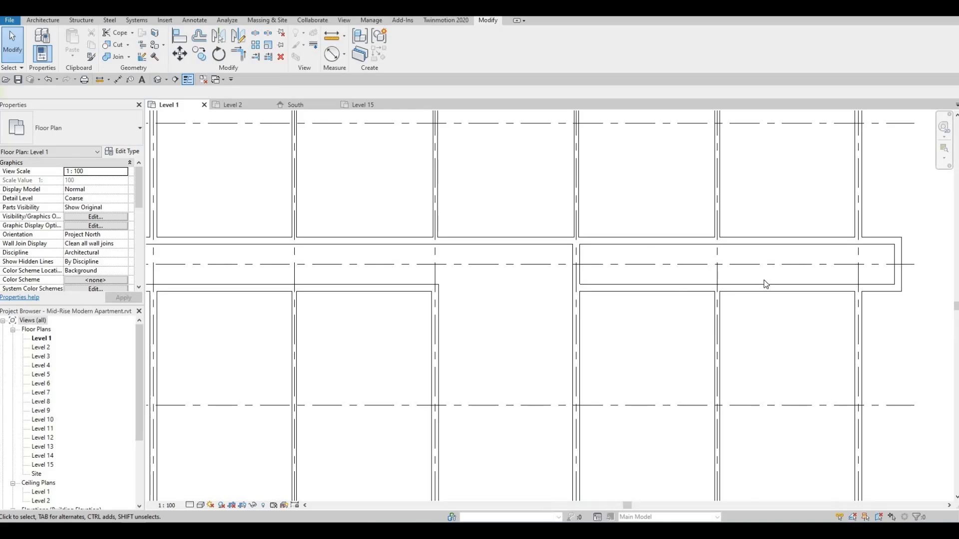
pyautogui.click(435, 291)
pyautogui.moveTo(435, 290); pyautogui.dragTo(509, 360)
pyautogui.scroll(-3, 514, 350)
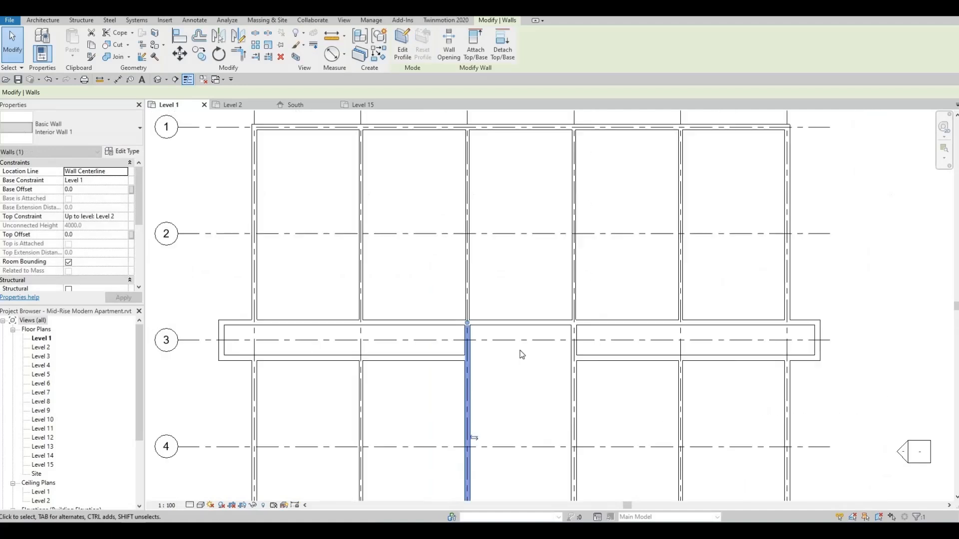
pyautogui.press('Escape')
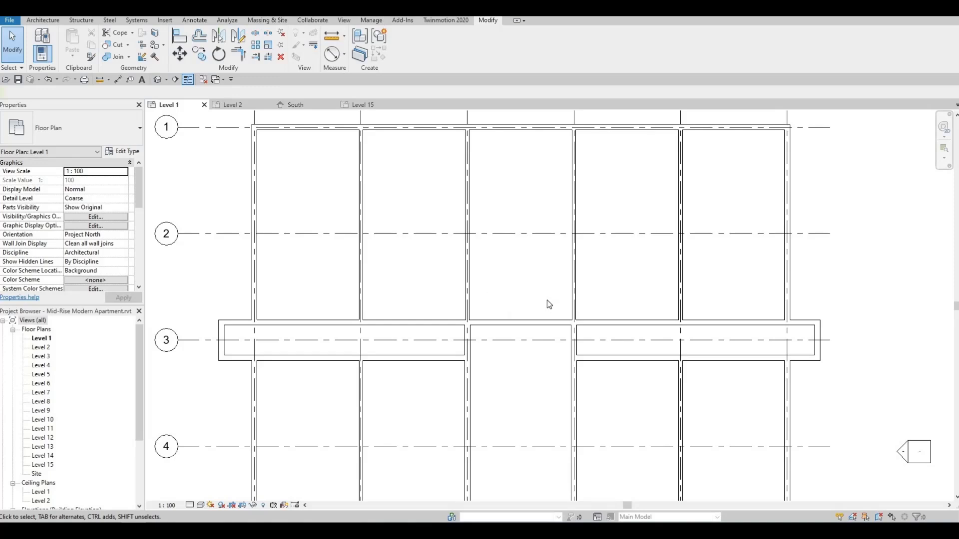
# Step: Draw an L-shaped Interior Wall 1 from the grid D partition toward grid C and back to the corridor, with a return leg about 1850 long
pyautogui.scroll(-2, 531, 322)
pyautogui.scroll(2, 543, 322)
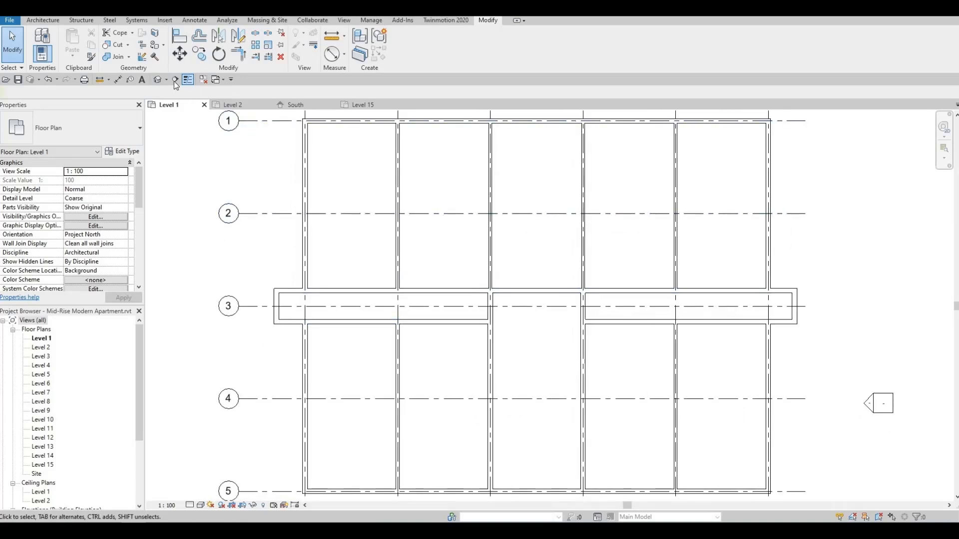
pyautogui.click(536, 294)
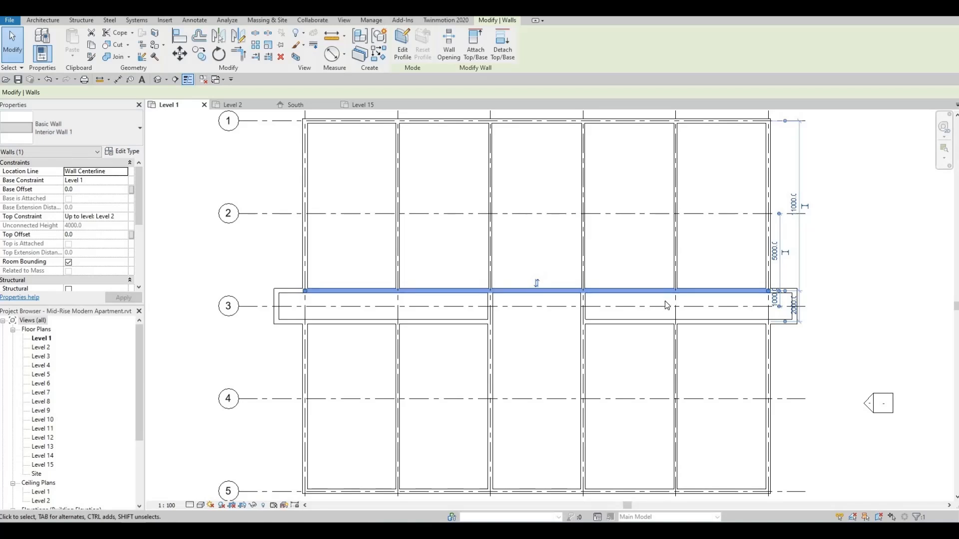
pyautogui.press('w')
pyautogui.press('a')
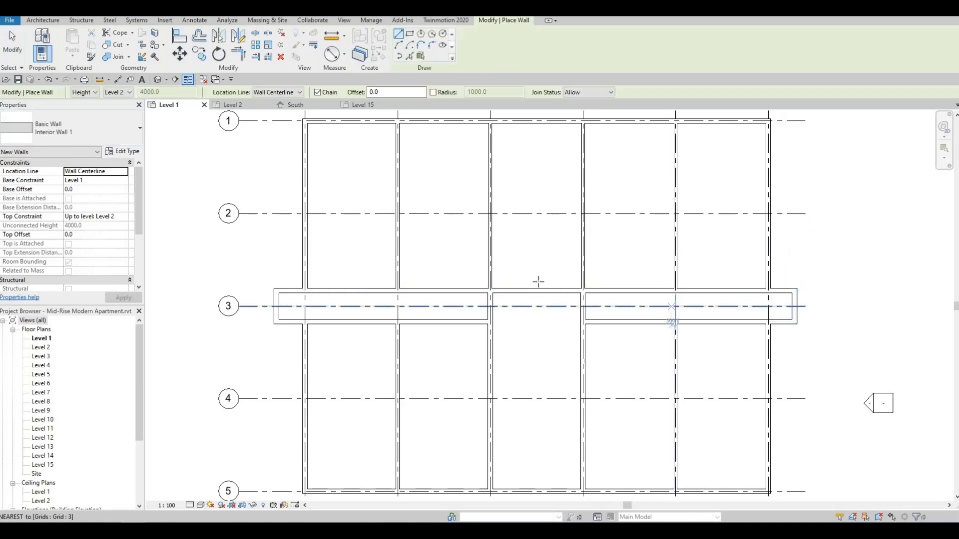
pyautogui.scroll(1, 573, 284)
pyautogui.scroll(1, 573, 284)
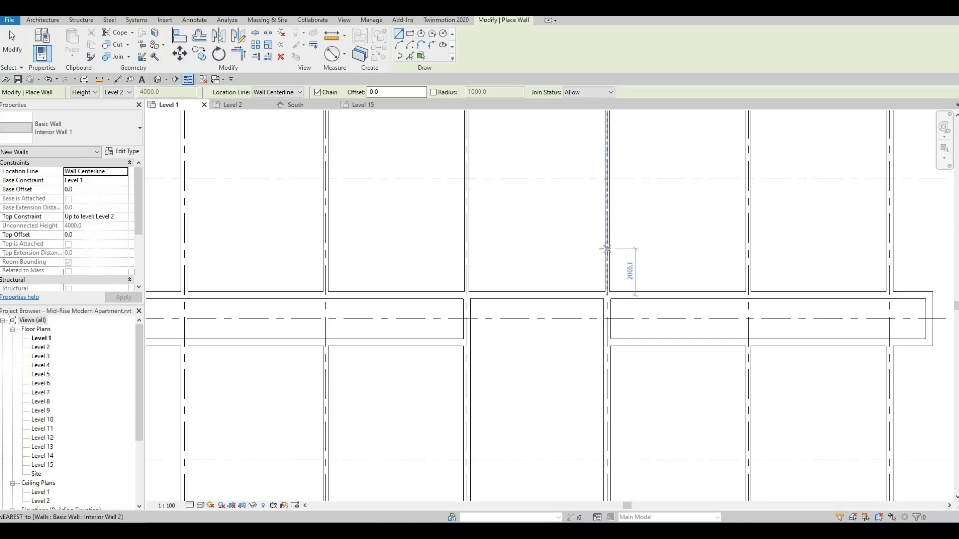
pyautogui.scroll(2, 607, 249)
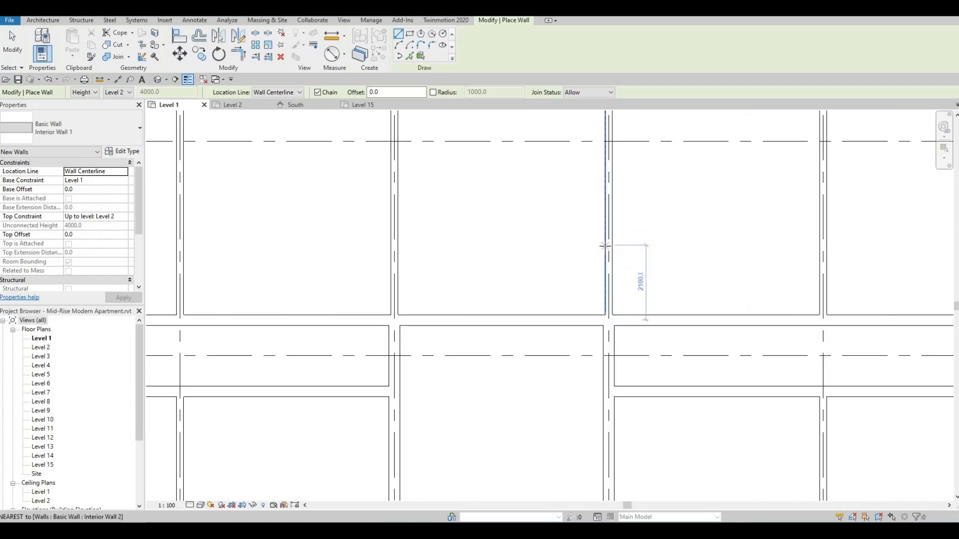
pyautogui.click(605, 248)
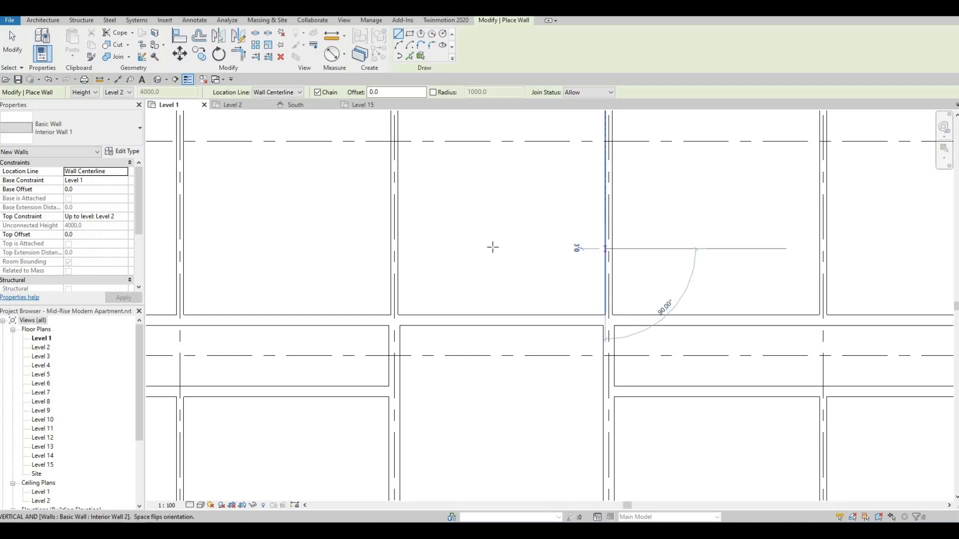
pyautogui.click(445, 248)
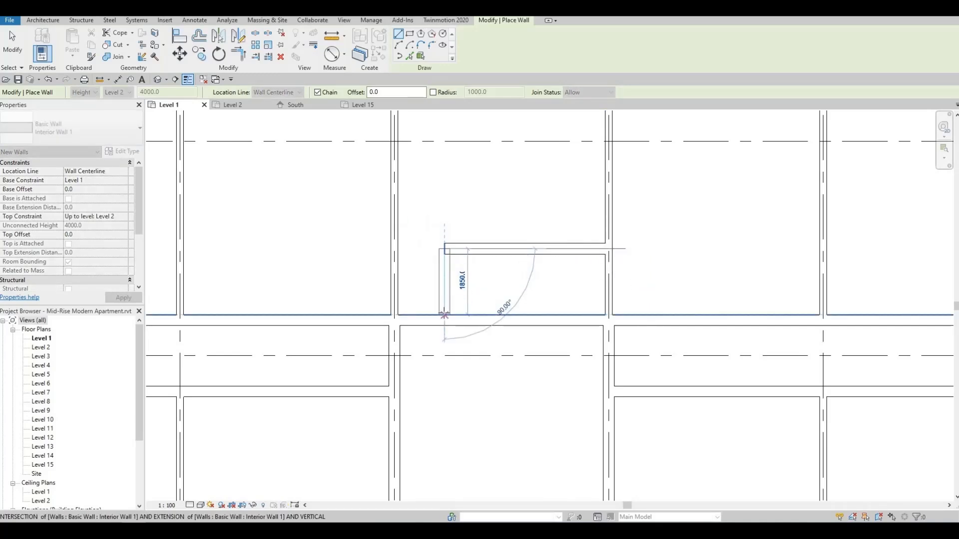
pyautogui.click(445, 315)
pyautogui.press('Escape')
pyautogui.press('Escape')
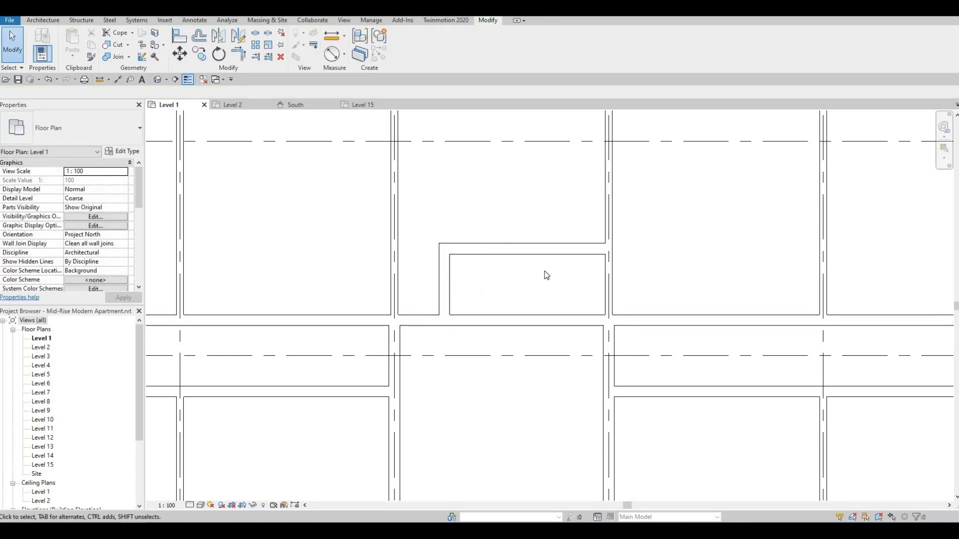
pyautogui.scroll(-2, 454, 274)
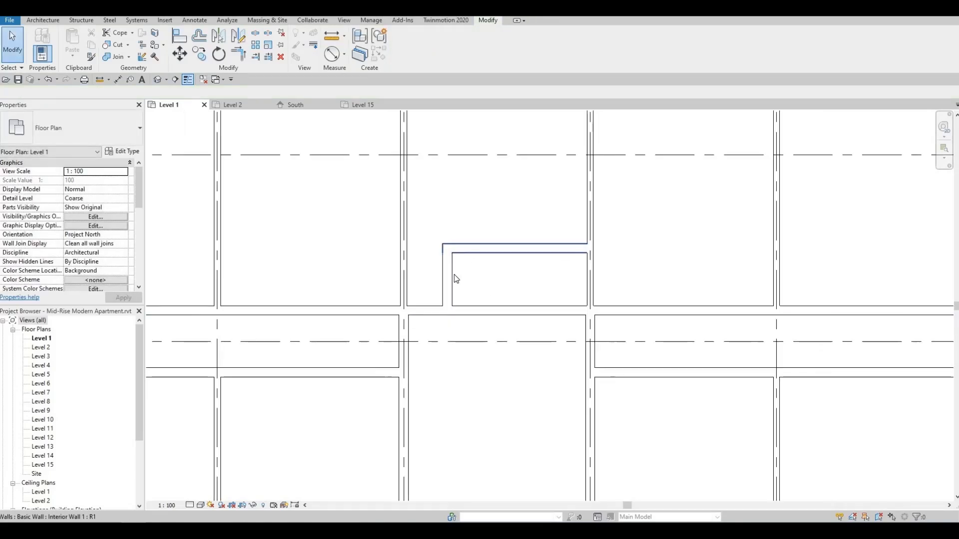
# Step: Place an M_Single-Flush 0762 x 2032mm door in the corridor wall, 700 from both the grid C partition and the core's return wall
pyautogui.click(42, 20)
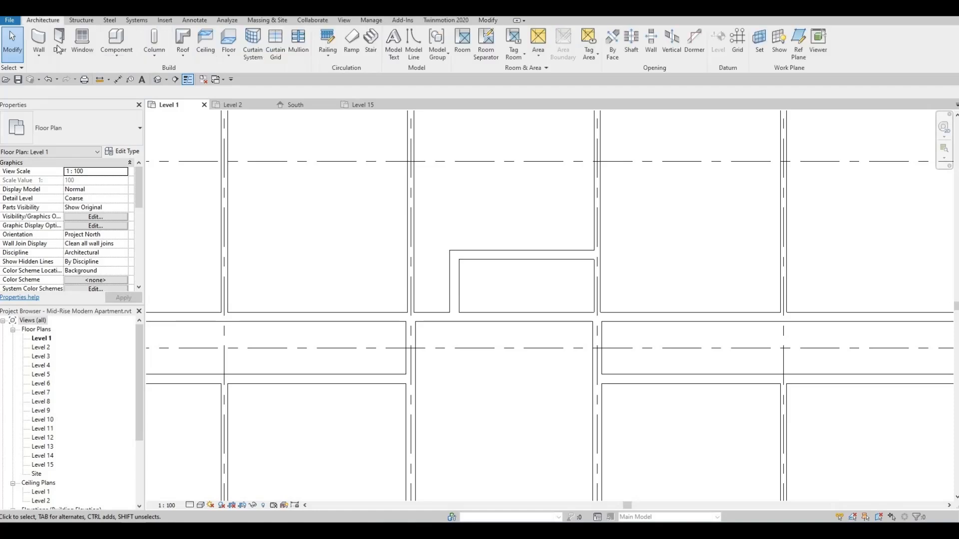
pyautogui.click(60, 41)
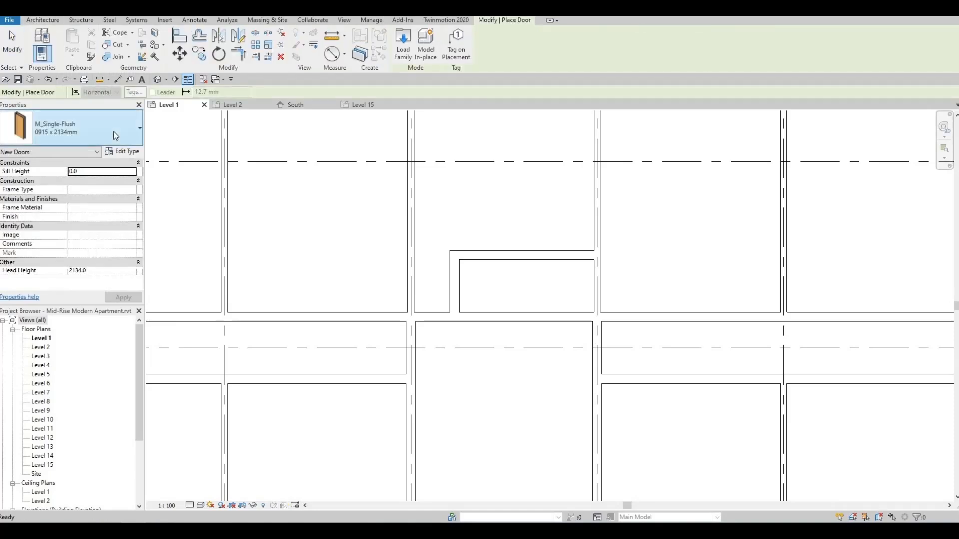
pyautogui.click(102, 134)
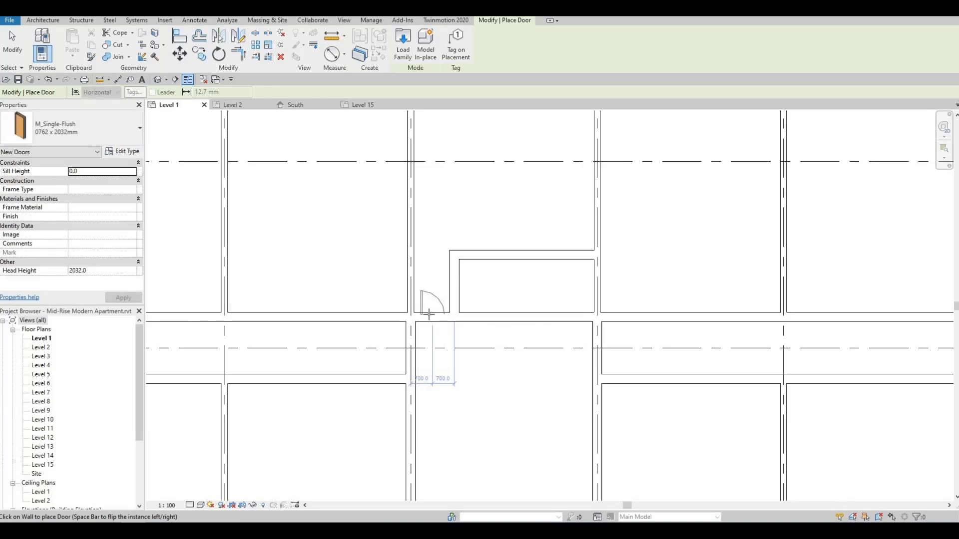
pyautogui.press('space')
pyautogui.moveTo(495, 297); pyautogui.dragTo(465, 320, button='middle')
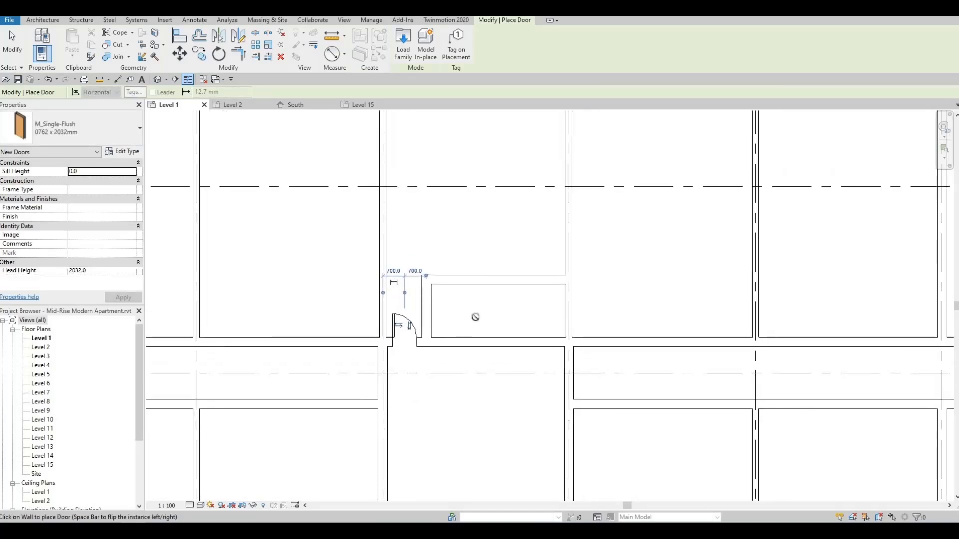
pyautogui.press('Escape')
pyautogui.press('Escape')
# Step: Draw two Interior Wall 1 dividers across the L-shaped core enclosure to the corridor wall, about 3500 and 1700 from its return wall
pyautogui.click(470, 279)
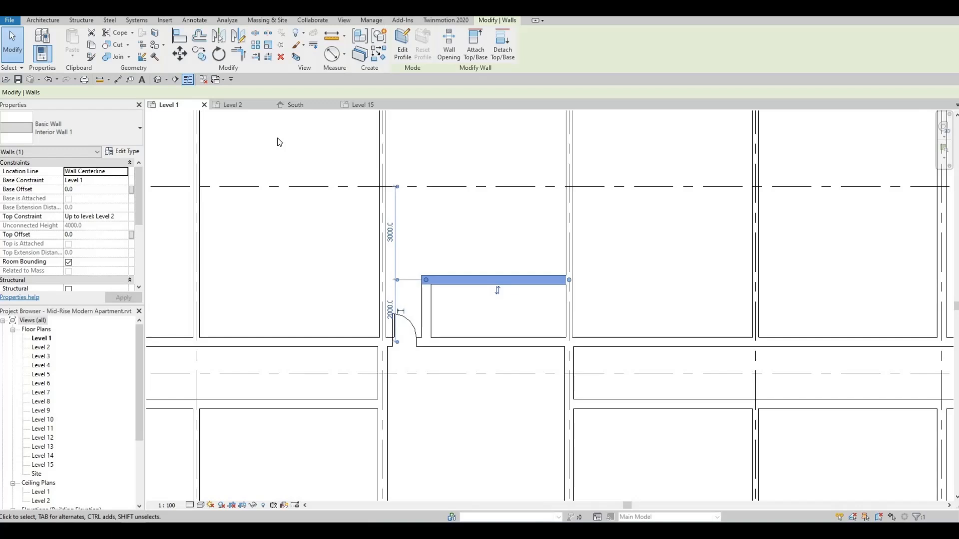
pyautogui.press('w')
pyautogui.press('a')
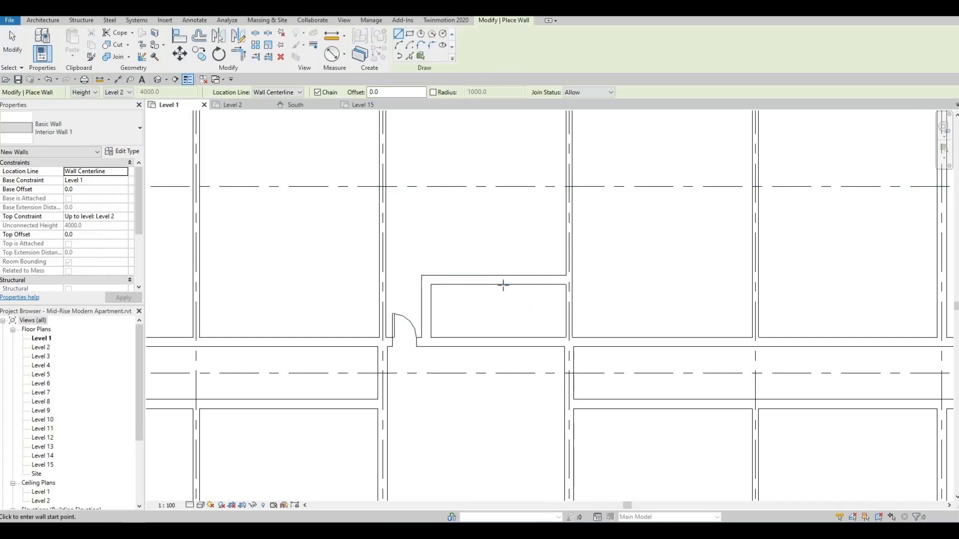
pyautogui.click(535, 281)
pyautogui.click(535, 343)
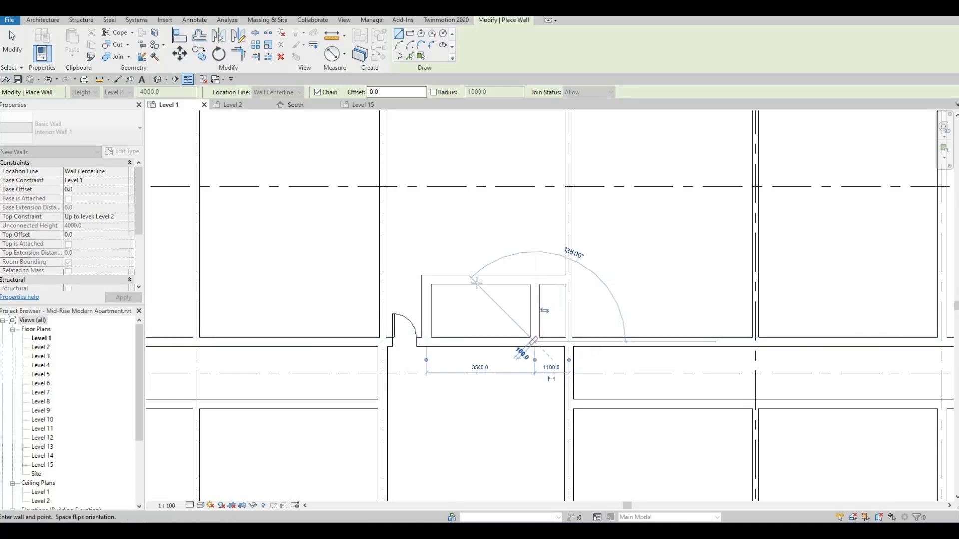
pyautogui.press('Escape')
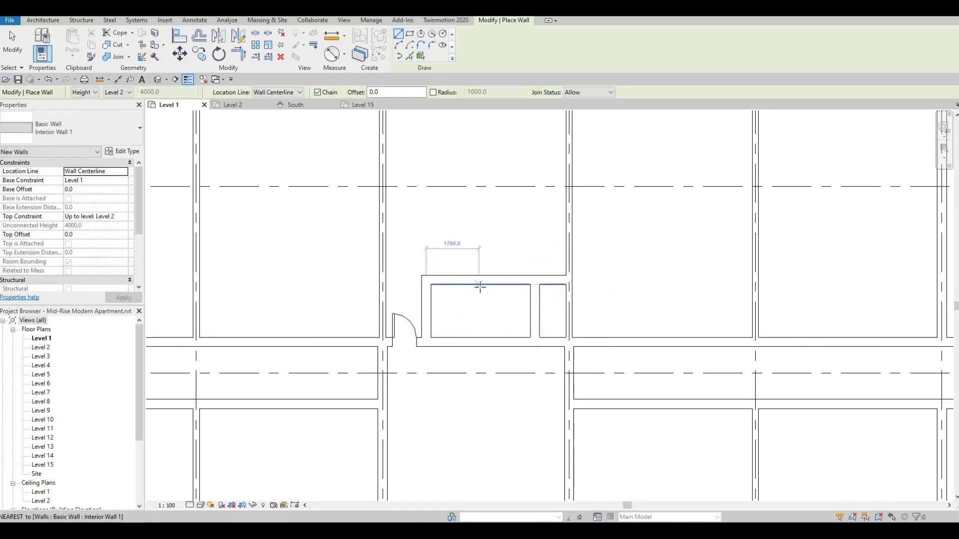
pyautogui.click(480, 286)
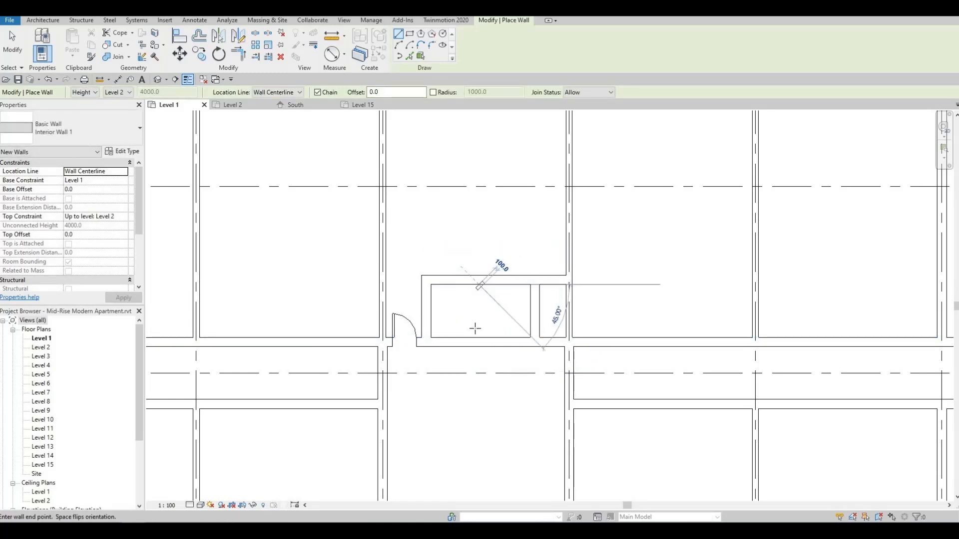
pyautogui.click(481, 339)
pyautogui.press('Escape')
pyautogui.press('Escape')
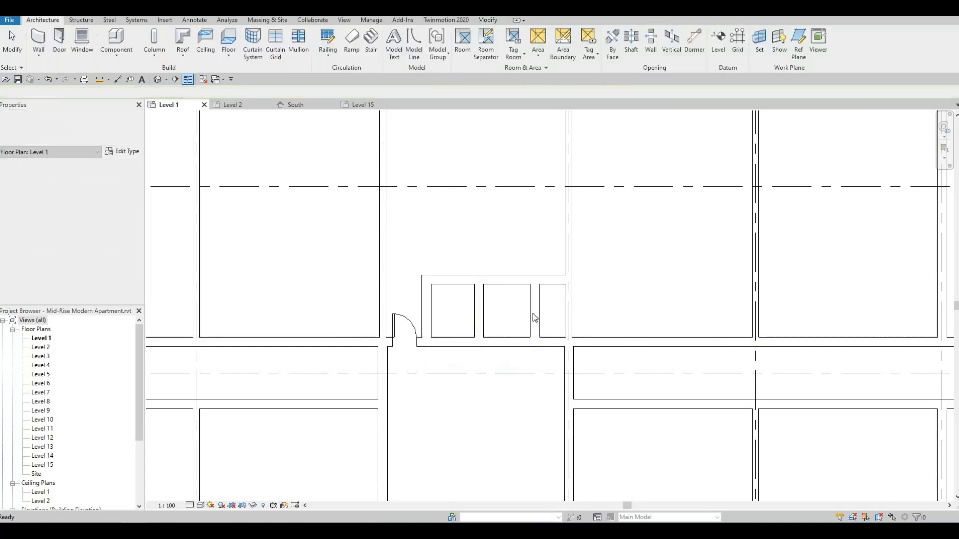
# Step: Set the distance between the core divider nearer grid D and the grid D wall to 2100
pyautogui.scroll(1, 519, 312)
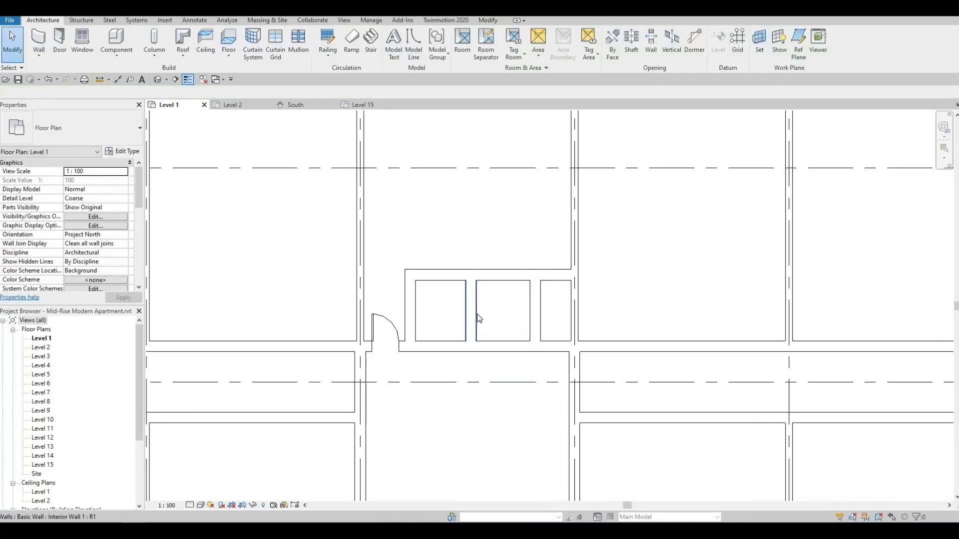
pyautogui.click(477, 314)
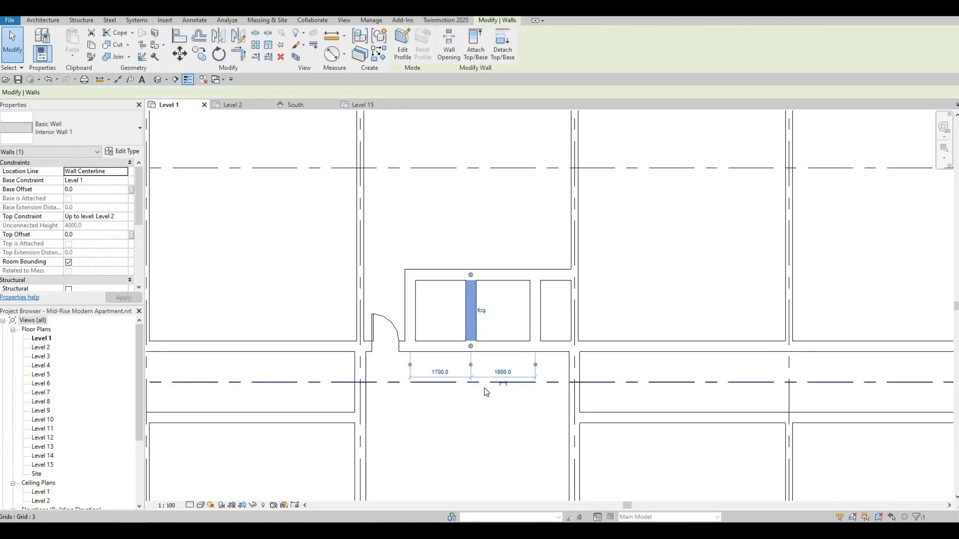
pyautogui.click(534, 329)
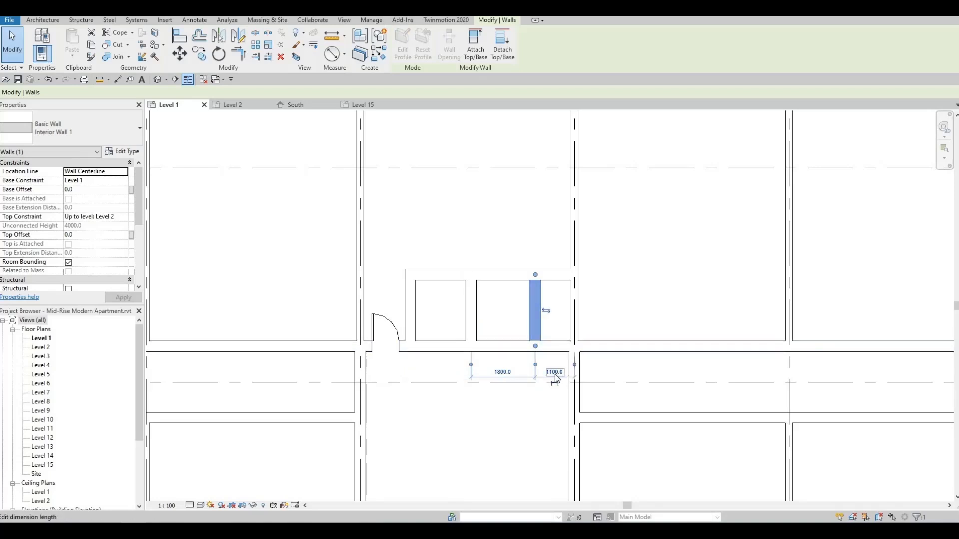
pyautogui.click(554, 372)
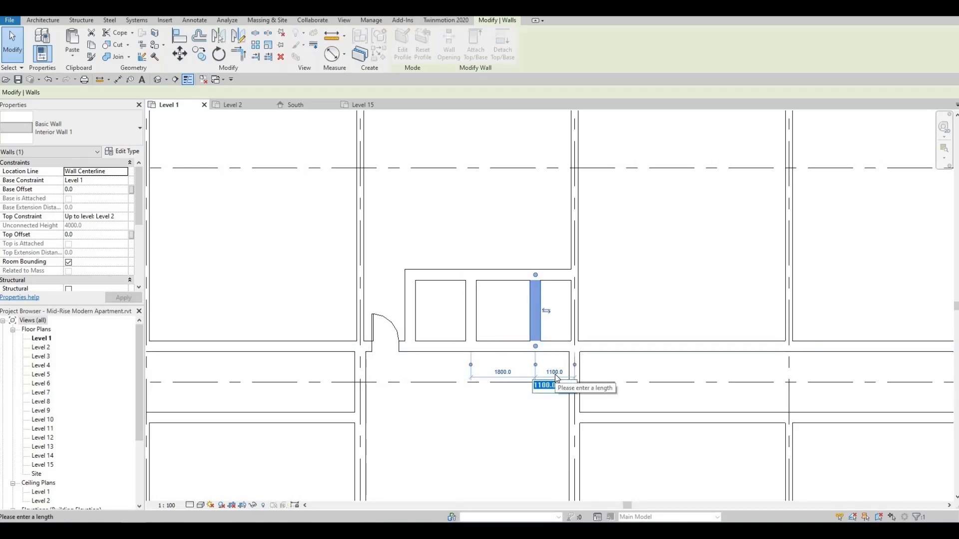
pyautogui.write('2100')
pyautogui.press('Return')
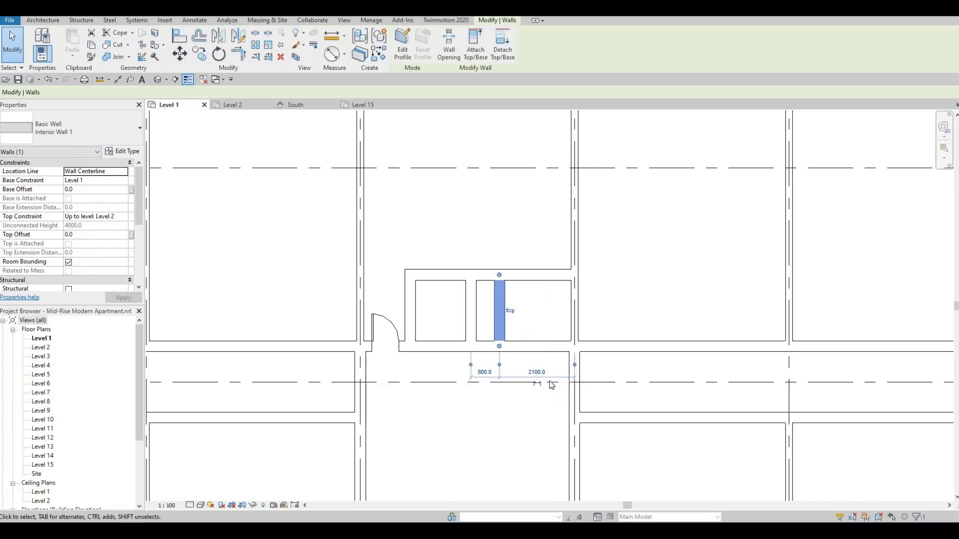
# Step: Set the spacing between the two core dividers to 1700
pyautogui.click(484, 373)
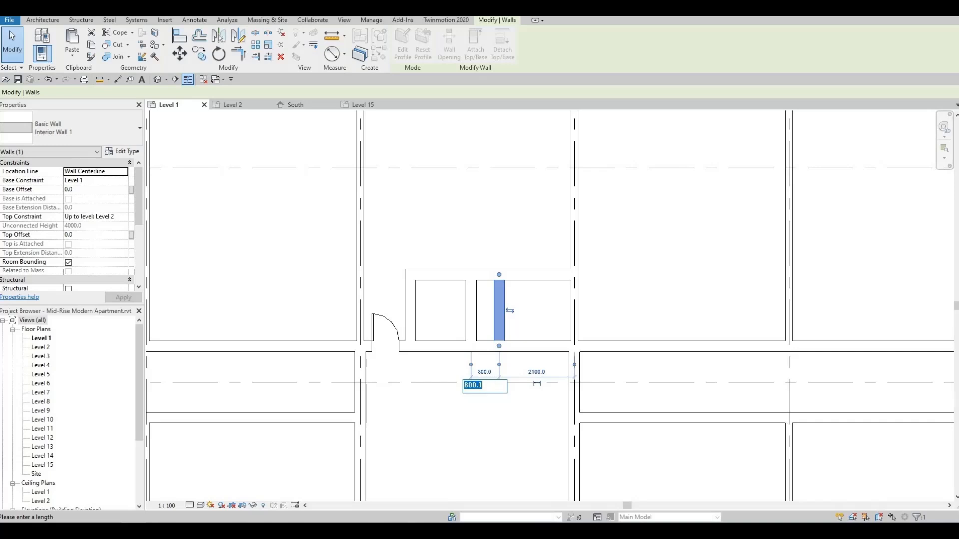
pyautogui.press('Return')
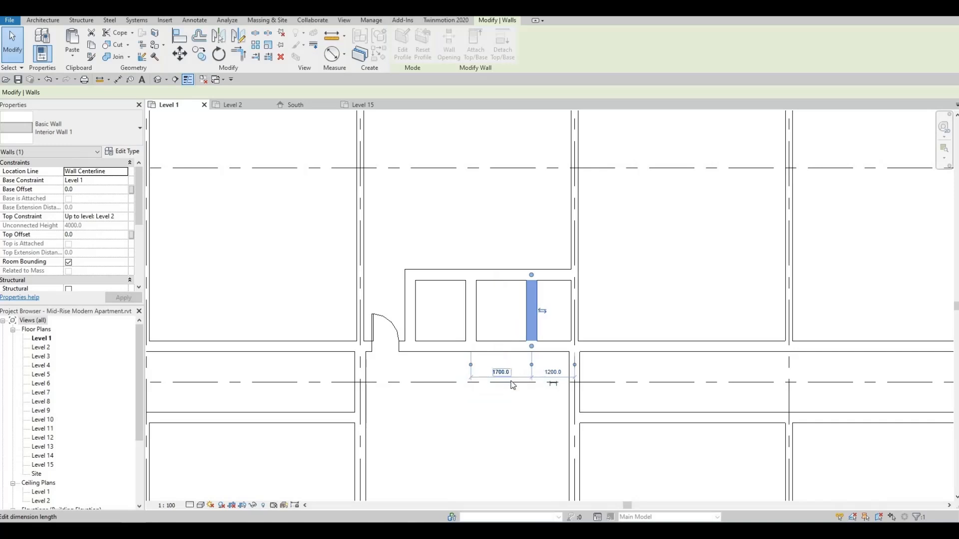
pyautogui.press('Escape')
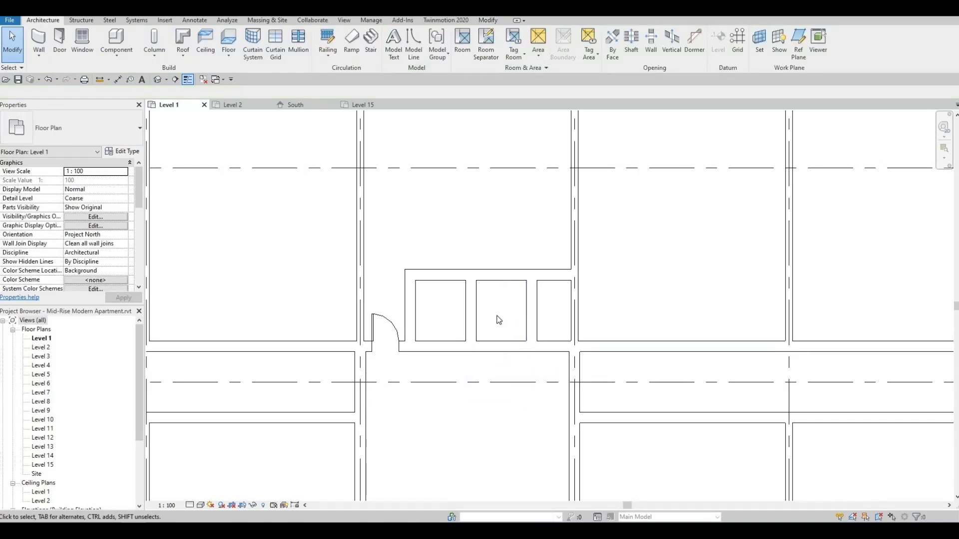
# Step: Draw two crossing Thin Lines detail lines corner to corner in the core compartment nearest the door
pyautogui.scroll(3, 537, 304)
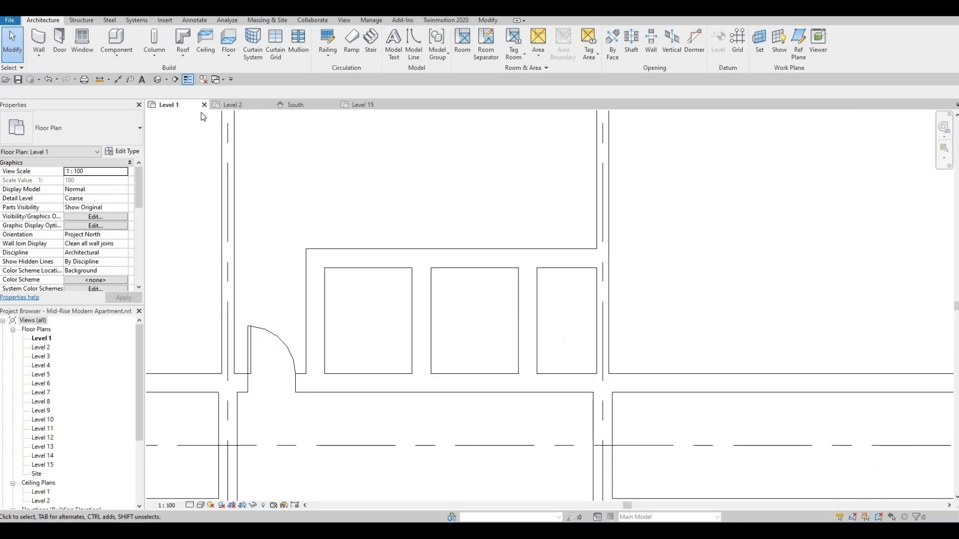
pyautogui.click(165, 20)
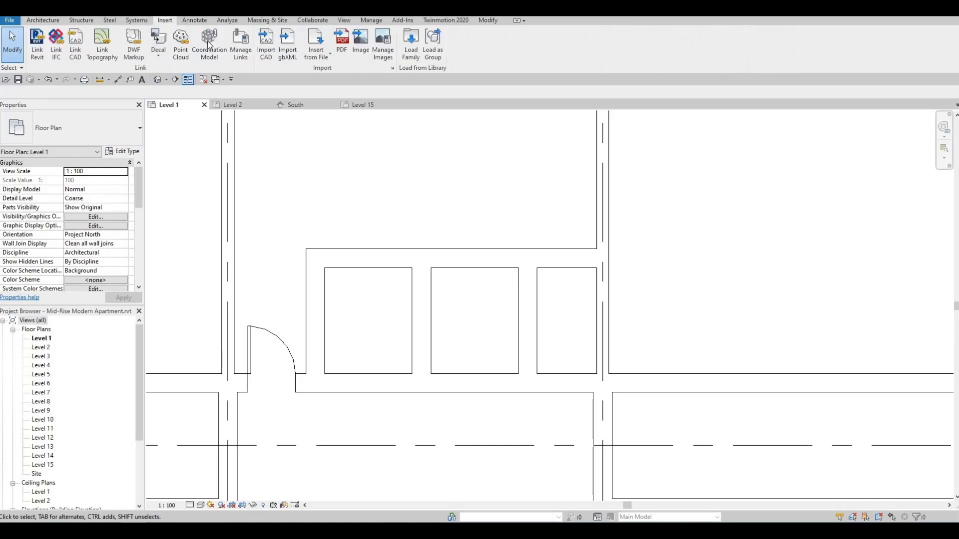
pyautogui.click(195, 21)
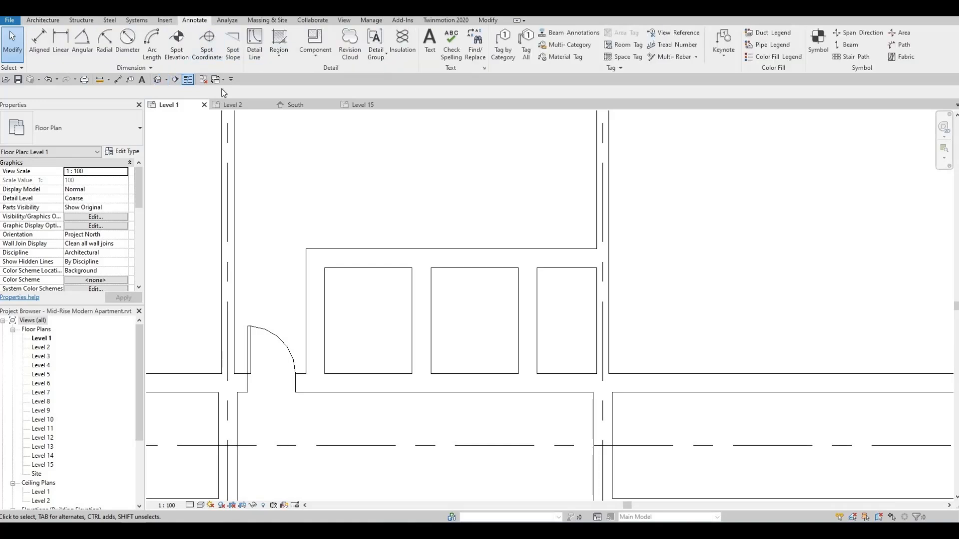
pyautogui.click(255, 53)
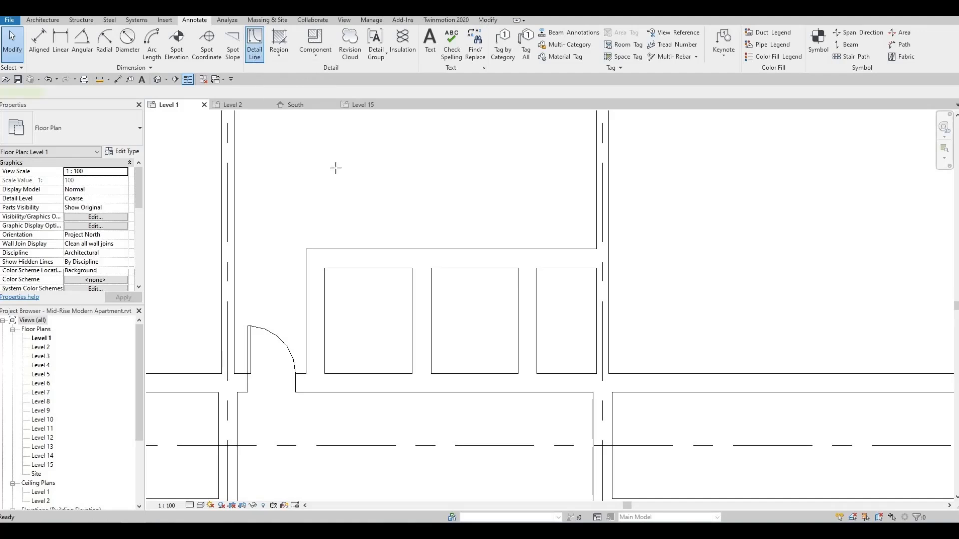
pyautogui.click(324, 268)
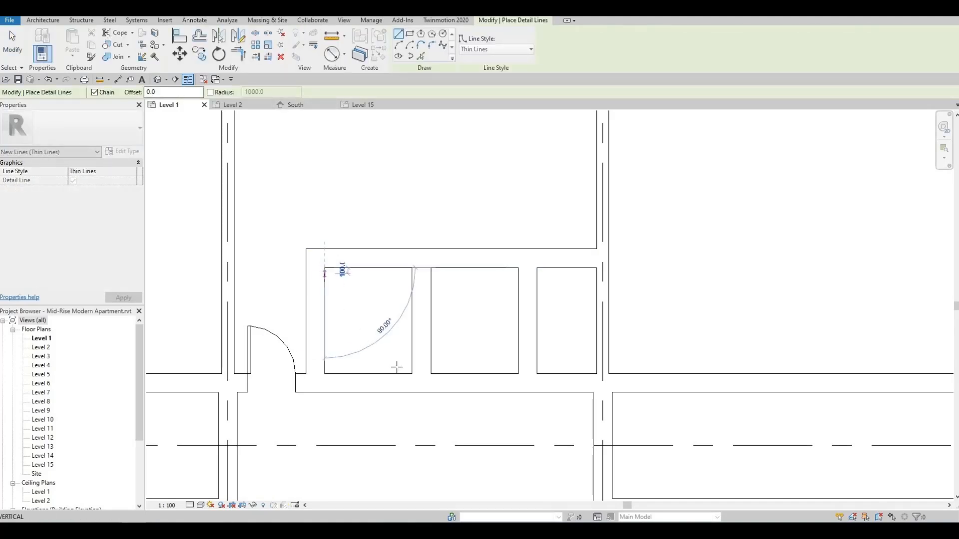
pyautogui.click(412, 374)
pyautogui.press('Escape')
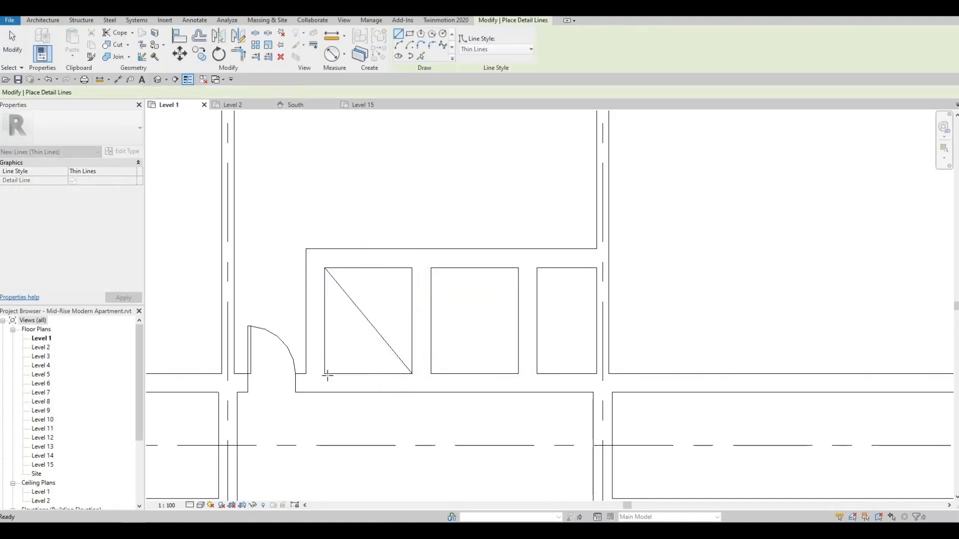
pyautogui.click(324, 374)
pyautogui.click(411, 270)
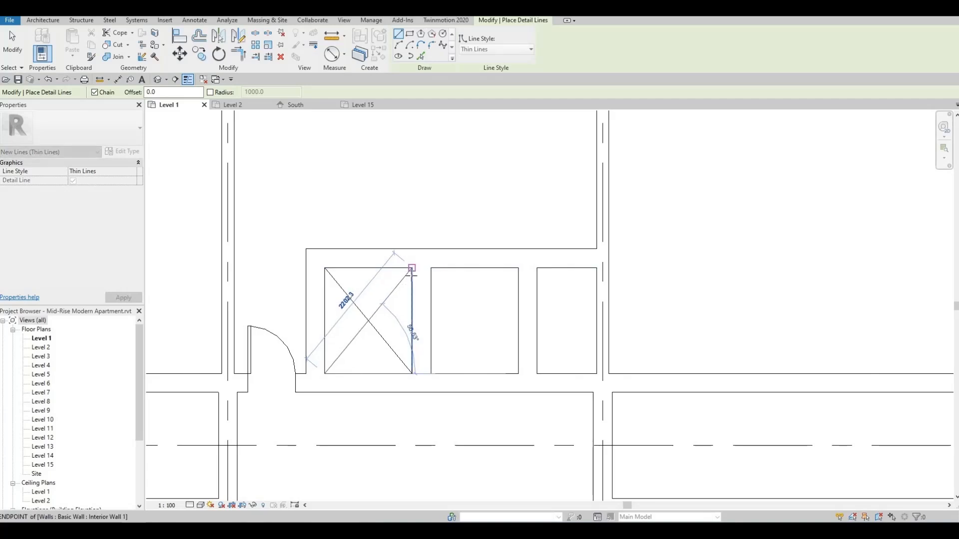
pyautogui.press('Escape')
# Step: Mark the middle core compartment with two diagonal Thin Lines detail lines between its opposite corners
pyautogui.click(431, 269)
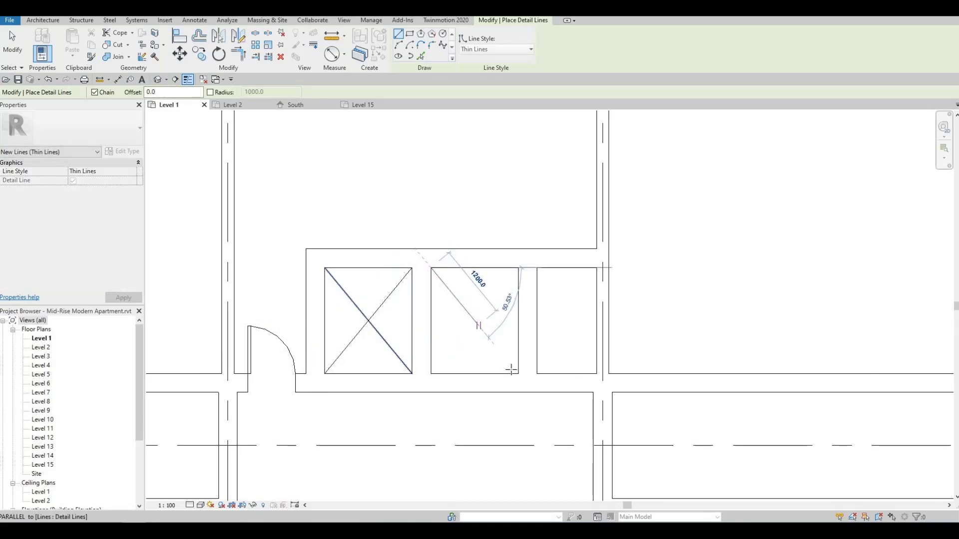
pyautogui.click(519, 374)
pyautogui.press('Escape')
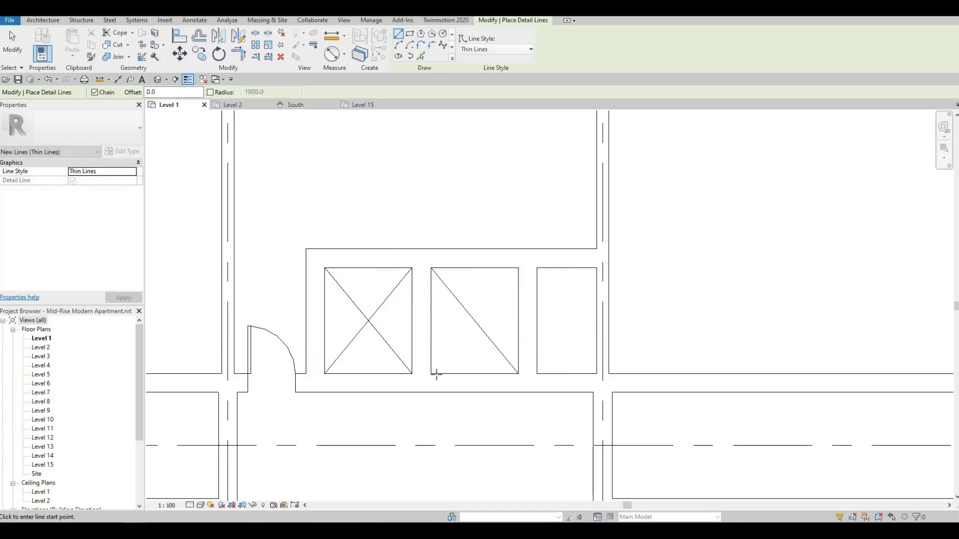
pyautogui.click(432, 373)
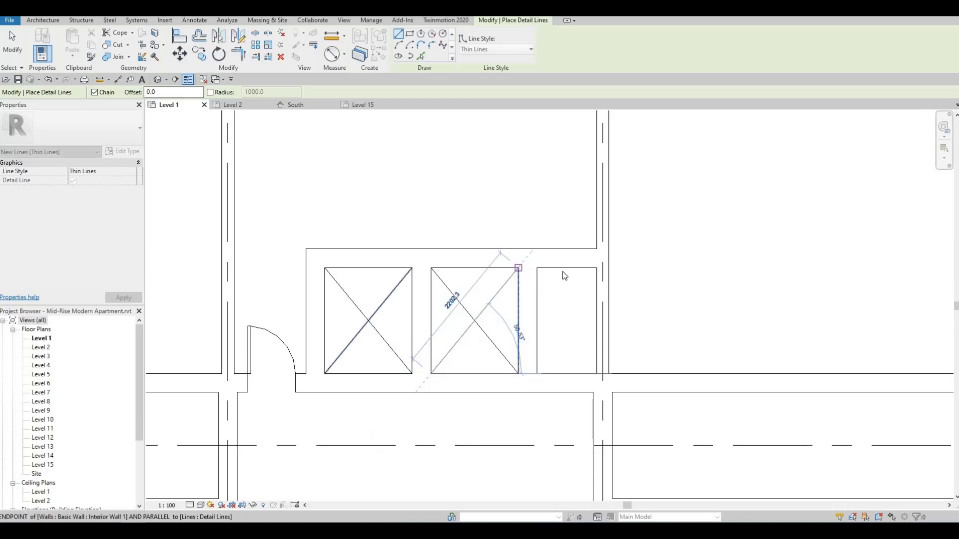
pyautogui.click(519, 268)
pyautogui.press('Escape')
# Step: Cross the narrow core compartment beside grid D with two corner-to-corner Thin Lines detail lines
pyautogui.click(596, 268)
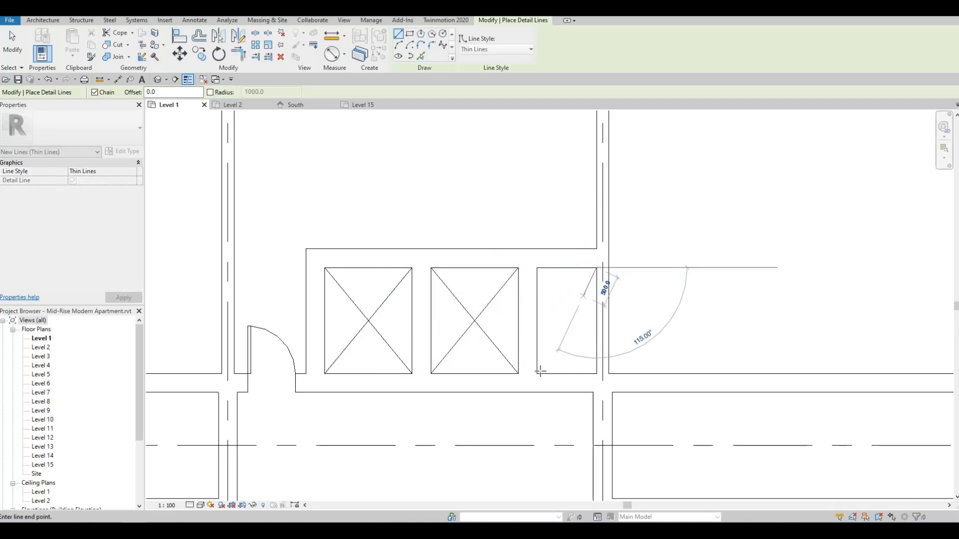
pyautogui.click(537, 373)
pyautogui.press('Escape')
pyautogui.press('Escape')
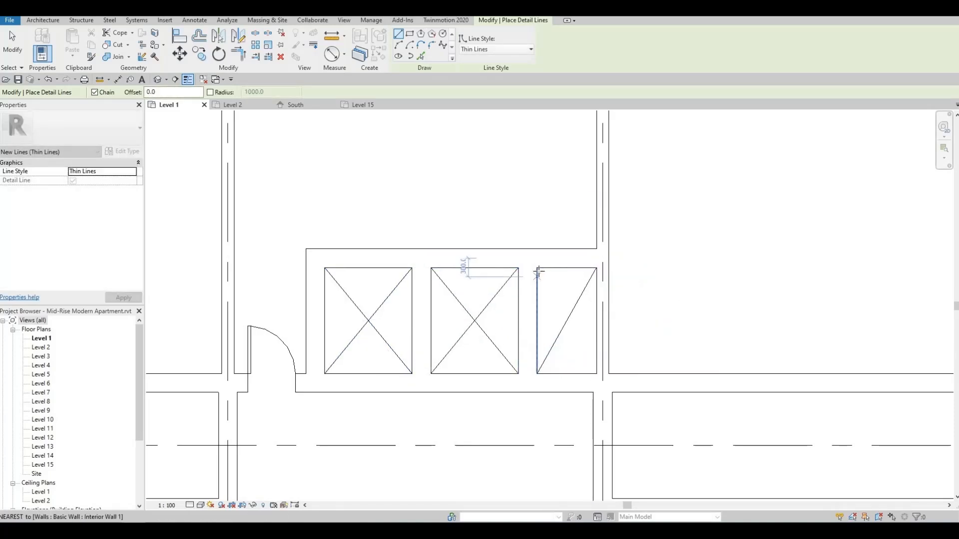
pyautogui.click(537, 268)
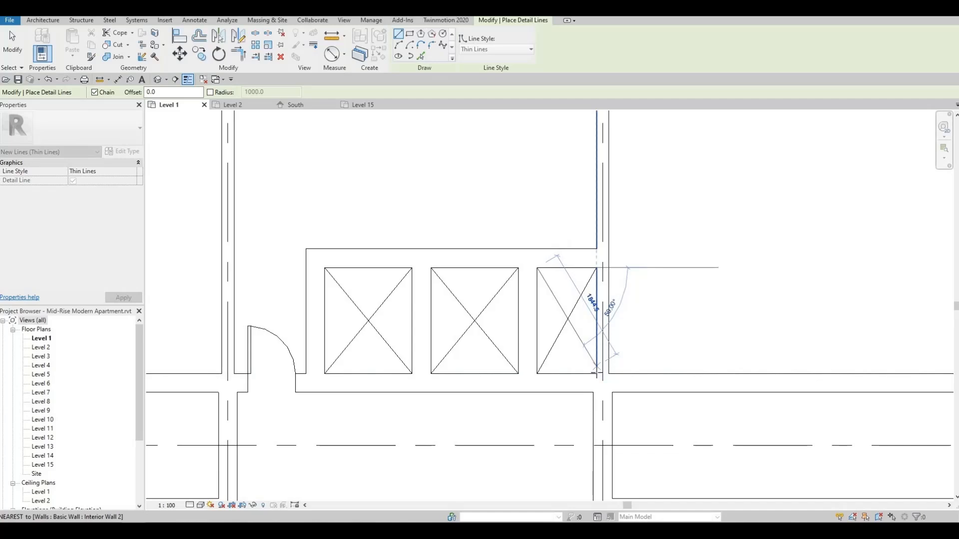
pyautogui.click(596, 374)
pyautogui.press('Escape')
pyautogui.press('Escape')
# Step: Draw an Interior Wall 2 partition about 7300 long from the grid 5 wall toward the core, between grids C and D
pyautogui.scroll(-5, 504, 245)
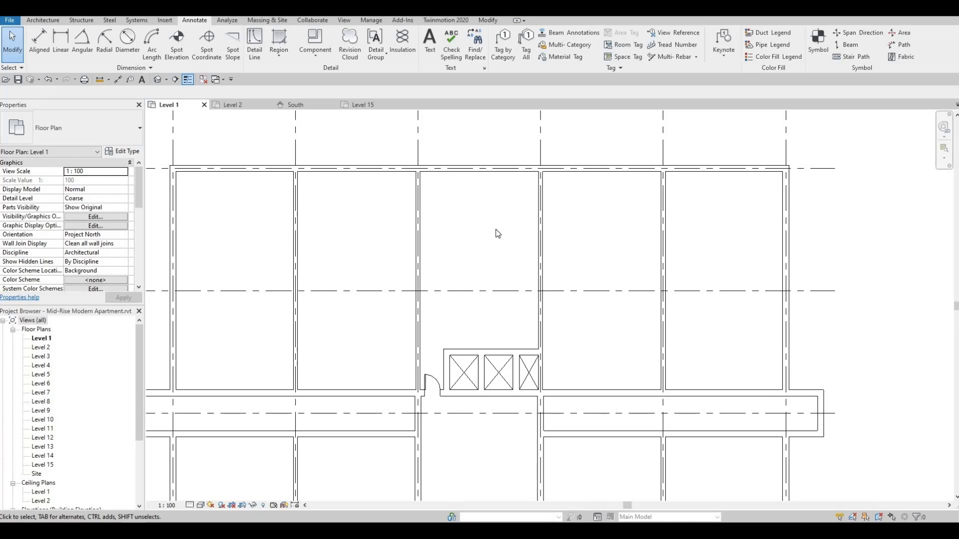
pyautogui.moveTo(483, 220); pyautogui.dragTo(483, 239, button='middle')
pyautogui.scroll(-3, 484, 243)
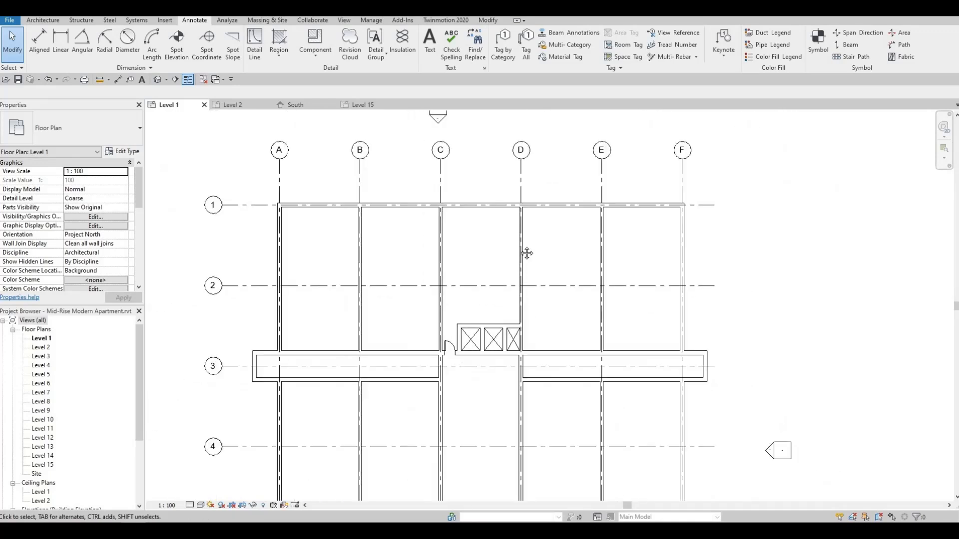
pyautogui.moveTo(489, 469); pyautogui.dragTo(509, 371, button='middle')
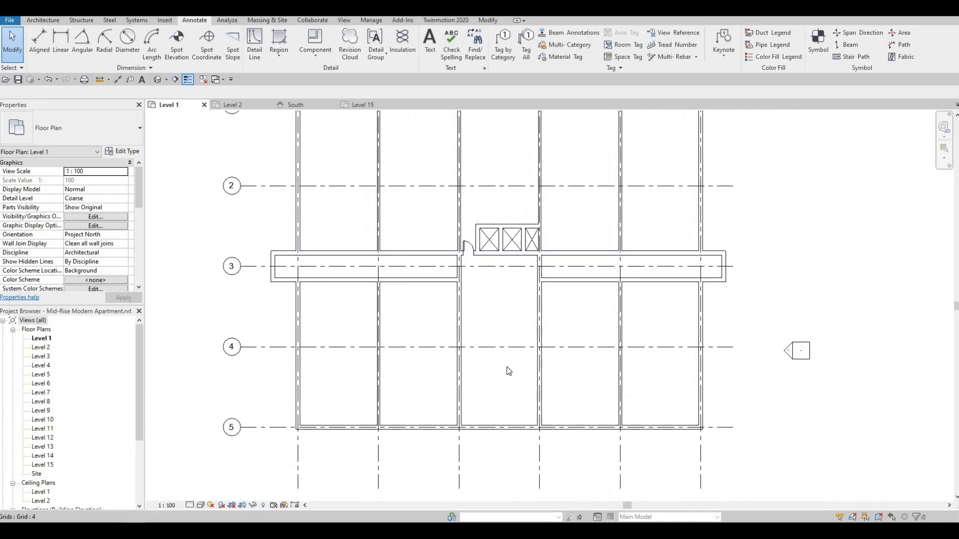
pyautogui.click(378, 315)
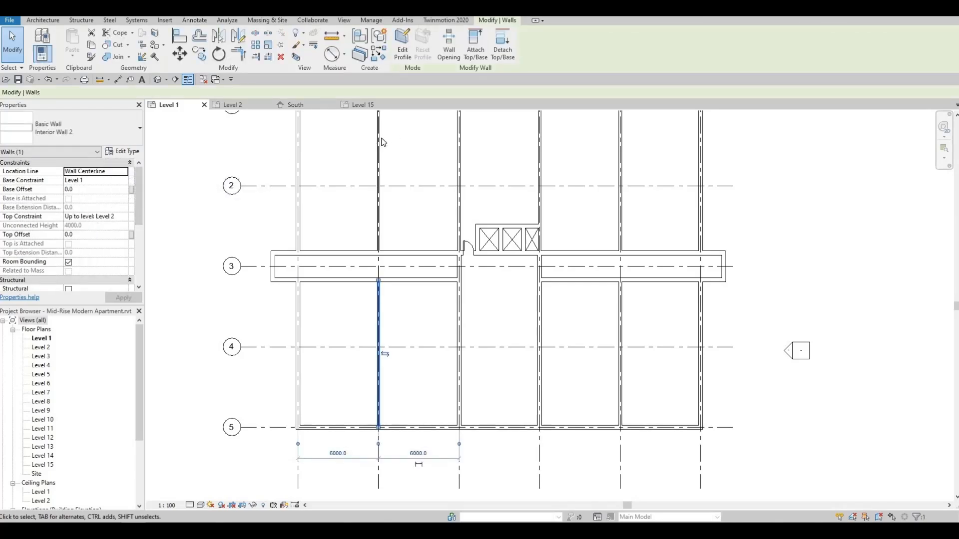
pyautogui.press('w')
pyautogui.press('a')
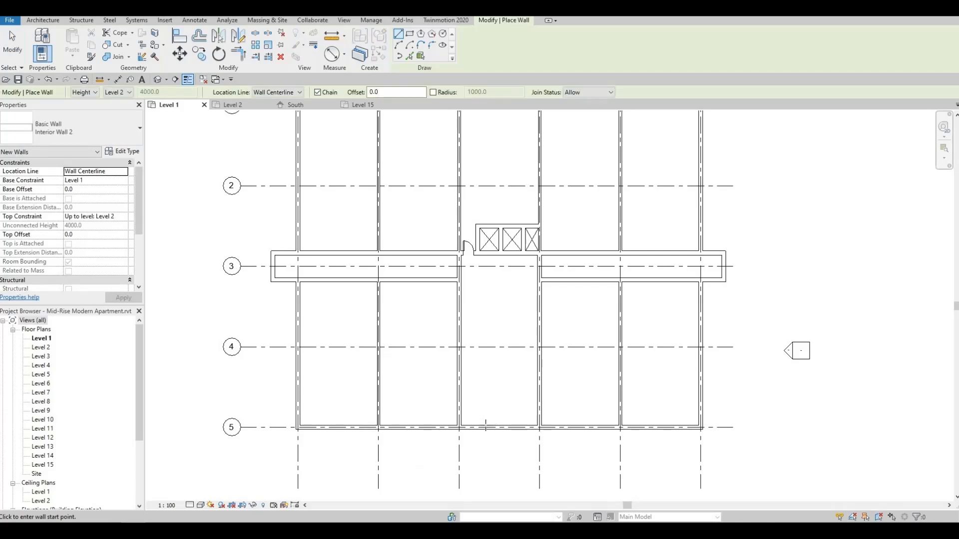
pyautogui.click(482, 427)
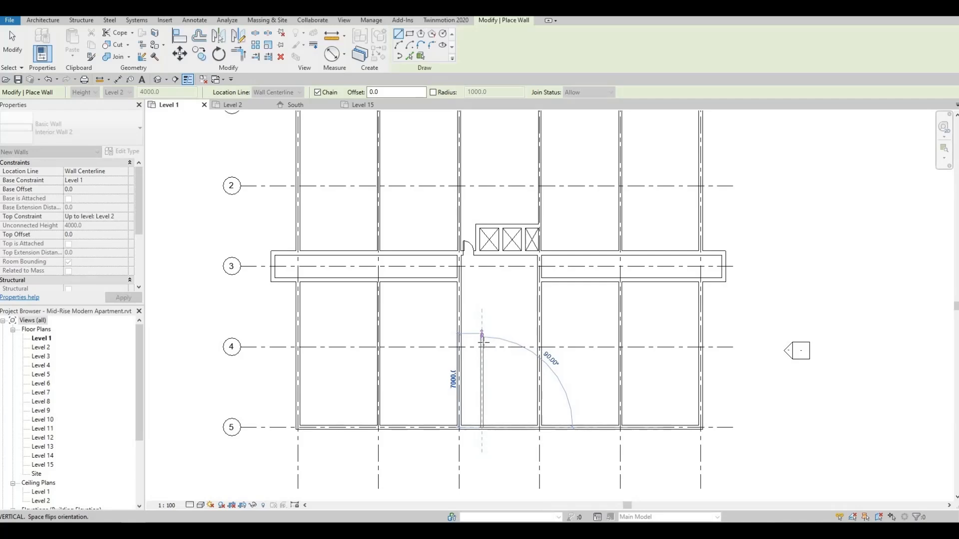
pyautogui.click(483, 331)
pyautogui.press('Escape')
pyautogui.press('Escape')
pyautogui.scroll(2, 489, 385)
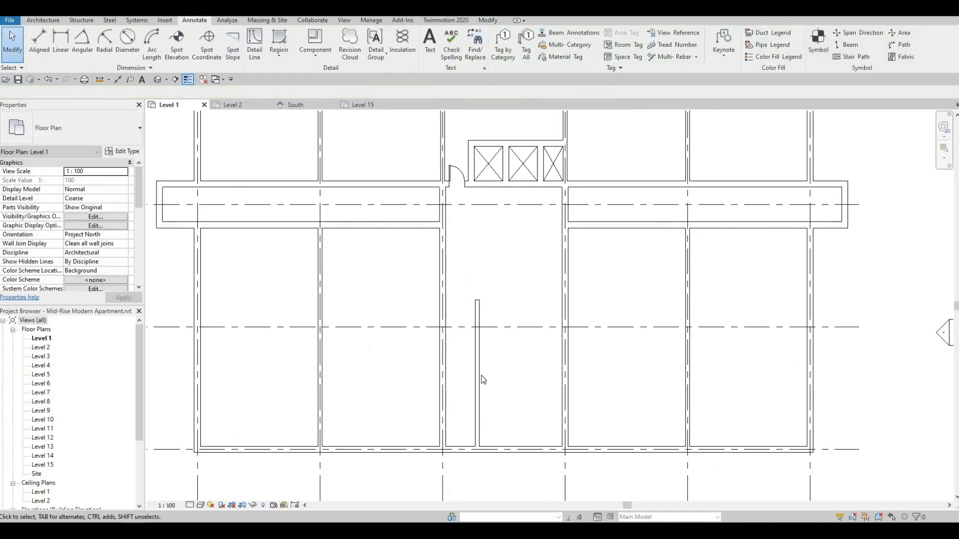
# Step: Set the new partition's distance from grid C to 2000
pyautogui.click(477, 380)
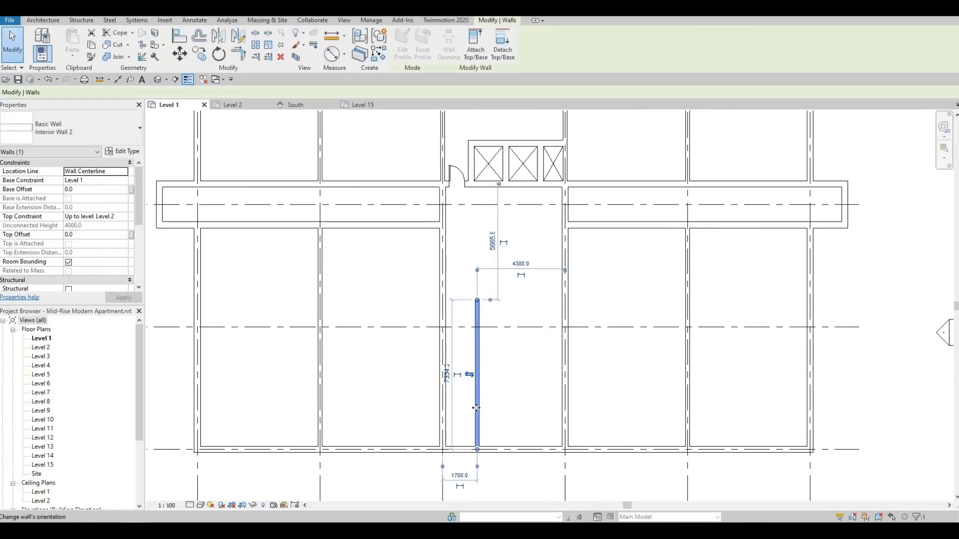
pyautogui.click(460, 476)
pyautogui.write('200')
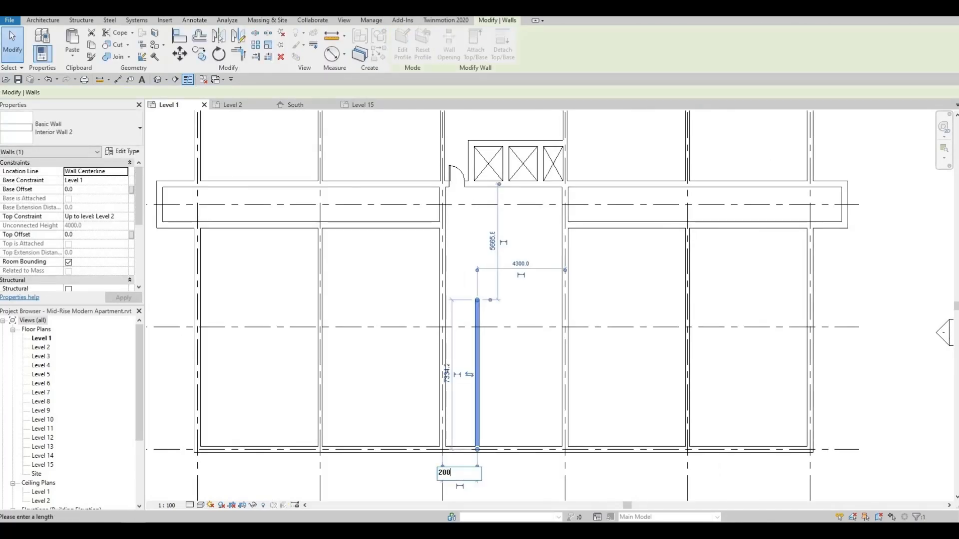
pyautogui.write('0')
pyautogui.press('Return')
pyautogui.click(531, 399)
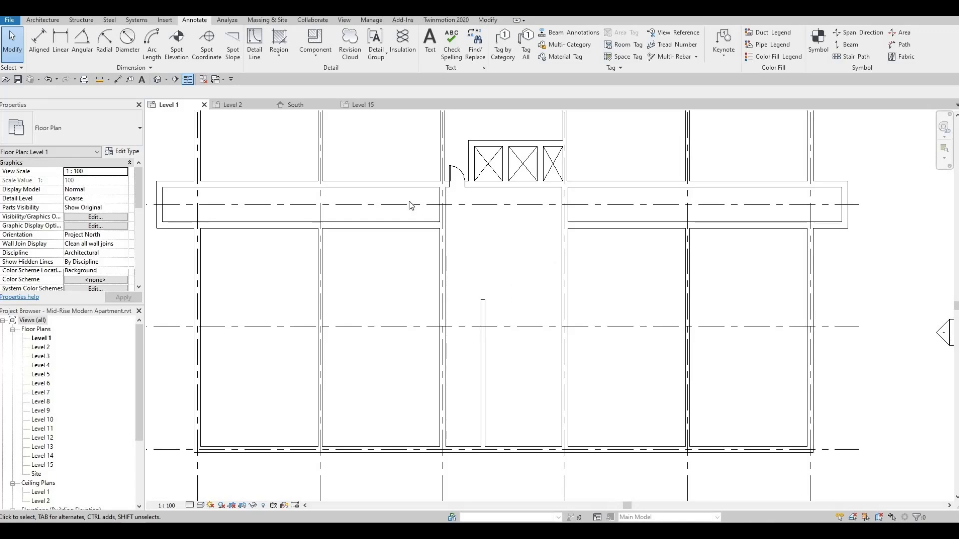
# Step: Draw an Interior Wall 2 cross wall about 4000 long from the partition to the grid D wall, between grids 4 and 5
pyautogui.moveTo(540, 352); pyautogui.dragTo(524, 363, button='middle')
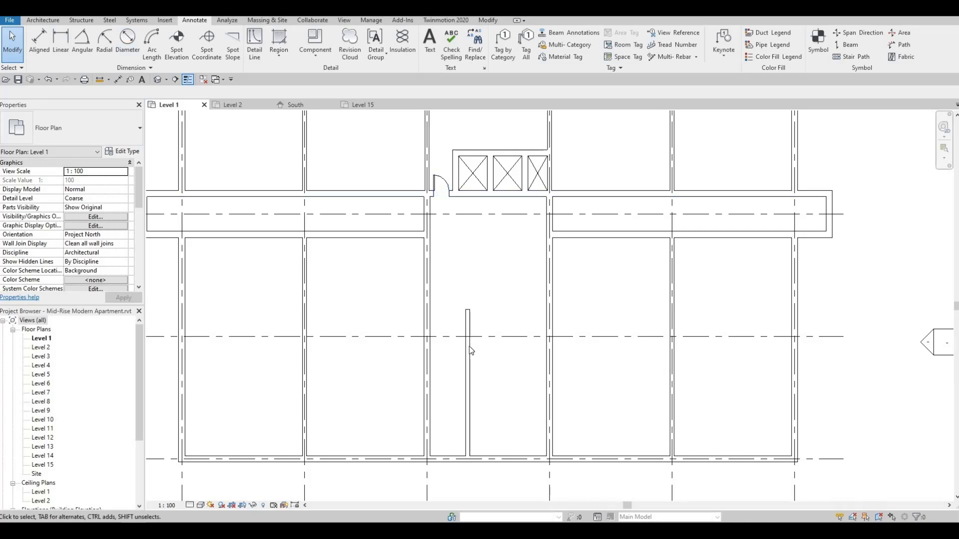
pyautogui.click(486, 351)
pyautogui.press('c')
pyautogui.press('s')
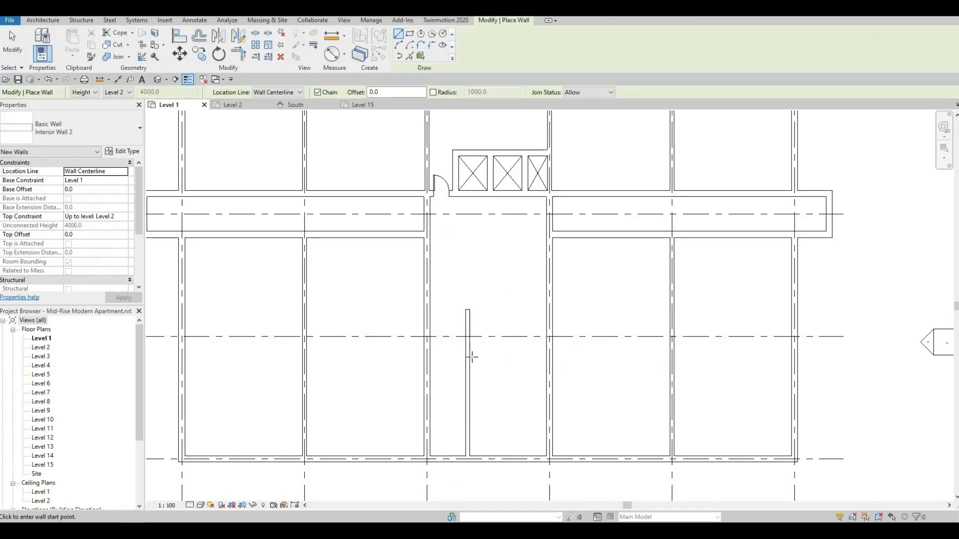
pyautogui.click(469, 383)
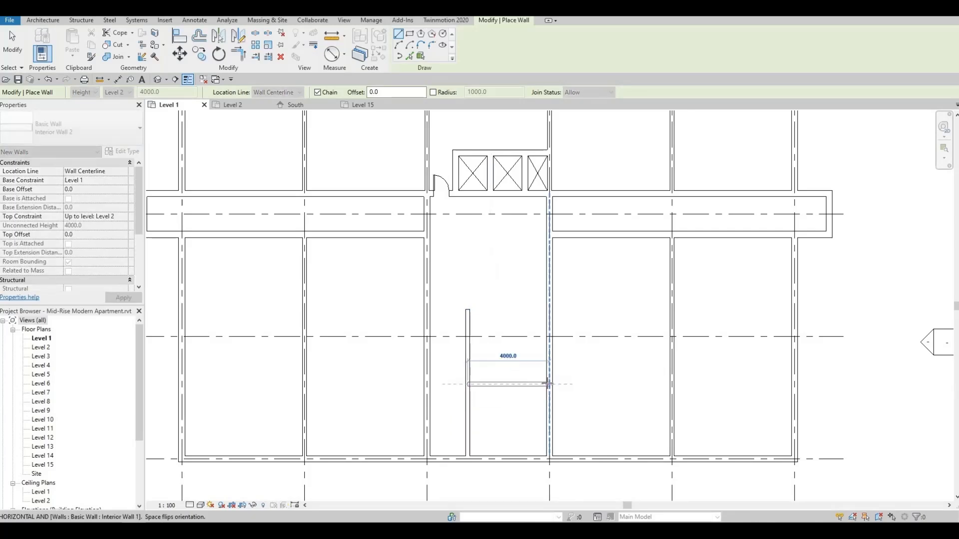
pyautogui.click(548, 384)
pyautogui.press('Escape')
pyautogui.press('Escape')
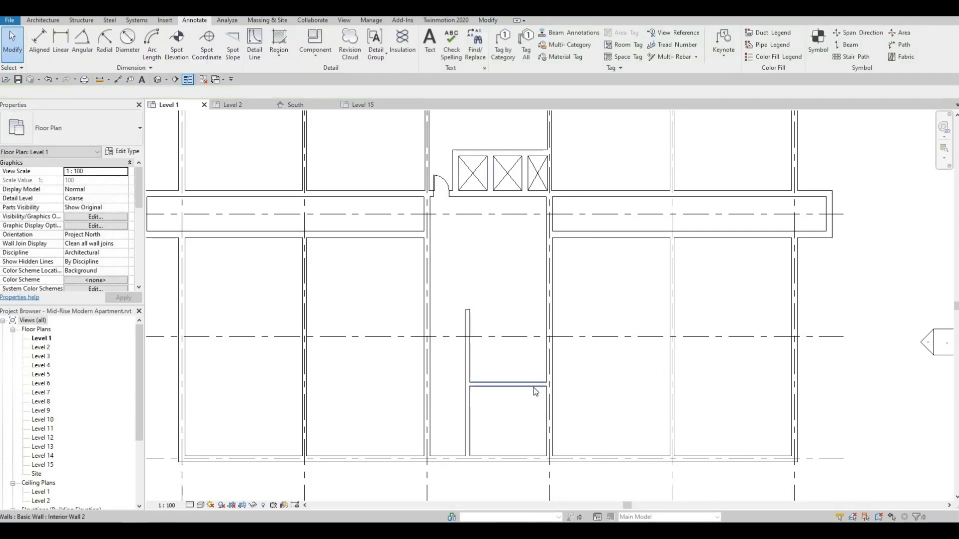
# Step: Set the cross wall's distance from the grid 5 wall to 3000
pyautogui.click(510, 384)
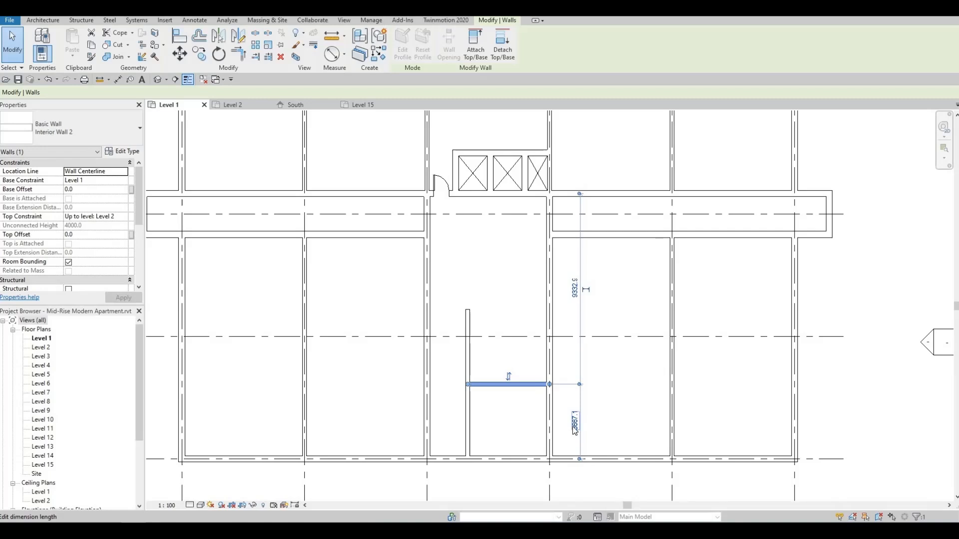
pyautogui.click(575, 424)
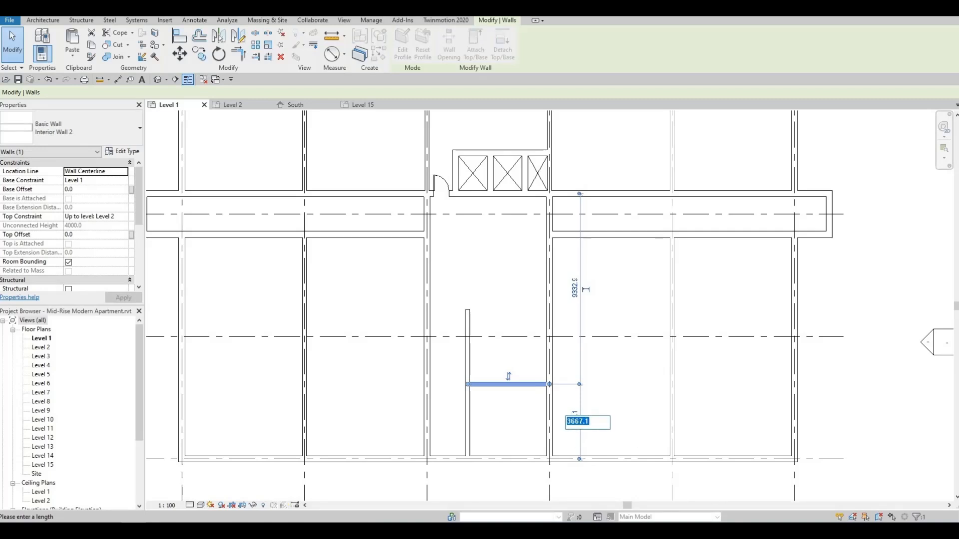
pyautogui.write('3000')
pyautogui.press('Return')
pyautogui.press('Escape')
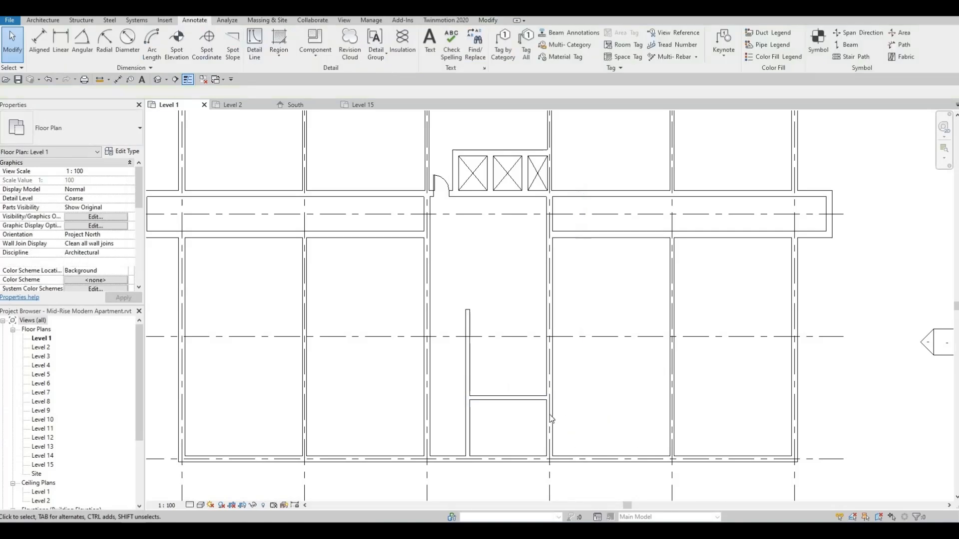
# Step: Change the cross wall's distance from the grid 5 wall to 4000
pyautogui.moveTo(543, 371); pyautogui.dragTo(543, 359, button='middle')
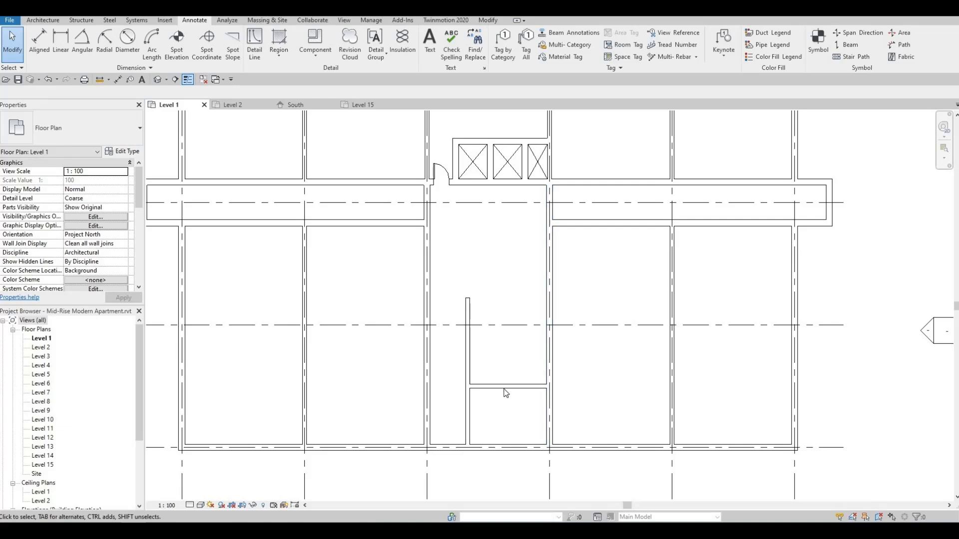
pyautogui.click(580, 418)
pyautogui.click(578, 418)
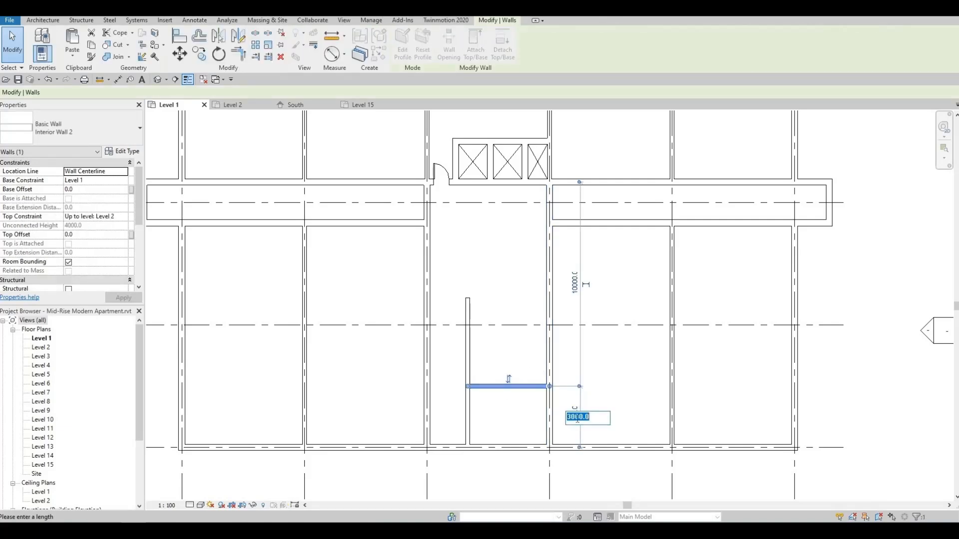
pyautogui.press('Return')
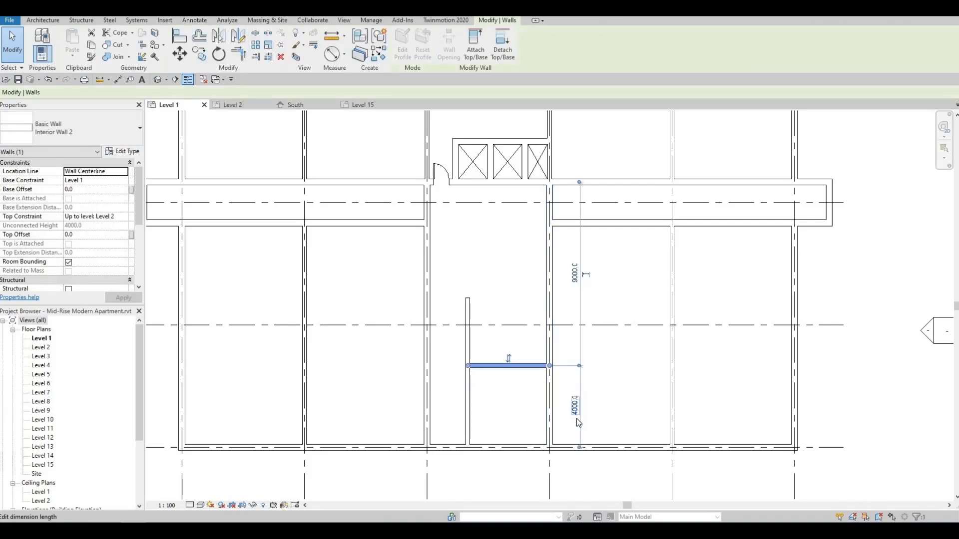
pyautogui.press('Escape')
# Step: Open the Level 2 floor plan and show the whole grid
pyautogui.moveTo(581, 416); pyautogui.dragTo(582, 427, button='middle')
pyautogui.moveTo(562, 340); pyautogui.dragTo(556, 354, button='middle')
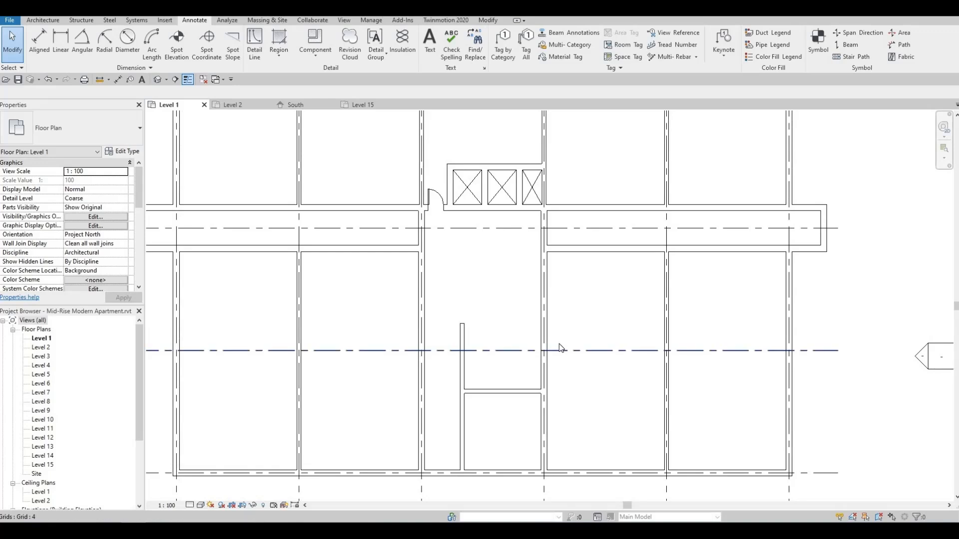
pyautogui.scroll(-2, 352, 356)
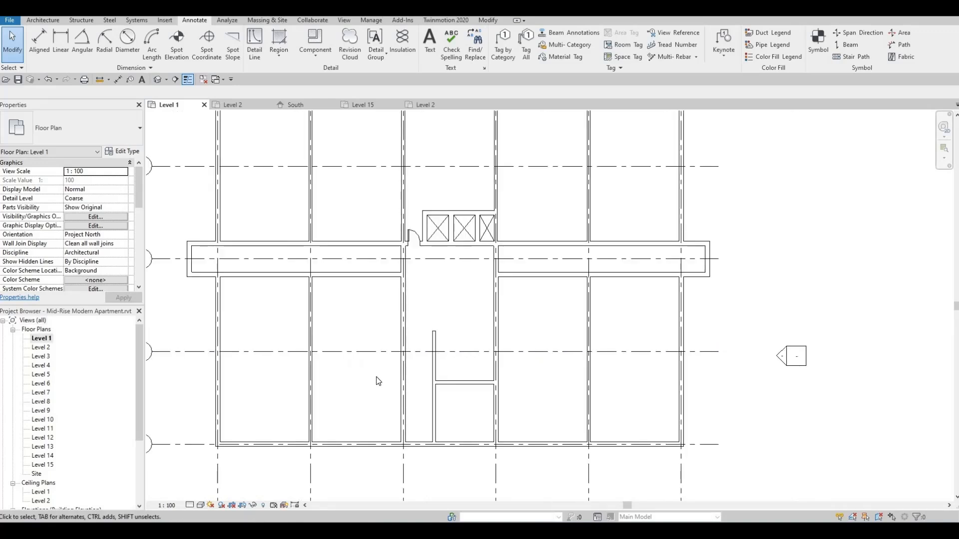
pyautogui.moveTo(391, 343); pyautogui.dragTo(446, 392, button='middle')
pyautogui.scroll(-1, 446, 389)
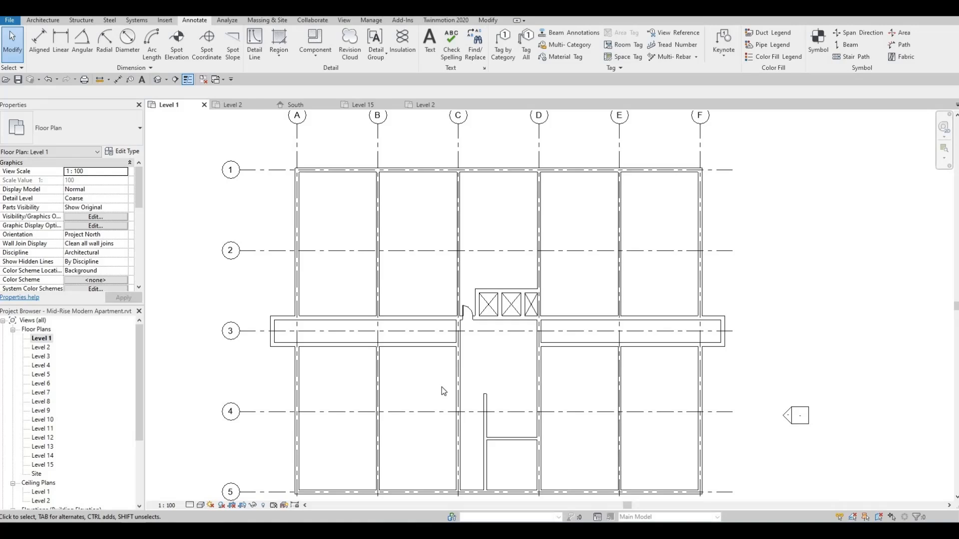
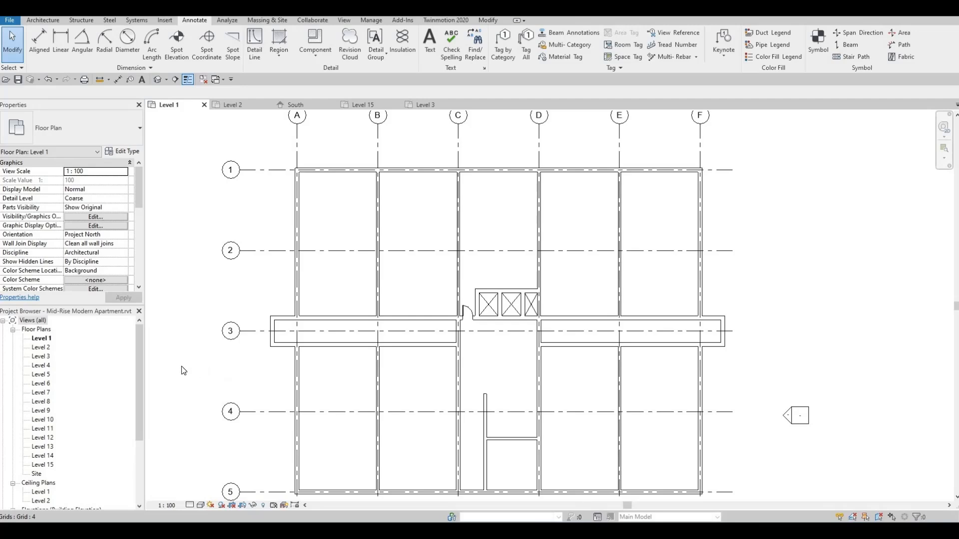
pyautogui.doubleClick(44, 348)
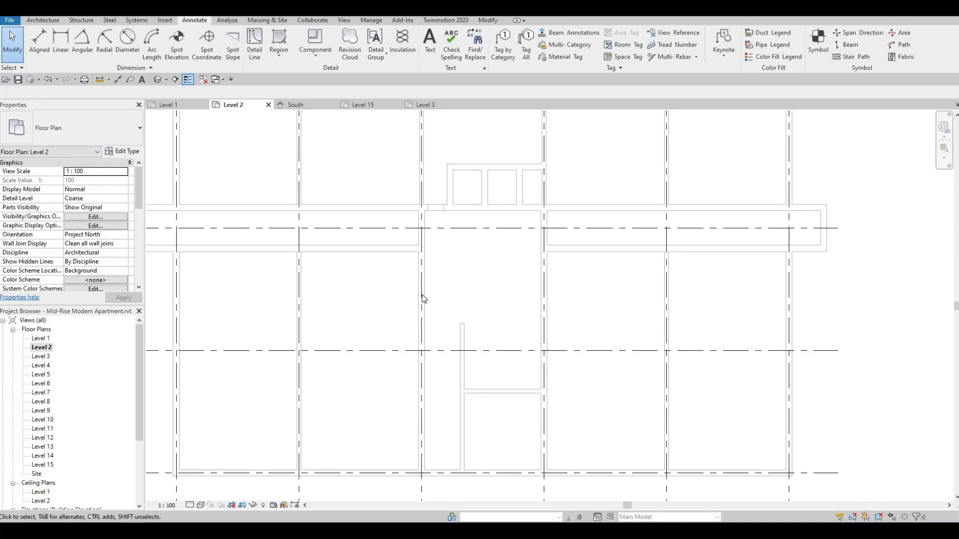
pyautogui.moveTo(438, 253); pyautogui.dragTo(462, 293, button='middle')
pyautogui.scroll(-2, 454, 283)
pyautogui.scroll(1, 458, 280)
pyautogui.scroll(-1, 464, 290)
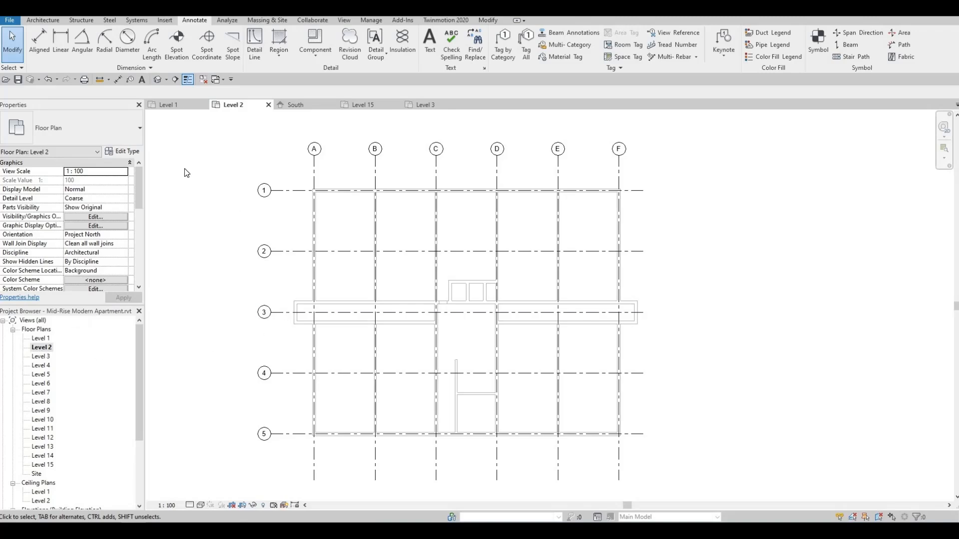
# Step: Draw a rectangle of Exterior Wall 1 walls on Level 2 from grid intersection A1 to F5
pyautogui.click(43, 20)
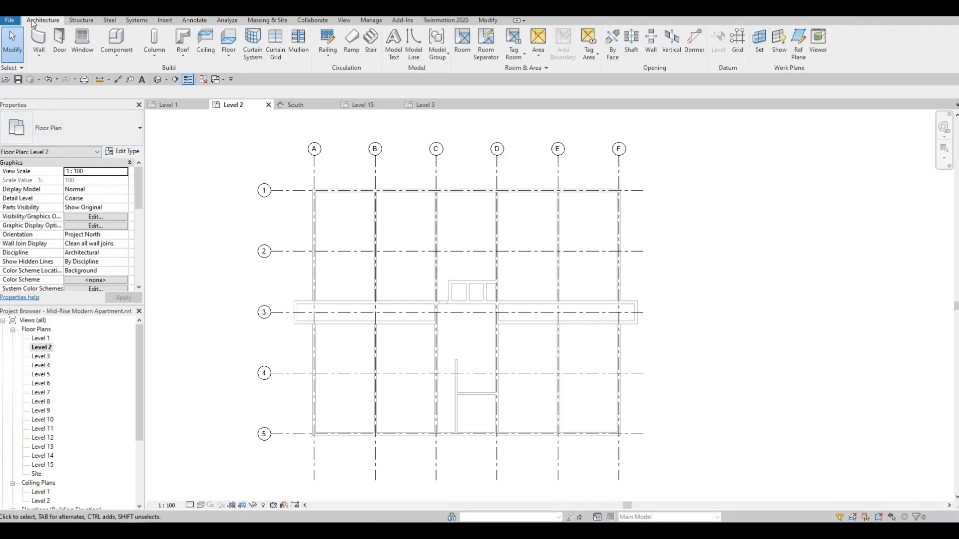
pyautogui.click(44, 45)
pyautogui.click(119, 125)
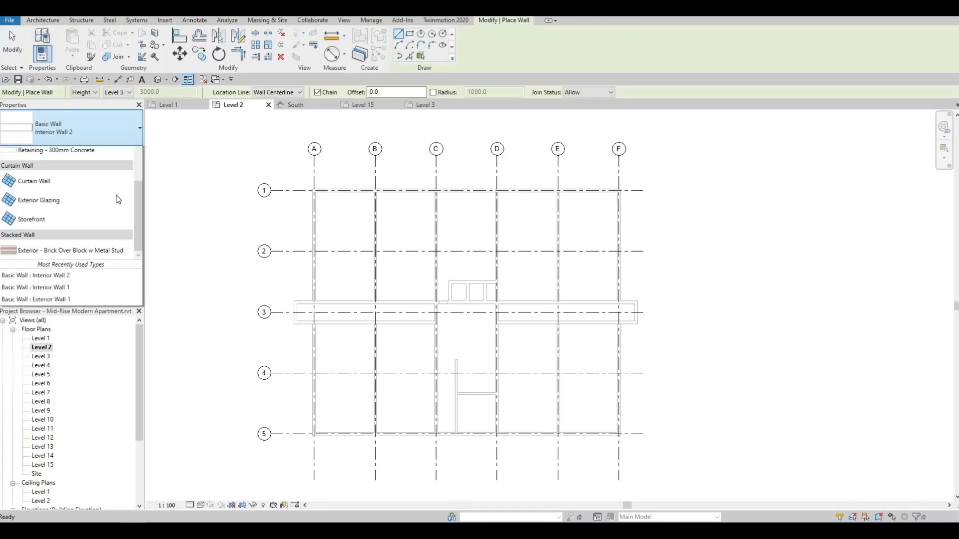
pyautogui.scroll(4, 97, 277)
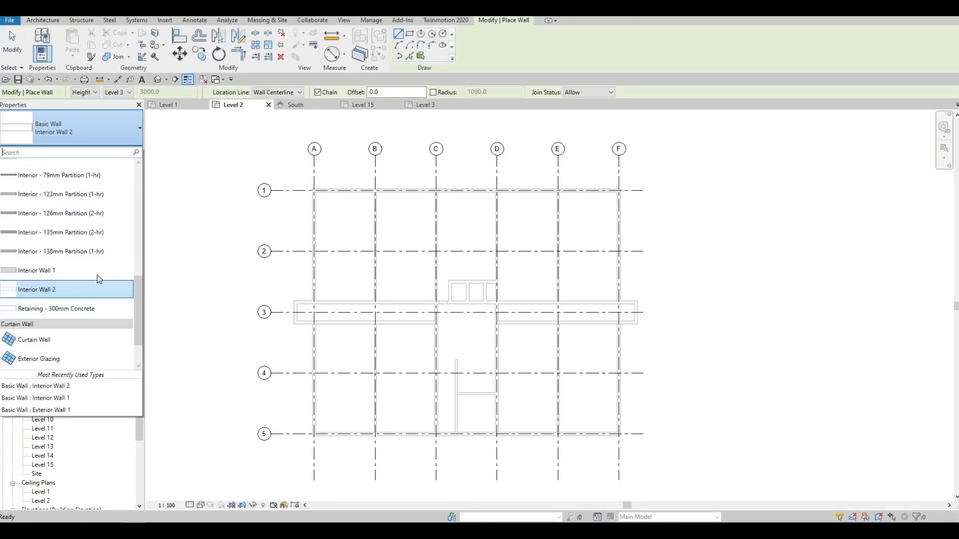
pyautogui.scroll(3, 97, 279)
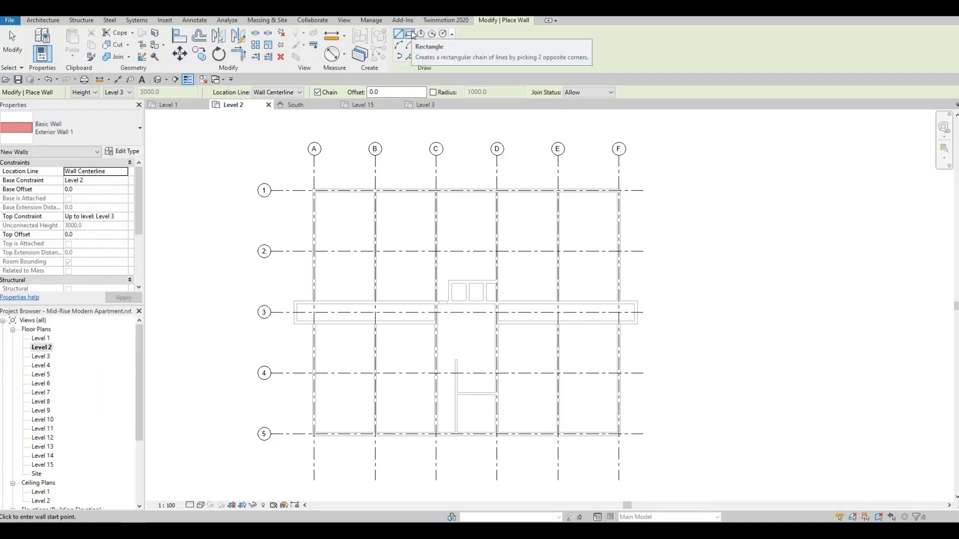
pyautogui.click(411, 34)
pyautogui.scroll(1, 350, 217)
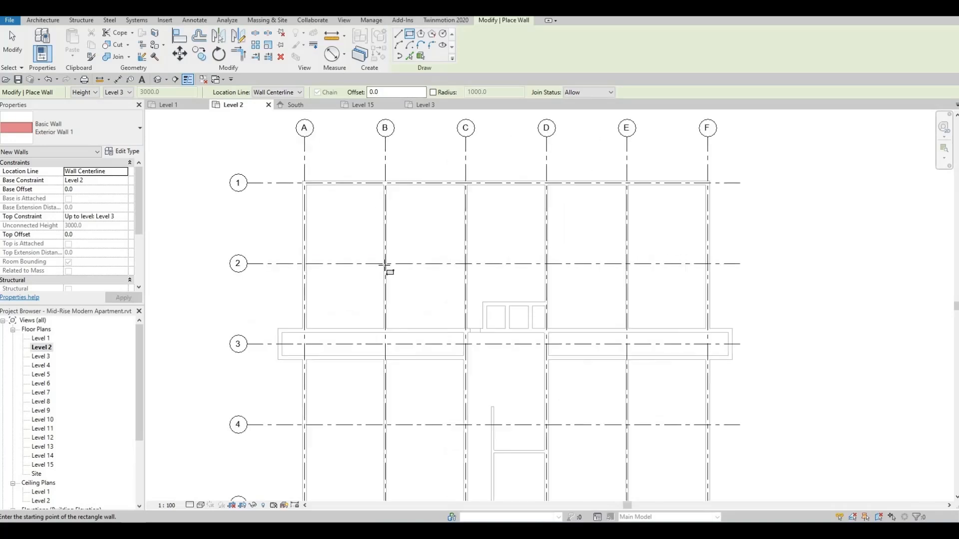
pyautogui.moveTo(387, 264)
pyautogui.mouseDown(button='middle')
pyautogui.moveTo(382, 254)
pyautogui.moveTo(407, 286)
pyautogui.moveTo(383, 253)
pyautogui.mouseUp(button='middle')
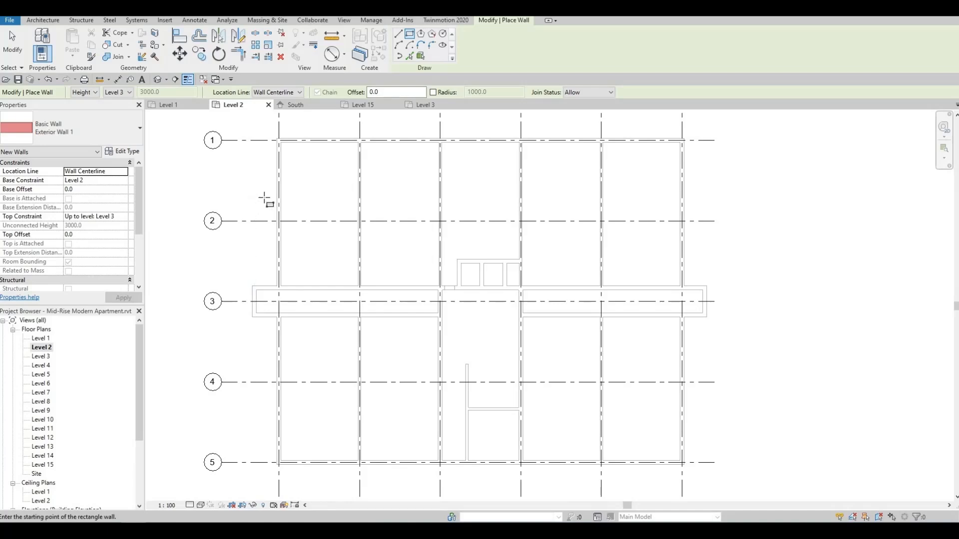
pyautogui.scroll(5, 279, 143)
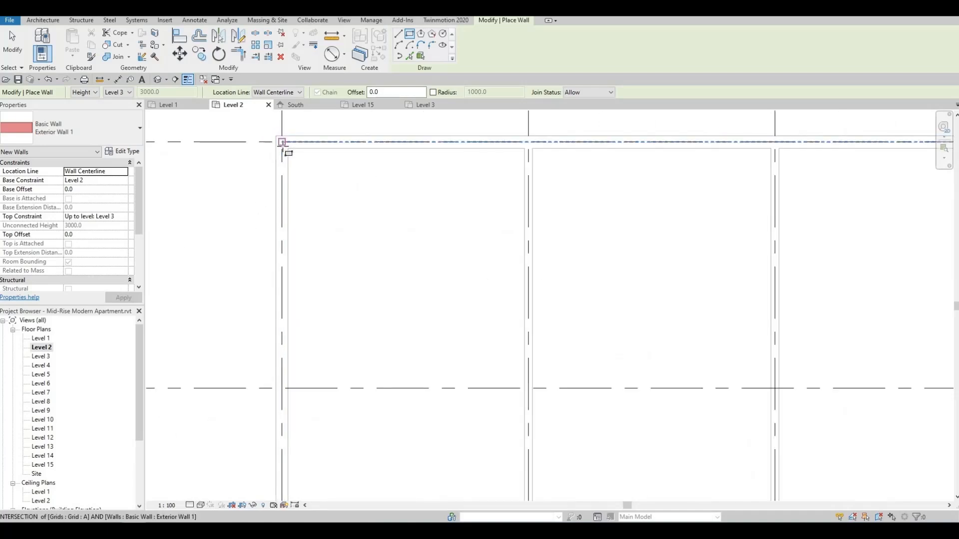
pyautogui.click(282, 142)
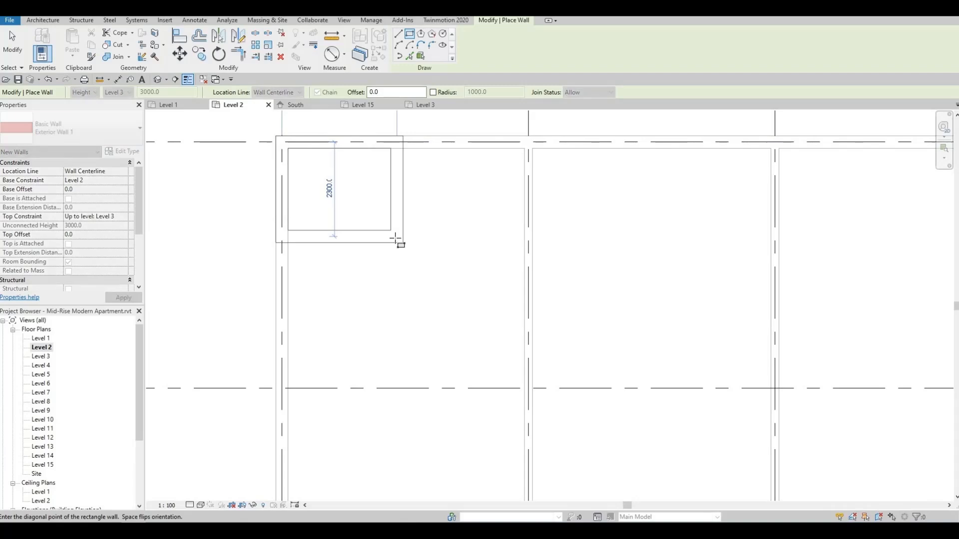
pyautogui.scroll(-3, 396, 239)
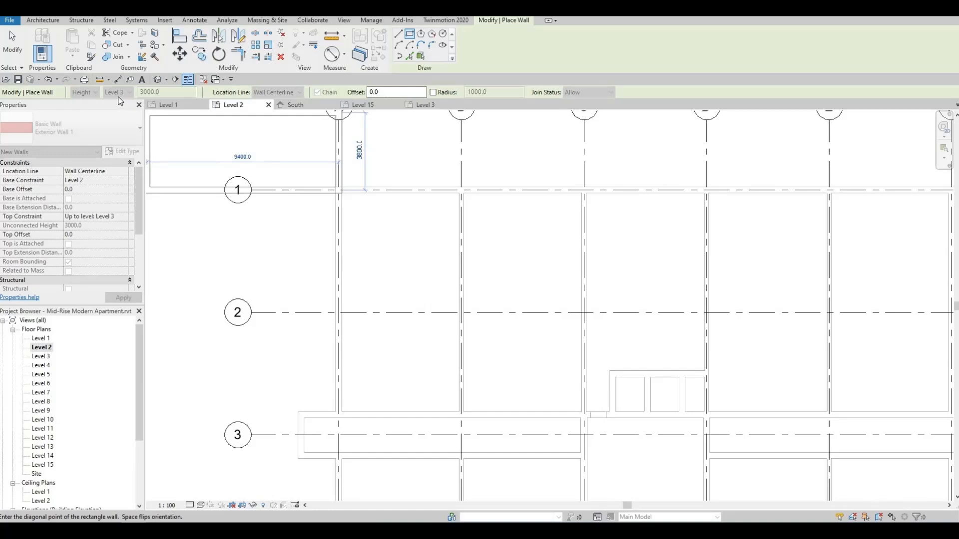
pyautogui.click(460, 287)
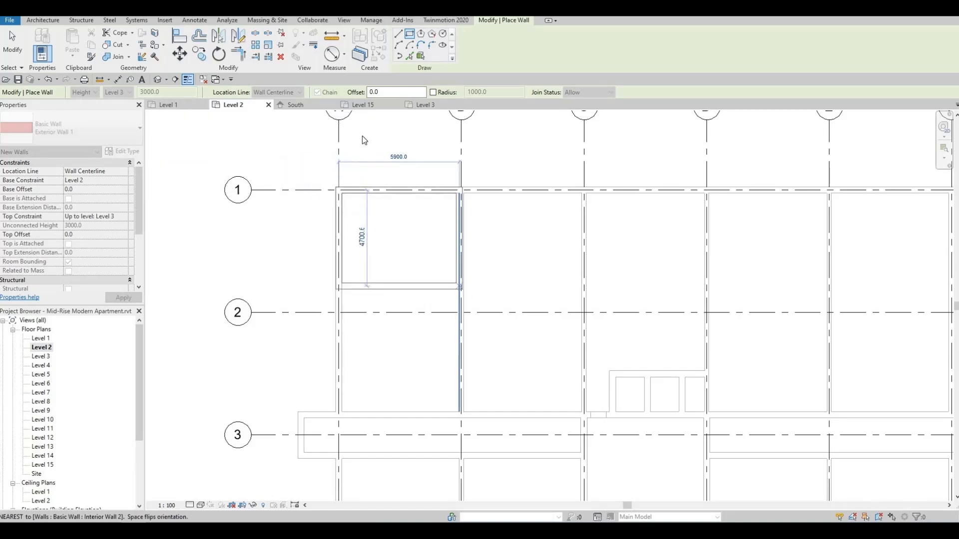
pyautogui.moveTo(460, 287); pyautogui.dragTo(364, 140, button='middle')
pyautogui.scroll(-2, 365, 139)
pyautogui.scroll(2, 669, 359)
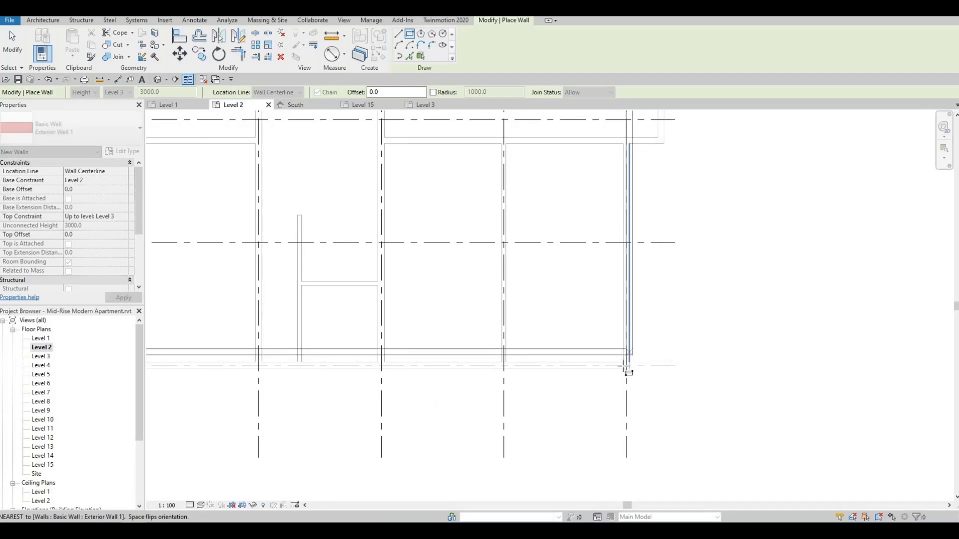
pyautogui.scroll(3, 626, 369)
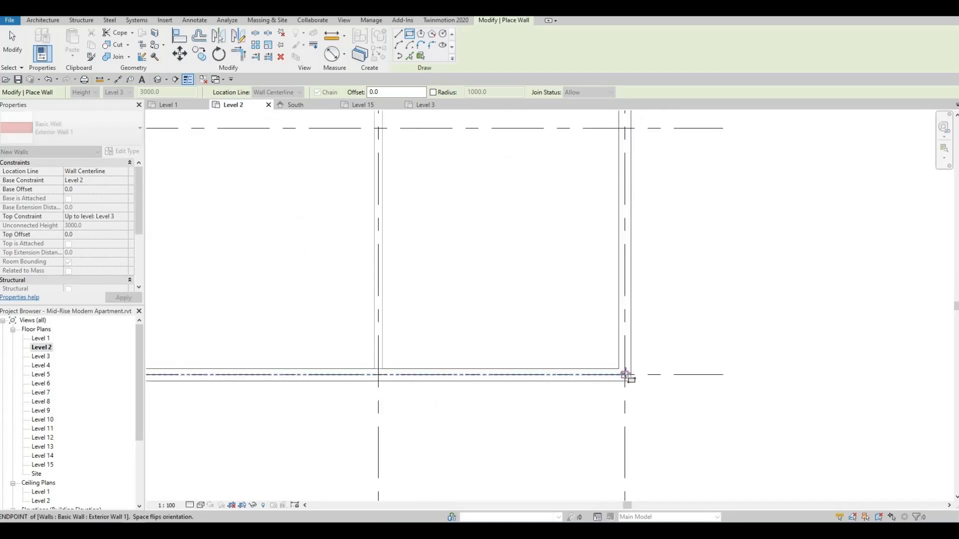
pyautogui.click(625, 375)
pyautogui.scroll(-4, 606, 285)
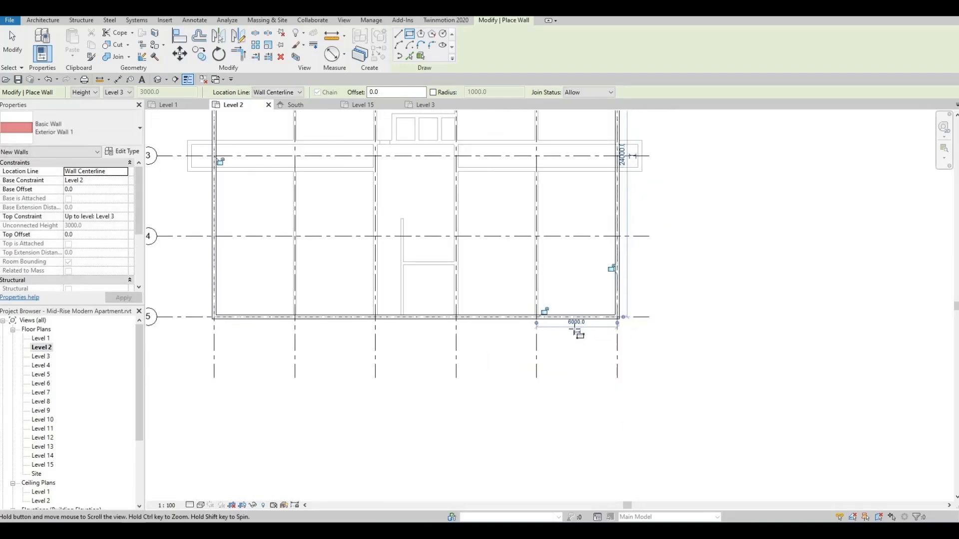
pyautogui.moveTo(577, 333); pyautogui.dragTo(602, 405, button='middle')
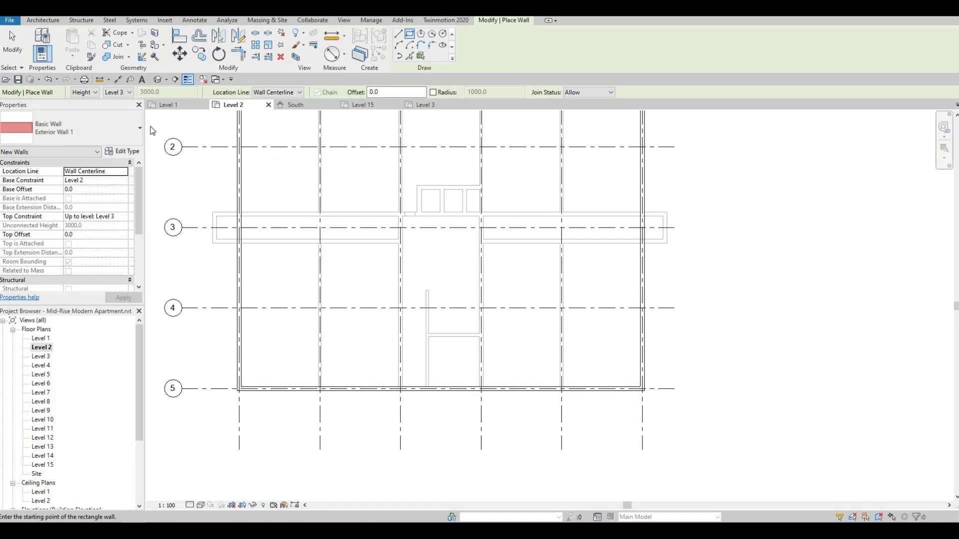
pyautogui.press('Escape')
pyautogui.press('Escape')
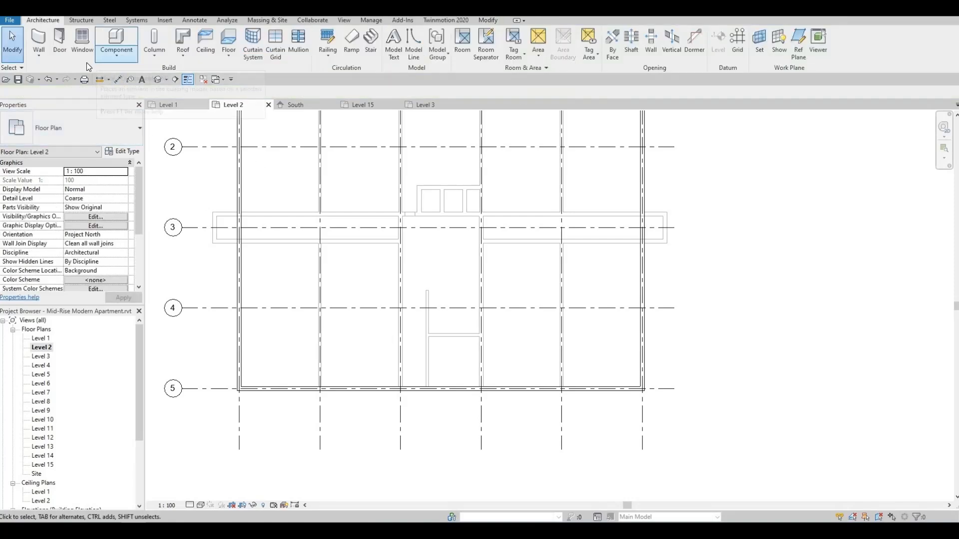
# Step: Draw a rectangle of Interior Wall 1 corridor walls along grid 3, tracing the Level 1 corridor outline that extends past grids A and F
pyautogui.click(39, 39)
pyautogui.click(95, 128)
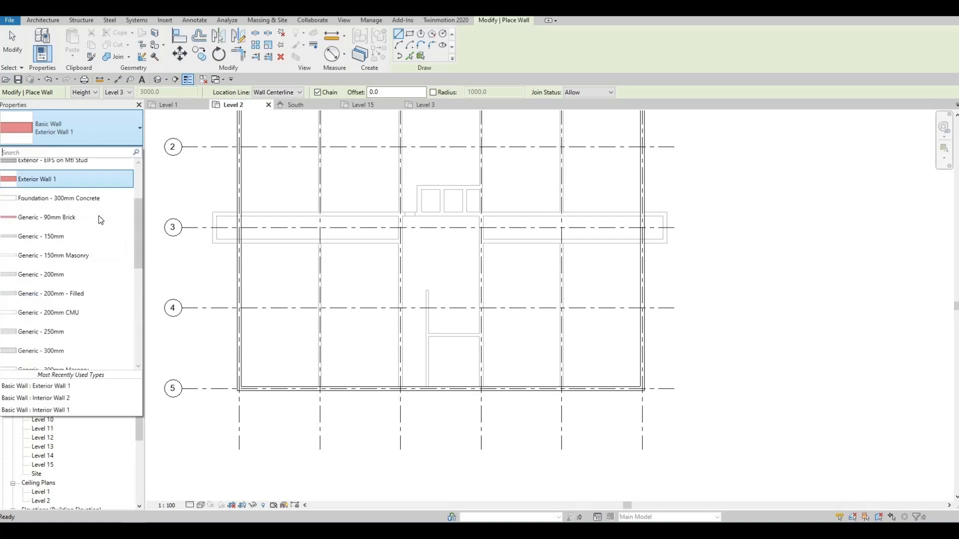
pyautogui.scroll(-3, 88, 301)
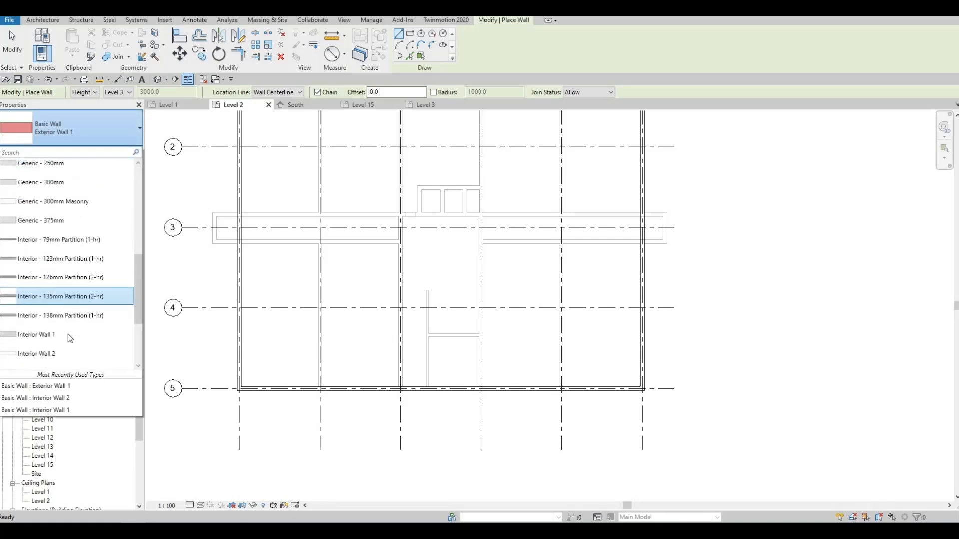
pyautogui.click(58, 340)
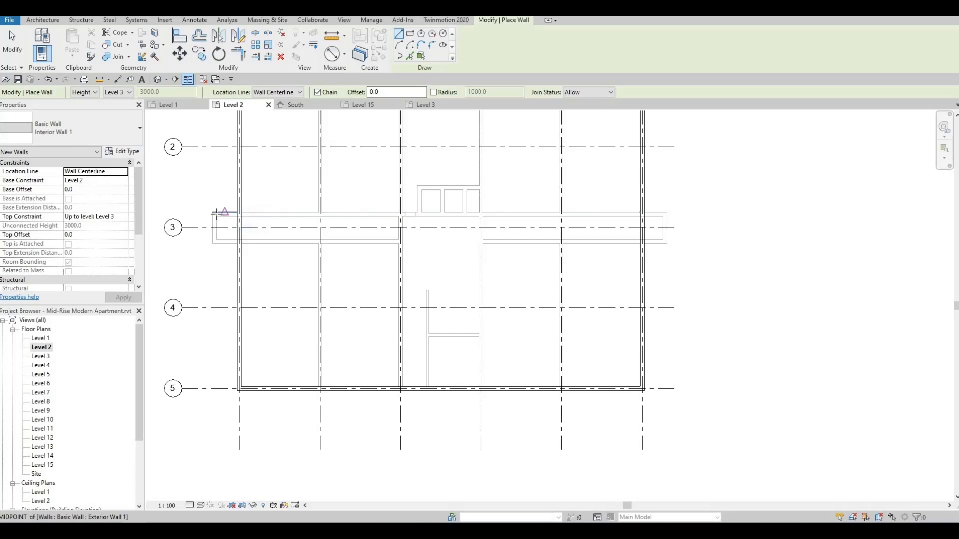
pyautogui.click(410, 34)
pyautogui.scroll(5, 239, 213)
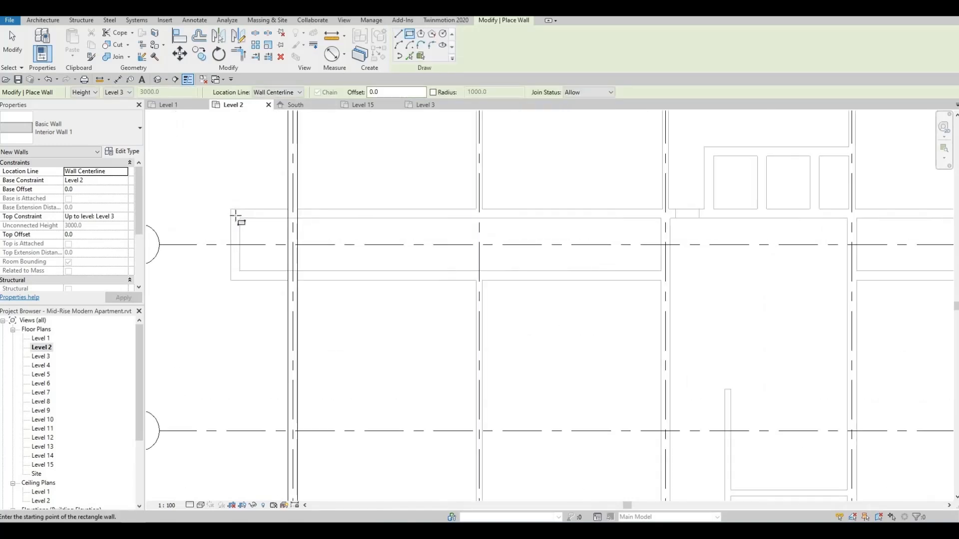
pyautogui.click(235, 216)
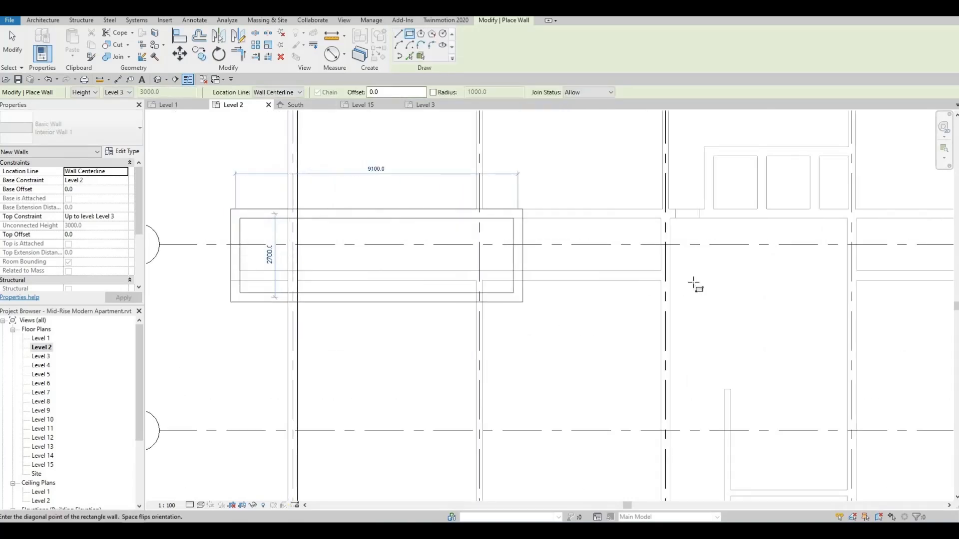
pyautogui.moveTo(693, 283); pyautogui.dragTo(452, 294, button='middle')
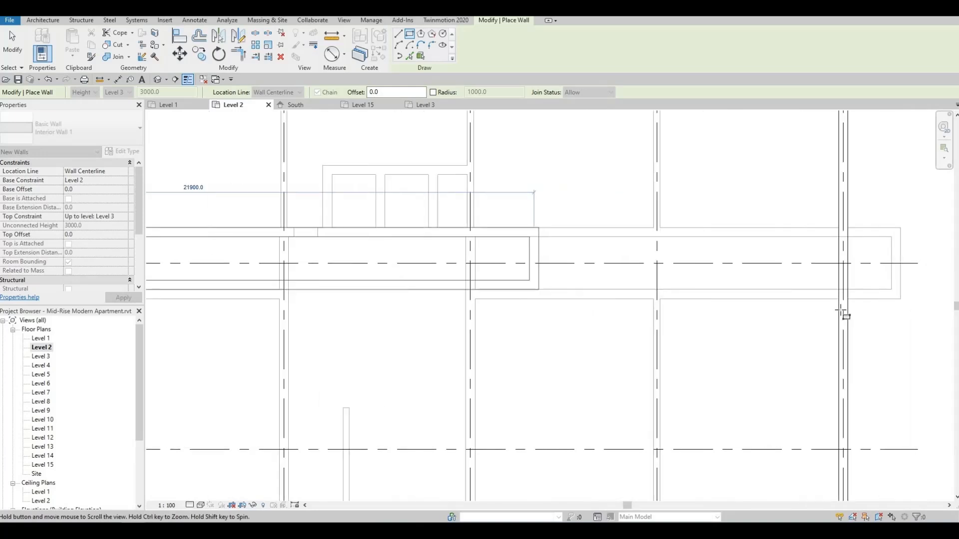
pyautogui.moveTo(840, 310); pyautogui.dragTo(767, 310, button='middle')
pyautogui.scroll(3, 844, 297)
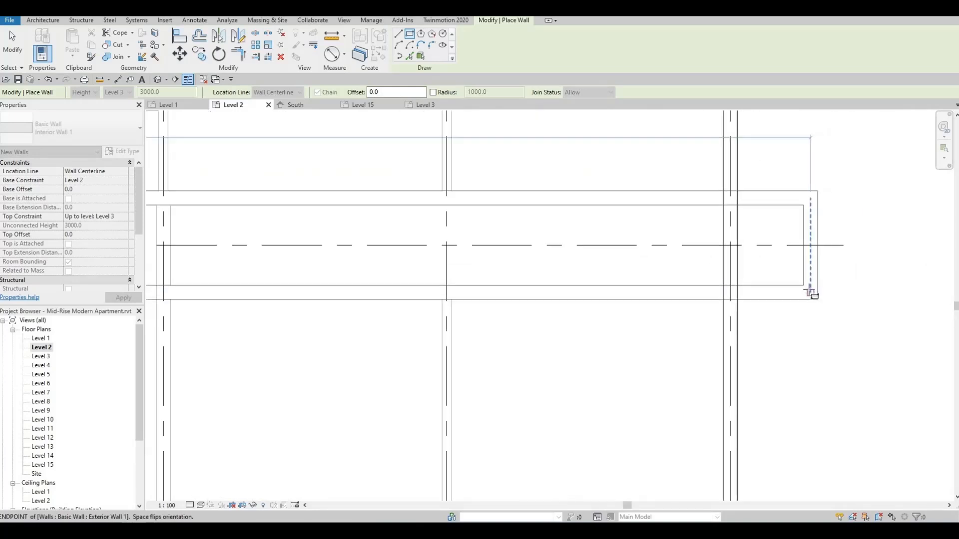
pyautogui.click(814, 291)
pyautogui.scroll(-4, 824, 261)
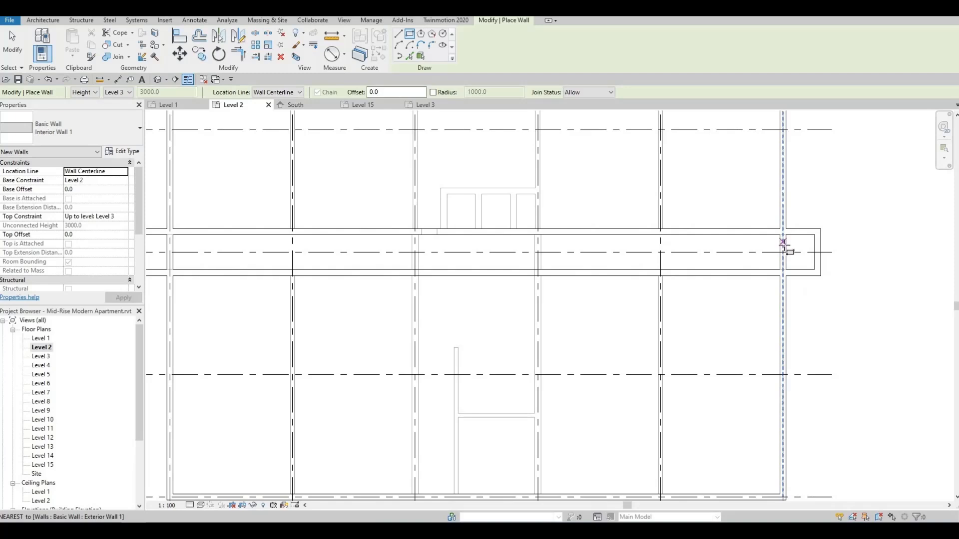
pyautogui.scroll(-2, 672, 260)
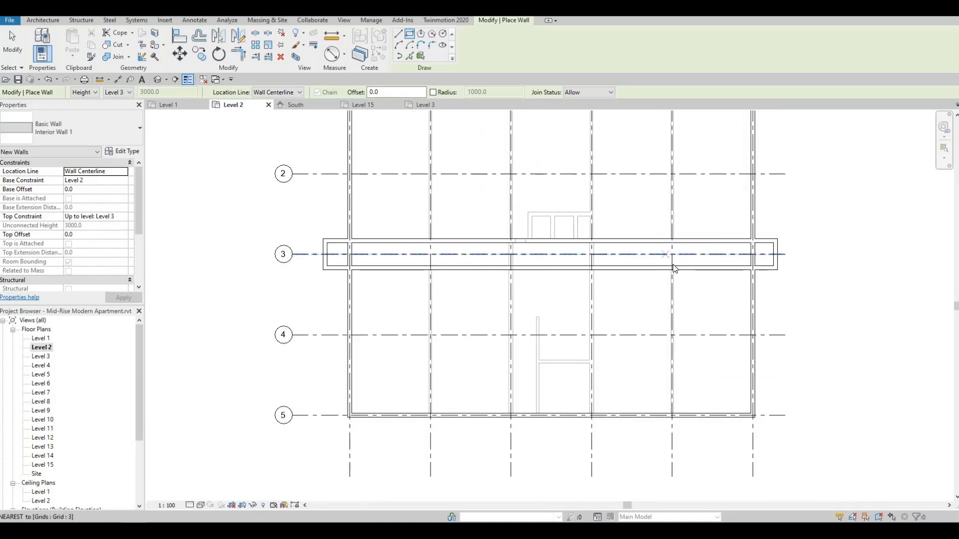
pyautogui.press('Escape')
pyautogui.press('Escape')
pyautogui.moveTo(677, 248); pyautogui.dragTo(660, 251, button='middle')
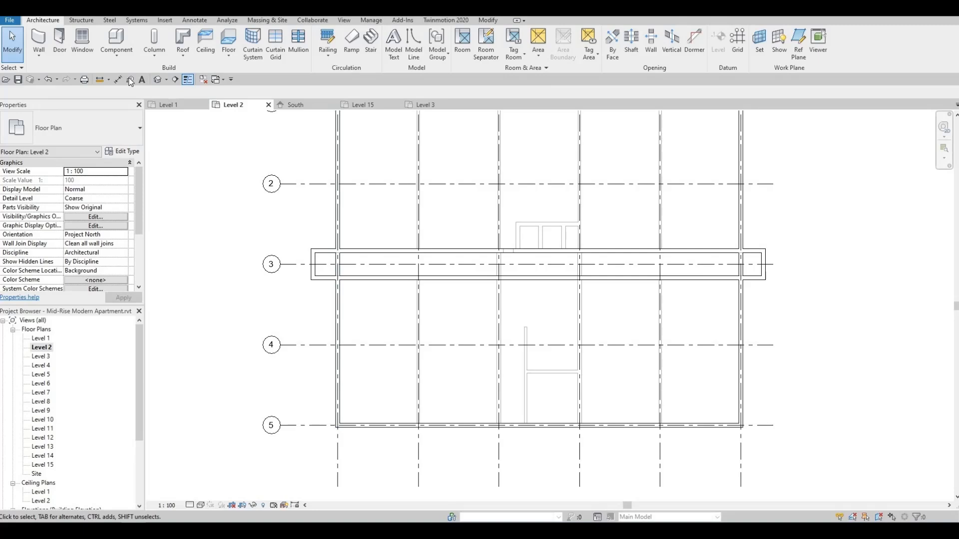
# Step: Draw an Interior Wall 2 partition about 10600 long on grid B, from the corridor's wall facing grid 4 to the grid 5 exterior wall
pyautogui.click(40, 38)
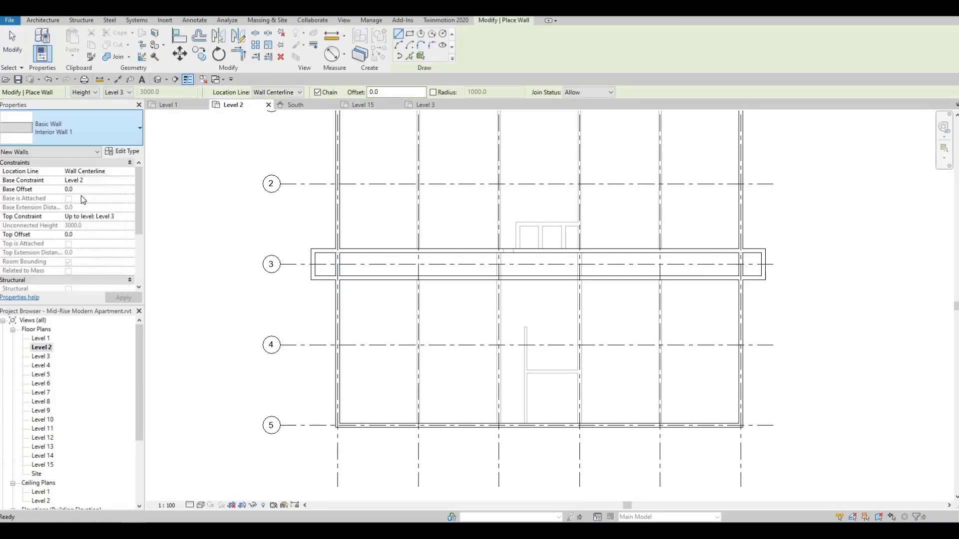
pyautogui.click(89, 128)
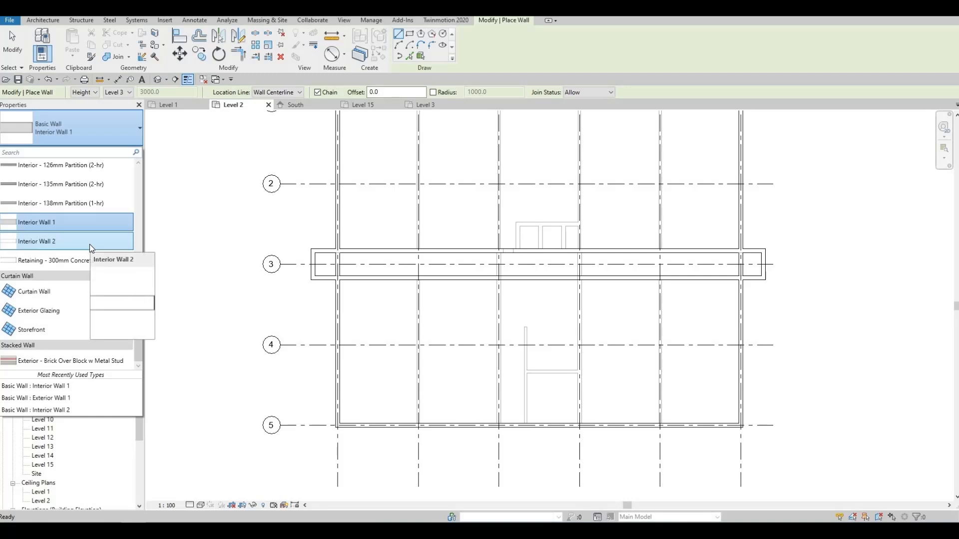
pyautogui.click(89, 244)
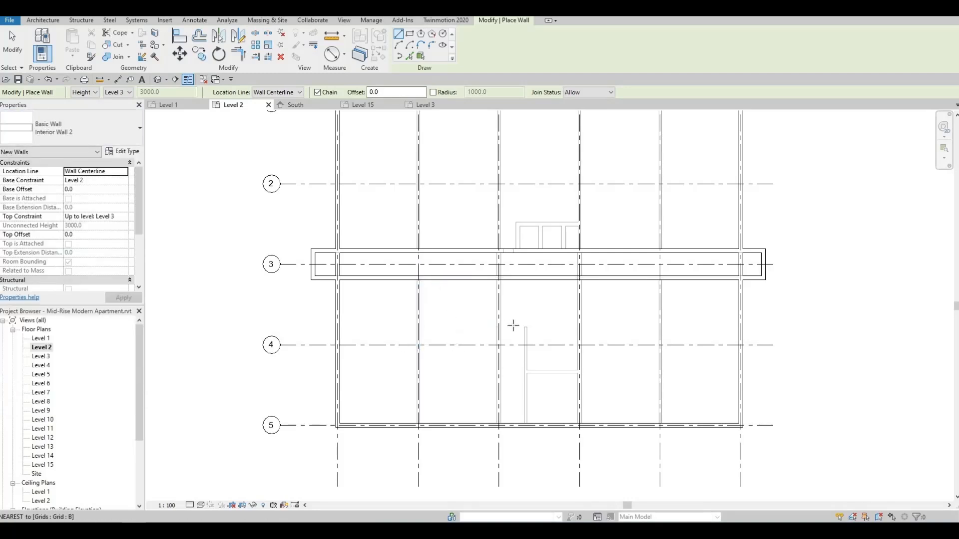
pyautogui.scroll(2, 428, 279)
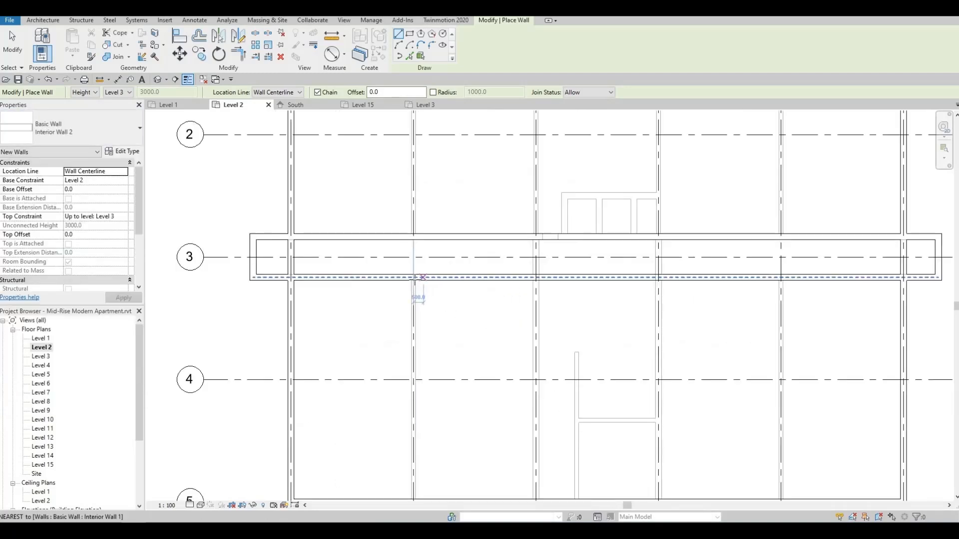
pyautogui.scroll(2, 414, 278)
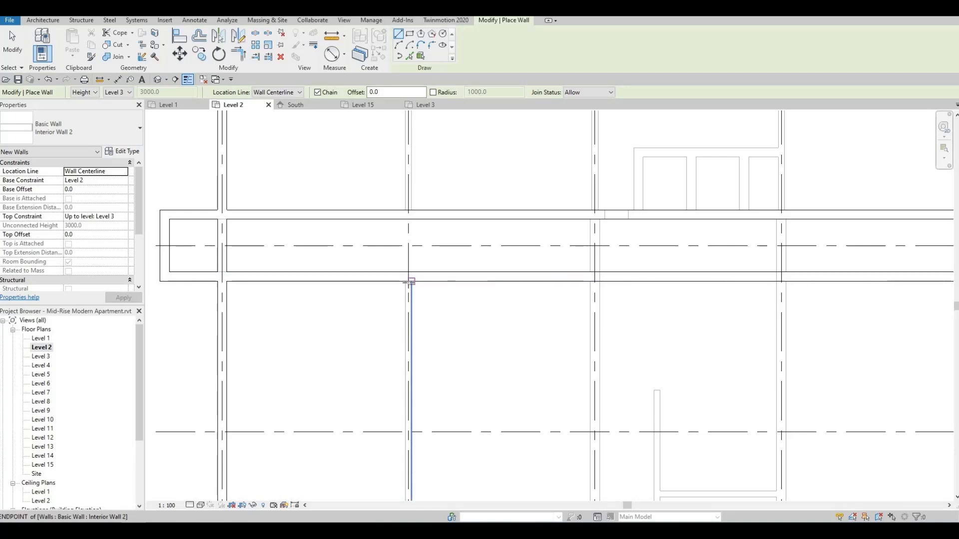
pyautogui.click(410, 282)
pyautogui.scroll(2, 409, 282)
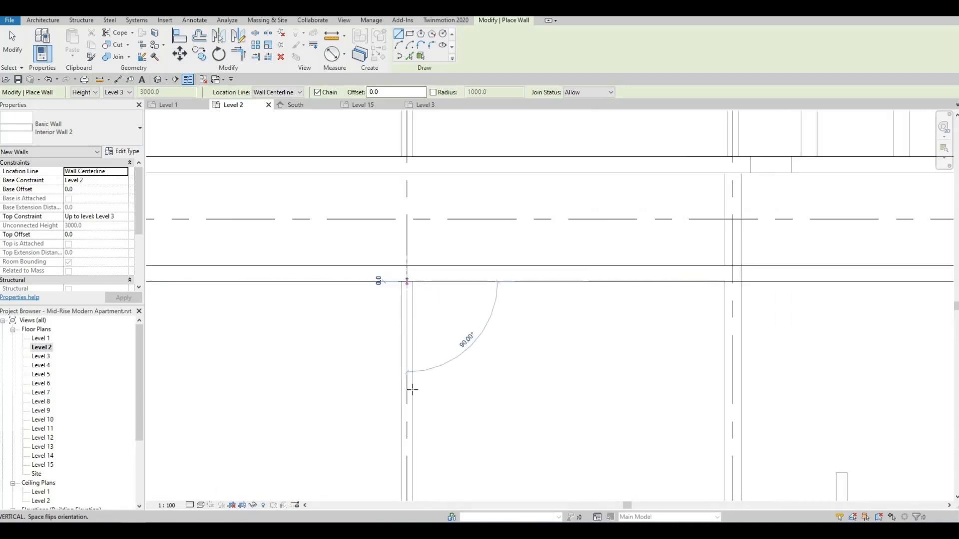
pyautogui.scroll(-4, 412, 390)
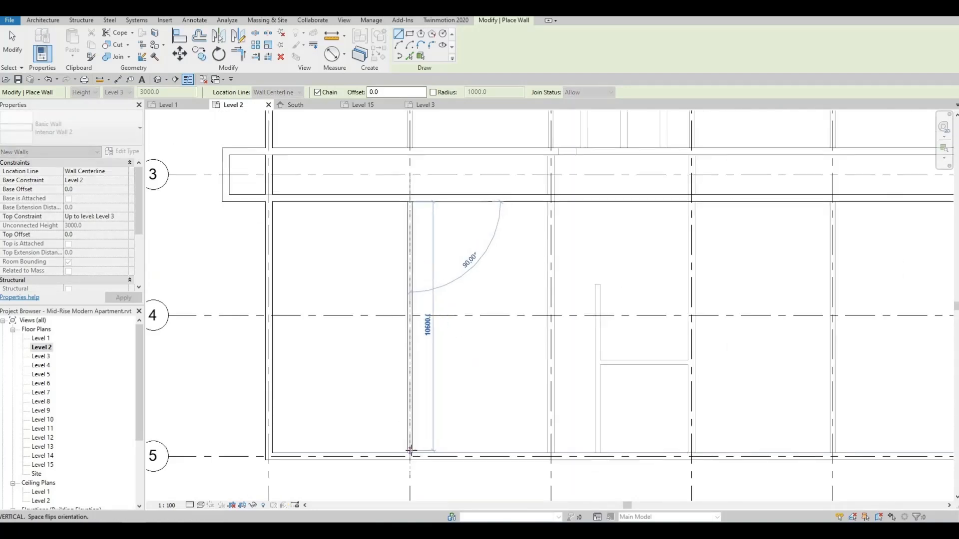
pyautogui.click(411, 451)
pyautogui.press('Escape')
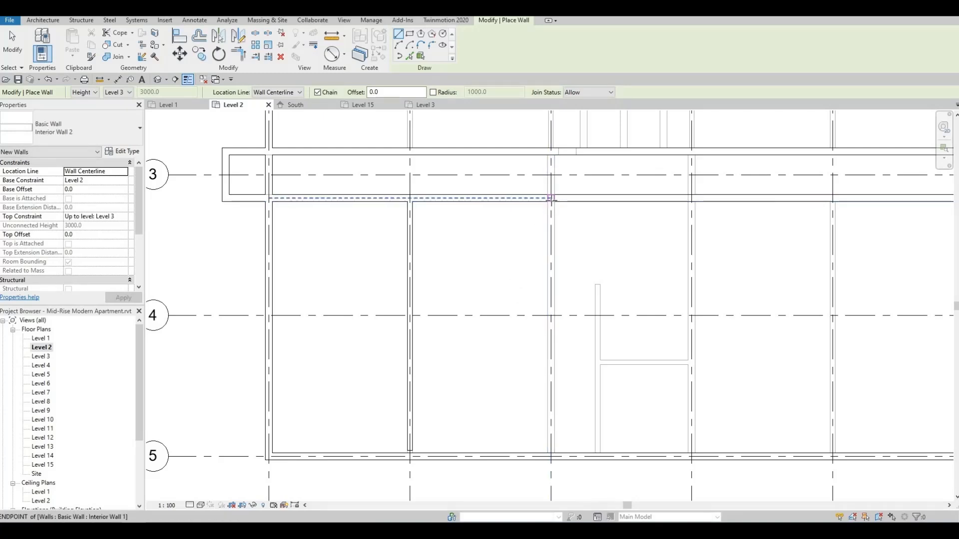
# Step: Draw another Interior Wall 2 partition along grid C, from the corridor wall to the grid 5 exterior wall
pyautogui.click(551, 198)
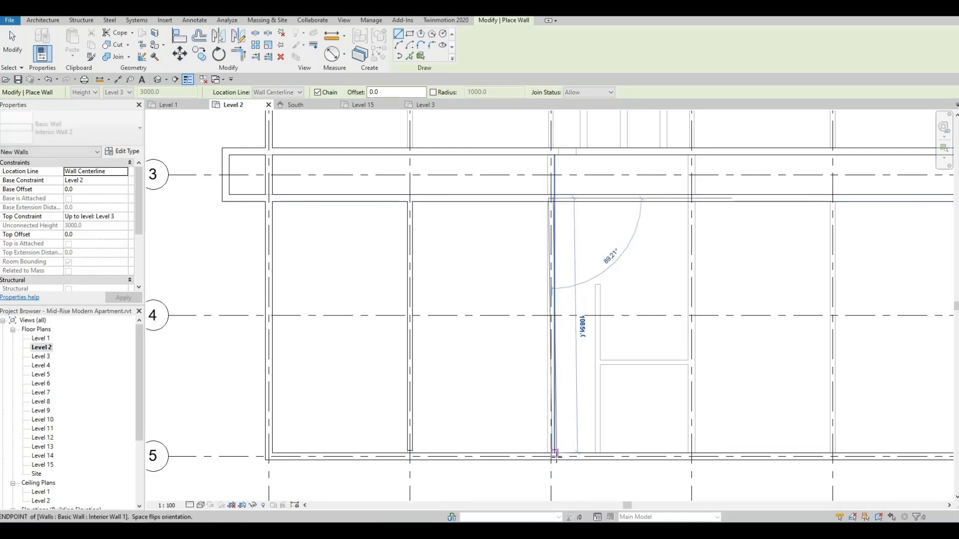
pyautogui.click(553, 455)
pyautogui.moveTo(699, 200); pyautogui.dragTo(589, 209, button='middle')
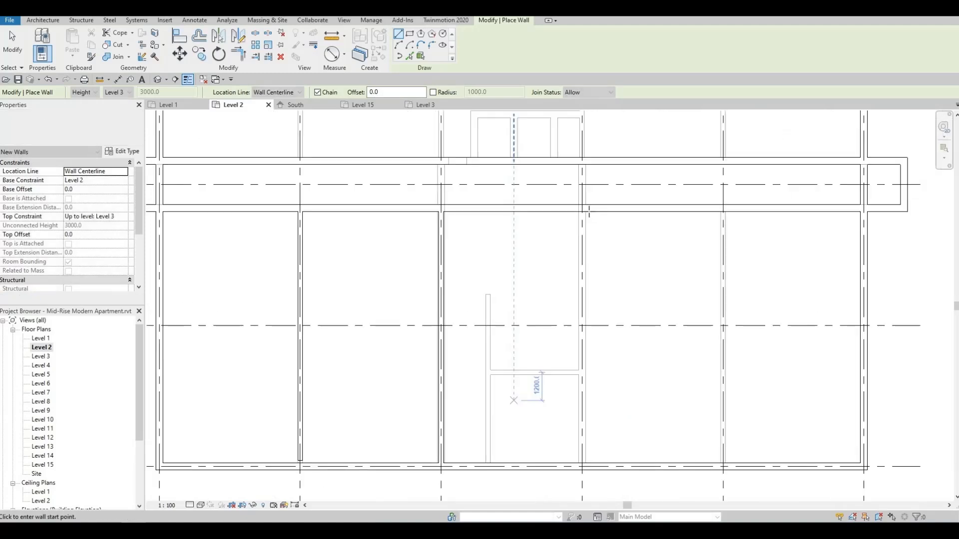
# Step: Draw an Interior Wall 2 partition on grid D, from the corridor wall facing grid 4 to the grid 5 exterior wall
pyautogui.scroll(1, 581, 209)
pyautogui.scroll(4, 581, 210)
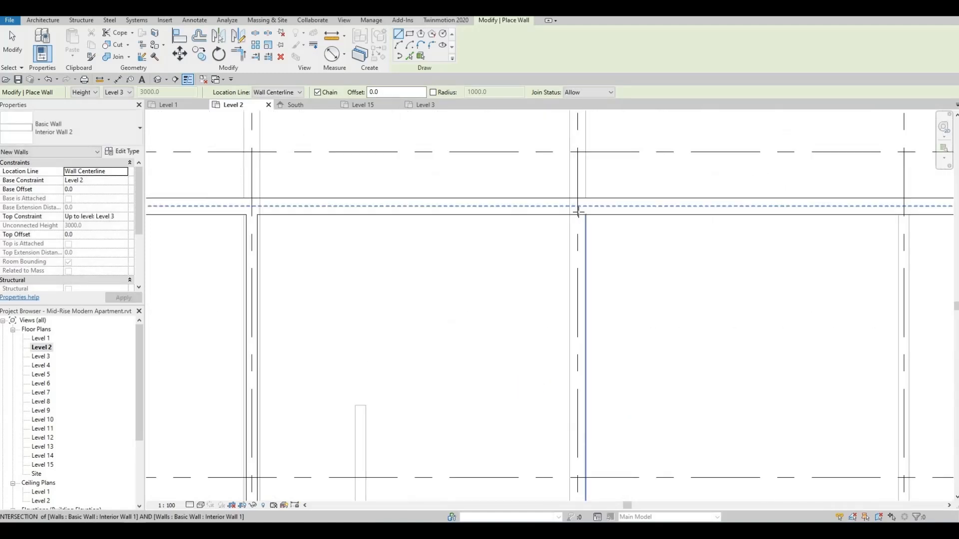
pyautogui.click(579, 215)
pyautogui.scroll(-3, 585, 325)
pyautogui.moveTo(583, 377); pyautogui.dragTo(563, 206, button='middle')
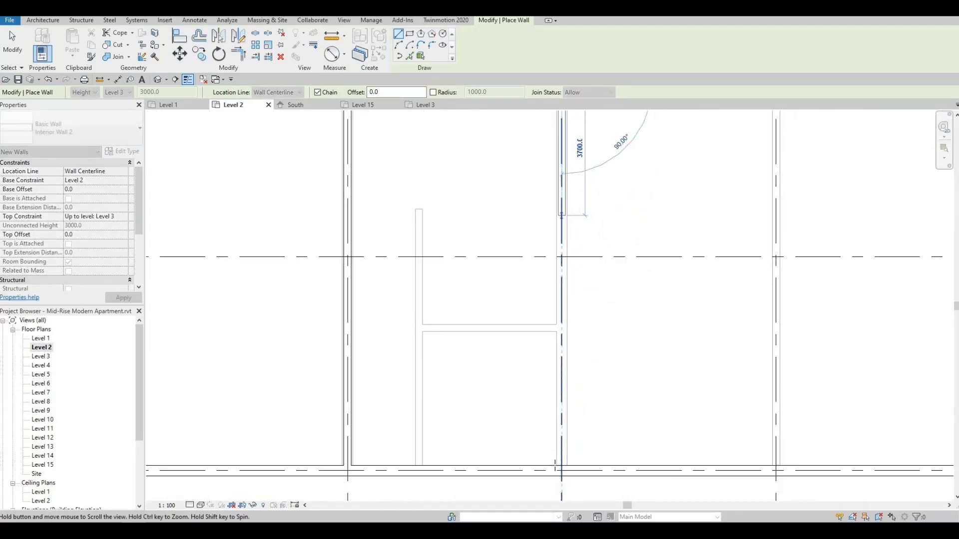
pyautogui.click(562, 458)
pyautogui.press('Escape')
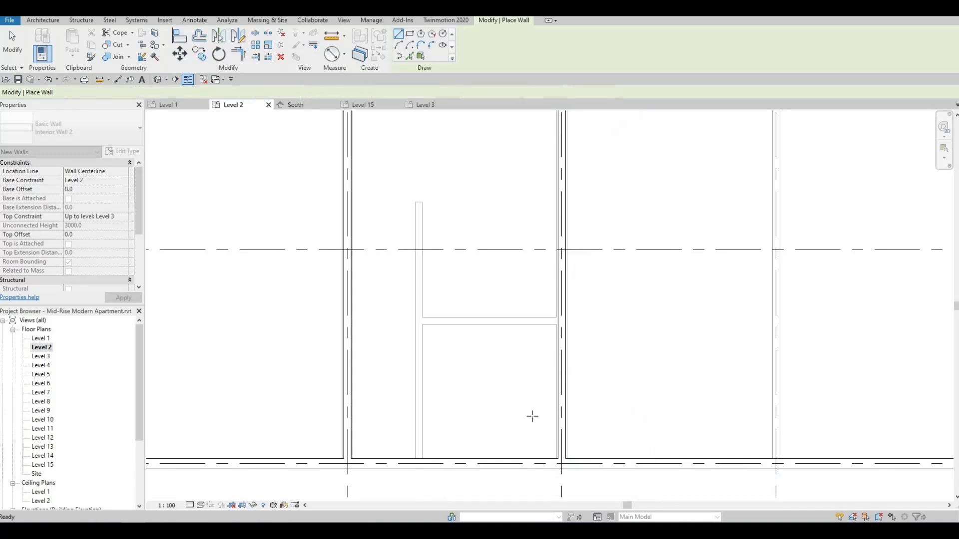
# Step: Draw an Interior Wall 2 partition about 10600 long on grid E, from the corridor wall to the grid 5 exterior wall
pyautogui.moveTo(745, 366); pyautogui.dragTo(602, 385, button='middle')
pyautogui.scroll(-1, 603, 380)
pyautogui.moveTo(641, 130); pyautogui.dragTo(612, 201, button='middle')
pyautogui.scroll(3, 584, 215)
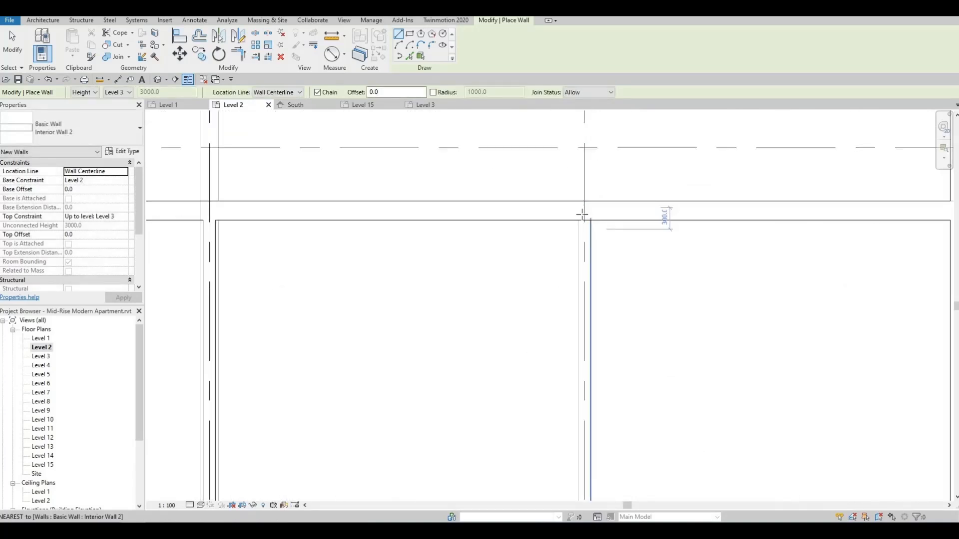
pyautogui.click(583, 219)
pyautogui.scroll(-4, 592, 392)
pyautogui.moveTo(593, 394); pyautogui.dragTo(579, 153, button='middle')
pyautogui.scroll(-1, 579, 152)
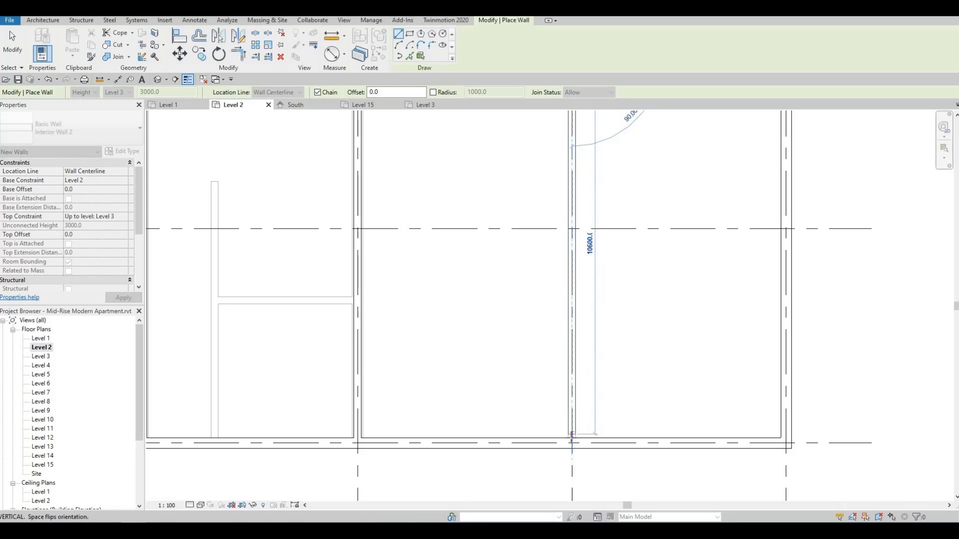
pyautogui.click(572, 438)
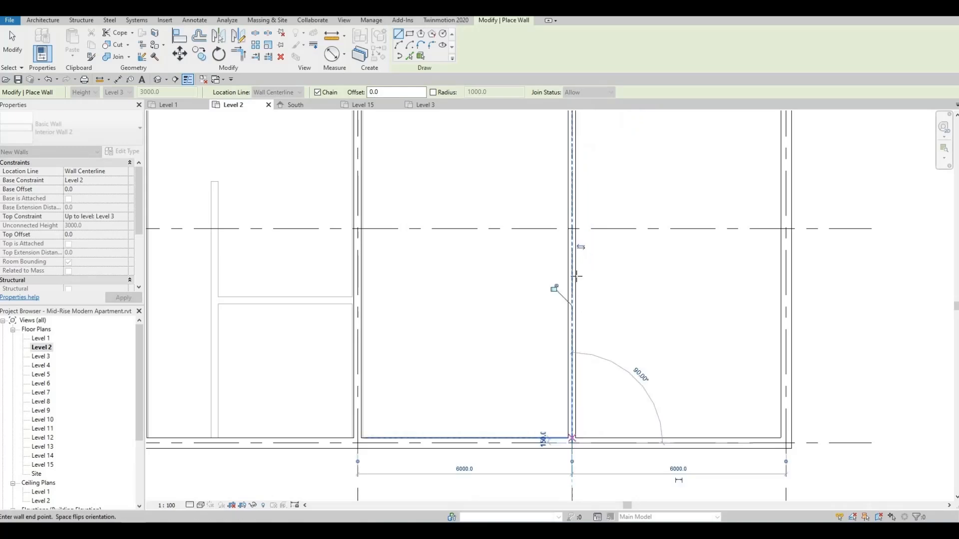
pyautogui.press('Escape')
# Step: Draw an Interior Wall 2 partition on grid E, from the corridor wall facing grid 2 to the grid 1 exterior wall
pyautogui.scroll(-2, 586, 352)
pyautogui.moveTo(579, 146); pyautogui.dragTo(580, 284, button='middle')
pyautogui.scroll(2, 579, 285)
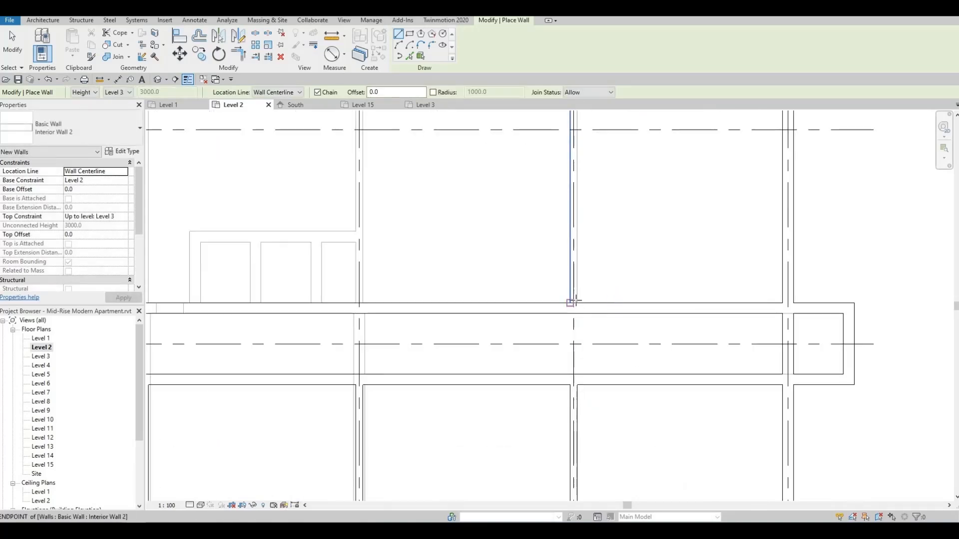
pyautogui.scroll(2, 573, 304)
pyautogui.scroll(-4, 581, 202)
pyautogui.moveTo(581, 204); pyautogui.dragTo(572, 464, button='middle')
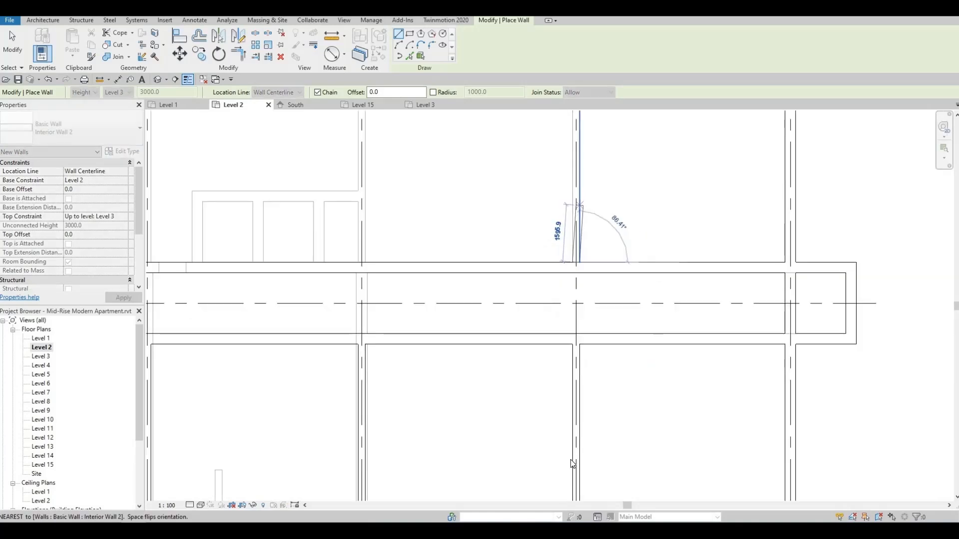
pyautogui.scroll(-2, 572, 465)
pyautogui.click(566, 214)
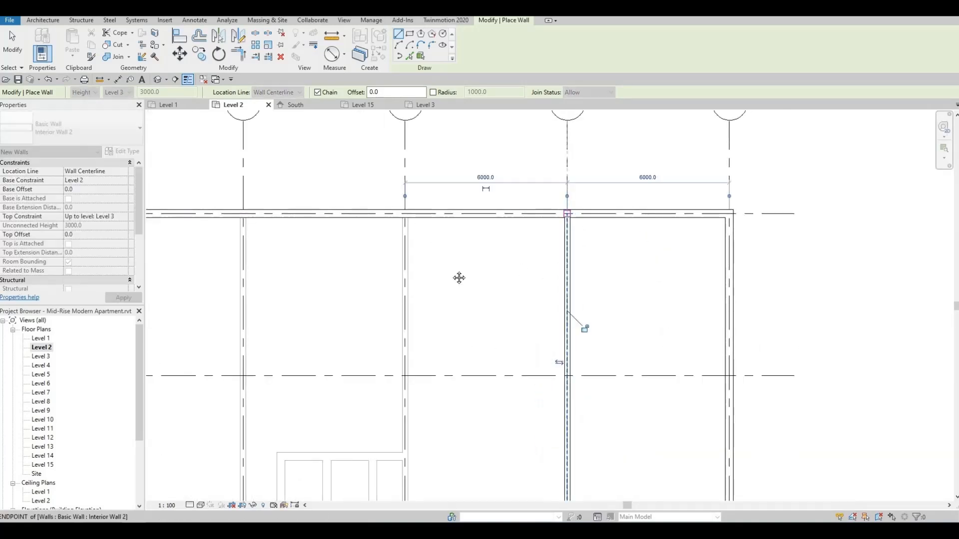
pyautogui.press('Escape')
# Step: Draw an Interior Wall 2 partition on grid D, from the corridor wall beside the Level 1 shafts to the grid 1 exterior wall
pyautogui.moveTo(505, 402); pyautogui.dragTo(644, 285, button='middle')
pyautogui.scroll(2, 561, 398)
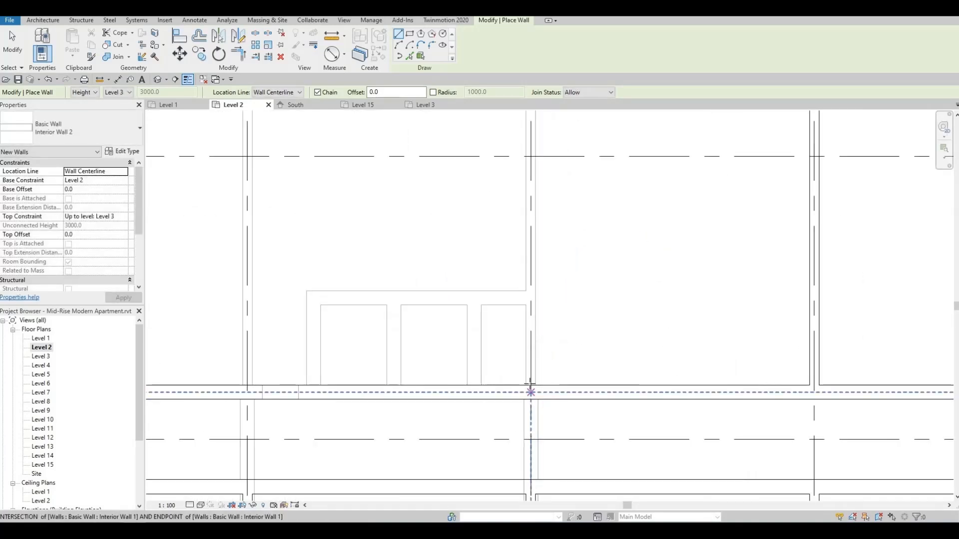
pyautogui.click(531, 385)
pyautogui.scroll(-3, 544, 218)
pyautogui.moveTo(539, 345); pyautogui.dragTo(536, 409, button='middle')
pyautogui.scroll(-2, 520, 312)
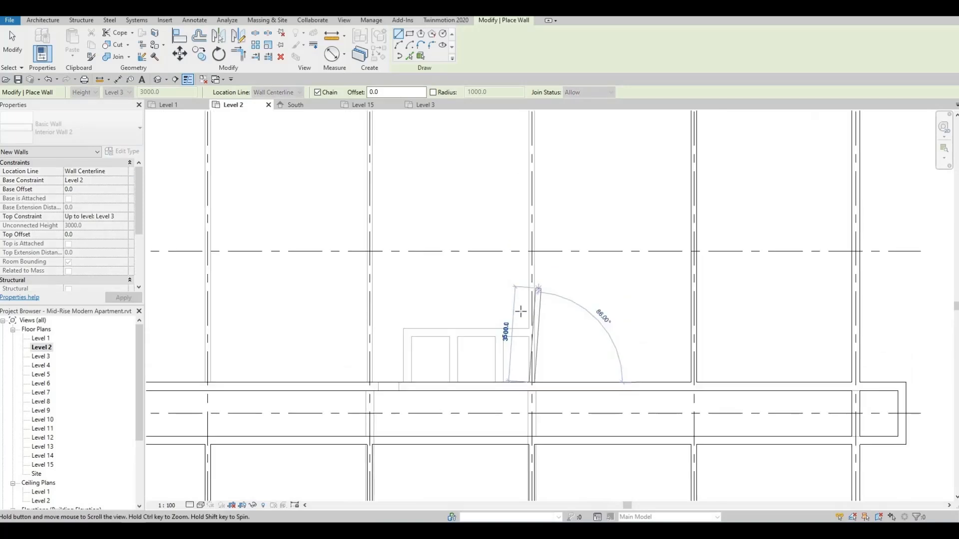
pyautogui.moveTo(520, 313); pyautogui.dragTo(506, 438, button='middle')
pyautogui.scroll(2, 516, 205)
pyautogui.scroll(2, 510, 269)
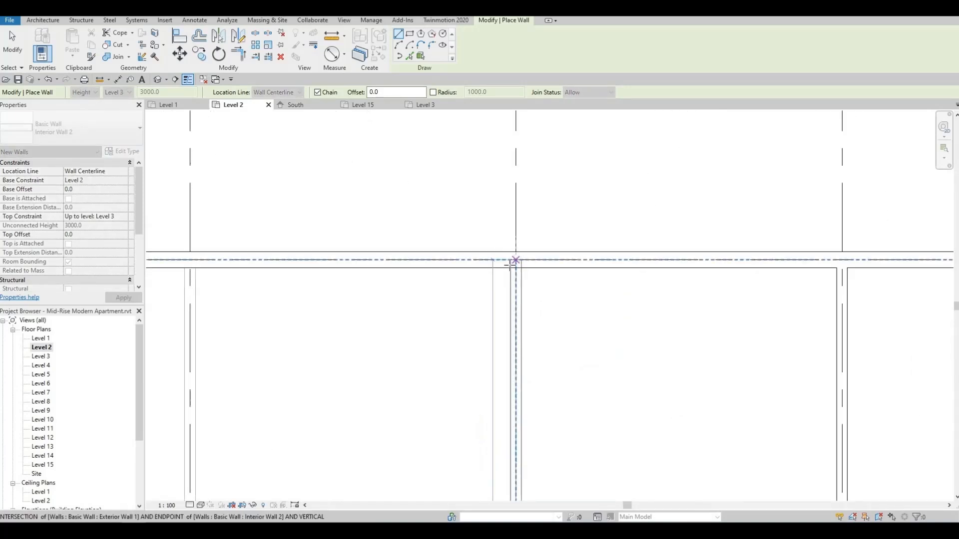
pyautogui.click(510, 266)
# Step: Draw an Interior Wall 2 partition on grid C, from the corridor wall to the grid 1 exterior wall
pyautogui.scroll(-4, 511, 264)
pyautogui.moveTo(319, 305); pyautogui.dragTo(443, 228, button='middle')
pyautogui.scroll(-1, 442, 228)
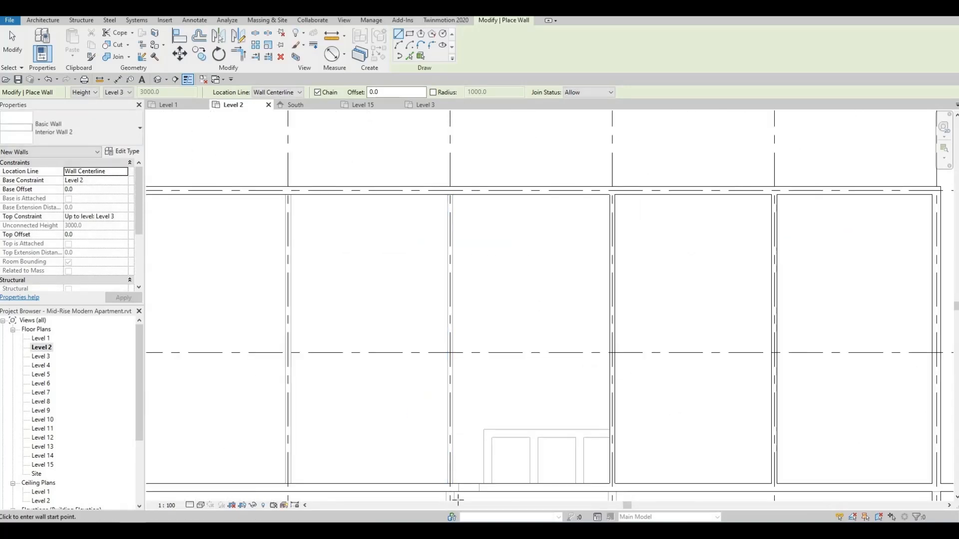
pyautogui.scroll(3, 455, 492)
pyautogui.click(447, 488)
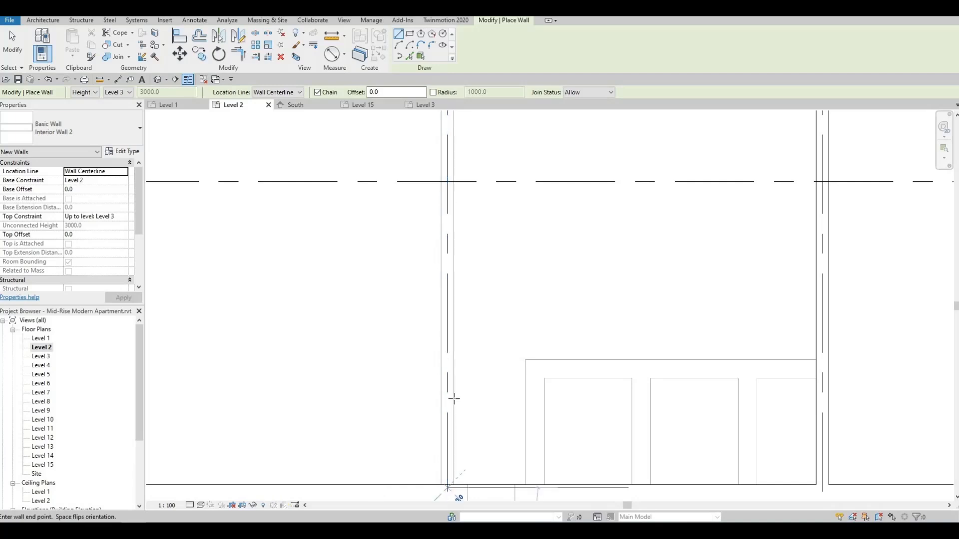
pyautogui.scroll(-2, 449, 340)
pyautogui.moveTo(436, 278); pyautogui.dragTo(419, 428, button='middle')
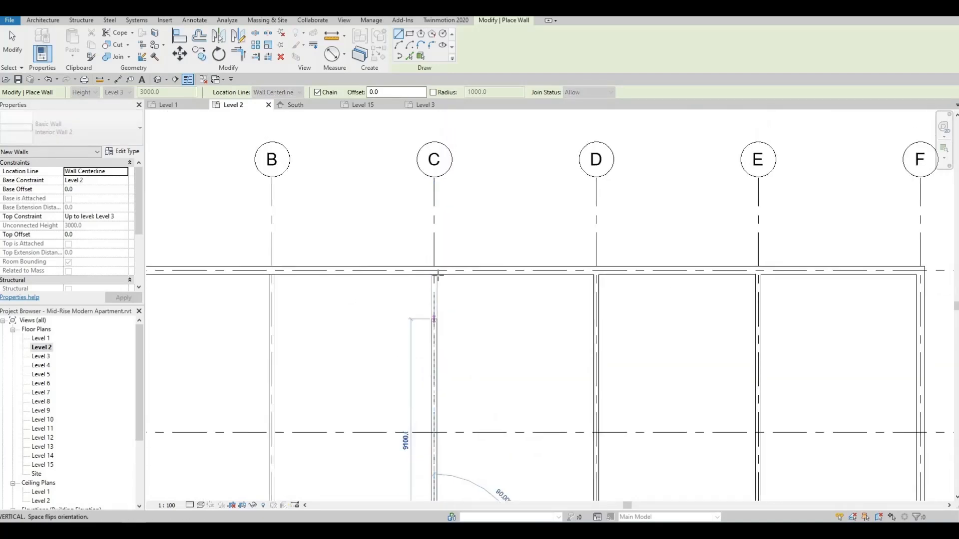
pyautogui.scroll(2, 432, 265)
pyautogui.click(433, 264)
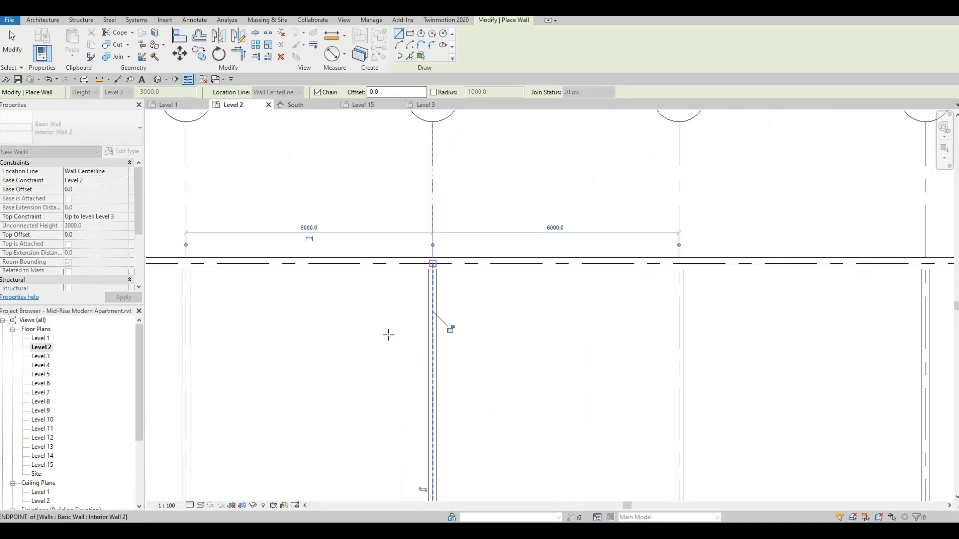
pyautogui.press('Escape')
# Step: Draw an Interior Wall 2 partition on grid B, from the corridor wall to the grid 1 exterior wall
pyautogui.scroll(-3, 432, 269)
pyautogui.moveTo(367, 300); pyautogui.dragTo(515, 229, button='middle')
pyautogui.scroll(1, 456, 388)
pyautogui.scroll(3, 462, 393)
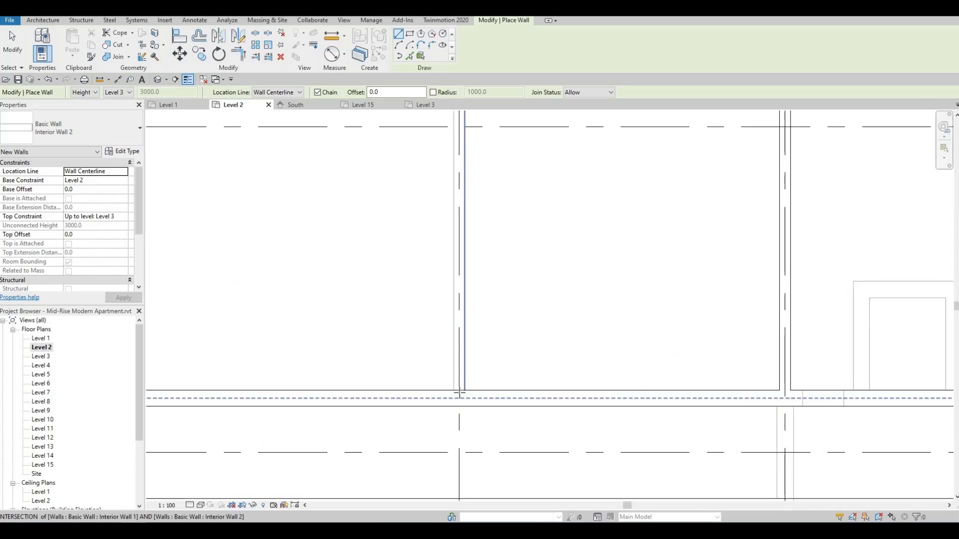
pyautogui.scroll(-3, 463, 253)
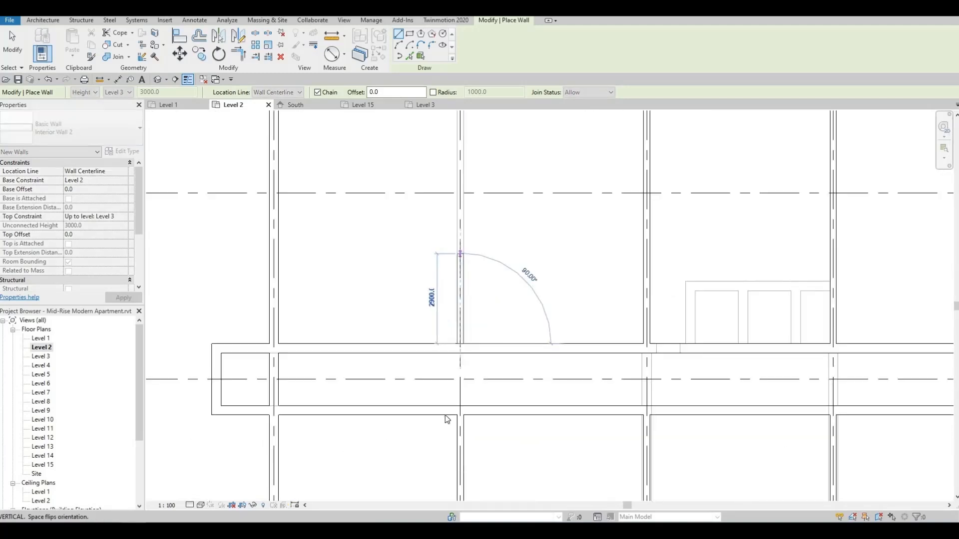
pyautogui.scroll(2, 436, 256)
pyautogui.click(437, 256)
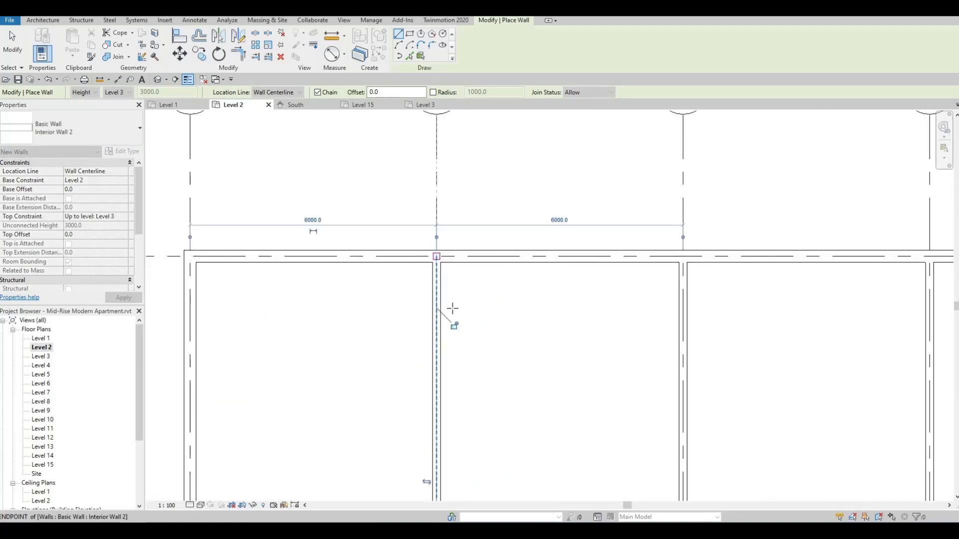
pyautogui.press('Escape')
# Step: Extend the short end of the grid B partition to meet the inner face of the grid 5 exterior wall
pyautogui.scroll(-2, 447, 292)
pyautogui.moveTo(464, 488); pyautogui.dragTo(488, 258, button='middle')
pyautogui.scroll(-2, 488, 259)
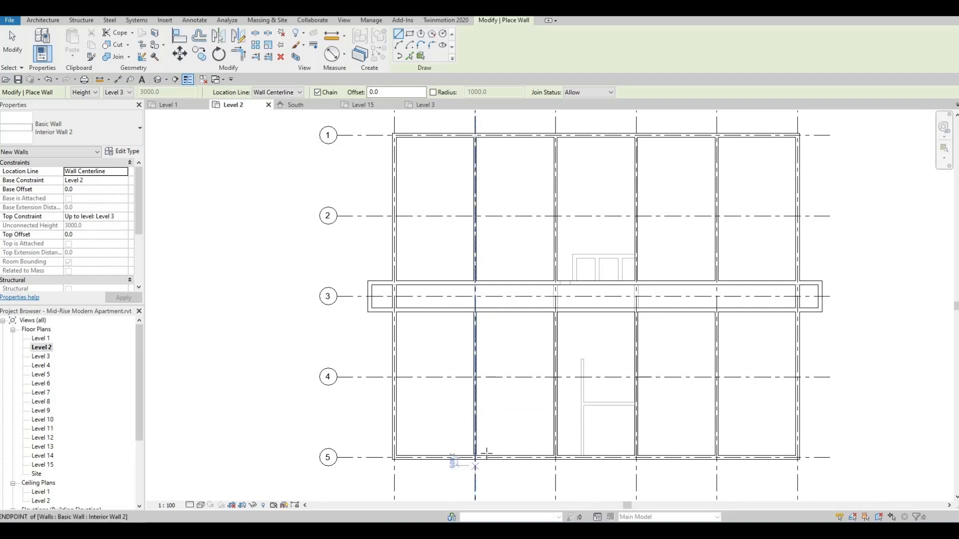
pyautogui.scroll(5, 484, 452)
pyautogui.press('Escape')
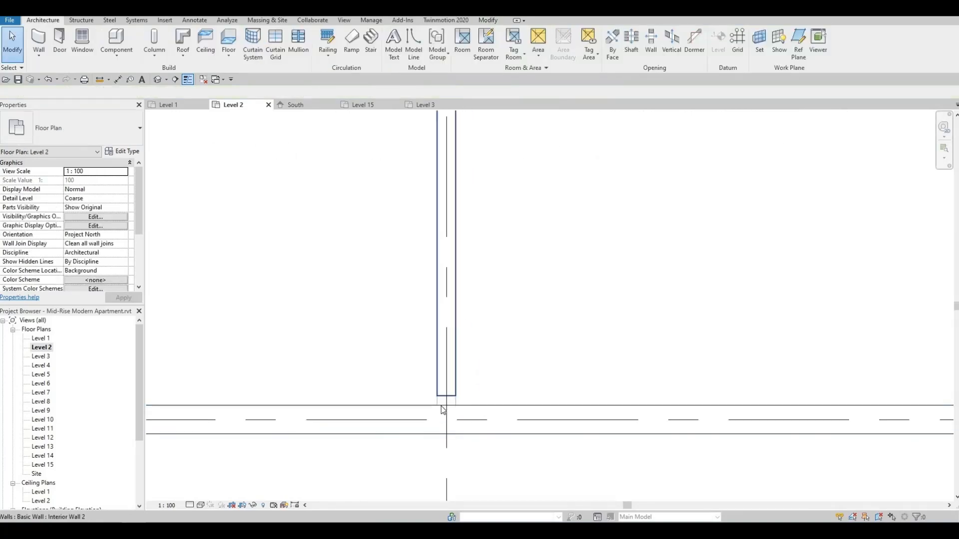
pyautogui.click(448, 399)
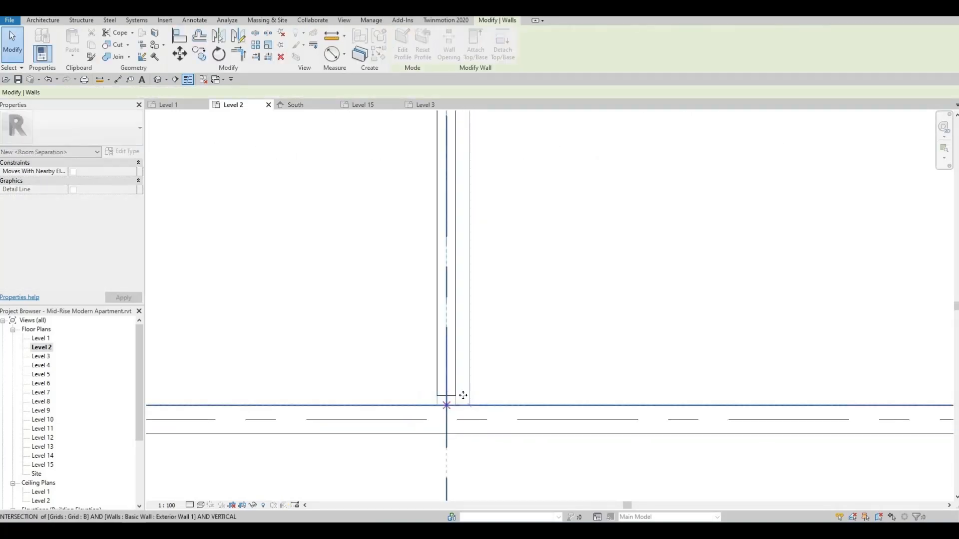
# Step: Examine the Level 2 partition ends where they meet the grid 5 exterior wall and the corridor walls
pyautogui.scroll(-5, 493, 349)
pyautogui.scroll(4, 480, 357)
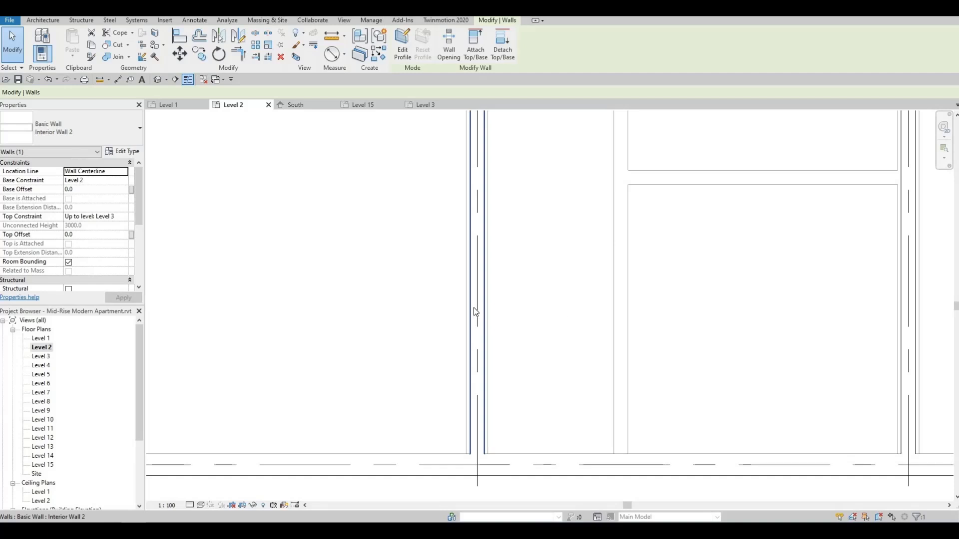
pyautogui.scroll(-4, 620, 367)
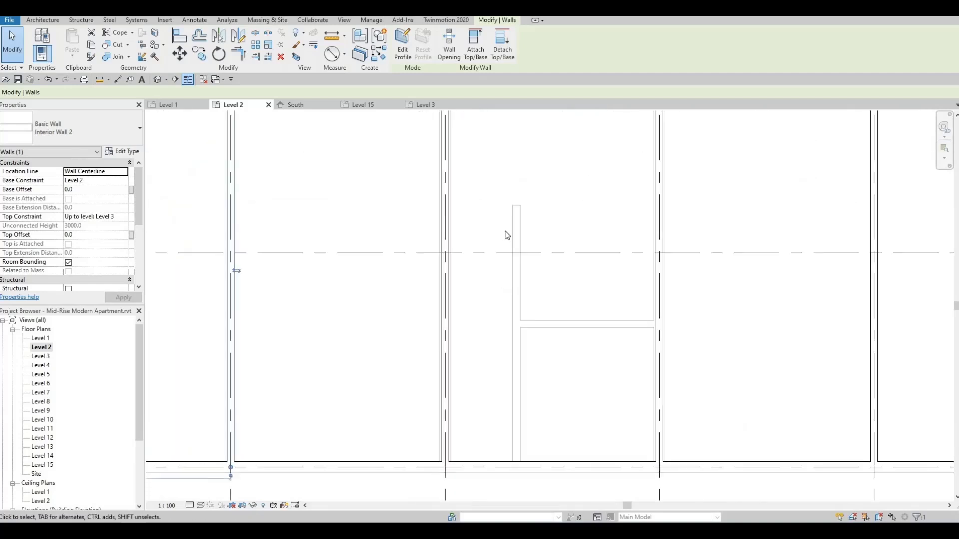
pyautogui.moveTo(509, 291); pyautogui.dragTo(509, 332, button='middle')
pyautogui.moveTo(670, 491); pyautogui.dragTo(634, 346, button='middle')
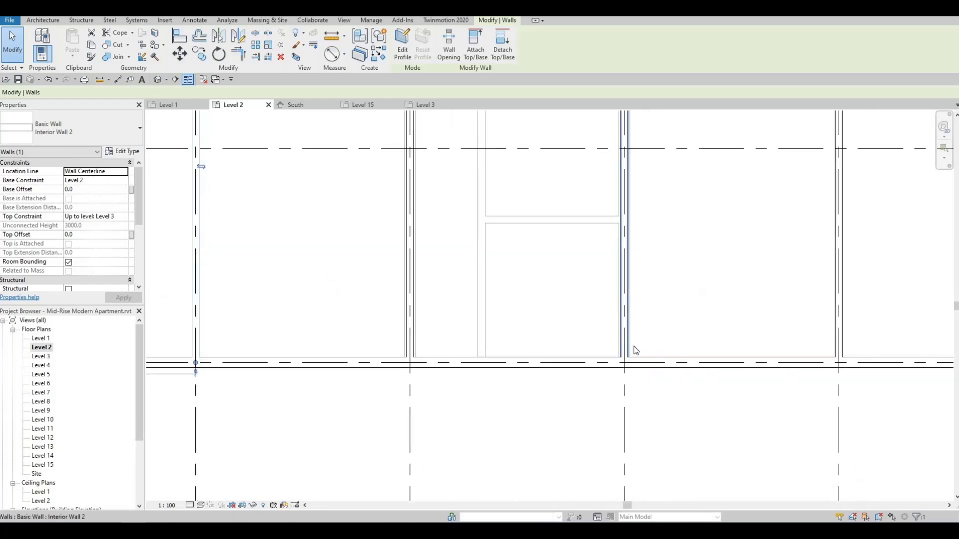
pyautogui.scroll(4, 634, 346)
pyautogui.scroll(-4, 636, 341)
pyautogui.scroll(-3, 635, 333)
pyautogui.moveTo(646, 245); pyautogui.dragTo(592, 403, button='middle')
pyautogui.scroll(2, 547, 281)
pyautogui.scroll(3, 501, 302)
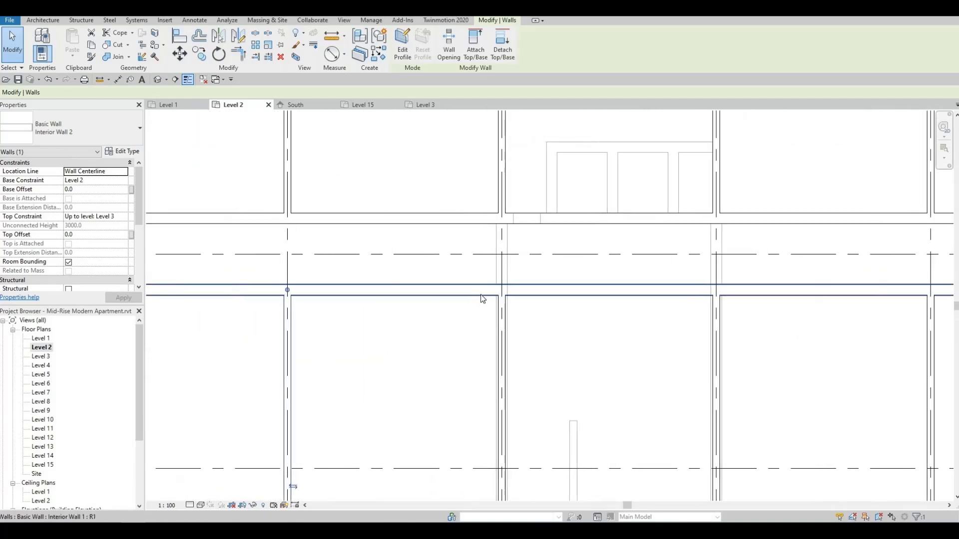
pyautogui.scroll(4, 520, 292)
pyautogui.scroll(-5, 532, 289)
pyautogui.moveTo(723, 312); pyautogui.dragTo(719, 336, button='middle')
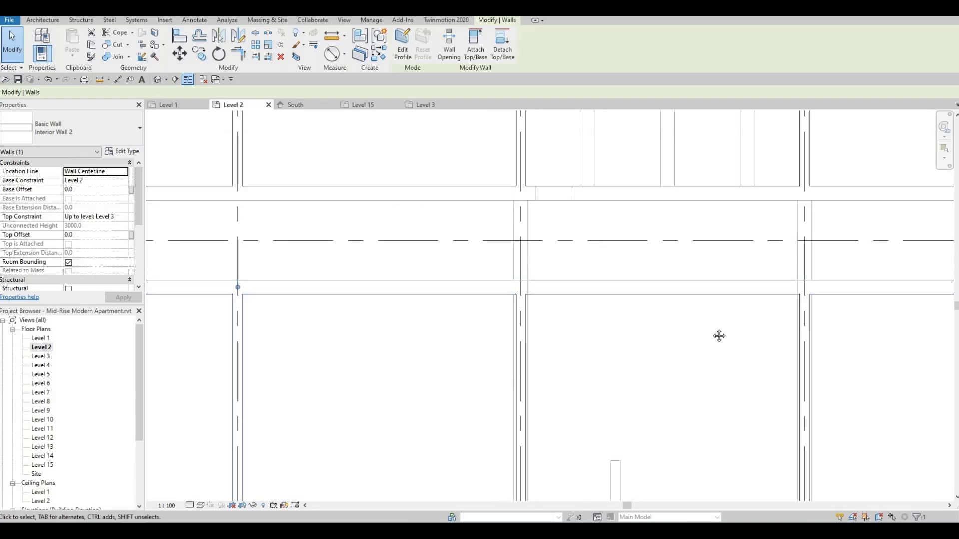
pyautogui.scroll(-2, 683, 316)
pyautogui.moveTo(660, 363); pyautogui.dragTo(683, 335, button='middle')
pyautogui.scroll(-2, 515, 278)
pyautogui.moveTo(512, 279); pyautogui.dragTo(149, 241, button='middle')
pyautogui.scroll(3, 479, 261)
pyautogui.moveTo(470, 287); pyautogui.dragTo(499, 154, button='middle')
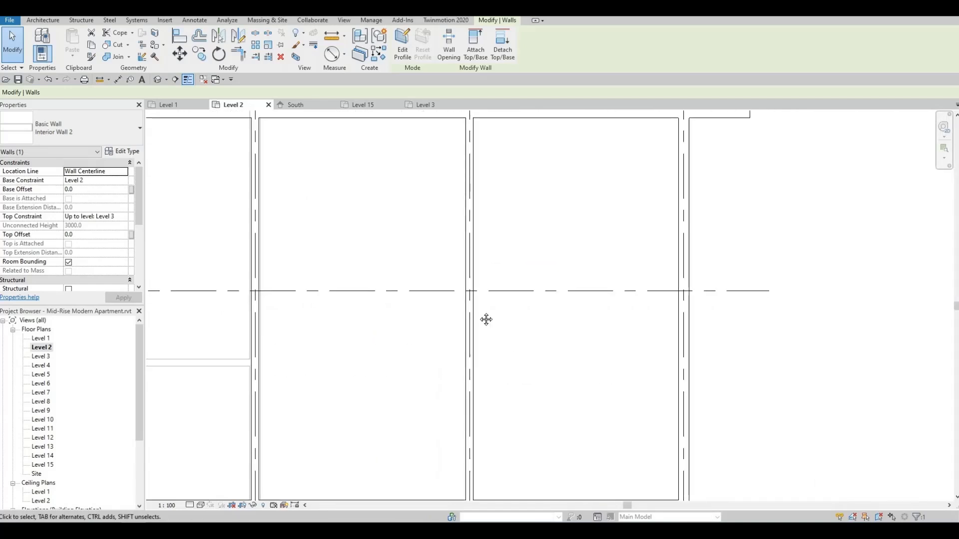
pyautogui.moveTo(486, 319); pyautogui.dragTo(488, 220, button='middle')
pyautogui.moveTo(455, 290); pyautogui.dragTo(527, 447, button='middle')
pyautogui.scroll(-2, 528, 450)
pyautogui.moveTo(492, 260); pyautogui.dragTo(528, 389, button='middle')
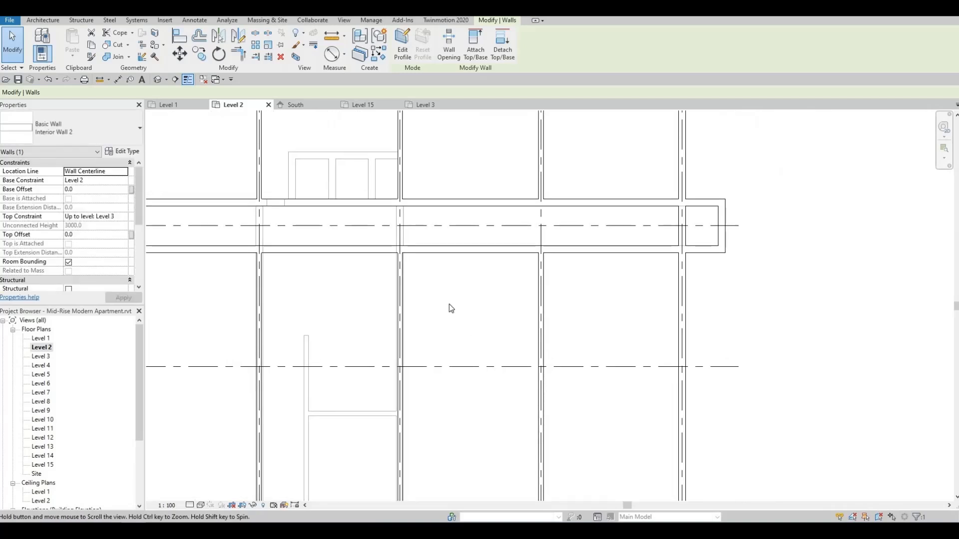
# Step: Draw an L-shaped Interior Wall 1 shaft enclosure from the corridor wall to the grid D partition, following the Level 1 underlay
pyautogui.moveTo(321, 232); pyautogui.dragTo(367, 249, button='middle')
pyautogui.scroll(1, 367, 249)
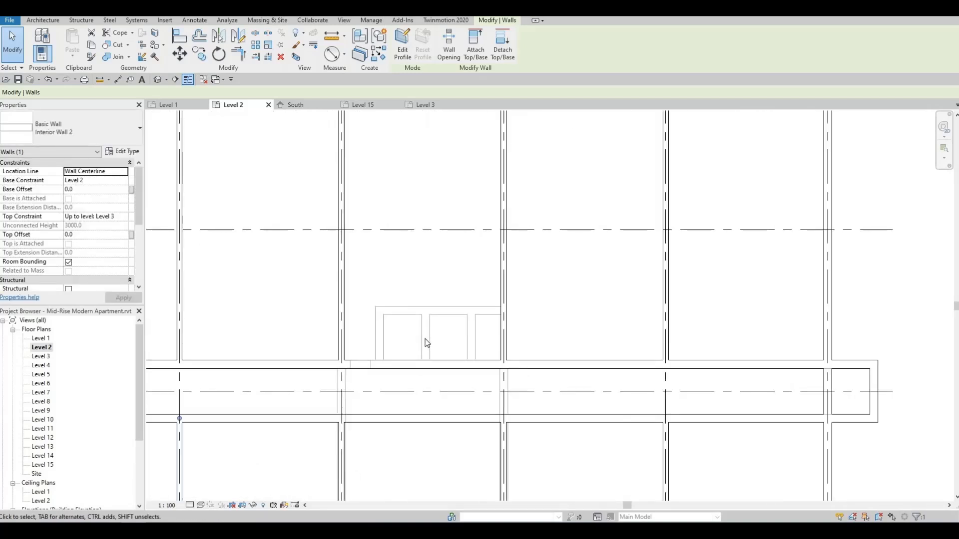
pyautogui.moveTo(455, 316); pyautogui.dragTo(540, 316, button='middle')
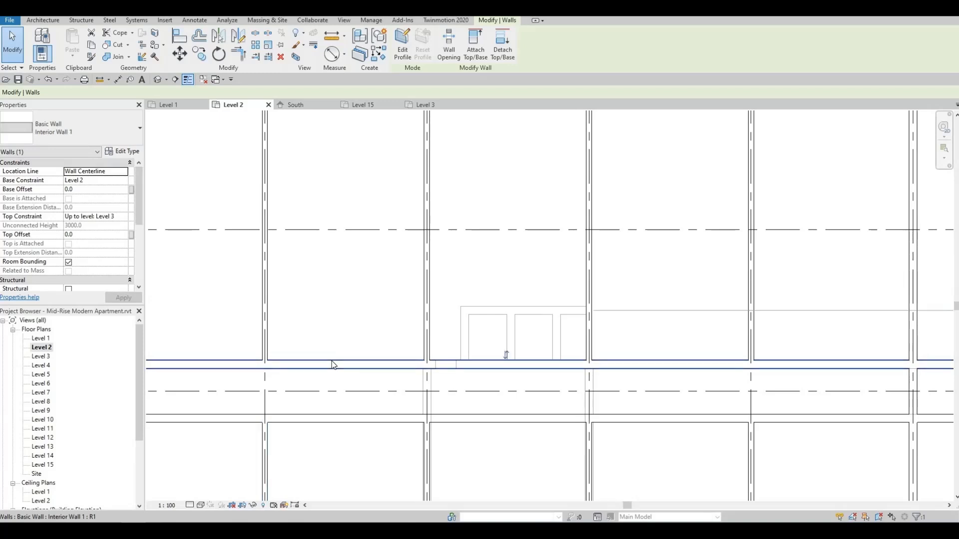
pyautogui.click(377, 56)
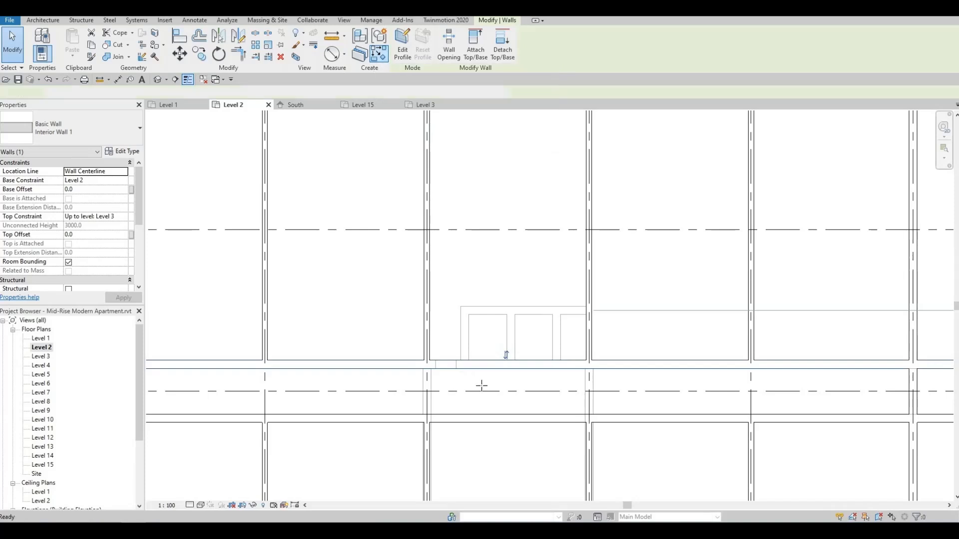
pyautogui.scroll(2, 464, 375)
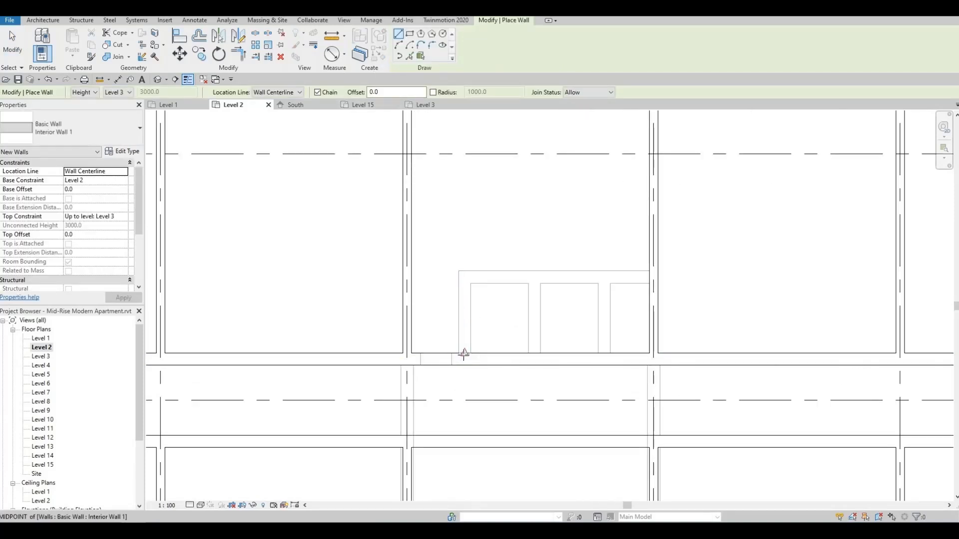
pyautogui.click(464, 352)
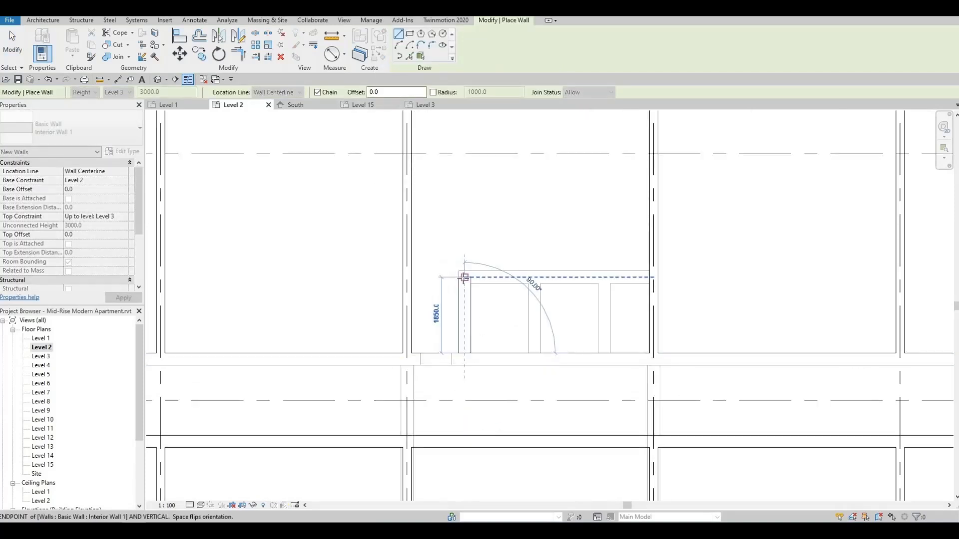
pyautogui.click(464, 278)
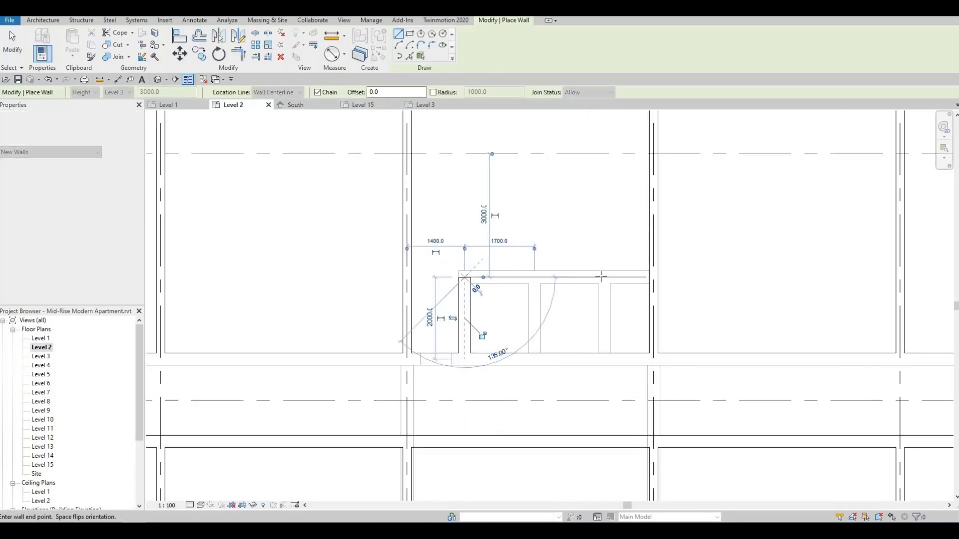
pyautogui.click(649, 277)
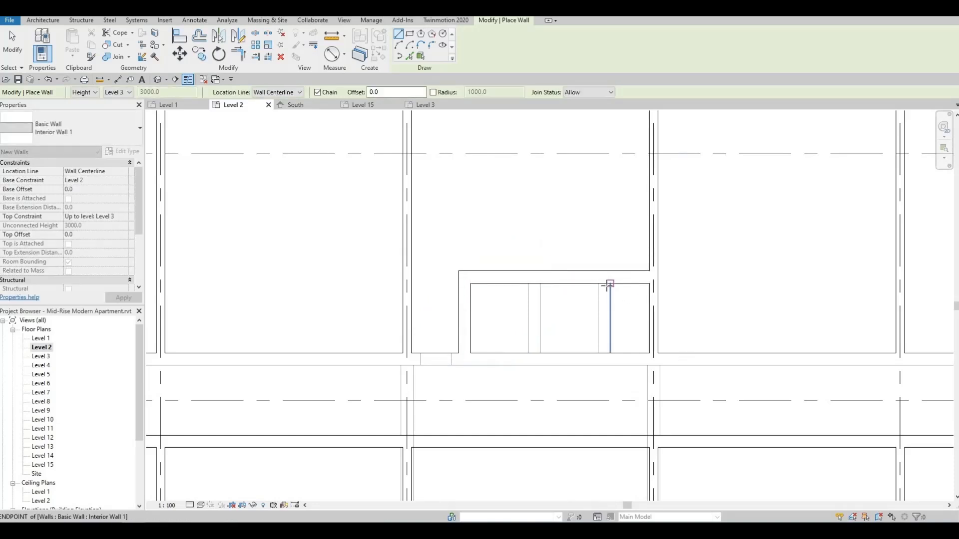
# Step: Draw two Interior Wall 1 dividers inside the shaft enclosure, down to the corridor wall over the underlay, making three shafts
pyautogui.click(604, 284)
pyautogui.click(603, 356)
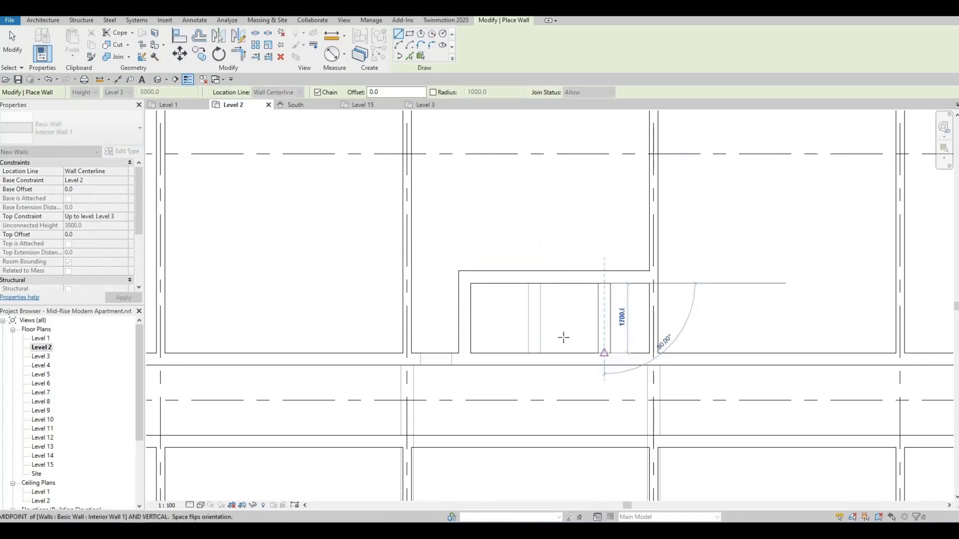
pyautogui.press('Escape')
pyautogui.click(535, 354)
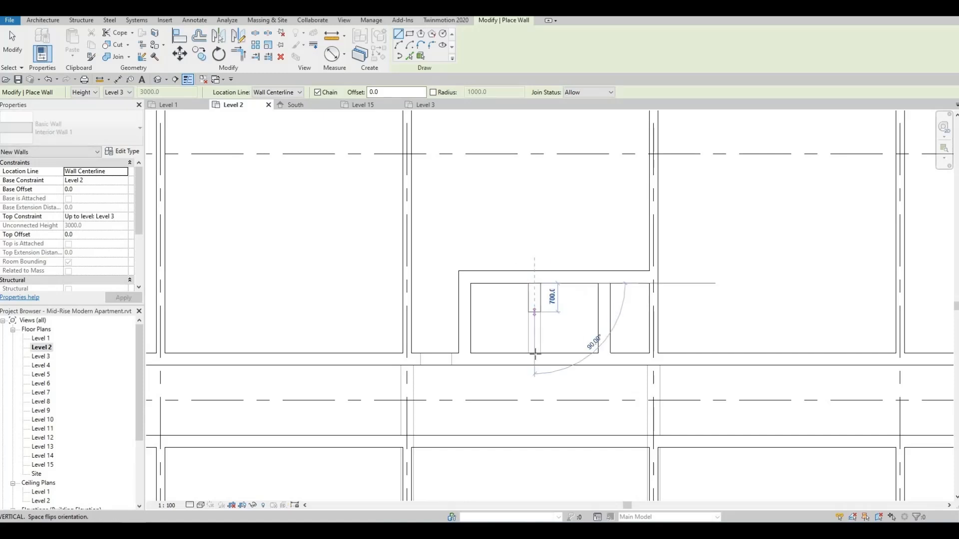
pyautogui.press('Escape')
pyautogui.press('Escape')
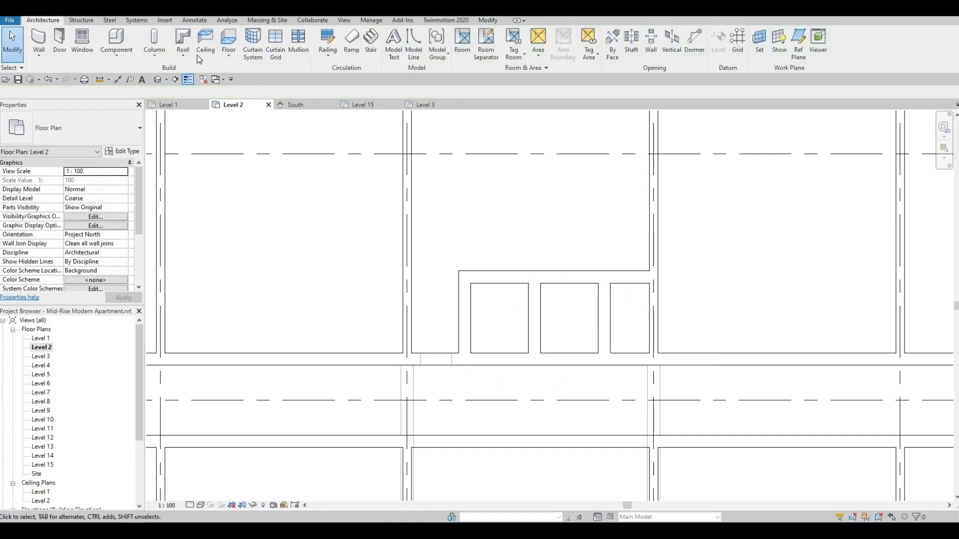
# Step: Mark the shaft nearest grid C with crossing diagonal detail lines in the Thin Lines style
pyautogui.click(194, 21)
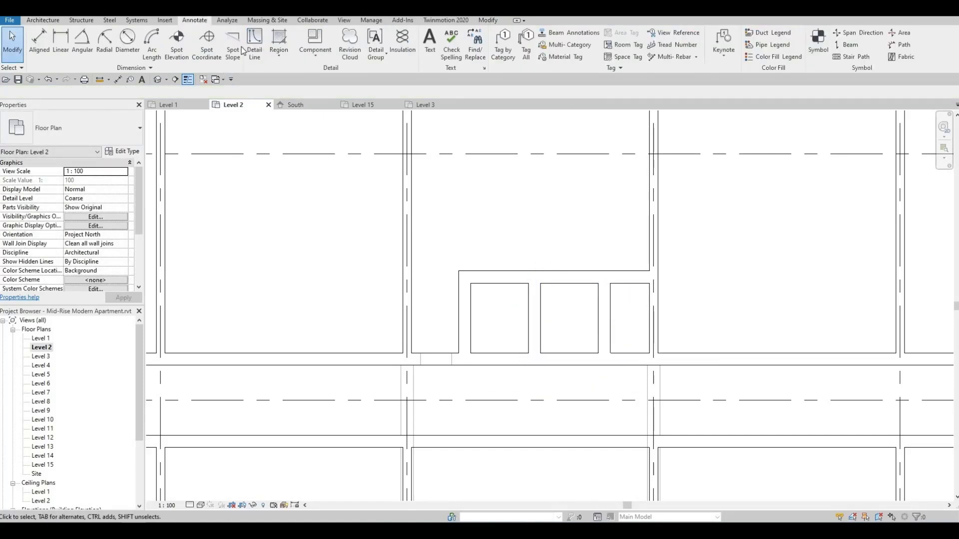
pyautogui.click(471, 283)
pyautogui.click(529, 353)
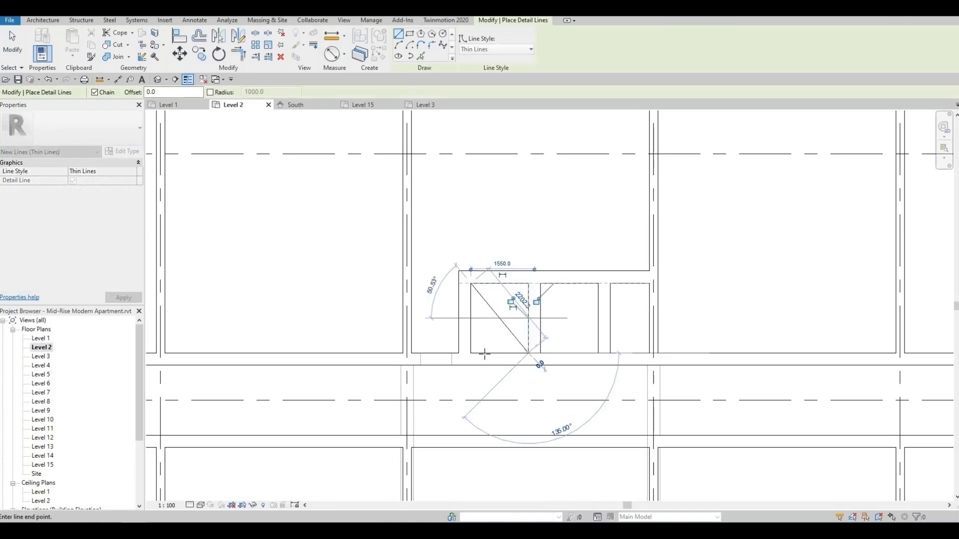
pyautogui.click(471, 353)
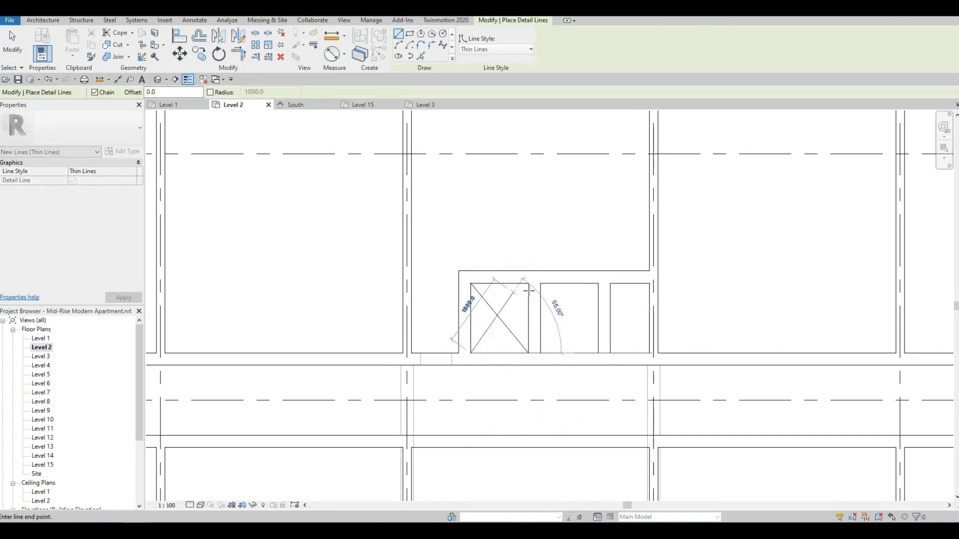
pyautogui.click(571, 301)
pyautogui.press('Escape')
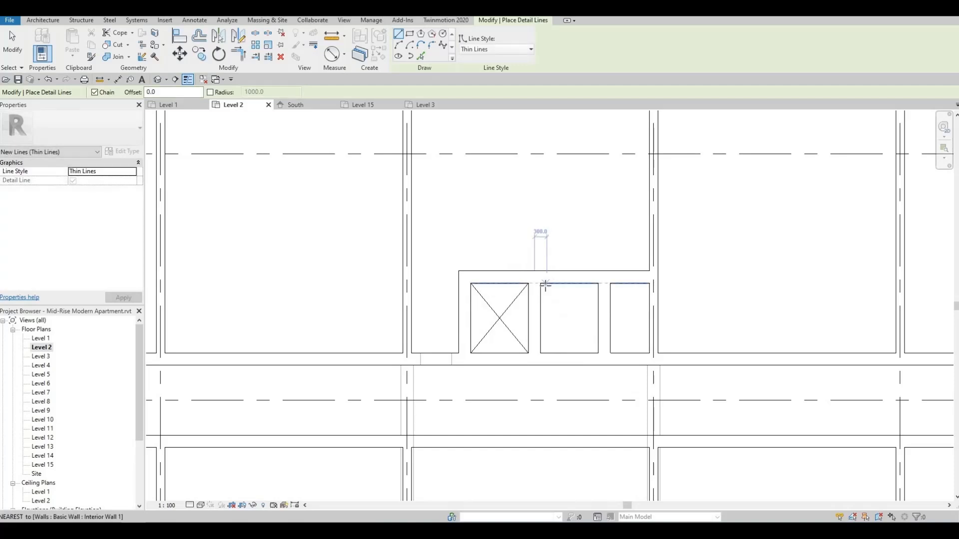
# Step: Cross the middle shaft corner to corner with two Thin Lines detail lines
pyautogui.click(542, 284)
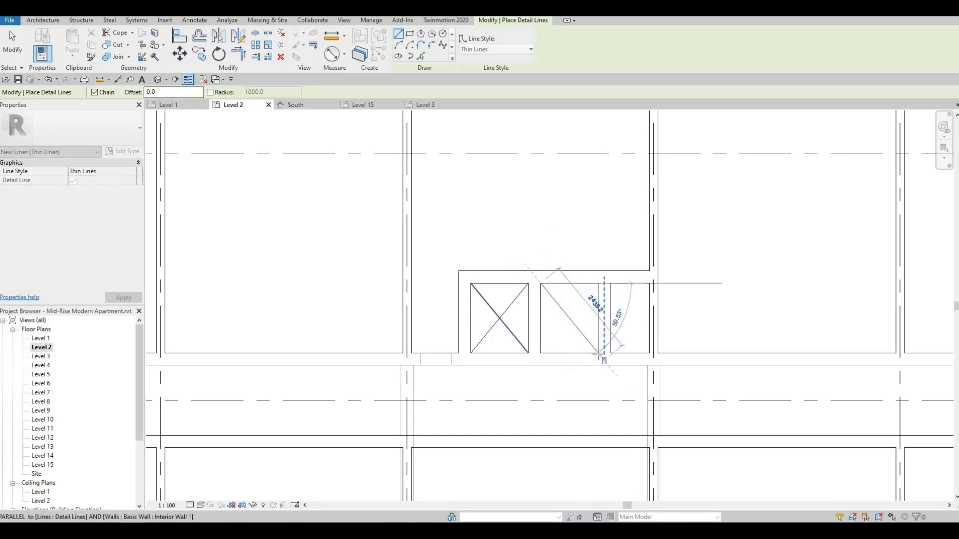
pyautogui.click(598, 353)
pyautogui.press('Escape')
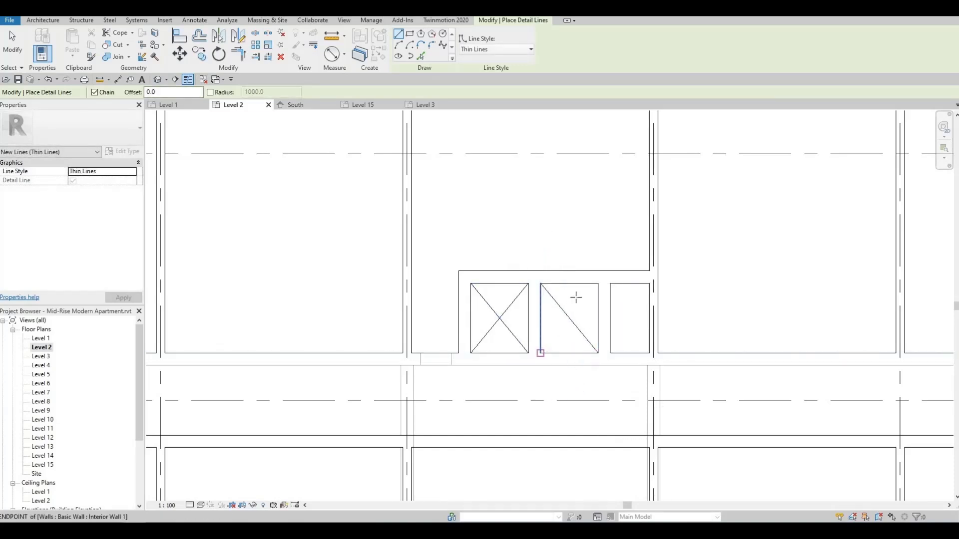
pyautogui.click(541, 353)
pyautogui.click(598, 283)
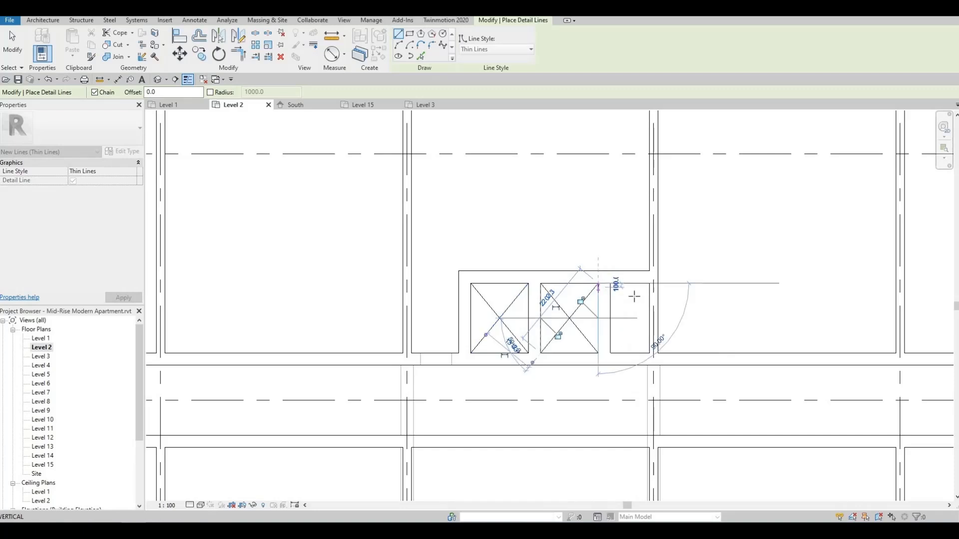
pyautogui.press('Escape')
# Step: Draw two diagonal Thin Lines detail lines across the narrow shaft beside grid D and end the line command
pyautogui.click(610, 284)
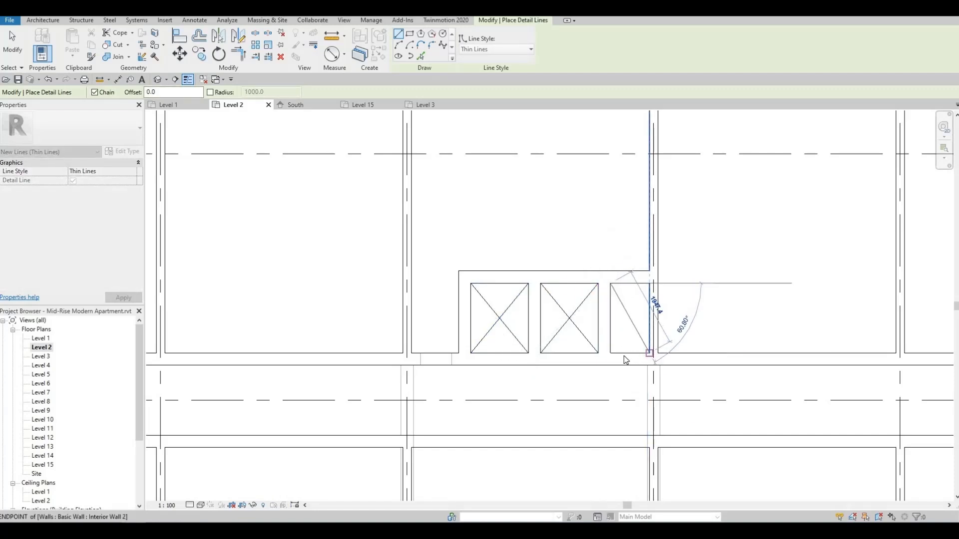
pyautogui.click(625, 360)
pyautogui.press('Escape')
pyautogui.click(610, 353)
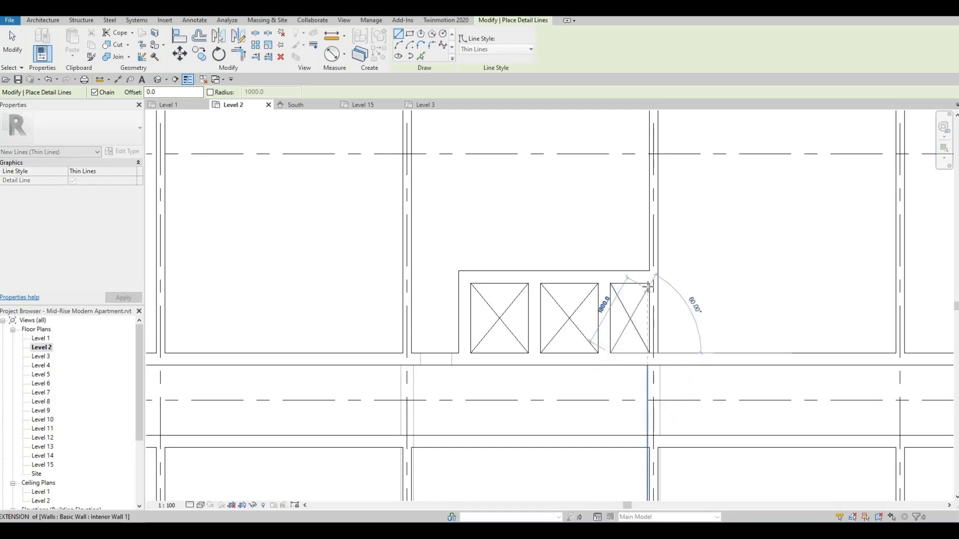
pyautogui.click(617, 327)
pyautogui.press('Escape')
pyautogui.press('Escape')
pyautogui.scroll(-4, 544, 325)
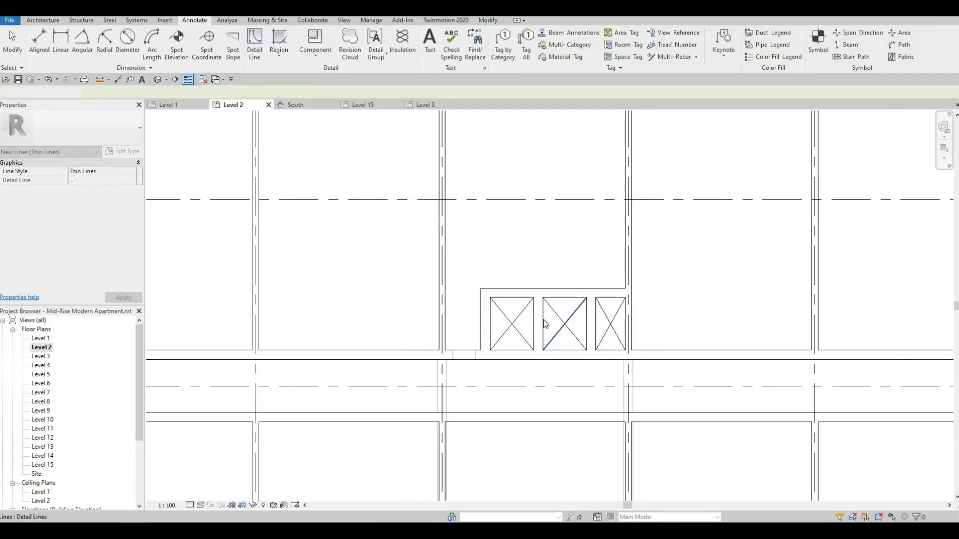
pyautogui.click(20, 49)
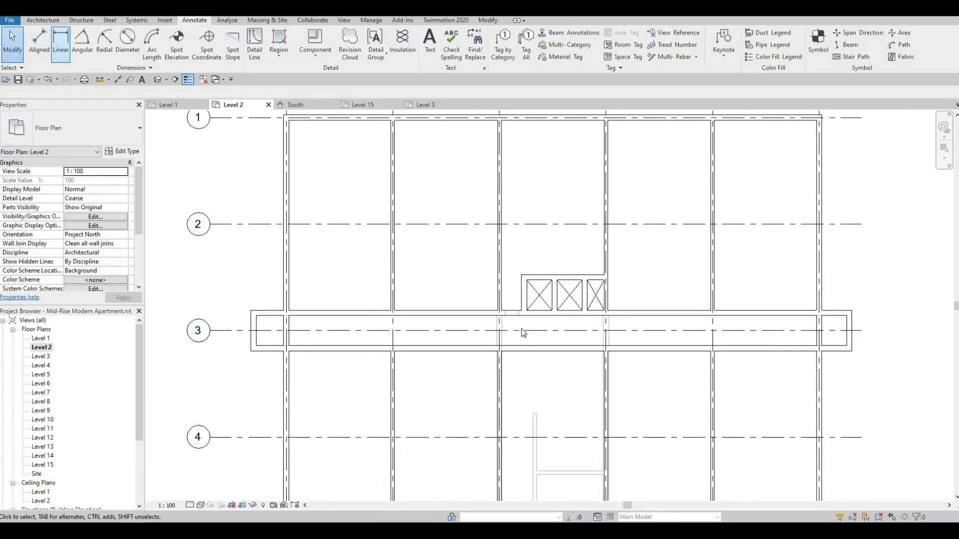
# Step: Place an M_Single-Flush 0762 x 2032mm door in the corridor wall between the grid C partition and the shaft enclosure
pyautogui.scroll(2, 512, 313)
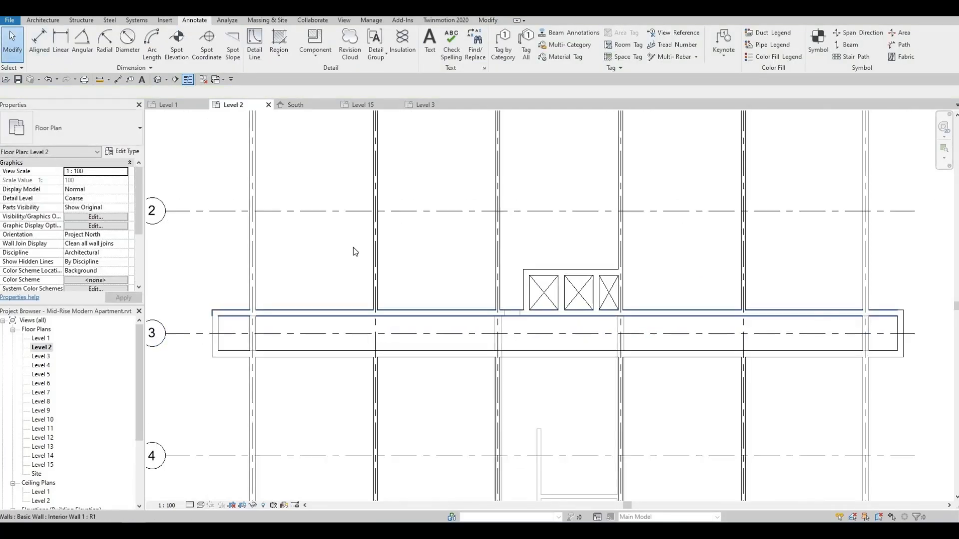
pyautogui.click(43, 20)
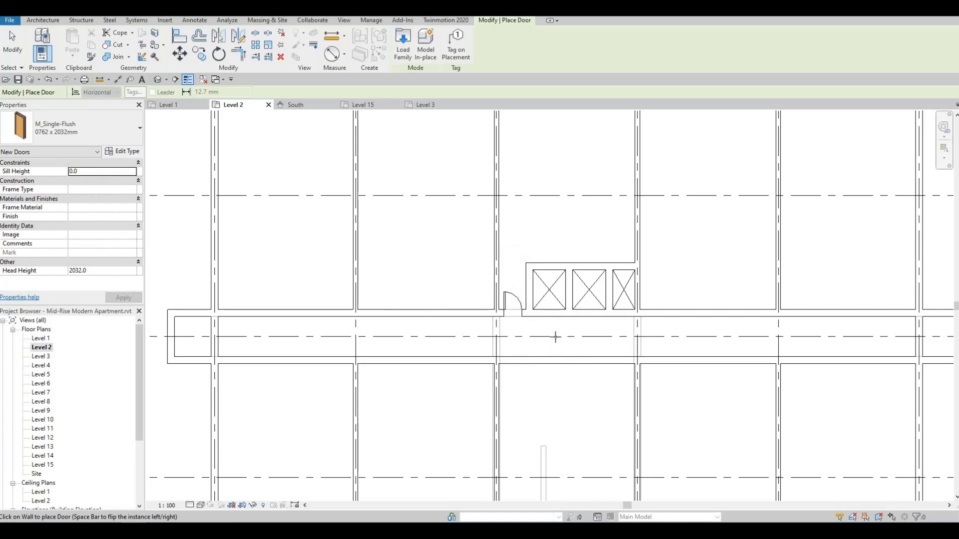
pyautogui.scroll(3, 552, 337)
pyautogui.scroll(3, 464, 280)
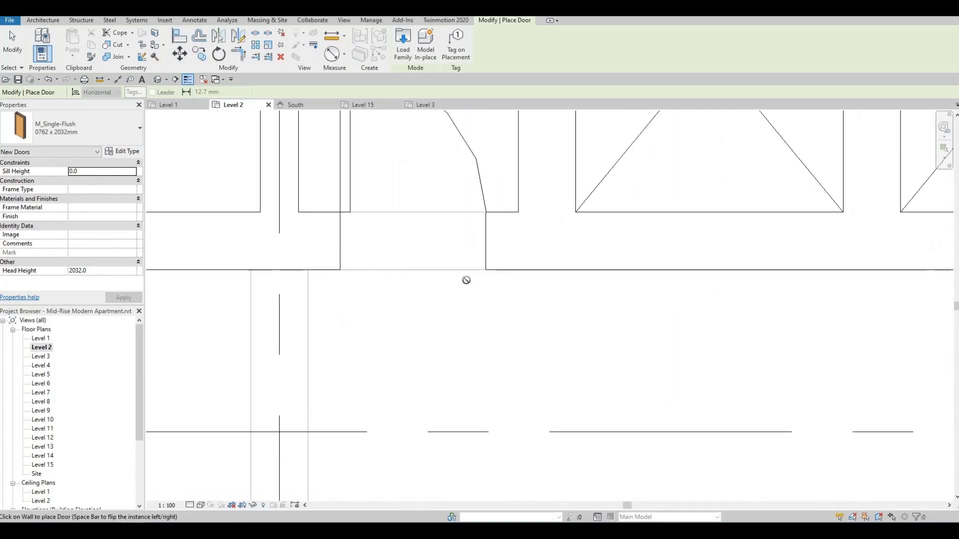
pyautogui.scroll(-4, 465, 279)
pyautogui.press('Escape')
pyautogui.scroll(-2, 517, 304)
pyautogui.moveTo(441, 307); pyautogui.dragTo(569, 302, button='middle')
pyautogui.scroll(1, 330, 295)
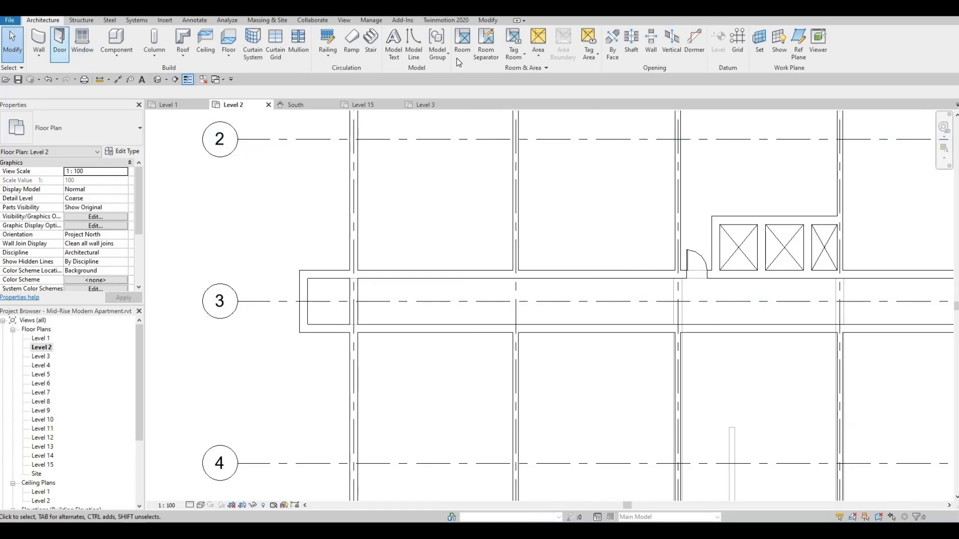
# Step: Split the grid A and grid F exterior walls where they cross the corridor near grid 3
pyautogui.click(487, 20)
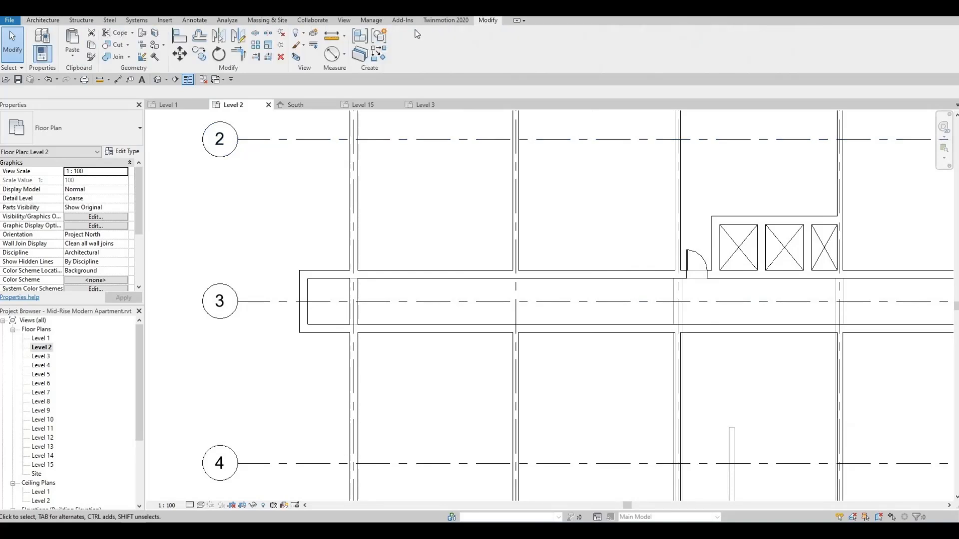
pyautogui.click(256, 33)
pyautogui.scroll(3, 359, 302)
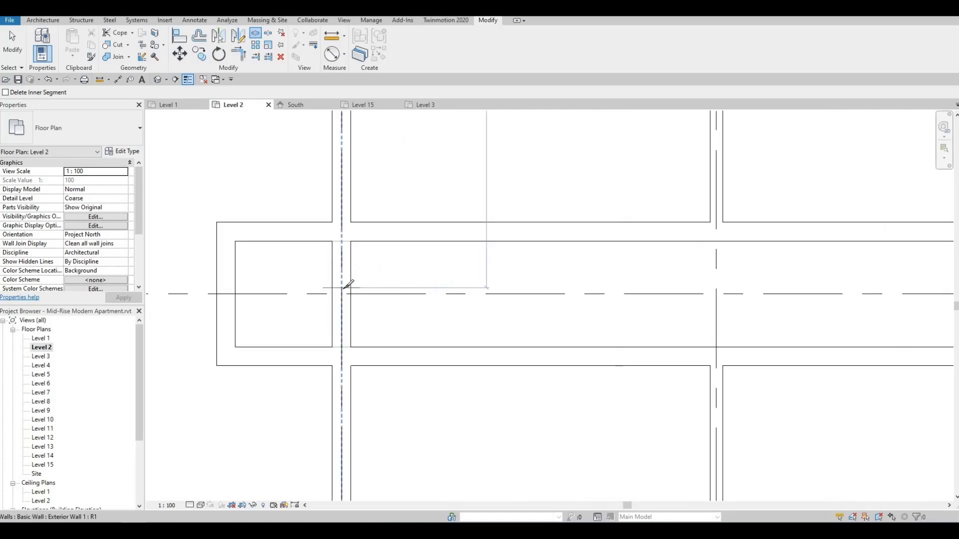
pyautogui.click(344, 289)
pyautogui.scroll(-1, 348, 282)
pyautogui.scroll(-2, 491, 279)
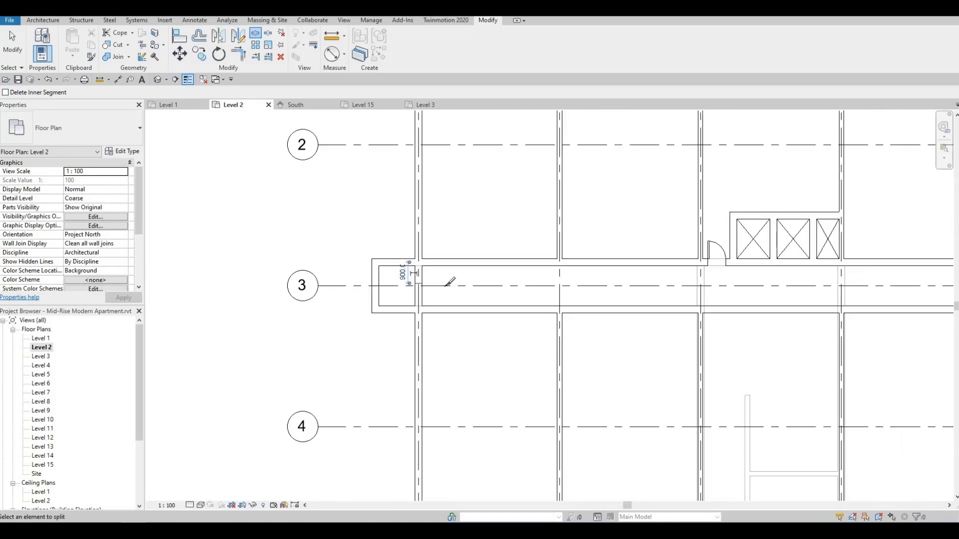
pyautogui.moveTo(857, 293); pyautogui.dragTo(742, 300, button='middle')
pyautogui.scroll(2, 749, 303)
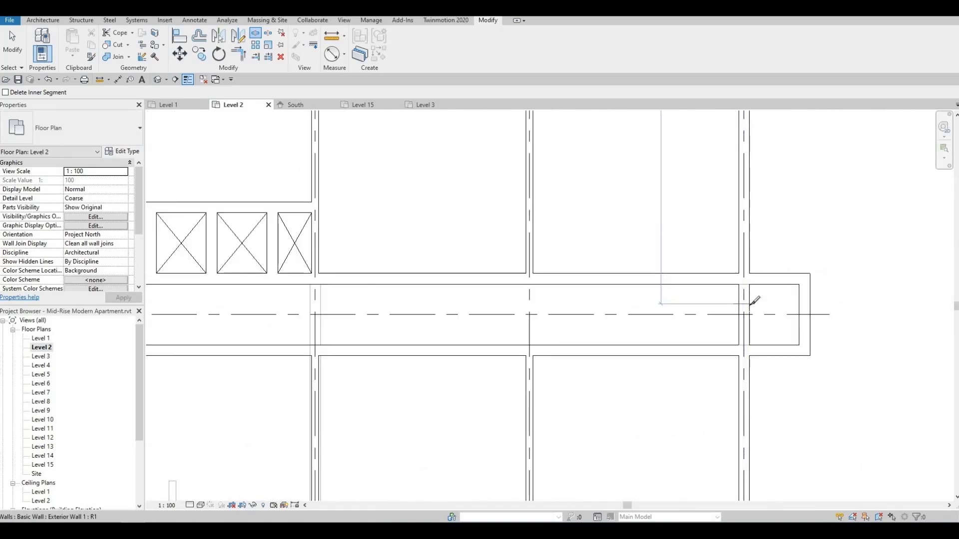
pyautogui.press('Escape')
# Step: Pull both split ends of the grid F exterior wall back to the corridor walls, opening that end of the corridor
pyautogui.scroll(2, 751, 302)
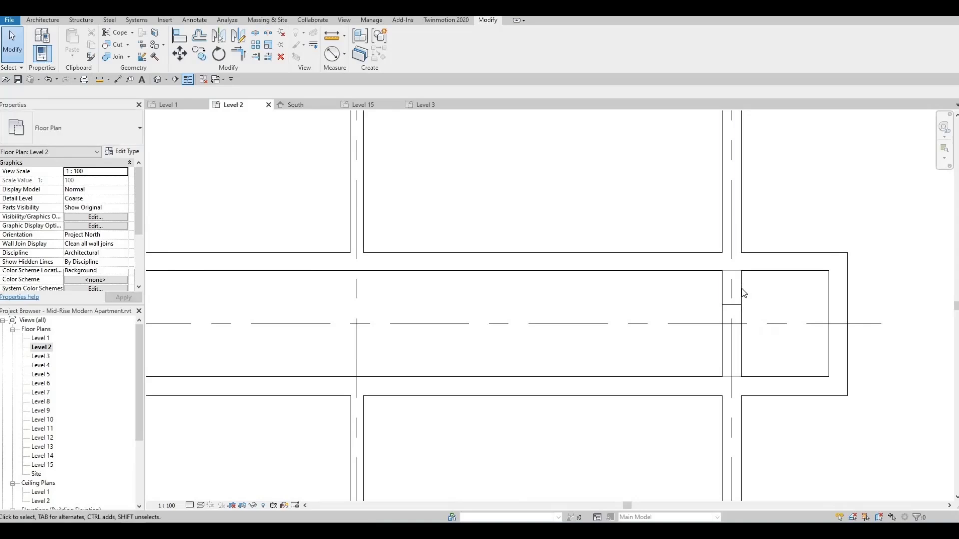
pyautogui.click(742, 292)
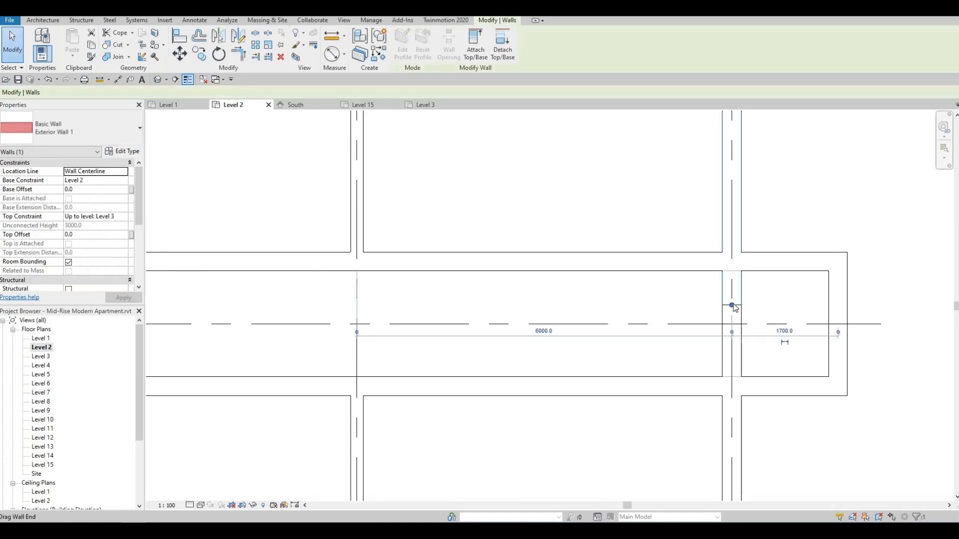
pyautogui.moveTo(732, 276); pyautogui.dragTo(732, 262)
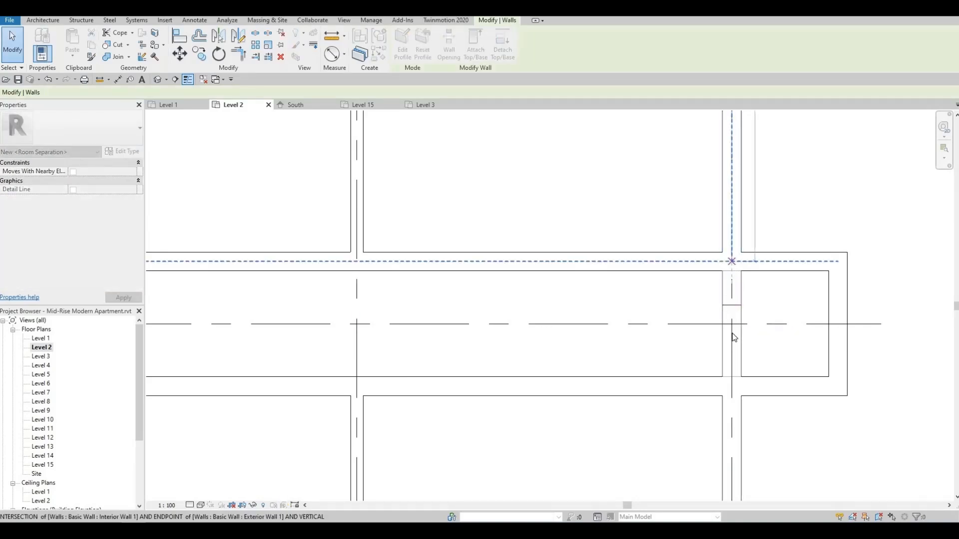
pyautogui.moveTo(733, 308); pyautogui.dragTo(733, 307)
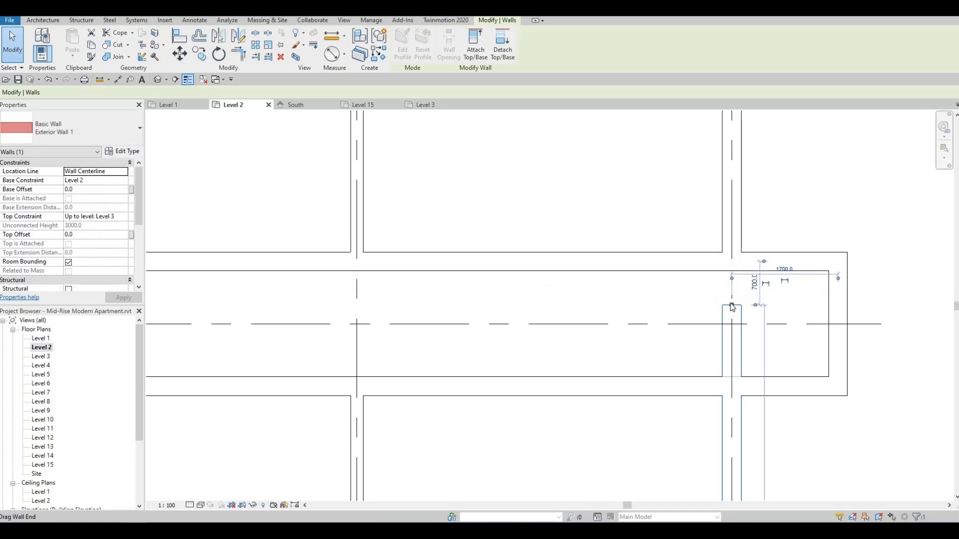
pyautogui.moveTo(731, 356); pyautogui.dragTo(731, 386)
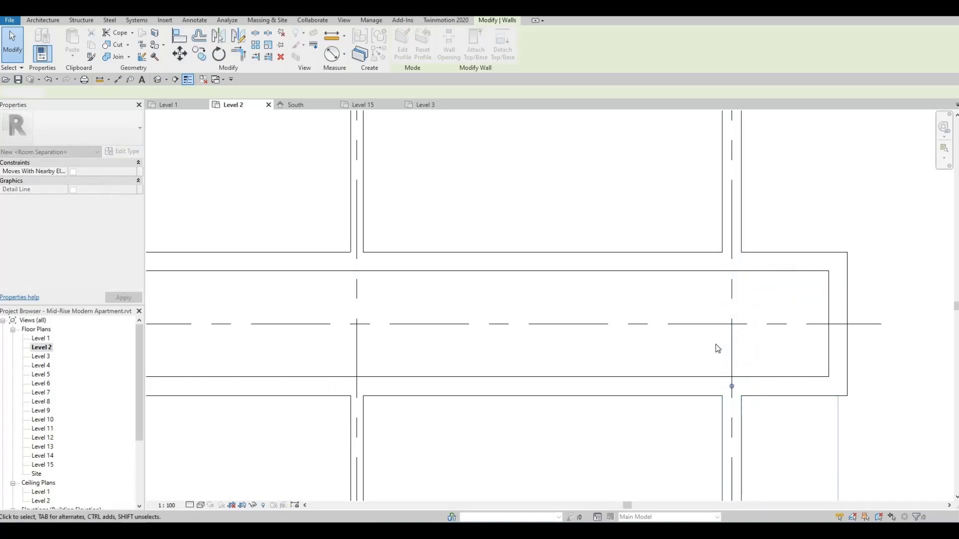
pyautogui.click(716, 344)
# Step: Pull the split end of the grid A exterior wall on the grid 2 side back to the adjoining corridor wall
pyautogui.scroll(-1, 717, 342)
pyautogui.scroll(-3, 692, 340)
pyautogui.moveTo(399, 346); pyautogui.dragTo(833, 320, button='middle')
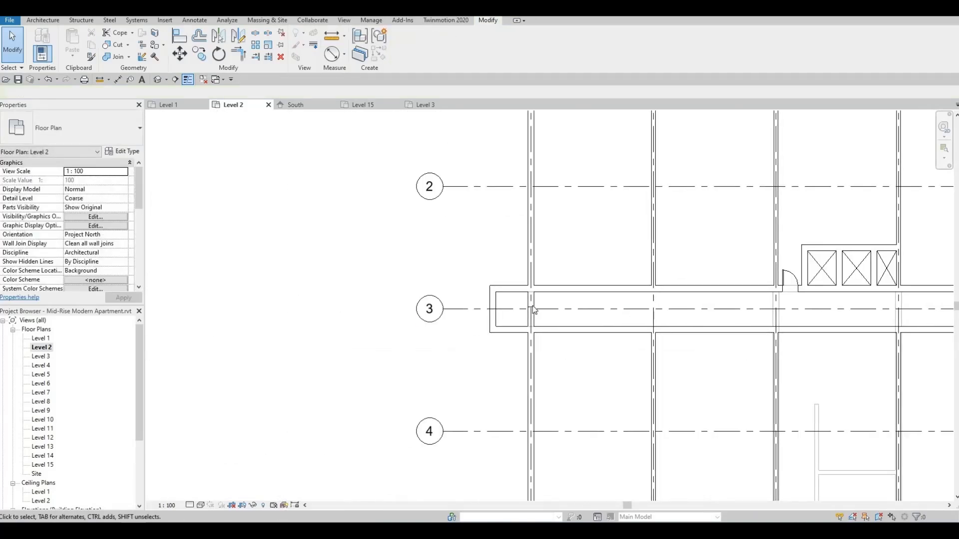
pyautogui.scroll(1, 531, 304)
pyautogui.scroll(3, 532, 305)
pyautogui.click(520, 308)
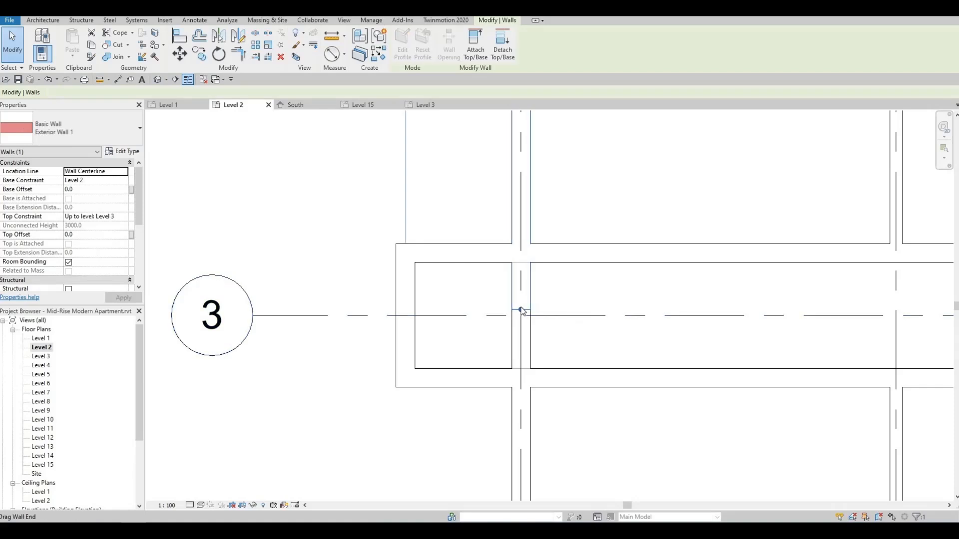
pyautogui.moveTo(521, 271); pyautogui.dragTo(521, 235)
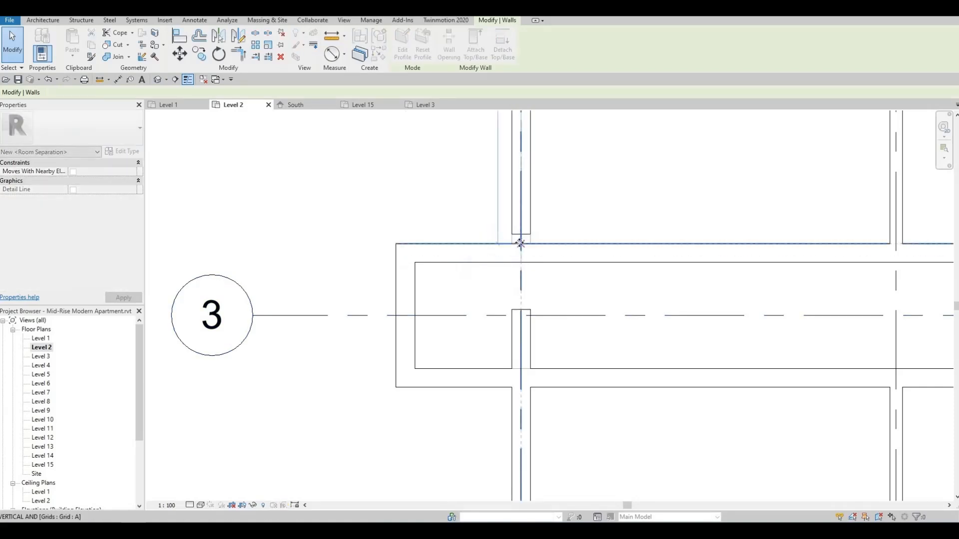
# Step: Shorten the lower exterior wall on grid A so its upper end meets the centreline of the corridor's lower wall
pyautogui.click(529, 318)
pyautogui.click(527, 319)
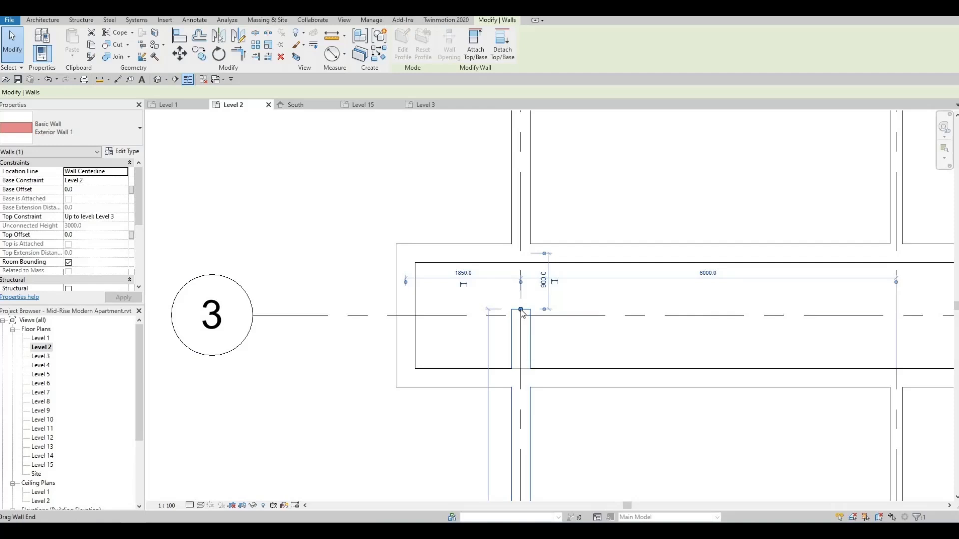
pyautogui.moveTo(521, 310); pyautogui.dragTo(521, 378)
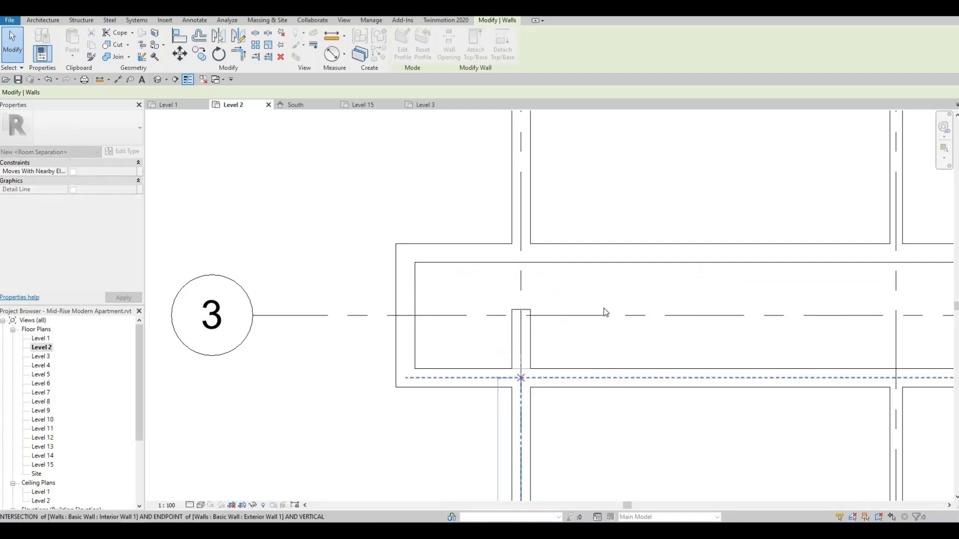
pyautogui.click(604, 309)
pyautogui.scroll(-5, 639, 315)
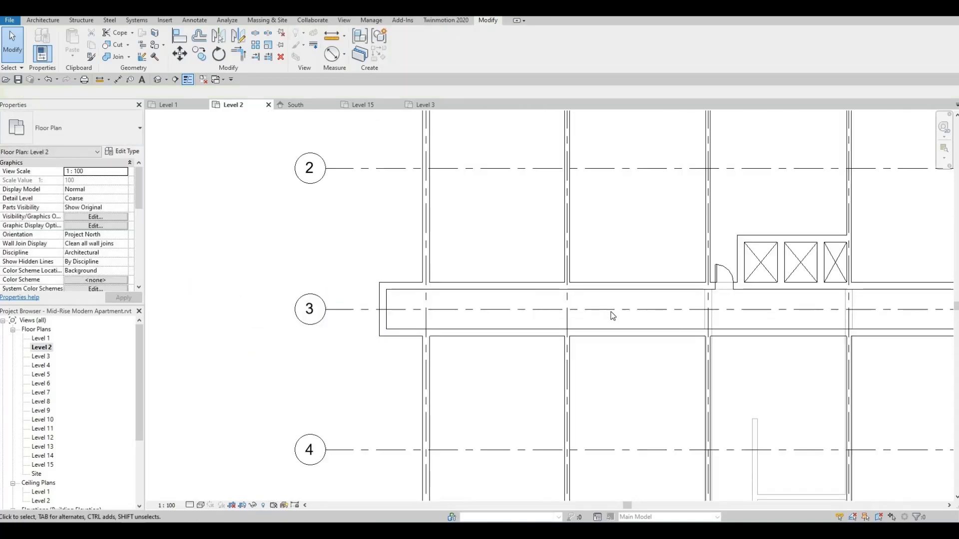
pyautogui.scroll(-5, 571, 274)
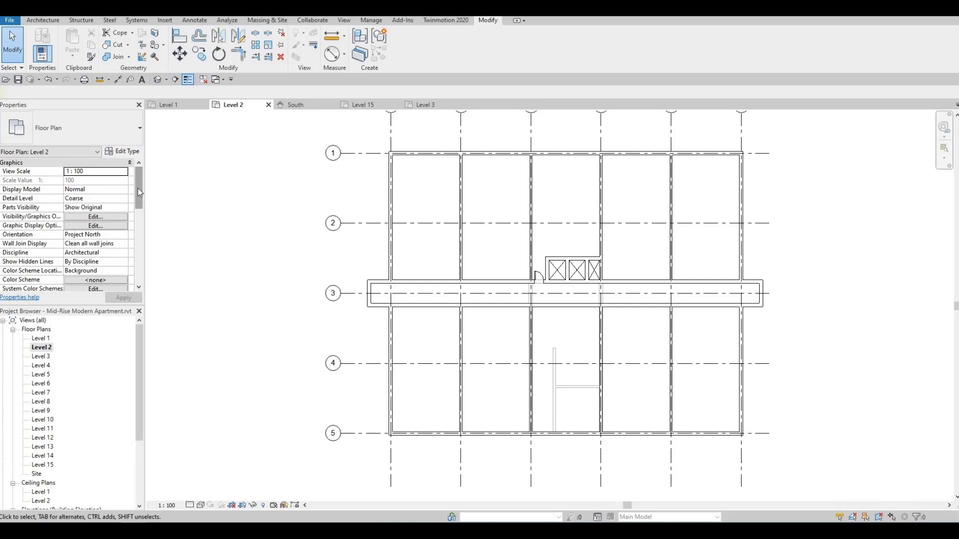
# Step: Set the Level 2 floor plan's underlay base level to None and apply the change
pyautogui.moveTo(137, 187); pyautogui.dragTo(136, 232)
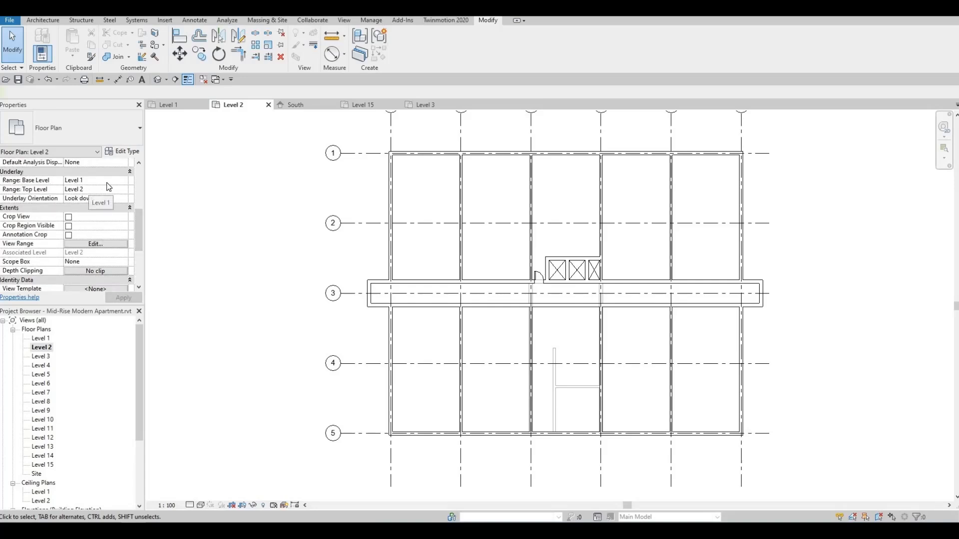
pyautogui.click(124, 181)
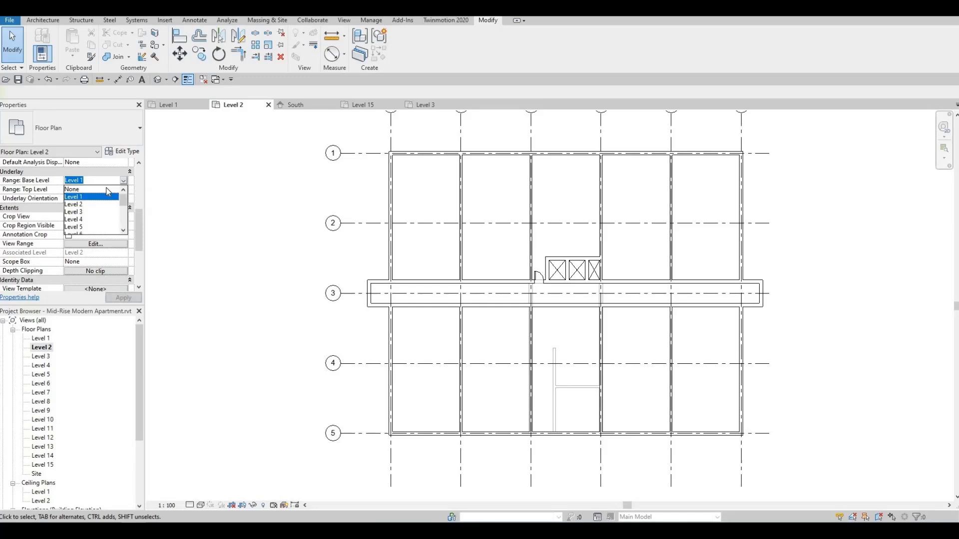
pyautogui.click(100, 189)
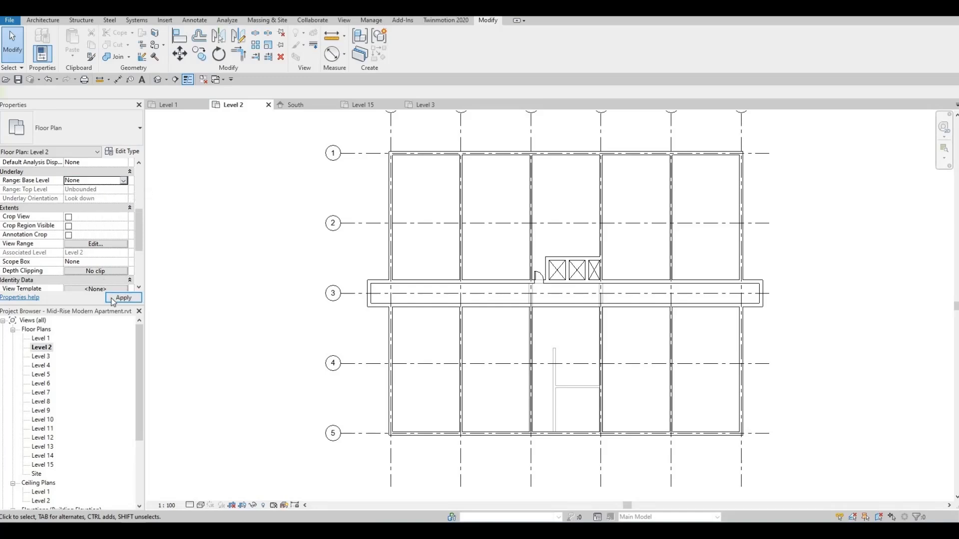
pyautogui.click(111, 298)
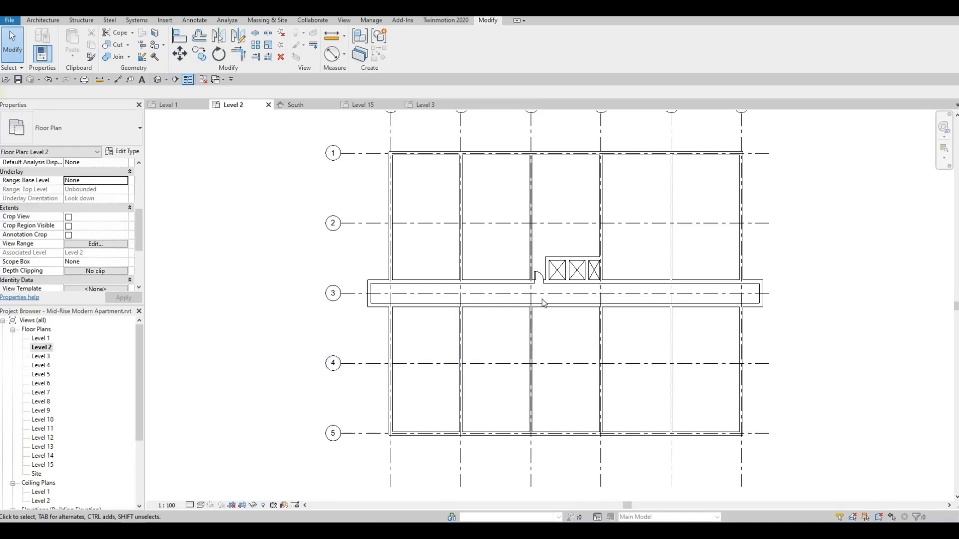
# Step: Review the Level 1 floor plan against Level 2, return to Level 2 and save the project
pyautogui.moveTo(557, 322); pyautogui.dragTo(525, 323, button='middle')
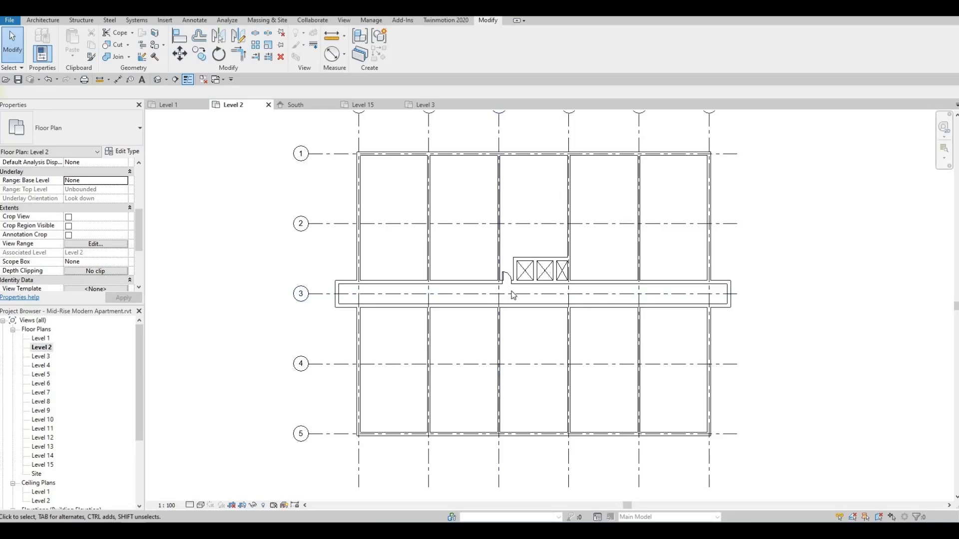
pyautogui.moveTo(516, 311); pyautogui.dragTo(514, 311, button='middle')
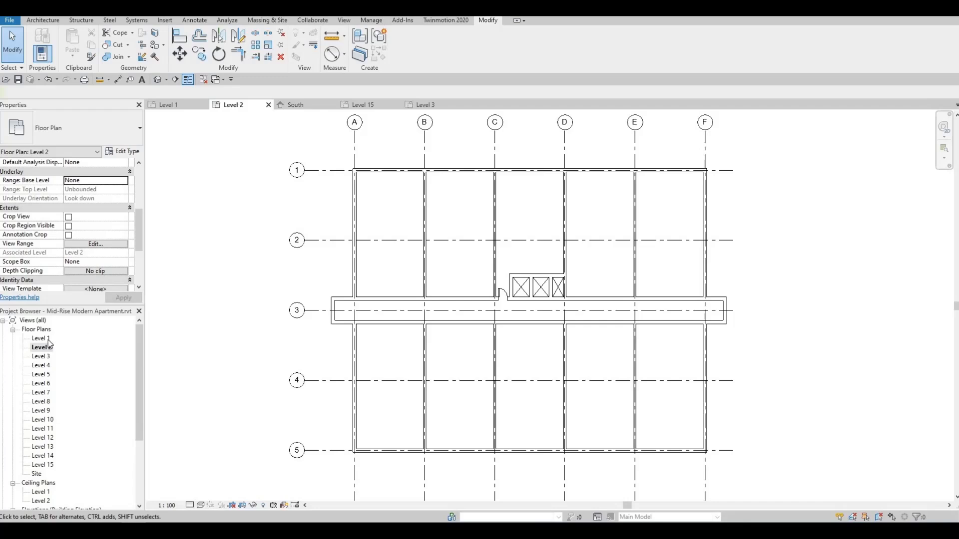
pyautogui.doubleClick(42, 339)
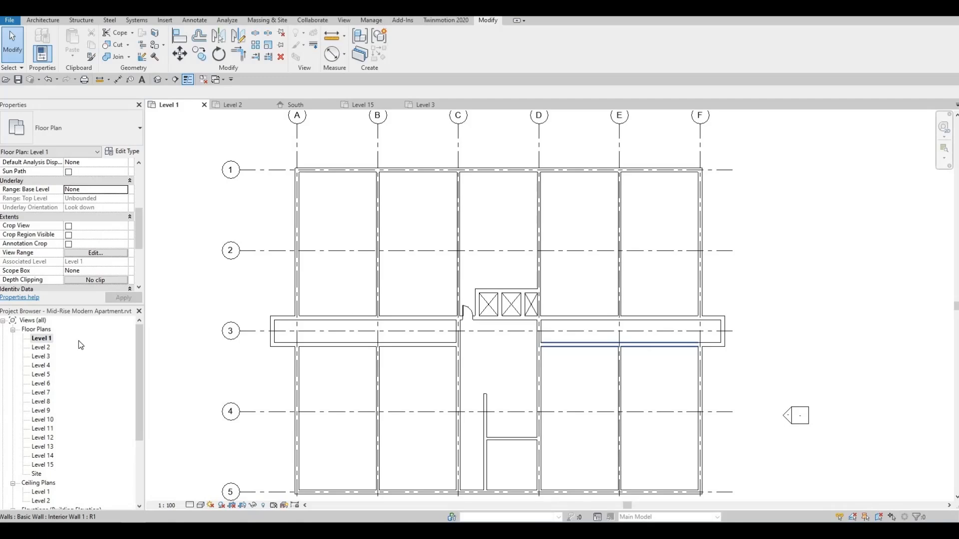
pyautogui.doubleClick(40, 348)
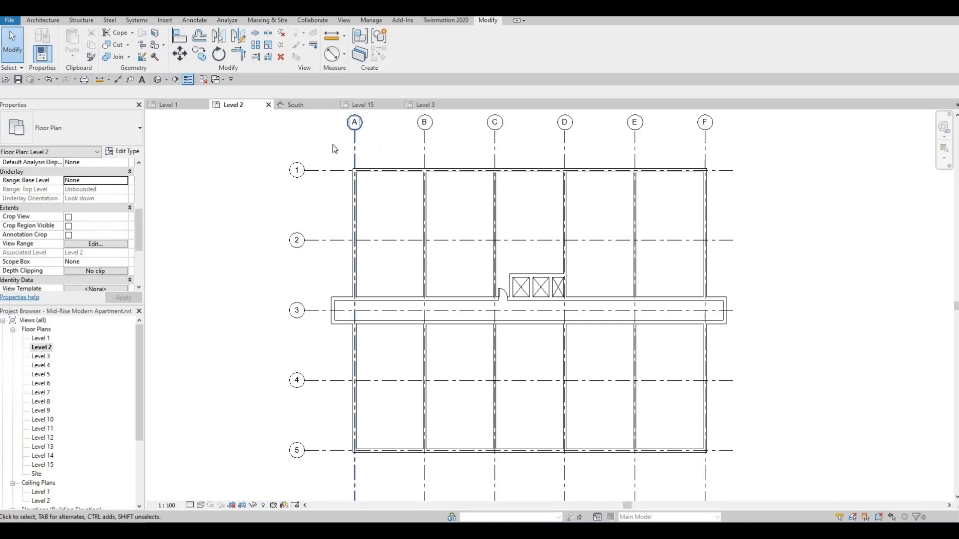
pyautogui.scroll(3, 321, 308)
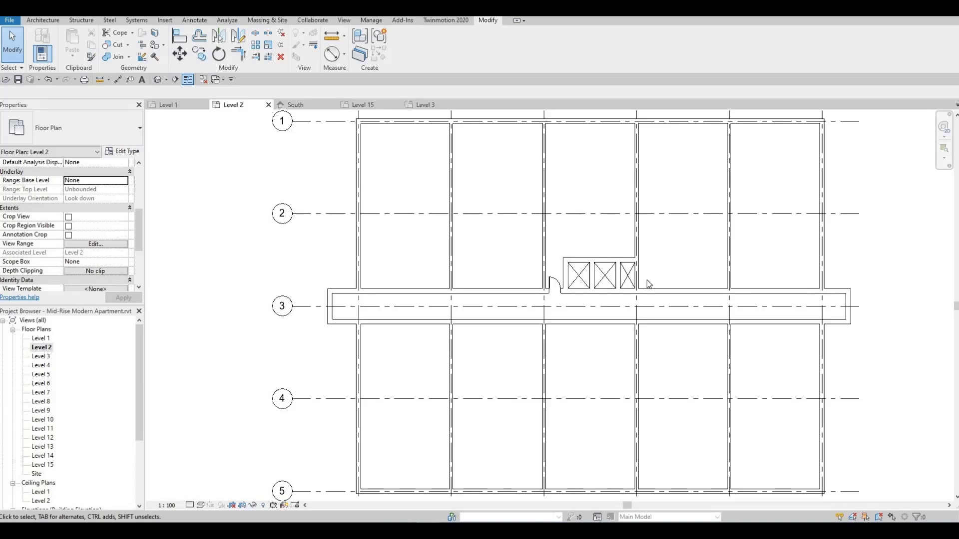
pyautogui.hotkey('ctrl', 's')
pyautogui.click(43, 20)
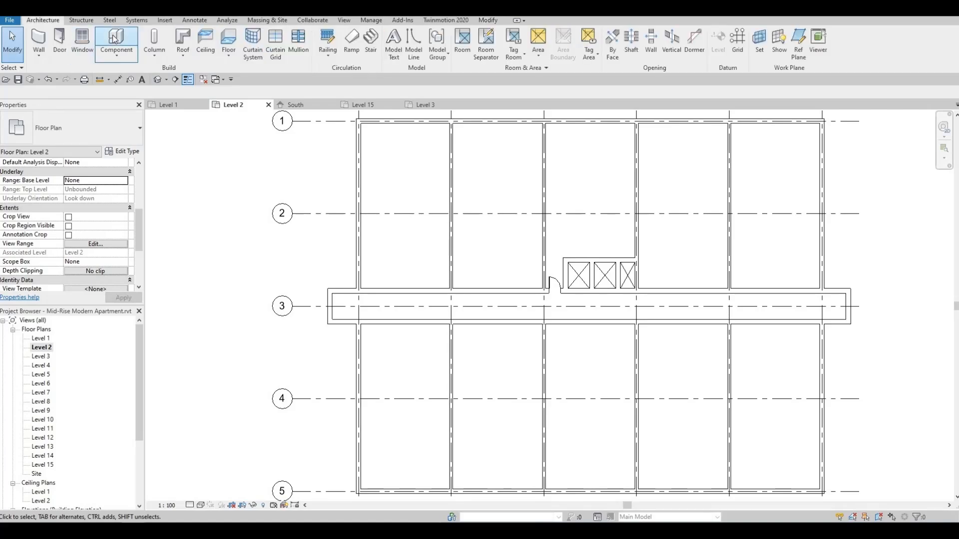
pyautogui.click(115, 39)
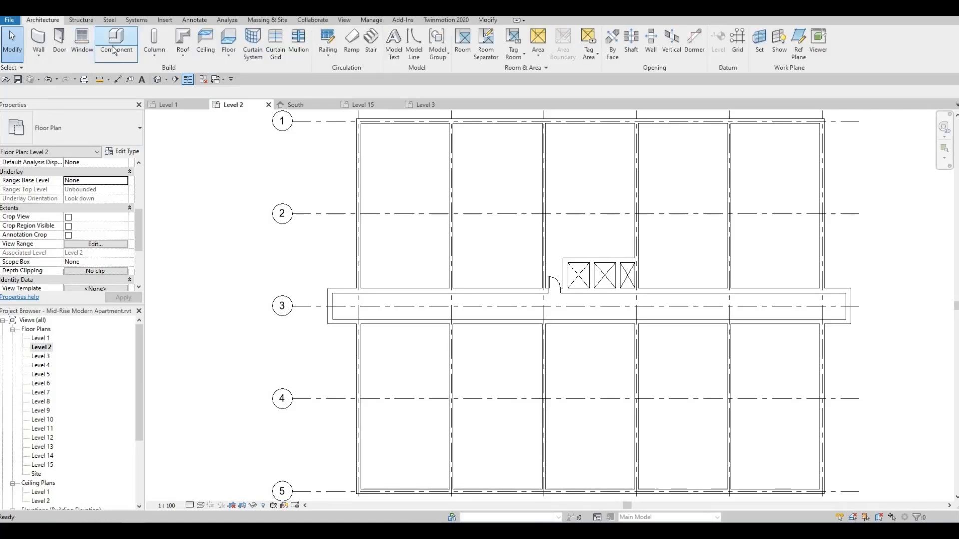
pyautogui.click(125, 130)
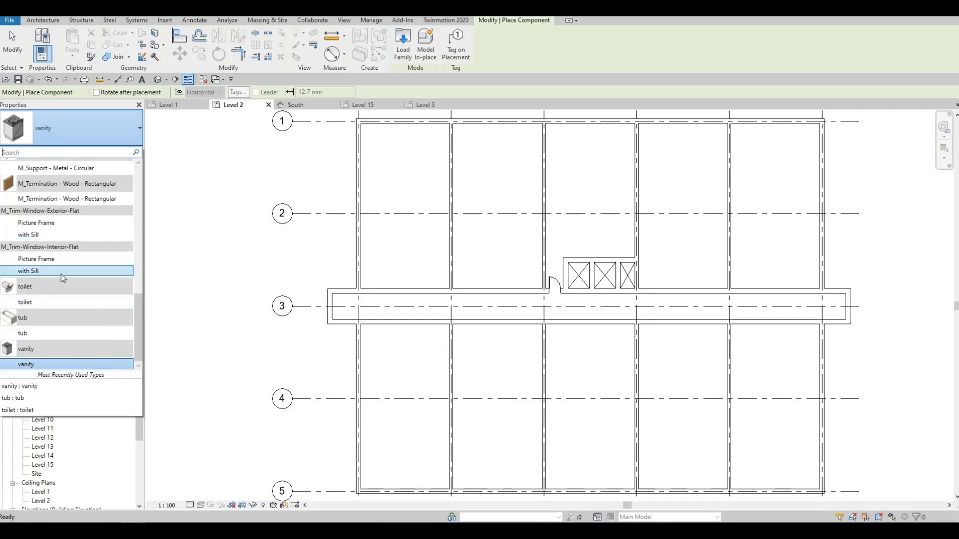
pyautogui.scroll(3, 61, 275)
pyautogui.scroll(14, 64, 282)
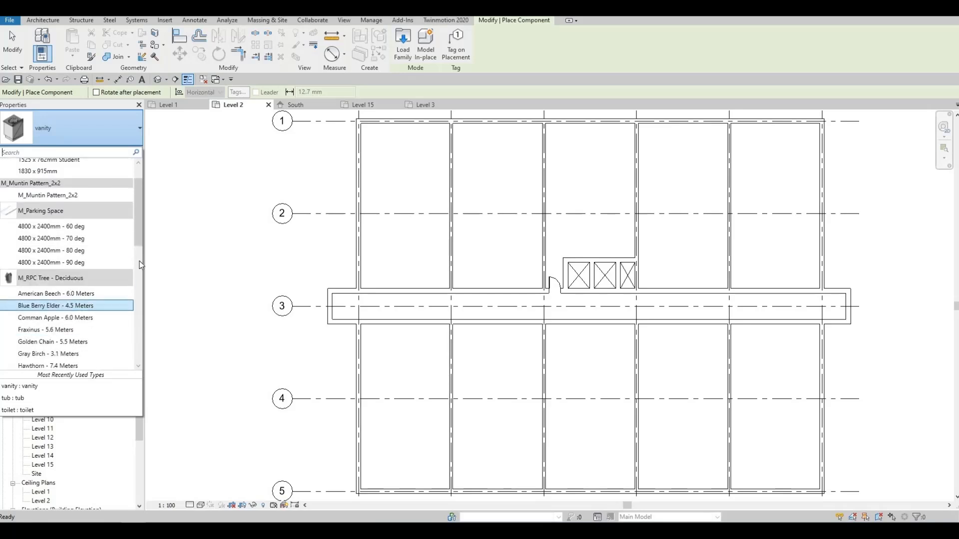
pyautogui.click(43, 20)
pyautogui.click(61, 40)
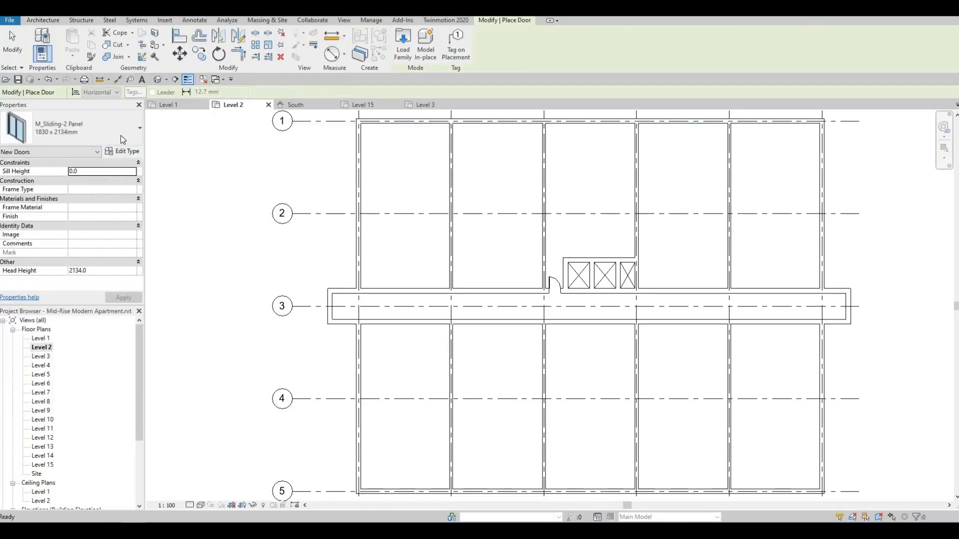
pyautogui.click(96, 127)
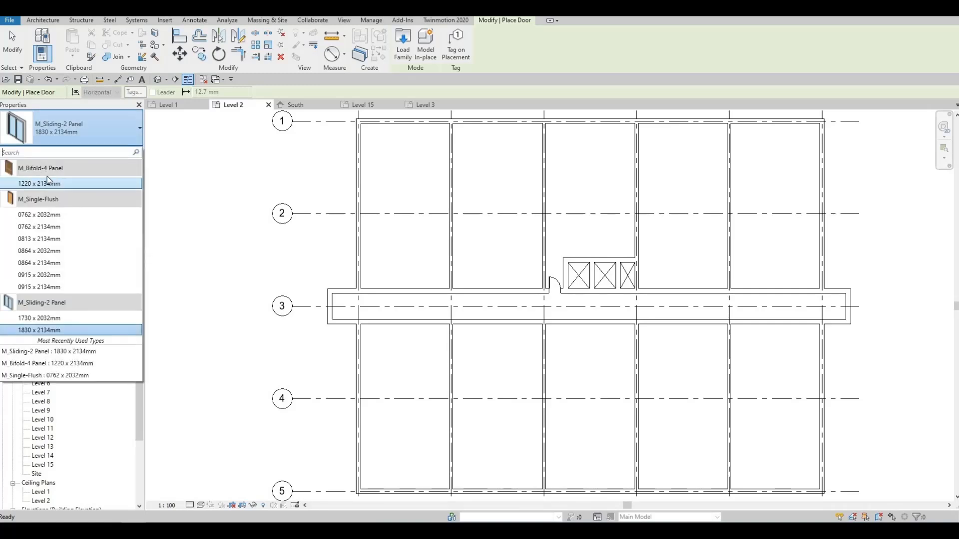
pyautogui.click(235, 227)
pyautogui.press('Escape')
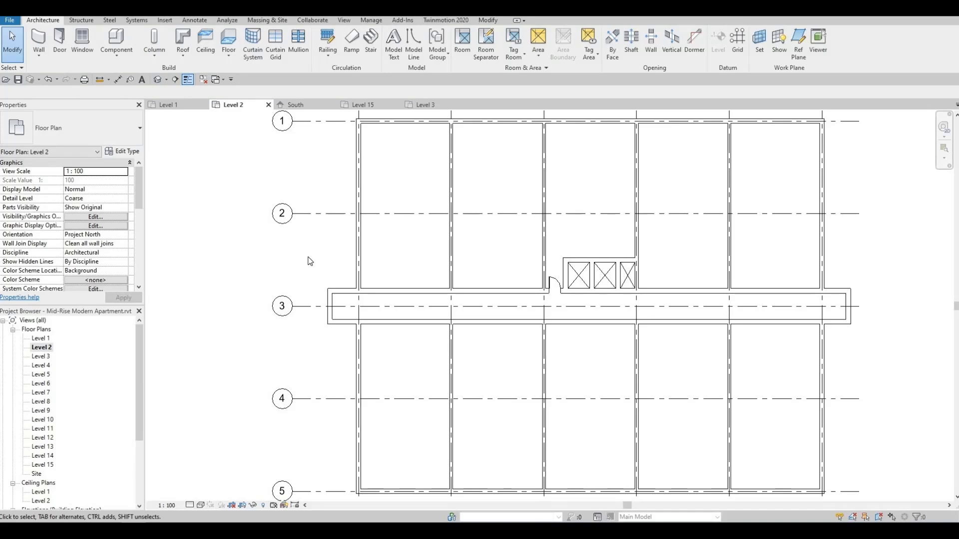
# Step: Place a tub component on Level 1 against the grid A wall, in the corner above the corridor, about 900 mm from the corridor wall
pyautogui.hotkey('ctrl', 'Tab')
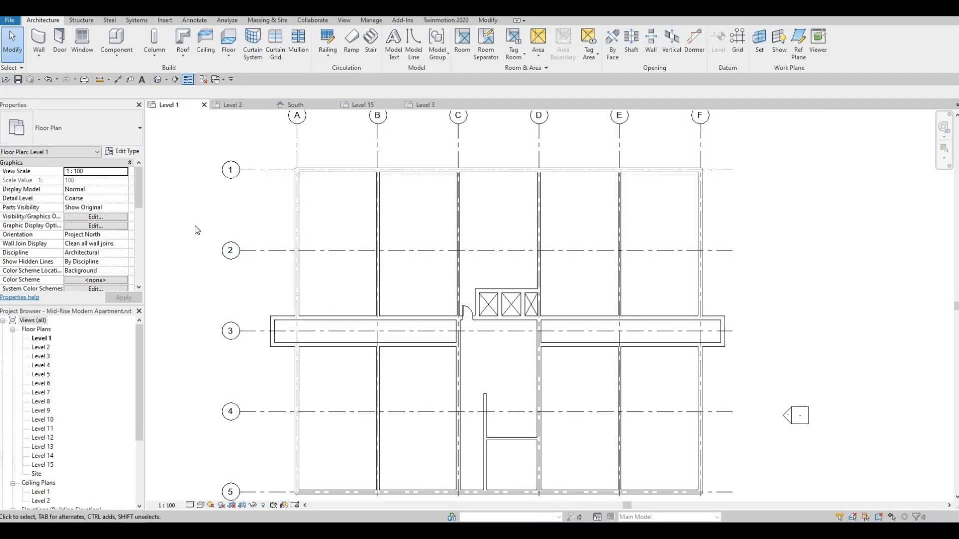
pyautogui.click(116, 55)
pyautogui.click(123, 74)
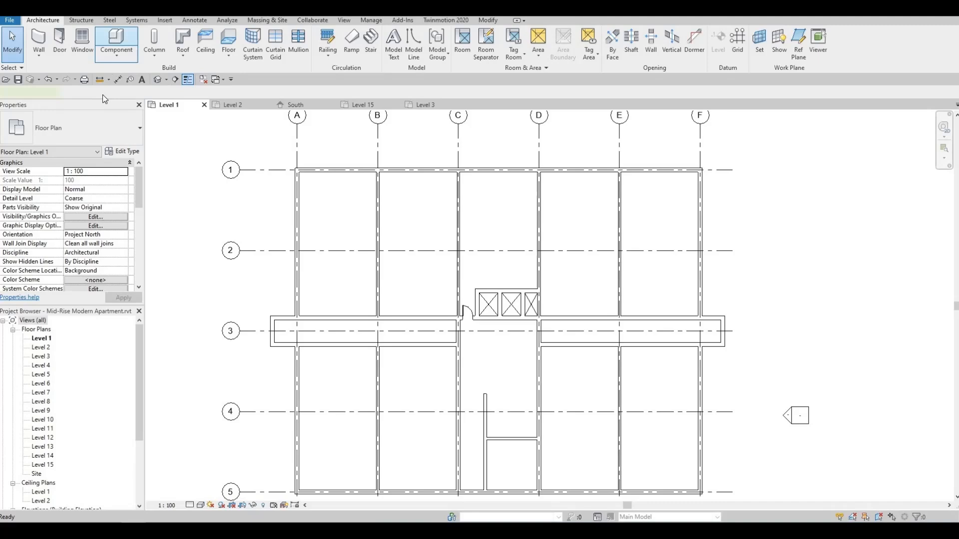
pyautogui.click(109, 140)
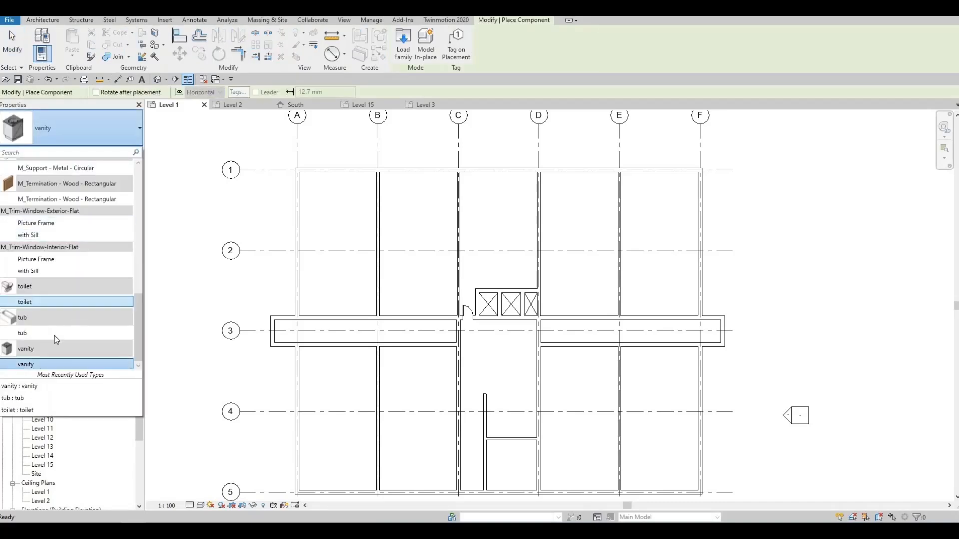
pyautogui.click(111, 327)
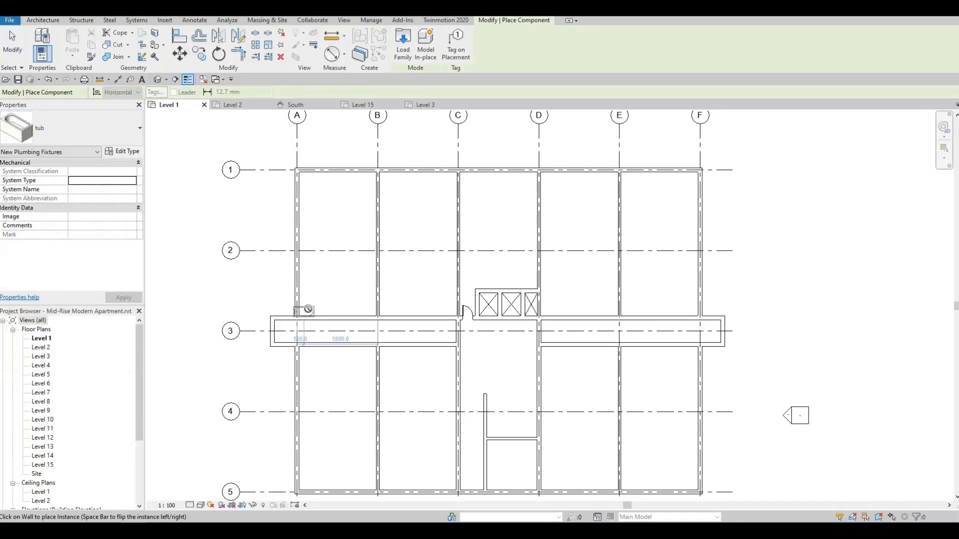
pyautogui.scroll(3, 300, 313)
pyautogui.scroll(1, 296, 313)
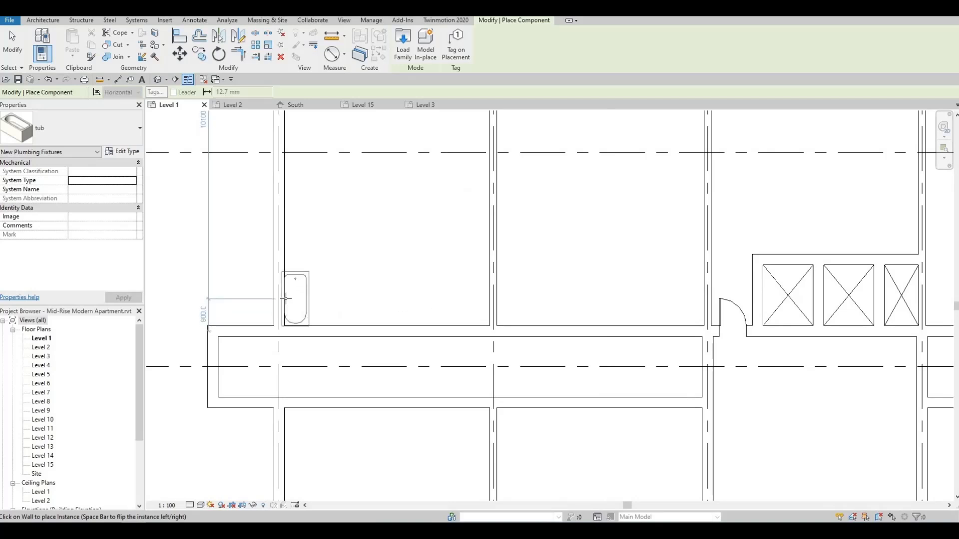
pyautogui.click(286, 298)
pyautogui.scroll(2, 314, 287)
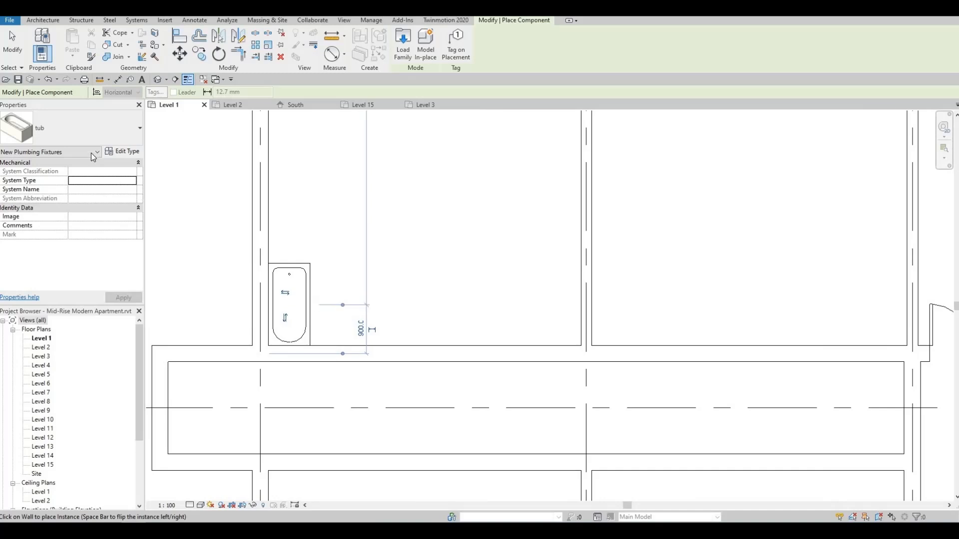
# Step: Place a toilet on Level 2 beside the tub, rotated with its back to the corridor wall, about 1100 mm from grid A
pyautogui.hotkey('ctrl', 'Tab')
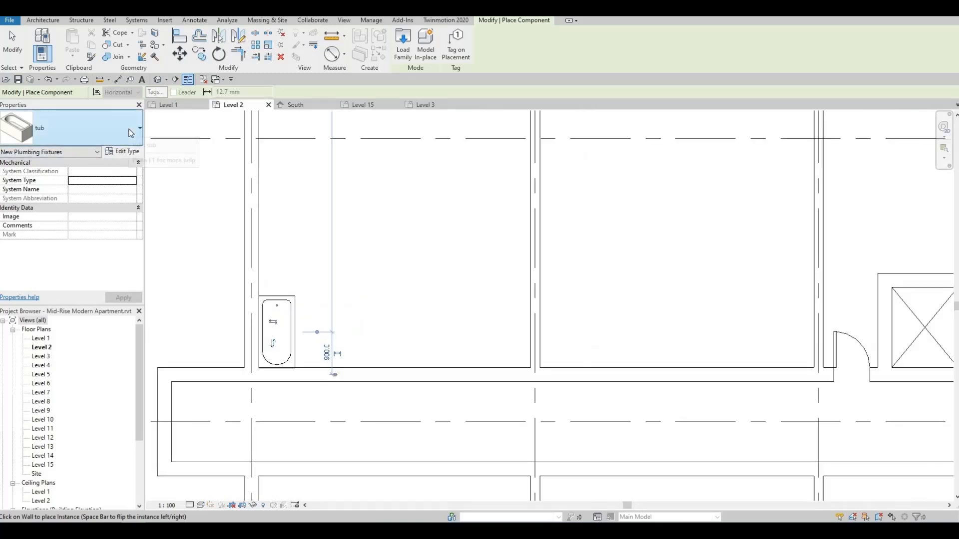
pyautogui.click(130, 133)
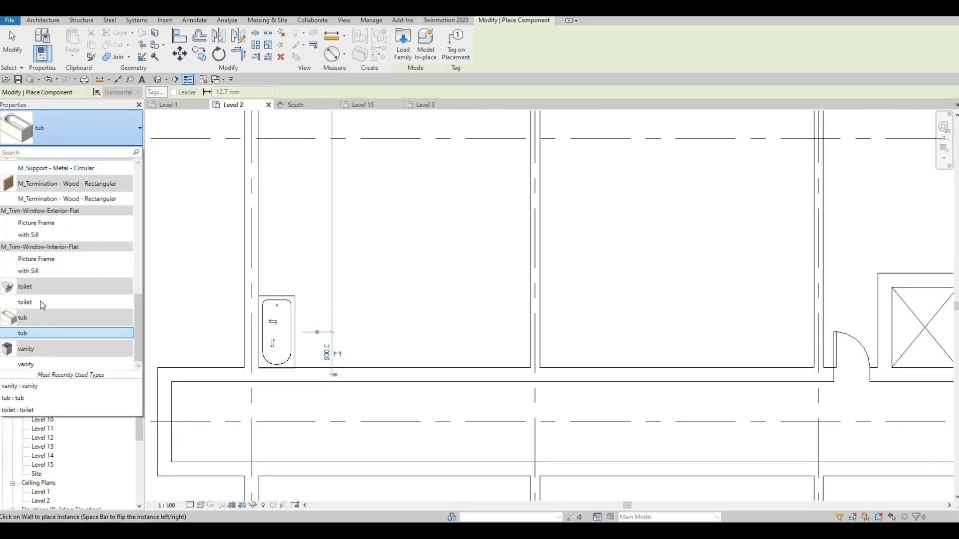
pyautogui.click(41, 302)
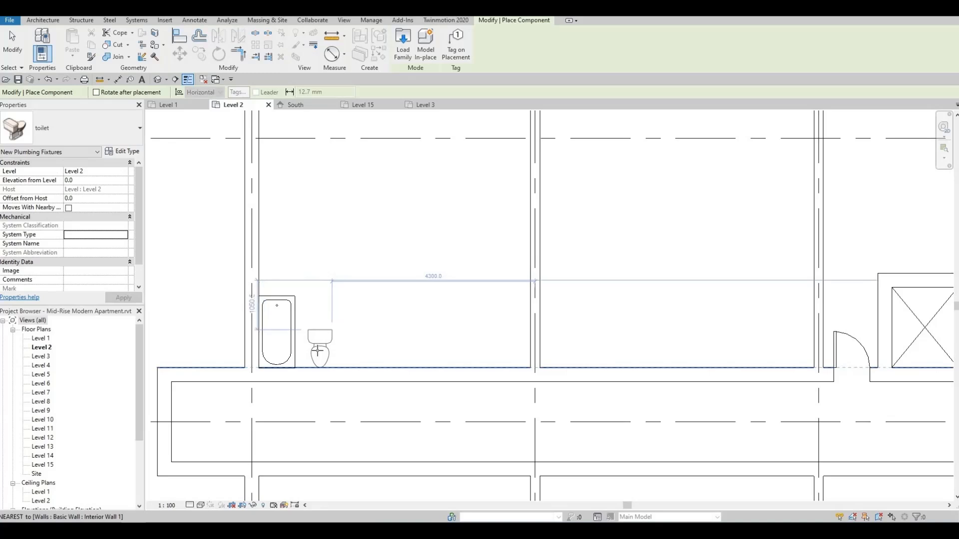
pyautogui.press('space')
pyautogui.press('space')
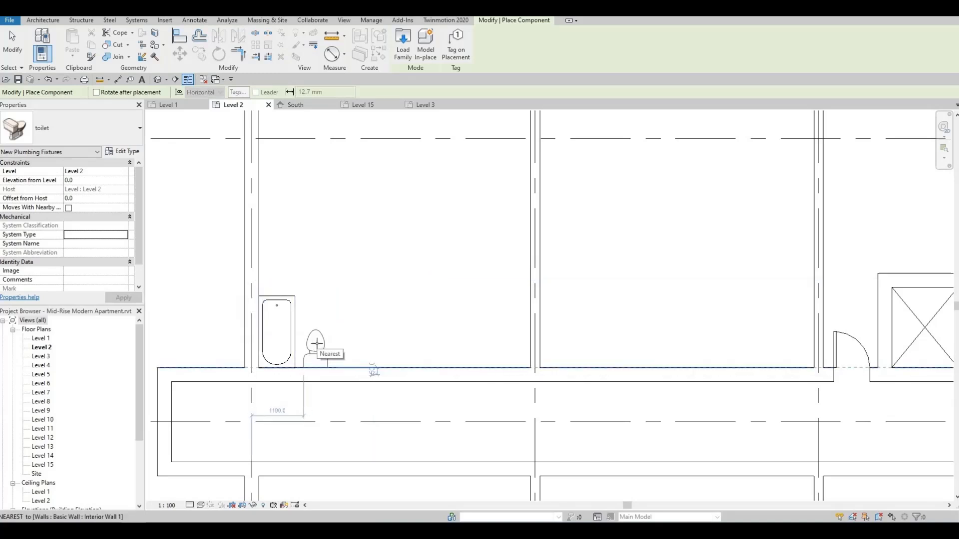
pyautogui.click(316, 343)
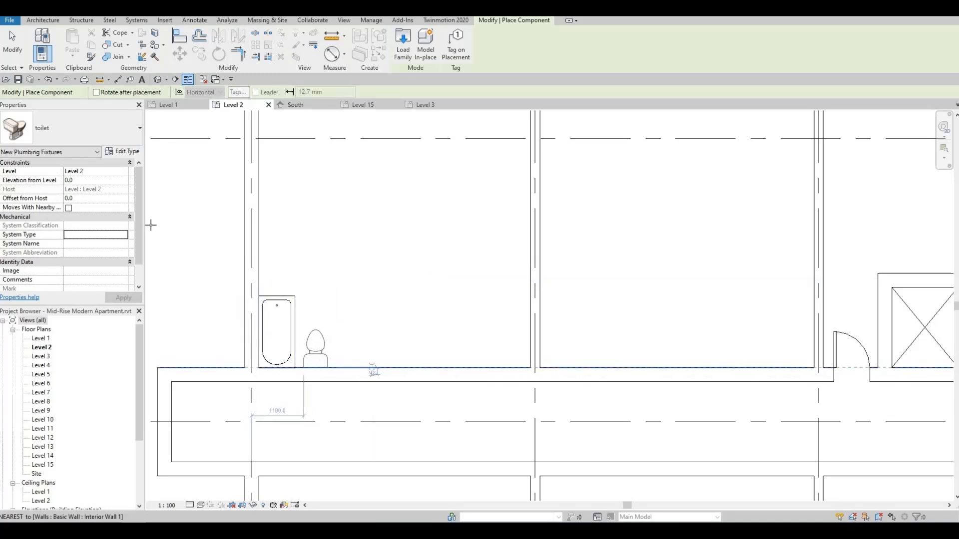
# Step: Place a vanity on Level 2 beside the toilet along the corridor wall, about 3600 mm from grid B, and end component placement
pyautogui.click(103, 135)
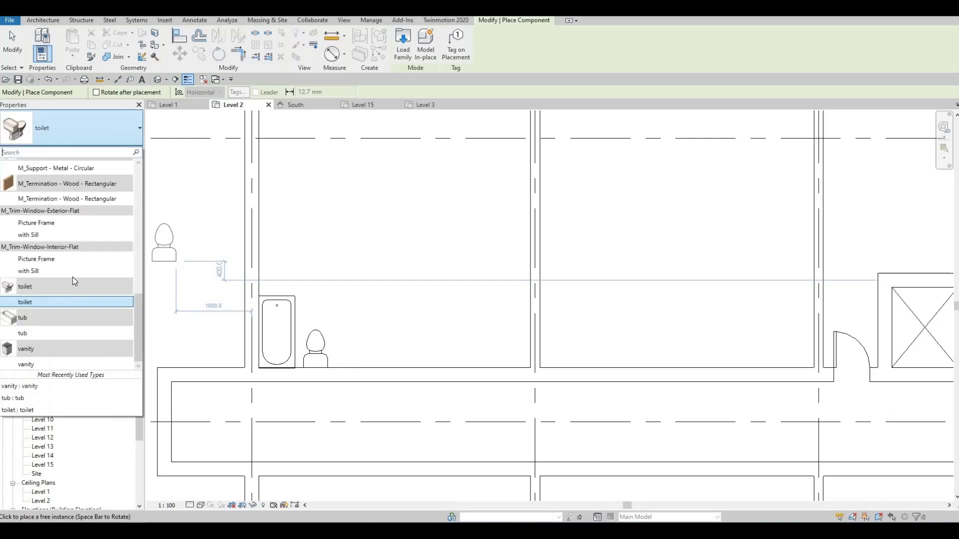
pyautogui.click(47, 364)
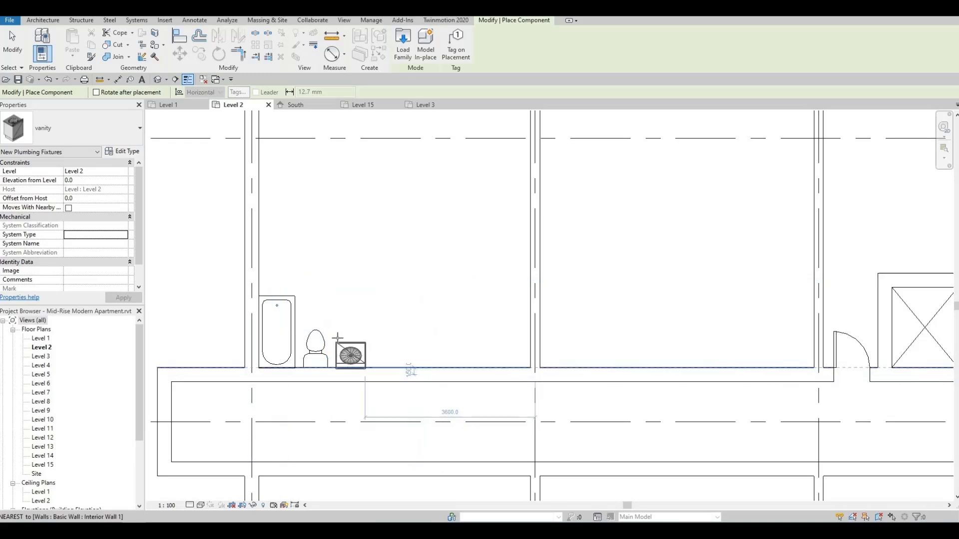
pyautogui.click(338, 338)
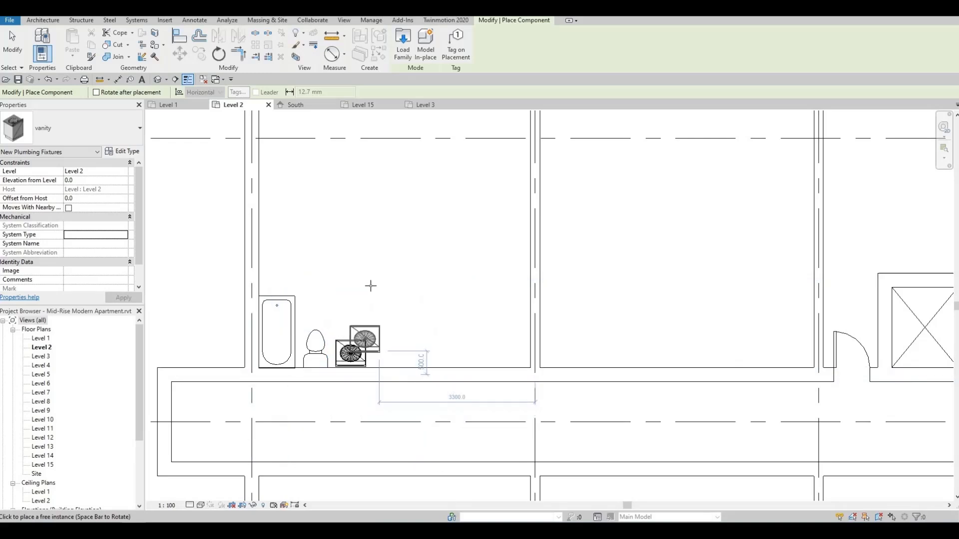
pyautogui.moveTo(394, 299); pyautogui.dragTo(393, 308, button='middle')
pyautogui.press('Escape')
pyautogui.press('Escape')
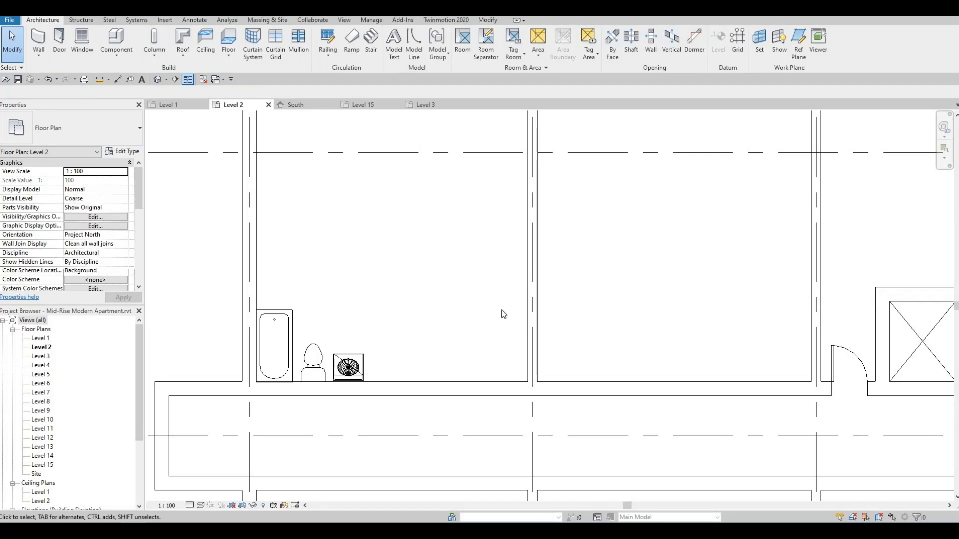
# Step: Draw an Interior Wall 2 partition just above the tub, from the grid A wall into the unit, about 2750 mm long from grid A
pyautogui.click(540, 244)
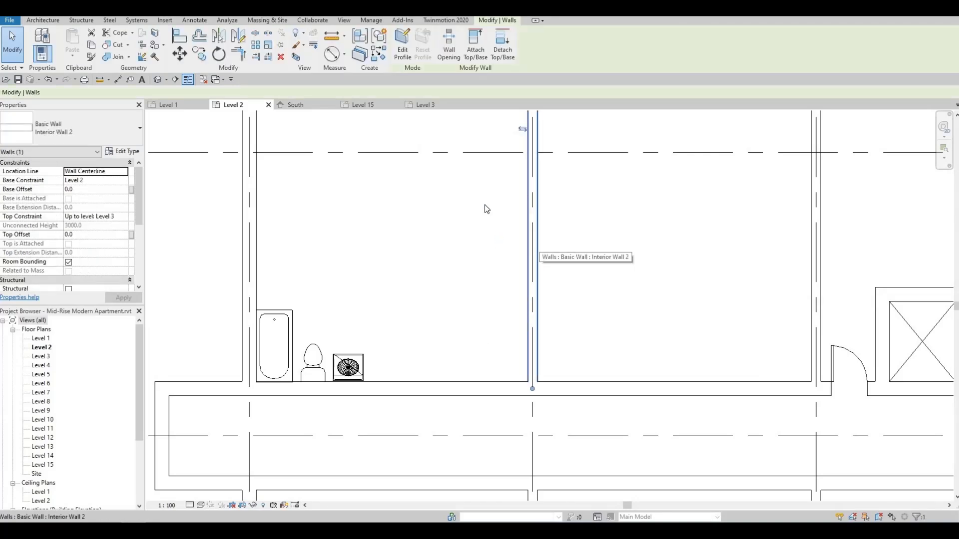
pyautogui.click(382, 60)
pyautogui.scroll(2, 283, 296)
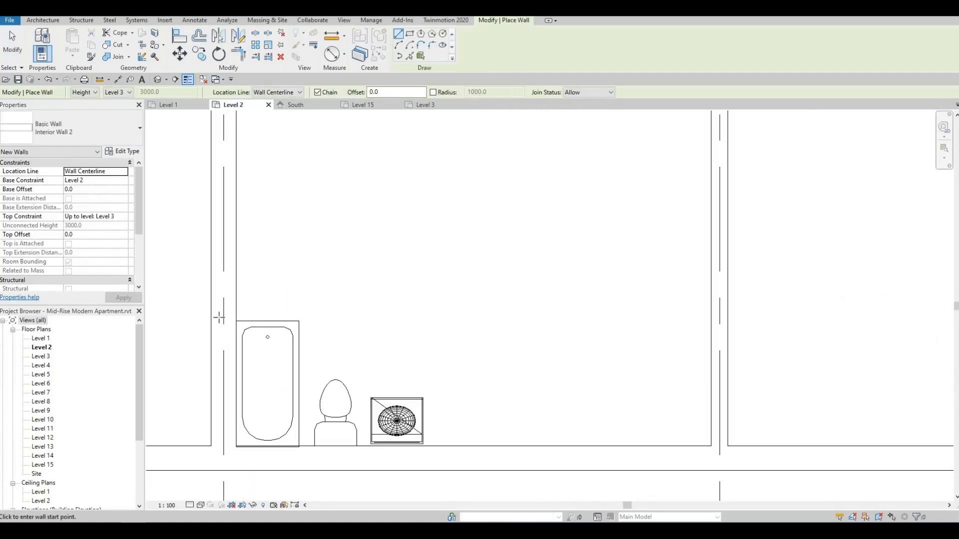
pyautogui.scroll(1, 219, 318)
pyautogui.click(226, 313)
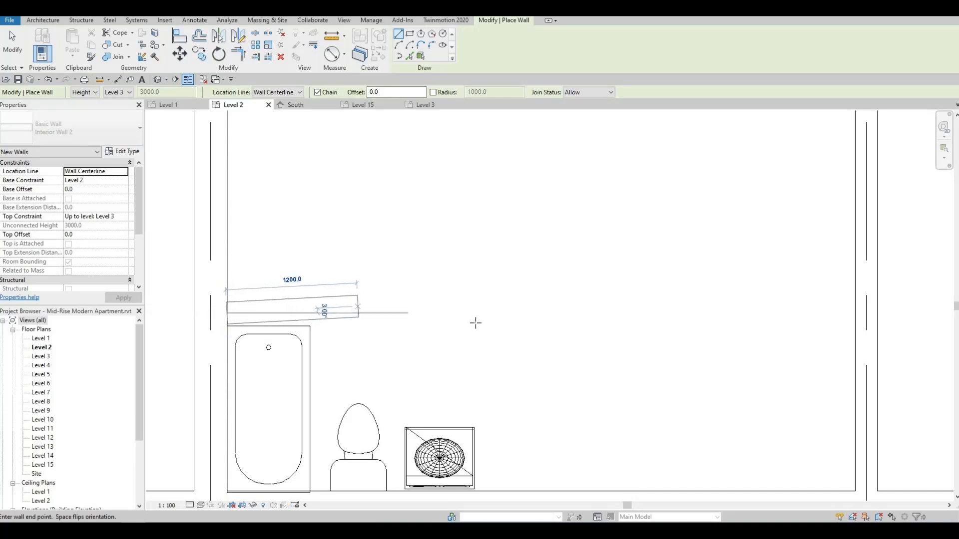
pyautogui.scroll(-1, 553, 306)
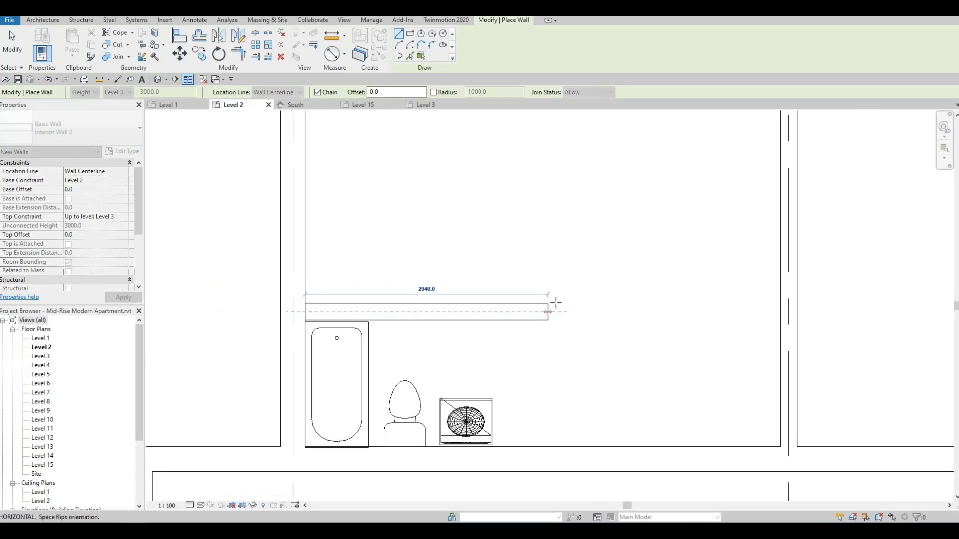
pyautogui.scroll(-1, 555, 303)
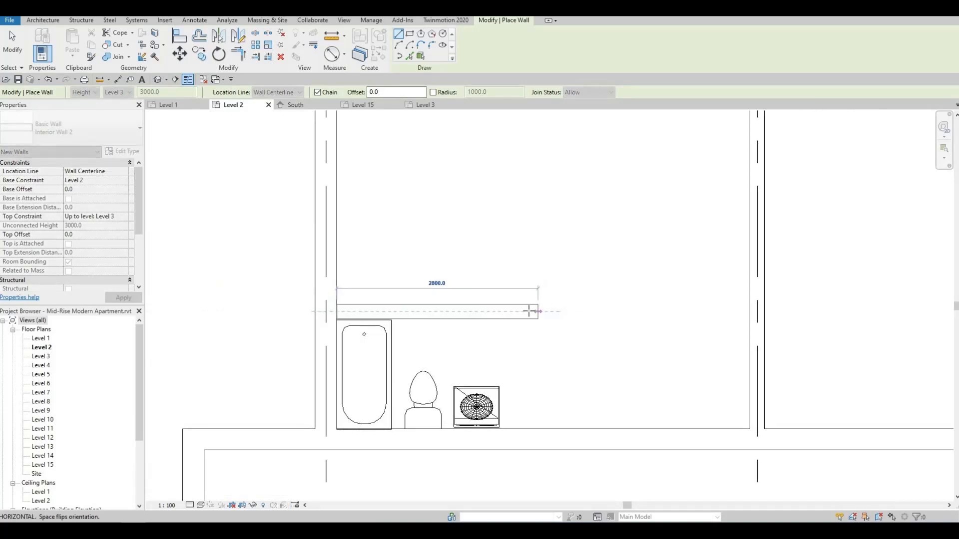
pyautogui.click(524, 312)
pyautogui.press('Escape')
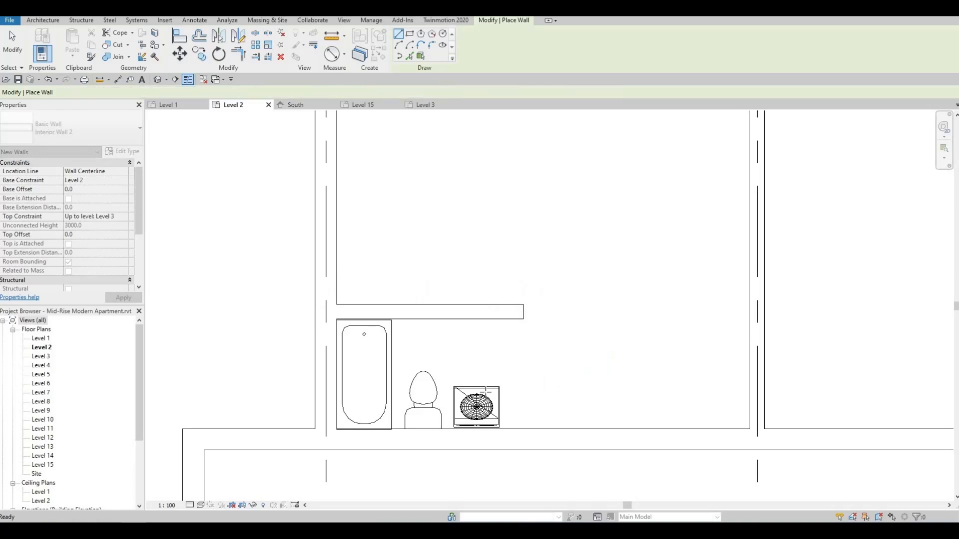
pyautogui.press('Escape')
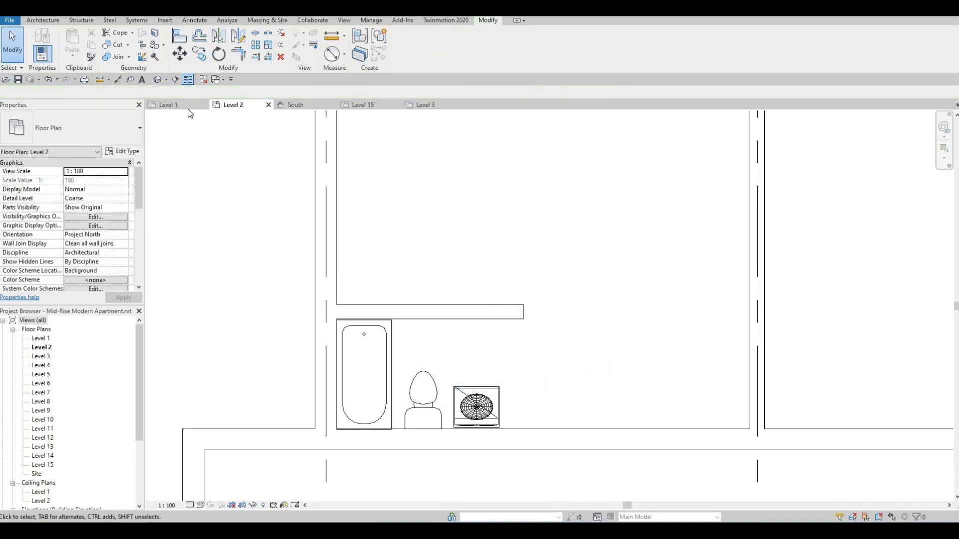
# Step: Add an aligned dimension between the partition's tub-side face and the corridor wall face, placed outside the grid A wall
pyautogui.click(119, 82)
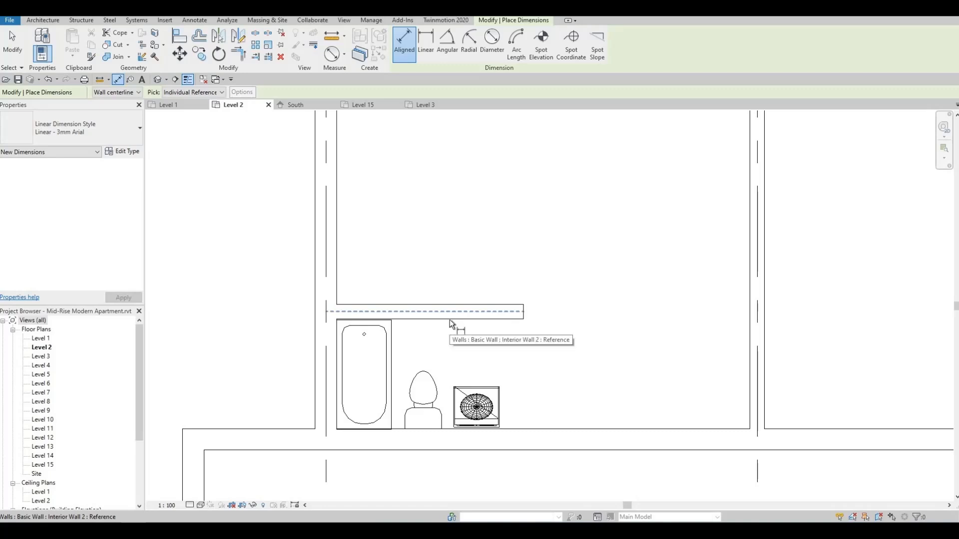
pyautogui.click(443, 336)
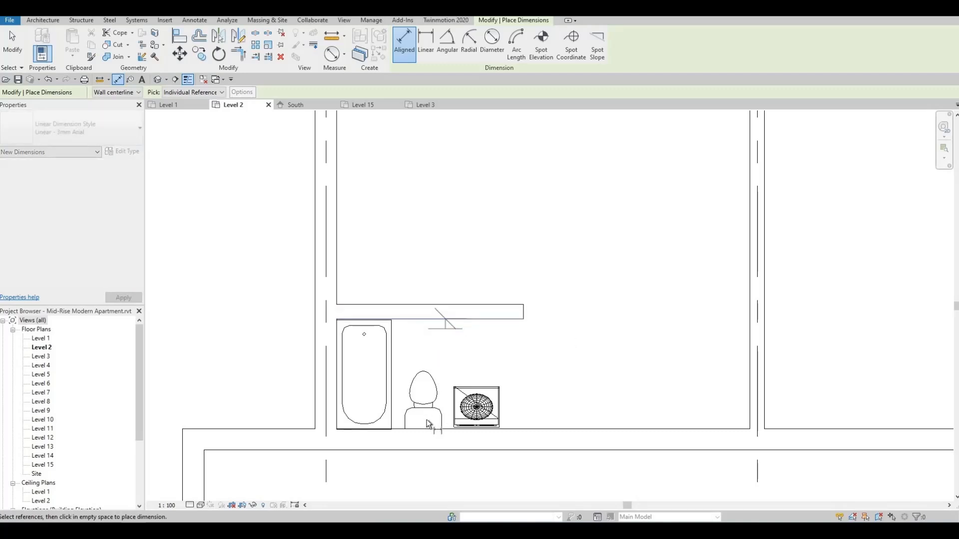
pyautogui.click(400, 428)
pyautogui.click(236, 382)
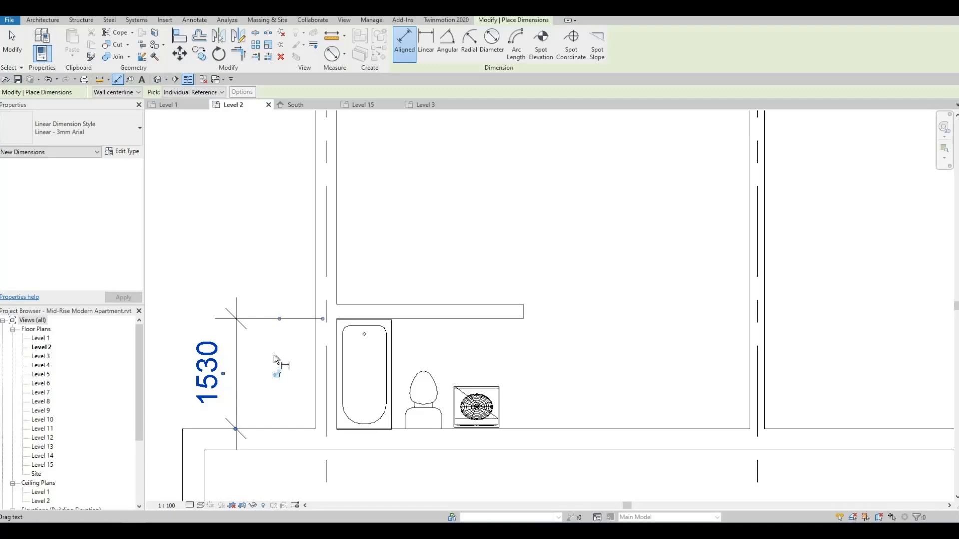
pyautogui.press('Escape')
pyautogui.press('Escape')
# Step: Set the bathroom partition's centerline distance from the corridor wall to 1810 mm
pyautogui.click(420, 312)
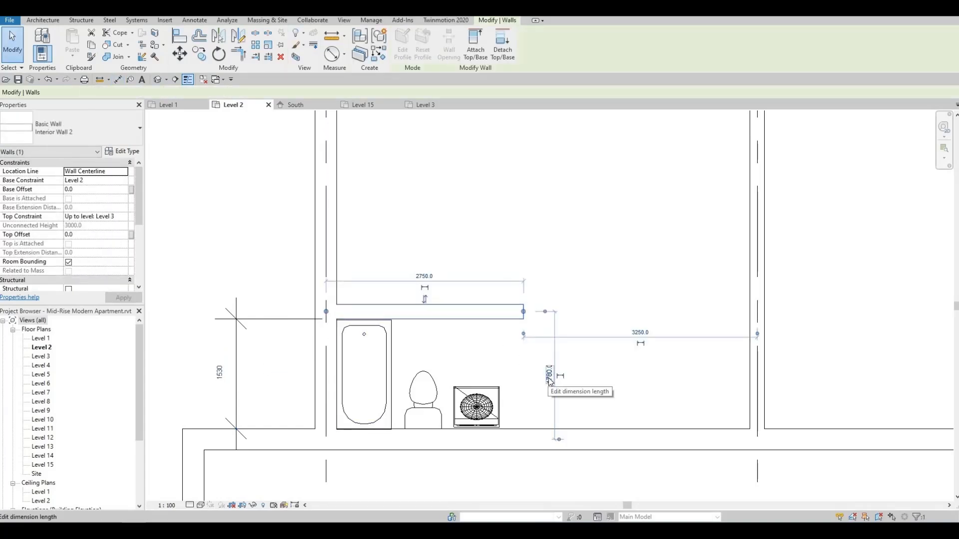
pyautogui.click(548, 378)
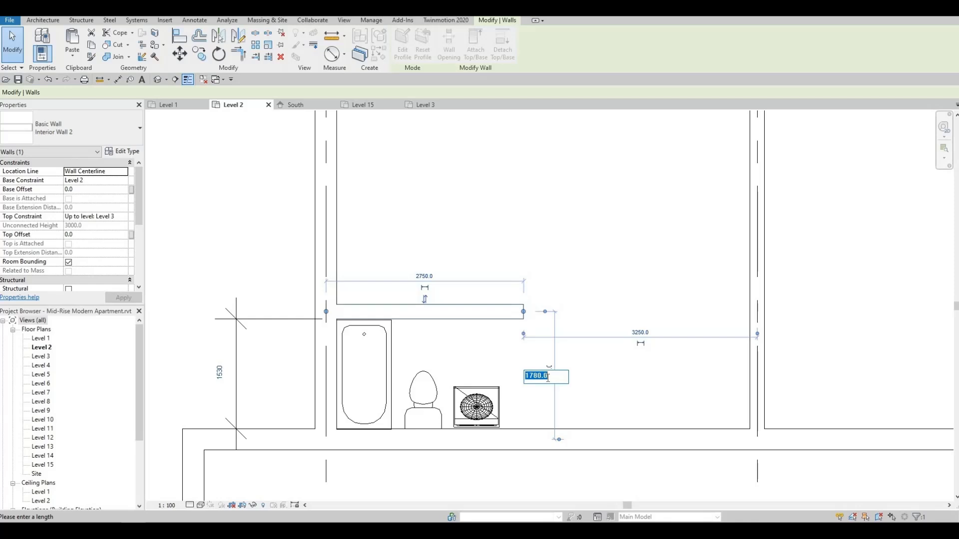
pyautogui.write('1810')
pyautogui.press('Return')
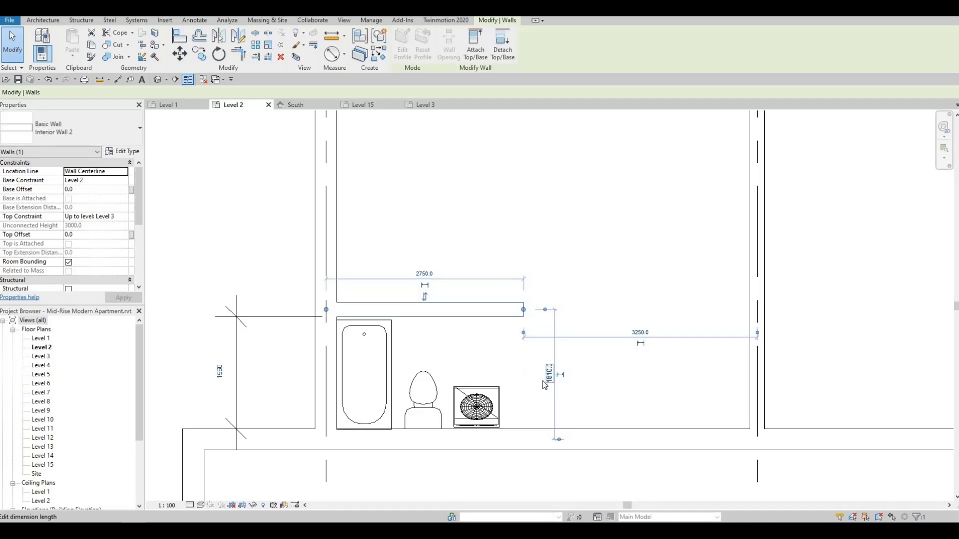
pyautogui.scroll(1, 387, 372)
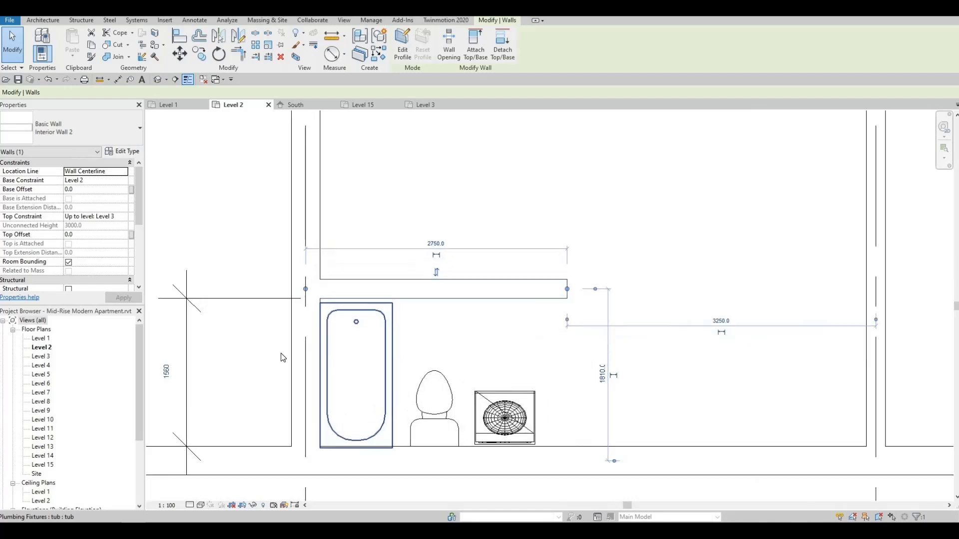
pyautogui.scroll(1, 259, 312)
pyautogui.press('Escape')
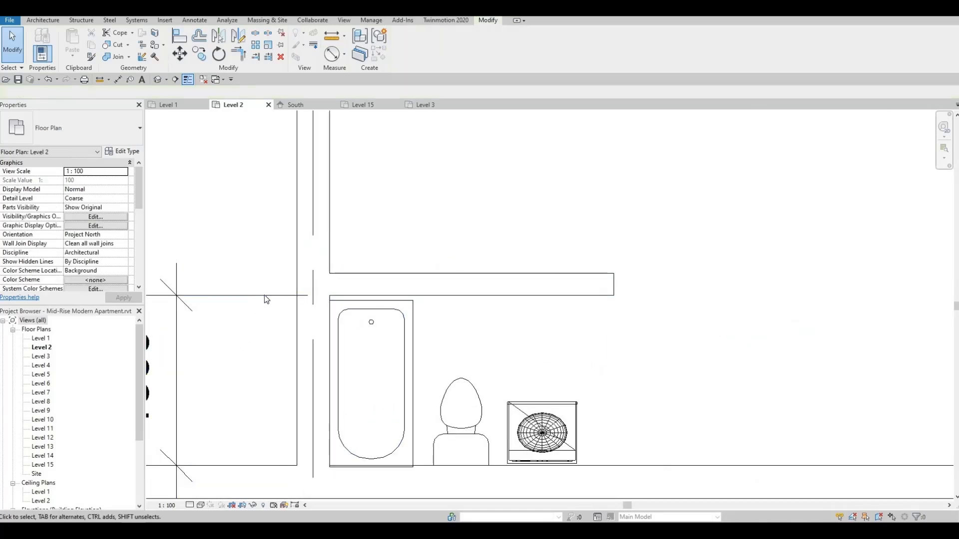
# Step: Extend the aligned dimension's witness line to the bathroom partition, and nudge the tub one increment toward that partition
pyautogui.click(307, 295)
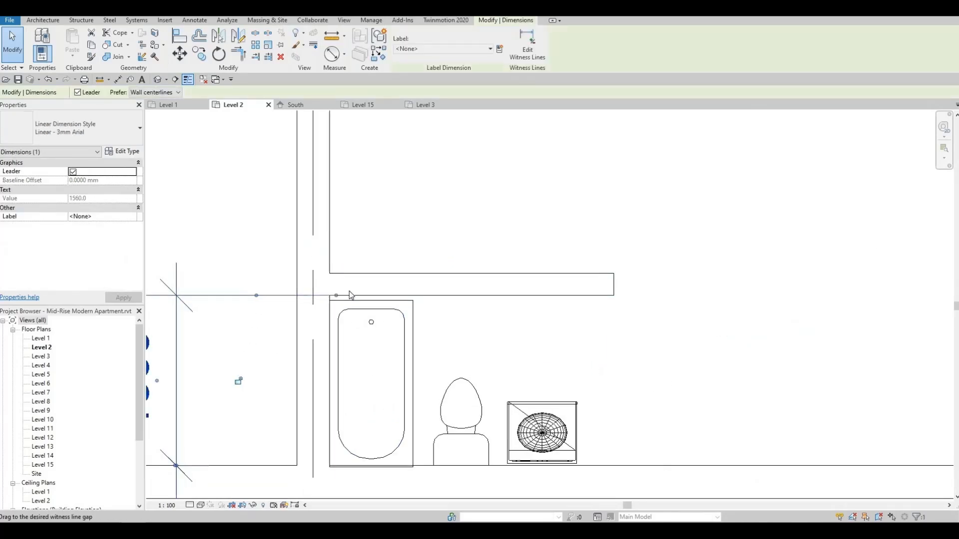
pyautogui.moveTo(195, 442); pyautogui.dragTo(267, 393, button='middle')
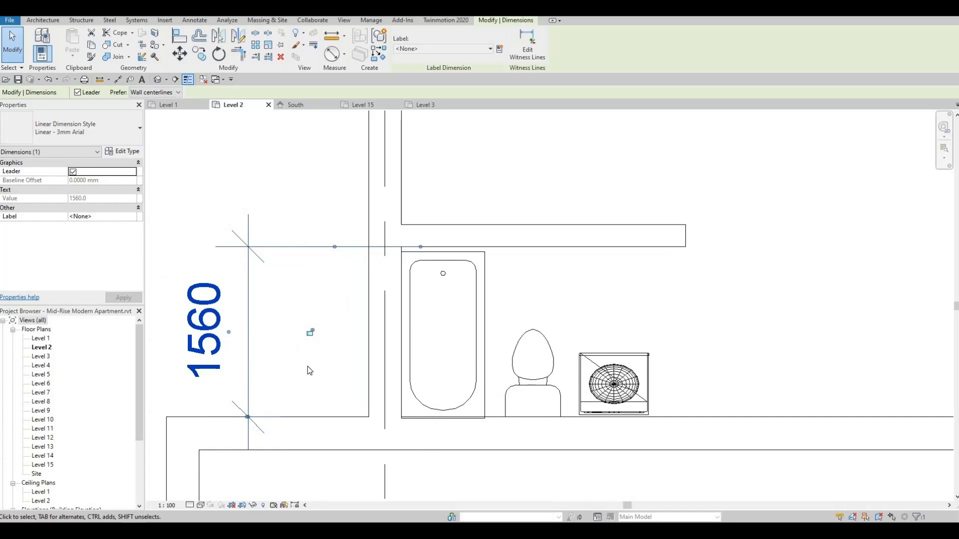
pyautogui.scroll(-1, 340, 339)
pyautogui.moveTo(561, 299); pyautogui.dragTo(547, 328, button='middle')
pyautogui.click(439, 327)
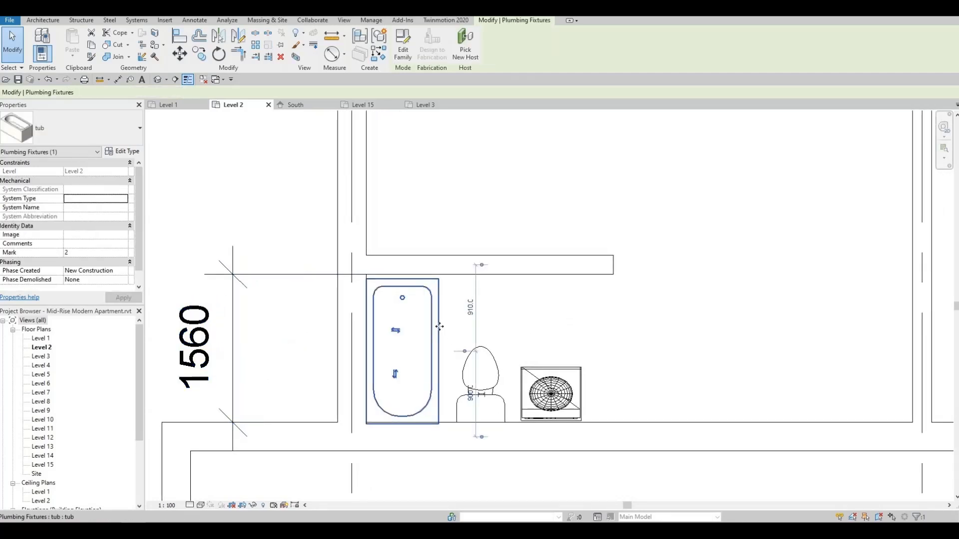
pyautogui.press('Up')
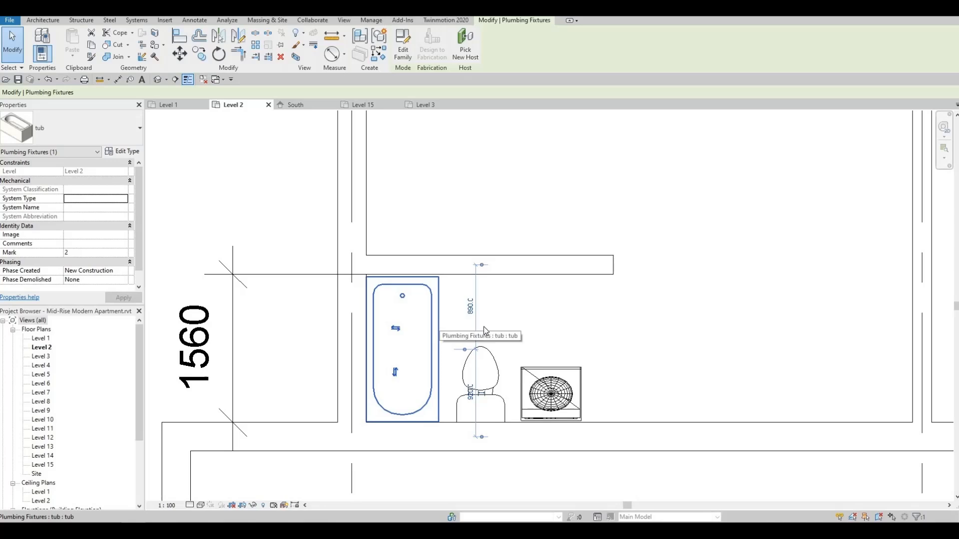
# Step: Set the bathroom partition's centerline distance from the corridor wall to 1850 mm and deselect it
pyautogui.click(605, 276)
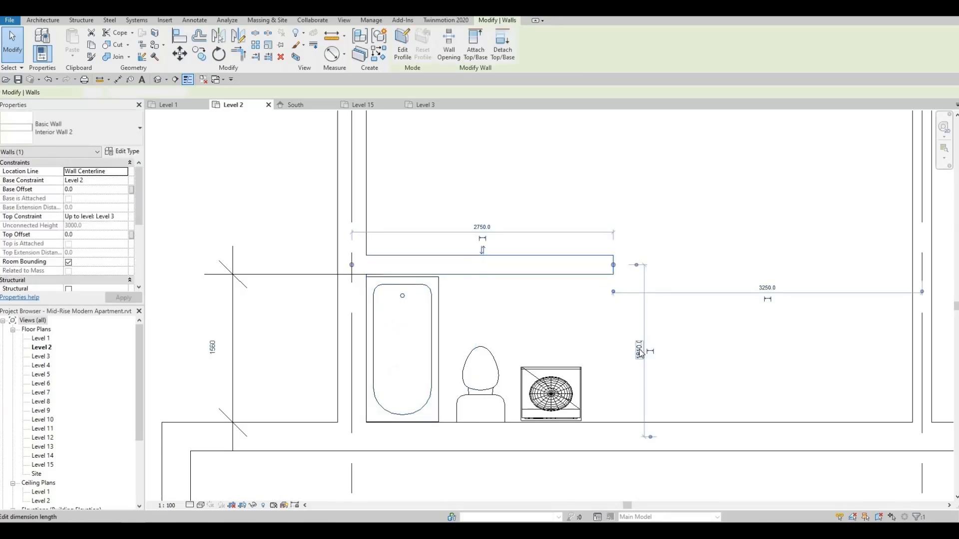
pyautogui.click(639, 349)
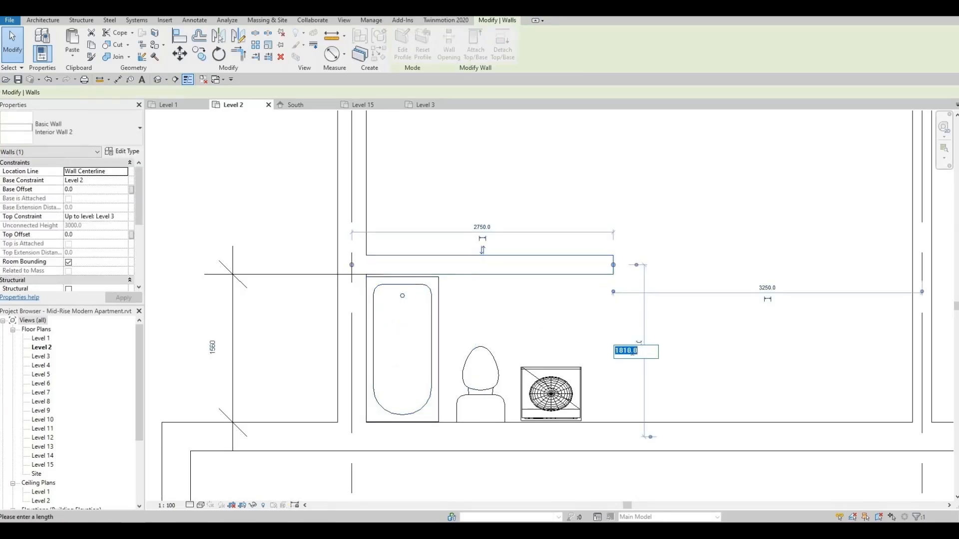
pyautogui.press('BackSpace')
pyautogui.press('BackSpace')
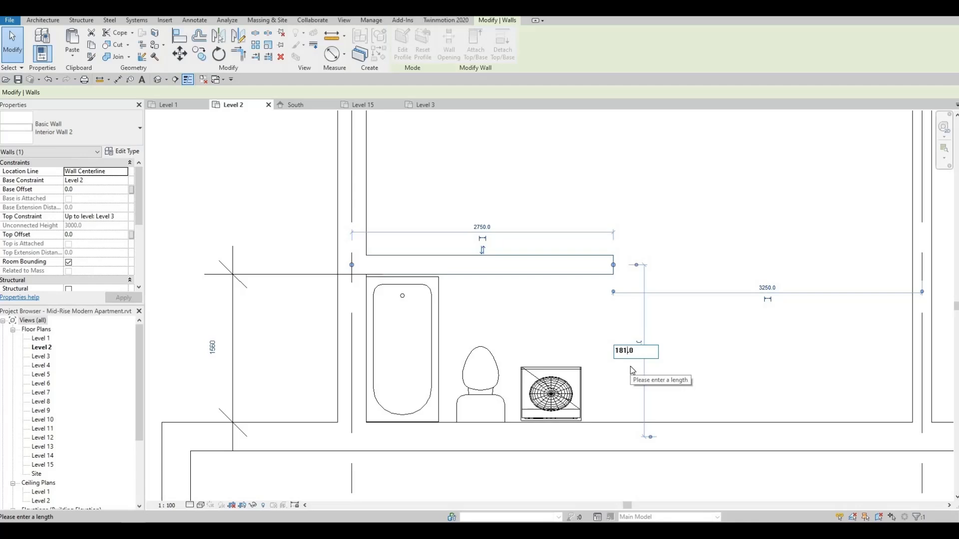
pyautogui.press('Return')
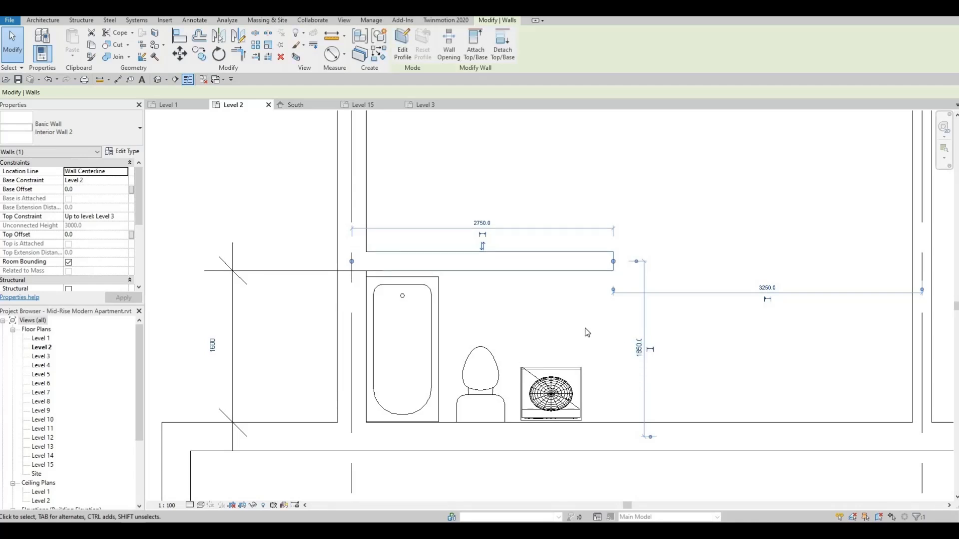
pyautogui.scroll(3, 648, 356)
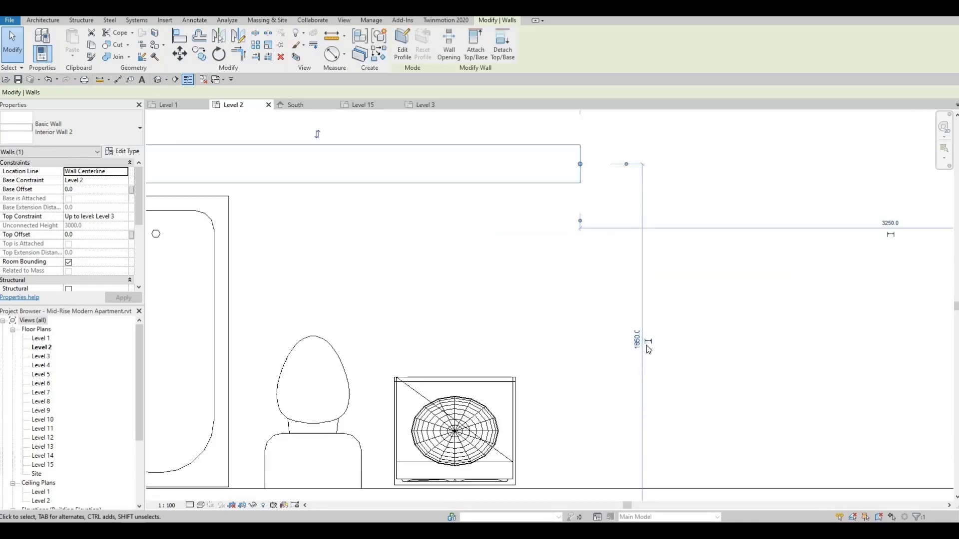
pyautogui.scroll(-3, 648, 349)
pyautogui.click(620, 266)
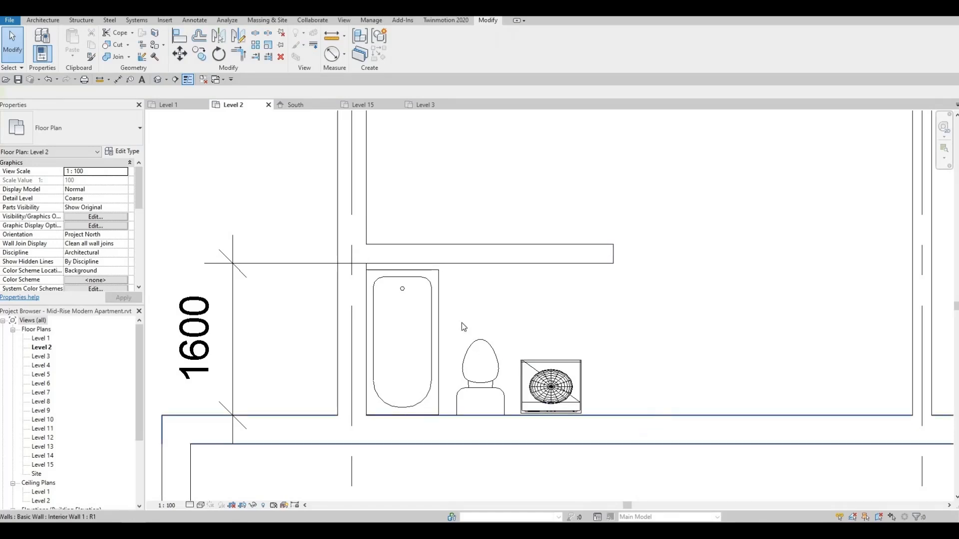
# Step: Nudge the tub four increments toward the partition to center it between the partition and the corridor wall, and deselect it
pyautogui.click(439, 307)
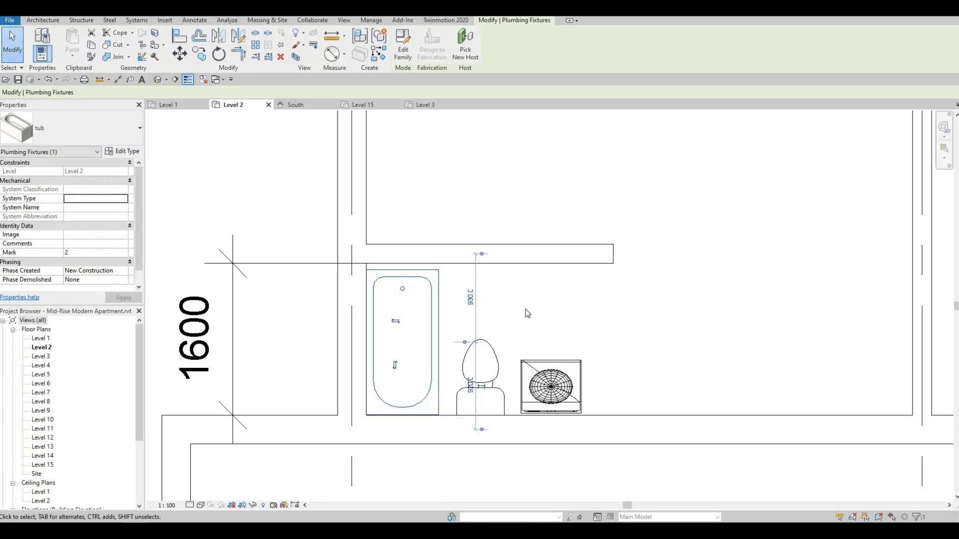
pyautogui.press('Up')
pyautogui.press('Up')
pyautogui.press('Up')
pyautogui.press('Up')
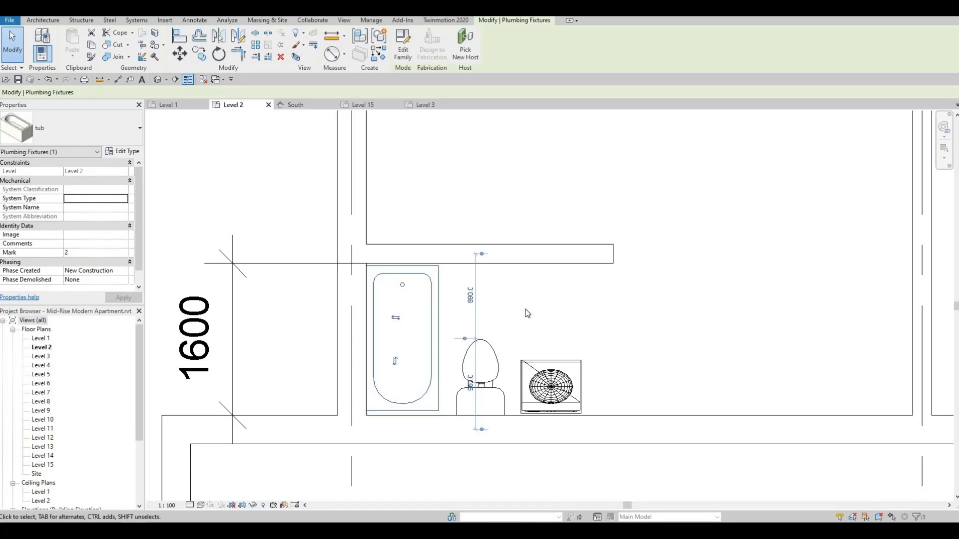
pyautogui.click(562, 312)
# Step: Delete the aligned dimension between the bathroom partition and the corridor wall
pyautogui.scroll(-3, 563, 331)
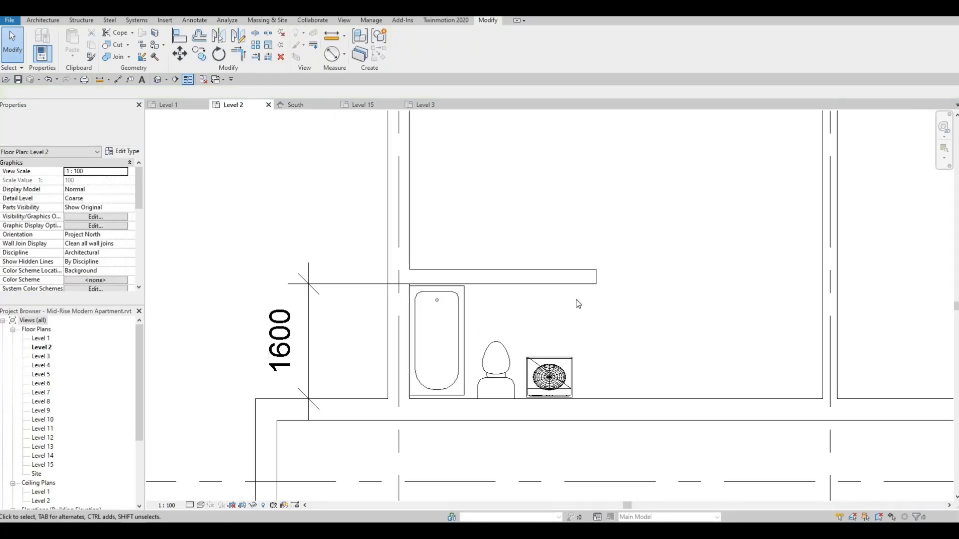
pyautogui.click(309, 304)
pyautogui.press('Delete')
pyautogui.scroll(-1, 203, 179)
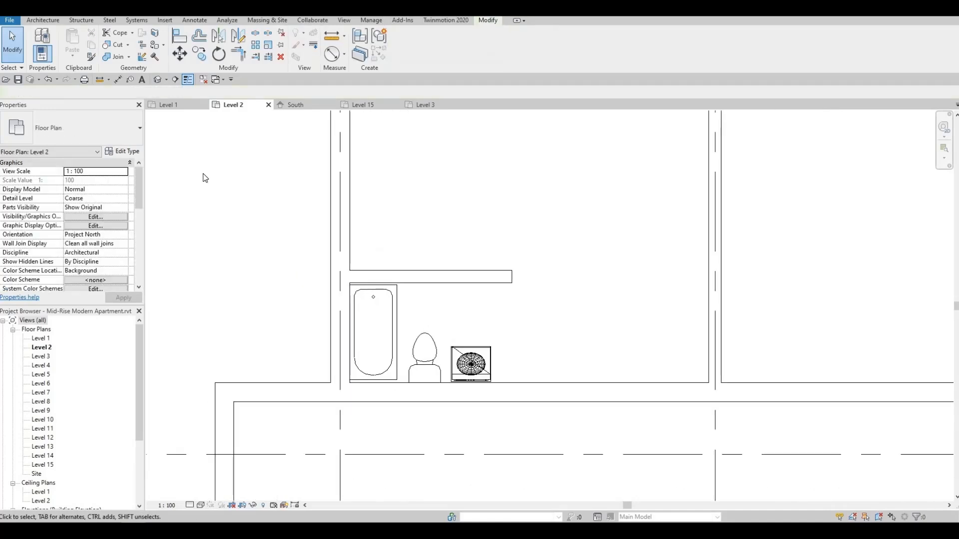
# Step: Draw an Interior Wall 2 partition from the corridor wall beside the vanity, past the bathroom partition's end, to the exterior wall on grid 1
pyautogui.click(495, 276)
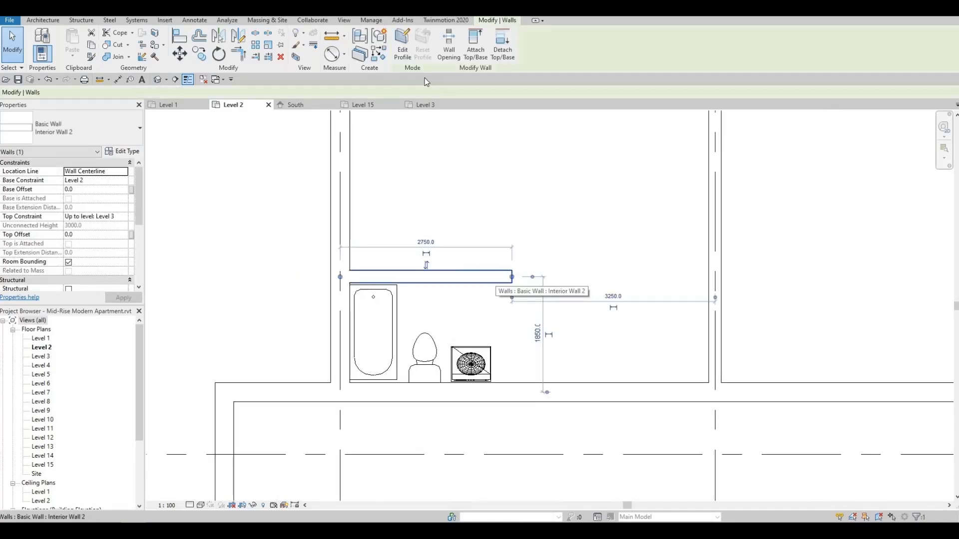
pyautogui.click(383, 56)
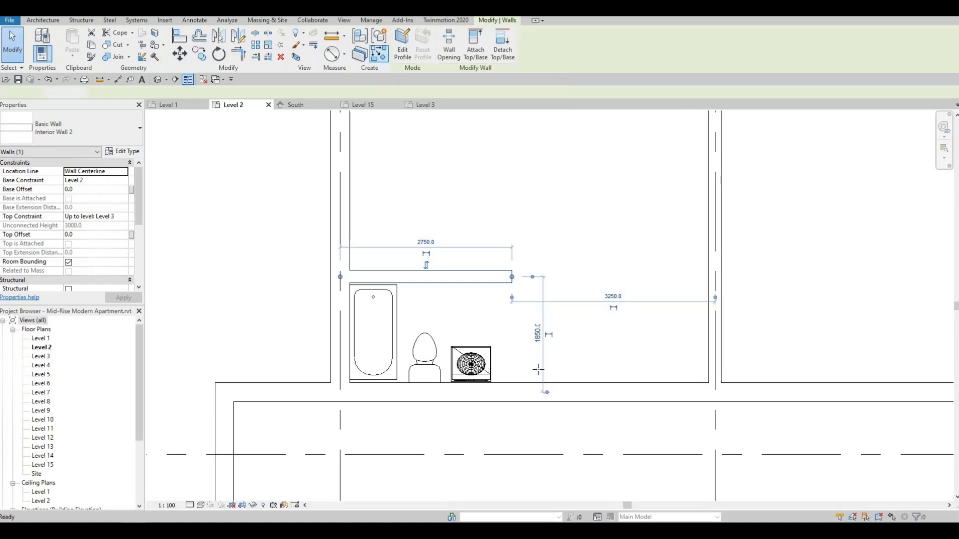
pyautogui.click(510, 380)
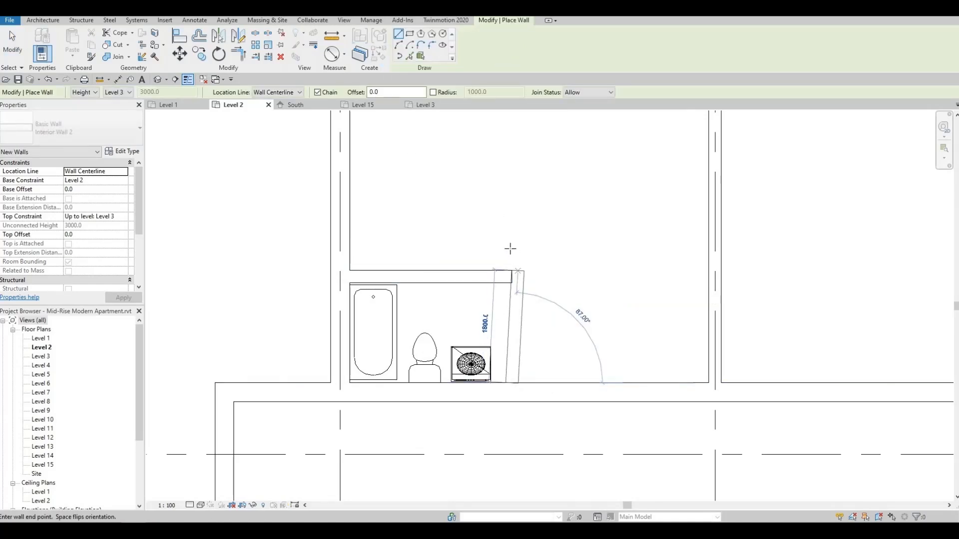
pyautogui.scroll(-3, 508, 230)
pyautogui.moveTo(507, 230); pyautogui.dragTo(494, 360, button='middle')
pyautogui.scroll(1, 494, 362)
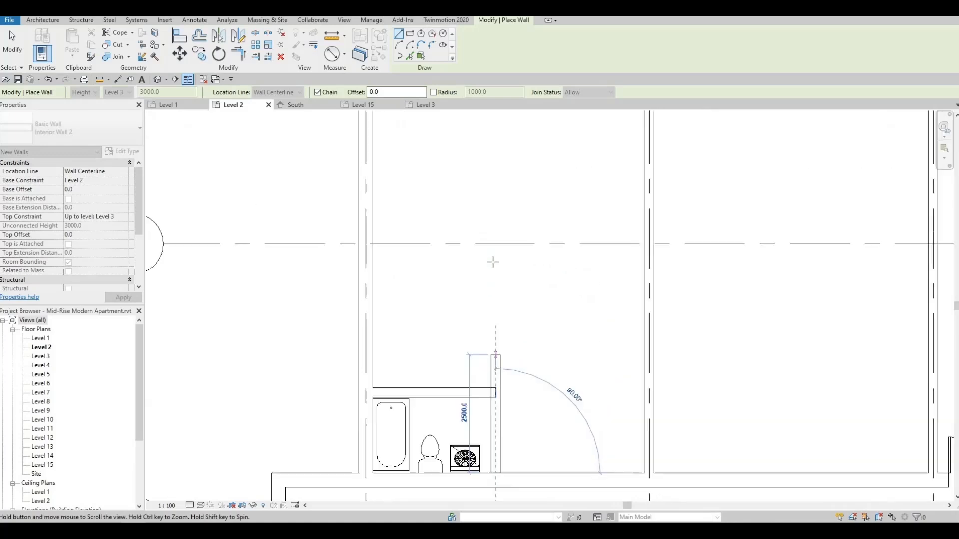
pyautogui.scroll(-1, 493, 261)
pyautogui.moveTo(490, 225); pyautogui.dragTo(489, 321, button='middle')
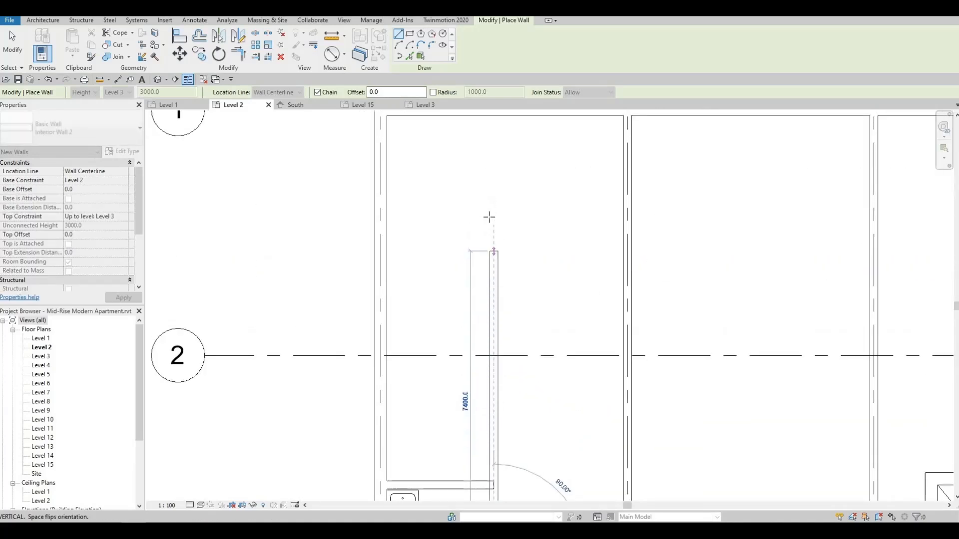
pyautogui.moveTo(492, 192); pyautogui.dragTo(493, 270, button='middle')
pyautogui.scroll(1, 494, 227)
pyautogui.scroll(-1, 494, 270)
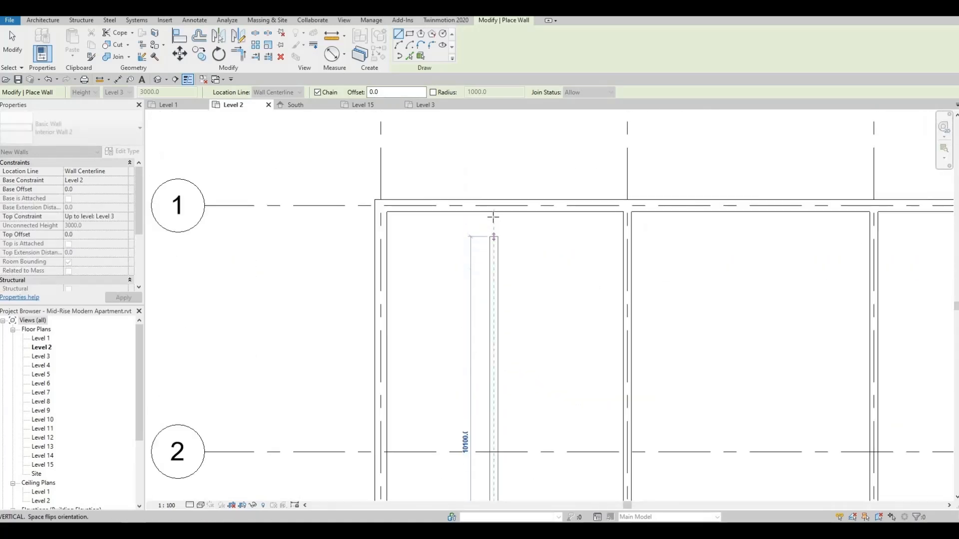
pyautogui.click(494, 211)
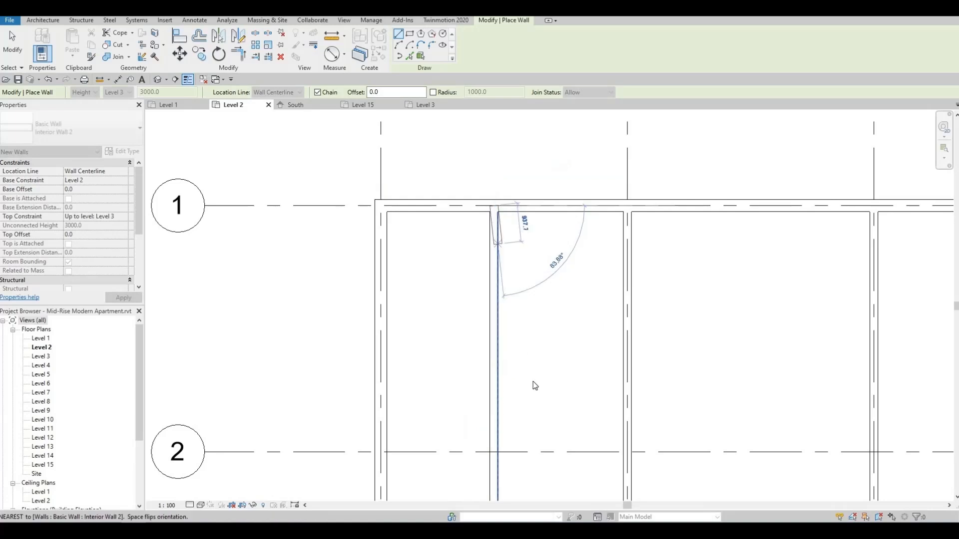
pyautogui.press('Escape')
pyautogui.press('Escape')
# Step: Place an M_Single-Flush 0762 x 2032mm door in the new long partition beside the vanity, swinging into the bathroom
pyautogui.moveTo(501, 463); pyautogui.dragTo(496, 340, button='middle')
pyautogui.scroll(-1, 528, 228)
pyautogui.moveTo(271, 244); pyautogui.dragTo(136, 252, button='middle')
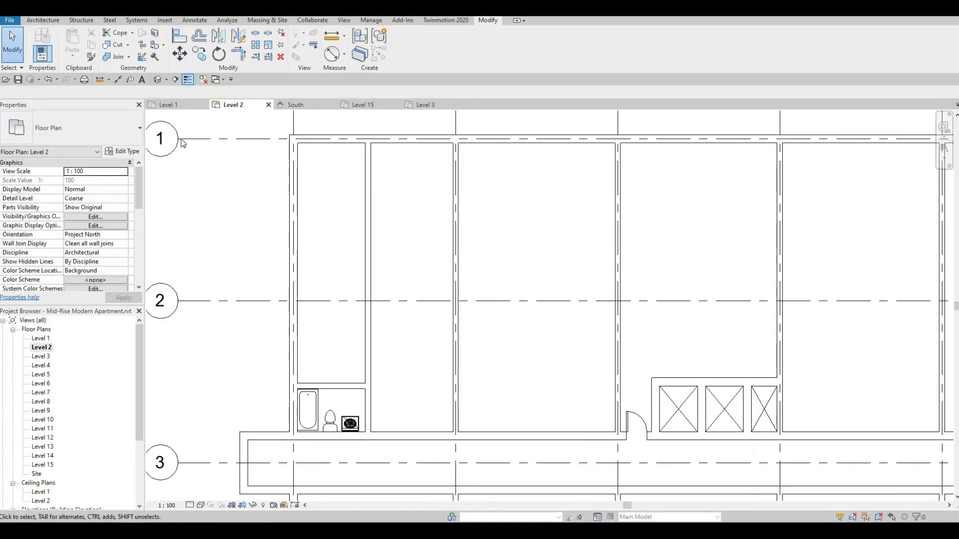
pyautogui.click(43, 22)
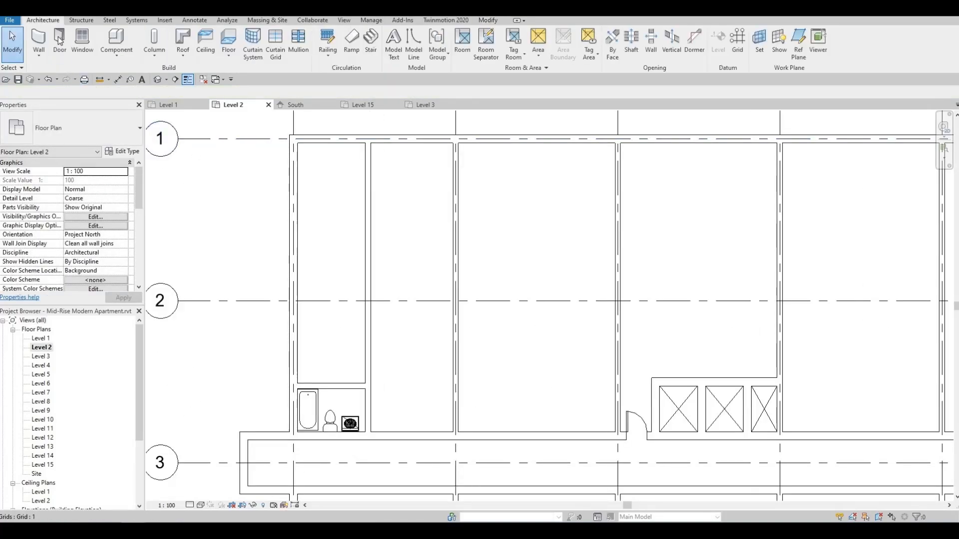
pyautogui.click(61, 38)
pyautogui.click(113, 118)
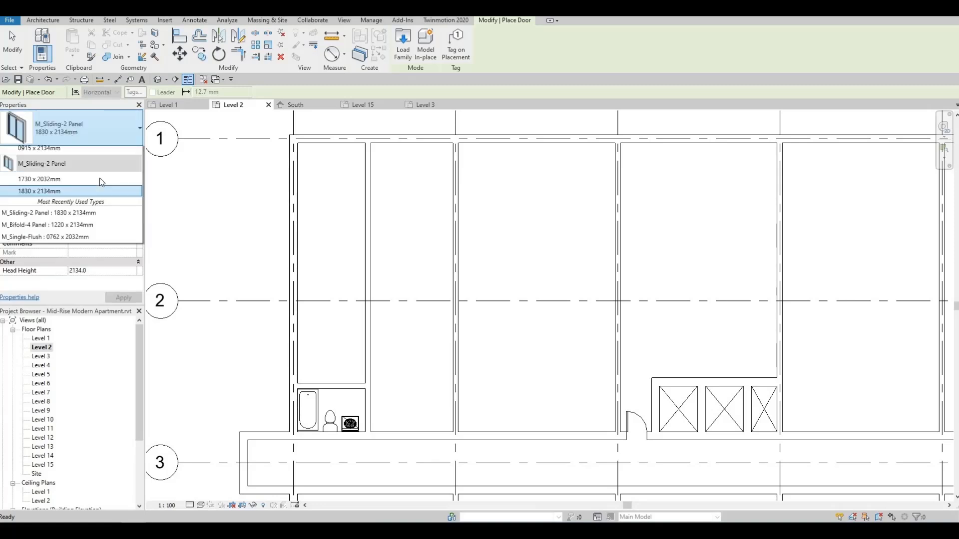
pyautogui.click(59, 215)
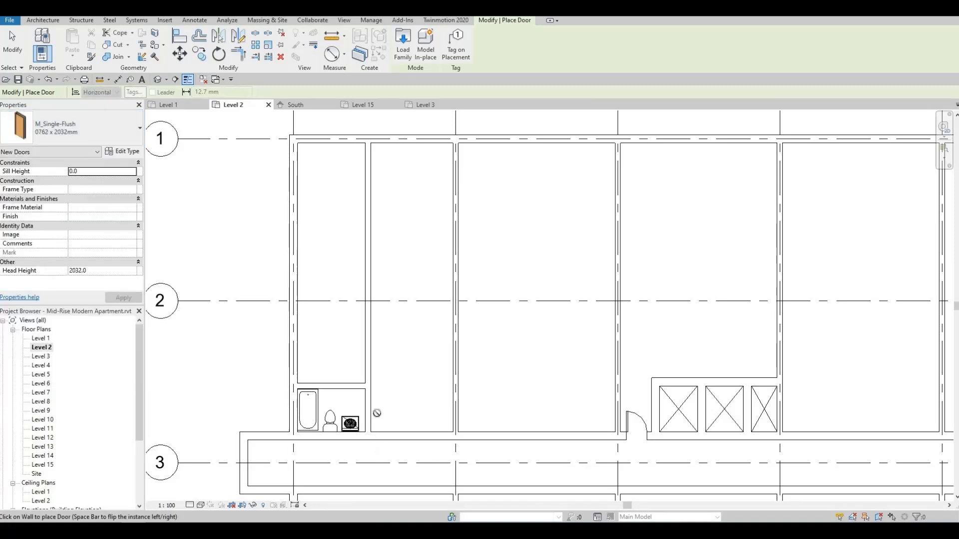
pyautogui.scroll(4, 367, 407)
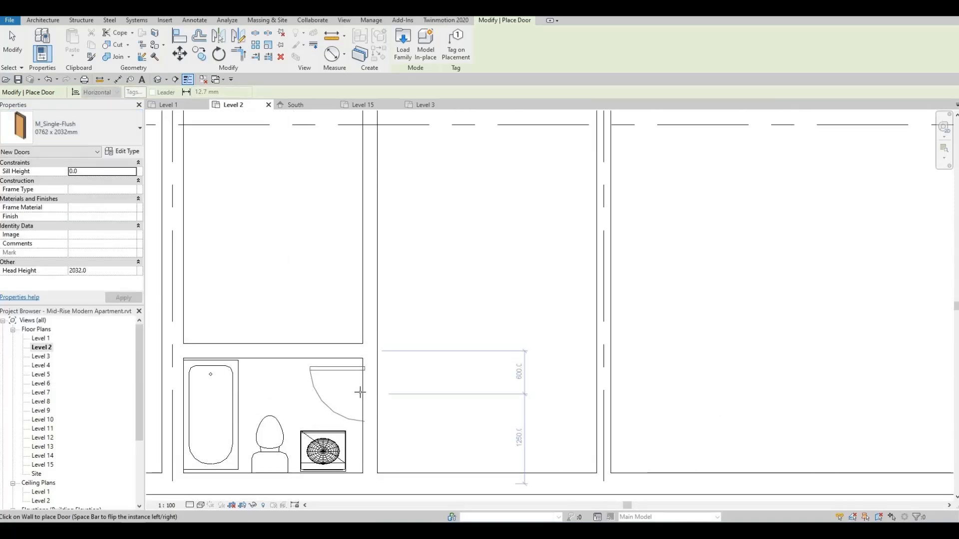
pyautogui.click(372, 394)
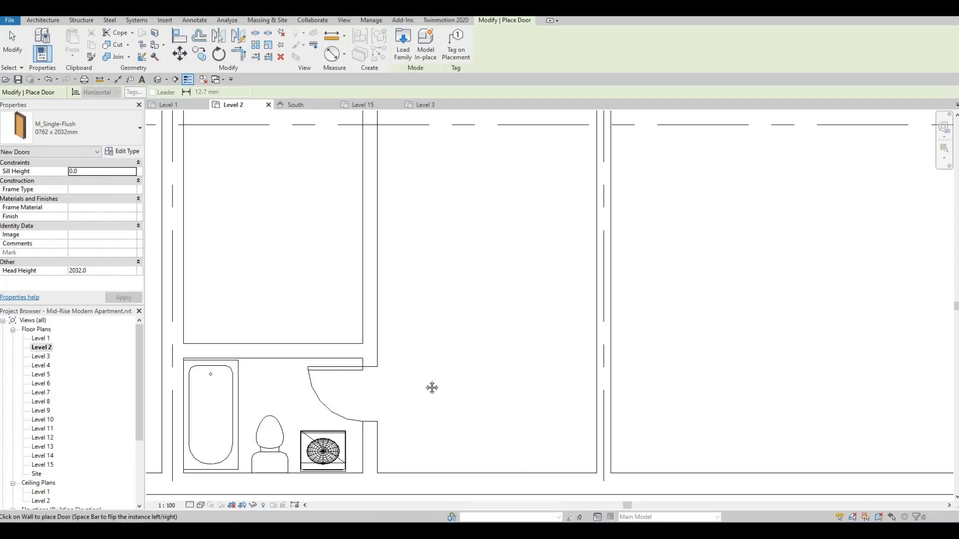
# Step: Place another M_Single-Flush 0762 x 2032mm door in the corridor wall as the unit entry, next to the wall shared with the neighbouring unit
pyautogui.moveTo(431, 387); pyautogui.dragTo(429, 385, button='middle')
pyautogui.scroll(-1, 234, 172)
pyautogui.moveTo(233, 171); pyautogui.dragTo(228, 166, button='middle')
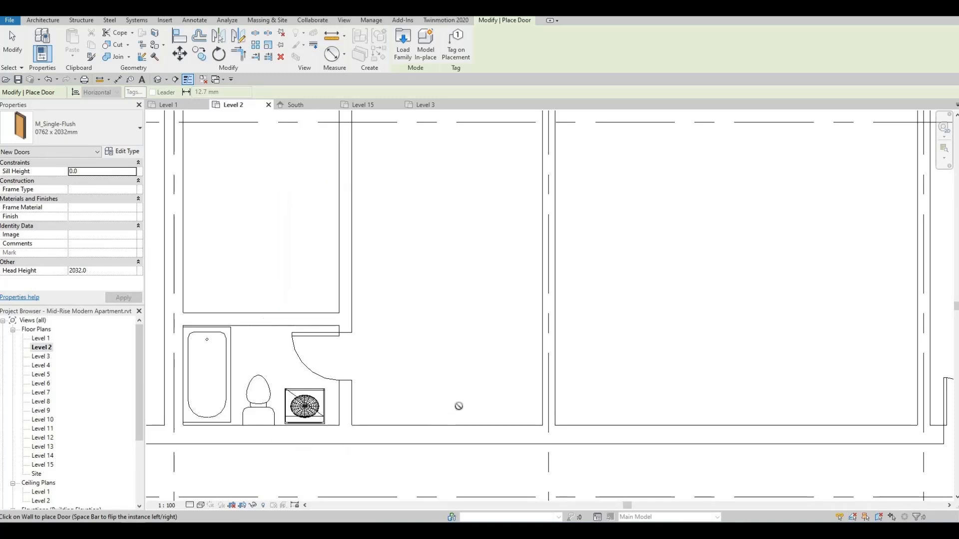
pyautogui.click(510, 429)
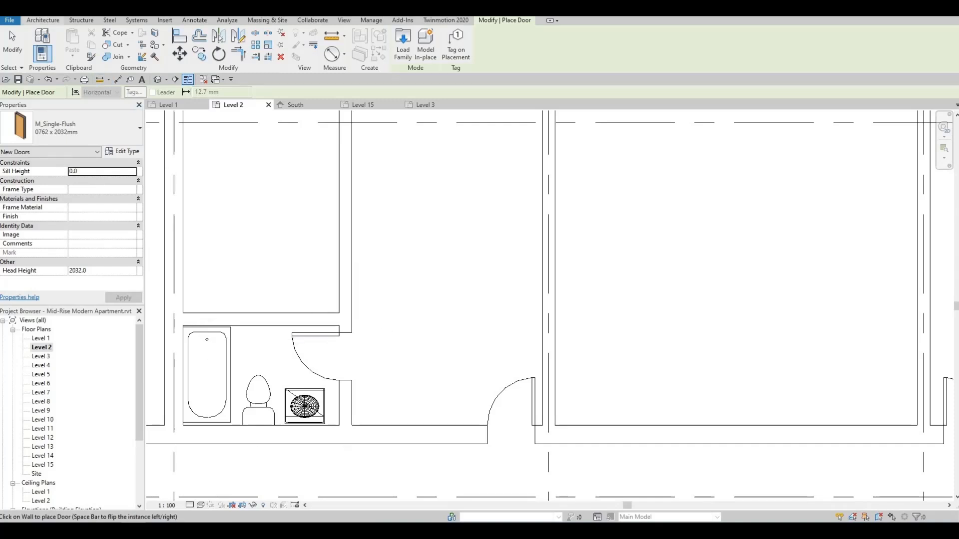
pyautogui.press('Escape')
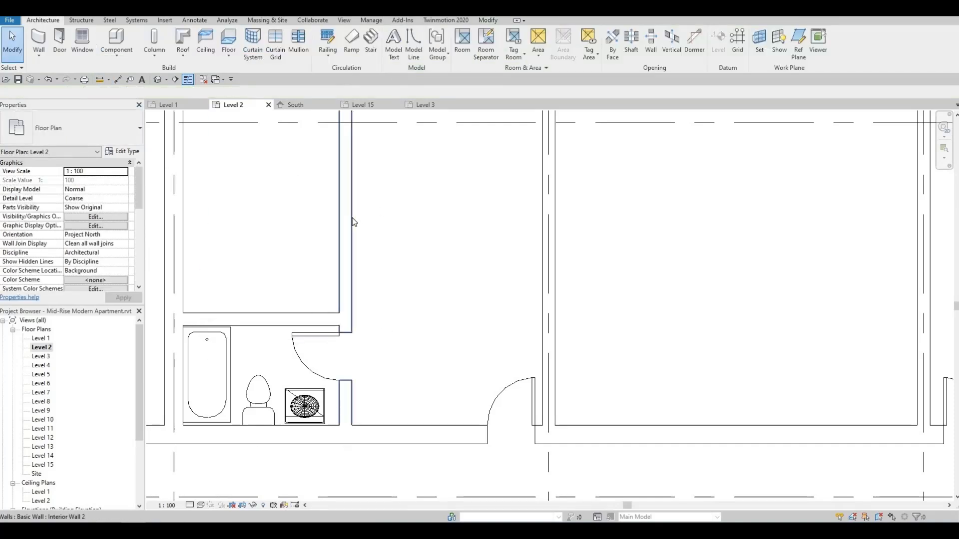
# Step: Shift the bathroom door toward the partition above the fixtures so its centre is 540 mm from that partition's centerline
pyautogui.click(352, 220)
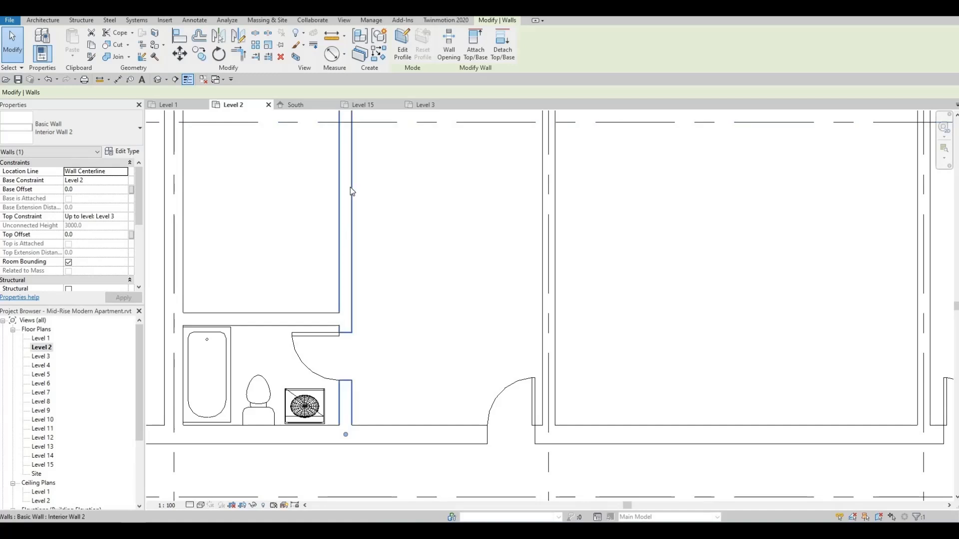
pyautogui.click(339, 338)
pyautogui.moveTo(340, 338); pyautogui.dragTo(339, 334)
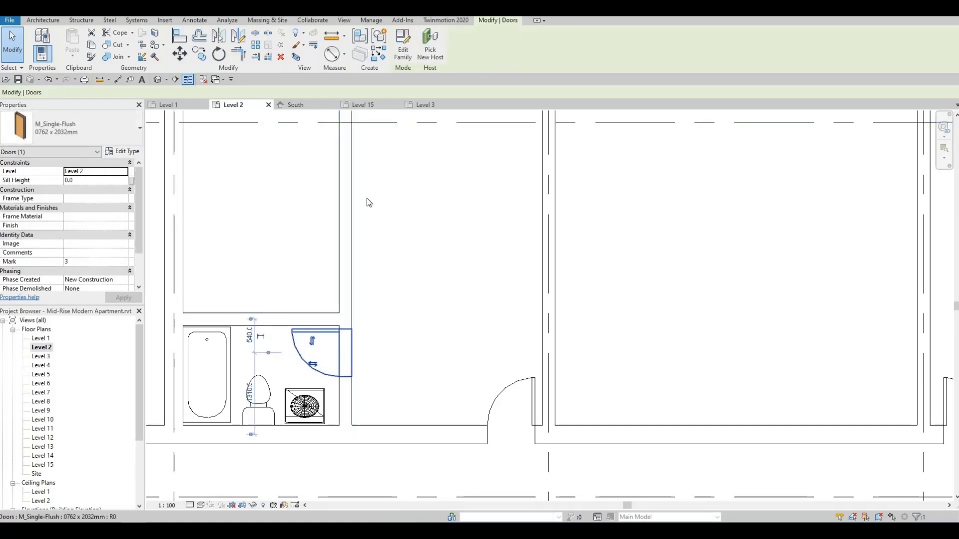
# Step: Enclose a closet between the bathroom and entry doors with Interior Wall 2, running 2000 mm from the bathroom wall's centerline, then down to the corridor wall
pyautogui.click(352, 260)
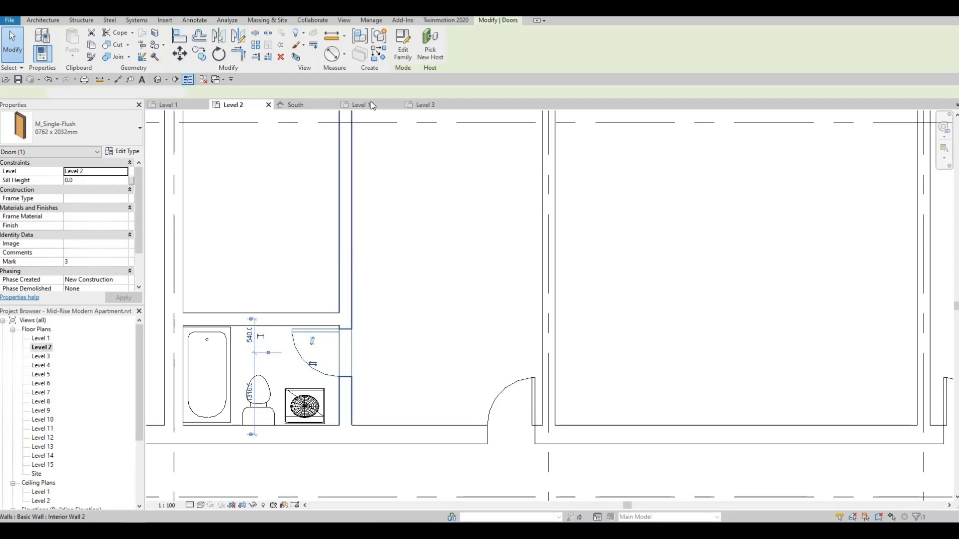
pyautogui.click(378, 54)
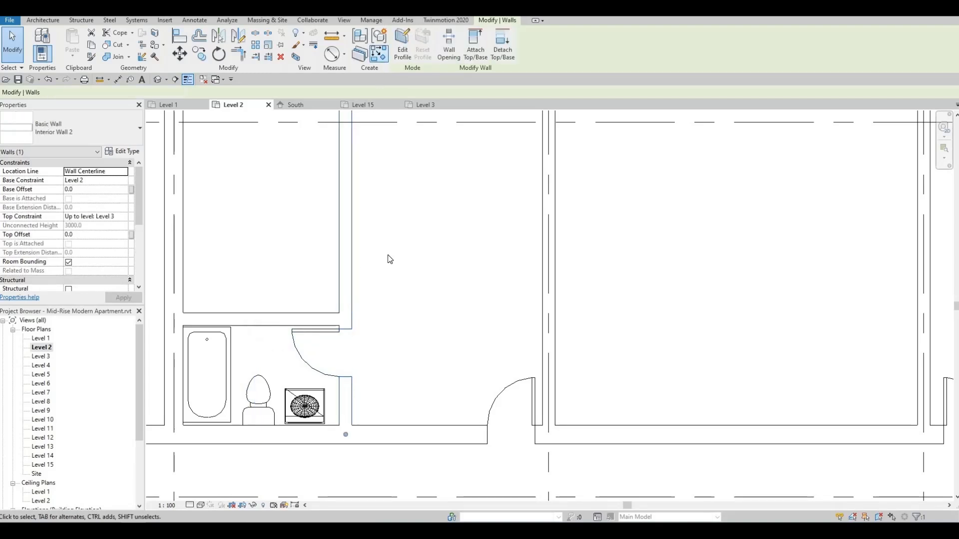
pyautogui.click(352, 383)
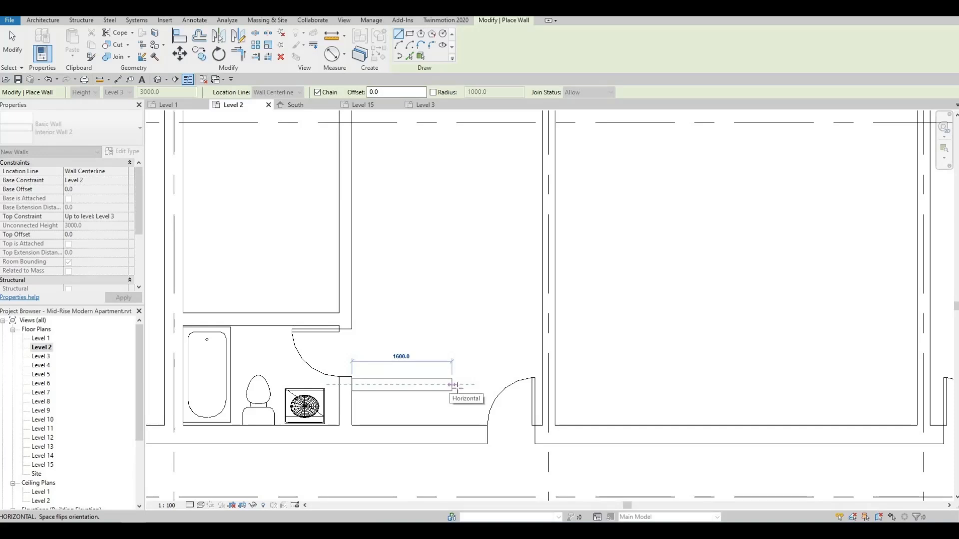
pyautogui.click(470, 385)
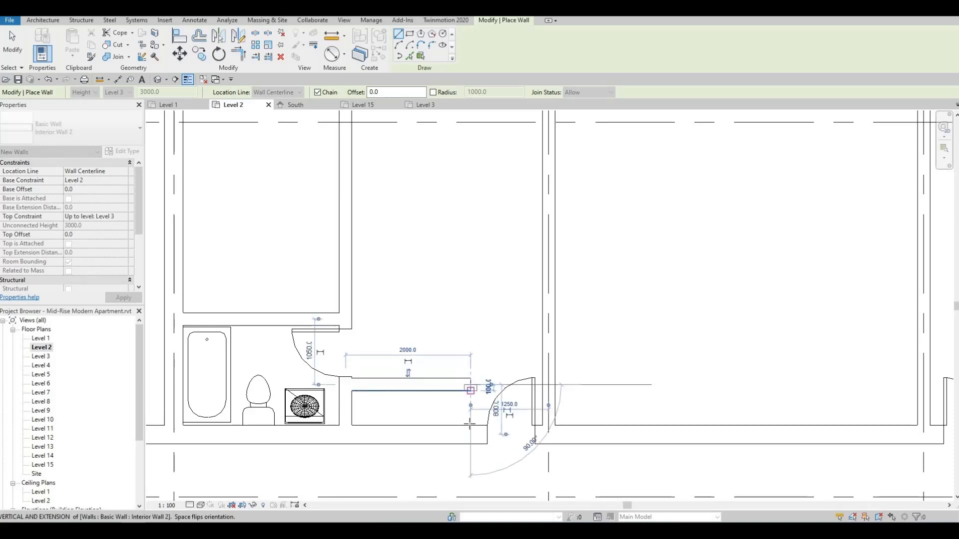
pyautogui.press('Escape')
pyautogui.press('Escape')
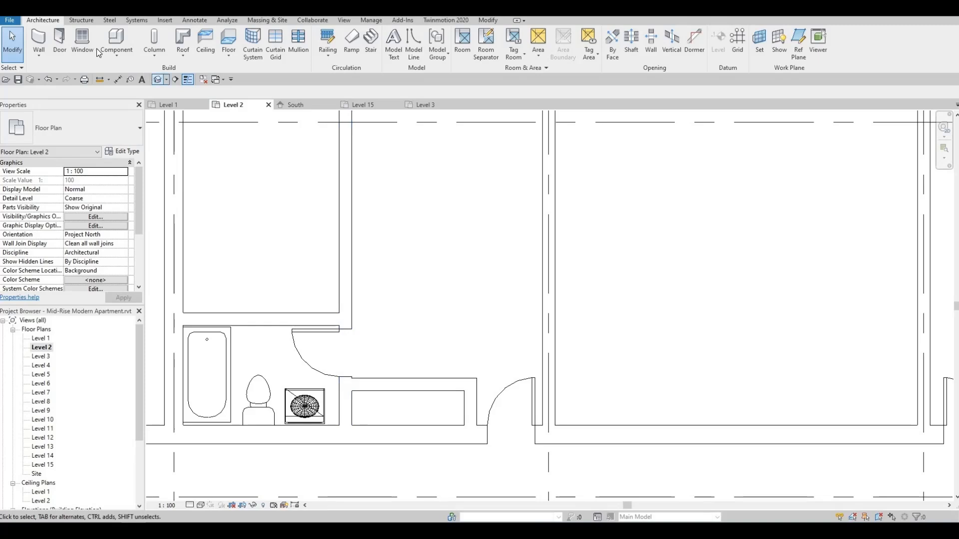
# Step: Place an M_Bifold-4 Panel 1220 x 2134mm door midway along the closet's front wall, folding out into the unit
pyautogui.click(60, 40)
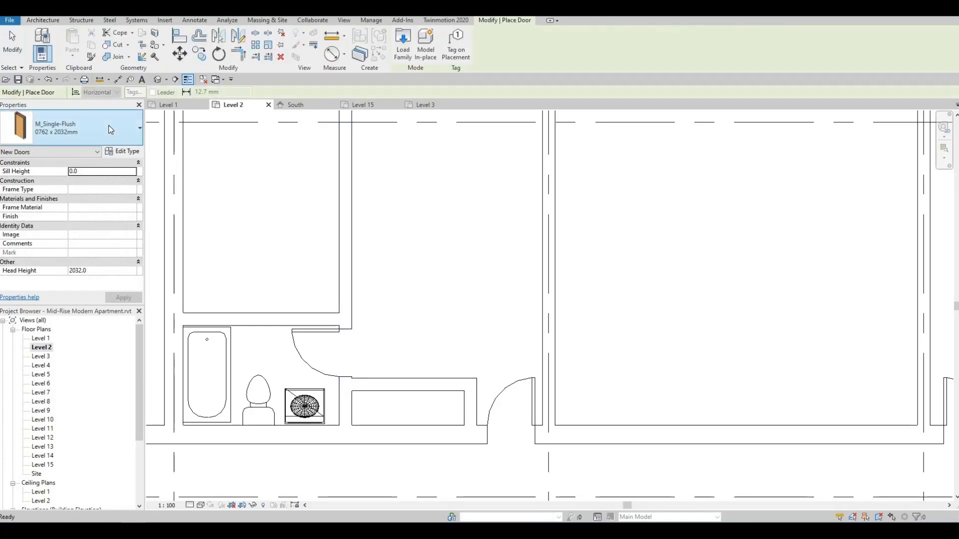
pyautogui.click(109, 126)
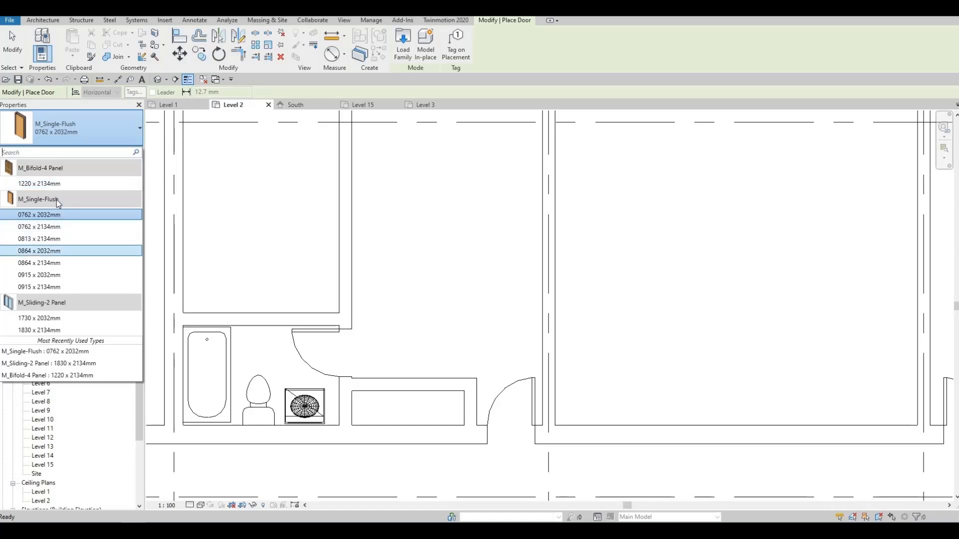
pyautogui.click(52, 184)
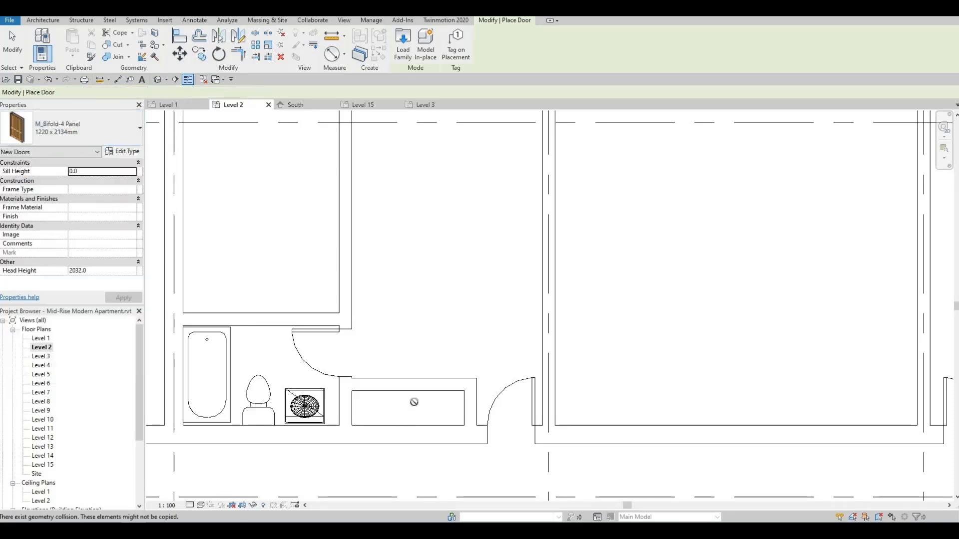
pyautogui.press('space')
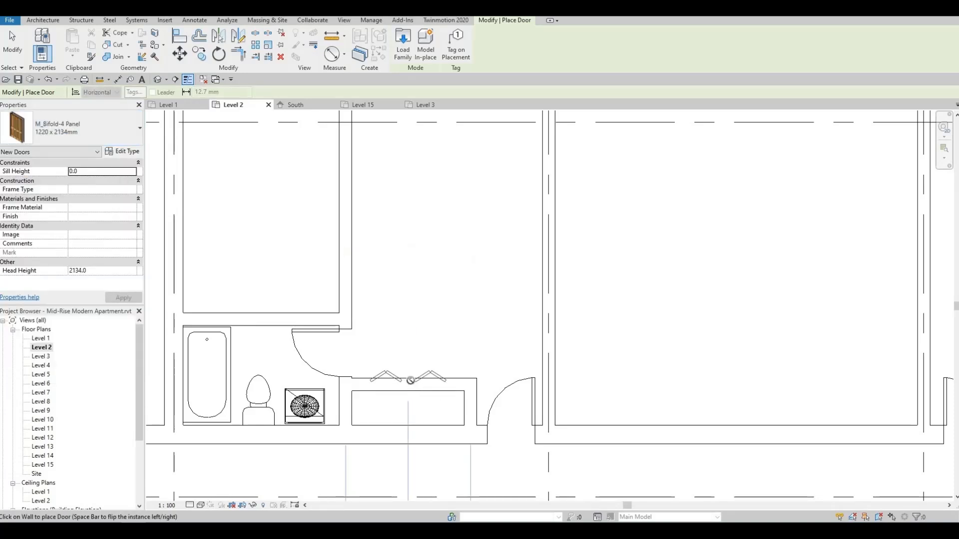
pyautogui.click(410, 380)
pyautogui.press('Escape')
pyautogui.press('Escape')
# Step: Nudge the closet's bifold door 20 mm toward the unit entry door and deselect it
pyautogui.click(420, 386)
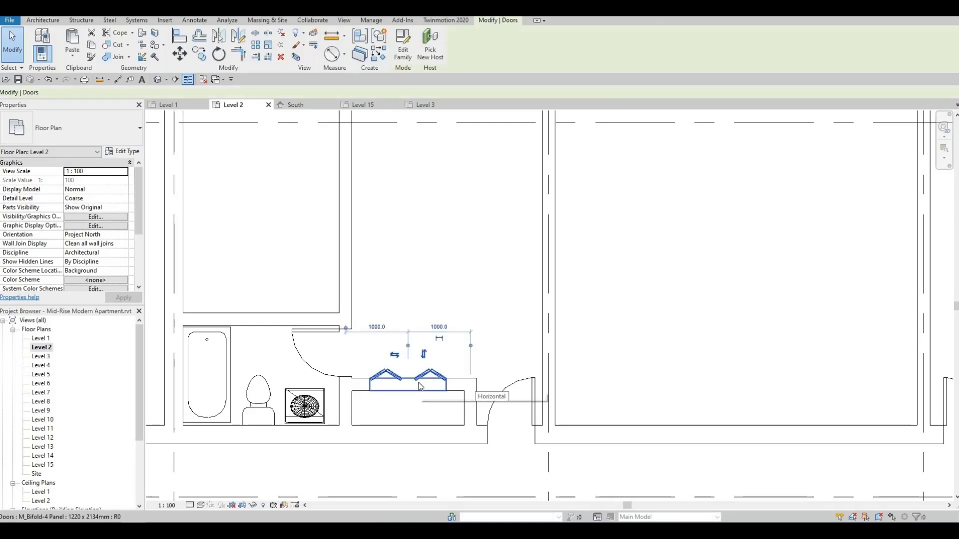
pyautogui.press('Right')
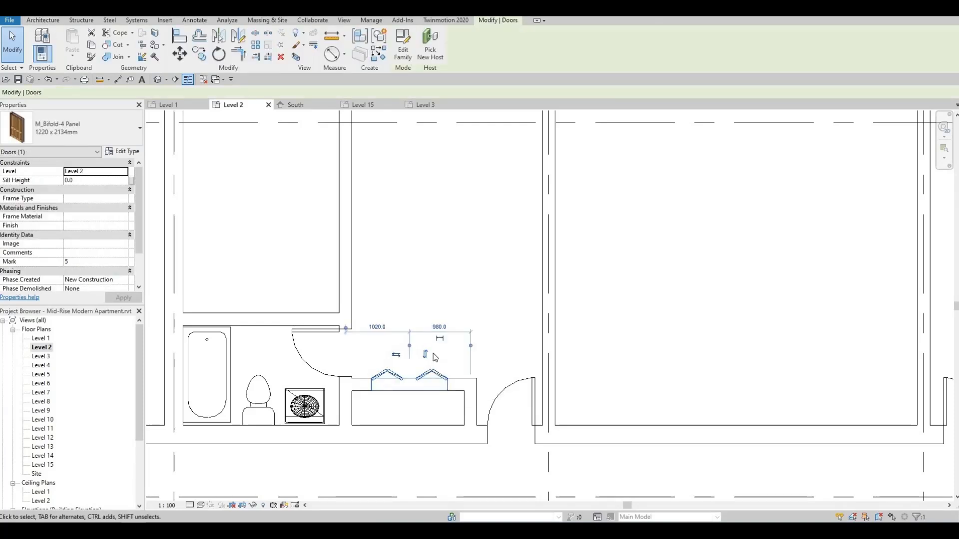
pyautogui.click(480, 302)
# Step: Extend the Exterior Wall 1 on grid 1 outward past the first unit's corner to align with the corridor's end wall
pyautogui.moveTo(470, 275); pyautogui.dragTo(437, 357, button='middle')
pyautogui.scroll(-4, 437, 358)
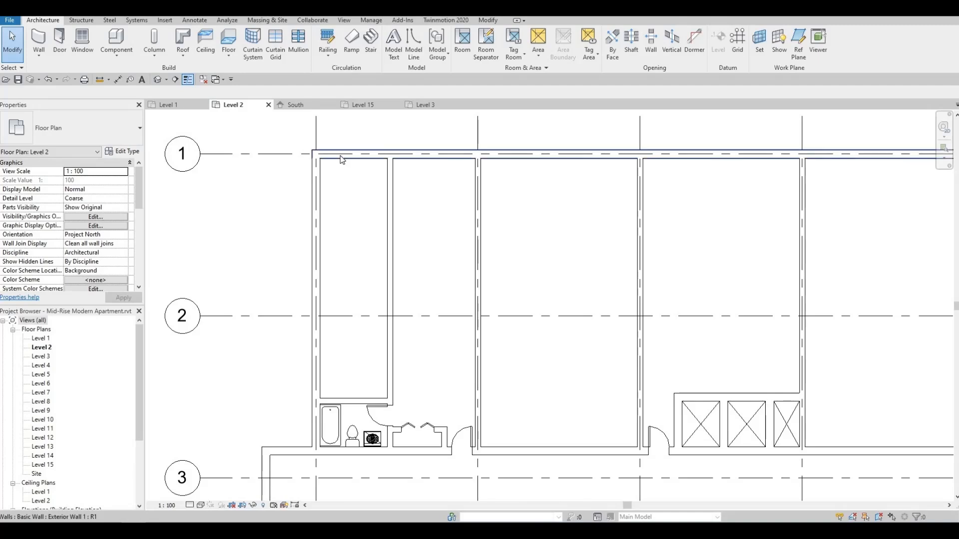
pyautogui.click(325, 154)
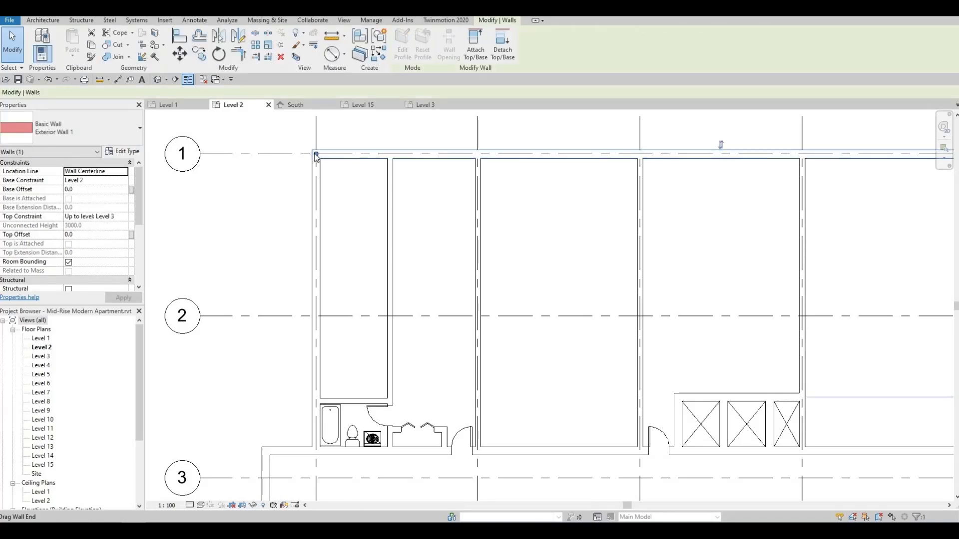
pyautogui.moveTo(315, 157); pyautogui.dragTo(265, 156)
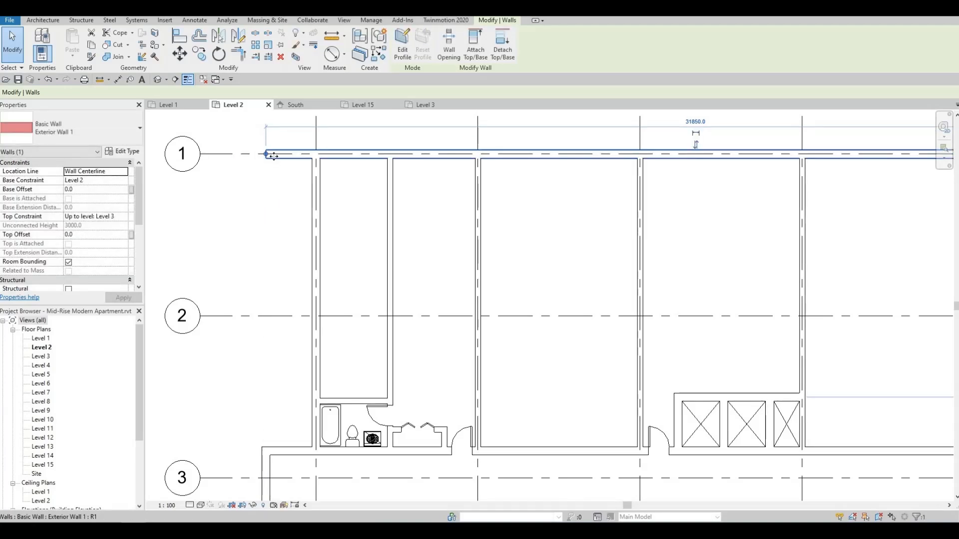
# Step: Draw a 9150 mm Exterior Wall 1 outside the first unit, from in line with the bathroom partition up to the extended grid 1 wall's end
pyautogui.click(378, 65)
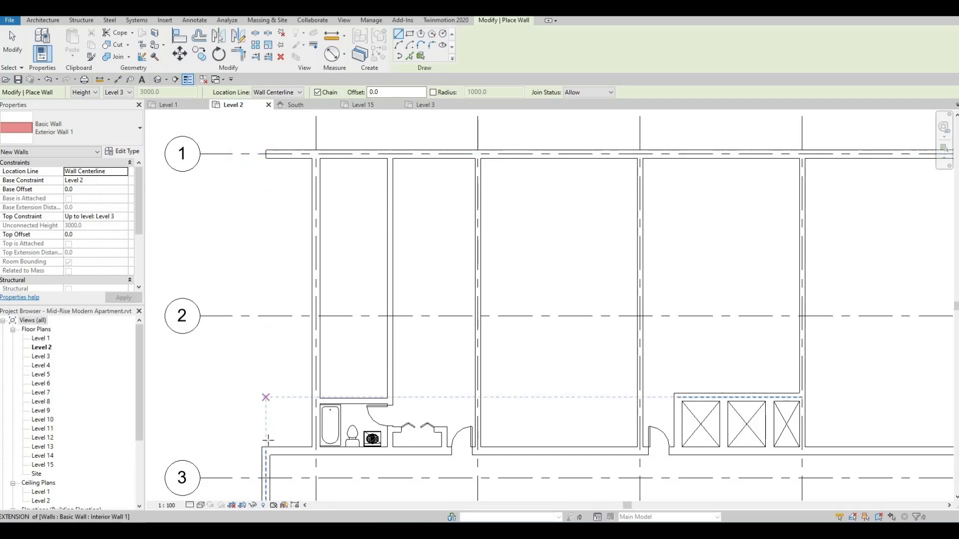
pyautogui.click(266, 401)
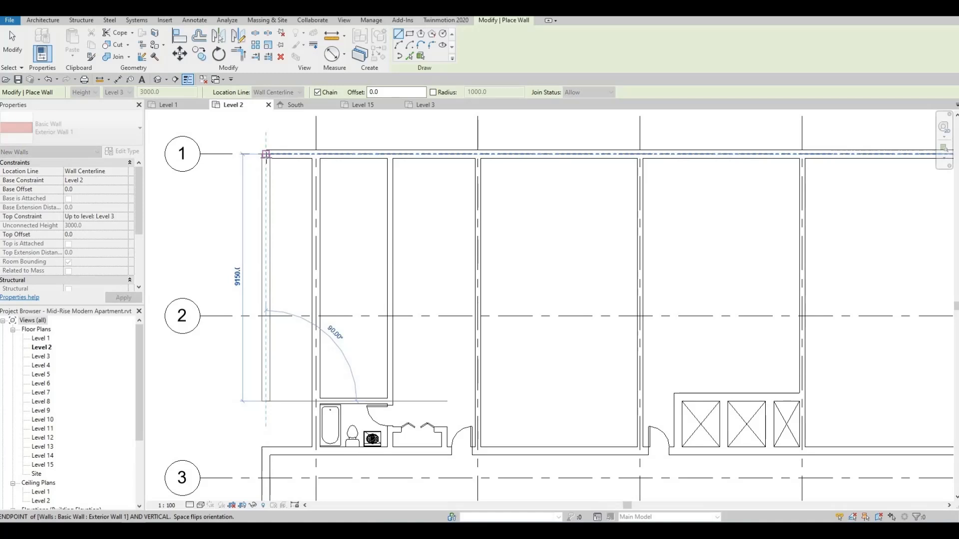
pyautogui.click(266, 153)
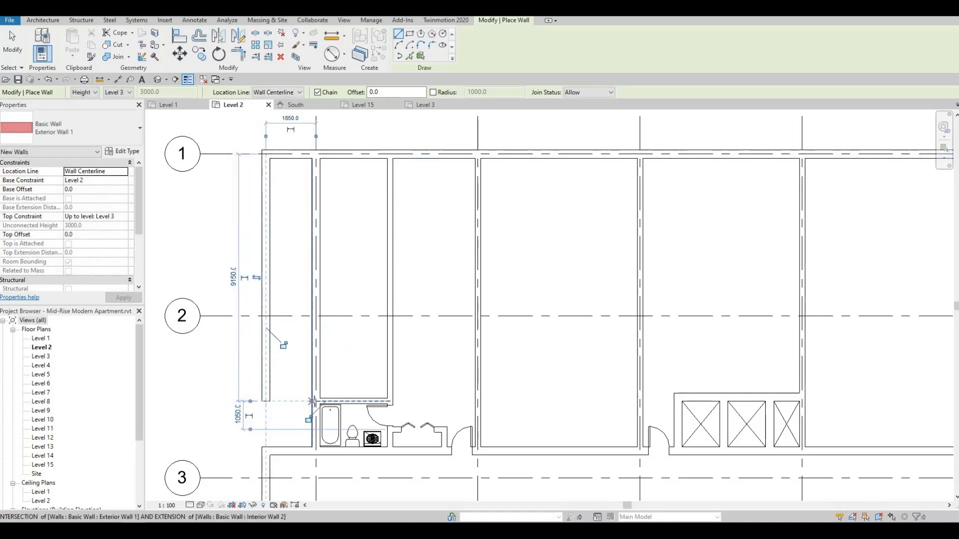
# Step: Draw an 1850 mm Exterior Wall 1 in line with the bathroom partition, from the grid A wall to the new outer wall's end
pyautogui.scroll(2, 315, 401)
pyautogui.click(293, 401)
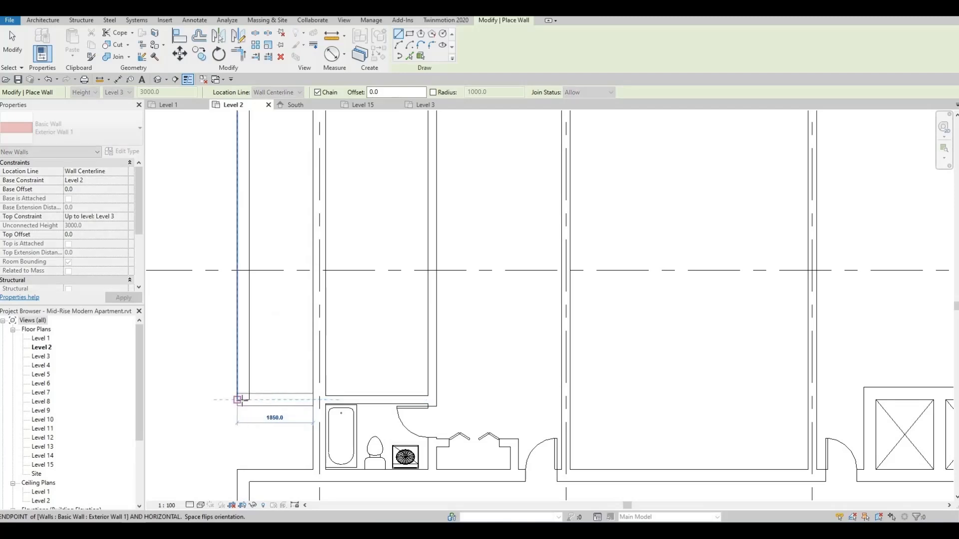
pyautogui.click(277, 399)
pyautogui.press('Escape')
pyautogui.press('Escape')
pyautogui.scroll(-3, 300, 396)
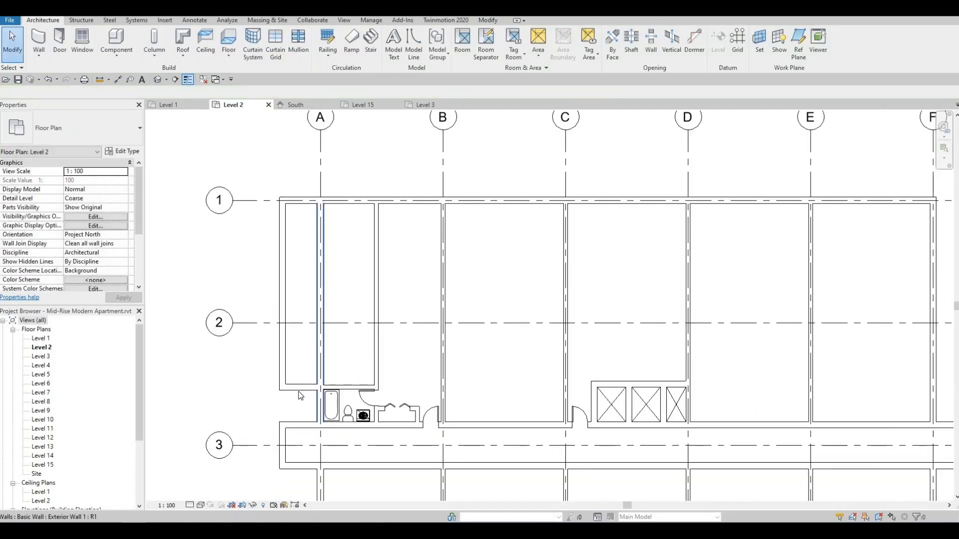
# Step: Shorten the Exterior Wall 1 on grid A by pulling its end from grid 1 back to the bathroom partition
pyautogui.scroll(1, 301, 396)
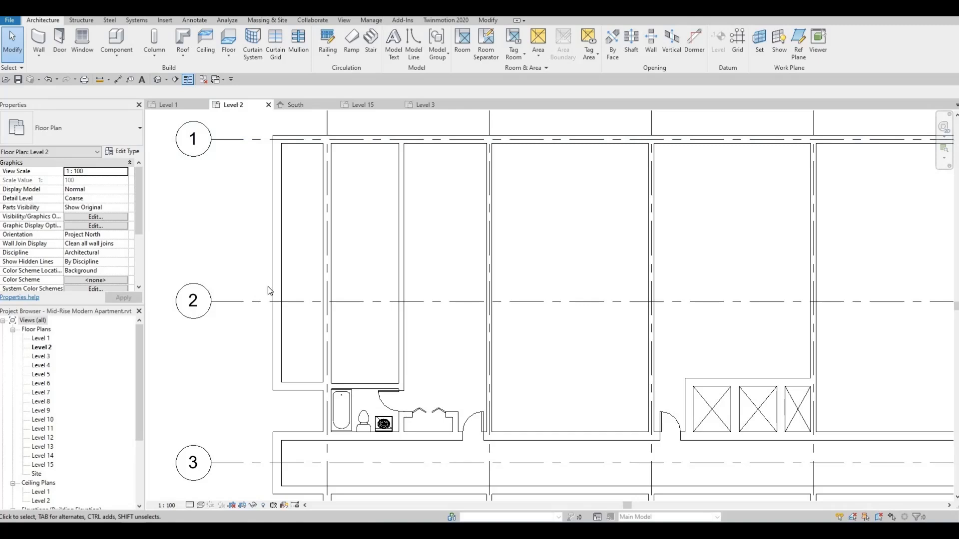
pyautogui.moveTo(320, 240); pyautogui.dragTo(322, 259, button='middle')
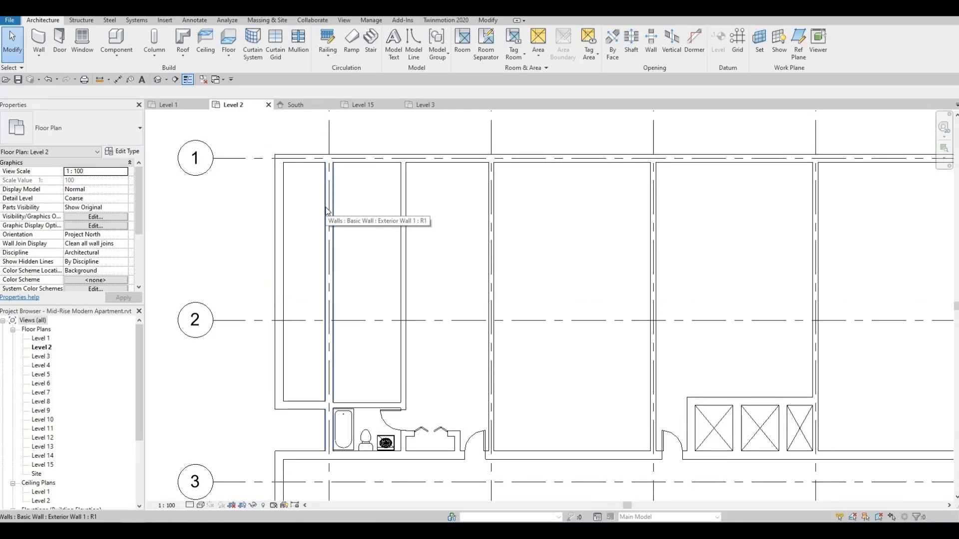
pyautogui.click(327, 211)
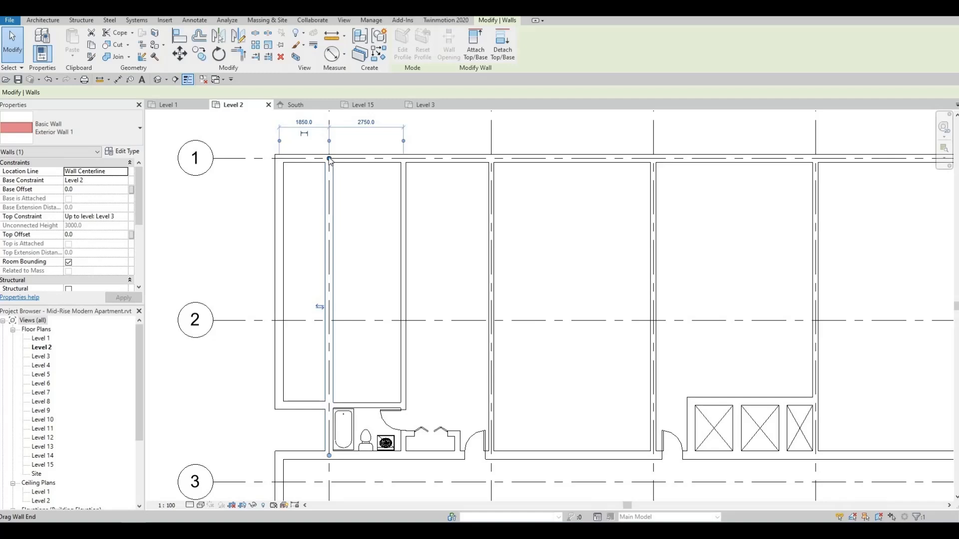
pyautogui.moveTo(328, 159); pyautogui.dragTo(329, 404)
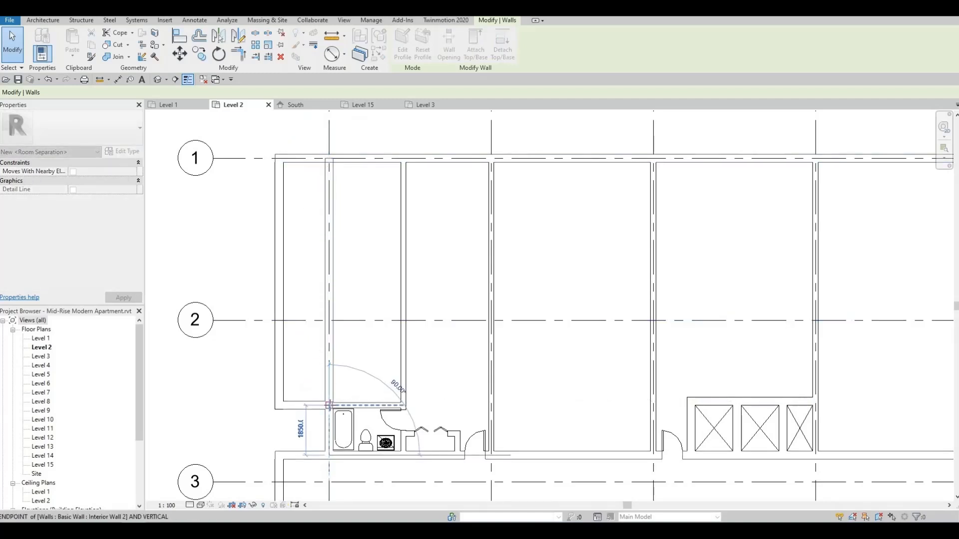
pyautogui.click(364, 278)
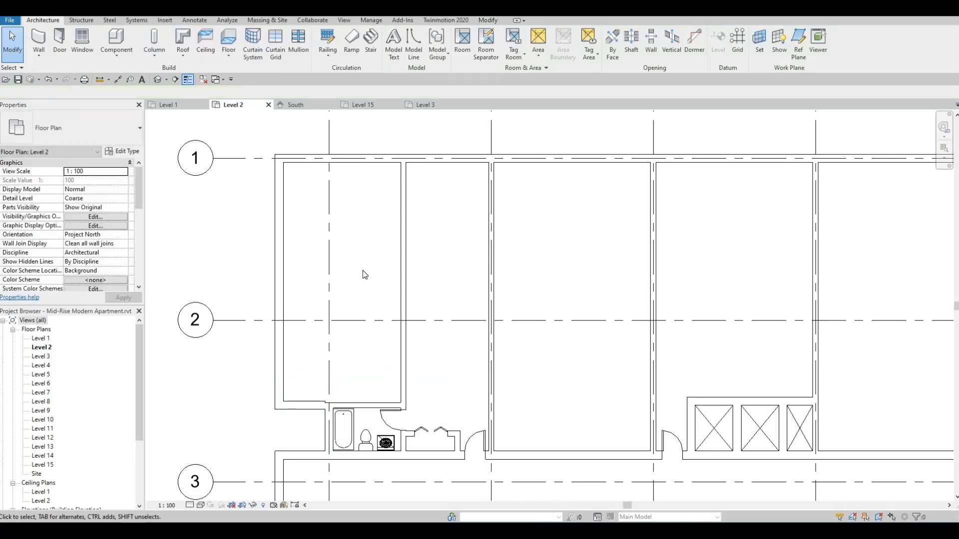
# Step: Align the short exterior return wall beside the bathroom with the unit-side face of the bathroom partition
pyautogui.scroll(-3, 408, 255)
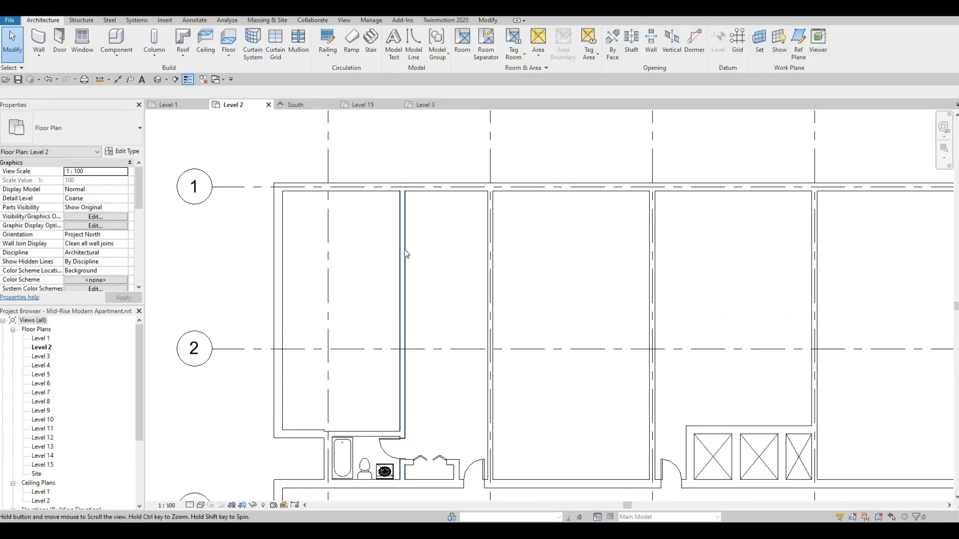
pyautogui.moveTo(384, 266); pyautogui.dragTo(332, 286, button='middle')
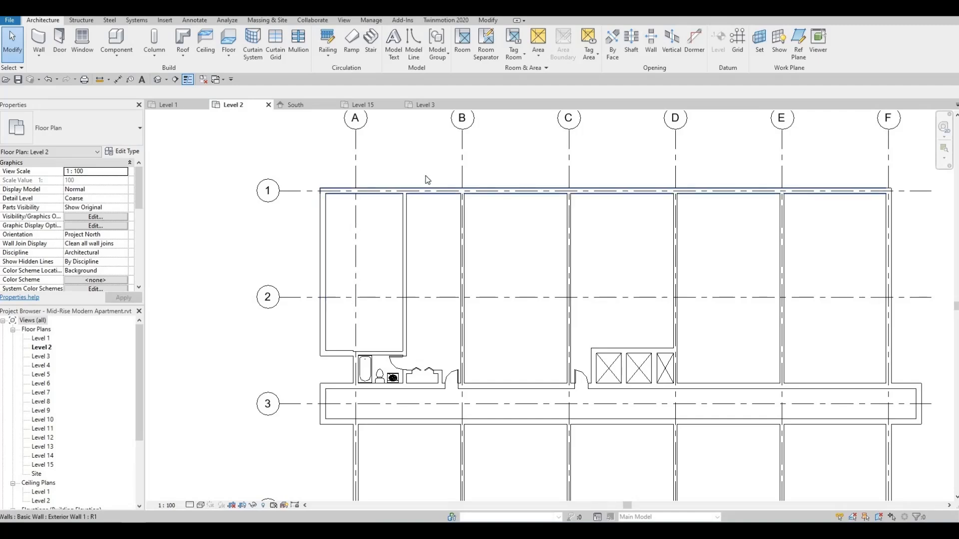
pyautogui.scroll(2, 426, 180)
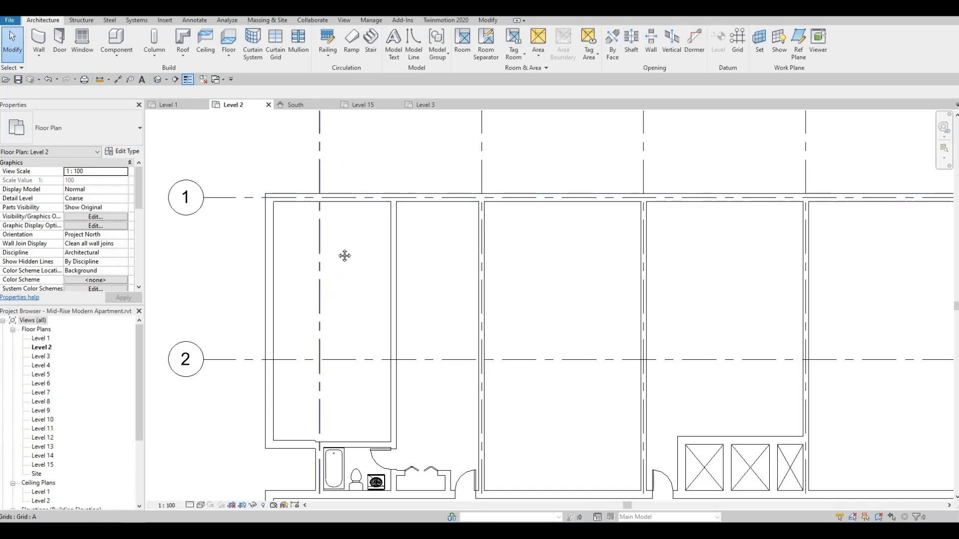
pyautogui.moveTo(344, 256); pyautogui.dragTo(364, 158, button='middle')
pyautogui.scroll(2, 347, 340)
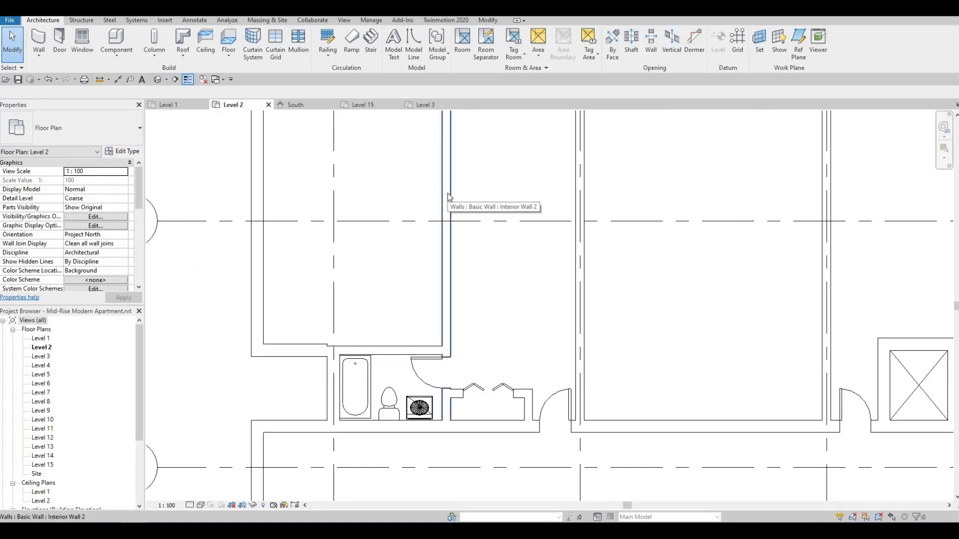
pyautogui.press('a')
pyautogui.press('l')
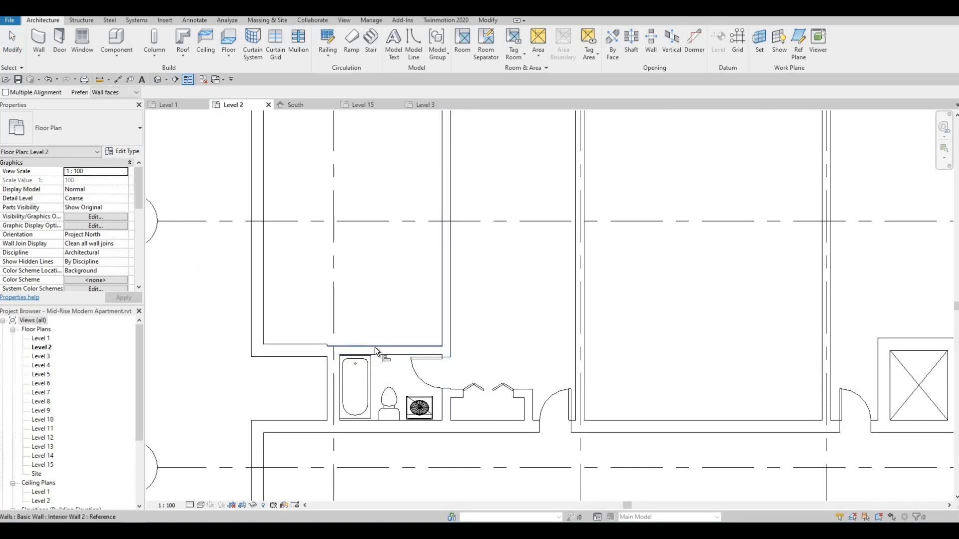
pyautogui.click(374, 347)
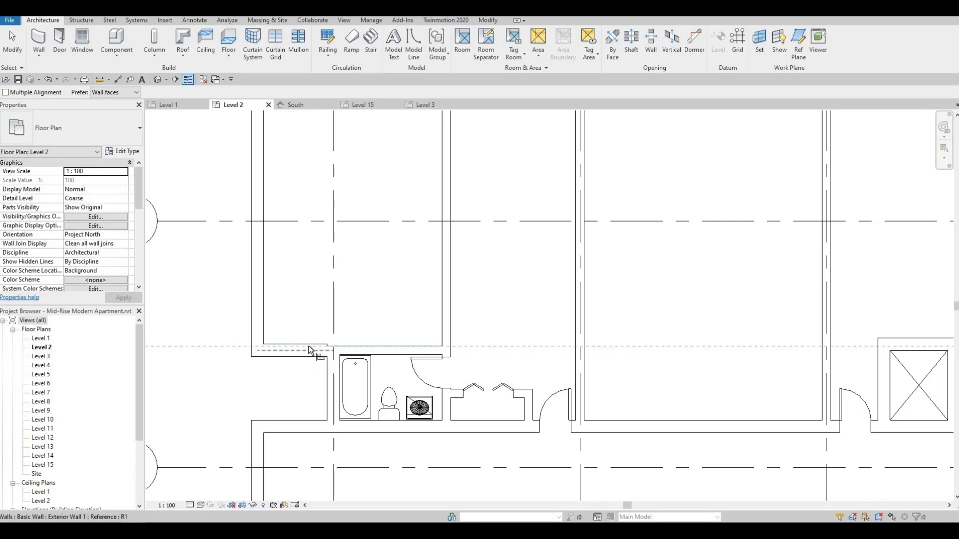
pyautogui.click(310, 350)
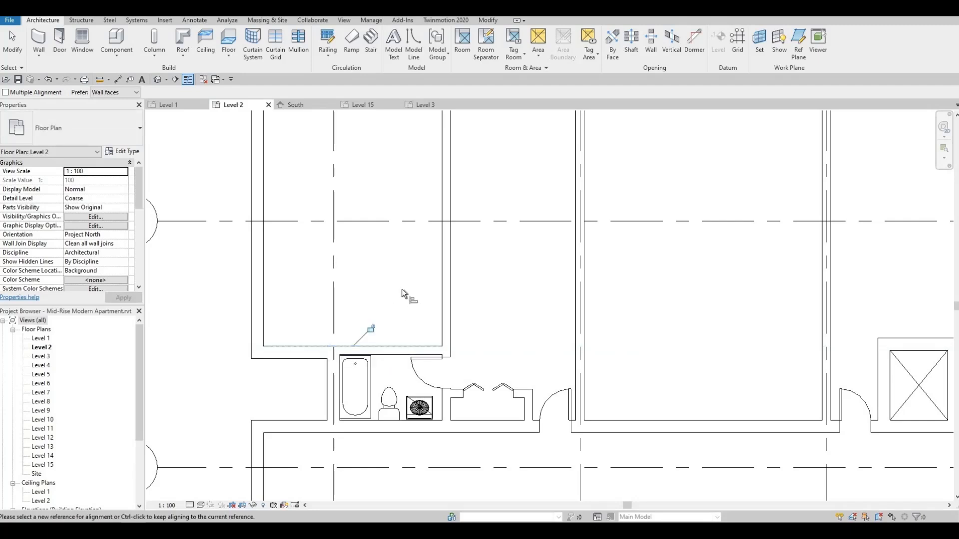
pyautogui.press('Escape')
pyautogui.press('Escape')
# Step: Draw an Interior Wall 2 across the first unit from the grid B wall to the outer exterior wall, about 4400 mm from grid 1
pyautogui.scroll(-4, 394, 291)
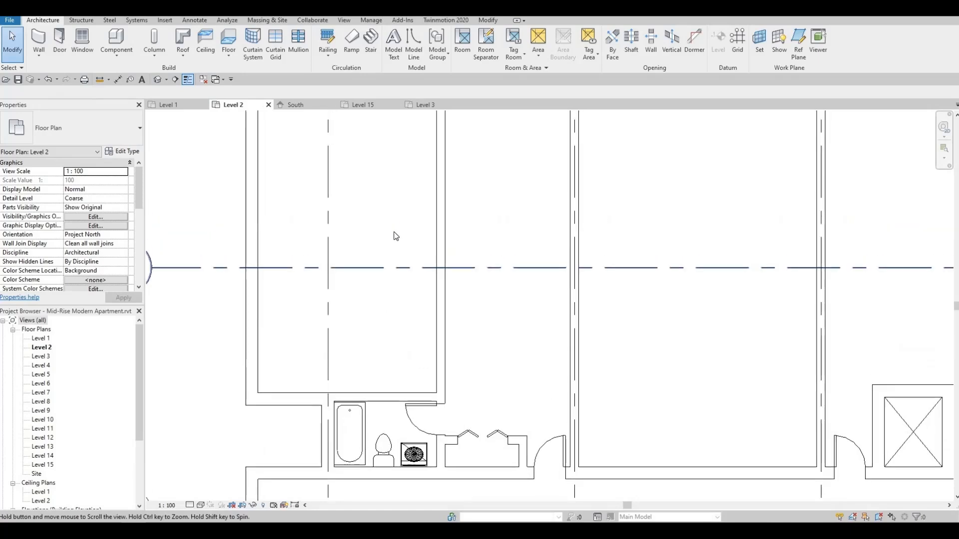
pyautogui.scroll(1, 402, 349)
pyautogui.scroll(-1, 397, 273)
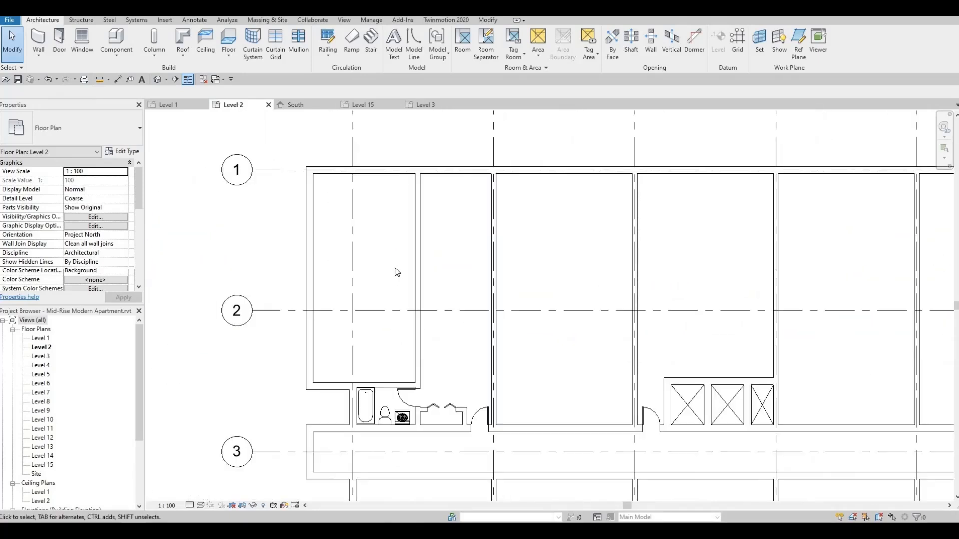
pyautogui.click(418, 238)
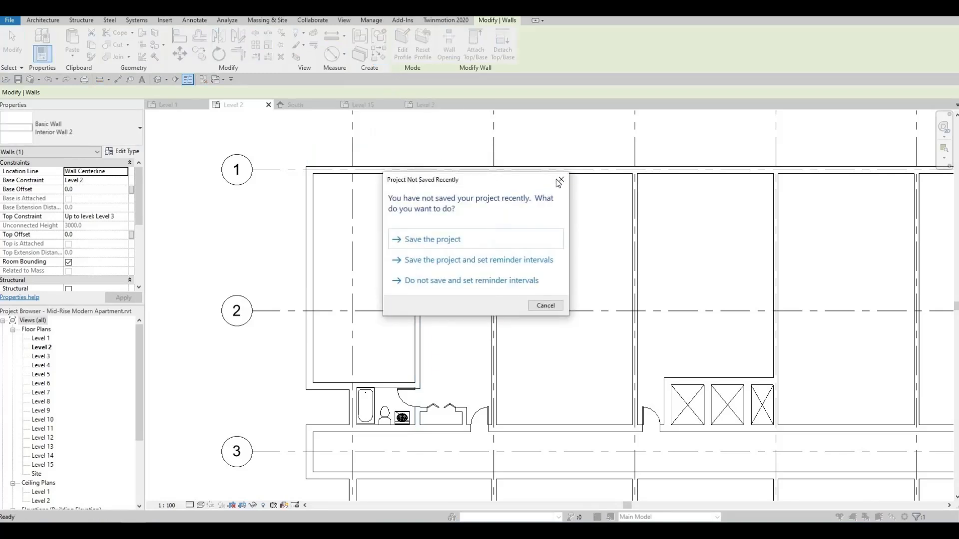
pyautogui.press('c')
pyautogui.press('s')
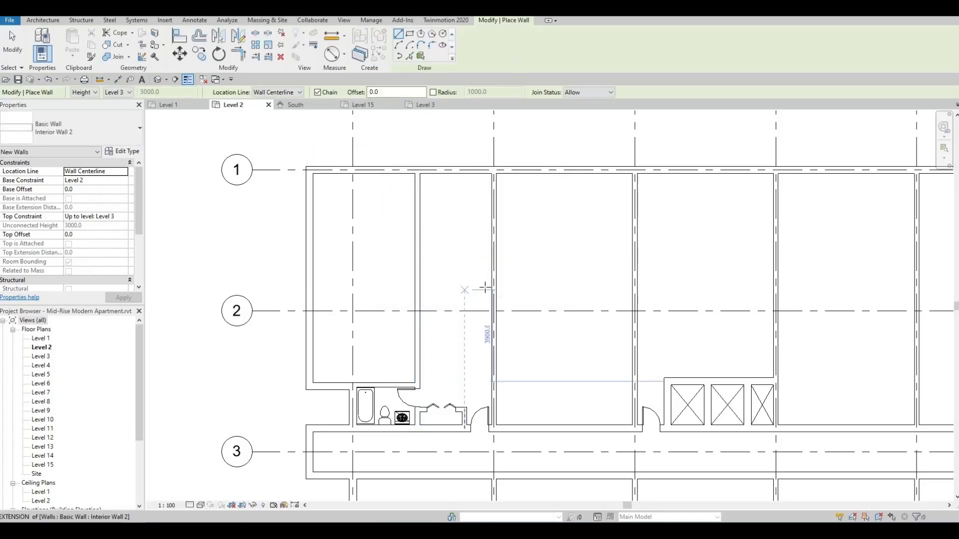
pyautogui.click(493, 275)
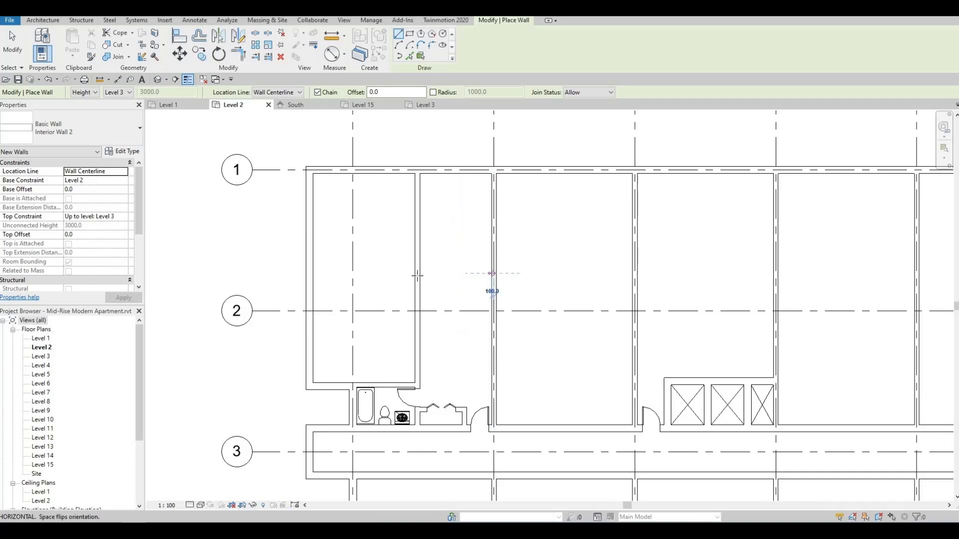
pyautogui.click(310, 274)
pyautogui.press('Escape')
pyautogui.press('Escape')
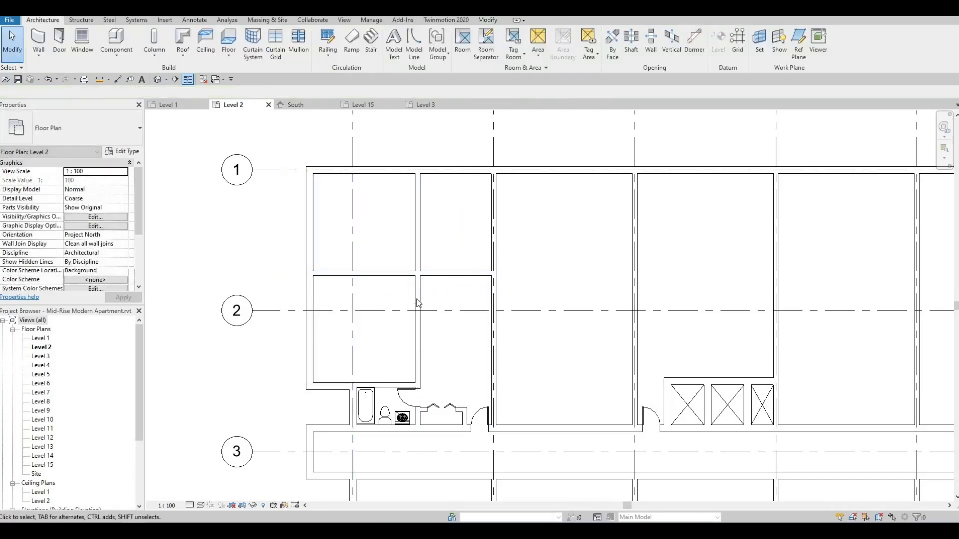
# Step: Split the long lengthwise partition between the cross partition and bathroom, and pull the bathroom-side piece back to the bathroom partition
pyautogui.click(488, 20)
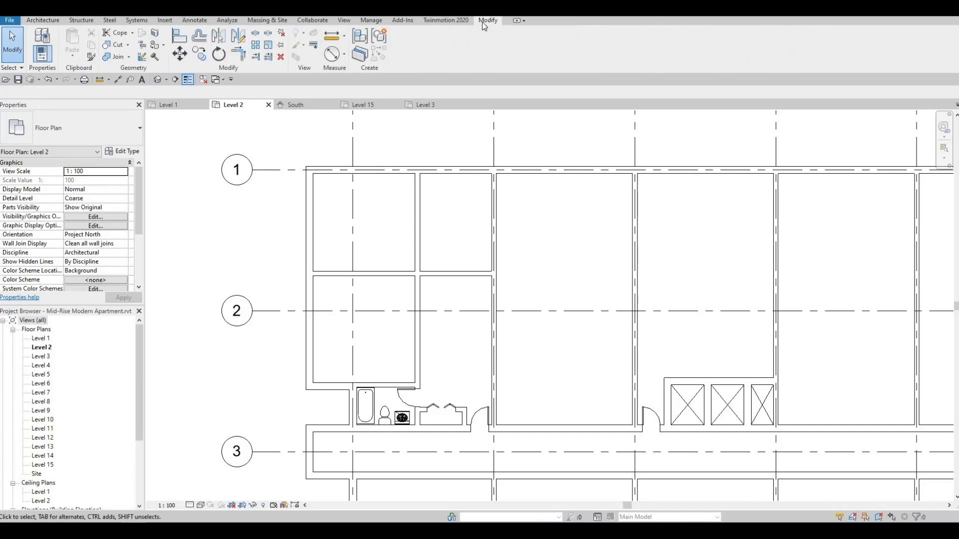
pyautogui.click(256, 35)
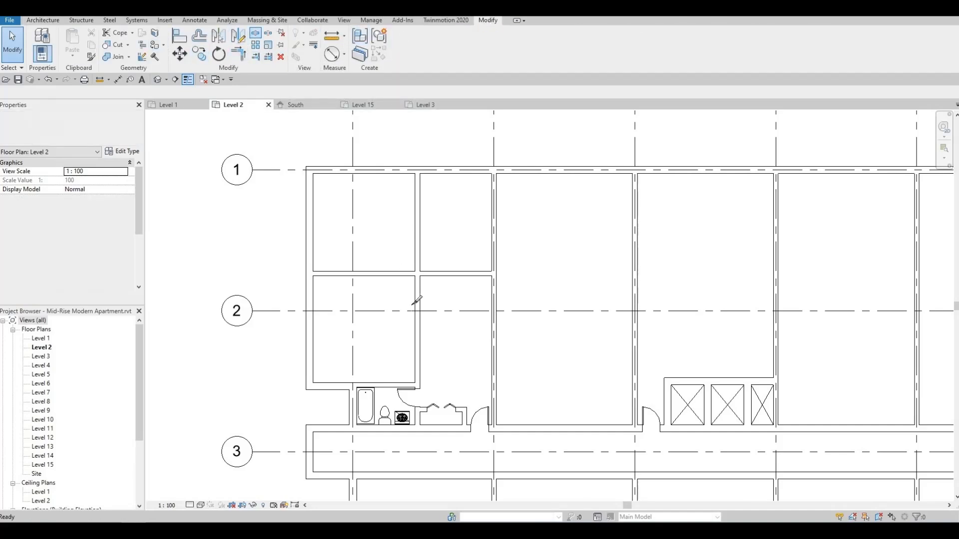
pyautogui.press('Escape')
pyautogui.click(418, 332)
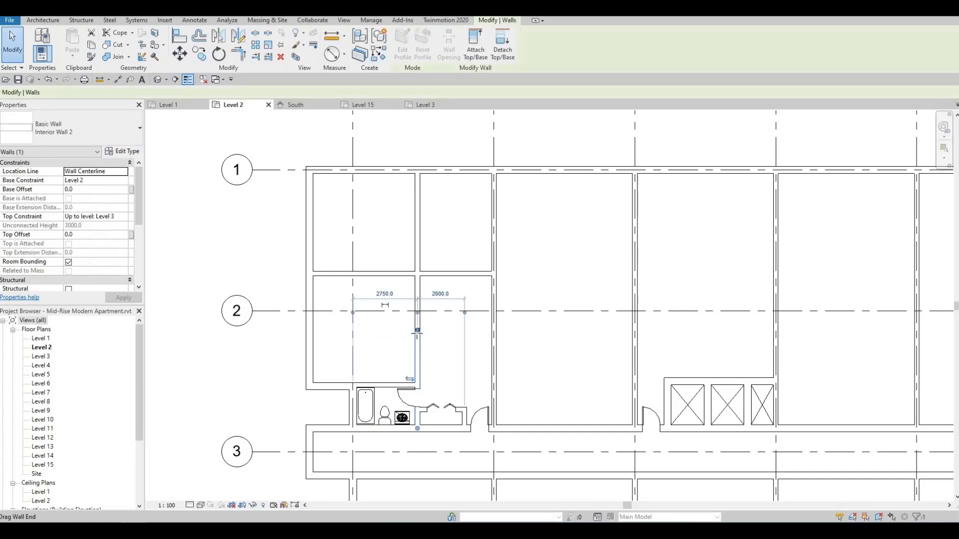
pyautogui.moveTo(417, 330); pyautogui.dragTo(418, 386)
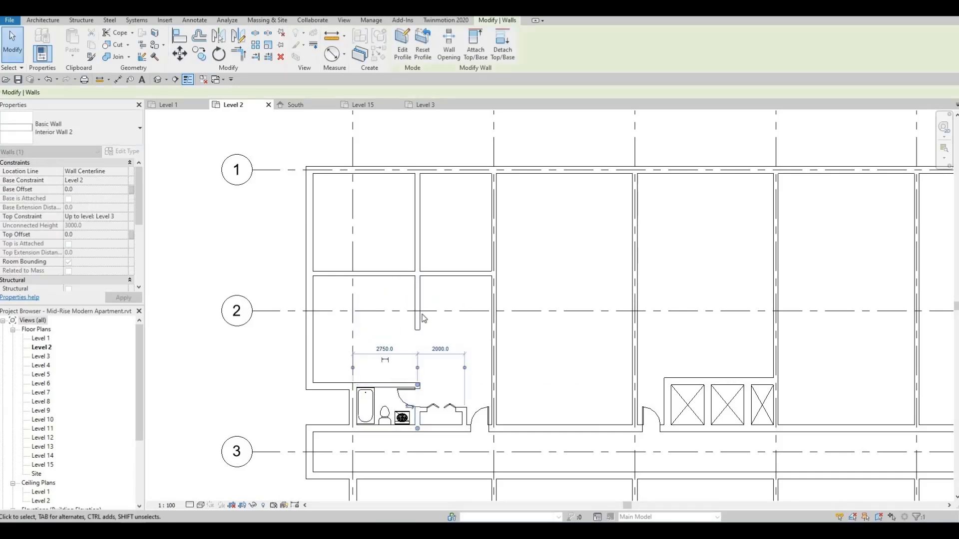
# Step: Pull the remaining grid 1 side piece of the lengthwise partition back to end at the cross partition
pyautogui.scroll(2, 422, 319)
pyautogui.click(414, 328)
pyautogui.moveTo(414, 335); pyautogui.dragTo(415, 262)
pyautogui.press('Escape')
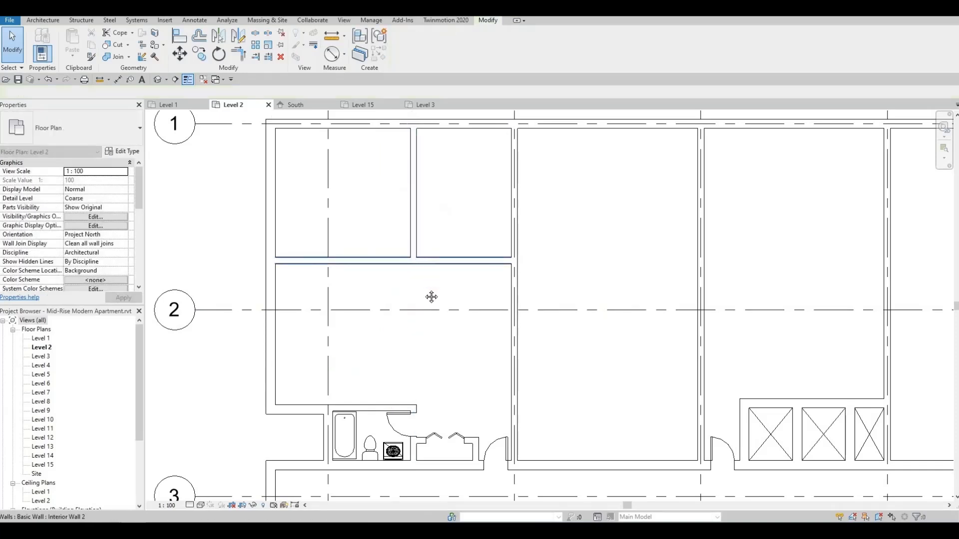
# Step: Set the cross partition's distance from the grid 1 exterior wall to 4500 mm
pyautogui.scroll(-3, 432, 297)
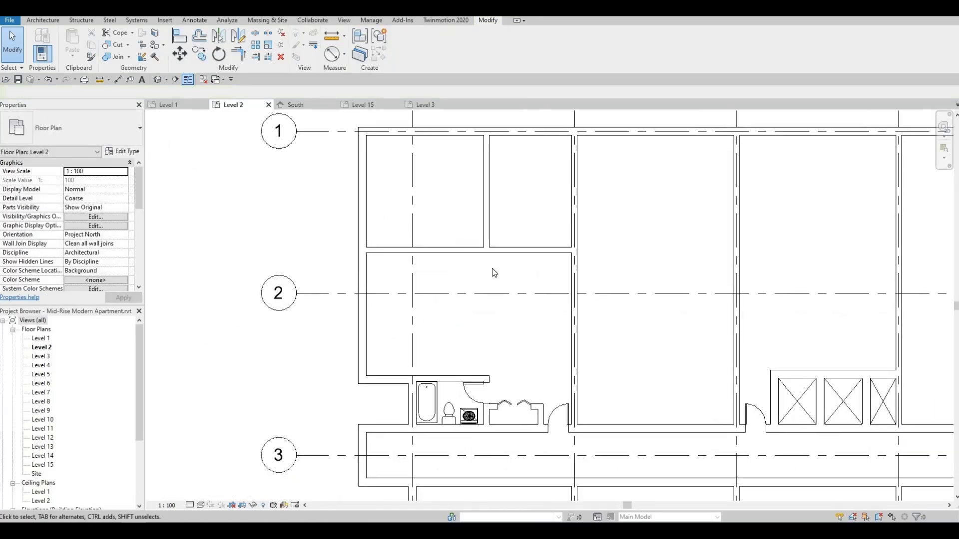
pyautogui.click(468, 255)
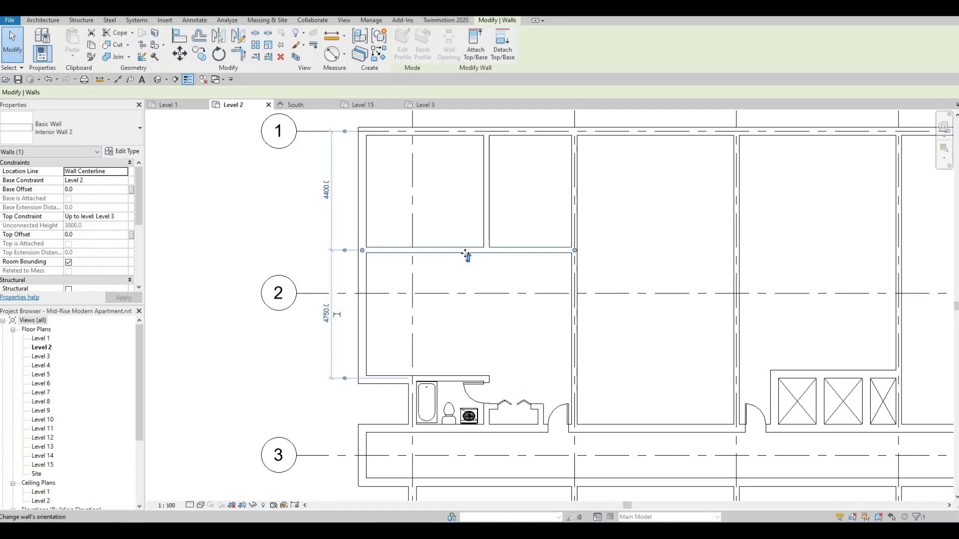
pyautogui.moveTo(465, 255); pyautogui.dragTo(466, 258)
pyautogui.click(326, 193)
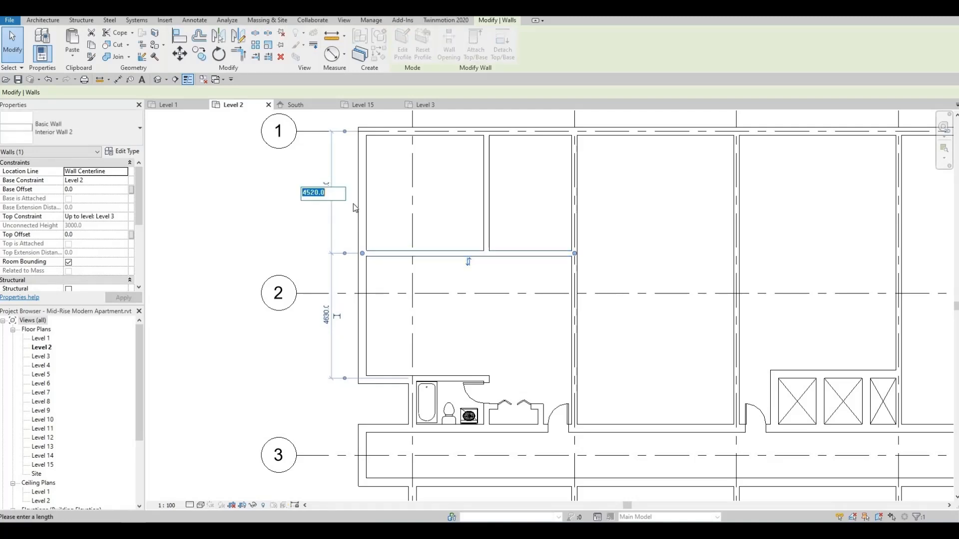
pyautogui.write('4500')
pyautogui.press('Return')
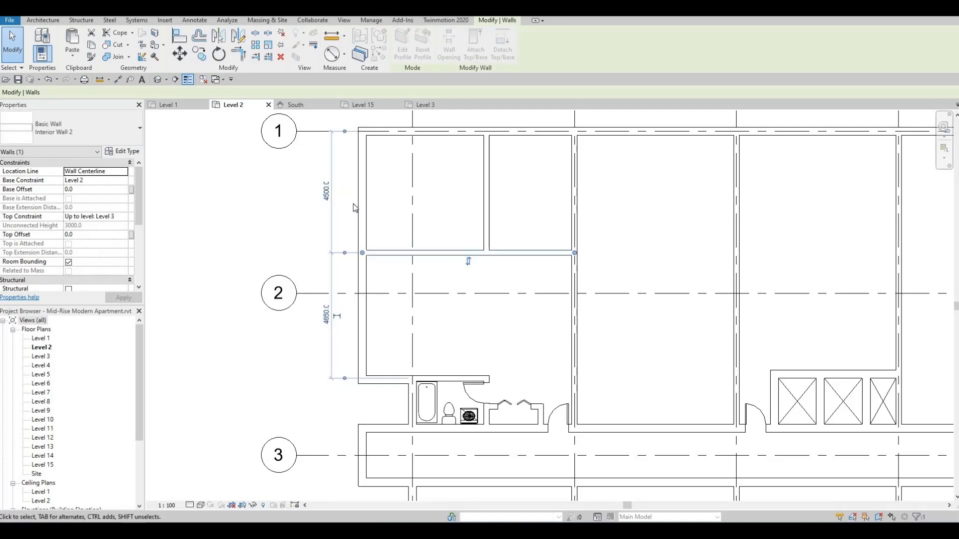
pyautogui.click(524, 227)
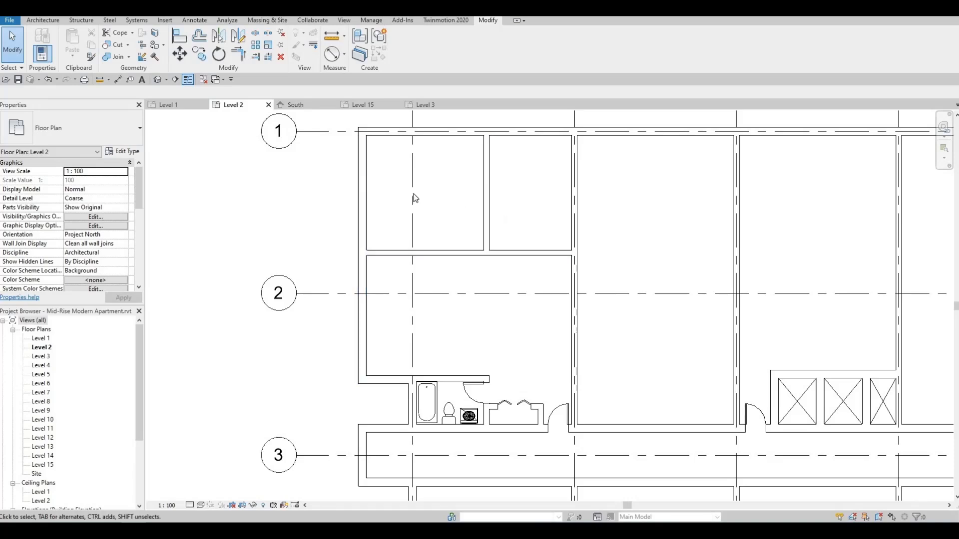
# Step: Draw a 1500 mm Interior Wall 2 stub from the grid B wall into the unit, about 3500 mm from the cross partition
pyautogui.click(483, 200)
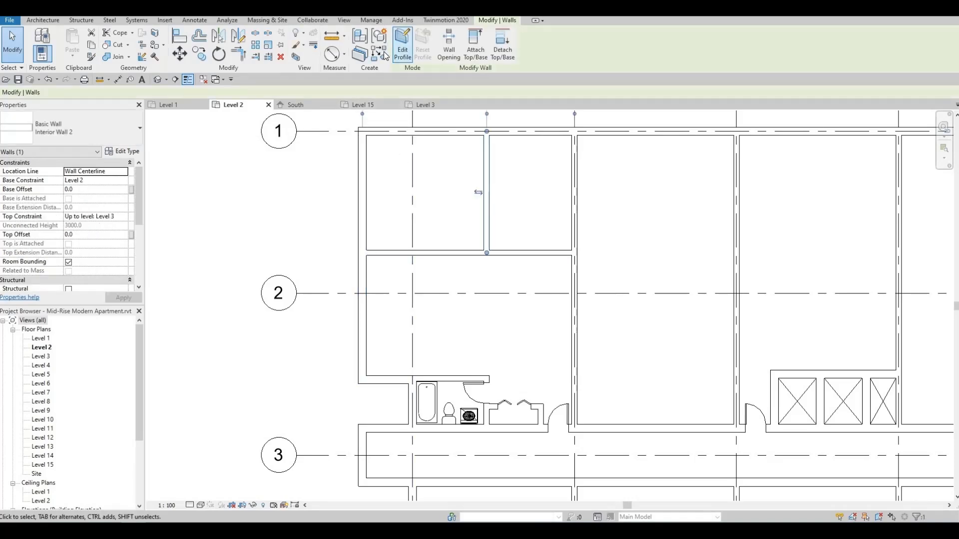
pyautogui.click(383, 54)
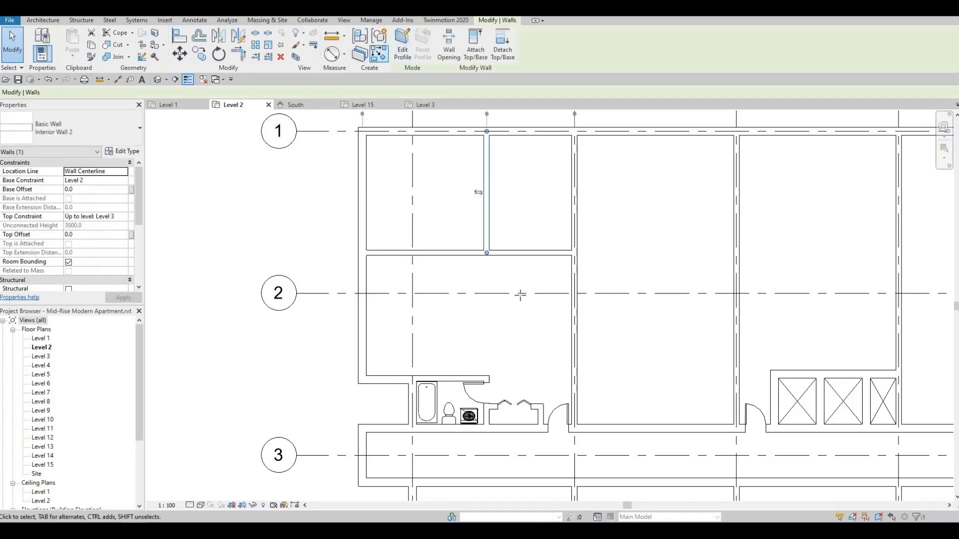
pyautogui.click(554, 347)
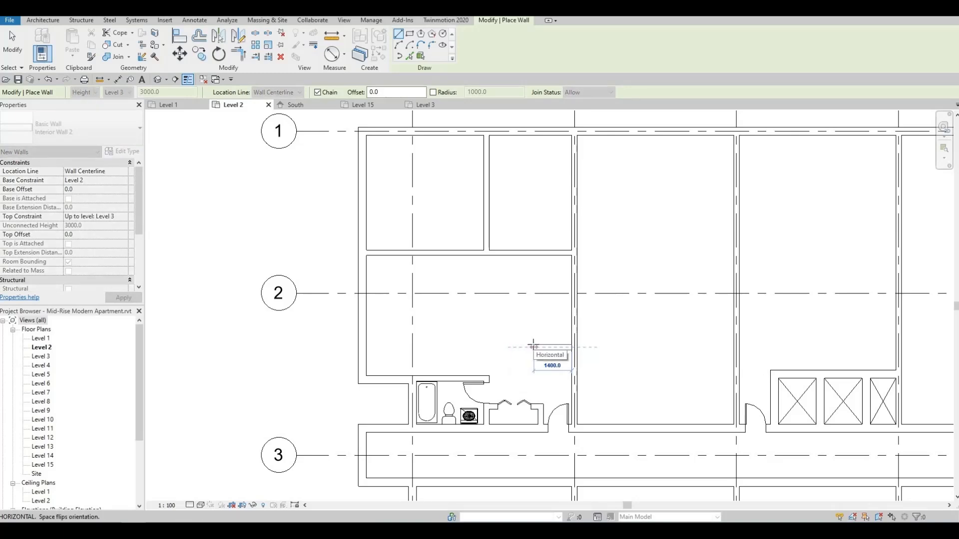
pyautogui.click(534, 347)
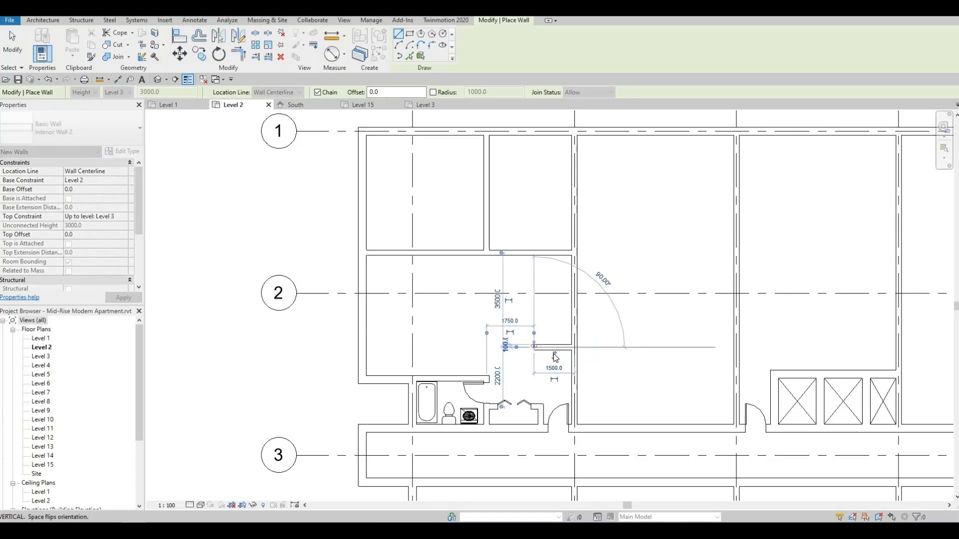
pyautogui.press('Escape')
pyautogui.press('Escape')
# Step: Shift the stub wall on grid B in small increments toward the closet, to about 1480 mm from the closet front wall
pyautogui.click(556, 351)
pyautogui.press('Down')
pyautogui.press('Down')
pyautogui.press('Down')
pyautogui.press('Down')
pyautogui.press('Down')
pyautogui.press('Down')
pyautogui.press('Down')
pyautogui.press('Down')
pyautogui.press('Down')
pyautogui.press('Down')
pyautogui.press('Down')
pyautogui.press('Down')
pyautogui.press('Down')
pyautogui.press('Down')
pyautogui.press('Down')
pyautogui.press('Down')
pyautogui.press('Down')
pyautogui.press('Down')
pyautogui.press('Down')
pyautogui.press('Down')
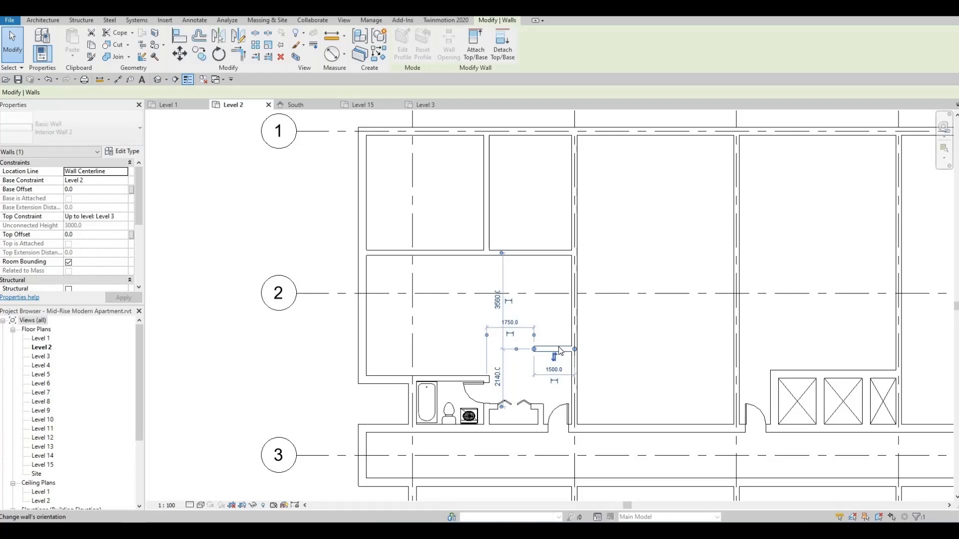
pyautogui.press('Down')
pyautogui.press('Down')
pyautogui.press('Down')
pyautogui.press('Down')
pyautogui.press('Down')
pyautogui.press('Down')
pyautogui.press('Down')
pyautogui.press('Down')
pyautogui.press('Down')
pyautogui.press('Down')
pyautogui.press('Down')
pyautogui.press('Down')
pyautogui.press('Down')
pyautogui.press('Down')
pyautogui.press('Down')
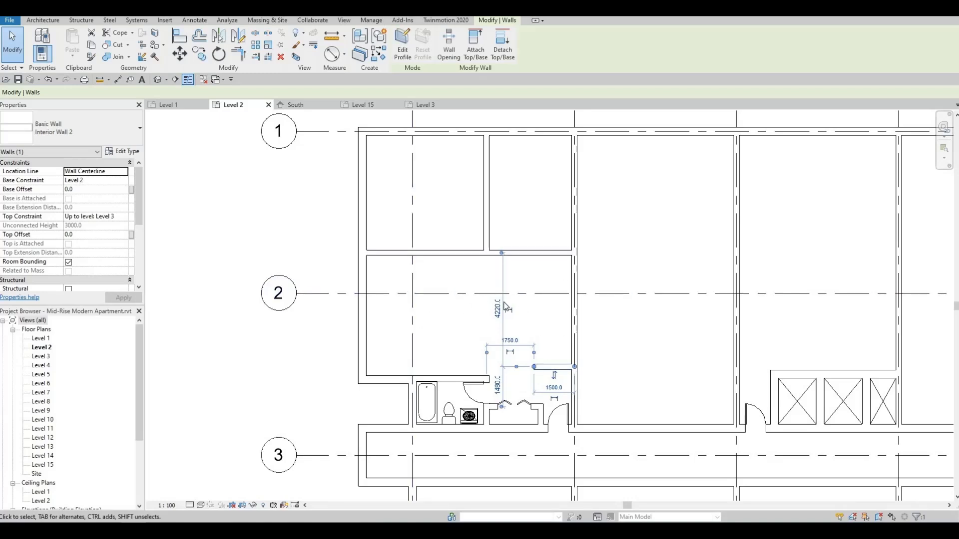
pyautogui.click(478, 330)
pyautogui.moveTo(460, 327); pyautogui.dragTo(458, 348, button='middle')
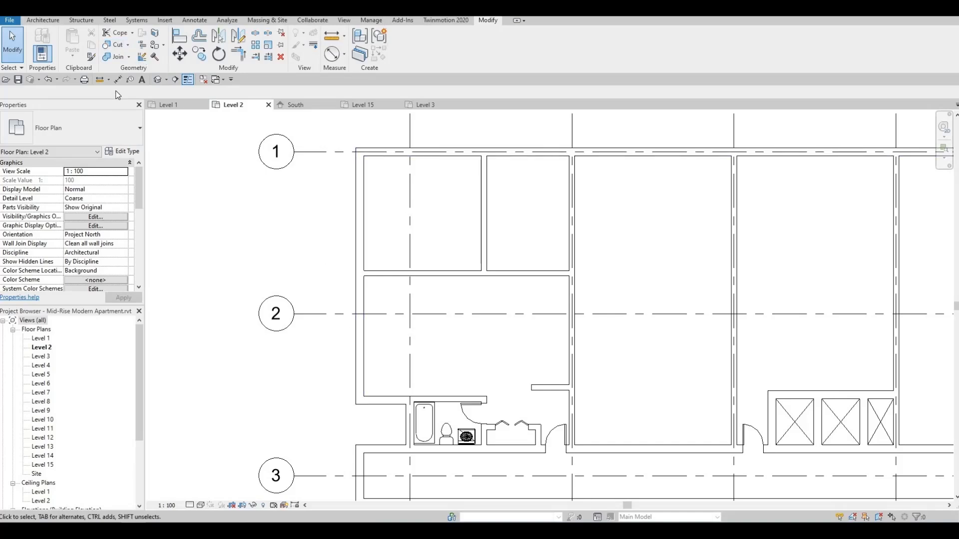
# Step: Place 1730 x 2032mm M_Sliding-2 Panel doors in the living room's outer wall and both bedrooms' grid 1 walls, flipping the living room door outward
pyautogui.click(42, 20)
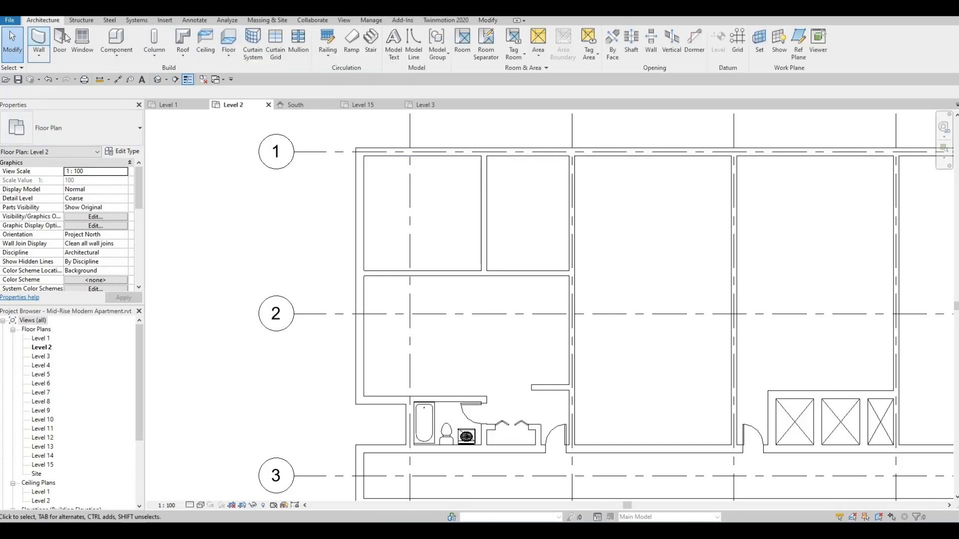
pyautogui.click(62, 38)
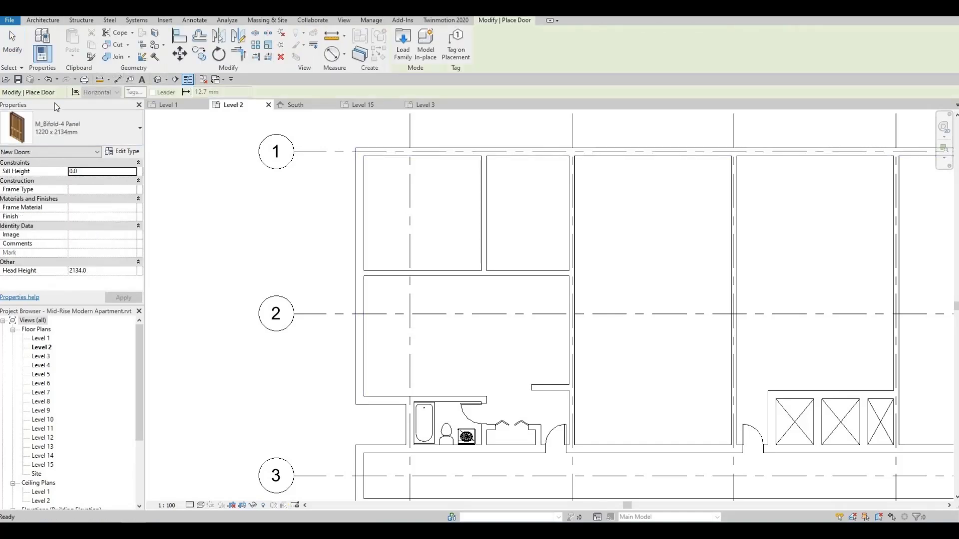
pyautogui.click(85, 124)
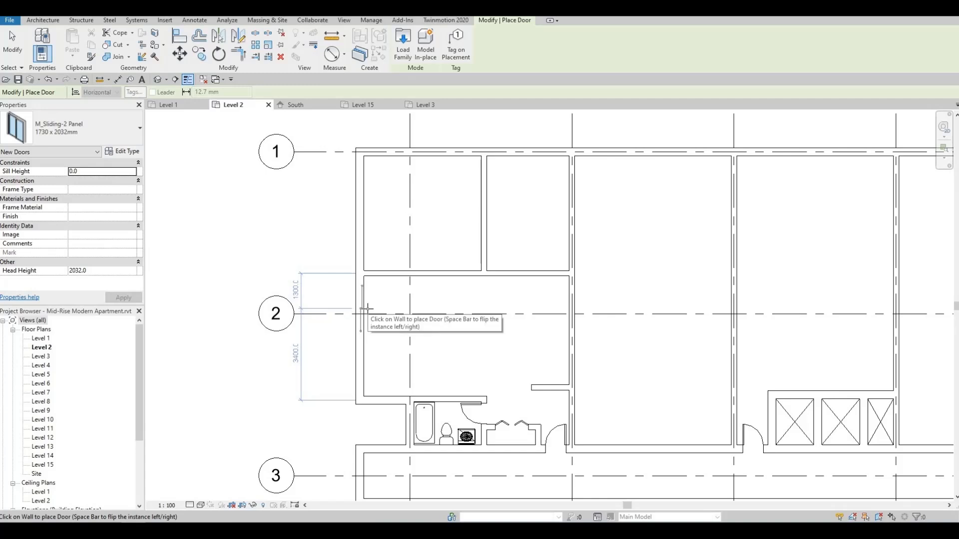
pyautogui.click(367, 309)
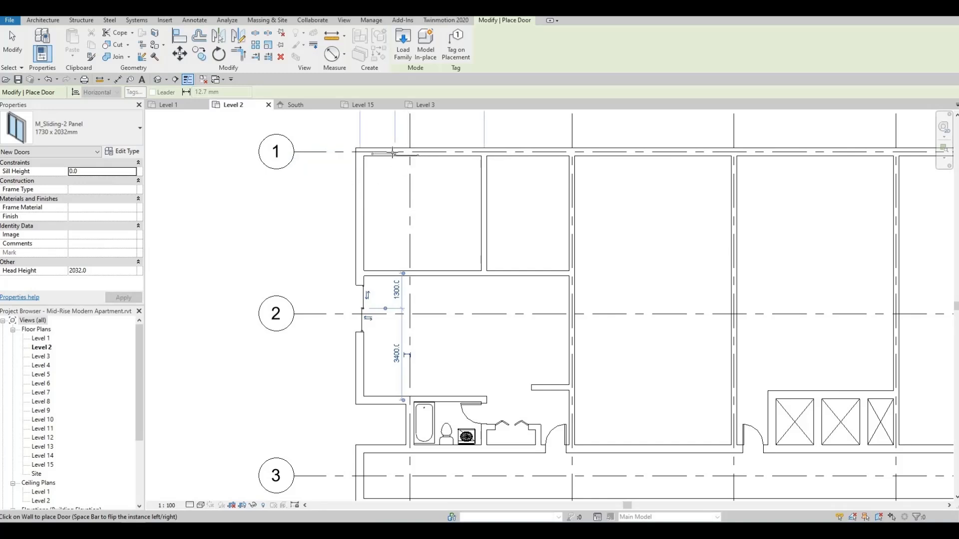
pyautogui.click(455, 149)
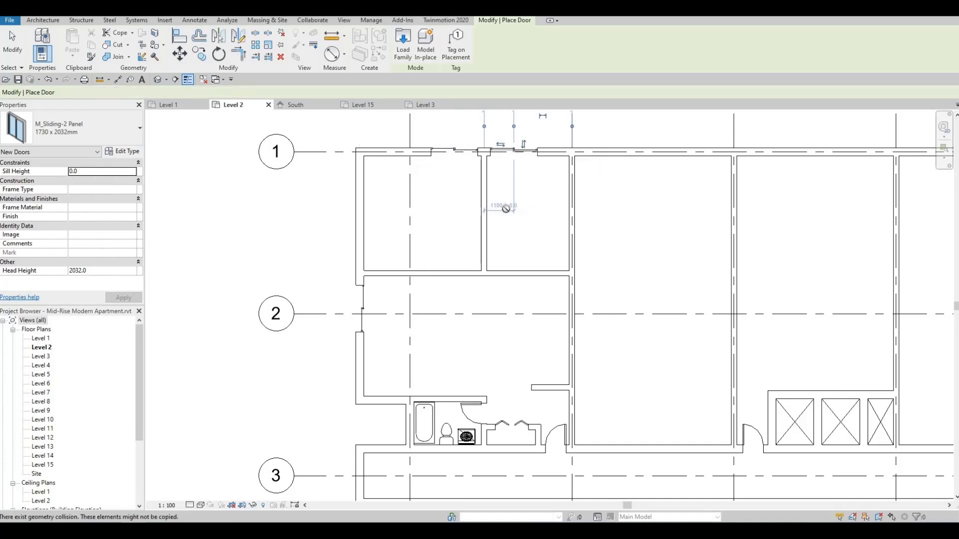
pyautogui.press('Escape')
pyautogui.press('Escape')
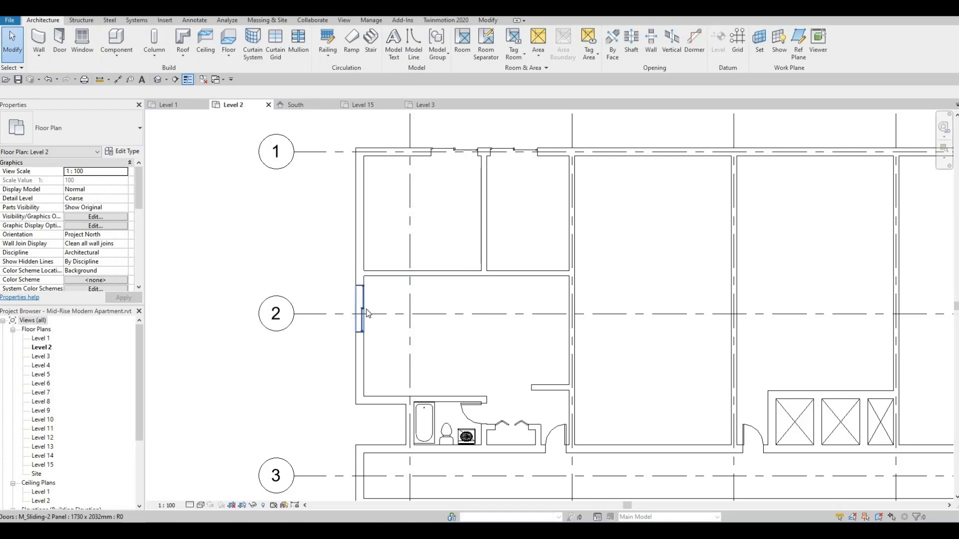
pyautogui.click(367, 310)
pyautogui.press('Escape')
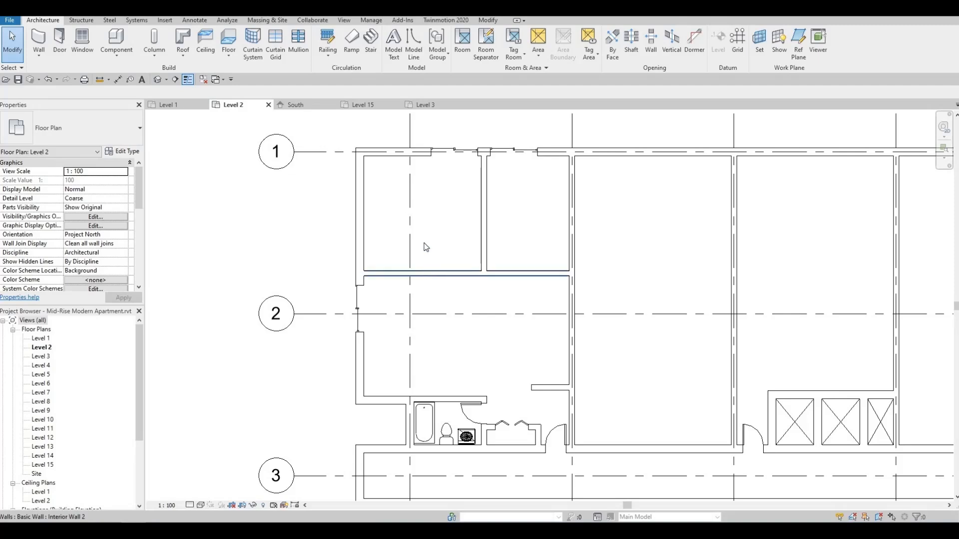
# Step: Place two M_Single-Flush 0762 x 2032mm doors in the cross partition, one on each side of the bedroom divider, swinging into the bedrooms
pyautogui.click(60, 42)
pyautogui.click(78, 131)
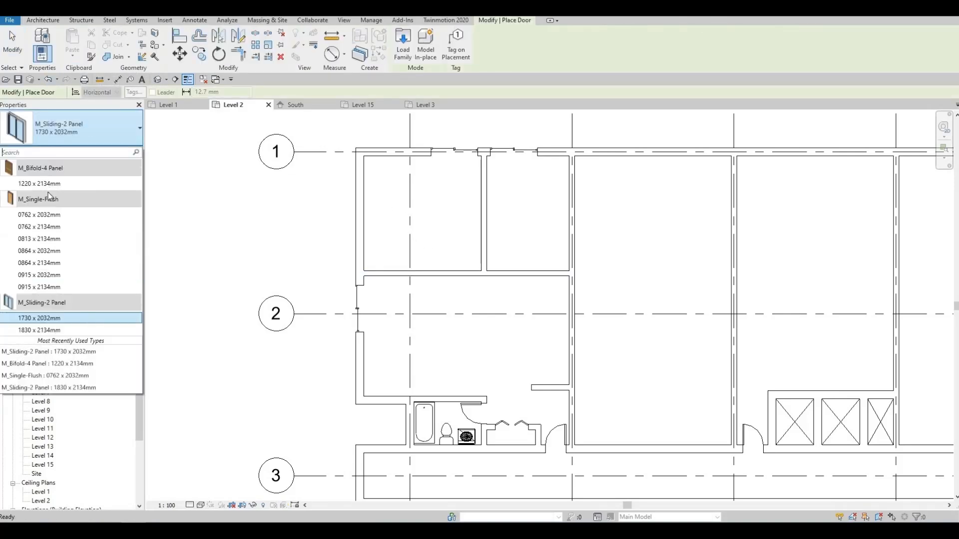
pyautogui.click(48, 216)
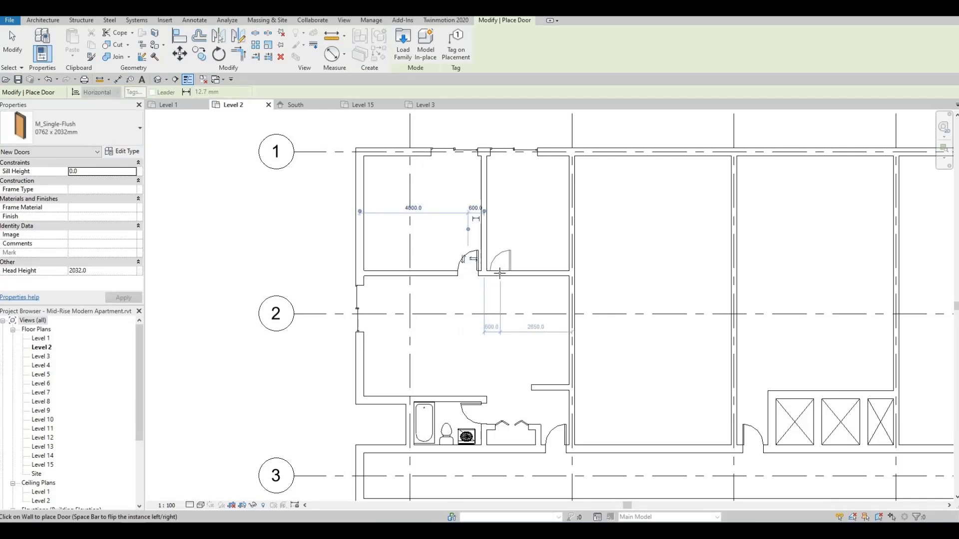
pyautogui.click(492, 273)
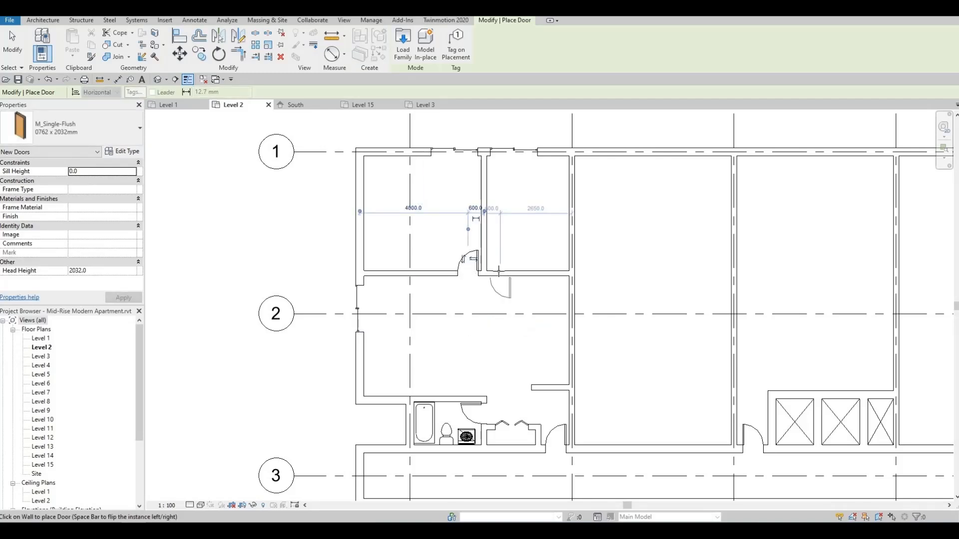
pyautogui.click(493, 278)
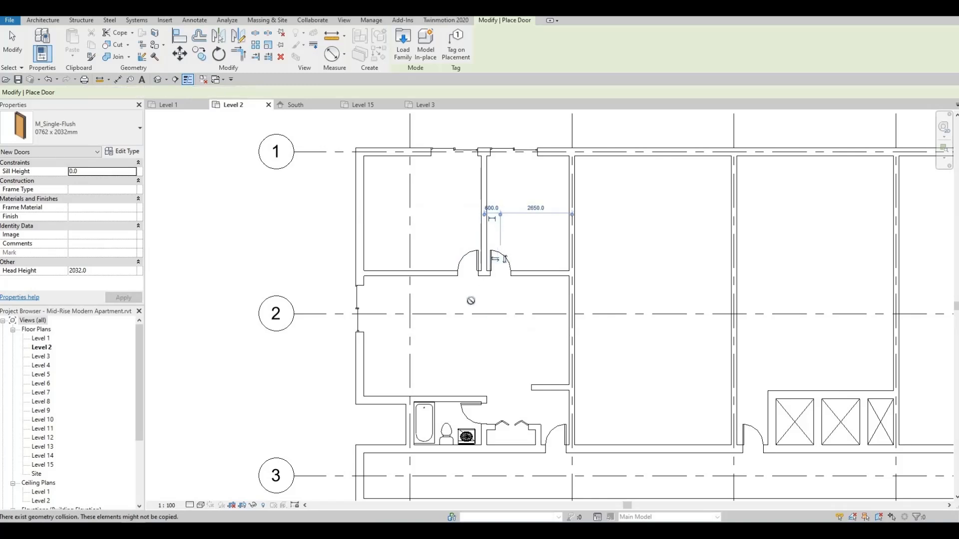
pyautogui.press('Escape')
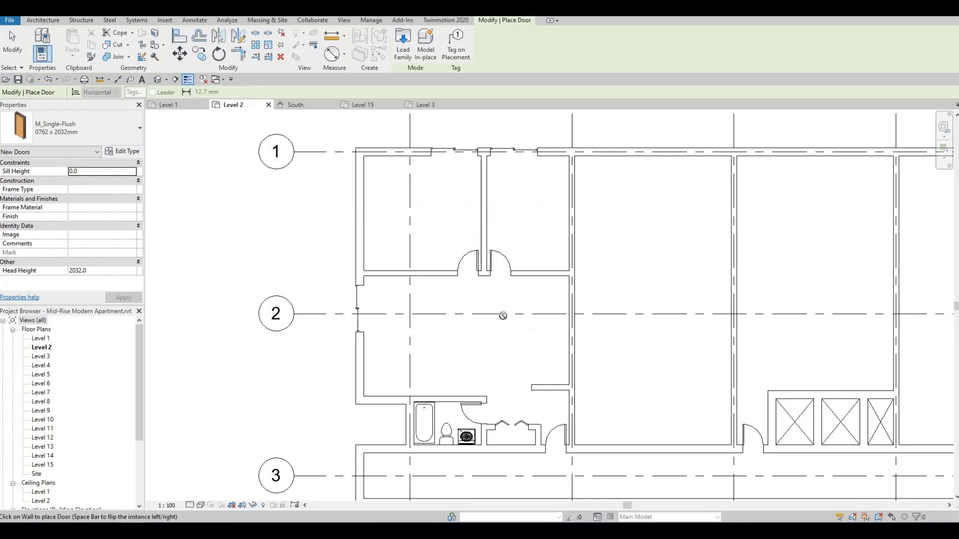
pyautogui.moveTo(503, 315); pyautogui.dragTo(502, 263, button='middle')
pyautogui.press('Escape')
pyautogui.press('Escape')
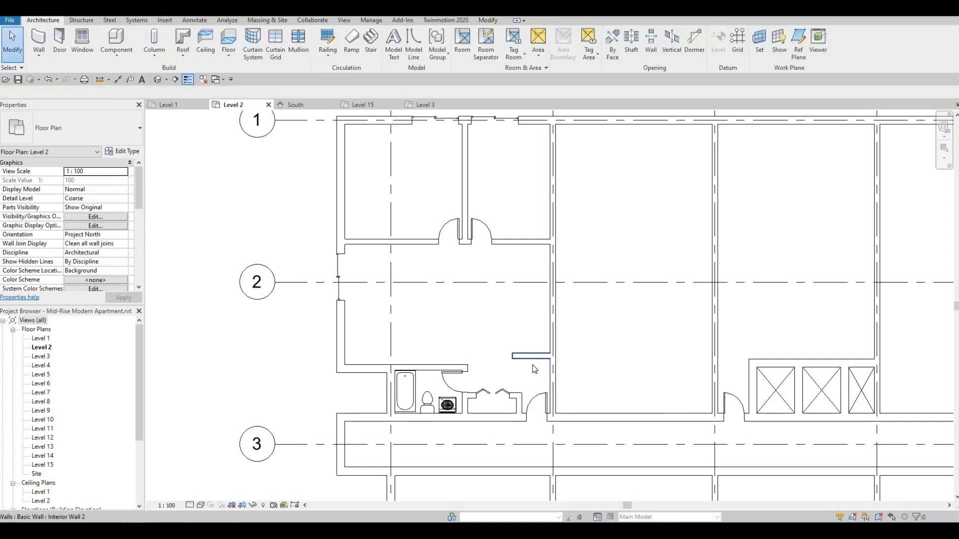
# Step: Set the stub wall's distance from the closet front wall to 1600 mm
pyautogui.click(530, 356)
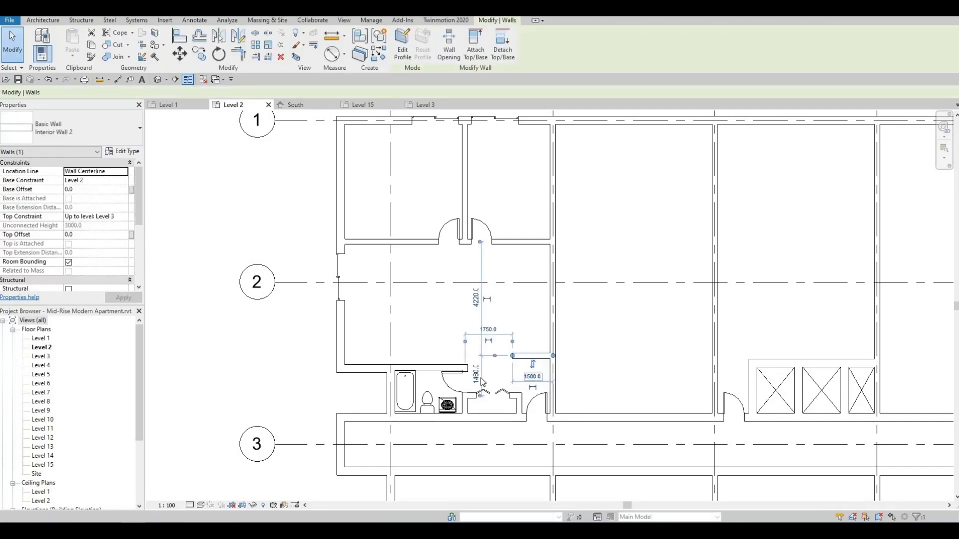
pyautogui.click(497, 380)
pyautogui.write('1600')
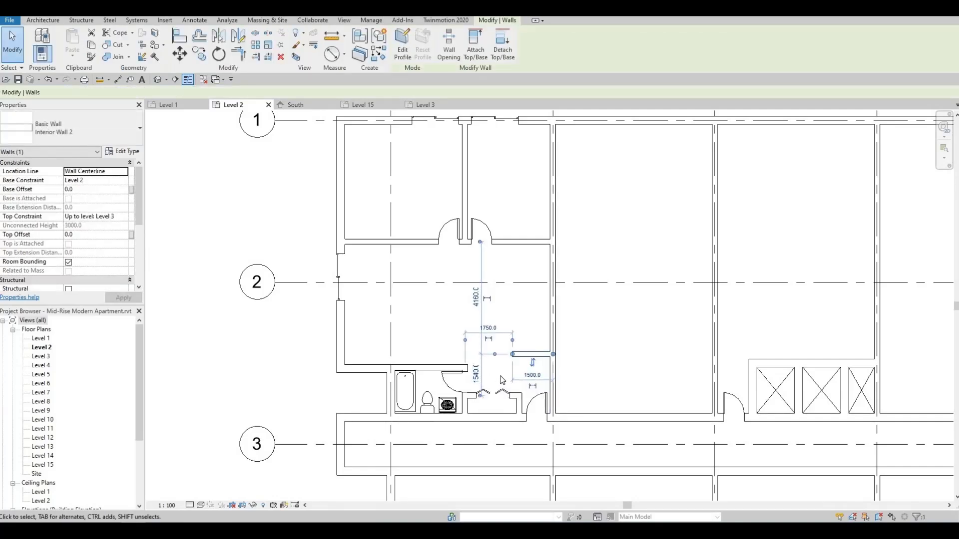
pyautogui.press('Return')
pyautogui.press('Escape')
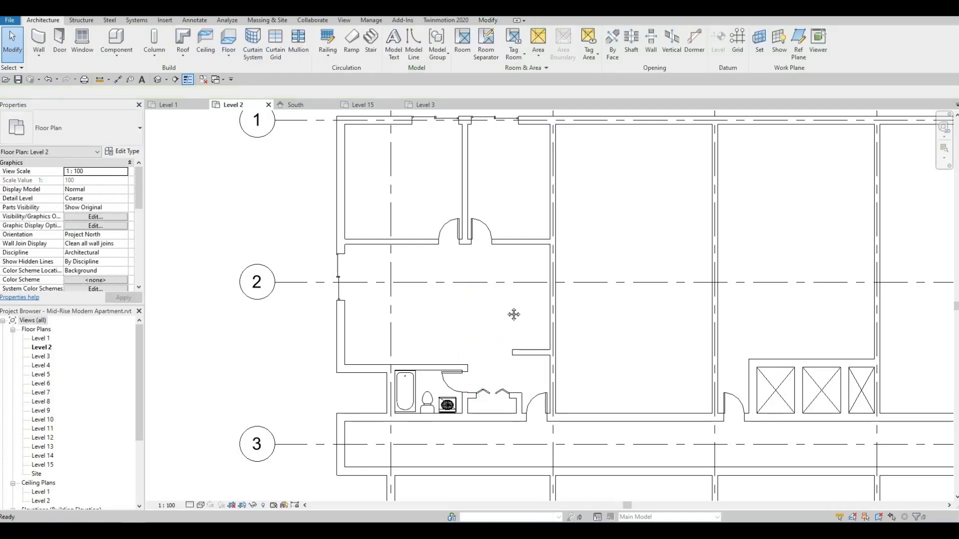
pyautogui.moveTo(514, 315); pyautogui.dragTo(535, 326, button='middle')
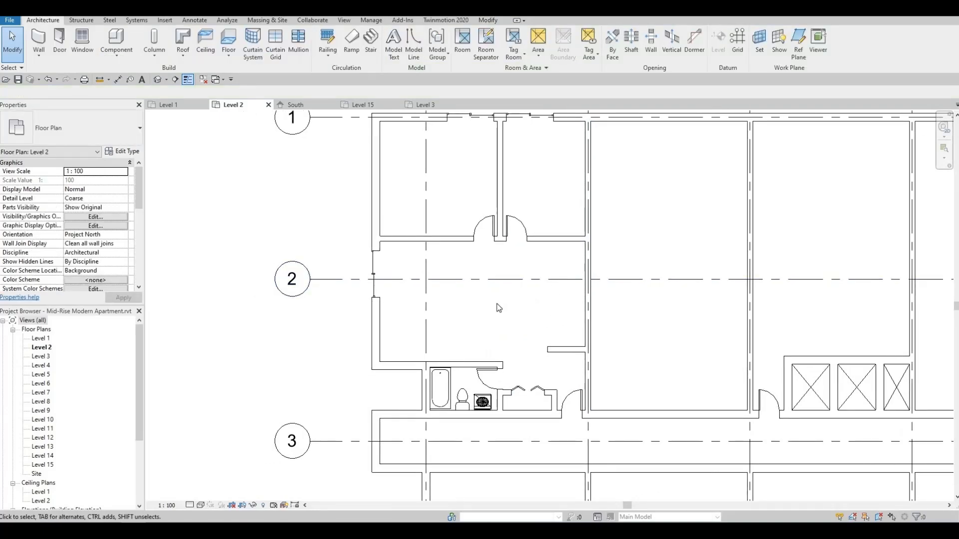
# Step: Extend the free end of the grid B stub wall slightly farther into the unit
pyautogui.click(550, 351)
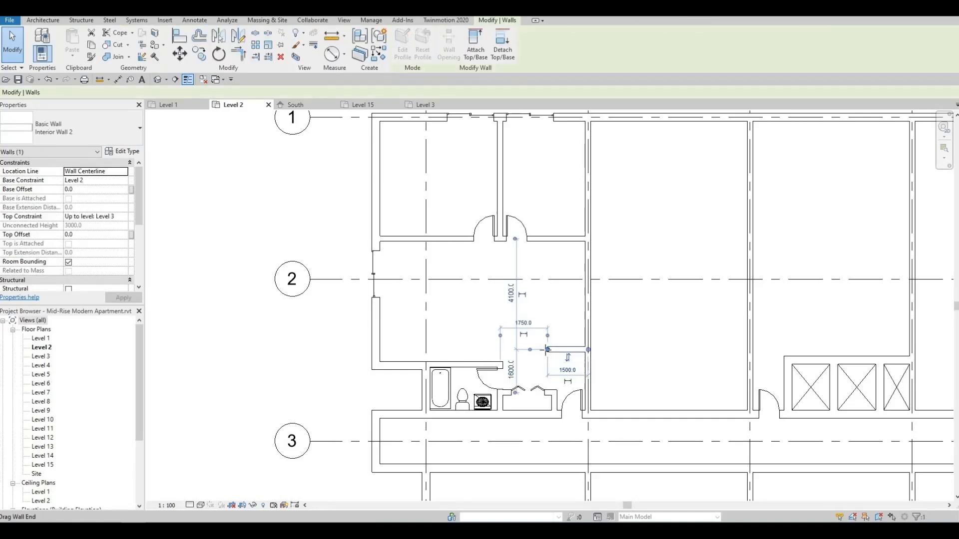
pyautogui.moveTo(547, 350); pyautogui.dragTo(542, 350)
pyautogui.click(624, 335)
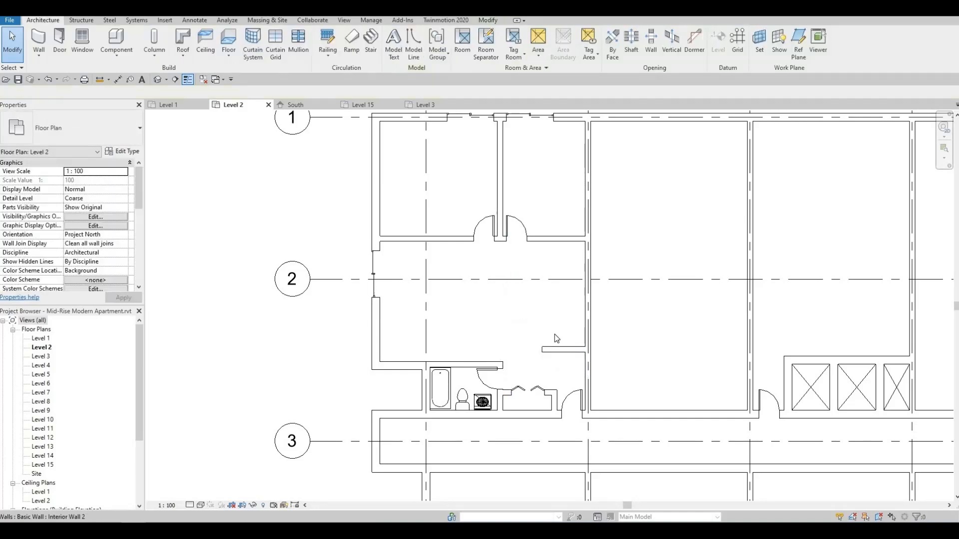
# Step: Examine the first unit's layout and how it sits within the rest of the Level 2 floor plan
pyautogui.scroll(-1, 556, 340)
pyautogui.moveTo(559, 379); pyautogui.dragTo(597, 362, button='middle')
pyautogui.scroll(1, 586, 335)
pyautogui.scroll(-1, 597, 361)
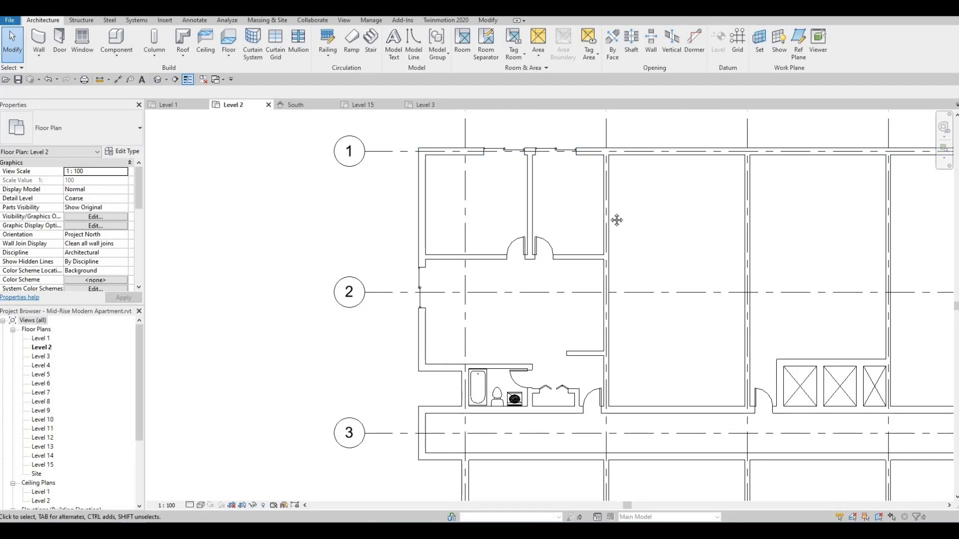
pyautogui.scroll(1, 607, 136)
pyautogui.moveTo(607, 136); pyautogui.dragTo(619, 204, button='middle')
pyautogui.scroll(-1, 618, 205)
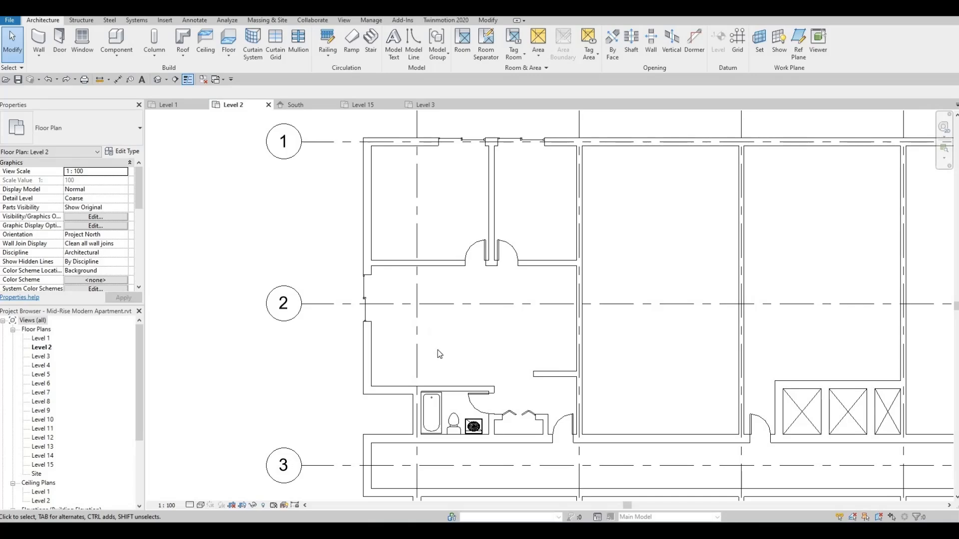
pyautogui.scroll(-5, 430, 296)
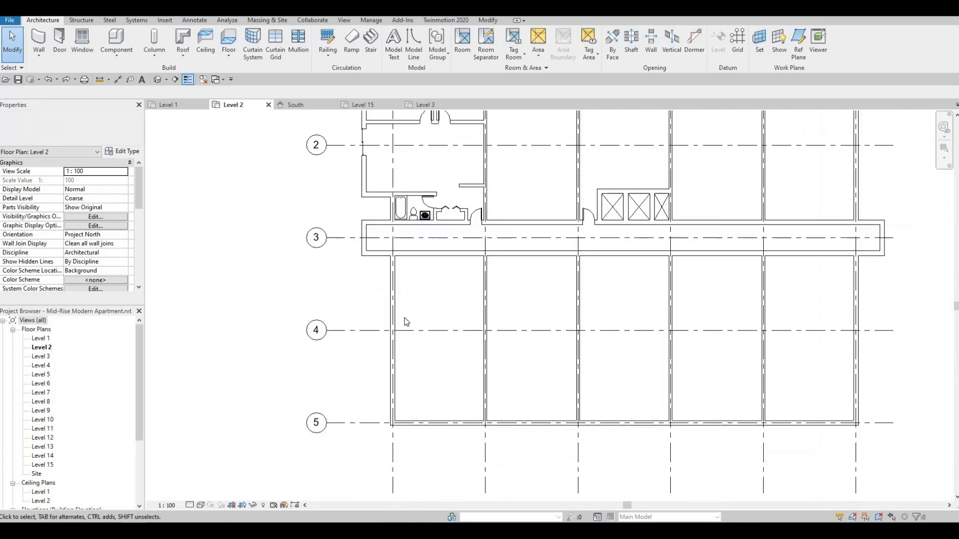
pyautogui.moveTo(423, 308); pyautogui.dragTo(412, 343, button='middle')
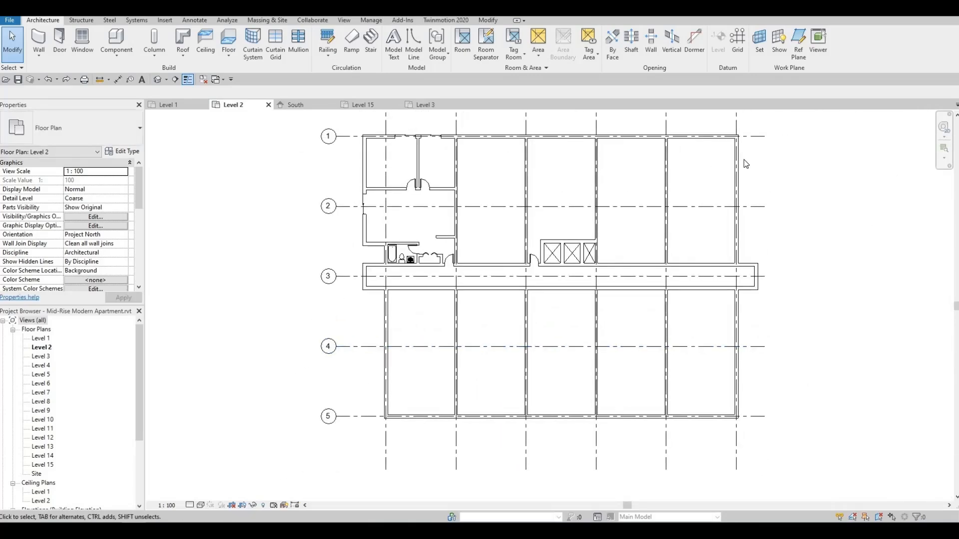
pyautogui.moveTo(381, 165); pyautogui.dragTo(395, 265, button='middle')
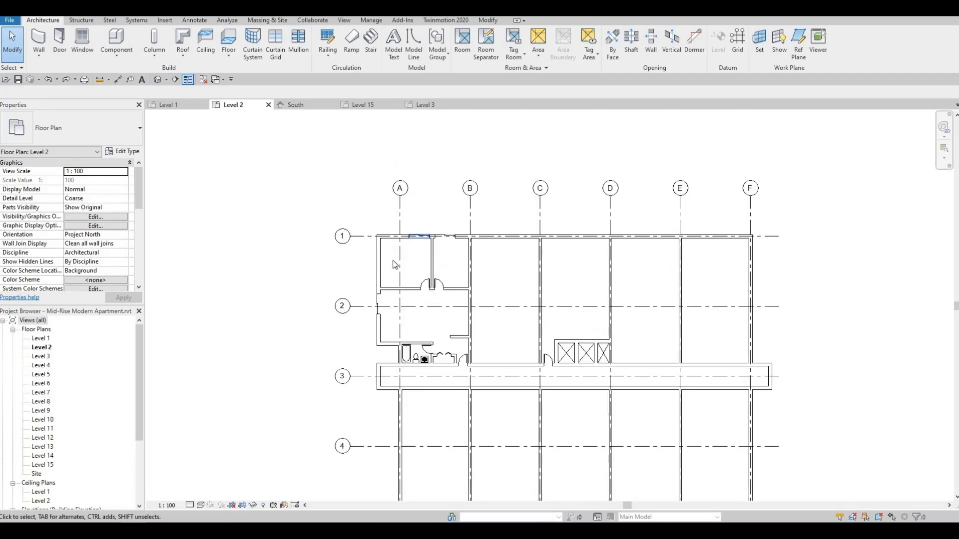
# Step: Select all walls, doors, windows and fixtures of the first Level 2 unit, excluding the shared party wall on grid B
pyautogui.scroll(4, 394, 265)
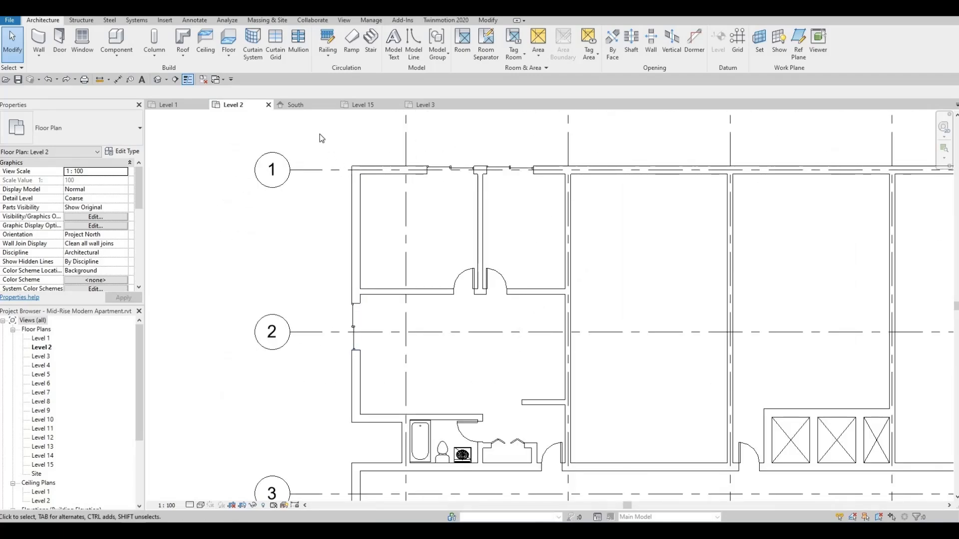
pyautogui.moveTo(320, 134); pyautogui.dragTo(582, 484)
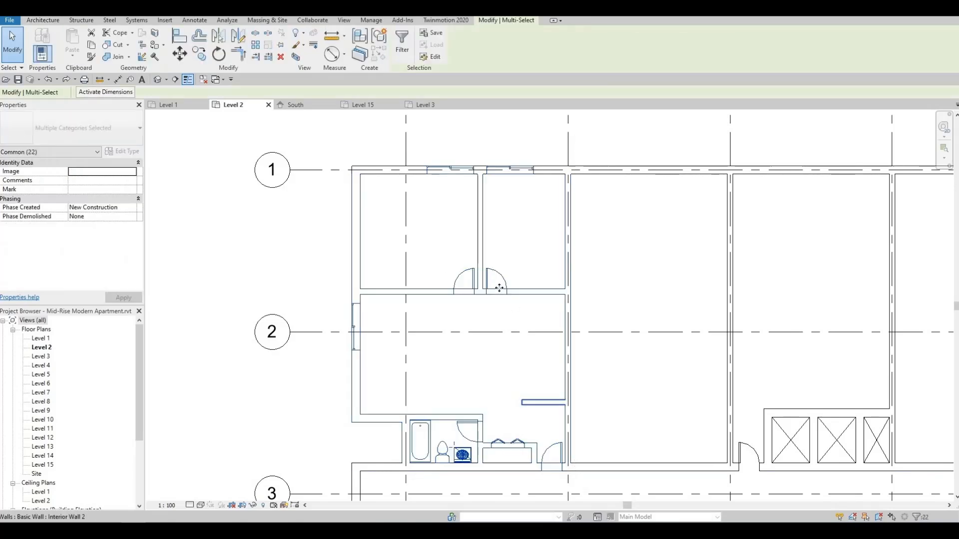
pyautogui.scroll(-3, 517, 339)
pyautogui.moveTo(497, 273); pyautogui.dragTo(518, 230, button='middle')
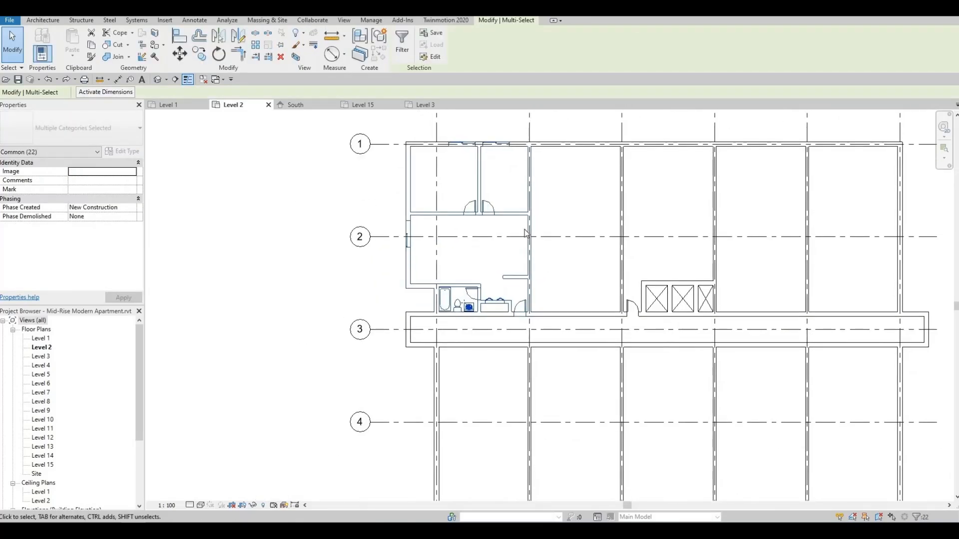
pyautogui.scroll(3, 527, 232)
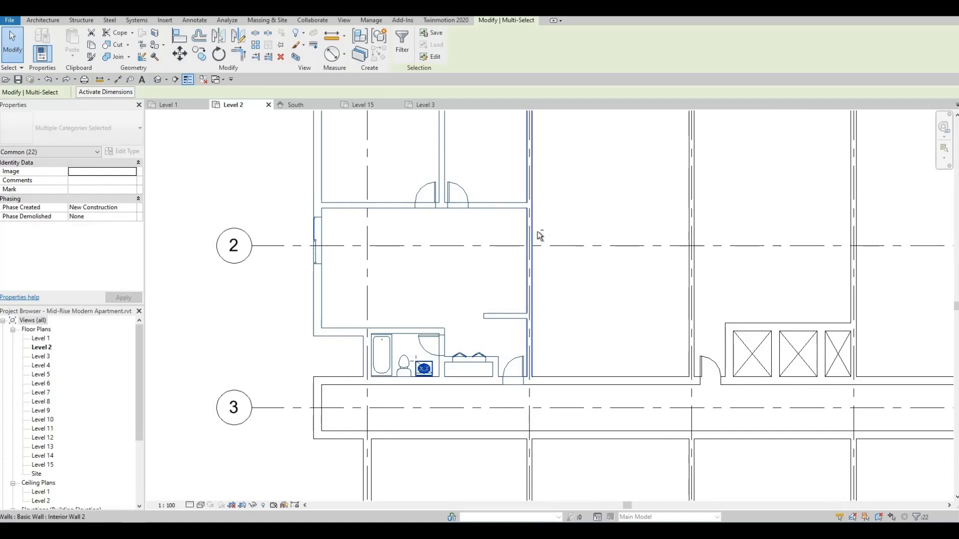
pyautogui.keyDown('shift'); pyautogui.click(538, 232); pyautogui.keyUp('shift')
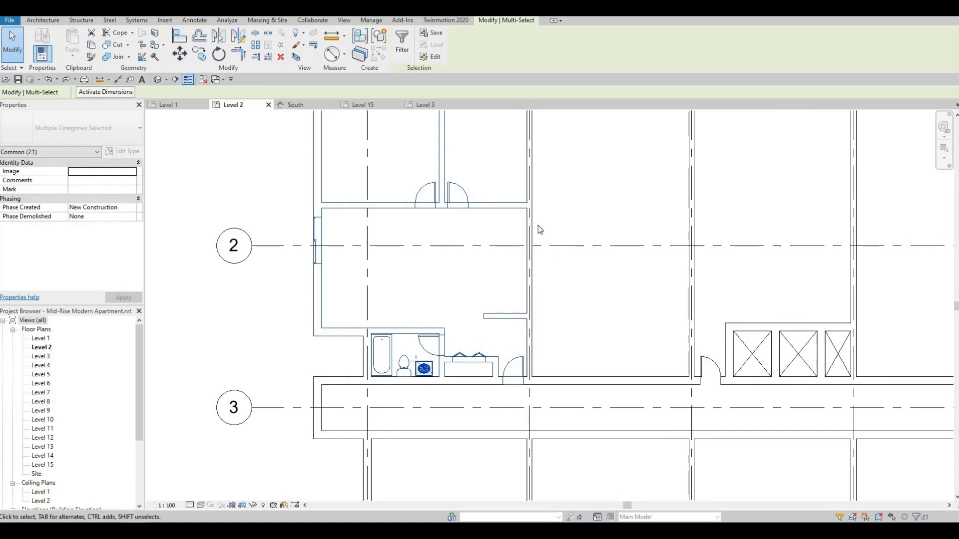
pyautogui.moveTo(552, 337); pyautogui.dragTo(570, 313, button='middle')
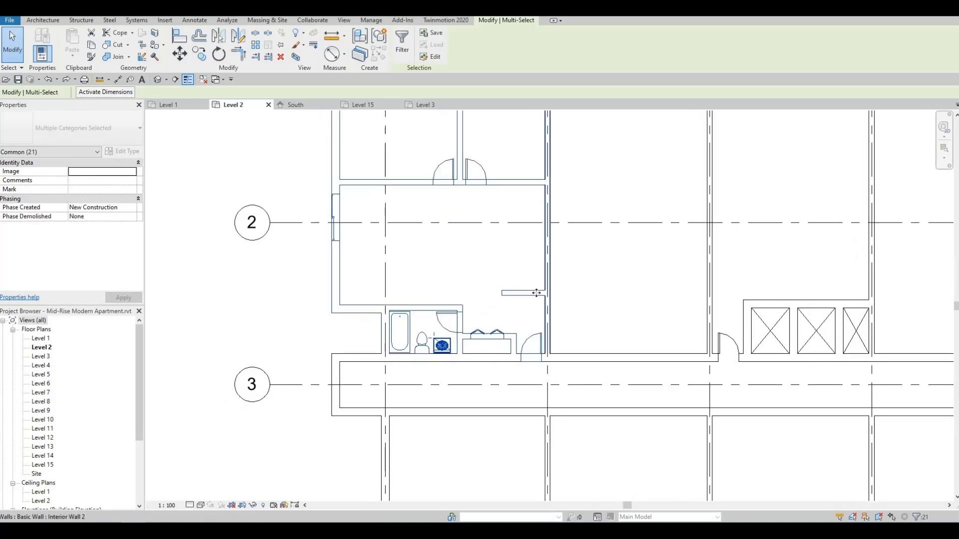
pyautogui.scroll(4, 536, 294)
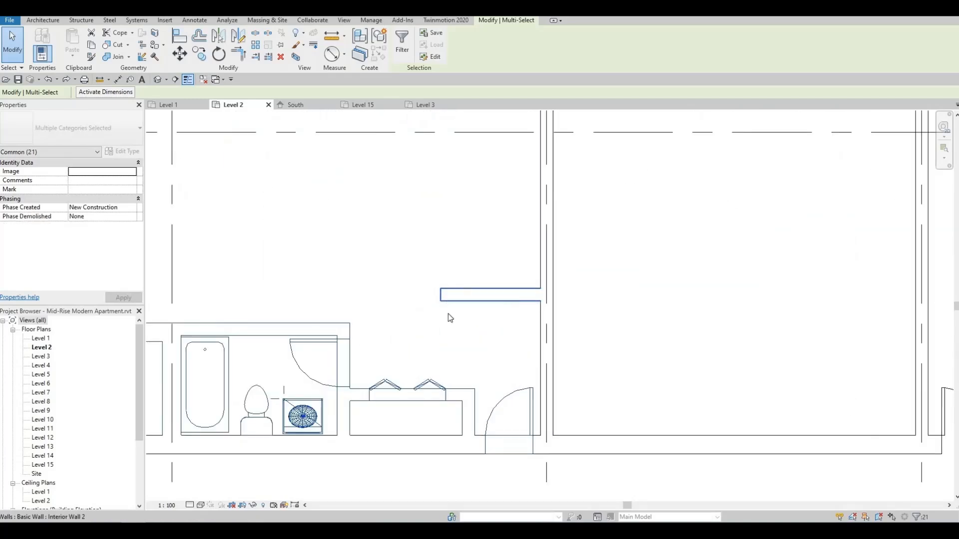
pyautogui.scroll(-5, 449, 322)
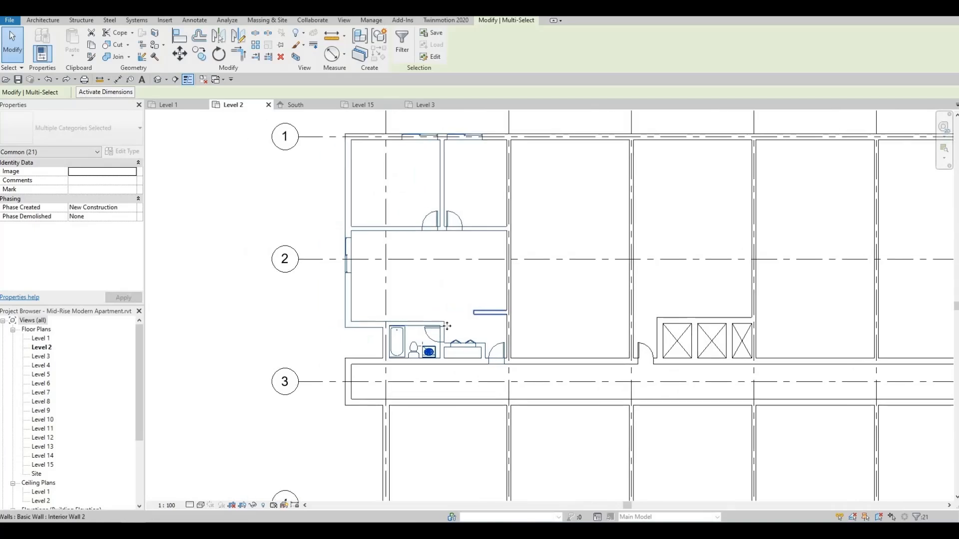
pyautogui.scroll(-1, 448, 325)
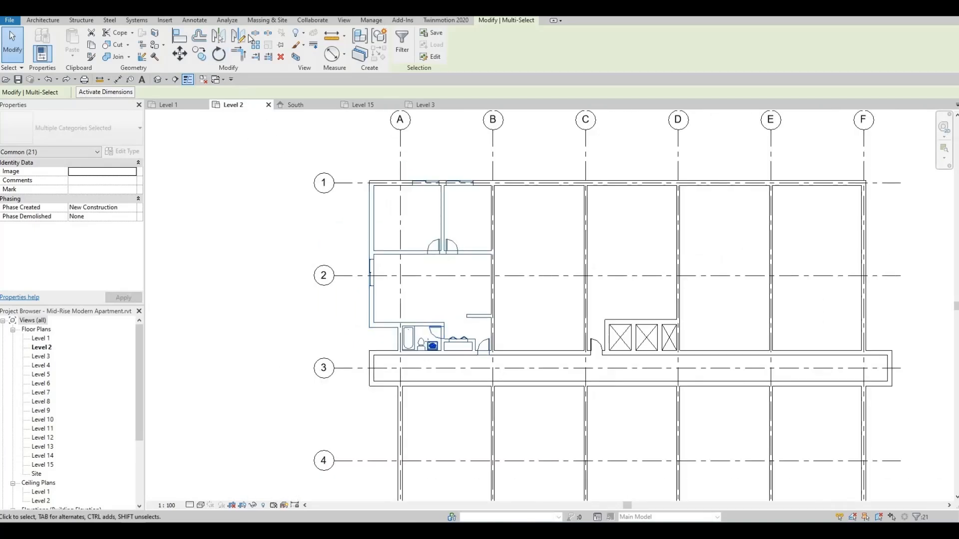
# Step: Mirror a copy of the selected unit contents about grid 3 to the opposite side of the corridor
pyautogui.click(219, 38)
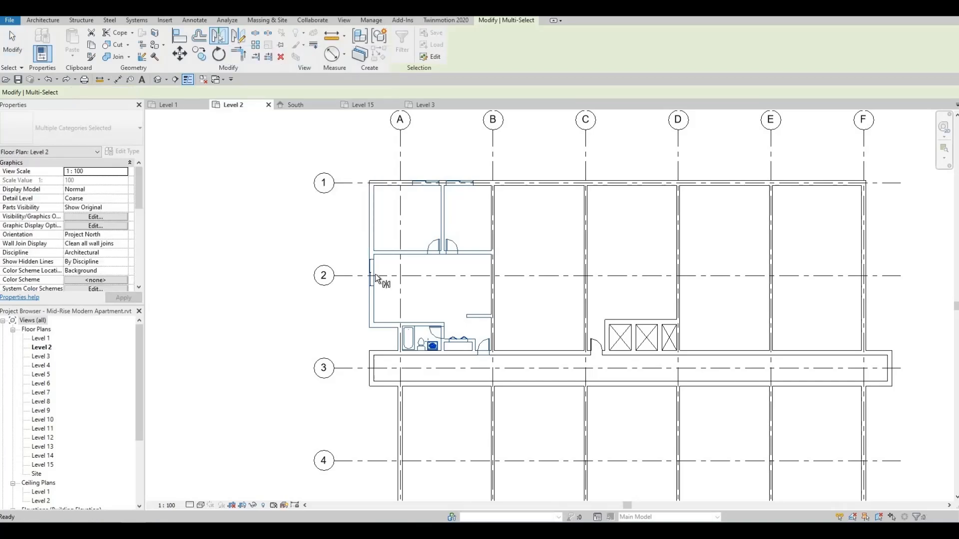
pyautogui.click(394, 369)
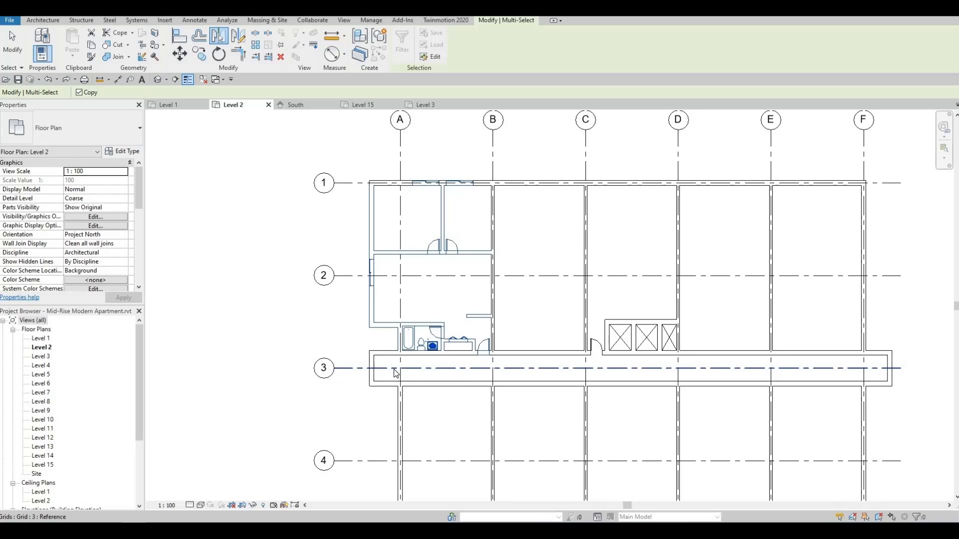
pyautogui.scroll(1, 483, 425)
pyautogui.moveTo(483, 426); pyautogui.dragTo(483, 382, button='middle')
pyautogui.scroll(-1, 482, 383)
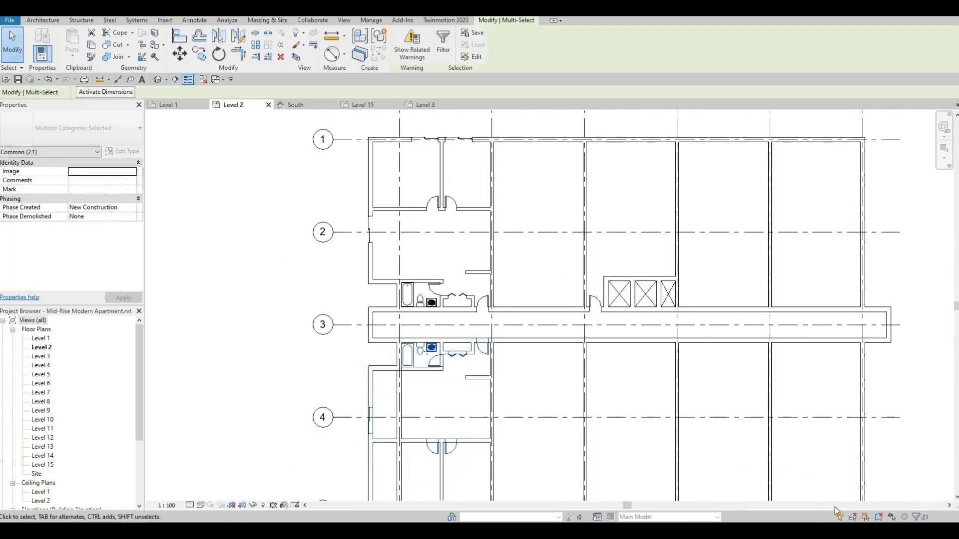
pyautogui.moveTo(568, 484); pyautogui.dragTo(584, 385, button='middle')
pyautogui.scroll(1, 490, 328)
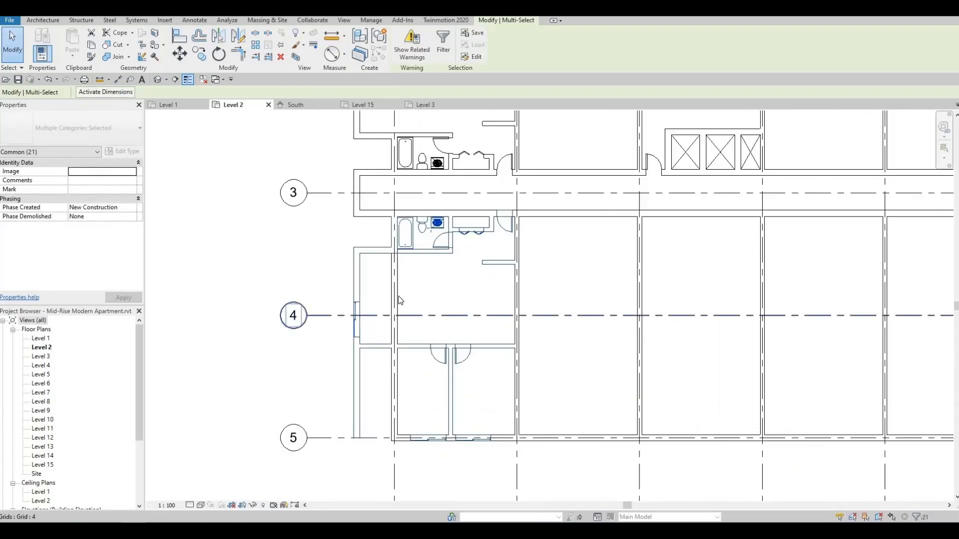
pyautogui.press('Escape')
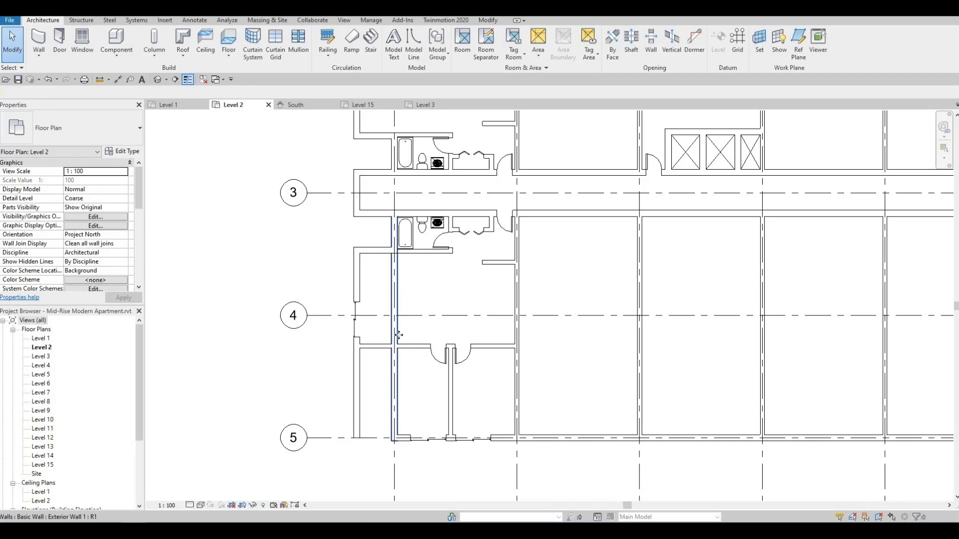
# Step: Shorten the exterior wall on grid A below the corridor so it ends at the mirrored unit's bathroom wall
pyautogui.click(398, 335)
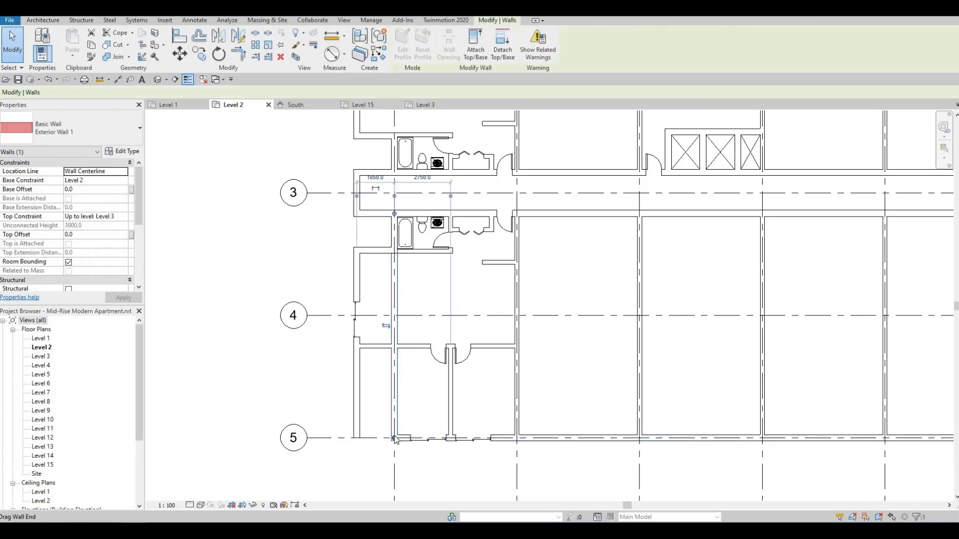
pyautogui.moveTo(395, 438); pyautogui.dragTo(394, 253)
pyautogui.press('Escape')
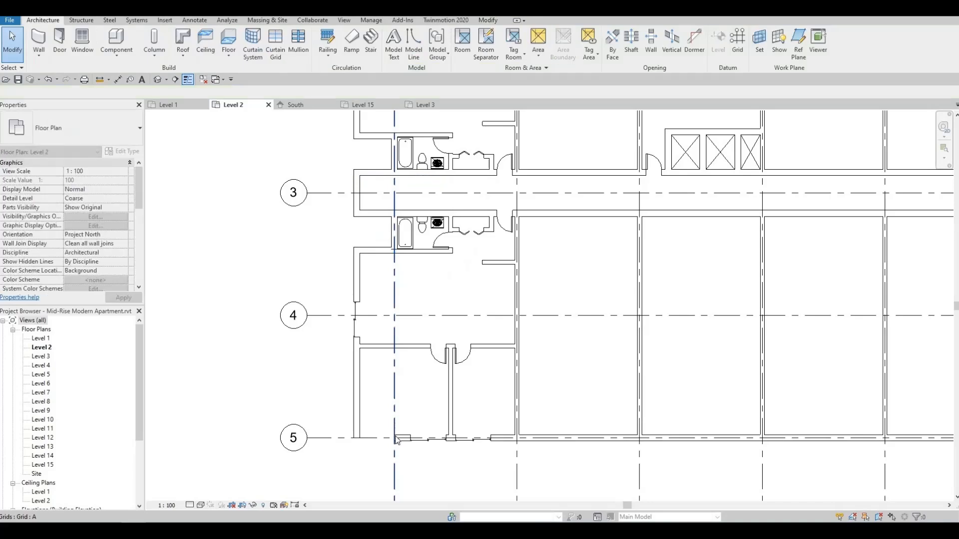
# Step: Extend the exterior wall on grid 5 past grid A to meet the mirrored unit's outer side wall
pyautogui.click(395, 440)
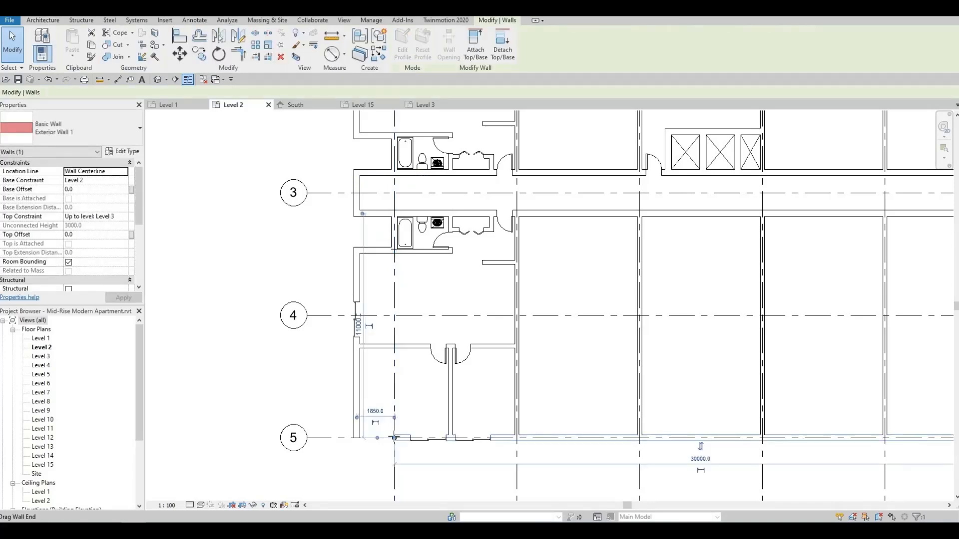
pyautogui.moveTo(394, 438); pyautogui.dragTo(357, 439)
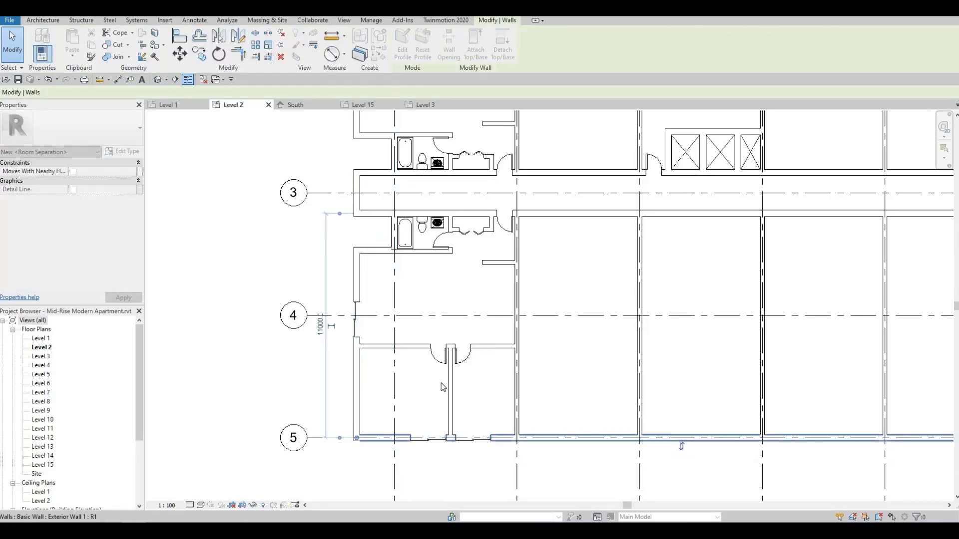
pyautogui.press('Escape')
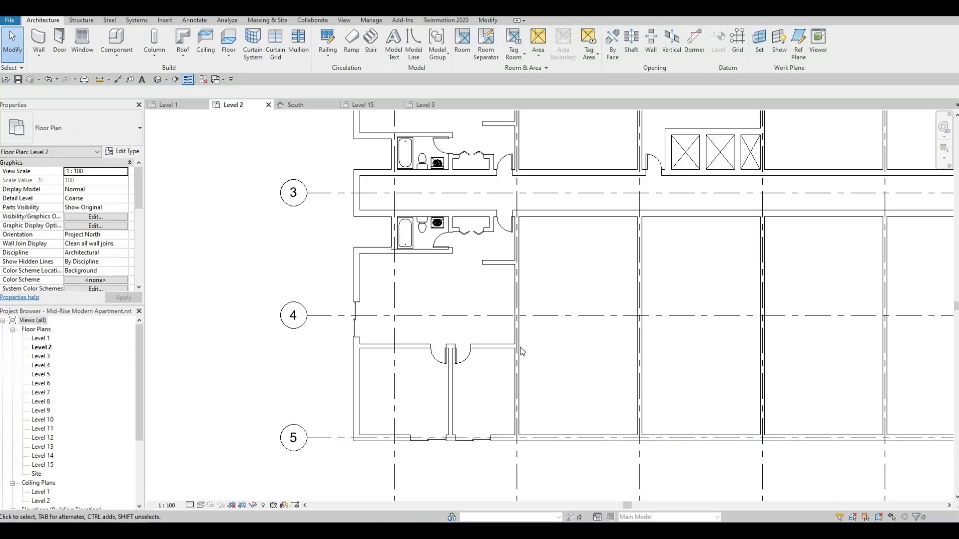
# Step: Examine the mirrored unit's bathroom, closet, entry and bedrooms, and its fit within the whole Level 2 floor plan
pyautogui.scroll(-1, 521, 351)
pyautogui.moveTo(495, 319); pyautogui.dragTo(487, 353, button='middle')
pyautogui.scroll(-1, 467, 272)
pyautogui.moveTo(465, 244)
pyautogui.mouseDown(button='middle')
pyautogui.moveTo(457, 329)
pyautogui.moveTo(450, 255)
pyautogui.mouseUp(button='middle')
pyautogui.scroll(4, 445, 260)
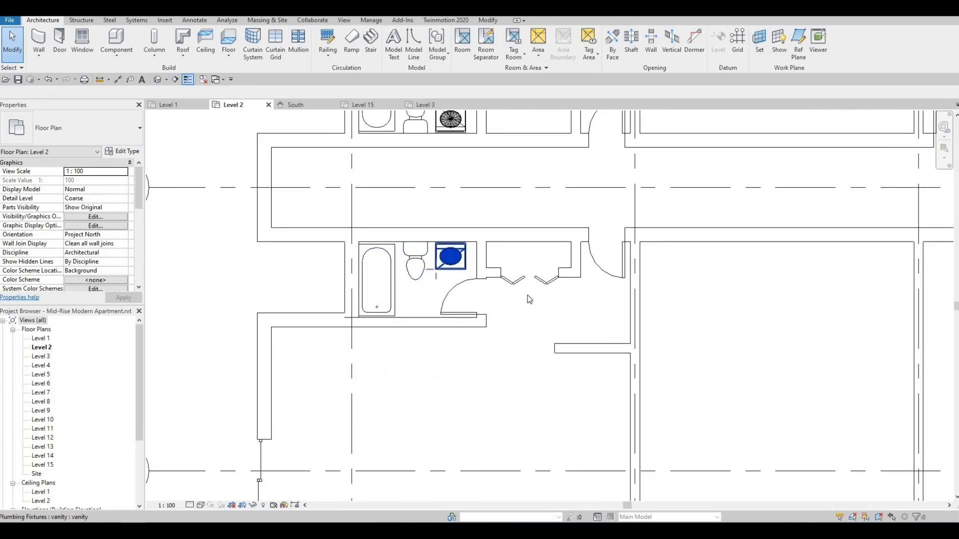
pyautogui.scroll(-3, 481, 347)
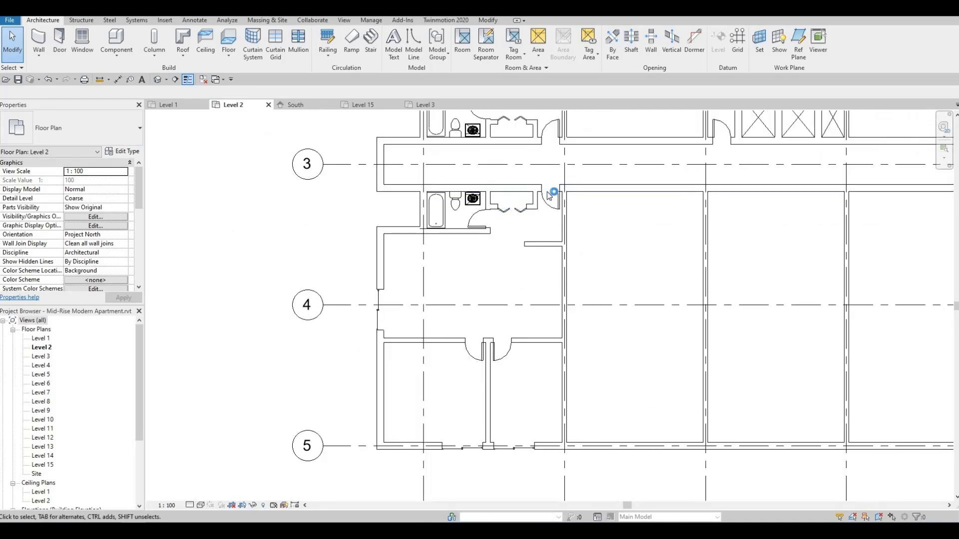
pyautogui.moveTo(461, 459); pyautogui.dragTo(461, 417, button='middle')
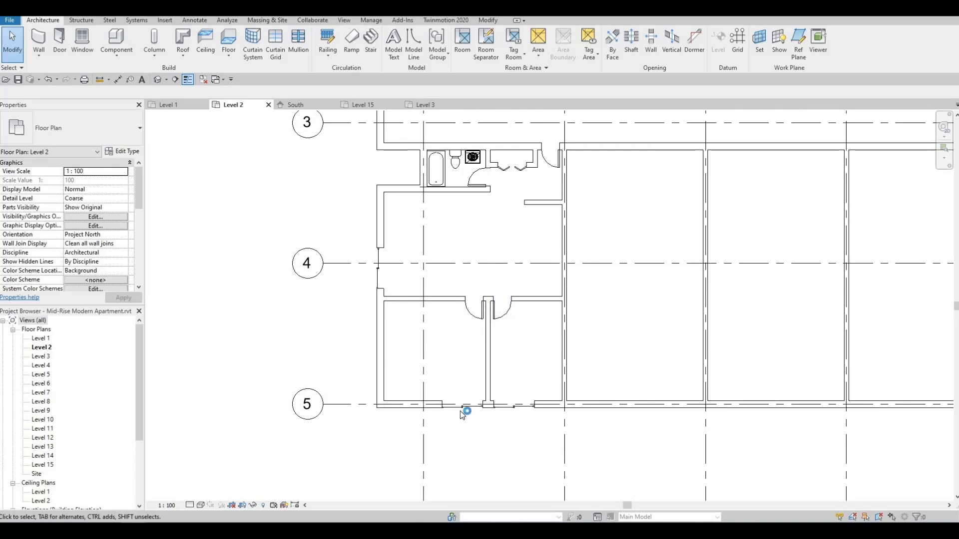
pyautogui.scroll(-2, 452, 344)
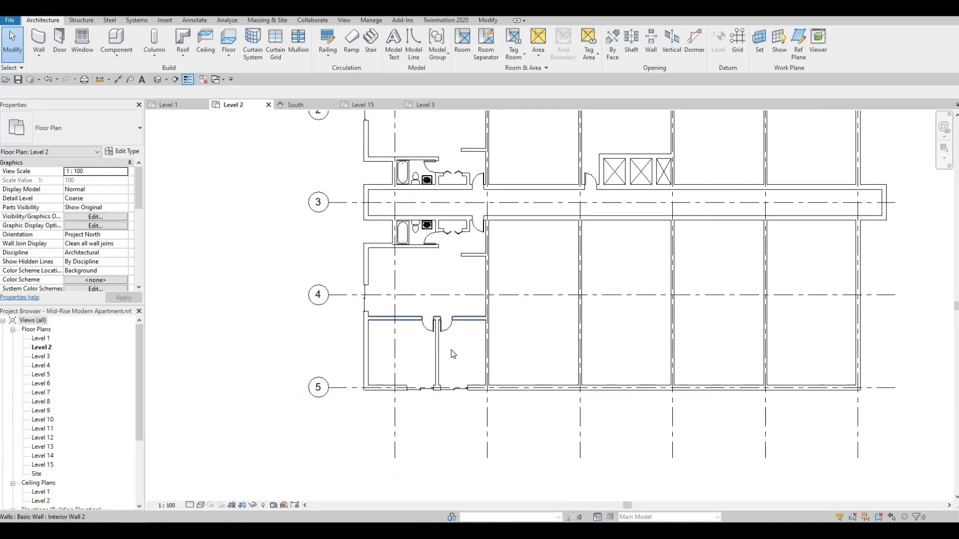
pyautogui.scroll(-1, 451, 350)
pyautogui.scroll(-2, 451, 373)
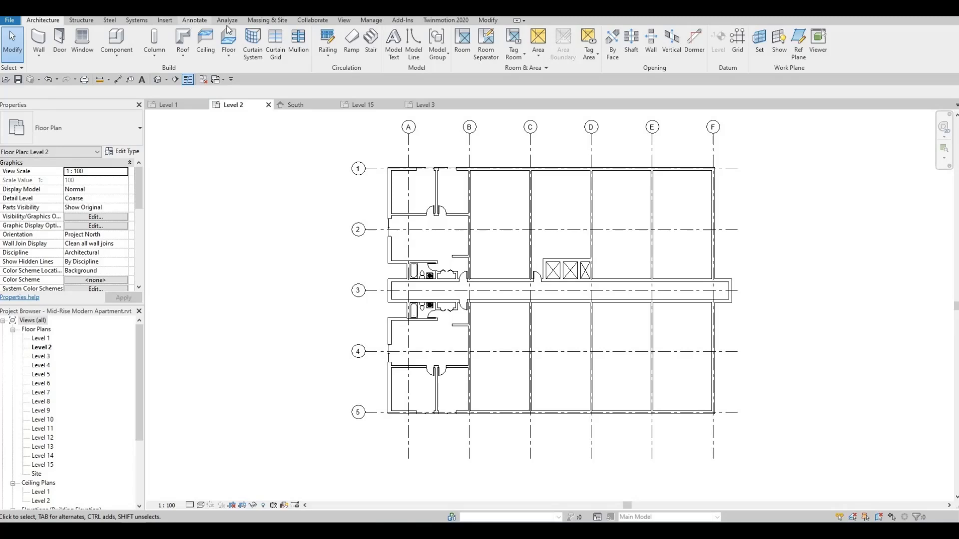
# Step: Draw a horizontal 6000 mm thin detail line from grid C to grid D, outside the exterior wall on grid 1
pyautogui.click(189, 20)
pyautogui.click(255, 54)
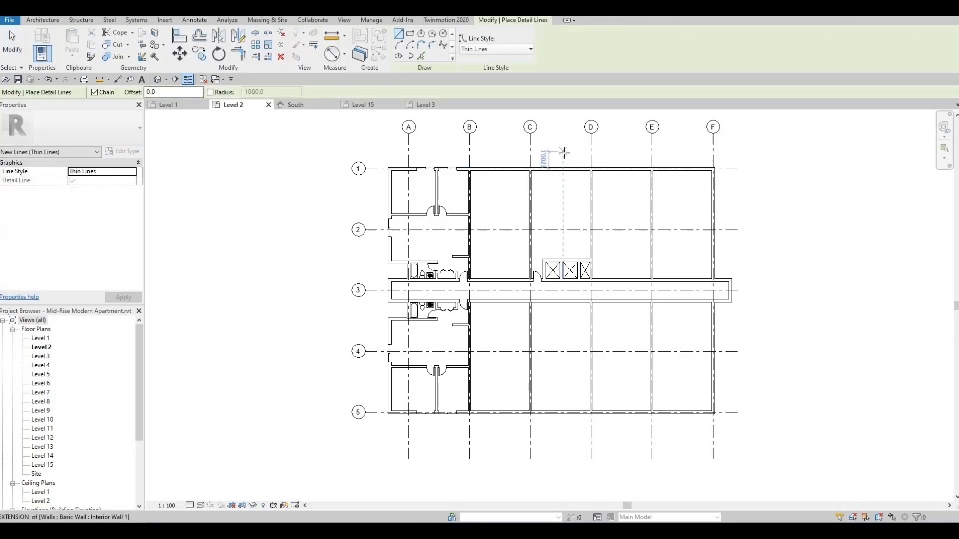
pyautogui.scroll(3, 564, 152)
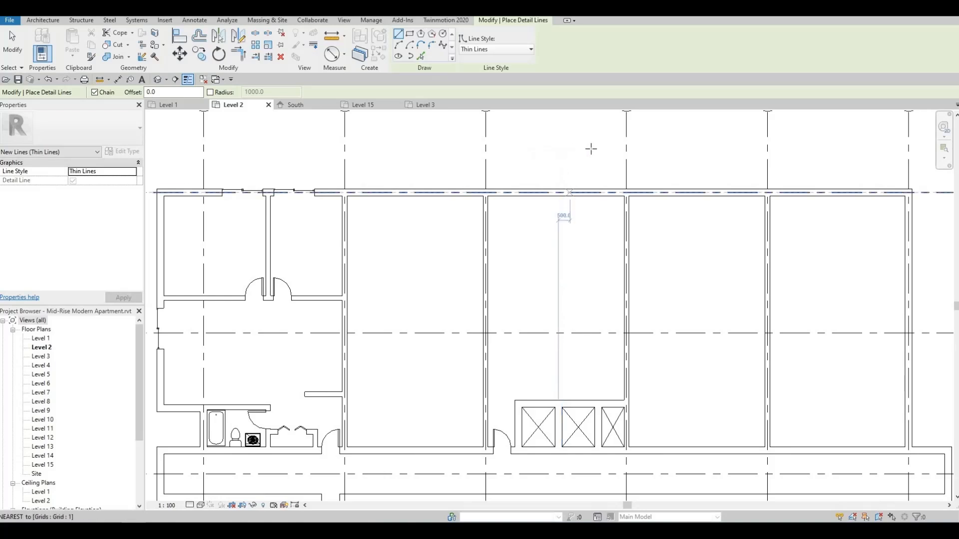
pyautogui.click(486, 146)
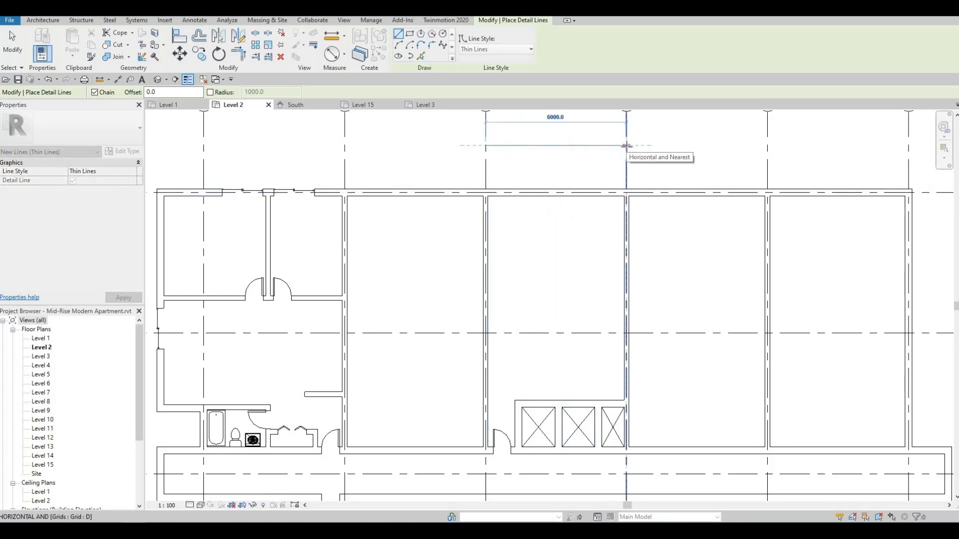
pyautogui.click(626, 145)
pyautogui.press('Escape')
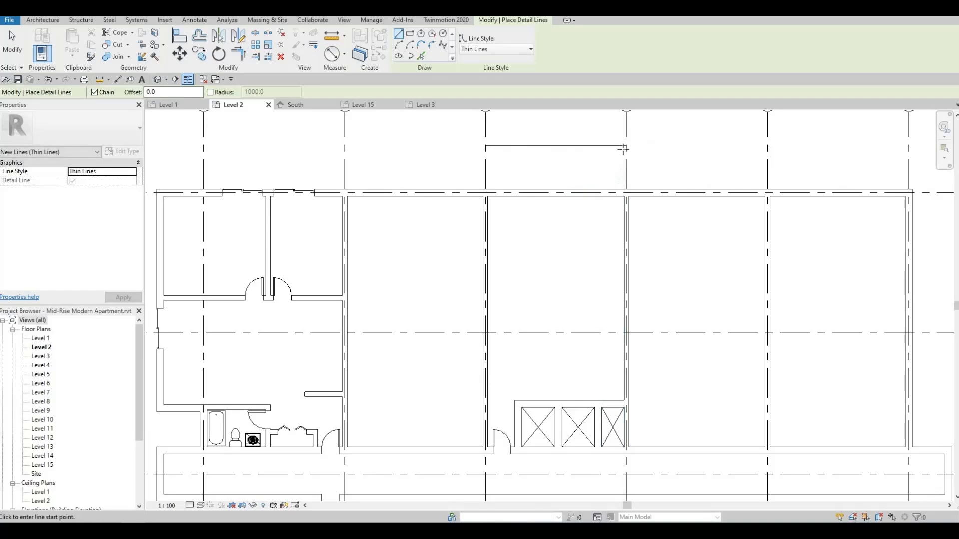
# Step: Draw a vertical detail line about 5100 mm long from the horizontal line's midpoint into the bay between grids C and D
pyautogui.scroll(4, 624, 149)
pyautogui.scroll(-2, 674, 202)
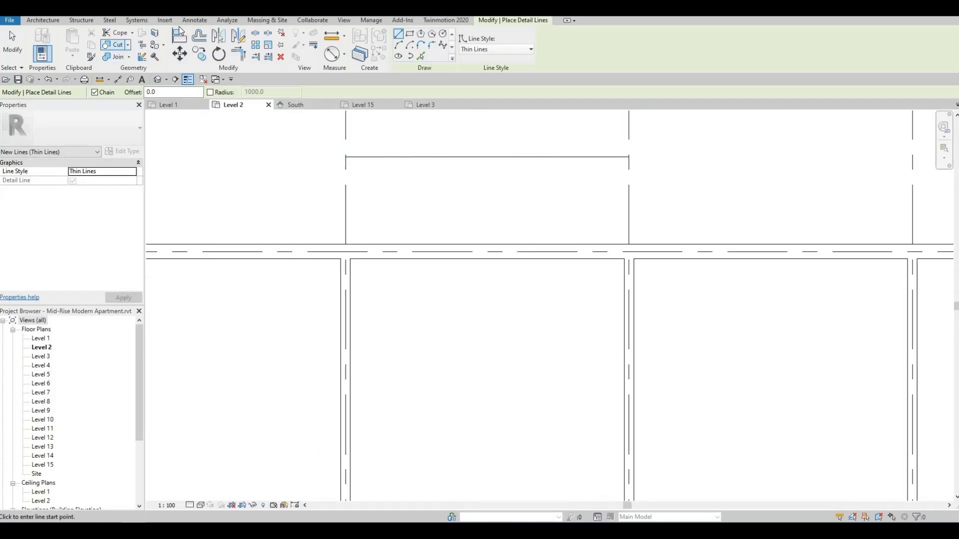
pyautogui.click(166, 20)
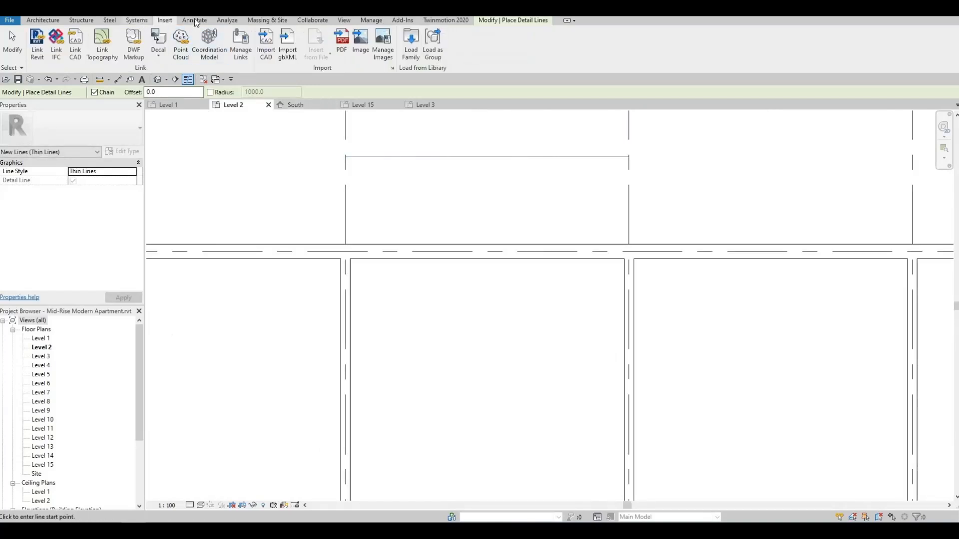
pyautogui.click(194, 20)
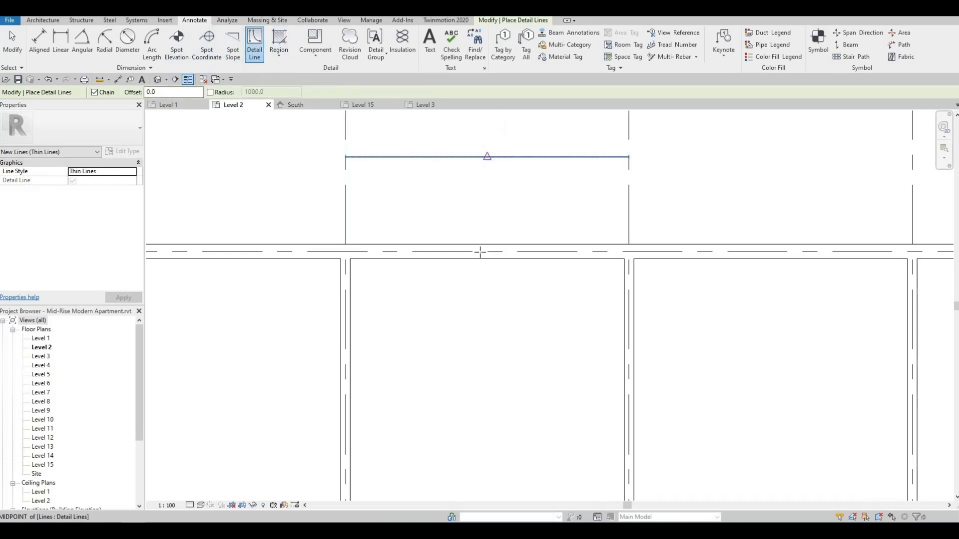
pyautogui.click(487, 156)
pyautogui.scroll(-3, 482, 287)
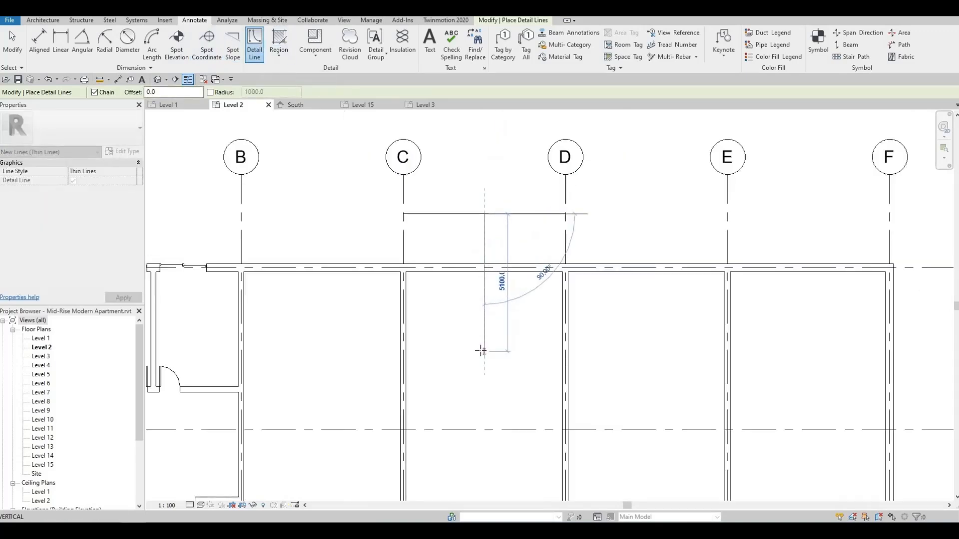
pyautogui.click(482, 351)
pyautogui.press('Escape')
pyautogui.press('Escape')
pyautogui.scroll(-3, 524, 215)
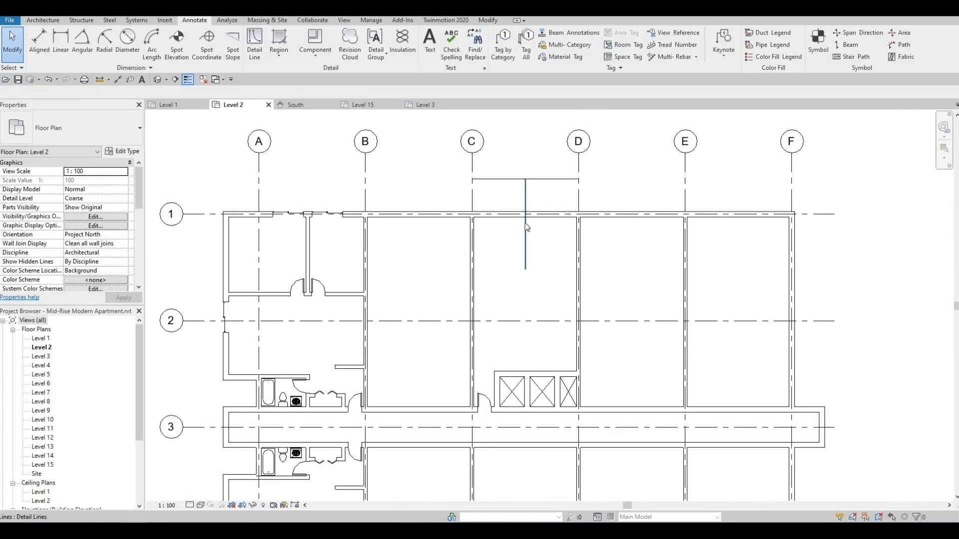
pyautogui.scroll(-3, 434, 296)
pyautogui.moveTo(434, 296); pyautogui.dragTo(456, 246, button='middle')
pyautogui.moveTo(323, 199); pyautogui.dragTo(343, 209, button='middle')
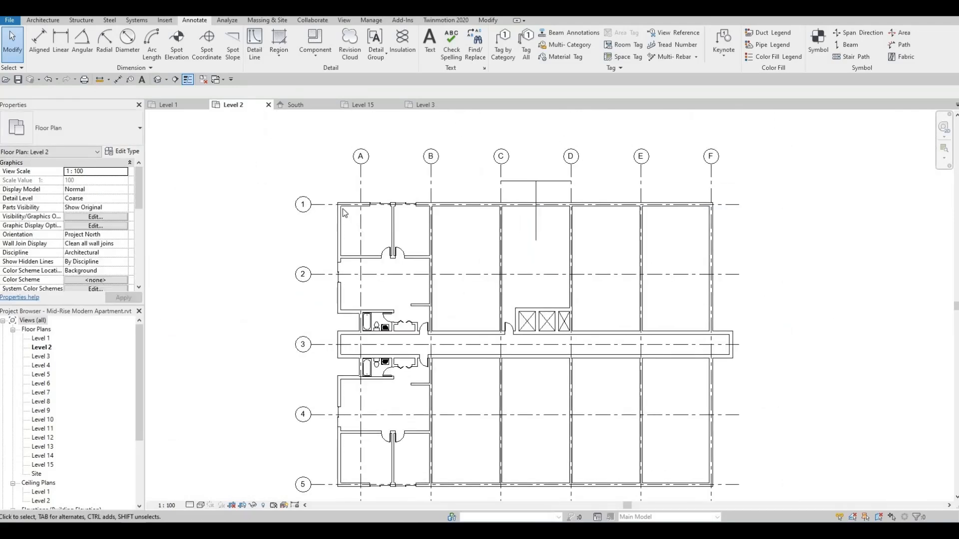
pyautogui.moveTo(322, 182); pyautogui.dragTo(438, 339)
pyautogui.scroll(3, 418, 339)
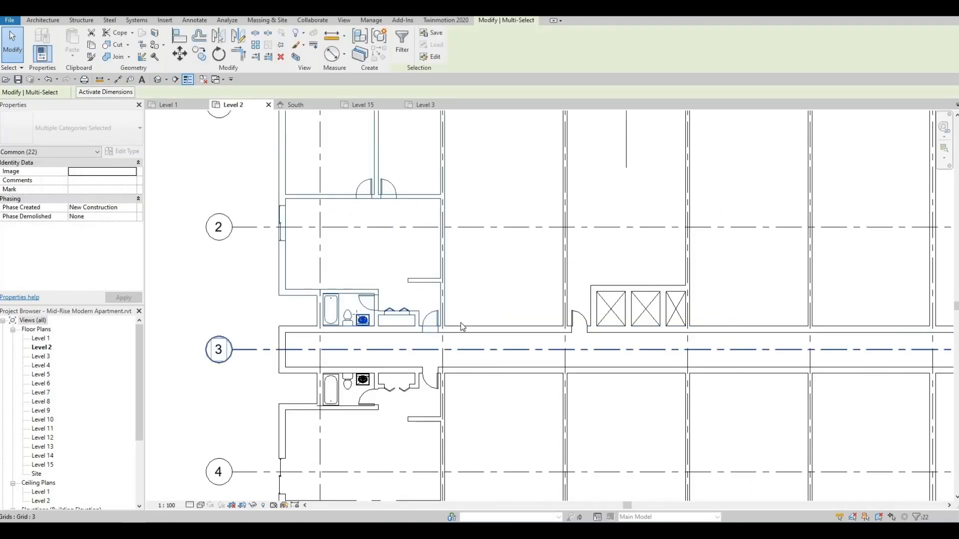
pyautogui.moveTo(460, 324); pyautogui.dragTo(463, 250, button='middle')
pyautogui.scroll(-3, 463, 249)
pyautogui.moveTo(411, 285); pyautogui.dragTo(408, 248, button='middle')
pyautogui.scroll(2, 407, 263)
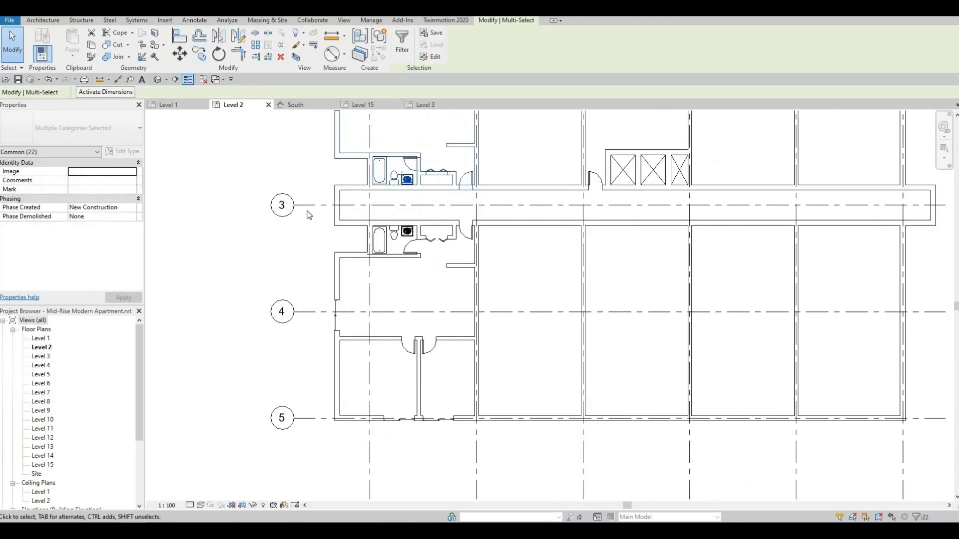
pyautogui.click(314, 218)
# Step: Select the elements of both completed corner units beside grid A, one on each side of the corridor
pyautogui.moveTo(307, 212)
pyautogui.mouseDown()
pyautogui.moveTo(392, 289)
pyautogui.moveTo(492, 452)
pyautogui.moveTo(508, 390)
pyautogui.mouseUp()
pyautogui.scroll(-1, 506, 322)
pyautogui.moveTo(522, 312); pyautogui.dragTo(542, 447, button='middle')
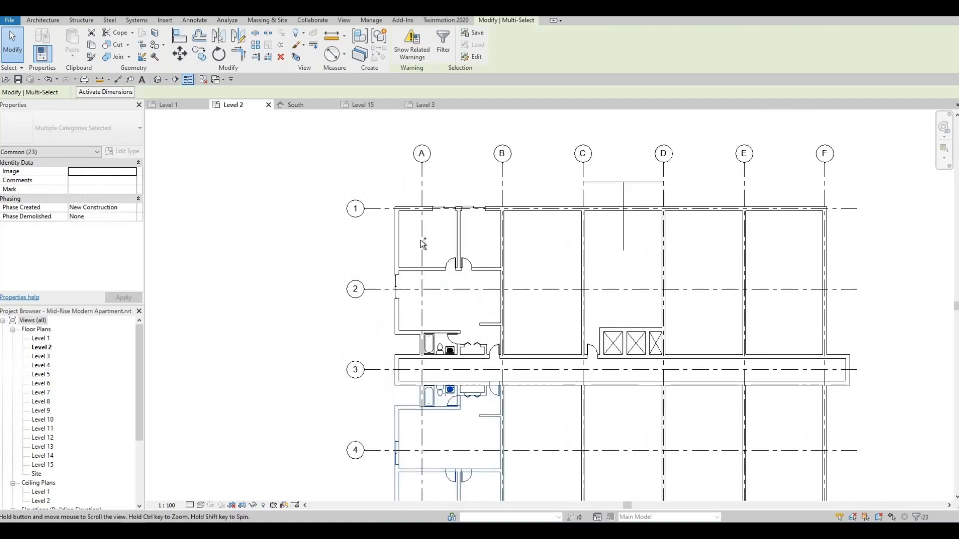
pyautogui.keyDown('ctrl'); pyautogui.moveTo(372, 188); pyautogui.dragTo(509, 365); pyautogui.keyUp('ctrl')
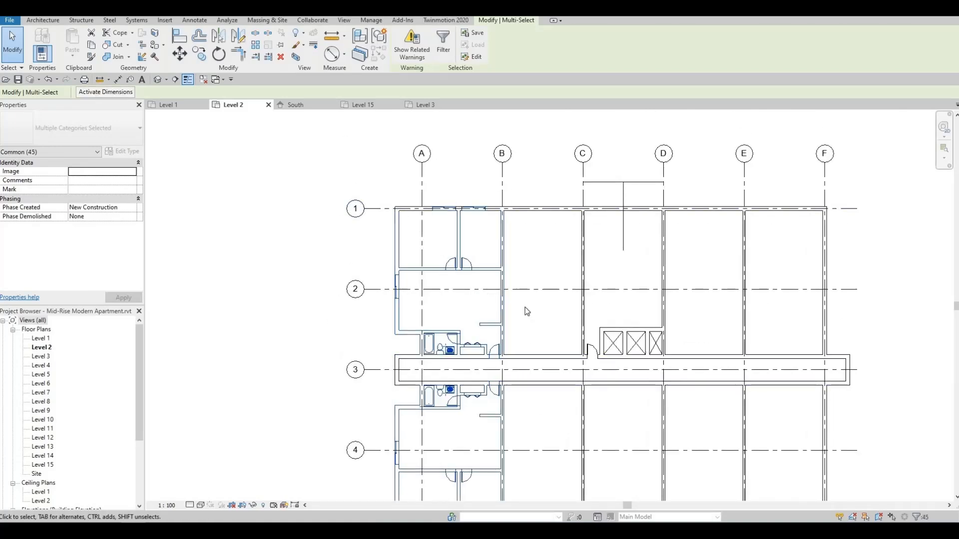
# Step: Remove the two interior walls on grid B, above and below the corridor, from the selection
pyautogui.scroll(1, 526, 308)
pyautogui.scroll(2, 505, 268)
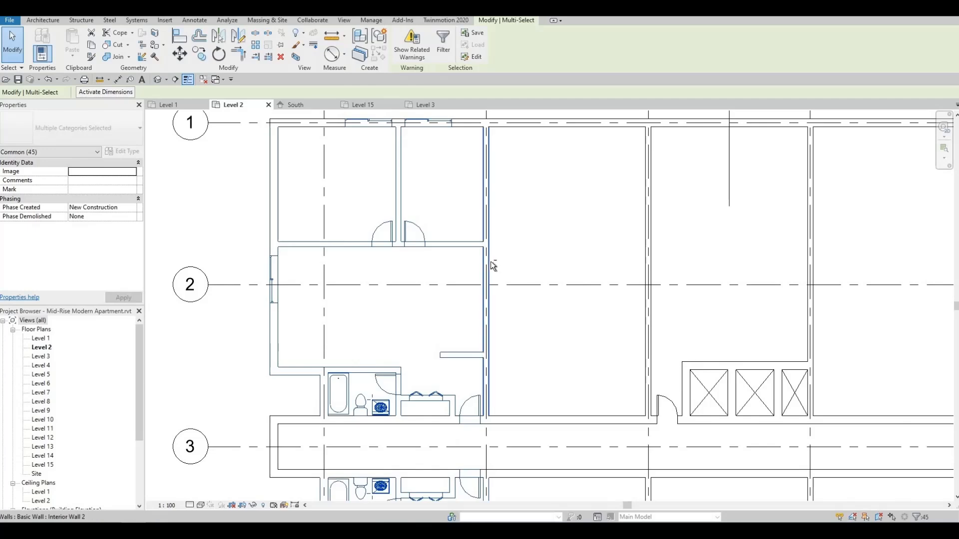
pyautogui.keyDown('shift'); pyautogui.click(494, 265); pyautogui.keyUp('shift')
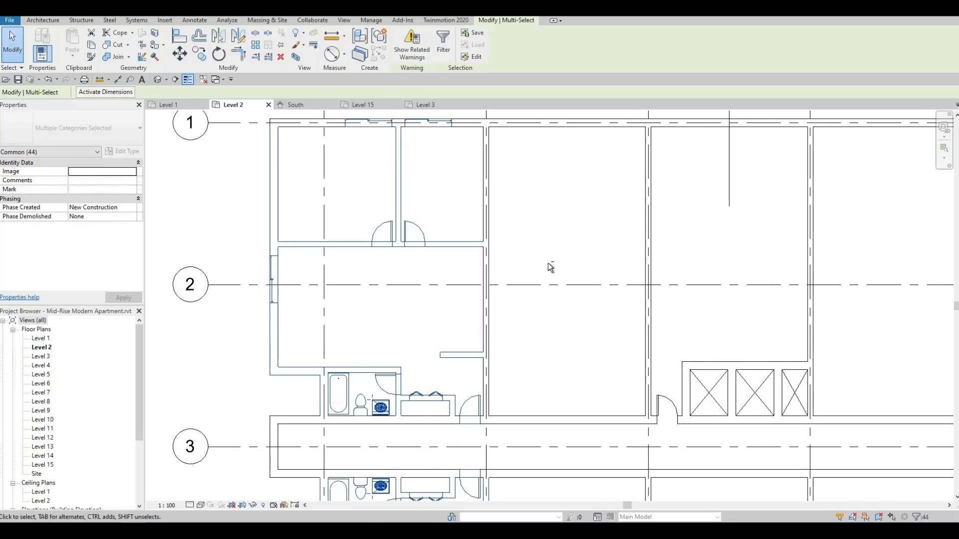
pyautogui.scroll(-2, 564, 337)
pyautogui.moveTo(564, 306); pyautogui.dragTo(545, 158, button='middle')
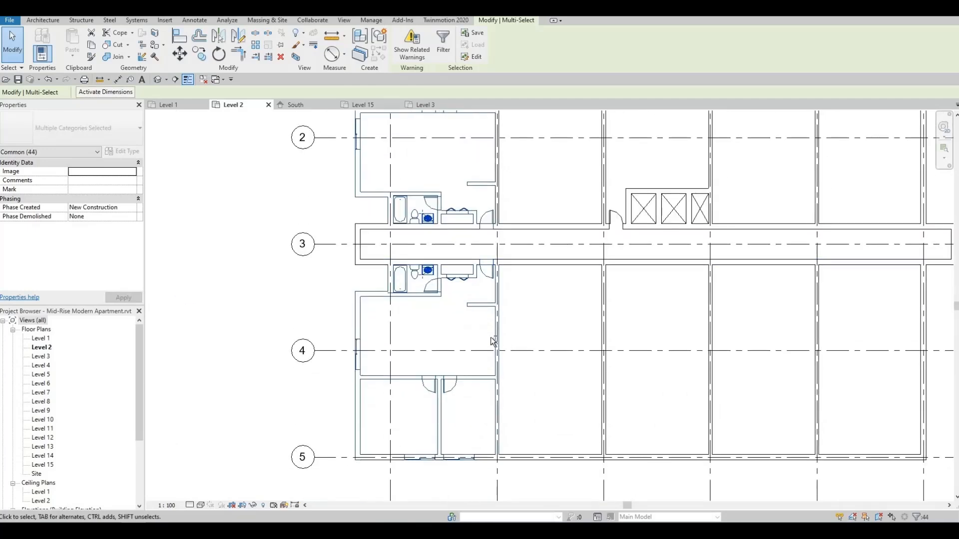
pyautogui.scroll(2, 490, 337)
pyautogui.keyDown('shift'); pyautogui.click(499, 327); pyautogui.keyUp('shift')
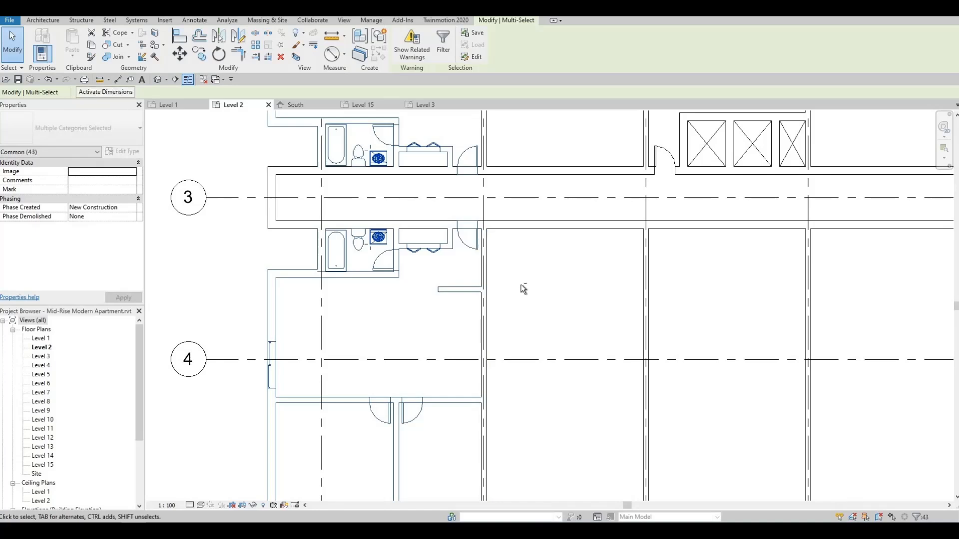
# Step: Mirror a copy of the two selected corner units about the vertical detail line between grids C and D
pyautogui.scroll(-4, 524, 288)
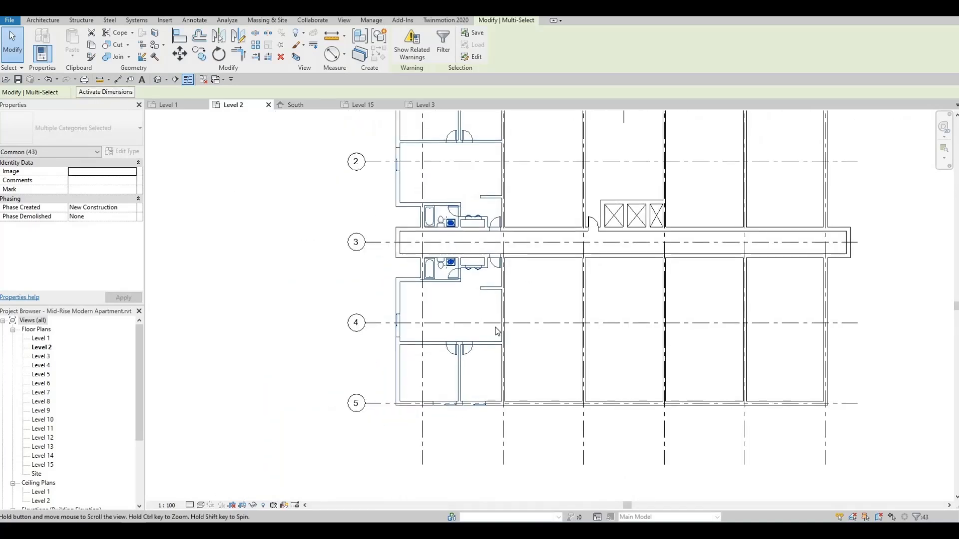
pyautogui.moveTo(521, 181); pyautogui.dragTo(450, 228, button='middle')
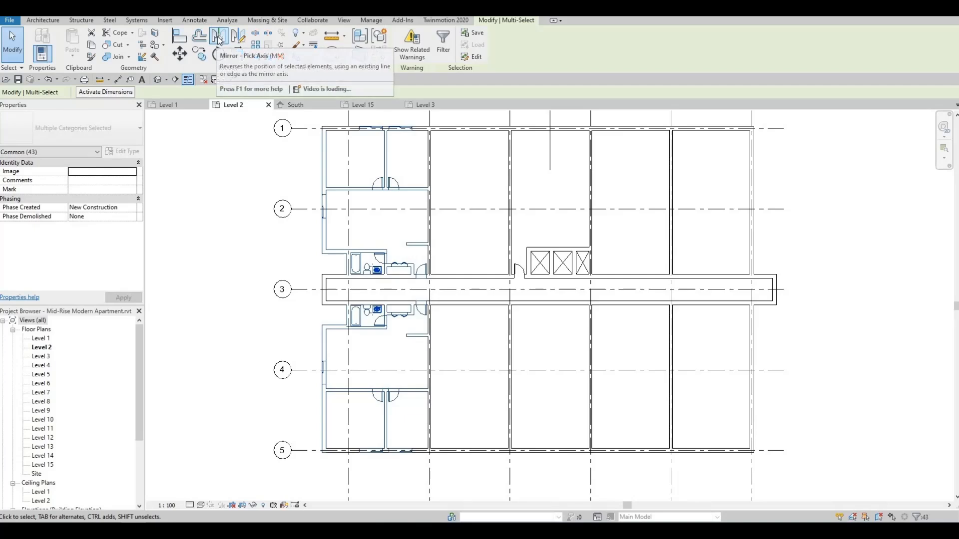
pyautogui.click(220, 40)
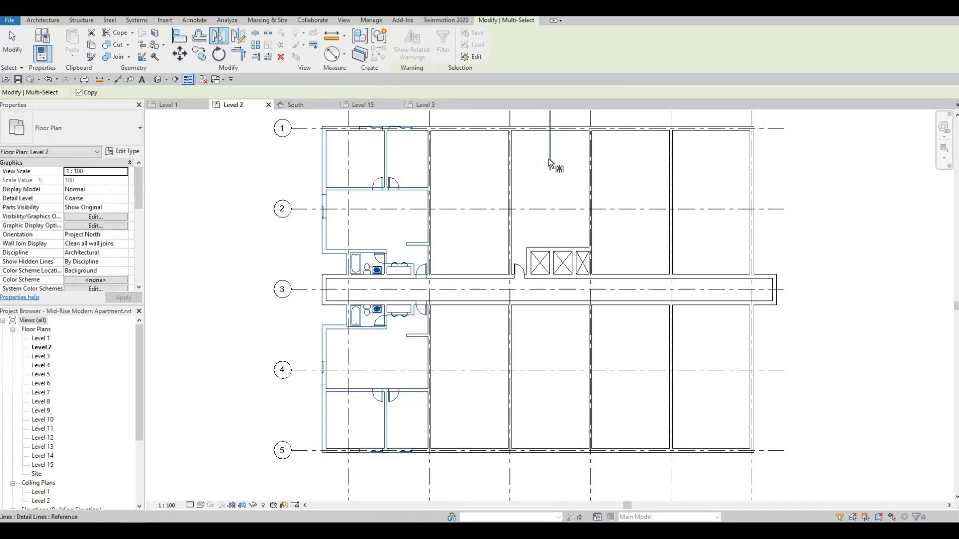
pyautogui.click(549, 202)
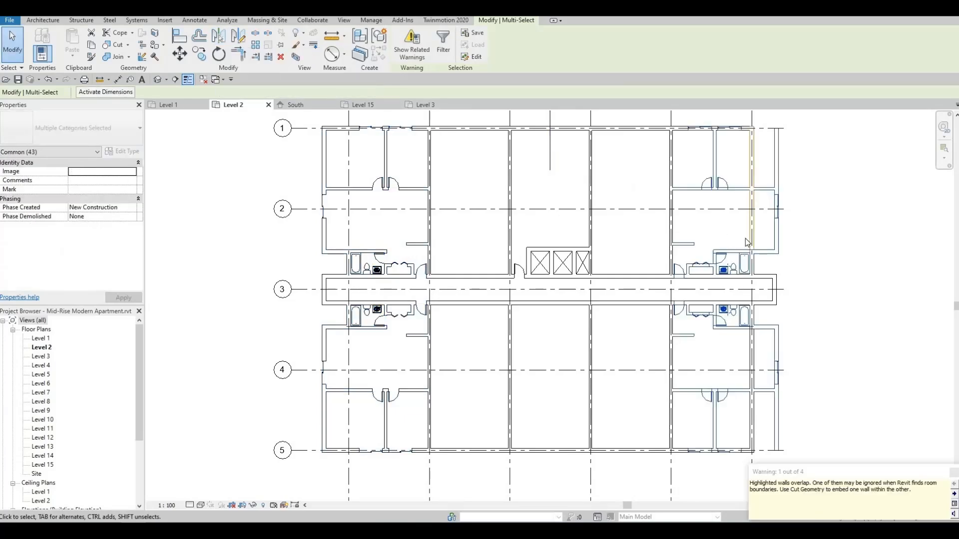
pyautogui.moveTo(736, 249); pyautogui.dragTo(575, 258, button='middle')
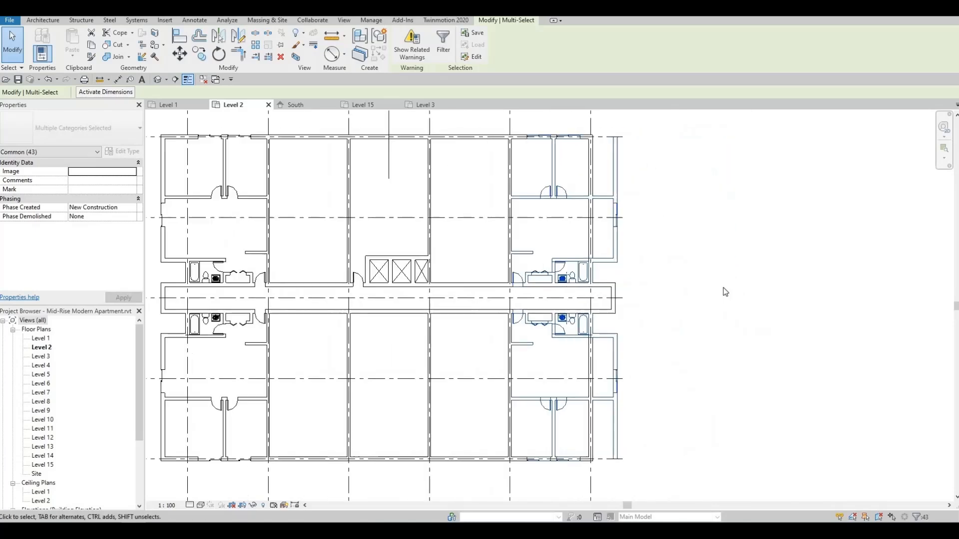
pyautogui.press('Escape')
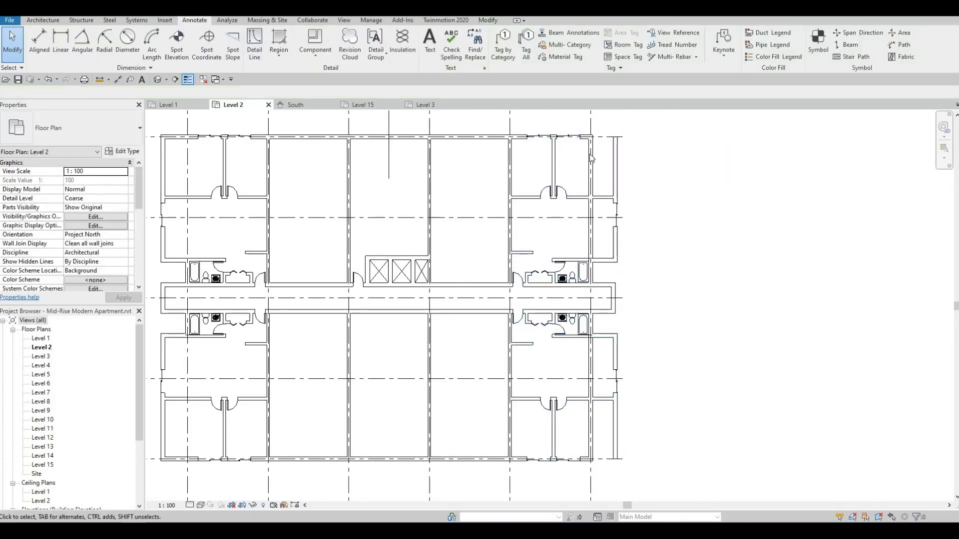
# Step: Shorten the exterior wall on grid F between grids 1 and 3 so it ends at the mirrored unit's bathroom wall
pyautogui.scroll(2, 588, 160)
pyautogui.click(583, 150)
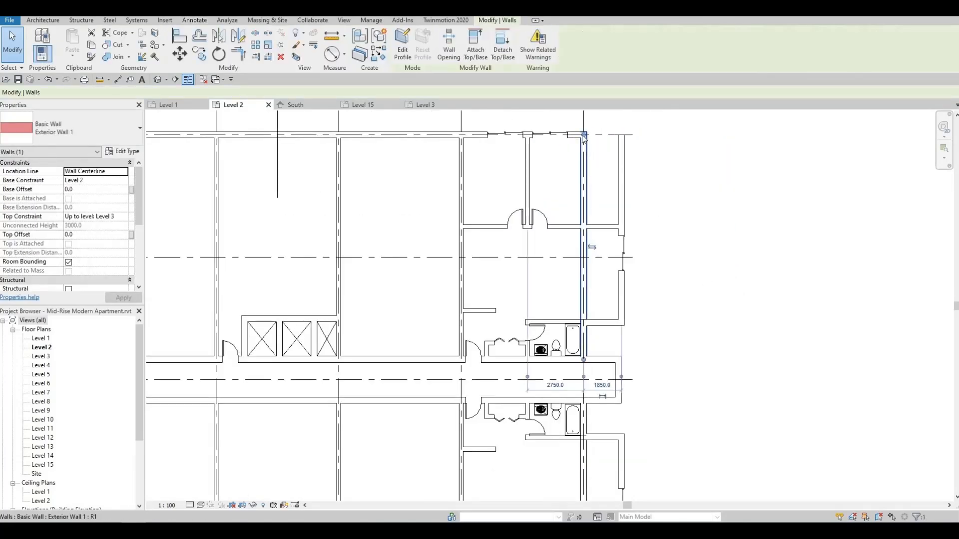
pyautogui.moveTo(584, 173); pyautogui.dragTo(583, 323)
pyautogui.click(593, 165)
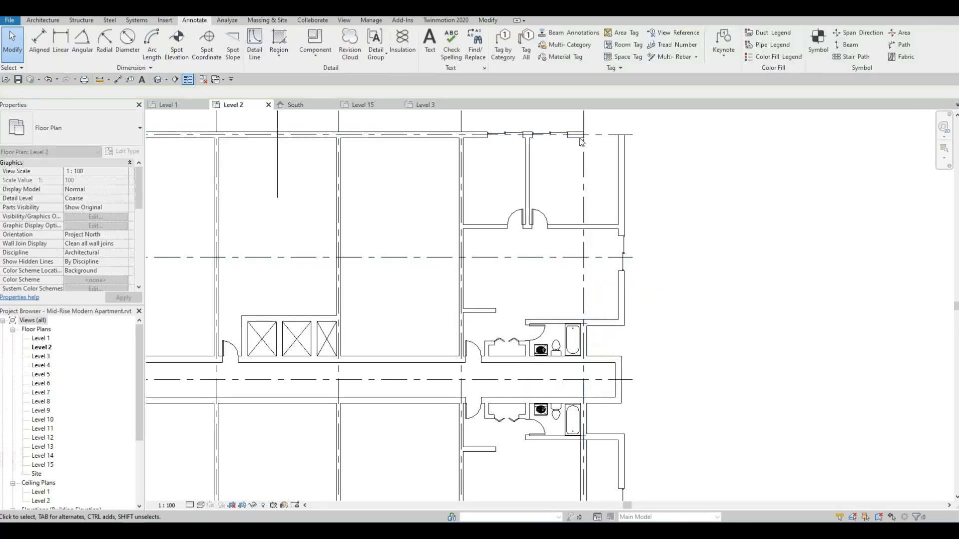
# Step: Extend the exterior wall on grid 1 past grid F to meet the mirrored unit's outer side wall
pyautogui.click(582, 140)
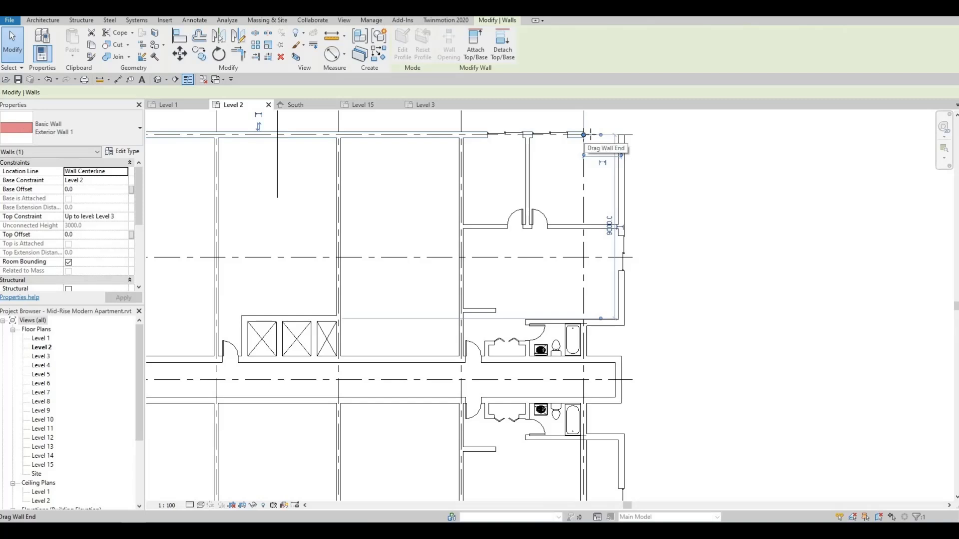
pyautogui.press('r')
pyautogui.press('s')
pyautogui.press('Escape')
pyautogui.press('Escape')
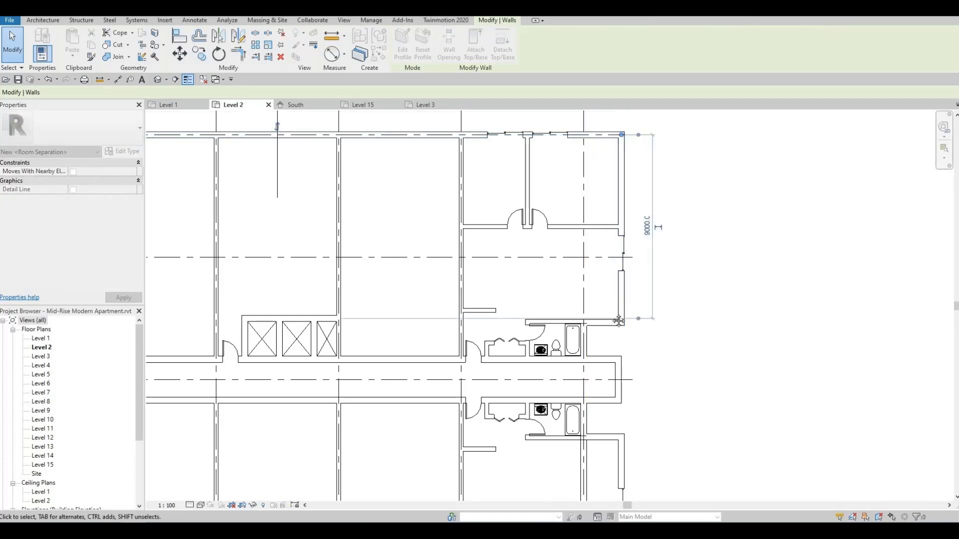
pyautogui.scroll(2, 615, 137)
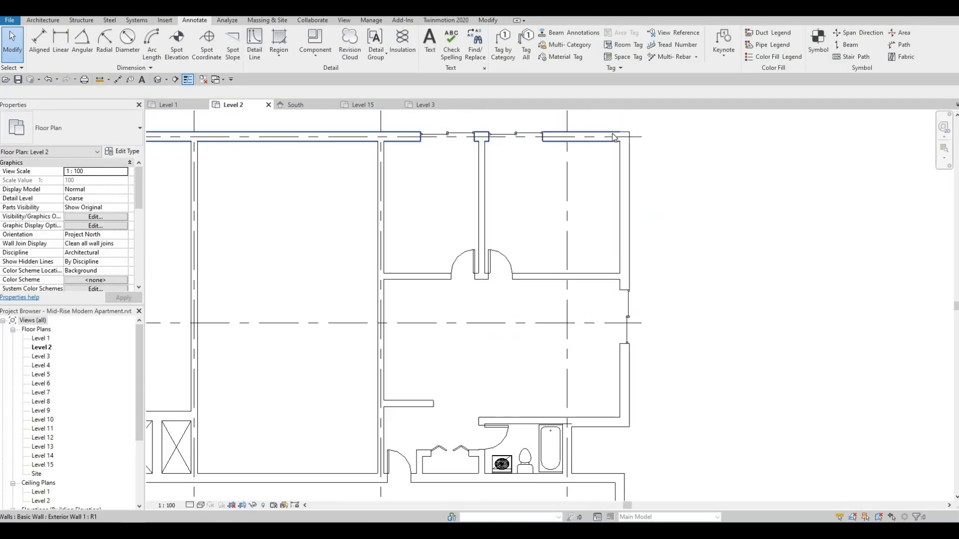
pyautogui.click(620, 139)
pyautogui.moveTo(624, 137); pyautogui.dragTo(625, 138)
pyautogui.press('Escape')
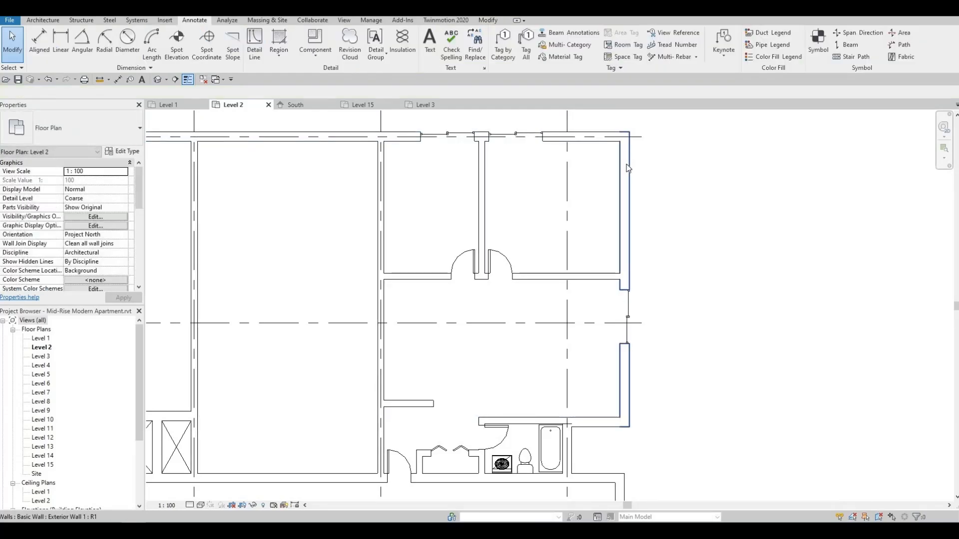
# Step: Shorten the exterior wall on grid F between grids 3 and 5 so it ends at the lower mirrored unit's bathroom wall
pyautogui.scroll(-4, 628, 169)
pyautogui.scroll(3, 601, 230)
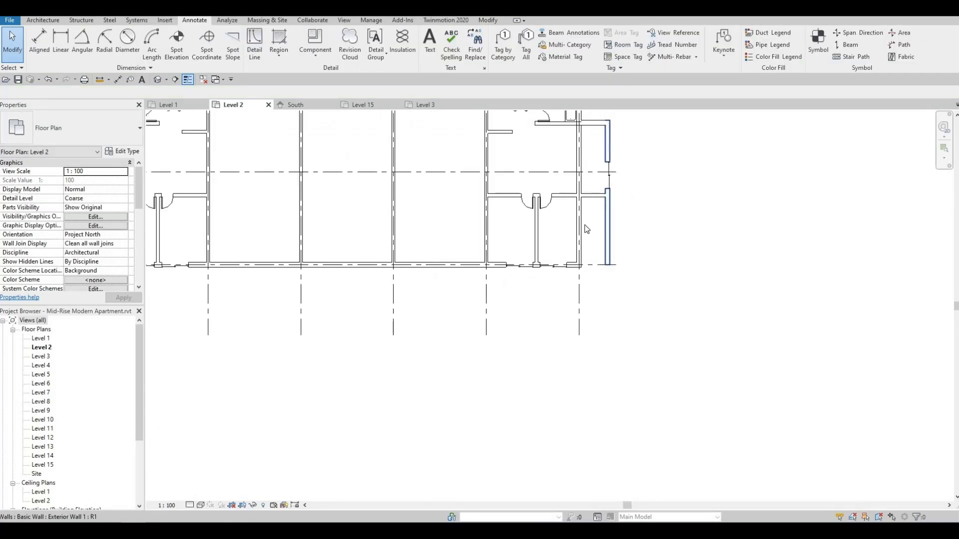
pyautogui.click(590, 228)
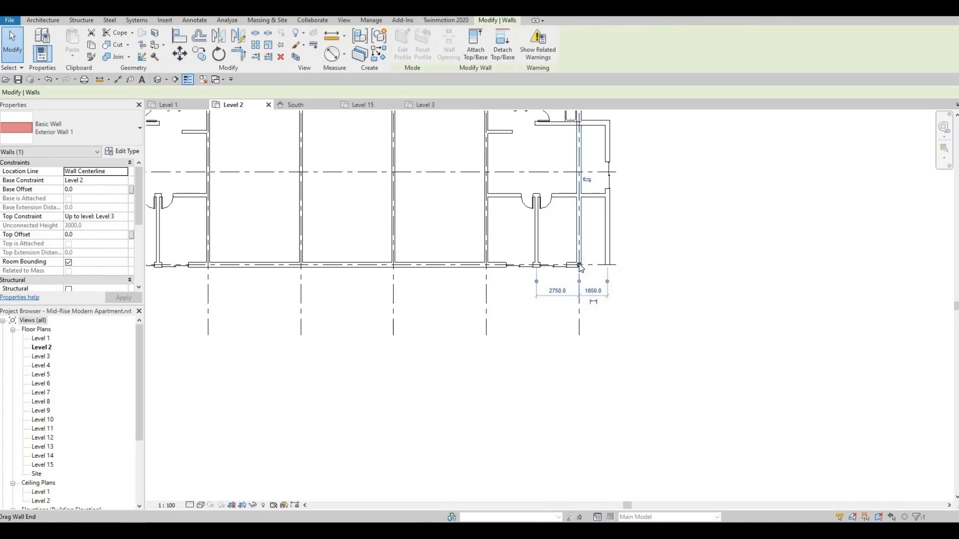
pyautogui.moveTo(579, 265); pyautogui.dragTo(579, 124)
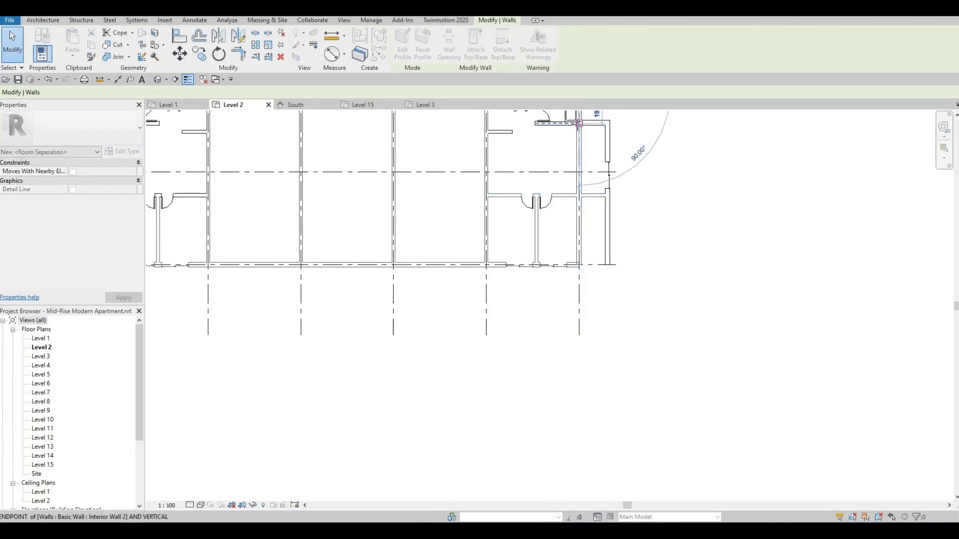
# Step: Extend the exterior wall on grid 5 past grid F to meet the lower mirrored unit's outer side wall
pyautogui.click(579, 266)
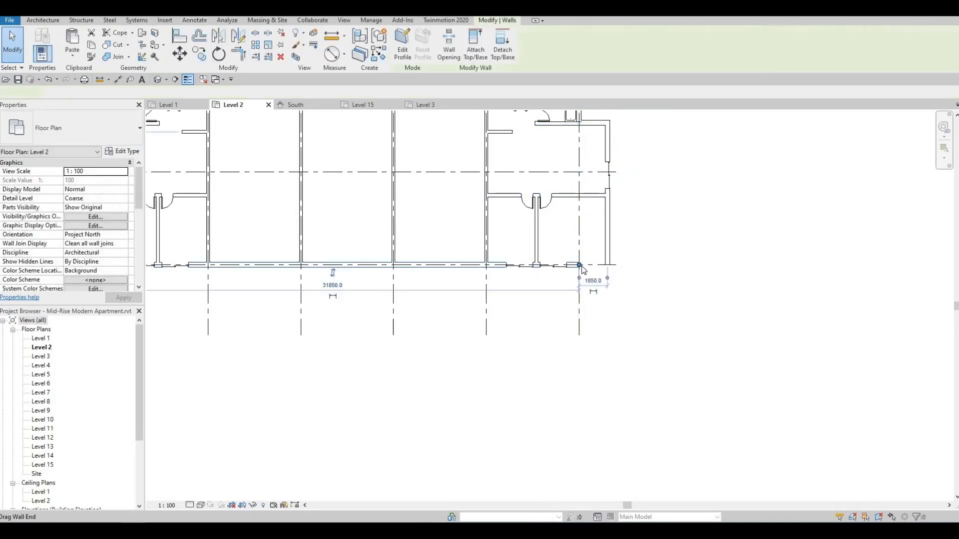
pyautogui.moveTo(581, 265); pyautogui.dragTo(607, 265)
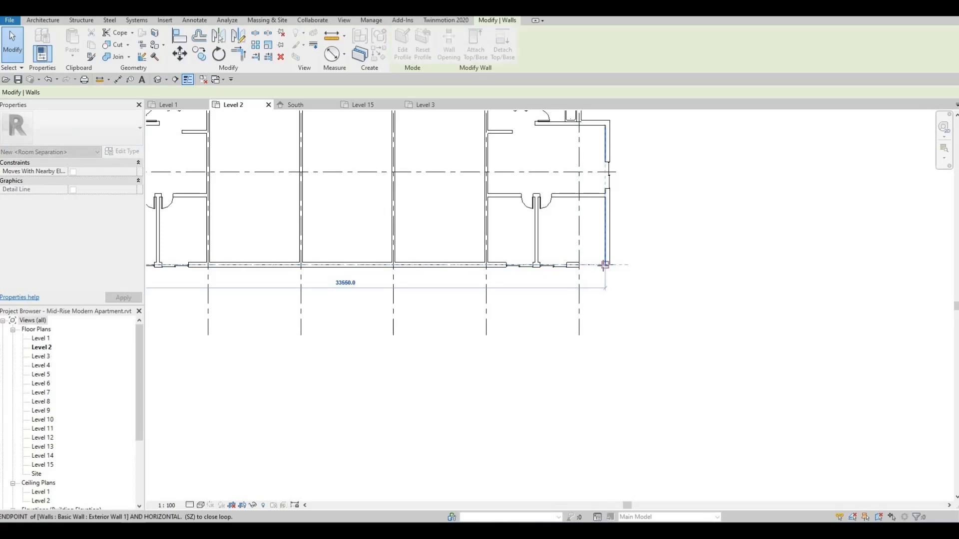
pyautogui.click(648, 250)
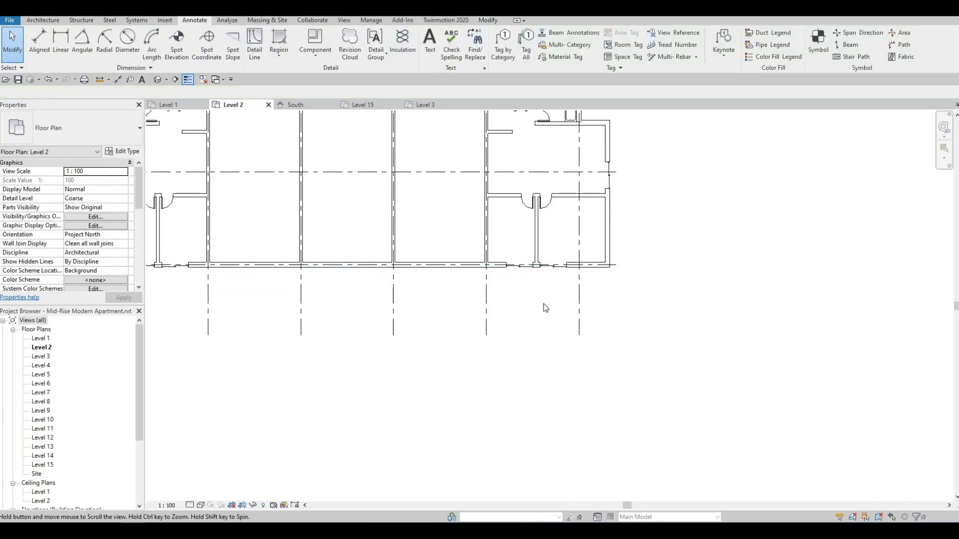
# Step: Delete the horizontal and vertical detail lines between grids C and D near the exterior wall on grid 1
pyautogui.scroll(4, 546, 306)
pyautogui.scroll(-5, 578, 253)
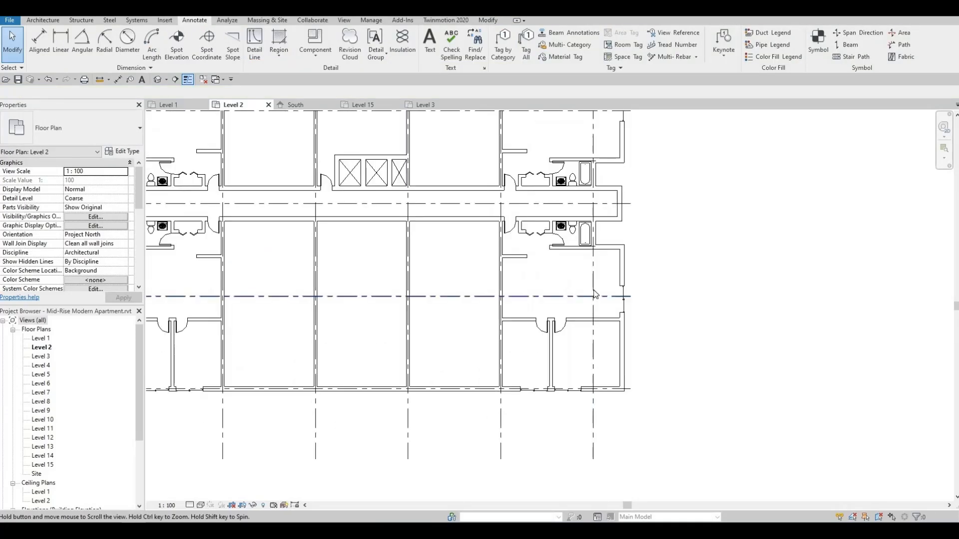
pyautogui.moveTo(622, 326); pyautogui.dragTo(656, 381, button='middle')
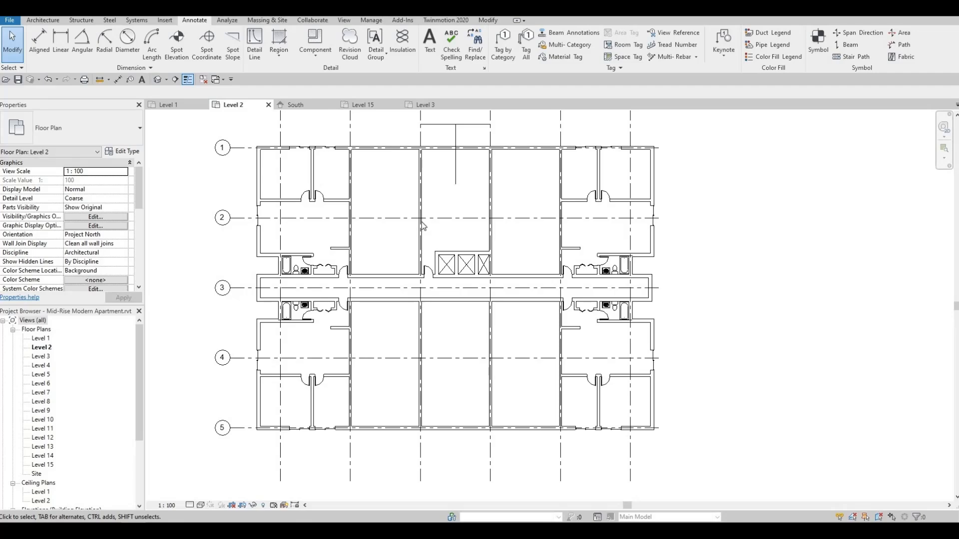
pyautogui.moveTo(463, 125); pyautogui.dragTo(492, 207, button='middle')
pyautogui.scroll(2, 493, 206)
pyautogui.moveTo(492, 205); pyautogui.dragTo(459, 161)
pyautogui.press('Delete')
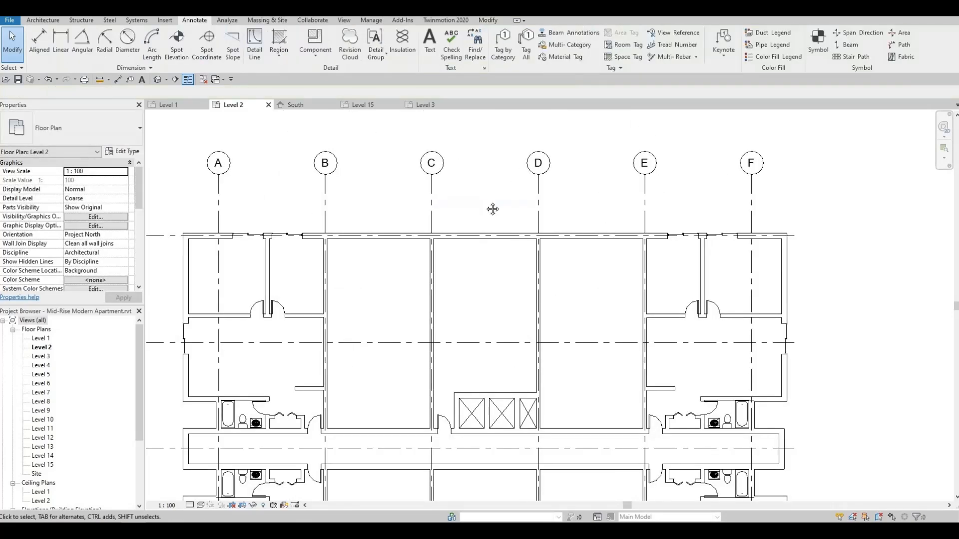
pyautogui.scroll(-5, 492, 207)
pyautogui.moveTo(525, 202); pyautogui.dragTo(524, 205, button='middle')
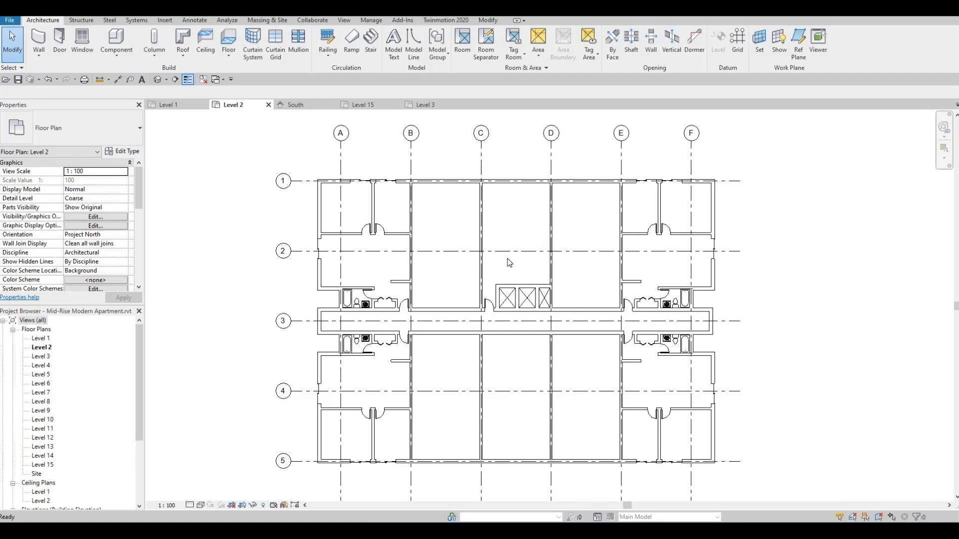
# Step: Place the tub component against the wall on grid D, in the corner directly above the elevator and shaft enclosure
pyautogui.click(116, 42)
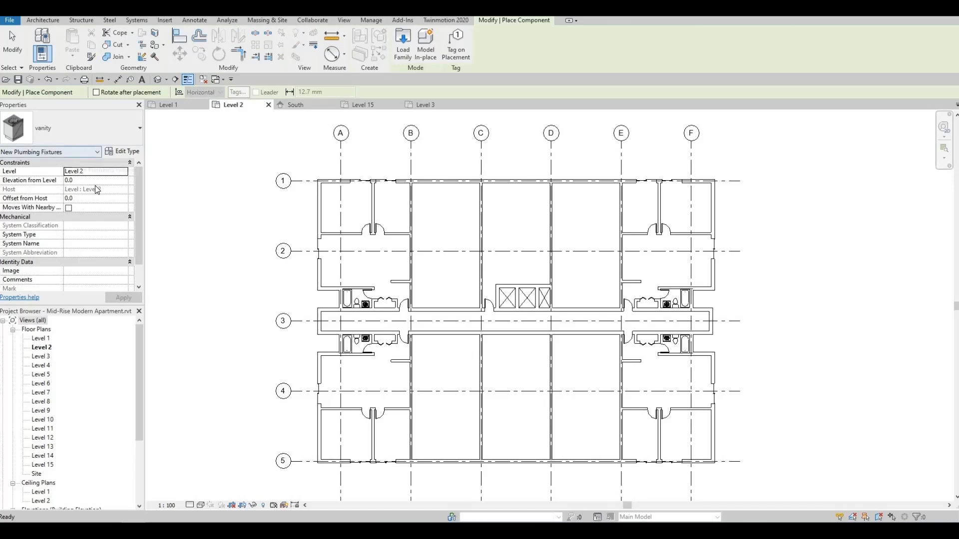
pyautogui.click(112, 125)
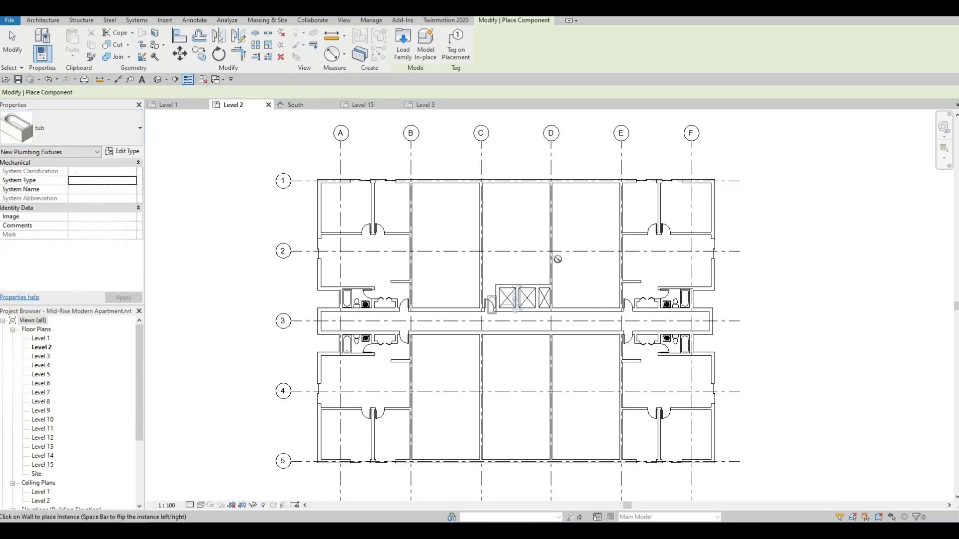
pyautogui.scroll(5, 503, 298)
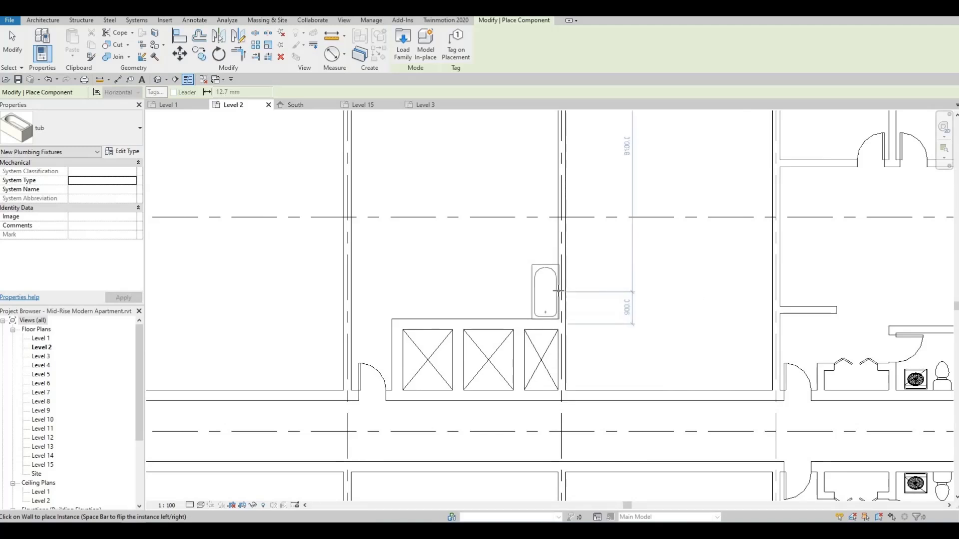
pyautogui.click(558, 291)
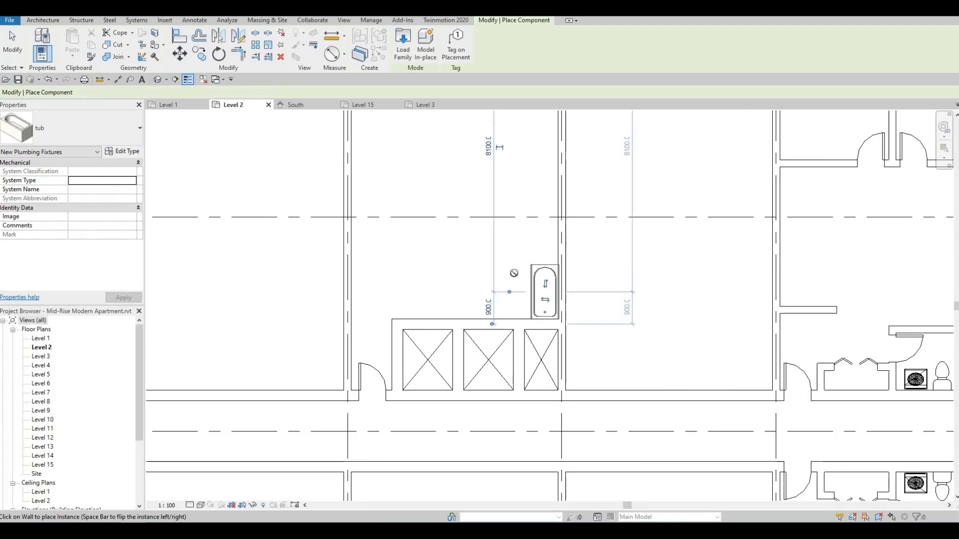
# Step: Place a toilet and a vanity side by side next to the tub, backed against the shaft enclosure's upper wall
pyautogui.click(100, 127)
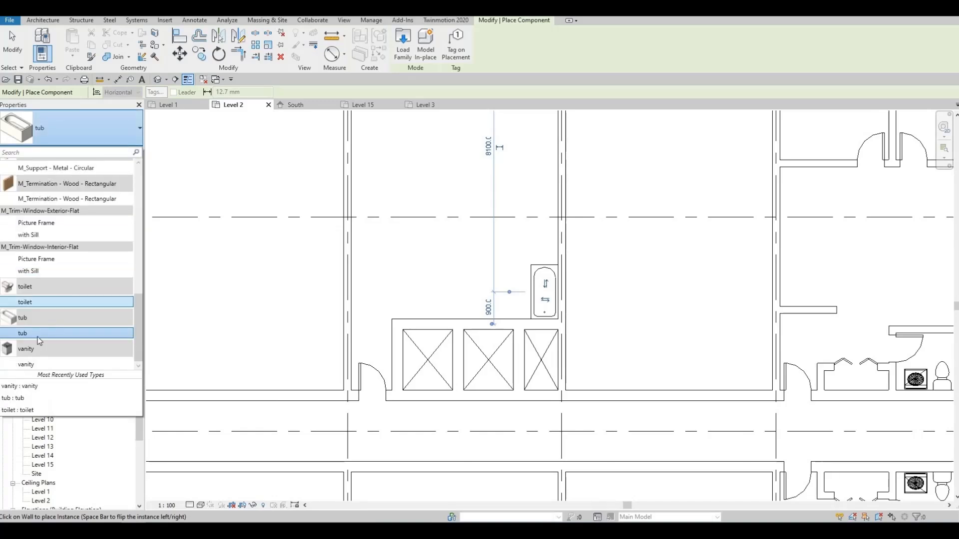
pyautogui.click(39, 303)
pyautogui.scroll(1, 514, 316)
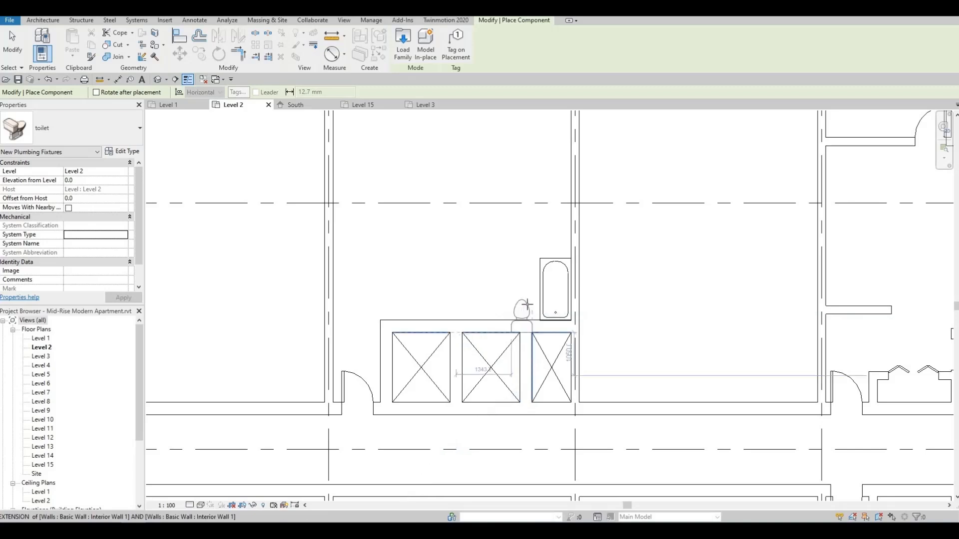
pyautogui.click(522, 299)
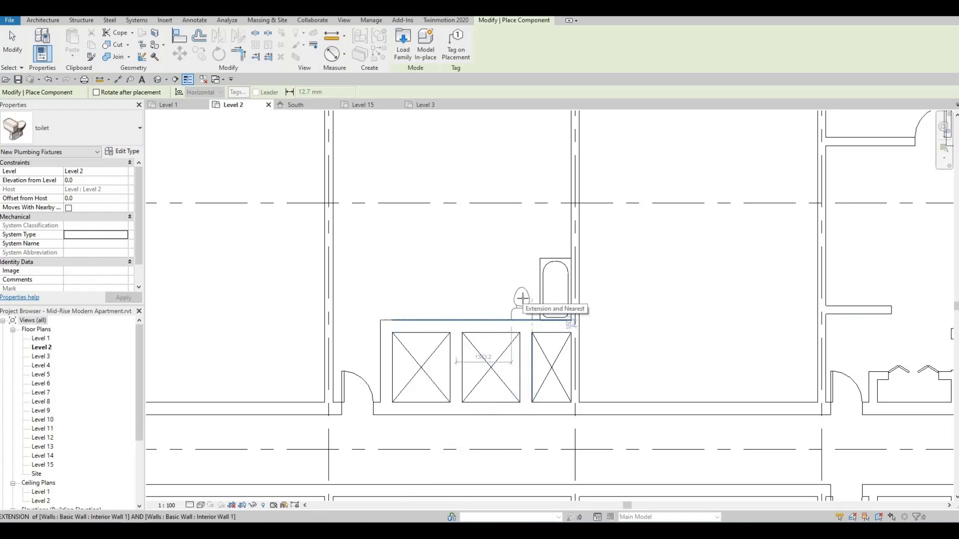
pyautogui.click(85, 130)
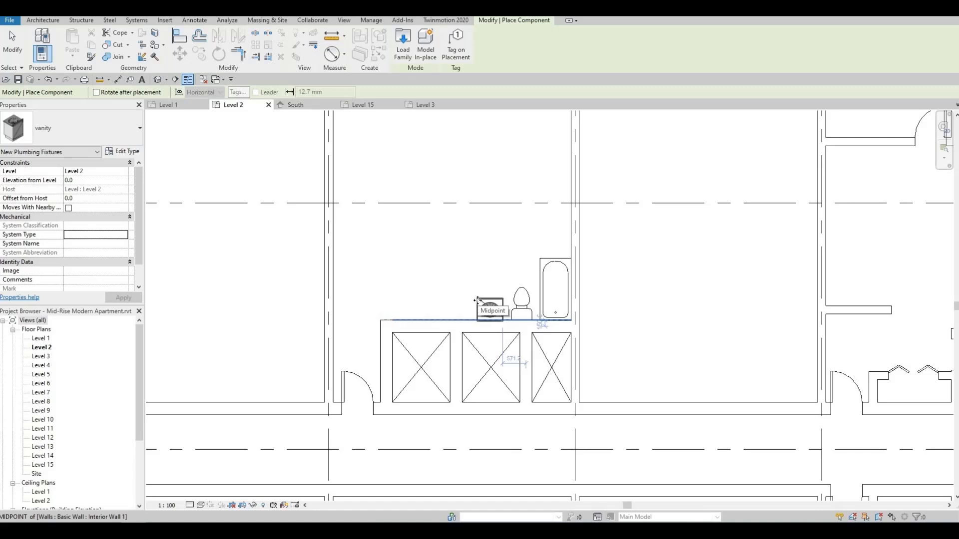
pyautogui.click(477, 301)
pyautogui.press('Escape')
pyautogui.press('Escape')
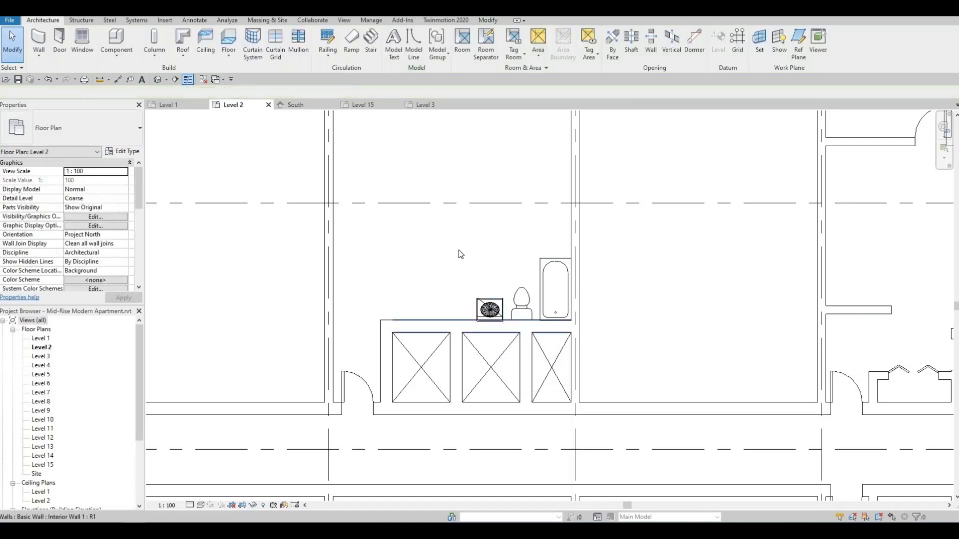
# Step: Enclose the bathroom with Interior Wall 2, running about 2700 mm from the grid D wall above the tub, then down to the shaft wall
pyautogui.moveTo(460, 255); pyautogui.dragTo(467, 280, button='middle')
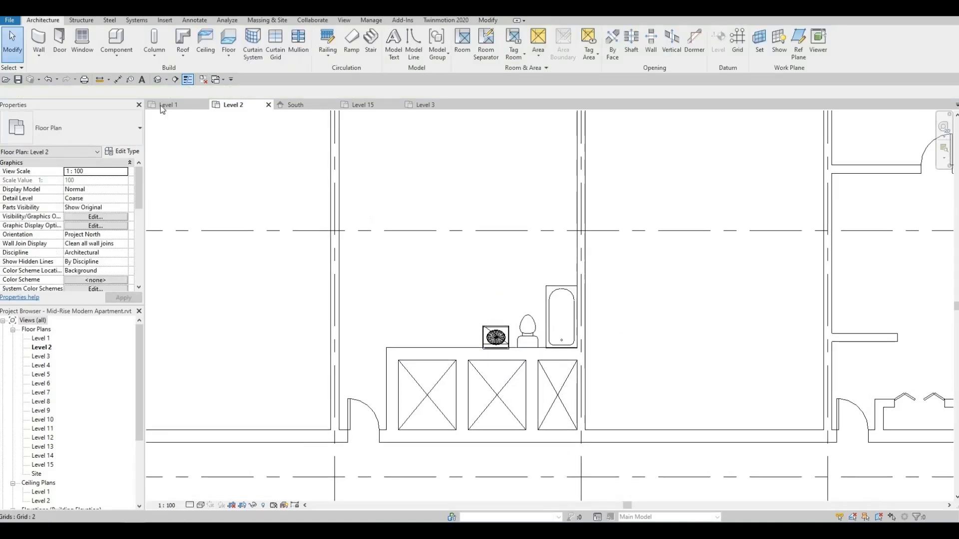
pyautogui.click(335, 176)
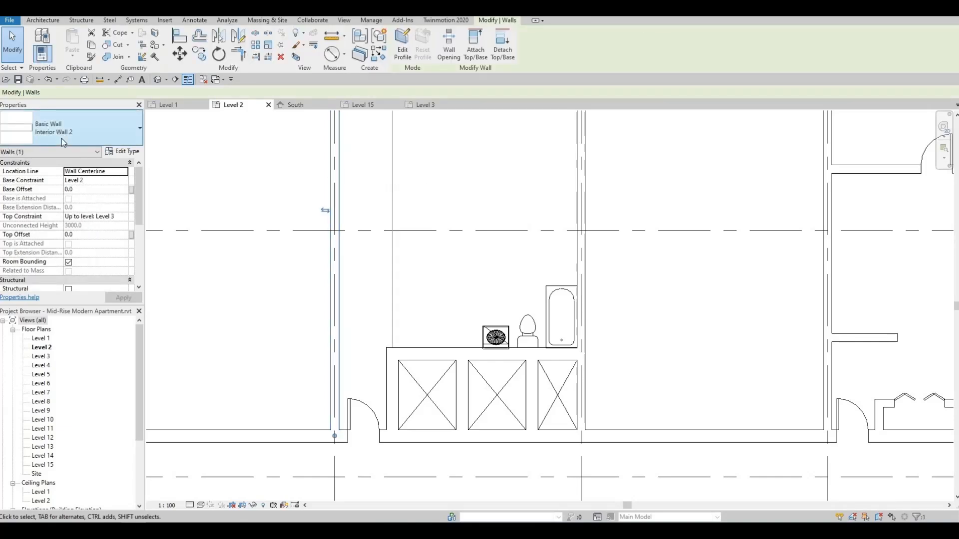
pyautogui.click(379, 54)
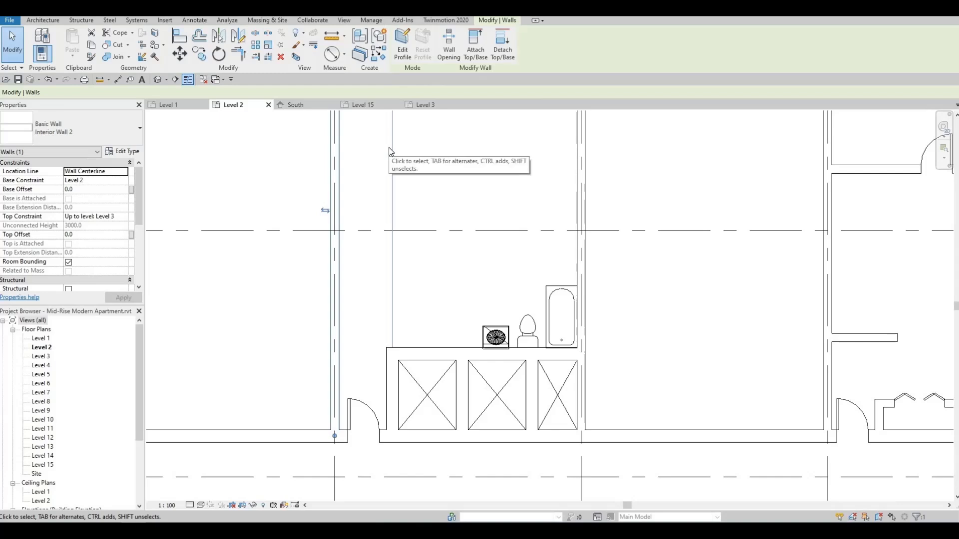
pyautogui.click(577, 279)
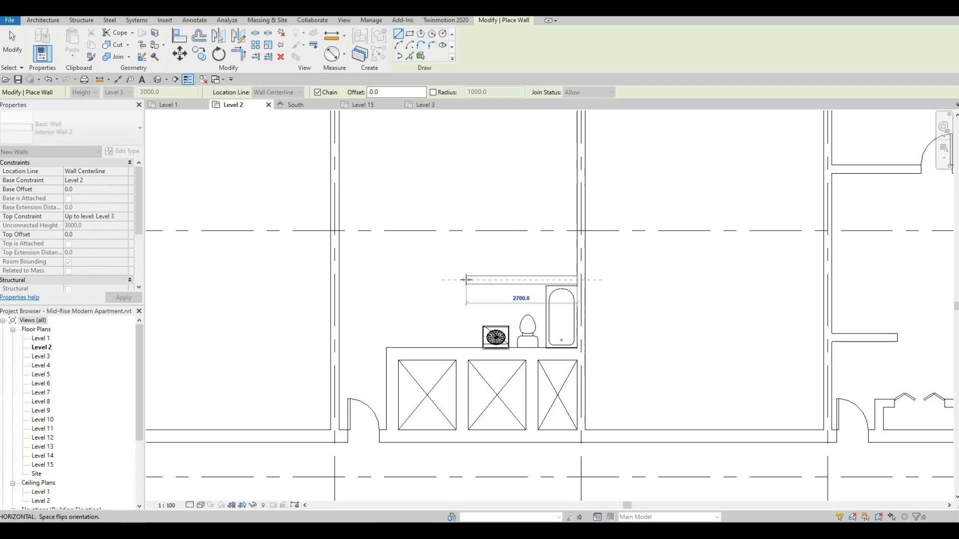
pyautogui.click(466, 280)
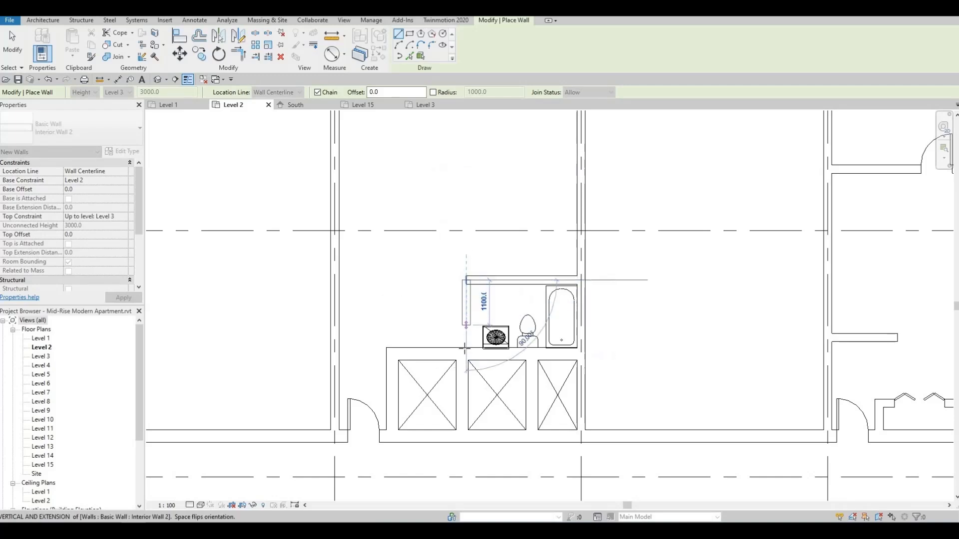
pyautogui.click(466, 347)
pyautogui.press('Escape')
pyautogui.press('Escape')
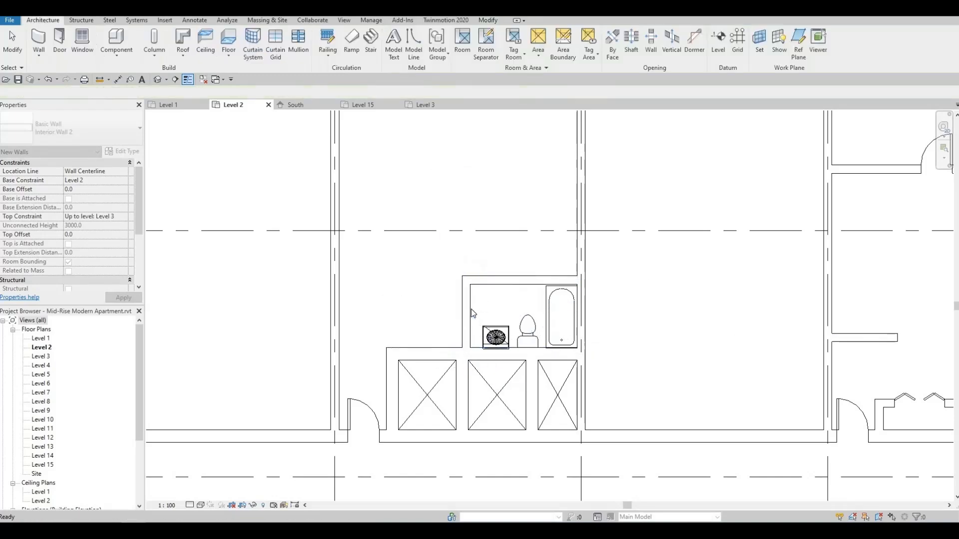
# Step: Nudge the bathroom's side wall about 200 mm toward the vanity
pyautogui.click(472, 310)
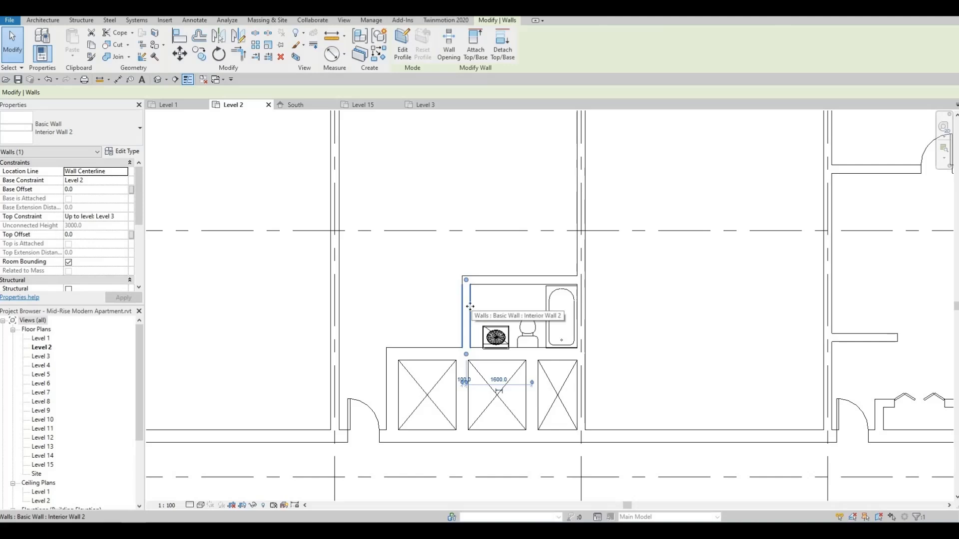
pyautogui.press('Right')
pyautogui.press('Right')
pyautogui.press('Right')
pyautogui.press('Right')
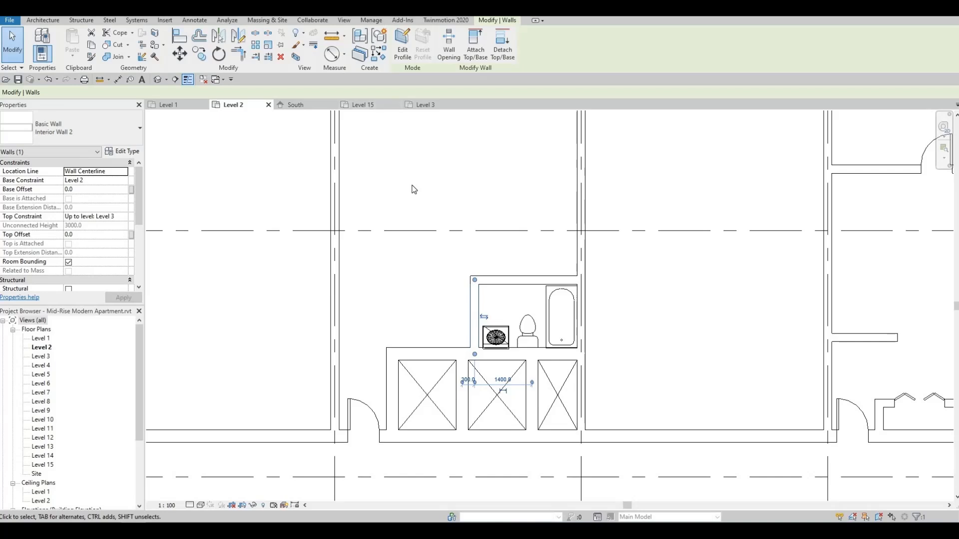
# Step: Draw Interior Wall 2 closet walls from the bathroom's side wall to the shaft enclosure's outer side wall, then down to its corner
pyautogui.press('c')
pyautogui.press('s')
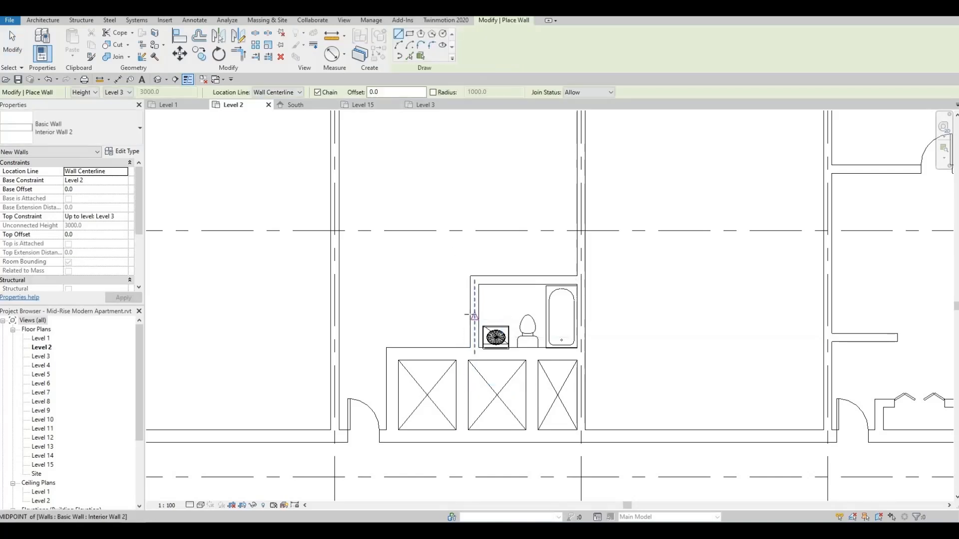
pyautogui.click(470, 312)
pyautogui.click(392, 311)
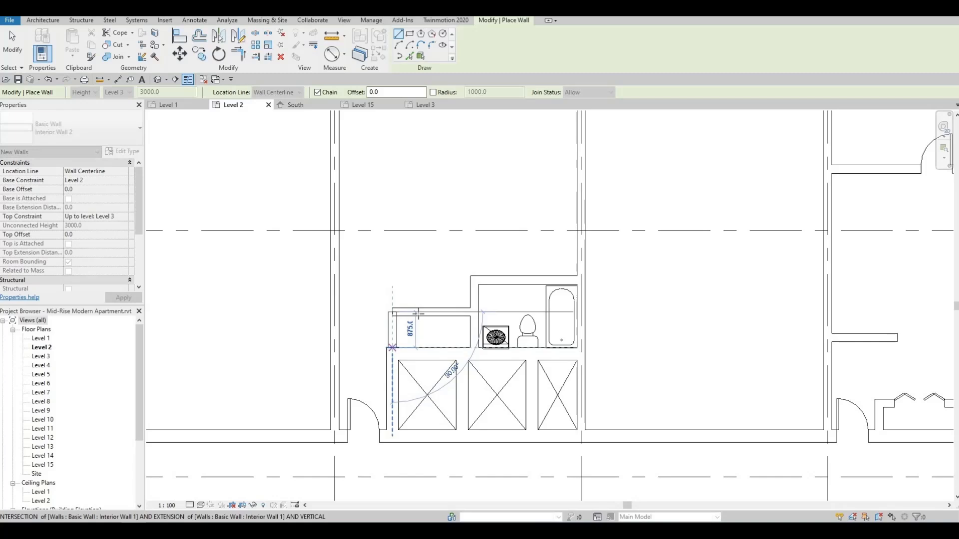
pyautogui.click(393, 347)
pyautogui.press('Escape')
pyautogui.press('Escape')
# Step: Align the closet's side wall with the shaft enclosure's outer face and shift its front wall to about 965 mm from the shaft wall
pyautogui.scroll(2, 432, 228)
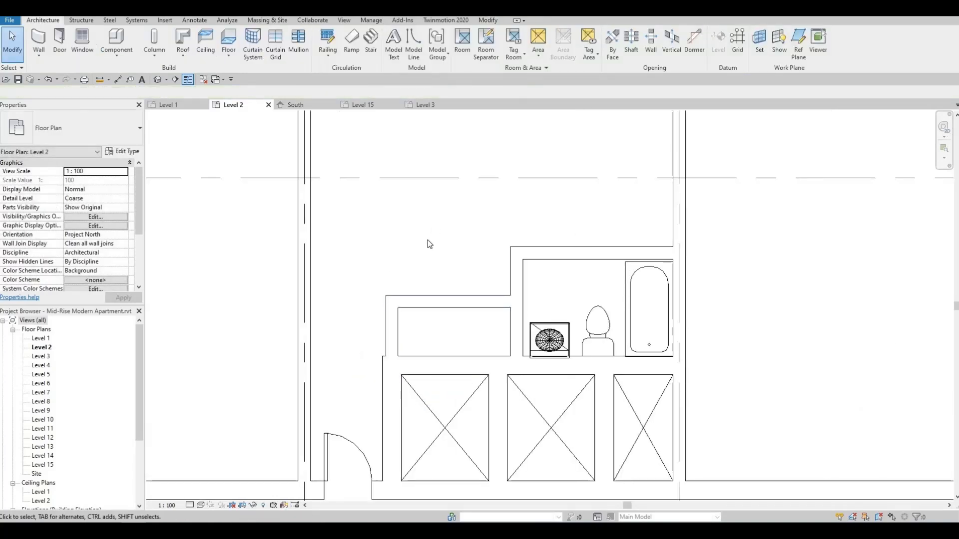
pyautogui.press('a')
pyautogui.press('l')
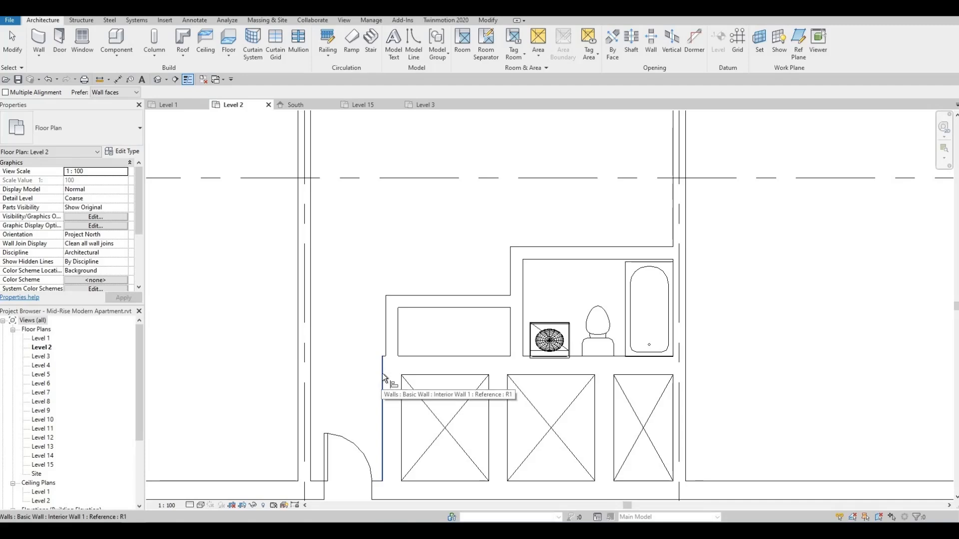
pyautogui.click(383, 375)
pyautogui.click(385, 336)
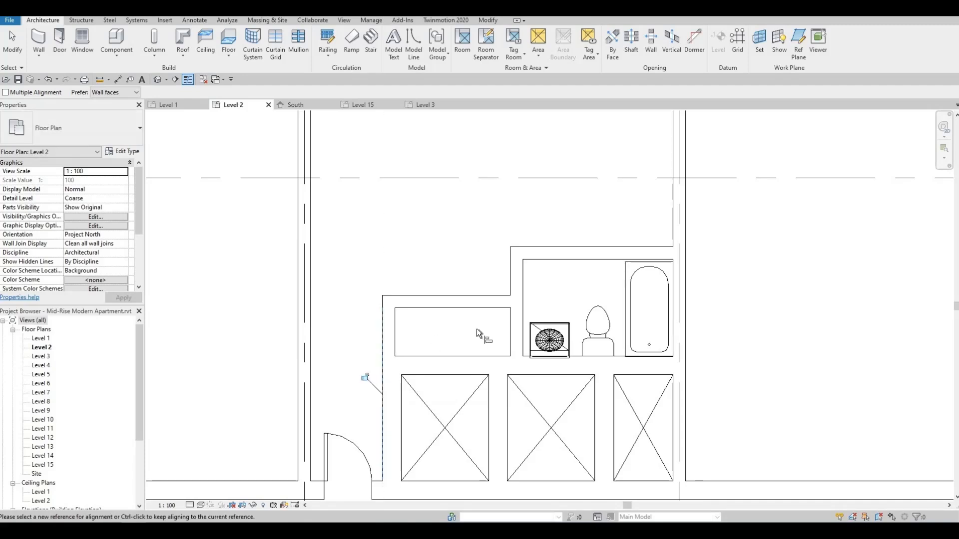
pyautogui.press('Escape')
pyautogui.press('Escape')
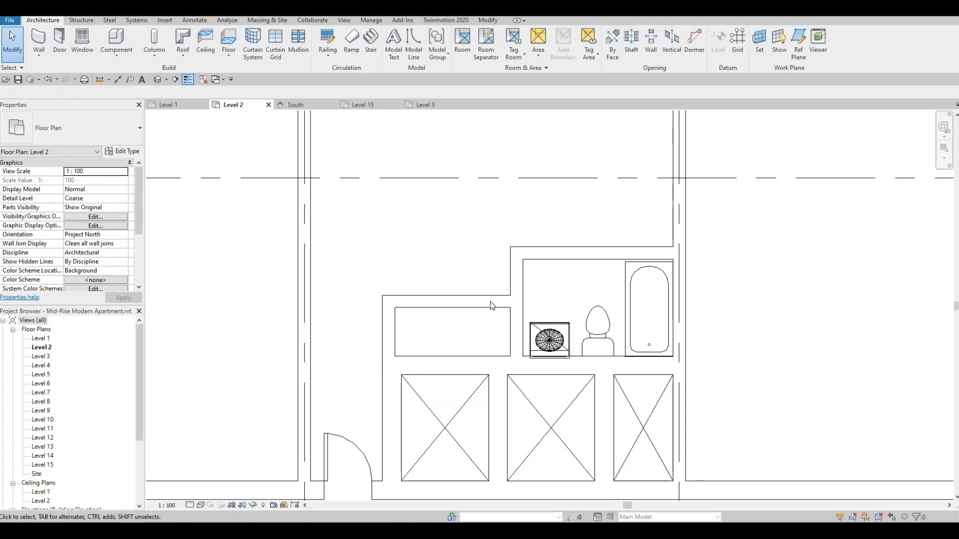
pyautogui.click(491, 303)
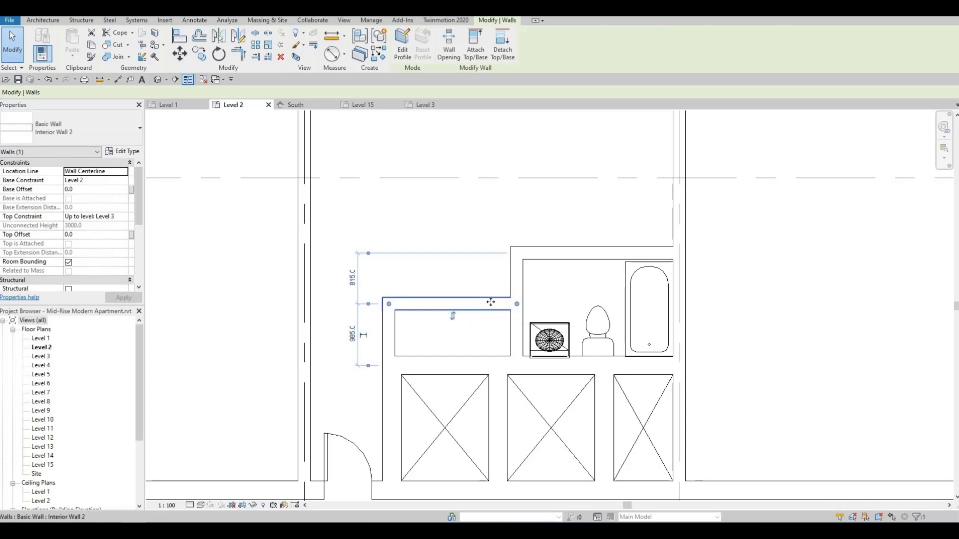
pyautogui.moveTo(491, 302); pyautogui.dragTo(491, 304)
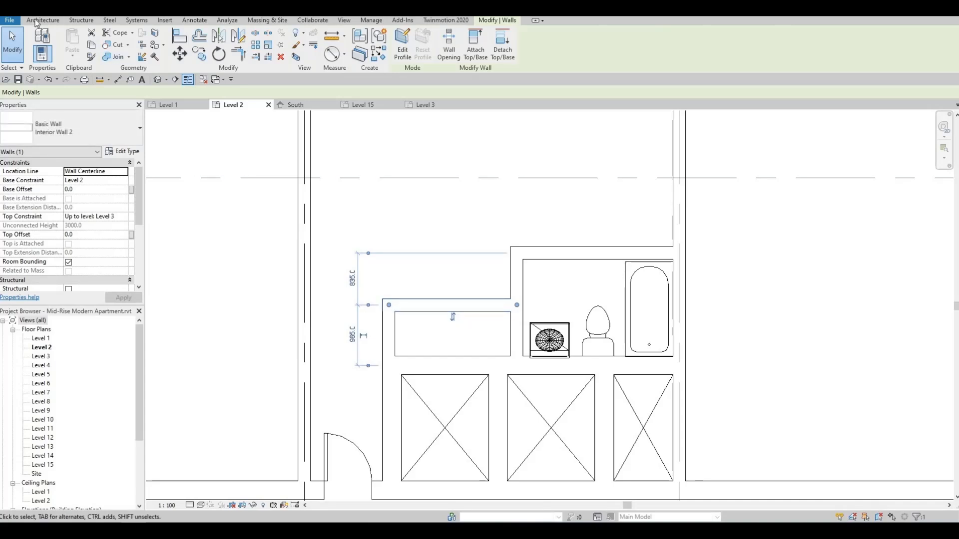
# Step: Place an M_Single-Flush 0762 x 2032mm door in the bathroom's side wall above the closet, swinging into the bathroom
pyautogui.click(40, 20)
pyautogui.click(60, 43)
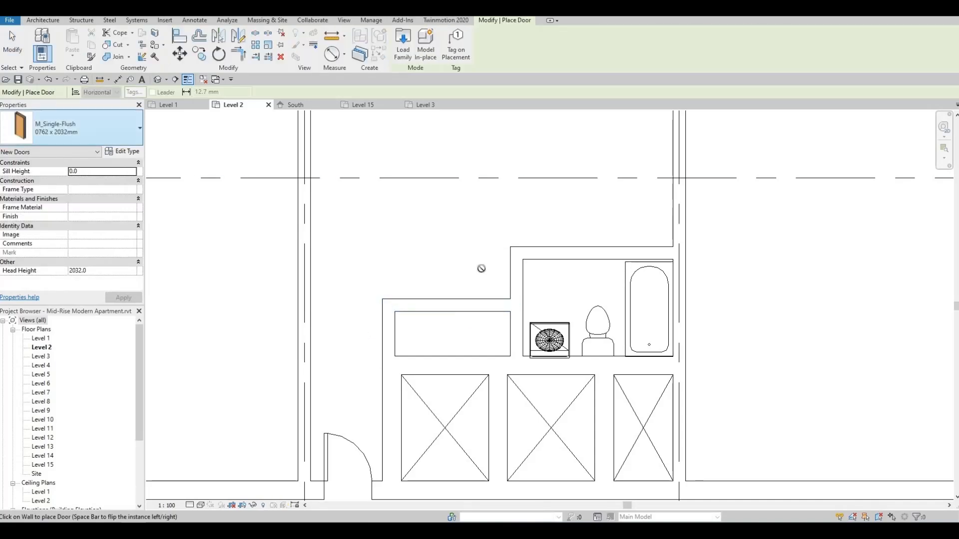
pyautogui.click(520, 283)
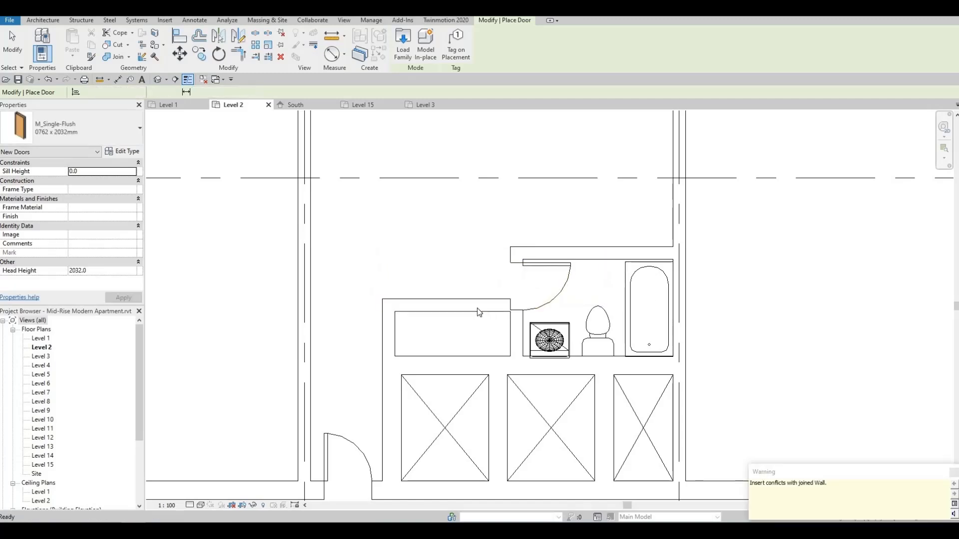
pyautogui.press('Escape')
pyautogui.press('Escape')
# Step: Nudge the closet's front wall about 200 mm toward the shafts, clear of the bathroom door opening
pyautogui.click(479, 307)
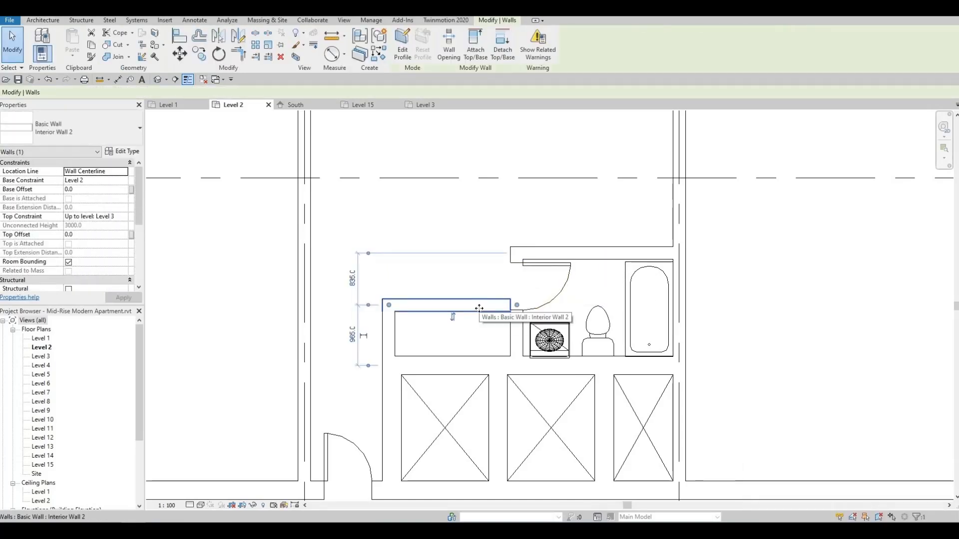
pyautogui.press('Down')
pyautogui.press('Down')
pyautogui.press('Down')
pyautogui.press('Down')
pyautogui.press('Down')
pyautogui.press('Down')
pyautogui.press('Down')
pyautogui.press('Down')
pyautogui.press('Down')
pyautogui.press('Down')
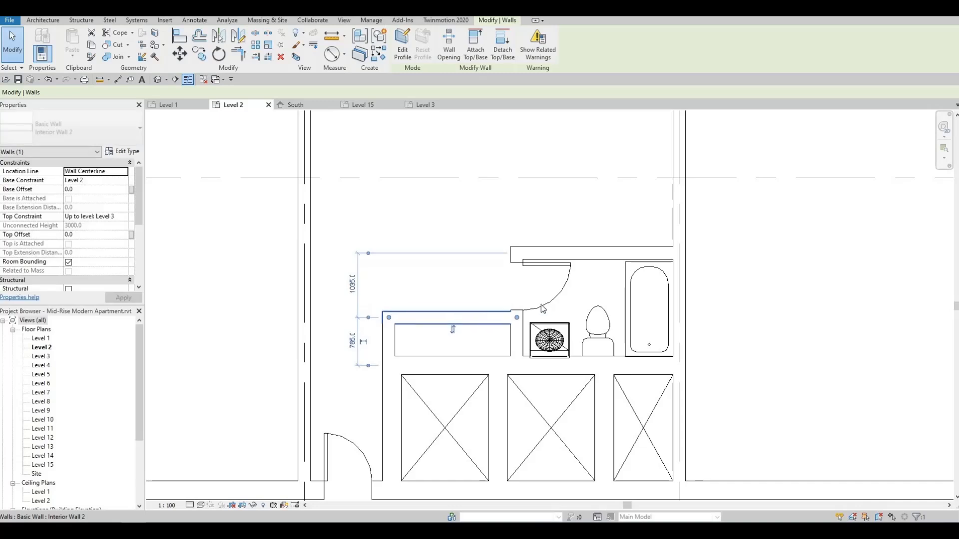
# Step: Change the bathroom door's type to M_Bifold-4 Panel 1220 x 2134mm
pyautogui.click(552, 297)
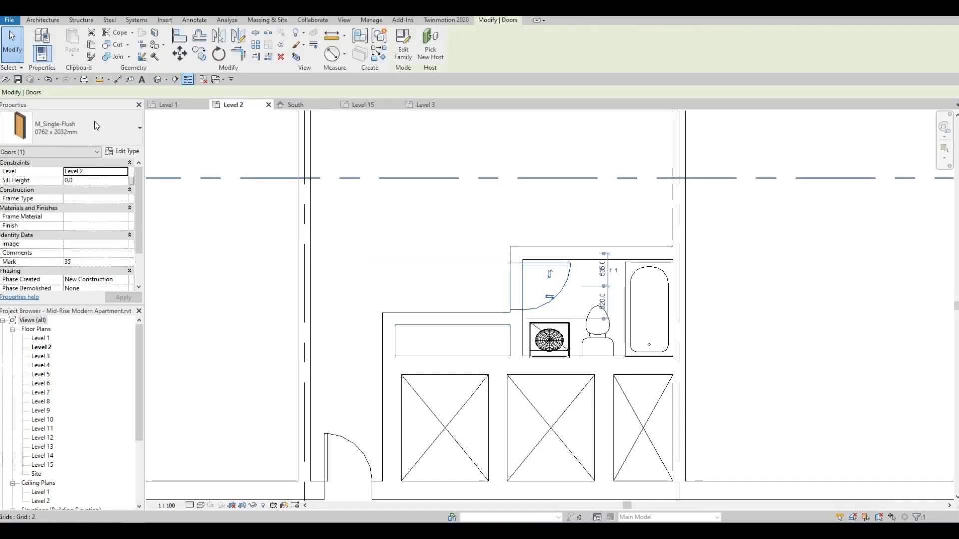
pyautogui.click(94, 131)
pyautogui.click(426, 283)
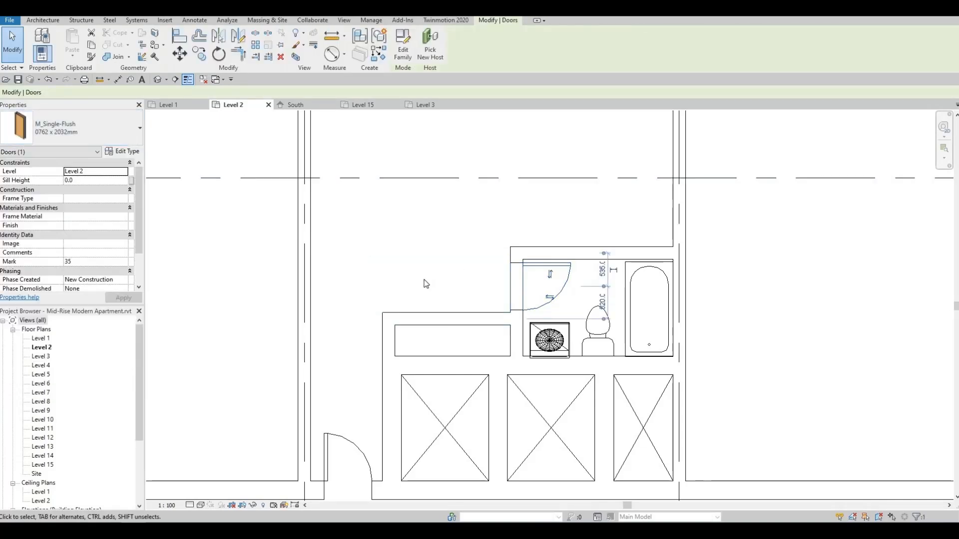
pyautogui.click(92, 128)
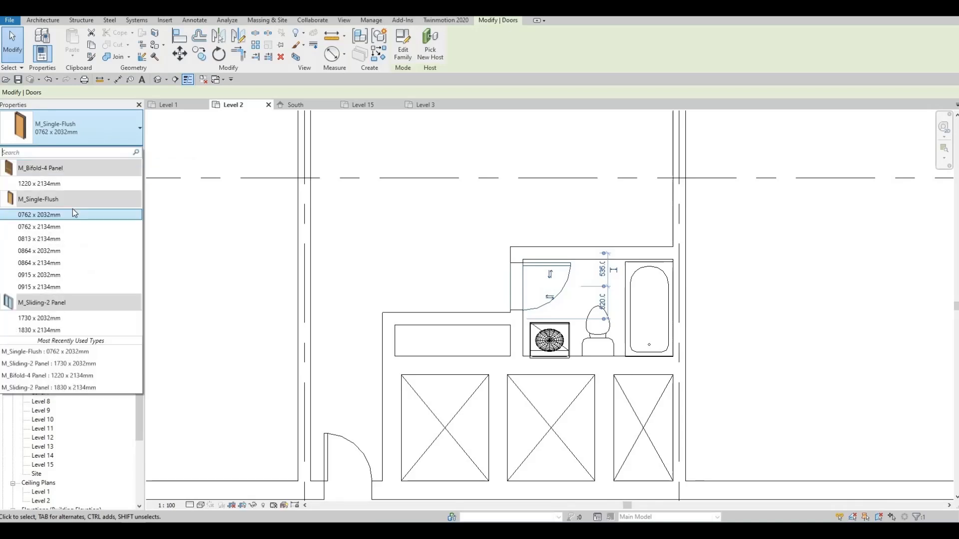
pyautogui.click(61, 184)
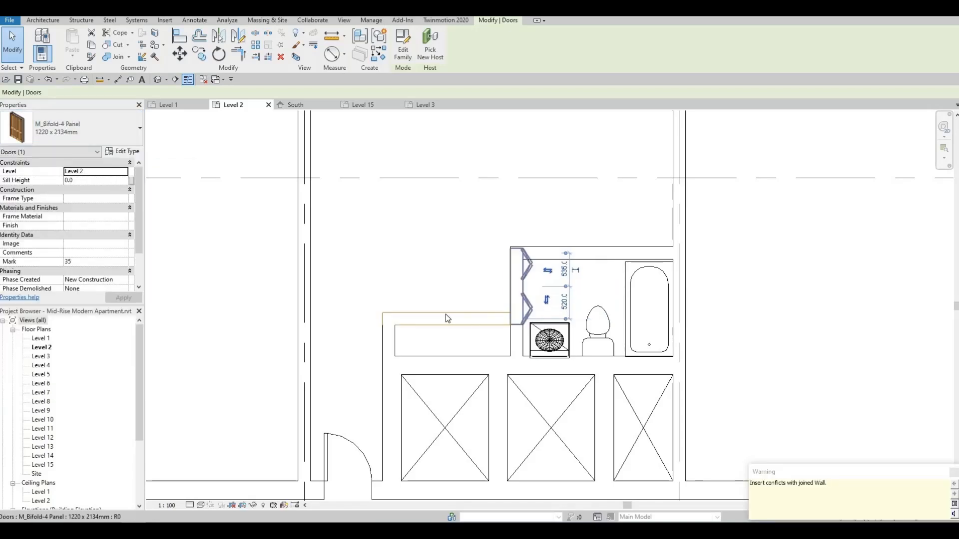
pyautogui.click(505, 281)
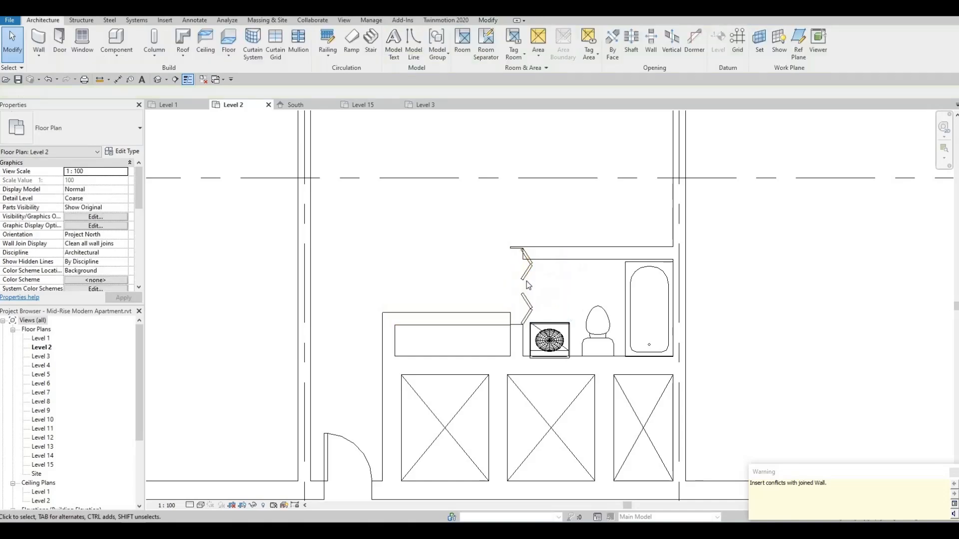
# Step: Change the bathroom door's type to M_Single-Flush 0762 x 2032mm
pyautogui.click(528, 281)
pyautogui.click(93, 127)
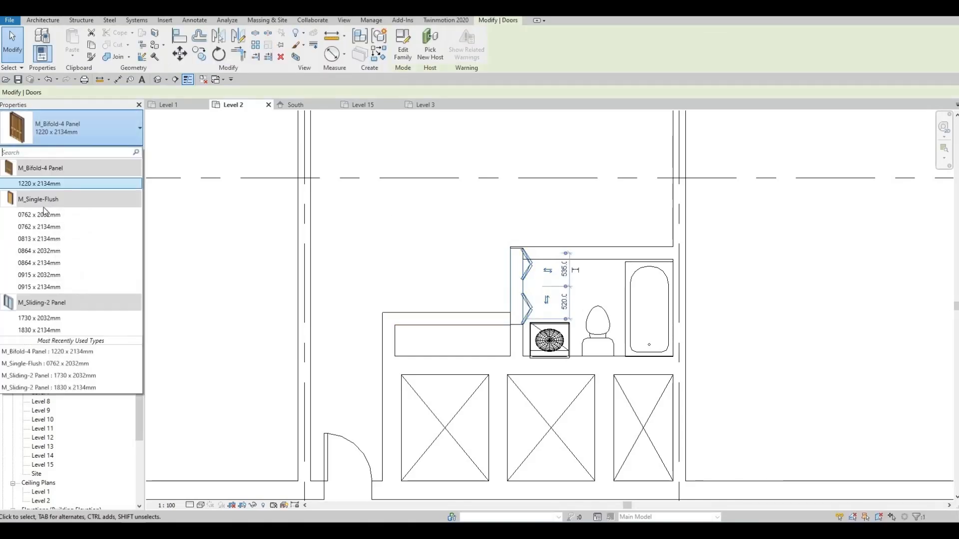
pyautogui.click(80, 215)
pyautogui.press('Escape')
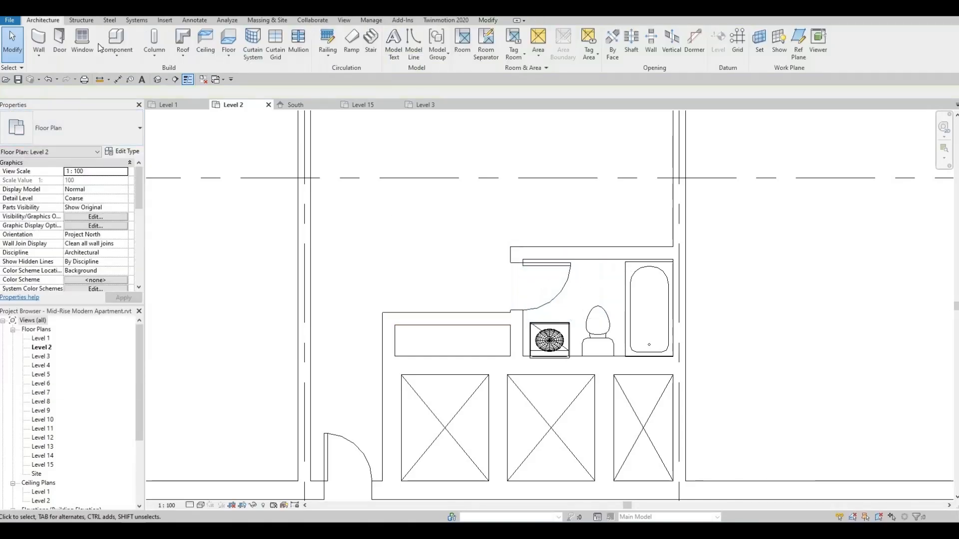
# Step: Place an M_Bifold-4 Panel 1220 x 2134mm door centred in the front wall of the closet beside the bathroom, opening away from the shafts
pyautogui.click(60, 45)
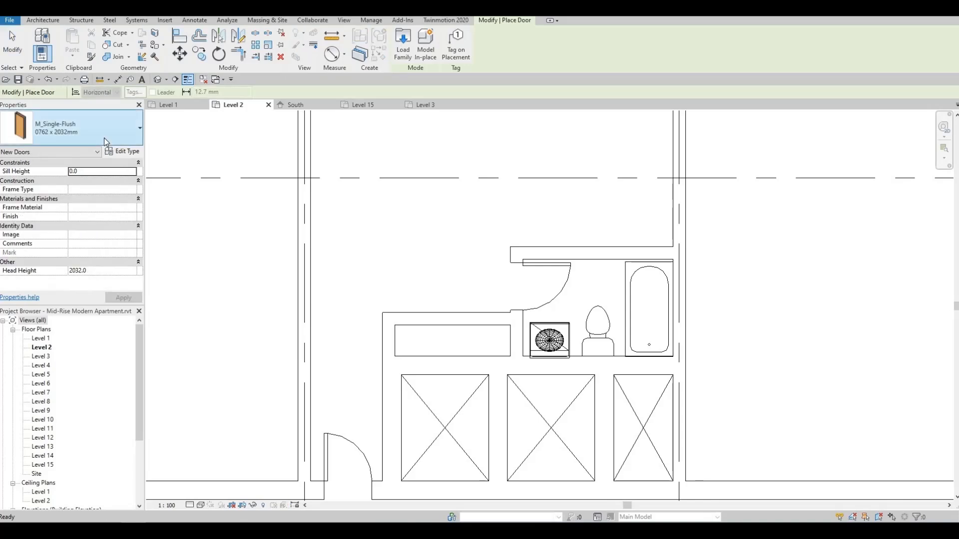
pyautogui.click(100, 131)
pyautogui.click(65, 184)
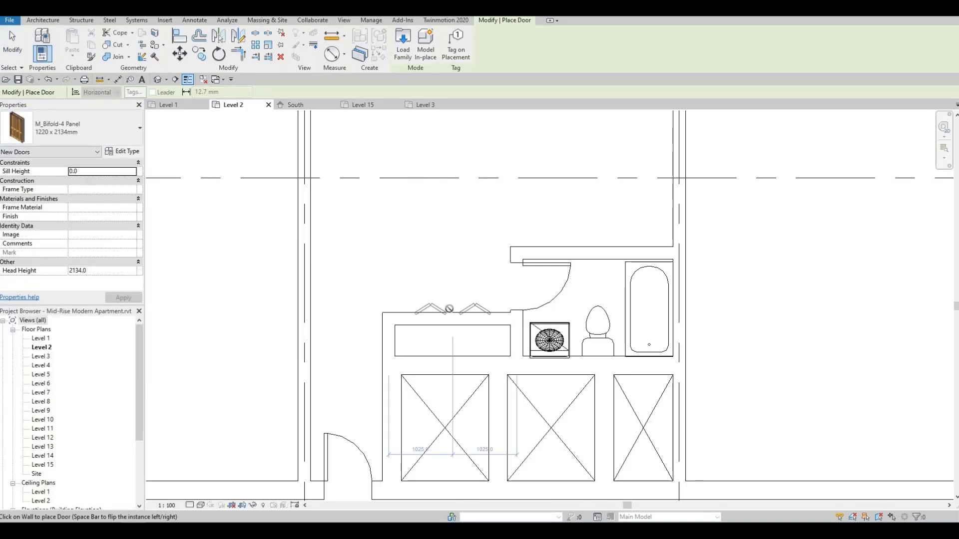
pyautogui.click(449, 309)
pyautogui.press('Escape')
pyautogui.press('Escape')
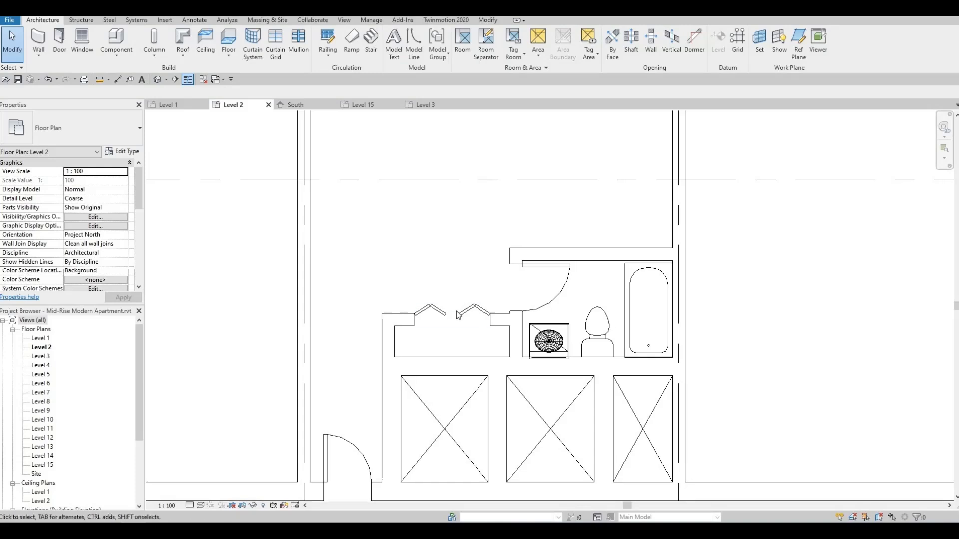
# Step: Draw a second closet with Interior Wall 2 against the grid C wall, about 800 mm deep and 1900 mm long, above the entry
pyautogui.scroll(-4, 466, 282)
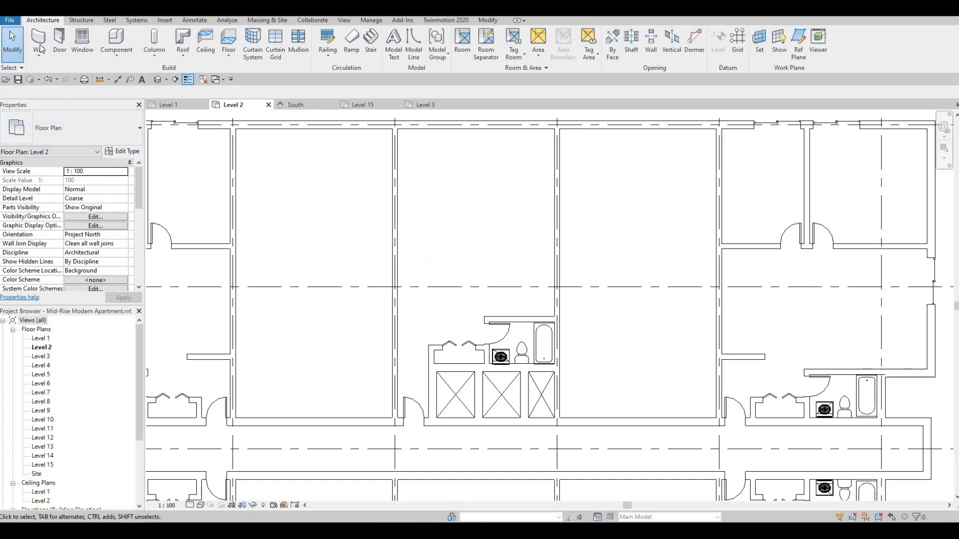
pyautogui.click(384, 170)
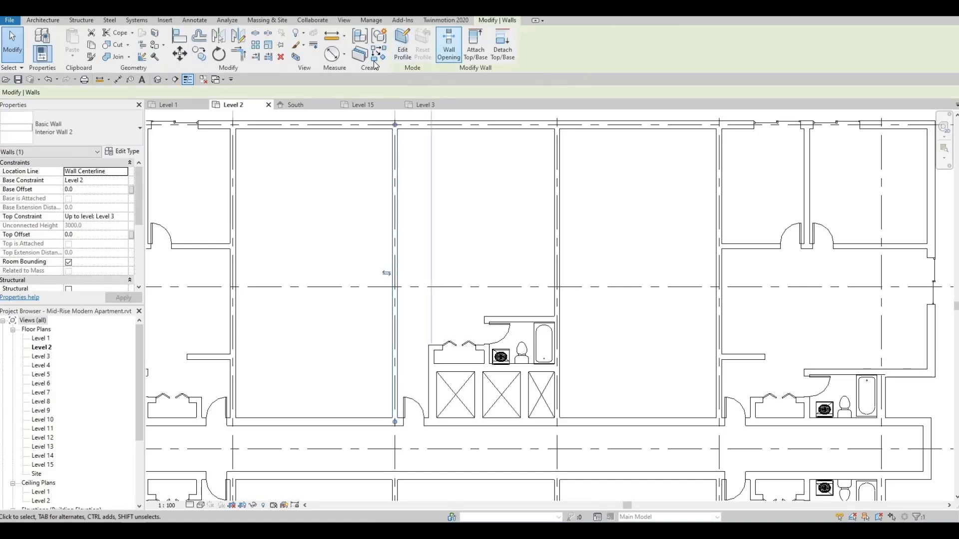
pyautogui.press('c')
pyautogui.press('s')
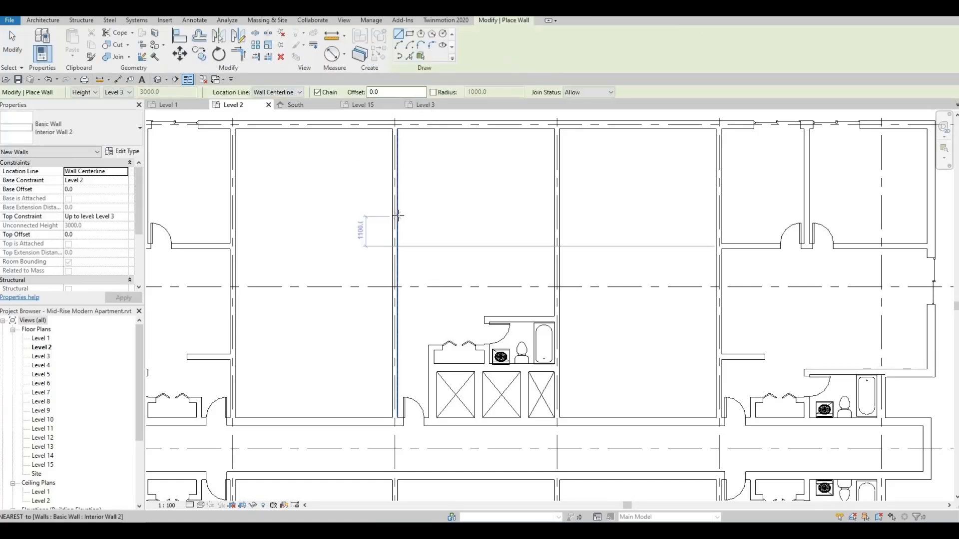
pyautogui.click(414, 255)
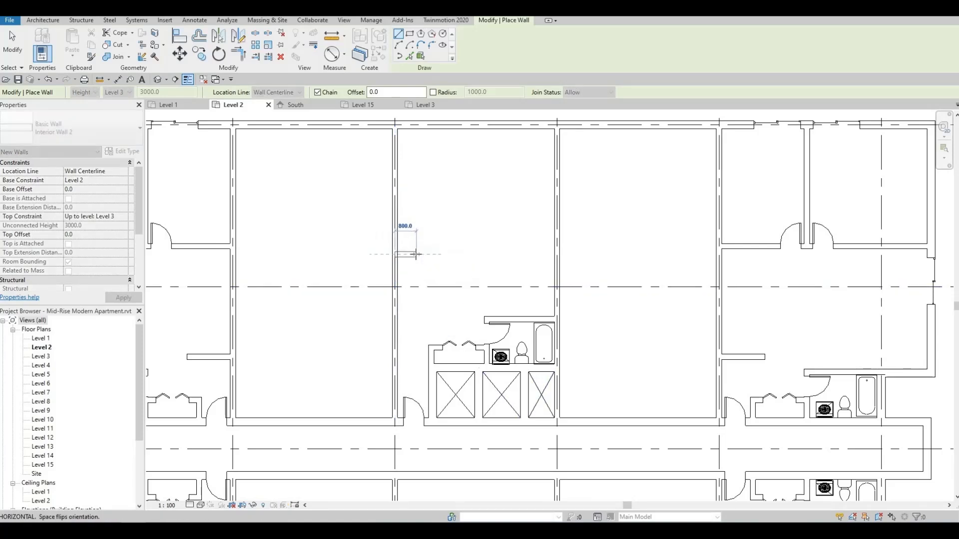
pyautogui.click(415, 255)
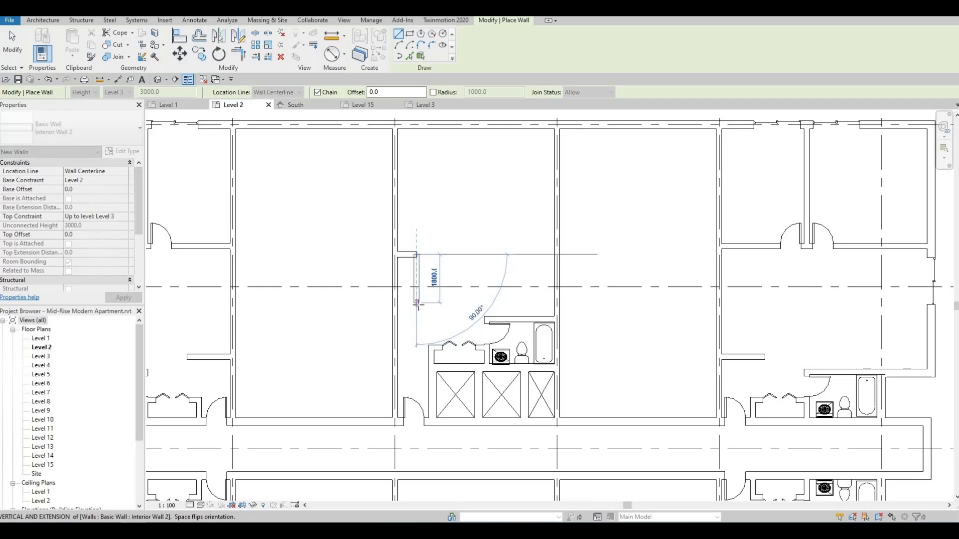
pyautogui.click(407, 305)
pyautogui.click(398, 305)
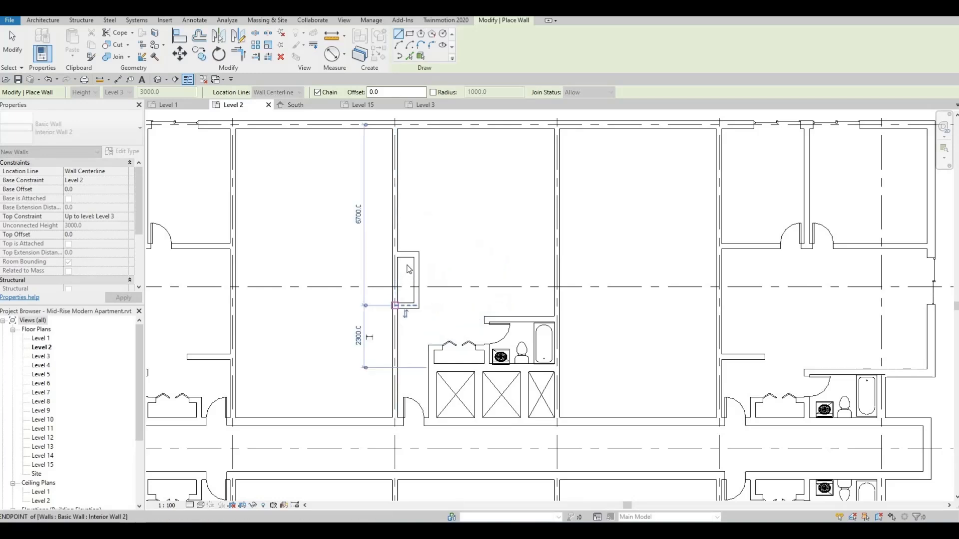
pyautogui.press('Escape')
pyautogui.press('Escape')
# Step: Nudge the new closet's upper end wall toward the exterior wall to about 4140 mm from it
pyautogui.click(408, 254)
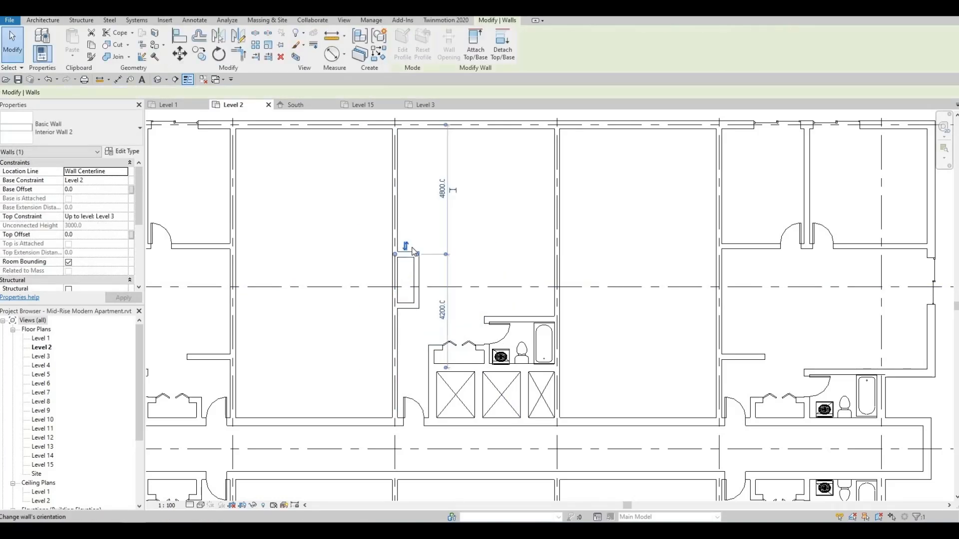
pyautogui.press('Up')
pyautogui.press('Up')
pyautogui.press('Up')
pyautogui.press('Up')
pyautogui.press('Up')
pyautogui.press('Up')
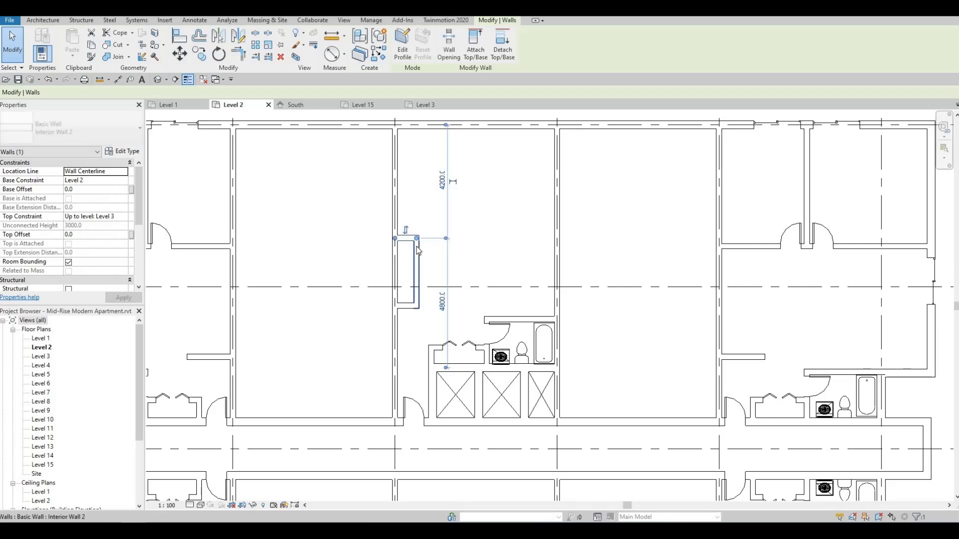
pyautogui.press('Up')
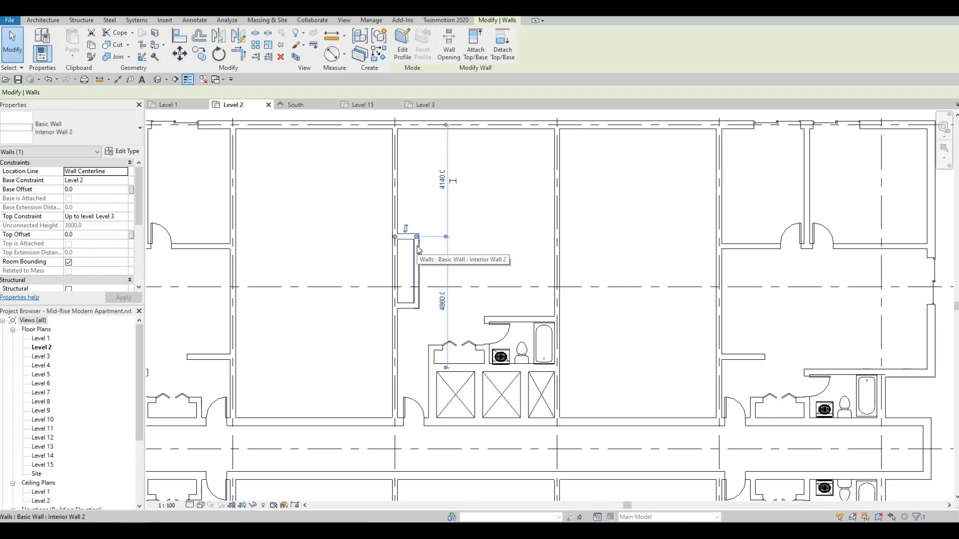
pyautogui.click(434, 253)
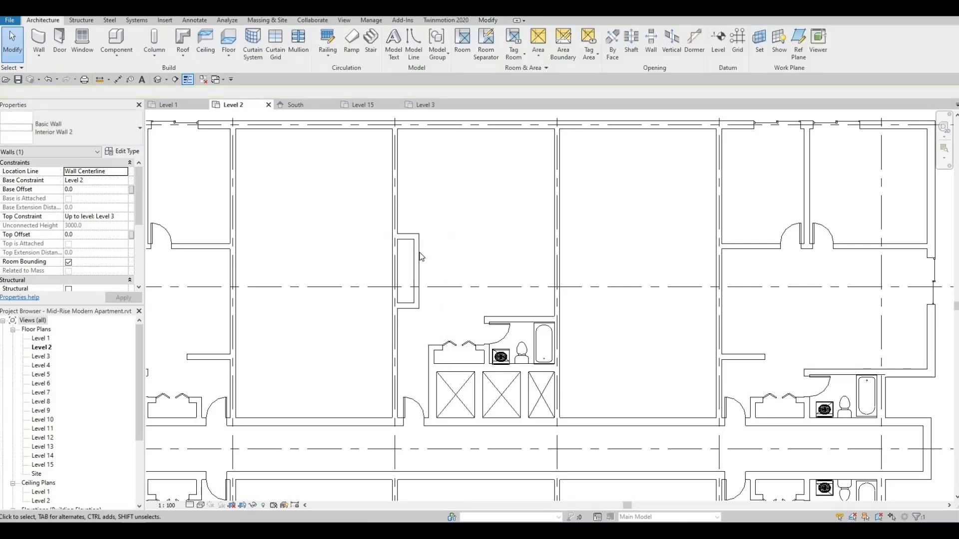
# Step: Shift the new closet's front wall out to 920 mm from grid C and its end walls to 4080 mm and 6580 mm from the exterior wall
pyautogui.click(422, 256)
pyautogui.press('Right')
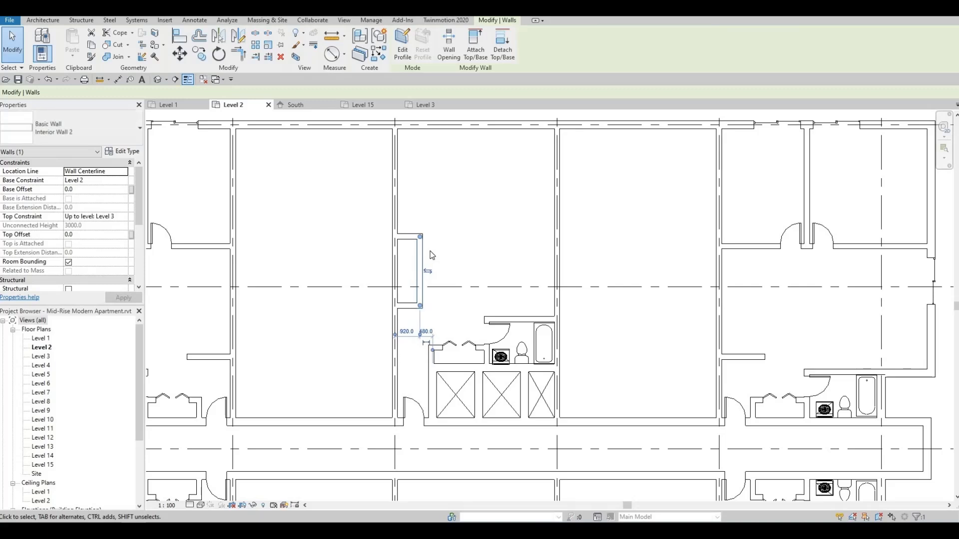
pyautogui.click(414, 254)
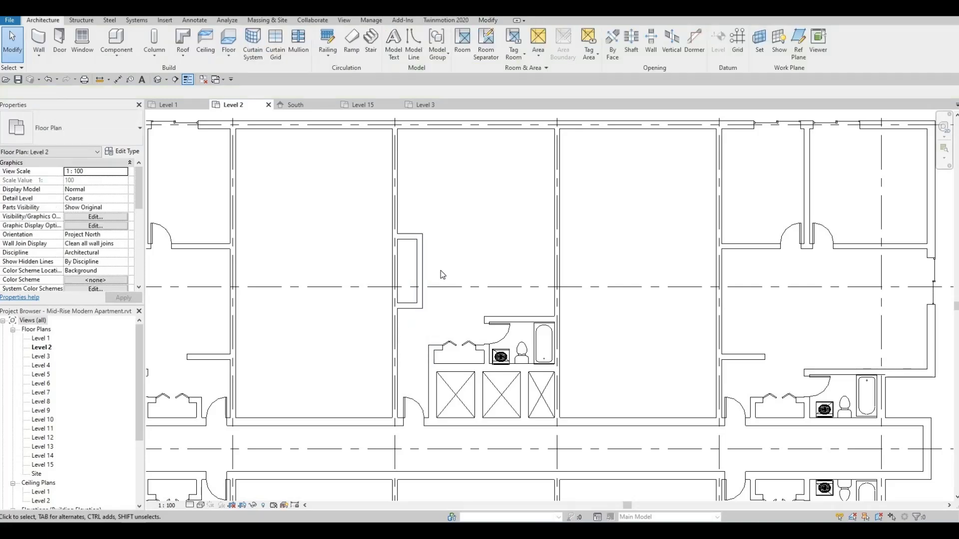
pyautogui.click(412, 236)
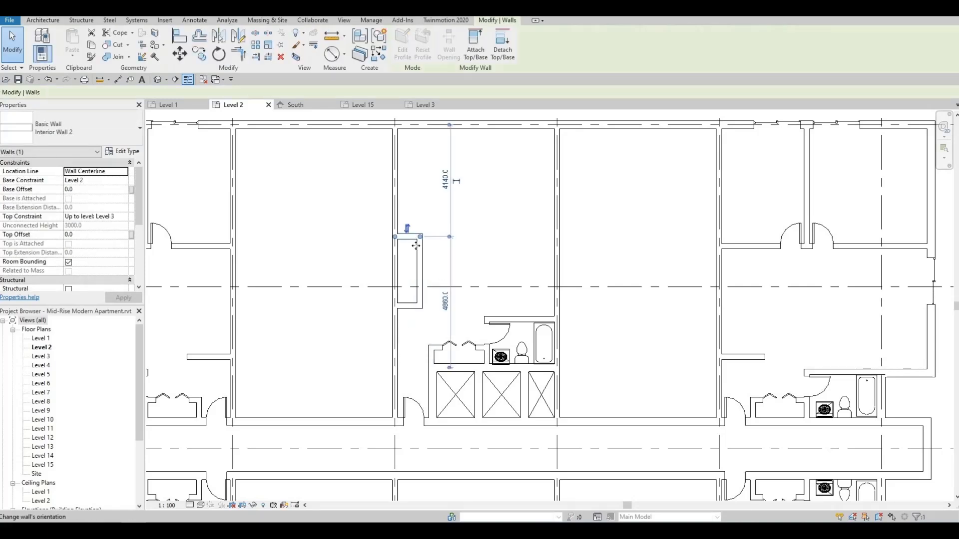
pyautogui.click(408, 307)
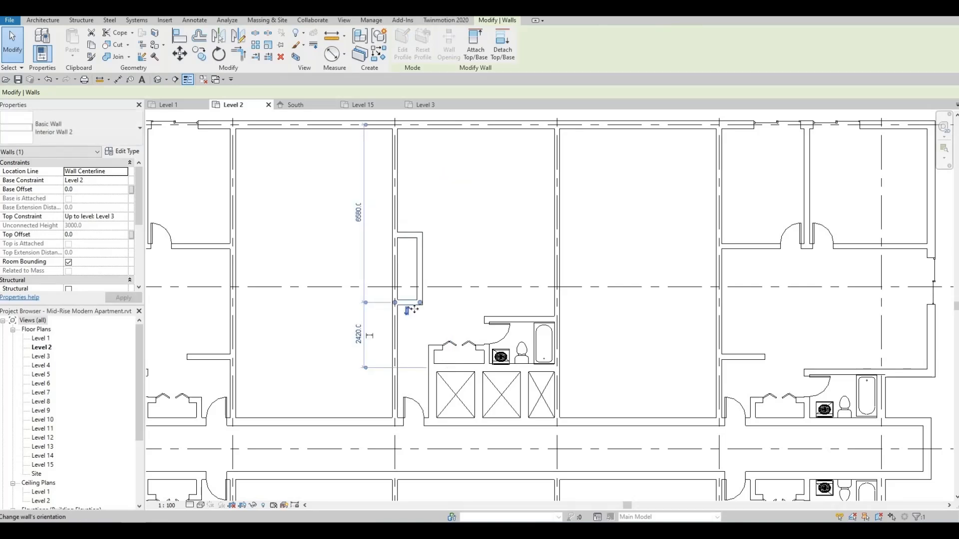
pyautogui.click(428, 300)
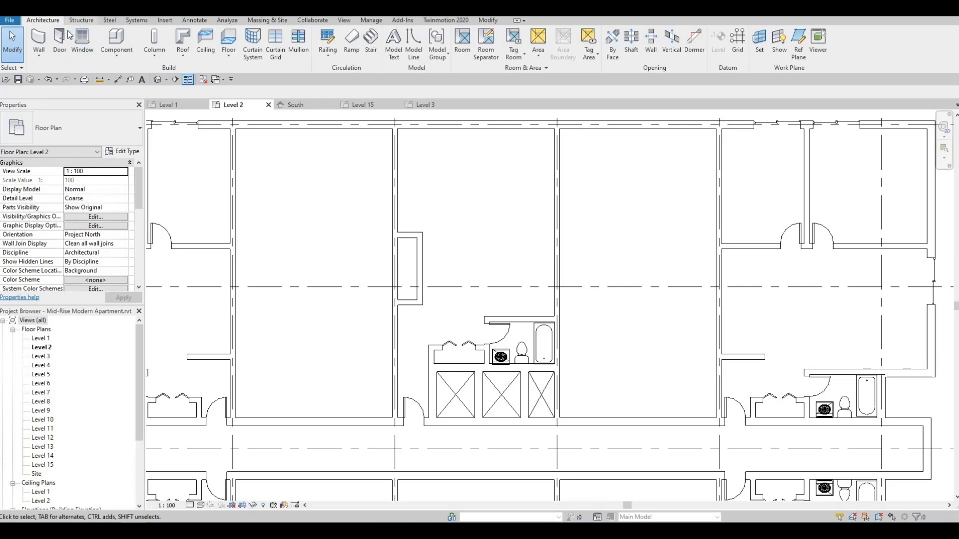
# Step: Place an M_Bifold-4 Panel 1220 x 2134mm door centred in the front wall of the closet on grid C
pyautogui.click(60, 43)
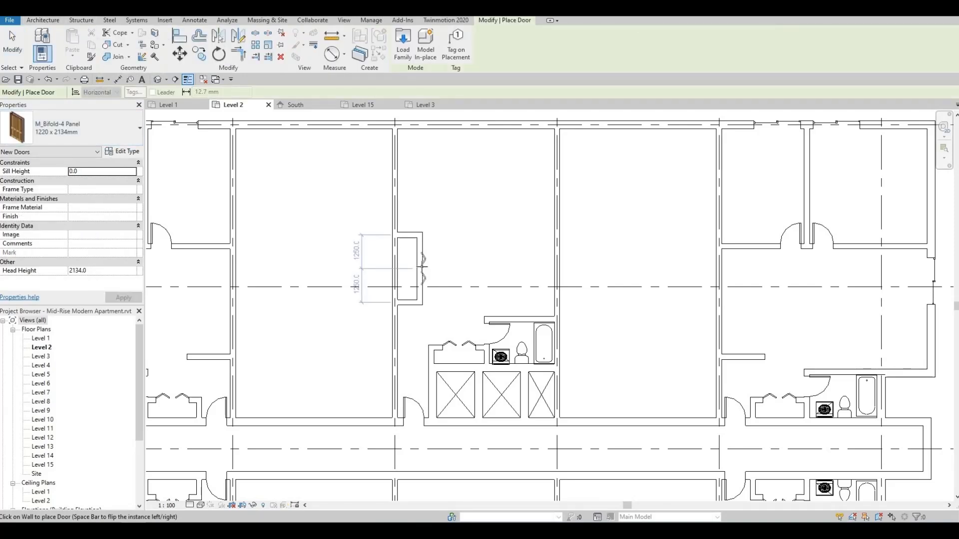
pyautogui.click(422, 266)
pyautogui.press('Escape')
pyautogui.press('Escape')
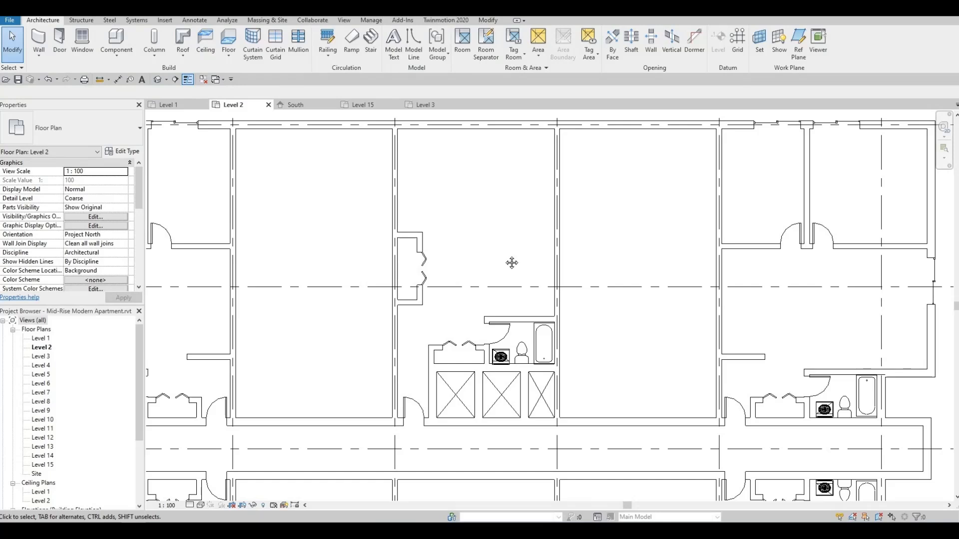
# Step: Enclose a room between grids D and E with Interior Wall 2, running 4500 mm in from the exterior wall and across to the grid E wall
pyautogui.scroll(-3, 512, 262)
pyautogui.scroll(2, 514, 261)
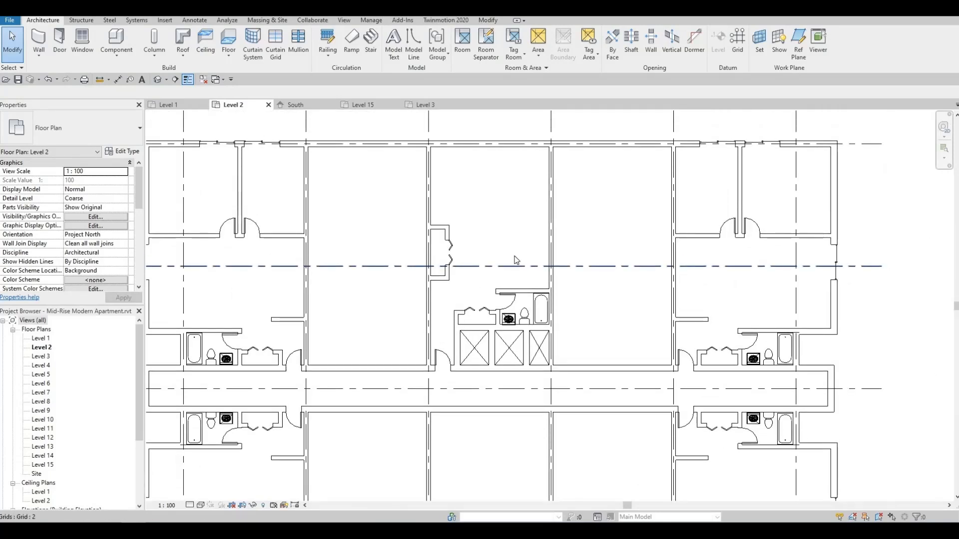
pyautogui.moveTo(617, 201); pyautogui.dragTo(579, 215, button='middle')
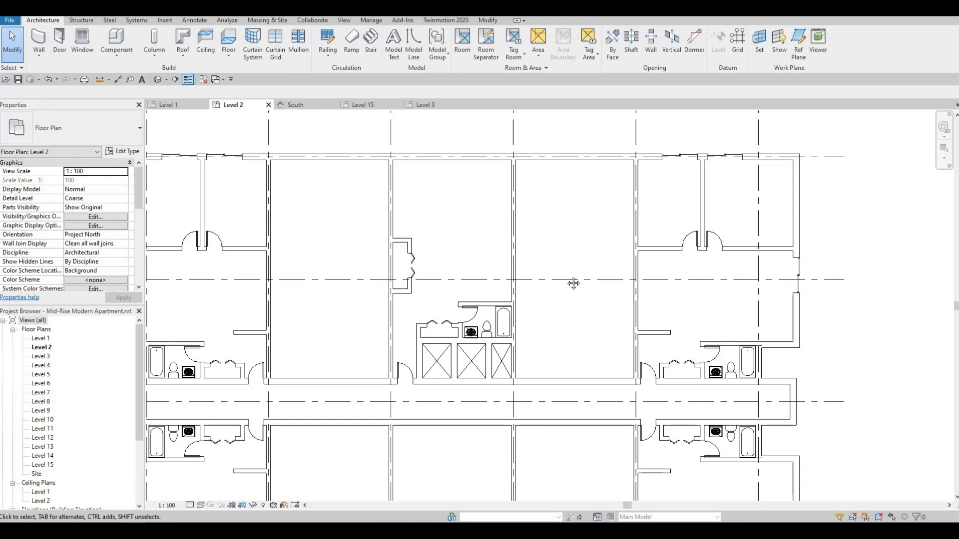
pyautogui.moveTo(573, 284); pyautogui.dragTo(558, 351, button='middle')
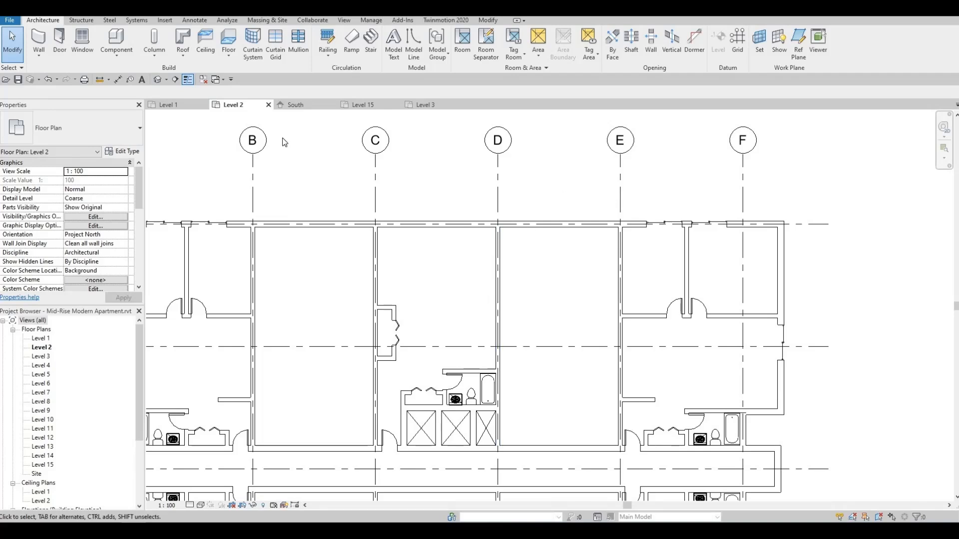
pyautogui.click(502, 254)
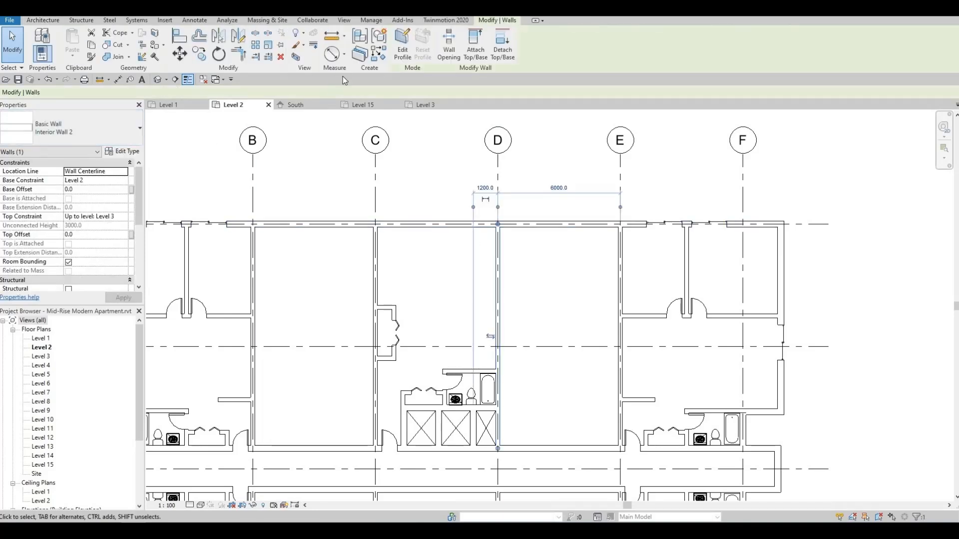
pyautogui.press('c')
pyautogui.press('s')
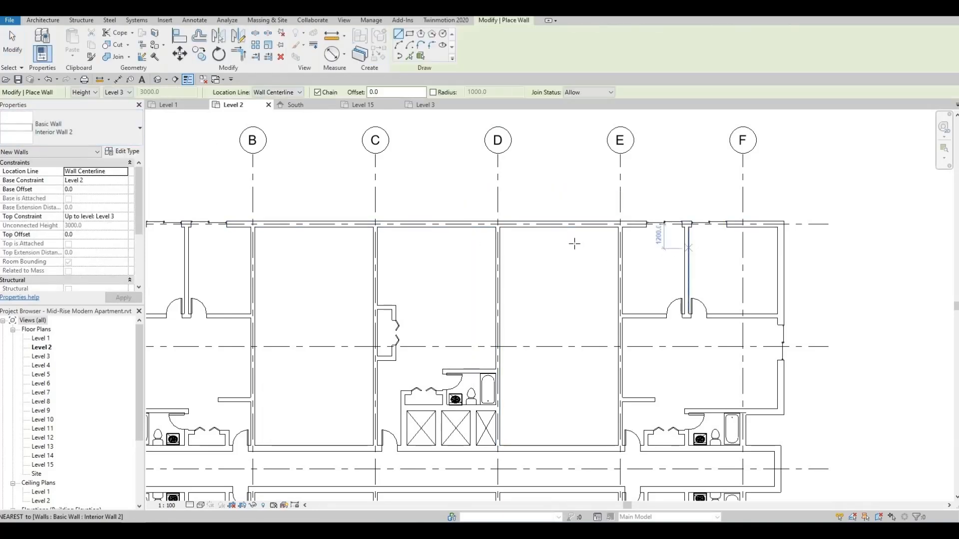
pyautogui.click(555, 227)
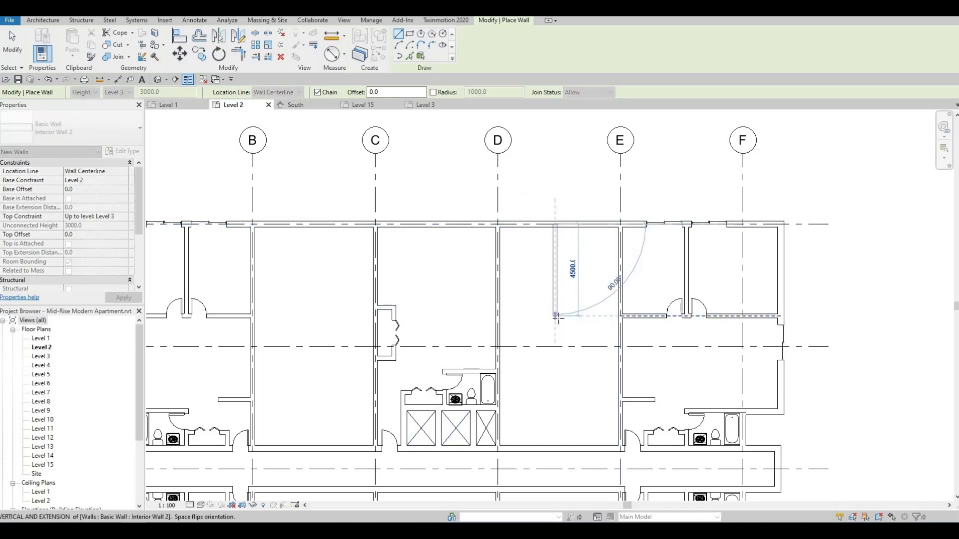
pyautogui.click(555, 315)
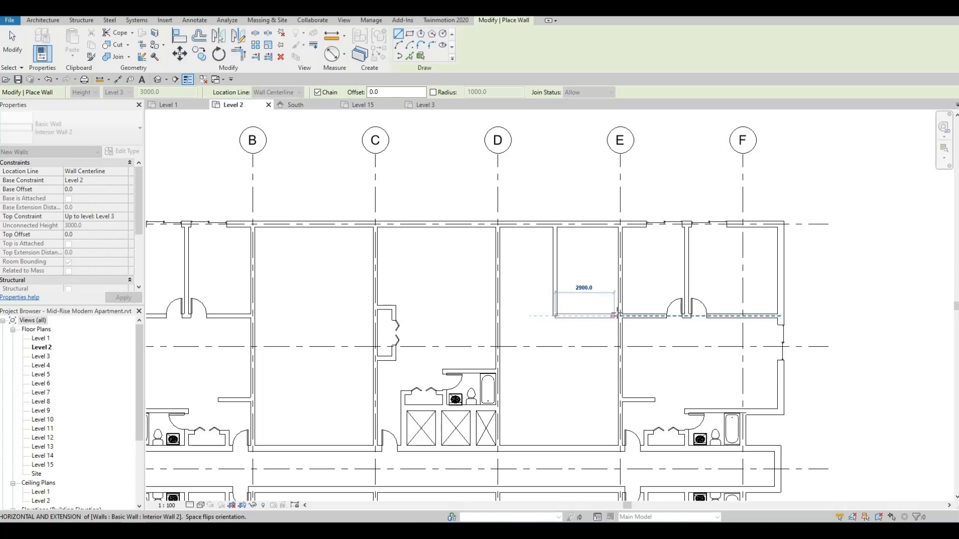
pyautogui.press('Escape')
pyautogui.press('Escape')
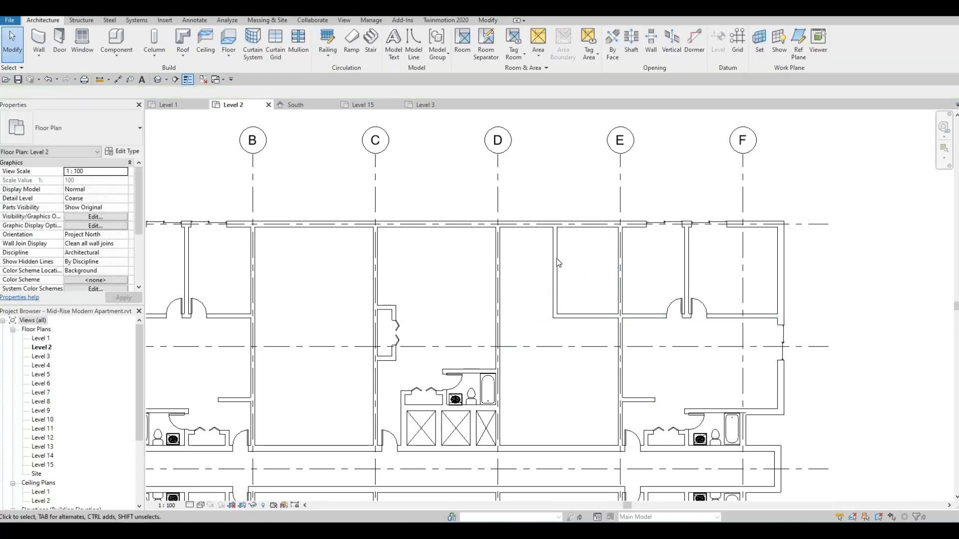
# Step: Nudge the new room's side partition toward grid E until it stands midway between grids D and E
pyautogui.click(557, 259)
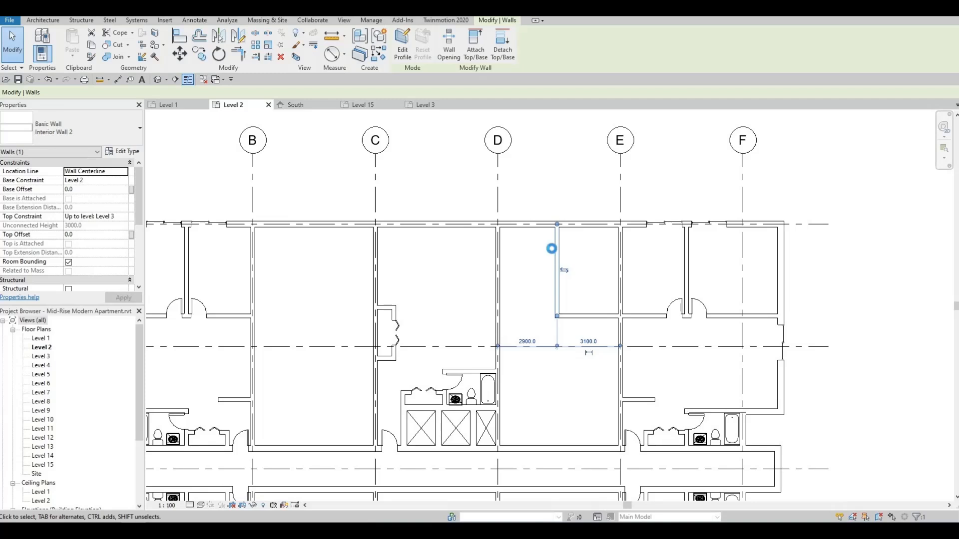
pyautogui.press('Right')
pyautogui.click(605, 267)
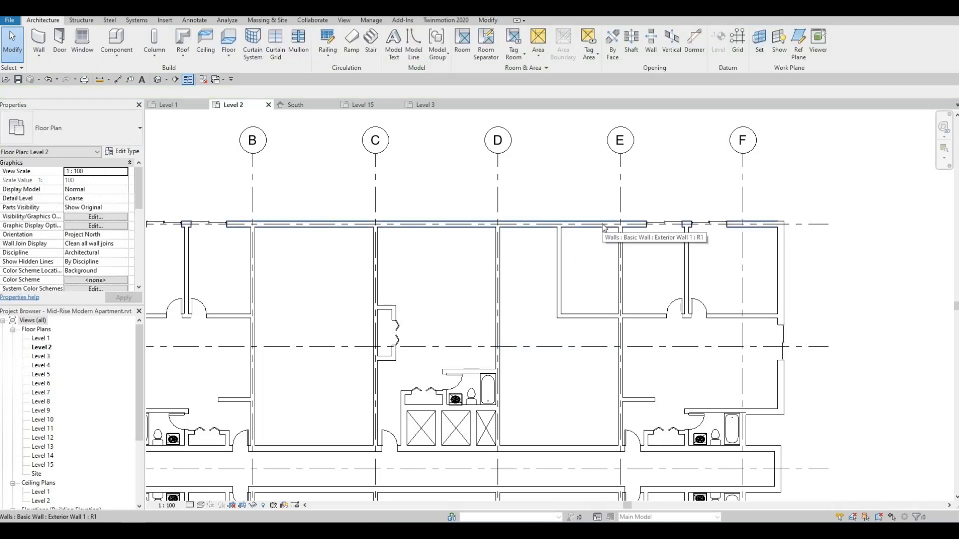
# Step: Draw an Exterior Wall 1 bump-out from grid E, projecting 1700 mm beyond the exterior wall and 3000 mm wide toward grid D
pyautogui.click(603, 226)
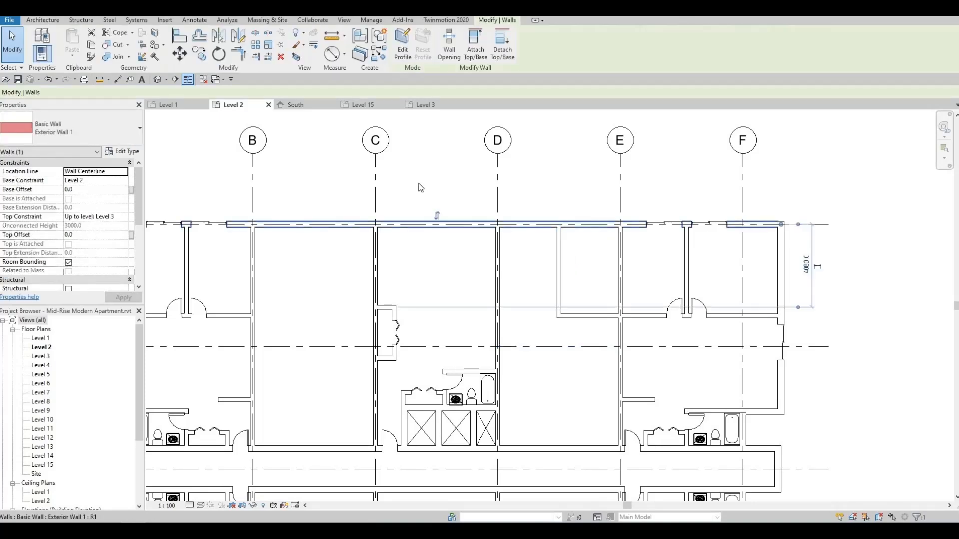
pyautogui.click(372, 58)
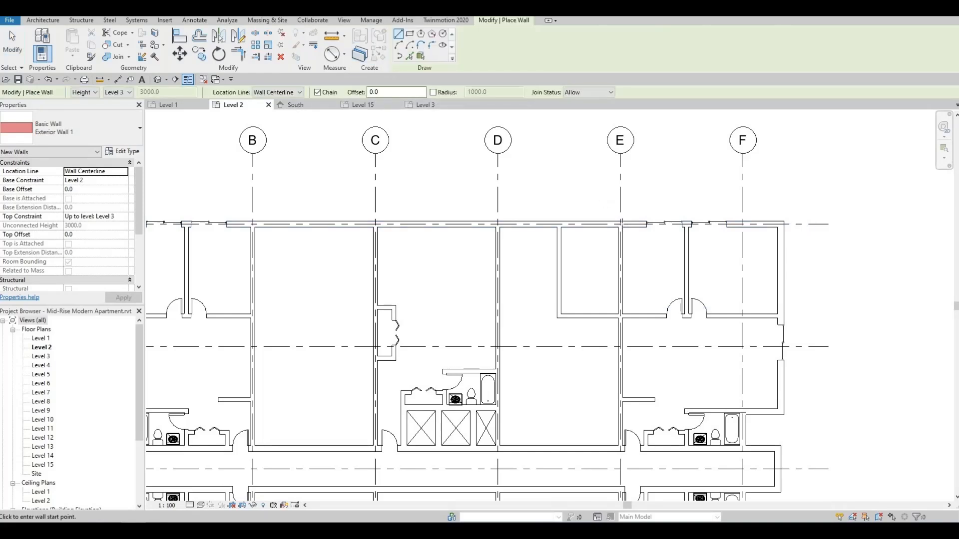
pyautogui.click(623, 212)
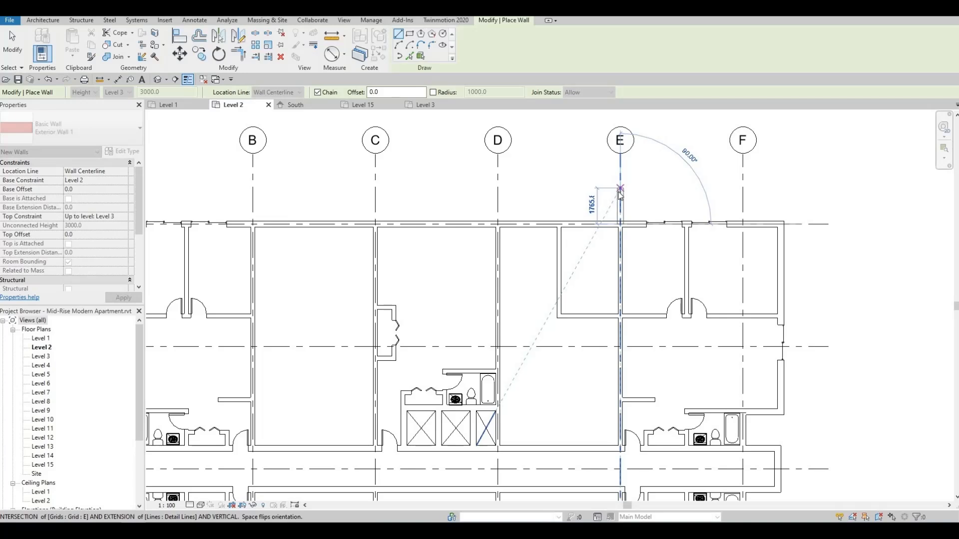
pyautogui.write('1700')
pyautogui.press('Return')
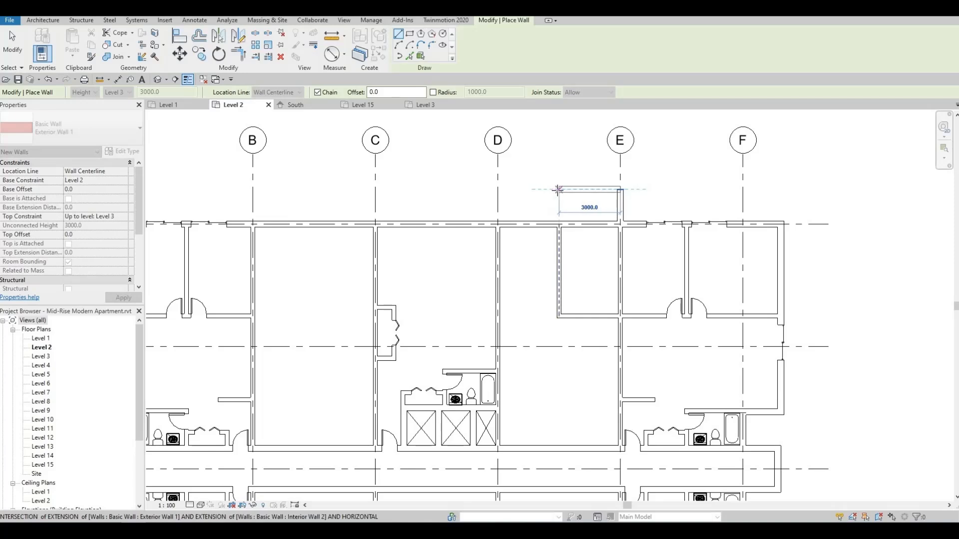
pyautogui.click(559, 201)
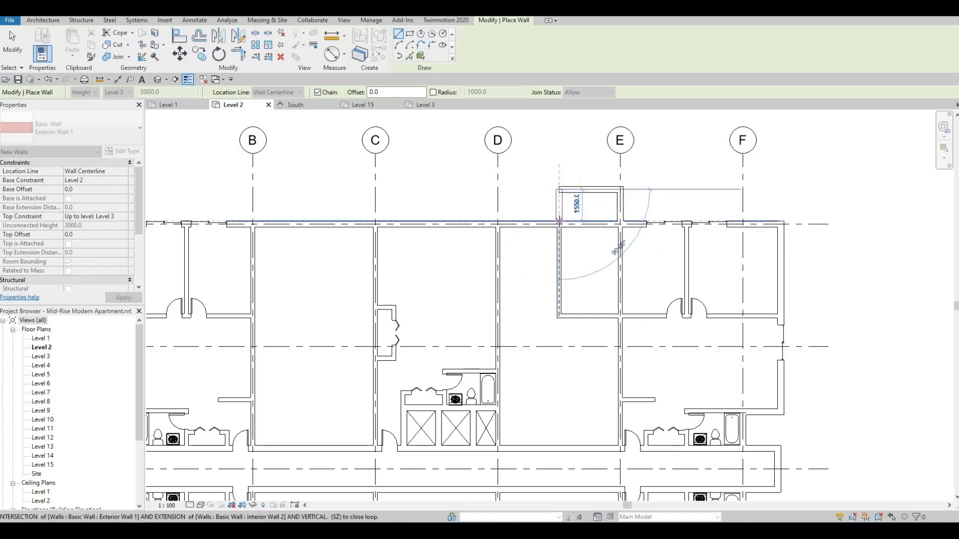
pyautogui.click(558, 225)
pyautogui.press('Escape')
pyautogui.press('Escape')
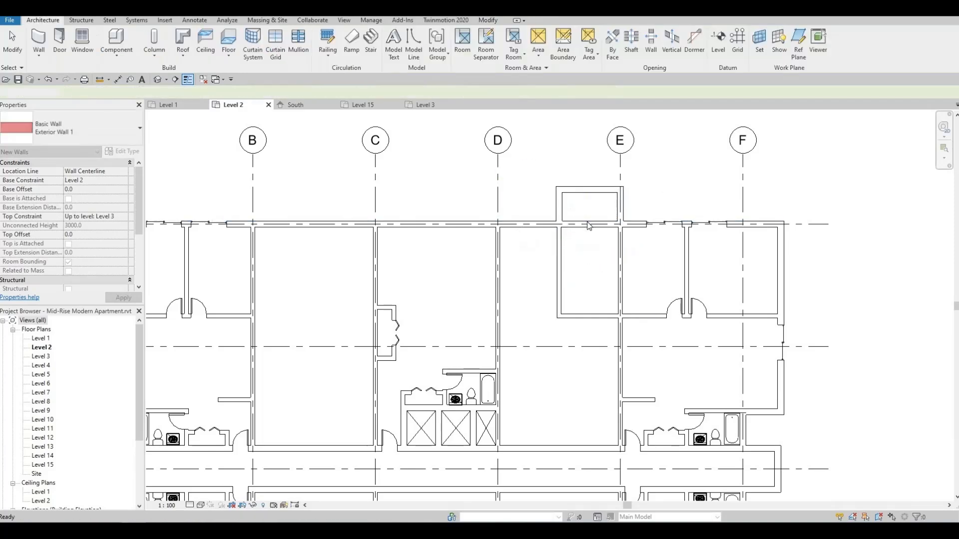
# Step: Split the original exterior wall between the two side walls of the new bump-out
pyautogui.click(577, 223)
pyautogui.press('Escape')
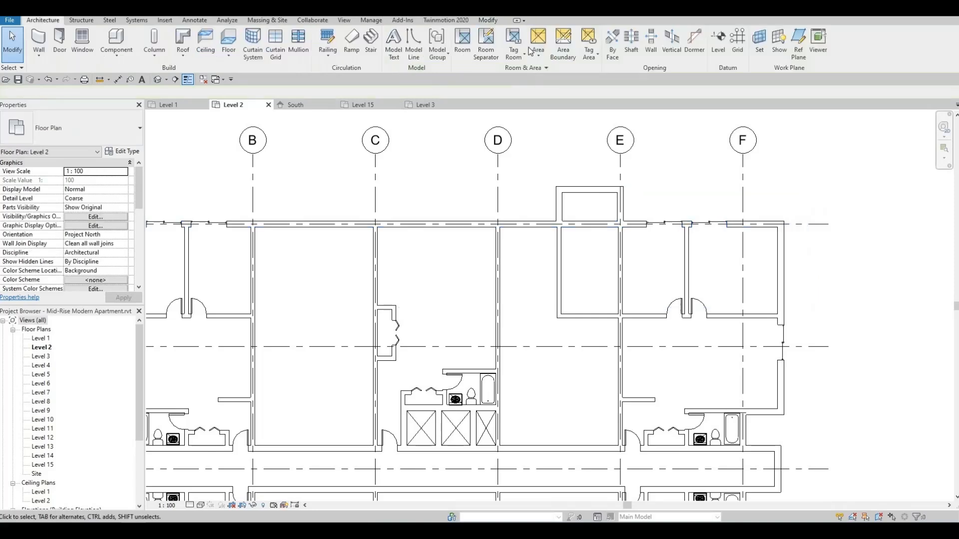
pyautogui.click(488, 20)
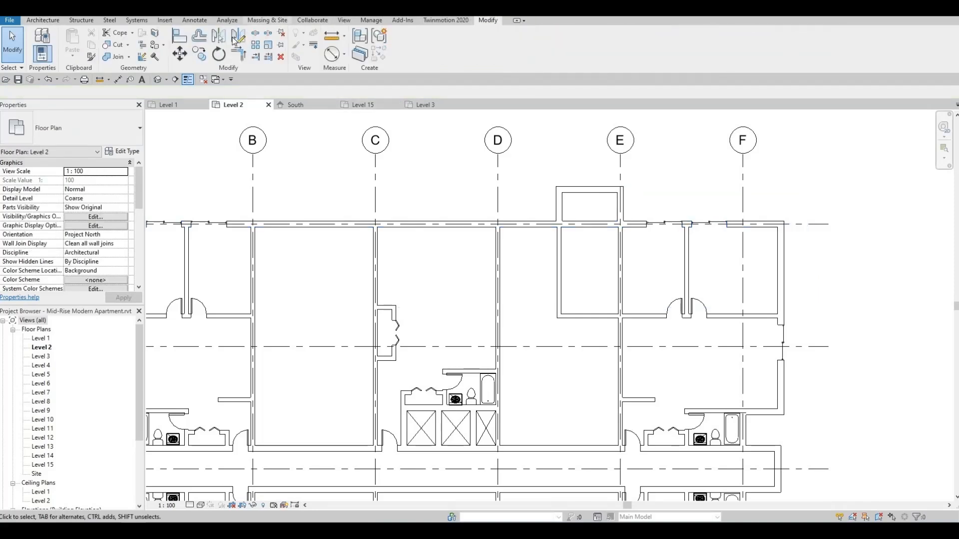
pyautogui.click(255, 33)
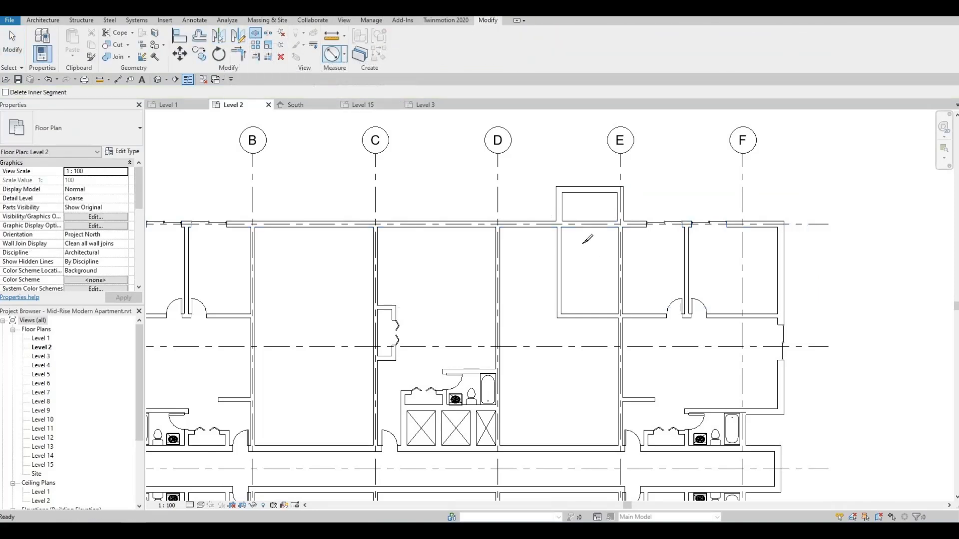
pyautogui.click(597, 215)
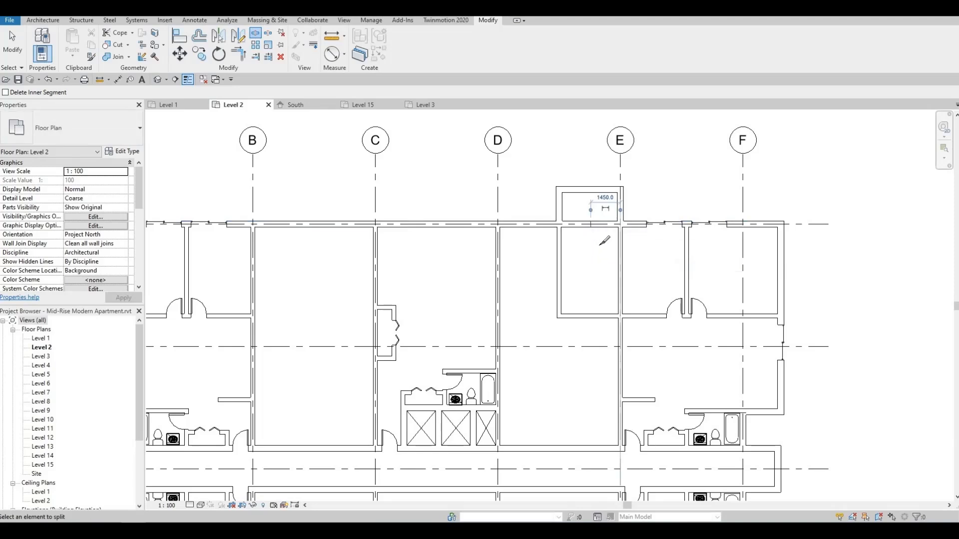
pyautogui.press('Escape')
# Step: Pull the two split ends of the exterior wall back to grid E and the opposite bump-out side wall, opening the room
pyautogui.scroll(3, 602, 216)
pyautogui.scroll(2, 601, 215)
pyautogui.click(598, 214)
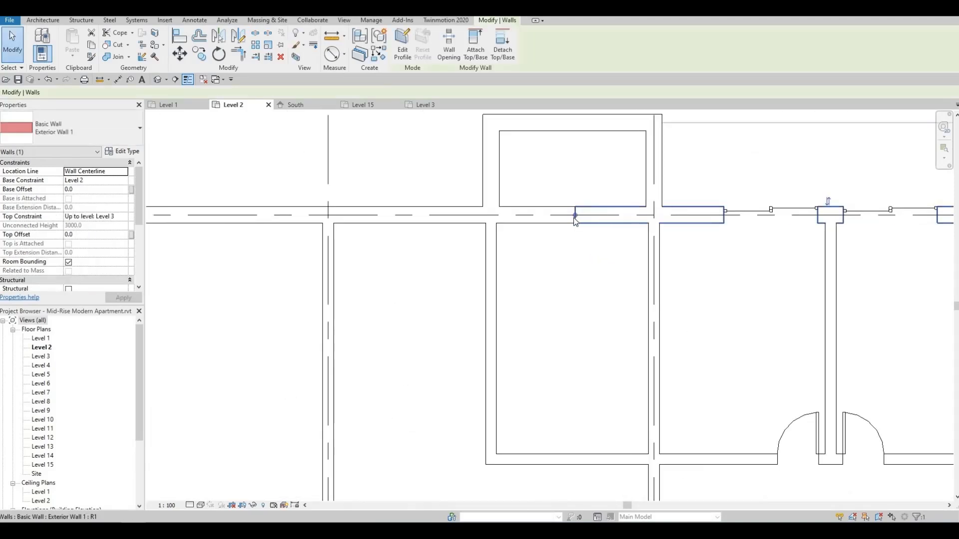
pyautogui.moveTo(575, 215); pyautogui.dragTo(654, 215)
pyautogui.click(505, 213)
pyautogui.press('Escape')
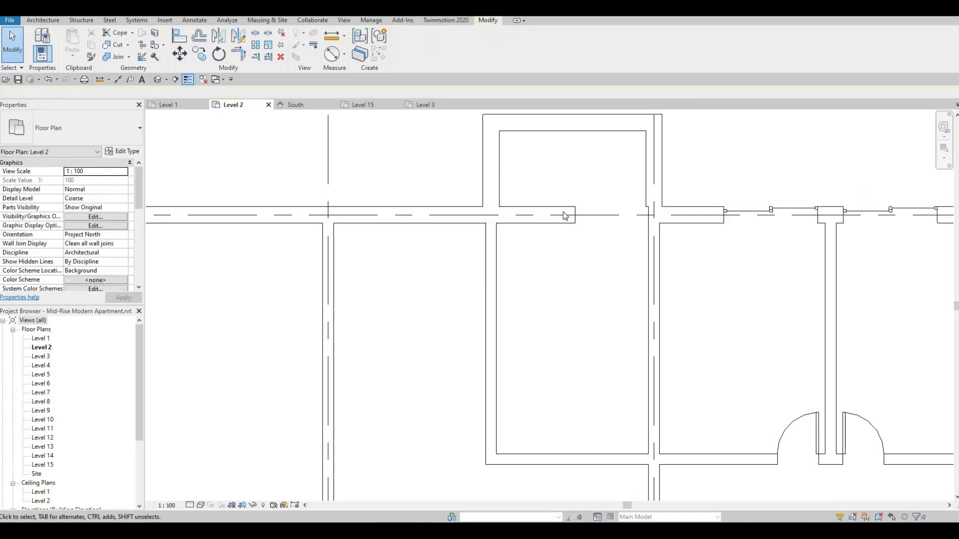
pyautogui.click(575, 216)
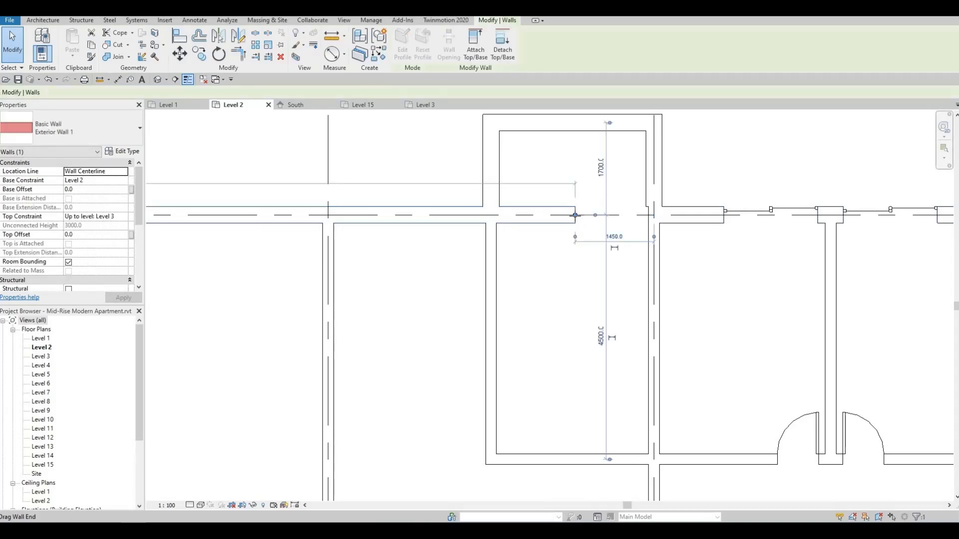
pyautogui.moveTo(576, 215); pyautogui.dragTo(498, 216)
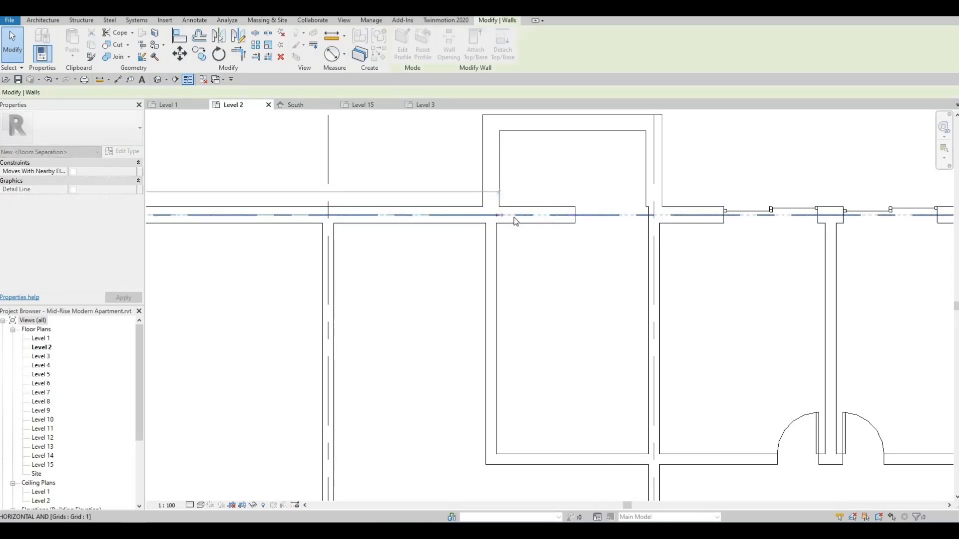
pyautogui.click(522, 233)
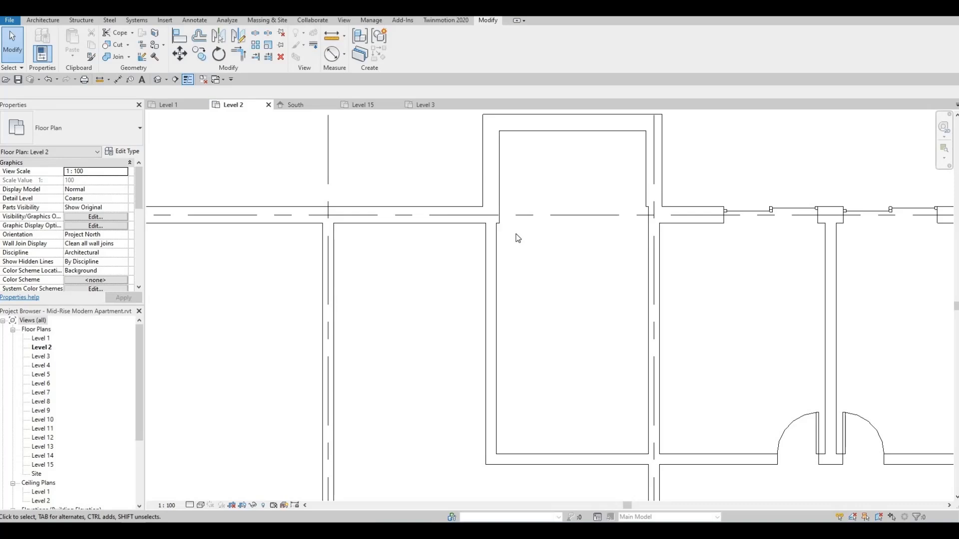
# Step: Align the inner faces of the bump-out's side walls with the room's side partition and the grid E wall
pyautogui.press('a')
pyautogui.press('l')
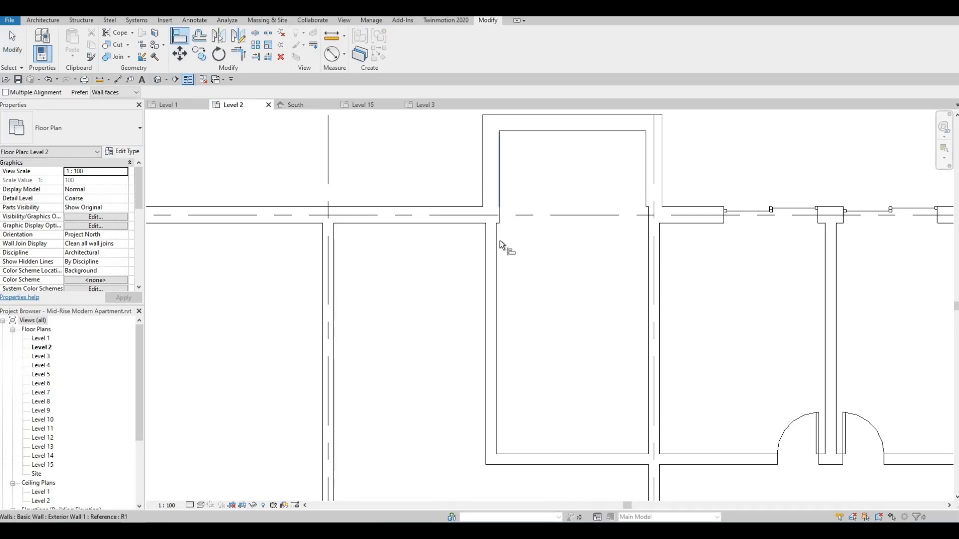
pyautogui.click(498, 240)
pyautogui.click(502, 184)
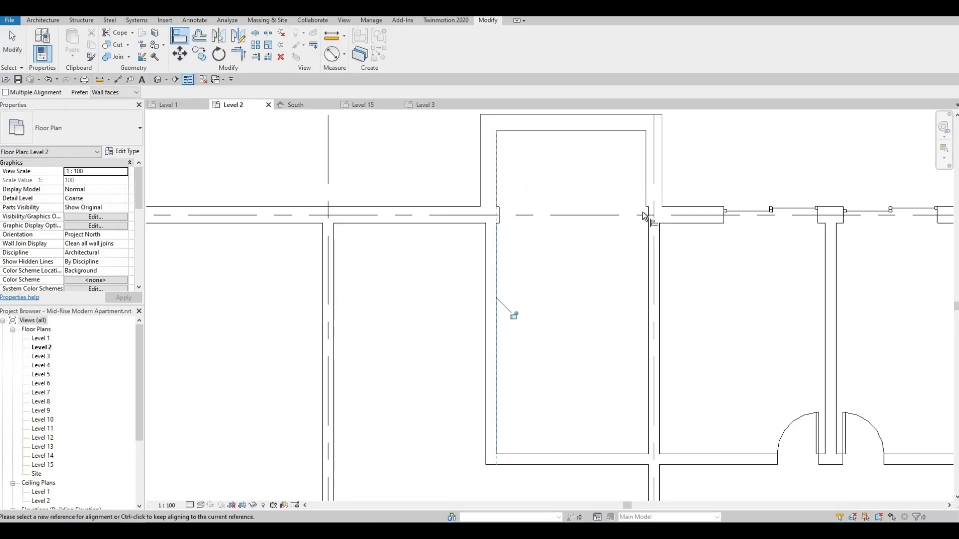
pyautogui.click(647, 194)
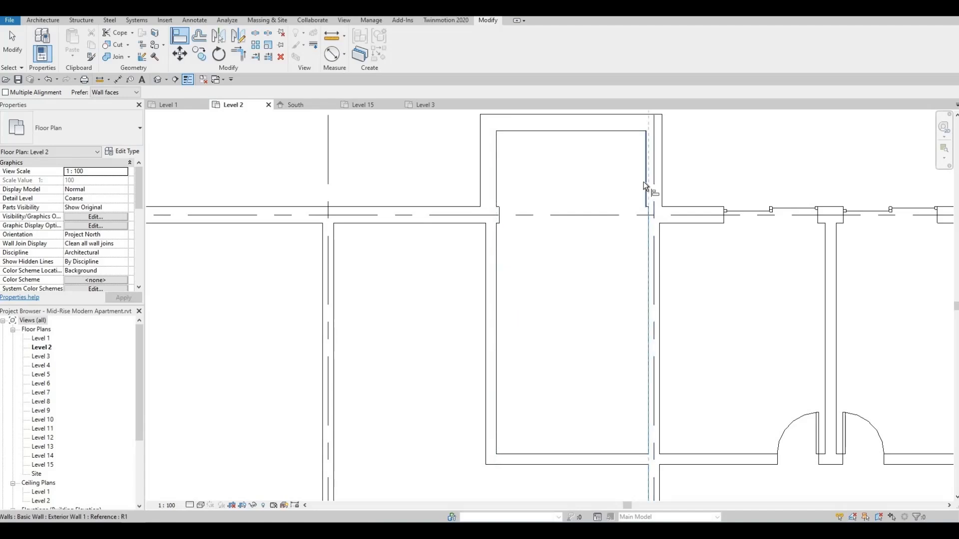
pyautogui.press('Escape')
pyautogui.press('Escape')
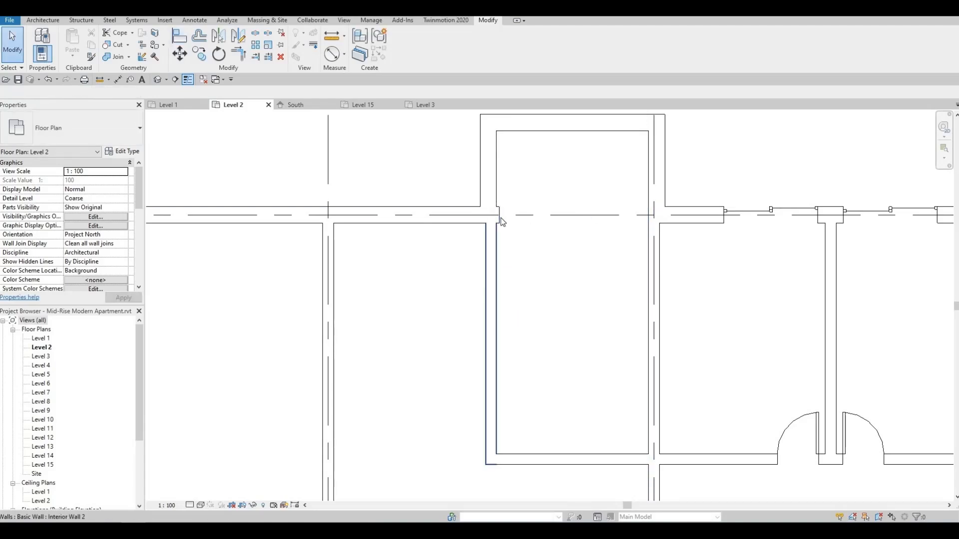
# Step: Shorten the exterior wall's protruding end so it sits flush with the bump-out's side wall near grid D
pyautogui.click(500, 217)
pyautogui.moveTo(501, 217); pyautogui.dragTo(491, 215)
pyautogui.click(575, 251)
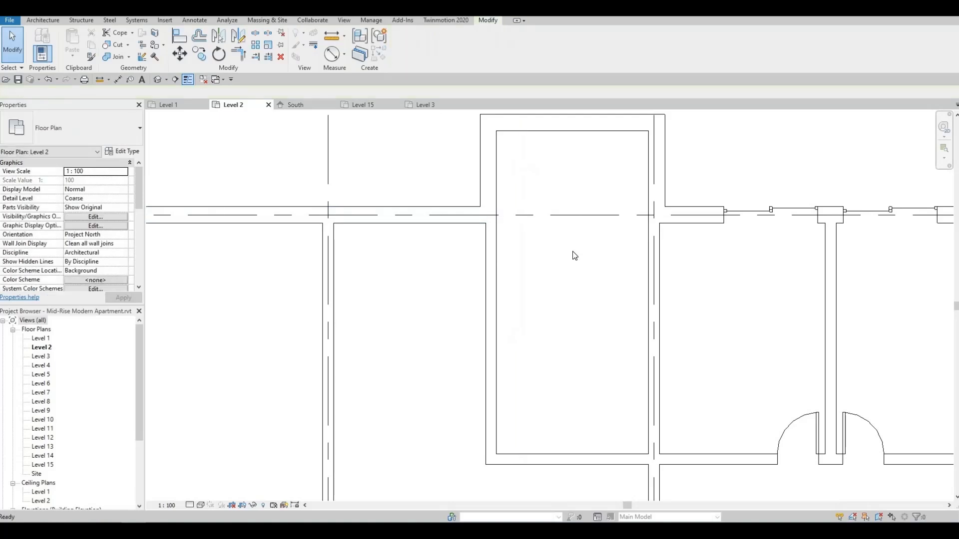
# Step: Examine the Level 2 layout around the new bump-out room, the middle units and the corridor
pyautogui.scroll(-2, 575, 254)
pyautogui.moveTo(607, 251); pyautogui.dragTo(610, 278, button='middle')
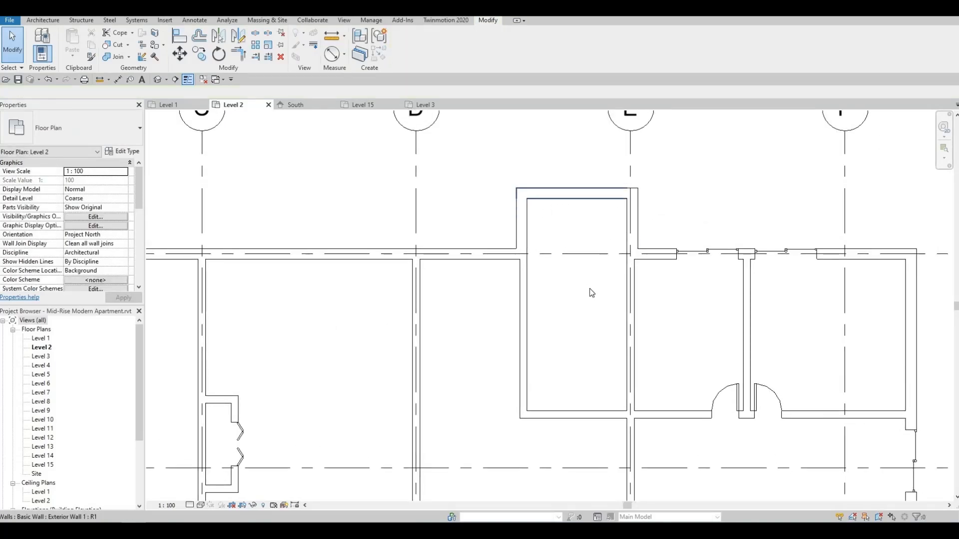
pyautogui.moveTo(588, 297); pyautogui.dragTo(607, 271, button='middle')
pyautogui.scroll(-2, 609, 275)
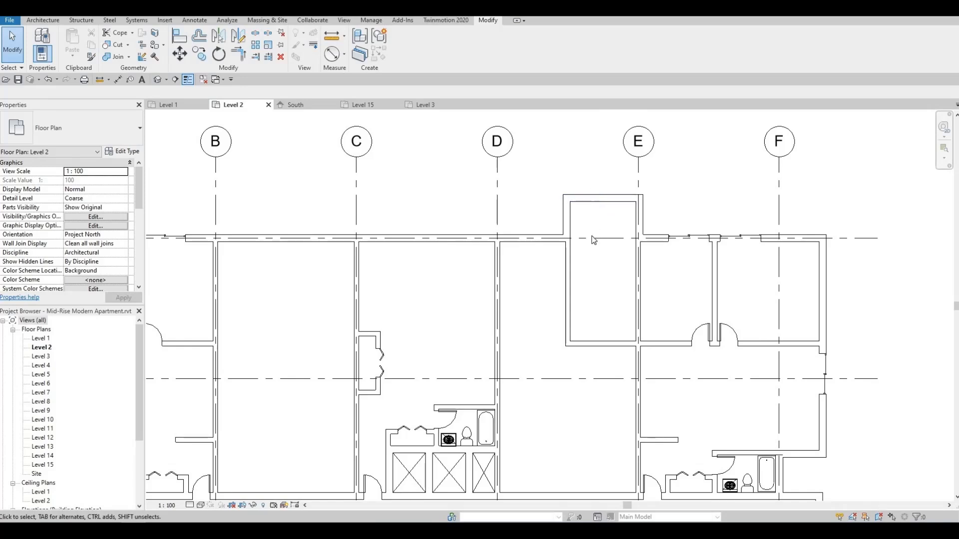
pyautogui.moveTo(589, 285); pyautogui.dragTo(592, 280, button='middle')
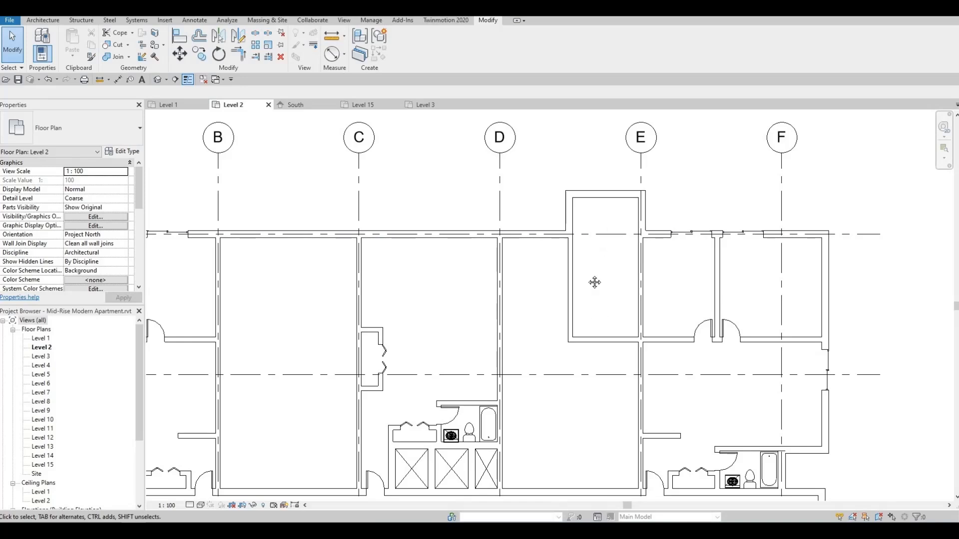
pyautogui.moveTo(594, 282); pyautogui.dragTo(561, 251, button='middle')
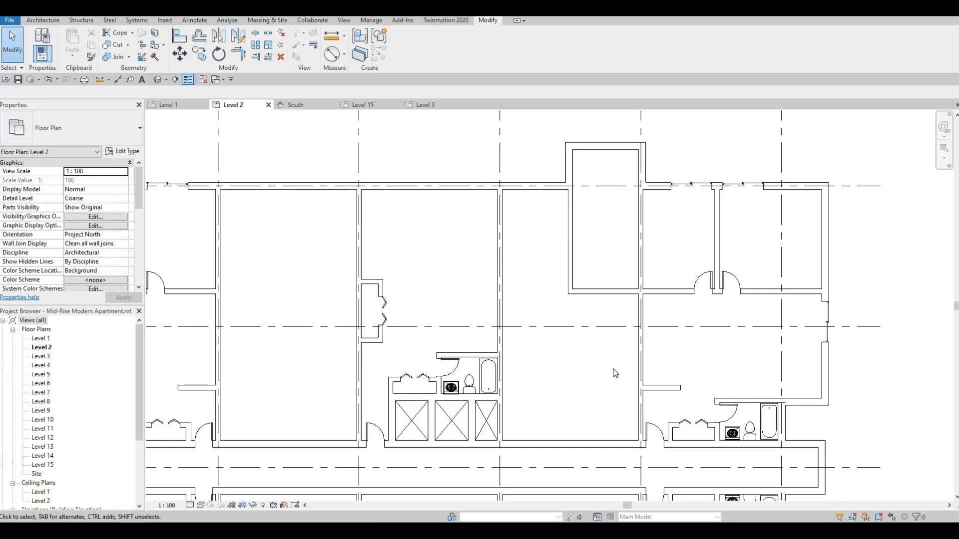
pyautogui.moveTo(614, 381); pyautogui.dragTo(618, 364, button='middle')
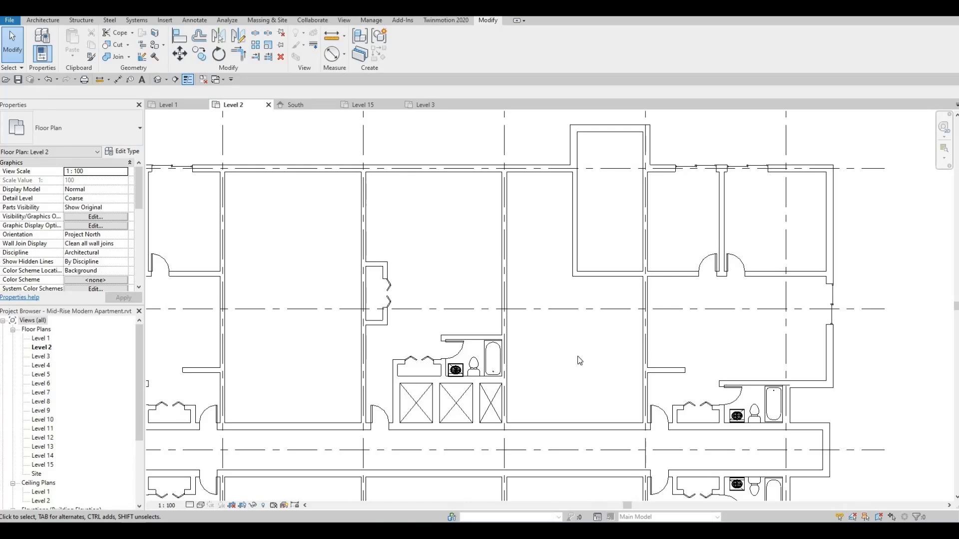
pyautogui.scroll(-3, 599, 287)
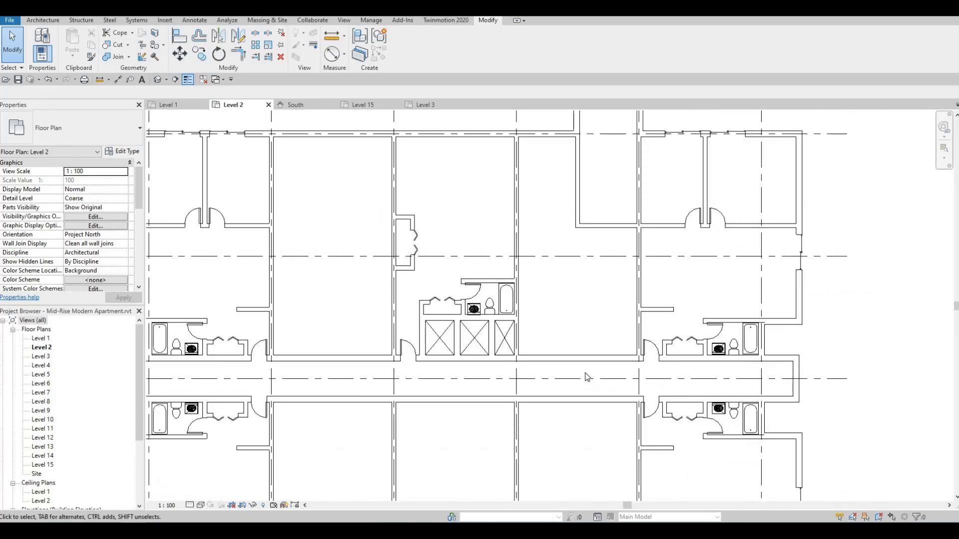
pyautogui.scroll(1, 569, 367)
pyautogui.scroll(-2, 656, 322)
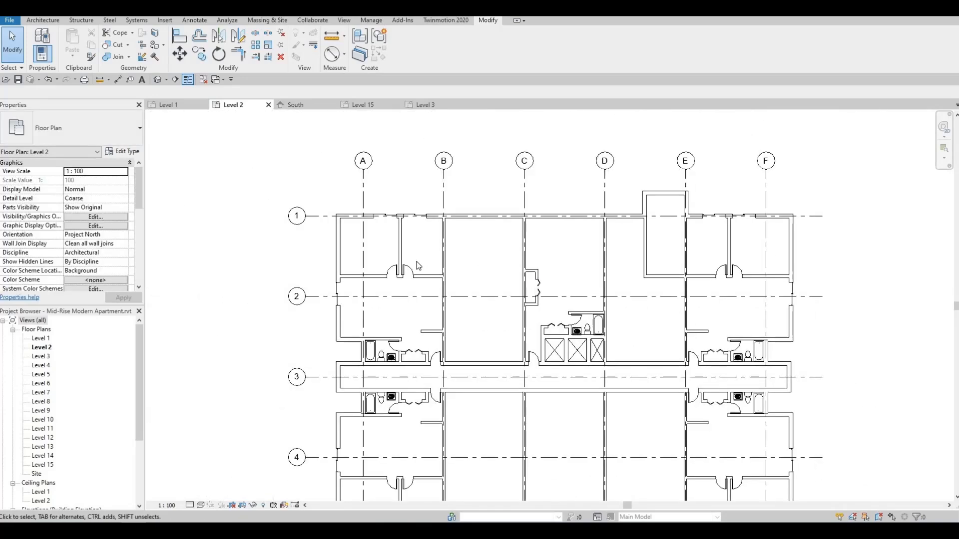
# Step: Enclose a closet with Interior Wall 2 in the inner corner of the bedroom at grids A and 1, against the end exterior wall
pyautogui.scroll(3, 419, 265)
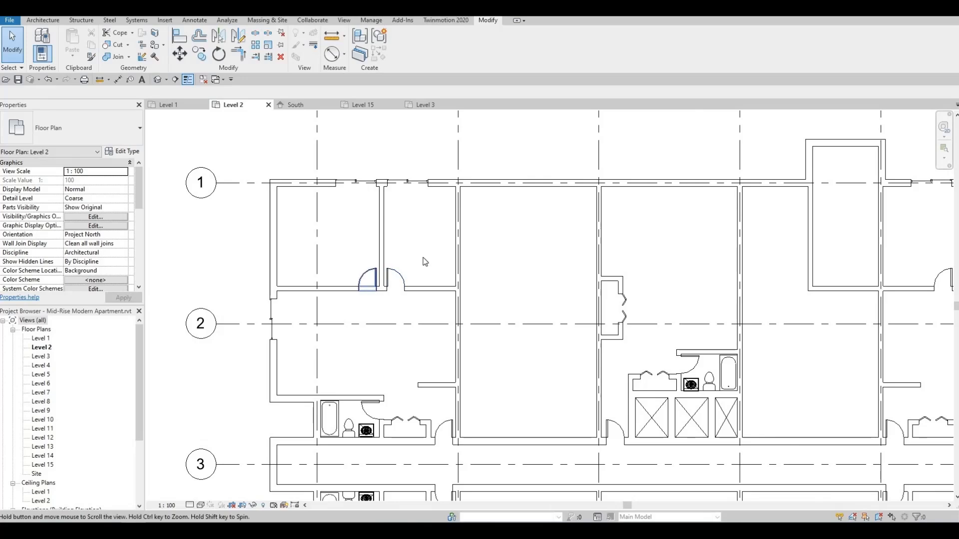
pyautogui.scroll(-2, 639, 200)
pyautogui.scroll(2, 403, 236)
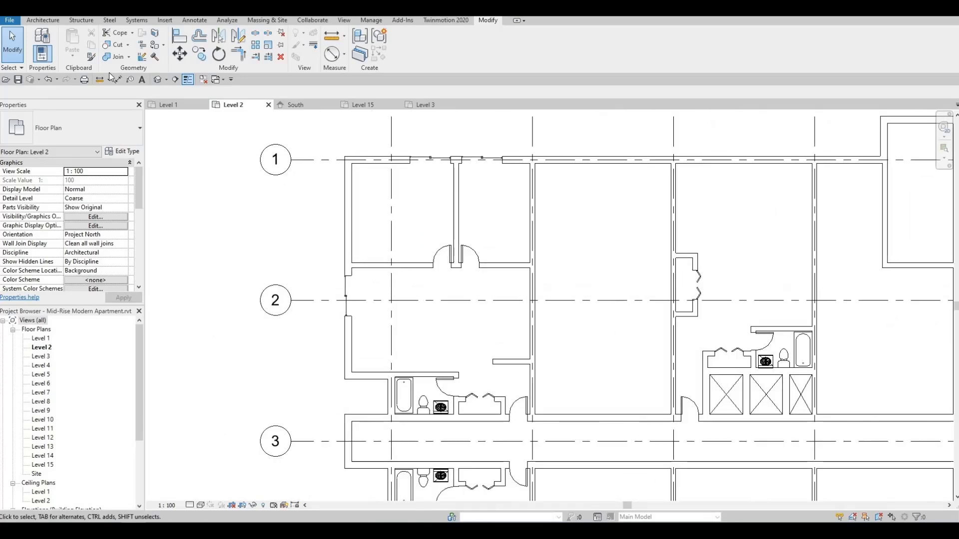
pyautogui.click(454, 197)
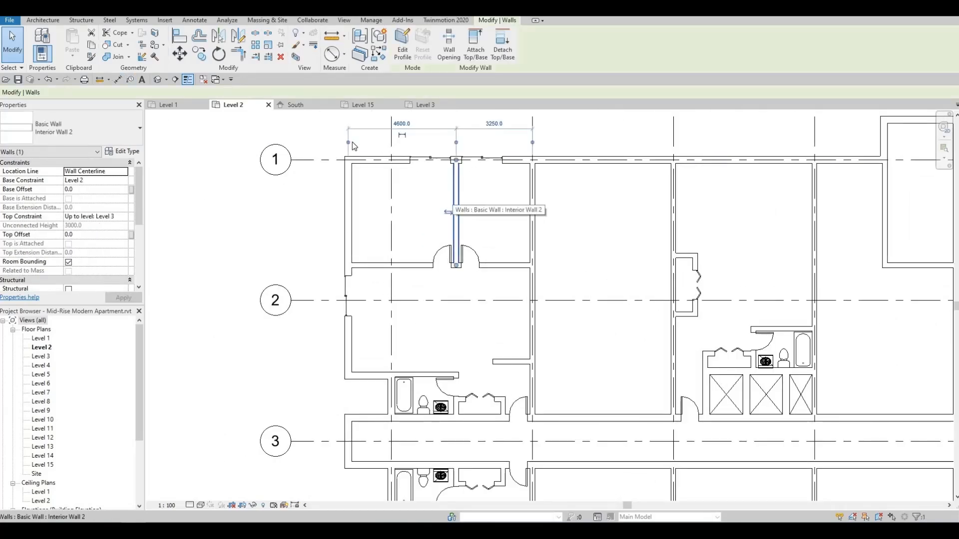
pyautogui.click(378, 55)
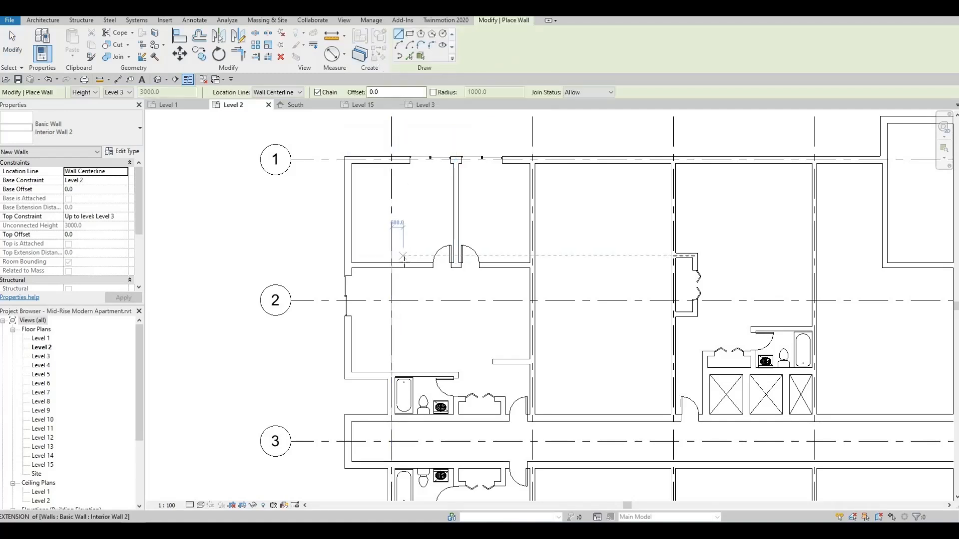
pyautogui.click(405, 242)
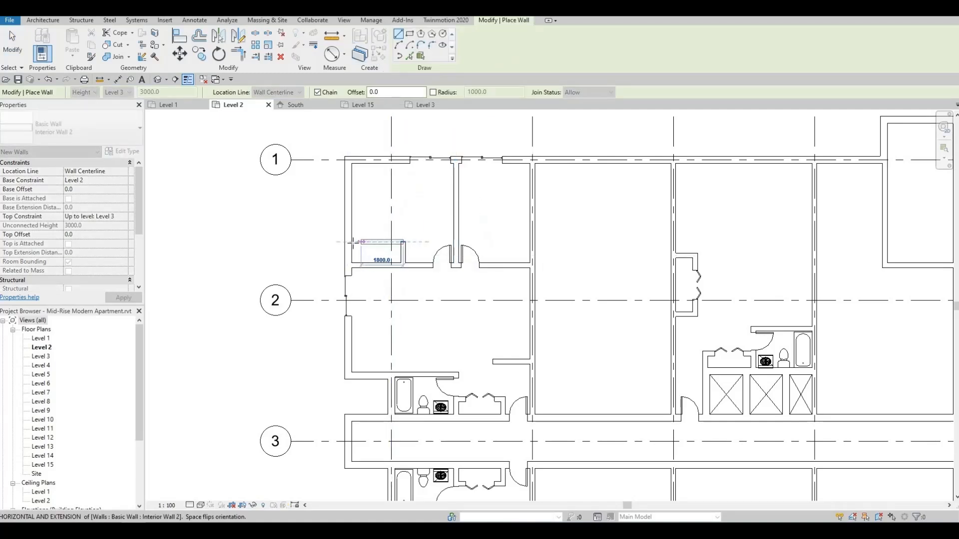
pyautogui.click(373, 245)
pyautogui.press('Escape')
pyautogui.press('Escape')
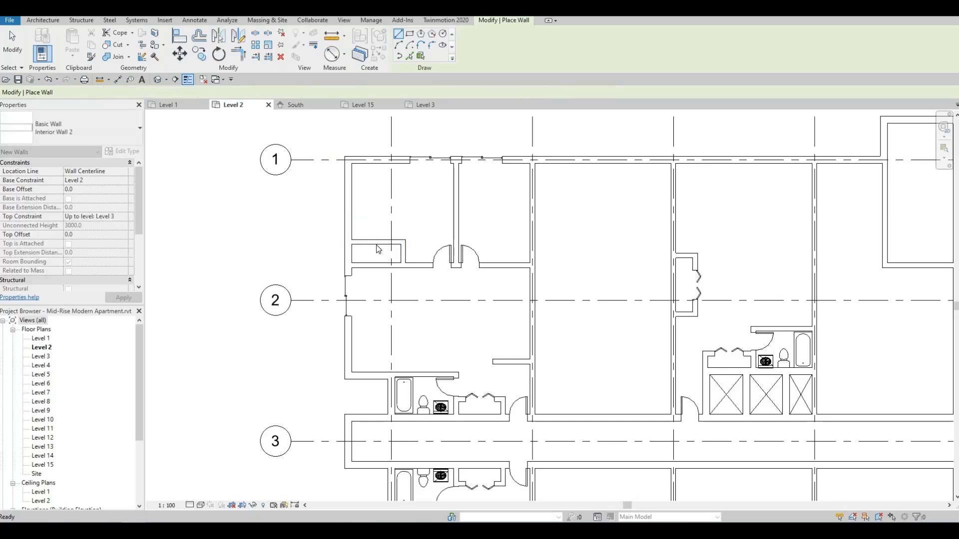
# Step: Set the new closet's front wall to 800 mm from the bedroom's door wall
pyautogui.click(376, 245)
pyautogui.press('Down')
pyautogui.press('Down')
pyautogui.press('Down')
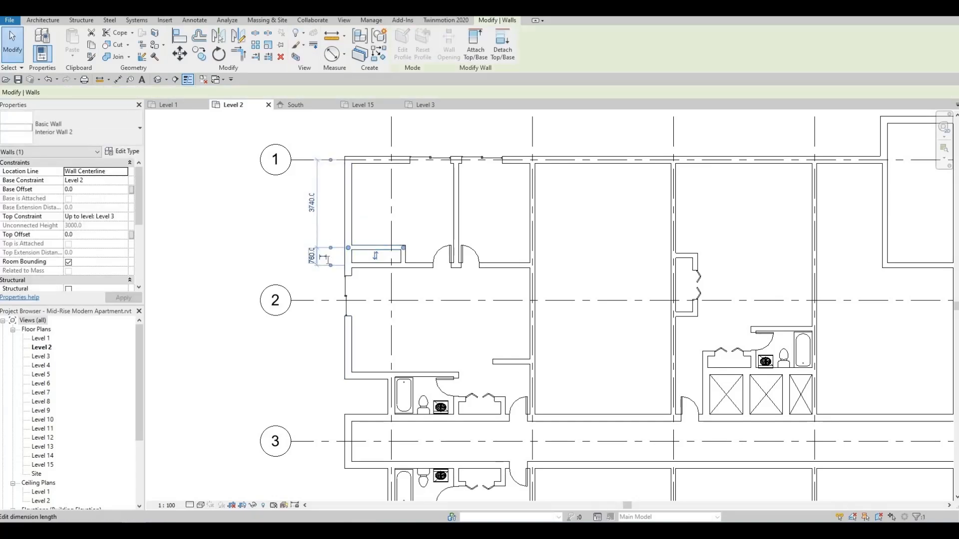
pyautogui.click(312, 256)
pyautogui.write('800')
pyautogui.press('Return')
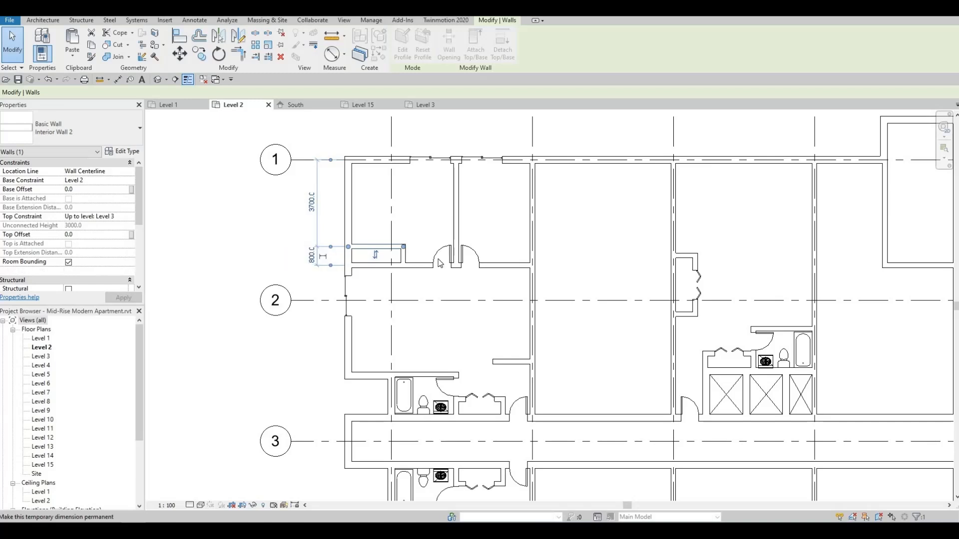
# Step: Widen the closet in the bedroom at grids A and 1 by shifting its side wall to about 1210 mm from the bedroom partition
pyautogui.click(370, 168)
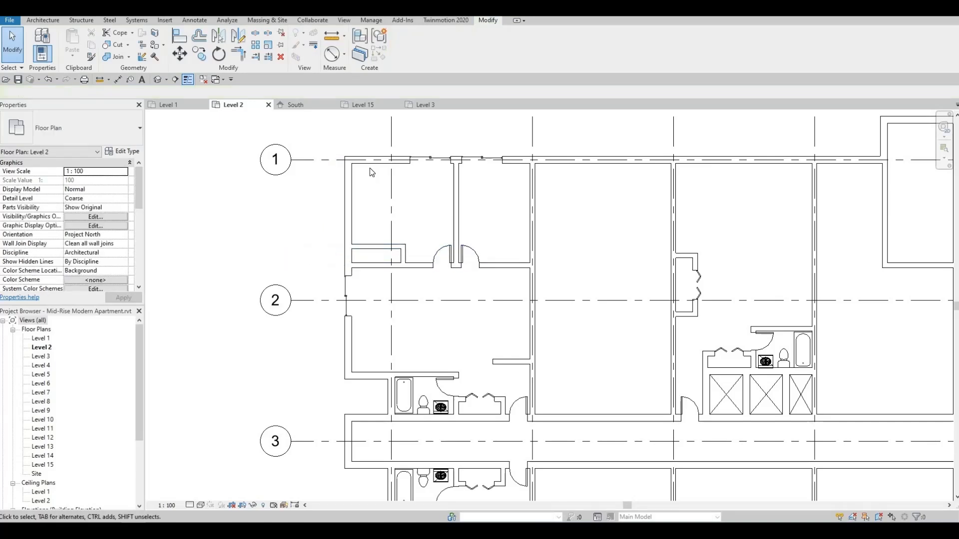
pyautogui.click(411, 255)
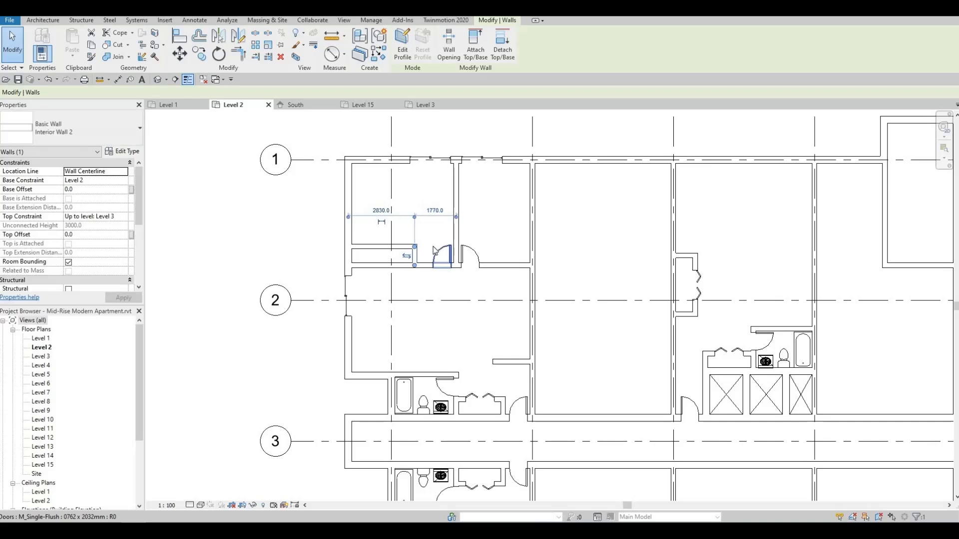
pyautogui.press('Right')
pyautogui.press('Right')
pyautogui.press('Right')
pyautogui.press('Right')
pyautogui.press('Right')
pyautogui.press('Right')
pyautogui.press('Right')
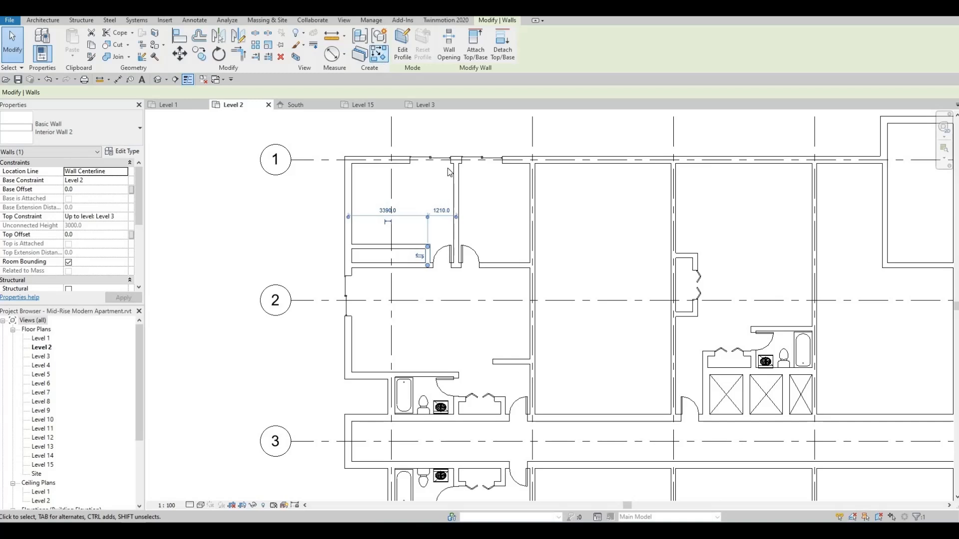
# Step: Enclose an 800 mm deep closet with Interior Wall 2 in the adjacent bedroom, between its door and the grid B wall
pyautogui.press('c')
pyautogui.press('s')
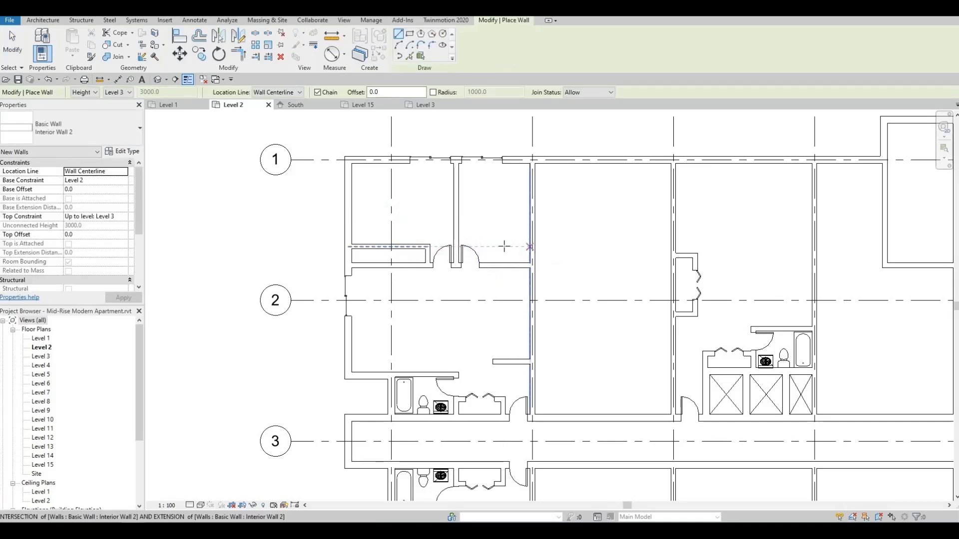
pyautogui.click(485, 246)
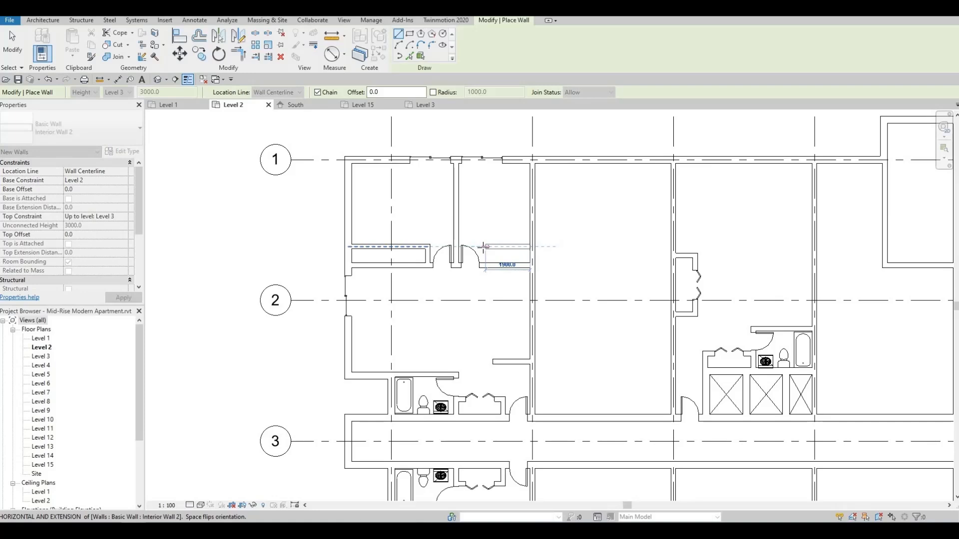
pyautogui.click(483, 257)
pyautogui.click(484, 265)
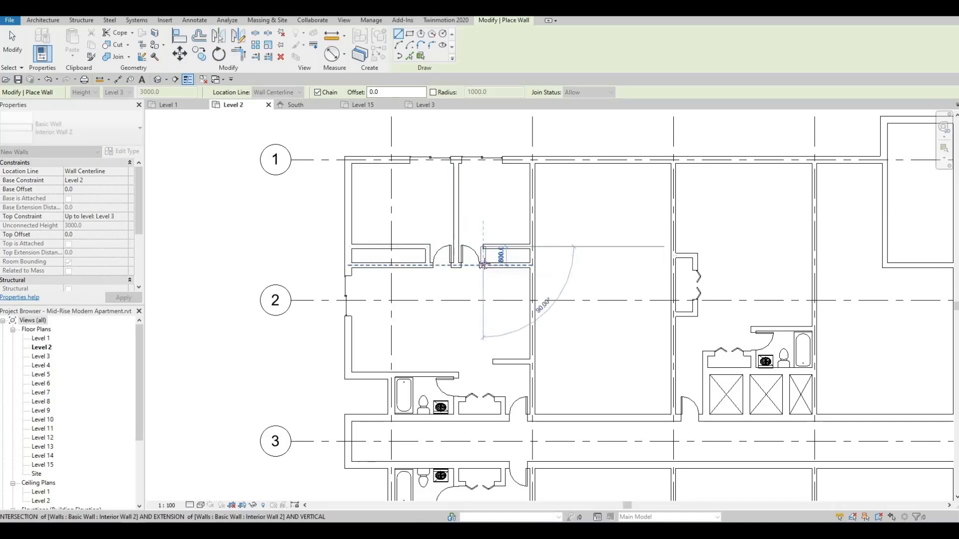
pyautogui.press('Escape')
pyautogui.press('Escape')
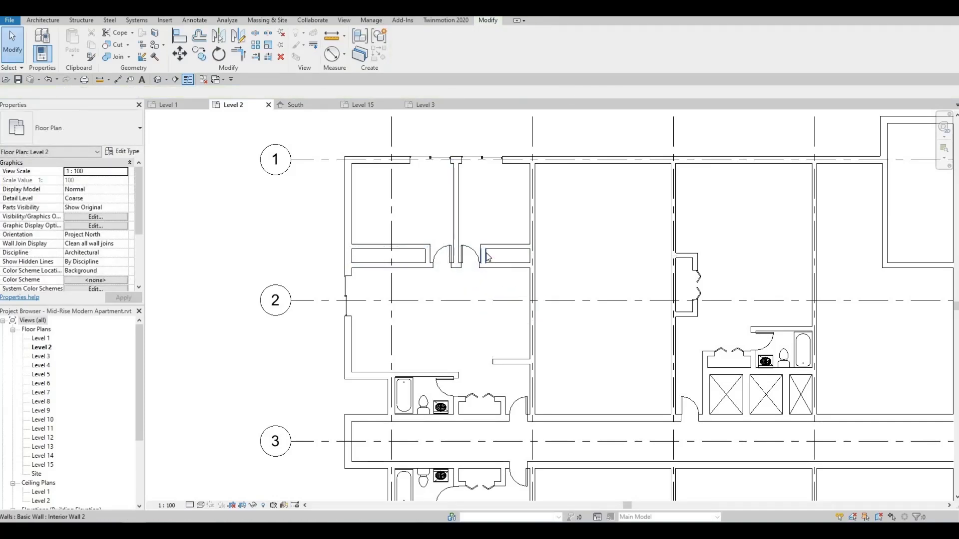
# Step: Shift the second closet's side wall away from the bedroom door, to about 1230 mm from the partition between the bedrooms
pyautogui.click(483, 257)
pyautogui.press('Right')
pyautogui.press('Right')
pyautogui.press('Right')
pyautogui.press('Right')
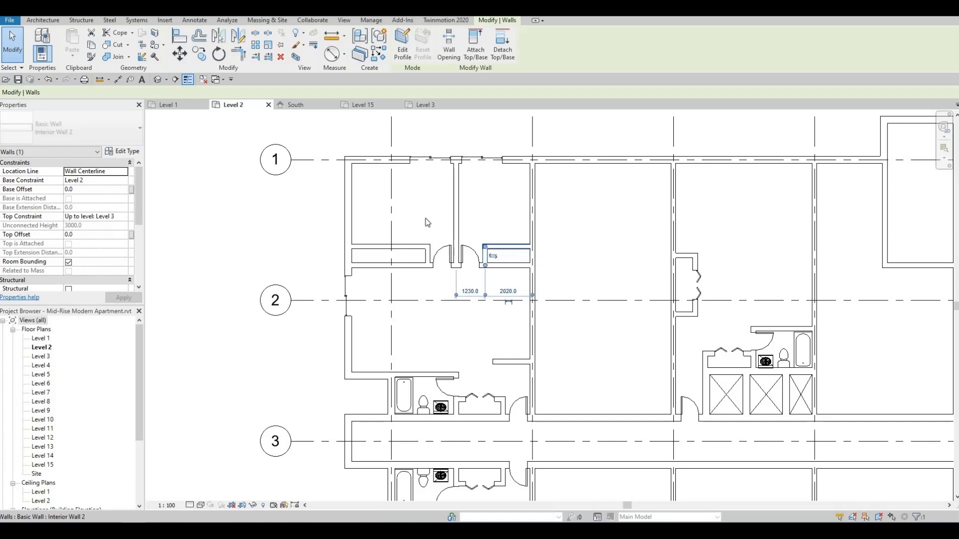
pyautogui.press('Escape')
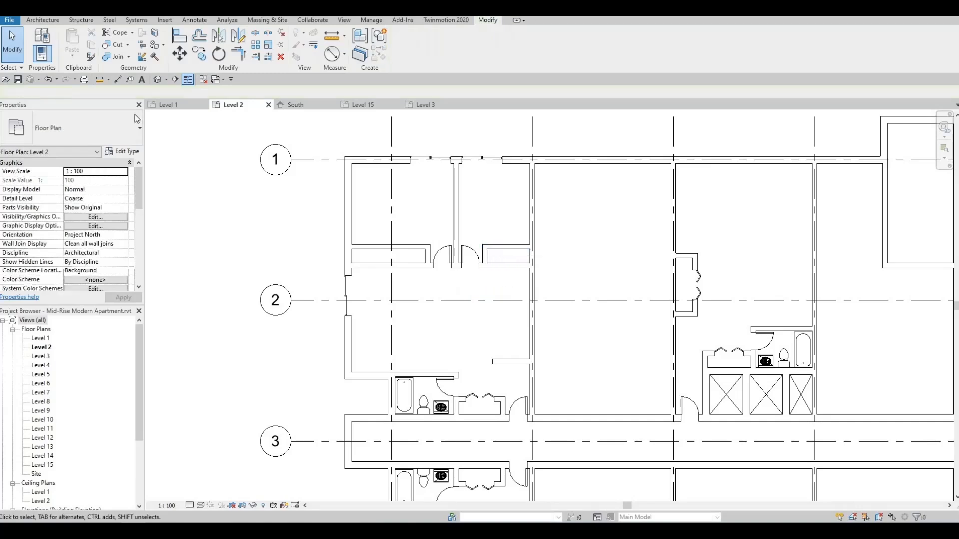
# Step: Place M_Bifold-4 Panel 1220 x 2134mm doors opening into the bedrooms, two on the wide closet and one on the narrow closet
pyautogui.click(53, 20)
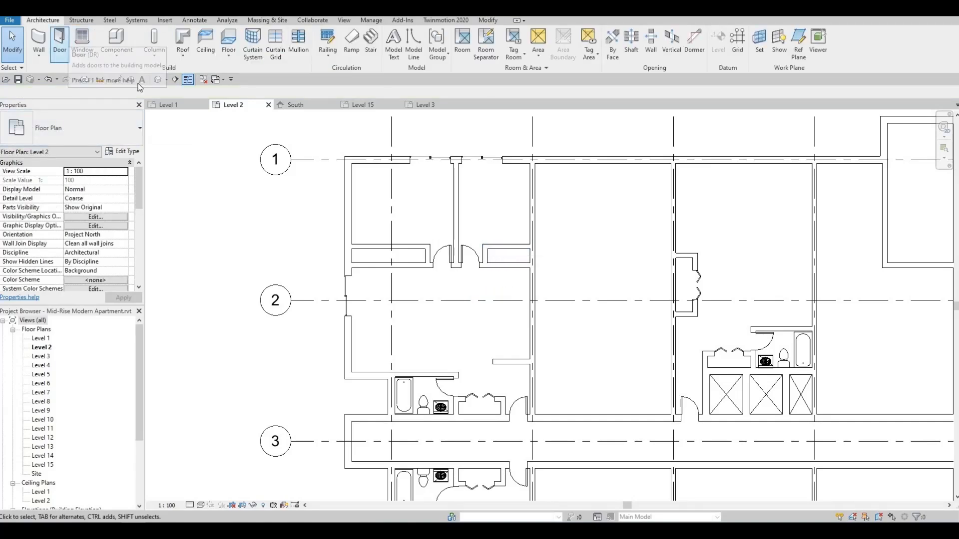
pyautogui.click(60, 40)
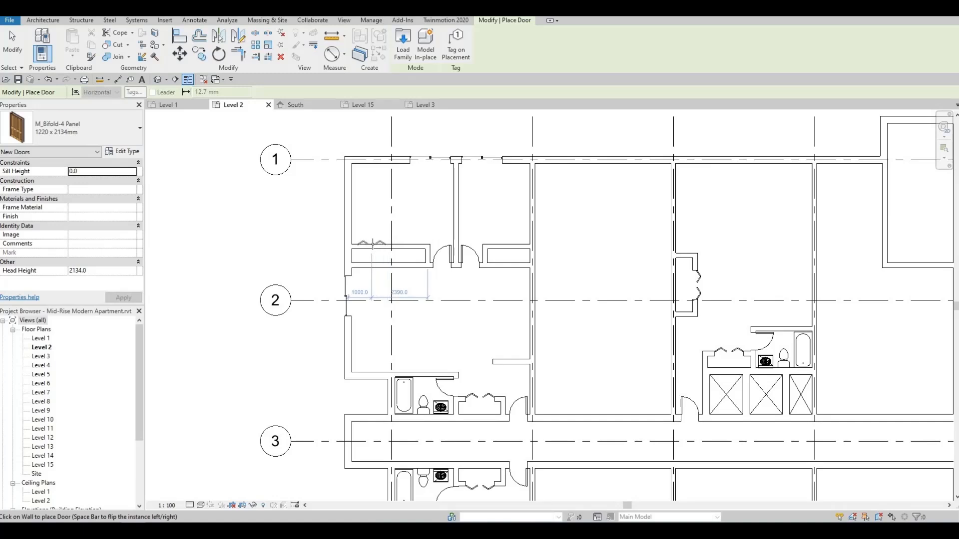
pyautogui.click(373, 245)
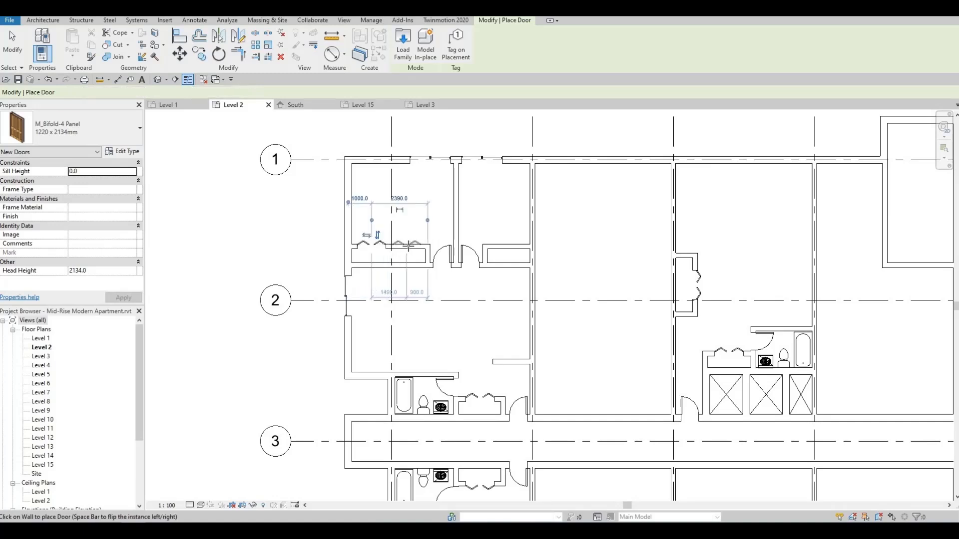
pyautogui.click(406, 246)
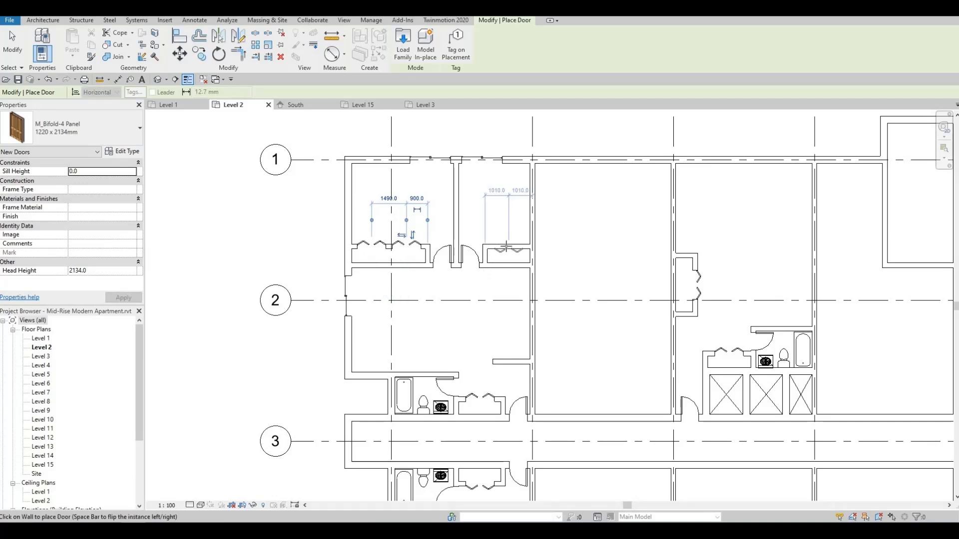
pyautogui.click(514, 244)
pyautogui.press('Escape')
pyautogui.press('Escape')
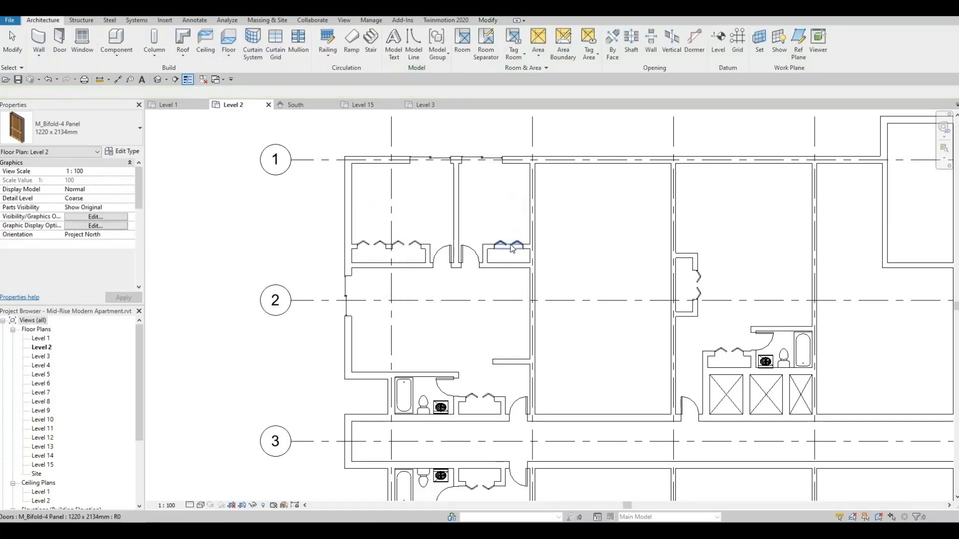
# Step: Mirror both bedroom closets' walls and bifold doors about grid 3 into the matching bedrooms between grids 4 and 5
pyautogui.scroll(2, 491, 248)
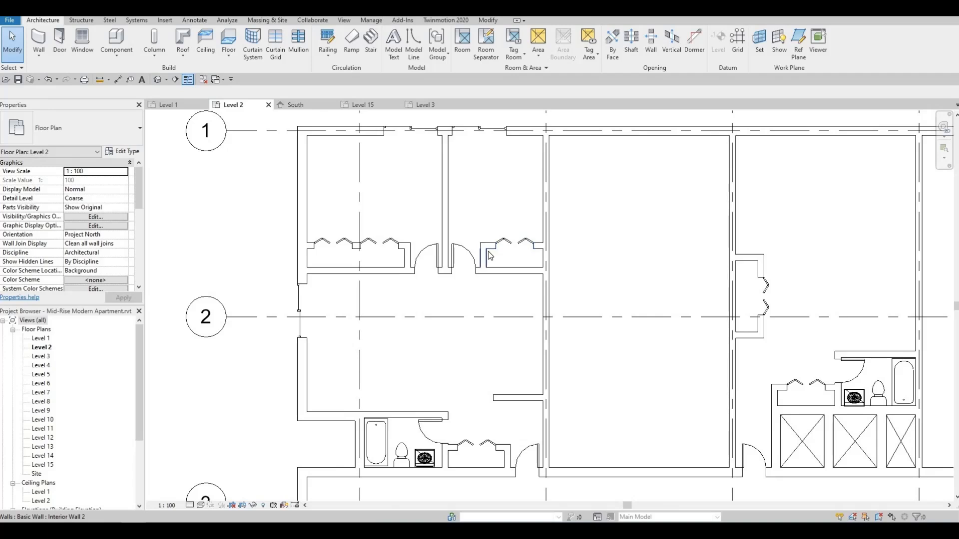
pyautogui.click(491, 252)
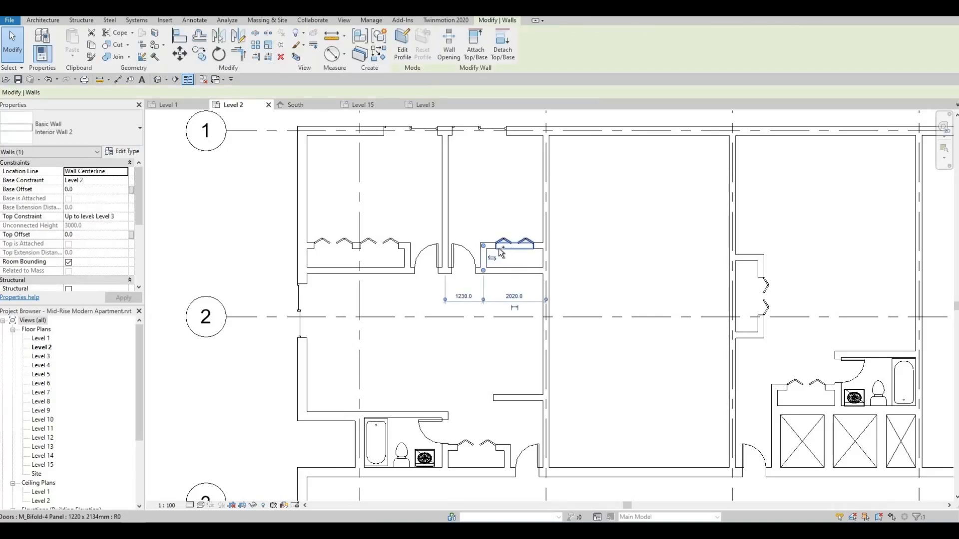
pyautogui.keyDown('ctrl'); pyautogui.click(525, 242); pyautogui.keyUp('ctrl')
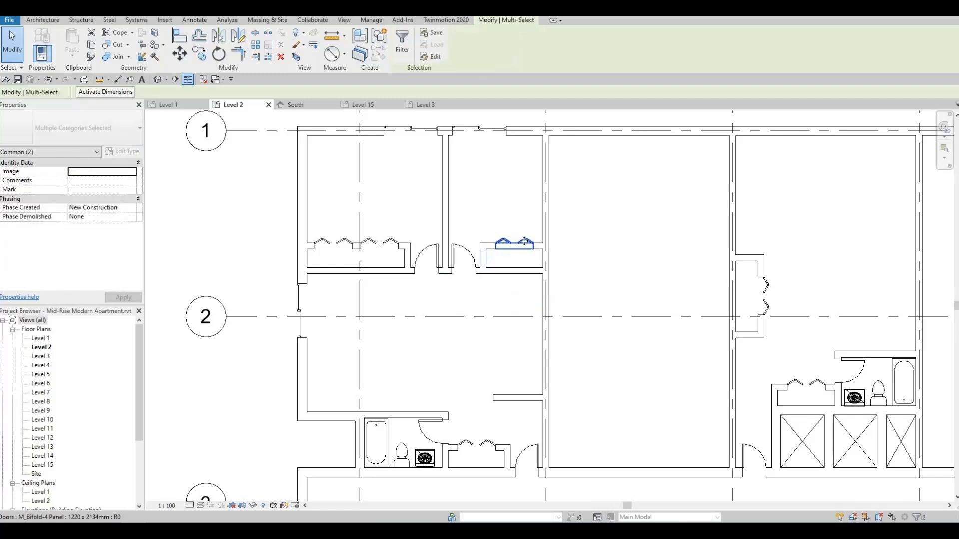
pyautogui.scroll(3, 526, 239)
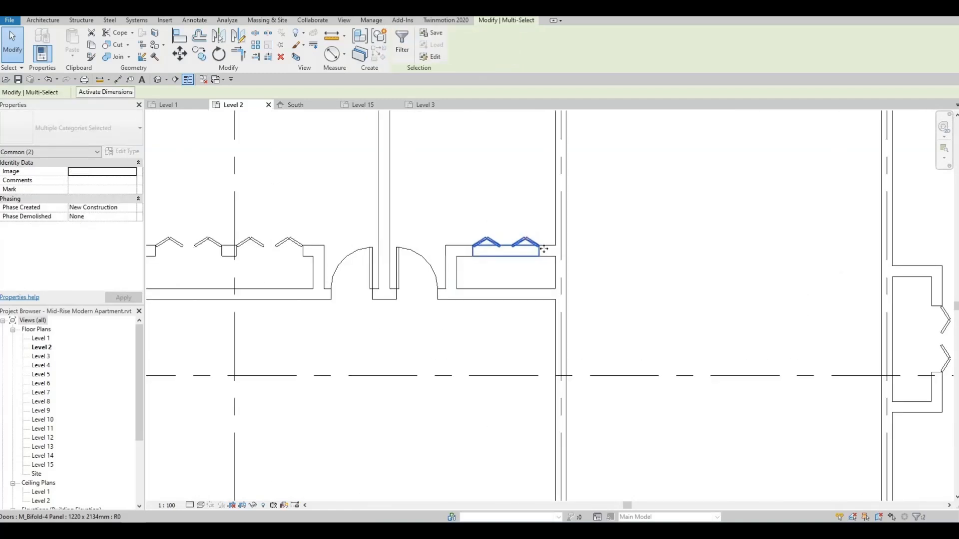
pyautogui.keyDown('ctrl'); pyautogui.click(531, 251); pyautogui.keyUp('ctrl')
pyautogui.moveTo(423, 251); pyautogui.dragTo(591, 262, button='middle')
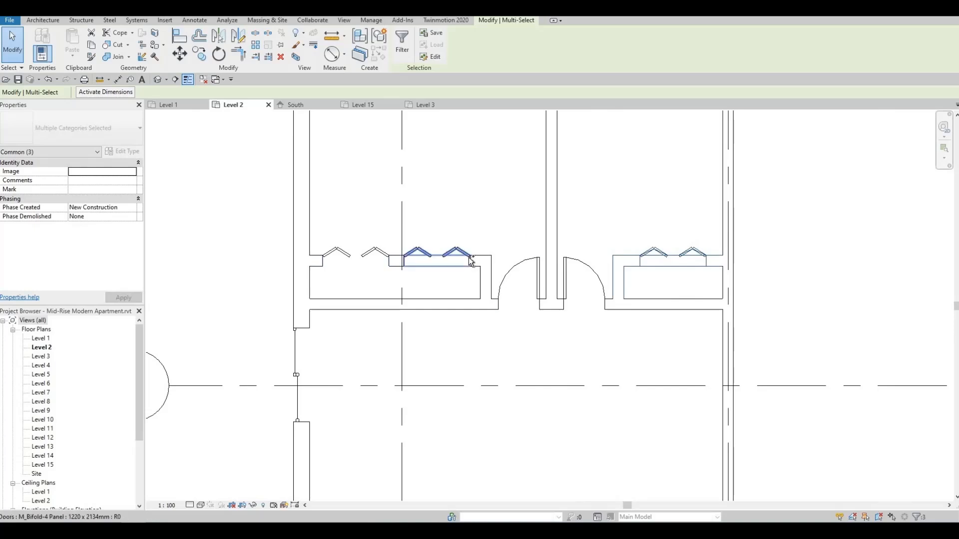
pyautogui.keyDown('ctrl'); pyautogui.click(486, 275); pyautogui.keyUp('ctrl')
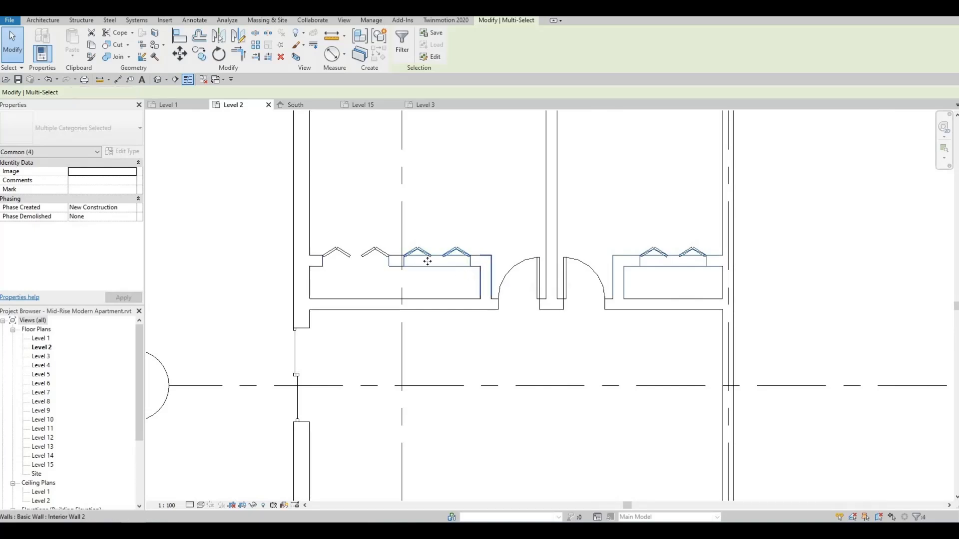
pyautogui.keyDown('ctrl'); pyautogui.click(422, 261); pyautogui.keyUp('ctrl')
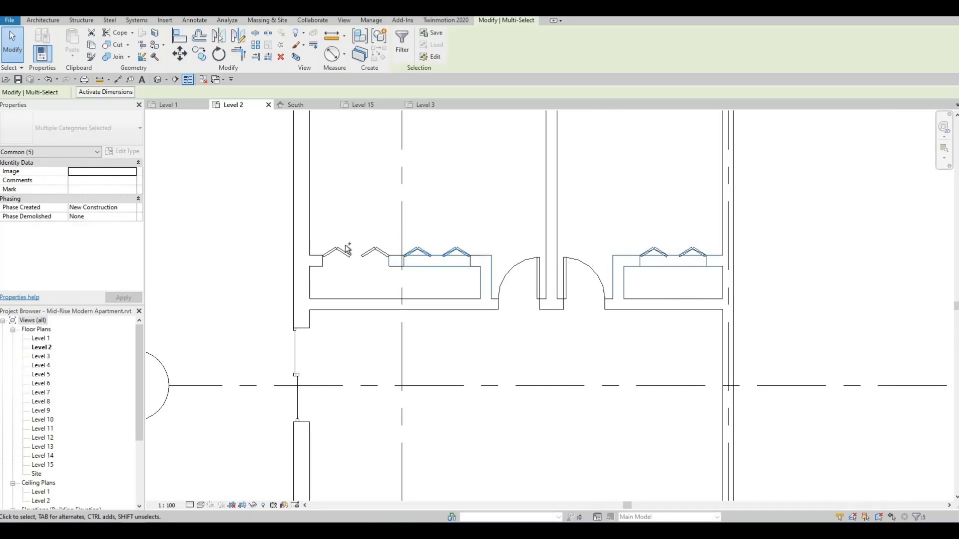
pyautogui.keyDown('ctrl'); pyautogui.click(328, 249); pyautogui.keyUp('ctrl')
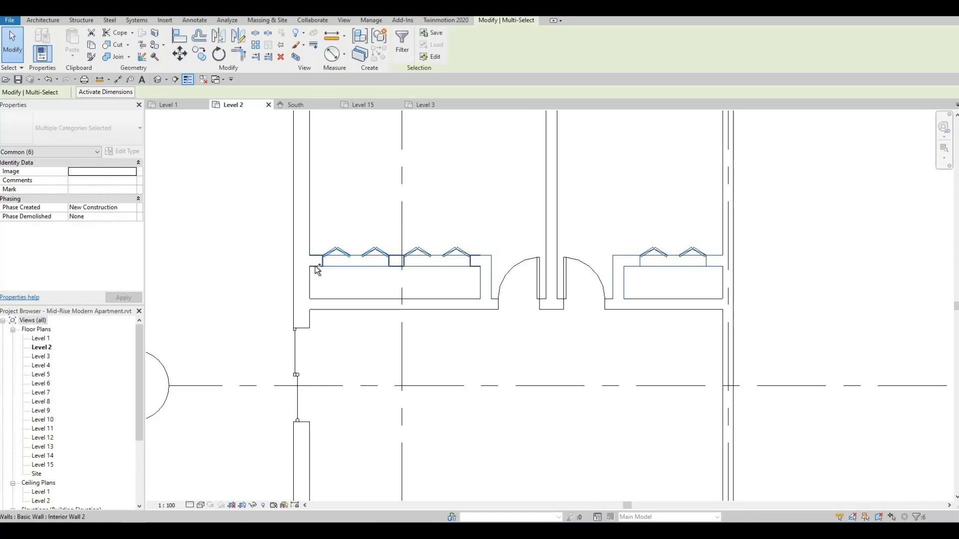
pyautogui.scroll(-5, 374, 255)
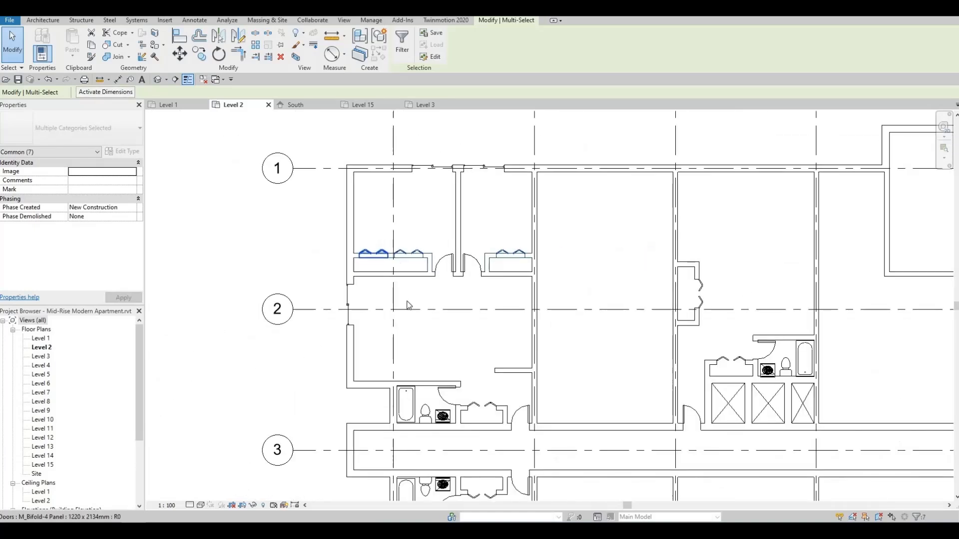
pyautogui.moveTo(232, 120); pyautogui.dragTo(263, 78, button='middle')
pyautogui.click(219, 37)
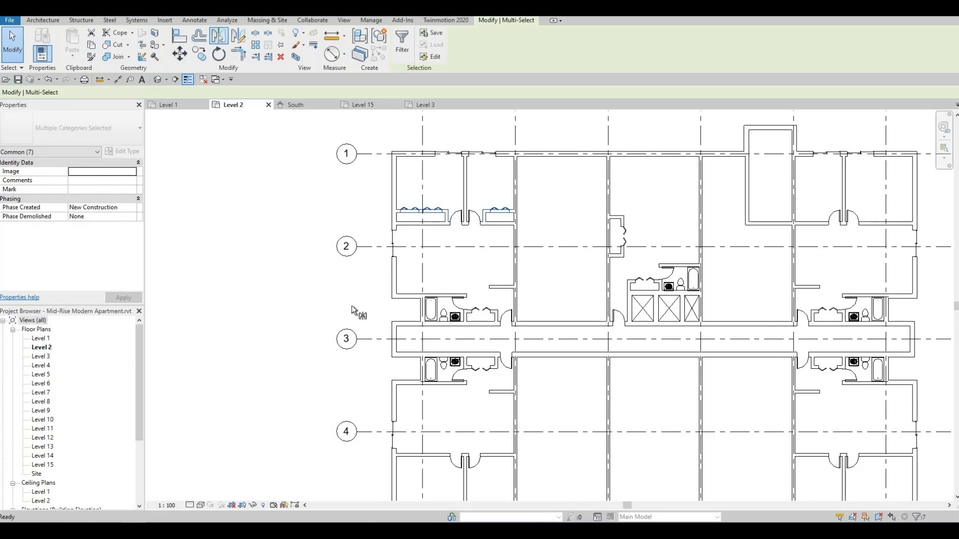
pyautogui.click(274, 328)
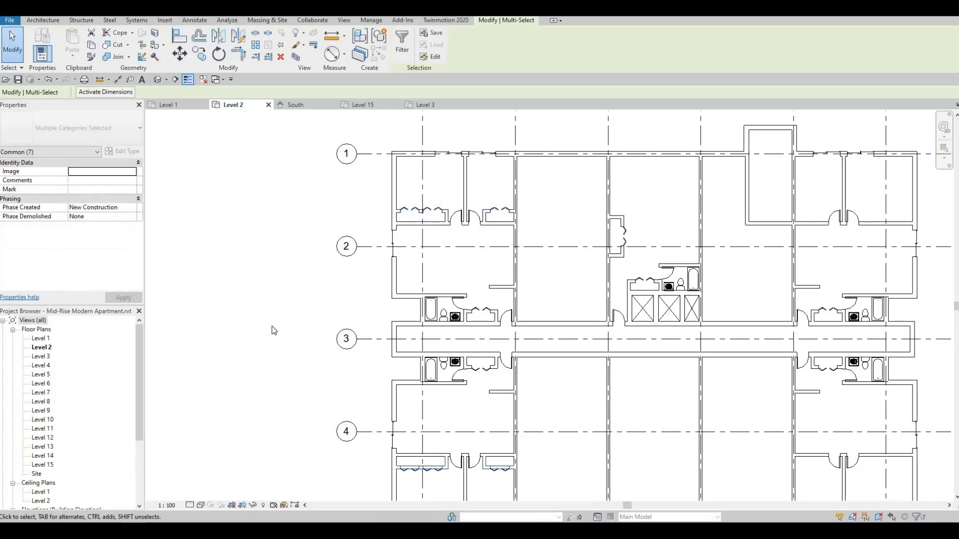
pyautogui.scroll(-2, 289, 261)
pyautogui.press('Escape')
pyautogui.scroll(1, 458, 293)
pyautogui.moveTo(417, 324); pyautogui.dragTo(374, 393, button='middle')
pyautogui.scroll(-3, 373, 392)
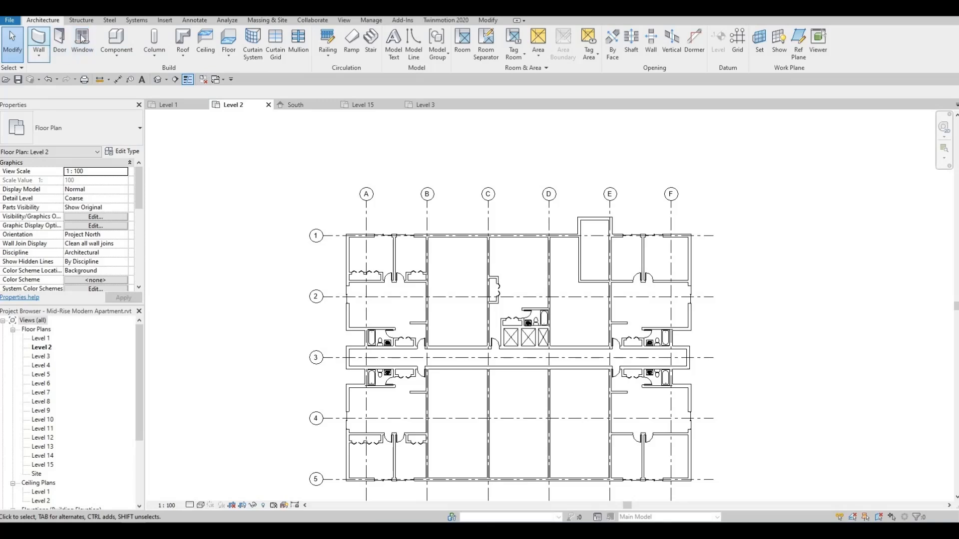
# Step: Draw a horizontal detail line from grid C to grid D above the building and a vertical line about 850 mm long down from its midpoint
pyautogui.click(190, 20)
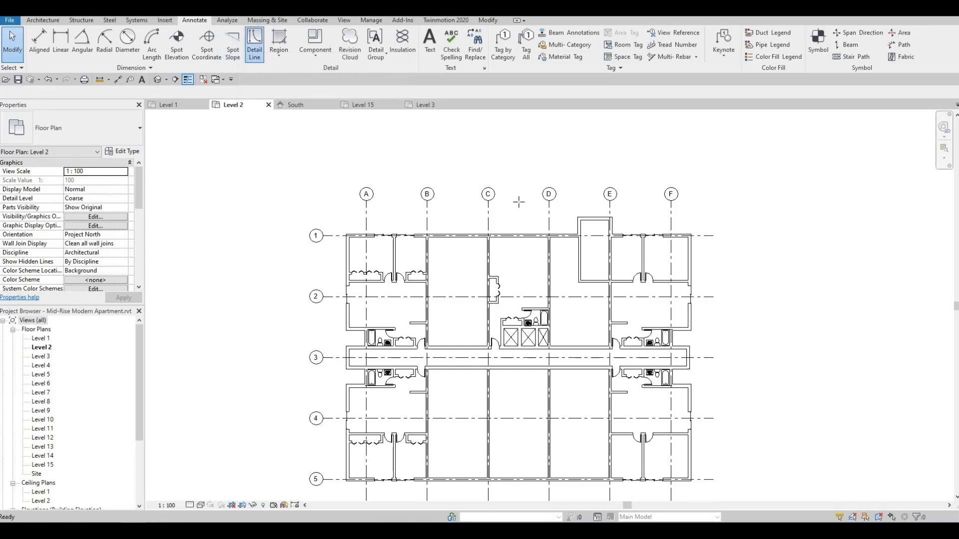
pyautogui.click(254, 44)
pyautogui.scroll(3, 519, 199)
pyautogui.click(465, 220)
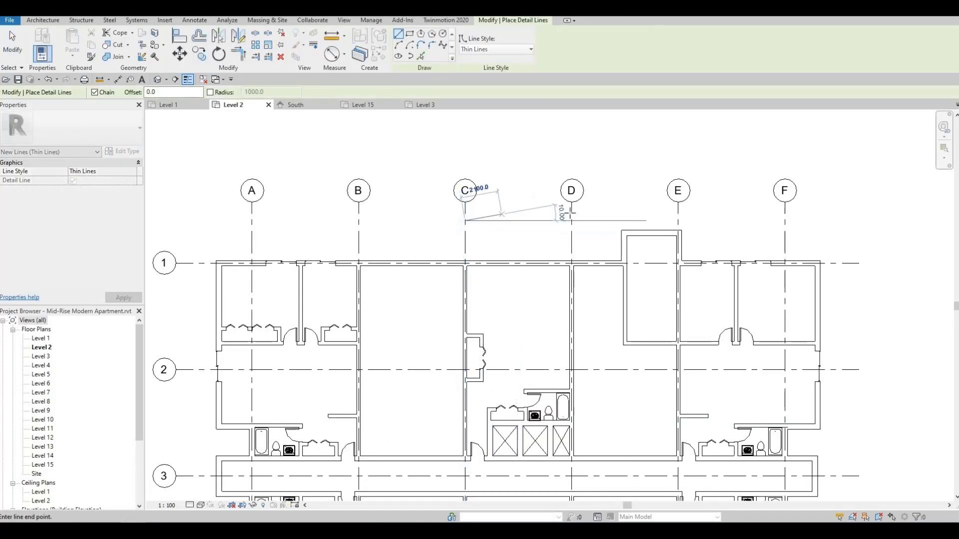
pyautogui.click(524, 229)
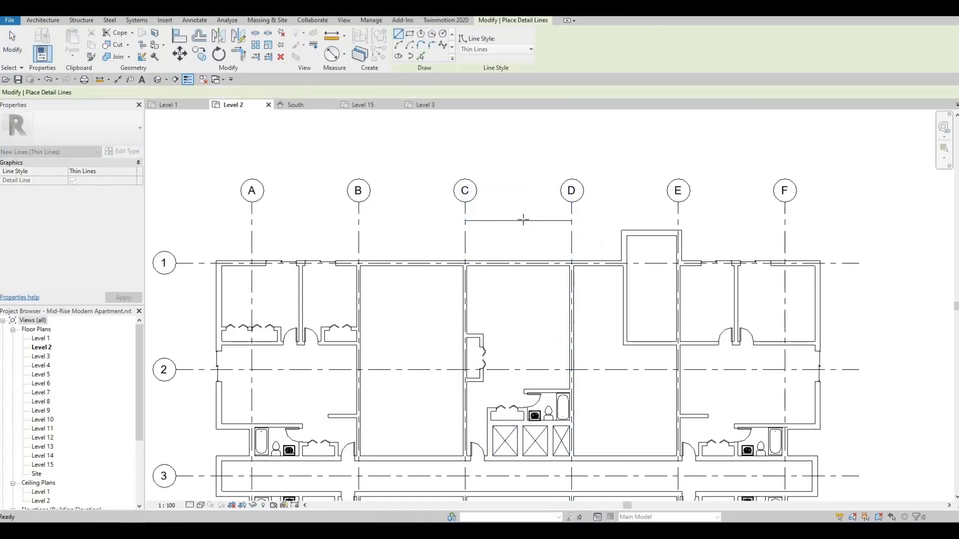
pyautogui.press('Escape')
pyautogui.click(515, 234)
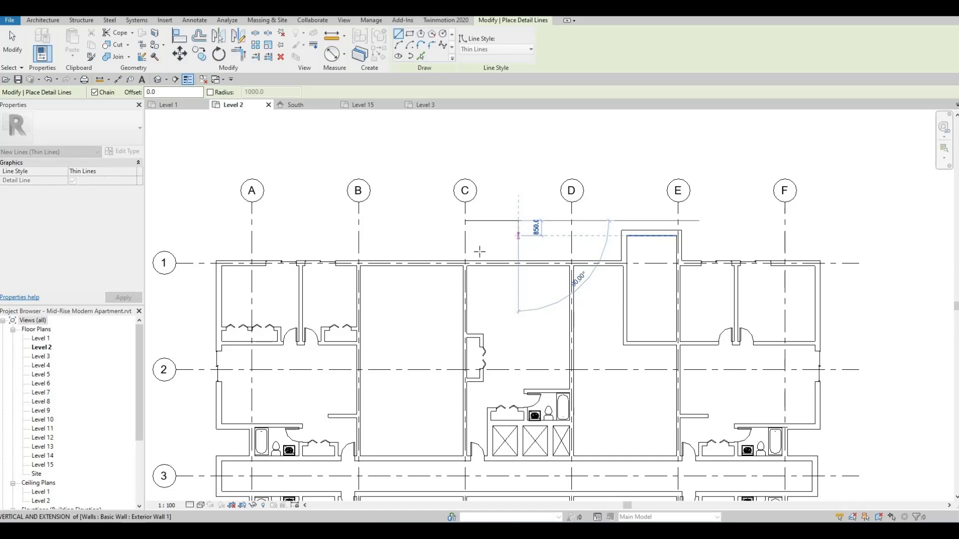
pyautogui.press('Escape')
pyautogui.press('Escape')
# Step: Mirror all four bedroom closets with their bifold doors about the short vertical detail line into the end units between grids E and F
pyautogui.scroll(5, 231, 263)
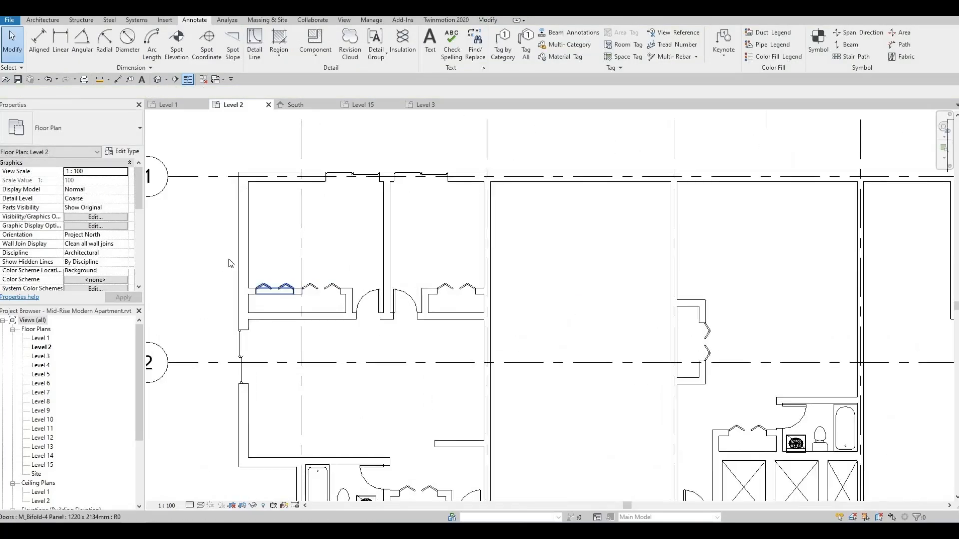
pyautogui.scroll(1, 230, 263)
pyautogui.moveTo(193, 245); pyautogui.dragTo(369, 336)
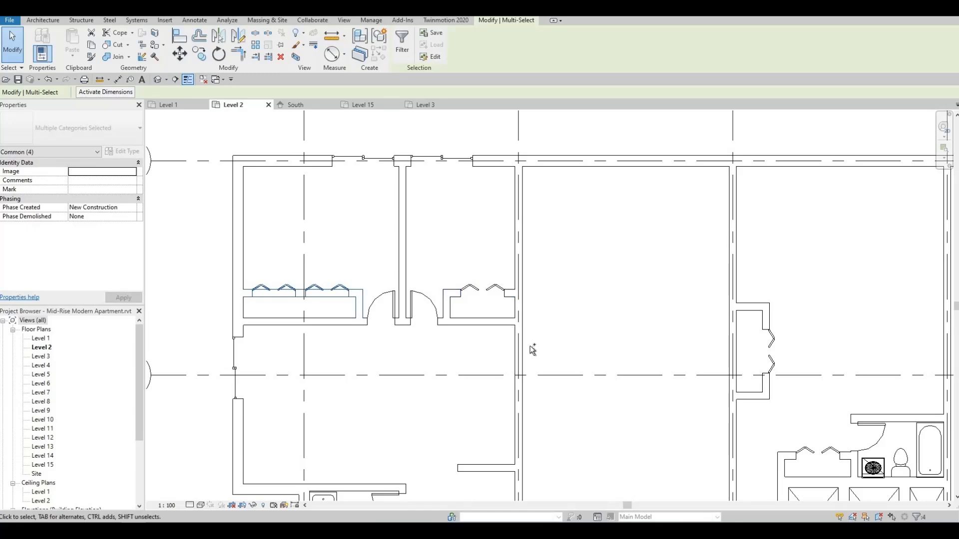
pyautogui.keyDown('ctrl'); pyautogui.moveTo(429, 262); pyautogui.dragTo(533, 351); pyautogui.keyUp('ctrl')
pyautogui.scroll(-3, 454, 370)
pyautogui.moveTo(454, 369); pyautogui.dragTo(477, 188, button='middle')
pyautogui.scroll(1, 373, 321)
pyautogui.scroll(-1, 373, 321)
pyautogui.moveTo(375, 275); pyautogui.dragTo(393, 252, button='middle')
pyautogui.scroll(1, 385, 473)
pyautogui.moveTo(385, 472); pyautogui.dragTo(353, 272, button='middle')
pyautogui.scroll(-1, 385, 369)
pyautogui.scroll(2, 352, 269)
pyautogui.moveTo(347, 264)
pyautogui.keyDown('ctrl'); pyautogui.mouseDown()
pyautogui.moveTo(485, 336)
pyautogui.moveTo(489, 348)
pyautogui.mouseUp(); pyautogui.keyUp('ctrl')
pyautogui.keyDown('ctrl'); pyautogui.moveTo(638, 332); pyautogui.dragTo(534, 267); pyautogui.keyUp('ctrl')
pyautogui.scroll(-2, 663, 285)
pyautogui.scroll(-2, 444, 355)
pyautogui.moveTo(669, 295); pyautogui.dragTo(525, 355, button='middle')
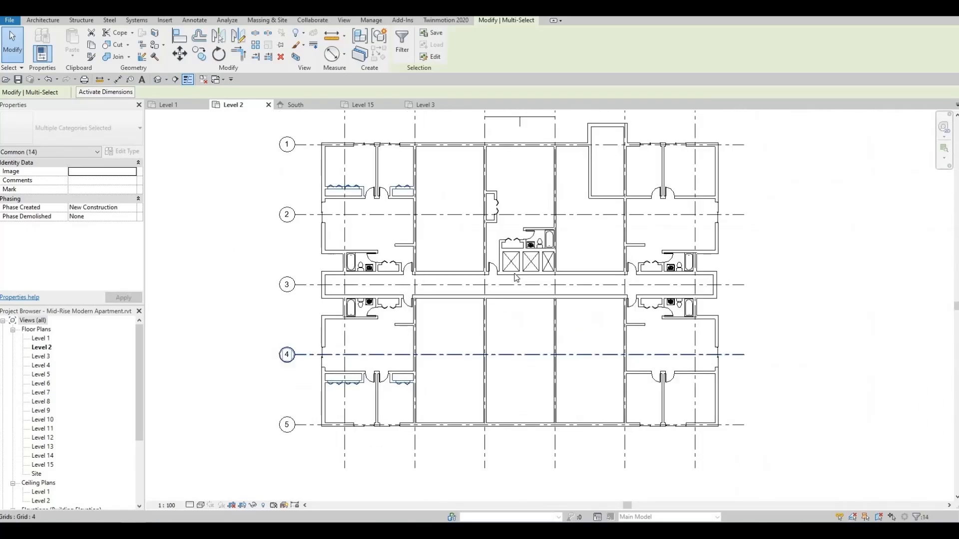
pyautogui.click(221, 40)
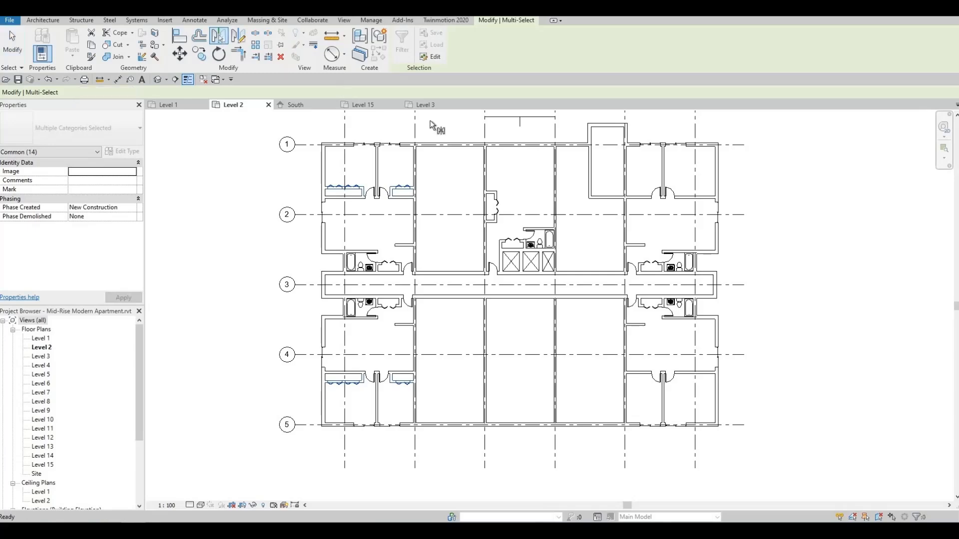
pyautogui.click(523, 161)
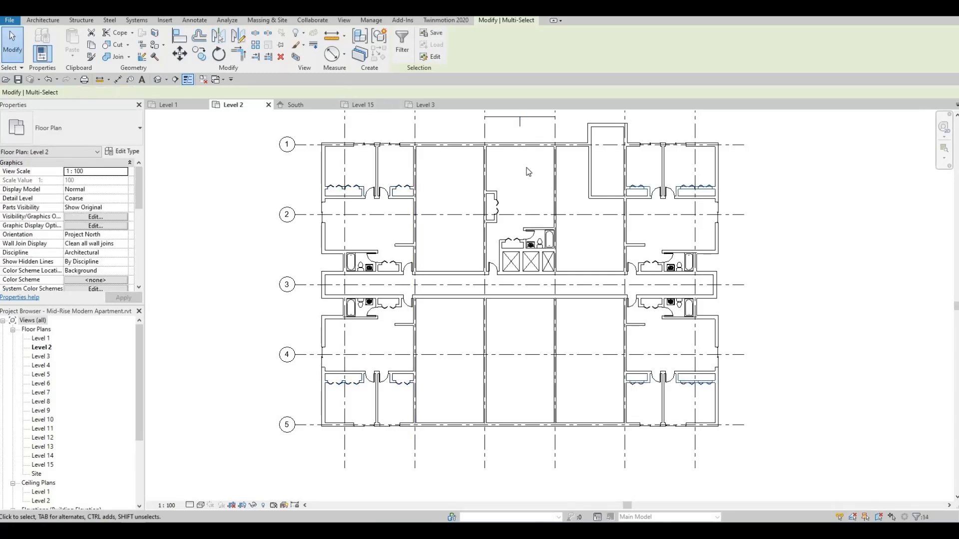
pyautogui.click(524, 193)
pyautogui.moveTo(511, 260); pyautogui.dragTo(505, 309, button='middle')
pyautogui.scroll(2, 493, 194)
pyautogui.moveTo(489, 236); pyautogui.dragTo(491, 223, button='middle')
pyautogui.scroll(3, 493, 240)
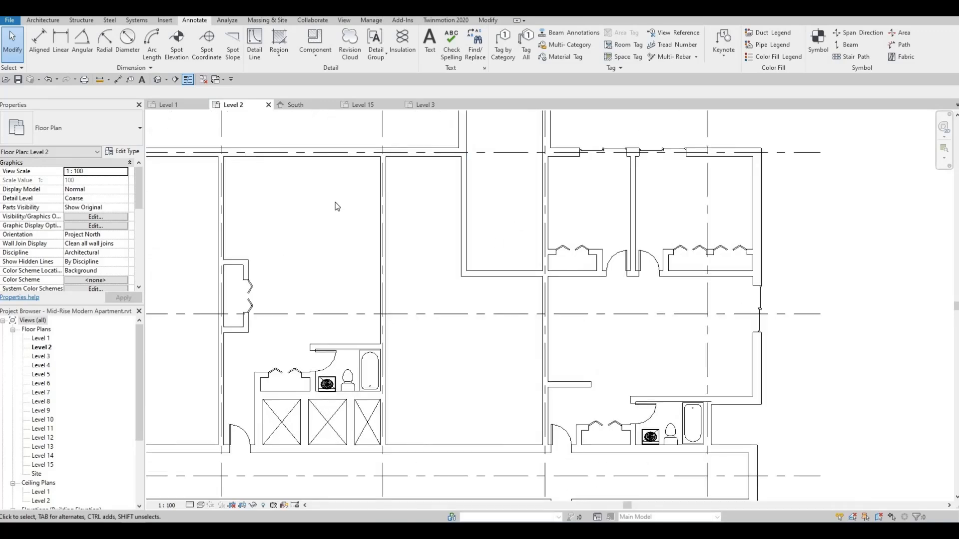
# Step: Place a tub in the empty unit between gridlines D and E, against the gridline D wall beside the crossed shafts
pyautogui.scroll(-1, 483, 271)
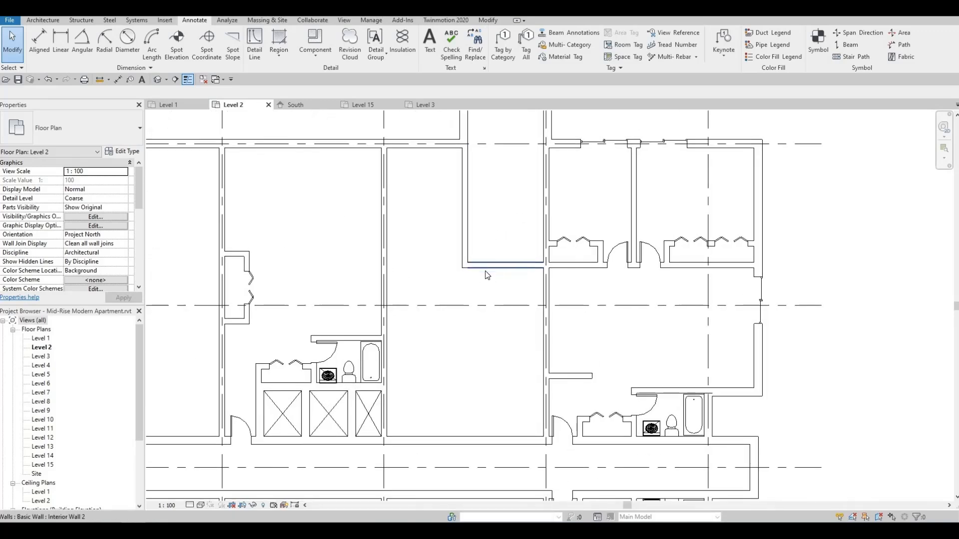
pyautogui.scroll(-2, 483, 264)
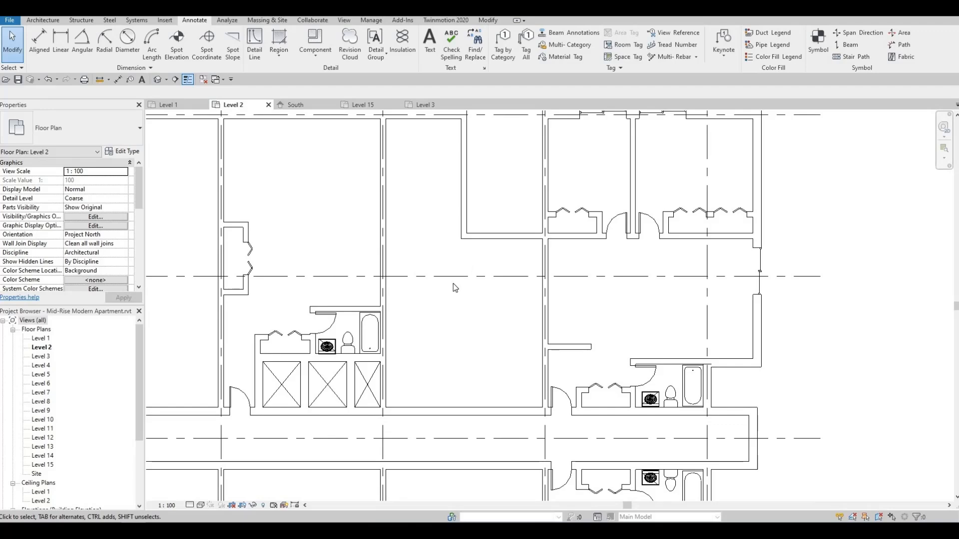
pyautogui.moveTo(448, 298); pyautogui.dragTo(491, 238, button='middle')
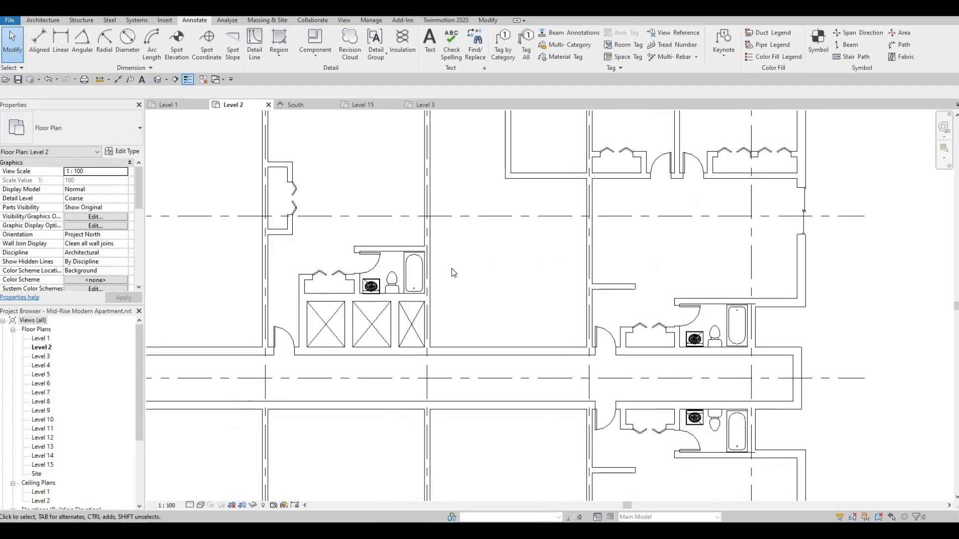
pyautogui.scroll(-4, 453, 272)
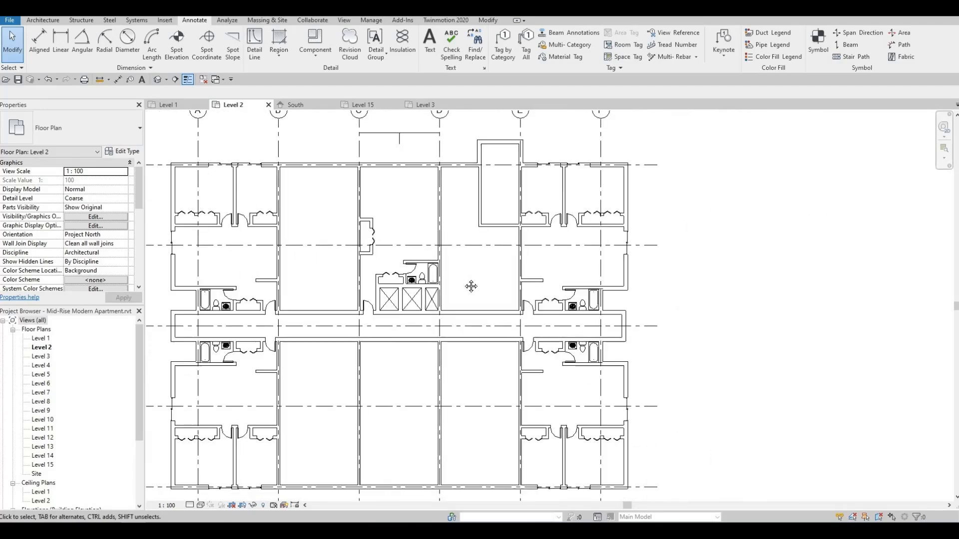
pyautogui.click(43, 20)
pyautogui.click(116, 43)
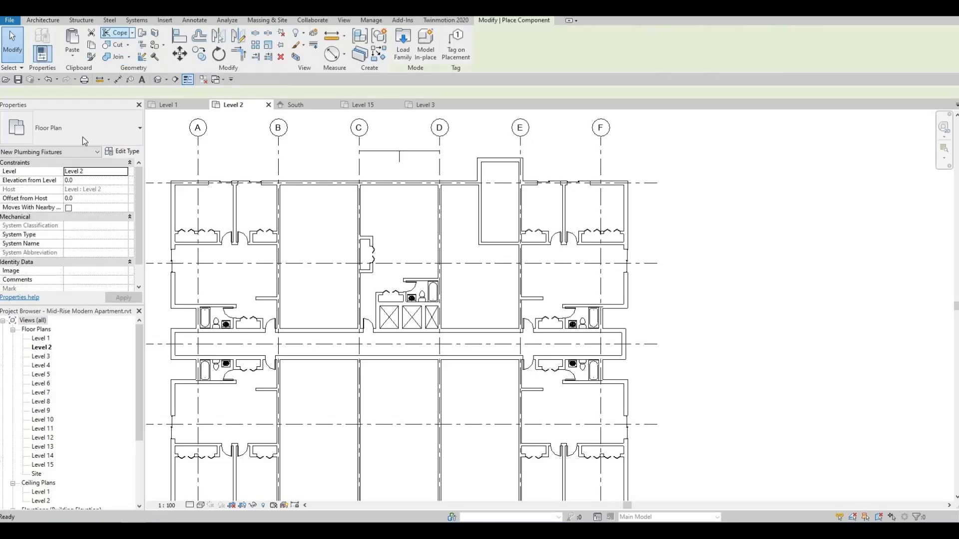
pyautogui.click(109, 130)
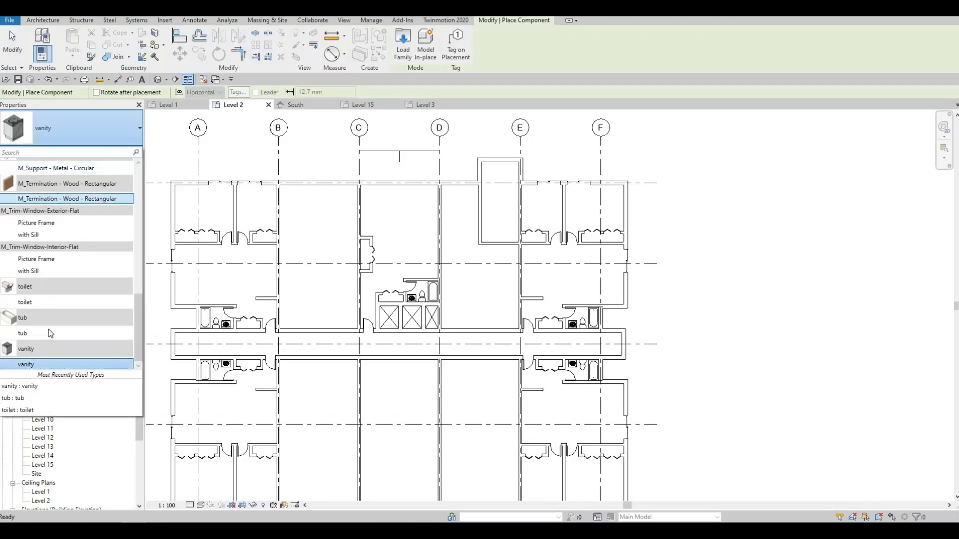
pyautogui.click(48, 333)
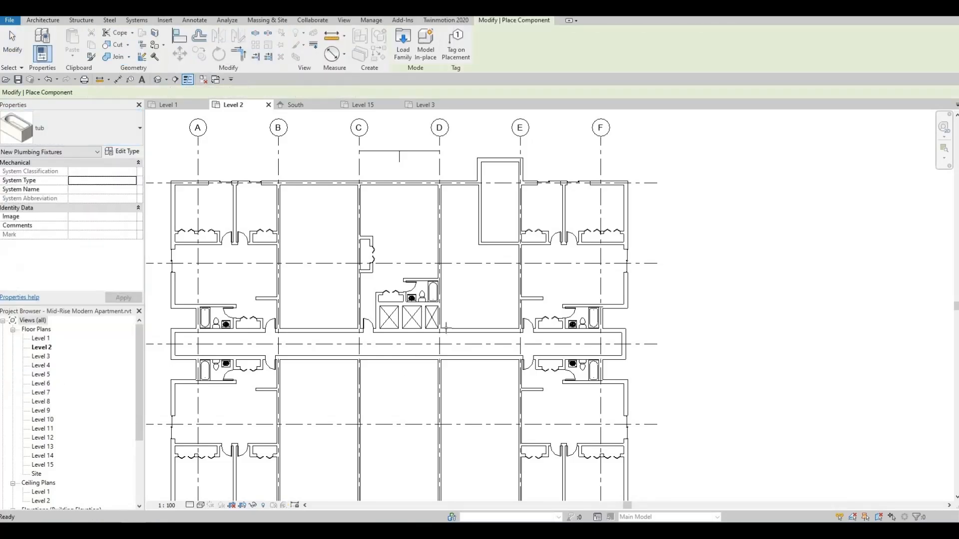
pyautogui.scroll(4, 445, 328)
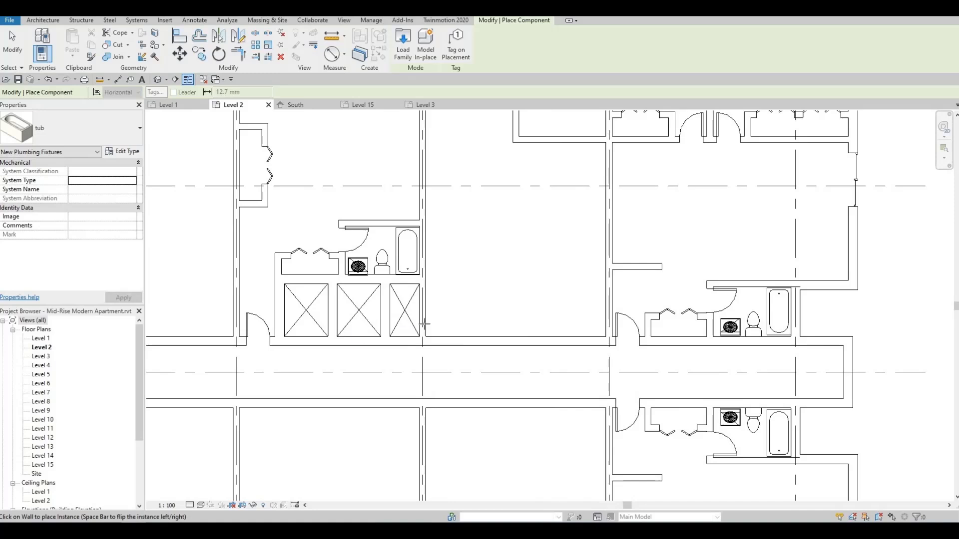
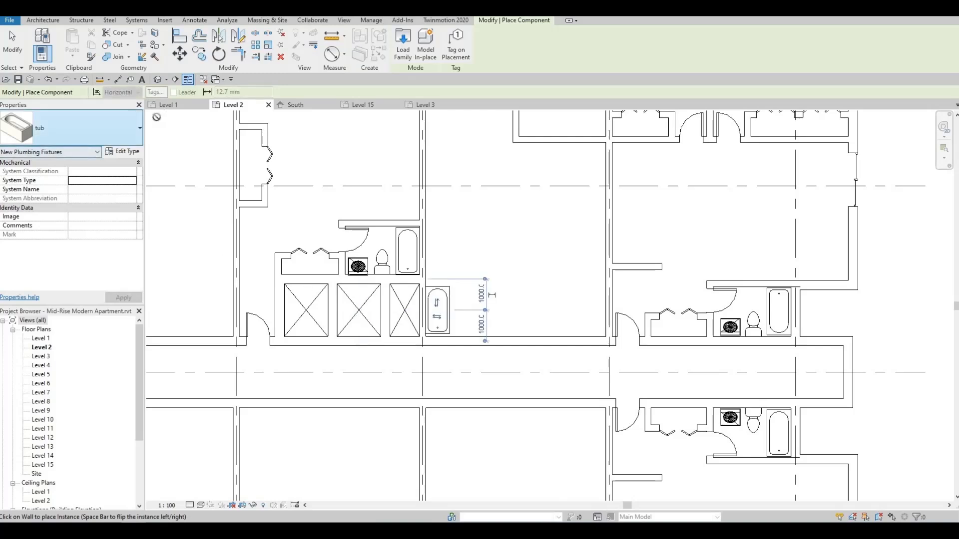
# Step: Place a toilet beside the new tub, backed against the corridor wall and aligned with the neighbouring unit's toilet
pyautogui.click(118, 138)
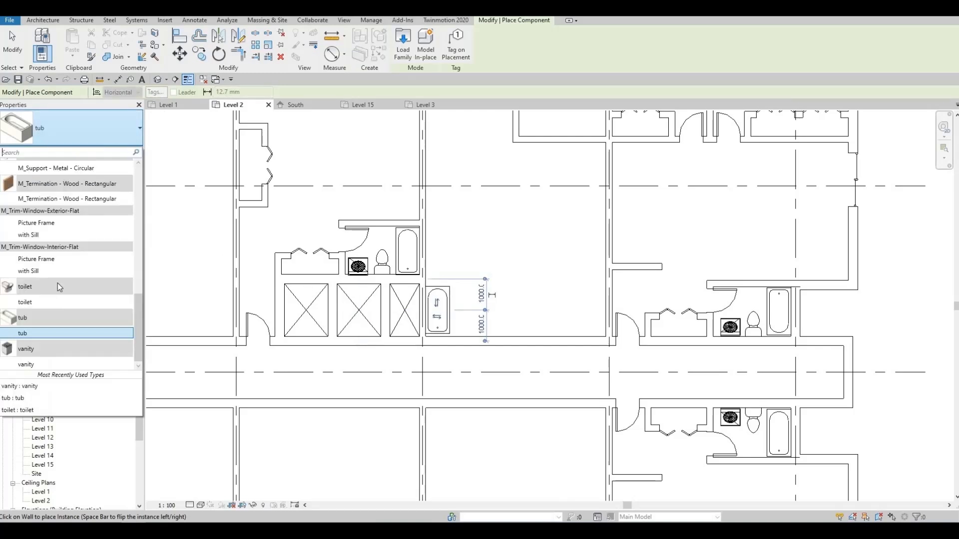
pyautogui.click(44, 303)
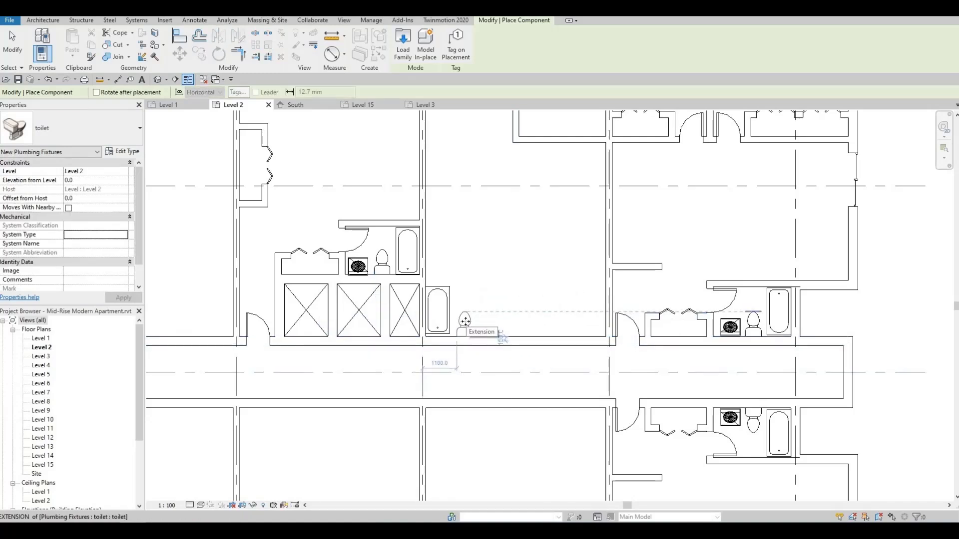
pyautogui.click(465, 321)
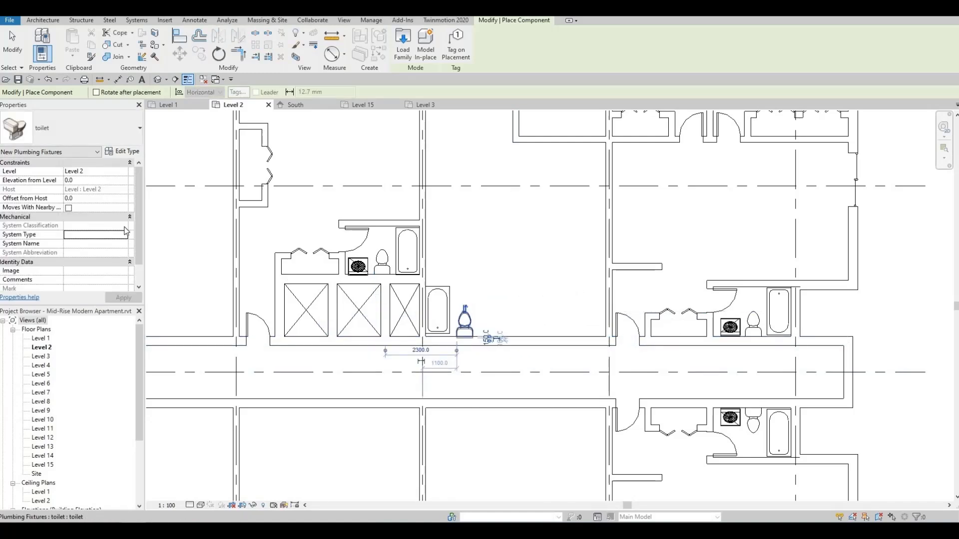
# Step: Place a vanity beside the new toilet along the corridor wall, and nudge the tub slightly toward that wall
pyautogui.click(77, 134)
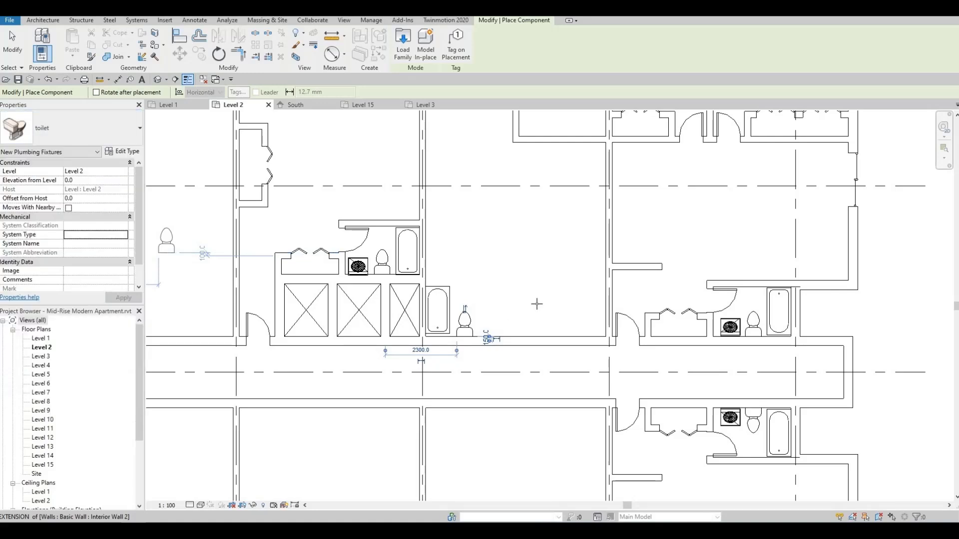
pyautogui.scroll(2, 487, 323)
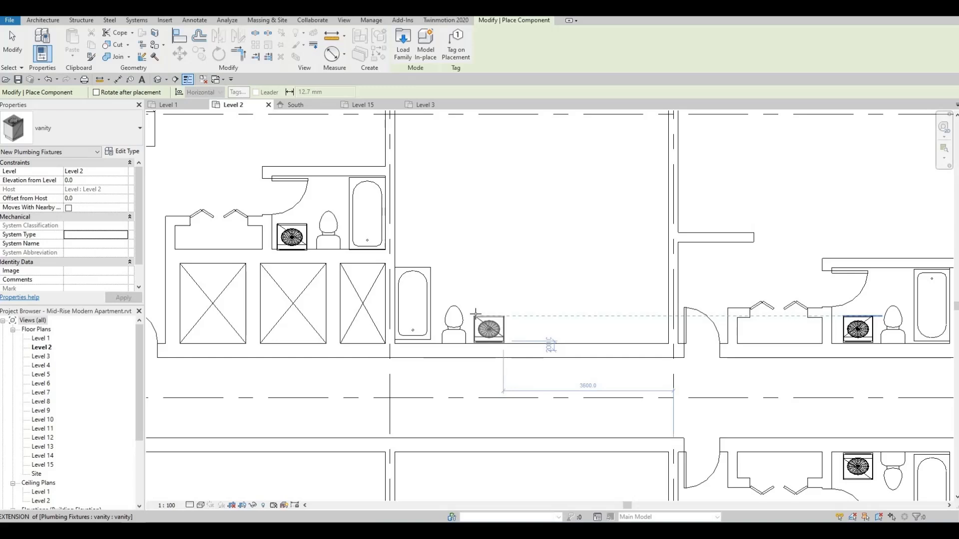
pyautogui.press('Escape')
pyautogui.press('Escape')
pyautogui.click(429, 321)
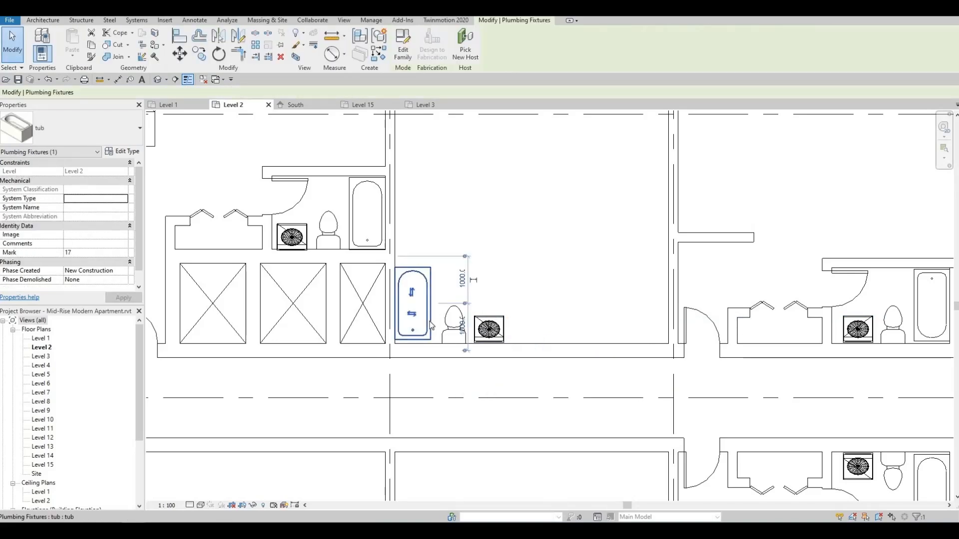
pyautogui.click(454, 223)
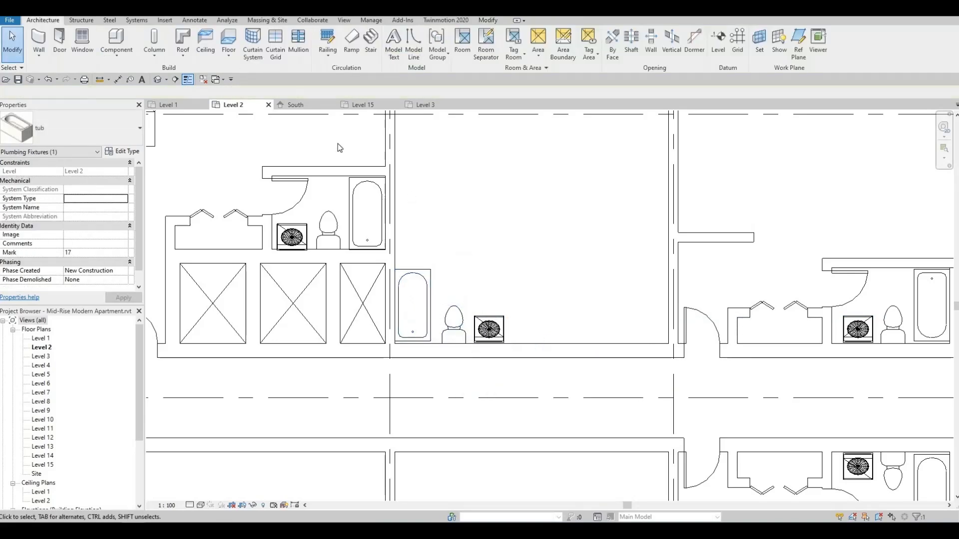
# Step: Enclose the new bathroom with Interior Wall 2: about 2800 mm past the tub's end, then about 1700 mm to the corridor wall
pyautogui.click(393, 142)
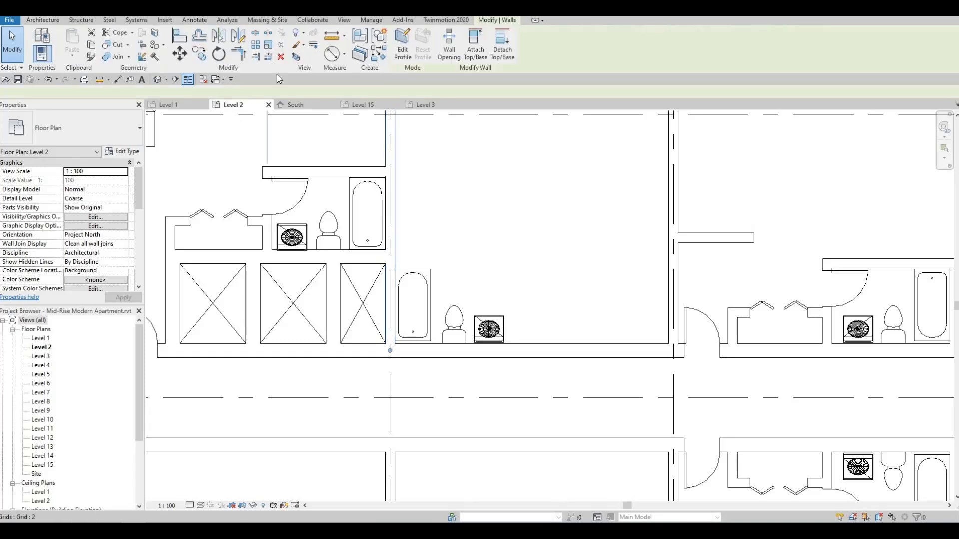
pyautogui.press('c')
pyautogui.press('s')
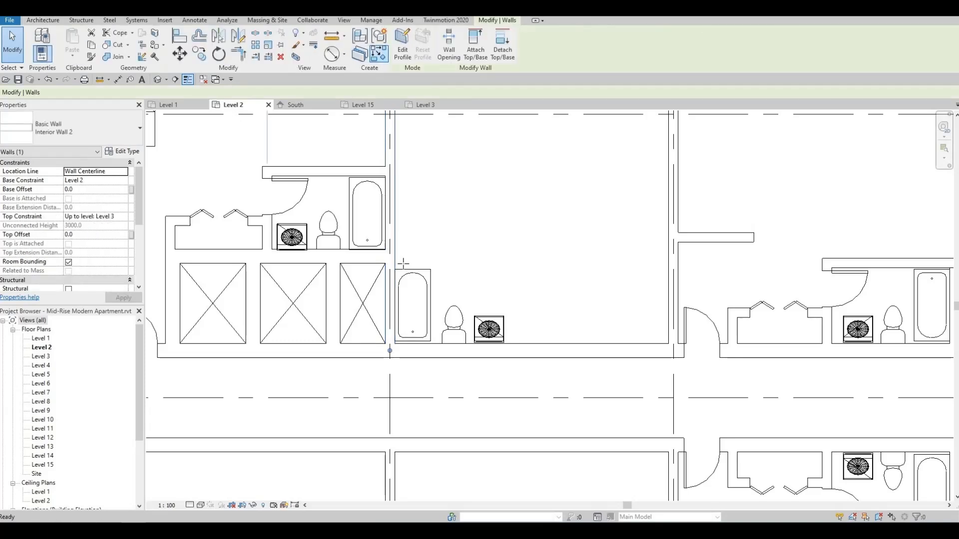
pyautogui.click(395, 263)
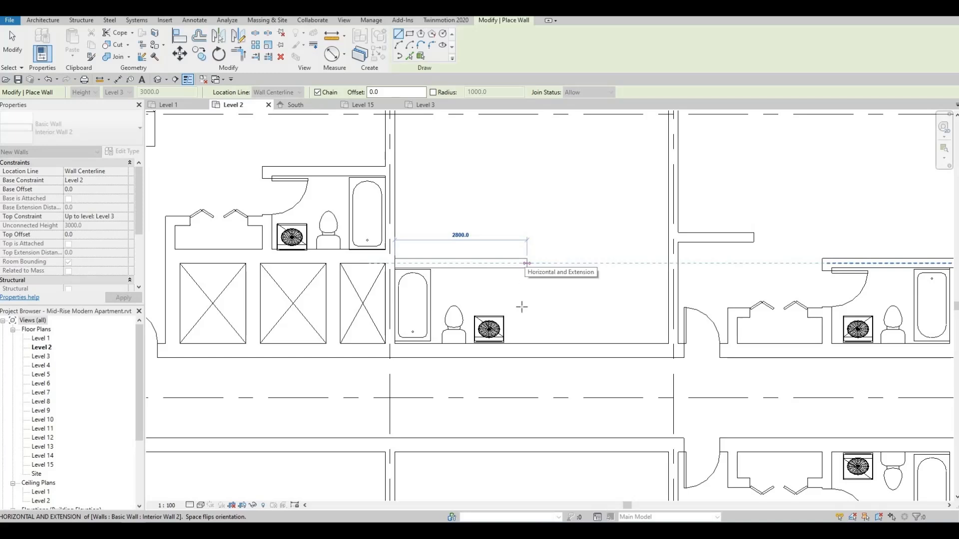
pyautogui.click(527, 264)
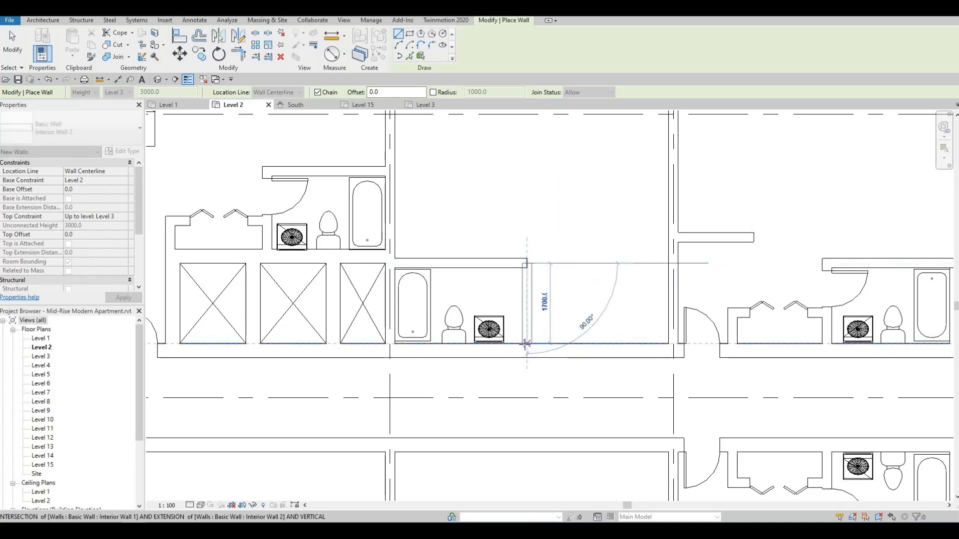
pyautogui.click(525, 344)
pyautogui.press('Escape')
pyautogui.press('Escape')
# Step: Nudge the bathroom's short side wall closer to the vanity to narrow the room
pyautogui.click(521, 310)
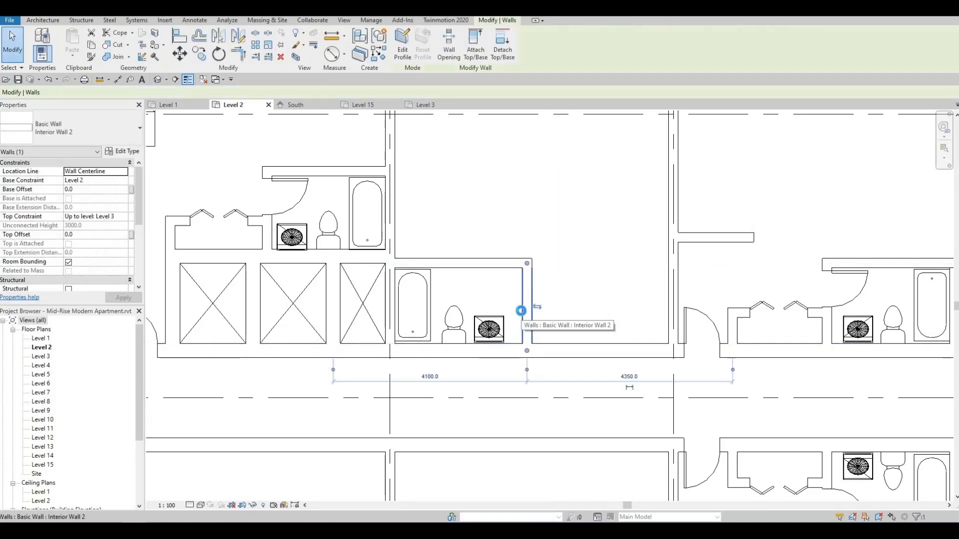
pyautogui.press('Left')
pyautogui.press('Left')
pyautogui.press('Left')
pyautogui.press('Left')
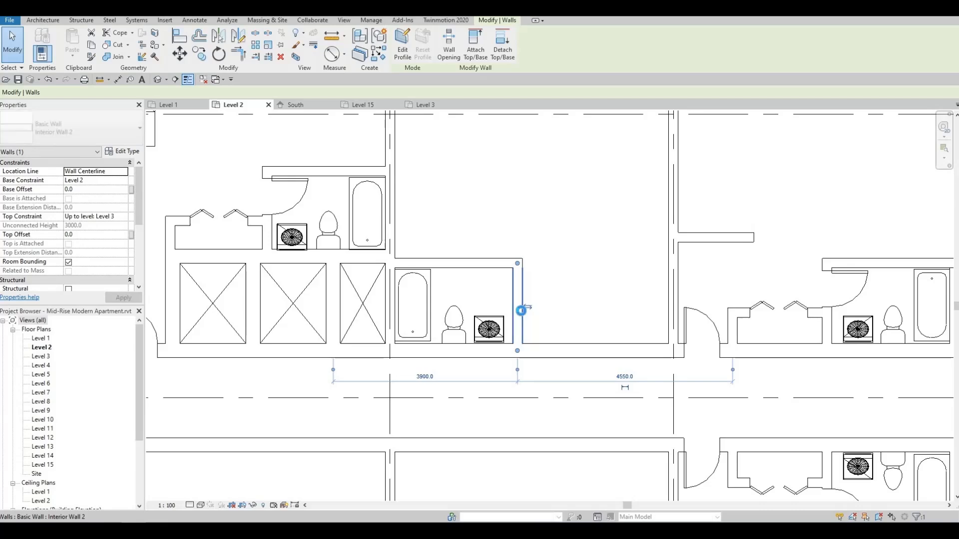
pyautogui.press('Left')
pyautogui.press('Escape')
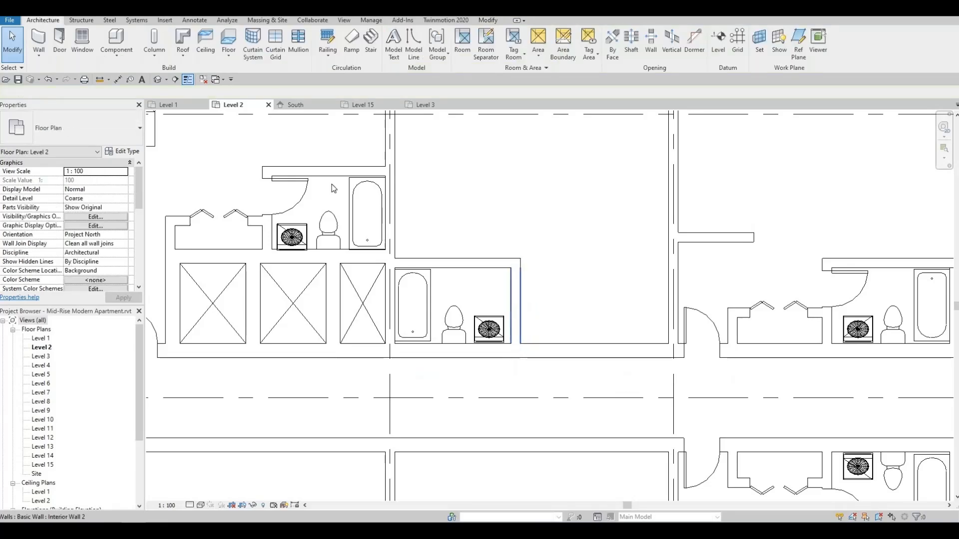
# Step: Place an M_Single-Flush 0762 x 2032mm door in the bathroom wall opposite the vanity, swinging into the bathroom
pyautogui.scroll(-2, 479, 277)
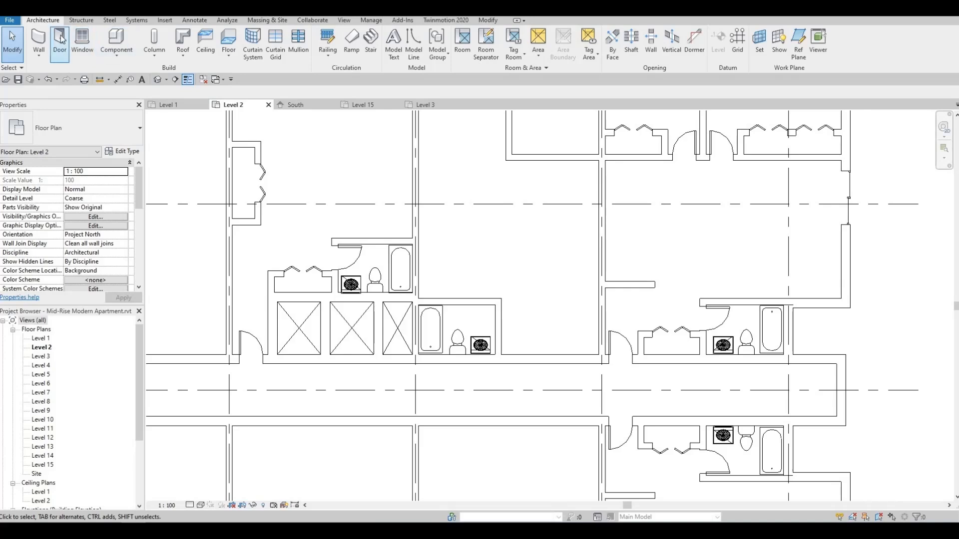
pyautogui.click(61, 35)
pyautogui.click(67, 133)
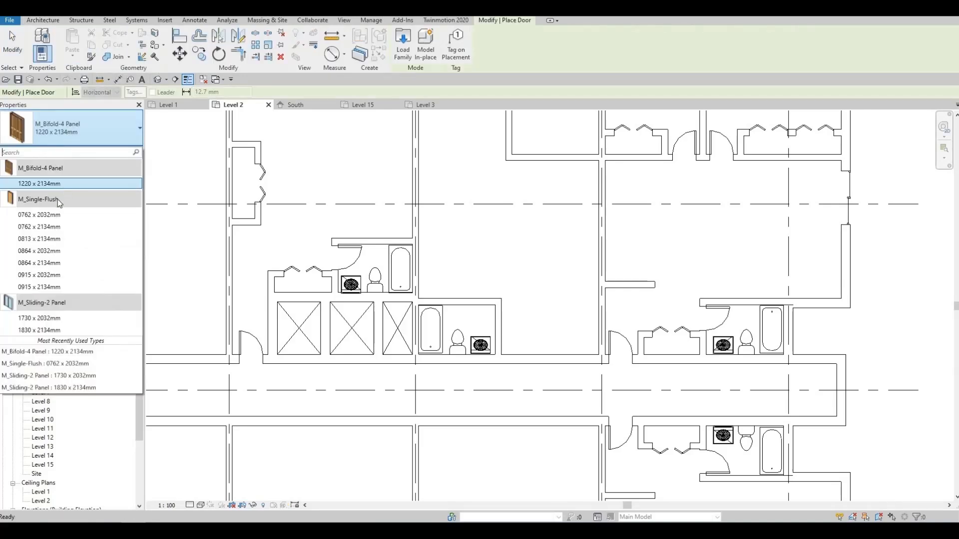
pyautogui.click(53, 216)
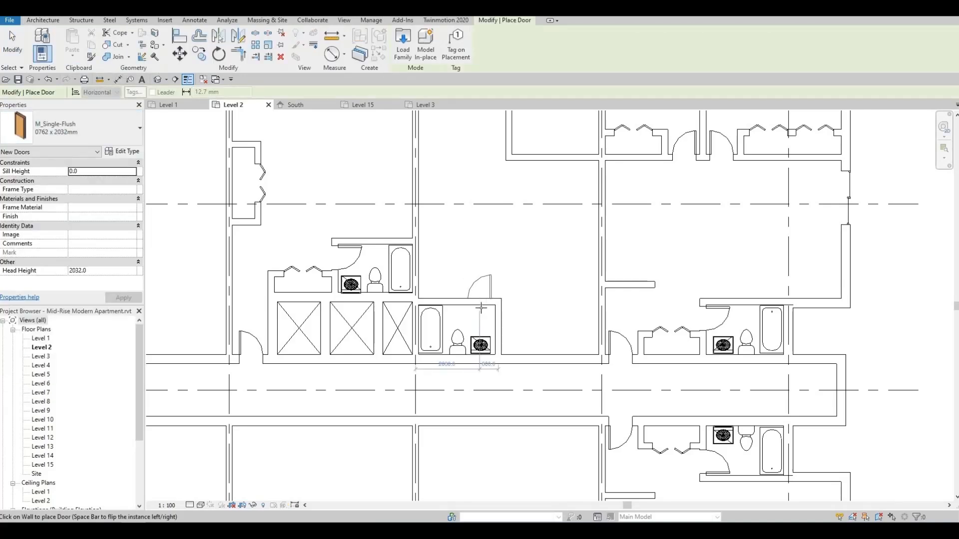
pyautogui.press('space')
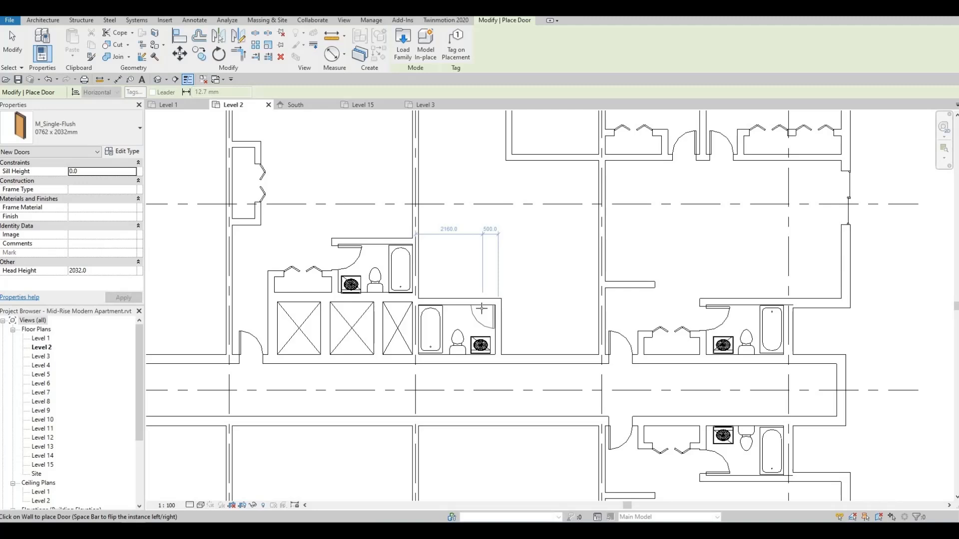
pyautogui.click(478, 308)
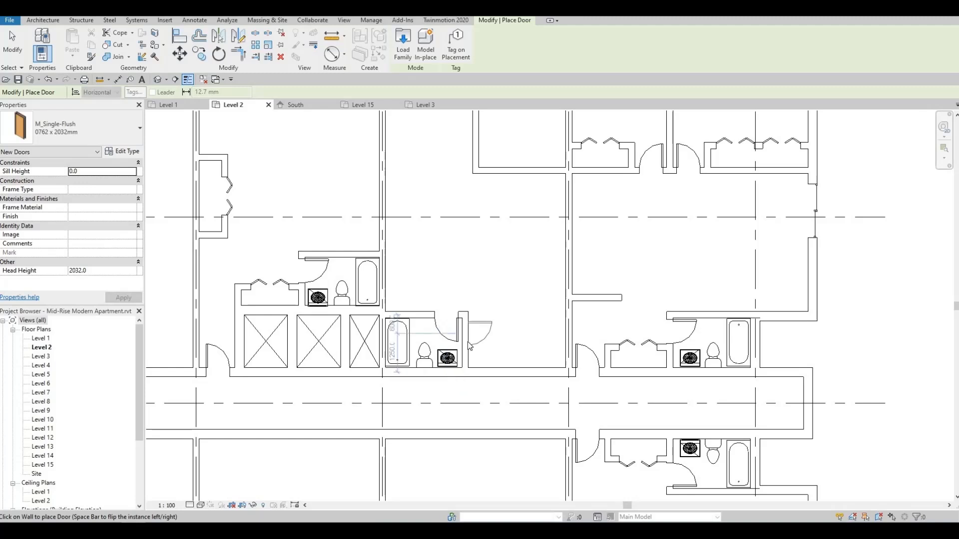
pyautogui.press('Escape')
pyautogui.press('Escape')
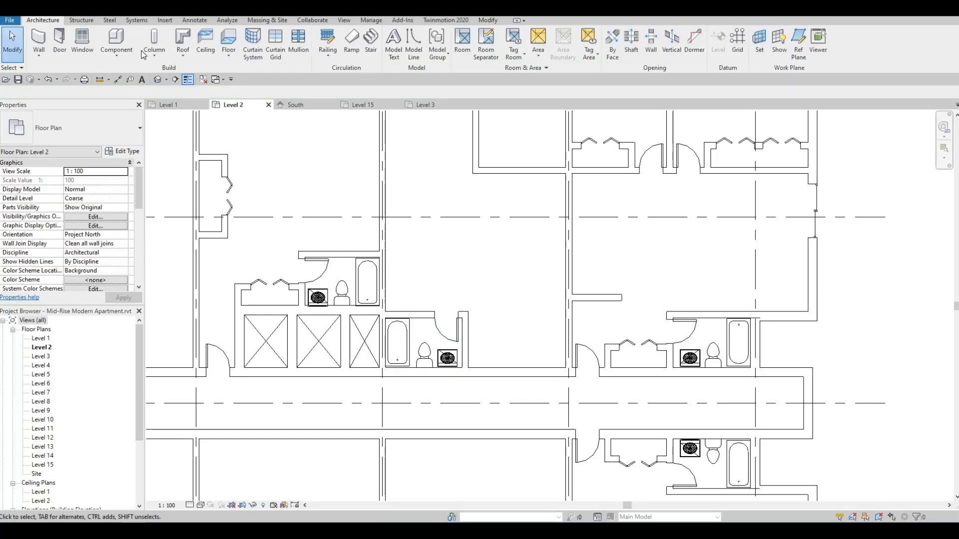
# Step: Place an M_Single-Flush 0762 x 2032mm entry door in the corridor wall next to gridline E, swinging into the unit
pyautogui.click(60, 41)
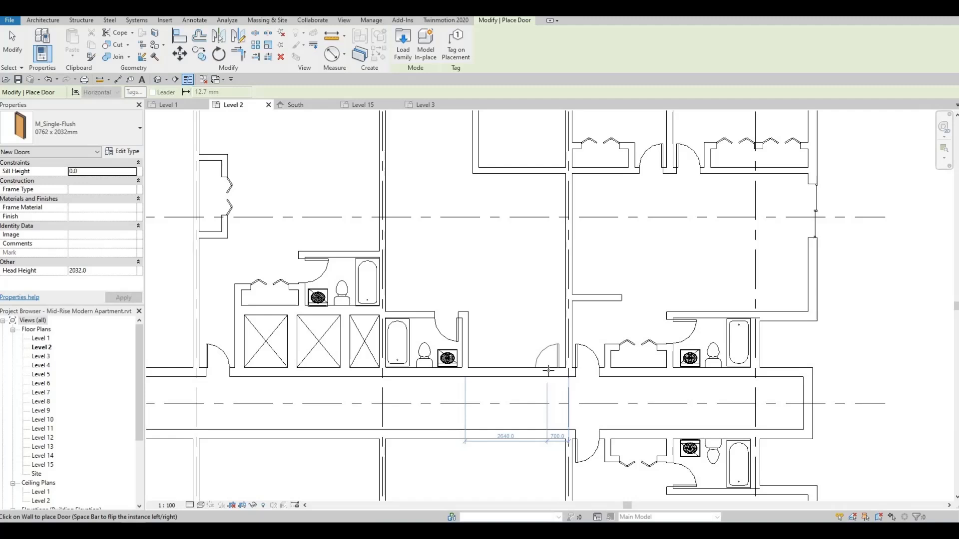
pyautogui.click(538, 372)
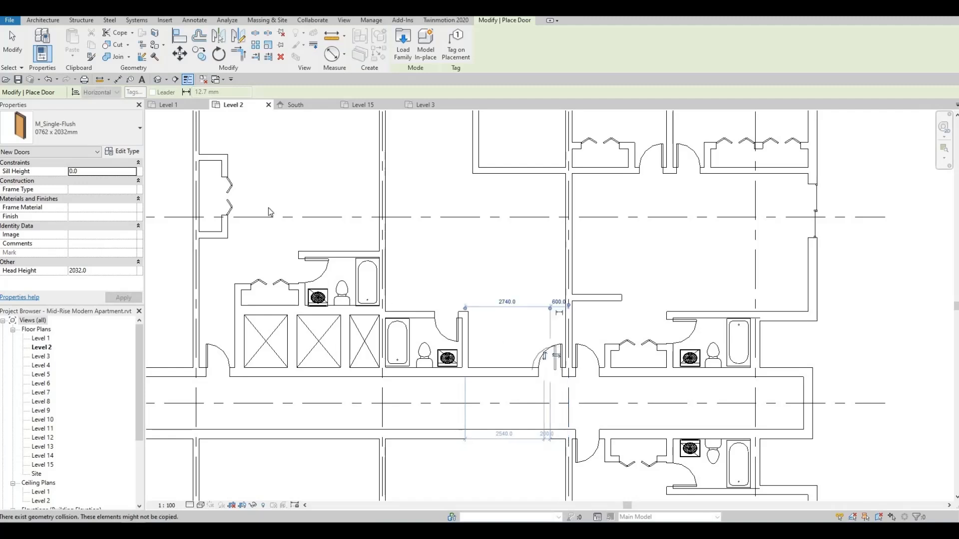
pyautogui.press('Escape')
pyautogui.press('Escape')
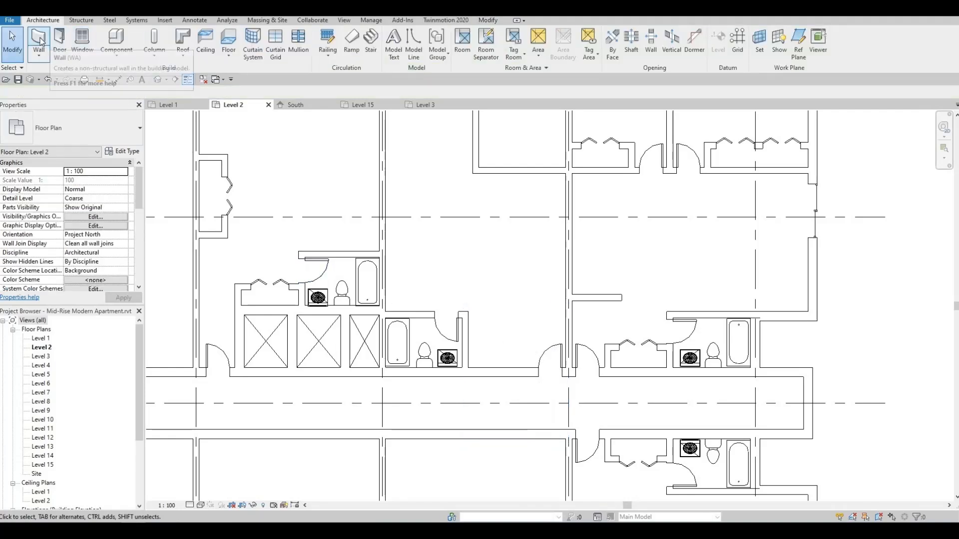
# Step: Draw Interior Wall 2 closet walls from the midpoint of the bathroom's short side wall towards the entry door, then down to the corridor wall
pyautogui.click(383, 227)
pyautogui.click(385, 55)
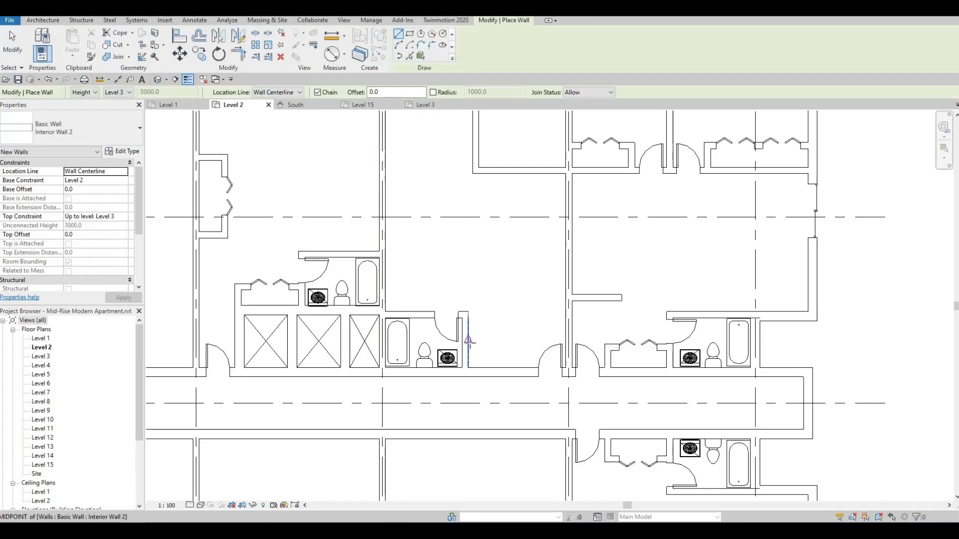
pyautogui.click(465, 344)
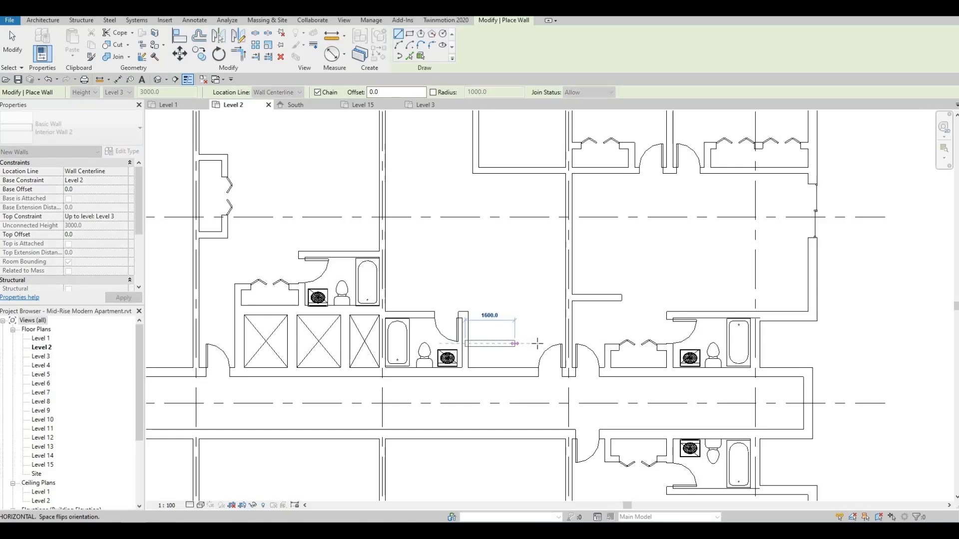
pyautogui.click(530, 344)
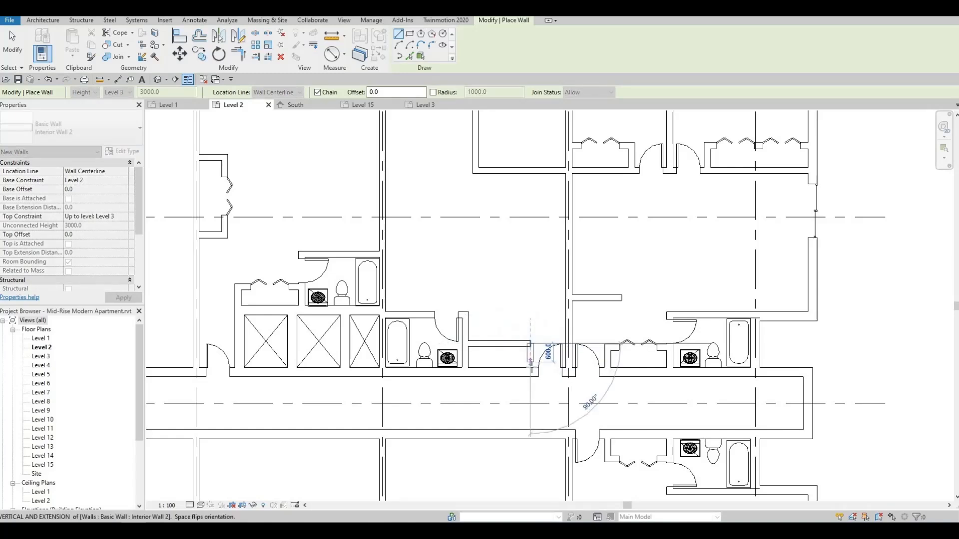
pyautogui.press('Escape')
pyautogui.press('Escape')
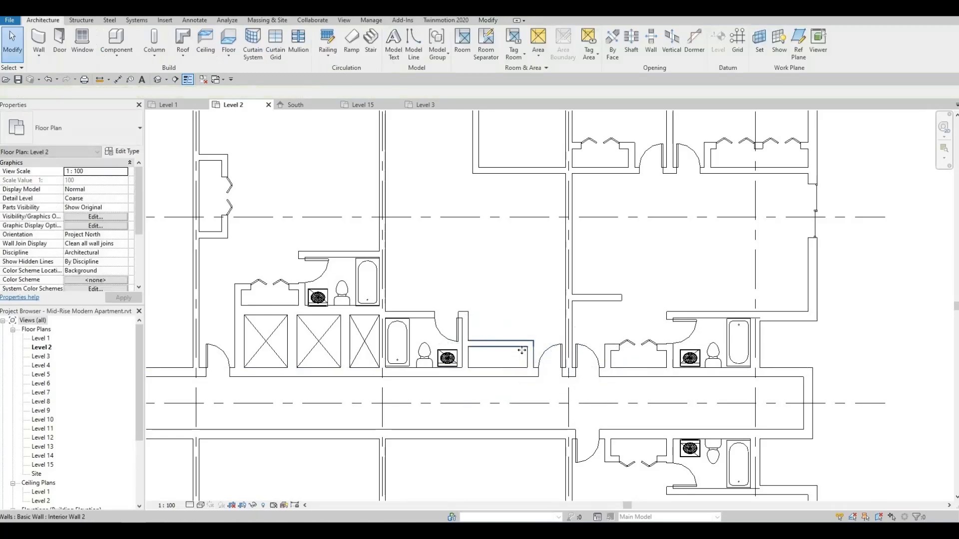
# Step: Check the new closet's depth between its front wall and the corridor wall
pyautogui.click(522, 345)
pyautogui.scroll(1, 540, 357)
pyautogui.scroll(1, 543, 355)
pyautogui.press('Escape')
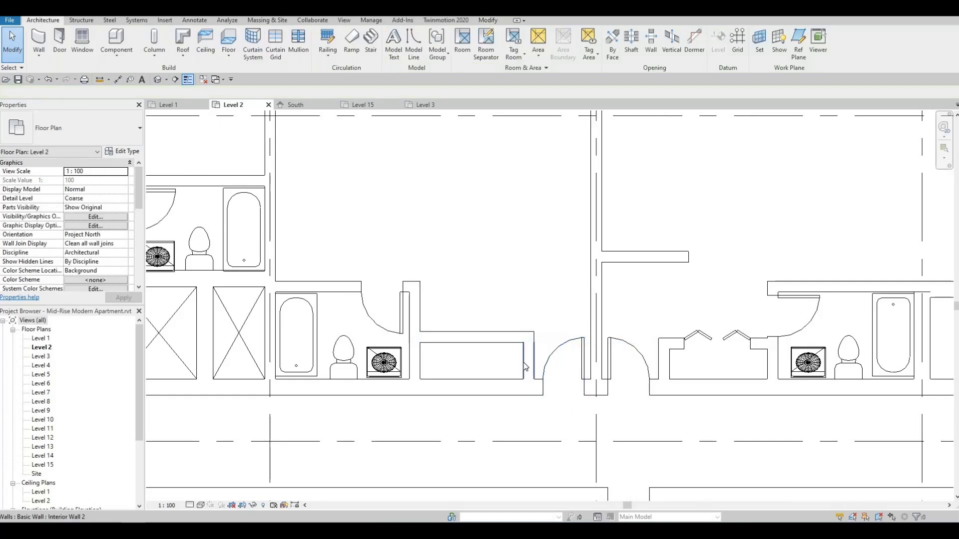
pyautogui.click(523, 362)
pyautogui.press('Escape')
pyautogui.click(534, 344)
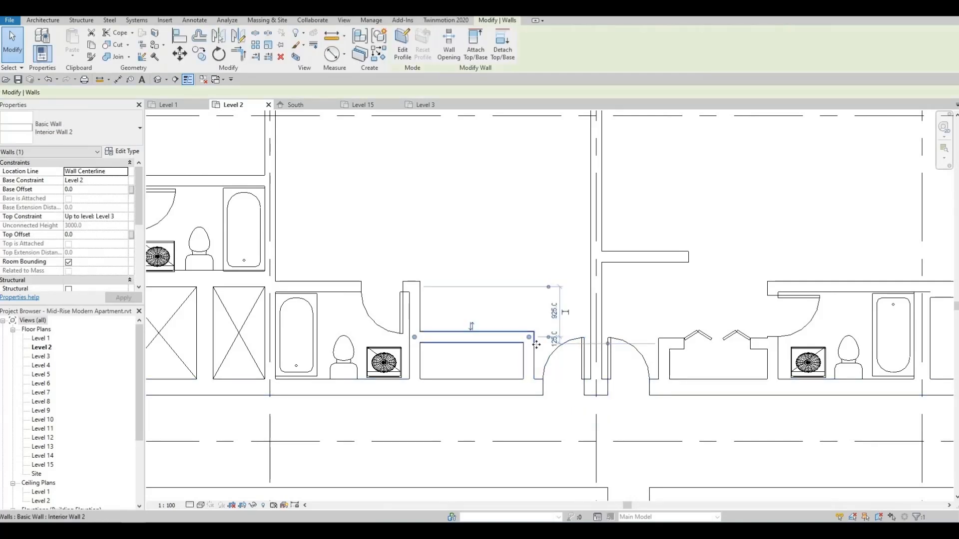
pyautogui.moveTo(548, 287); pyautogui.dragTo(544, 387)
pyautogui.moveTo(548, 287); pyautogui.dragTo(538, 385)
pyautogui.moveTo(545, 343); pyautogui.dragTo(546, 339)
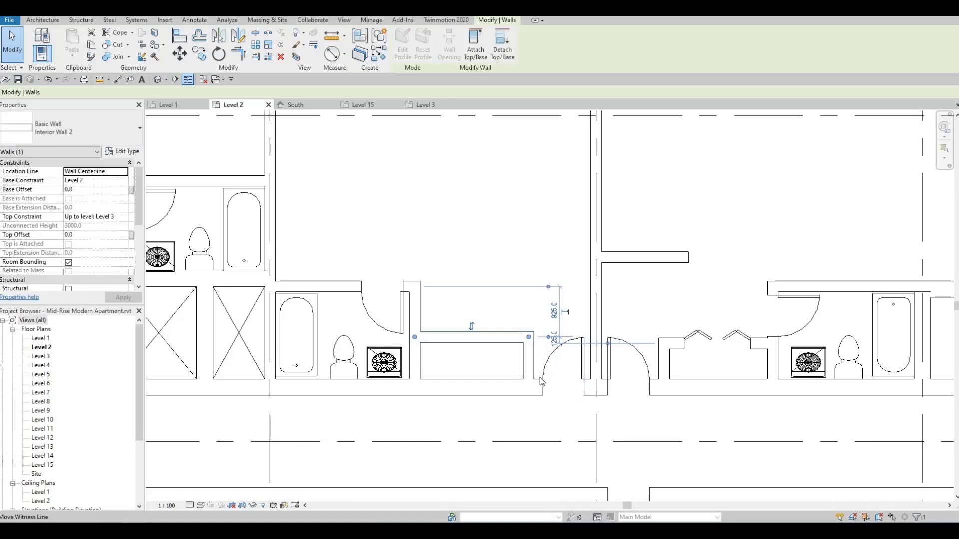
pyautogui.moveTo(540, 386); pyautogui.dragTo(532, 360)
pyautogui.scroll(3, 523, 343)
pyautogui.press('Escape')
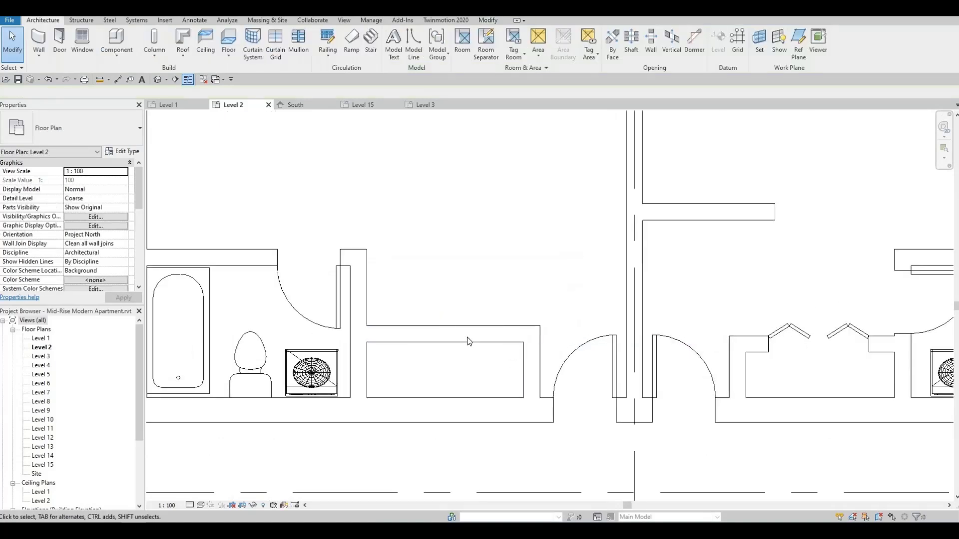
# Step: Place an M_Bifold-4 Panel 1220 x 2134mm door in the front wall of the closet between the bathroom and the entry door
pyautogui.click(58, 40)
pyautogui.click(49, 122)
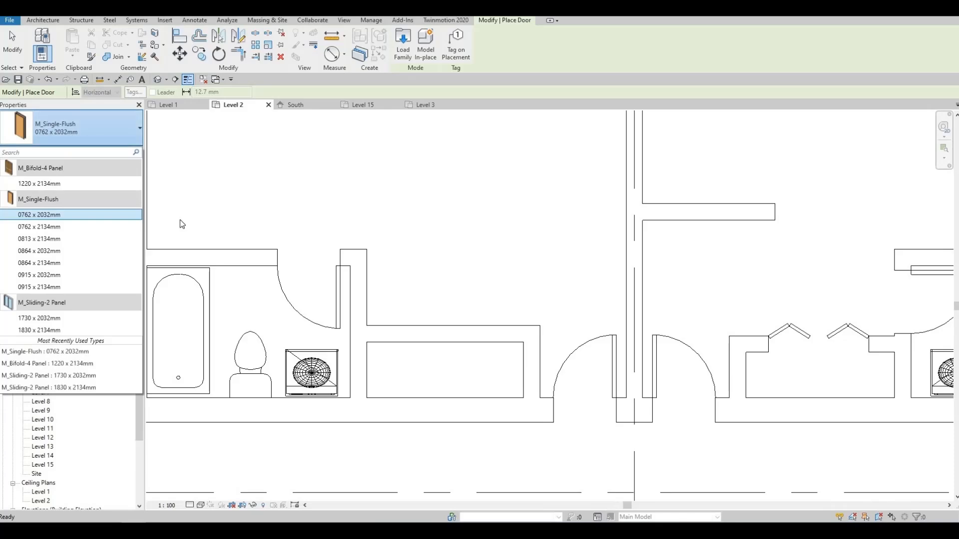
pyautogui.click(51, 183)
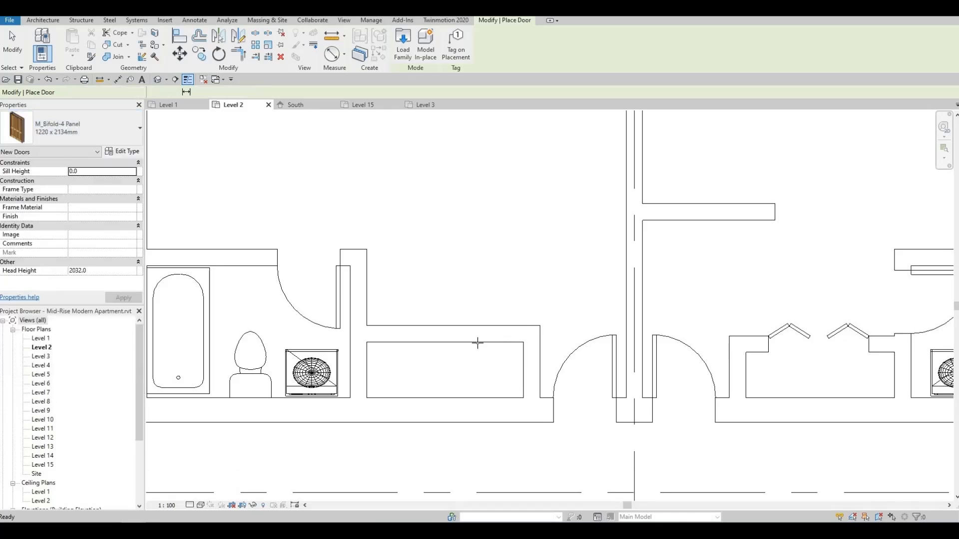
pyautogui.click(447, 328)
pyautogui.scroll(-3, 475, 250)
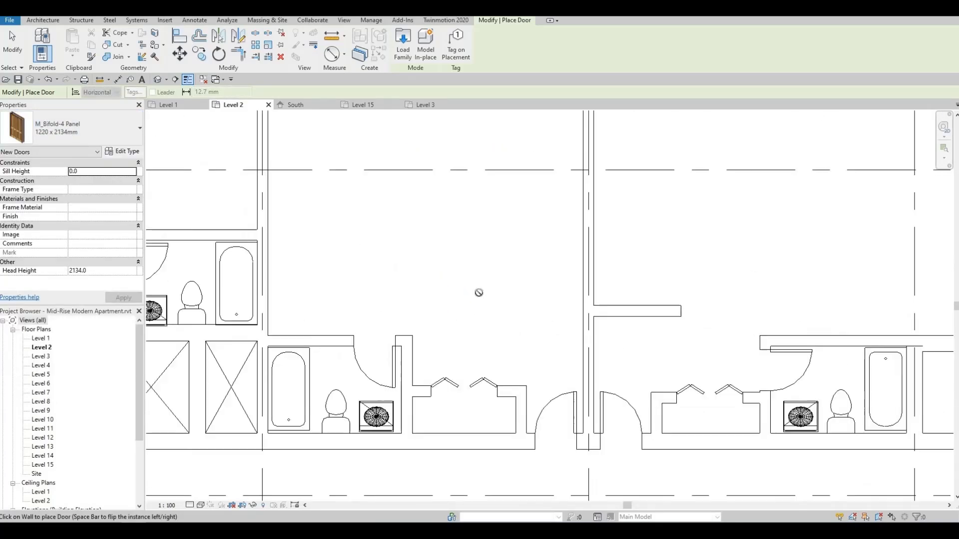
pyautogui.scroll(-3, 482, 305)
pyautogui.moveTo(477, 346); pyautogui.dragTo(479, 365, button='middle')
pyautogui.scroll(-1, 492, 383)
pyautogui.scroll(3, 493, 383)
pyautogui.press('Escape')
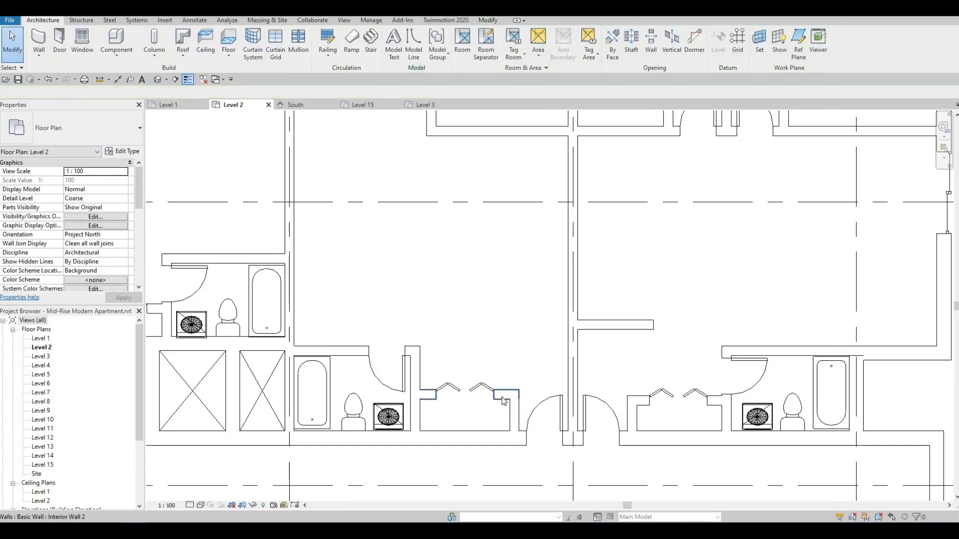
pyautogui.click(504, 401)
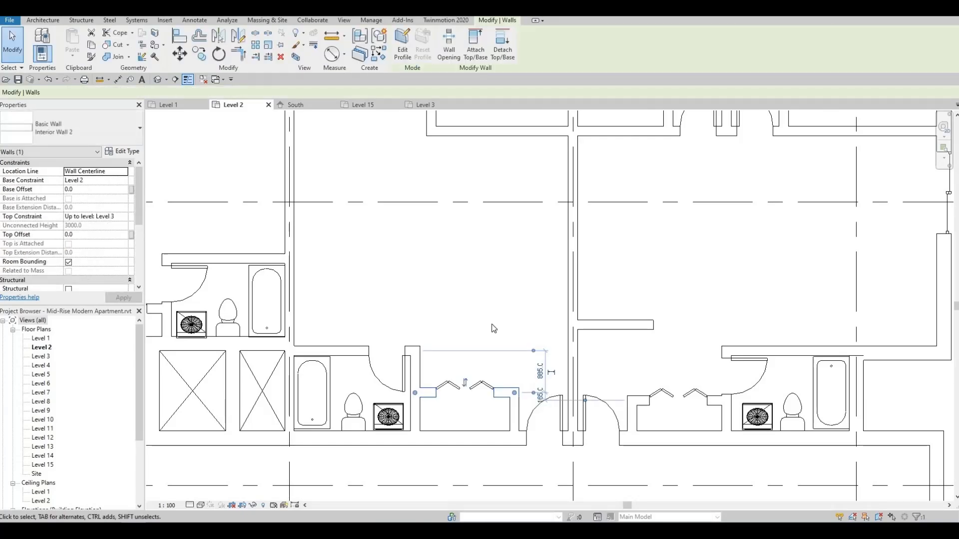
pyautogui.press('Escape')
# Step: Place an M_Single-Flush 0762 x 2032mm door near the lower corner of the projecting bedroom's side wall, swinging into the bedroom
pyautogui.scroll(-1, 492, 324)
pyautogui.moveTo(484, 281); pyautogui.dragTo(489, 307, button='middle')
pyautogui.moveTo(470, 266); pyautogui.dragTo(519, 364, button='middle')
pyautogui.scroll(-3, 475, 295)
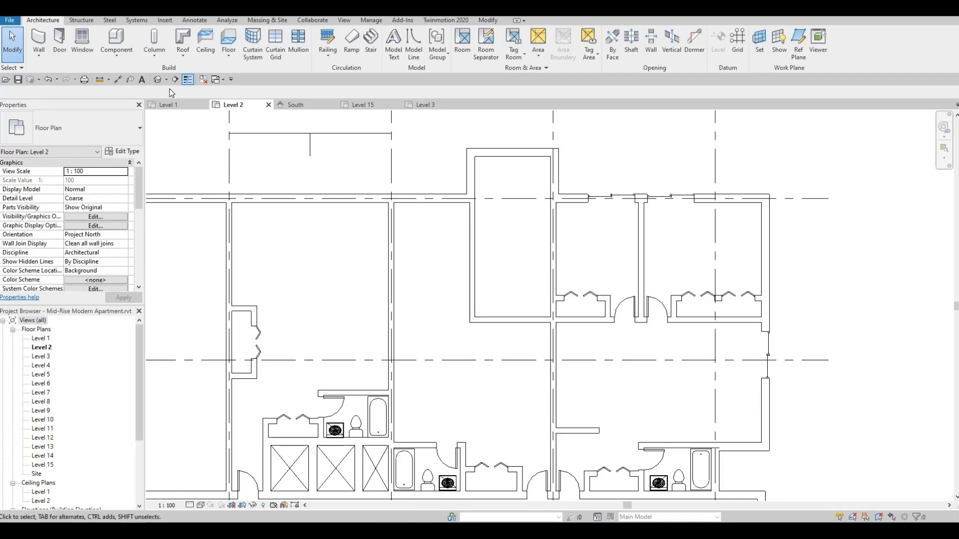
pyautogui.click(59, 40)
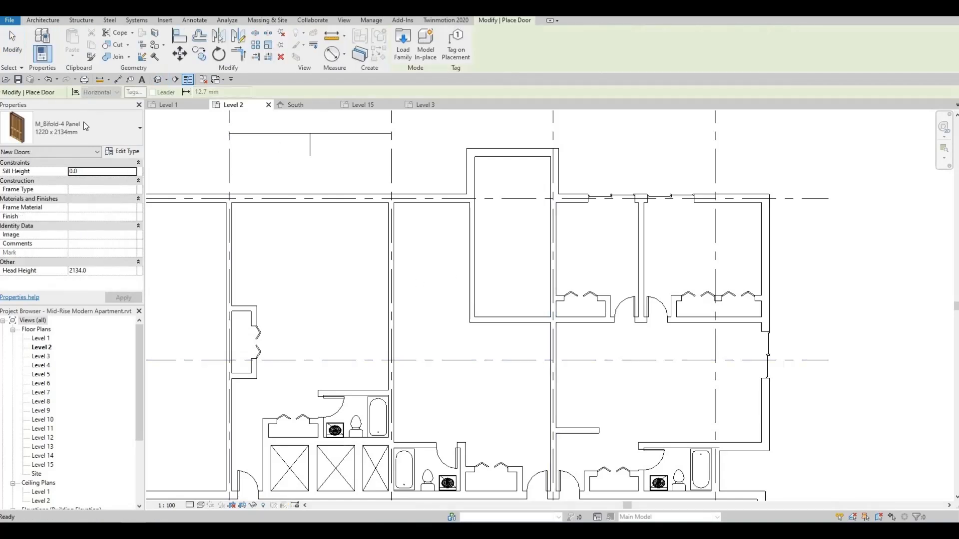
pyautogui.click(82, 134)
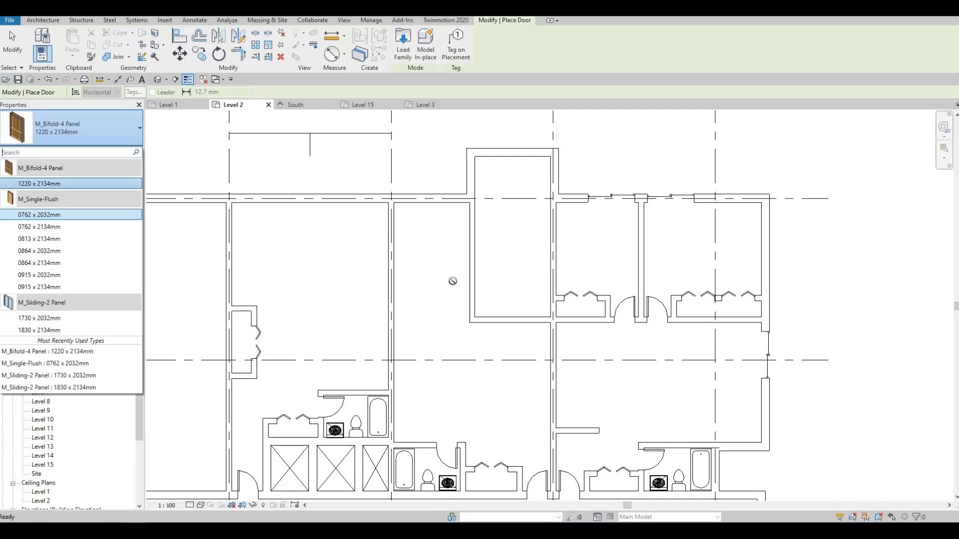
pyautogui.click(475, 305)
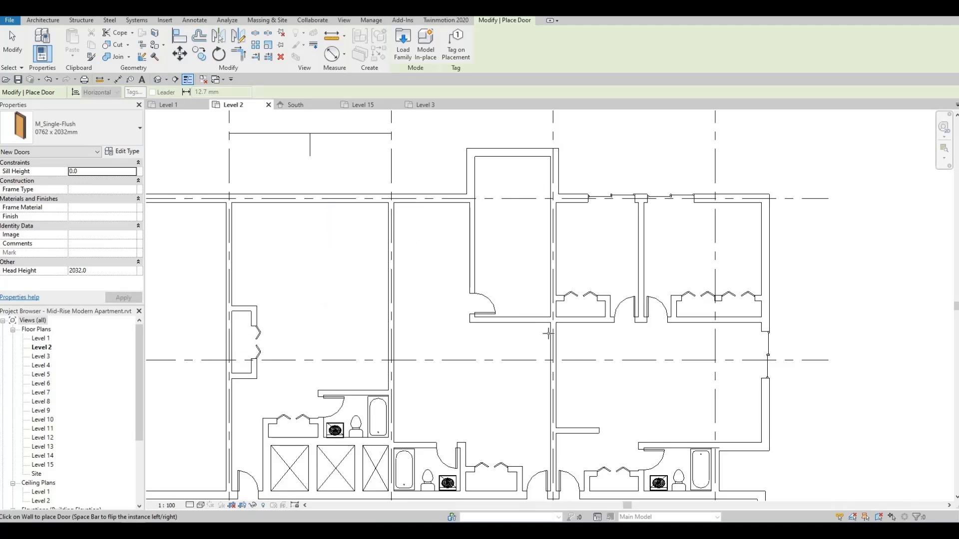
pyautogui.press('Escape')
pyautogui.press('Escape')
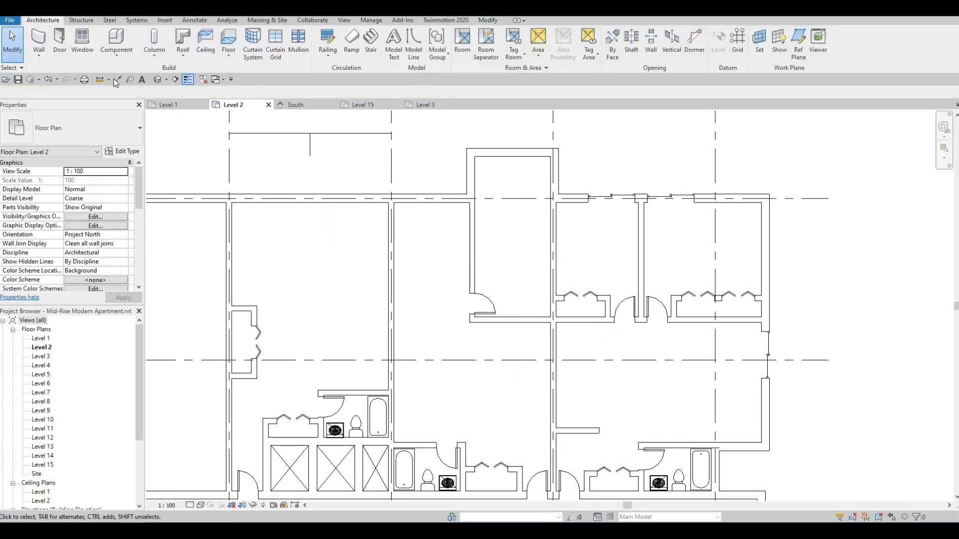
# Step: Enclose a bedroom closet with Interior Wall 2: about 1000 mm up from the bedroom's lower wall, then about 1600 mm to the gridline E wall
pyautogui.click(392, 261)
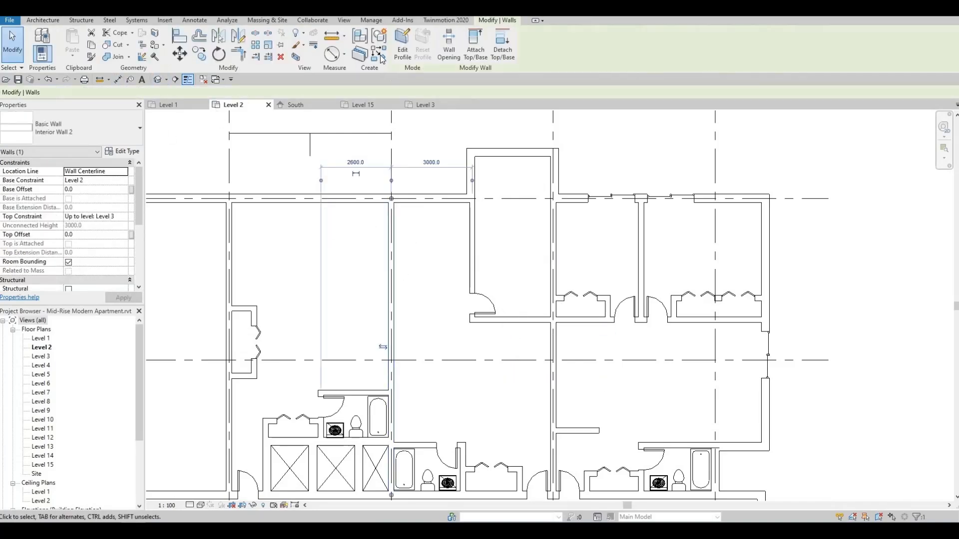
pyautogui.press('c')
pyautogui.press('s')
pyautogui.scroll(2, 519, 262)
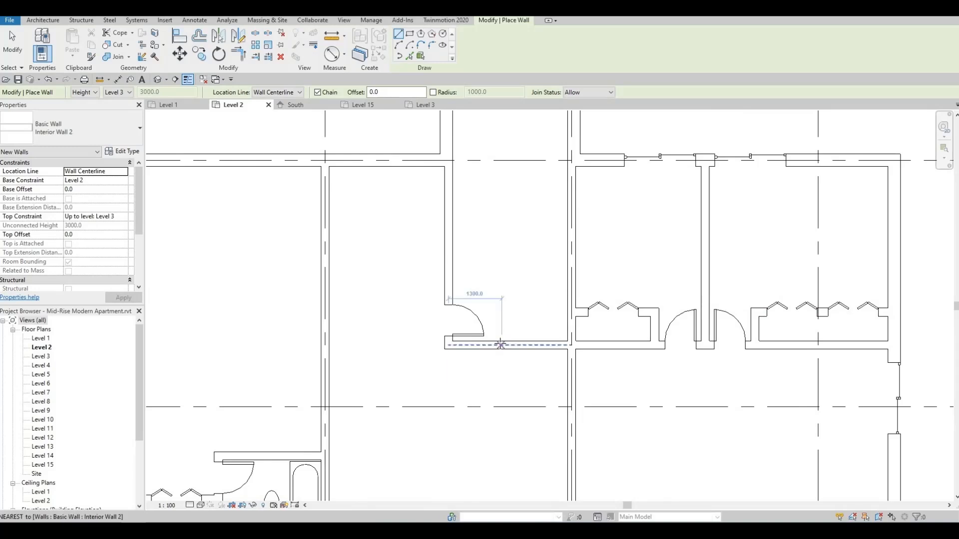
pyautogui.click(502, 344)
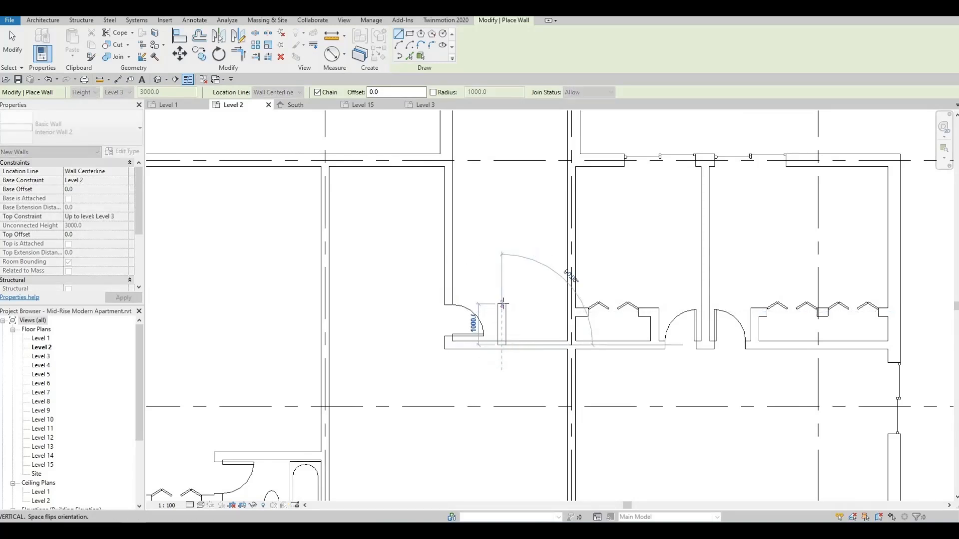
pyautogui.click(502, 304)
pyautogui.click(572, 303)
pyautogui.press('Escape')
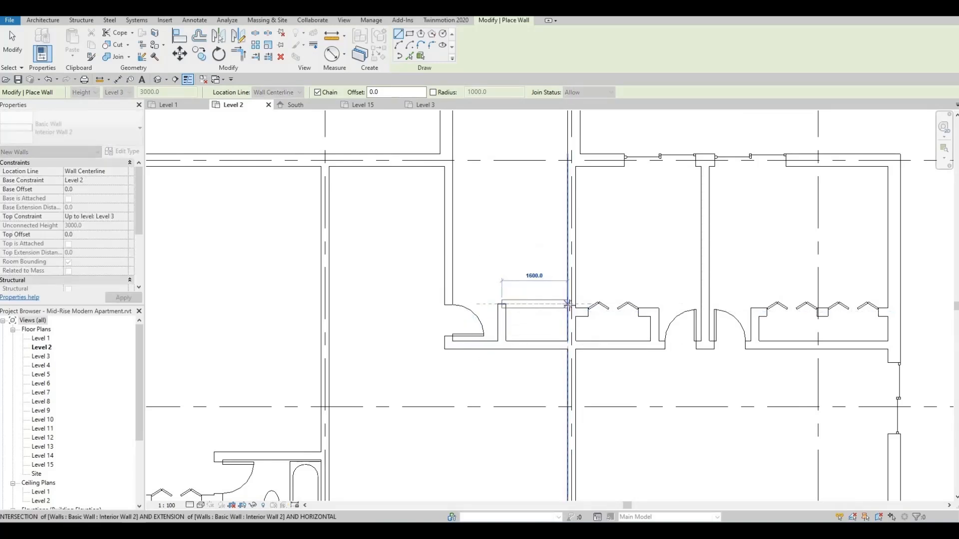
pyautogui.press('Escape')
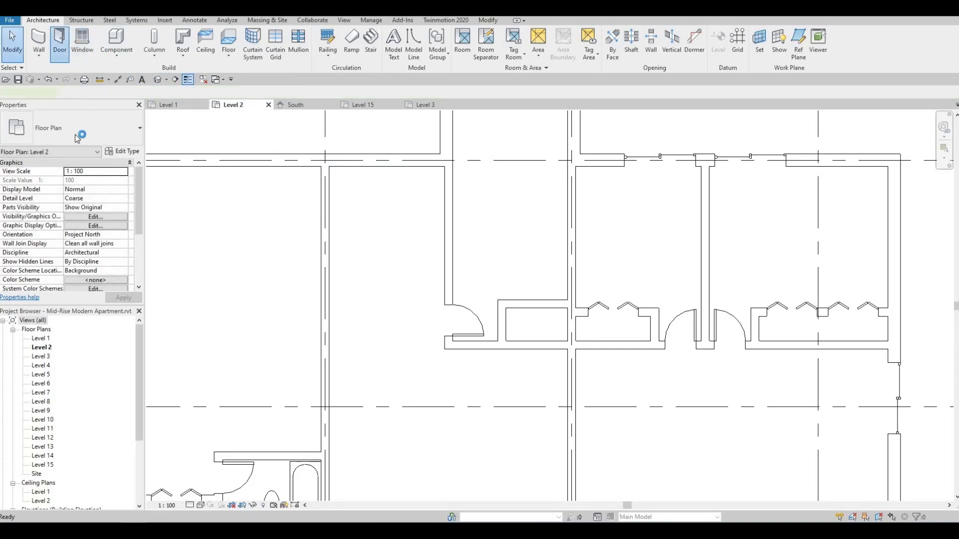
# Step: Place an M_Bifold-4 Panel 1220 x 2134mm door in the bedroom closet's front wall, folding into the bedroom
pyautogui.click(60, 43)
pyautogui.click(74, 125)
pyautogui.click(63, 183)
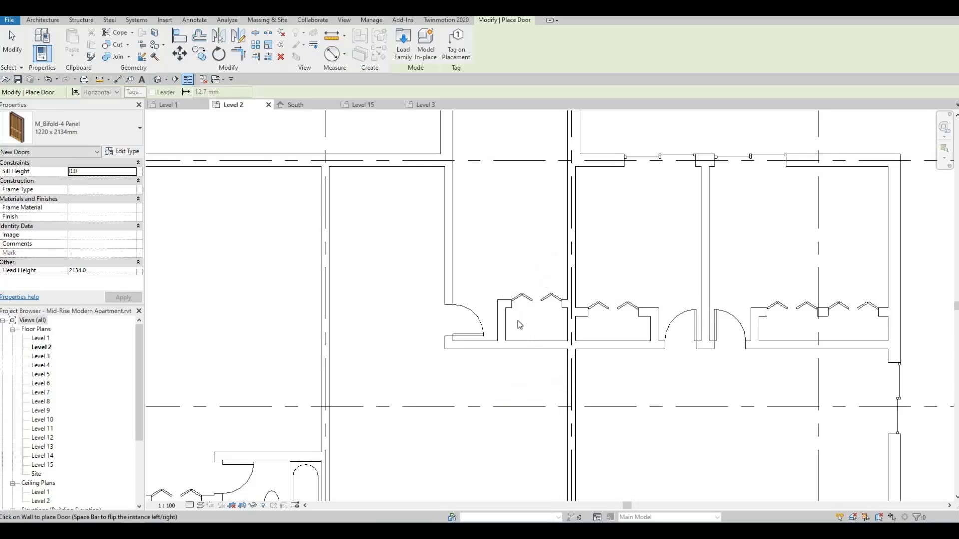
pyautogui.press('Escape')
# Step: Align the bedroom closet's front wall with the front wall of the neighbouring closet across gridline E
pyautogui.scroll(1, 547, 316)
pyautogui.scroll(1, 535, 299)
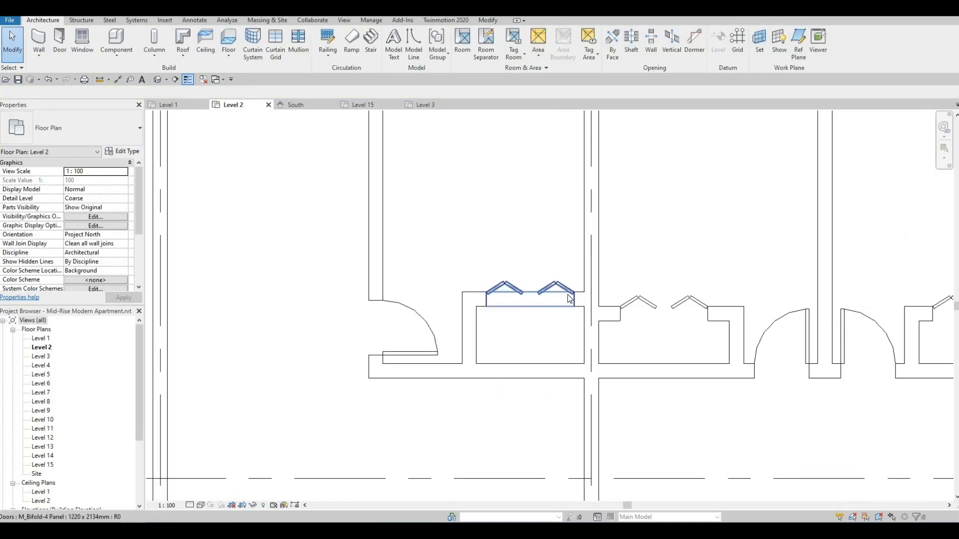
pyautogui.press('a')
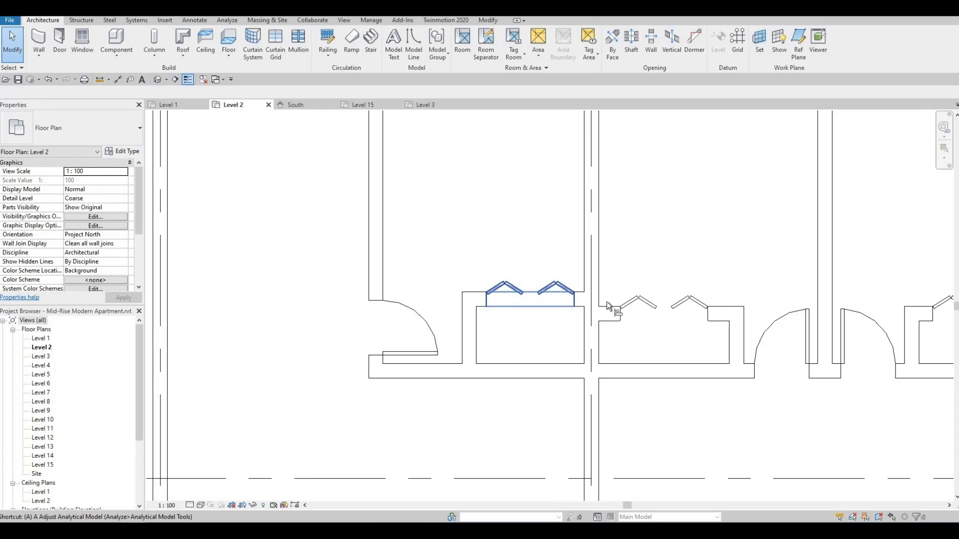
pyautogui.press('l')
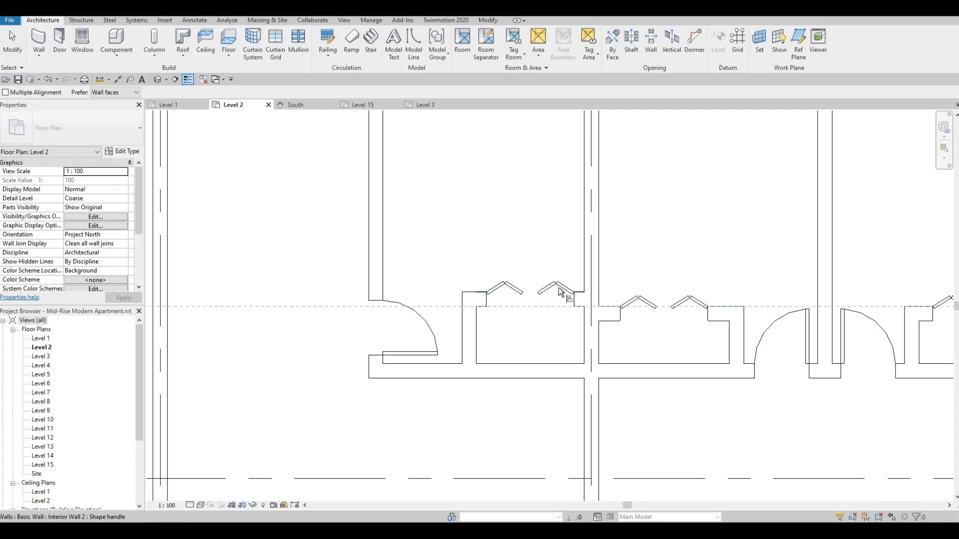
pyautogui.press('Escape')
# Step: Draw an Interior Wall 2 about 2600 mm long from the gridline D wall towards gridline C, above gridline 2
pyautogui.scroll(-5, 517, 258)
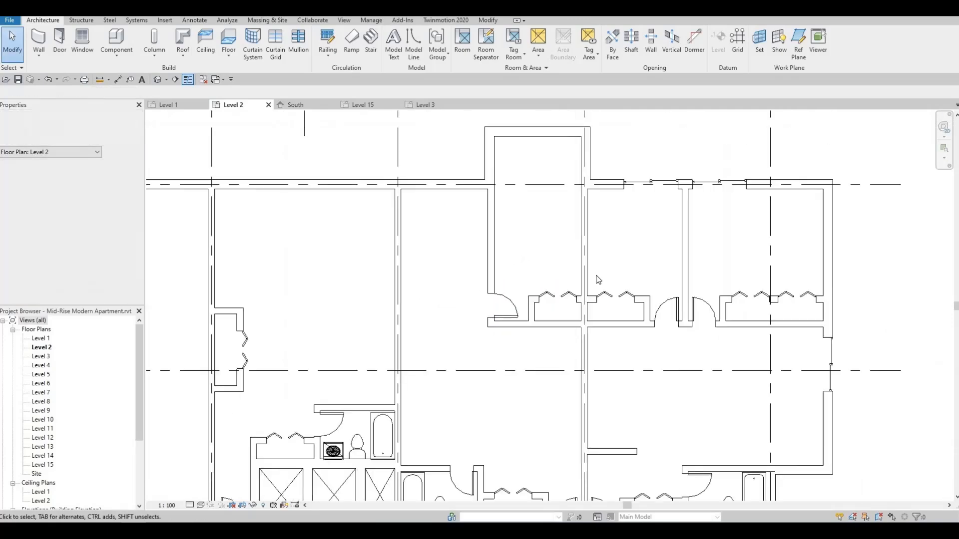
pyautogui.scroll(-3, 541, 291)
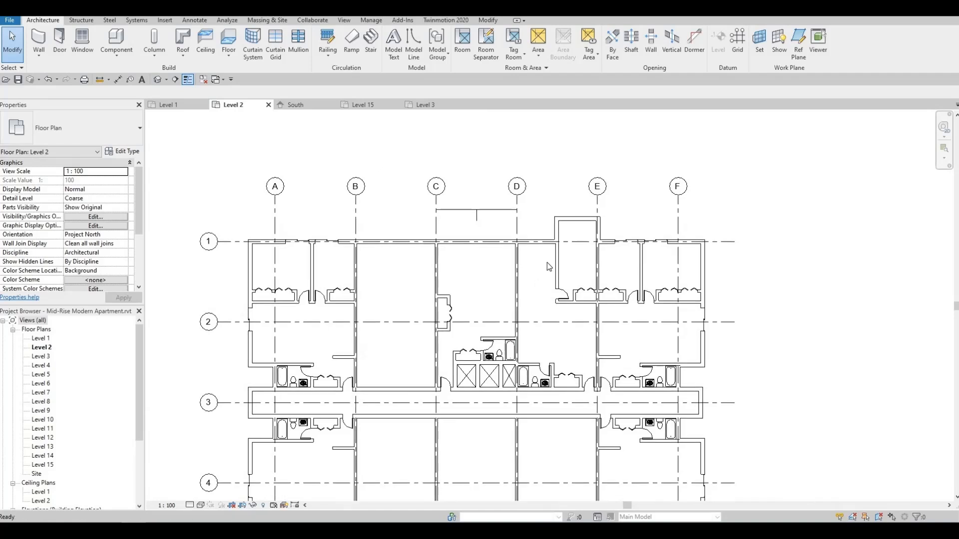
pyautogui.scroll(3, 549, 267)
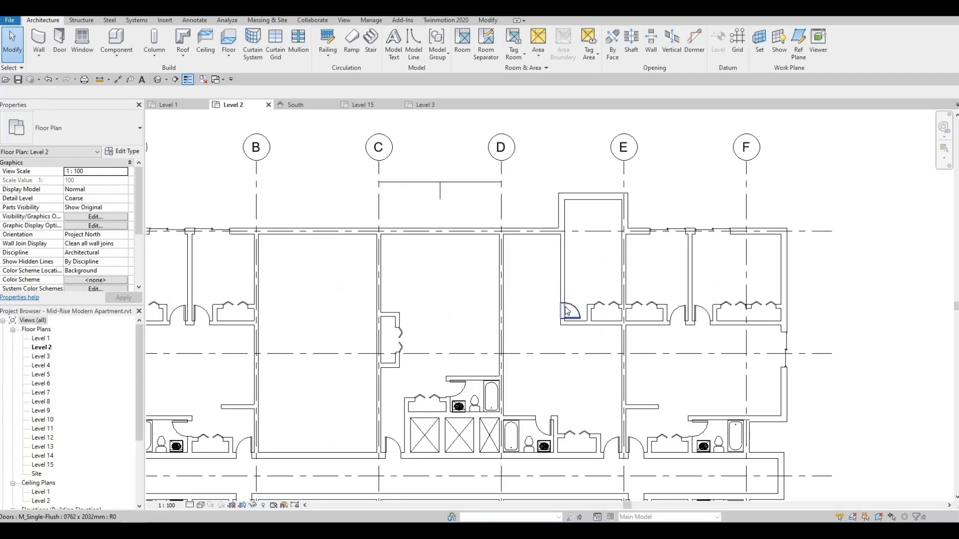
pyautogui.moveTo(562, 334); pyautogui.dragTo(558, 357, button='middle')
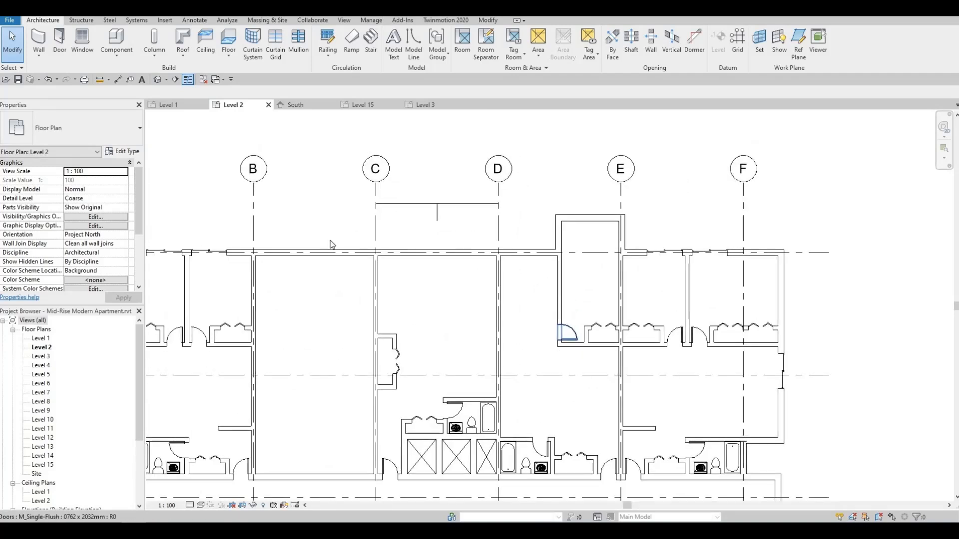
pyautogui.click(380, 281)
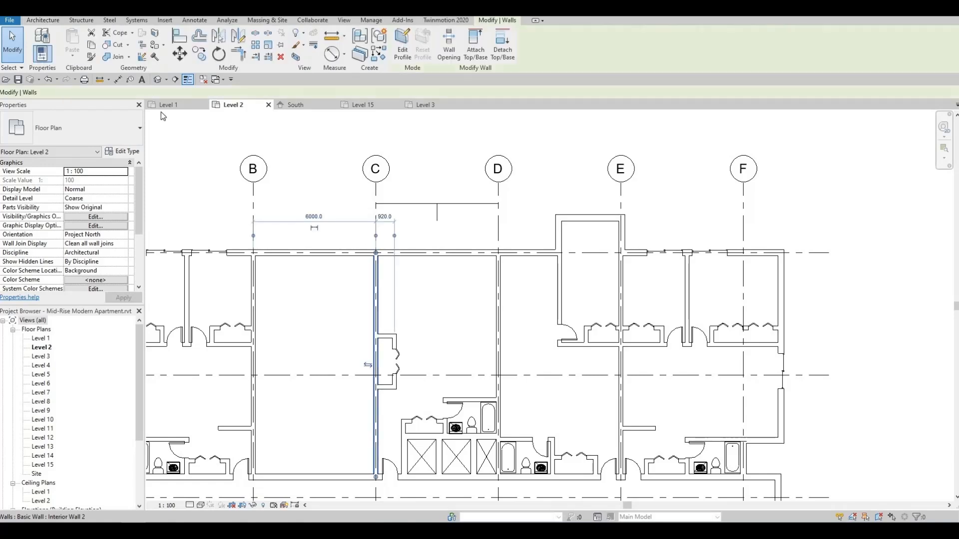
pyautogui.click(382, 59)
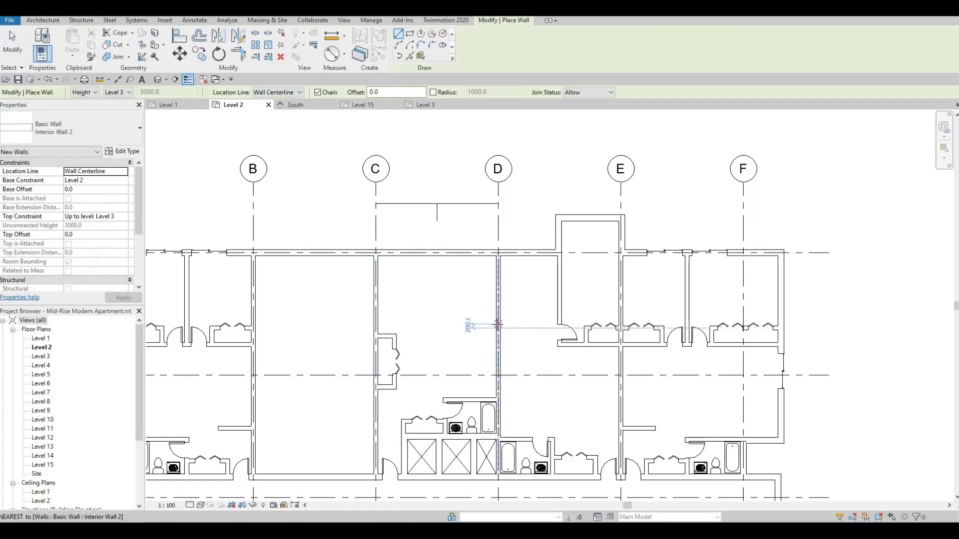
pyautogui.click(474, 324)
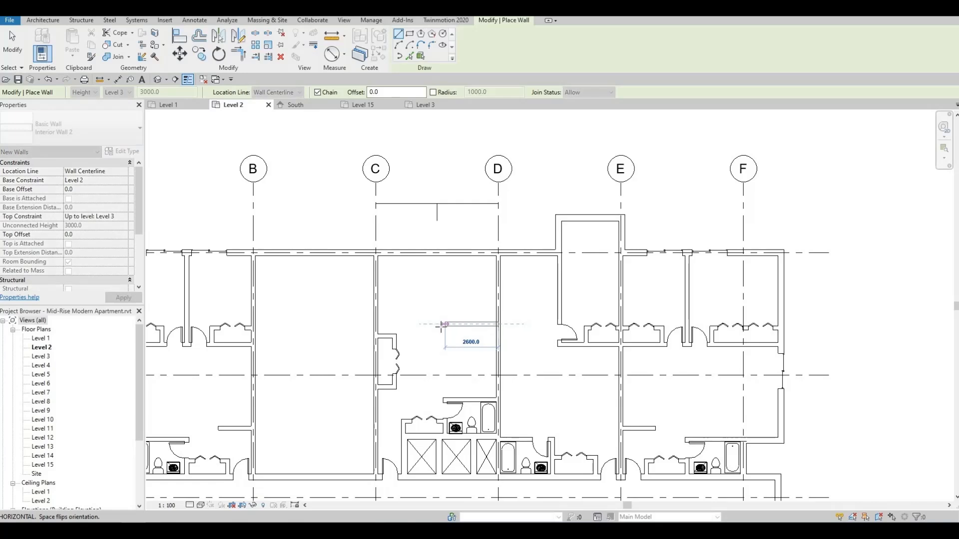
pyautogui.click(443, 325)
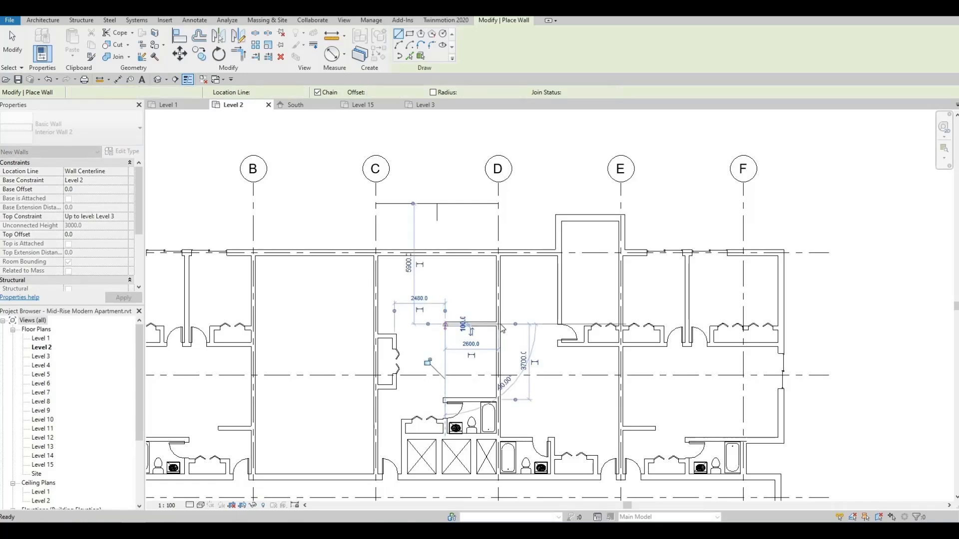
pyautogui.press('Escape')
pyautogui.press('Escape')
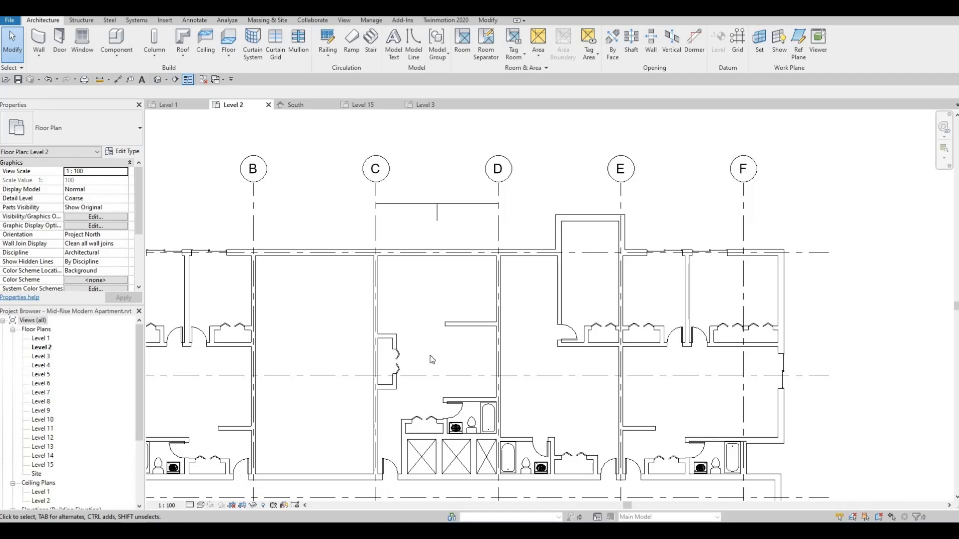
# Step: Draw an Interior Wall 2 from the new wall's free end down to the bathroom wall, about 3700 mm, enclosing the room
pyautogui.scroll(1, 419, 332)
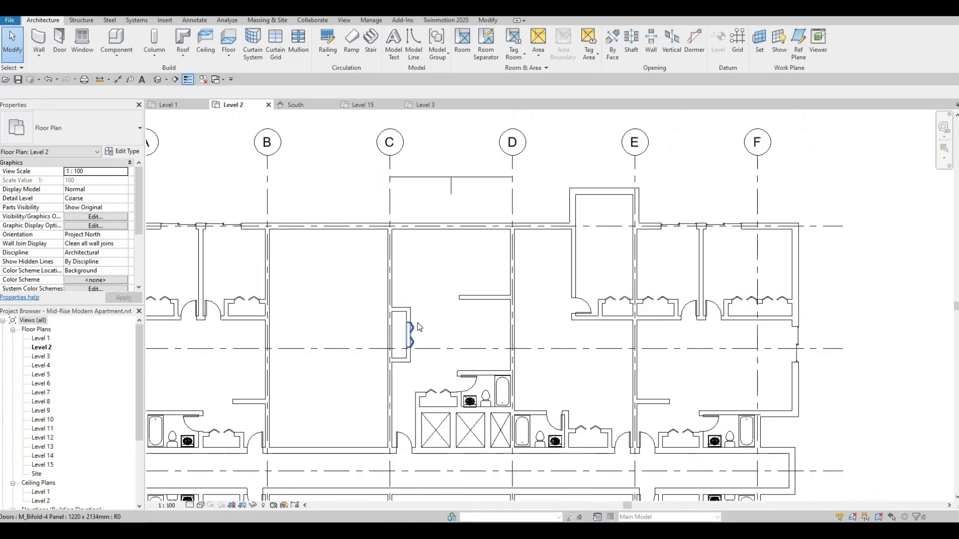
pyautogui.scroll(1, 419, 308)
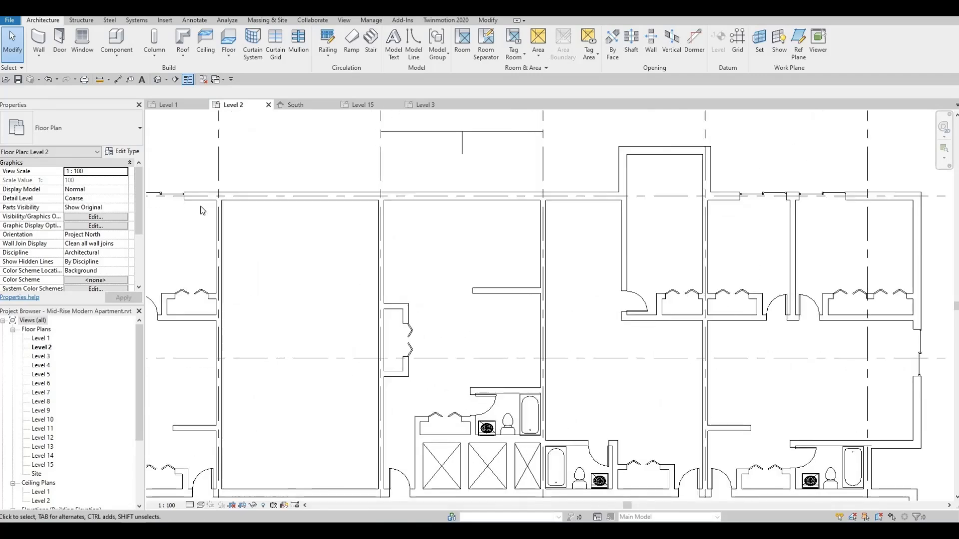
pyautogui.click(494, 292)
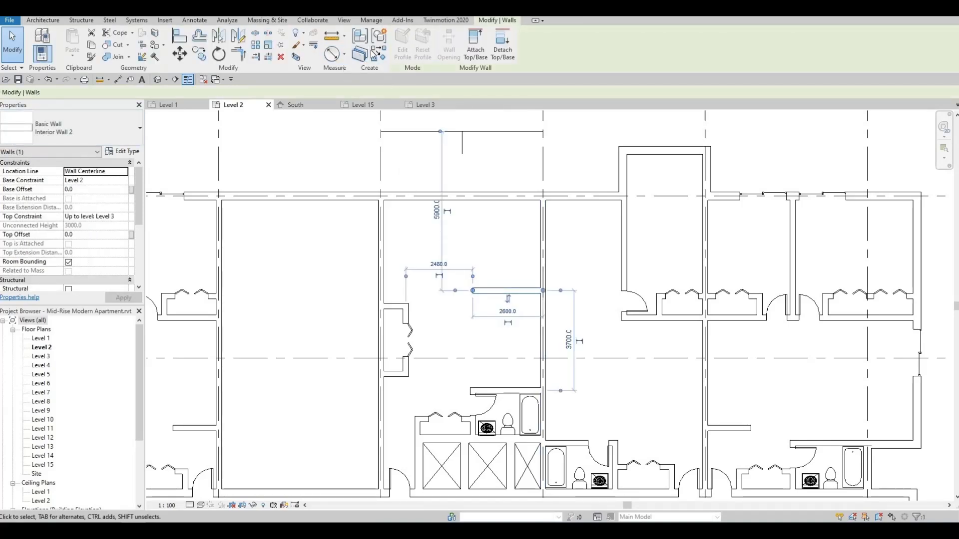
pyautogui.press('c')
pyautogui.press('s')
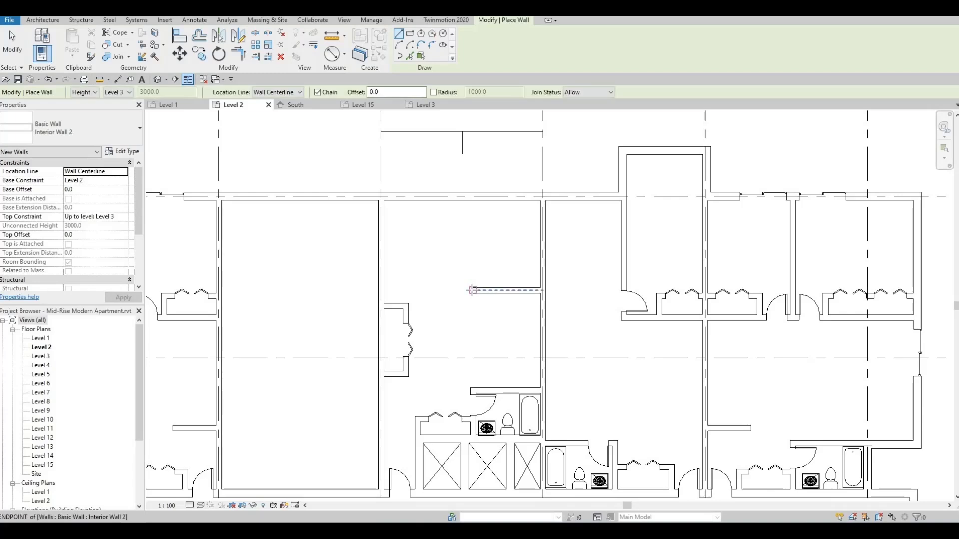
pyautogui.click(472, 290)
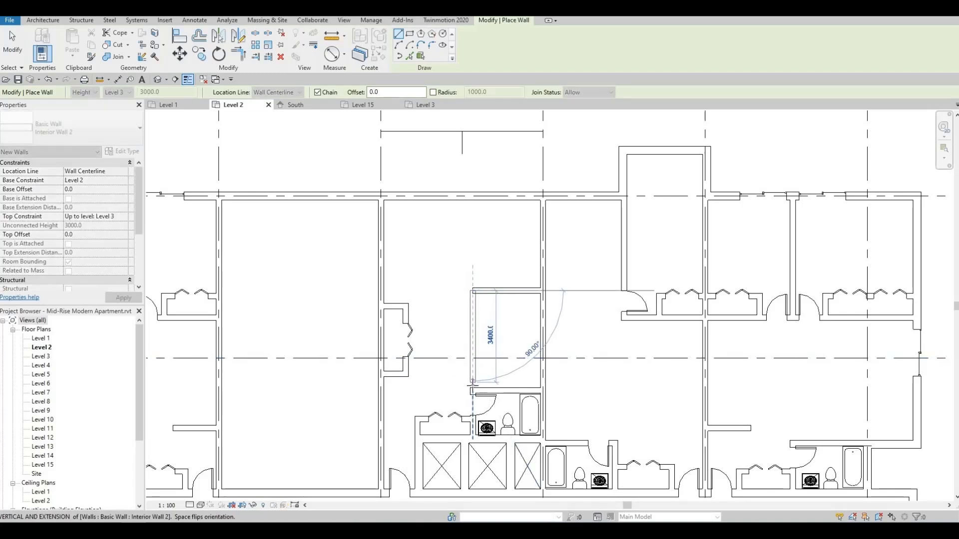
pyautogui.press('Escape')
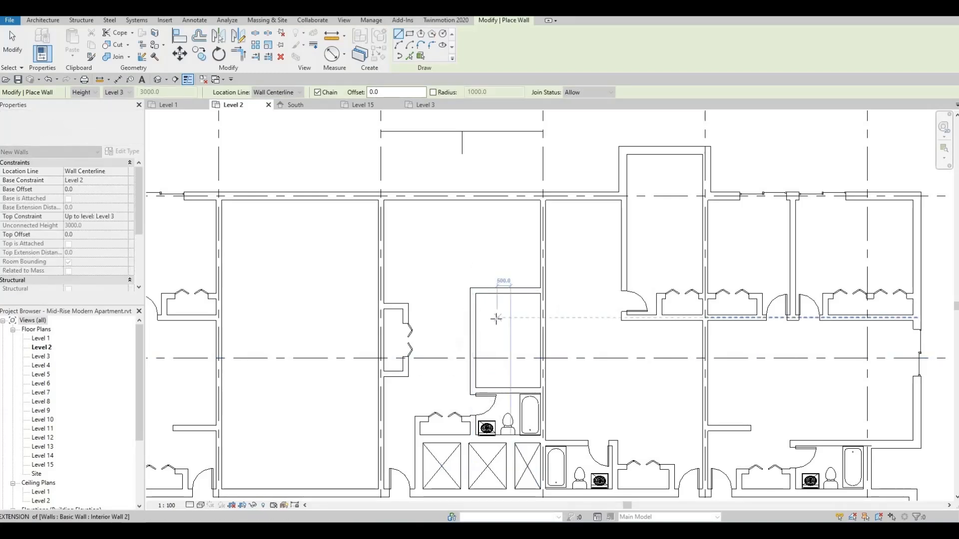
pyautogui.moveTo(492, 320); pyautogui.dragTo(497, 301, button='middle')
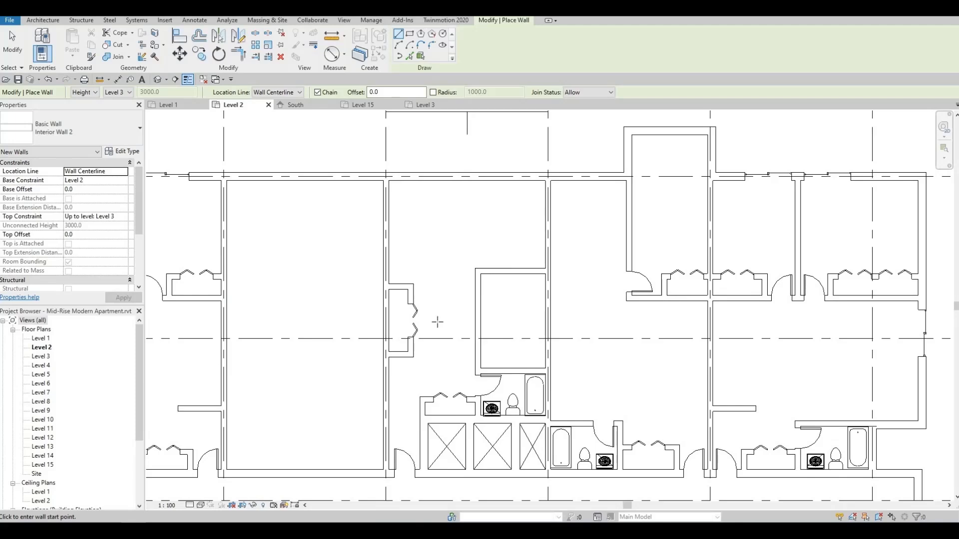
pyautogui.press('Escape')
# Step: Delete the closet on the gridline C wall, including its walls and bifold door
pyautogui.scroll(1, 419, 301)
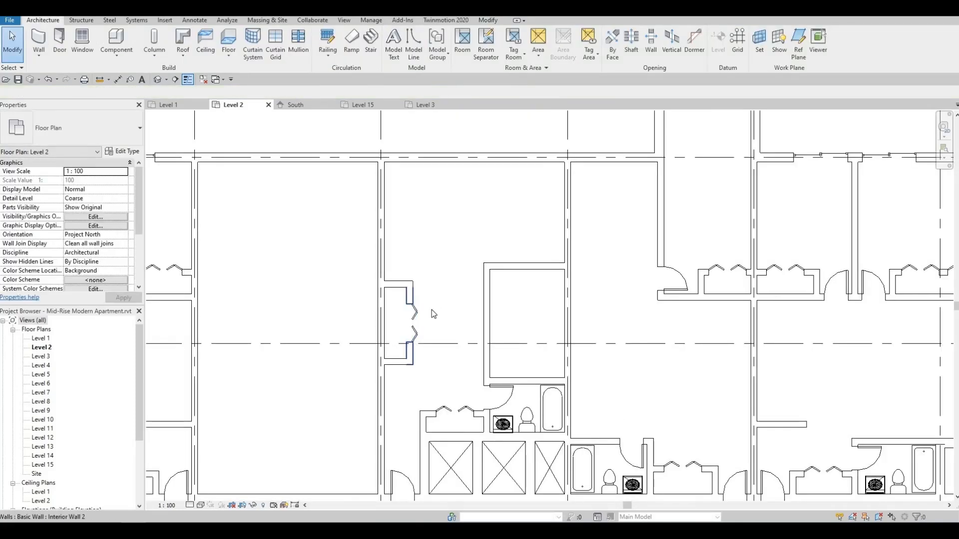
pyautogui.click(408, 277)
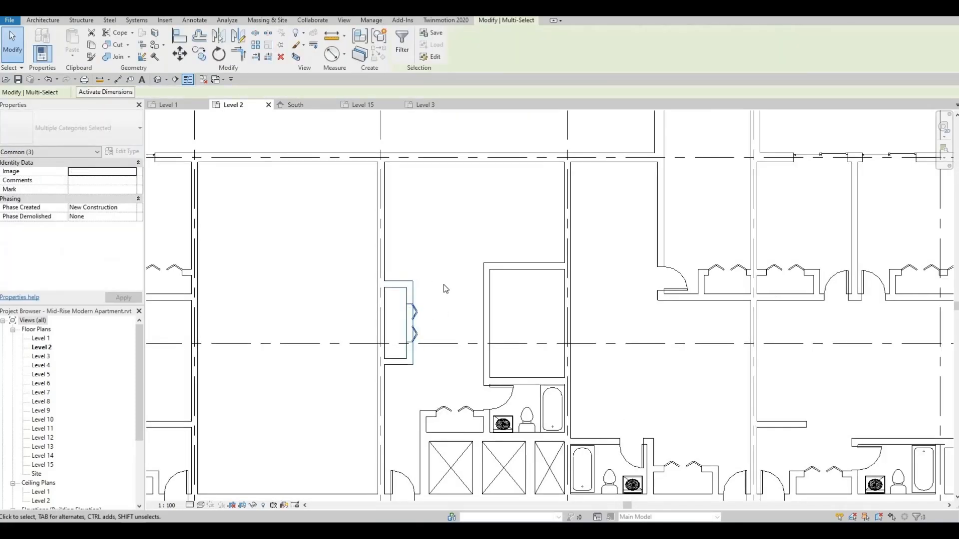
pyautogui.press('Delete')
pyautogui.click(406, 362)
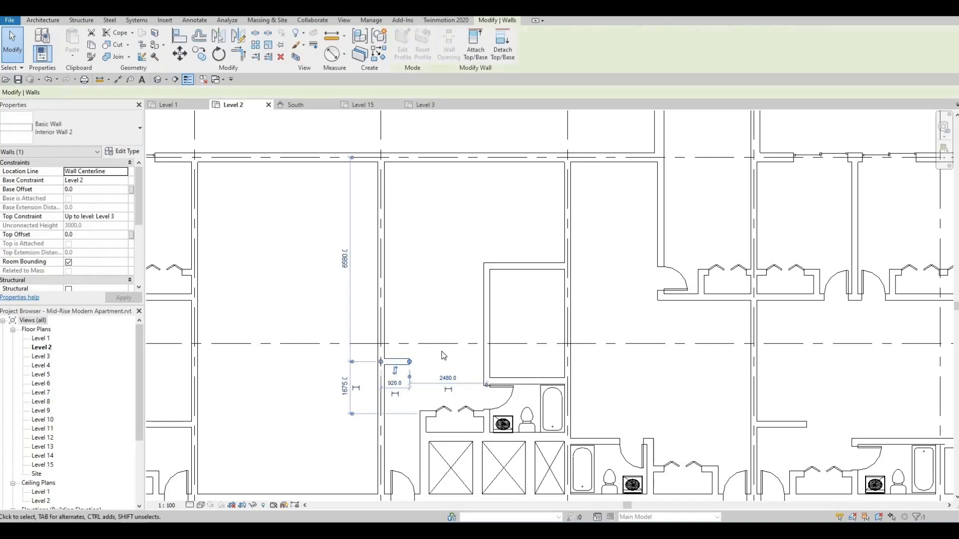
pyautogui.press('Delete')
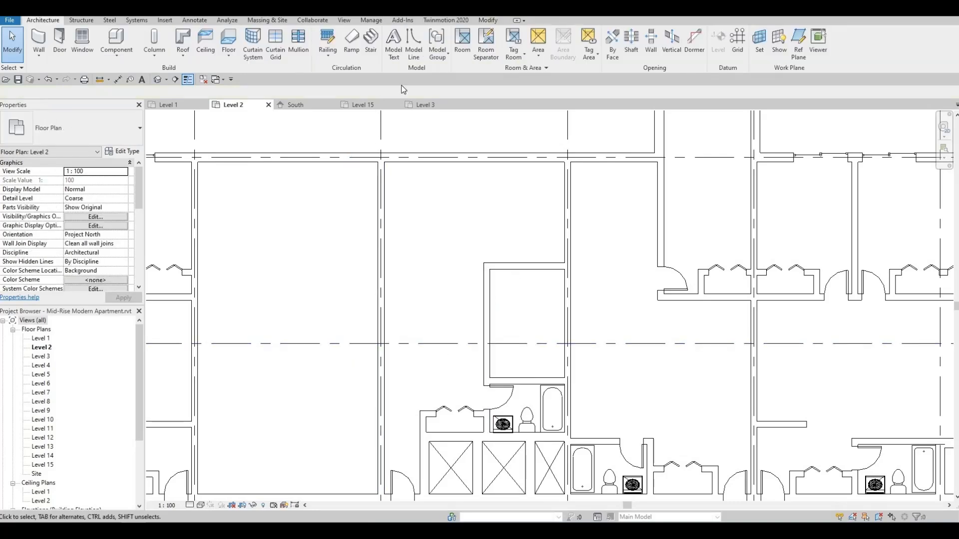
# Step: Cut a rectangular wall opening about 1050 mm wide in the upper wall of the new enclosed room beside gridline D
pyautogui.click(651, 41)
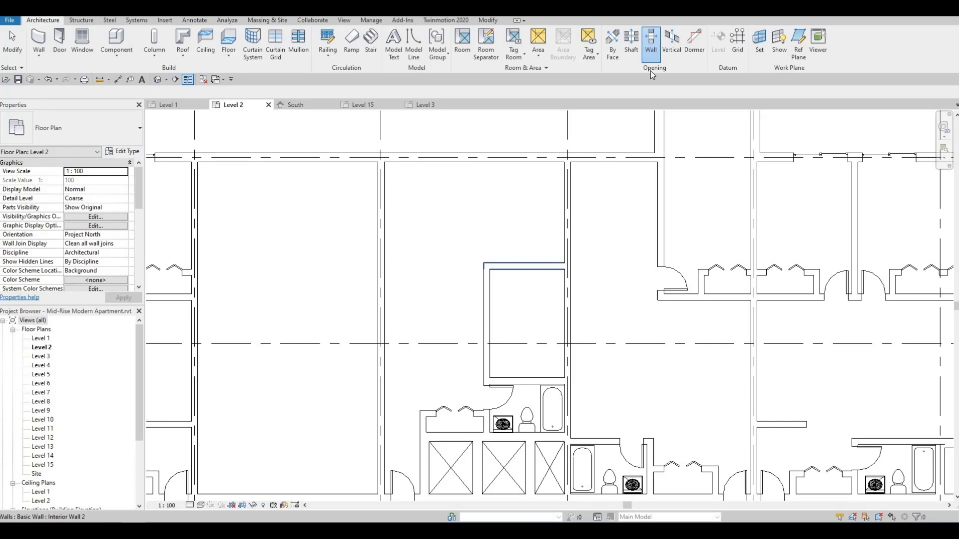
pyautogui.click(506, 266)
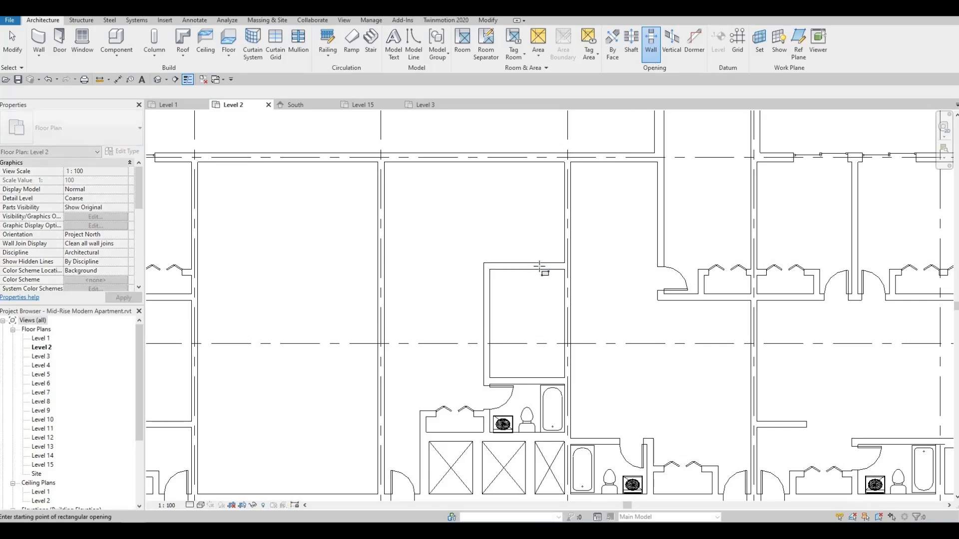
pyautogui.click(511, 268)
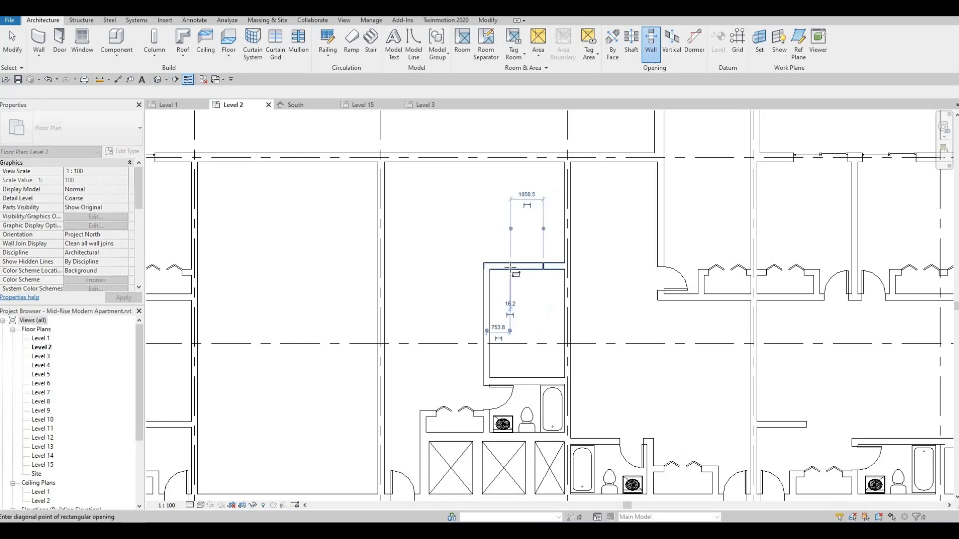
pyautogui.click(537, 270)
pyautogui.scroll(2, 533, 269)
pyautogui.press('Escape')
pyautogui.click(511, 269)
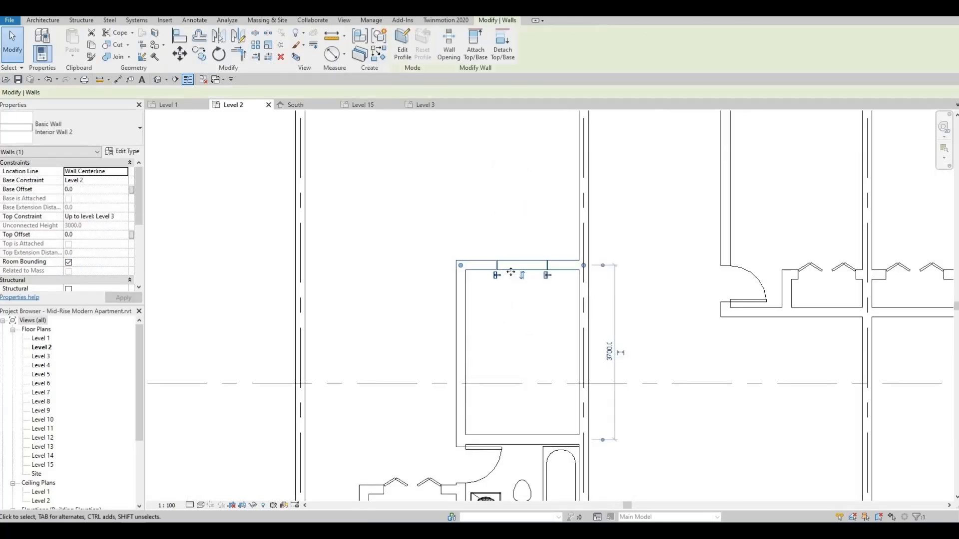
pyautogui.scroll(2, 511, 270)
pyautogui.press('Escape')
pyautogui.click(516, 265)
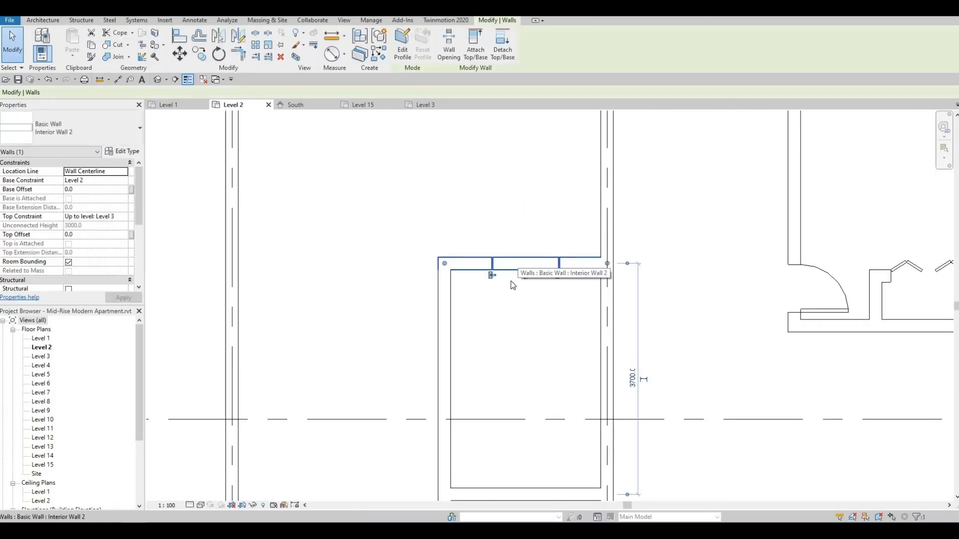
pyautogui.scroll(-2, 532, 283)
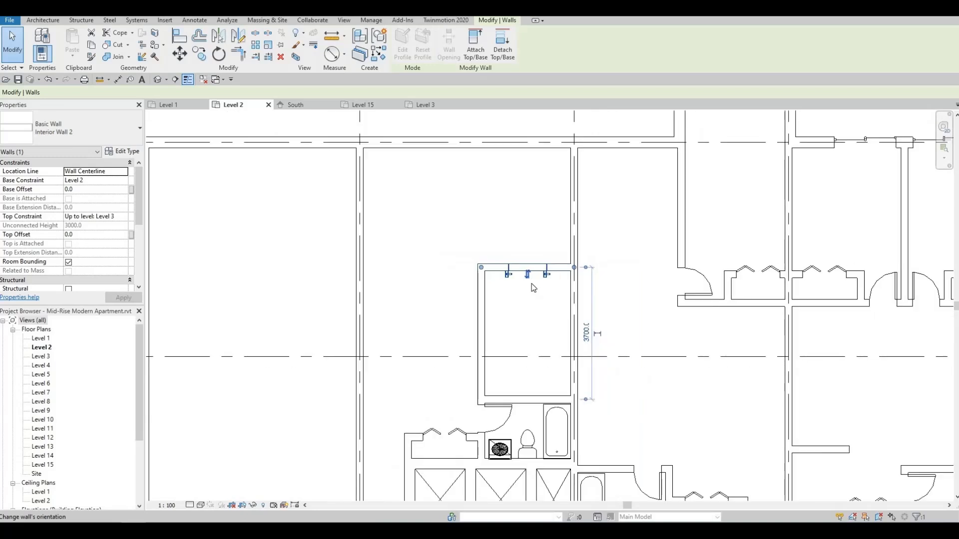
pyautogui.press('Escape')
# Step: Draw a 2050 mm Interior Wall 2 along gridline 2 from the enclosed room's side wall towards gridline C
pyautogui.scroll(-2, 541, 250)
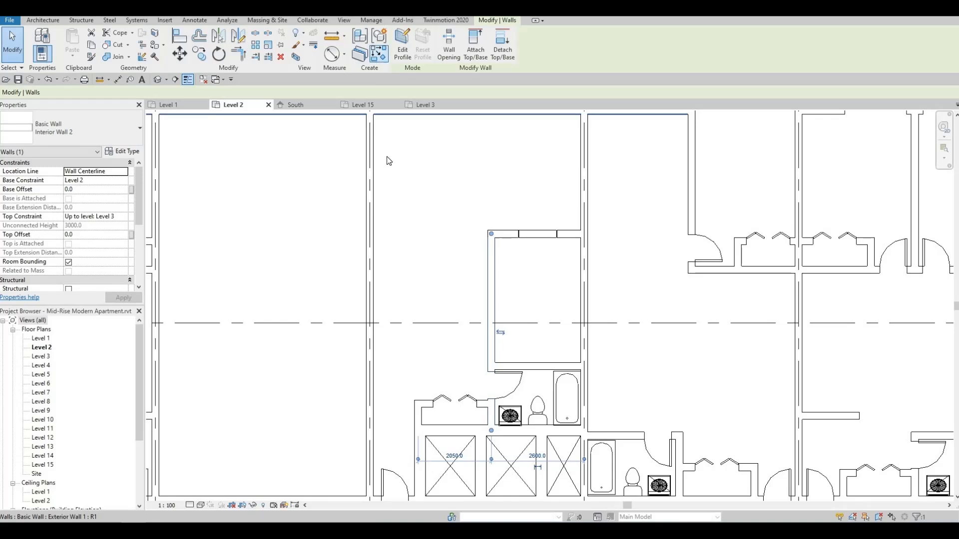
pyautogui.press('w')
pyautogui.press('a')
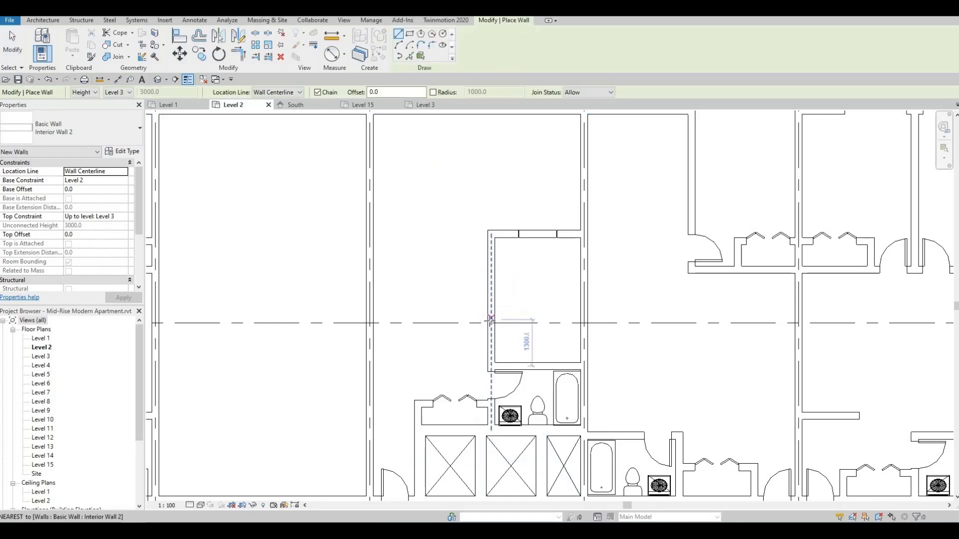
pyautogui.click(491, 323)
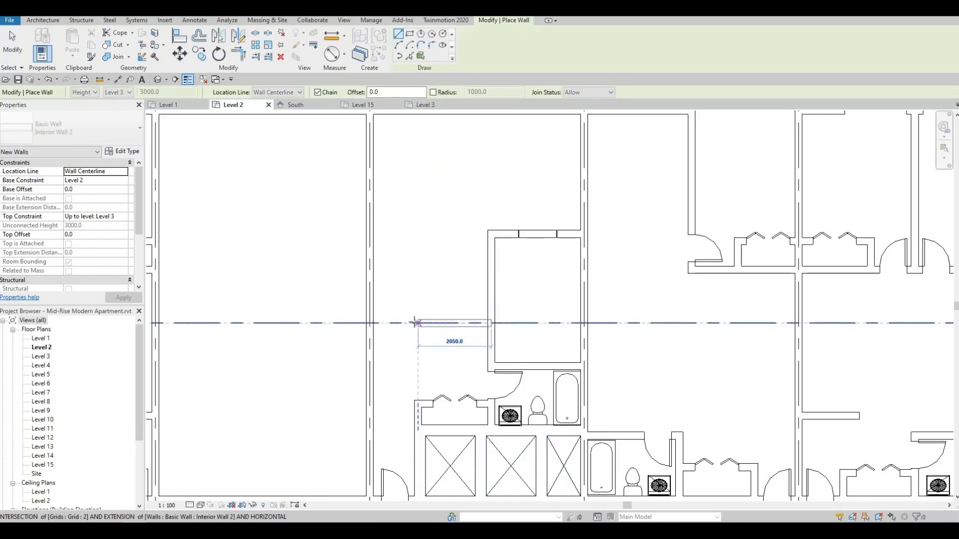
pyautogui.click(418, 324)
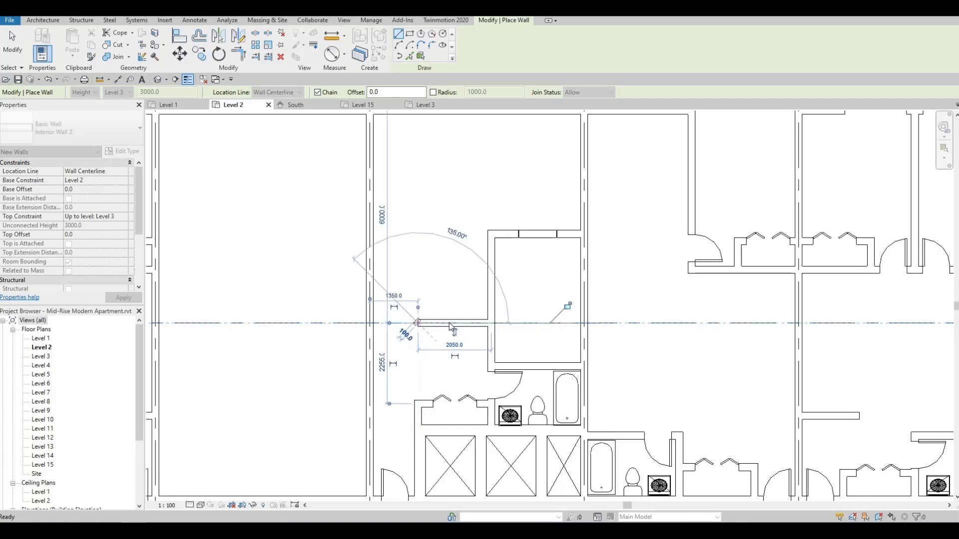
pyautogui.press('Escape')
pyautogui.press('Escape')
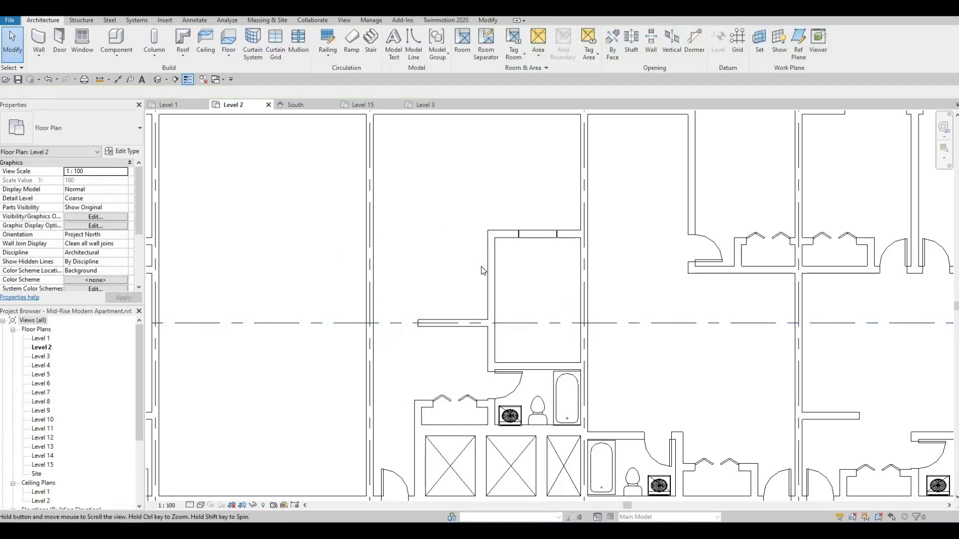
pyautogui.moveTo(494, 251); pyautogui.dragTo(538, 279, button='middle')
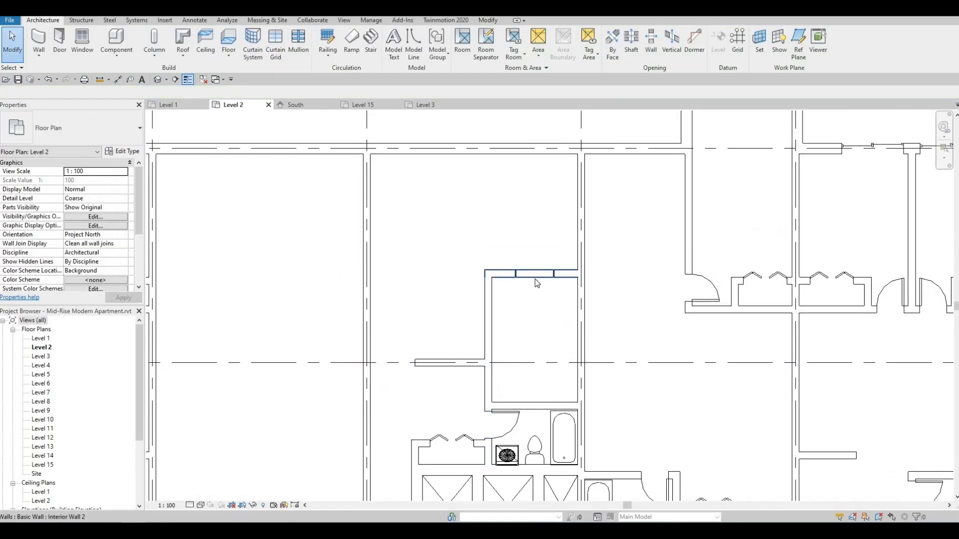
pyautogui.moveTo(480, 387); pyautogui.dragTo(482, 370, button='middle')
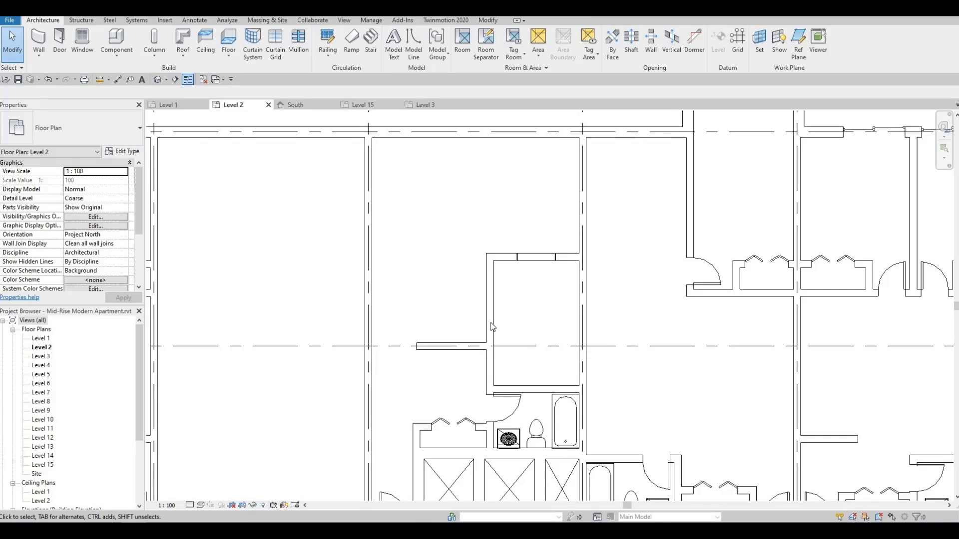
pyautogui.scroll(-3, 492, 327)
pyautogui.moveTo(494, 337); pyautogui.dragTo(498, 308, button='middle')
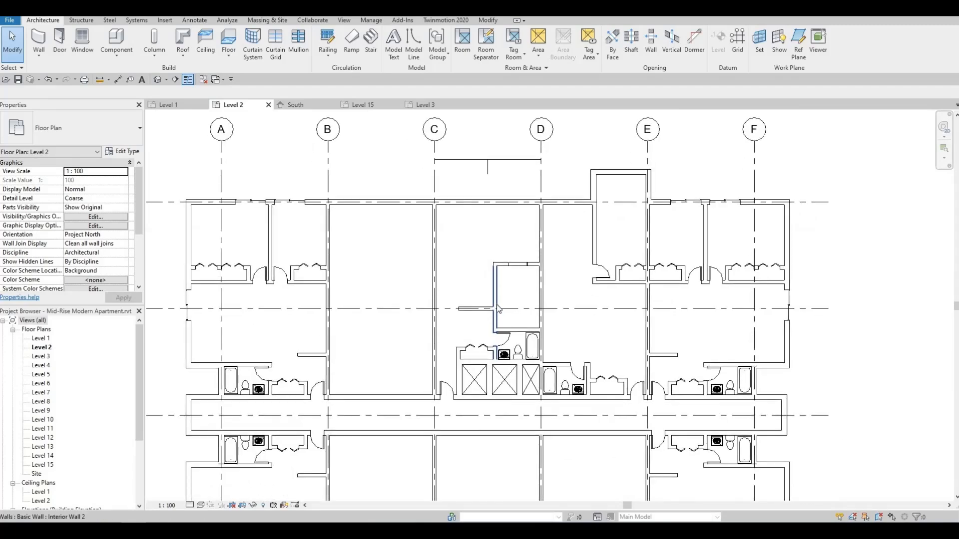
pyautogui.scroll(4, 499, 308)
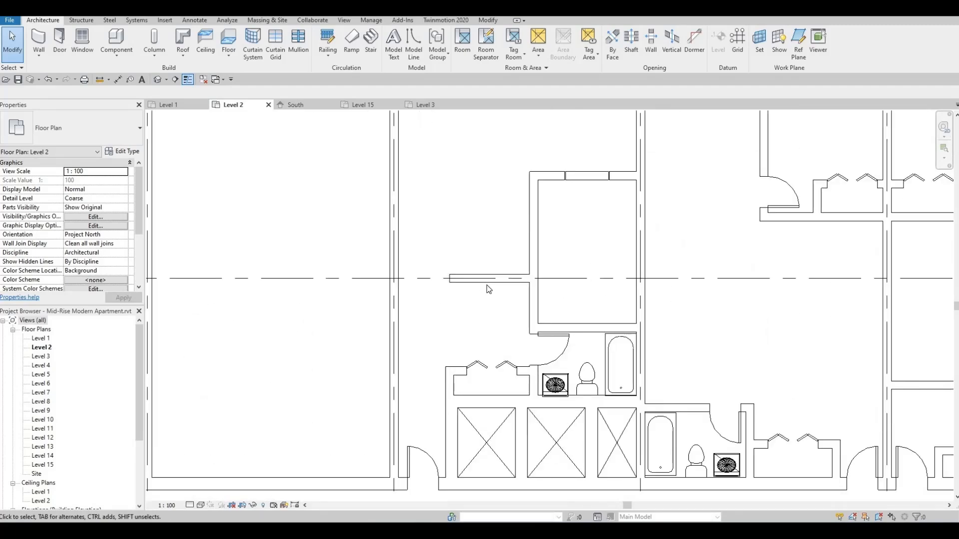
# Step: Draw an Interior Wall 2 about 2155 mm long from the closet's front corner up to the free end of the gridline 2 wall
pyautogui.press('Escape')
pyautogui.click(489, 281)
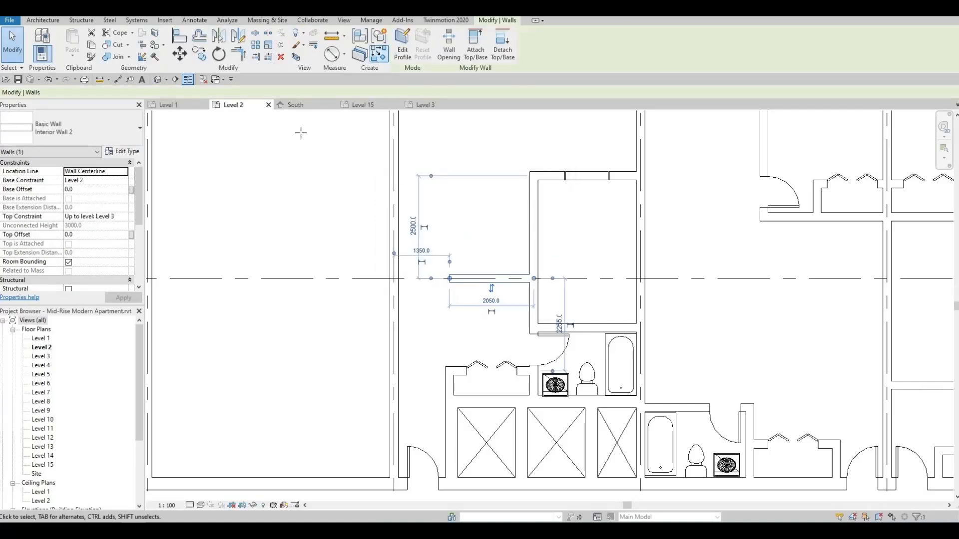
pyautogui.press('c')
pyautogui.press('s')
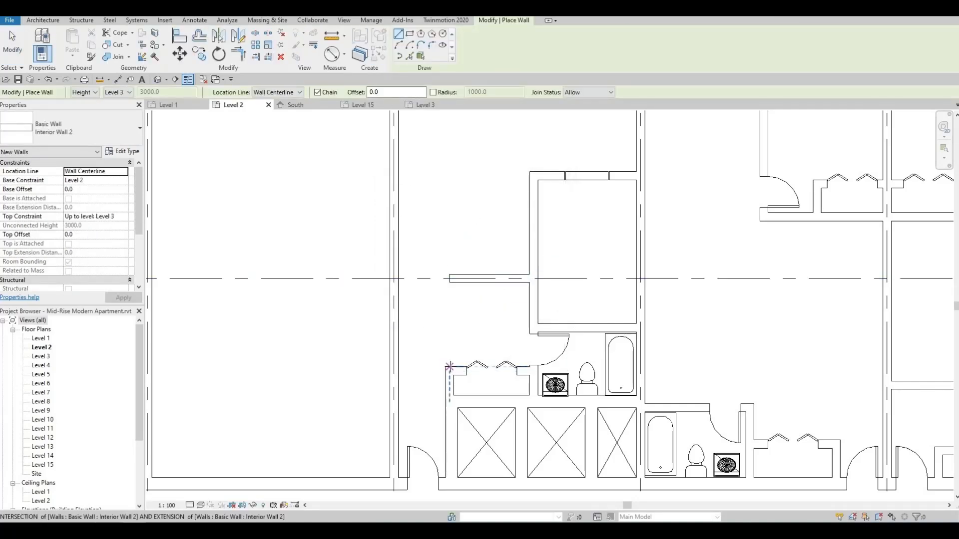
pyautogui.click(450, 368)
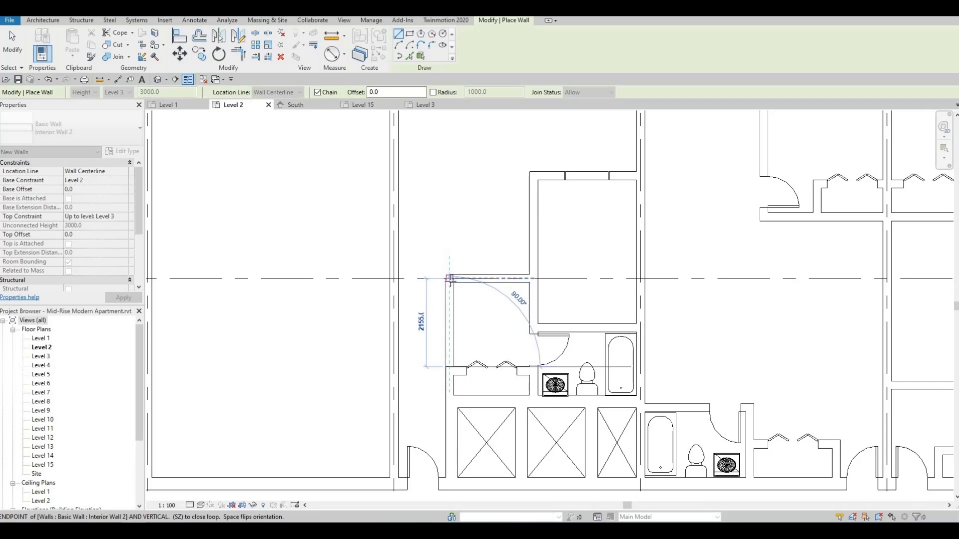
pyautogui.click(450, 281)
pyautogui.press('Escape')
pyautogui.press('Escape')
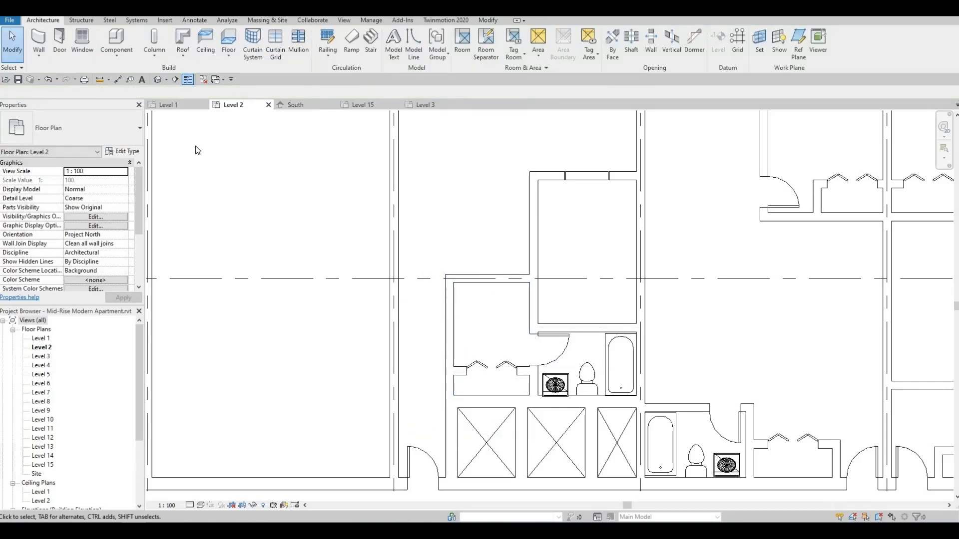
# Step: Draw a 2050 mm Interior Wall 2 across the enclosed space, in line with the bathroom's upper wall
pyautogui.click(39, 40)
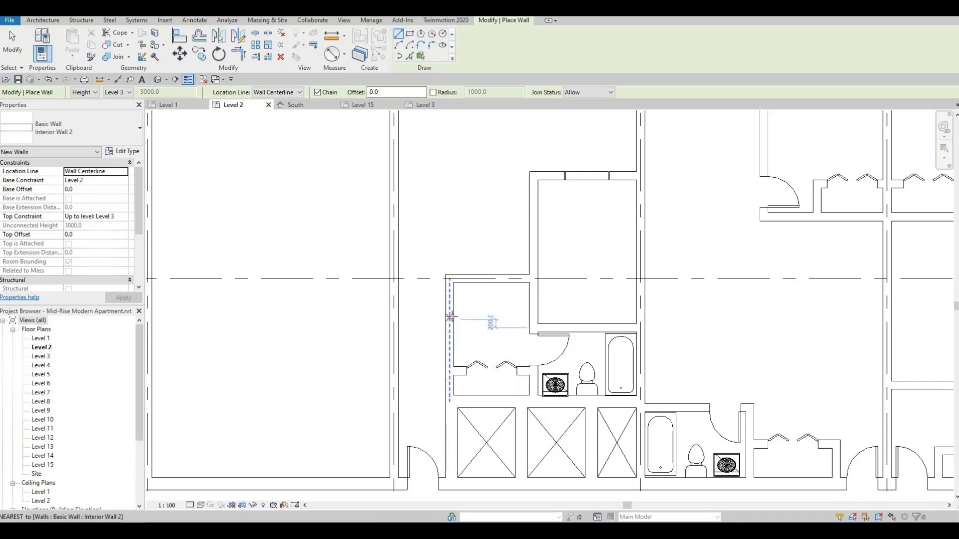
pyautogui.click(529, 329)
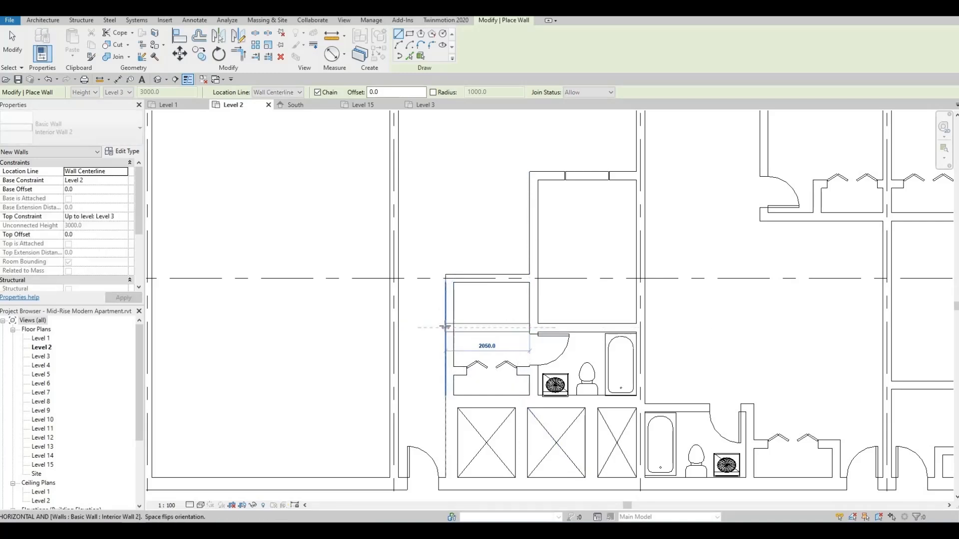
pyautogui.press('Escape')
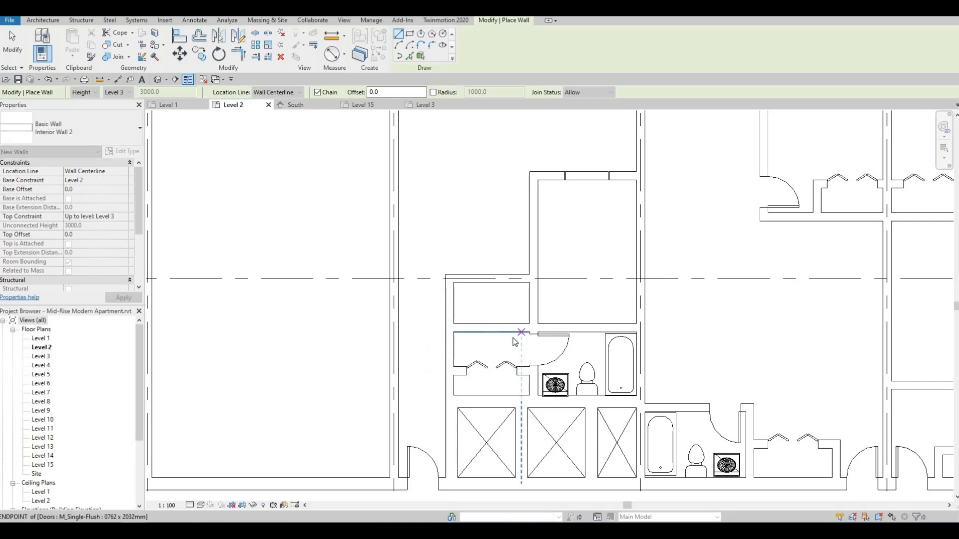
pyautogui.press('Escape')
# Step: Align the lower face of the new cross wall with the edge of the bathroom door
pyautogui.scroll(2, 514, 335)
pyautogui.press('l')
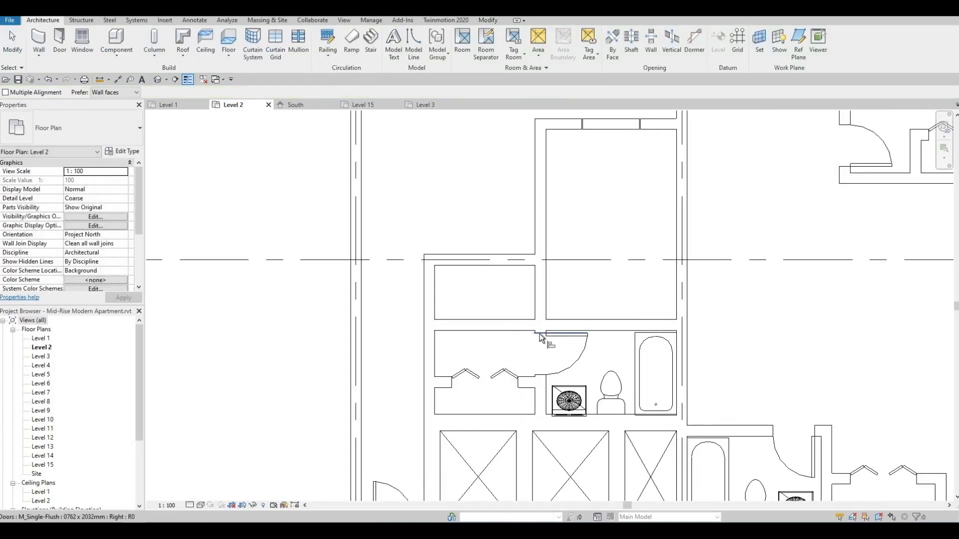
pyautogui.click(509, 335)
pyautogui.click(509, 333)
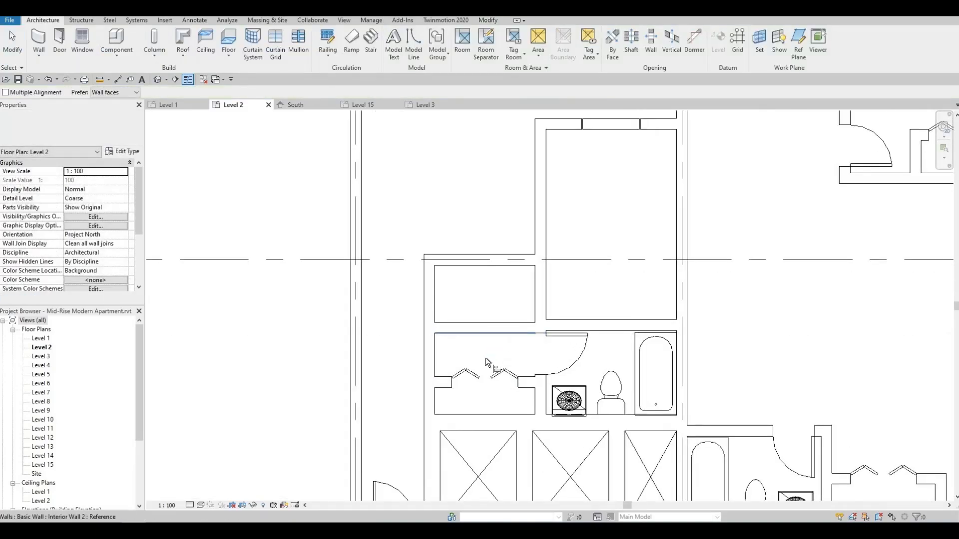
pyautogui.press('Escape')
# Step: Place a matching M_Bifold-4 Panel 1220 x 2134mm door centred in the cross wall, opening towards the existing closet
pyautogui.click(489, 356)
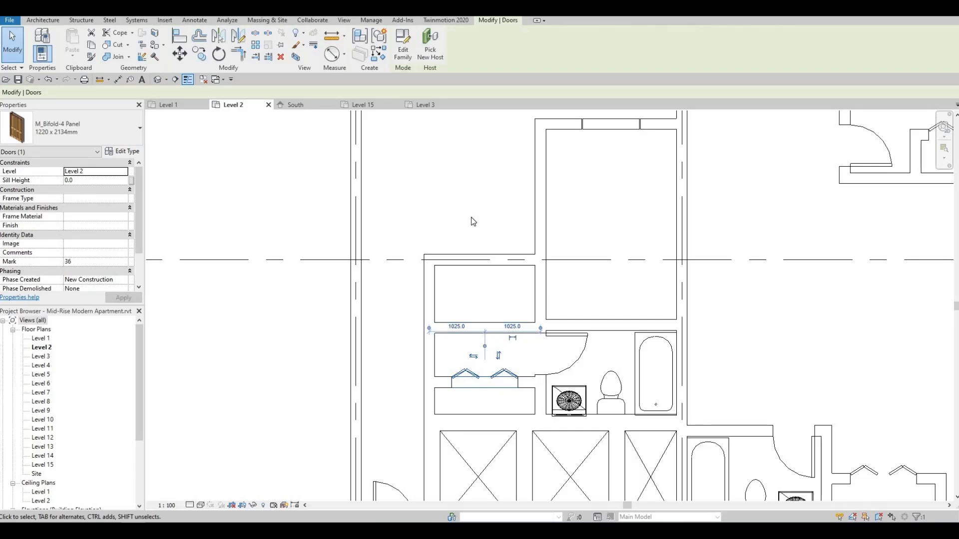
pyautogui.press('c')
pyautogui.press('s')
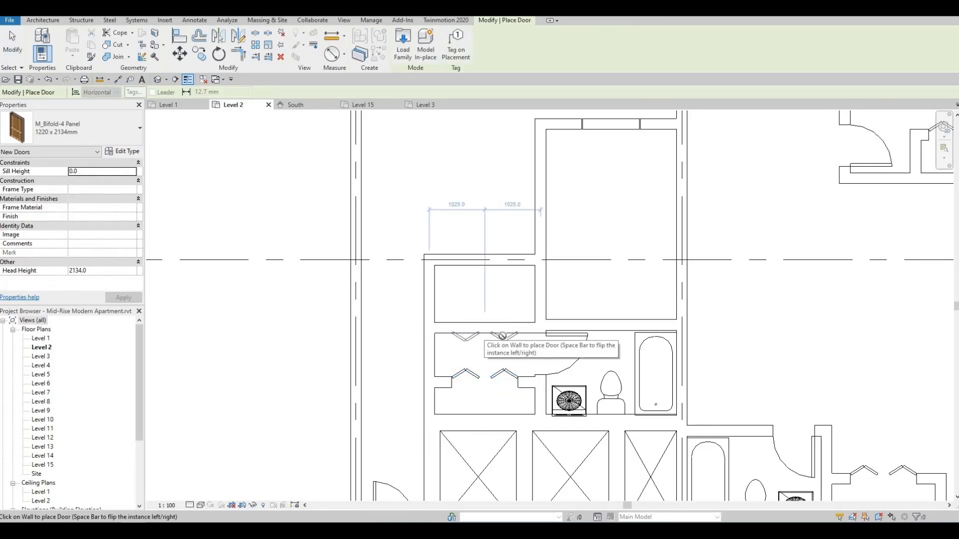
pyautogui.press('Escape')
pyautogui.press('Escape')
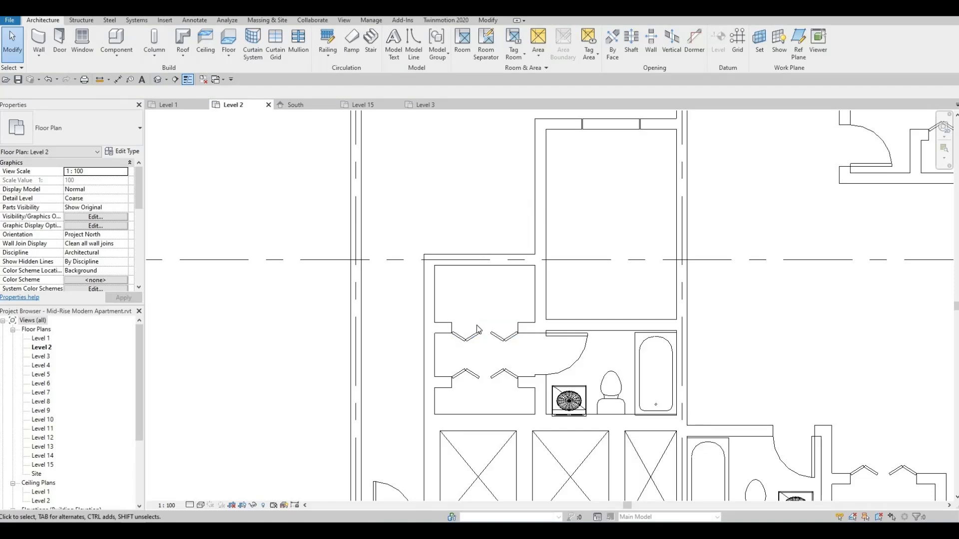
# Step: Place an M_Single-Flush 0762 x 2032mm door in the side wall between the two closets, opposite the bathroom door, swinging inward
pyautogui.moveTo(477, 330); pyautogui.dragTo(491, 320, button='middle')
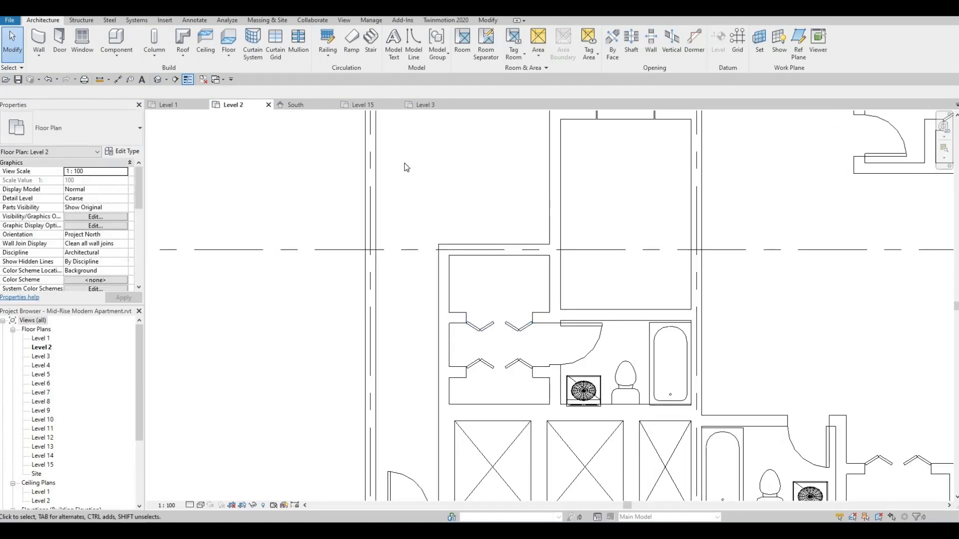
pyautogui.click(59, 40)
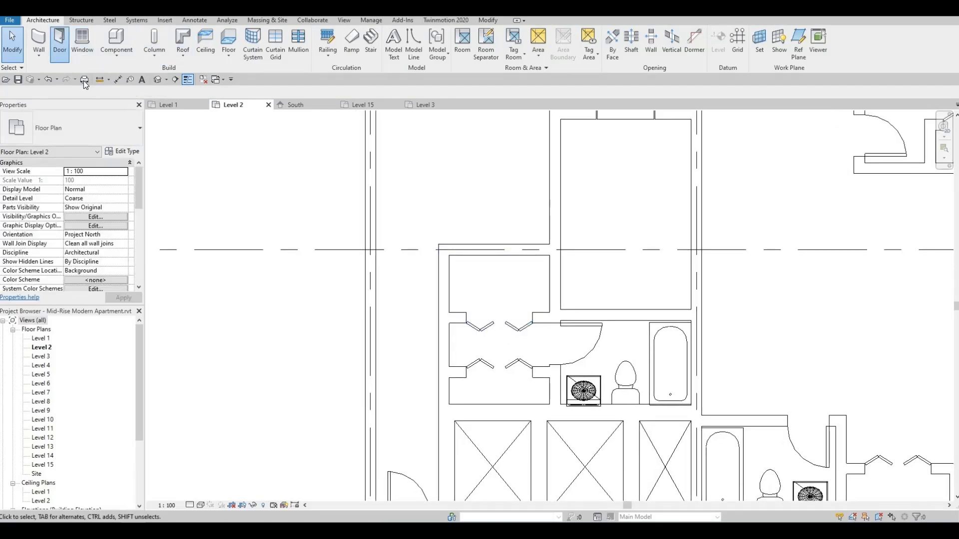
pyautogui.click(119, 136)
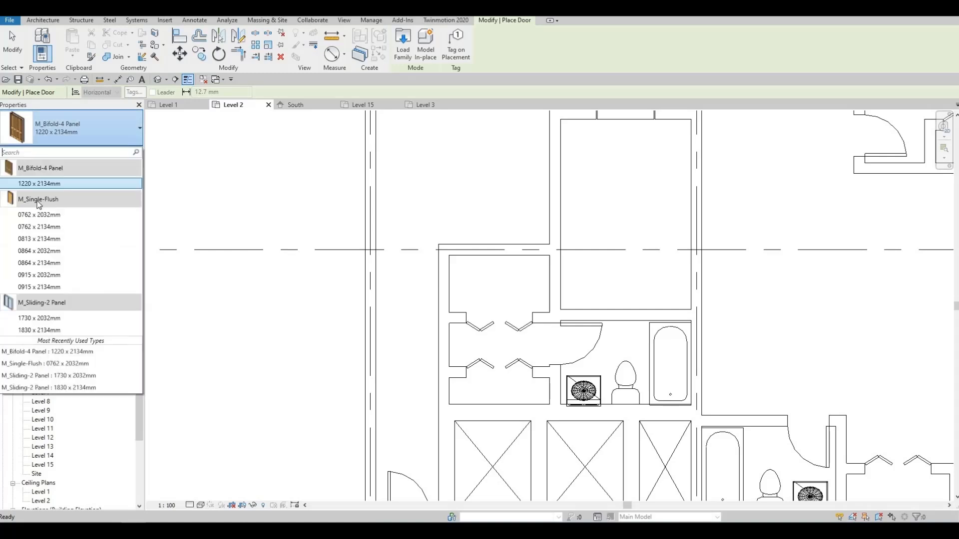
pyautogui.click(31, 218)
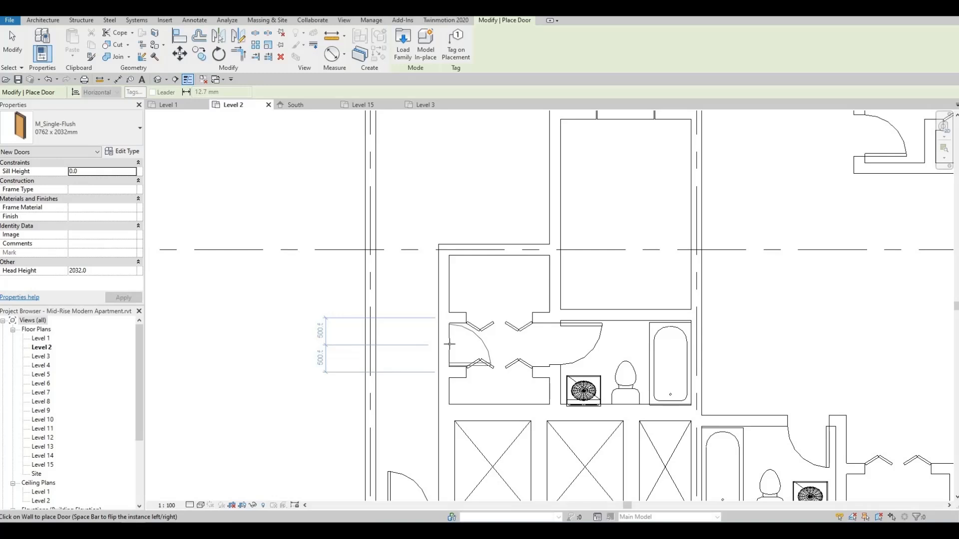
pyautogui.click(453, 340)
pyautogui.press('Escape')
pyautogui.press('Escape')
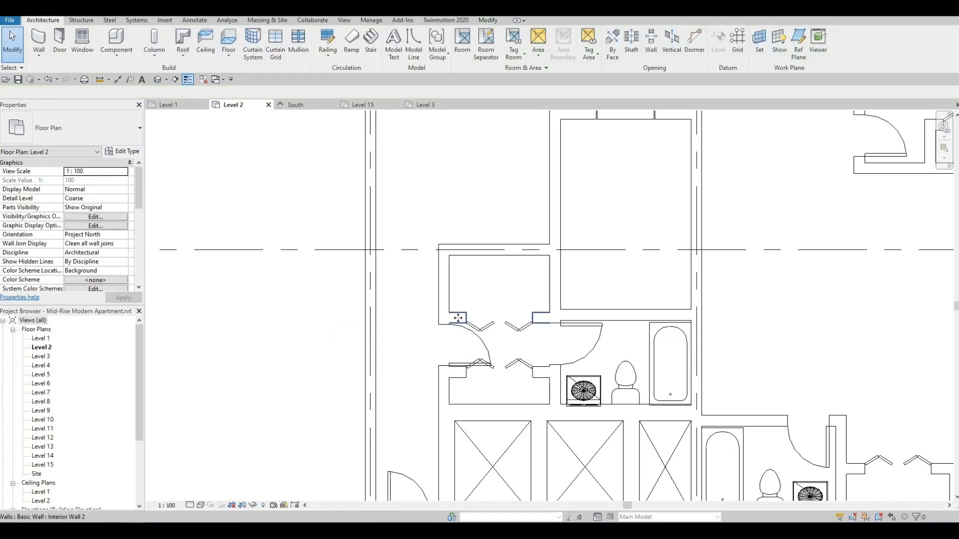
# Step: Move the upper closet's front wall up, away from the new single-flush door
pyautogui.click(458, 318)
pyautogui.moveTo(458, 319); pyautogui.dragTo(458, 312)
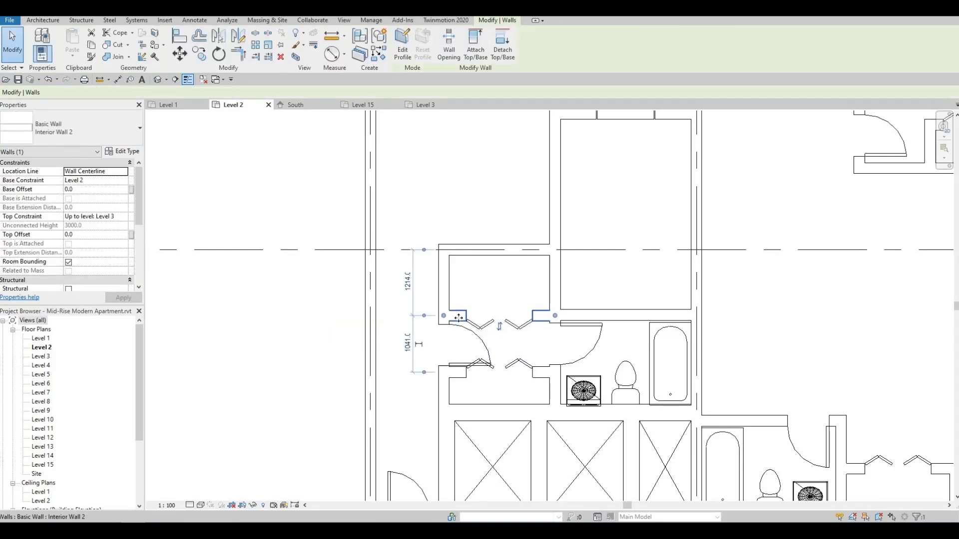
pyautogui.click(479, 335)
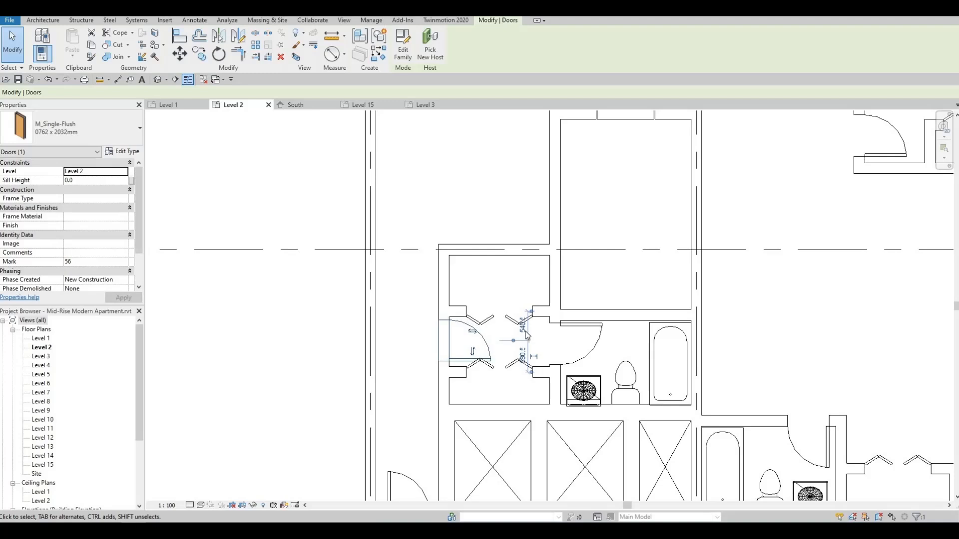
pyautogui.press('Escape')
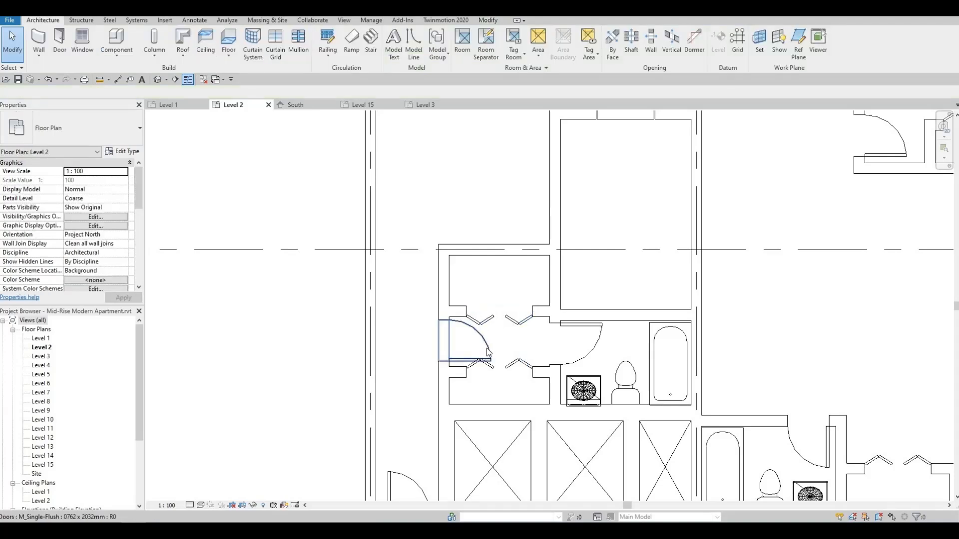
# Step: Nudge the new single-flush door along its wall to fit it between the two closets' front walls
pyautogui.click(493, 345)
pyautogui.press('Down')
pyautogui.press('Down')
pyautogui.press('Down')
pyautogui.press('Down')
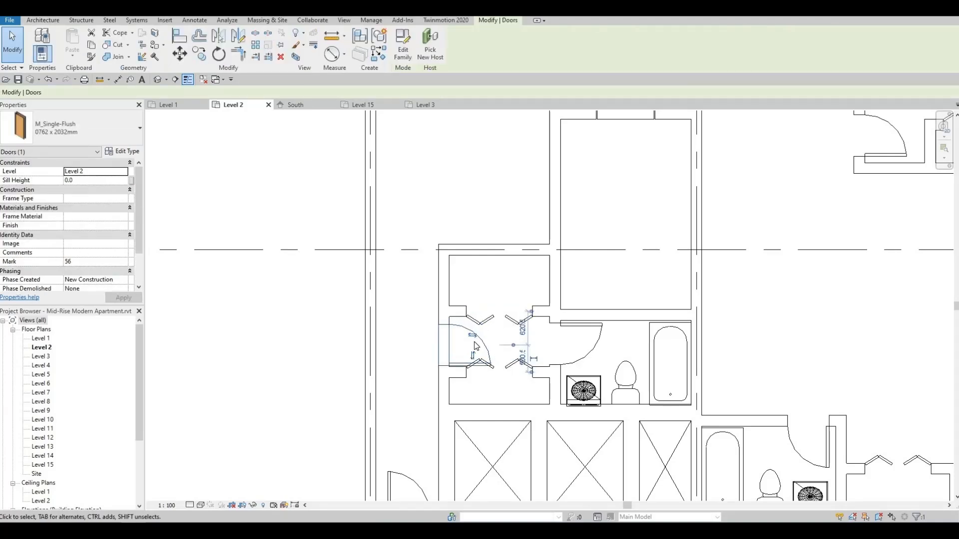
pyautogui.press('Up')
pyautogui.press('Up')
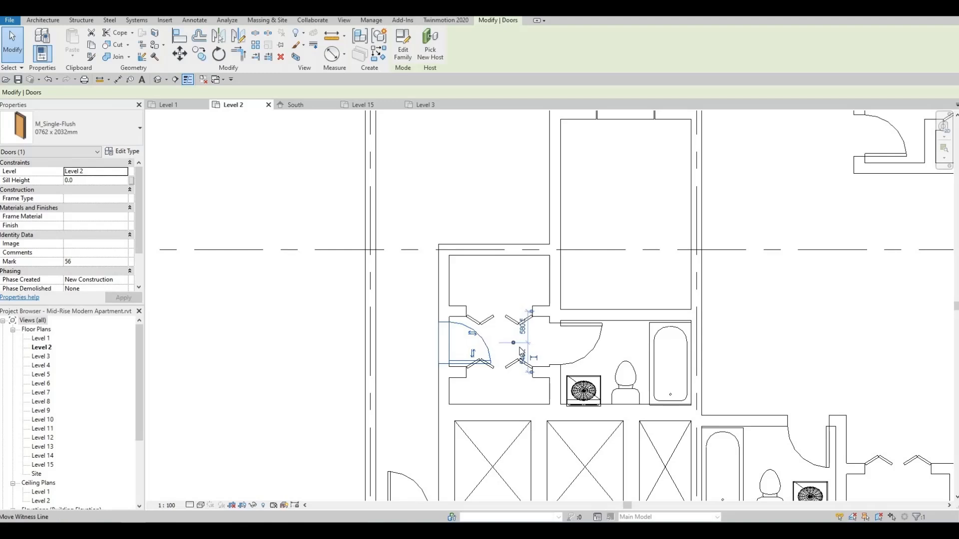
# Step: Align the upper closet's front wall with the edge of the bathroom door
pyautogui.press('a')
pyautogui.press('l')
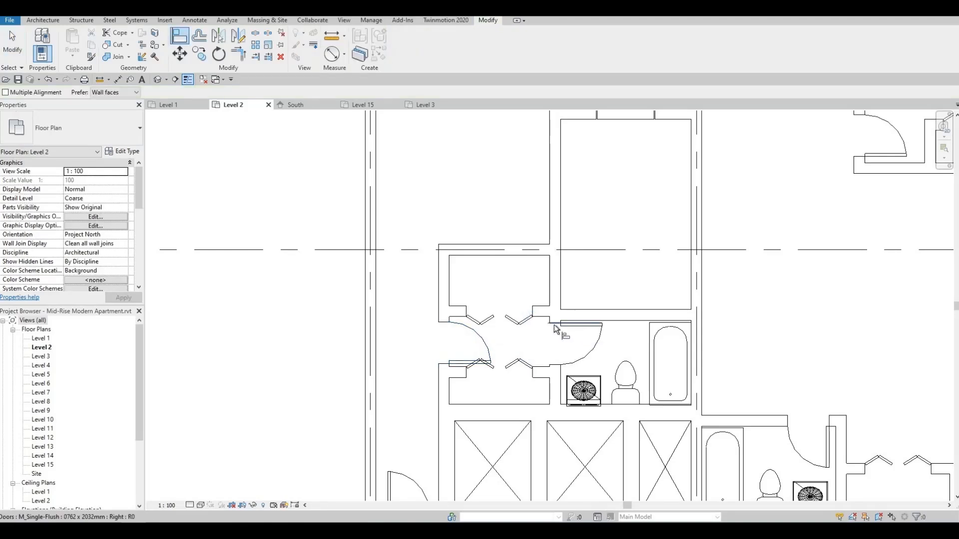
pyautogui.click(548, 320)
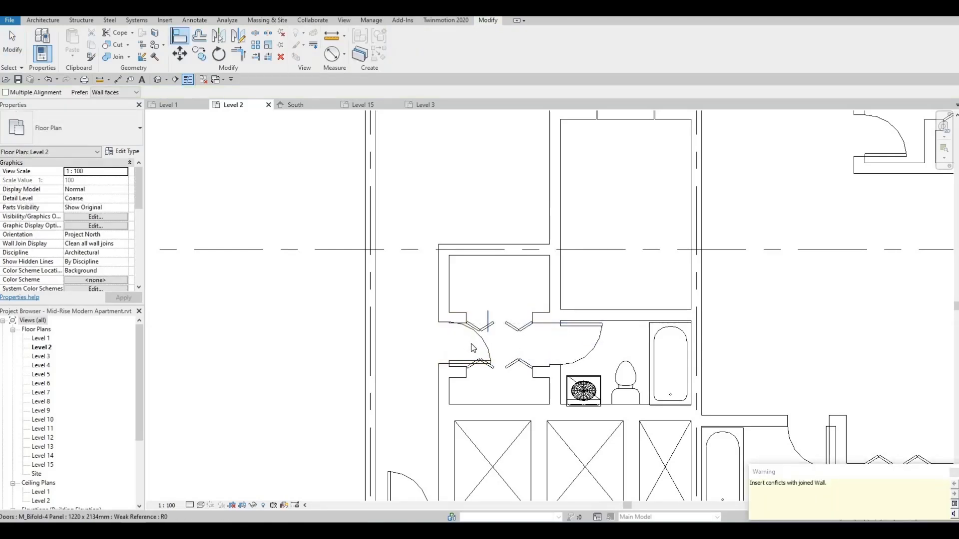
pyautogui.press('Escape')
# Step: Move the upper closet's back wall down from gridline 2 and set its distance to the closet's front wall to 800 mm
pyautogui.scroll(2, 472, 345)
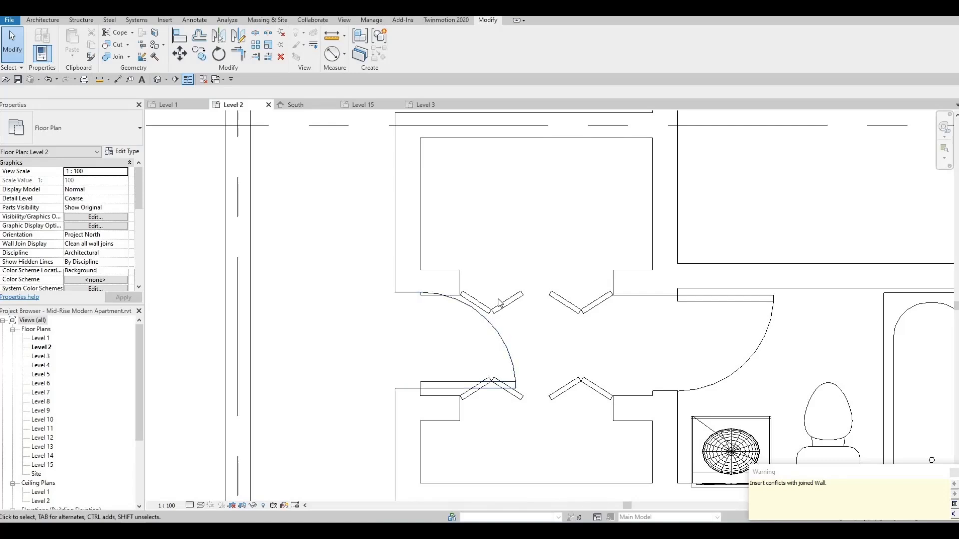
pyautogui.scroll(-3, 474, 277)
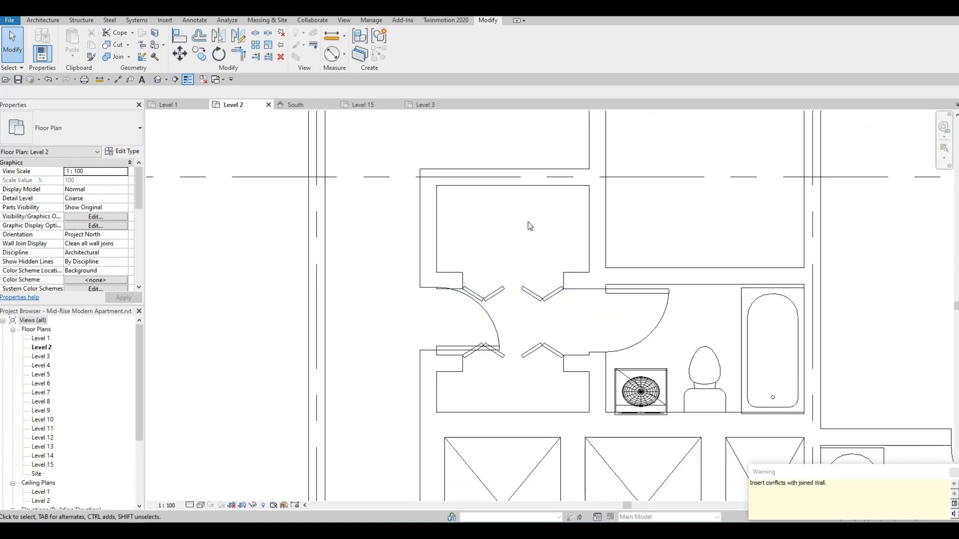
pyautogui.scroll(2, 529, 222)
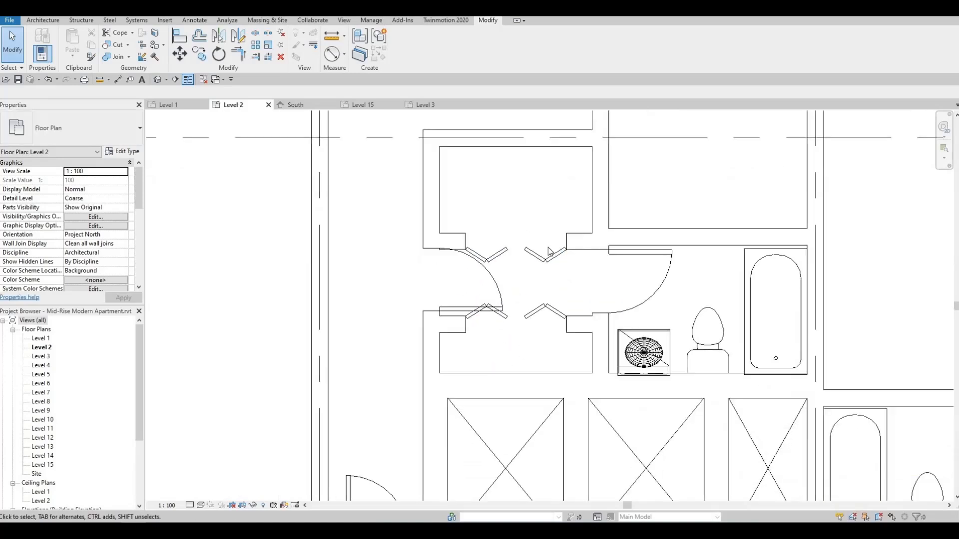
pyautogui.click(531, 151)
pyautogui.moveTo(526, 139); pyautogui.dragTo(526, 167)
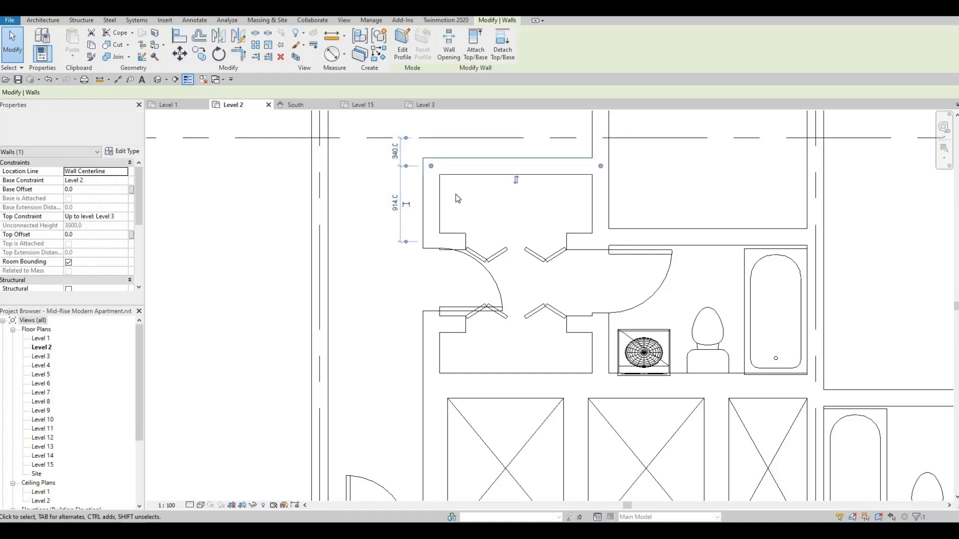
pyautogui.click(395, 204)
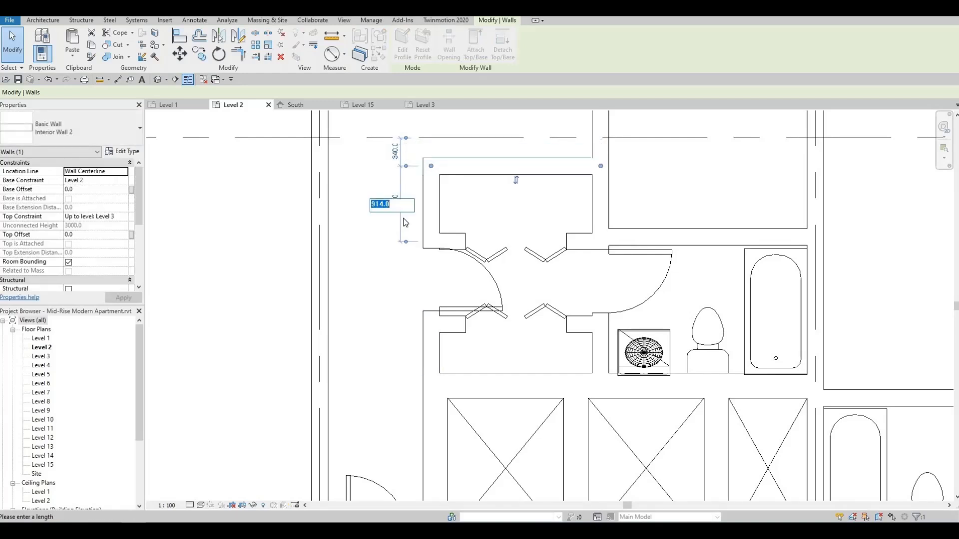
pyautogui.press('Return')
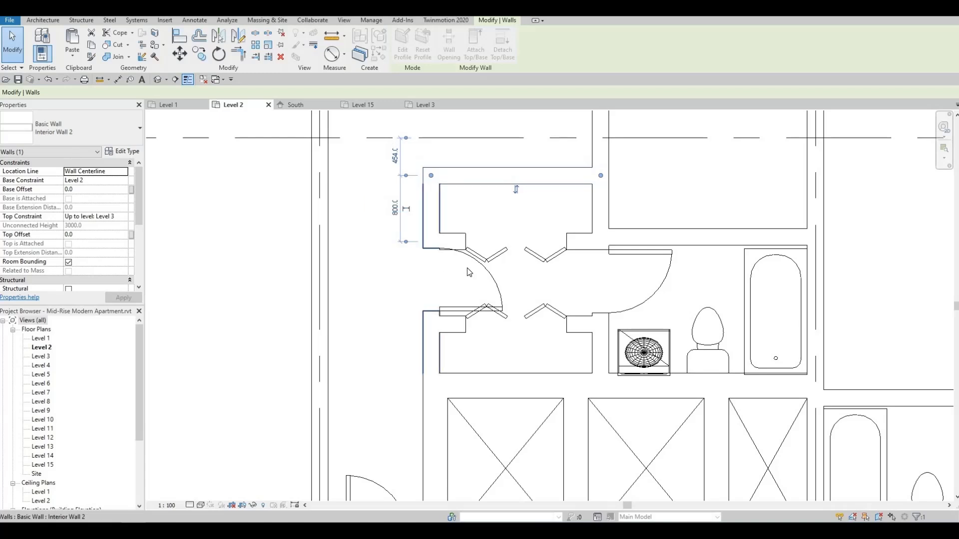
pyautogui.click(484, 272)
# Step: Move the lower closet's front wall down to 1041 mm from the upper closet's front wall
pyautogui.moveTo(499, 312); pyautogui.dragTo(500, 297, button='middle')
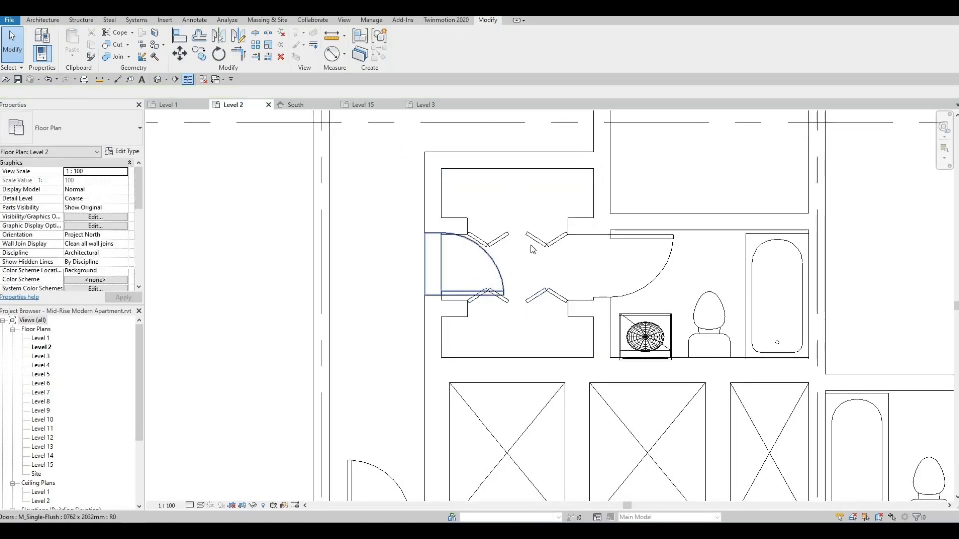
pyautogui.press('Tab')
pyautogui.click(579, 304)
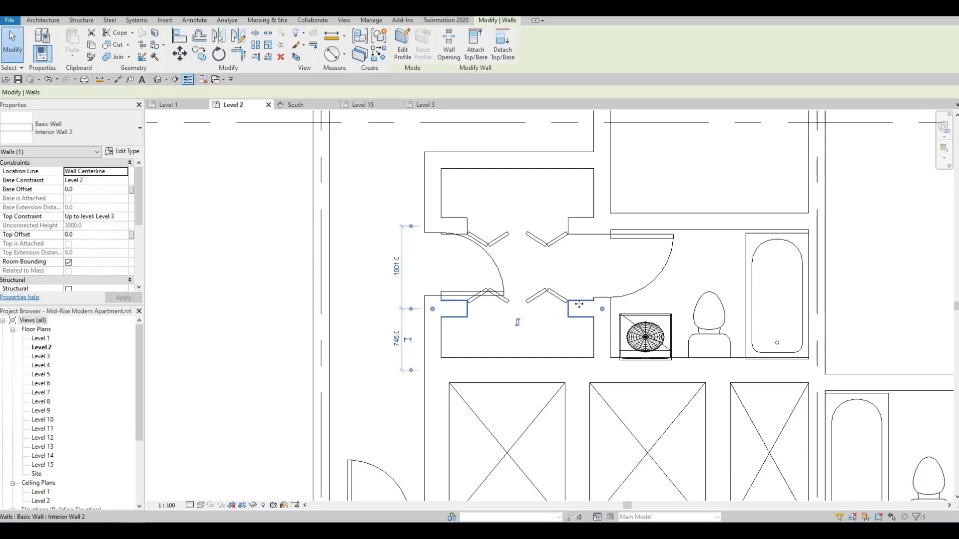
pyautogui.moveTo(580, 303); pyautogui.dragTo(579, 307)
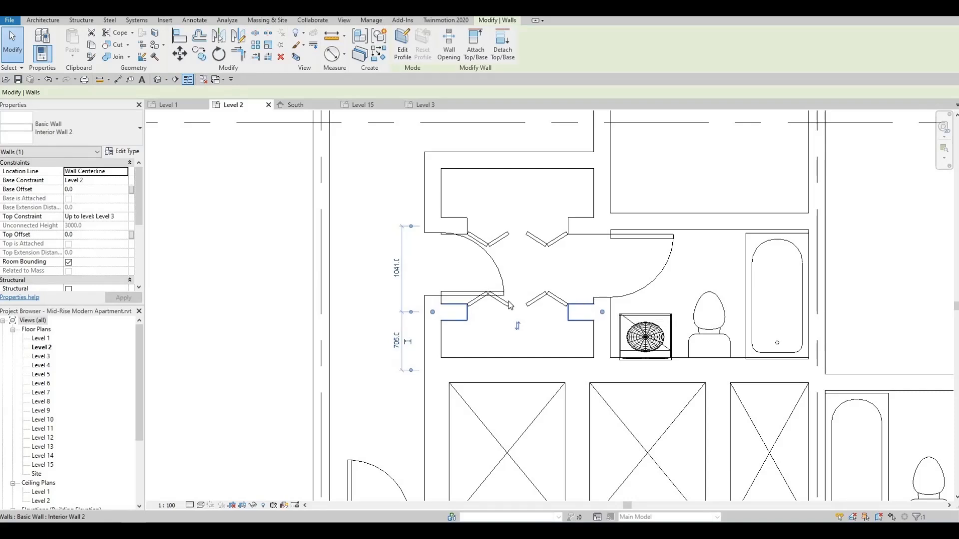
# Step: Nudge the single-flush door between the closets slightly down along its wall
pyautogui.click(459, 294)
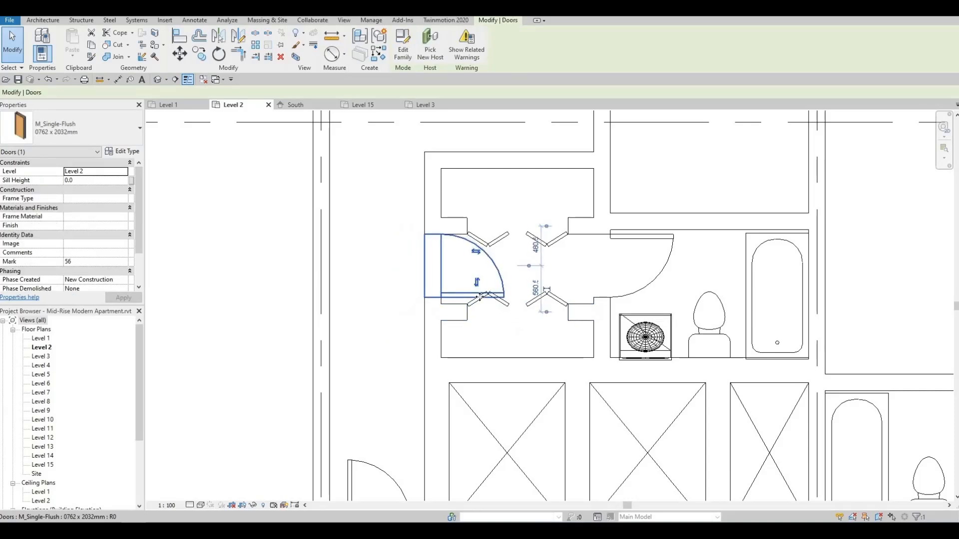
pyautogui.press('Down')
pyautogui.press('Escape')
pyautogui.scroll(-1, 546, 269)
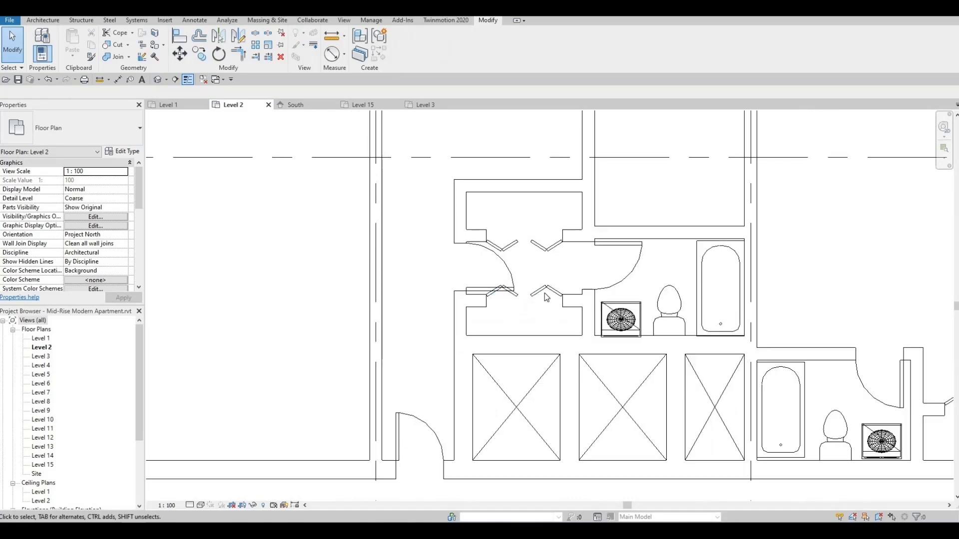
pyautogui.moveTo(545, 248); pyautogui.dragTo(545, 277, button='middle')
pyautogui.scroll(-1, 580, 315)
pyautogui.moveTo(580, 315); pyautogui.dragTo(569, 332, button='middle')
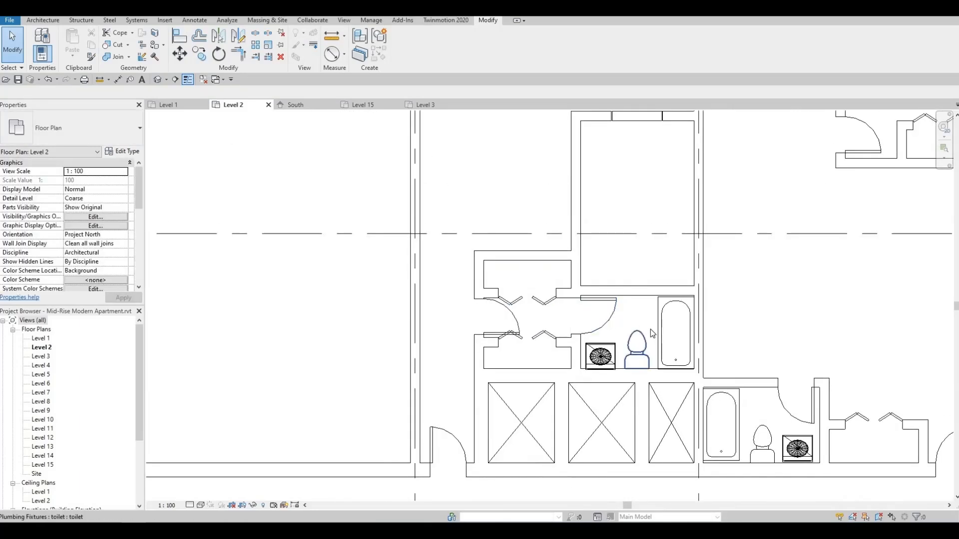
pyautogui.scroll(-1, 651, 328)
pyautogui.scroll(-1, 662, 319)
pyautogui.moveTo(640, 248); pyautogui.dragTo(537, 270, button='middle')
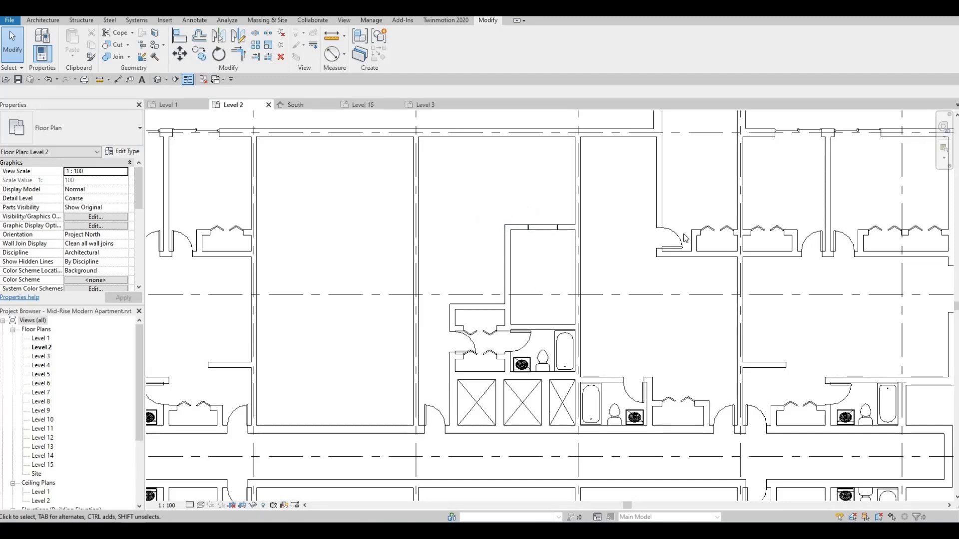
pyautogui.scroll(-3, 664, 245)
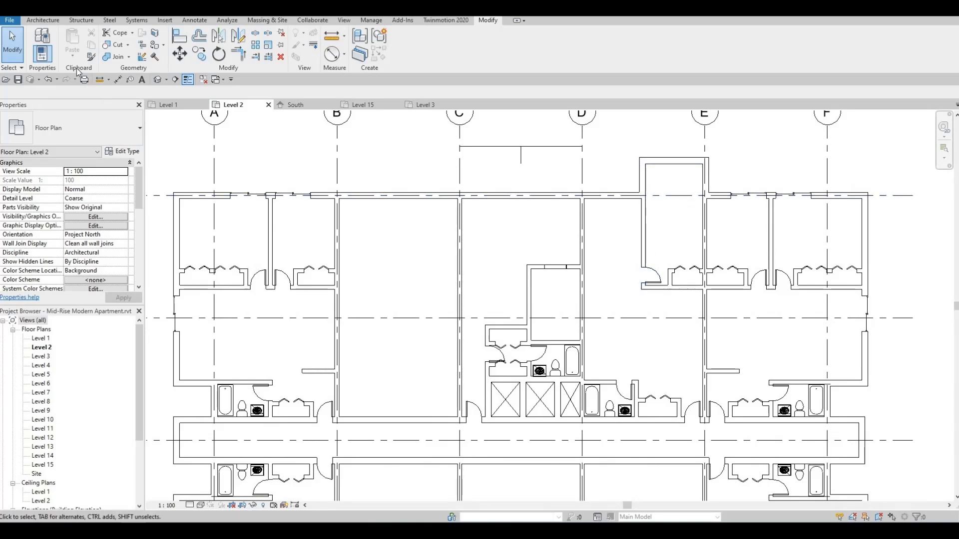
# Step: Place an M_Sliding-2 Panel 1730 x 2032mm door in the exterior wall right of gridline D, 1475 mm from the adjacent walls' centrelines
pyautogui.click(40, 21)
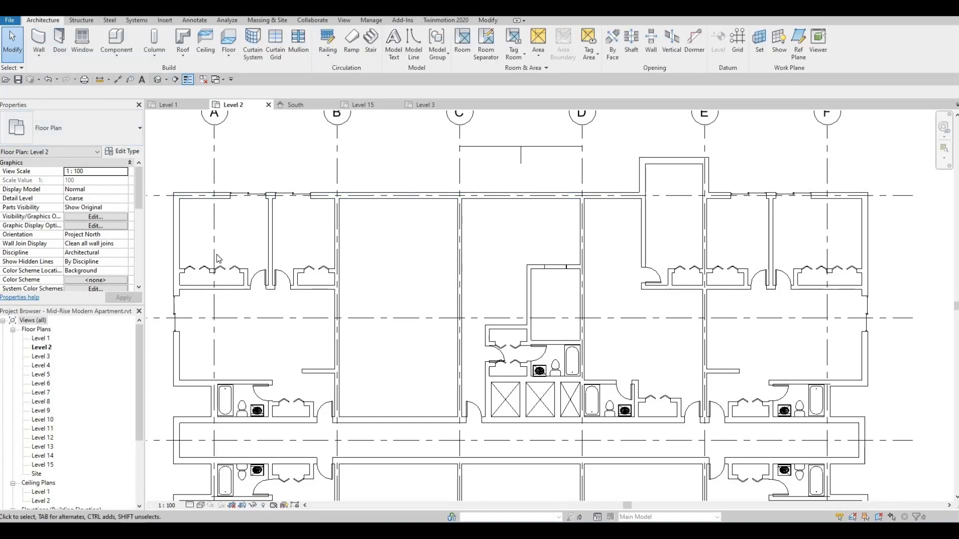
pyautogui.moveTo(201, 289); pyautogui.dragTo(221, 278, button='middle')
pyautogui.click(193, 299)
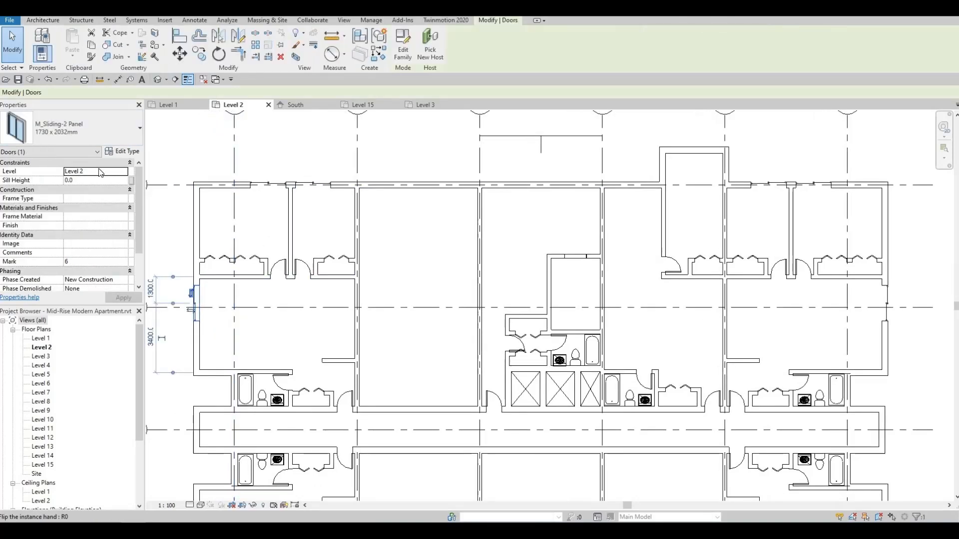
pyautogui.click(379, 57)
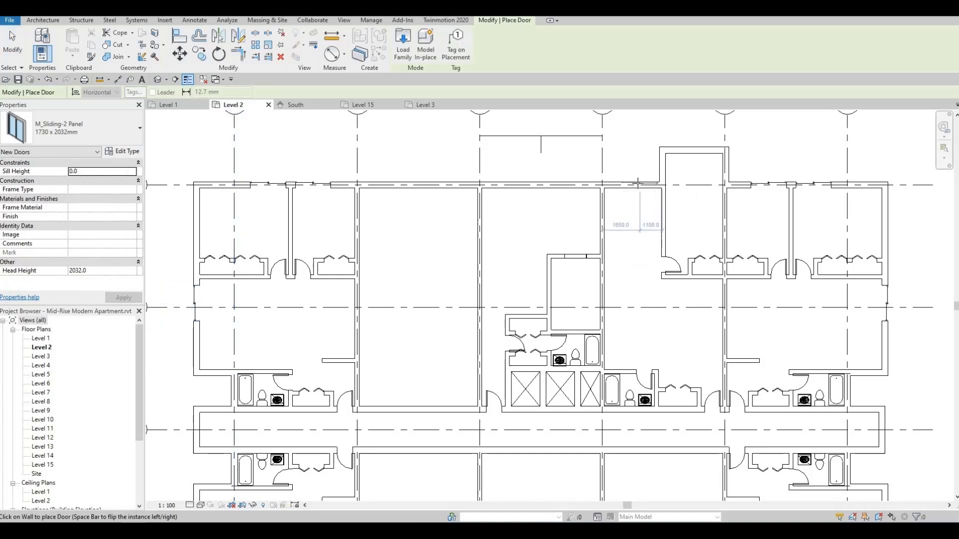
pyautogui.moveTo(641, 210); pyautogui.dragTo(619, 245, button='middle')
pyautogui.scroll(2, 619, 239)
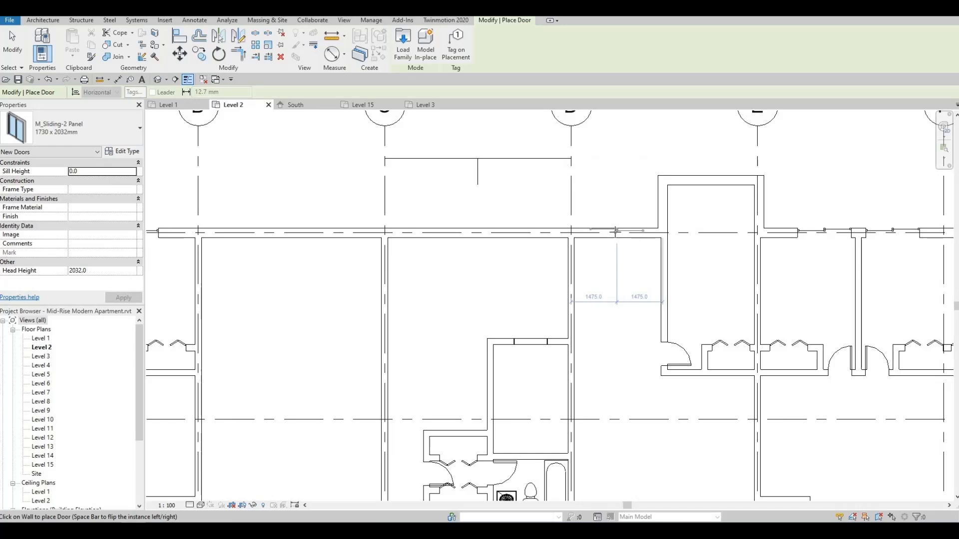
pyautogui.click(616, 231)
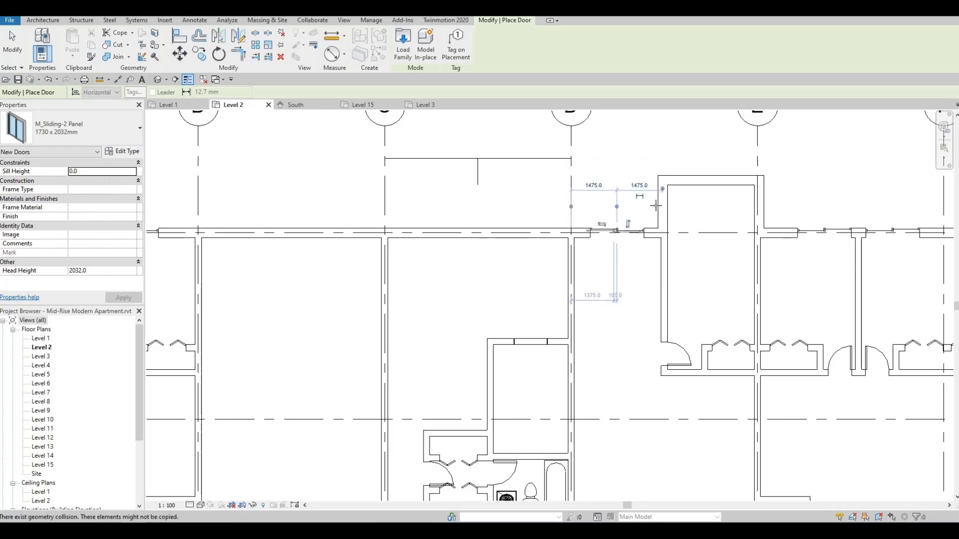
pyautogui.scroll(-3, 632, 225)
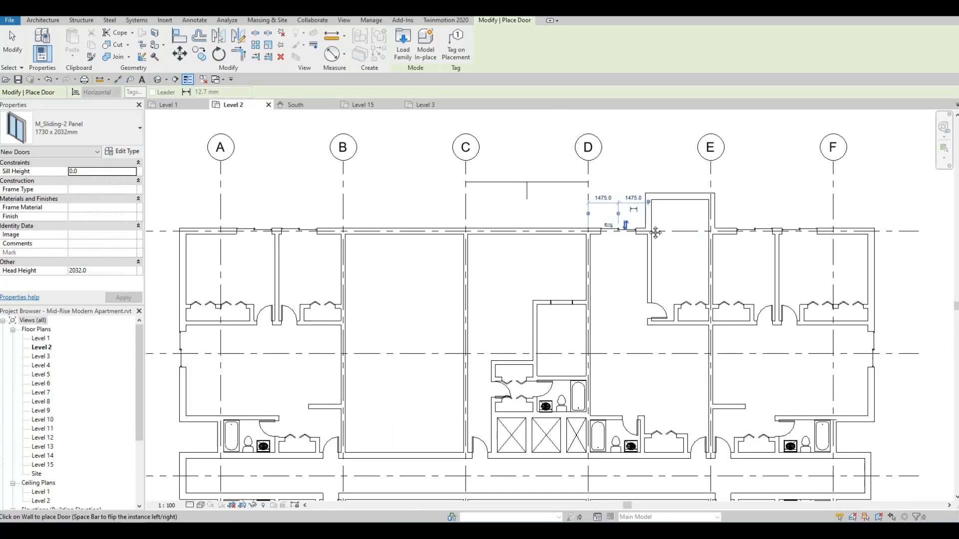
pyautogui.press('Escape')
pyautogui.press('Escape')
# Step: Draw a Curtain Wall about 2500 mm long inside the front exterior wall of the projecting bedroom left of gridline E, up to Level 3
pyautogui.scroll(4, 625, 270)
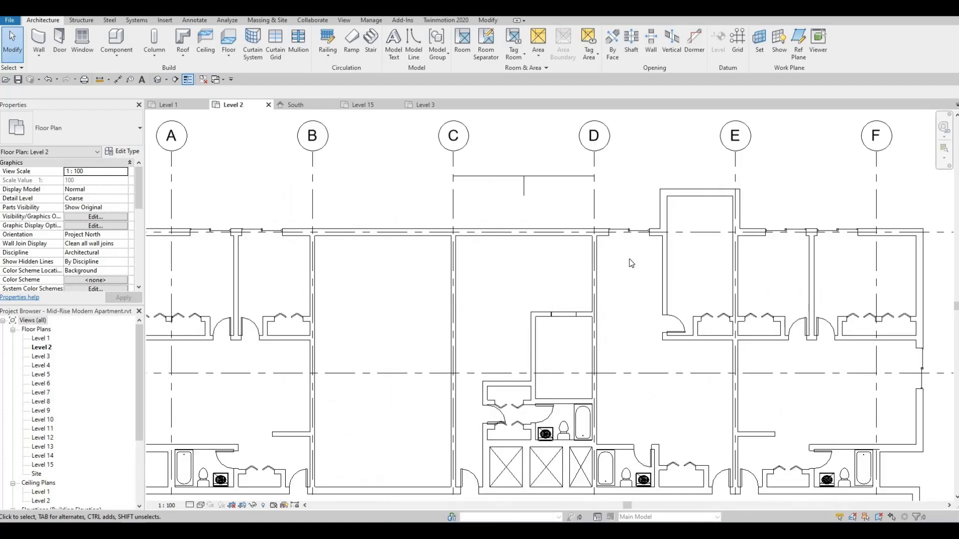
pyautogui.scroll(-4, 630, 259)
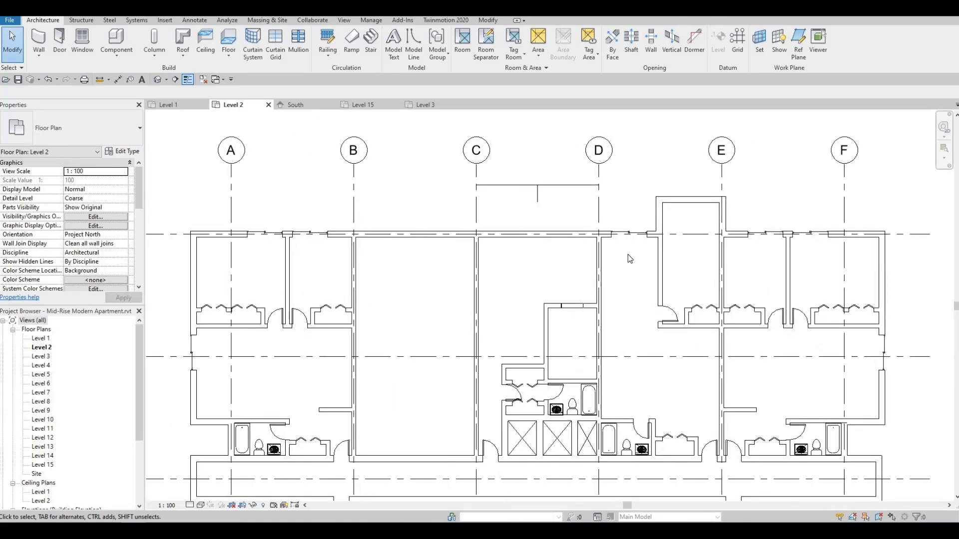
pyautogui.scroll(3, 652, 229)
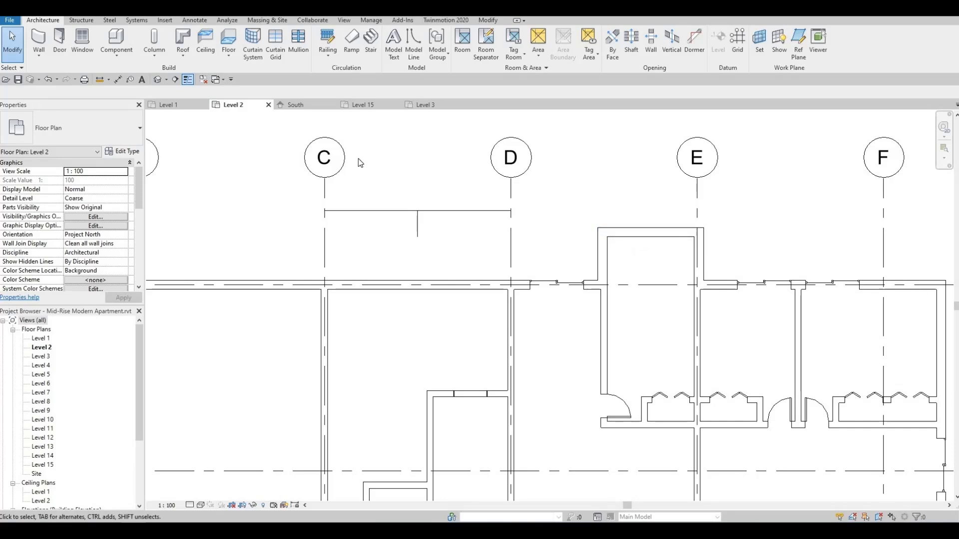
pyautogui.click(38, 40)
pyautogui.click(103, 124)
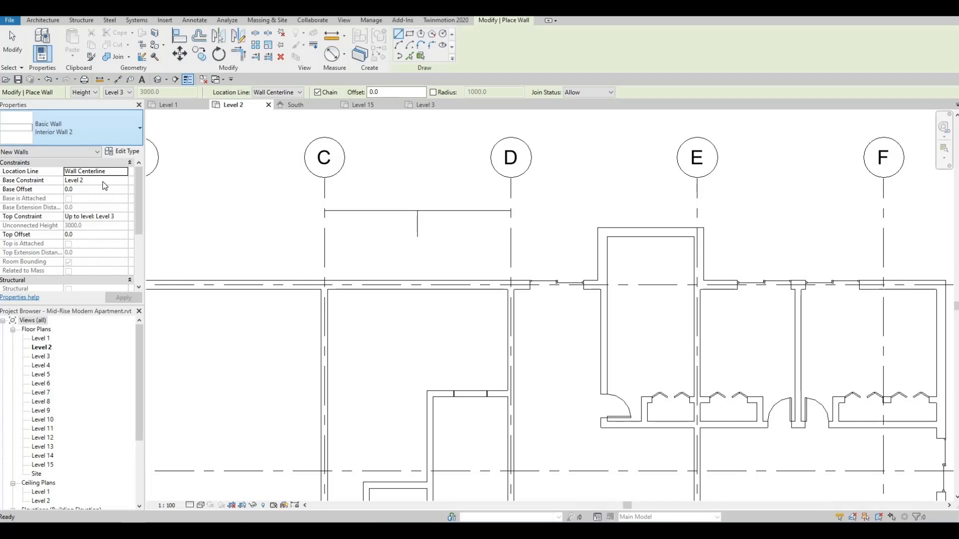
pyautogui.click(52, 292)
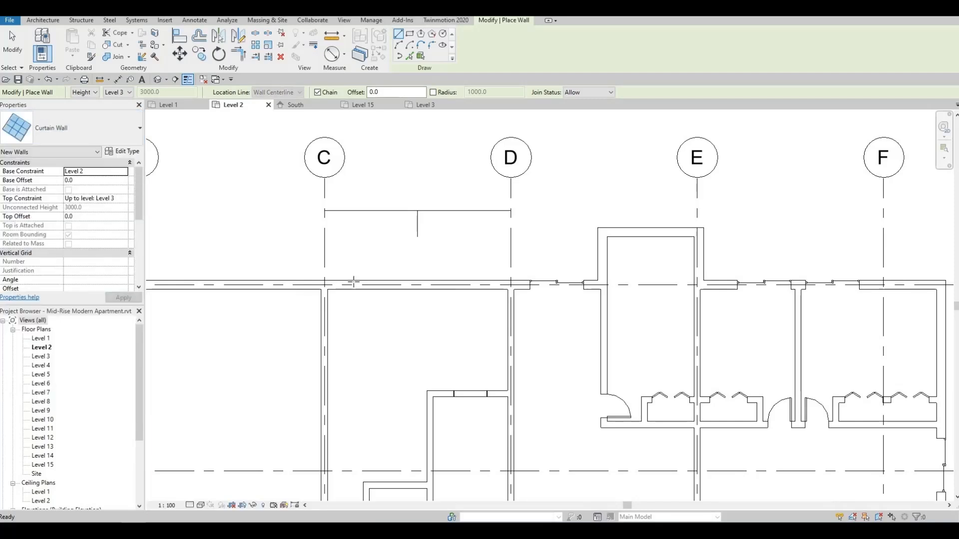
pyautogui.scroll(2, 674, 221)
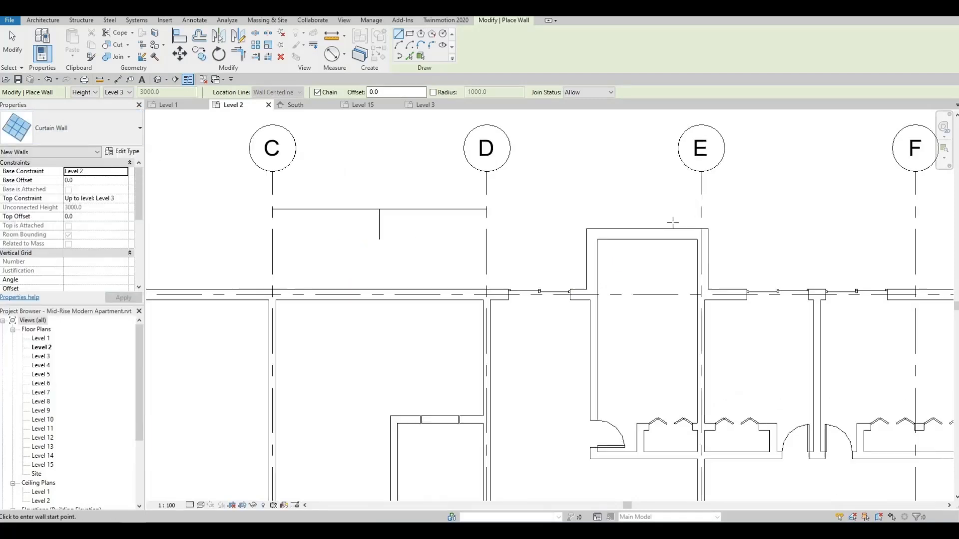
pyautogui.click(687, 237)
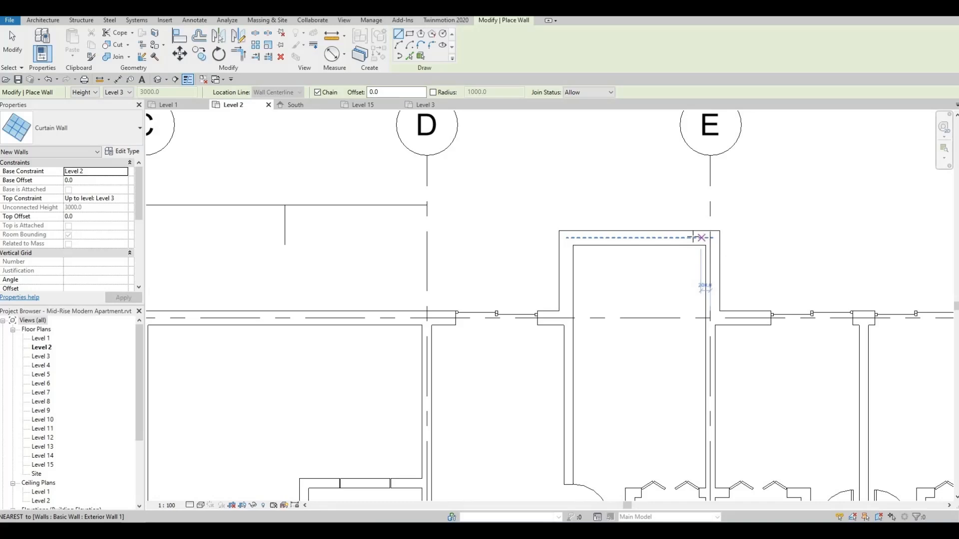
pyautogui.click(701, 238)
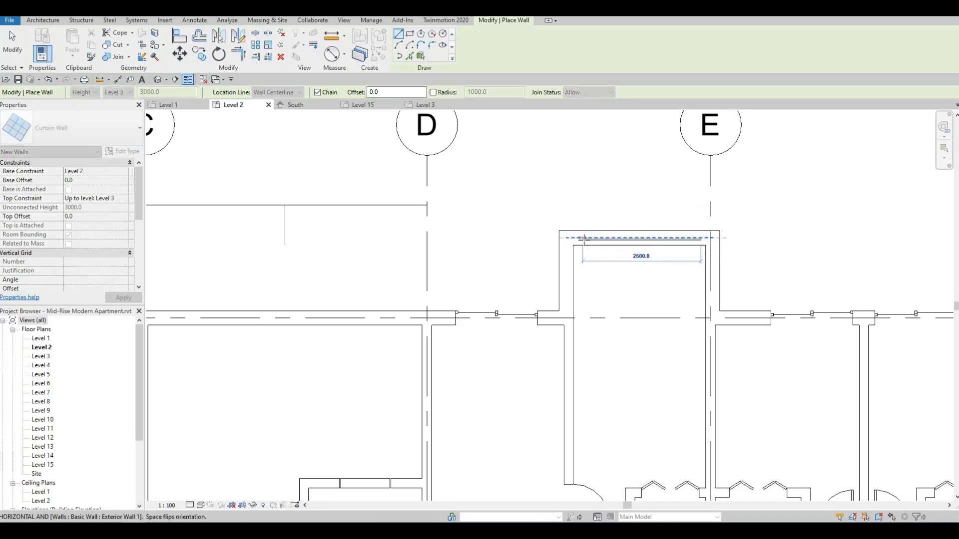
pyautogui.click(642, 236)
pyautogui.scroll(2, 648, 246)
pyautogui.press('Escape')
pyautogui.press('Escape')
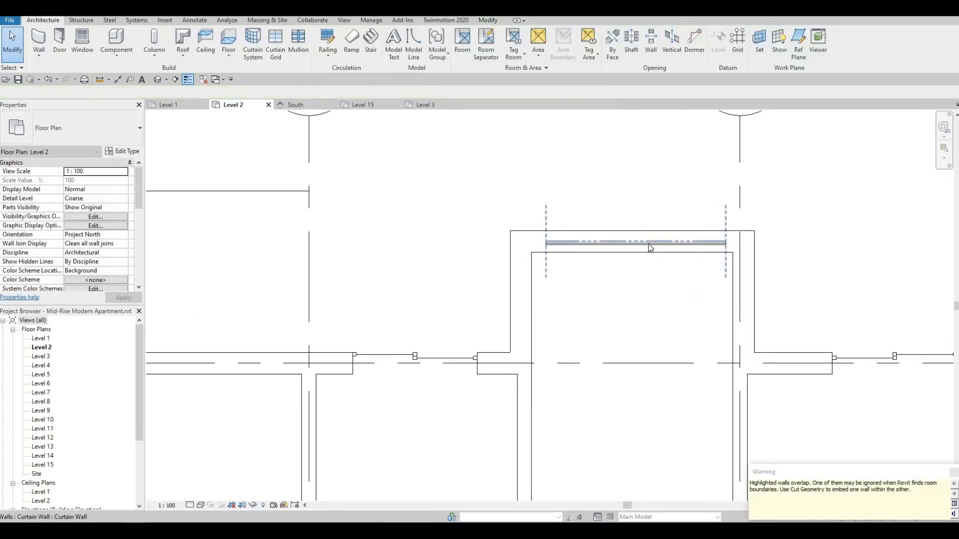
# Step: Flip the orientation of the curtain wall in the projecting bedroom's front wall
pyautogui.click(645, 248)
pyautogui.click(635, 250)
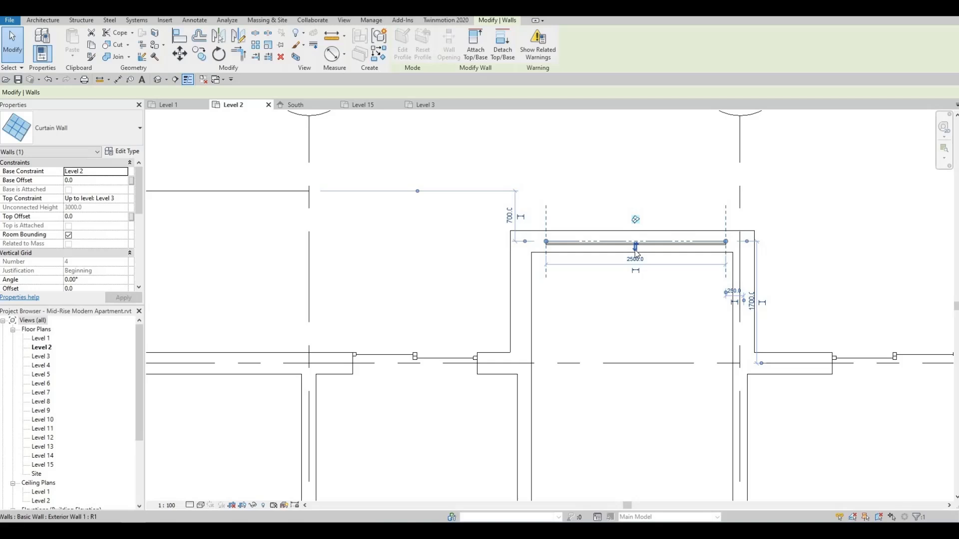
pyautogui.press('Escape')
pyautogui.moveTo(659, 240); pyautogui.dragTo(649, 257, button='middle')
pyautogui.scroll(-2, 641, 251)
pyautogui.click(649, 257)
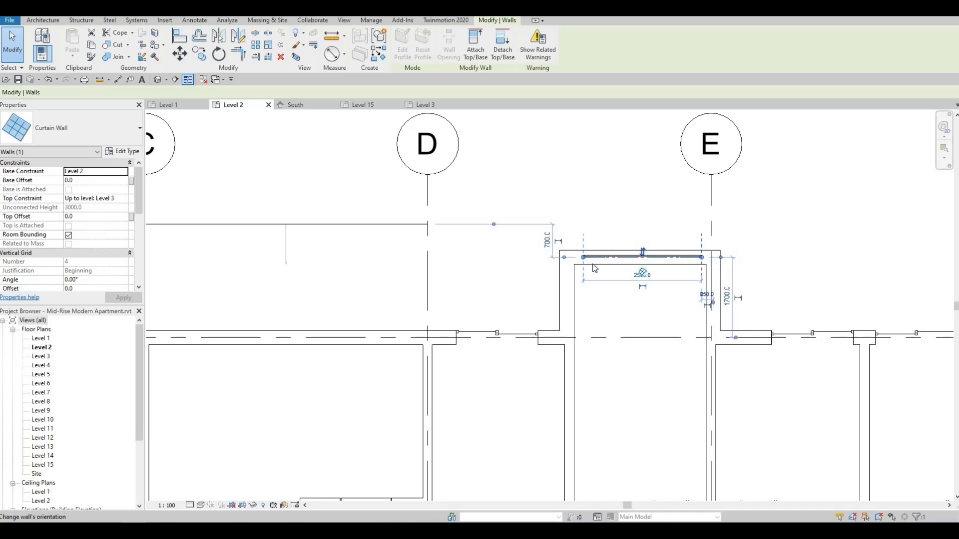
pyautogui.press('Escape')
# Step: Create a similar curtain wall about 3700 mm long inside the exterior wall between gridlines C and D
pyautogui.scroll(-1, 616, 280)
pyautogui.moveTo(657, 294); pyautogui.dragTo(748, 306, button='middle')
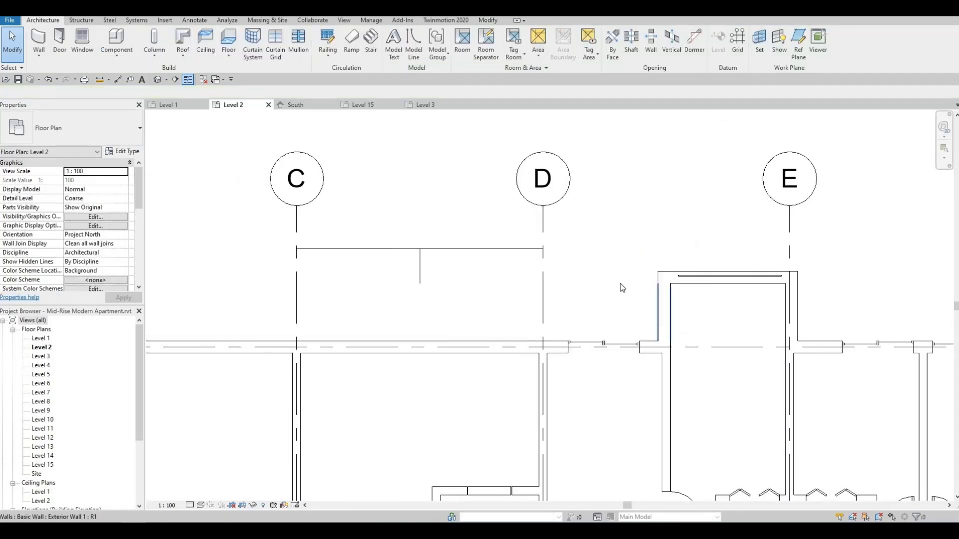
pyautogui.click(733, 278)
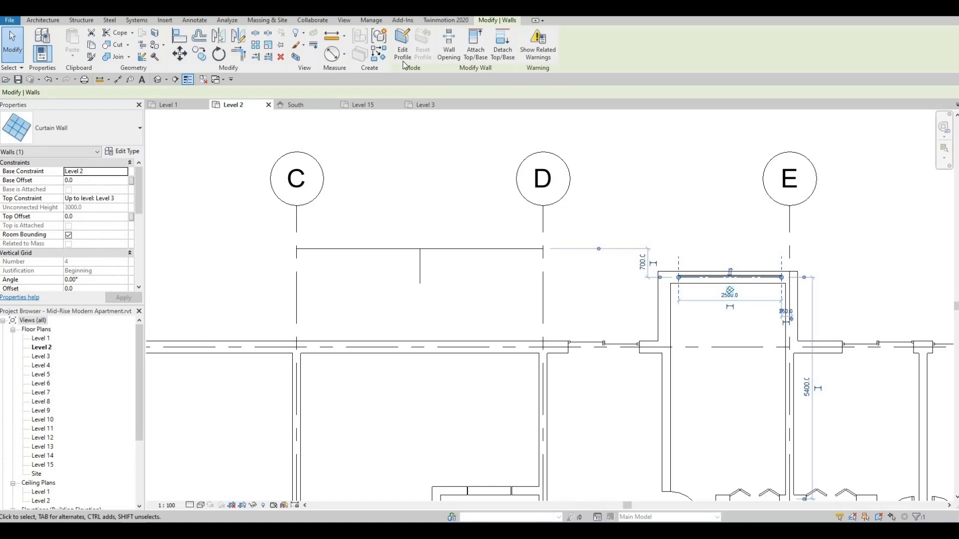
pyautogui.press('c')
pyautogui.press('s')
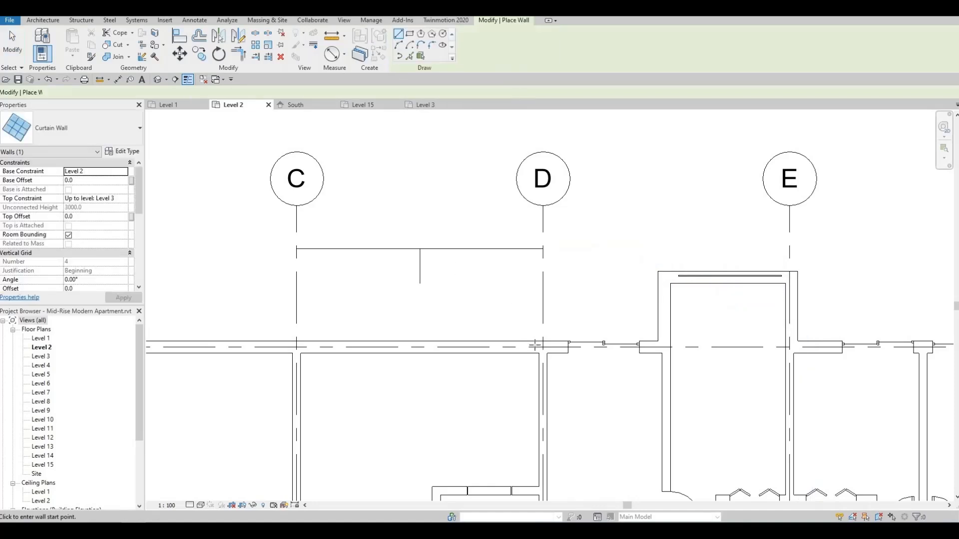
pyautogui.click(531, 347)
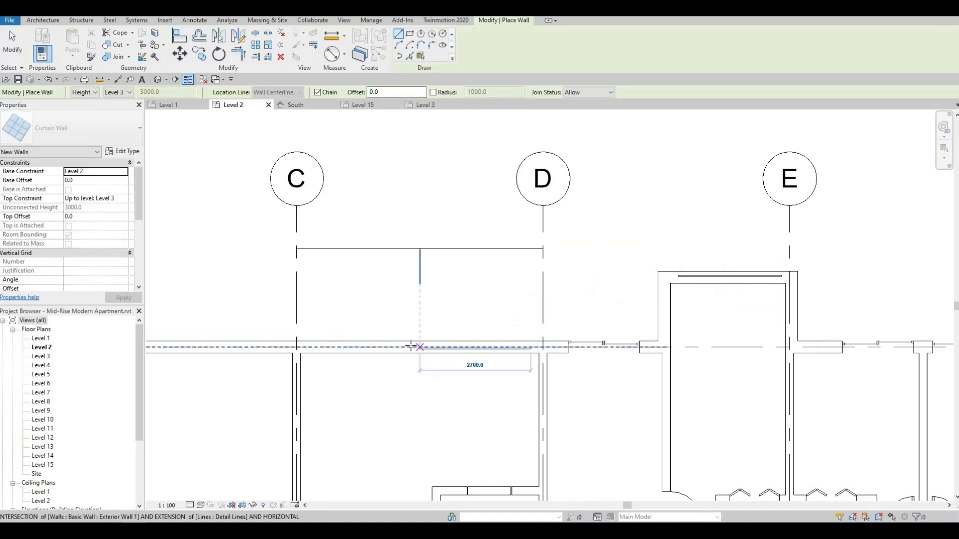
pyautogui.click(487, 358)
pyautogui.press('Escape')
pyautogui.press('Escape')
pyautogui.scroll(1, 462, 354)
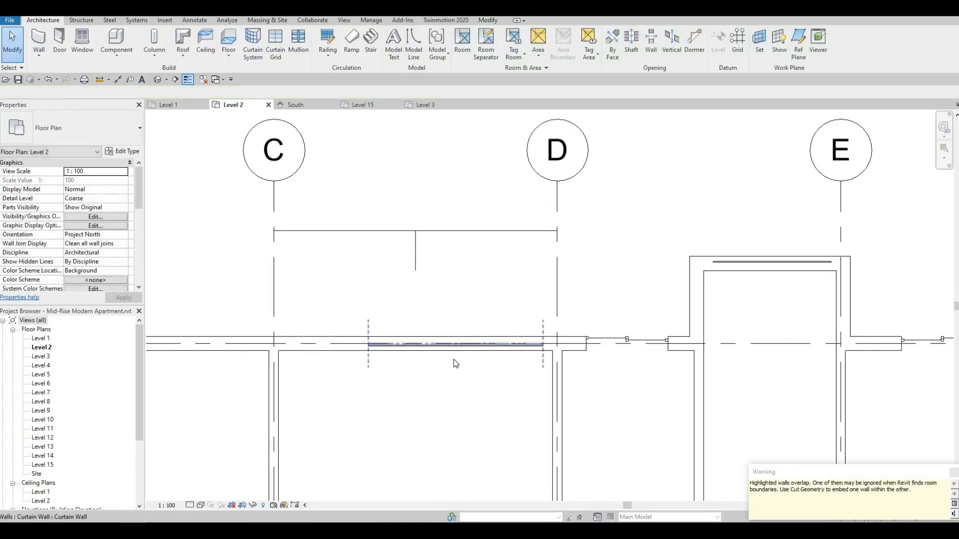
# Step: Flip the orientation of the curtain wall between gridlines C and D
pyautogui.click(455, 352)
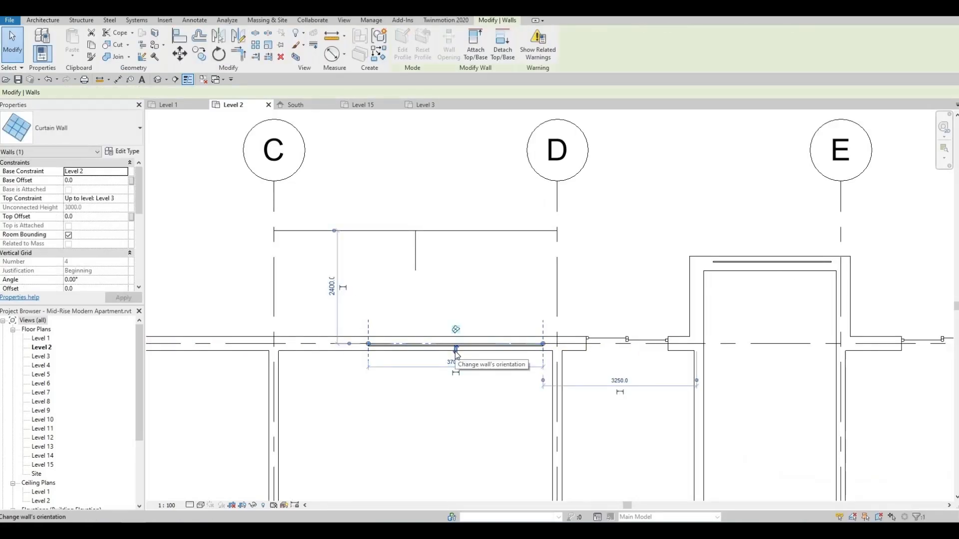
pyautogui.click(456, 349)
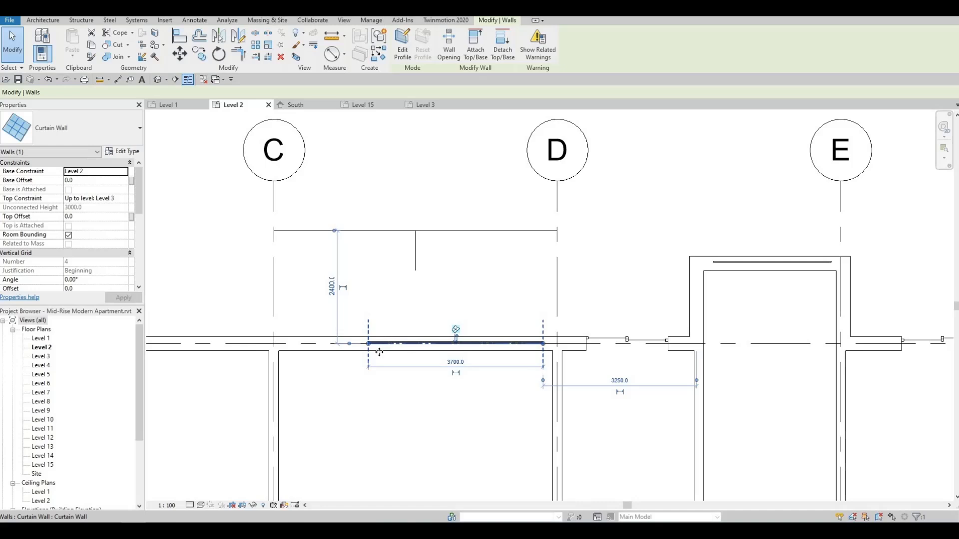
pyautogui.moveTo(458, 278); pyautogui.dragTo(524, 233, button='middle')
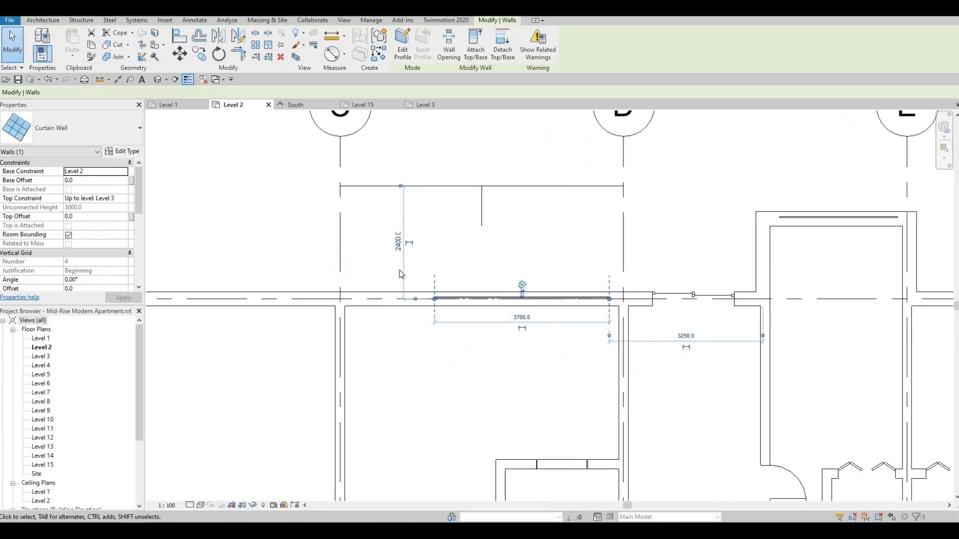
pyautogui.click(240, 181)
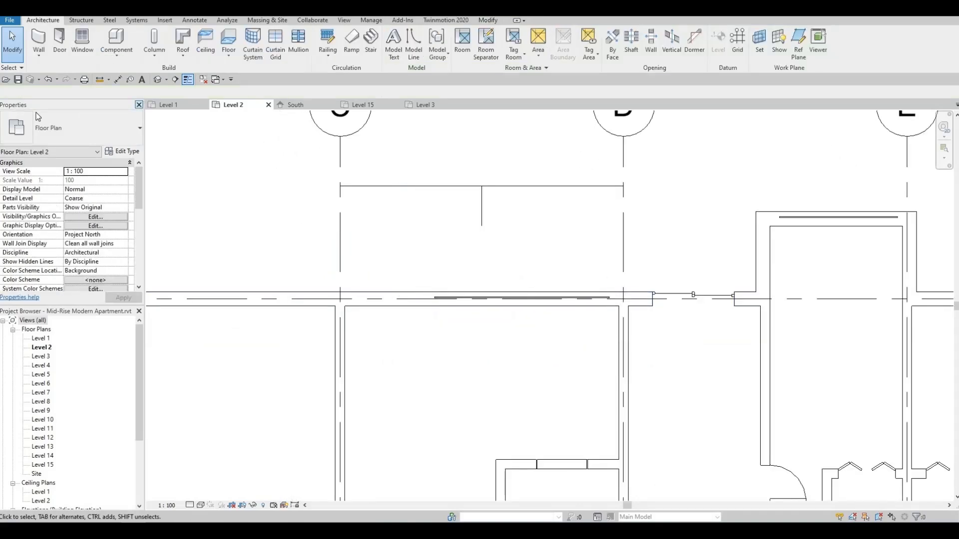
# Step: Place an M_Sliding-2 Panel 1730 x 2032mm door beside the curtain wall, centred 1000 mm from gridline C
pyautogui.press('d')
pyautogui.press('t')
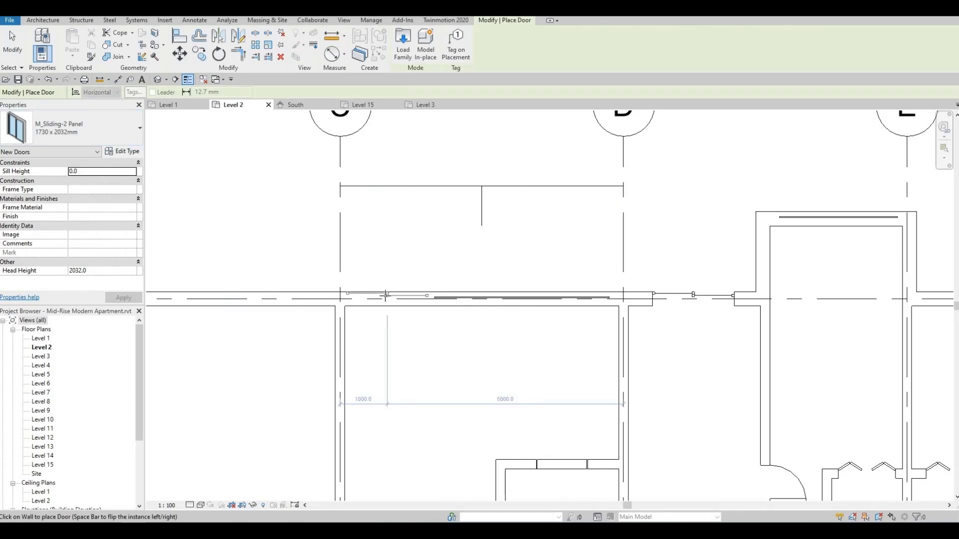
pyautogui.click(447, 296)
pyautogui.press('Escape')
pyautogui.press('Escape')
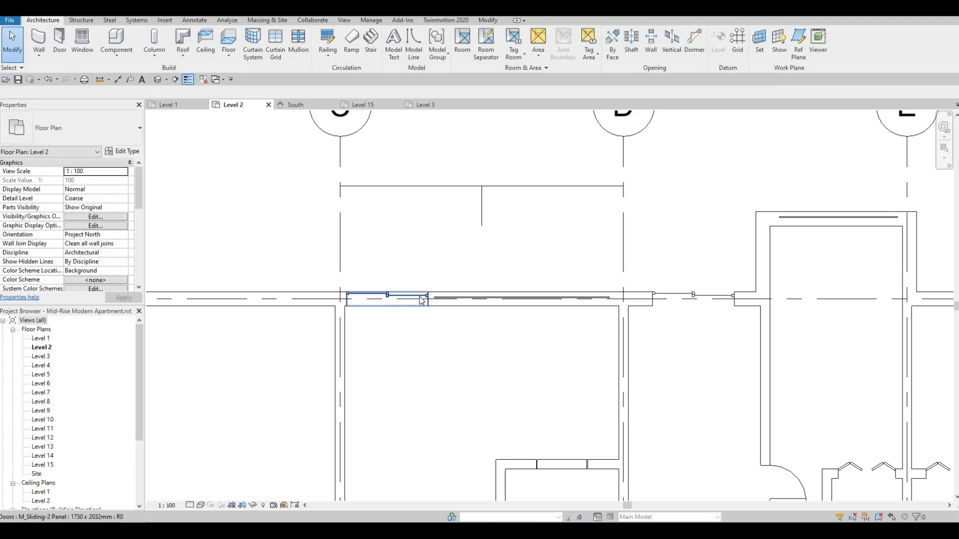
pyautogui.click(420, 297)
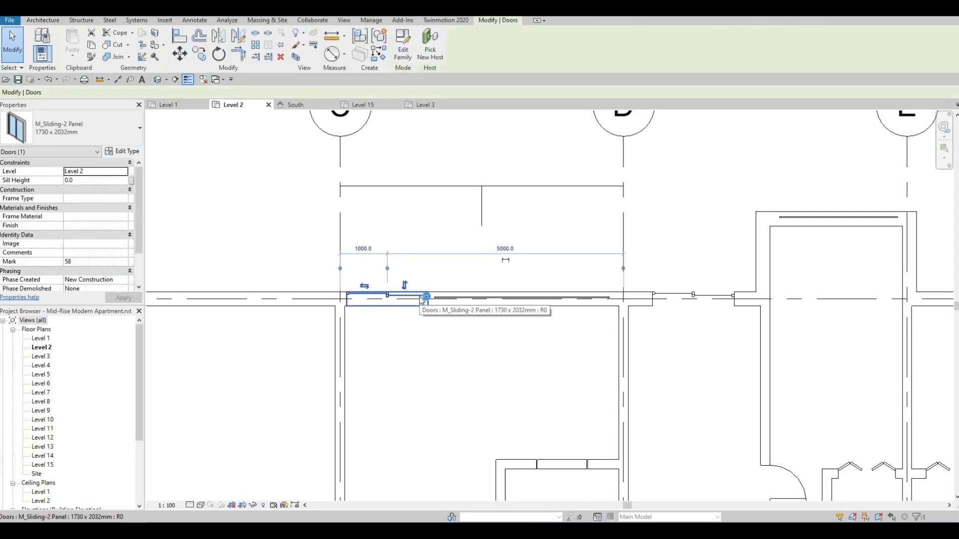
pyautogui.click(537, 341)
pyautogui.scroll(-2, 490, 323)
pyautogui.moveTo(739, 345); pyautogui.dragTo(458, 333, button='middle')
pyautogui.scroll(-1, 604, 294)
pyautogui.moveTo(492, 292); pyautogui.dragTo(553, 263, button='middle')
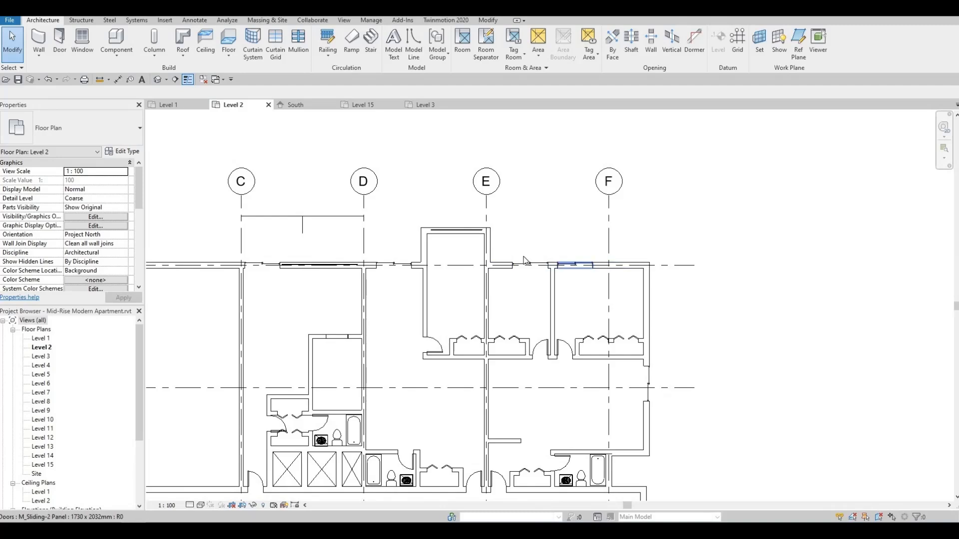
pyautogui.scroll(1, 525, 257)
pyautogui.scroll(1, 672, 267)
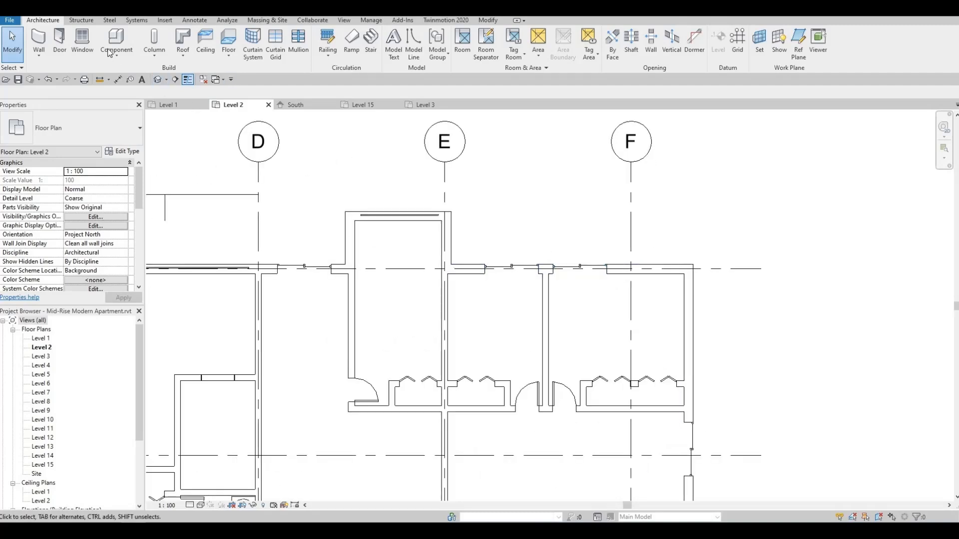
pyautogui.click(38, 40)
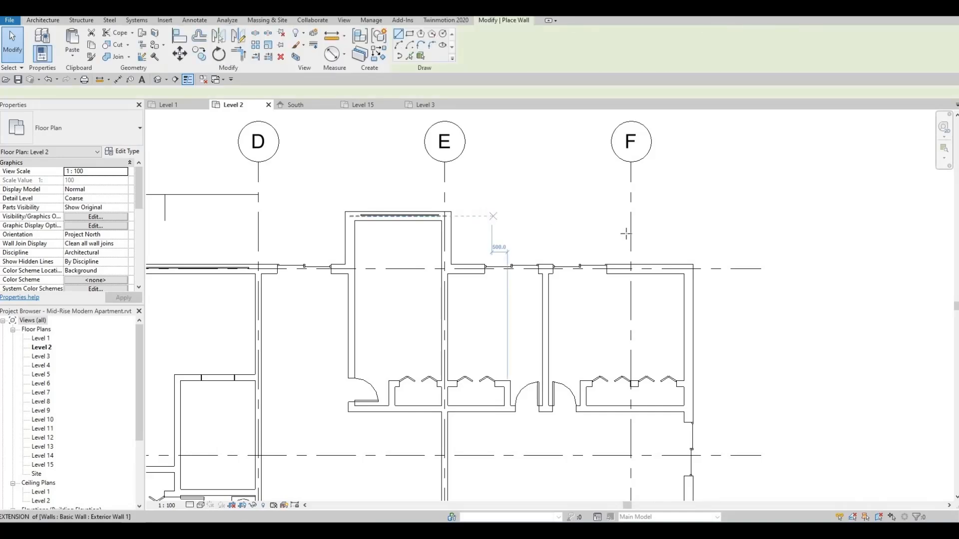
pyautogui.scroll(2, 686, 258)
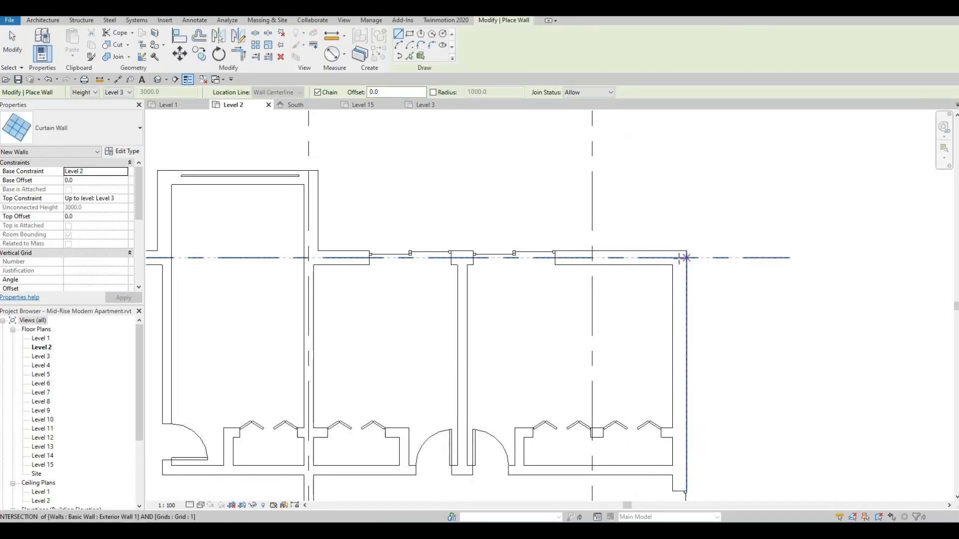
pyautogui.scroll(2, 686, 258)
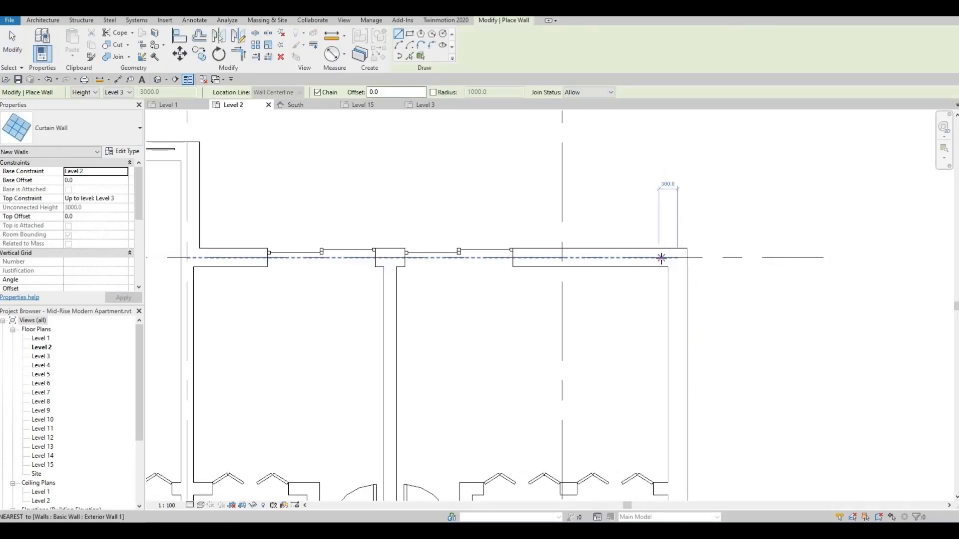
pyautogui.click(661, 257)
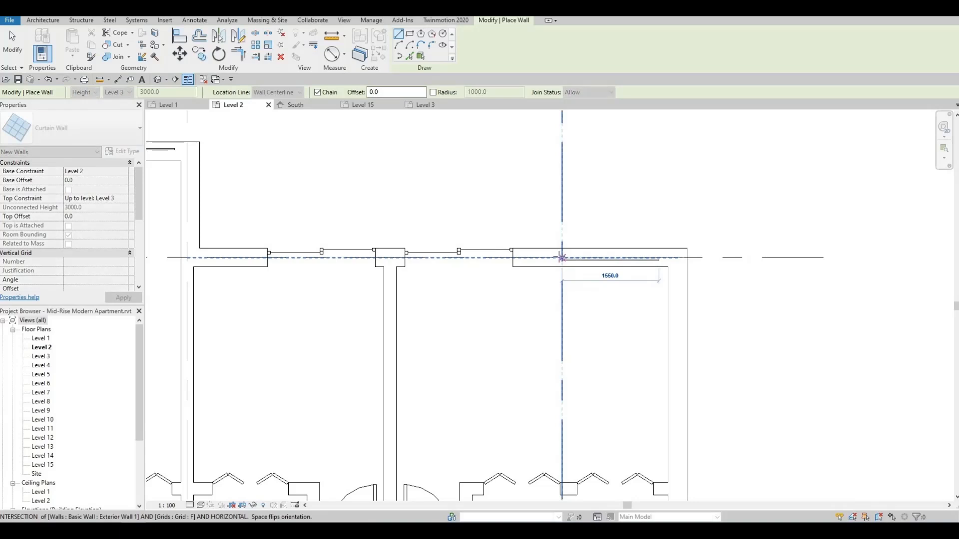
pyautogui.press('Escape')
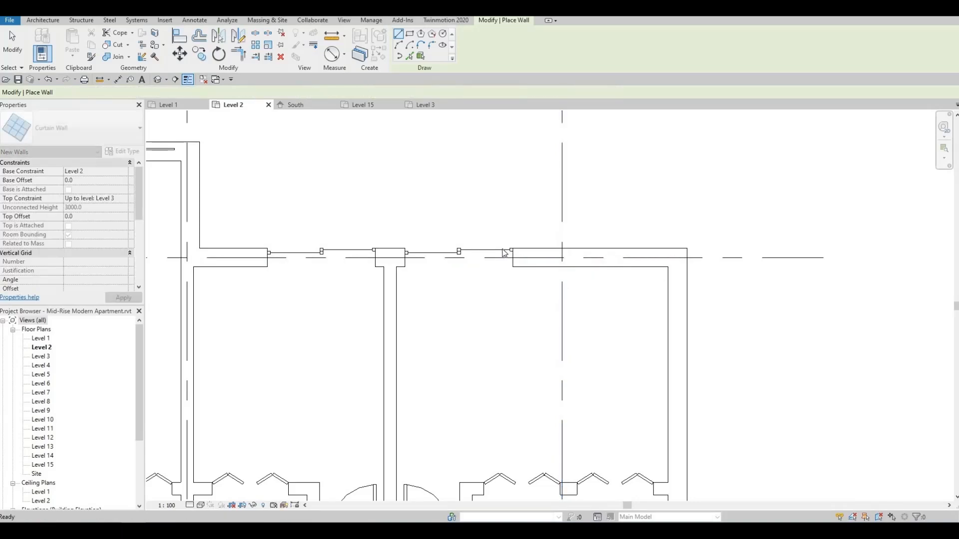
pyautogui.press('Escape')
# Step: Move the sliding door in the gridline 1 wall of the corner bedroom at F so its centre sits 1200 mm from the outer side wall
pyautogui.click(504, 254)
pyautogui.press('Right')
pyautogui.press('Right')
pyautogui.press('Right')
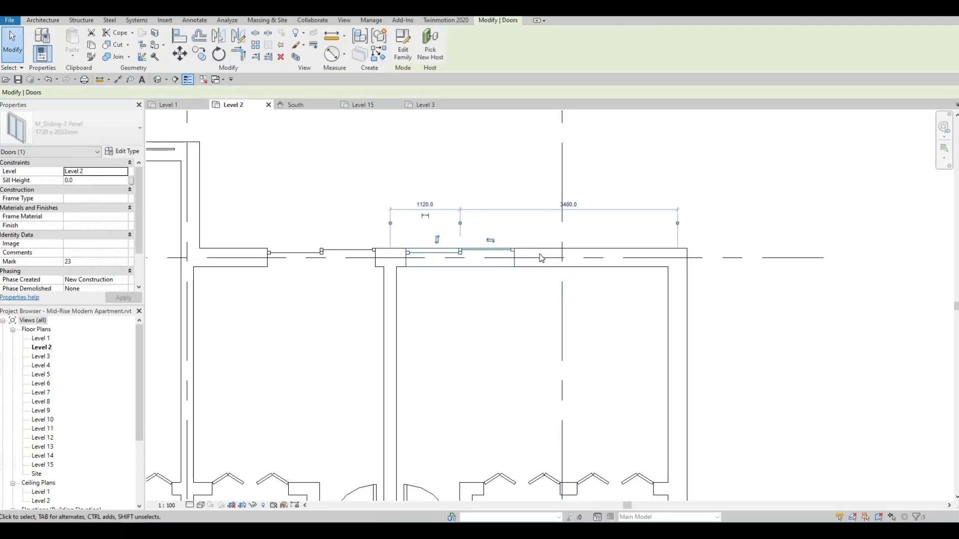
pyautogui.press('Right')
pyautogui.press('Right')
pyautogui.press('Right')
pyautogui.press('Right')
pyautogui.press('Right')
pyautogui.press('Right')
pyautogui.press('Right')
pyautogui.press('Right')
pyautogui.press('Right')
pyautogui.press('Right')
pyautogui.press('Right')
pyautogui.press('Right')
pyautogui.press('Right')
pyautogui.press('Right')
pyautogui.press('Right')
pyautogui.press('Right')
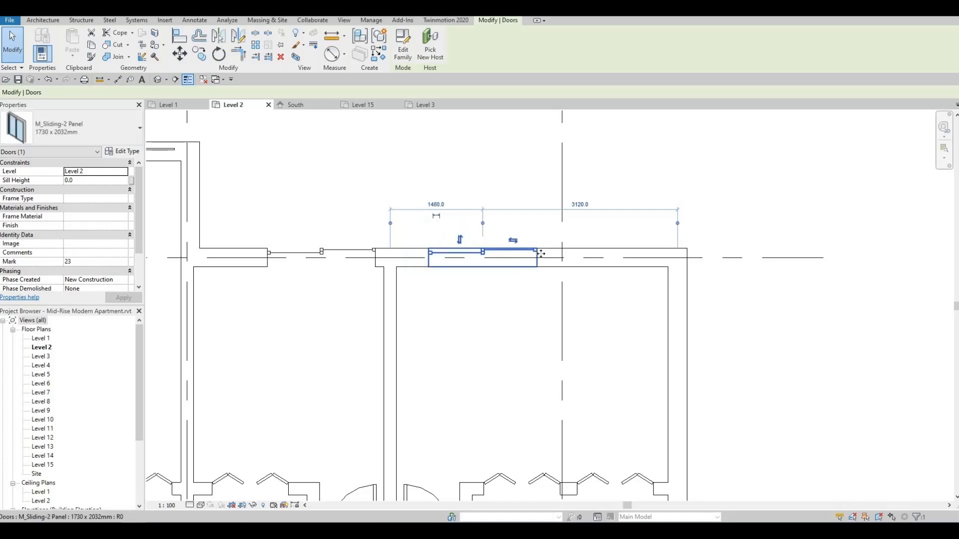
pyautogui.press('Right')
pyautogui.press('Right')
pyautogui.press('Right')
pyautogui.press('Right')
pyautogui.press('Right')
pyautogui.press('Right')
pyautogui.press('Right')
pyautogui.press('Right')
pyautogui.press('Right')
pyautogui.press('Right')
pyautogui.press('Right')
pyautogui.press('Right')
pyautogui.press('Right')
pyautogui.press('Right')
pyautogui.press('Right')
pyautogui.press('Right')
pyautogui.press('Right')
pyautogui.press('Right')
pyautogui.press('Right')
pyautogui.press('Right')
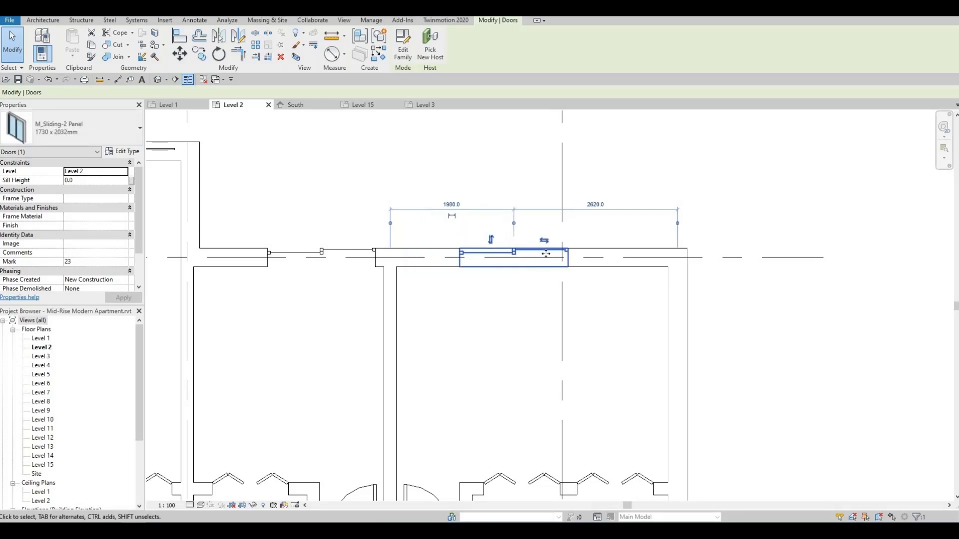
pyautogui.press('Right')
pyautogui.press('Right')
pyautogui.press('Right')
pyautogui.press('Right')
pyautogui.press('Right')
pyautogui.press('Right')
pyautogui.press('Right')
pyautogui.press('Right')
pyautogui.press('Right')
pyautogui.press('Right')
pyautogui.press('Right')
pyautogui.press('Right')
pyautogui.press('Right')
pyautogui.press('Right')
pyautogui.press('Right')
pyautogui.press('Right')
pyautogui.press('Right')
pyautogui.press('Right')
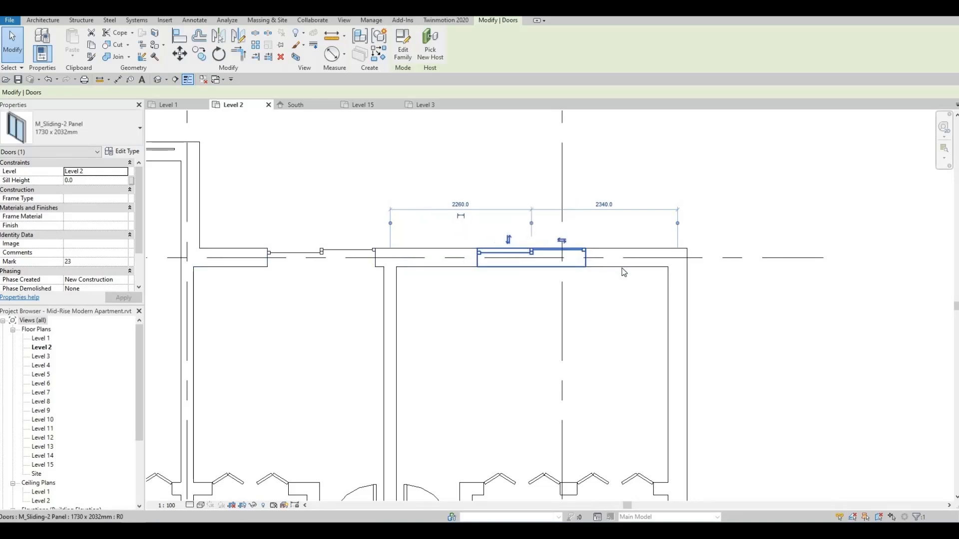
pyautogui.press('Right')
pyautogui.press('Right')
pyautogui.press('Right')
pyautogui.press('Right')
pyautogui.press('Right')
pyautogui.press('Right')
pyautogui.press('Right')
pyautogui.press('Right')
pyautogui.press('Right')
pyautogui.press('Right')
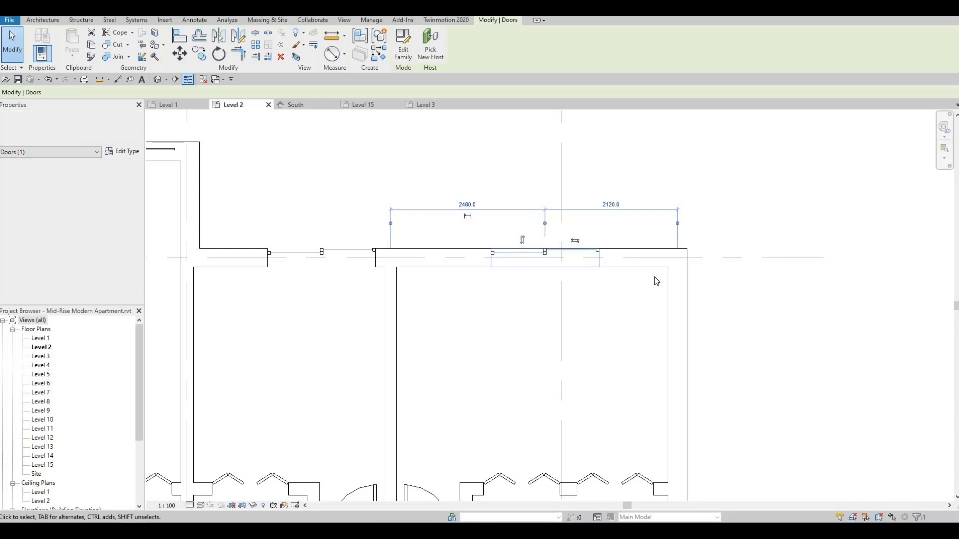
pyautogui.press('Right')
pyautogui.press('Right')
pyautogui.press('Right')
pyautogui.press('Right')
pyautogui.press('Right')
pyautogui.press('Right')
pyautogui.press('Right')
pyautogui.press('Right')
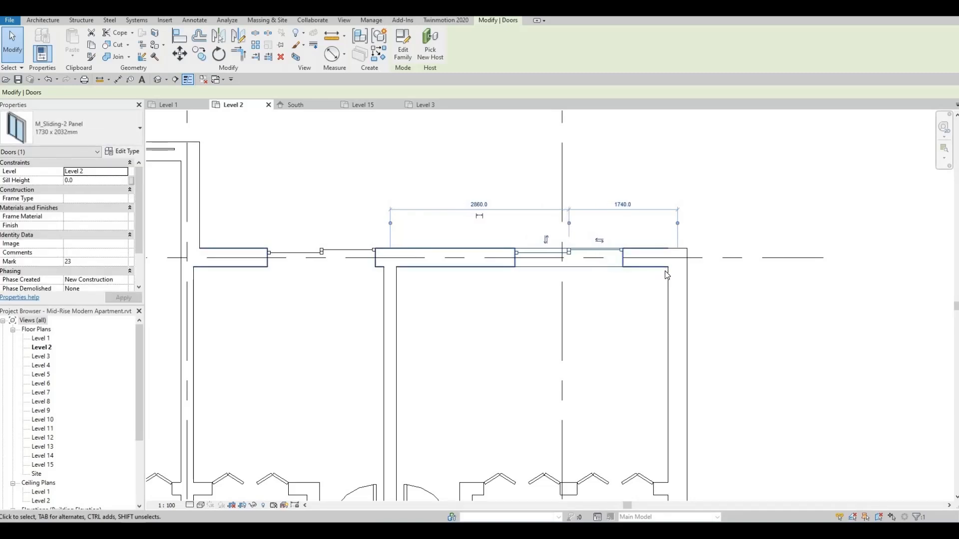
pyautogui.press('Right')
pyautogui.press('Right')
pyautogui.press('Right')
pyautogui.press('Right')
pyautogui.press('Right')
pyautogui.press('Right')
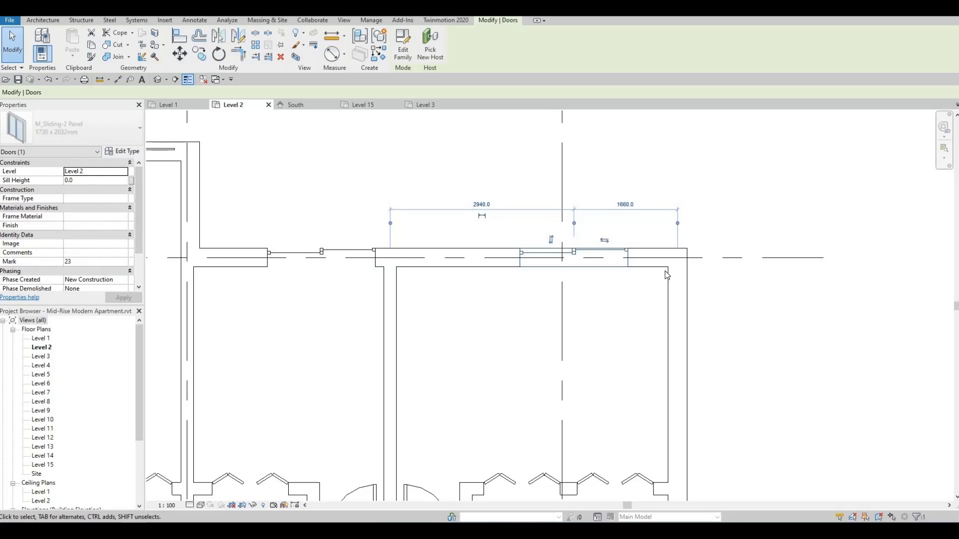
pyautogui.press('Right')
pyautogui.press('Right')
pyautogui.press('Right')
pyautogui.press('Right')
pyautogui.press('Right')
pyautogui.press('Right')
pyautogui.press('Right')
pyautogui.press('Right')
pyautogui.press('Right')
pyautogui.press('Right')
pyautogui.press('Right')
pyautogui.press('Right')
pyautogui.press('Right')
pyautogui.press('Right')
pyautogui.press('Right')
pyautogui.press('Right')
pyautogui.press('Right')
pyautogui.press('Right')
pyautogui.press('Right')
pyautogui.press('Right')
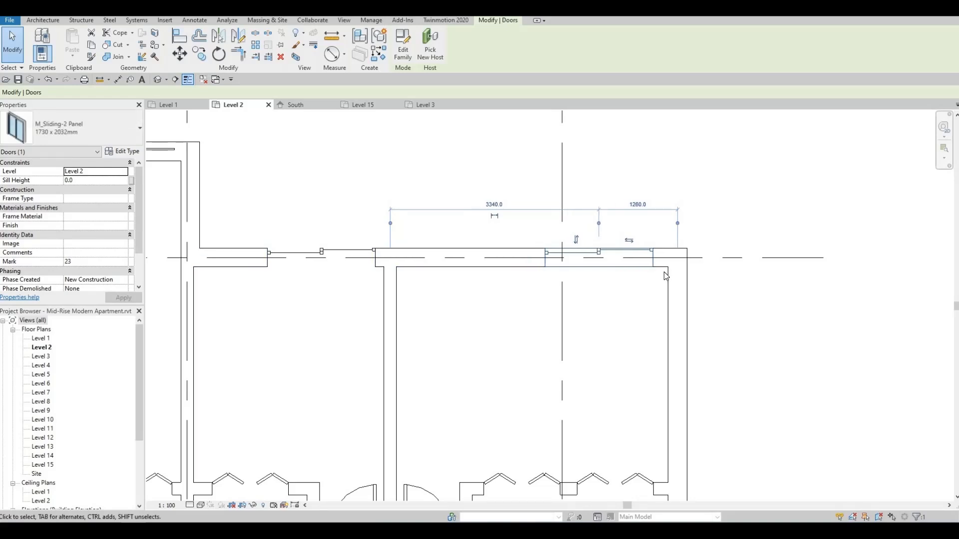
pyautogui.press('Right')
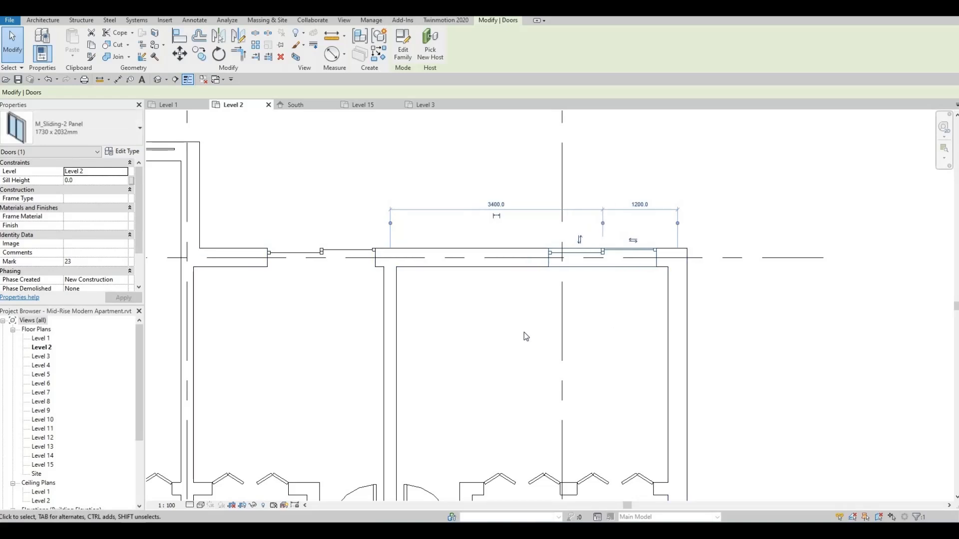
pyautogui.press('Down')
pyautogui.press('Down')
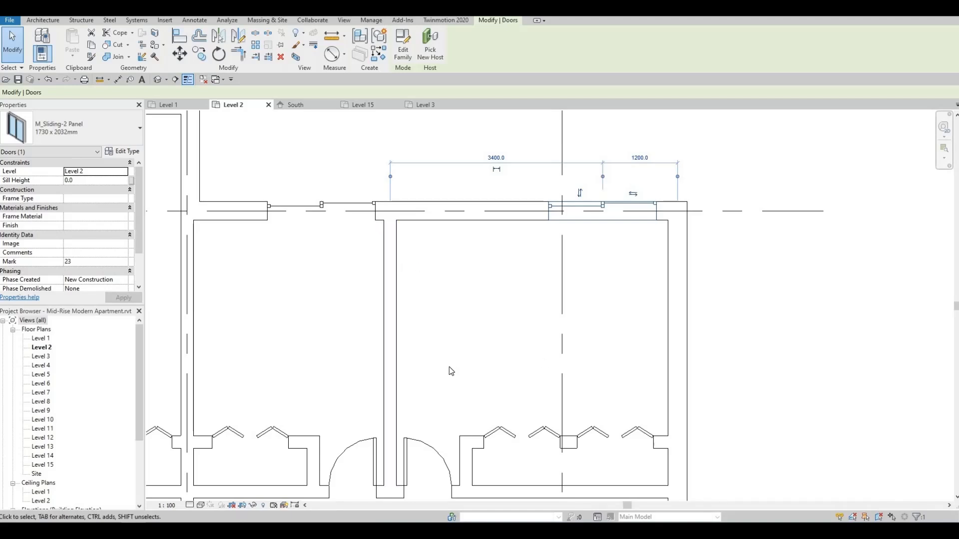
# Step: Draw a curtain wall about 2280 mm long inside the corner bedroom's gridline 1 wall, between the partition and the sliding door
pyautogui.scroll(-5, 669, 339)
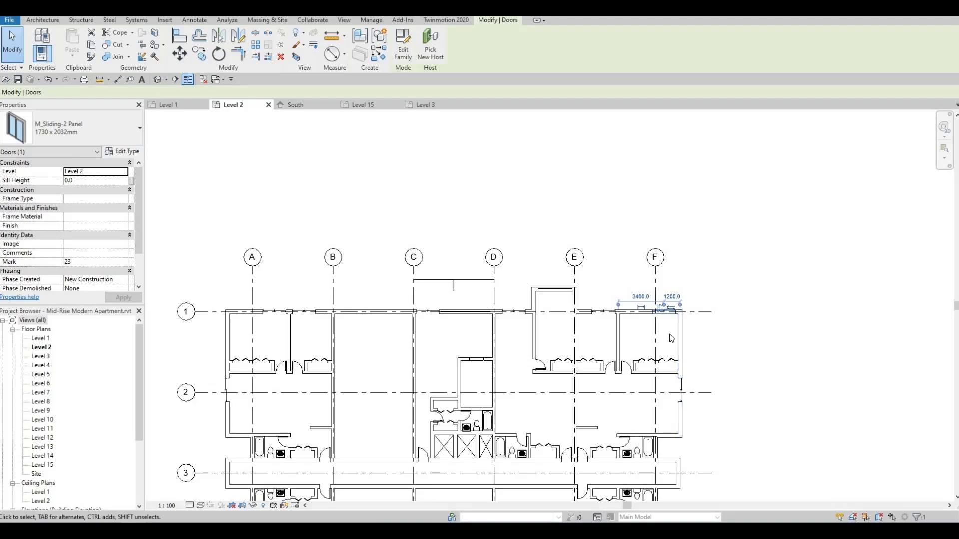
pyautogui.scroll(5, 666, 341)
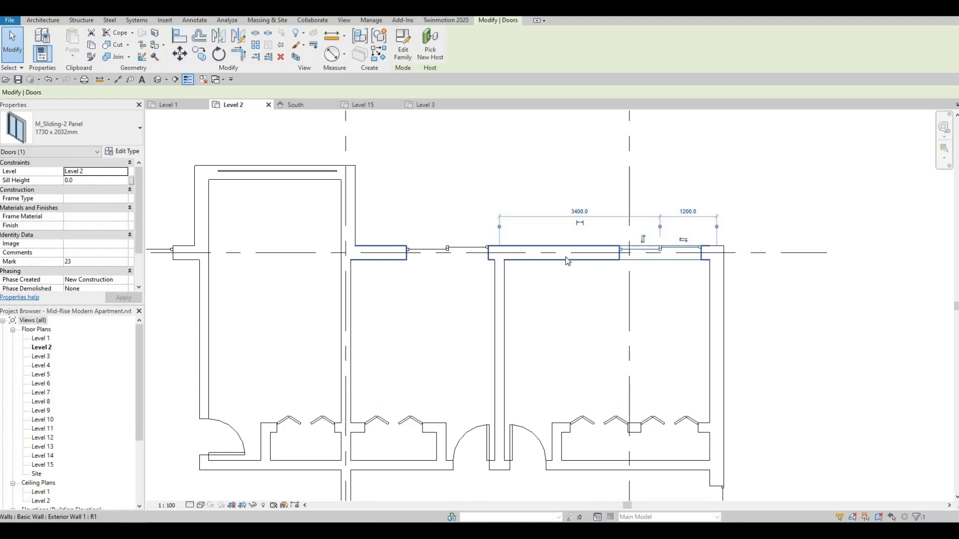
pyautogui.click(44, 21)
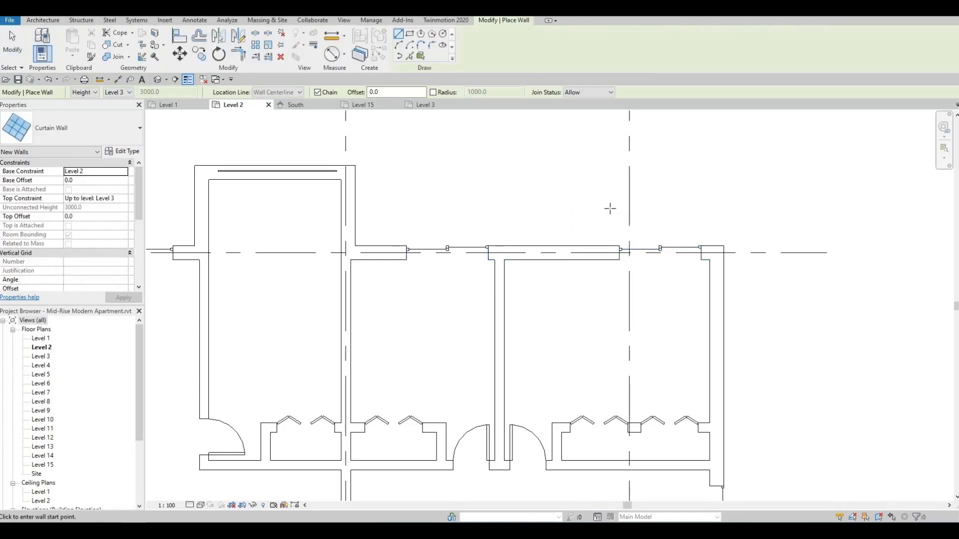
pyautogui.scroll(3, 609, 263)
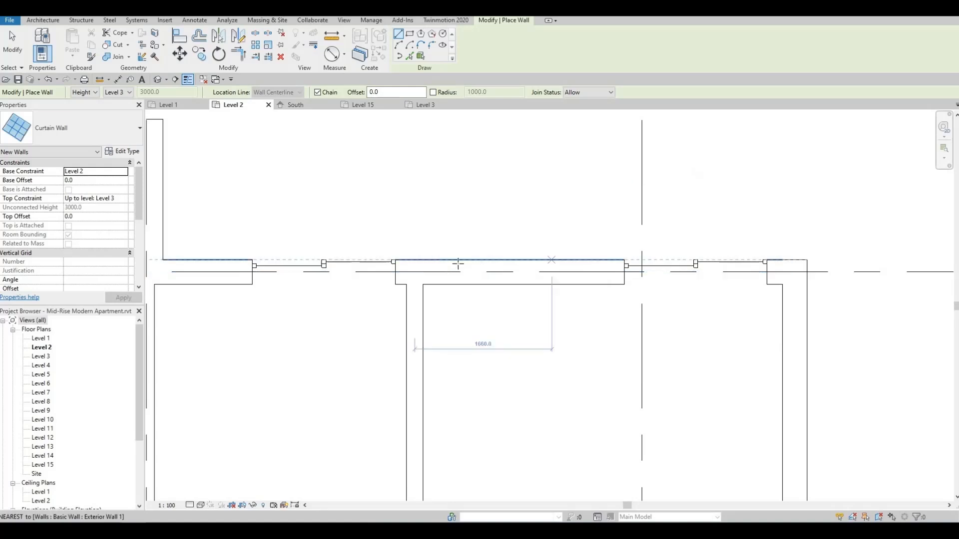
pyautogui.click(433, 269)
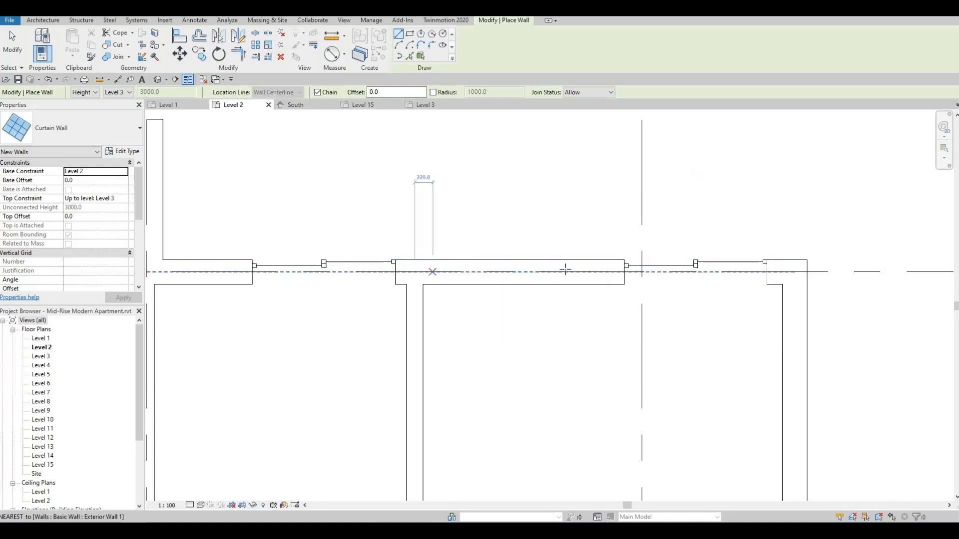
pyautogui.click(612, 270)
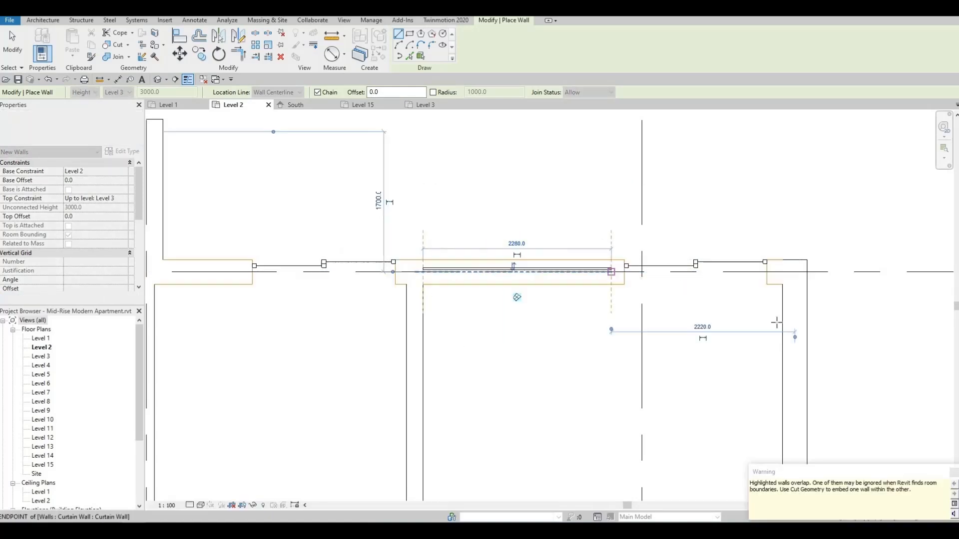
pyautogui.press('Escape')
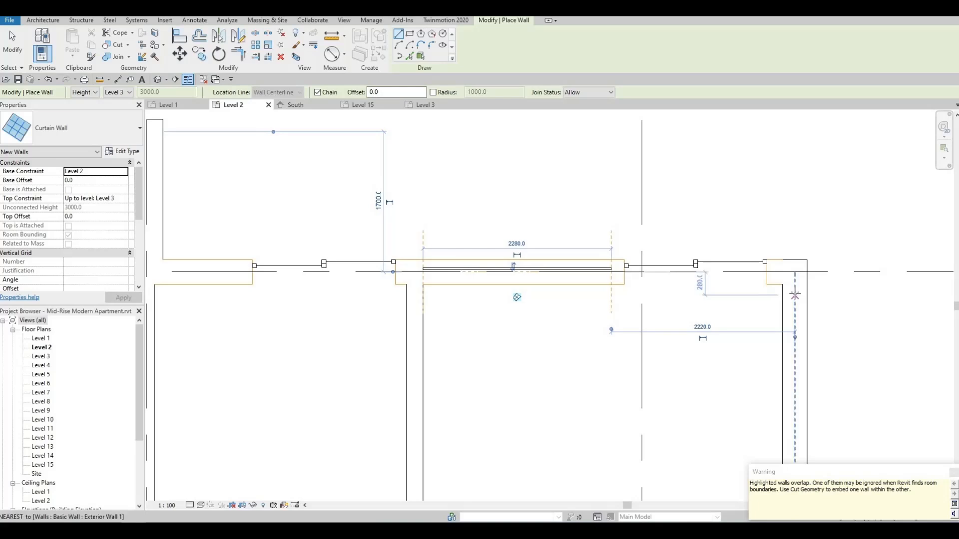
# Step: Draw a vertical curtain wall about 3090 mm long inside the outer side wall of the same corner bedroom
pyautogui.click(795, 294)
pyautogui.moveTo(797, 381); pyautogui.dragTo(771, 220, button='middle')
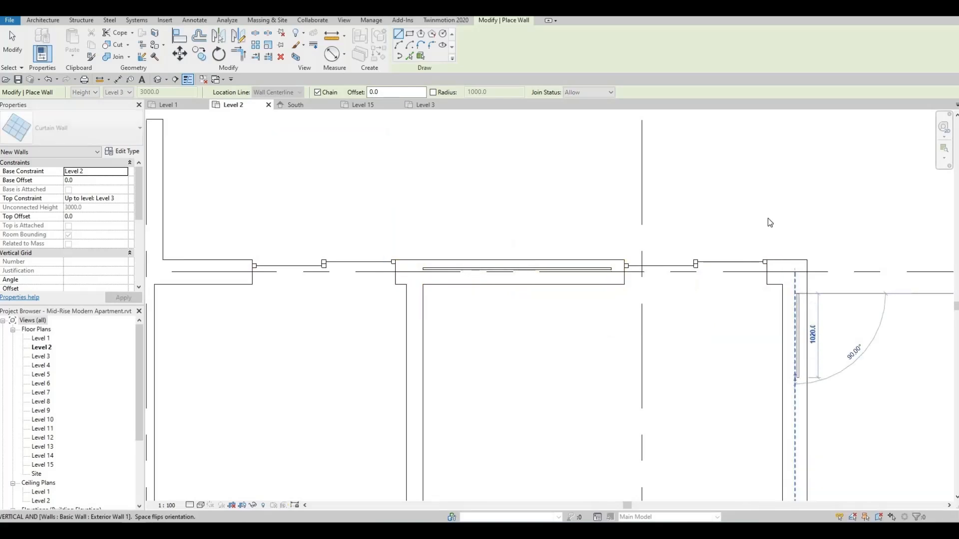
pyautogui.click(766, 379)
pyautogui.press('Escape')
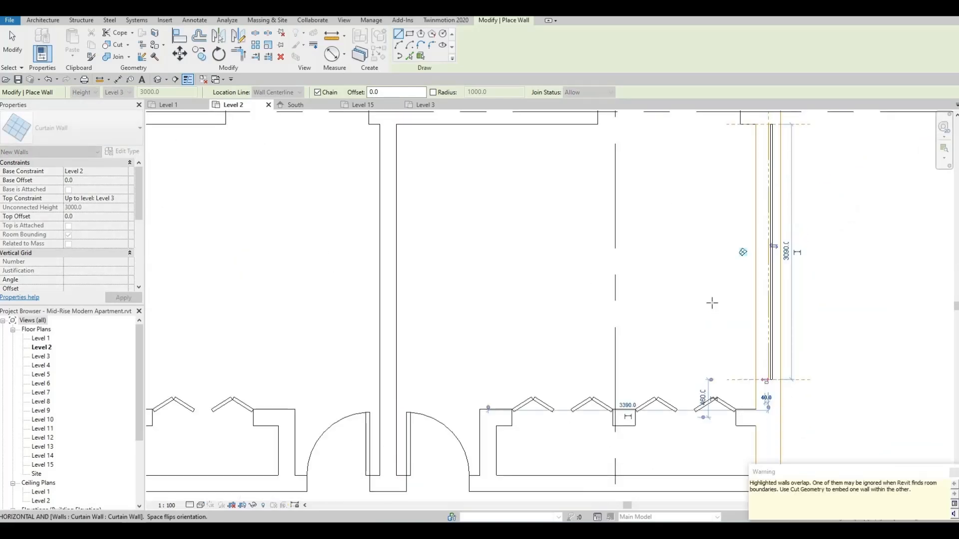
pyautogui.press('Escape')
# Step: Delete the M_Sliding-2 Panel door from the gridline 5 wall of the corner bedroom at gridline F
pyautogui.scroll(-2, 709, 298)
pyautogui.moveTo(665, 291); pyautogui.dragTo(693, 178, button='middle')
pyautogui.scroll(-3, 699, 285)
pyautogui.scroll(-4, 694, 290)
pyautogui.scroll(-2, 694, 180)
pyautogui.scroll(2, 708, 488)
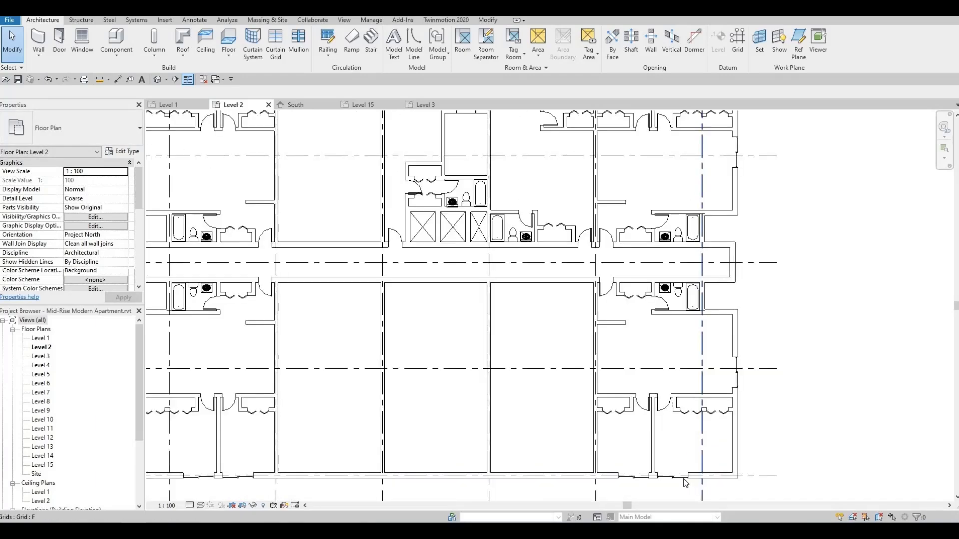
pyautogui.click(675, 478)
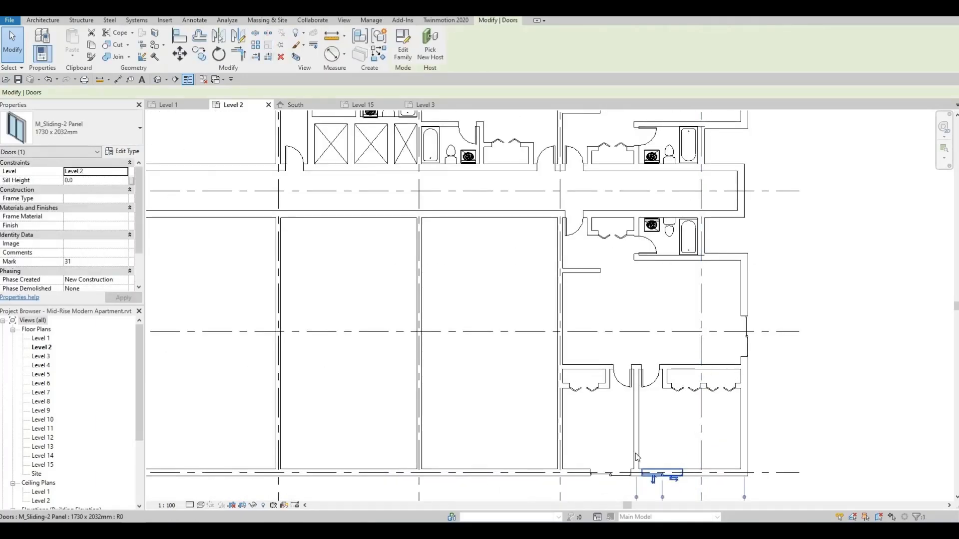
pyautogui.click(734, 456)
# Step: Delete the sliding doors of the two corner bedrooms at gridline A, from the gridline 5 wall and the gridline 1 wall
pyautogui.scroll(-5, 520, 445)
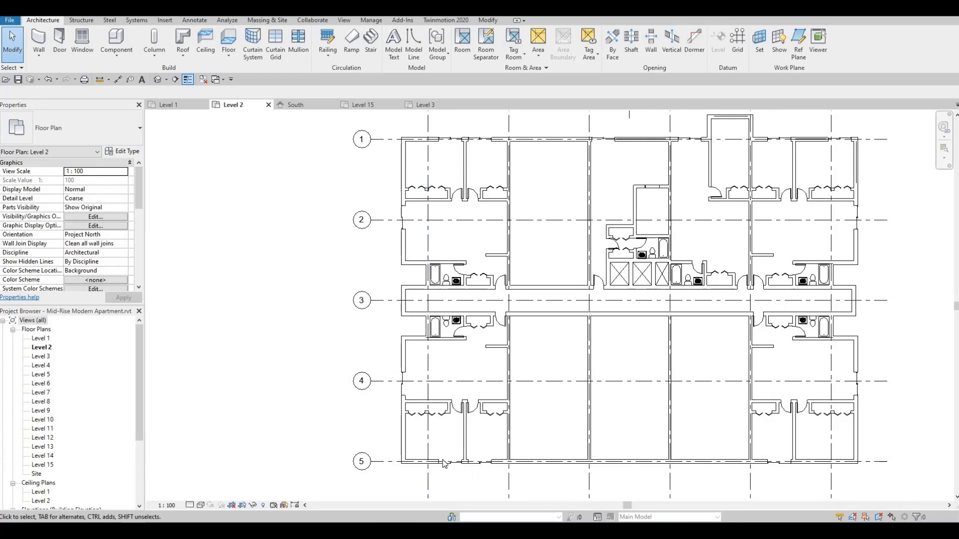
pyautogui.scroll(2, 443, 463)
pyautogui.click(444, 455)
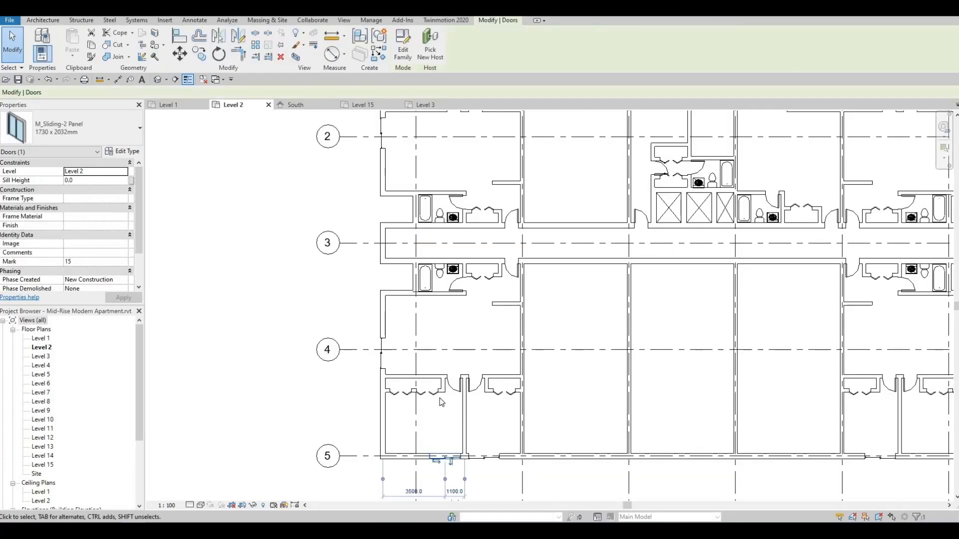
pyautogui.press('Delete')
pyautogui.moveTo(438, 392); pyautogui.dragTo(438, 512, button='middle')
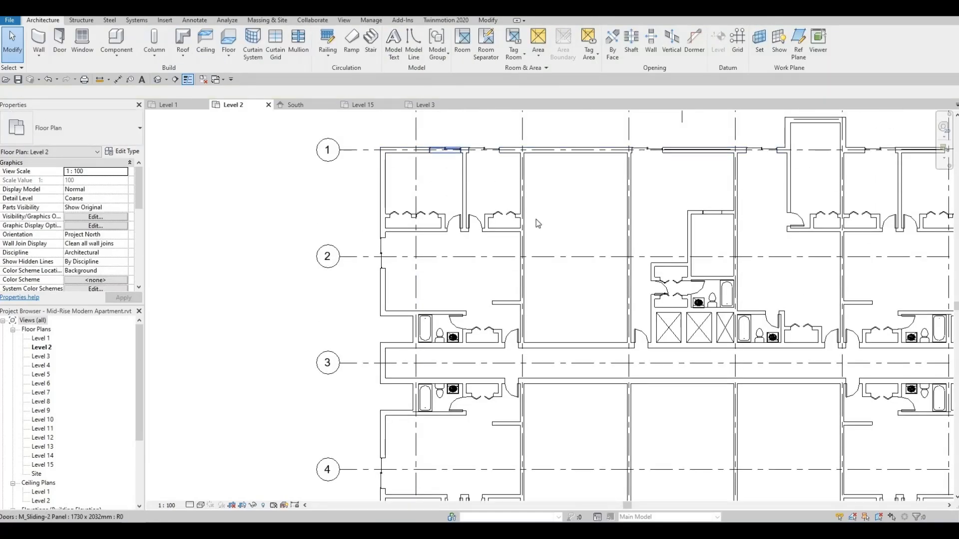
pyautogui.click(445, 149)
pyautogui.press('Delete')
pyautogui.scroll(-2, 535, 223)
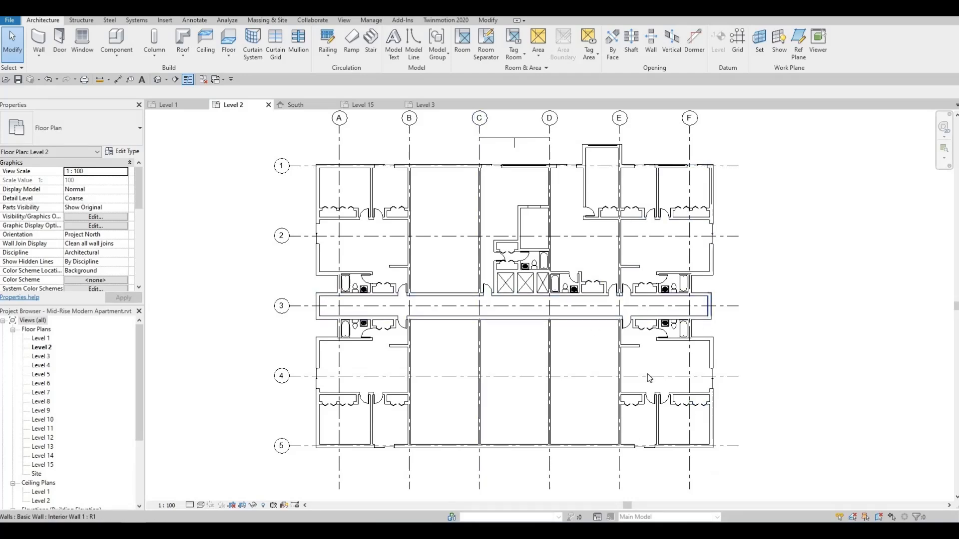
# Step: Cut the gridline 1 wall and the outer side wall of the corner bedroom at gridline F with their embedded curtain walls
pyautogui.scroll(5, 646, 211)
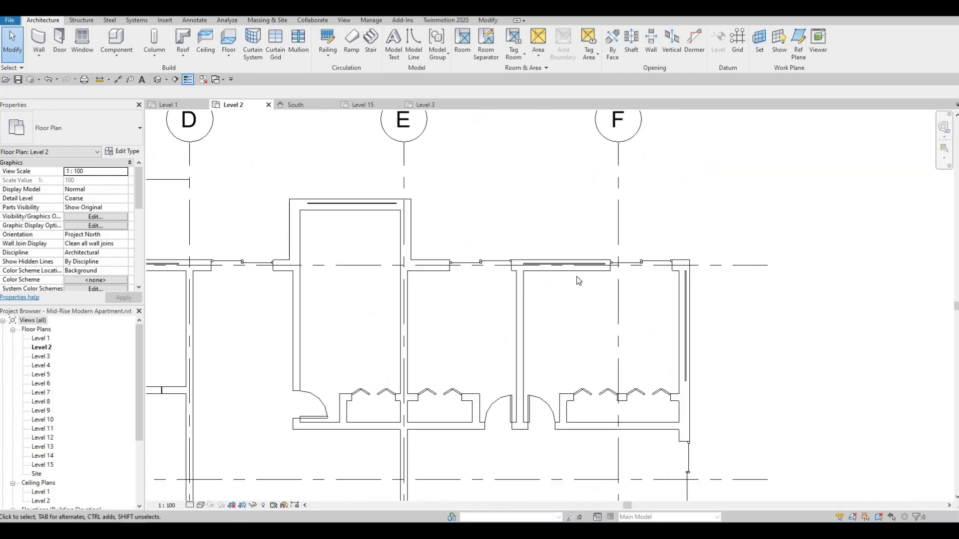
pyautogui.scroll(2, 579, 281)
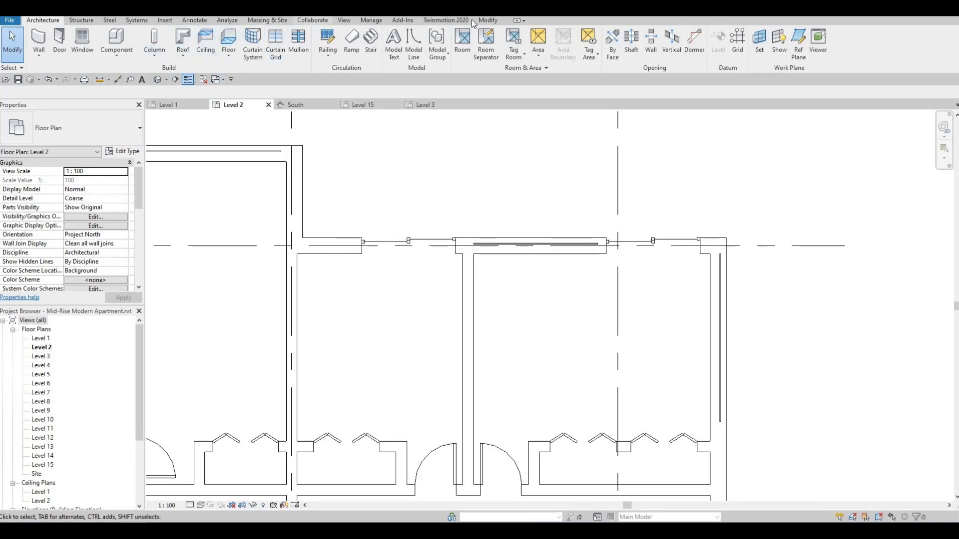
pyautogui.click(488, 20)
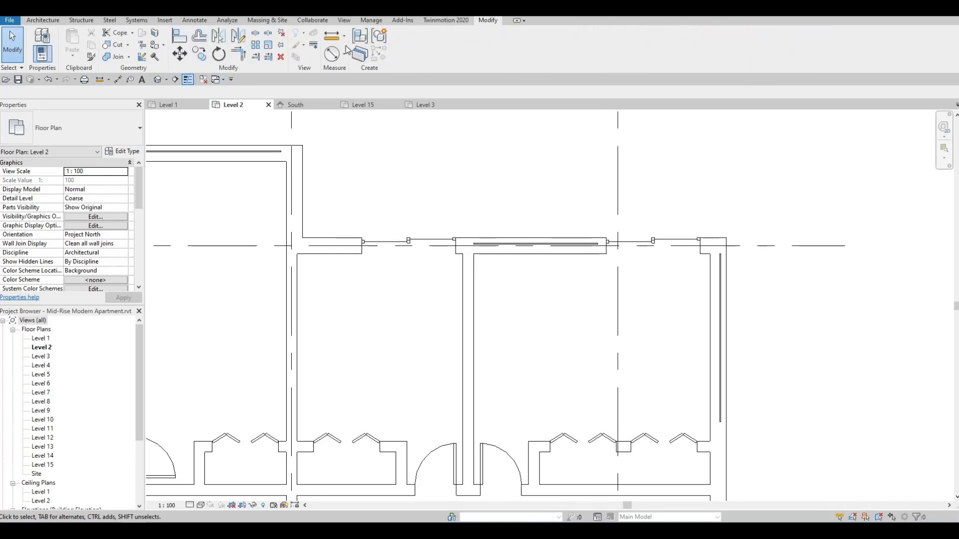
pyautogui.click(114, 46)
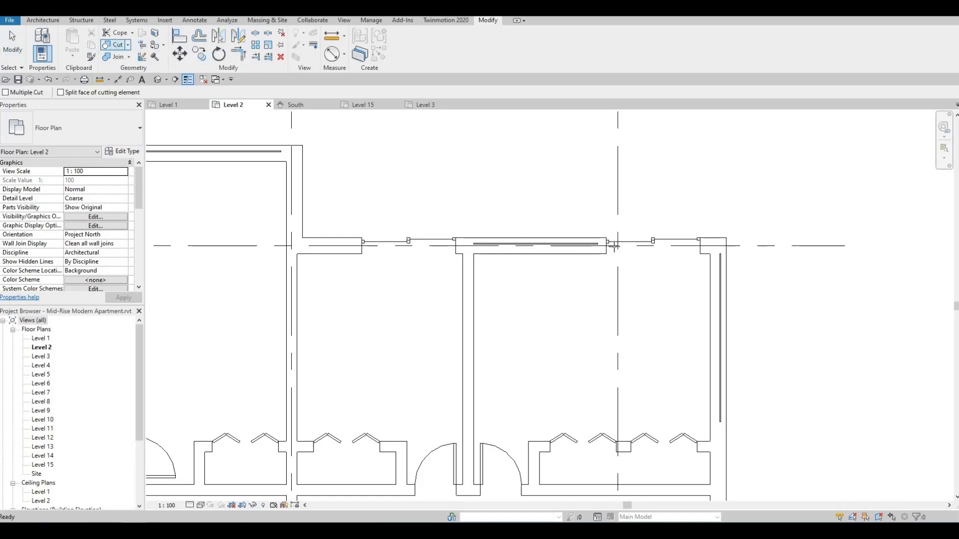
pyautogui.click(544, 246)
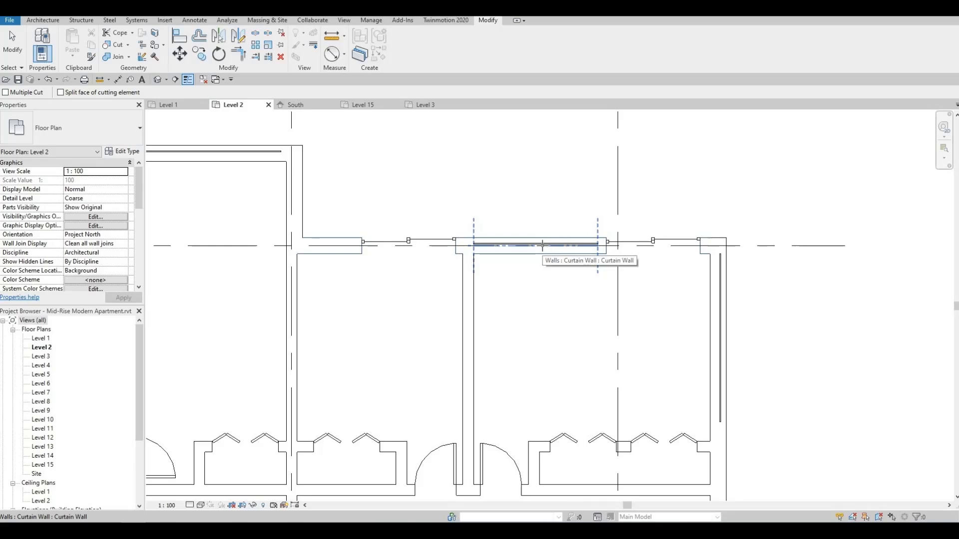
pyautogui.click(544, 246)
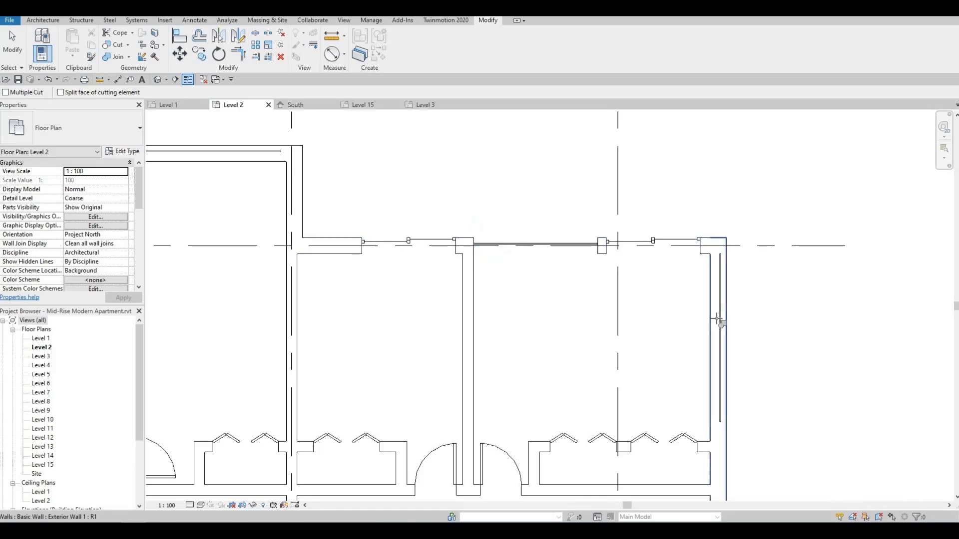
pyautogui.click(718, 317)
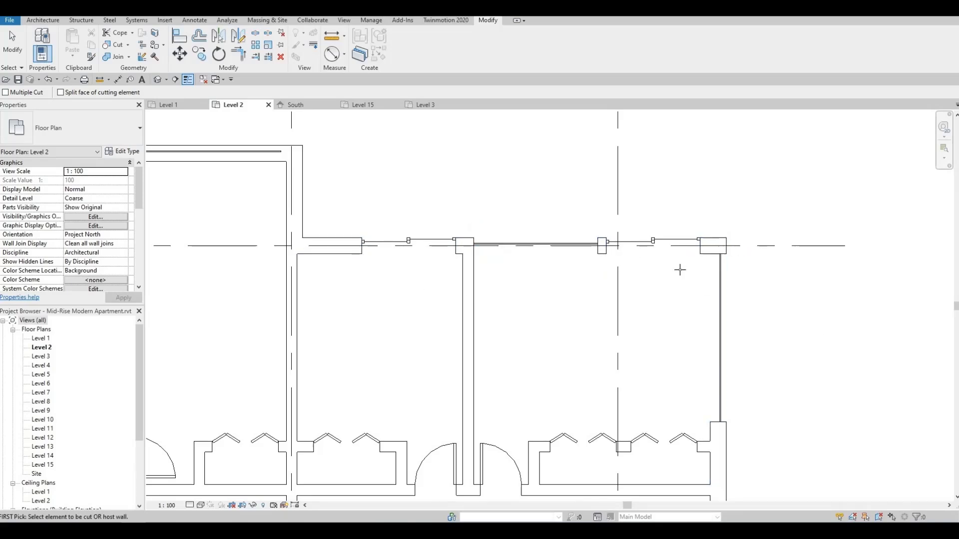
# Step: Cut the projecting bedroom's front wall and the gridline 1 wall between C and D with their embedded curtain walls
pyautogui.moveTo(317, 184); pyautogui.dragTo(574, 184, button='middle')
pyautogui.click(550, 164)
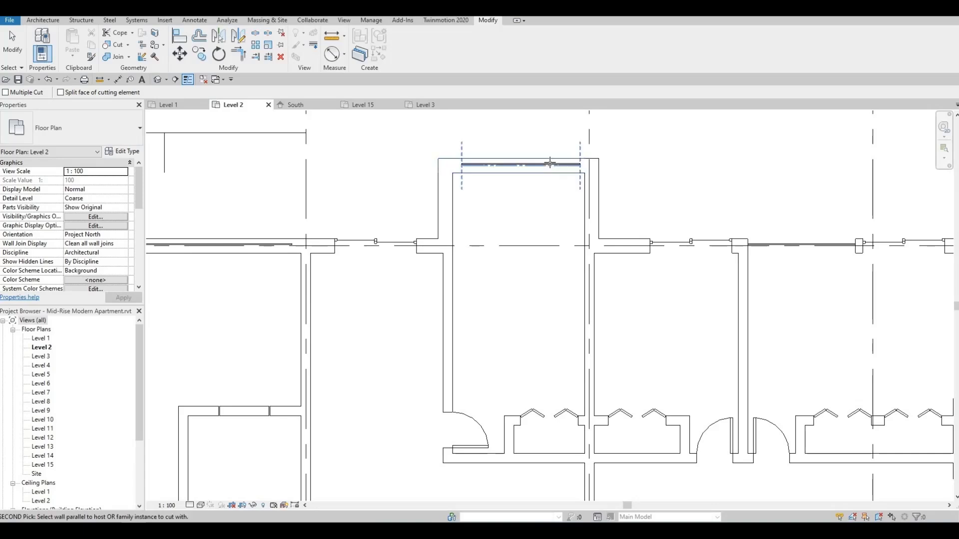
pyautogui.press('Escape')
pyautogui.moveTo(210, 254); pyautogui.dragTo(577, 256, button='middle')
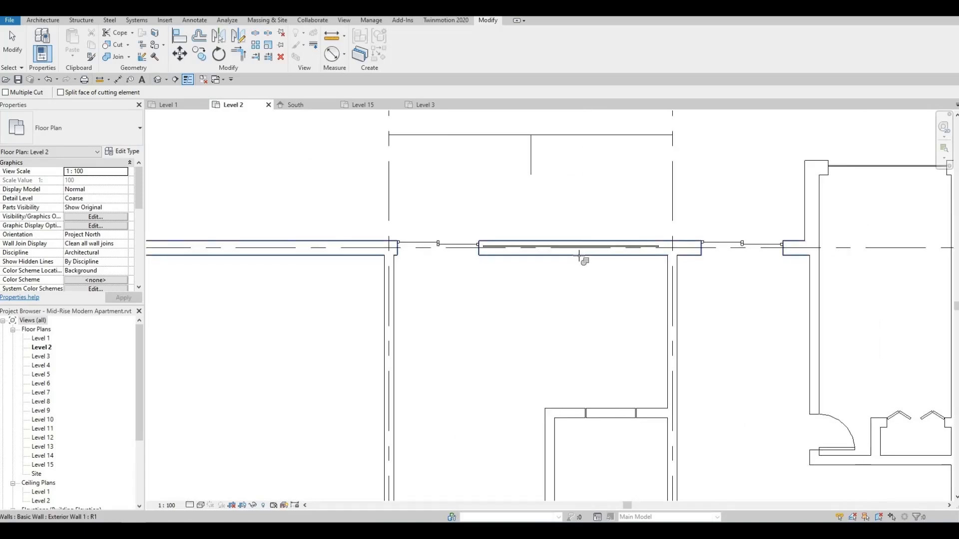
pyautogui.click(580, 245)
pyautogui.click(580, 246)
pyautogui.scroll(1, 646, 274)
pyautogui.moveTo(646, 274); pyautogui.dragTo(565, 256, button='middle')
pyautogui.scroll(-3, 565, 256)
pyautogui.scroll(-3, 590, 268)
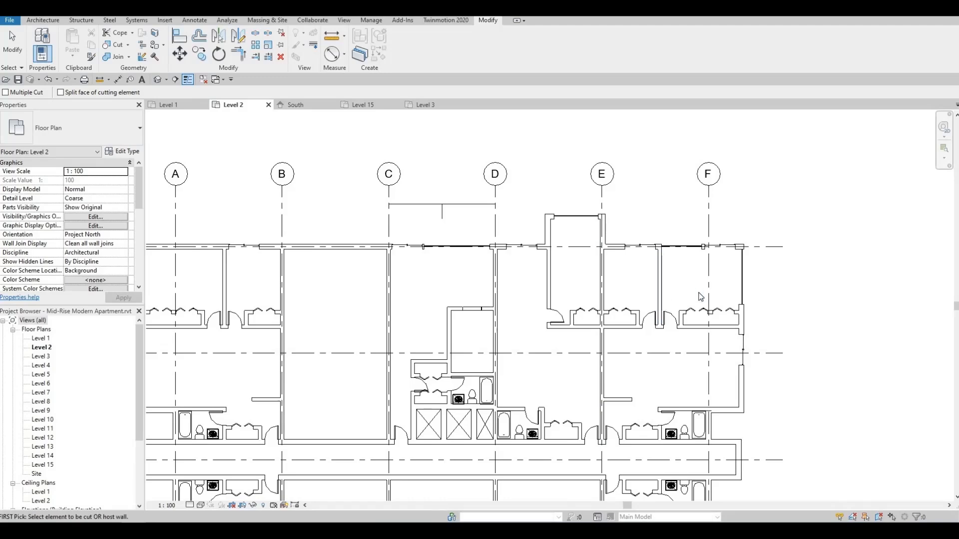
pyautogui.press('Escape')
# Step: Open the default 3D view at the corner bedroom near gridline F and save the project
pyautogui.scroll(1, 688, 274)
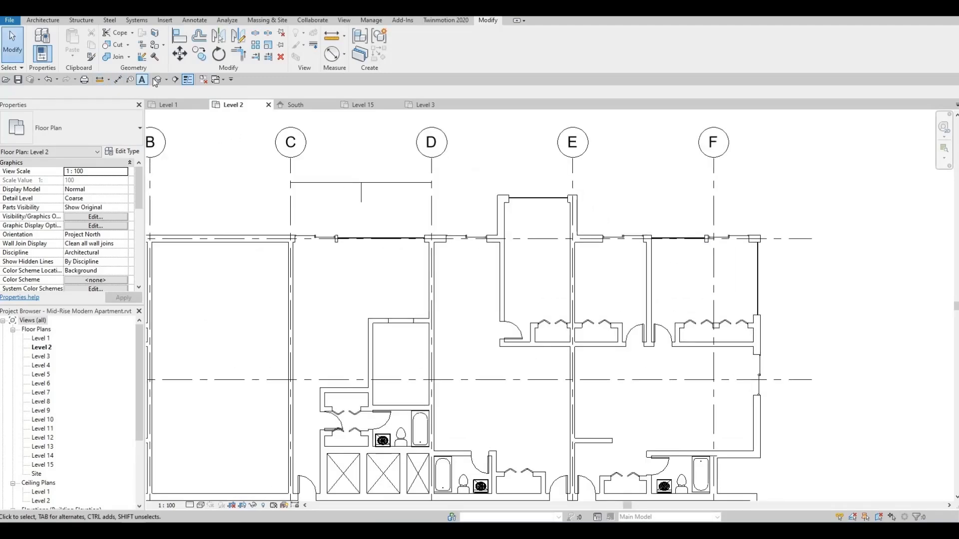
pyautogui.click(157, 82)
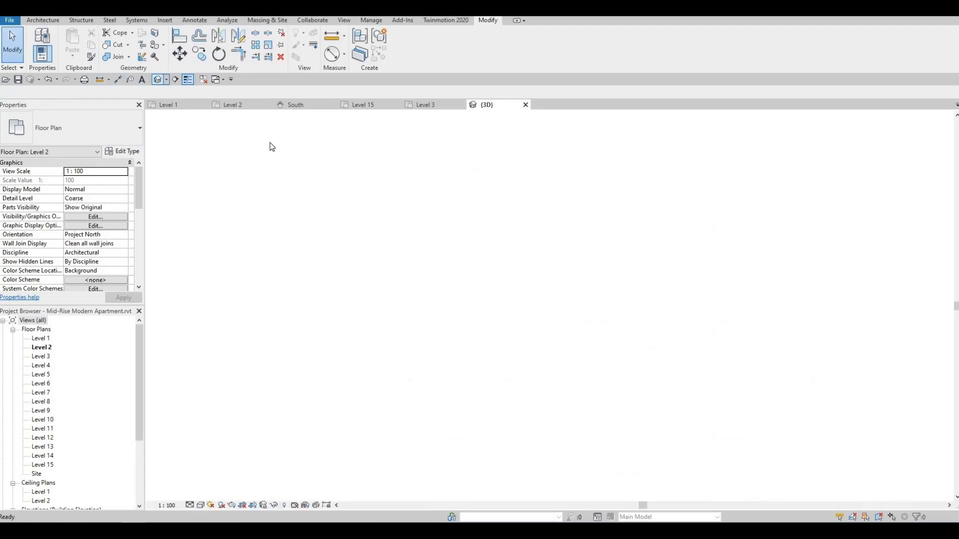
pyautogui.scroll(1, 689, 392)
pyautogui.moveTo(681, 396); pyautogui.dragTo(483, 248, button='middle')
pyautogui.scroll(8, 483, 247)
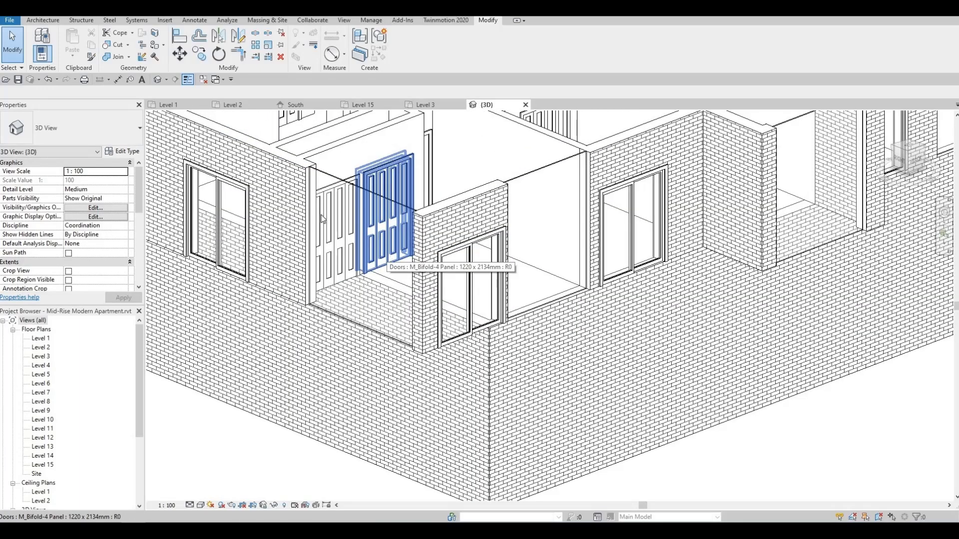
pyautogui.click(18, 79)
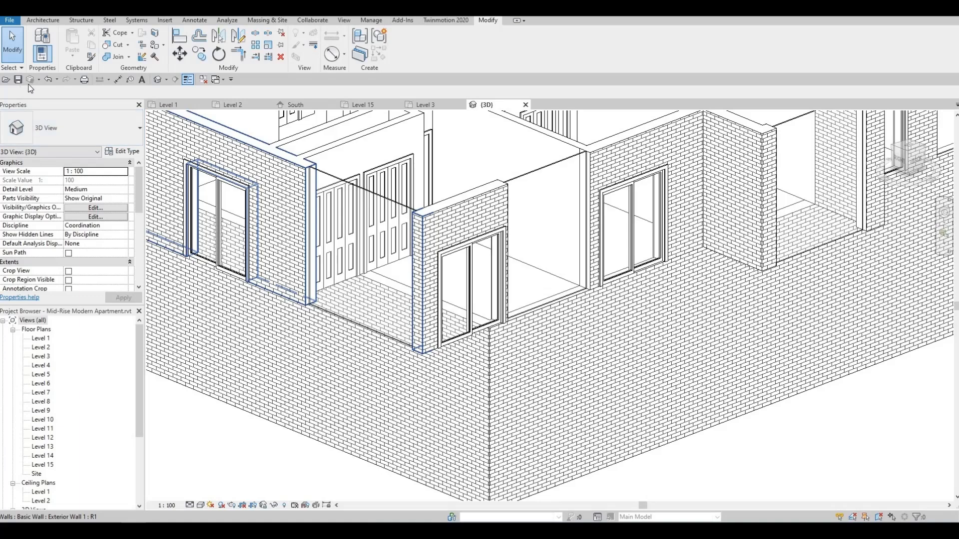
# Step: Shorten the corner bedroom's side-wall curtain wall to a top offset of about -257 mm and a base offset of about 465 mm
pyautogui.click(359, 195)
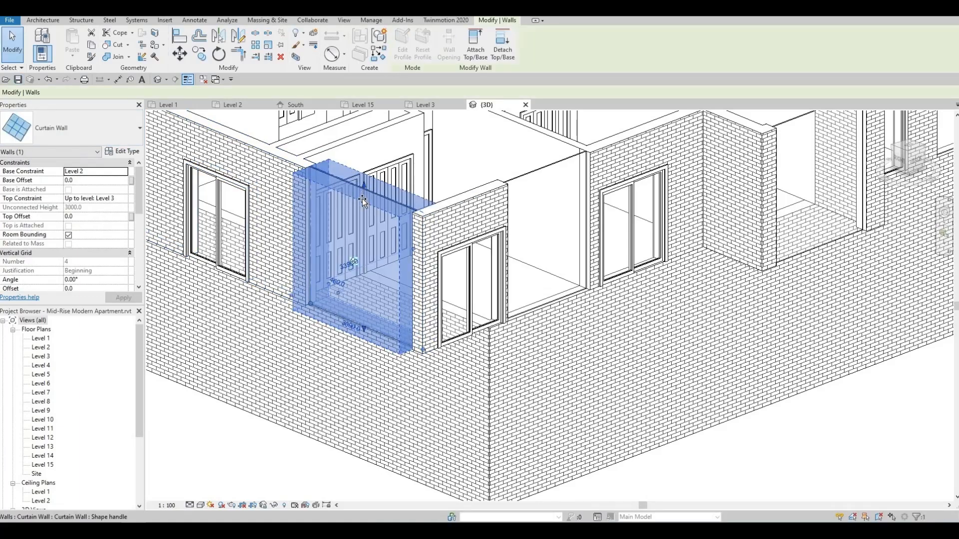
pyautogui.moveTo(362, 201); pyautogui.dragTo(369, 214)
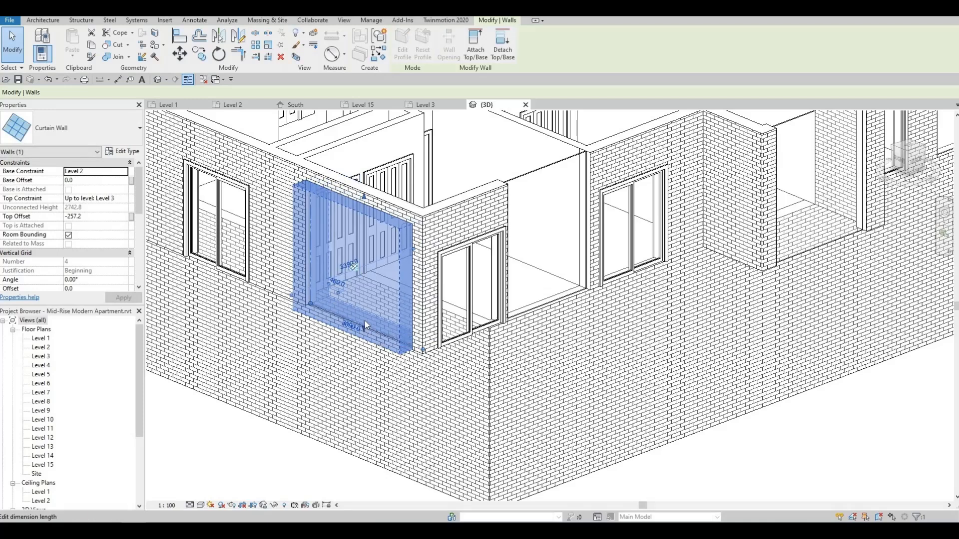
pyautogui.click(363, 328)
pyautogui.scroll(3, 365, 330)
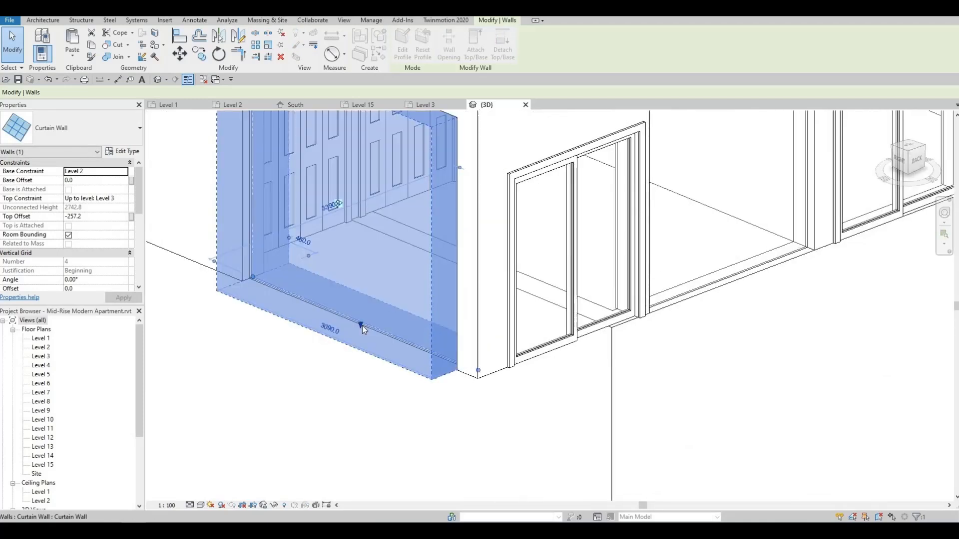
pyautogui.moveTo(372, 281); pyautogui.dragTo(399, 247)
pyautogui.scroll(-4, 426, 230)
pyautogui.press('Escape')
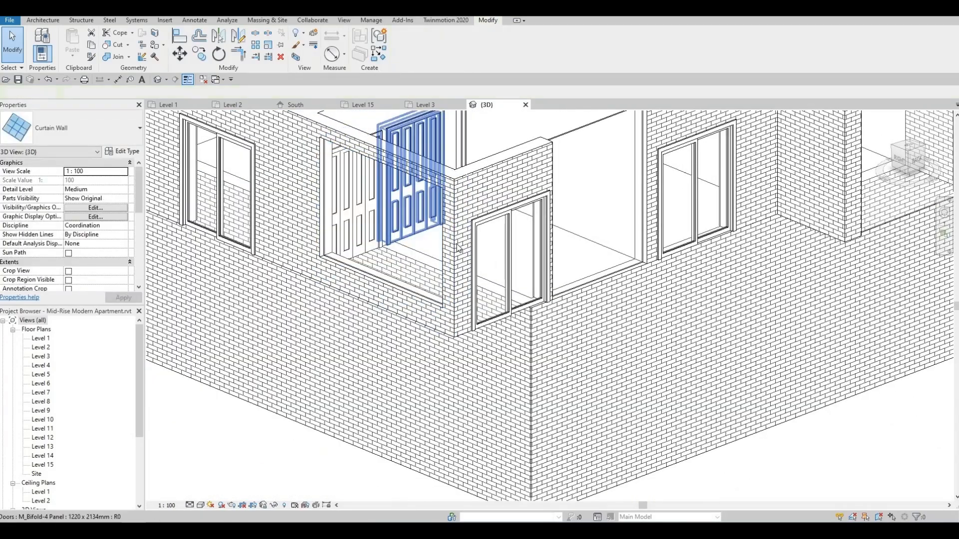
# Step: Raise the side-wall curtain wall's base offset to about 711 mm and adjust its top height
pyautogui.keyDown('shift'); pyautogui.moveTo(227, 368); pyautogui.dragTo(274, 355, button='middle'); pyautogui.keyUp('shift')
pyautogui.moveTo(817, 179); pyautogui.dragTo(528, 292, button='middle')
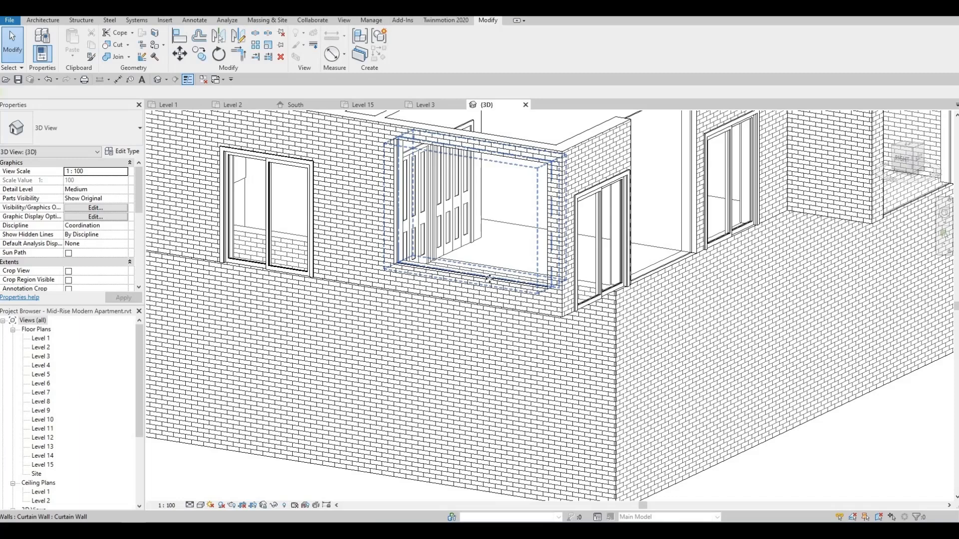
pyautogui.click(489, 279)
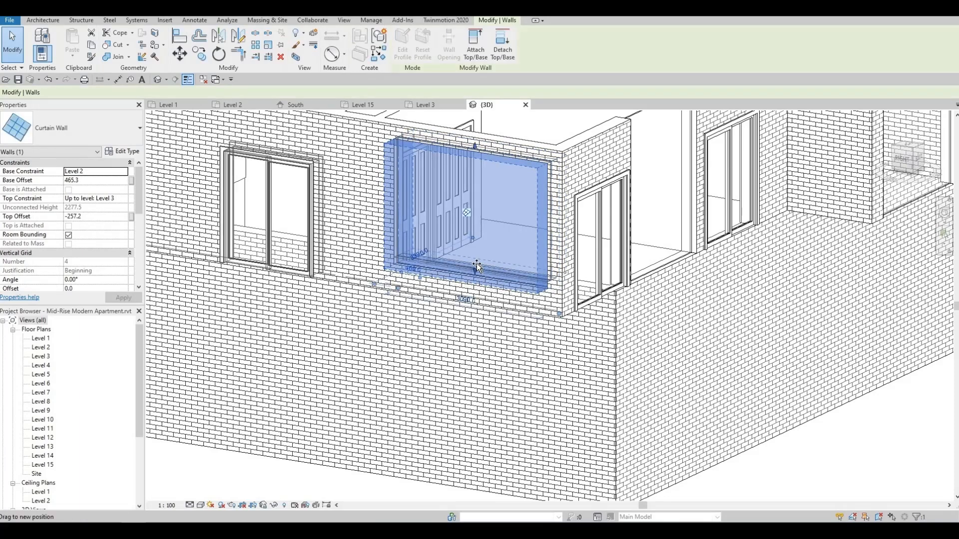
pyautogui.moveTo(477, 267); pyautogui.dragTo(458, 263)
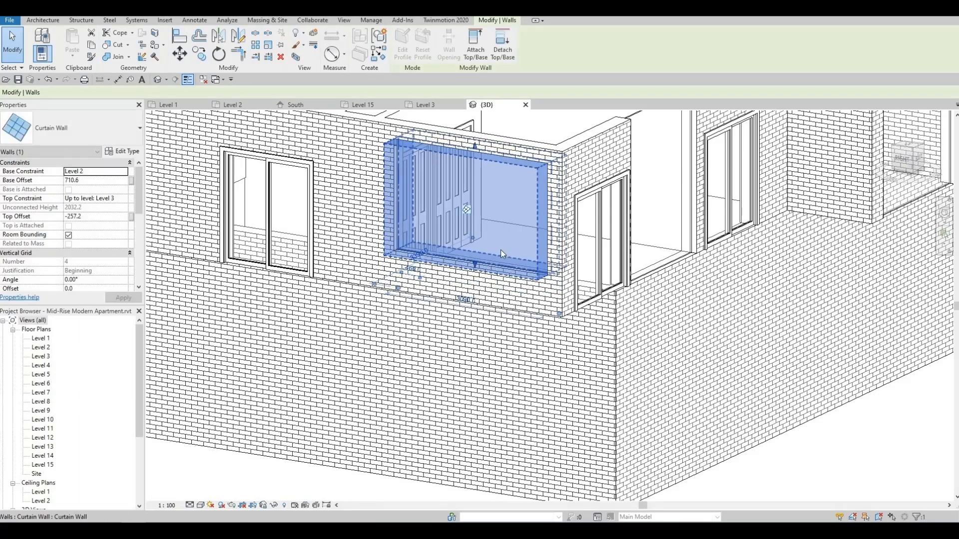
pyautogui.moveTo(485, 145); pyautogui.dragTo(488, 144, button='middle')
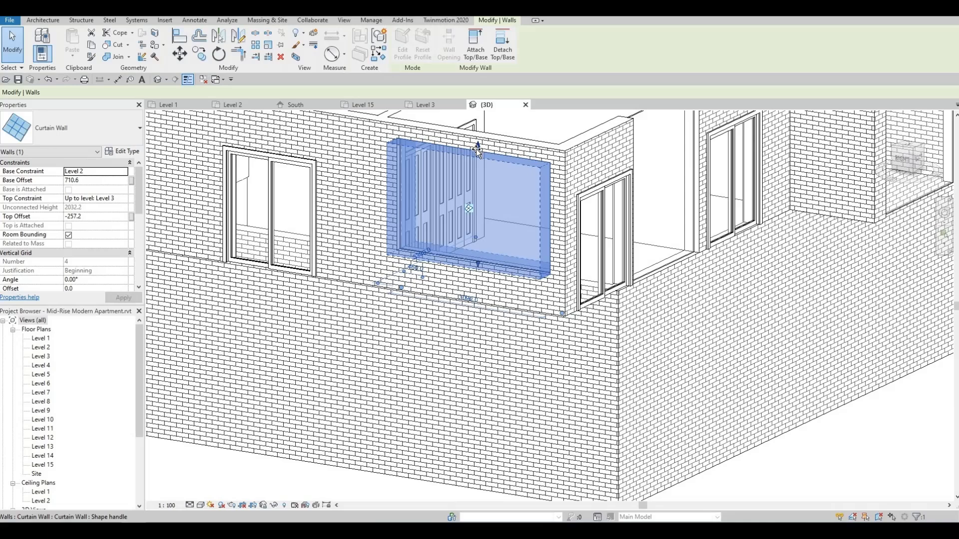
pyautogui.moveTo(478, 146); pyautogui.dragTo(539, 249)
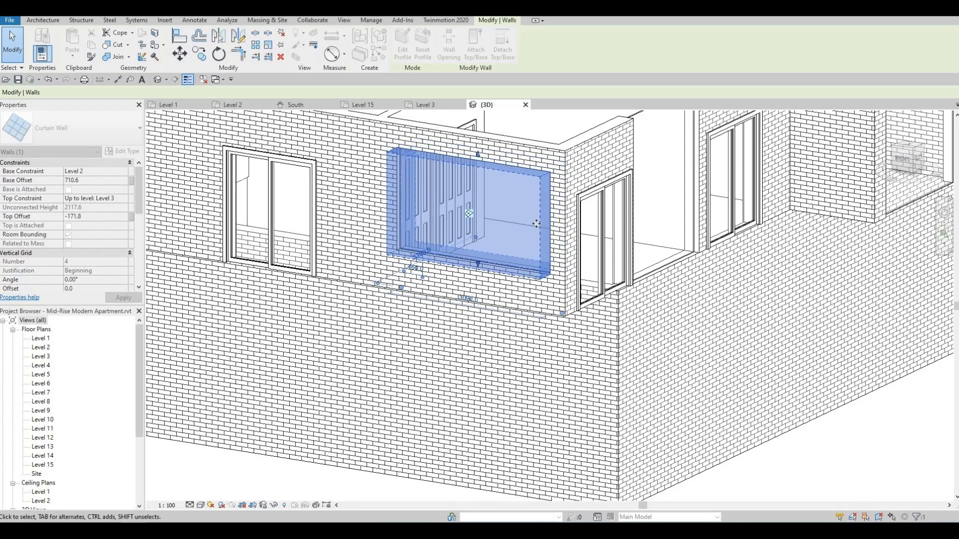
pyautogui.moveTo(522, 343); pyautogui.dragTo(833, 323, button='middle')
pyautogui.press('Escape')
# Step: Resize the side-wall curtain wall to a top offset of about -561 mm and a base offset of about 480 mm
pyautogui.moveTo(513, 289); pyautogui.dragTo(773, 321, button='middle')
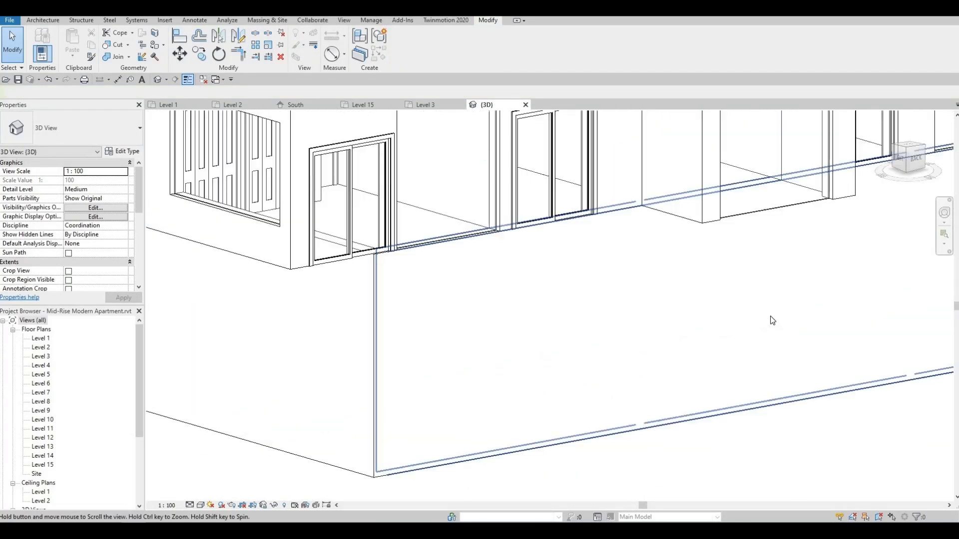
pyautogui.scroll(-1, 773, 321)
pyautogui.moveTo(419, 257); pyautogui.dragTo(617, 263, button='middle')
pyautogui.scroll(1, 585, 200)
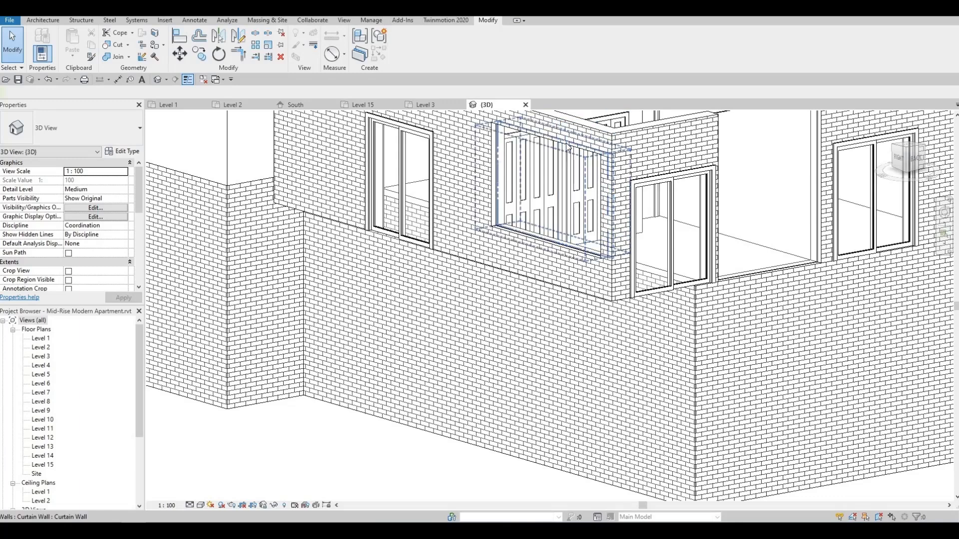
pyautogui.click(568, 146)
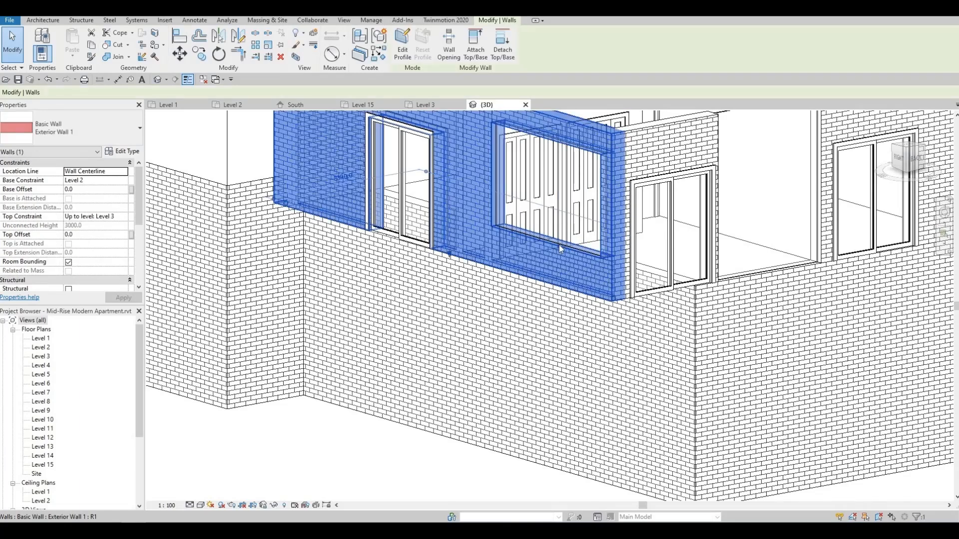
pyautogui.press('Escape')
pyautogui.click(566, 227)
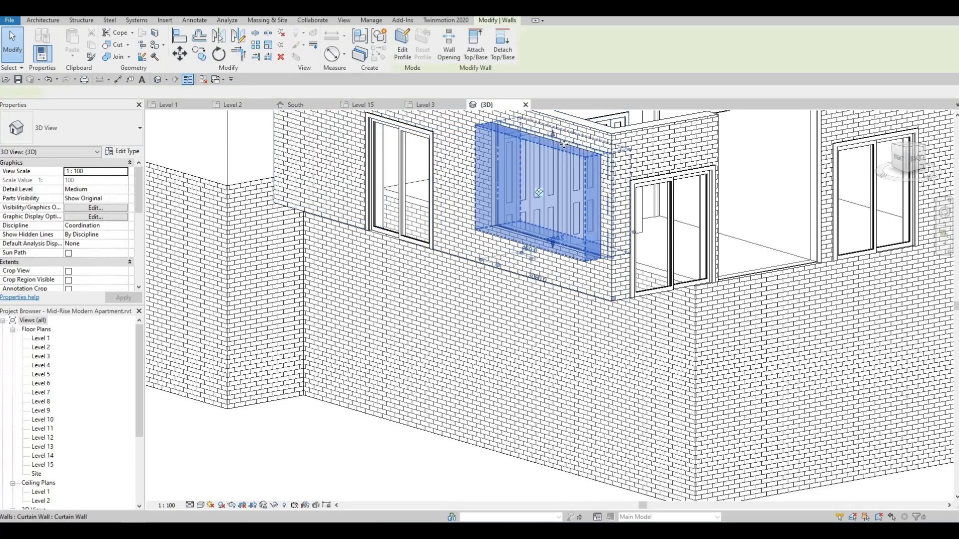
pyautogui.moveTo(553, 137); pyautogui.dragTo(553, 145)
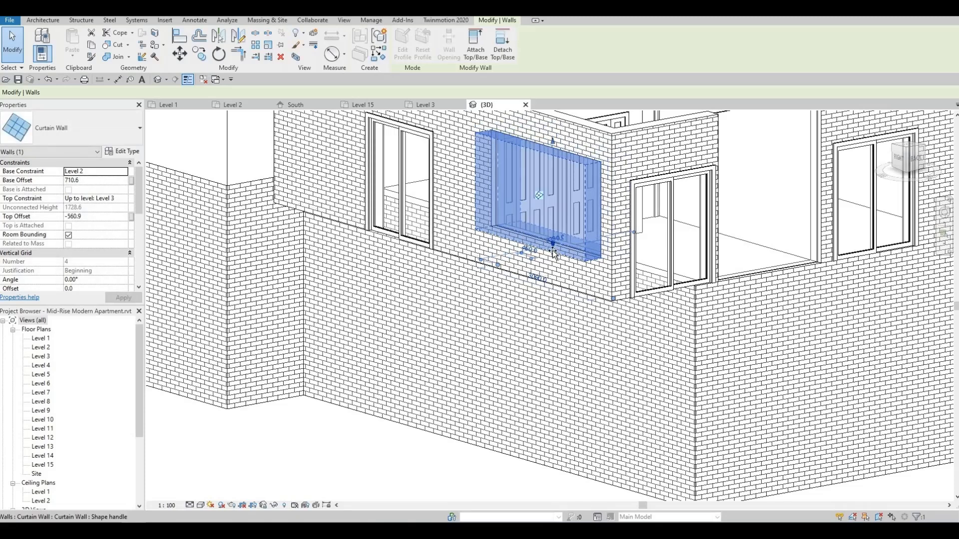
pyautogui.press('Escape')
pyautogui.scroll(-3, 687, 344)
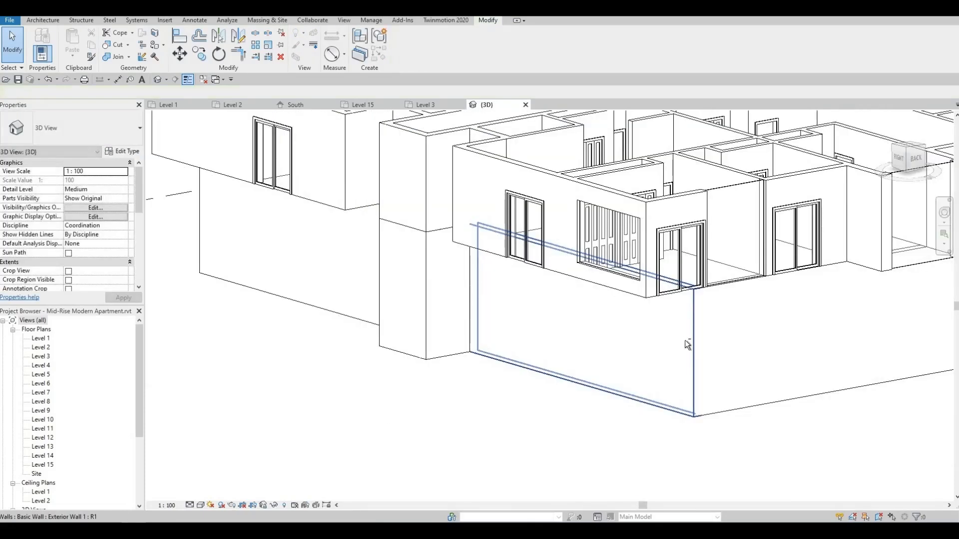
pyautogui.keyDown('shift'); pyautogui.moveTo(334, 309); pyautogui.dragTo(460, 317, button='middle'); pyautogui.keyUp('shift')
pyautogui.moveTo(914, 325); pyautogui.dragTo(516, 293, button='middle')
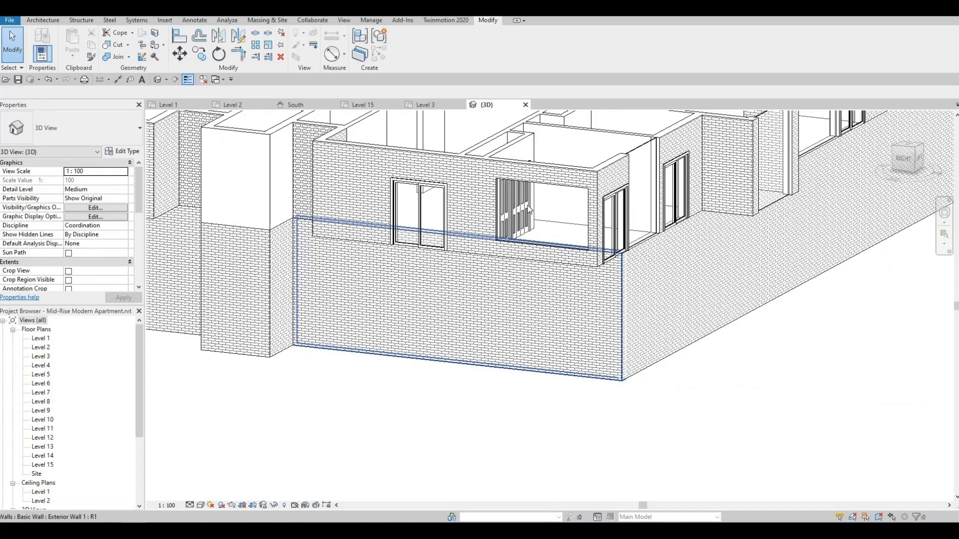
pyautogui.click(541, 186)
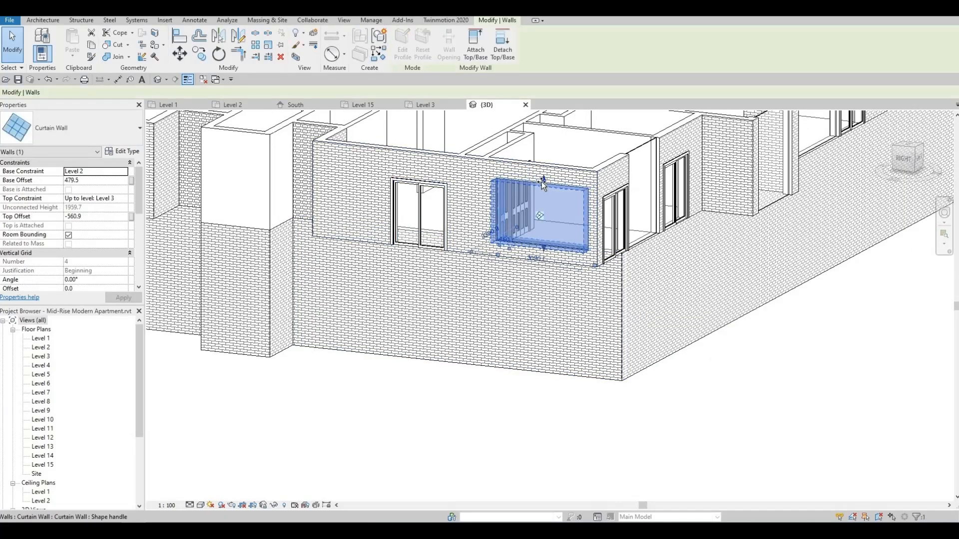
pyautogui.press('Escape')
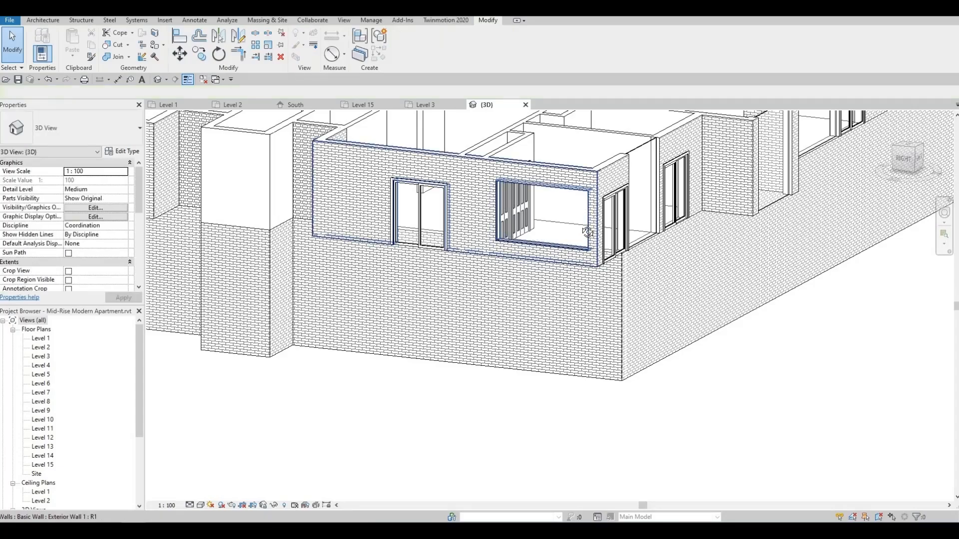
# Step: Align the top edges of the back-facade curtain-wall windows with the corner bedroom's side-wall window top
pyautogui.keyDown('shift'); pyautogui.moveTo(584, 228); pyautogui.dragTo(576, 203, button='middle'); pyautogui.keyUp('shift')
pyautogui.keyDown('shift'); pyautogui.moveTo(570, 303); pyautogui.dragTo(530, 251, button='middle'); pyautogui.keyUp('shift')
pyautogui.press('l')
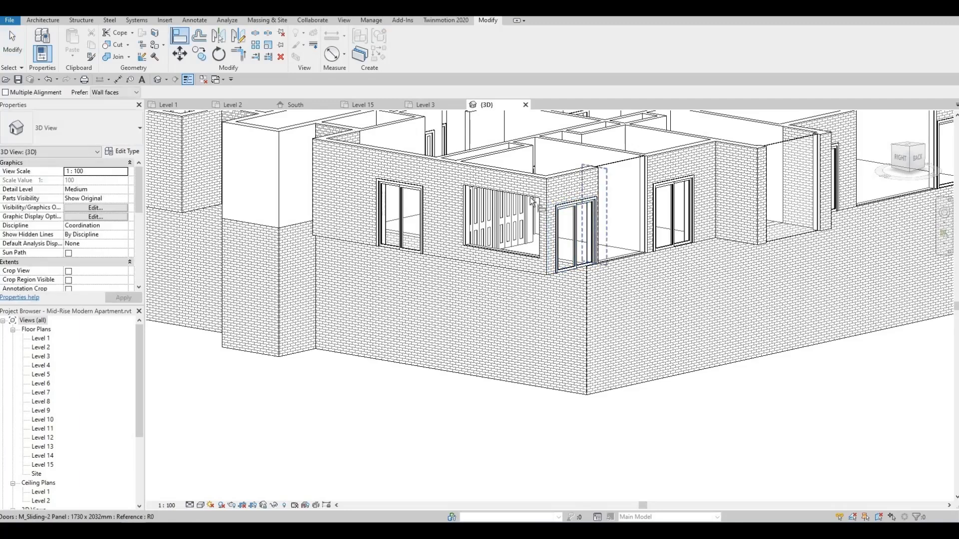
pyautogui.click(531, 199)
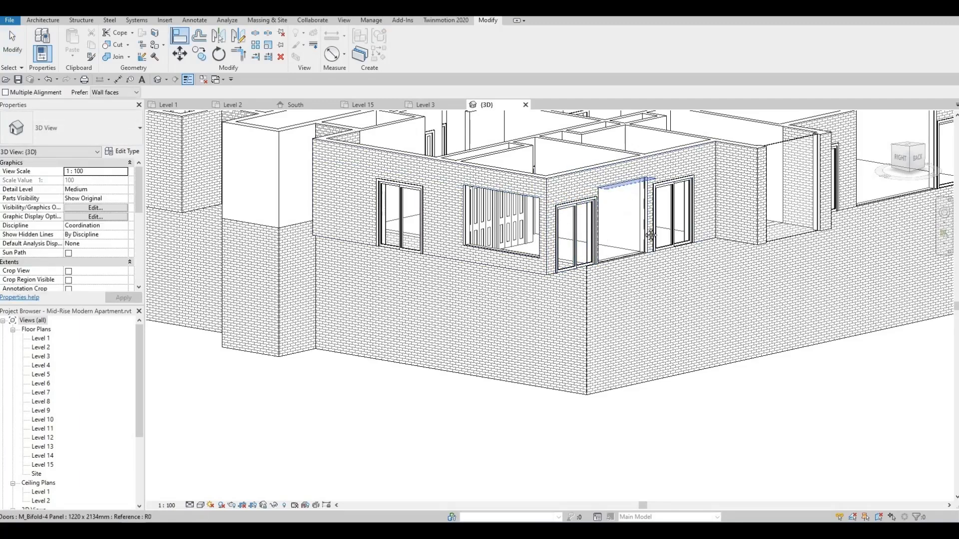
pyautogui.moveTo(644, 155)
pyautogui.mouseDown(button='middle')
pyautogui.moveTo(729, 190)
pyautogui.moveTo(620, 255)
pyautogui.mouseUp(button='middle')
pyautogui.click(726, 192)
pyautogui.click(618, 250)
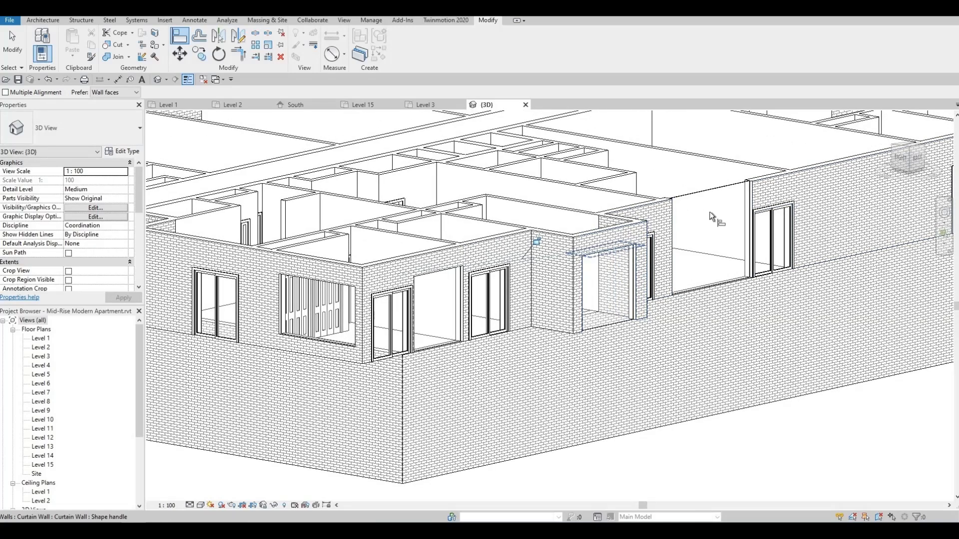
pyautogui.click(710, 190)
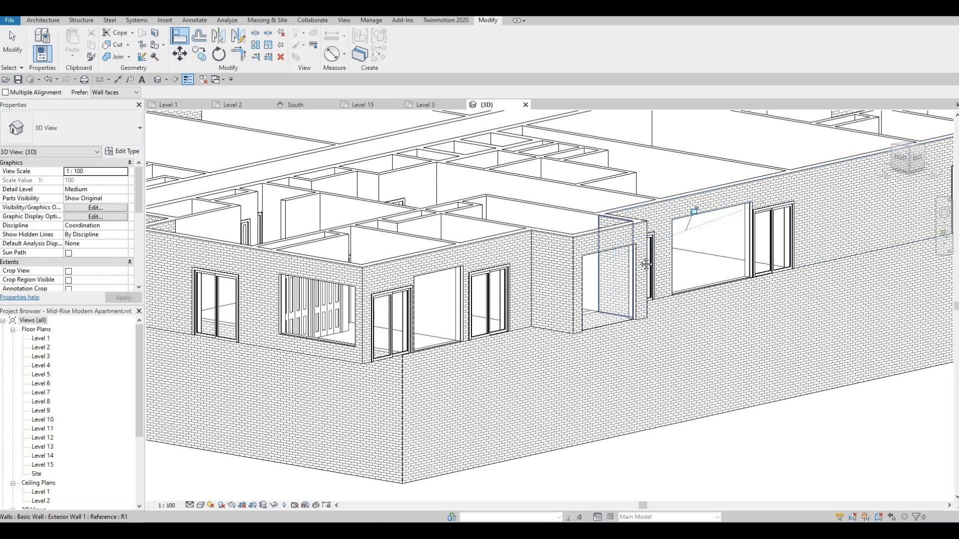
# Step: Align the bottom edges of the back-facade curtain-wall windows with the side-wall window's bottom edge
pyautogui.moveTo(315, 340); pyautogui.dragTo(475, 308, button='middle')
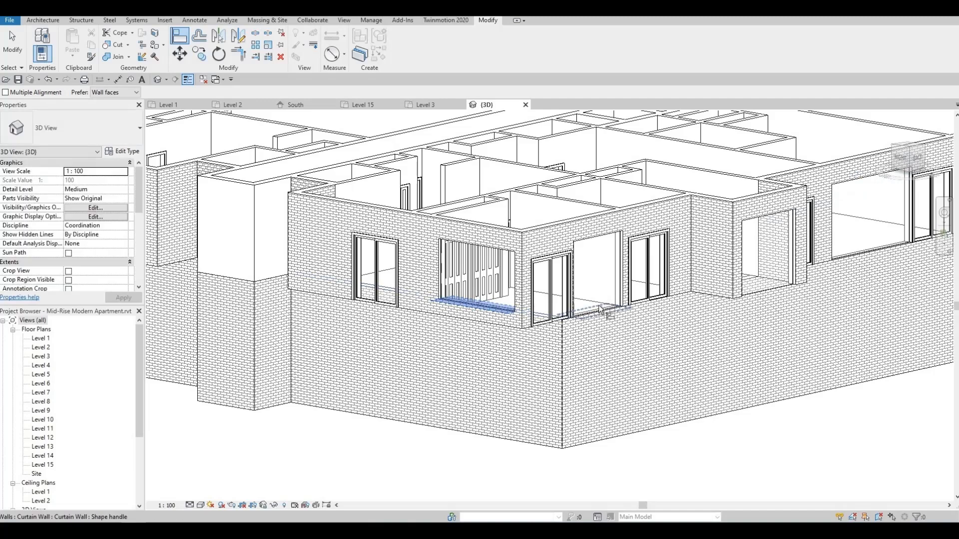
pyautogui.click(600, 308)
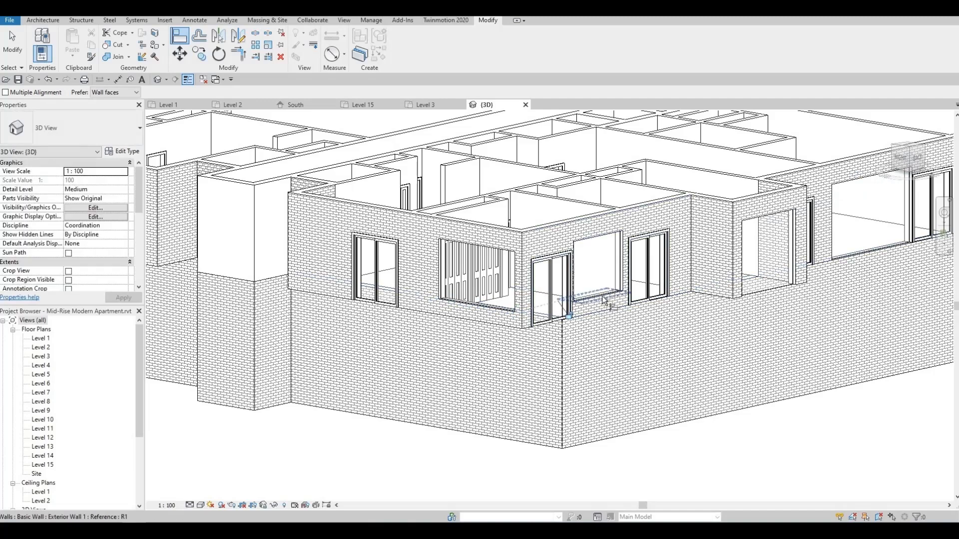
pyautogui.click(769, 278)
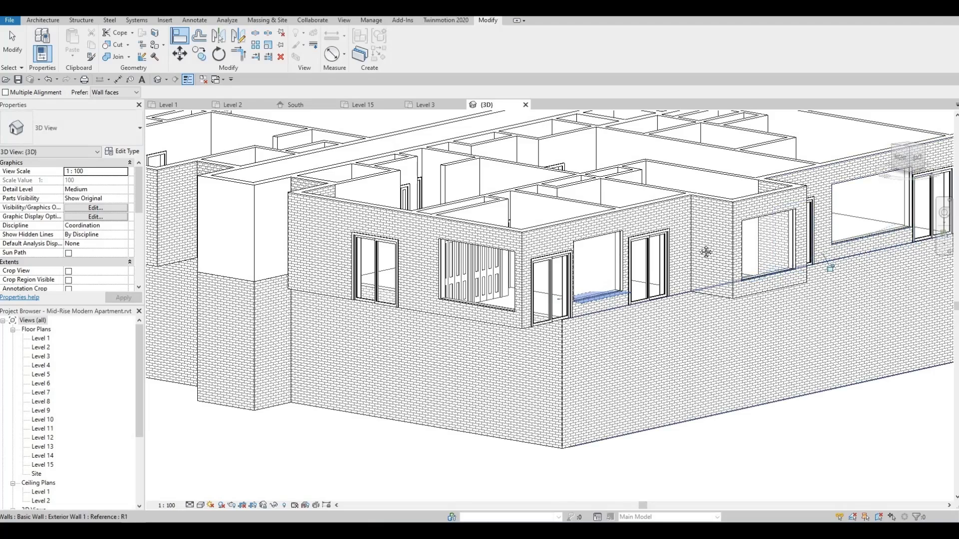
# Step: Examine the window and door heights along the back facade and around the building corner
pyautogui.moveTo(702, 250)
pyautogui.keyDown('shift'); pyautogui.mouseDown(button='middle')
pyautogui.moveTo(747, 255)
pyautogui.moveTo(742, 263)
pyautogui.moveTo(615, 243)
pyautogui.moveTo(677, 250)
pyautogui.moveTo(668, 241)
pyautogui.mouseUp(button='middle'); pyautogui.keyUp('shift')
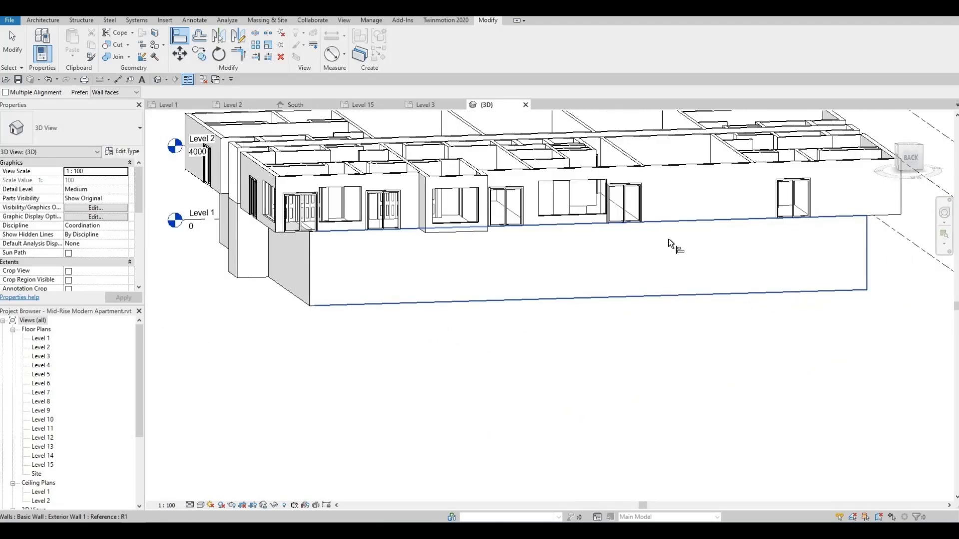
pyautogui.scroll(2, 579, 209)
pyautogui.scroll(2, 576, 230)
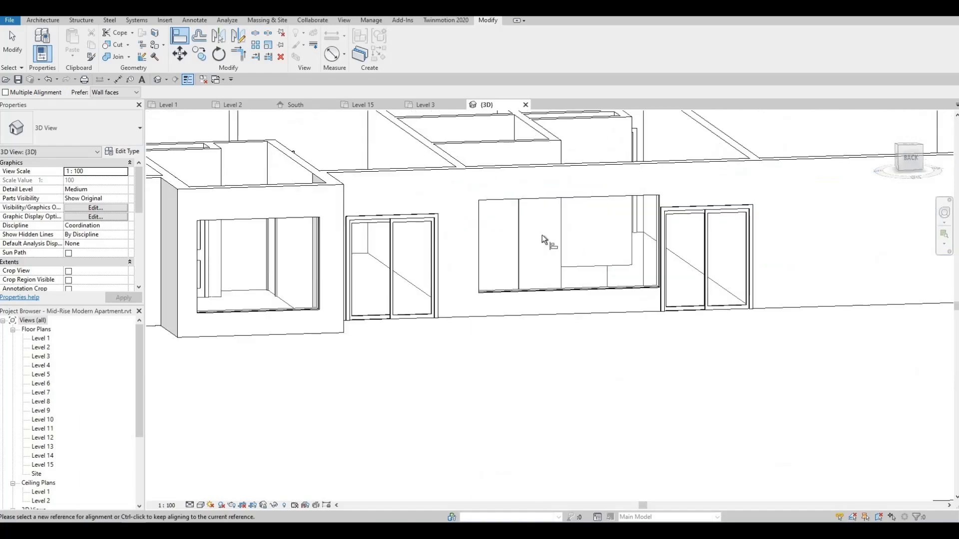
pyautogui.moveTo(444, 263)
pyautogui.mouseDown(button='middle')
pyautogui.moveTo(645, 222)
pyautogui.moveTo(640, 244)
pyautogui.moveTo(553, 246)
pyautogui.mouseUp(button='middle')
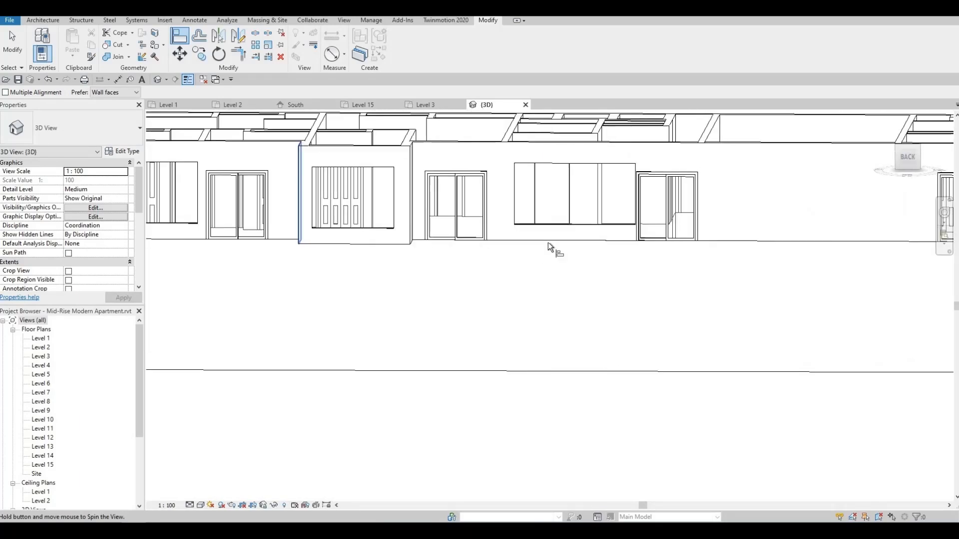
pyautogui.moveTo(636, 259)
pyautogui.keyDown('shift'); pyautogui.mouseDown(button='middle')
pyautogui.moveTo(655, 265)
pyautogui.moveTo(655, 206)
pyautogui.mouseUp(button='middle'); pyautogui.keyUp('shift')
pyautogui.press('Escape')
pyautogui.scroll(-2, 535, 282)
pyautogui.moveTo(551, 286)
pyautogui.keyDown('shift'); pyautogui.mouseDown(button='middle')
pyautogui.moveTo(591, 311)
pyautogui.moveTo(561, 310)
pyautogui.moveTo(544, 270)
pyautogui.mouseUp(button='middle'); pyautogui.keyUp('shift')
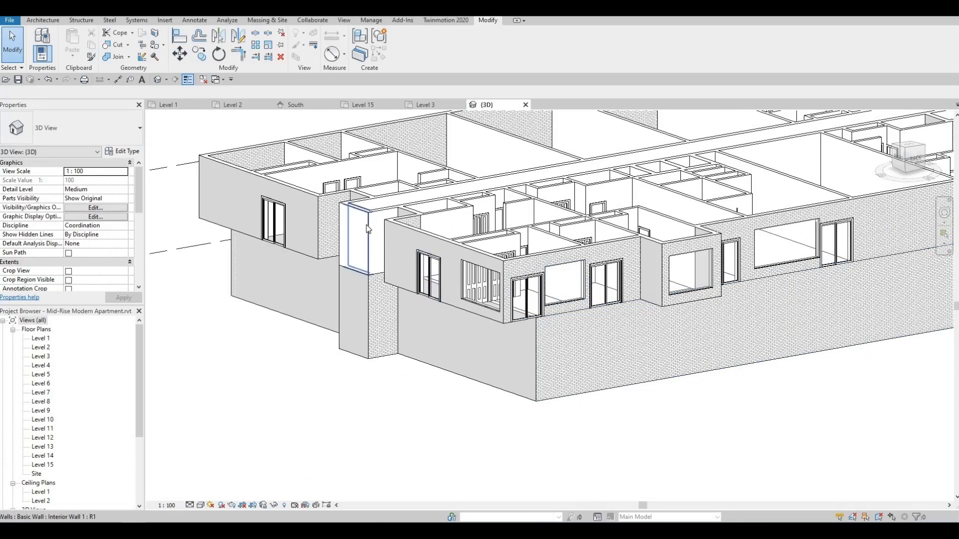
# Step: Split both interior corridor side walls where the corridor end projects beyond the apartments
pyautogui.click(368, 230)
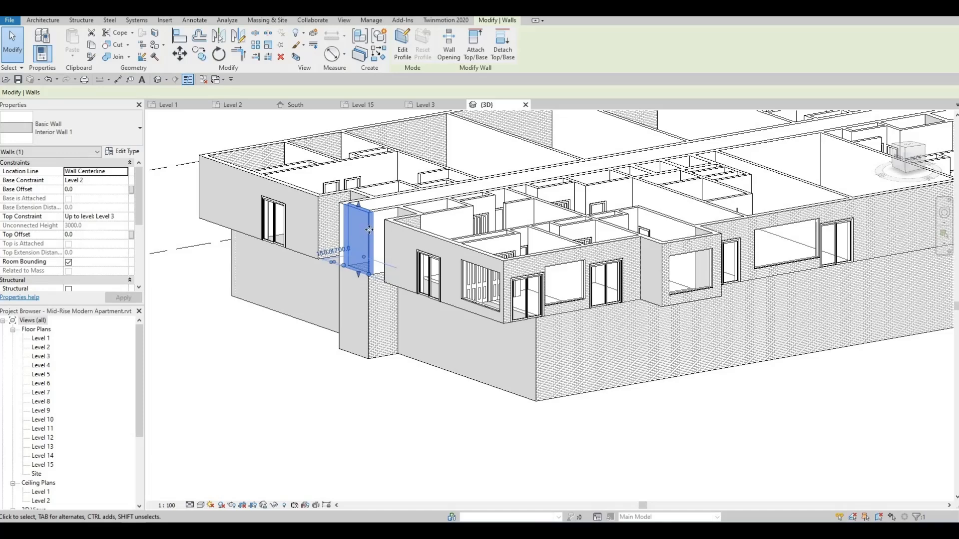
pyautogui.press('Escape')
pyautogui.keyDown('shift'); pyautogui.moveTo(394, 274); pyautogui.dragTo(541, 328, button='middle'); pyautogui.keyUp('shift')
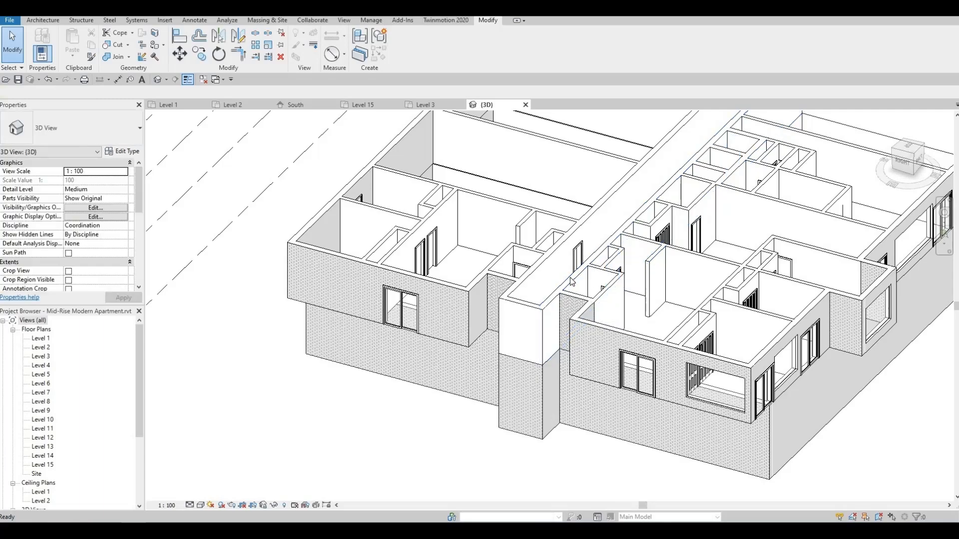
pyautogui.scroll(4, 550, 301)
pyautogui.keyDown('shift'); pyautogui.moveTo(514, 356); pyautogui.dragTo(289, 297, button='middle'); pyautogui.keyUp('shift')
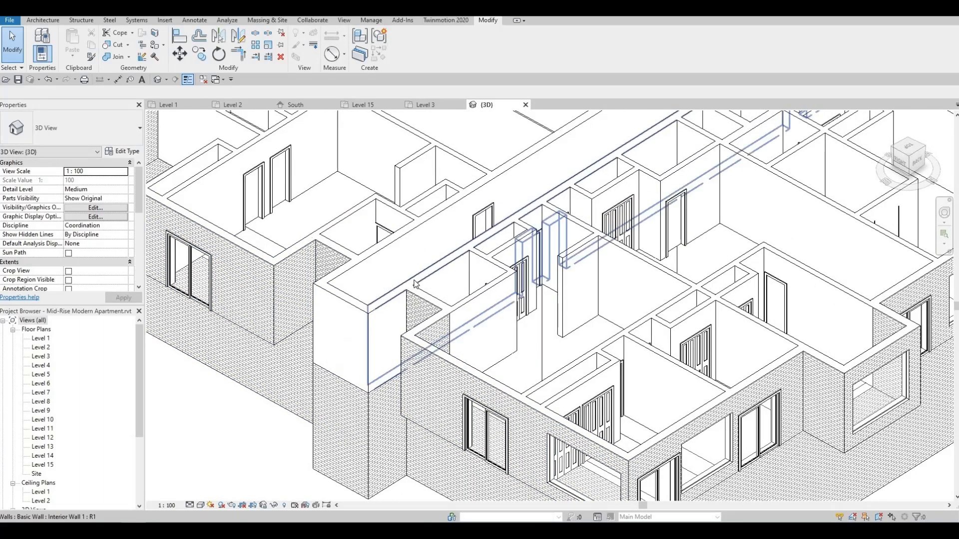
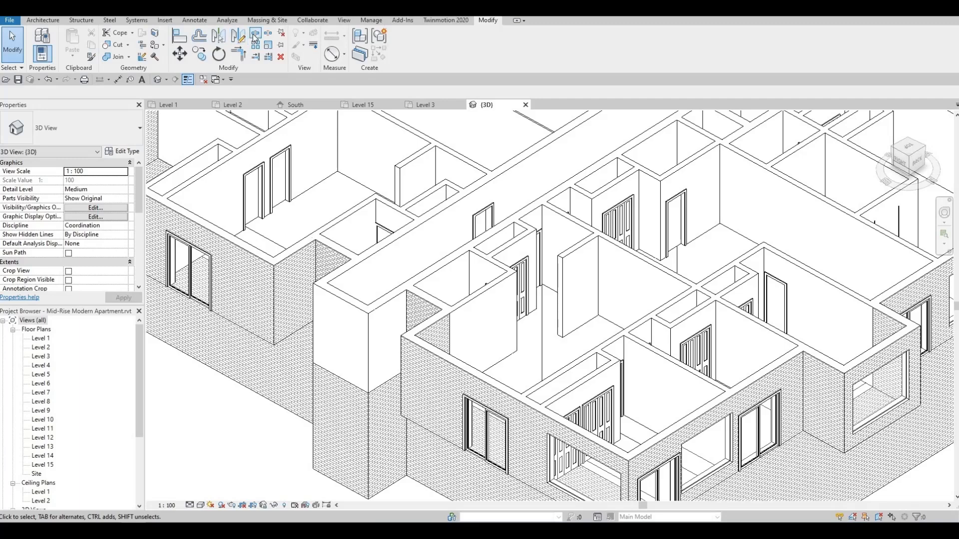
pyautogui.press('s')
pyautogui.press('l')
pyautogui.scroll(6, 349, 241)
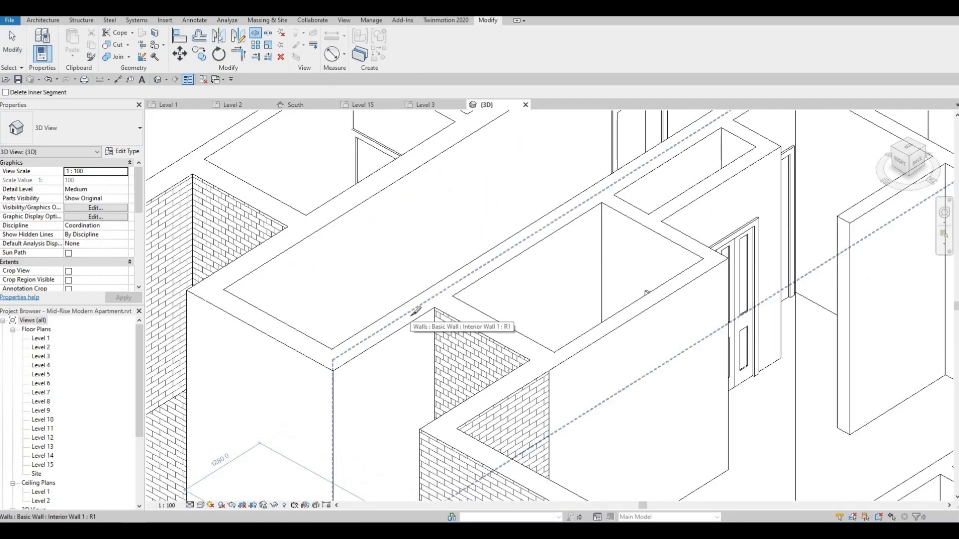
pyautogui.click(413, 314)
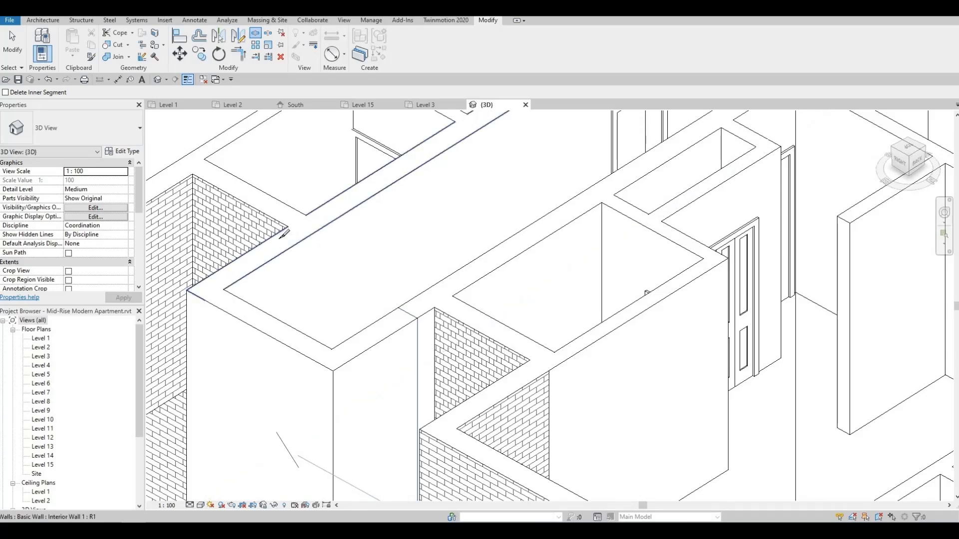
pyautogui.click(280, 239)
pyautogui.moveTo(359, 321); pyautogui.dragTo(434, 301, button='middle')
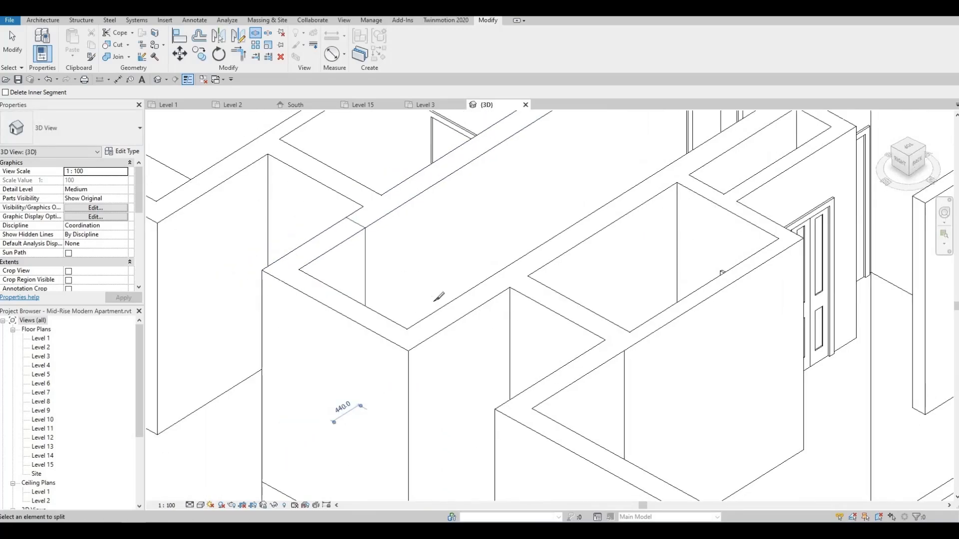
pyautogui.scroll(-2, 439, 297)
pyautogui.press('Escape')
# Step: Change the three walls enclosing the projecting corridor end to the Exterior Wall 1 type
pyautogui.click(395, 301)
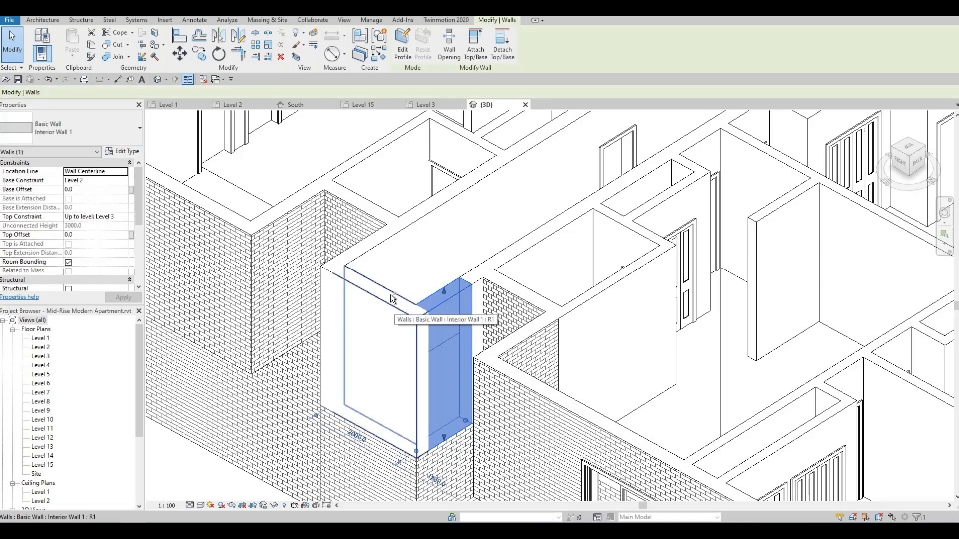
pyautogui.keyDown('ctrl'); pyautogui.click(367, 250); pyautogui.keyUp('ctrl')
pyautogui.keyDown('ctrl'); pyautogui.click(366, 247); pyautogui.keyUp('ctrl')
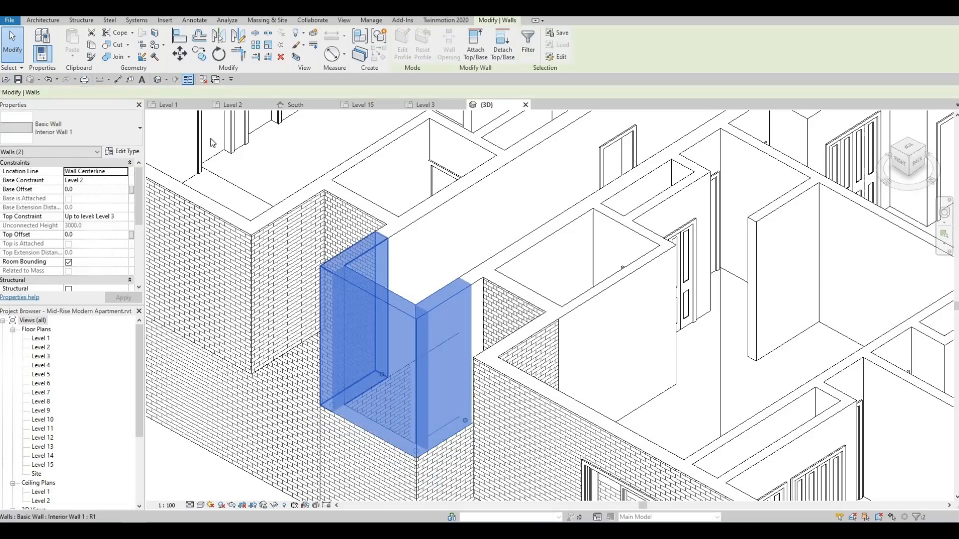
pyautogui.click(122, 130)
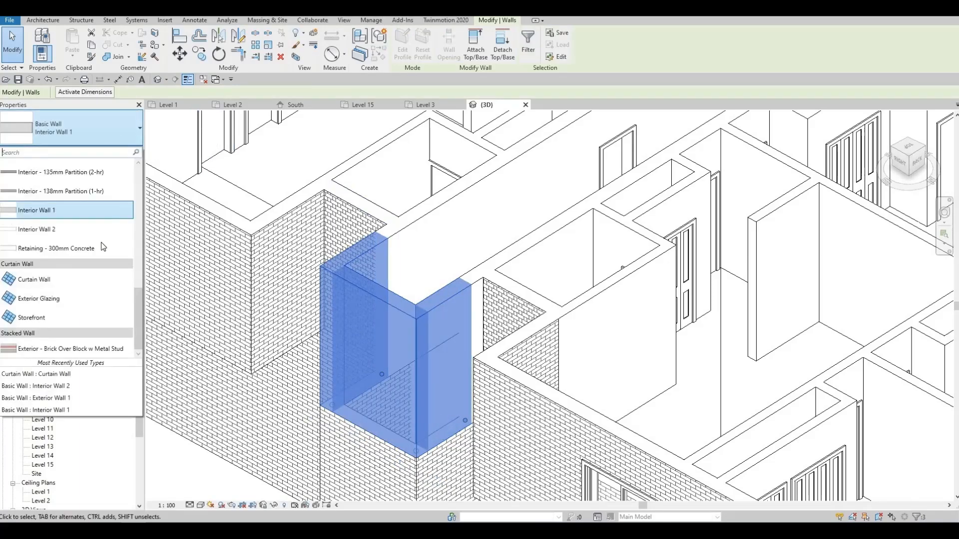
pyautogui.scroll(6, 100, 211)
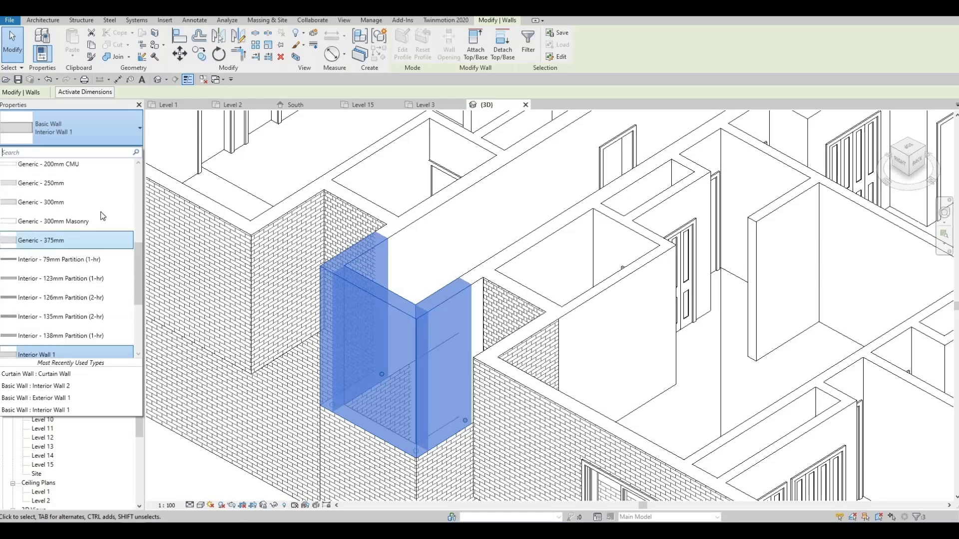
pyautogui.click(85, 175)
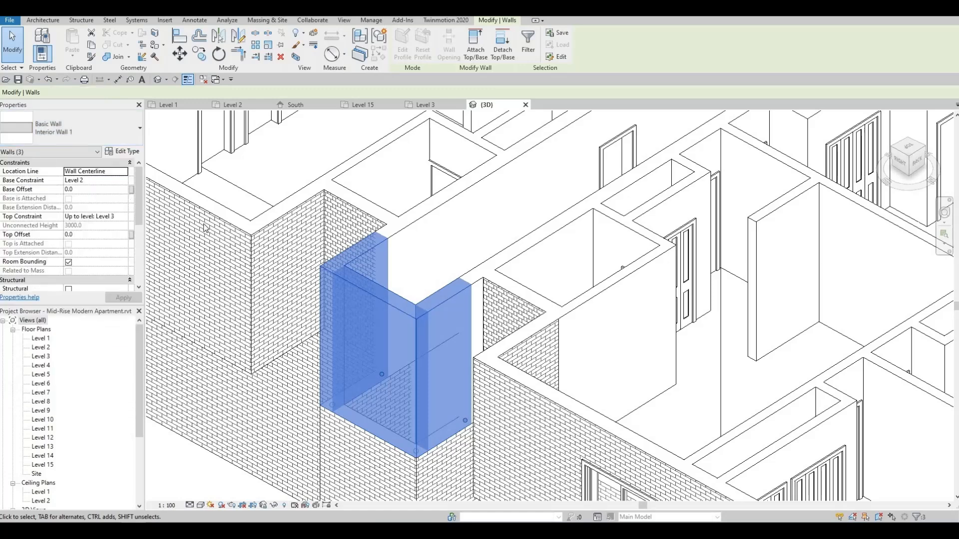
pyautogui.press('Escape')
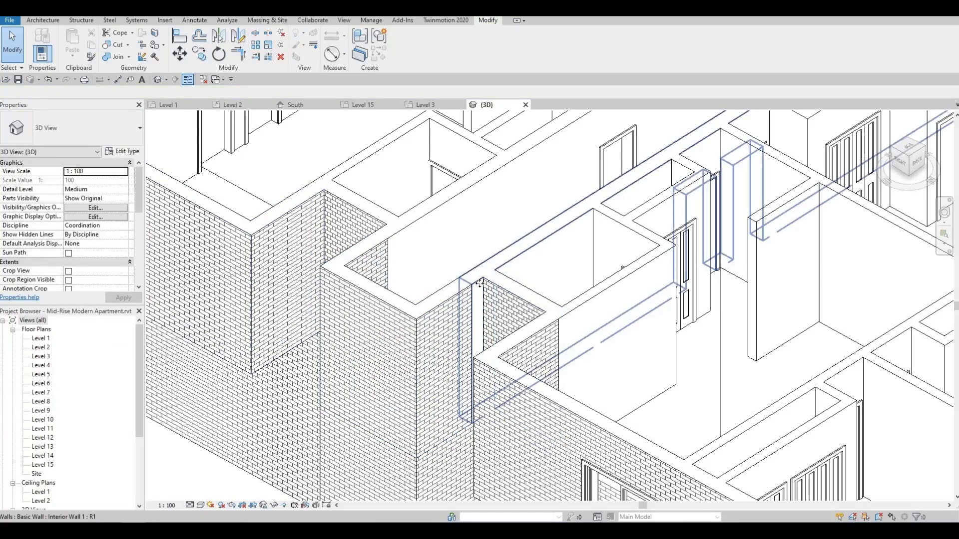
# Step: Open the Level 2 floor plan and pull the upper corridor wall's interior segment back to gridline F
pyautogui.click(478, 283)
pyautogui.scroll(3, 478, 284)
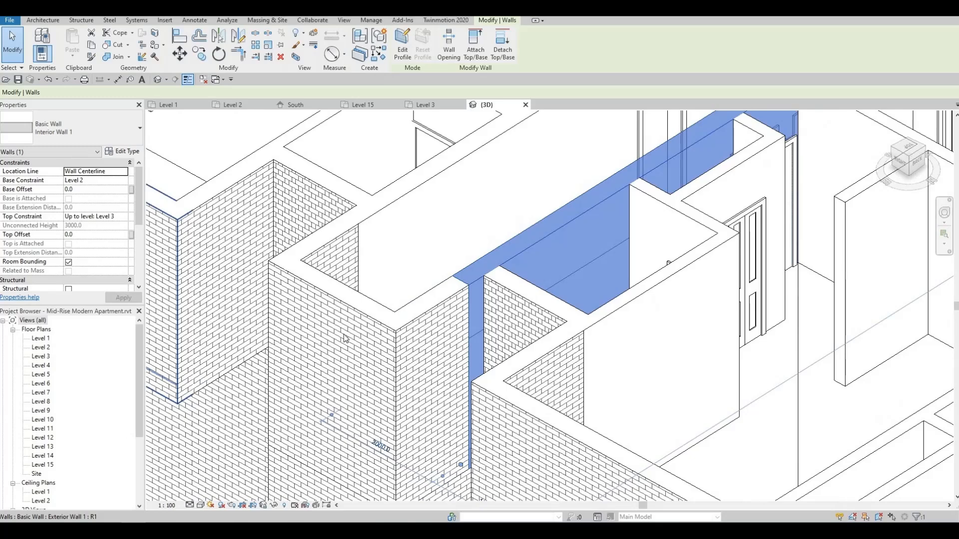
pyautogui.scroll(-6, 344, 339)
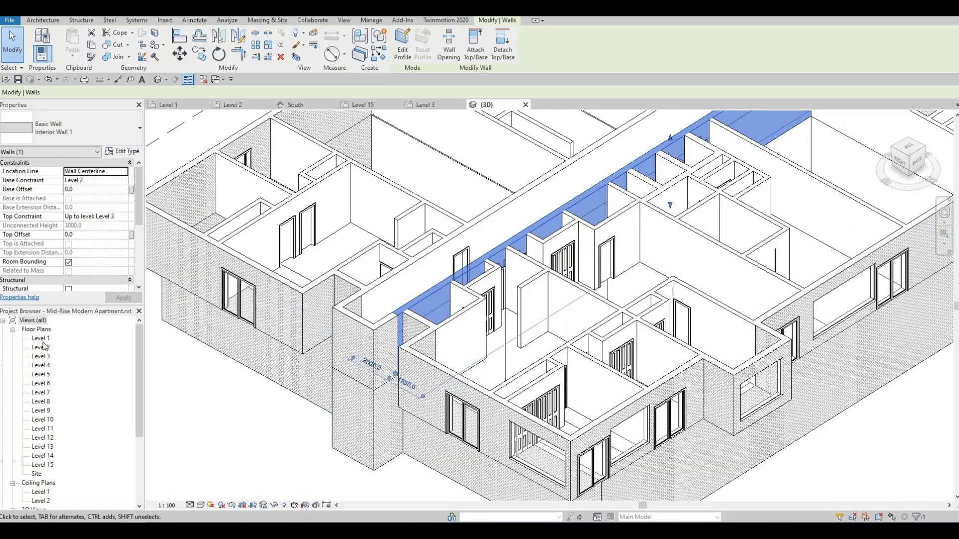
pyautogui.doubleClick(43, 349)
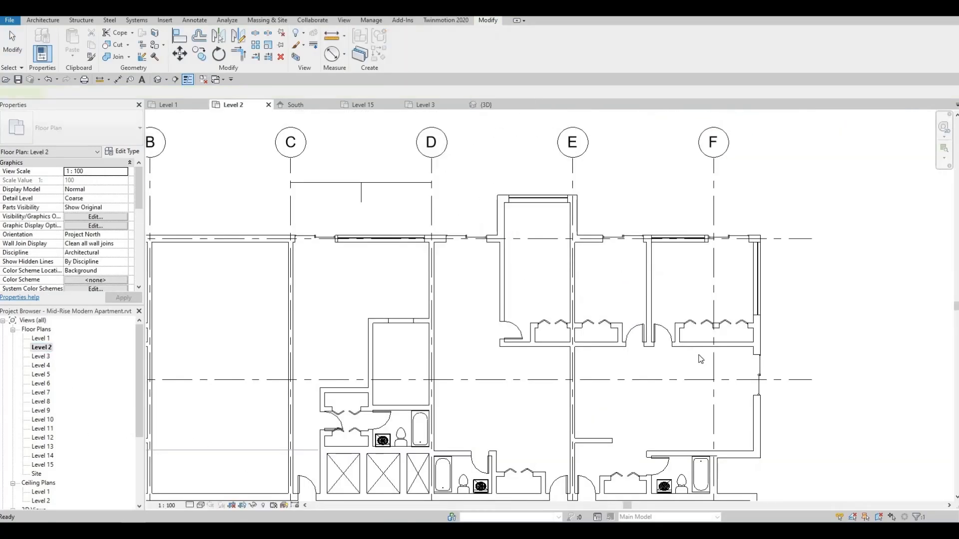
pyautogui.scroll(-3, 749, 339)
pyautogui.scroll(10, 633, 337)
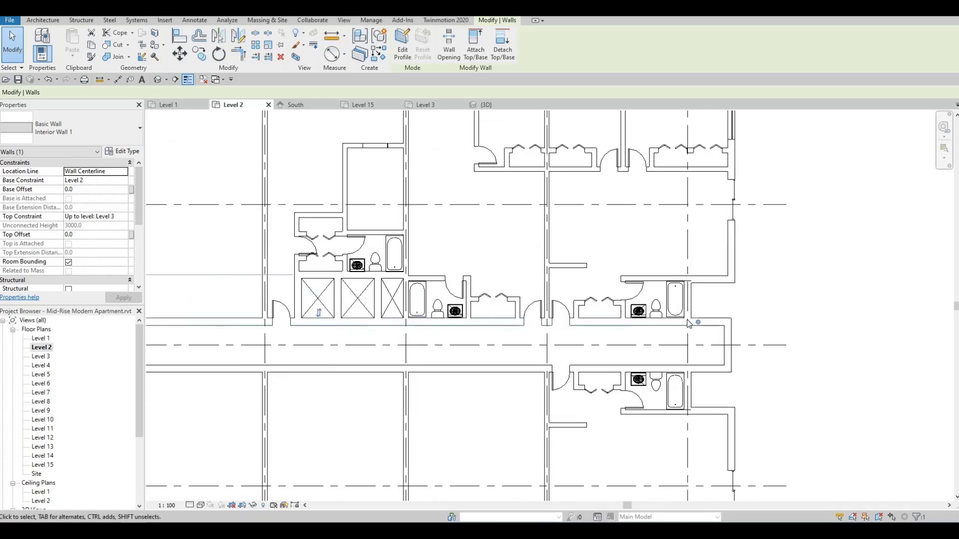
pyautogui.click(618, 336)
pyautogui.click(622, 332)
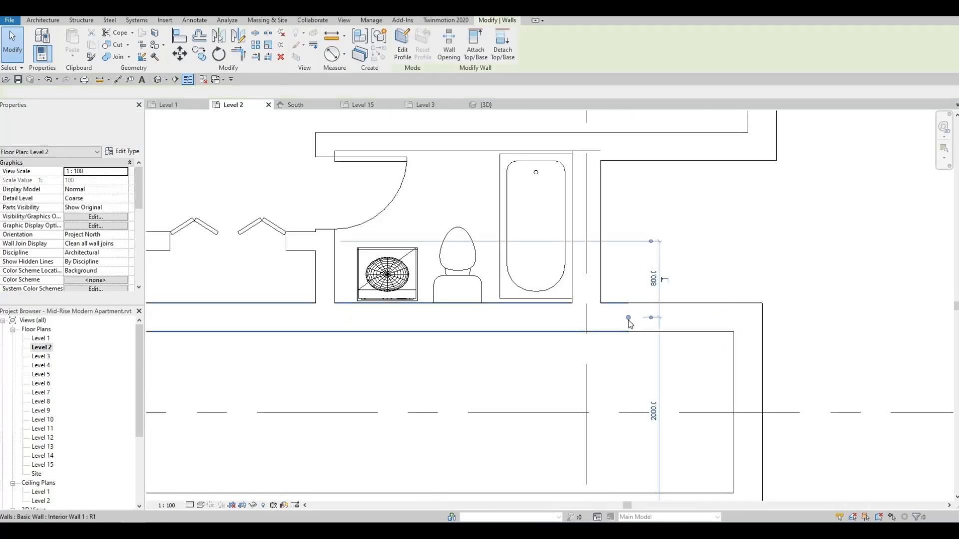
pyautogui.moveTo(624, 317); pyautogui.dragTo(592, 318)
# Step: Extend the upper corridor wall's exterior segment back to gridline F so it meets the interior segment
pyautogui.click(643, 306)
pyautogui.click(626, 309)
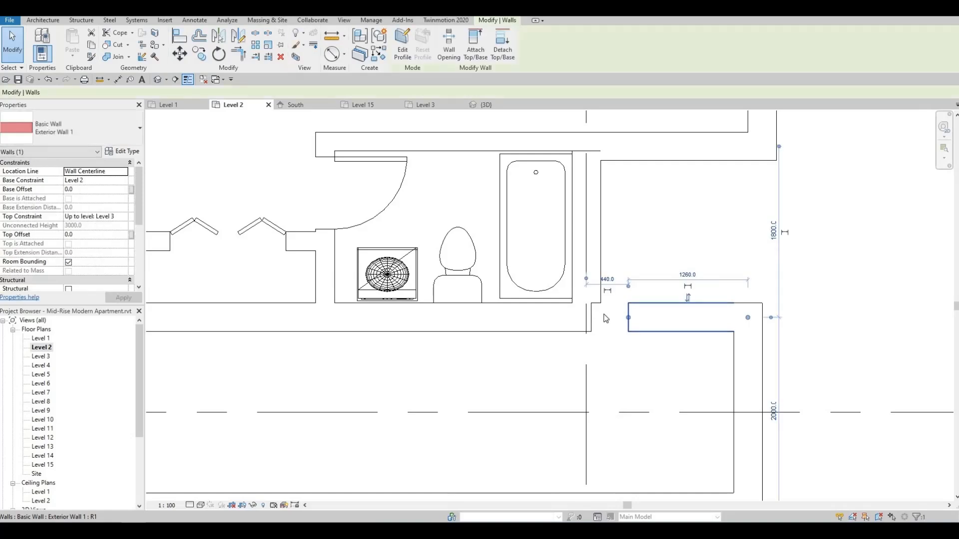
pyautogui.moveTo(629, 318); pyautogui.dragTo(568, 320)
pyautogui.scroll(2, 603, 308)
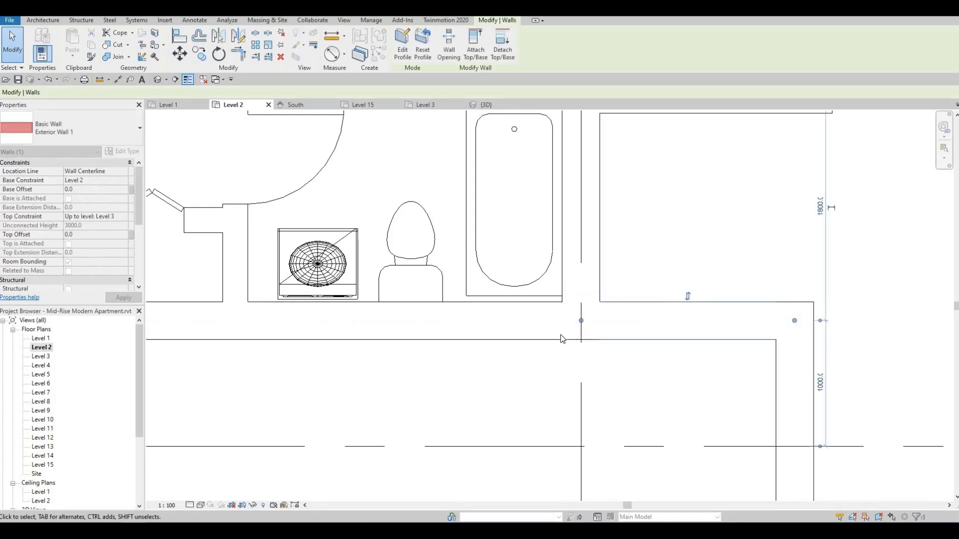
pyautogui.click(556, 341)
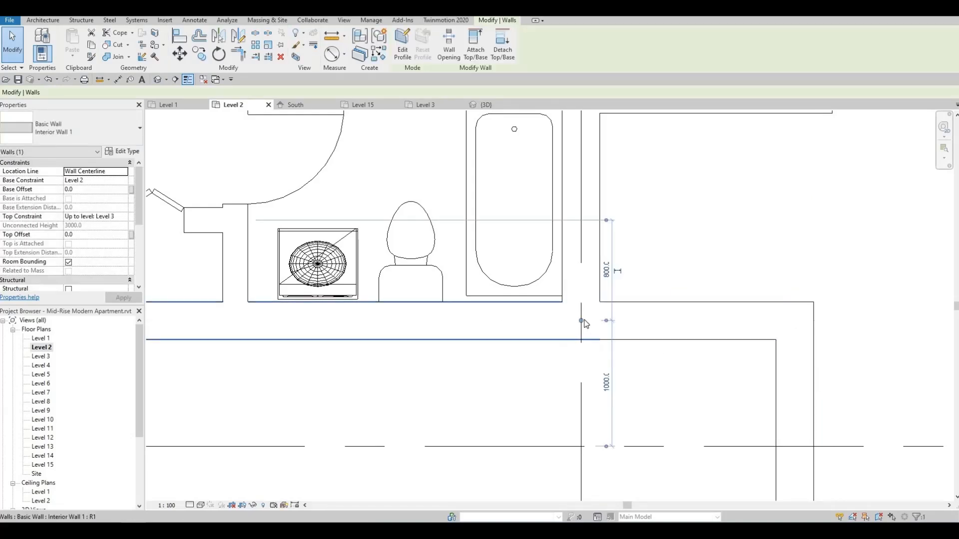
pyautogui.moveTo(582, 320); pyautogui.dragTo(582, 321)
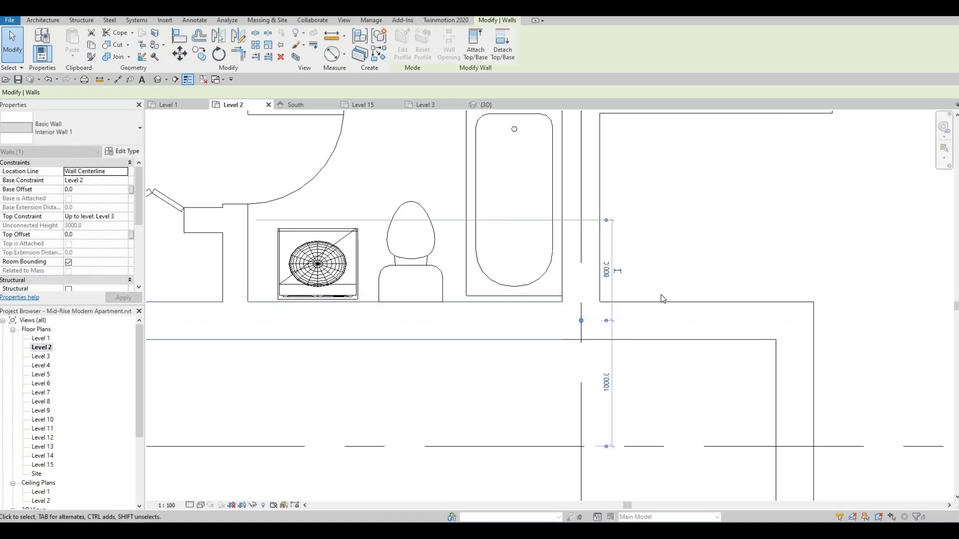
pyautogui.click(660, 298)
pyautogui.click(657, 305)
# Step: Pull the lower corridor wall's interior segment back to gridline F
pyautogui.scroll(-4, 664, 340)
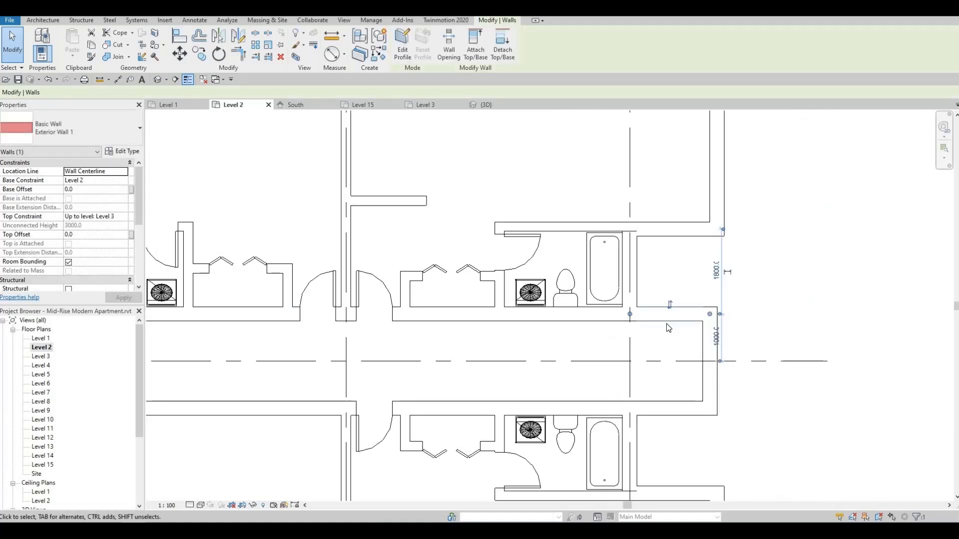
pyautogui.moveTo(650, 404); pyautogui.dragTo(650, 372, button='middle')
pyautogui.press('Escape')
pyautogui.click(650, 373)
pyautogui.scroll(4, 649, 372)
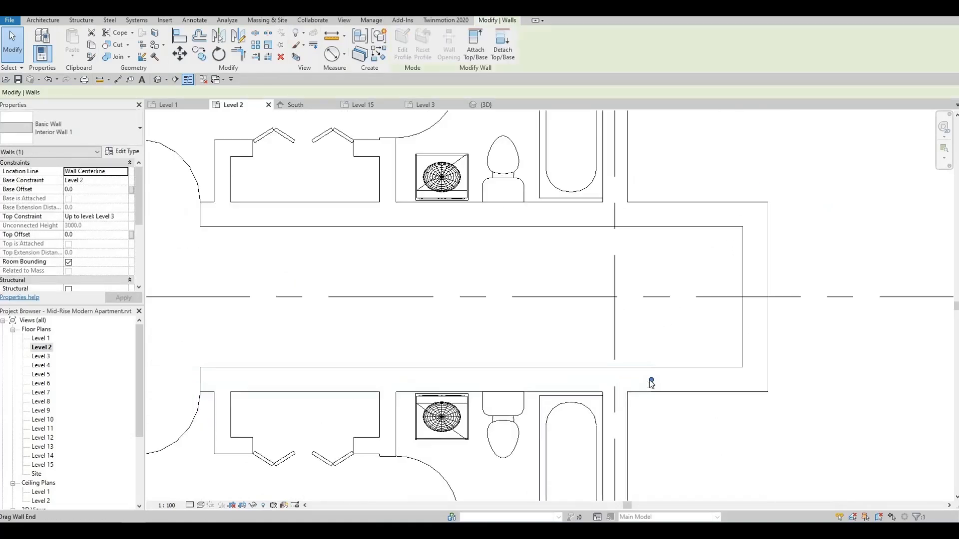
pyautogui.moveTo(650, 381); pyautogui.dragTo(615, 380)
# Step: Extend the lower corridor wall's exterior segment to gridline F so it meets the interior segment
pyautogui.click(676, 371)
pyautogui.click(656, 373)
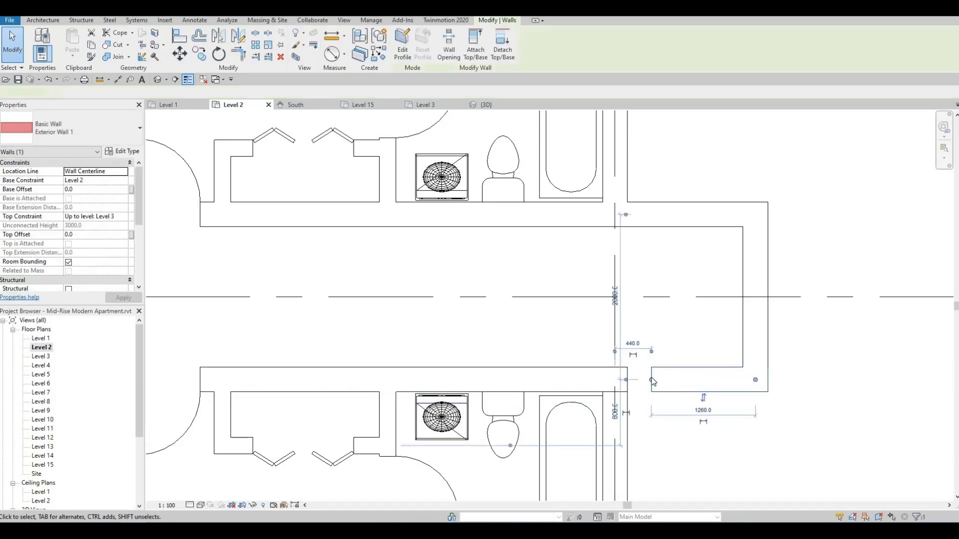
pyautogui.moveTo(651, 381); pyautogui.dragTo(615, 380)
pyautogui.press('Escape')
# Step: Split both corridor side walls at the opposite corridor end near grid bubble 3, just outside the apartments' outer gridline
pyautogui.scroll(-2, 679, 368)
pyautogui.scroll(-2, 625, 348)
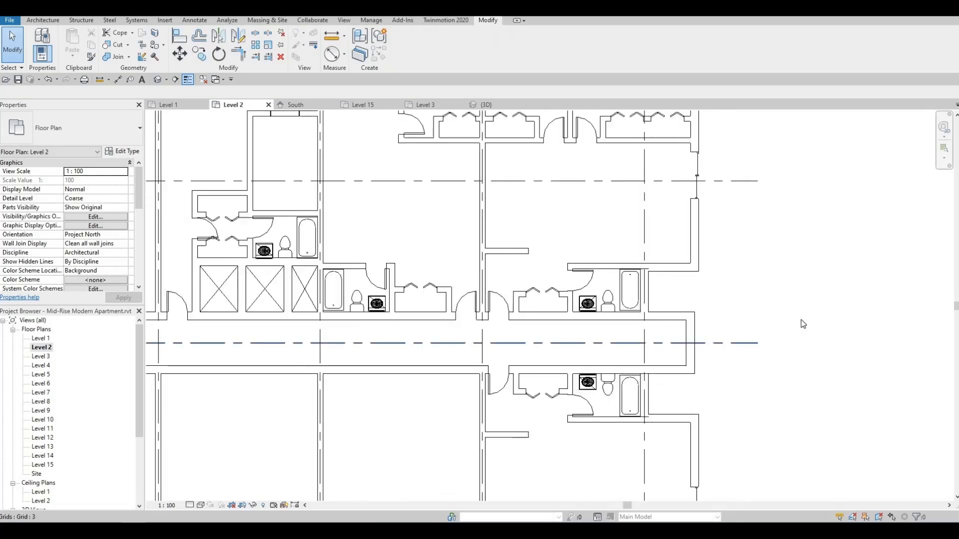
pyautogui.moveTo(419, 330); pyautogui.dragTo(889, 313, button='middle')
pyautogui.scroll(-2, 889, 313)
pyautogui.moveTo(549, 315); pyautogui.dragTo(564, 327, button='middle')
pyautogui.scroll(4, 564, 330)
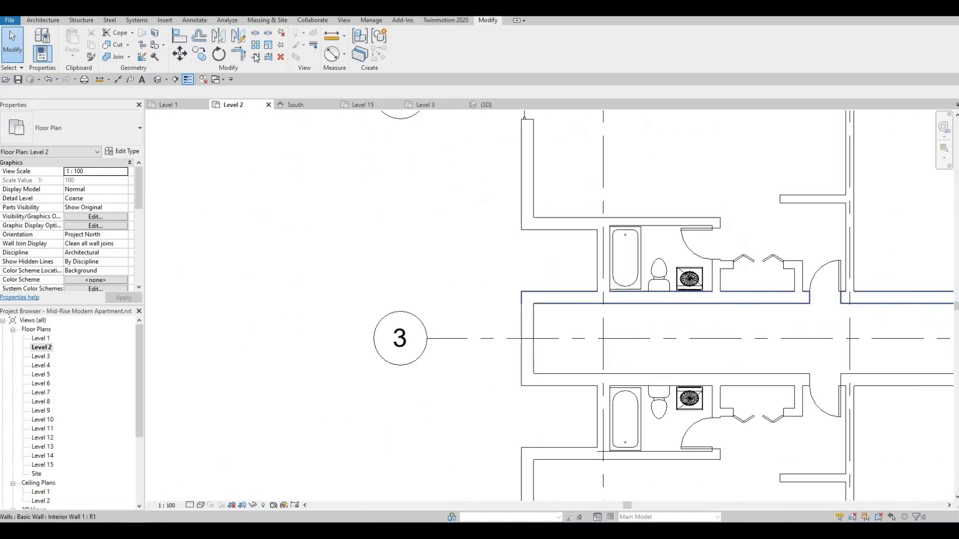
pyautogui.scroll(2, 557, 282)
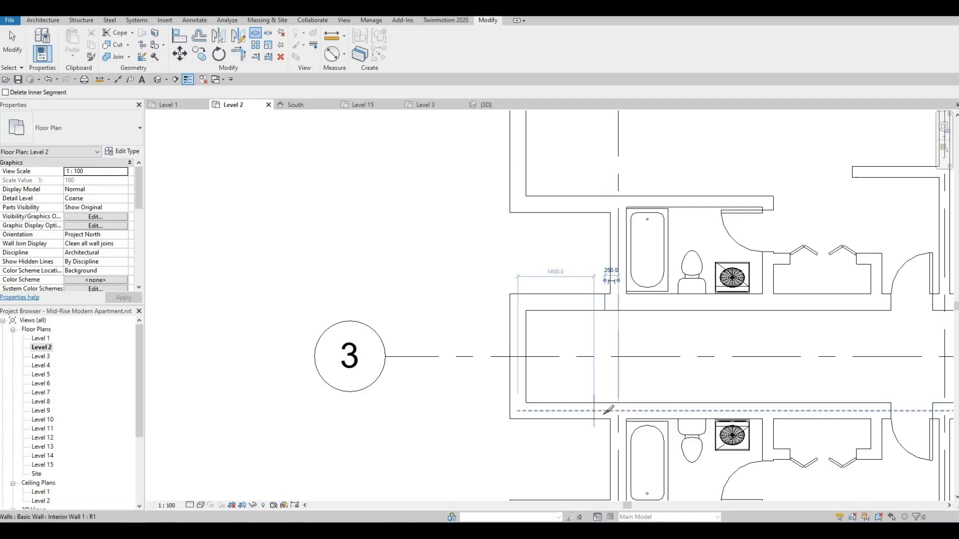
pyautogui.click(578, 418)
pyautogui.press('Escape')
# Step: Change the three walls enclosing the corridor end beside grid bubble 3 to the Exterior Wall 1 type
pyautogui.click(529, 385)
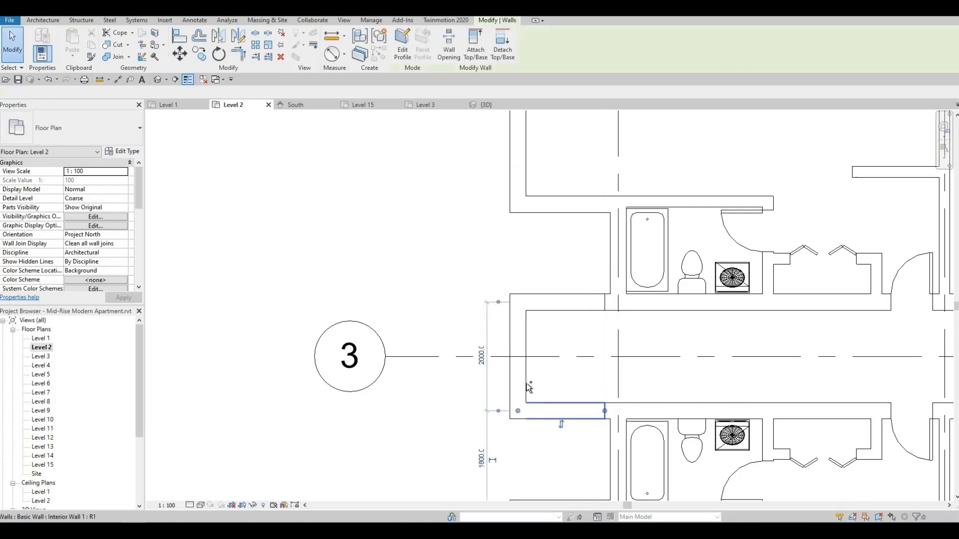
pyautogui.press('Tab')
pyautogui.click(561, 309)
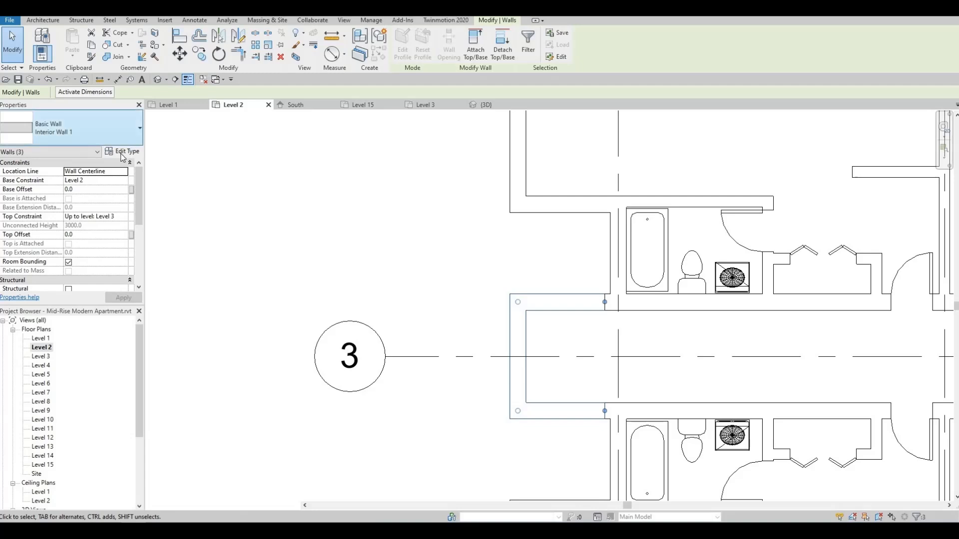
pyautogui.click(138, 131)
pyautogui.scroll(3, 92, 209)
pyautogui.scroll(4, 87, 207)
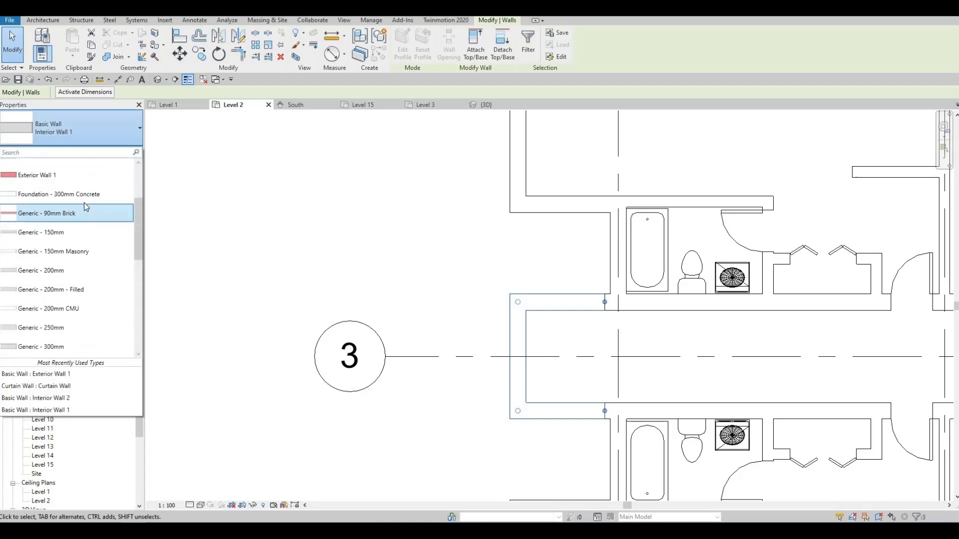
pyautogui.click(72, 216)
pyautogui.press('Escape')
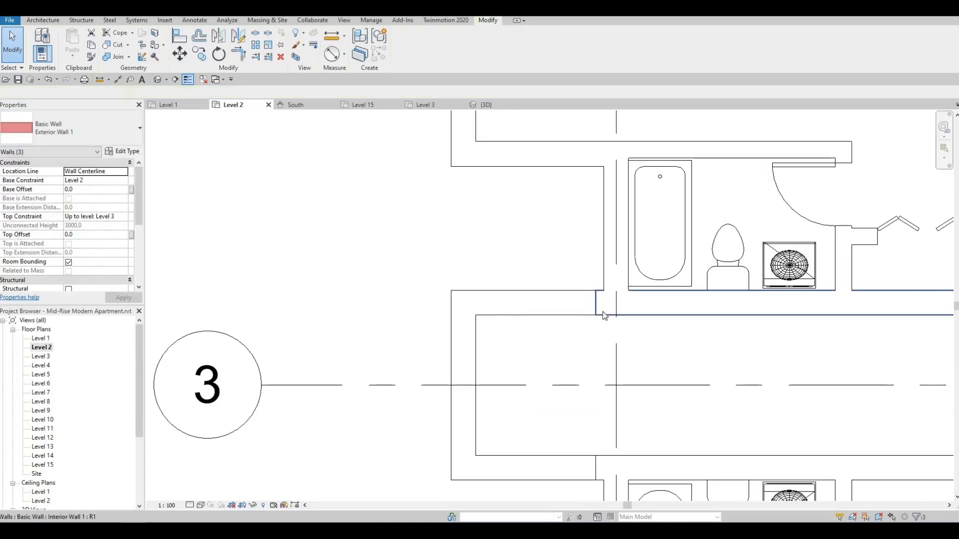
# Step: Pull the upper corridor wall's interior segment back to the vertical gridline and extend its exterior segment to meet it there
pyautogui.scroll(2, 625, 302)
pyautogui.click(598, 311)
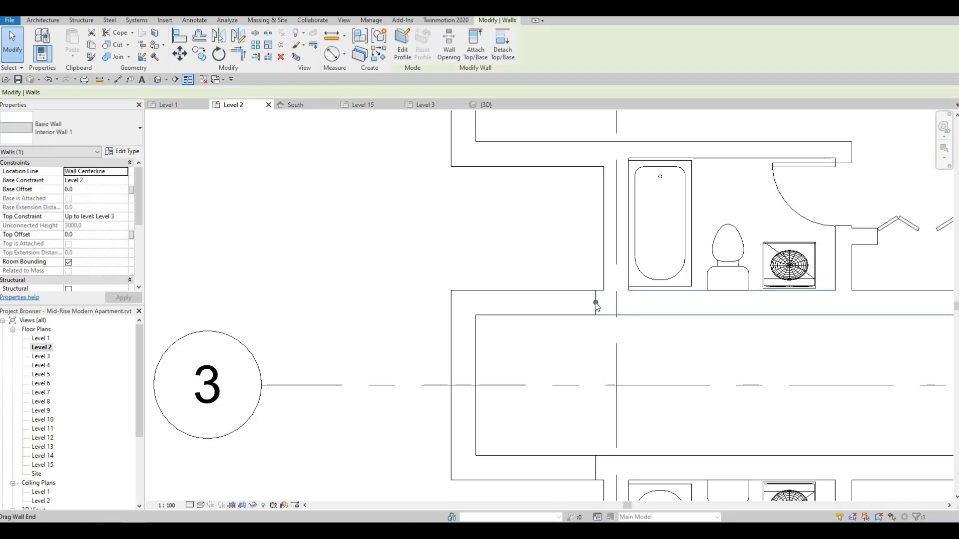
pyautogui.moveTo(596, 302); pyautogui.dragTo(616, 303)
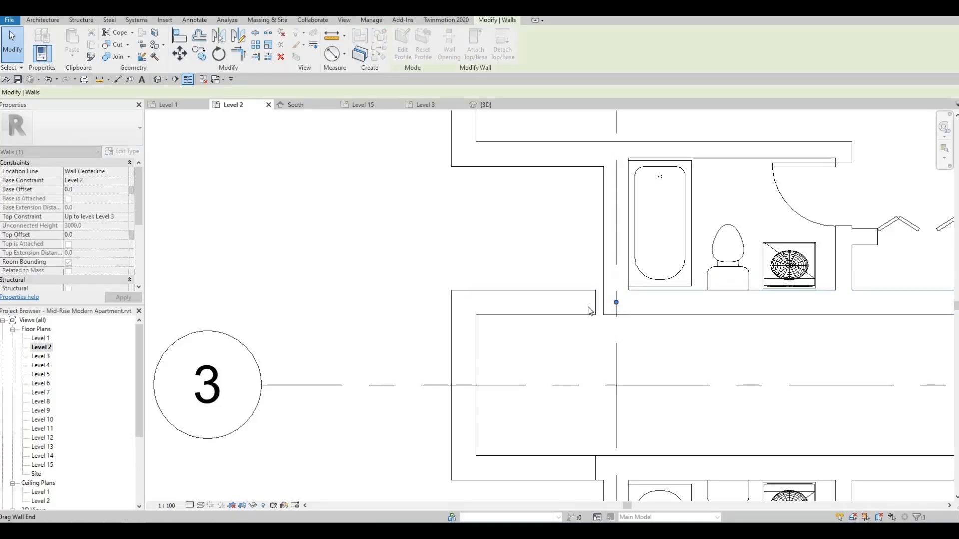
pyautogui.press('Escape')
pyautogui.click(592, 315)
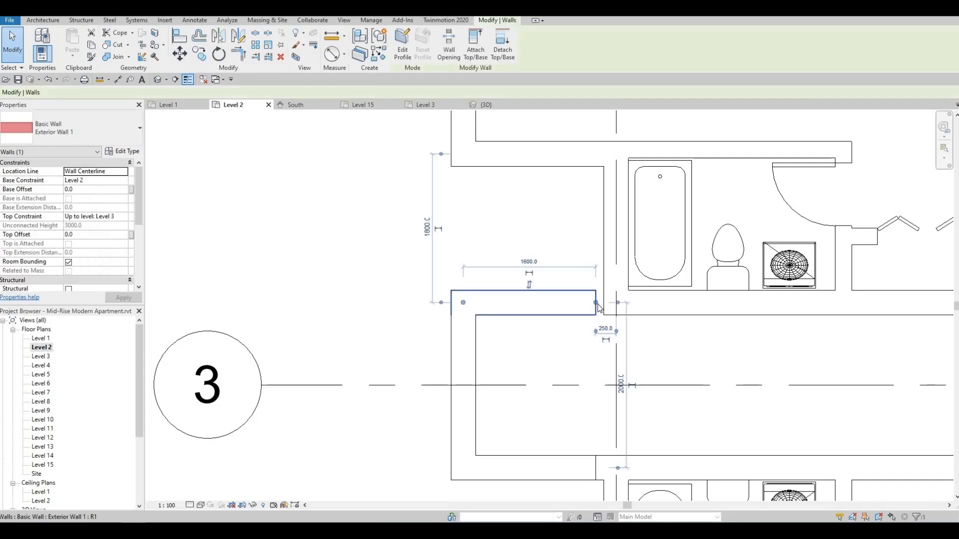
pyautogui.moveTo(603, 302); pyautogui.dragTo(599, 356)
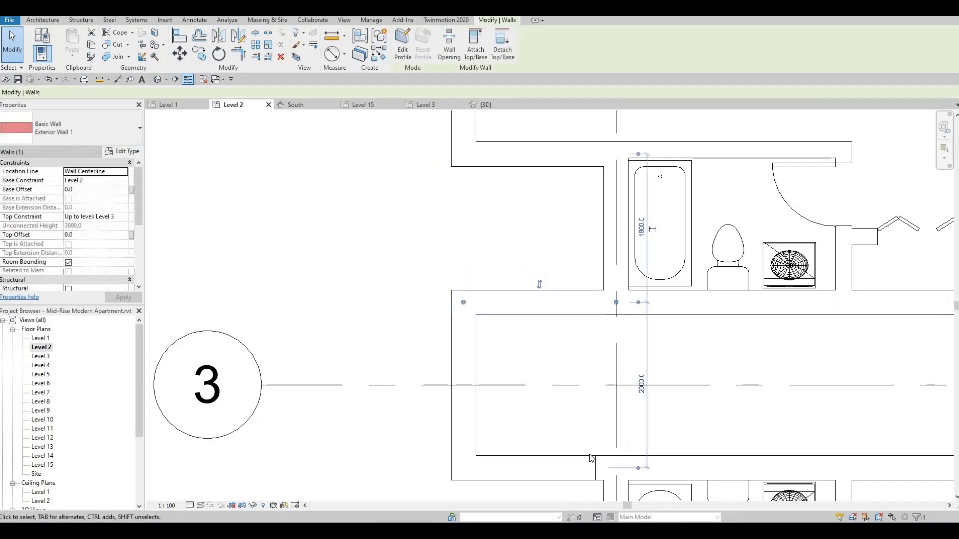
pyautogui.press('Escape')
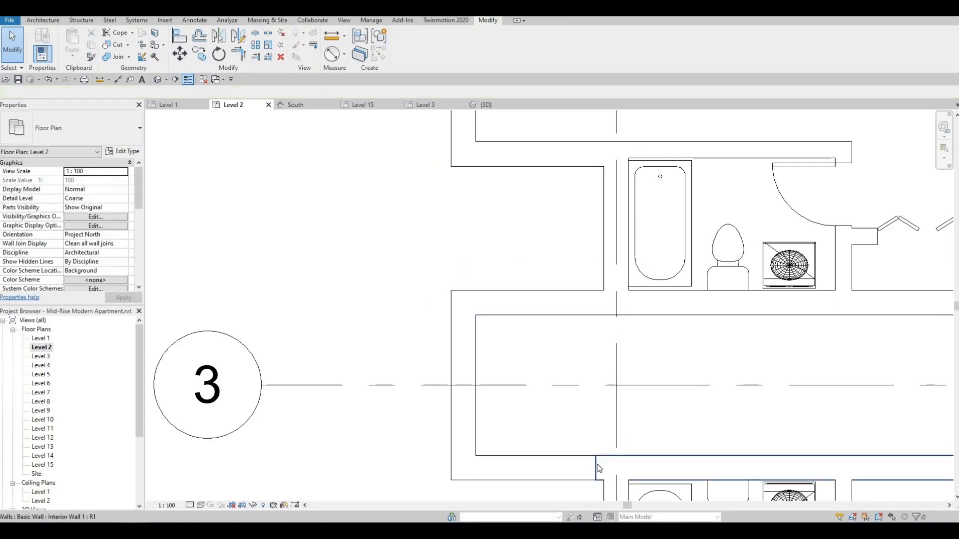
# Step: Join the lower corridor wall's interior and exterior segments at the same vertical gridline beside the bathroom
pyautogui.click(596, 463)
pyautogui.moveTo(597, 467)
pyautogui.mouseDown()
pyautogui.moveTo(583, 466)
pyautogui.moveTo(611, 467)
pyautogui.mouseUp()
pyautogui.press('Escape')
pyautogui.click(580, 456)
pyautogui.press('Escape')
# Step: Switch to the 3D view and examine the projecting corridor end and the windows around the building corner
pyautogui.scroll(-2, 662, 405)
pyautogui.moveTo(661, 406); pyautogui.dragTo(577, 423, button='middle')
pyautogui.scroll(-1, 576, 423)
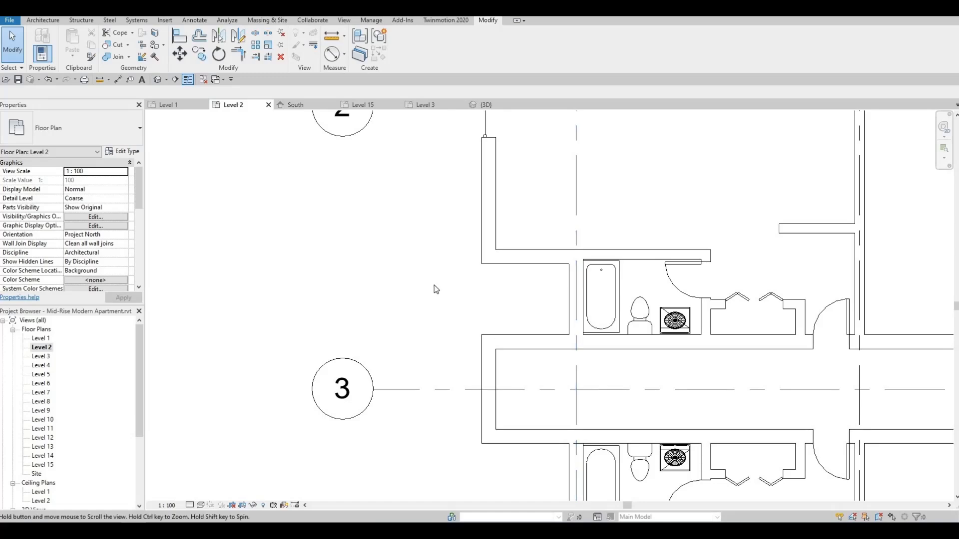
pyautogui.scroll(-5, 330, 258)
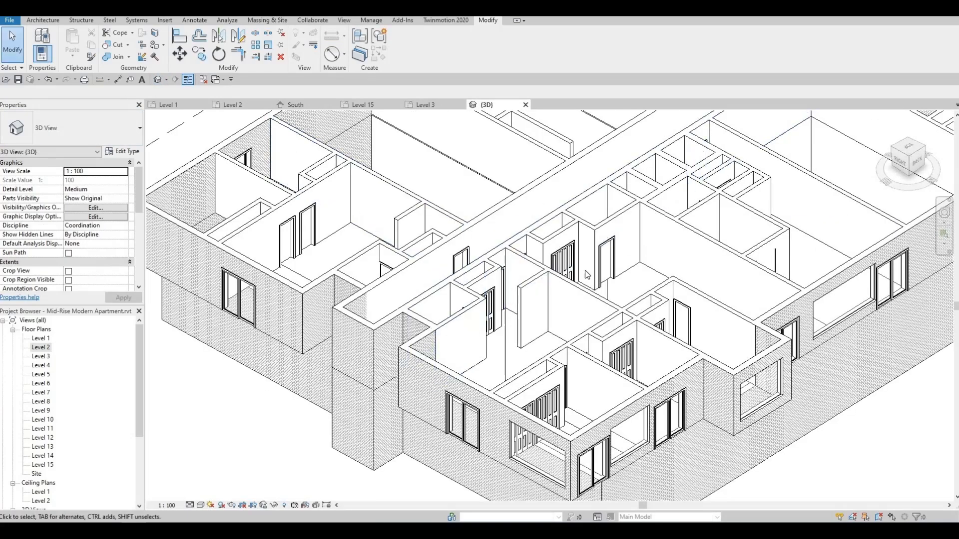
pyautogui.moveTo(450, 397); pyautogui.dragTo(514, 321, button='middle')
pyautogui.moveTo(551, 355)
pyautogui.keyDown('shift'); pyautogui.mouseDown(button='middle')
pyautogui.moveTo(539, 352)
pyautogui.moveTo(516, 297)
pyautogui.moveTo(499, 300)
pyautogui.moveTo(501, 313)
pyautogui.moveTo(446, 311)
pyautogui.moveTo(522, 298)
pyautogui.moveTo(501, 293)
pyautogui.mouseUp(button='middle'); pyautogui.keyUp('shift')
pyautogui.scroll(3, 651, 240)
pyautogui.scroll(-3, 634, 288)
pyautogui.keyDown('shift'); pyautogui.moveTo(624, 287); pyautogui.dragTo(700, 325, button='middle'); pyautogui.keyUp('shift')
pyautogui.scroll(8, 501, 325)
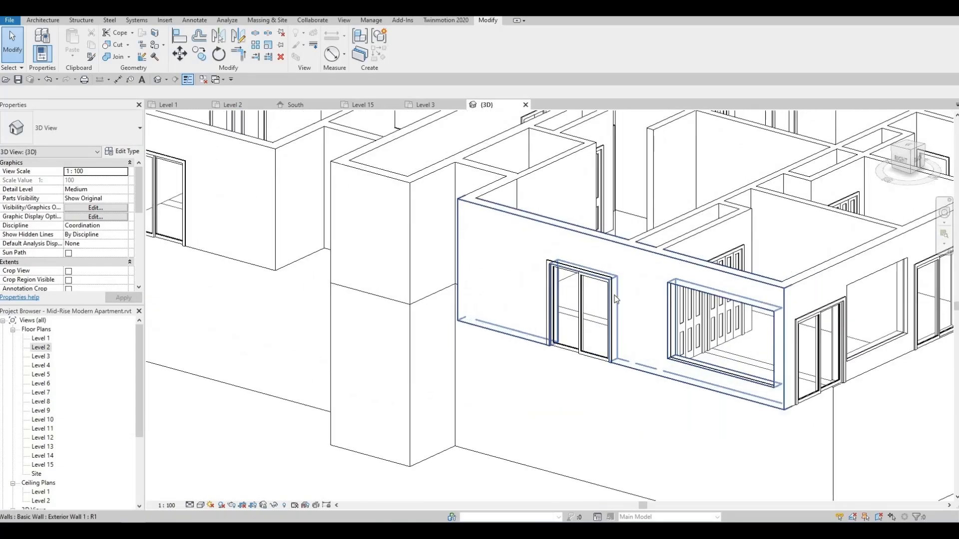
pyautogui.scroll(2, 586, 239)
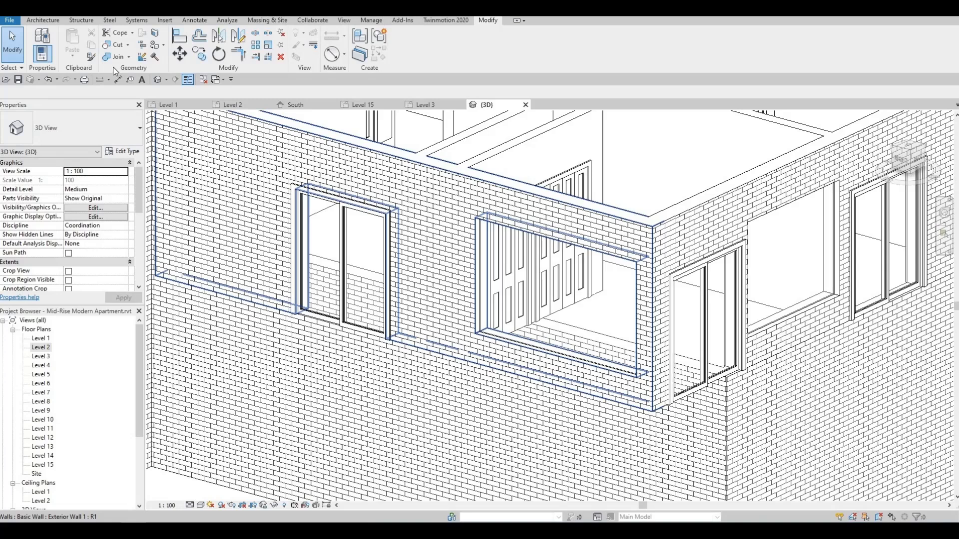
# Step: Add vertical curtain grid lines at the midpoints of the two curtain-wall windows on either side of the building corner
pyautogui.click(46, 22)
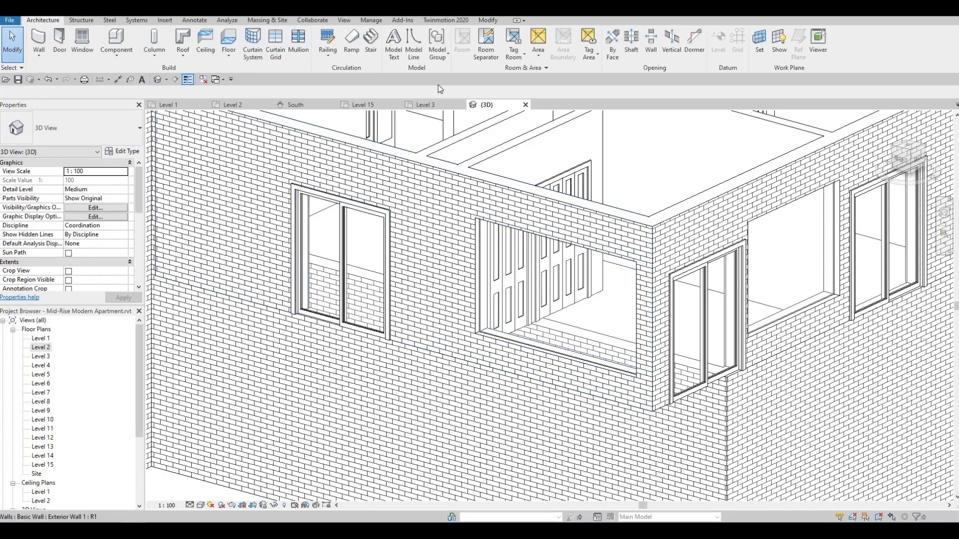
pyautogui.click(307, 49)
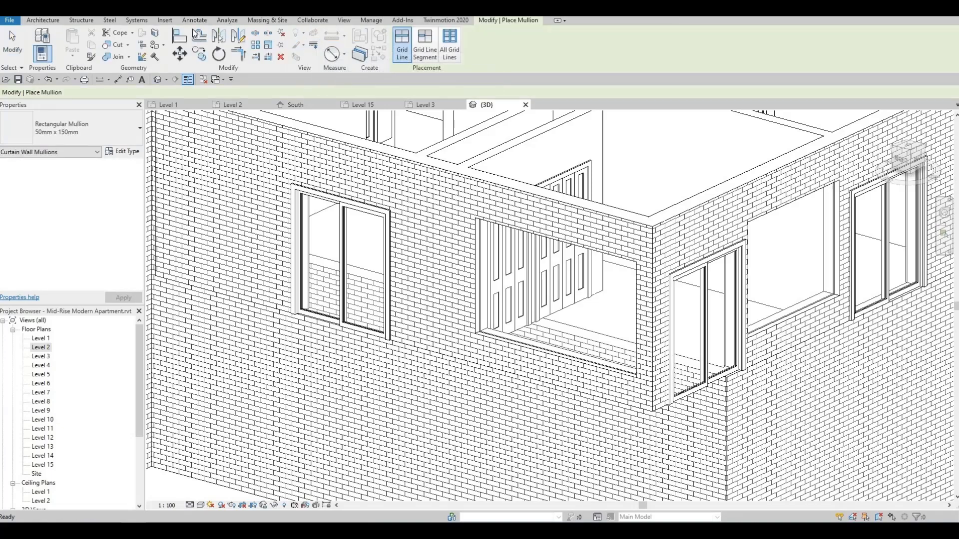
pyautogui.click(43, 20)
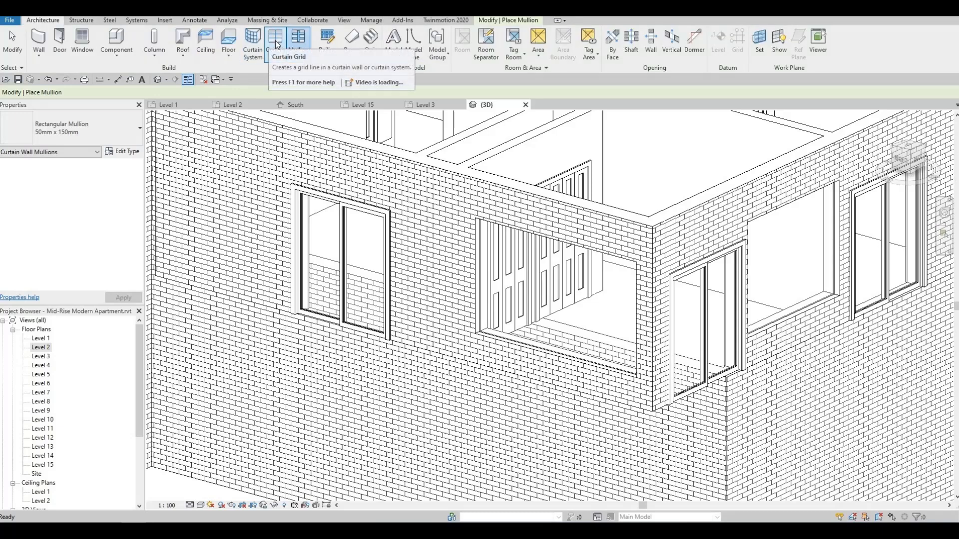
pyautogui.click(273, 41)
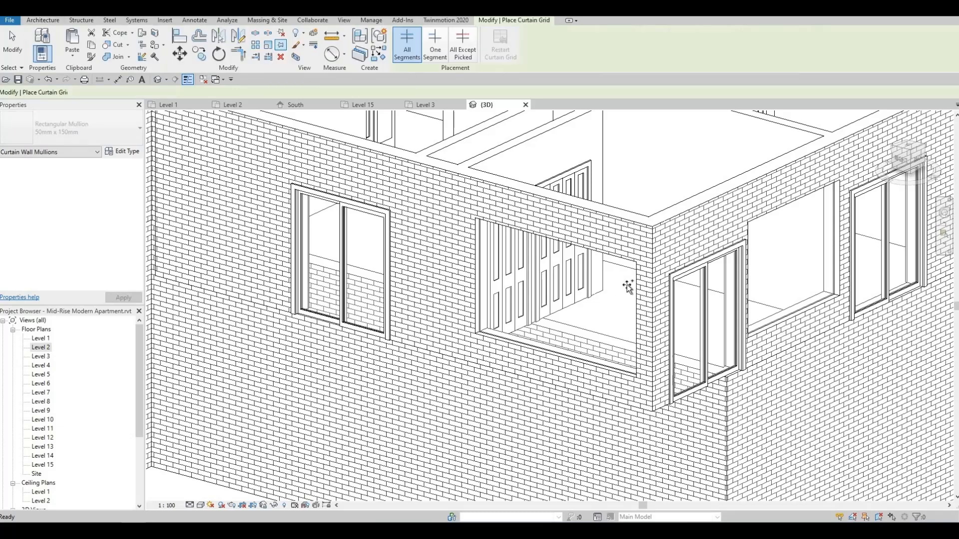
pyautogui.click(558, 243)
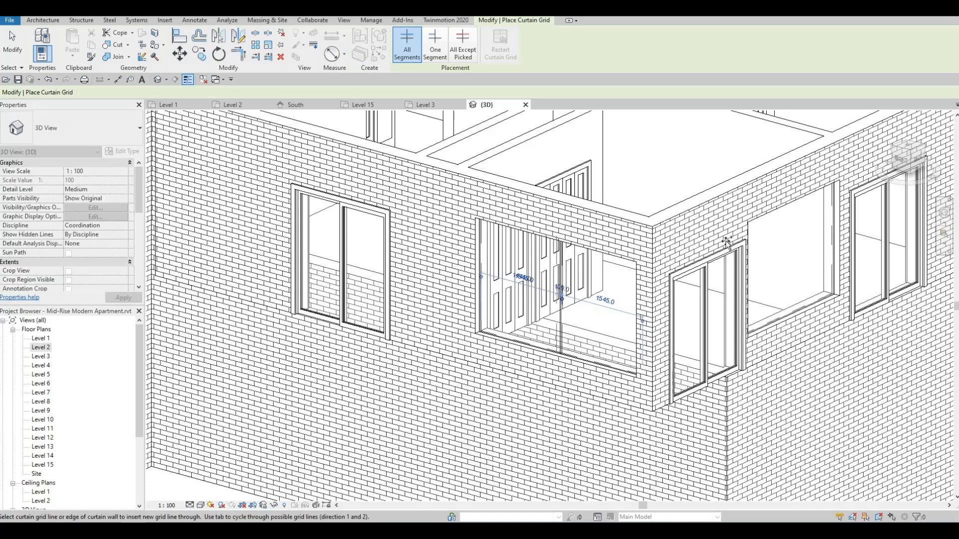
pyautogui.click(788, 205)
# Step: Add vertical midpoint curtain grid lines to the projecting bay's window and the long window beyond it
pyautogui.keyDown('shift'); pyautogui.moveTo(788, 206); pyautogui.dragTo(678, 215, button='middle'); pyautogui.keyUp('shift')
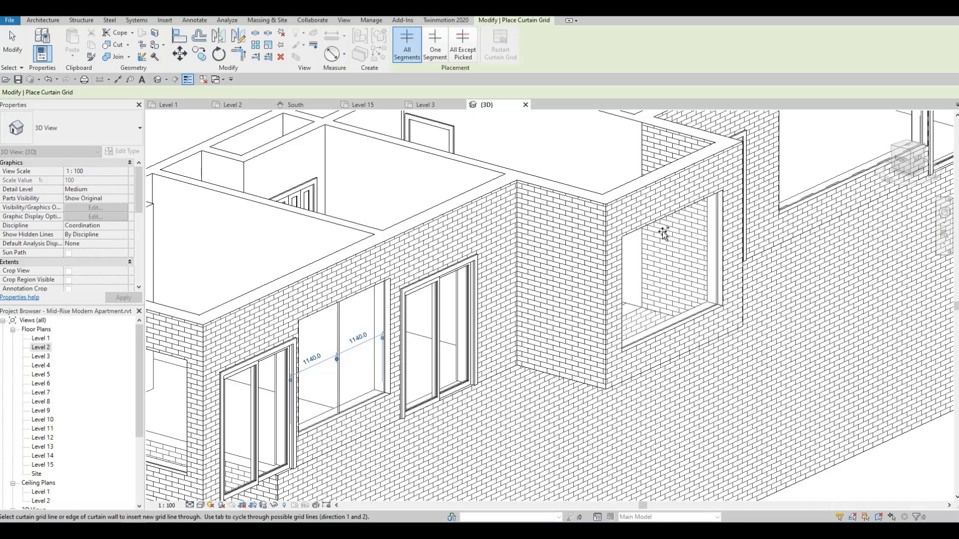
pyautogui.keyDown('shift'); pyautogui.moveTo(647, 226); pyautogui.dragTo(698, 249, button='middle'); pyautogui.keyUp('shift')
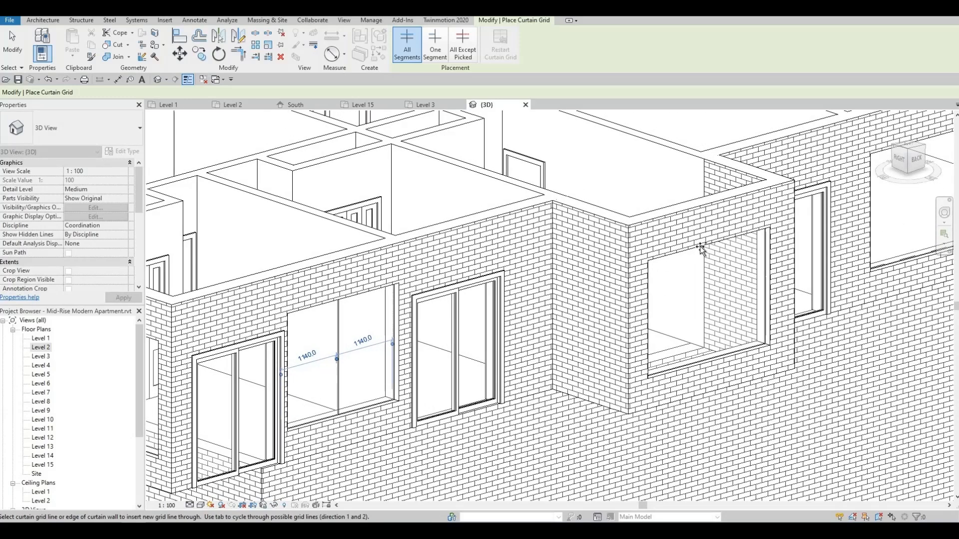
pyautogui.click(701, 248)
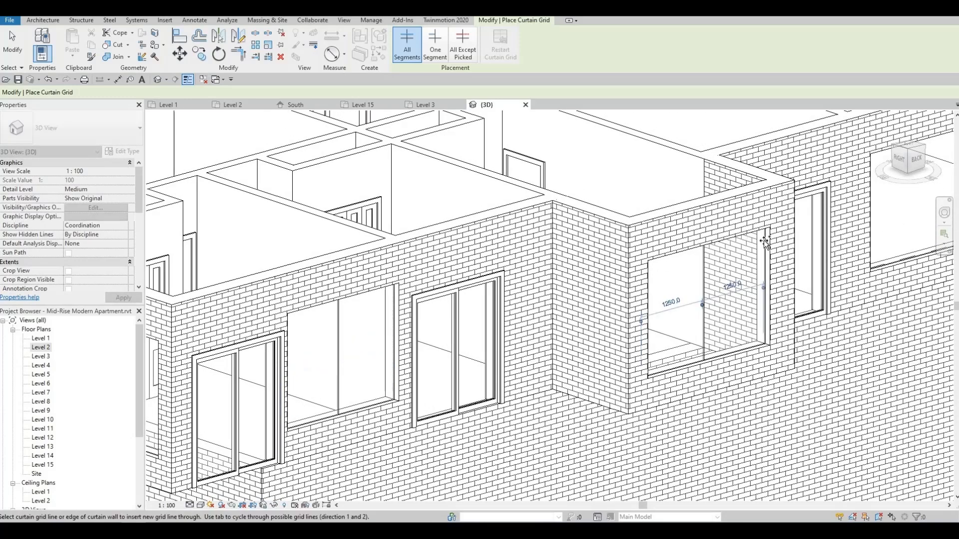
pyautogui.keyDown('shift'); pyautogui.moveTo(701, 248); pyautogui.dragTo(764, 188, button='middle'); pyautogui.keyUp('shift')
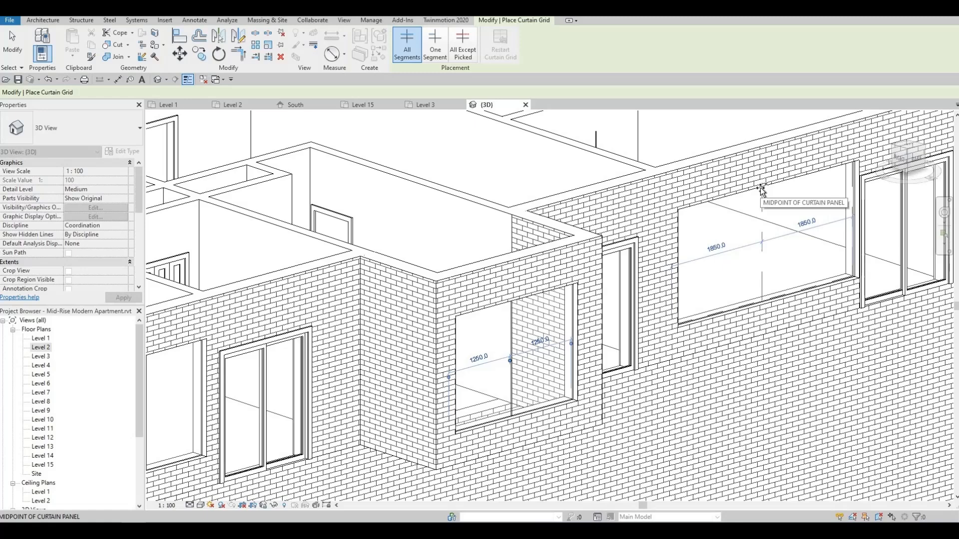
pyautogui.click(760, 189)
# Step: Place 50mm x 65mm rectangular mullions on all grid lines of the curtain-wall windows along the facade, projecting bay and building corner
pyautogui.moveTo(761, 189)
pyautogui.keyDown('shift'); pyautogui.mouseDown(button='middle')
pyautogui.moveTo(711, 224)
pyautogui.moveTo(405, 153)
pyautogui.mouseUp(button='middle'); pyautogui.keyUp('shift')
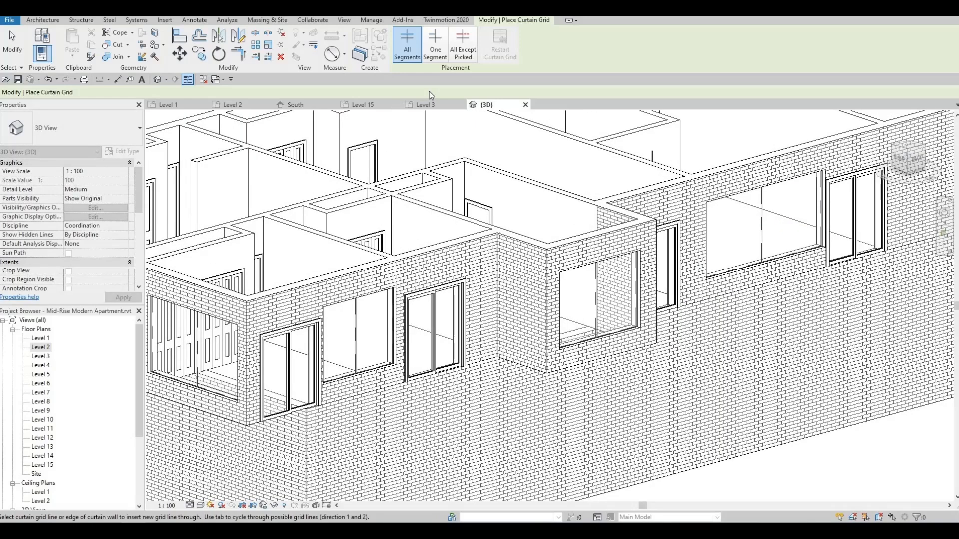
pyautogui.click(44, 21)
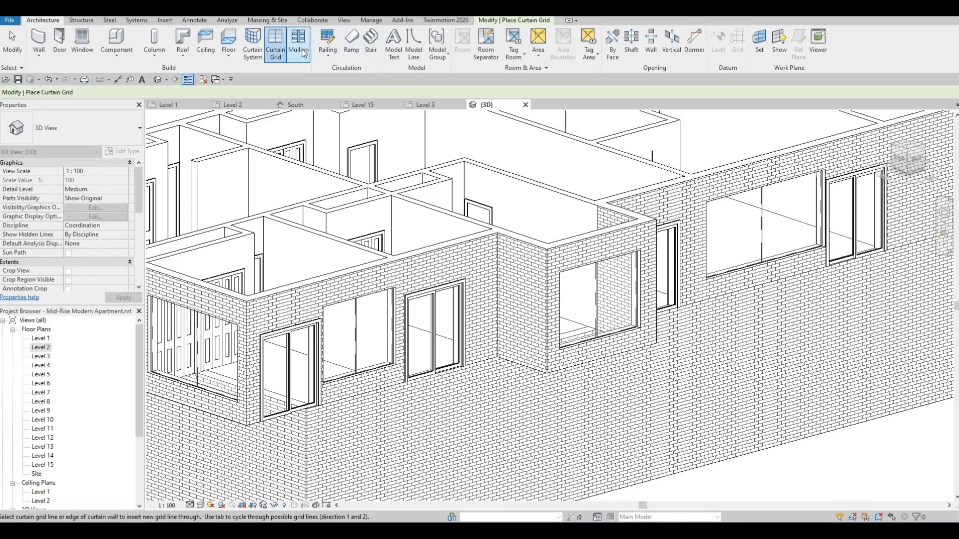
pyautogui.click(299, 45)
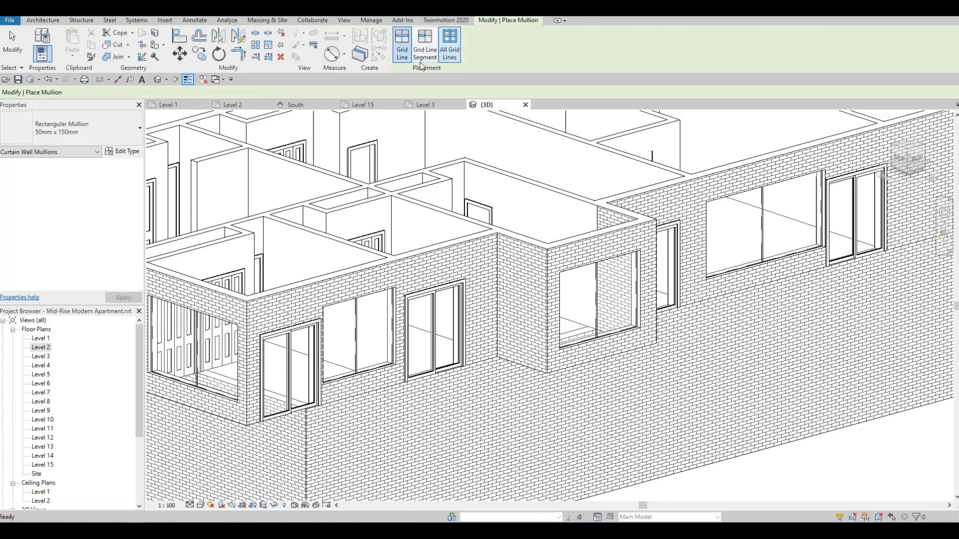
pyautogui.click(448, 49)
pyautogui.click(95, 131)
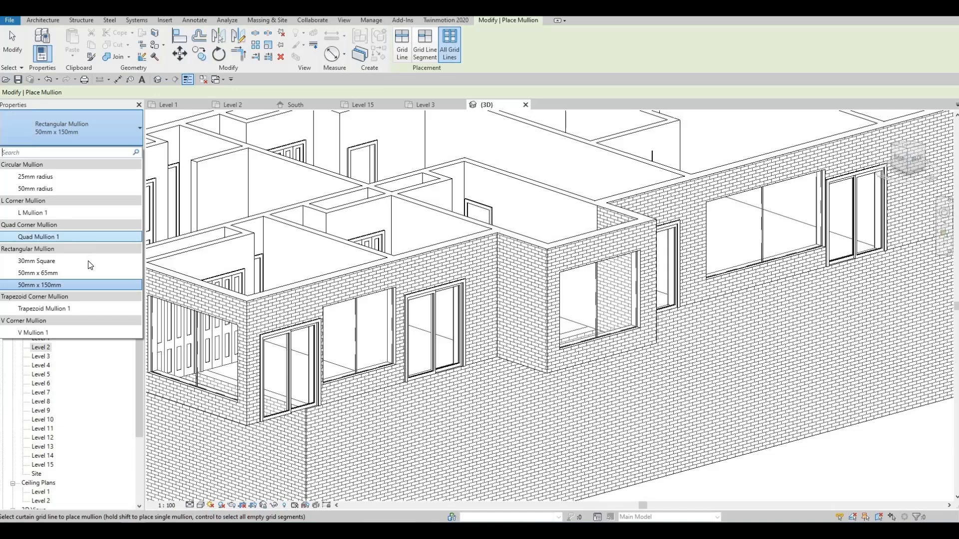
pyautogui.click(63, 274)
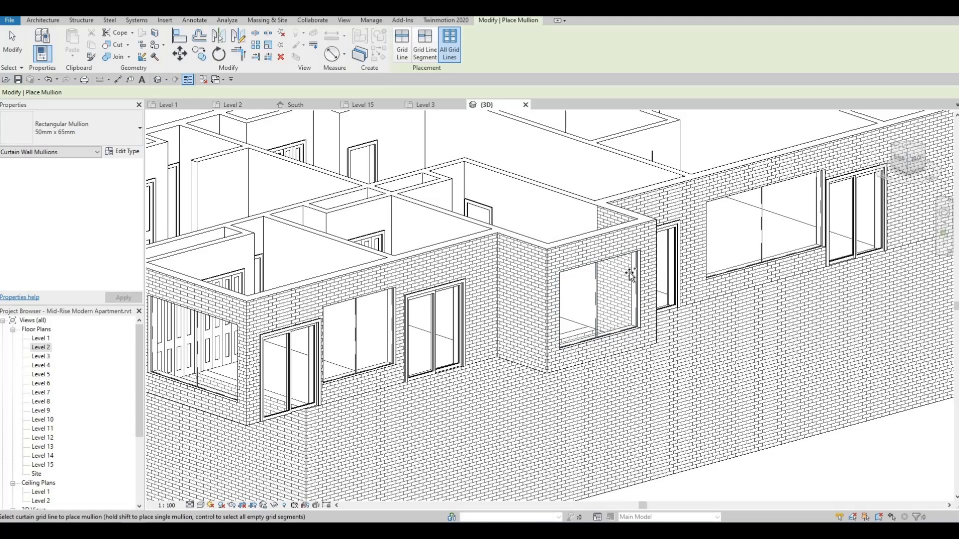
pyautogui.click(731, 274)
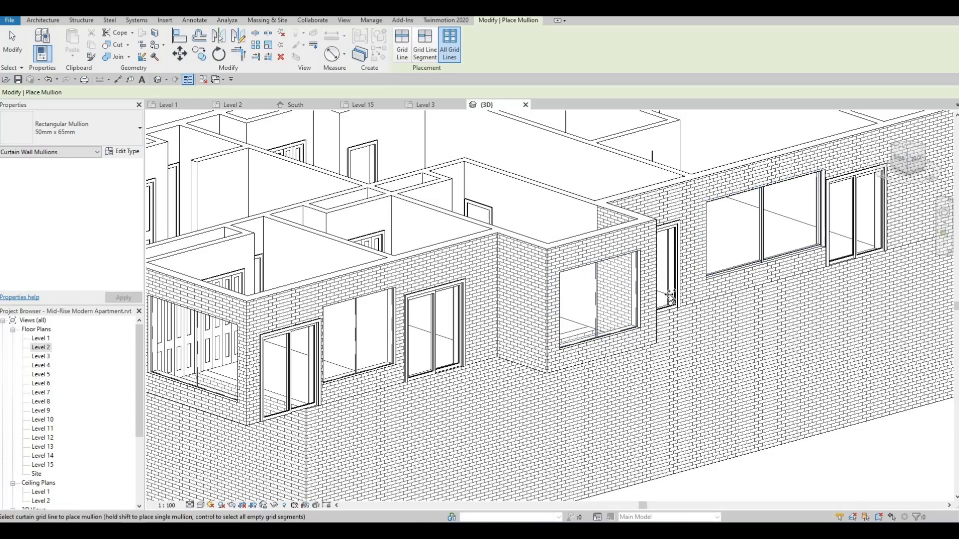
pyautogui.click(613, 332)
pyautogui.moveTo(520, 326); pyautogui.dragTo(470, 337, button='middle')
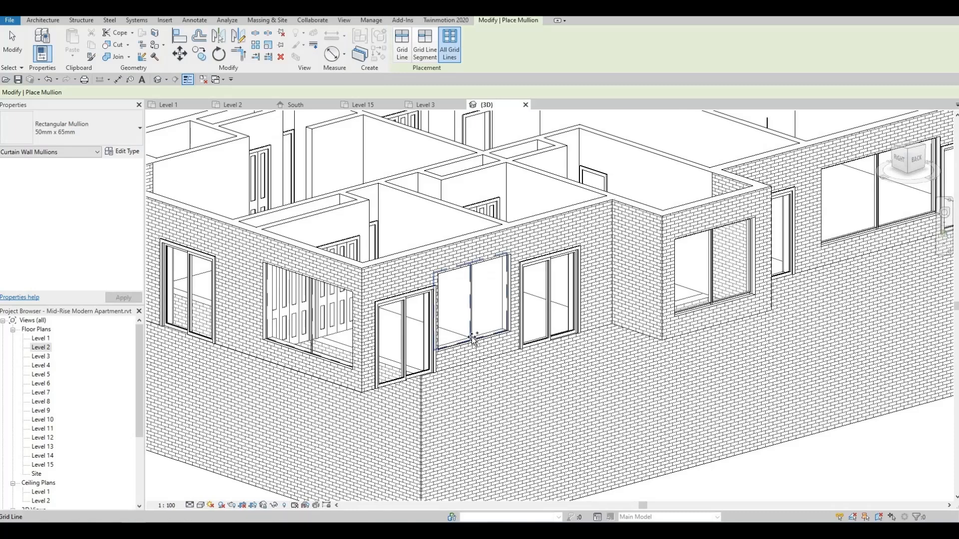
pyautogui.moveTo(307, 349); pyautogui.dragTo(486, 343, button='middle')
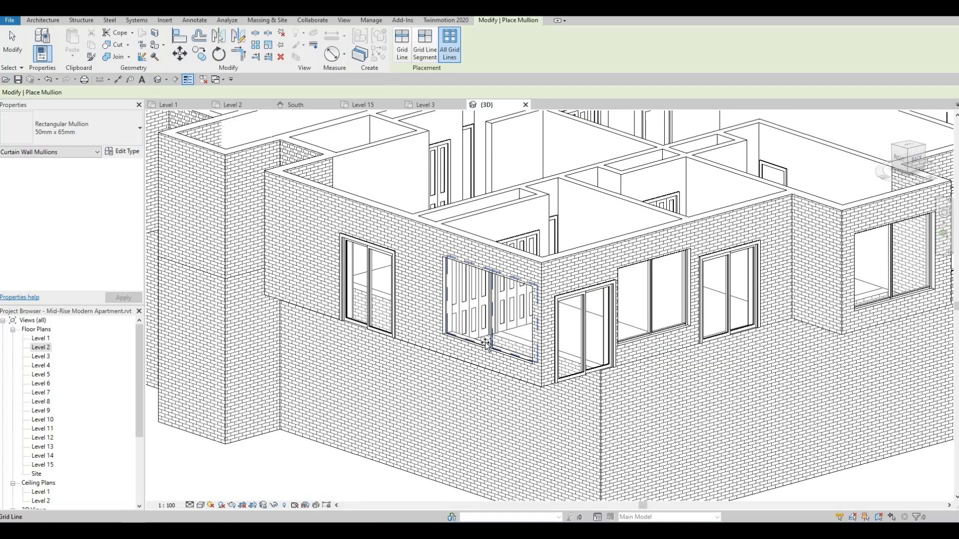
# Step: Examine the mullions on the corner windows up close and check the windows and sliding doors along both facades
pyautogui.scroll(5, 433, 339)
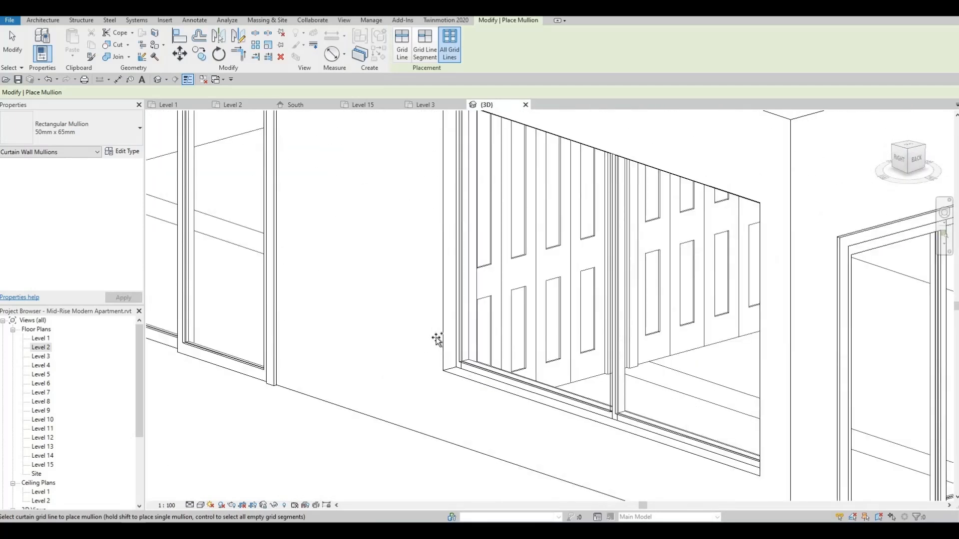
pyautogui.scroll(1, 557, 353)
pyautogui.scroll(-1, 561, 355)
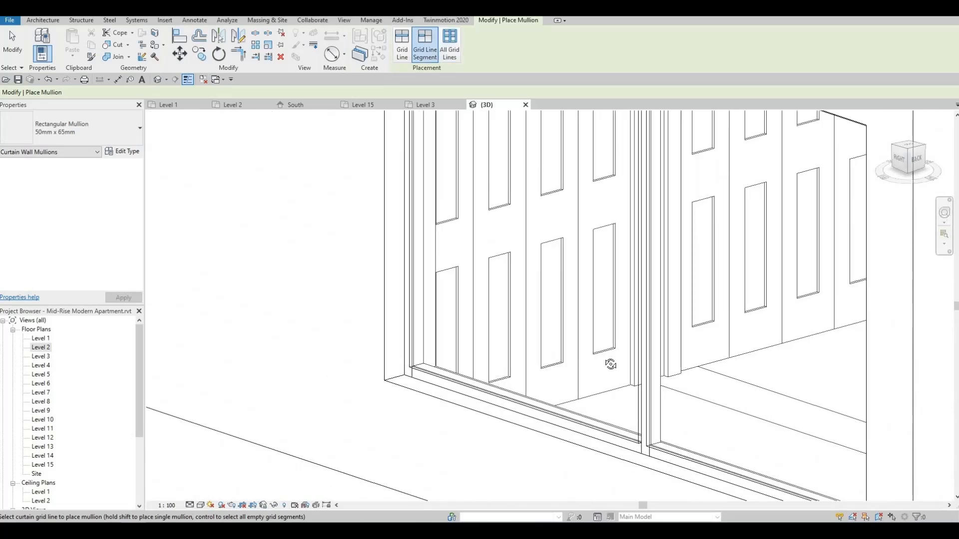
pyautogui.keyDown('shift'); pyautogui.moveTo(610, 364); pyautogui.dragTo(894, 320, button='middle'); pyautogui.keyUp('shift')
pyautogui.scroll(-4, 572, 240)
pyautogui.scroll(-2, 718, 278)
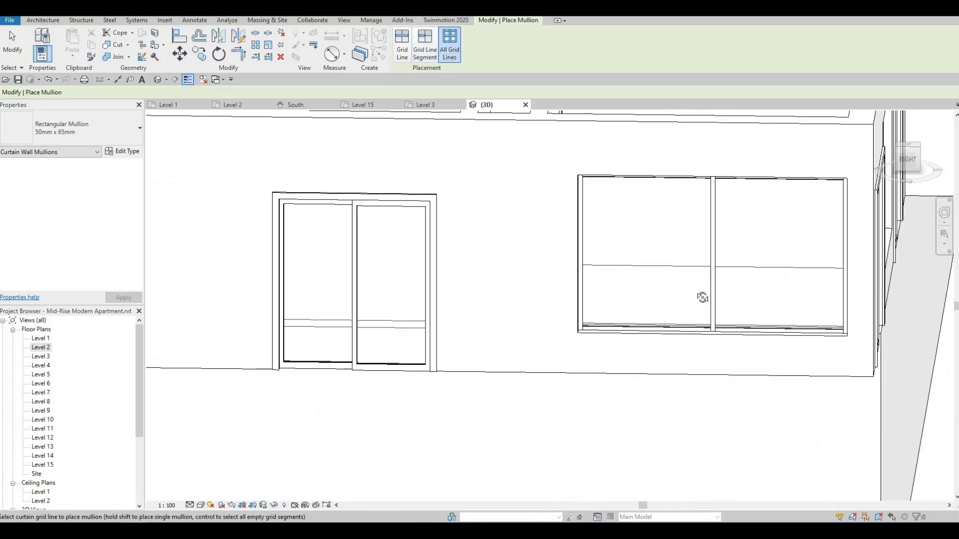
pyautogui.keyDown('shift'); pyautogui.moveTo(702, 296); pyautogui.dragTo(509, 312, button='middle'); pyautogui.keyUp('shift')
pyautogui.scroll(-3, 509, 312)
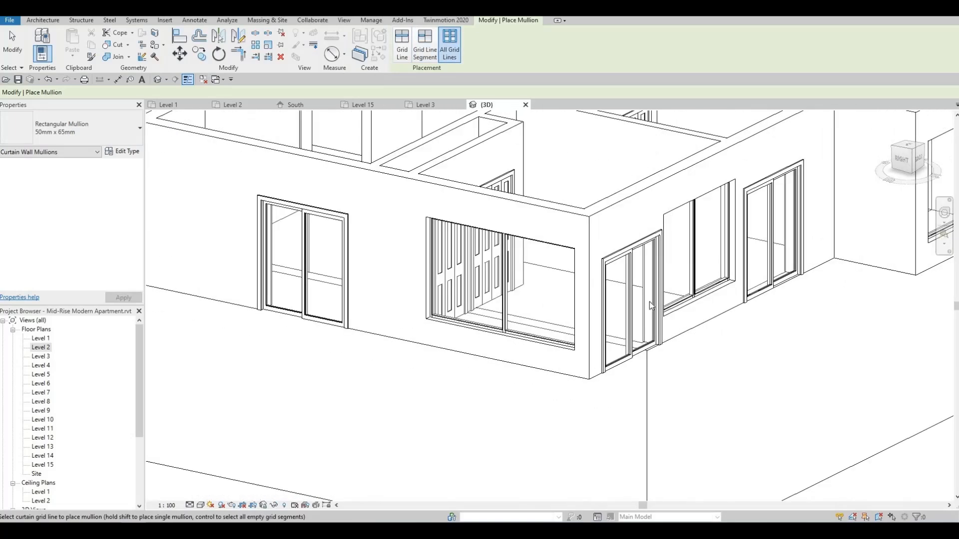
pyautogui.press('Escape')
pyautogui.scroll(3, 619, 310)
pyautogui.scroll(-3, 583, 300)
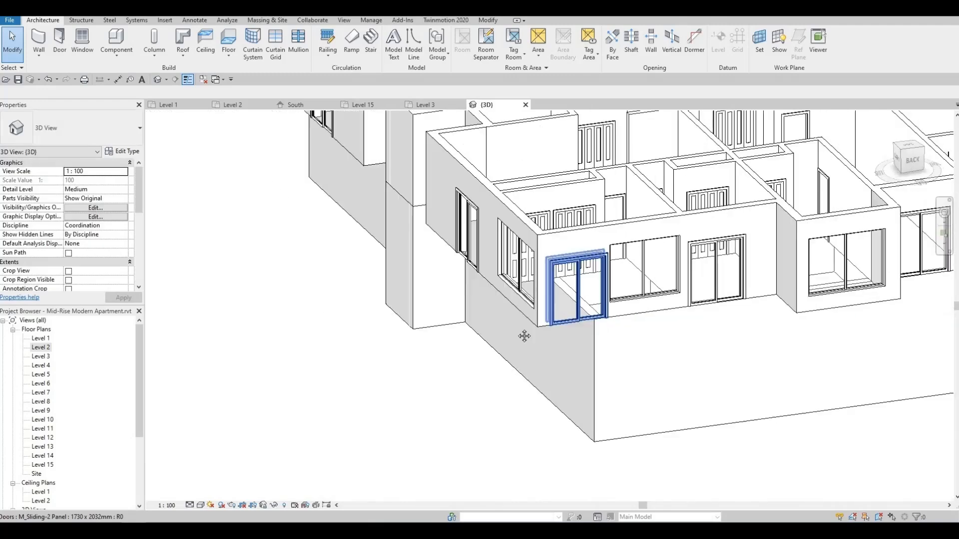
pyautogui.moveTo(524, 337); pyautogui.dragTo(295, 335, button='middle')
pyautogui.scroll(-1, 294, 334)
pyautogui.scroll(2, 725, 272)
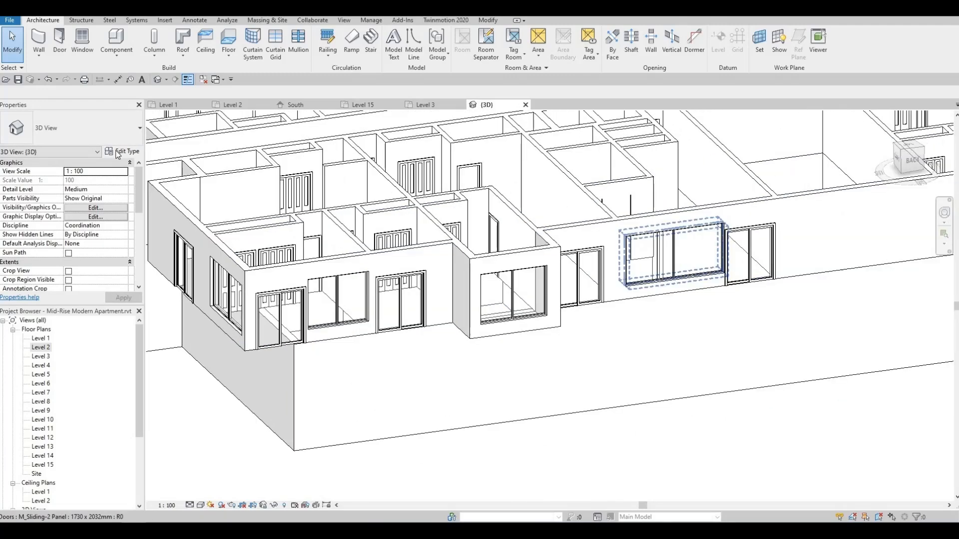
# Step: Open the Level 2 floor plan and locate the corner bedroom's windows near gridlines 1 and F
pyautogui.doubleClick(42, 348)
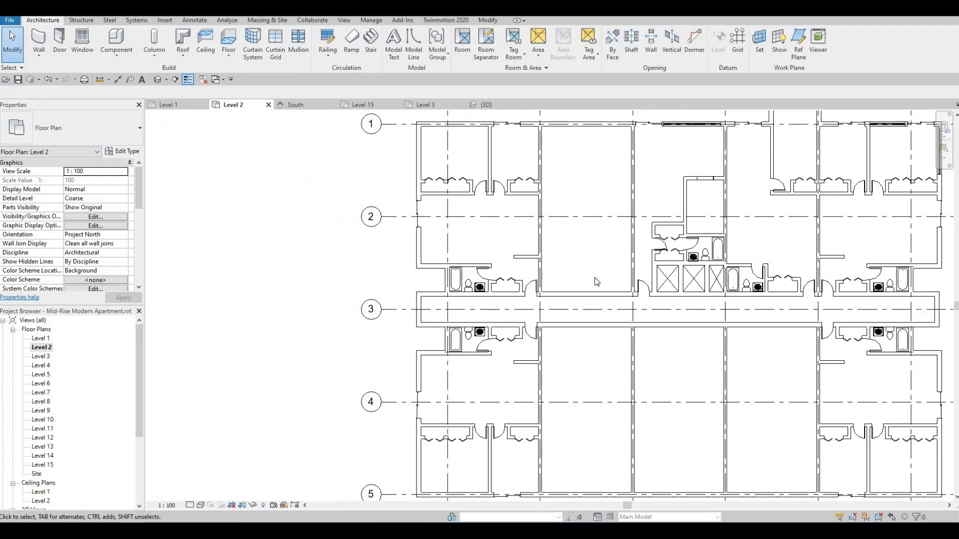
pyautogui.scroll(-2, 553, 218)
pyautogui.scroll(1, 553, 218)
pyautogui.scroll(2, 551, 214)
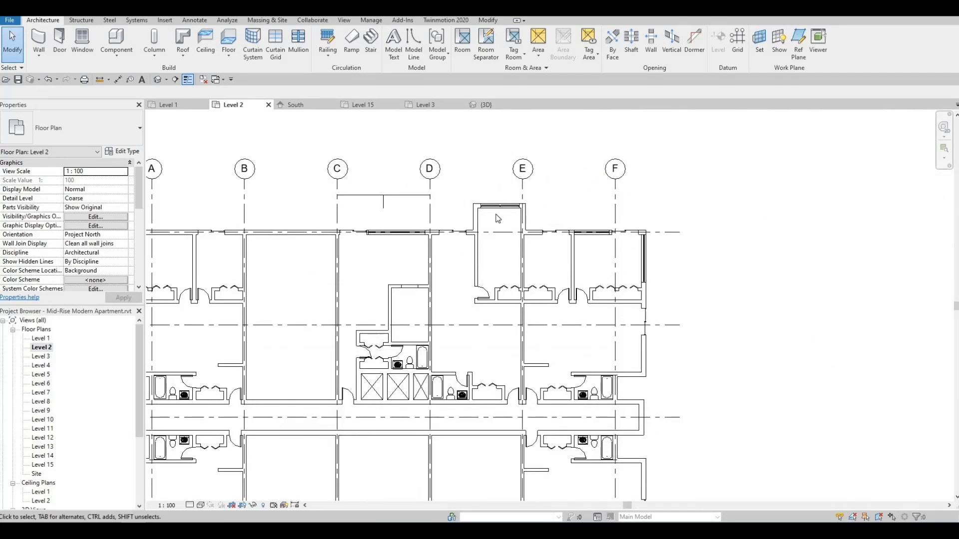
pyautogui.scroll(2, 494, 220)
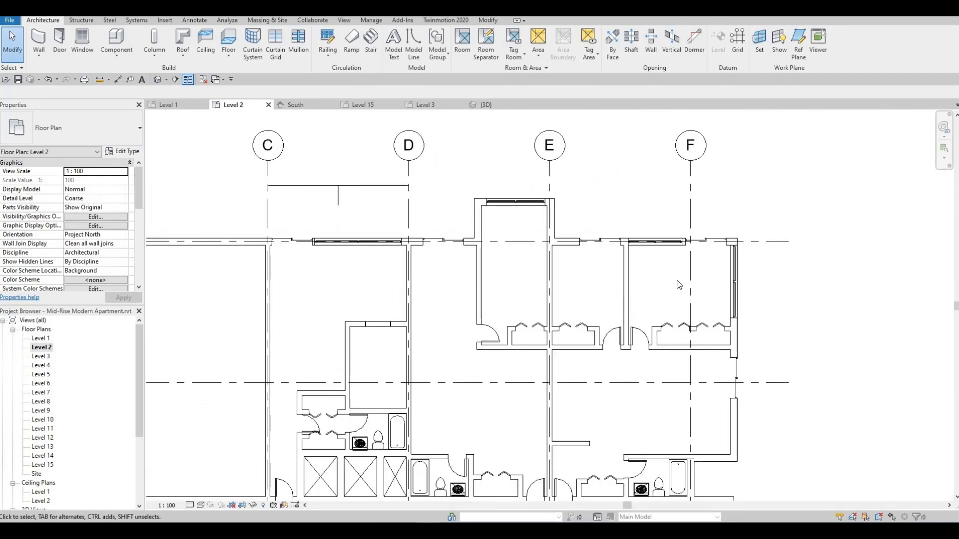
pyautogui.scroll(1, 649, 287)
pyautogui.scroll(1, 550, 260)
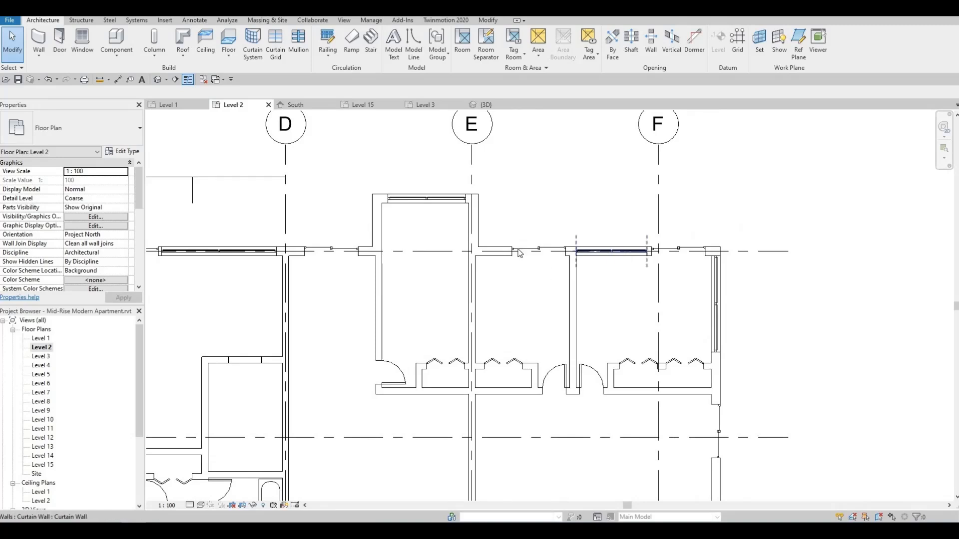
pyautogui.moveTo(518, 249); pyautogui.dragTo(468, 261, button='middle')
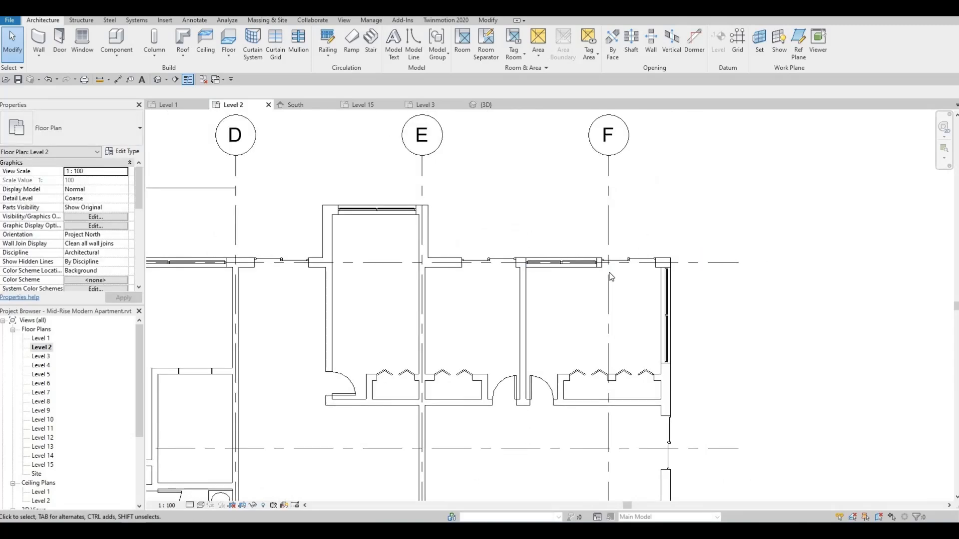
# Step: Mirror a copy of the corner bedroom's two curtain-wall windows and sliding door at gridlines 1 and F across gridline 3
pyautogui.moveTo(512, 223); pyautogui.dragTo(703, 371)
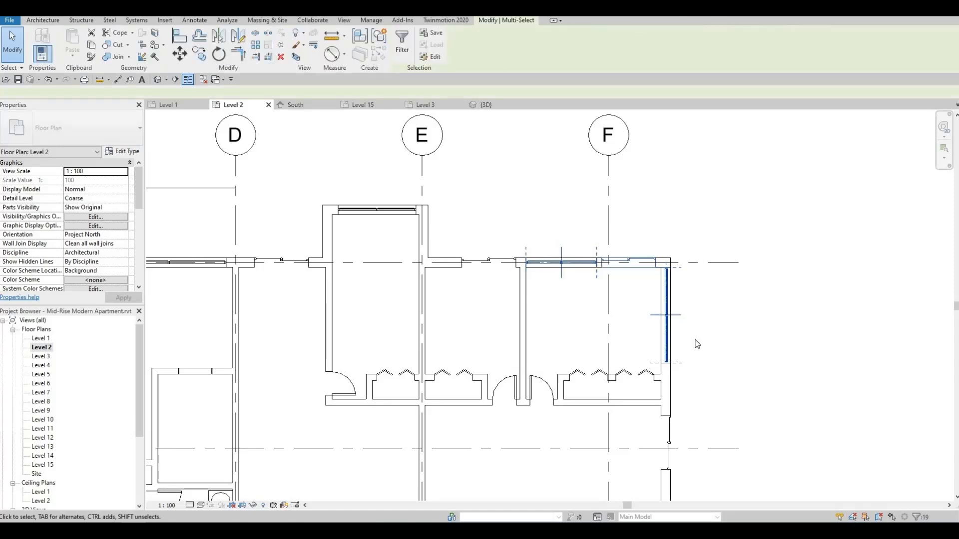
pyautogui.scroll(-2, 681, 317)
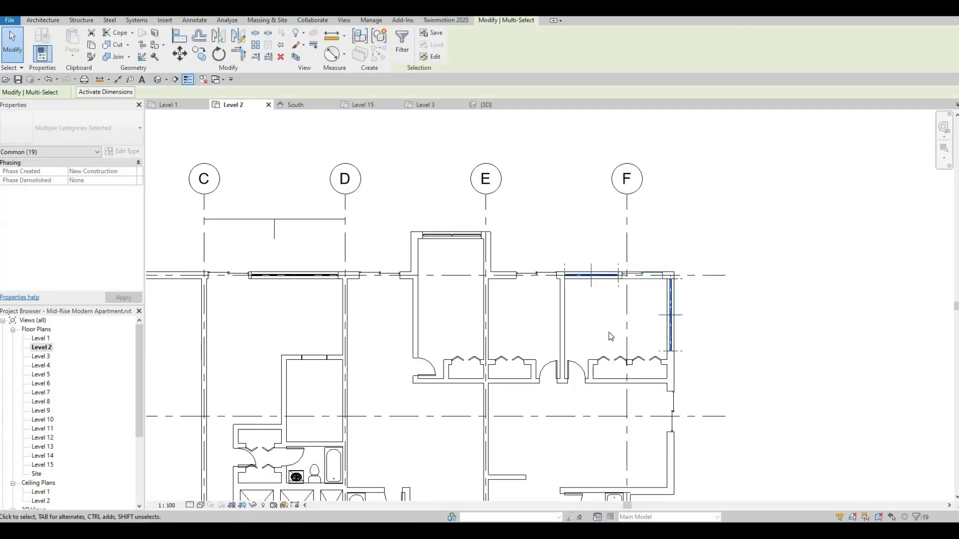
pyautogui.scroll(-3, 609, 332)
pyautogui.moveTo(523, 322); pyautogui.dragTo(632, 283, button='middle')
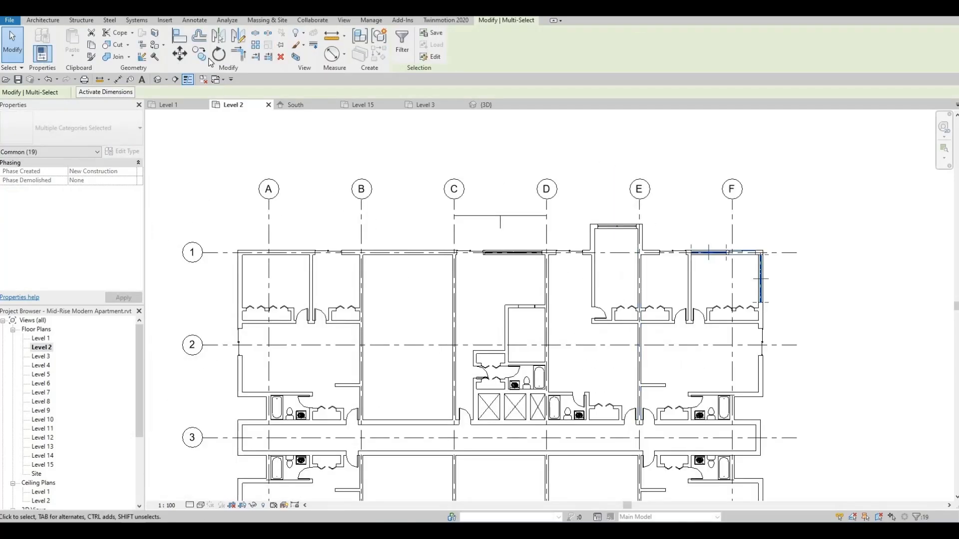
pyautogui.click(219, 36)
pyautogui.moveTo(774, 433); pyautogui.dragTo(750, 375, button='middle')
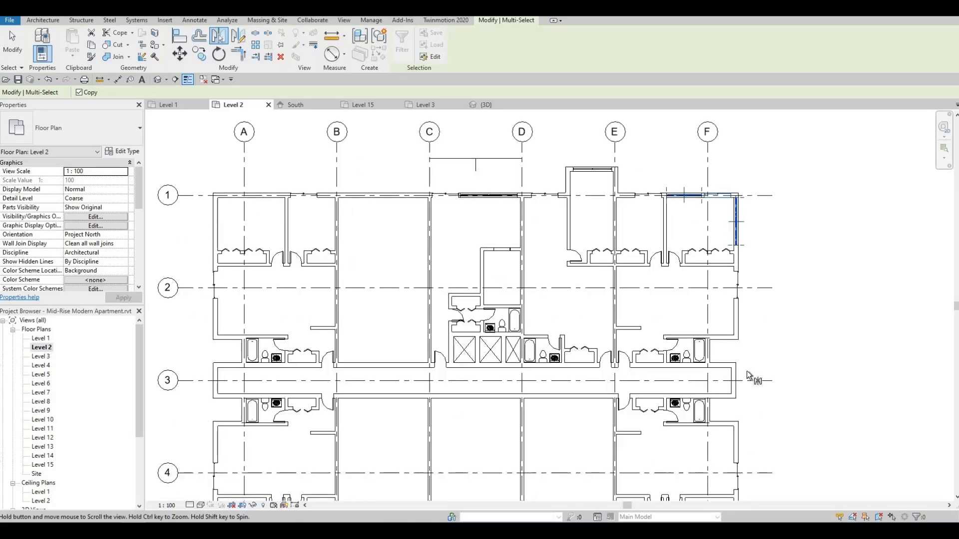
pyautogui.click(810, 372)
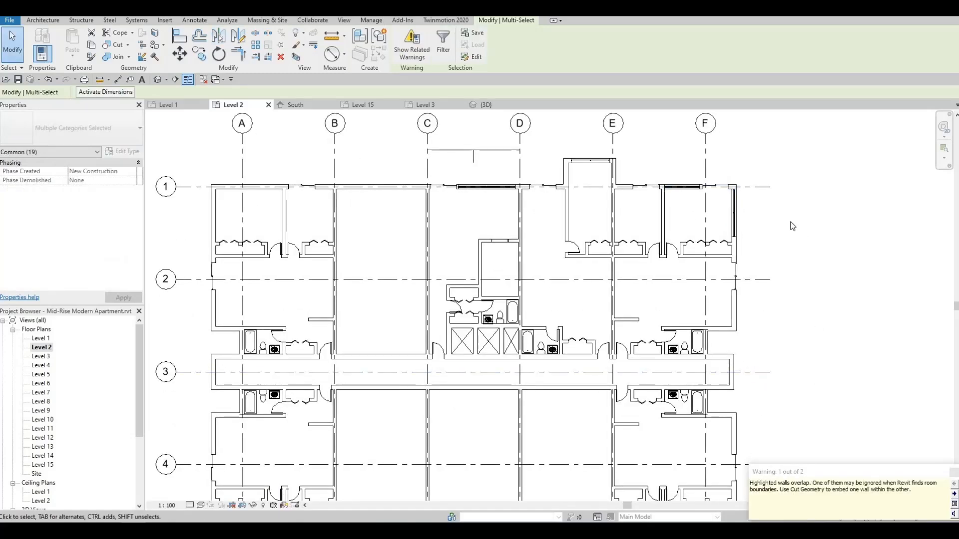
# Step: Examine the mirrored windows and sliding door in the corner bedroom near gridlines 5 and F
pyautogui.scroll(-1, 790, 400)
pyautogui.moveTo(789, 400); pyautogui.dragTo(772, 266, button='middle')
pyautogui.scroll(9, 733, 391)
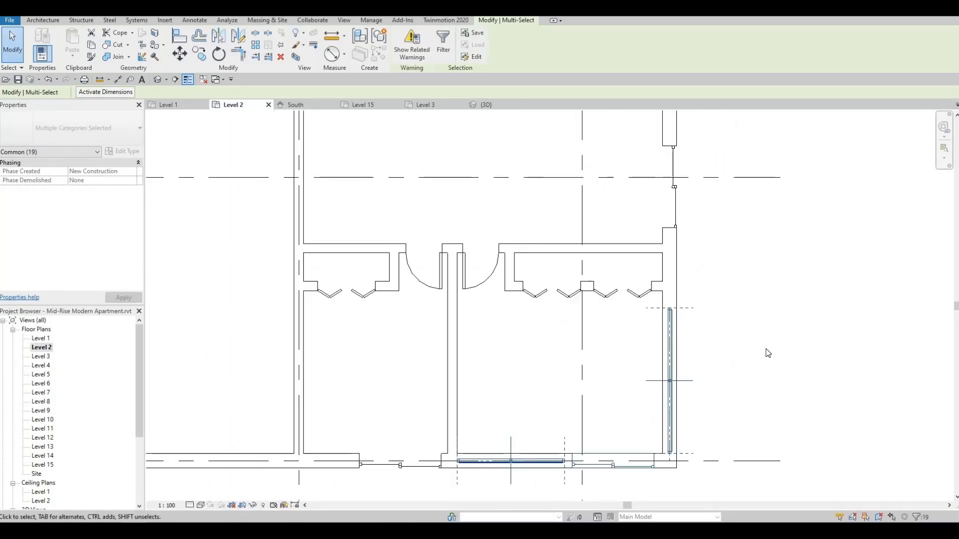
pyautogui.scroll(-6, 756, 346)
pyautogui.scroll(-6, 733, 303)
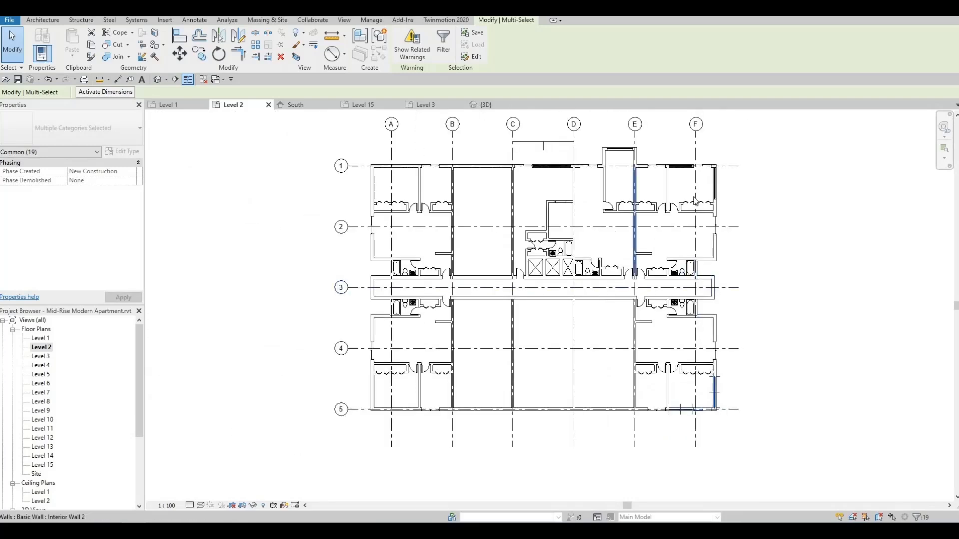
# Step: Mirror copies of the upper and lower corner windows and sliding doors near gridline F across the vertical reference line between gridlines C and D
pyautogui.scroll(2, 695, 168)
pyautogui.scroll(3, 724, 186)
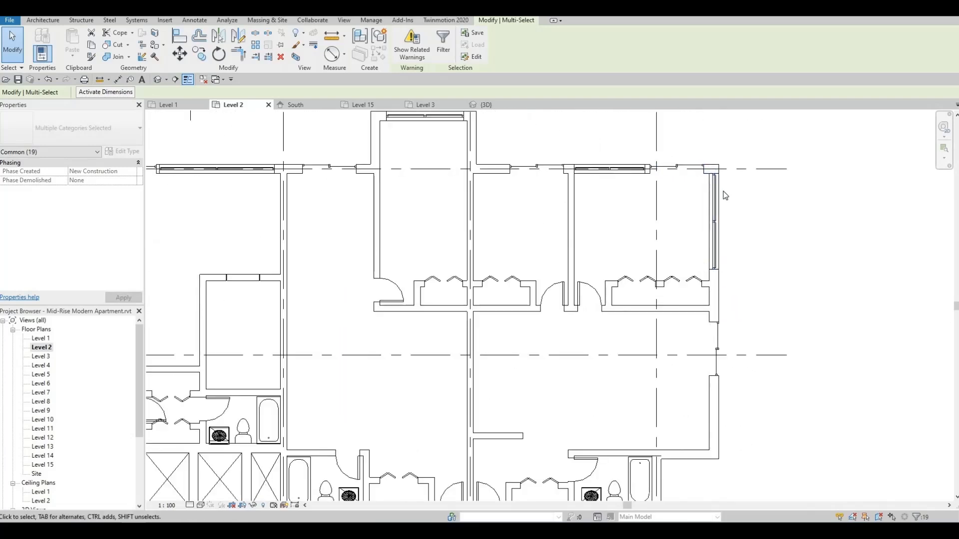
pyautogui.scroll(-5, 730, 196)
pyautogui.scroll(3, 722, 175)
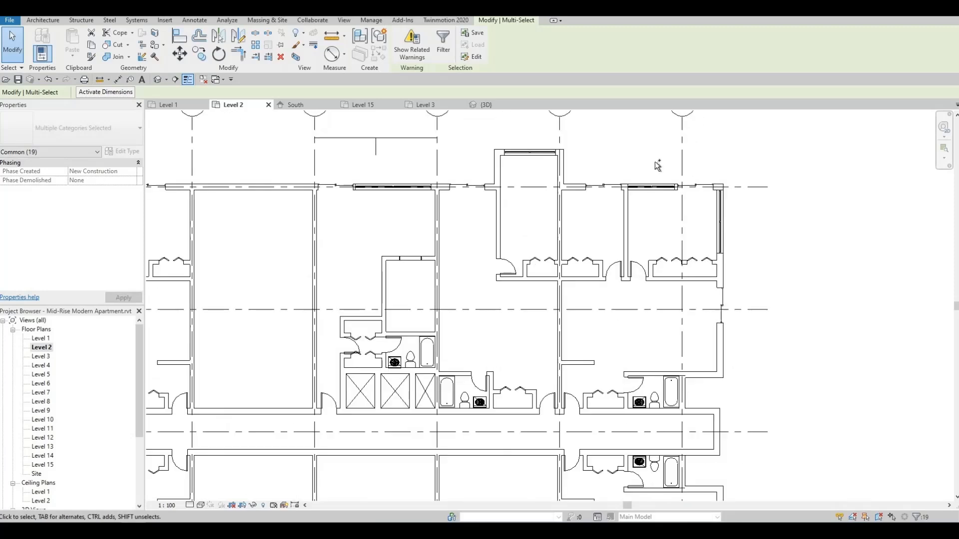
pyautogui.scroll(2, 620, 171)
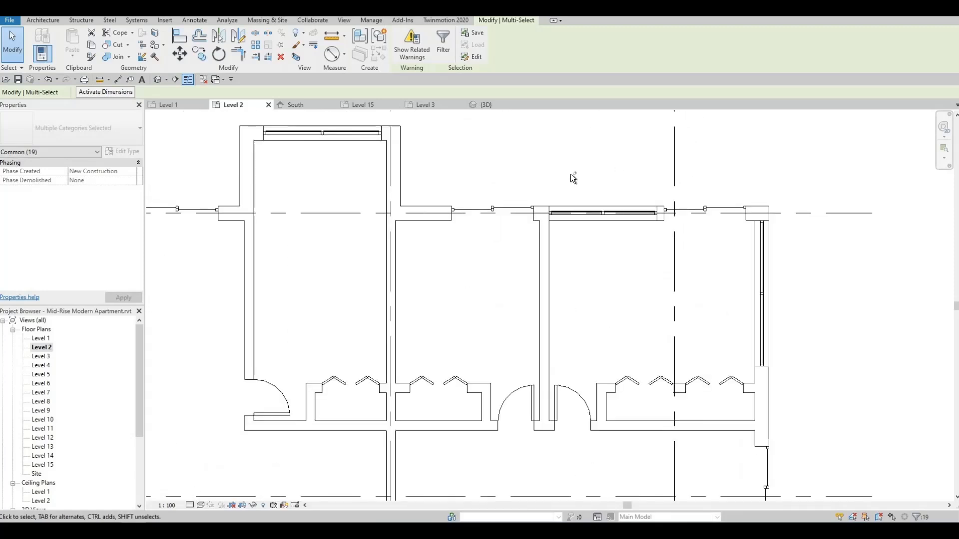
pyautogui.moveTo(542, 173); pyautogui.dragTo(808, 376)
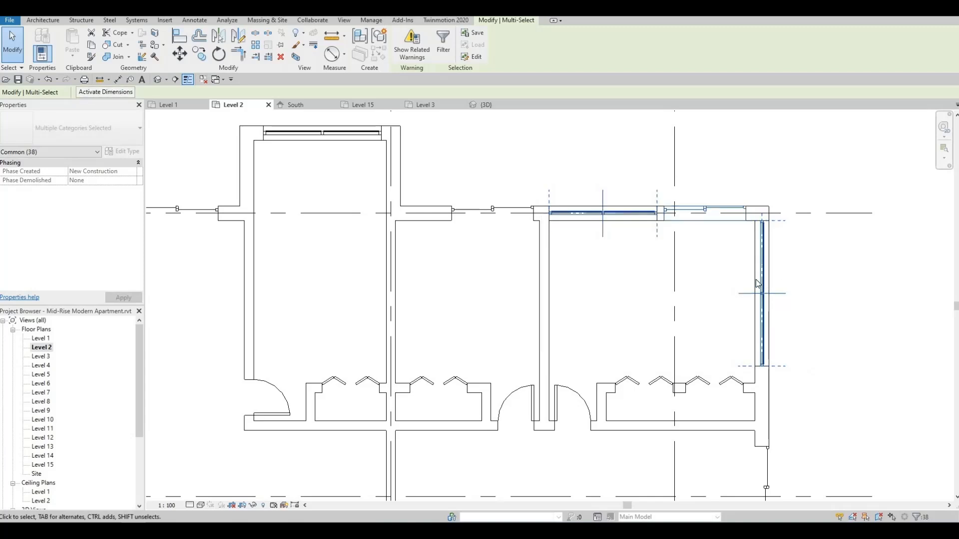
pyautogui.scroll(-5, 769, 282)
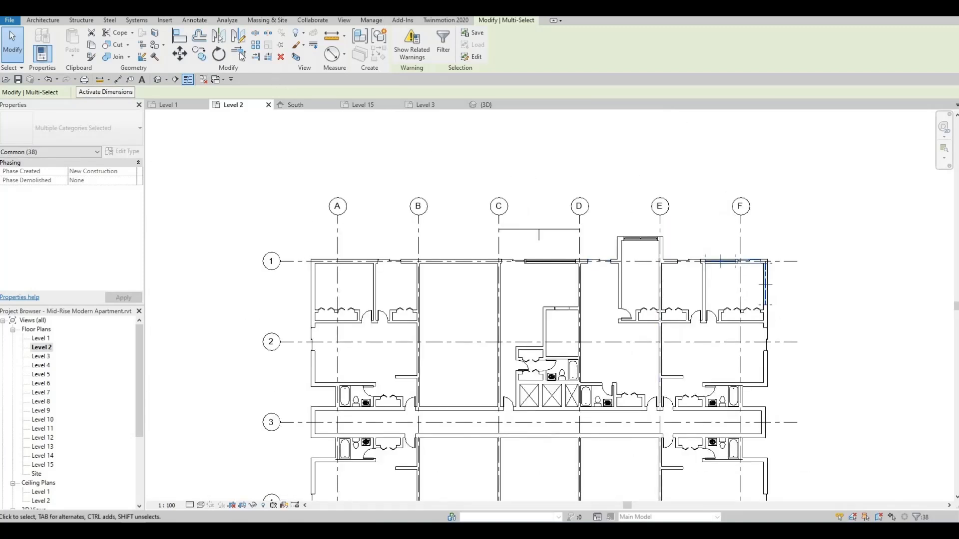
pyautogui.click(218, 36)
pyautogui.click(540, 240)
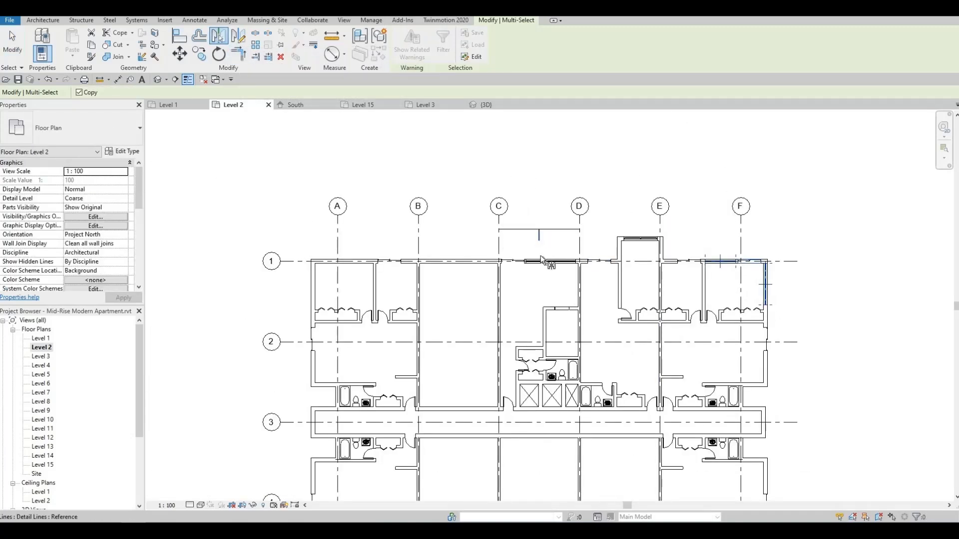
pyautogui.click(523, 292)
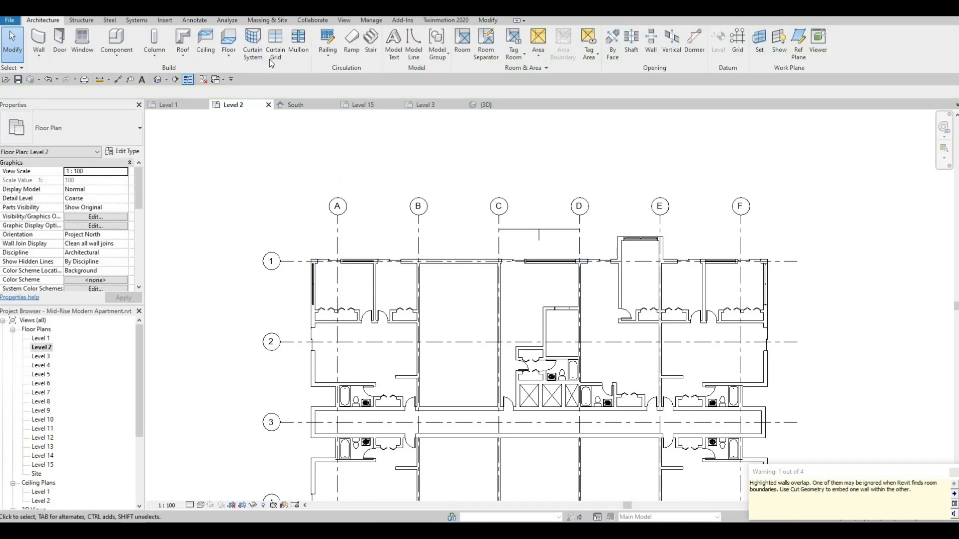
# Step: Embed the corner bedroom's curtain-wall windows near gridlines 1 and A in their exterior walls using Cut Geometry
pyautogui.click(488, 20)
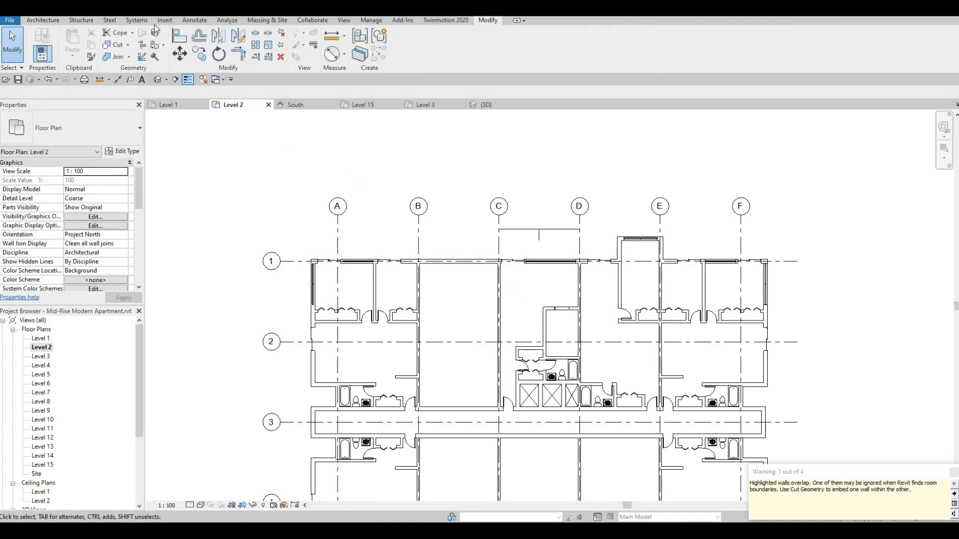
pyautogui.click(115, 44)
pyautogui.scroll(5, 400, 194)
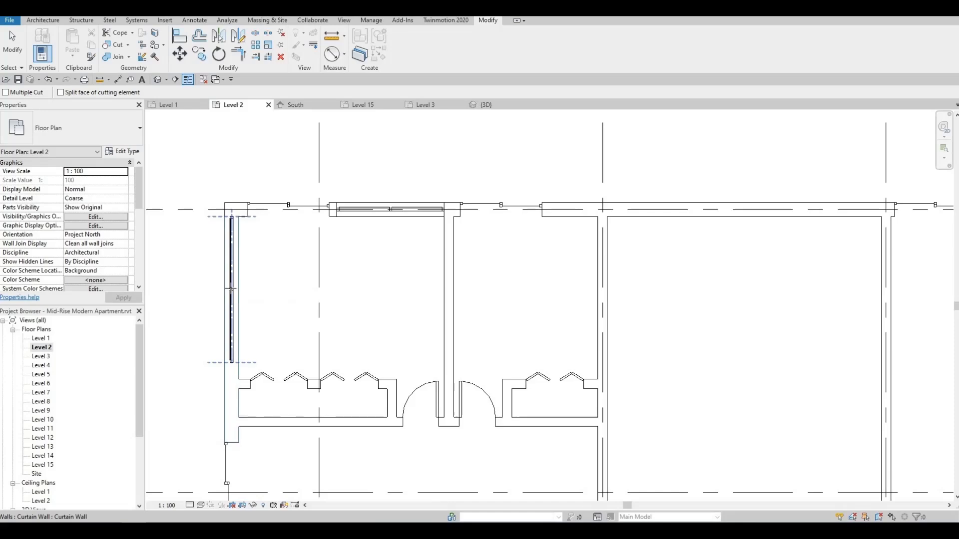
pyautogui.scroll(-5, 257, 294)
# Step: Cut the exterior walls with the mirrored curtain-wall windows of the corner bedroom near gridlines 5 and A
pyautogui.moveTo(290, 364); pyautogui.dragTo(326, 247, button='middle')
pyautogui.scroll(-2, 326, 247)
pyautogui.scroll(7, 299, 375)
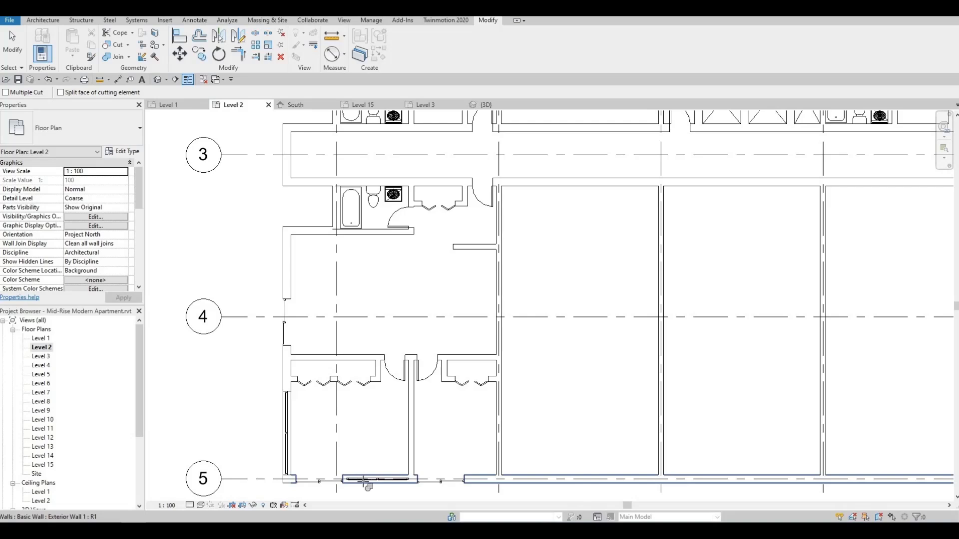
pyautogui.moveTo(460, 483); pyautogui.dragTo(381, 374, button='middle')
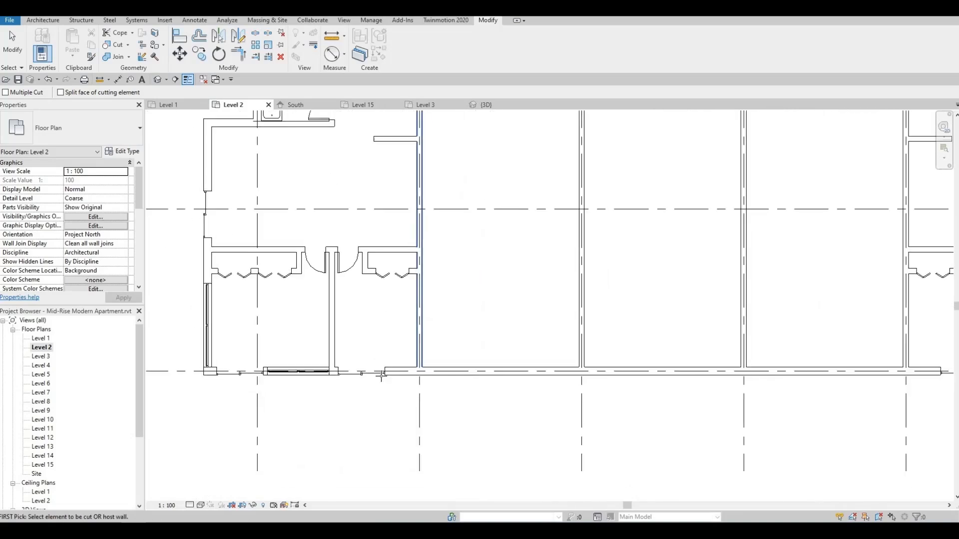
pyautogui.scroll(3, 382, 378)
pyautogui.scroll(-3, 386, 372)
pyautogui.scroll(-3, 203, 325)
# Step: Cut the two exterior walls at gridlines 5 and F with the corner bedroom's curtain-wall windows
pyautogui.moveTo(899, 335); pyautogui.dragTo(299, 316, button='middle')
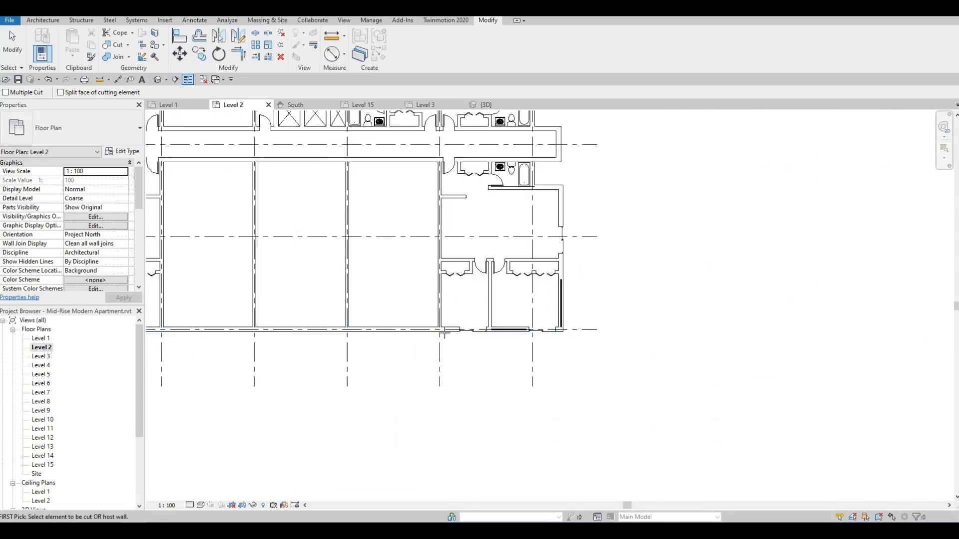
pyautogui.scroll(3, 443, 334)
pyautogui.click(553, 338)
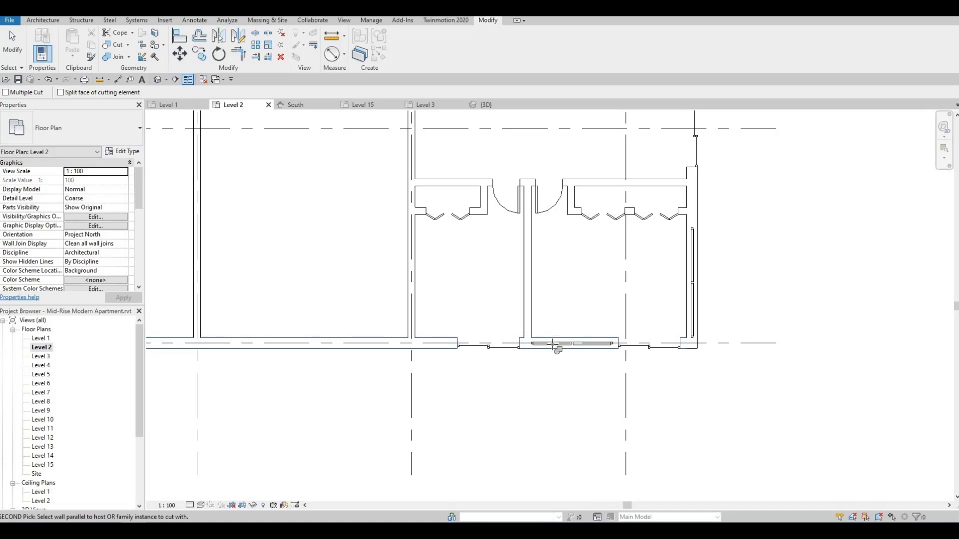
pyautogui.click(555, 344)
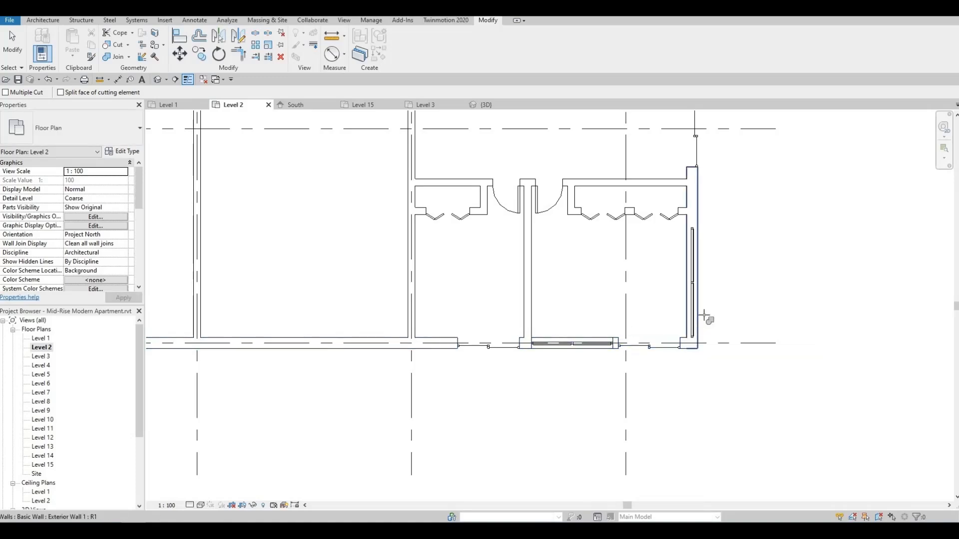
pyautogui.click(703, 315)
pyautogui.click(692, 312)
pyautogui.press('Escape')
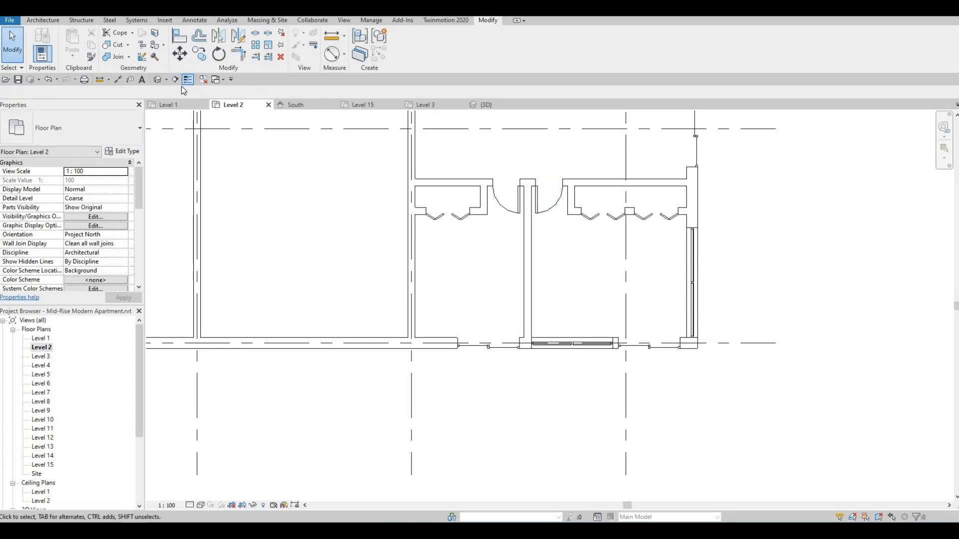
# Step: Inspect the embedded windows and sliding doors at the building's corners in the 3D view
pyautogui.click(158, 80)
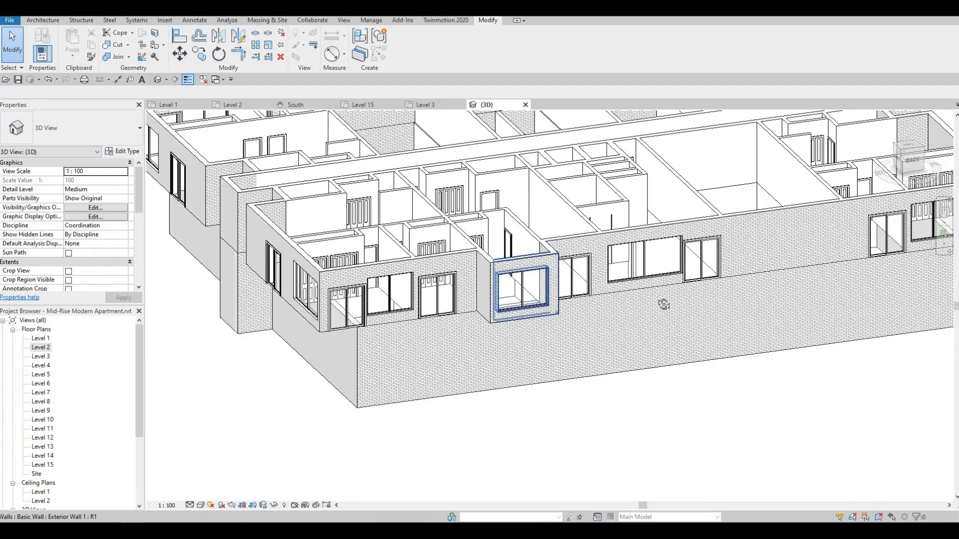
pyautogui.keyDown('shift'); pyautogui.moveTo(664, 304); pyautogui.dragTo(458, 315, button='middle'); pyautogui.keyUp('shift')
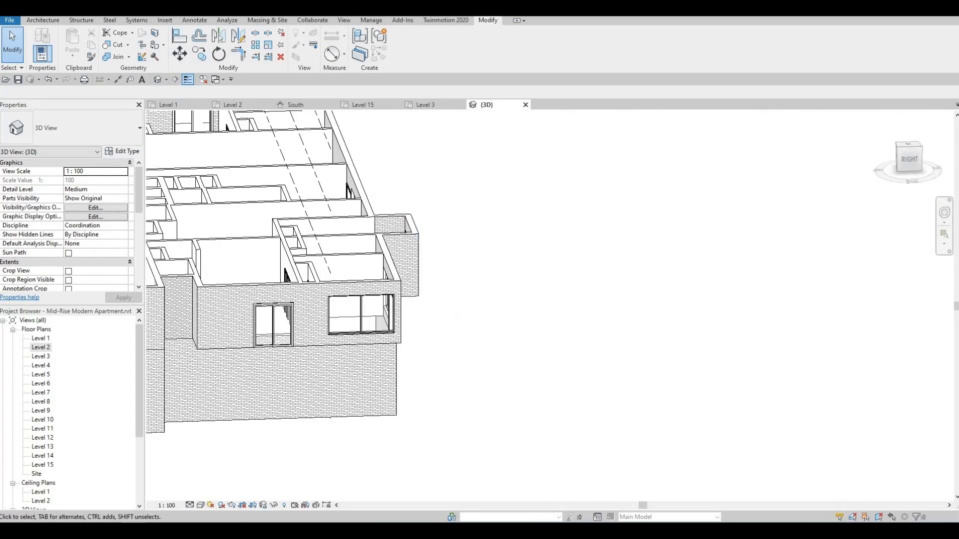
pyautogui.moveTo(158, 340)
pyautogui.mouseDown(button='middle')
pyautogui.moveTo(694, 368)
pyautogui.moveTo(783, 344)
pyautogui.moveTo(650, 370)
pyautogui.moveTo(384, 342)
pyautogui.mouseUp(button='middle')
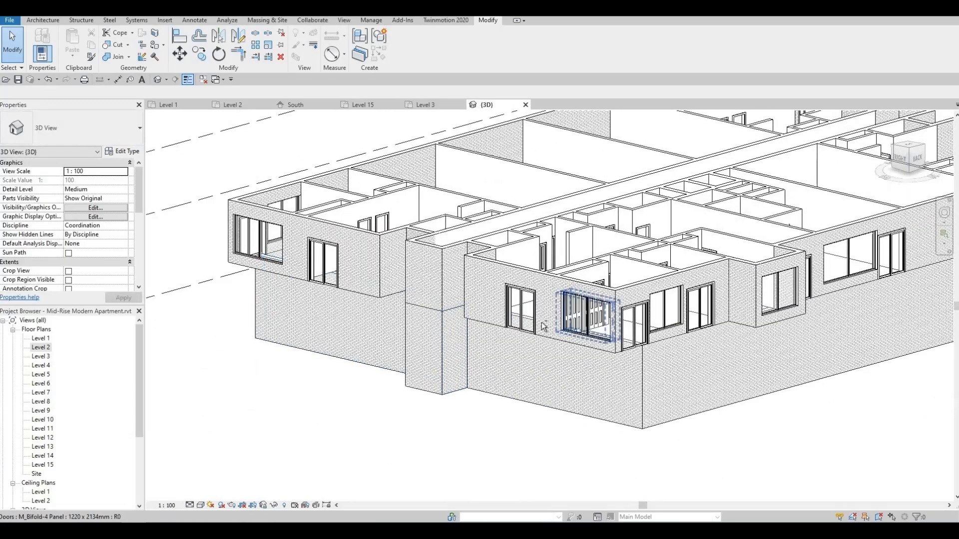
pyautogui.keyDown('shift'); pyautogui.moveTo(543, 326); pyautogui.dragTo(475, 320, button='middle'); pyautogui.keyUp('shift')
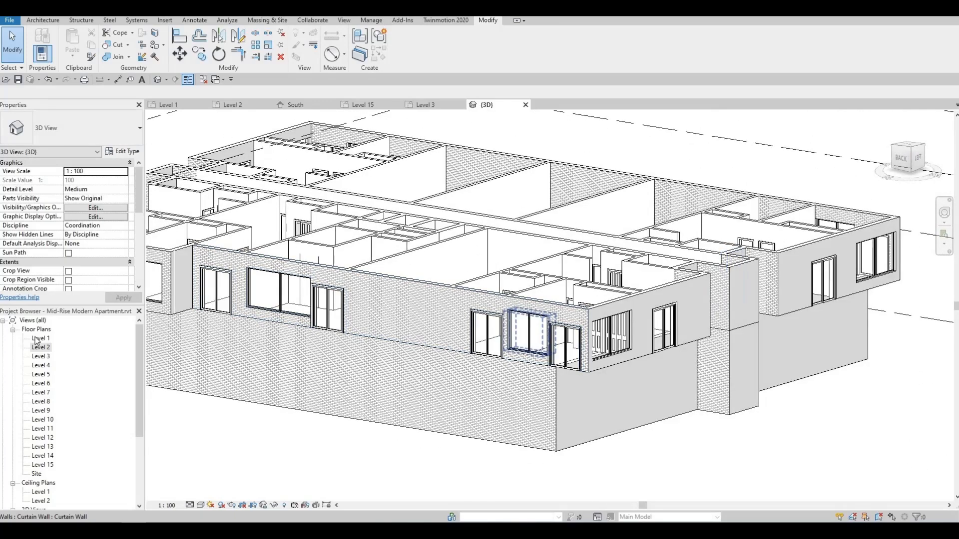
# Step: Reopen the Level 2 floor plan and examine the unit layouts between gridlines A and F
pyautogui.doubleClick(38, 348)
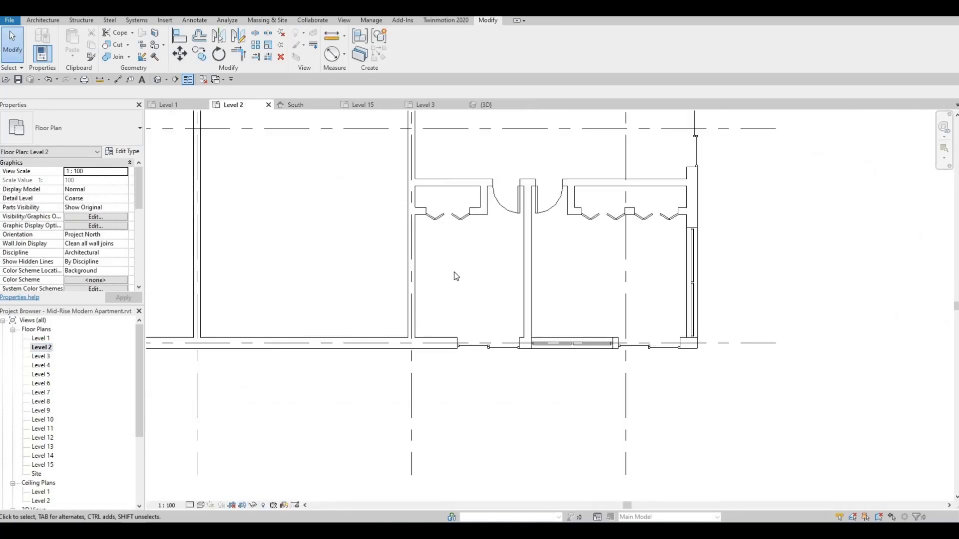
pyautogui.scroll(-5, 700, 370)
pyautogui.scroll(-2, 552, 349)
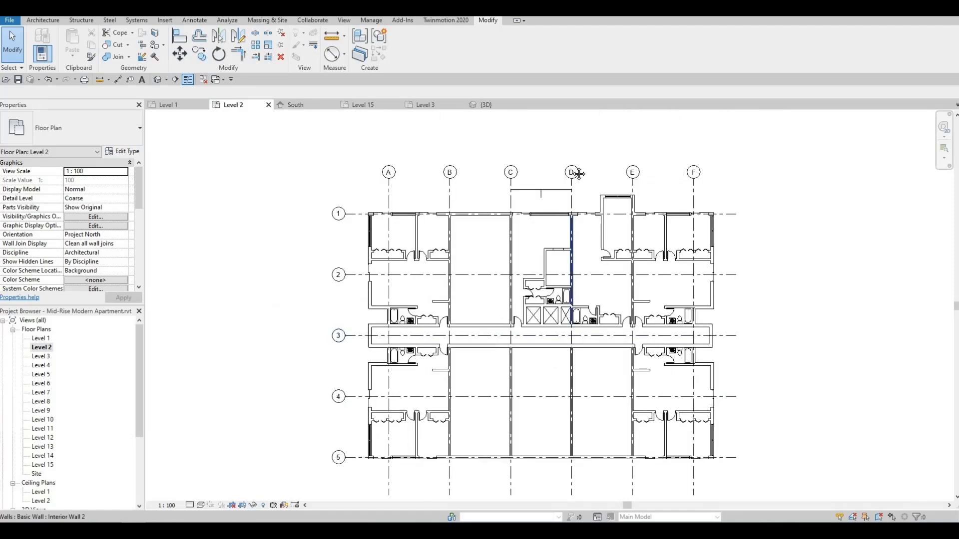
pyautogui.scroll(1, 605, 204)
pyautogui.moveTo(605, 204)
pyautogui.mouseDown(button='middle')
pyautogui.moveTo(601, 215)
pyautogui.moveTo(595, 209)
pyautogui.mouseUp(button='middle')
pyautogui.scroll(-1, 594, 210)
pyautogui.scroll(4, 581, 288)
pyautogui.scroll(1, 590, 279)
pyautogui.moveTo(622, 282); pyautogui.dragTo(548, 270, button='middle')
pyautogui.scroll(-1, 564, 257)
pyautogui.scroll(-3, 537, 275)
pyautogui.moveTo(507, 313); pyautogui.dragTo(530, 269, button='middle')
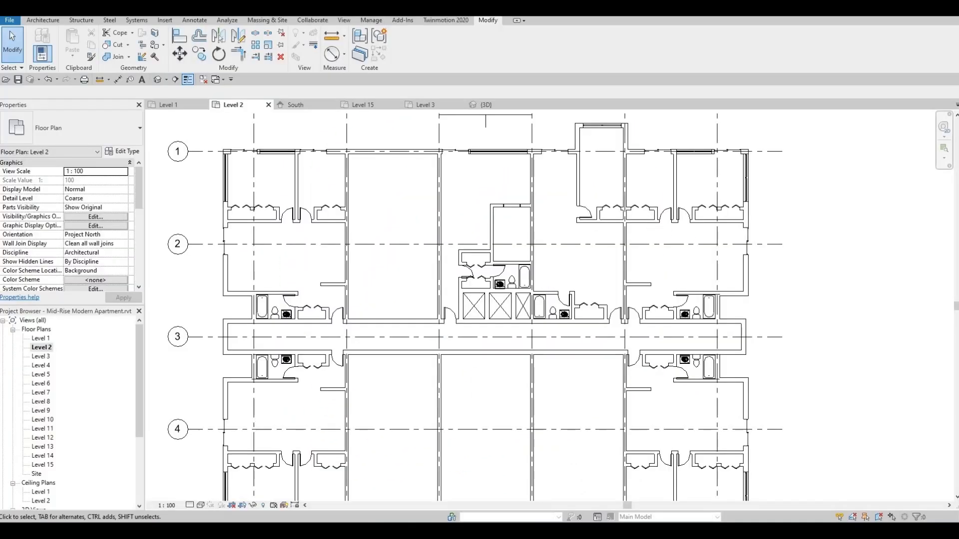
pyautogui.scroll(-1, 264, 361)
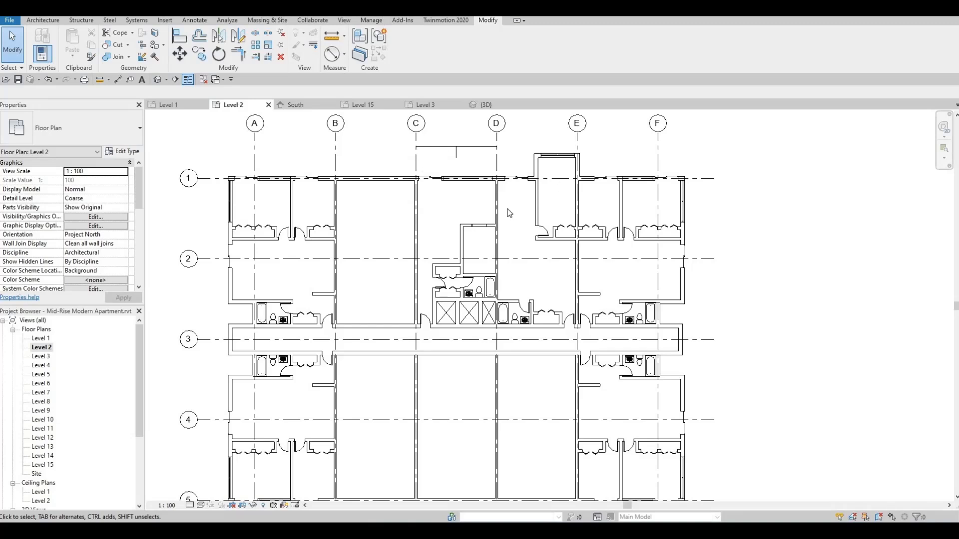
pyautogui.scroll(5, 447, 252)
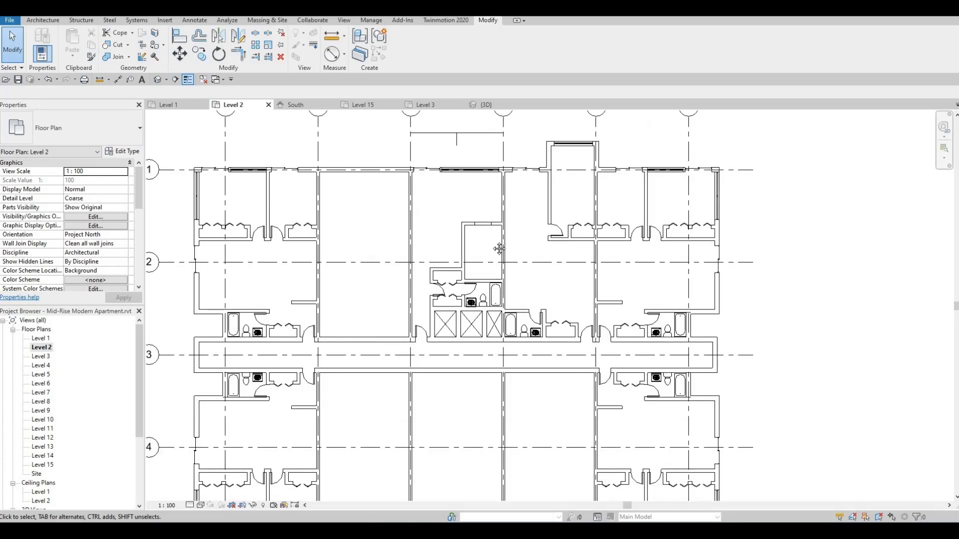
pyautogui.scroll(2, 502, 203)
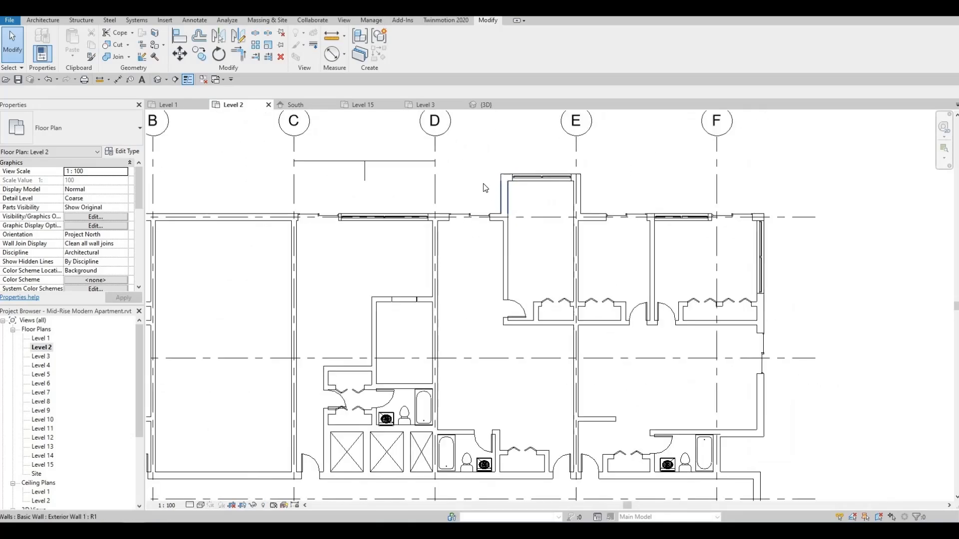
pyautogui.moveTo(472, 203); pyautogui.dragTo(475, 240, button='middle')
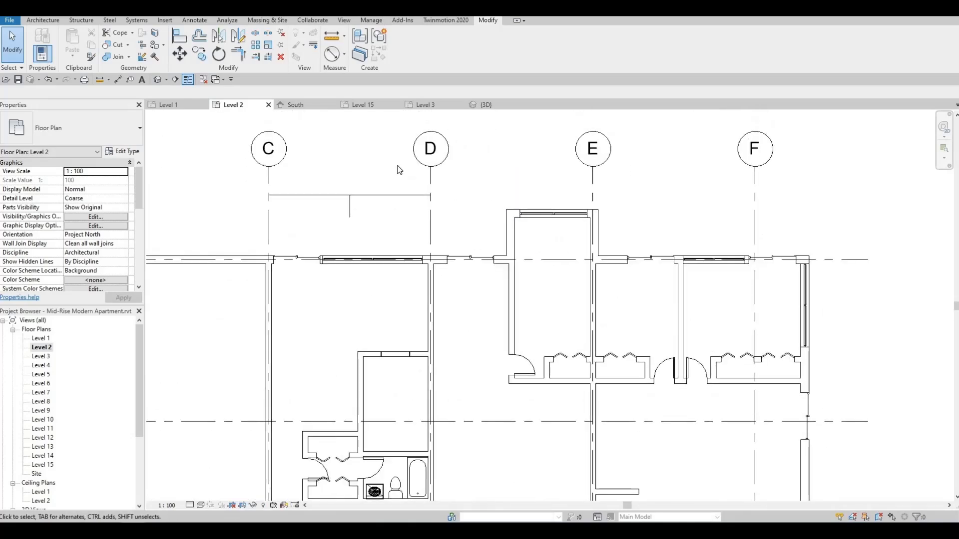
pyautogui.moveTo(400, 164); pyautogui.dragTo(604, 410)
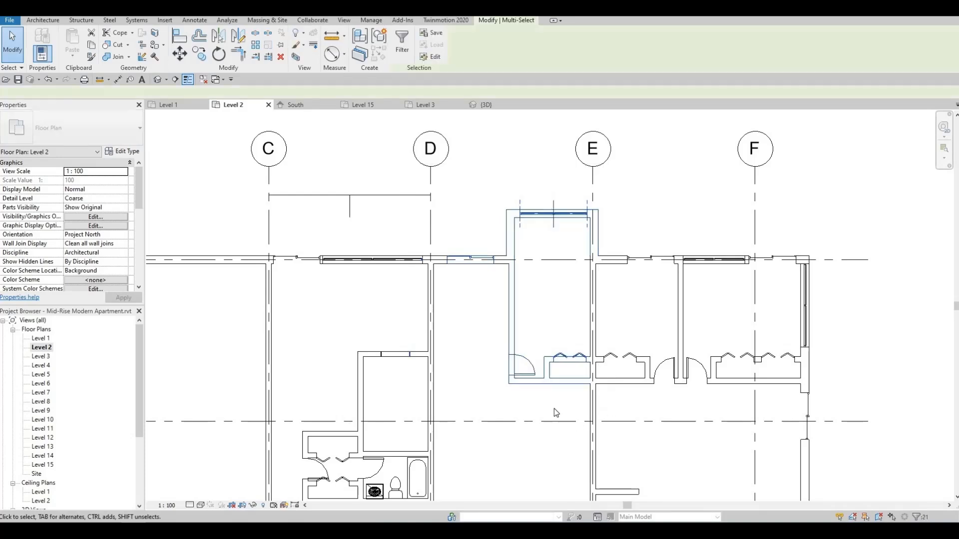
pyautogui.moveTo(537, 456); pyautogui.dragTo(522, 338, button='middle')
pyautogui.moveTo(397, 365); pyautogui.dragTo(398, 309, button='middle')
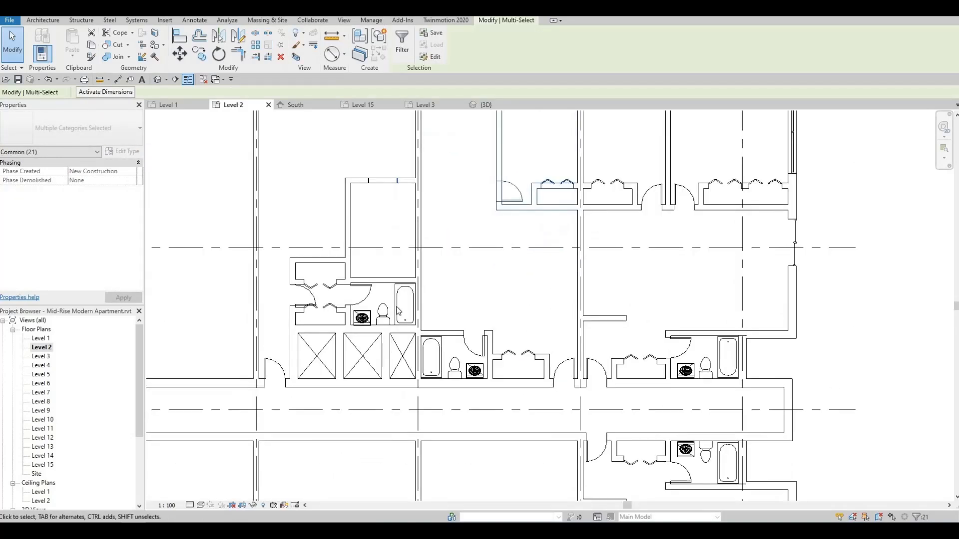
pyautogui.moveTo(407, 301); pyautogui.dragTo(443, 337)
pyautogui.click(452, 323)
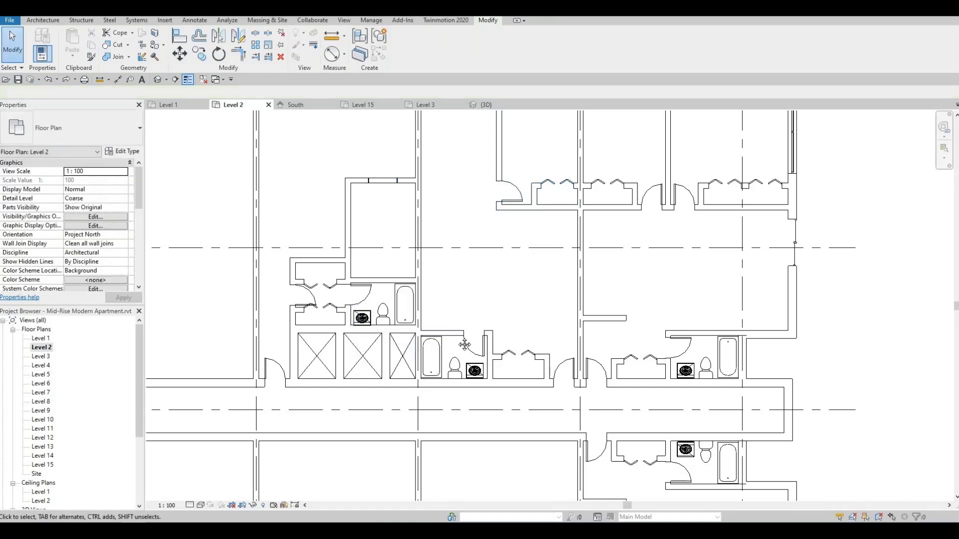
# Step: Select the projecting bedroom, exterior sliding door, bathroom, closets and entry door of the unit between gridlines D and E
pyautogui.scroll(-2, 391, 137)
pyautogui.moveTo(392, 133); pyautogui.dragTo(547, 312)
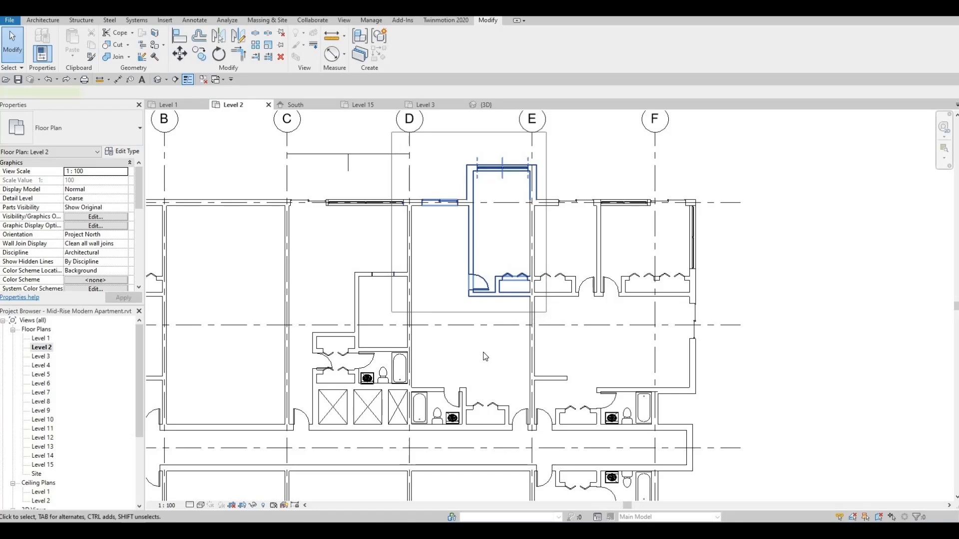
pyautogui.moveTo(485, 314); pyautogui.dragTo(526, 240, button='middle')
pyautogui.scroll(2, 469, 305)
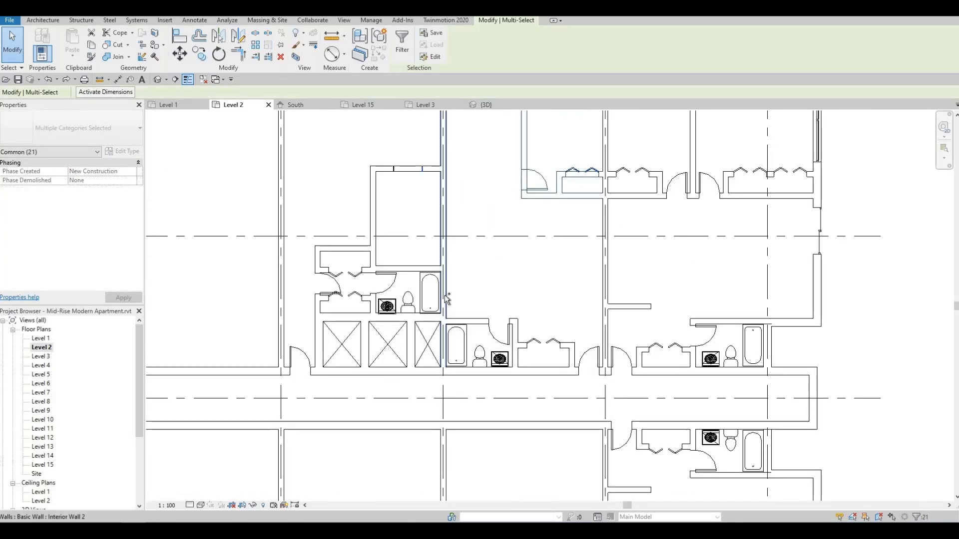
pyautogui.keyDown('ctrl'); pyautogui.moveTo(451, 290); pyautogui.dragTo(581, 400); pyautogui.keyUp('ctrl')
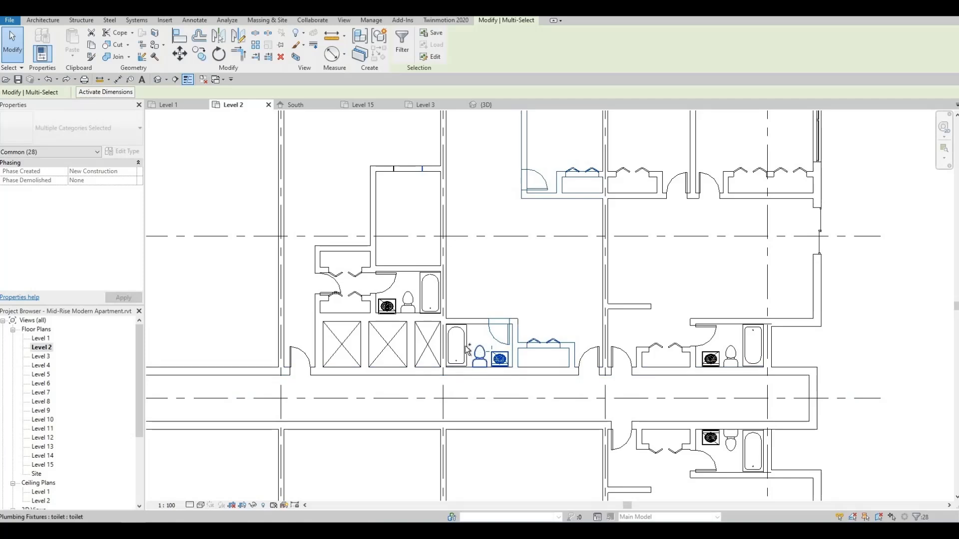
pyautogui.keyDown('ctrl'); pyautogui.click(593, 356); pyautogui.keyUp('ctrl')
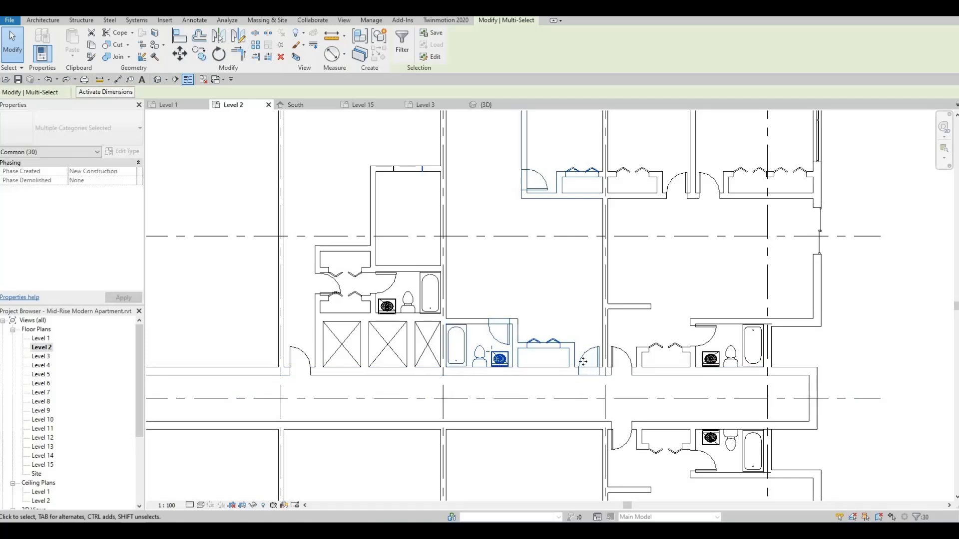
pyautogui.keyDown('ctrl'); pyautogui.click(574, 345); pyautogui.keyUp('ctrl')
pyautogui.scroll(3, 596, 359)
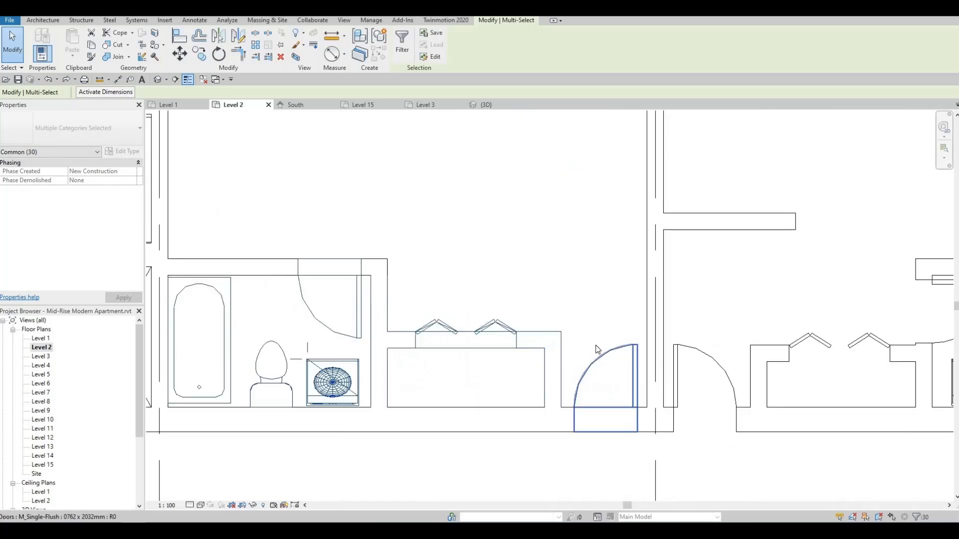
pyautogui.scroll(-2, 579, 268)
pyautogui.moveTo(585, 309); pyautogui.dragTo(580, 364, button='middle')
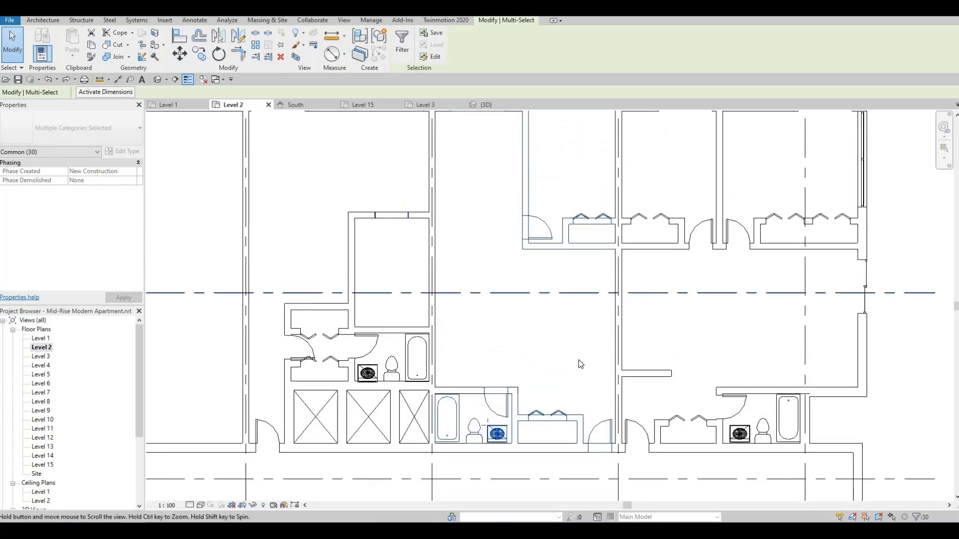
pyautogui.scroll(-2, 580, 364)
pyautogui.scroll(-1, 528, 239)
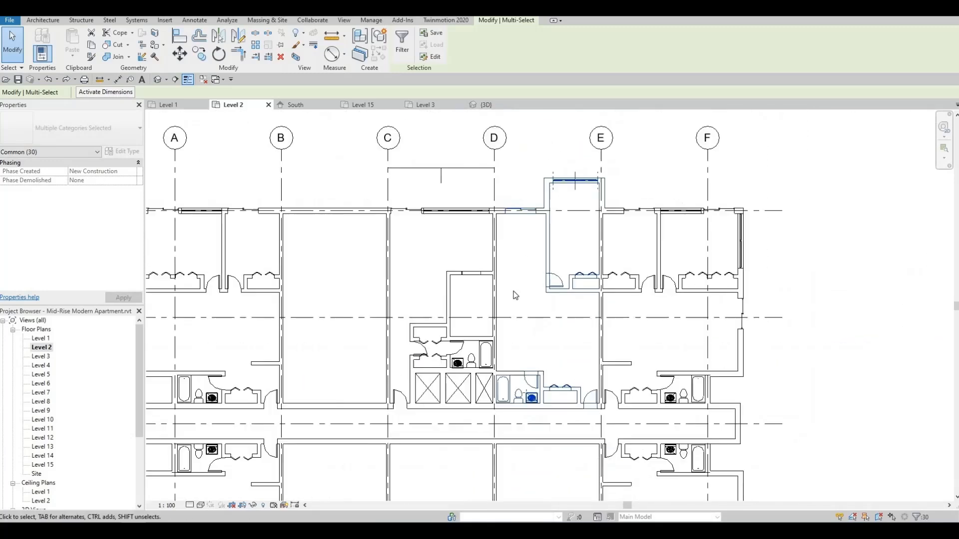
# Step: Try to mirror a copy of the selected unit about the short reference line midway between gridlines C and D
pyautogui.moveTo(499, 305); pyautogui.dragTo(505, 288, button='middle')
pyautogui.moveTo(581, 237); pyautogui.dragTo(586, 242, button='middle')
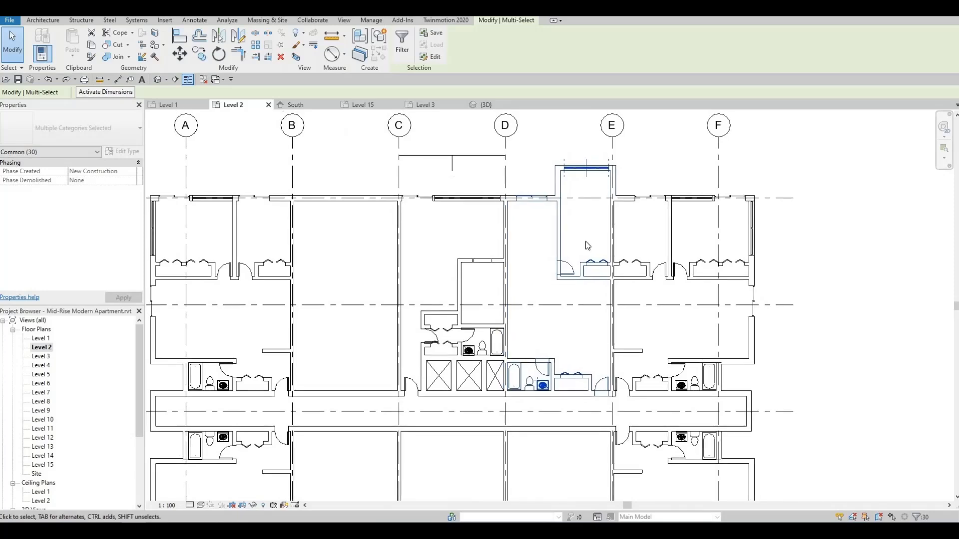
pyautogui.scroll(4, 544, 225)
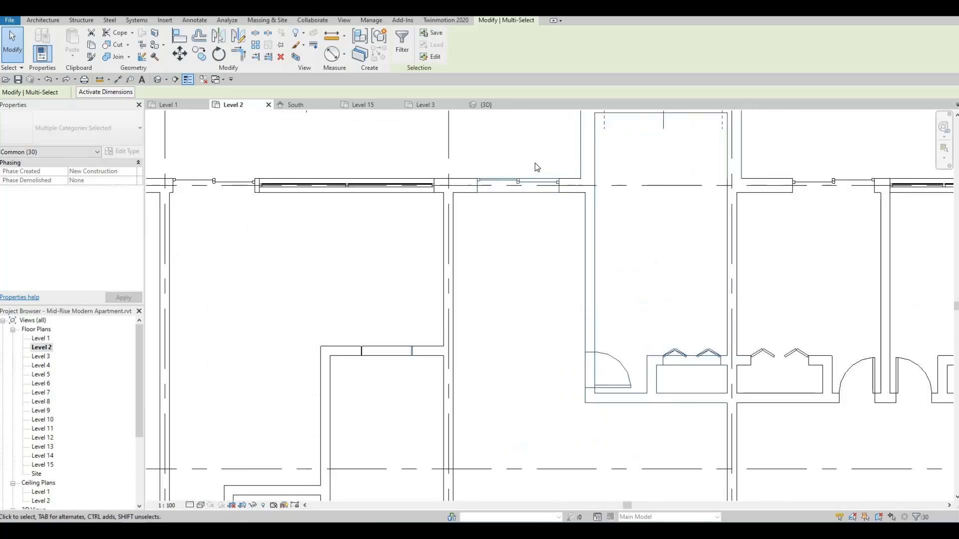
pyautogui.scroll(-4, 537, 168)
pyautogui.moveTo(358, 112); pyautogui.dragTo(371, 133, button='middle')
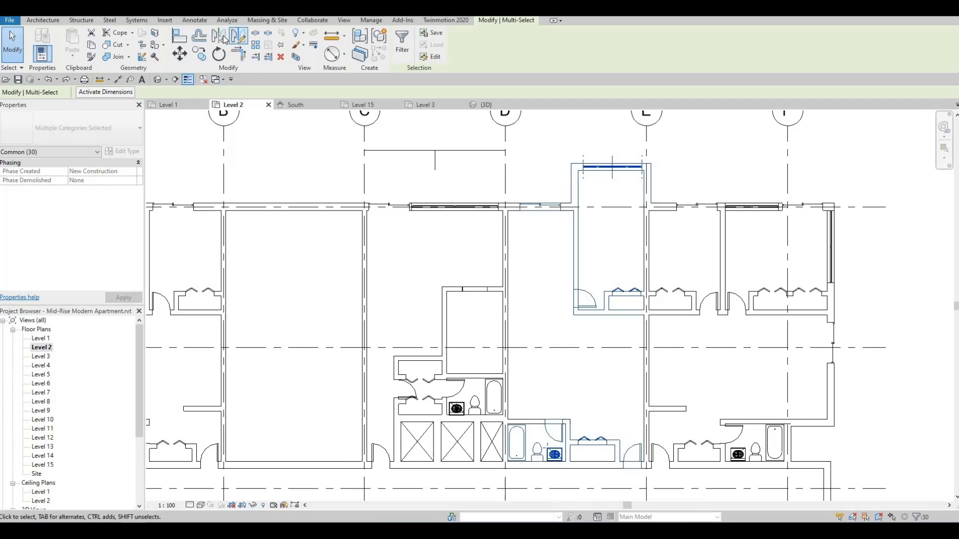
pyautogui.press('m')
pyautogui.press('m')
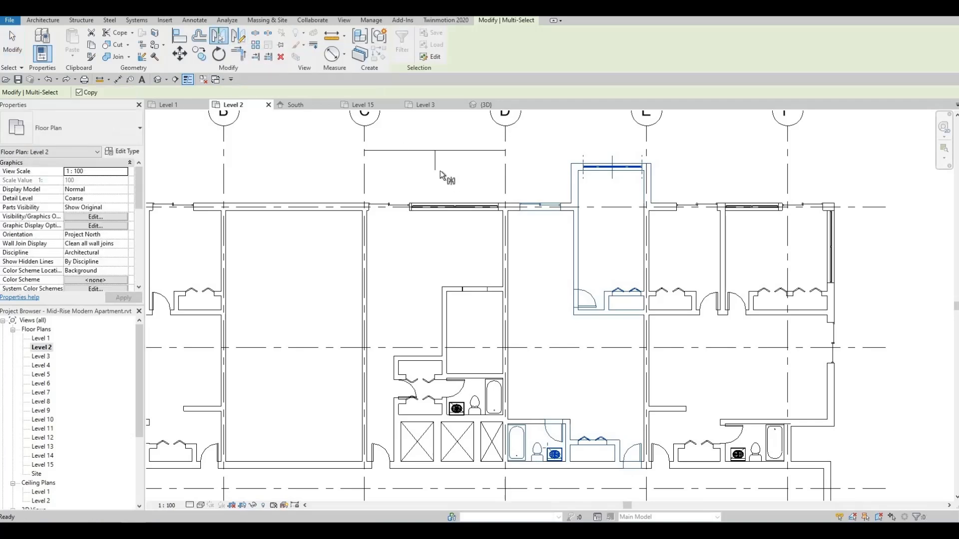
pyautogui.click(439, 168)
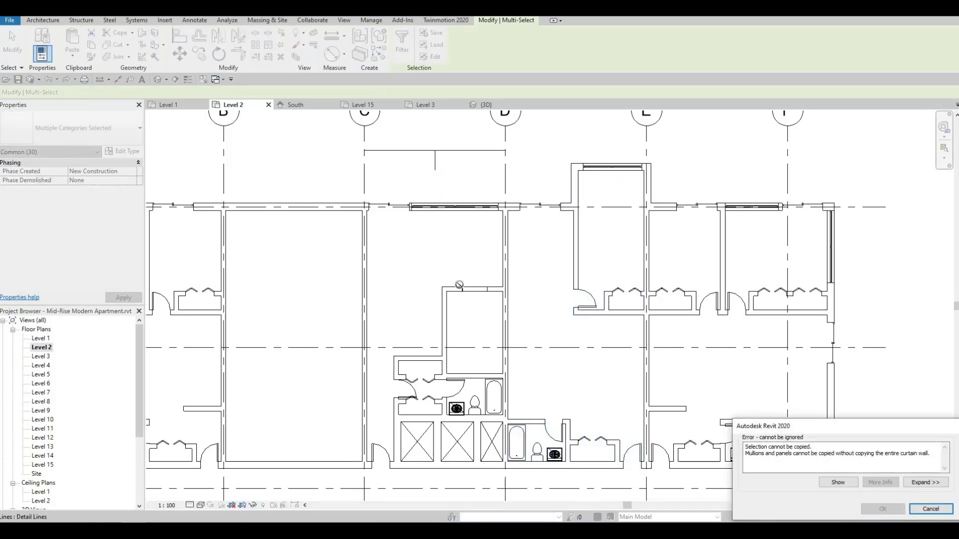
# Step: Locate the elements behind the mirror error in the model and cancel the operation
pyautogui.scroll(-5, 497, 222)
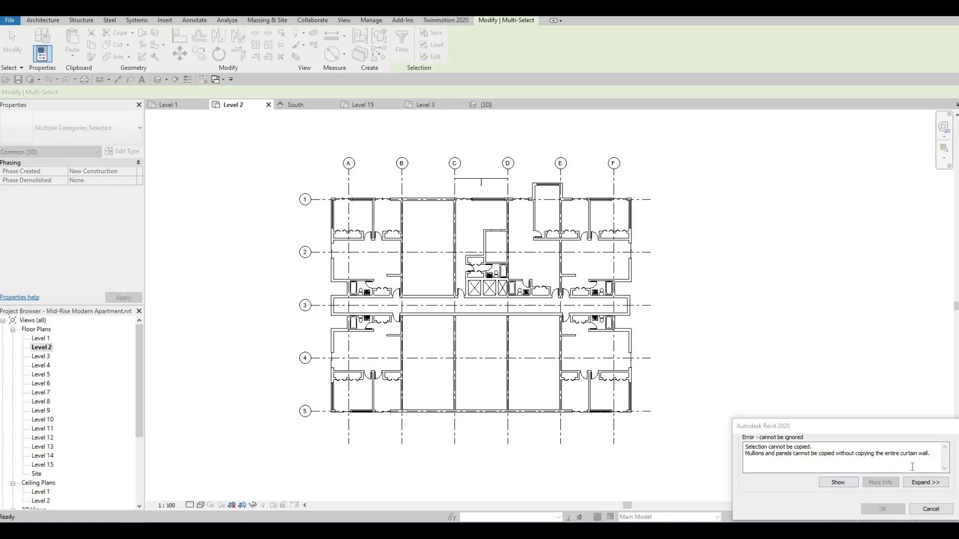
pyautogui.click(841, 483)
pyautogui.click(839, 483)
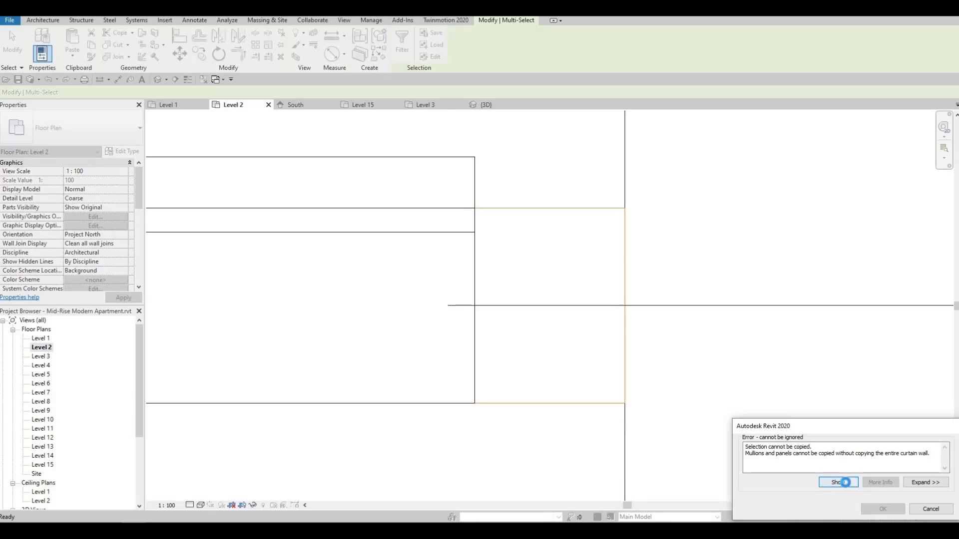
pyautogui.click(921, 509)
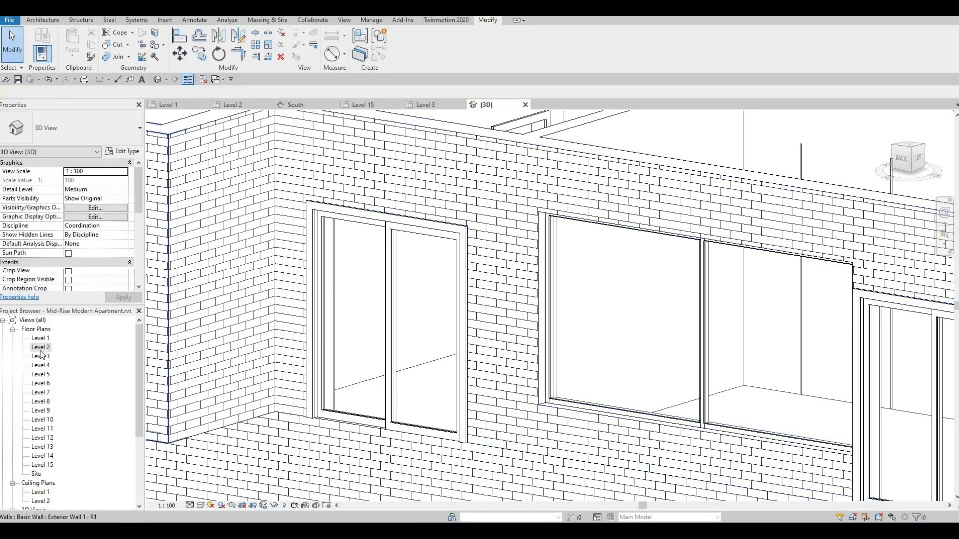
# Step: Reopen the Level 2 floor plan and reselect the projecting bedroom with its window, door and closet, plus the exterior sliding door, between gridlines D and E
pyautogui.doubleClick(41, 348)
pyautogui.scroll(2, 469, 300)
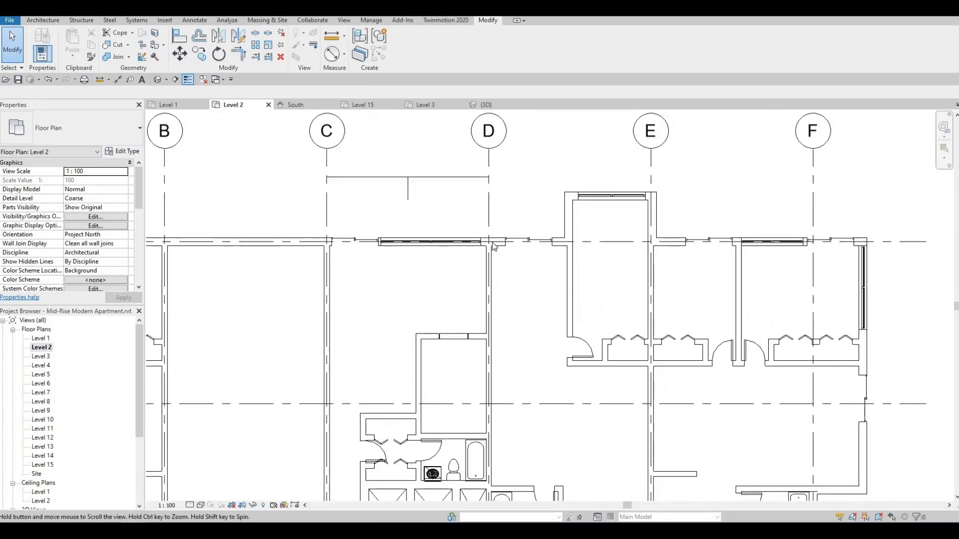
pyautogui.scroll(-1, 468, 199)
pyautogui.moveTo(466, 187); pyautogui.dragTo(650, 381)
pyautogui.scroll(3, 627, 222)
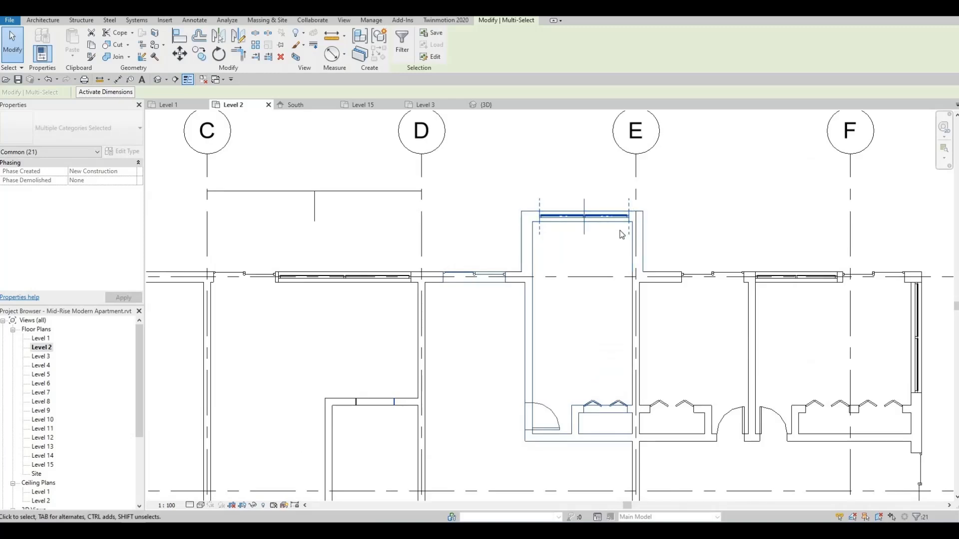
pyautogui.scroll(-3, 581, 367)
pyautogui.moveTo(577, 341); pyautogui.dragTo(581, 307, button='middle')
pyautogui.moveTo(572, 410); pyautogui.dragTo(562, 265, button='middle')
pyautogui.scroll(1, 558, 272)
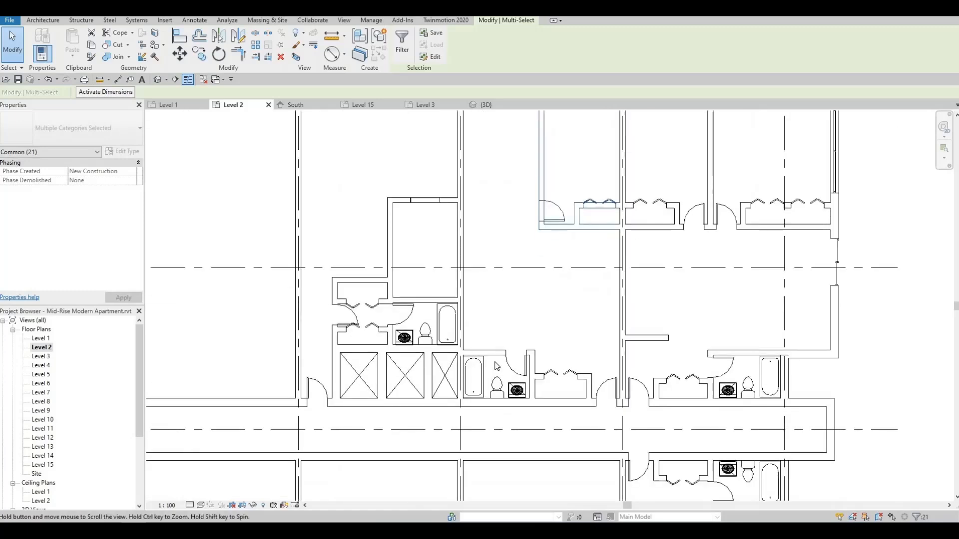
pyautogui.scroll(-1, 497, 364)
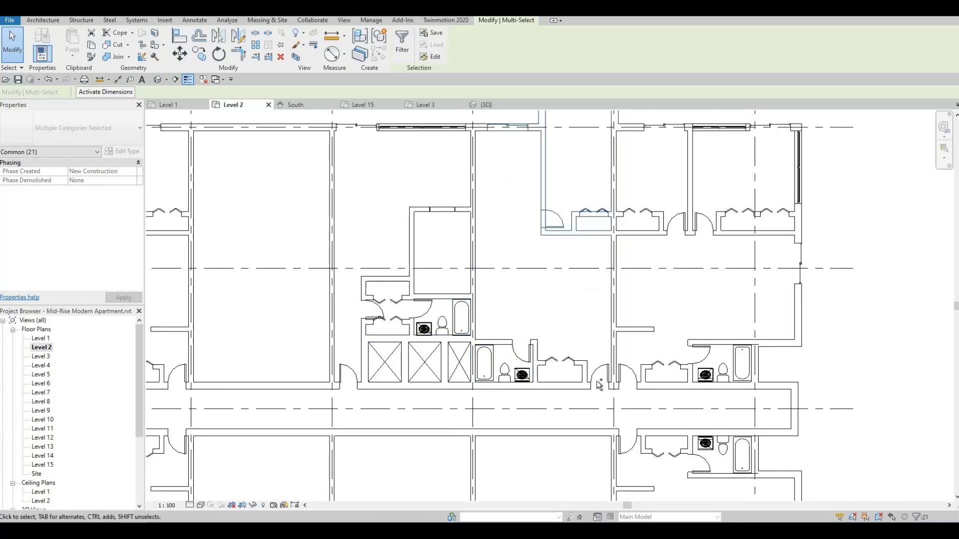
# Step: Try to mirror the unit between grids D and E, including its bathroom, closet and entry door, about the midline between grids C and D
pyautogui.moveTo(484, 309); pyautogui.dragTo(562, 392)
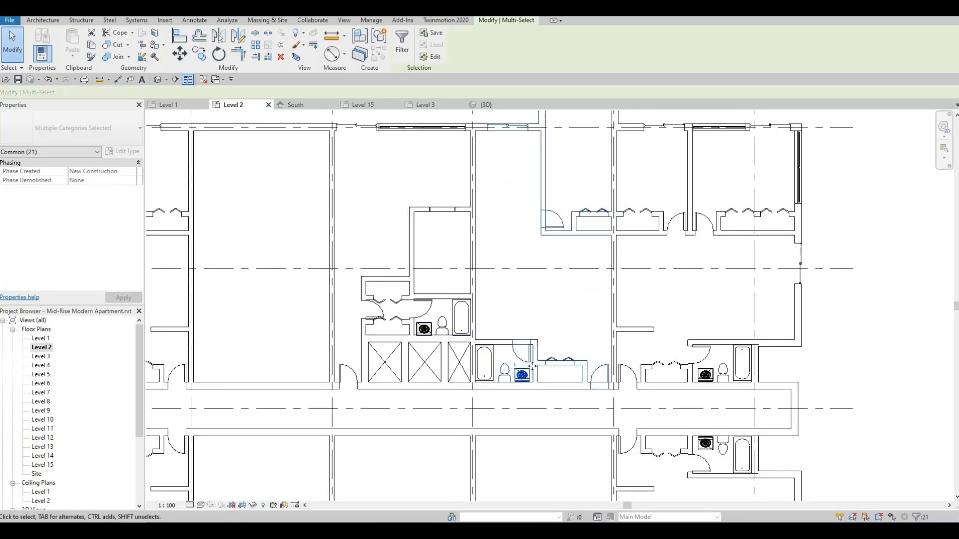
pyautogui.scroll(4, 487, 356)
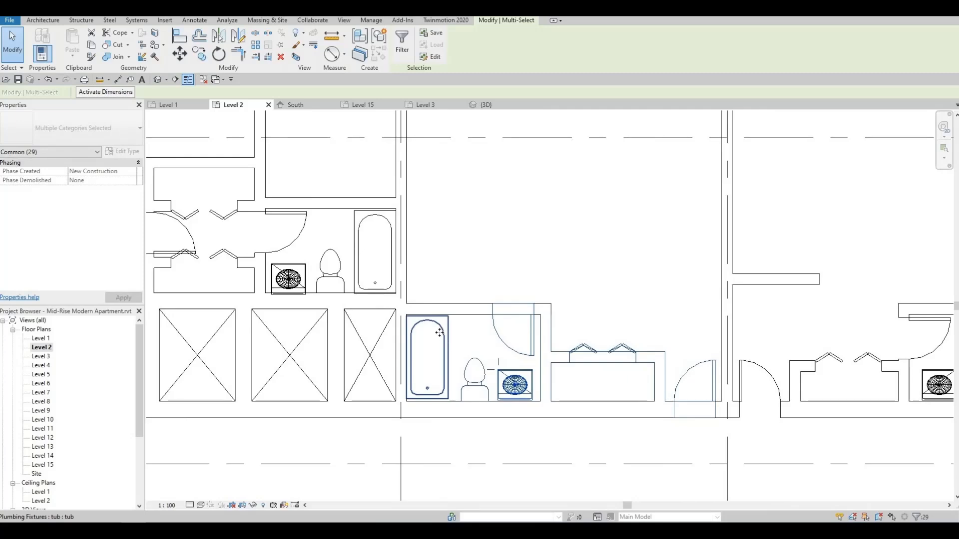
pyautogui.keyDown('ctrl'); pyautogui.click(439, 333); pyautogui.keyUp('ctrl')
pyautogui.keyDown('ctrl'); pyautogui.click(442, 328); pyautogui.keyUp('ctrl')
pyautogui.scroll(-2, 483, 302)
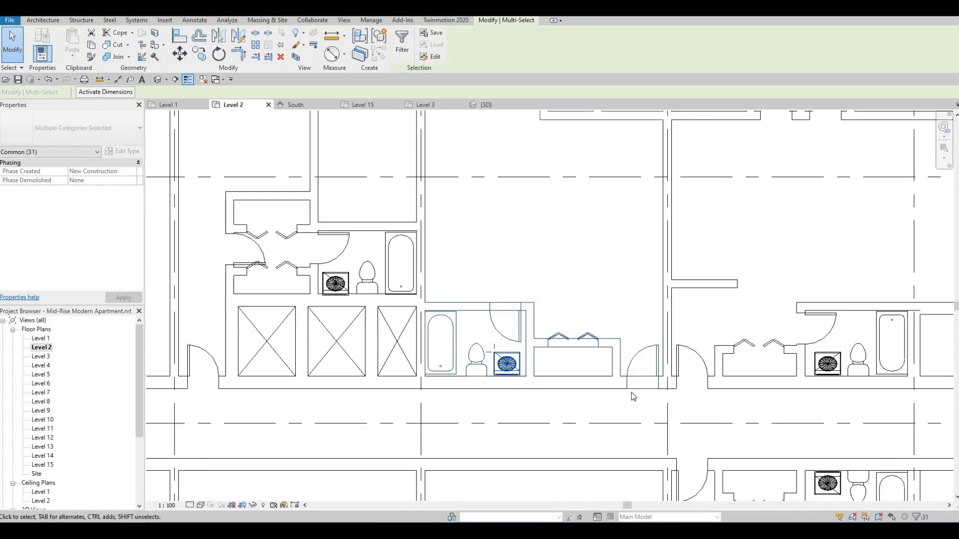
pyautogui.moveTo(518, 208); pyautogui.dragTo(585, 315, button='middle')
pyautogui.scroll(-3, 584, 316)
pyautogui.scroll(-2, 584, 316)
pyautogui.moveTo(591, 364); pyautogui.dragTo(582, 438, button='middle')
pyautogui.click(222, 35)
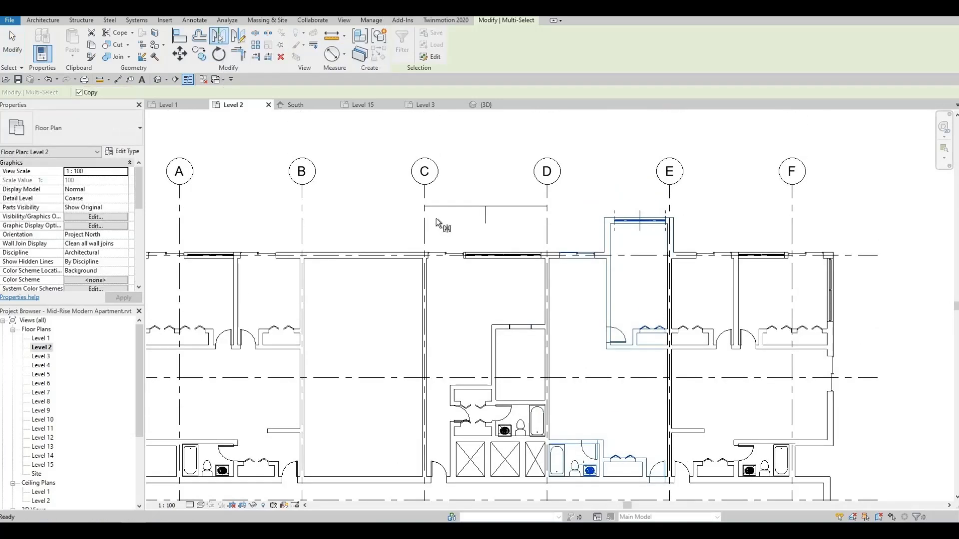
pyautogui.click(490, 222)
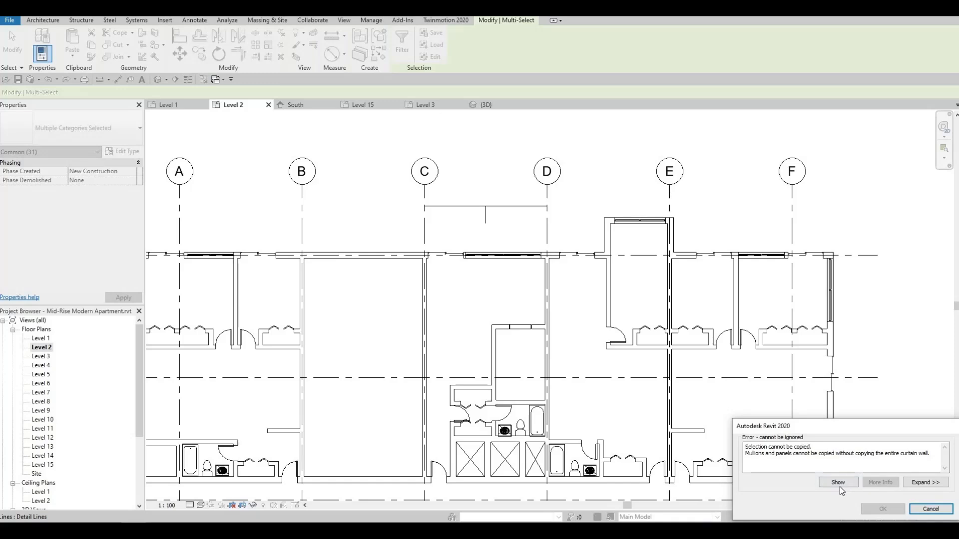
# Step: Locate the curtain wall element that blocks copying the selection, and cancel the mirror operation
pyautogui.click(840, 486)
pyautogui.scroll(-6, 520, 243)
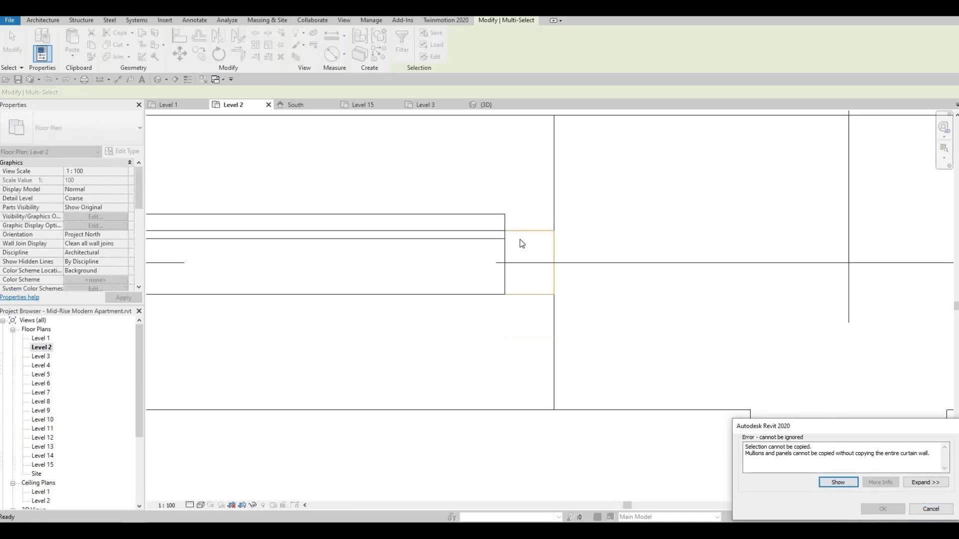
pyautogui.scroll(-3, 529, 234)
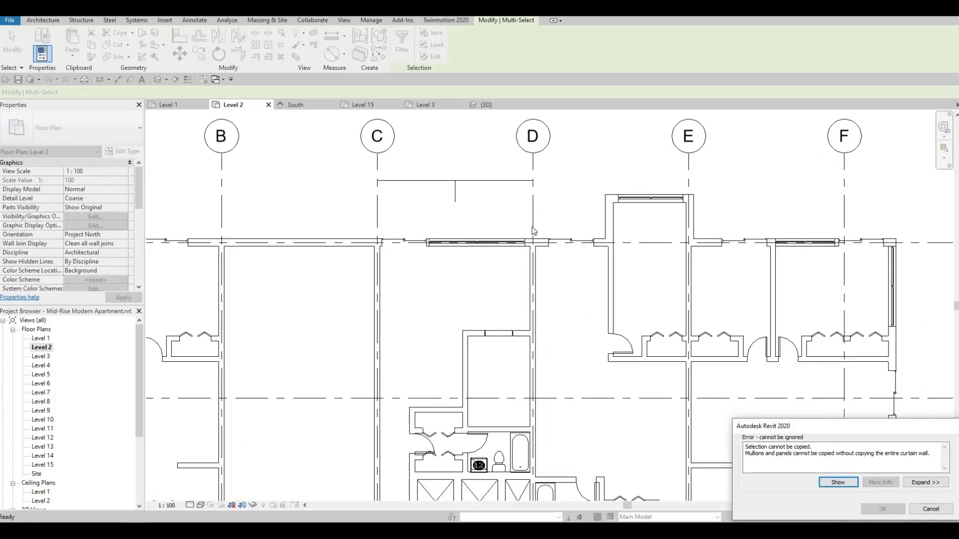
pyautogui.scroll(8, 524, 249)
pyautogui.scroll(3, 518, 272)
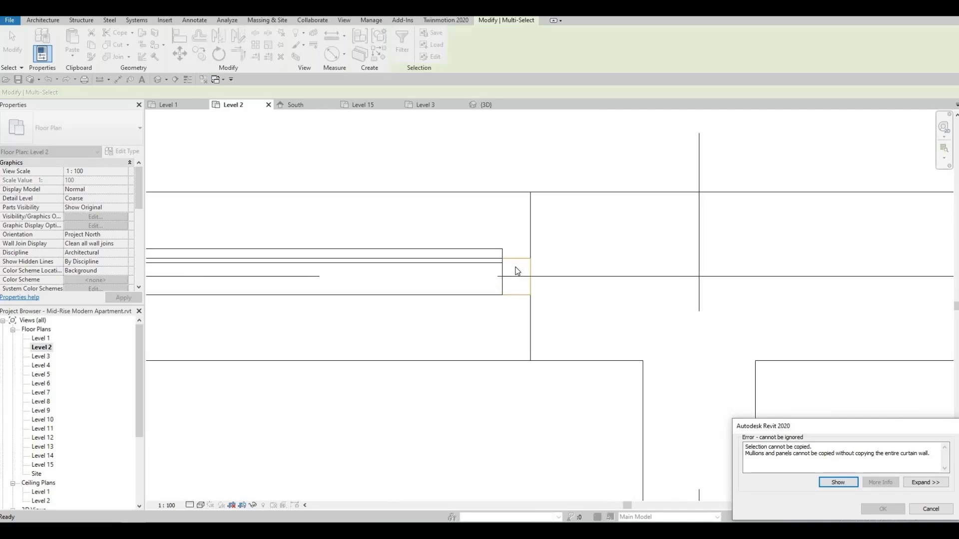
pyautogui.click(928, 511)
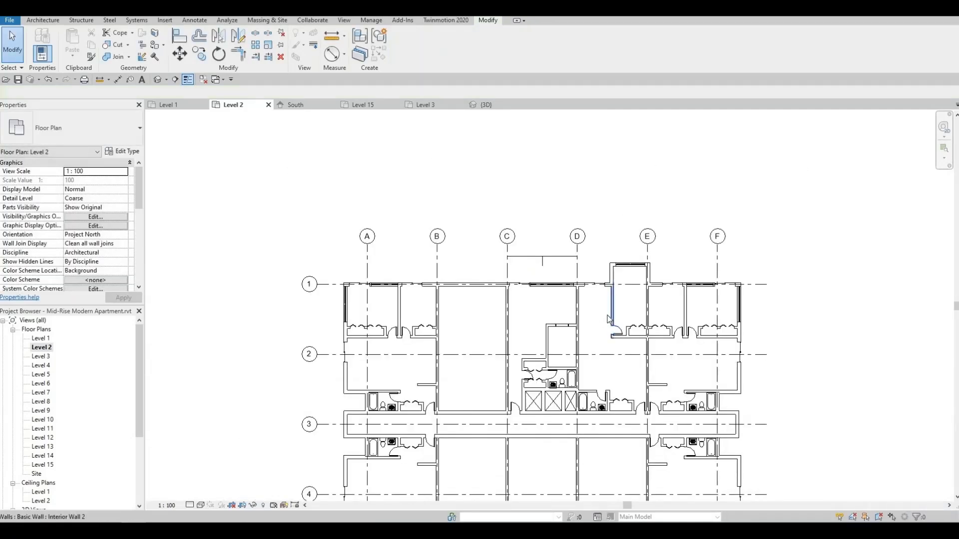
# Step: Select the projecting bedroom between grids D and E with its walls, windows, closet and doors, leaving out the neighbouring curtain wall
pyautogui.moveTo(618, 303); pyautogui.dragTo(515, 270, button='middle')
pyautogui.scroll(2, 610, 304)
pyautogui.scroll(-1, 516, 269)
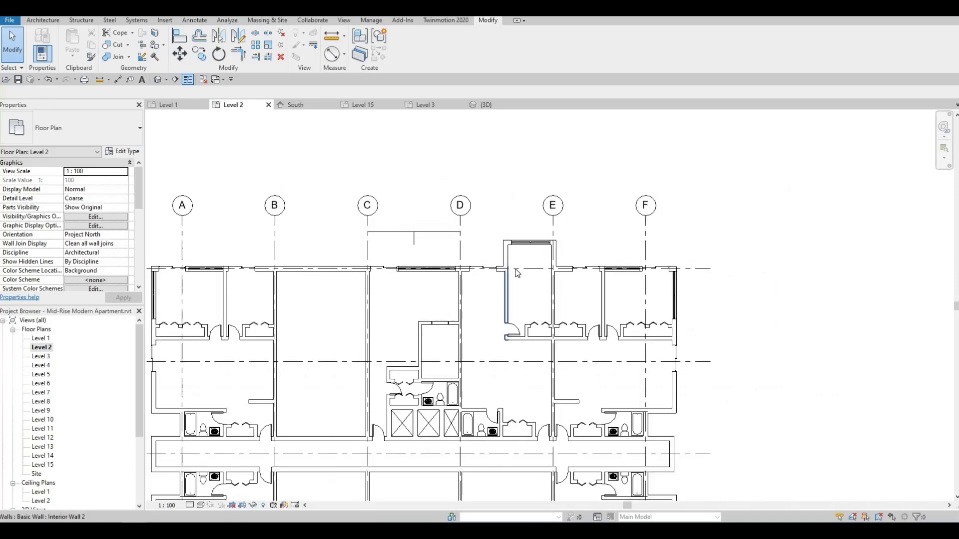
pyautogui.scroll(1, 517, 273)
pyautogui.scroll(1, 425, 272)
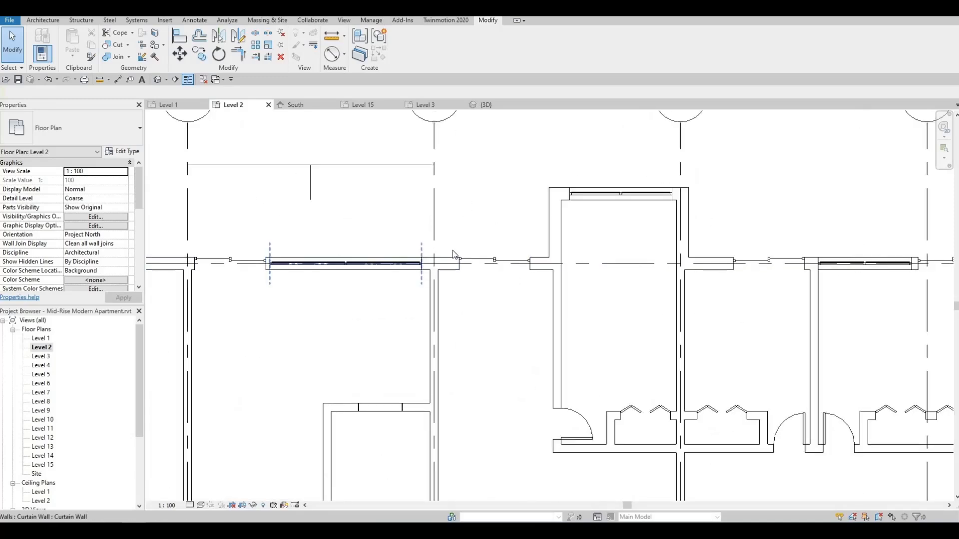
pyautogui.scroll(-1, 453, 250)
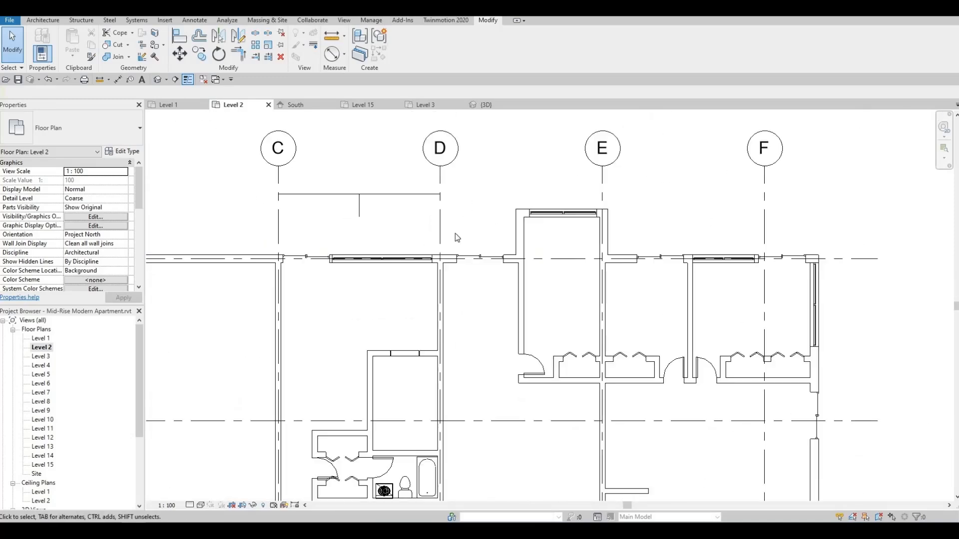
pyautogui.click(441, 174)
pyautogui.click(453, 179)
pyautogui.moveTo(447, 173); pyautogui.dragTo(628, 415)
pyautogui.moveTo(561, 411); pyautogui.dragTo(554, 410)
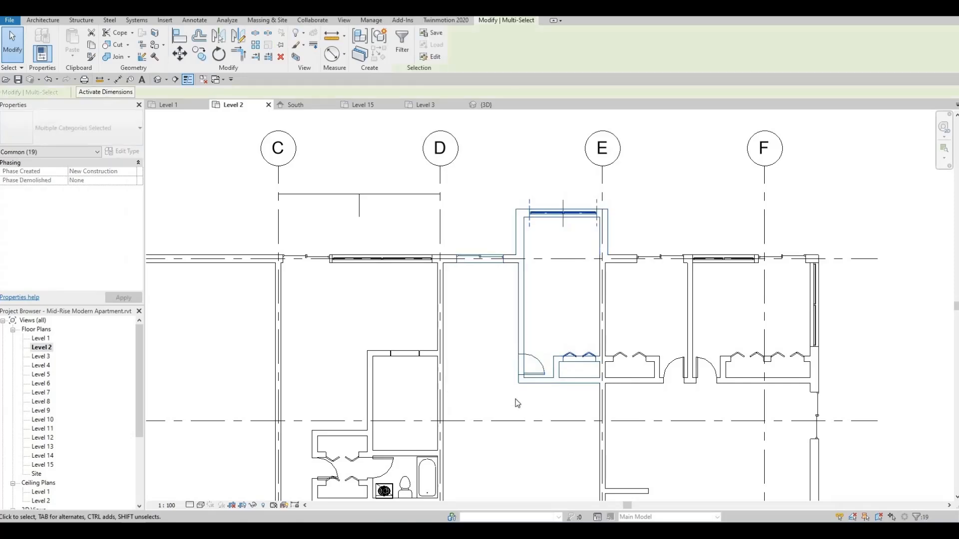
# Step: Add the same unit's bathroom walls, fixtures, tub, closet and entry door beside the corridor to the selection
pyautogui.scroll(-3, 527, 283)
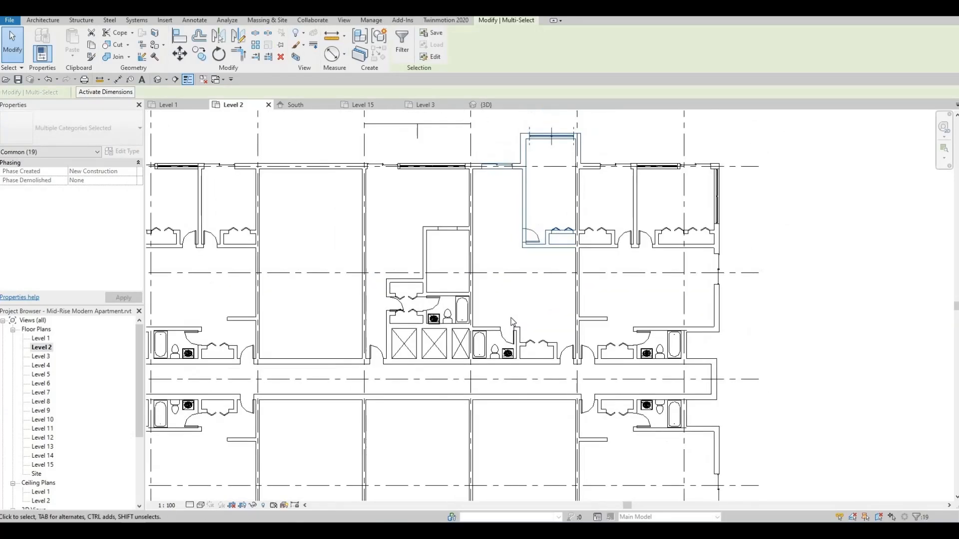
pyautogui.scroll(5, 506, 347)
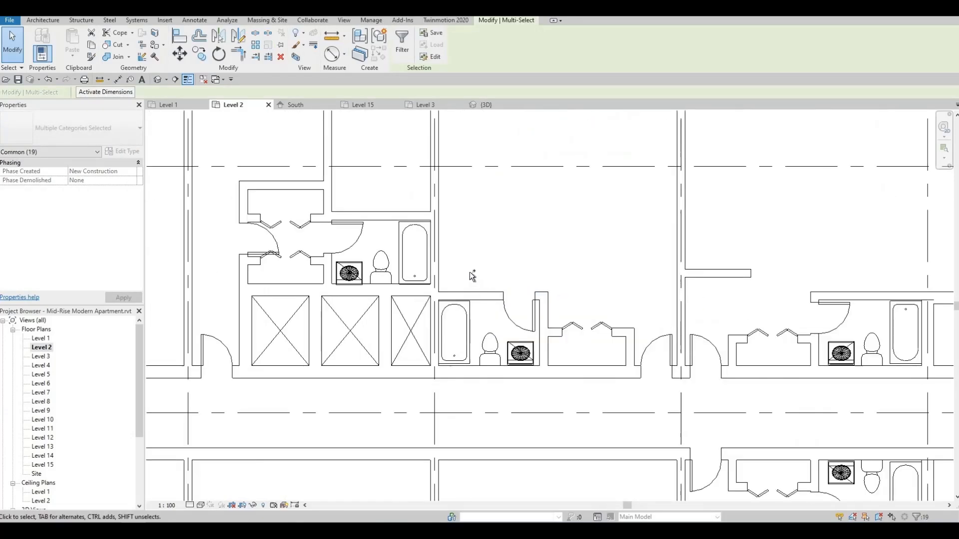
pyautogui.keyDown('ctrl'); pyautogui.moveTo(457, 268); pyautogui.dragTo(644, 387); pyautogui.keyUp('ctrl')
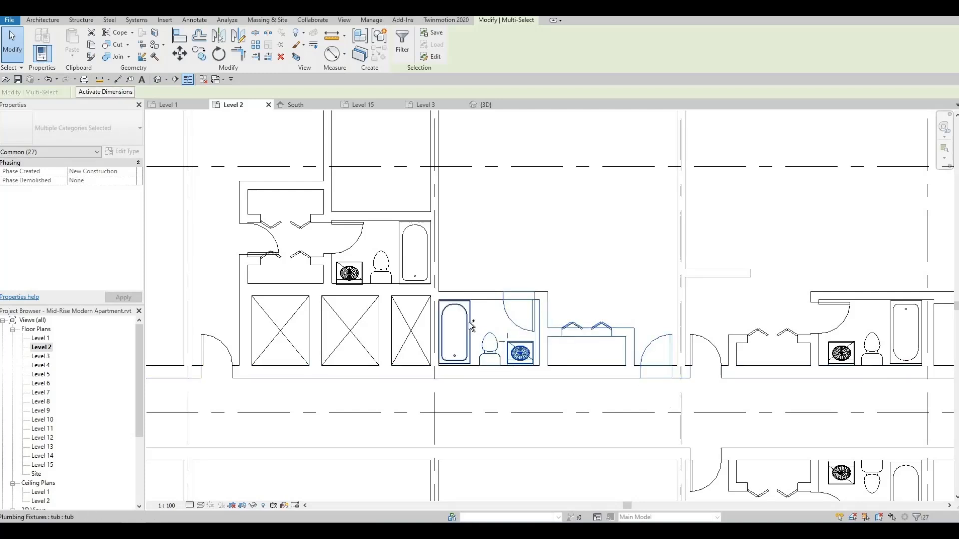
pyautogui.keyDown('ctrl'); pyautogui.click(487, 301); pyautogui.keyUp('ctrl')
pyautogui.scroll(-1, 510, 238)
pyautogui.scroll(-4, 560, 351)
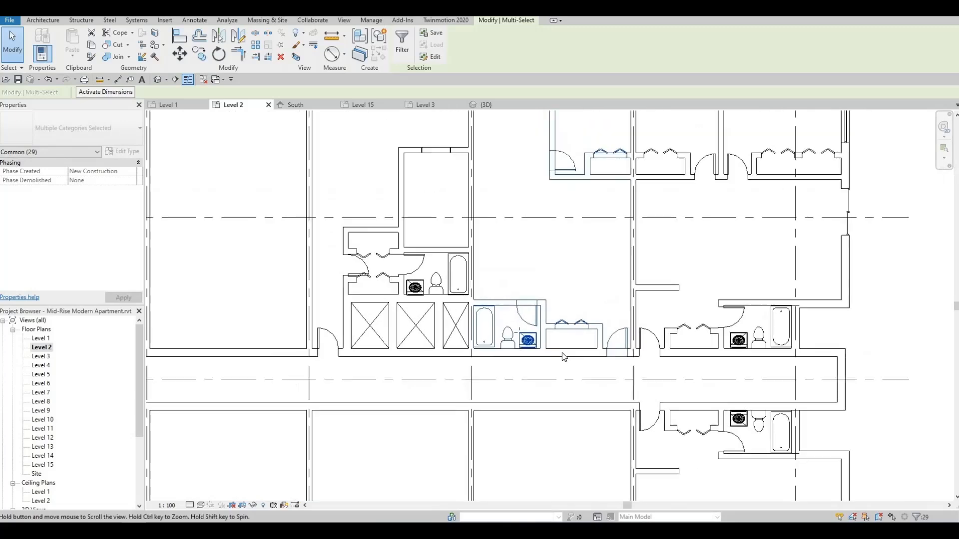
# Step: Mirror a copy of the selected unit elements about the midline between grids C and D
pyautogui.moveTo(562, 352); pyautogui.dragTo(588, 474, button='middle')
pyautogui.scroll(4, 506, 250)
pyautogui.scroll(5, 615, 270)
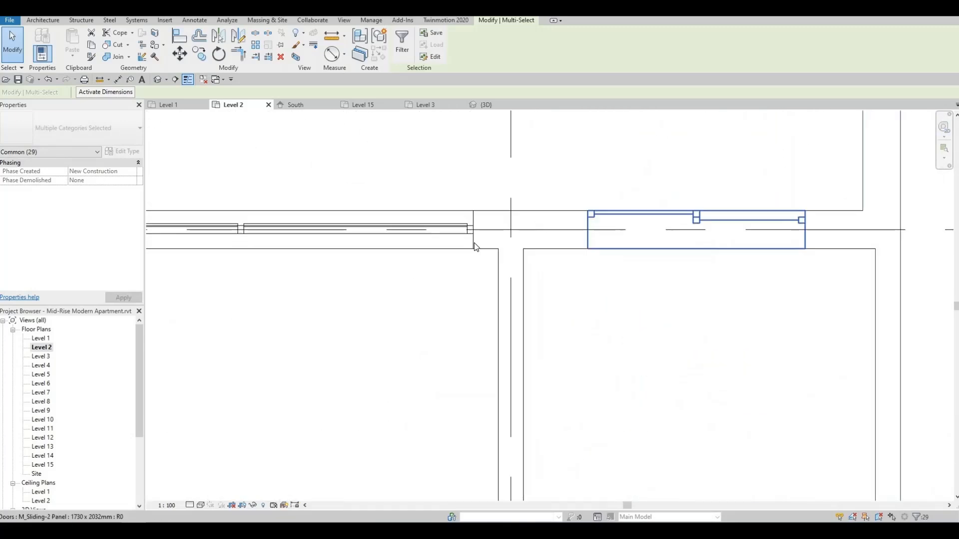
pyautogui.scroll(-5, 676, 294)
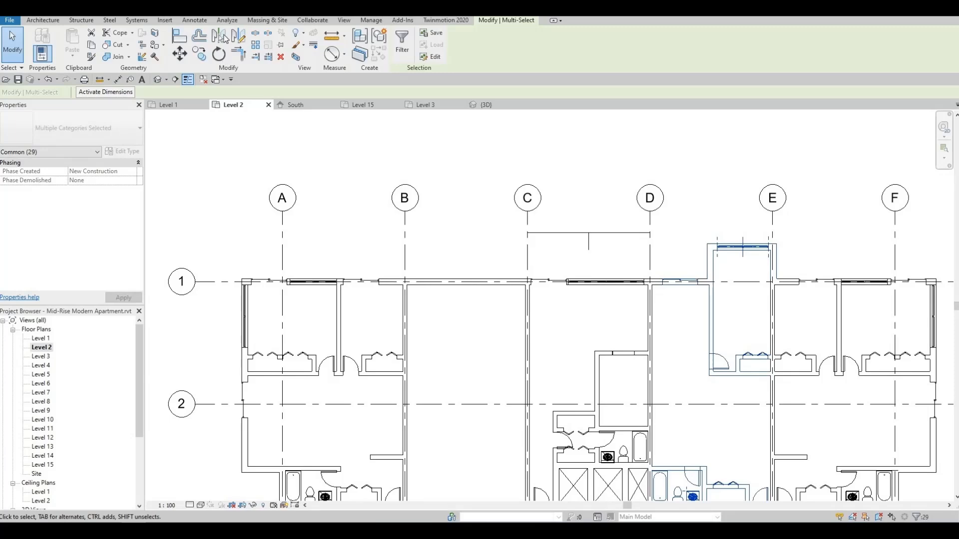
pyautogui.click(224, 38)
pyautogui.click(588, 248)
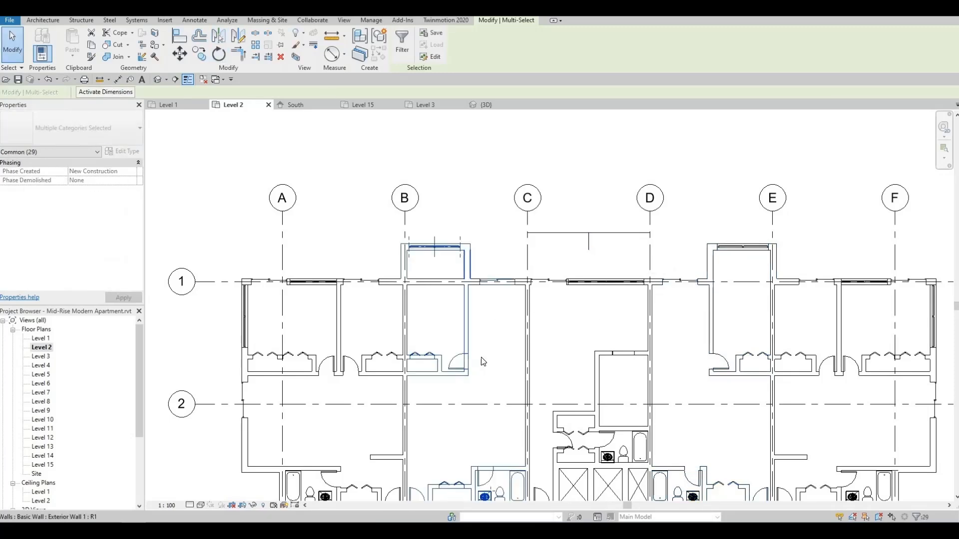
pyautogui.scroll(-2, 528, 289)
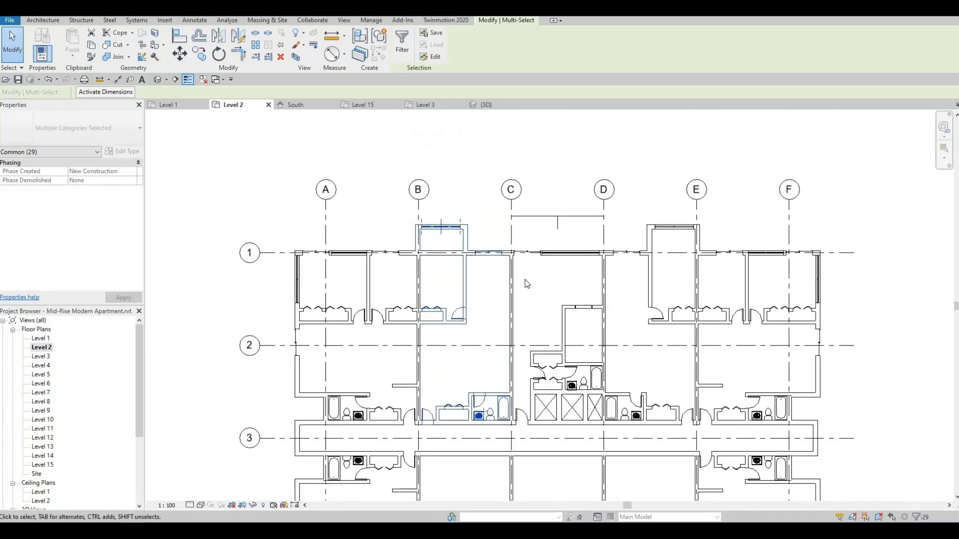
pyautogui.press('Escape')
# Step: Split the grid 1 exterior wall crossing the mirrored bedroom near grid B and shorten its western segment back toward grid B
pyautogui.scroll(4, 450, 257)
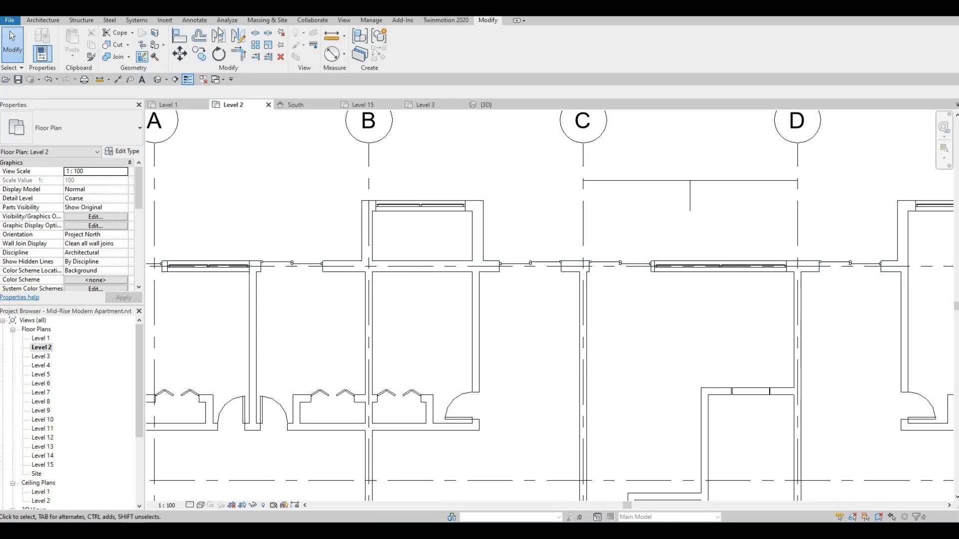
pyautogui.click(255, 33)
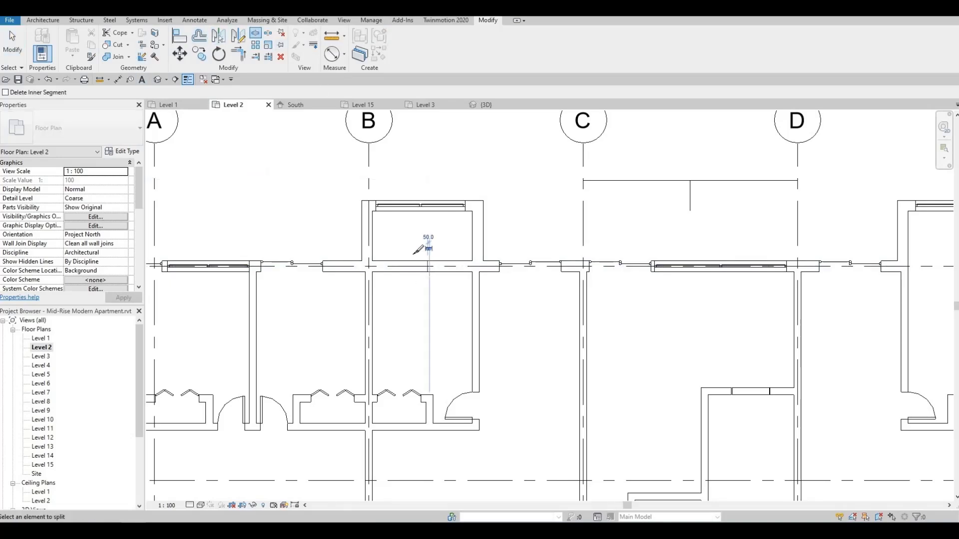
pyautogui.scroll(3, 410, 255)
pyautogui.click(450, 283)
pyautogui.press('Escape')
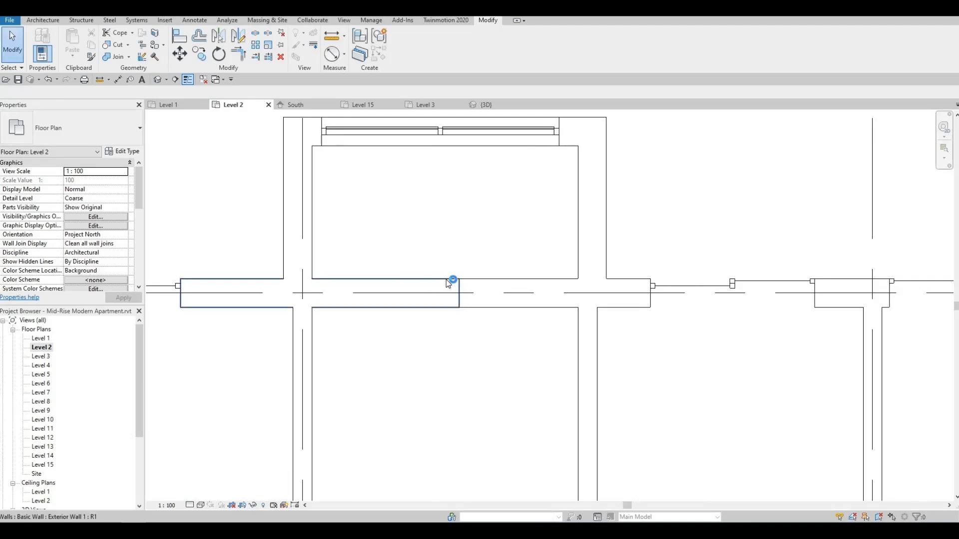
pyautogui.click(457, 293)
pyautogui.moveTo(458, 294); pyautogui.dragTo(319, 292)
pyautogui.press('Escape')
# Step: Adjust the end of the shortened wall segment and align it with the interior wall face on grid B
pyautogui.scroll(2, 320, 292)
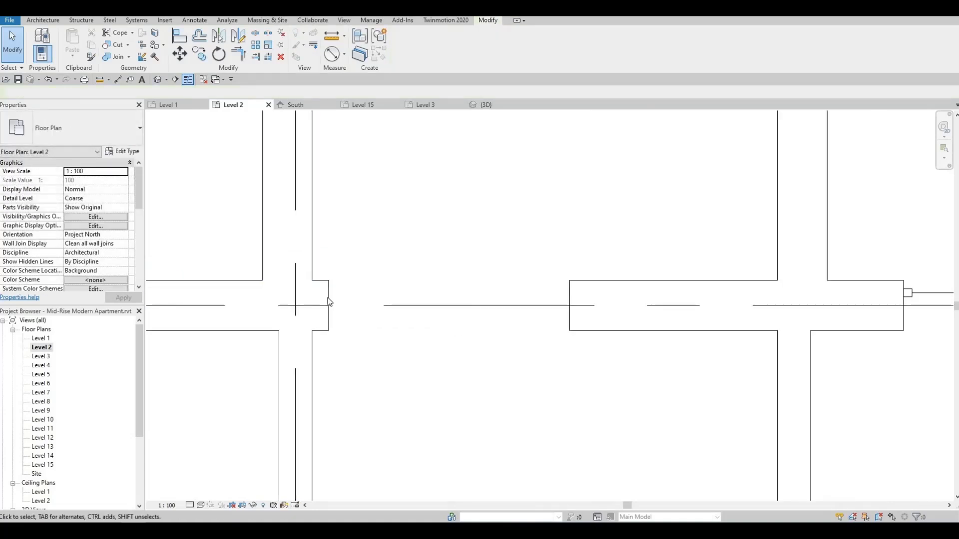
pyautogui.click(328, 306)
pyautogui.moveTo(328, 306); pyautogui.dragTo(354, 305)
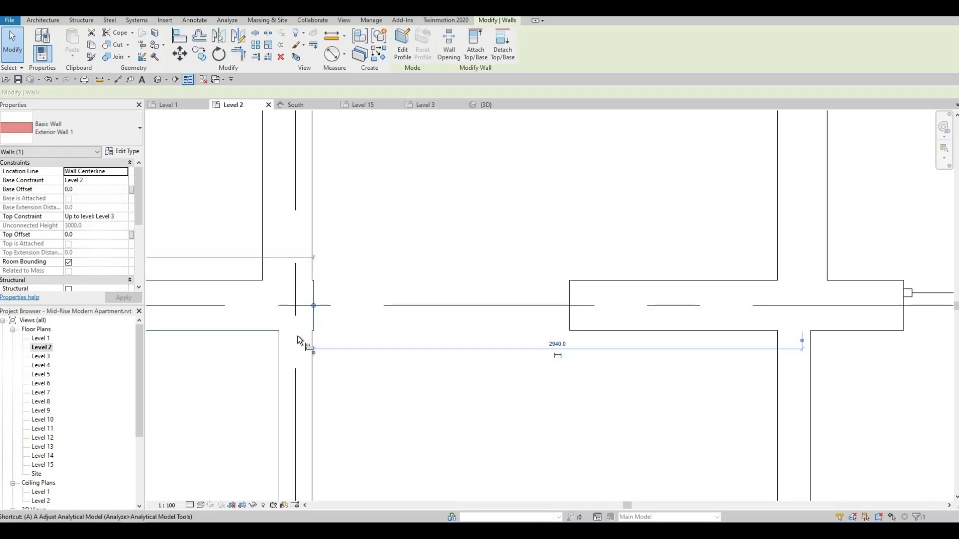
pyautogui.press('l')
pyautogui.click(313, 342)
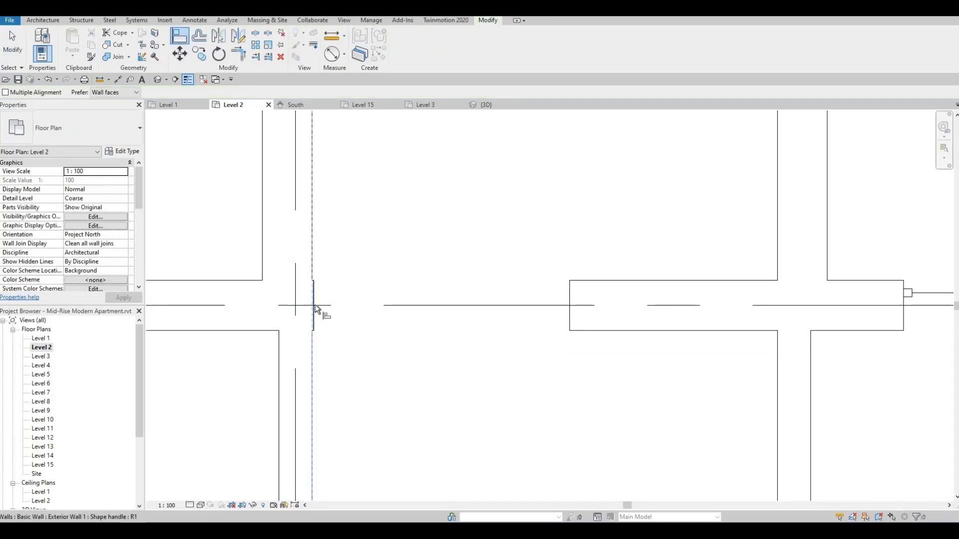
# Step: Align the end of the remaining eastern wall segment with the inner face of the mirrored bedroom's interior wall
pyautogui.moveTo(518, 327); pyautogui.dragTo(377, 318, button='middle')
pyautogui.scroll(-1, 508, 319)
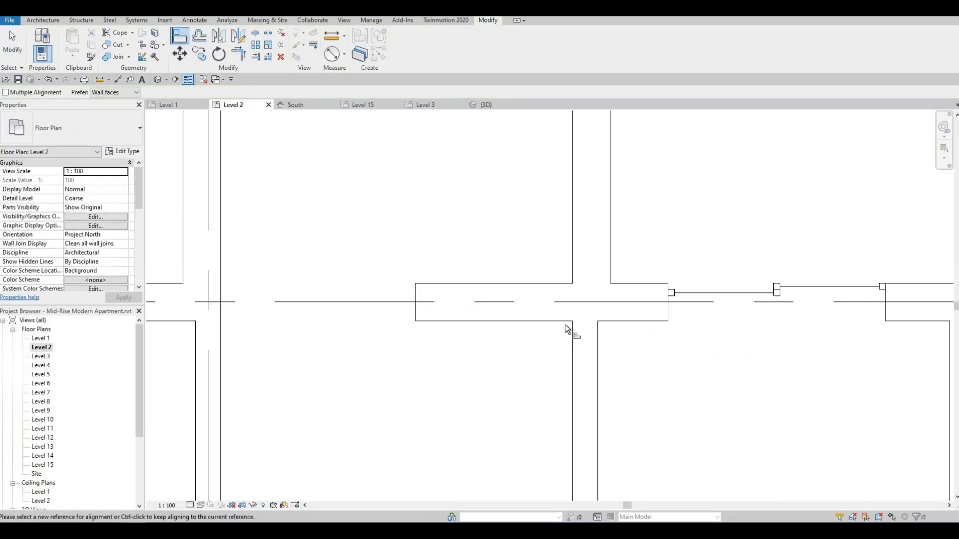
pyautogui.click(570, 336)
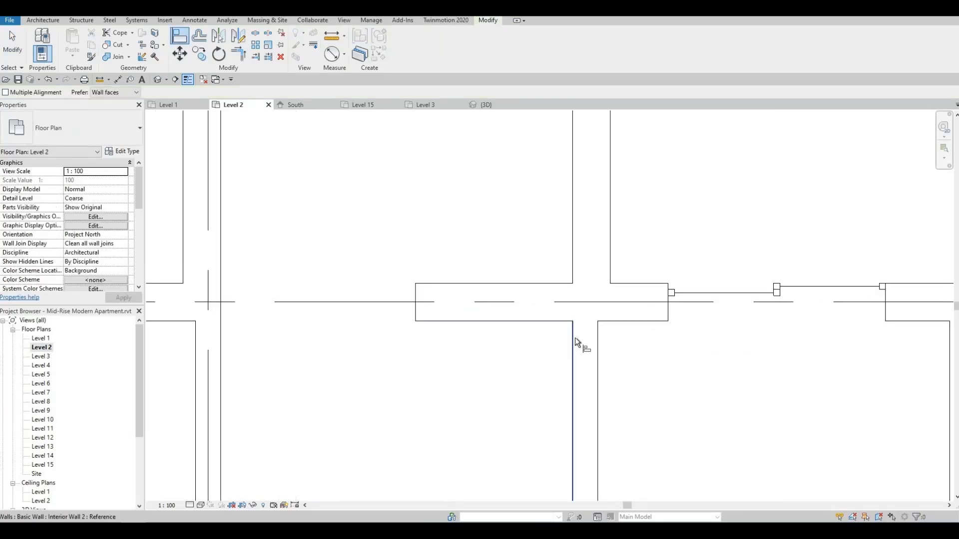
pyautogui.click(418, 308)
pyautogui.press('Escape')
pyautogui.press('Escape')
pyautogui.scroll(-2, 541, 302)
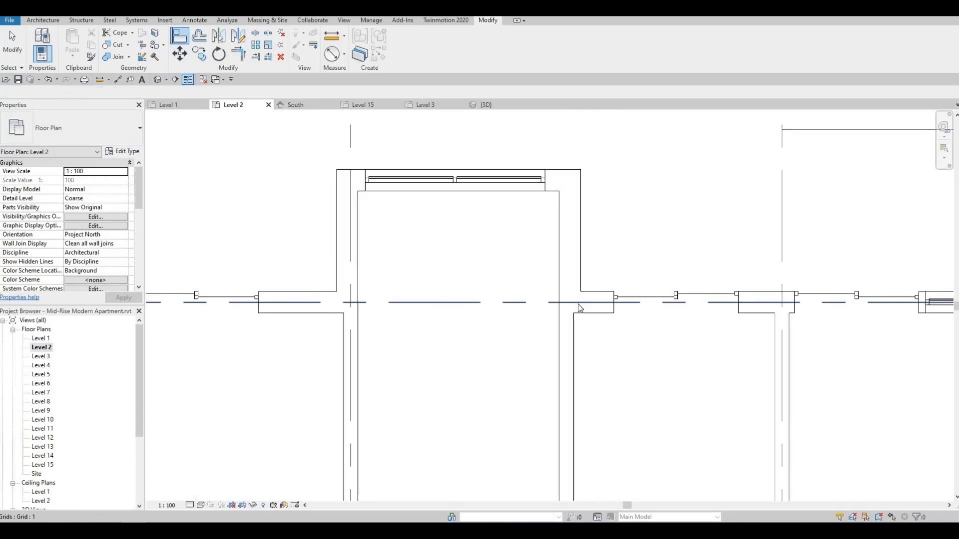
pyautogui.press('Escape')
# Step: Examine the mirrored unit against the original, checking the exterior wall openings, projecting bedrooms and bathrooms
pyautogui.scroll(-3, 580, 308)
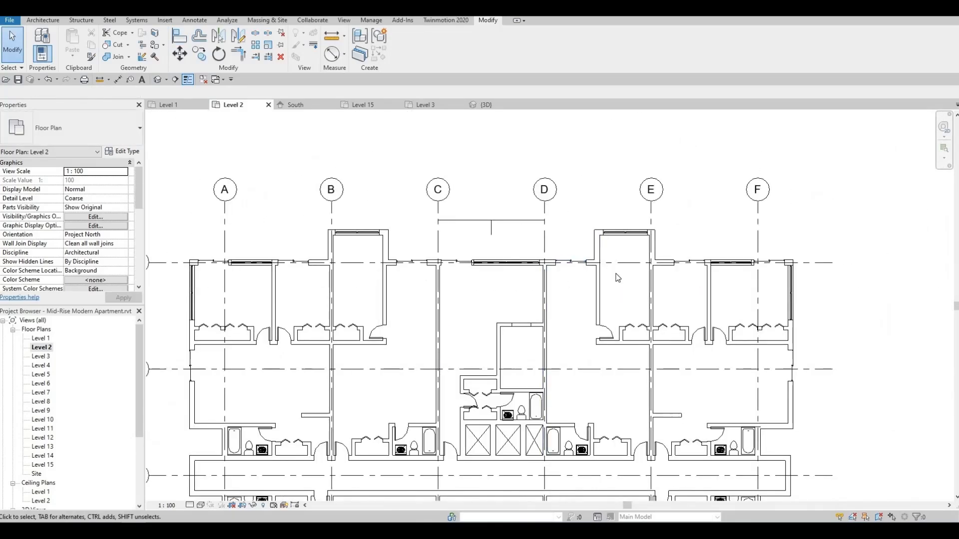
pyautogui.scroll(5, 618, 278)
pyautogui.scroll(-3, 614, 281)
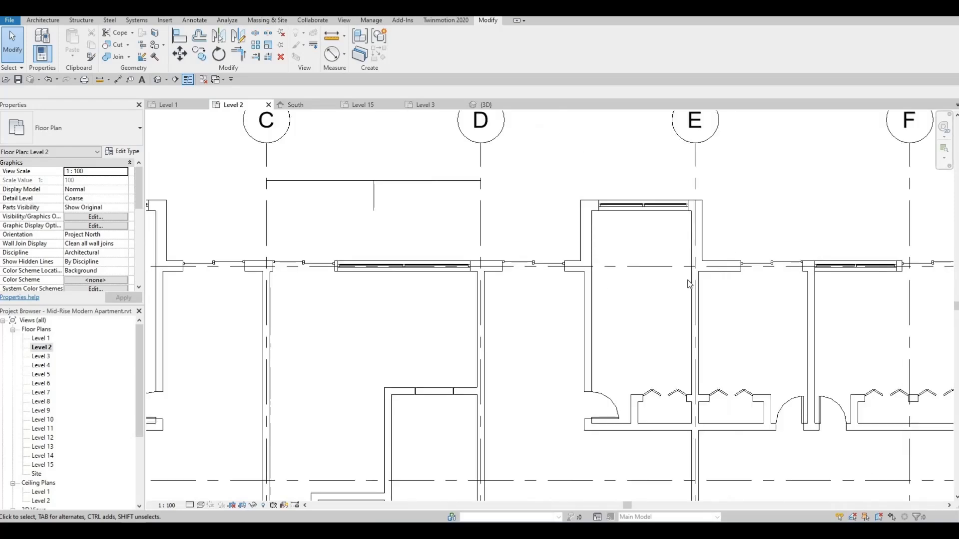
pyautogui.scroll(-5, 689, 284)
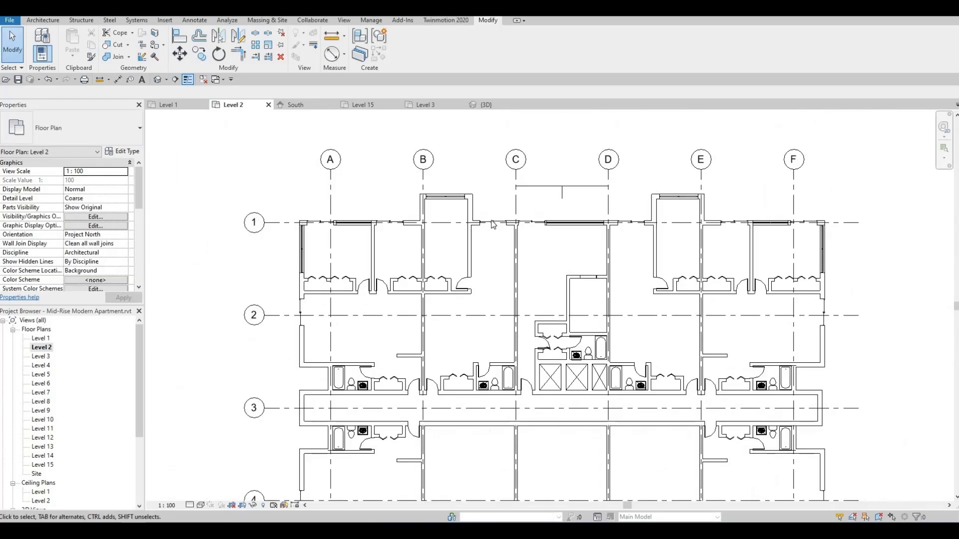
pyautogui.scroll(5, 479, 220)
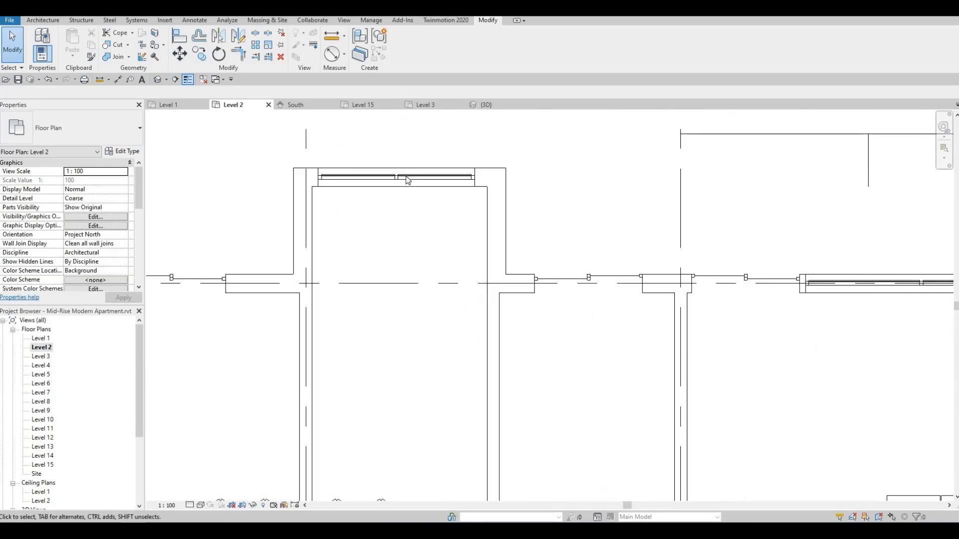
pyautogui.scroll(-5, 408, 181)
pyautogui.scroll(3, 510, 374)
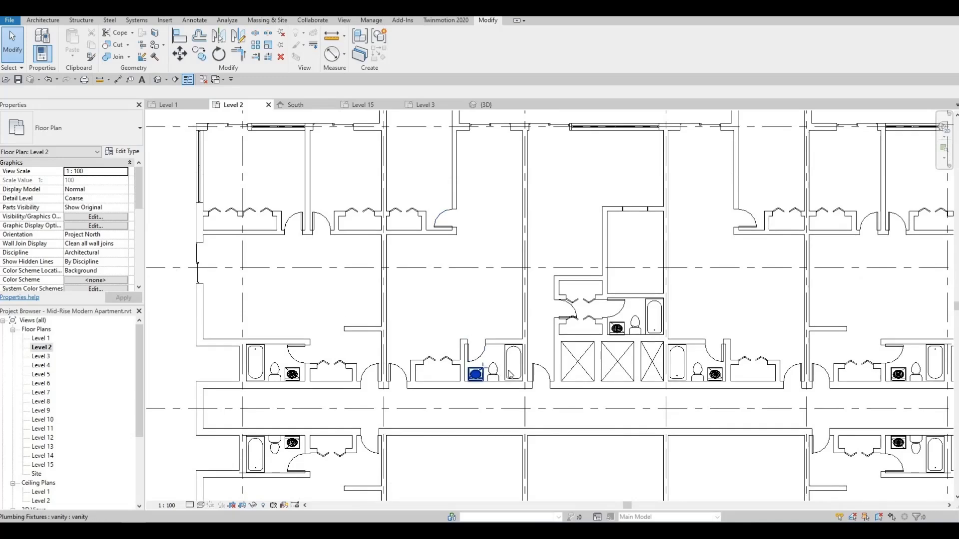
# Step: Review the Level 2 plan, comparing the furnished units north of grid 3 with the empty central bays south of it
pyautogui.scroll(2, 510, 375)
pyautogui.scroll(-4, 453, 274)
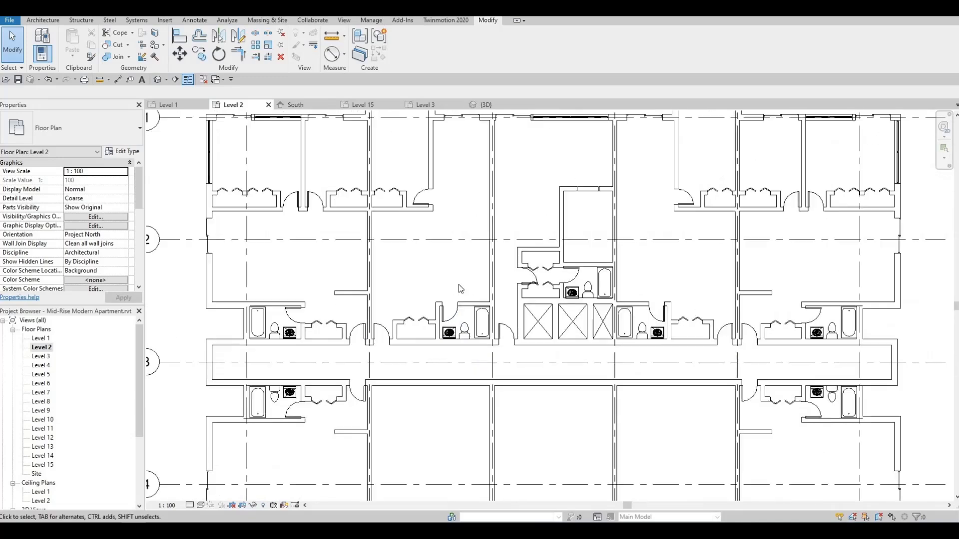
pyautogui.scroll(-2, 458, 284)
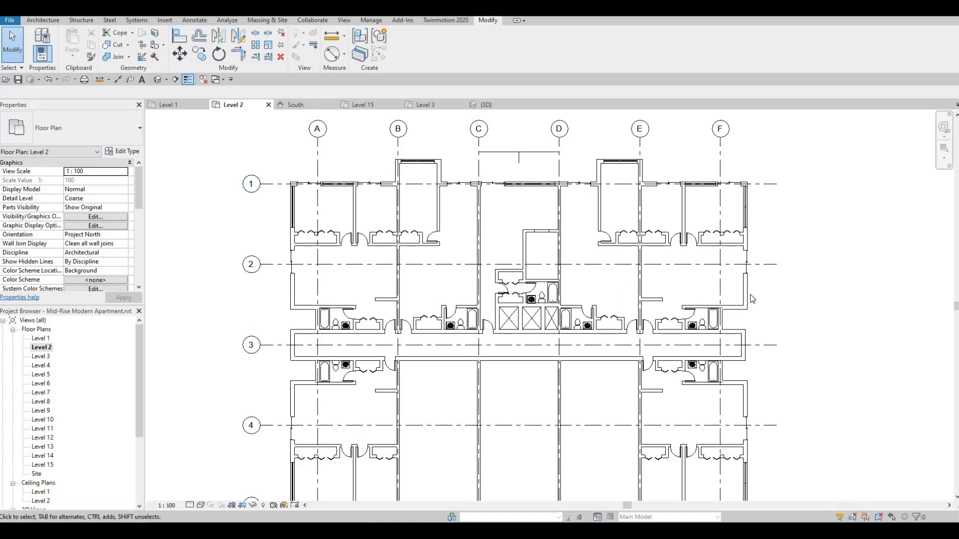
pyautogui.moveTo(751, 295); pyautogui.dragTo(752, 253, button='middle')
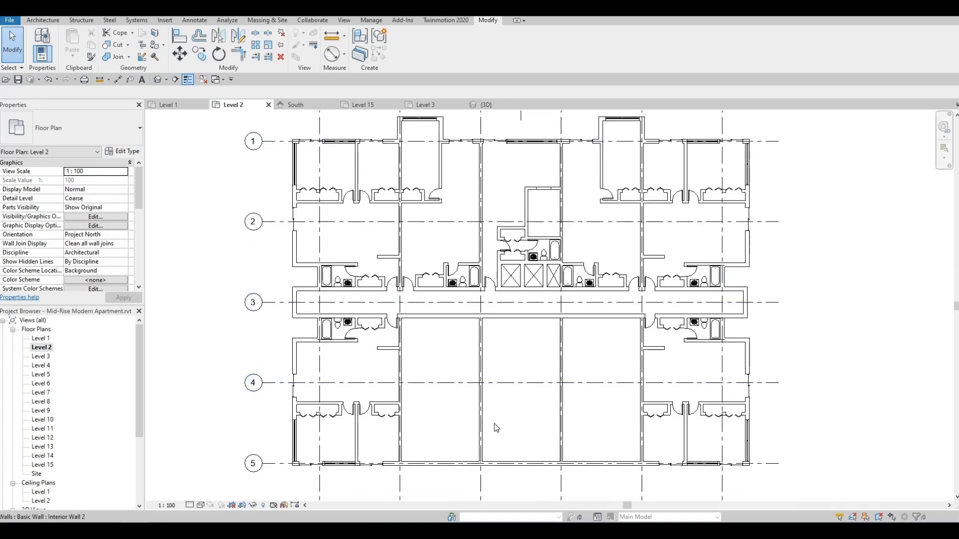
pyautogui.scroll(3, 468, 357)
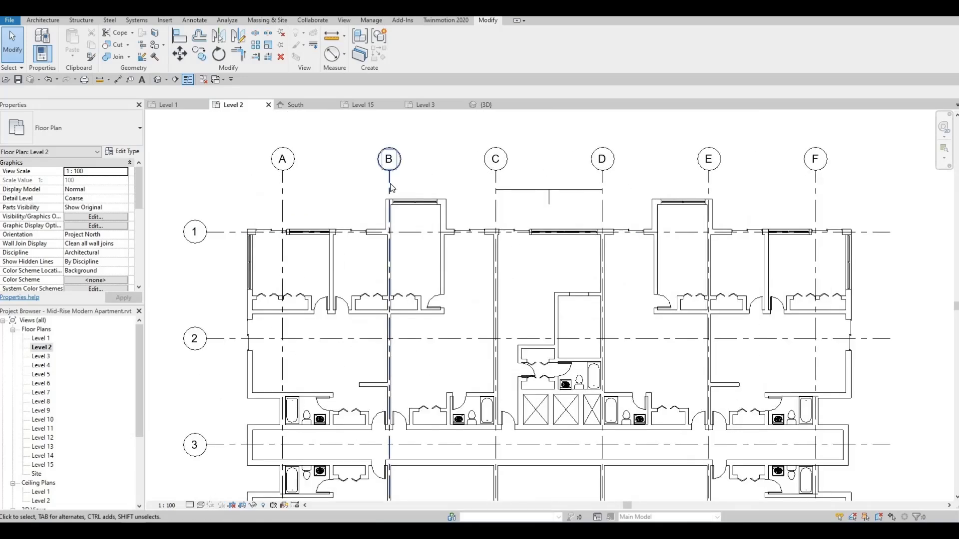
pyautogui.scroll(2, 391, 187)
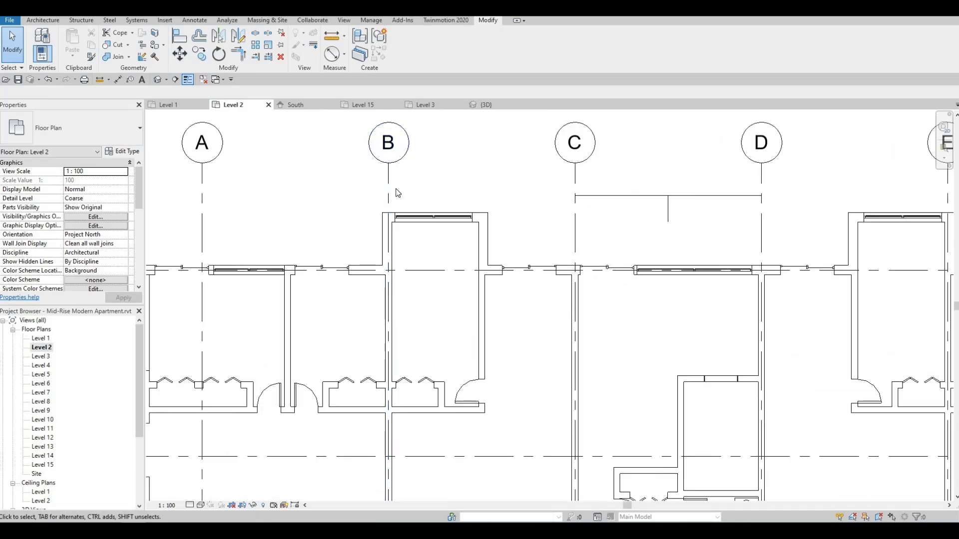
# Step: Select the exterior windows, balcony doors and projecting bedroom inner side walls along grid 1 between grids B and E
pyautogui.scroll(2, 395, 196)
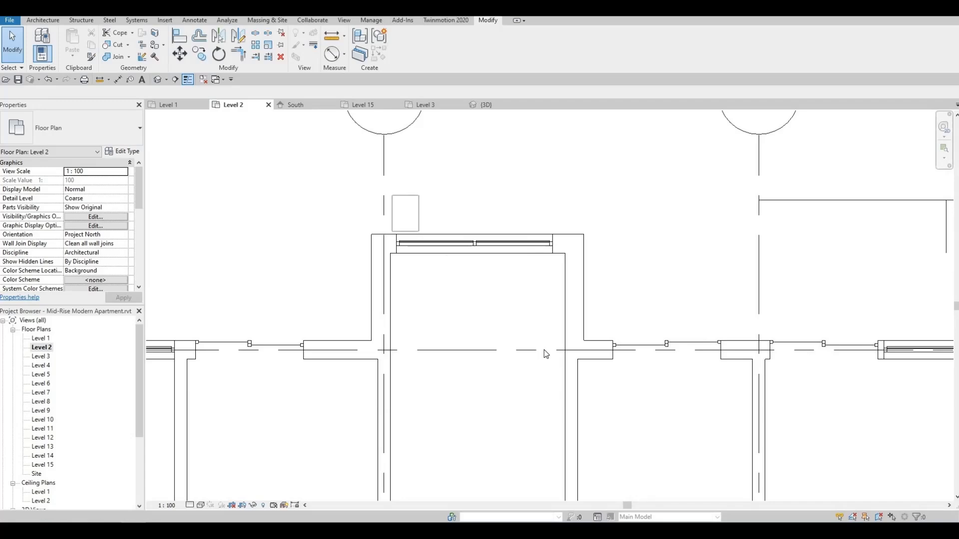
pyautogui.scroll(-4, 572, 337)
pyautogui.moveTo(514, 291); pyautogui.dragTo(713, 408)
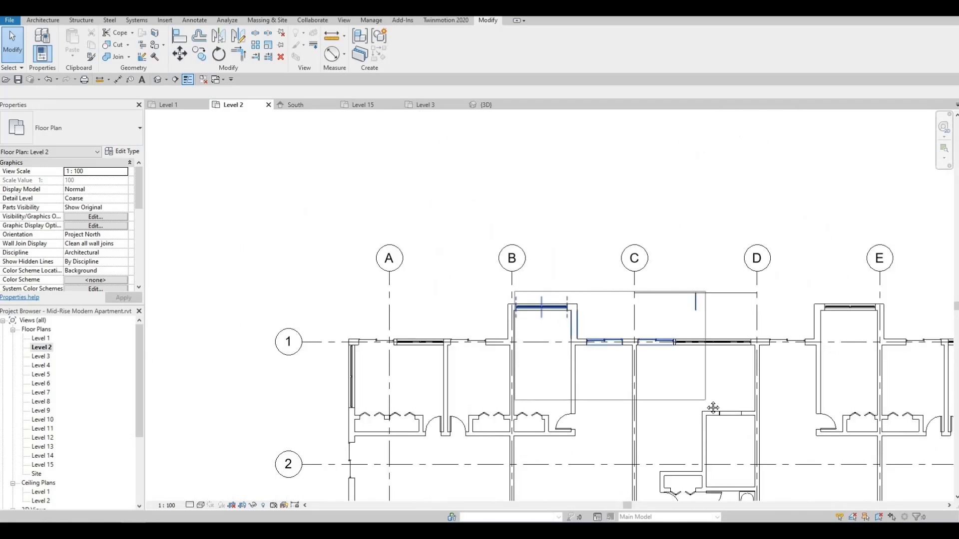
pyautogui.moveTo(713, 408); pyautogui.dragTo(616, 234, button='middle')
pyautogui.moveTo(616, 234); pyautogui.dragTo(772, 392)
pyautogui.scroll(-1, 723, 352)
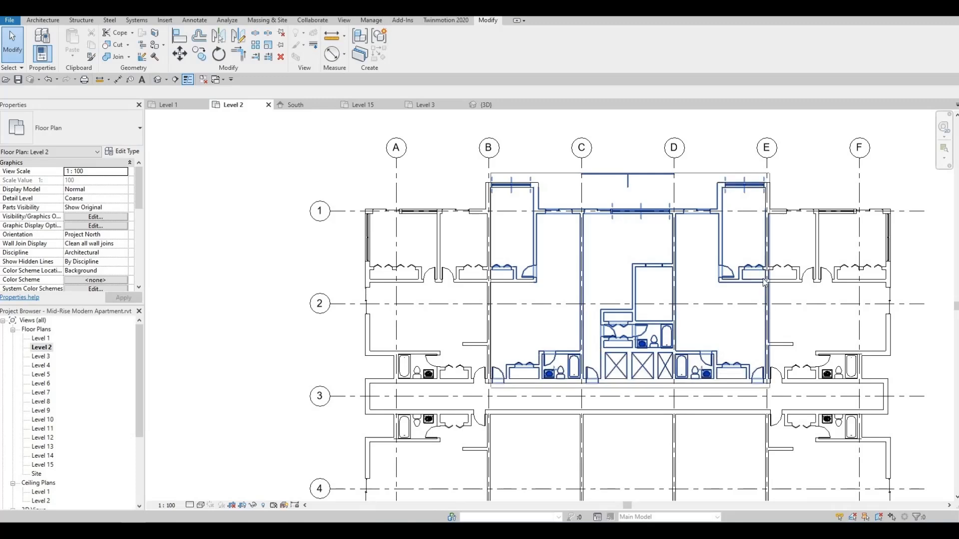
pyautogui.moveTo(765, 281); pyautogui.dragTo(744, 286)
pyautogui.scroll(2, 767, 180)
pyautogui.scroll(2, 760, 204)
pyautogui.scroll(-4, 556, 277)
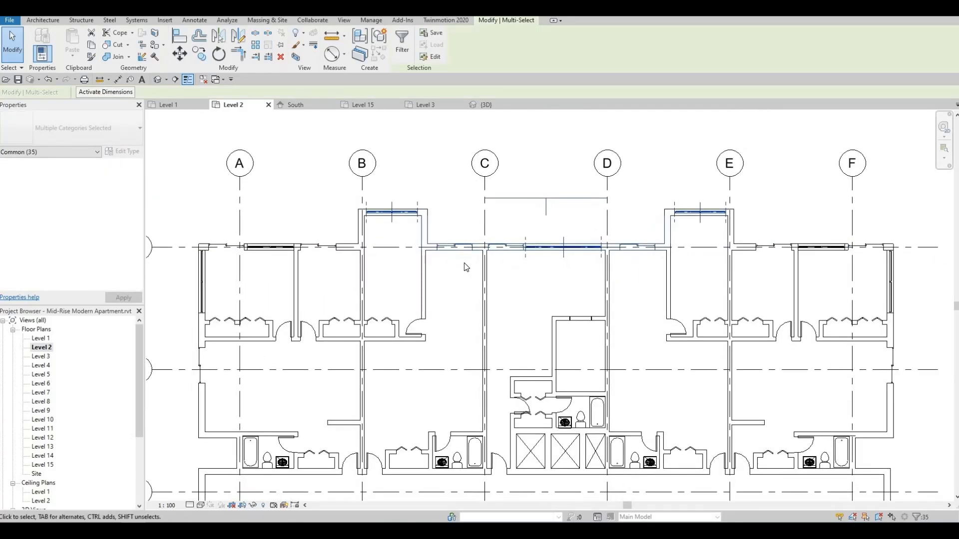
pyautogui.moveTo(445, 296); pyautogui.dragTo(463, 263, button='middle')
pyautogui.scroll(1, 396, 262)
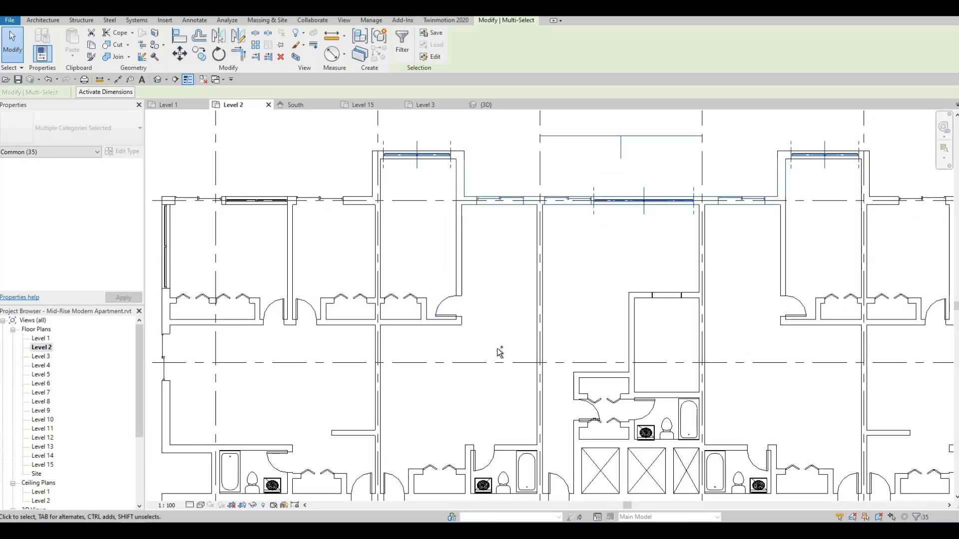
# Step: Add the interior walls, closets and doors of both projecting bedrooms beside grids B and E to the selection
pyautogui.keyDown('ctrl'); pyautogui.click(400, 258); pyautogui.keyUp('ctrl')
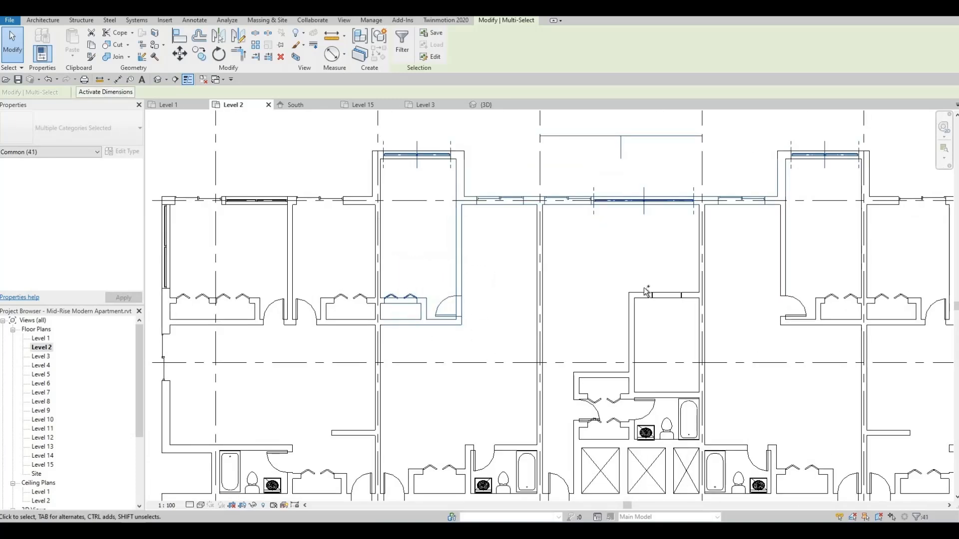
pyautogui.keyDown('ctrl'); pyautogui.click(821, 329); pyautogui.keyUp('ctrl')
pyautogui.keyDown('ctrl'); pyautogui.moveTo(839, 340); pyautogui.dragTo(760, 242); pyautogui.keyUp('ctrl')
pyautogui.moveTo(750, 326); pyautogui.dragTo(736, 271, button='middle')
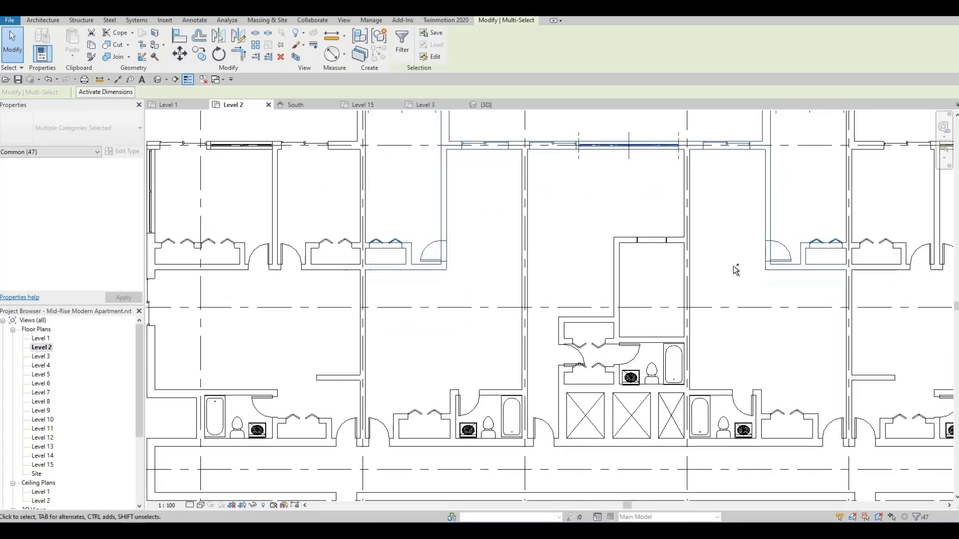
# Step: Add the central unit's enclosed room, closets, bathroom and entry door between grids C and D to the selection
pyautogui.keyDown('ctrl'); pyautogui.moveTo(660, 273); pyautogui.dragTo(597, 207); pyautogui.keyUp('ctrl')
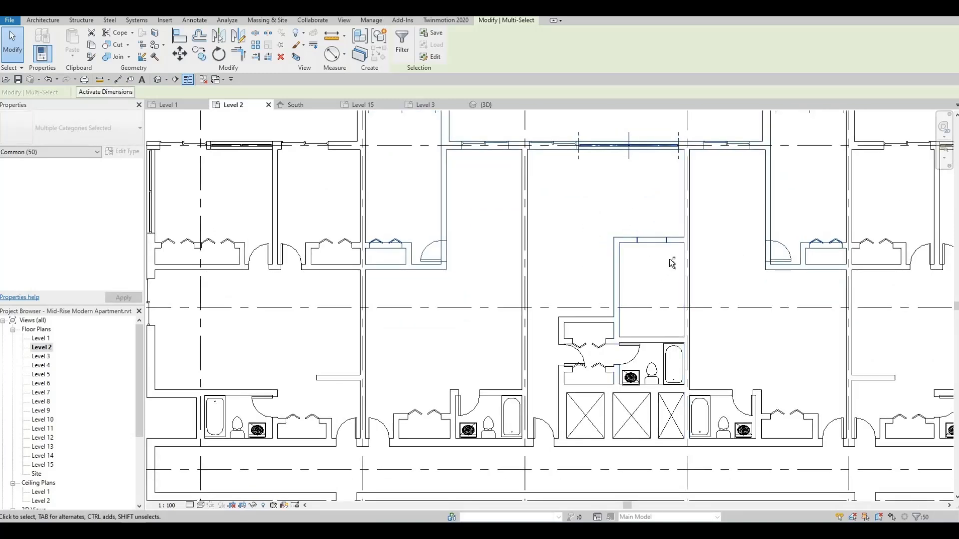
pyautogui.keyDown('ctrl'); pyautogui.click(615, 295); pyautogui.keyUp('ctrl')
pyautogui.moveTo(622, 244); pyautogui.dragTo(629, 160, button='middle')
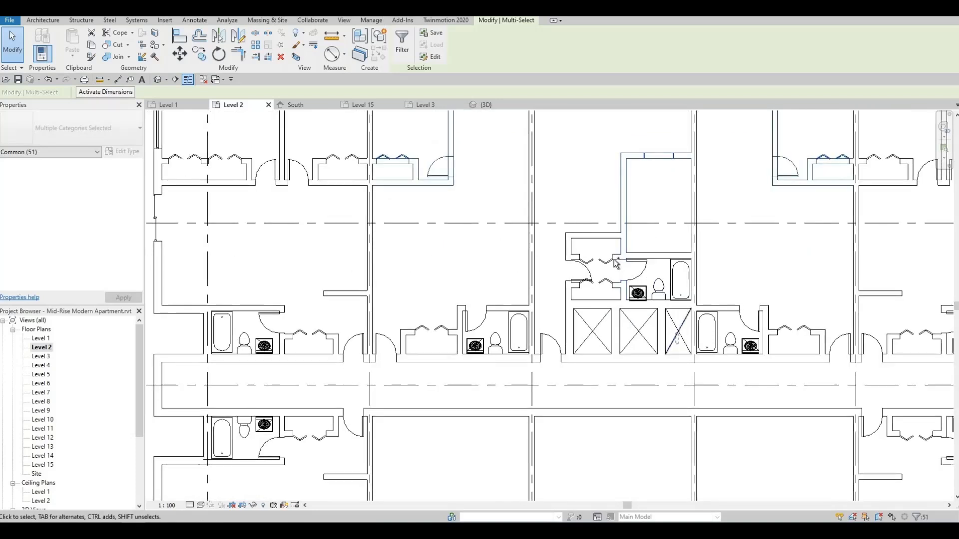
pyautogui.keyDown('ctrl'); pyautogui.moveTo(677, 343); pyautogui.dragTo(556, 232); pyautogui.keyUp('ctrl')
pyautogui.moveTo(735, 281); pyautogui.dragTo(635, 256, button='middle')
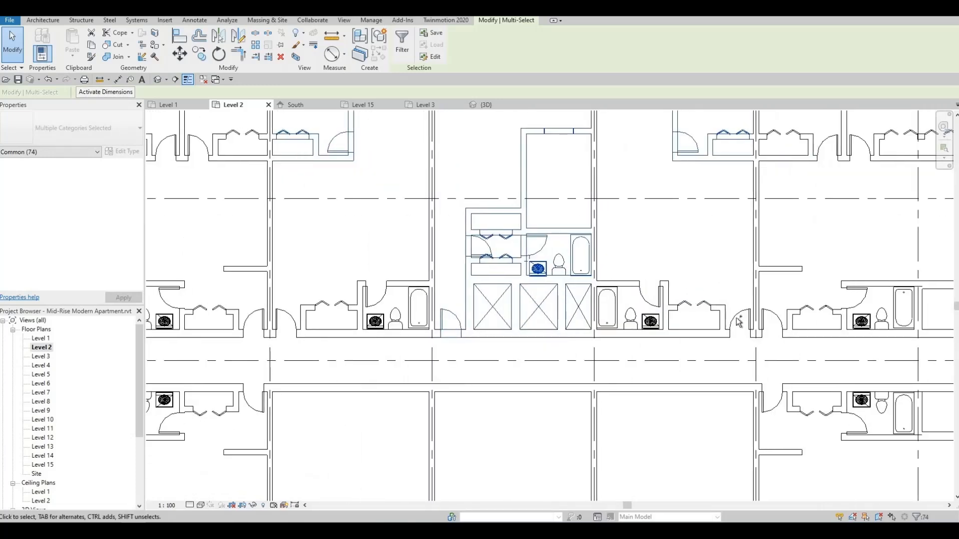
# Step: Add the bathrooms, entry closets and entry doors of the units between grids B–C and D–E to the selection
pyautogui.keyDown('ctrl'); pyautogui.moveTo(739, 321); pyautogui.dragTo(613, 270); pyautogui.keyUp('ctrl')
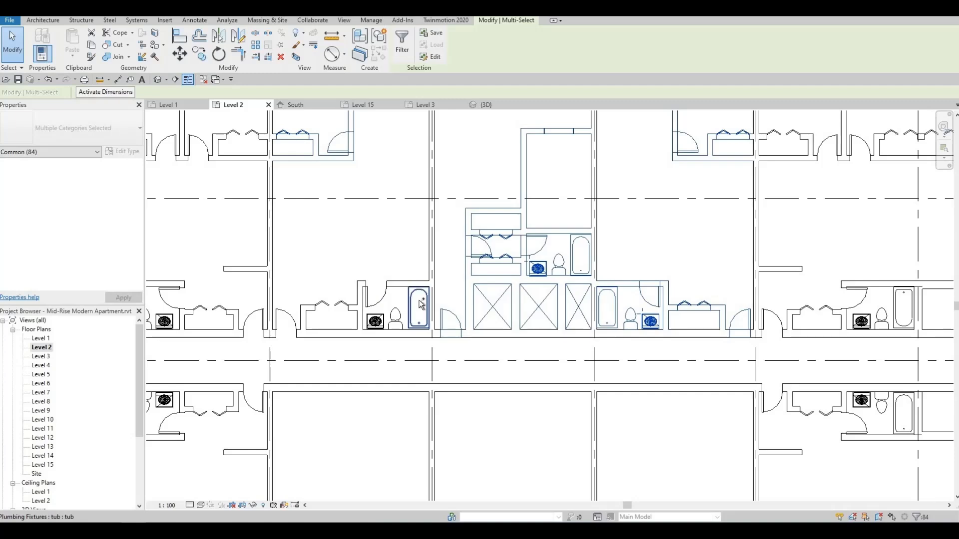
pyautogui.keyDown('ctrl'); pyautogui.moveTo(353, 291); pyautogui.dragTo(295, 277); pyautogui.keyUp('ctrl')
pyautogui.keyDown('ctrl'); pyautogui.click(382, 316); pyautogui.keyUp('ctrl')
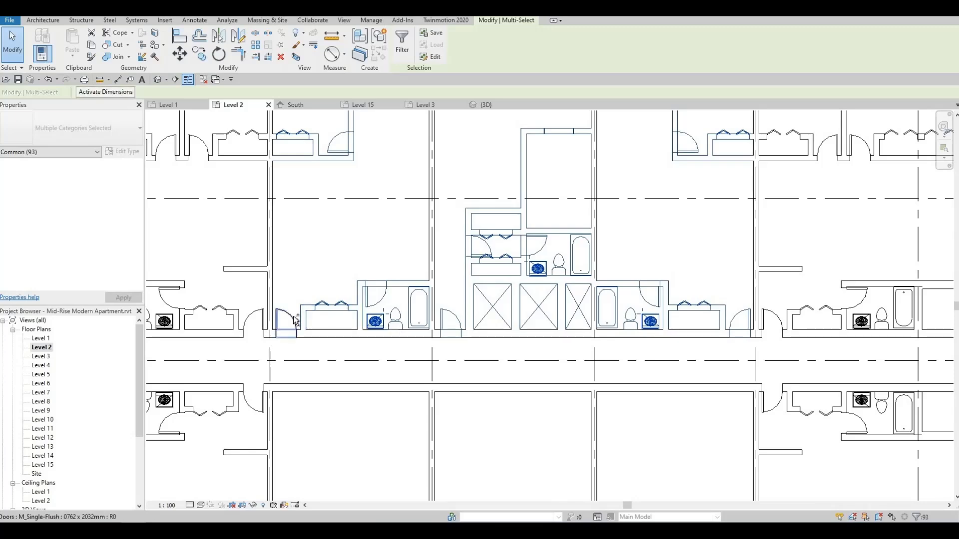
pyautogui.keyDown('ctrl'); pyautogui.click(505, 319); pyautogui.keyUp('ctrl')
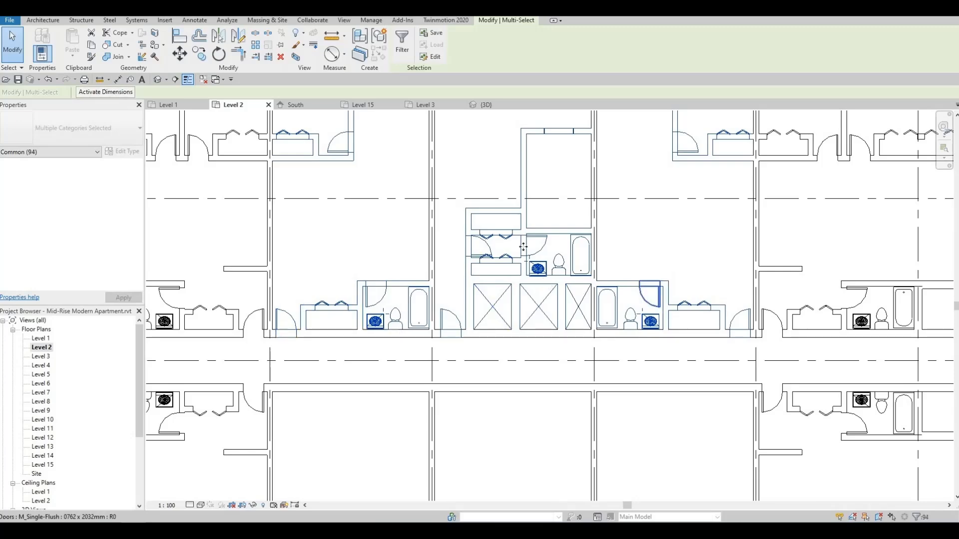
# Step: Mirror a copy of the selected unit elements across grid line 3 into the central bays south of the corridor
pyautogui.scroll(-2, 501, 210)
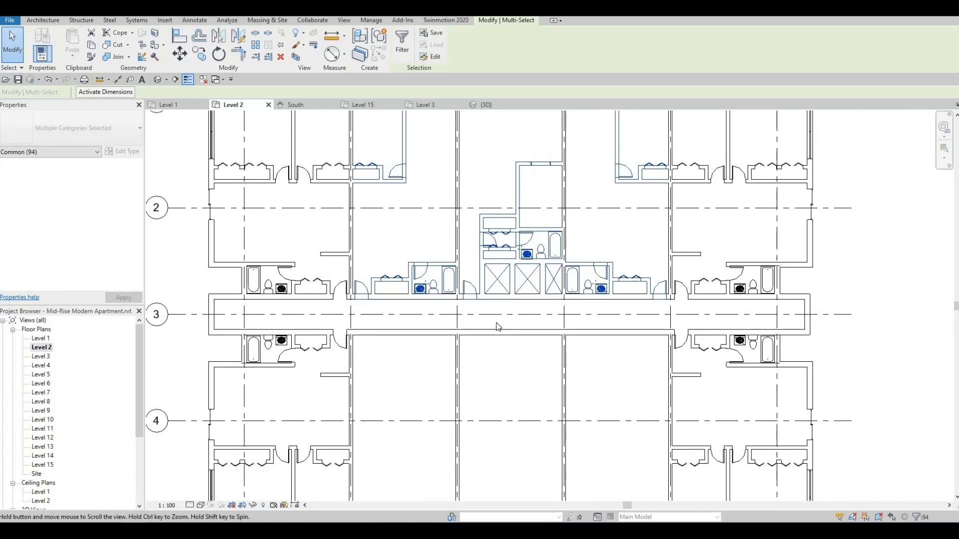
pyautogui.moveTo(498, 328); pyautogui.dragTo(499, 464, button='middle')
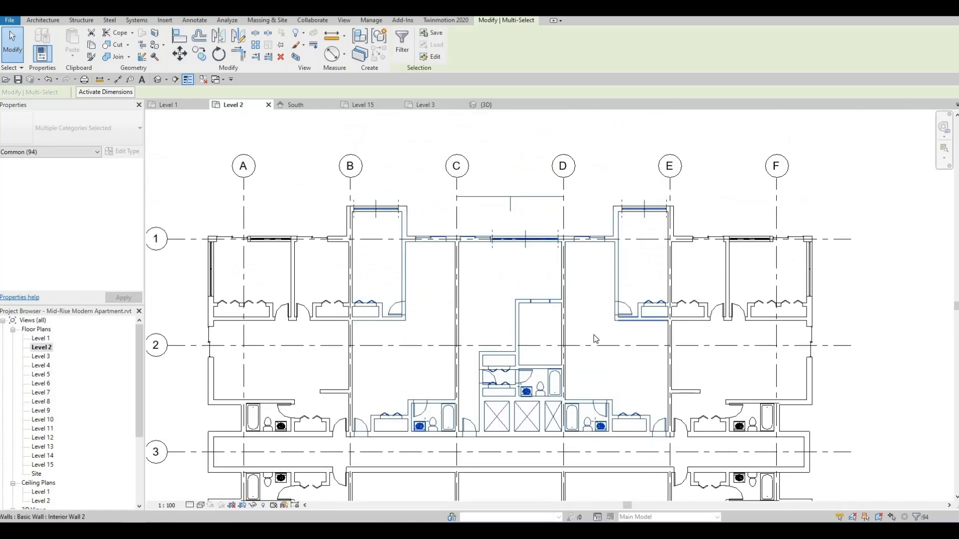
pyautogui.scroll(1, 595, 339)
pyautogui.moveTo(595, 374); pyautogui.dragTo(605, 275, button='middle')
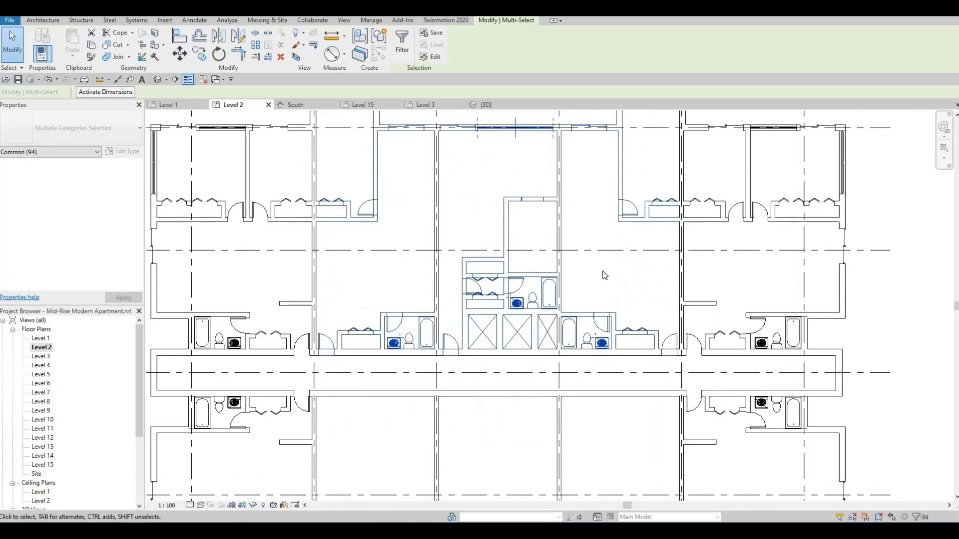
pyautogui.click(223, 38)
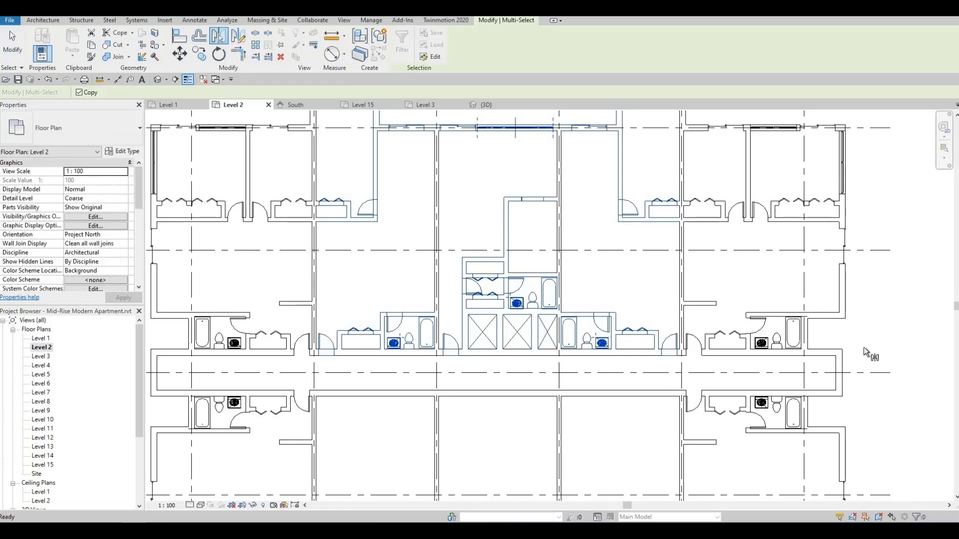
pyautogui.click(873, 372)
pyautogui.moveTo(853, 354); pyautogui.dragTo(842, 264, button='middle')
pyautogui.scroll(-1, 842, 264)
pyautogui.click(633, 341)
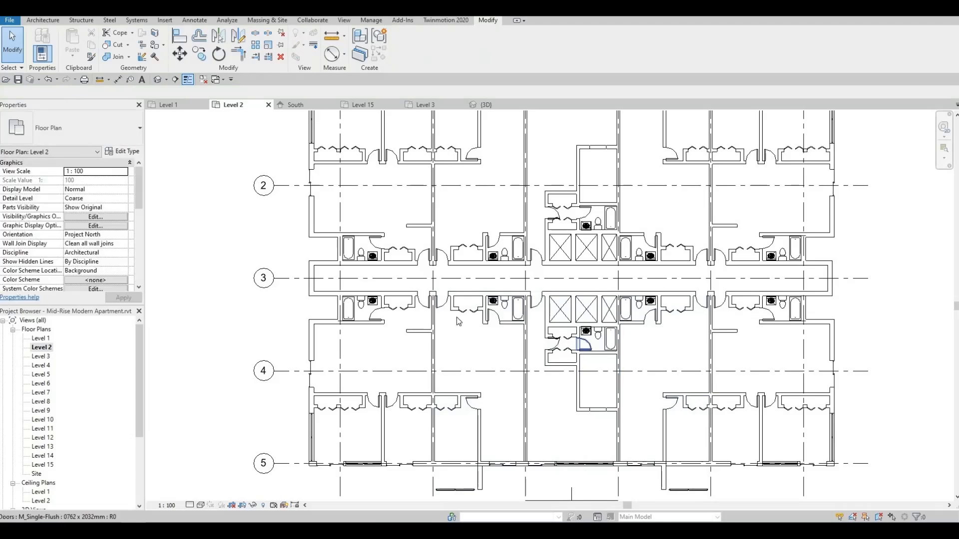
# Step: Examine the mirrored units south of grid 3, checking the central closets and doors and the bedroom walls projecting past grid 5
pyautogui.scroll(3, 633, 339)
pyautogui.scroll(2, 634, 330)
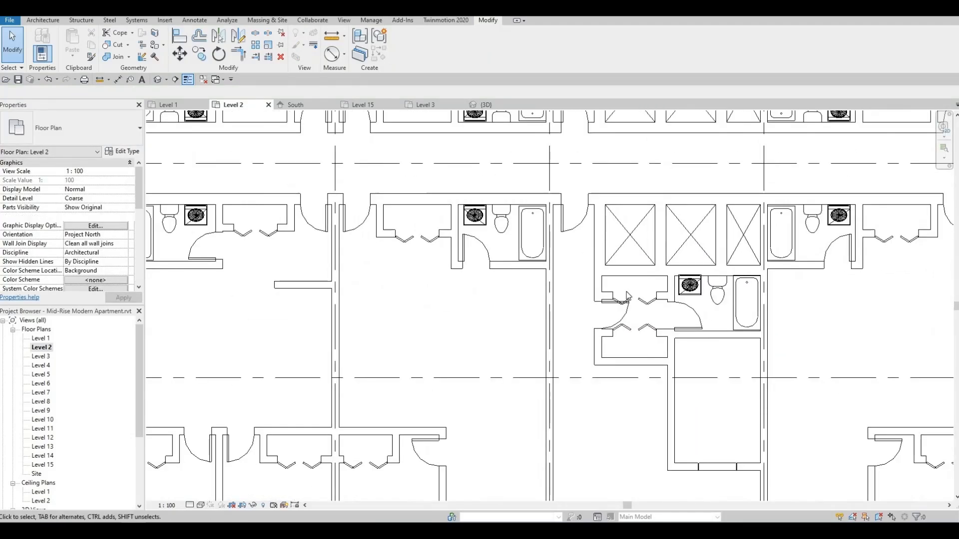
pyautogui.scroll(1, 599, 314)
pyautogui.scroll(-4, 561, 311)
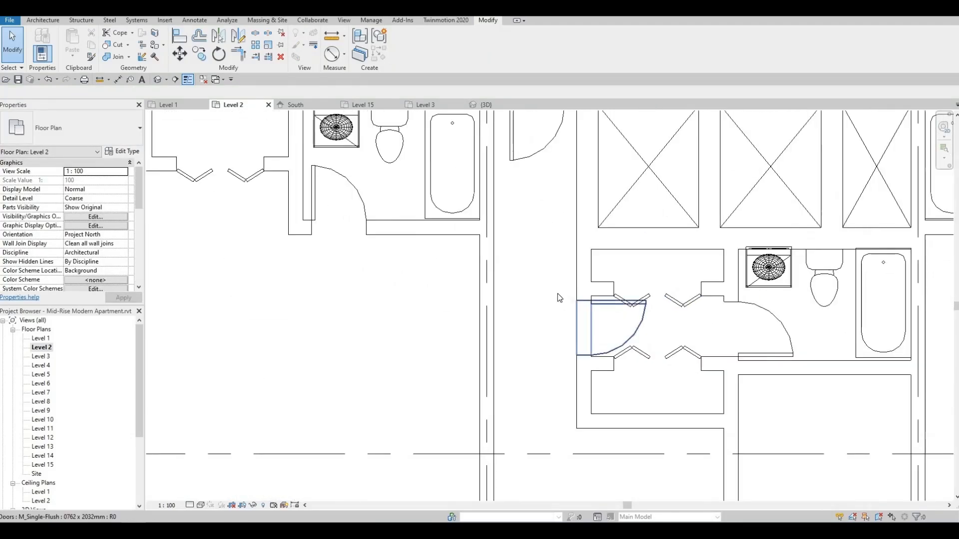
pyautogui.moveTo(569, 336); pyautogui.dragTo(555, 282, button='middle')
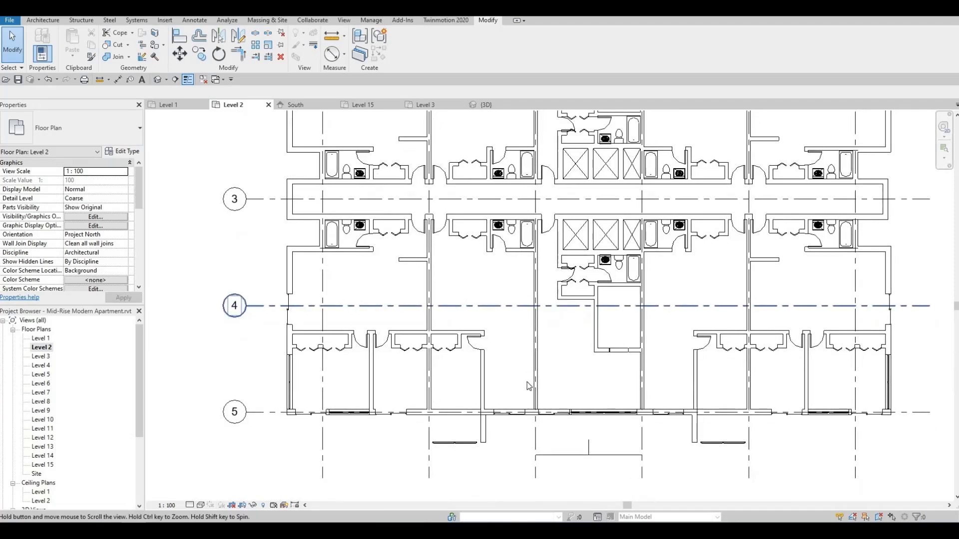
pyautogui.scroll(2, 473, 424)
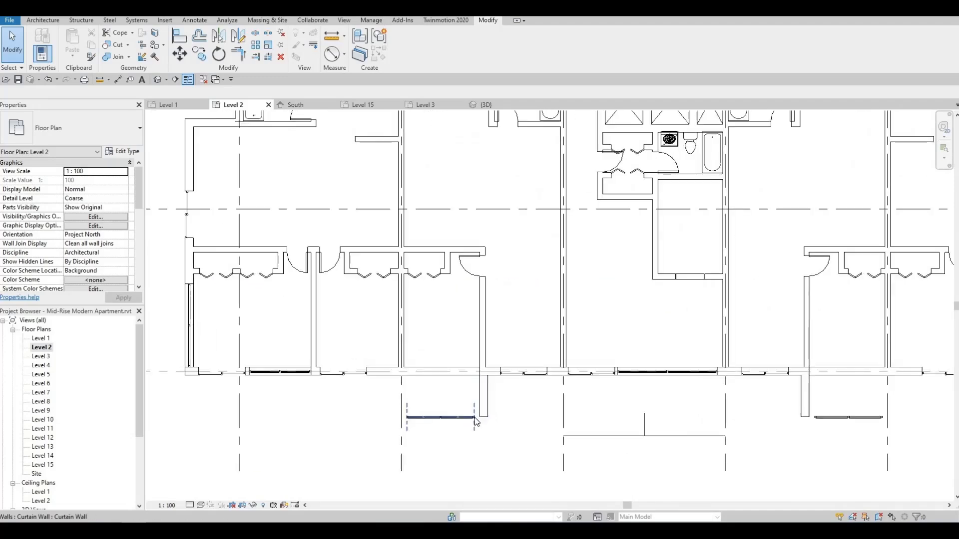
pyautogui.scroll(-2, 743, 411)
pyautogui.scroll(2, 631, 422)
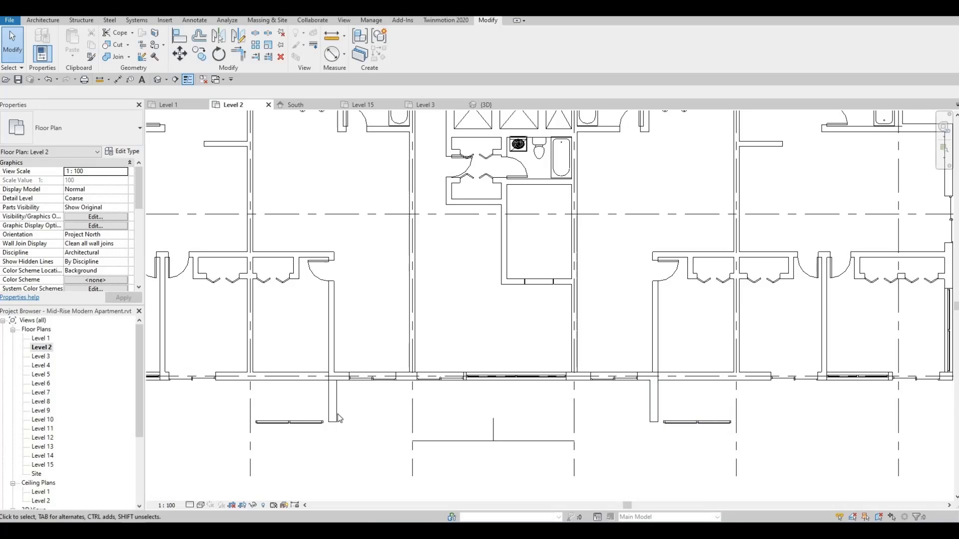
pyautogui.scroll(-4, 434, 417)
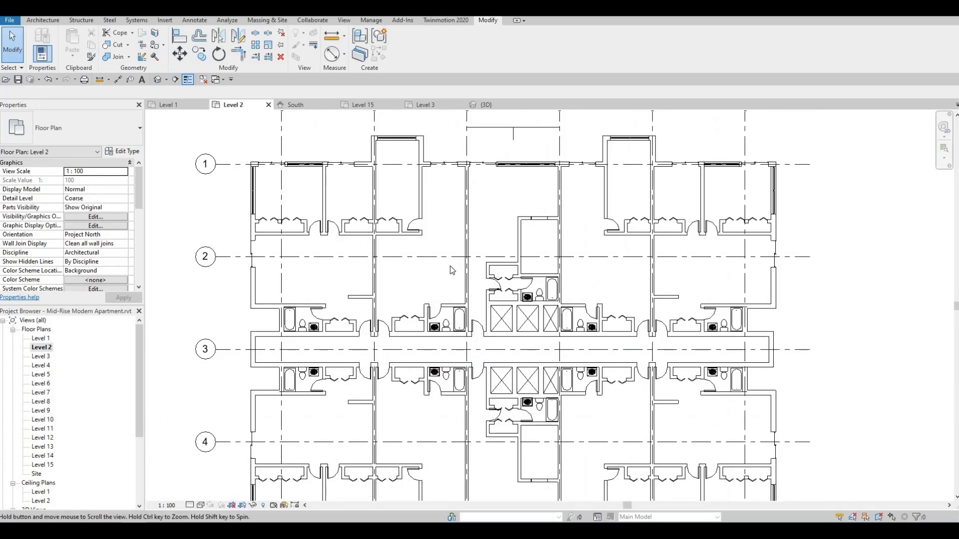
# Step: Mirror the front walls and the grid B and grid E side walls of the two bays projecting beyond grid 1 across grid line 3
pyautogui.scroll(2, 429, 241)
pyautogui.click(431, 249)
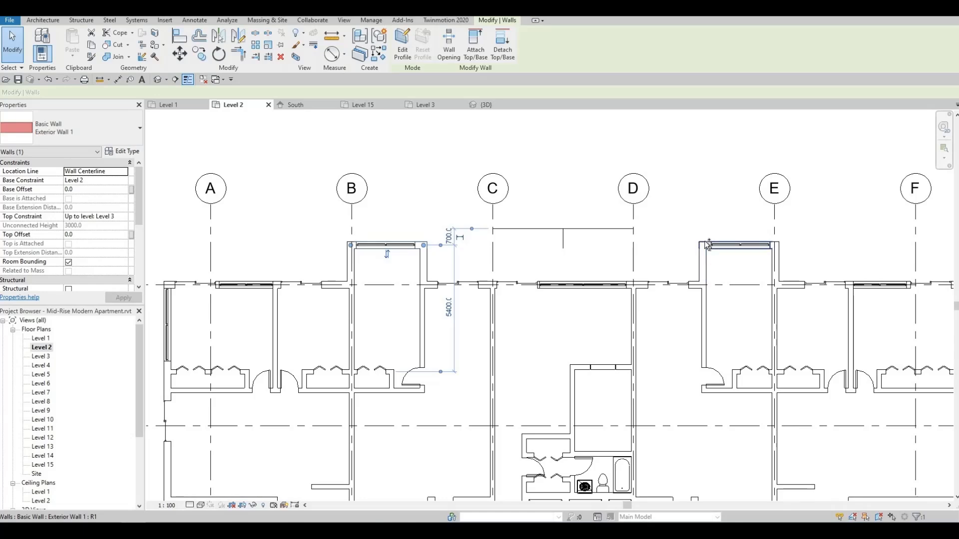
pyautogui.keyDown('ctrl'); pyautogui.click(707, 245); pyautogui.keyUp('ctrl')
pyautogui.scroll(-3, 699, 239)
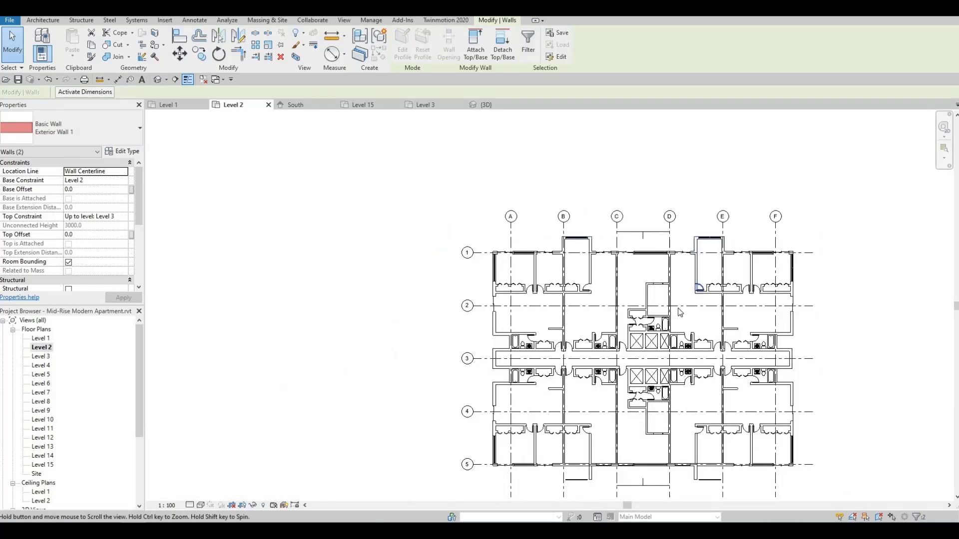
pyautogui.scroll(2, 679, 299)
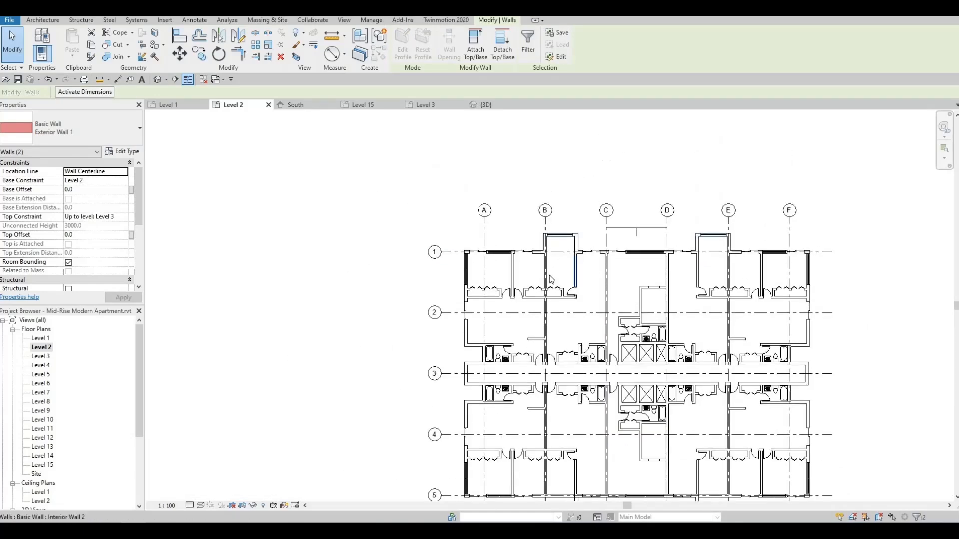
pyautogui.scroll(4, 550, 275)
pyautogui.keyDown('ctrl'); pyautogui.click(541, 272); pyautogui.keyUp('ctrl')
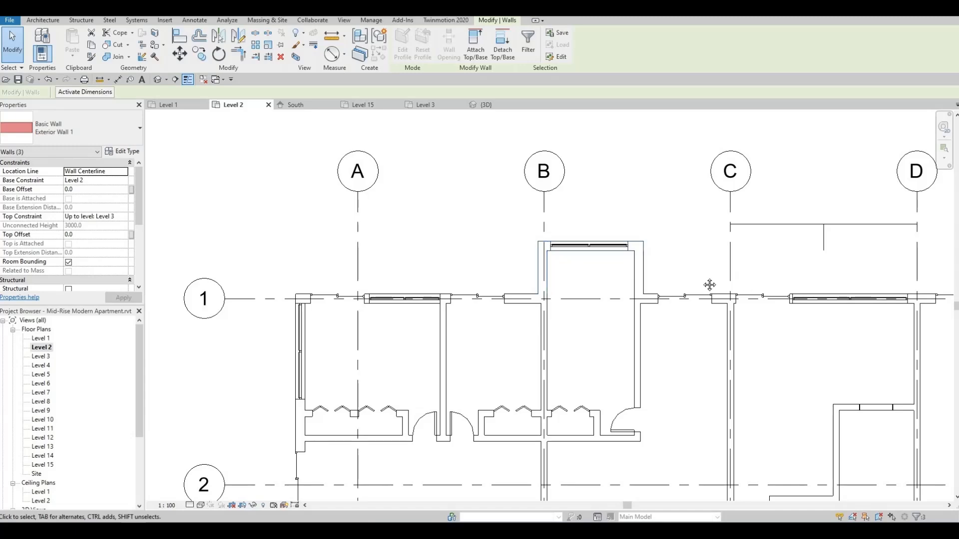
pyautogui.moveTo(709, 284); pyautogui.dragTo(378, 286, button='middle')
pyautogui.scroll(-2, 378, 285)
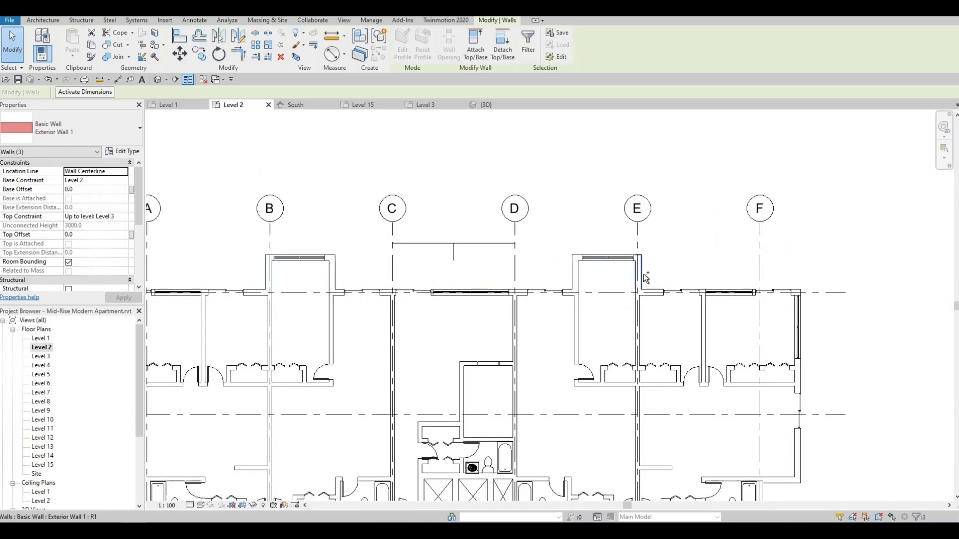
pyautogui.keyDown('ctrl'); pyautogui.click(641, 274); pyautogui.keyUp('ctrl')
pyautogui.scroll(-2, 662, 208)
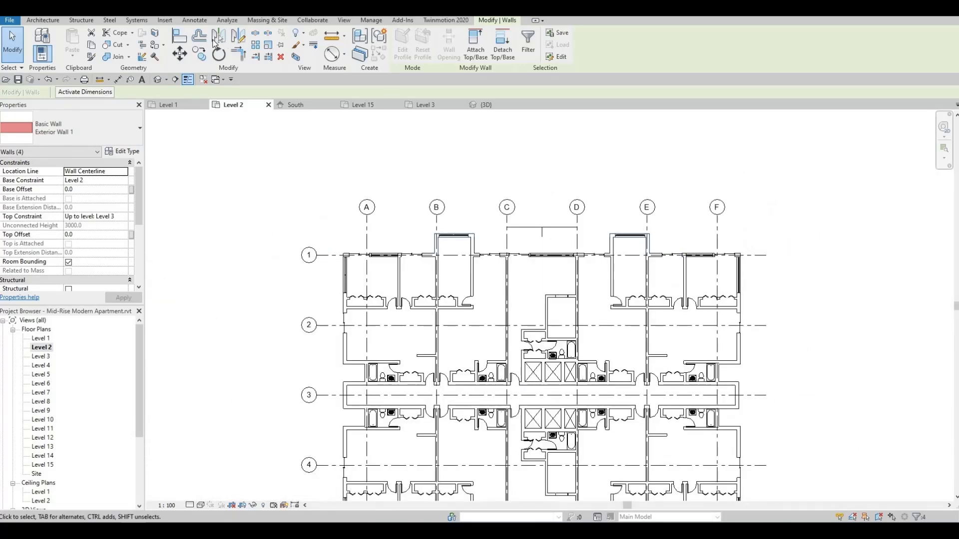
pyautogui.click(764, 395)
pyautogui.moveTo(801, 380); pyautogui.dragTo(765, 168, button='middle')
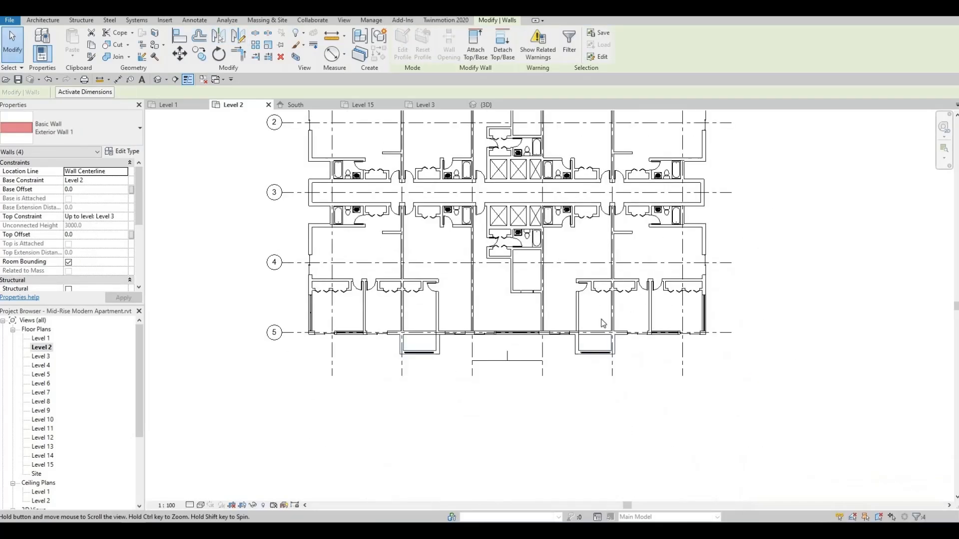
pyautogui.click(580, 364)
# Step: Examine the mirrored bays beyond grid 5 and compare their walls and windows with the original bays at grid 1
pyautogui.scroll(6, 588, 350)
pyautogui.scroll(4, 560, 372)
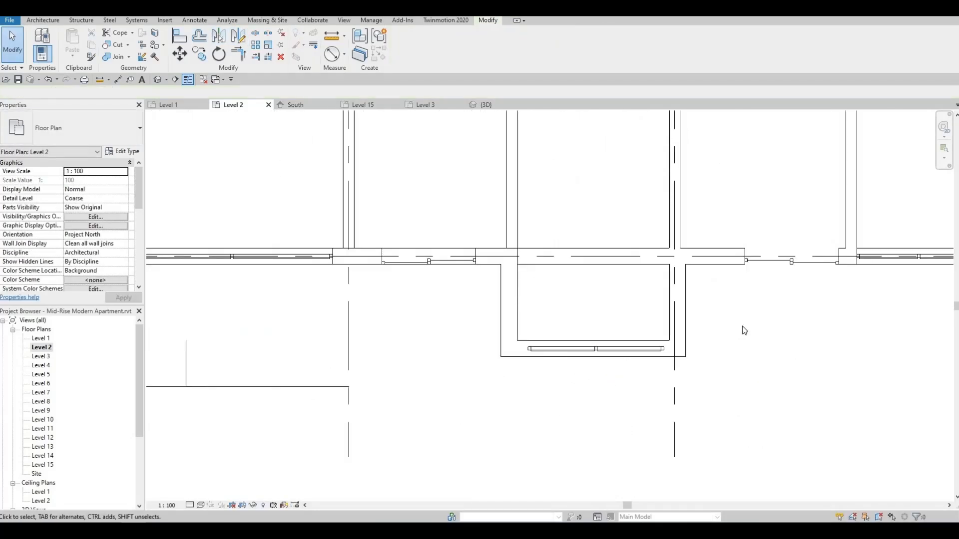
pyautogui.scroll(-4, 742, 326)
pyautogui.scroll(-3, 687, 353)
pyautogui.moveTo(715, 373); pyautogui.dragTo(608, 405, button='middle')
pyautogui.scroll(-2, 682, 322)
pyautogui.moveTo(687, 320); pyautogui.dragTo(653, 423, button='middle')
pyautogui.scroll(1, 548, 193)
pyautogui.moveTo(548, 193); pyautogui.dragTo(562, 228, button='middle')
pyautogui.scroll(-1, 561, 228)
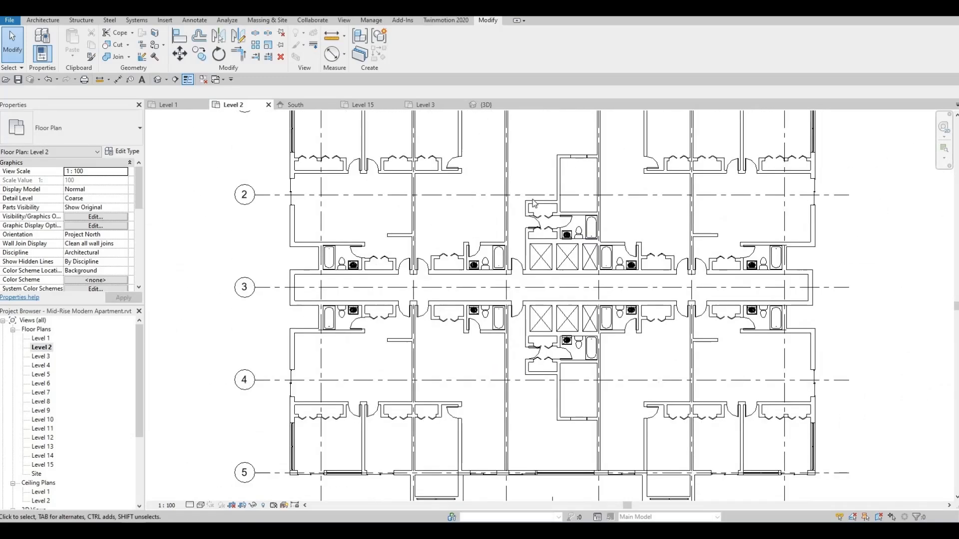
pyautogui.moveTo(529, 135); pyautogui.dragTo(547, 242, button='middle')
pyautogui.scroll(7, 505, 207)
pyautogui.scroll(-4, 506, 210)
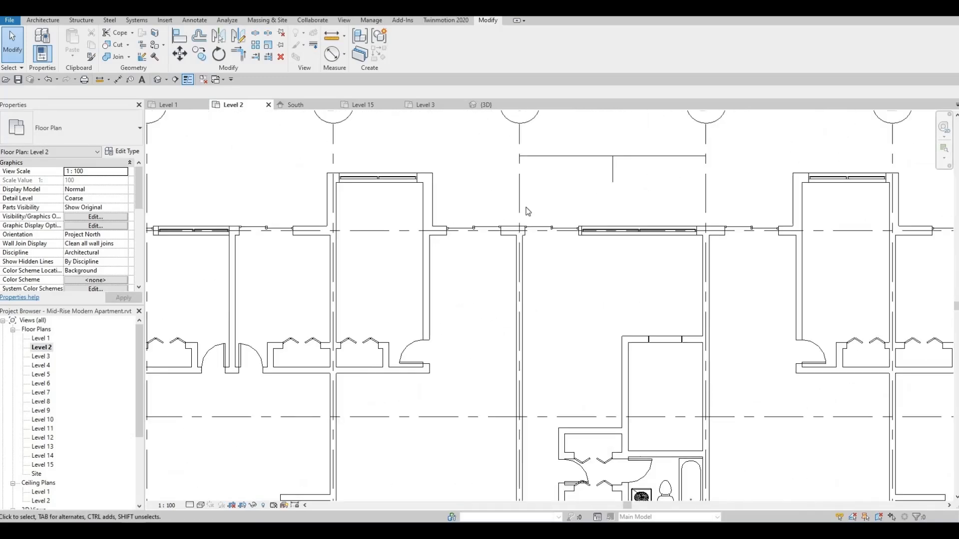
pyautogui.scroll(5, 463, 214)
pyautogui.scroll(-8, 485, 223)
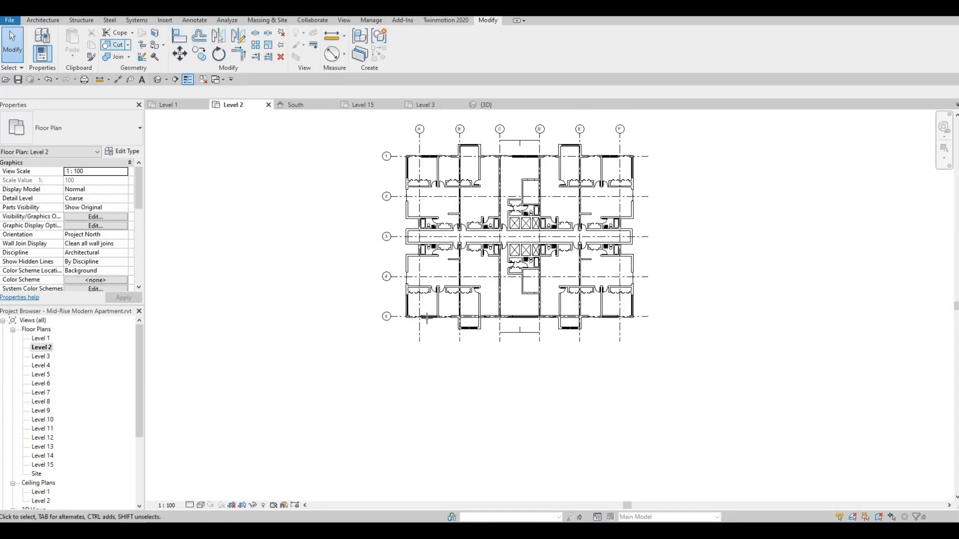
# Step: Cut the front exterior walls of both mirrored bays beyond grid 5 with their overlapping windows, using Cut Geometry
pyautogui.scroll(8, 427, 318)
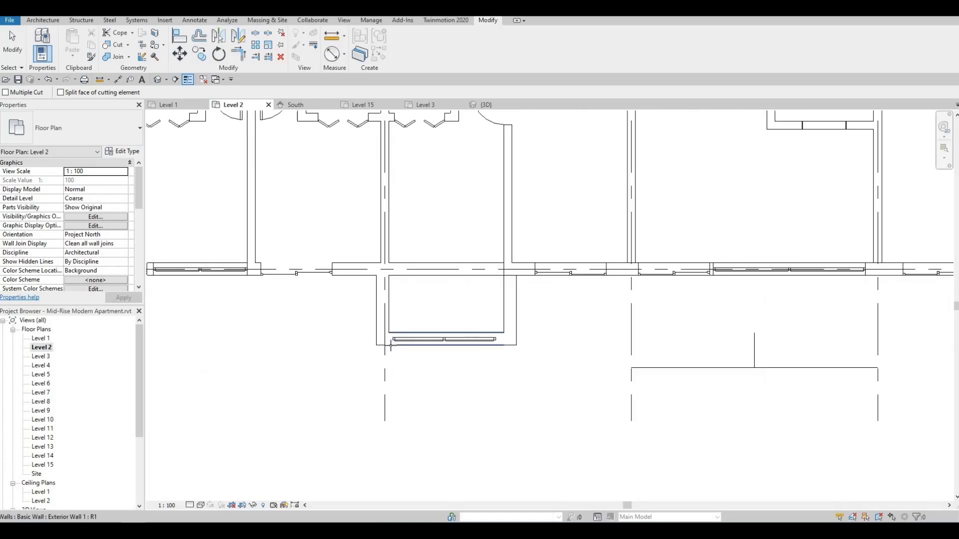
pyautogui.click(406, 340)
pyautogui.click(414, 340)
pyautogui.scroll(-2, 480, 335)
pyautogui.moveTo(759, 345); pyautogui.dragTo(482, 346, button='middle')
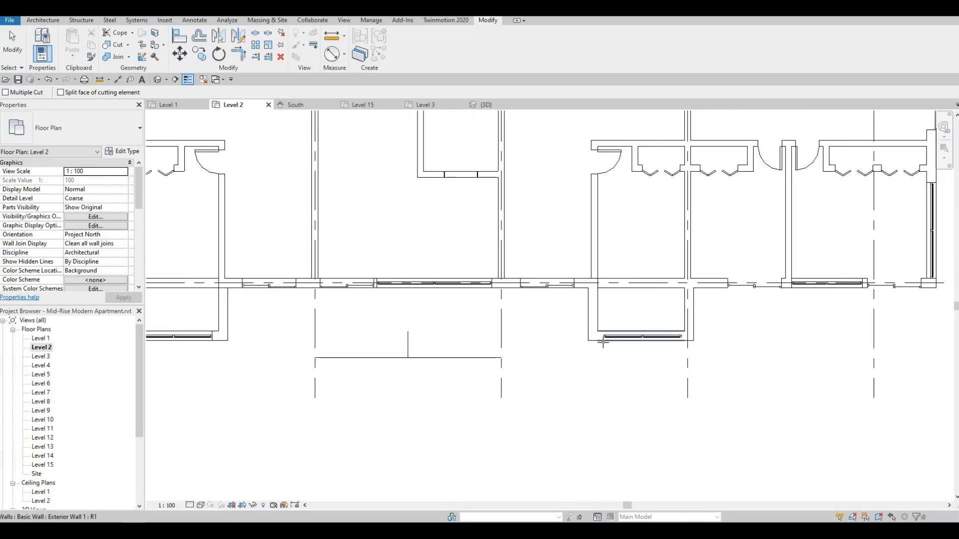
pyautogui.click(609, 341)
pyautogui.click(609, 338)
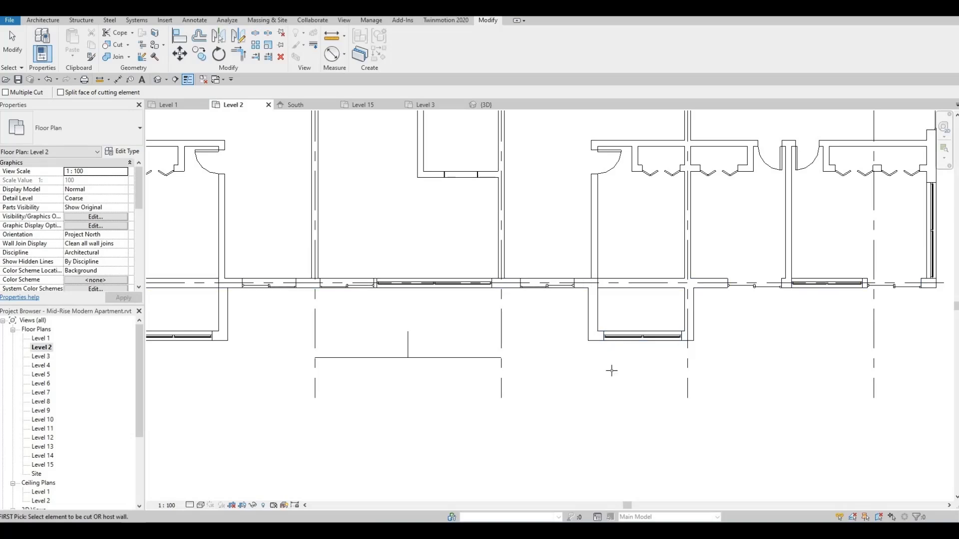
pyautogui.moveTo(703, 333); pyautogui.dragTo(666, 420, button='middle')
pyautogui.scroll(3, 666, 419)
pyautogui.moveTo(610, 380); pyautogui.dragTo(625, 375, button='middle')
pyautogui.scroll(-4, 625, 375)
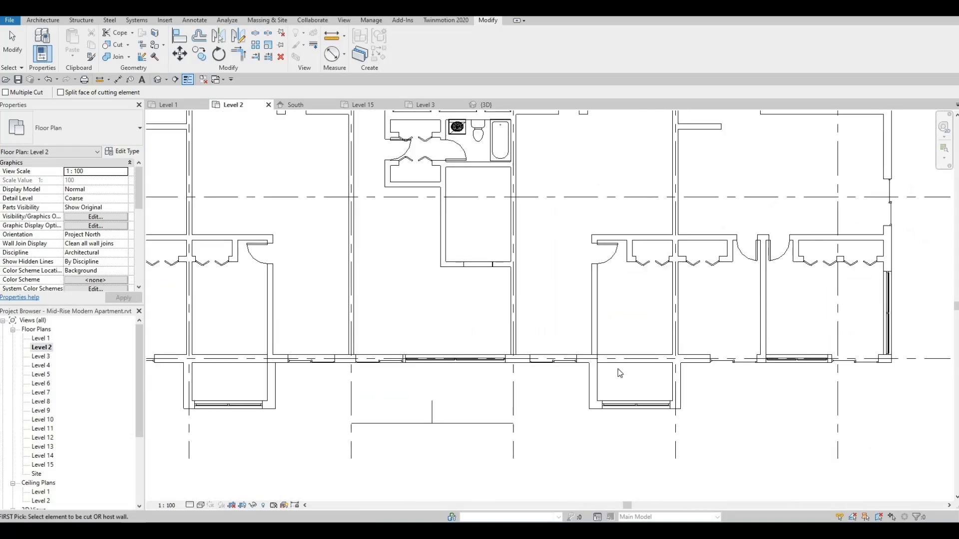
pyautogui.press('Escape')
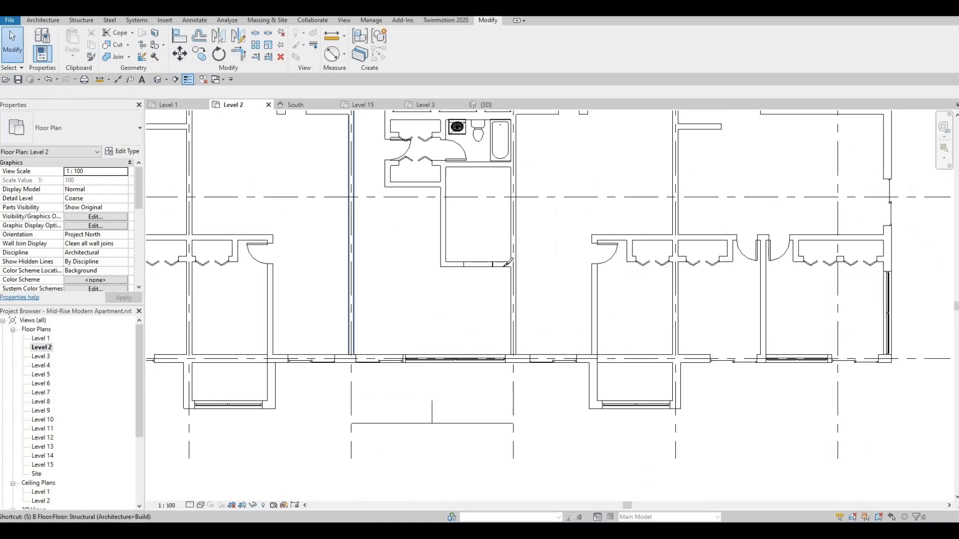
# Step: Split the grid 5 exterior wall inside each of the two south bays
pyautogui.press('s')
pyautogui.press('l')
pyautogui.scroll(3, 638, 364)
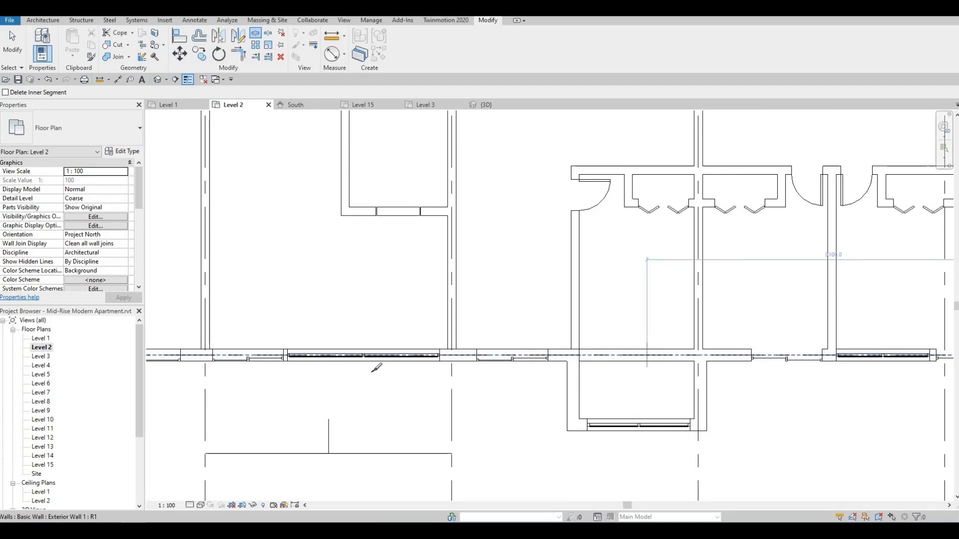
pyautogui.moveTo(396, 330); pyautogui.dragTo(671, 302, button='middle')
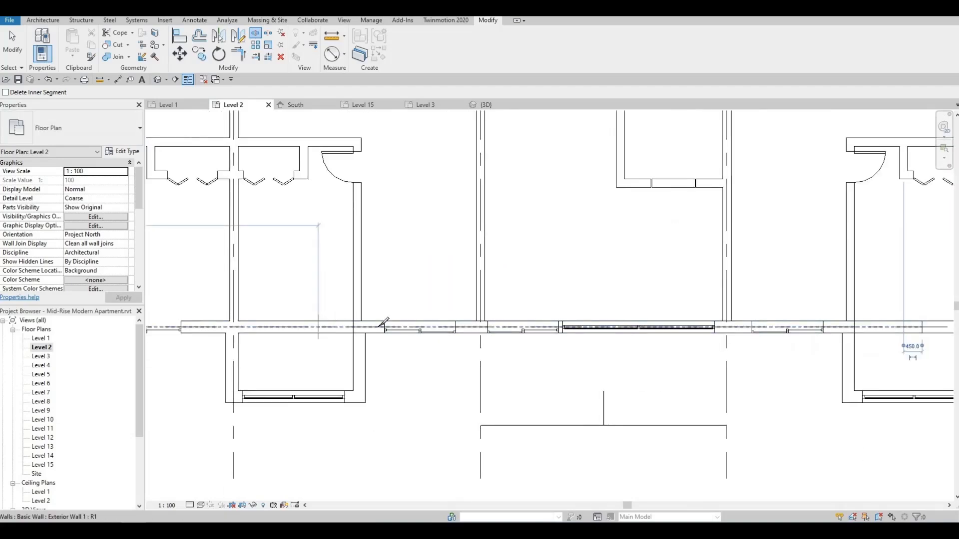
pyautogui.press('Escape')
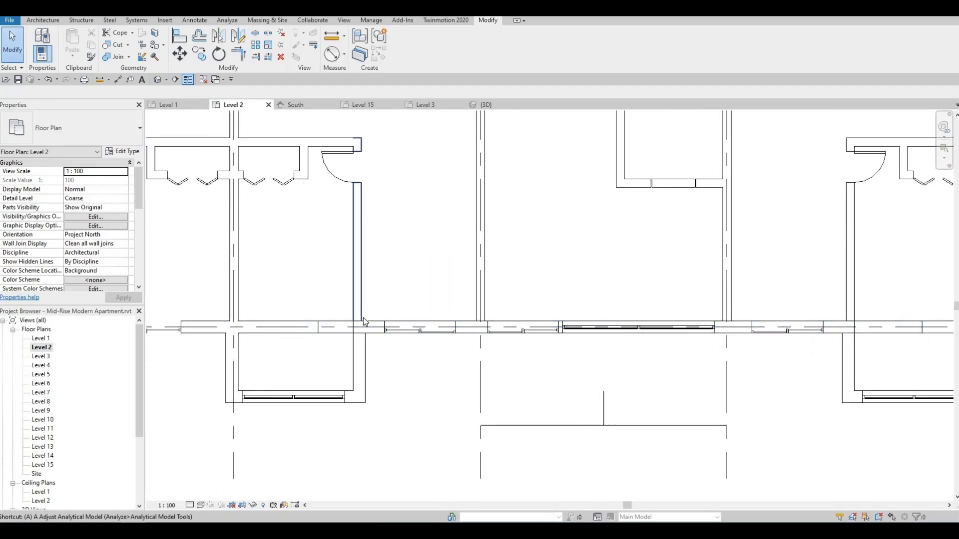
pyautogui.press('a')
pyautogui.press('l')
pyautogui.scroll(2, 360, 300)
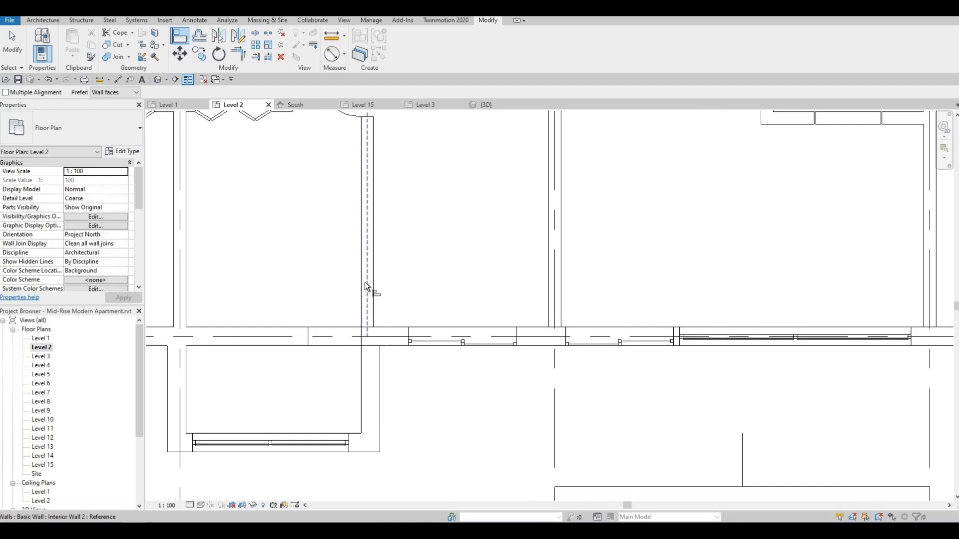
pyautogui.click(320, 341)
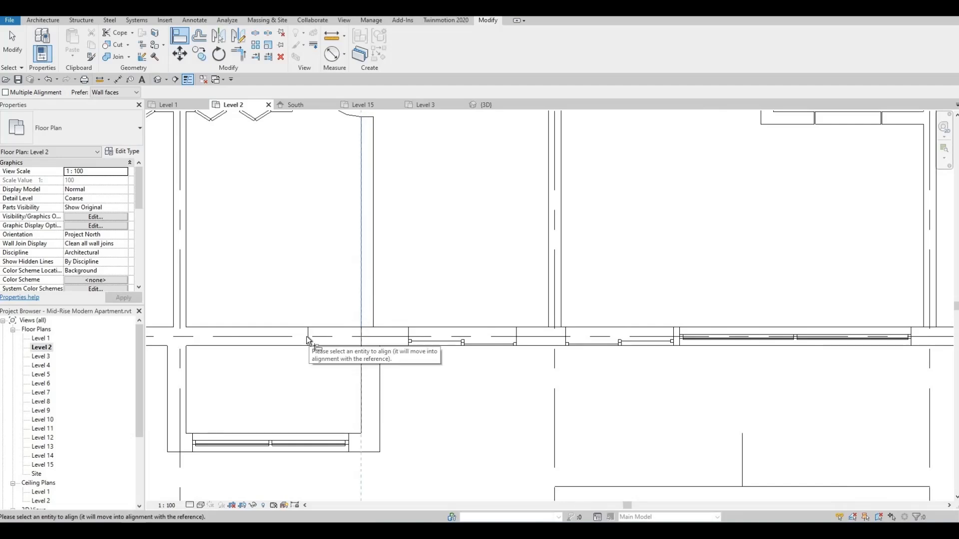
pyautogui.scroll(3, 306, 337)
pyautogui.moveTo(322, 328); pyautogui.dragTo(386, 311, button='middle')
pyautogui.press('Escape')
pyautogui.press('Escape')
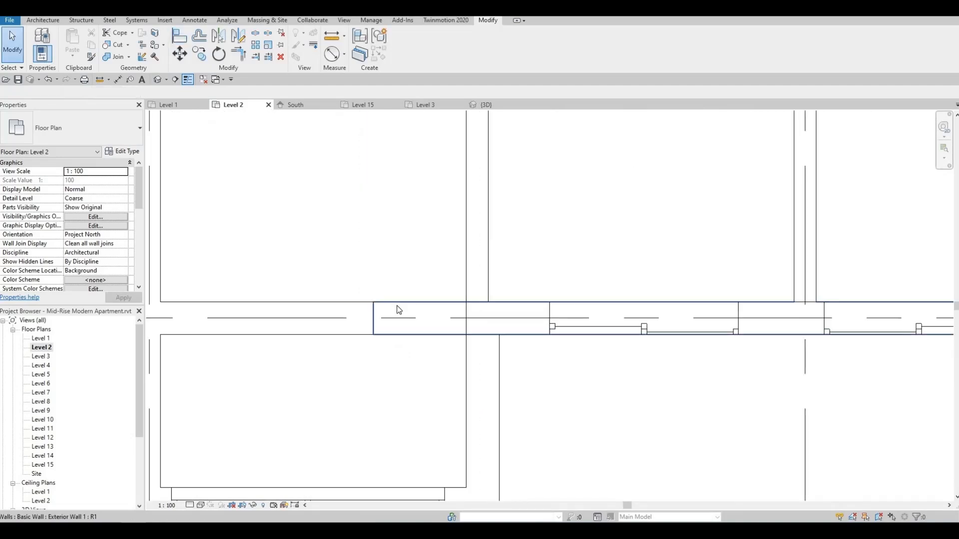
# Step: Pull the grid 5 wall's split end in the grid B bay eastward and align it with the inner face of the bay's east wall
pyautogui.click(397, 306)
pyautogui.moveTo(374, 319); pyautogui.dragTo(390, 326)
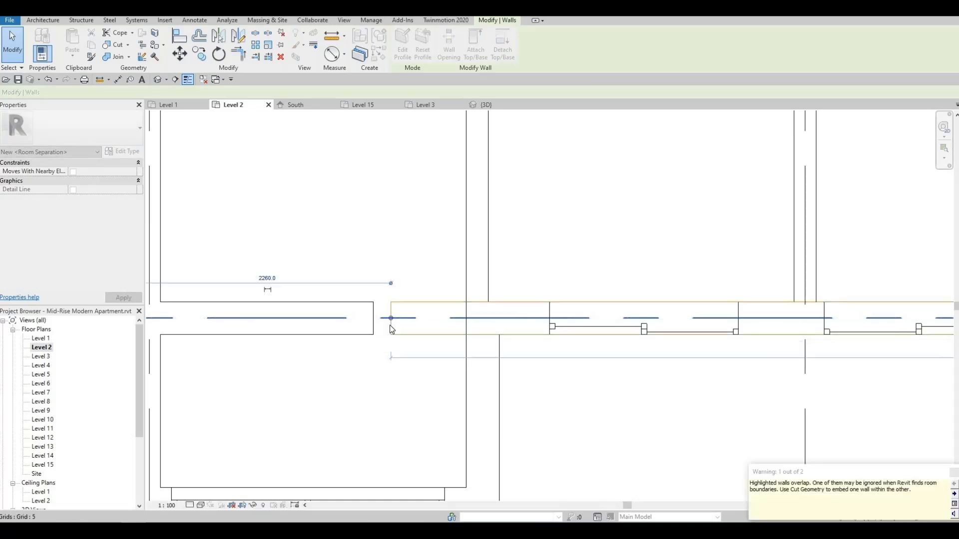
pyautogui.press('Escape')
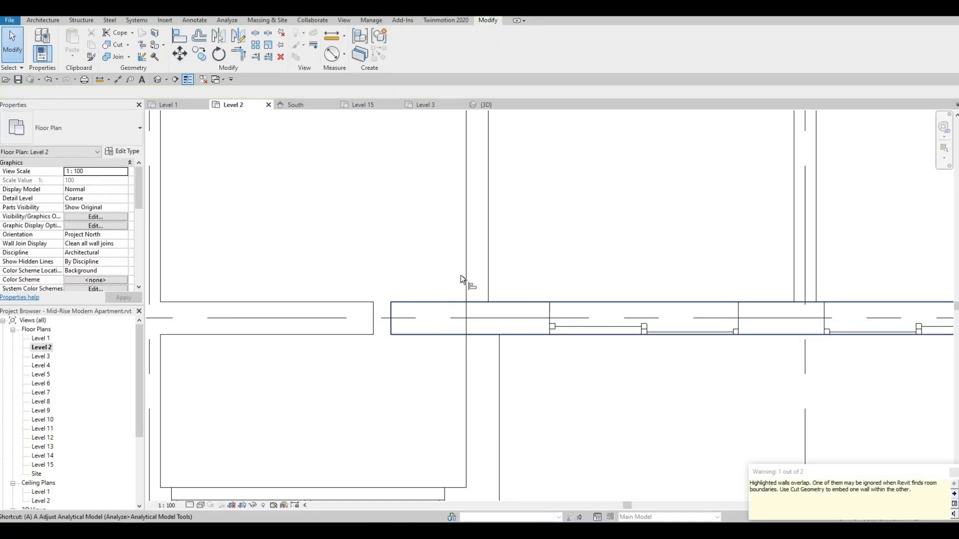
pyautogui.press('a')
pyautogui.press('l')
pyautogui.click(467, 250)
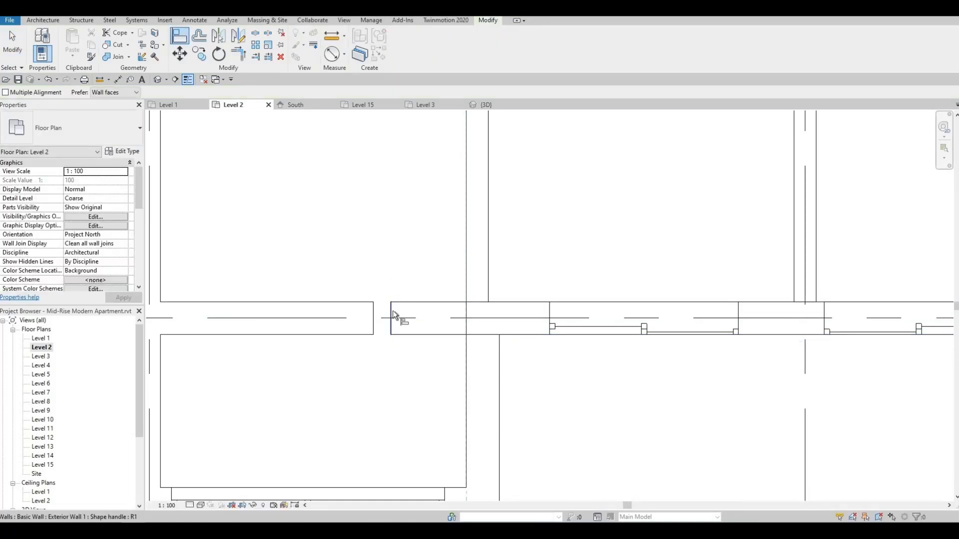
pyautogui.click(381, 322)
# Step: Align the free end of the remaining grid 5 wall stub in this bay with the inner face of the grid B wall
pyautogui.scroll(-1, 579, 315)
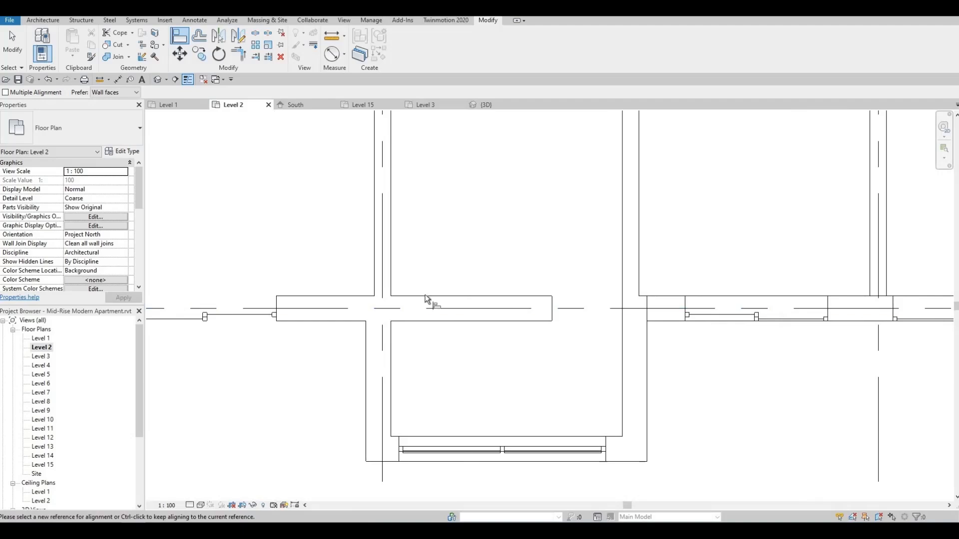
pyautogui.click(397, 266)
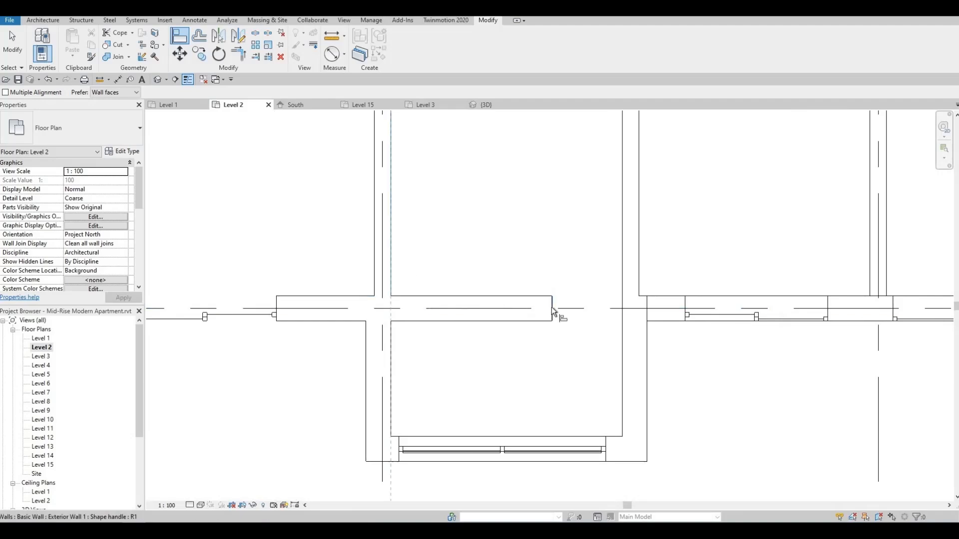
pyautogui.press('Escape')
pyautogui.press('Escape')
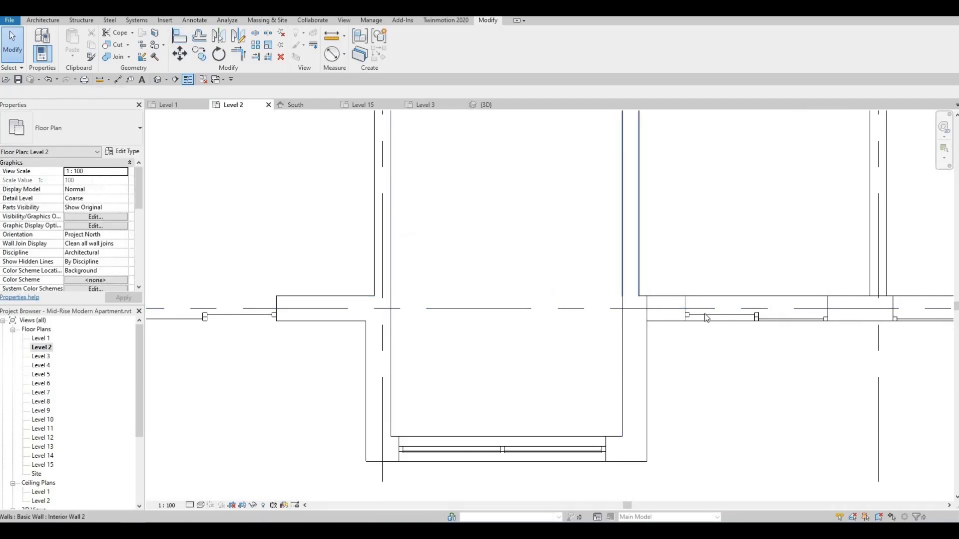
pyautogui.scroll(-2, 599, 297)
pyautogui.scroll(-4, 418, 330)
pyautogui.moveTo(629, 318); pyautogui.dragTo(424, 337, button='middle')
pyautogui.moveTo(667, 330); pyautogui.dragTo(477, 325, button='middle')
pyautogui.scroll(7, 472, 327)
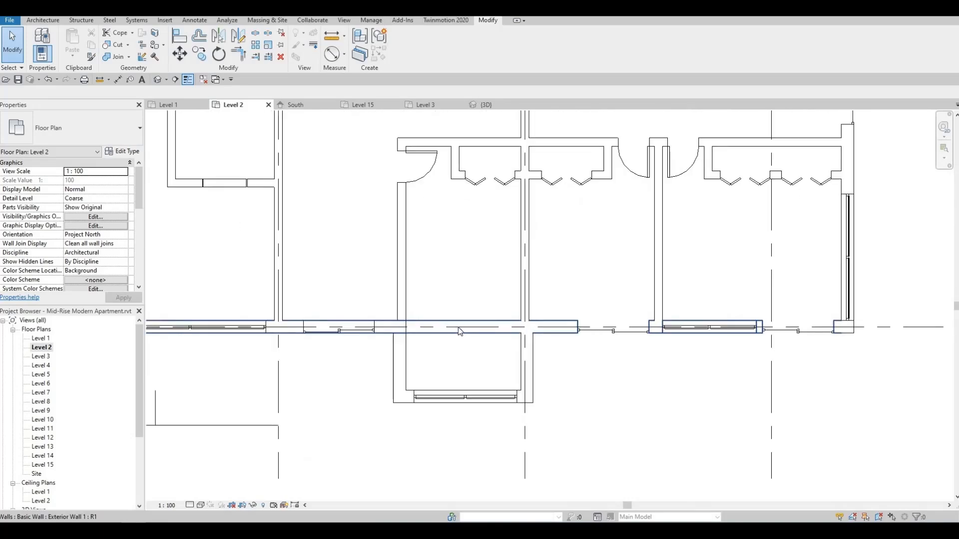
pyautogui.scroll(-3, 475, 328)
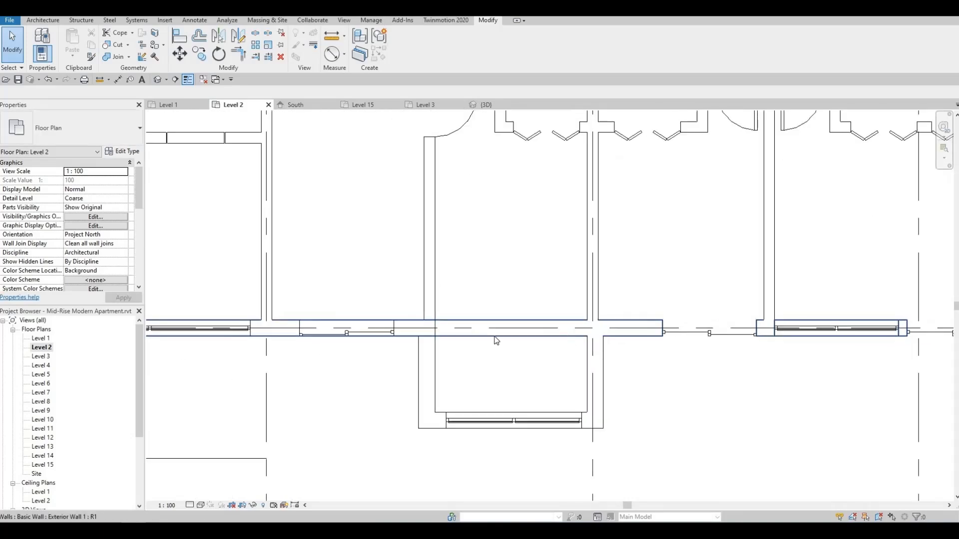
pyautogui.scroll(4, 494, 337)
pyautogui.press('a')
pyautogui.press('l')
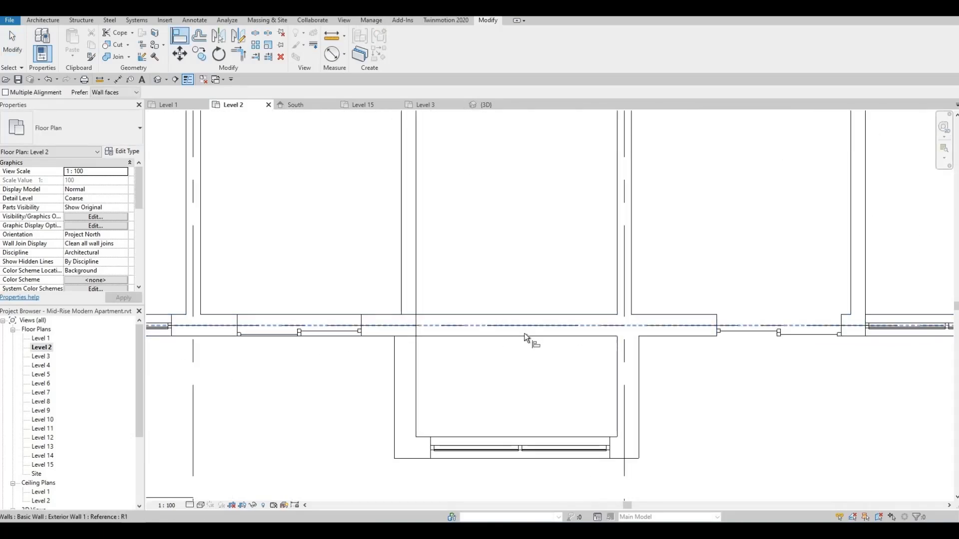
pyautogui.press('Escape')
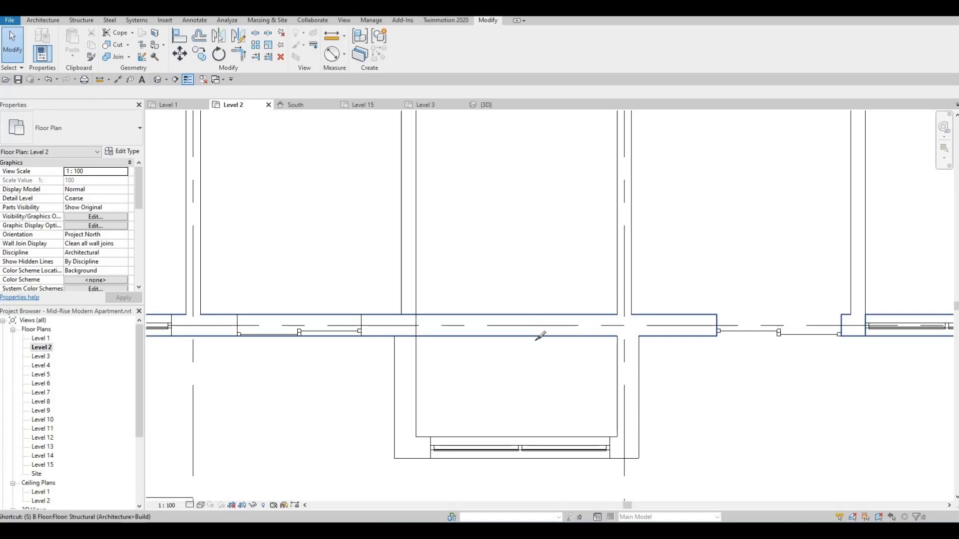
# Step: Split the grid 5 wall inside the bay beside grid E and try to pull its split end away
pyautogui.press('s')
pyautogui.press('l')
pyautogui.click(528, 327)
pyautogui.press('Escape')
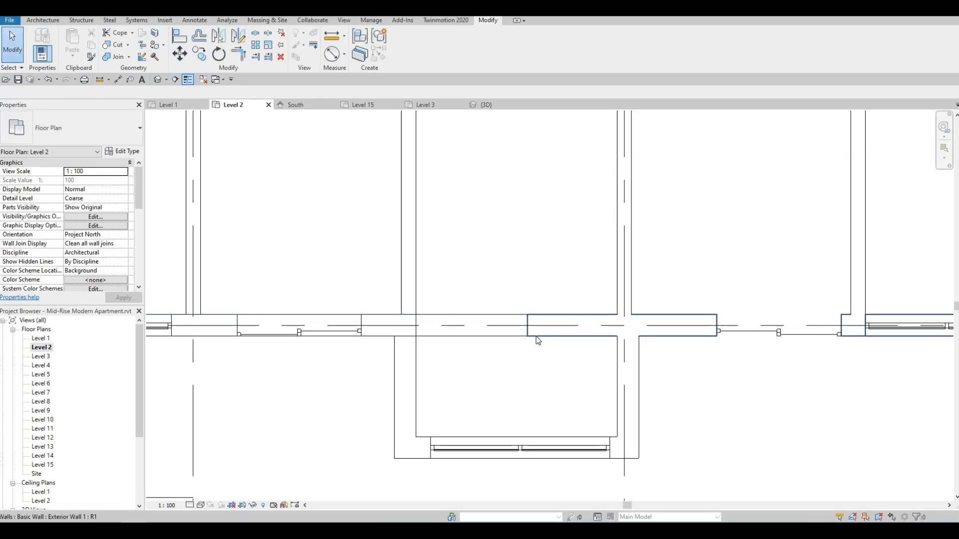
pyautogui.click(531, 333)
pyautogui.moveTo(530, 326); pyautogui.dragTo(532, 328)
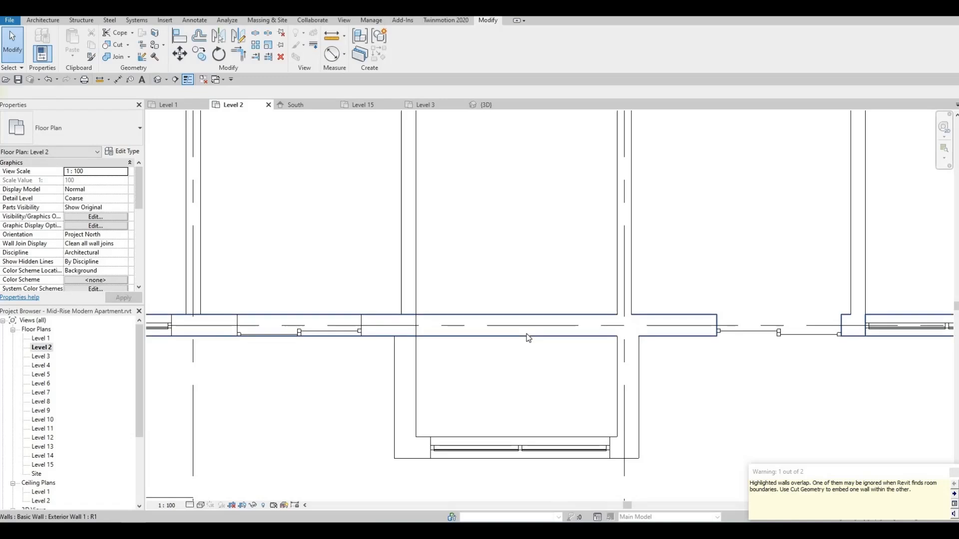
# Step: Split the grid 5 exterior wall inside the bay beside grid E and pull the west segment's split end back westward
pyautogui.click(528, 339)
pyautogui.press('Escape')
pyautogui.press('l')
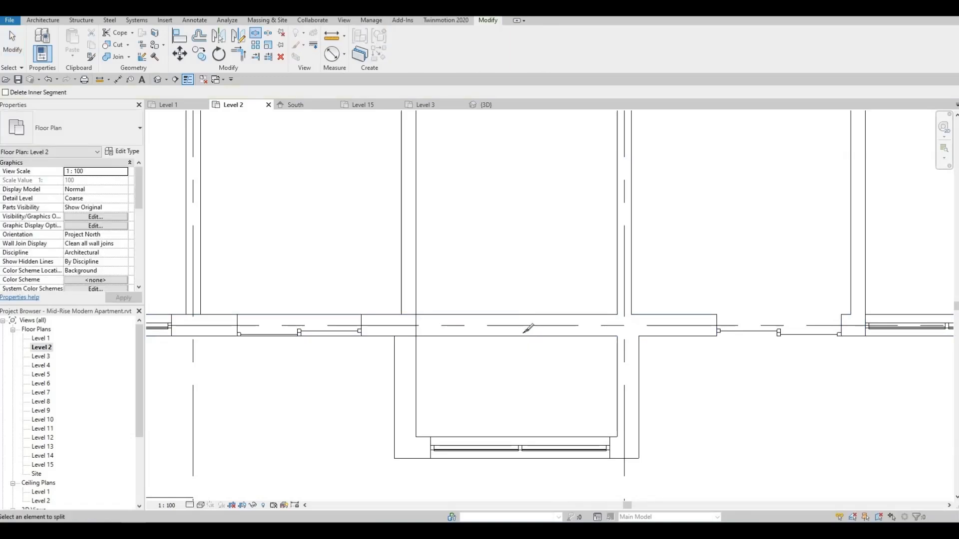
pyautogui.click(521, 337)
pyautogui.press('Escape')
pyautogui.click(513, 337)
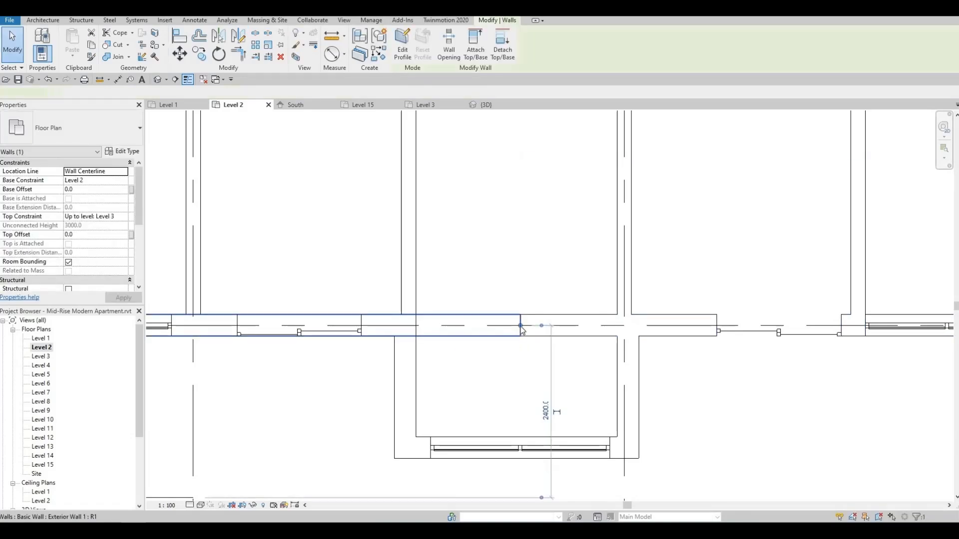
pyautogui.moveTo(521, 327); pyautogui.dragTo(510, 335)
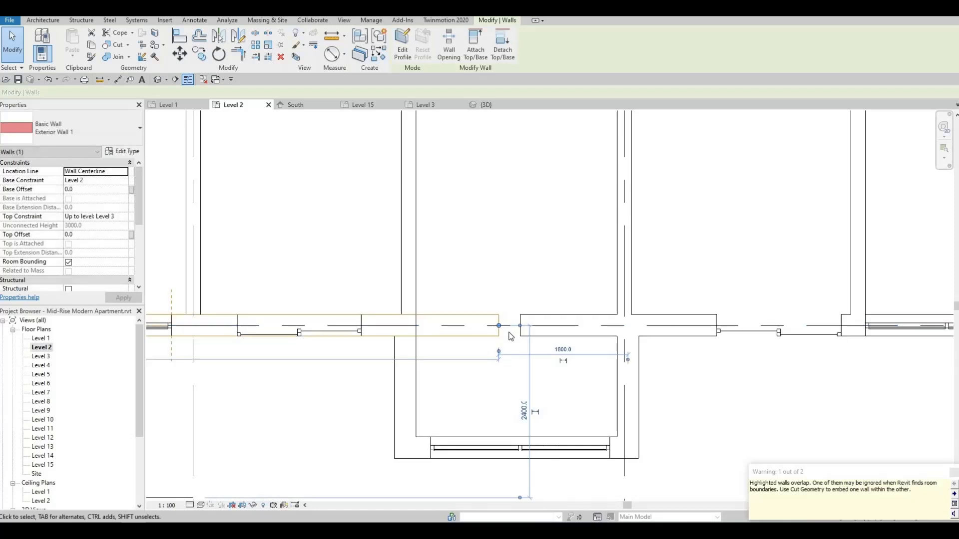
pyautogui.press('Escape')
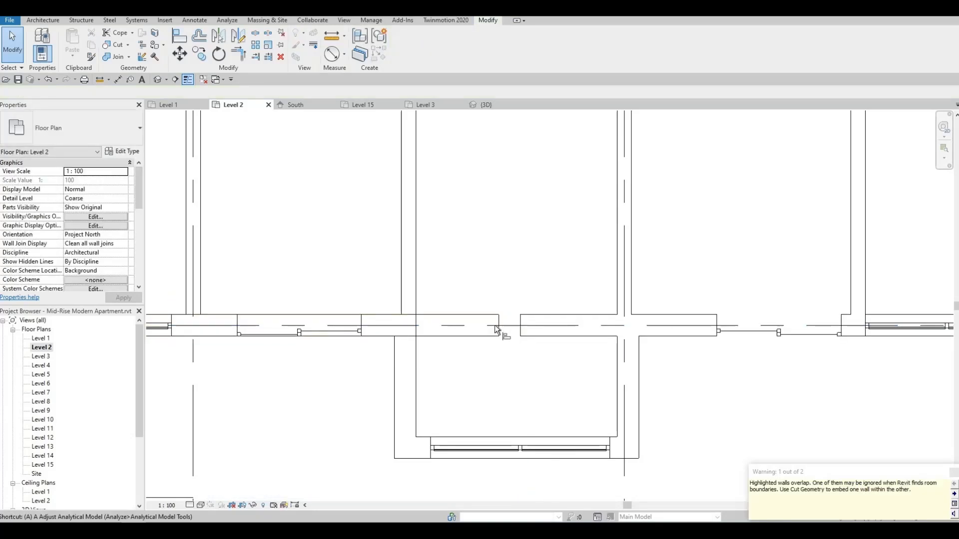
# Step: Align both split ends of the grid 5 wall with the inner faces of the bay's west wall and the grid E wall
pyautogui.press('a')
pyautogui.press('l')
pyautogui.click(417, 283)
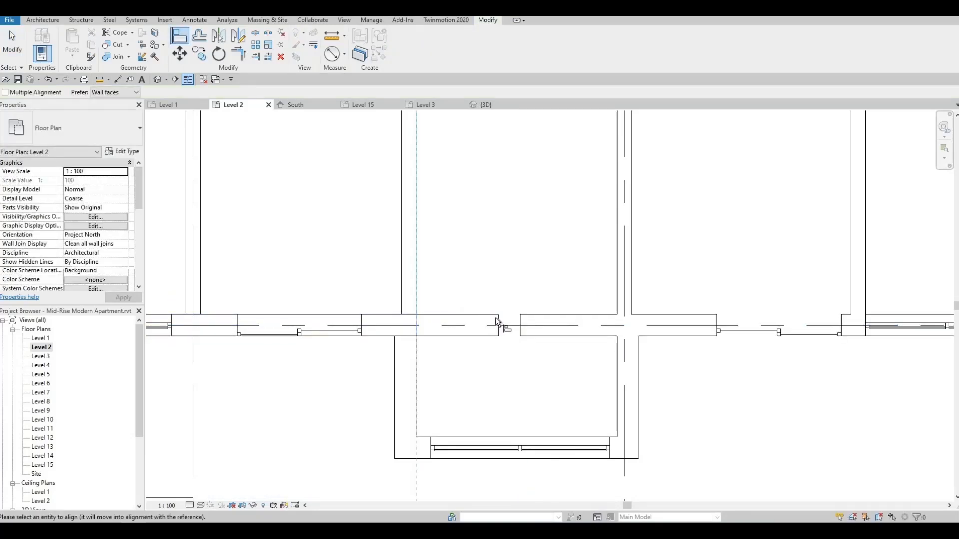
pyautogui.click(499, 322)
pyautogui.click(619, 282)
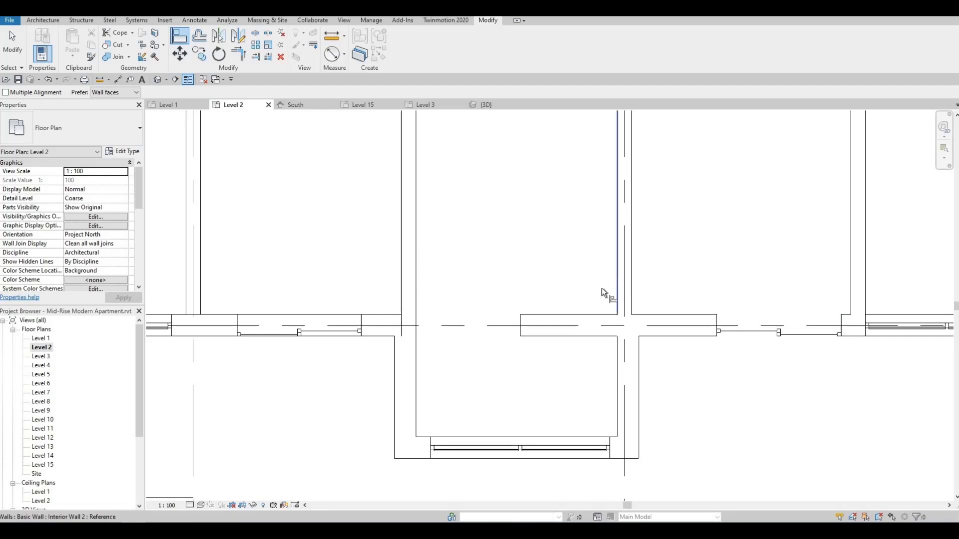
pyautogui.click(533, 323)
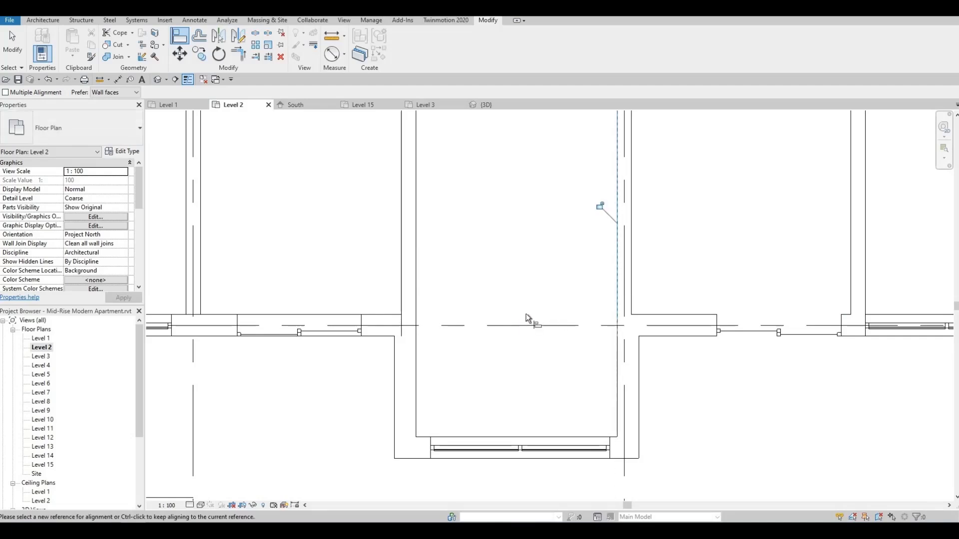
pyautogui.press('Escape')
pyautogui.press('Escape')
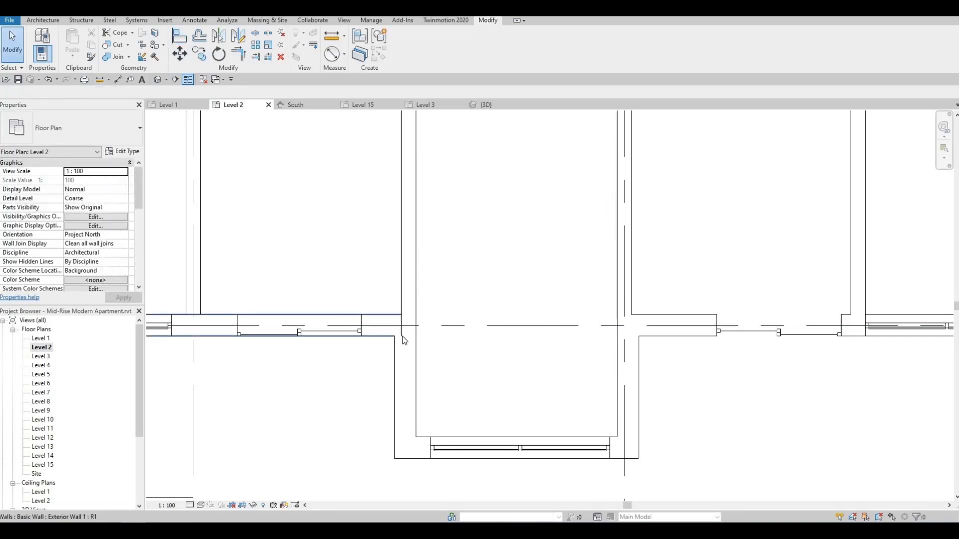
# Step: Shorten the south end of the bay's west interior wall to the inner face of the grid 5 exterior wall
pyautogui.click(405, 340)
pyautogui.press('Escape')
pyautogui.scroll(-3, 414, 337)
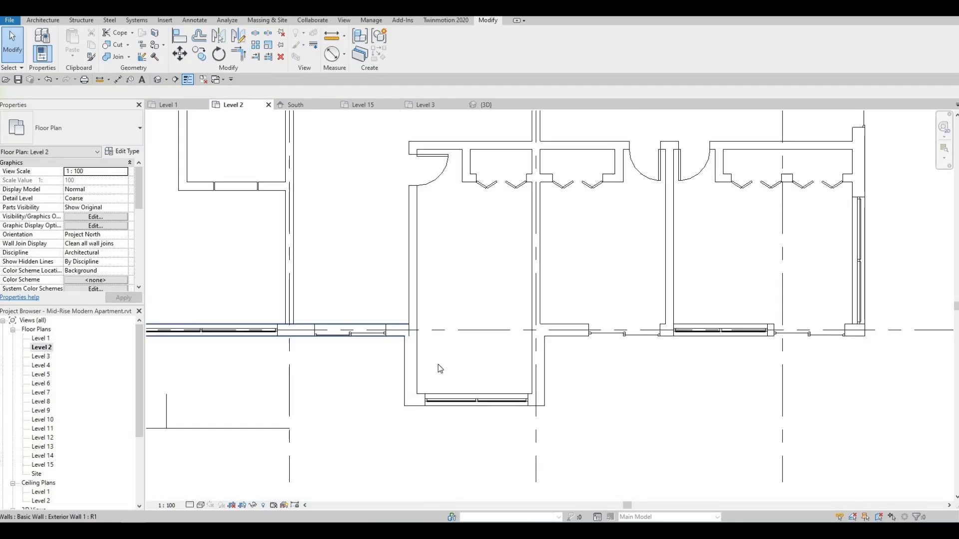
pyautogui.scroll(3, 439, 368)
pyautogui.scroll(2, 446, 353)
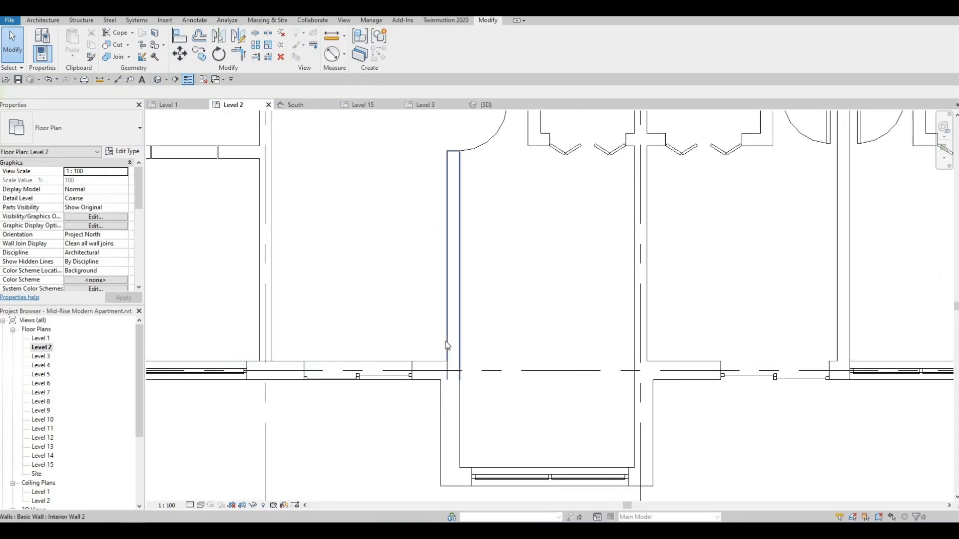
pyautogui.click(449, 350)
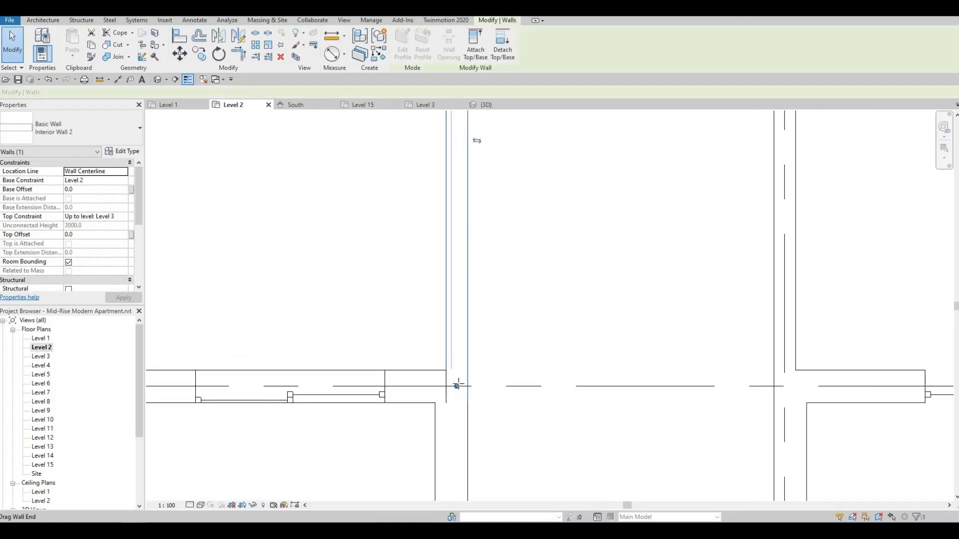
pyautogui.moveTo(458, 385); pyautogui.dragTo(457, 371)
pyautogui.press('Escape')
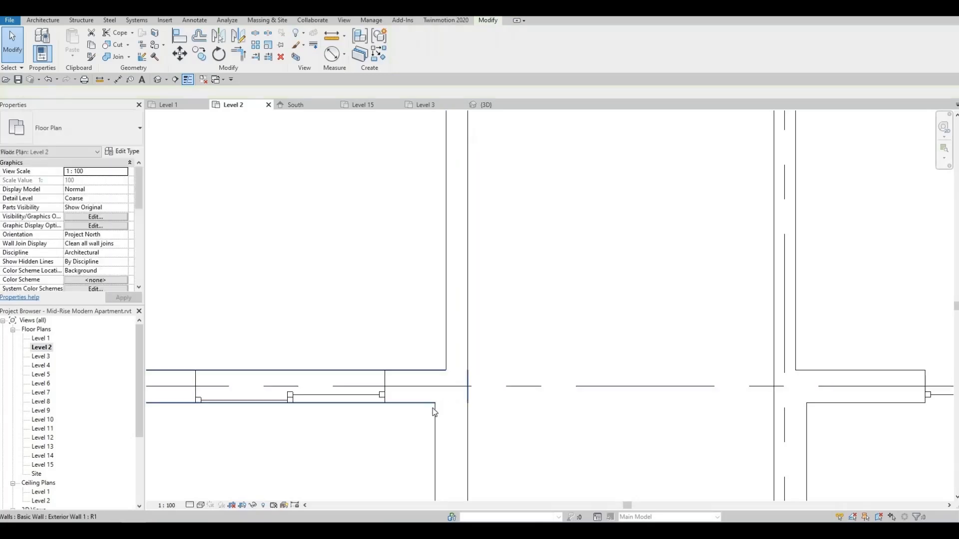
# Step: Examine the exterior wall along grid 5 between the two south bays for leftover overlapping geometry
pyautogui.scroll(-2, 524, 349)
pyautogui.moveTo(556, 358); pyautogui.dragTo(621, 359, button='middle')
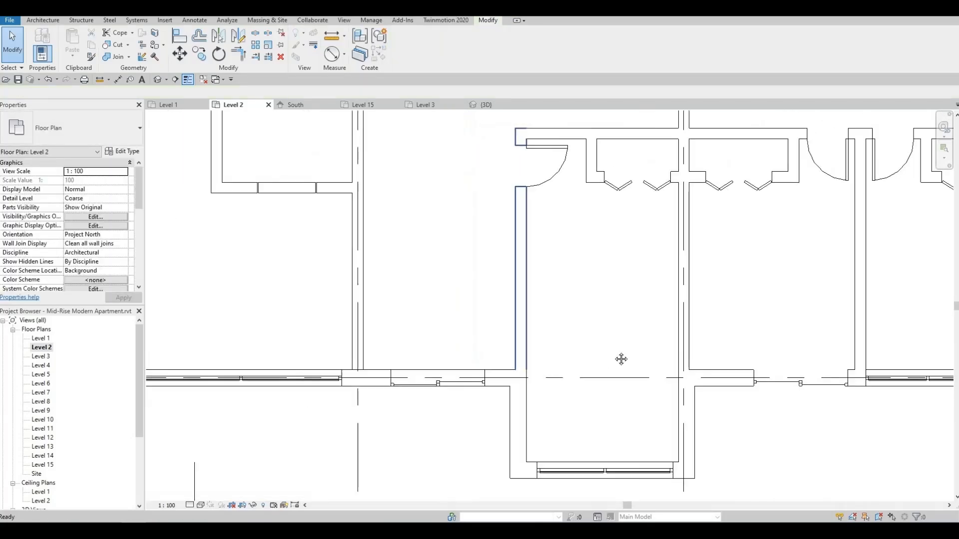
pyautogui.scroll(-4, 600, 353)
pyautogui.scroll(3, 401, 346)
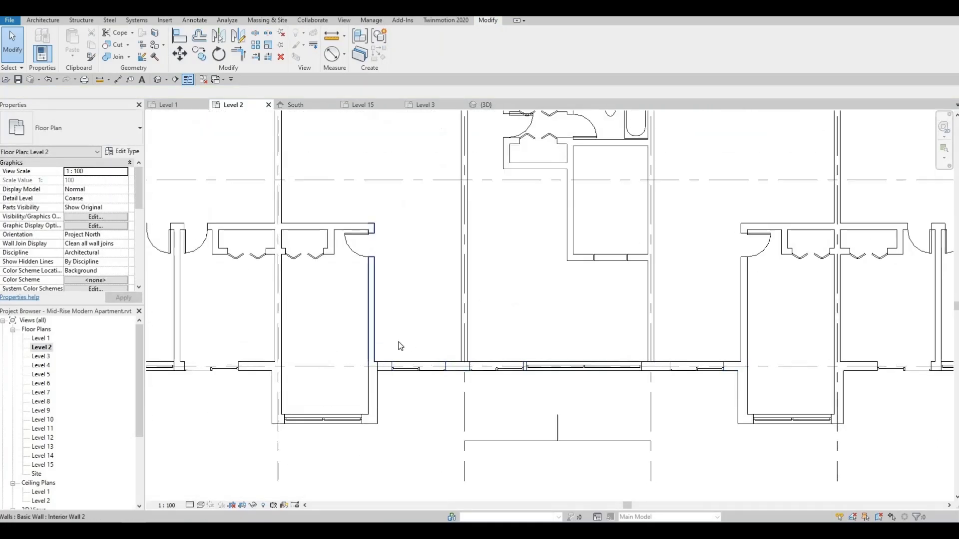
pyautogui.scroll(3, 377, 355)
pyautogui.scroll(-5, 454, 335)
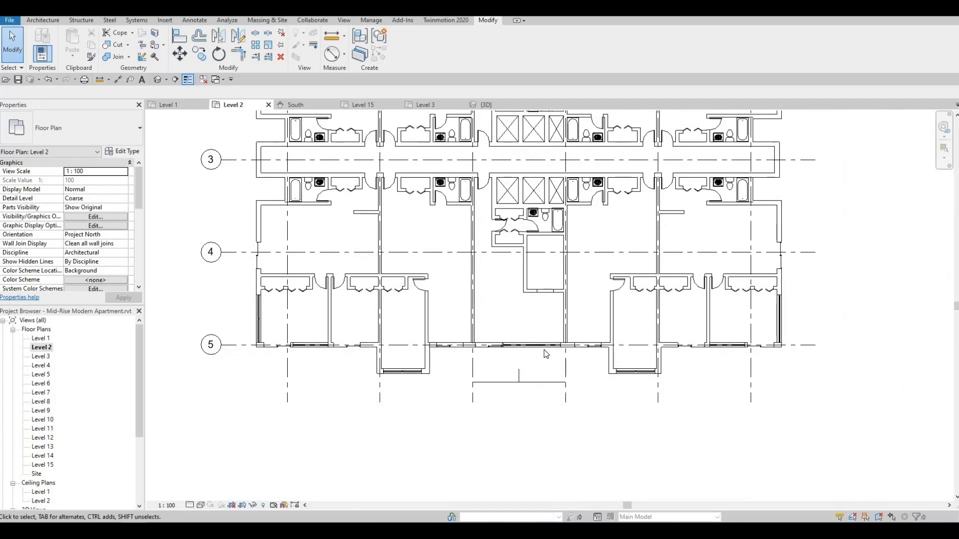
pyautogui.scroll(5, 500, 365)
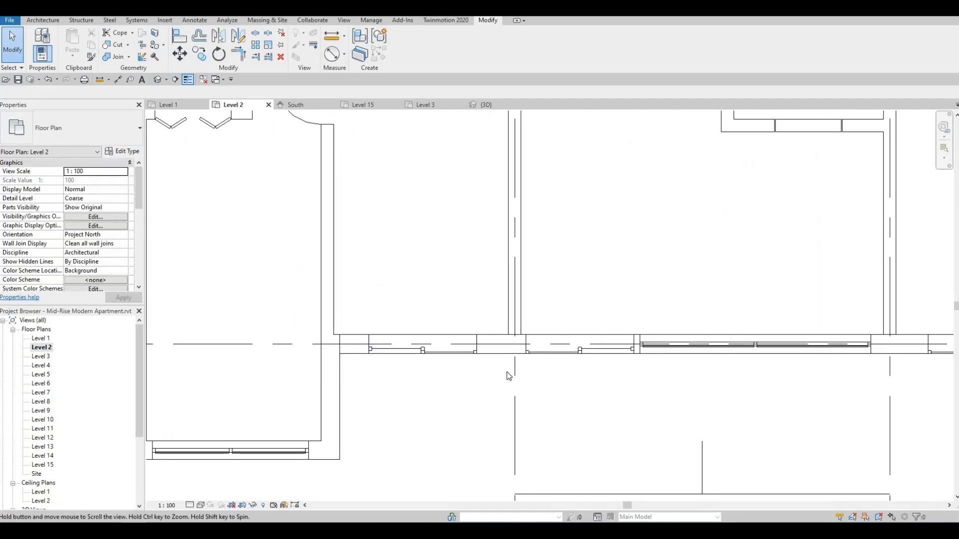
pyautogui.scroll(-1, 508, 376)
pyautogui.moveTo(692, 385); pyautogui.dragTo(575, 384, button='middle')
pyautogui.scroll(4, 573, 345)
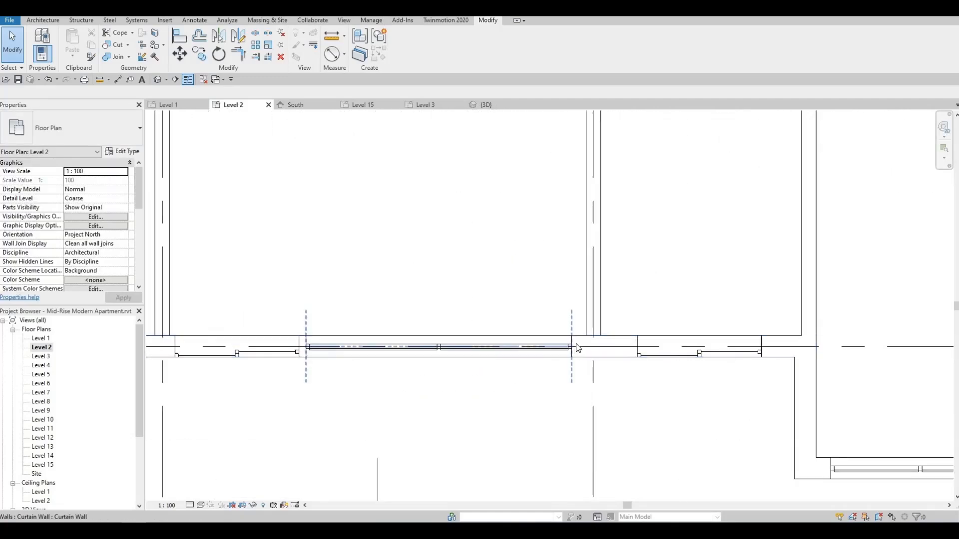
# Step: Delete the duplicate exterior wall overlapping the grid 5 wall between the two south bays
pyautogui.click(574, 334)
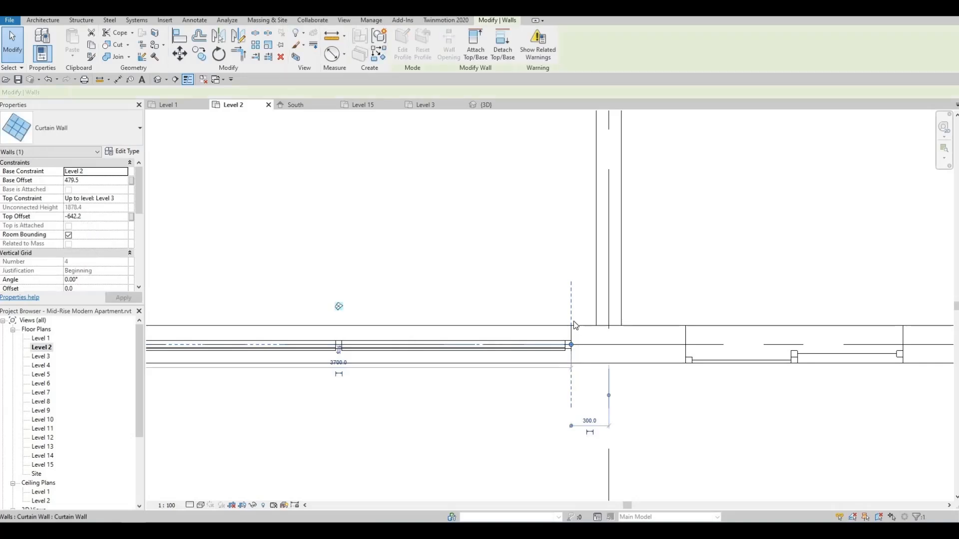
pyautogui.press('Escape')
pyautogui.scroll(-5, 577, 327)
pyautogui.scroll(3, 585, 329)
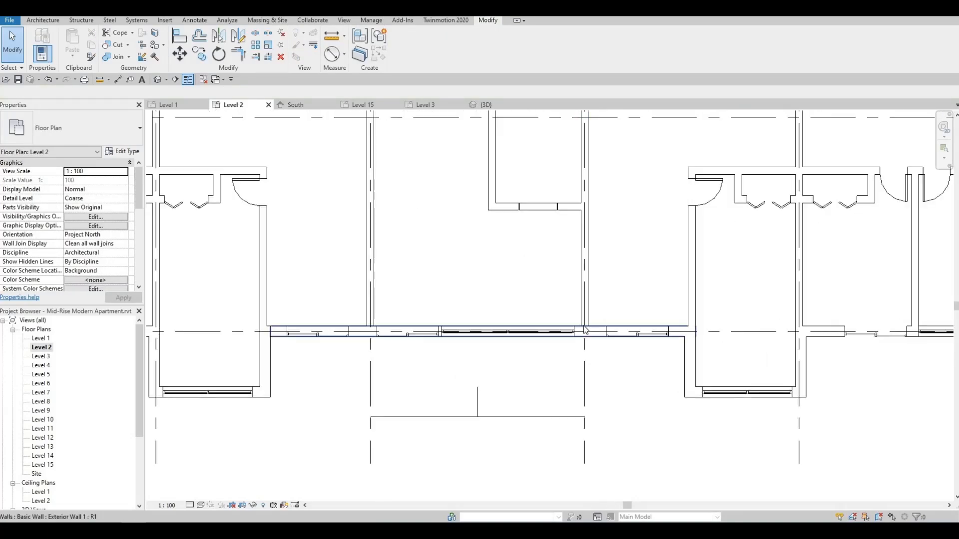
pyautogui.click(580, 316)
pyautogui.press('Escape')
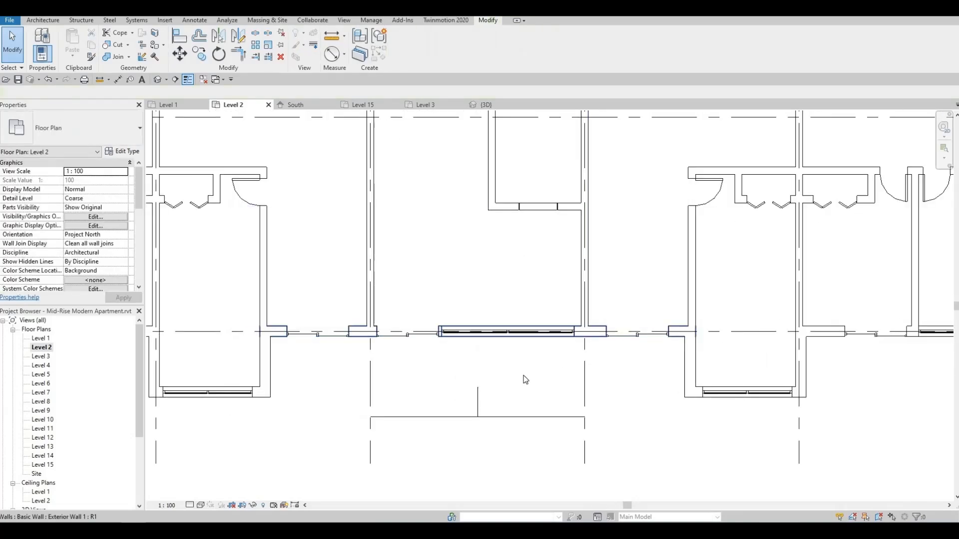
# Step: Try deleting the remaining grid 5 exterior wall between the bays and undo that deletion
pyautogui.click(588, 324)
pyautogui.press('Escape')
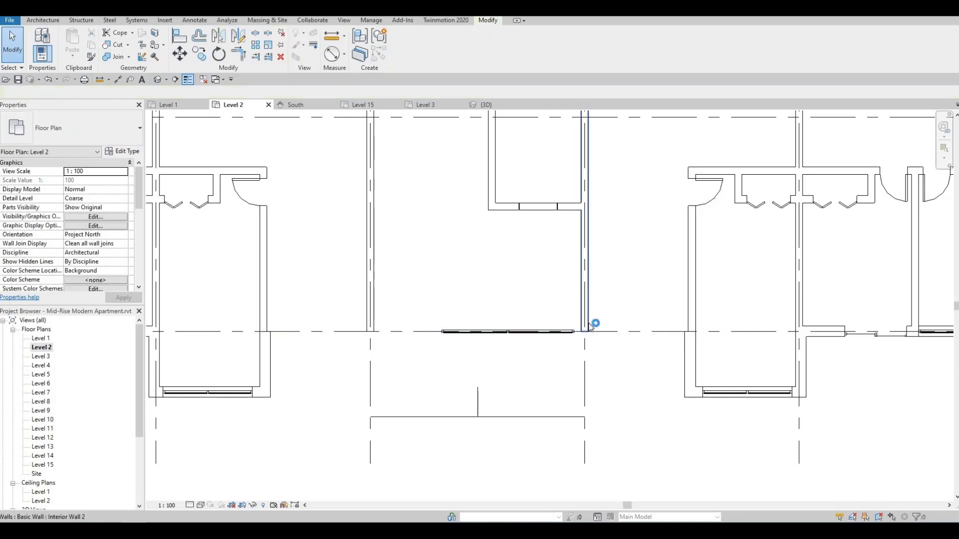
pyautogui.hotkey('ctrl', 'z')
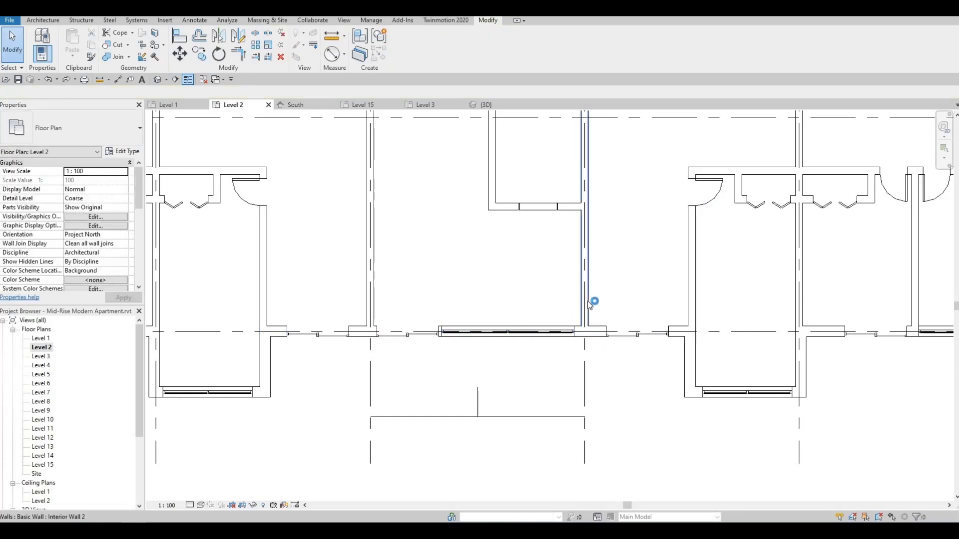
# Step: Review the whole Level 2 plan, comparing the units north and south of the grid 3 corridor
pyautogui.scroll(-3, 614, 349)
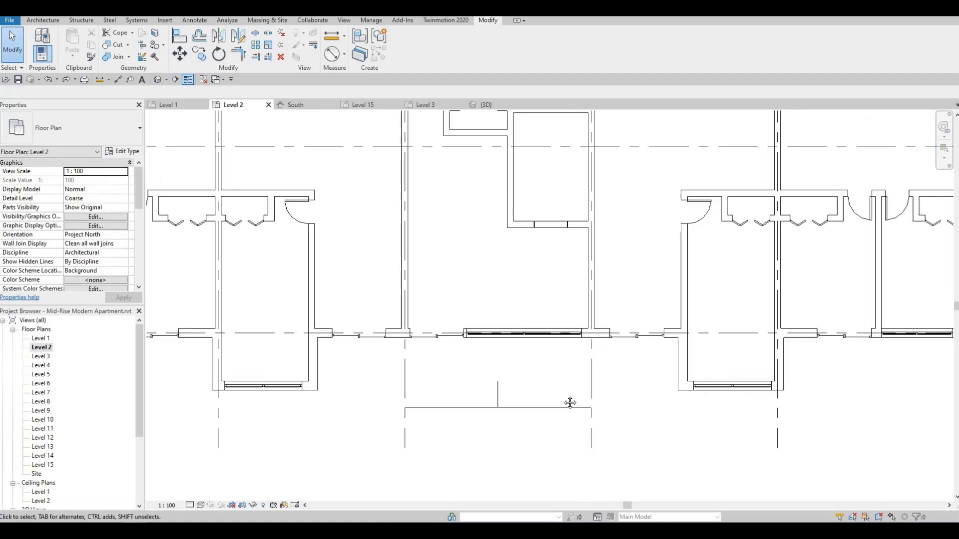
pyautogui.scroll(-4, 569, 328)
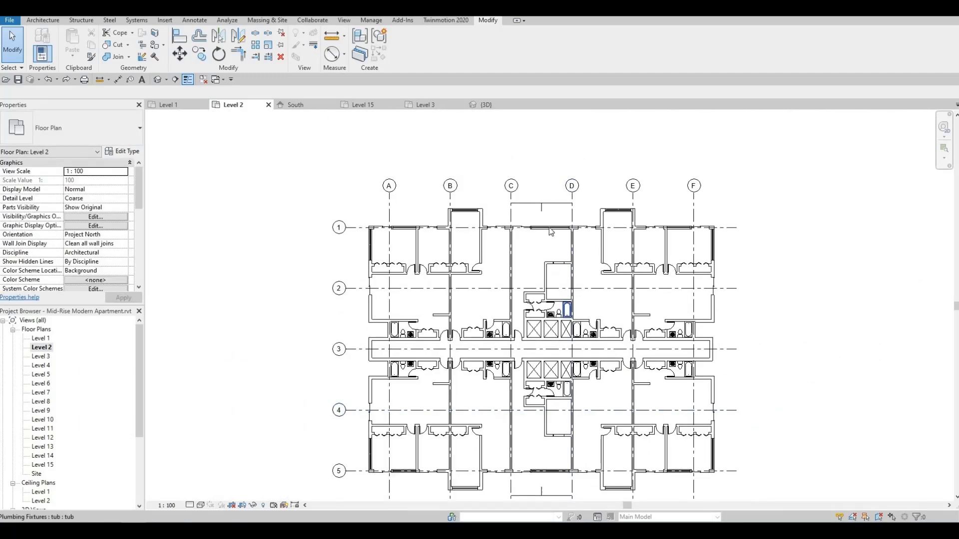
pyautogui.scroll(5, 550, 228)
pyautogui.moveTo(559, 357); pyautogui.dragTo(560, 217, button='middle')
pyautogui.scroll(-3, 548, 197)
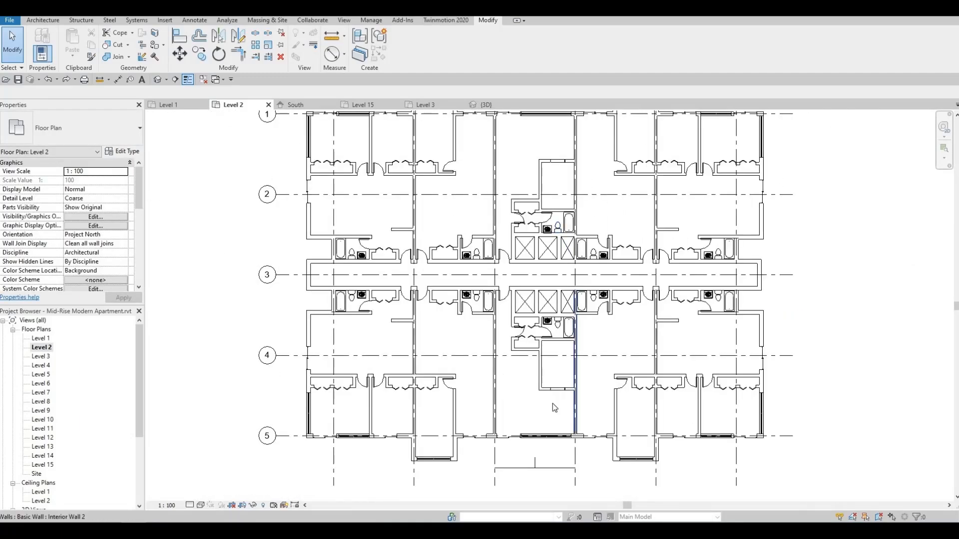
pyautogui.scroll(1, 547, 400)
pyautogui.moveTo(549, 388); pyautogui.dragTo(481, 265, button='middle')
pyautogui.scroll(-1, 481, 270)
pyautogui.scroll(2, 482, 330)
pyautogui.moveTo(518, 328); pyautogui.dragTo(513, 387, button='middle')
pyautogui.scroll(1, 529, 328)
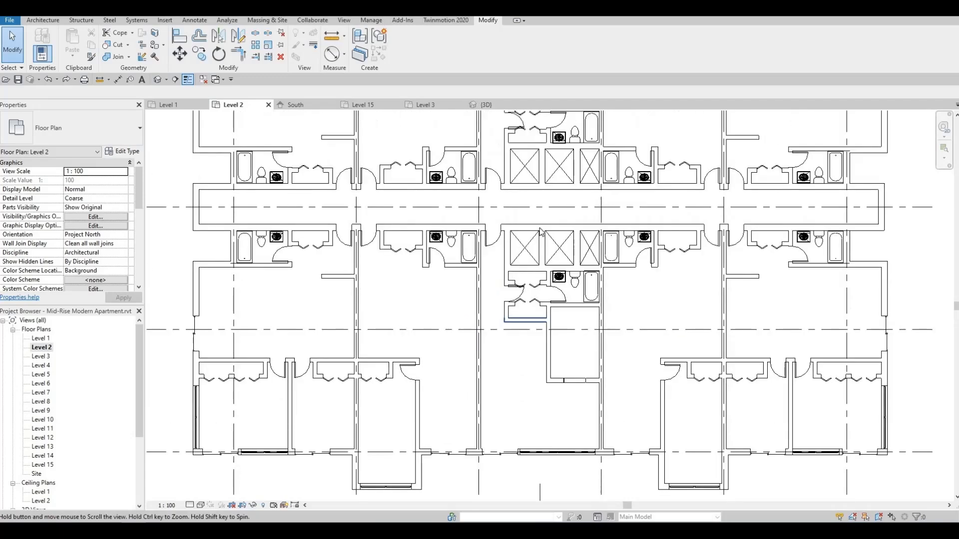
# Step: Delete the crossed detail lines in the two larger shafts south of the corridor and the wall between them
pyautogui.scroll(3, 540, 228)
pyautogui.scroll(3, 547, 280)
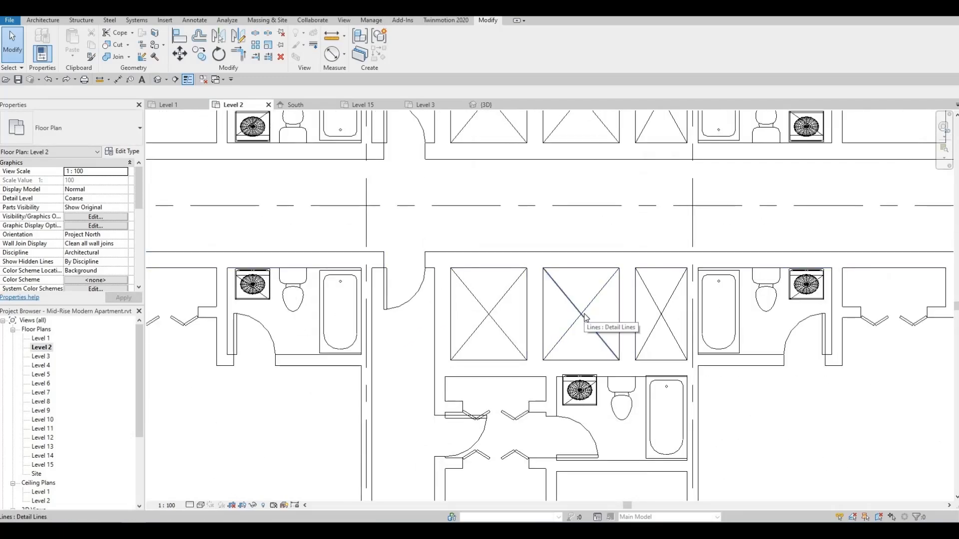
pyautogui.click(585, 317)
pyautogui.press('Delete')
pyautogui.click(550, 313)
pyautogui.press('Delete')
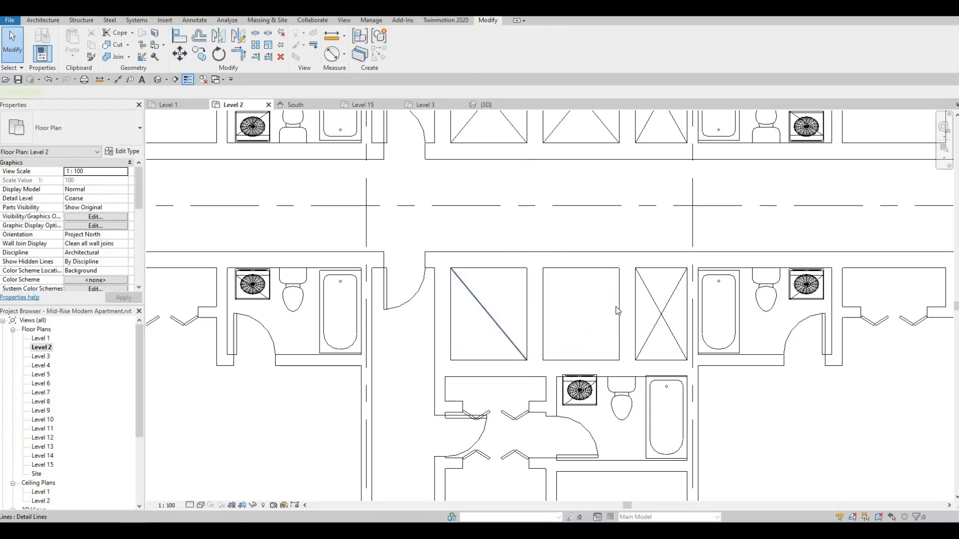
pyautogui.press('Delete')
pyautogui.click(540, 308)
pyautogui.press('Delete')
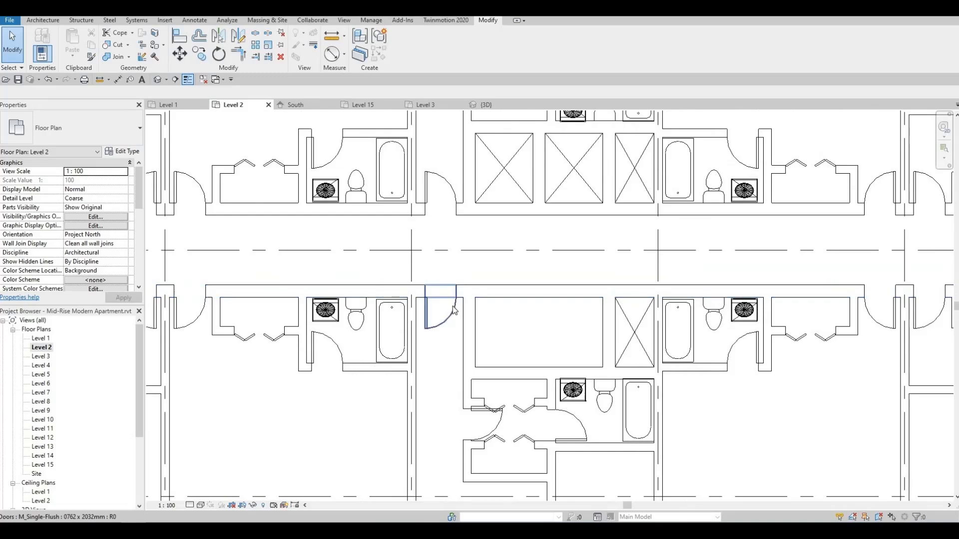
# Step: Place a matching M_Single-Flush 0762 x 2032mm door in the corridor wall at the west end of the merged shaft room
pyautogui.click(449, 312)
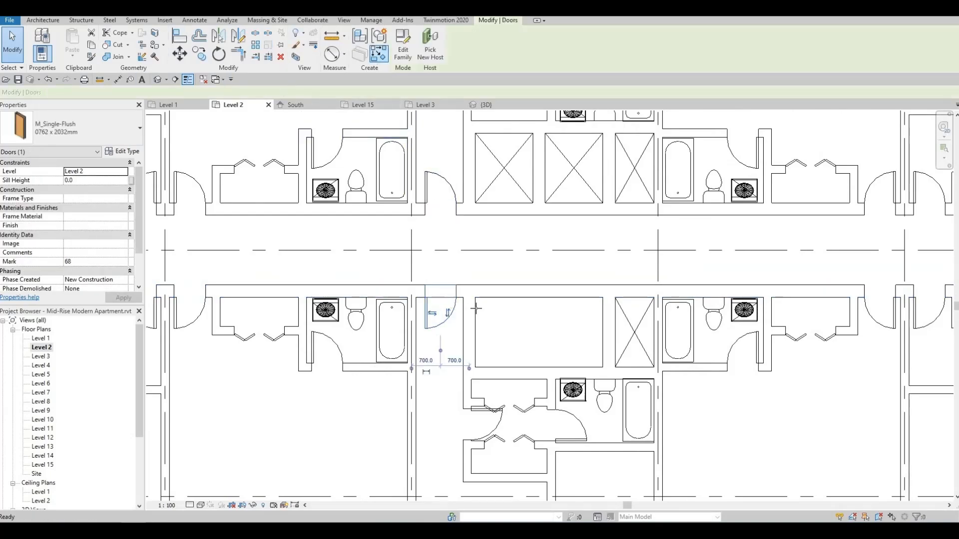
pyautogui.click(378, 51)
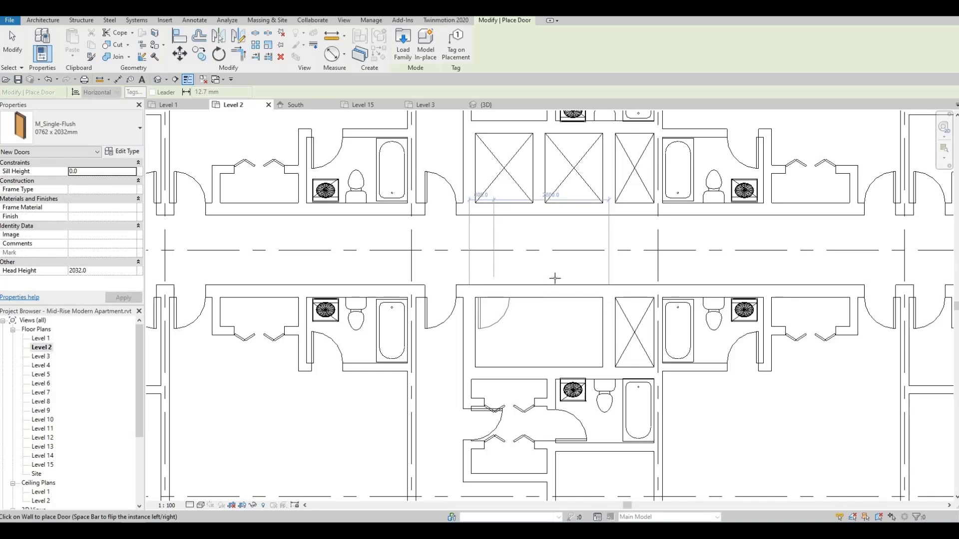
pyautogui.press('Escape')
pyautogui.press('Escape')
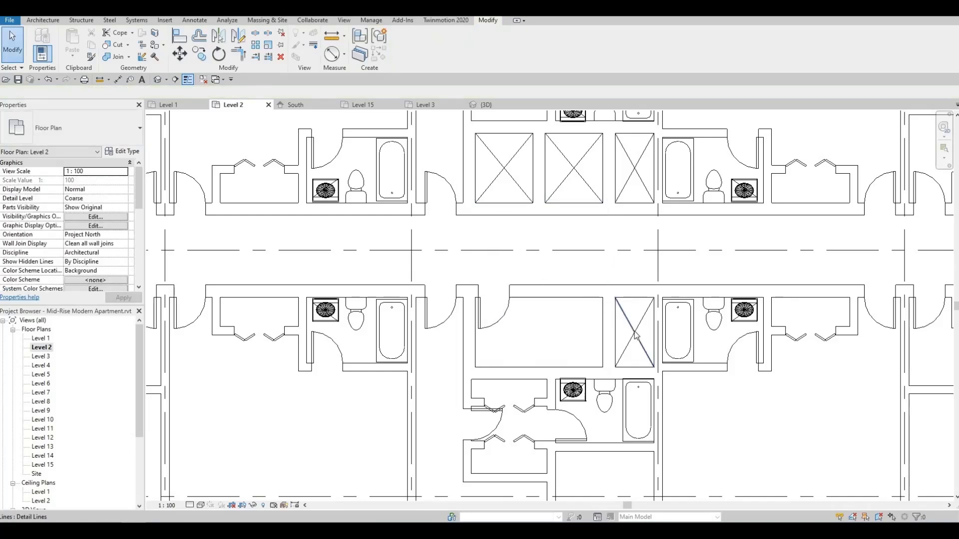
# Step: Delete both crossed detail lines in the narrow shaft beside grid D, south of the corridor
pyautogui.click(636, 335)
pyautogui.press('Delete')
pyautogui.click(636, 331)
pyautogui.press('Delete')
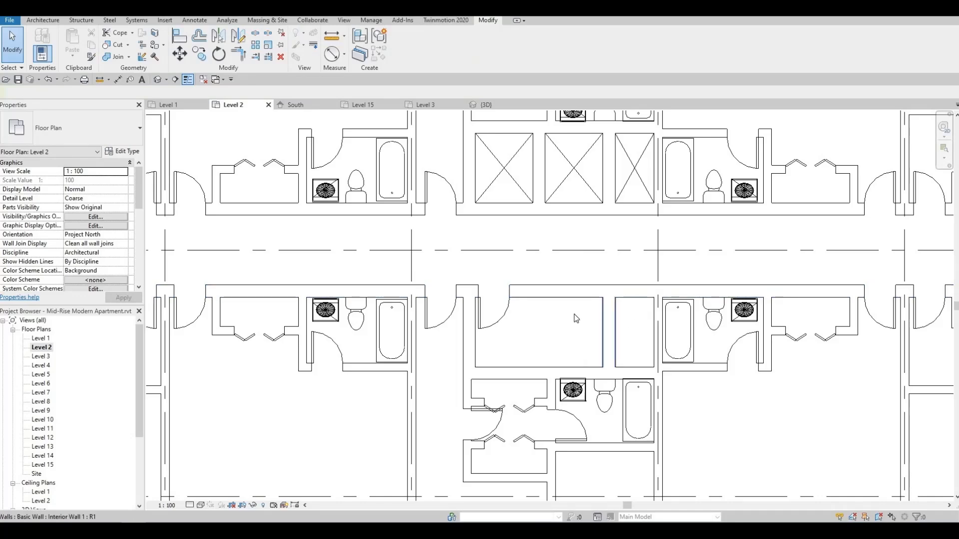
pyautogui.scroll(-2, 607, 320)
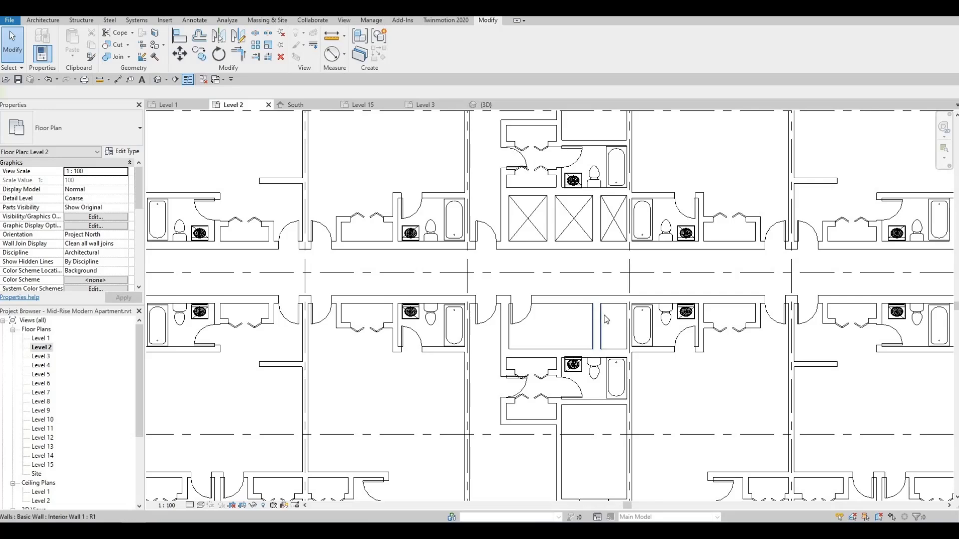
pyautogui.scroll(3, 577, 300)
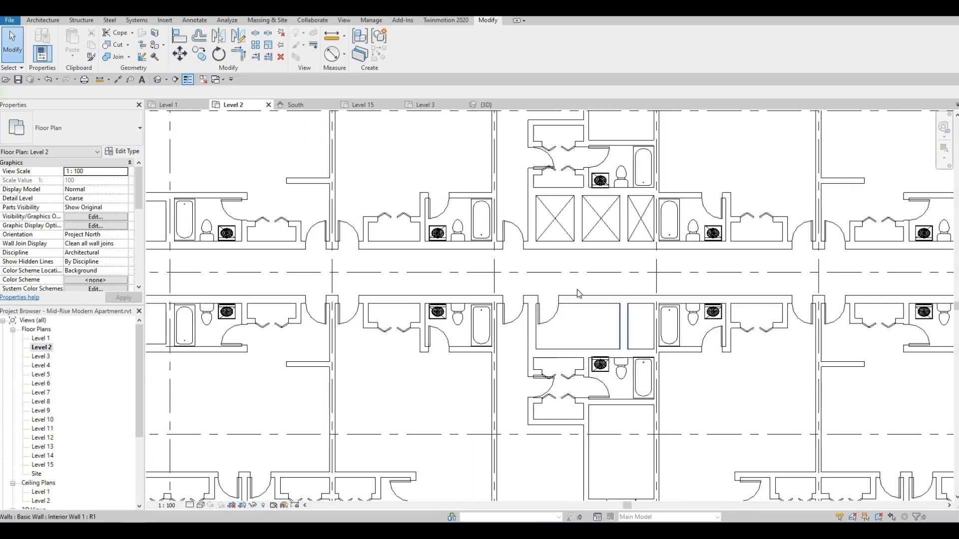
# Step: Delete the two thin detail lines south of grid 5, between grids C and D
pyautogui.scroll(-5, 576, 310)
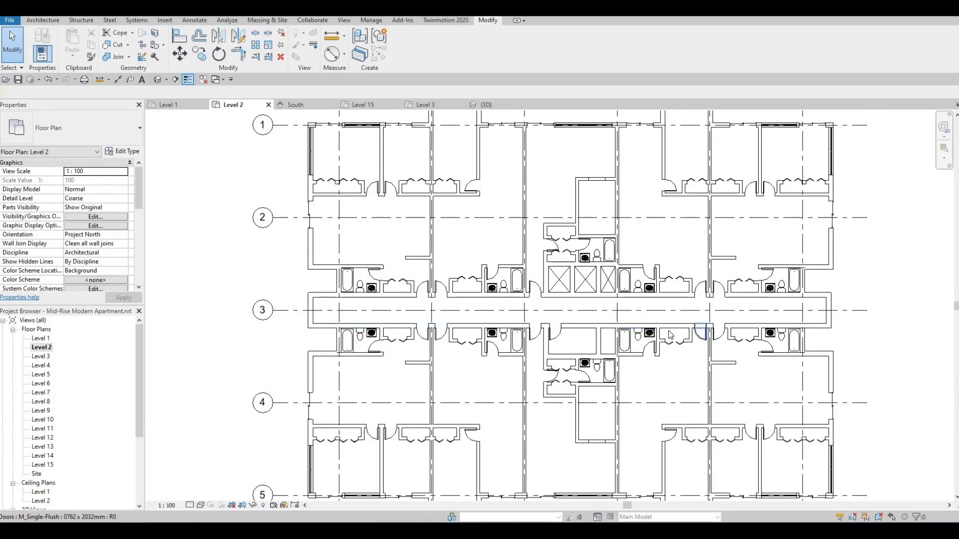
pyautogui.scroll(-1, 702, 339)
pyautogui.scroll(-1, 631, 332)
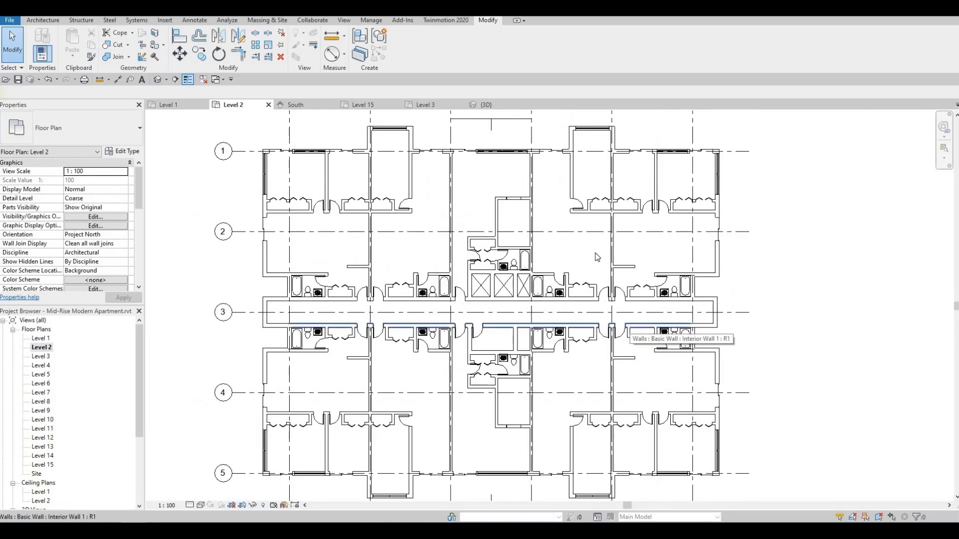
pyautogui.scroll(-1, 571, 226)
pyautogui.moveTo(554, 212); pyautogui.dragTo(609, 134, button='middle')
pyautogui.scroll(1, 554, 214)
pyautogui.scroll(-1, 609, 134)
pyautogui.scroll(2, 529, 364)
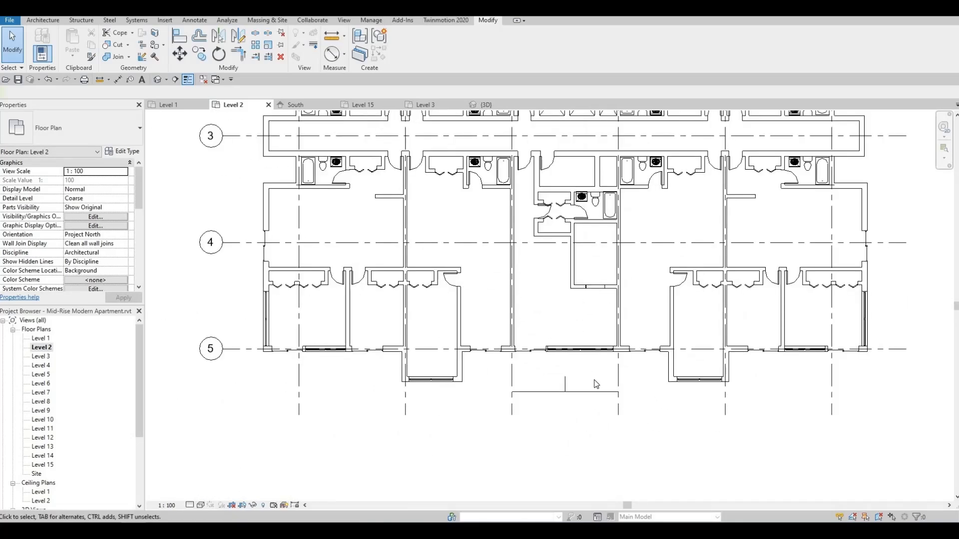
pyautogui.moveTo(563, 369); pyautogui.dragTo(565, 367)
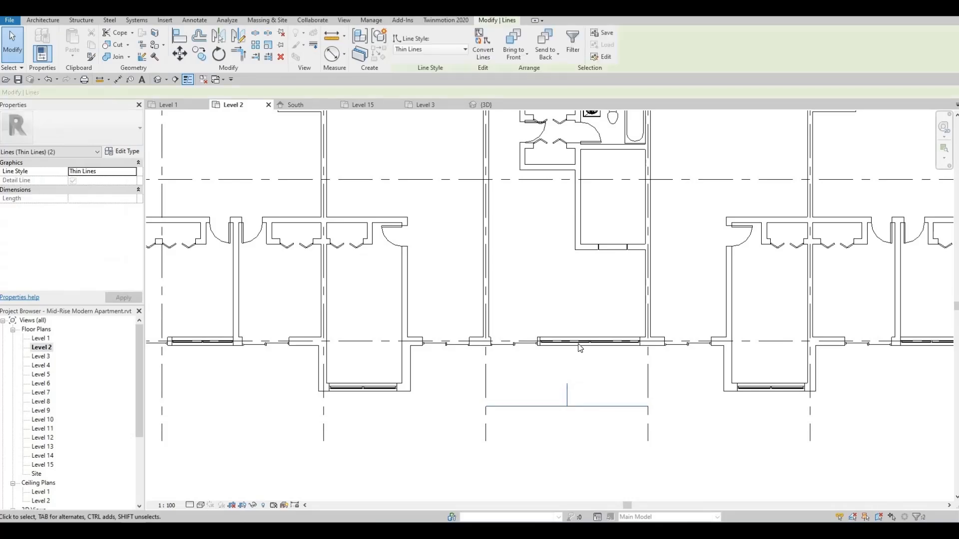
pyautogui.press('Delete')
# Step: Delete the matching pair of detail lines north of grid 1, between grids C and D
pyautogui.scroll(-2, 579, 348)
pyautogui.moveTo(580, 400); pyautogui.dragTo(580, 422, button='middle')
pyautogui.moveTo(577, 275); pyautogui.dragTo(577, 401, button='middle')
pyautogui.moveTo(566, 244); pyautogui.dragTo(580, 394, button='middle')
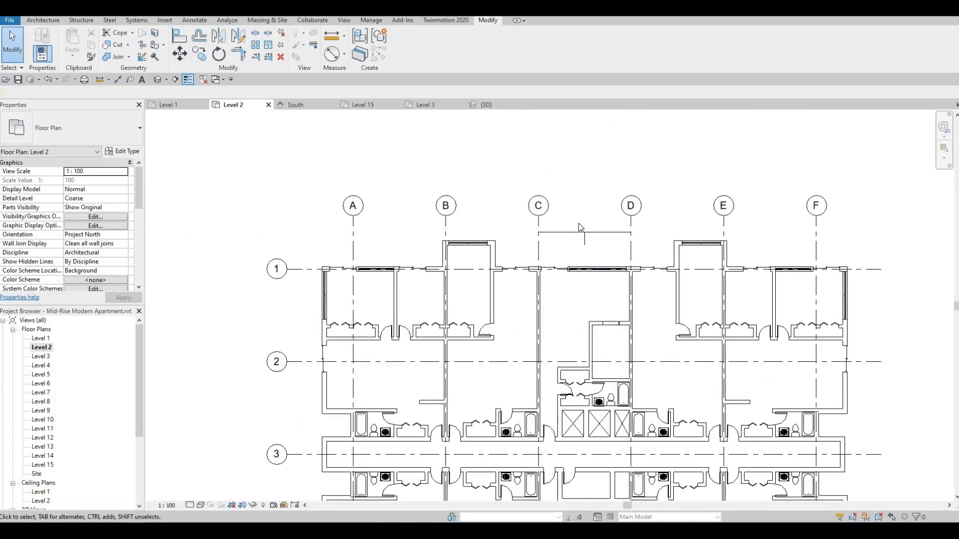
pyautogui.scroll(3, 580, 226)
pyautogui.moveTo(637, 282); pyautogui.dragTo(574, 216)
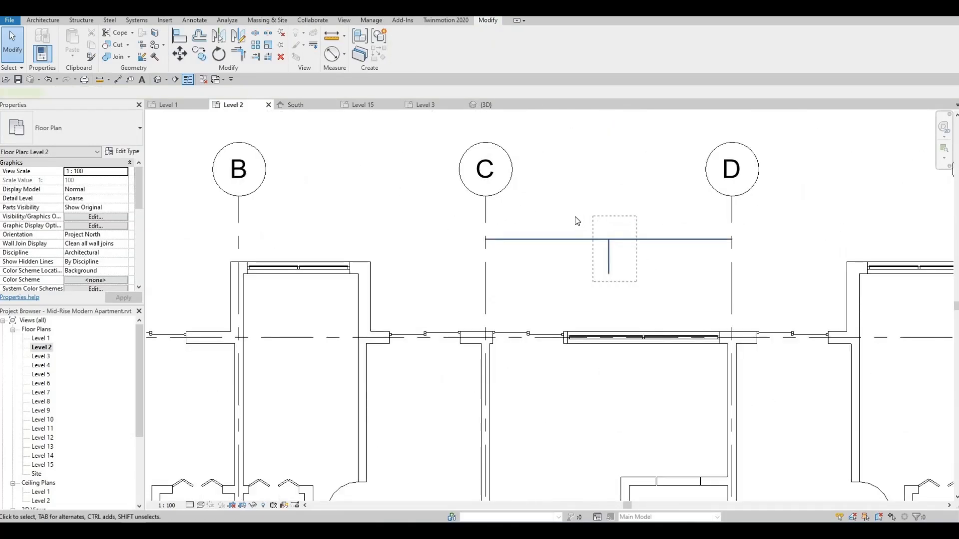
pyautogui.press('Delete')
pyautogui.press('Delete')
pyautogui.scroll(-2, 573, 216)
pyautogui.scroll(-2, 560, 251)
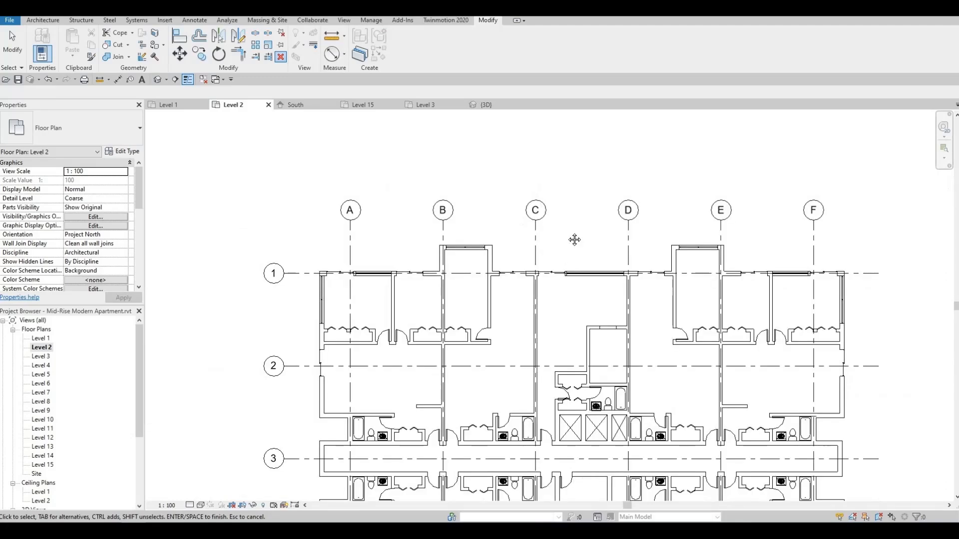
pyautogui.moveTo(604, 312); pyautogui.dragTo(612, 257, button='middle')
pyautogui.moveTo(638, 344); pyautogui.dragTo(586, 239, button='middle')
pyautogui.press('Escape')
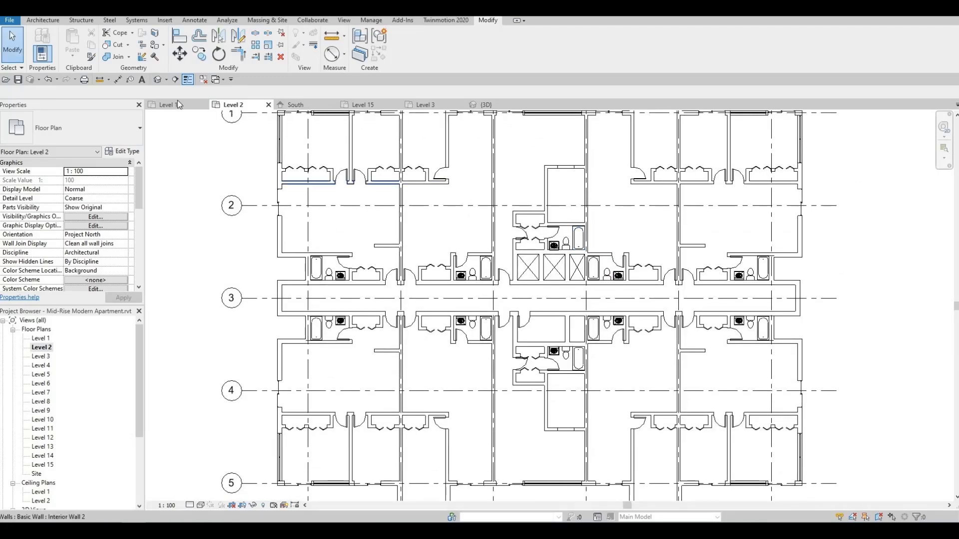
# Step: Start a floor on Level 2 and duplicate the Generic Floor - 400mm type as Floor 1
pyautogui.click(45, 21)
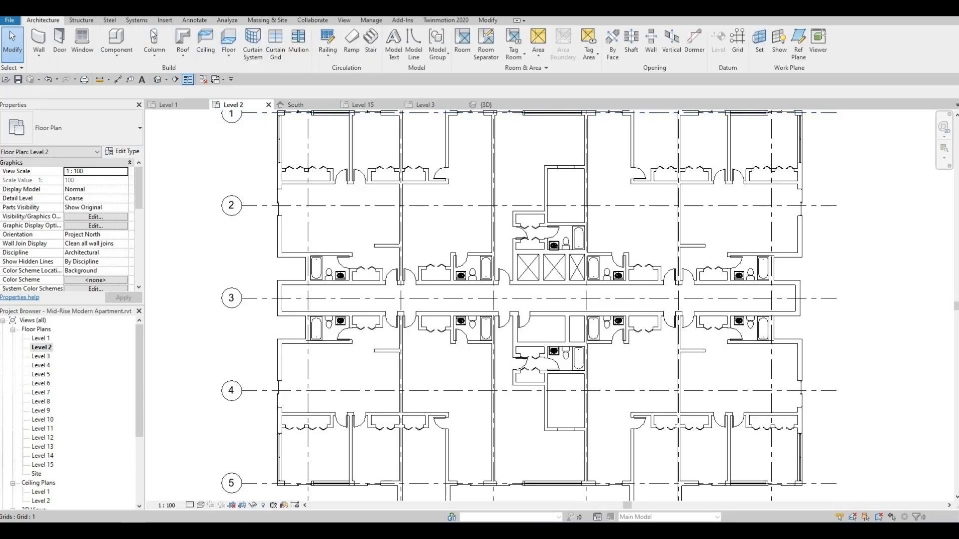
pyautogui.click(229, 50)
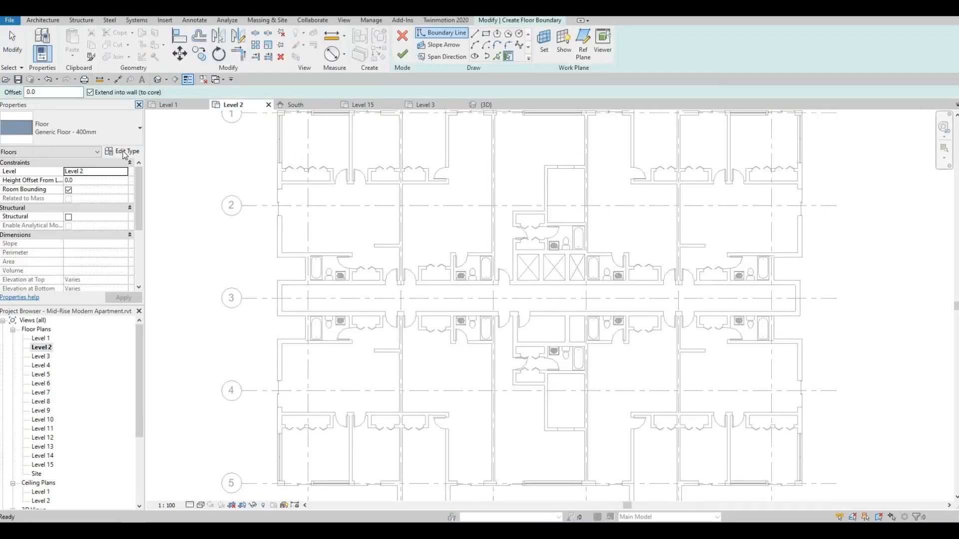
pyautogui.click(122, 151)
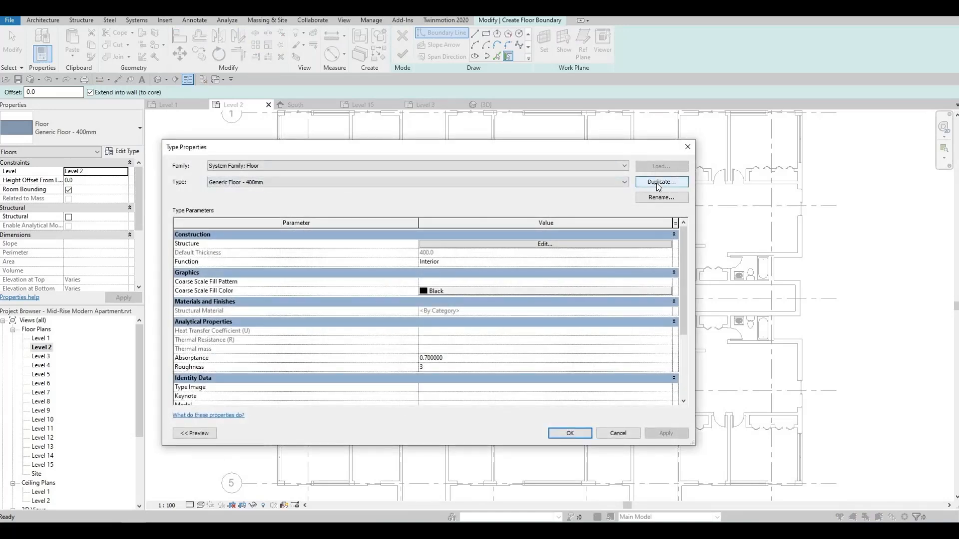
pyautogui.click(656, 183)
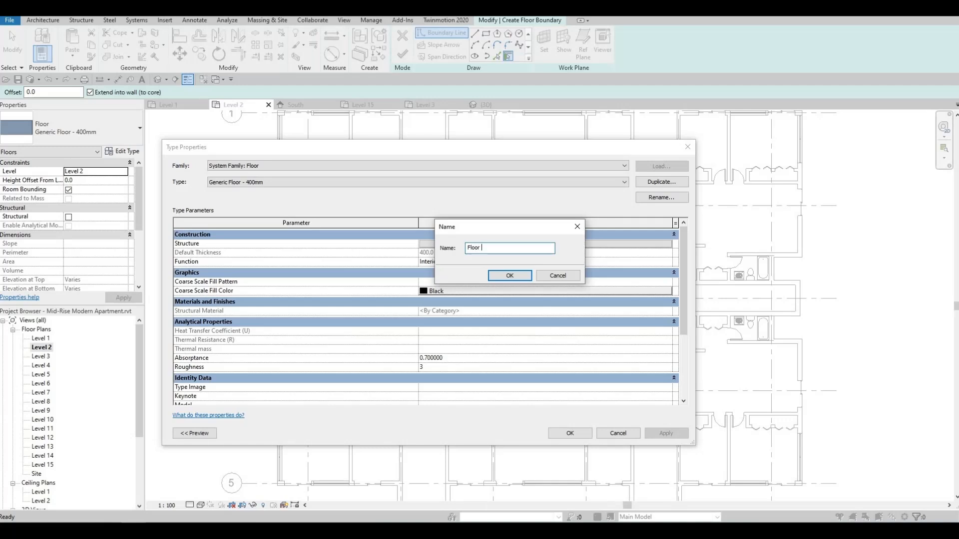
pyautogui.click(500, 276)
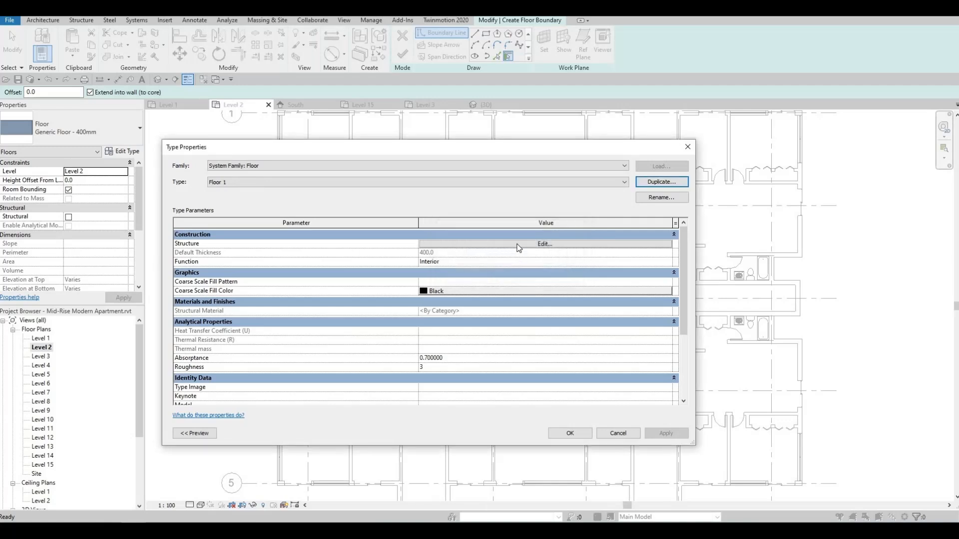
# Step: Give Floor 1's structure layer a thickness of 300 mm and the Concrete, Lightweight material, and apply the type
pyautogui.click(515, 245)
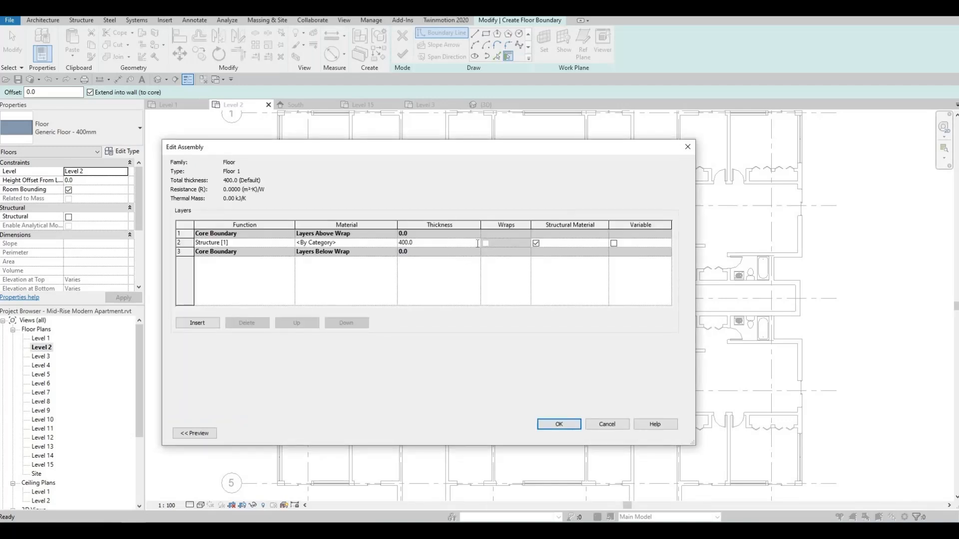
pyautogui.click(477, 244)
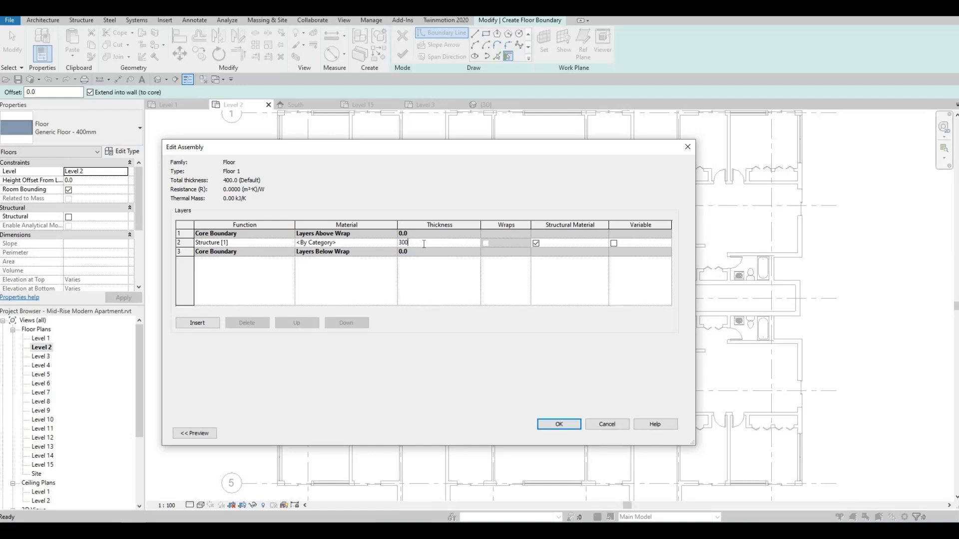
pyautogui.click(393, 243)
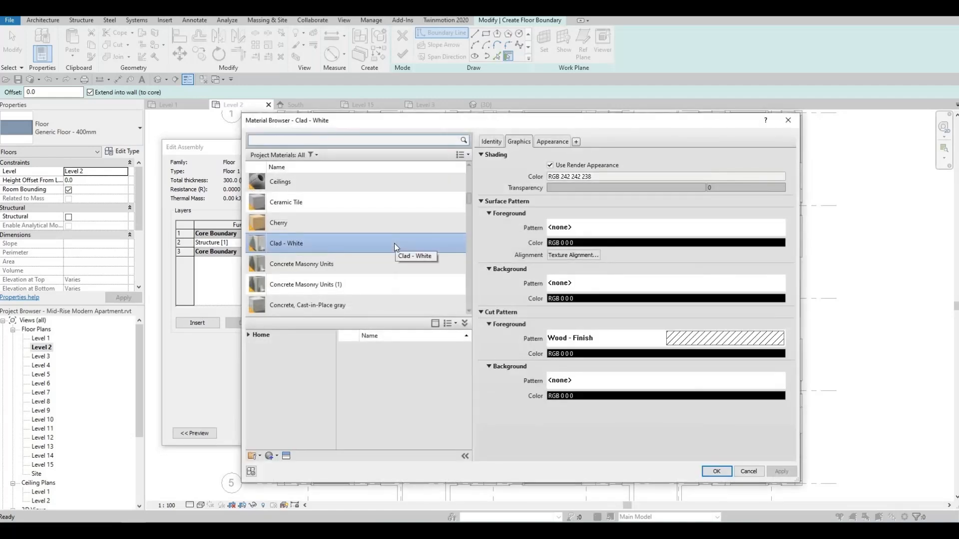
pyautogui.scroll(-1, 349, 221)
pyautogui.click(337, 202)
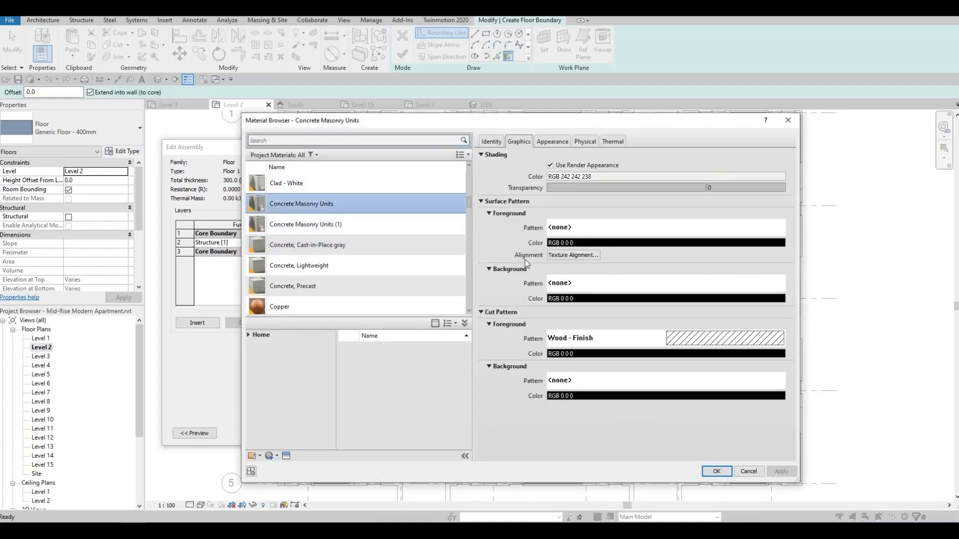
pyautogui.click(337, 268)
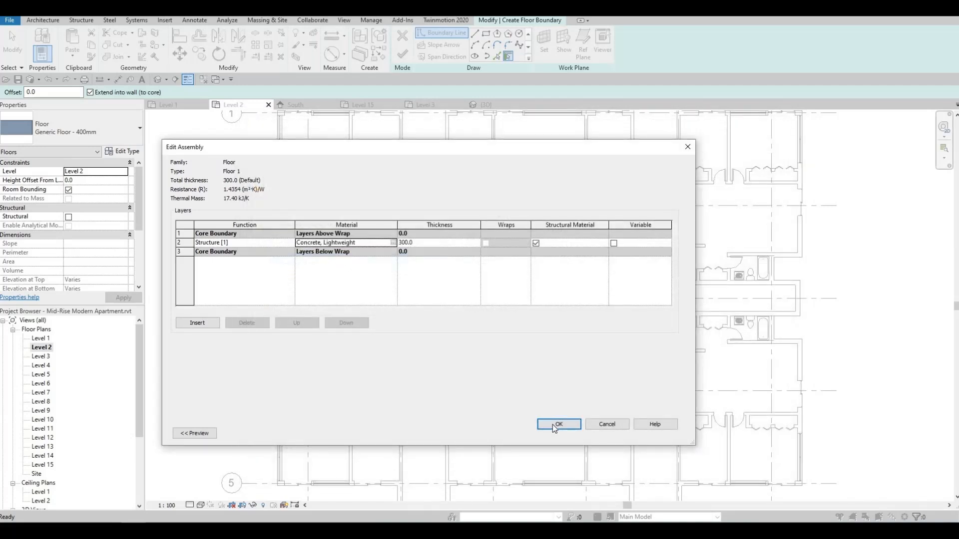
pyautogui.click(553, 424)
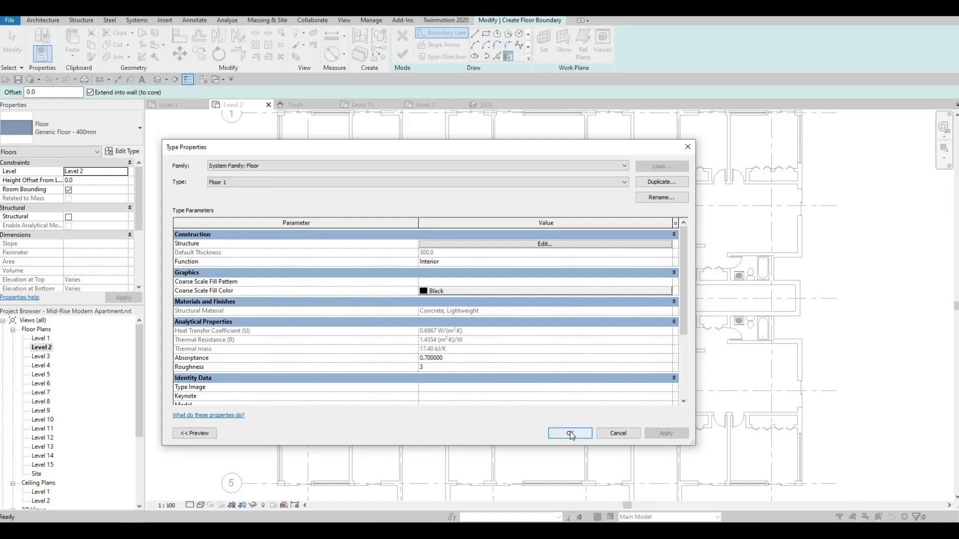
pyautogui.click(570, 433)
# Step: Sketch a rectangular floor boundary about 37 m by 28 m around the whole Level 2 plan
pyautogui.scroll(-2, 477, 347)
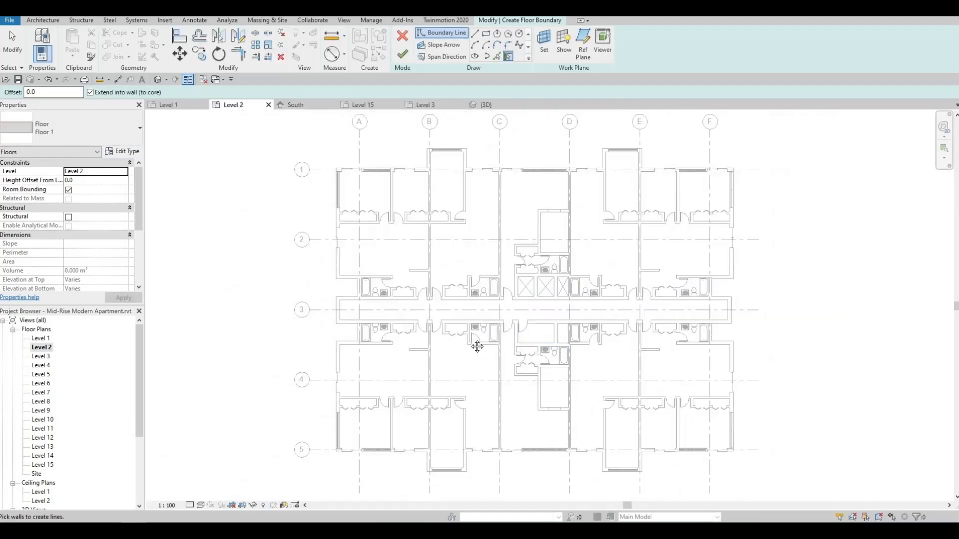
pyautogui.moveTo(477, 346); pyautogui.dragTo(407, 362, button='middle')
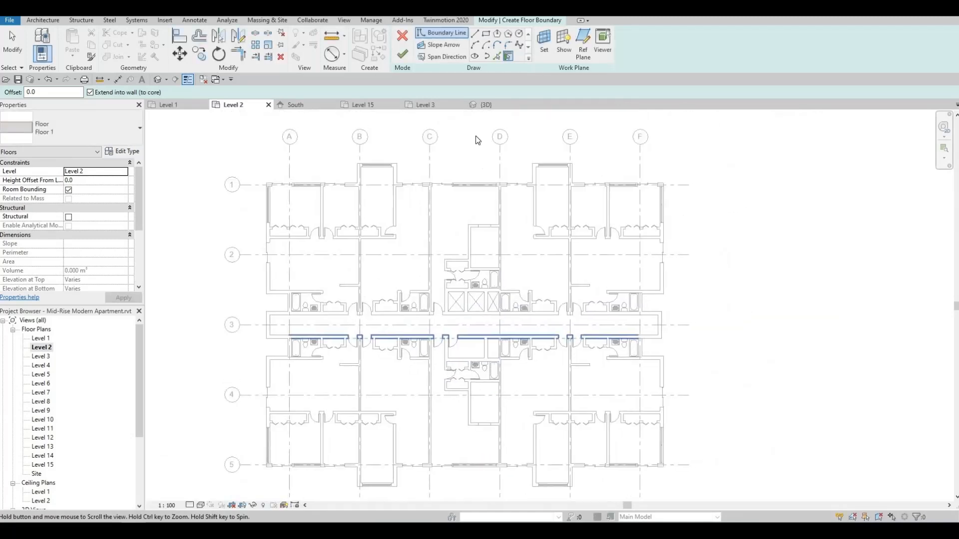
pyautogui.click(486, 34)
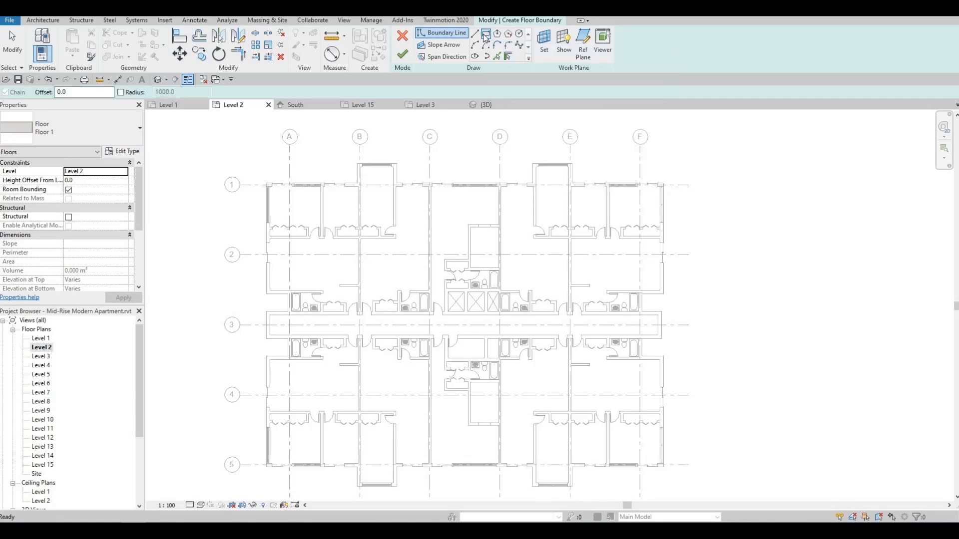
pyautogui.click(251, 163)
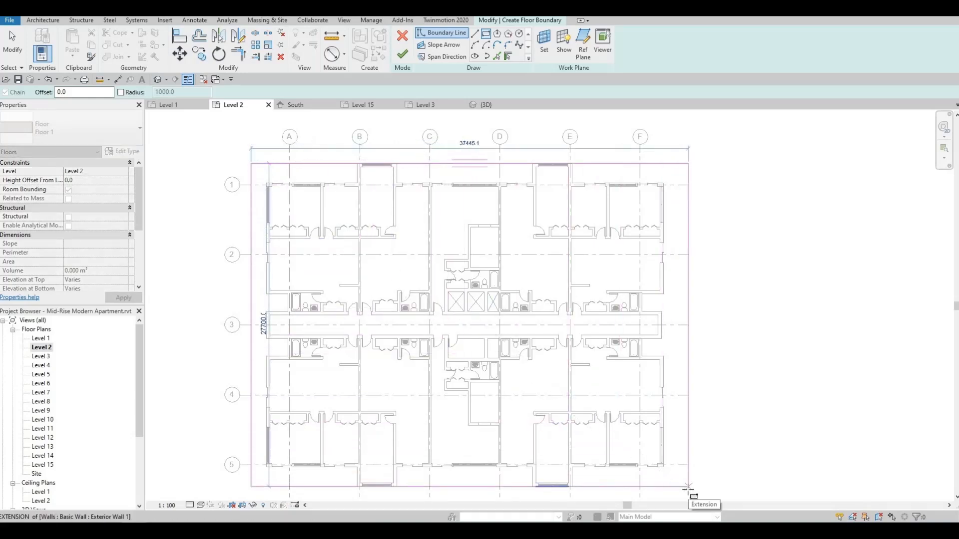
pyautogui.click(700, 478)
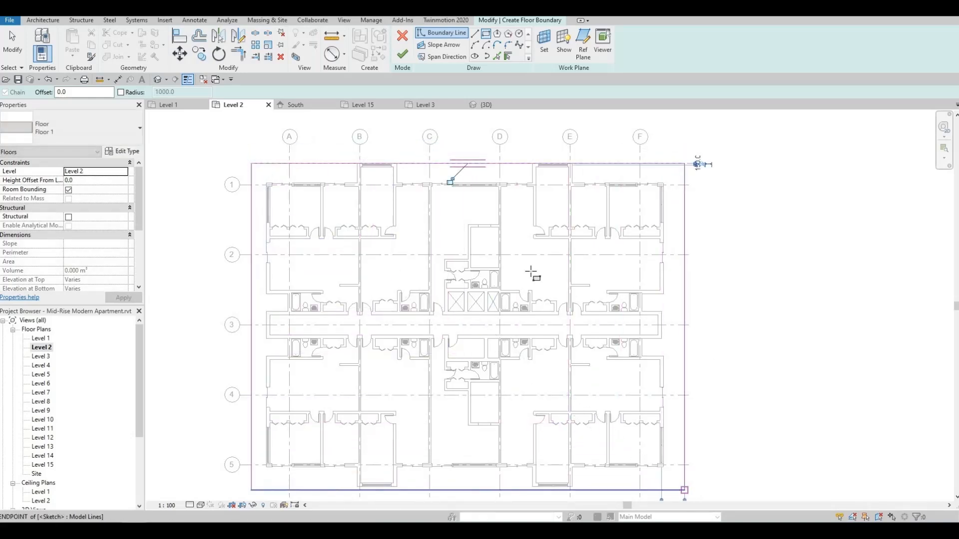
# Step: Set the west floor boundary line 1500 mm outside the building's west exterior wall
pyautogui.moveTo(497, 298); pyautogui.dragTo(510, 259, button='middle')
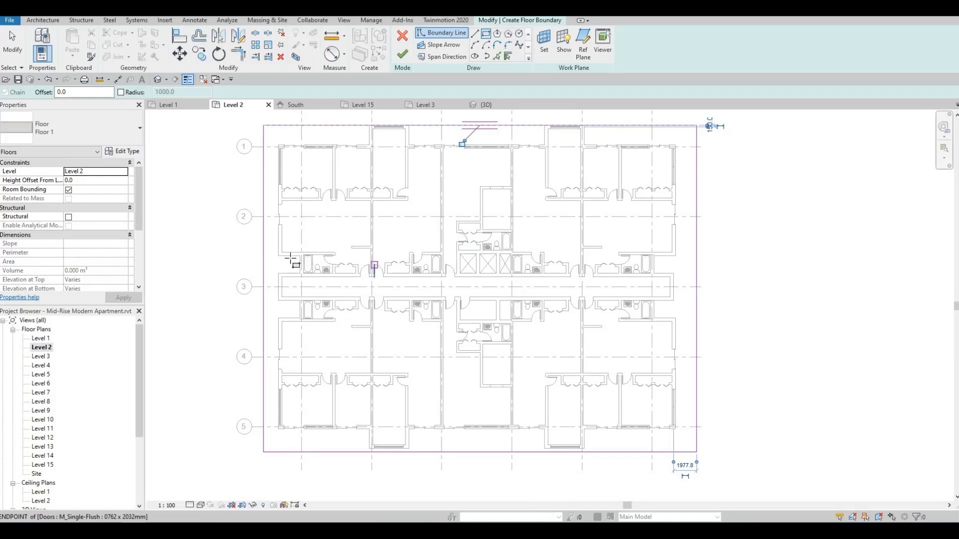
pyautogui.moveTo(302, 264); pyautogui.dragTo(374, 274, button='middle')
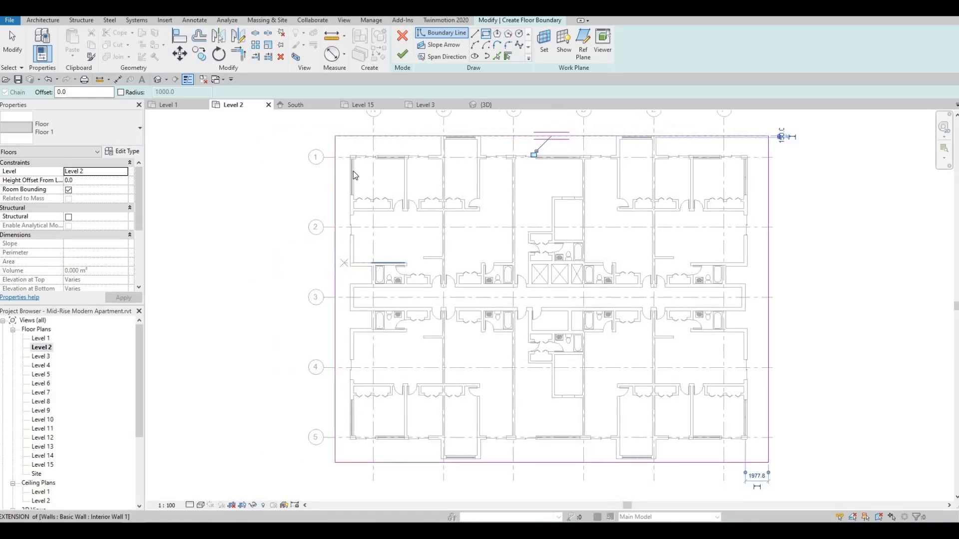
pyautogui.press('Escape')
pyautogui.scroll(2, 357, 185)
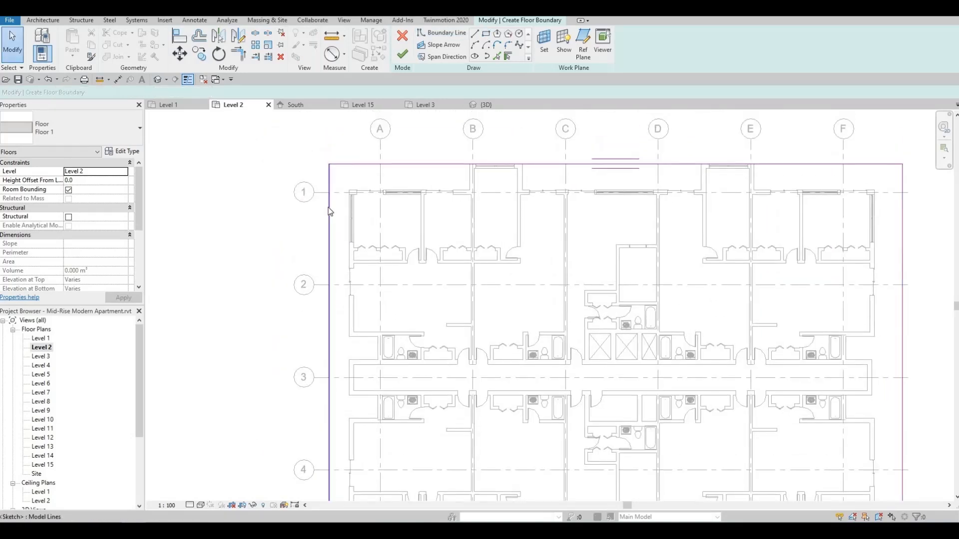
pyautogui.click(329, 207)
pyautogui.scroll(1, 339, 146)
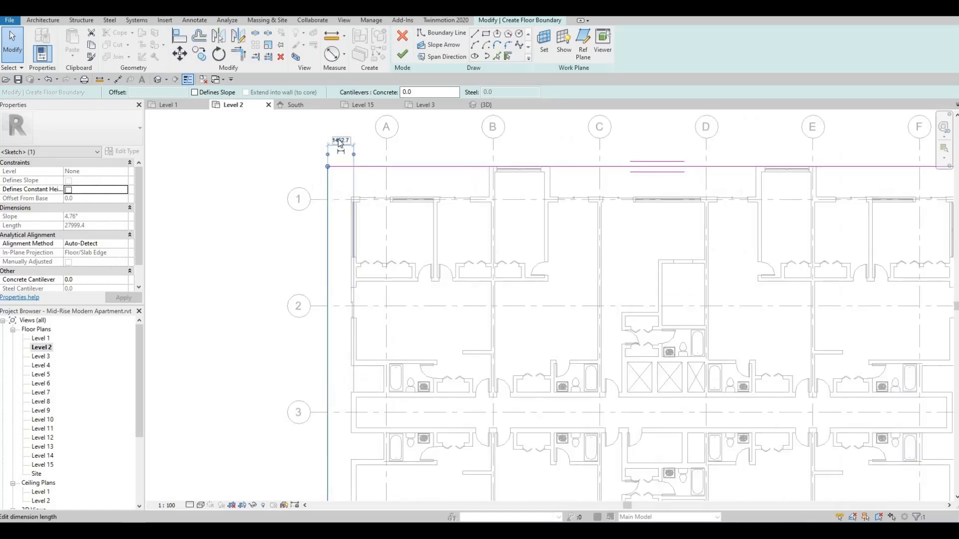
pyautogui.click(340, 140)
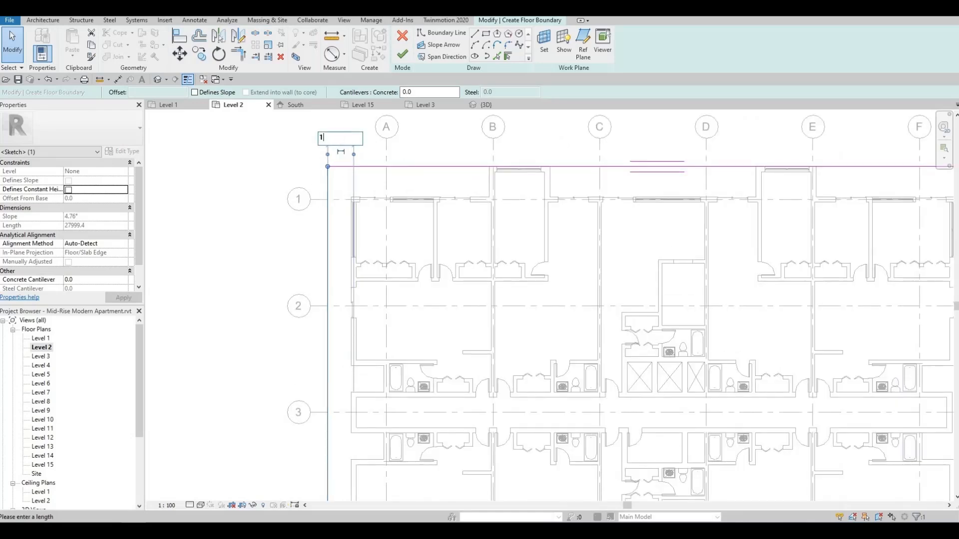
pyautogui.press('Escape')
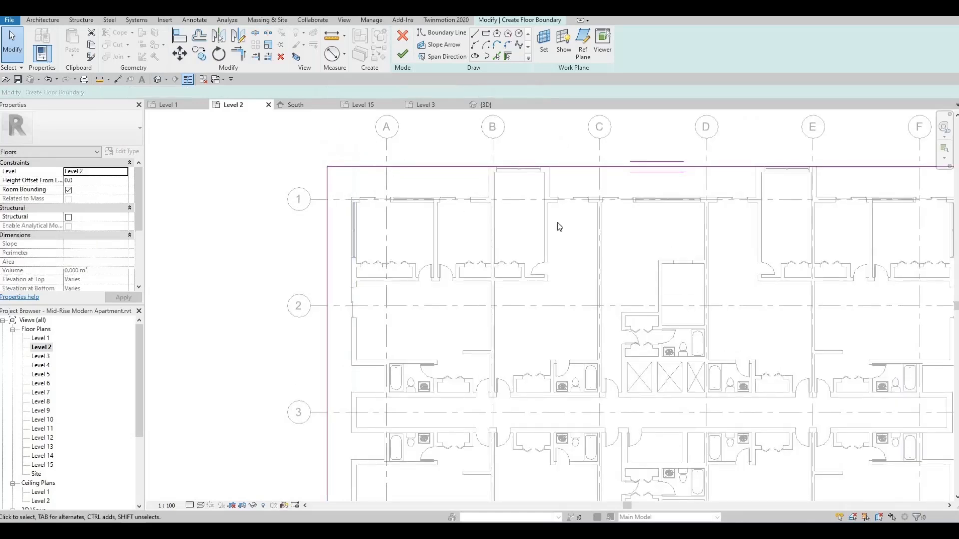
# Step: Set the east floor boundary line 1500 mm outside the building's east exterior wall
pyautogui.scroll(-3, 649, 242)
pyautogui.moveTo(719, 253); pyautogui.dragTo(633, 232, button='middle')
pyautogui.moveTo(778, 204); pyautogui.dragTo(668, 226, button='middle')
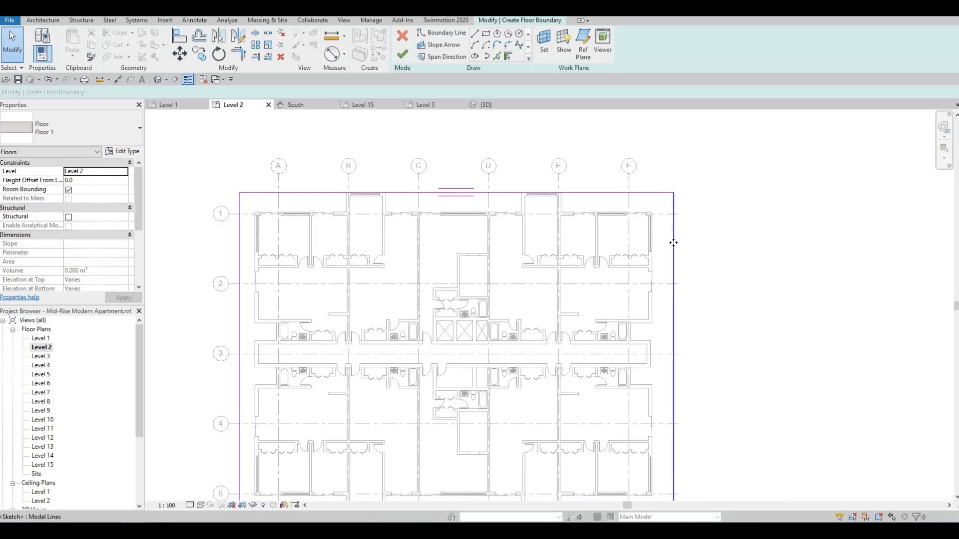
pyautogui.click(674, 242)
pyautogui.moveTo(669, 287); pyautogui.dragTo(668, 145, button='middle')
pyautogui.scroll(4, 651, 399)
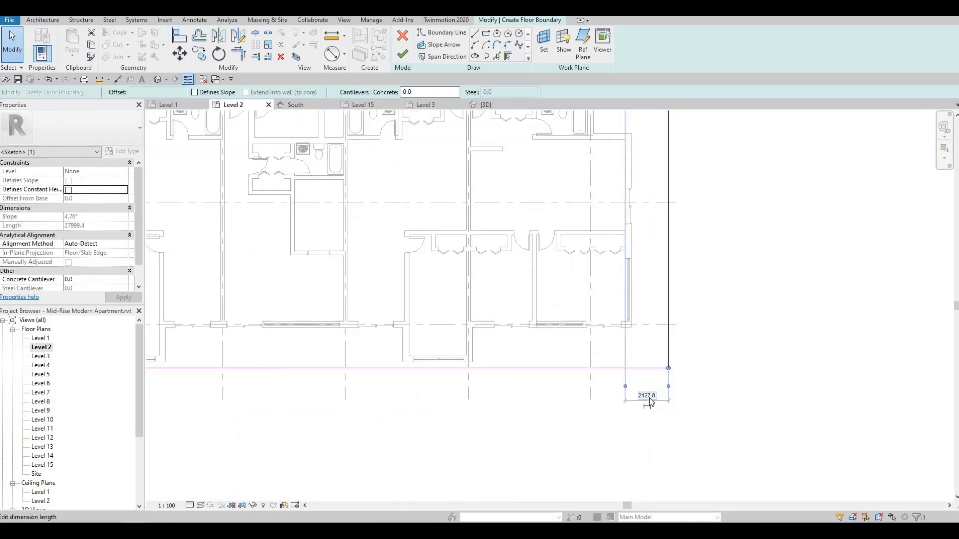
pyautogui.click(652, 398)
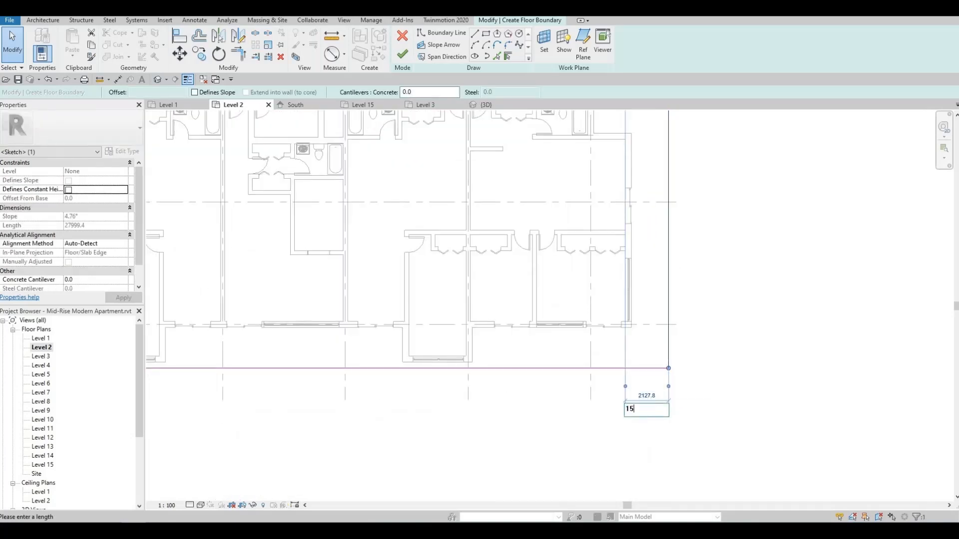
pyautogui.press('Return')
pyautogui.press('Escape')
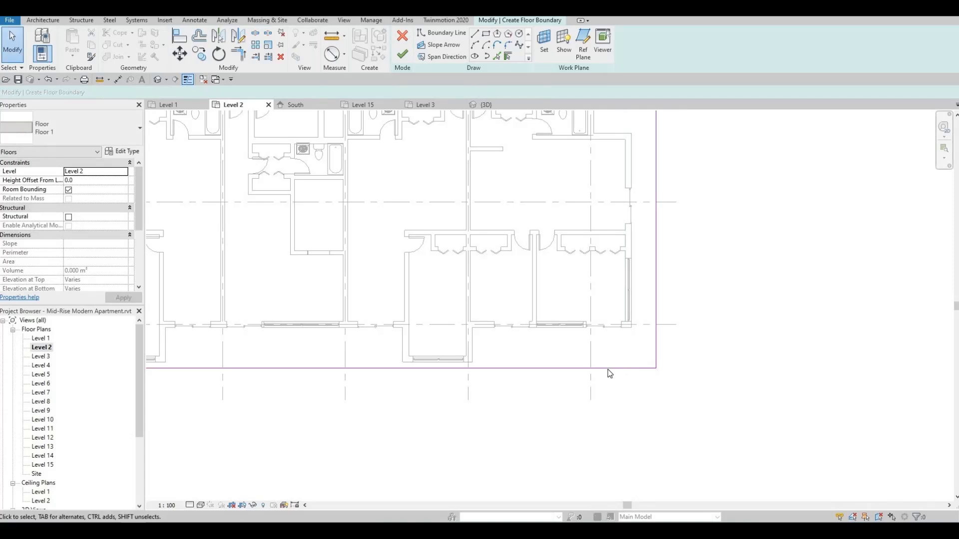
# Step: Set the south floor boundary line 1500 mm outside grid line 5
pyautogui.click(611, 369)
pyautogui.scroll(-3, 400, 413)
pyautogui.moveTo(425, 391); pyautogui.dragTo(518, 370, button='middle')
pyautogui.moveTo(220, 346); pyautogui.dragTo(536, 334, button='middle')
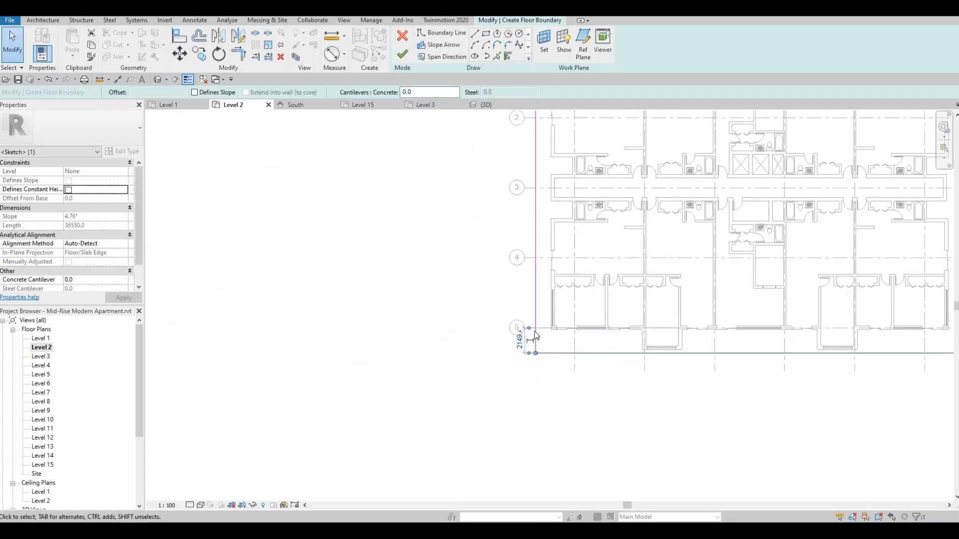
pyautogui.scroll(3, 520, 346)
pyautogui.click(520, 345)
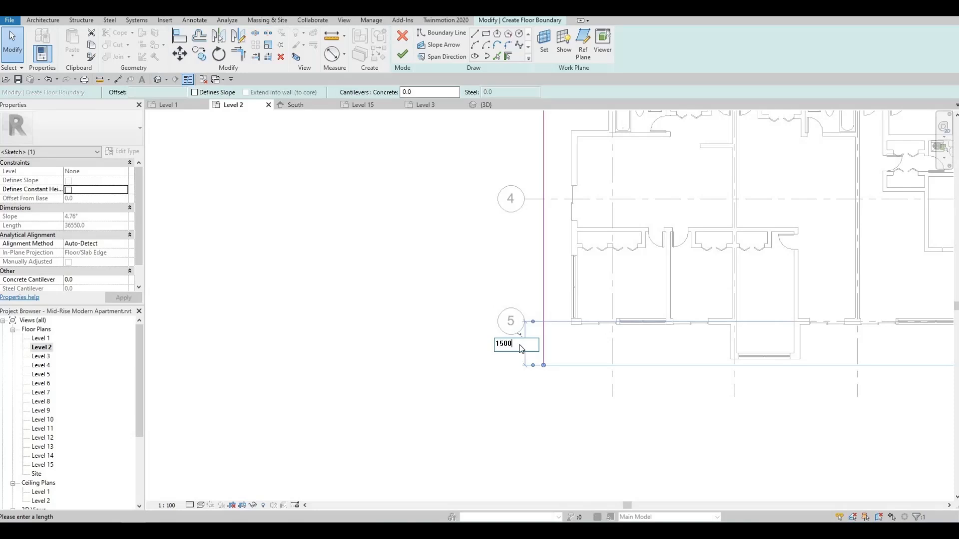
pyautogui.press('Return')
# Step: Set the north floor boundary line 1500 mm outside grid line 1
pyautogui.scroll(-2, 595, 300)
pyautogui.moveTo(594, 304); pyautogui.dragTo(553, 434, button='middle')
pyautogui.moveTo(604, 125); pyautogui.dragTo(564, 263, button='middle')
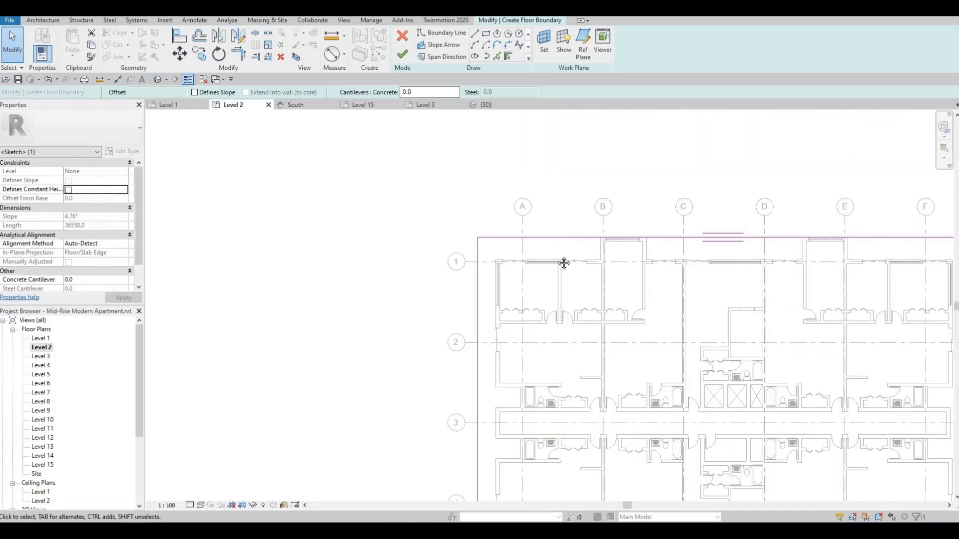
pyautogui.click(557, 239)
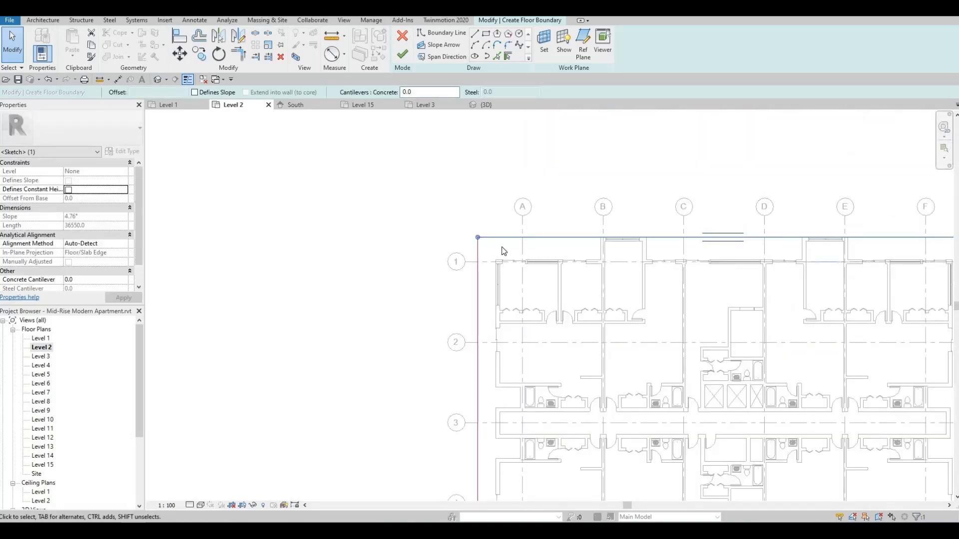
pyautogui.scroll(-2, 707, 283)
pyautogui.scroll(4, 675, 281)
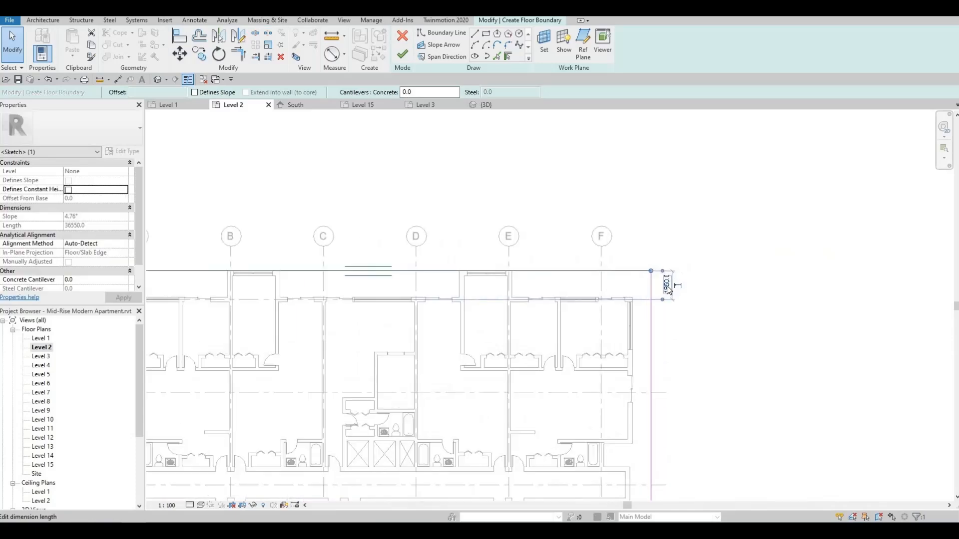
pyautogui.click(678, 288)
pyautogui.write('150')
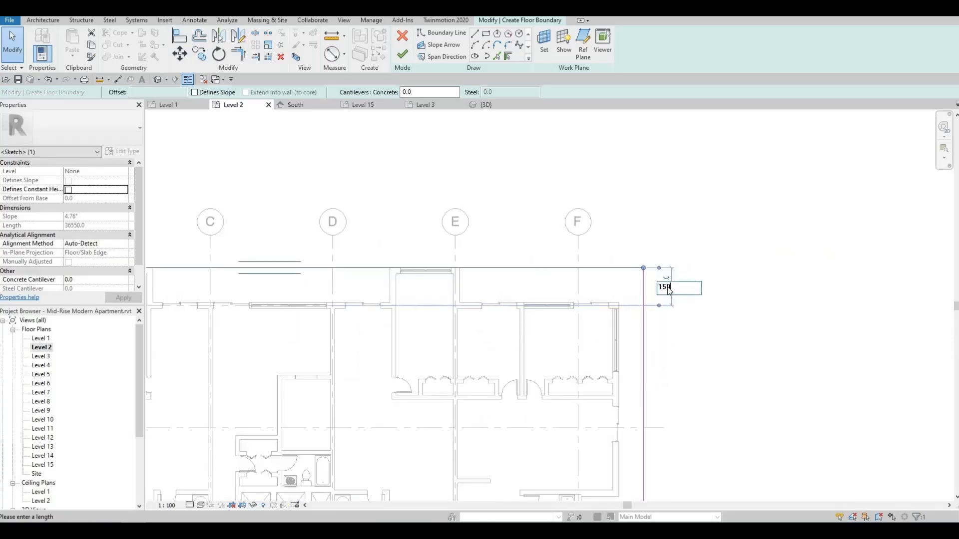
pyautogui.write('0')
pyautogui.press('Return')
pyautogui.press('Escape')
pyautogui.scroll(-2, 639, 302)
pyautogui.moveTo(520, 323); pyautogui.dragTo(648, 277, button='middle')
pyautogui.scroll(-1, 649, 277)
pyautogui.moveTo(565, 259); pyautogui.dragTo(579, 251, button='middle')
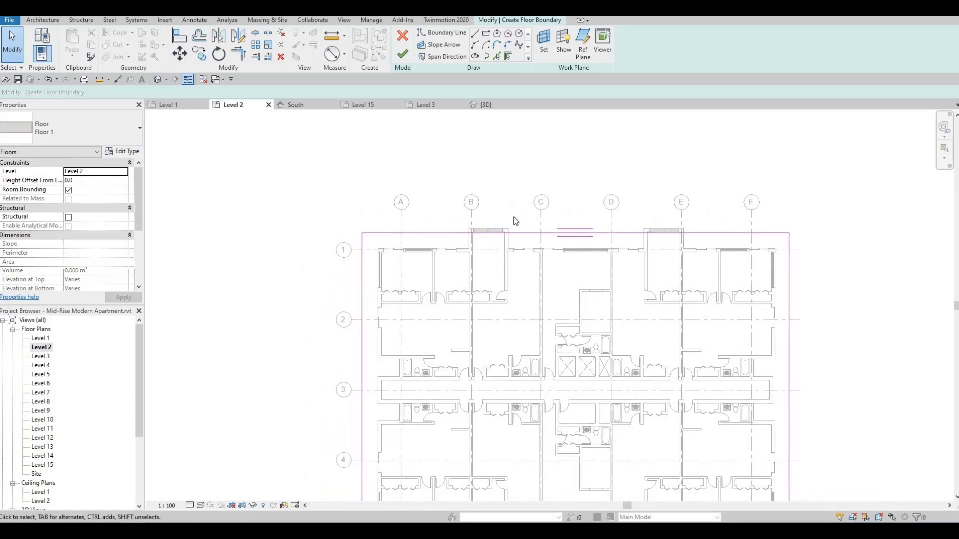
pyautogui.moveTo(456, 247); pyautogui.dragTo(471, 214, button='middle')
pyautogui.moveTo(419, 278); pyautogui.dragTo(408, 283, button='middle')
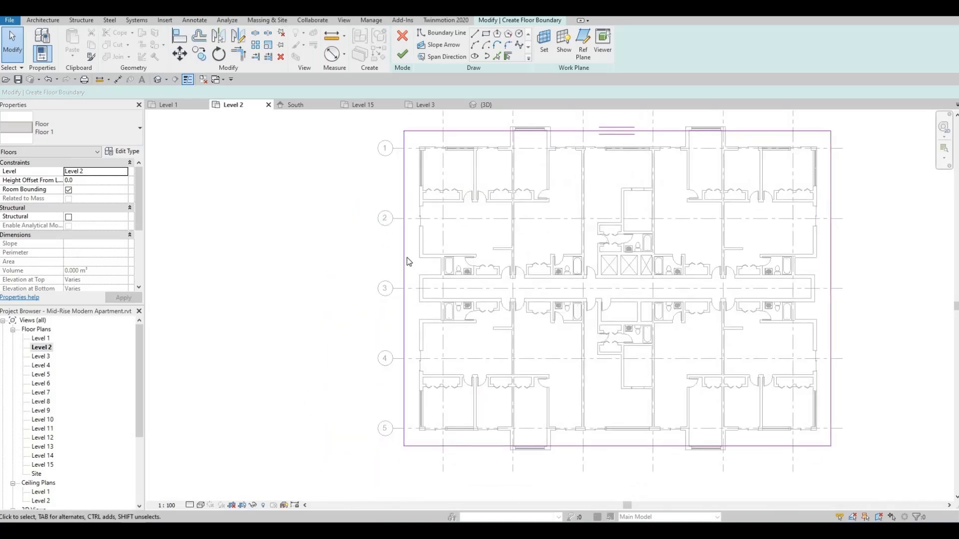
# Step: Draw a 1350 mm boundary line from the west exterior wall's corner just south of grid 2 to the west floor boundary line
pyautogui.click(475, 34)
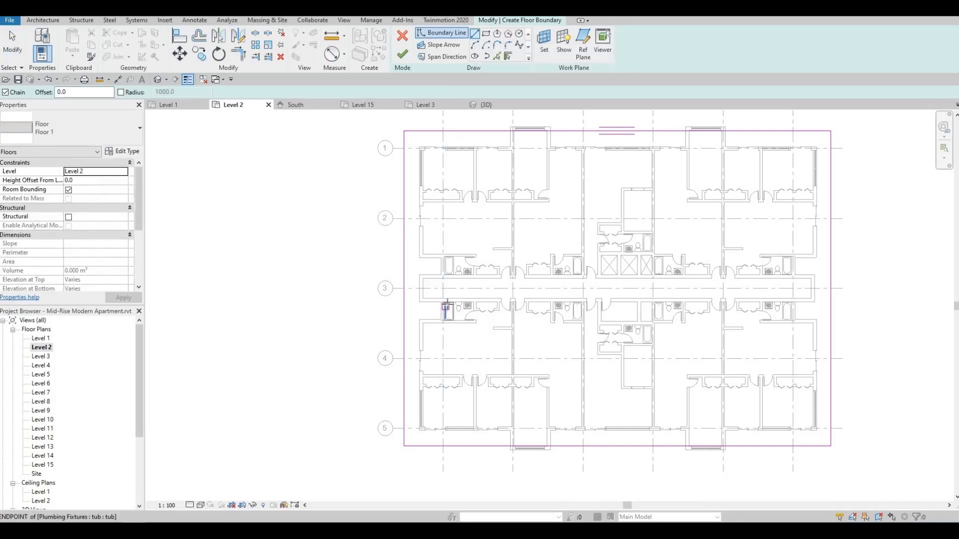
pyautogui.scroll(4, 446, 307)
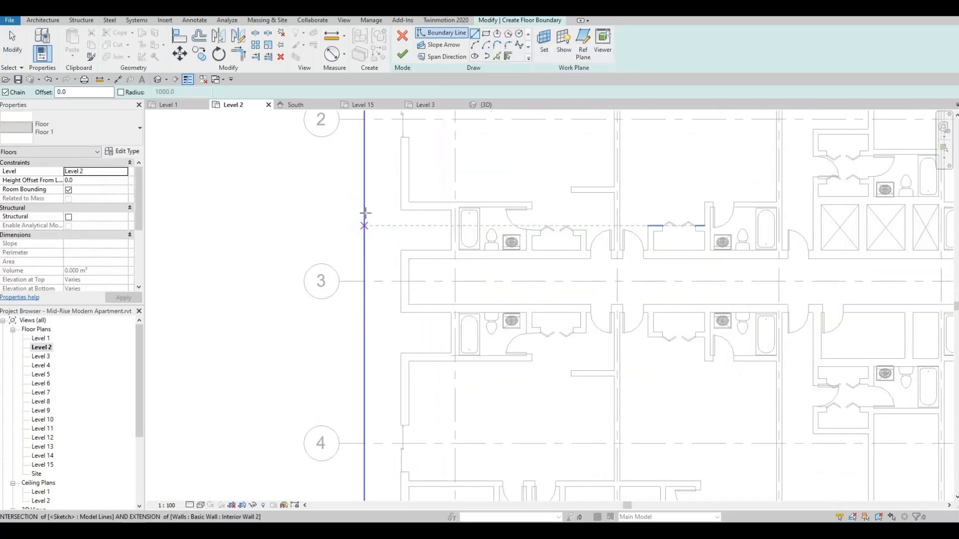
pyautogui.moveTo(389, 261); pyautogui.dragTo(395, 307, button='middle')
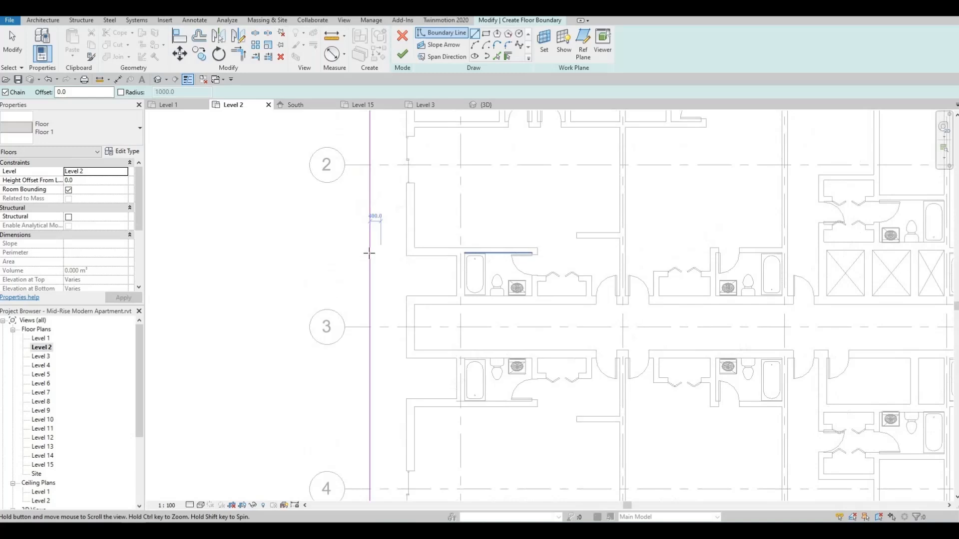
pyautogui.click(371, 195)
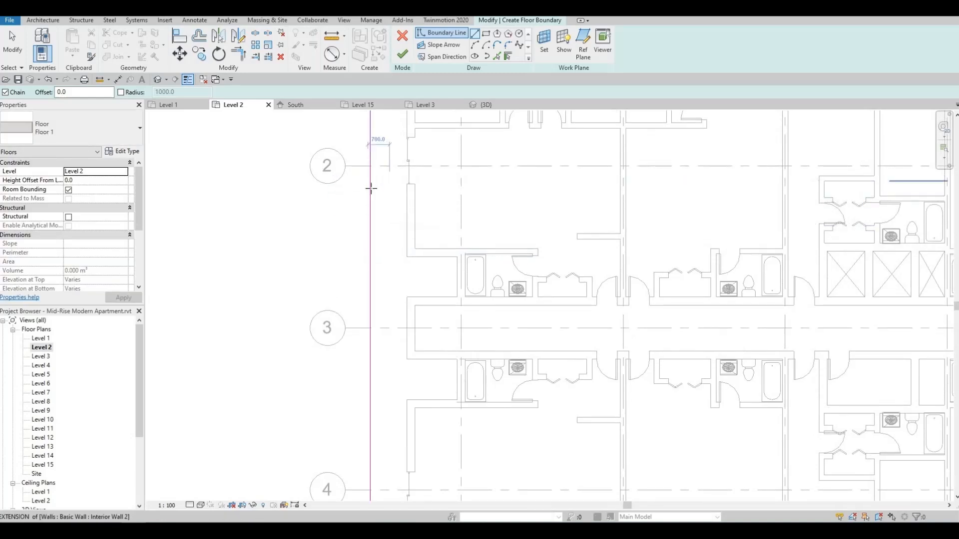
pyautogui.scroll(4, 371, 187)
pyautogui.click(451, 184)
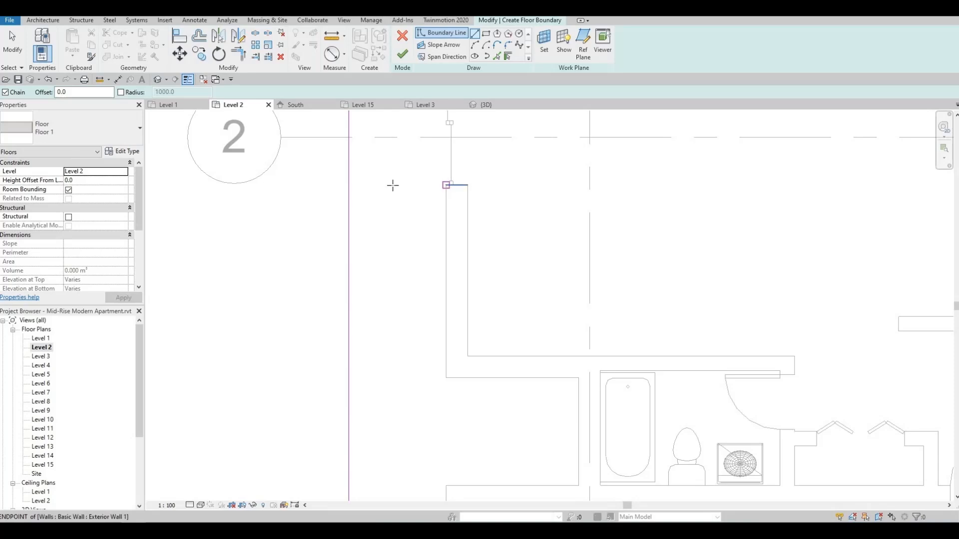
pyautogui.click(351, 185)
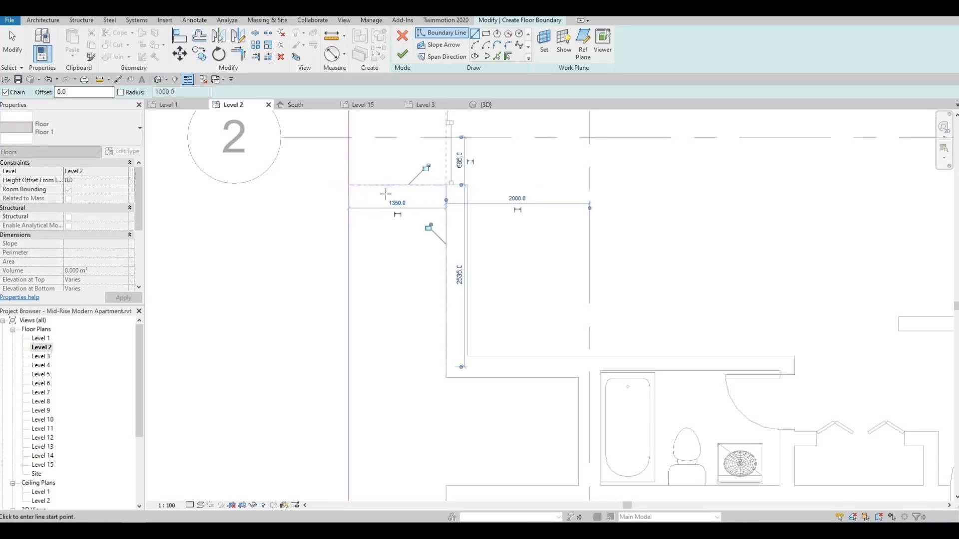
pyautogui.scroll(-2, 424, 206)
pyautogui.scroll(-3, 461, 222)
pyautogui.scroll(2, 443, 210)
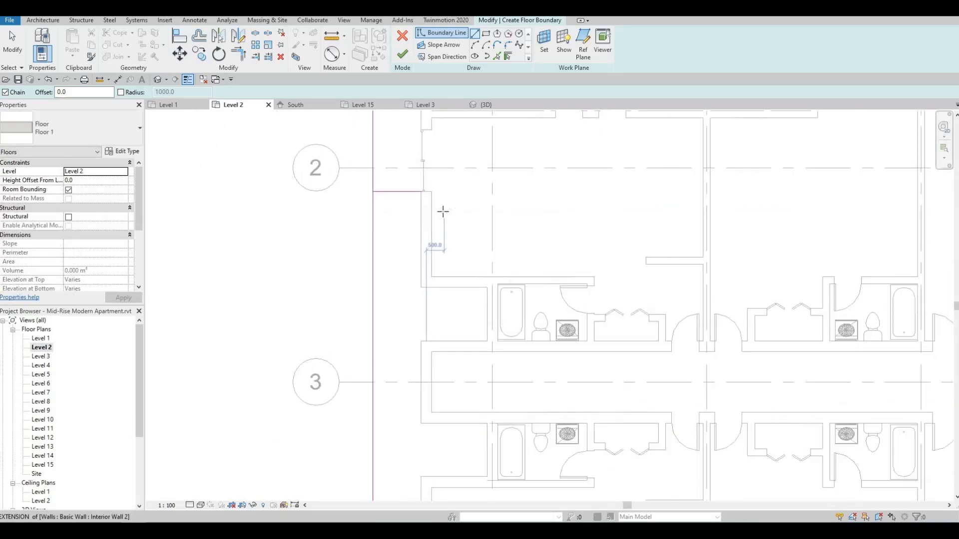
pyautogui.scroll(-3, 430, 212)
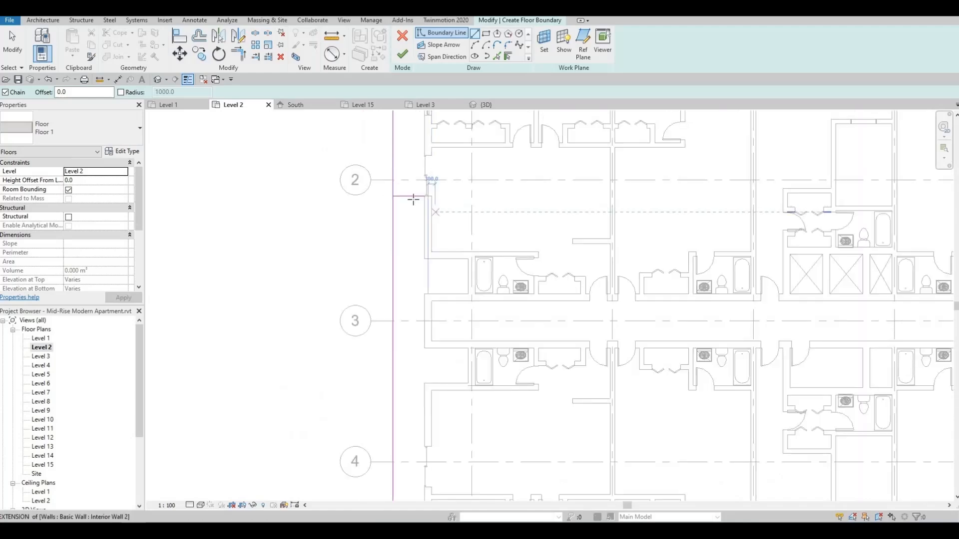
pyautogui.scroll(2, 414, 199)
pyautogui.press('Escape')
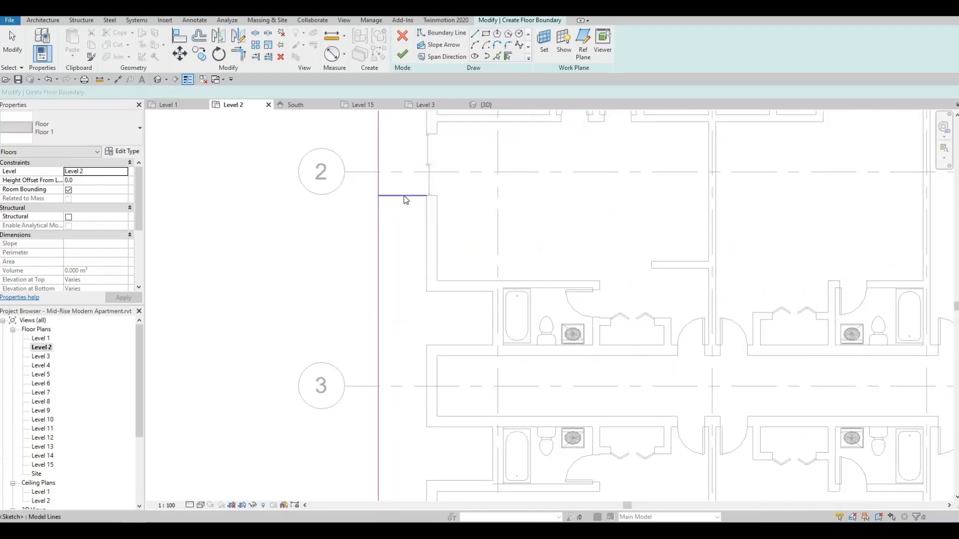
# Step: Shift the short boundary line near grid 2 about 300 mm south along the exterior wall
pyautogui.click(405, 198)
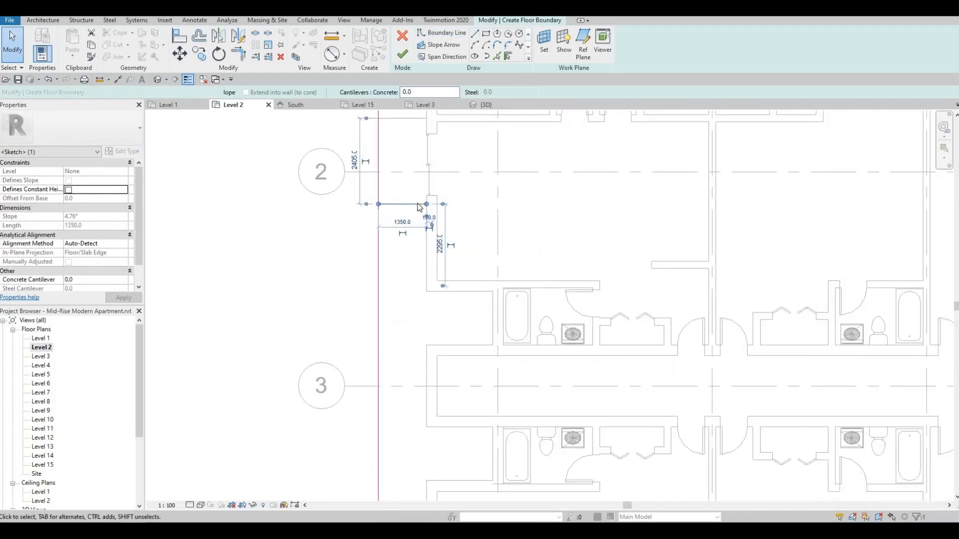
pyautogui.scroll(-5, 422, 203)
pyautogui.scroll(5, 428, 200)
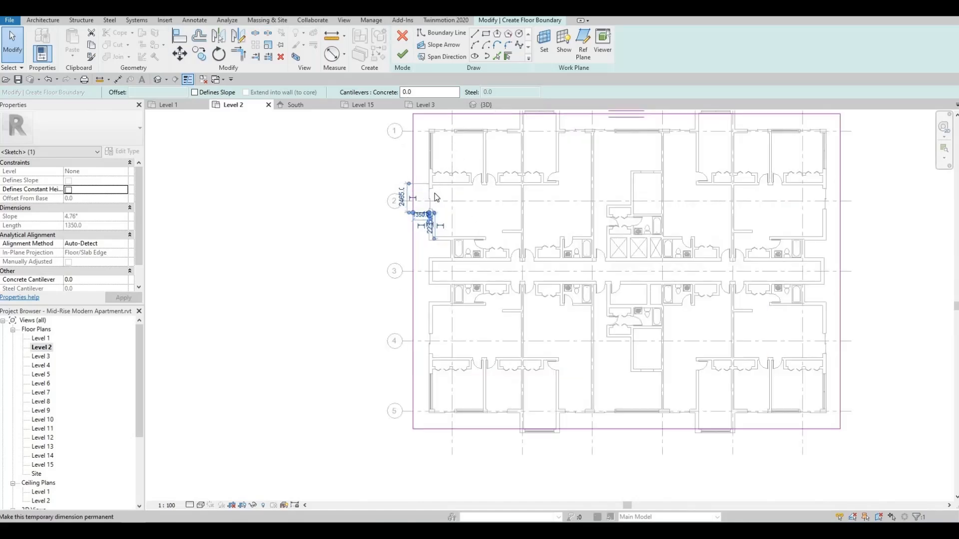
pyautogui.click(448, 240)
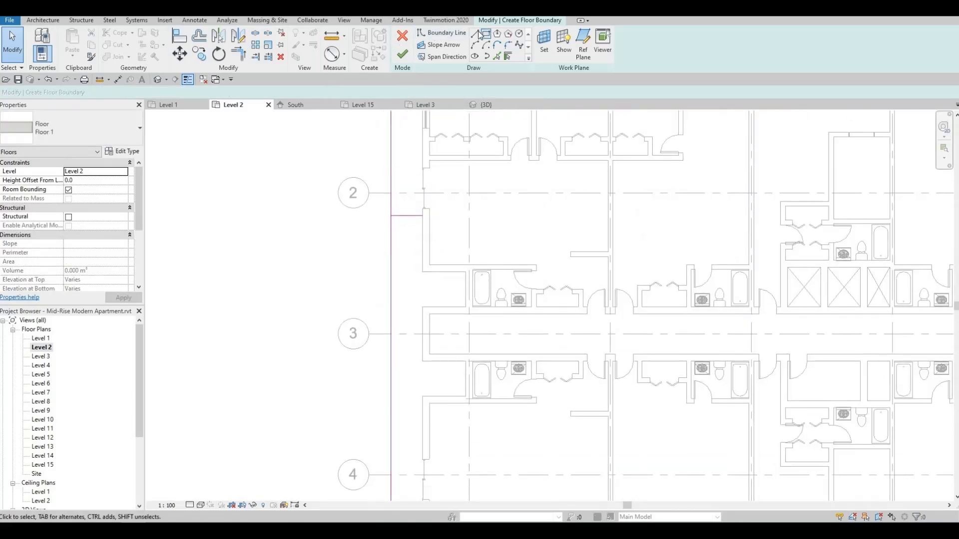
pyautogui.moveTo(450, 285); pyautogui.dragTo(454, 205, button='middle')
pyautogui.moveTo(464, 297); pyautogui.dragTo(467, 232, button='middle')
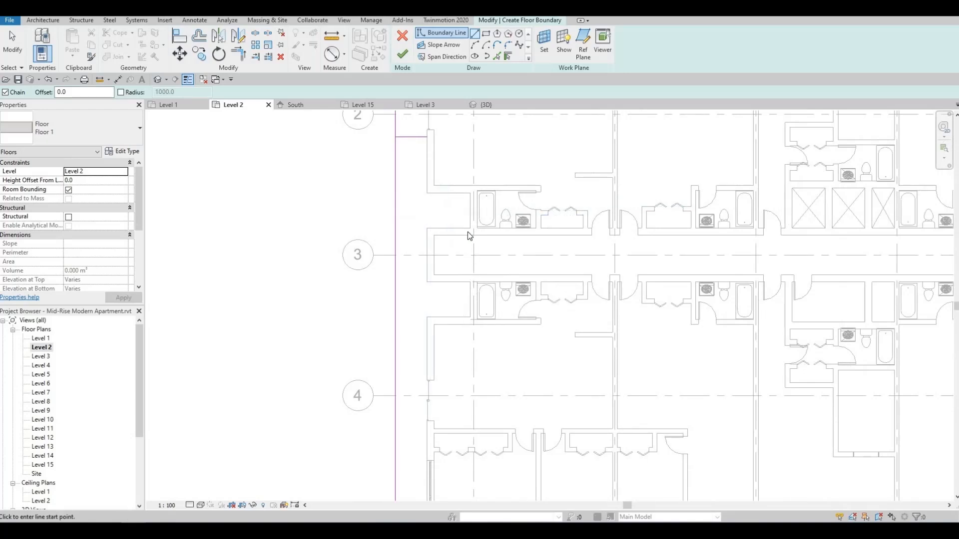
pyautogui.scroll(-2, 445, 430)
pyautogui.press('Escape')
pyautogui.press('Escape')
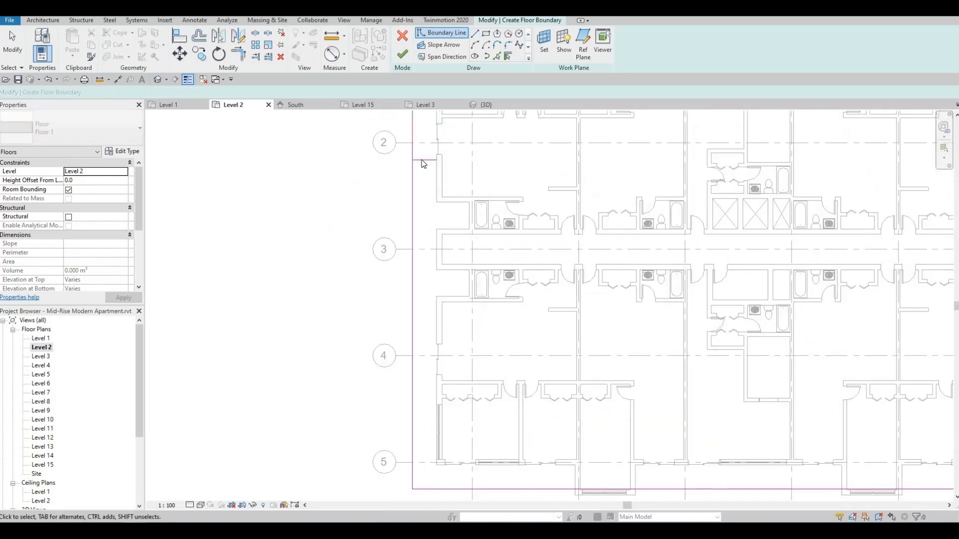
# Step: Mirror the short boundary line about grid line 3 to create a matching line near grid 4
pyautogui.click(424, 160)
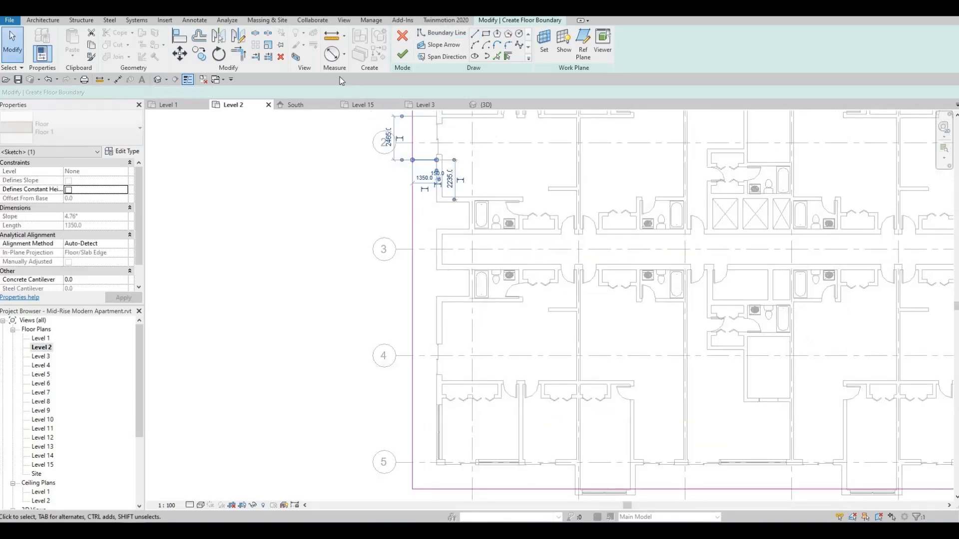
pyautogui.click(424, 249)
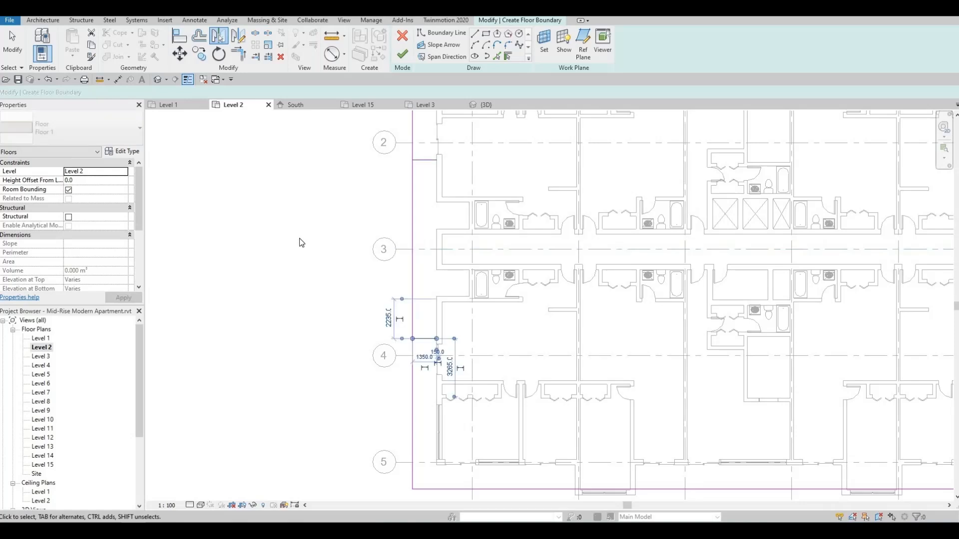
pyautogui.click(300, 239)
pyautogui.moveTo(449, 305)
pyautogui.mouseDown(button='middle')
pyautogui.moveTo(445, 293)
pyautogui.moveTo(444, 303)
pyautogui.mouseUp(button='middle')
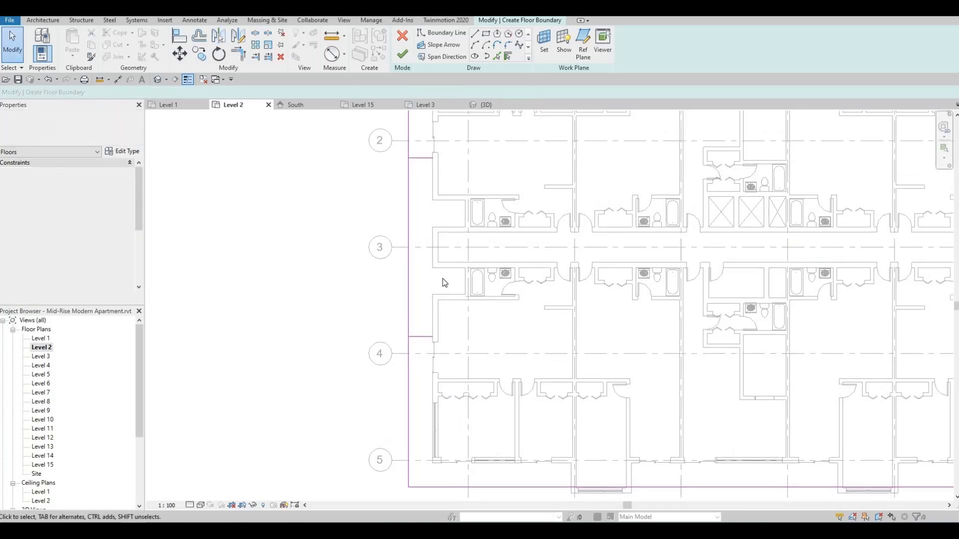
pyautogui.moveTo(416, 236); pyautogui.dragTo(415, 242, button='middle')
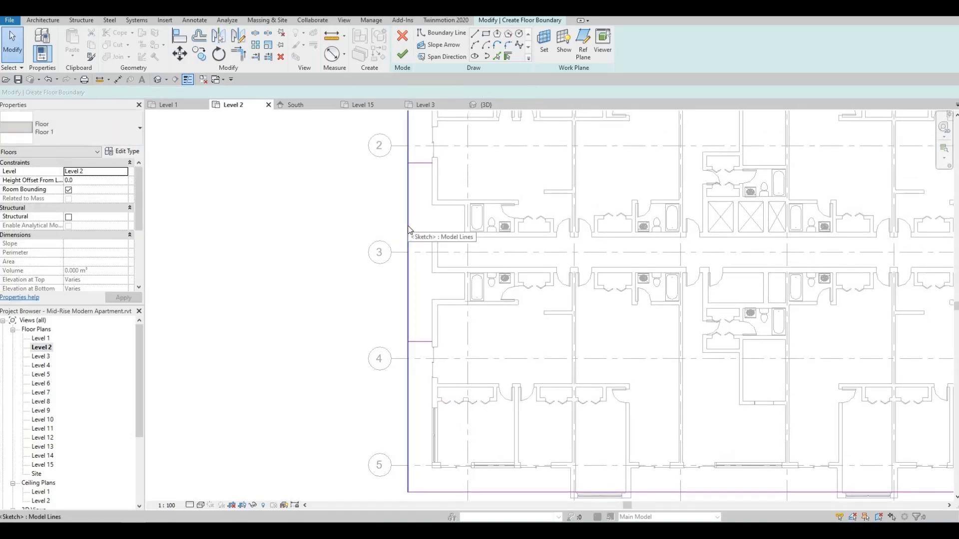
# Step: Split the west floor boundary line near grid 3 and trim both parts to the two short lines, opening the middle section
pyautogui.press('s')
pyautogui.press('l')
pyautogui.click(408, 238)
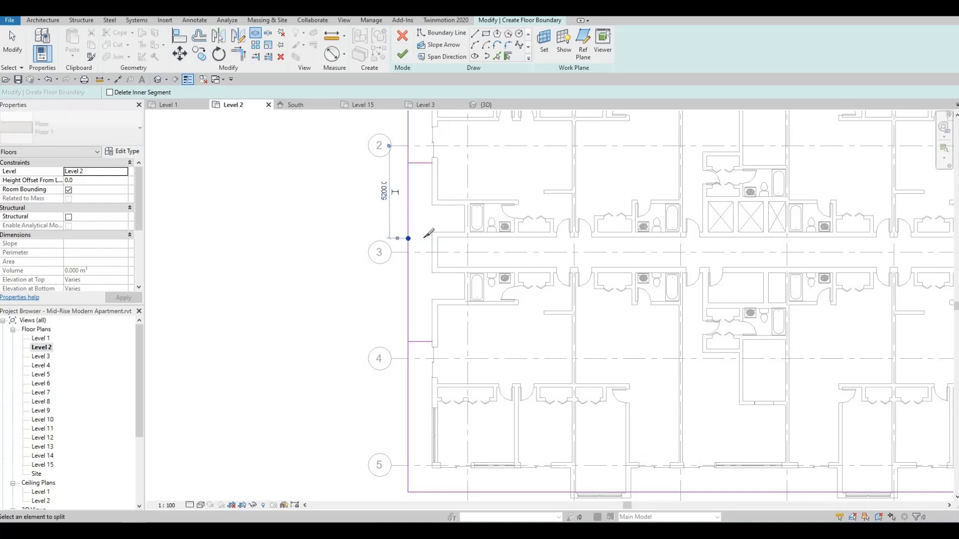
pyautogui.press('Escape')
pyautogui.press('t')
pyautogui.press('r')
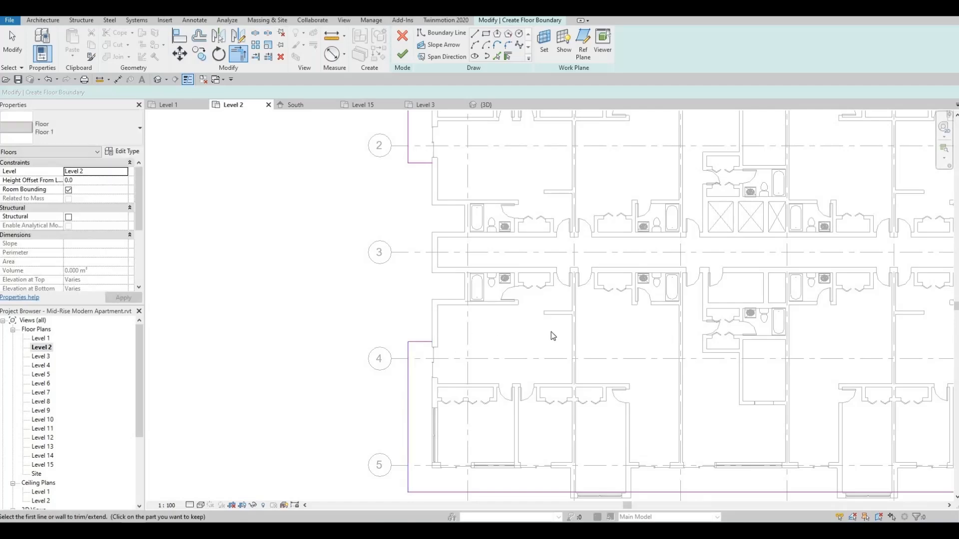
pyautogui.press('Escape')
pyautogui.scroll(-2, 537, 356)
pyautogui.moveTo(561, 277); pyautogui.dragTo(538, 305, button='middle')
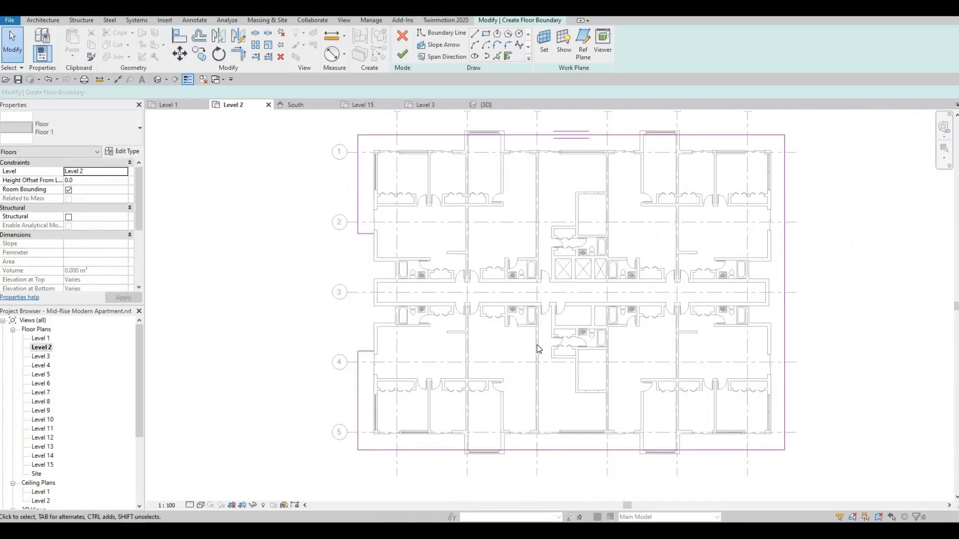
pyautogui.scroll(4, 490, 191)
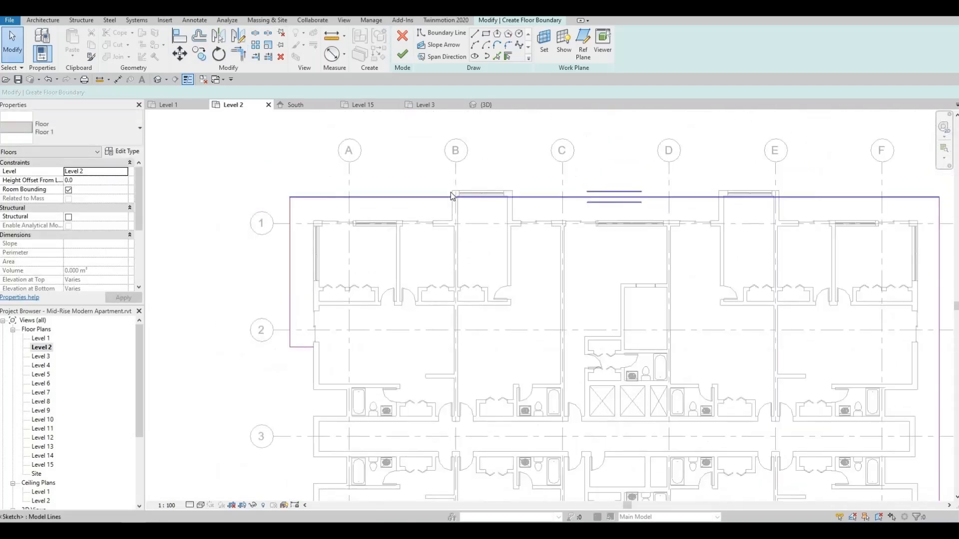
pyautogui.scroll(2, 452, 194)
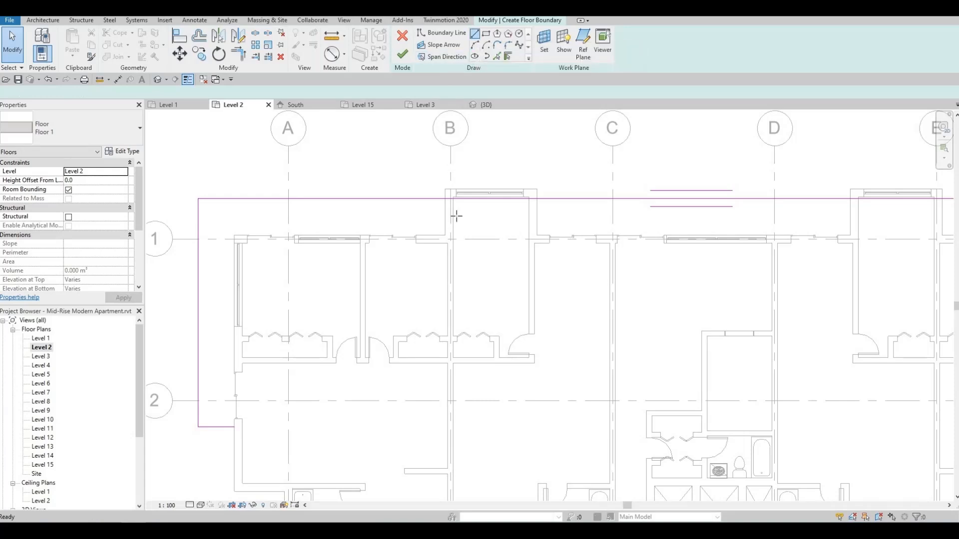
pyautogui.scroll(3, 452, 195)
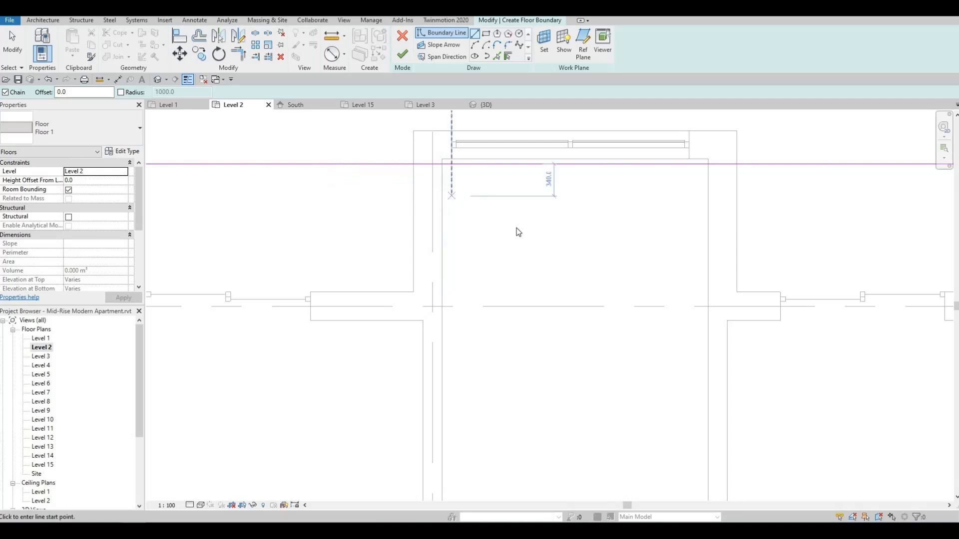
pyautogui.scroll(-2, 519, 234)
pyautogui.press('Escape')
# Step: Align the north floor boundary line with the centreline of the projecting bay's north wall beside grid B
pyautogui.press('l')
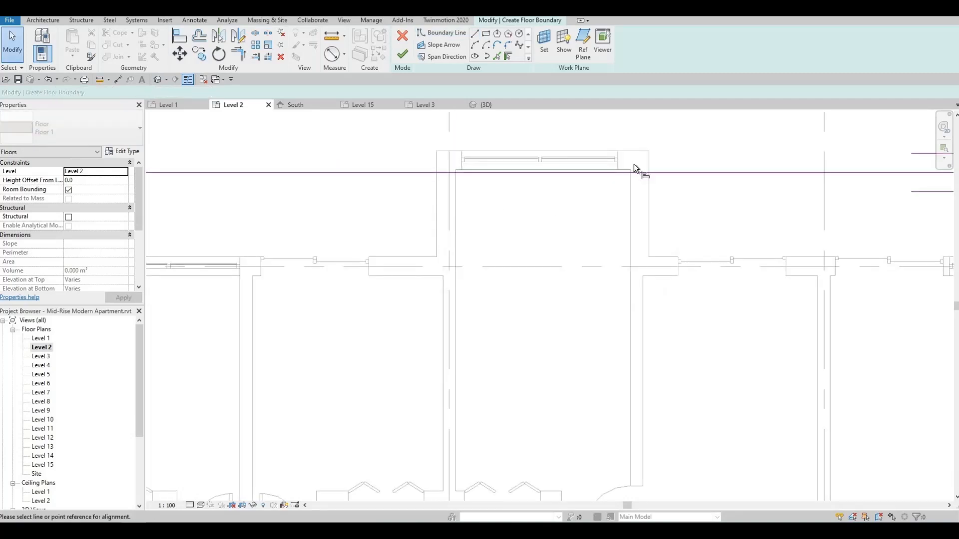
pyautogui.scroll(2, 634, 164)
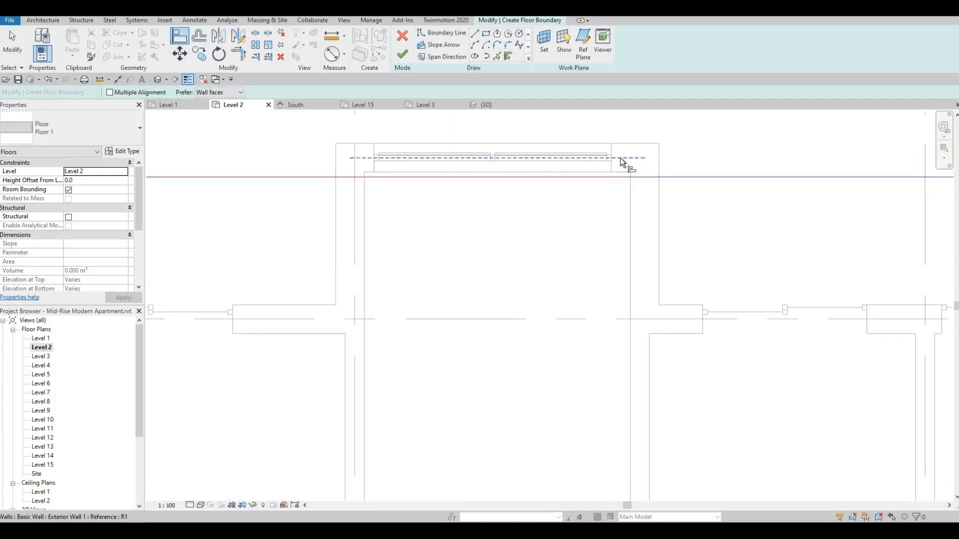
pyautogui.click(620, 158)
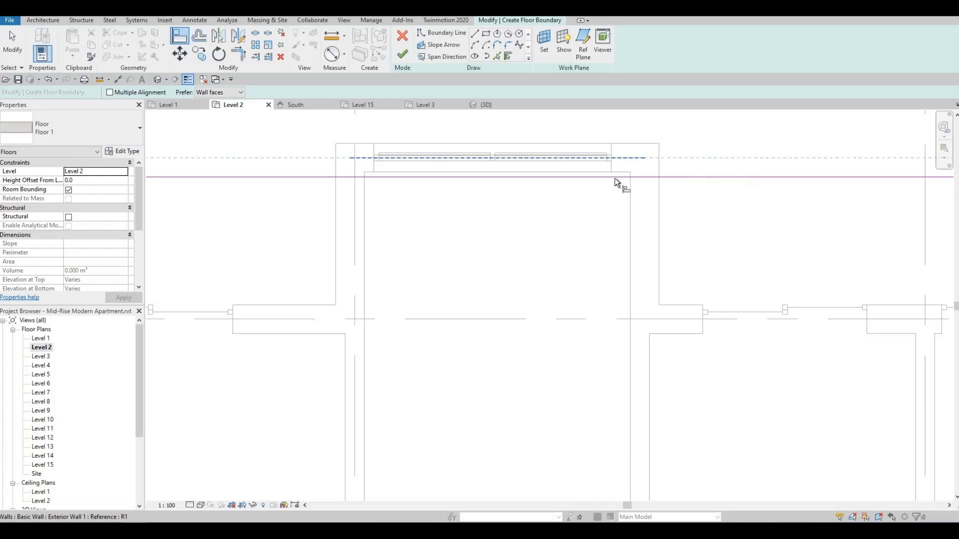
pyautogui.click(616, 177)
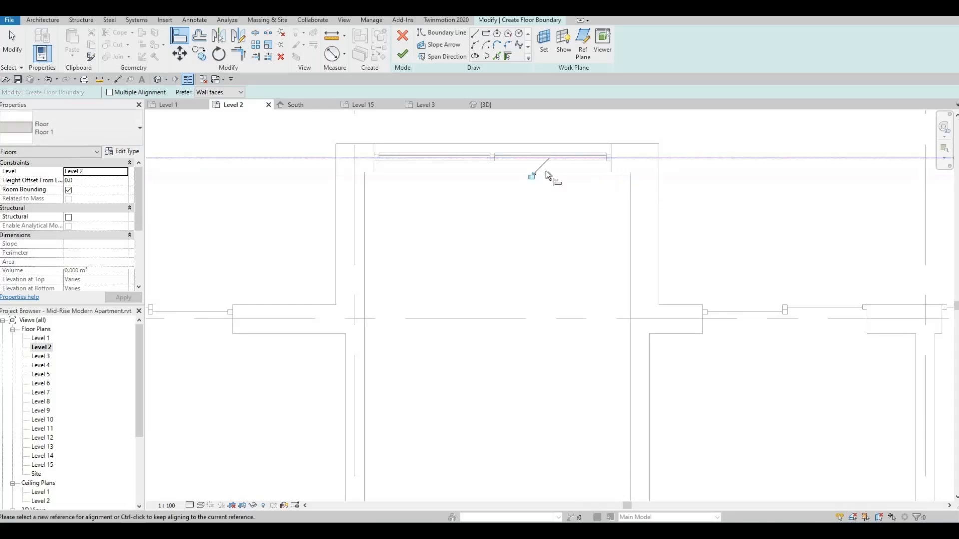
# Step: Align the south floor boundary line with the centreline of the projecting bay's south wall beside grid B
pyautogui.scroll(-3, 519, 178)
pyautogui.scroll(-4, 558, 251)
pyautogui.moveTo(577, 293); pyautogui.dragTo(561, 259, button='middle')
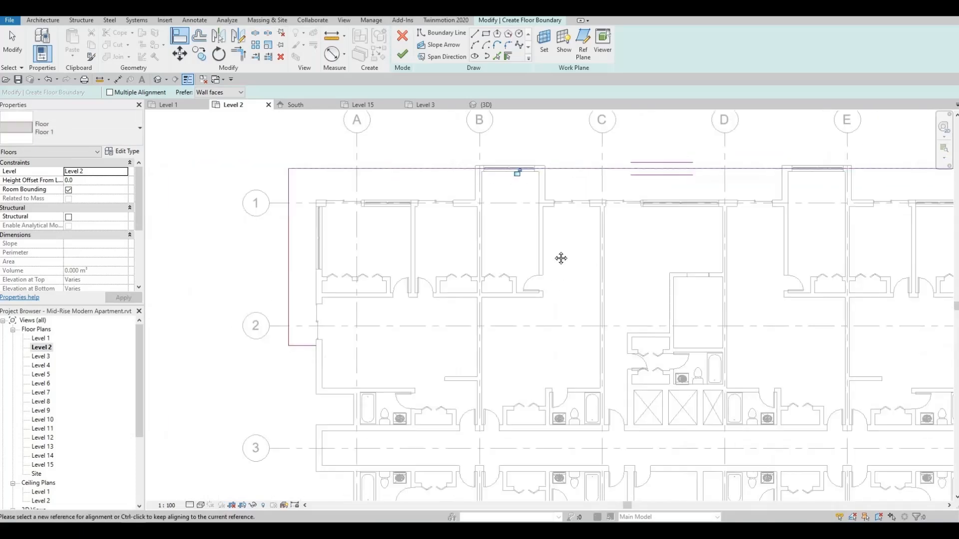
pyautogui.scroll(1, 552, 349)
pyautogui.scroll(-4, 551, 349)
pyautogui.moveTo(540, 412); pyautogui.dragTo(528, 336, button='middle')
pyautogui.scroll(5, 528, 335)
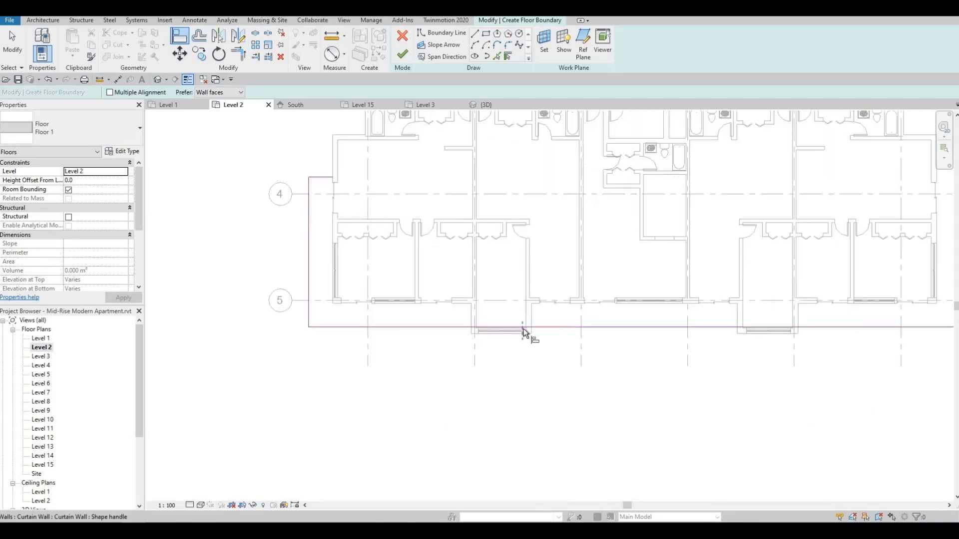
pyautogui.click(526, 314)
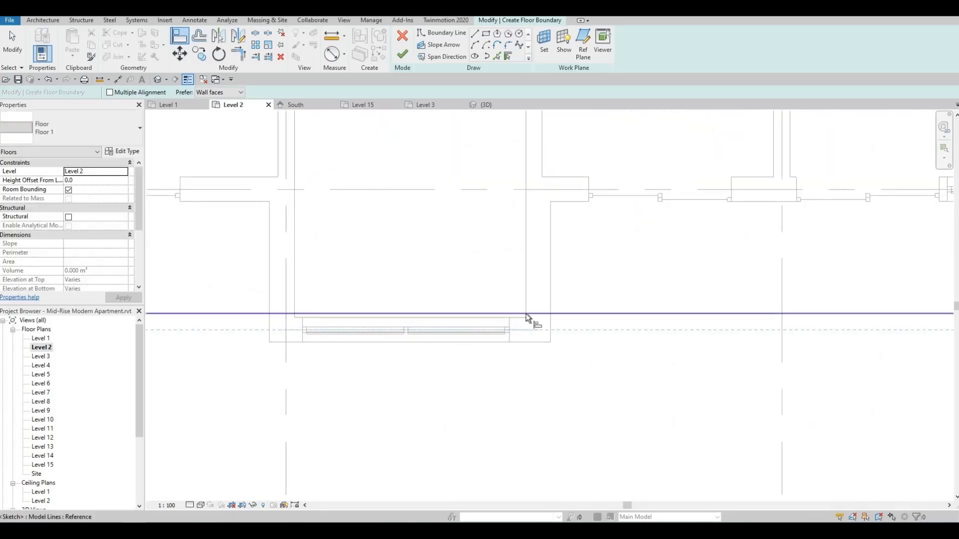
pyautogui.scroll(-4, 527, 249)
pyautogui.moveTo(562, 345); pyautogui.dragTo(600, 450, button='middle')
pyautogui.scroll(-2, 600, 450)
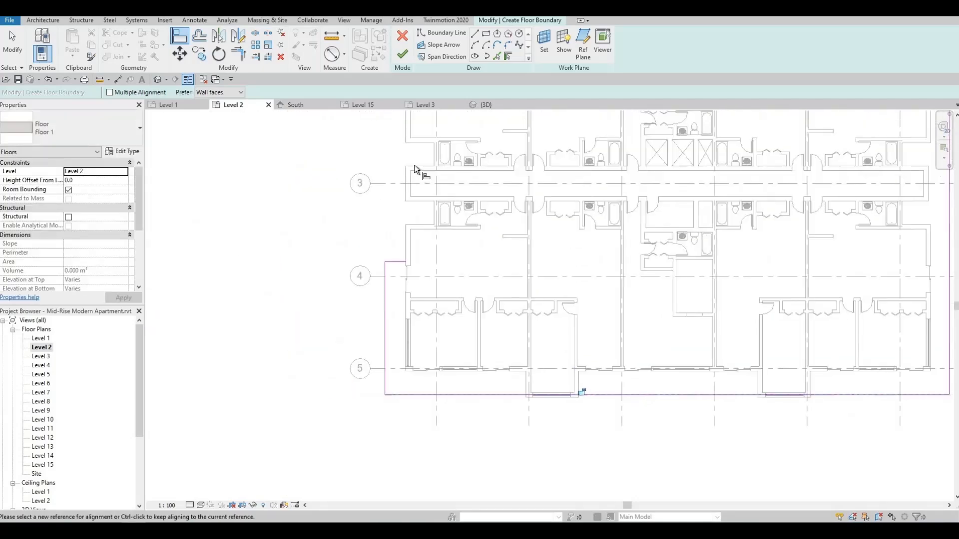
# Step: Examine the floor boundary outline along the west side and around the rest of the building
pyautogui.scroll(2, 415, 167)
pyautogui.scroll(-2, 436, 326)
pyautogui.moveTo(436, 326); pyautogui.dragTo(449, 429, button='middle')
pyautogui.scroll(1, 414, 150)
pyautogui.scroll(-3, 460, 167)
pyautogui.moveTo(582, 230); pyautogui.dragTo(510, 261, button='middle')
pyautogui.scroll(1, 614, 240)
pyautogui.scroll(-1, 587, 259)
pyautogui.moveTo(700, 291); pyautogui.dragTo(709, 259, button='middle')
pyautogui.scroll(2, 590, 277)
pyautogui.scroll(-2, 710, 260)
pyautogui.moveTo(553, 267); pyautogui.dragTo(558, 344, button='middle')
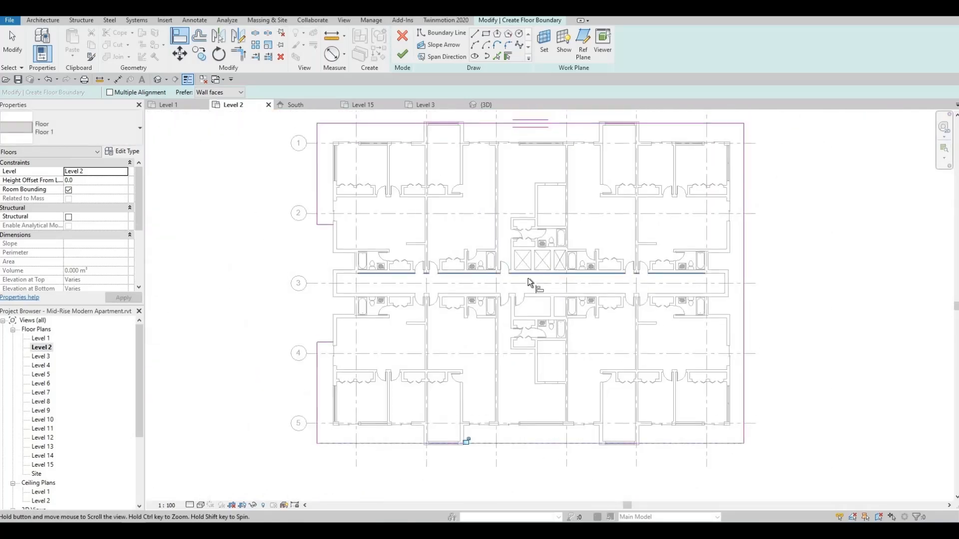
# Step: Draw a 1700 mm boundary line along the north bay's west wall at grid B, from the north boundary line to grid 1
pyautogui.scroll(1, 374, 238)
pyautogui.scroll(3, 419, 195)
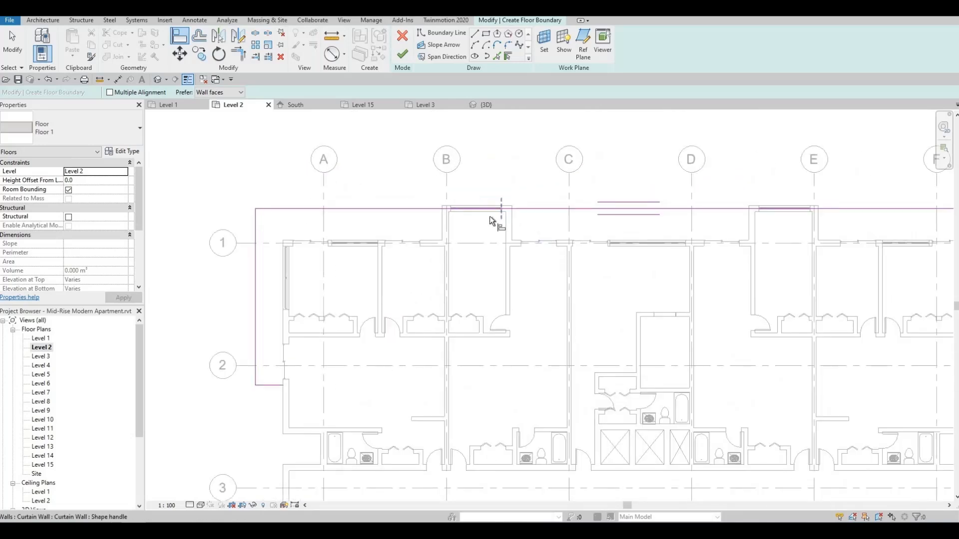
pyautogui.scroll(5, 445, 215)
pyautogui.click(442, 32)
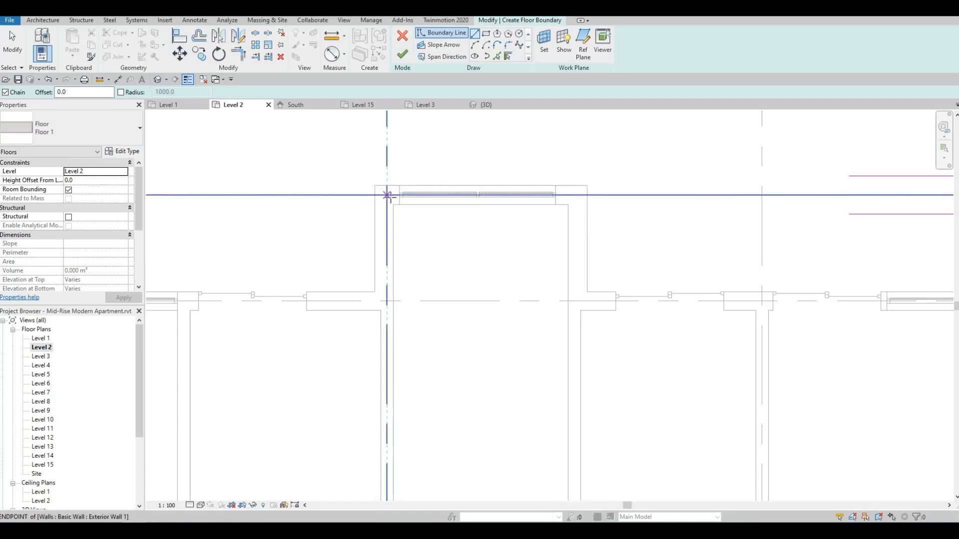
pyautogui.click(387, 195)
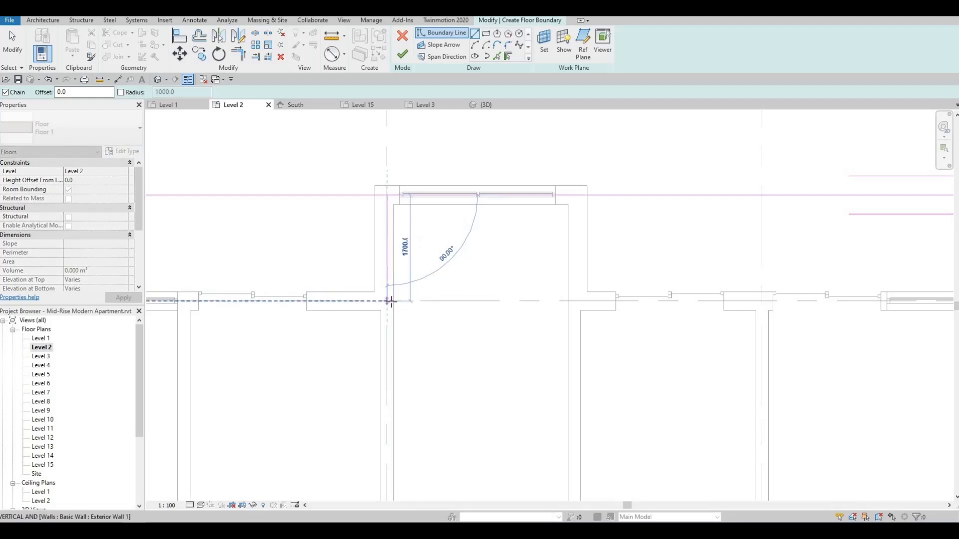
pyautogui.click(391, 301)
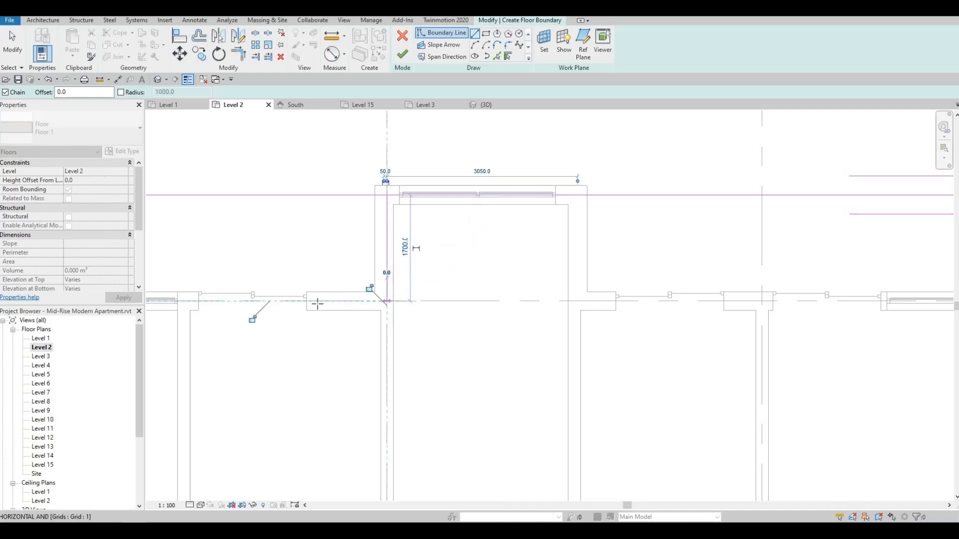
pyautogui.press('Escape')
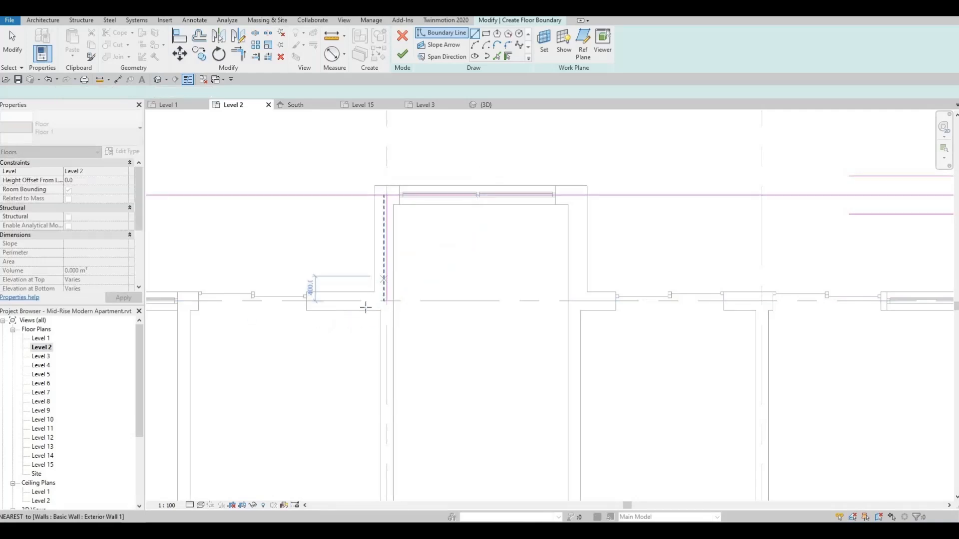
pyautogui.moveTo(364, 309); pyautogui.dragTo(446, 316, button='middle')
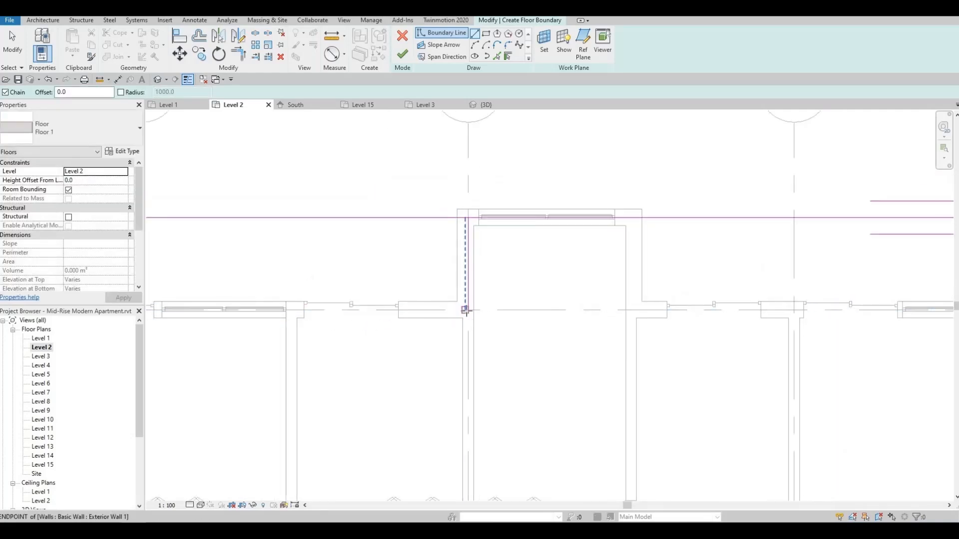
pyautogui.scroll(2, 469, 306)
pyautogui.scroll(3, 471, 304)
pyautogui.click(464, 320)
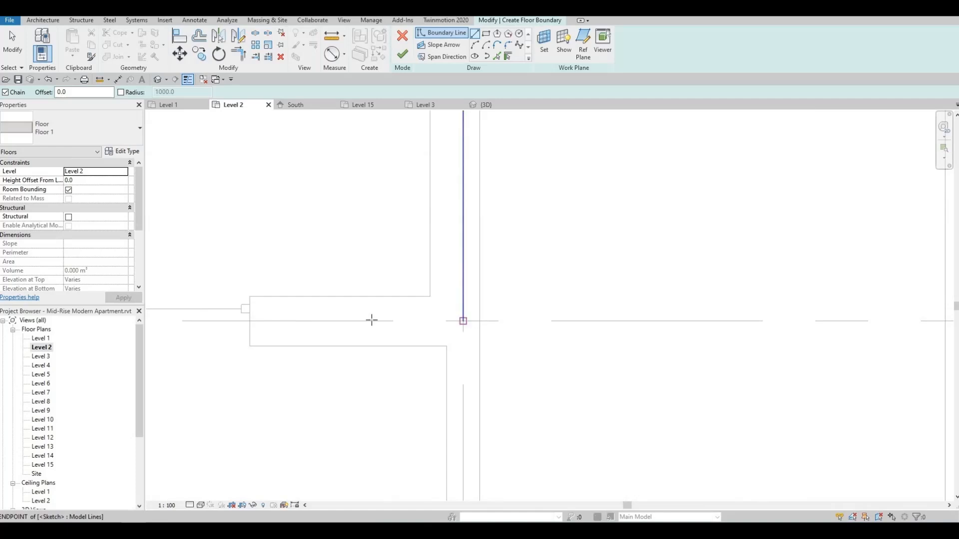
pyautogui.scroll(-3, 482, 331)
pyautogui.moveTo(484, 331); pyautogui.dragTo(552, 317, button='middle')
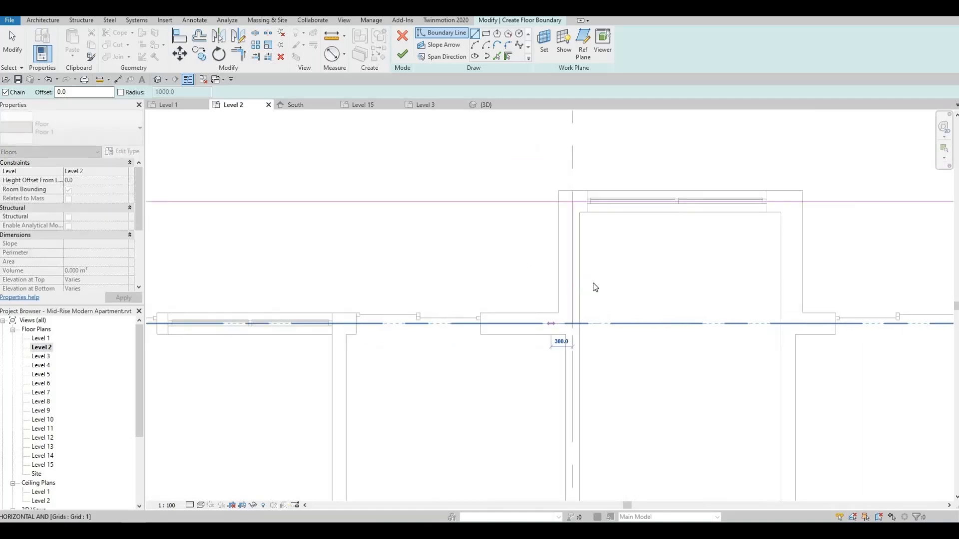
pyautogui.press('Escape')
pyautogui.press('Escape')
pyautogui.scroll(-3, 511, 274)
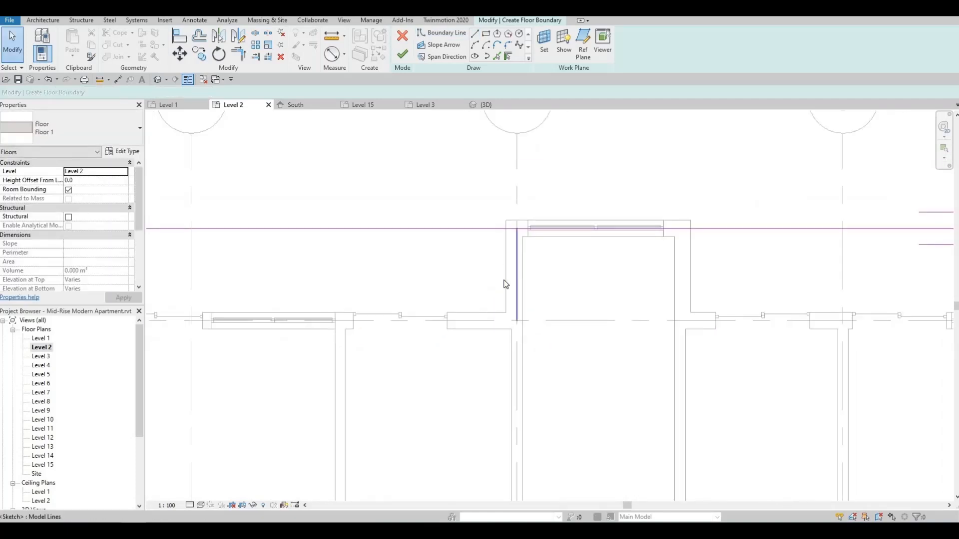
pyautogui.moveTo(544, 272); pyautogui.dragTo(552, 271, button='middle')
pyautogui.scroll(-1, 553, 270)
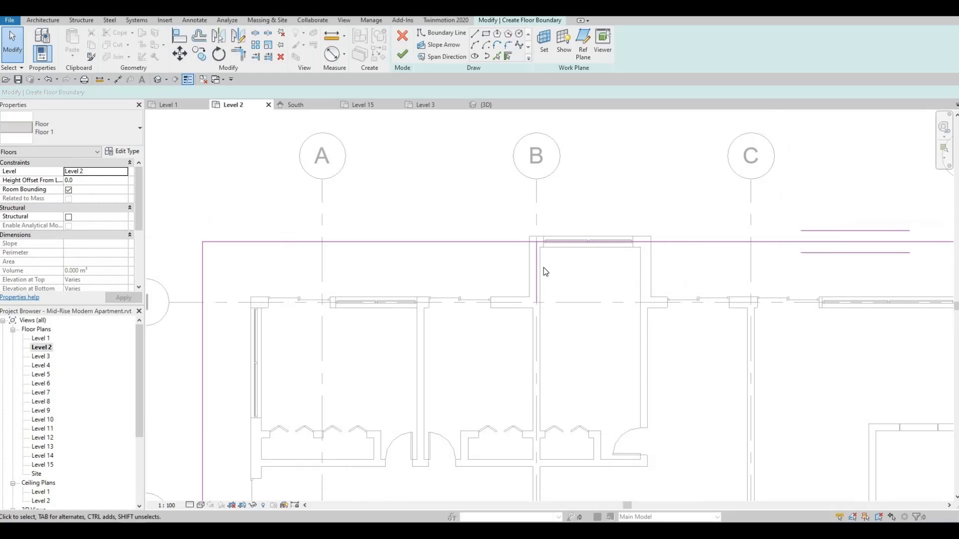
pyautogui.scroll(1, 536, 242)
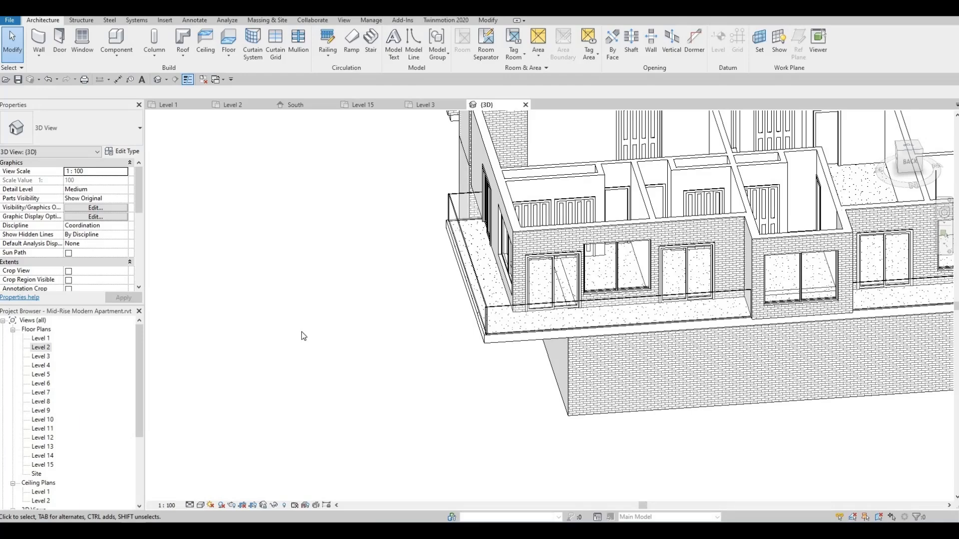
# Step: In the Level 2 floor plan, shorten the short railing just south of grid 2 to the west railing's inner face
pyautogui.doubleClick(40, 348)
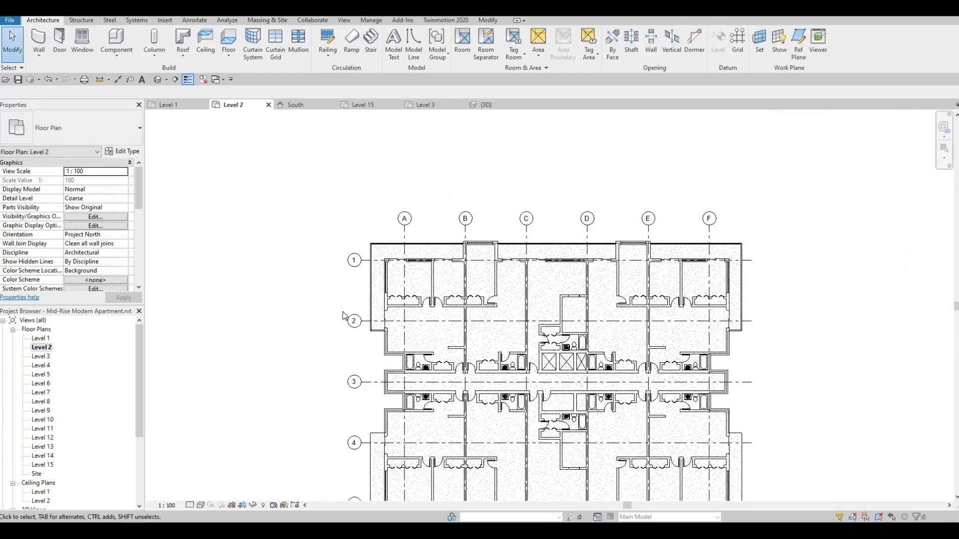
pyautogui.scroll(-4, 550, 300)
pyautogui.scroll(5, 548, 242)
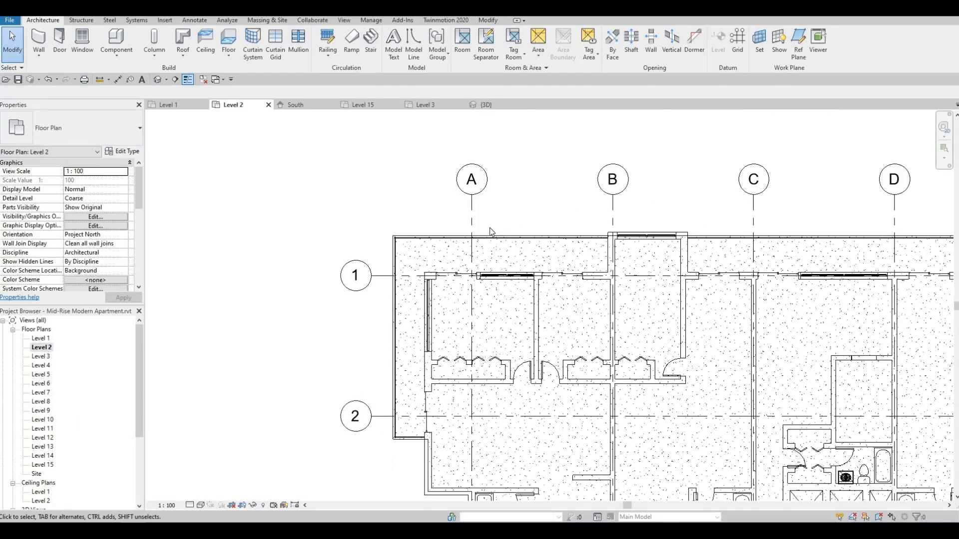
pyautogui.scroll(3, 350, 335)
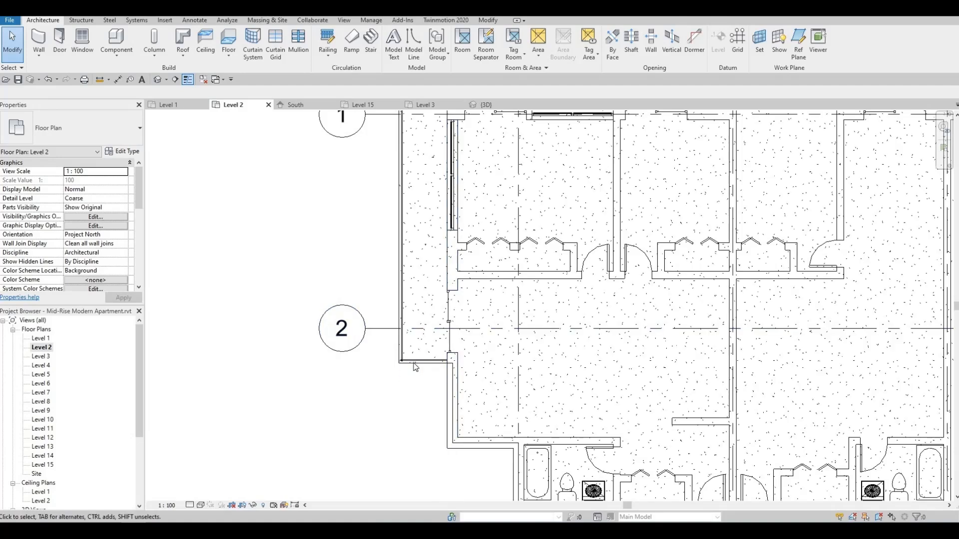
pyautogui.scroll(4, 342, 359)
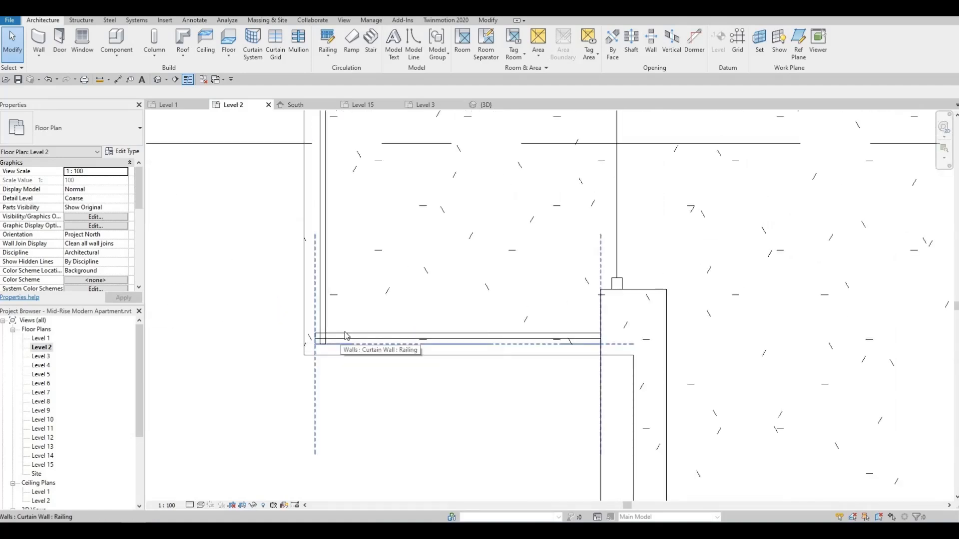
pyautogui.scroll(-3, 394, 322)
pyautogui.scroll(-2, 385, 327)
pyautogui.scroll(5, 385, 328)
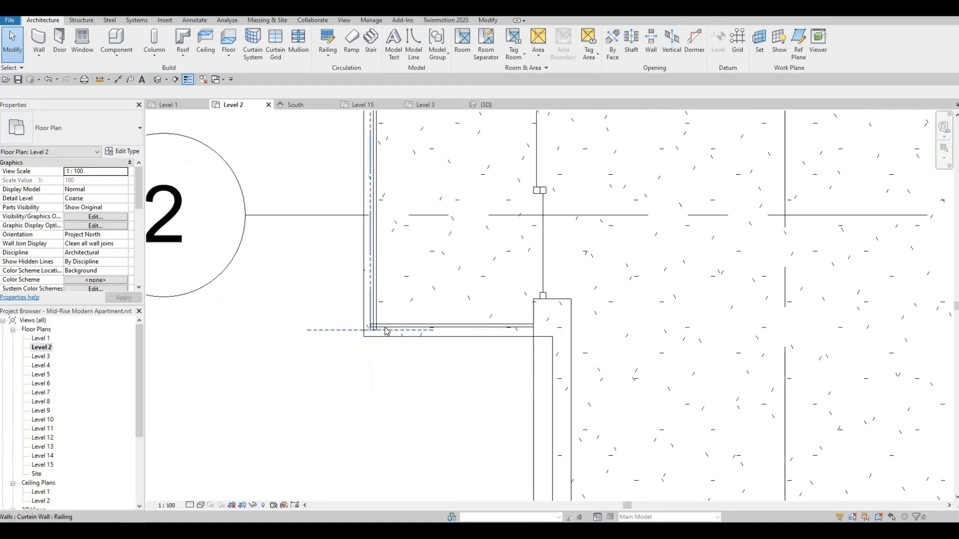
pyautogui.click(389, 330)
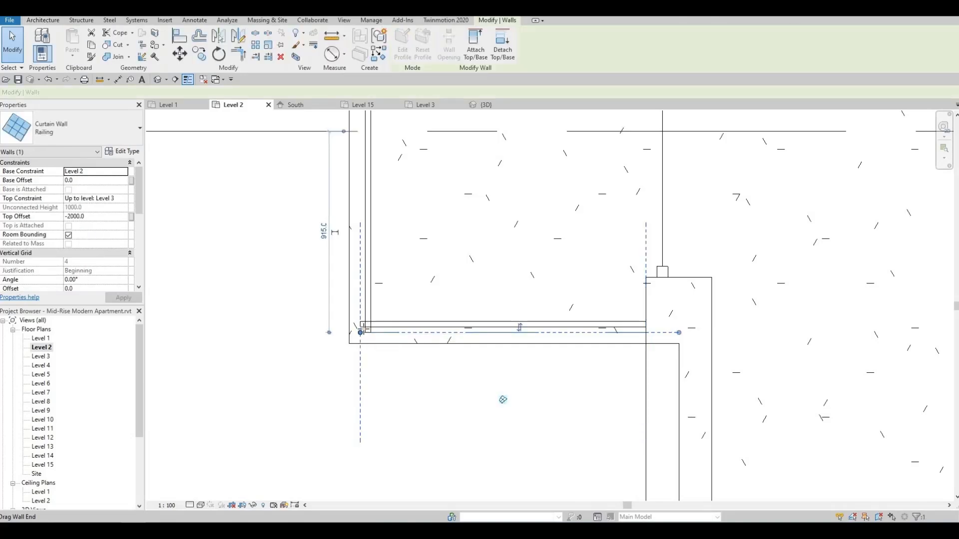
pyautogui.moveTo(361, 332); pyautogui.dragTo(371, 332)
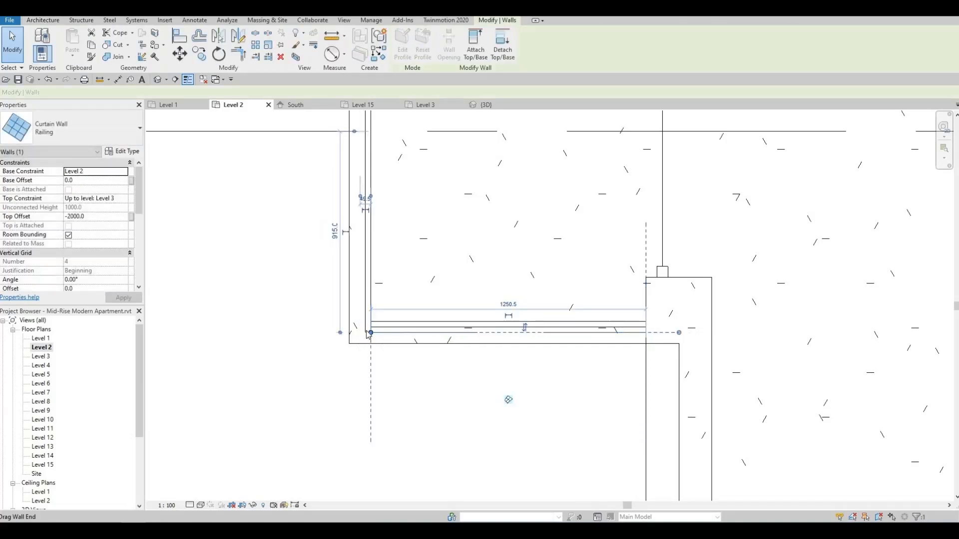
pyautogui.scroll(2, 367, 331)
pyautogui.press('Escape')
# Step: Shorten the west railing's south end so that it meets the outer face of the short railing near grid 2
pyautogui.click(368, 333)
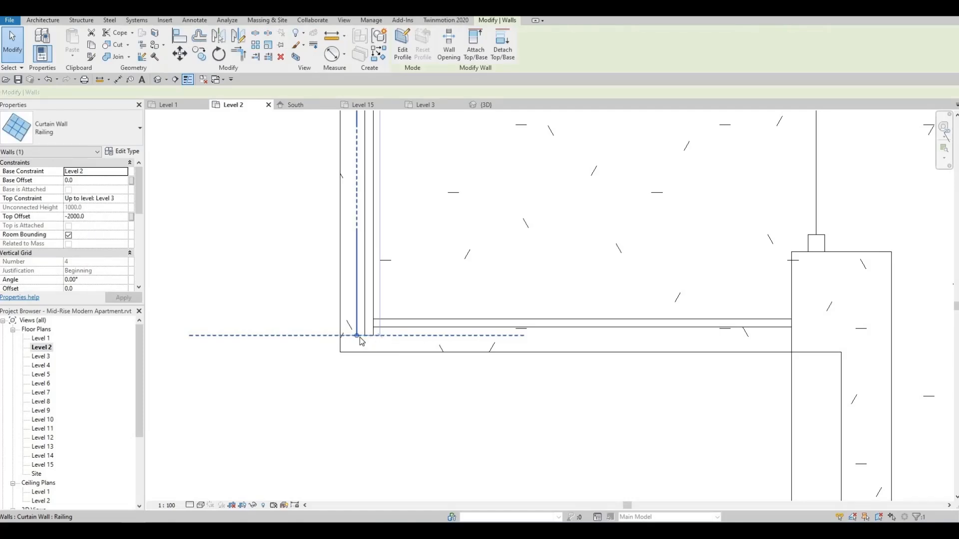
pyautogui.moveTo(359, 338); pyautogui.dragTo(358, 328)
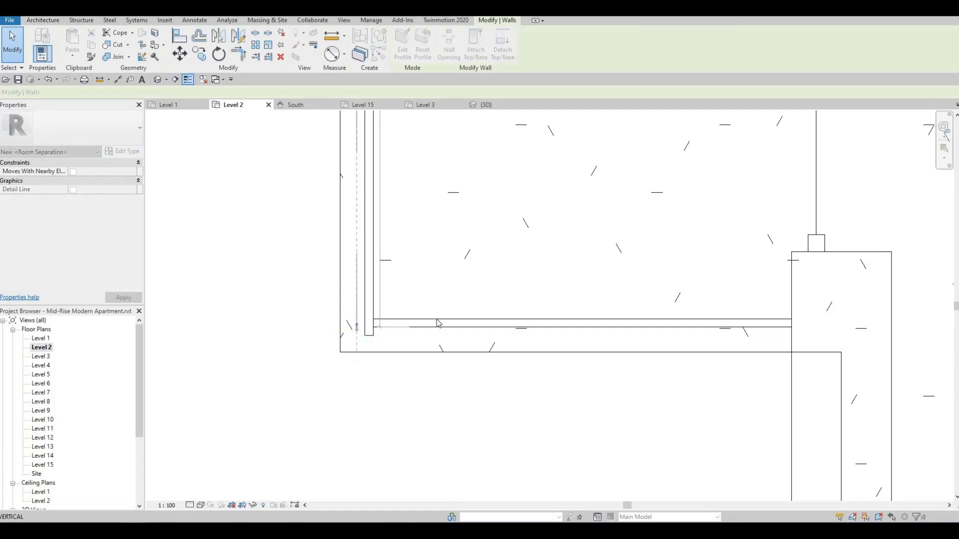
pyautogui.click(456, 292)
pyautogui.scroll(-2, 455, 292)
pyautogui.scroll(-3, 456, 292)
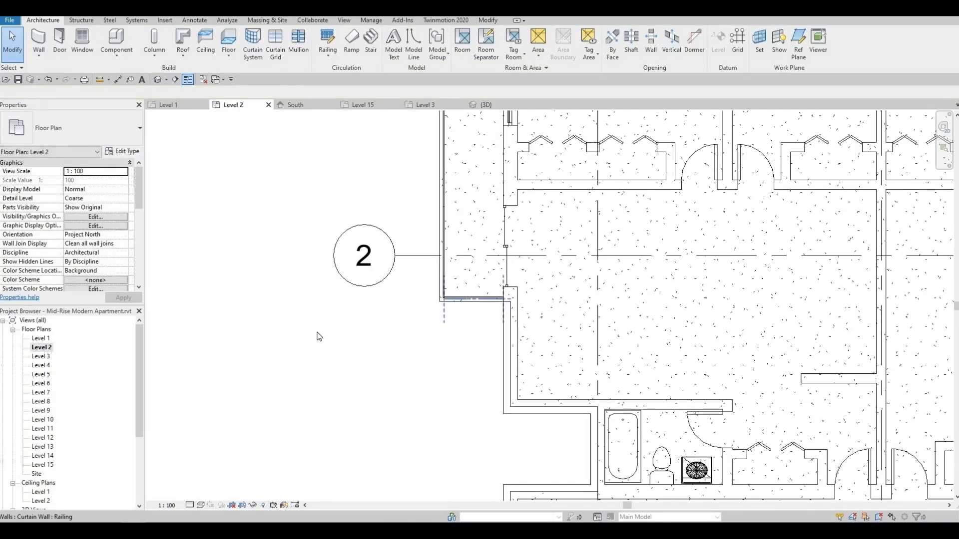
# Step: Pull back the ends of the north and west railings where they overlap at the slab's northwest corner
pyautogui.scroll(-3, 320, 320)
pyautogui.scroll(6, 329, 239)
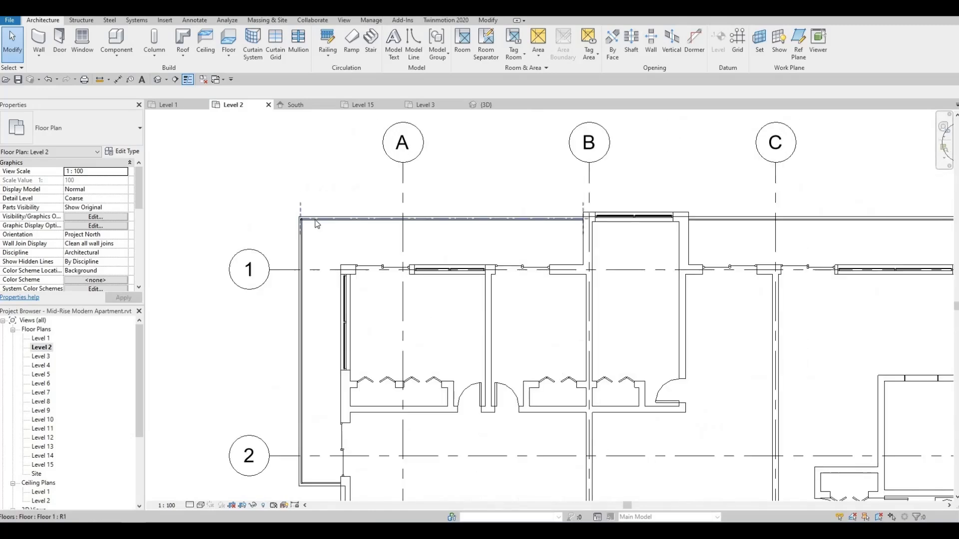
pyautogui.scroll(2, 316, 239)
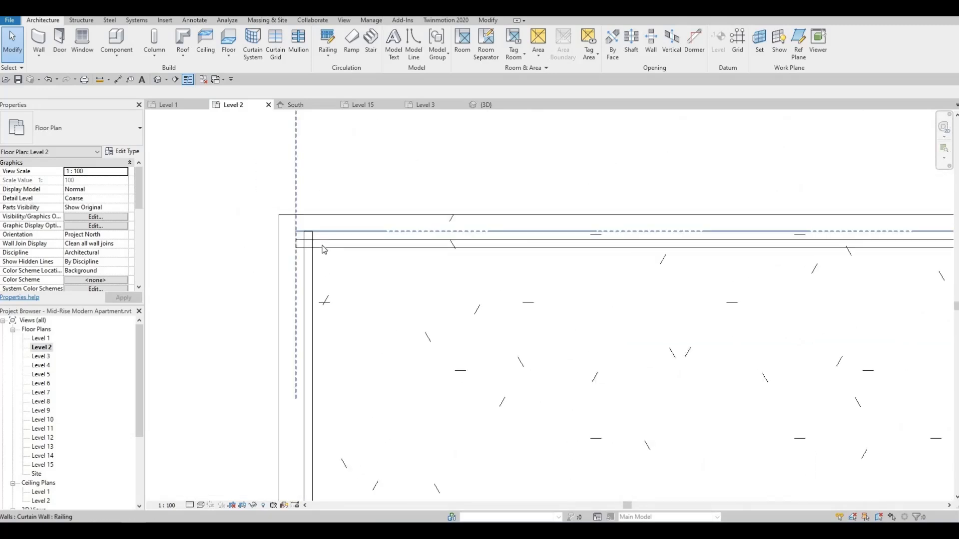
pyautogui.click(311, 247)
pyautogui.press('Escape')
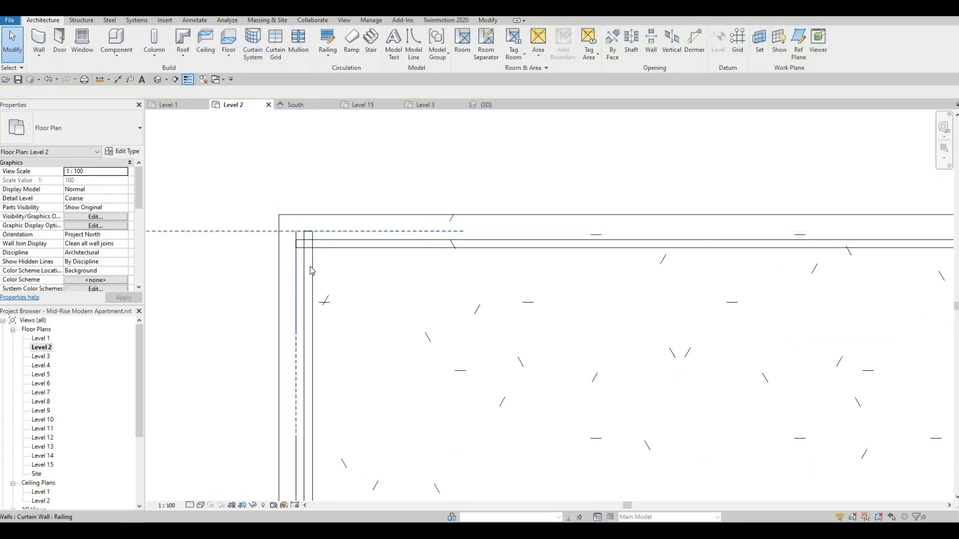
pyautogui.click(301, 242)
pyautogui.moveTo(296, 231); pyautogui.dragTo(321, 253)
pyautogui.click(299, 235)
pyautogui.press('Escape')
pyautogui.scroll(2, 320, 253)
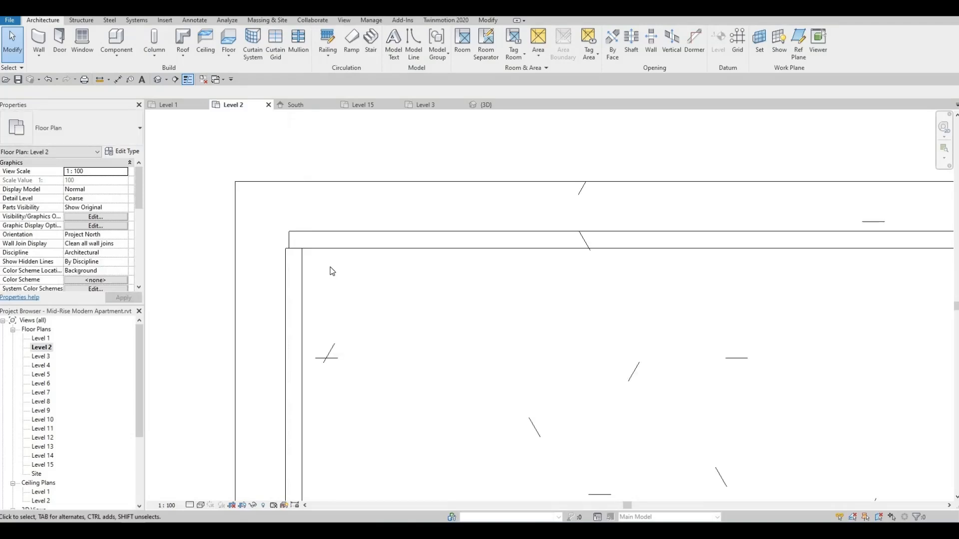
pyautogui.press('a')
pyautogui.press('l')
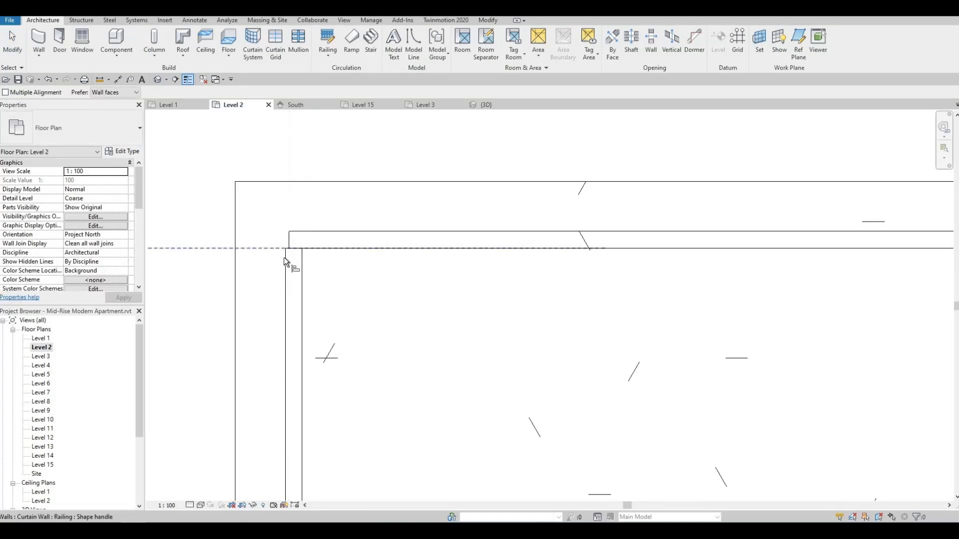
pyautogui.click(286, 258)
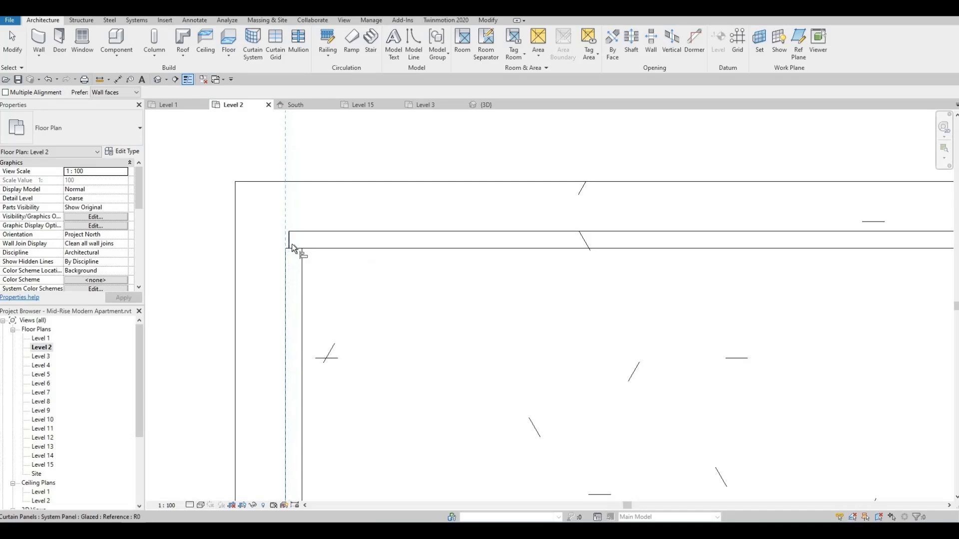
pyautogui.press('Escape')
pyautogui.press('Escape')
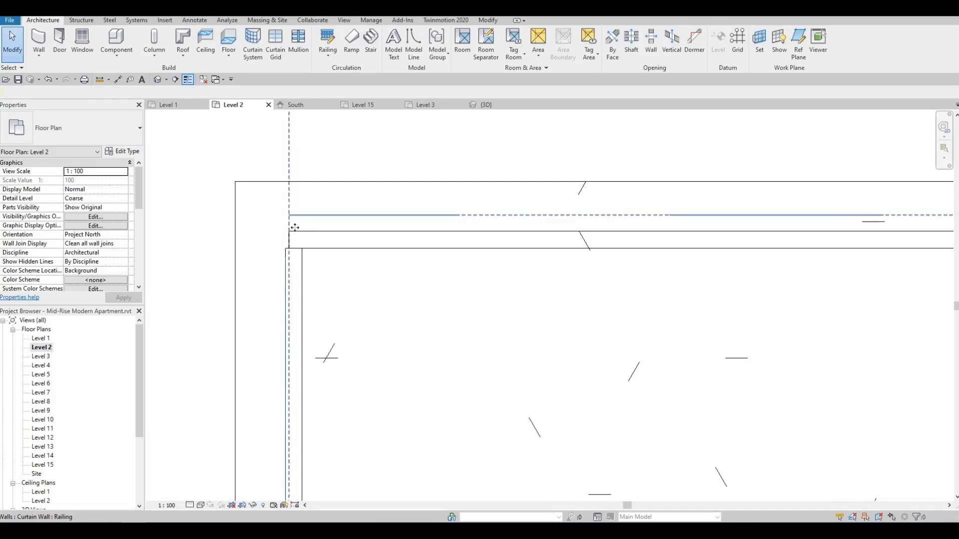
# Step: Extend the north railing's west end to the outer face of the west railing at the slab's northwest corner
pyautogui.click(292, 225)
pyautogui.moveTo(290, 216); pyautogui.dragTo(285, 217)
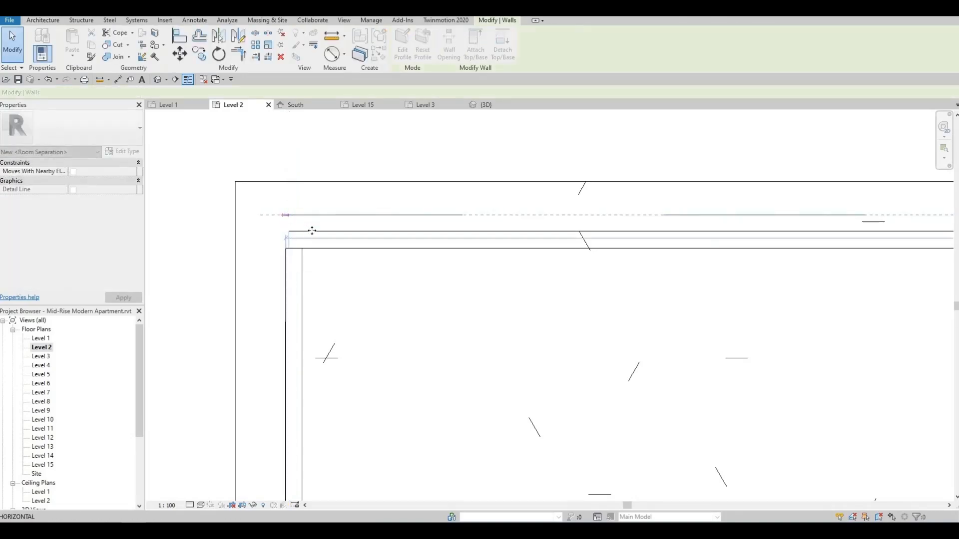
pyautogui.press('Escape')
pyautogui.scroll(-9, 320, 236)
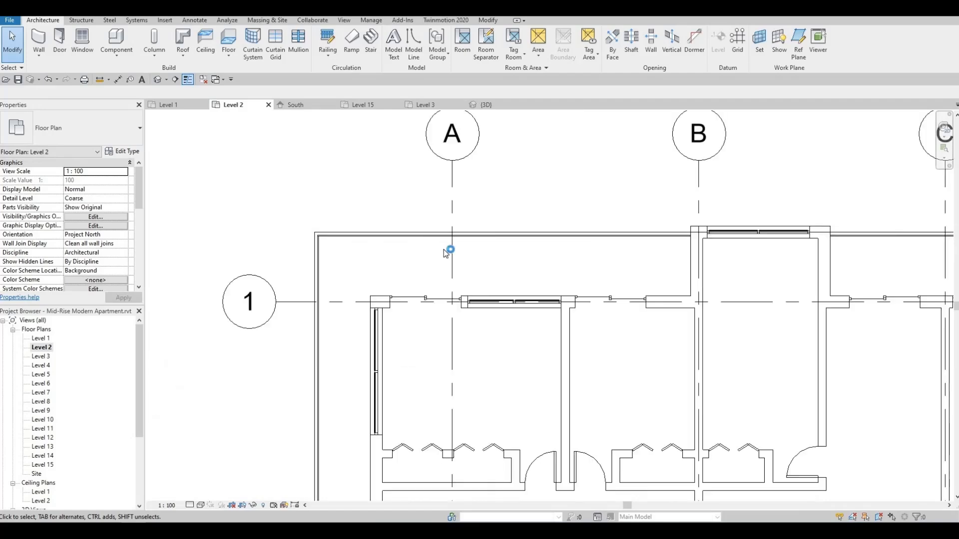
pyautogui.scroll(-6, 447, 252)
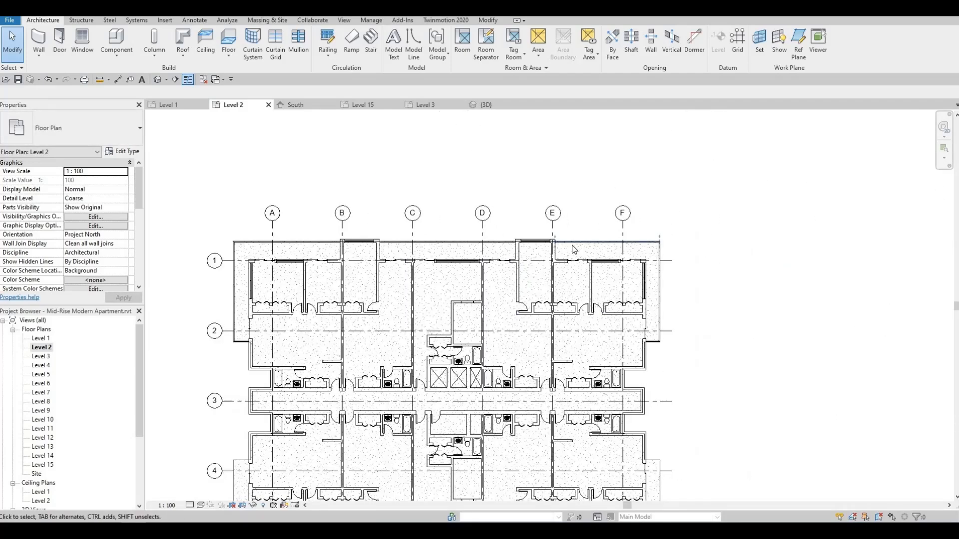
# Step: Shorten the east railing's north end to the inner face of the north railing at the slab's northeast corner
pyautogui.scroll(10, 573, 249)
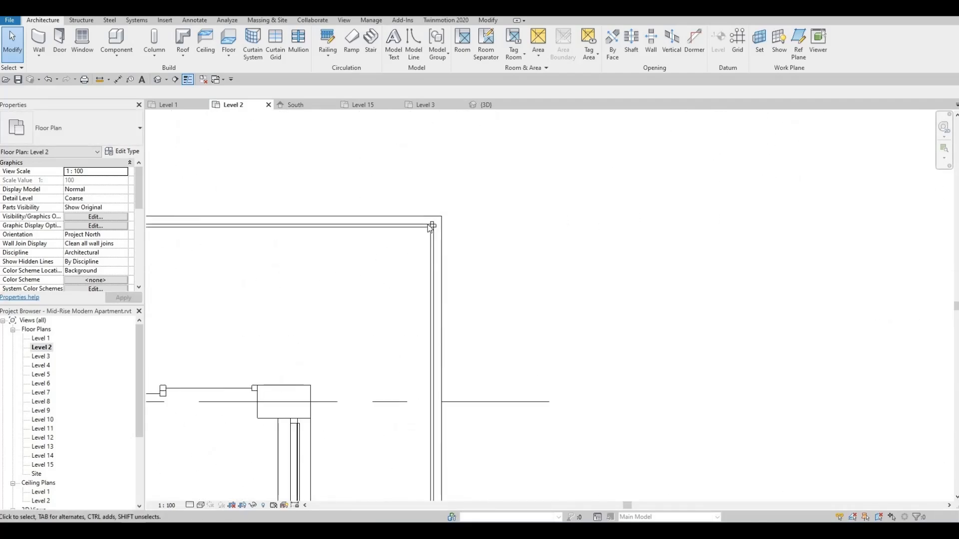
pyautogui.scroll(3, 432, 230)
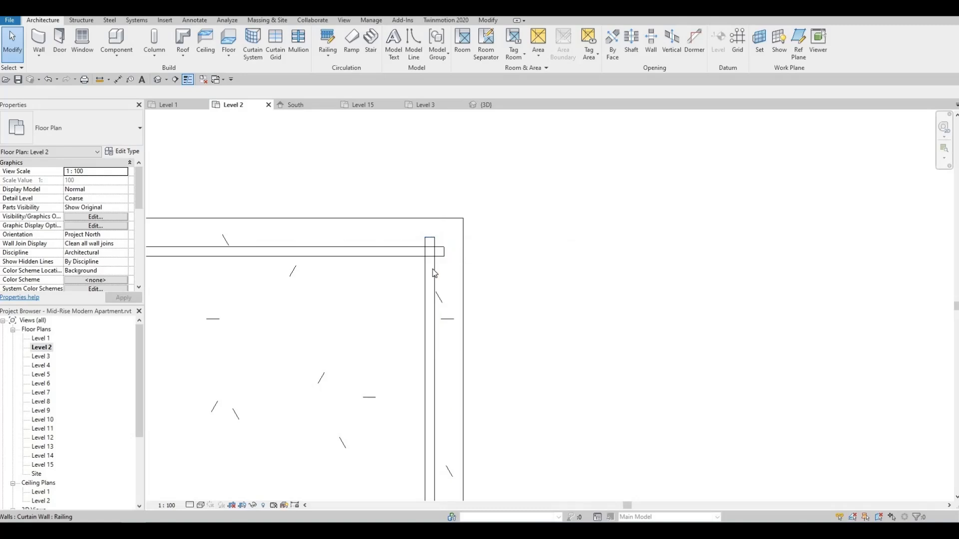
pyautogui.click(445, 242)
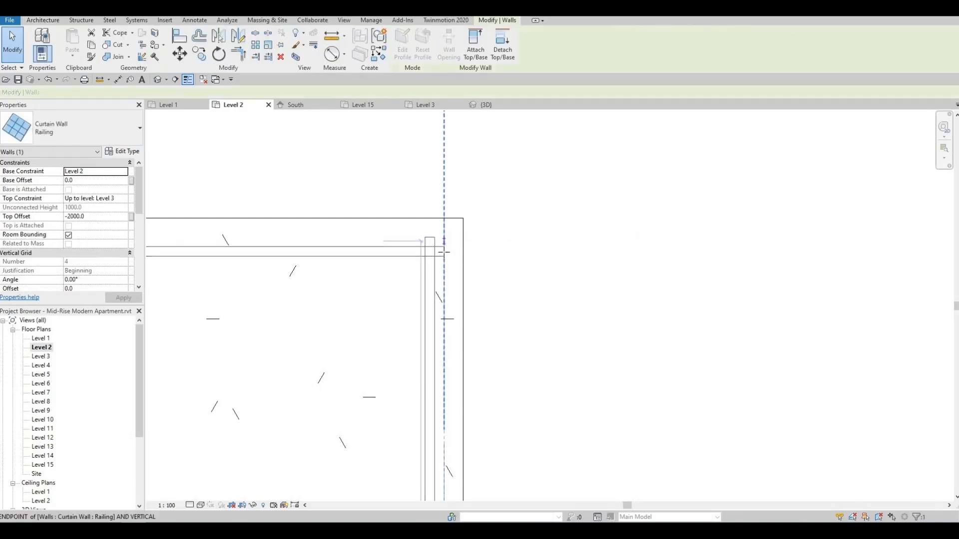
pyautogui.press('r')
pyautogui.press('s')
pyautogui.moveTo(448, 249); pyautogui.dragTo(446, 251)
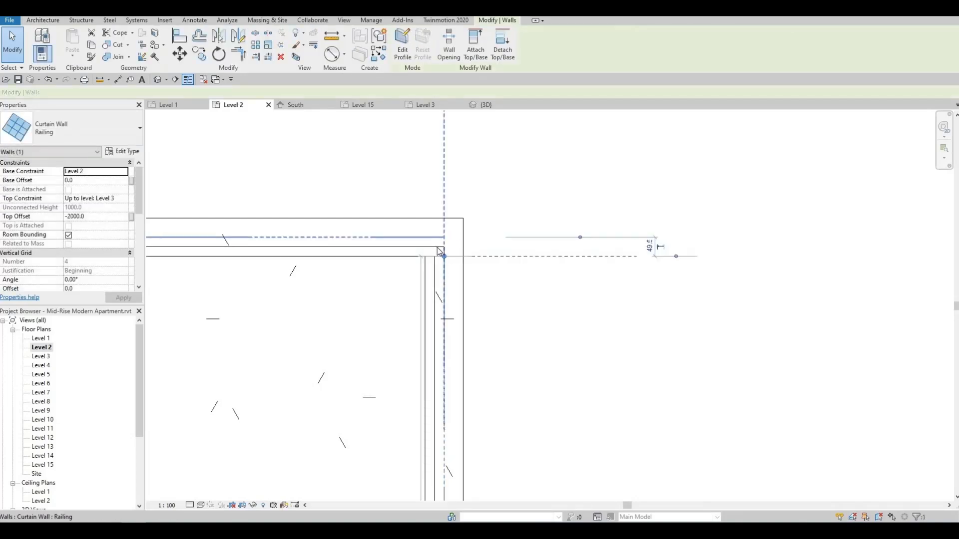
# Step: Shorten the north railing's east end to line up with the outer face of the east railing
pyautogui.click(440, 246)
pyautogui.press('r')
pyautogui.press('s')
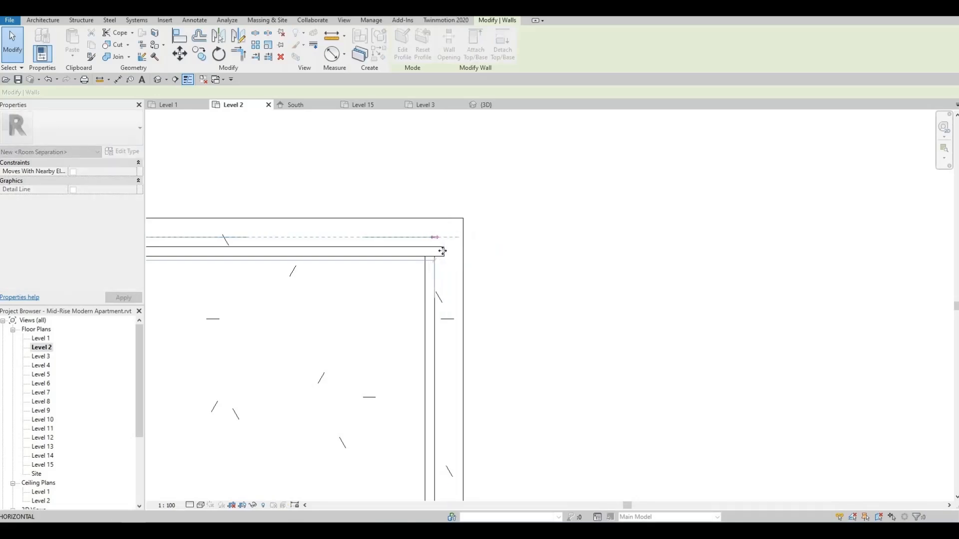
pyautogui.press('Escape')
pyautogui.press('Escape')
pyautogui.click(442, 270)
pyautogui.press('Escape')
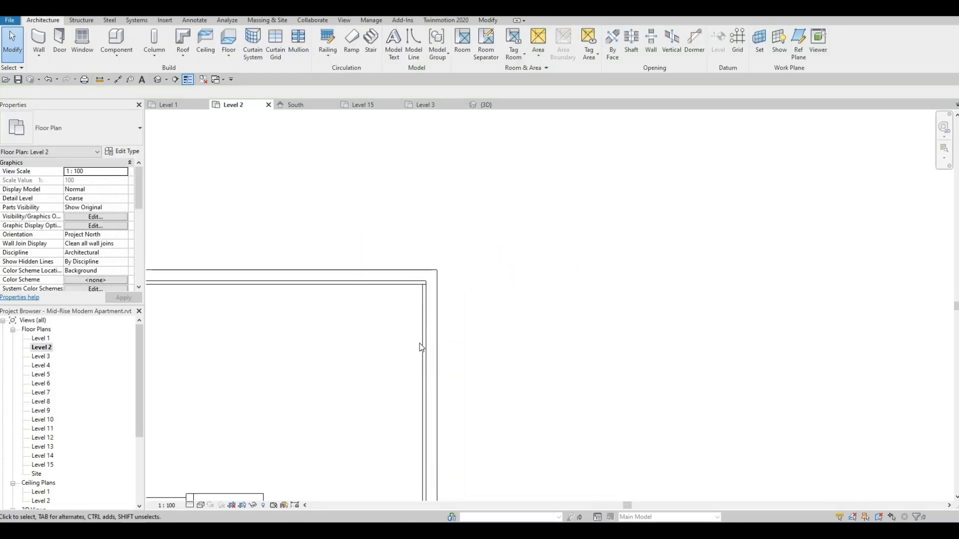
# Step: Examine how the railings meet at the balcony corners near grid 2 on the east and west sides
pyautogui.scroll(-4, 419, 340)
pyautogui.moveTo(431, 495); pyautogui.dragTo(483, 232, button='middle')
pyautogui.scroll(-2, 483, 232)
pyautogui.scroll(3, 460, 300)
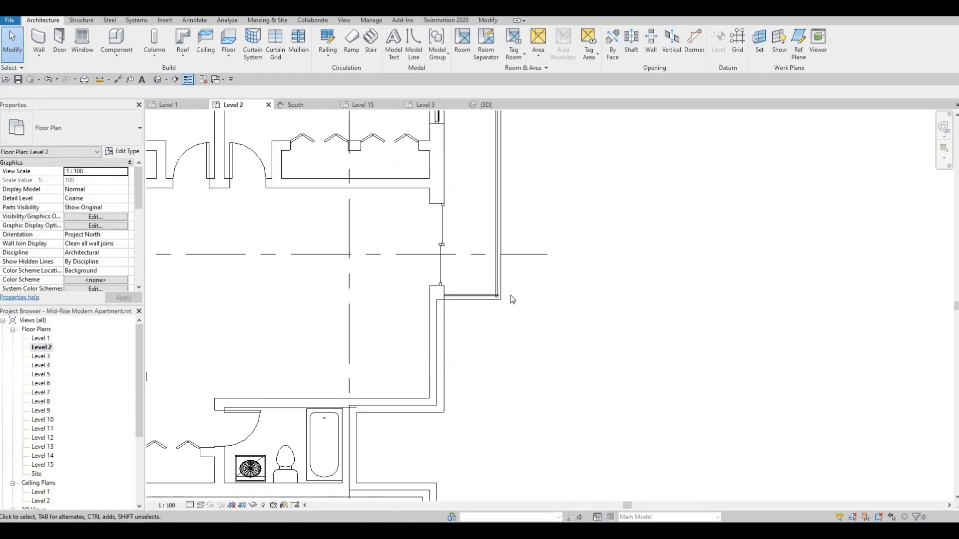
pyautogui.scroll(5, 480, 298)
pyautogui.scroll(-3, 494, 299)
pyautogui.scroll(-6, 430, 306)
pyautogui.moveTo(474, 285); pyautogui.dragTo(494, 282, button='middle')
pyautogui.scroll(-1, 494, 282)
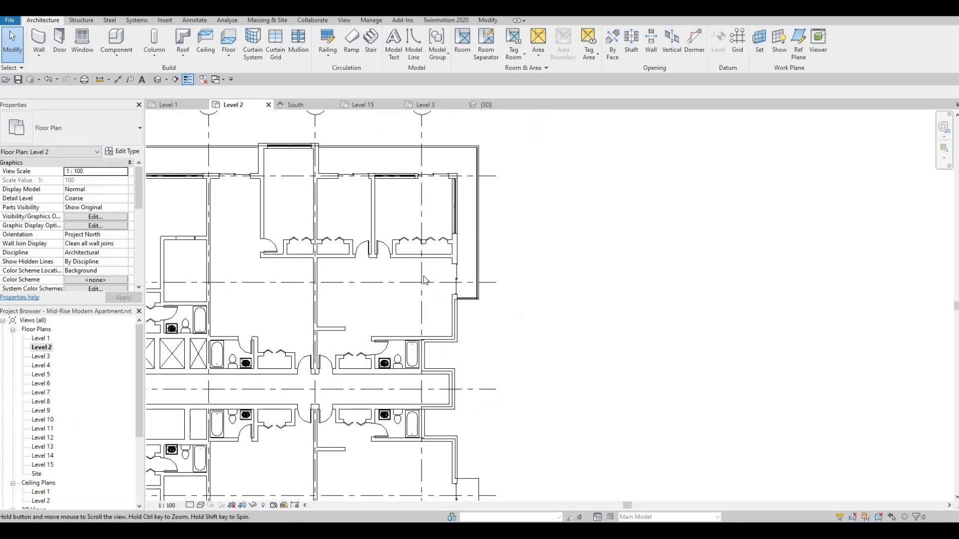
pyautogui.scroll(-2, 425, 280)
pyautogui.scroll(8, 415, 287)
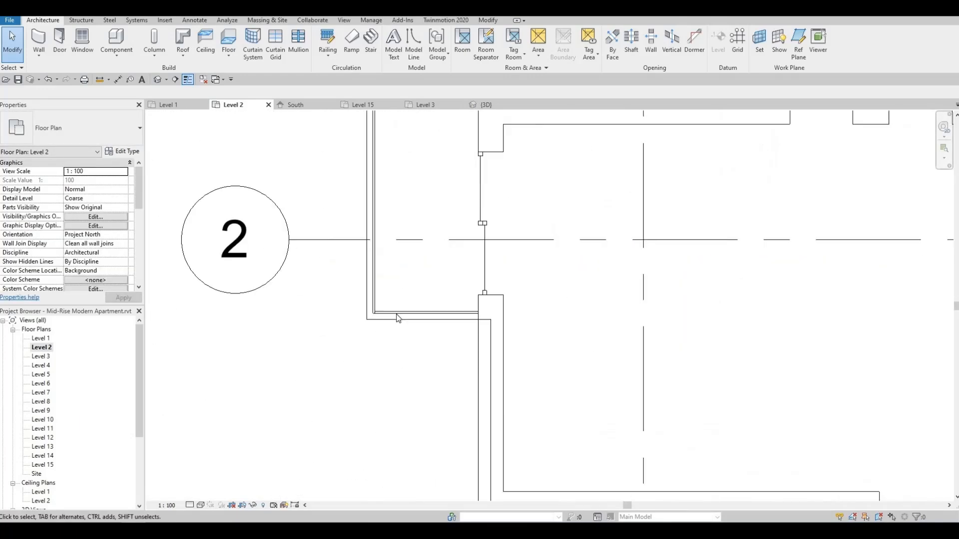
pyautogui.scroll(3, 422, 307)
# Step: Shorten the short railing south of grid 2 on the east side to the east railing's inner face
pyautogui.scroll(-7, 520, 302)
pyautogui.moveTo(569, 316); pyautogui.dragTo(520, 315, button='middle')
pyautogui.scroll(-2, 530, 295)
pyautogui.moveTo(622, 292); pyautogui.dragTo(219, 295, button='middle')
pyautogui.scroll(9, 646, 320)
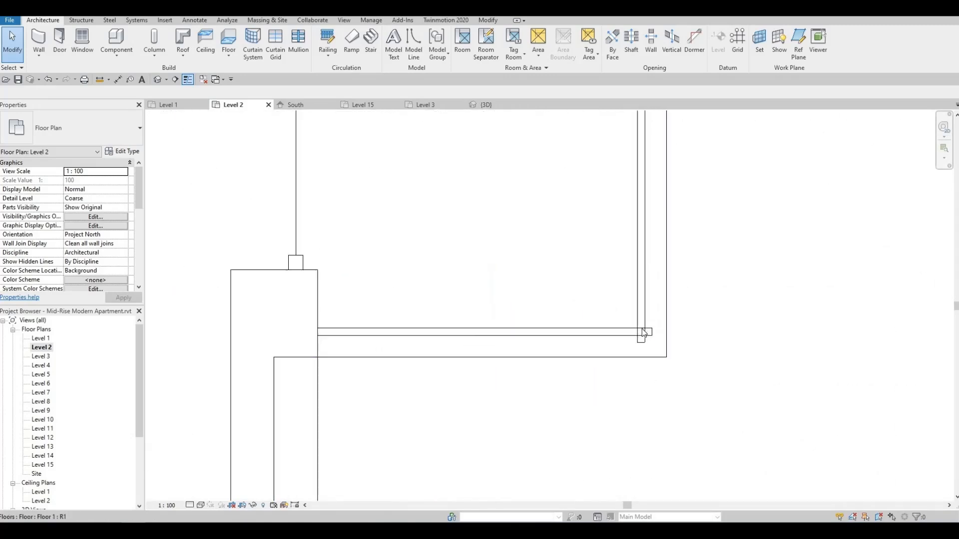
pyautogui.scroll(2, 644, 332)
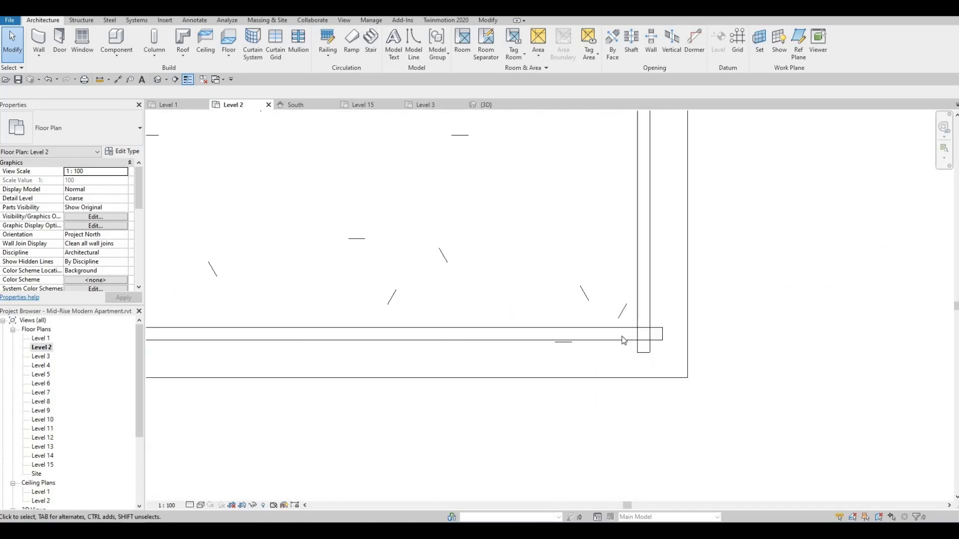
pyautogui.click(653, 347)
pyautogui.moveTo(662, 352); pyautogui.dragTo(637, 352)
pyautogui.press('Escape')
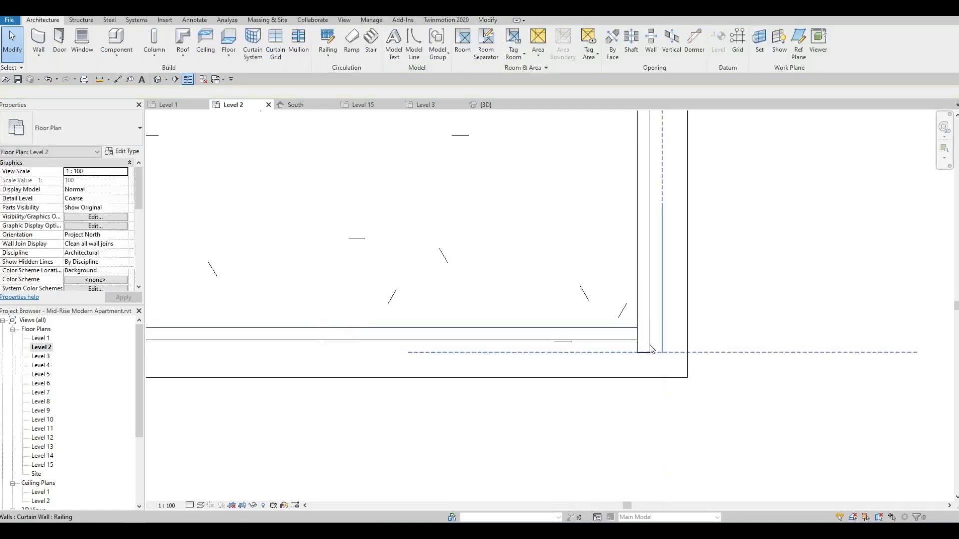
# Step: Shorten the east railing's south end to the outer face of the short railing near grid 2
pyautogui.click(652, 346)
pyautogui.moveTo(661, 353); pyautogui.dragTo(661, 339)
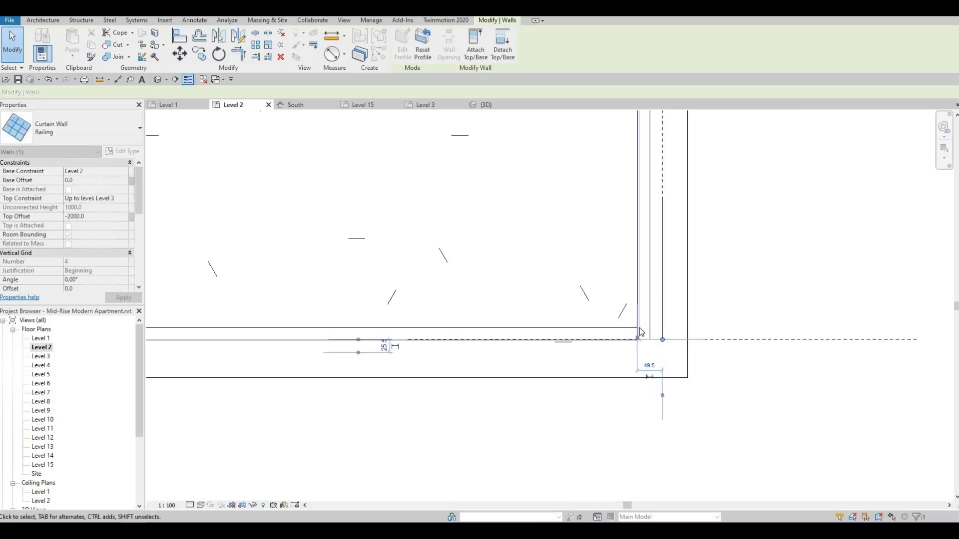
pyautogui.press('Escape')
pyautogui.scroll(-3, 592, 258)
pyautogui.scroll(-5, 592, 259)
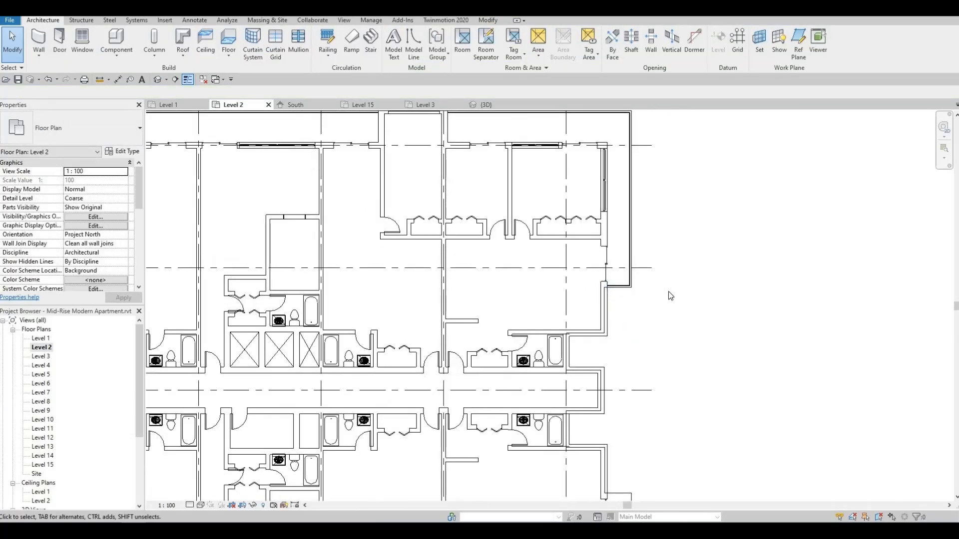
# Step: Open the North elevation and bring the Level 2 balcony railings into view
pyautogui.scroll(1, 522, 186)
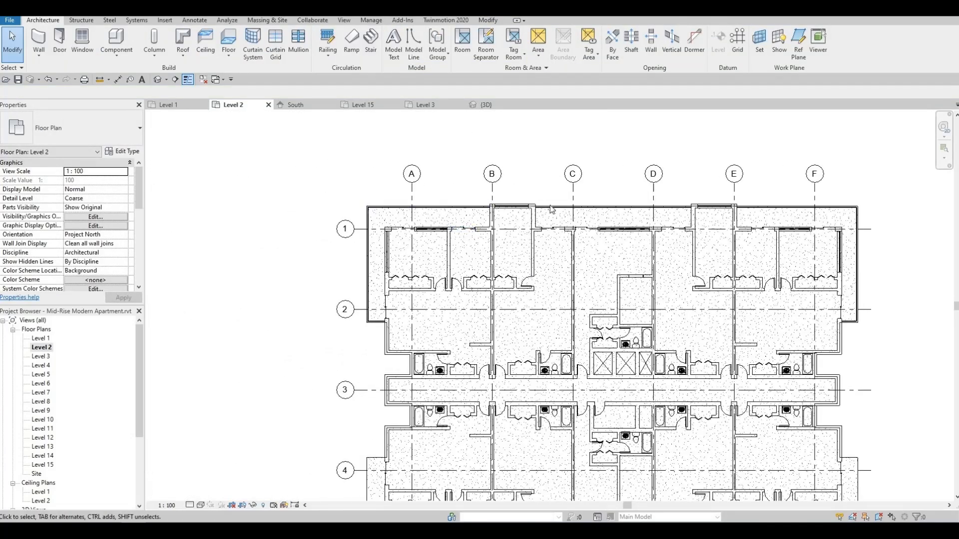
pyautogui.scroll(8, 547, 234)
pyautogui.scroll(-6, 546, 264)
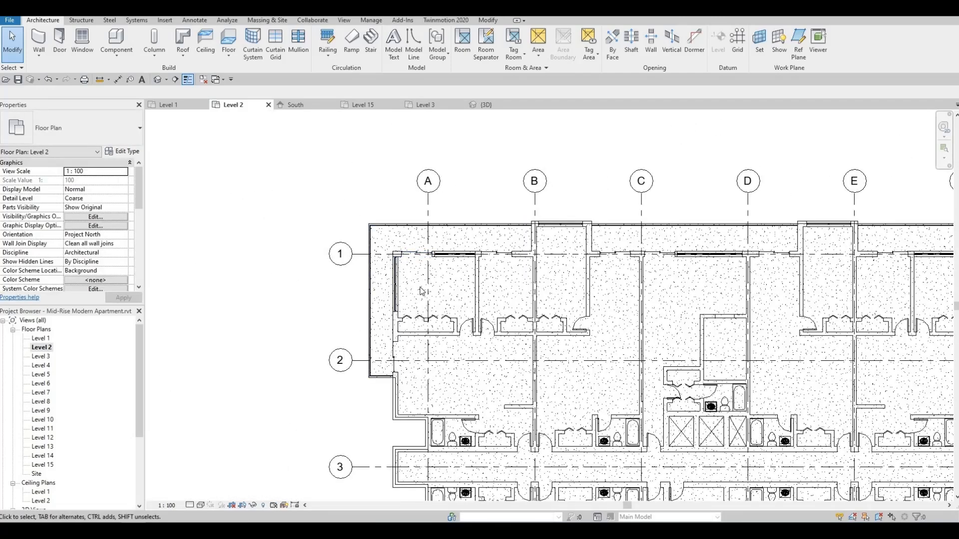
pyautogui.click(287, 55)
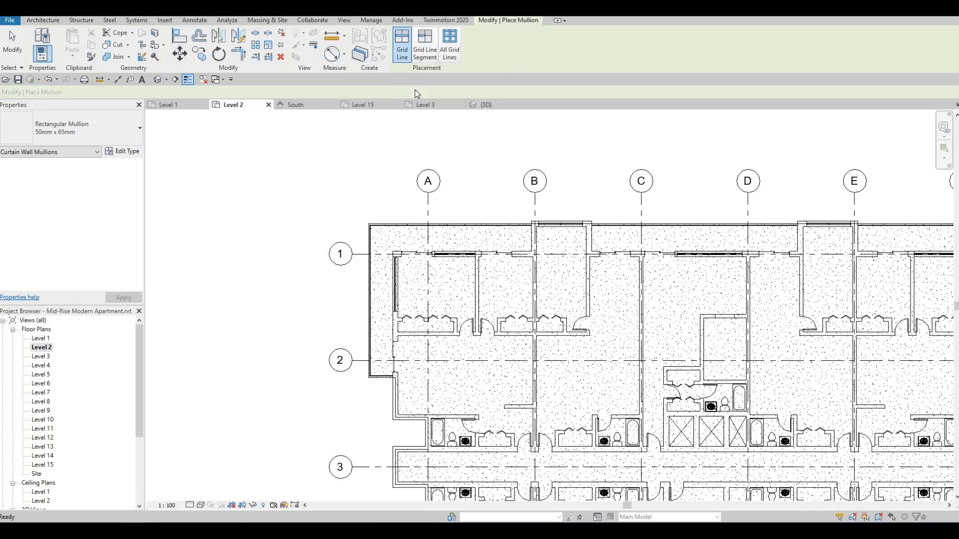
pyautogui.click(43, 20)
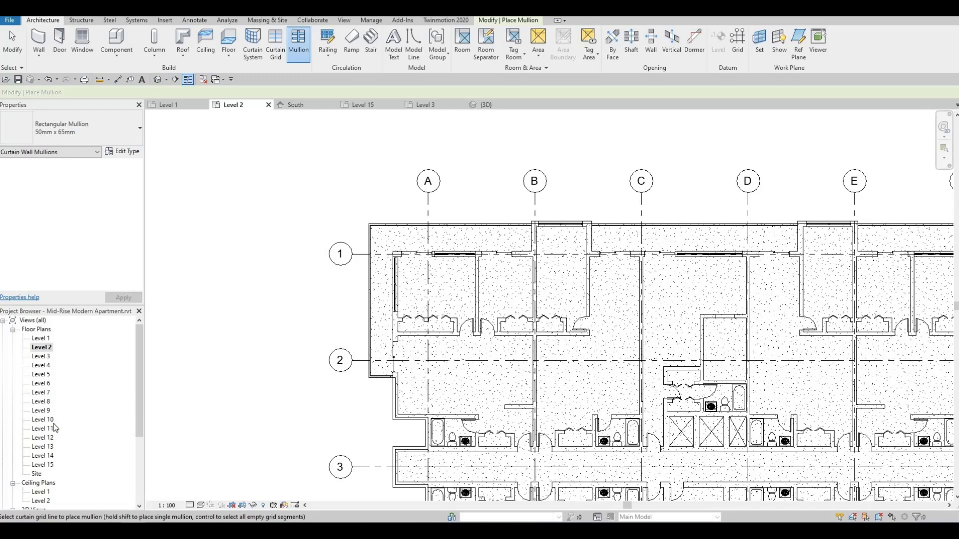
pyautogui.scroll(-4, 53, 424)
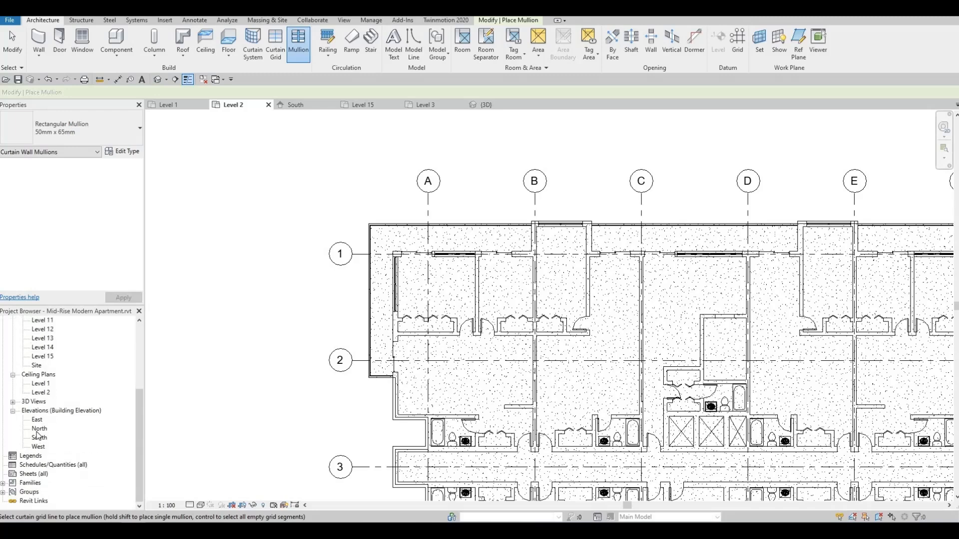
pyautogui.doubleClick(39, 428)
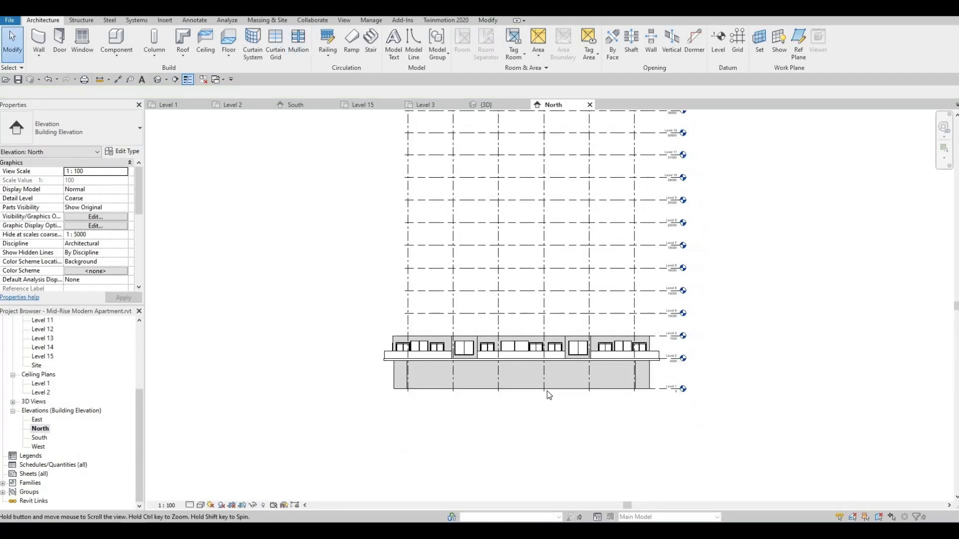
pyautogui.scroll(5, 529, 307)
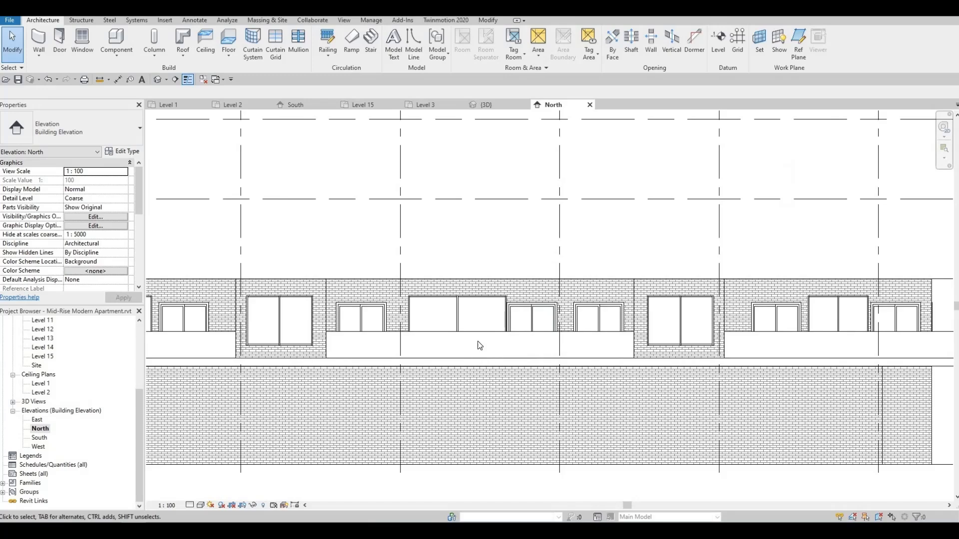
pyautogui.scroll(-2, 480, 345)
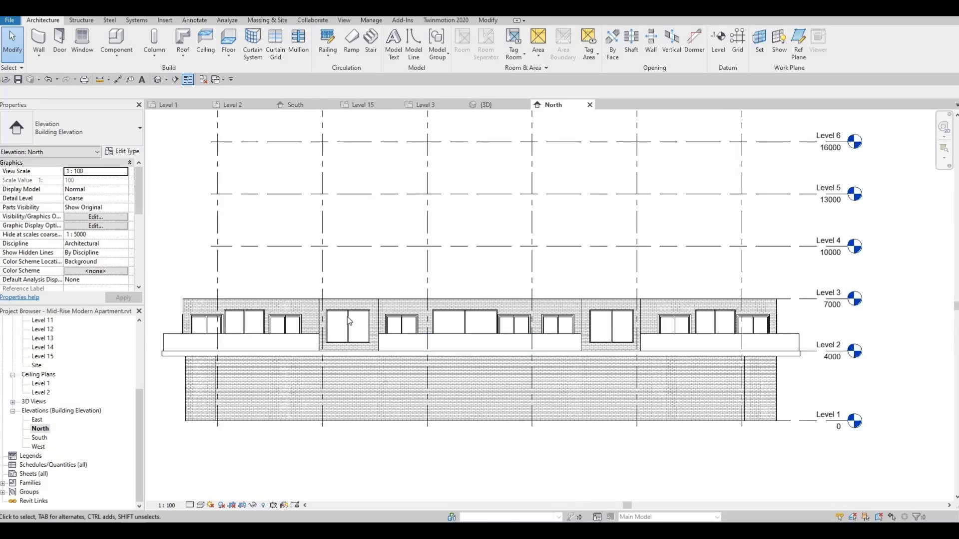
# Step: Divide the east-end railing on the north facade with three vertical curtain grid lines into four equal 2231.3 mm panels
pyautogui.click(276, 45)
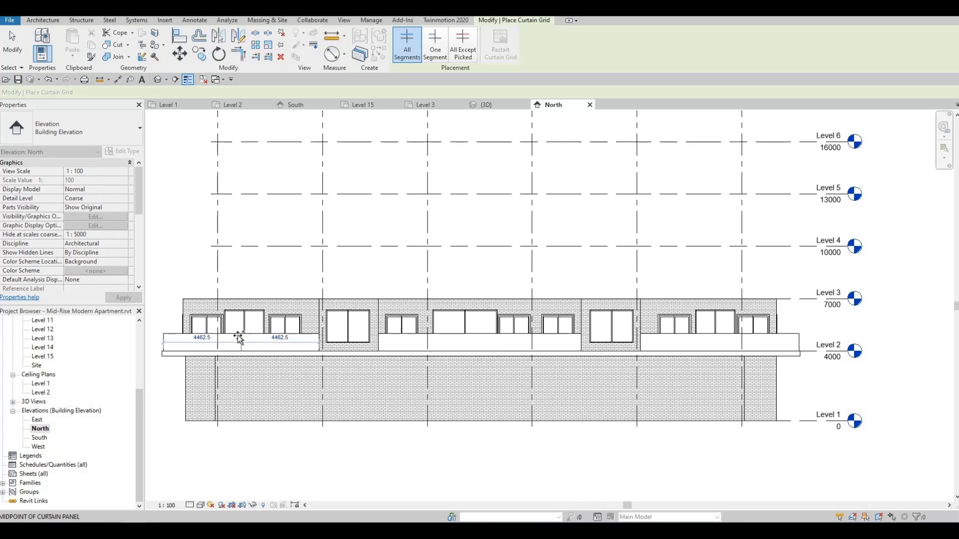
pyautogui.scroll(1, 239, 338)
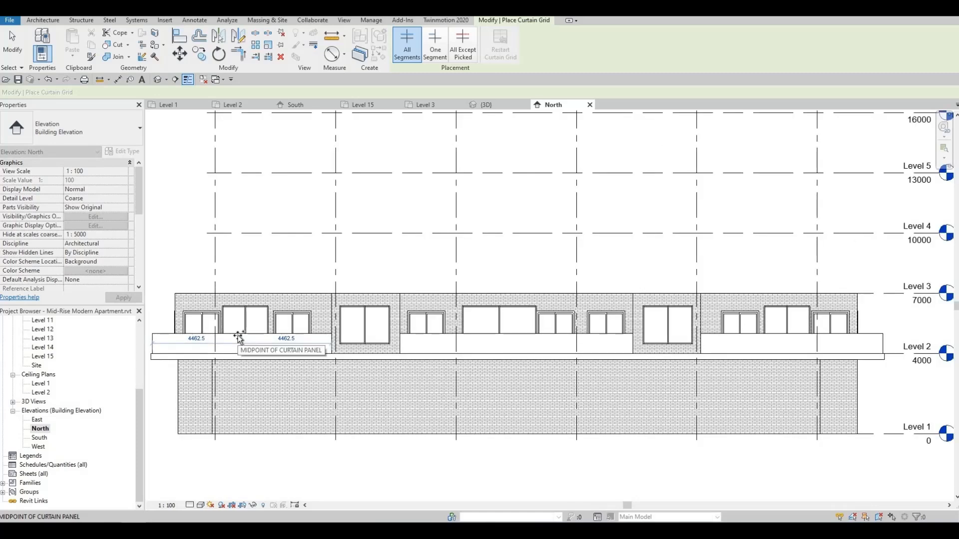
pyautogui.click(238, 338)
pyautogui.scroll(1, 289, 342)
pyautogui.scroll(2, 290, 343)
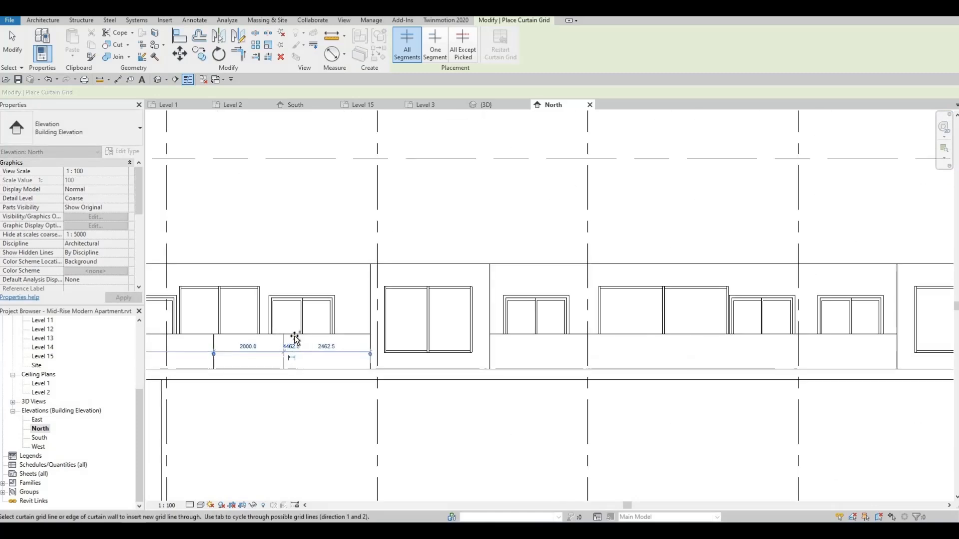
pyautogui.click(290, 336)
pyautogui.moveTo(159, 356); pyautogui.dragTo(463, 357, button='middle')
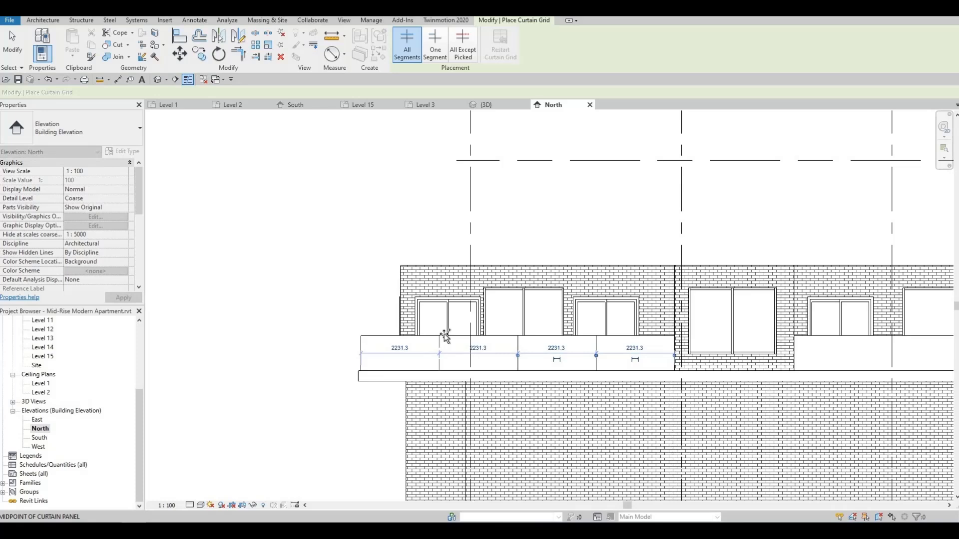
pyautogui.click(444, 336)
# Step: Divide the middle balcony railing on the north facade with three vertical curtain grid lines into four equal 2900 mm panels
pyautogui.scroll(-3, 443, 312)
pyautogui.moveTo(599, 338); pyautogui.dragTo(496, 343, button='middle')
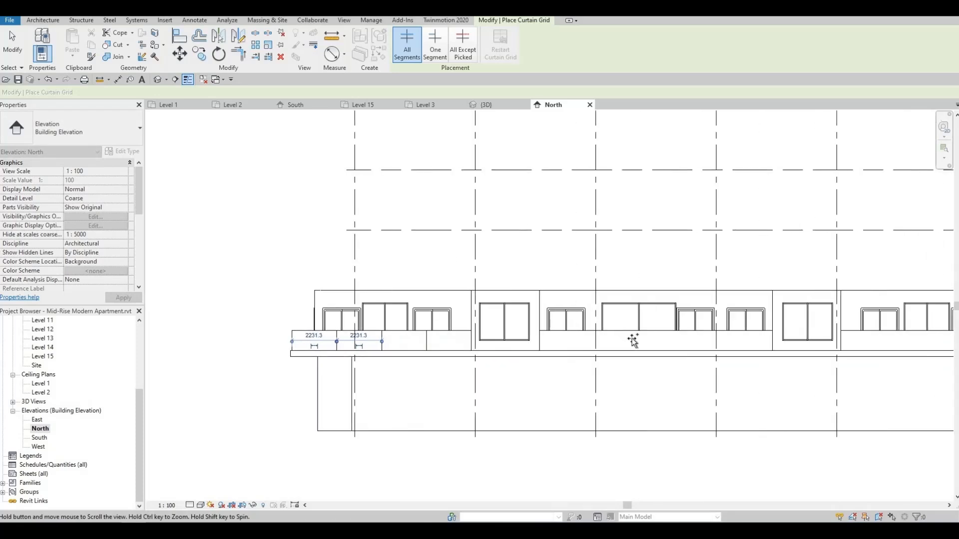
pyautogui.moveTo(633, 338); pyautogui.dragTo(599, 338, button='middle')
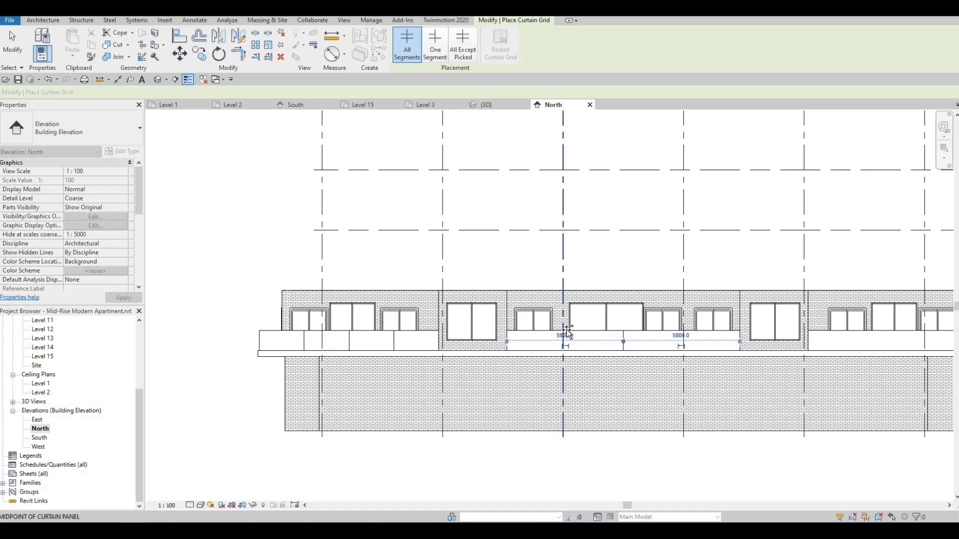
pyautogui.scroll(2, 566, 330)
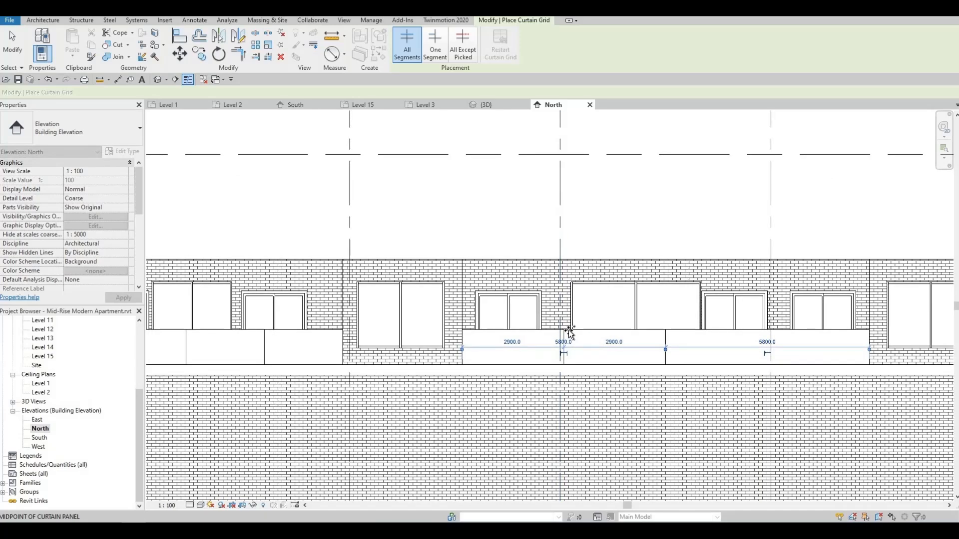
pyautogui.click(570, 332)
pyautogui.scroll(-1, 732, 331)
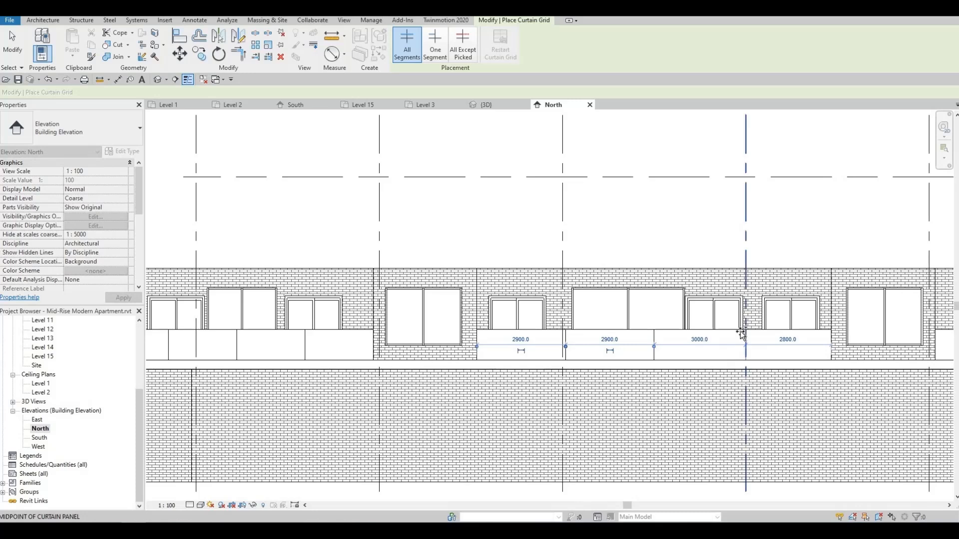
pyautogui.click(737, 332)
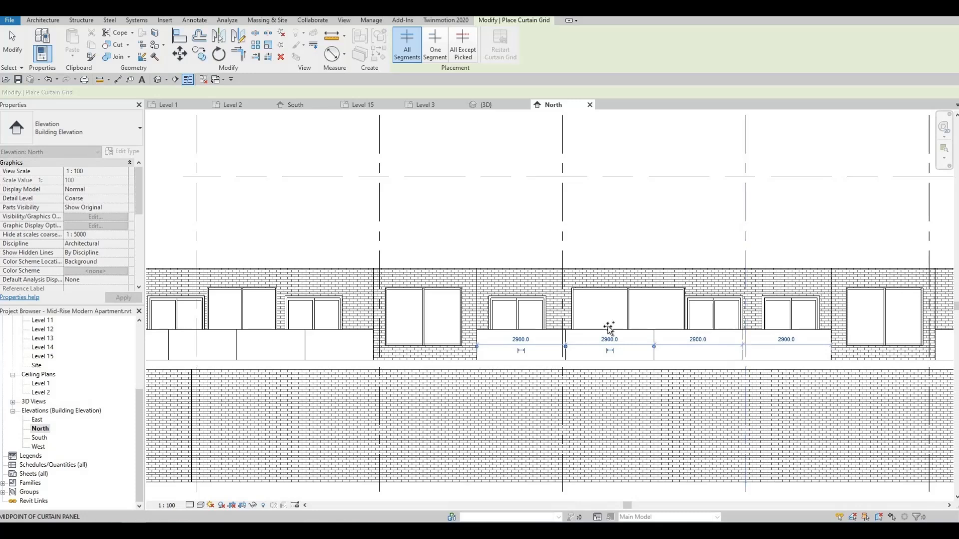
# Step: Divide the west-end railing on the north facade with three vertical curtain grid lines into four equal 2268.8 mm panels
pyautogui.scroll(-2, 375, 345)
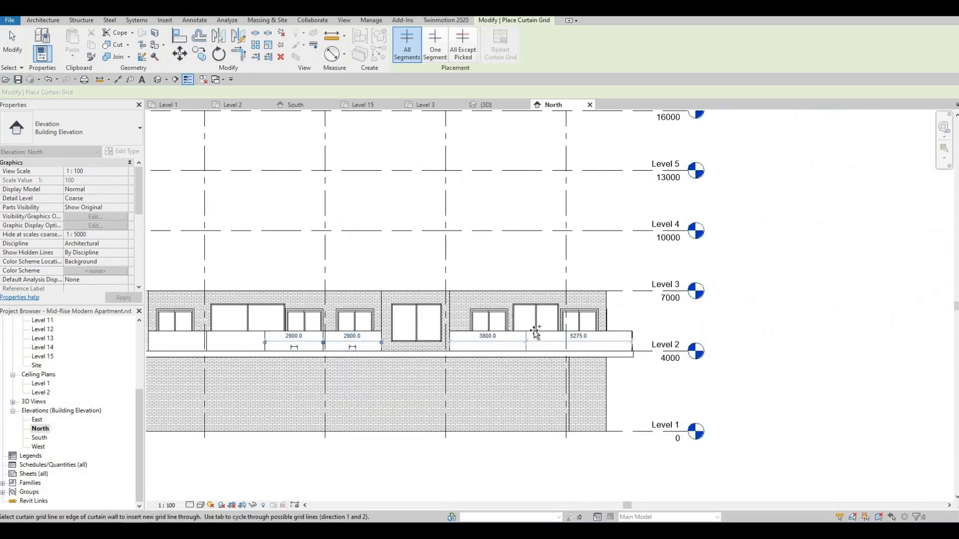
pyautogui.scroll(2, 536, 334)
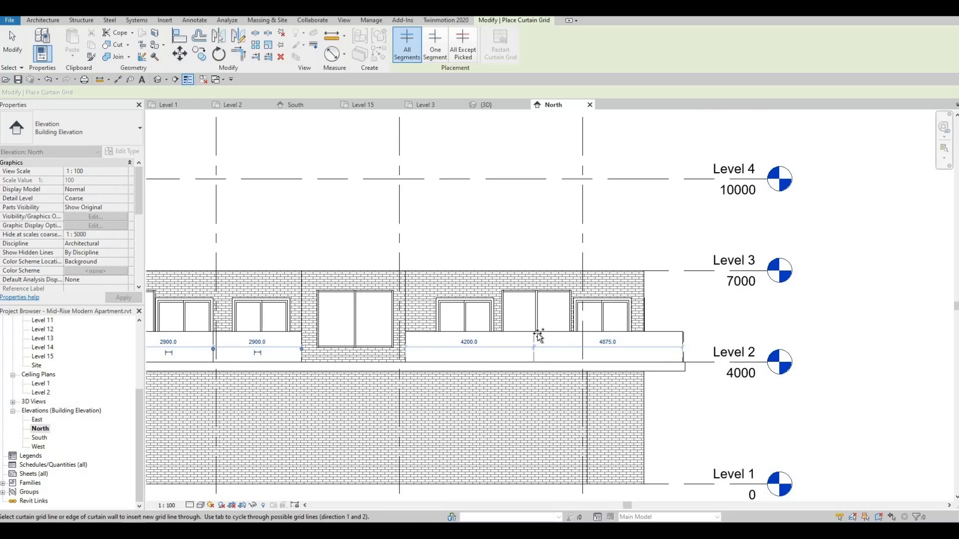
pyautogui.click(584, 335)
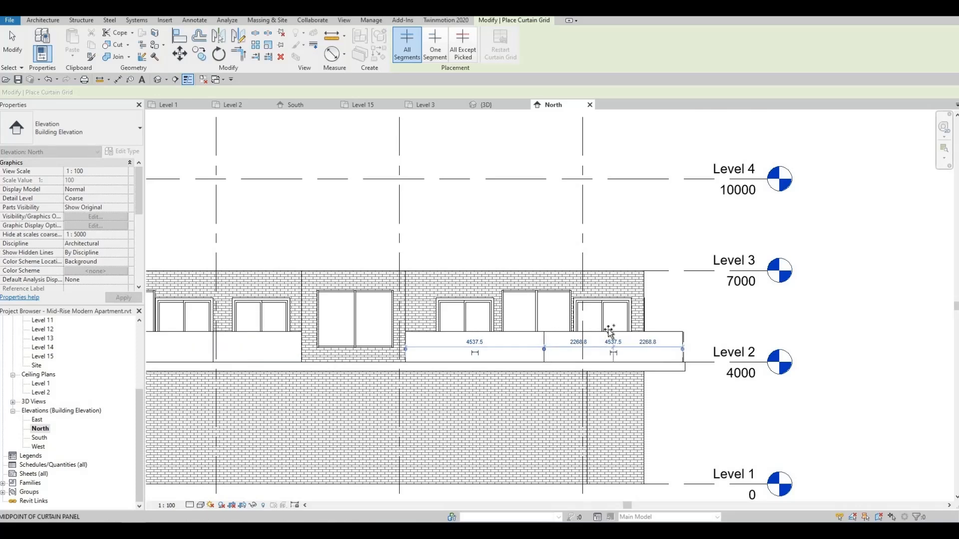
pyautogui.click(610, 332)
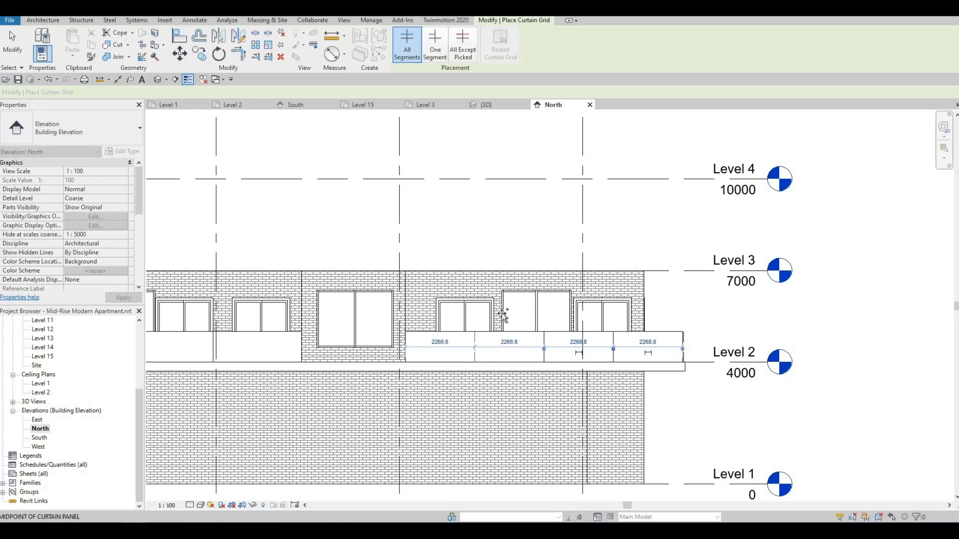
pyautogui.scroll(-5, 650, 341)
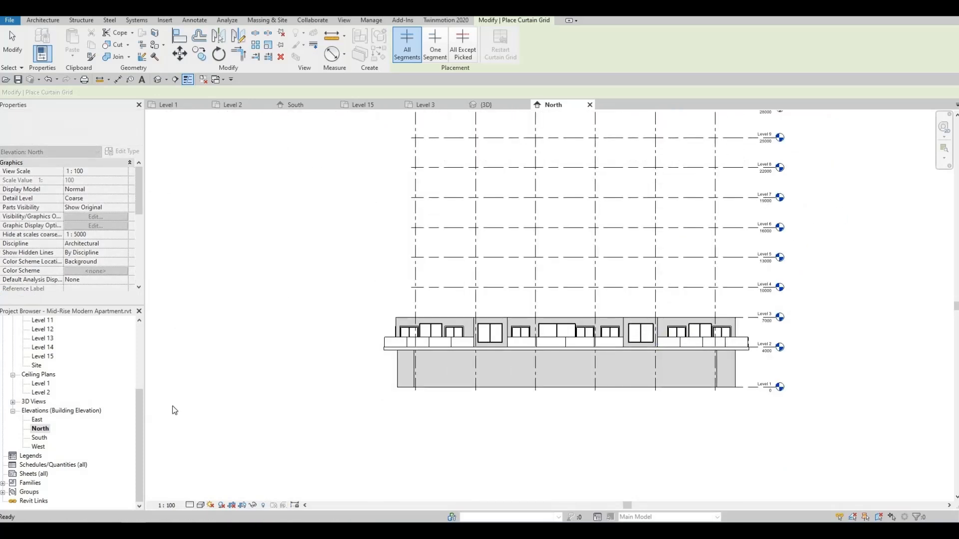
pyautogui.press('Escape')
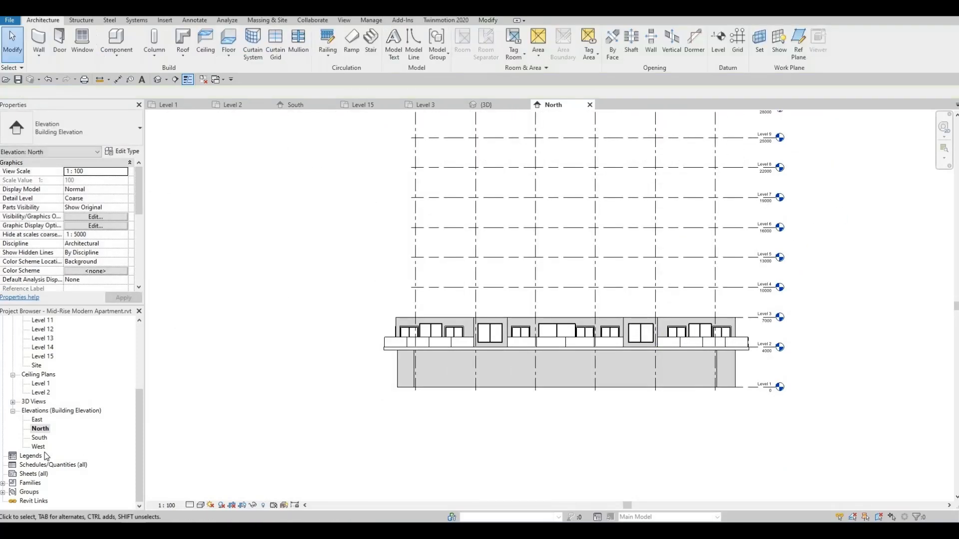
# Step: Open the East elevation and divide its Level 2 balcony railing with three vertical curtain grid lines into four equal 2122.5 mm panels
pyautogui.doubleClick(36, 421)
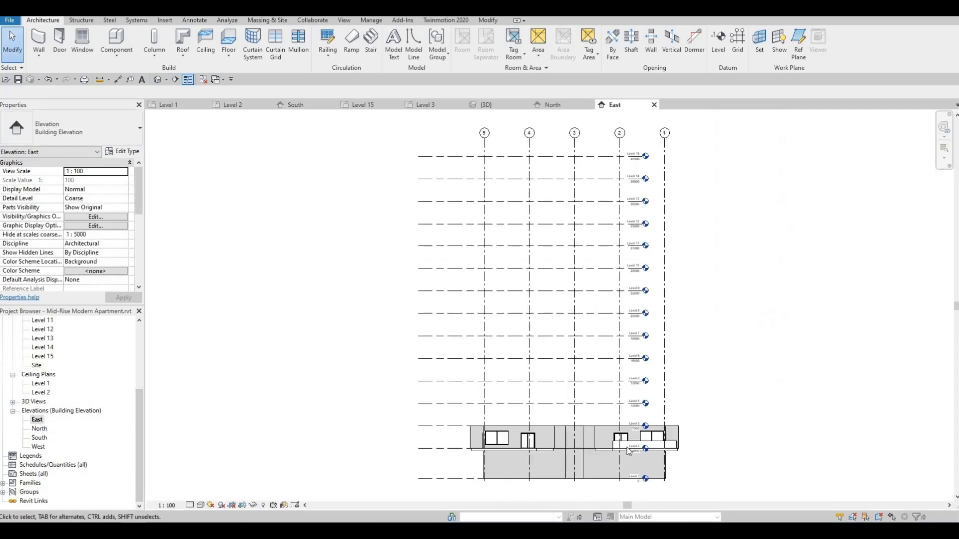
pyautogui.scroll(3, 629, 451)
pyautogui.scroll(2, 285, 261)
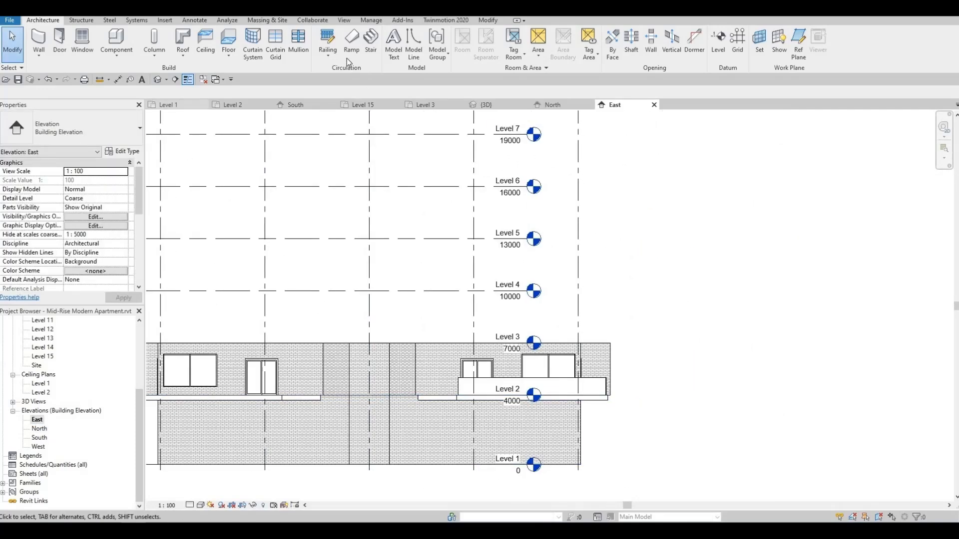
pyautogui.click(279, 49)
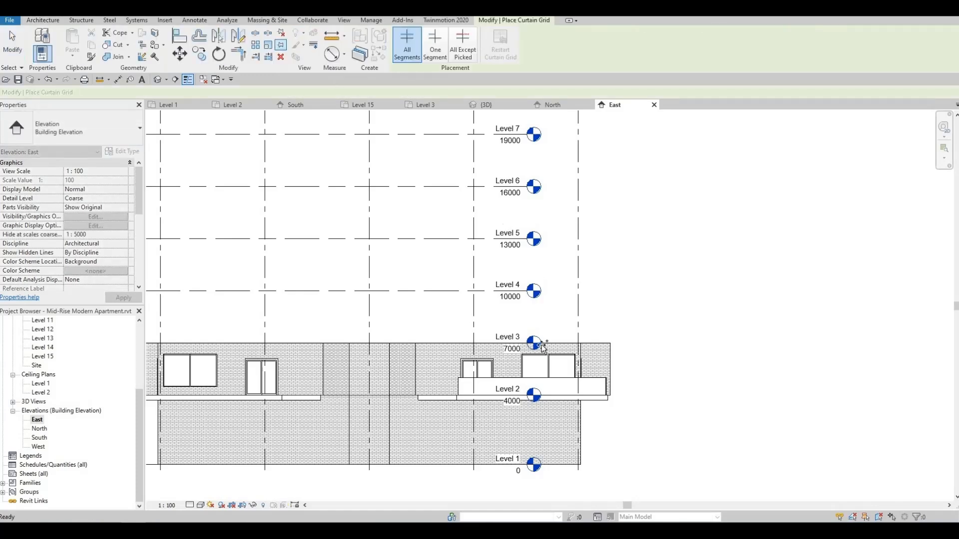
pyautogui.scroll(3, 529, 382)
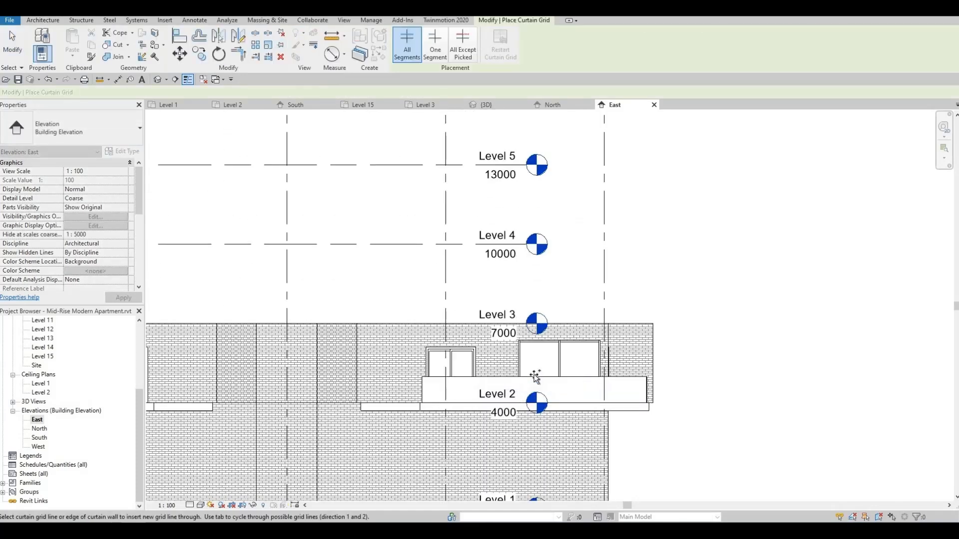
pyautogui.click(535, 378)
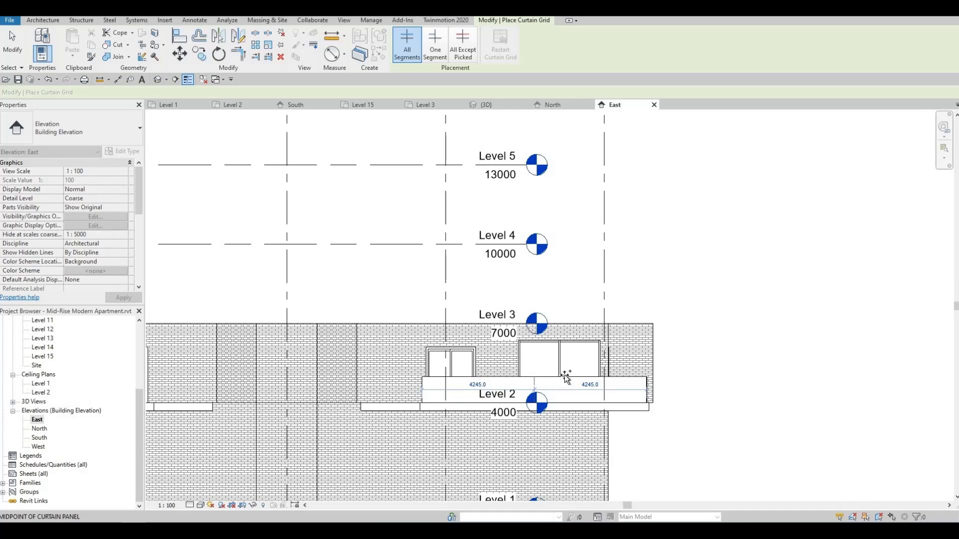
pyautogui.scroll(2, 592, 378)
pyautogui.click(592, 379)
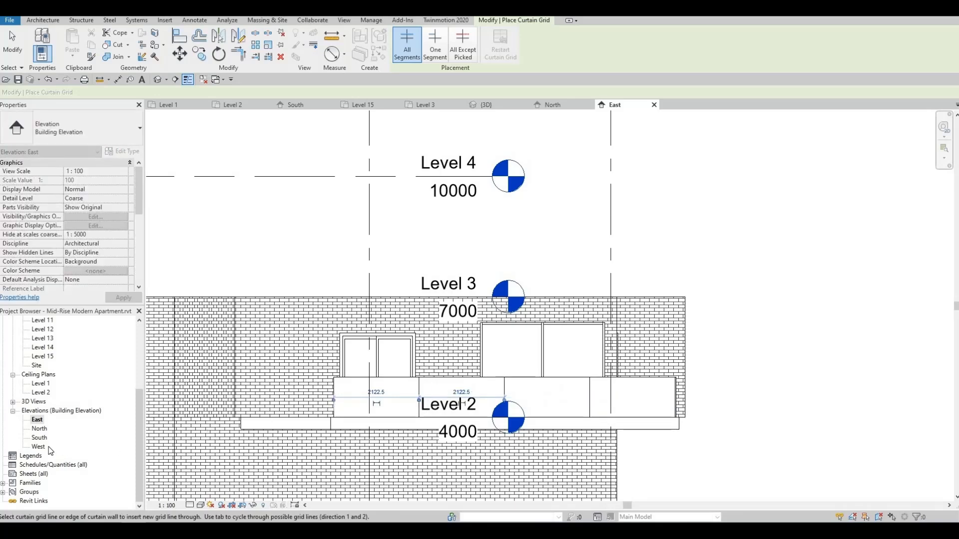
pyautogui.press('Escape')
# Step: Open the West elevation and divide its Level 2 balcony railing with three vertical curtain grid lines into four equal 2122.6 mm panels
pyautogui.doubleClick(39, 447)
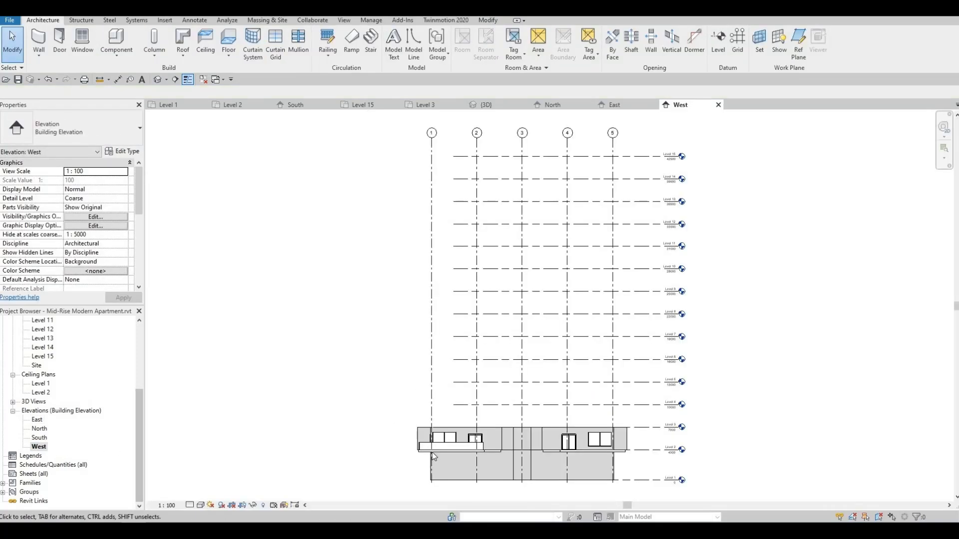
pyautogui.click(274, 46)
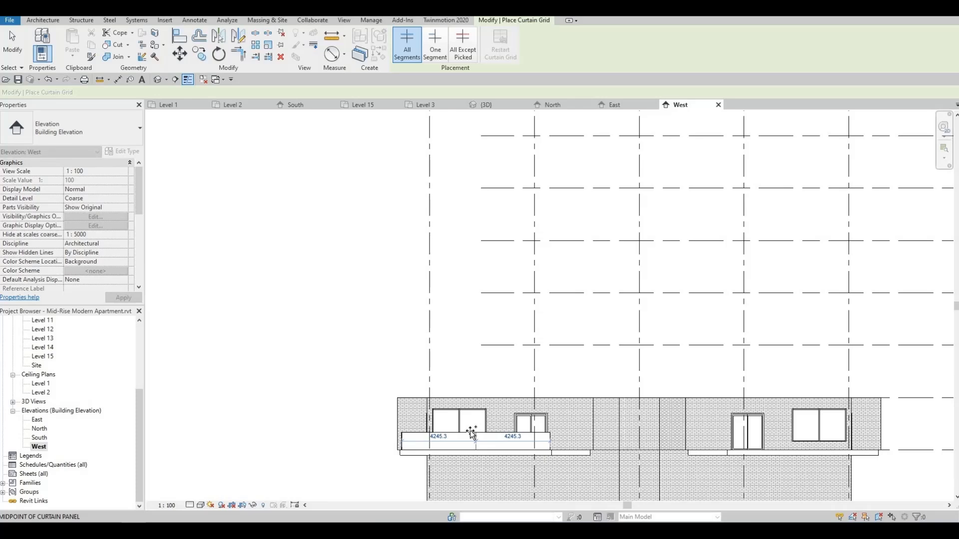
pyautogui.scroll(2, 488, 431)
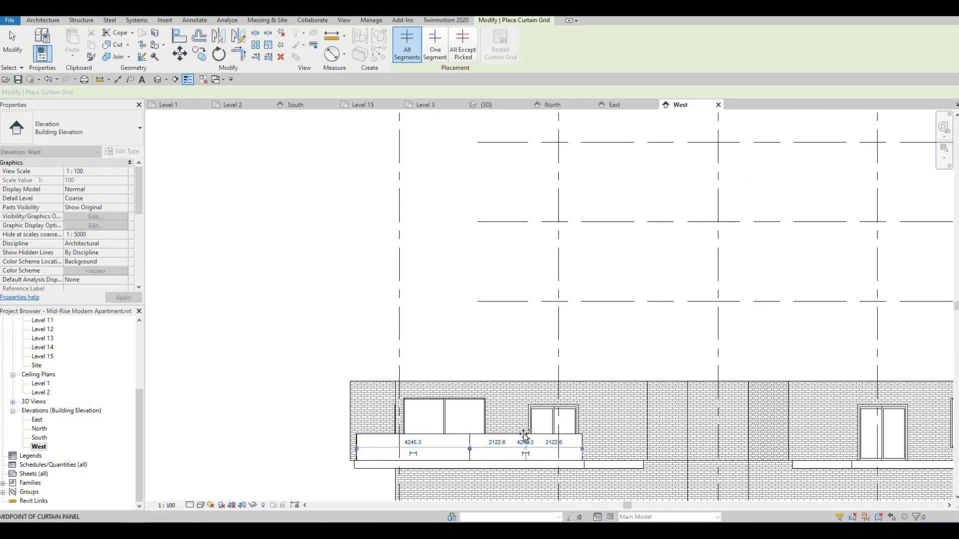
pyautogui.click(524, 436)
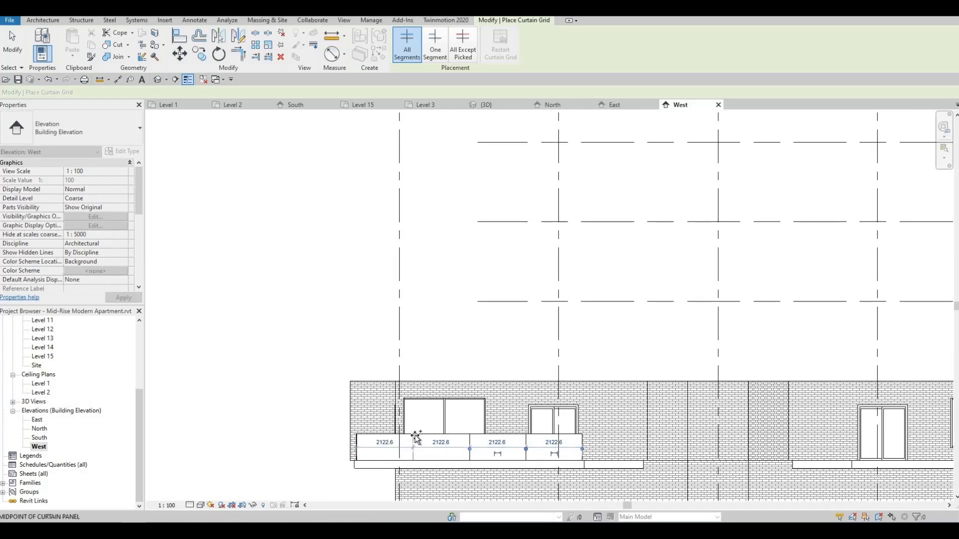
pyautogui.click(416, 438)
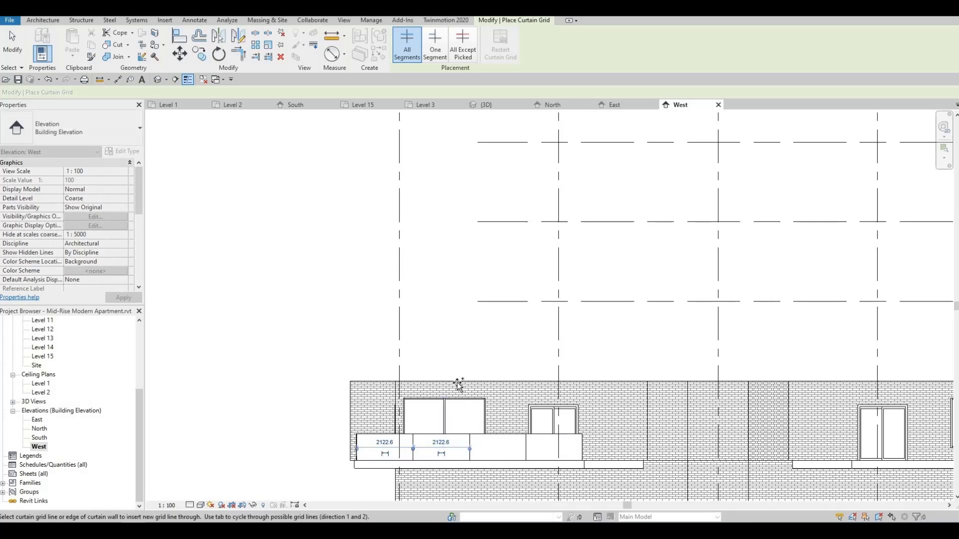
pyautogui.scroll(-2, 457, 382)
pyautogui.press('Escape')
pyautogui.press('Escape')
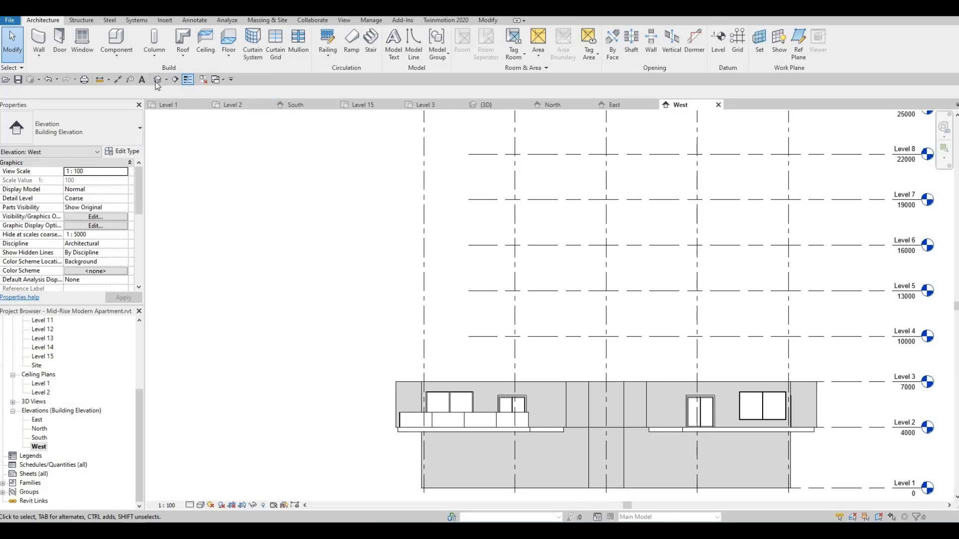
# Step: Return to the 3D view and start the Mullion command with placement set to All Grid Lines, near the corner balcony railings
pyautogui.scroll(-2, 434, 350)
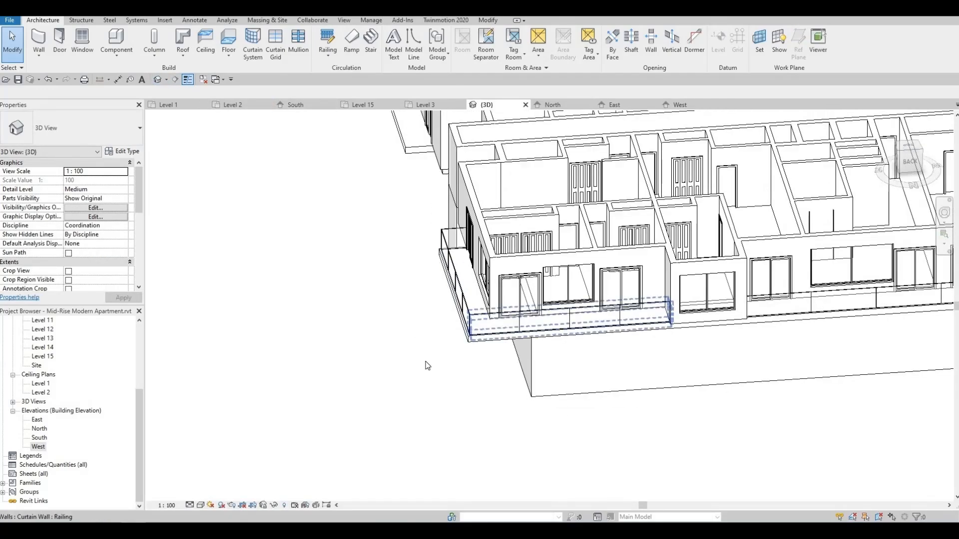
pyautogui.moveTo(490, 346); pyautogui.dragTo(517, 374, button='middle')
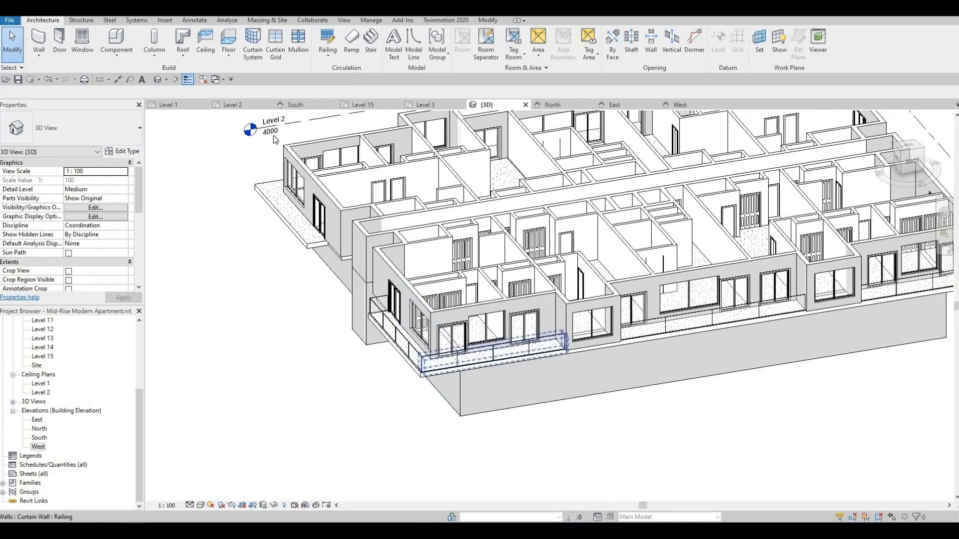
pyautogui.click(295, 45)
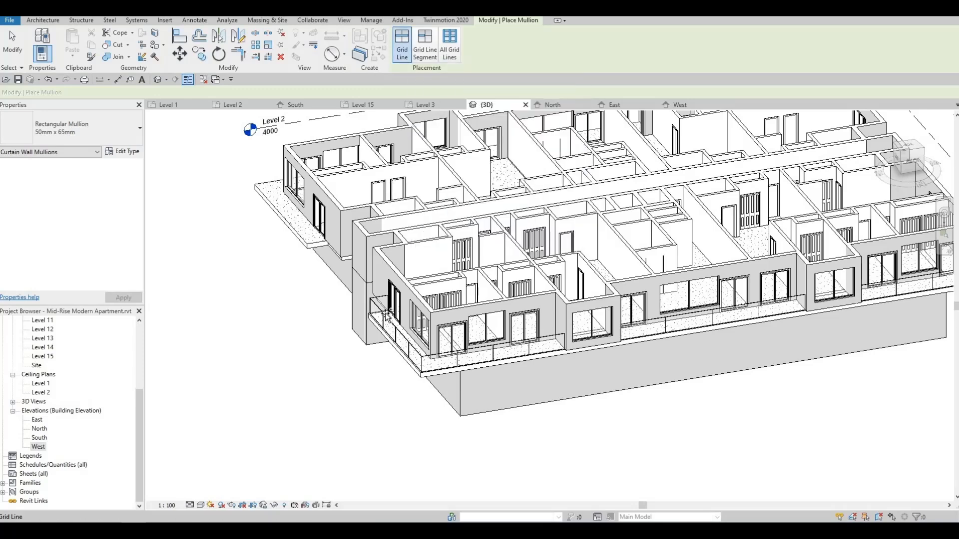
pyautogui.scroll(3, 386, 320)
pyautogui.scroll(2, 386, 320)
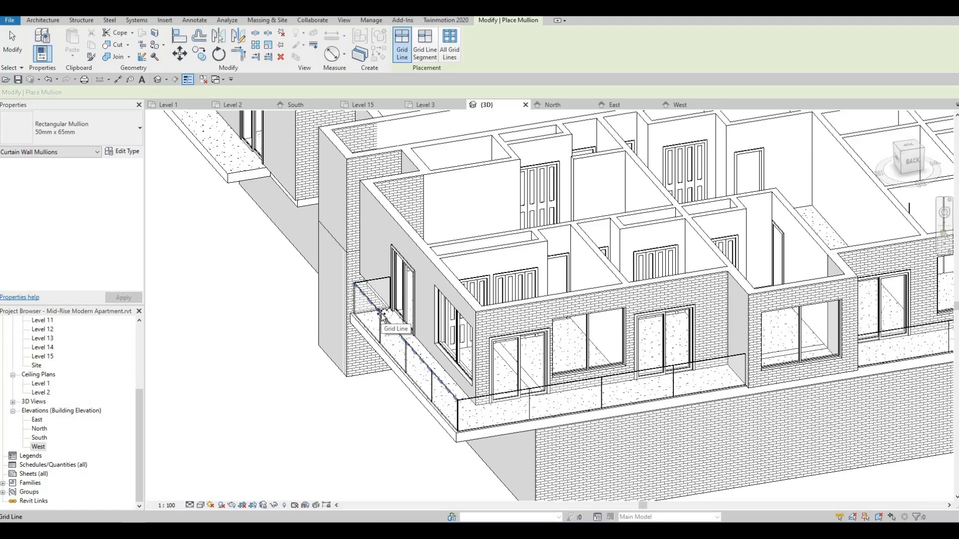
pyautogui.click(448, 58)
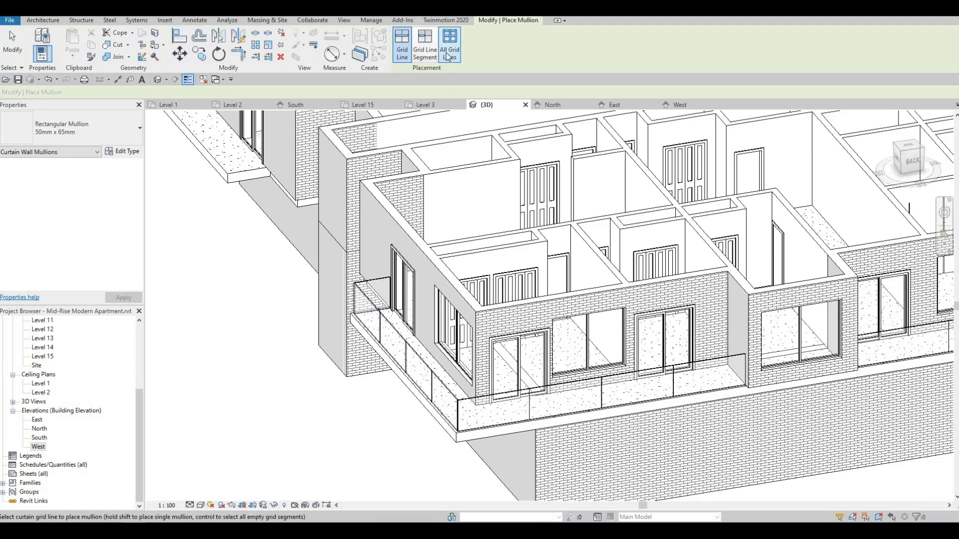
pyautogui.click(125, 131)
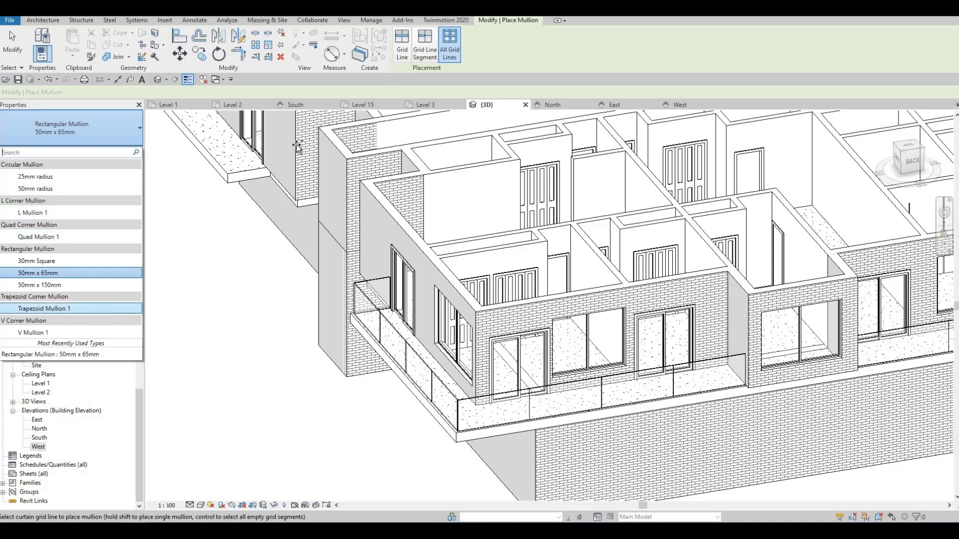
pyautogui.click(199, 170)
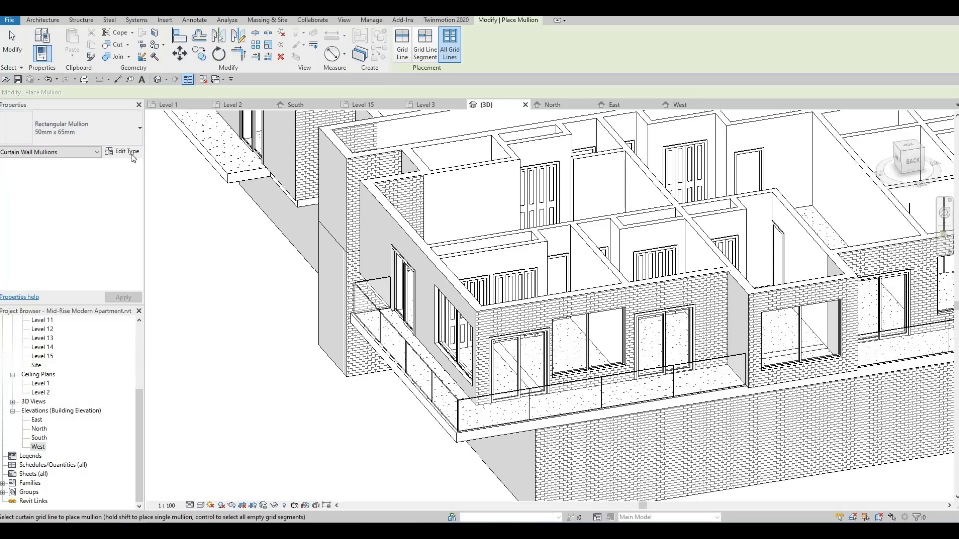
# Step: Duplicate the 50mm x 65mm rectangular mullion type as "railing mullion" and set its thickness to 25
pyautogui.click(131, 155)
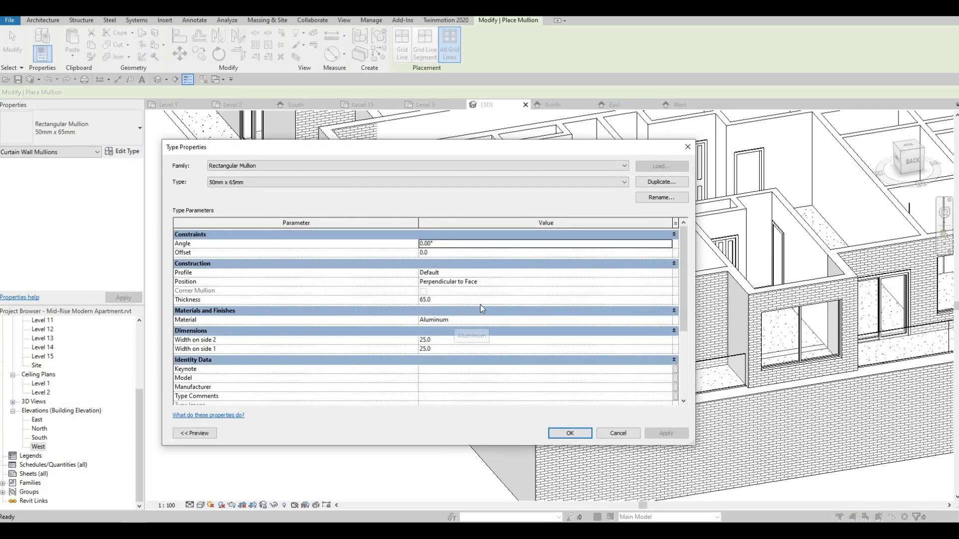
pyautogui.click(655, 182)
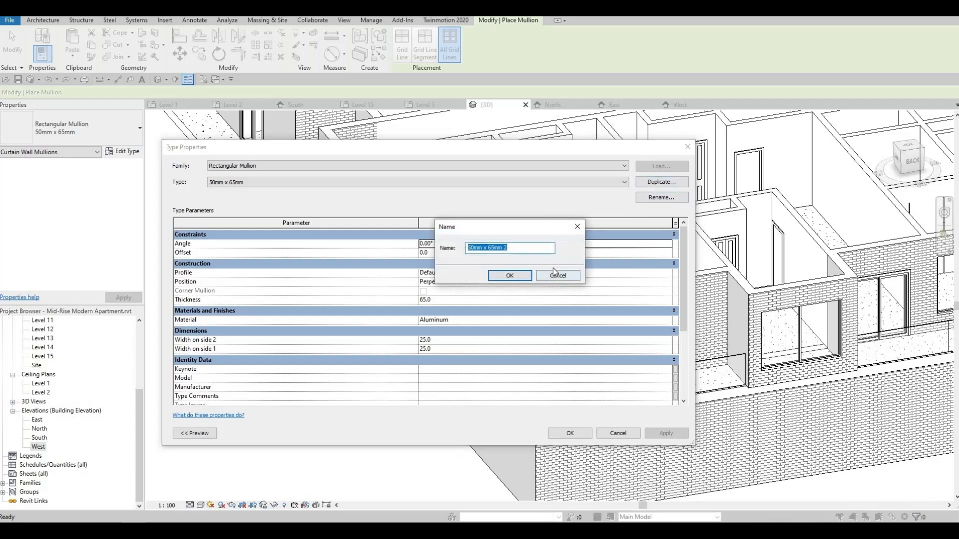
pyautogui.write('r')
pyautogui.write('ailing mullion')
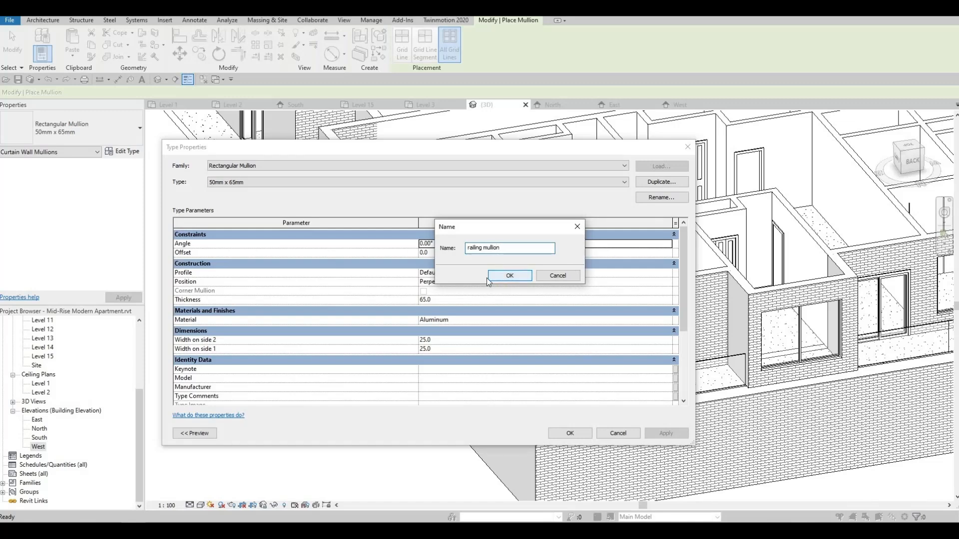
pyautogui.click(500, 277)
pyautogui.click(448, 301)
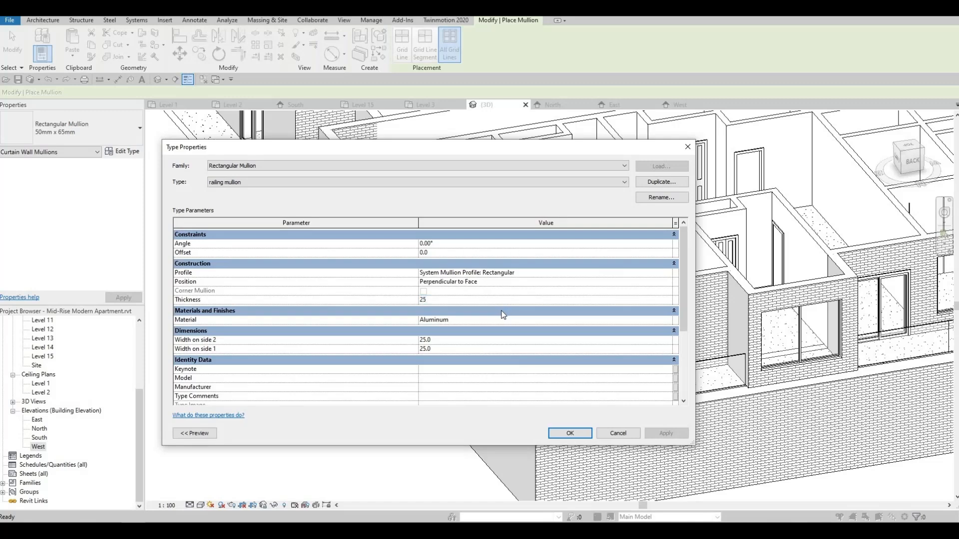
pyautogui.scroll(-3, 538, 326)
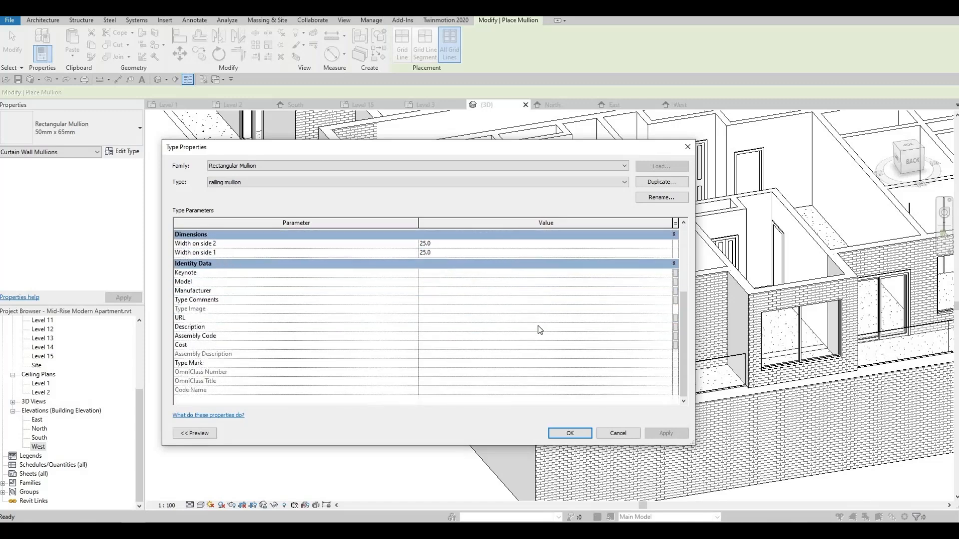
pyautogui.scroll(3, 538, 335)
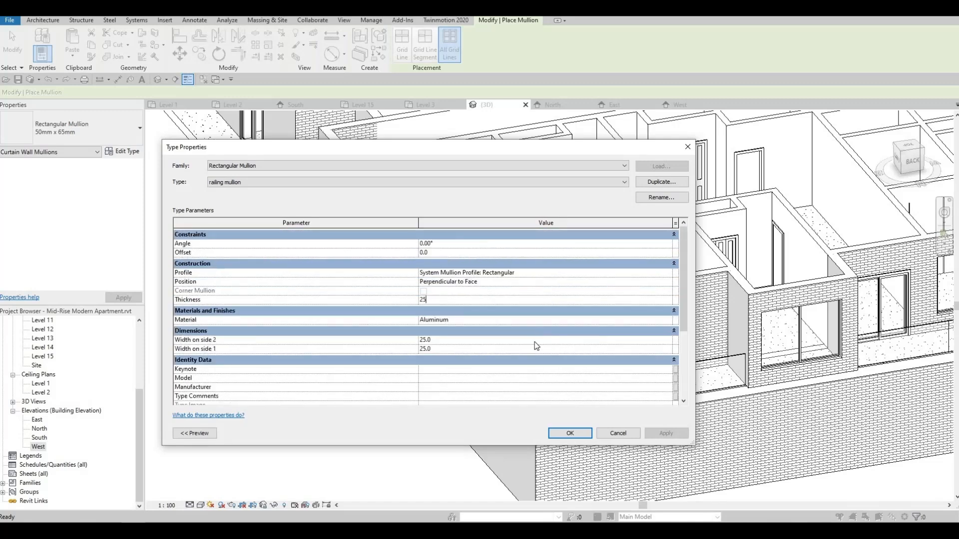
pyautogui.click(573, 437)
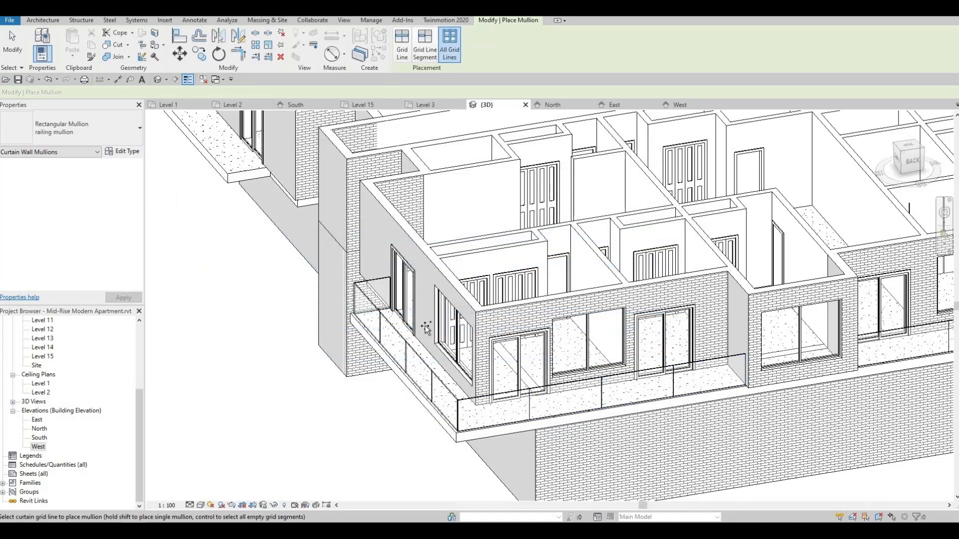
# Step: Place railing mullions on all grid lines of the corner balcony's side railing and its adjoining north facade railing
pyautogui.click(407, 343)
pyautogui.scroll(3, 386, 290)
pyautogui.scroll(3, 386, 289)
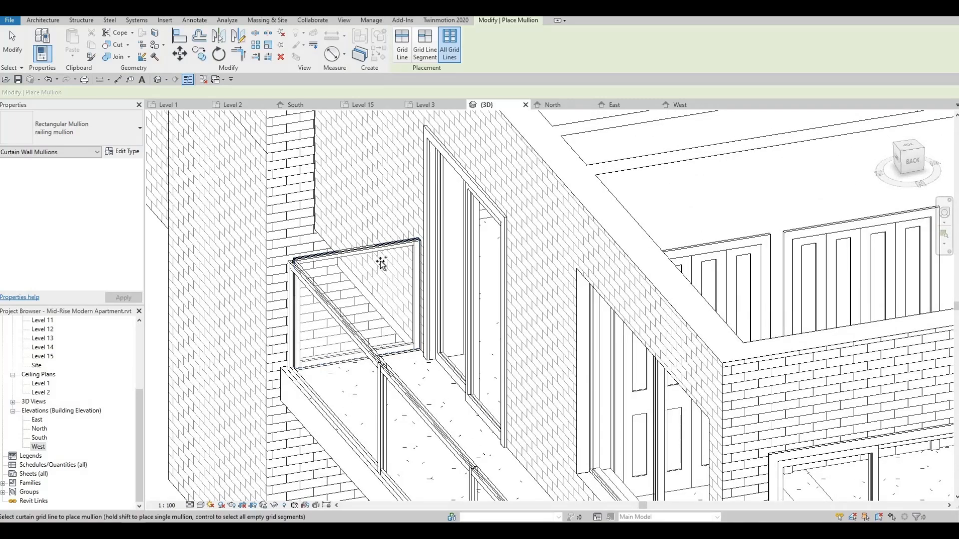
pyautogui.scroll(-5, 468, 336)
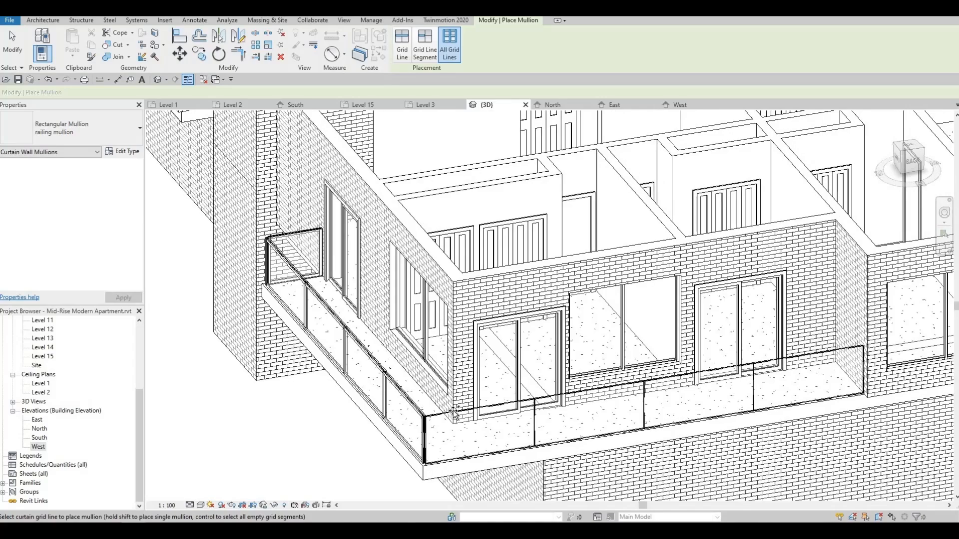
pyautogui.click(475, 403)
pyautogui.scroll(-3, 688, 371)
pyautogui.moveTo(688, 371); pyautogui.dragTo(241, 368, button='middle')
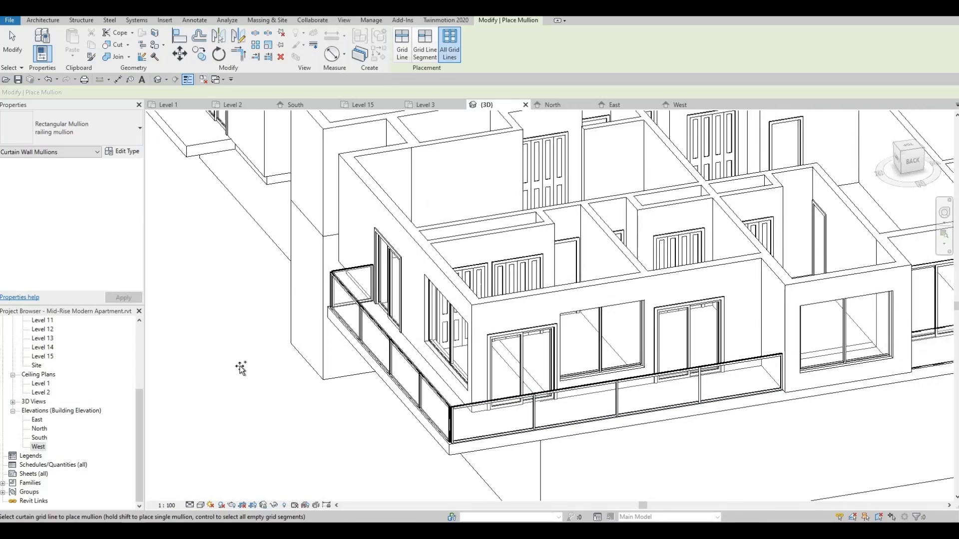
# Step: Place railing mullions on all grid lines of the middle and west-end north facade railings and the west side railing
pyautogui.scroll(2, 497, 335)
pyautogui.click(500, 336)
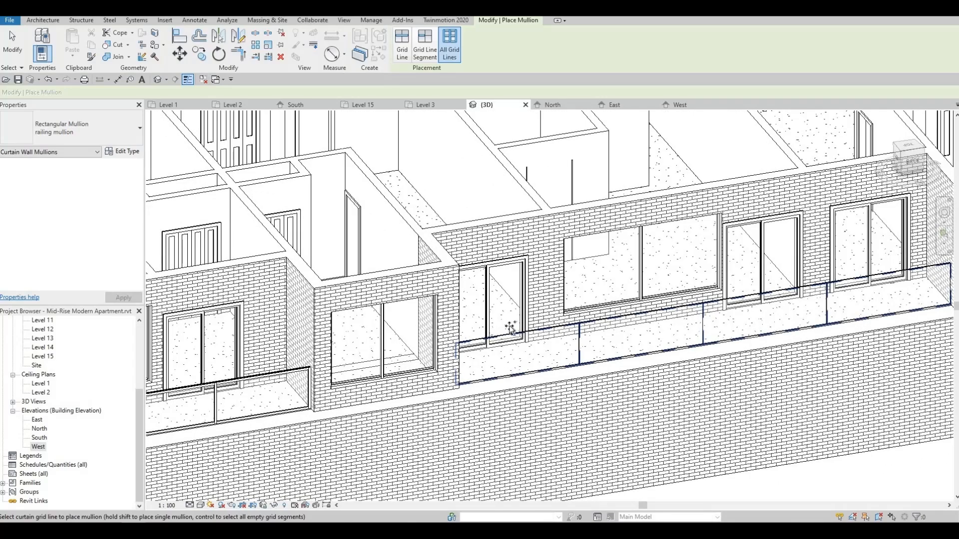
pyautogui.scroll(-2, 510, 327)
pyautogui.moveTo(640, 357); pyautogui.dragTo(304, 360, button='middle')
pyautogui.moveTo(574, 300); pyautogui.dragTo(243, 322, button='middle')
pyautogui.scroll(2, 589, 294)
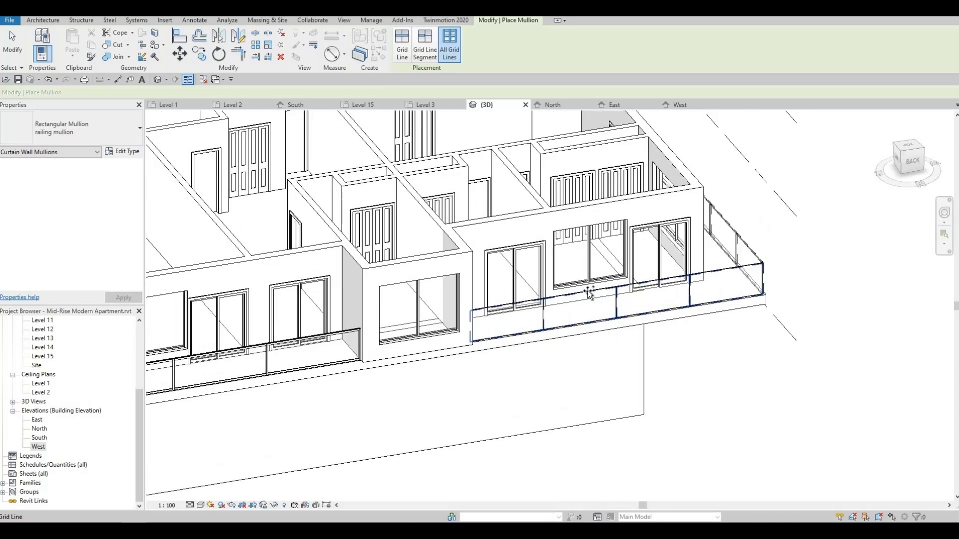
pyautogui.click(675, 278)
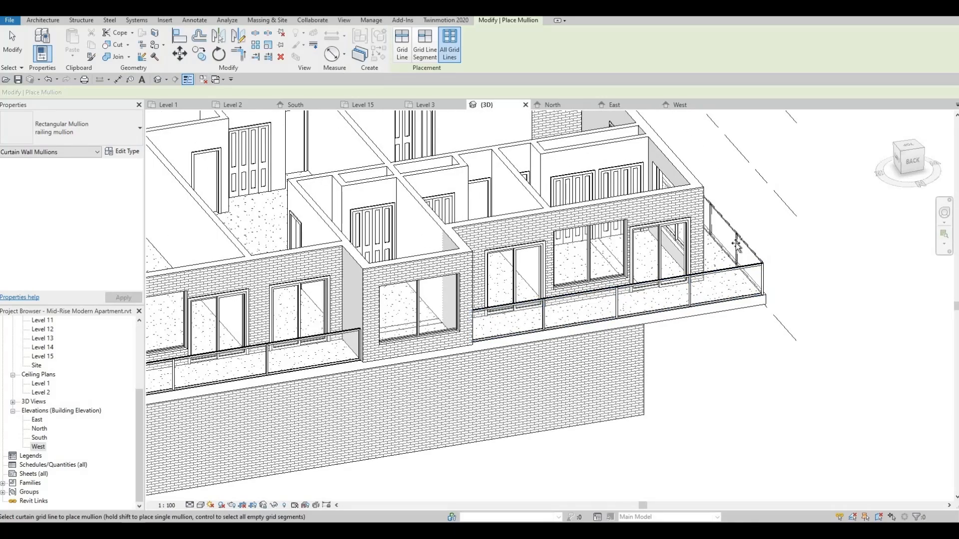
pyautogui.click(717, 268)
# Step: Examine how the mullions meet at the corners of the west-end balcony railing
pyautogui.scroll(-4, 717, 317)
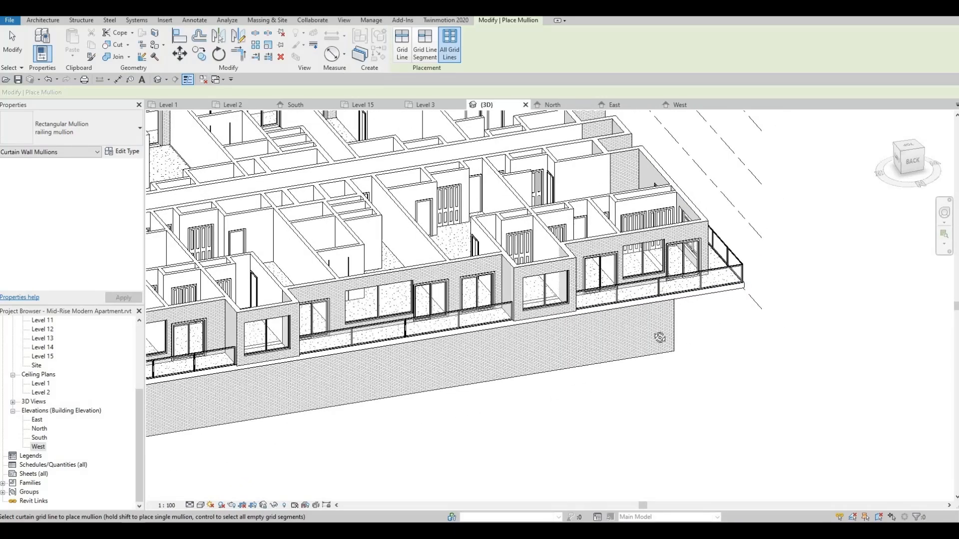
pyautogui.scroll(5, 624, 307)
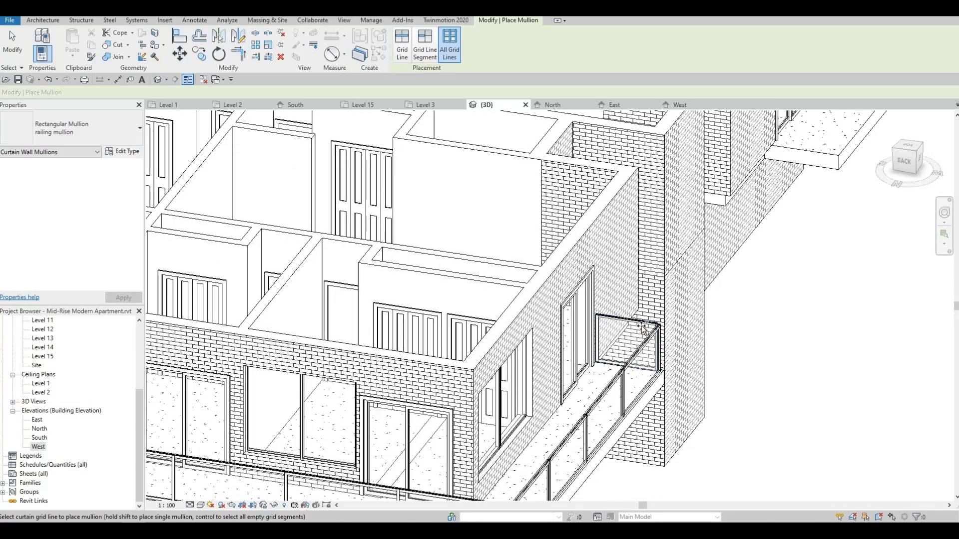
pyautogui.scroll(5, 638, 326)
pyautogui.scroll(5, 738, 307)
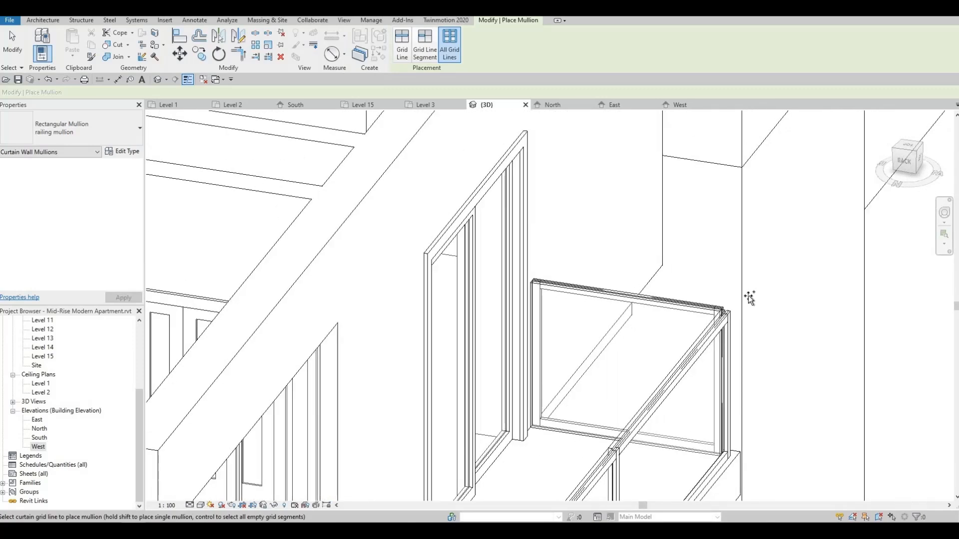
pyautogui.scroll(-2, 692, 338)
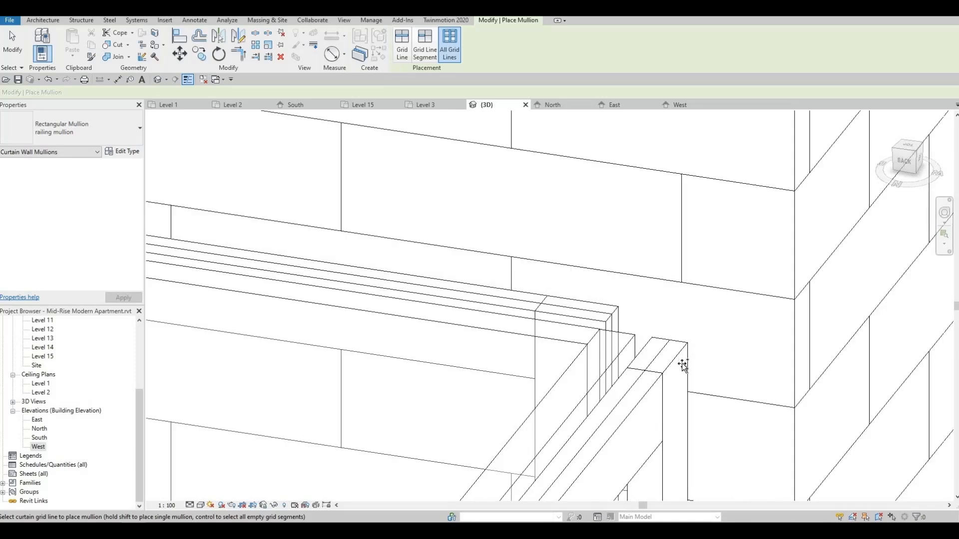
pyautogui.keyDown('shift'); pyautogui.moveTo(697, 370); pyautogui.dragTo(692, 360, button='middle'); pyautogui.keyUp('shift')
pyautogui.scroll(-5, 693, 346)
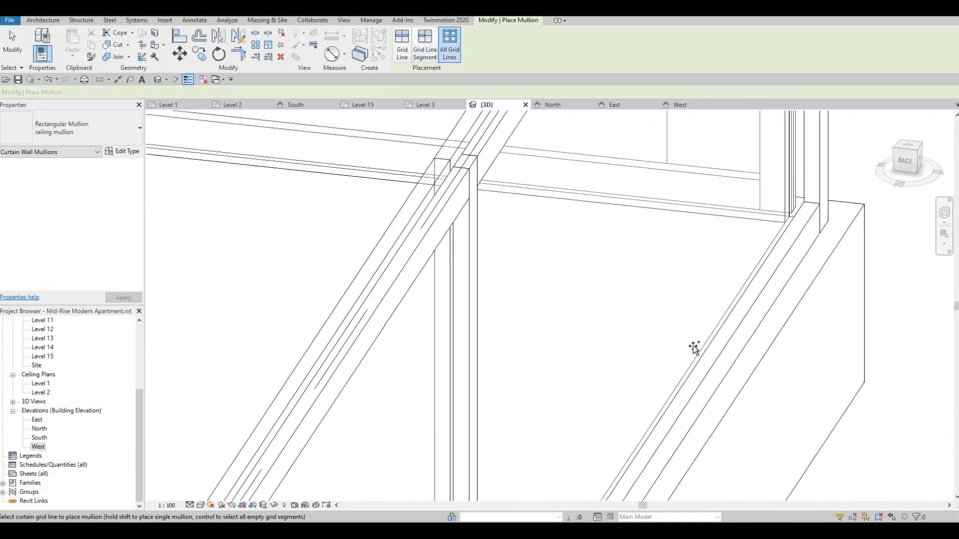
pyautogui.scroll(-4, 697, 346)
pyautogui.scroll(6, 680, 324)
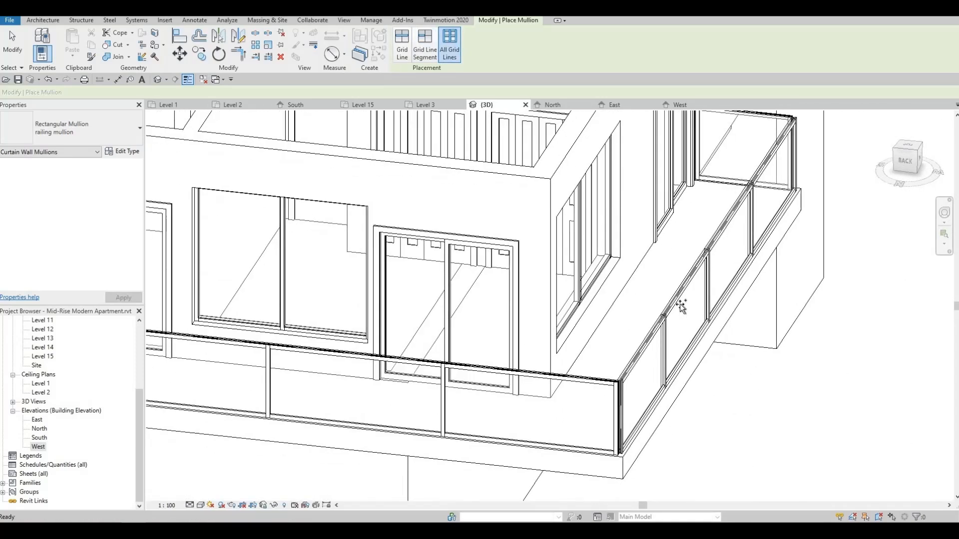
pyautogui.scroll(5, 709, 325)
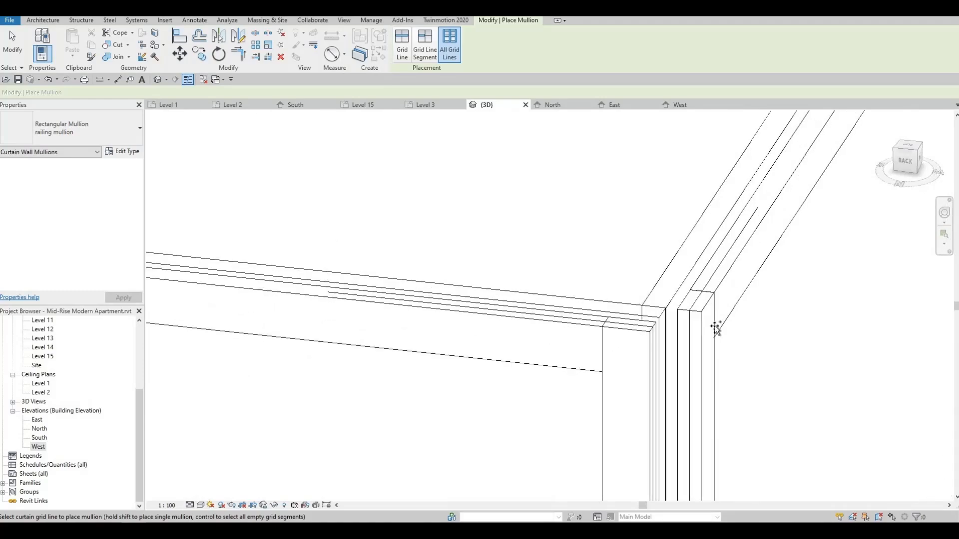
pyautogui.scroll(-8, 685, 300)
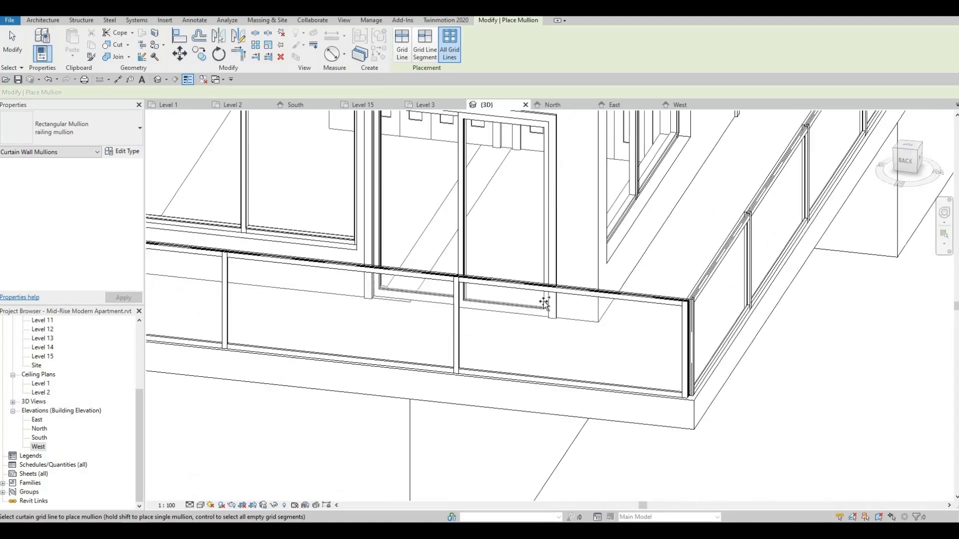
# Step: Inspect the placed mullions on the balcony railings along the north facade
pyautogui.moveTo(313, 270); pyautogui.dragTo(537, 327, button='middle')
pyautogui.scroll(-4, 672, 319)
pyautogui.moveTo(287, 292); pyautogui.dragTo(552, 308, button='middle')
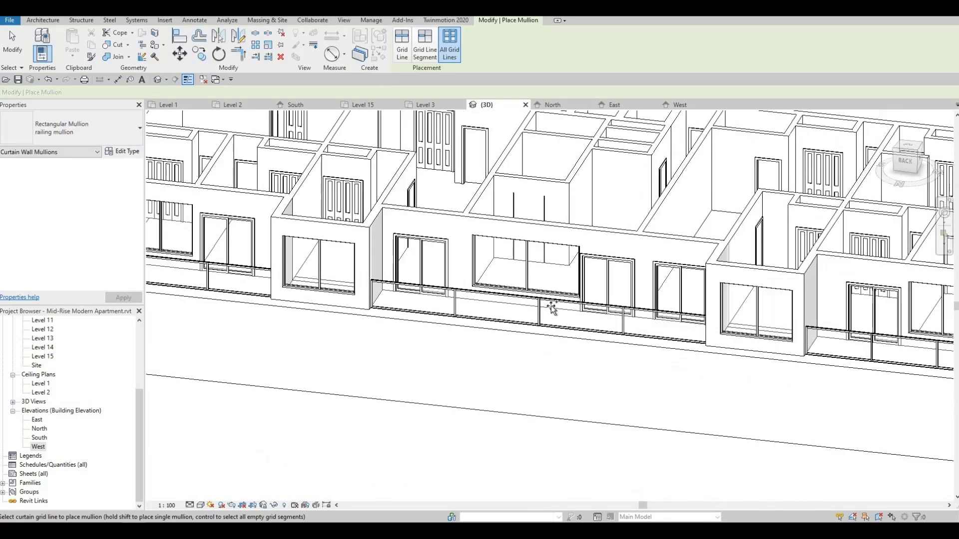
pyautogui.scroll(6, 390, 291)
pyautogui.moveTo(390, 290); pyautogui.dragTo(260, 266, button='middle')
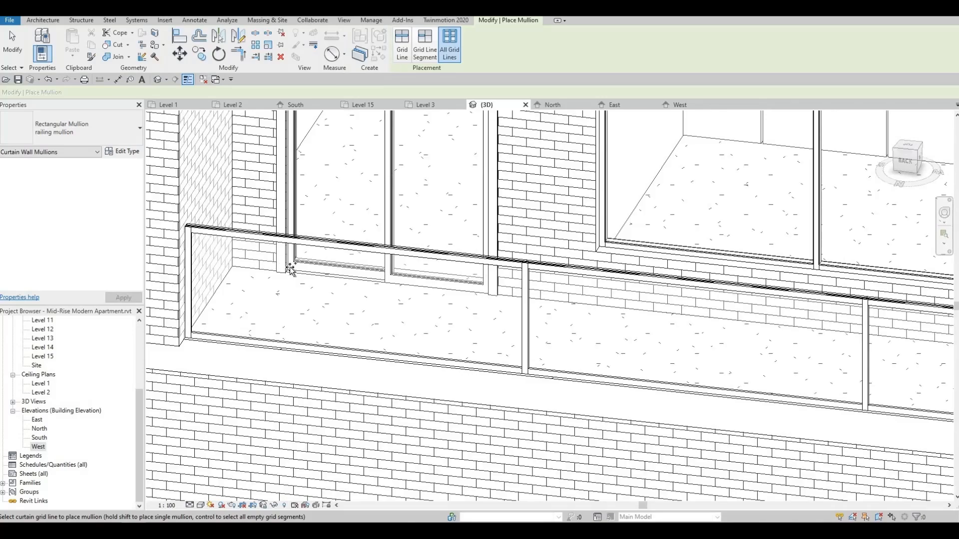
pyautogui.scroll(-6, 286, 269)
pyautogui.moveTo(356, 300); pyautogui.dragTo(631, 368, button='middle')
pyautogui.moveTo(260, 210); pyautogui.dragTo(509, 253, button='middle')
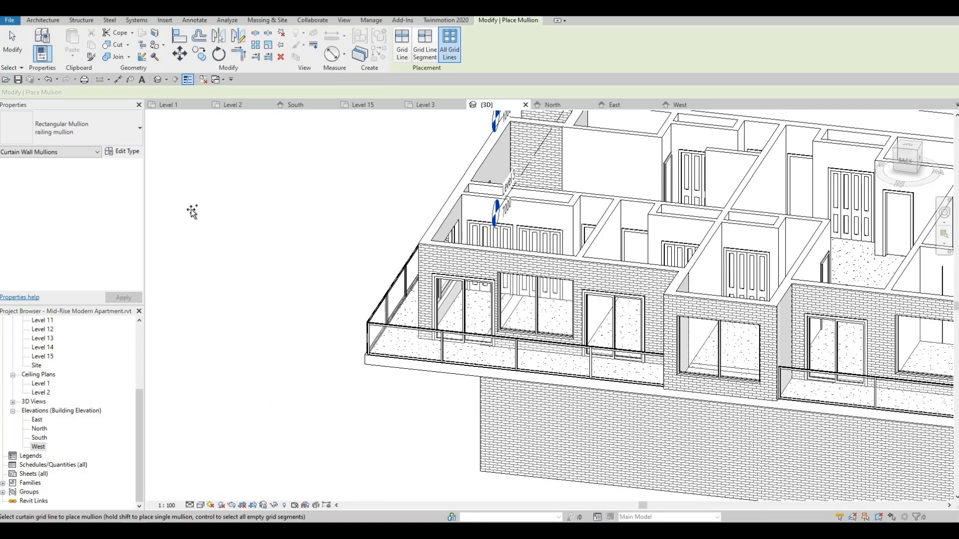
# Step: Reduce the thickness of the railing mullion type to 10
pyautogui.click(138, 140)
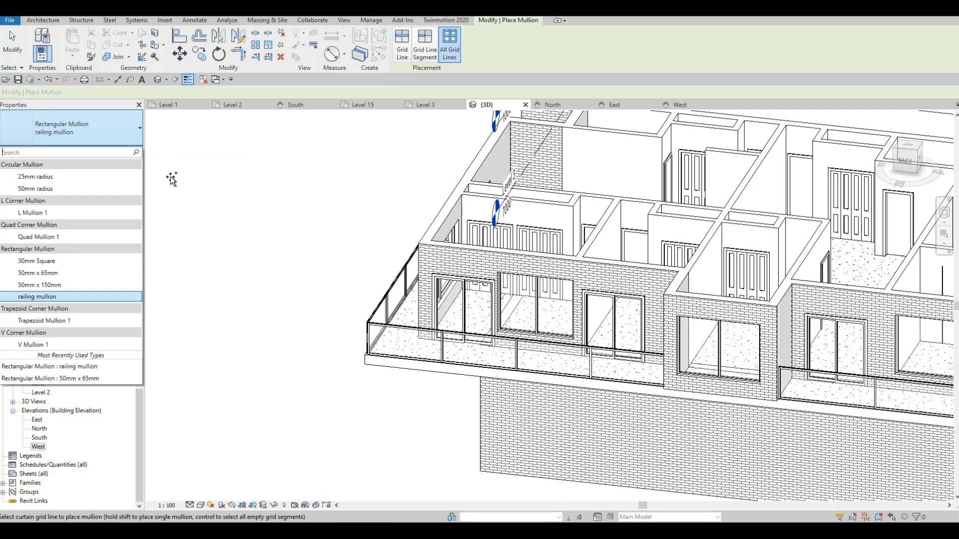
pyautogui.click(155, 171)
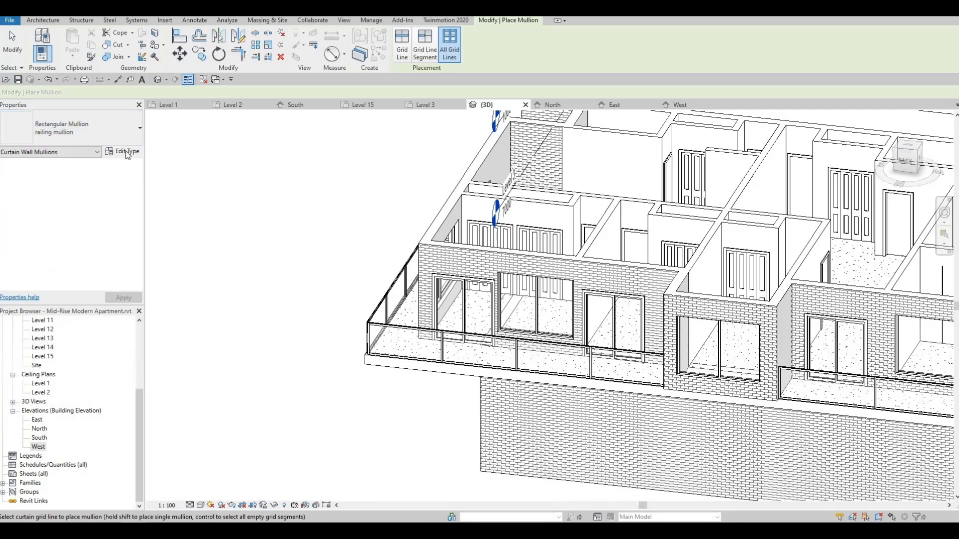
pyautogui.click(127, 152)
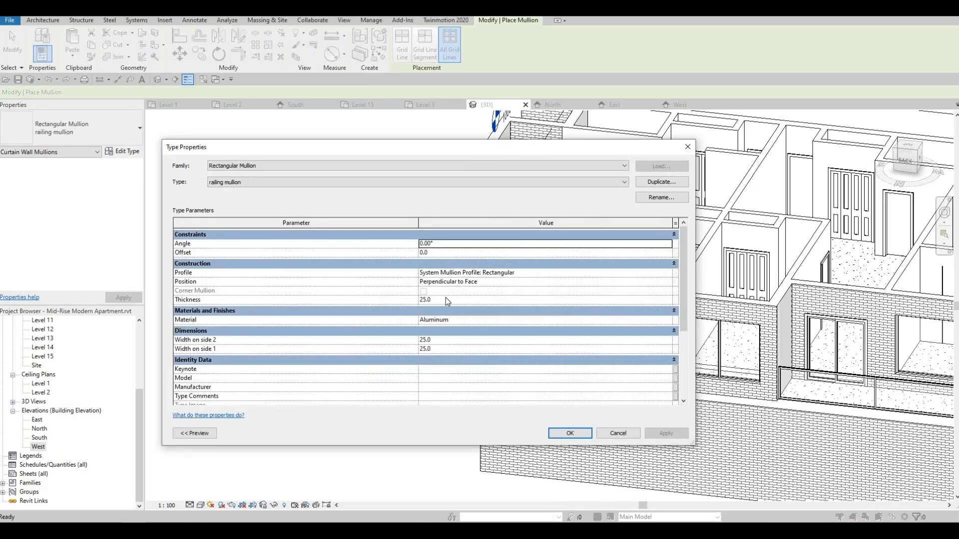
pyautogui.click(445, 300)
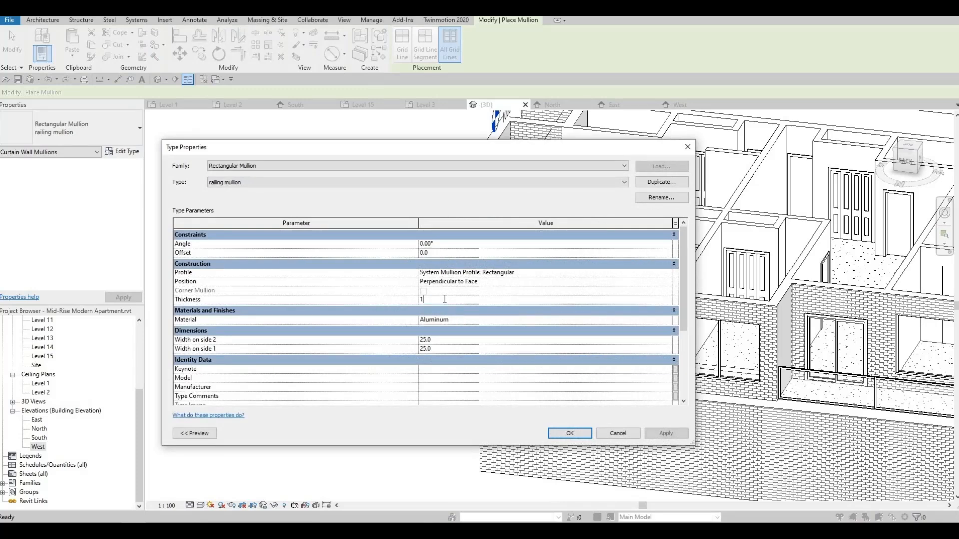
pyautogui.click(665, 433)
pyautogui.click(570, 433)
pyautogui.scroll(5, 560, 363)
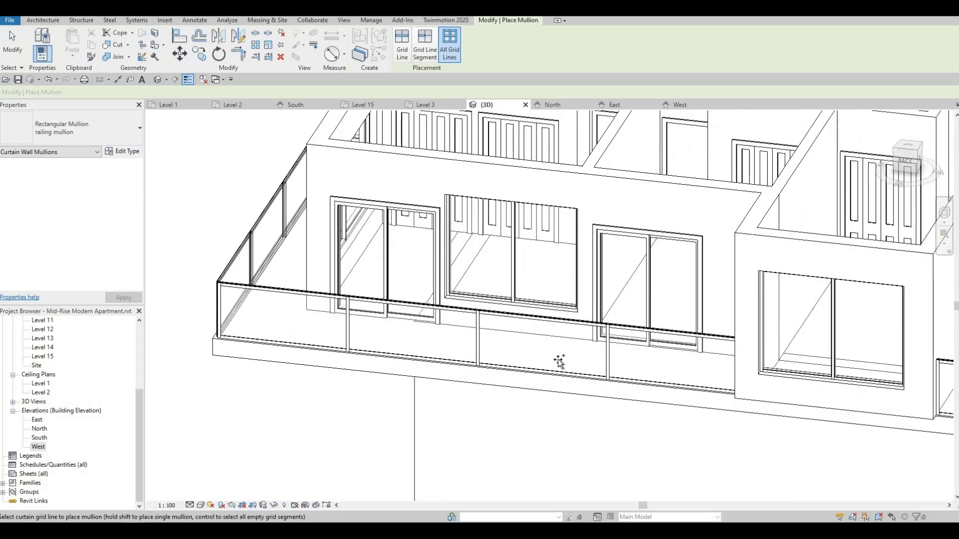
pyautogui.scroll(-5, 572, 356)
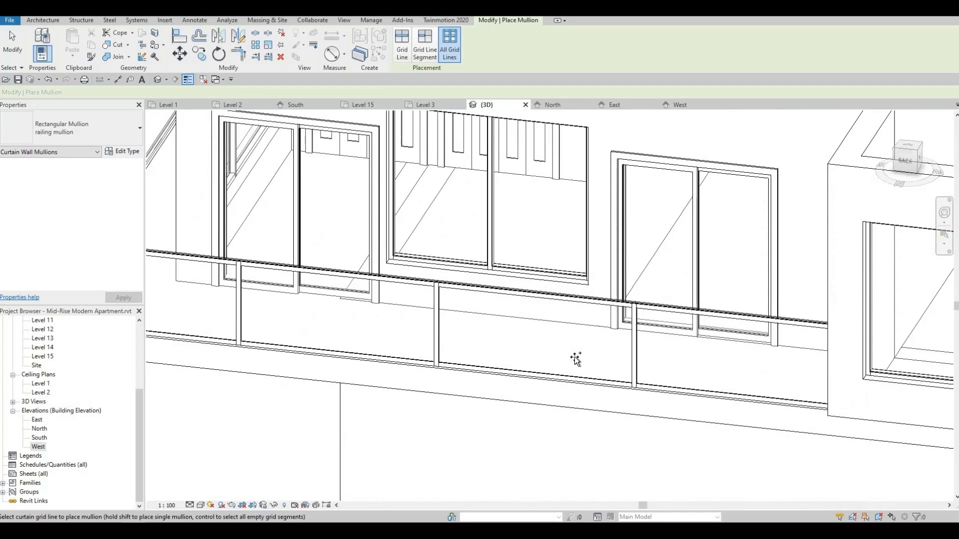
# Step: Duplicate the railing mullion type as "top railing mullion"
pyautogui.keyDown('shift'); pyautogui.moveTo(574, 370); pyautogui.dragTo(378, 274, button='middle'); pyautogui.keyUp('shift')
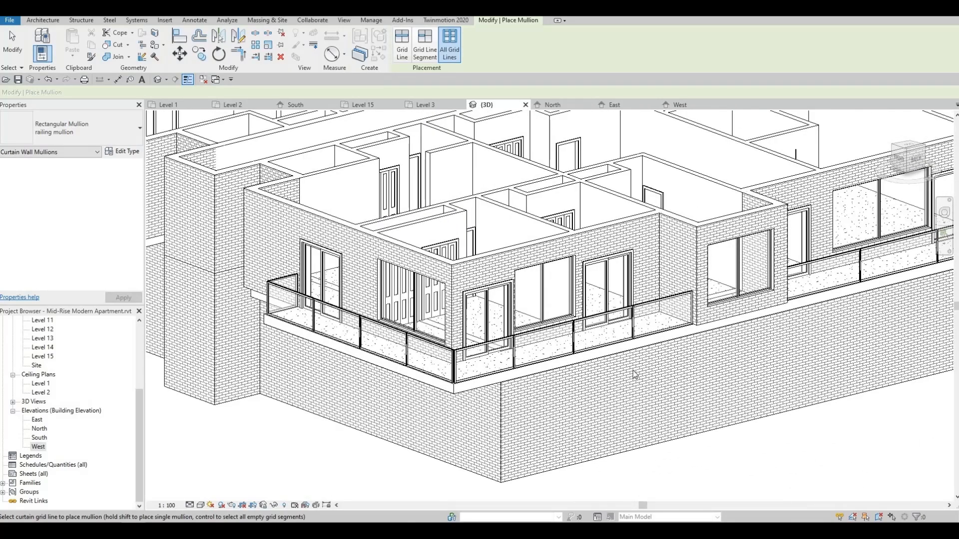
pyautogui.scroll(2, 378, 275)
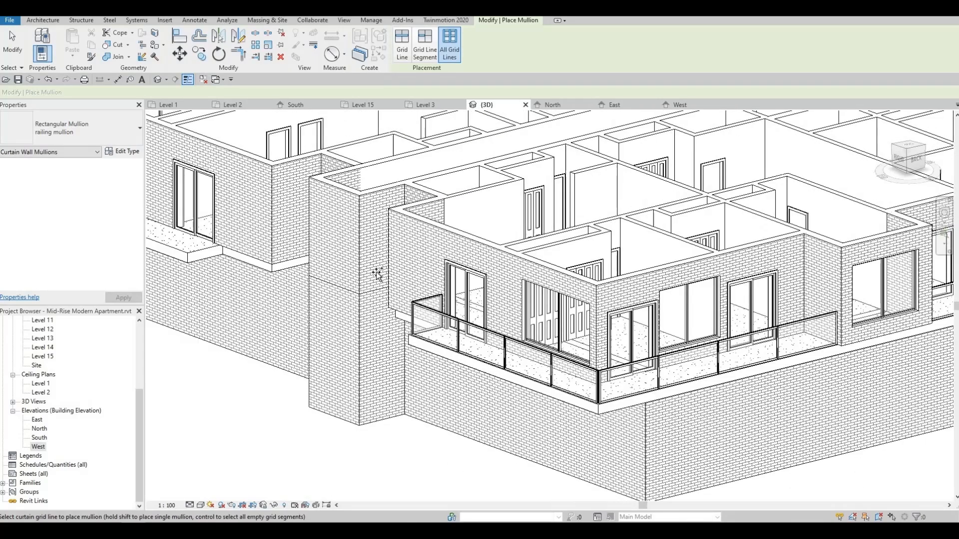
pyautogui.click(122, 151)
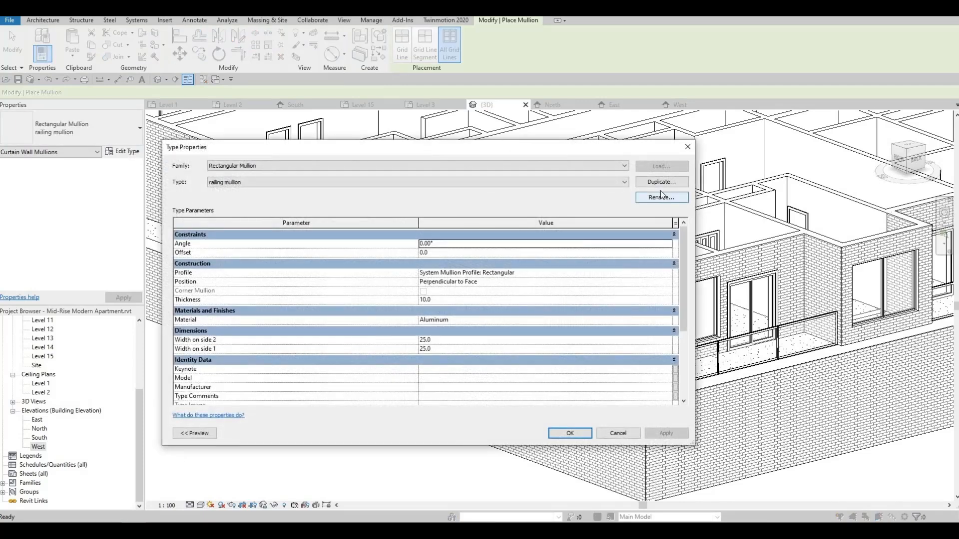
pyautogui.click(660, 183)
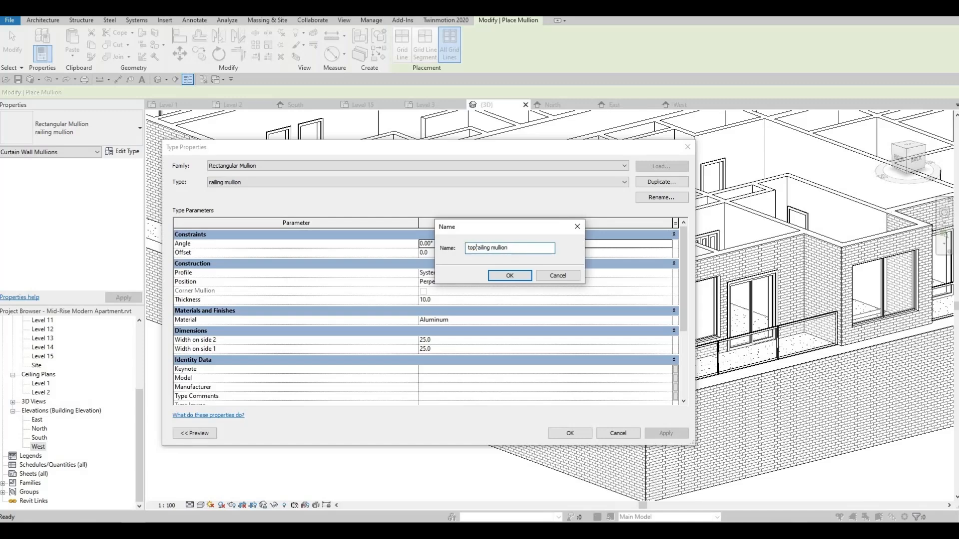
pyautogui.click(519, 276)
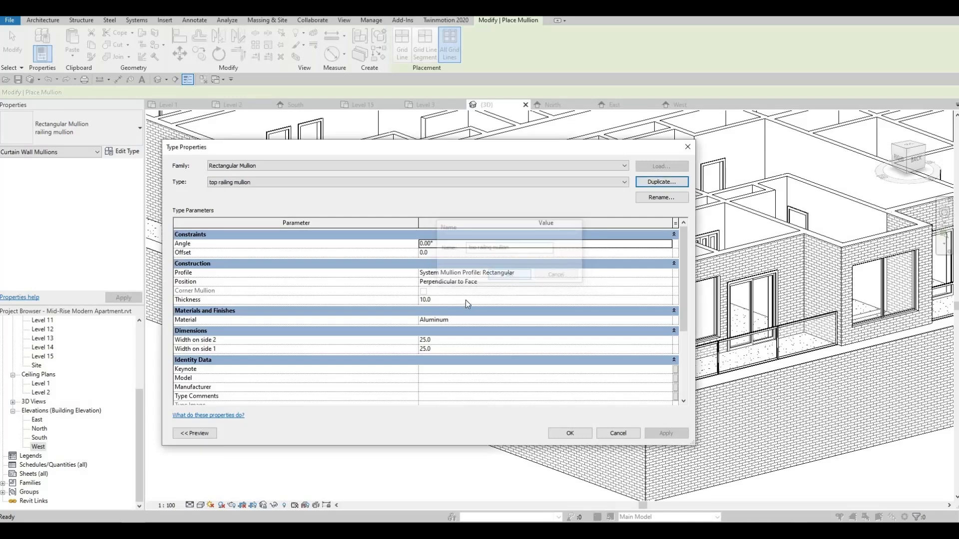
# Step: Accept the properties of the top railing mullion type and leave mullion placement
pyautogui.click(446, 301)
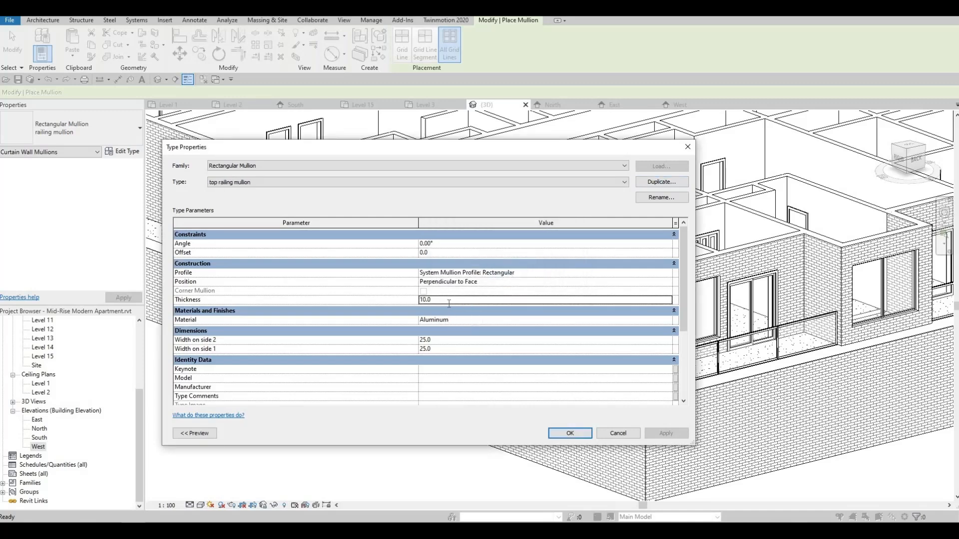
pyautogui.click(568, 434)
pyautogui.scroll(10, 523, 378)
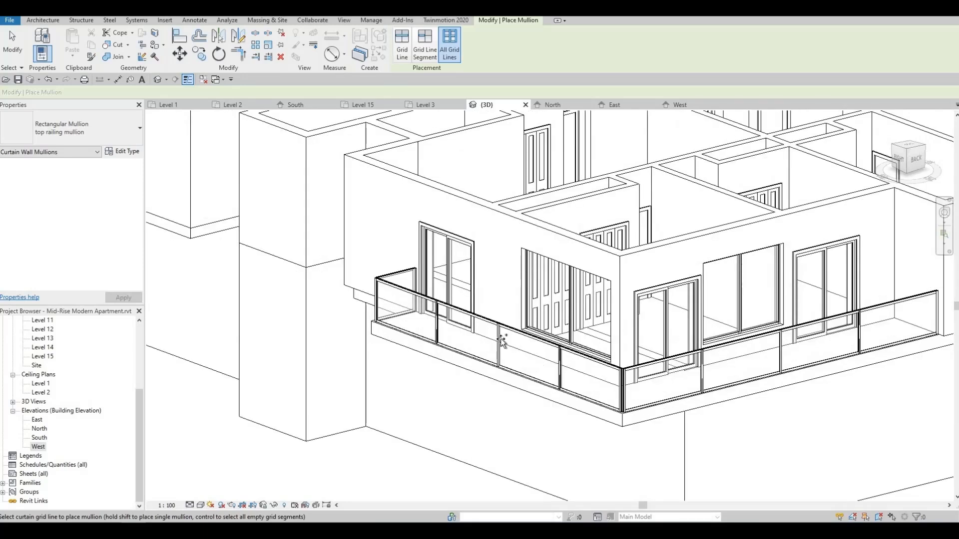
pyautogui.press('Escape')
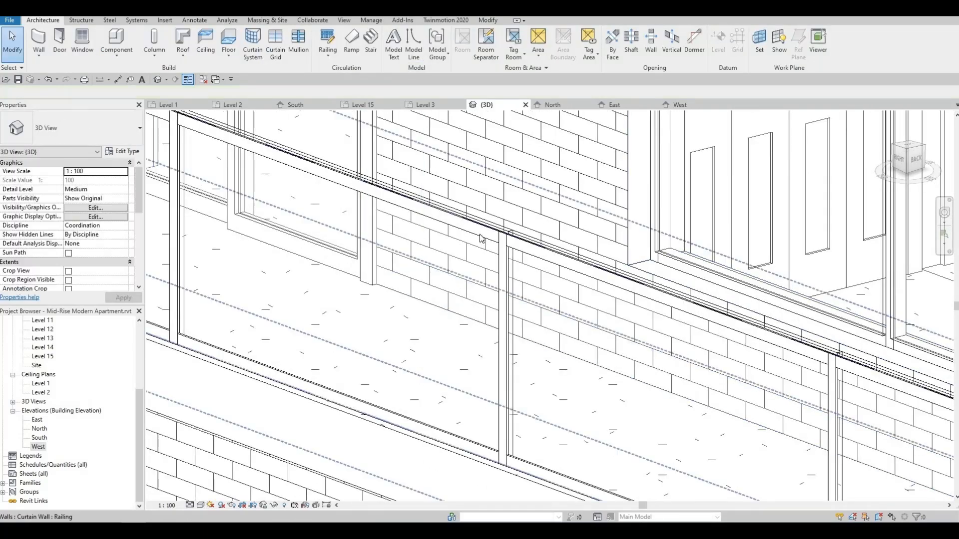
# Step: Change the top mullion of the long balcony railing's end bay, beside the short return, to the top railing mullion type
pyautogui.click(483, 236)
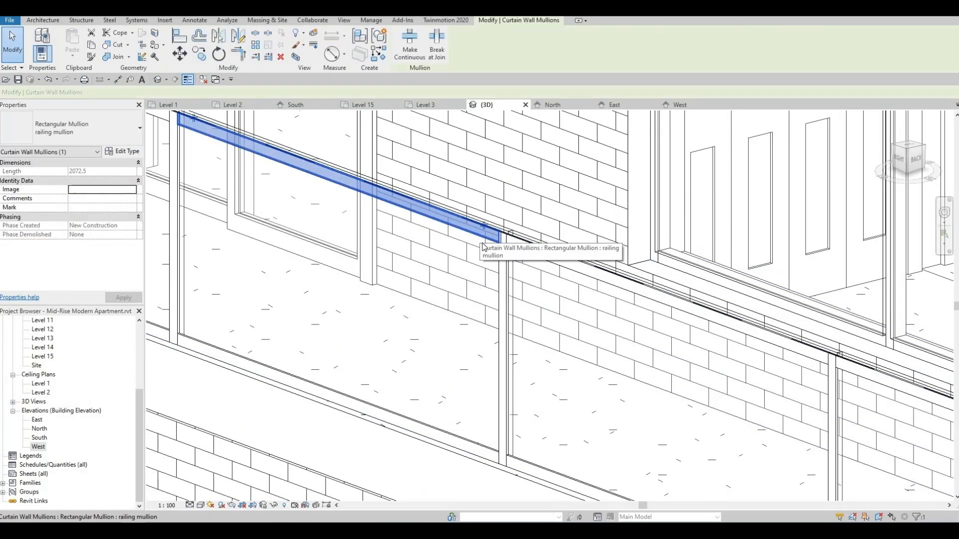
pyautogui.scroll(-8, 483, 246)
pyautogui.scroll(3, 443, 320)
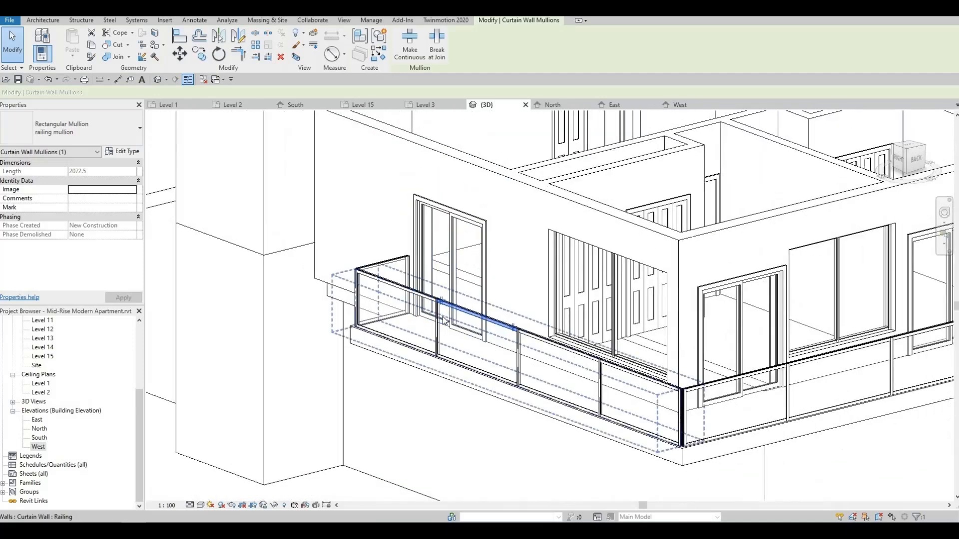
pyautogui.scroll(-4, 443, 320)
pyautogui.scroll(5, 436, 312)
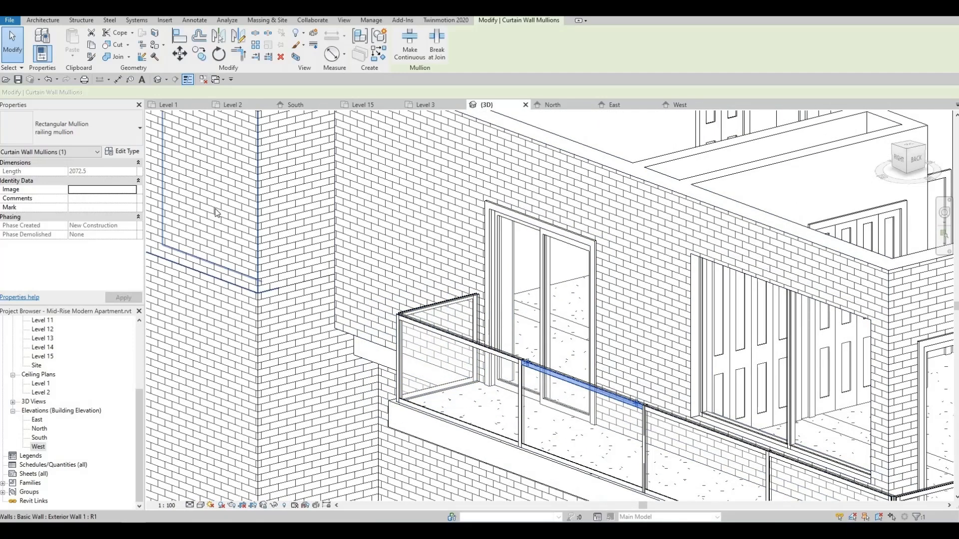
pyautogui.click(453, 339)
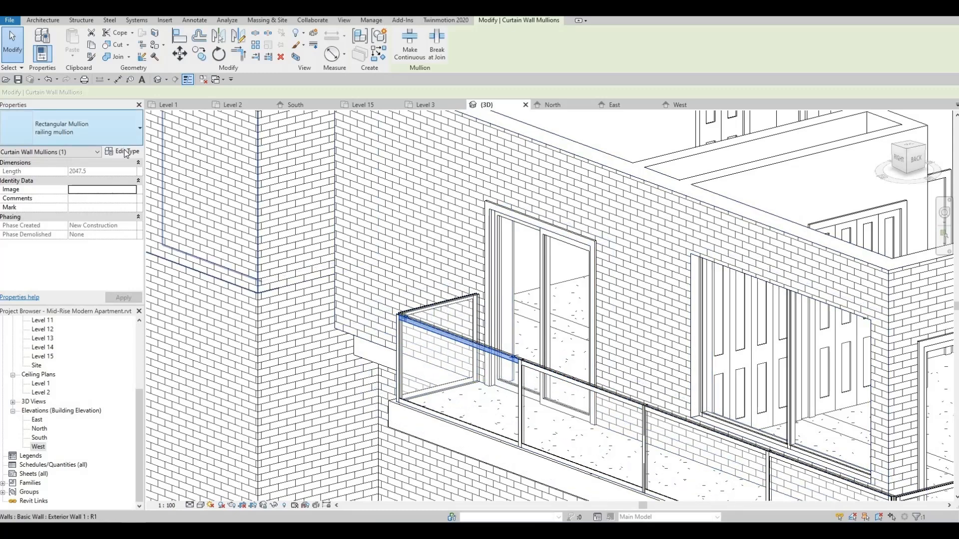
pyautogui.click(123, 132)
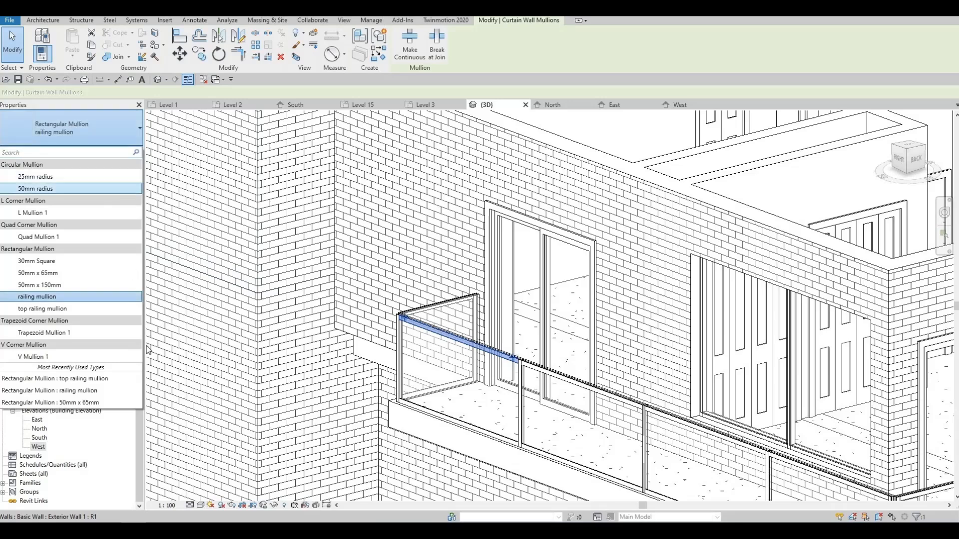
pyautogui.scroll(-1, 86, 334)
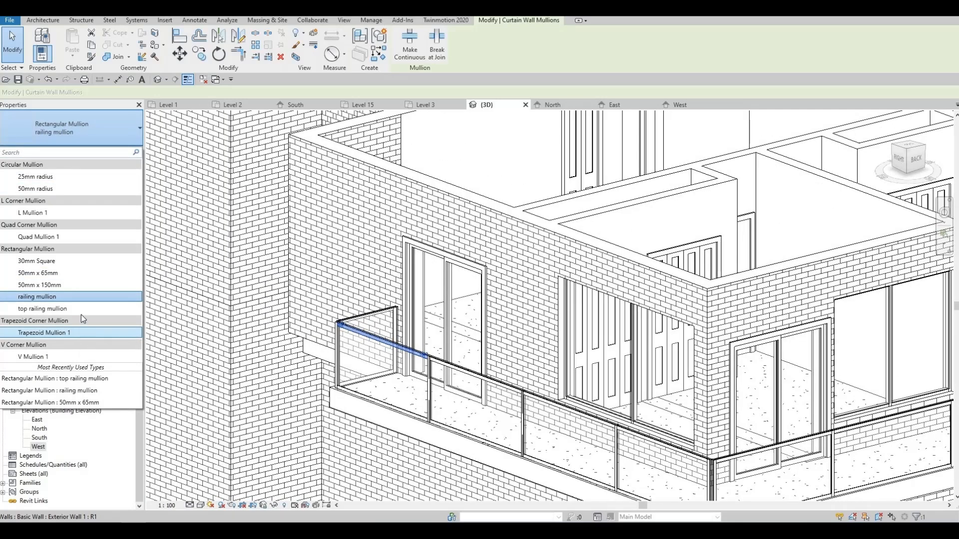
pyautogui.click(80, 310)
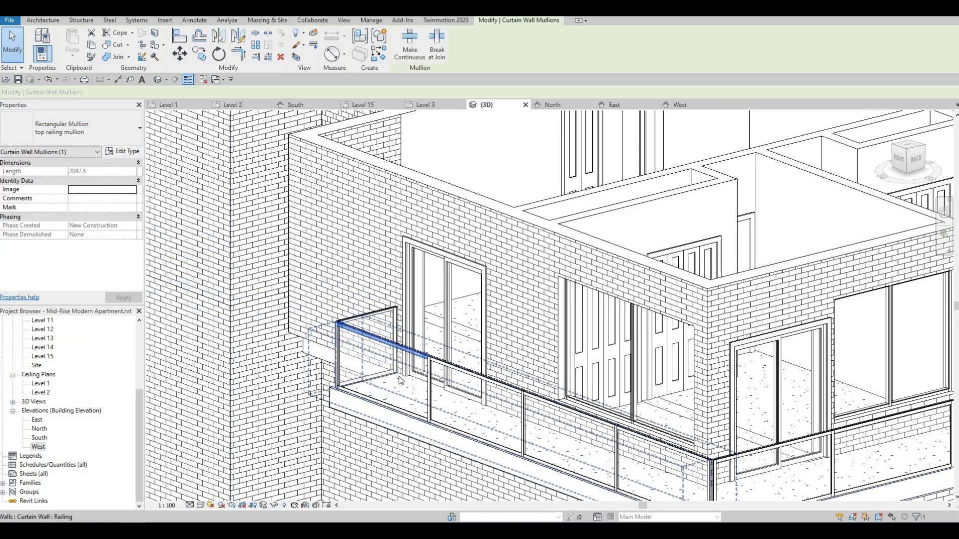
pyautogui.scroll(2, 376, 321)
pyautogui.scroll(4, 377, 321)
pyautogui.press('Escape')
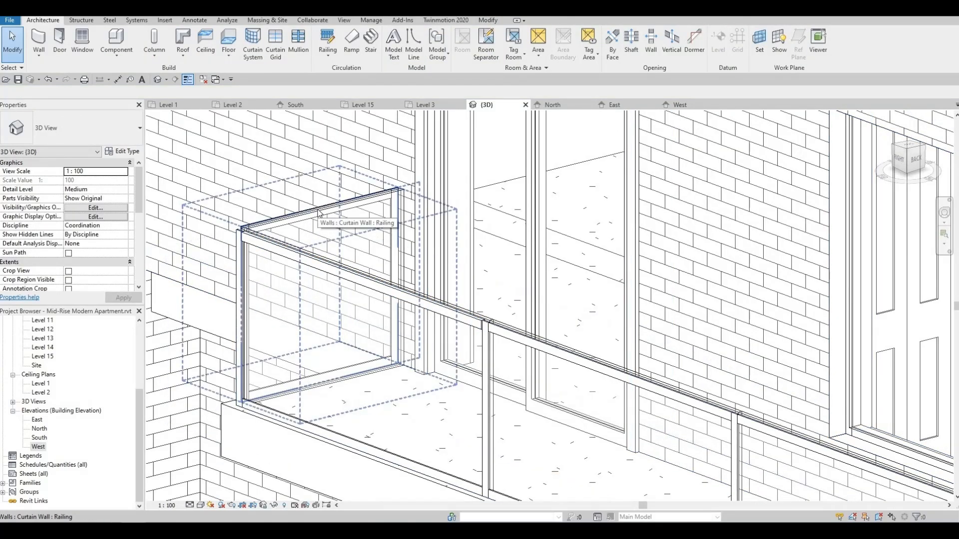
# Step: Assign the top railing mullion type to the upper mullion of the short return railing at the balcony's end
pyautogui.click(318, 211)
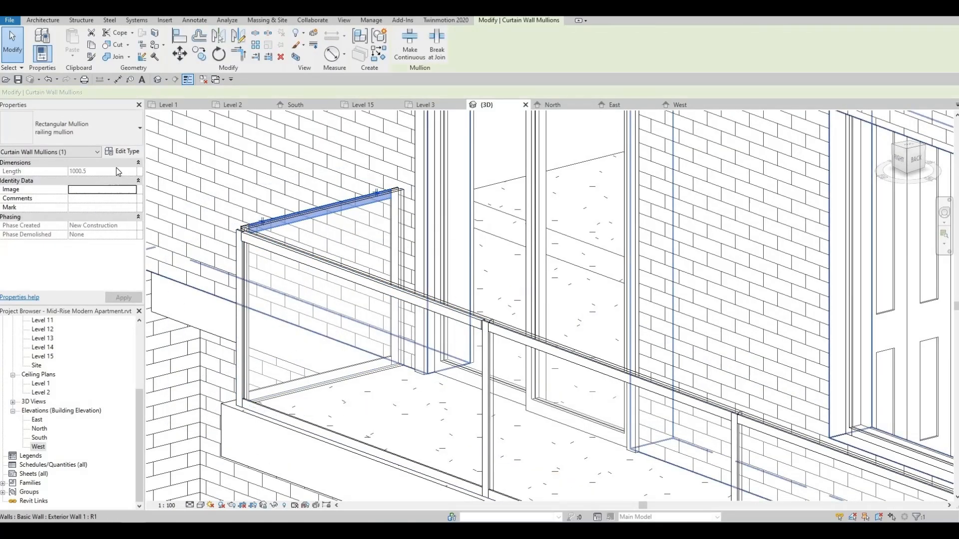
pyautogui.click(126, 134)
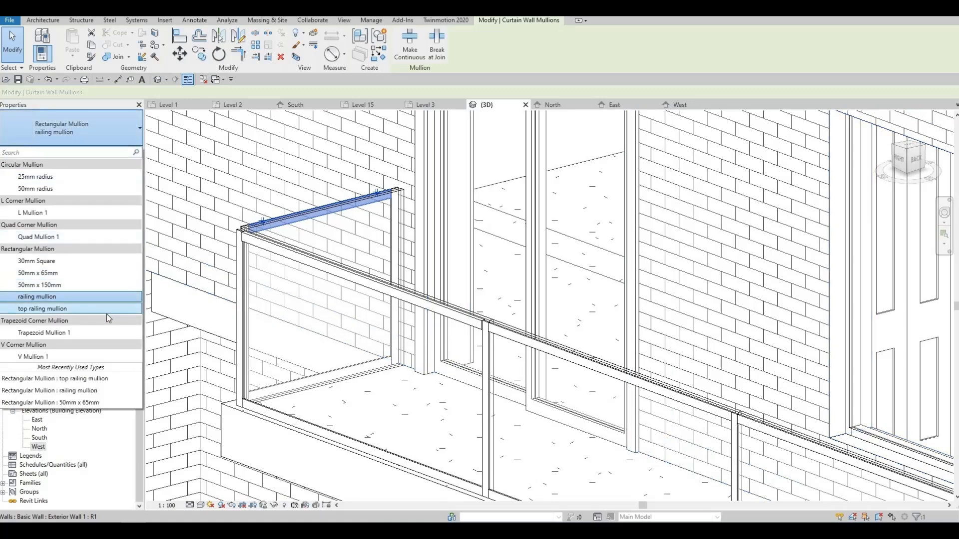
pyautogui.click(106, 315)
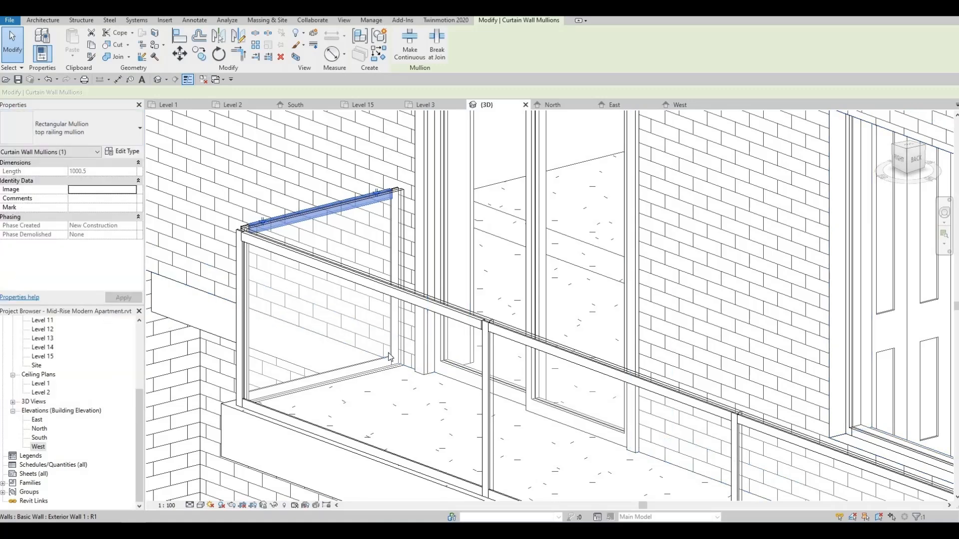
pyautogui.press('Escape')
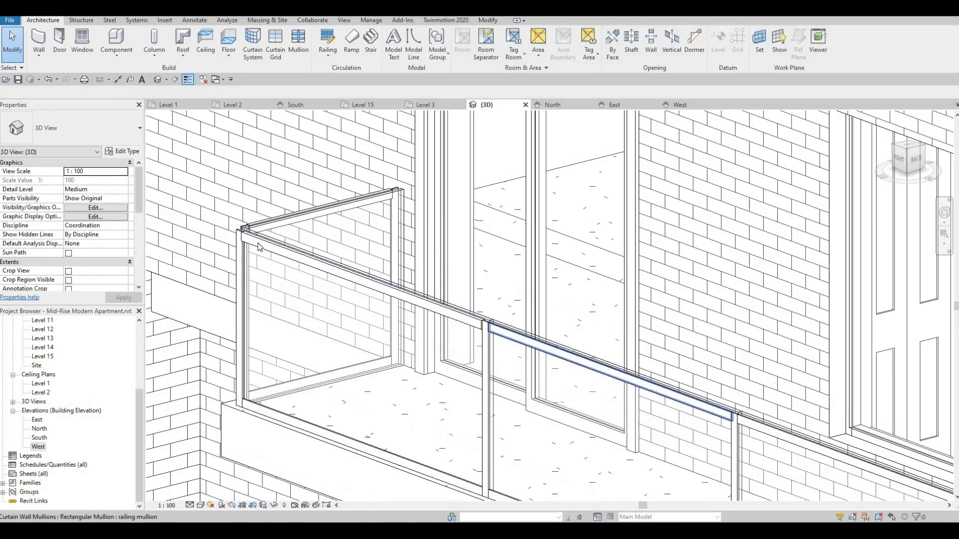
# Step: Set the thickness of the top railing mullion type to 50
pyautogui.scroll(5, 259, 242)
pyautogui.scroll(-2, 325, 283)
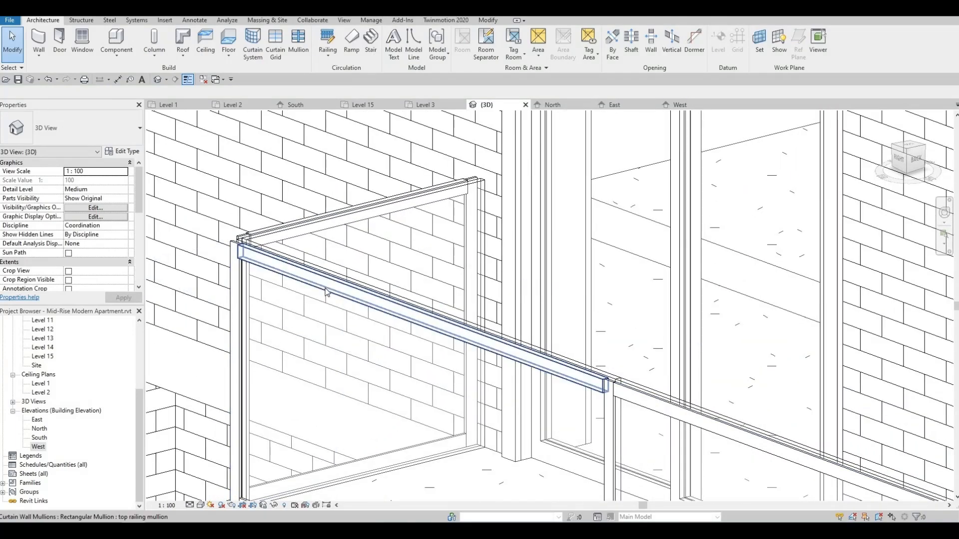
pyautogui.click(280, 284)
pyautogui.click(127, 151)
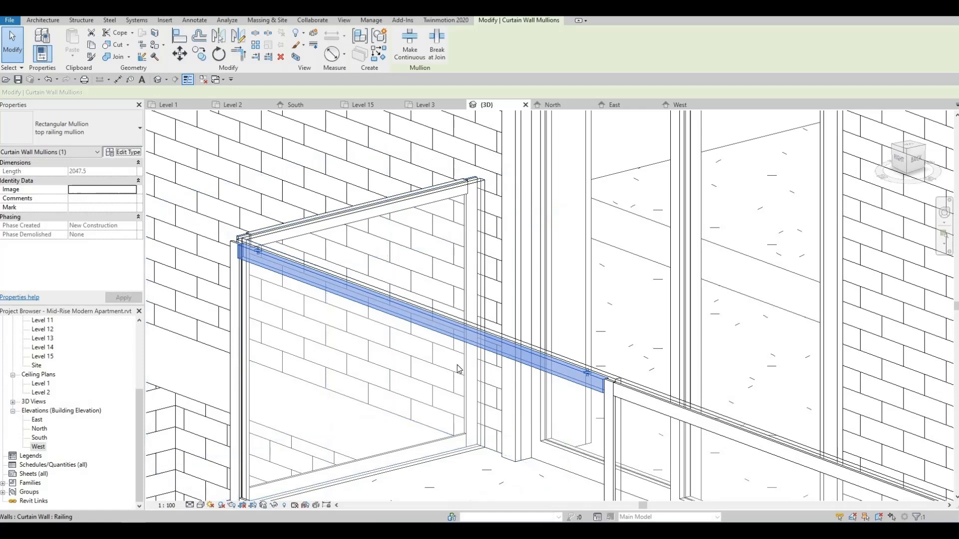
pyautogui.click(442, 300)
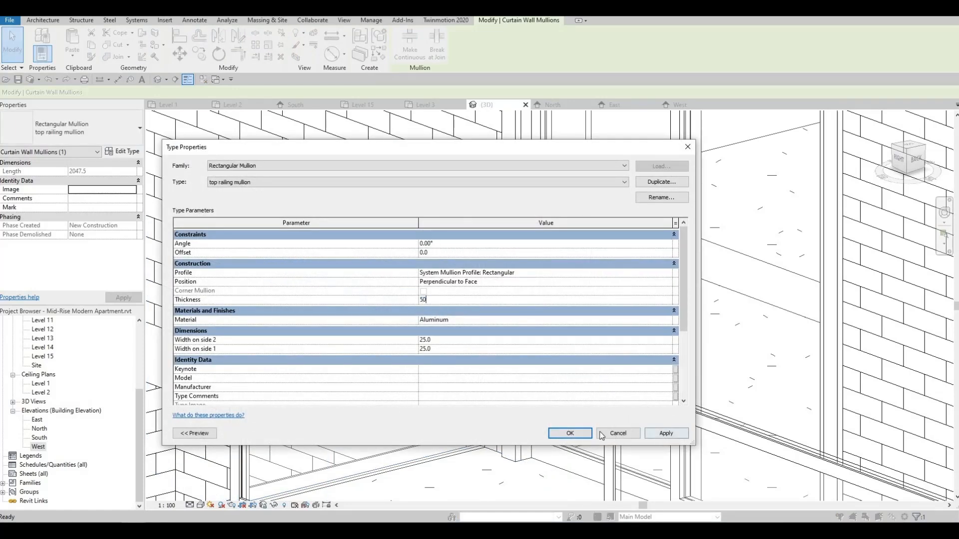
pyautogui.click(570, 433)
pyautogui.press('Escape')
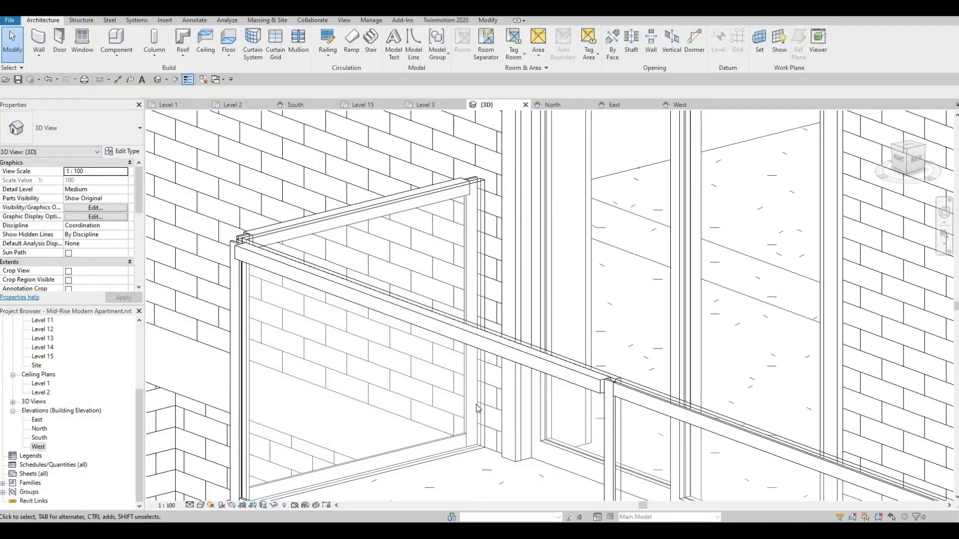
pyautogui.scroll(5, 572, 337)
pyautogui.moveTo(260, 397); pyautogui.dragTo(342, 300, button='middle')
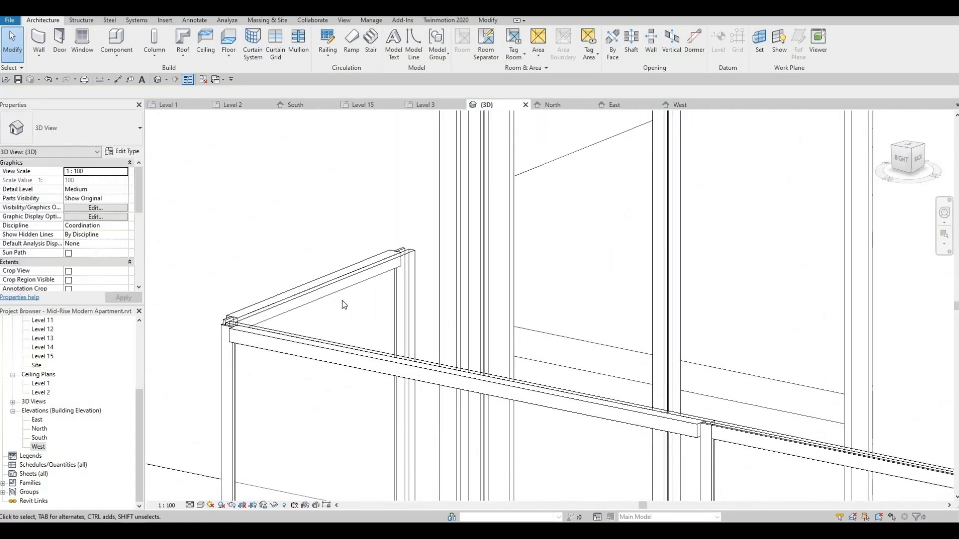
pyautogui.click(330, 290)
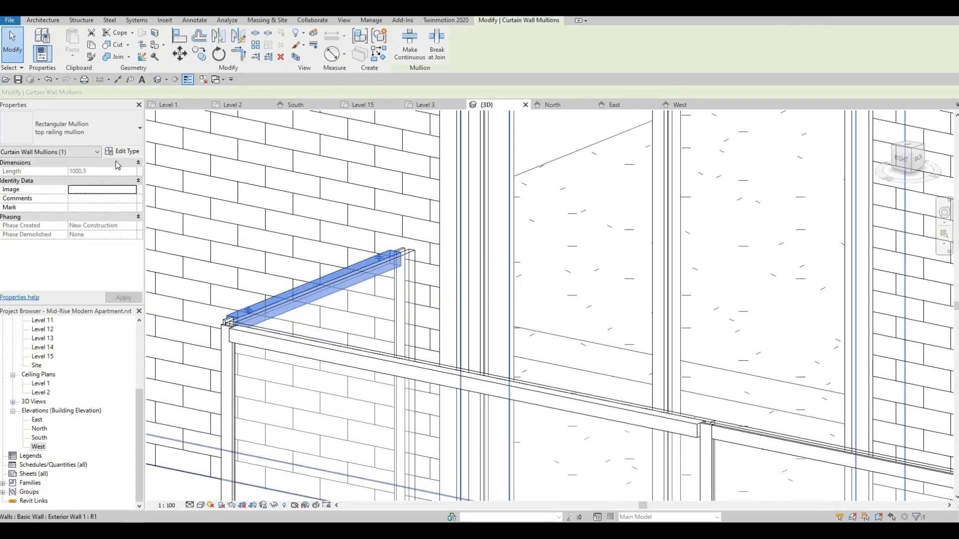
pyautogui.scroll(-1, 371, 265)
pyautogui.press('Escape')
# Step: Change the top mullion of the long railing's second bay from the short return to top railing mullion
pyautogui.moveTo(752, 416); pyautogui.dragTo(482, 341, button='middle')
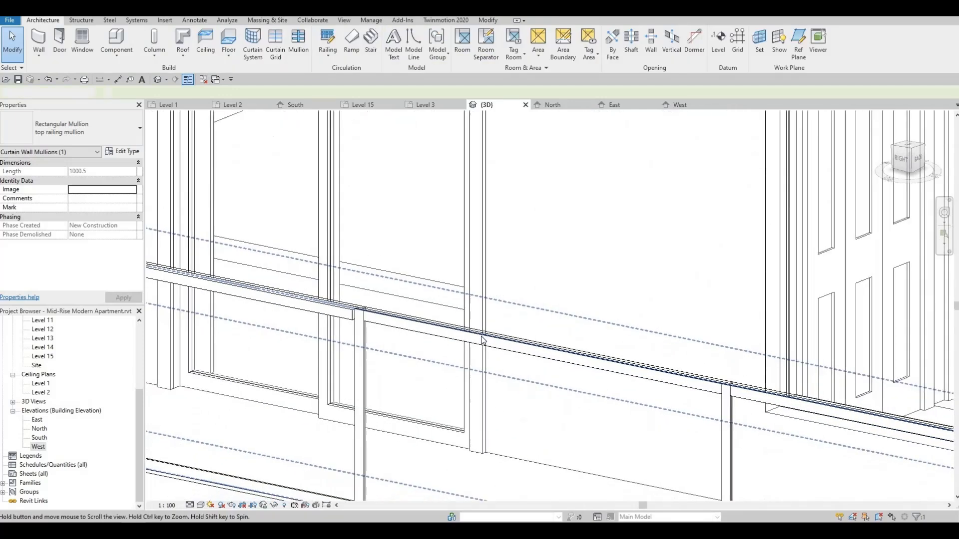
pyautogui.click(445, 325)
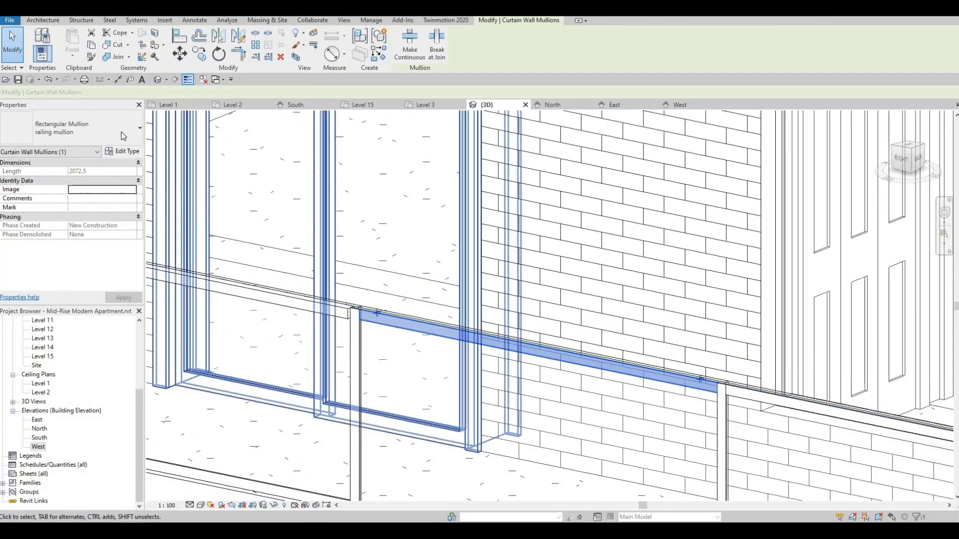
pyautogui.click(75, 128)
pyautogui.click(83, 313)
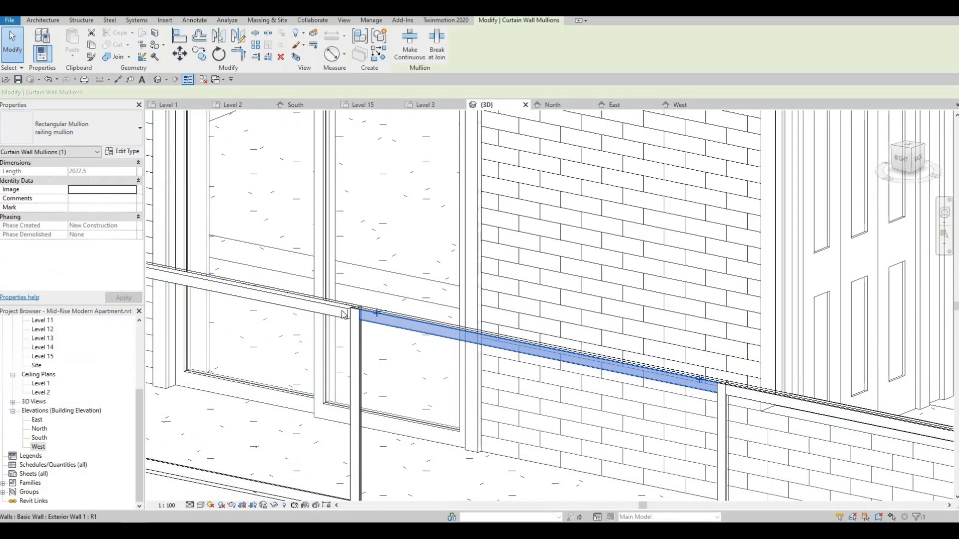
pyautogui.press('Escape')
# Step: Switch the top mullion of the long railing's third bay to the top railing mullion type
pyautogui.moveTo(425, 333); pyautogui.dragTo(580, 349, button='middle')
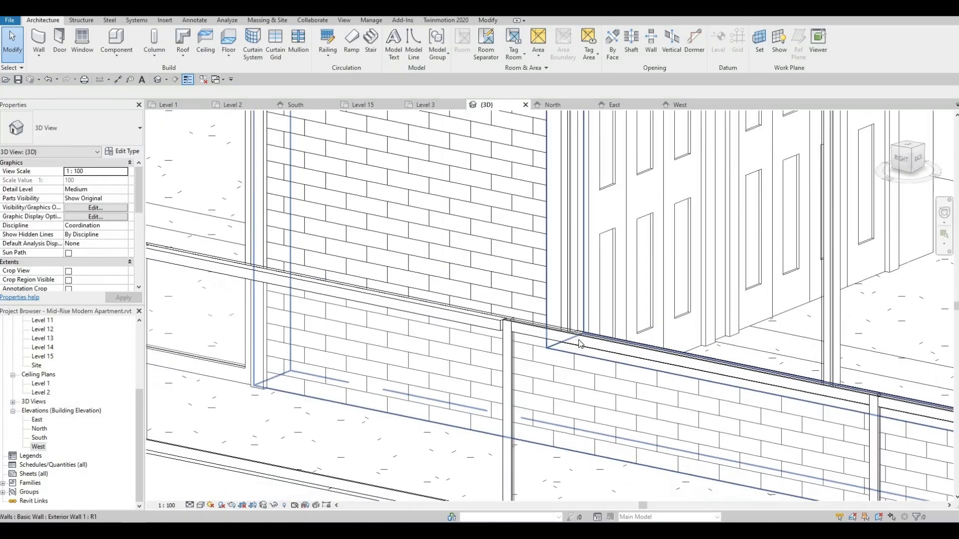
pyautogui.click(580, 348)
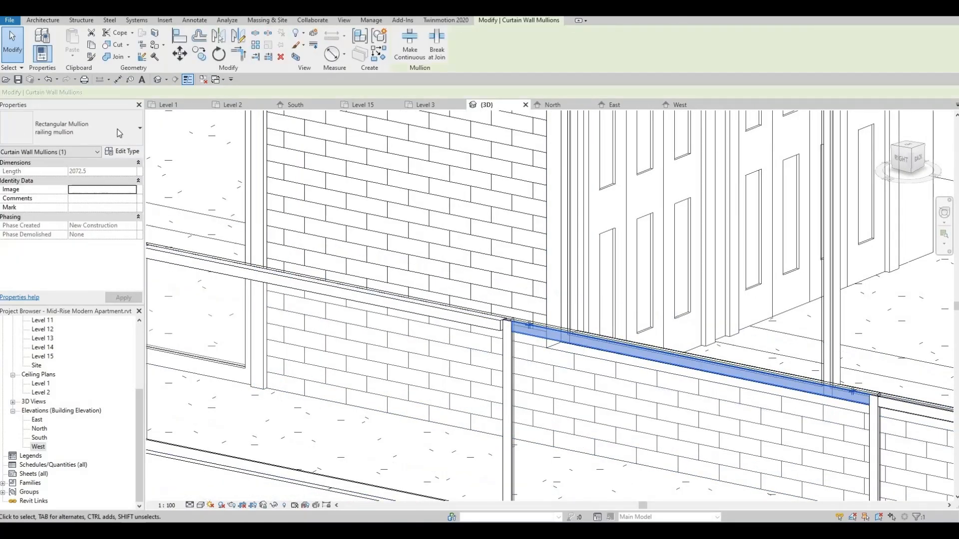
pyautogui.click(75, 128)
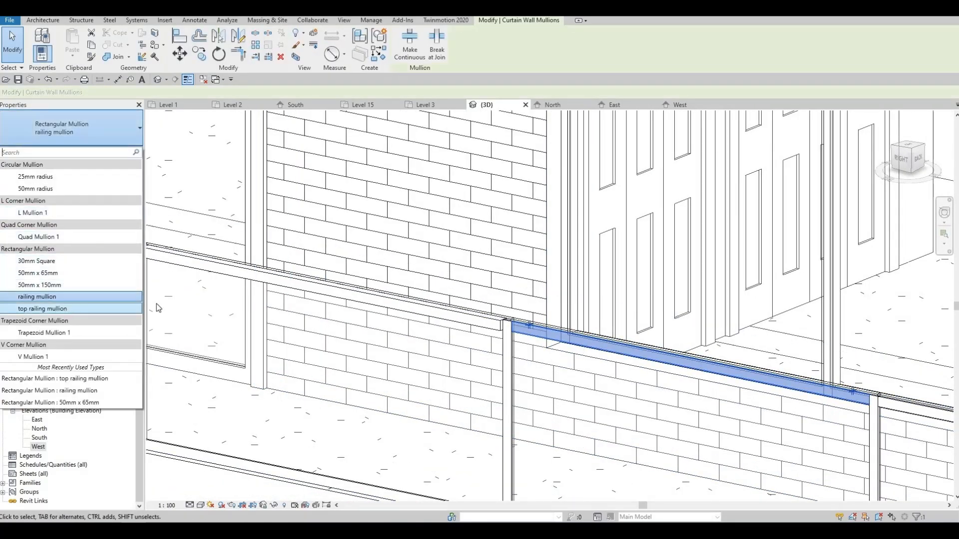
pyautogui.click(43, 308)
# Step: Assign the top railing mullion type to the top mullion of the long railing's last bay at the building corner
pyautogui.moveTo(608, 344); pyautogui.dragTo(190, 214, button='middle')
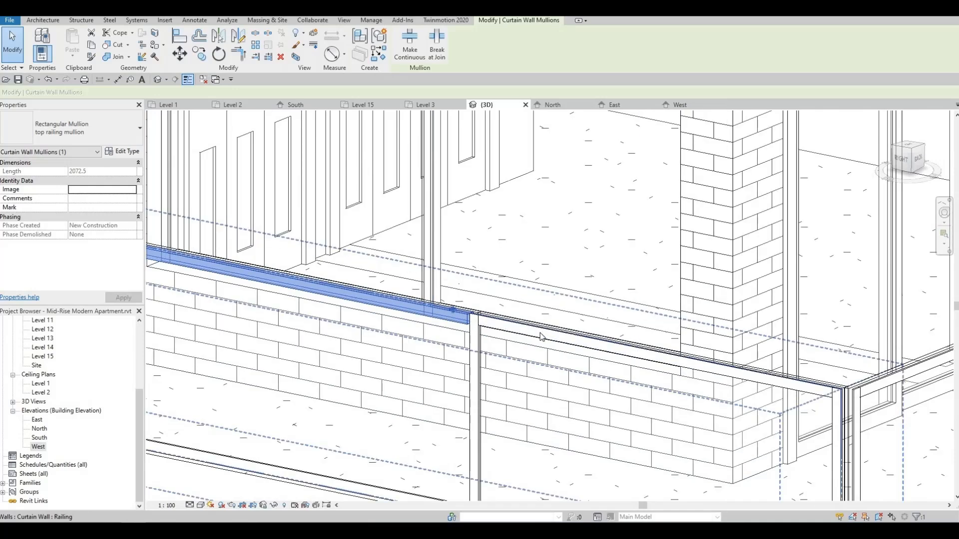
pyautogui.click(649, 356)
pyautogui.click(78, 129)
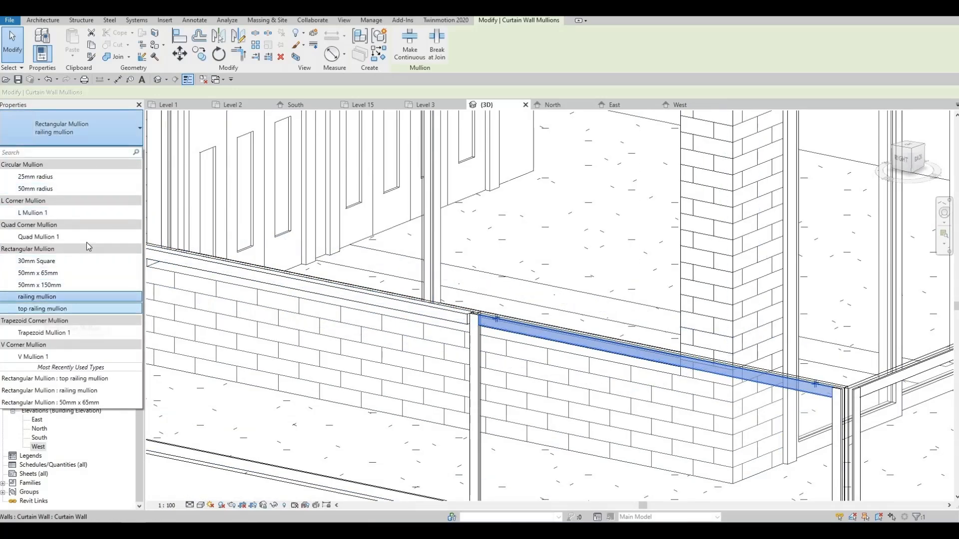
pyautogui.click(74, 309)
pyautogui.scroll(-3, 563, 287)
pyautogui.moveTo(702, 323); pyautogui.dragTo(338, 328, button='middle')
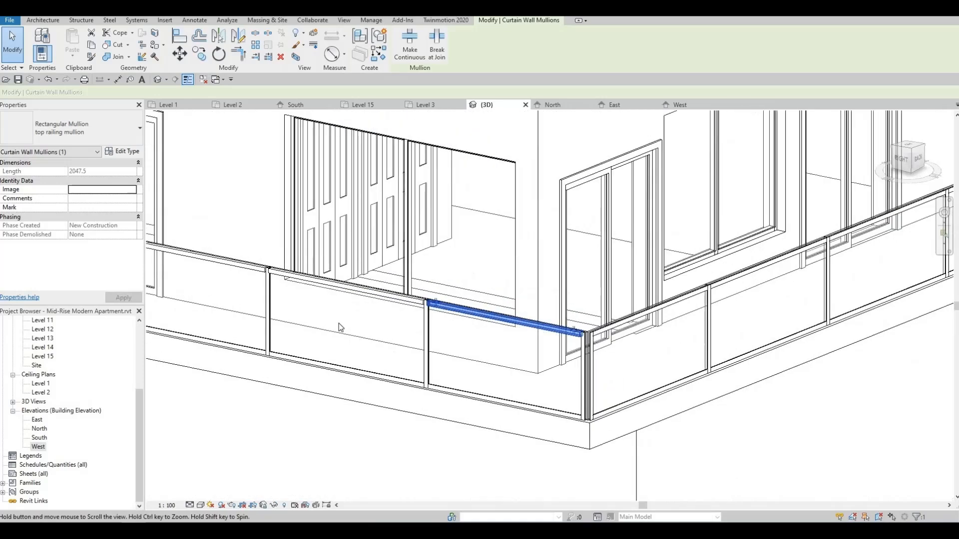
pyautogui.scroll(4, 331, 332)
pyautogui.scroll(3, 335, 349)
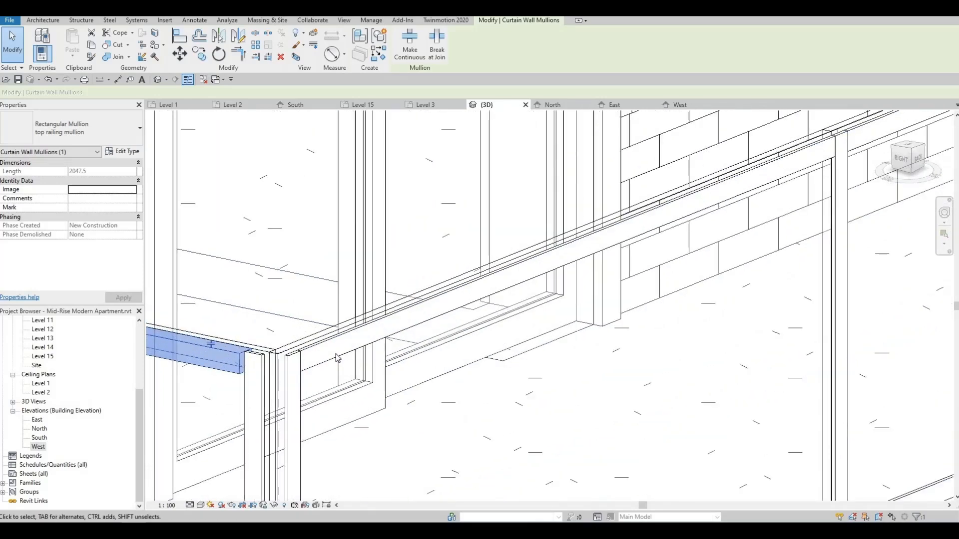
# Step: Change the horizontal upper mullion of the railing run right of the balcony corner to the top railing mullion type
pyautogui.click(334, 353)
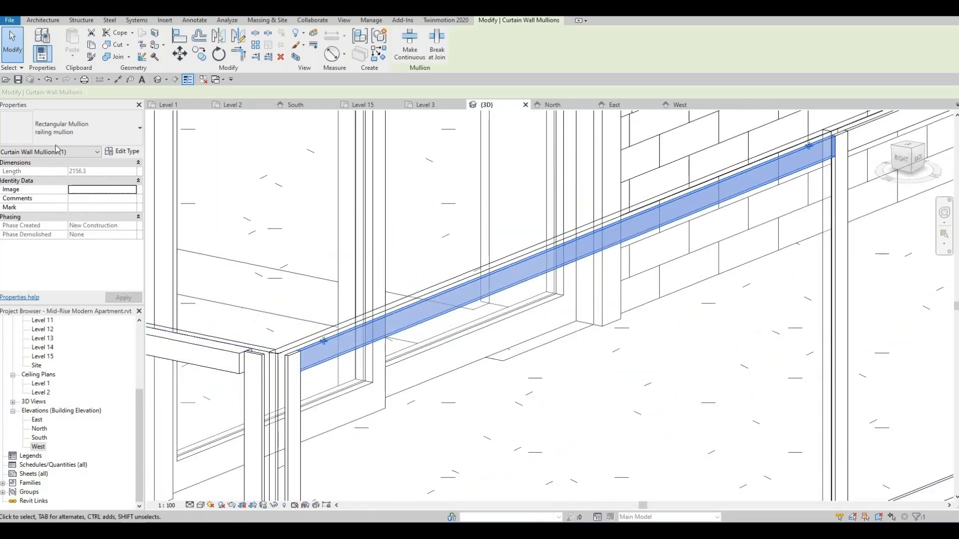
pyautogui.click(75, 129)
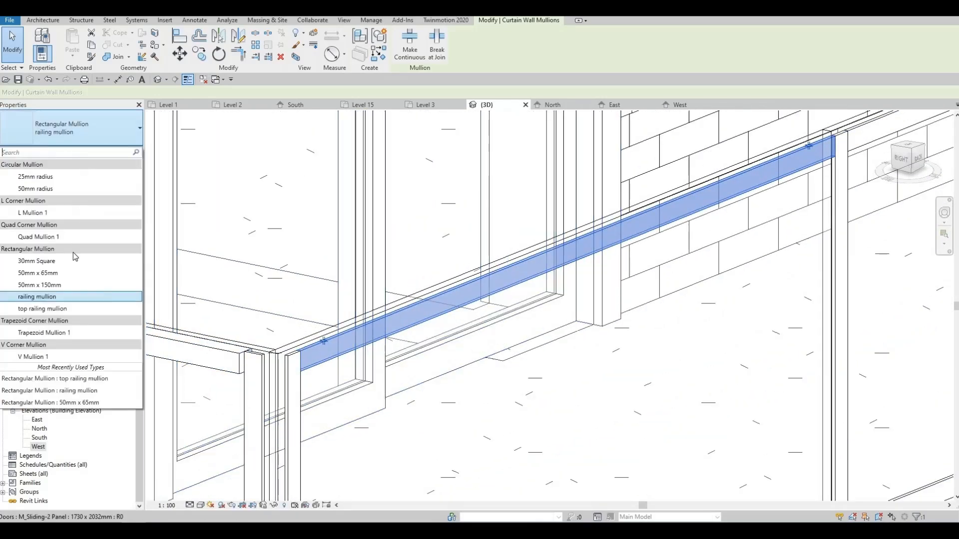
pyautogui.click(62, 309)
pyautogui.moveTo(342, 375); pyautogui.dragTo(369, 376, button='middle')
pyautogui.press('Escape')
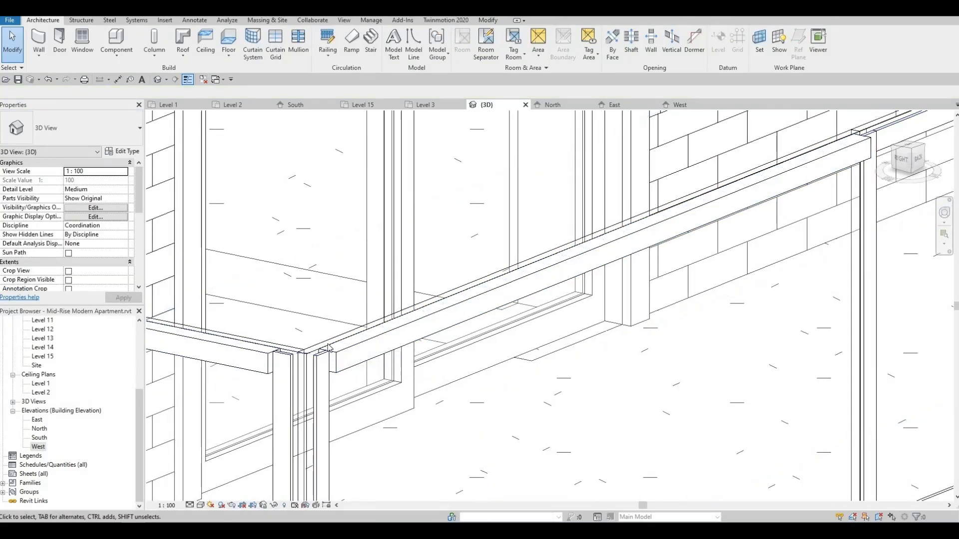
# Step: Try to delete the left vertical mullion at the balcony corner and change the right one to the top railing mullion type
pyautogui.scroll(-2, 325, 365)
pyautogui.moveTo(348, 358); pyautogui.dragTo(402, 270, button='middle')
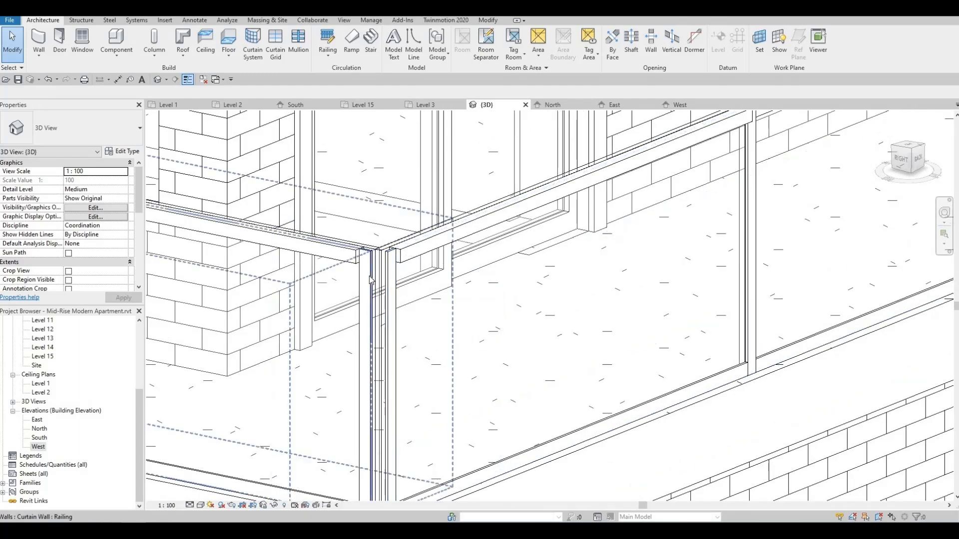
pyautogui.click(371, 279)
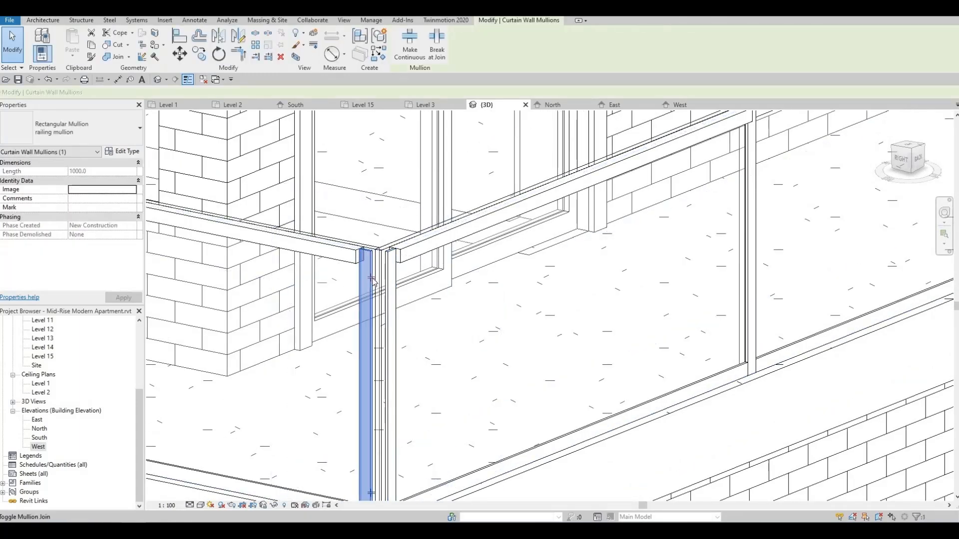
pyautogui.press('Escape')
pyautogui.scroll(3, 389, 266)
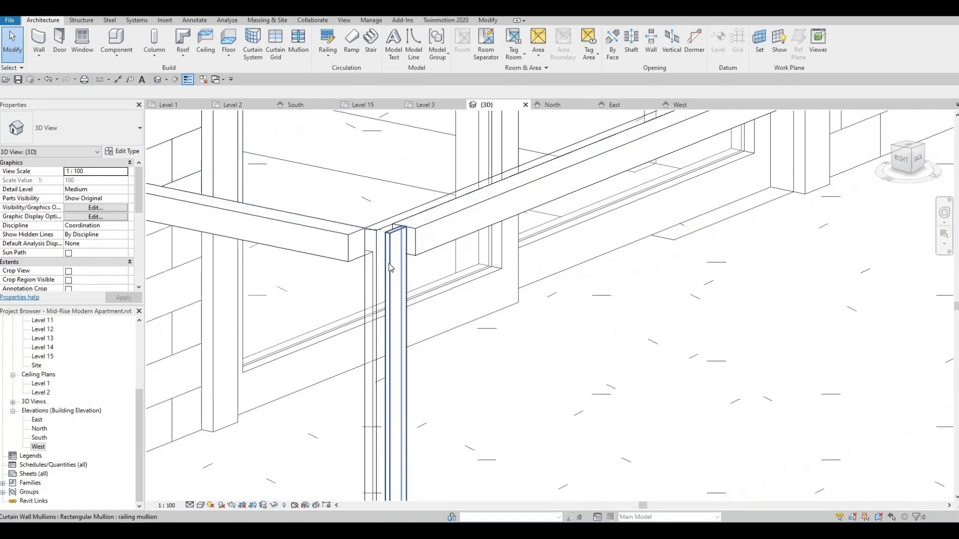
pyautogui.click(393, 270)
pyautogui.click(69, 129)
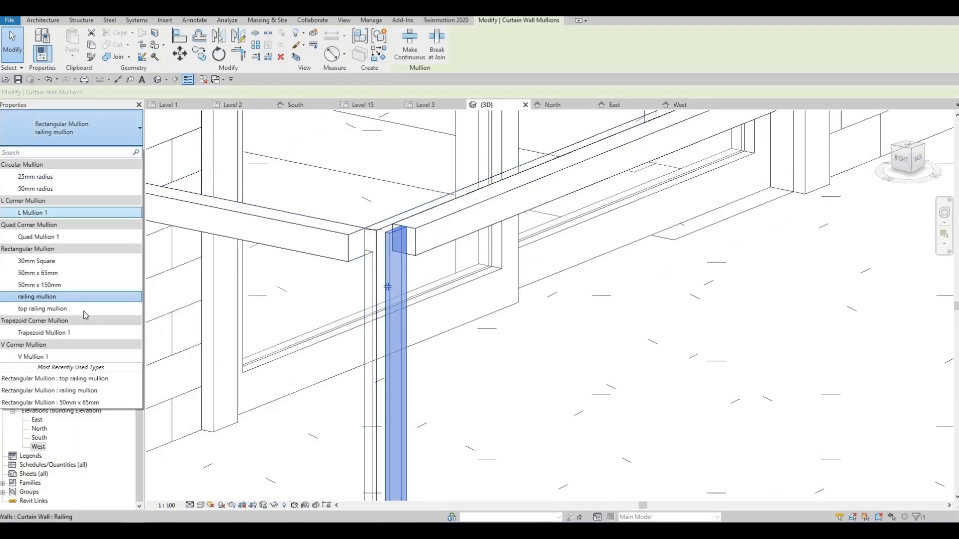
pyautogui.click(82, 311)
pyautogui.press('Escape')
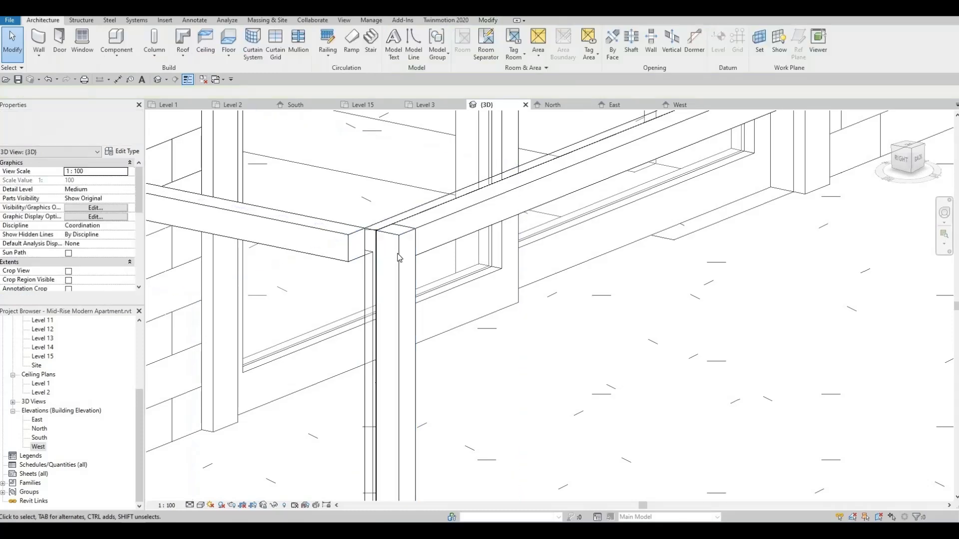
pyautogui.scroll(2, 369, 266)
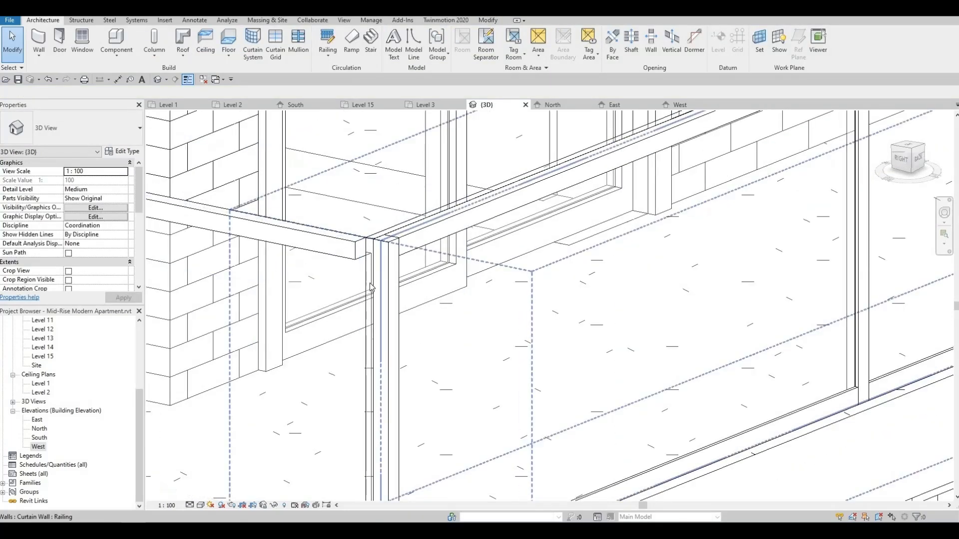
pyautogui.scroll(4, 379, 292)
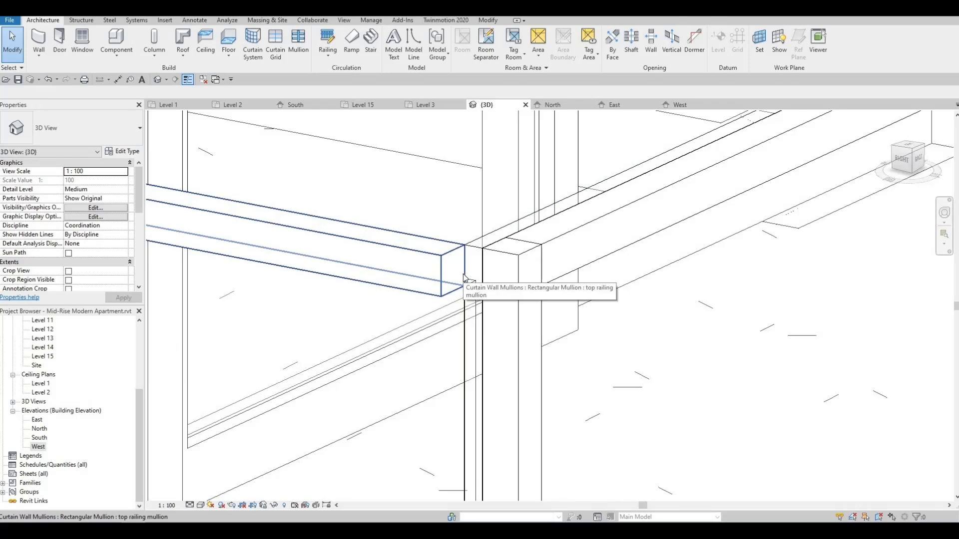
pyautogui.scroll(-4, 465, 279)
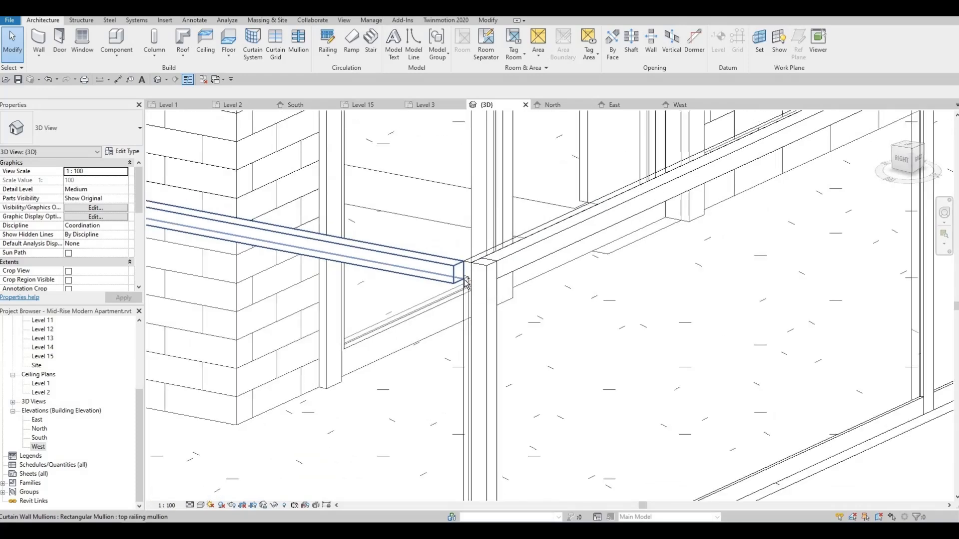
pyautogui.scroll(3, 469, 275)
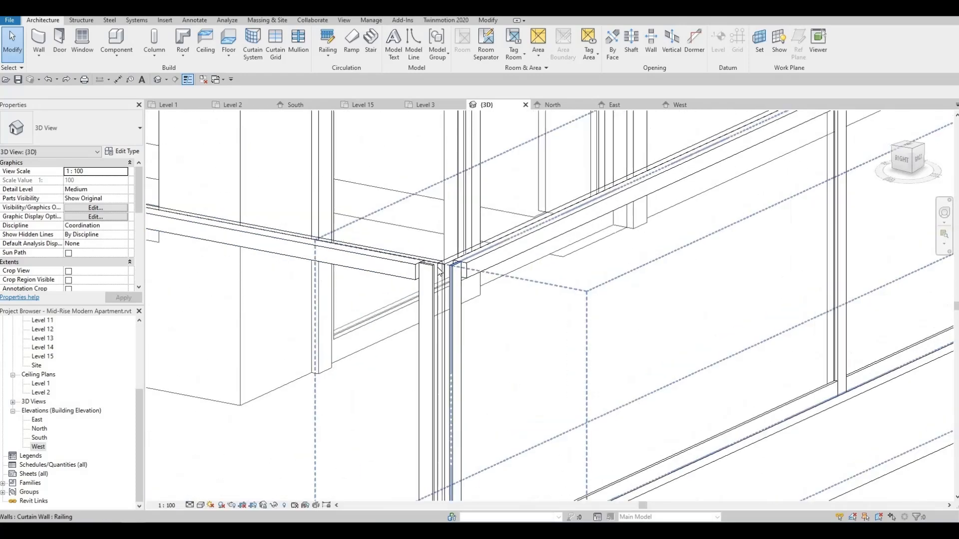
# Step: Change the vertical mullion right of the balcony railing corner to the top railing mullion type
pyautogui.scroll(2, 477, 266)
pyautogui.press('Tab')
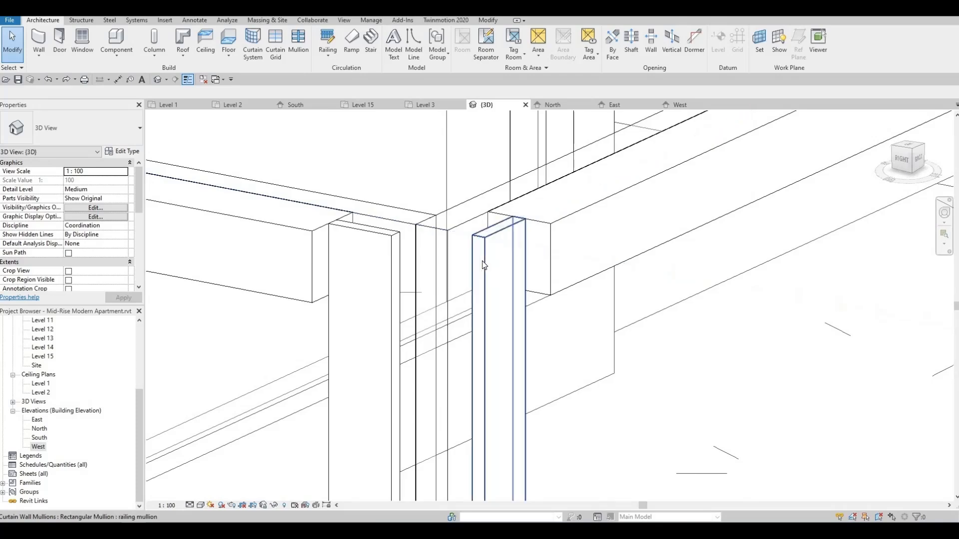
pyautogui.click(477, 380)
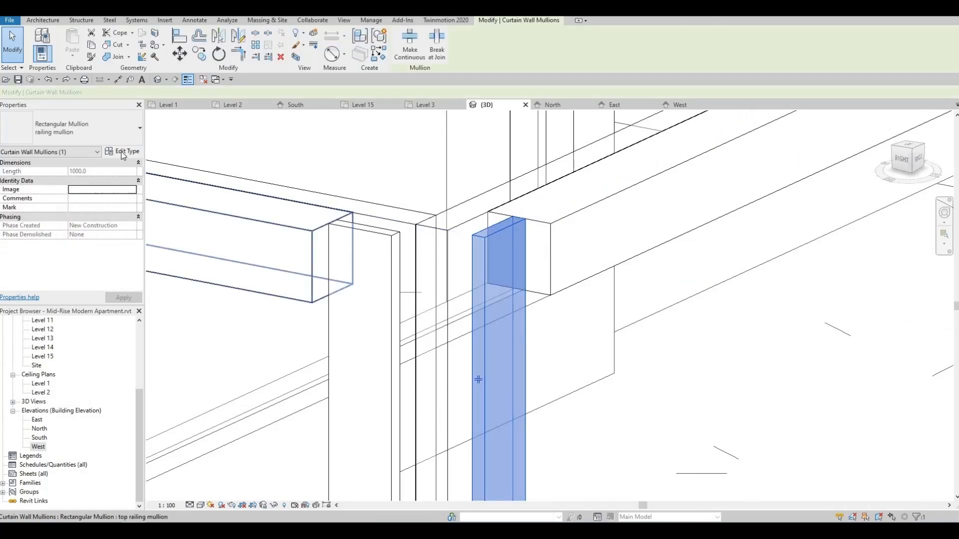
pyautogui.click(123, 153)
pyautogui.press('Escape')
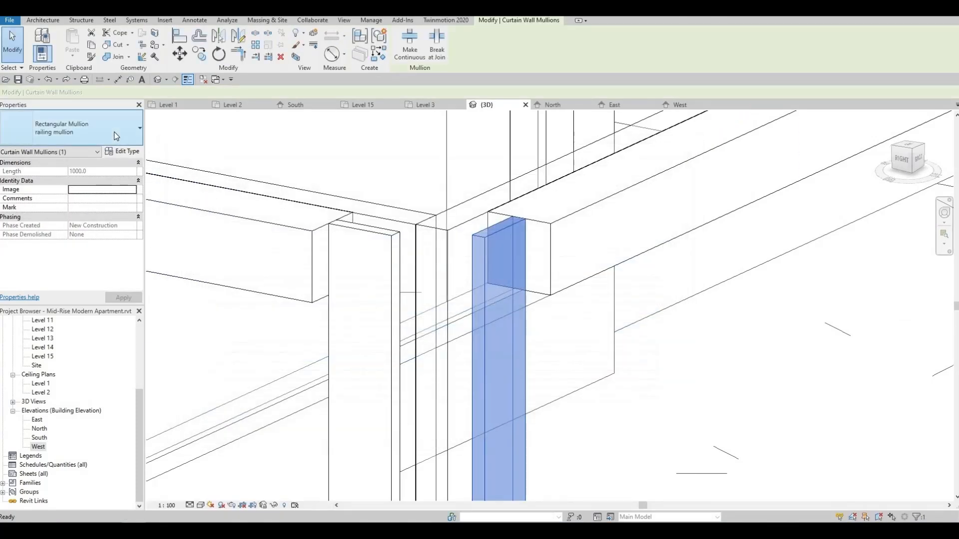
pyautogui.click(115, 136)
pyautogui.click(73, 307)
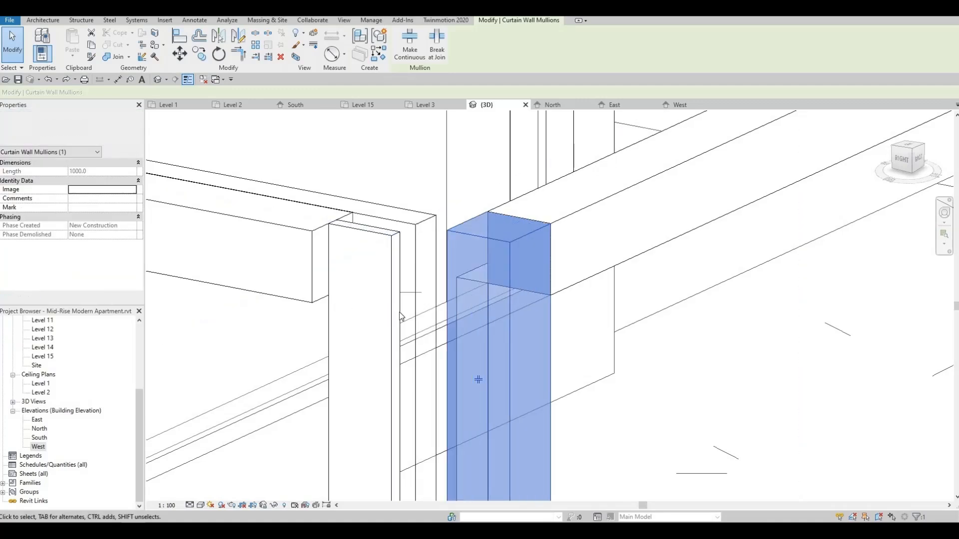
pyautogui.press('Escape')
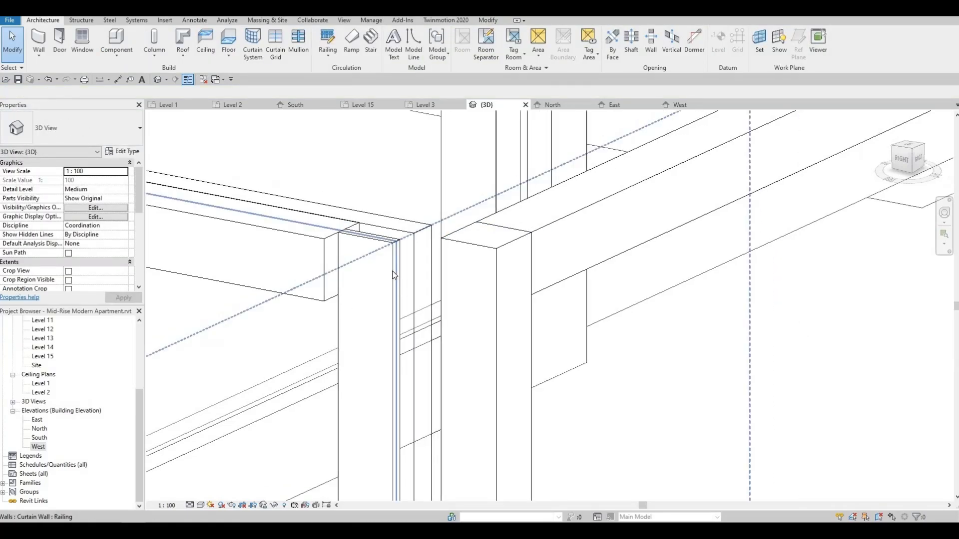
# Step: Change the vertical mullion left of the balcony railing corner to the top railing mullion type
pyautogui.click(392, 270)
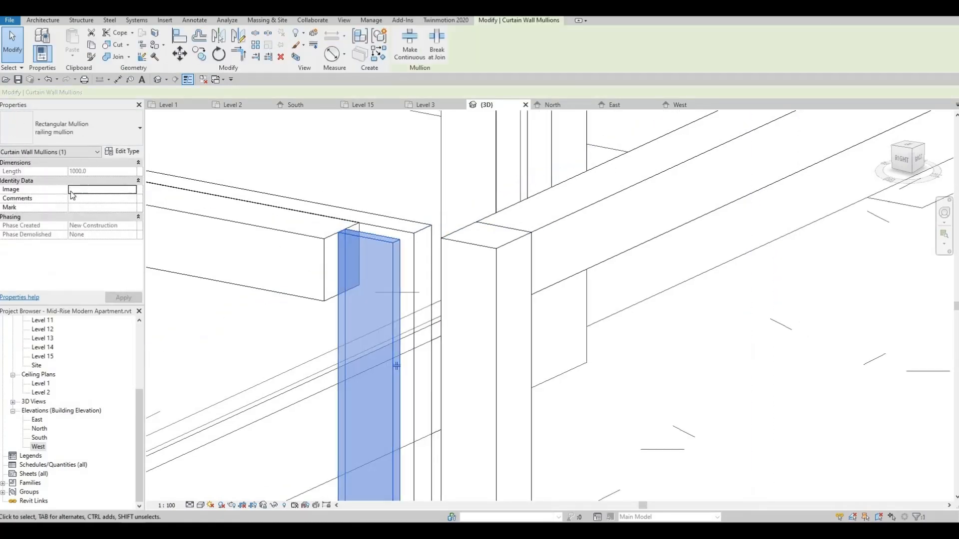
pyautogui.click(125, 140)
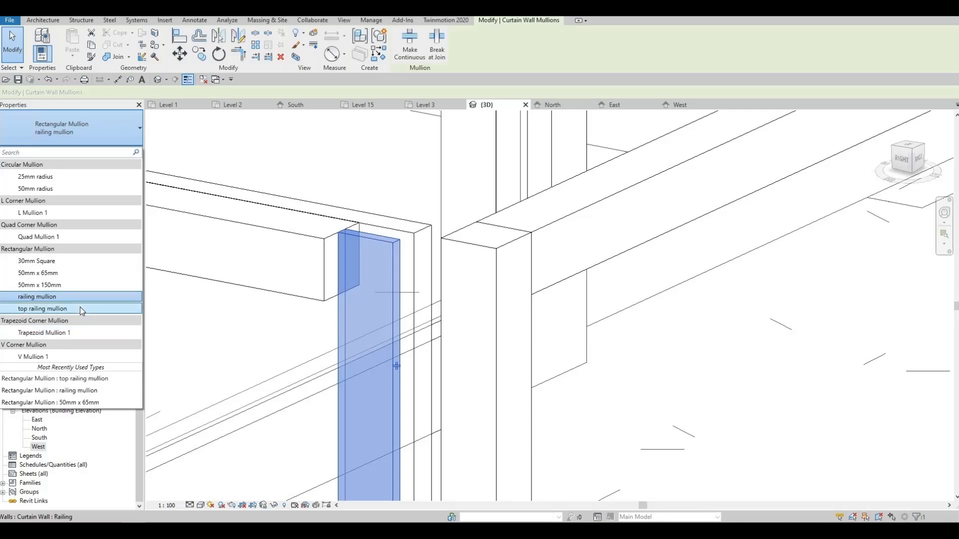
pyautogui.click(80, 309)
pyautogui.click(362, 296)
# Step: At the balcony's opposite end, change the short side railing's vertical mullion next to the wall to the top railing mullion type
pyautogui.scroll(-3, 350, 295)
pyautogui.scroll(-5, 393, 303)
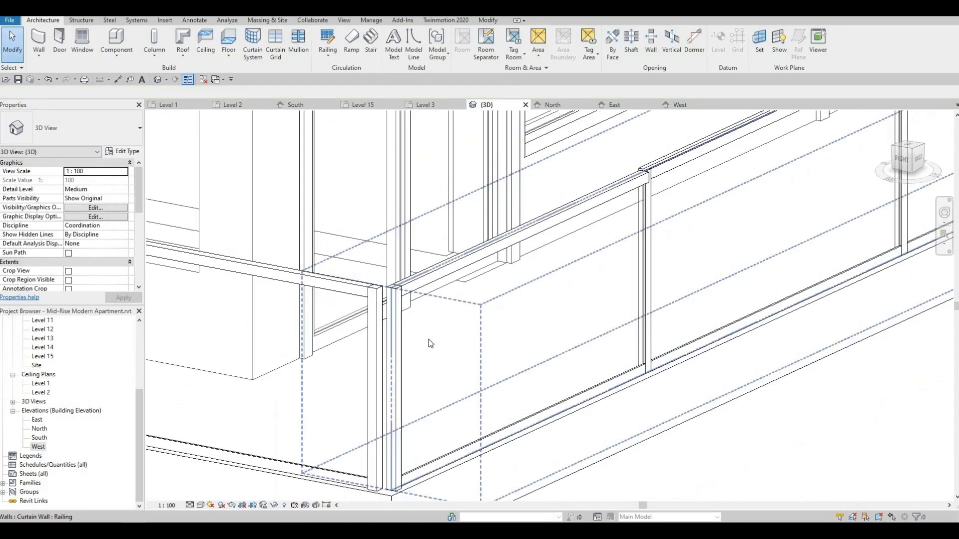
pyautogui.moveTo(300, 337); pyautogui.dragTo(890, 440, button='middle')
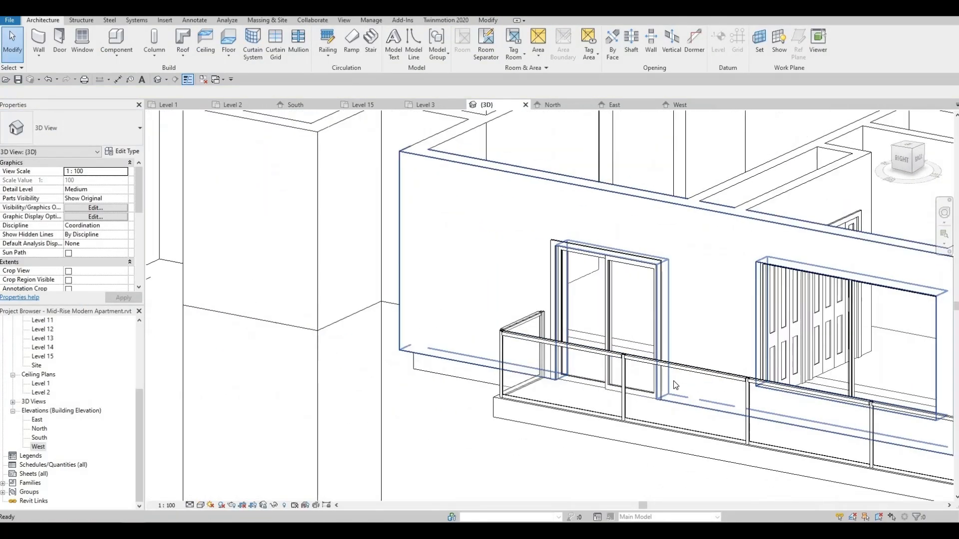
pyautogui.scroll(5, 612, 353)
pyautogui.scroll(2, 394, 214)
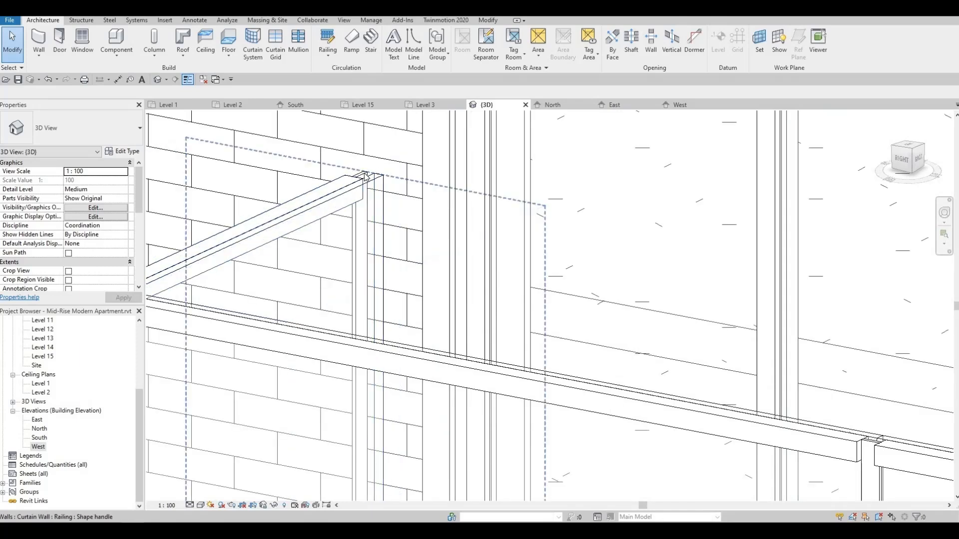
pyautogui.click(366, 179)
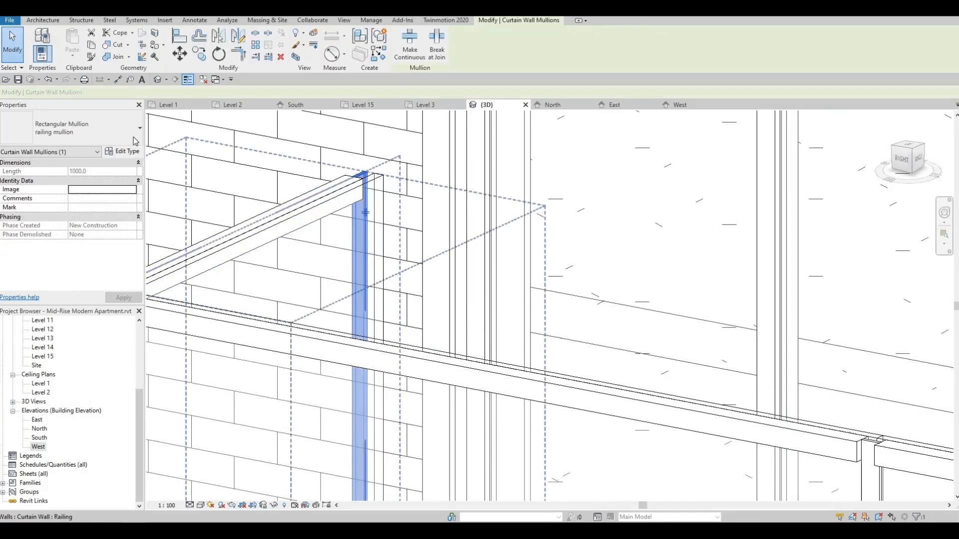
pyautogui.click(133, 142)
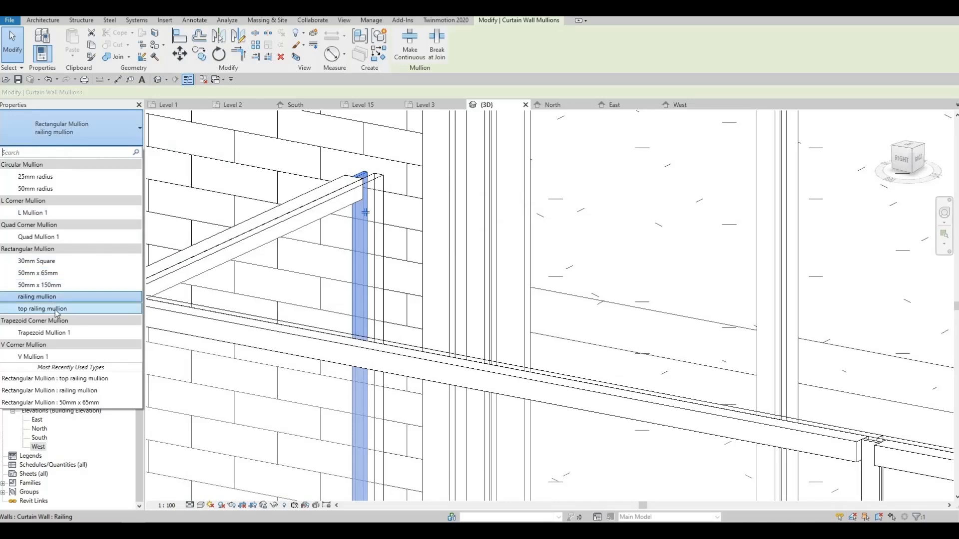
pyautogui.click(56, 309)
pyautogui.scroll(-3, 593, 204)
pyautogui.moveTo(593, 204); pyautogui.dragTo(703, 172, button='middle')
pyautogui.press('Escape')
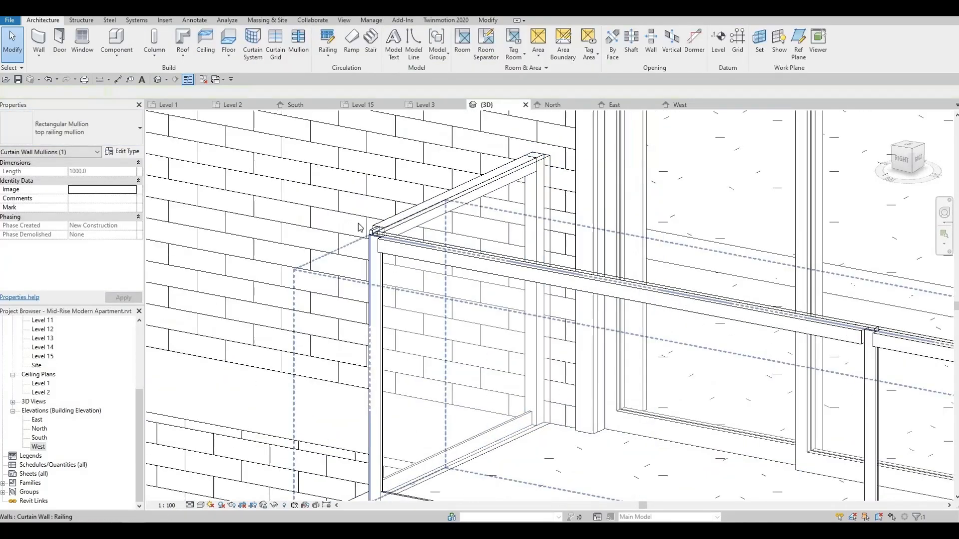
pyautogui.scroll(5, 373, 227)
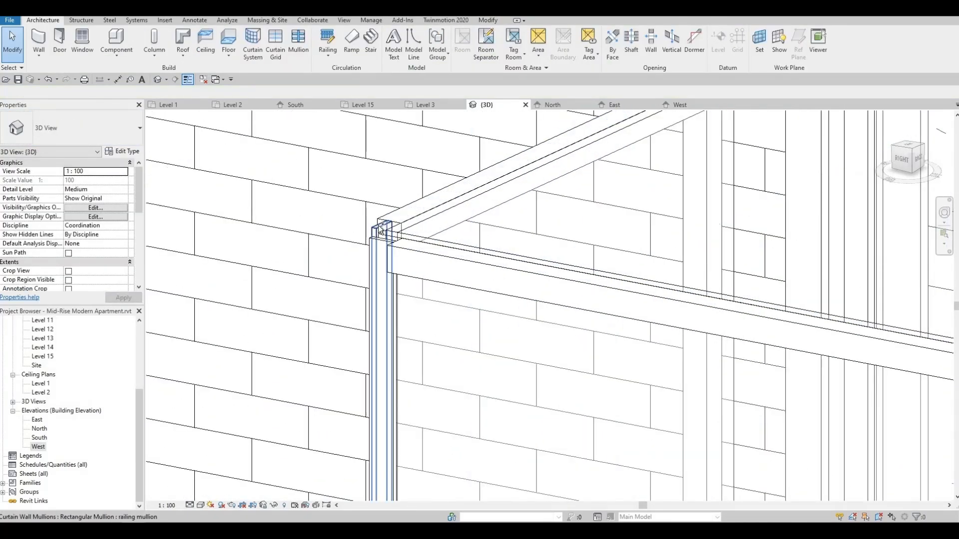
pyautogui.click(380, 247)
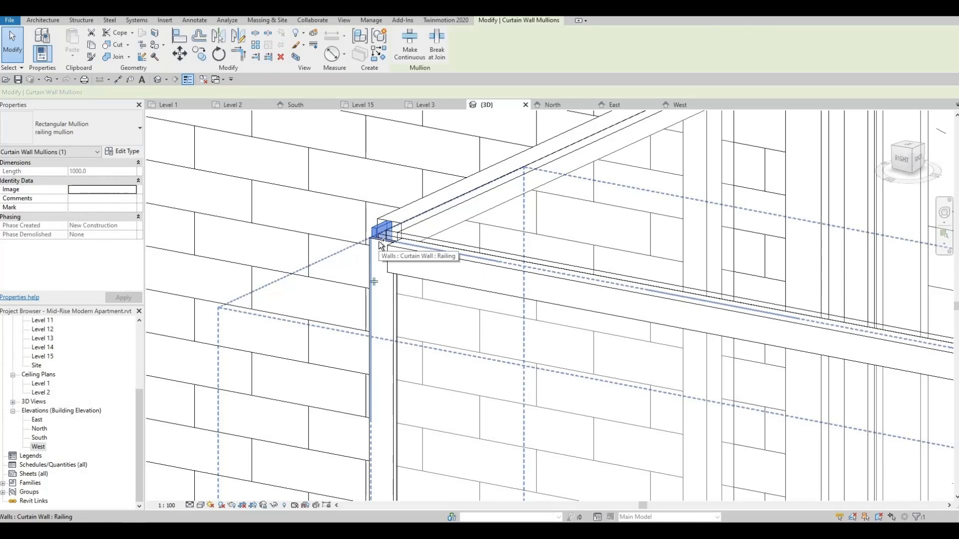
pyautogui.hotkey('ctrl', 'Tab')
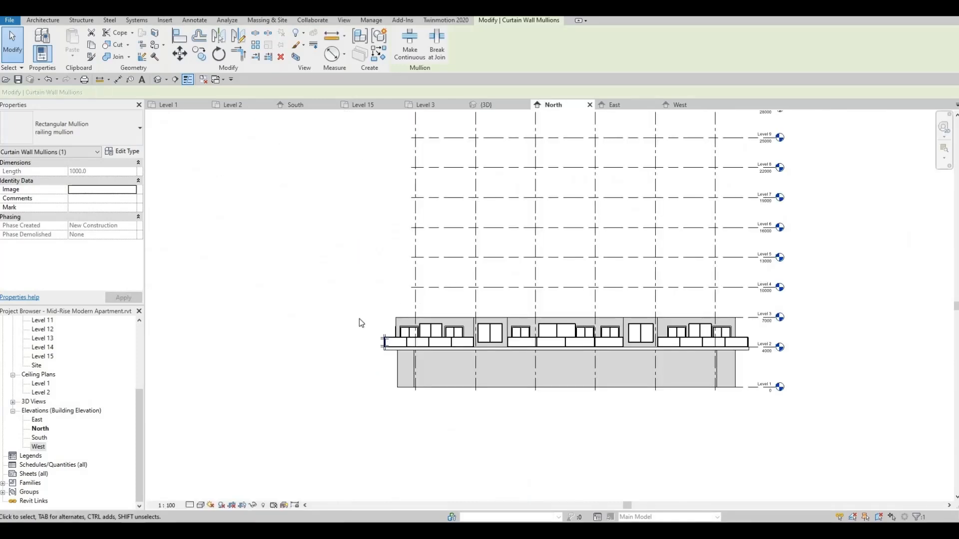
pyautogui.scroll(2, 384, 341)
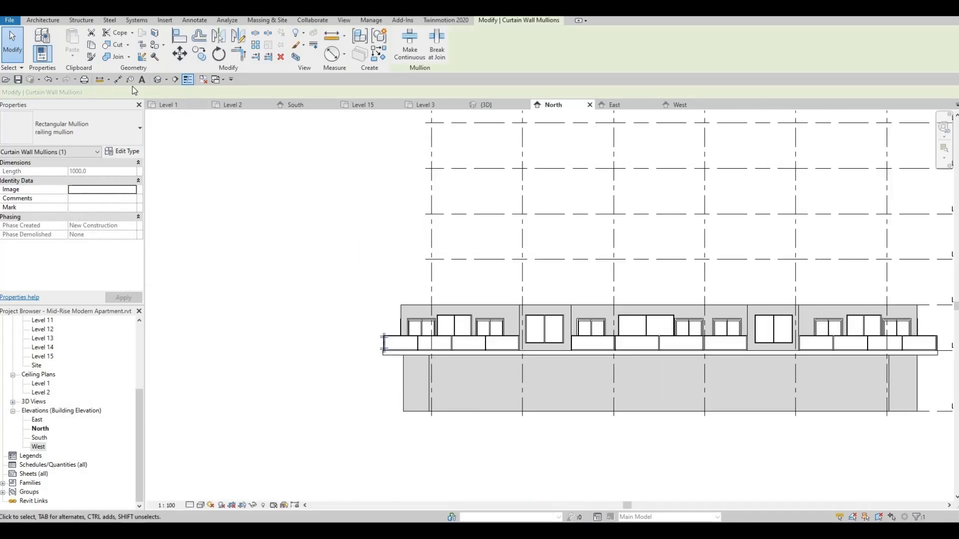
pyautogui.click(157, 79)
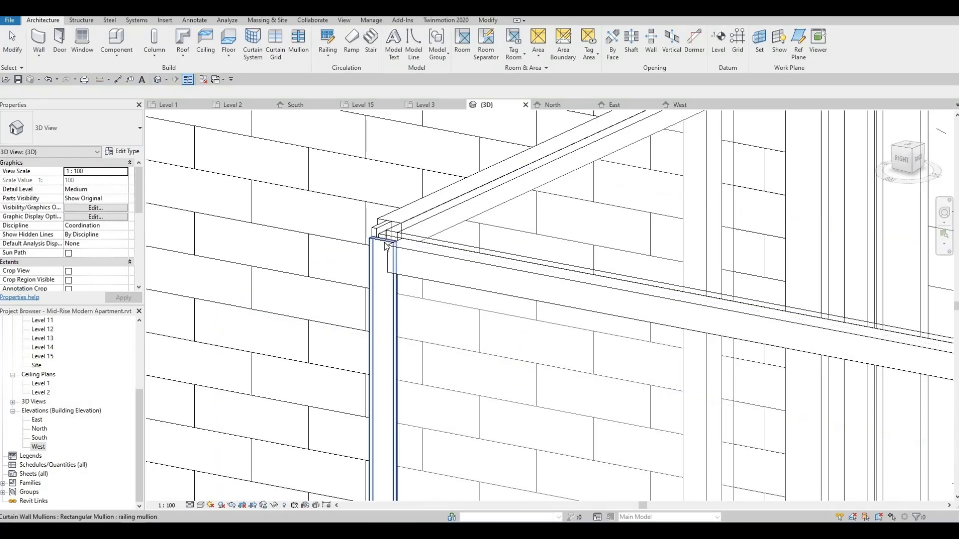
# Step: Change the front railing's vertical end mullion at this second corner to the top railing mullion type
pyautogui.click(351, 230)
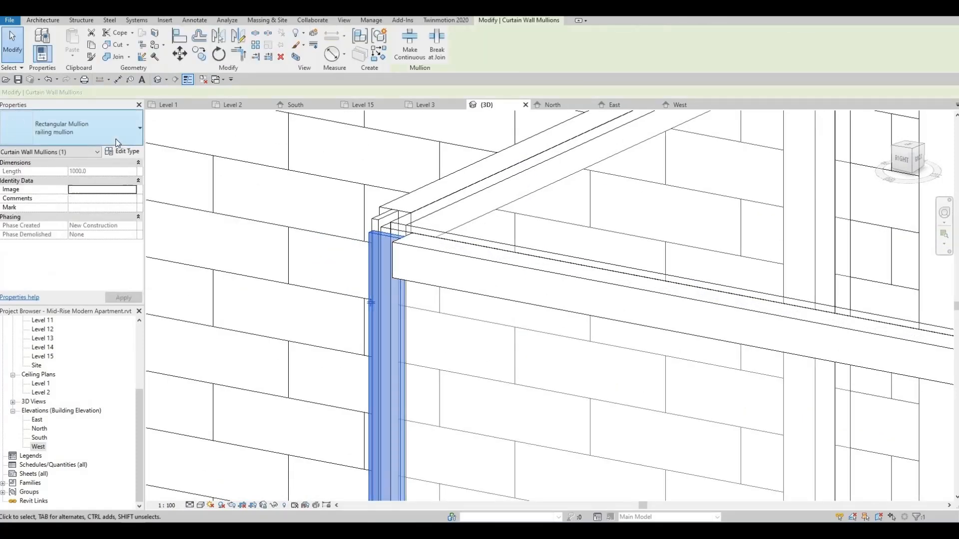
pyautogui.click(75, 128)
pyautogui.click(59, 309)
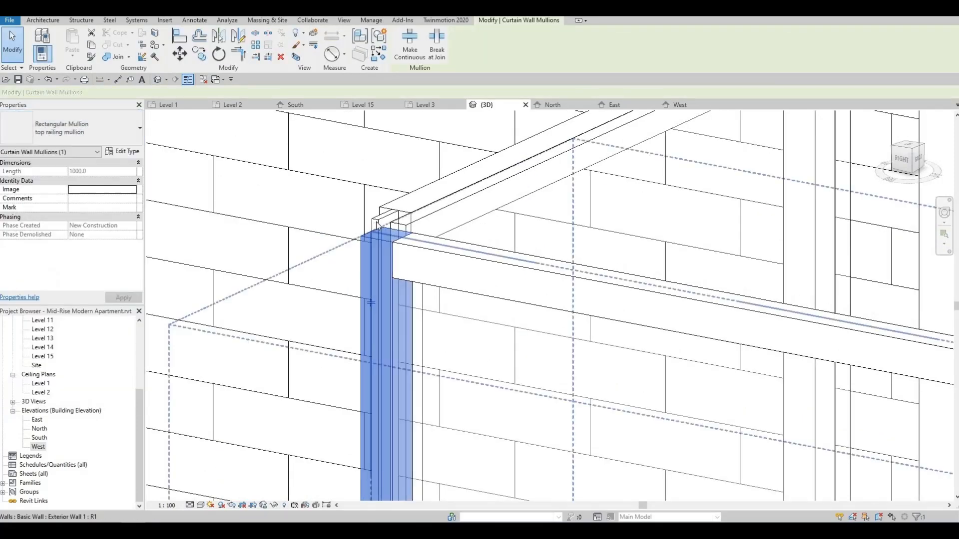
# Step: Change the short side railing's vertical mullion at the same corner to the top railing mullion type
pyautogui.press('Tab')
pyautogui.click(377, 221)
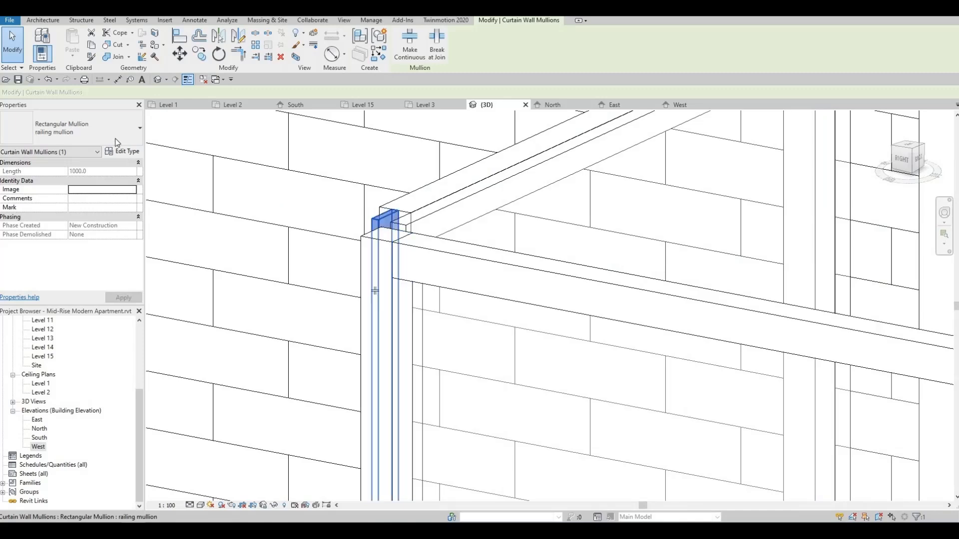
pyautogui.click(110, 133)
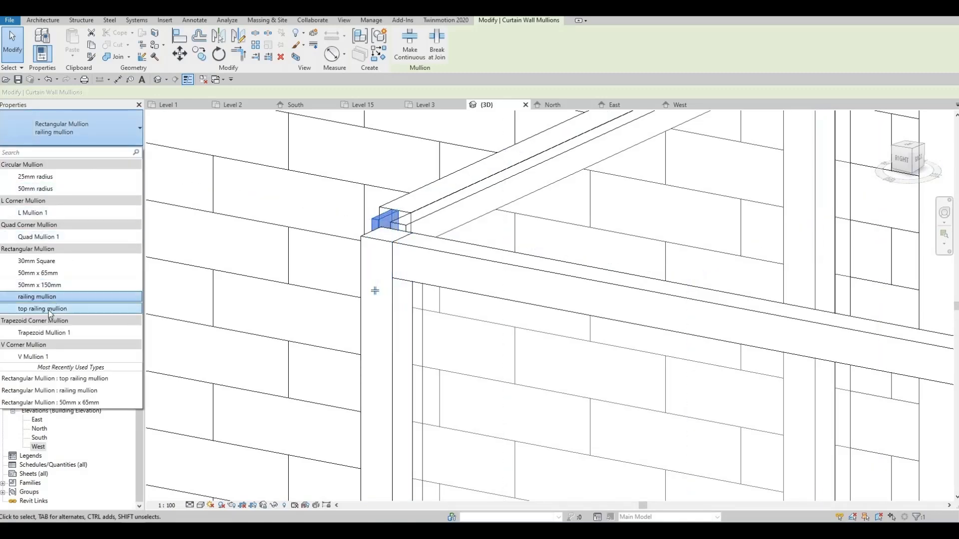
pyautogui.click(82, 297)
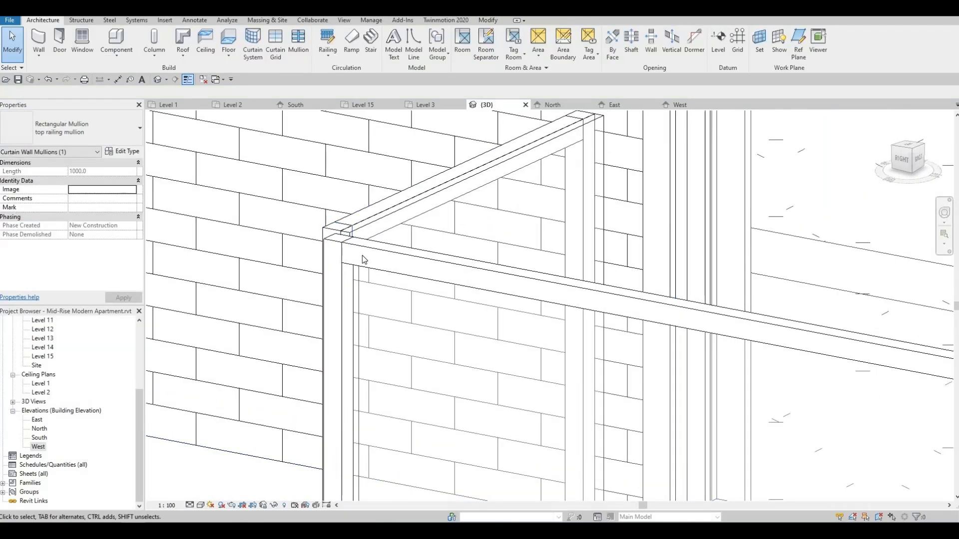
# Step: Examine the top and corner mullions along the front and adjoining side balcony railings for segments without the top railing mullion type
pyautogui.scroll(-5, 477, 261)
pyautogui.moveTo(721, 335); pyautogui.dragTo(430, 295, button='middle')
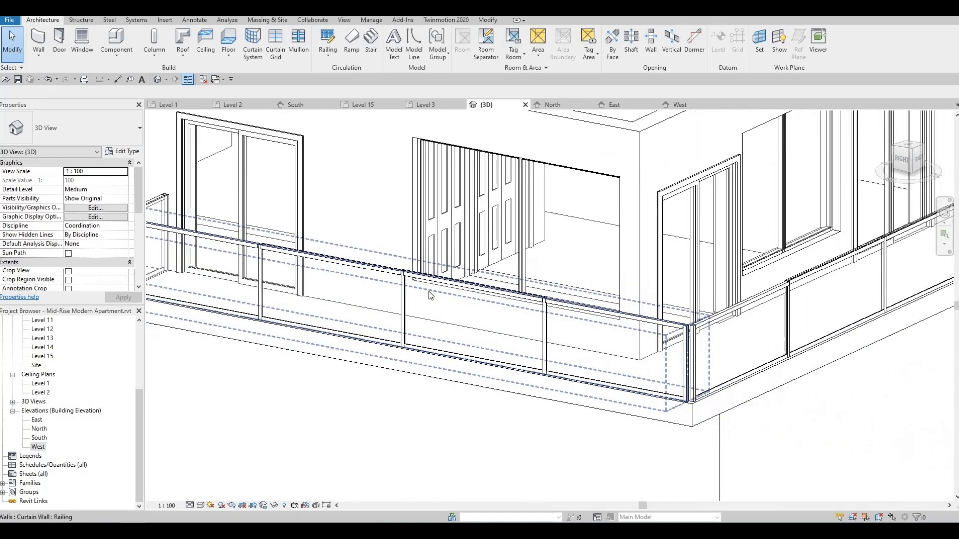
pyautogui.scroll(4, 432, 294)
pyautogui.scroll(6, 396, 281)
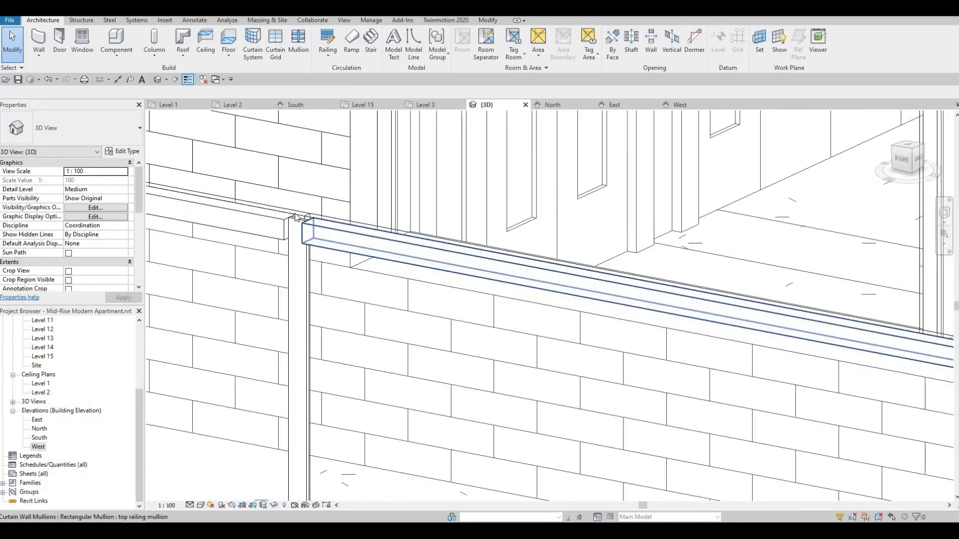
pyautogui.scroll(-3, 317, 219)
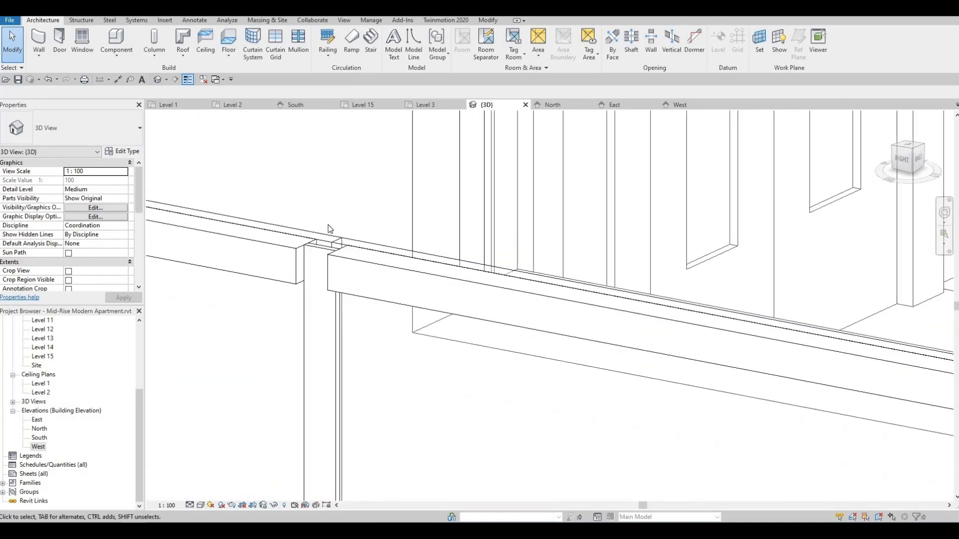
pyautogui.scroll(-4, 420, 257)
pyautogui.moveTo(601, 268); pyautogui.dragTo(484, 199, button='middle')
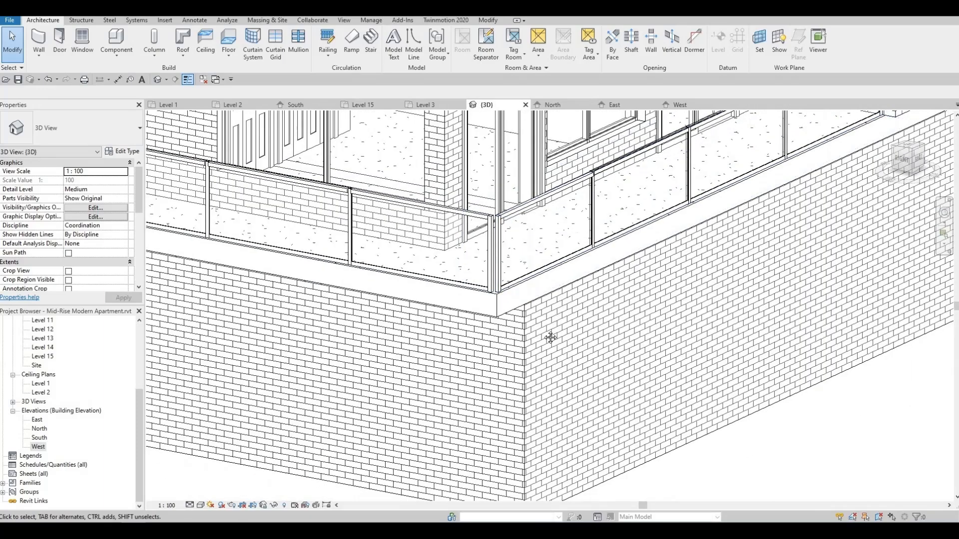
pyautogui.moveTo(645, 206); pyautogui.dragTo(589, 272, button='middle')
pyautogui.scroll(3, 580, 283)
pyautogui.scroll(1, 457, 295)
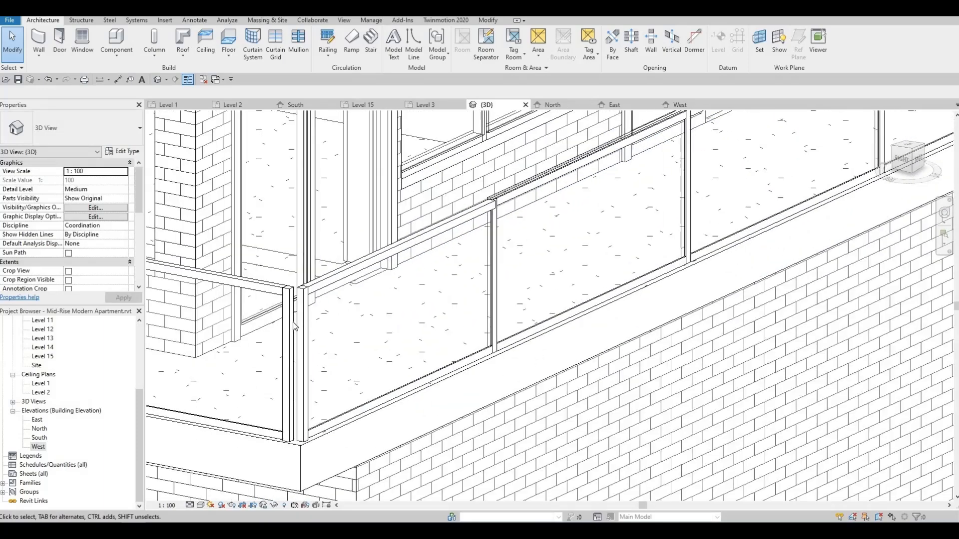
pyautogui.scroll(-1, 424, 294)
pyautogui.scroll(4, 320, 300)
pyautogui.scroll(-5, 338, 281)
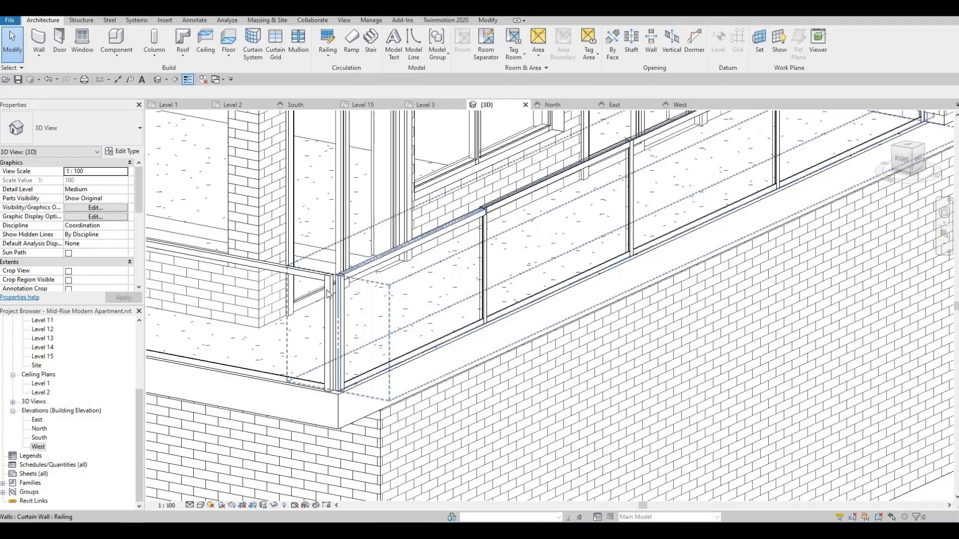
pyautogui.scroll(-4, 458, 300)
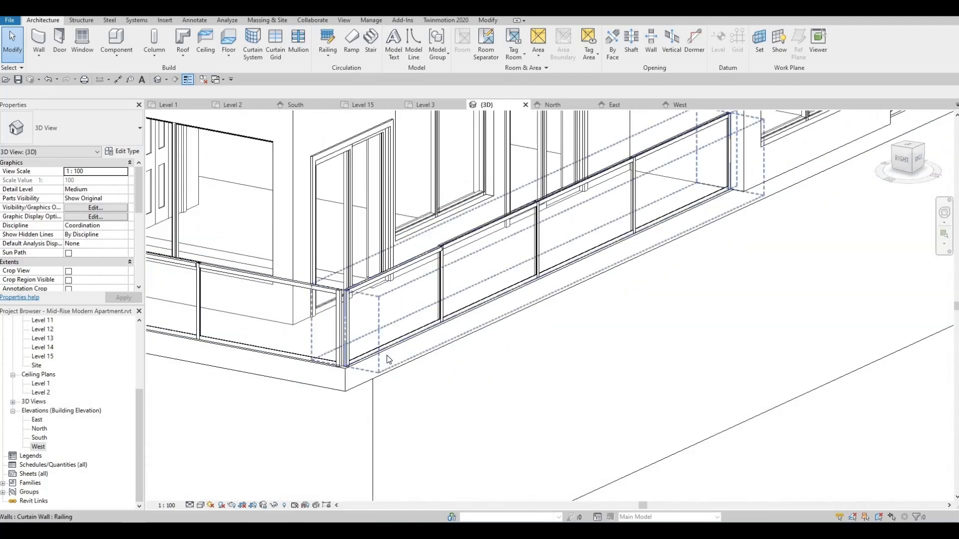
pyautogui.scroll(7, 507, 231)
pyautogui.scroll(3, 505, 231)
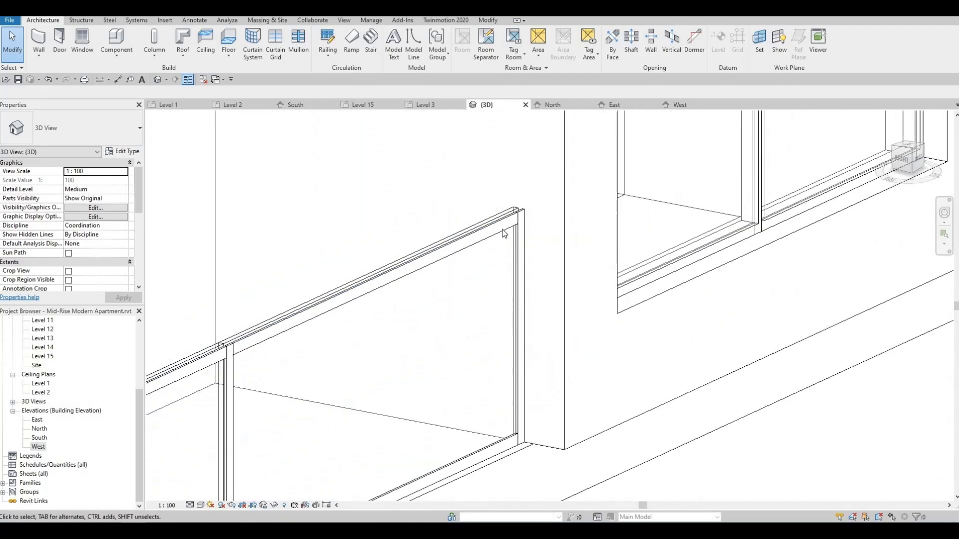
pyautogui.scroll(-5, 504, 233)
pyautogui.scroll(4, 415, 285)
pyautogui.scroll(-3, 400, 270)
pyautogui.scroll(-3, 427, 289)
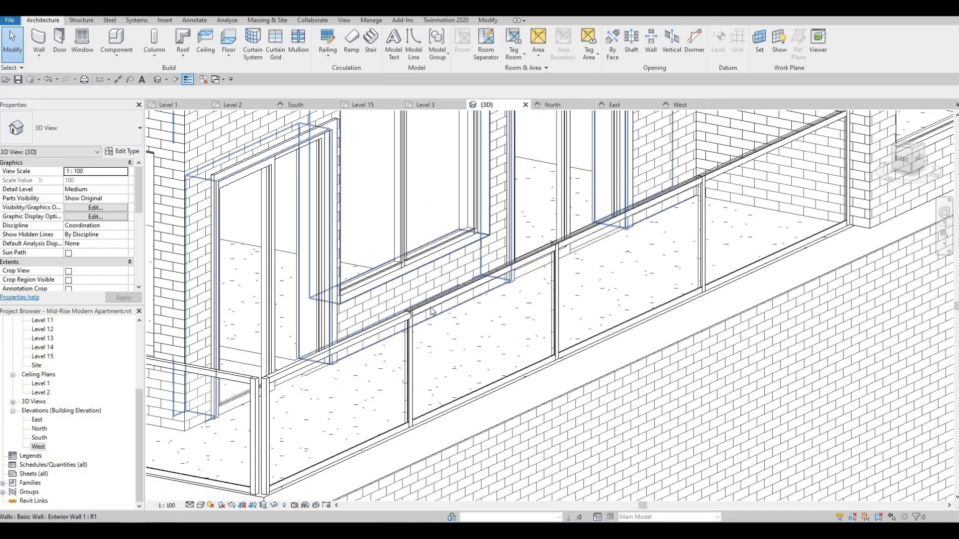
# Step: Change the upper mullion of the adjoining side railing's second bay from the corner to the top railing mullion type
pyautogui.scroll(5, 424, 325)
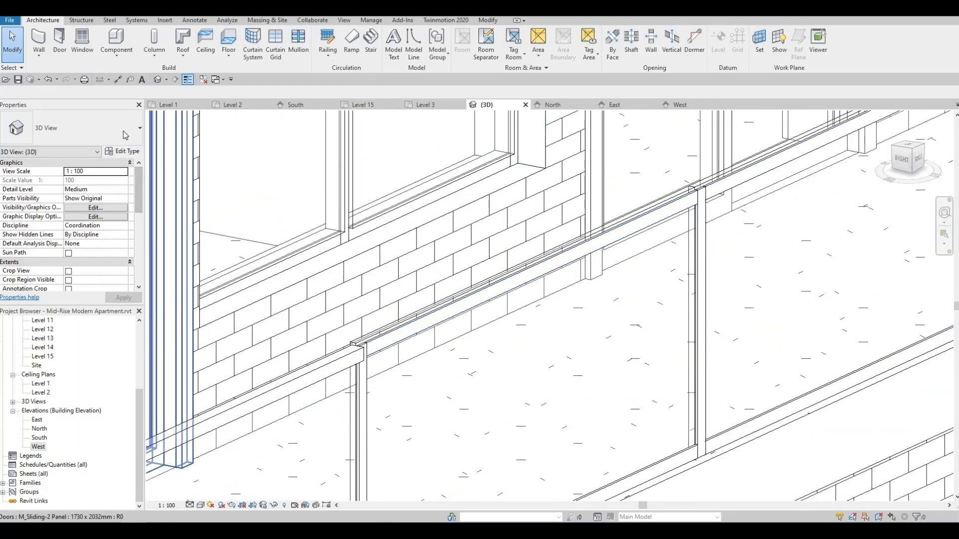
pyautogui.click(204, 239)
pyautogui.click(70, 128)
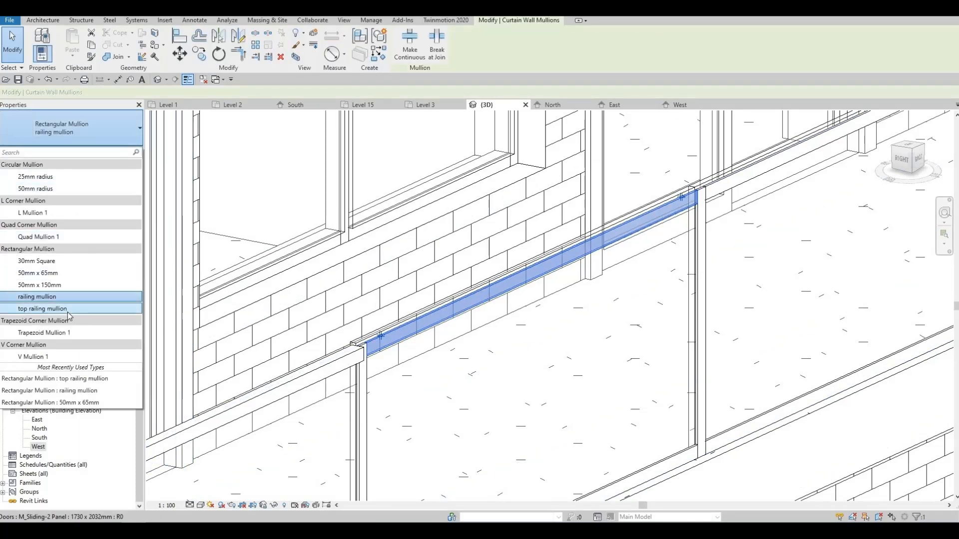
pyautogui.click(42, 309)
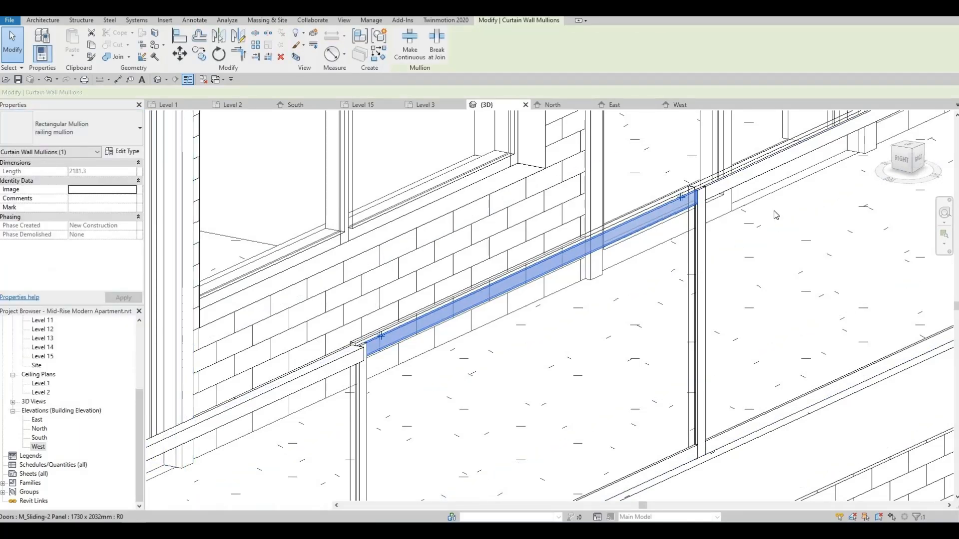
# Step: Change the upper mullion of the same side railing's third bay to the top railing mullion type
pyautogui.press('Tab')
pyautogui.click(755, 179)
pyautogui.click(115, 128)
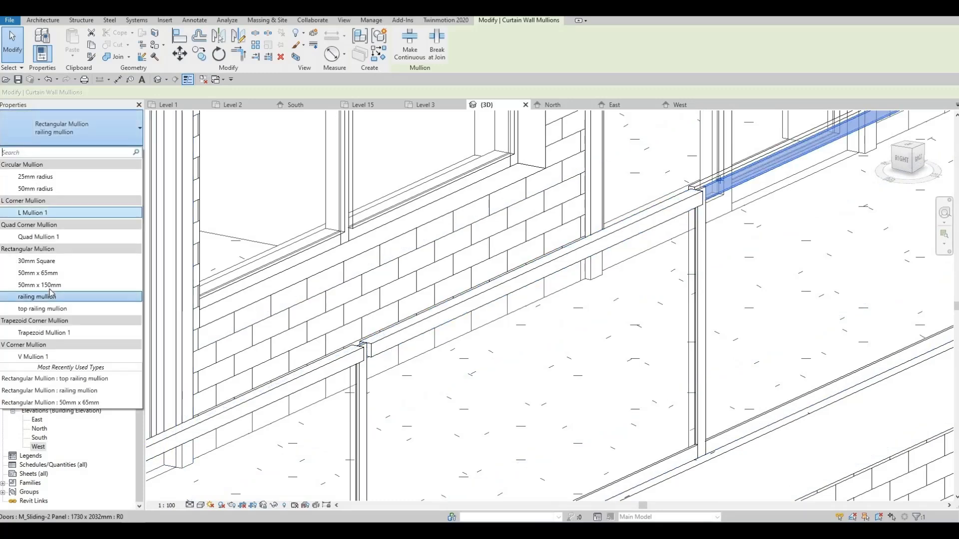
pyautogui.click(38, 310)
# Step: Change the upper mullion of the side railing's last bay, next to the brick wall, to the top railing mullion type
pyautogui.moveTo(679, 324); pyautogui.dragTo(171, 488, button='middle')
pyautogui.moveTo(543, 346); pyautogui.dragTo(432, 487, button='middle')
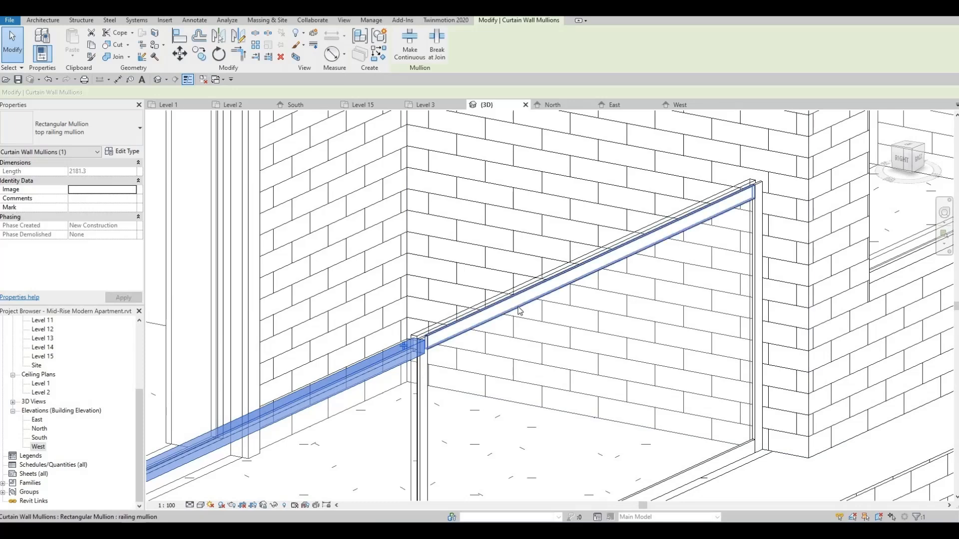
pyautogui.press('Tab')
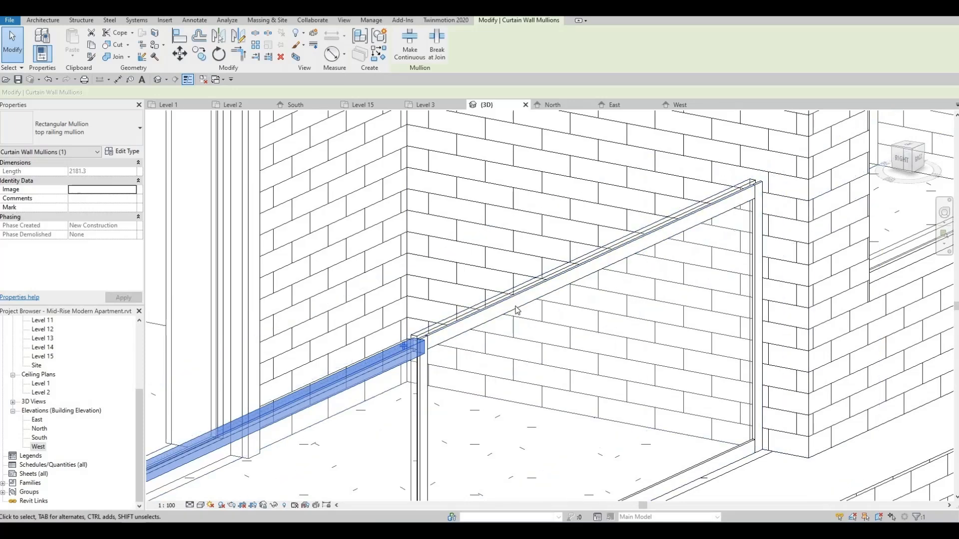
pyautogui.click(515, 307)
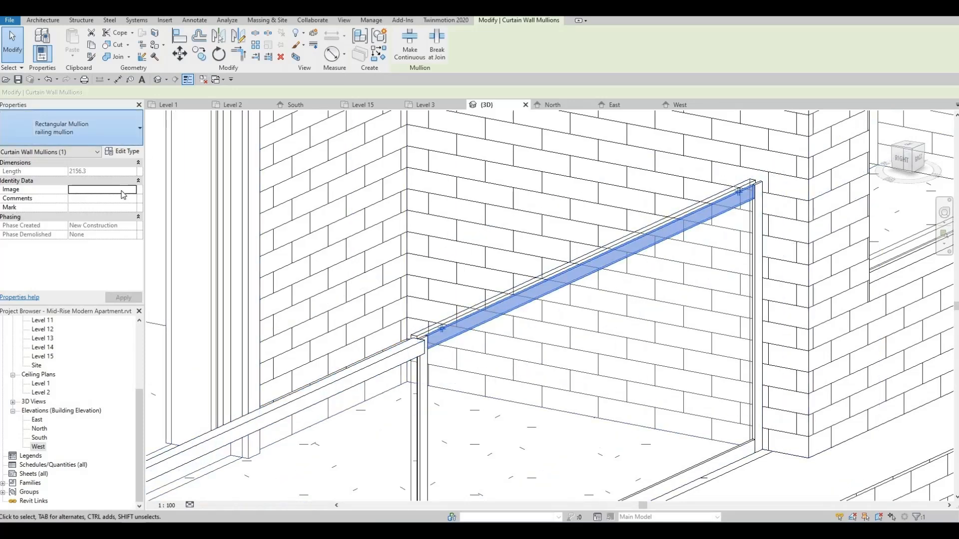
pyautogui.click(75, 128)
pyautogui.click(65, 311)
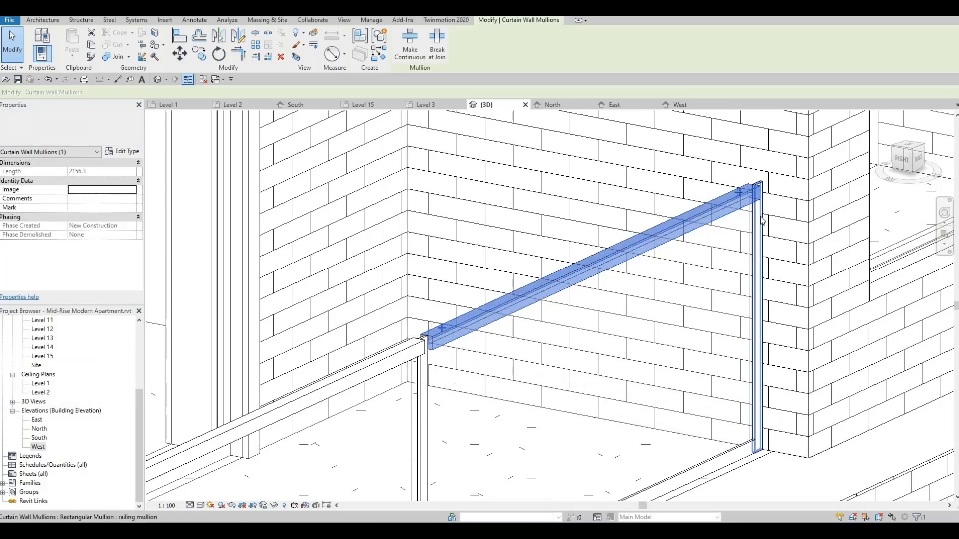
# Step: Change the side railing's vertical end mullion against the brick wall to the top railing mullion type
pyautogui.click(760, 224)
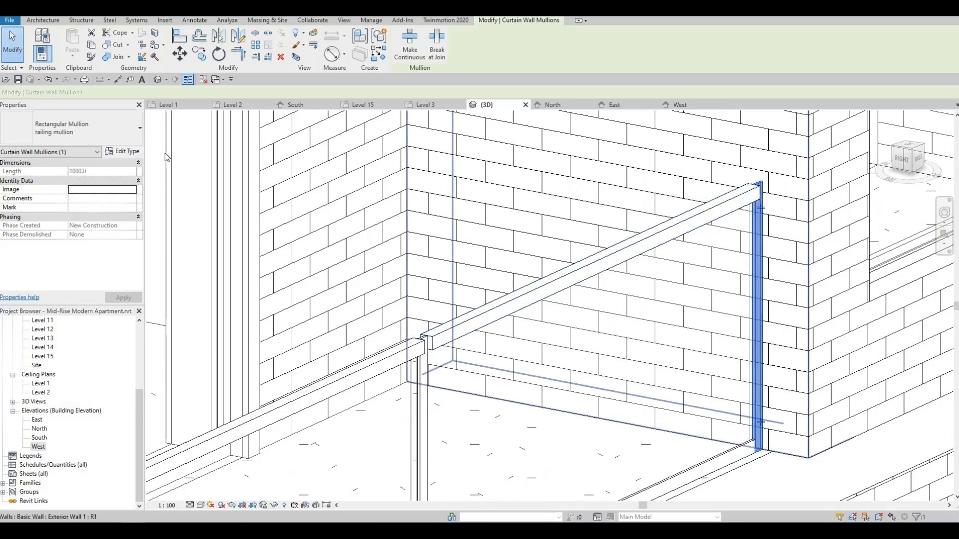
pyautogui.click(131, 140)
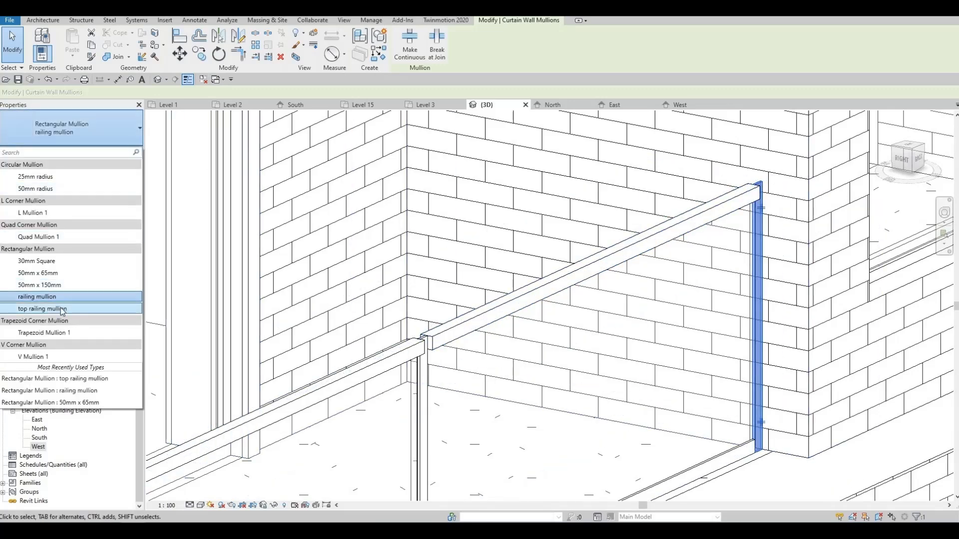
pyautogui.press('Escape')
pyautogui.scroll(-2, 520, 258)
pyautogui.moveTo(718, 302); pyautogui.dragTo(605, 328, button='middle')
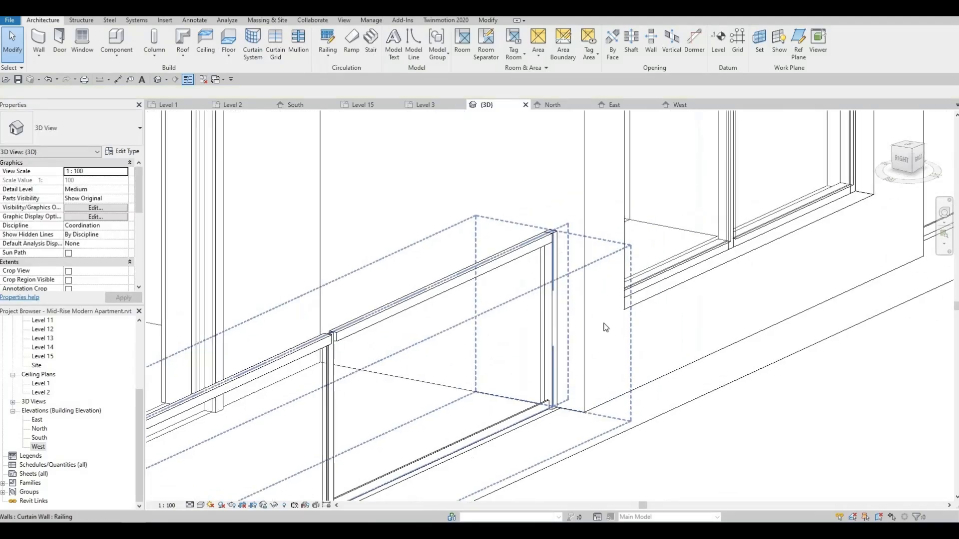
# Step: On the back-facade balcony railing, change the vertical end mullion beside the brick wall to the top railing mullion type
pyautogui.scroll(-2, 606, 328)
pyautogui.scroll(5, 479, 393)
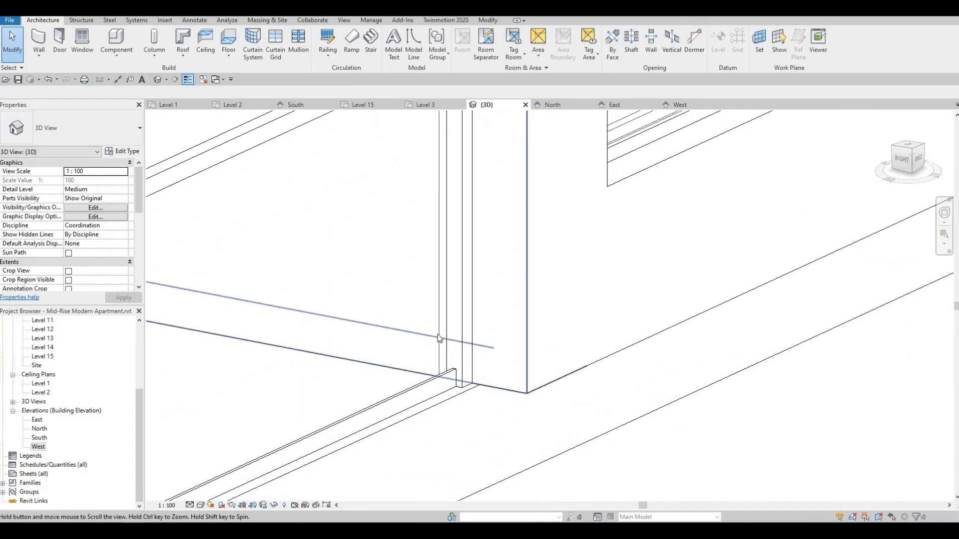
pyautogui.scroll(-5, 637, 280)
pyautogui.scroll(2, 625, 282)
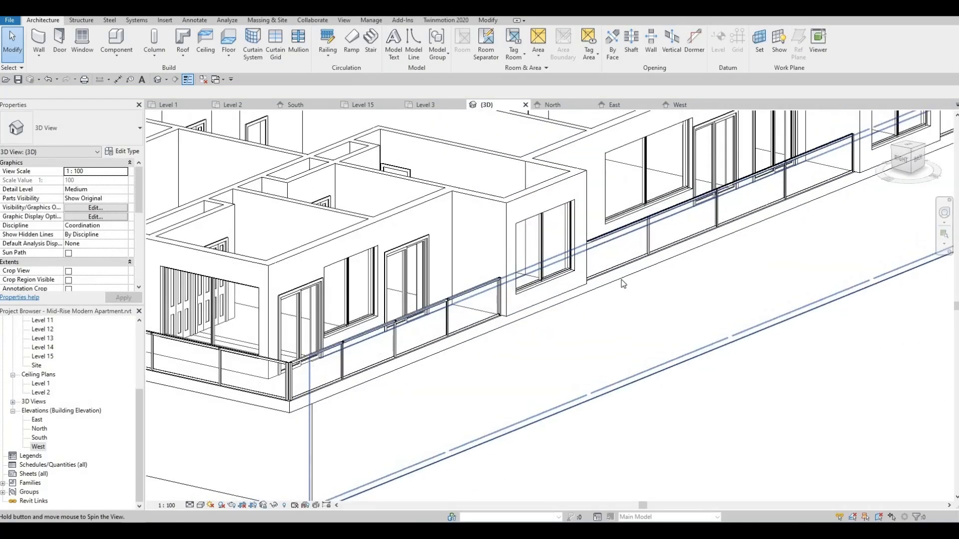
pyautogui.scroll(8, 637, 267)
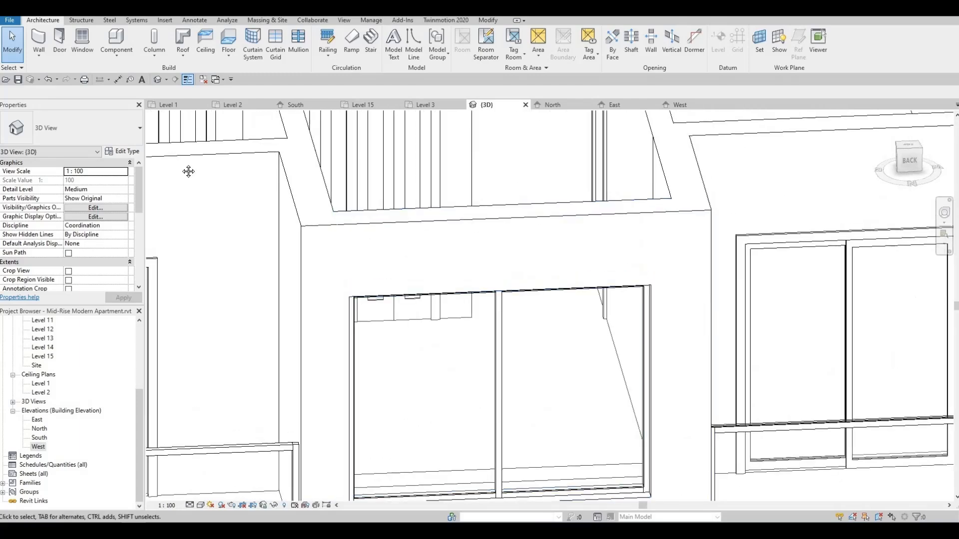
pyautogui.keyDown('shift'); pyautogui.moveTo(341, 264); pyautogui.dragTo(294, 318, button='middle'); pyautogui.keyUp('shift')
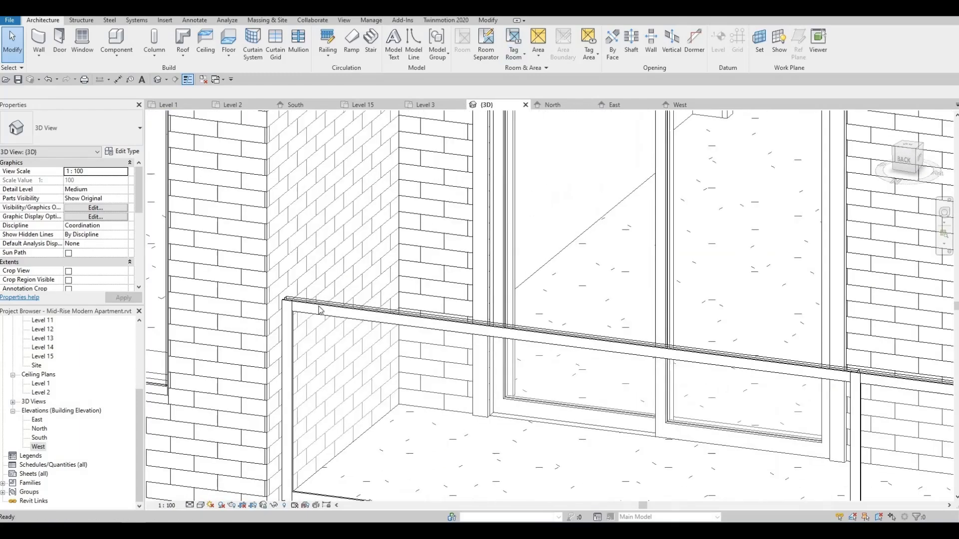
pyautogui.click(293, 313)
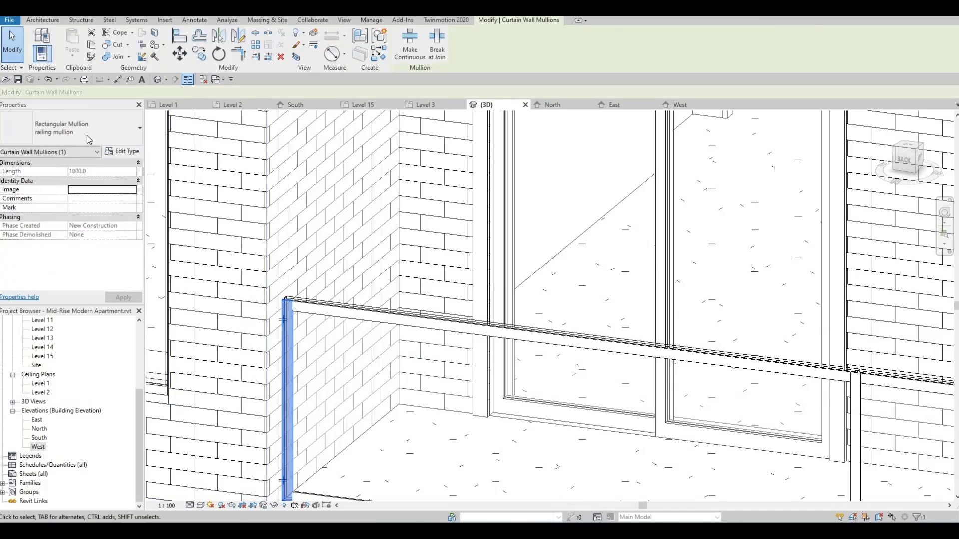
pyautogui.click(87, 136)
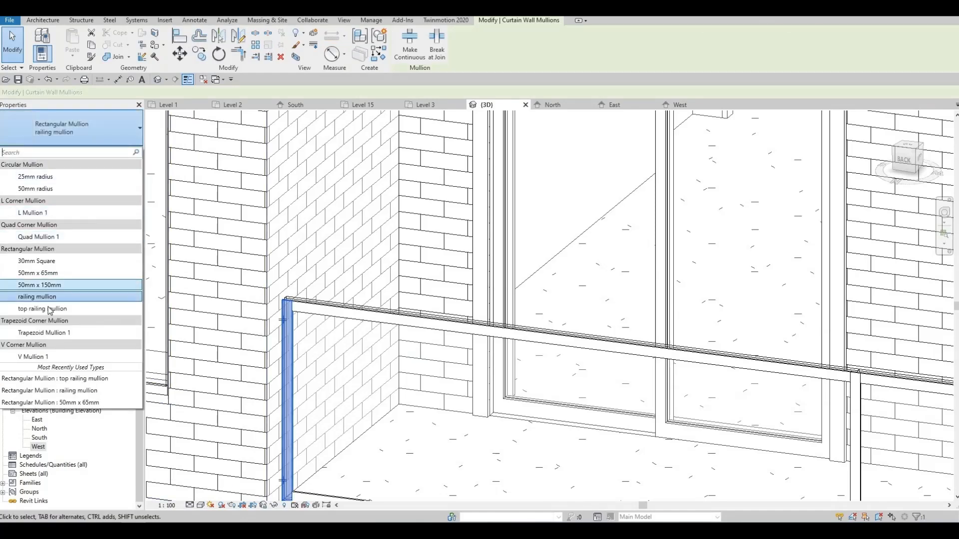
pyautogui.click(94, 309)
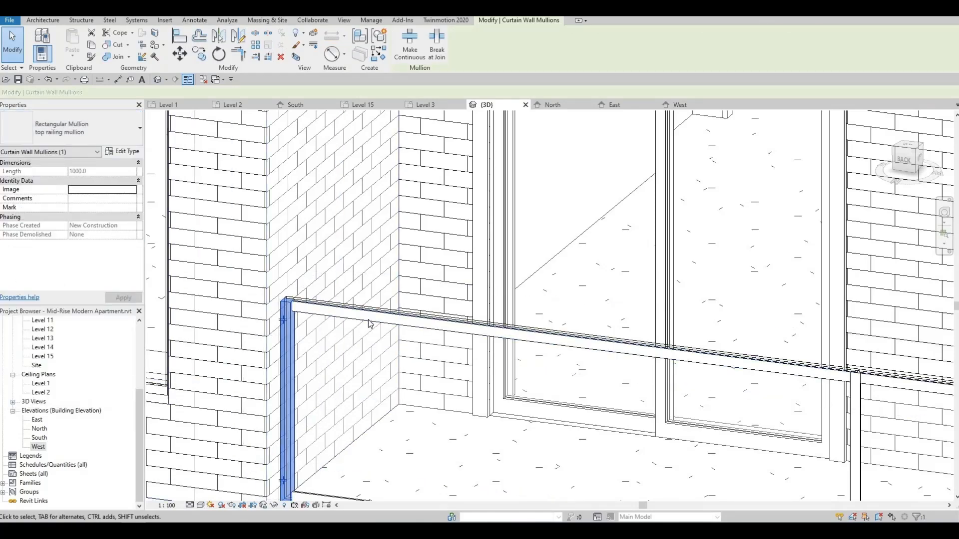
# Step: Change the upper mullion of the back railing's first bay, next to that end mullion, to the top railing mullion type
pyautogui.click(293, 305)
pyautogui.click(85, 130)
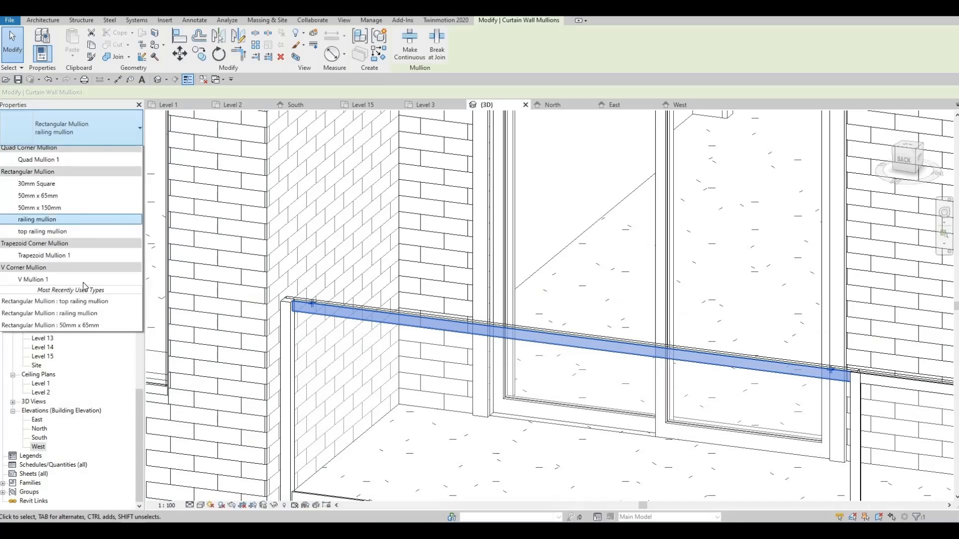
pyautogui.click(65, 309)
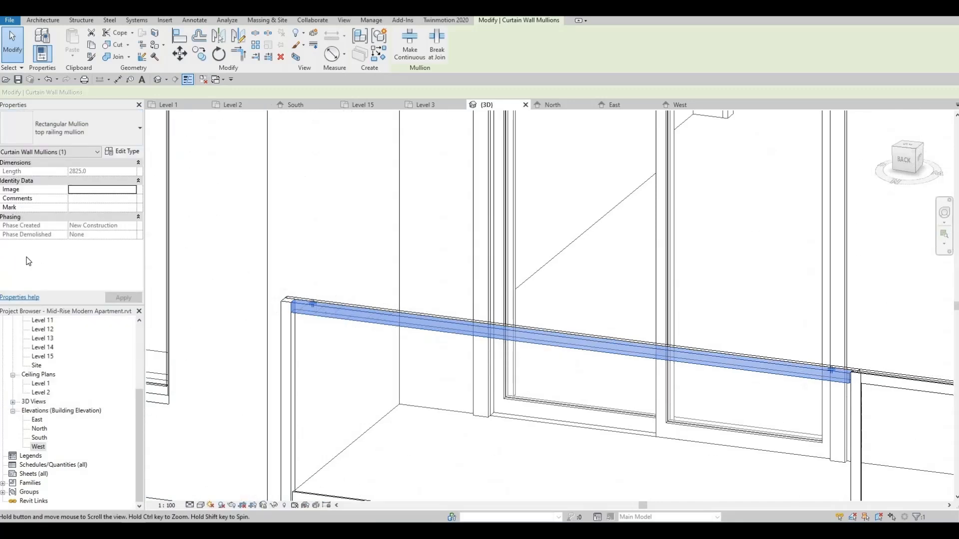
# Step: Change the upper mullion of the back railing's second bay to the top railing mullion type
pyautogui.scroll(5, 311, 268)
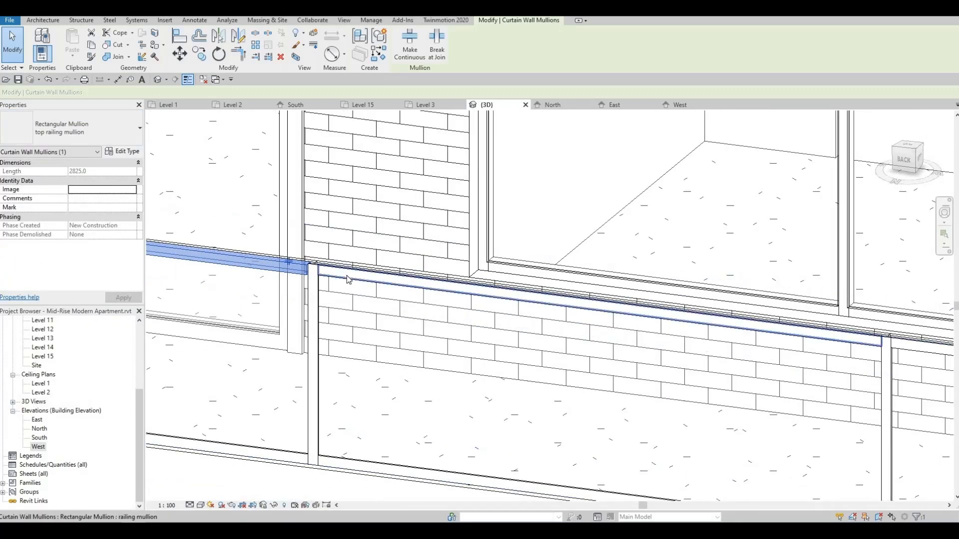
pyautogui.click(348, 279)
pyautogui.click(110, 134)
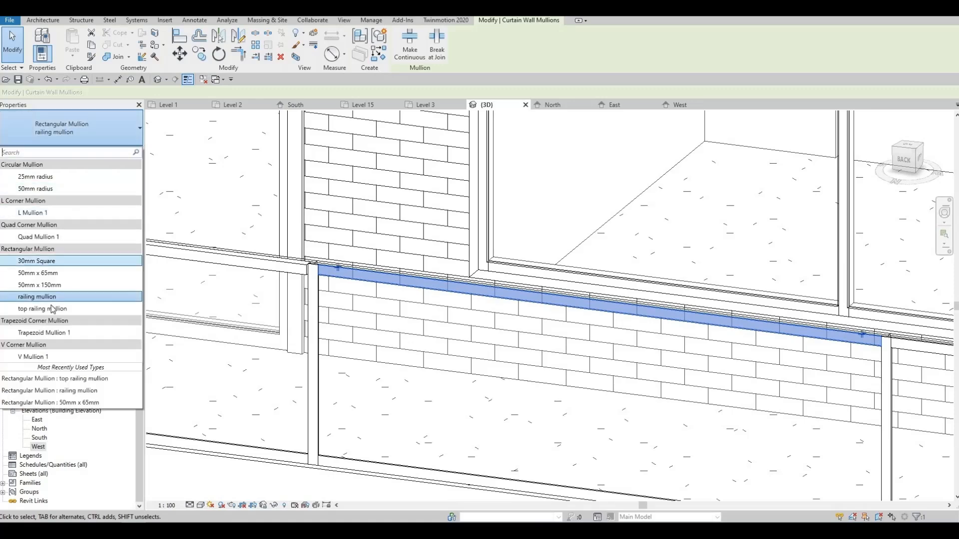
pyautogui.click(52, 308)
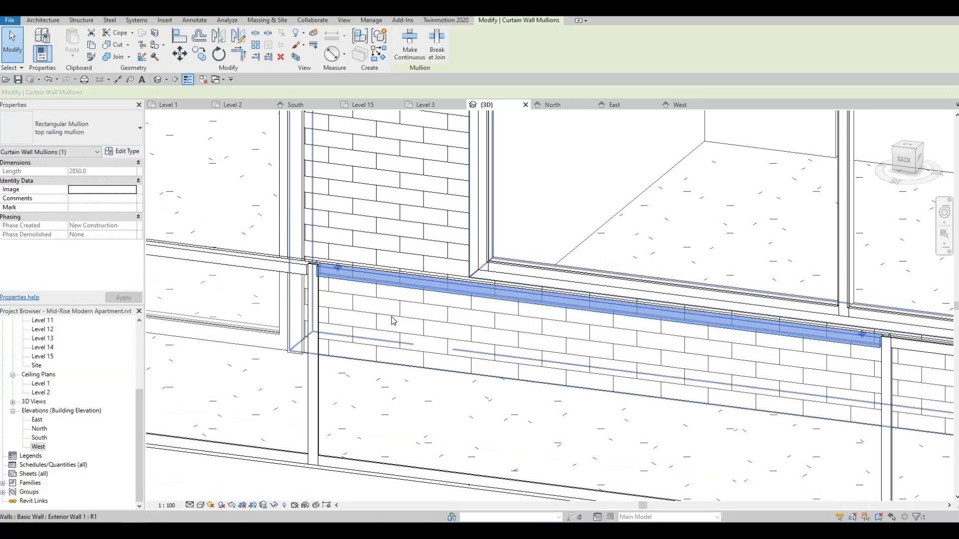
# Step: Change the upper mullion of the back railing's third bay to the top railing mullion type
pyautogui.moveTo(761, 331); pyautogui.dragTo(692, 319, button='middle')
pyautogui.moveTo(887, 341); pyautogui.dragTo(368, 278, button='middle')
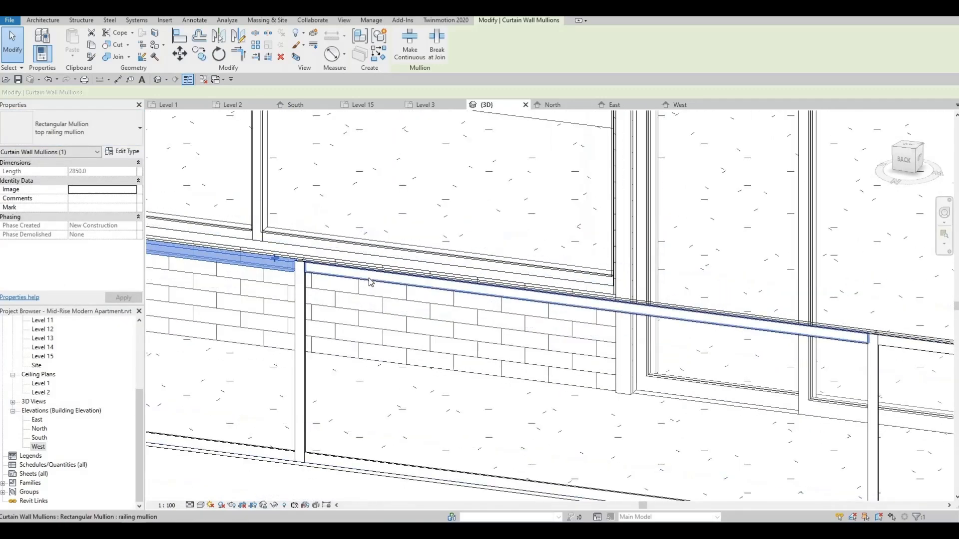
pyautogui.click(369, 278)
pyautogui.click(114, 130)
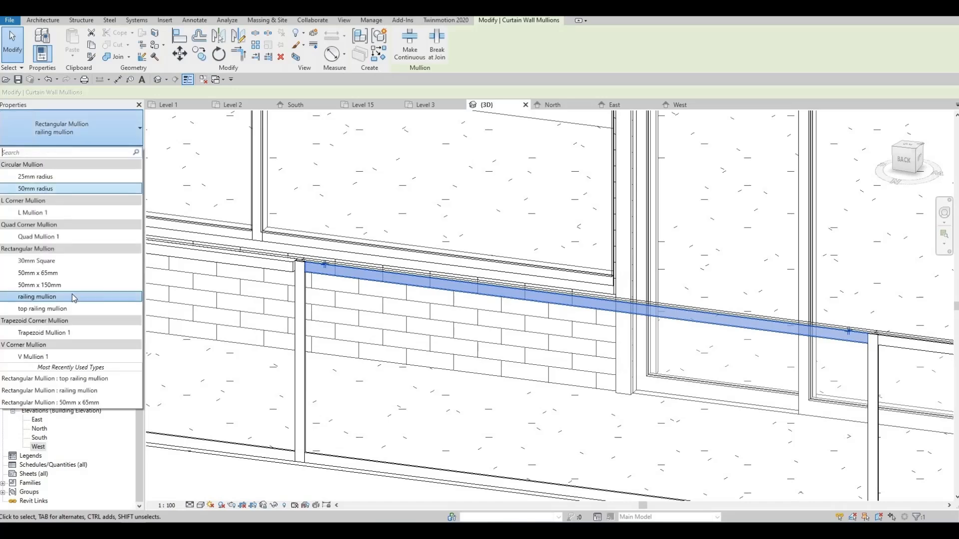
pyautogui.scroll(-2, 242, 274)
pyautogui.moveTo(475, 330); pyautogui.dragTo(432, 322, button='middle')
pyautogui.scroll(-1, 432, 323)
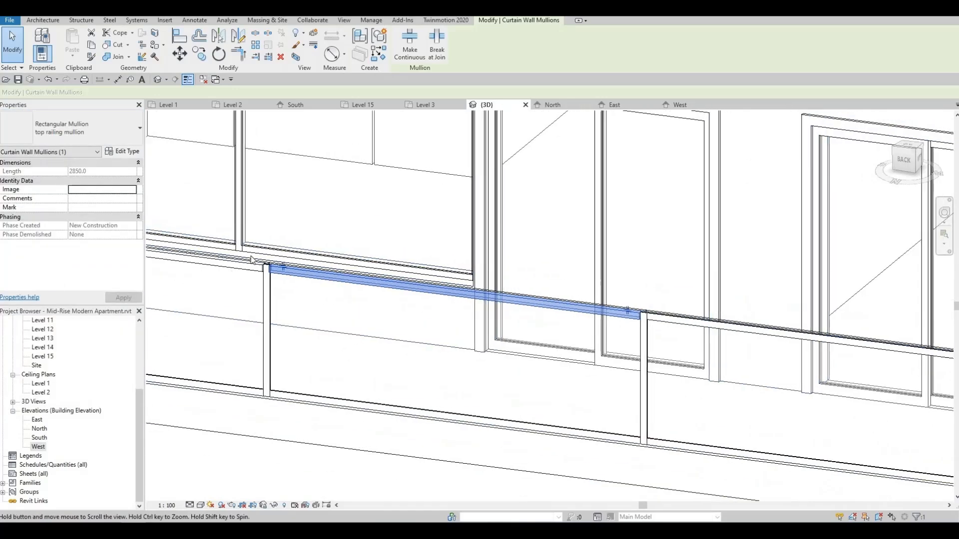
# Step: Change the upper mullion of the back railing's last bay, ending at the far brick wall, to the top railing mullion type
pyautogui.moveTo(669, 329); pyautogui.dragTo(296, 270, button='middle')
pyautogui.scroll(2, 295, 269)
pyautogui.click(295, 270)
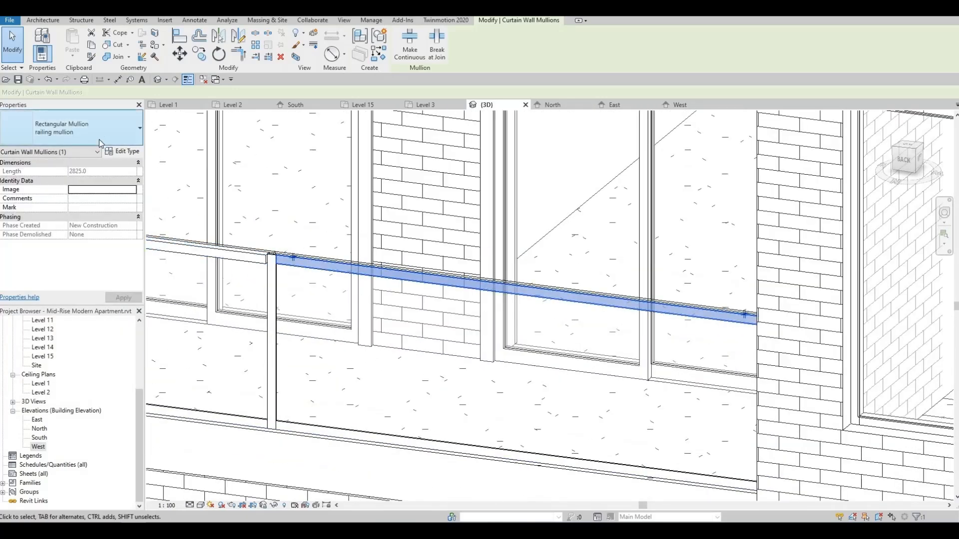
pyautogui.click(98, 132)
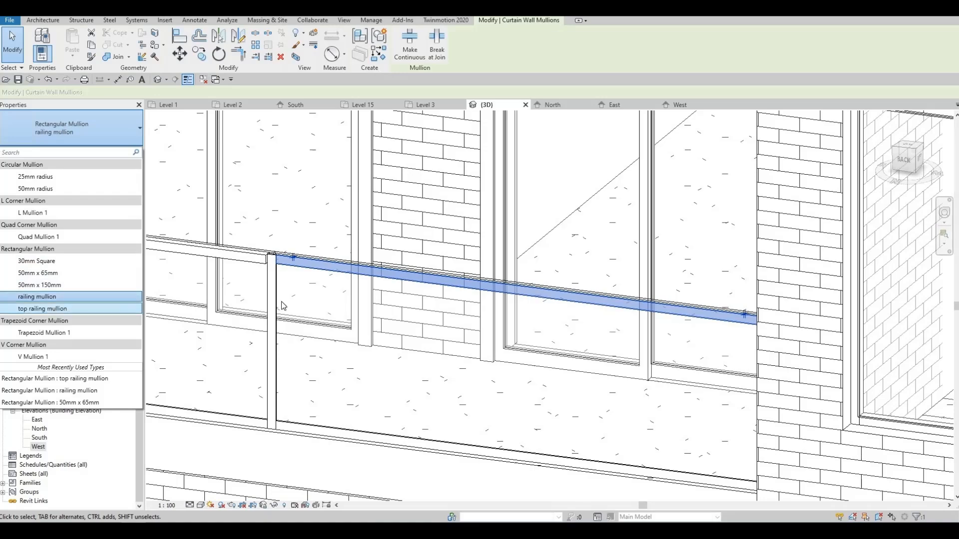
# Step: Change the back railing's vertical end mullion beside the far brick wall to the top railing mullion type
pyautogui.scroll(-2, 399, 294)
pyautogui.moveTo(588, 319)
pyautogui.keyDown('shift'); pyautogui.mouseDown(button='middle')
pyautogui.moveTo(598, 290)
pyautogui.moveTo(579, 257)
pyautogui.mouseUp(button='middle'); pyautogui.keyUp('shift')
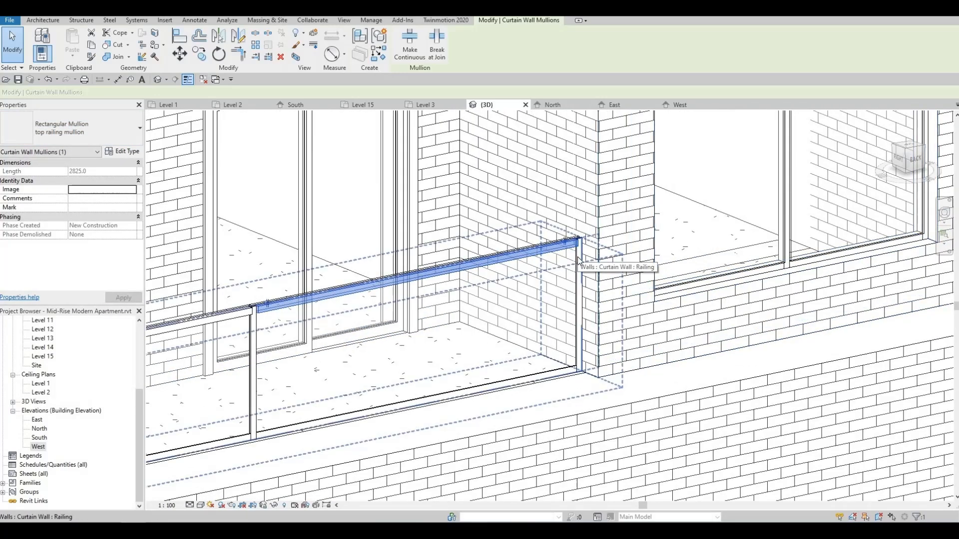
pyautogui.press('Tab')
pyautogui.press('Tab')
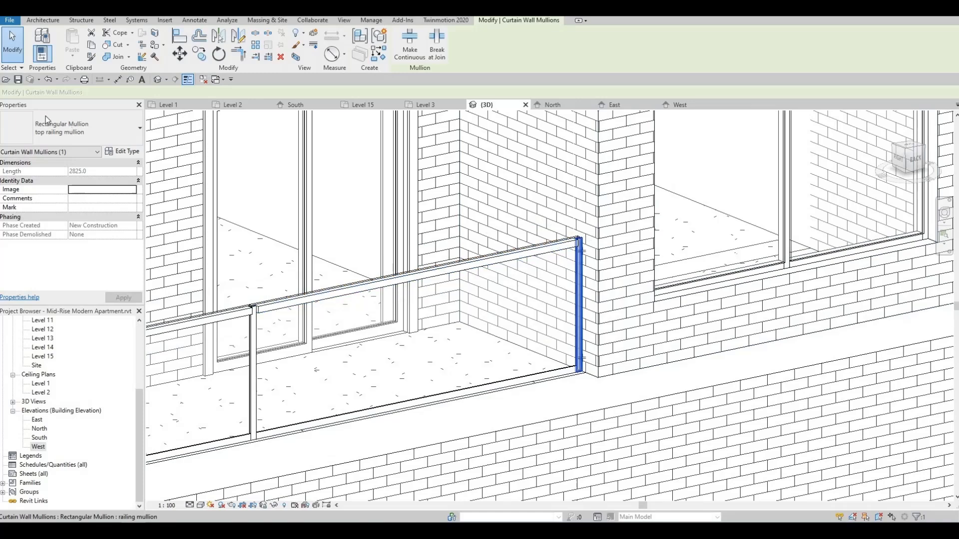
pyautogui.click(84, 129)
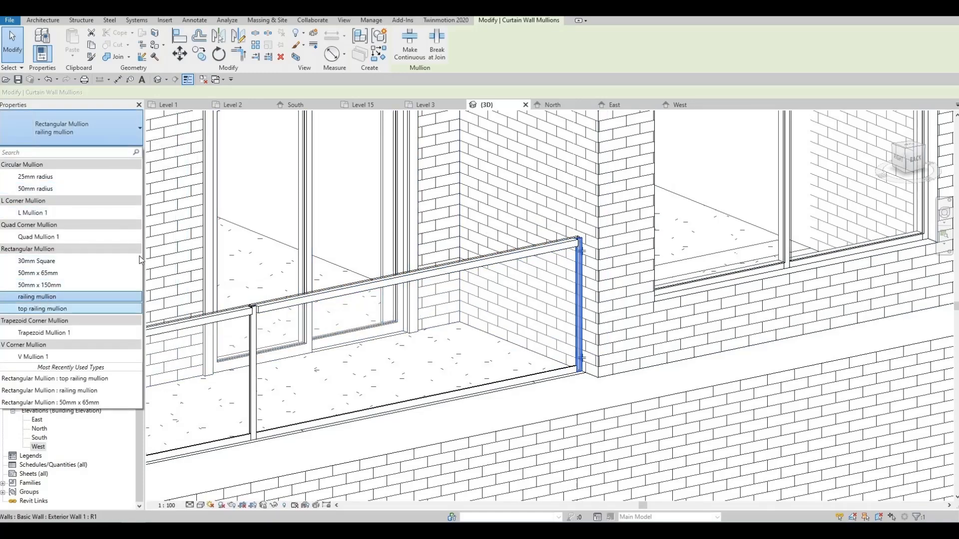
pyautogui.click(43, 309)
# Step: On the neighbouring corner balcony, change the back-facing railing's vertical end mullion at the brick wall to the top railing mullion type
pyautogui.scroll(-3, 541, 240)
pyautogui.moveTo(849, 184); pyautogui.dragTo(377, 278, button='middle')
pyautogui.scroll(2, 376, 278)
pyautogui.keyDown('shift'); pyautogui.moveTo(337, 304); pyautogui.dragTo(141, 314, button='middle'); pyautogui.keyUp('shift')
pyautogui.moveTo(200, 294); pyautogui.dragTo(302, 261, button='middle')
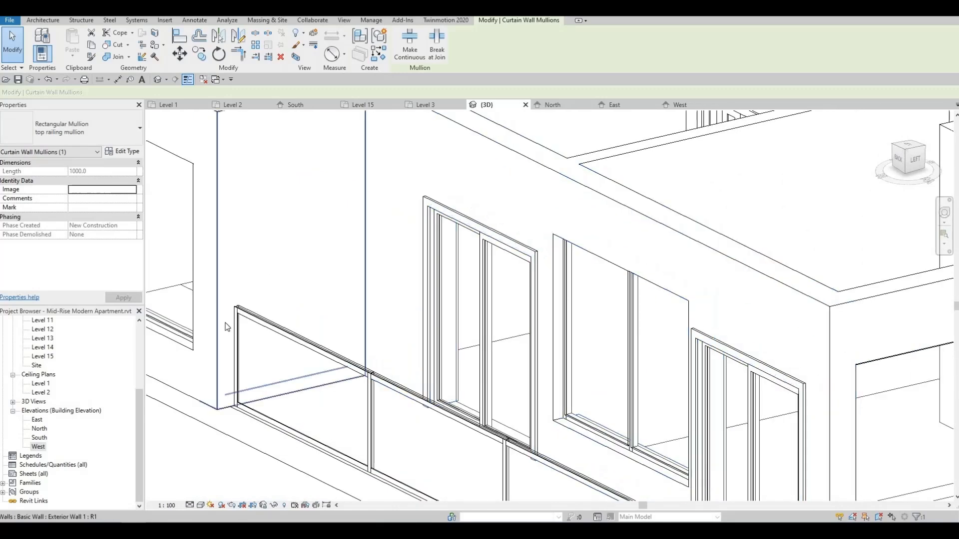
pyautogui.scroll(3, 228, 327)
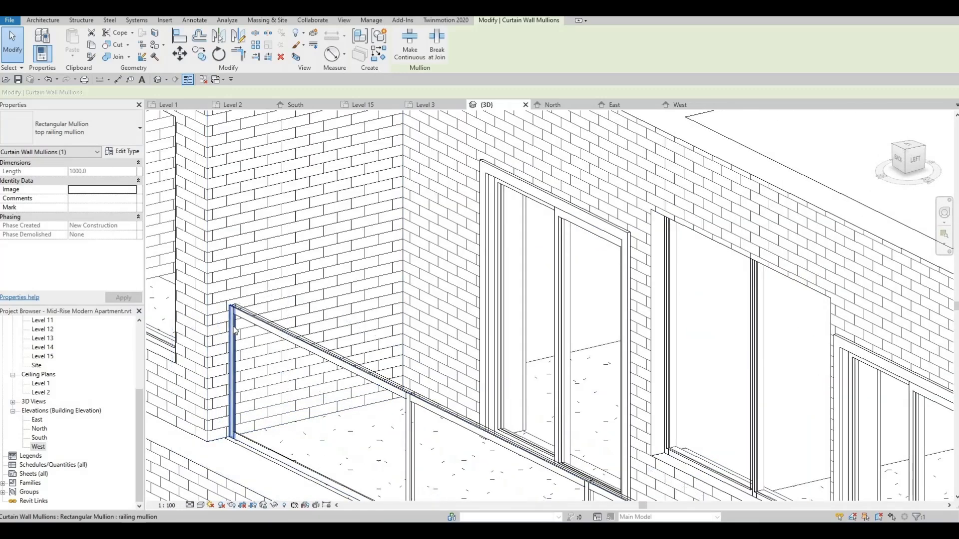
pyautogui.click(80, 129)
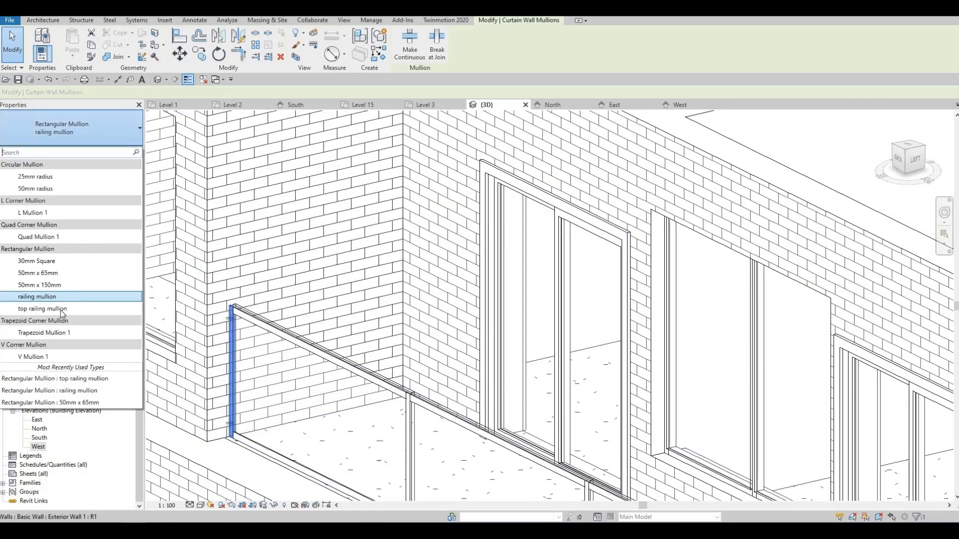
pyautogui.click(58, 310)
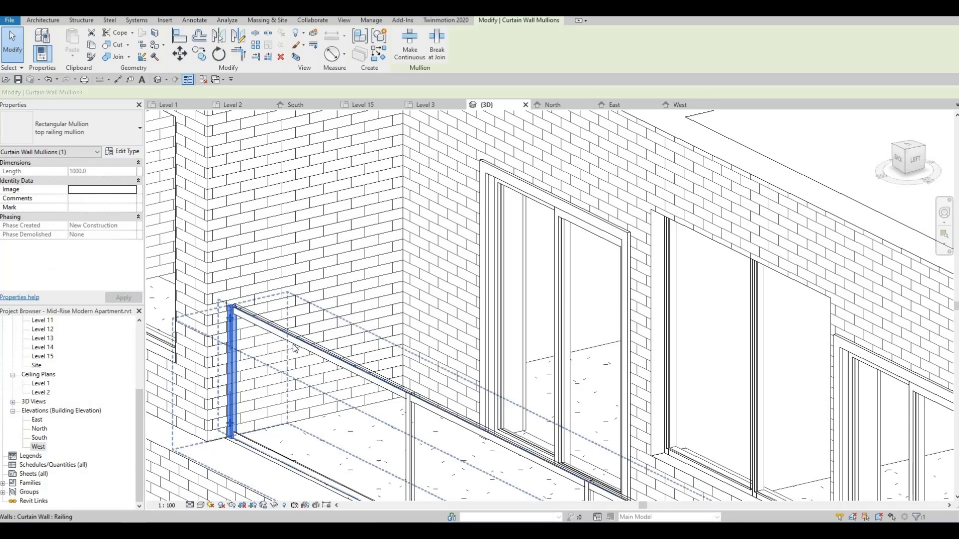
# Step: Change the upper mullions of the first two bays from the wall on the corner balcony's back-facing railing to the top railing mullion type
pyautogui.click(90, 132)
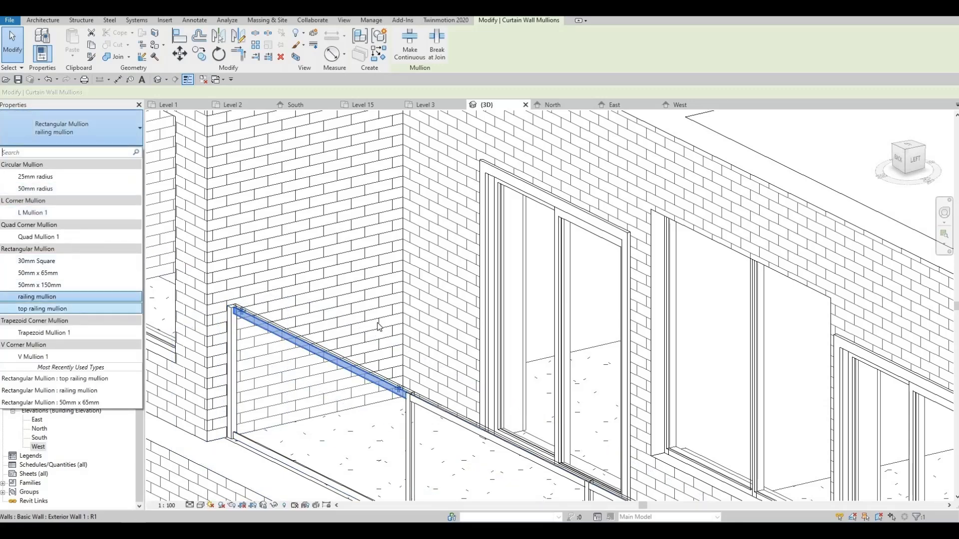
pyautogui.moveTo(426, 337); pyautogui.dragTo(310, 154, button='middle')
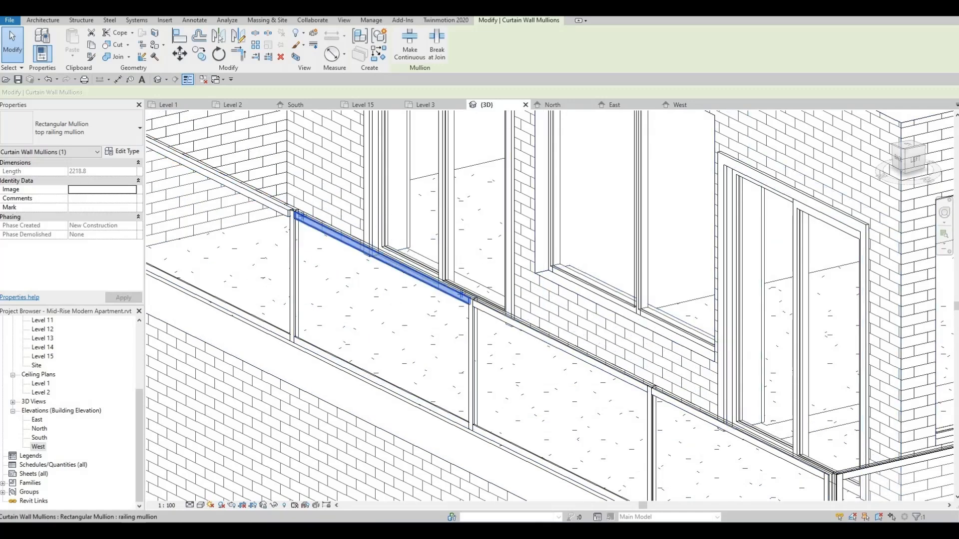
pyautogui.click(86, 133)
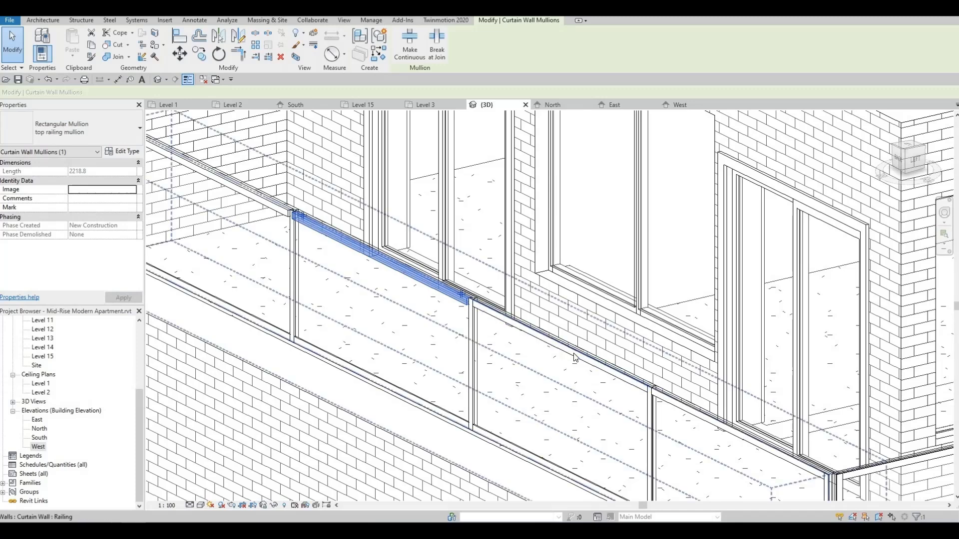
# Step: Change the upper mullions of the third and fourth bays of the same back-facing railing, up to the corner, to the top railing mullion type
pyautogui.click(109, 136)
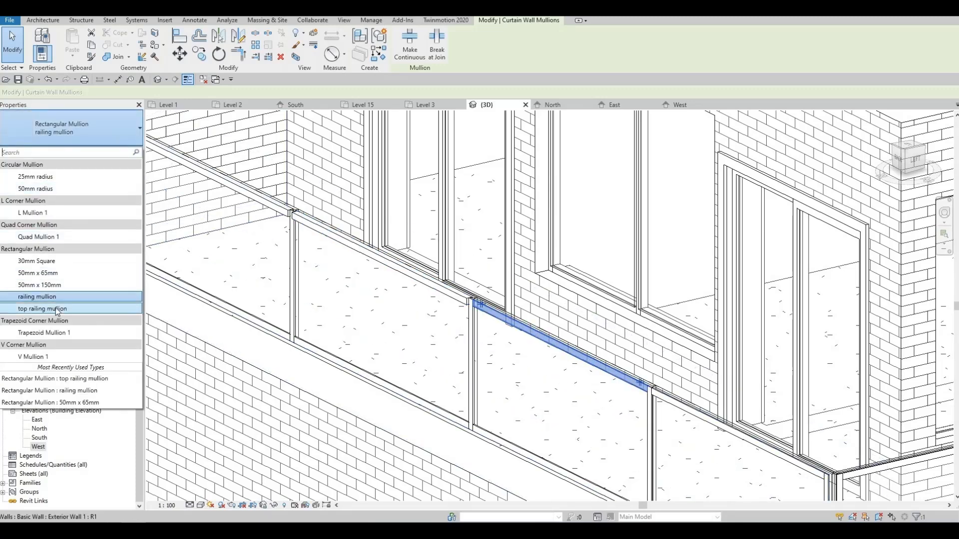
pyautogui.click(57, 309)
pyautogui.moveTo(693, 425); pyautogui.dragTo(353, 253, button='middle')
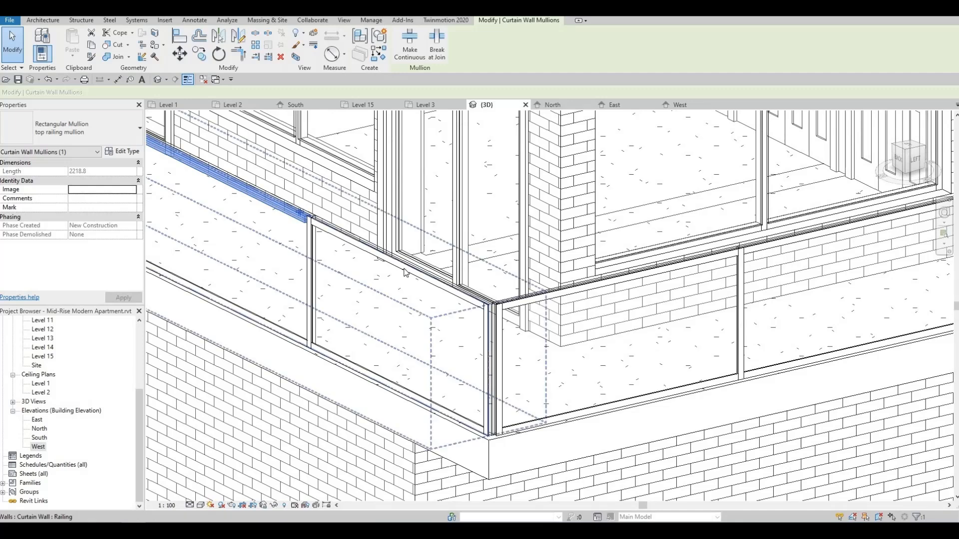
pyautogui.press('Tab')
pyautogui.click(405, 268)
pyautogui.click(108, 138)
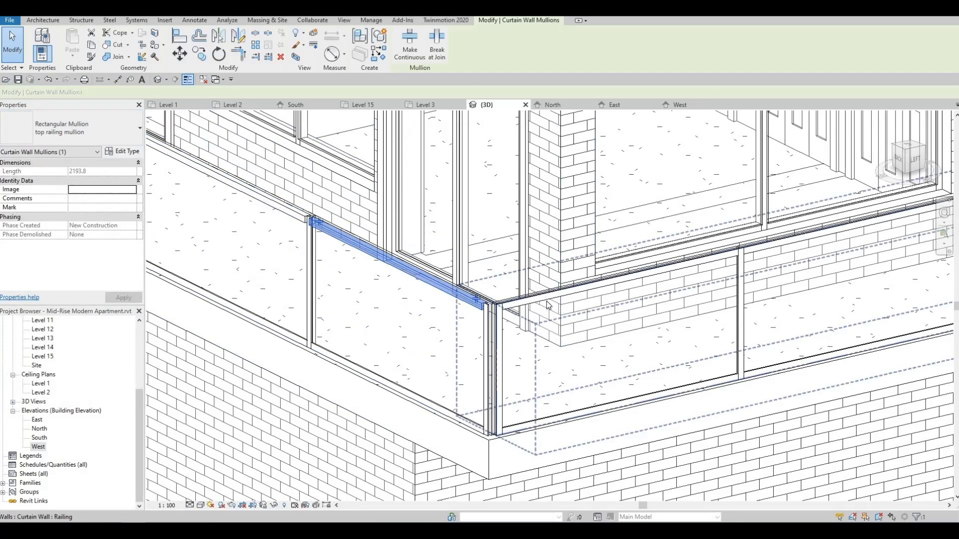
# Step: Change the upper mullion of the first bay around the corner, on the left-facing railing, to the top railing mullion type
pyautogui.press('Tab')
pyautogui.press('Tab')
pyautogui.press('Tab')
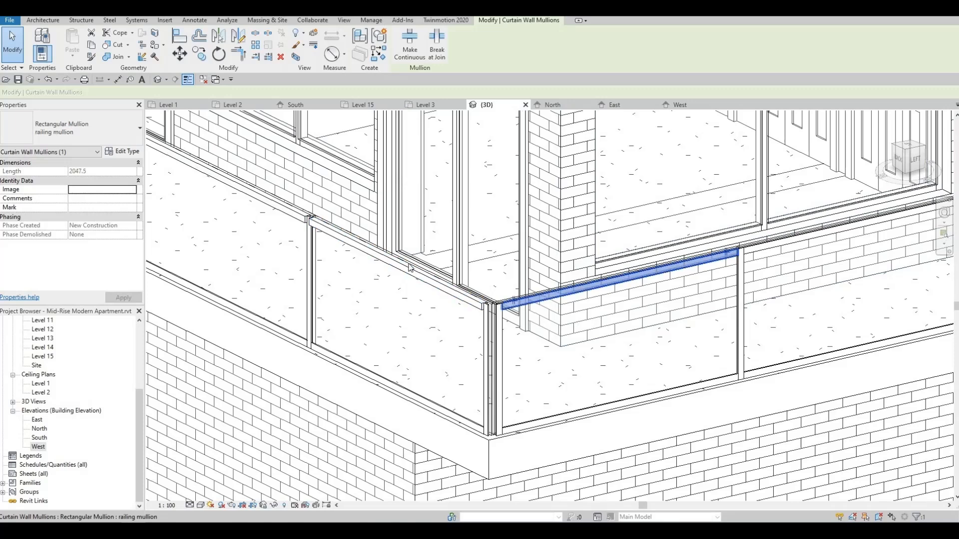
pyautogui.click(75, 131)
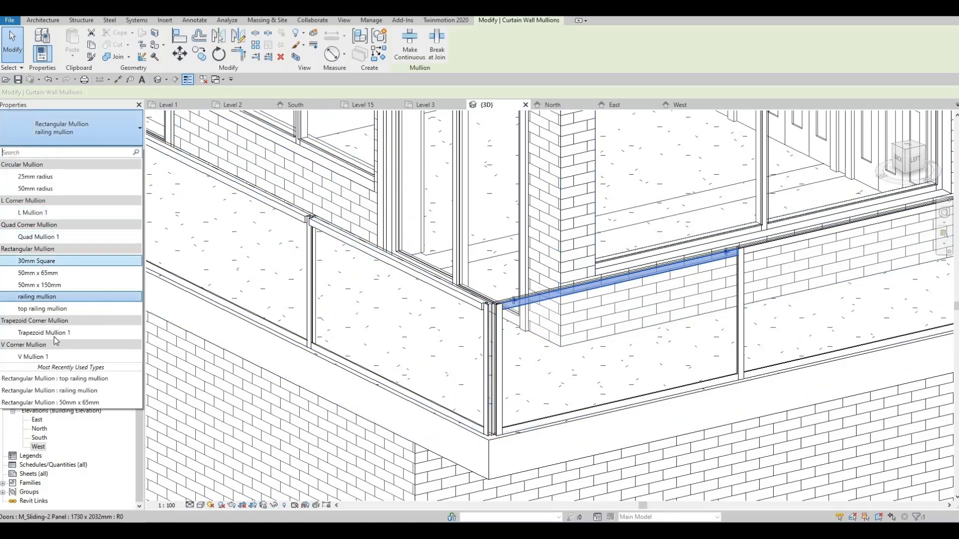
# Step: Change the two vertical mullions where the back-facing and left-facing railings meet at the balcony corner to the top railing mullion type
pyautogui.moveTo(731, 293); pyautogui.dragTo(245, 360, button='middle')
pyautogui.moveTo(293, 323); pyautogui.dragTo(695, 261, button='middle')
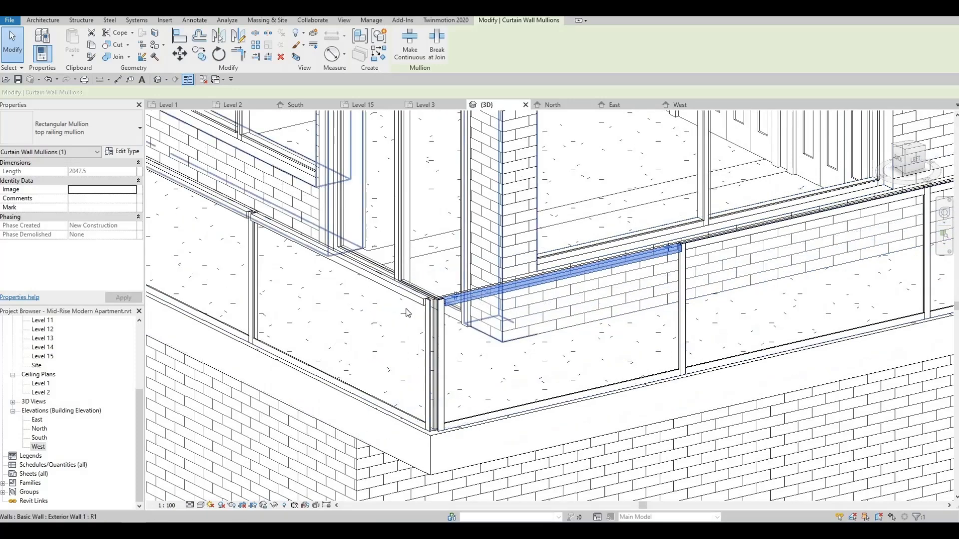
pyautogui.scroll(5, 414, 314)
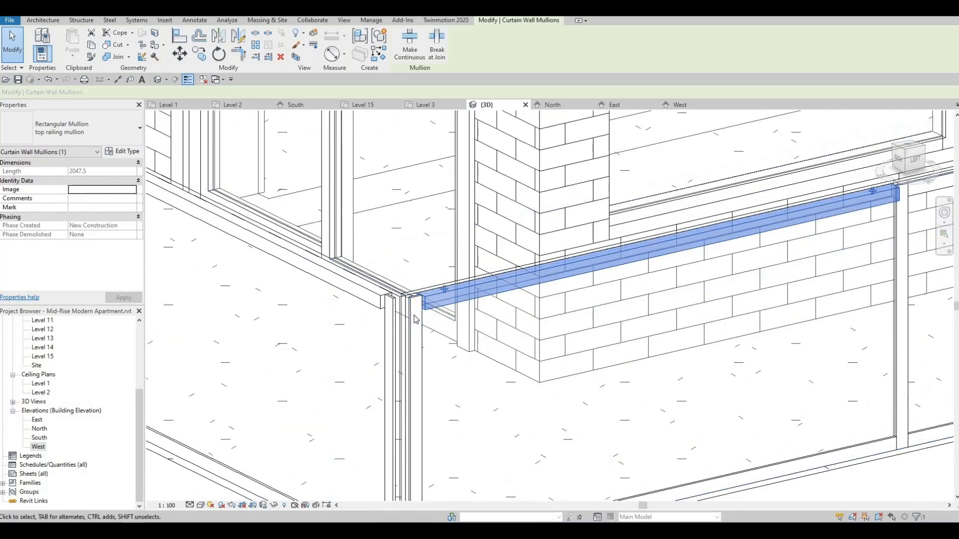
pyautogui.click(415, 320)
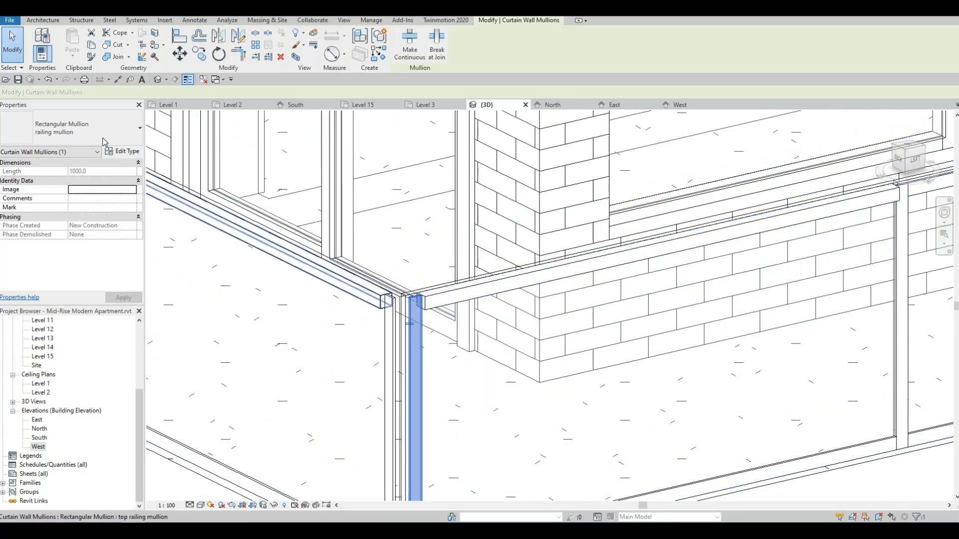
pyautogui.click(75, 129)
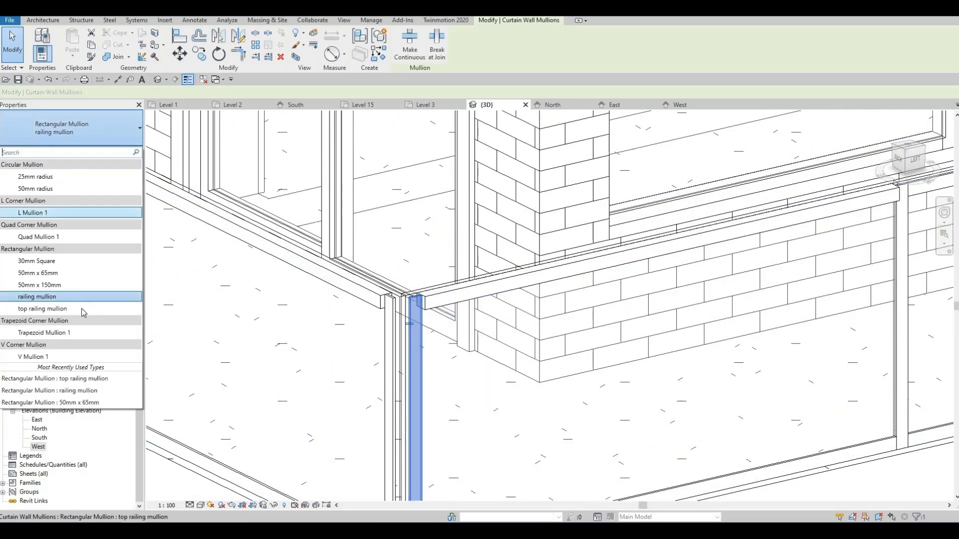
pyautogui.click(393, 327)
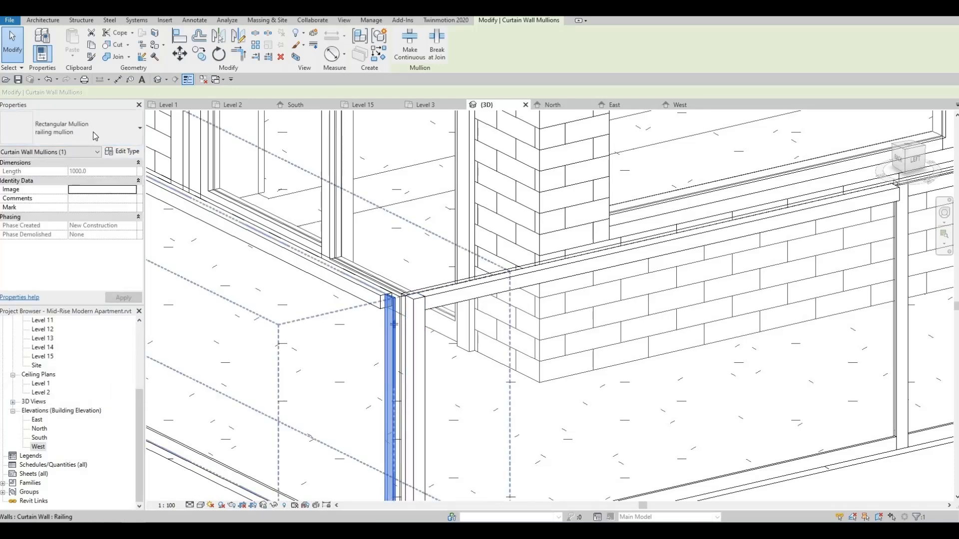
pyautogui.click(75, 130)
pyautogui.click(50, 309)
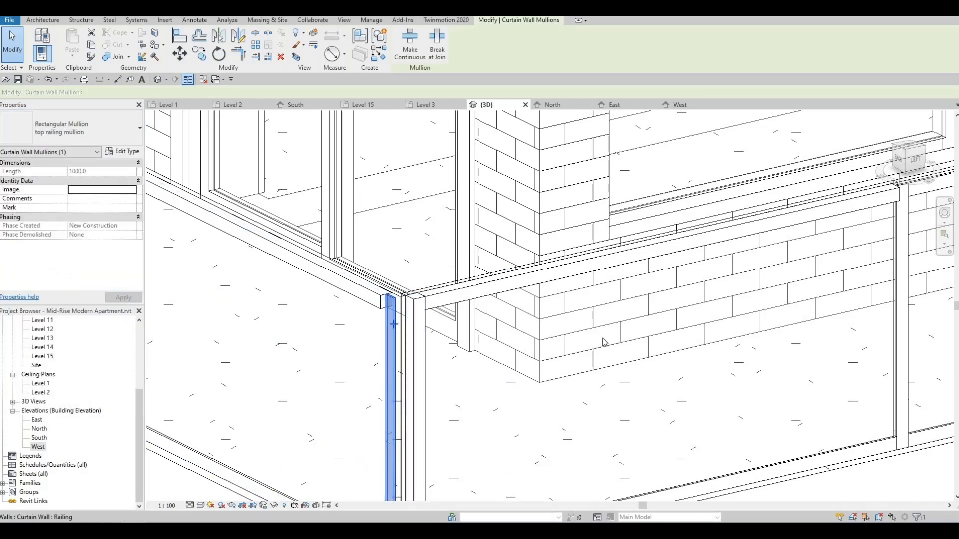
# Step: Change the upper mullions of the left-facing railing's second and third bays to the top railing mullion type
pyautogui.scroll(5, 315, 266)
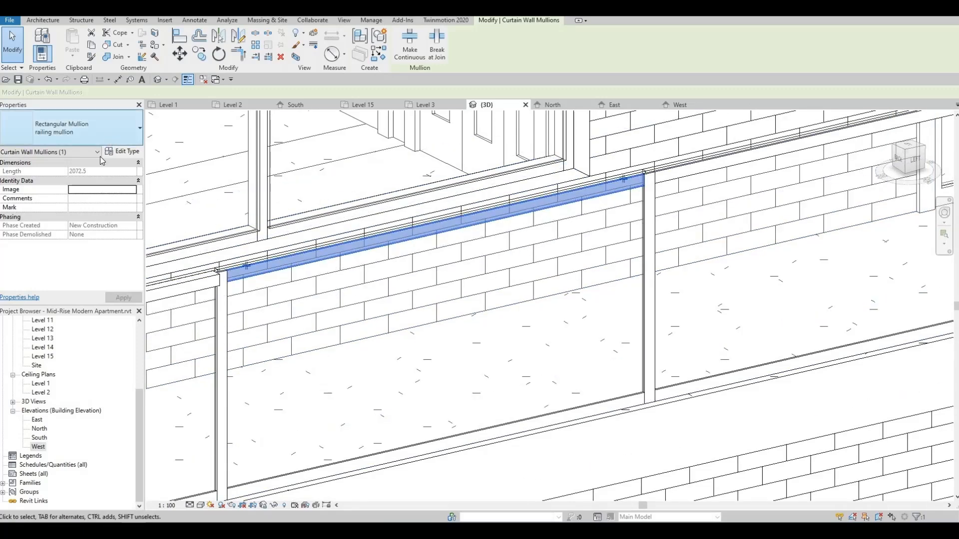
pyautogui.click(75, 130)
pyautogui.moveTo(729, 266); pyautogui.dragTo(486, 376, button='middle')
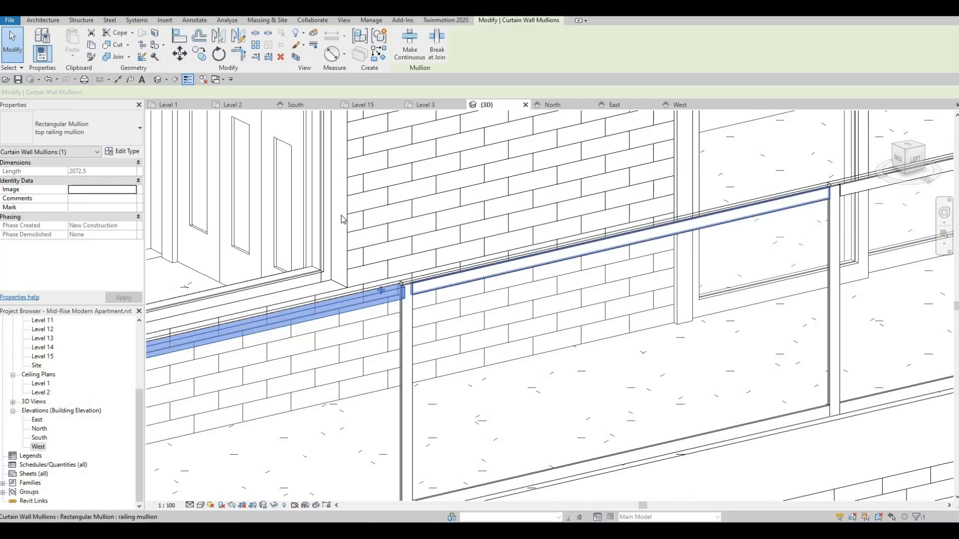
pyautogui.click(75, 129)
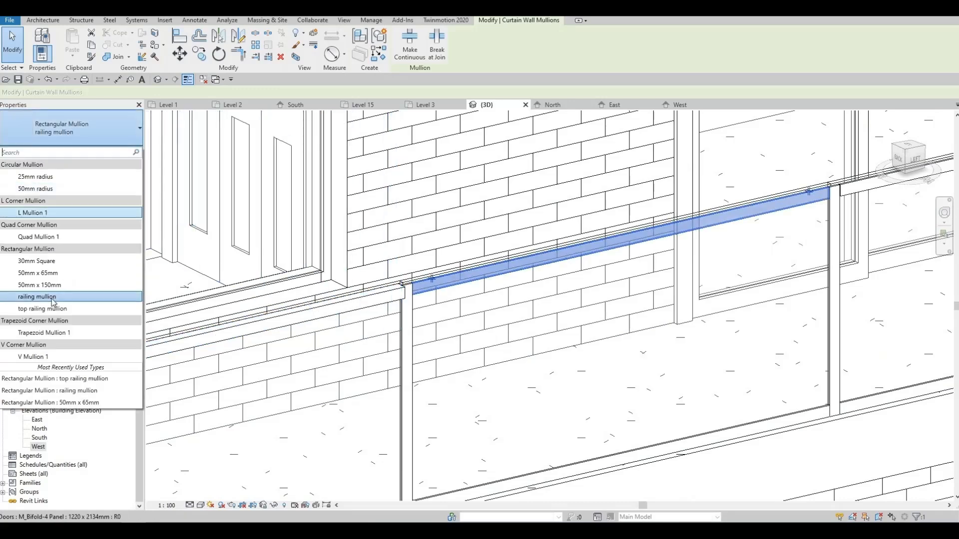
pyautogui.click(65, 309)
# Step: Change the upper mullion of the left-facing railing's last bay, next to the short return railing, to the top railing mullion type
pyautogui.moveTo(685, 293); pyautogui.dragTo(422, 288, button='middle')
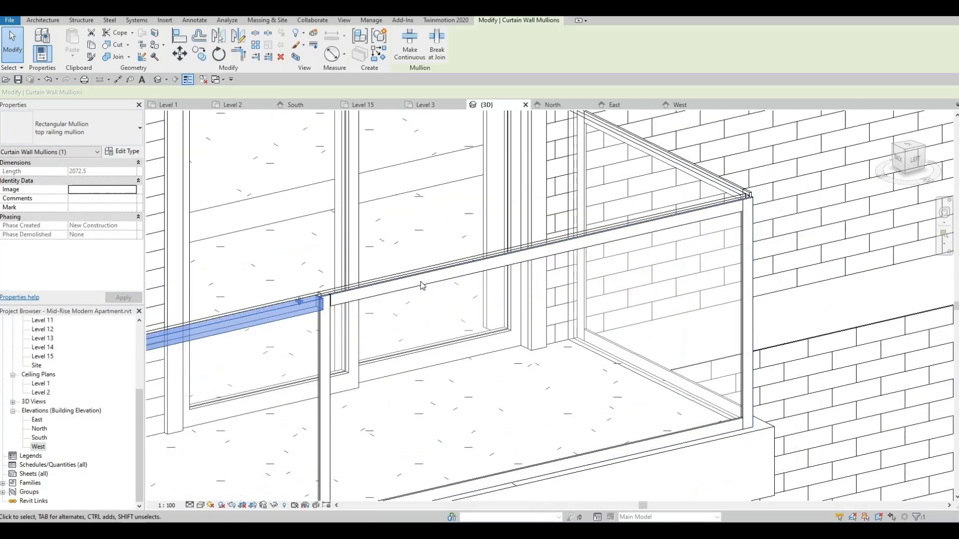
pyautogui.click(421, 290)
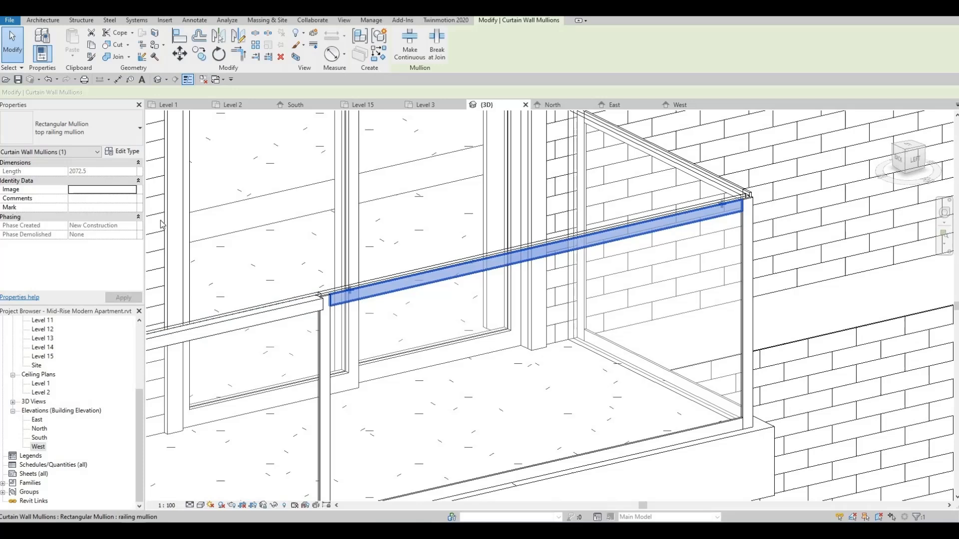
pyautogui.click(112, 134)
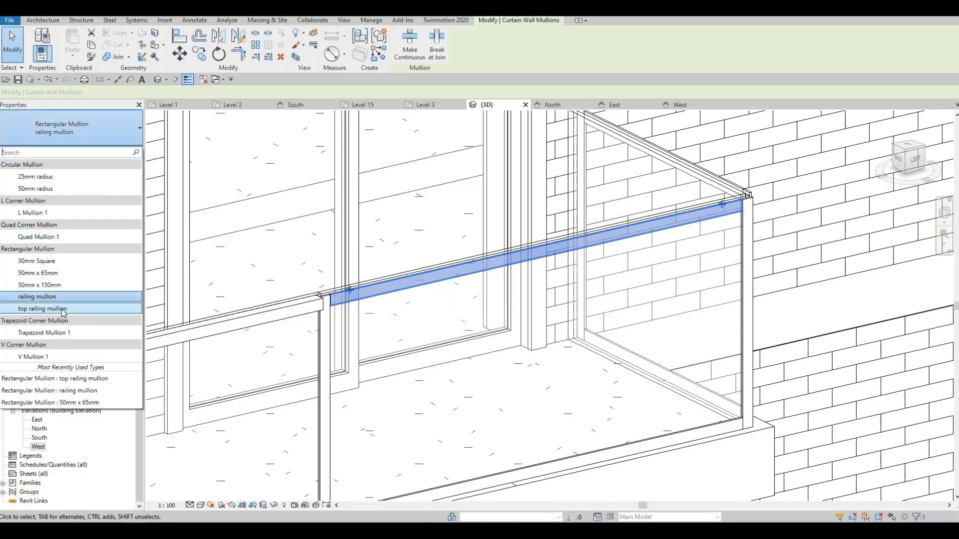
pyautogui.click(64, 310)
# Step: Change the upper mullion of the short return railing running back to the brick wall to the top railing mullion type
pyautogui.moveTo(699, 183); pyautogui.dragTo(609, 285, button='middle')
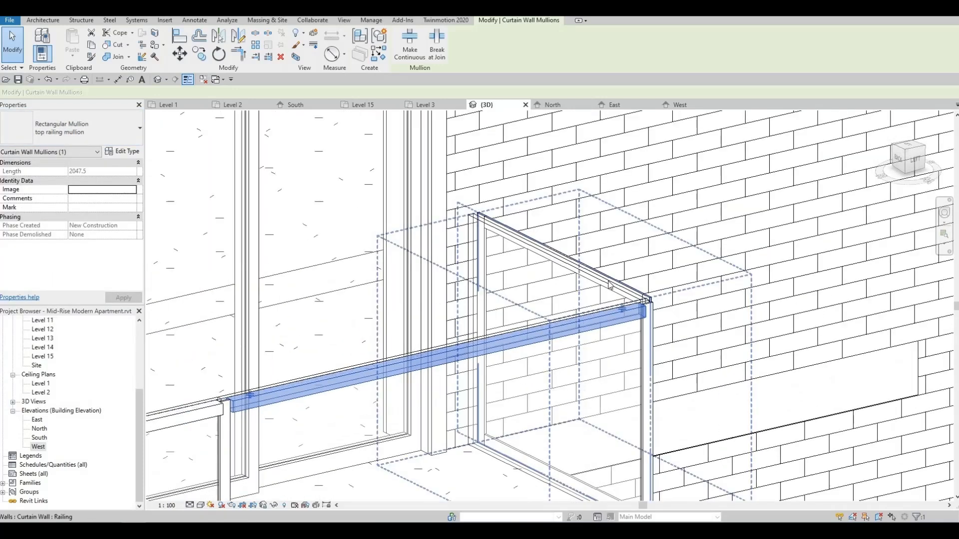
pyautogui.press('Tab')
pyautogui.press('Tab')
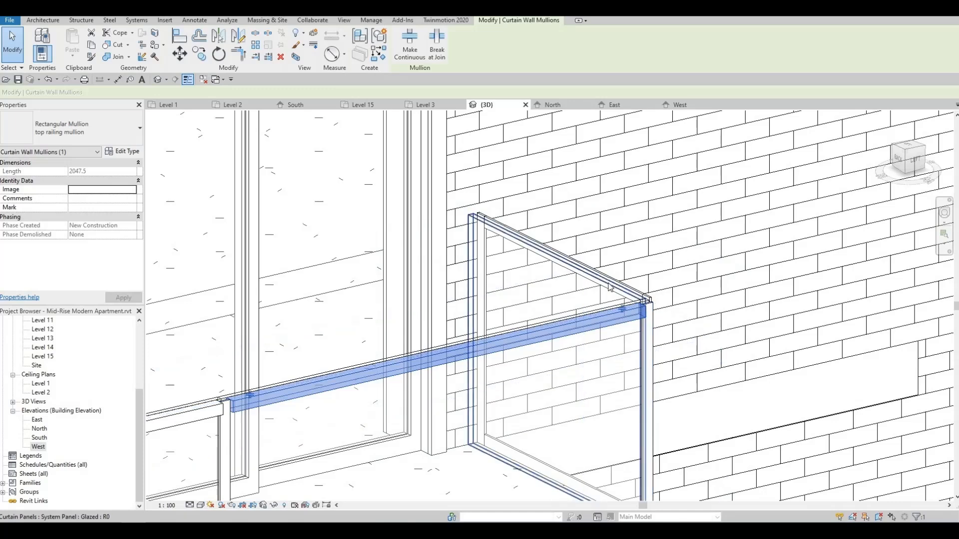
pyautogui.press('Tab')
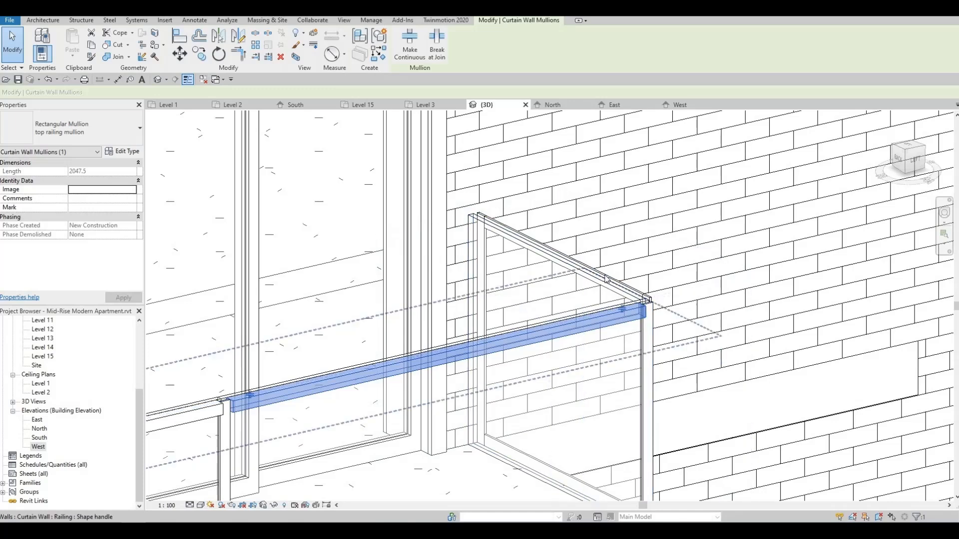
pyautogui.click(187, 204)
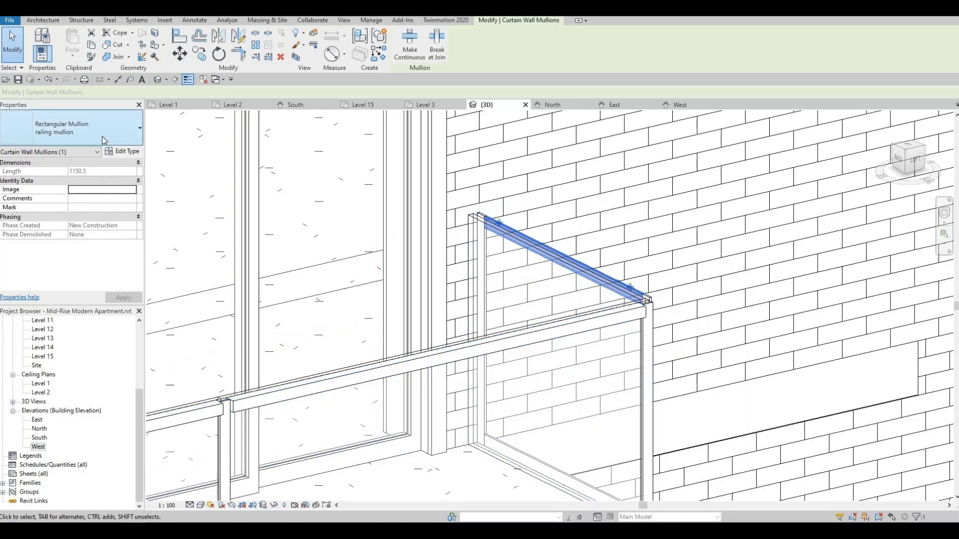
pyautogui.click(101, 137)
pyautogui.click(89, 309)
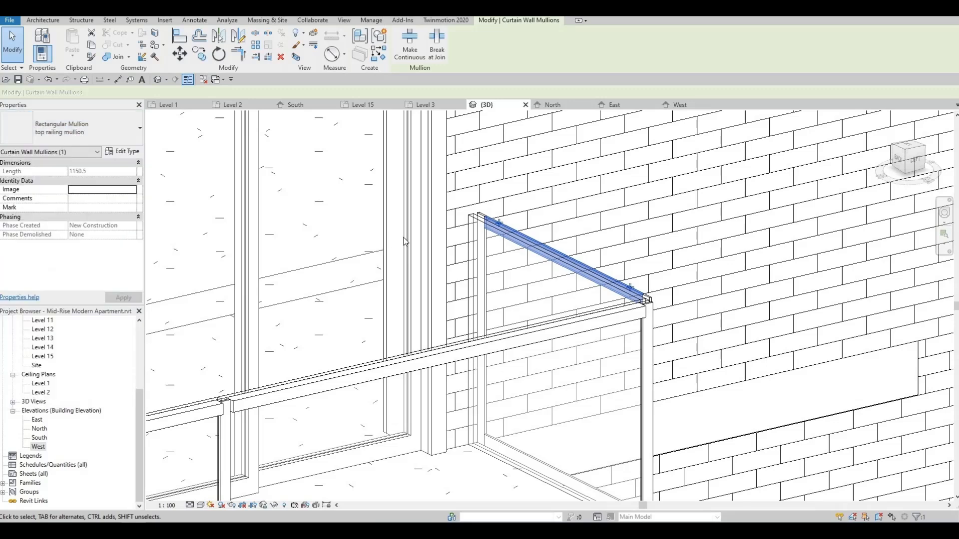
pyautogui.scroll(3, 513, 206)
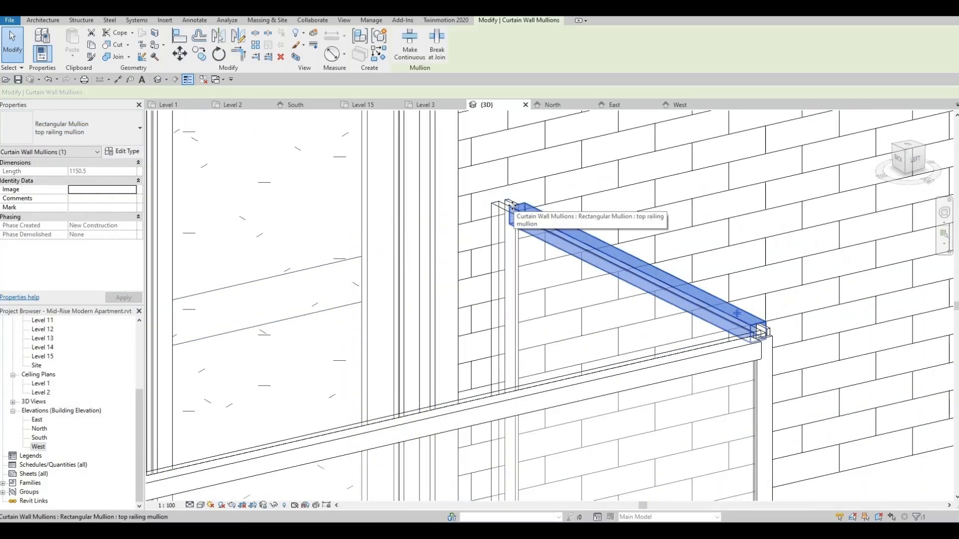
# Step: Change the vertical end mullion of the short return railing, against the brick wall, to the top railing mullion type
pyautogui.click(511, 219)
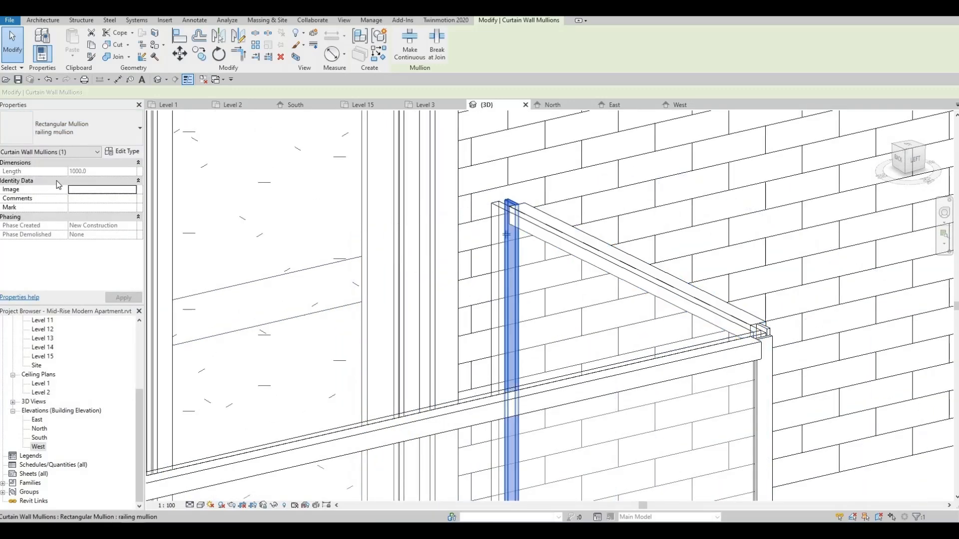
pyautogui.click(109, 131)
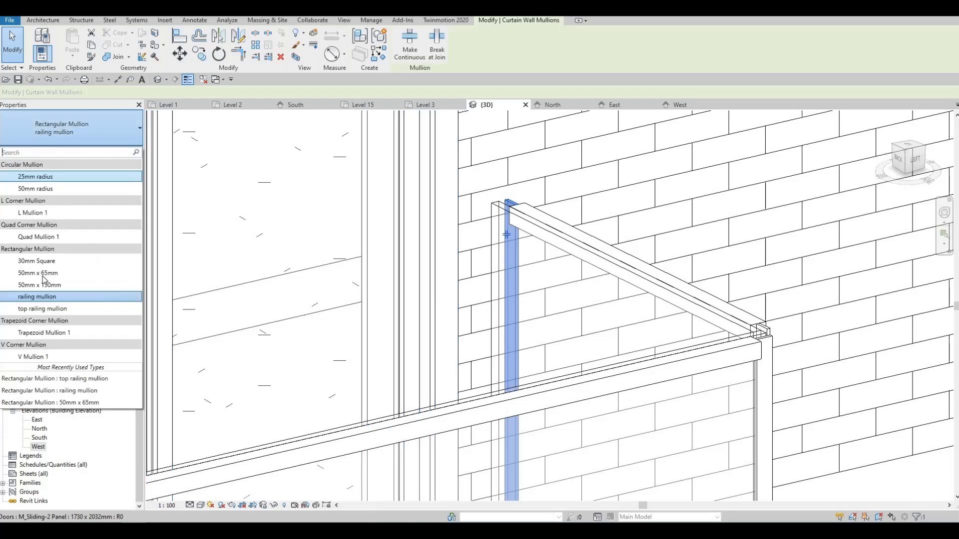
pyautogui.click(41, 310)
# Step: Change the two vertical mullions where the left-facing railing meets the short return railing to the top railing mullion type
pyautogui.moveTo(772, 365); pyautogui.dragTo(558, 270, button='middle')
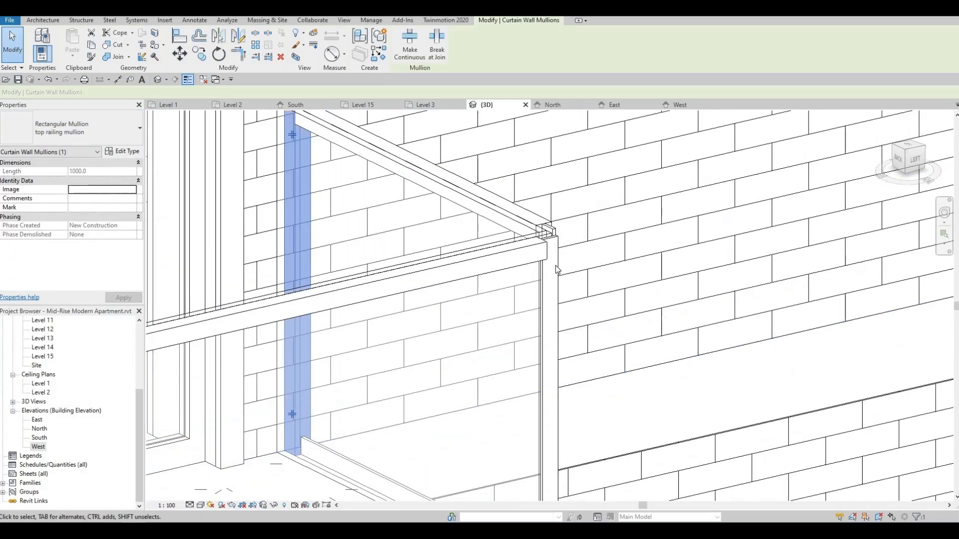
pyautogui.click(91, 127)
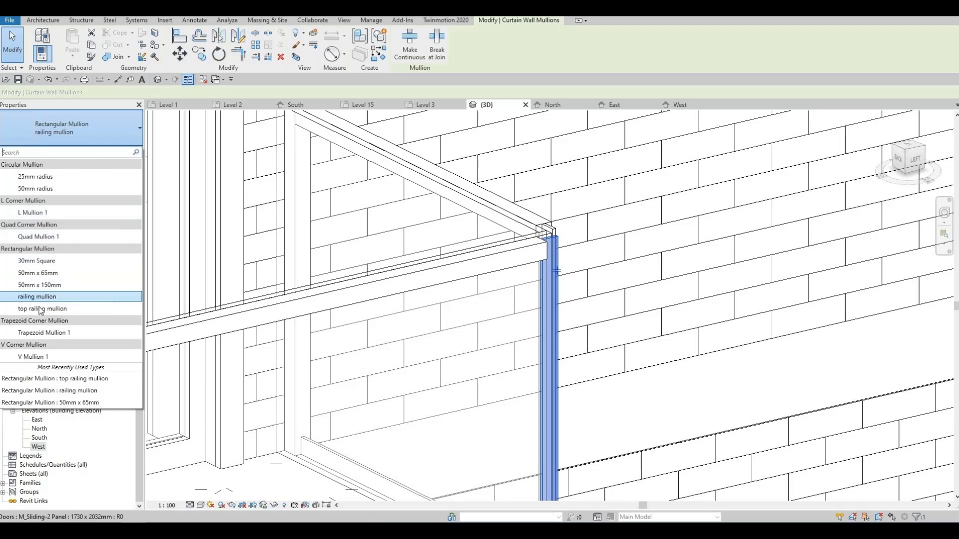
pyautogui.click(41, 310)
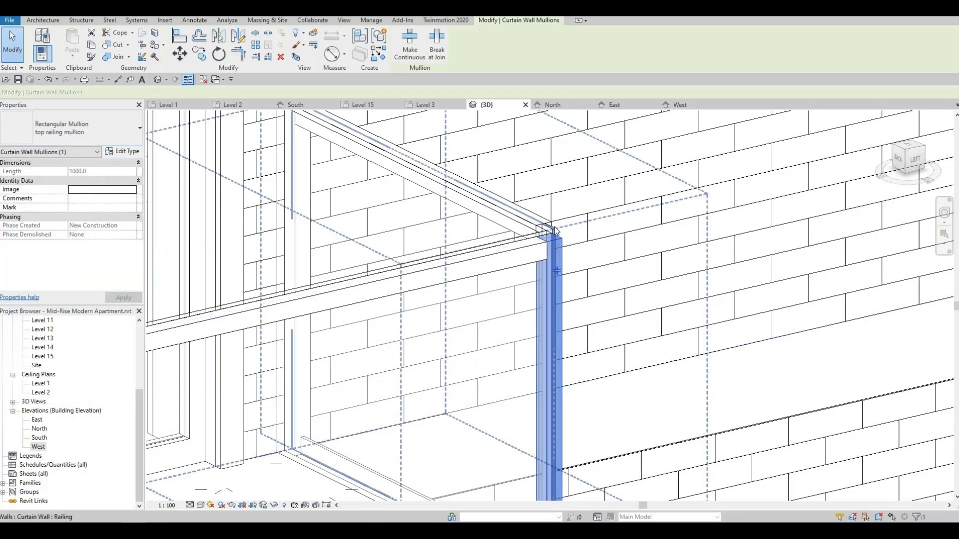
pyautogui.click(109, 136)
pyautogui.click(49, 308)
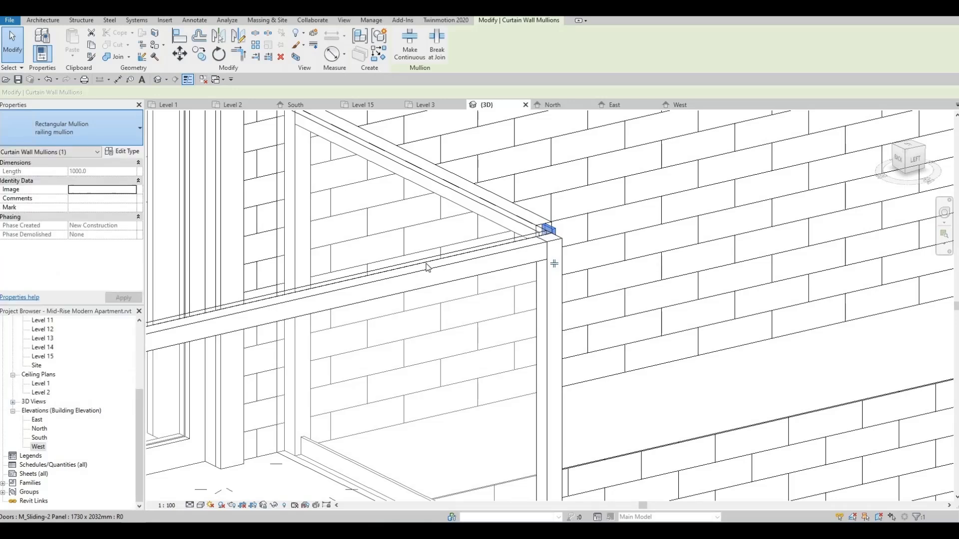
# Step: Open the Level 2 floor plan at the balcony railing running from grid E past grid F
pyautogui.scroll(-3, 464, 264)
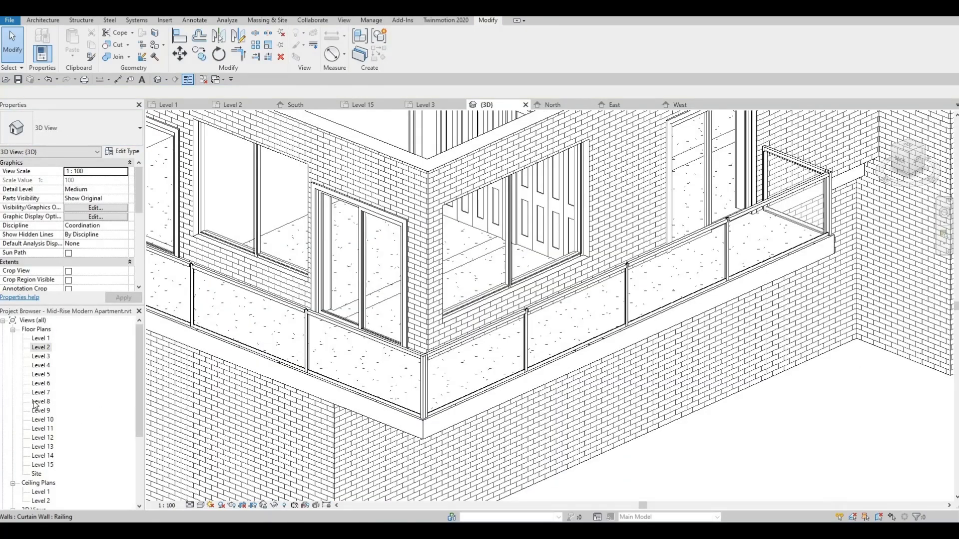
pyautogui.doubleClick(40, 347)
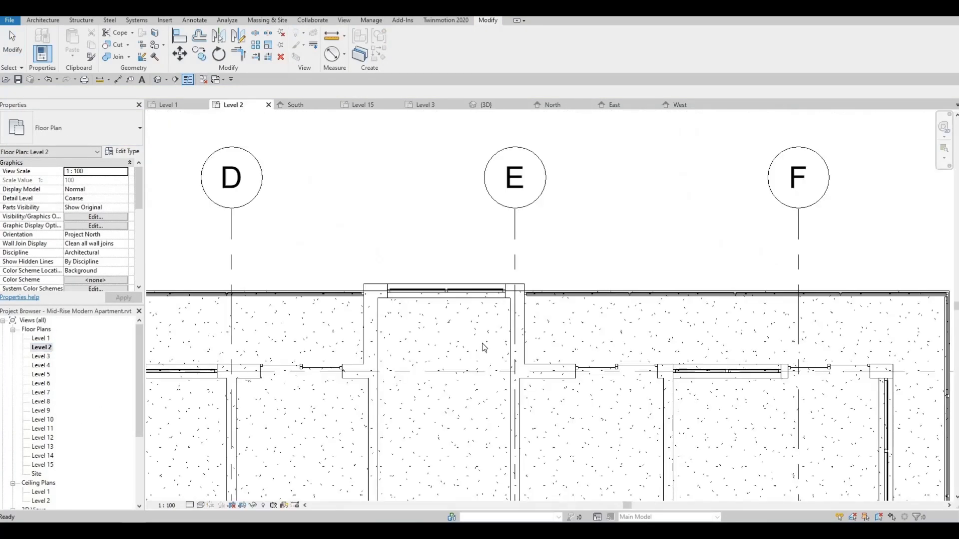
pyautogui.scroll(-1, 548, 325)
pyautogui.scroll(2, 415, 302)
pyautogui.moveTo(415, 302); pyautogui.dragTo(400, 302, button='middle')
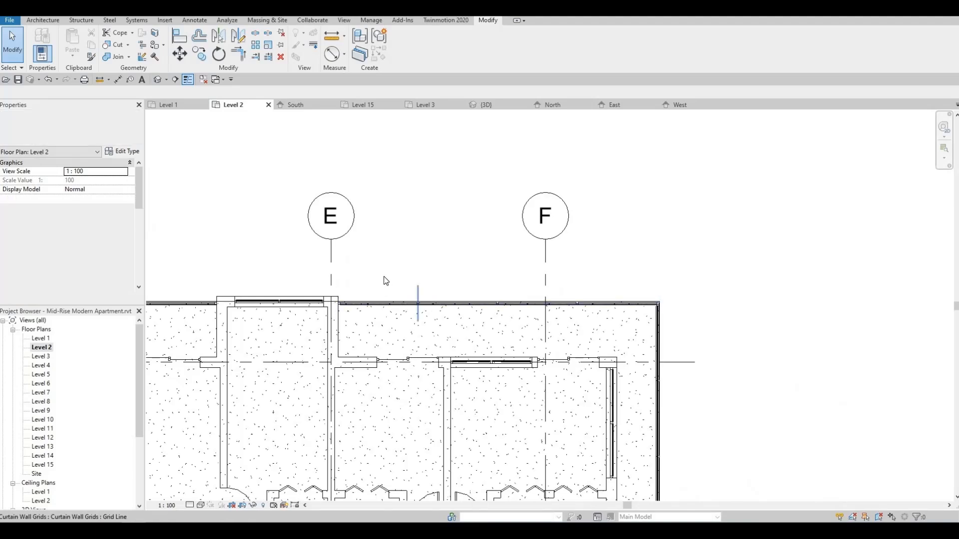
pyautogui.scroll(1, 341, 275)
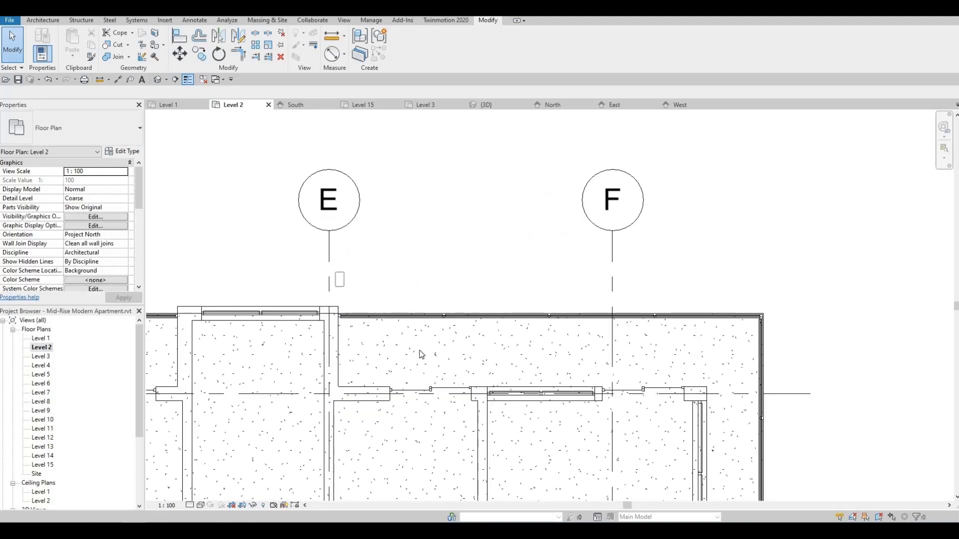
pyautogui.moveTo(335, 272); pyautogui.dragTo(816, 363)
pyautogui.scroll(3, 336, 300)
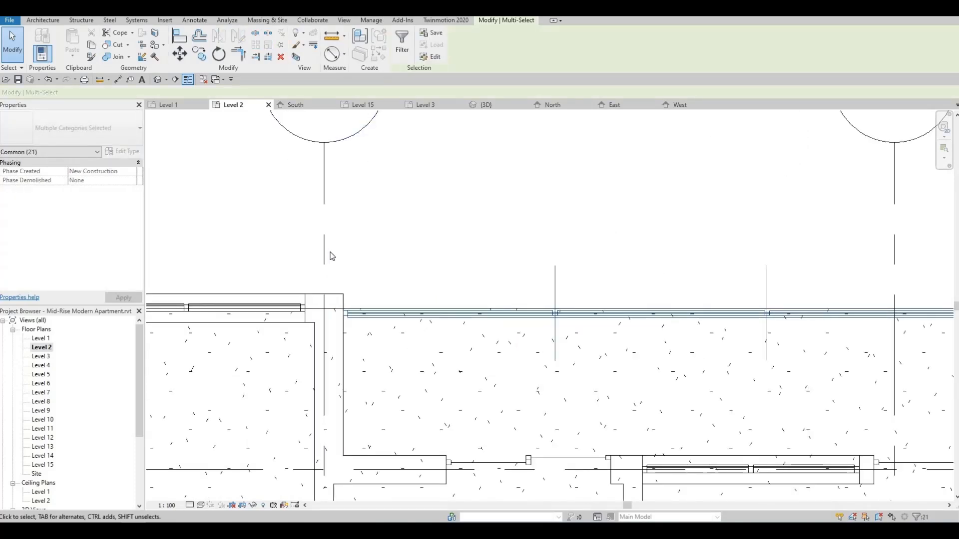
pyautogui.moveTo(329, 251); pyautogui.dragTo(941, 388)
pyautogui.scroll(-1, 597, 365)
pyautogui.scroll(-2, 907, 385)
pyautogui.moveTo(872, 348); pyautogui.dragTo(834, 301, button='middle')
pyautogui.scroll(-1, 839, 308)
pyautogui.scroll(-2, 849, 321)
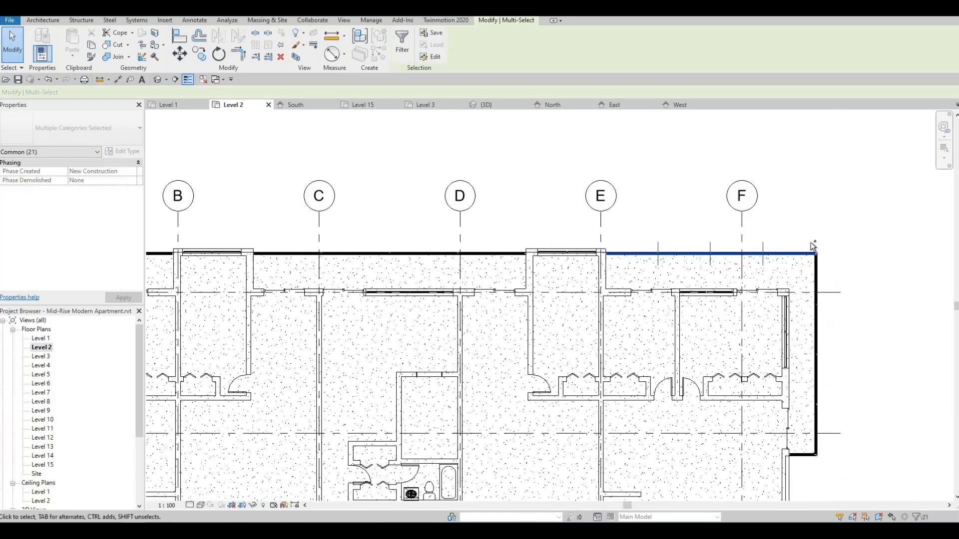
pyautogui.keyDown('ctrl'); pyautogui.moveTo(801, 227); pyautogui.dragTo(870, 469); pyautogui.keyUp('ctrl')
pyautogui.scroll(6, 807, 458)
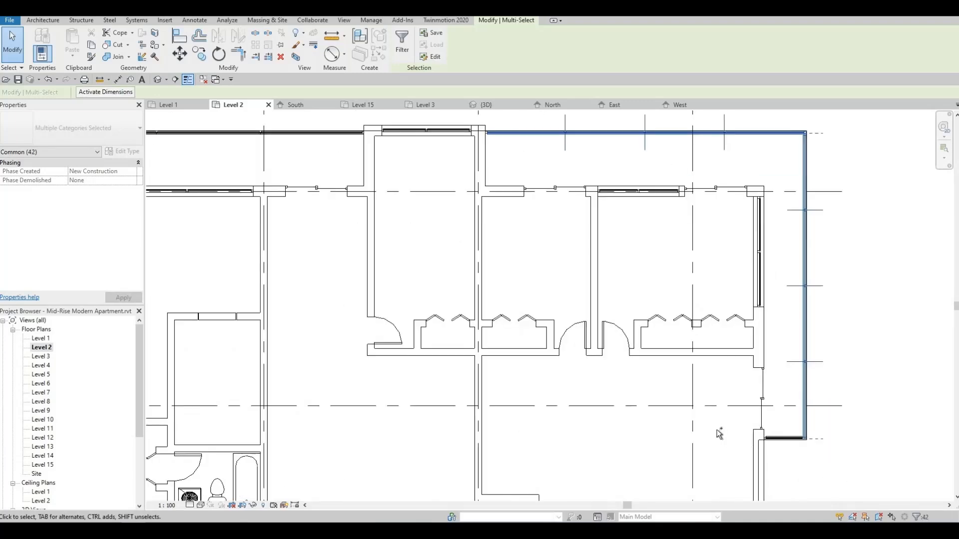
pyautogui.scroll(2, 680, 414)
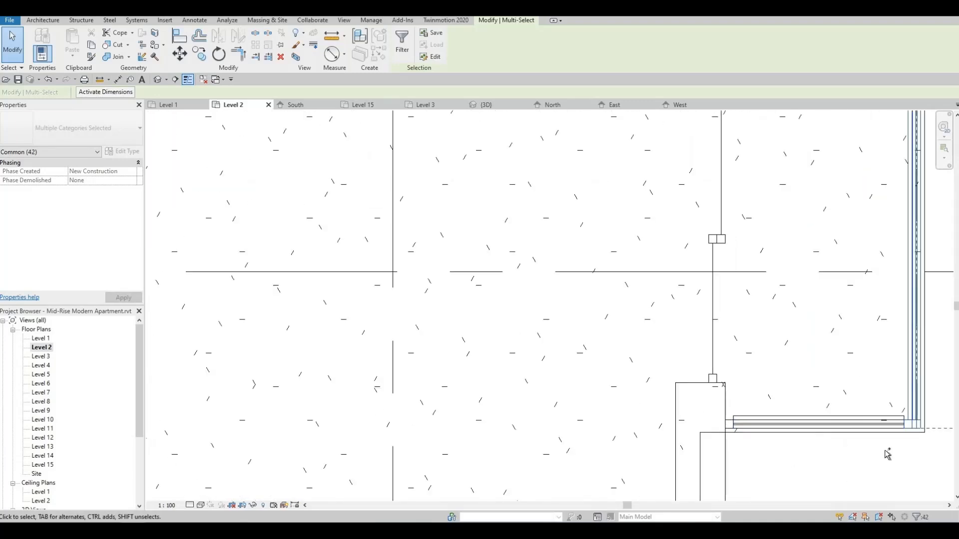
pyautogui.keyDown('ctrl'); pyautogui.moveTo(888, 455); pyautogui.dragTo(637, 396); pyautogui.keyUp('ctrl')
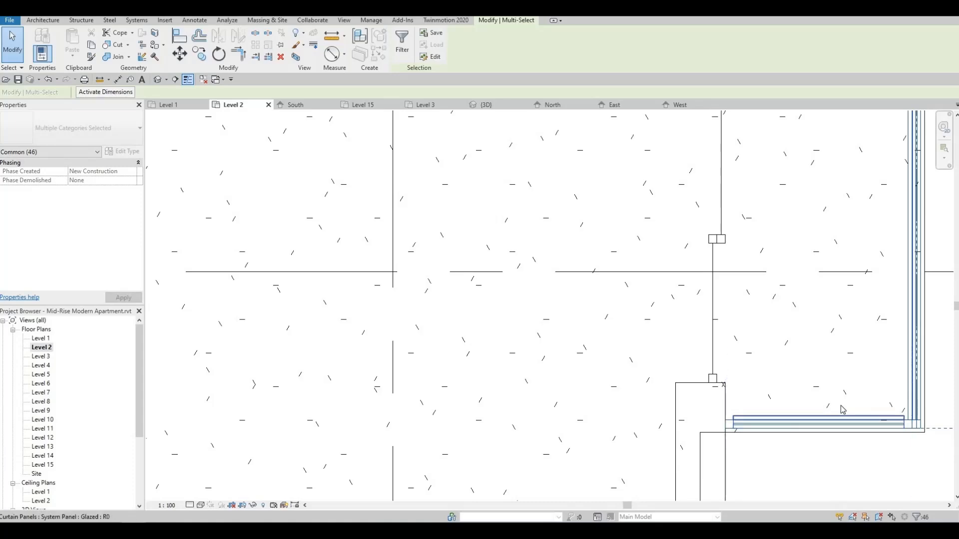
pyautogui.scroll(-6, 843, 410)
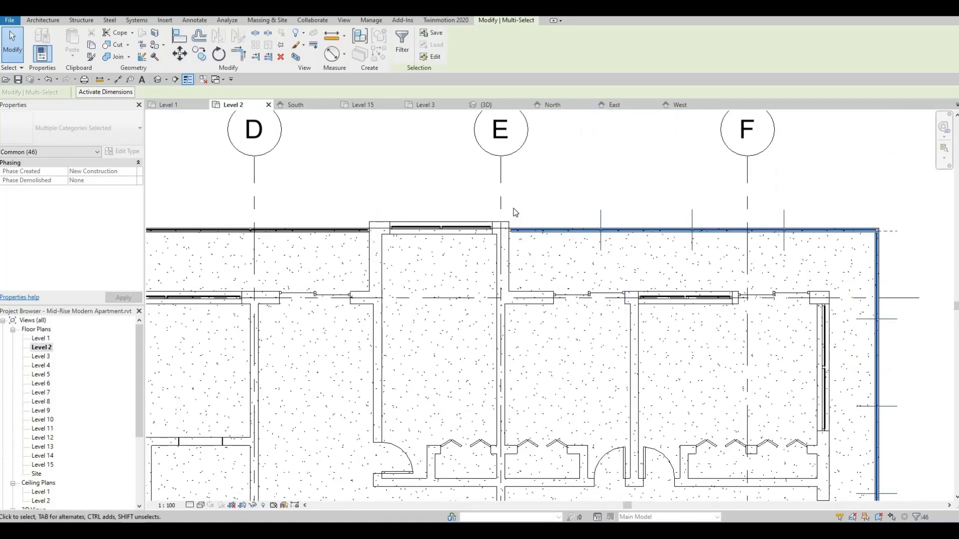
pyautogui.scroll(3, 515, 213)
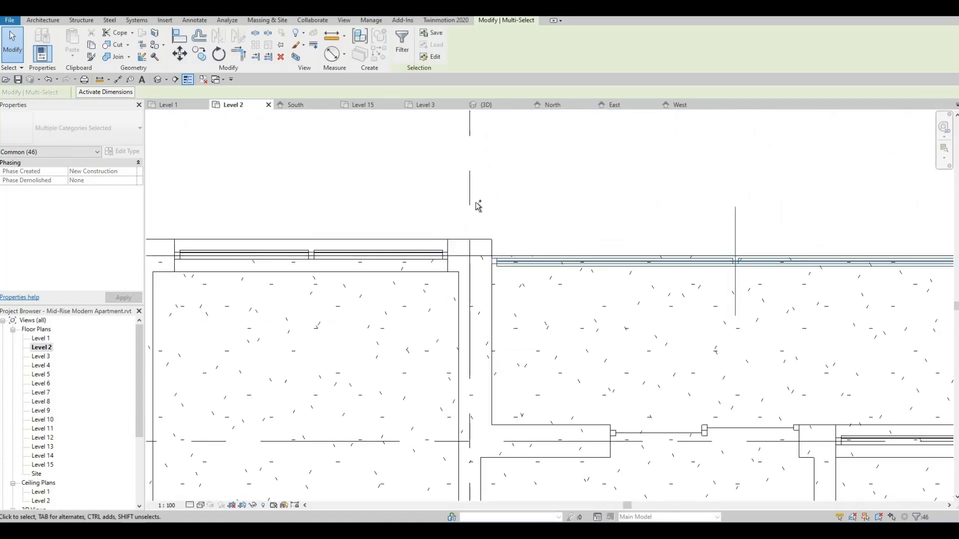
pyautogui.keyDown('ctrl'); pyautogui.moveTo(437, 171); pyautogui.dragTo(586, 377); pyautogui.keyUp('ctrl')
pyautogui.press('Escape')
# Step: Select the complete north railing from grid E to the balcony corner, and add the east-side railing to the selection
pyautogui.scroll(-1, 458, 283)
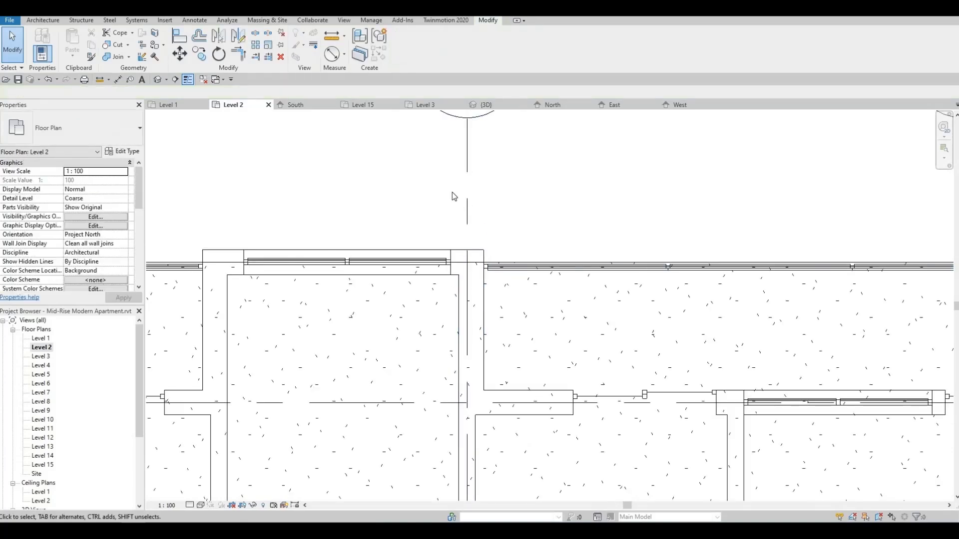
pyautogui.moveTo(451, 190)
pyautogui.mouseDown()
pyautogui.moveTo(499, 247)
pyautogui.moveTo(628, 351)
pyautogui.moveTo(941, 356)
pyautogui.mouseUp()
pyautogui.scroll(-2, 627, 351)
pyautogui.scroll(-1, 927, 379)
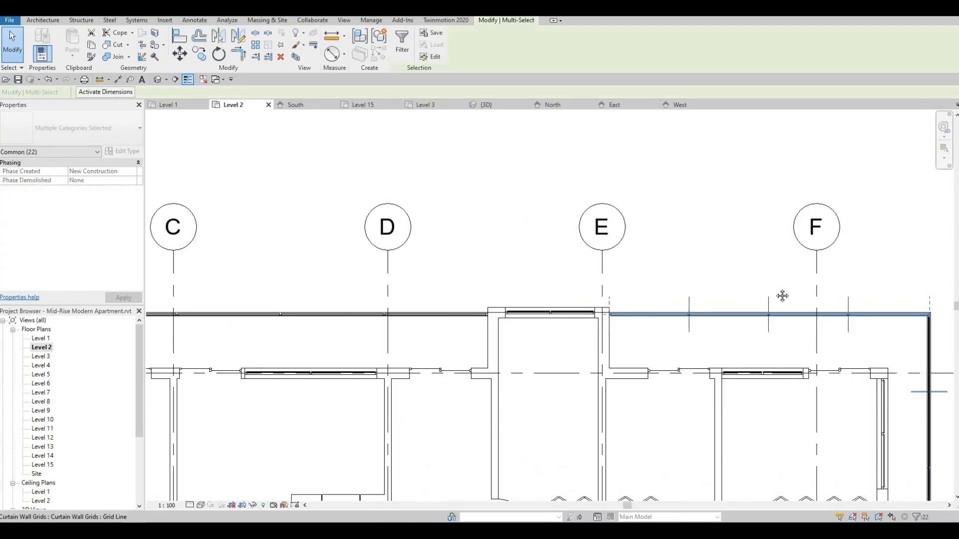
pyautogui.scroll(1, 904, 386)
pyautogui.moveTo(903, 387); pyautogui.dragTo(756, 283, button='middle')
pyautogui.scroll(-1, 756, 286)
pyautogui.scroll(-1, 769, 287)
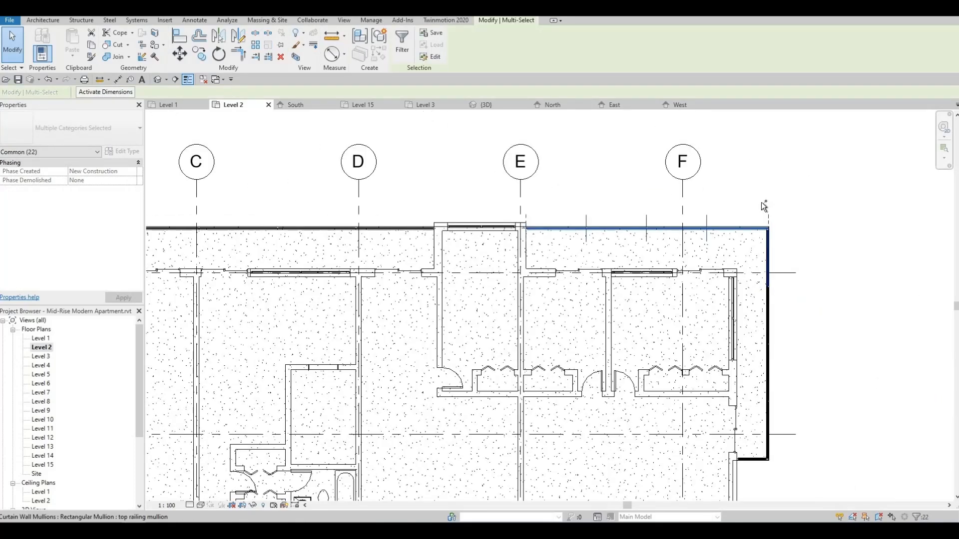
pyautogui.keyDown('ctrl'); pyautogui.moveTo(756, 190); pyautogui.dragTo(817, 493); pyautogui.keyUp('ctrl')
pyautogui.keyDown('ctrl'); pyautogui.moveTo(745, 188); pyautogui.dragTo(827, 479); pyautogui.keyUp('ctrl')
# Step: Add the short return railing at the south end of the east balcony, including its end mullions, to the selection
pyautogui.scroll(5, 739, 385)
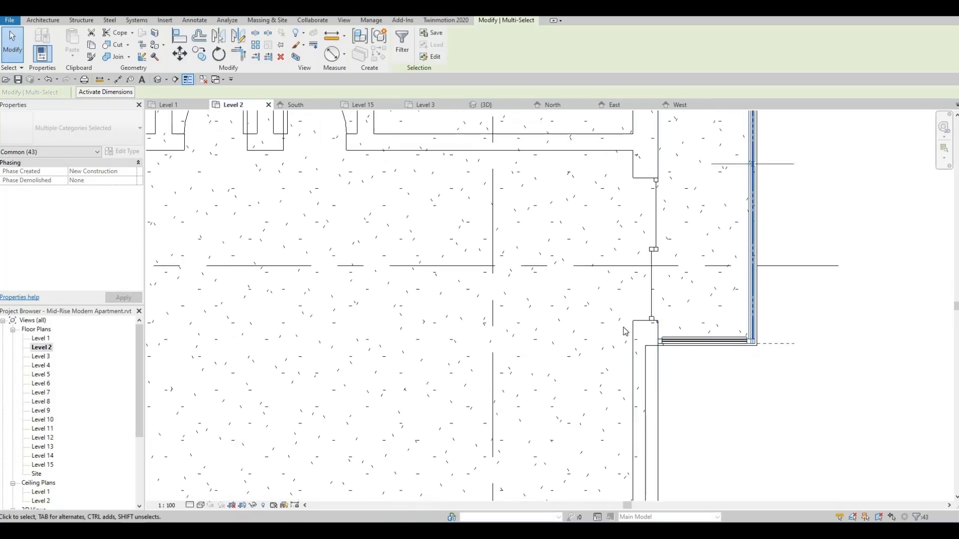
pyautogui.scroll(1, 656, 340)
pyautogui.moveTo(676, 334); pyautogui.dragTo(649, 258, button='middle')
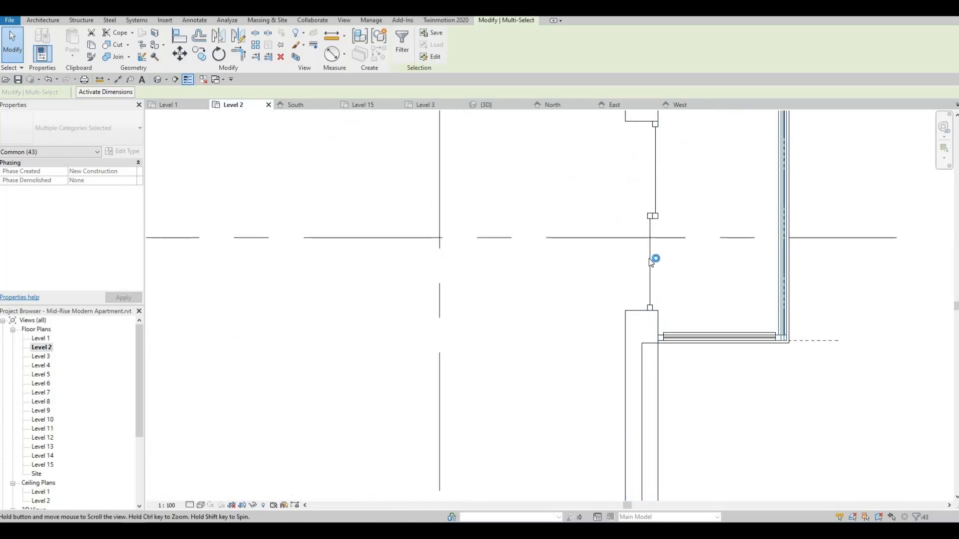
pyautogui.scroll(-2, 649, 258)
pyautogui.scroll(3, 646, 255)
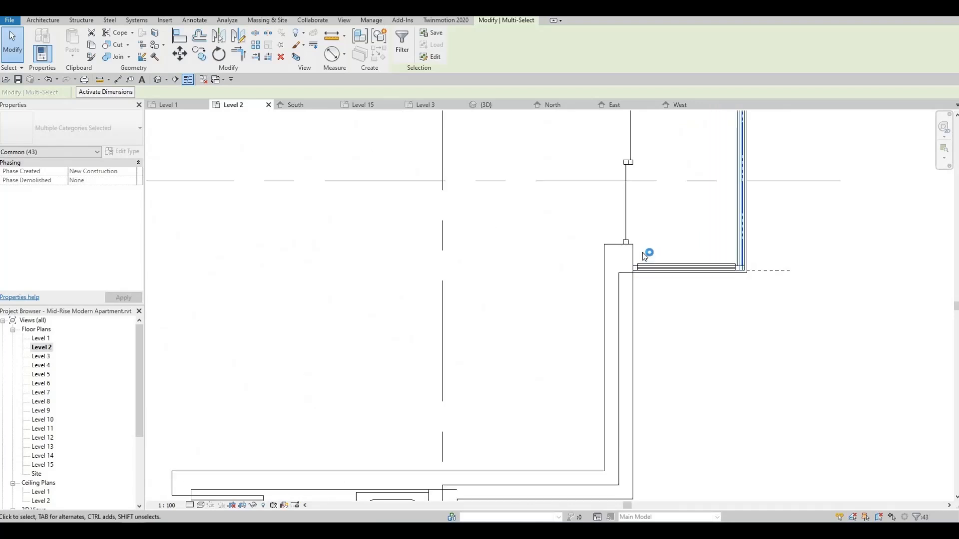
pyautogui.keyDown('ctrl'); pyautogui.moveTo(575, 249); pyautogui.dragTo(938, 364); pyautogui.keyUp('ctrl')
pyautogui.scroll(-1, 864, 354)
pyautogui.moveTo(629, 338)
pyautogui.mouseDown(button='middle')
pyautogui.moveTo(434, 284)
pyautogui.moveTo(370, 250)
pyautogui.mouseUp(button='middle')
pyautogui.moveTo(441, 275)
pyautogui.keyDown('ctrl'); pyautogui.mouseDown()
pyautogui.moveTo(737, 385)
pyautogui.moveTo(567, 331)
pyautogui.moveTo(455, 276)
pyautogui.mouseUp(); pyautogui.keyUp('ctrl')
pyautogui.moveTo(336, 211); pyautogui.dragTo(673, 369)
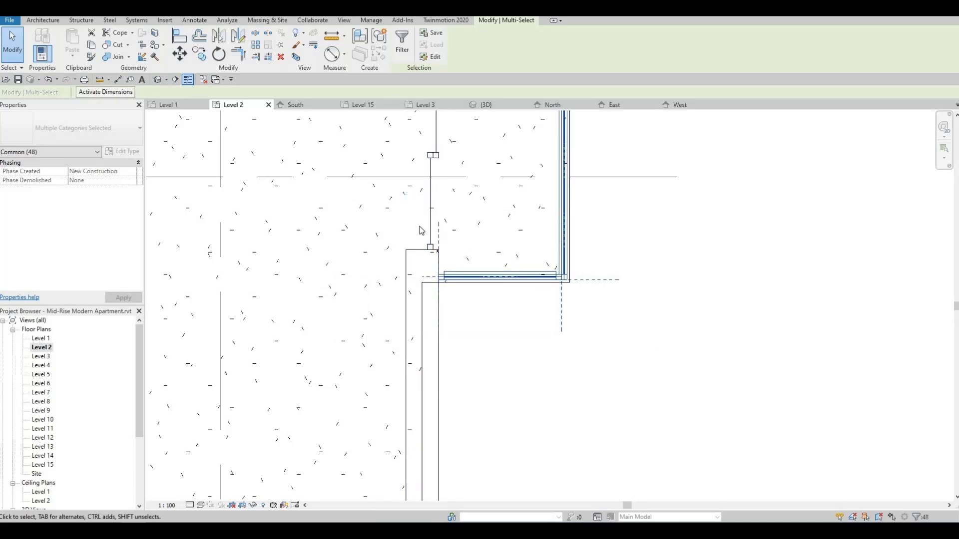
# Step: Mirror a copy of the selected railings about grid line 3 onto the south-east balcony
pyautogui.scroll(-8, 517, 278)
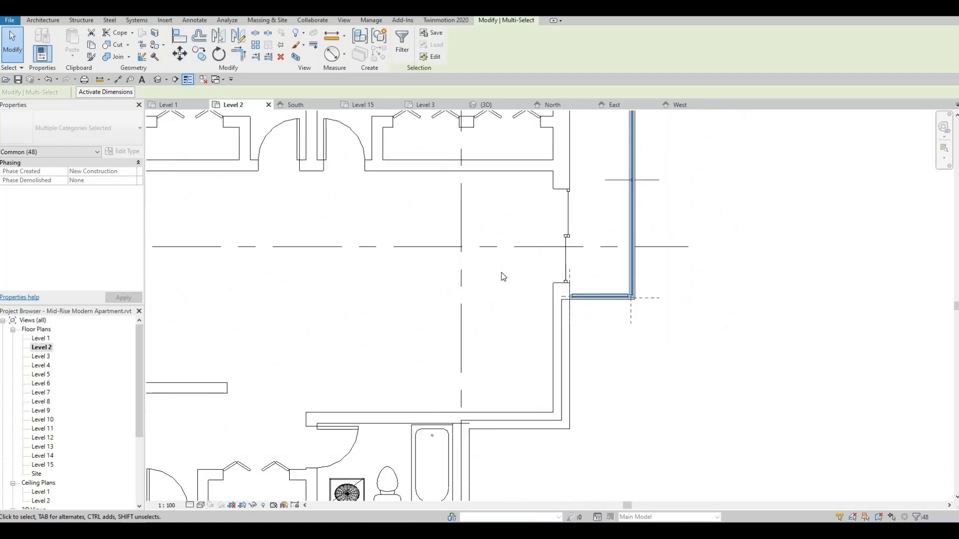
pyautogui.scroll(-1, 554, 296)
pyautogui.moveTo(554, 295); pyautogui.dragTo(635, 309, button='middle')
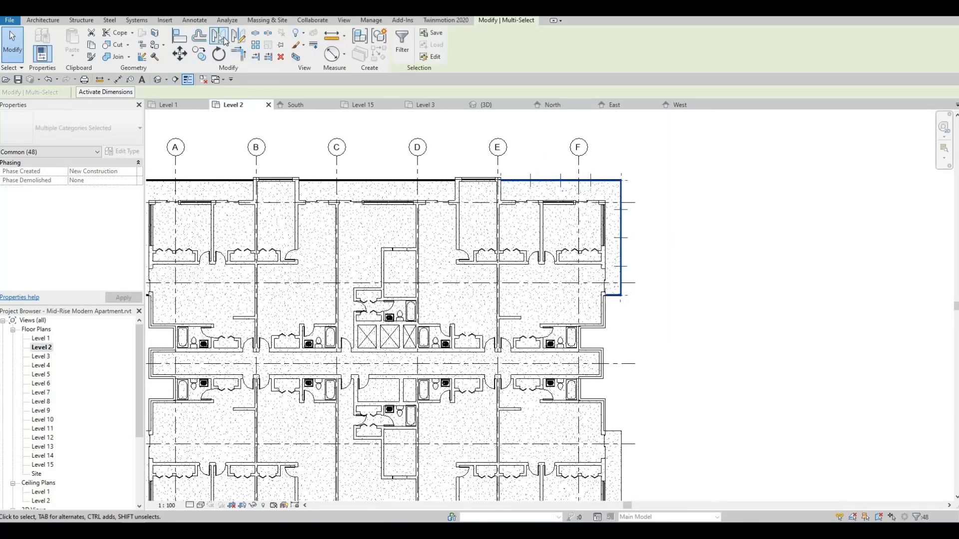
pyautogui.click(222, 39)
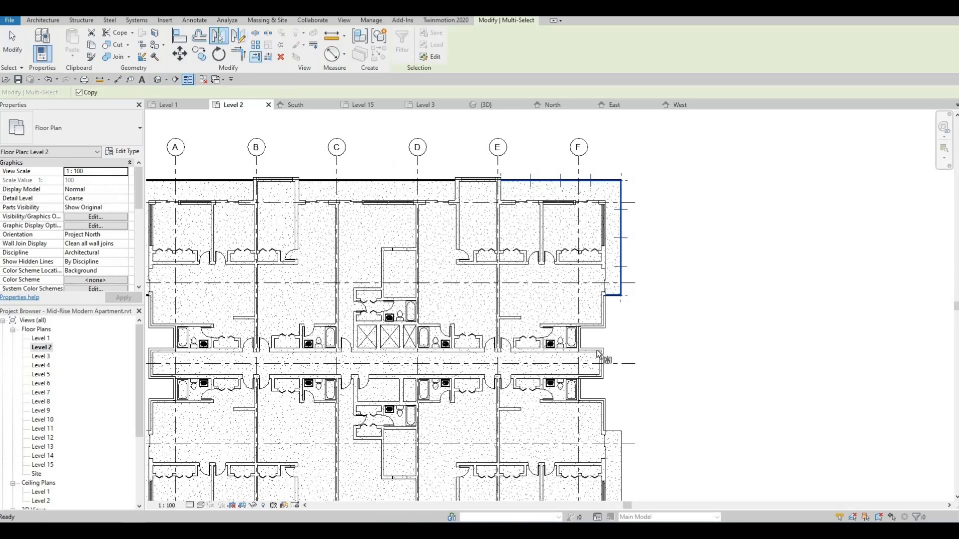
pyautogui.click(628, 364)
pyautogui.moveTo(676, 378); pyautogui.dragTo(678, 270, button='middle')
pyautogui.scroll(-3, 669, 318)
pyautogui.scroll(6, 557, 382)
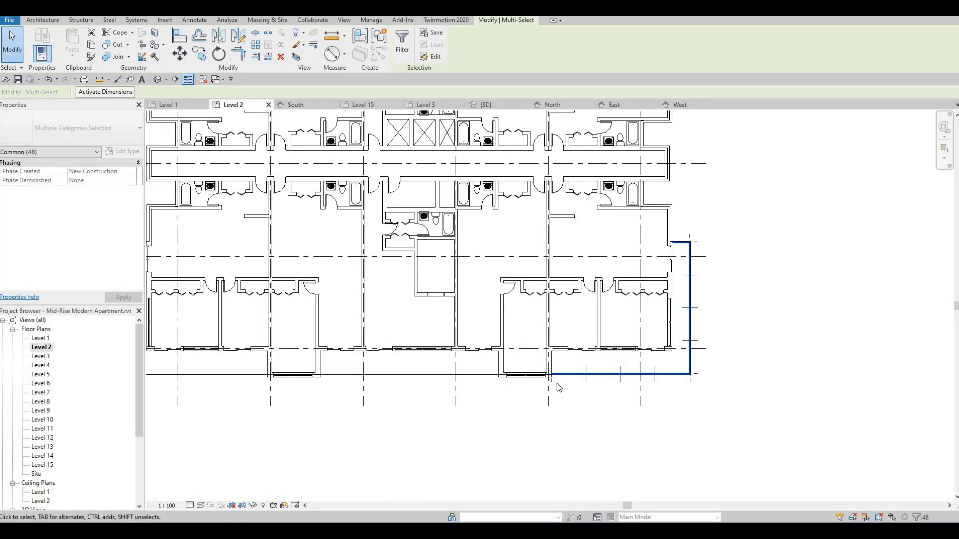
pyautogui.scroll(5, 541, 377)
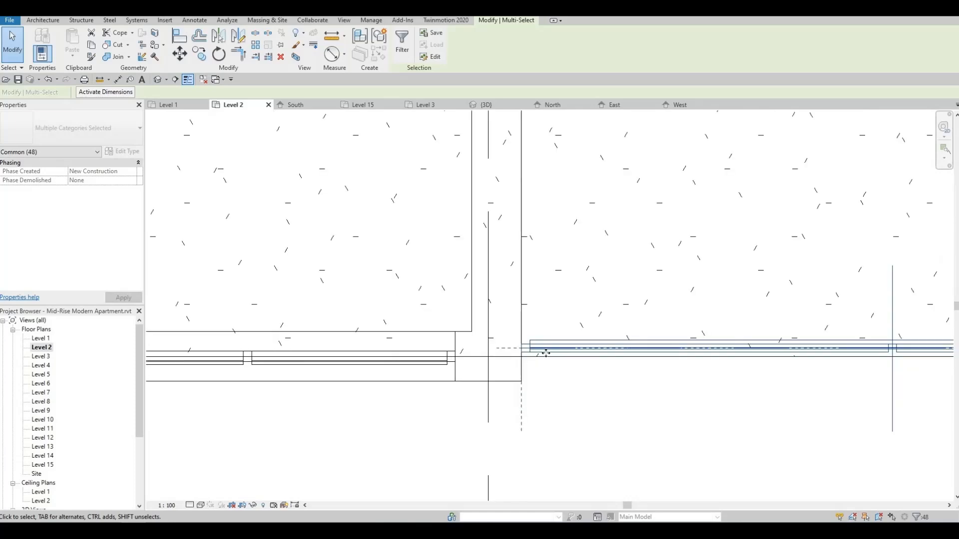
pyautogui.scroll(-5, 580, 345)
pyautogui.press('Escape')
pyautogui.moveTo(515, 271); pyautogui.dragTo(568, 458, button='middle')
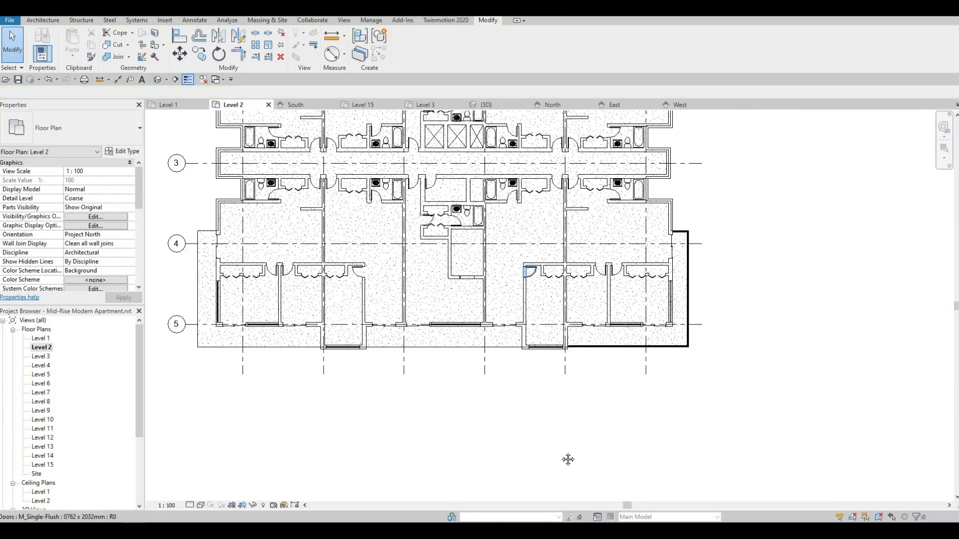
pyautogui.scroll(5, 493, 169)
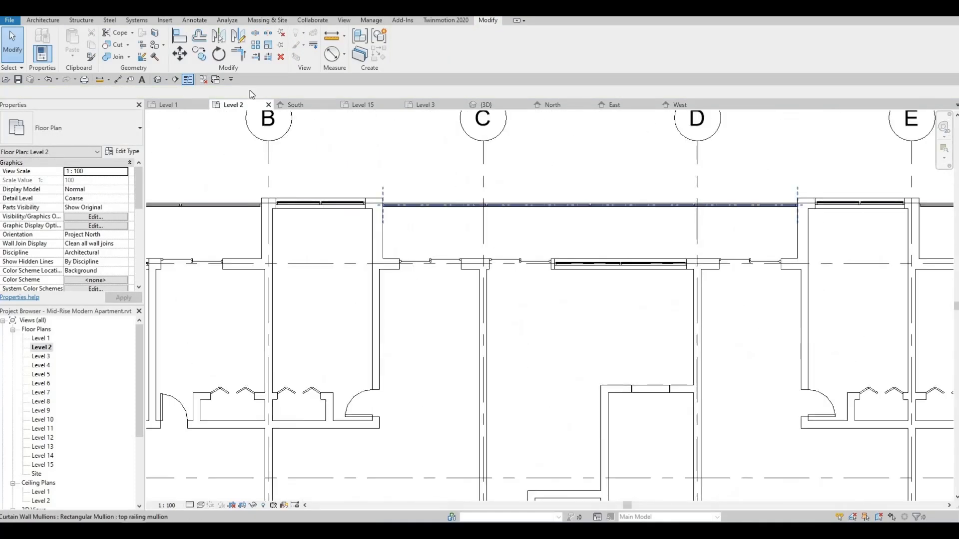
pyautogui.scroll(3, 372, 165)
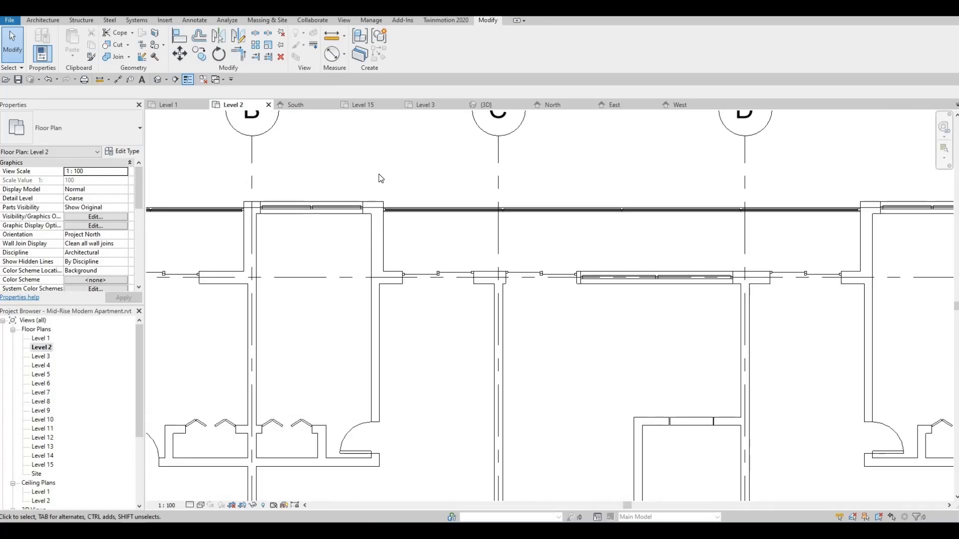
pyautogui.moveTo(366, 160); pyautogui.dragTo(913, 304)
pyautogui.scroll(-2, 628, 305)
pyautogui.scroll(-1, 791, 307)
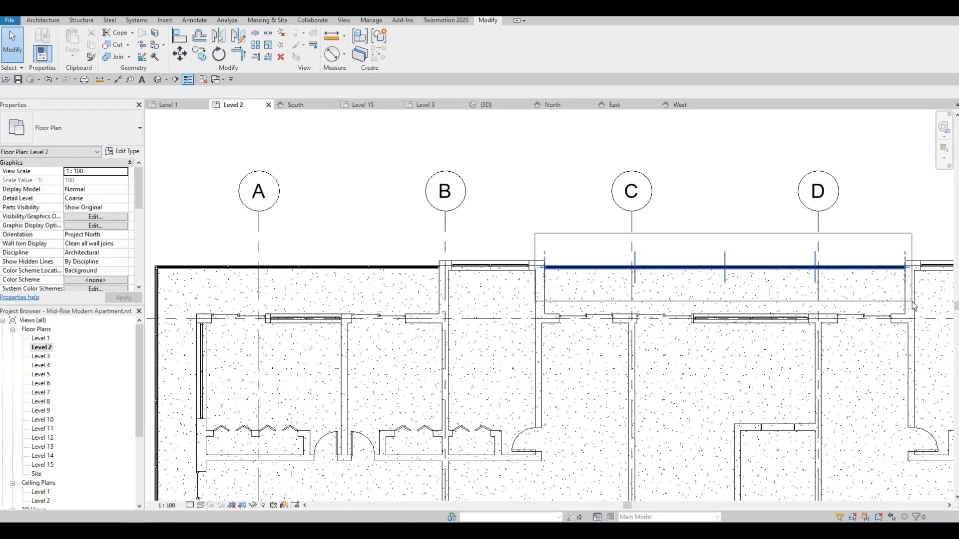
pyautogui.moveTo(913, 304); pyautogui.dragTo(890, 321)
pyautogui.scroll(4, 920, 291)
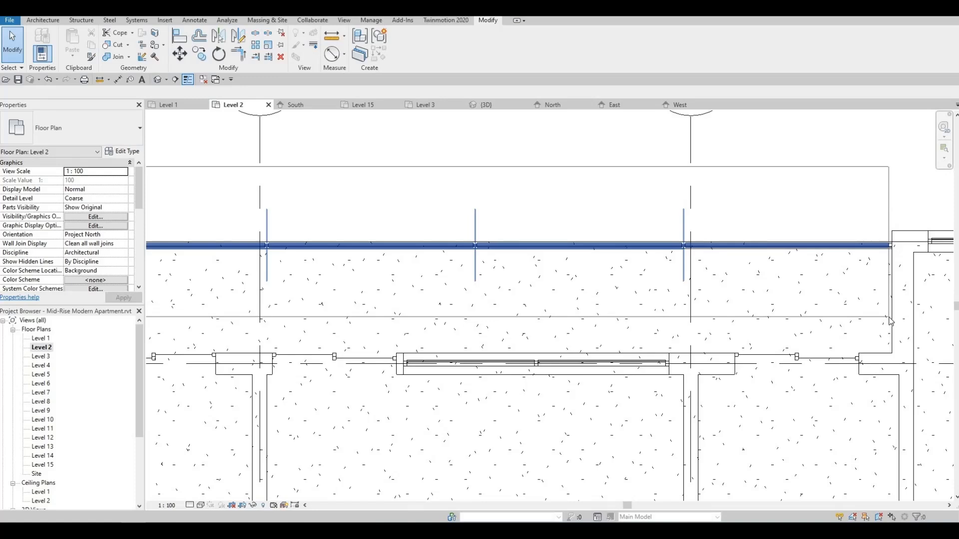
pyautogui.moveTo(535, 184); pyautogui.dragTo(536, 185)
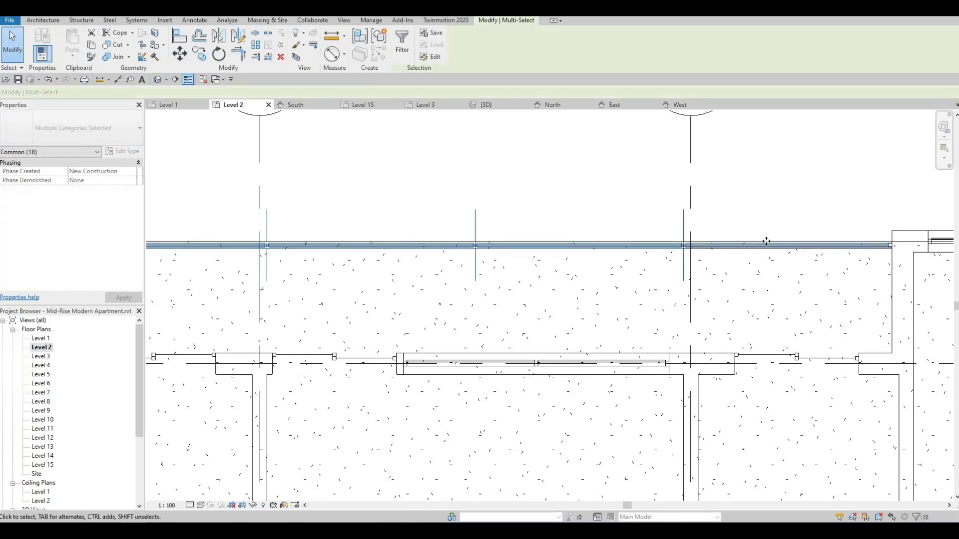
pyautogui.scroll(-2, 767, 241)
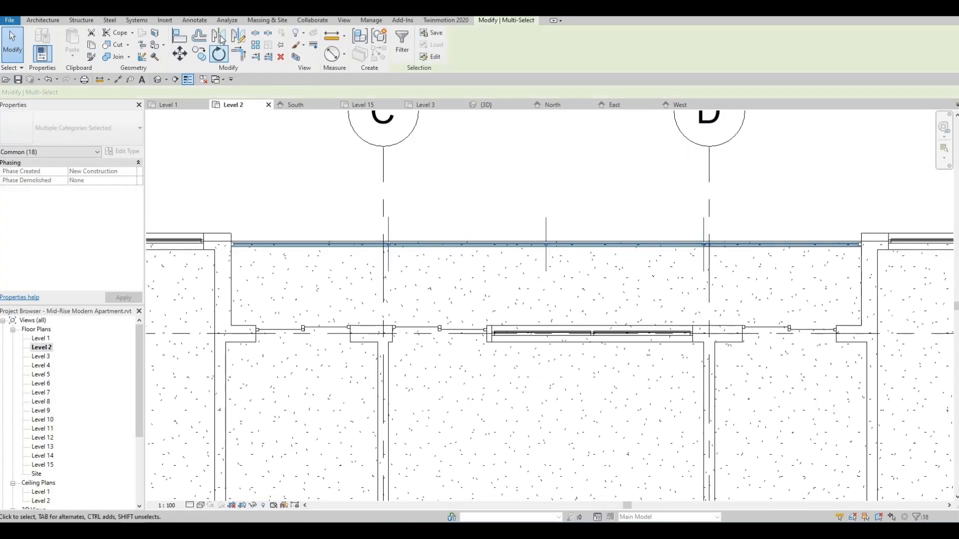
pyautogui.press('Escape')
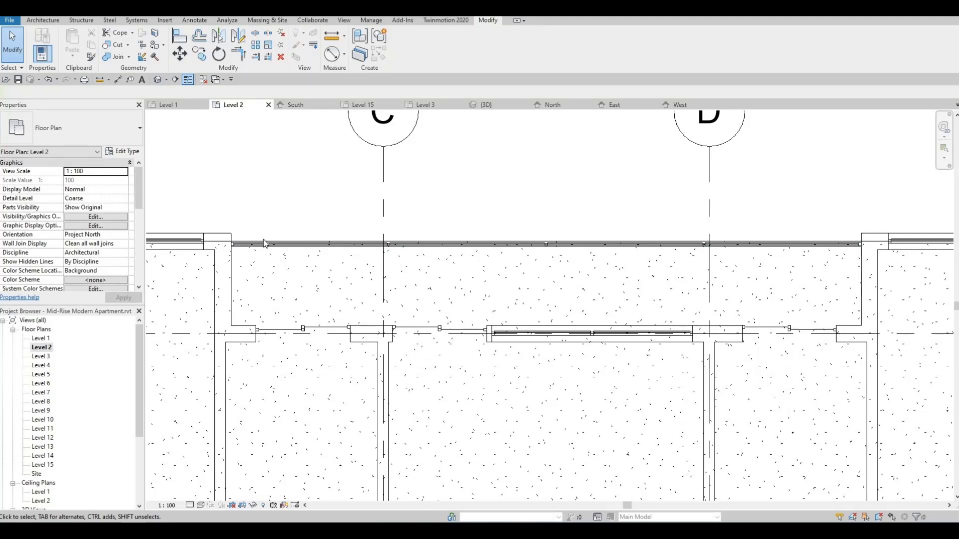
# Step: Select the complete central north balcony railing spanning grids C and D, and mirror a copy about grid line 3 onto the south side
pyautogui.moveTo(212, 198); pyautogui.dragTo(874, 314)
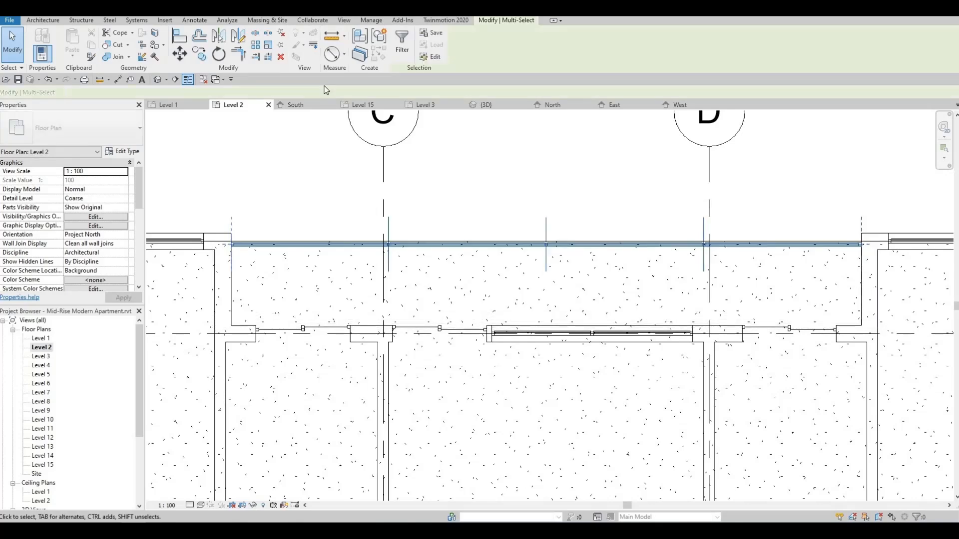
pyautogui.click(219, 36)
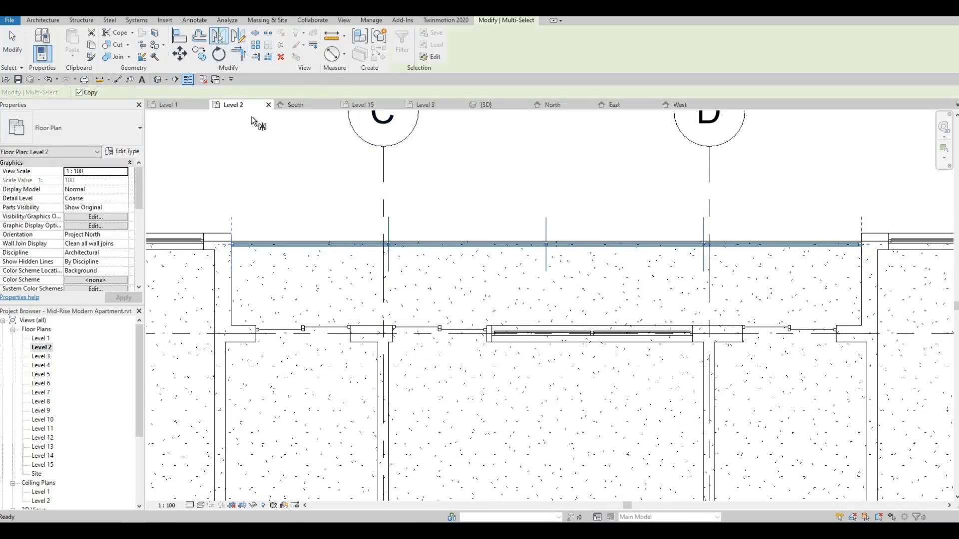
pyautogui.scroll(-5, 390, 227)
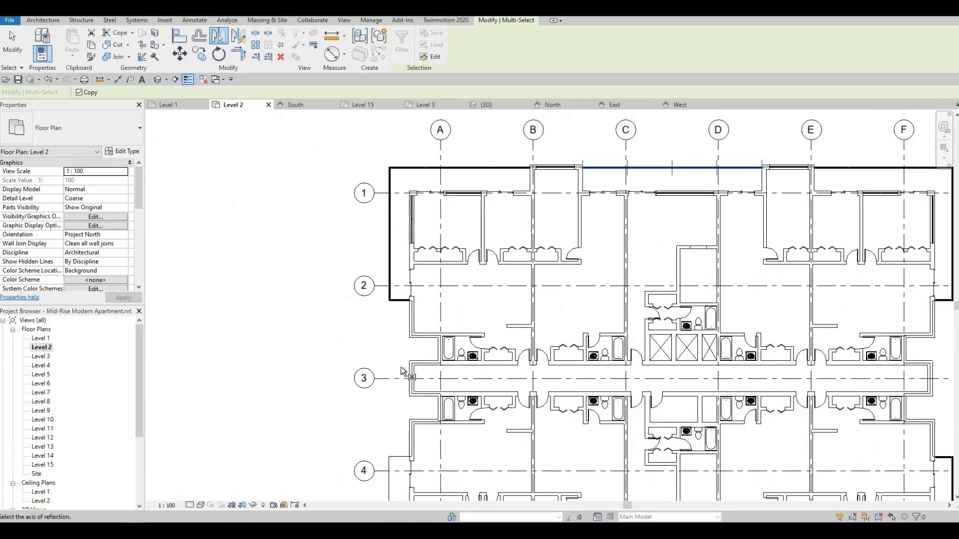
pyautogui.click(396, 380)
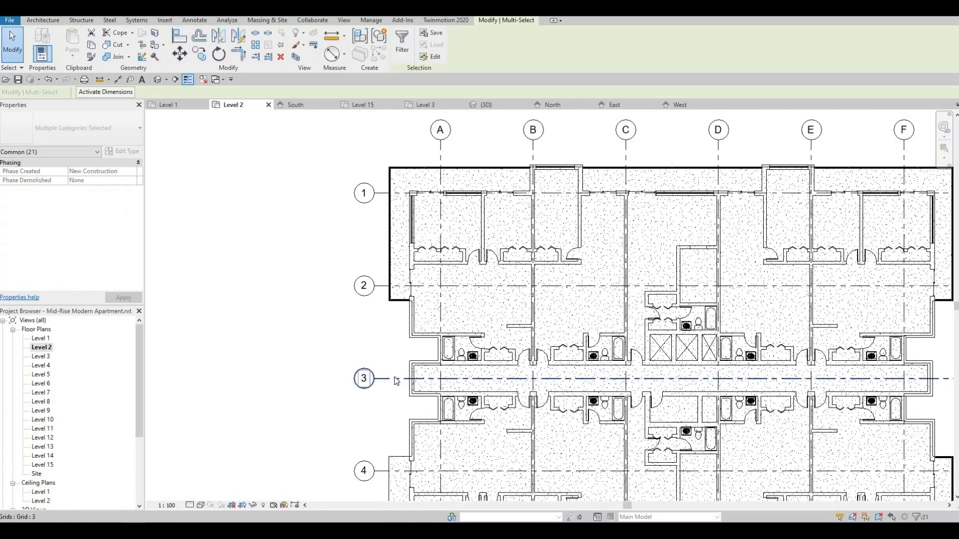
pyautogui.scroll(-2, 578, 409)
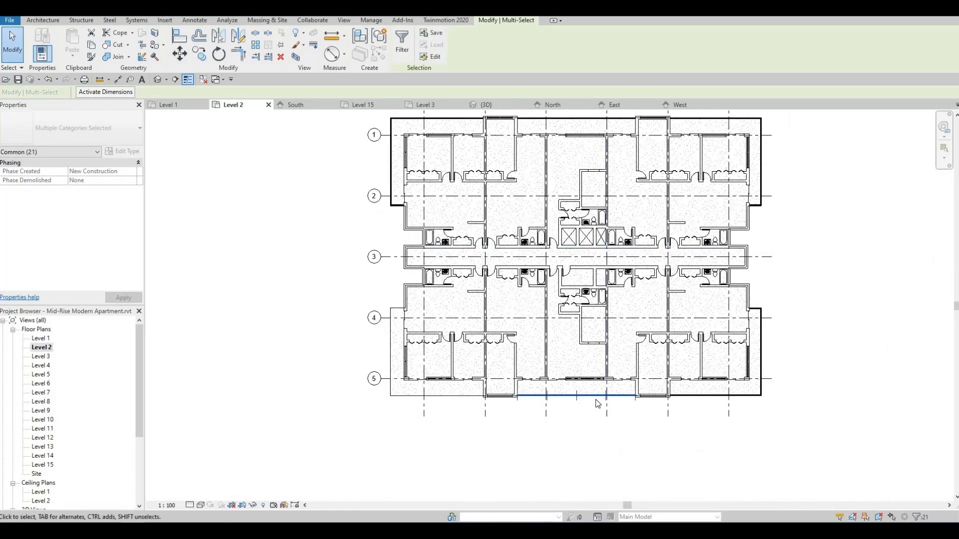
pyautogui.scroll(3, 586, 409)
pyautogui.scroll(-4, 580, 387)
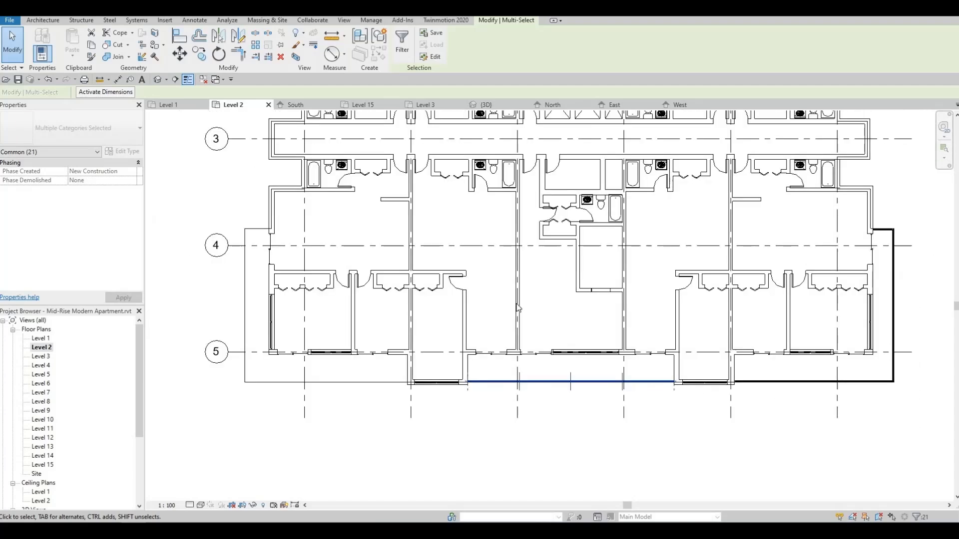
# Step: Select the north-west balcony's complete railing: the north run up to grid B, the west side and the short return below grid 2
pyautogui.scroll(5, 459, 246)
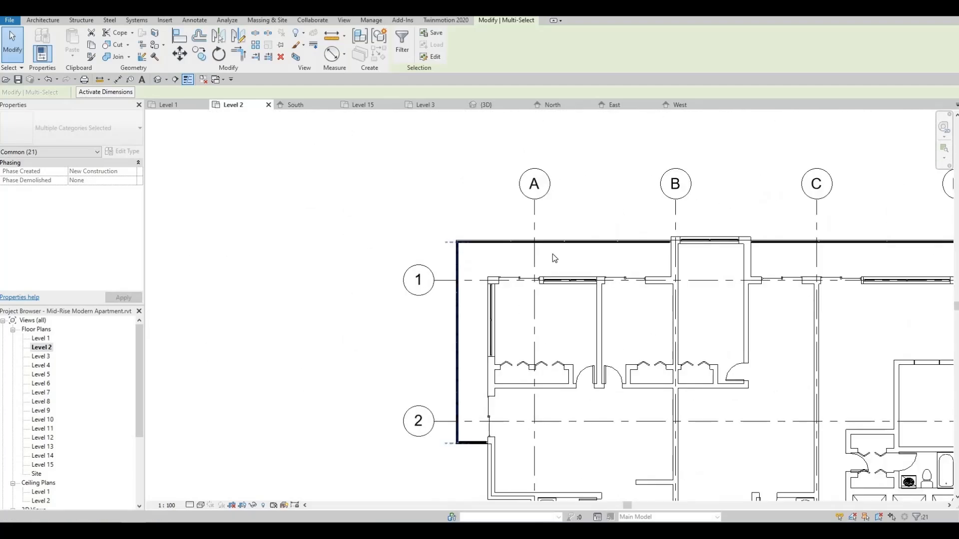
pyautogui.click(426, 202)
pyautogui.moveTo(426, 201); pyautogui.dragTo(677, 264)
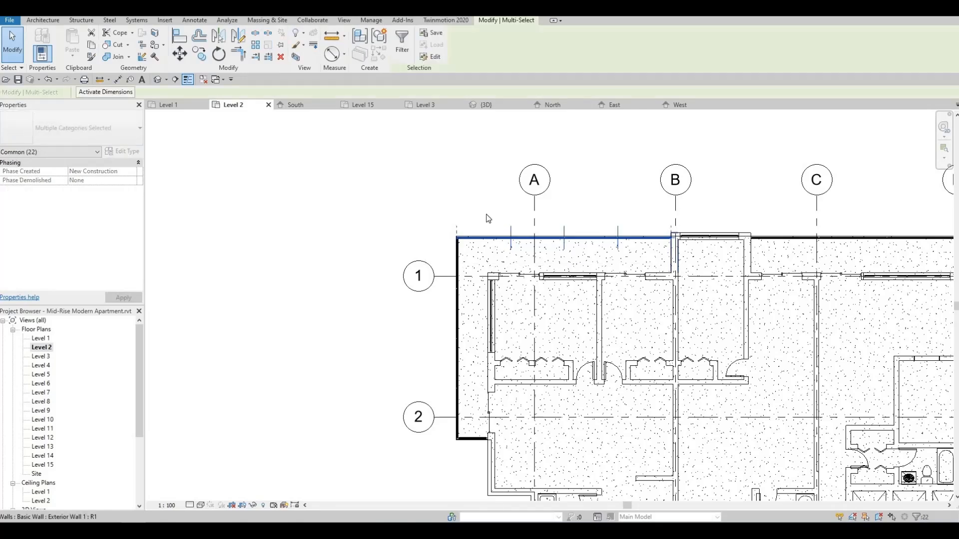
pyautogui.keyDown('ctrl'); pyautogui.scroll(-3, 450, 189); pyautogui.keyUp('ctrl')
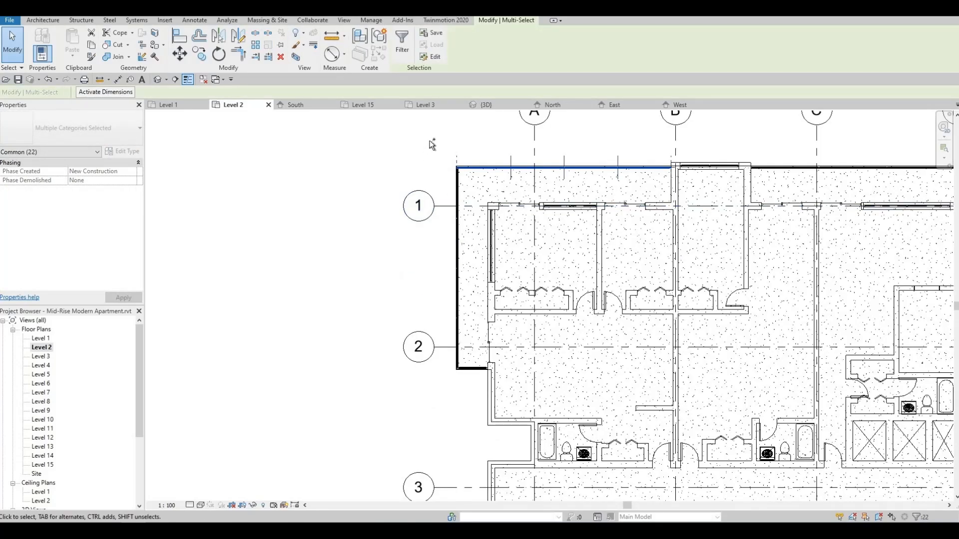
pyautogui.moveTo(429, 140); pyautogui.dragTo(482, 392)
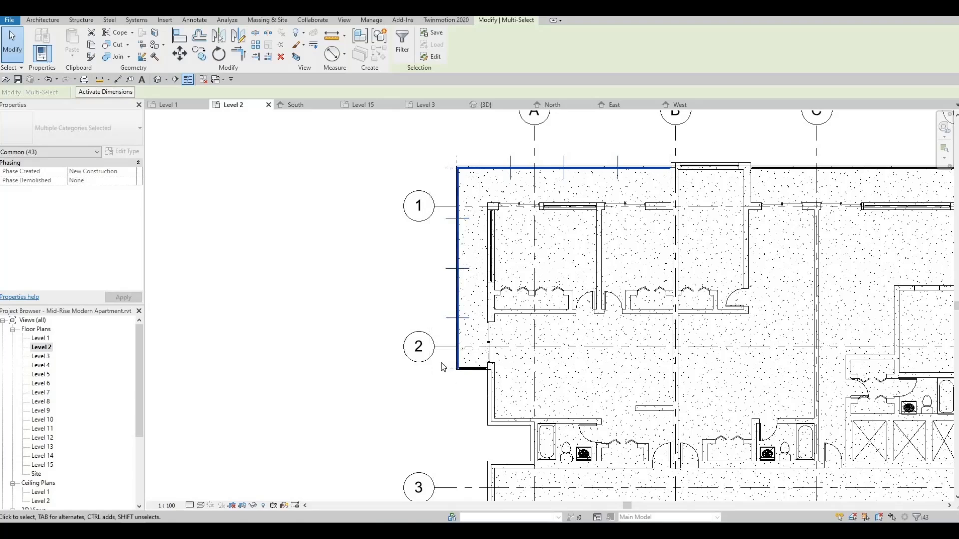
pyautogui.scroll(5, 460, 375)
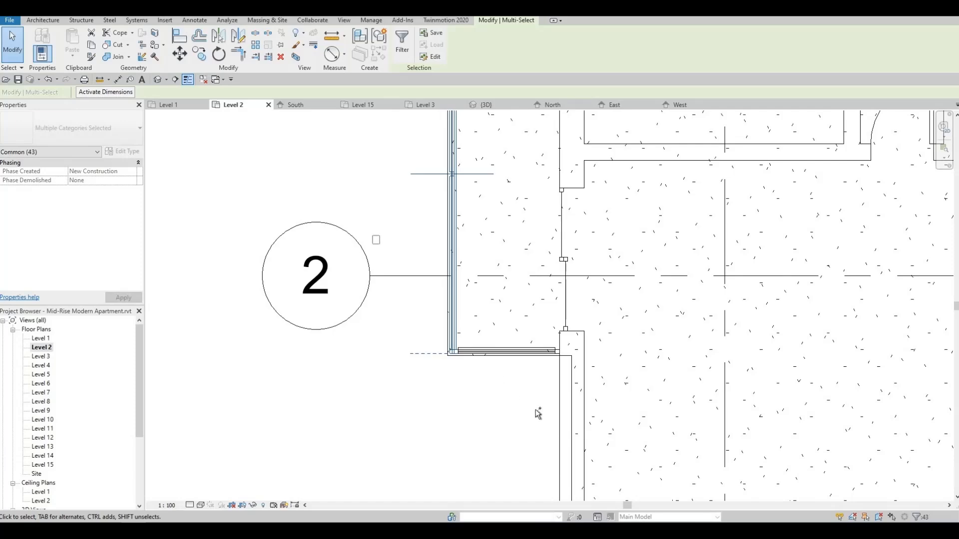
pyautogui.keyDown('ctrl'); pyautogui.moveTo(372, 235); pyautogui.dragTo(574, 430); pyautogui.keyUp('ctrl')
pyautogui.scroll(-5, 357, 178)
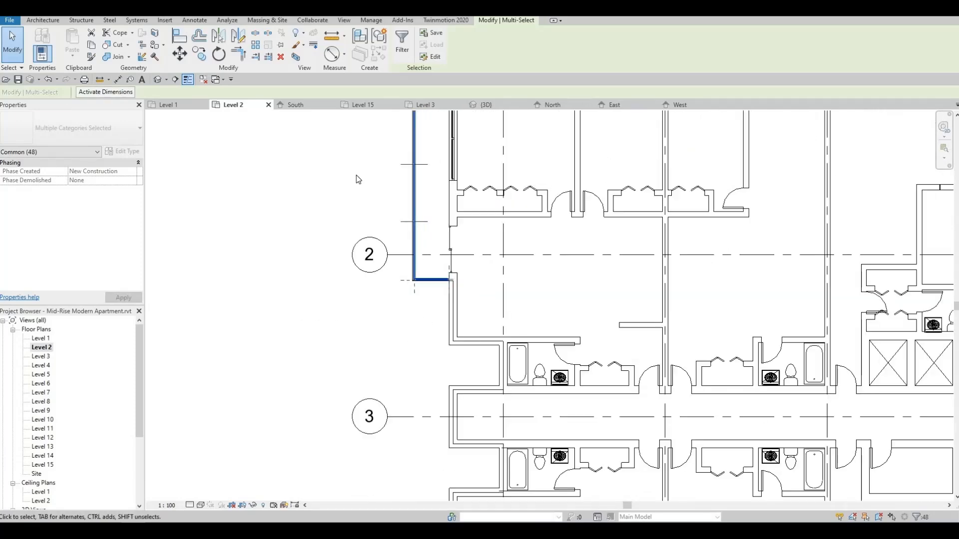
# Step: Mirror a copy of the selected north-west railings about grid line 3 onto the south-west balcony, and clear the selection
pyautogui.click(218, 36)
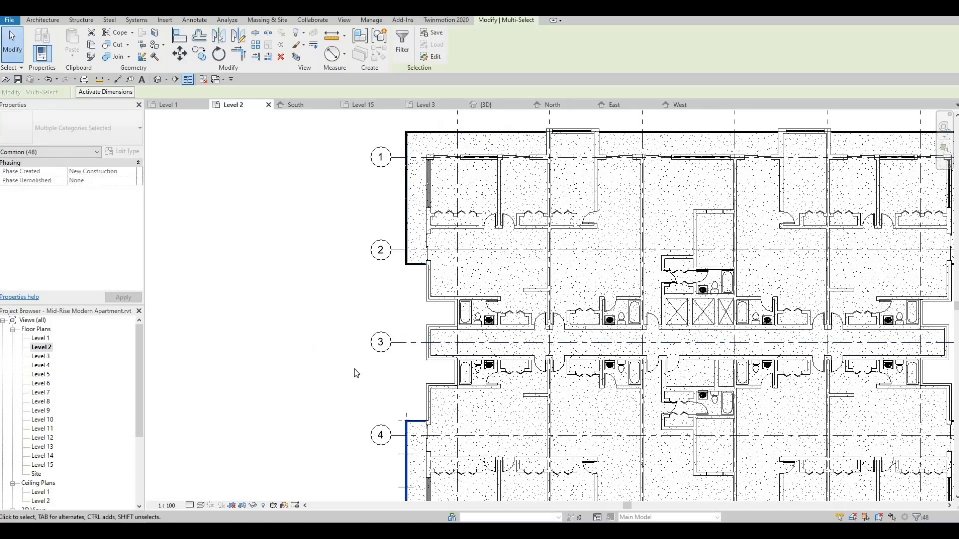
pyautogui.scroll(-4, 279, 327)
pyautogui.moveTo(383, 336); pyautogui.dragTo(384, 287, button='middle')
pyautogui.scroll(3, 405, 432)
pyautogui.click(261, 141)
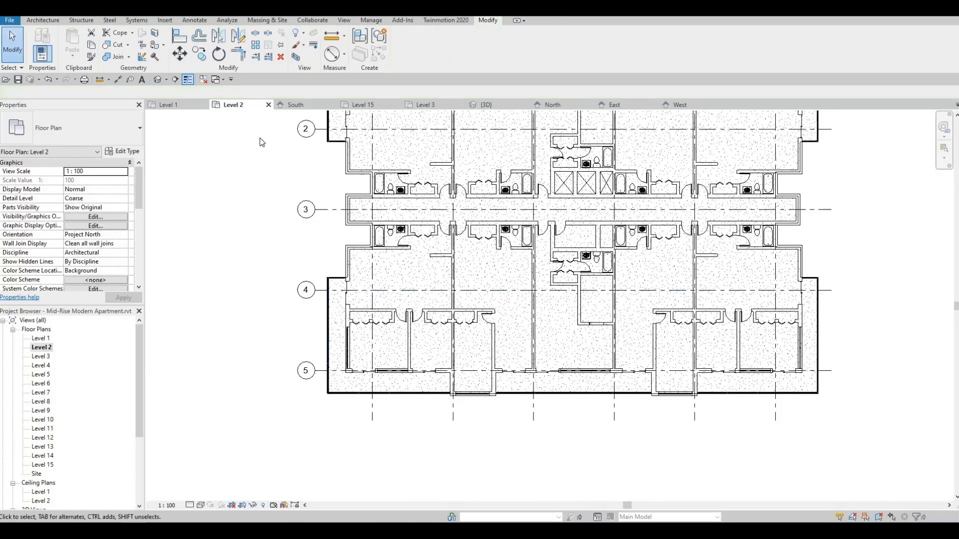
# Step: Examine the mirrored balcony railings in the 3D view from all sides of the building
pyautogui.click(161, 80)
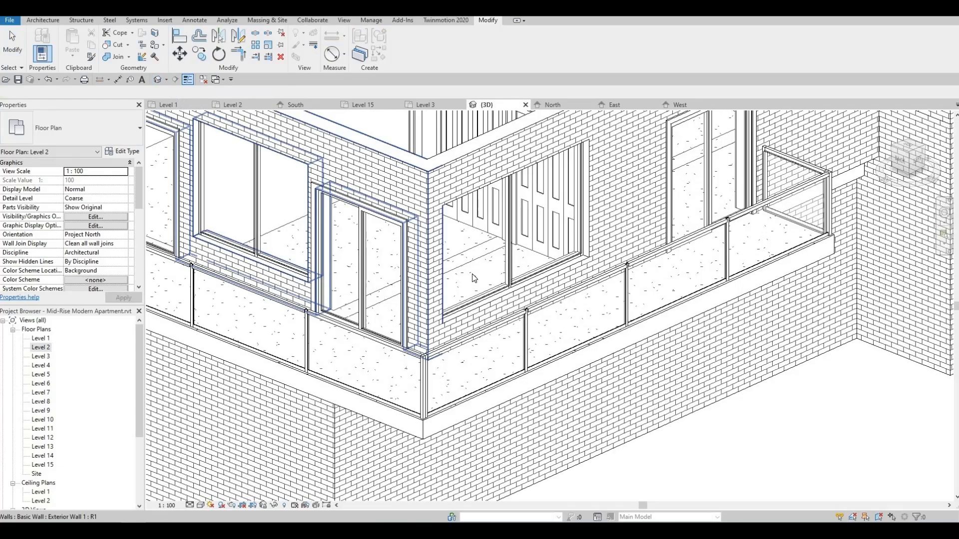
pyautogui.scroll(-3, 472, 274)
pyautogui.scroll(-2, 579, 305)
pyautogui.keyDown('shift'); pyautogui.moveTo(530, 308); pyautogui.dragTo(340, 310, button='middle'); pyautogui.keyUp('shift')
pyautogui.scroll(3, 619, 435)
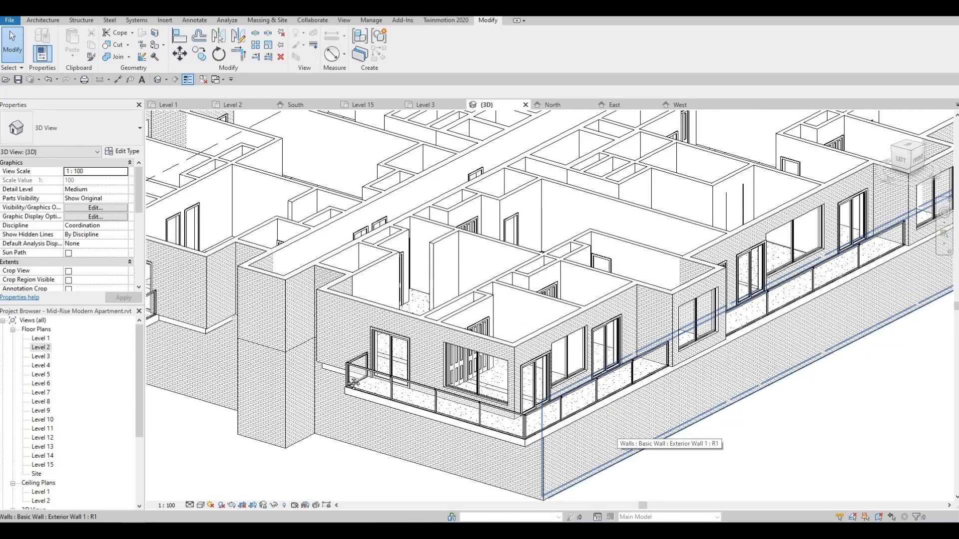
pyautogui.moveTo(784, 389); pyautogui.dragTo(861, 248, button='middle')
pyautogui.scroll(-2, 468, 353)
pyautogui.scroll(-1, 558, 330)
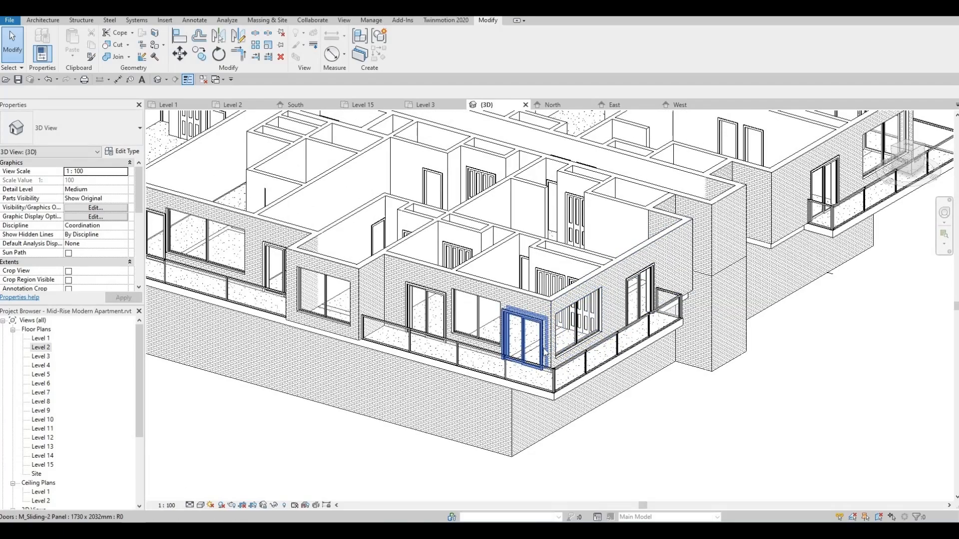
pyautogui.scroll(-3, 558, 372)
pyautogui.keyDown('shift'); pyautogui.moveTo(559, 373); pyautogui.dragTo(520, 348, button='middle'); pyautogui.keyUp('shift')
pyautogui.scroll(3, 500, 230)
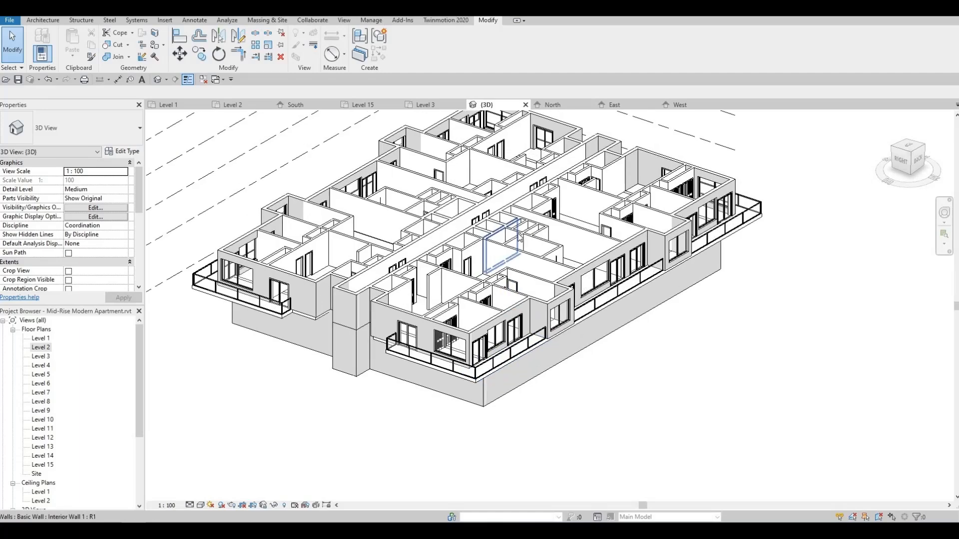
pyautogui.moveTo(578, 267); pyautogui.dragTo(632, 290, button='middle')
pyautogui.scroll(-2, 632, 290)
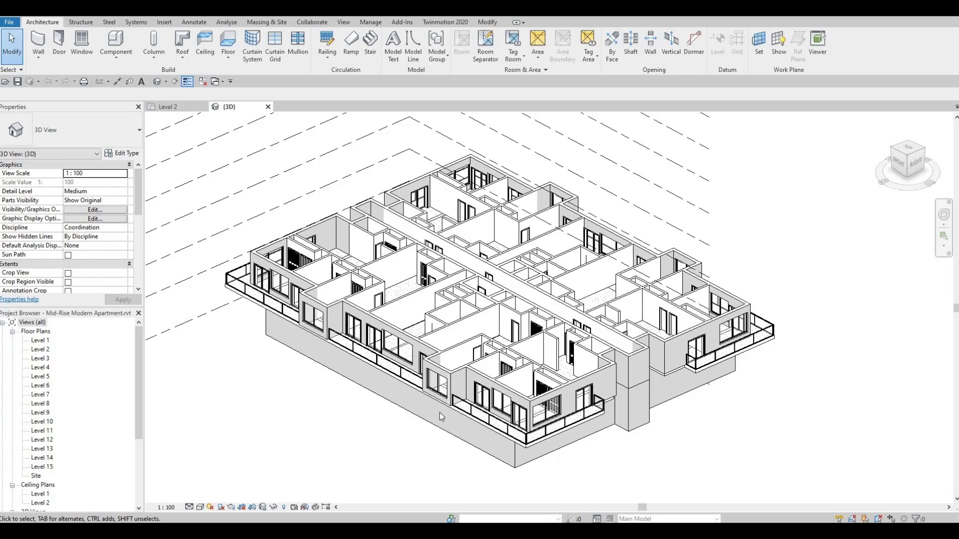
pyautogui.scroll(2, 448, 390)
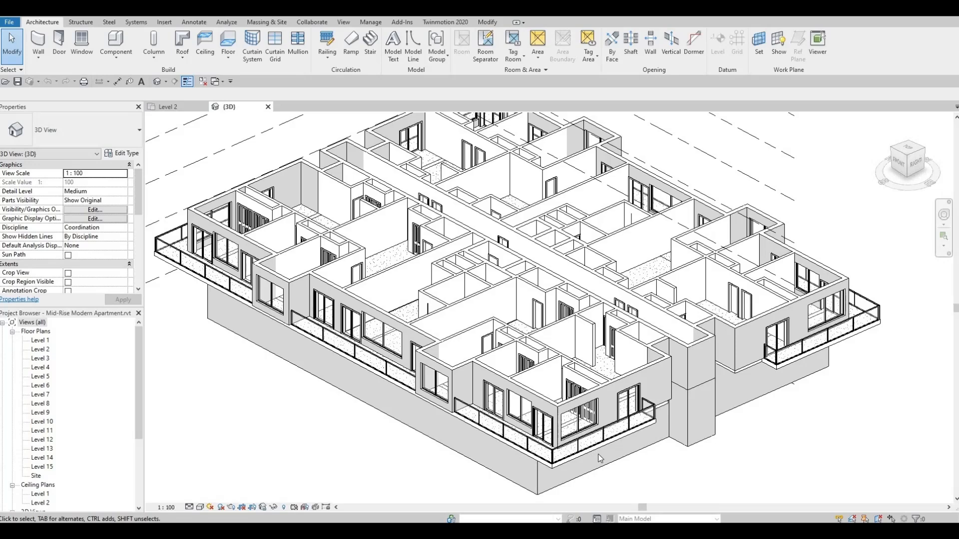
pyautogui.moveTo(547, 412); pyautogui.dragTo(518, 366, button='middle')
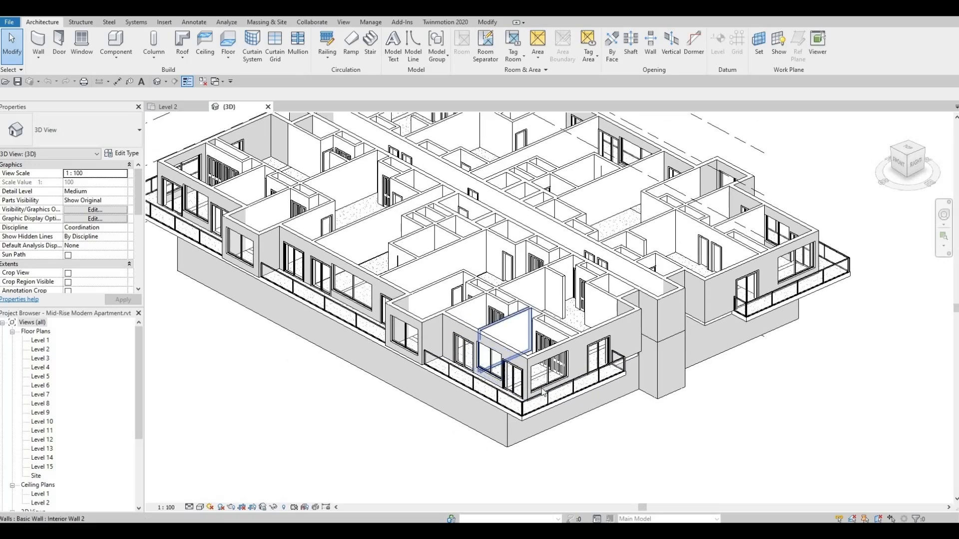
pyautogui.scroll(-4, 565, 385)
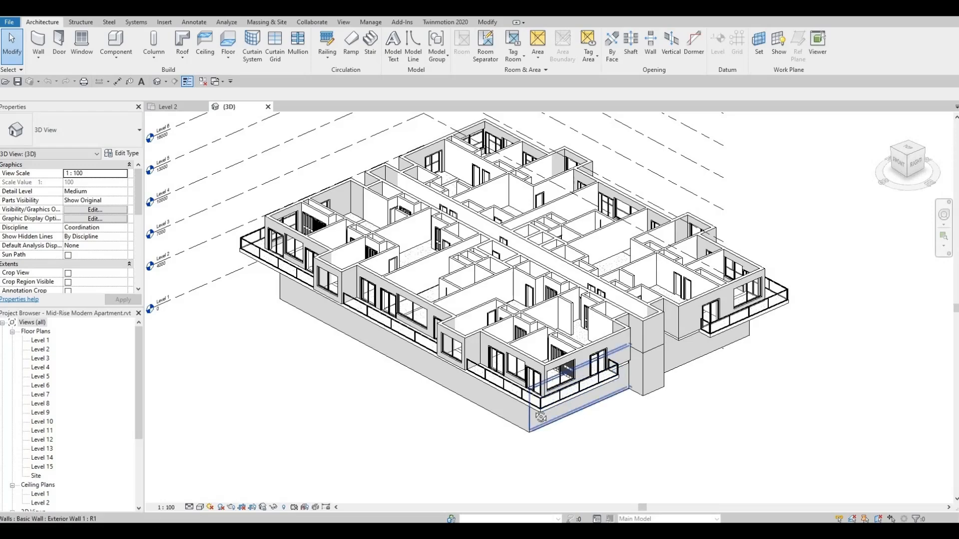
pyautogui.keyDown('shift'); pyautogui.moveTo(554, 424); pyautogui.dragTo(280, 344, button='middle'); pyautogui.keyUp('shift')
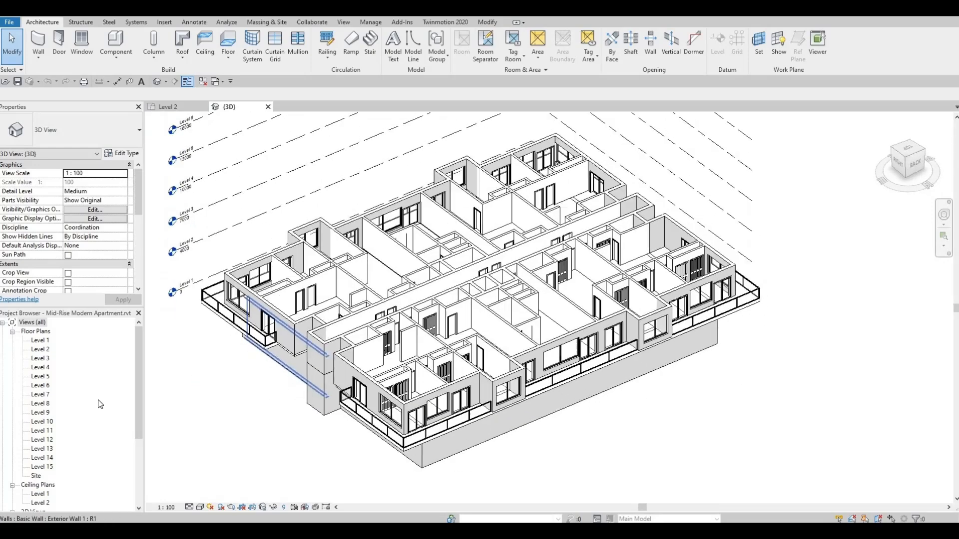
# Step: Open the Level 1 floor plan and set its underlay base level to Level 2
pyautogui.doubleClick(40, 350)
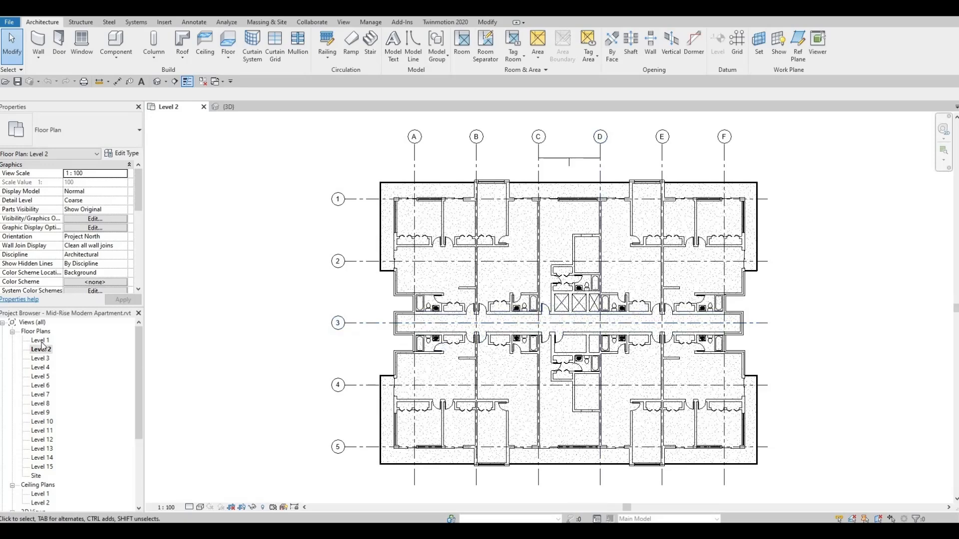
pyautogui.doubleClick(41, 341)
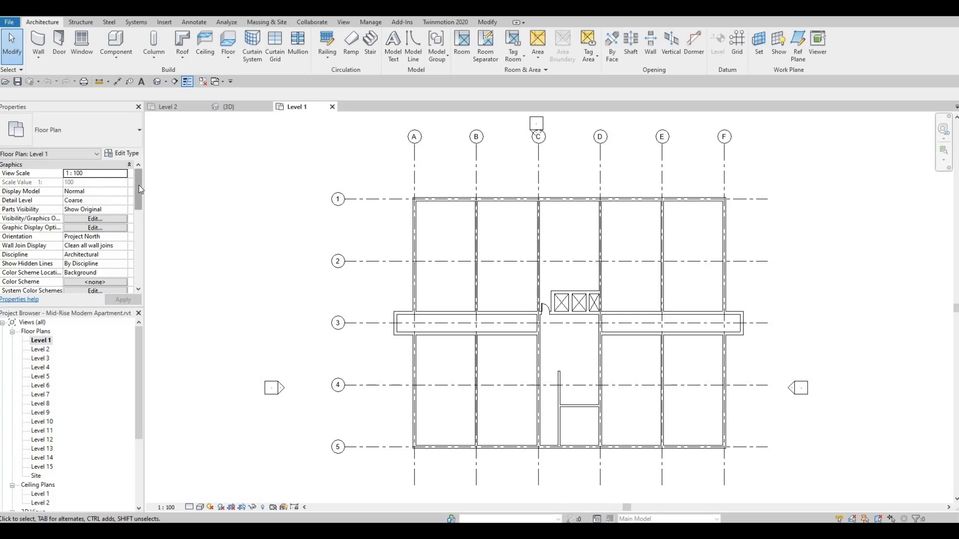
pyautogui.moveTo(139, 188); pyautogui.dragTo(140, 224)
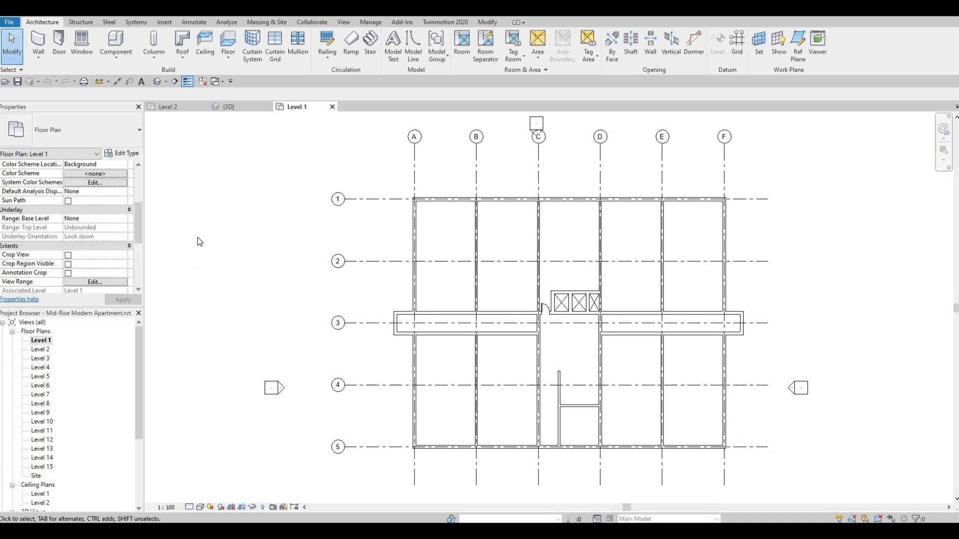
pyautogui.click(124, 220)
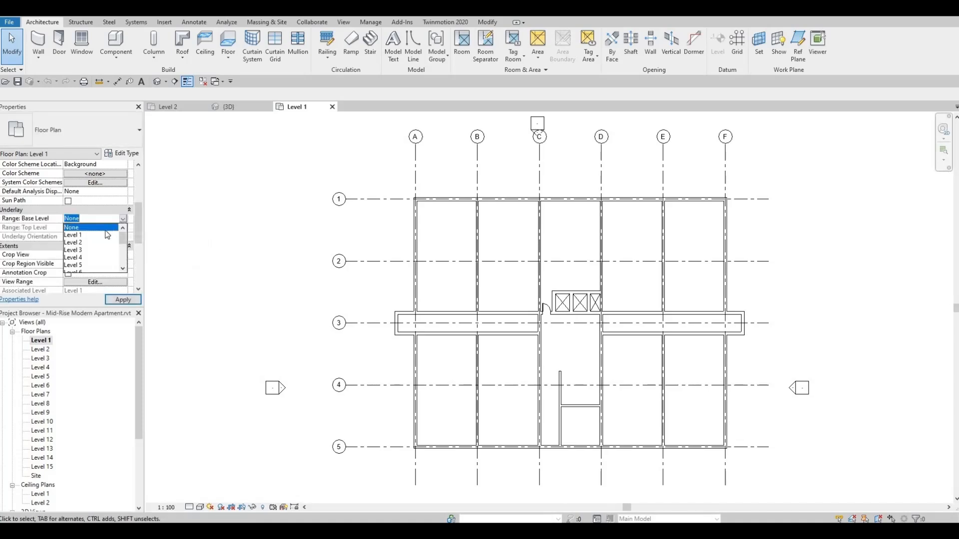
pyautogui.click(82, 242)
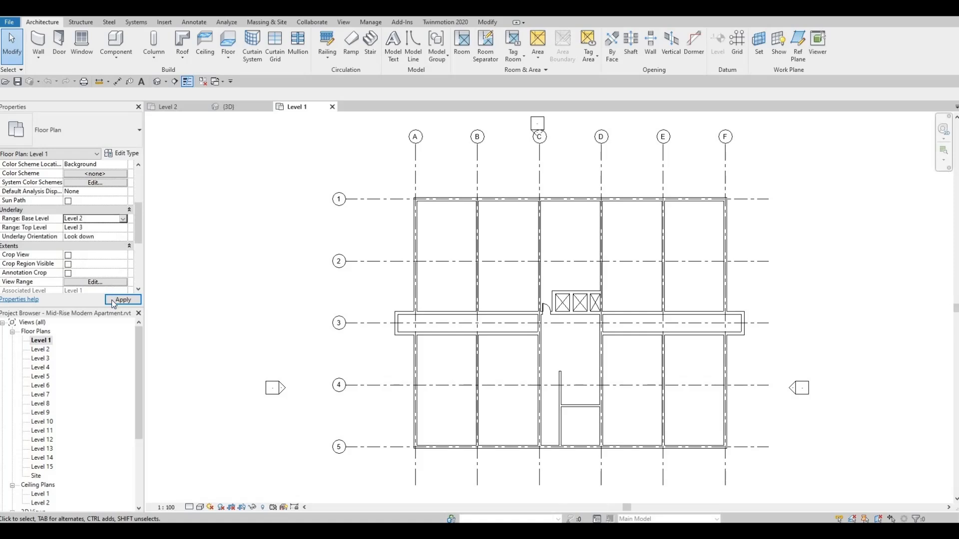
pyautogui.click(114, 301)
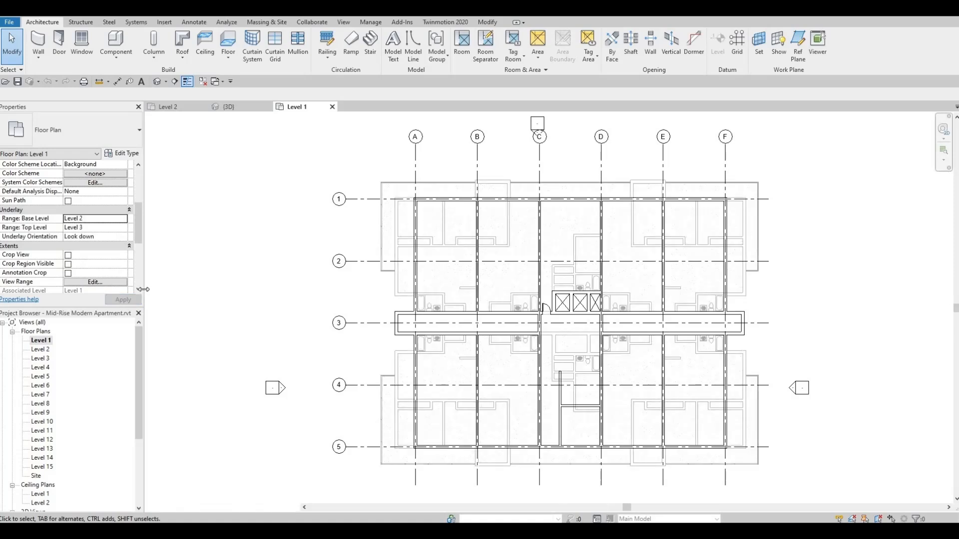
# Step: Draw Interior Wall 2 walls over the underlay between grids B and C: 4350 mm south from the grid 1 wall, then west to grid B
pyautogui.moveTo(299, 287); pyautogui.dragTo(268, 251, button='middle')
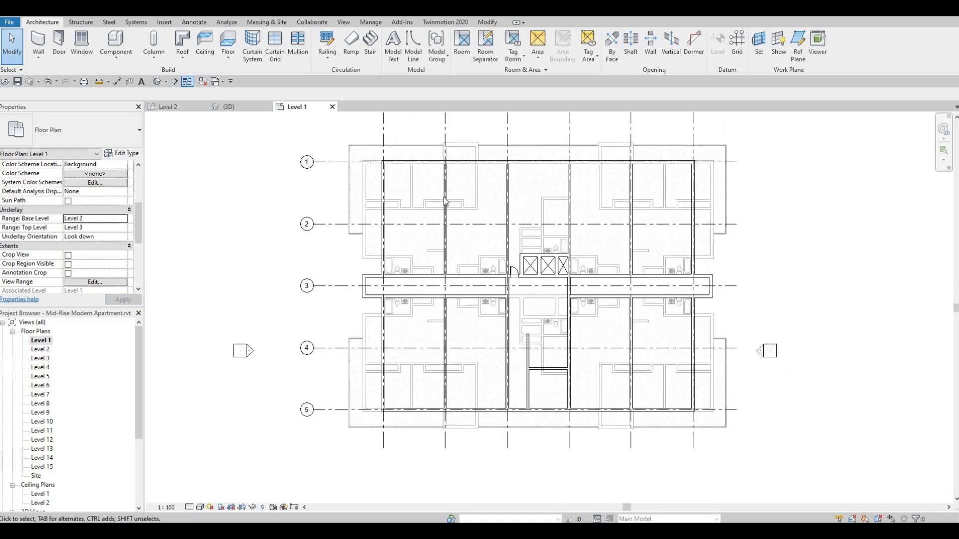
pyautogui.scroll(2, 447, 202)
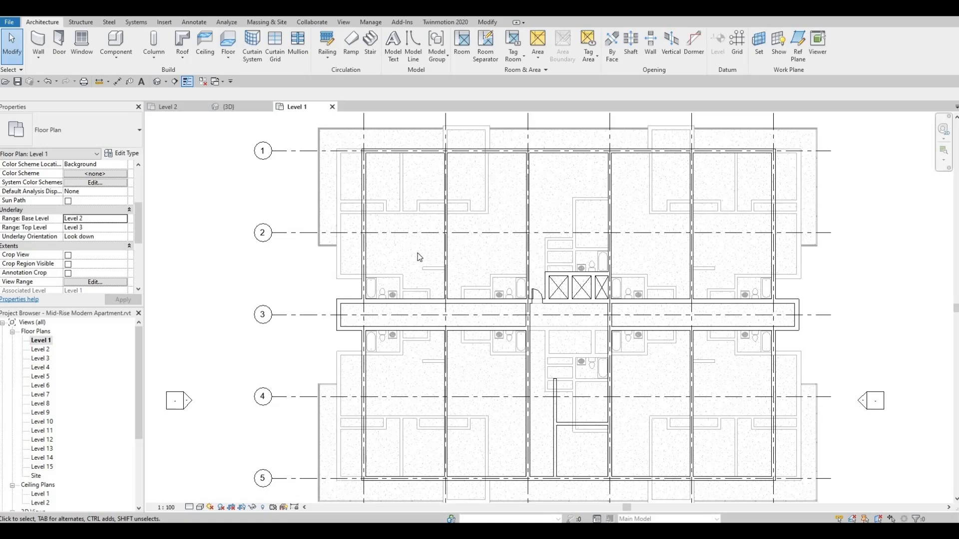
pyautogui.scroll(1, 418, 260)
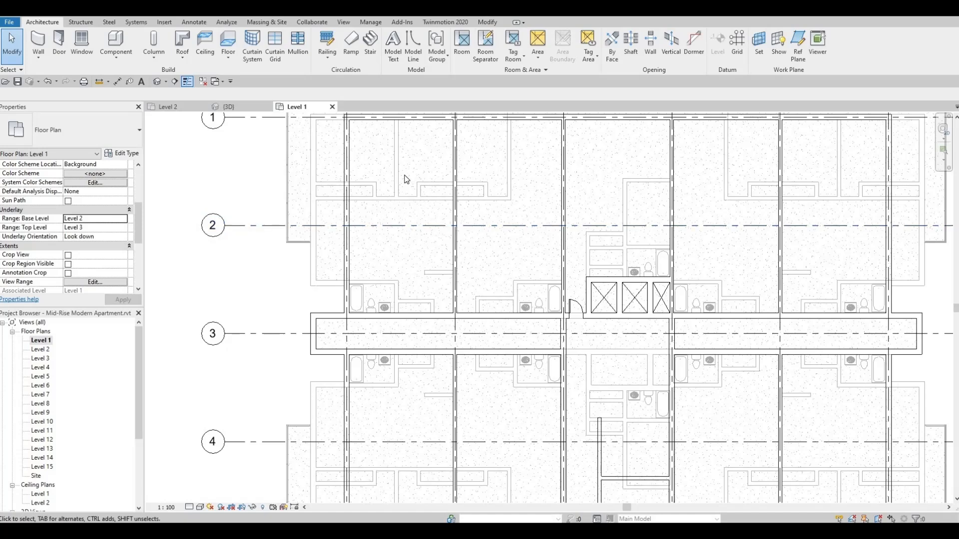
pyautogui.scroll(-1, 406, 179)
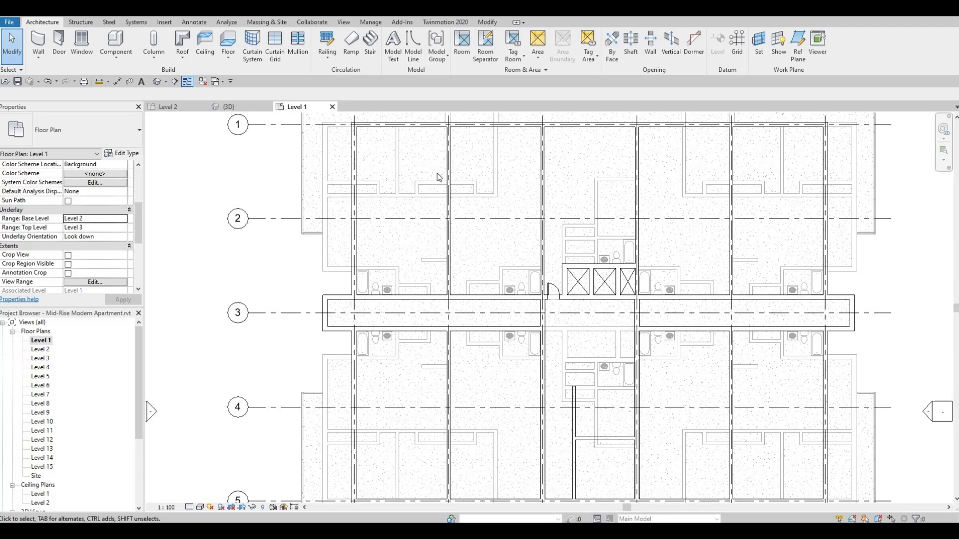
pyautogui.scroll(-1, 449, 178)
pyautogui.moveTo(448, 177); pyautogui.dragTo(408, 226, button='middle')
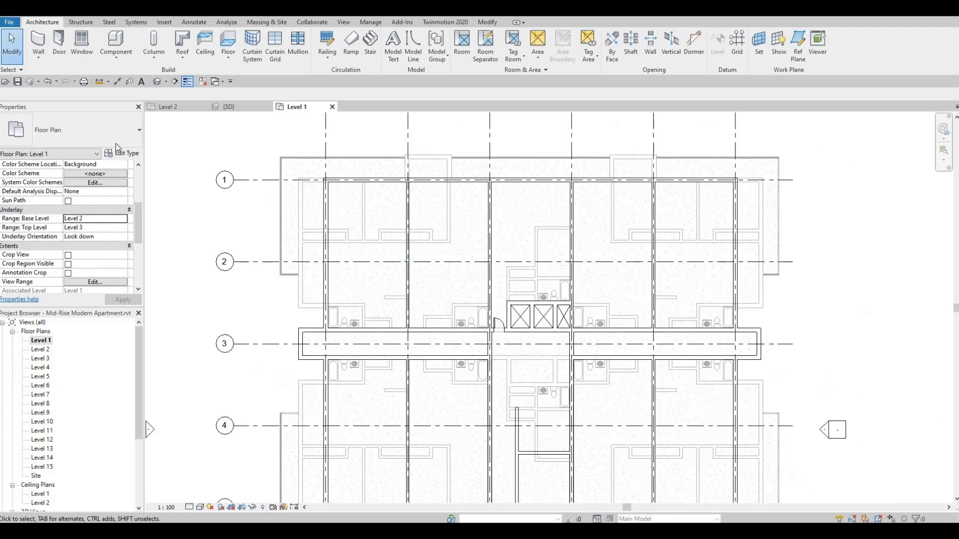
pyautogui.click(38, 44)
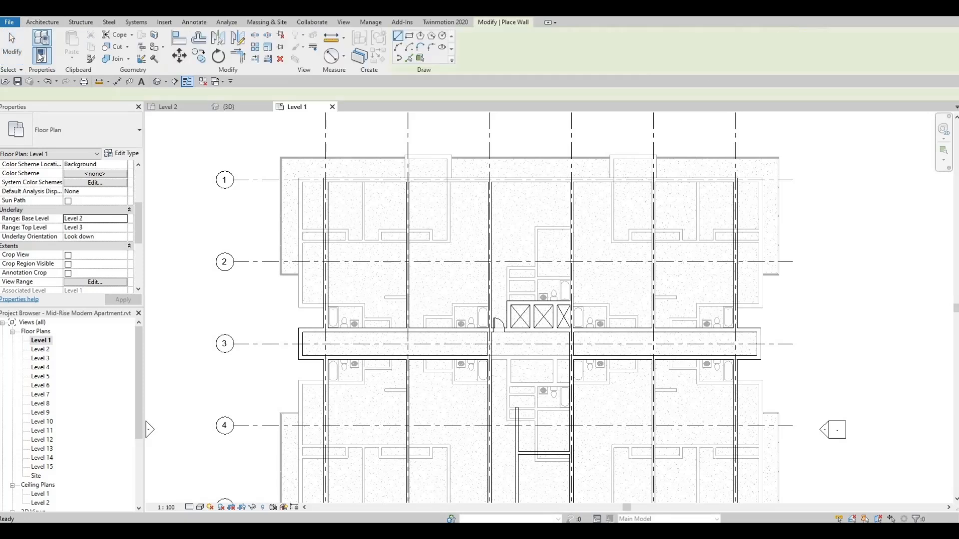
pyautogui.click(100, 127)
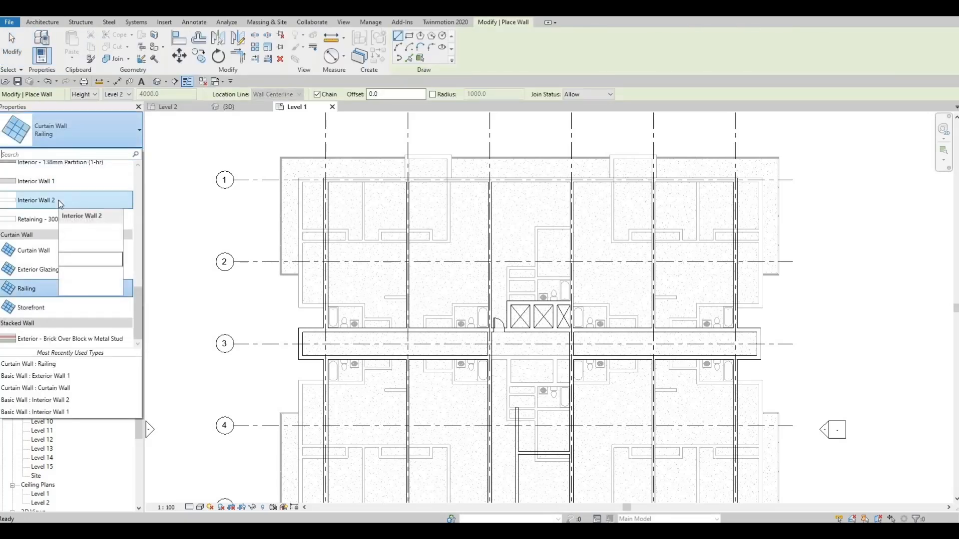
pyautogui.click(58, 200)
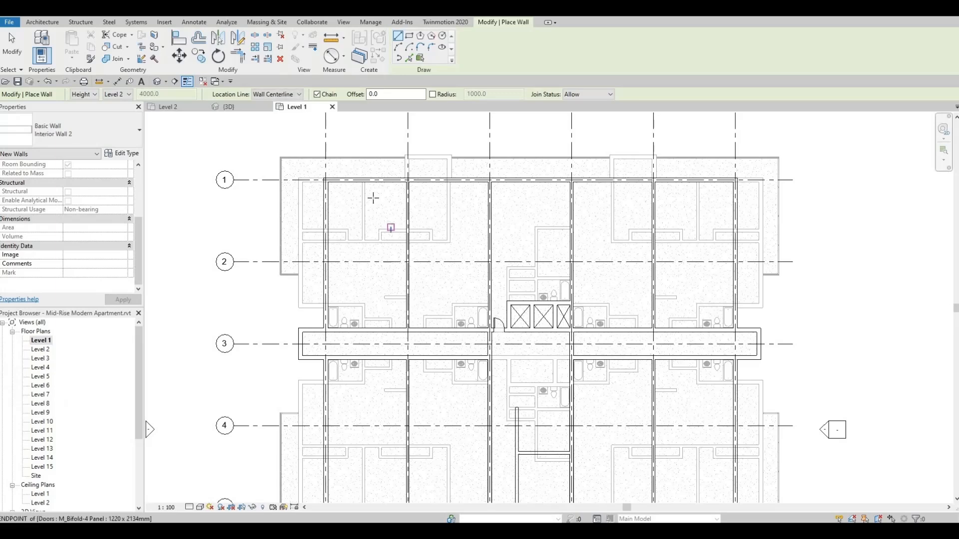
pyautogui.scroll(2, 391, 209)
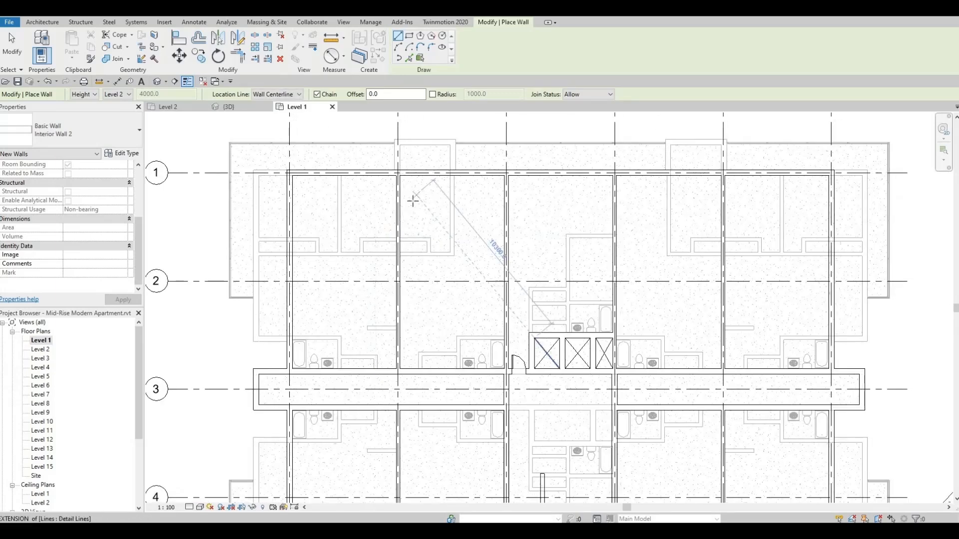
pyautogui.scroll(2, 456, 218)
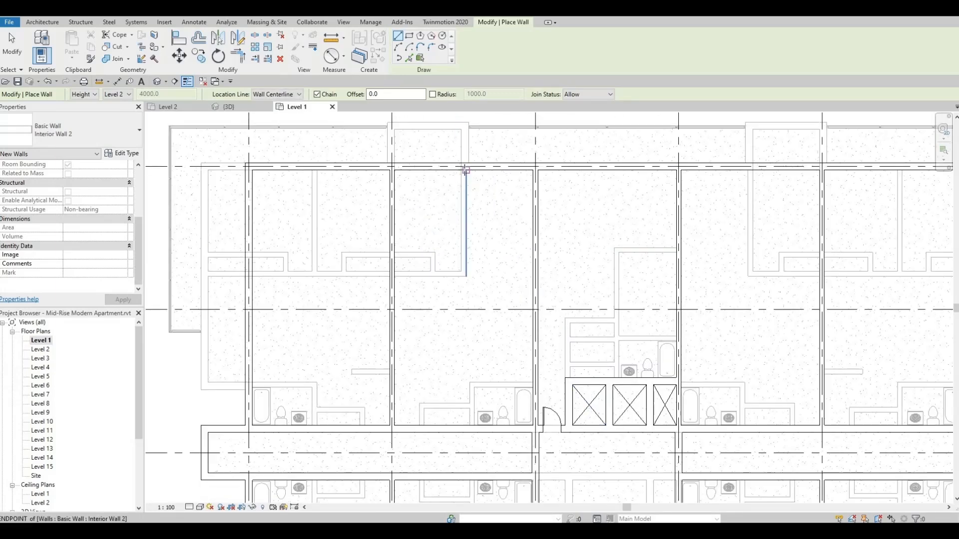
pyautogui.scroll(1, 463, 171)
pyautogui.scroll(1, 460, 170)
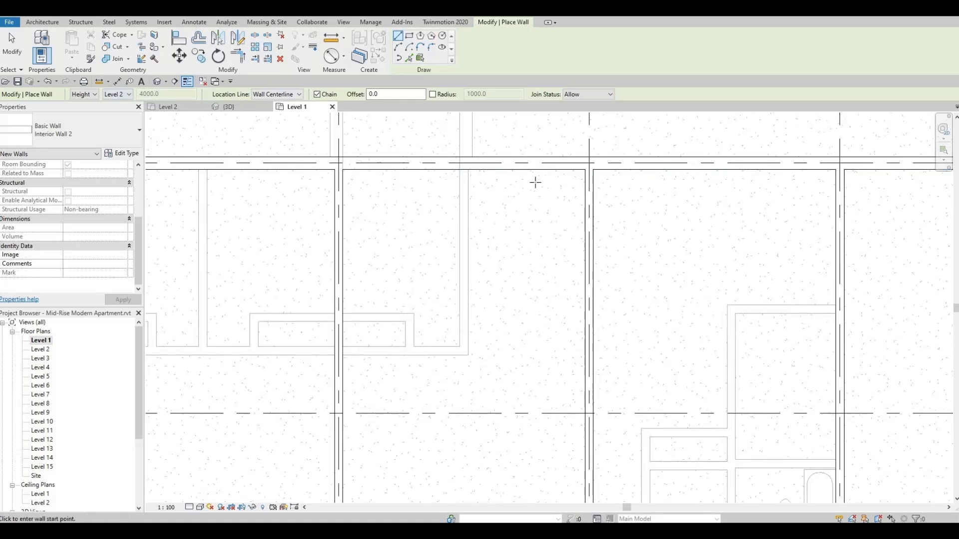
pyautogui.scroll(1, 525, 181)
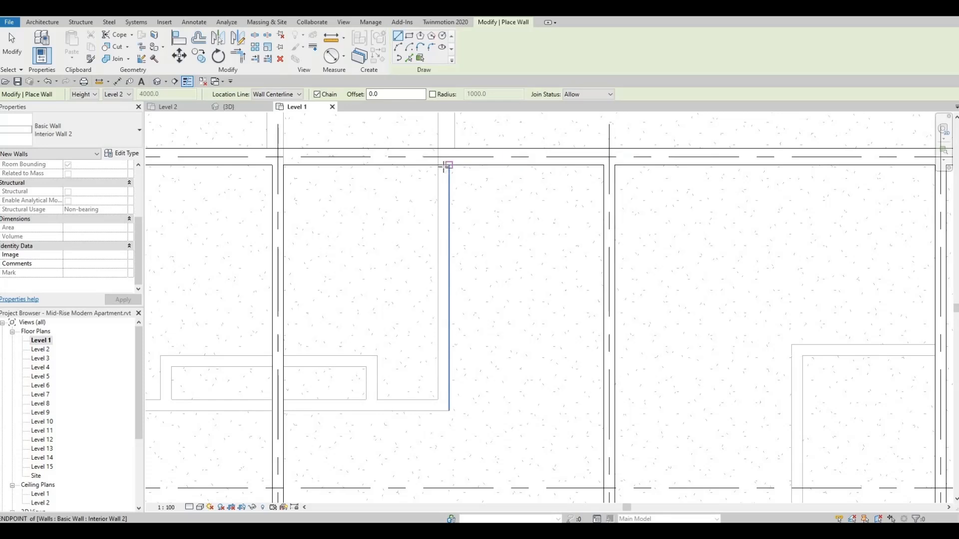
pyautogui.click(443, 165)
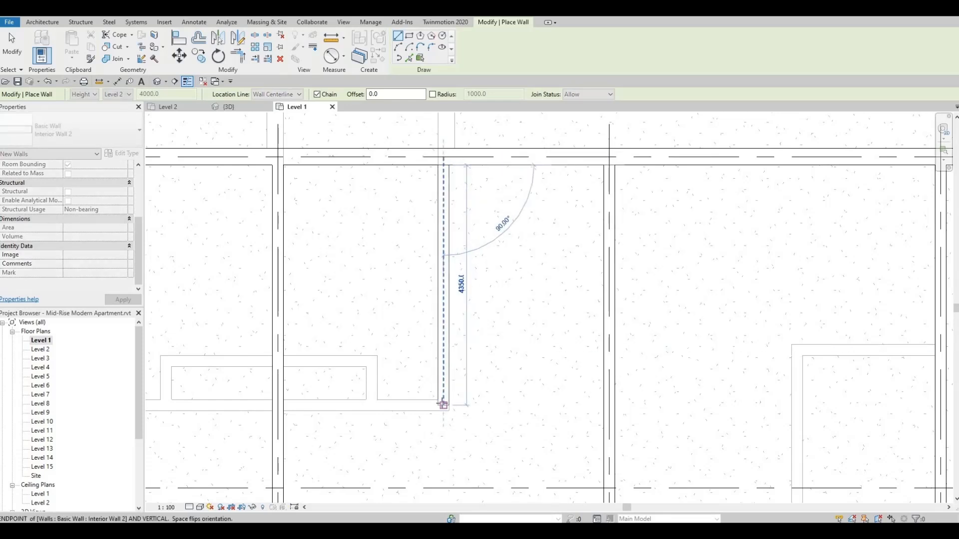
pyautogui.click(442, 403)
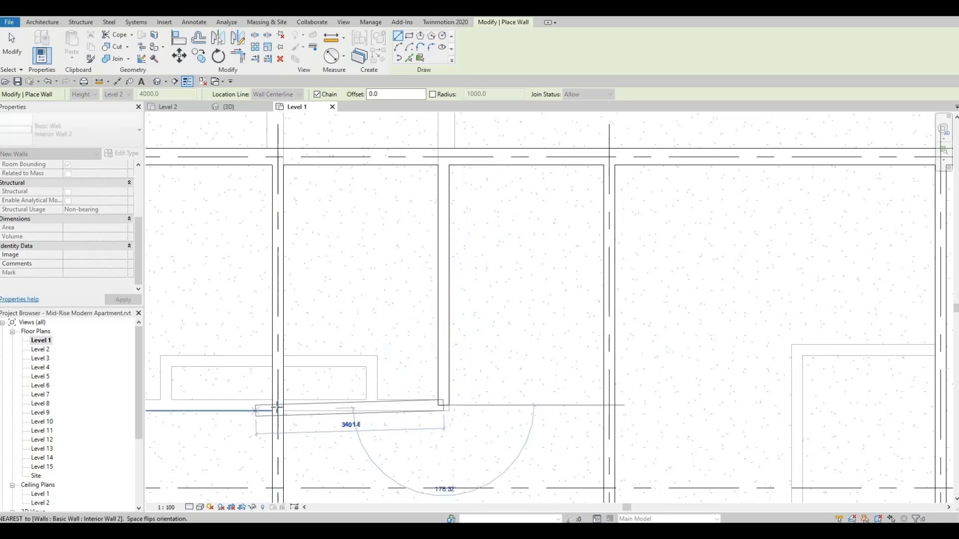
pyautogui.click(314, 387)
pyautogui.press('Escape')
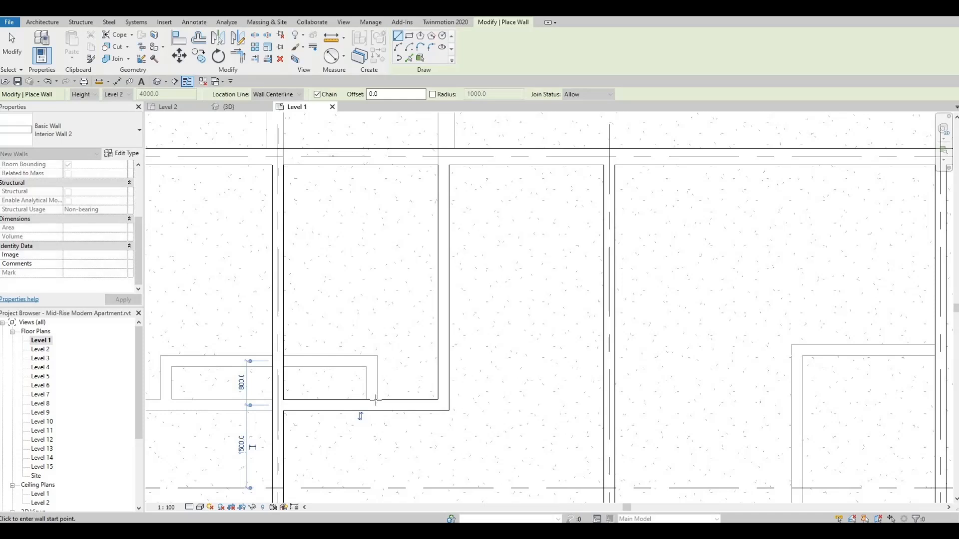
# Step: Add the closet walls inside the new room's south-west corner, tracing the underlay 800 mm north and then west to the grid B wall
pyautogui.click(372, 400)
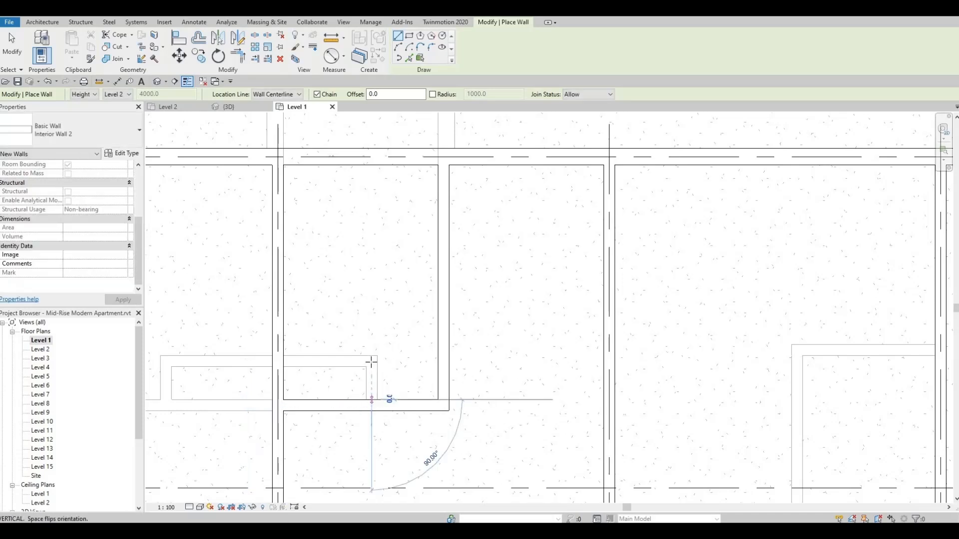
pyautogui.click(320, 363)
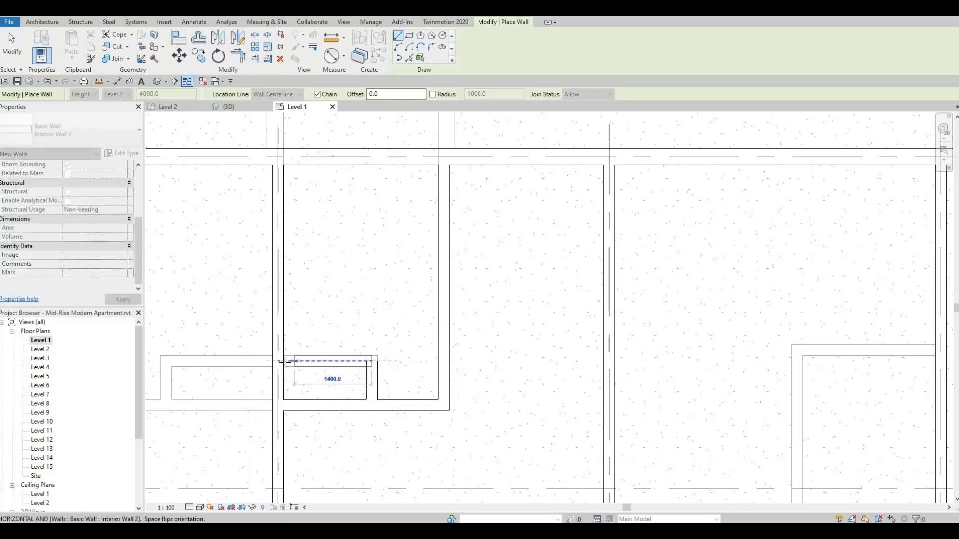
pyautogui.click(361, 354)
pyautogui.press('Escape')
# Step: Trace the closet walls north of the corridor between grids B and C: north from the corridor wall, then 2100 mm east to the bathroom
pyautogui.scroll(-4, 364, 337)
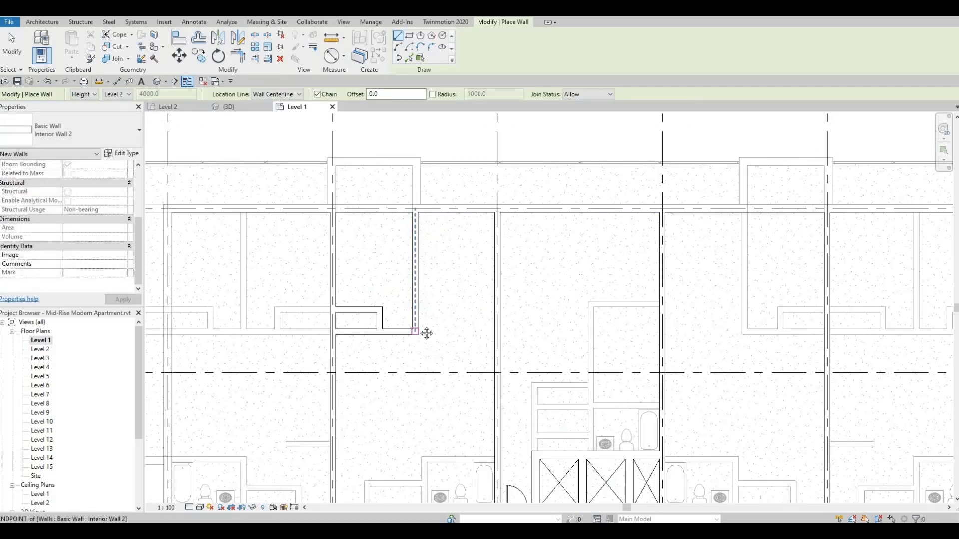
pyautogui.scroll(-2, 424, 325)
pyautogui.moveTo(422, 309); pyautogui.dragTo(400, 227, button='middle')
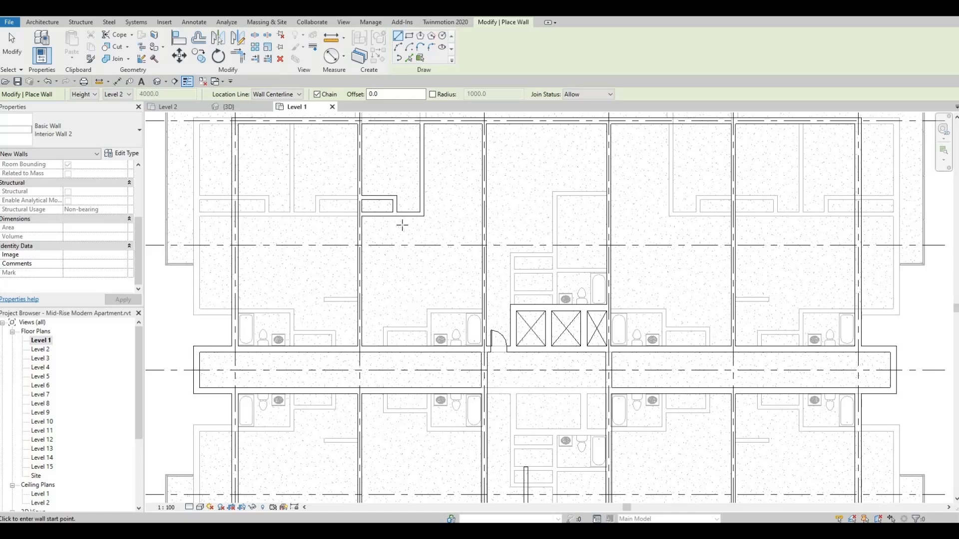
pyautogui.scroll(-1, 434, 208)
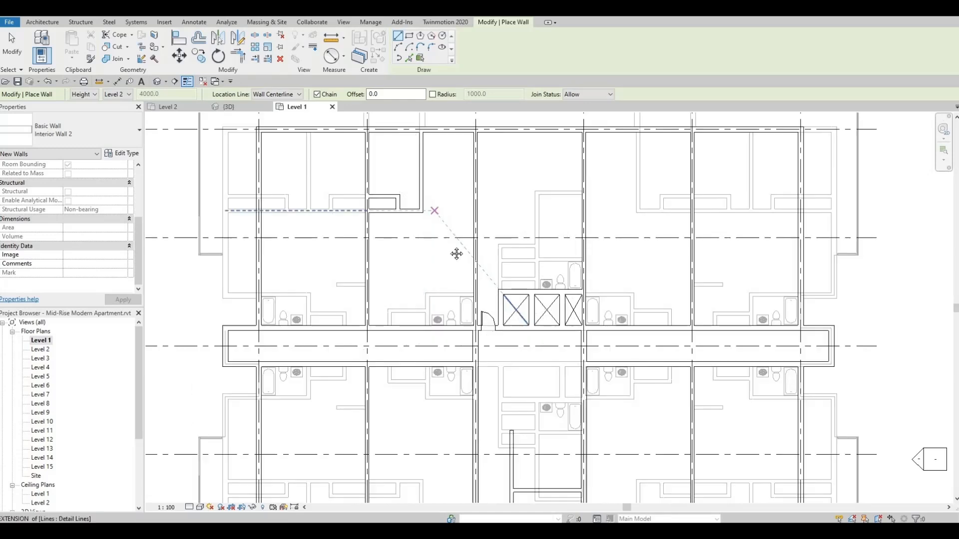
pyautogui.moveTo(446, 261); pyautogui.dragTo(451, 219, button='middle')
pyautogui.scroll(6, 422, 281)
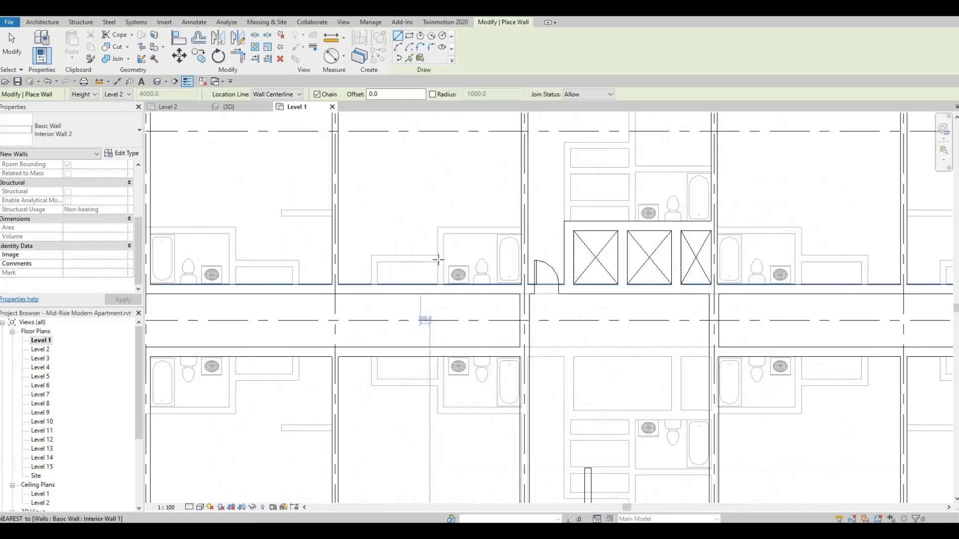
pyautogui.scroll(-3, 440, 270)
pyautogui.scroll(-3, 442, 269)
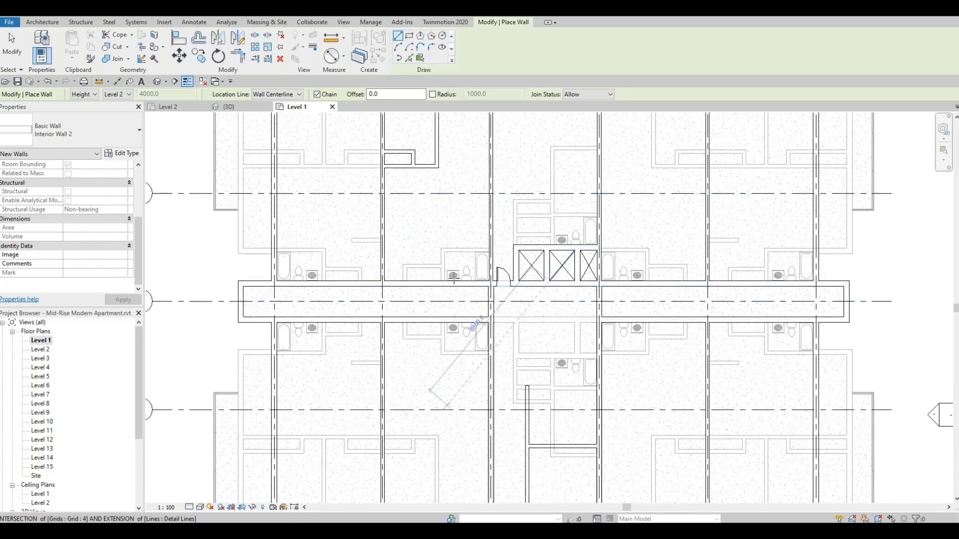
pyautogui.scroll(6, 442, 275)
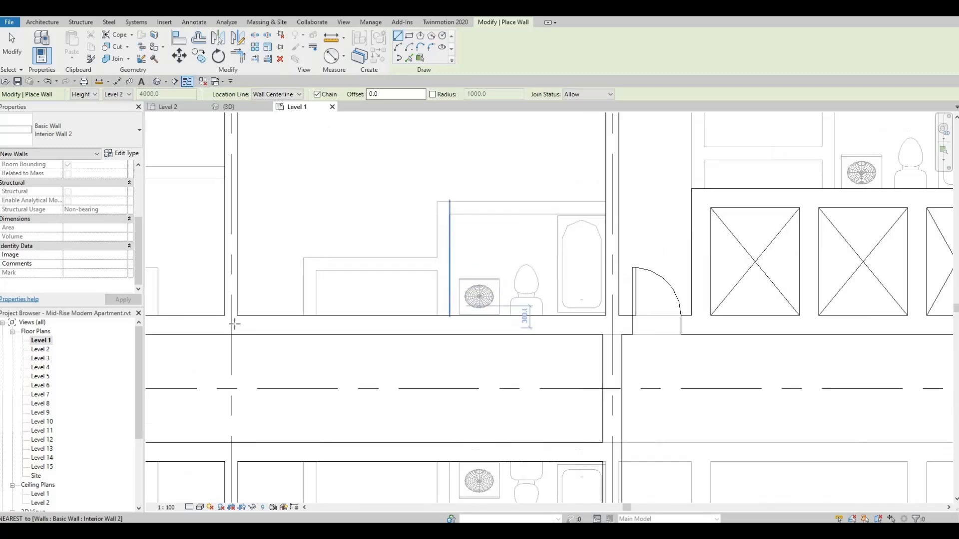
pyautogui.click(205, 322)
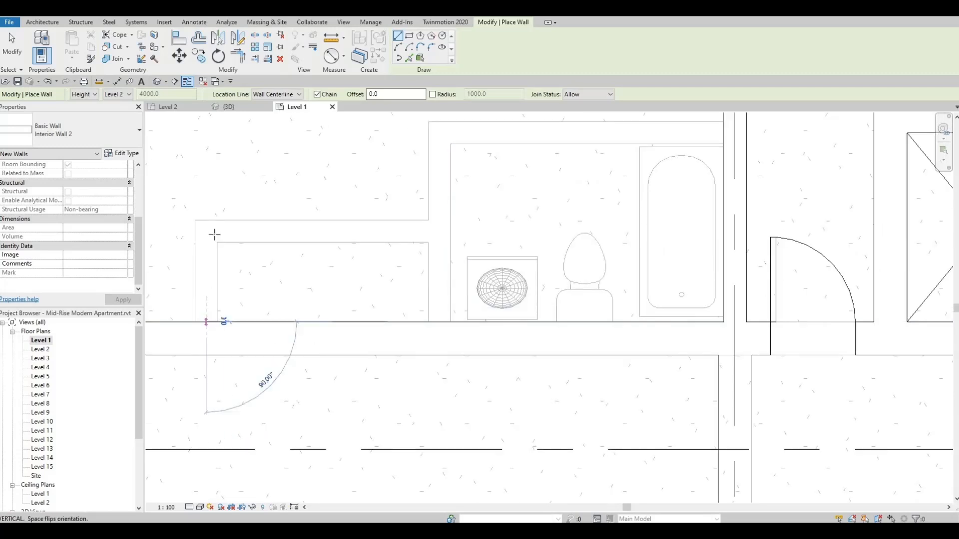
pyautogui.click(207, 231)
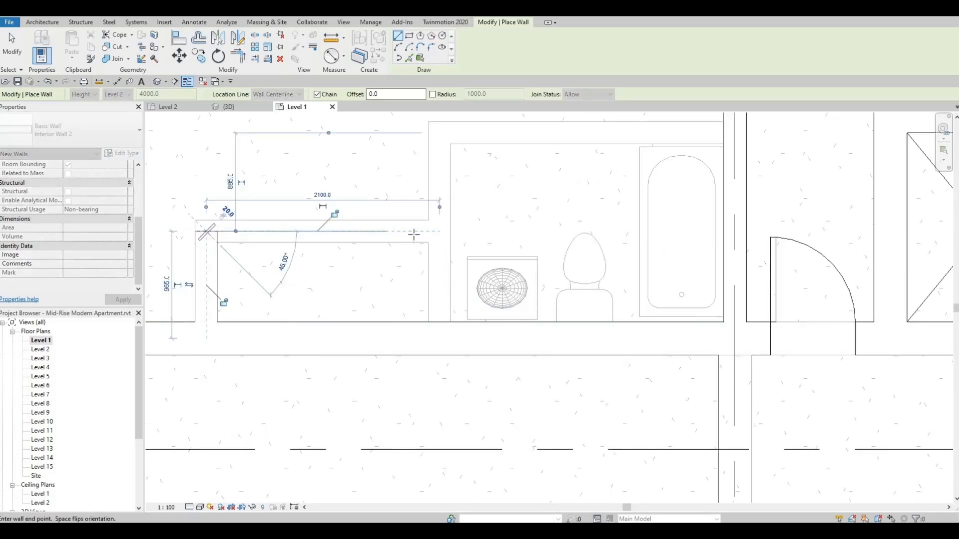
pyautogui.click(439, 231)
pyautogui.press('Escape')
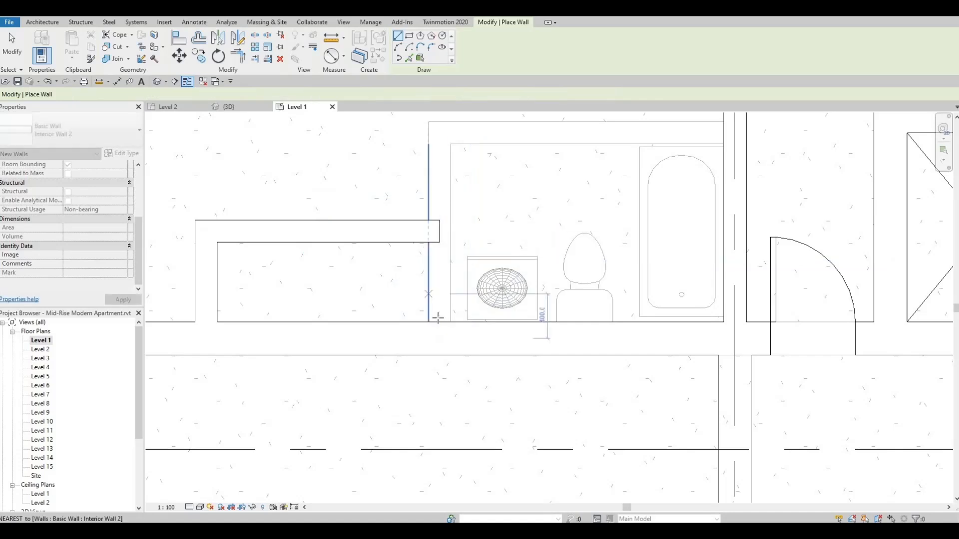
# Step: Trace the adjoining bathroom's walls from the corridor wall: 1700 mm north, then east to the grid C wall
pyautogui.click(440, 321)
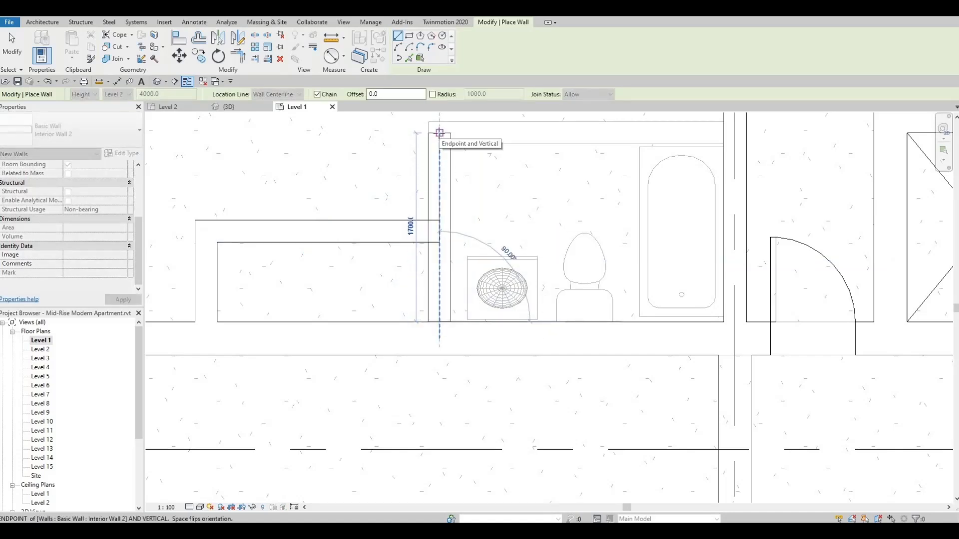
pyautogui.click(440, 132)
pyautogui.click(721, 131)
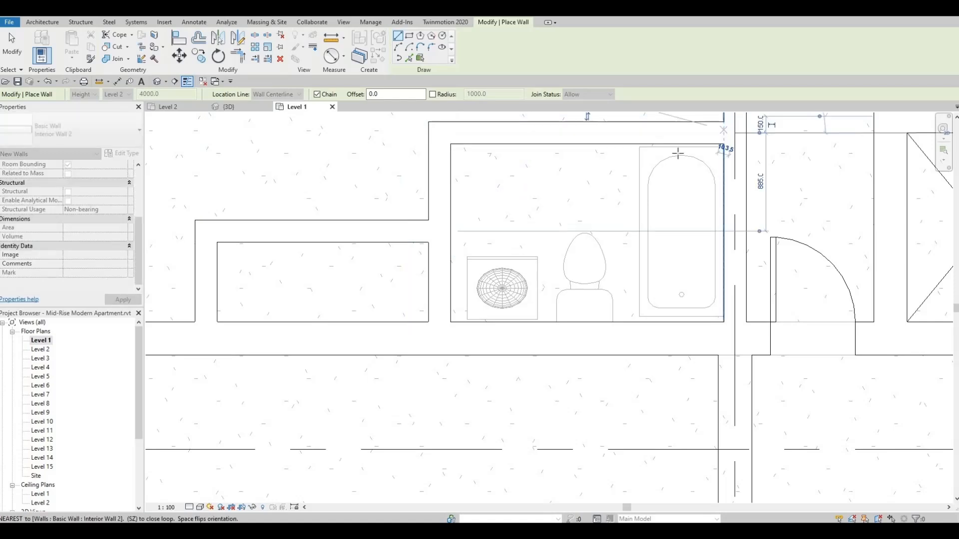
pyautogui.press('Escape')
pyautogui.scroll(-2, 574, 165)
pyautogui.scroll(-3, 490, 240)
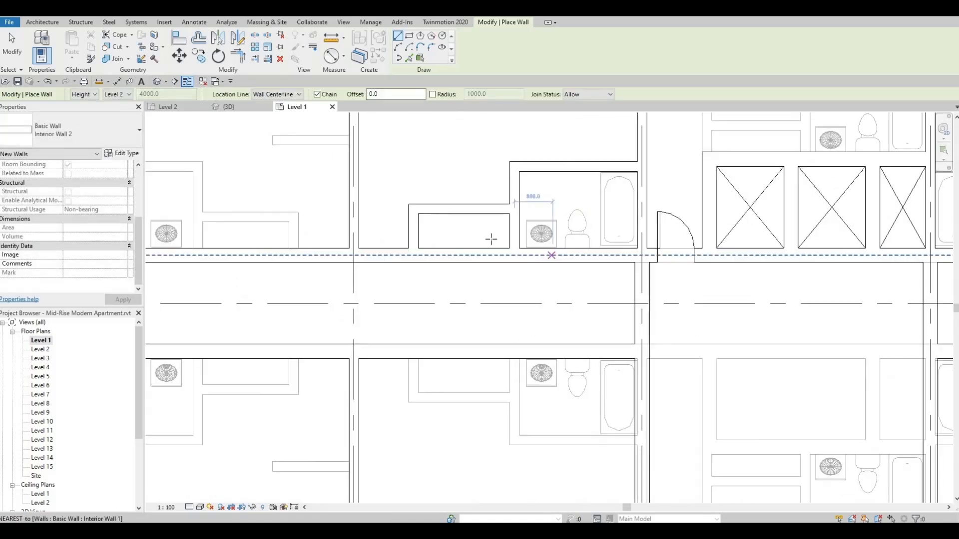
# Step: Place an M_Single-Flush 0762 x 2032mm entrance door in the corridor's north wall, midway between grid B and the closet
pyautogui.scroll(3, 481, 257)
pyautogui.moveTo(472, 315); pyautogui.dragTo(446, 310, button='middle')
pyautogui.scroll(-1, 446, 310)
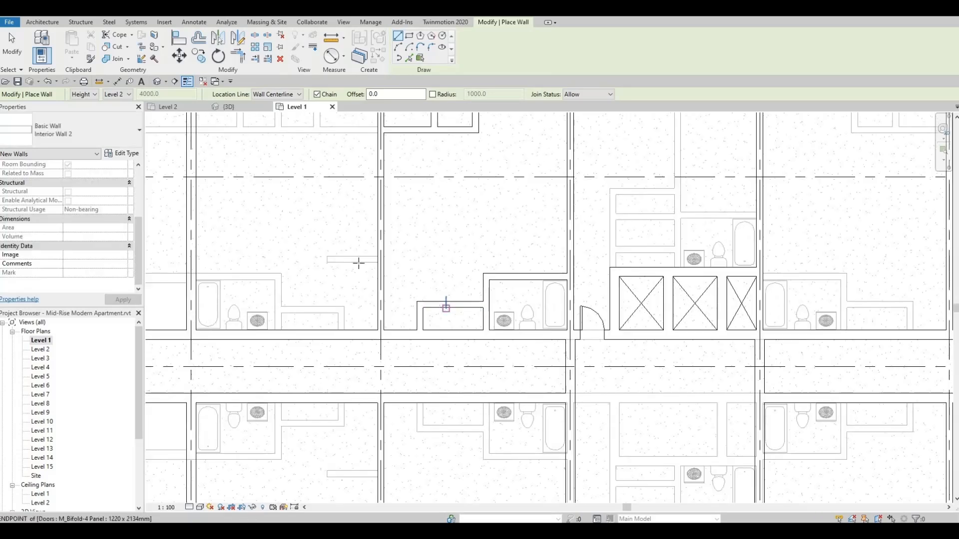
pyautogui.press('Escape')
pyautogui.click(61, 44)
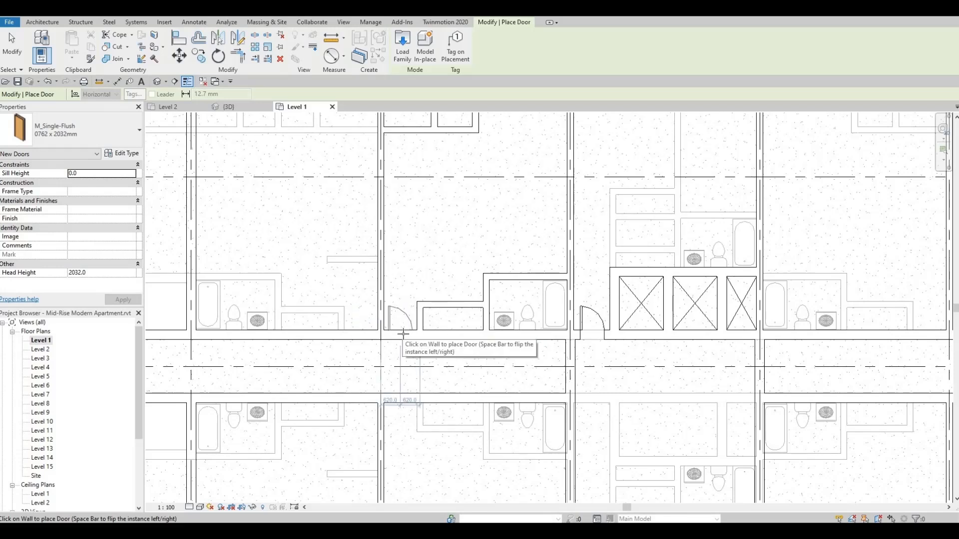
pyautogui.click(402, 334)
# Step: Place an M_Bifold-4 Panel 1220 x 2134mm door centred in the north wall of the closet beside the entrance
pyautogui.click(130, 141)
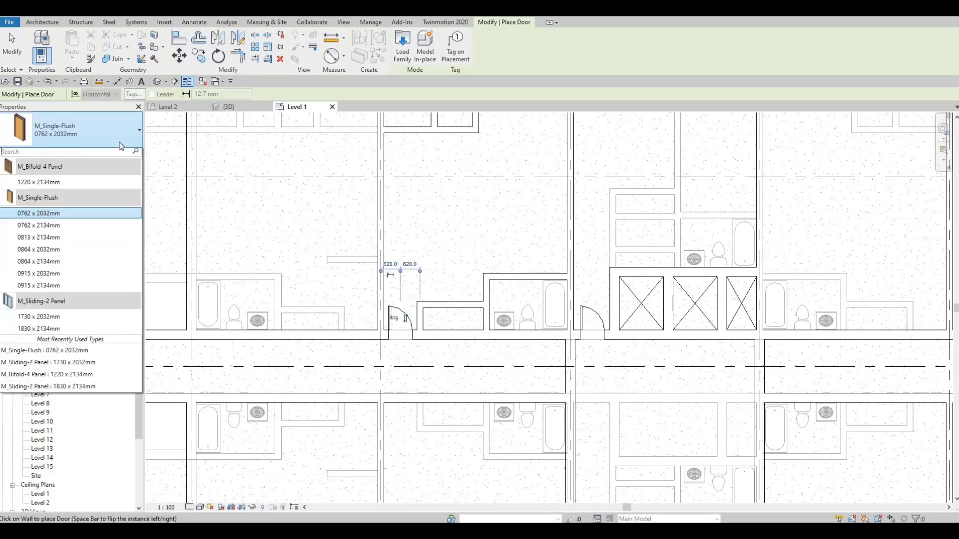
pyautogui.click(64, 185)
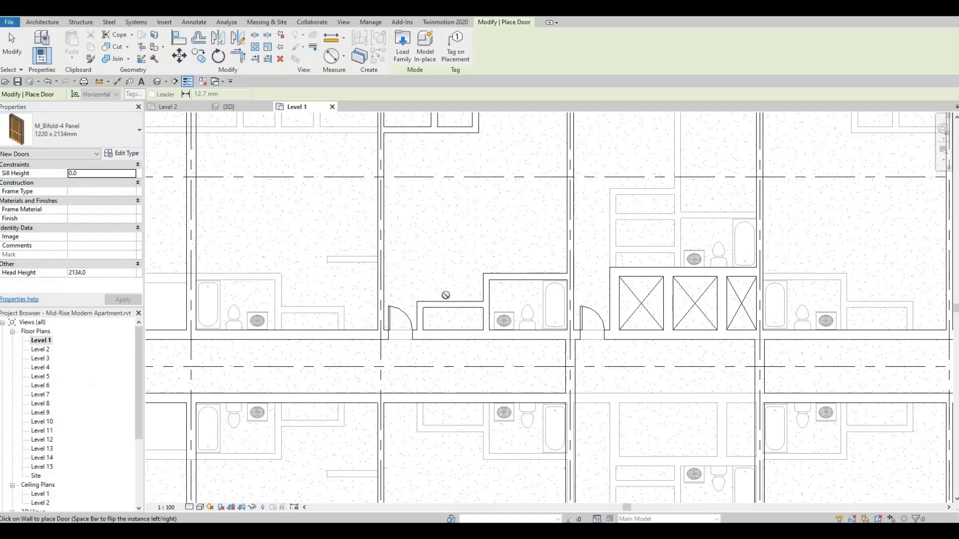
pyautogui.click(451, 300)
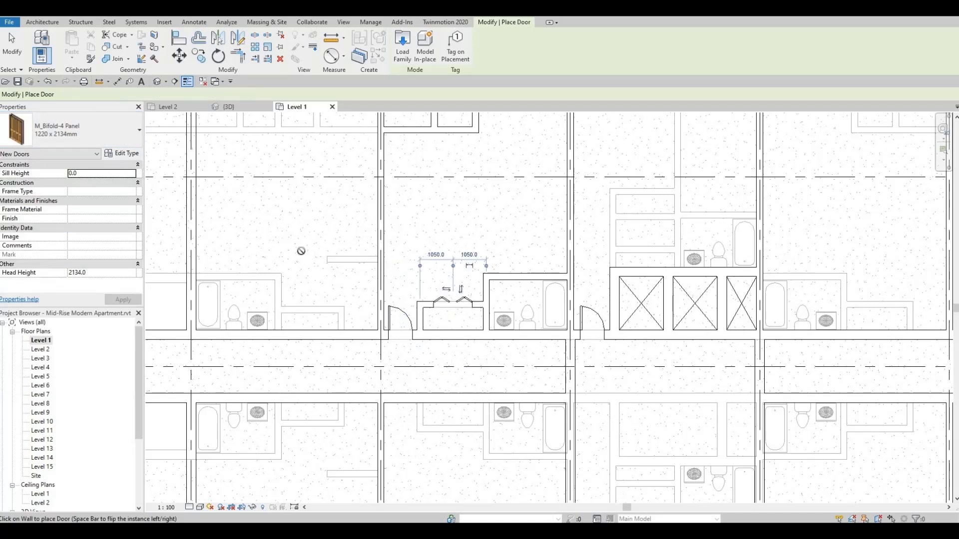
# Step: Place a vanity component in the bathroom's south-west corner, rotated to match the underlay vanity with its back to the corridor wall
pyautogui.click(47, 23)
pyautogui.click(116, 48)
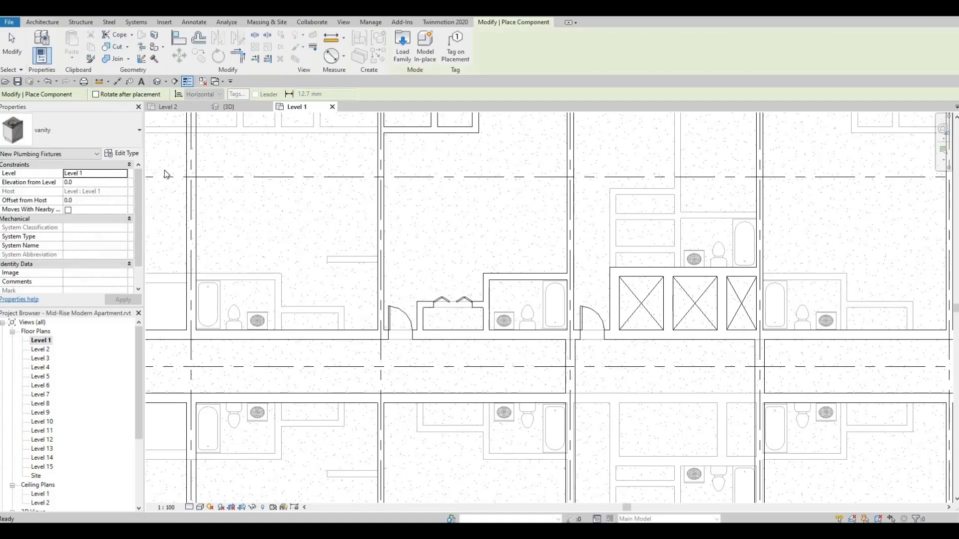
pyautogui.scroll(2, 509, 298)
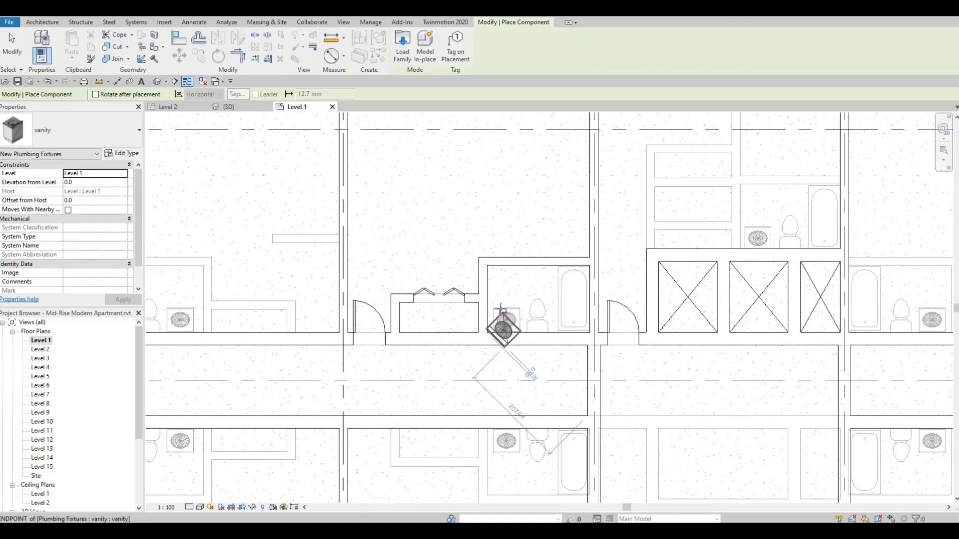
pyautogui.scroll(2, 502, 320)
pyautogui.press('space')
pyautogui.press('space')
pyautogui.press('space')
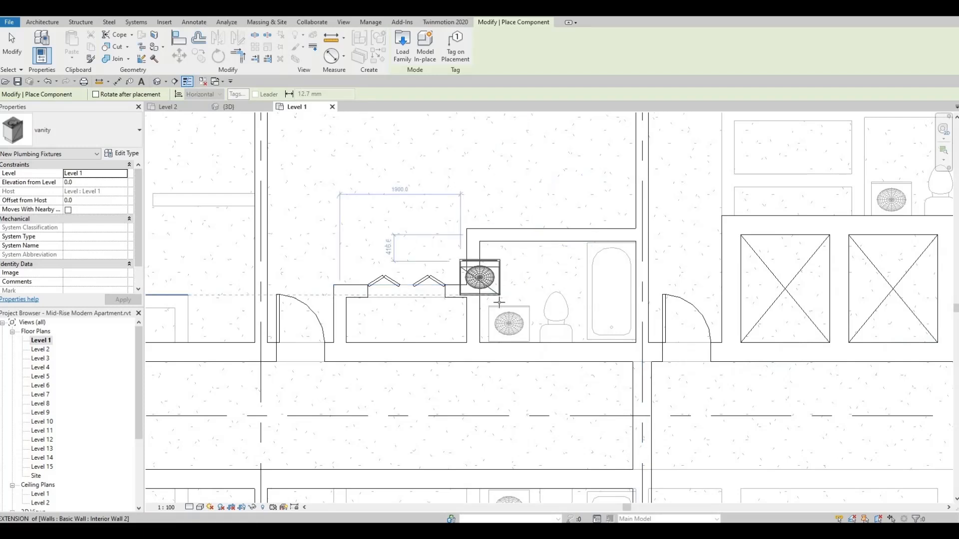
pyautogui.press('space')
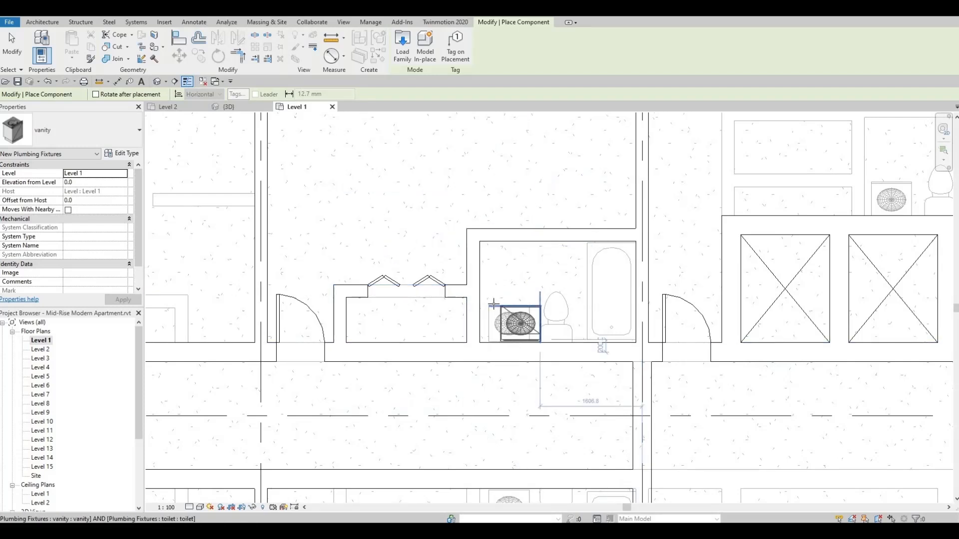
pyautogui.click(494, 304)
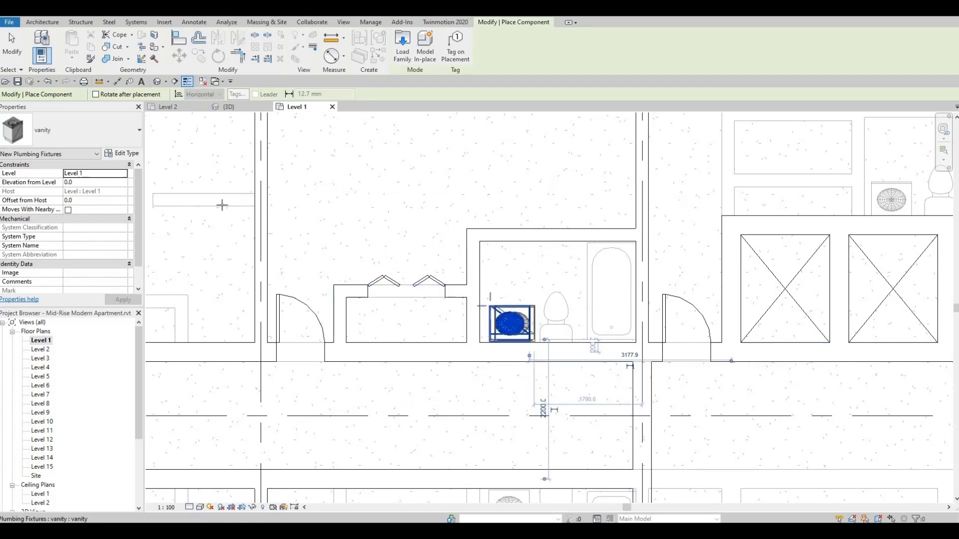
# Step: Place a toilet component beside the vanity, backed against the corridor wall over the underlay toilet
pyautogui.click(109, 130)
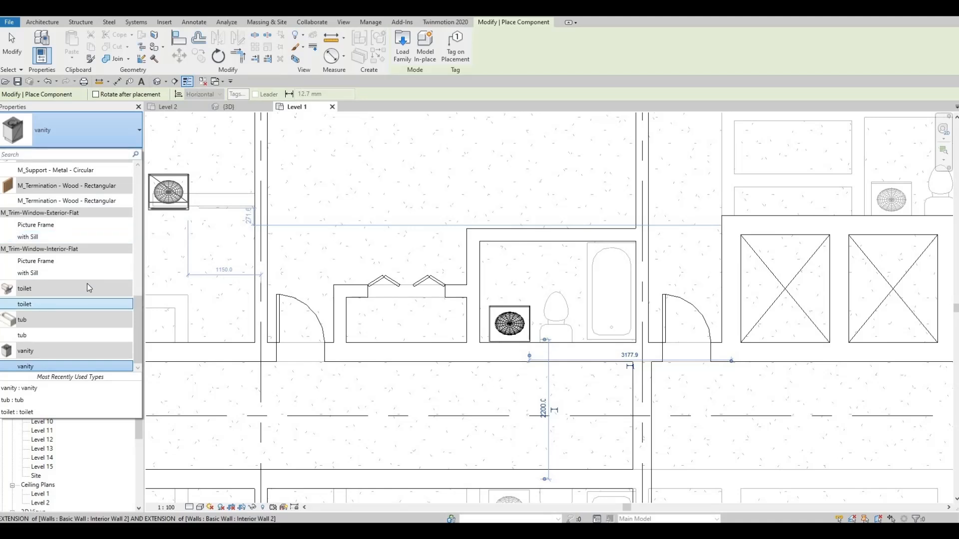
pyautogui.click(52, 303)
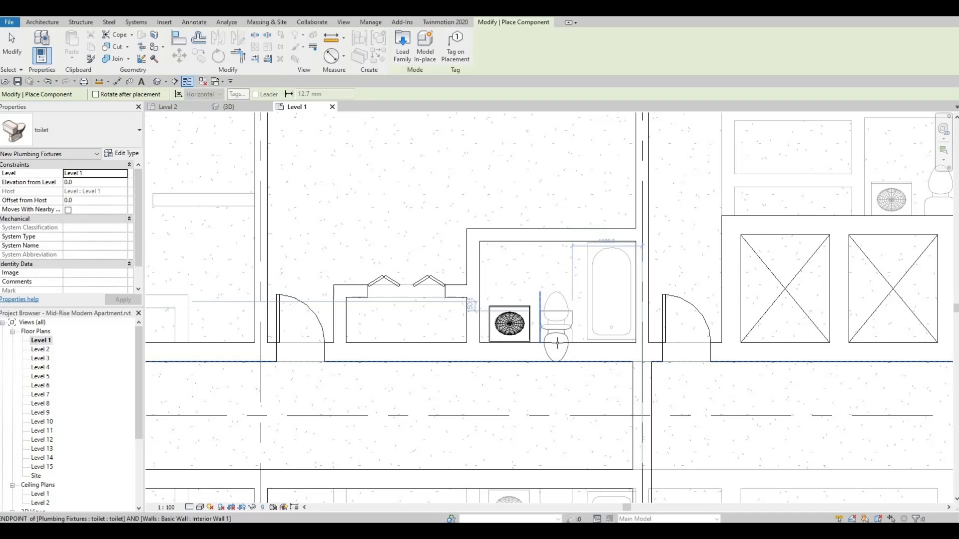
pyautogui.click(557, 343)
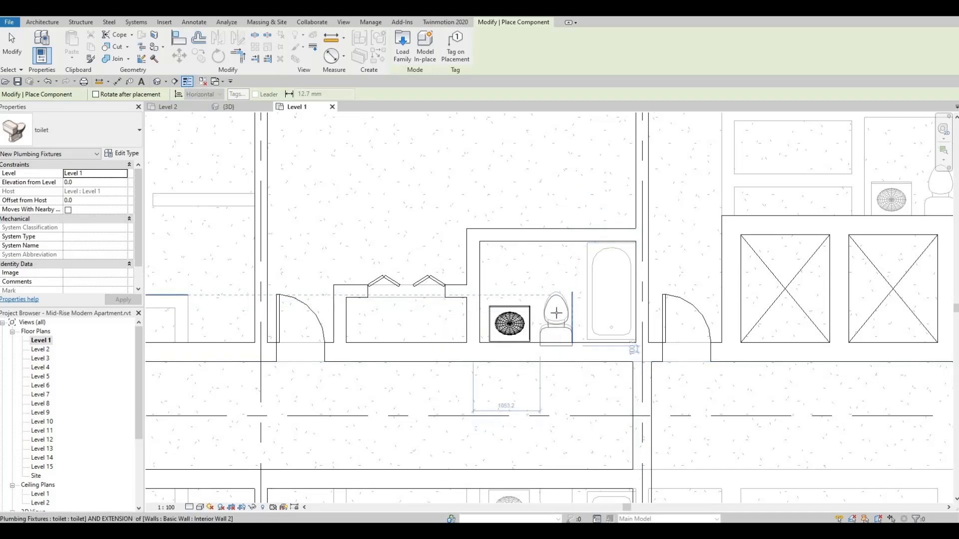
pyautogui.press('Escape')
pyautogui.press('Escape')
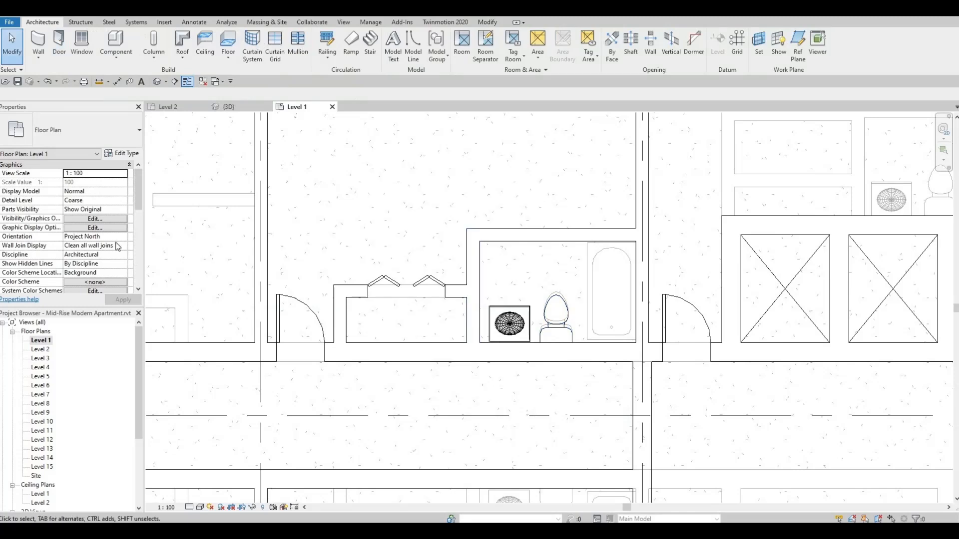
# Step: Place a tub component along the bathroom's east wall on grid C, matching the underlay tub
pyautogui.click(116, 45)
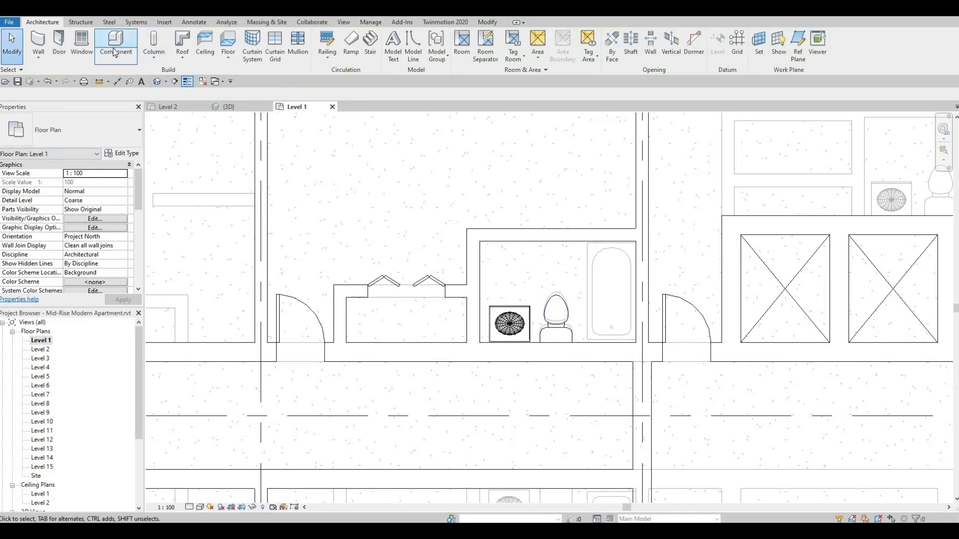
pyautogui.click(74, 134)
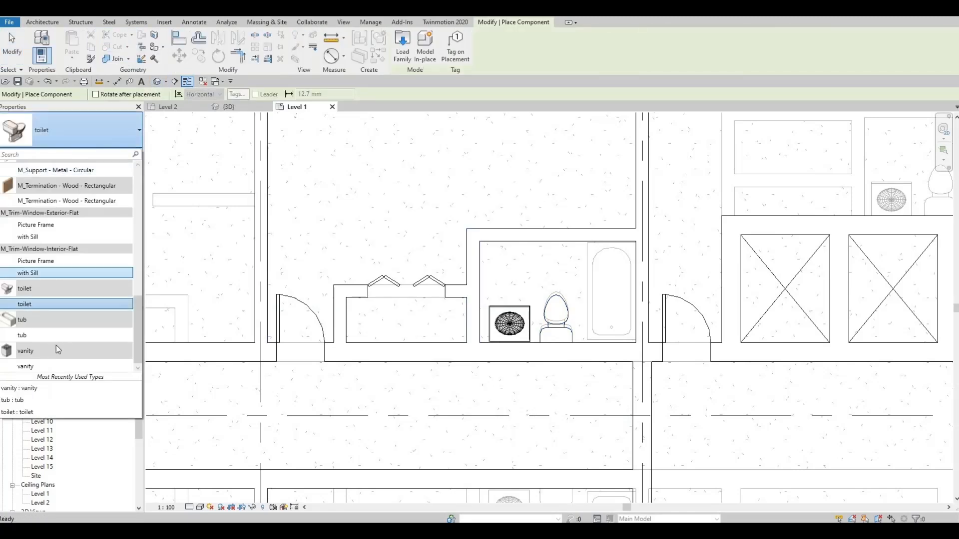
pyautogui.click(93, 336)
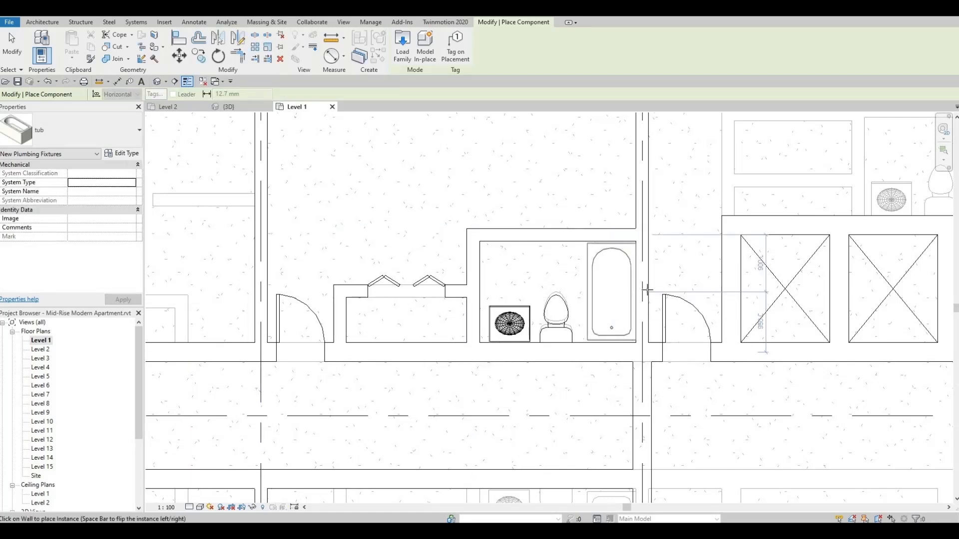
pyautogui.click(646, 290)
pyautogui.press('Escape')
pyautogui.scroll(2, 619, 272)
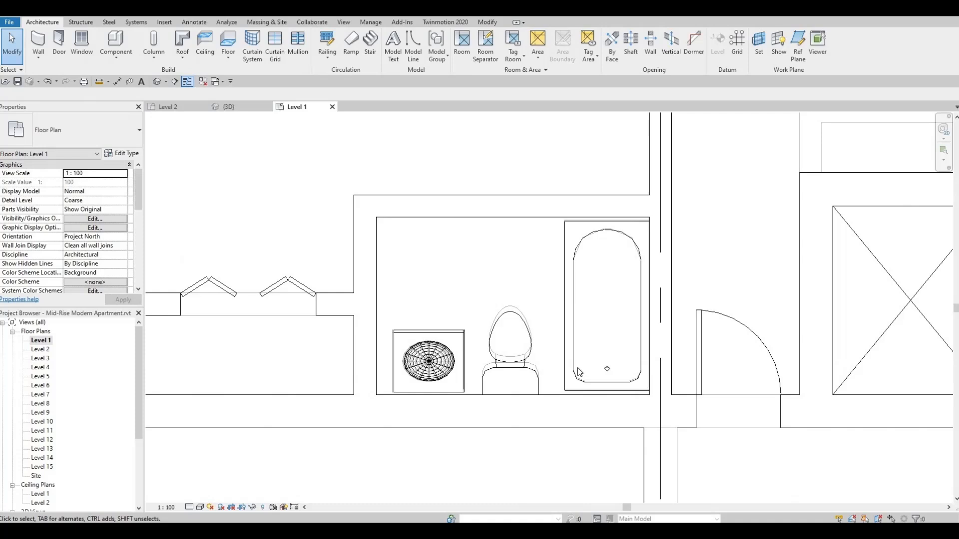
pyautogui.click(513, 338)
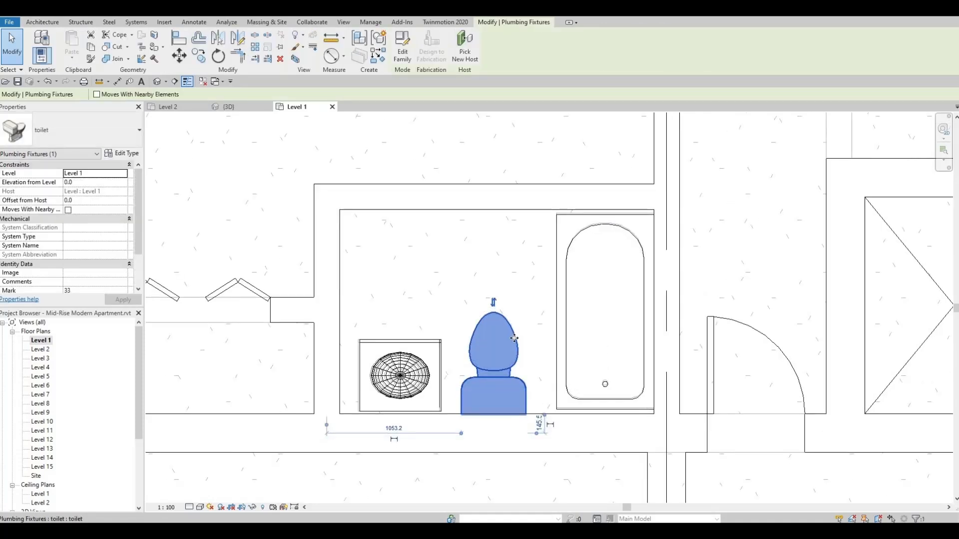
pyautogui.press('Escape')
# Step: Place an M_Bifold-4 Panel 1220 x 2134mm door centred in the north wall of the bedroom closet beside grid B
pyautogui.scroll(-1, 489, 351)
pyautogui.scroll(-3, 489, 351)
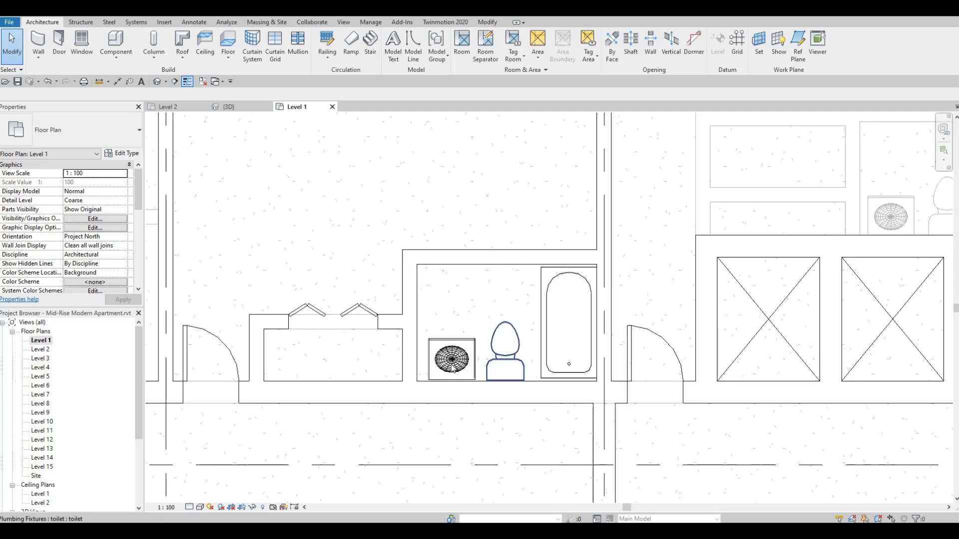
pyautogui.scroll(-2, 450, 350)
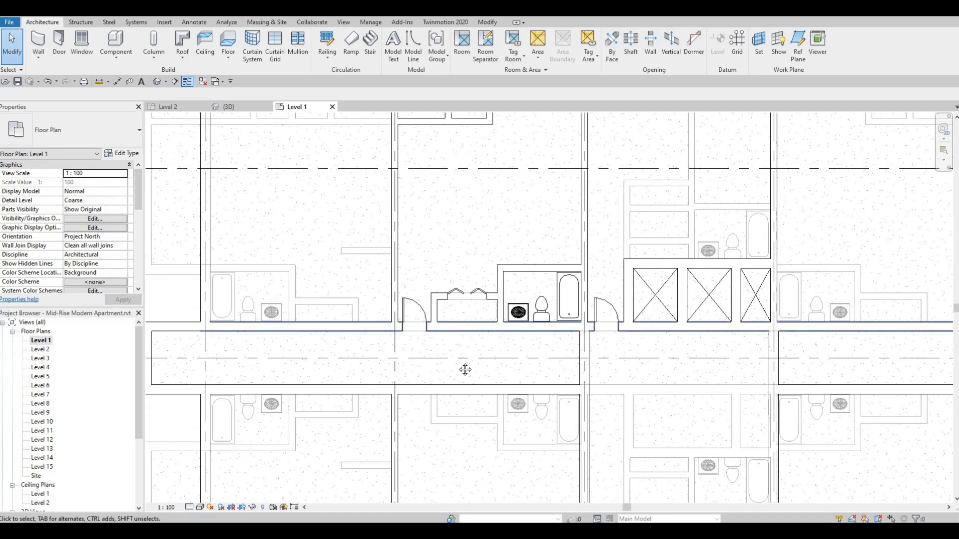
pyautogui.moveTo(464, 369); pyautogui.dragTo(473, 425, button='middle')
pyautogui.scroll(-1, 505, 319)
pyautogui.moveTo(482, 347); pyautogui.dragTo(482, 387, button='middle')
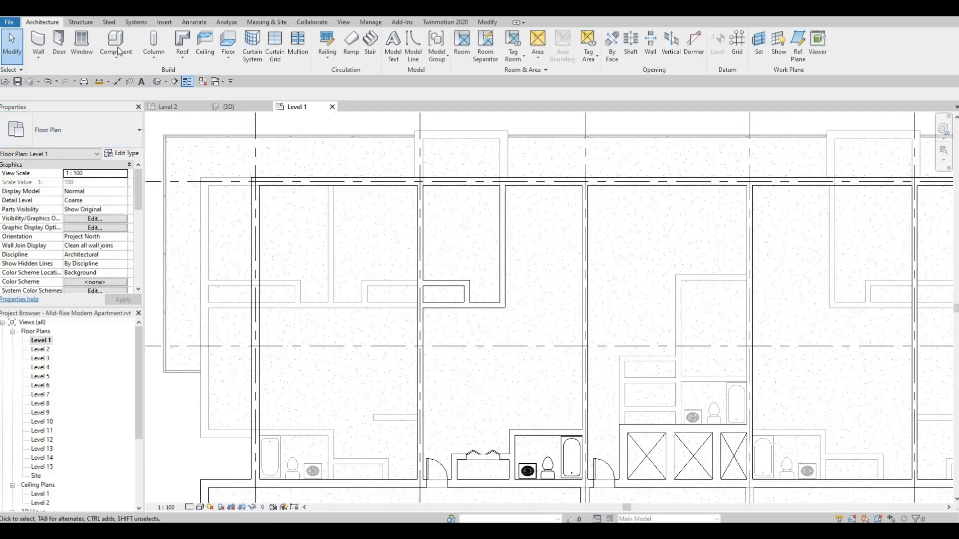
pyautogui.click(61, 46)
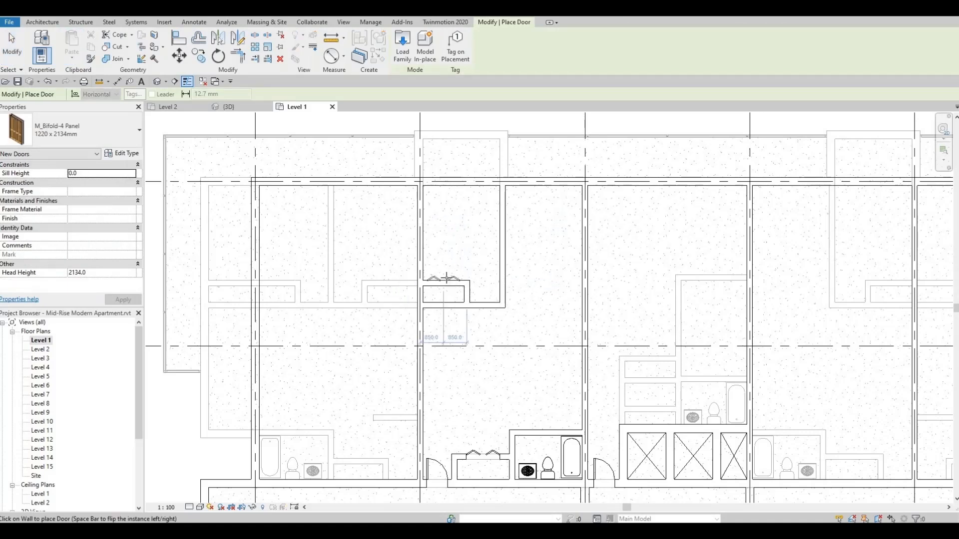
pyautogui.click(444, 277)
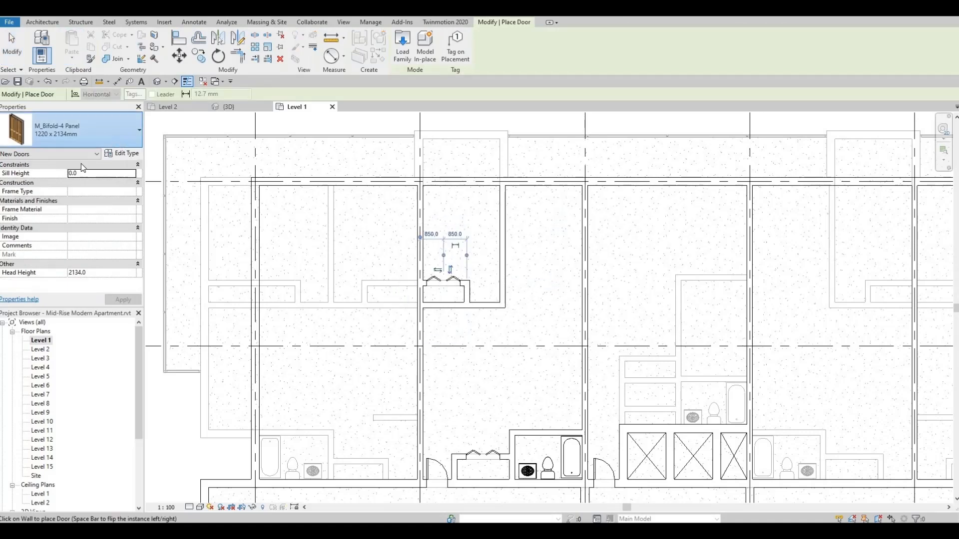
# Step: Place an M_Single-Flush 0762 x 2032mm door in the bedroom's south wall east of the closet, with the hinge on the east side
pyautogui.click(120, 131)
pyautogui.click(47, 215)
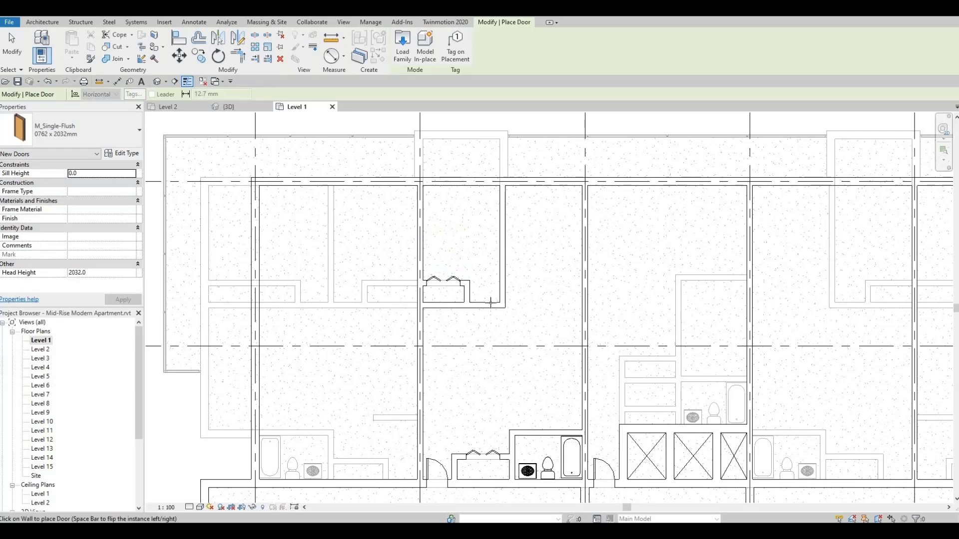
pyautogui.press('space')
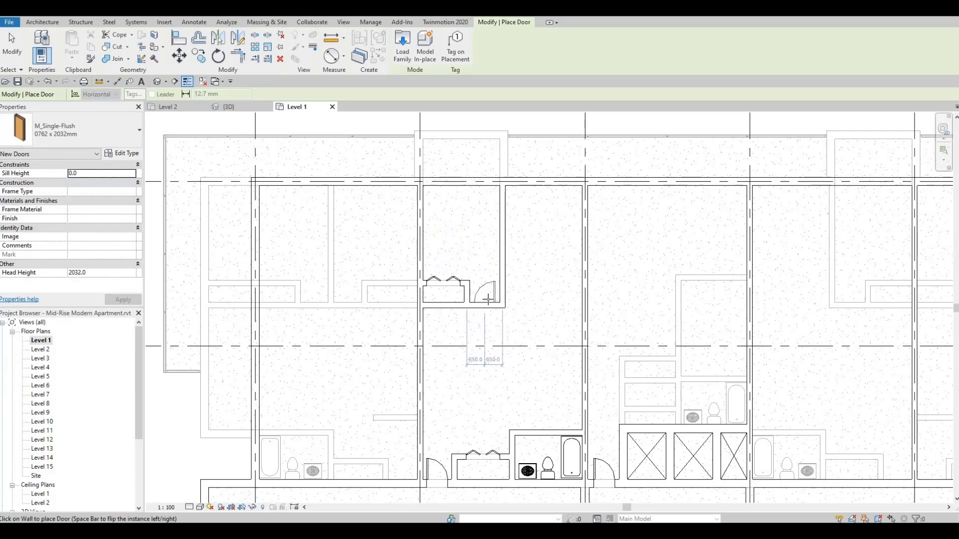
pyautogui.click(488, 304)
pyautogui.press('Escape')
pyautogui.press('Escape')
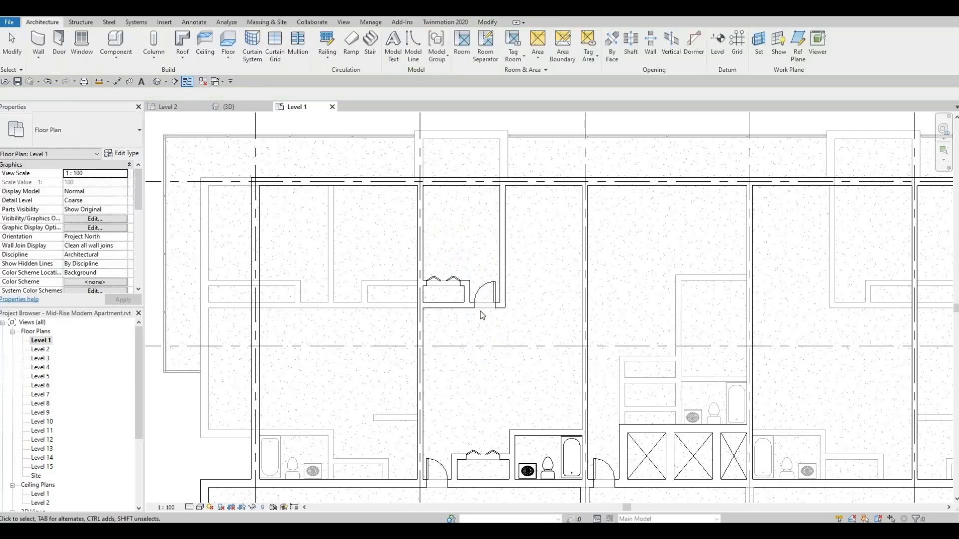
# Step: Examine the Level 1 unit between grids B and C and compare the surrounding units with the underlay layout
pyautogui.scroll(-2, 449, 285)
pyautogui.scroll(1, 525, 257)
pyautogui.scroll(-1, 516, 278)
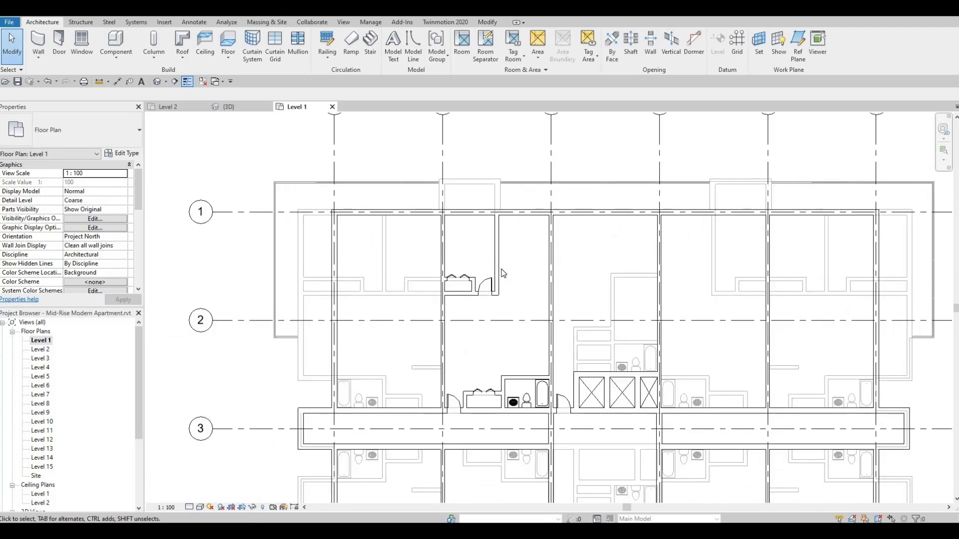
pyautogui.moveTo(496, 210); pyautogui.dragTo(490, 210, button='middle')
pyautogui.scroll(2, 477, 205)
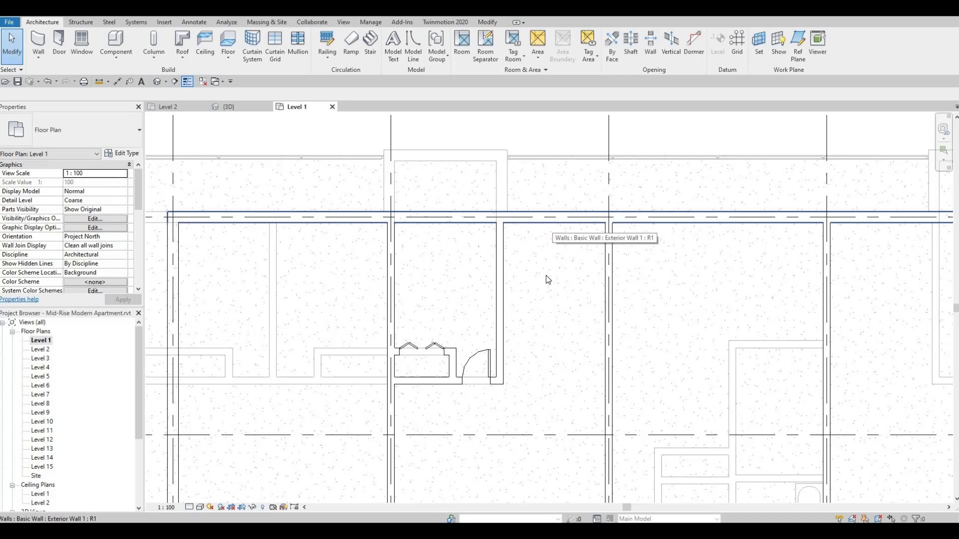
pyautogui.scroll(-2, 545, 261)
pyautogui.moveTo(545, 303); pyautogui.dragTo(552, 237, button='middle')
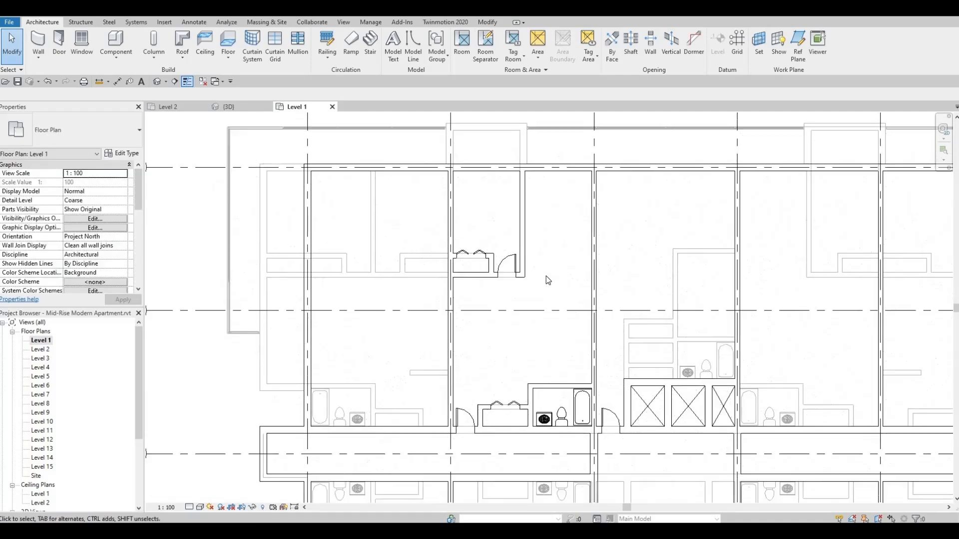
pyautogui.moveTo(548, 284); pyautogui.dragTo(553, 195, button='middle')
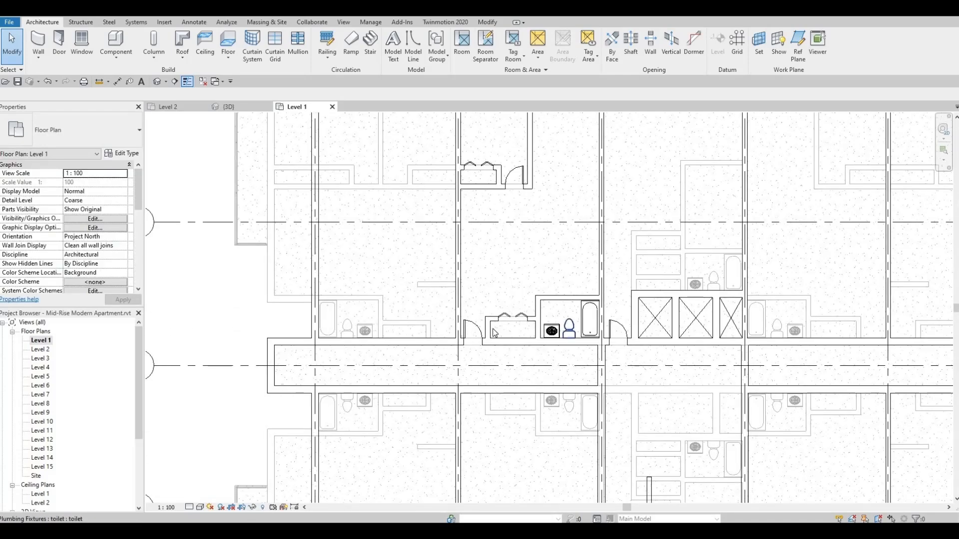
pyautogui.moveTo(539, 129); pyautogui.dragTo(533, 219, button='middle')
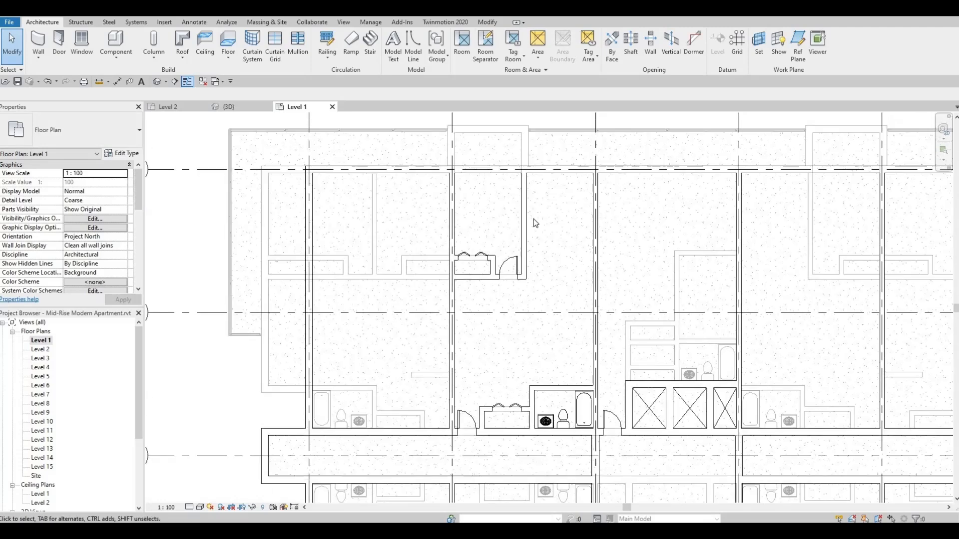
pyautogui.moveTo(533, 289); pyautogui.dragTo(518, 243, button='middle')
pyautogui.scroll(-2, 523, 237)
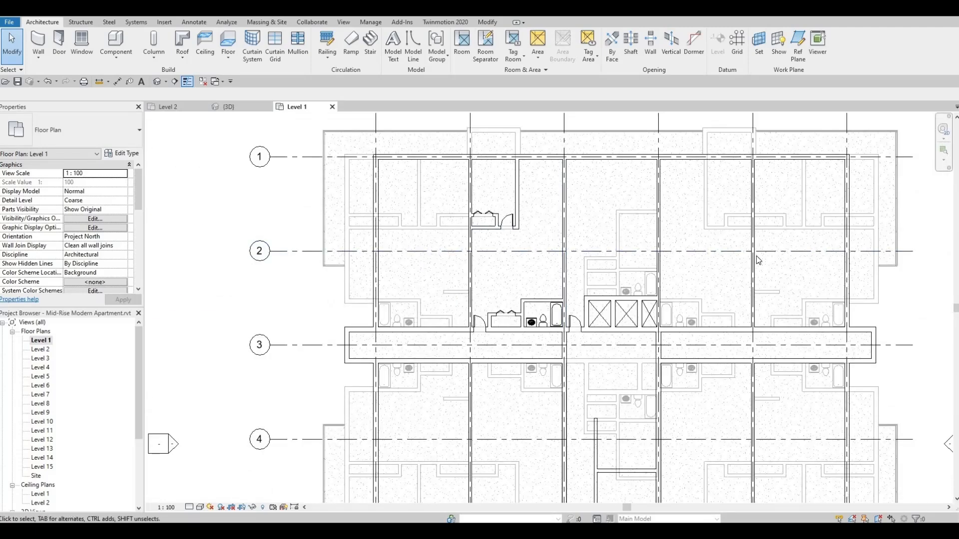
# Step: Draw a Curtain Wall about 2600 mm long within the bedroom's north exterior wall on grid 1, starting beside grid B
pyautogui.moveTo(487, 218); pyautogui.dragTo(481, 286, button='middle')
pyautogui.scroll(3, 485, 223)
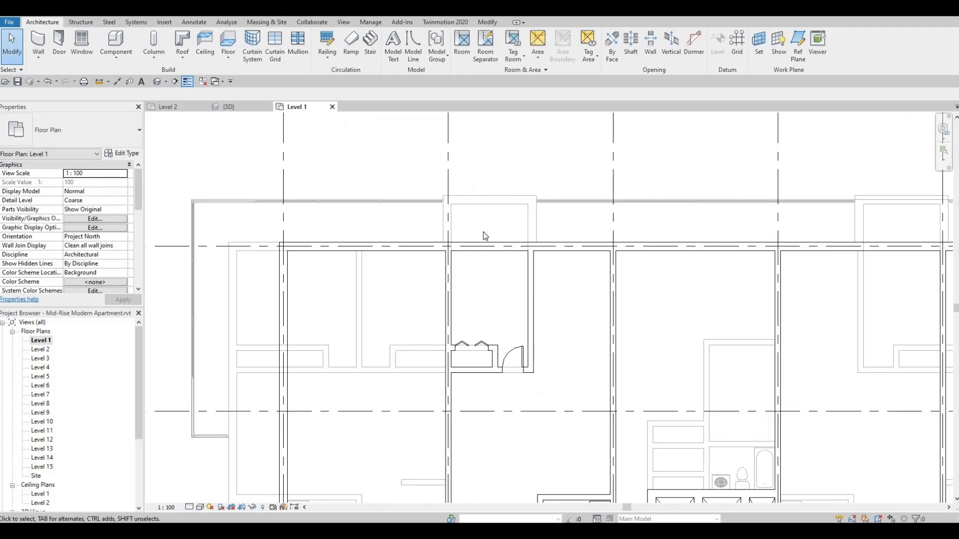
pyautogui.click(40, 46)
pyautogui.click(72, 125)
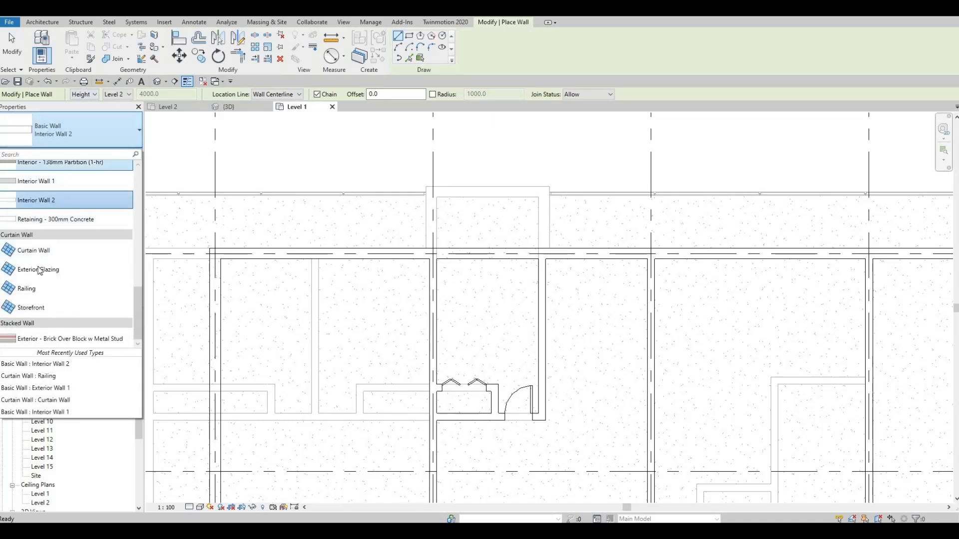
pyautogui.click(34, 250)
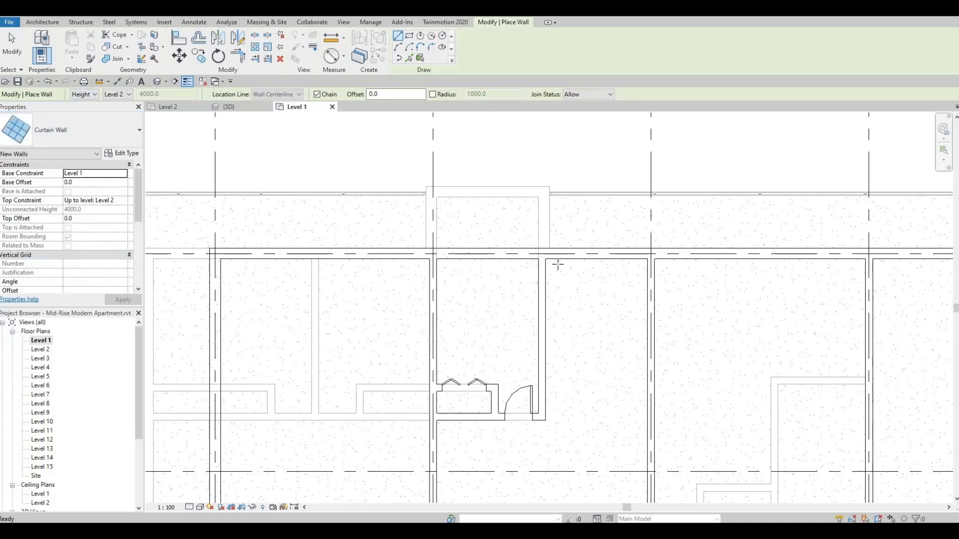
pyautogui.scroll(2, 529, 246)
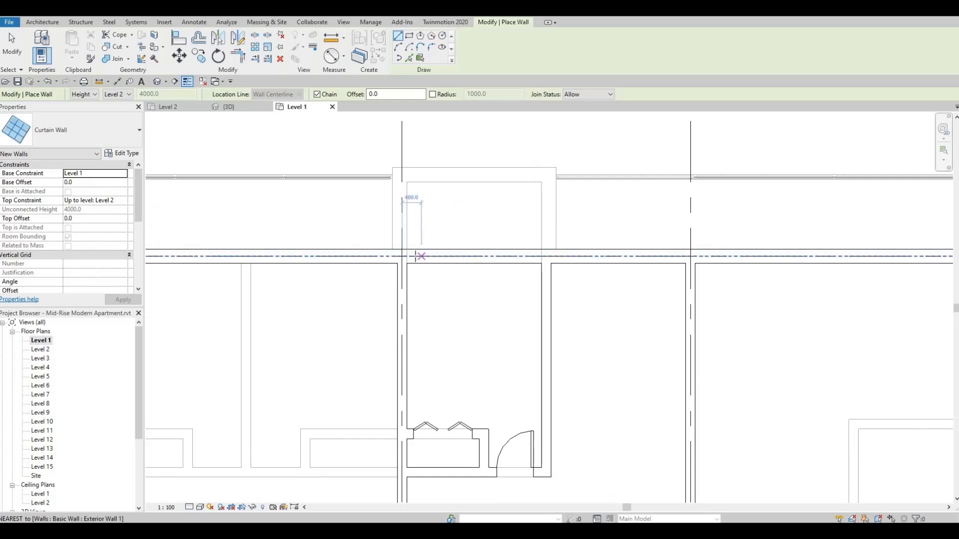
pyautogui.click(417, 255)
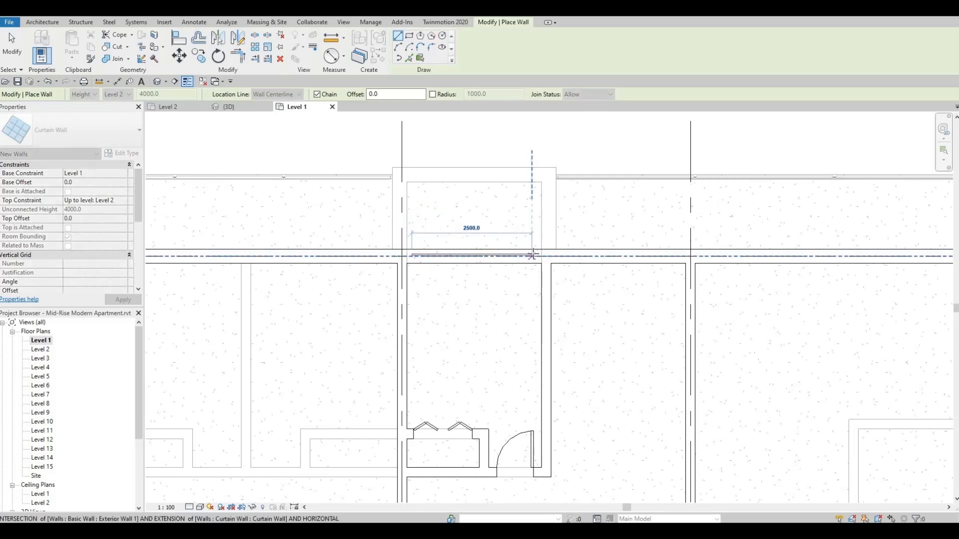
pyautogui.click(533, 256)
pyautogui.press('Escape')
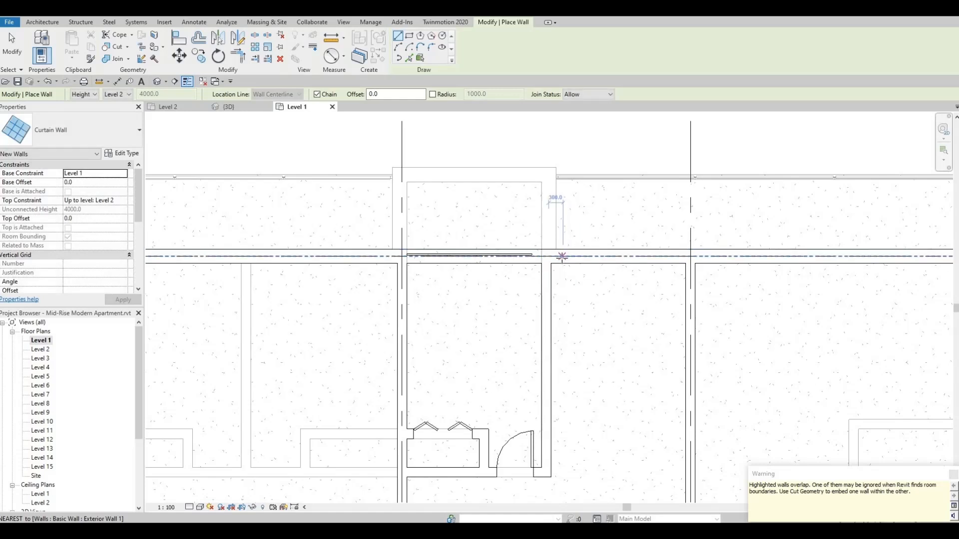
# Step: Draw another Curtain Wall about 2300 mm long in the grid 1 exterior wall, between the bedroom's east wall and grid C
pyautogui.click(562, 257)
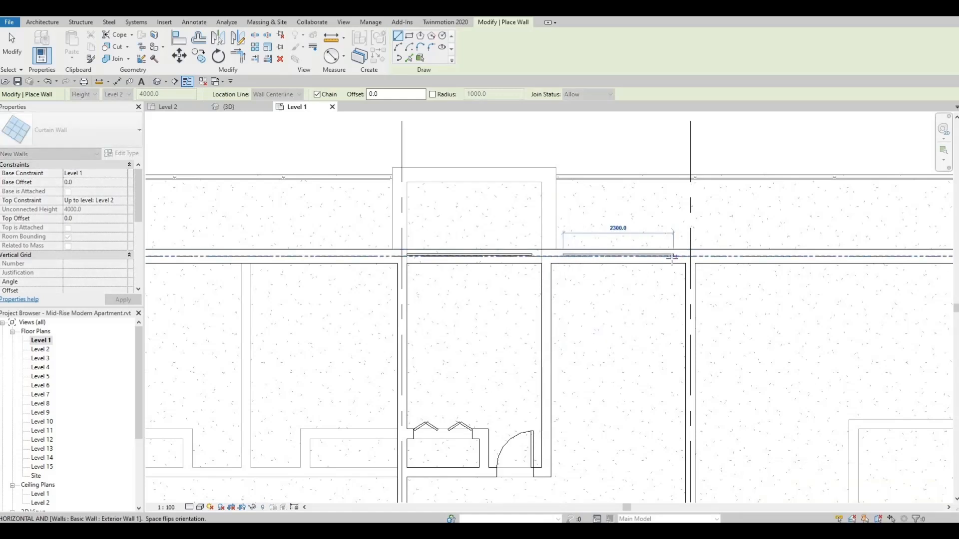
pyautogui.click(672, 257)
pyautogui.press('Escape')
pyautogui.press('Escape')
pyautogui.scroll(2, 616, 272)
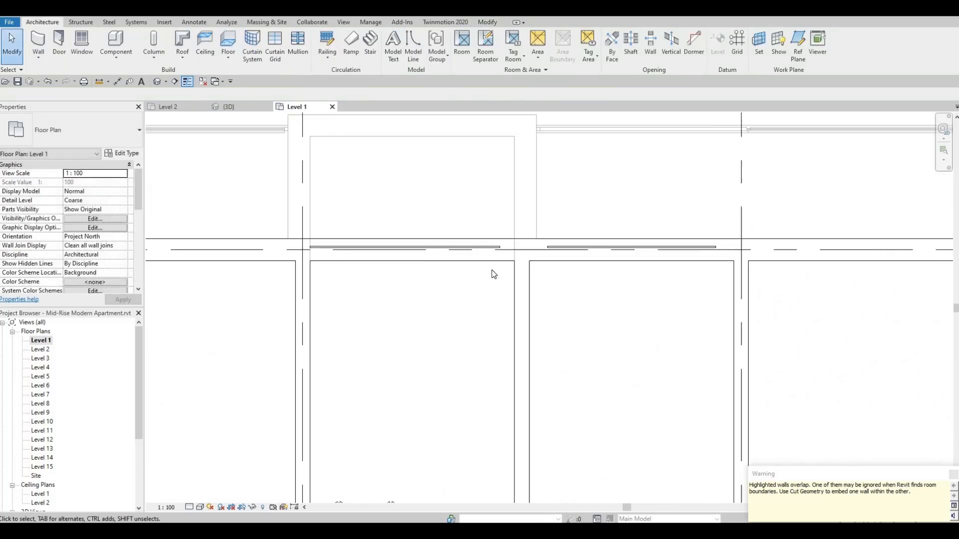
# Step: Cut the grid 1 exterior wall with both new curtain walls so each is embedded in an opening
pyautogui.click(488, 22)
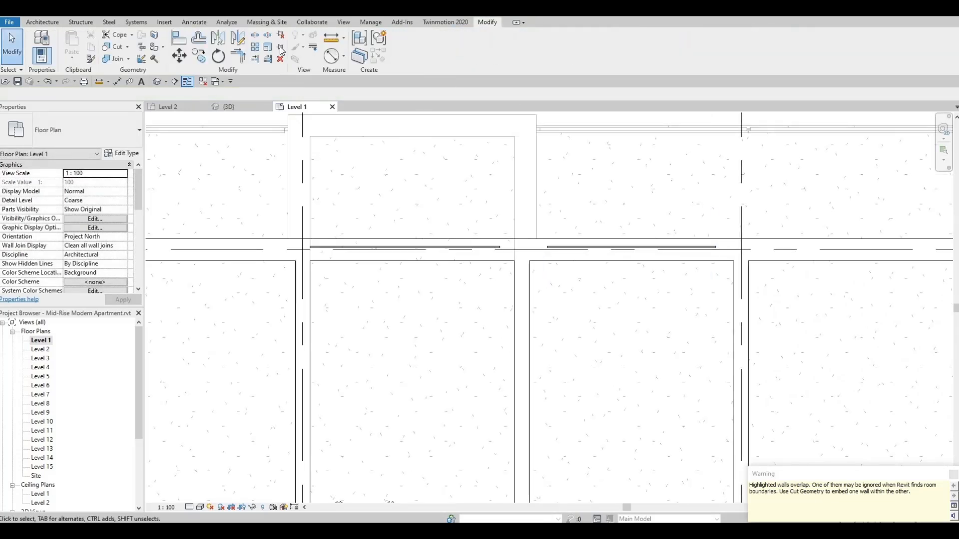
pyautogui.click(114, 47)
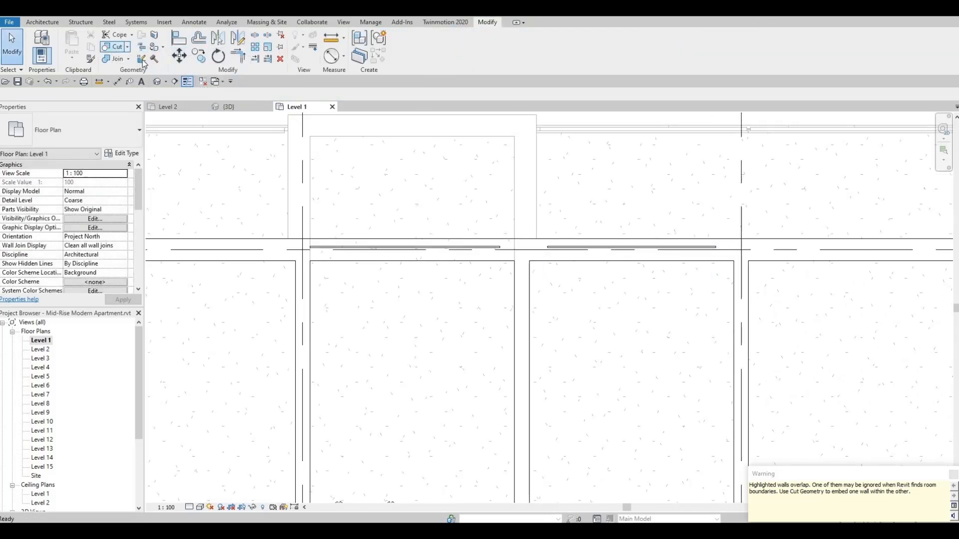
pyautogui.click(366, 245)
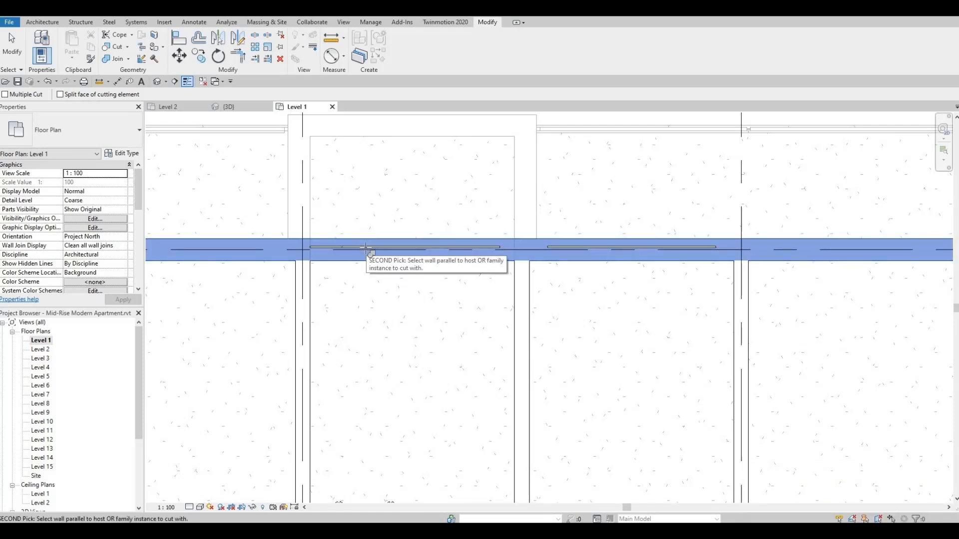
pyautogui.click(366, 246)
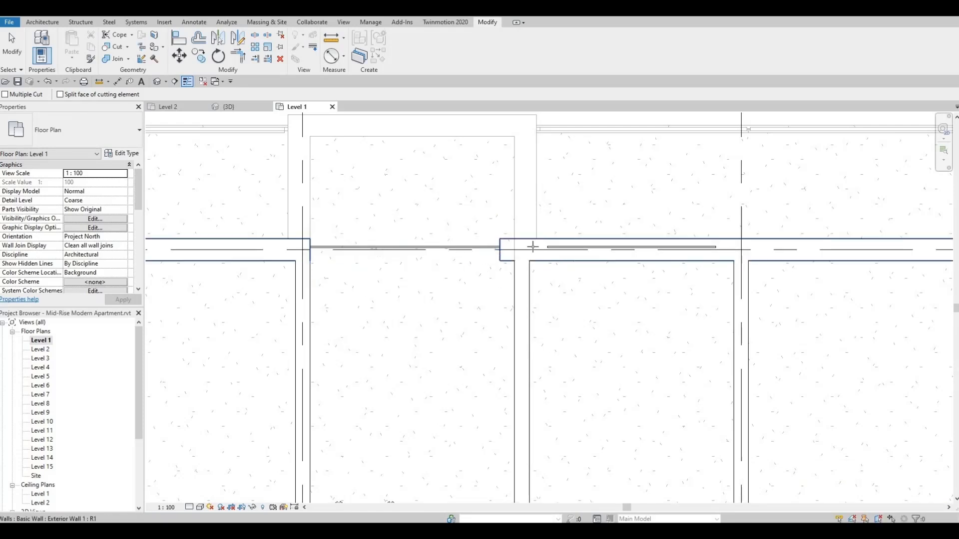
pyautogui.click(619, 242)
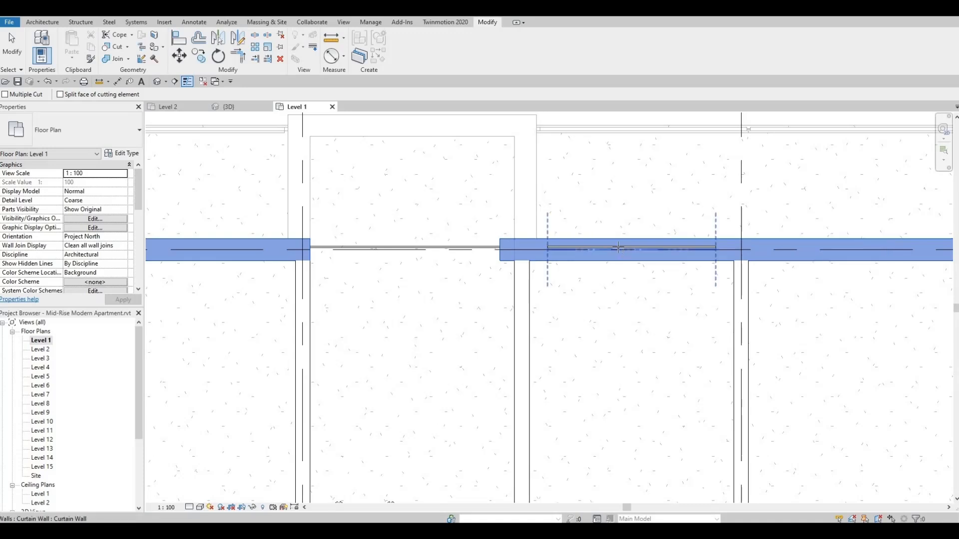
pyautogui.click(619, 247)
pyautogui.press('Escape')
pyautogui.scroll(-3, 586, 274)
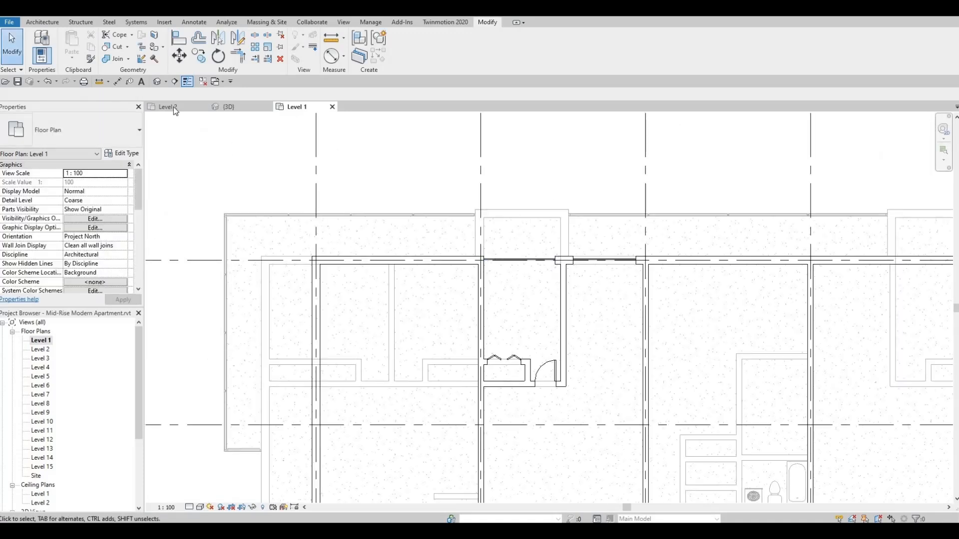
# Step: In the 3D view, lower the tops of the bedroom curtain wall and its neighbour to offsets of about -1225 mm and -1136 mm
pyautogui.click(157, 83)
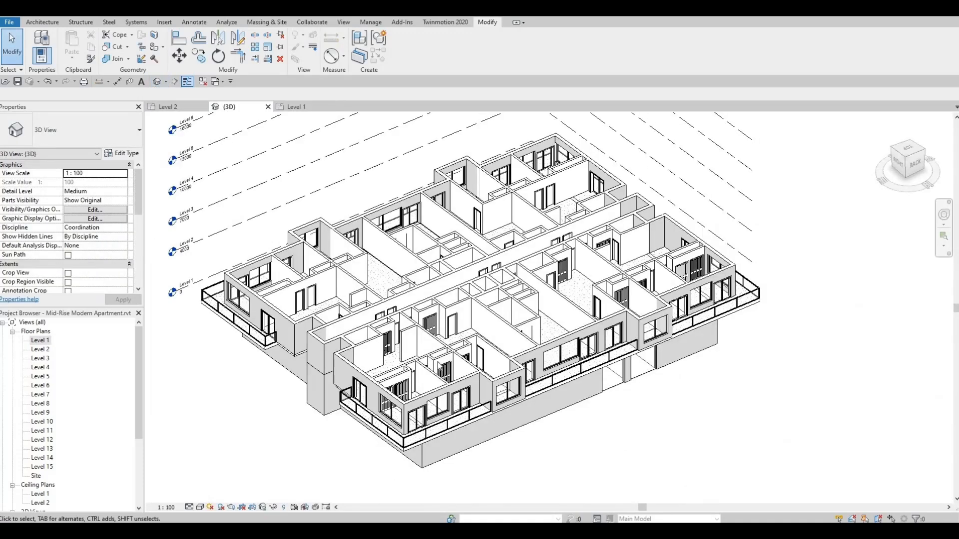
pyautogui.keyDown('shift'); pyautogui.moveTo(497, 409); pyautogui.dragTo(393, 345, button='middle'); pyautogui.keyUp('shift')
pyautogui.scroll(5, 393, 345)
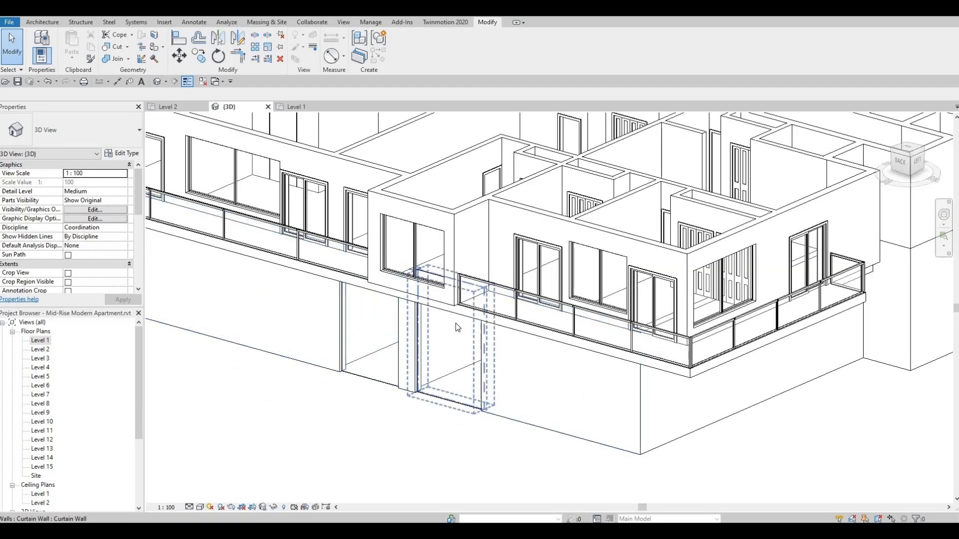
pyautogui.click(473, 318)
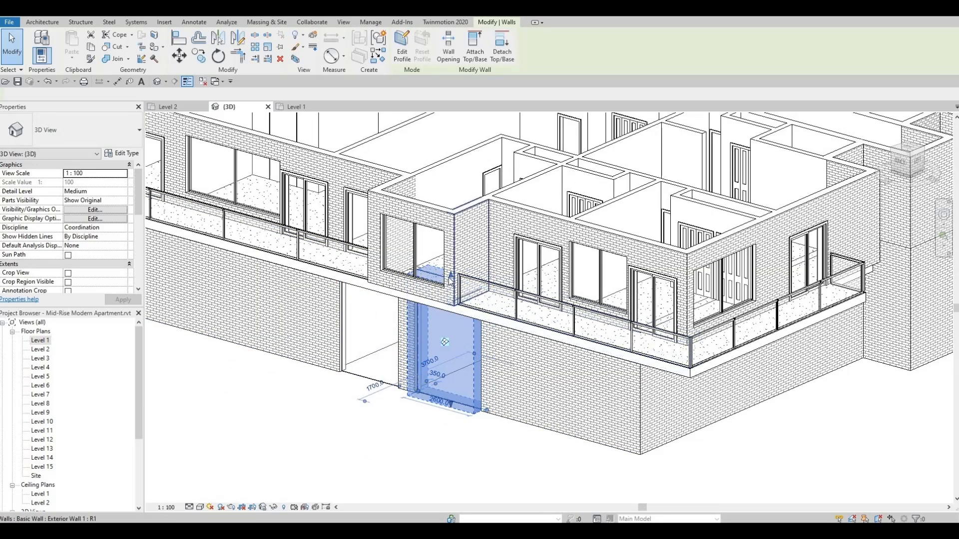
pyautogui.moveTo(450, 285); pyautogui.dragTo(444, 330)
pyautogui.press('Escape')
pyautogui.keyDown('shift'); pyautogui.moveTo(473, 346); pyautogui.dragTo(506, 271, button='middle'); pyautogui.keyUp('shift')
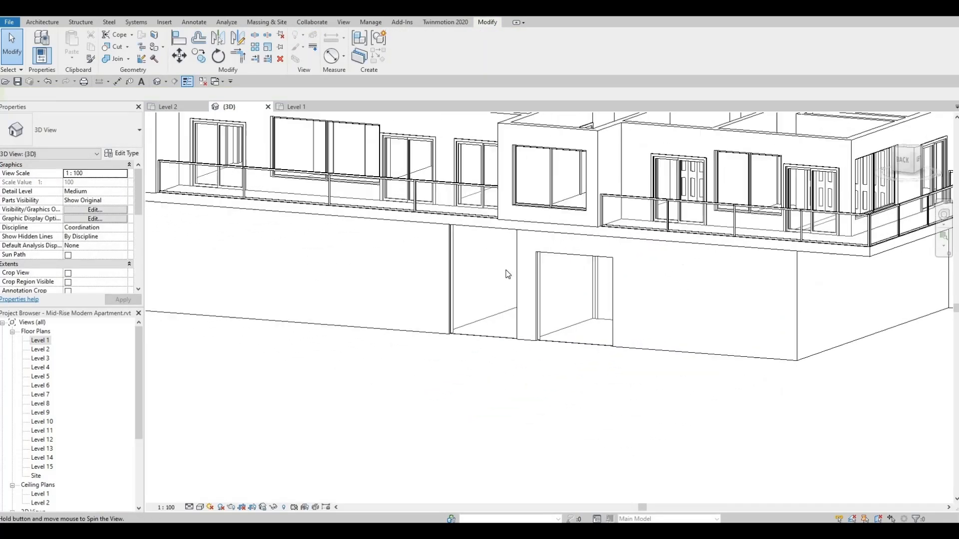
pyautogui.click(494, 218)
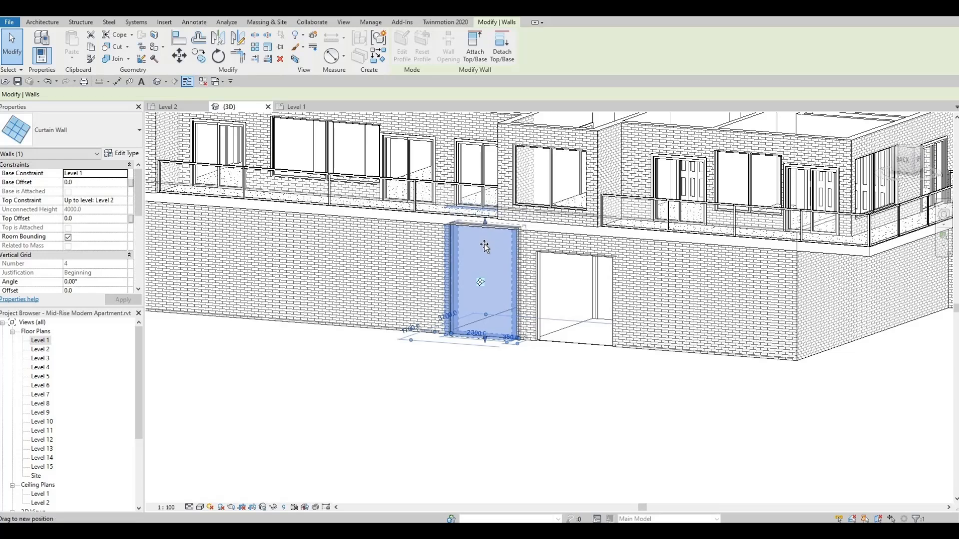
pyautogui.moveTo(485, 244); pyautogui.dragTo(485, 244)
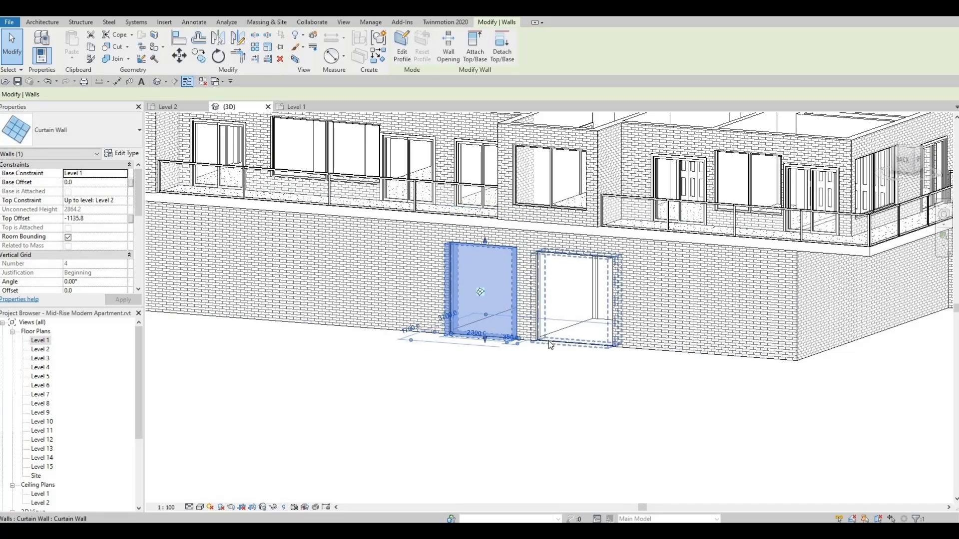
# Step: Raise the bedroom curtain wall's base to an offset of about 908 mm and lower its top to an offset of about -1314 mm
pyautogui.click(562, 341)
pyautogui.click(571, 341)
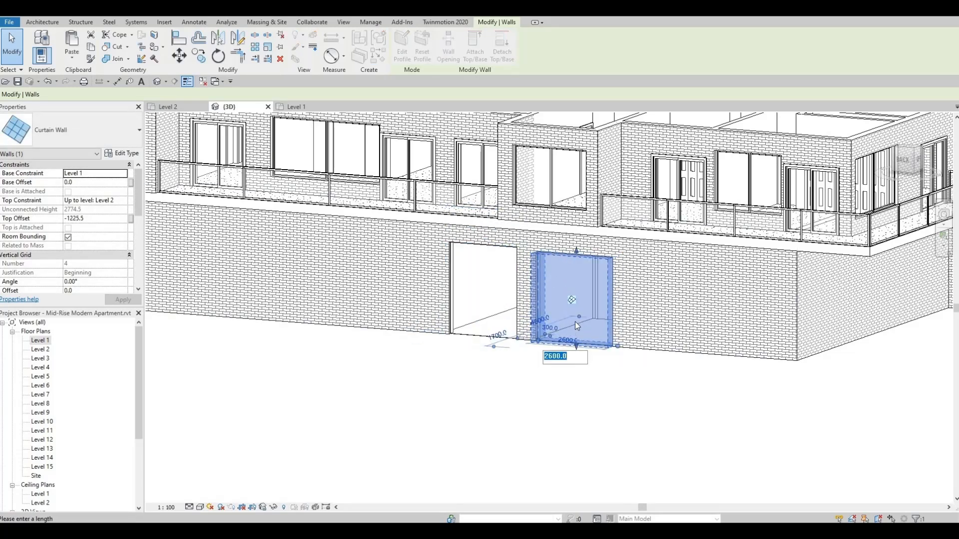
pyautogui.scroll(2, 578, 349)
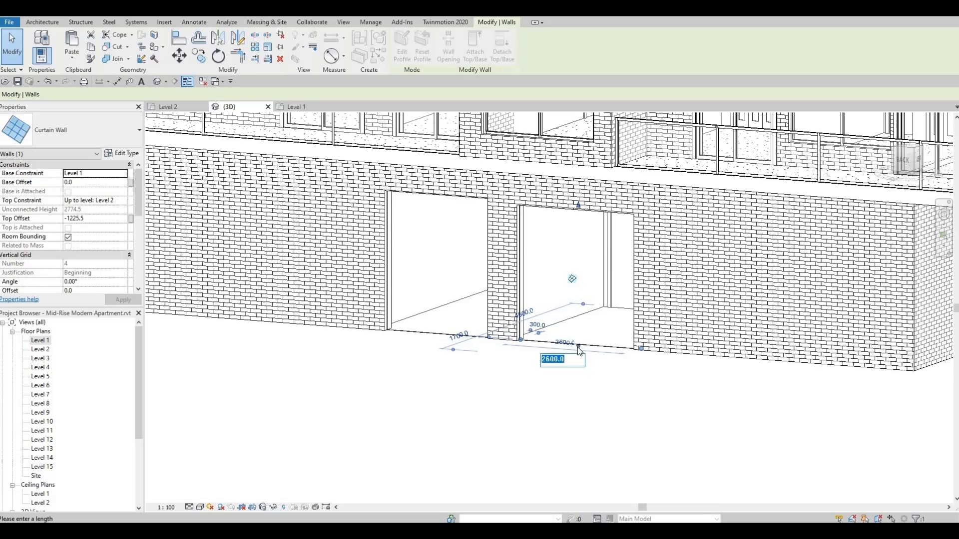
pyautogui.press('Escape')
pyautogui.moveTo(580, 314); pyautogui.dragTo(581, 298)
pyautogui.press('Escape')
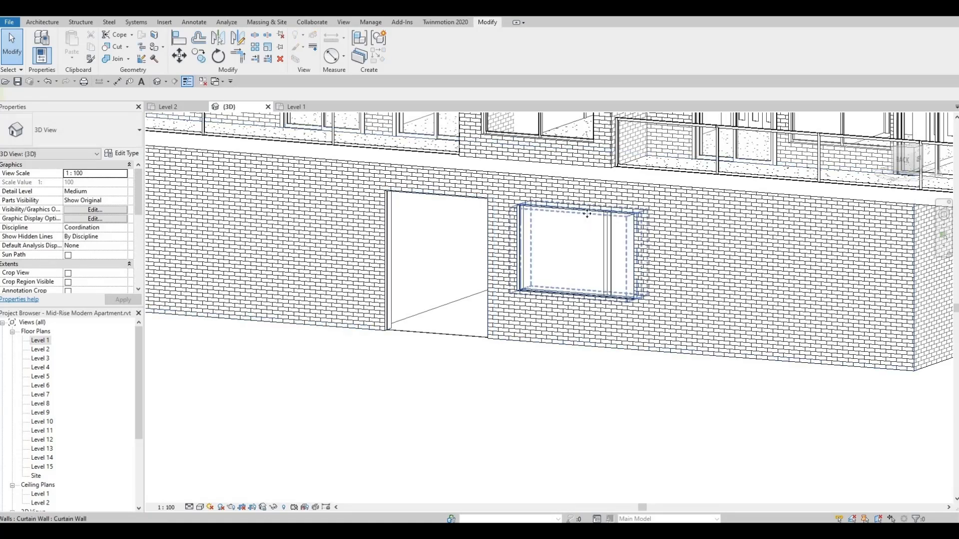
pyautogui.click(577, 209)
pyautogui.moveTo(579, 214); pyautogui.dragTo(579, 219)
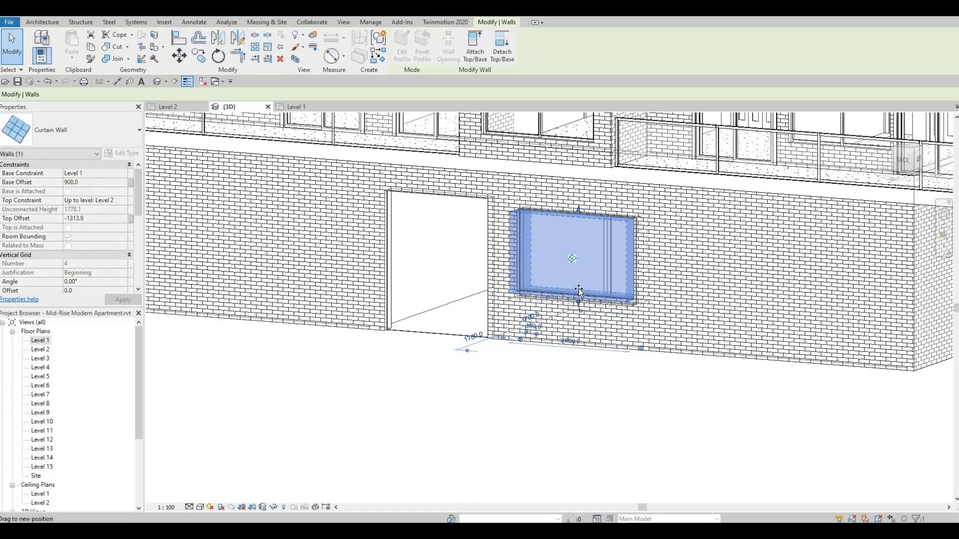
pyautogui.press('Escape')
pyautogui.scroll(-2, 571, 302)
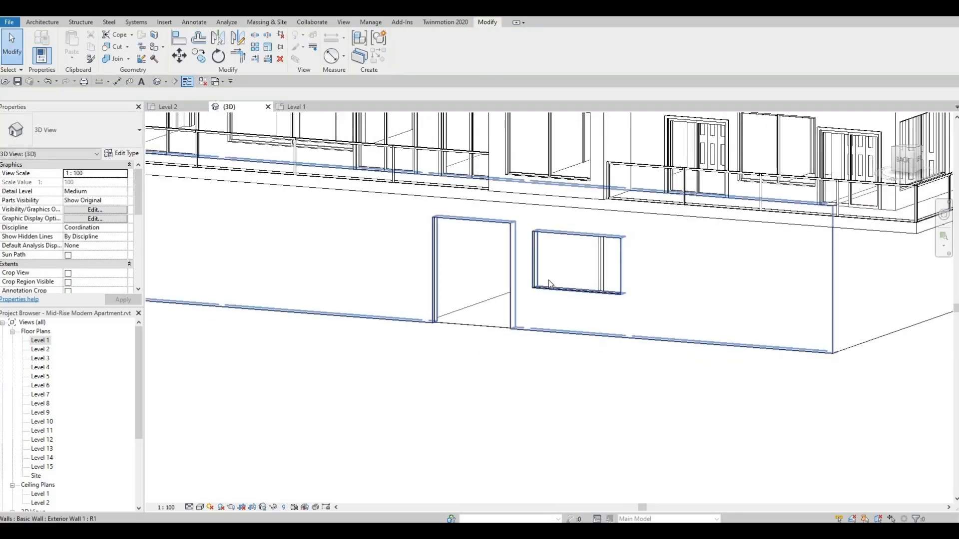
# Step: Align the top and bottom edges of the full-height curtain wall with those of the bedroom curtain wall
pyautogui.scroll(1, 549, 280)
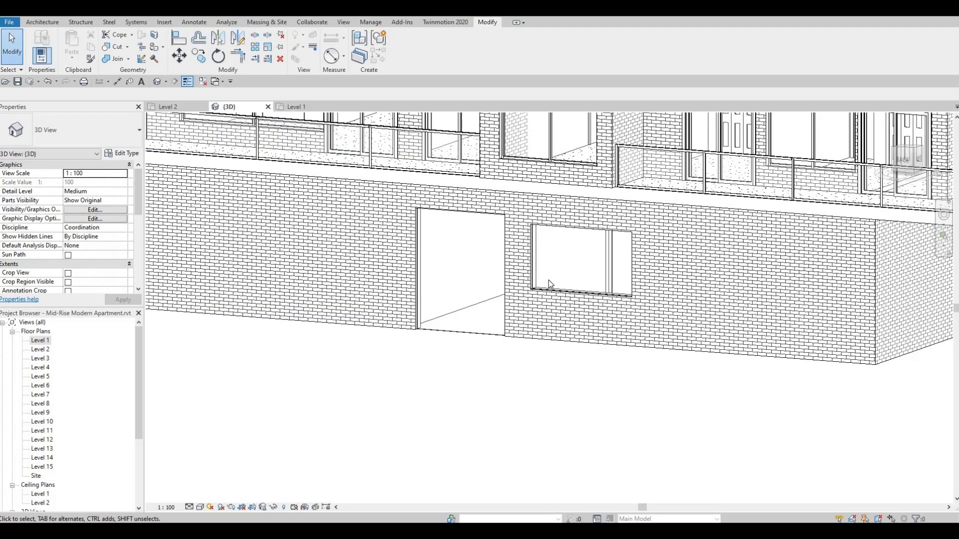
pyautogui.press('l')
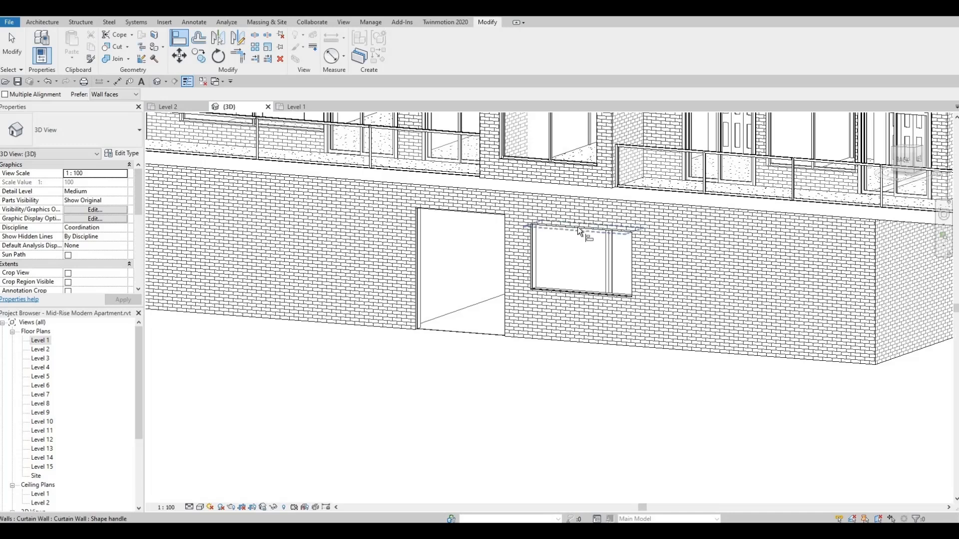
pyautogui.click(556, 228)
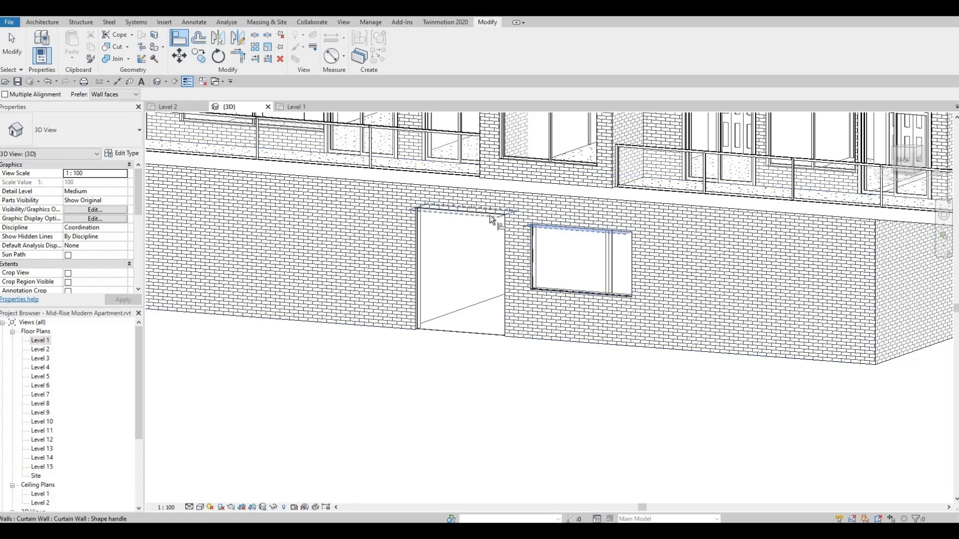
pyautogui.click(489, 215)
pyautogui.click(562, 289)
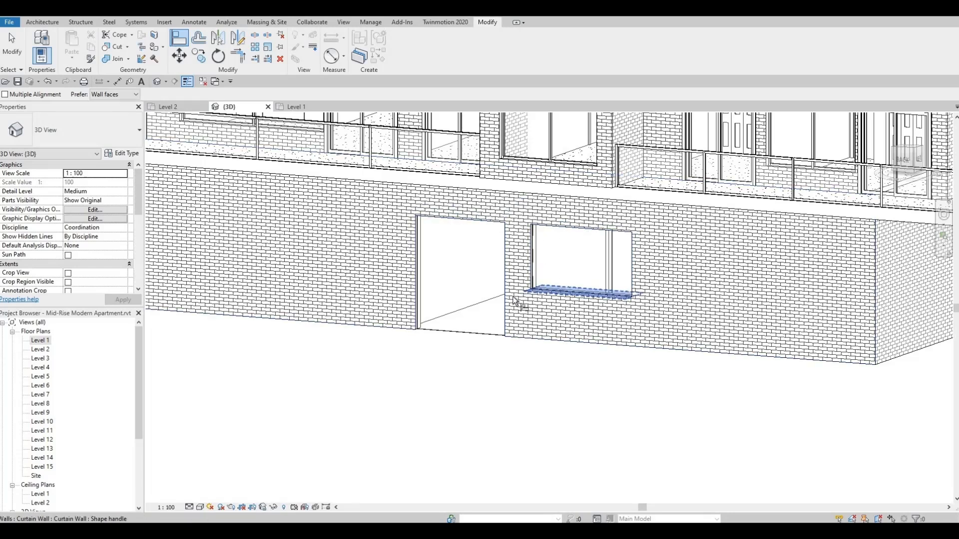
pyautogui.click(477, 330)
pyautogui.press('Escape')
pyautogui.press('Escape')
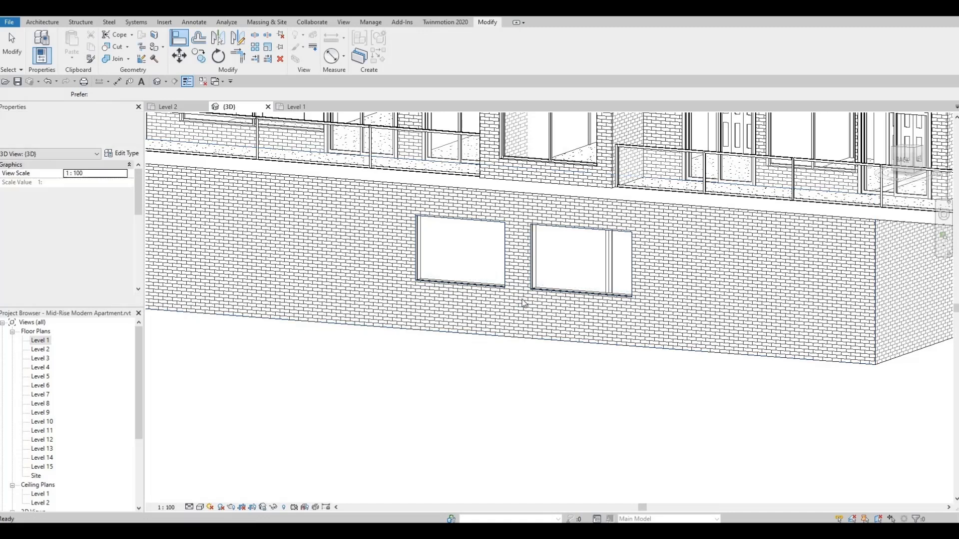
# Step: Place a vertical curtain grid line at the midpoint of each of the two Level 1 curtain walls
pyautogui.scroll(1, 522, 301)
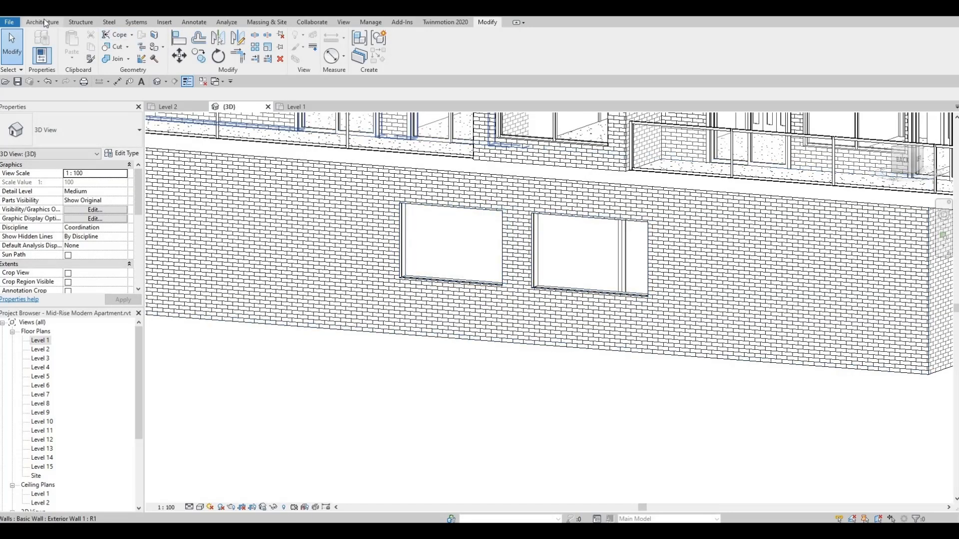
pyautogui.click(44, 21)
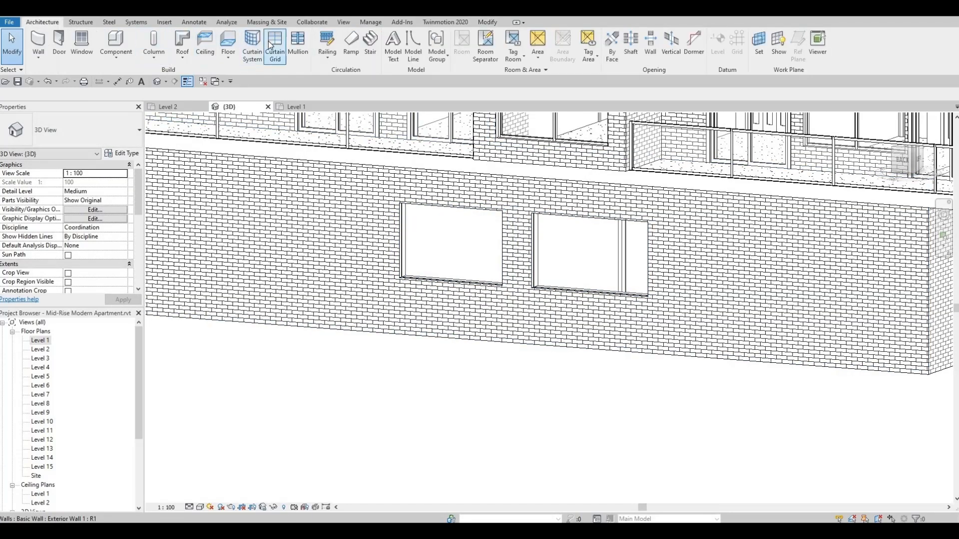
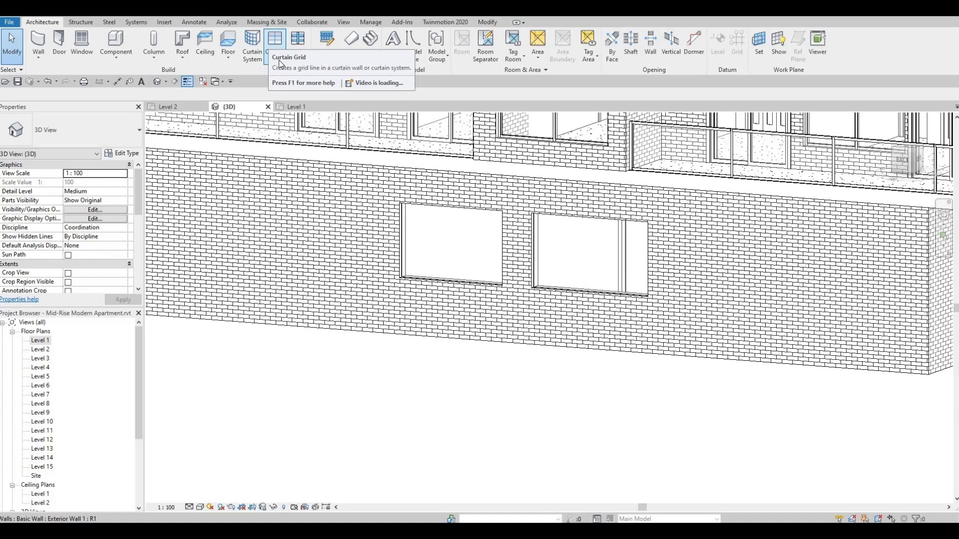
pyautogui.click(594, 222)
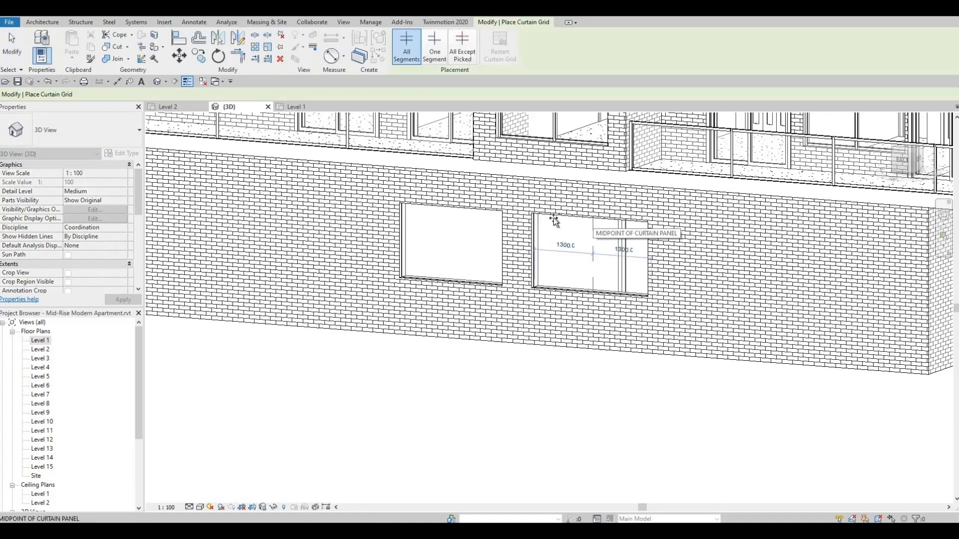
pyautogui.click(455, 212)
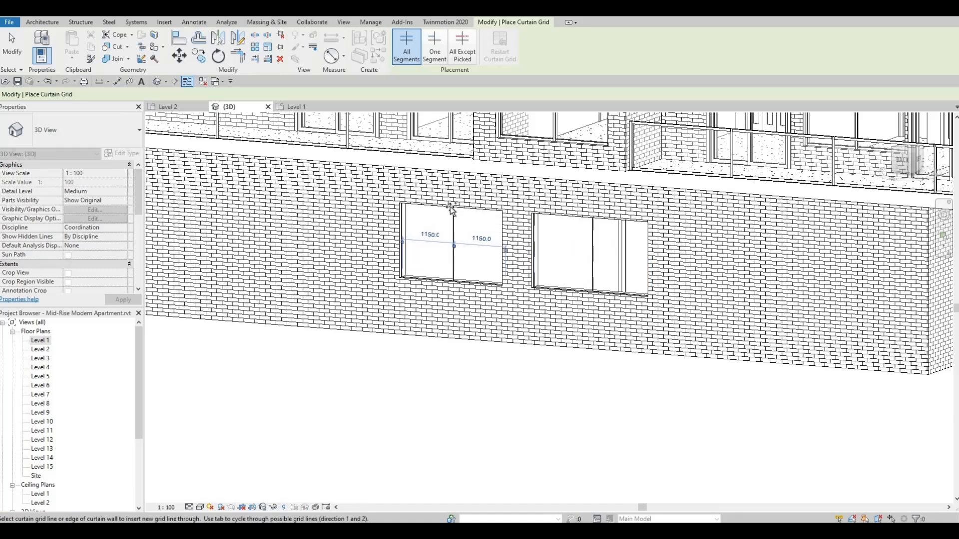
# Step: Choose the 50mm x 65mm rectangular mullion type and check it against the top mullion of the Level 2 curtain wall
pyautogui.click(47, 24)
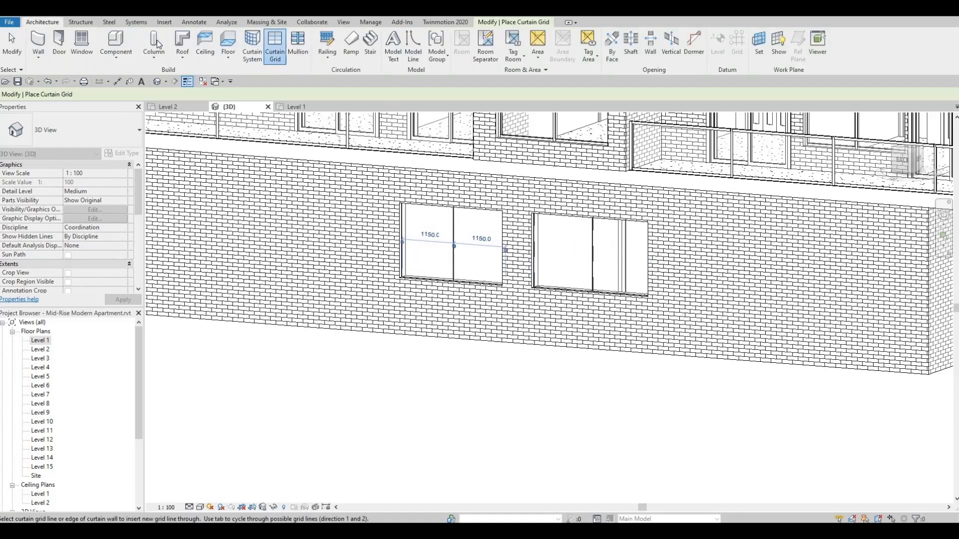
pyautogui.click(302, 50)
pyautogui.click(124, 131)
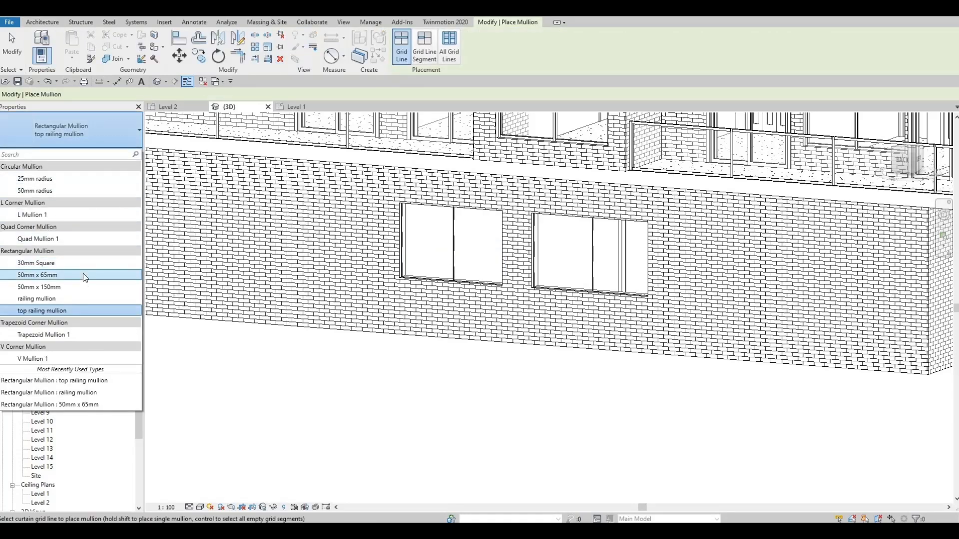
pyautogui.click(83, 273)
pyautogui.moveTo(426, 314); pyautogui.dragTo(436, 421, button='middle')
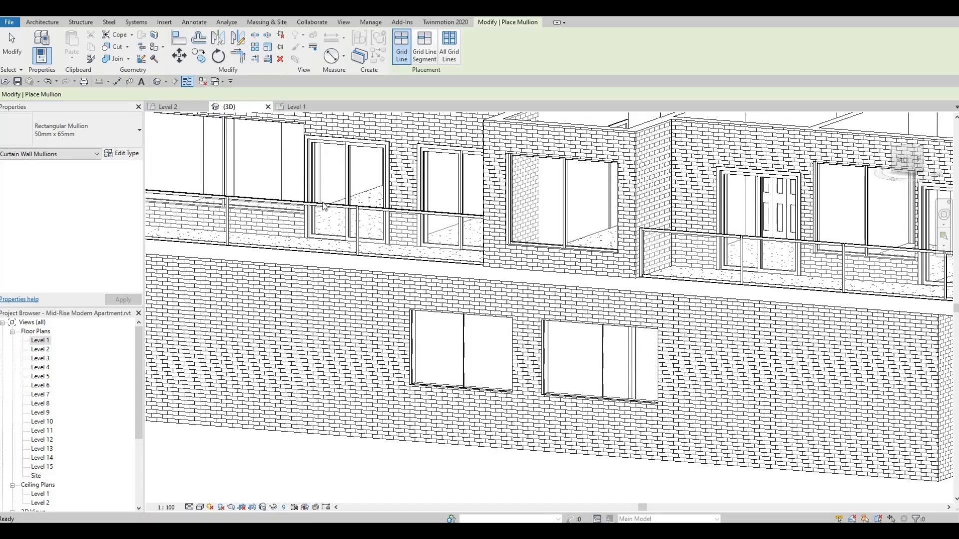
pyautogui.press('Escape')
pyautogui.press('Escape')
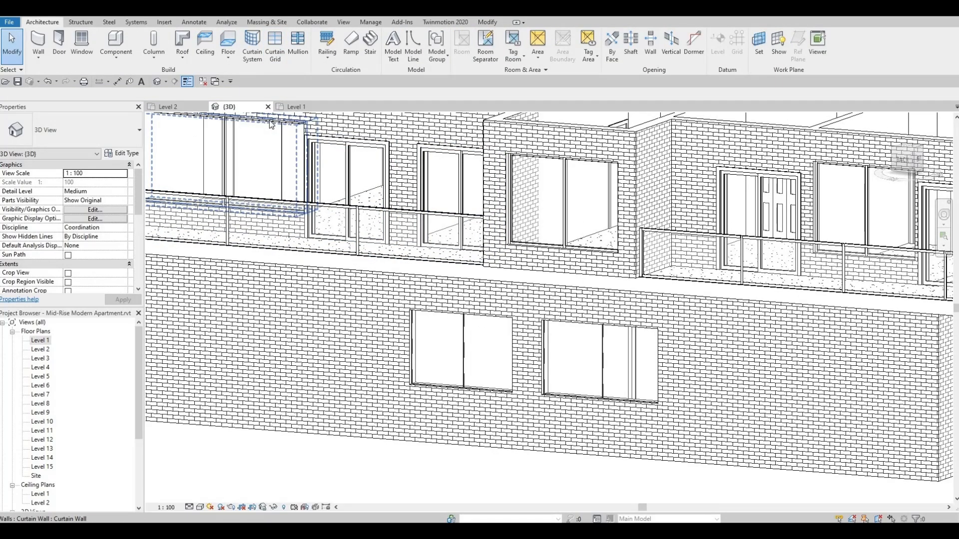
pyautogui.scroll(2, 270, 125)
pyautogui.click(270, 121)
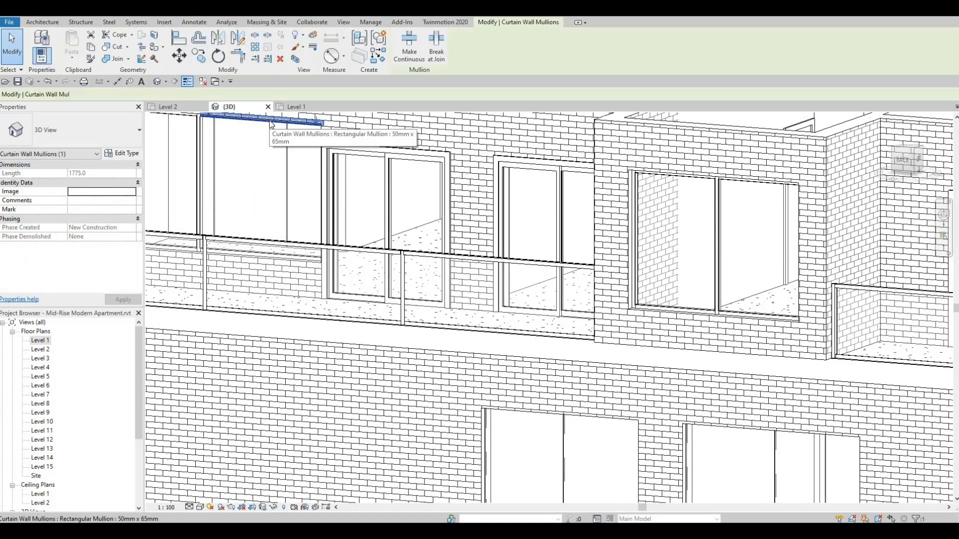
pyautogui.click(418, 344)
pyautogui.moveTo(432, 350)
pyautogui.mouseDown(button='middle')
pyautogui.moveTo(388, 261)
pyautogui.moveTo(403, 271)
pyautogui.moveTo(389, 238)
pyautogui.mouseUp(button='middle')
pyautogui.scroll(-1, 388, 238)
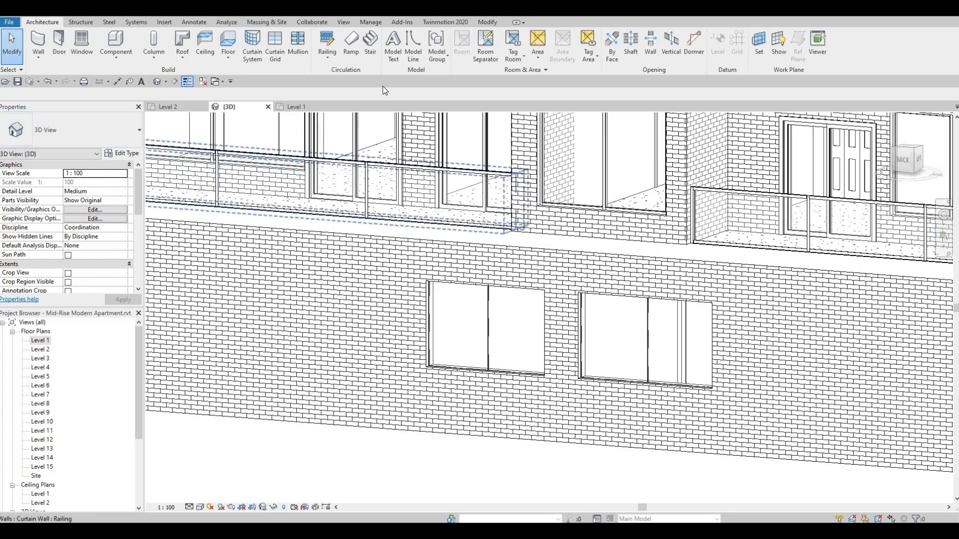
# Step: Place 50mm x 65mm rectangular mullions on all grid lines of the two Level 1 curtain walls
pyautogui.click(297, 52)
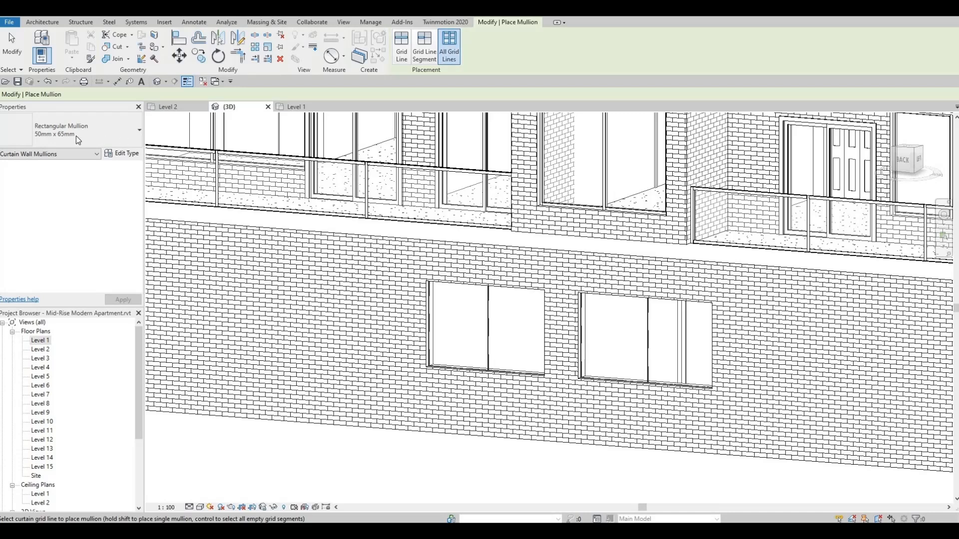
pyautogui.click(428, 320)
pyautogui.click(602, 371)
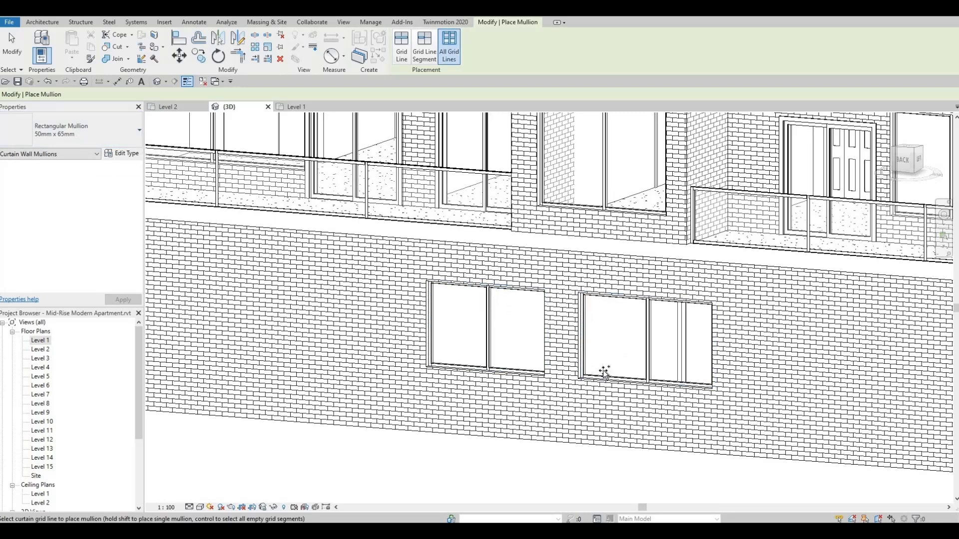
pyautogui.scroll(-4, 644, 335)
pyautogui.press('Escape')
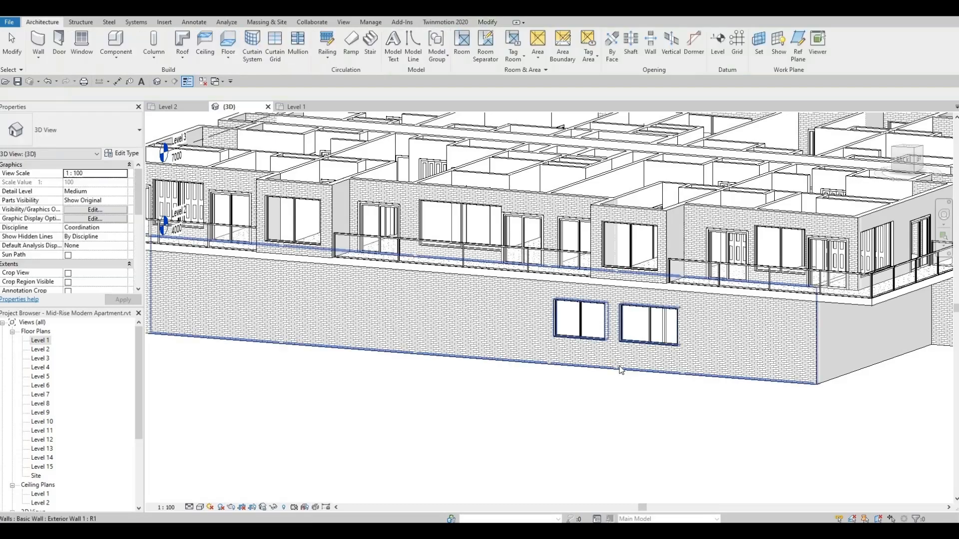
pyautogui.scroll(-4, 653, 372)
pyautogui.keyDown('shift'); pyautogui.moveTo(606, 389); pyautogui.dragTo(259, 296, button='middle'); pyautogui.keyUp('shift')
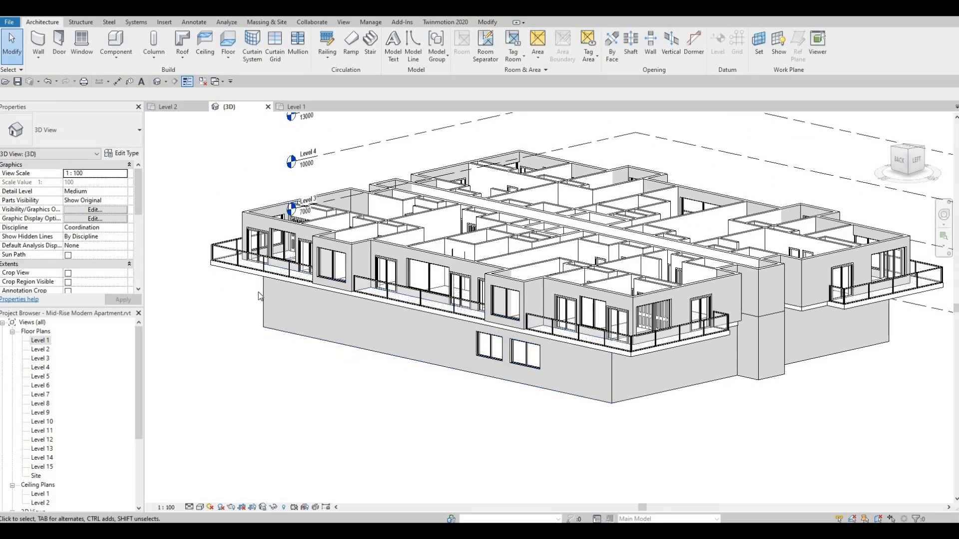
# Step: In the Level 1 floor plan, select the bedroom partition walls, closet and doors of the unit between grids B and C
pyautogui.doubleClick(42, 342)
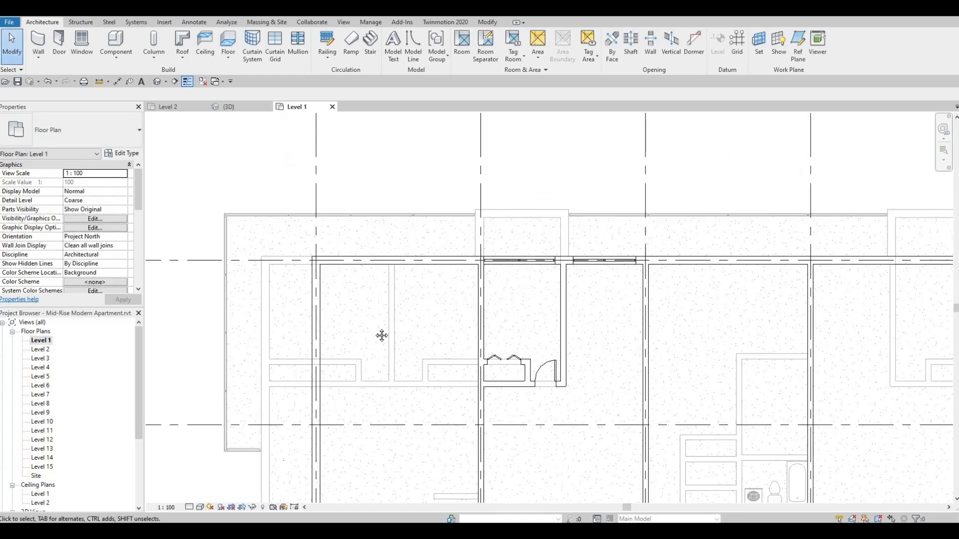
pyautogui.moveTo(559, 316); pyautogui.dragTo(521, 298, button='middle')
pyautogui.moveTo(518, 280); pyautogui.dragTo(430, 256, button='middle')
pyautogui.scroll(1, 410, 338)
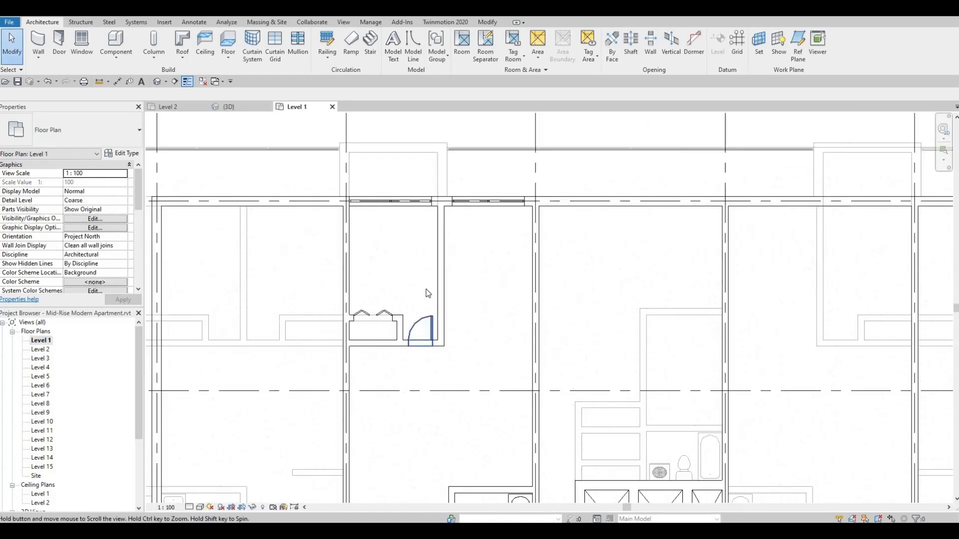
pyautogui.scroll(-1, 439, 307)
pyautogui.moveTo(358, 259); pyautogui.dragTo(348, 250)
pyautogui.moveTo(423, 306); pyautogui.dragTo(417, 248, button='middle')
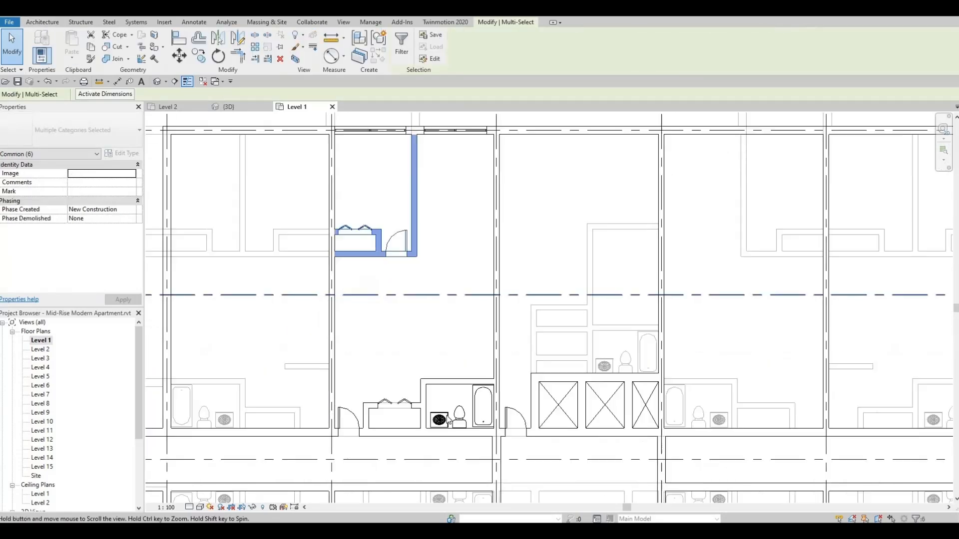
# Step: Add the unit's bathroom walls and fixtures, the entry closet with its bifold door, and the entrance door to the selection
pyautogui.keyDown('ctrl'); pyautogui.click(468, 397); pyautogui.keyUp('ctrl')
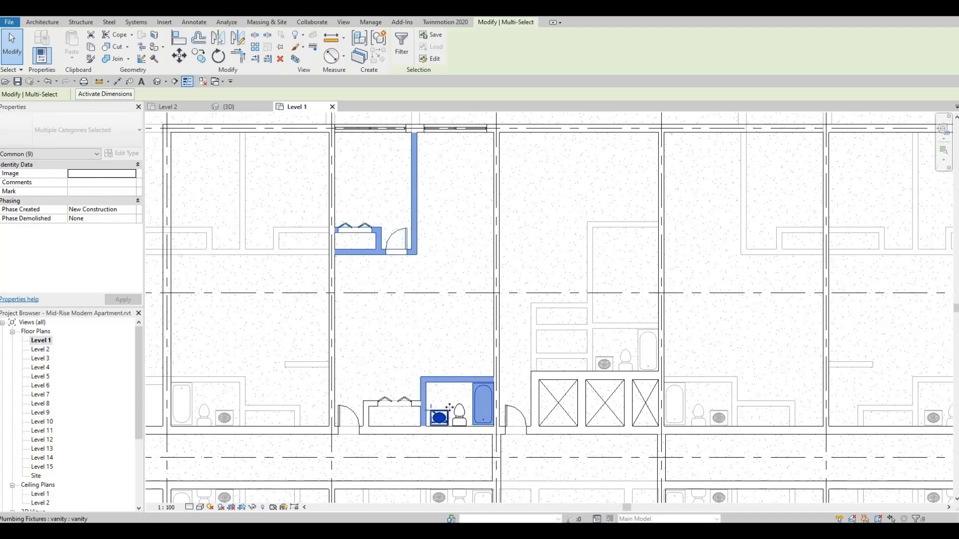
pyautogui.keyDown('ctrl'); pyautogui.click(439, 416); pyautogui.keyUp('ctrl')
pyautogui.keyDown('ctrl'); pyautogui.click(459, 415); pyautogui.keyUp('ctrl')
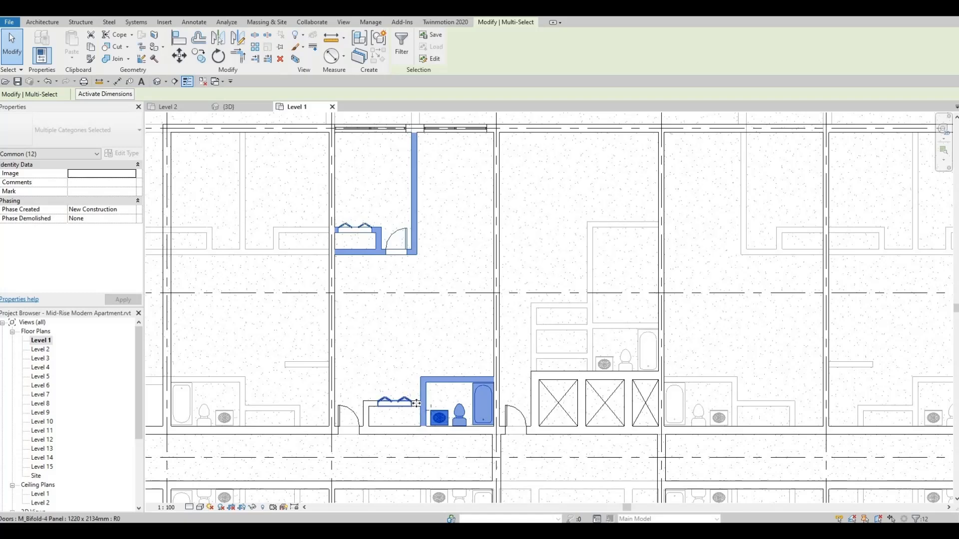
pyautogui.scroll(2, 416, 405)
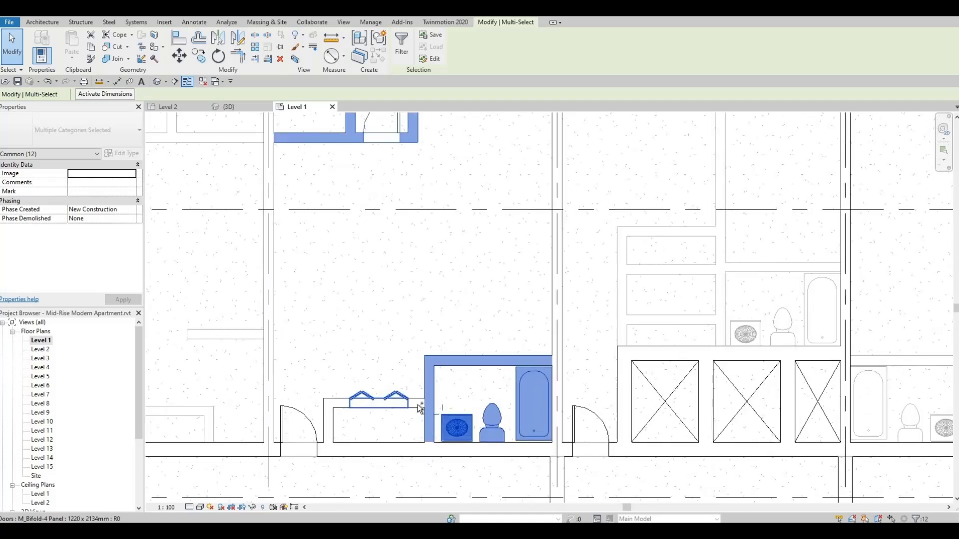
pyautogui.keyDown('ctrl'); pyautogui.click(417, 405); pyautogui.keyUp('ctrl')
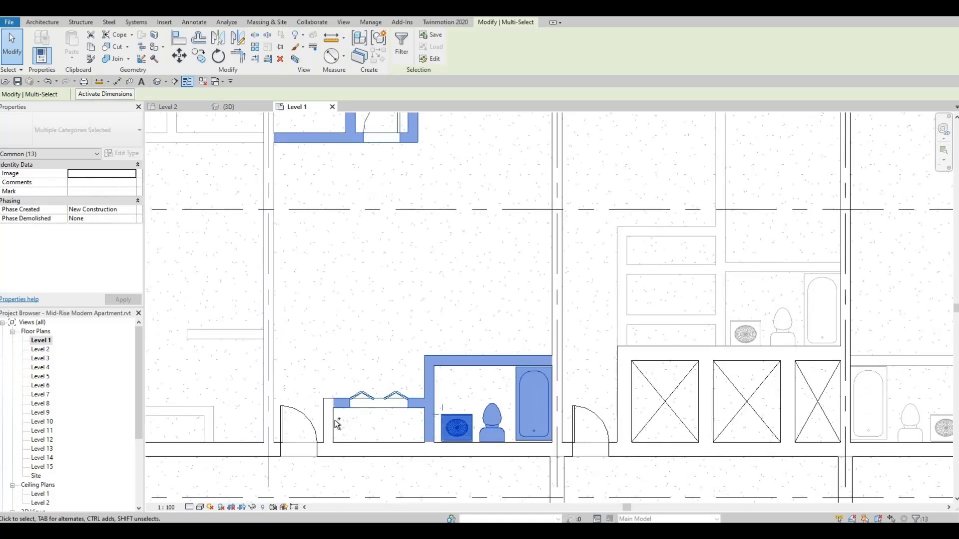
pyautogui.keyDown('ctrl'); pyautogui.click(324, 426); pyautogui.keyUp('ctrl')
pyautogui.keyDown('ctrl'); pyautogui.click(309, 423); pyautogui.keyUp('ctrl')
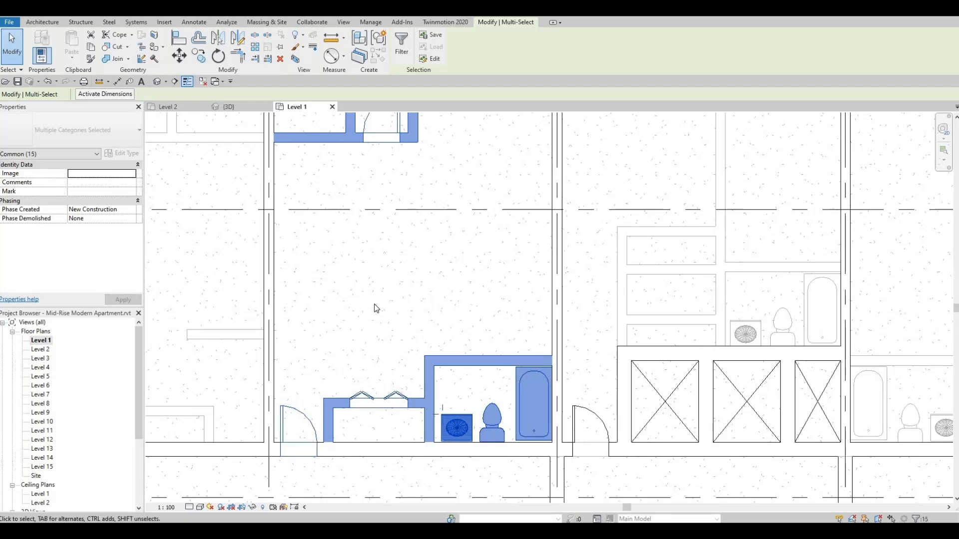
# Step: Add both curtain wall windows on grid 1, with their grid lines and mullions, to the selection
pyautogui.scroll(-2, 335, 368)
pyautogui.moveTo(401, 249); pyautogui.dragTo(418, 423, button='middle')
pyautogui.scroll(3, 324, 250)
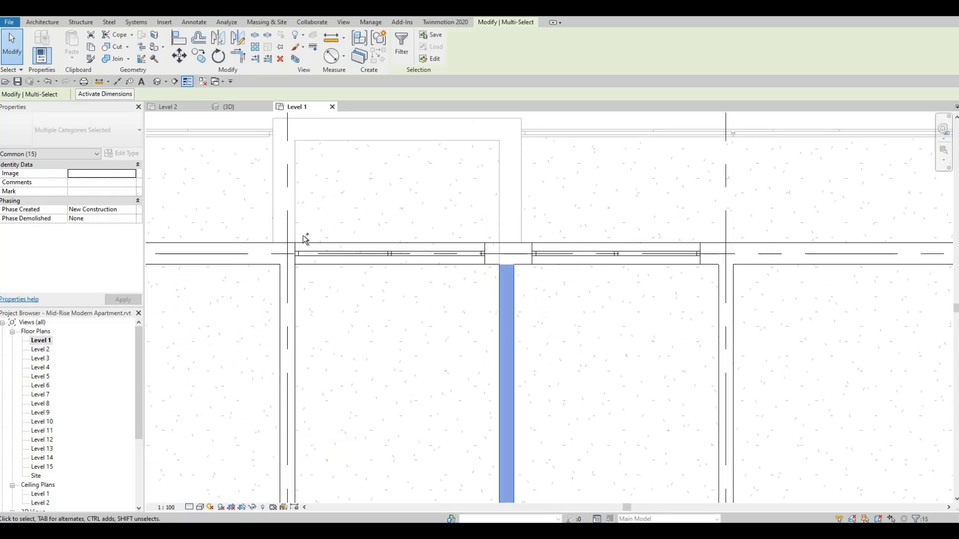
pyautogui.moveTo(255, 206); pyautogui.dragTo(497, 299)
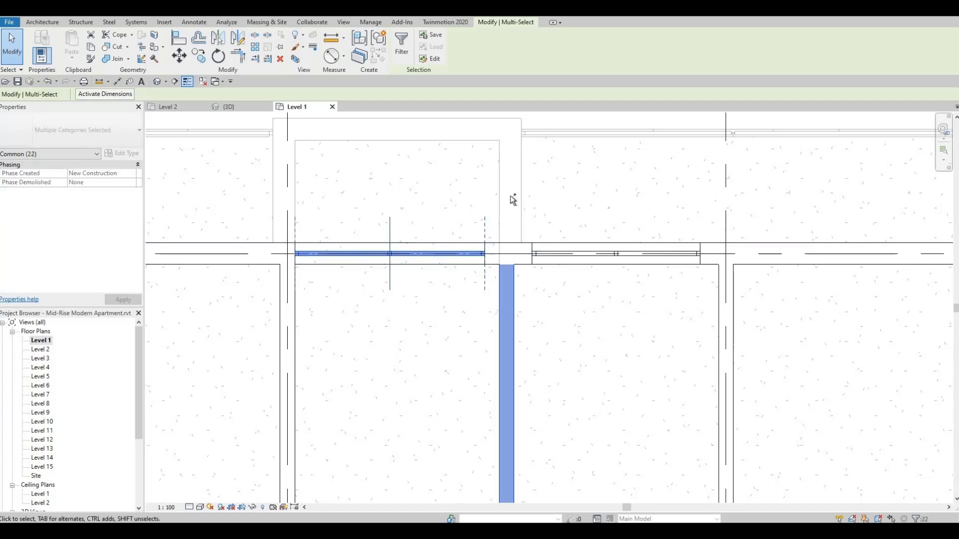
pyautogui.keyDown('ctrl'); pyautogui.moveTo(511, 195); pyautogui.dragTo(721, 334); pyautogui.keyUp('ctrl')
pyautogui.scroll(2, 604, 322)
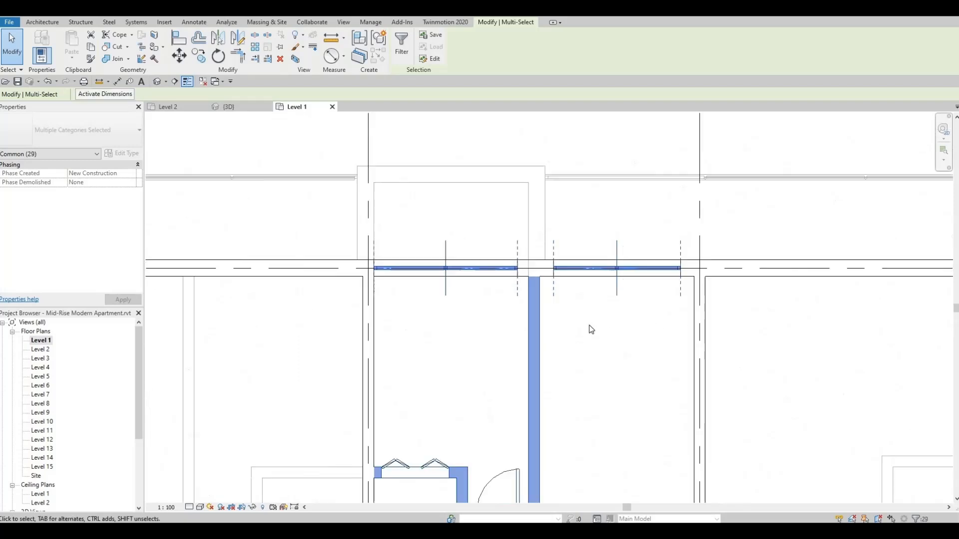
# Step: Mirror a copy of the selected unit layout about grid line B into the bay between grids A and B
pyautogui.scroll(-2, 592, 329)
pyautogui.moveTo(593, 351); pyautogui.dragTo(578, 278, button='middle')
pyautogui.scroll(-1, 577, 280)
pyautogui.moveTo(577, 311); pyautogui.dragTo(572, 276, button='middle')
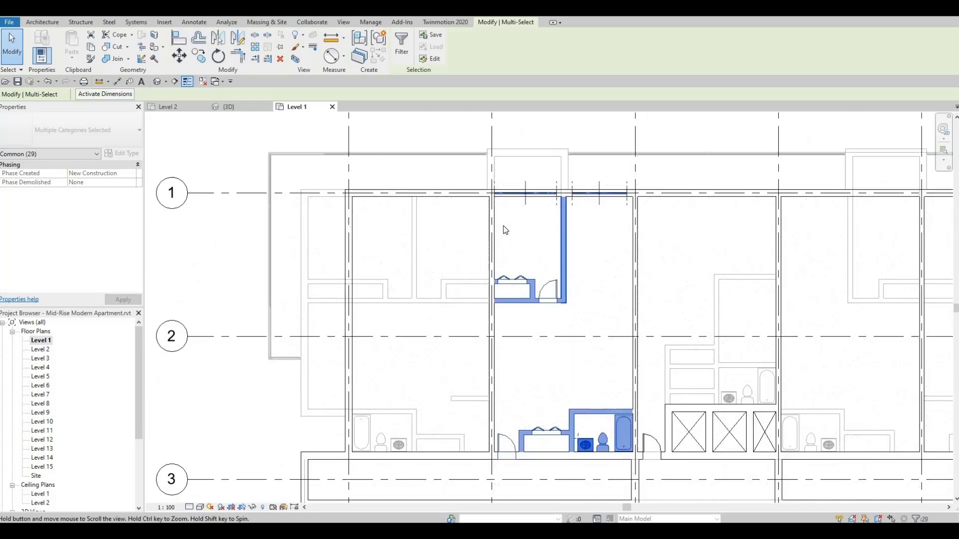
pyautogui.moveTo(511, 240); pyautogui.dragTo(509, 246, button='middle')
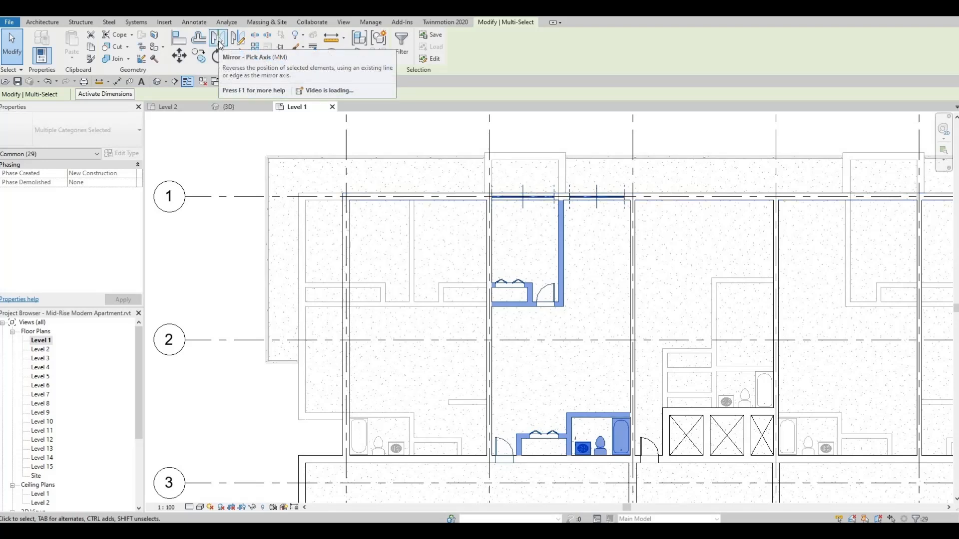
pyautogui.click(220, 44)
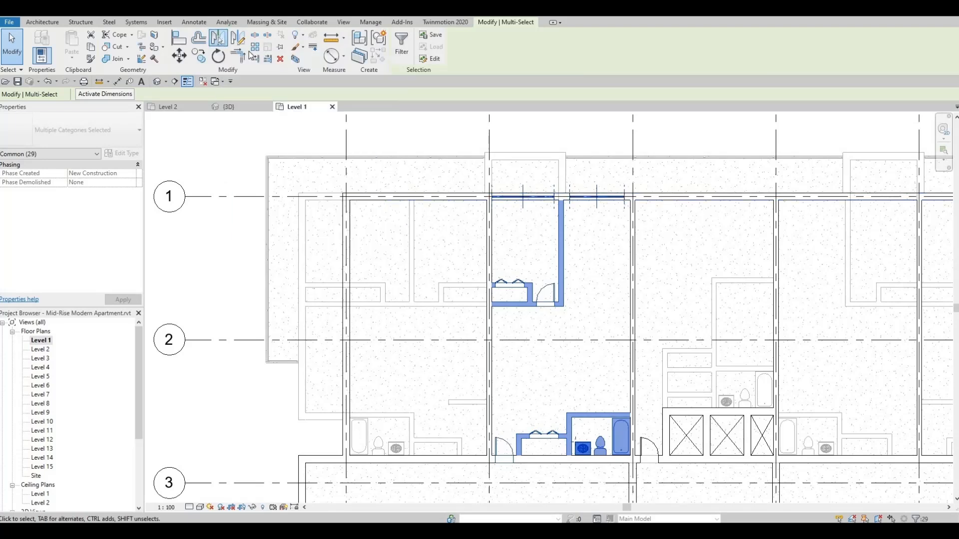
pyautogui.click(491, 126)
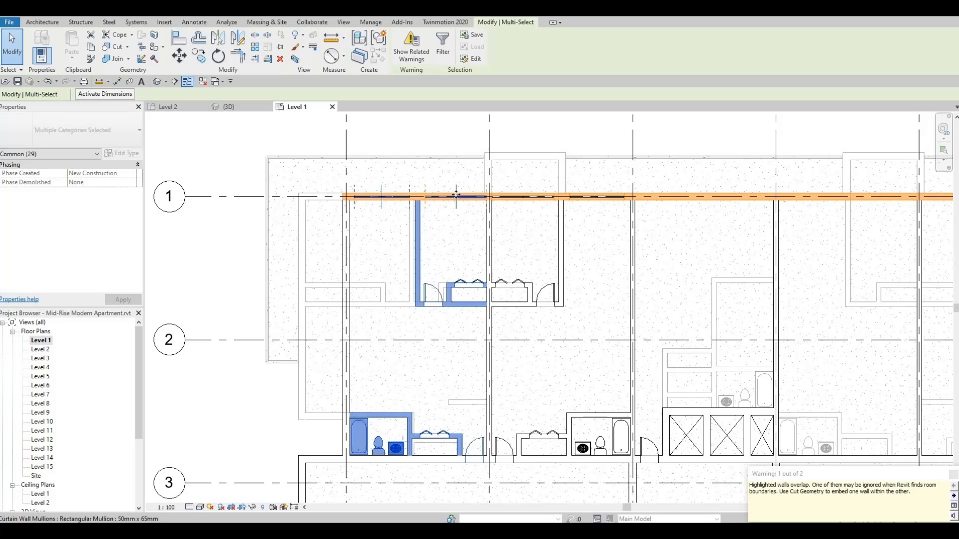
# Step: Cut the exterior wall on grid 1 with the two mirrored curtain walls using Cut Geometry
pyautogui.scroll(5, 456, 195)
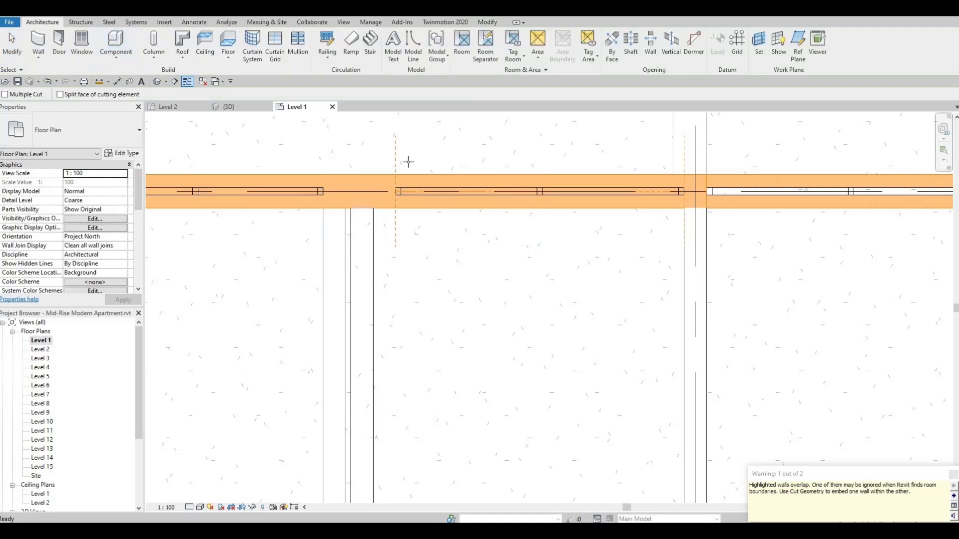
pyautogui.click(442, 186)
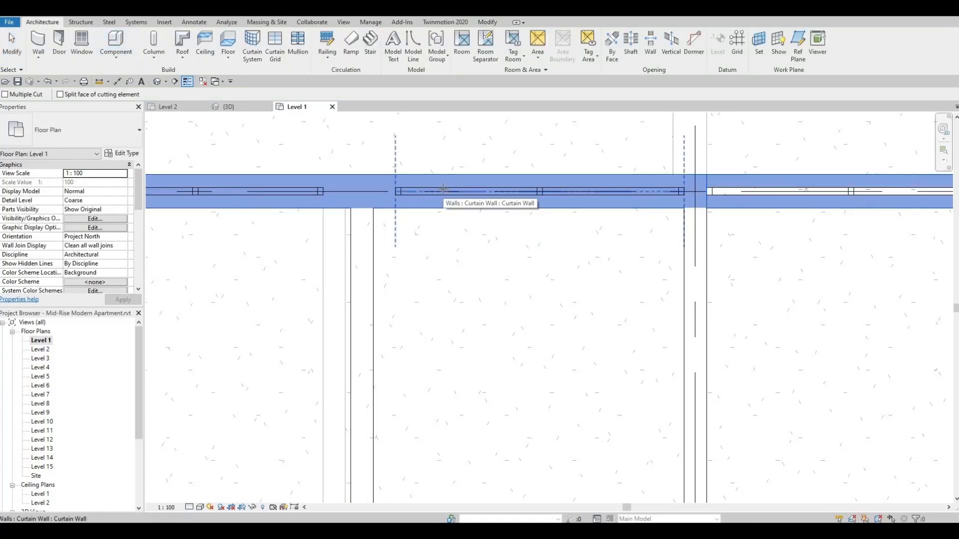
pyautogui.click(443, 189)
pyautogui.moveTo(310, 172); pyautogui.dragTo(447, 176, button='middle')
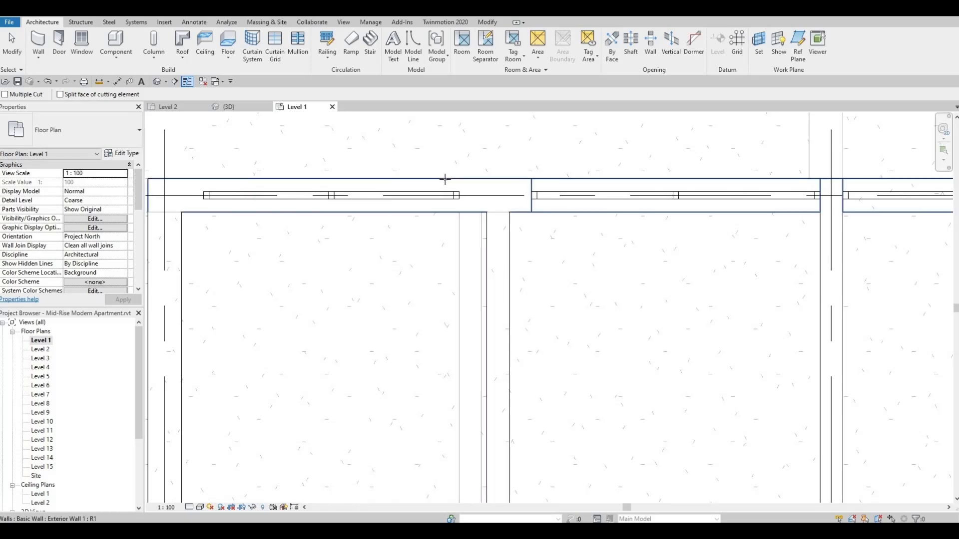
pyautogui.click(409, 184)
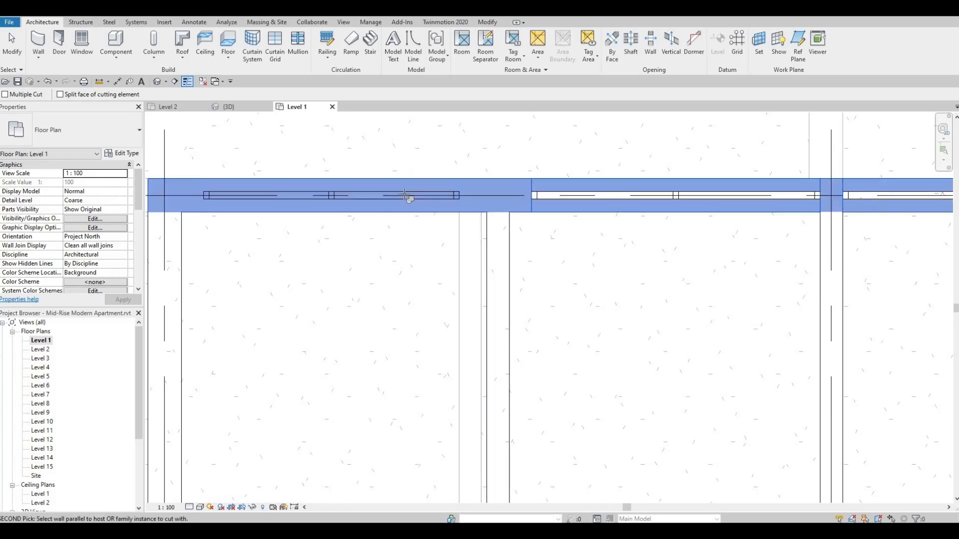
pyautogui.scroll(-2, 440, 197)
pyautogui.scroll(-3, 448, 220)
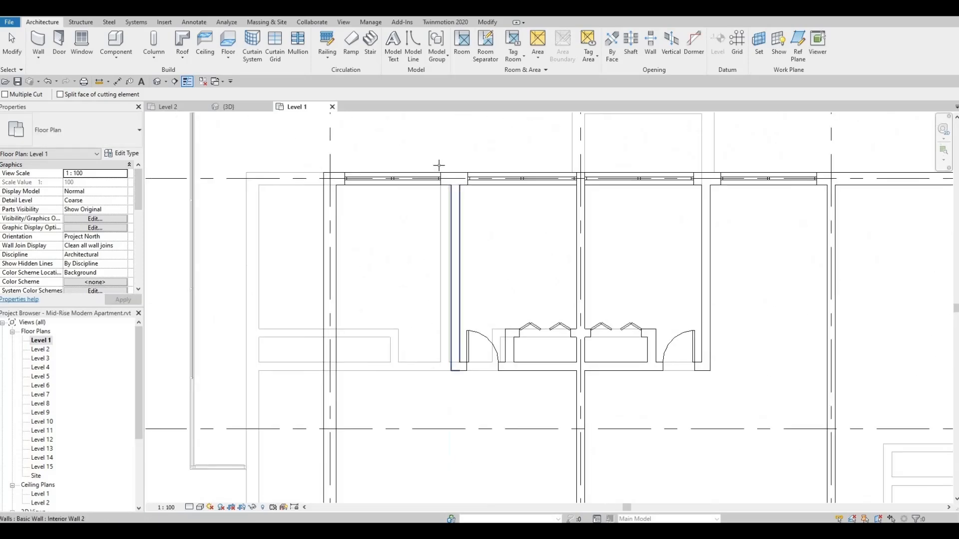
# Step: Examine the Level 1 plan from grid 1 to grid 5, comparing the two finished units with the remaining bays
pyautogui.scroll(-1, 444, 220)
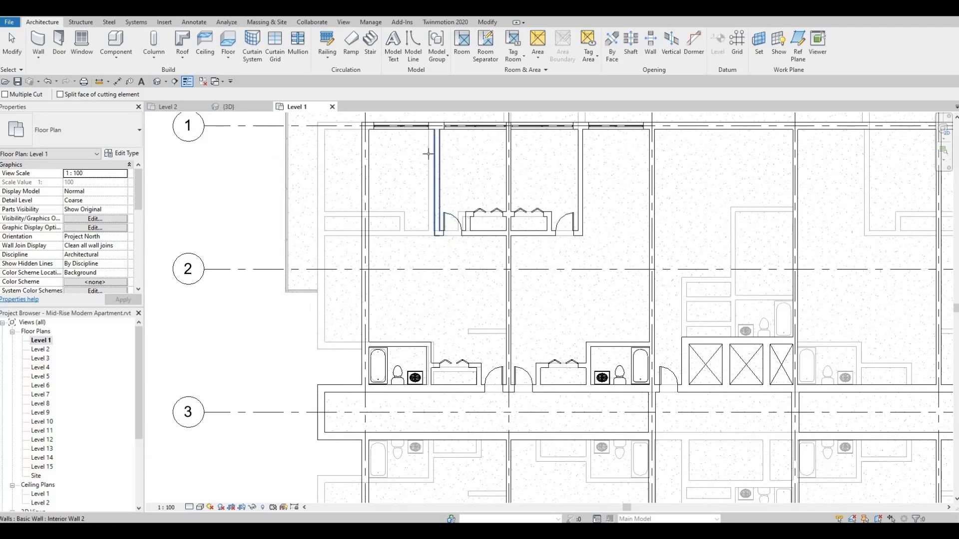
pyautogui.scroll(1, 436, 183)
pyautogui.scroll(-1, 435, 182)
pyautogui.scroll(-1, 440, 189)
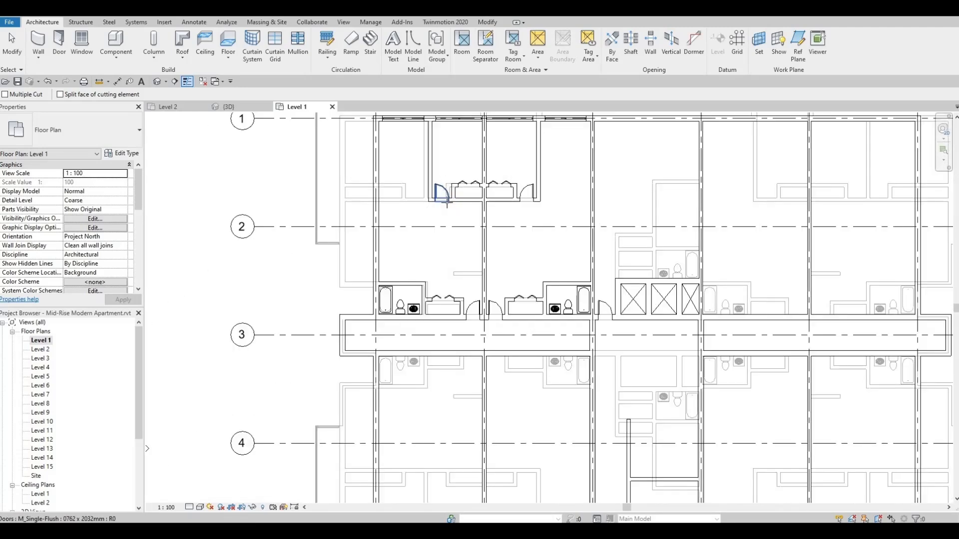
pyautogui.moveTo(438, 206); pyautogui.dragTo(432, 217, button='middle')
pyautogui.moveTo(427, 292); pyautogui.dragTo(462, 226, button='middle')
pyautogui.scroll(-1, 427, 207)
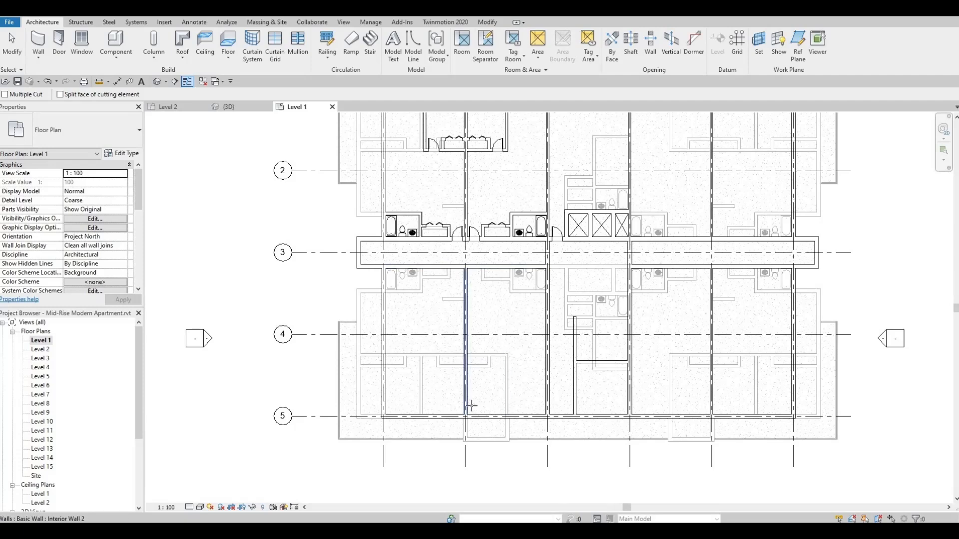
pyautogui.moveTo(518, 362); pyautogui.dragTo(503, 405, button='middle')
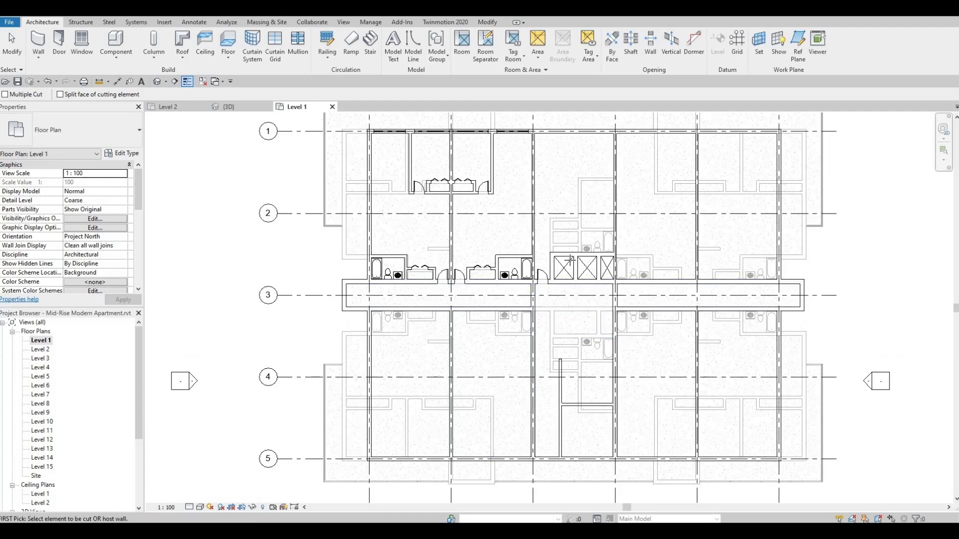
pyautogui.moveTo(561, 268); pyautogui.dragTo(547, 336, button='middle')
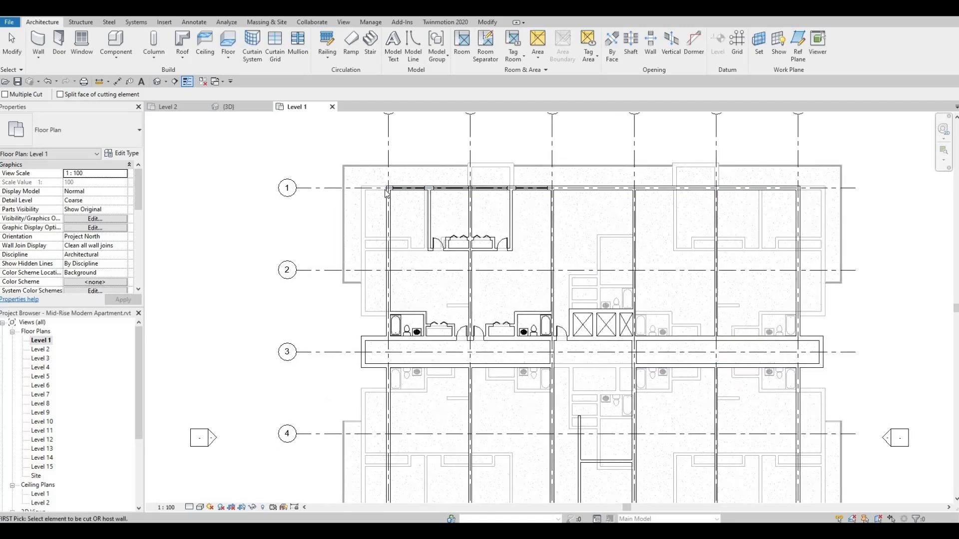
# Step: Select the two finished units between grids A and C with their curtain walls, excluding the long walls on grids A, B and C
pyautogui.press('Escape')
pyautogui.press('Escape')
pyautogui.scroll(4, 379, 160)
pyautogui.moveTo(355, 126); pyautogui.dragTo(689, 476)
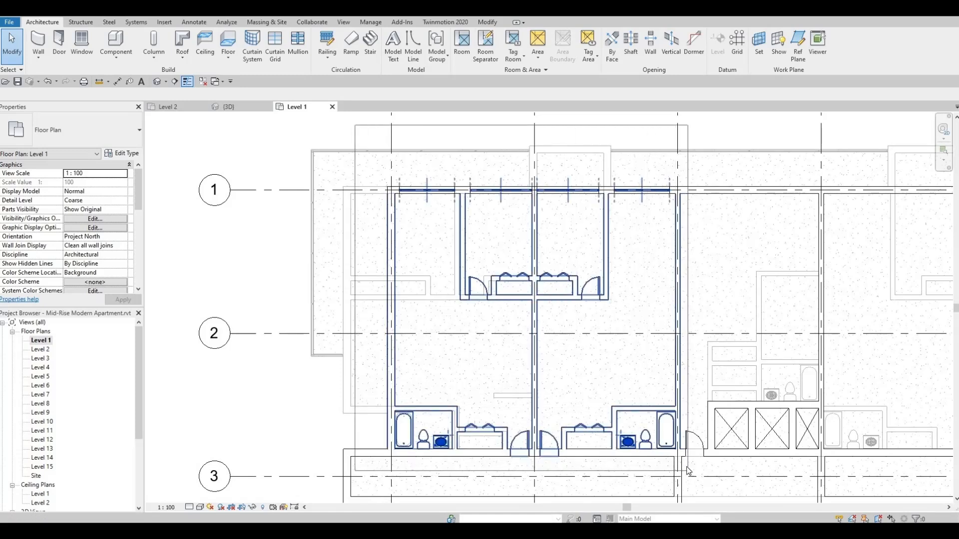
pyautogui.moveTo(573, 386); pyautogui.dragTo(560, 367, button='middle')
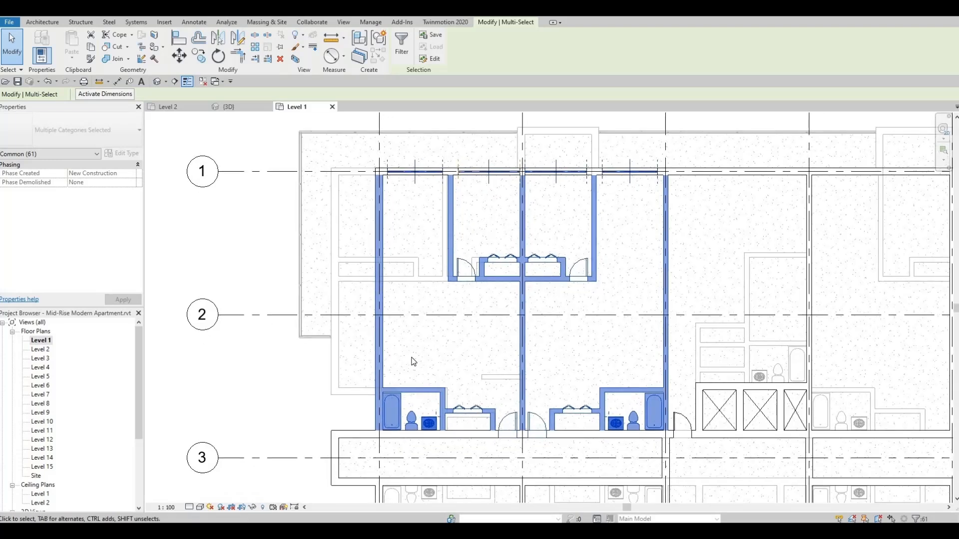
pyautogui.keyDown('shift'); pyautogui.click(381, 332); pyautogui.keyUp('shift')
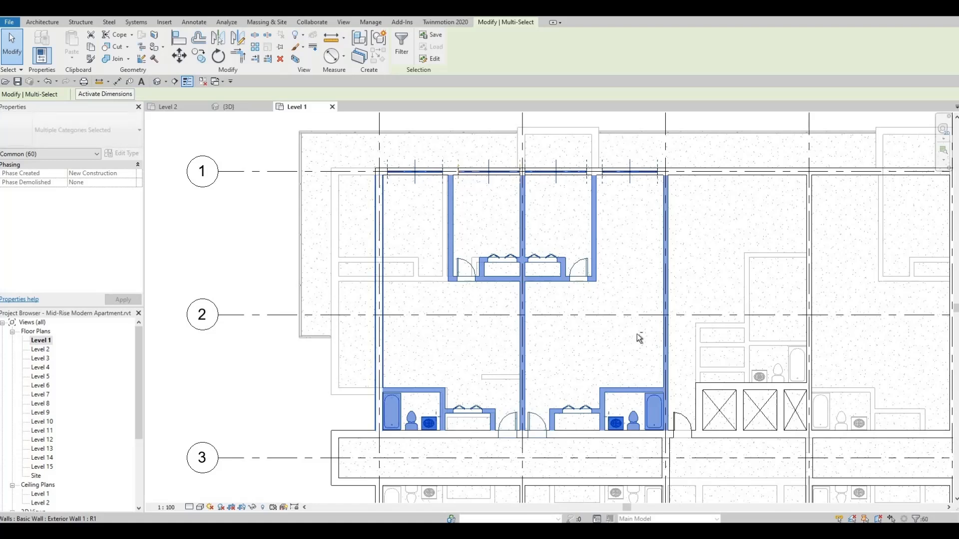
pyautogui.keyDown('shift'); pyautogui.click(667, 335); pyautogui.keyUp('shift')
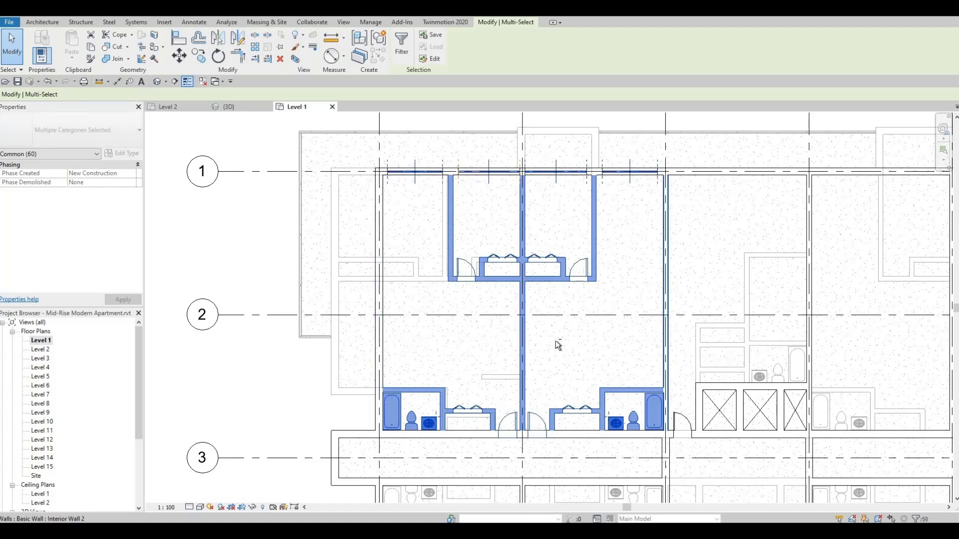
pyautogui.keyDown('shift'); pyautogui.click(525, 339); pyautogui.keyUp('shift')
pyautogui.keyDown('ctrl'); pyautogui.scroll(-5, 556, 363); pyautogui.keyUp('ctrl')
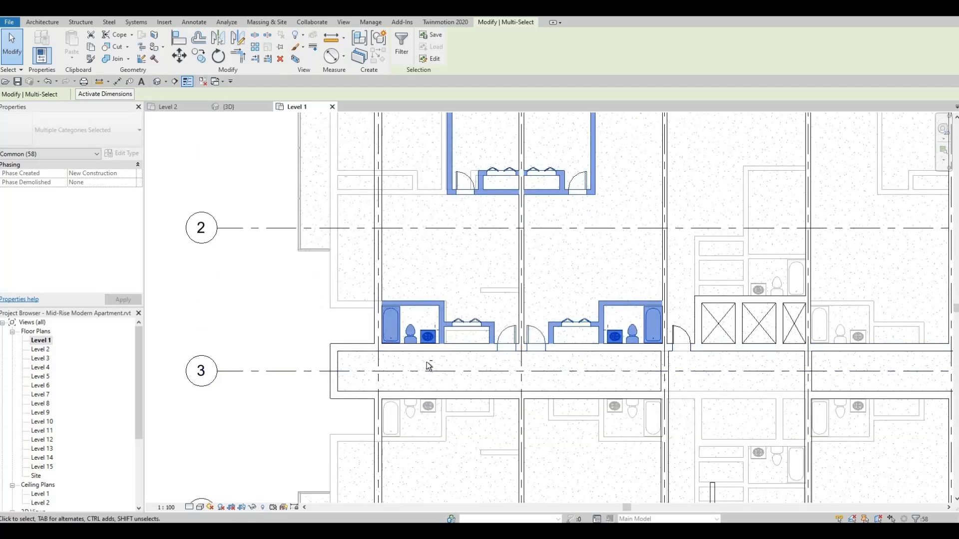
# Step: Mirror a copy of the two selected unit layouts about grid line 3 into the bays between grids 3 and 5
pyautogui.scroll(-2, 430, 345)
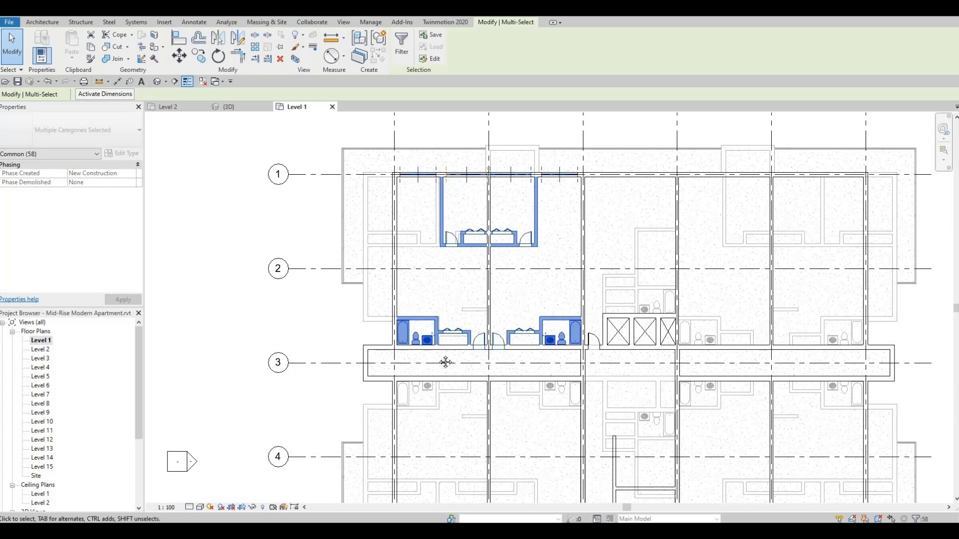
pyautogui.keyDown('ctrl'); pyautogui.scroll(-4, 442, 304); pyautogui.keyUp('ctrl')
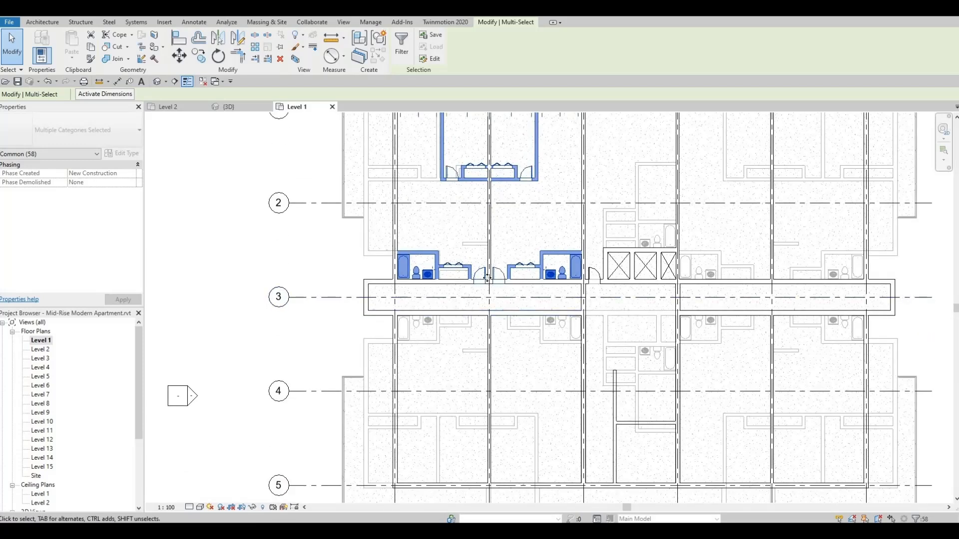
pyautogui.moveTo(490, 275)
pyautogui.mouseDown(button='middle')
pyautogui.moveTo(485, 255)
pyautogui.moveTo(485, 282)
pyautogui.mouseUp(button='middle')
pyautogui.scroll(-1, 485, 256)
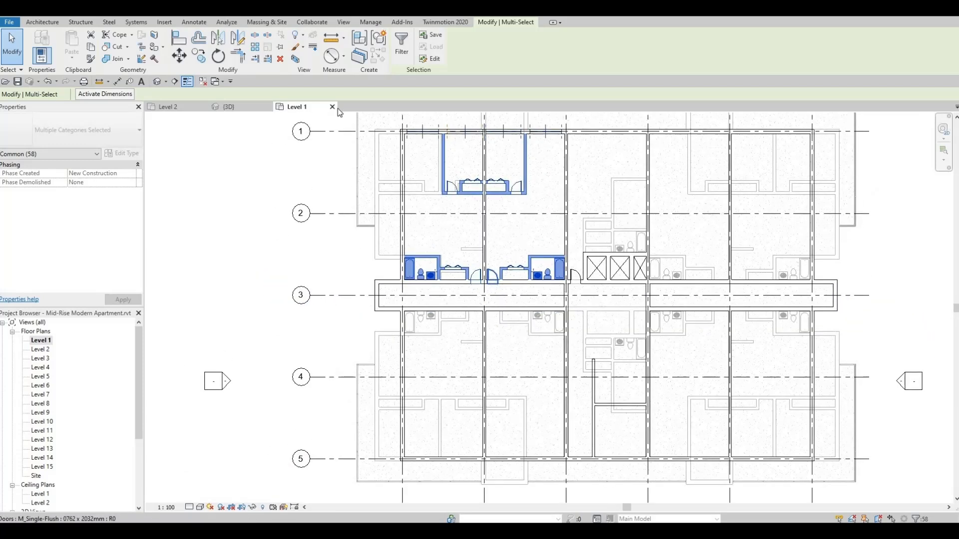
pyautogui.click(223, 42)
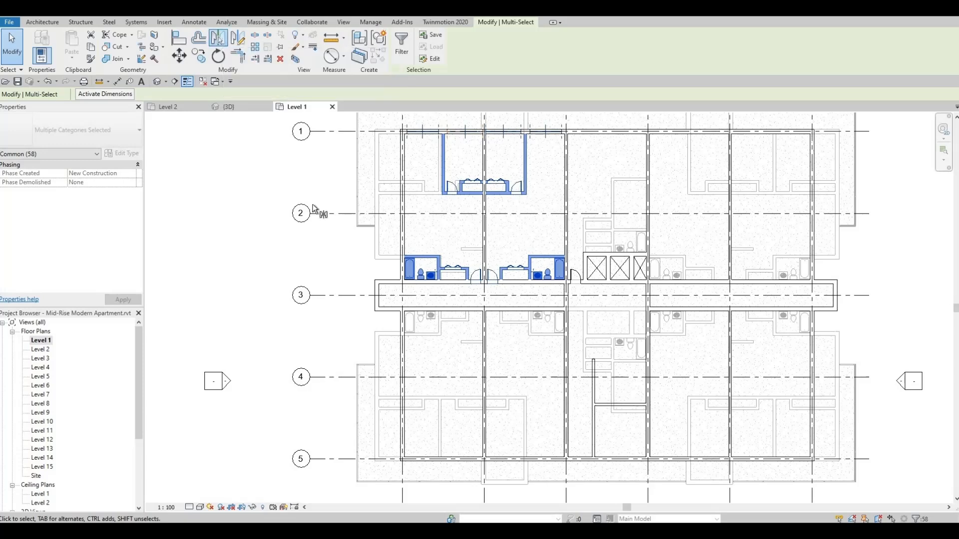
pyautogui.click(335, 295)
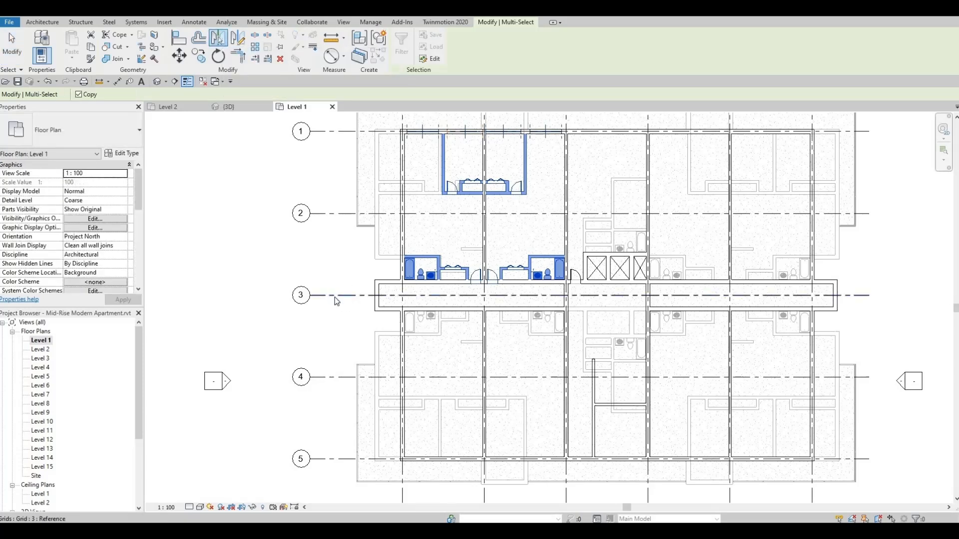
pyautogui.moveTo(398, 164); pyautogui.dragTo(384, 55, button='middle')
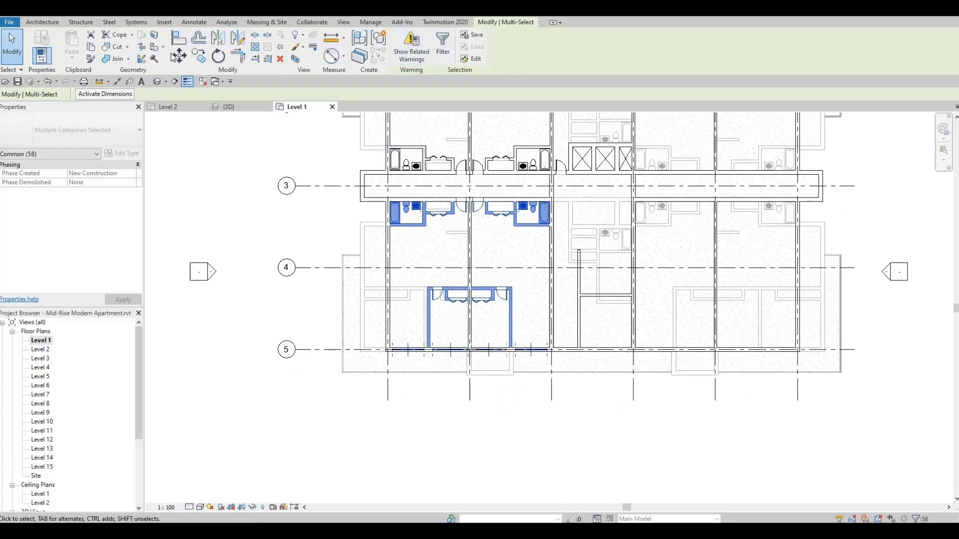
pyautogui.press('Escape')
# Step: Cut the exterior wall on grid 5 with the four mirrored curtain walls using Cut Geometry
pyautogui.scroll(6, 417, 358)
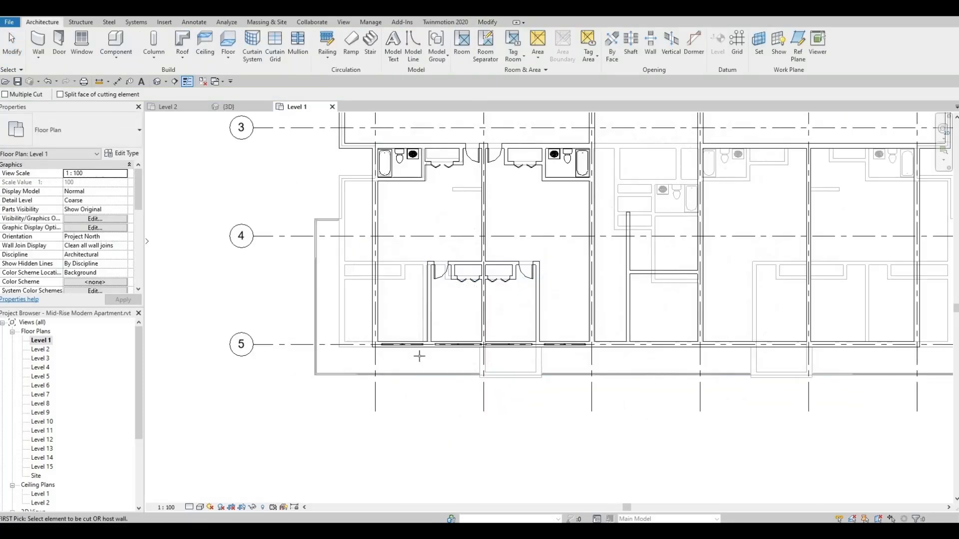
pyautogui.click(392, 325)
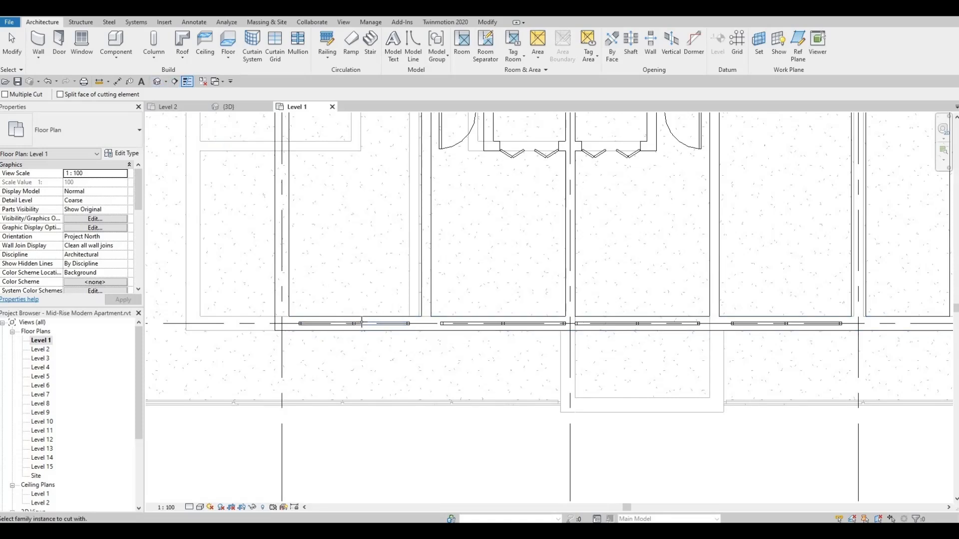
pyautogui.scroll(2, 358, 320)
pyautogui.press('Escape')
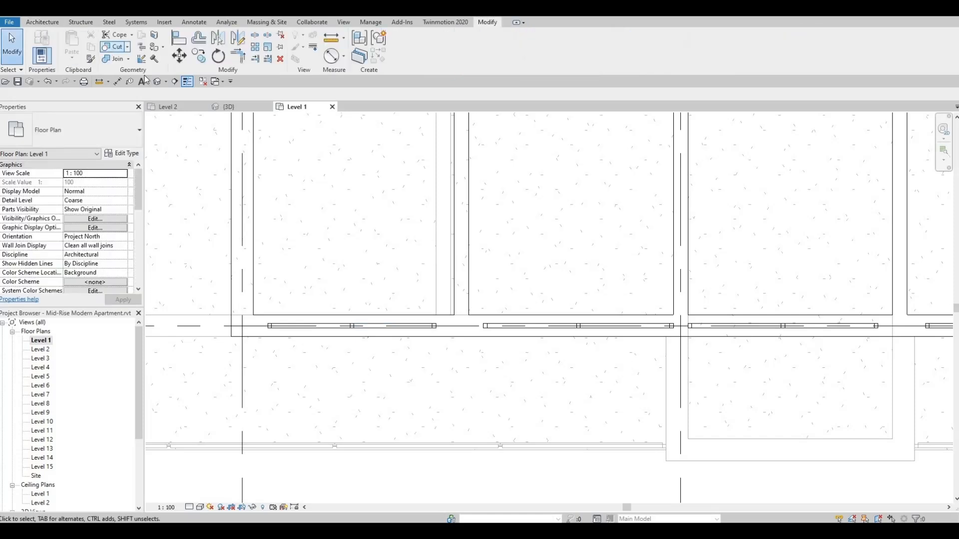
pyautogui.click(357, 327)
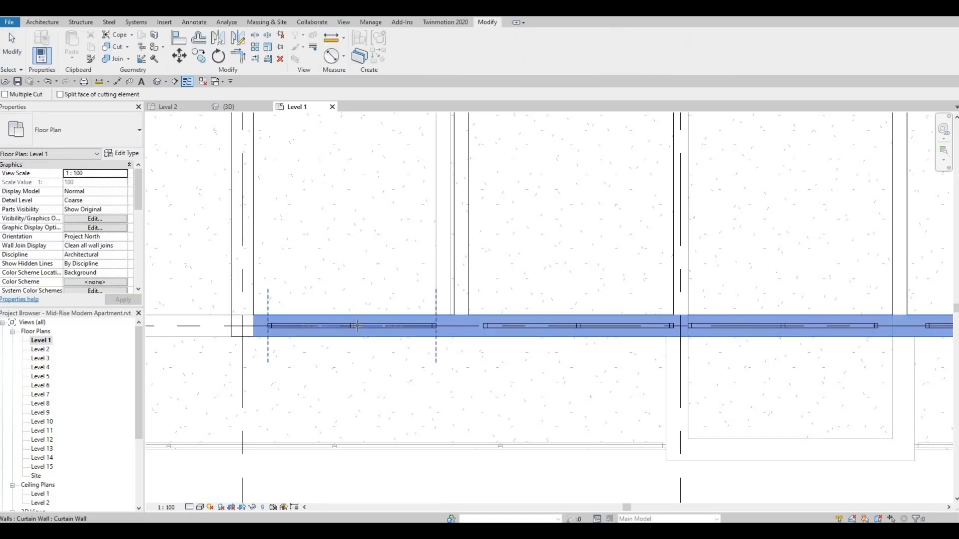
pyautogui.click(494, 327)
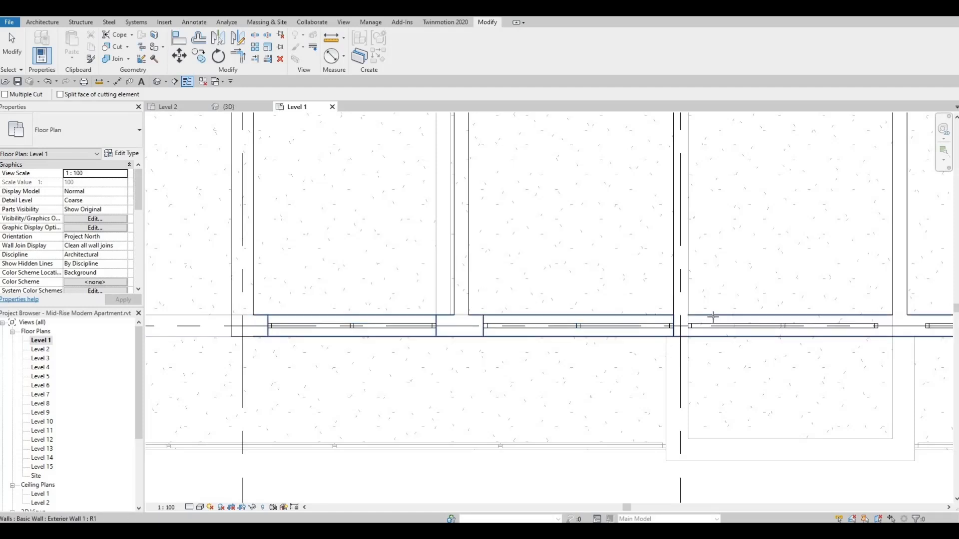
pyautogui.click(715, 323)
pyautogui.click(754, 335)
pyautogui.moveTo(727, 325); pyautogui.dragTo(374, 325, button='middle')
pyautogui.click(590, 325)
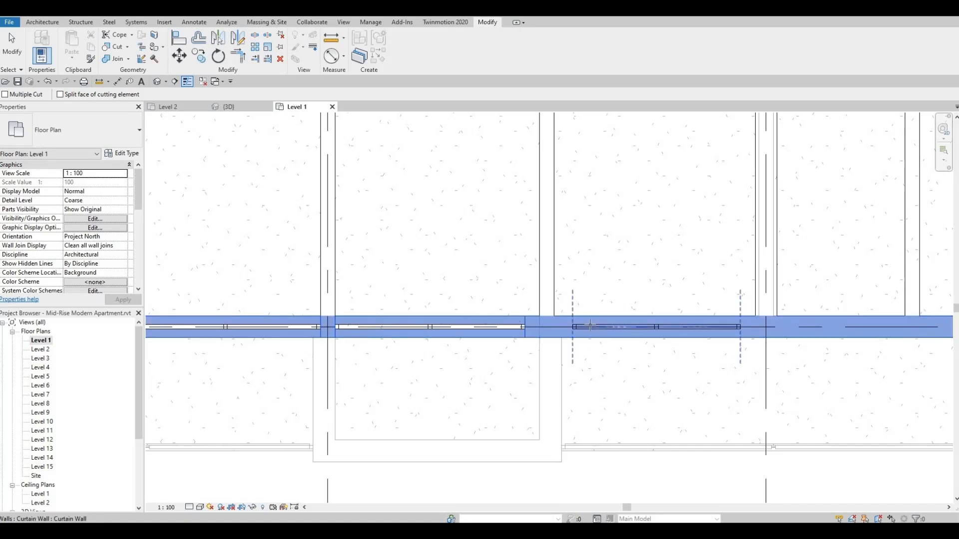
pyautogui.scroll(-4, 542, 269)
pyautogui.moveTo(548, 286); pyautogui.dragTo(557, 356, button='middle')
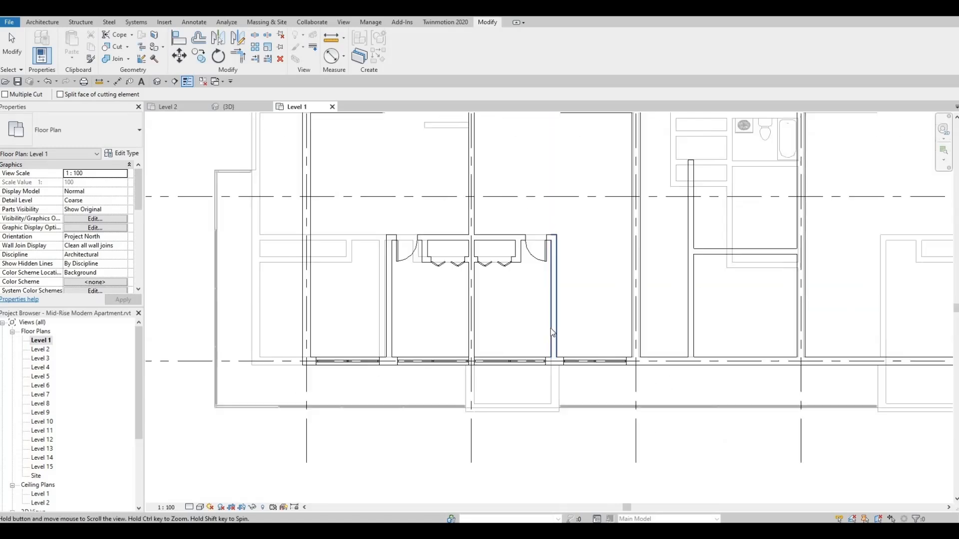
pyautogui.scroll(-1, 557, 357)
pyautogui.press('Escape')
pyautogui.press('Escape')
# Step: Draw a 6000 mm detail line from grid C to grid D beyond grid 1, with a perpendicular line about 800 mm long from its midpoint
pyautogui.scroll(-4, 530, 320)
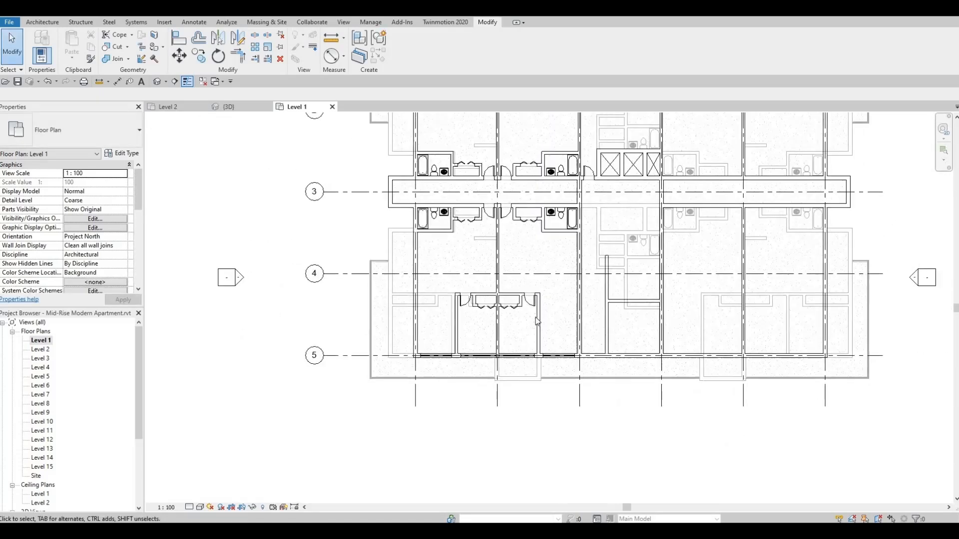
pyautogui.moveTo(518, 370); pyautogui.dragTo(504, 404, button='middle')
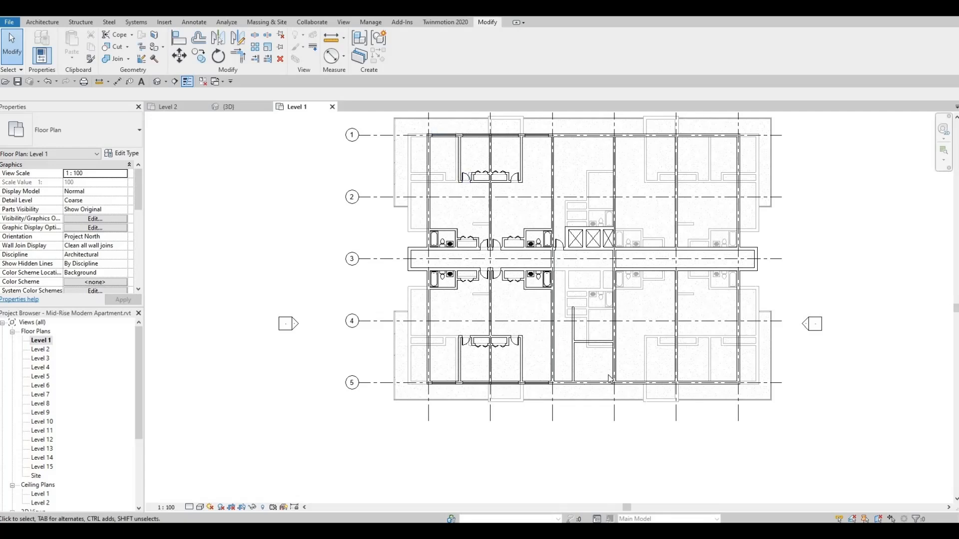
pyautogui.moveTo(573, 413); pyautogui.dragTo(531, 520, button='middle')
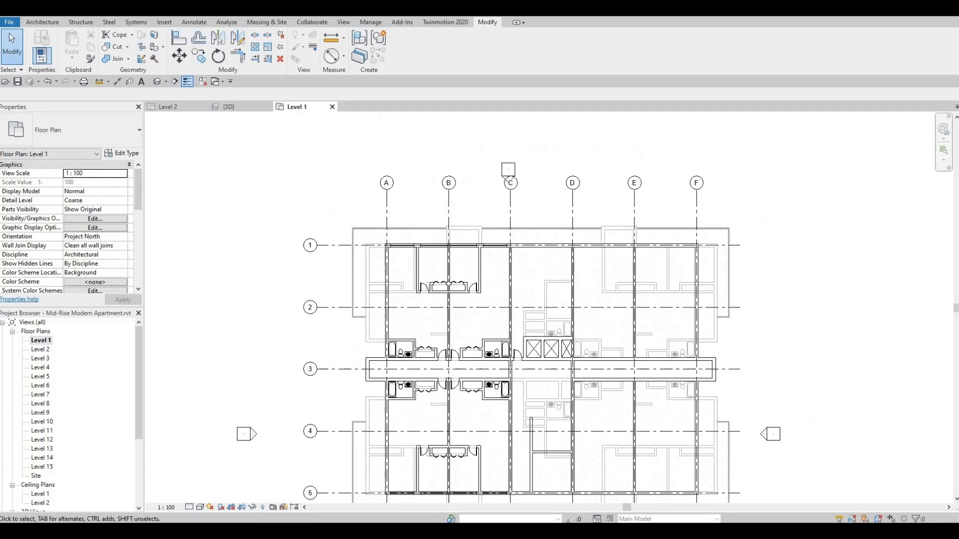
pyautogui.click(31, 21)
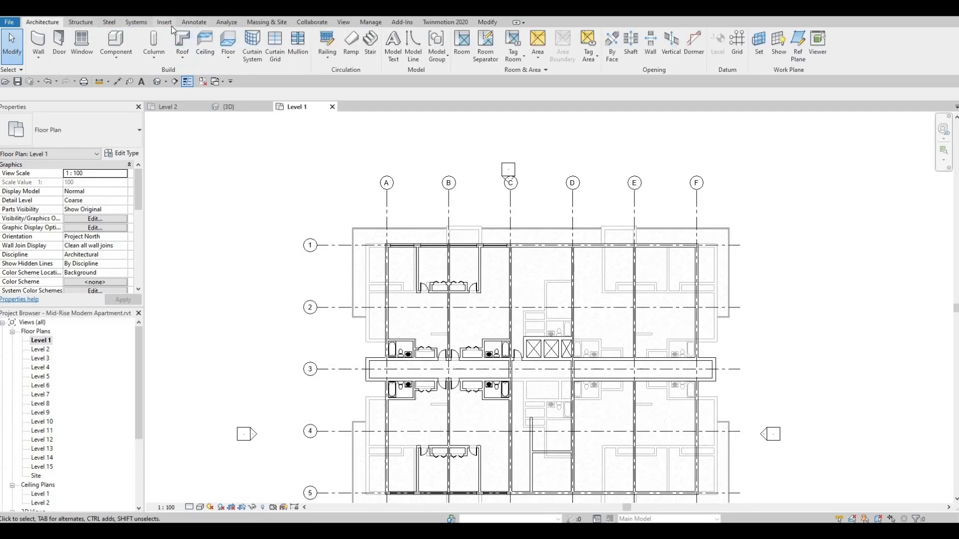
pyautogui.click(171, 24)
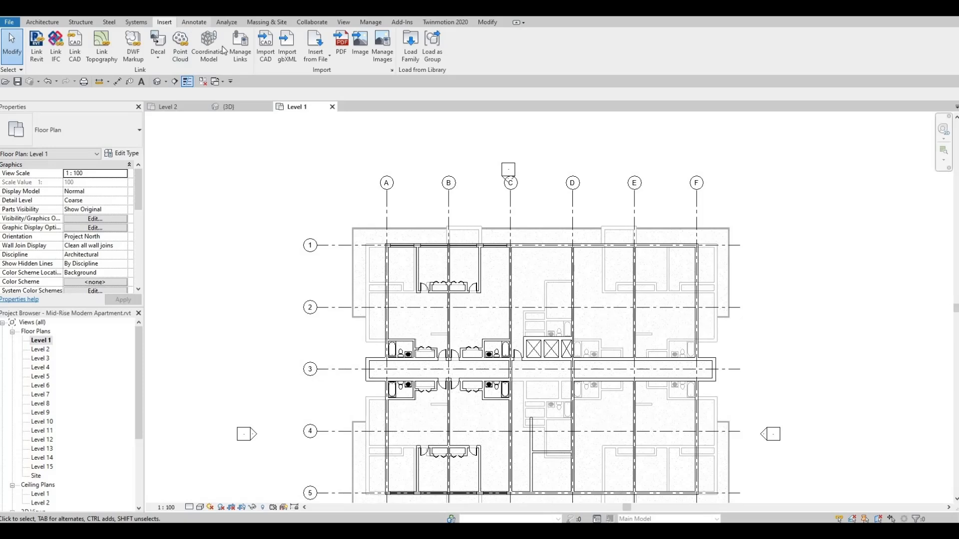
pyautogui.click(194, 22)
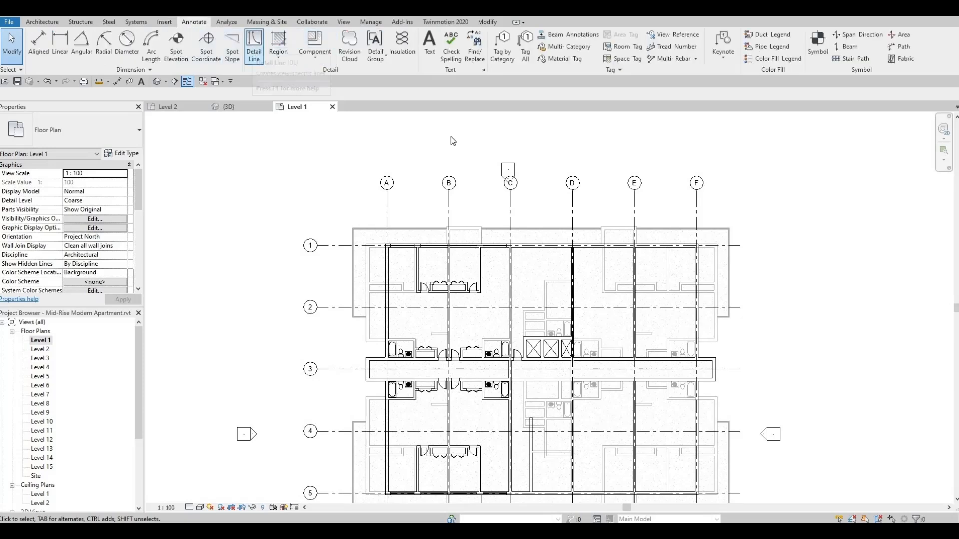
pyautogui.scroll(2, 525, 174)
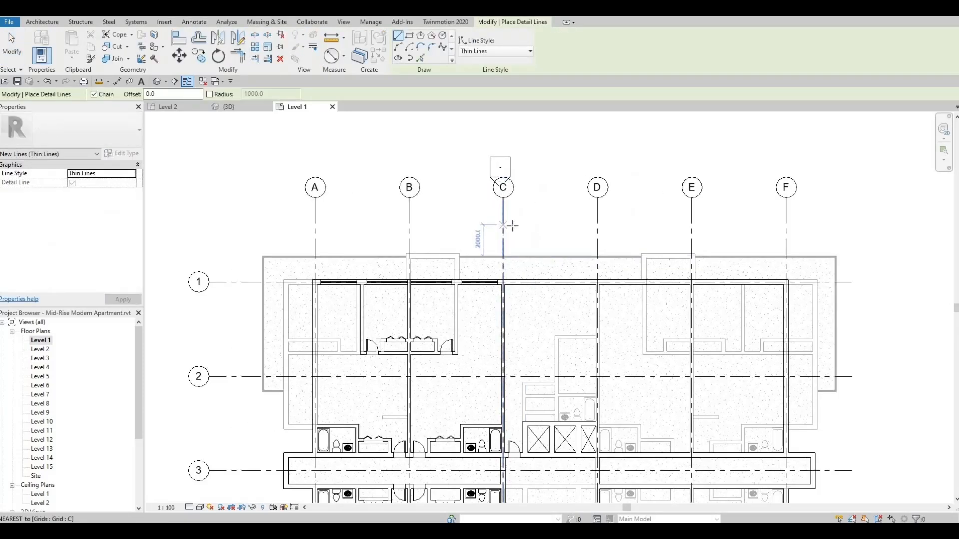
pyautogui.click(504, 226)
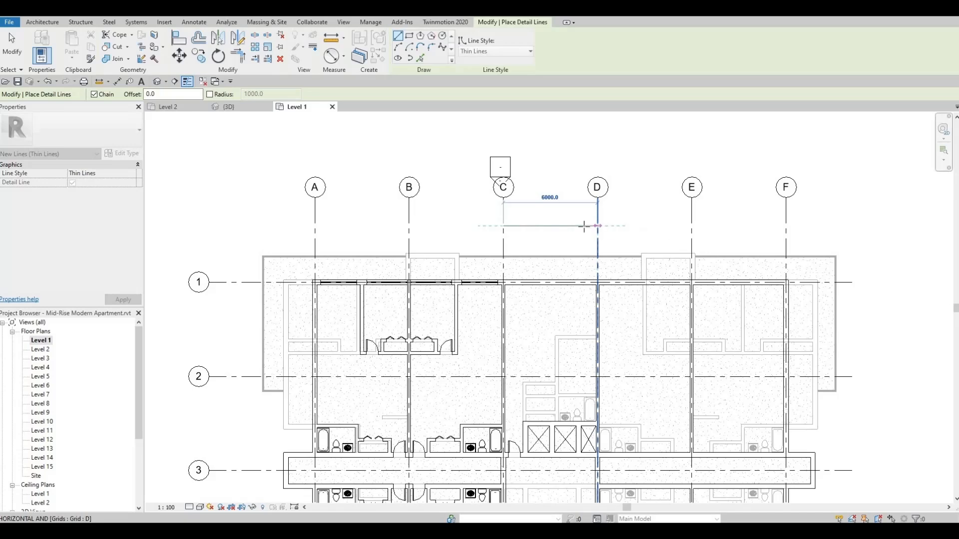
pyautogui.click(595, 226)
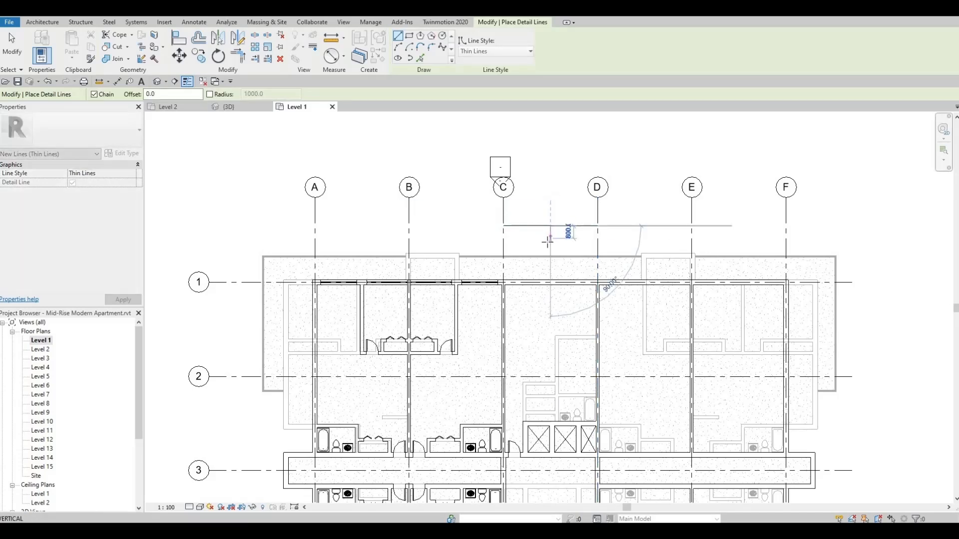
pyautogui.click(550, 240)
pyautogui.press('Escape')
pyautogui.press('Escape')
pyautogui.scroll(-3, 467, 208)
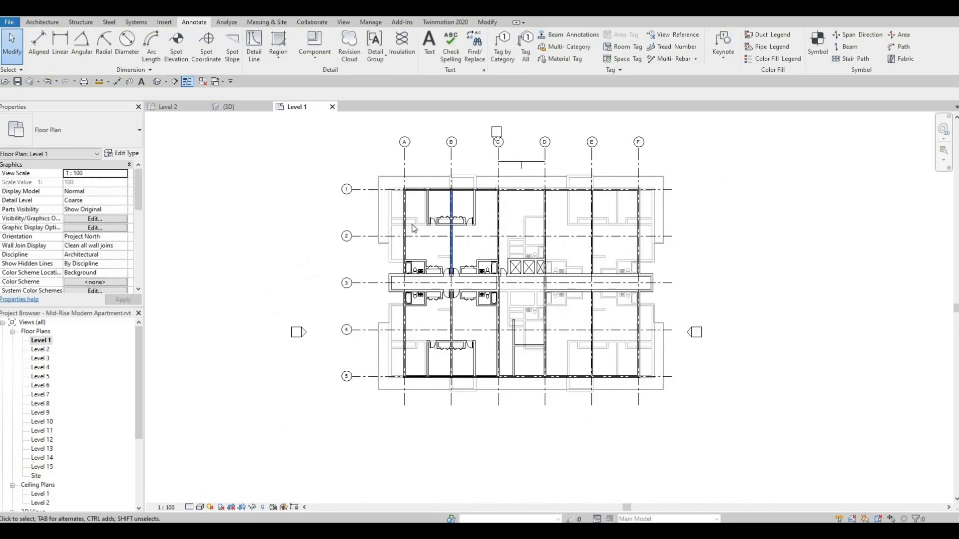
# Step: Set the Level 1 plan's underlay base level to None
pyautogui.scroll(2, 416, 219)
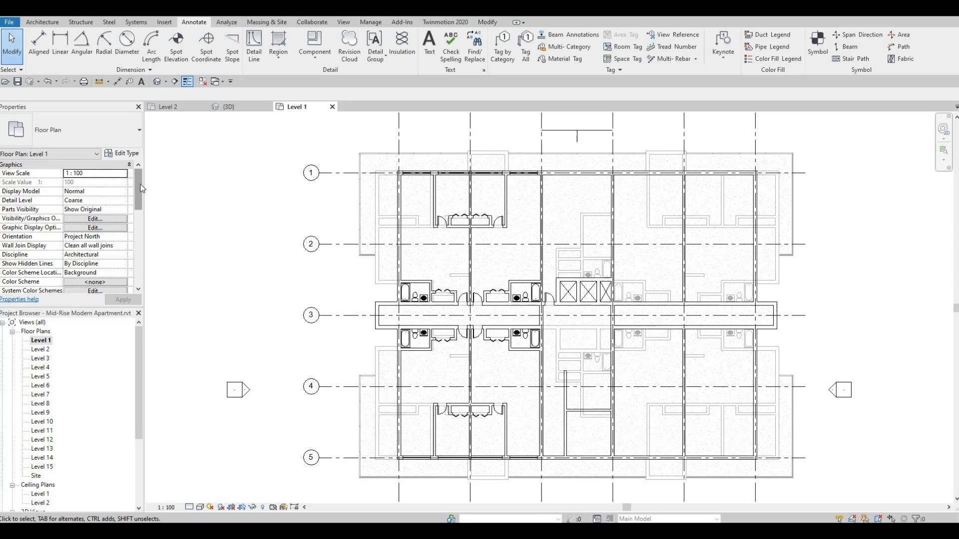
pyautogui.moveTo(140, 203)
pyautogui.mouseDown()
pyautogui.moveTo(143, 222)
pyautogui.moveTo(139, 202)
pyautogui.mouseUp()
pyautogui.scroll(-5, 32, 231)
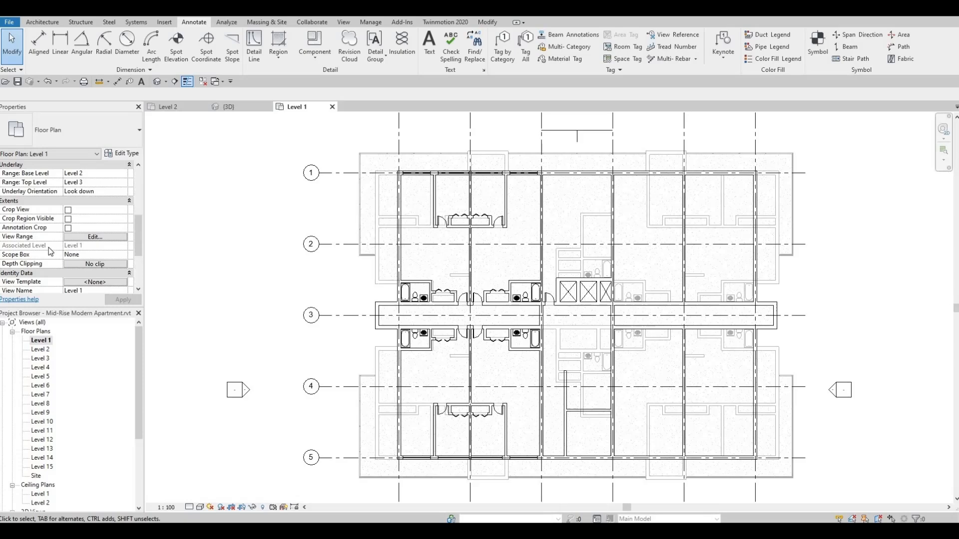
pyautogui.scroll(3, 50, 250)
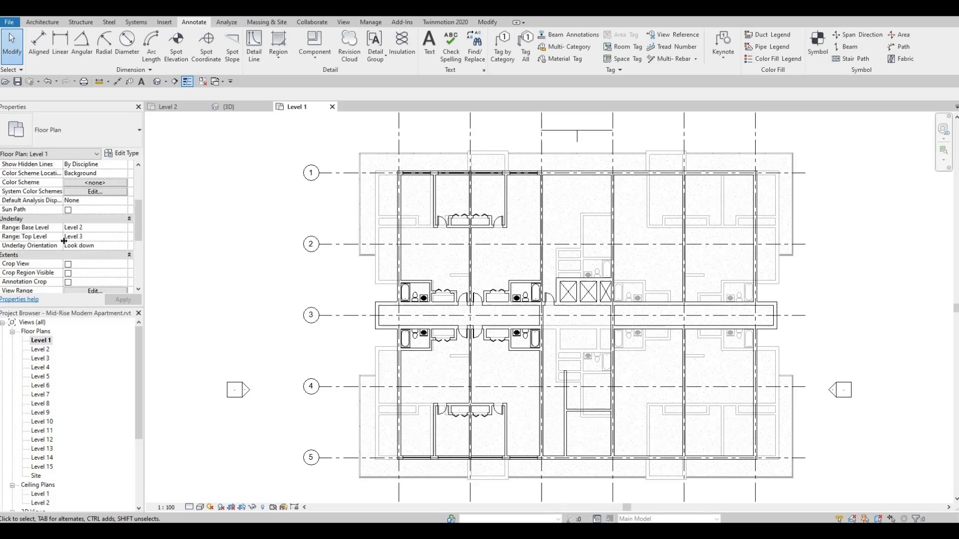
pyautogui.click(124, 228)
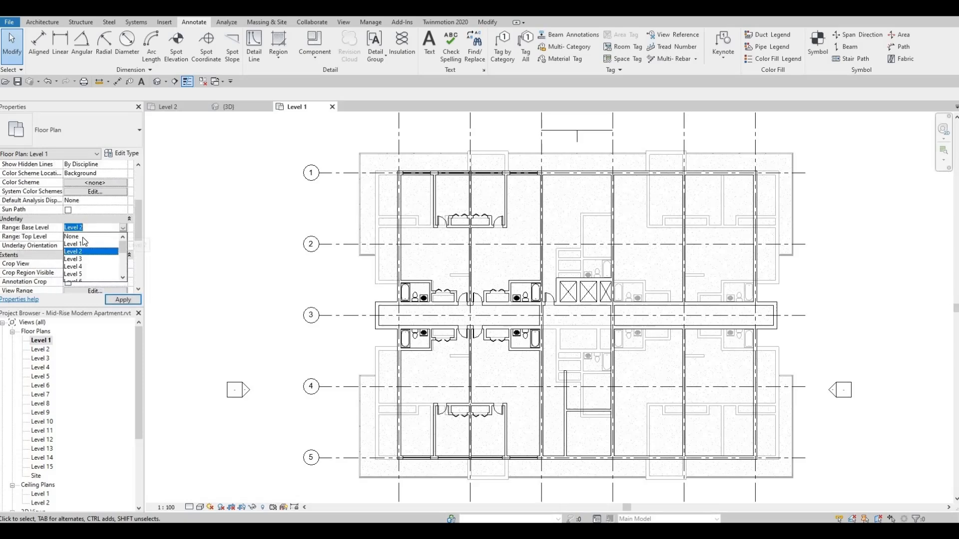
pyautogui.click(79, 237)
pyautogui.click(123, 301)
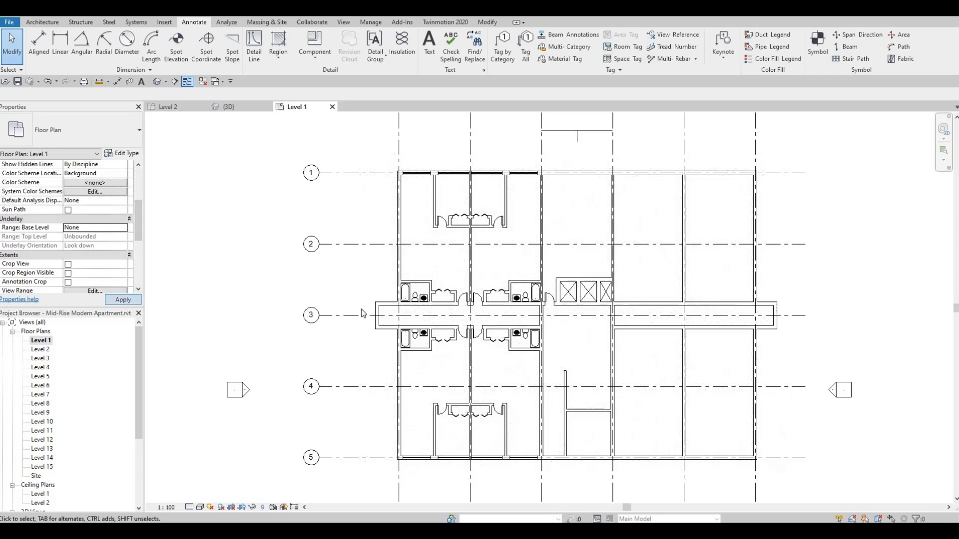
pyautogui.scroll(-3, 335, 311)
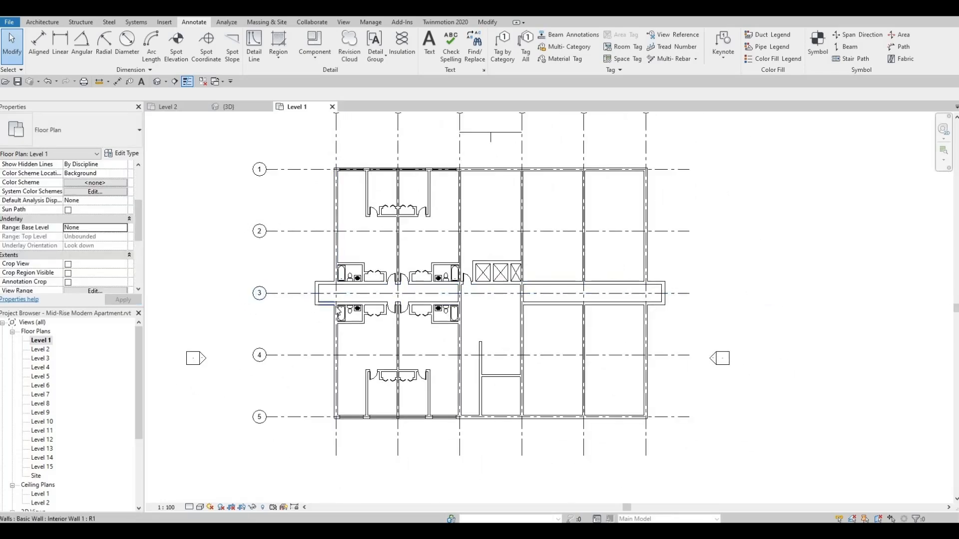
pyautogui.scroll(1, 337, 146)
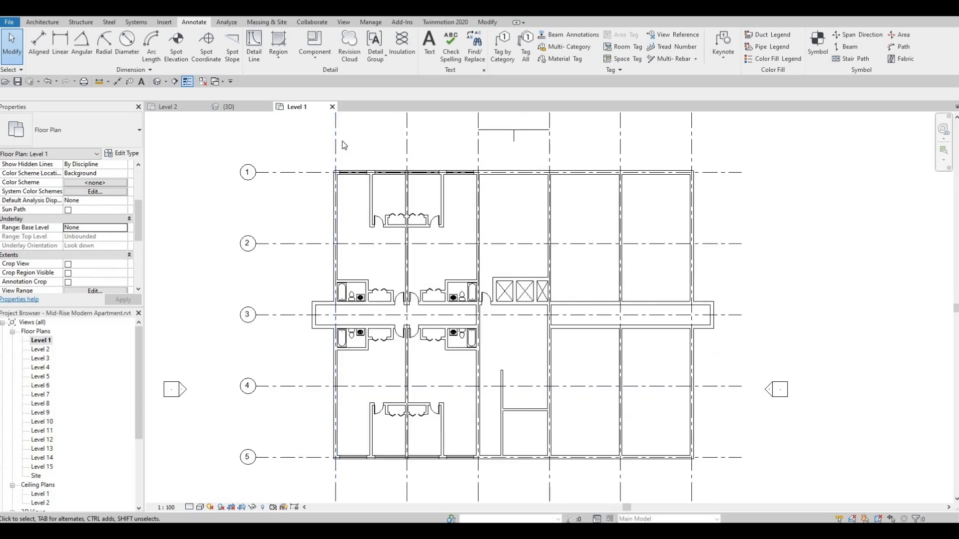
pyautogui.scroll(1, 334, 147)
pyautogui.scroll(1, 341, 160)
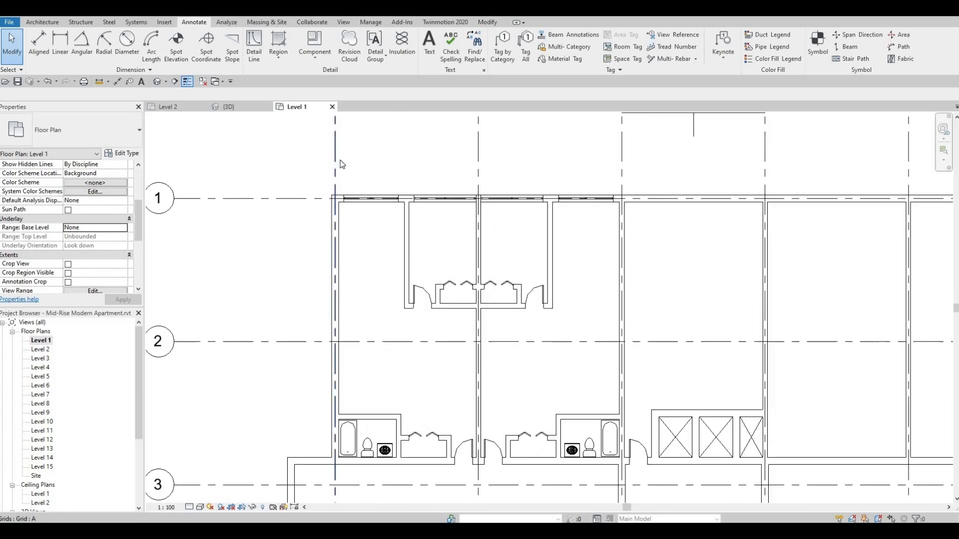
pyautogui.moveTo(339, 160); pyautogui.dragTo(502, 434)
pyautogui.scroll(-1, 480, 393)
pyautogui.scroll(-1, 500, 431)
pyautogui.moveTo(500, 431); pyautogui.dragTo(483, 307, button='middle')
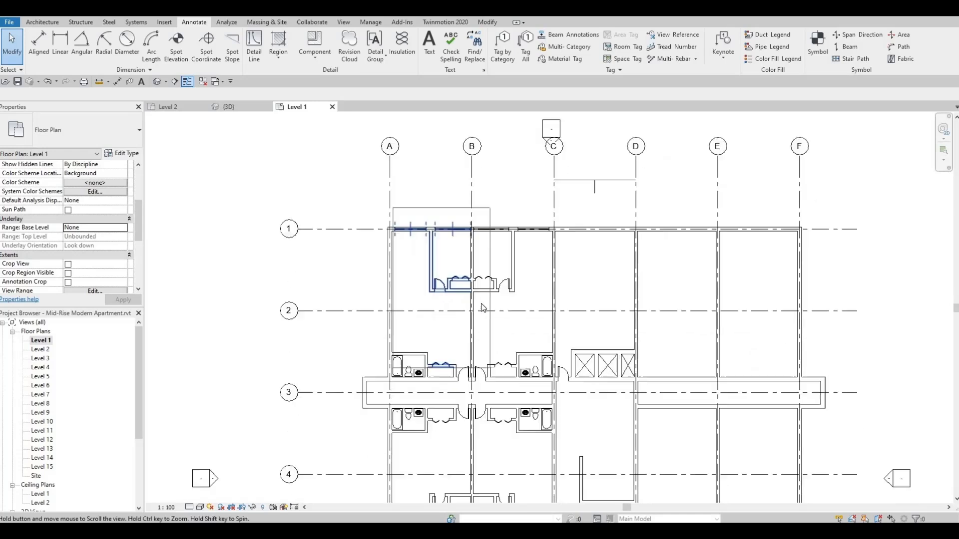
pyautogui.moveTo(482, 307); pyautogui.dragTo(554, 505)
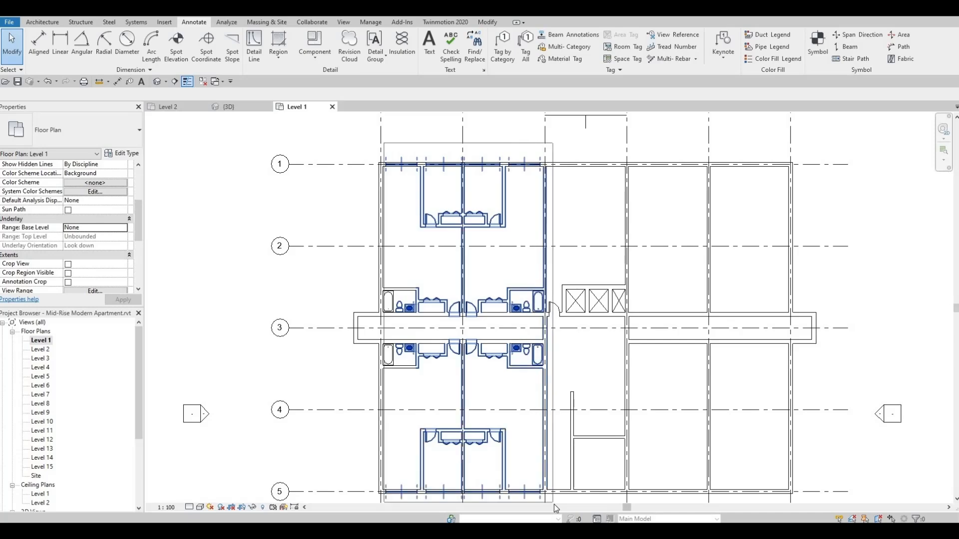
pyautogui.click(553, 505)
pyautogui.scroll(-4, 507, 345)
pyautogui.moveTo(598, 381); pyautogui.dragTo(254, 267, button='middle')
pyautogui.scroll(2, 451, 252)
pyautogui.scroll(2, 473, 332)
pyautogui.moveTo(472, 332); pyautogui.dragTo(525, 357)
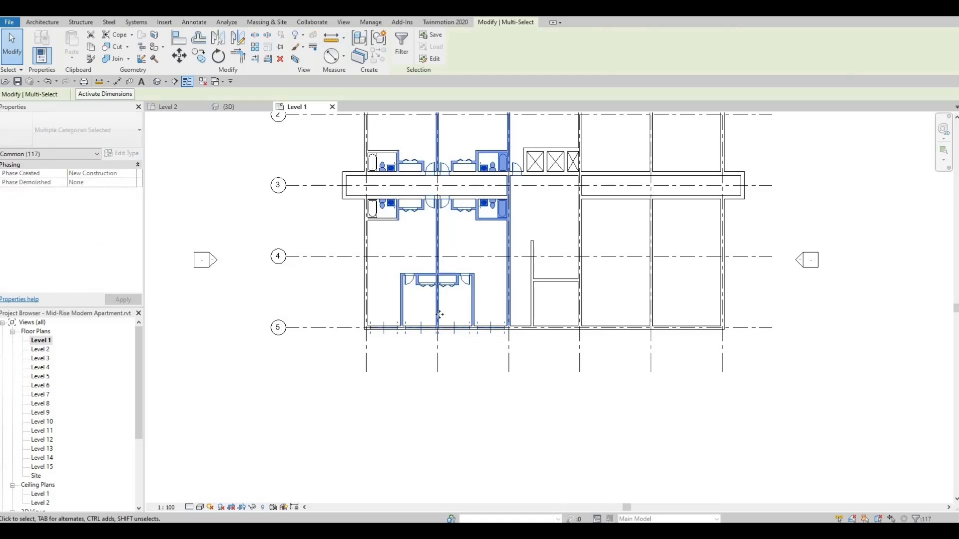
pyautogui.moveTo(390, 197); pyautogui.dragTo(398, 262, button='middle')
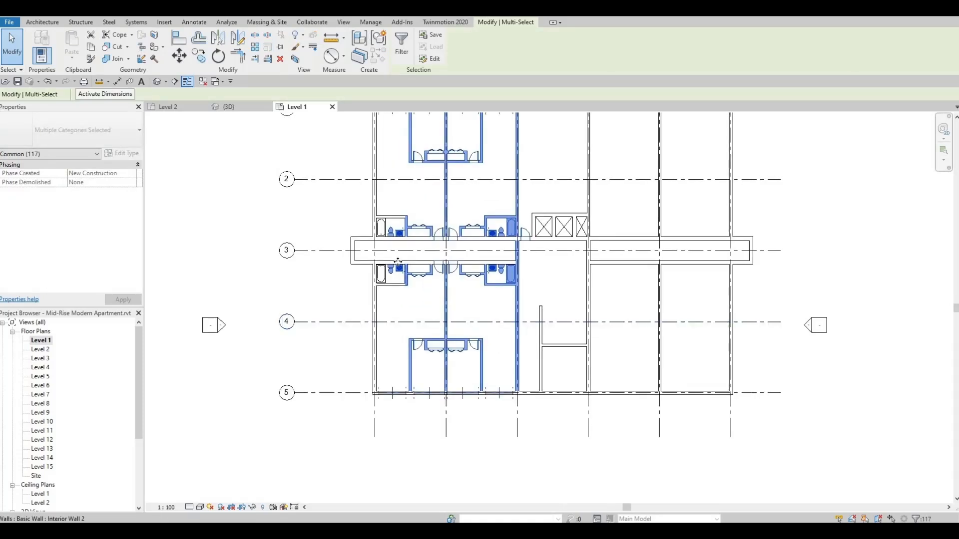
pyautogui.scroll(-1, 398, 262)
pyautogui.click(359, 130)
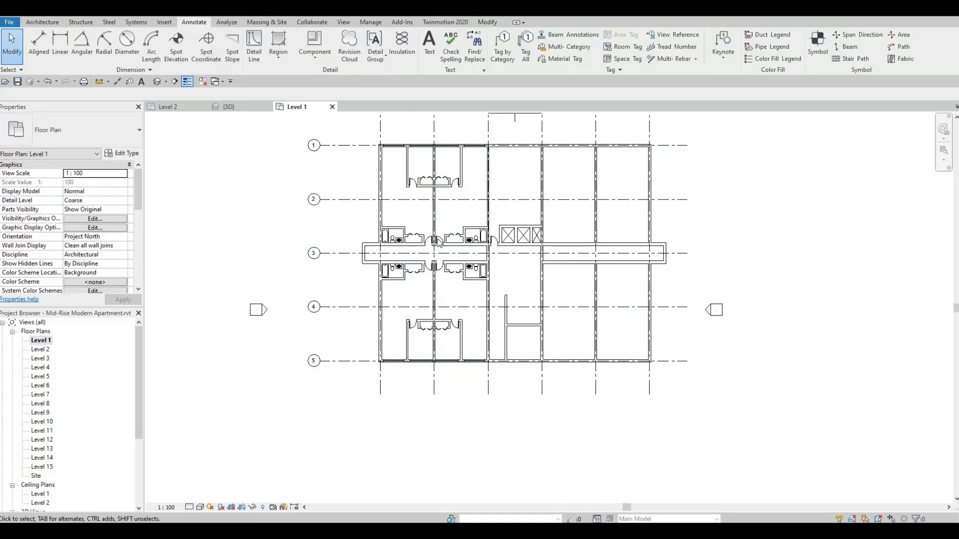
# Step: Select all four unit layouts between grids A and C, excluding the corridor's exterior walls that project beyond grid A
pyautogui.moveTo(495, 374); pyautogui.dragTo(504, 387)
pyautogui.scroll(3, 466, 288)
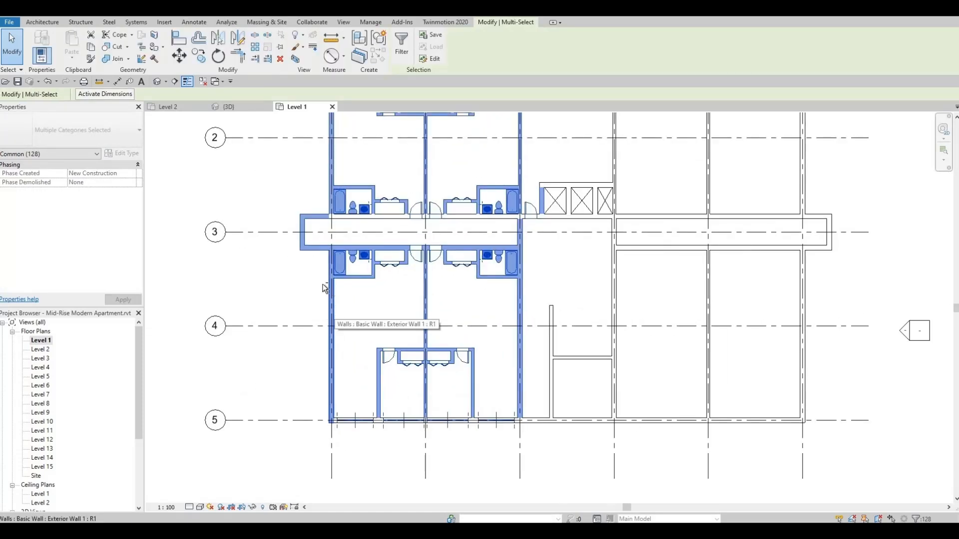
pyautogui.keyDown('shift'); pyautogui.click(302, 241); pyautogui.keyUp('shift')
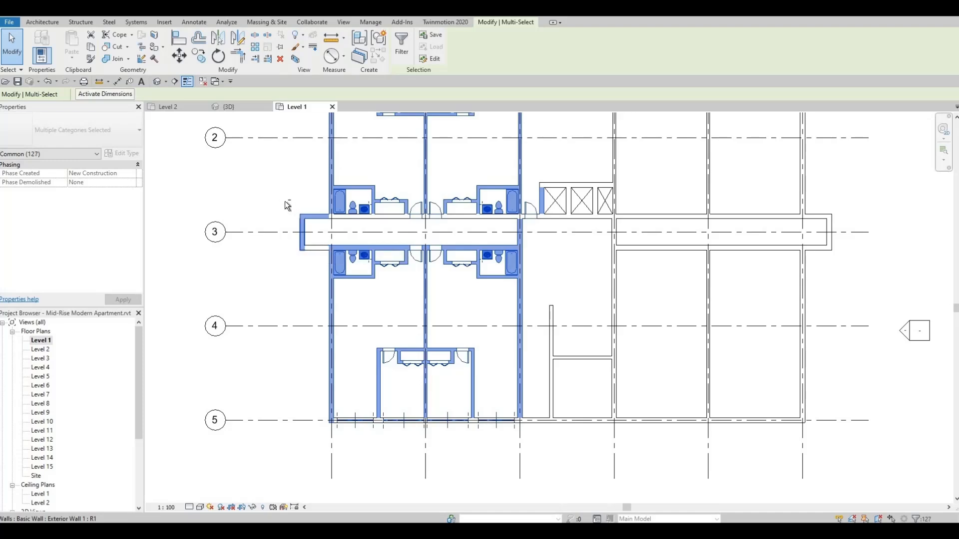
pyautogui.keyDown('shift'); pyautogui.moveTo(283, 198); pyautogui.dragTo(318, 263); pyautogui.keyUp('shift')
pyautogui.keyDown('shift'); pyautogui.click(310, 217); pyautogui.keyUp('shift')
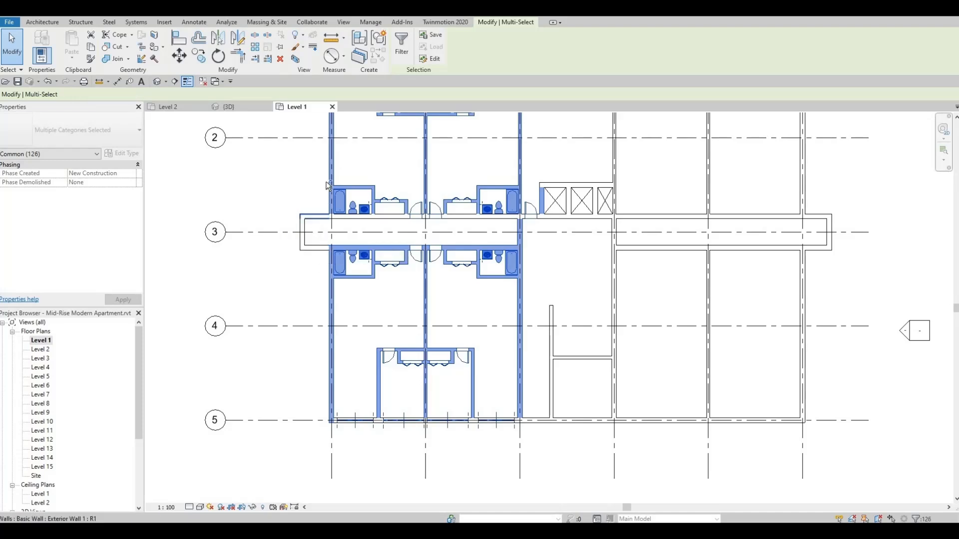
# Step: Remove the walls on grids A, B and C, the elevator shaft wall and the corridor wall below grid 3 from the selection
pyautogui.keyDown('shift'); pyautogui.click(333, 165); pyautogui.keyUp('shift')
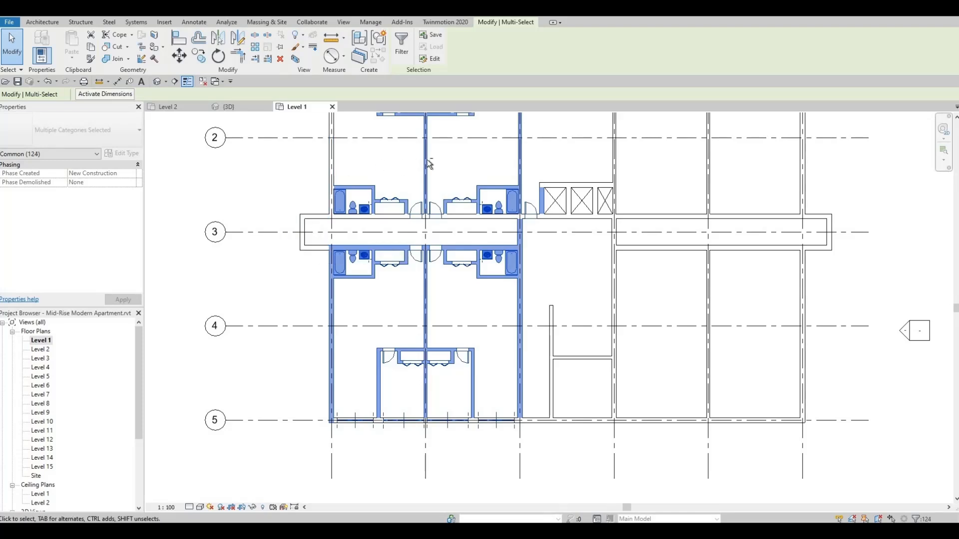
pyautogui.keyDown('shift'); pyautogui.click(523, 160); pyautogui.keyUp('shift')
pyautogui.keyDown('shift'); pyautogui.click(542, 200); pyautogui.keyUp('shift')
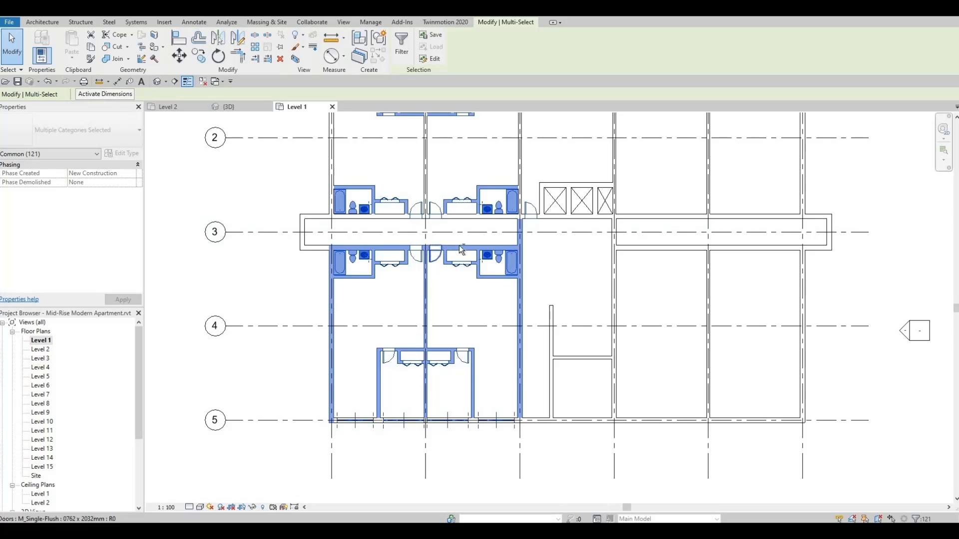
pyautogui.keyDown('shift'); pyautogui.click(381, 244); pyautogui.keyUp('shift')
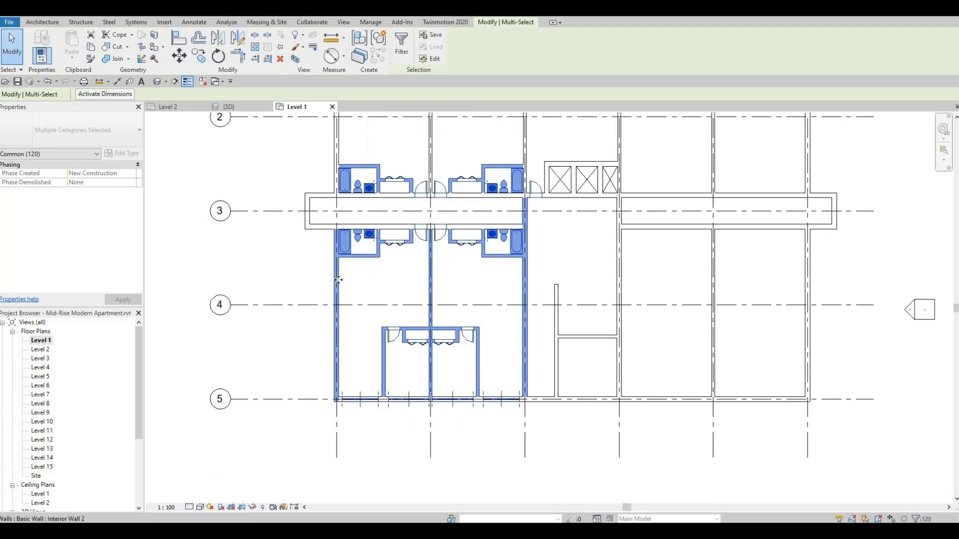
pyautogui.scroll(2, 342, 278)
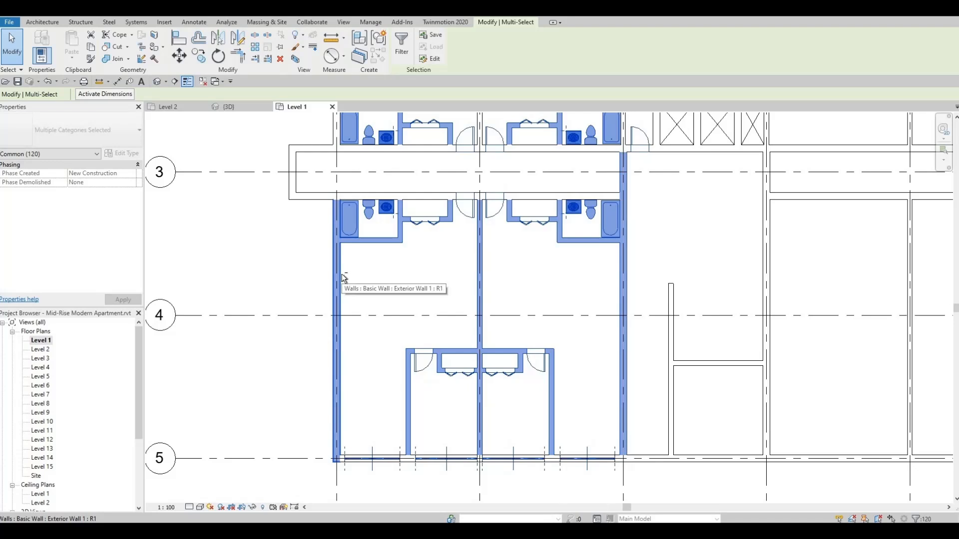
pyautogui.keyDown('shift'); pyautogui.click(343, 279); pyautogui.keyUp('shift')
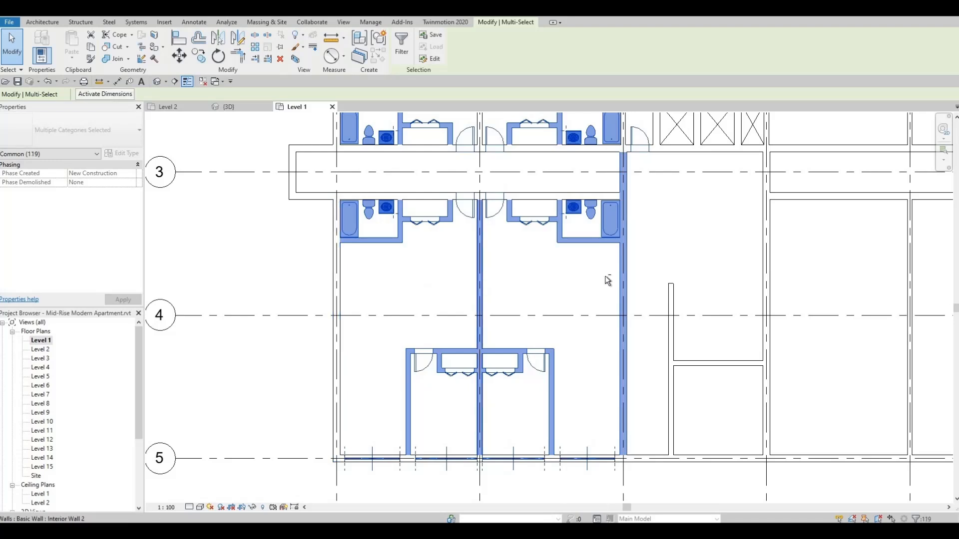
pyautogui.keyDown('shift'); pyautogui.click(623, 282); pyautogui.keyUp('shift')
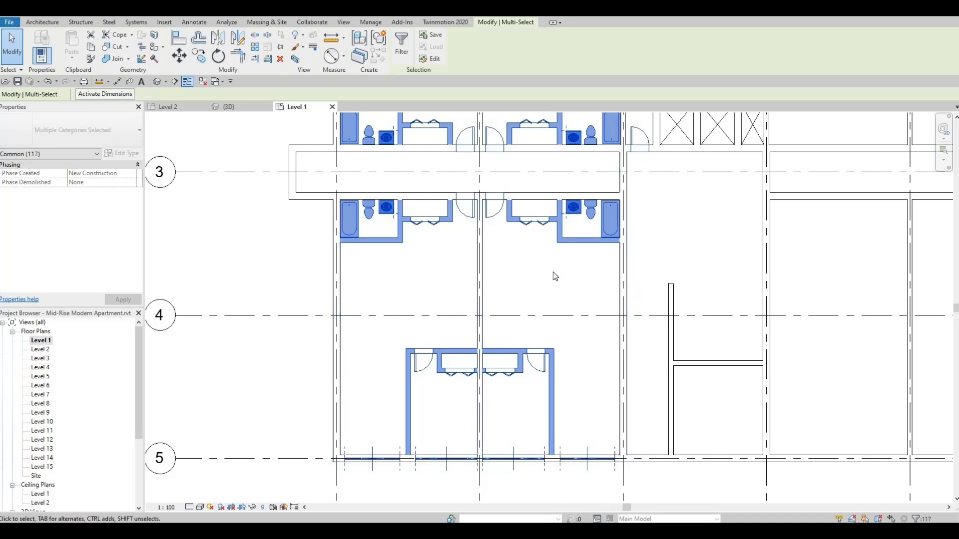
# Step: Mirror a copy of the selected unit layouts about the short midpoint line between grids C and D into the bays between grids D and F
pyautogui.scroll(-2, 551, 278)
pyautogui.moveTo(555, 287); pyautogui.dragTo(509, 325, button='middle')
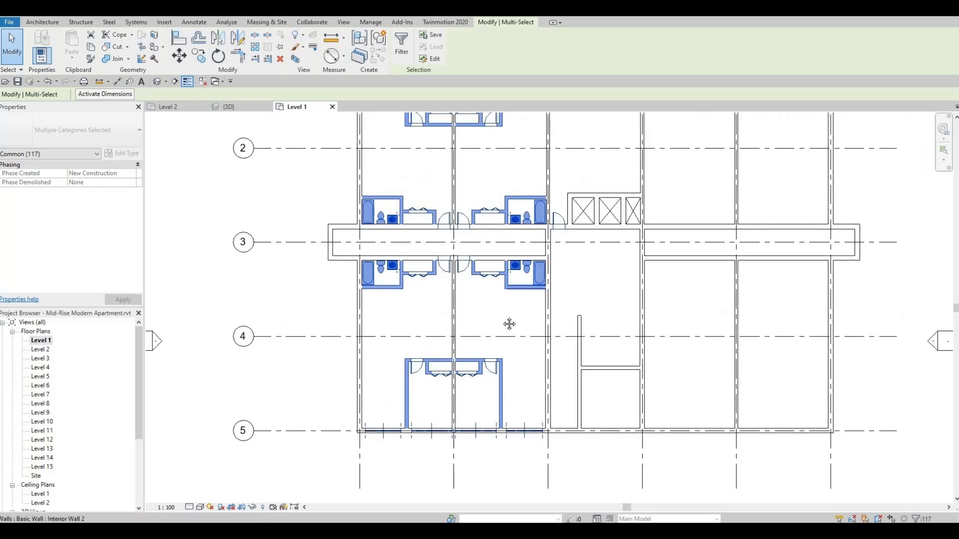
pyautogui.scroll(-2, 488, 285)
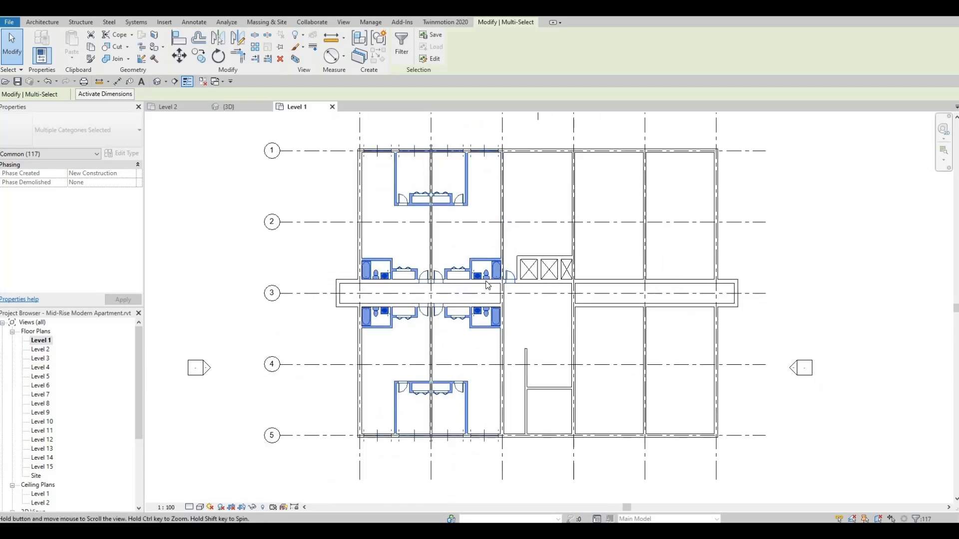
pyautogui.moveTo(486, 281); pyautogui.dragTo(472, 322, button='middle')
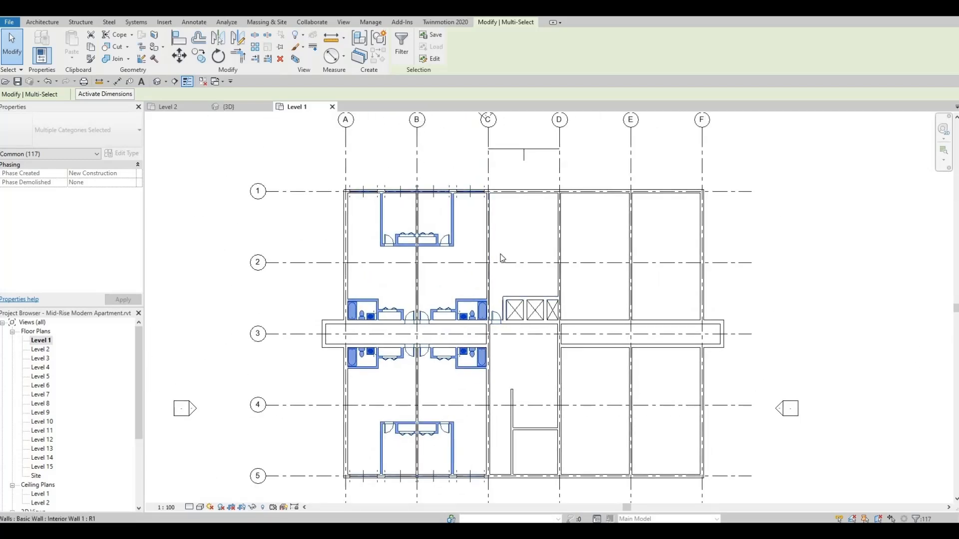
pyautogui.scroll(1, 393, 361)
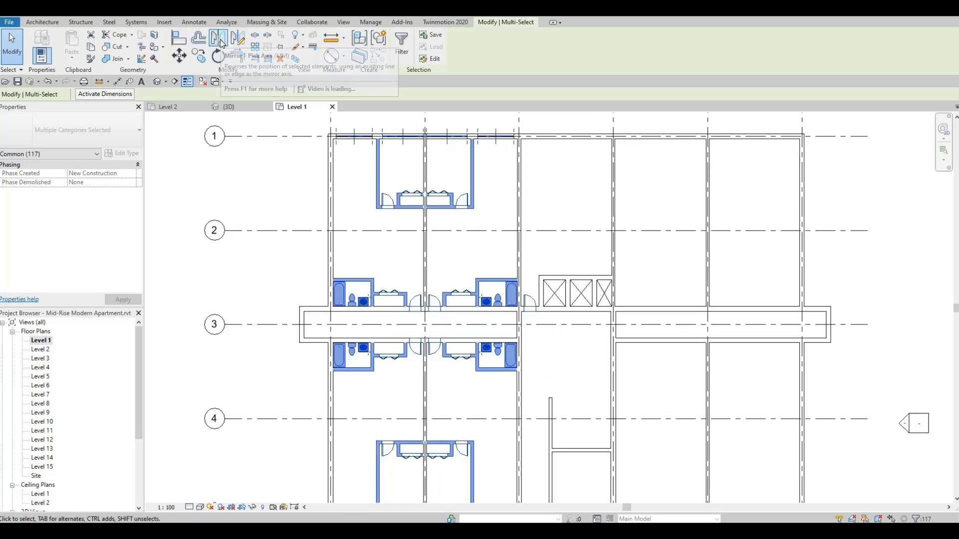
pyautogui.click(220, 41)
pyautogui.moveTo(539, 280); pyautogui.dragTo(508, 390, button='middle')
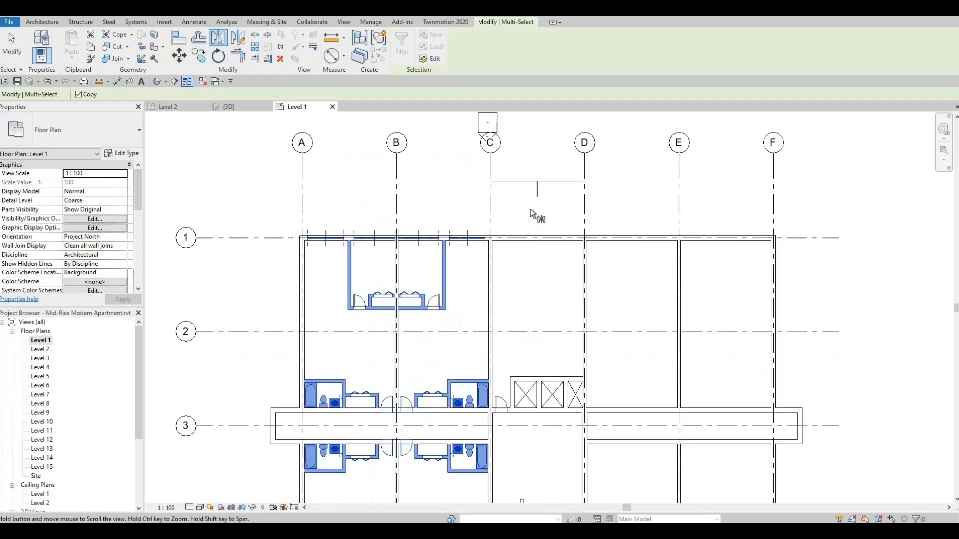
pyautogui.click(543, 296)
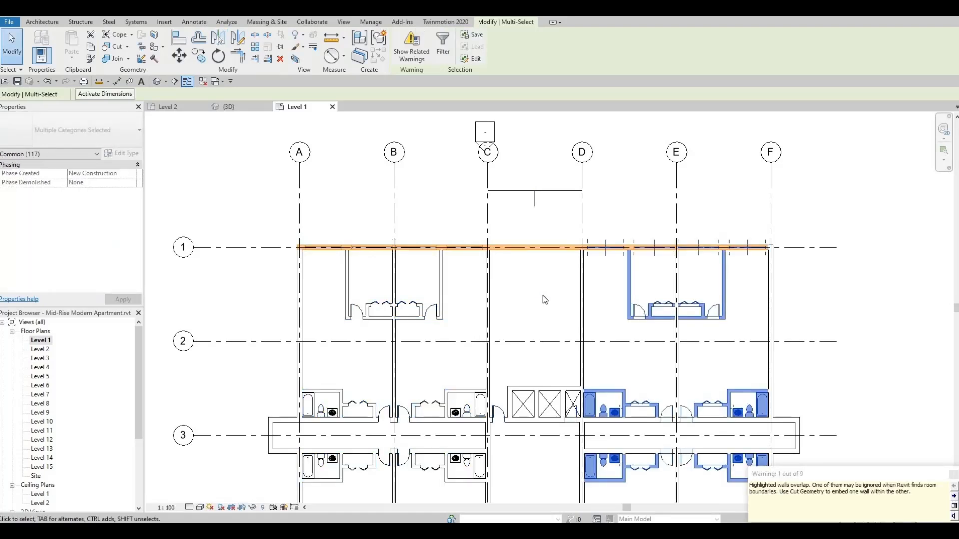
pyautogui.press('Escape')
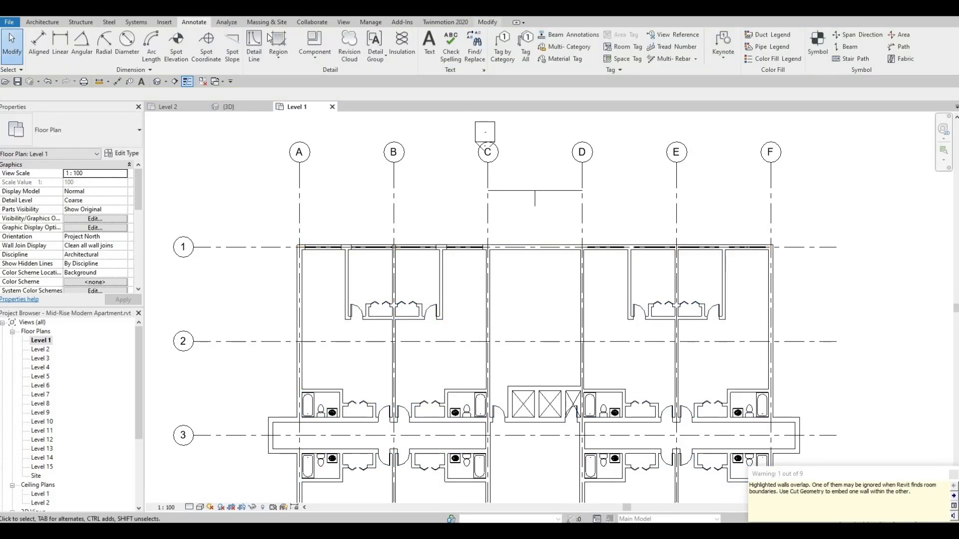
# Step: Cut the exterior wall on grid 1 with the mirrored curtain walls between grids D and F using Cut Geometry
pyautogui.click(487, 22)
pyautogui.click(113, 47)
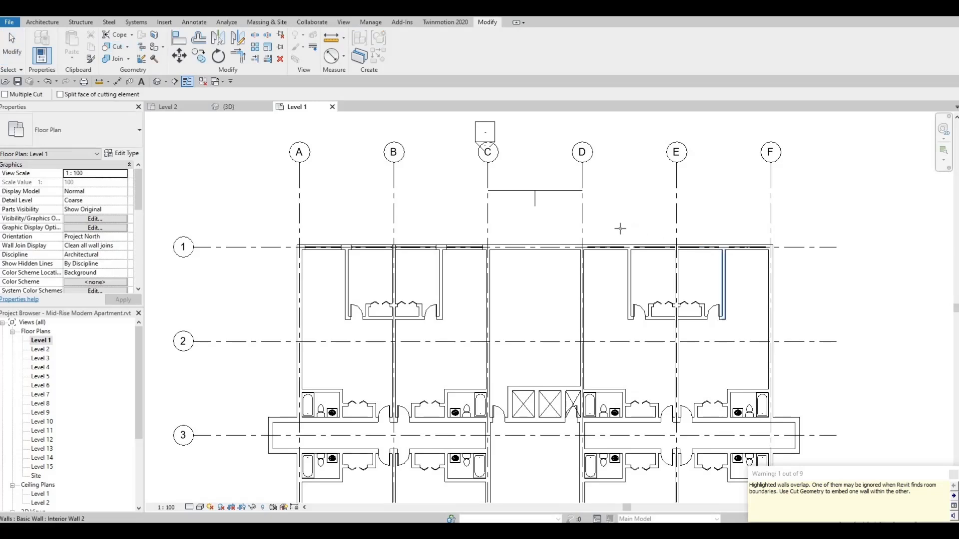
# Step: Cut the four curtain walls between grids D and F out of the exterior wall along grid 1
pyautogui.scroll(5, 619, 228)
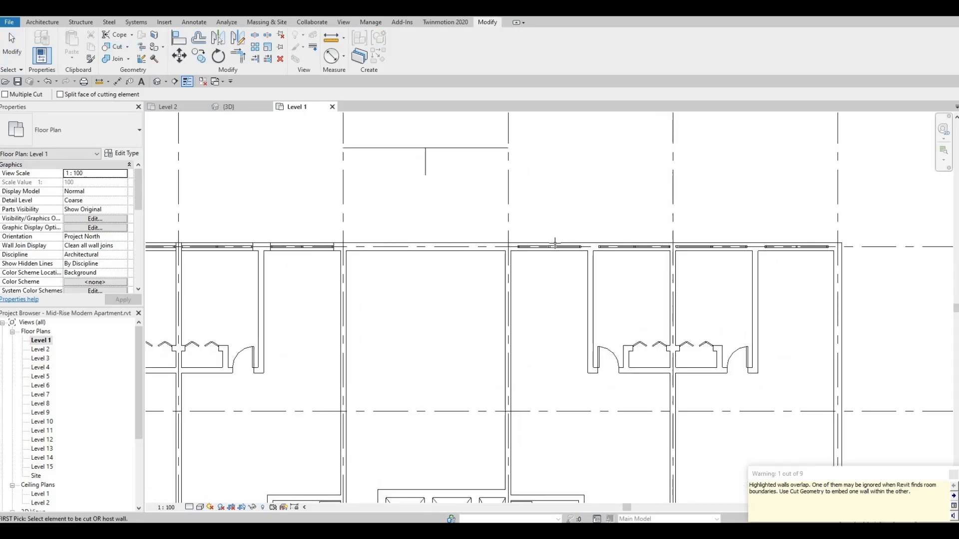
pyautogui.click(610, 254)
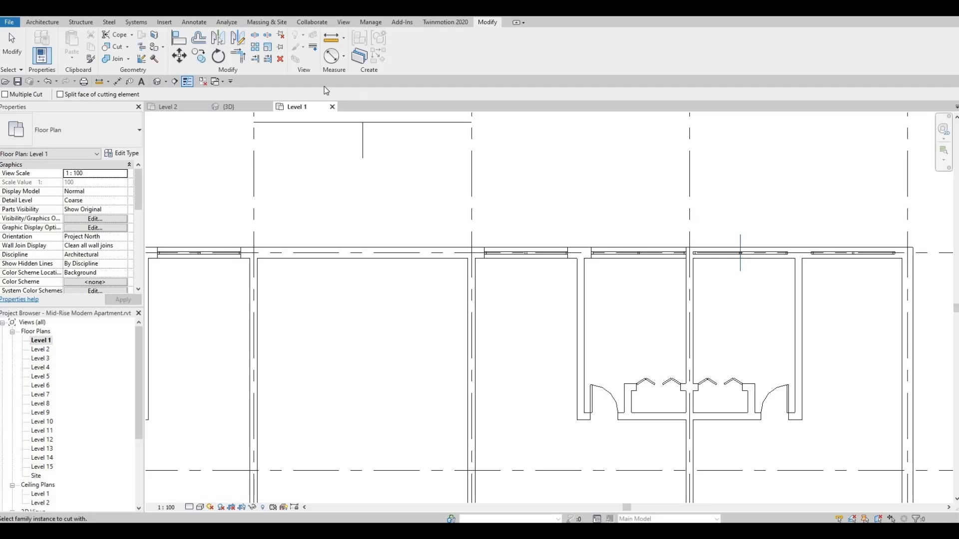
pyautogui.press('Escape')
pyautogui.press('Escape')
pyautogui.click(114, 46)
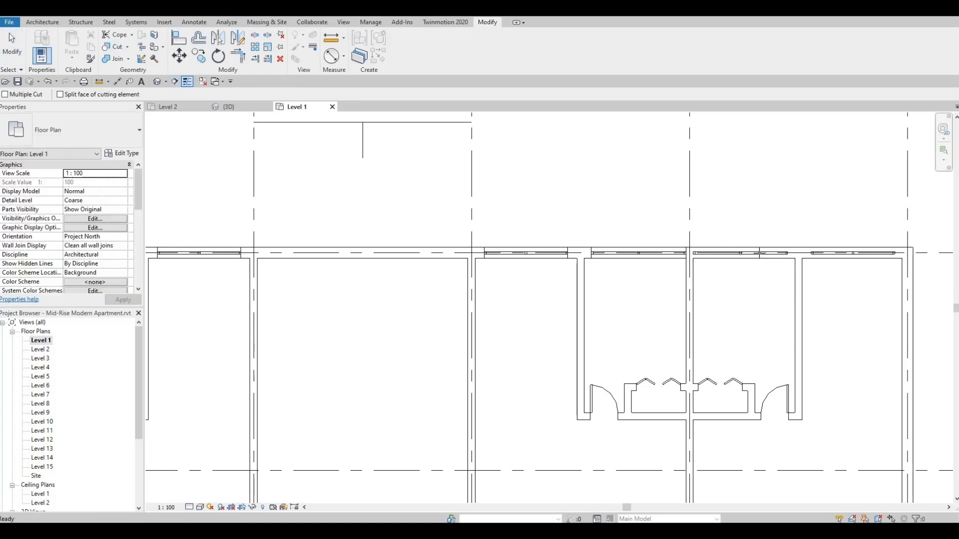
pyautogui.click(782, 257)
pyautogui.click(783, 254)
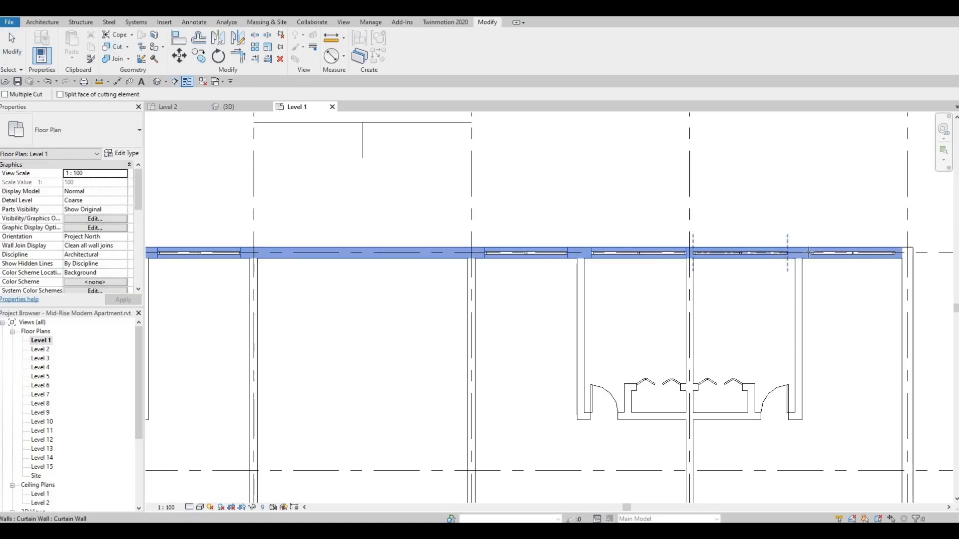
pyautogui.click(824, 250)
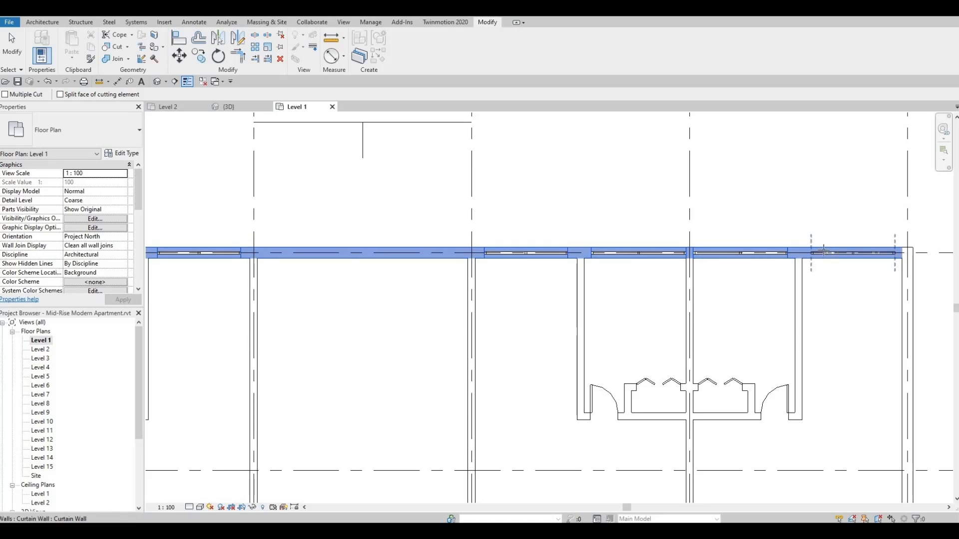
# Step: Cut the four curtain walls between grids D and F out of the exterior wall along grid 5
pyautogui.scroll(-3, 812, 350)
pyautogui.keyDown('ctrl'); pyautogui.scroll(-8, 734, 184); pyautogui.keyUp('ctrl')
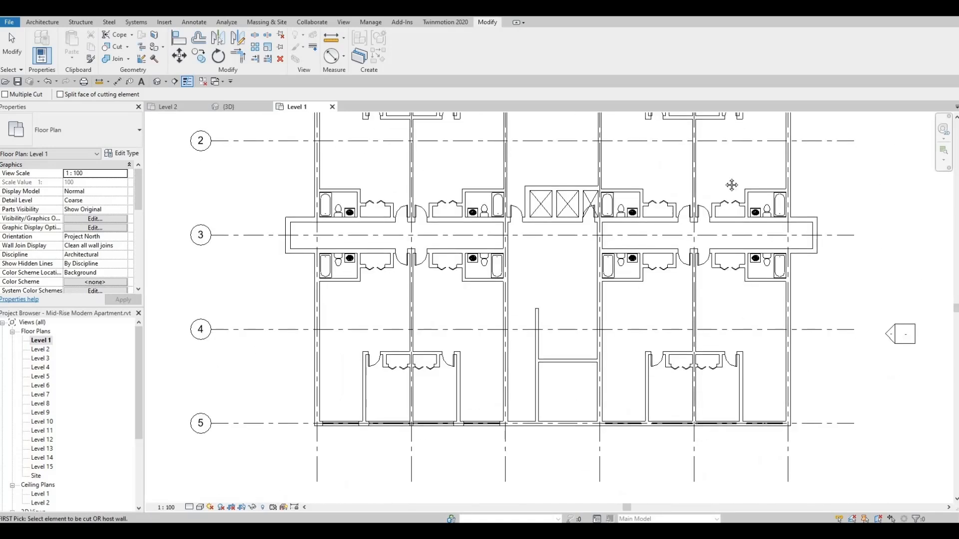
pyautogui.scroll(5, 778, 294)
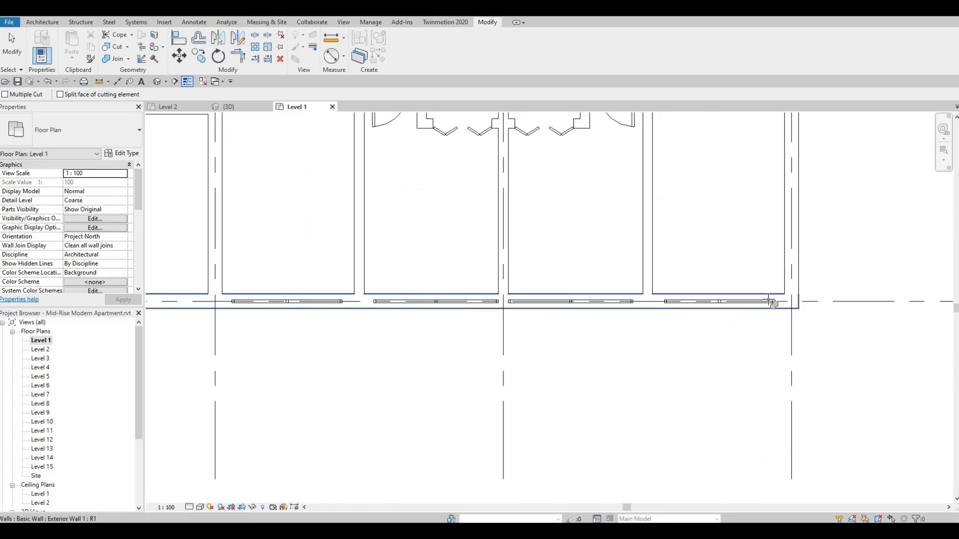
pyautogui.click(773, 302)
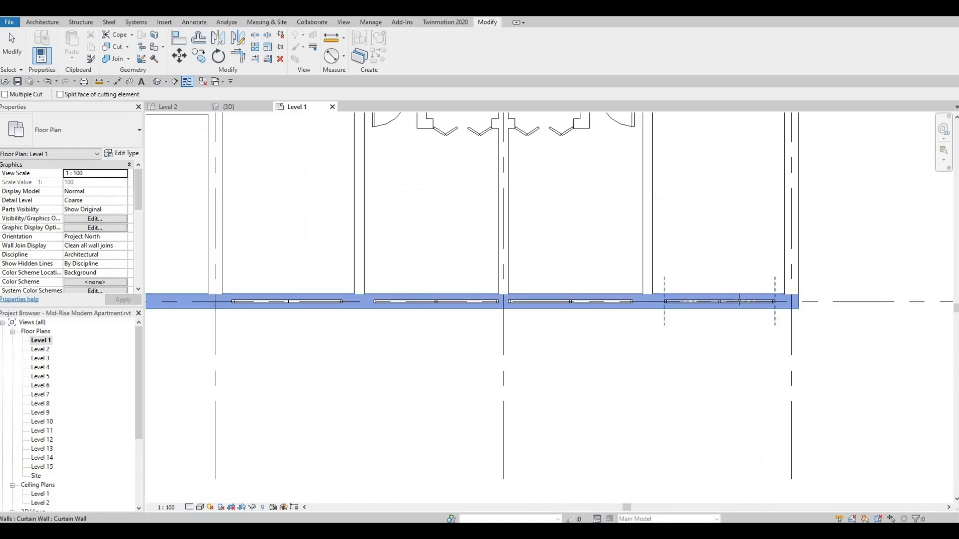
pyautogui.click(645, 309)
pyautogui.click(599, 302)
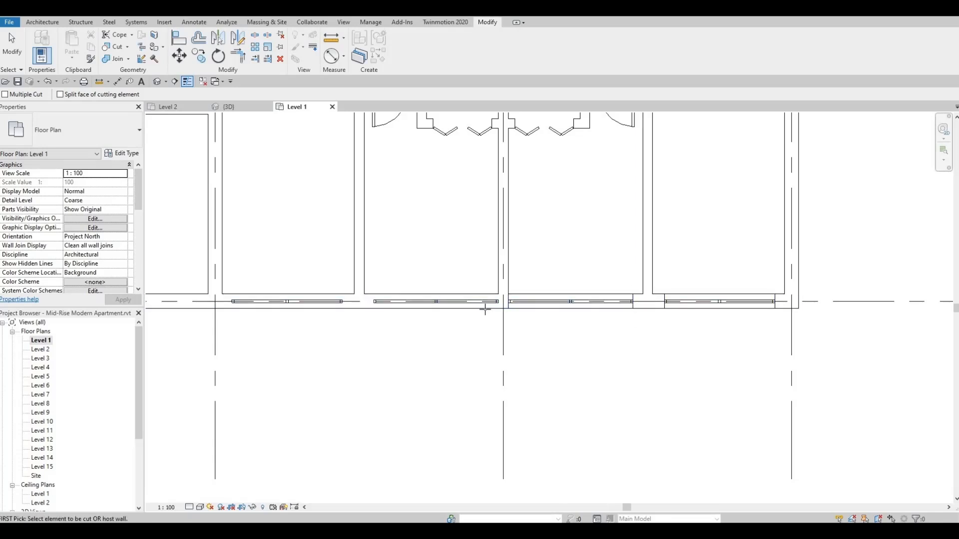
pyautogui.click(484, 309)
pyautogui.click(477, 302)
pyautogui.click(319, 310)
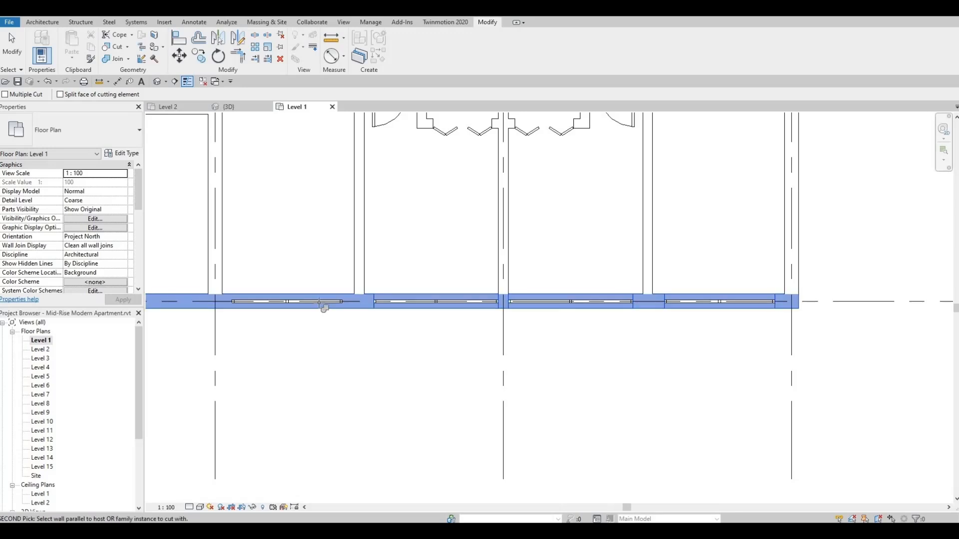
pyautogui.click(330, 301)
pyautogui.scroll(-2, 346, 232)
pyautogui.scroll(-5, 519, 264)
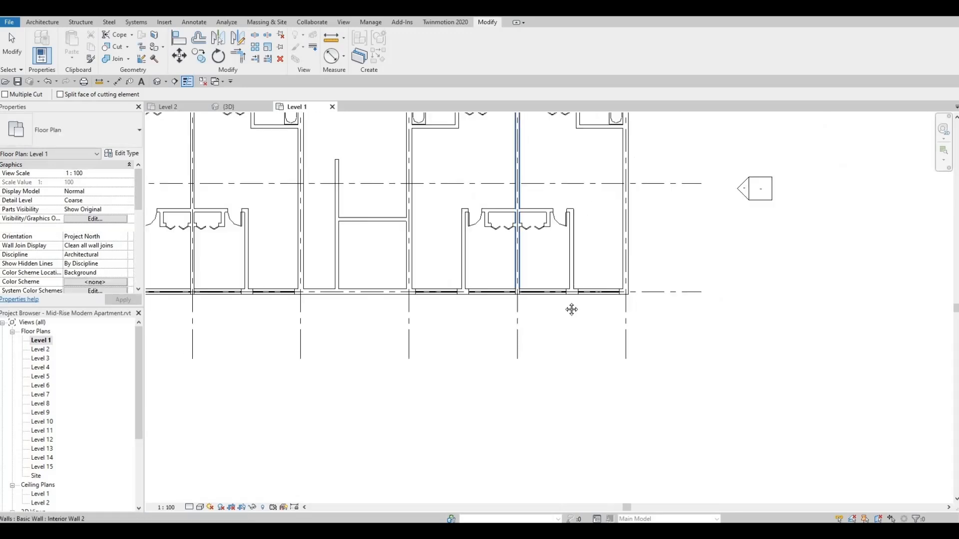
pyautogui.press('Escape')
pyautogui.scroll(4, 530, 266)
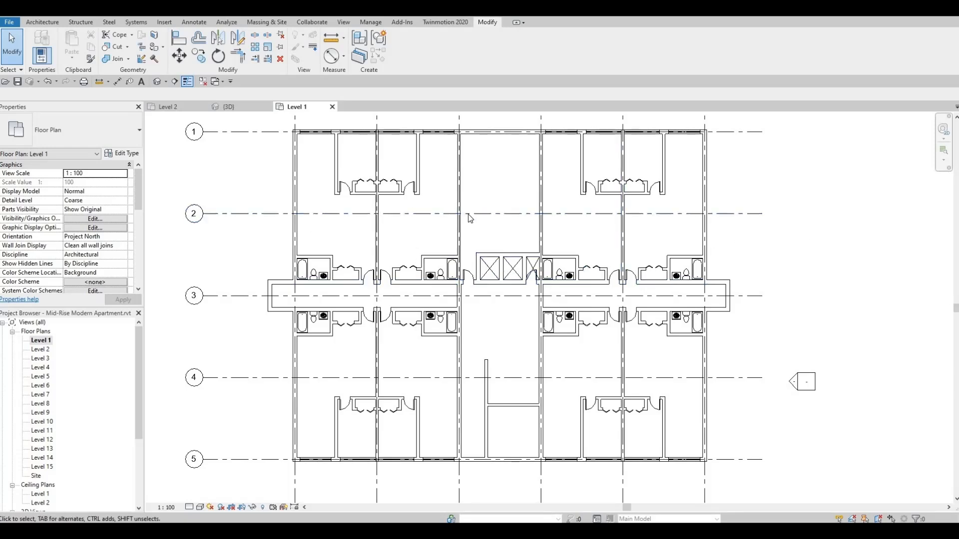
pyautogui.moveTo(371, 398); pyautogui.dragTo(381, 331, button='middle')
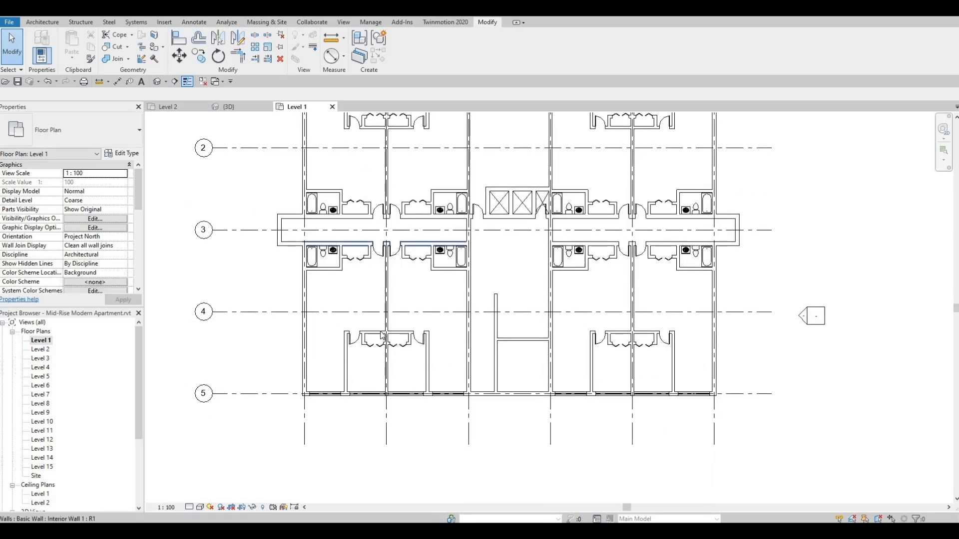
pyautogui.scroll(3, 382, 336)
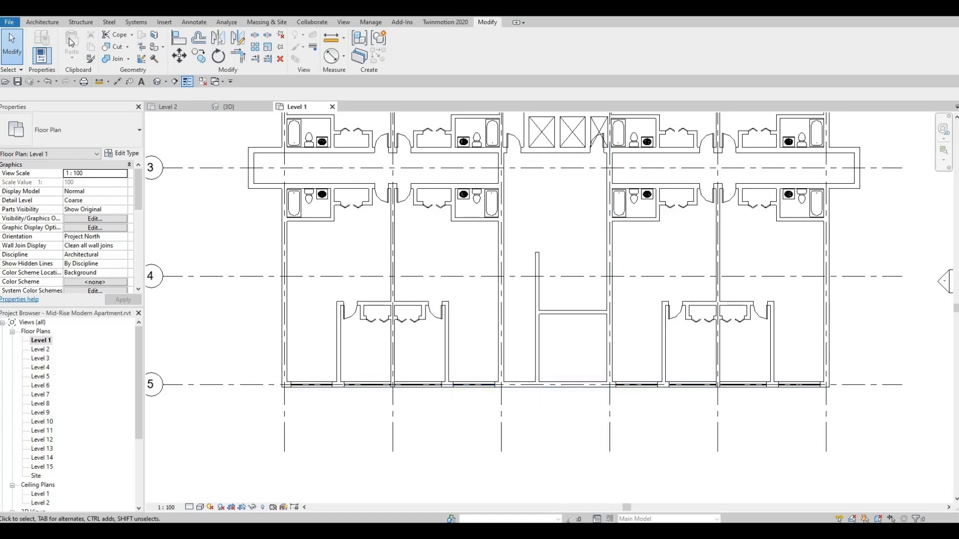
pyautogui.click(46, 22)
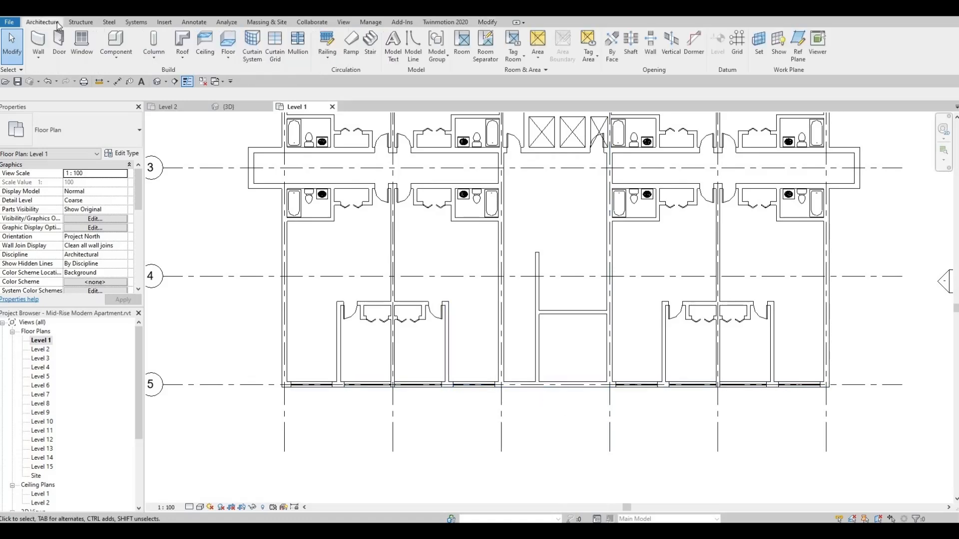
pyautogui.click(40, 45)
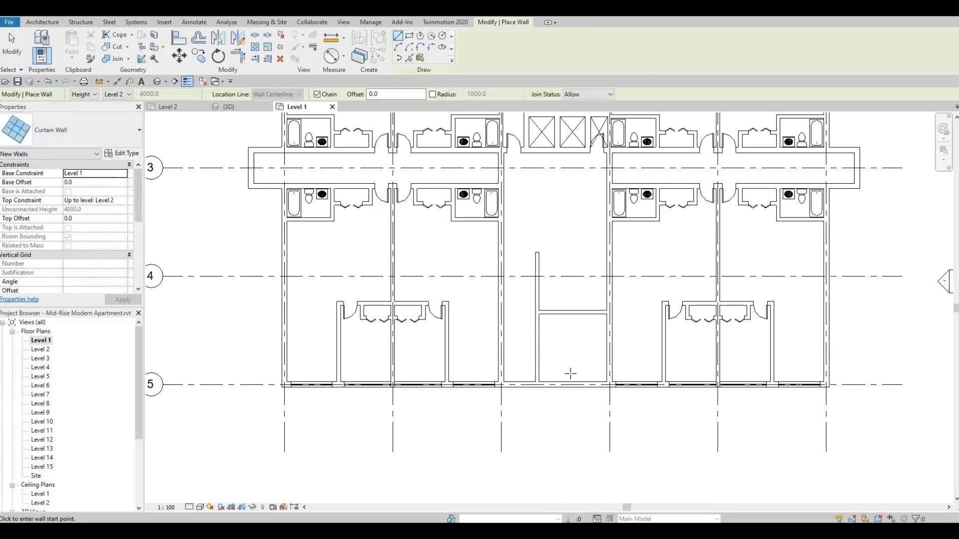
pyautogui.scroll(5, 570, 374)
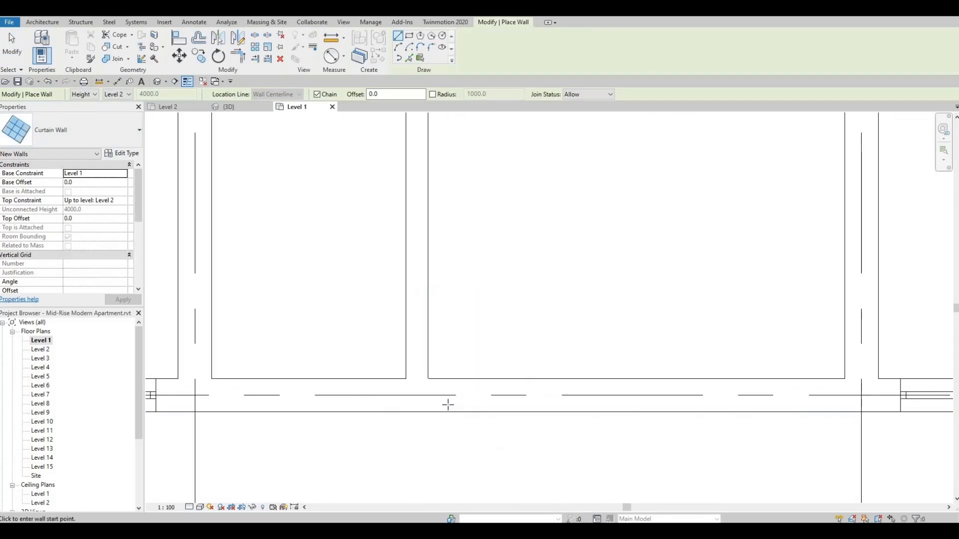
pyautogui.scroll(-2, 350, 387)
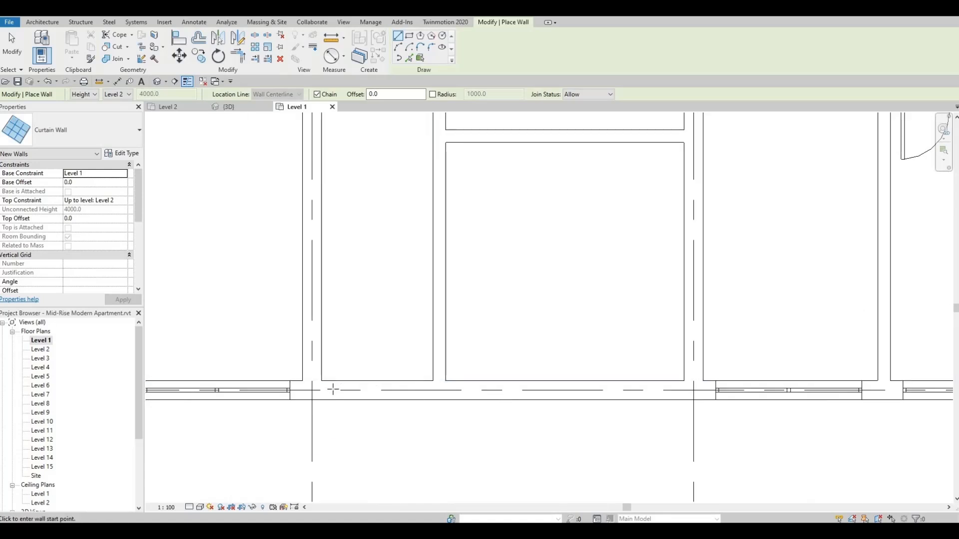
pyautogui.click(332, 390)
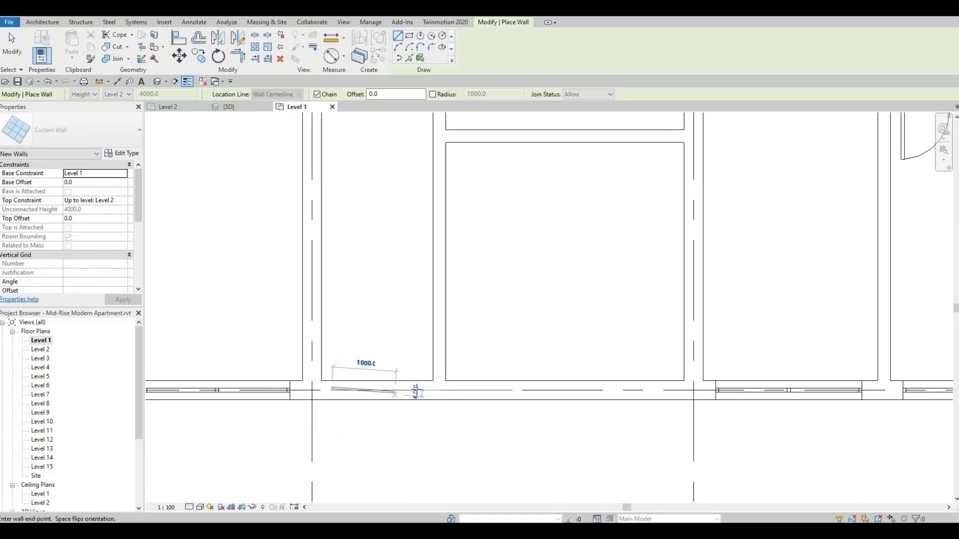
pyautogui.scroll(-3, 460, 382)
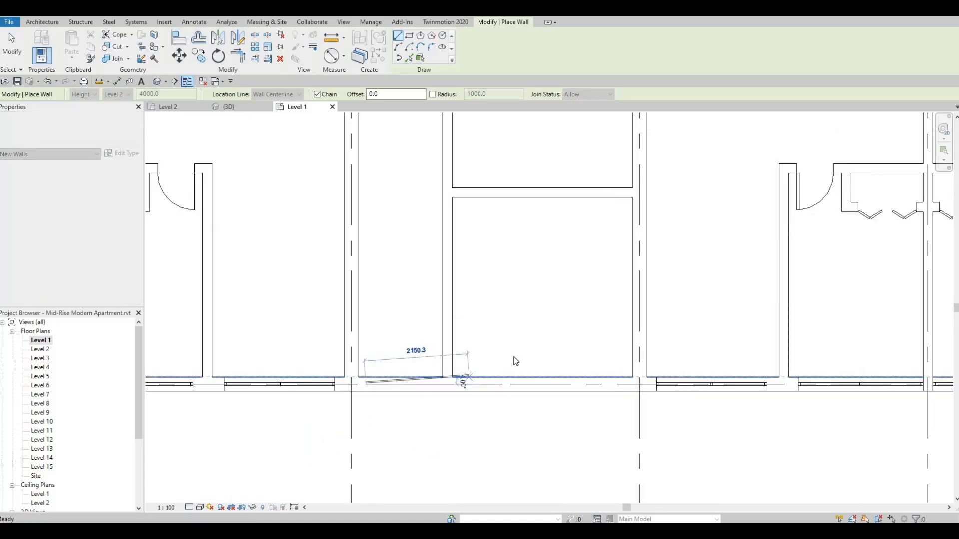
pyautogui.press('Escape')
pyautogui.scroll(1, 400, 391)
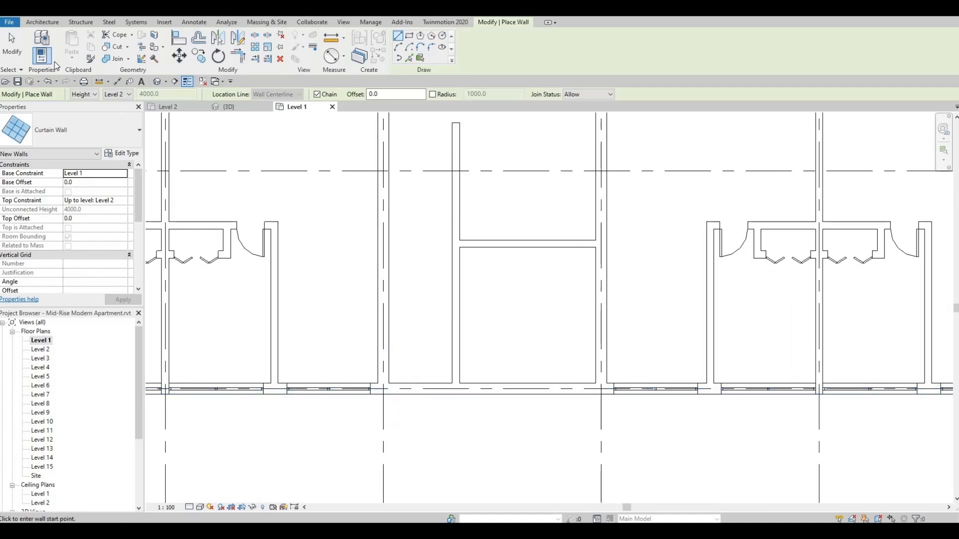
# Step: Place M_Sliding-2 Panel 1830 x 2134mm doors in the grid 5 exterior wall and the parallel vestibule wall, about 1300 and 1200 mm from the partition
pyautogui.click(40, 22)
pyautogui.press('Escape')
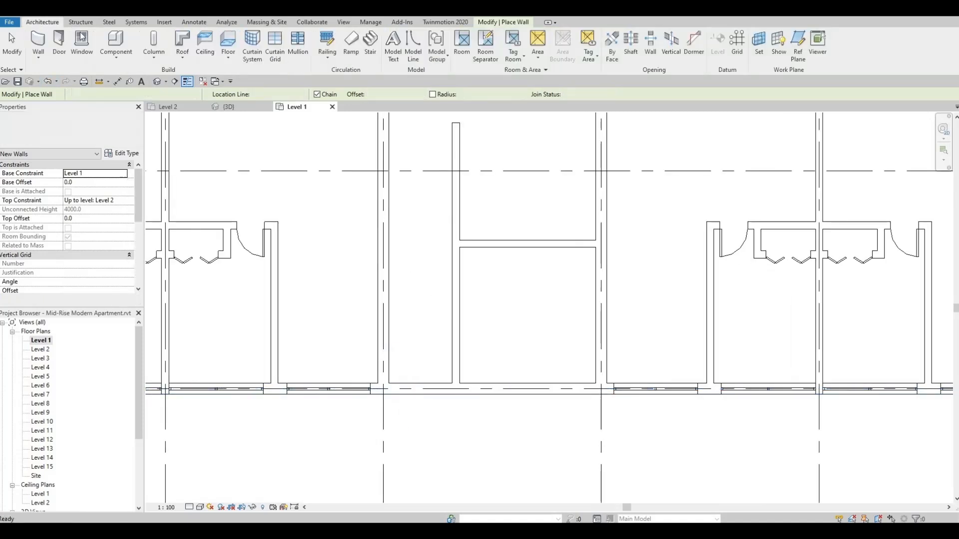
pyautogui.click(59, 42)
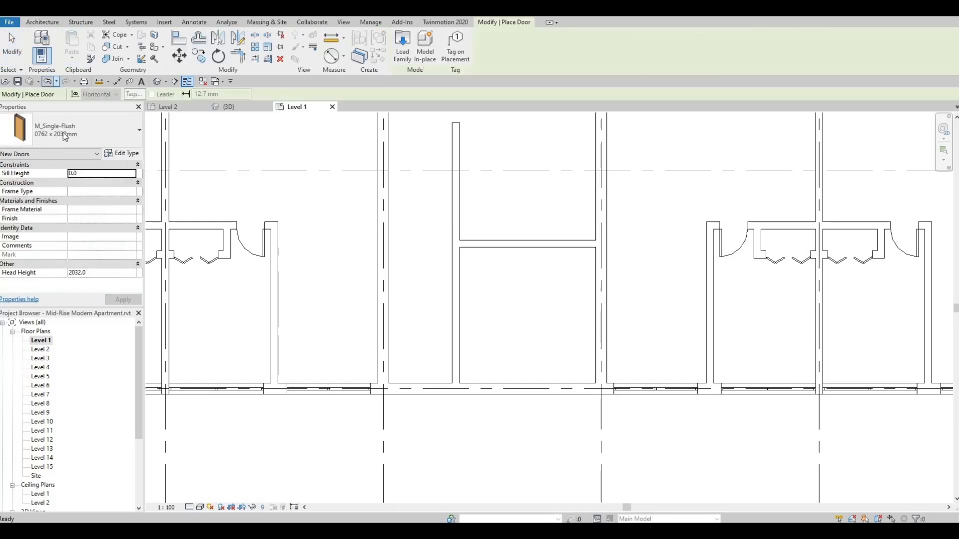
pyautogui.click(65, 131)
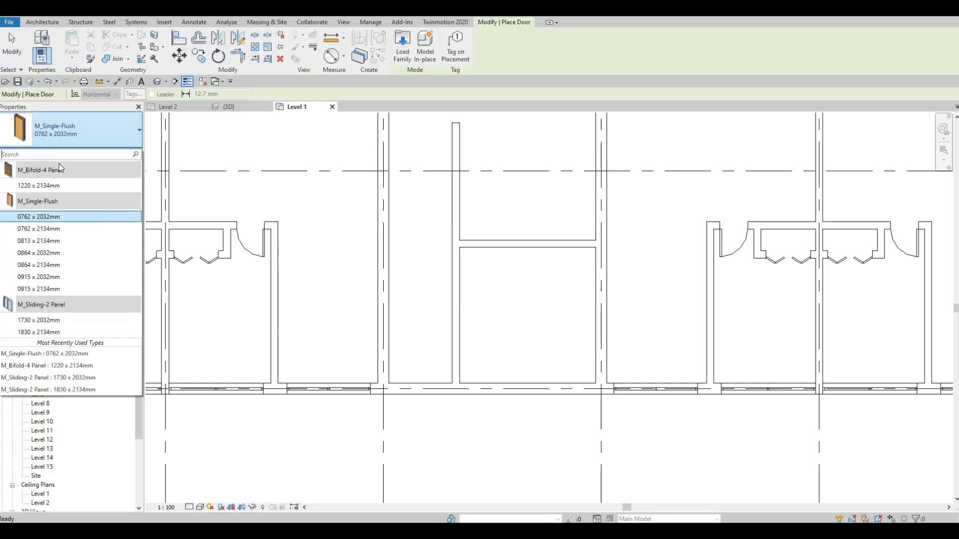
pyautogui.click(50, 332)
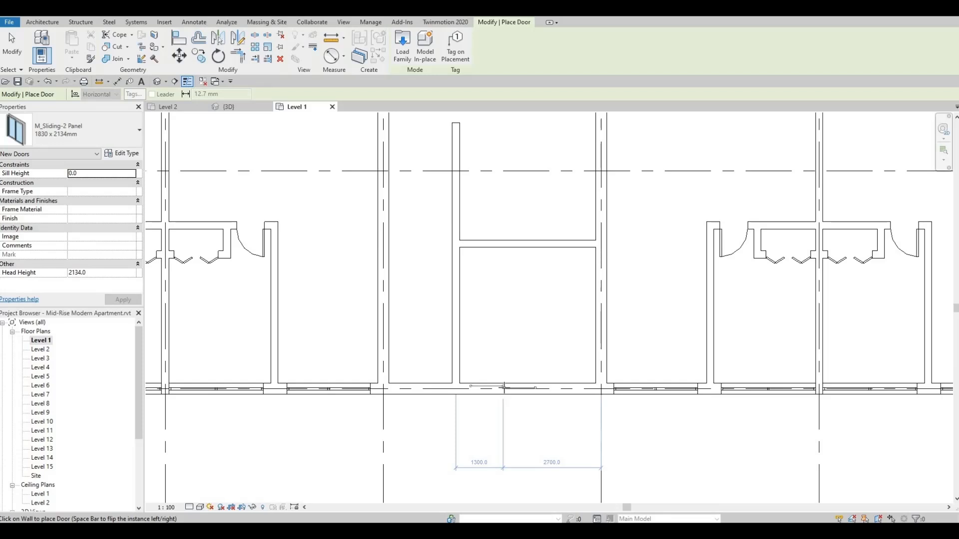
pyautogui.click(513, 325)
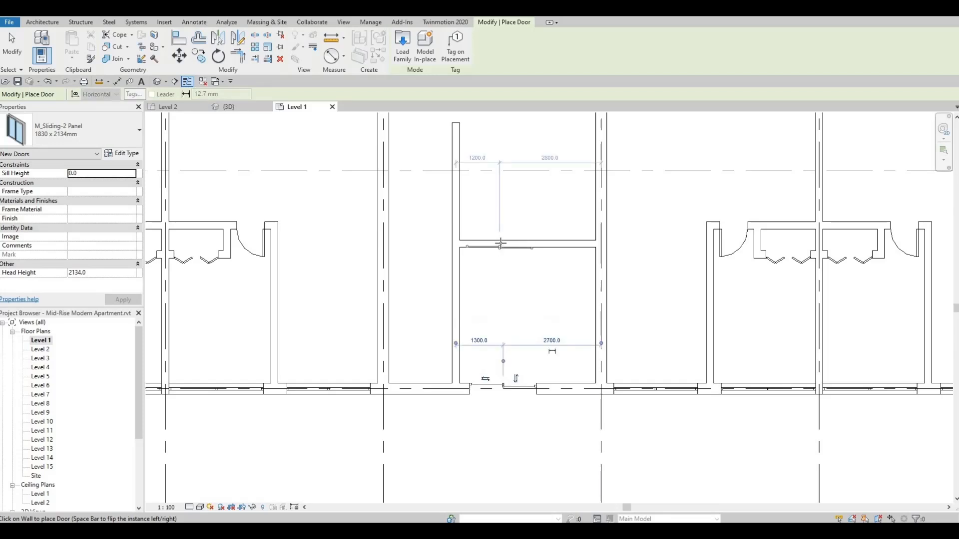
pyautogui.click(501, 245)
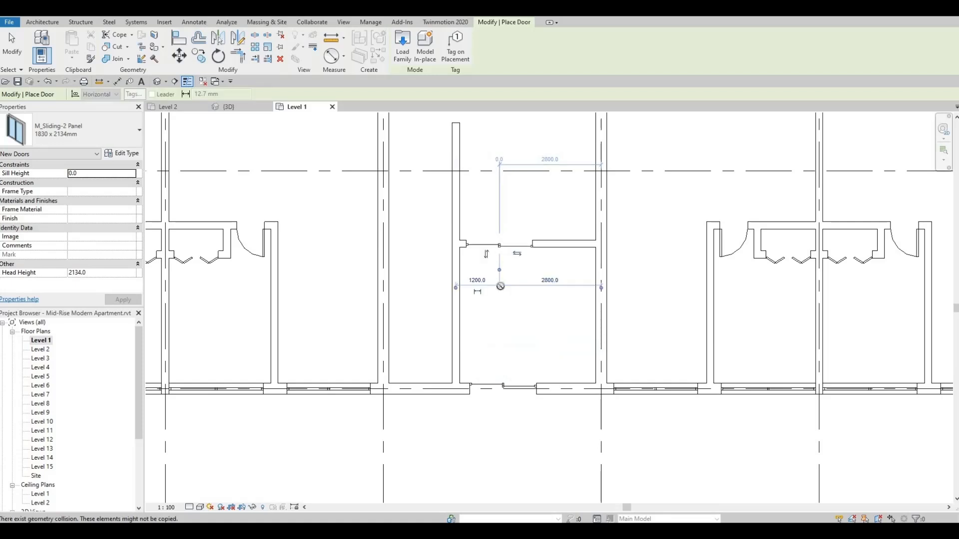
pyautogui.press('Escape')
pyautogui.press('Escape')
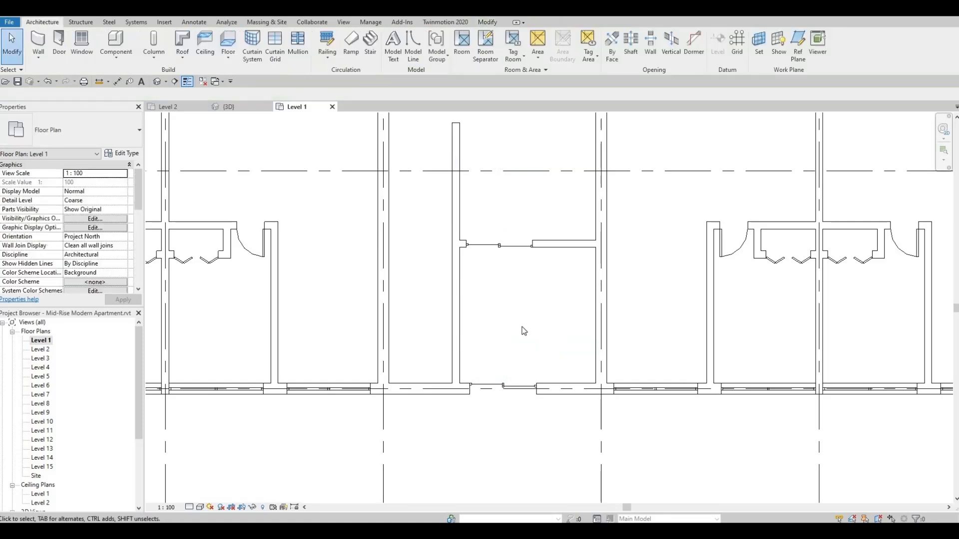
# Step: Nudge the exterior sliding door toward grid C, to about 1220 mm from the vestibule partition
pyautogui.click(491, 387)
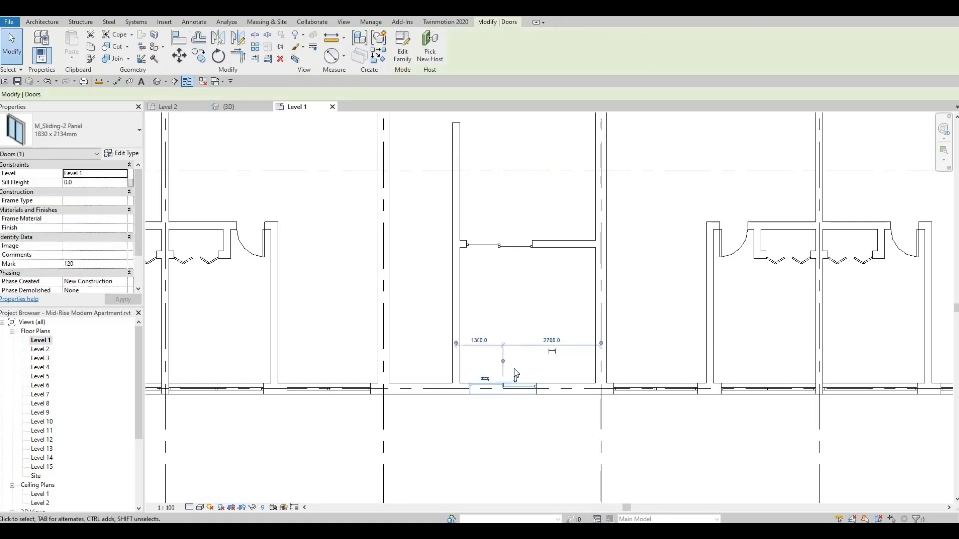
pyautogui.press('Left')
pyautogui.press('Escape')
pyautogui.moveTo(537, 337); pyautogui.dragTo(536, 318, button='middle')
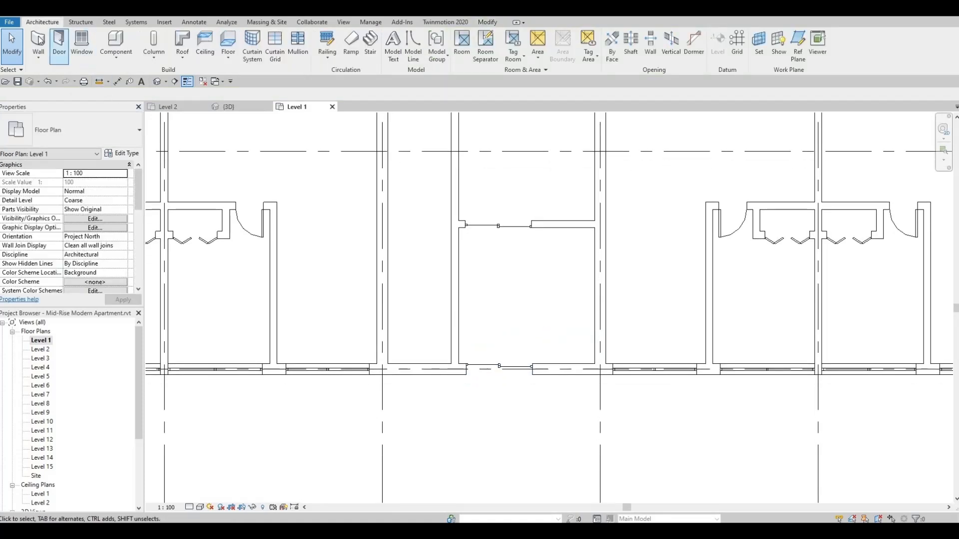
pyautogui.click(38, 41)
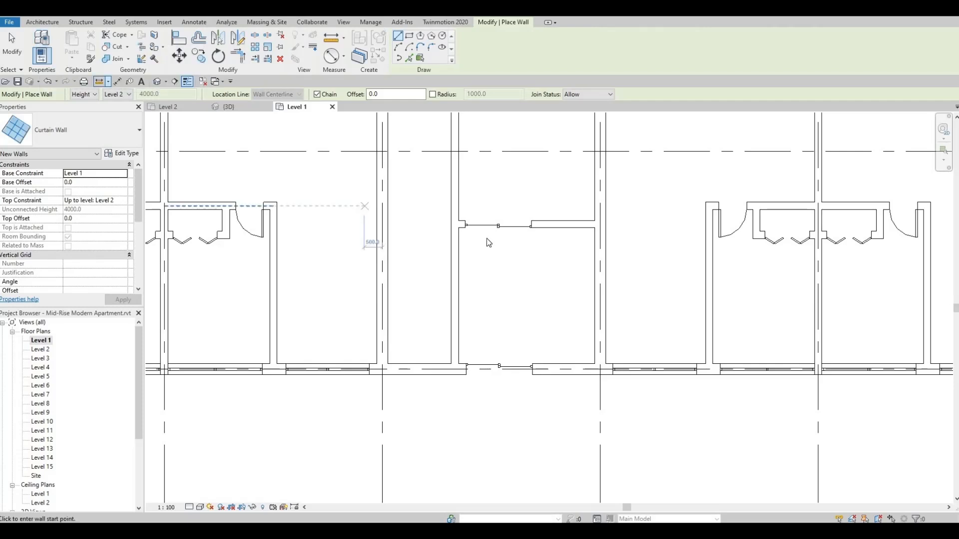
pyautogui.press('Escape')
# Step: Change the exterior and vestibule sliding doors to the M_Sliding-2 Panel 1730 x 2032mm type
pyautogui.click(504, 228)
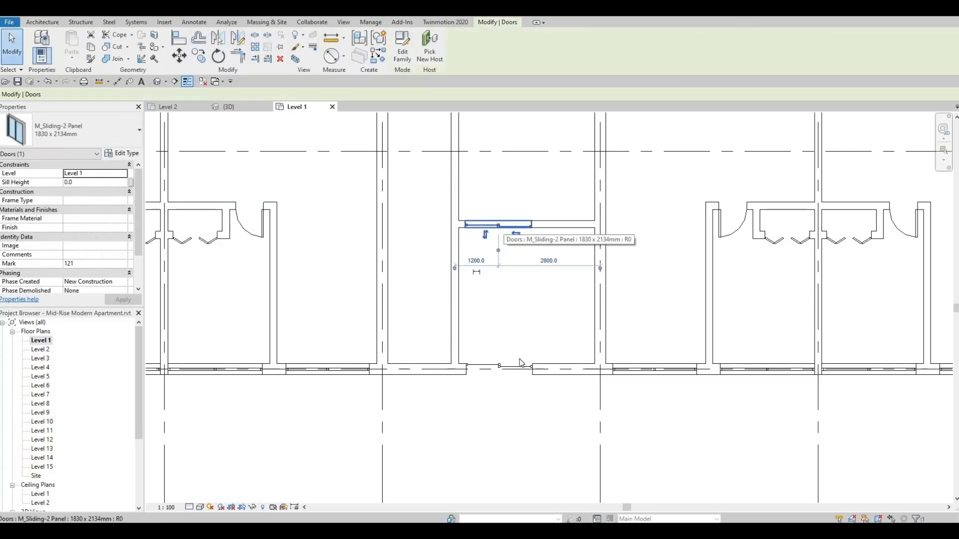
pyautogui.click(517, 368)
pyautogui.click(97, 133)
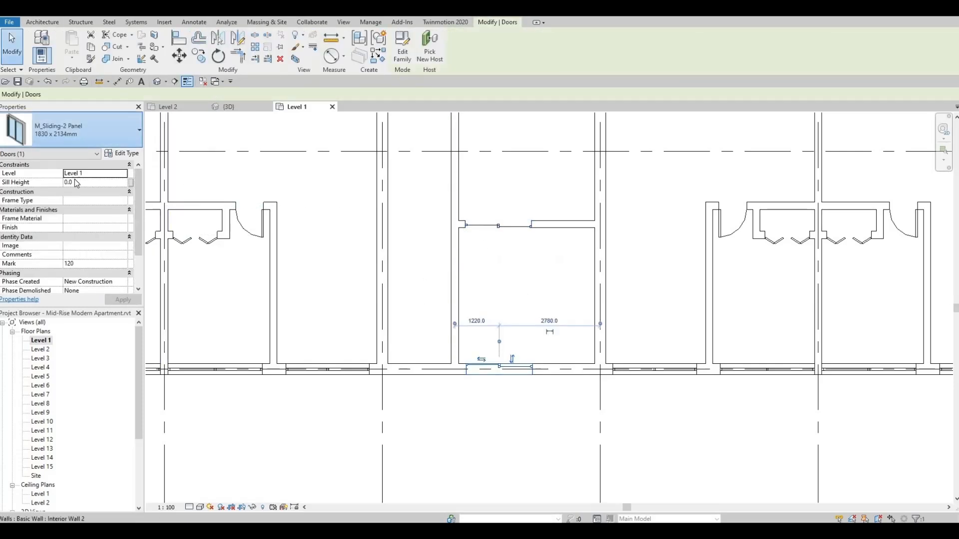
pyautogui.click(72, 320)
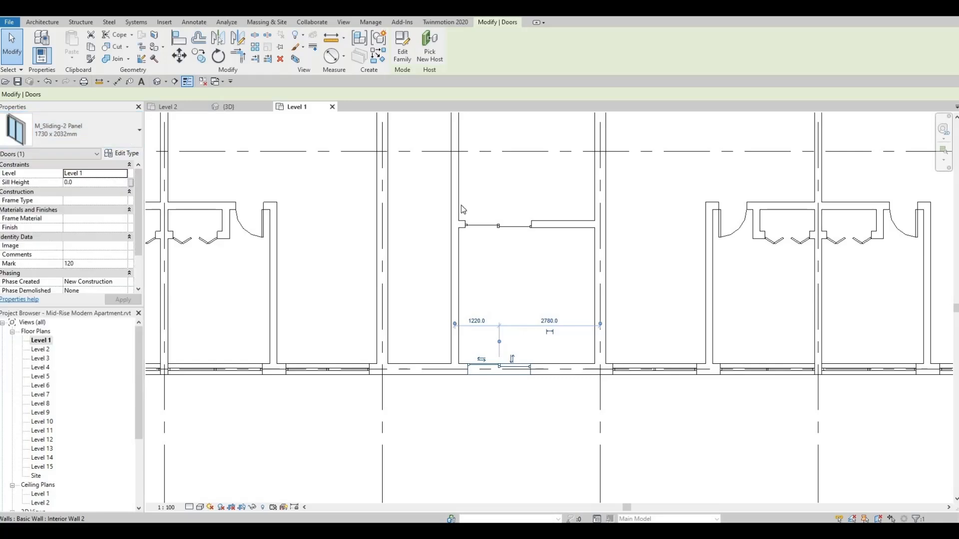
pyautogui.click(492, 226)
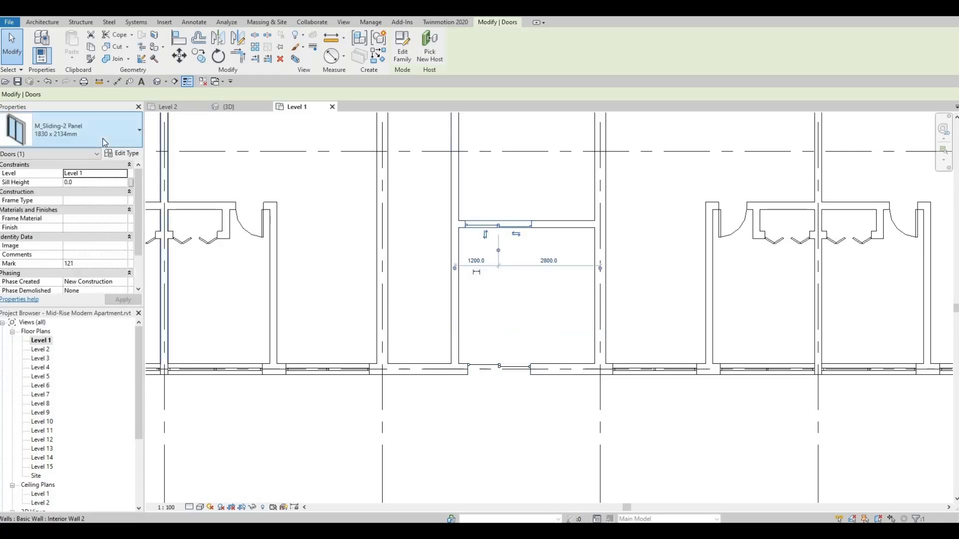
pyautogui.click(103, 139)
pyautogui.click(26, 320)
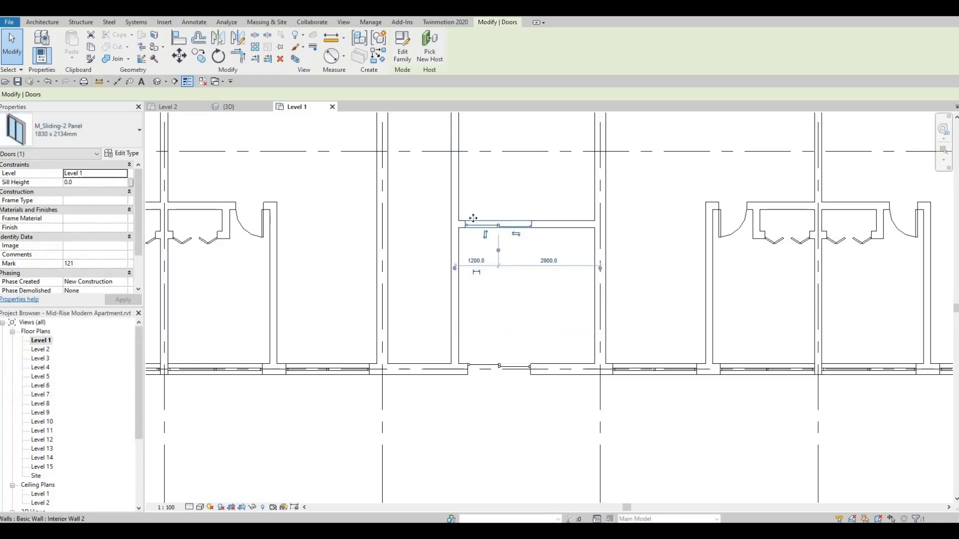
pyautogui.press('Escape')
# Step: Nudge both sliding doors toward the vestibule partition, bringing the exterior door to about 1140 mm from it
pyautogui.click(482, 229)
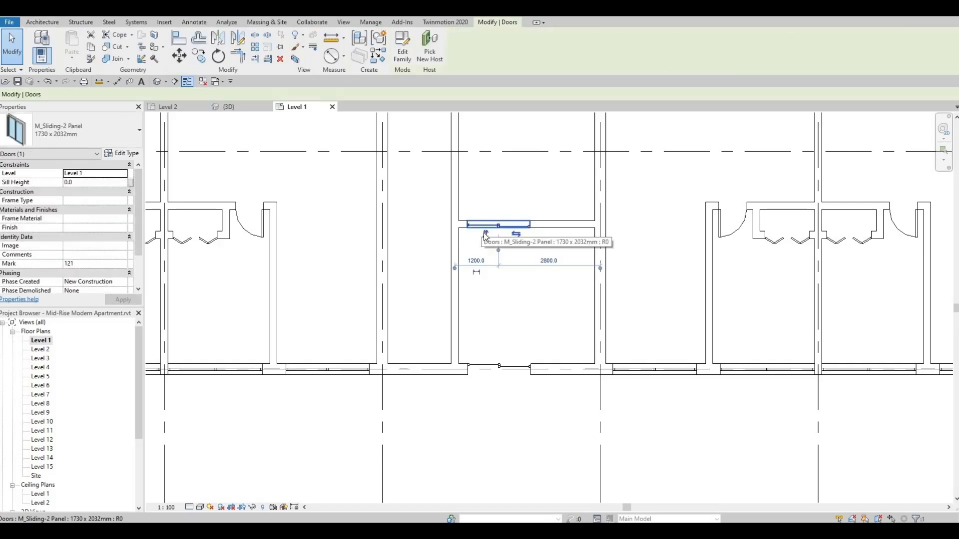
pyautogui.click(489, 369)
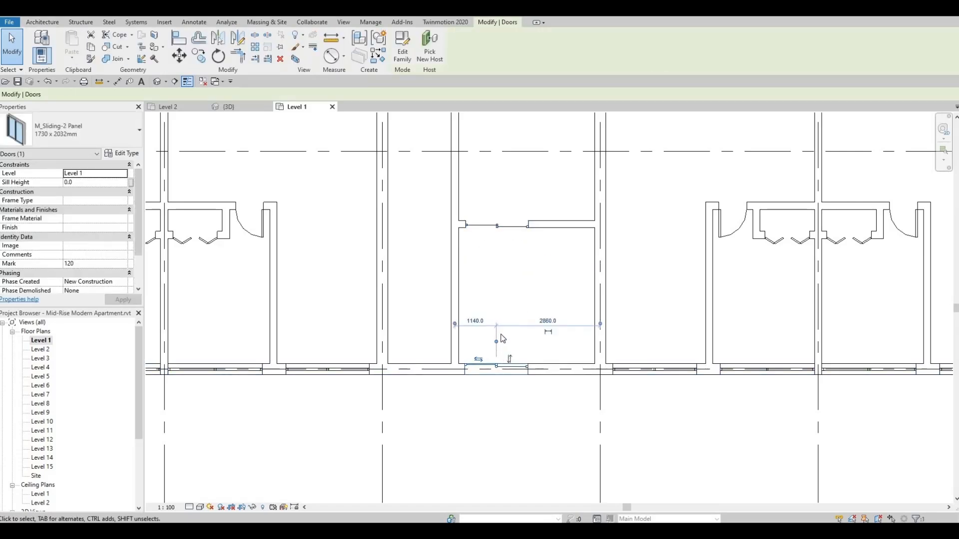
pyautogui.click(495, 351)
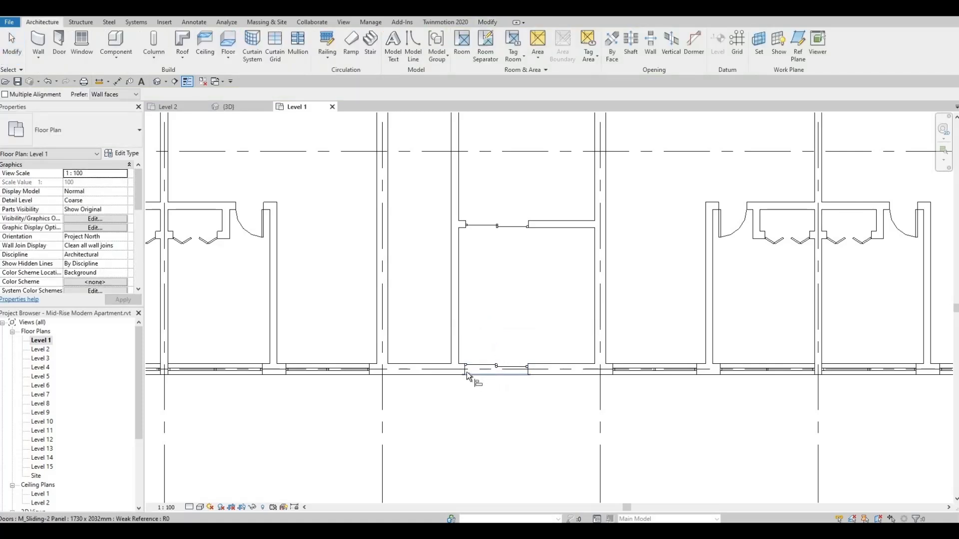
# Step: Align the vestibule sliding door's jamb with the matching jamb of the exterior sliding door
pyautogui.click(464, 235)
pyautogui.click(466, 229)
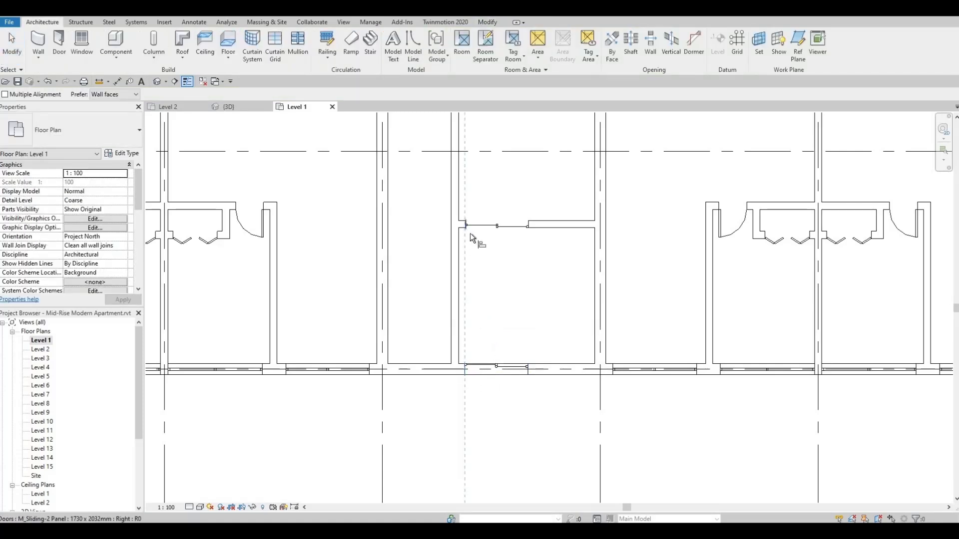
pyautogui.press('Escape')
pyautogui.press('Escape')
# Step: Draw a Curtain Wall about 1480 mm long in the grid 5 exterior wall, between the sliding door and the far vestibule wall
pyautogui.moveTo(539, 336); pyautogui.dragTo(525, 326, button='middle')
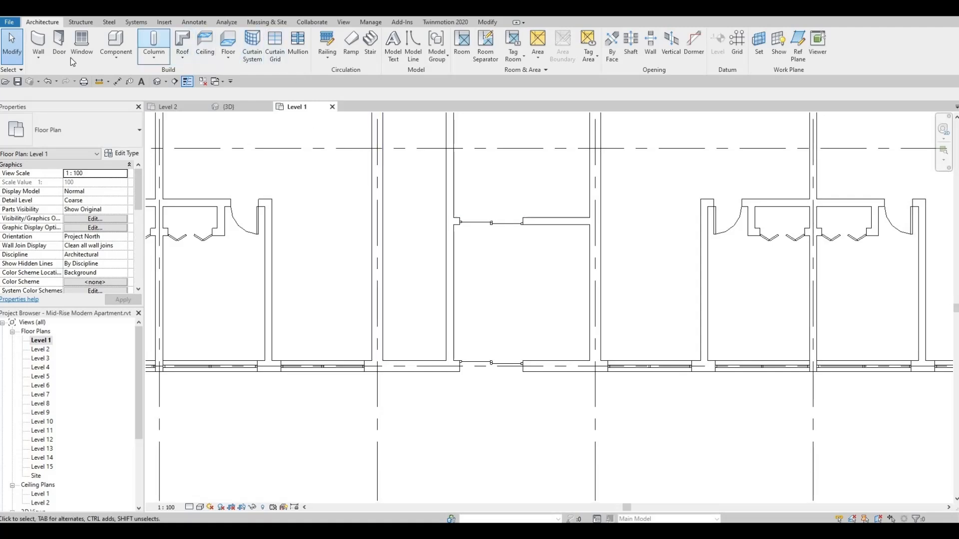
pyautogui.click(38, 41)
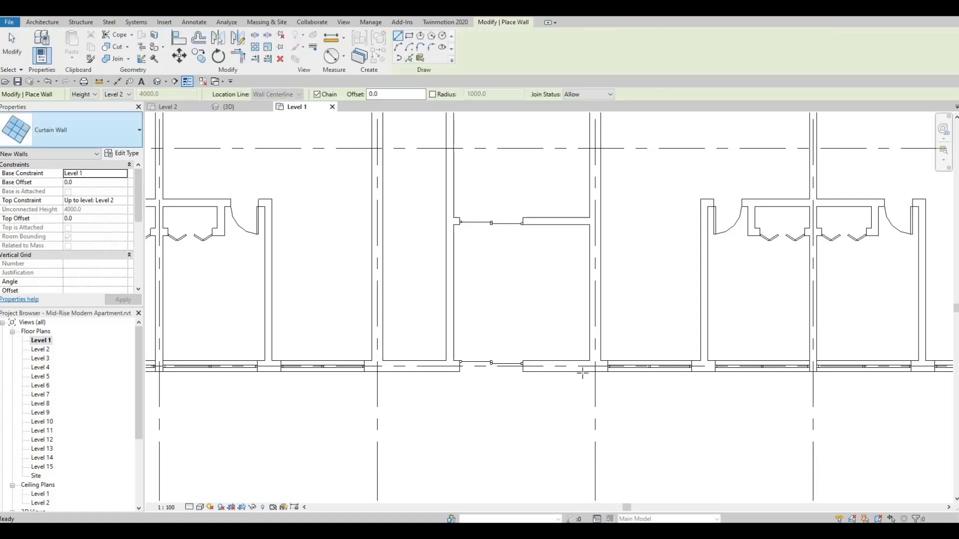
pyautogui.scroll(4, 554, 374)
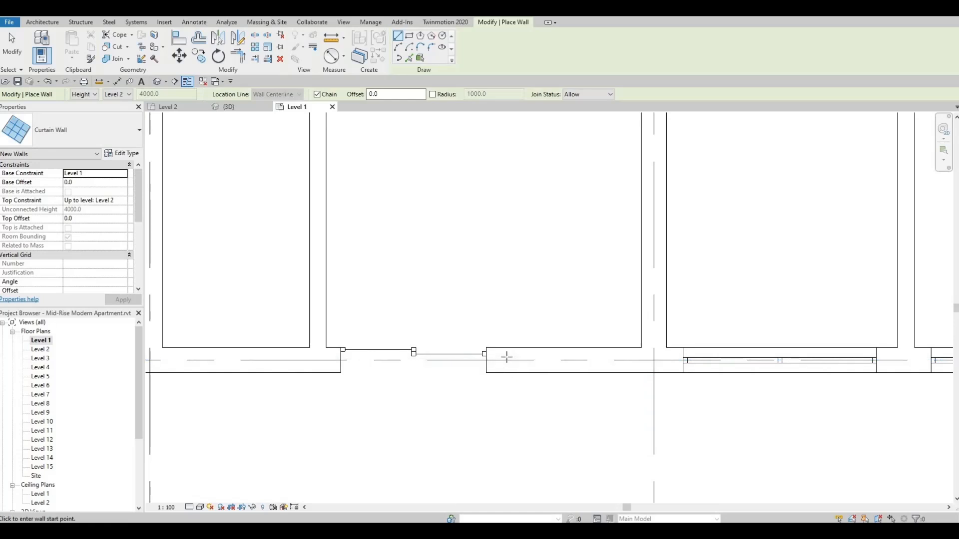
pyautogui.click(506, 359)
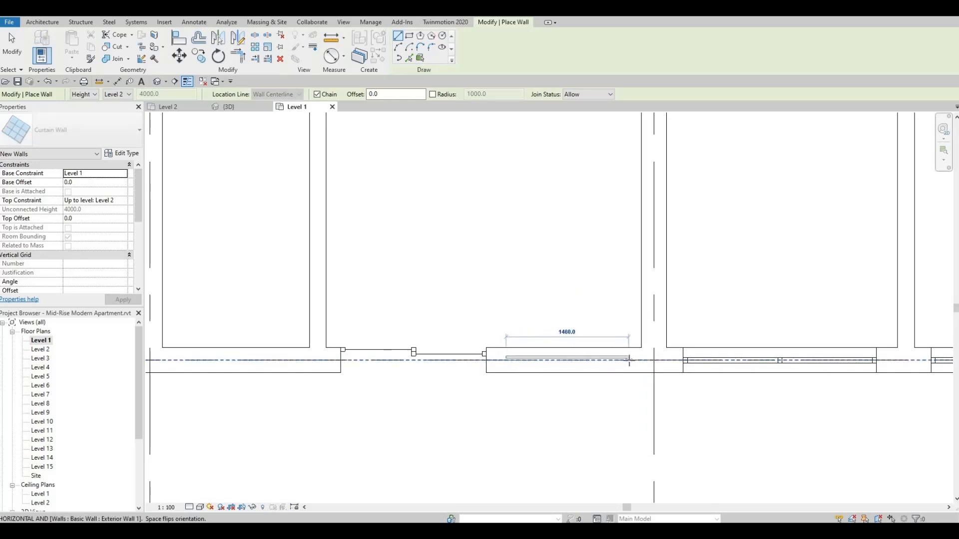
pyautogui.click(631, 360)
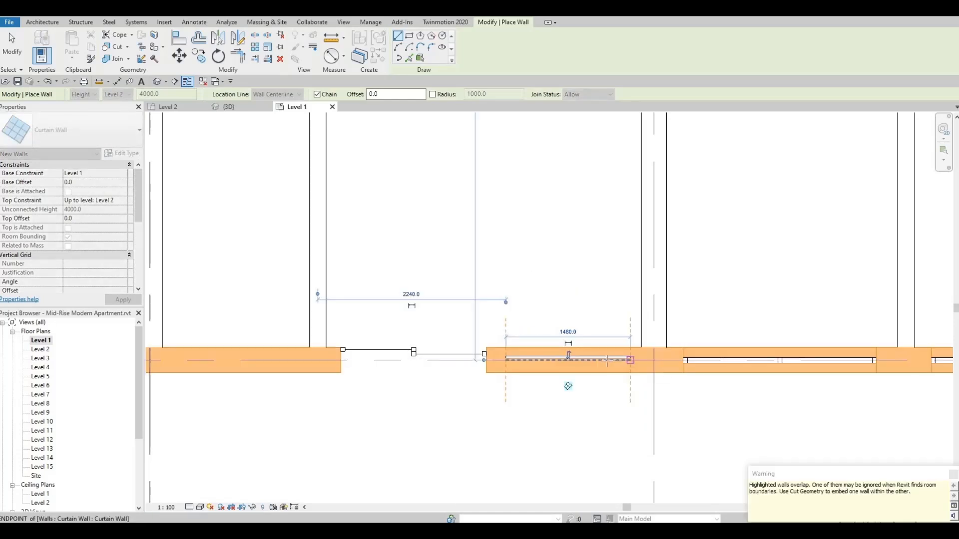
pyautogui.press('Escape')
pyautogui.press('Escape')
# Step: Flip the new curtain wall's orientation and cut it out of the exterior wall
pyautogui.click(572, 356)
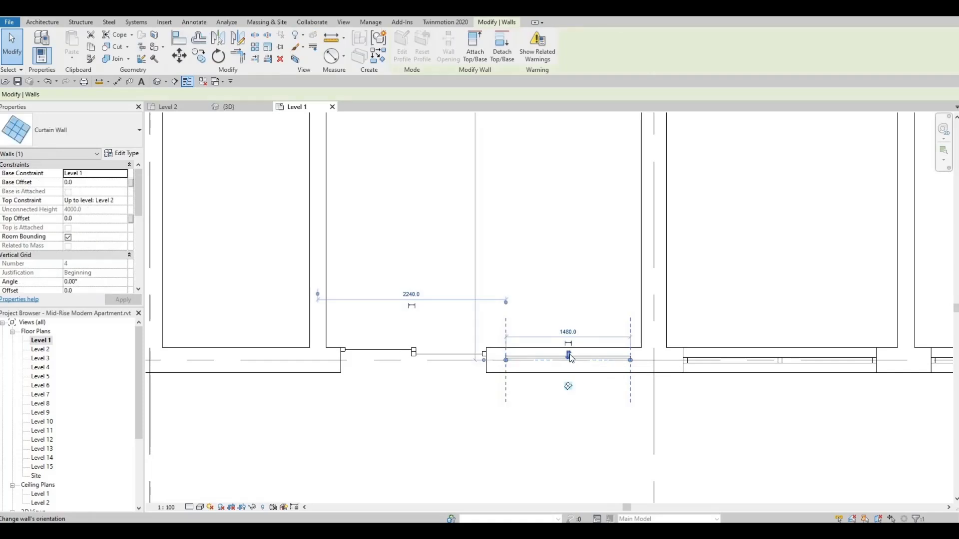
pyautogui.click(570, 356)
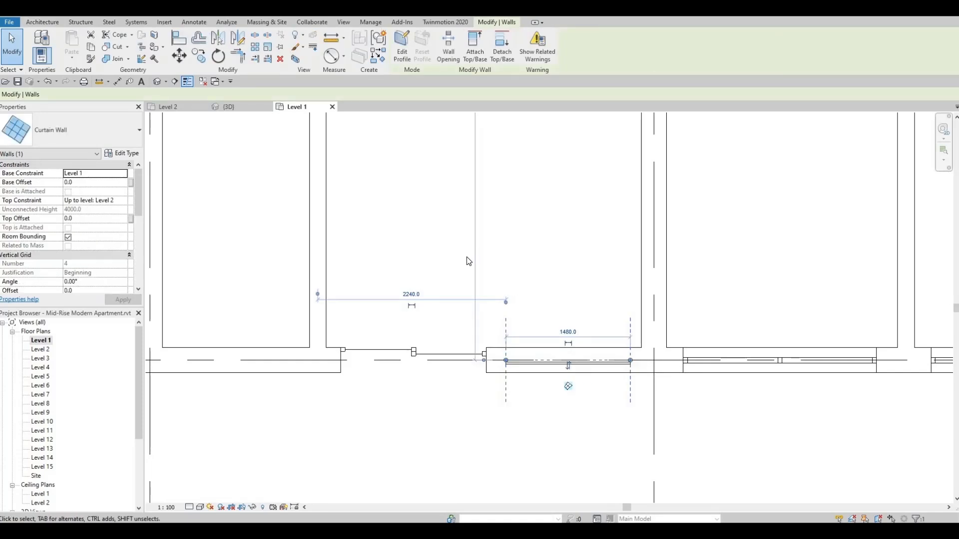
pyautogui.click(451, 42)
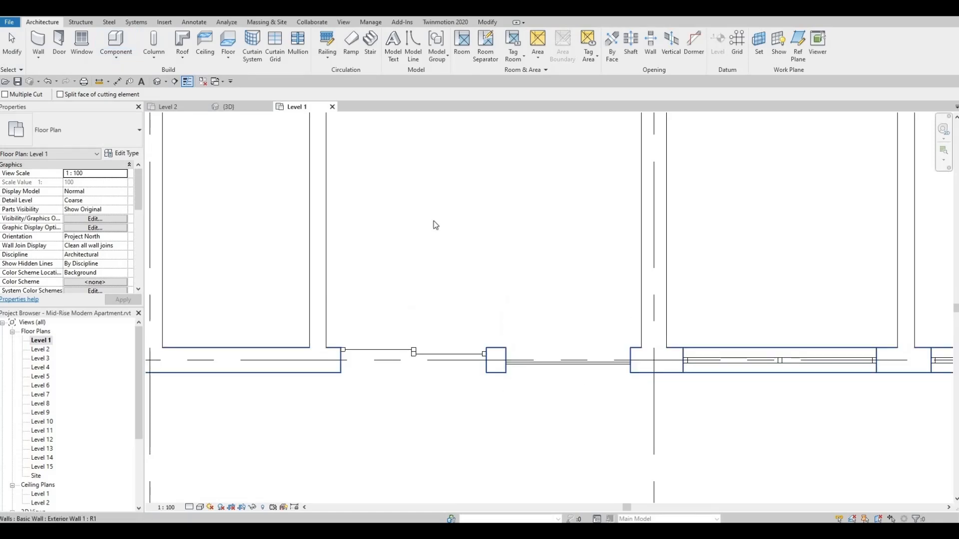
pyautogui.press('Escape')
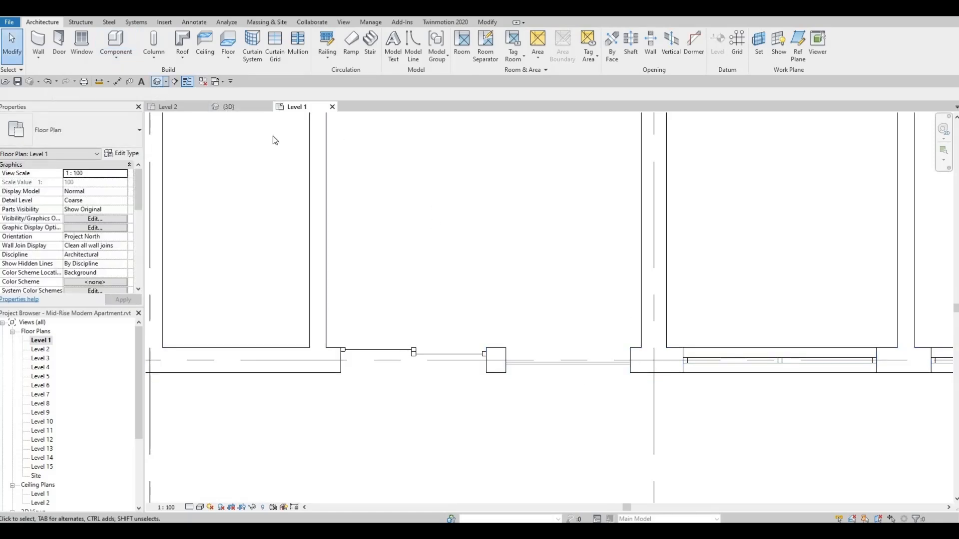
# Step: In the 3D view, lower the top of the curtain wall beside the entrance door to a height of about 2940 mm
pyautogui.keyDown('shift'); pyautogui.moveTo(377, 381); pyautogui.dragTo(581, 349, button='middle'); pyautogui.keyUp('shift')
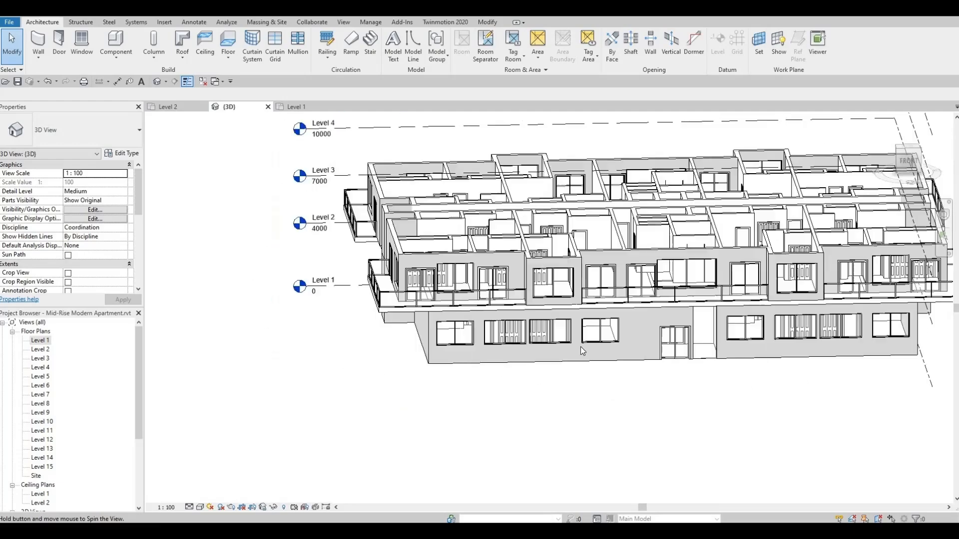
pyautogui.scroll(5, 581, 347)
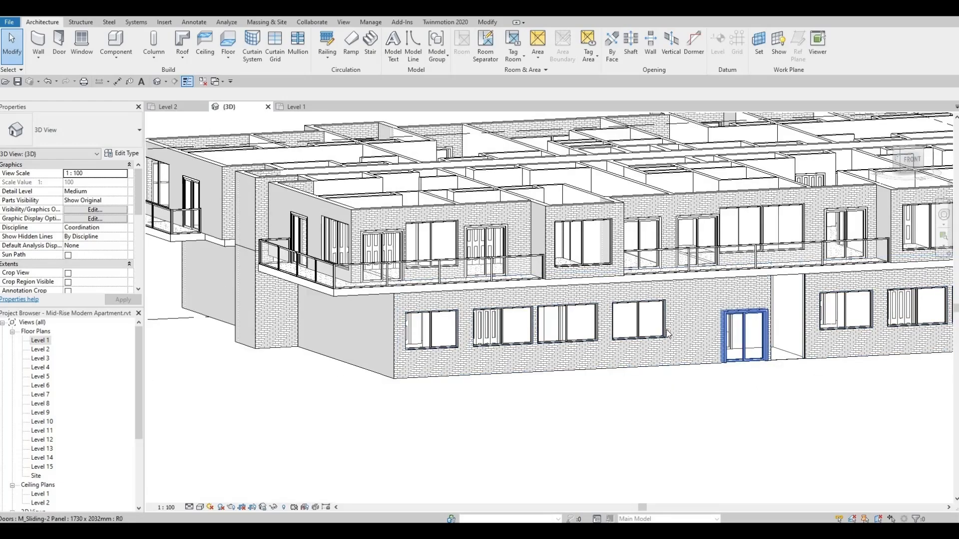
pyautogui.scroll(3, 670, 329)
pyautogui.click(681, 325)
pyautogui.scroll(3, 681, 320)
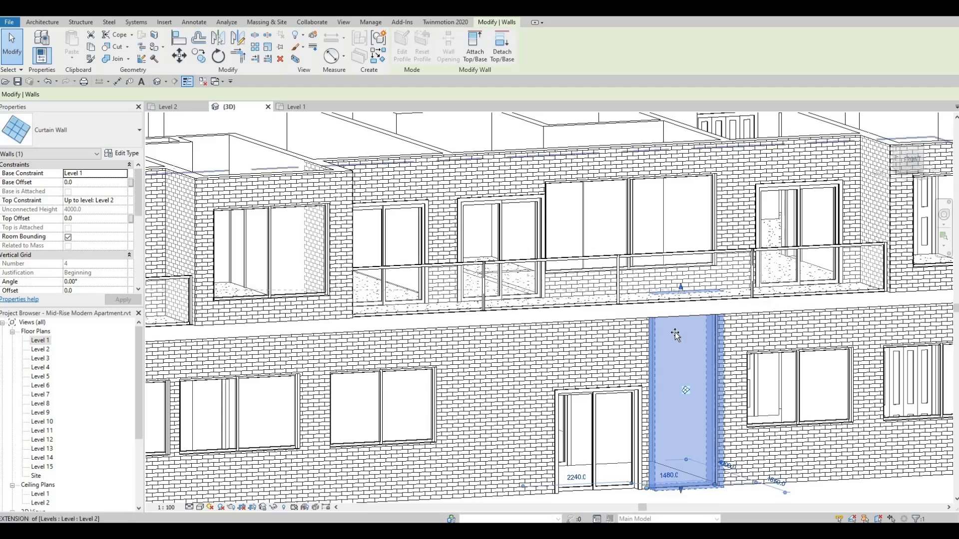
pyautogui.moveTo(676, 334); pyautogui.dragTo(703, 398)
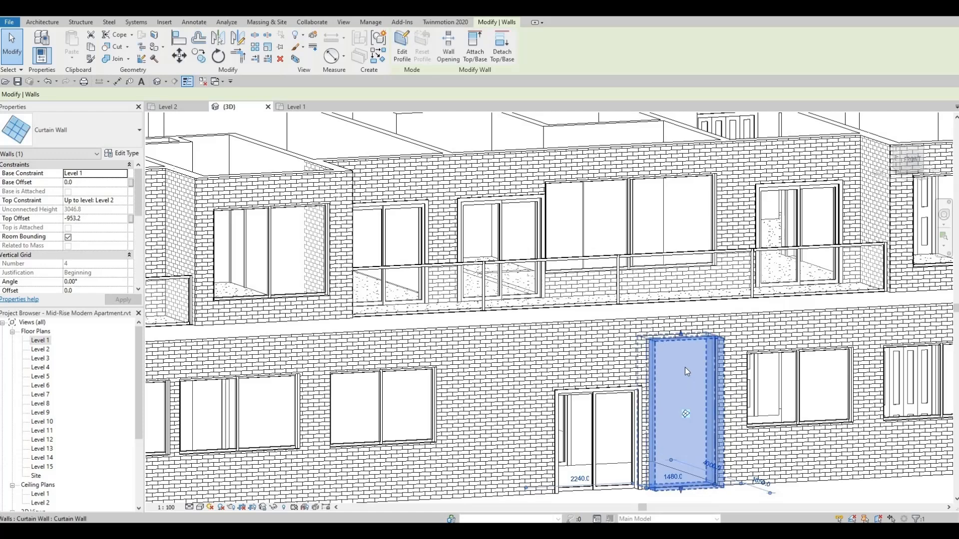
pyautogui.moveTo(681, 338); pyautogui.dragTo(680, 343)
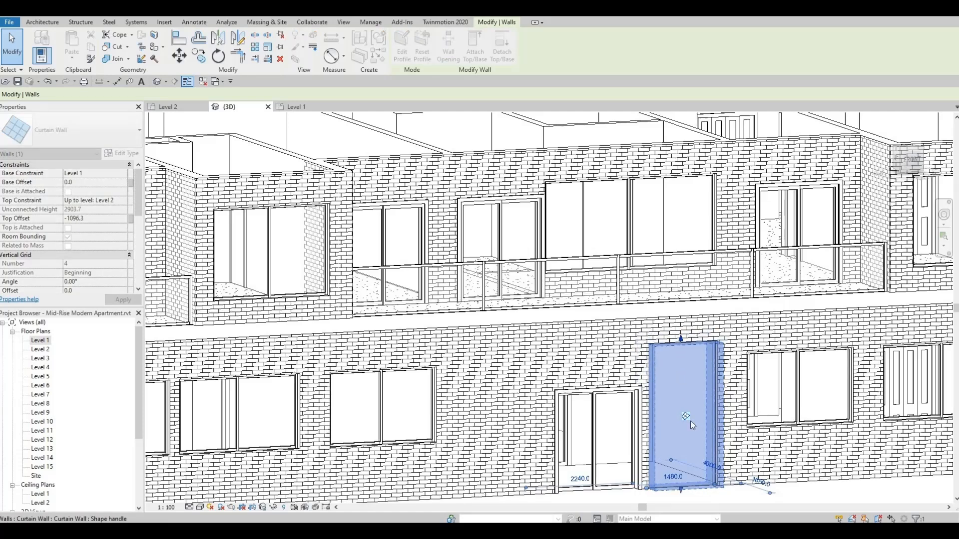
pyautogui.press('Escape')
# Step: Add a vertical curtain grid line across all segments of the entrance curtain wall, 400 mm from the edge farther from the door
pyautogui.moveTo(683, 429); pyautogui.dragTo(661, 381, button='middle')
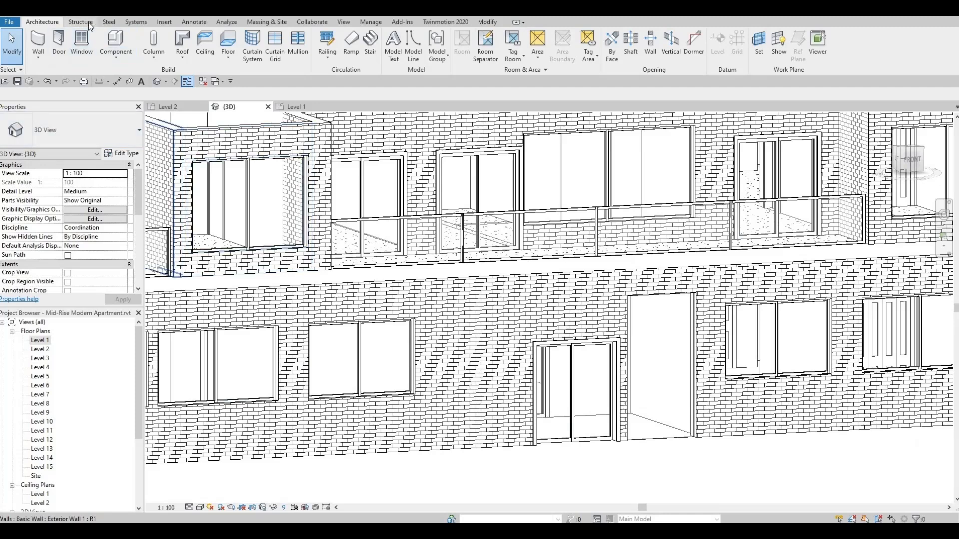
pyautogui.click(268, 43)
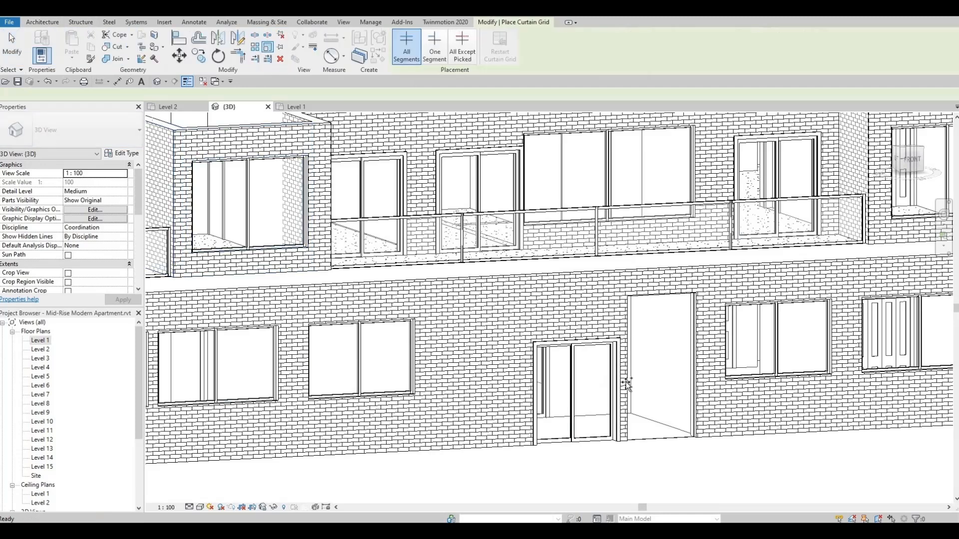
pyautogui.scroll(2, 650, 350)
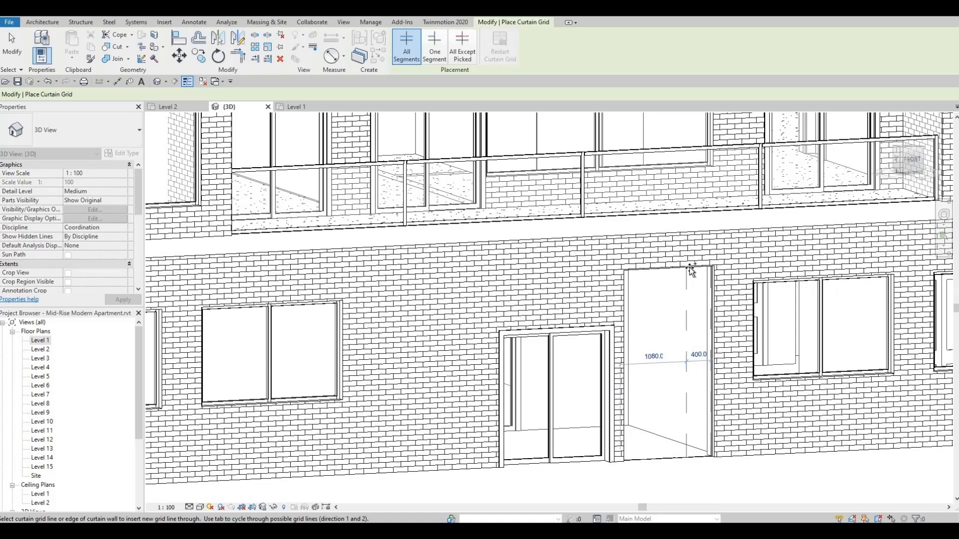
pyautogui.click(691, 310)
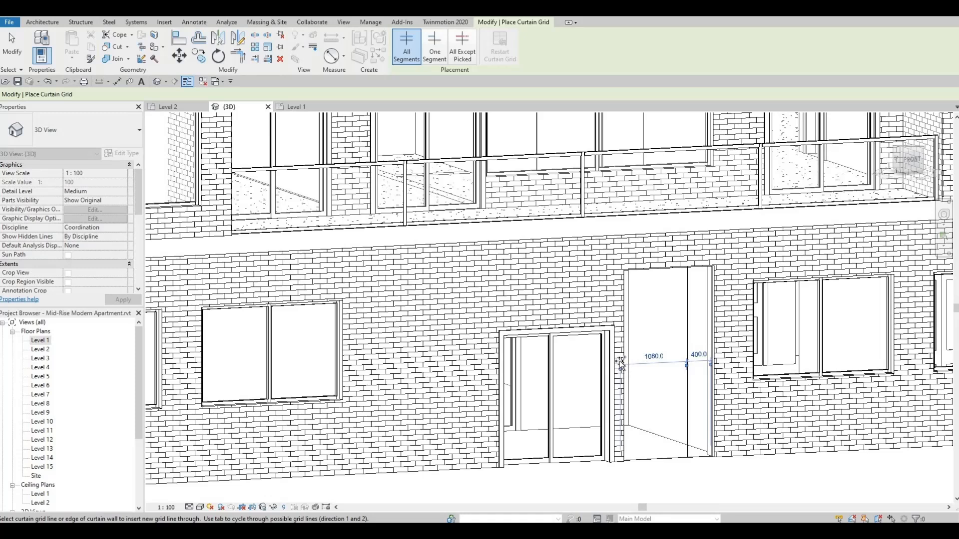
# Step: Add a full-width curtain grid line at the entrance curtain wall's mid-height, plus single-segment lines halving both panels of the narrow strip
pyautogui.click(432, 54)
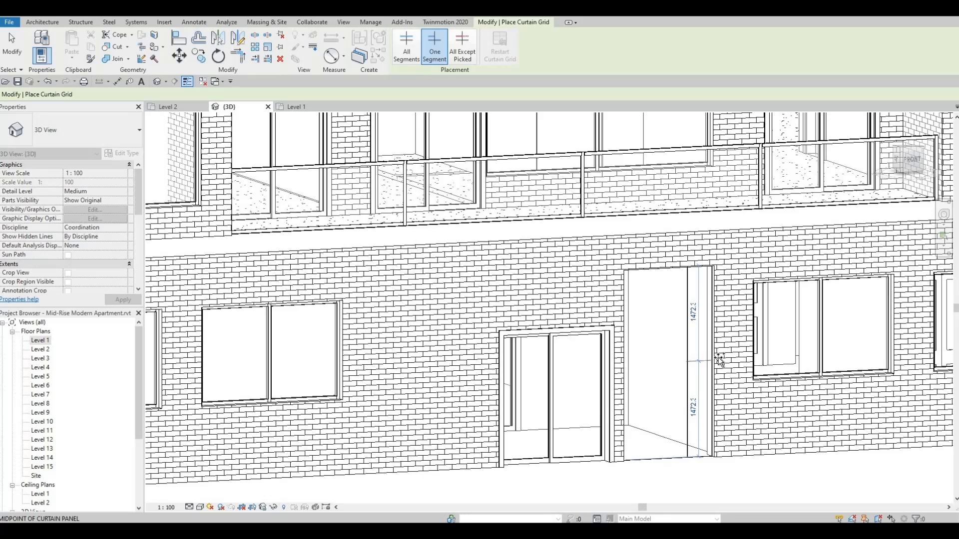
pyautogui.scroll(1, 715, 359)
pyautogui.click(432, 56)
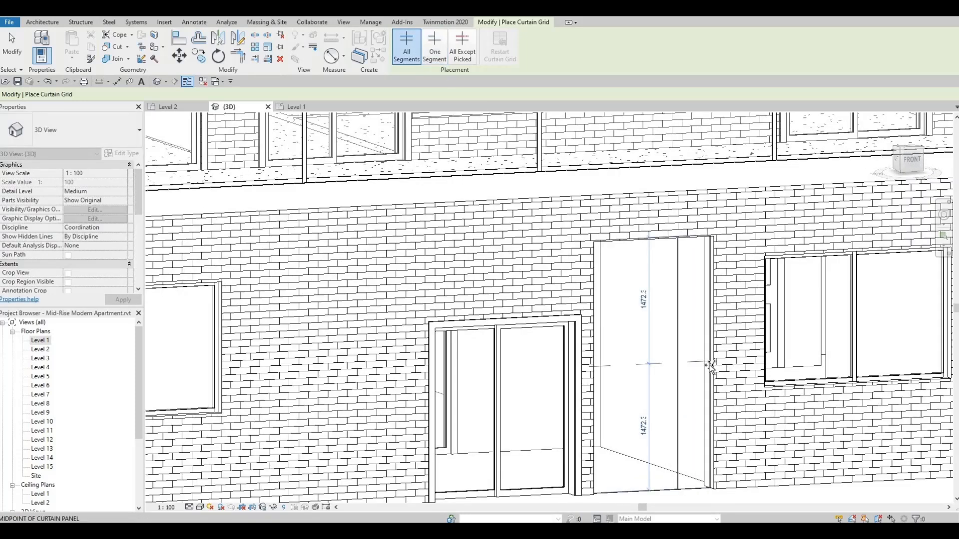
pyautogui.click(690, 306)
pyautogui.click(434, 48)
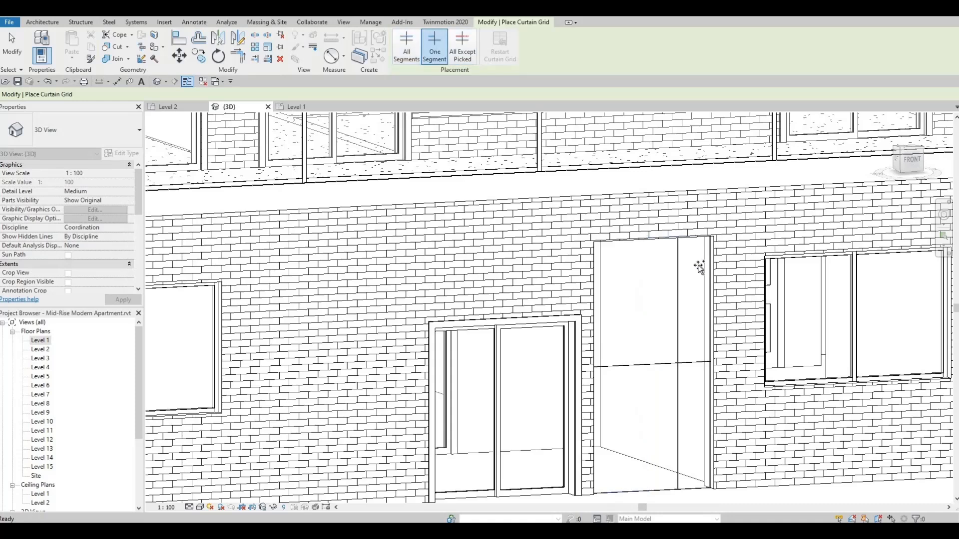
pyautogui.click(711, 296)
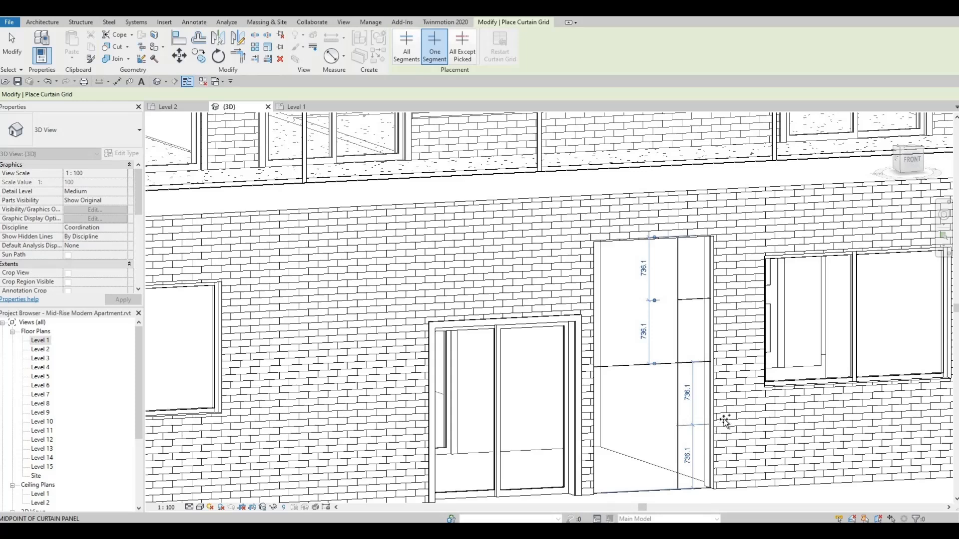
# Step: Place 50mm x 65mm rectangular mullions on all grid lines of the entrance curtain wall
pyautogui.scroll(-3, 647, 270)
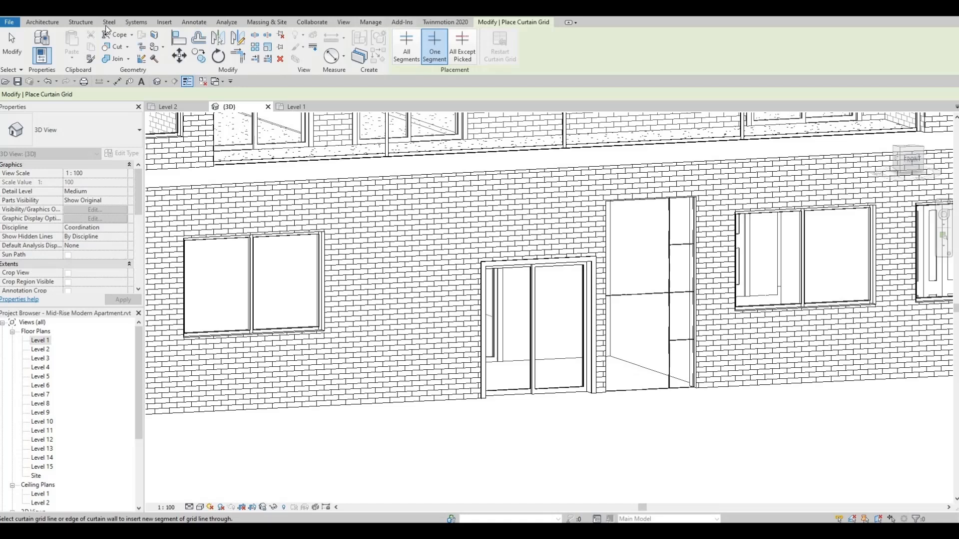
pyautogui.click(43, 22)
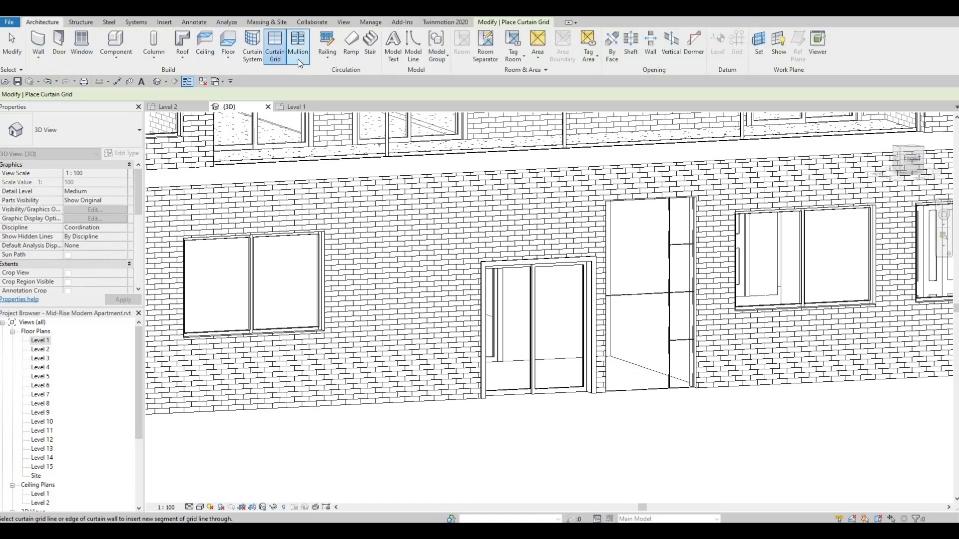
pyautogui.click(298, 45)
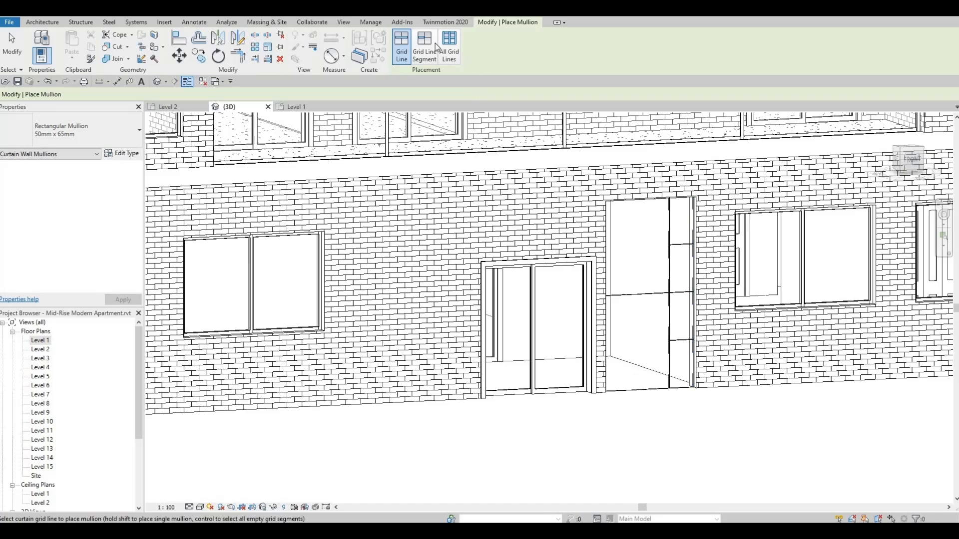
pyautogui.click(449, 47)
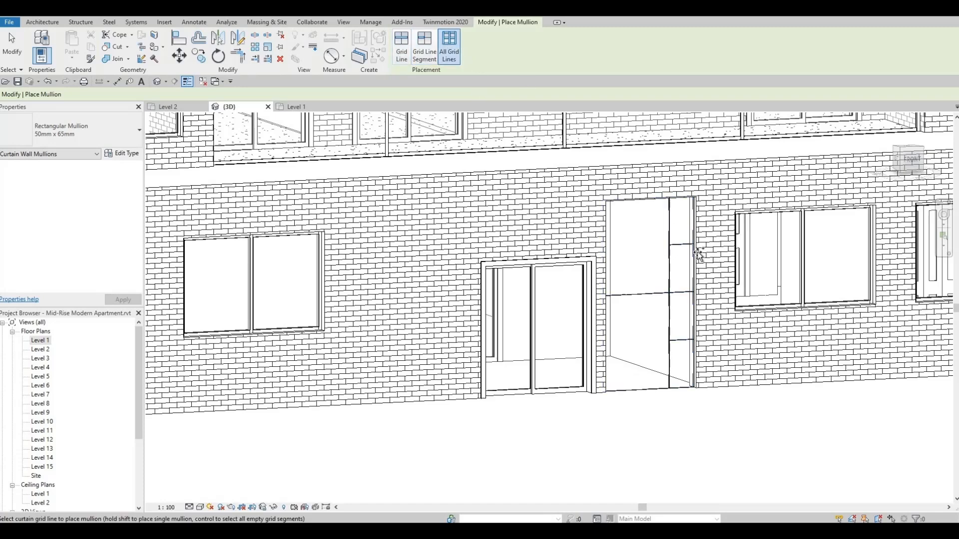
pyautogui.click(697, 252)
pyautogui.press('Escape')
pyautogui.scroll(-1, 633, 314)
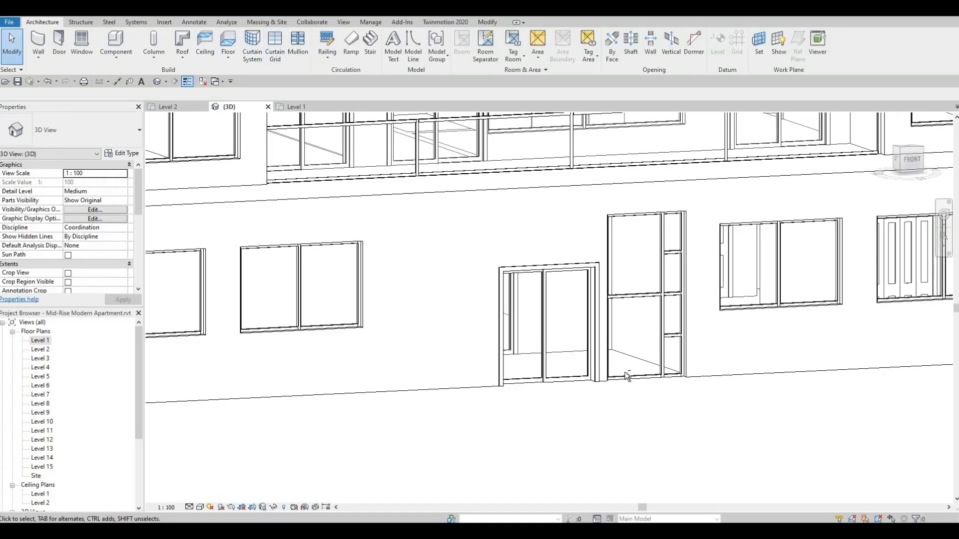
# Step: Examine the entrance and the building's front facade in the 3D view
pyautogui.keyDown('shift'); pyautogui.moveTo(614, 384); pyautogui.dragTo(520, 320, button='middle'); pyautogui.keyUp('shift')
pyautogui.keyDown('shift'); pyautogui.moveTo(626, 245); pyautogui.dragTo(512, 211, button='middle'); pyautogui.keyUp('shift')
pyautogui.moveTo(645, 253)
pyautogui.keyDown('shift'); pyautogui.mouseDown(button='middle')
pyautogui.moveTo(692, 267)
pyautogui.moveTo(658, 256)
pyautogui.moveTo(664, 265)
pyautogui.moveTo(673, 239)
pyautogui.moveTo(633, 235)
pyautogui.mouseUp(button='middle'); pyautogui.keyUp('shift')
pyautogui.moveTo(621, 191); pyautogui.dragTo(615, 213, button='middle')
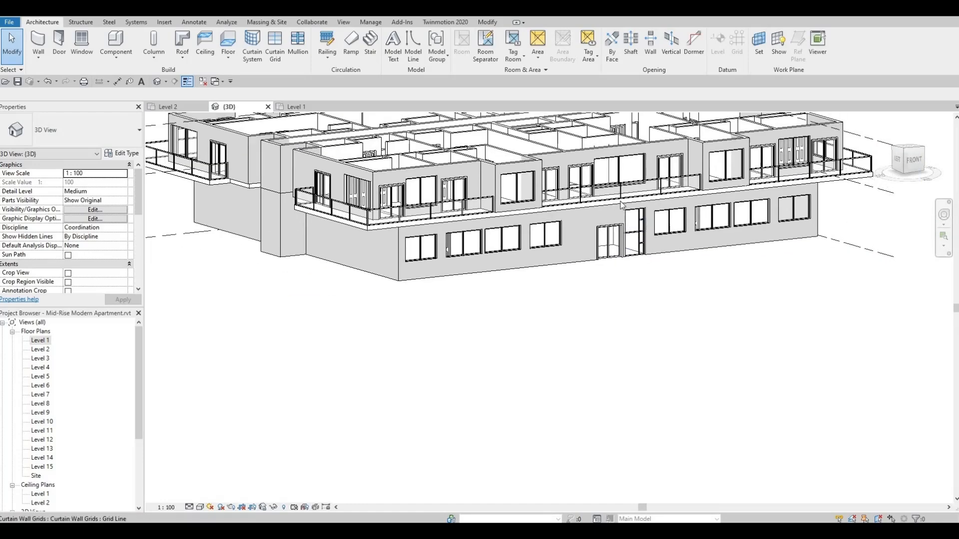
pyautogui.scroll(2, 611, 211)
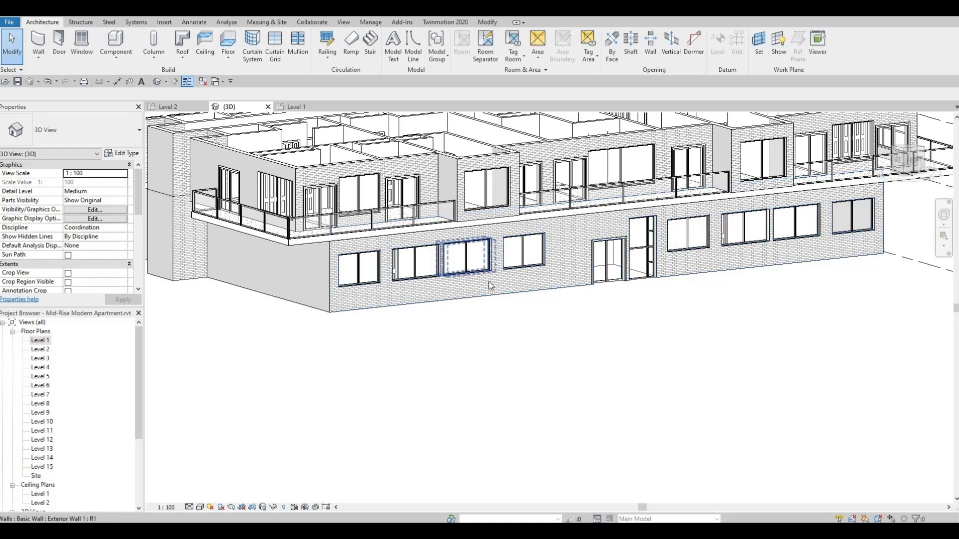
pyautogui.keyDown('shift'); pyautogui.moveTo(579, 265); pyautogui.dragTo(575, 260, button='middle'); pyautogui.keyUp('shift')
pyautogui.scroll(-5, 559, 270)
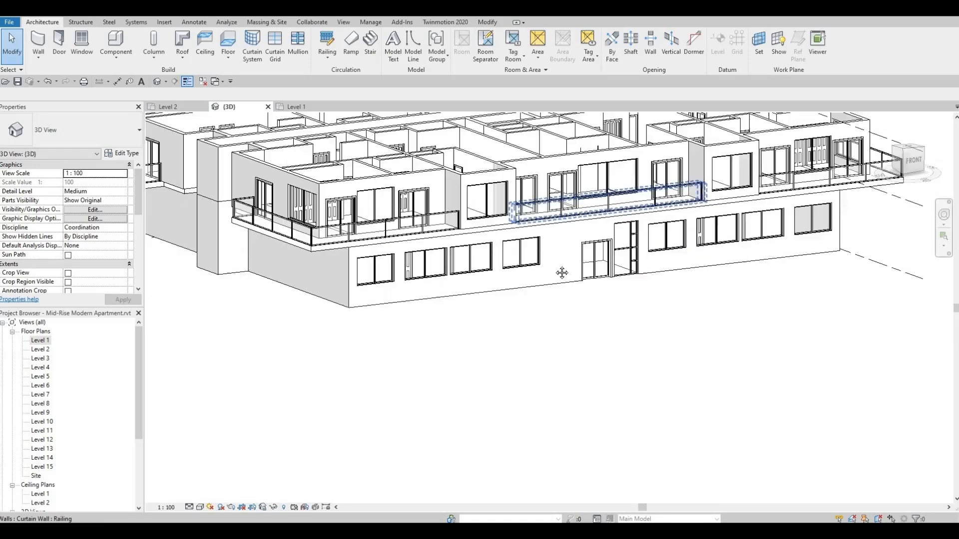
# Step: Open the Level 1 floor plan and start a straight-run stair at the corridor's outer end on grid 3
pyautogui.doubleClick(42, 341)
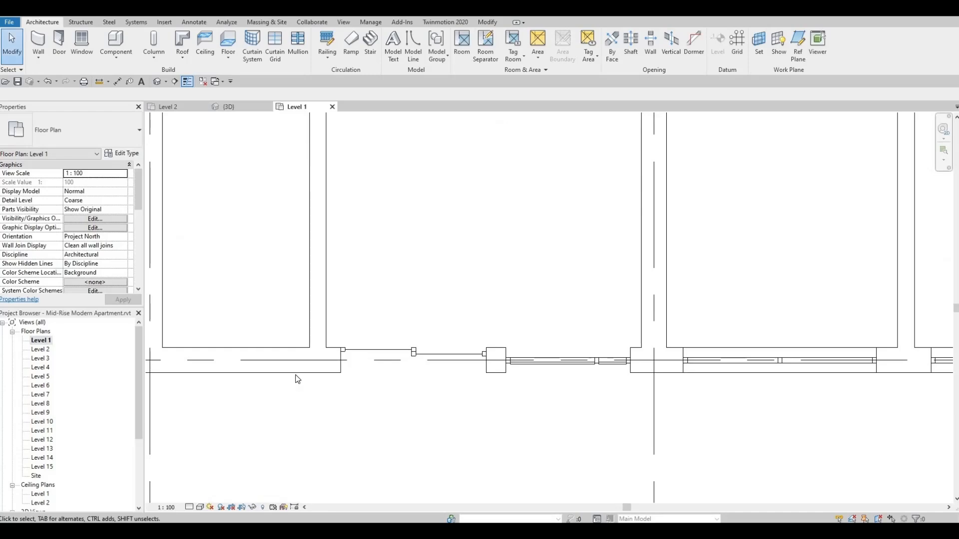
pyautogui.scroll(-3, 394, 358)
pyautogui.moveTo(394, 358); pyautogui.dragTo(380, 360, button='middle')
pyautogui.scroll(-4, 492, 348)
pyautogui.moveTo(434, 405); pyautogui.dragTo(532, 399, button='middle')
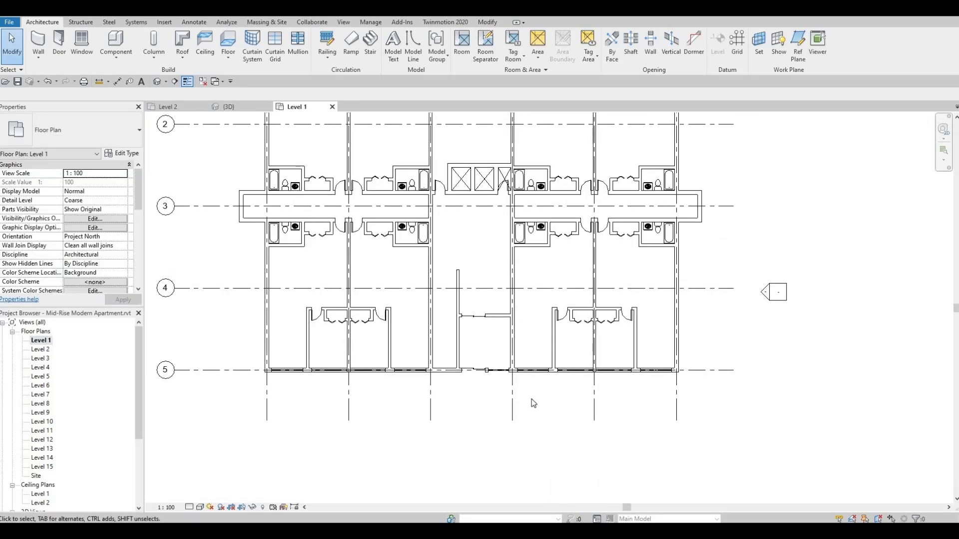
pyautogui.moveTo(447, 253); pyautogui.dragTo(488, 307, button='middle')
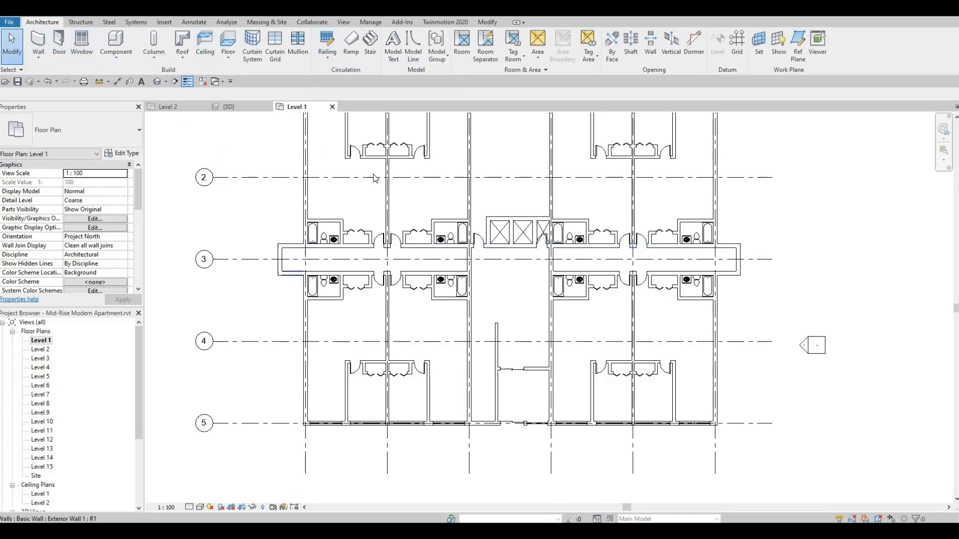
pyautogui.click(370, 45)
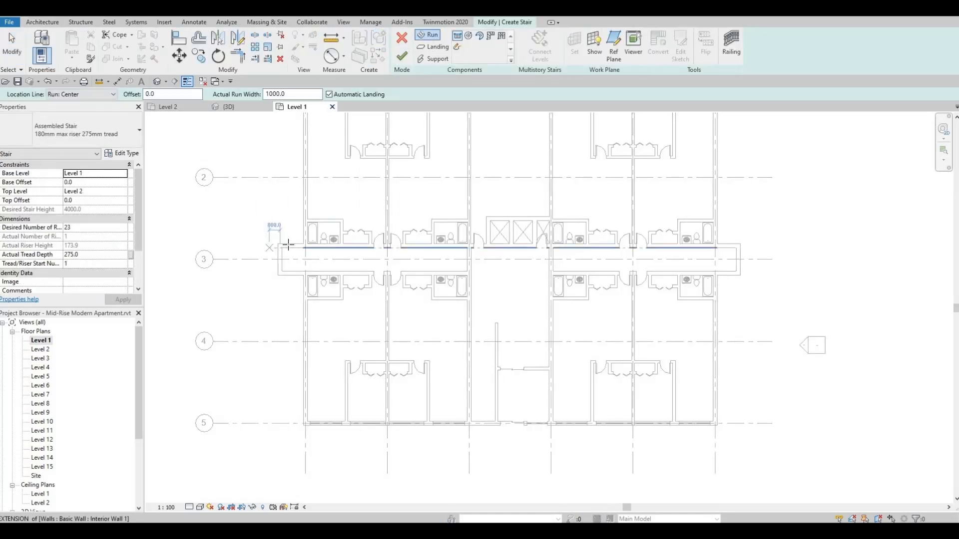
pyautogui.scroll(4, 270, 245)
pyautogui.scroll(1, 192, 185)
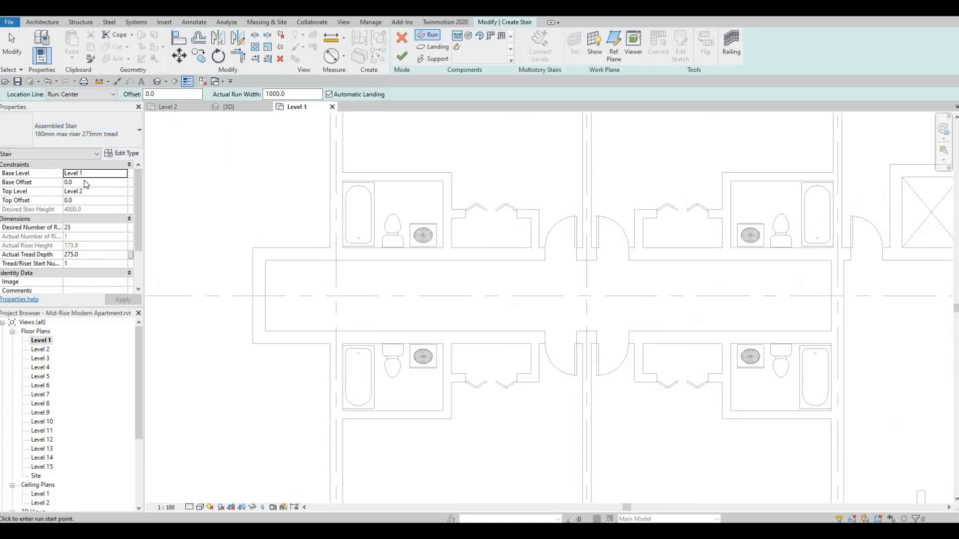
# Step: Try a 2750 mm long stair run going outward through the corridor's end wall, and delete it
pyautogui.click(355, 271)
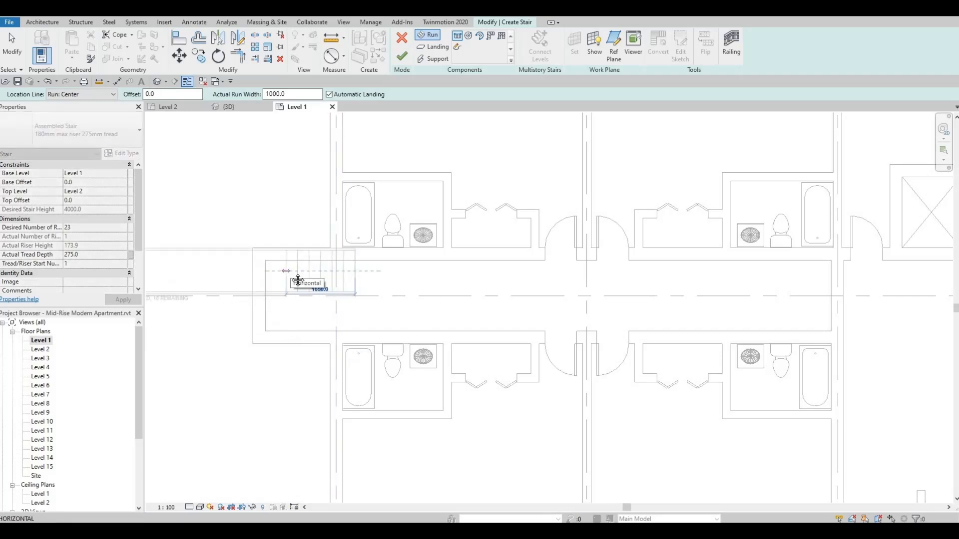
pyautogui.moveTo(297, 280); pyautogui.dragTo(347, 277, button='middle')
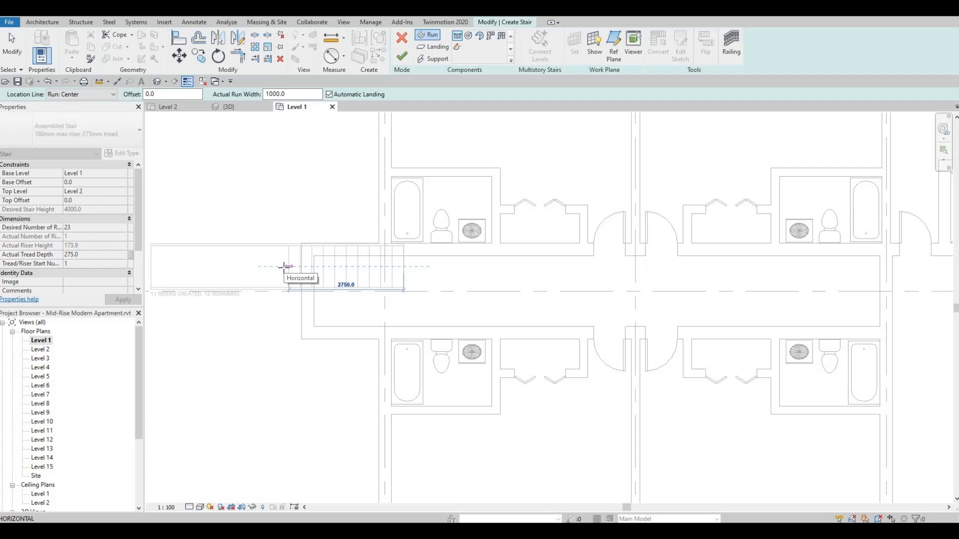
pyautogui.click(283, 266)
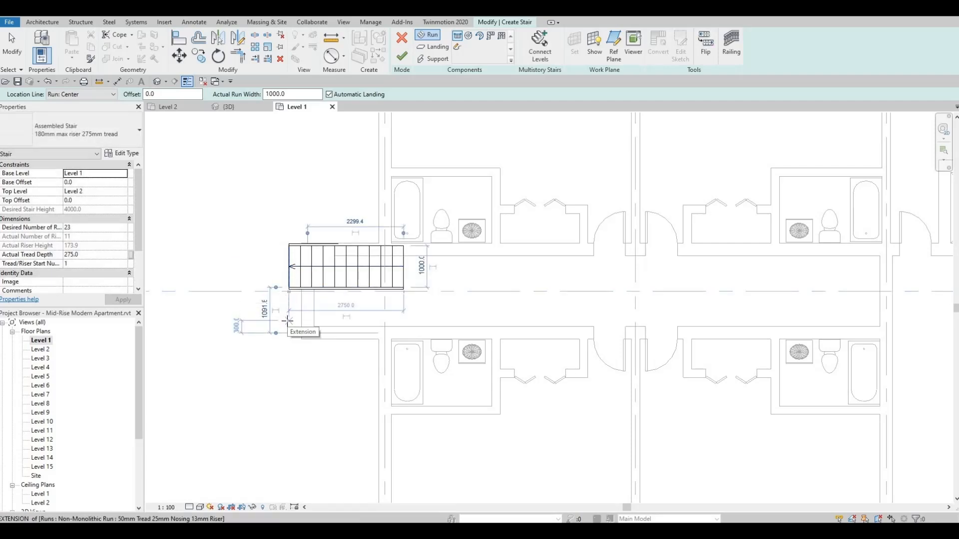
pyautogui.click(288, 321)
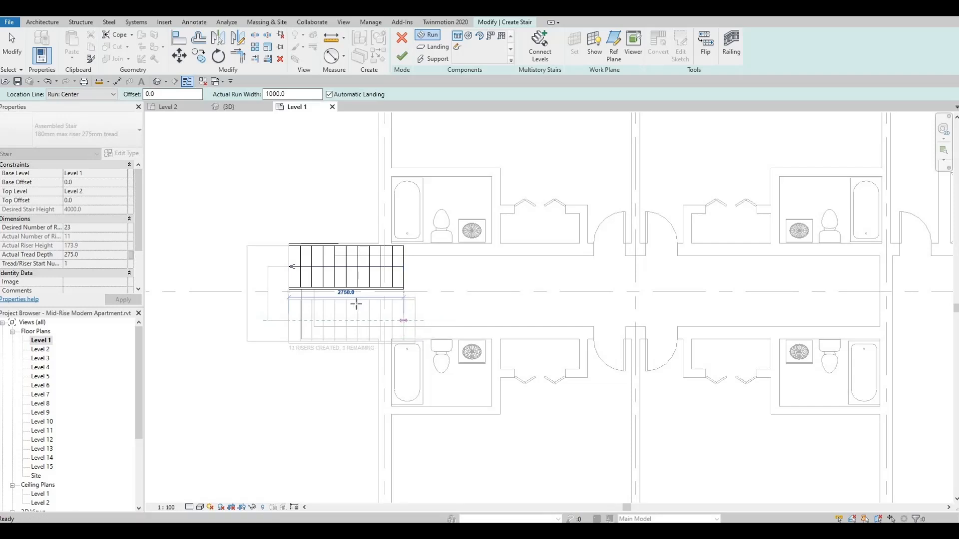
pyautogui.press('Escape')
pyautogui.press('Escape')
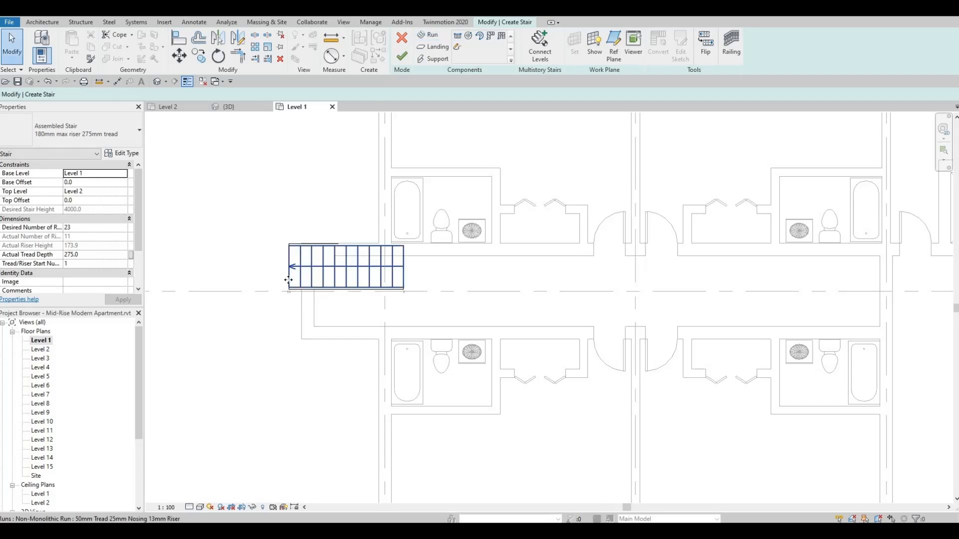
pyautogui.click(289, 282)
pyautogui.press('Delete')
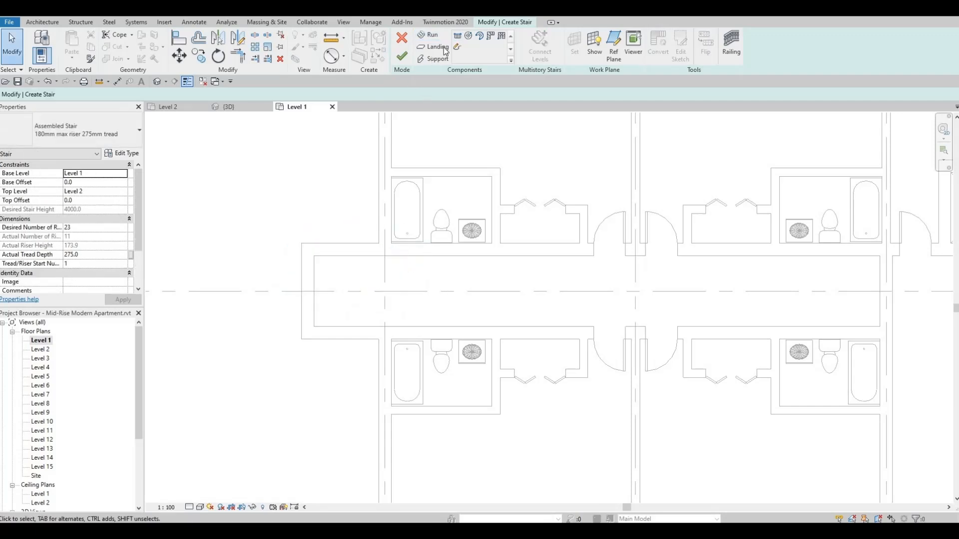
# Step: Draw a U-shaped stair at the corridor's end: a 12-riser, 3025 mm run starting on the exterior wall's grid line and an 11-riser return run
pyautogui.click(430, 34)
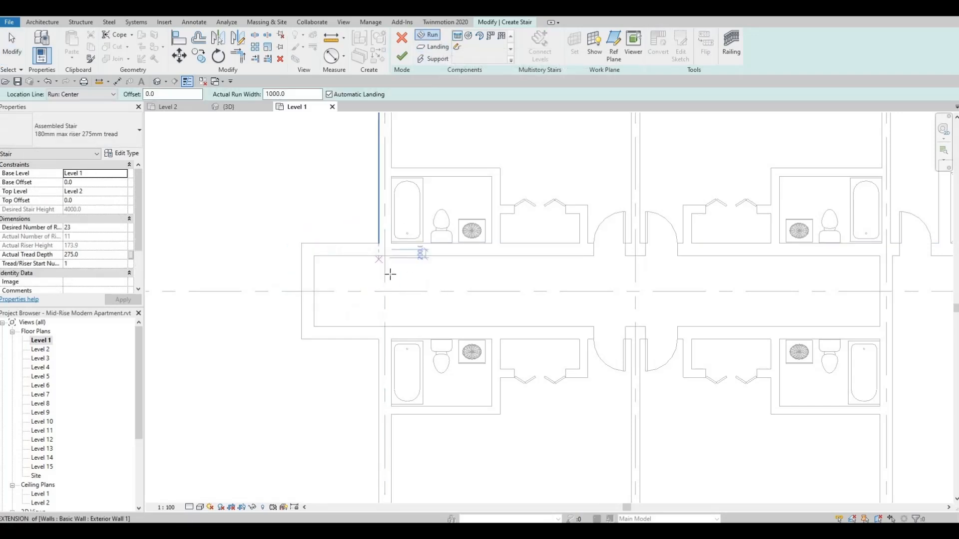
pyautogui.click(385, 274)
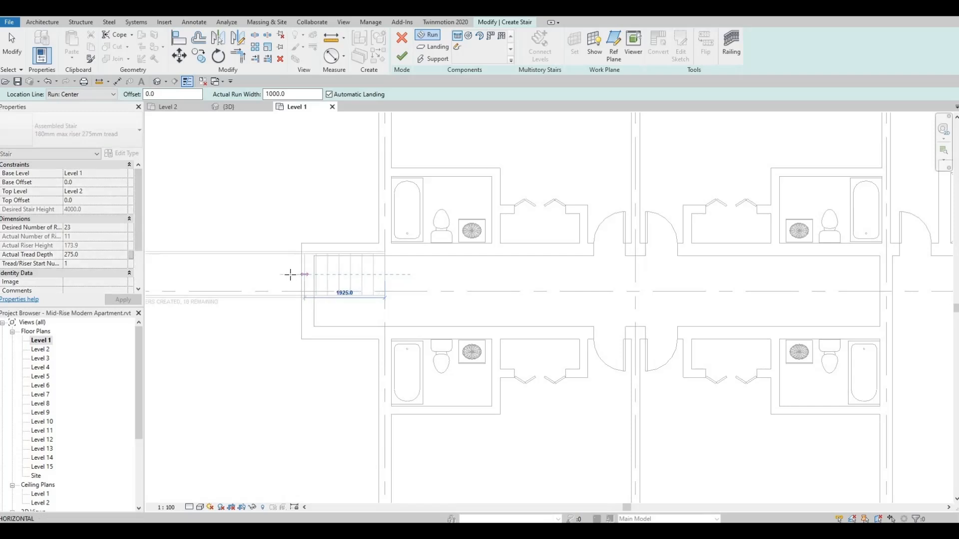
pyautogui.moveTo(282, 273); pyautogui.dragTo(367, 268, button='middle')
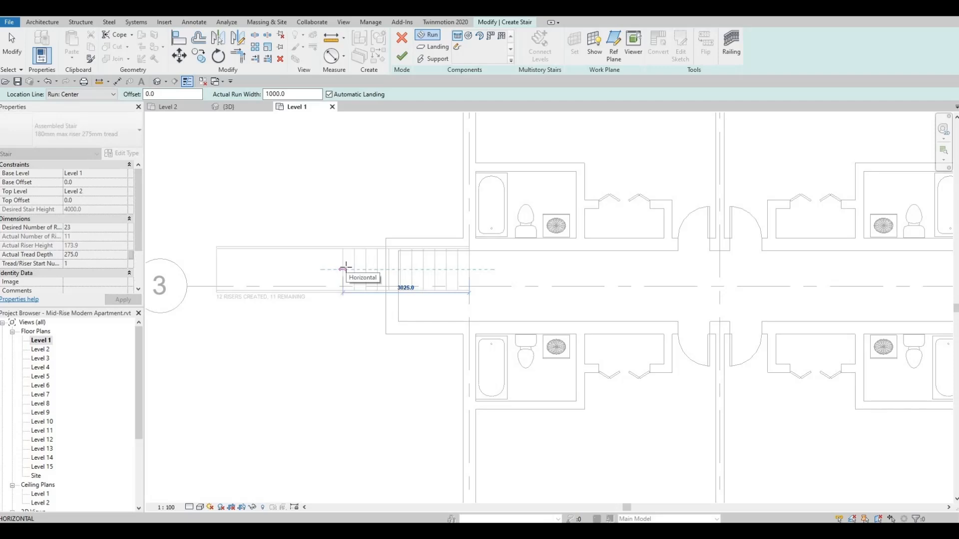
pyautogui.click(344, 269)
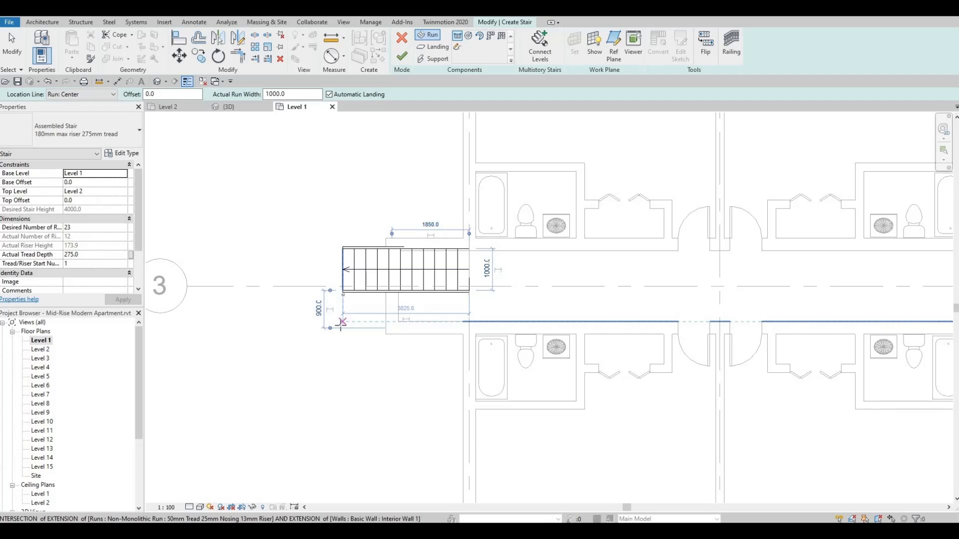
pyautogui.click(341, 322)
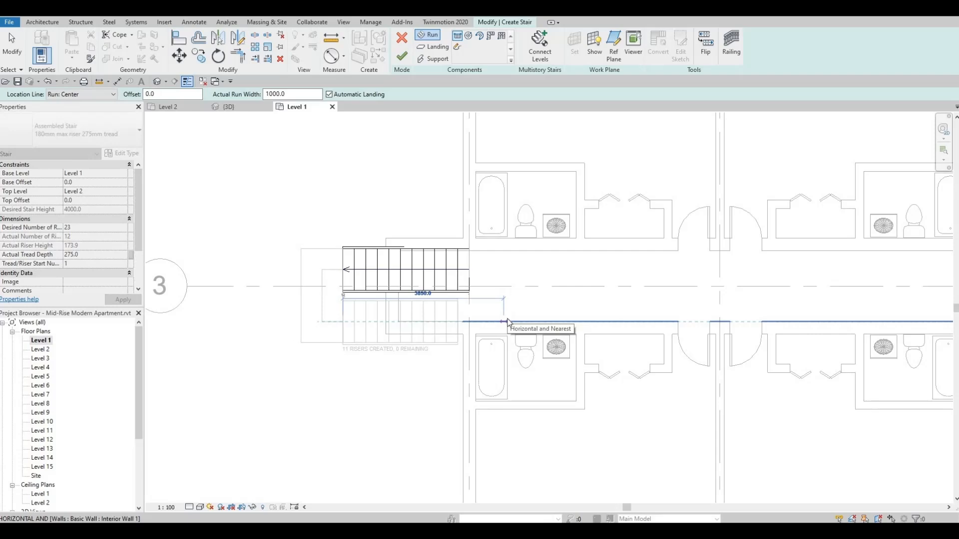
pyautogui.click(507, 320)
pyautogui.moveTo(350, 336); pyautogui.dragTo(349, 343, button='middle')
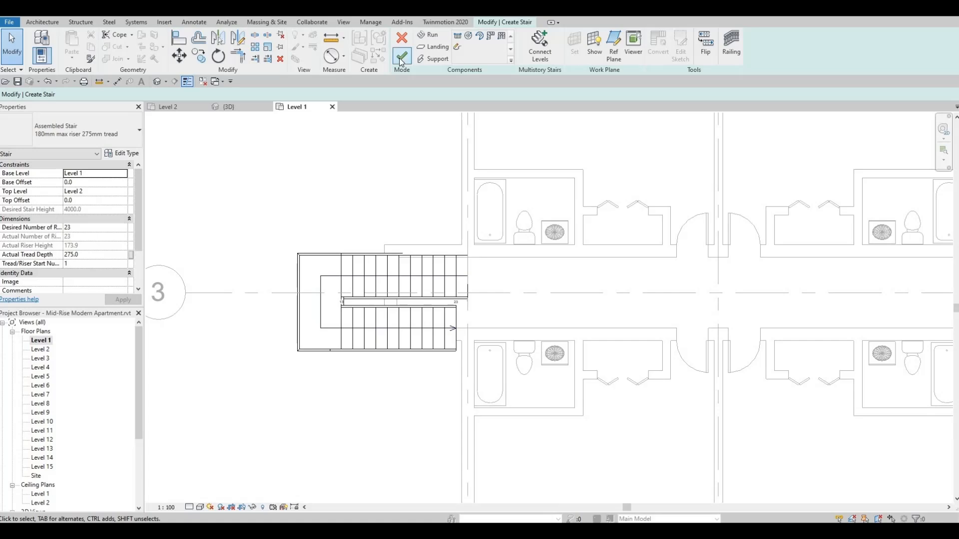
# Step: Try narrowing the first stair run to about 632 mm from its outer edge, and undo it
pyautogui.click(421, 264)
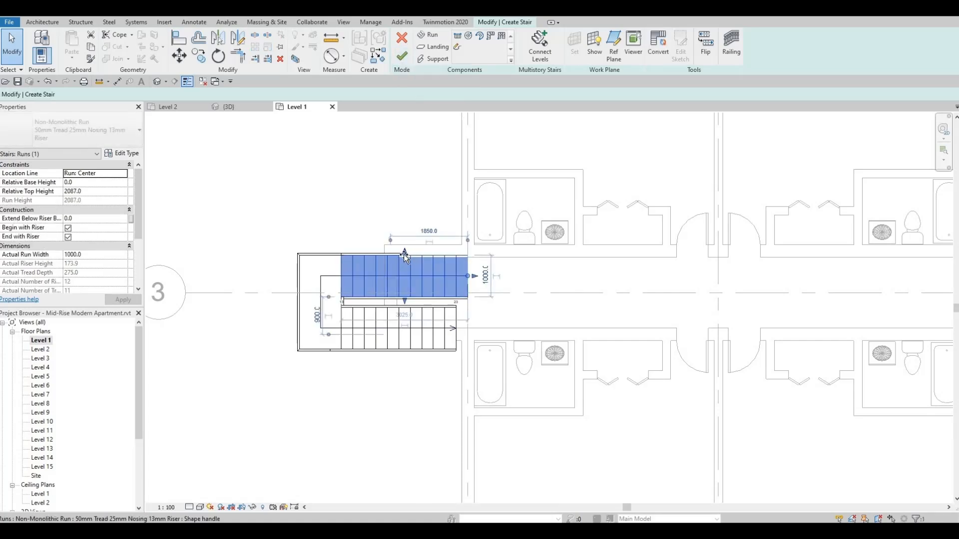
pyautogui.moveTo(405, 256); pyautogui.dragTo(406, 272)
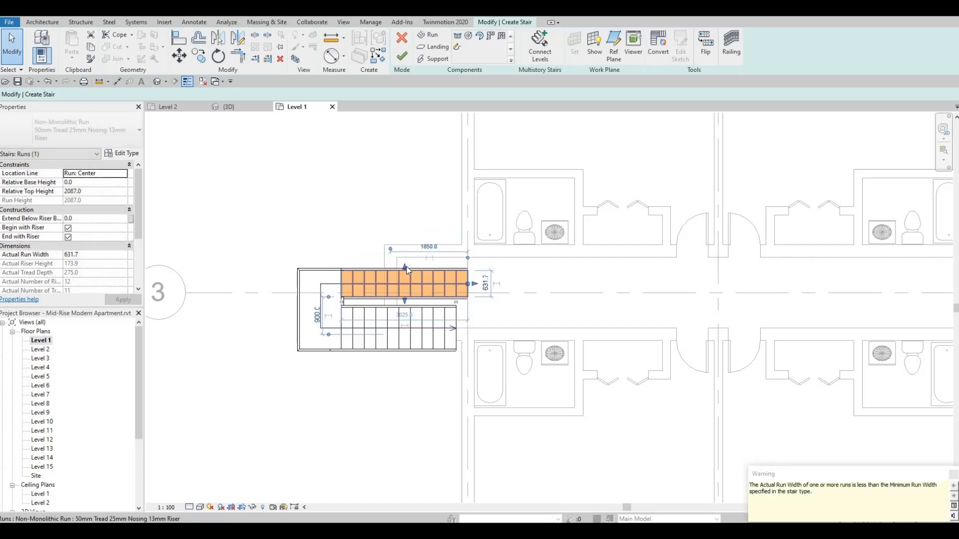
pyautogui.hotkey('ctrl', 'z')
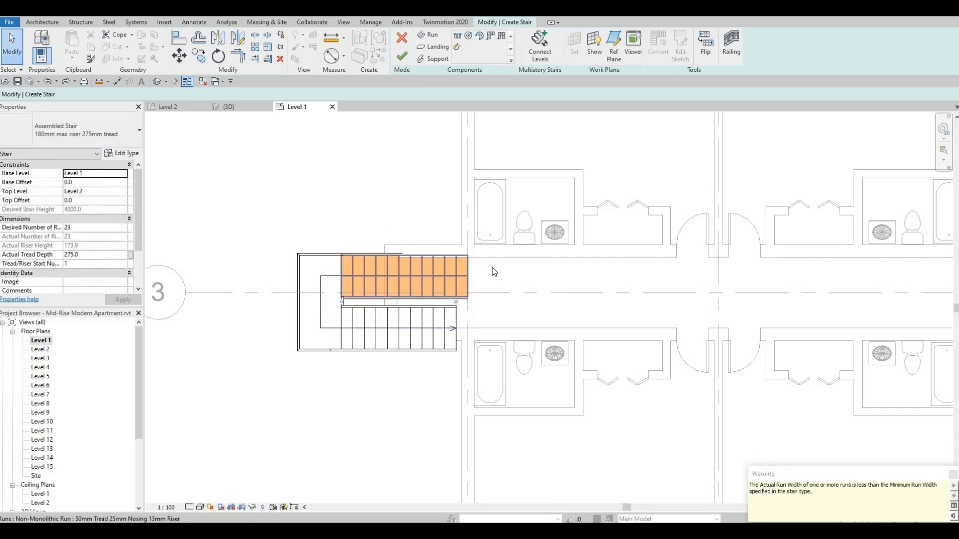
# Step: Narrow the first stair run by moving its outer edge slightly inward, inside the corridor wall
pyautogui.click(405, 254)
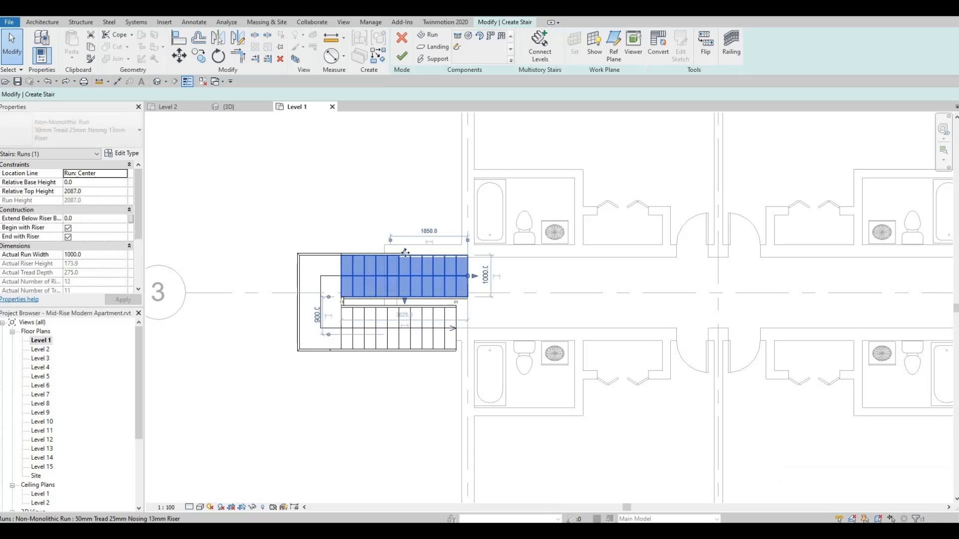
pyautogui.scroll(2, 405, 253)
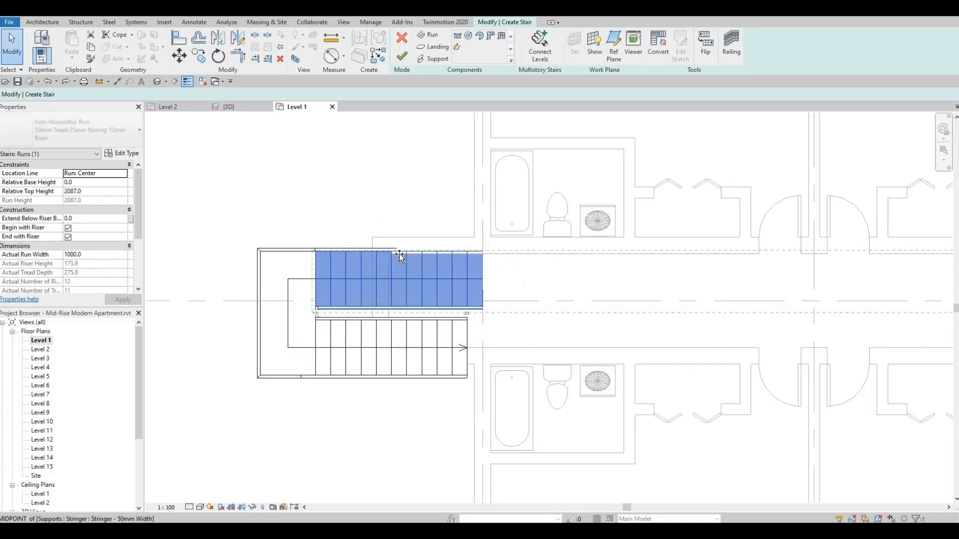
pyautogui.moveTo(400, 254); pyautogui.dragTo(400, 262)
pyautogui.press('Escape')
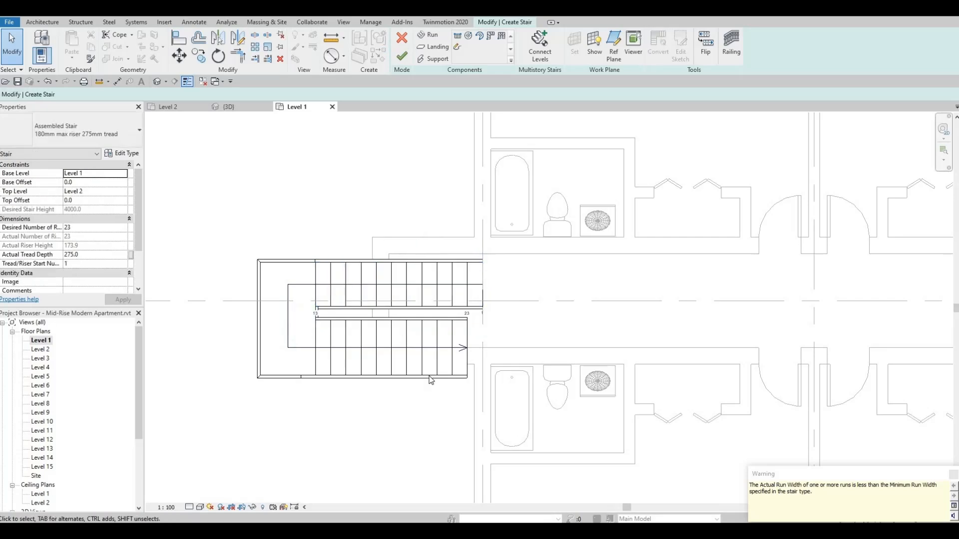
# Step: Try setting the return run's width to 600 mm, and undo the change
pyautogui.click(422, 369)
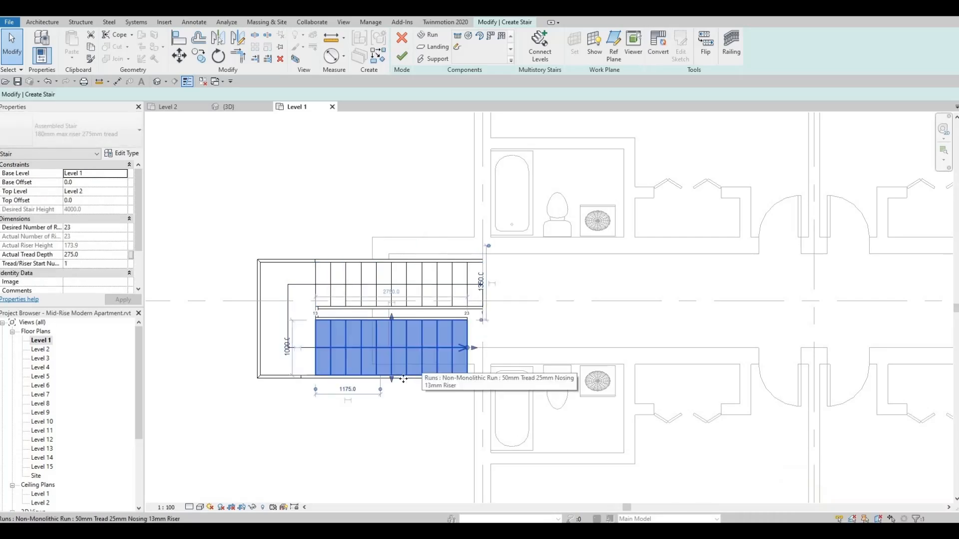
pyautogui.click(288, 347)
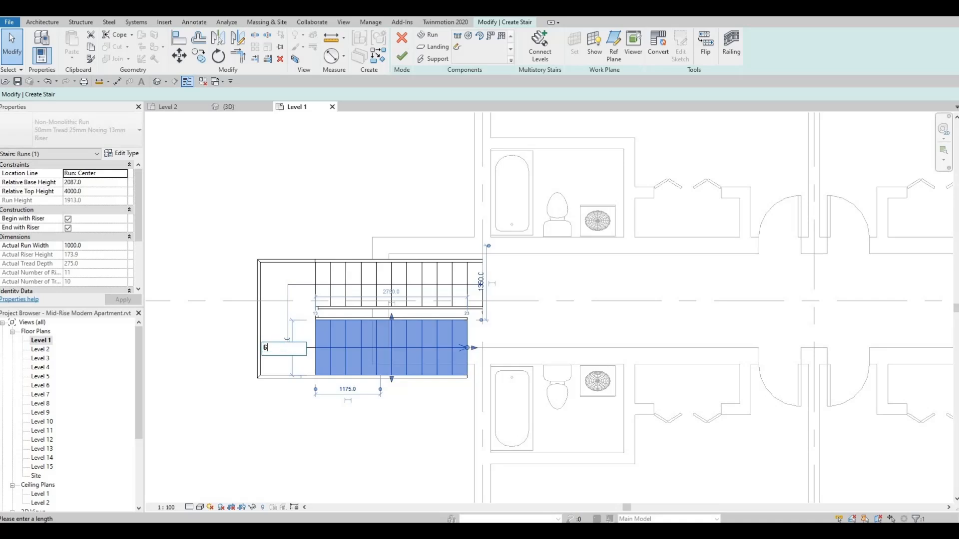
pyautogui.press('Return')
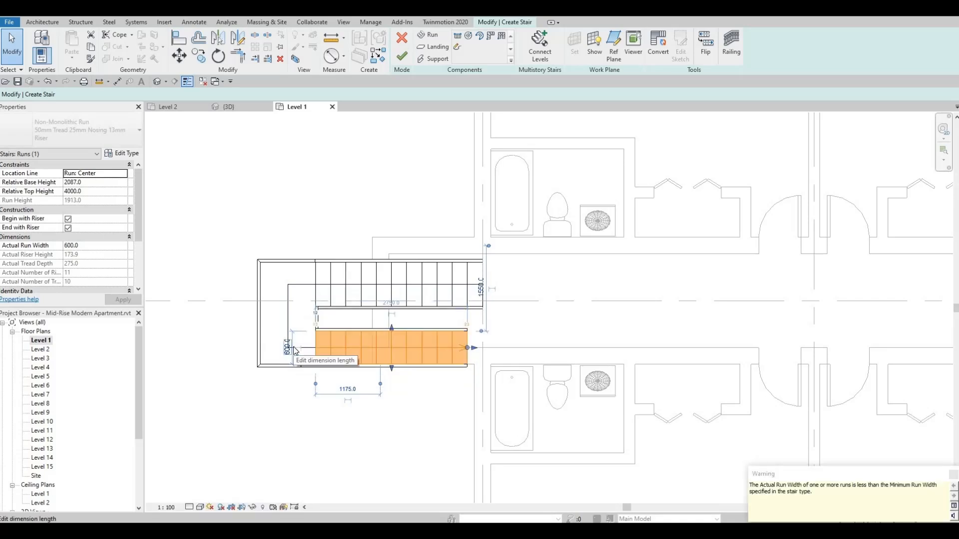
pyautogui.hotkey('ctrl', 'z')
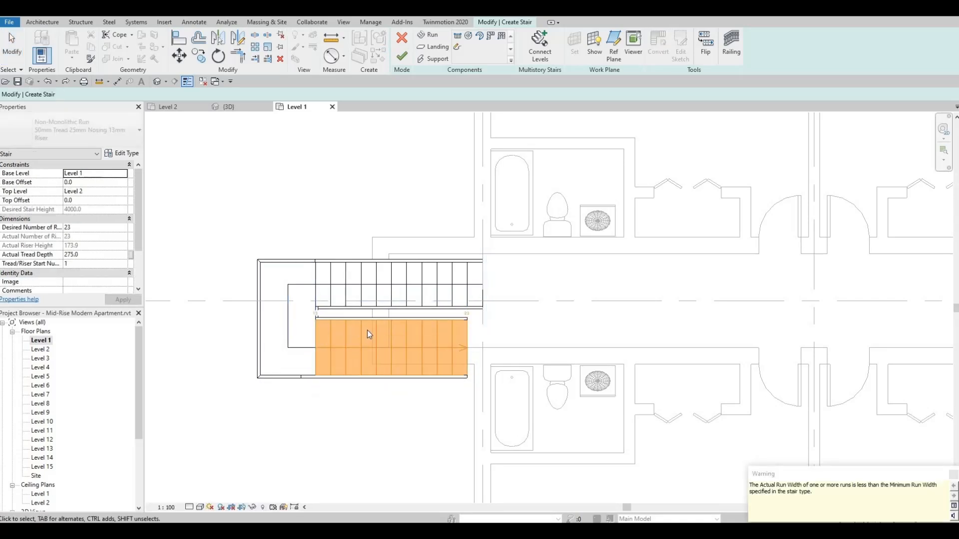
# Step: Pull the return run's outer edge inward to a width of 800 mm, and extend its inner edge to make it 850 mm wide
pyautogui.click(379, 367)
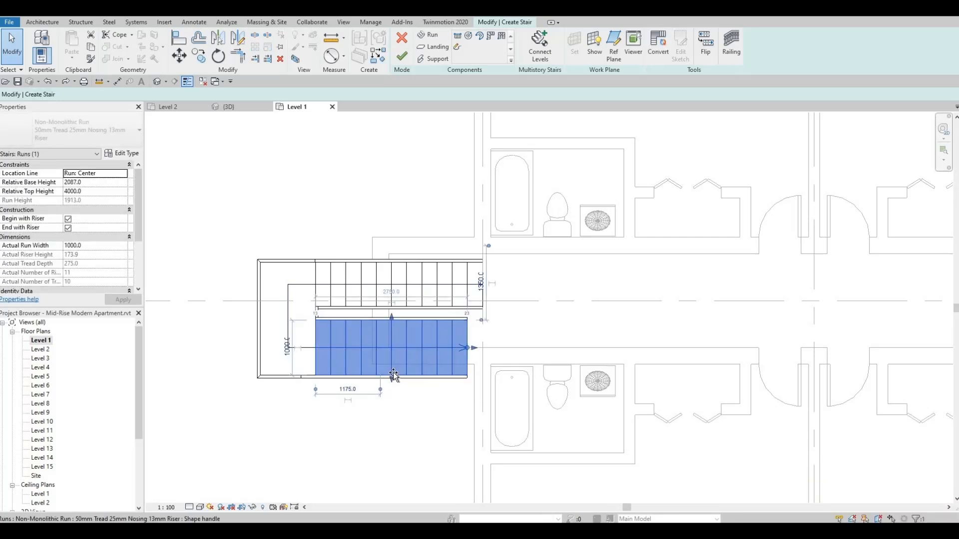
pyautogui.moveTo(394, 373); pyautogui.dragTo(397, 367)
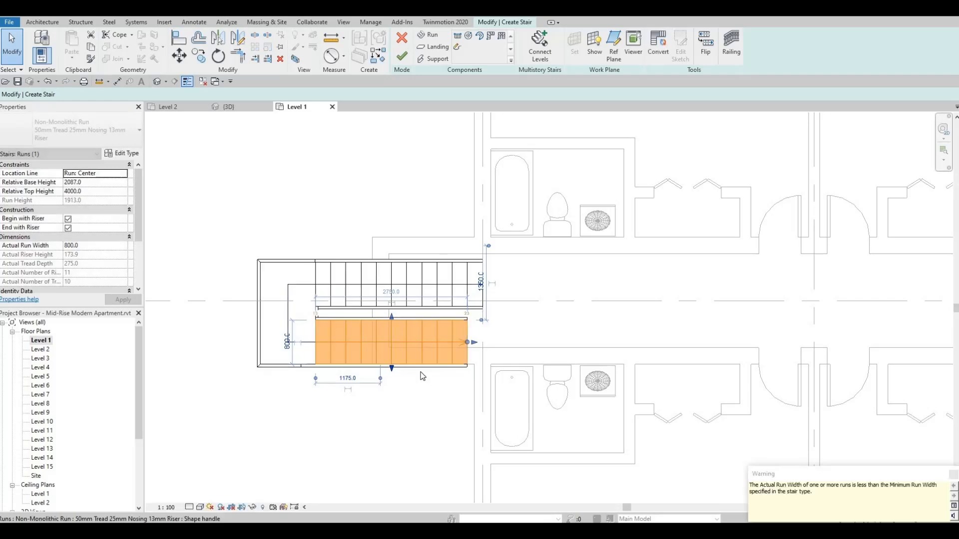
pyautogui.press('Escape')
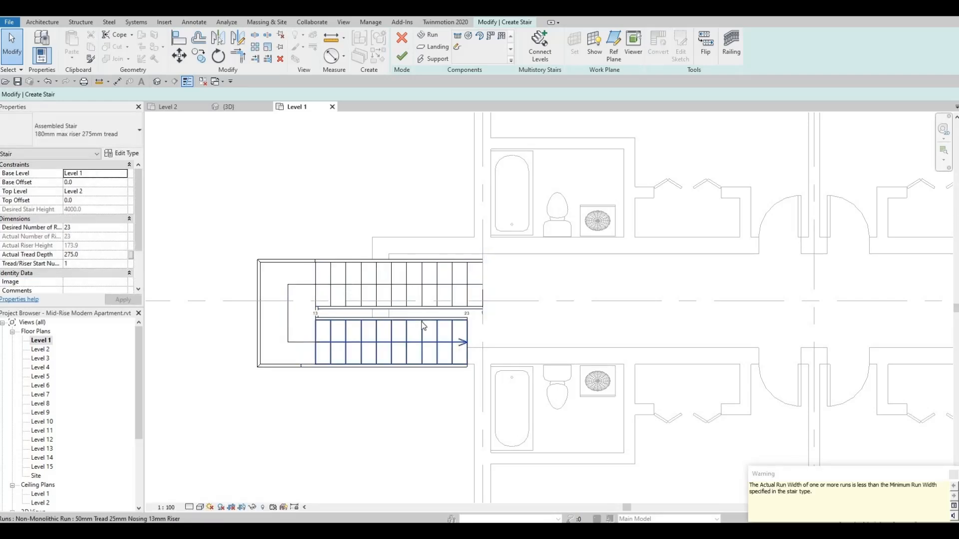
pyautogui.click(424, 325)
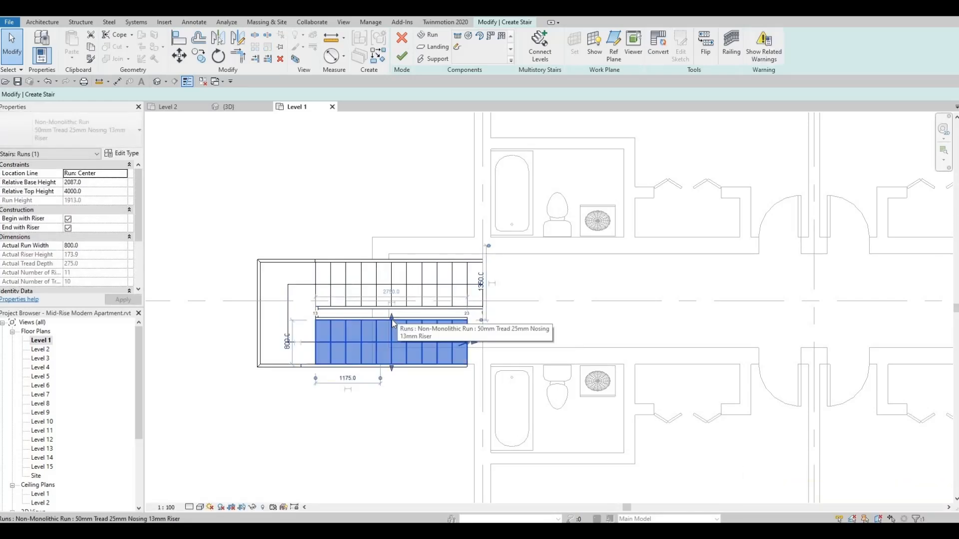
pyautogui.moveTo(393, 319); pyautogui.dragTo(397, 310)
pyautogui.scroll(2, 397, 310)
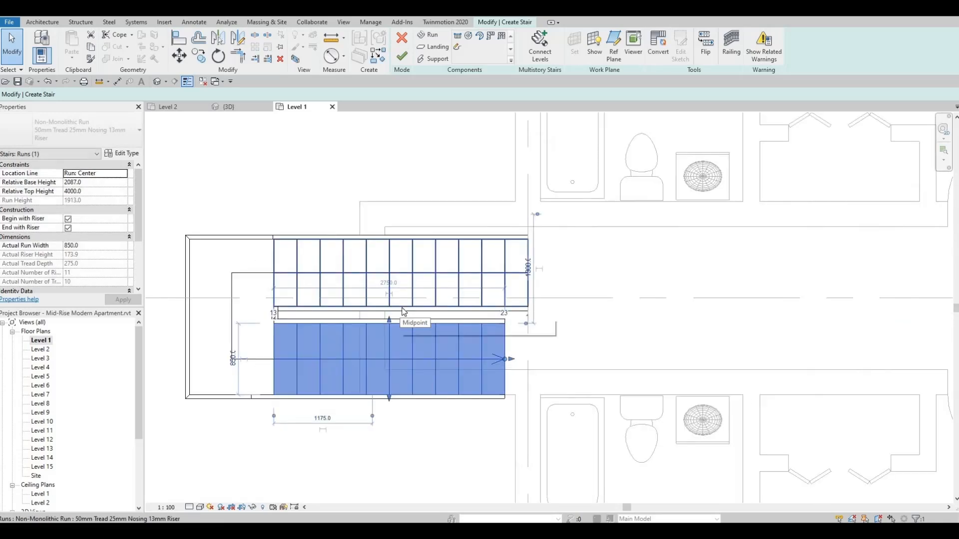
# Step: Widen the first stair run to 850 mm by moving its inner edge toward the return run
pyautogui.click(412, 301)
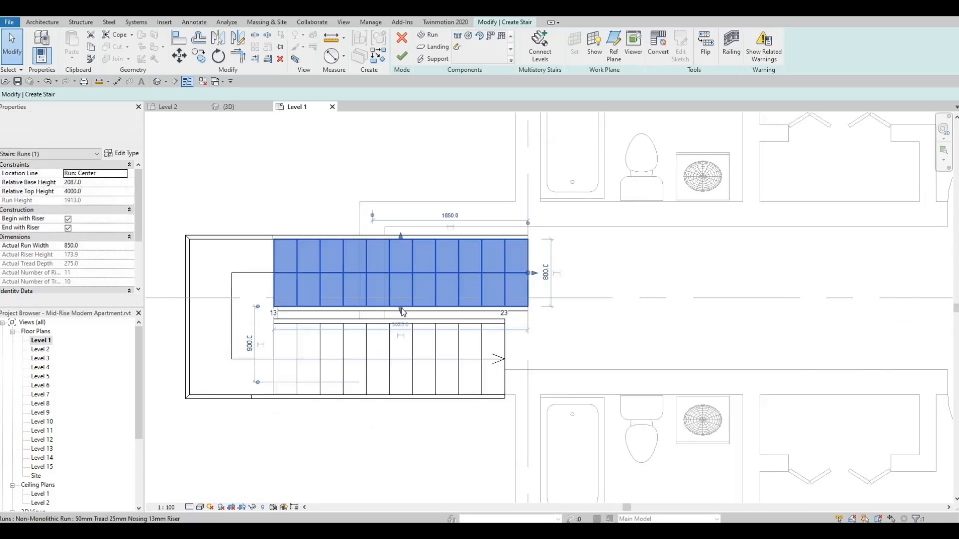
pyautogui.moveTo(402, 313); pyautogui.dragTo(427, 311)
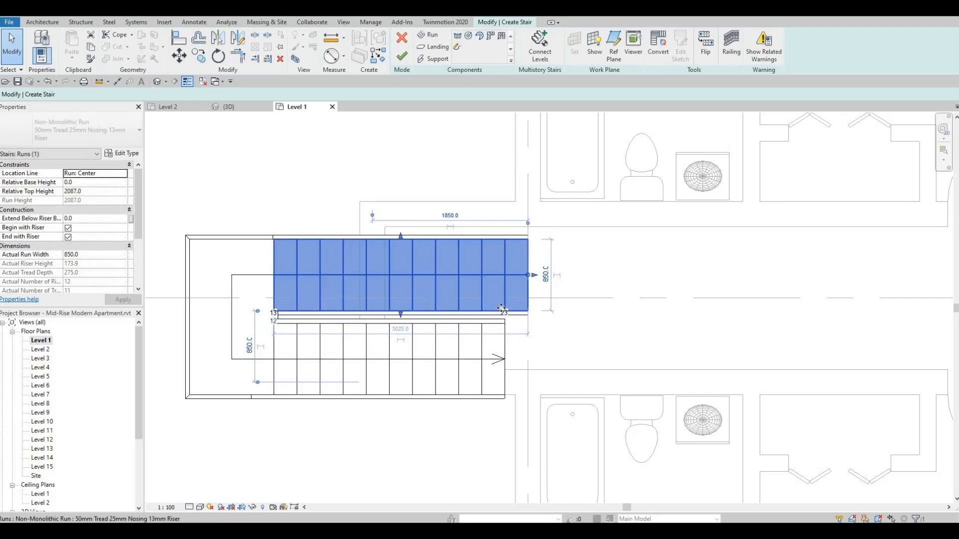
pyautogui.scroll(-1, 494, 309)
pyautogui.press('Escape')
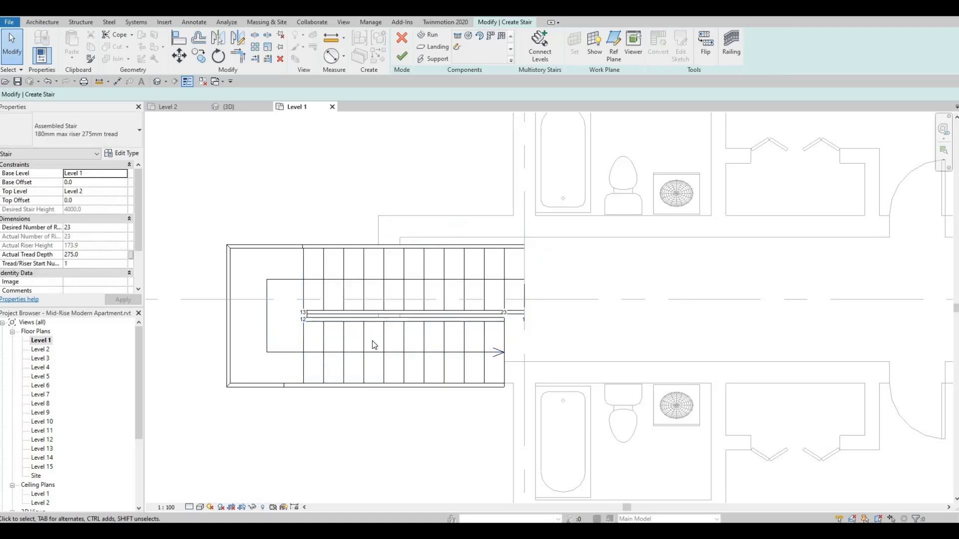
# Step: Move the whole stair, with landing and railings, into the corridor until its landing sits just inside the end walls
pyautogui.moveTo(350, 351); pyautogui.dragTo(383, 341, button='middle')
pyautogui.scroll(-1, 386, 333)
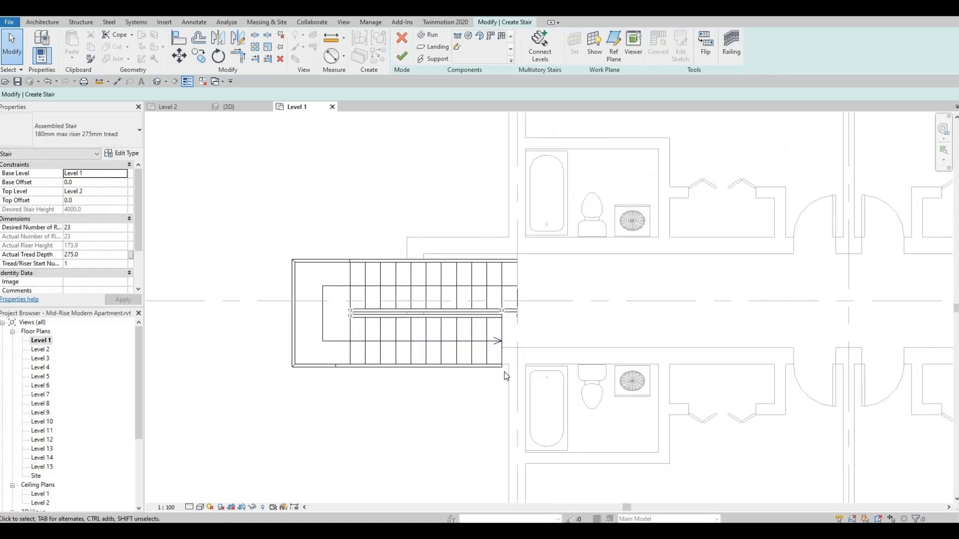
pyautogui.moveTo(256, 232); pyautogui.dragTo(524, 389)
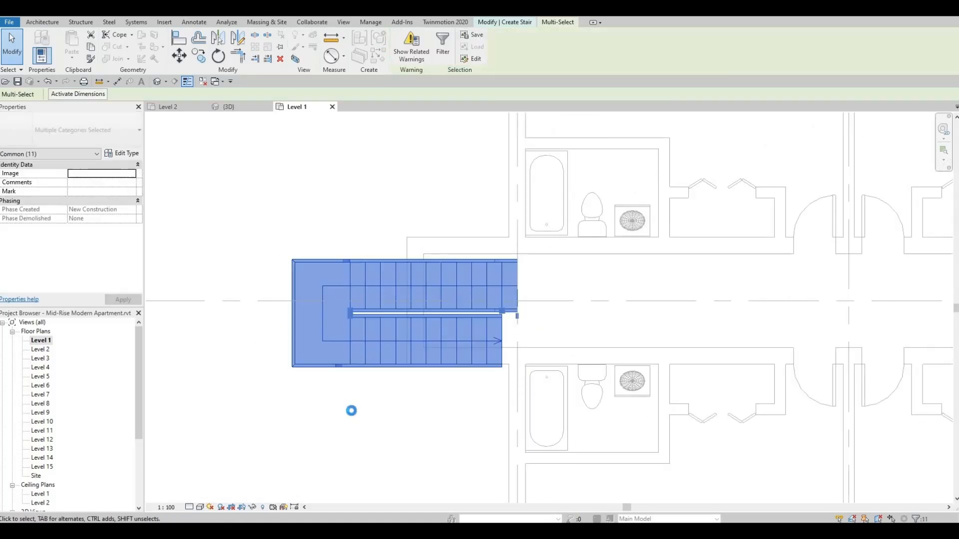
pyautogui.press('Up')
pyautogui.press('Up')
pyautogui.press('Up')
pyautogui.press('Right')
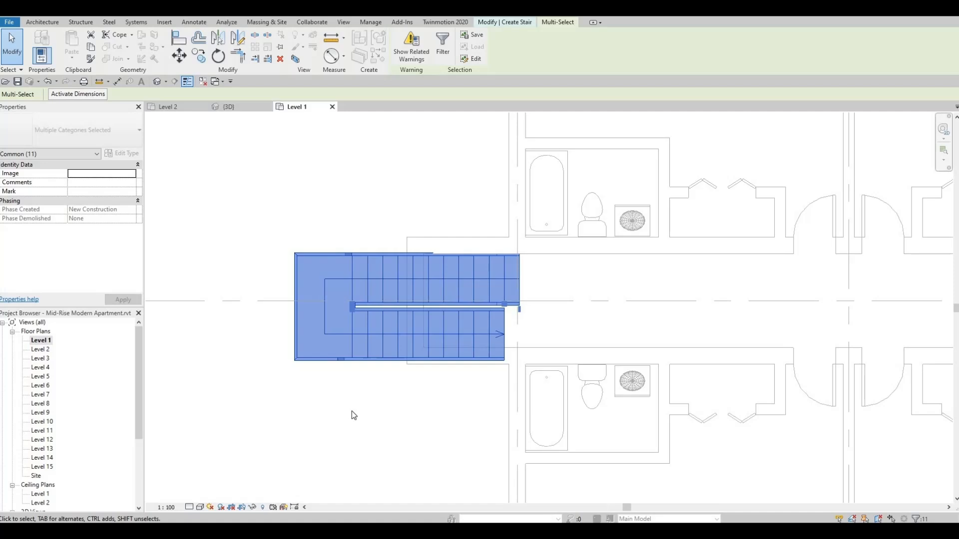
pyautogui.press('Right')
pyautogui.press('Right')
pyautogui.press('Right')
pyautogui.press('Right')
pyautogui.press('Right')
pyautogui.press('Right')
pyautogui.press('Right')
pyautogui.press('Right')
pyautogui.press('Right')
pyautogui.press('Right')
pyautogui.press('Right')
pyautogui.press('Right')
pyautogui.press('Right')
pyautogui.press('Right')
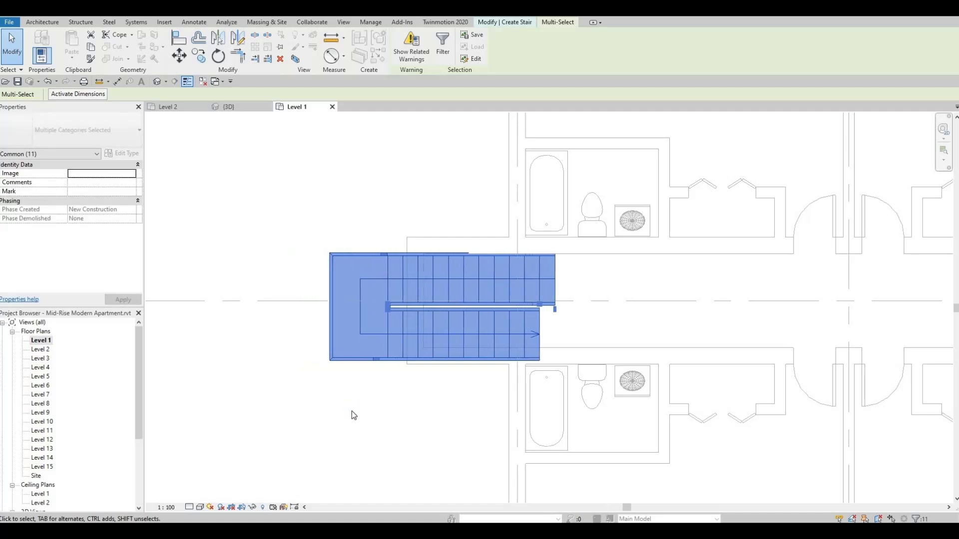
pyautogui.press('Right')
pyautogui.press('Right')
pyautogui.press('Right')
pyautogui.press('Right')
pyautogui.press('Right')
pyautogui.press('Right')
pyautogui.press('Right')
pyautogui.press('Right')
pyautogui.press('Right')
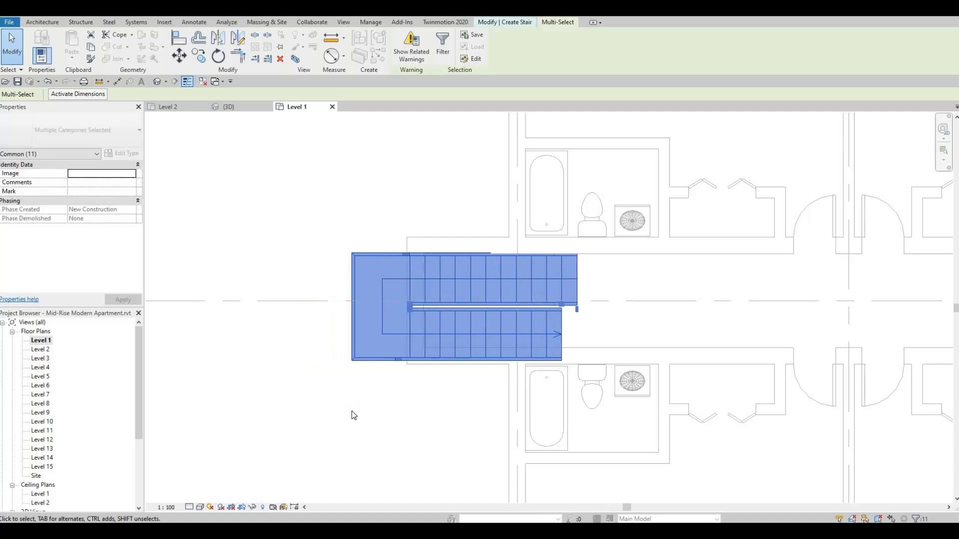
pyautogui.press('Up')
pyautogui.press('Up')
pyautogui.press('Up')
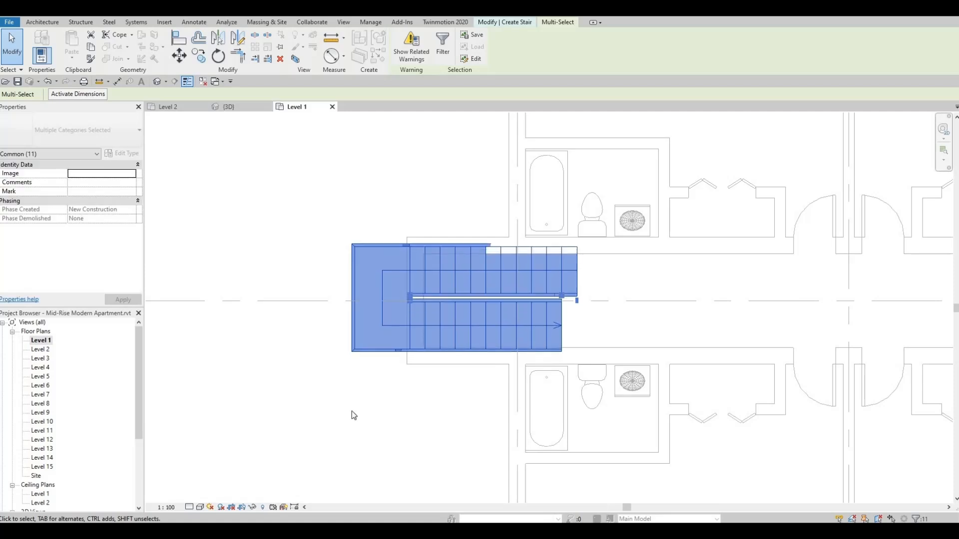
pyautogui.press('Right')
pyautogui.press('Right')
pyautogui.press('Right')
pyautogui.press('Right')
pyautogui.press('Right')
pyautogui.press('Right')
pyautogui.press('Right')
pyautogui.press('Right')
pyautogui.press('Right')
pyautogui.press('Right')
pyautogui.press('Right')
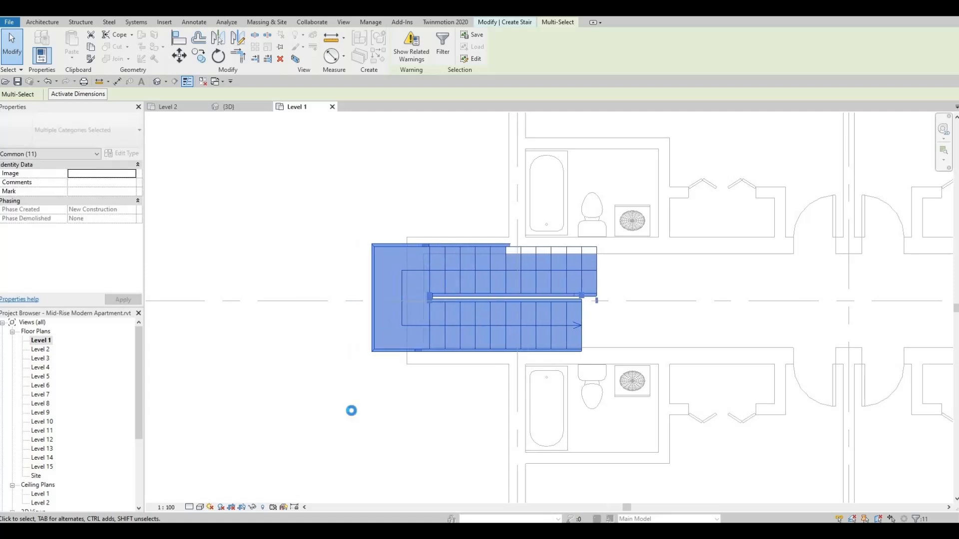
pyautogui.press('Right')
pyautogui.press('Right')
pyautogui.press('Right')
pyautogui.press('Right')
pyautogui.press('Right')
pyautogui.press('Right')
pyautogui.press('Right')
pyautogui.press('Right')
pyautogui.press('Right')
pyautogui.press('Right')
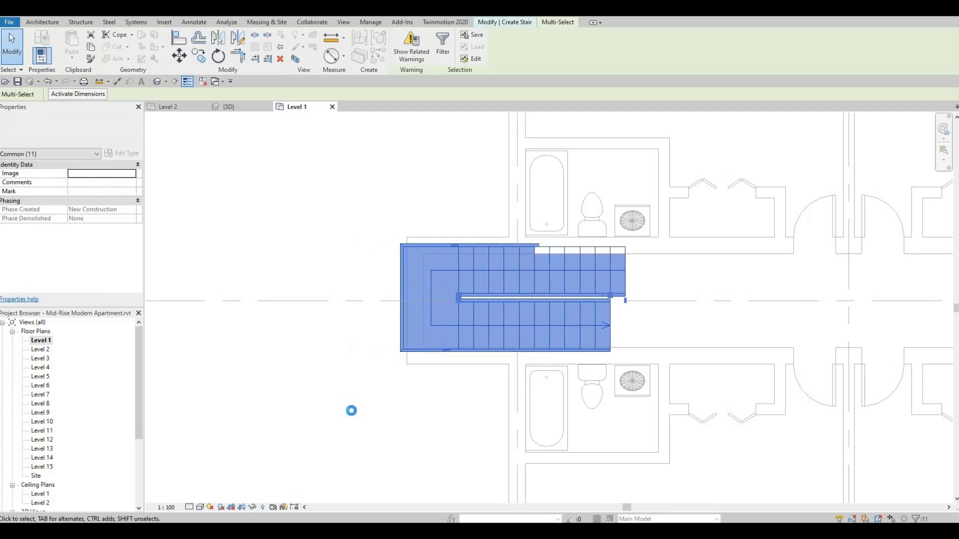
pyautogui.press('Right')
pyautogui.press('Right')
pyautogui.press('Right')
pyautogui.press('Right')
pyautogui.press('Right')
pyautogui.press('Right')
pyautogui.press('Right')
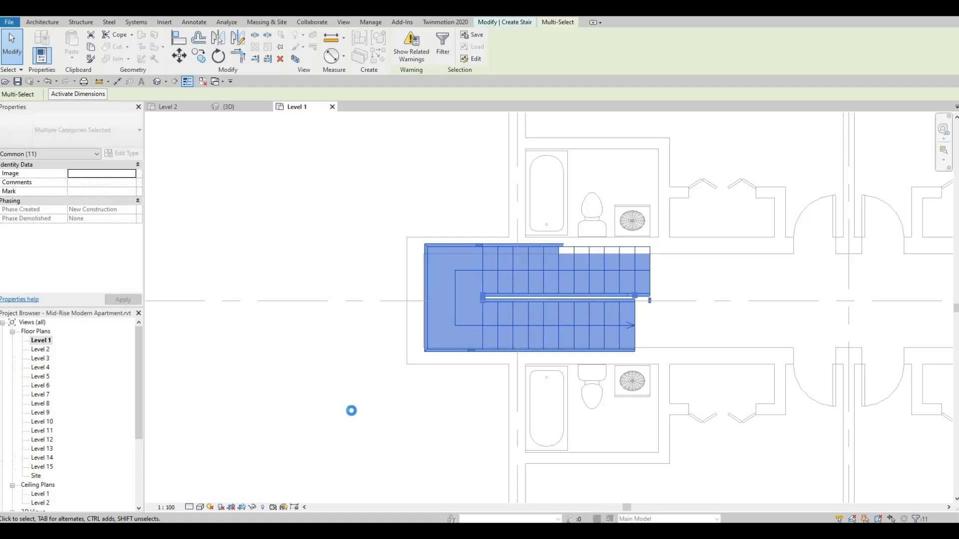
pyautogui.press('Down')
pyautogui.press('Left')
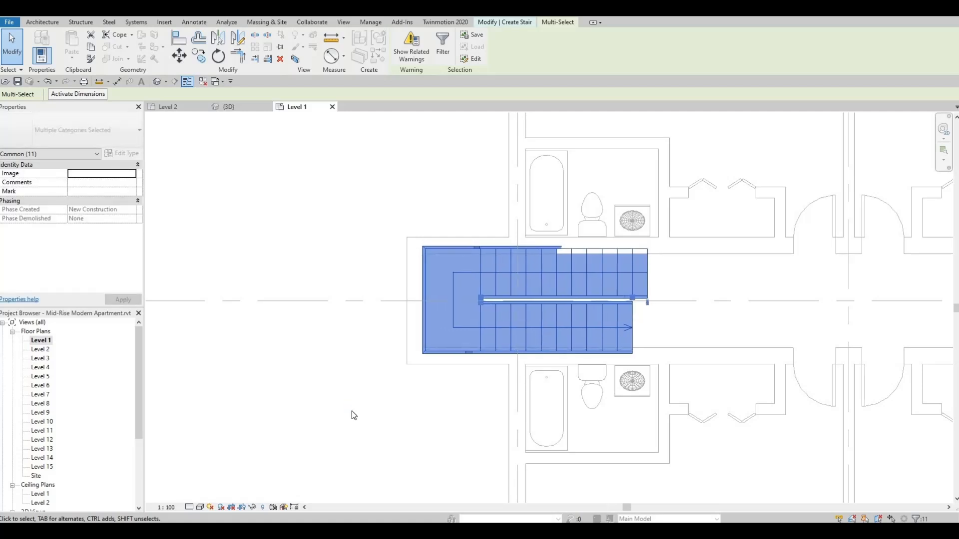
# Step: Narrow the return run to 790 mm and the first run to 800 mm from their outer edges, and finish the stair
pyautogui.doubleClick(582, 339)
pyautogui.click(589, 340)
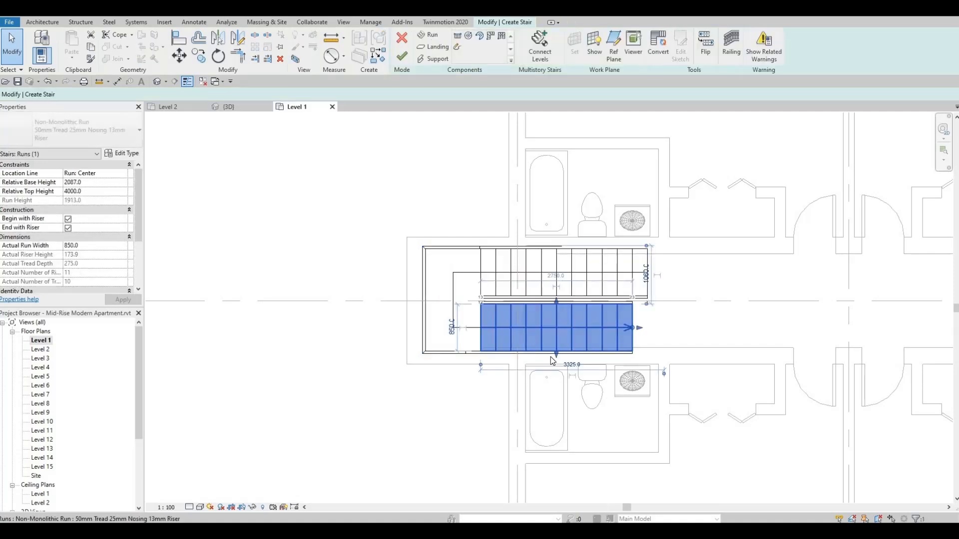
pyautogui.moveTo(557, 354); pyautogui.dragTo(559, 350)
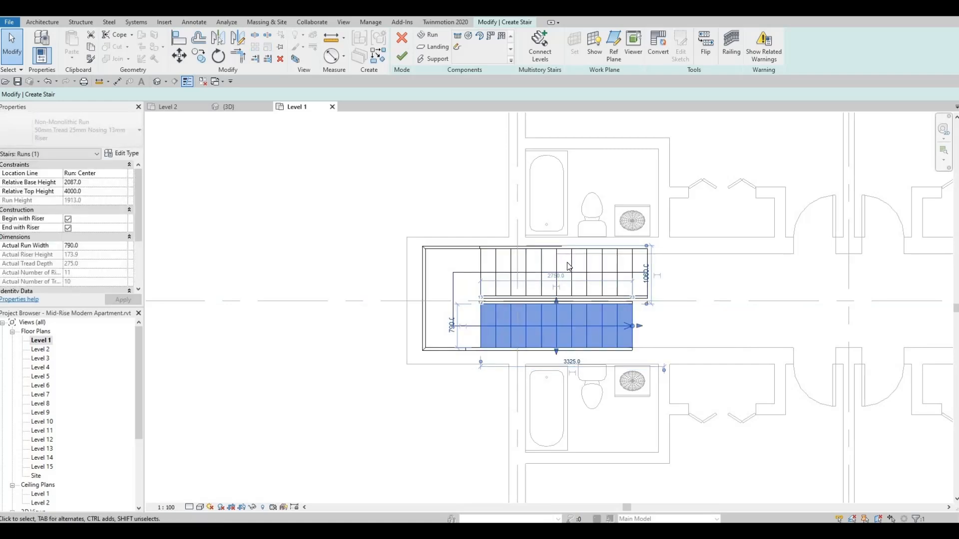
pyautogui.click(566, 249)
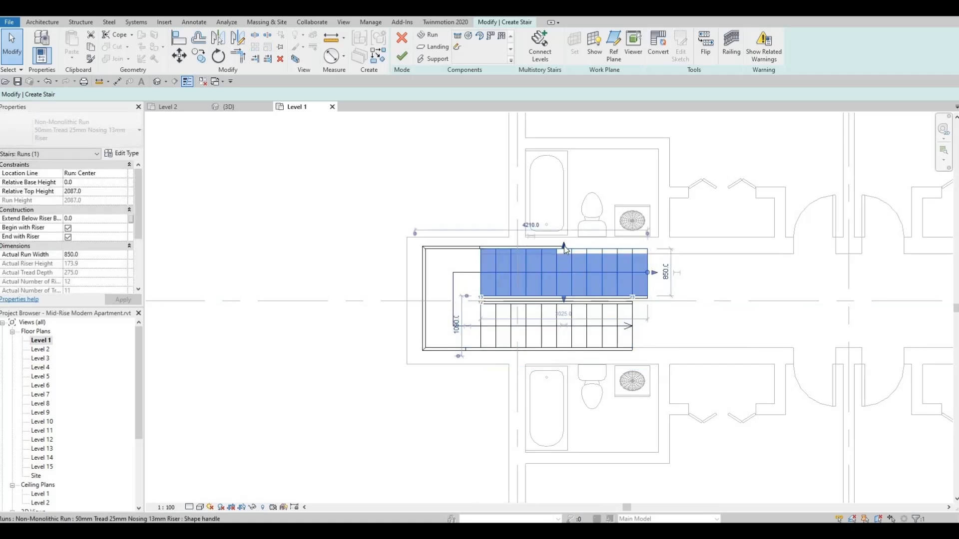
pyautogui.moveTo(564, 249); pyautogui.dragTo(565, 252)
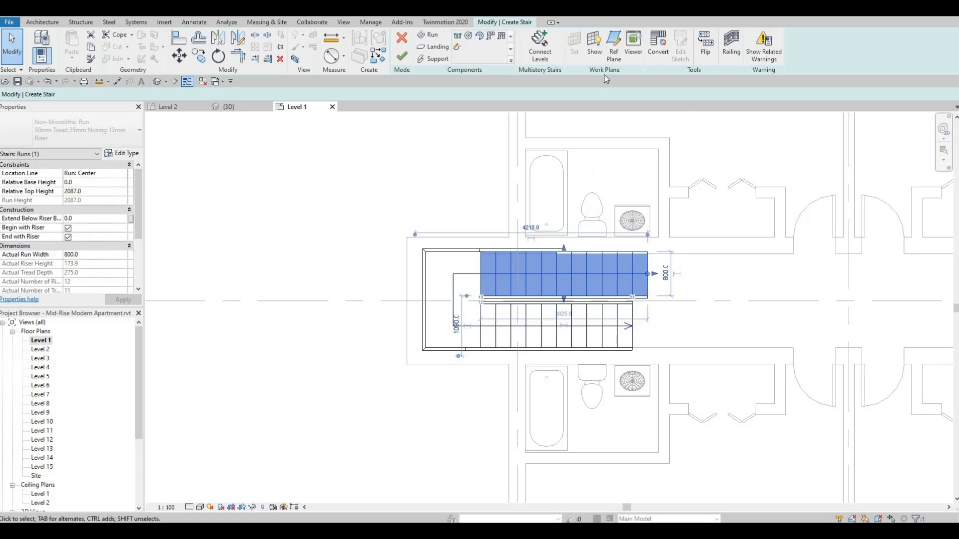
pyautogui.click(403, 56)
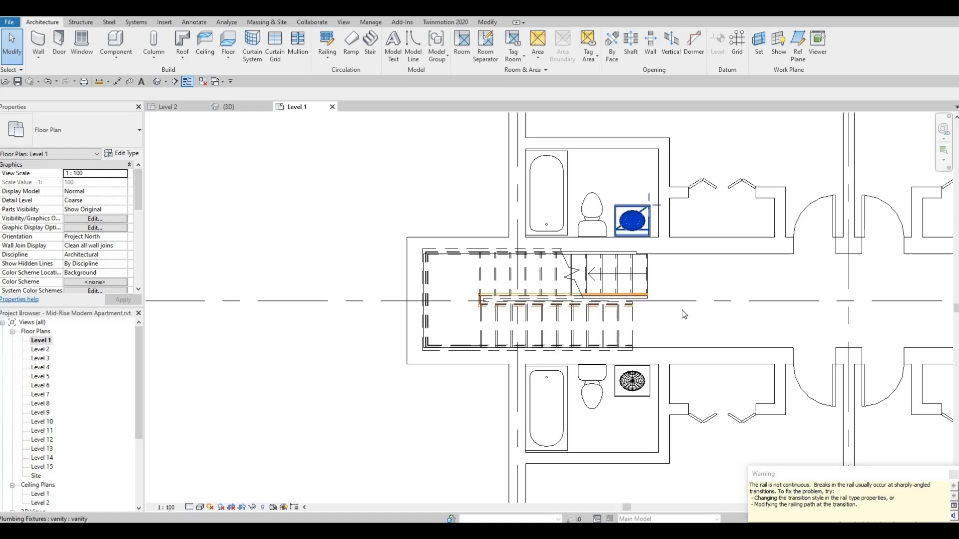
pyautogui.click(715, 322)
# Step: Mirror the finished stair with its railings to the corridor's opposite end, about the building's central axis between grids C and D
pyautogui.scroll(-2, 711, 319)
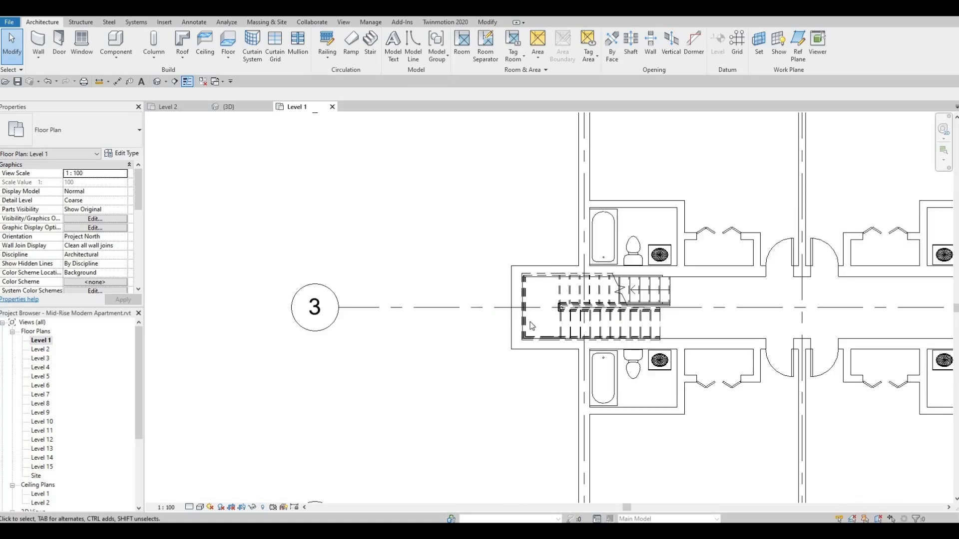
pyautogui.moveTo(529, 321); pyautogui.dragTo(352, 325, button='middle')
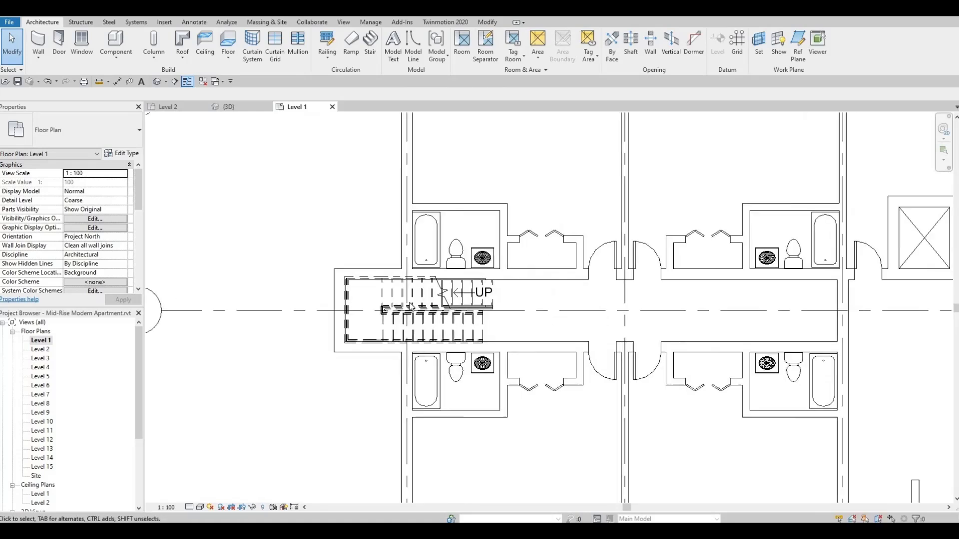
pyautogui.click(439, 326)
pyautogui.click(315, 252)
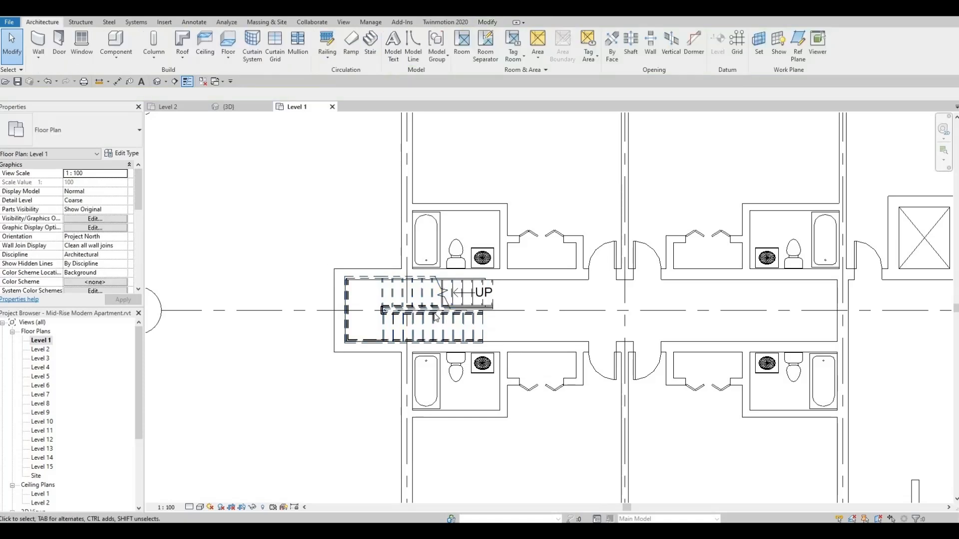
pyautogui.moveTo(314, 251); pyautogui.dragTo(498, 350)
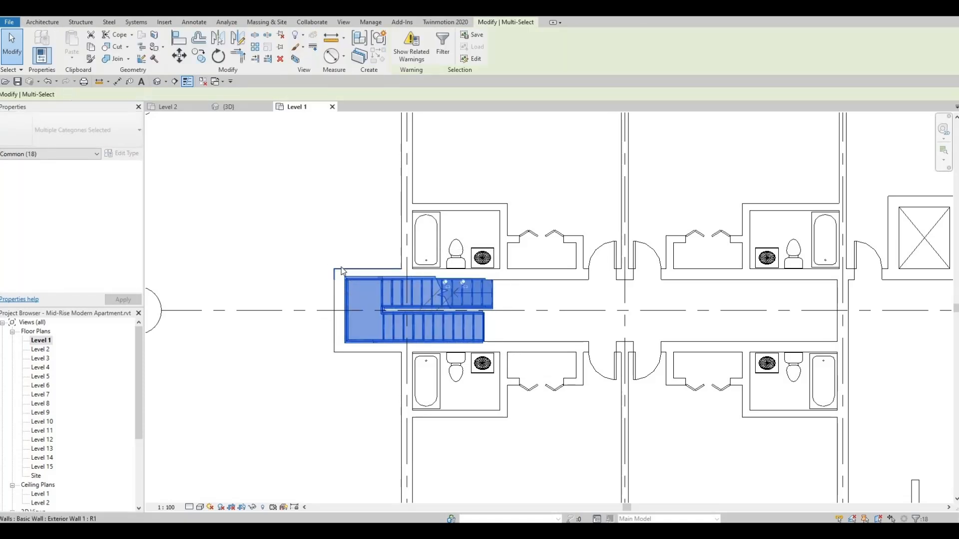
pyautogui.scroll(-5, 350, 263)
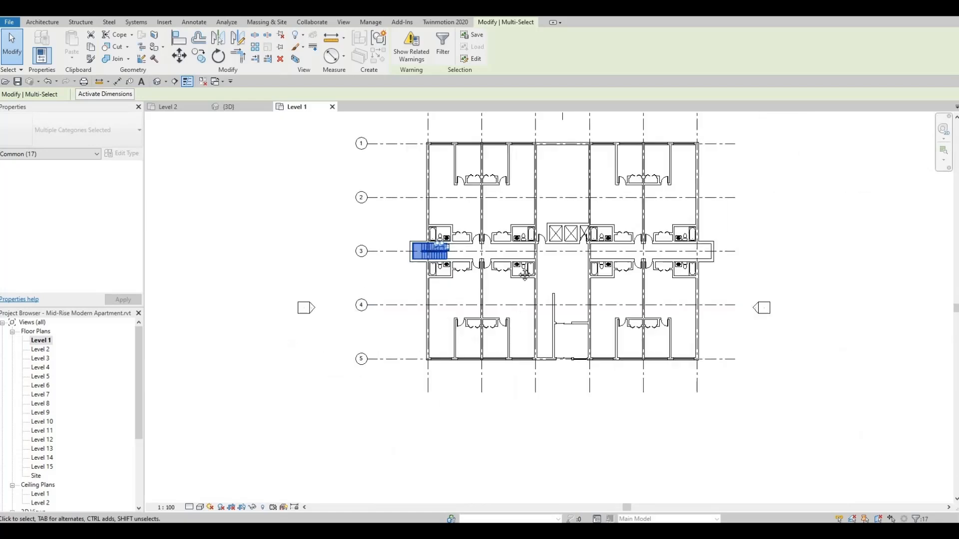
pyautogui.moveTo(555, 177); pyautogui.dragTo(545, 249, button='middle')
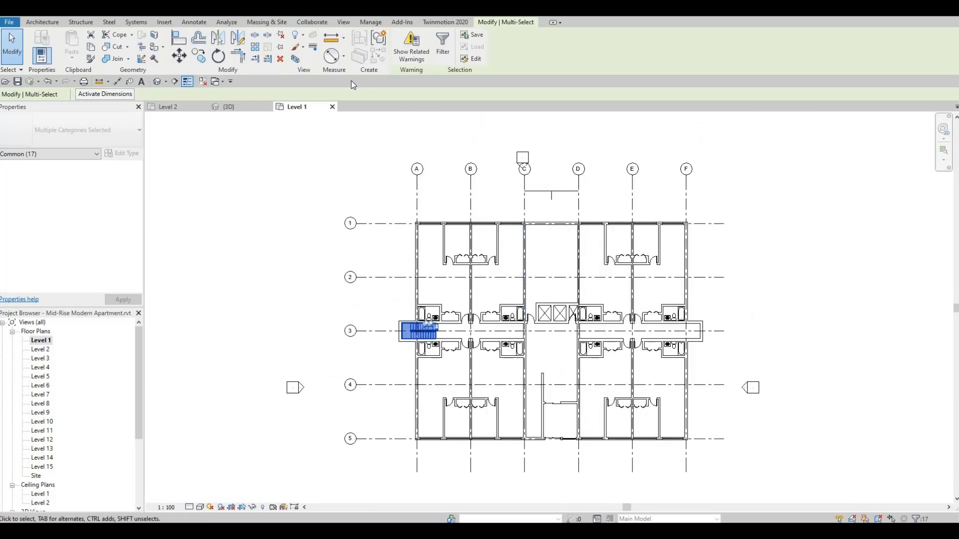
pyautogui.click(218, 38)
pyautogui.click(553, 199)
pyautogui.scroll(3, 668, 323)
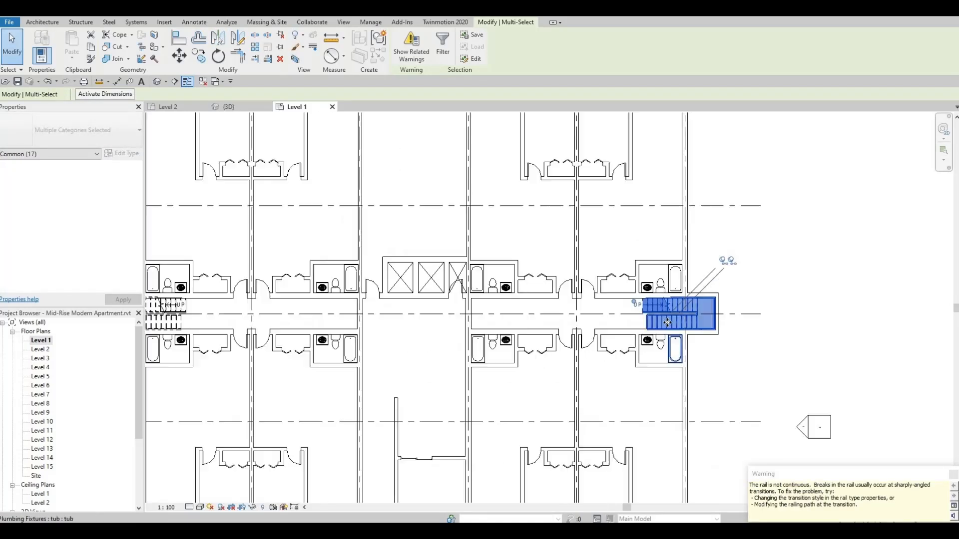
pyautogui.scroll(2, 667, 323)
pyautogui.press('Escape')
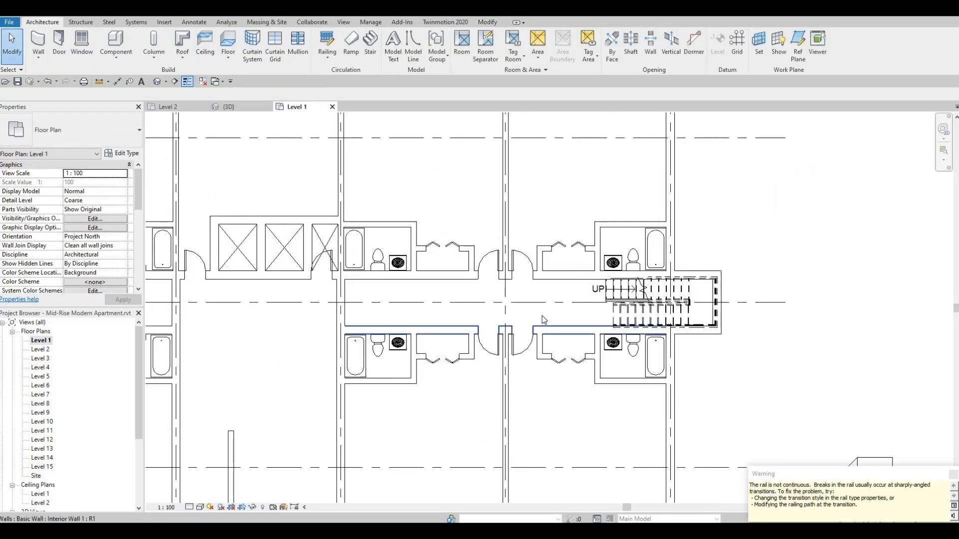
# Step: Draw an Interior Wall 1 partition across the corridor, in front of the stair near the grid A end
pyautogui.moveTo(543, 320); pyautogui.dragTo(718, 311, button='middle')
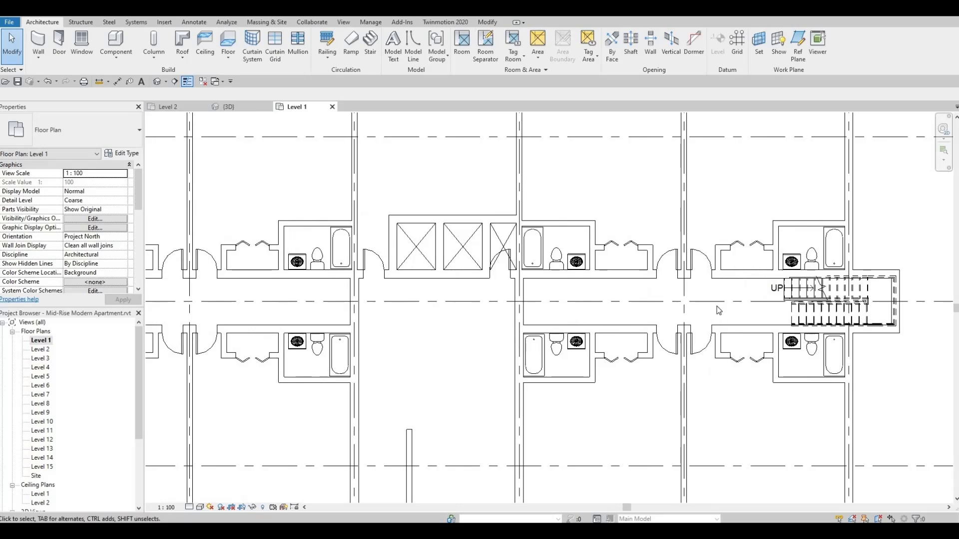
pyautogui.scroll(-4, 718, 307)
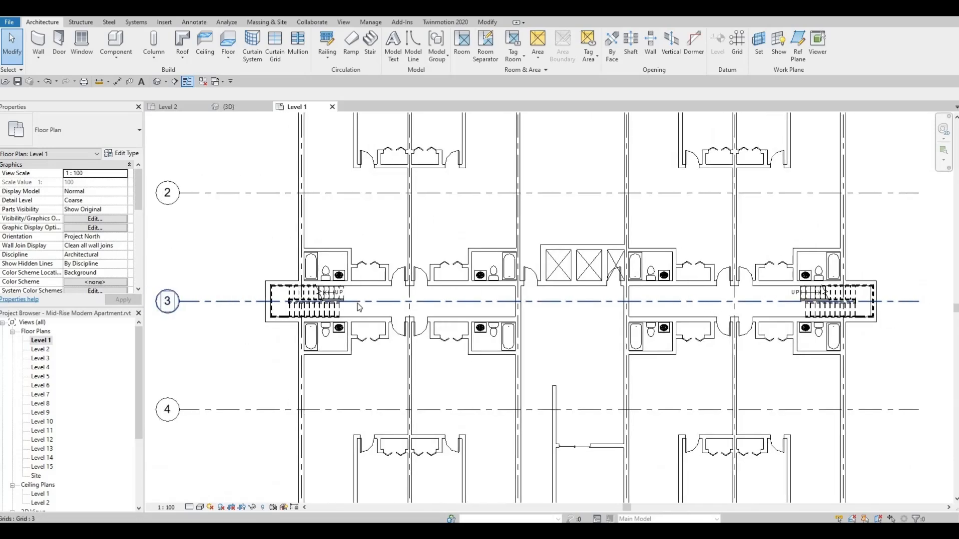
pyautogui.scroll(2, 358, 304)
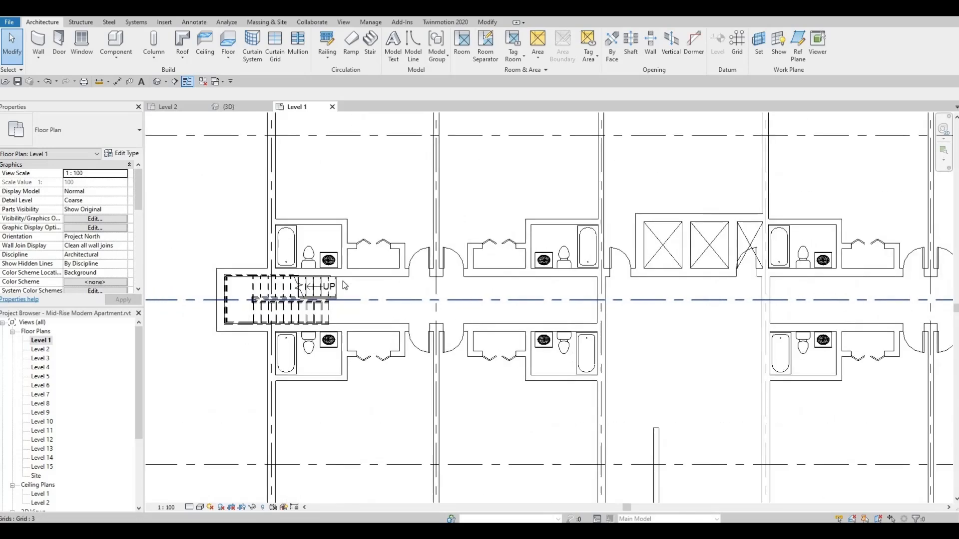
pyautogui.click(384, 276)
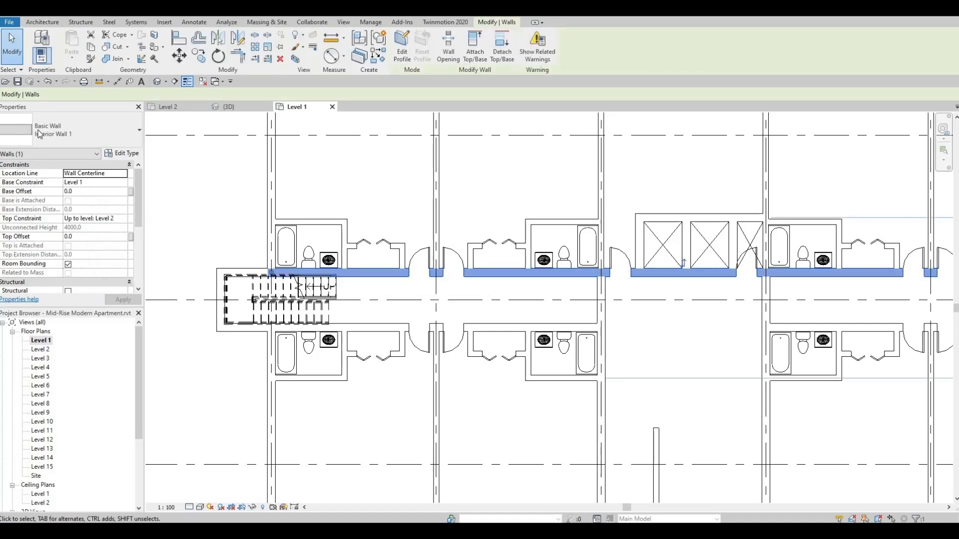
pyautogui.click(382, 55)
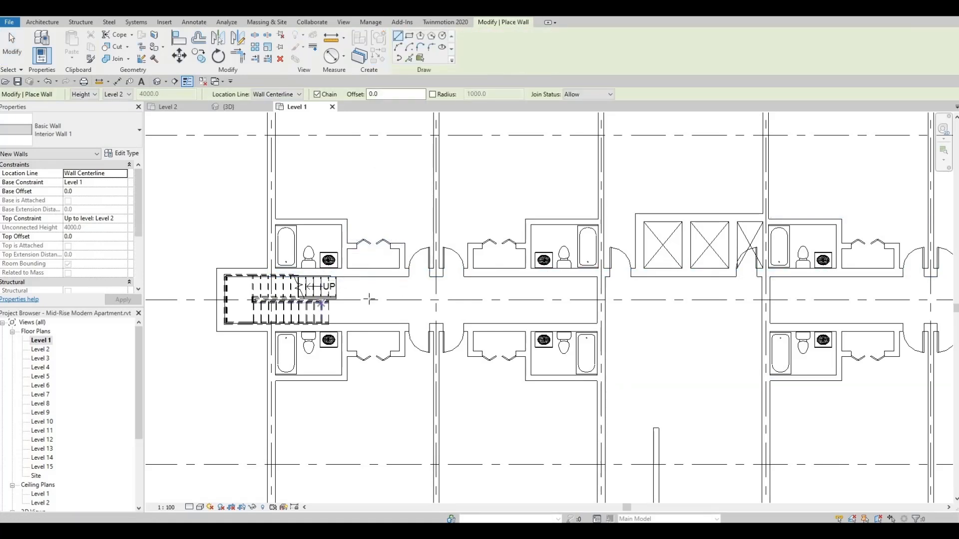
pyautogui.click(374, 290)
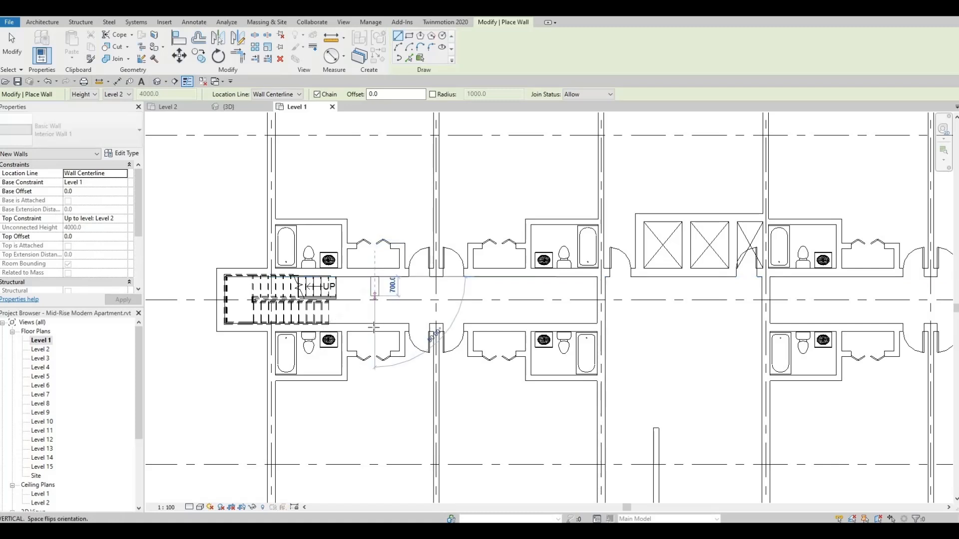
pyautogui.click(381, 319)
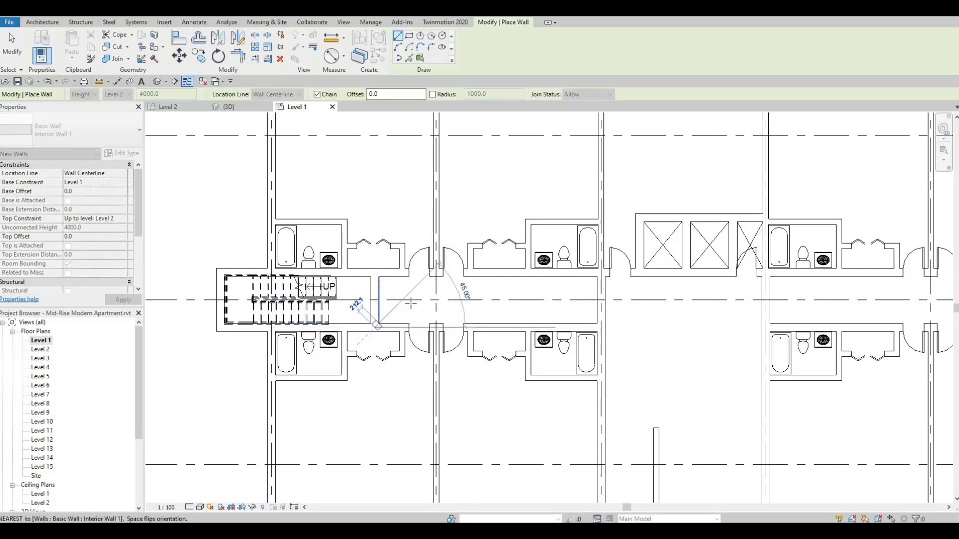
pyautogui.press('Escape')
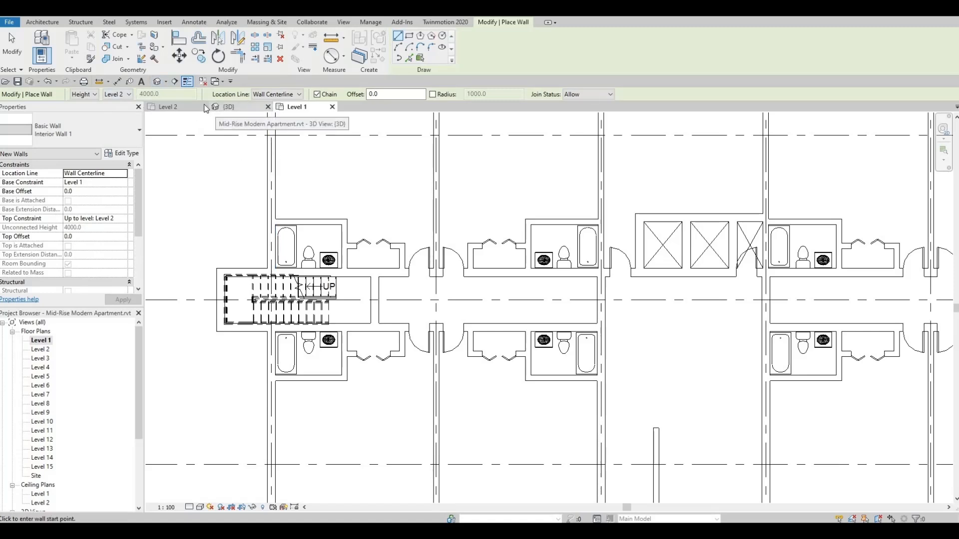
# Step: Place an M_Single-Flush 0762 x 2032mm door in the new cross wall, in line with the stair's first run and swinging toward the stair
pyautogui.click(47, 23)
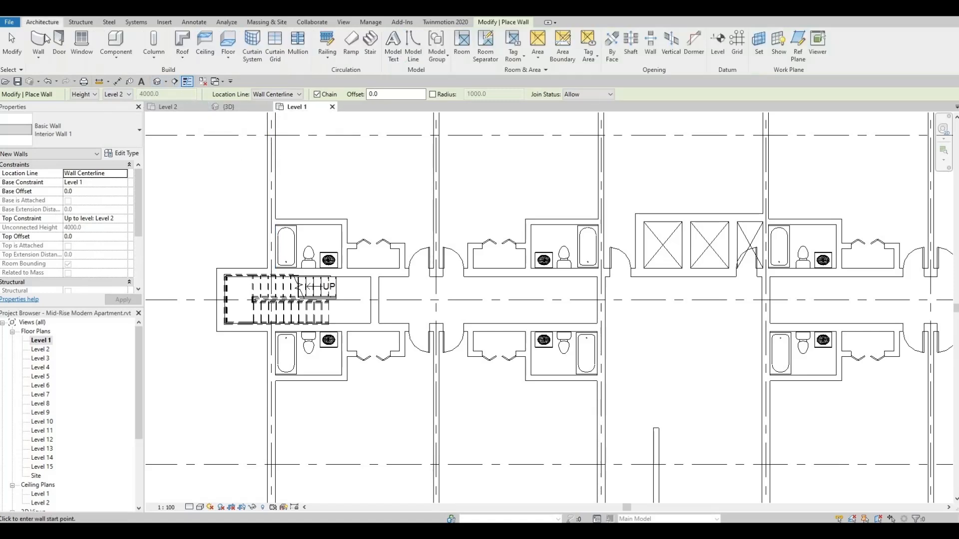
pyautogui.click(59, 44)
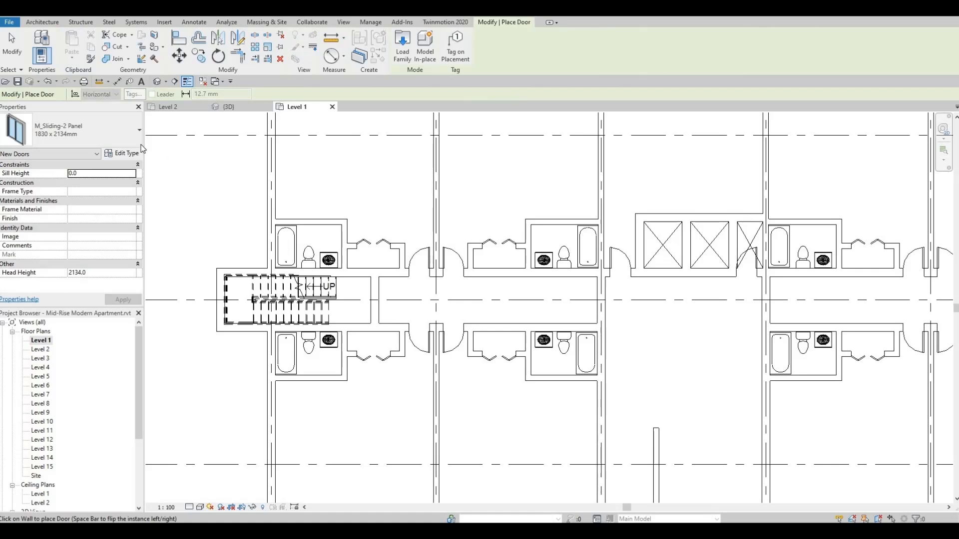
pyautogui.click(119, 138)
pyautogui.scroll(2, 70, 190)
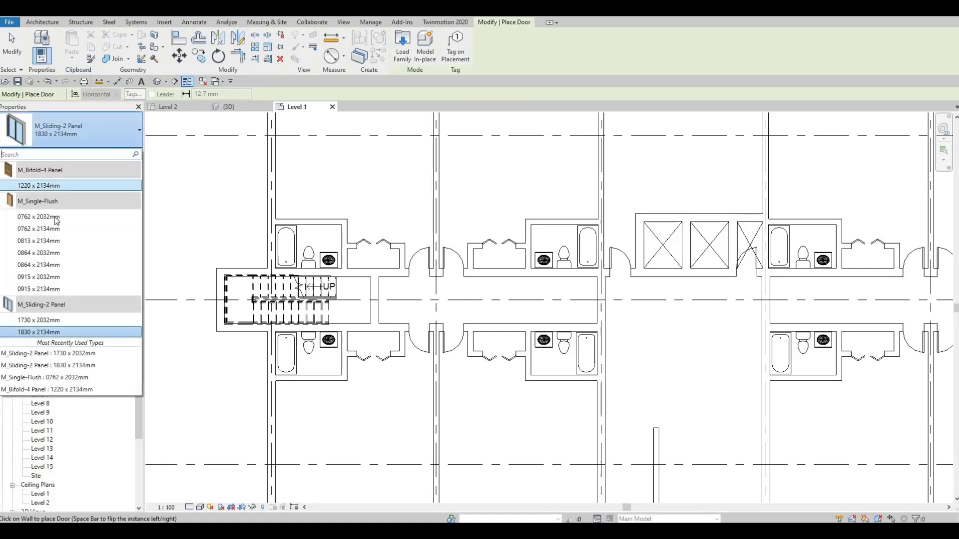
pyautogui.scroll(2, 377, 297)
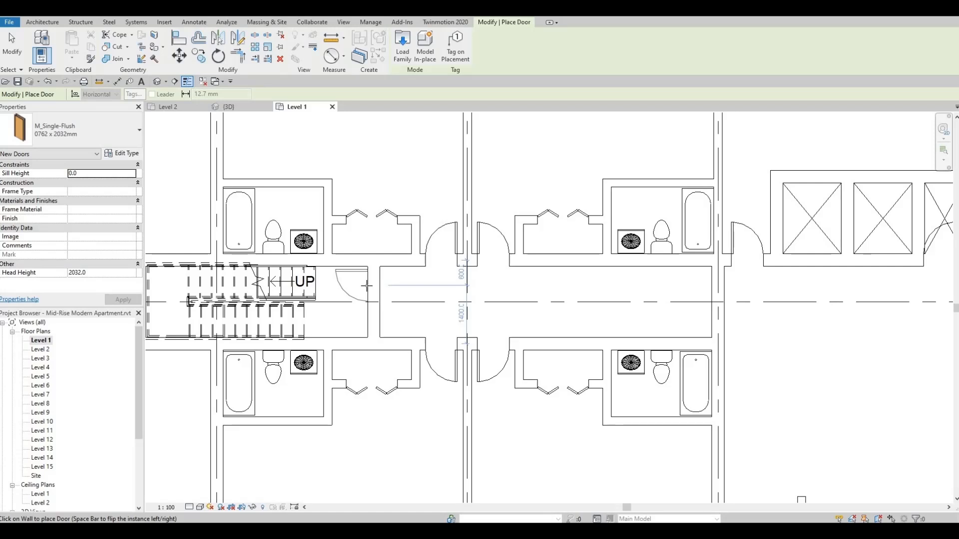
pyautogui.click(367, 290)
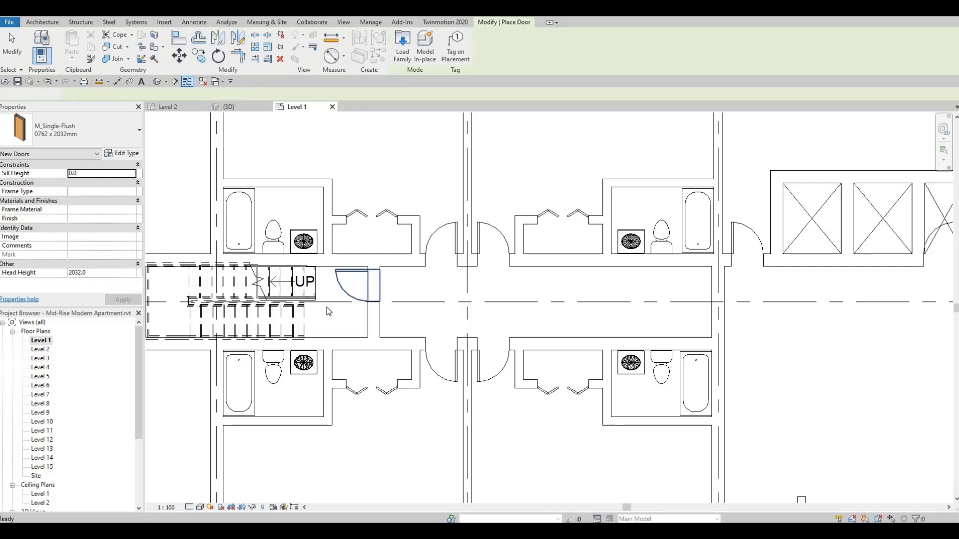
pyautogui.press('Escape')
pyautogui.press('Escape')
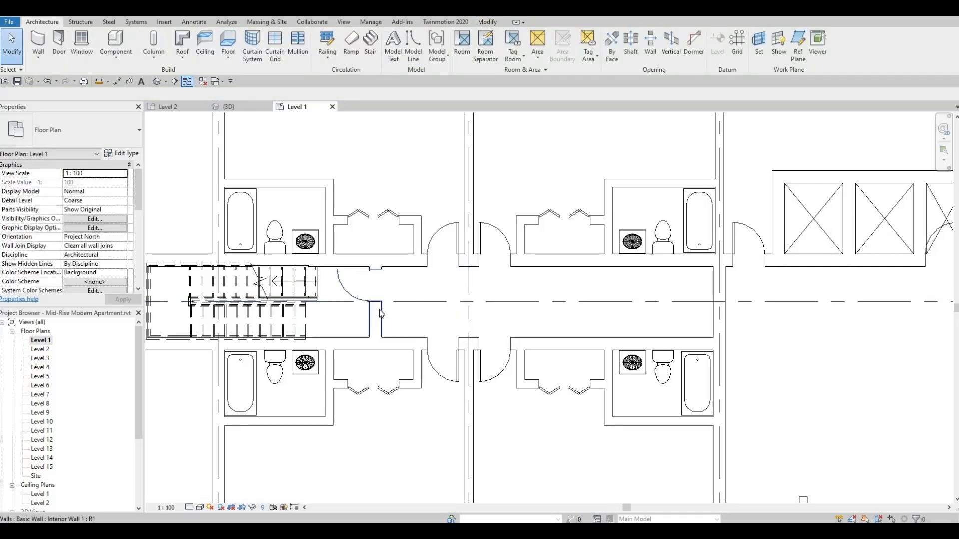
# Step: Move the cross wall with its door about 280 mm farther from the stair along the corridor
pyautogui.click(379, 311)
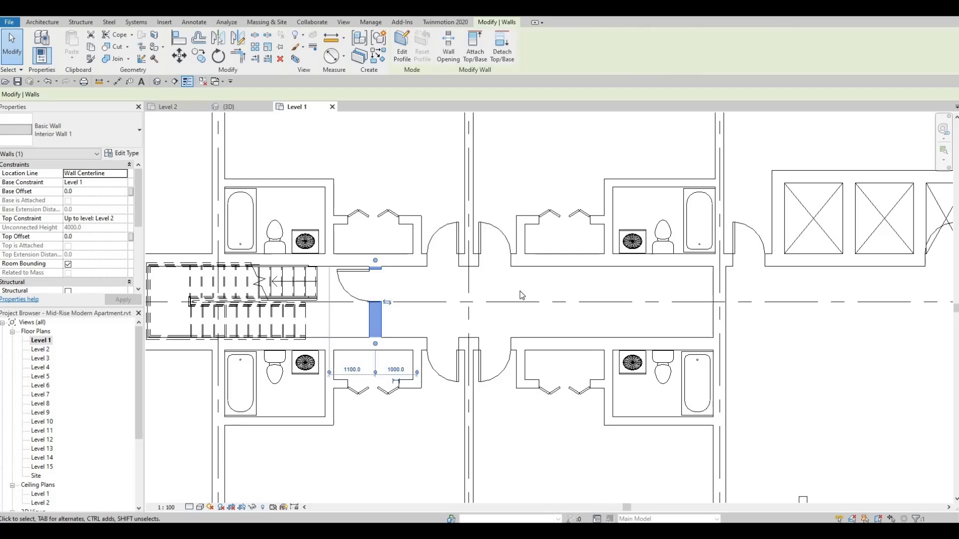
pyautogui.press('Right')
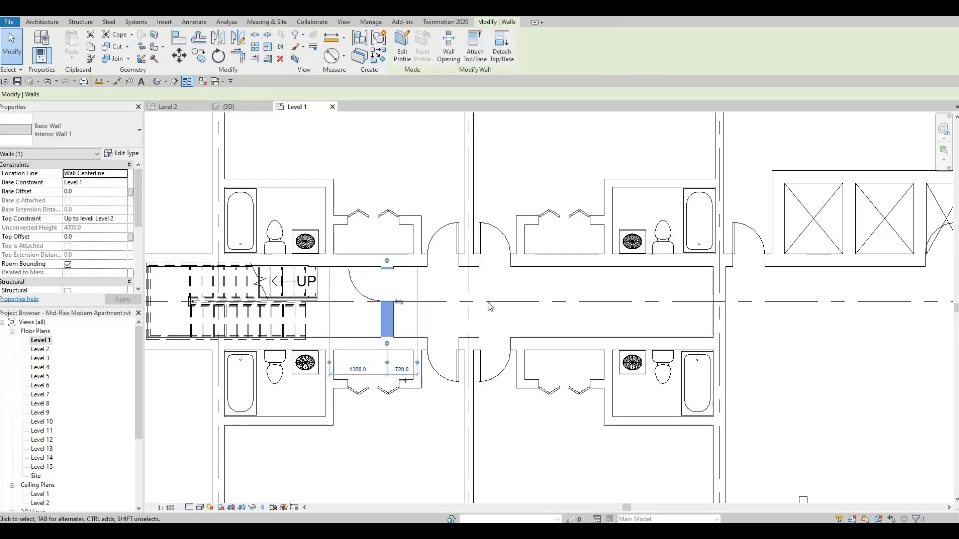
pyautogui.scroll(-2, 488, 301)
pyautogui.moveTo(428, 314); pyautogui.dragTo(426, 315)
pyautogui.press('Escape')
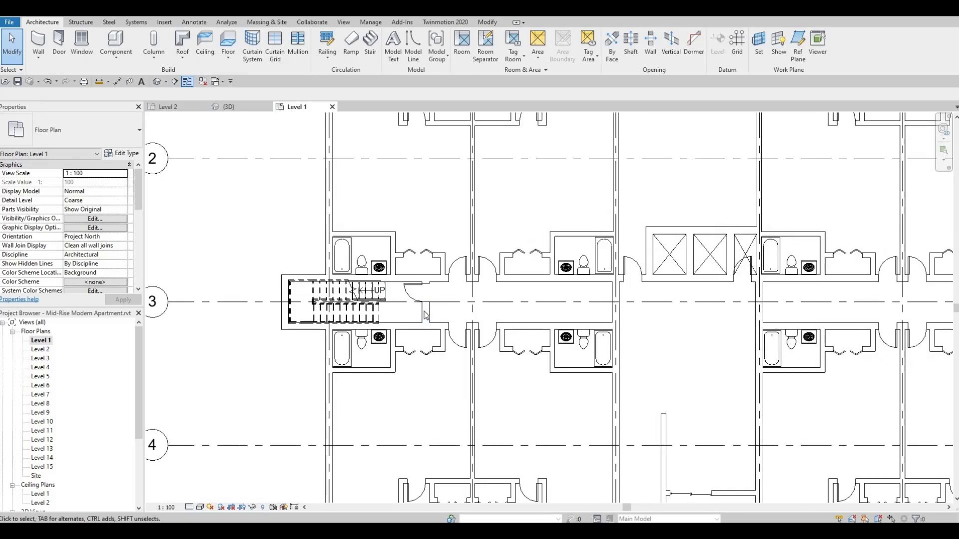
# Step: Mirror the cross wall and its door to the corridor's opposite end, about the building's central axis between grids C and D
pyautogui.scroll(1, 426, 315)
pyautogui.click(417, 303)
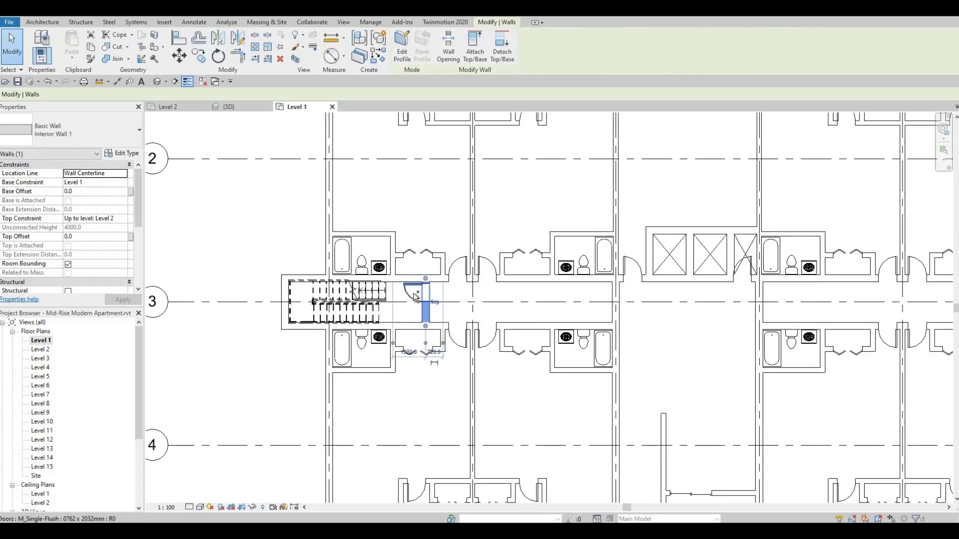
pyautogui.keyDown('ctrl'); pyautogui.click(414, 294); pyautogui.keyUp('ctrl')
pyautogui.scroll(-4, 500, 250)
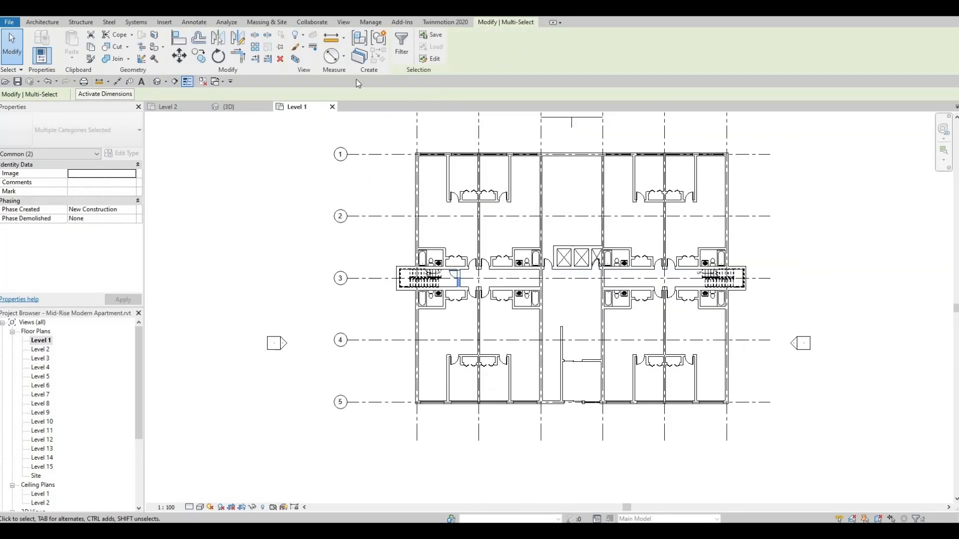
pyautogui.click(221, 43)
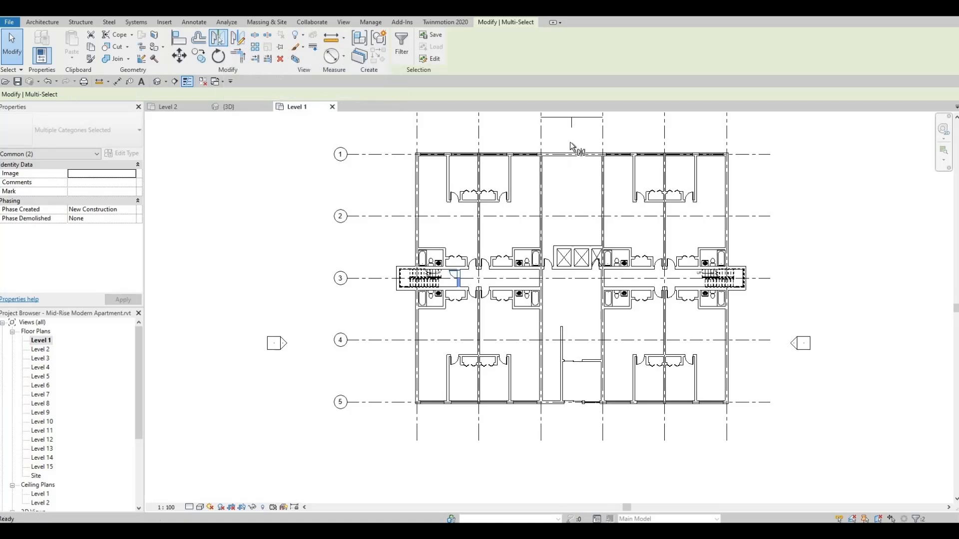
pyautogui.click(573, 126)
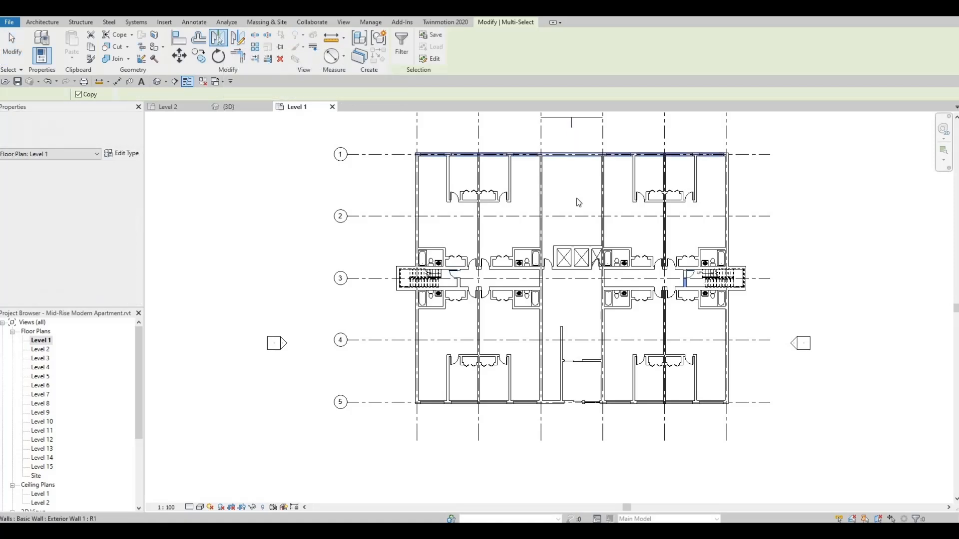
pyautogui.press('Escape')
pyautogui.scroll(5, 705, 280)
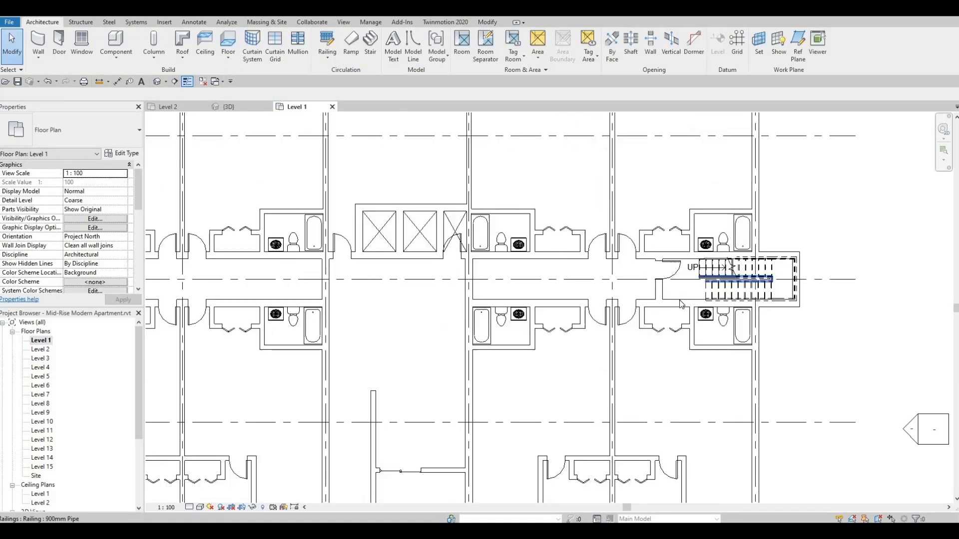
pyautogui.scroll(-5, 691, 287)
pyautogui.scroll(4, 658, 300)
pyautogui.scroll(-3, 658, 302)
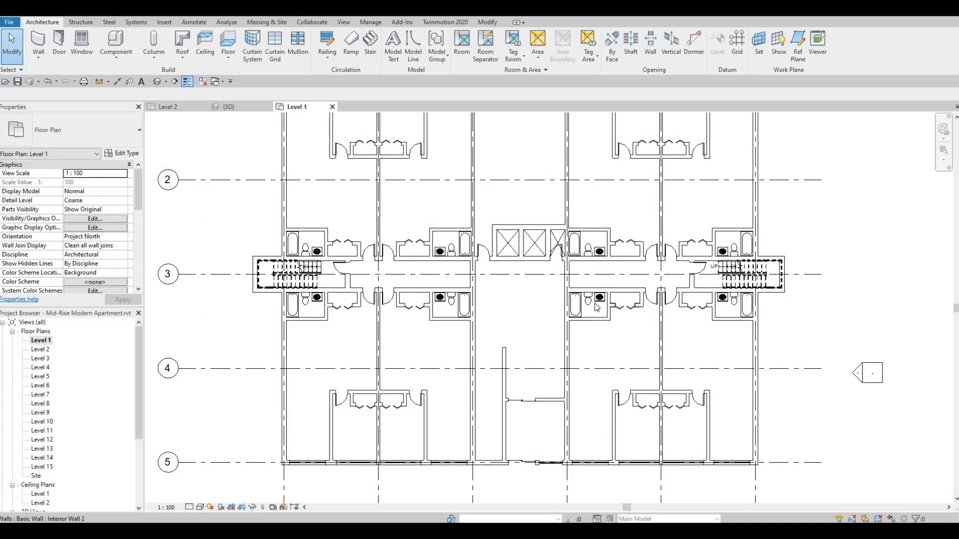
pyautogui.scroll(-2, 523, 301)
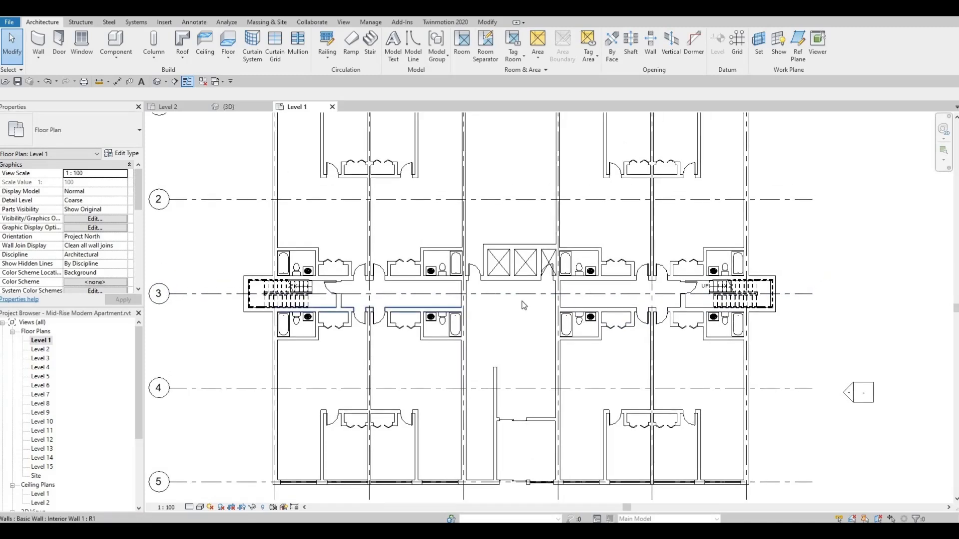
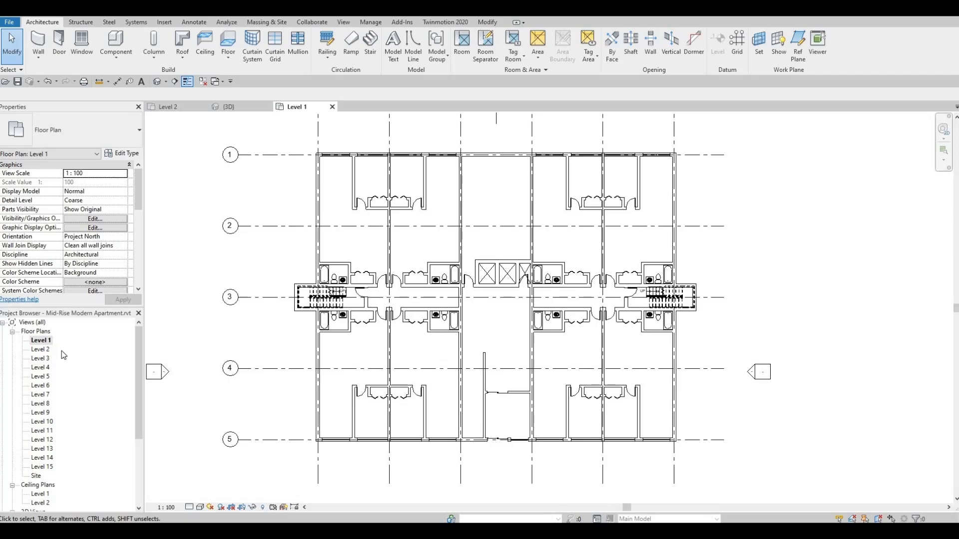
# Step: Examine the stairs in the Level 2 floor plan and the building's stair end in the 3D view
pyautogui.doubleClick(41, 350)
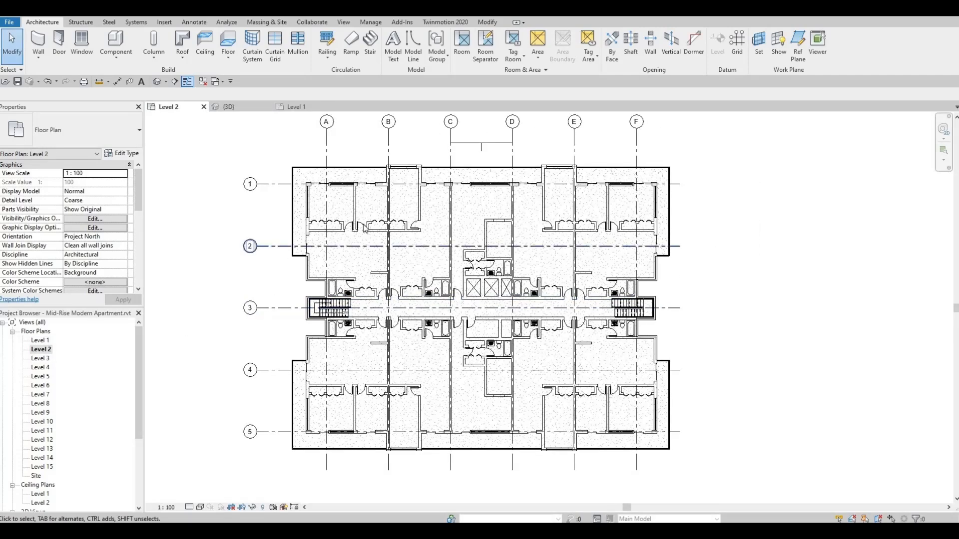
pyautogui.scroll(2, 366, 216)
pyautogui.scroll(3, 337, 359)
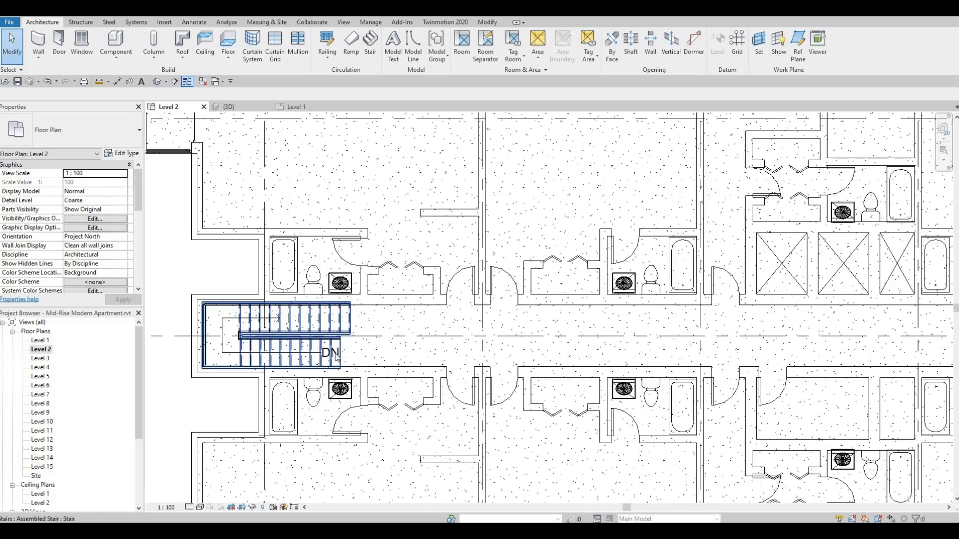
pyautogui.scroll(-2, 330, 339)
pyautogui.scroll(1, 322, 316)
pyautogui.scroll(-4, 322, 316)
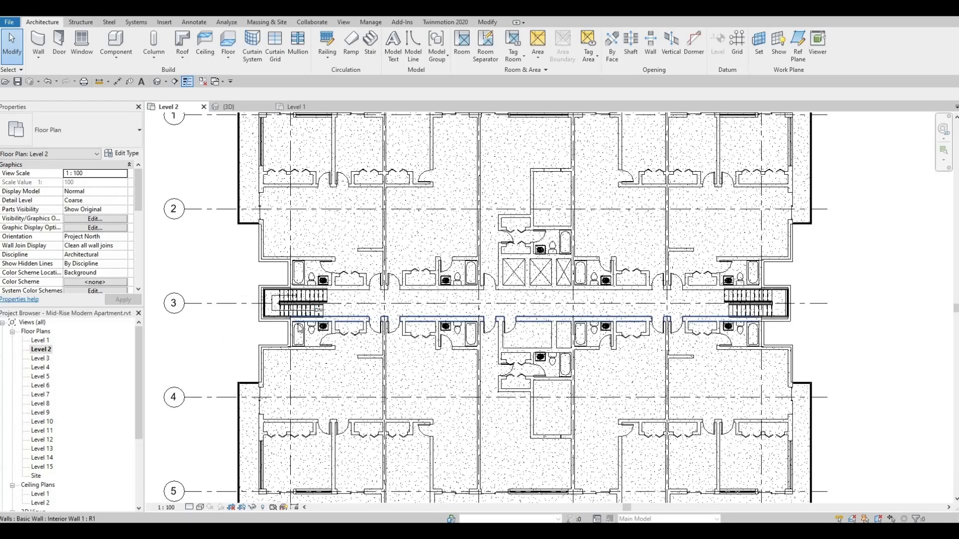
pyautogui.click(230, 107)
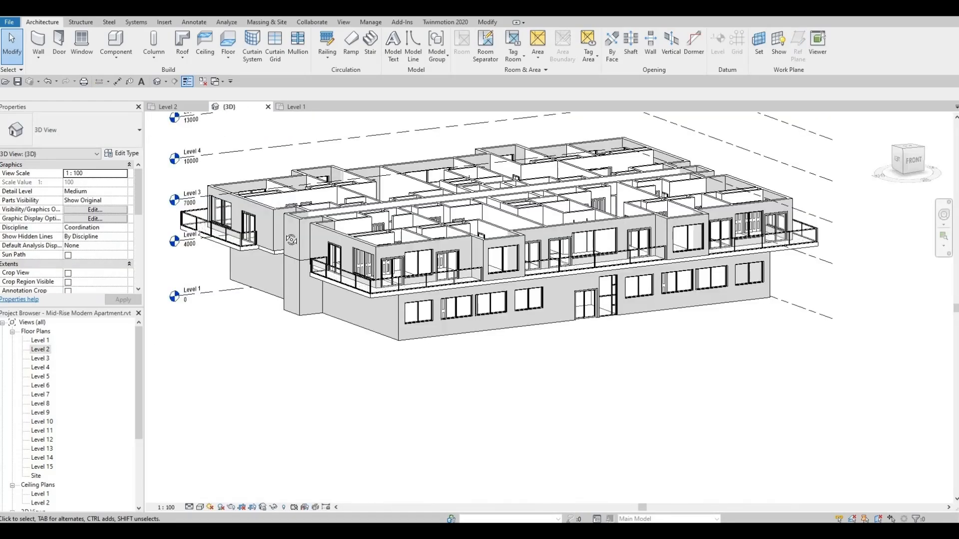
pyautogui.keyDown('shift'); pyautogui.moveTo(336, 342); pyautogui.dragTo(406, 244, button='middle'); pyautogui.keyUp('shift')
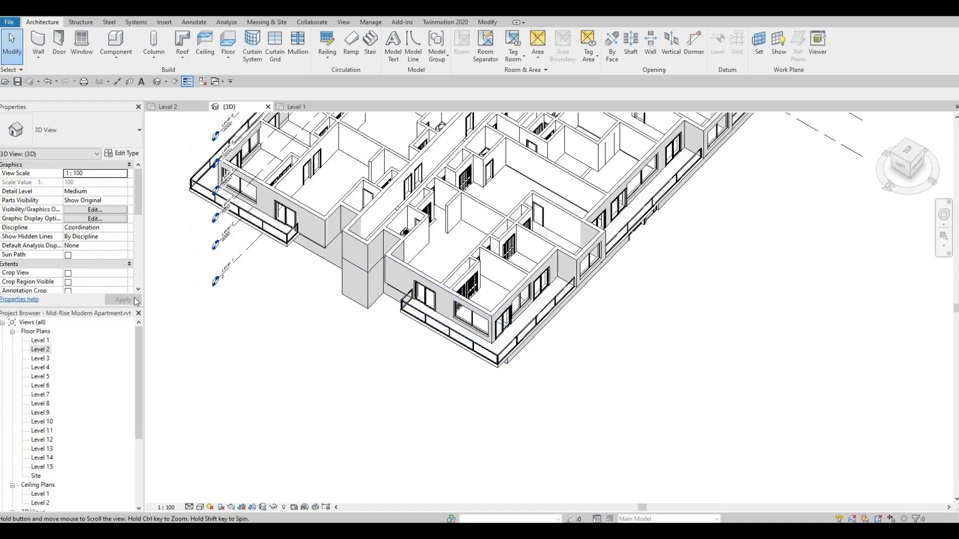
# Step: Open the Level 2 floor plan and examine its view properties and the corridor-end stairs
pyautogui.doubleClick(41, 349)
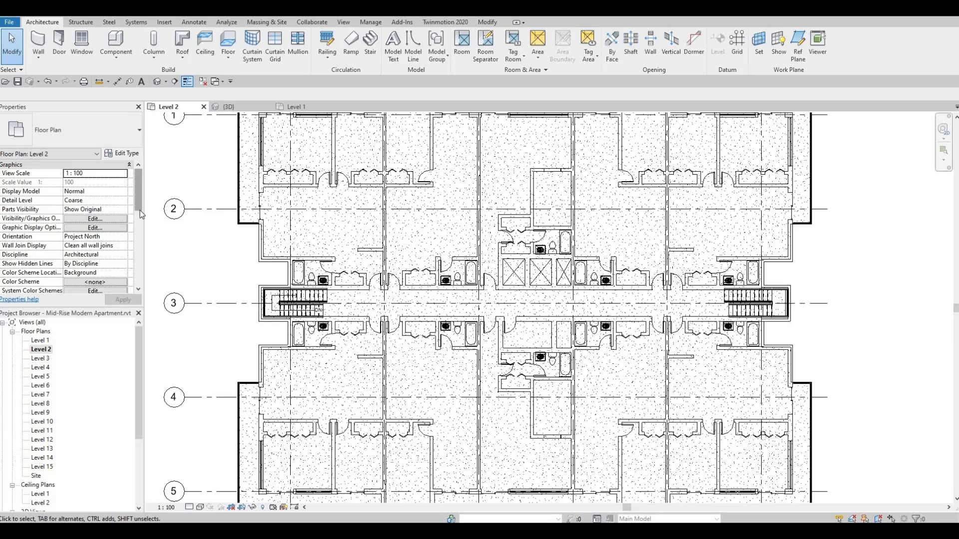
pyautogui.scroll(-4, 139, 211)
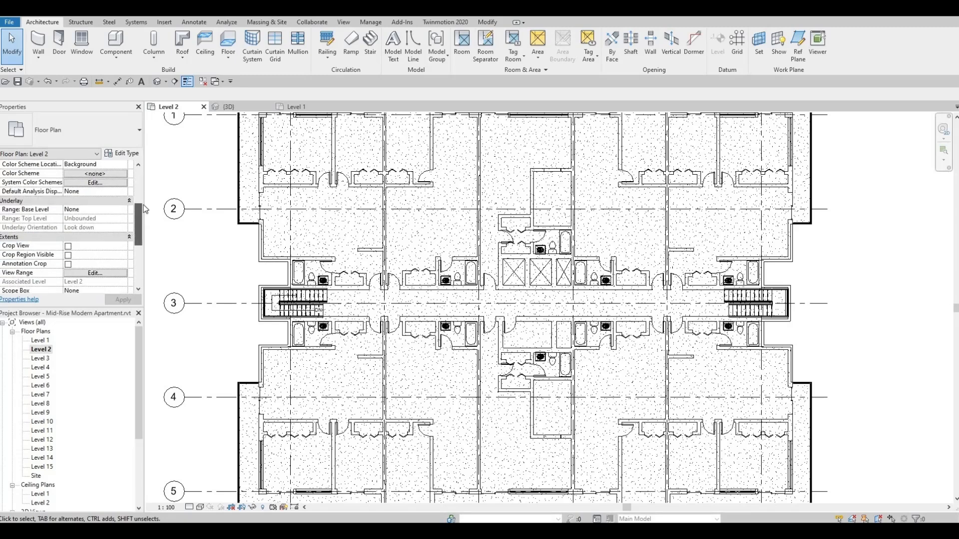
pyautogui.scroll(5, 143, 207)
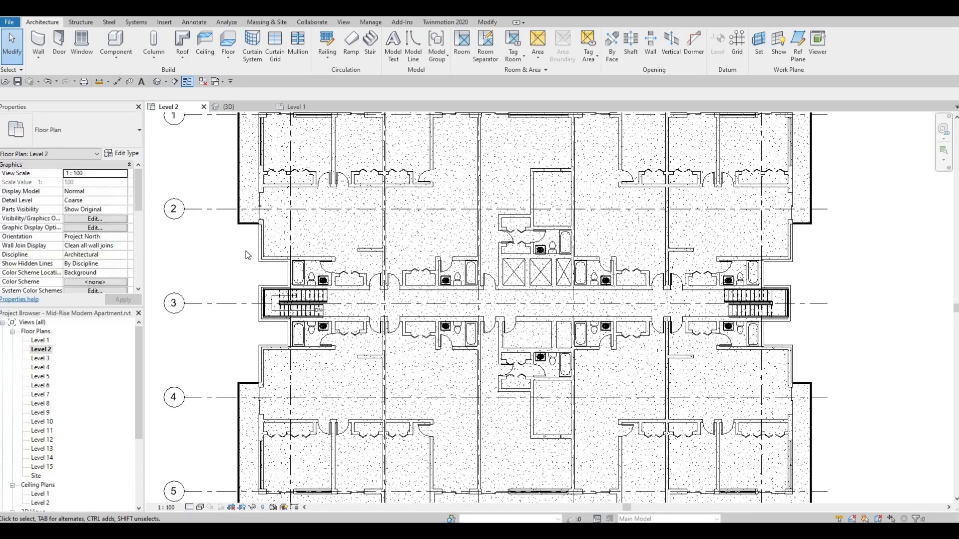
pyautogui.scroll(-2, 247, 255)
pyautogui.scroll(4, 316, 280)
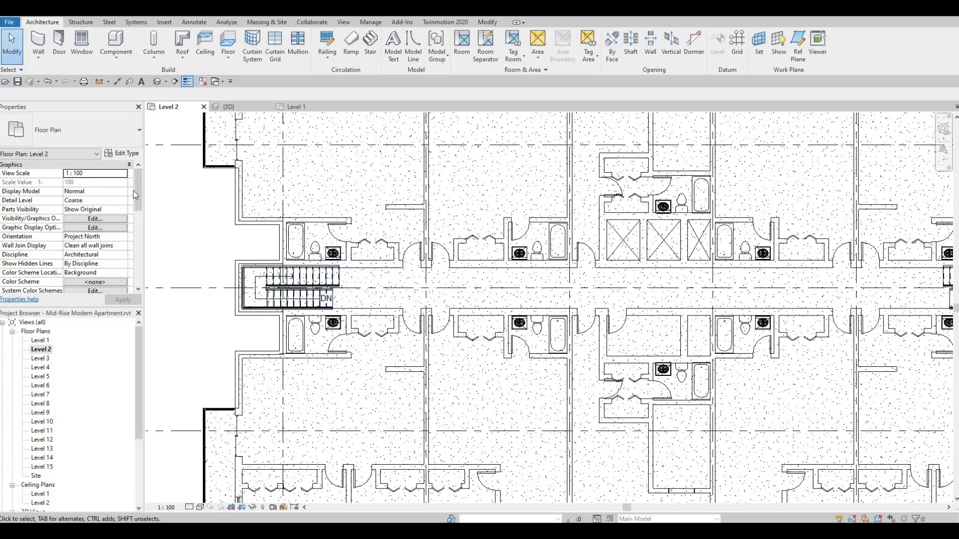
pyautogui.scroll(-2, 139, 191)
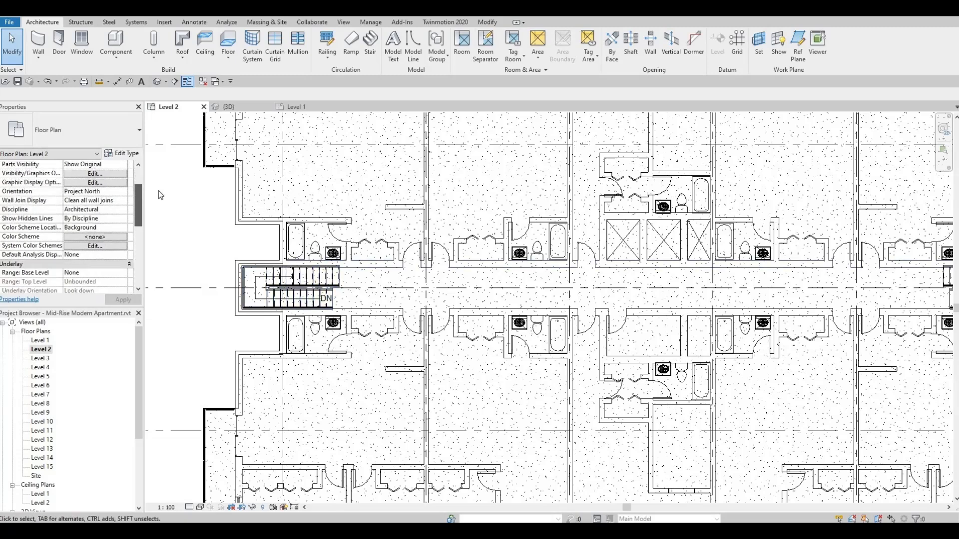
pyautogui.scroll(2, 137, 194)
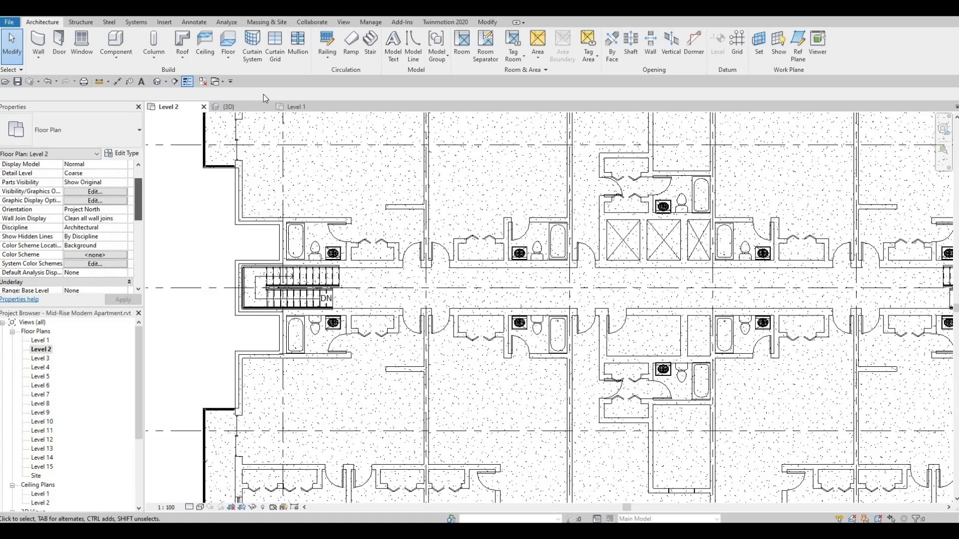
# Step: Try to trace a Level 2 to Level 3 stair over the existing one, with a 3025 mm first run and a parallel return run
pyautogui.click(372, 44)
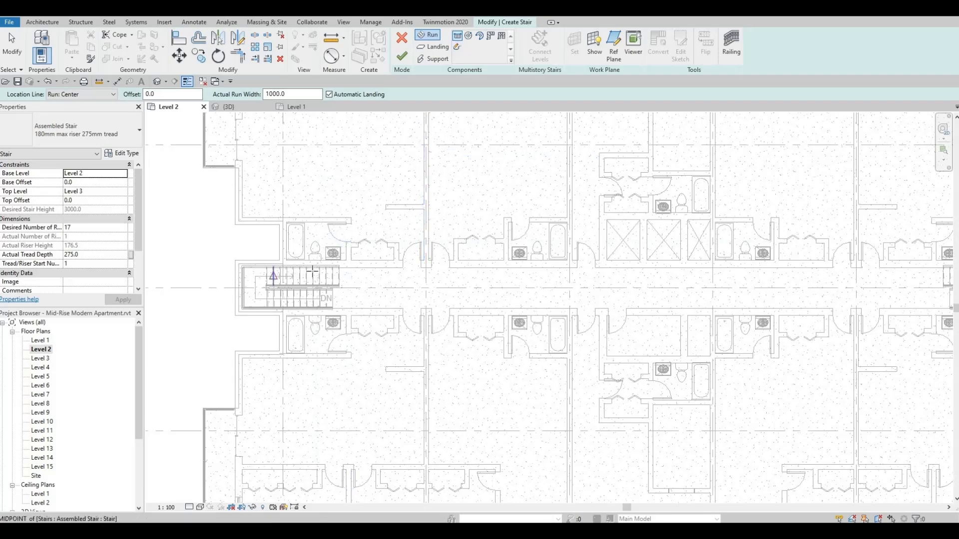
pyautogui.click(287, 274)
pyautogui.scroll(5, 287, 274)
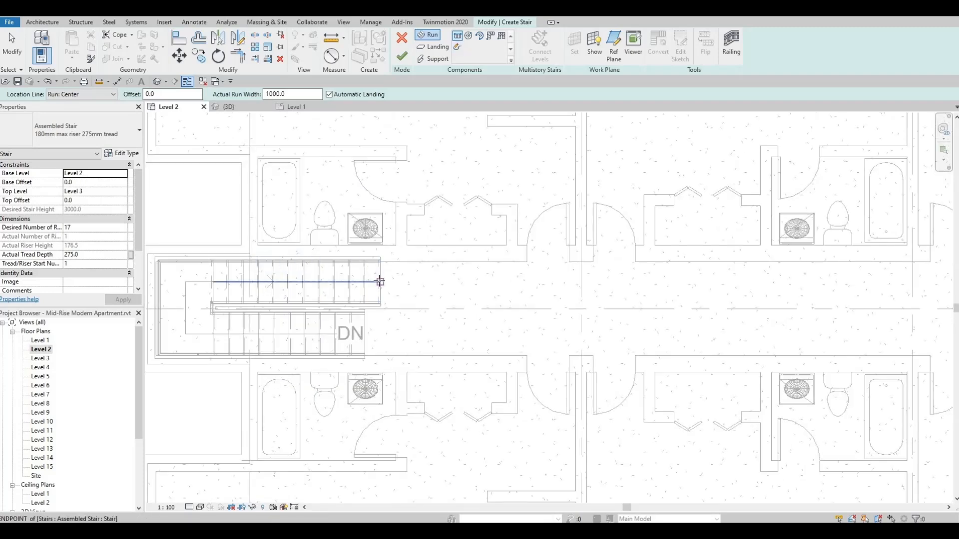
pyautogui.click(380, 282)
pyautogui.moveTo(290, 282); pyautogui.dragTo(359, 271, button='middle')
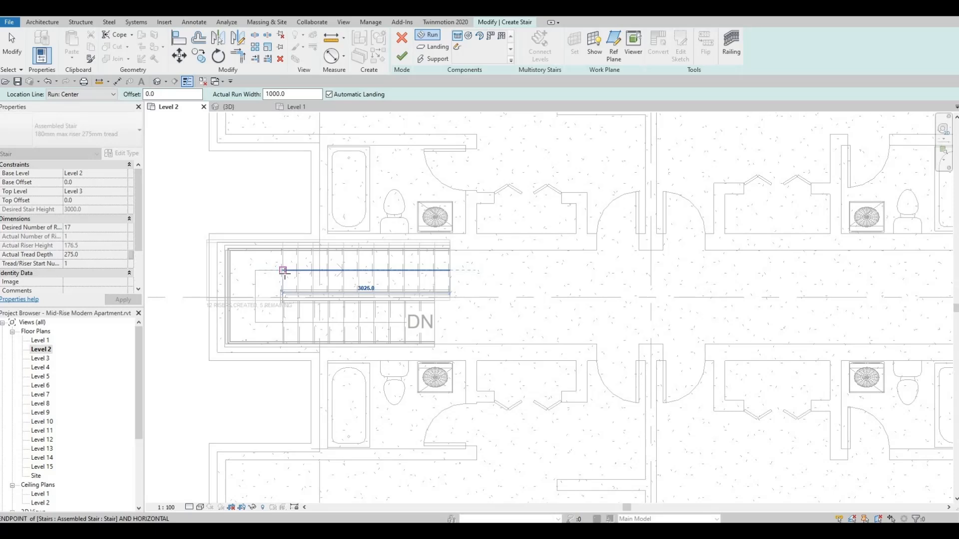
pyautogui.click(283, 271)
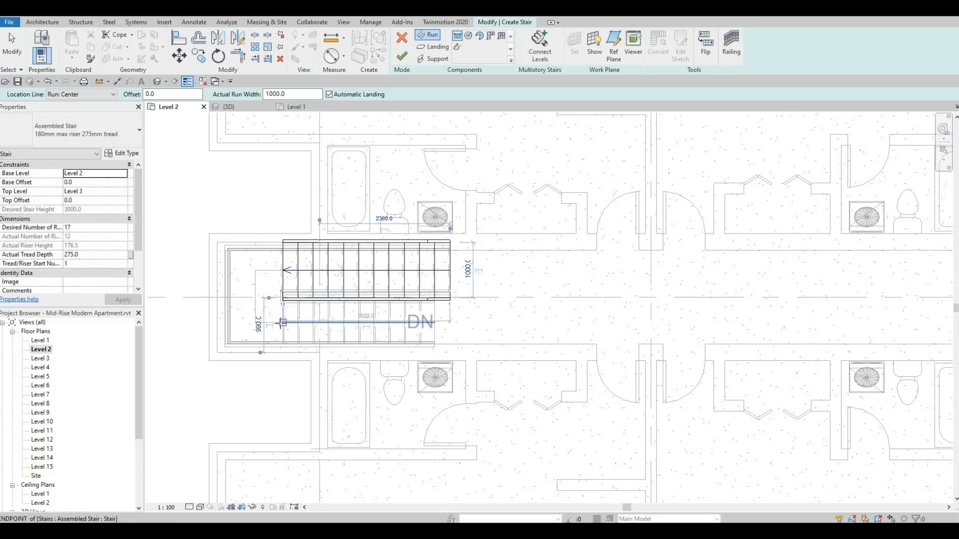
pyautogui.click(282, 323)
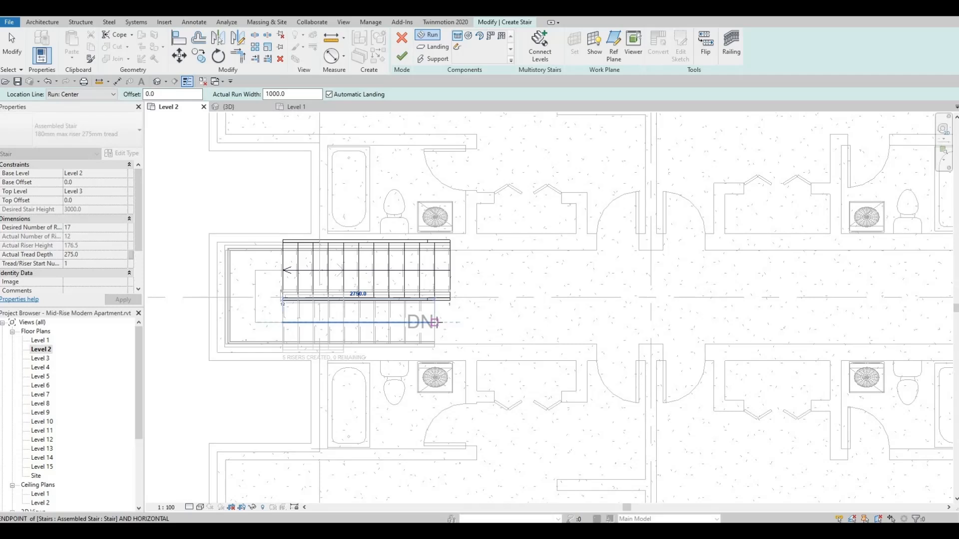
pyautogui.click(437, 323)
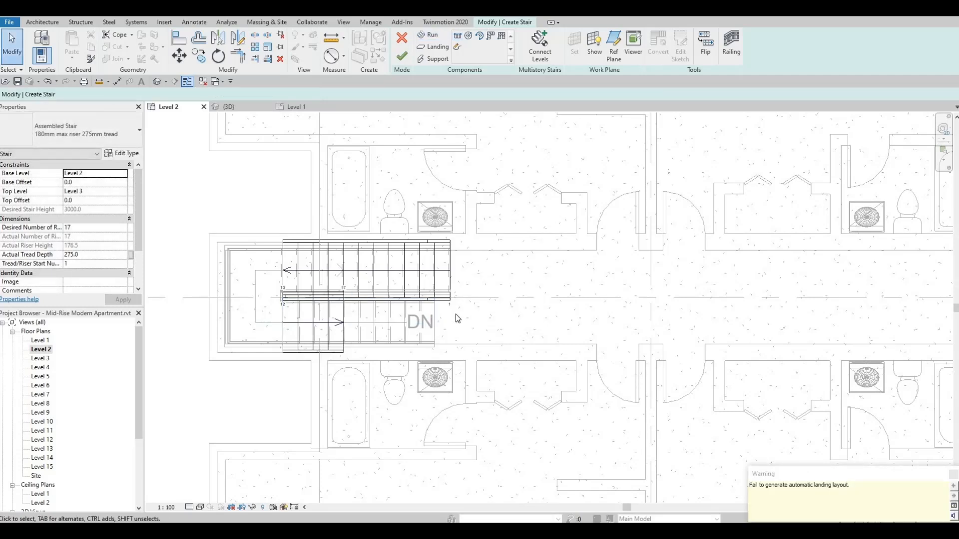
pyautogui.hotkey('ctrl', 'z')
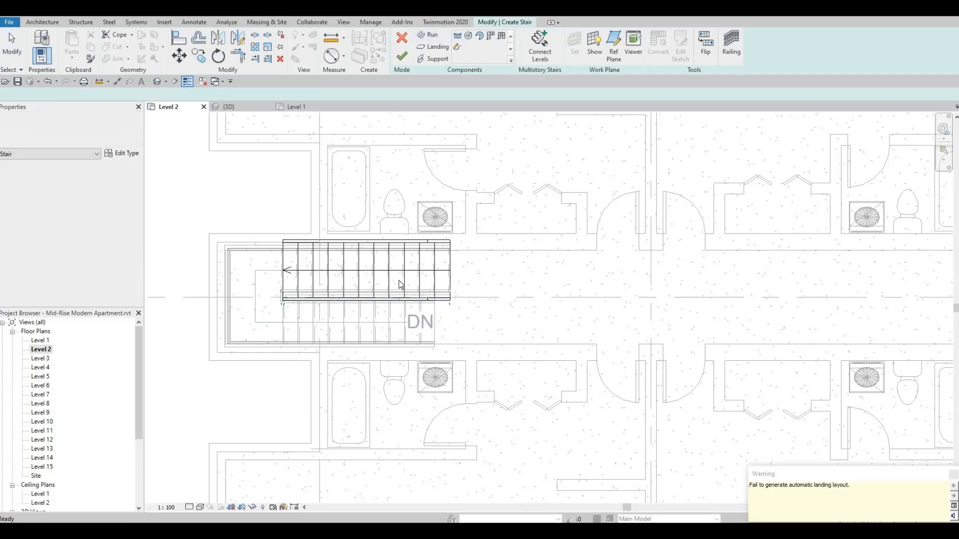
pyautogui.click(399, 272)
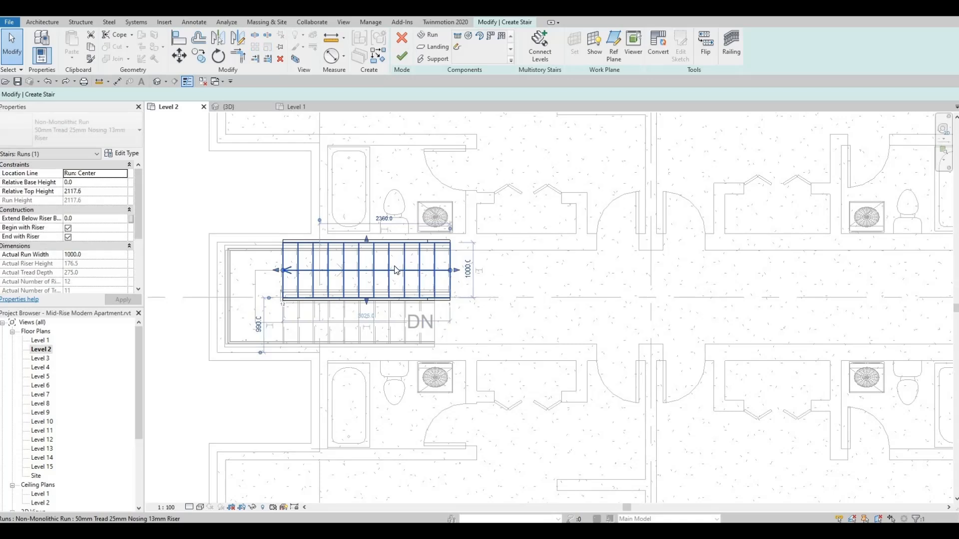
pyautogui.press('Escape')
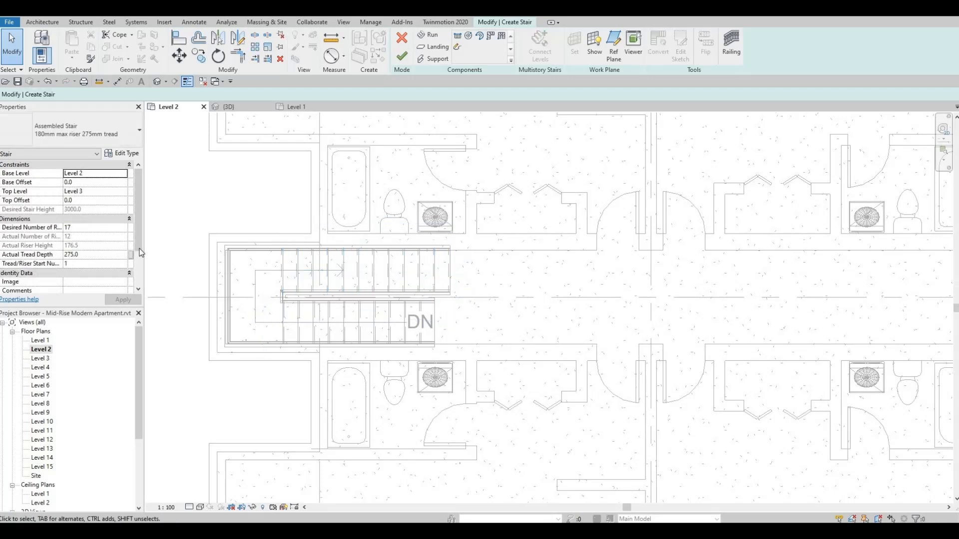
# Step: Try to create a Level 2 to Level 3 stair over the existing one with 1000 mm wide parallel runs of nine and eight risers
pyautogui.click(429, 34)
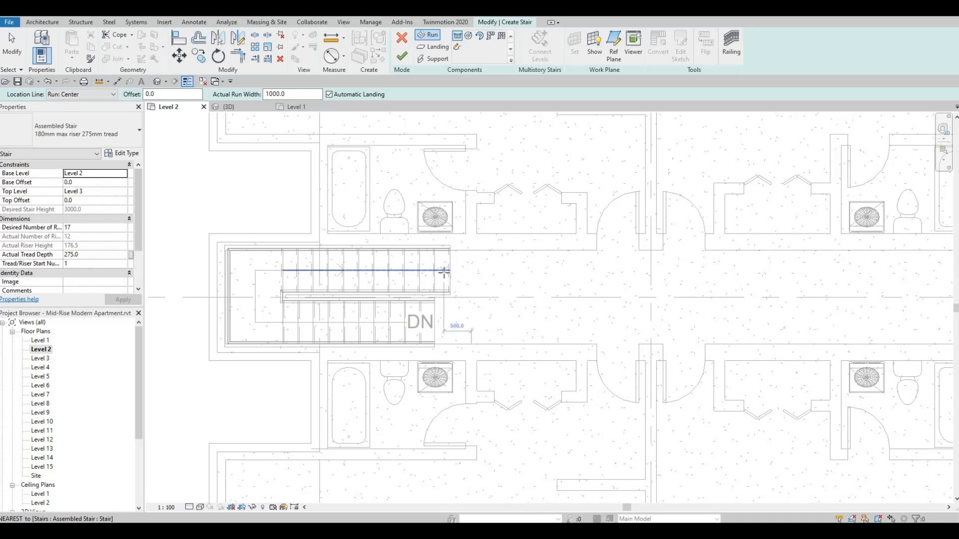
pyautogui.click(436, 272)
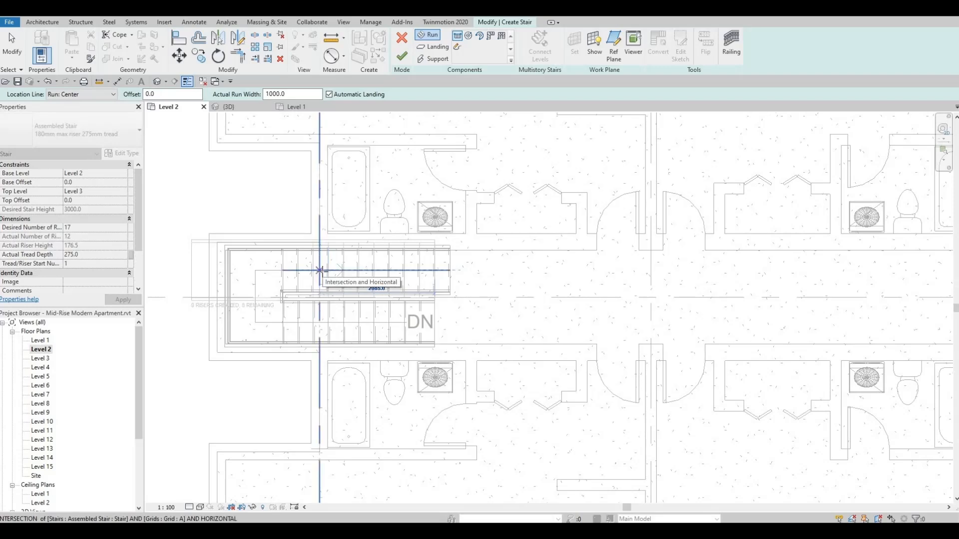
pyautogui.click(320, 270)
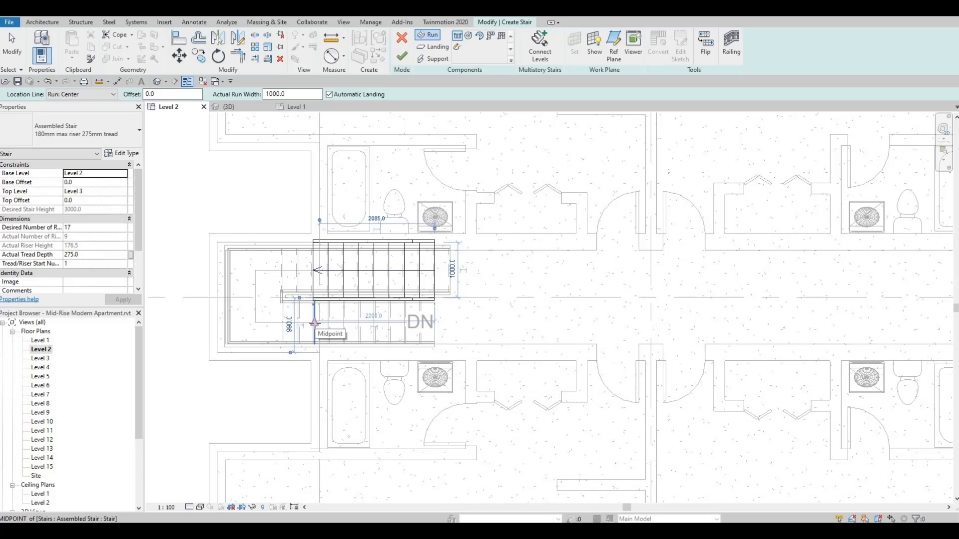
pyautogui.click(315, 322)
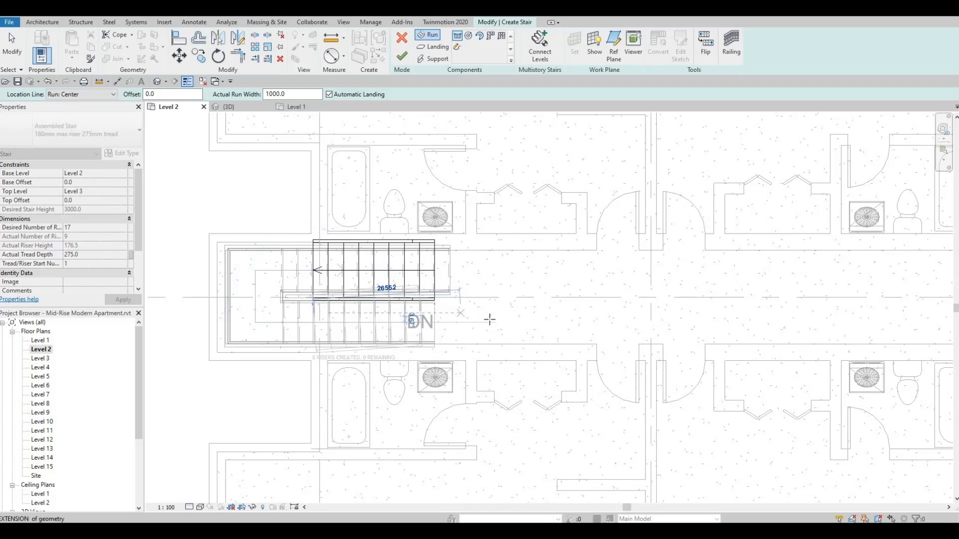
pyautogui.click(493, 321)
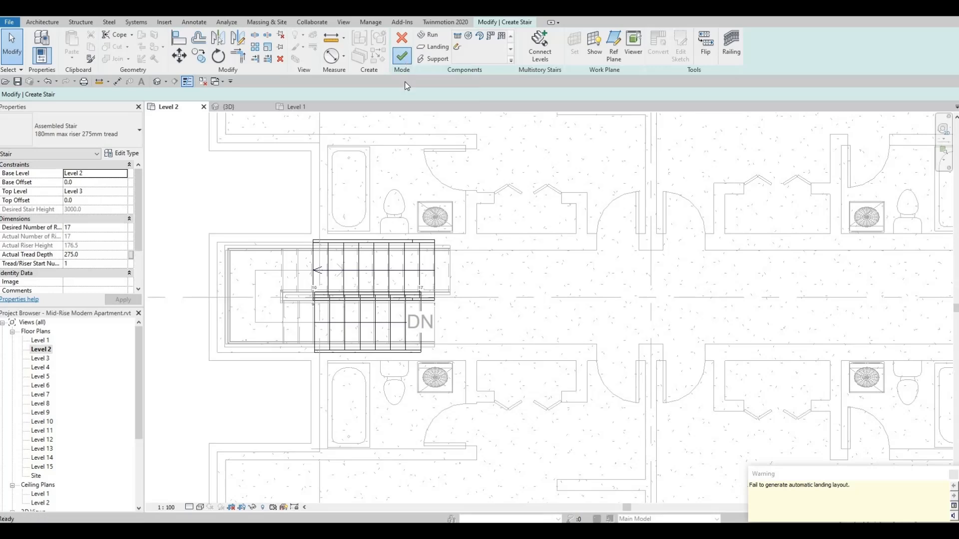
pyautogui.click(402, 57)
pyautogui.moveTo(309, 275); pyautogui.dragTo(373, 271, button='middle')
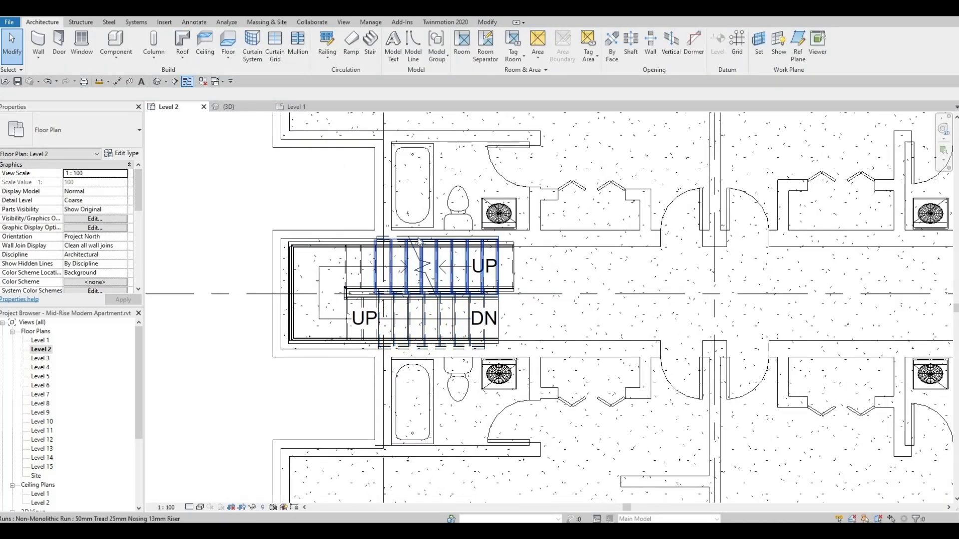
# Step: Move the new Level 2 to Level 3 stair clear of the existing stair, outside the building, and delete it
pyautogui.click(499, 299)
pyautogui.scroll(3, 382, 249)
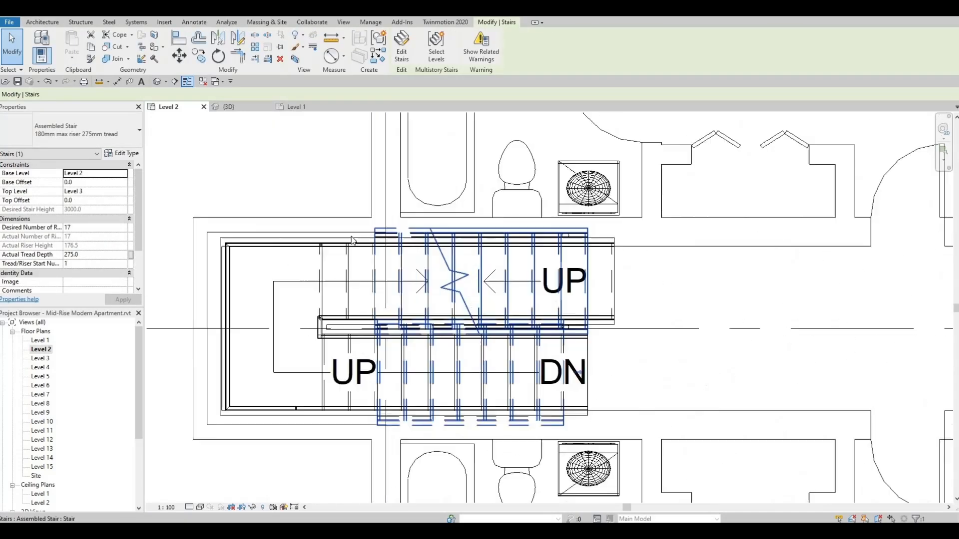
pyautogui.moveTo(382, 247); pyautogui.dragTo(391, 245, button='middle')
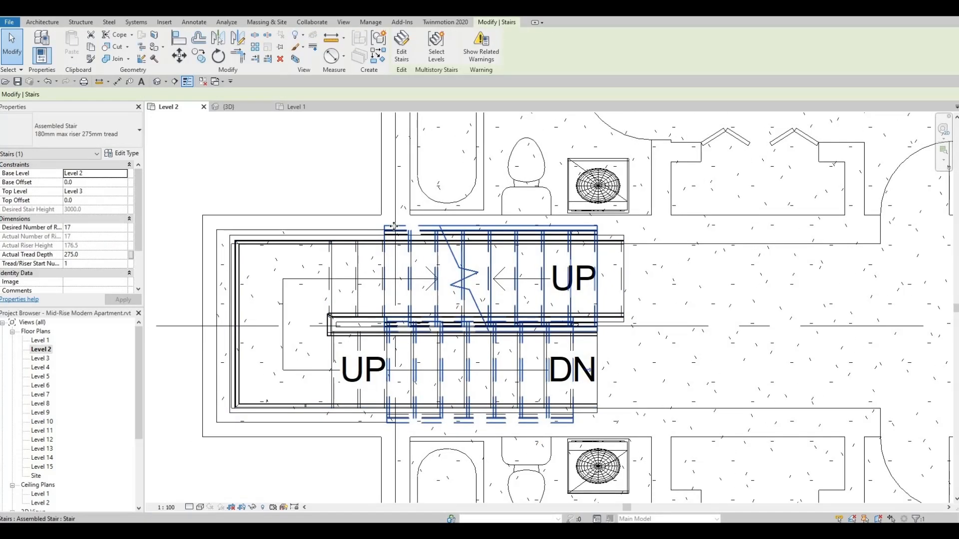
pyautogui.scroll(-2, 480, 233)
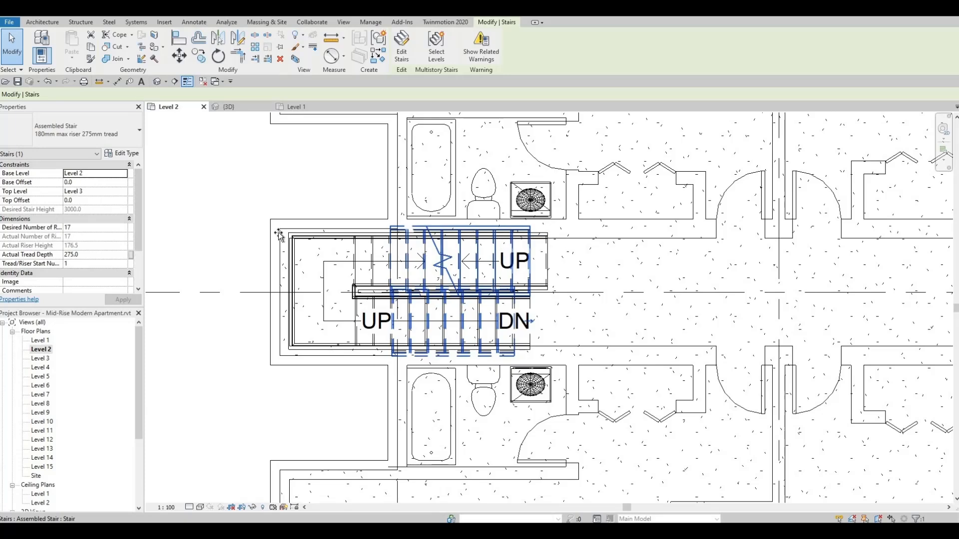
pyautogui.moveTo(279, 234); pyautogui.dragTo(203, 223)
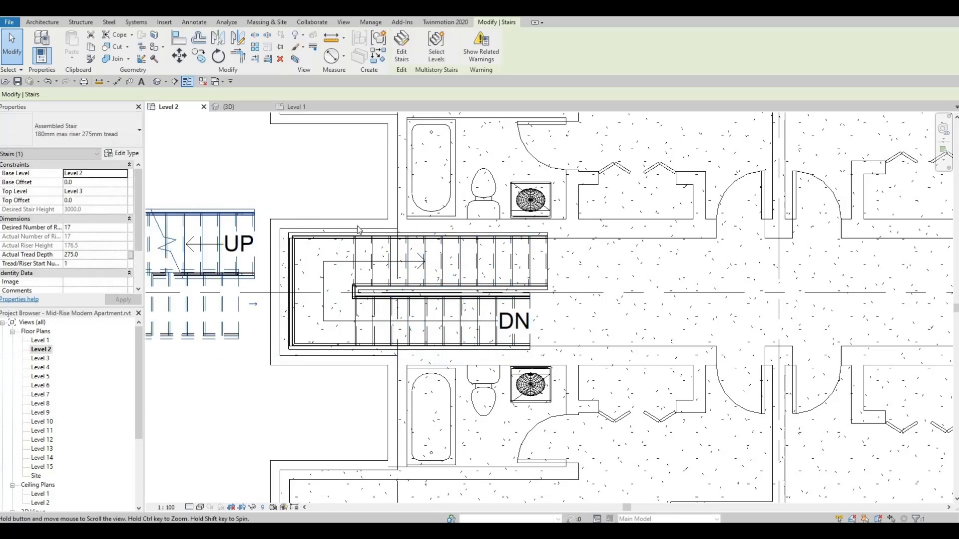
pyautogui.moveTo(358, 227); pyautogui.dragTo(462, 226, button='middle')
pyautogui.press('Escape')
pyautogui.click(341, 225)
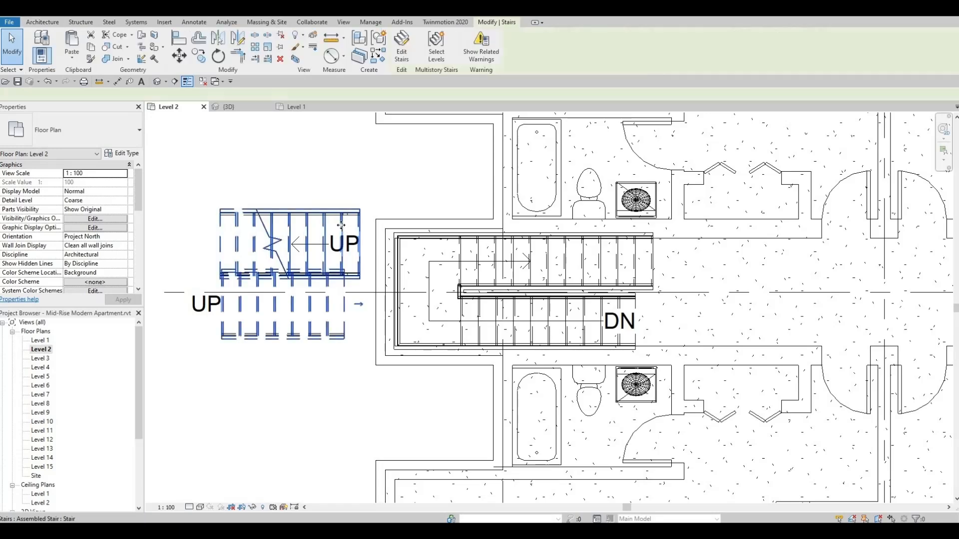
pyautogui.press('Delete')
pyautogui.scroll(-1, 347, 214)
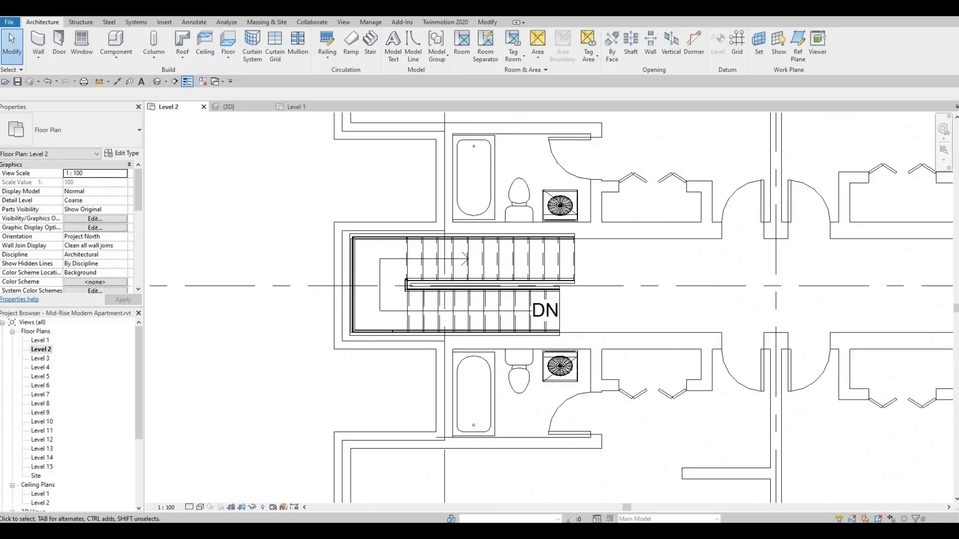
# Step: Start a Level 2 to Level 3 stair and draw a 1000 mm wide, 2200 mm long nine-riser run in the corridor beside the existing stair
pyautogui.click(370, 42)
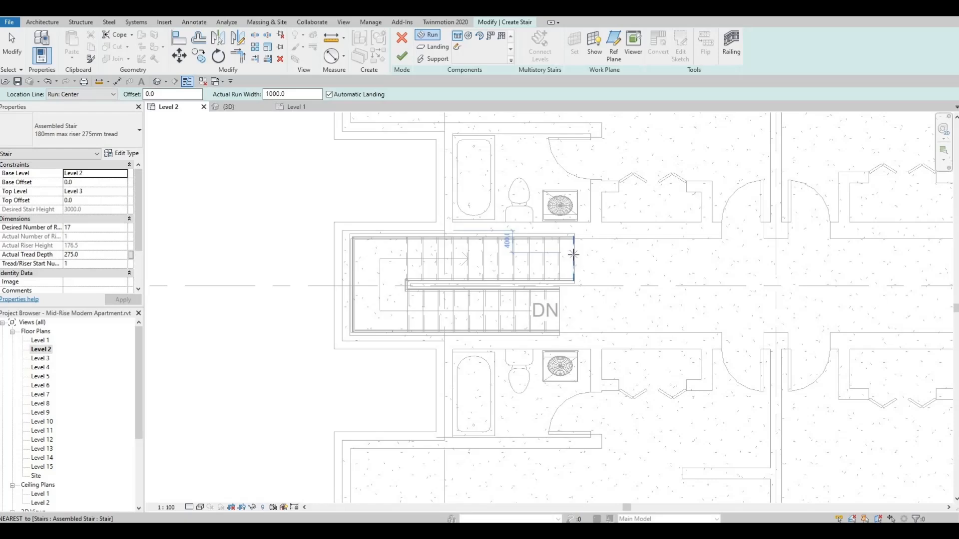
pyautogui.moveTo(435, 260); pyautogui.dragTo(531, 259, button='middle')
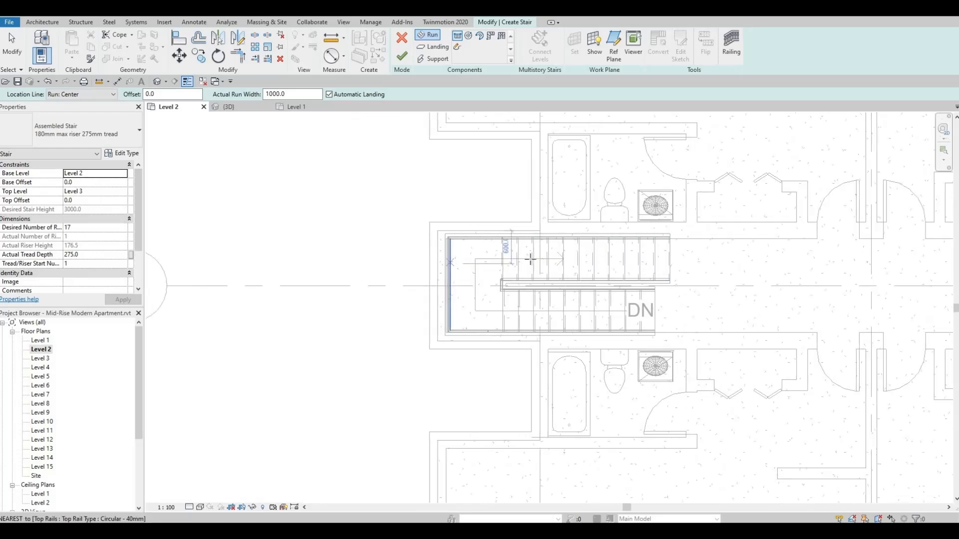
pyautogui.scroll(-1, 392, 258)
pyautogui.moveTo(759, 252); pyautogui.dragTo(580, 248, button='middle')
pyautogui.click(582, 255)
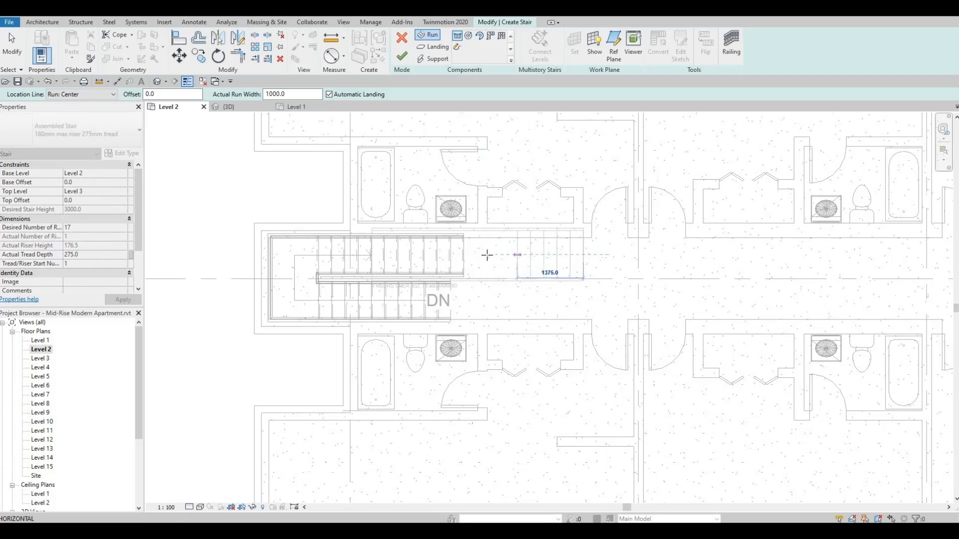
pyautogui.scroll(3, 477, 256)
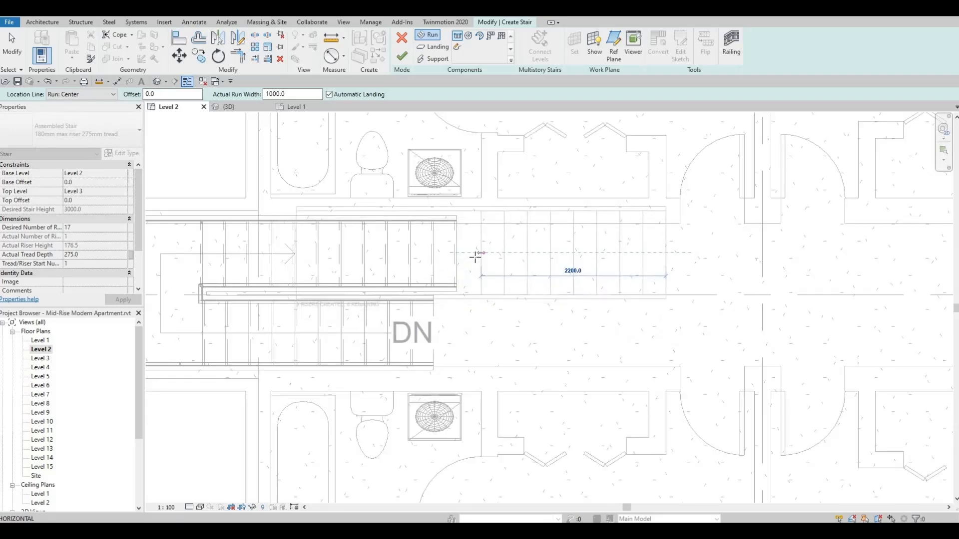
pyautogui.click(474, 259)
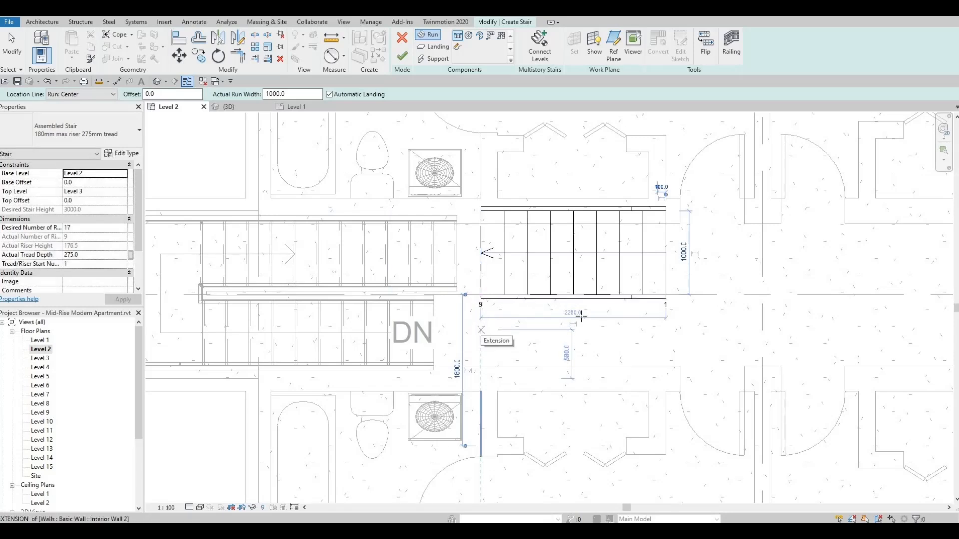
# Step: Draw the parallel eight-riser return run away from the existing stair, linked to the first run by an automatic landing
pyautogui.click(481, 331)
pyautogui.press('Escape')
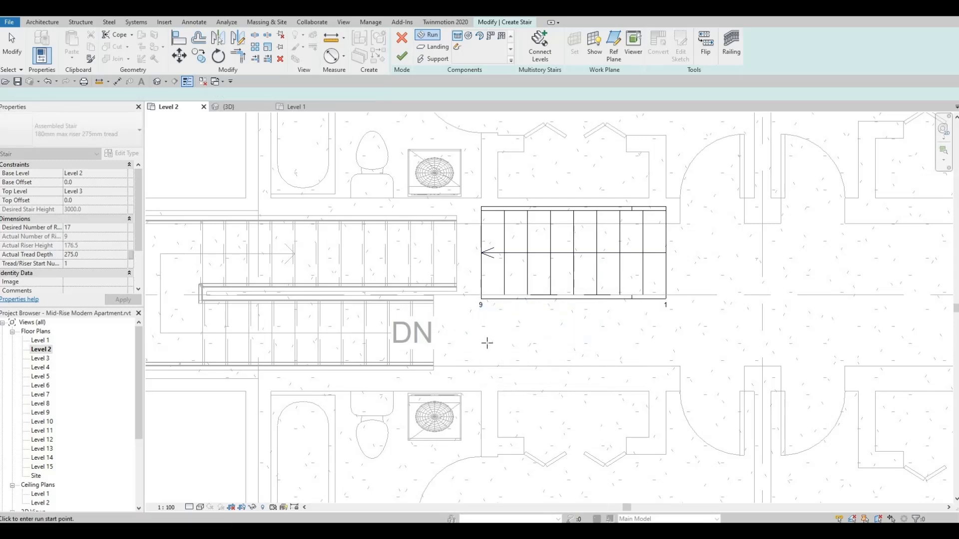
pyautogui.click(483, 343)
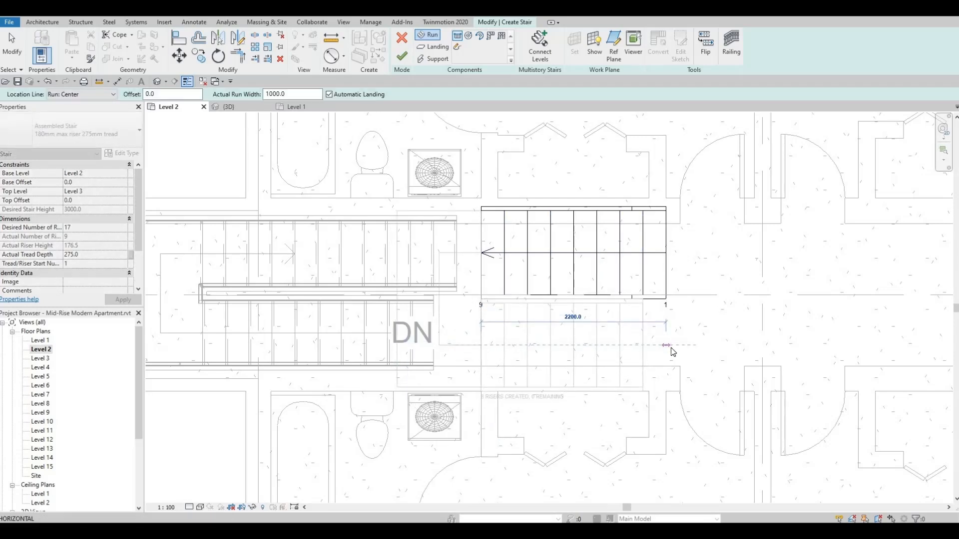
pyautogui.click(672, 350)
pyautogui.press('Escape')
pyautogui.scroll(-1, 714, 284)
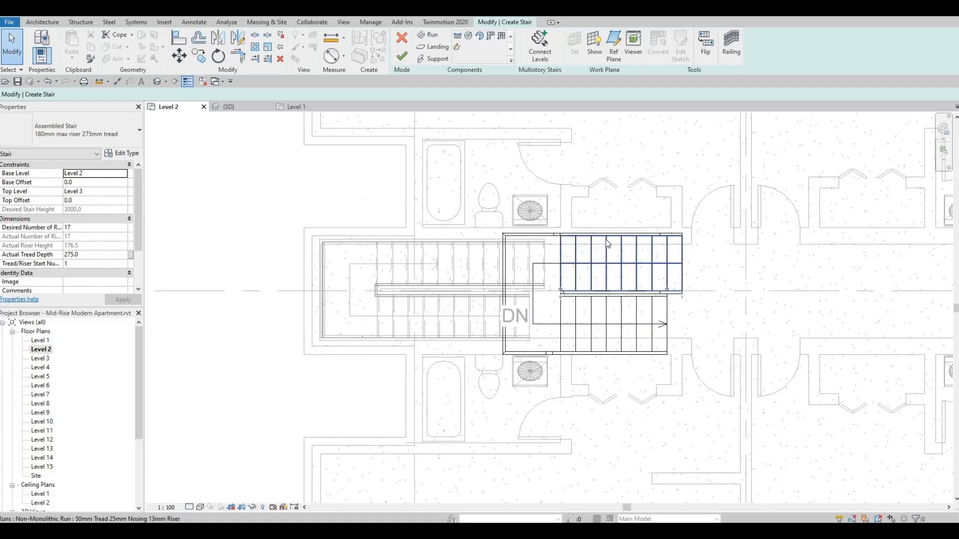
# Step: Narrow the first run to 850 mm and the return run to the corridor wall line, and finish the stair
pyautogui.click(607, 248)
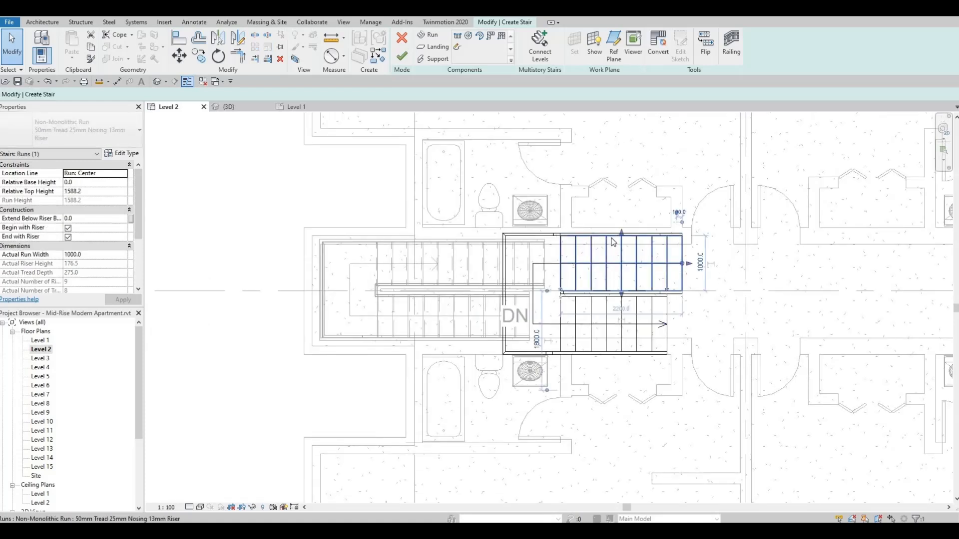
pyautogui.moveTo(622, 240)
pyautogui.mouseDown()
pyautogui.moveTo(624, 252)
pyautogui.moveTo(622, 242)
pyautogui.mouseUp()
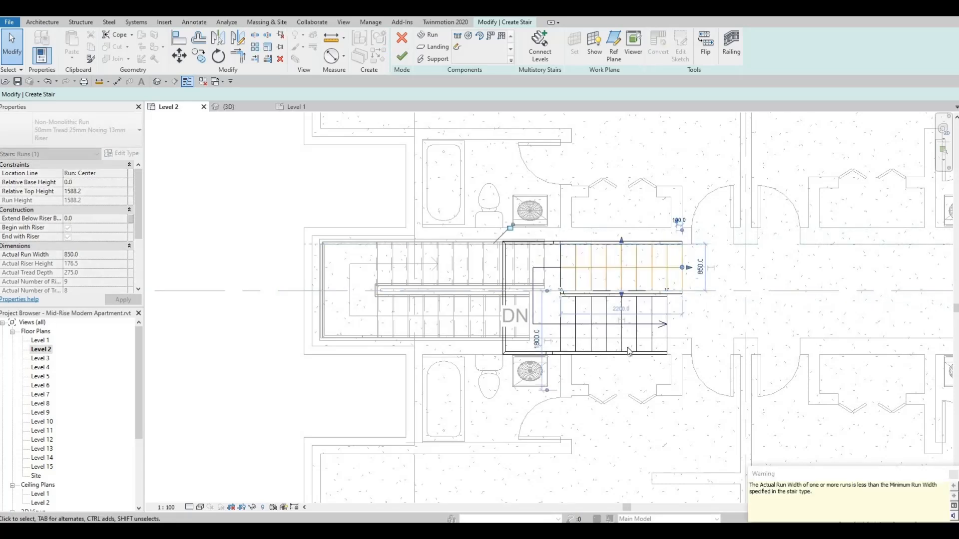
pyautogui.click(627, 350)
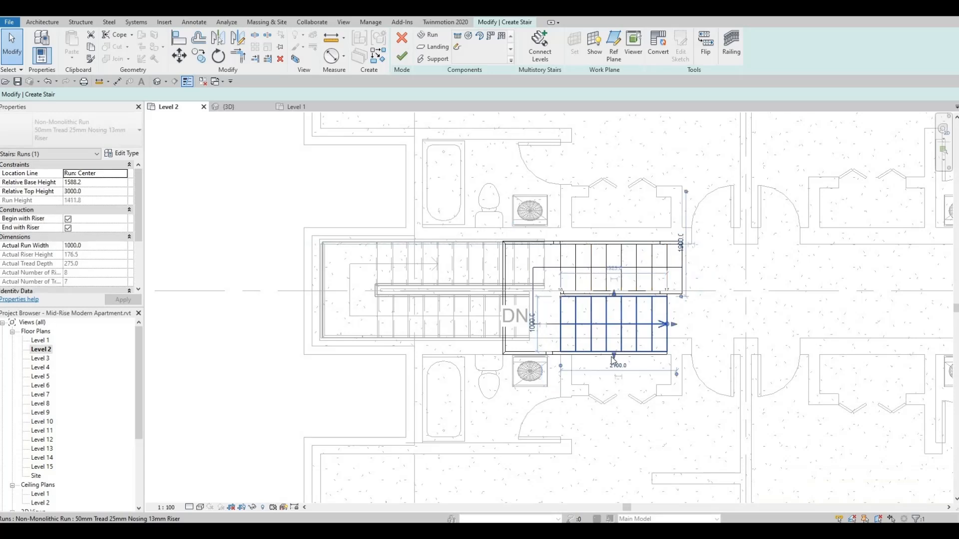
pyautogui.moveTo(613, 348); pyautogui.dragTo(614, 339)
pyautogui.press('Escape')
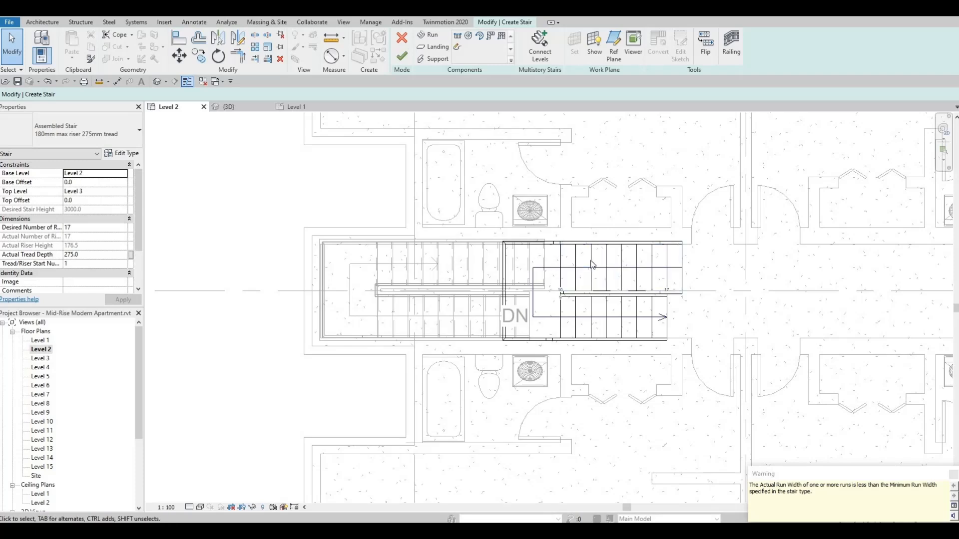
pyautogui.click(403, 57)
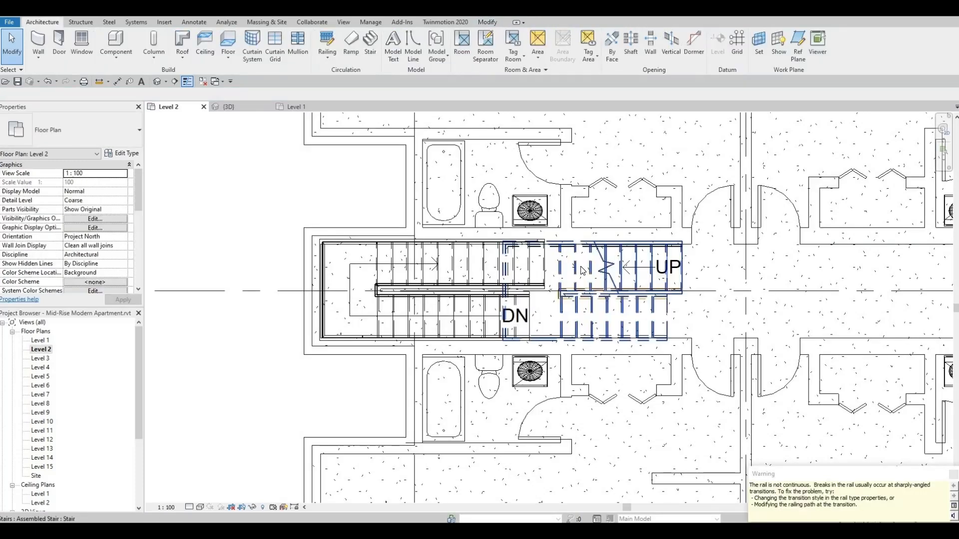
# Step: Nudge the new Level 2 to Level 3 stair along the corridor until it overlaps the existing stair
pyautogui.click(580, 269)
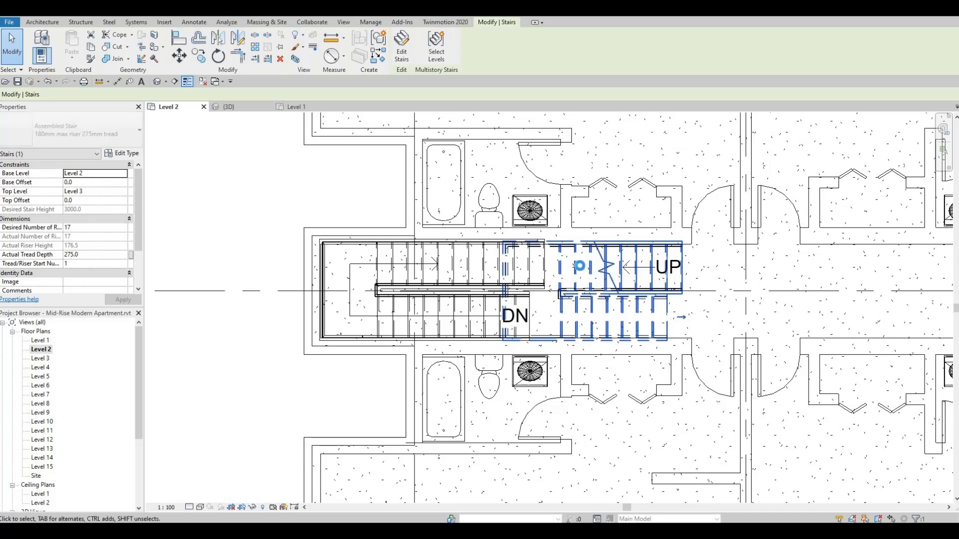
pyautogui.press('Left')
pyautogui.press('Left')
pyautogui.press('Left')
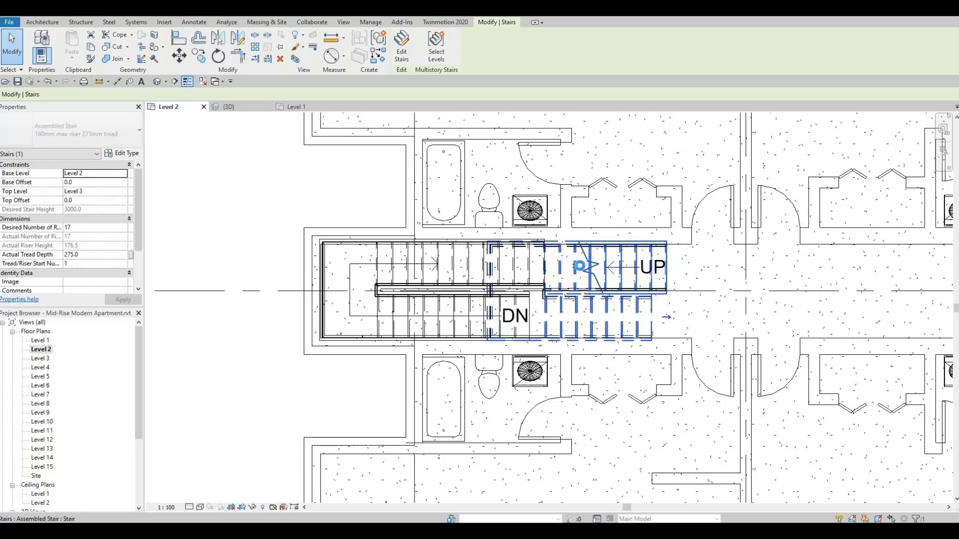
pyautogui.press('Left')
pyautogui.press('Left')
pyautogui.press('Left')
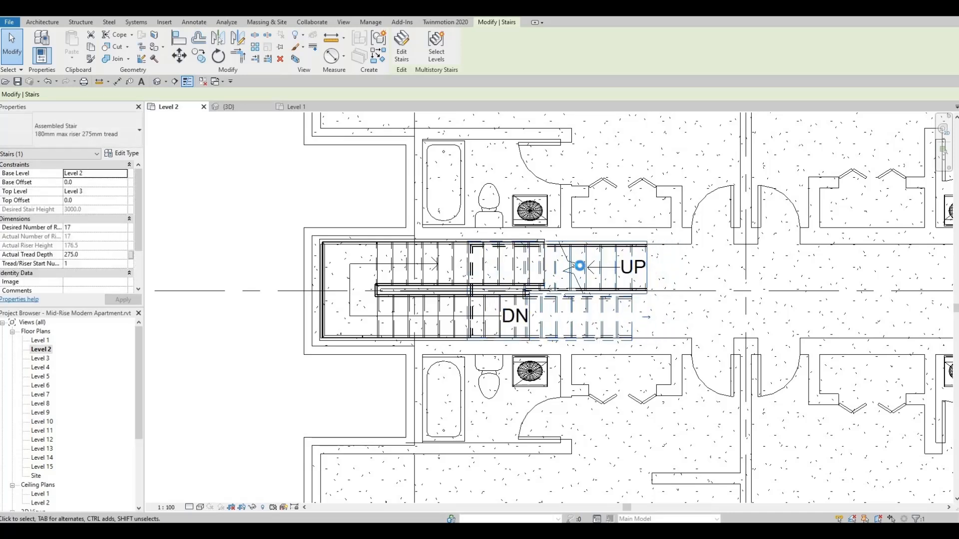
pyautogui.press('Left')
pyautogui.press('Left')
pyautogui.press('Left')
pyautogui.press('Left')
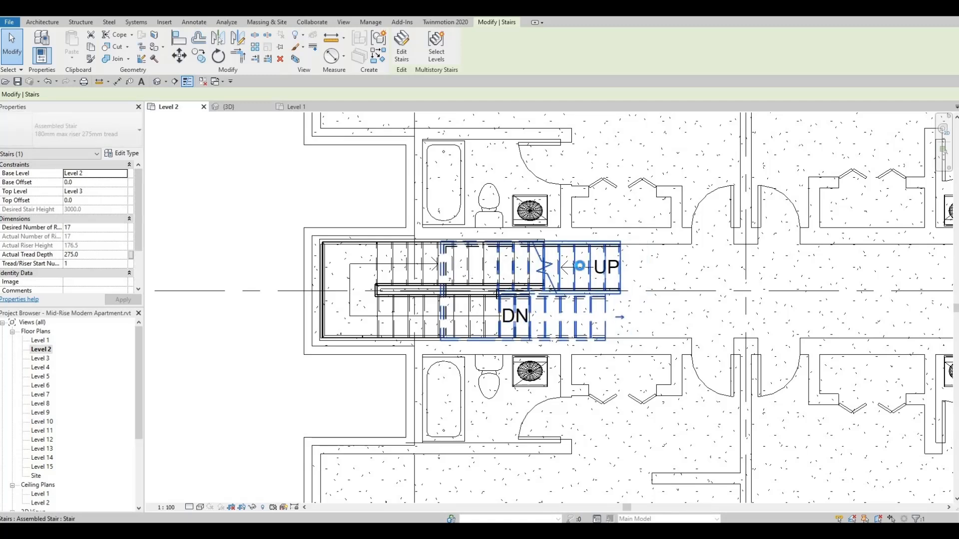
pyautogui.press('Left')
pyautogui.press('Left')
pyautogui.press('Left')
pyautogui.press('Left')
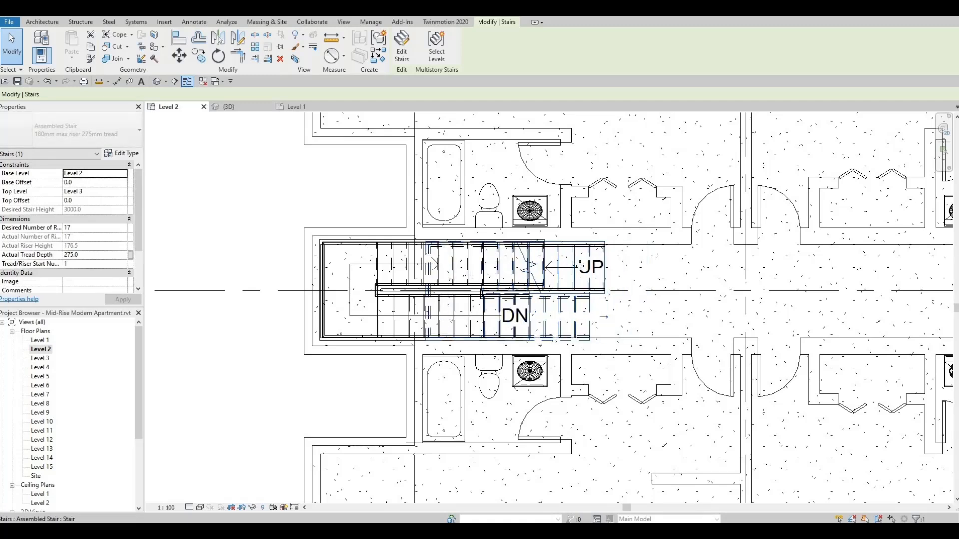
pyautogui.press('Left')
pyautogui.press('Left')
pyautogui.press('Left')
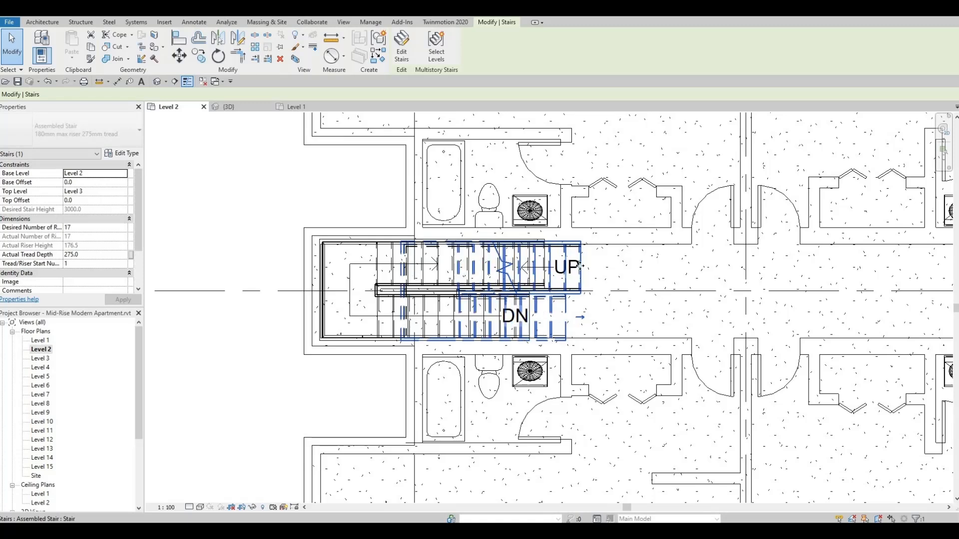
pyautogui.press('Left')
pyautogui.click(580, 266)
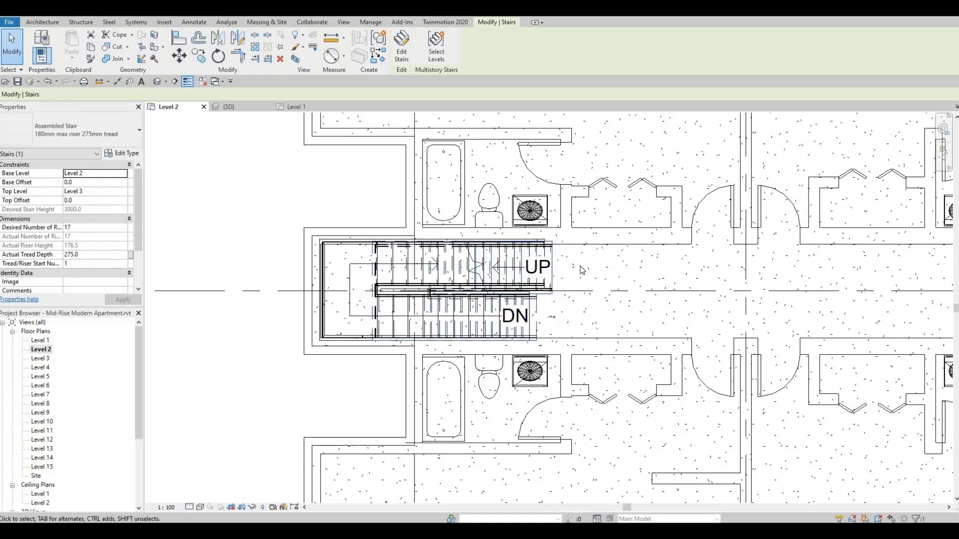
pyautogui.press('Escape')
# Step: Align the starting edge of the new stair with the corridor-side end of the existing stair
pyautogui.scroll(2, 545, 252)
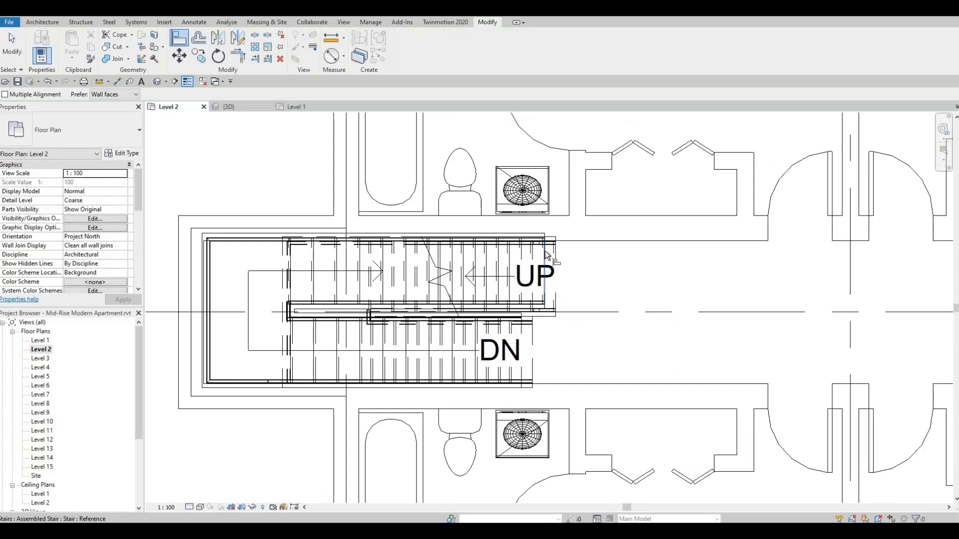
pyautogui.click(555, 256)
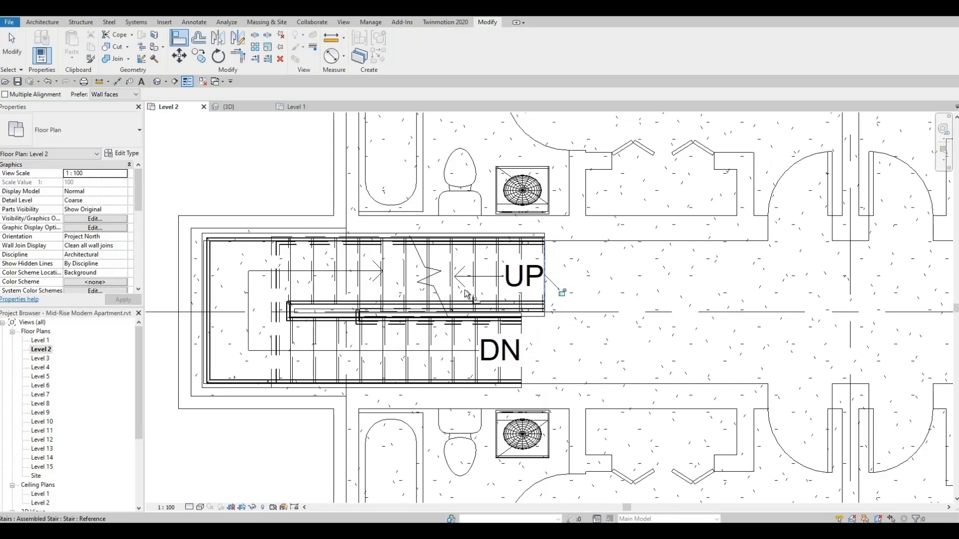
pyautogui.press('Escape')
# Step: Edit the new stair to extend its landing to about 1825 mm deep, reaching the existing landing's outer edge, and finish it
pyautogui.moveTo(279, 280); pyautogui.dragTo(380, 280, button='middle')
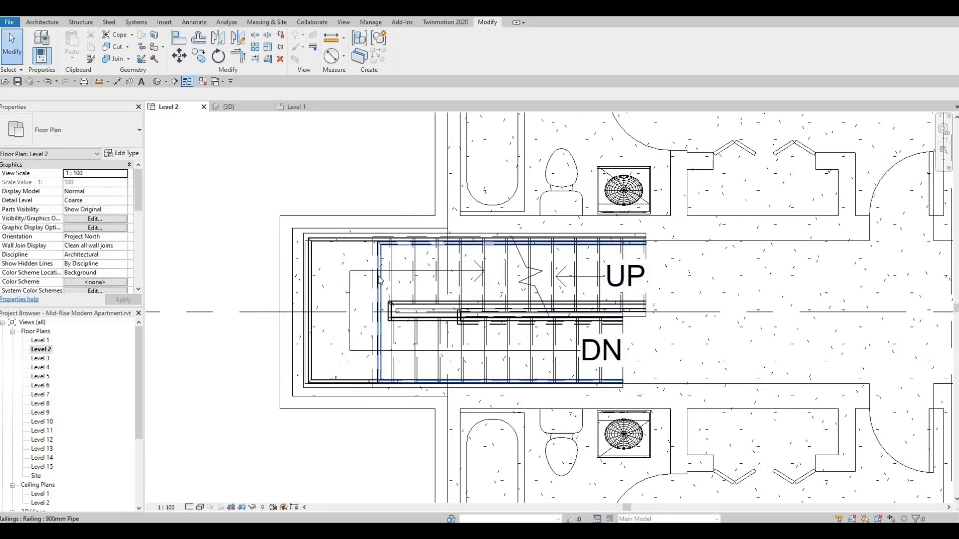
pyautogui.click(380, 280)
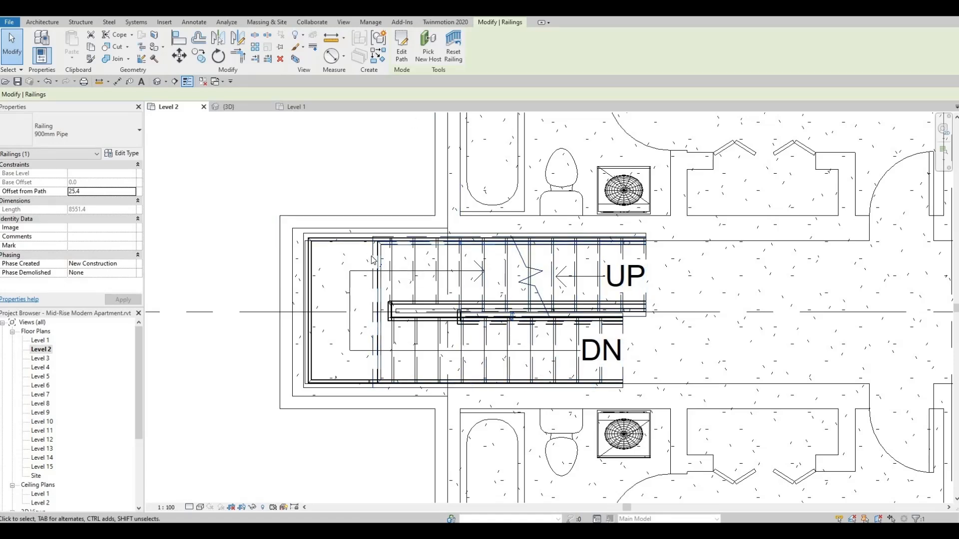
pyautogui.click(373, 260)
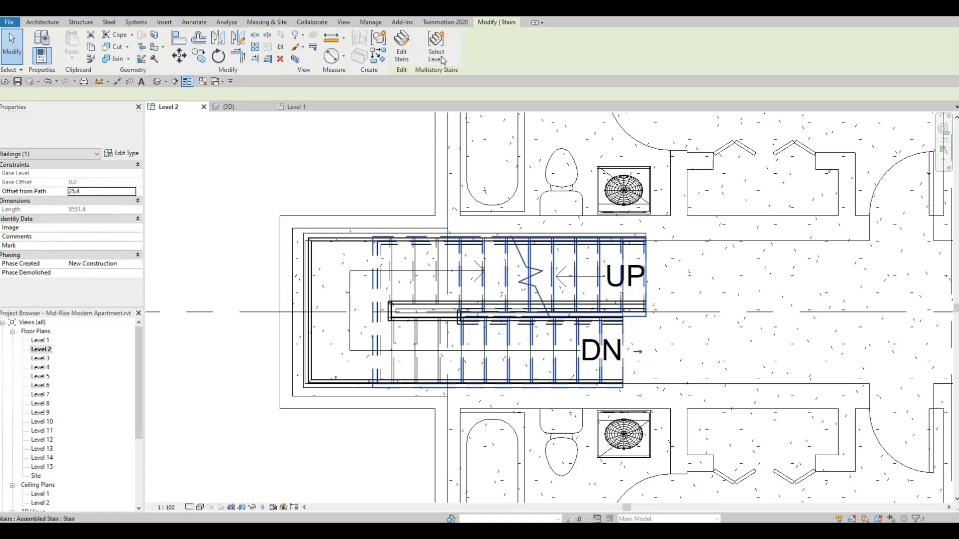
pyautogui.click(404, 53)
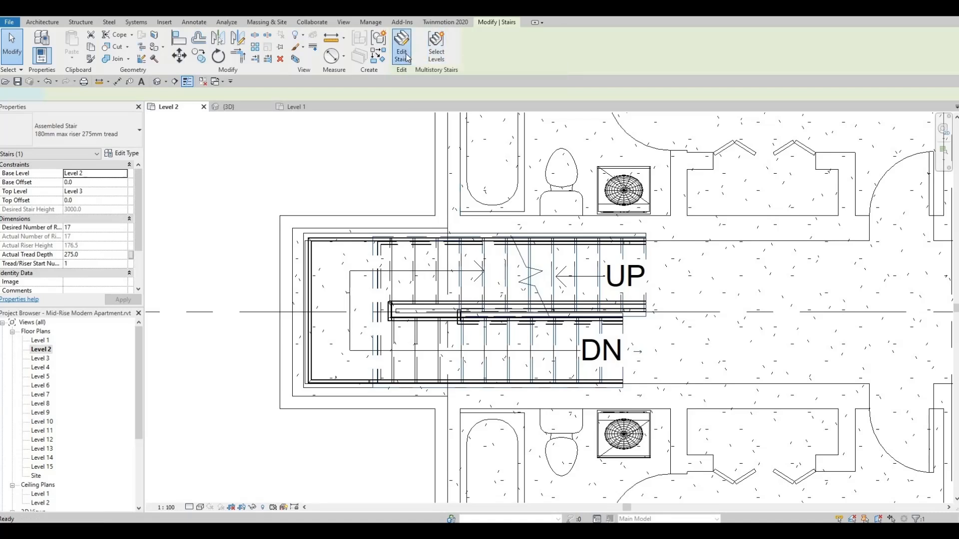
pyautogui.click(376, 273)
pyautogui.click(401, 260)
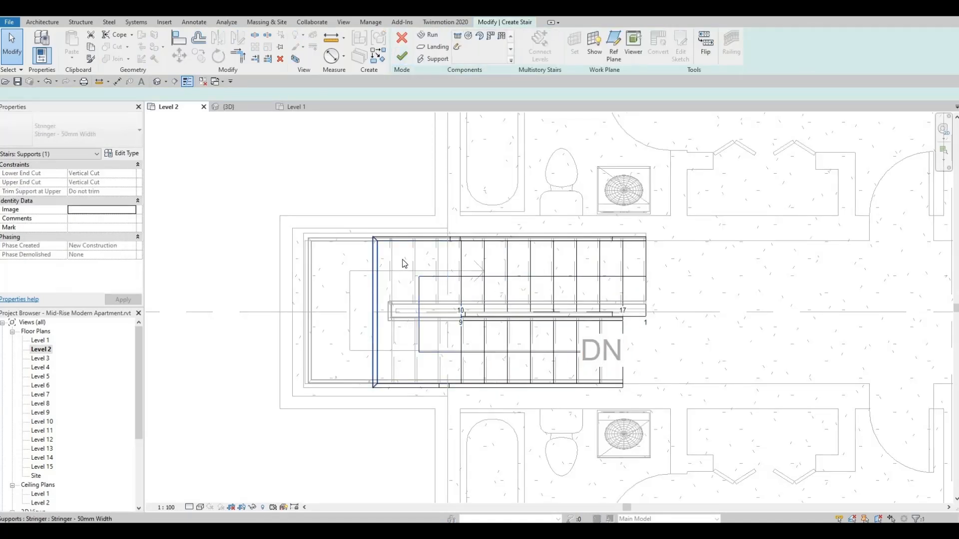
pyautogui.click(408, 247)
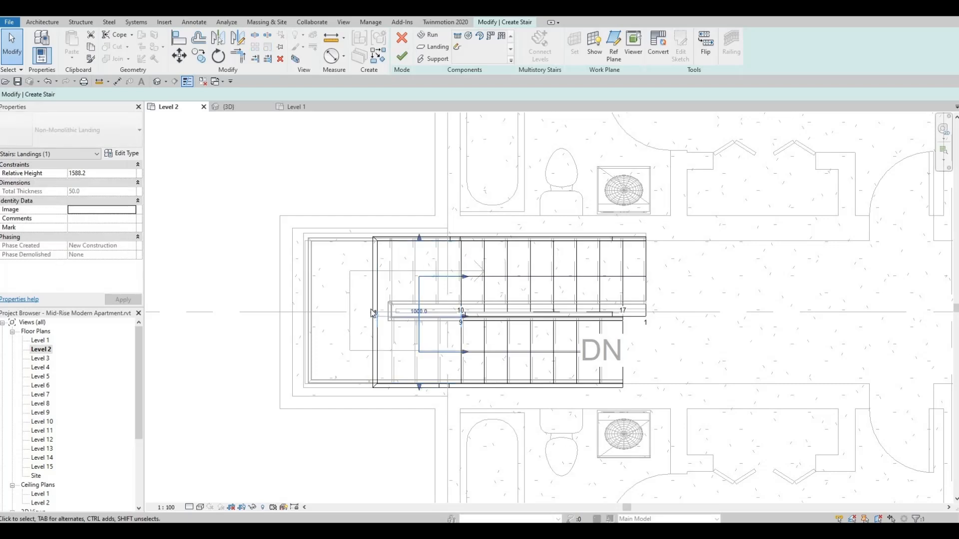
pyautogui.moveTo(358, 312); pyautogui.dragTo(311, 314)
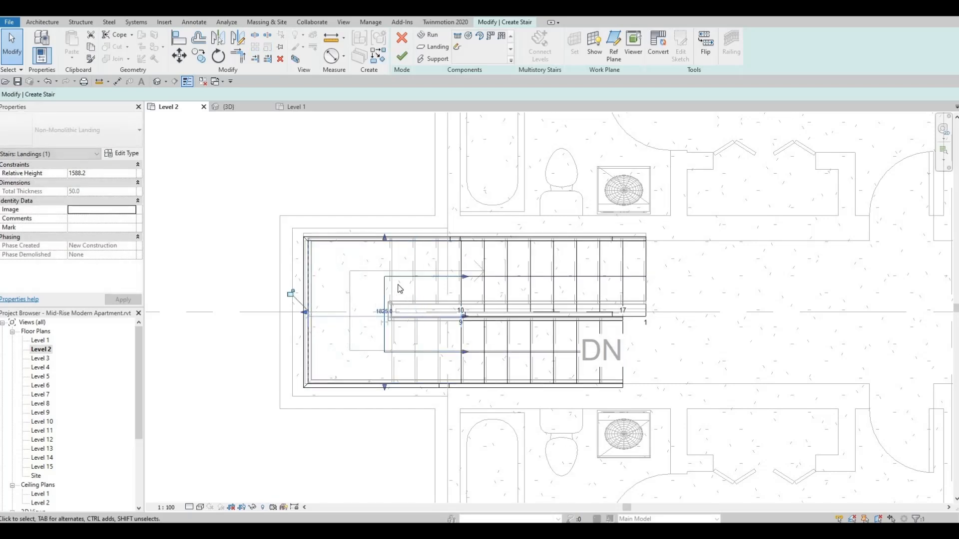
pyautogui.click(446, 169)
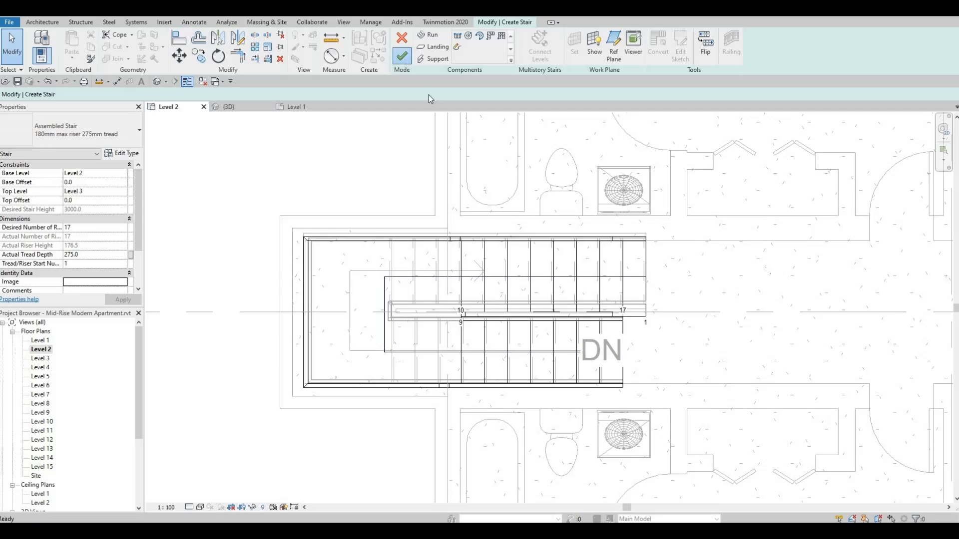
pyautogui.click(401, 56)
# Step: Set the Level 2 plan's underlay base level to Level 1
pyautogui.scroll(-2, 555, 269)
pyautogui.moveTo(720, 255); pyautogui.dragTo(598, 275, button='middle')
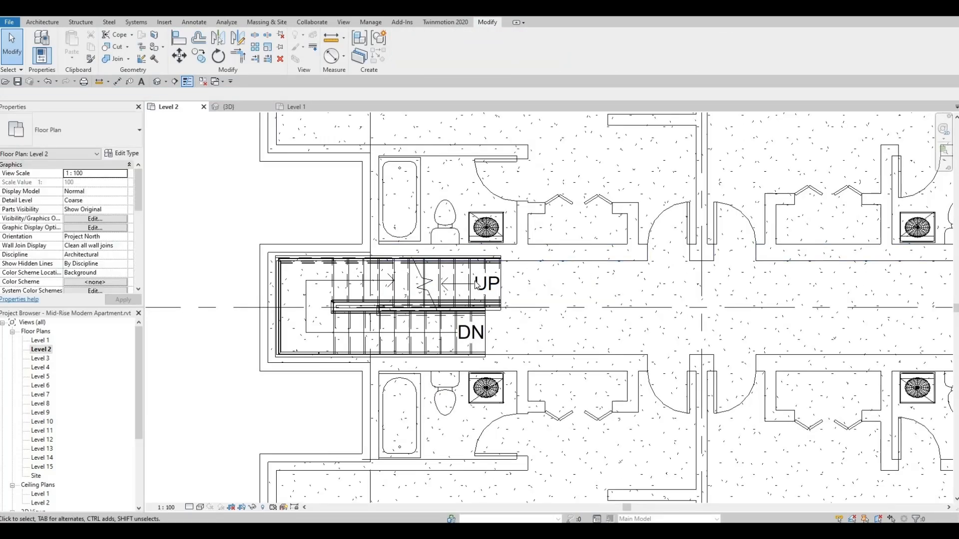
pyautogui.moveTo(137, 199); pyautogui.dragTo(135, 220)
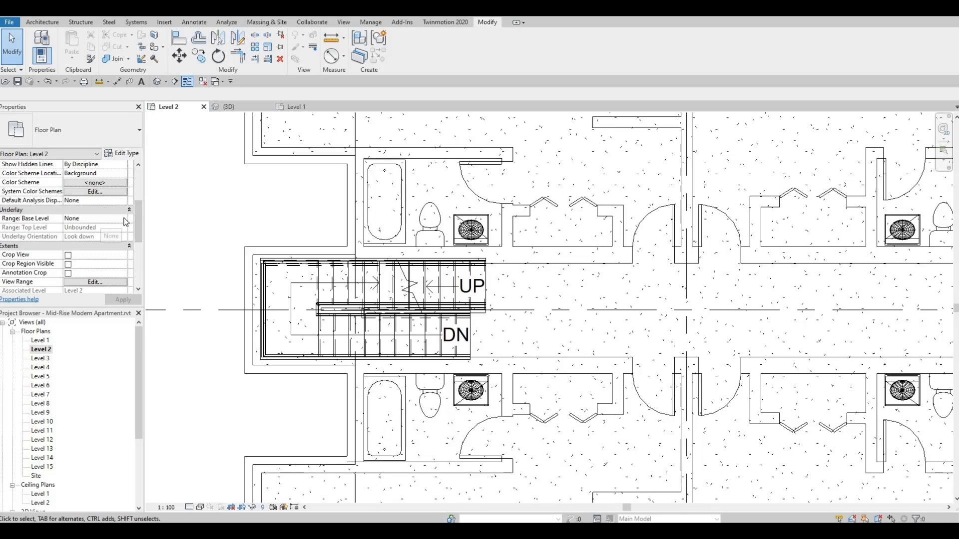
pyautogui.click(123, 219)
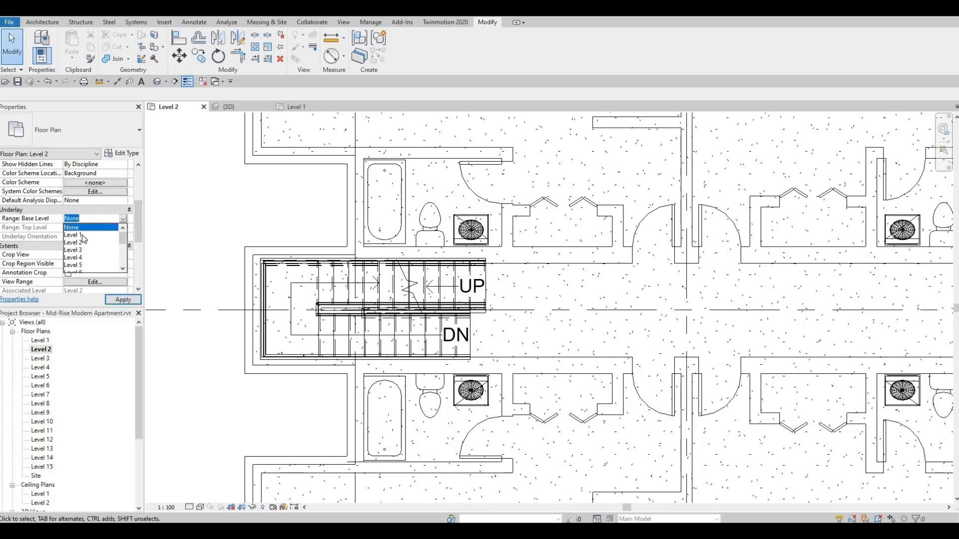
pyautogui.click(82, 235)
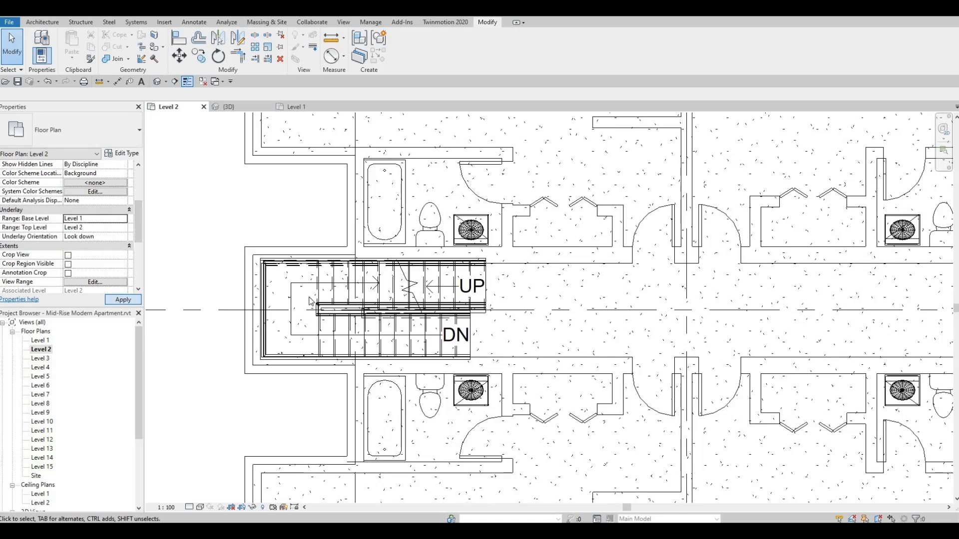
# Step: Draw an Interior Wall 1 partition across the corridor beside the stair, up to Level 3, tracing the underlaid Level 1 wall
pyautogui.moveTo(554, 262); pyautogui.dragTo(496, 257, button='middle')
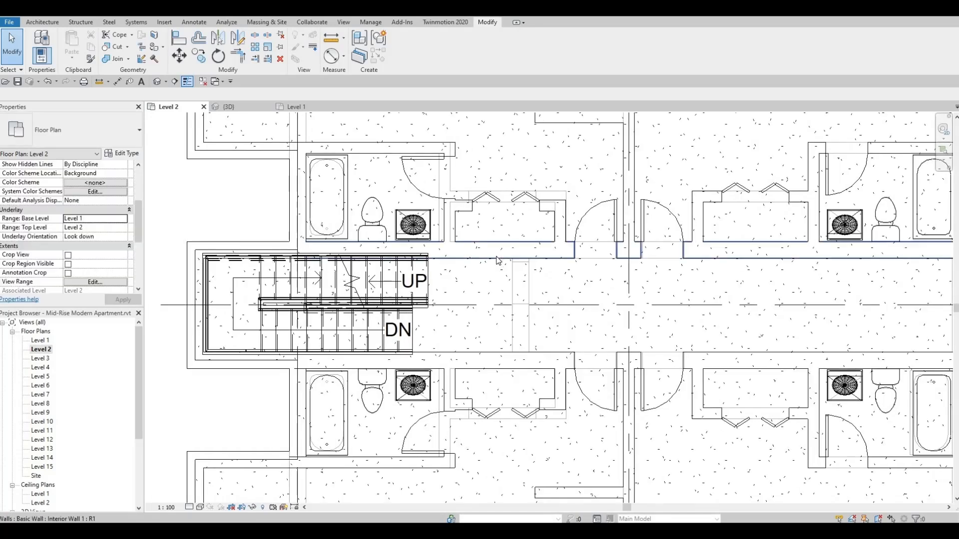
pyautogui.click(497, 259)
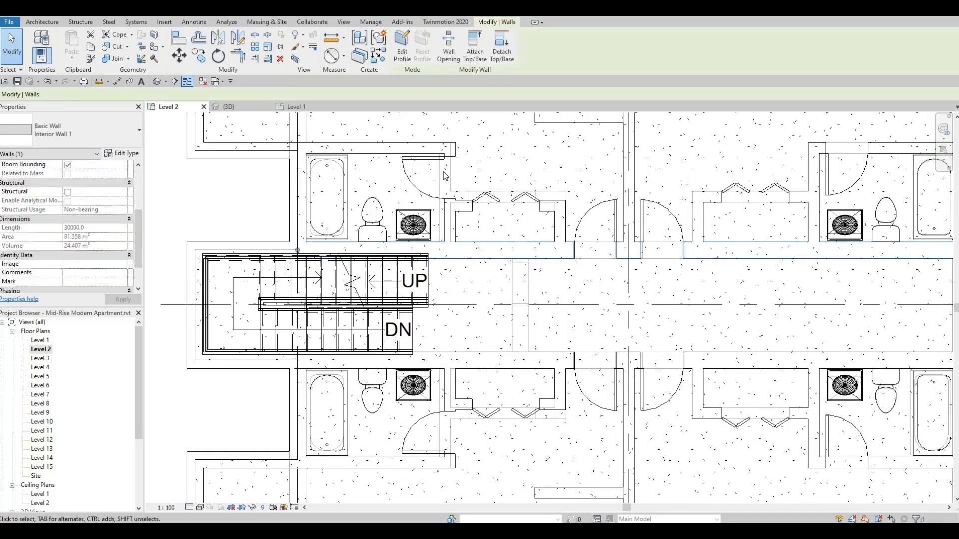
pyautogui.click(380, 55)
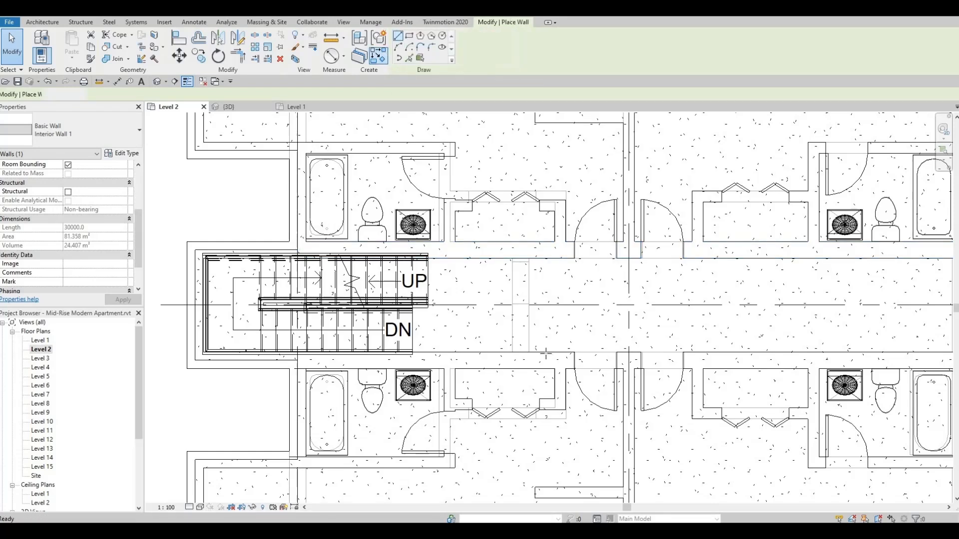
pyautogui.click(521, 265)
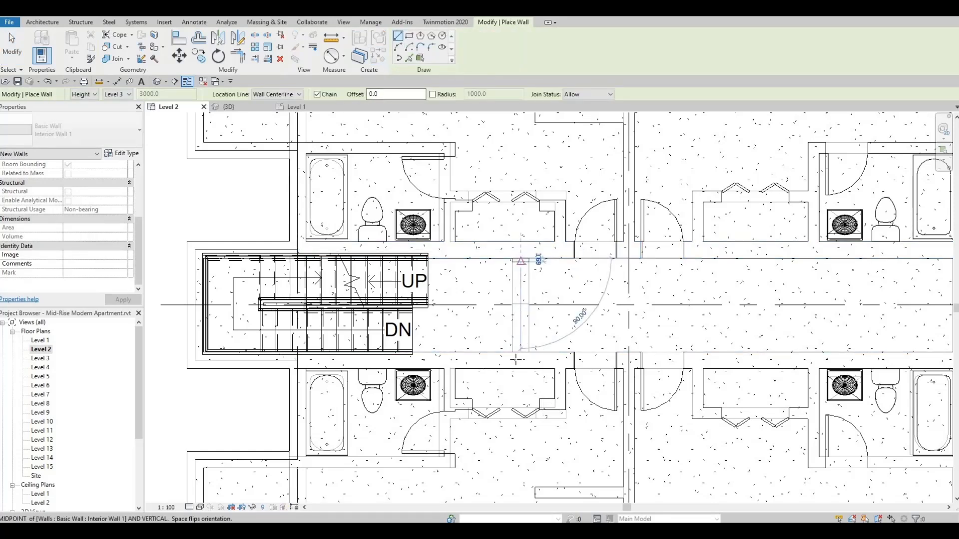
pyautogui.click(521, 354)
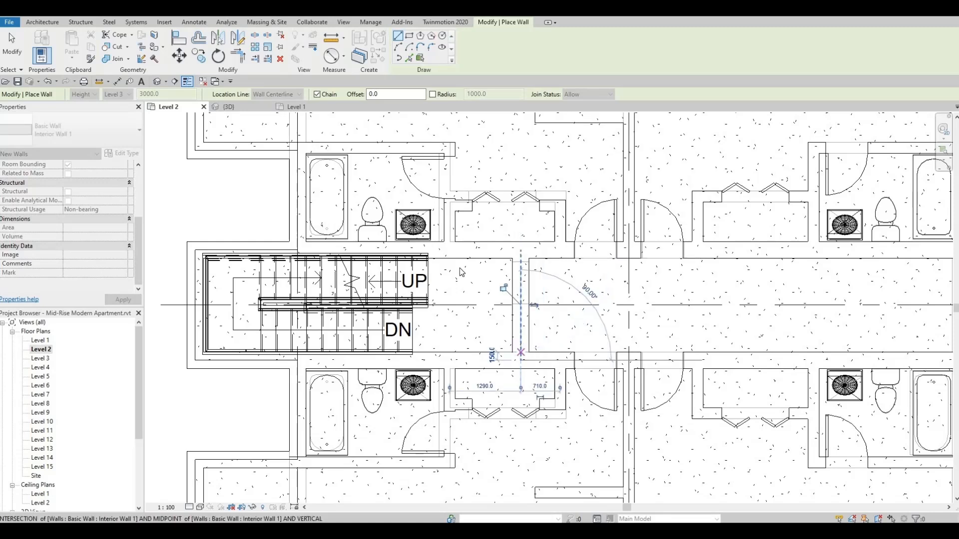
pyautogui.press('Escape')
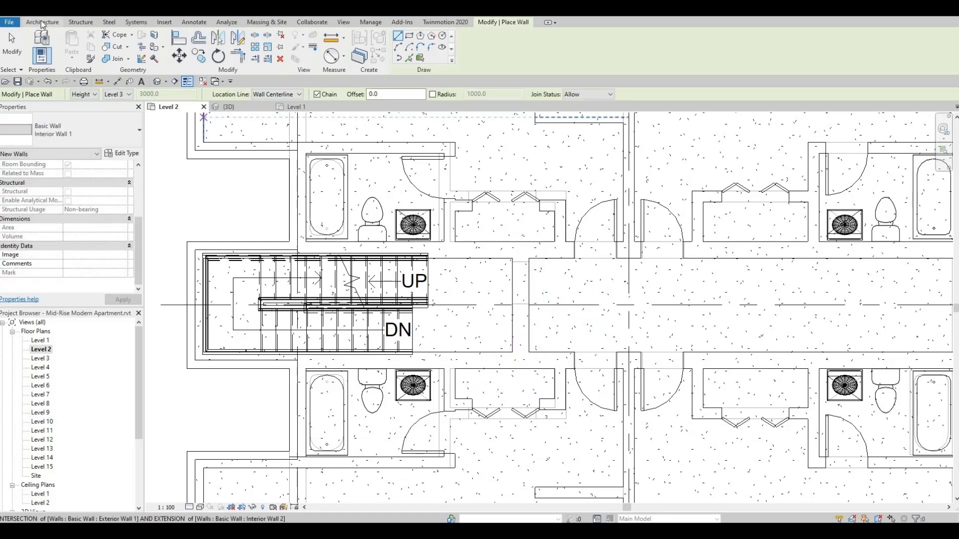
# Step: Place a 0762 x 2032mm M_Single-Flush door in the new corridor partition, opening towards the stair
pyautogui.click(43, 23)
pyautogui.click(67, 44)
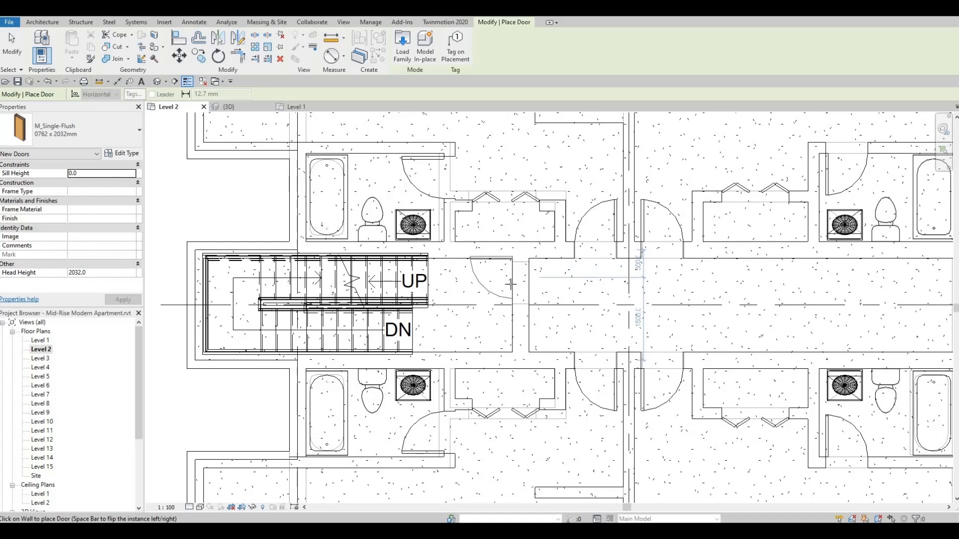
pyautogui.press('Escape')
pyautogui.press('Escape')
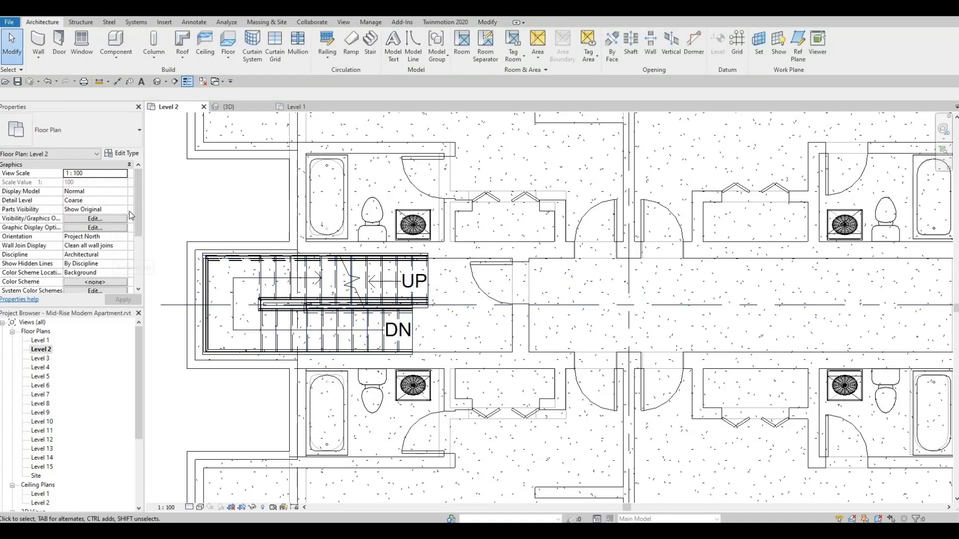
# Step: Set the Level 2 plan's underlay base level to None
pyautogui.scroll(-3, 129, 229)
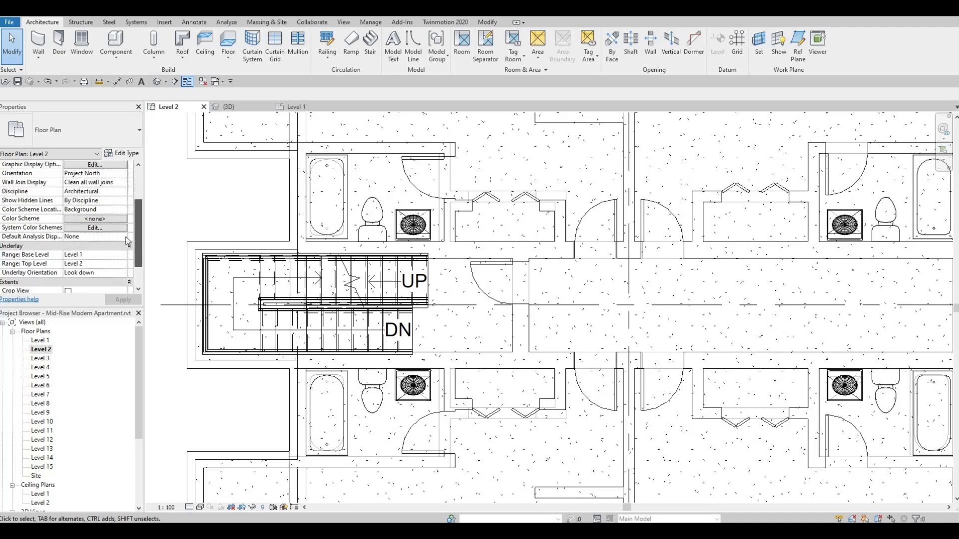
pyautogui.click(123, 255)
pyautogui.click(94, 265)
pyautogui.click(123, 300)
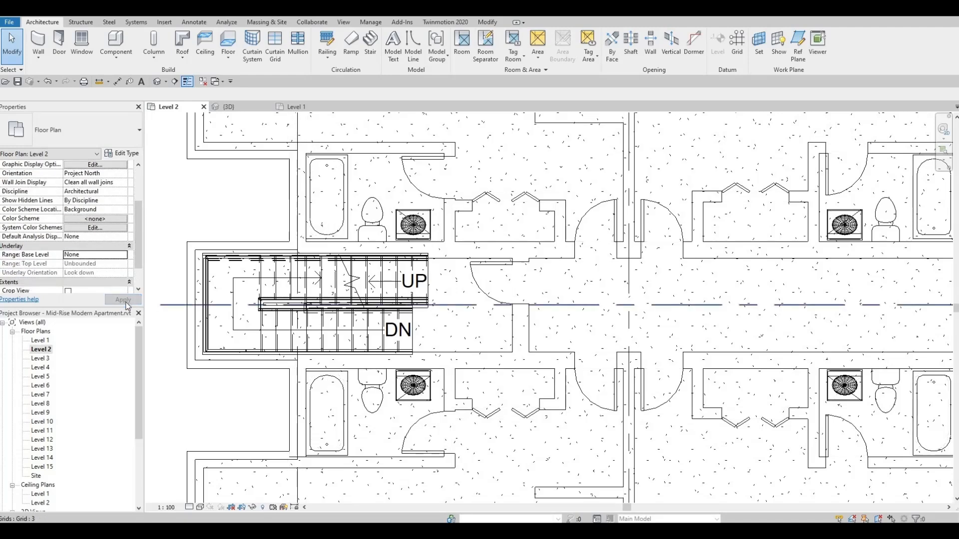
# Step: Mirror a copy of the Level 2 stair, corridor partition and its door to the opposite corridor end, about the central detail line between grids C and D
pyautogui.scroll(-2, 657, 253)
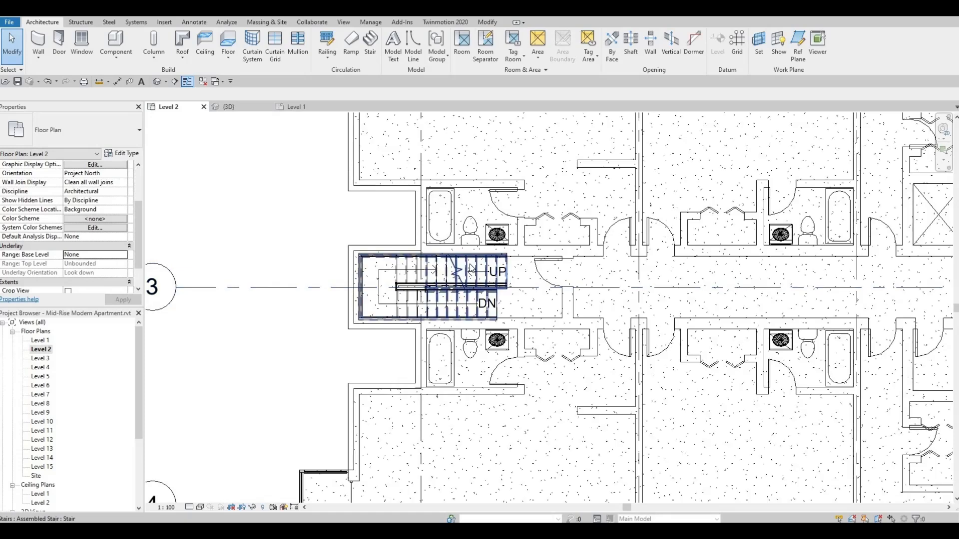
pyautogui.scroll(3, 512, 272)
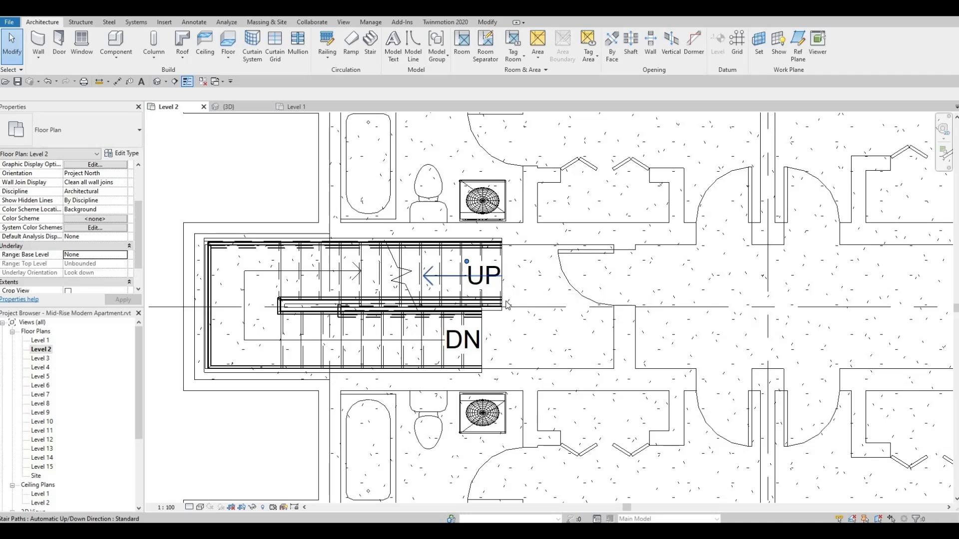
pyautogui.click(482, 327)
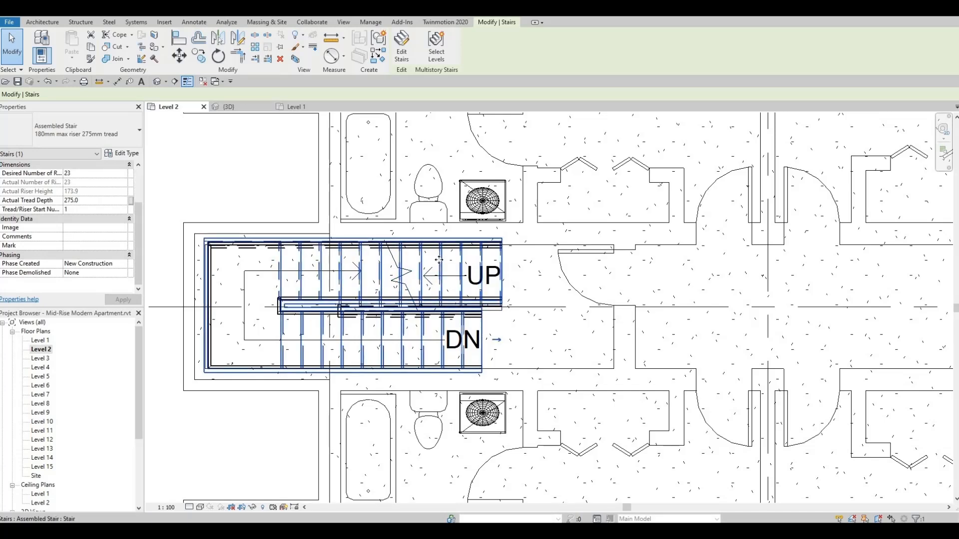
pyautogui.keyDown('ctrl'); pyautogui.click(573, 286); pyautogui.keyUp('ctrl')
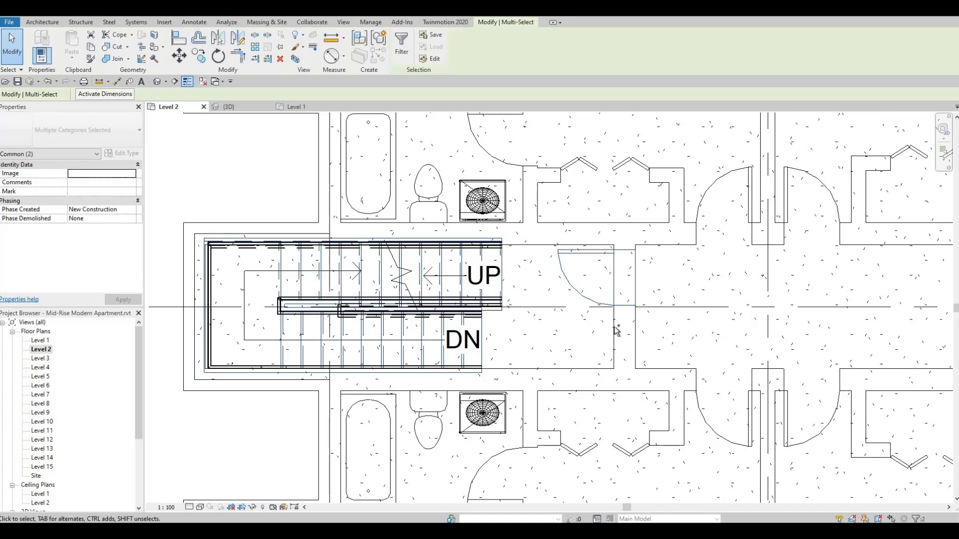
pyautogui.keyDown('ctrl'); pyautogui.click(568, 318); pyautogui.keyUp('ctrl')
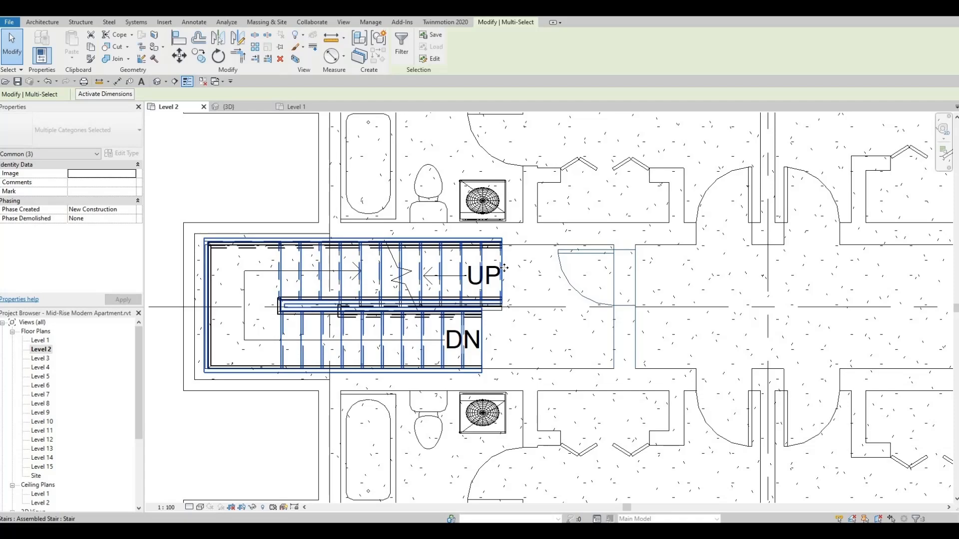
pyautogui.scroll(-7, 518, 268)
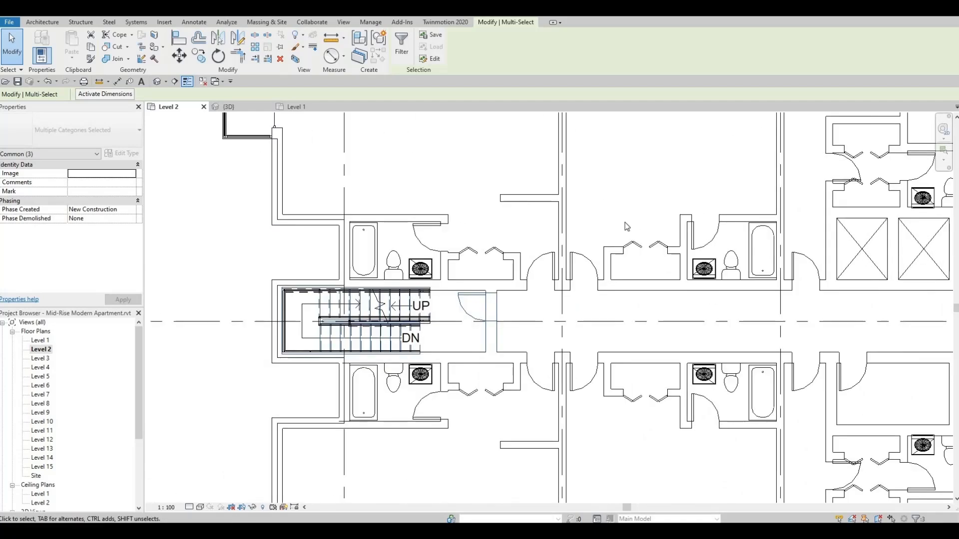
pyautogui.moveTo(568, 325); pyautogui.dragTo(486, 436, button='middle')
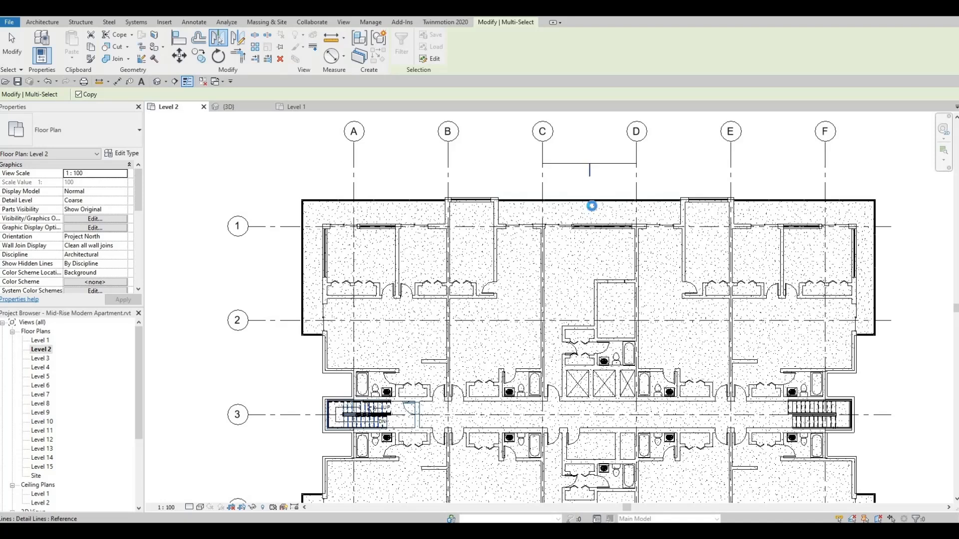
pyautogui.click(596, 255)
pyautogui.click(287, 127)
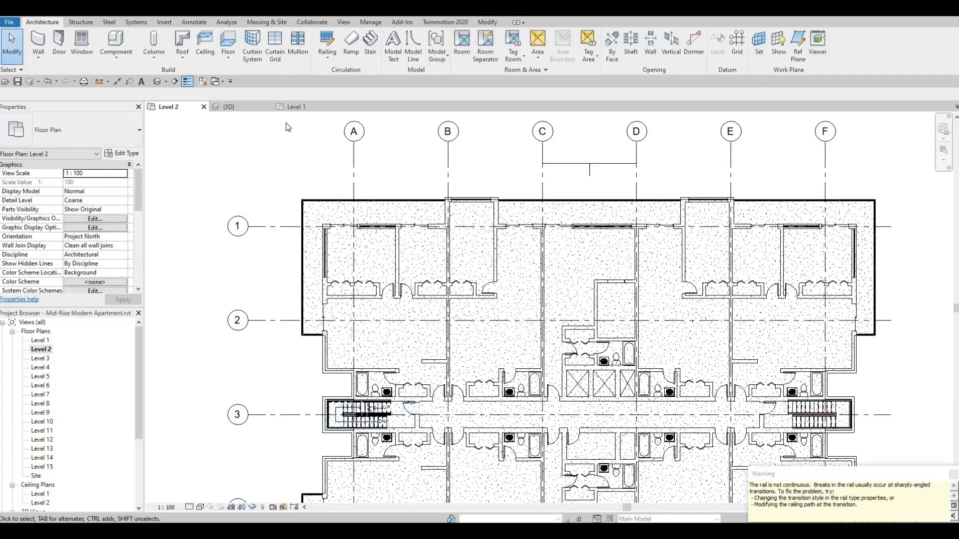
# Step: Examine the stairs and enclosing walls at both corridor ends in the 3D view
pyautogui.click(158, 81)
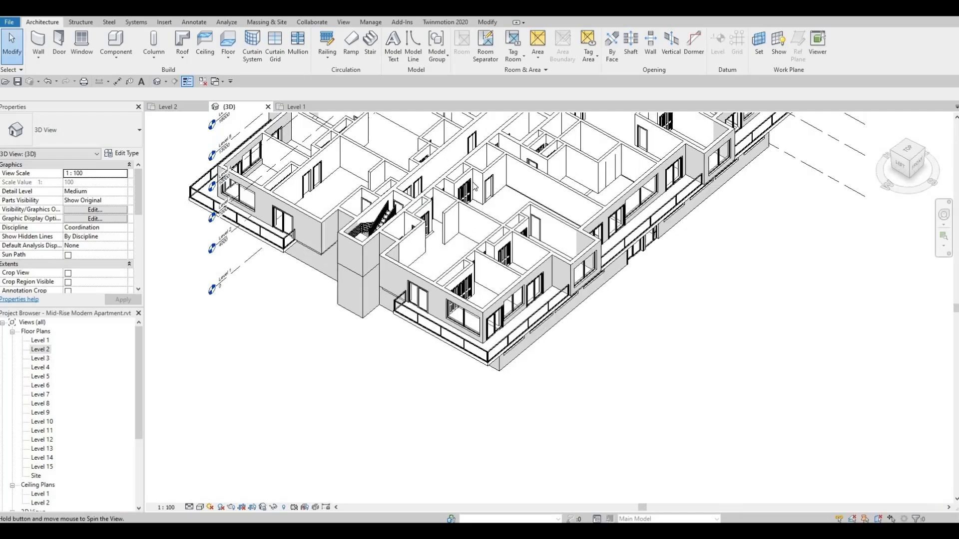
pyautogui.scroll(6, 475, 187)
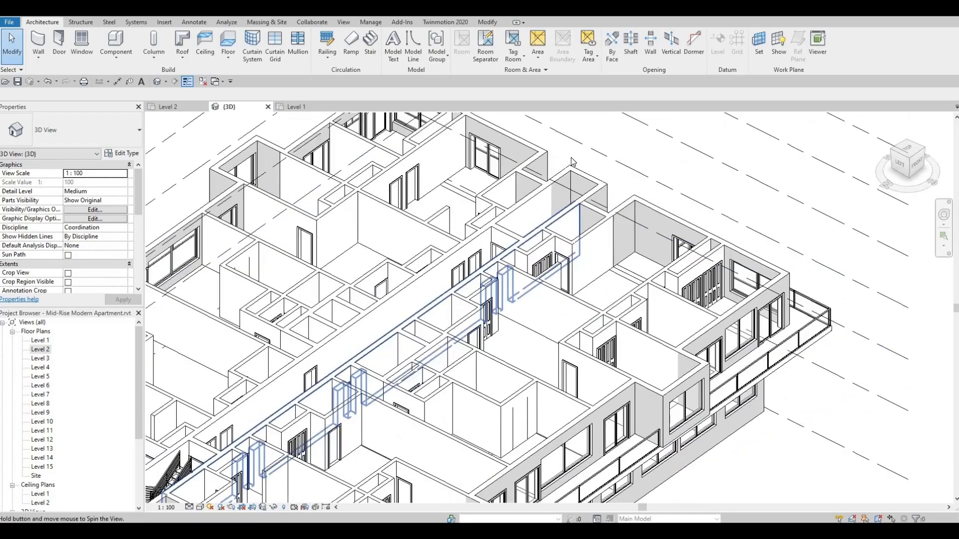
pyautogui.keyDown('shift'); pyautogui.moveTo(573, 162); pyautogui.dragTo(615, 320, button='middle'); pyautogui.keyUp('shift')
pyautogui.scroll(4, 557, 269)
pyautogui.keyDown('shift'); pyautogui.moveTo(557, 269); pyautogui.dragTo(621, 284, button='middle'); pyautogui.keyUp('shift')
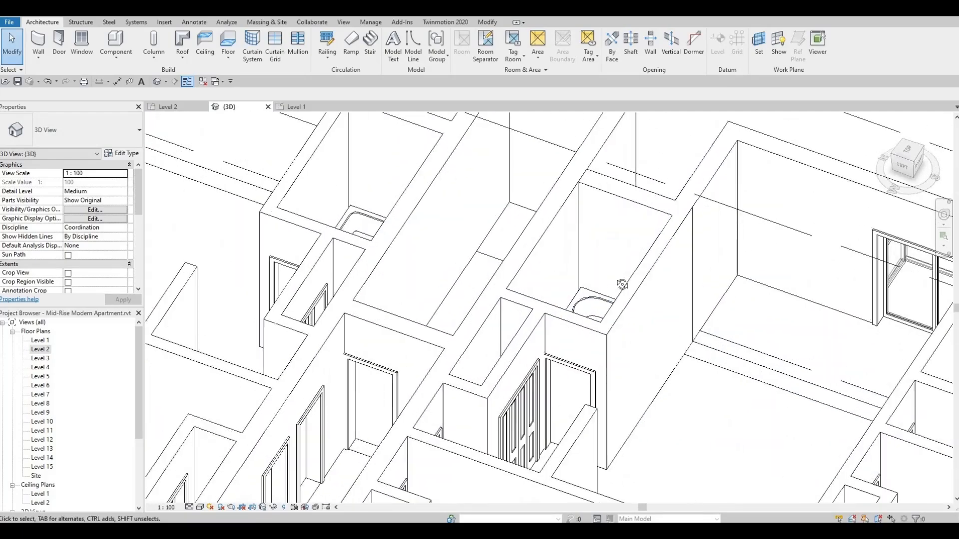
pyautogui.scroll(-10, 622, 284)
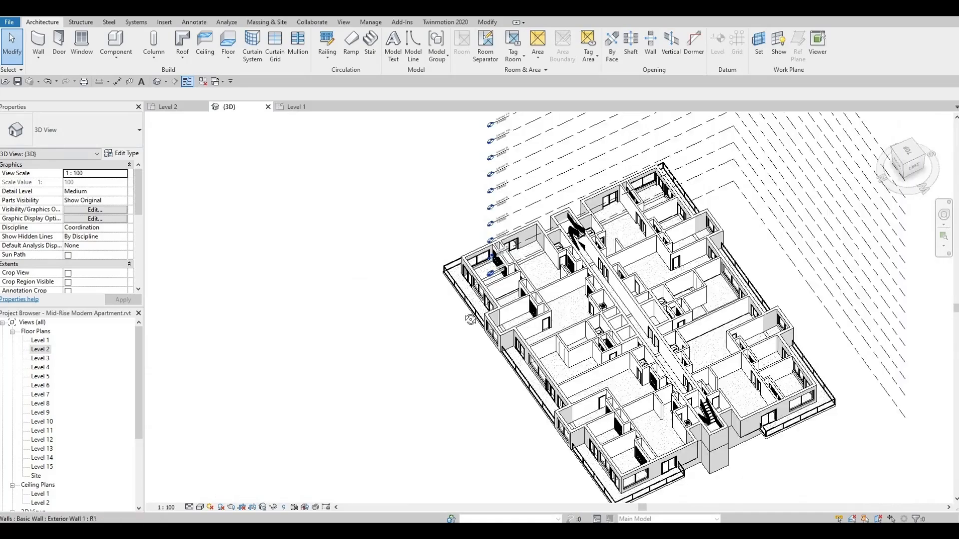
pyautogui.keyDown('shift'); pyautogui.moveTo(470, 320); pyautogui.dragTo(271, 265, button='middle'); pyautogui.keyUp('shift')
pyautogui.moveTo(710, 305); pyautogui.dragTo(442, 272, button='middle')
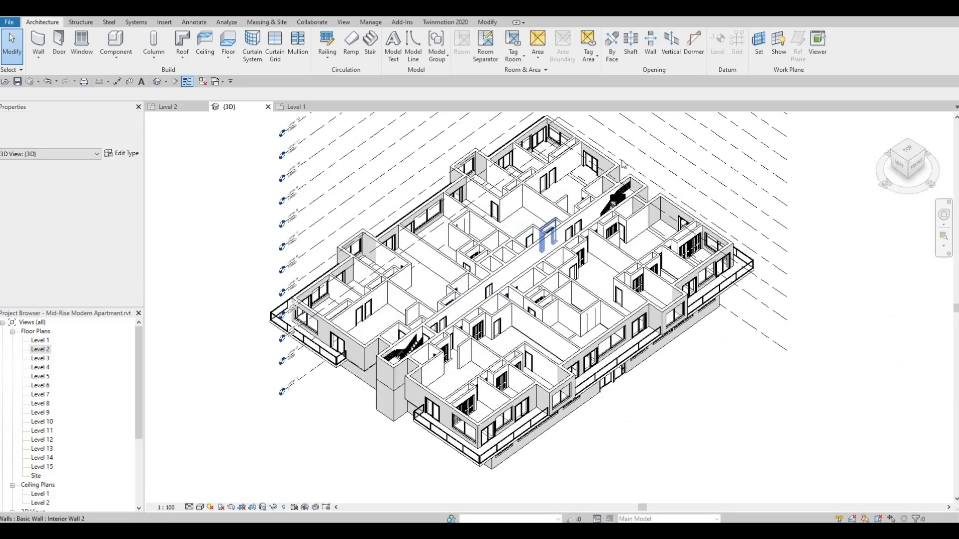
pyautogui.scroll(5, 592, 205)
pyautogui.scroll(3, 650, 240)
pyautogui.moveTo(662, 252); pyautogui.dragTo(739, 255, button='middle')
pyautogui.moveTo(739, 254); pyautogui.dragTo(700, 301, button='middle')
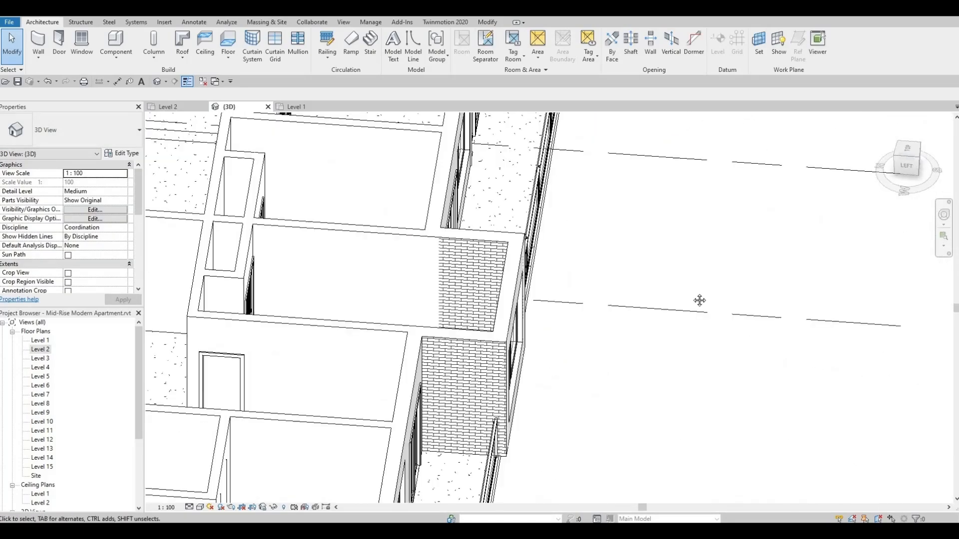
pyautogui.moveTo(225, 215); pyautogui.dragTo(769, 424, button='middle')
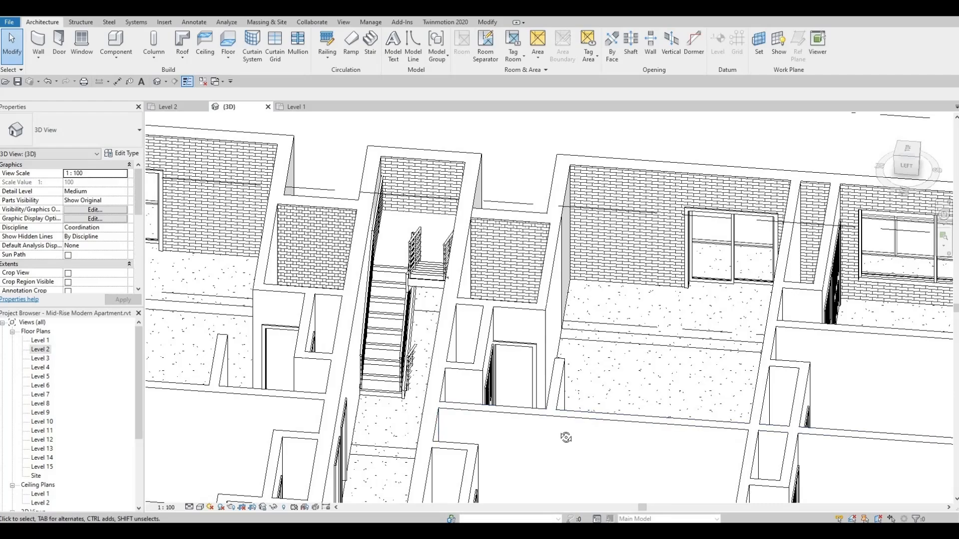
pyautogui.keyDown('shift'); pyautogui.moveTo(564, 437); pyautogui.dragTo(569, 342, button='middle'); pyautogui.keyUp('shift')
pyautogui.scroll(1, 569, 343)
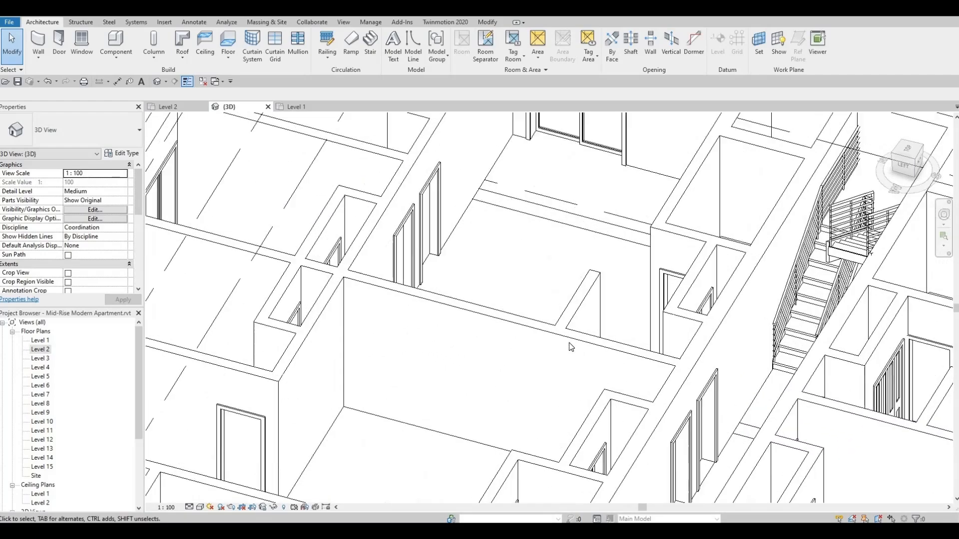
pyautogui.scroll(-3, 571, 341)
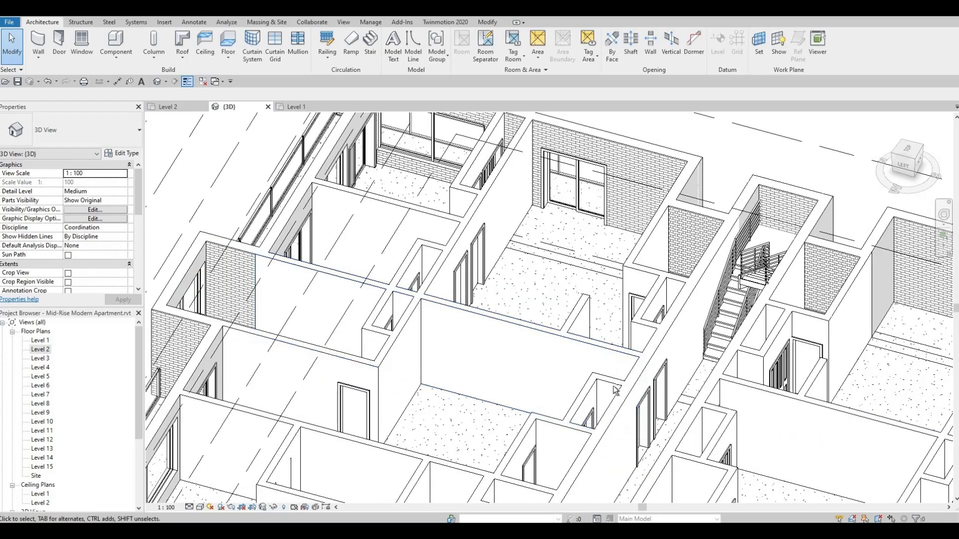
pyautogui.keyDown('shift'); pyautogui.moveTo(607, 397); pyautogui.dragTo(548, 333, button='middle'); pyautogui.keyUp('shift')
pyautogui.moveTo(541, 280); pyautogui.dragTo(525, 187, button='middle')
pyautogui.scroll(-3, 531, 313)
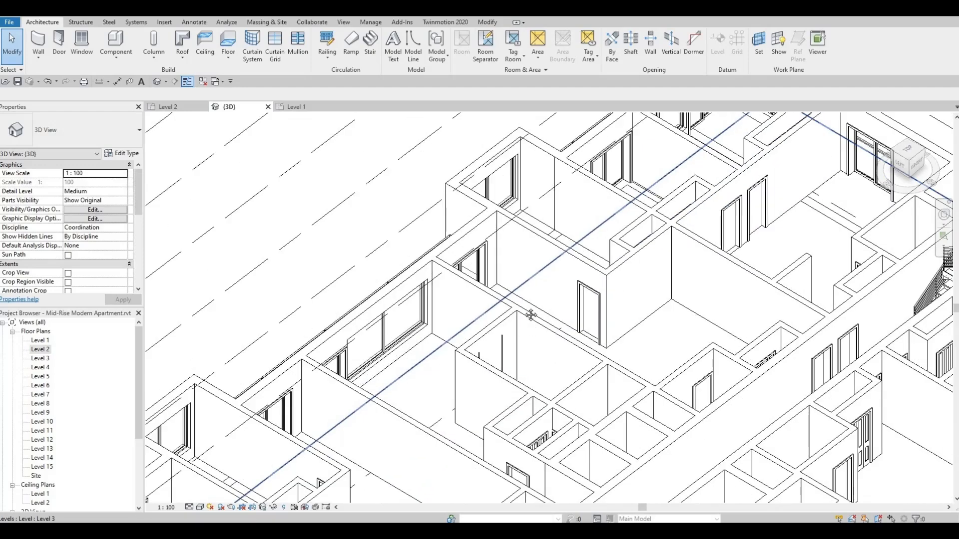
pyautogui.moveTo(531, 313); pyautogui.dragTo(550, 216, button='middle')
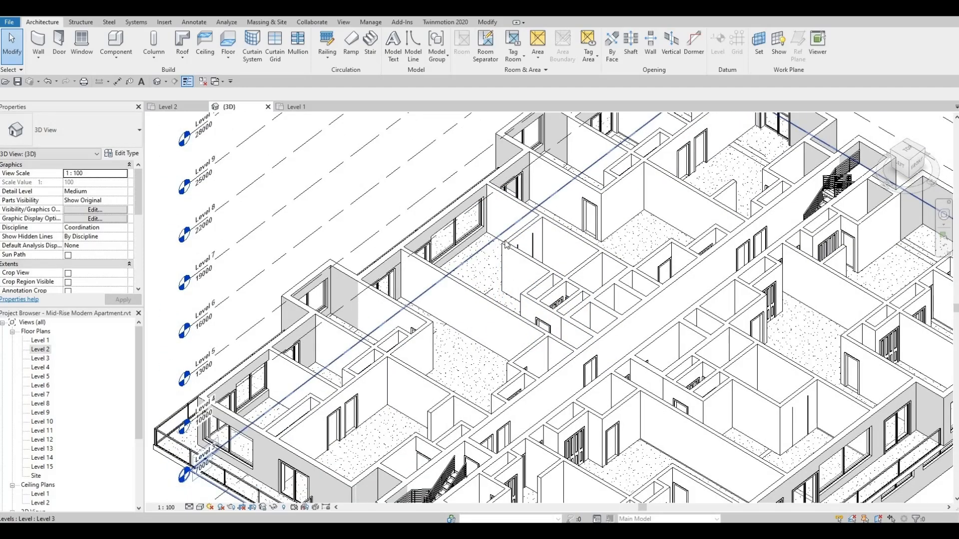
# Step: In the Level 2 floor plan, select the Floor 1 slab around the grid A stair and open its boundary for editing
pyautogui.doubleClick(40, 350)
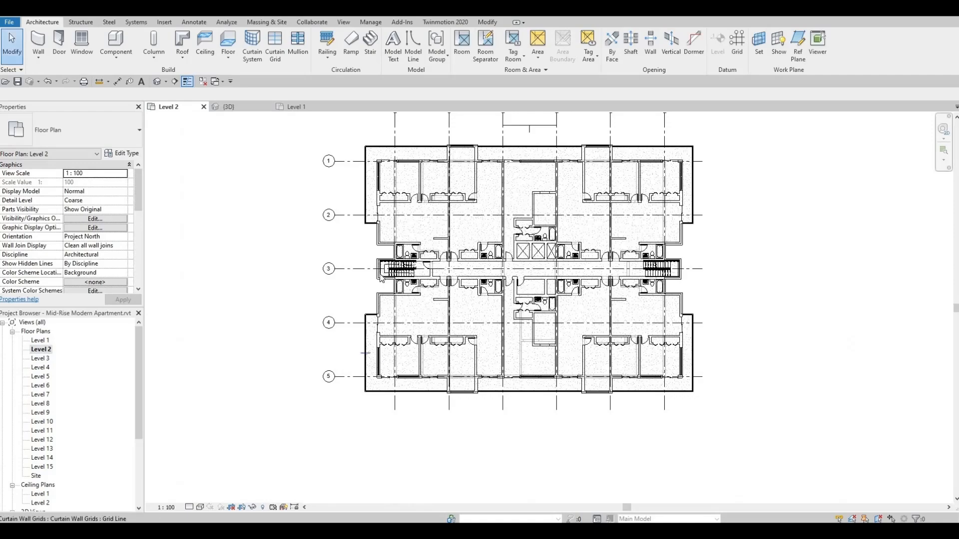
pyautogui.scroll(3, 422, 216)
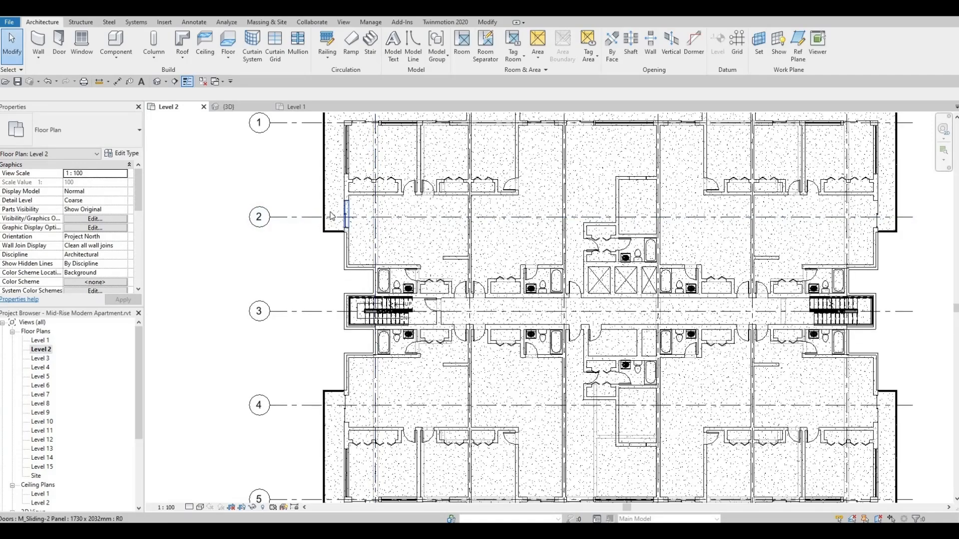
pyautogui.scroll(5, 342, 234)
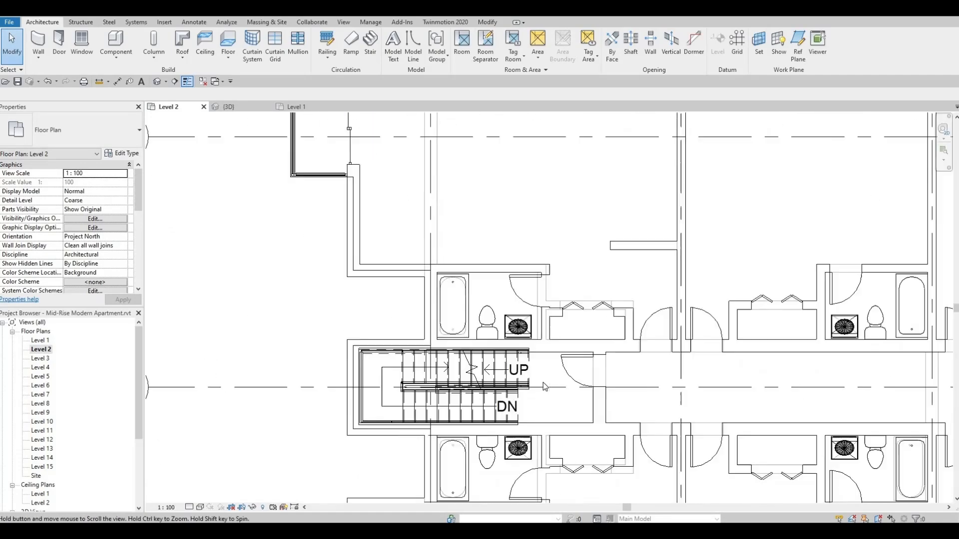
pyautogui.moveTo(536, 363); pyautogui.dragTo(517, 299, button='middle')
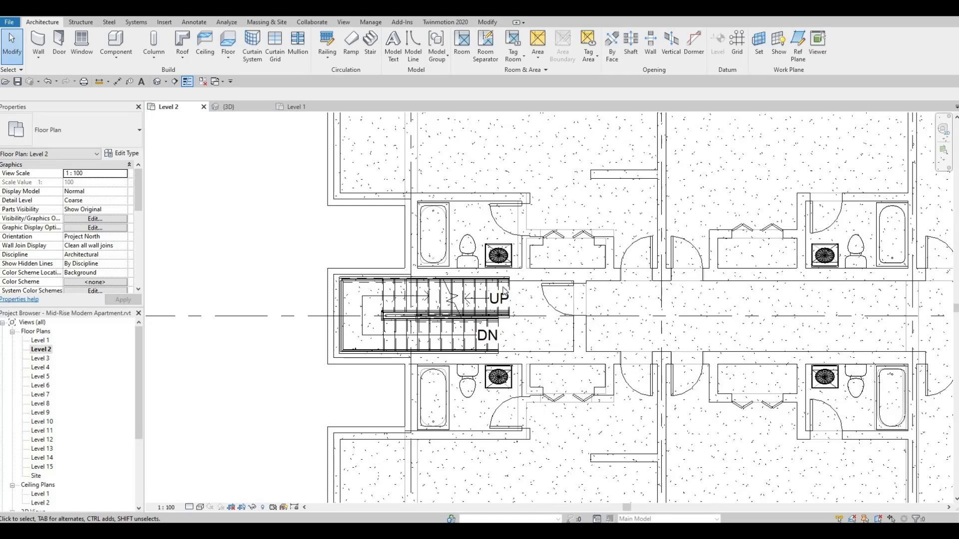
pyautogui.click(503, 293)
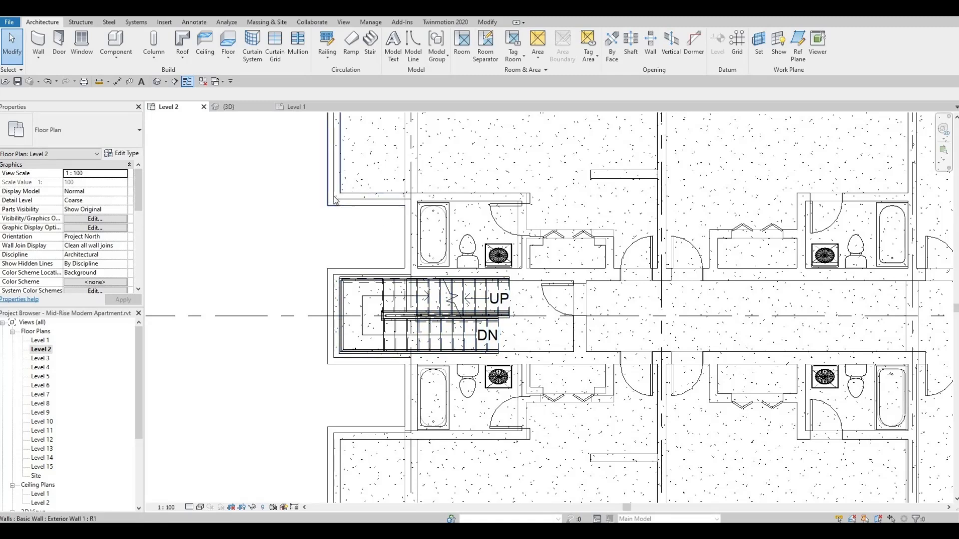
pyautogui.press('Tab')
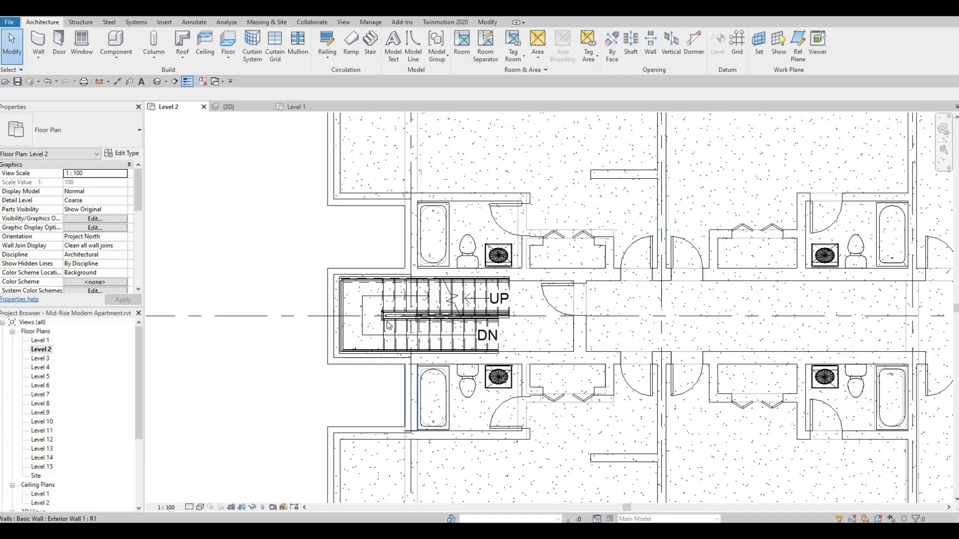
pyautogui.click(335, 295)
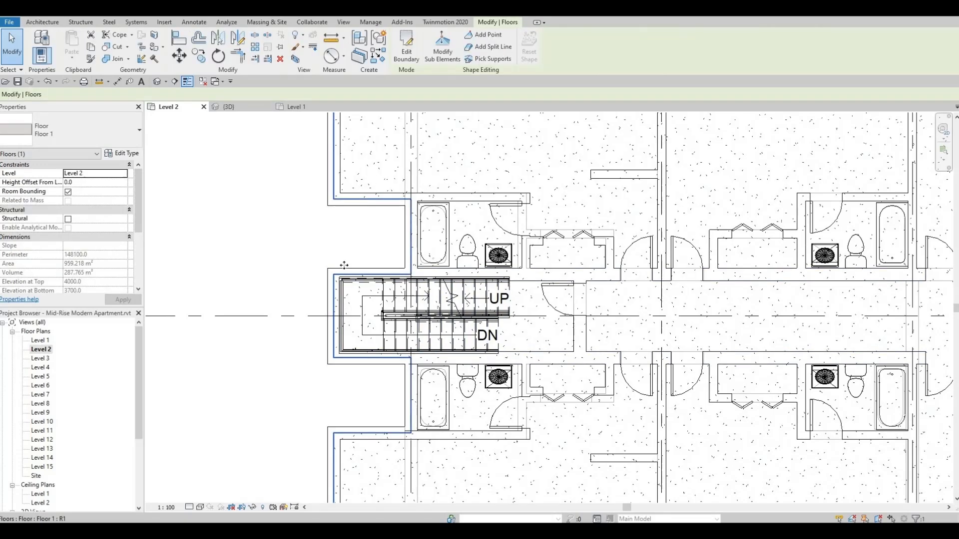
pyautogui.click(402, 59)
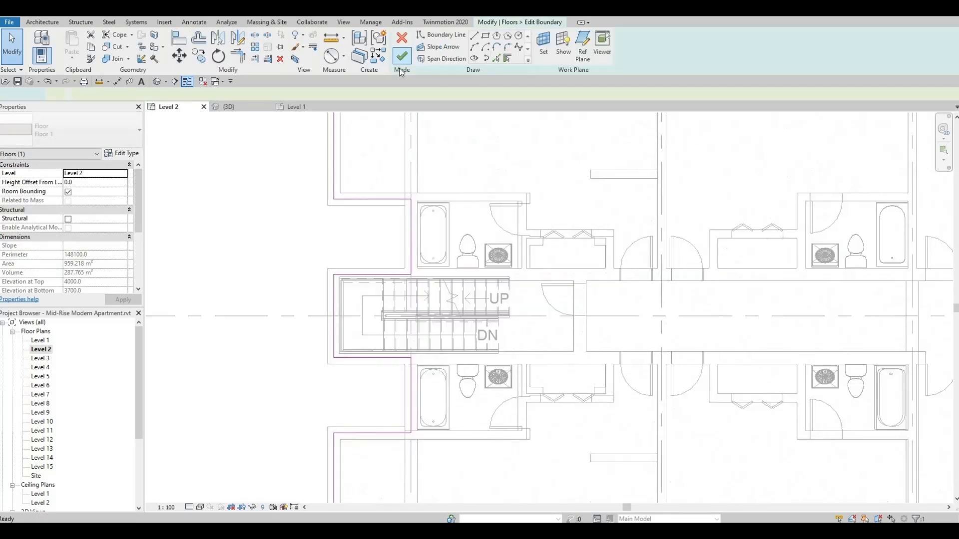
# Step: Move the floor boundary's outer edge at the stair inward past the flights and align it with the starting edge of the upward flight
pyautogui.click(336, 302)
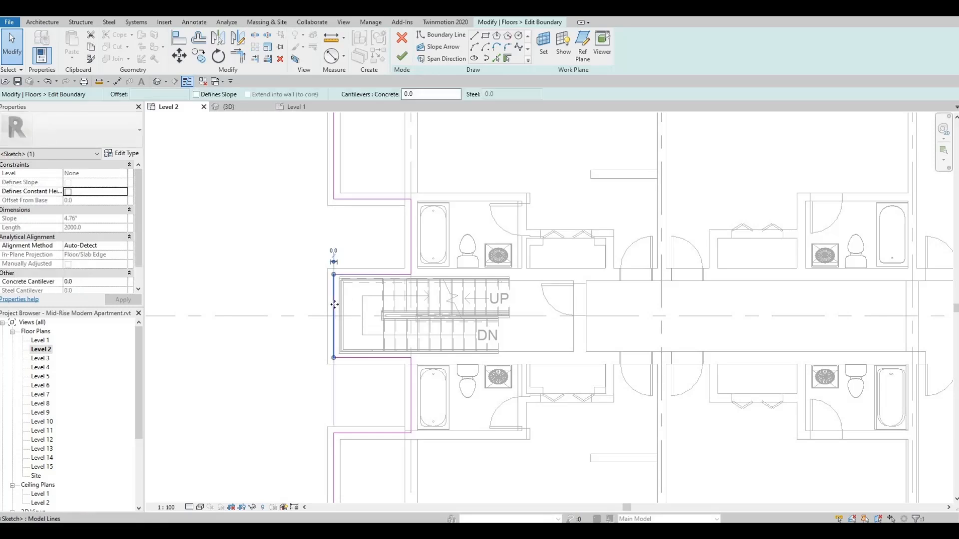
pyautogui.moveTo(335, 302); pyautogui.dragTo(531, 305)
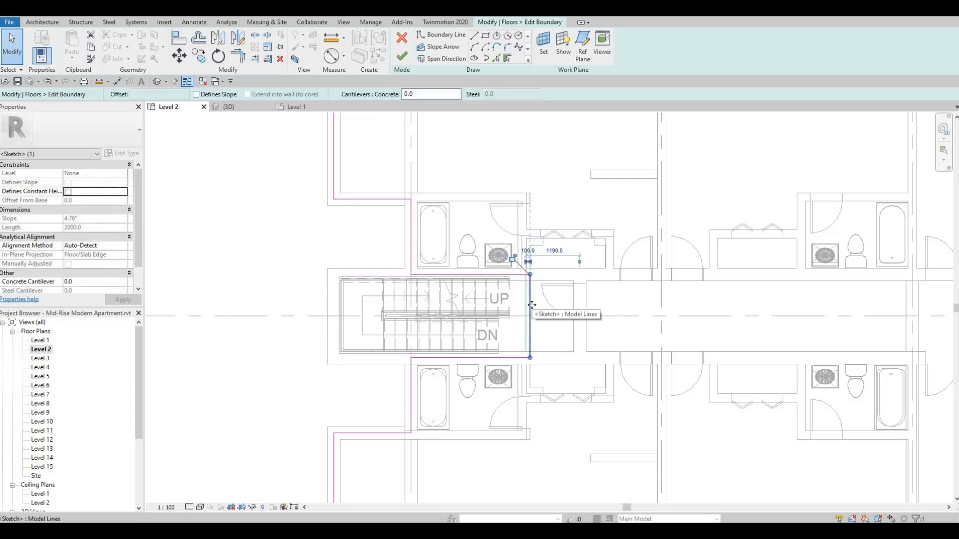
pyautogui.press('a')
pyautogui.press('l')
pyautogui.scroll(4, 510, 291)
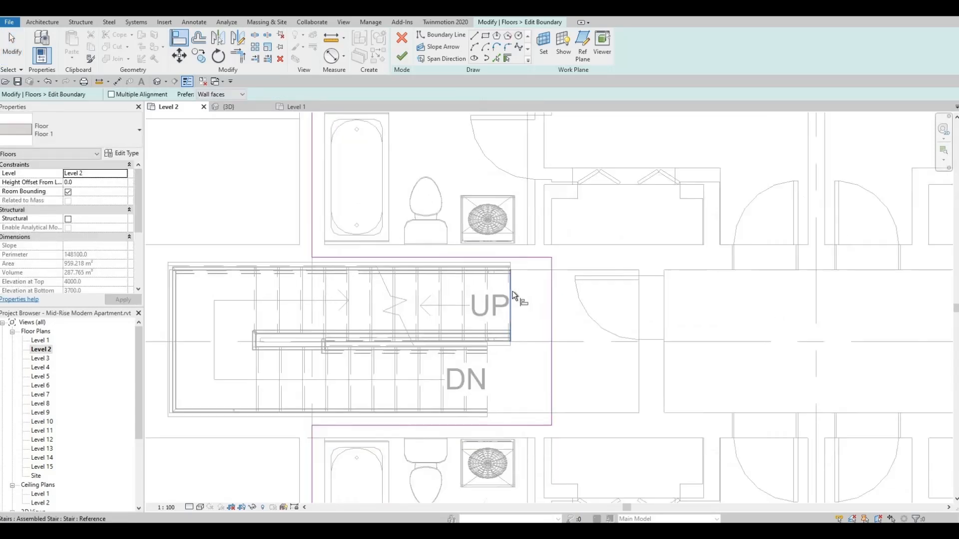
pyautogui.click(512, 295)
pyautogui.click(550, 294)
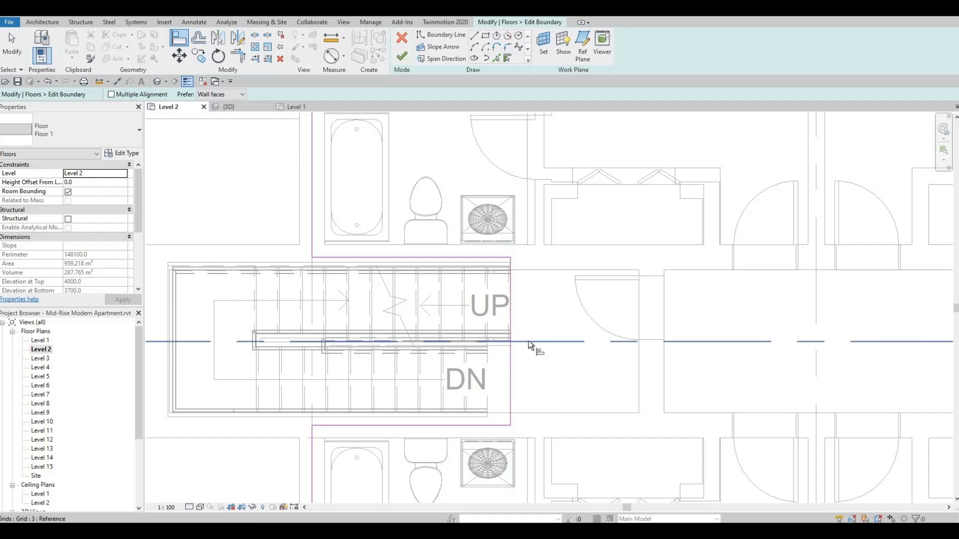
pyautogui.moveTo(526, 367); pyautogui.dragTo(526, 353, button='middle')
pyautogui.scroll(1, 563, 349)
pyautogui.scroll(-2, 567, 338)
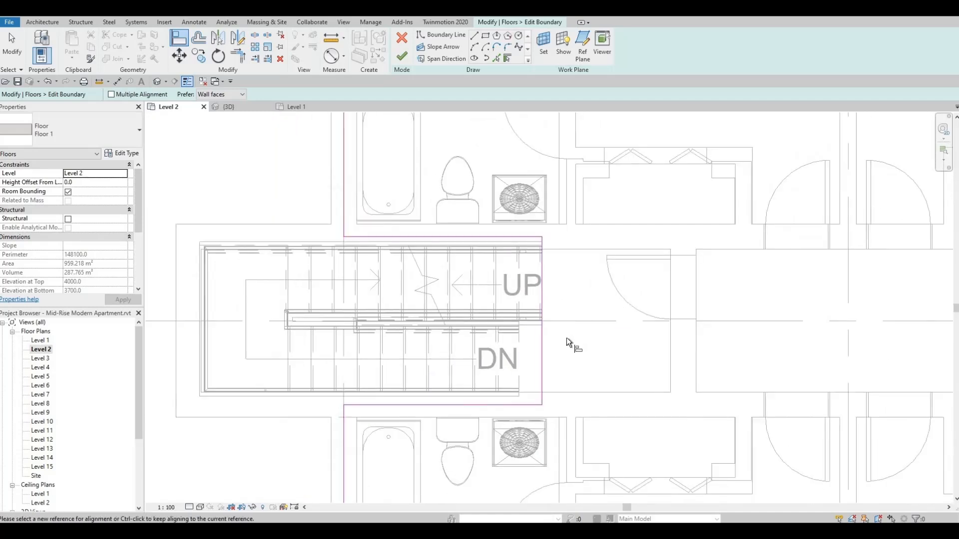
pyautogui.scroll(3, 556, 341)
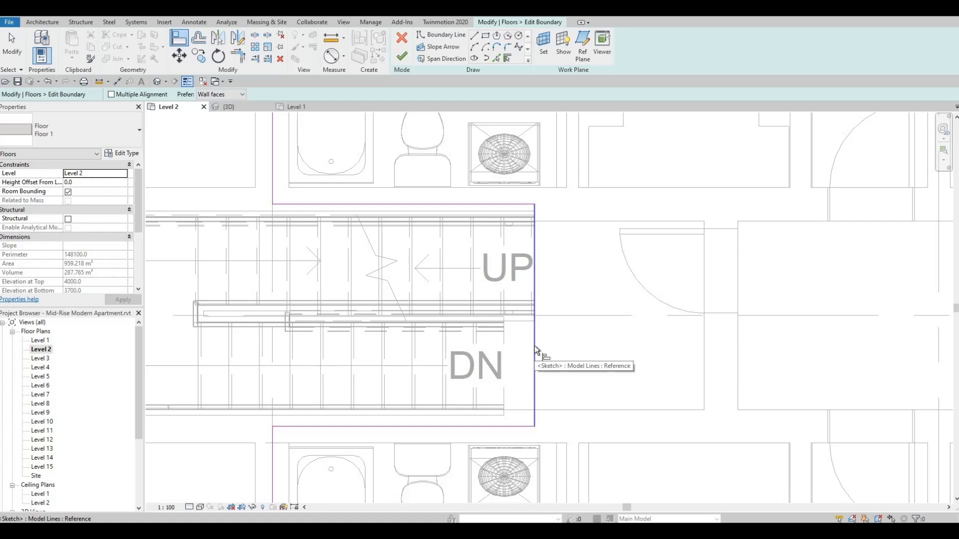
# Step: Draw a 1000 mm floor boundary line along the downward flight's starting edge, from the stair centreline to the stairwell's lower boundary
pyautogui.click(535, 345)
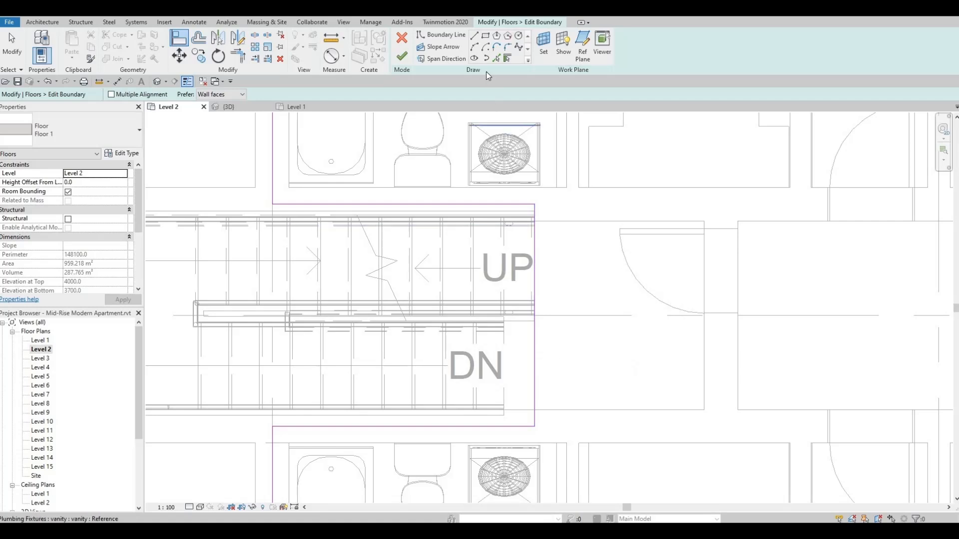
pyautogui.click(475, 36)
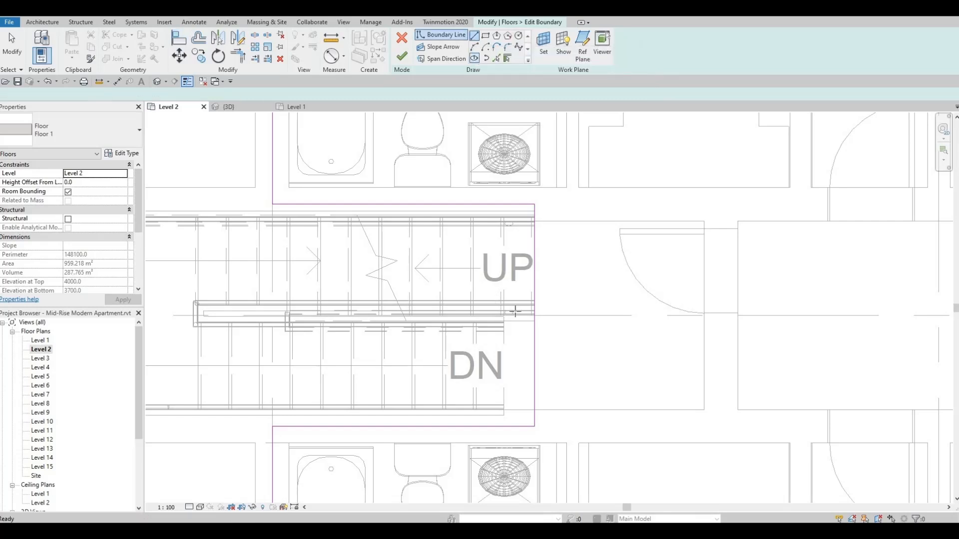
pyautogui.click(503, 317)
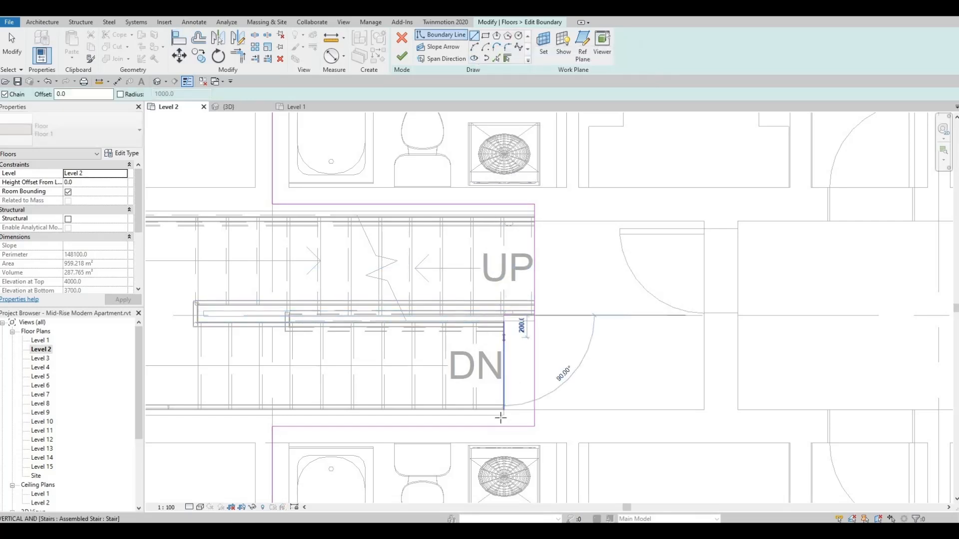
pyautogui.click(504, 426)
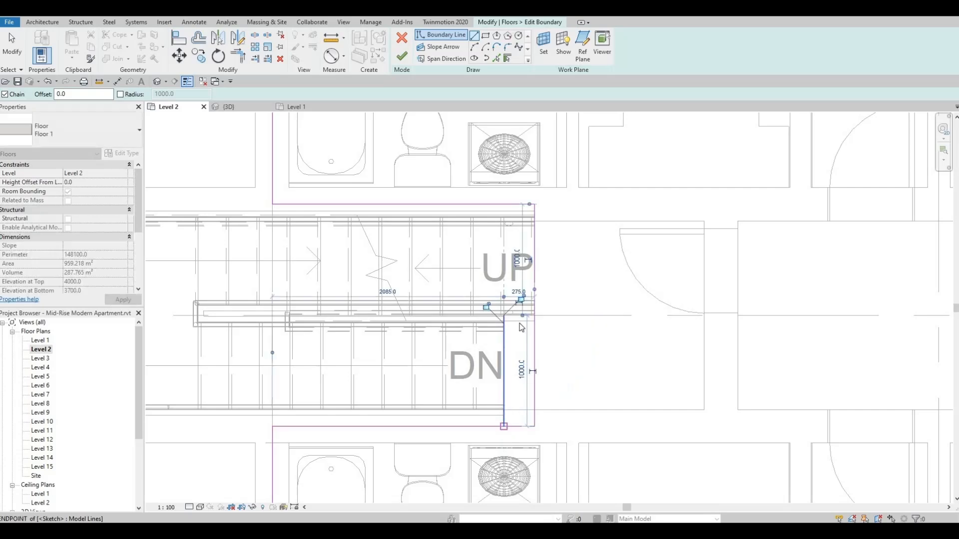
pyautogui.press('Escape')
pyautogui.press('Escape')
# Step: Draw a short horizontal boundary line along the stair centreline, connecting the edge lines of the downward and upward flights
pyautogui.scroll(1, 520, 303)
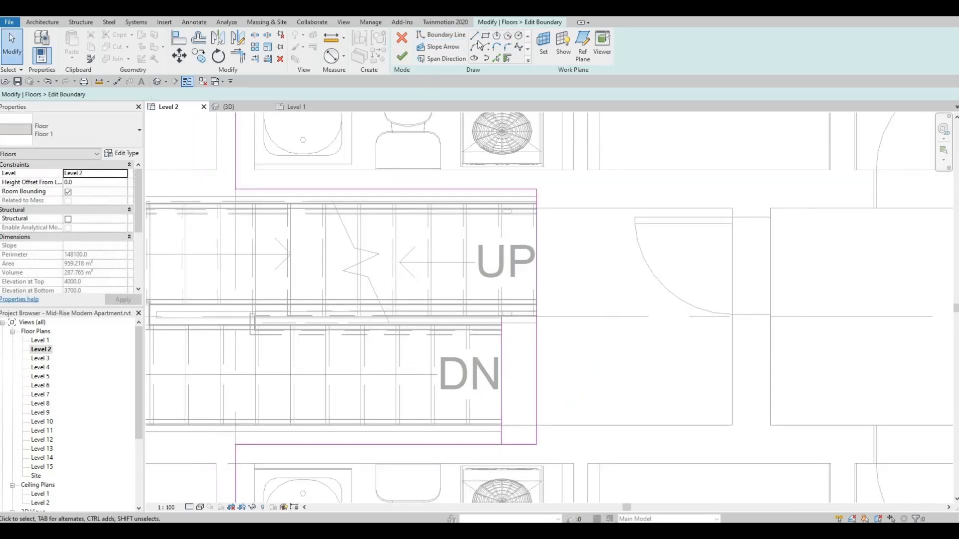
pyautogui.press('l')
pyautogui.press('i')
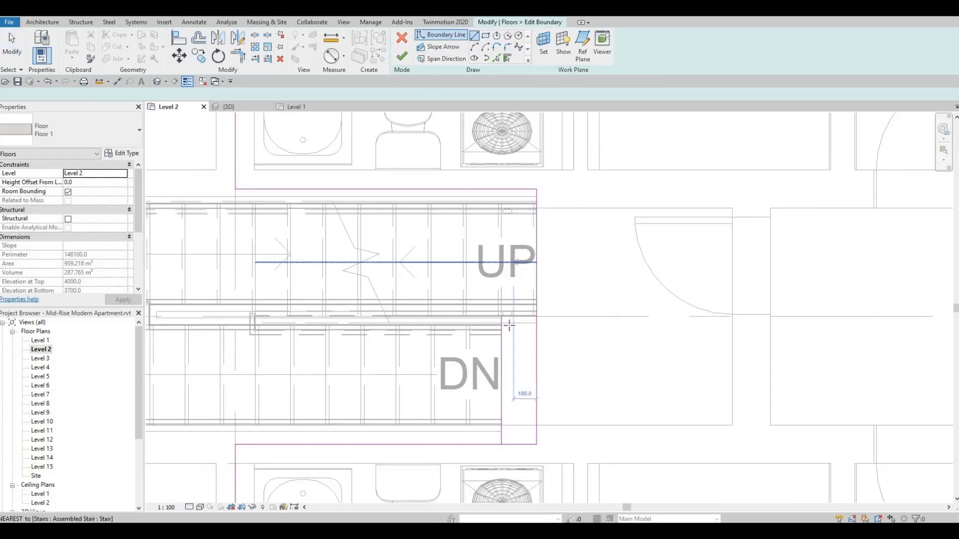
pyautogui.scroll(3, 513, 280)
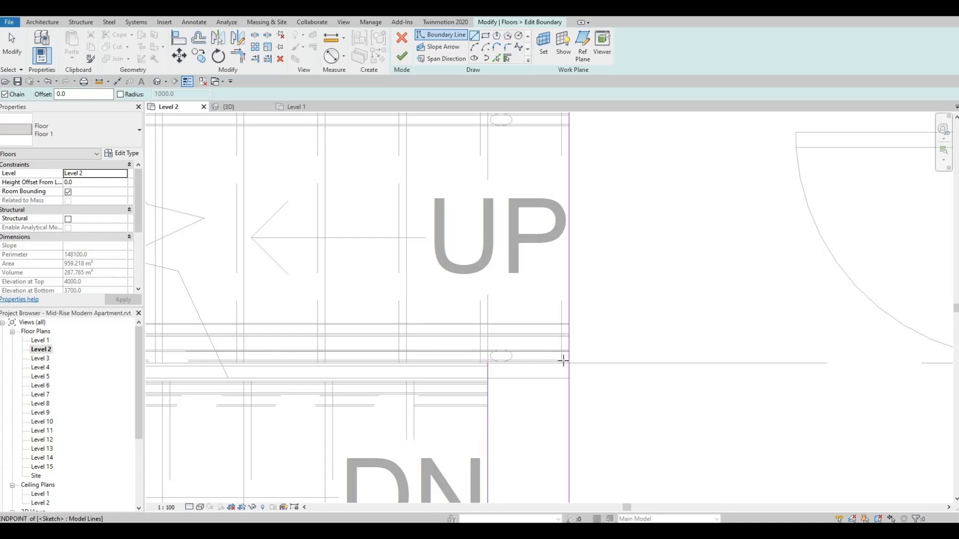
pyautogui.click(569, 363)
pyautogui.press('Escape')
pyautogui.press('Escape')
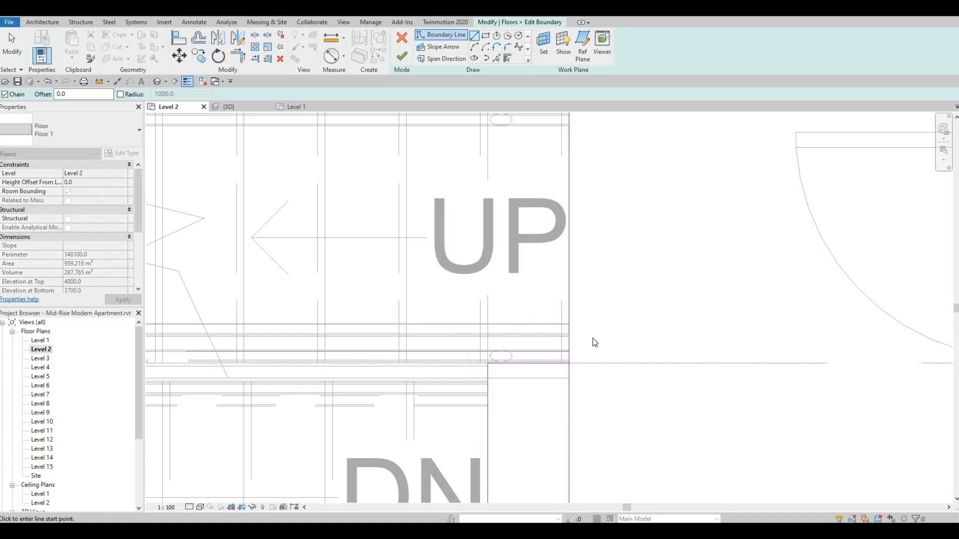
# Step: Trim the boundary lines at the grid A stair into a continuous stepped outline following the starting edges of both flights
pyautogui.scroll(-2, 590, 338)
pyautogui.press('t')
pyautogui.press('r')
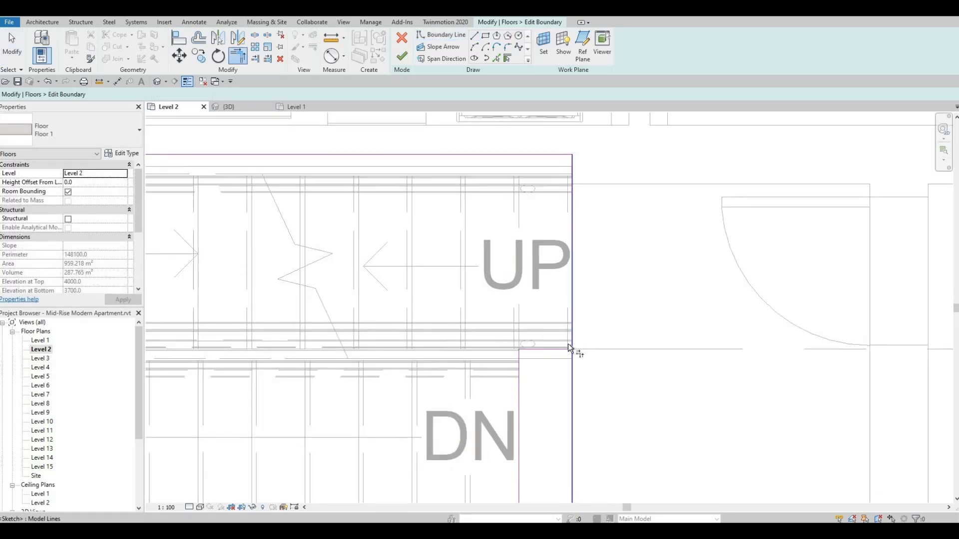
pyautogui.scroll(-1, 565, 313)
pyautogui.moveTo(564, 313); pyautogui.dragTo(585, 188, button='middle')
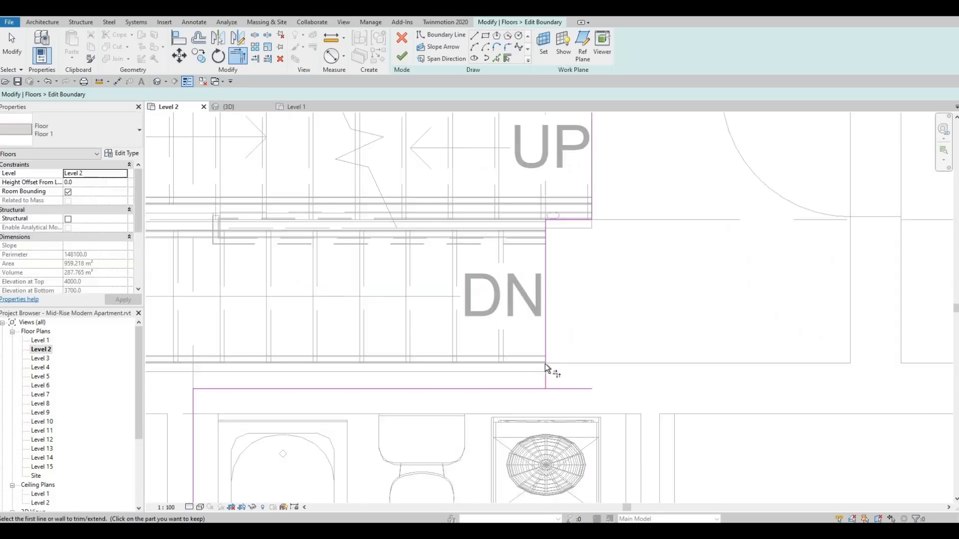
pyautogui.click(544, 366)
pyautogui.click(533, 387)
pyautogui.scroll(-4, 540, 329)
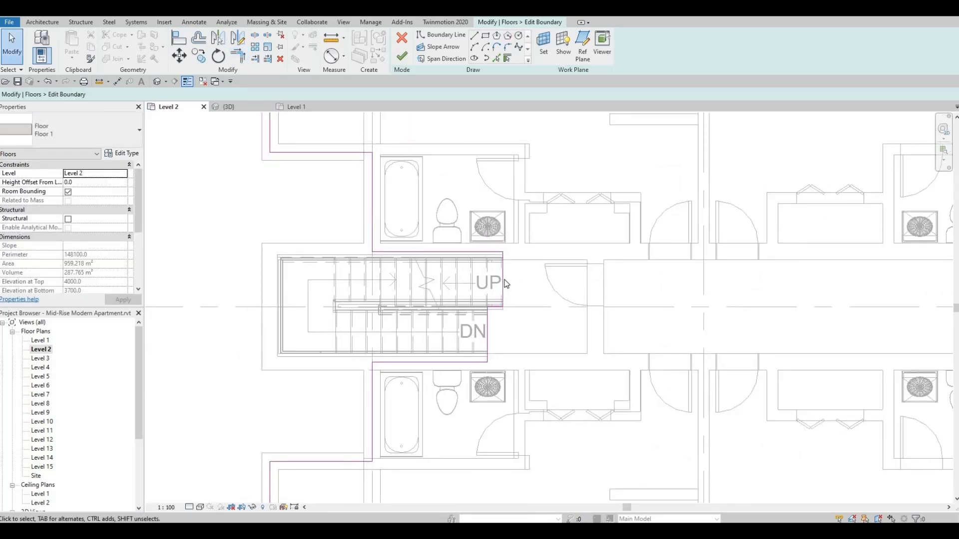
# Step: Select the three stepped boundary lines at the grid A stair and mirror them to the grid F stair about the central detail line
pyautogui.click(502, 289)
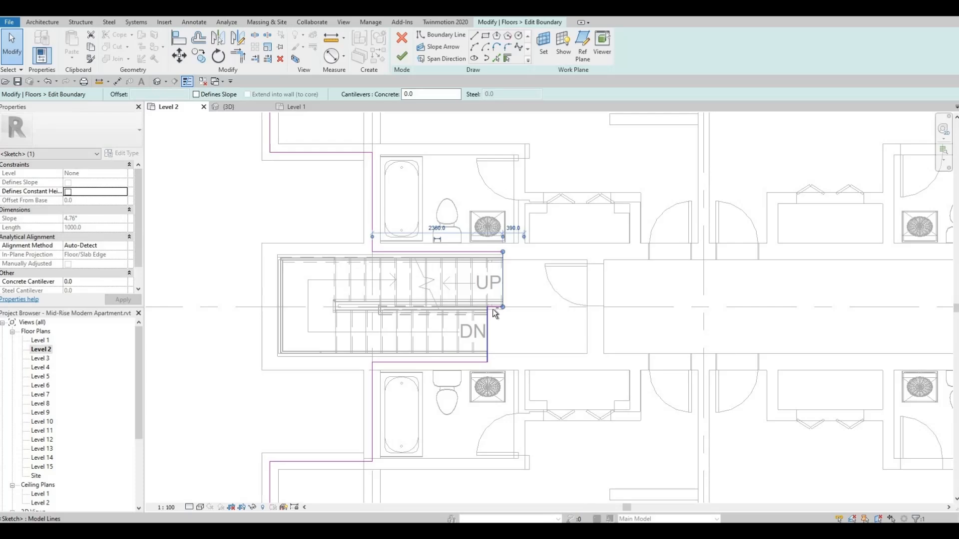
pyautogui.keyDown('ctrl'); pyautogui.click(493, 308); pyautogui.keyUp('ctrl')
pyautogui.keyDown('ctrl'); pyautogui.click(488, 329); pyautogui.keyUp('ctrl')
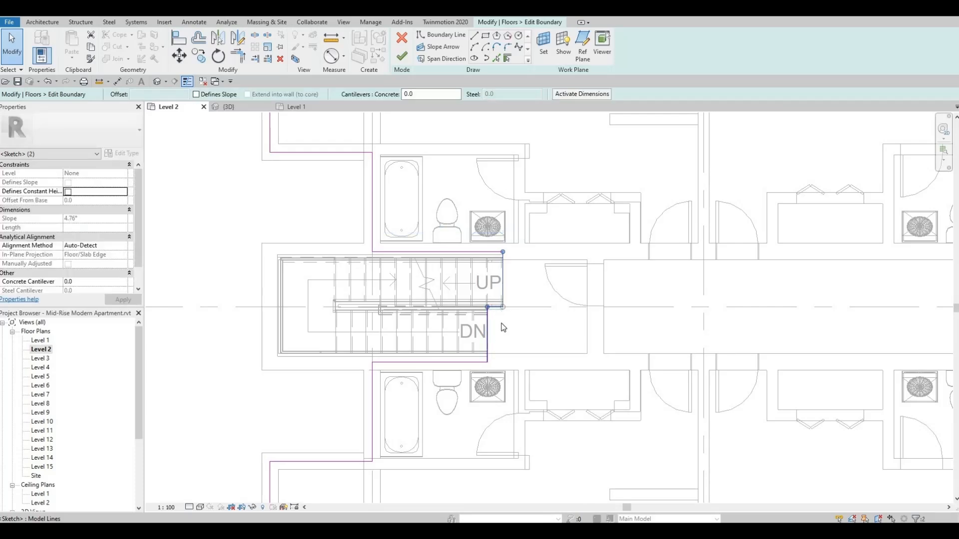
pyautogui.scroll(5, 483, 321)
pyautogui.keyDown('ctrl'); pyautogui.click(483, 321); pyautogui.keyUp('ctrl')
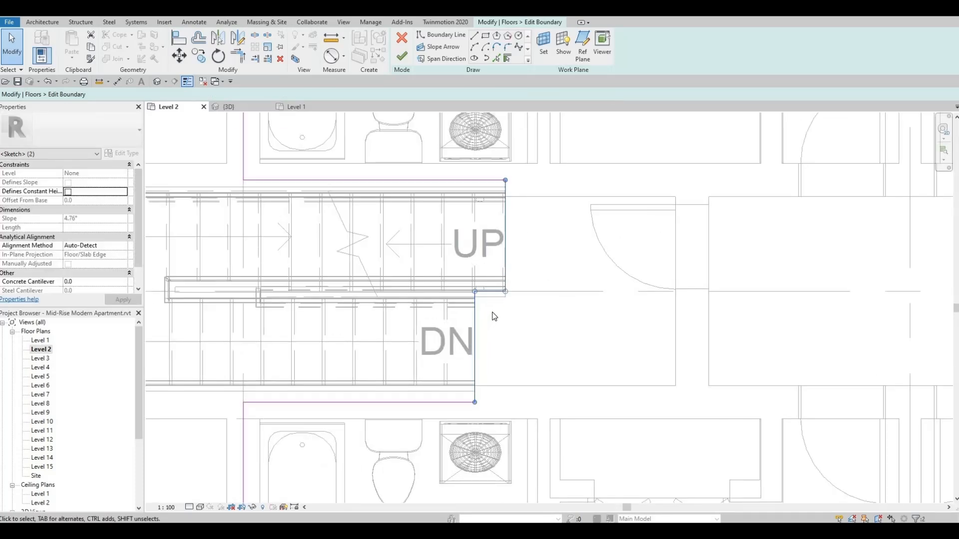
pyautogui.scroll(-8, 492, 317)
pyautogui.scroll(-1, 546, 270)
pyautogui.moveTo(476, 144); pyautogui.dragTo(471, 167, button='middle')
pyautogui.moveTo(474, 274); pyautogui.dragTo(460, 327, button='middle')
pyautogui.click(218, 40)
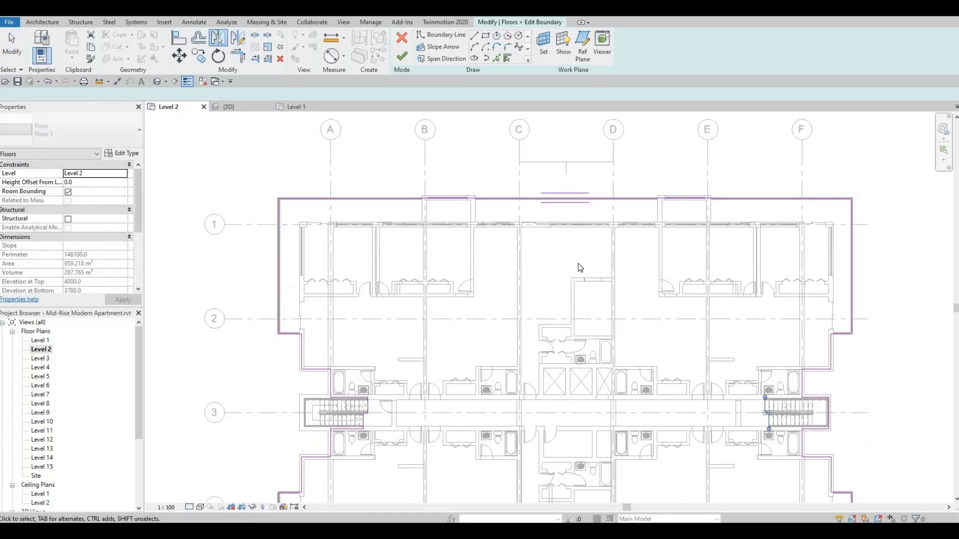
pyautogui.moveTo(800, 404); pyautogui.dragTo(664, 330, button='middle')
pyautogui.scroll(4, 633, 327)
pyautogui.scroll(3, 649, 328)
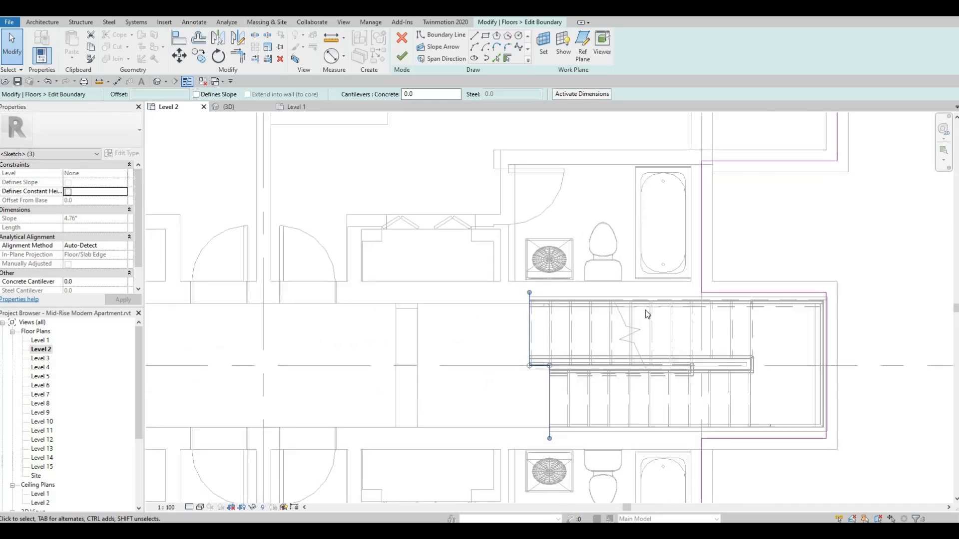
pyautogui.press('Escape')
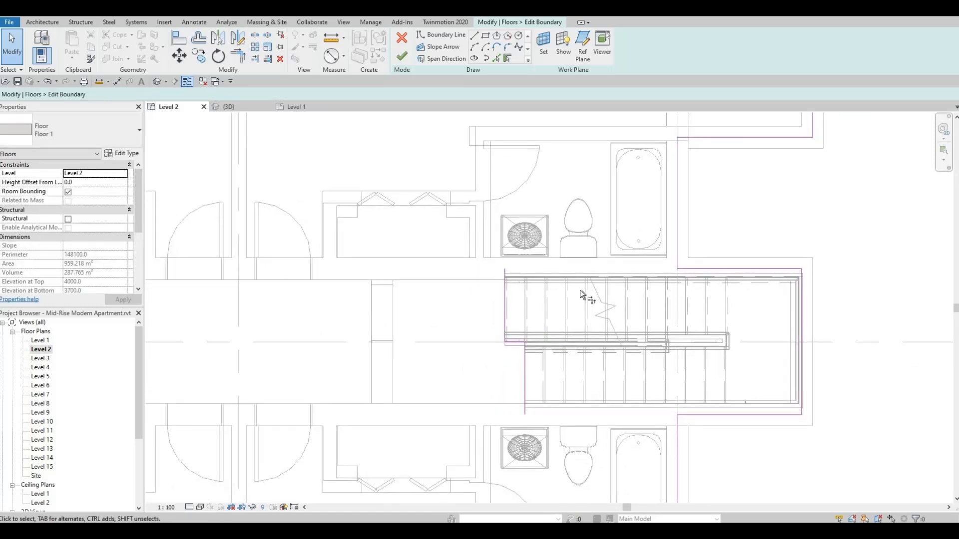
pyautogui.press('t')
pyautogui.press('r')
pyautogui.click(506, 282)
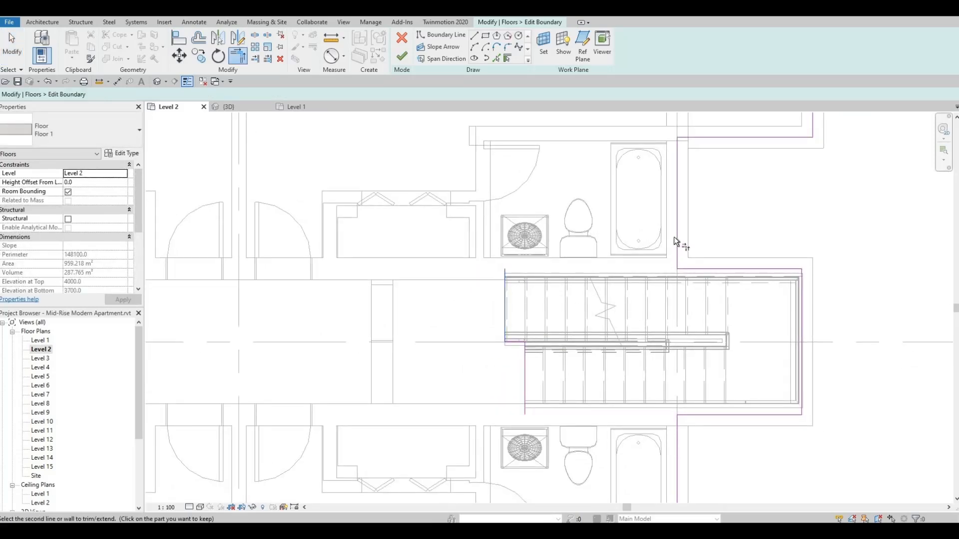
pyautogui.press('Escape')
pyautogui.press('Escape')
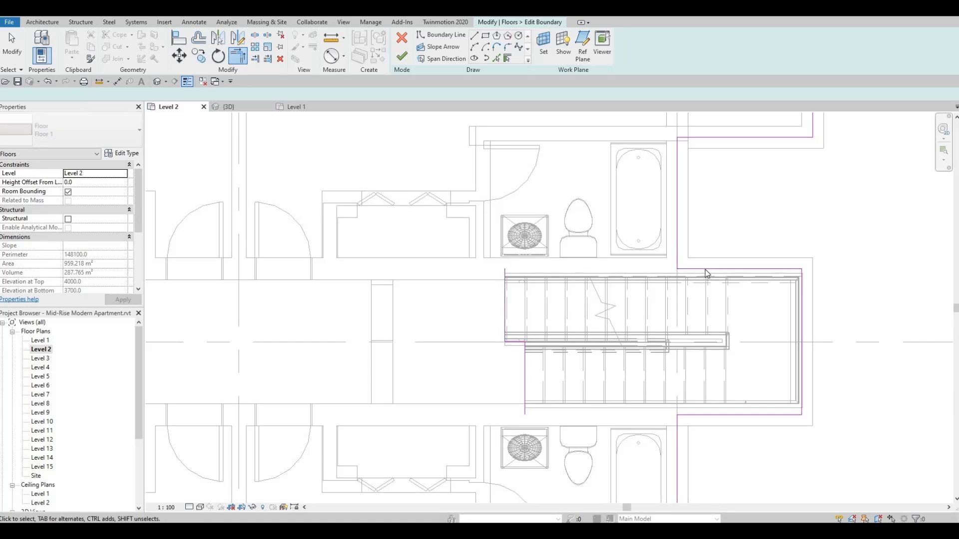
# Step: Extend the upper and lower stairwell boundary lines at grid F inward to the endpoints of the mirrored stepped lines
pyautogui.click(693, 268)
pyautogui.moveTo(677, 270); pyautogui.dragTo(505, 273)
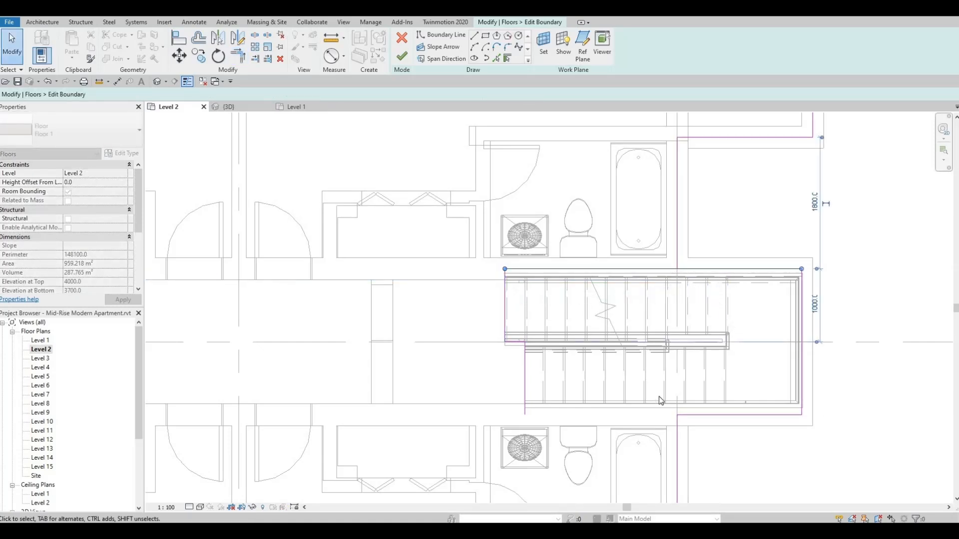
pyautogui.click(691, 419)
pyautogui.click(691, 415)
pyautogui.moveTo(678, 414); pyautogui.dragTo(524, 414)
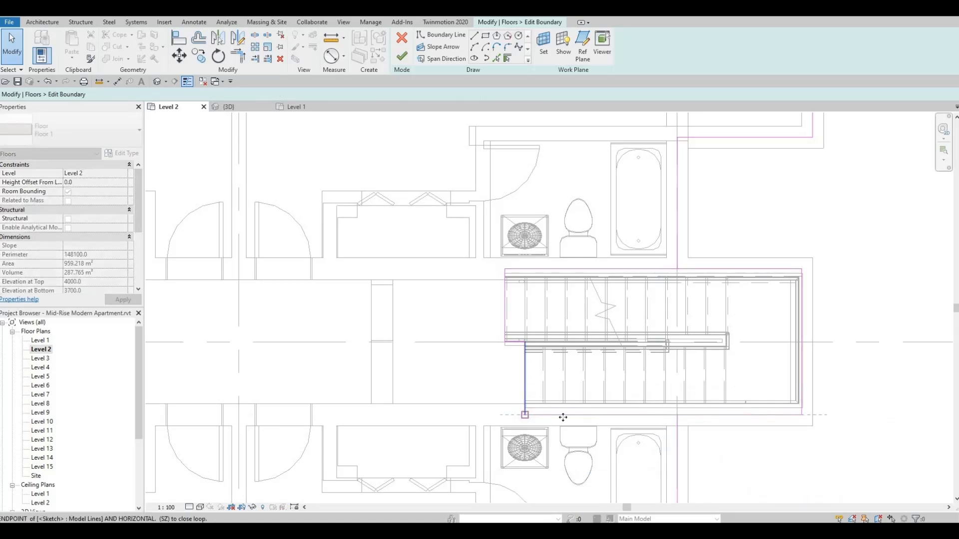
# Step: Trim the upper and lower stairwell boundary lines at grid F to the vertical floor edges, keeping the parts on the corridor side
pyautogui.moveTo(708, 424); pyautogui.dragTo(665, 379, button='middle')
pyautogui.press('t')
pyautogui.press('r')
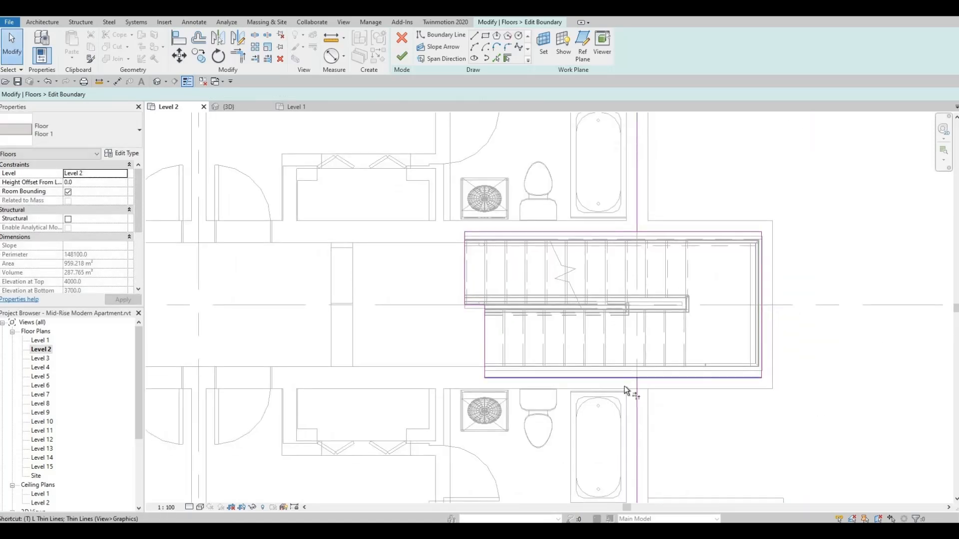
pyautogui.click(625, 377)
pyautogui.click(637, 385)
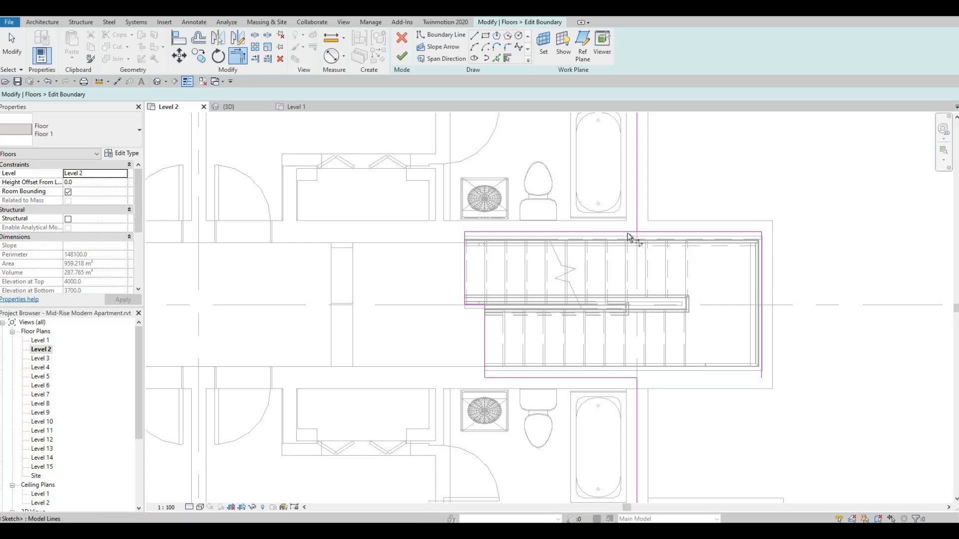
pyautogui.click(628, 230)
pyautogui.click(637, 217)
pyautogui.press('Escape')
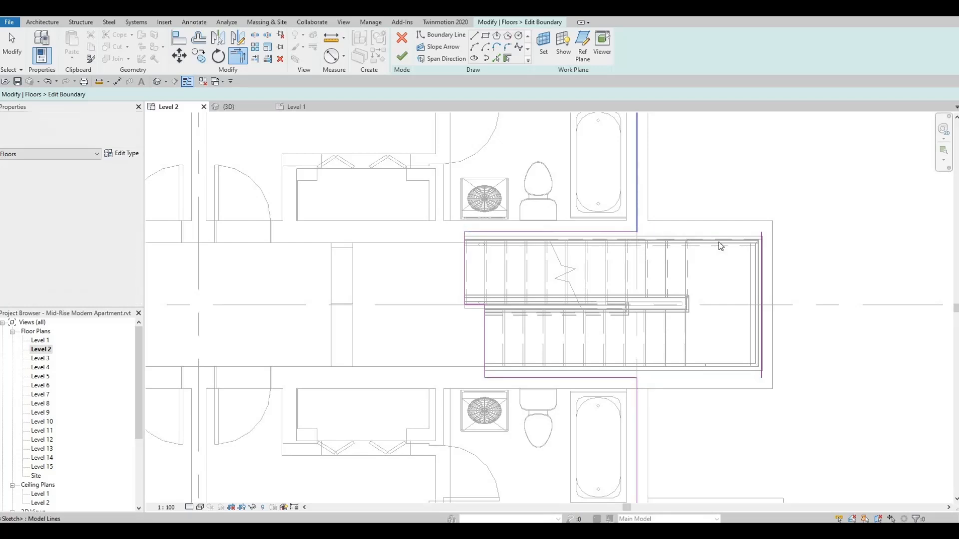
# Step: Delete the leftover vertical boundary line at the outer end of the grid F stairwell
pyautogui.click(761, 250)
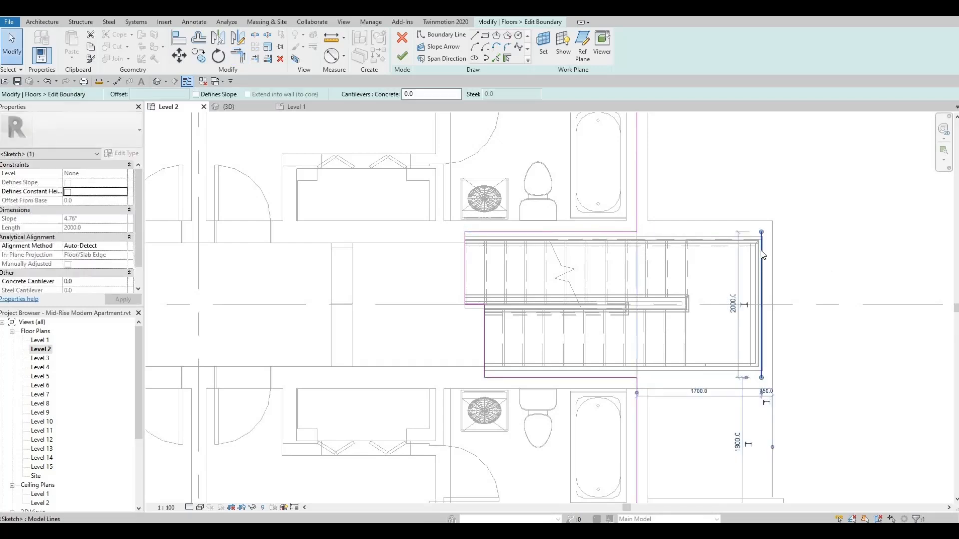
pyautogui.press('Delete')
pyautogui.scroll(-3, 760, 250)
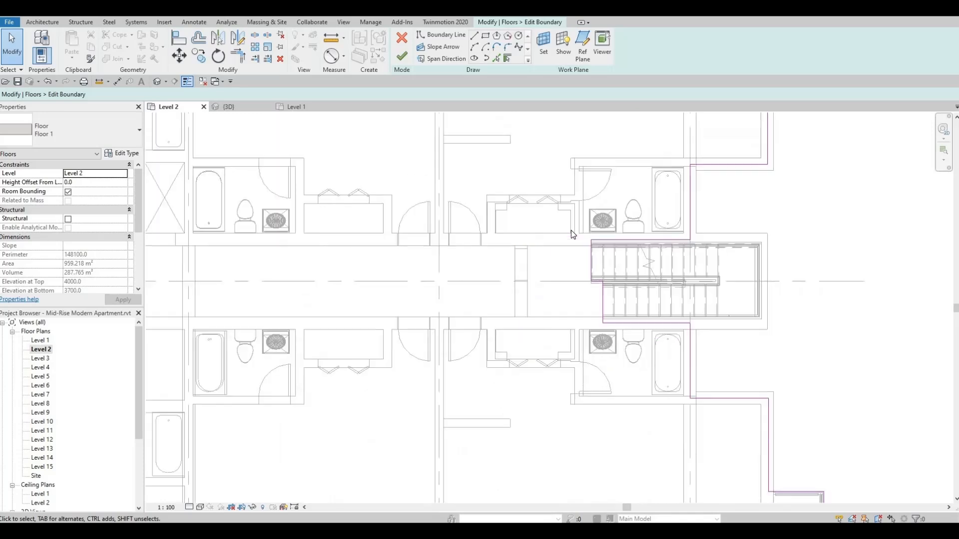
# Step: Finish the floor boundary edit, attach the walls below to the floor's bottom and accept the warnings
pyautogui.click(402, 56)
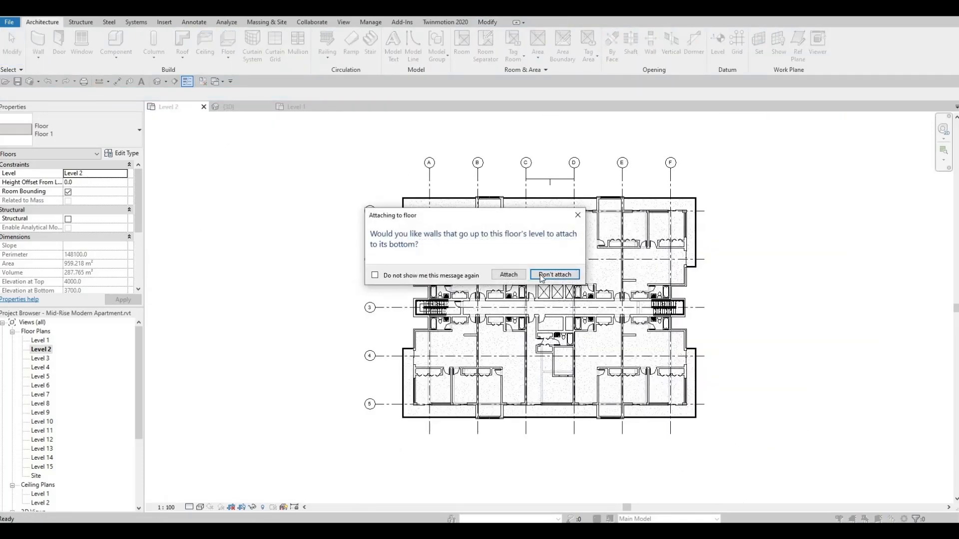
pyautogui.click(509, 275)
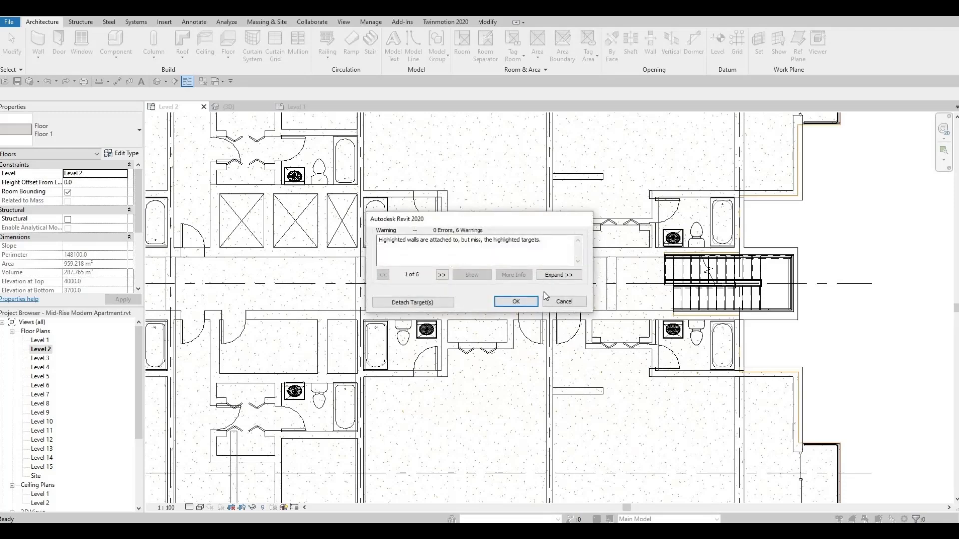
pyautogui.press('Return')
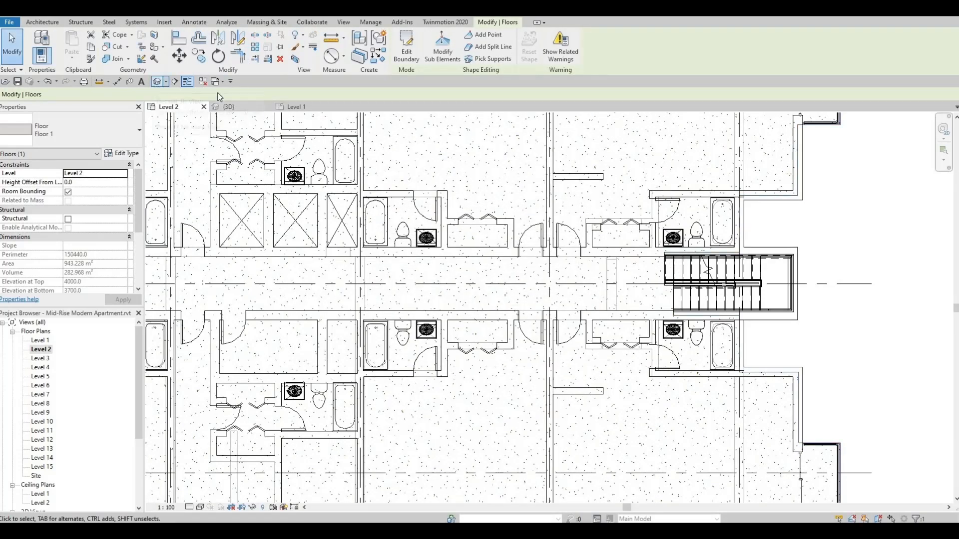
# Step: Examine the stairs and the cut-back Level 2 floor at both corridor ends in the 3D view
pyautogui.click(157, 82)
pyautogui.keyDown('shift'); pyautogui.moveTo(449, 338); pyautogui.dragTo(300, 484, button='middle'); pyautogui.keyUp('shift')
pyautogui.moveTo(465, 406); pyautogui.dragTo(262, 229, button='middle')
pyautogui.scroll(4, 367, 325)
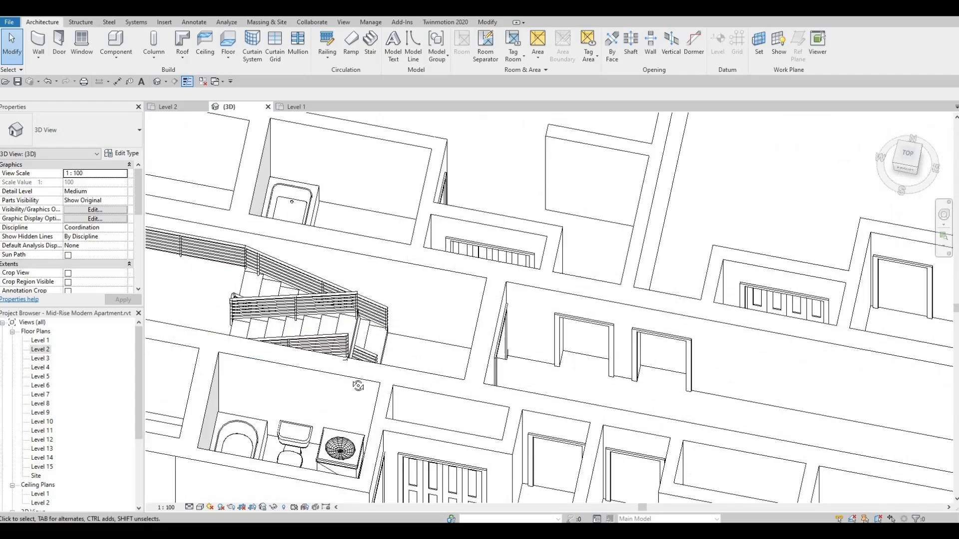
pyautogui.keyDown('shift'); pyautogui.moveTo(357, 385); pyautogui.dragTo(299, 420, button='middle'); pyautogui.keyUp('shift')
pyautogui.moveTo(347, 443)
pyautogui.keyDown('shift'); pyautogui.mouseDown(button='middle')
pyautogui.moveTo(320, 457)
pyautogui.moveTo(330, 465)
pyautogui.mouseUp(button='middle'); pyautogui.keyUp('shift')
pyautogui.keyDown('shift'); pyautogui.moveTo(288, 436); pyautogui.dragTo(424, 394, button='middle'); pyautogui.keyUp('shift')
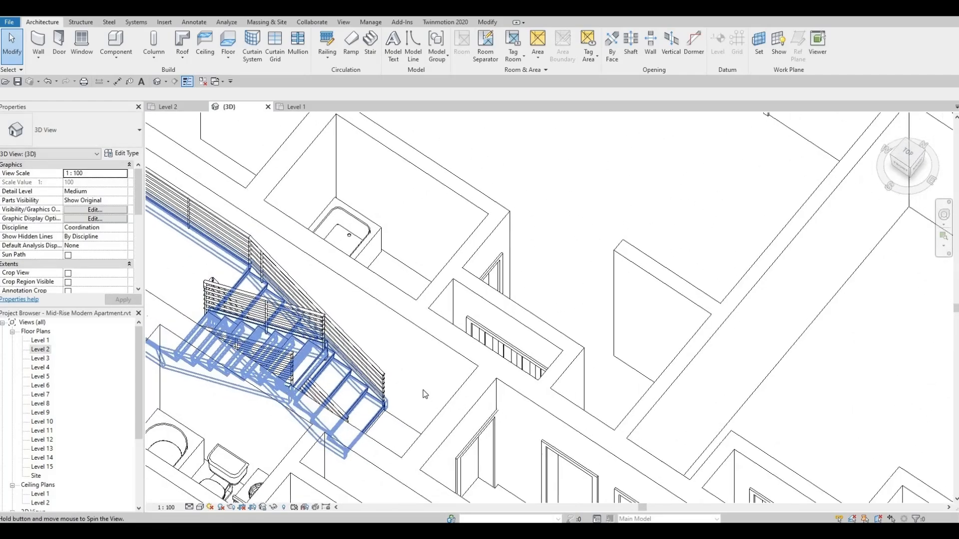
pyautogui.scroll(-4, 498, 427)
pyautogui.moveTo(517, 445); pyautogui.dragTo(420, 228, button='middle')
pyautogui.moveTo(499, 353); pyautogui.dragTo(347, 116, button='middle')
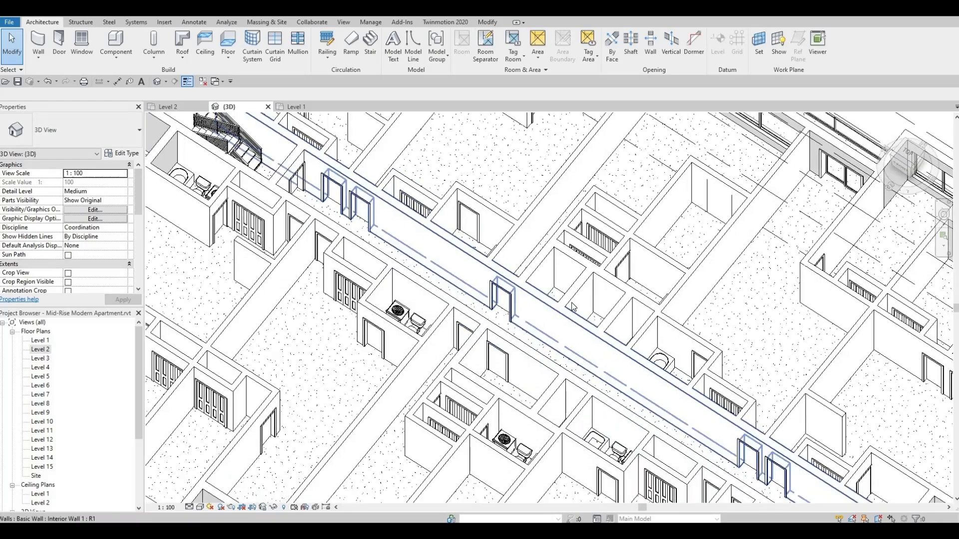
pyautogui.keyDown('shift'); pyautogui.moveTo(615, 305); pyautogui.dragTo(555, 319, button='middle'); pyautogui.keyUp('shift')
pyautogui.moveTo(589, 462); pyautogui.dragTo(344, 310, button='middle')
pyautogui.scroll(3, 367, 337)
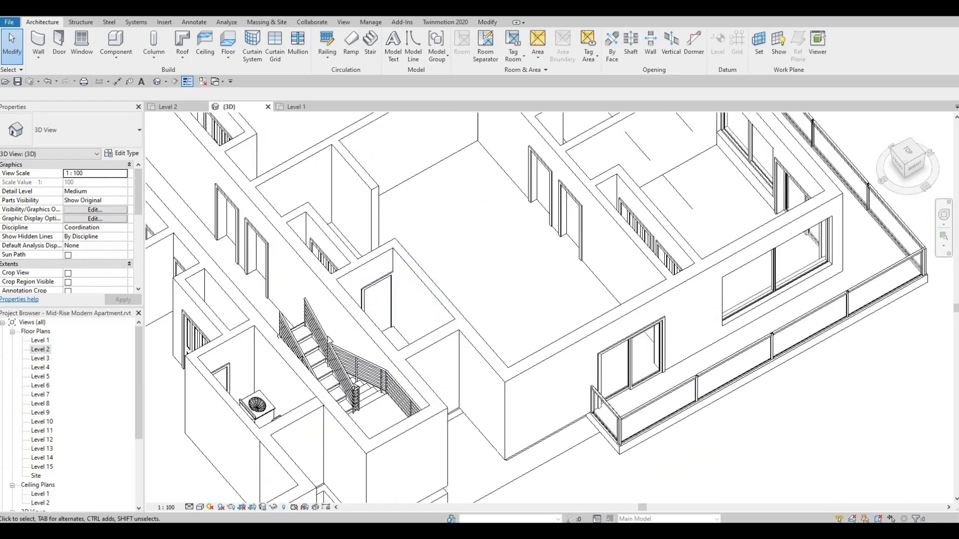
# Step: Inspect the building's exterior and the overall Level 2 layout in the 3D view
pyautogui.keyDown('shift'); pyautogui.moveTo(340, 348); pyautogui.dragTo(504, 450, button='middle'); pyautogui.keyUp('shift')
pyautogui.scroll(-2, 515, 384)
pyautogui.keyDown('shift'); pyautogui.moveTo(515, 385); pyautogui.dragTo(530, 300, button='middle'); pyautogui.keyUp('shift')
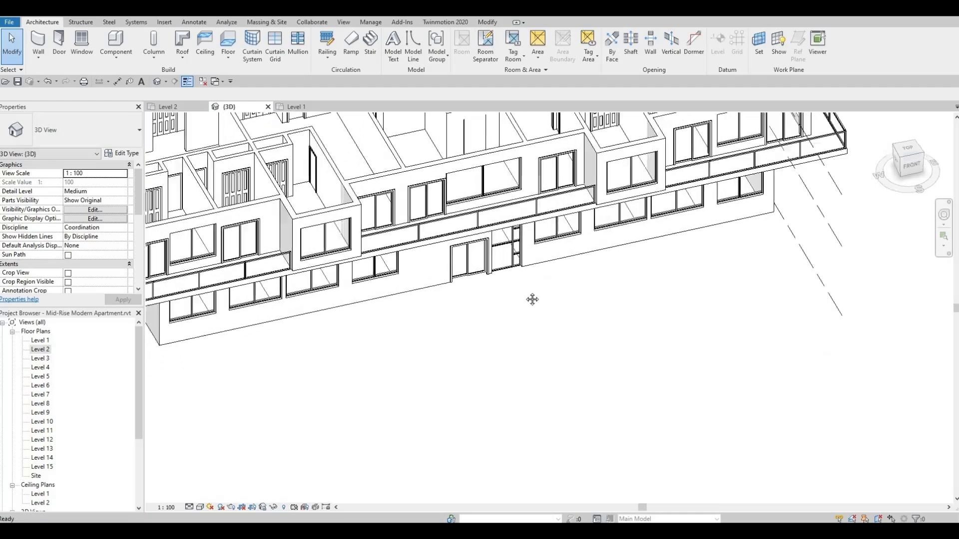
pyautogui.moveTo(513, 255); pyautogui.dragTo(514, 325, button='middle')
pyautogui.scroll(-1, 593, 368)
pyautogui.moveTo(352, 289); pyautogui.dragTo(492, 324, button='middle')
pyautogui.scroll(-1, 467, 292)
pyautogui.scroll(2, 373, 313)
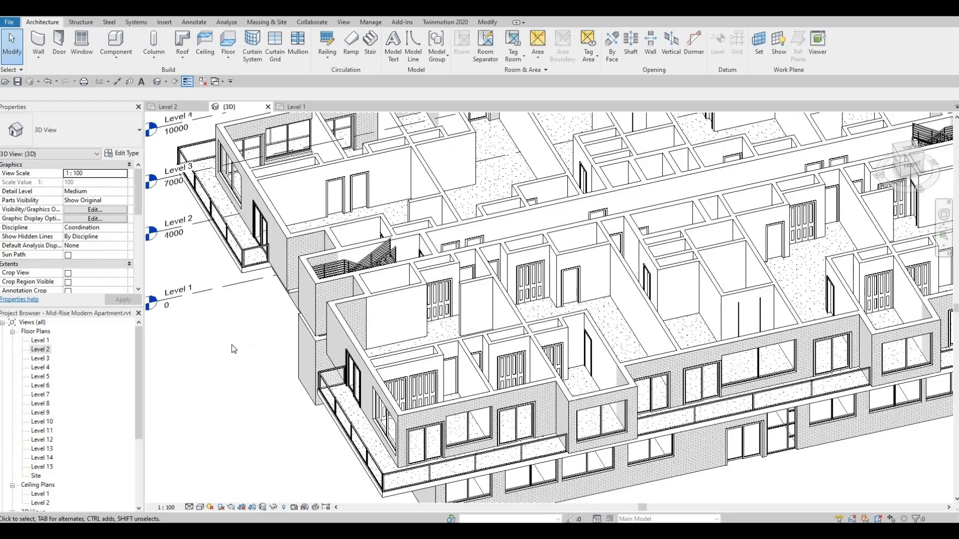
# Step: Look over the whole building and its corner balconies from the front in the 3D view
pyautogui.keyDown('shift'); pyautogui.moveTo(395, 378); pyautogui.dragTo(424, 357, button='middle'); pyautogui.keyUp('shift')
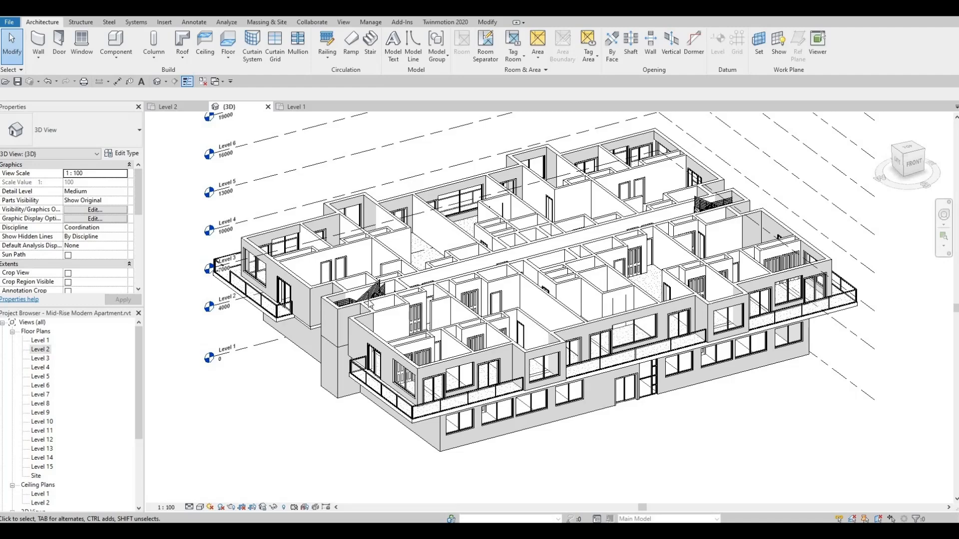
pyautogui.scroll(-1, 369, 302)
pyautogui.scroll(-2, 320, 230)
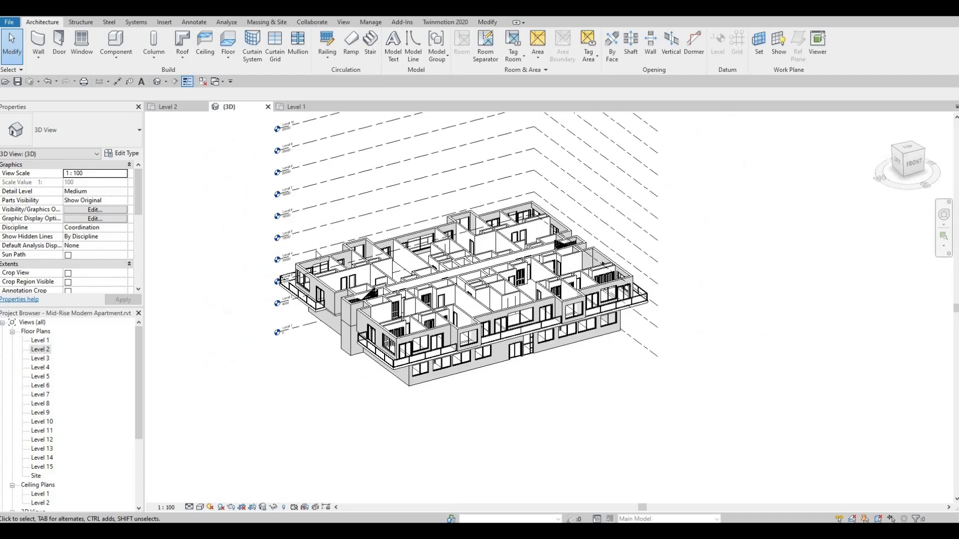
pyautogui.scroll(1, 319, 255)
pyautogui.scroll(-1, 300, 362)
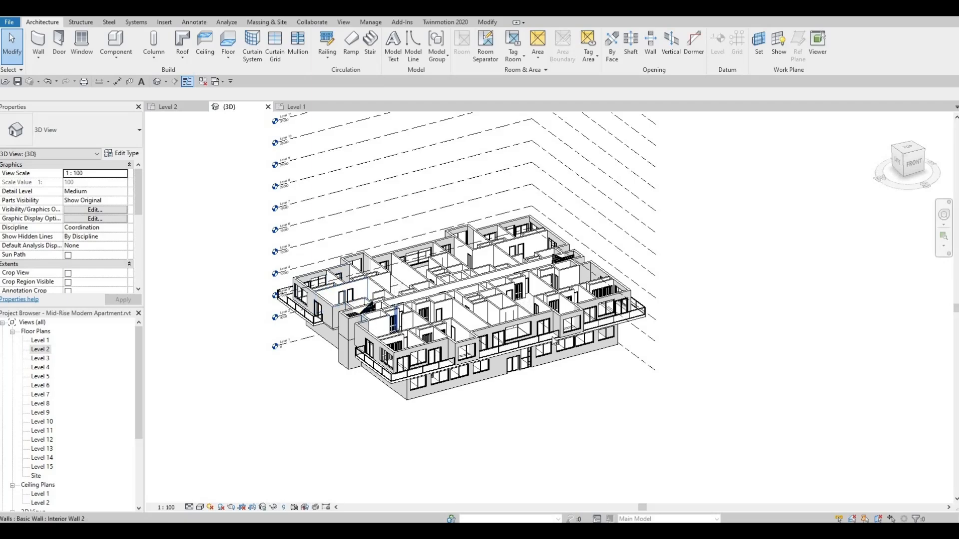
pyautogui.scroll(3, 452, 323)
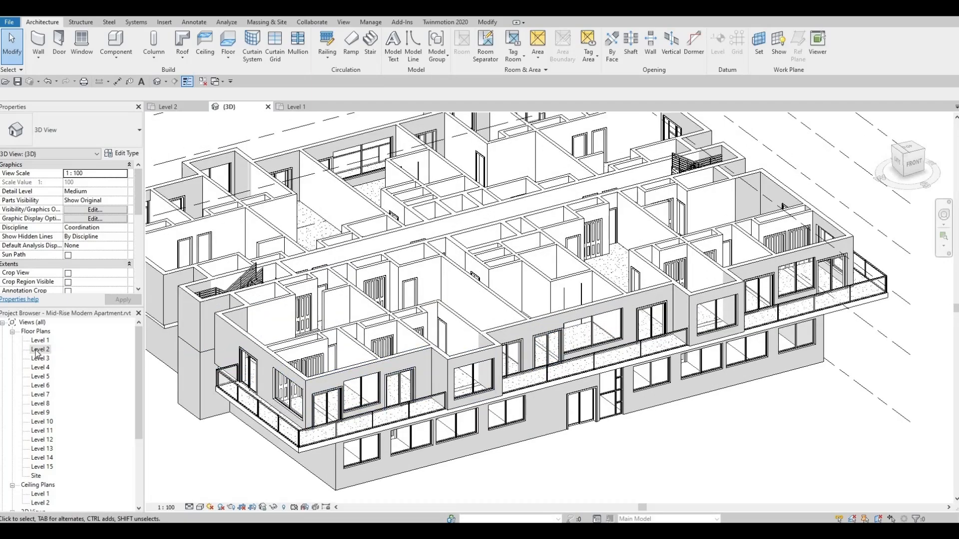
# Step: Open the Level 2 floor plan and examine the long balcony along grid 1 between grids B and F
pyautogui.doubleClick(37, 349)
pyautogui.scroll(3, 287, 348)
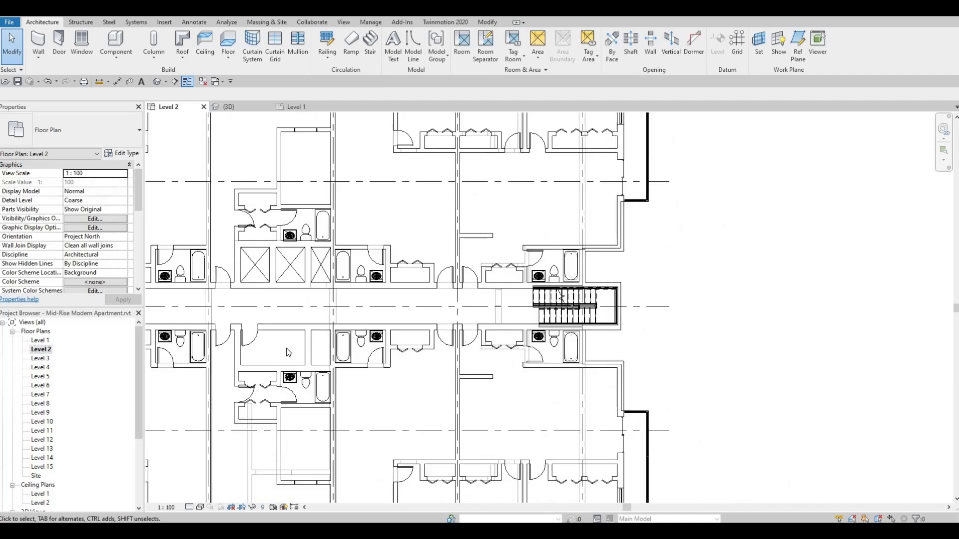
pyautogui.scroll(-3, 286, 348)
pyautogui.moveTo(286, 348); pyautogui.dragTo(326, 354, button='middle')
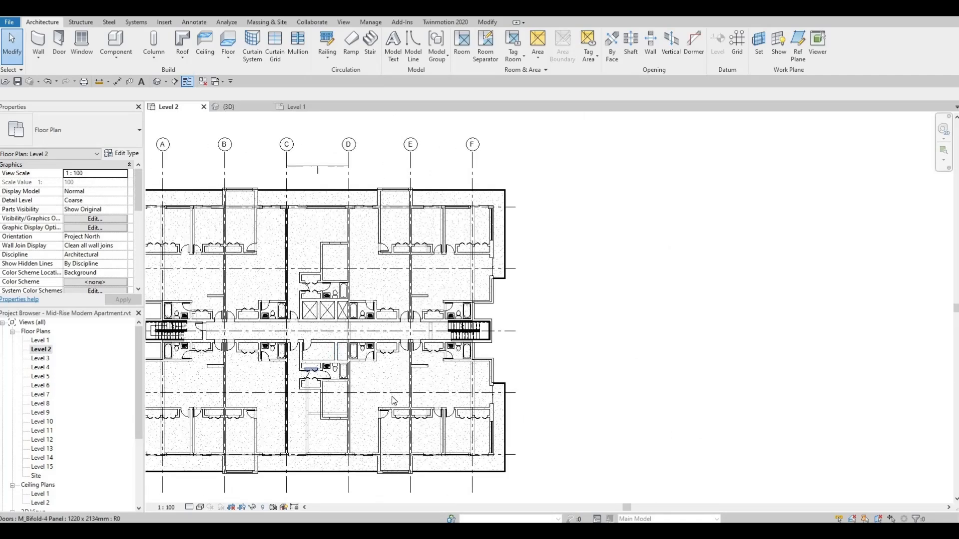
pyautogui.moveTo(392, 399); pyautogui.dragTo(465, 429, button='middle')
pyautogui.scroll(2, 439, 227)
pyautogui.scroll(2, 590, 244)
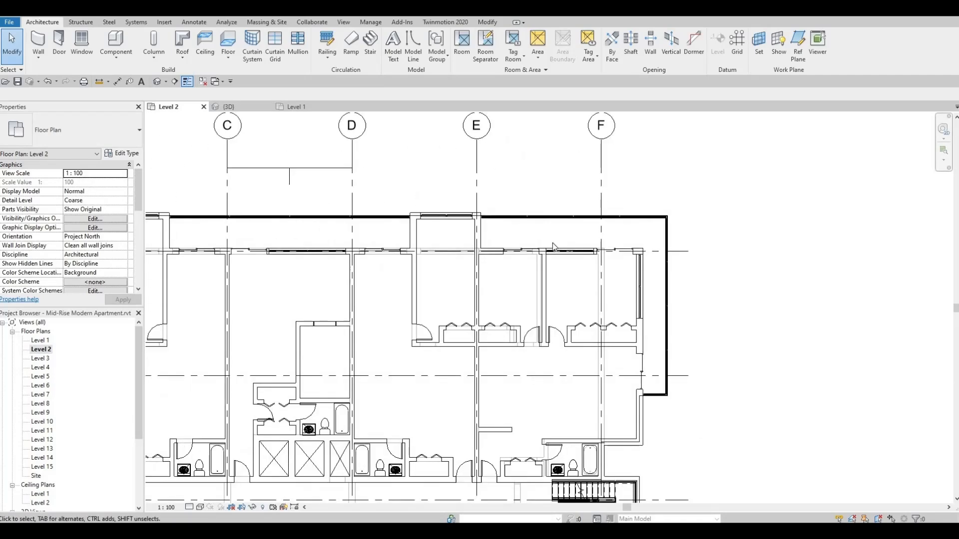
pyautogui.moveTo(337, 241); pyautogui.dragTo(401, 245, button='middle')
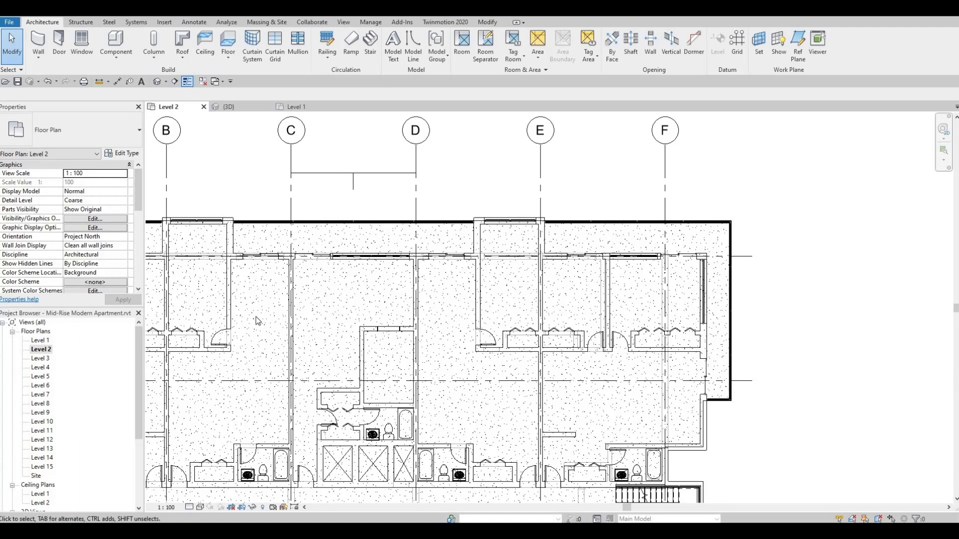
pyautogui.moveTo(264, 324); pyautogui.dragTo(374, 310, button='middle')
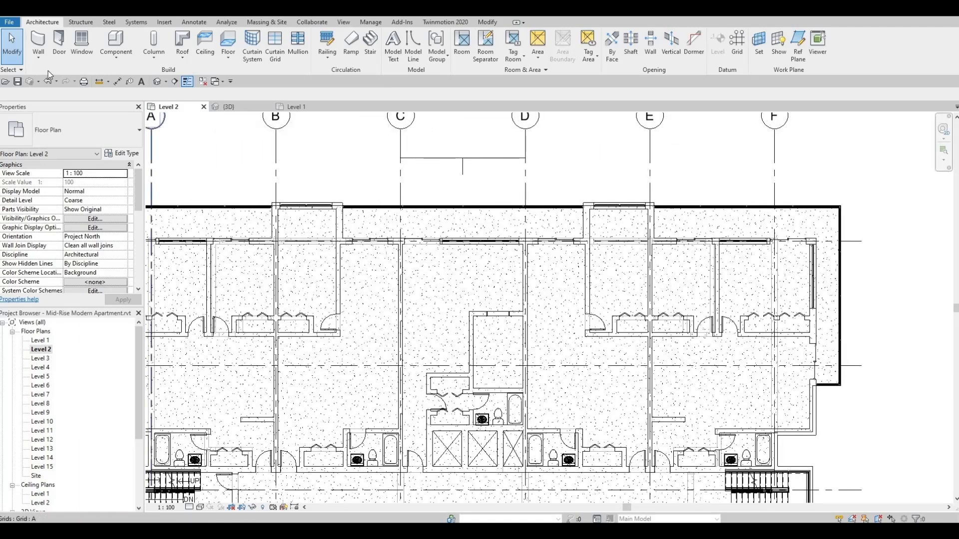
# Step: Draw a Curtain Wall divider up to Level 3 across the grid 1 balcony on grid C, from the railing to the exterior wall
pyautogui.click(37, 41)
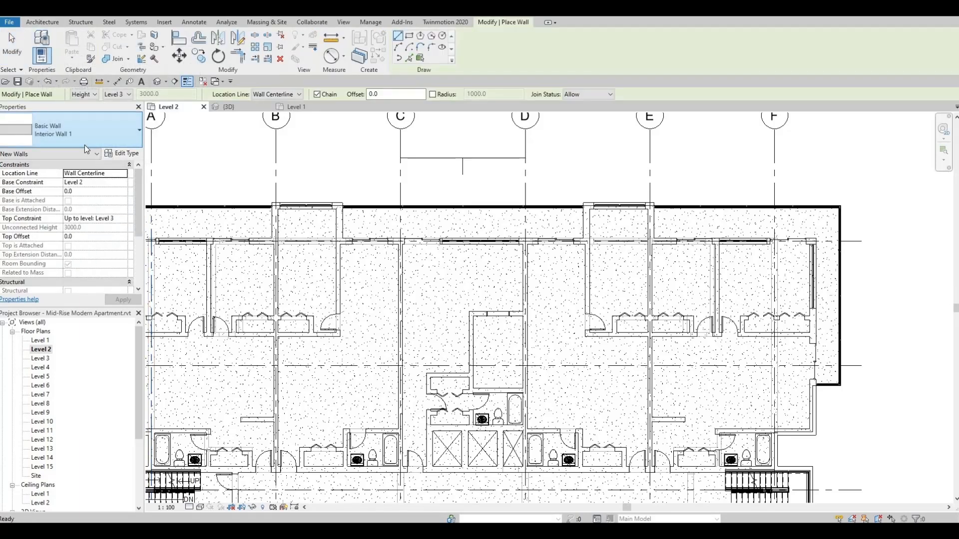
pyautogui.click(85, 142)
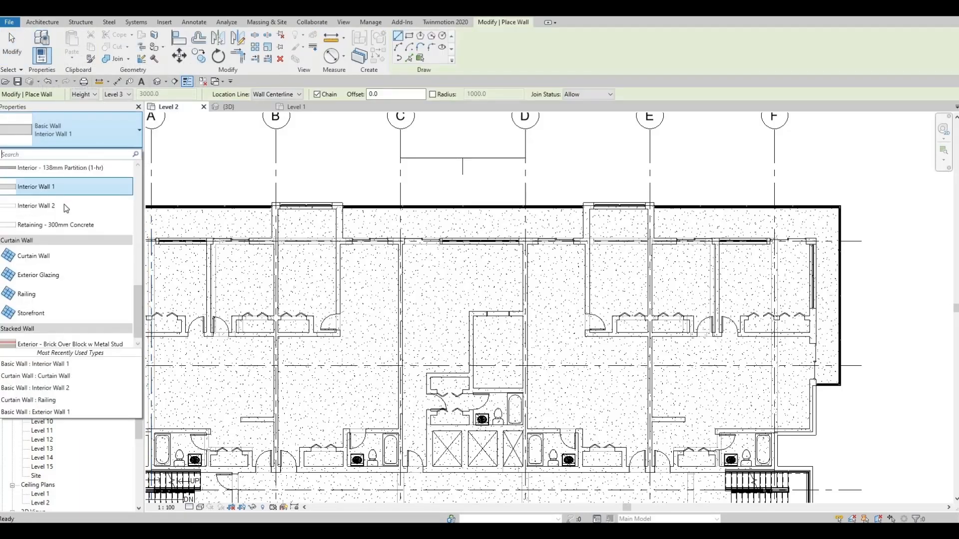
pyautogui.click(62, 255)
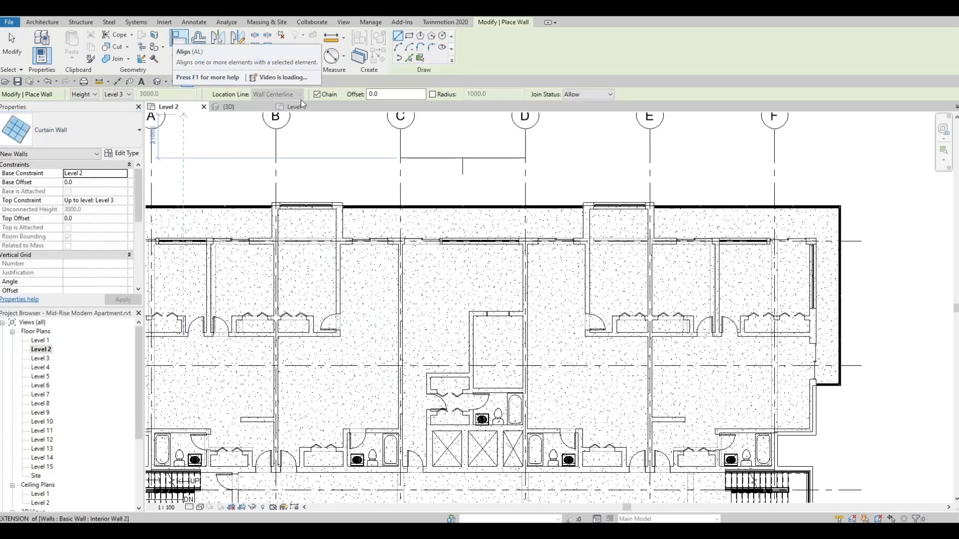
pyautogui.scroll(4, 412, 214)
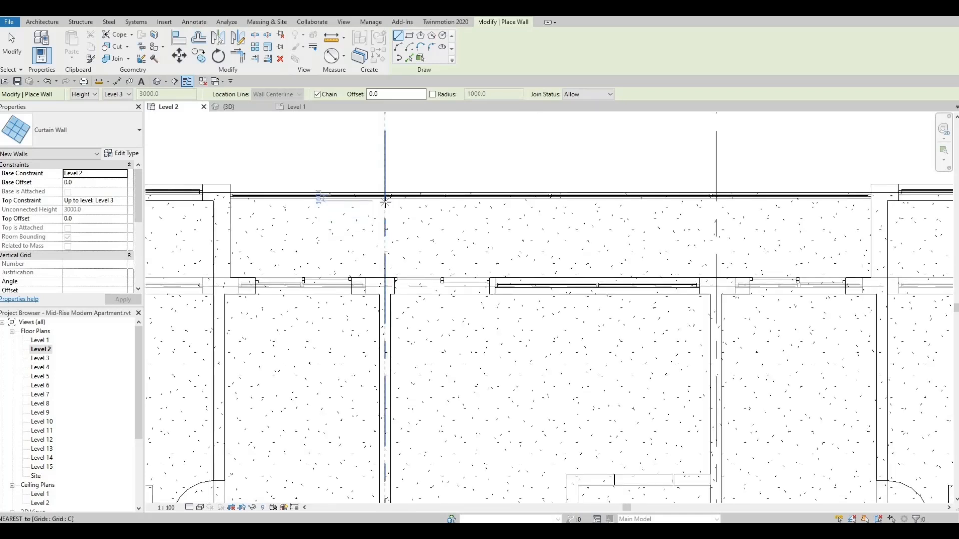
pyautogui.scroll(4, 384, 200)
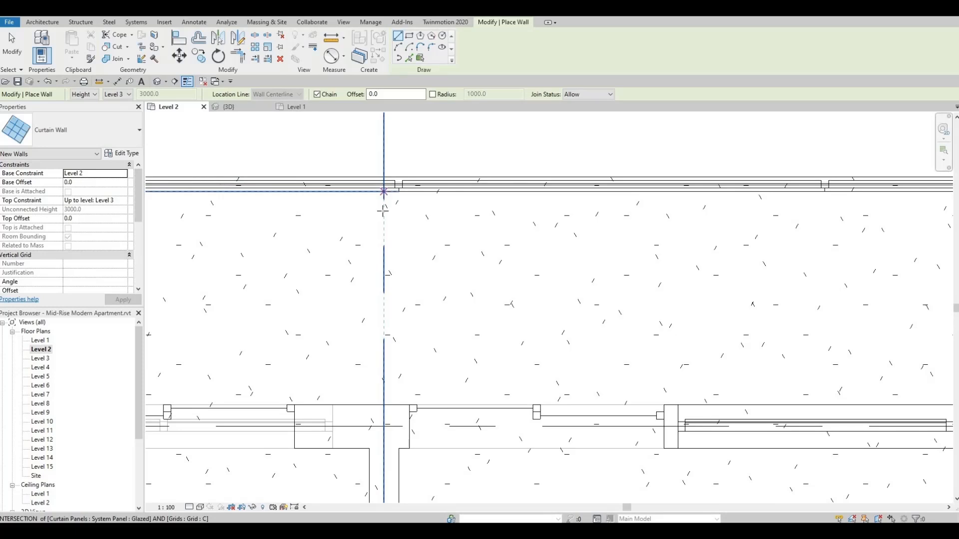
pyautogui.click(382, 210)
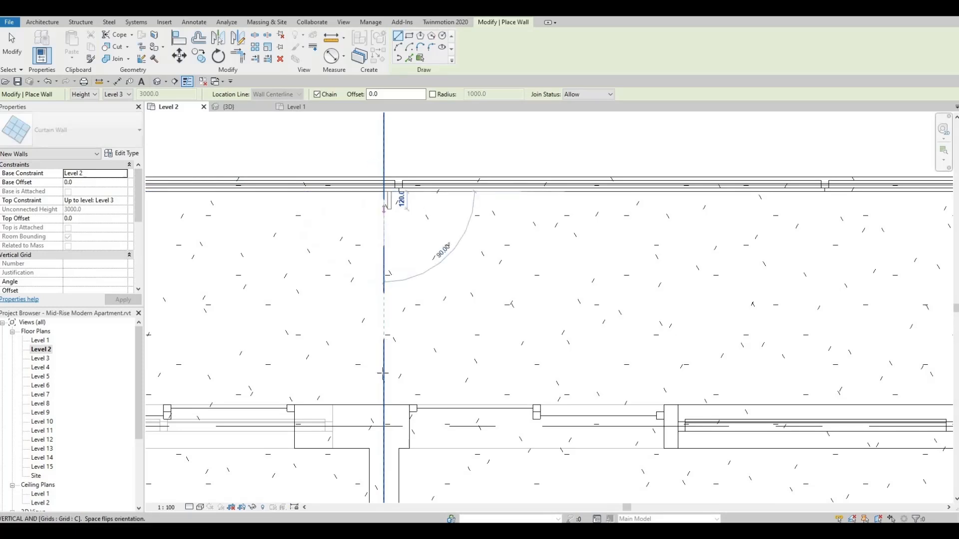
pyautogui.click(384, 404)
pyautogui.scroll(-1, 440, 287)
pyautogui.press('Escape')
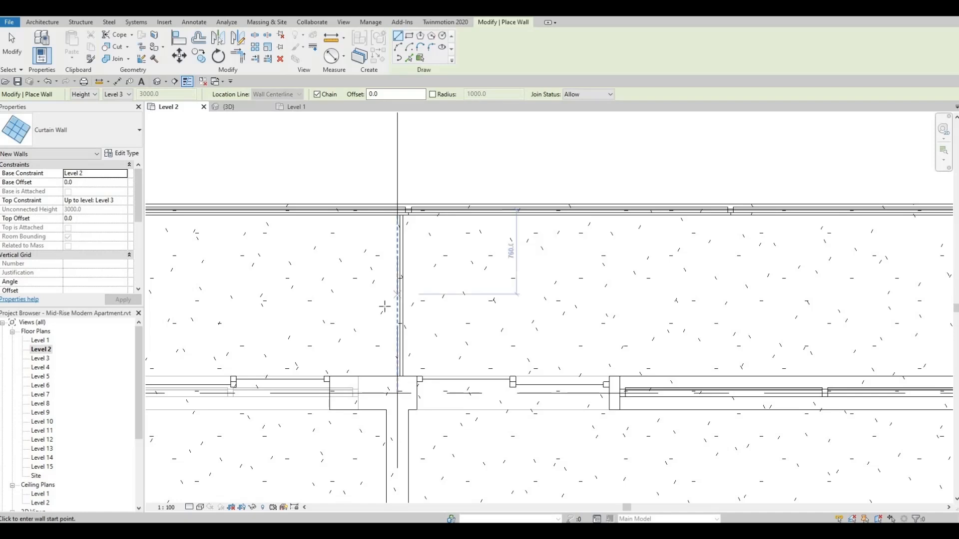
# Step: Draw a second Curtain Wall divider across the same balcony on grid D, from the railing to the exterior wall
pyautogui.scroll(-4, 408, 294)
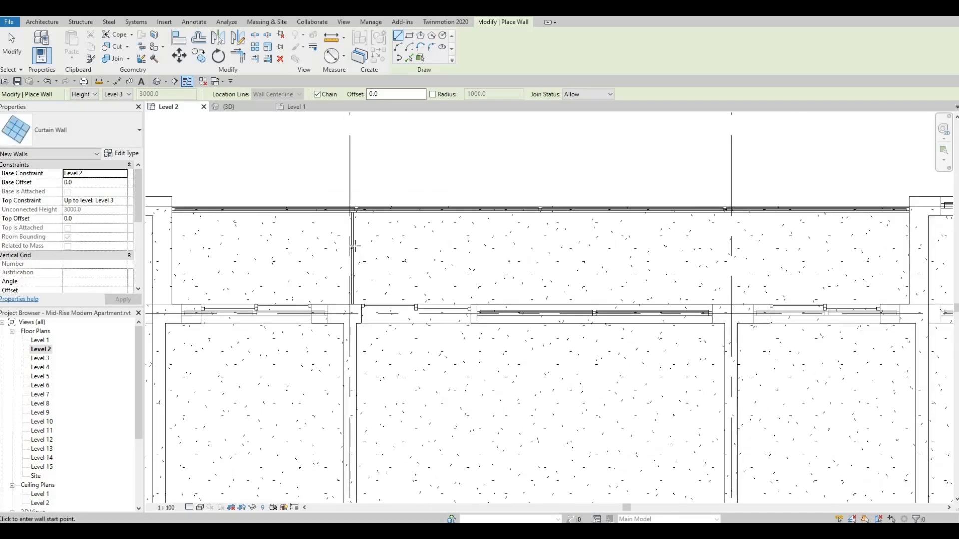
pyautogui.click(731, 212)
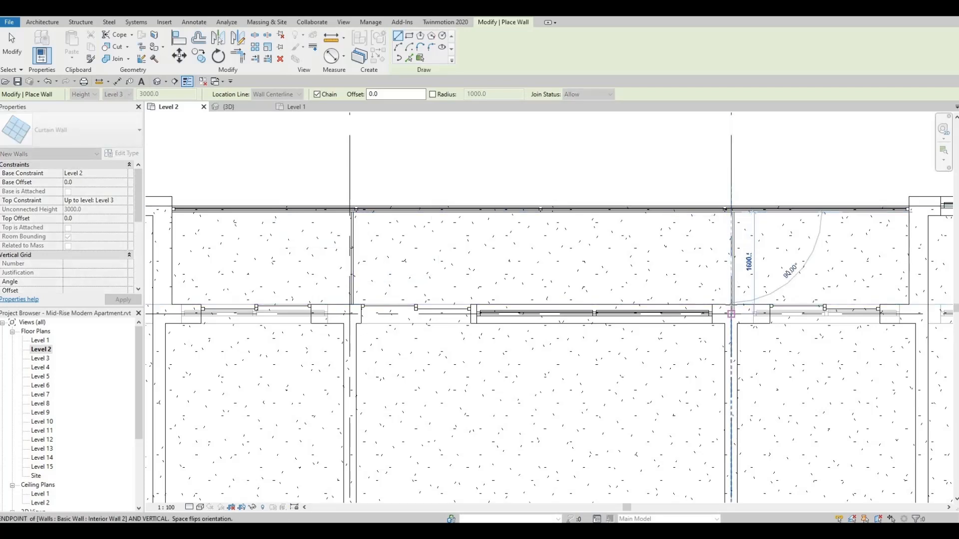
pyautogui.click(731, 304)
pyautogui.press('Escape')
pyautogui.scroll(2, 738, 269)
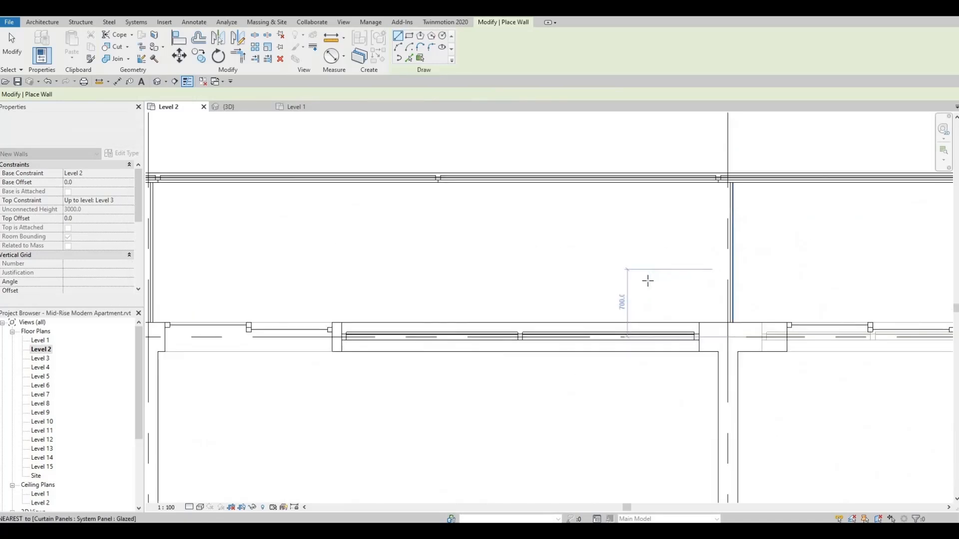
pyautogui.scroll(-2, 431, 252)
pyautogui.scroll(2, 306, 238)
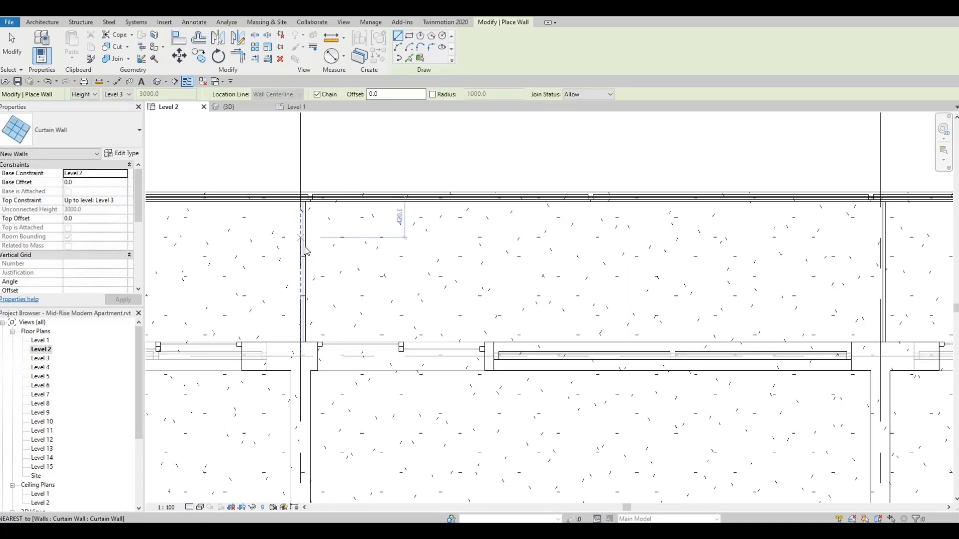
# Step: Flip the orientation of the curtain wall divider on grid C to the opposite side of the grid line
pyautogui.press('Escape')
pyautogui.click(305, 252)
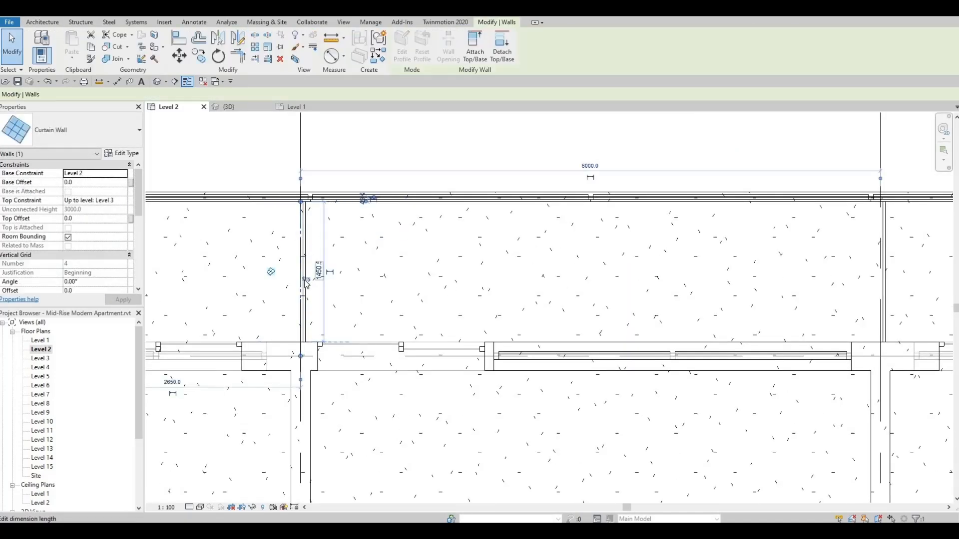
pyautogui.click(306, 279)
pyautogui.click(379, 272)
pyautogui.scroll(-2, 380, 273)
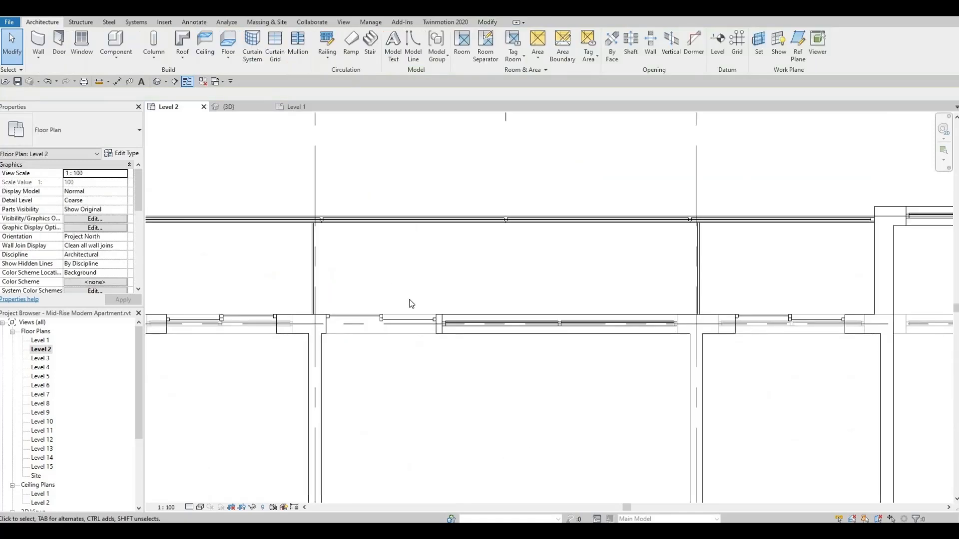
# Step: Examine the grid 1 balconies and the adjoining apartments in the Level 2 plan
pyautogui.moveTo(415, 303); pyautogui.dragTo(405, 189, button='middle')
pyautogui.scroll(-3, 404, 186)
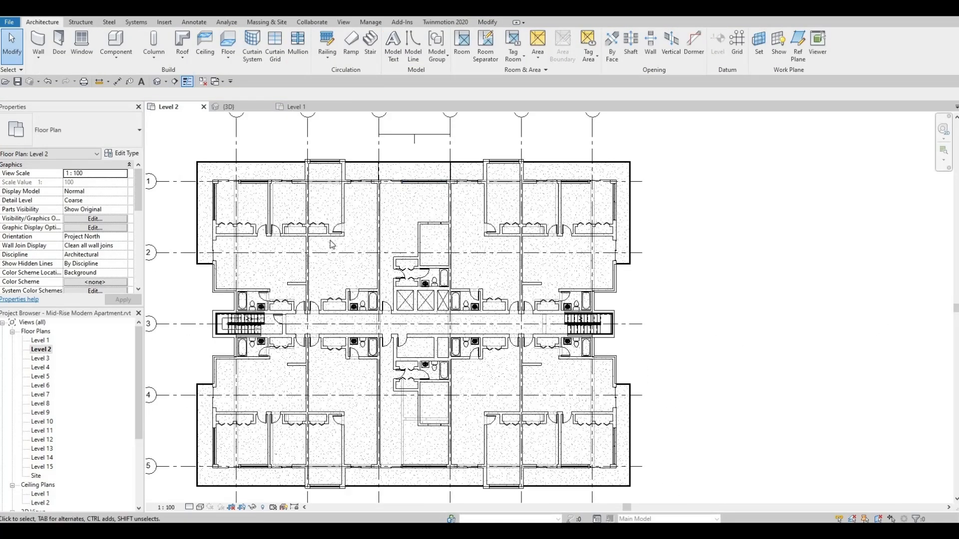
pyautogui.moveTo(329, 242); pyautogui.dragTo(332, 247, button='middle')
pyautogui.scroll(1, 210, 180)
pyautogui.scroll(2, 272, 185)
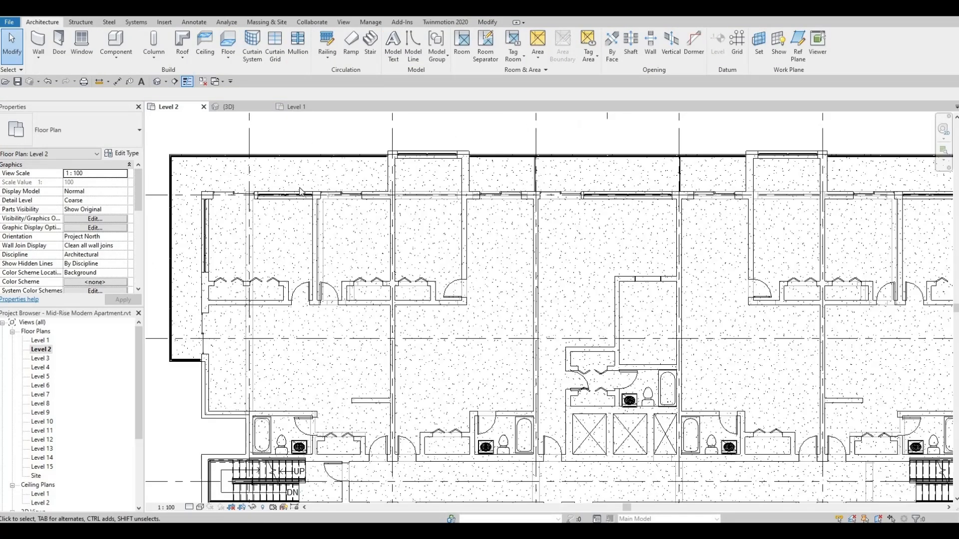
pyautogui.scroll(-2, 346, 256)
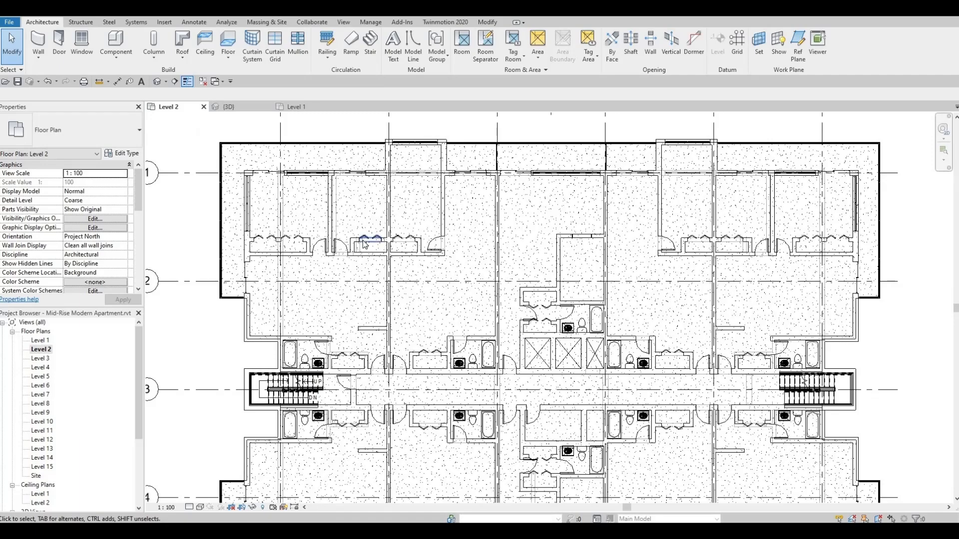
# Step: Examine the balcony and projecting bays along grid 5, and the central corridor, in the Level 2 plan
pyautogui.scroll(-2, 360, 240)
pyautogui.moveTo(403, 268); pyautogui.dragTo(406, 231, button='middle')
pyautogui.scroll(1, 626, 351)
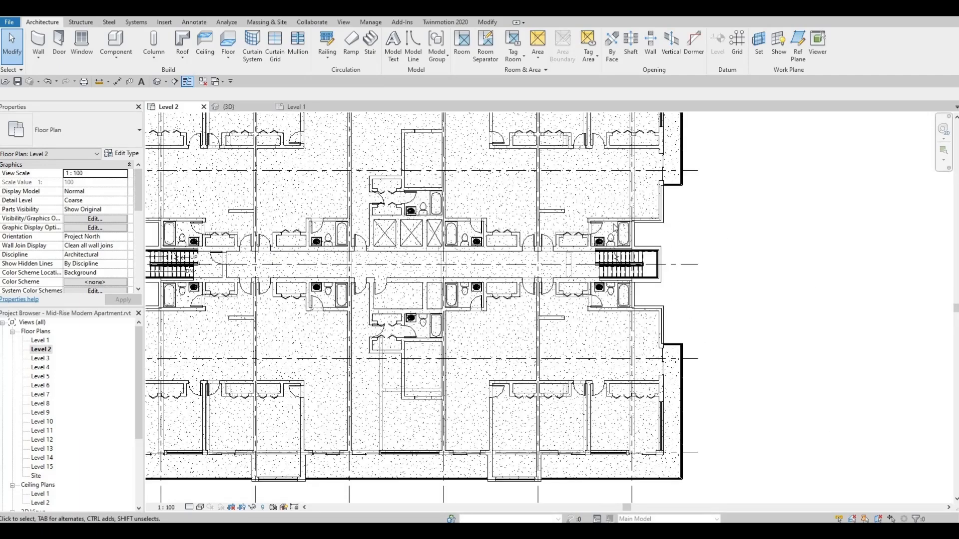
pyautogui.scroll(2, 546, 324)
pyautogui.scroll(-3, 539, 321)
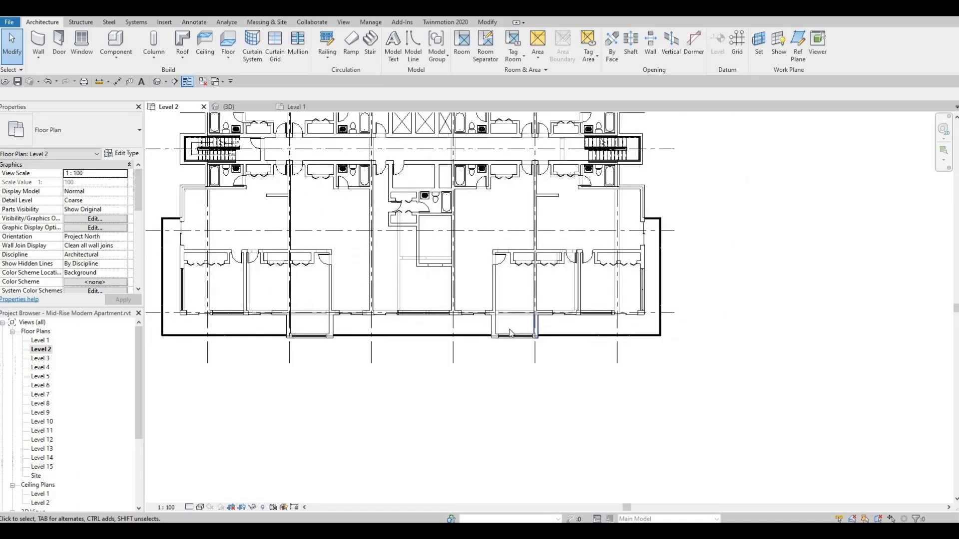
pyautogui.scroll(3, 441, 338)
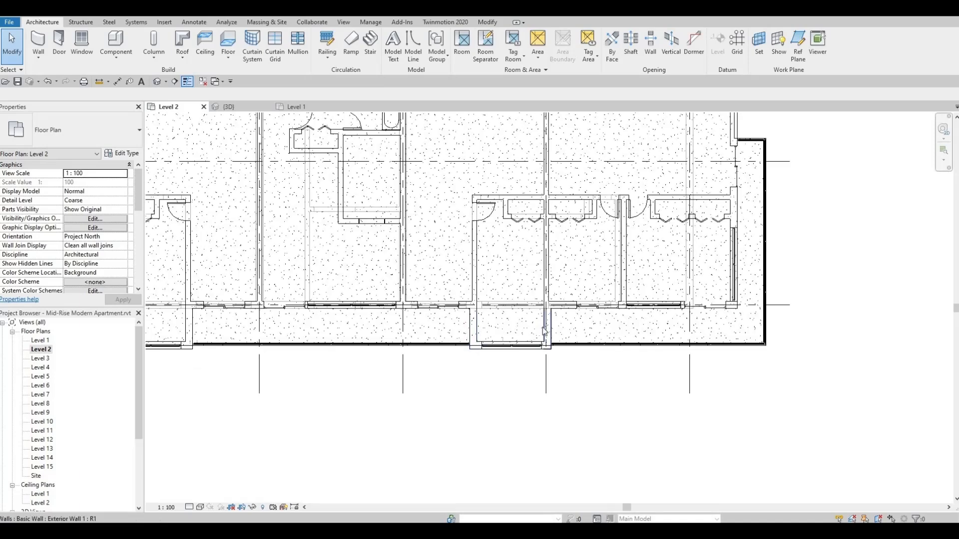
pyautogui.scroll(2, 545, 331)
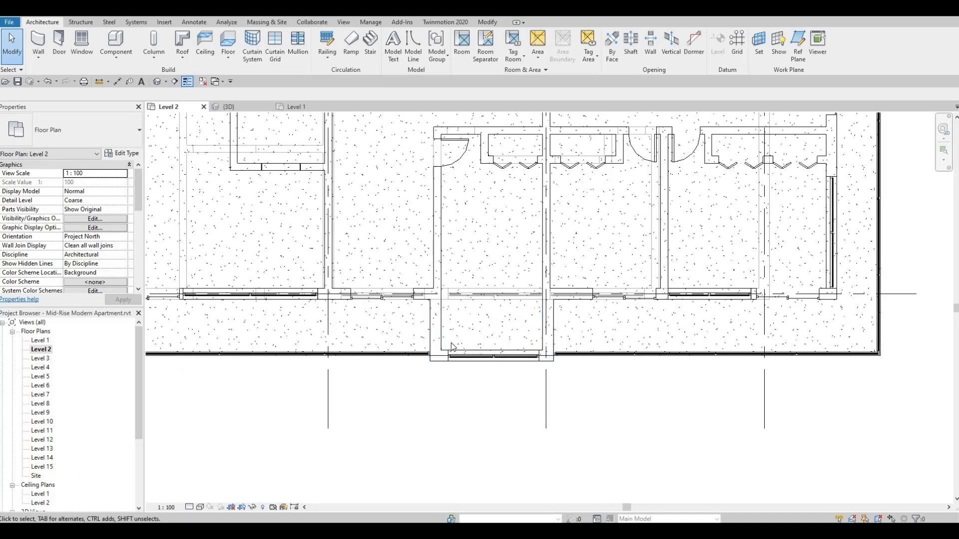
pyautogui.scroll(1, 449, 300)
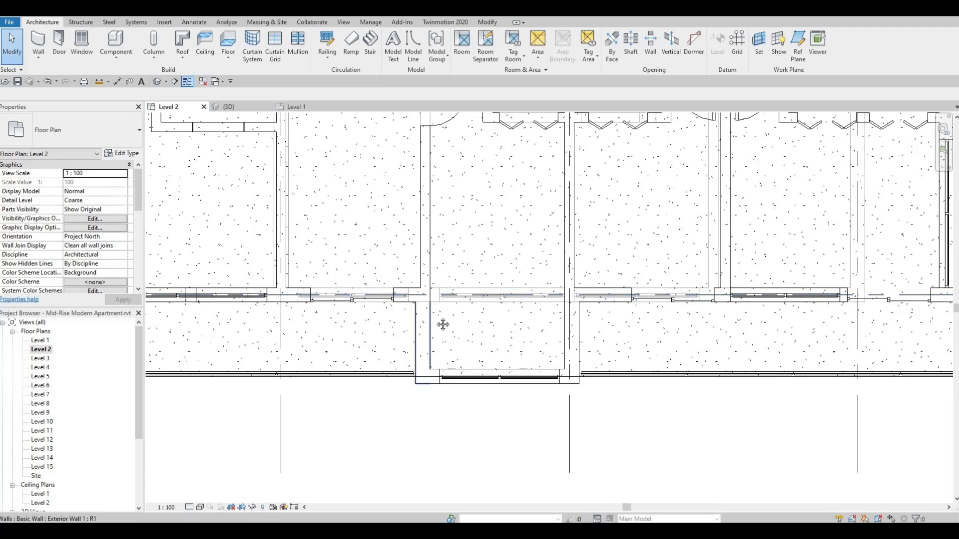
pyautogui.scroll(-2, 459, 307)
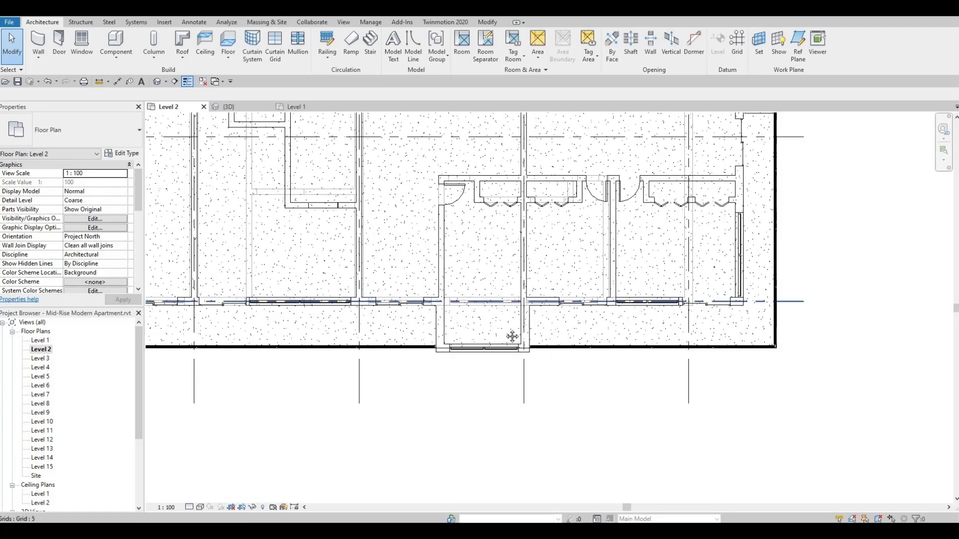
pyautogui.scroll(-3, 512, 336)
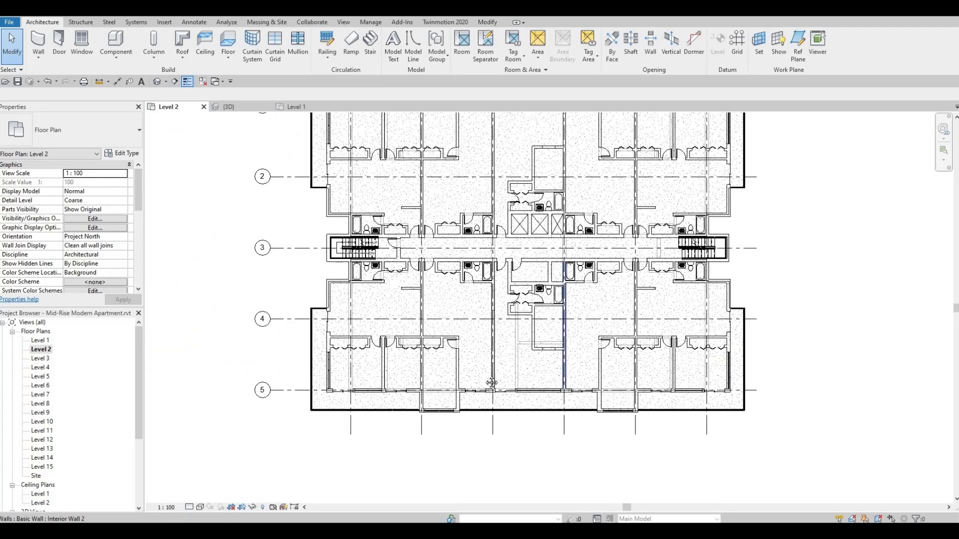
pyautogui.scroll(2, 513, 322)
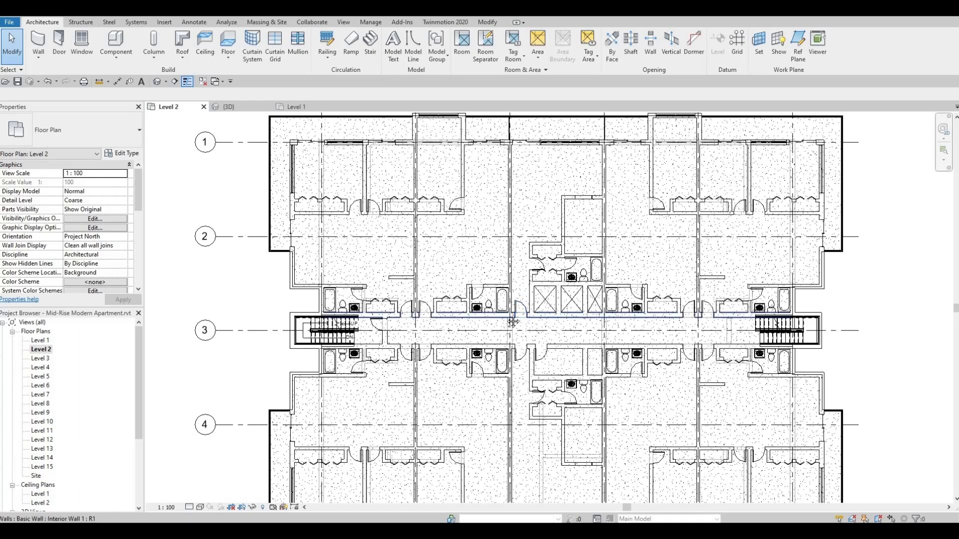
pyautogui.scroll(2, 475, 342)
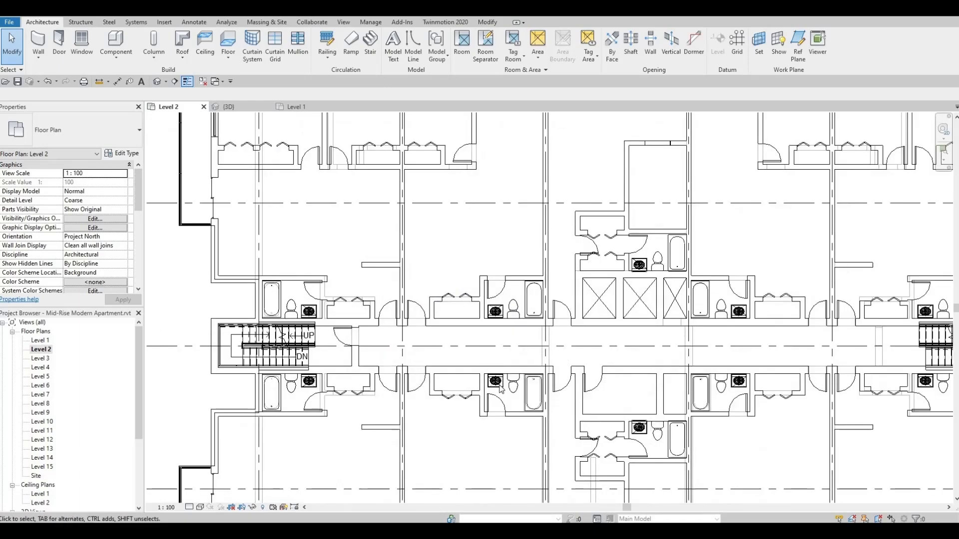
pyautogui.scroll(-2, 501, 389)
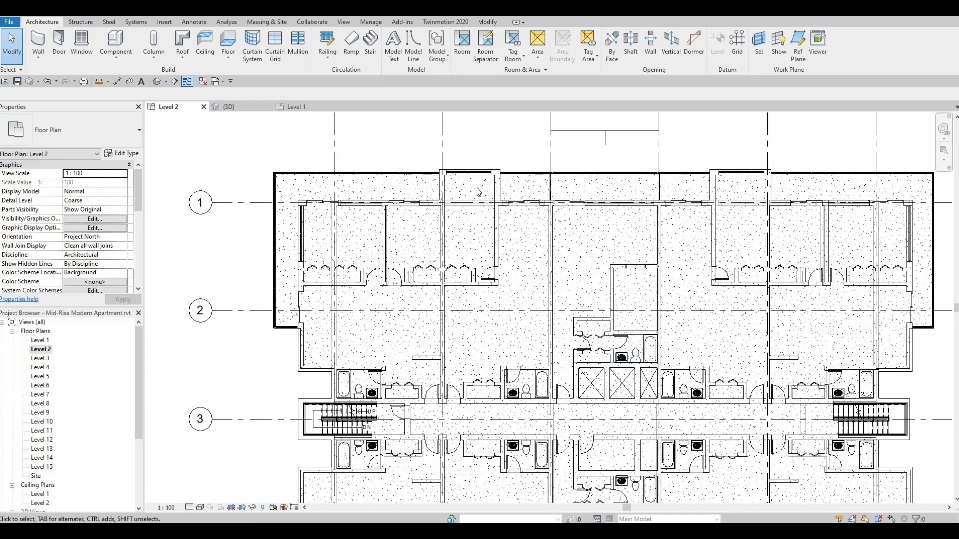
# Step: Set the Level 2 plan's underlay range base level to None and check the grid 1 apartments and balconies
pyautogui.scroll(3, 478, 192)
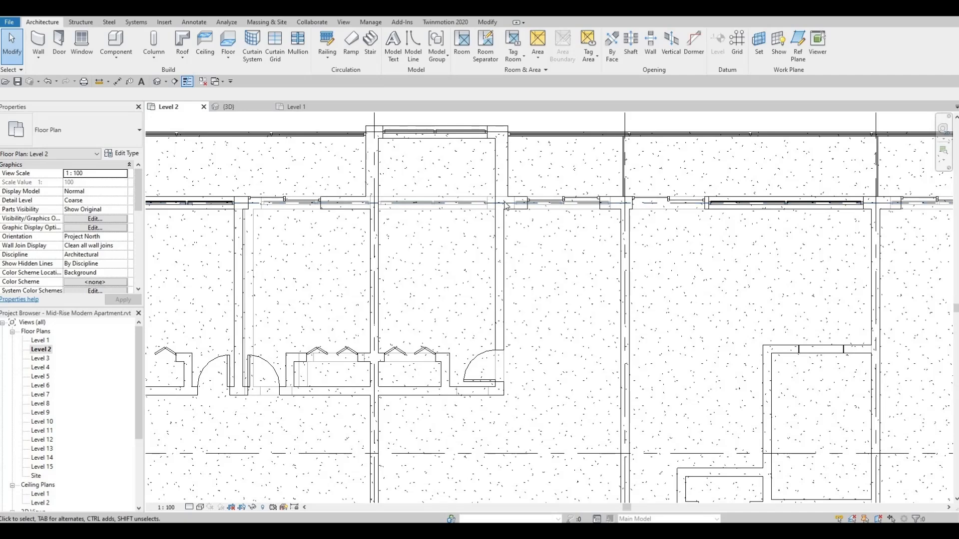
pyautogui.scroll(-2, 506, 205)
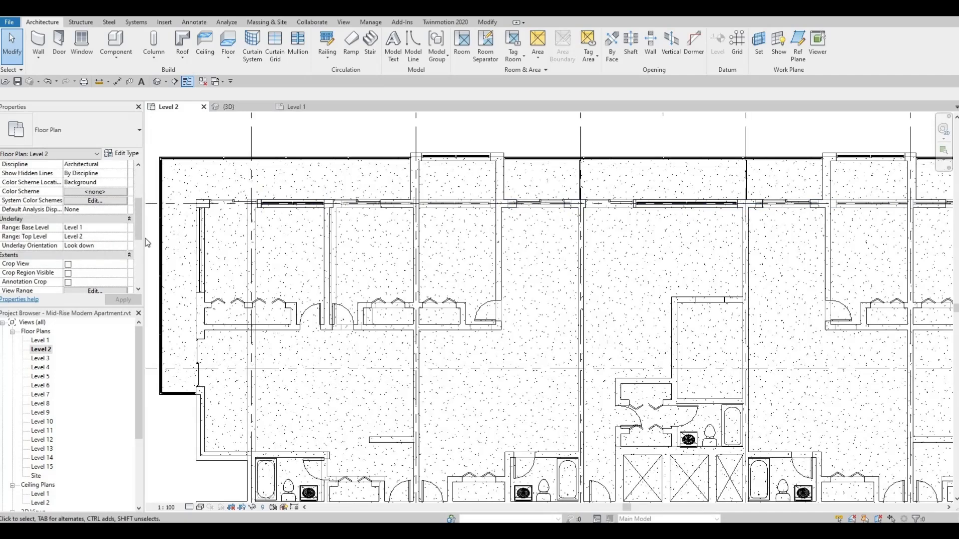
pyautogui.click(122, 229)
pyautogui.click(75, 236)
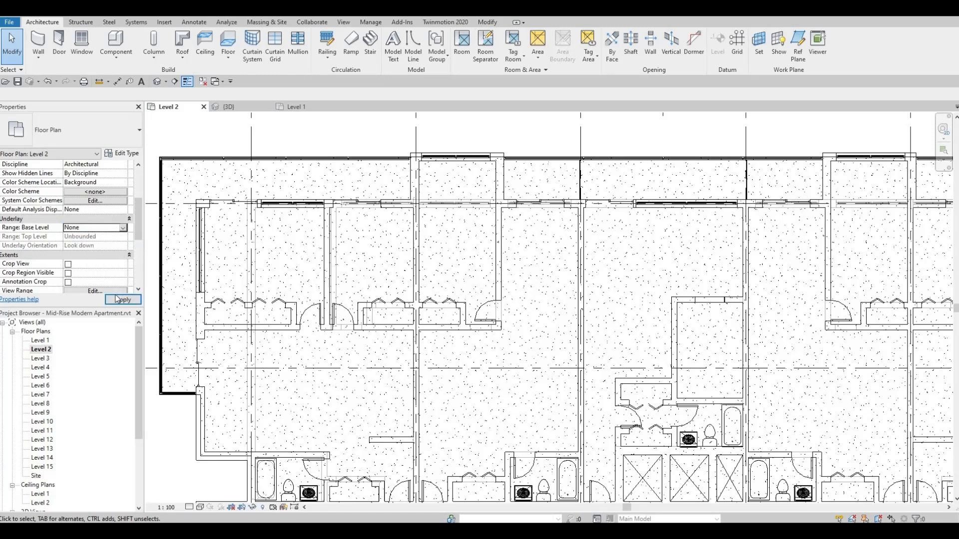
pyautogui.click(116, 300)
pyautogui.scroll(-3, 300, 254)
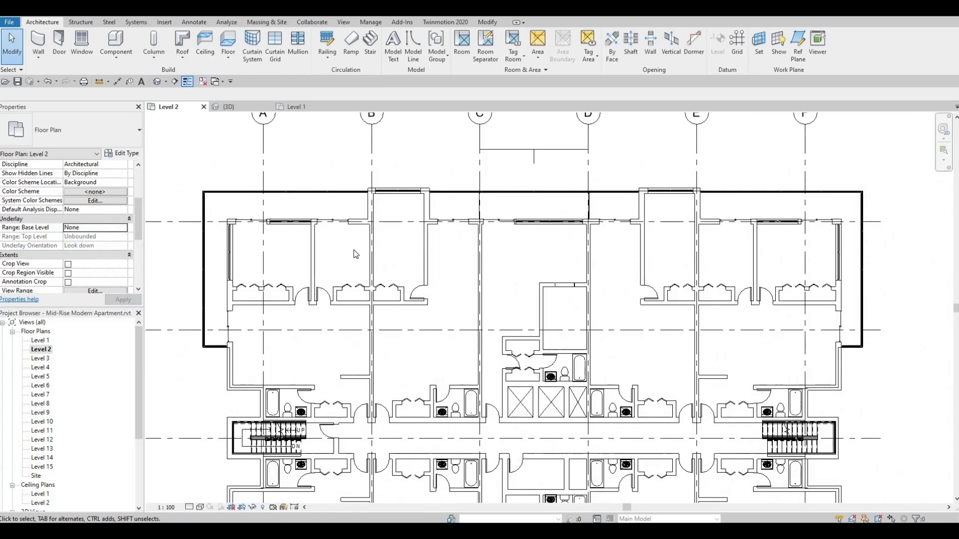
pyautogui.scroll(5, 354, 250)
pyautogui.scroll(2, 368, 207)
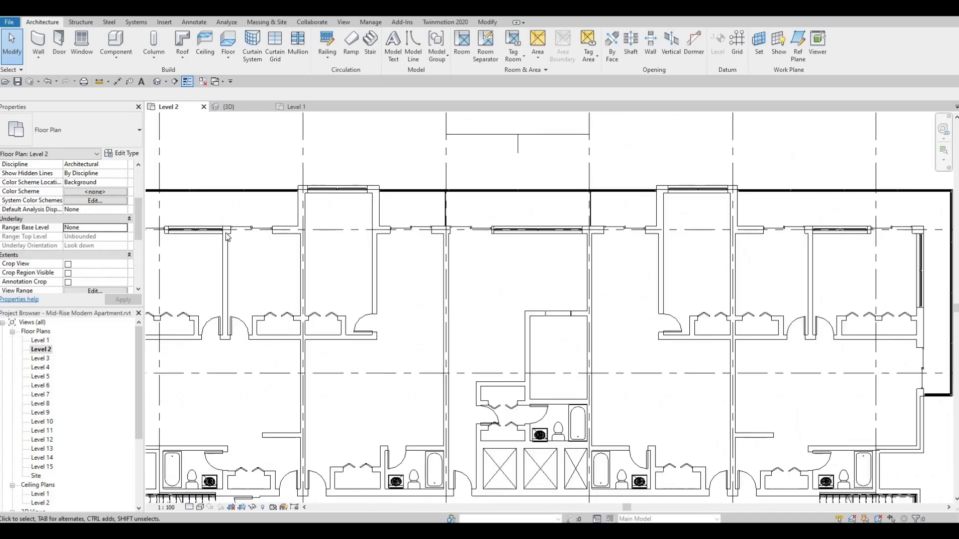
pyautogui.scroll(-2, 332, 225)
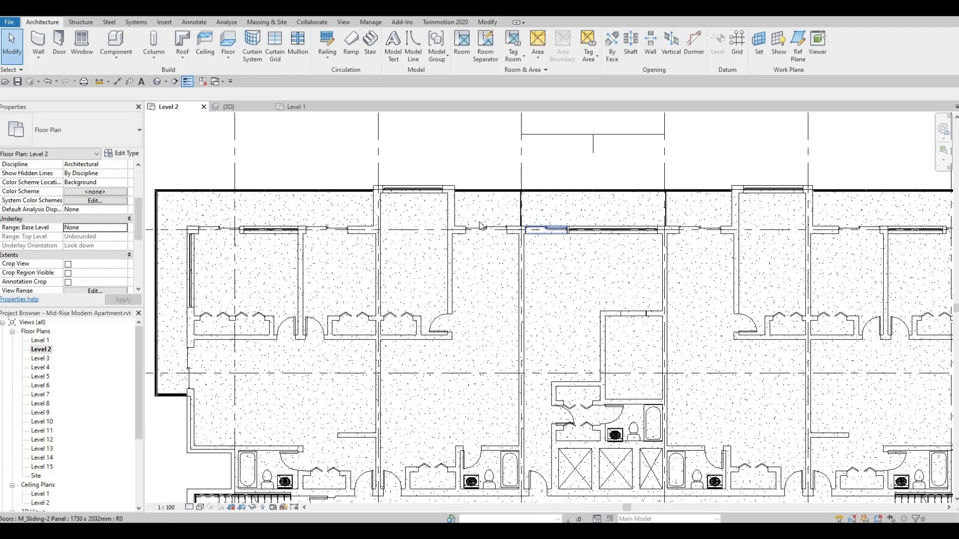
pyautogui.moveTo(478, 221); pyautogui.dragTo(452, 221, button='middle')
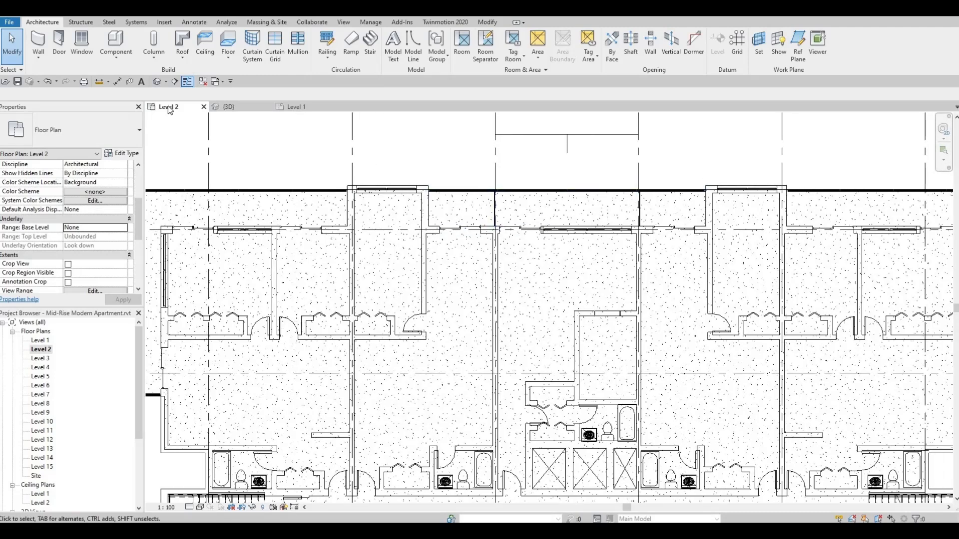
# Step: In the 3D view, lower the top of the grid C curtain wall divider on the balcony to near the sliding door's head
pyautogui.click(157, 82)
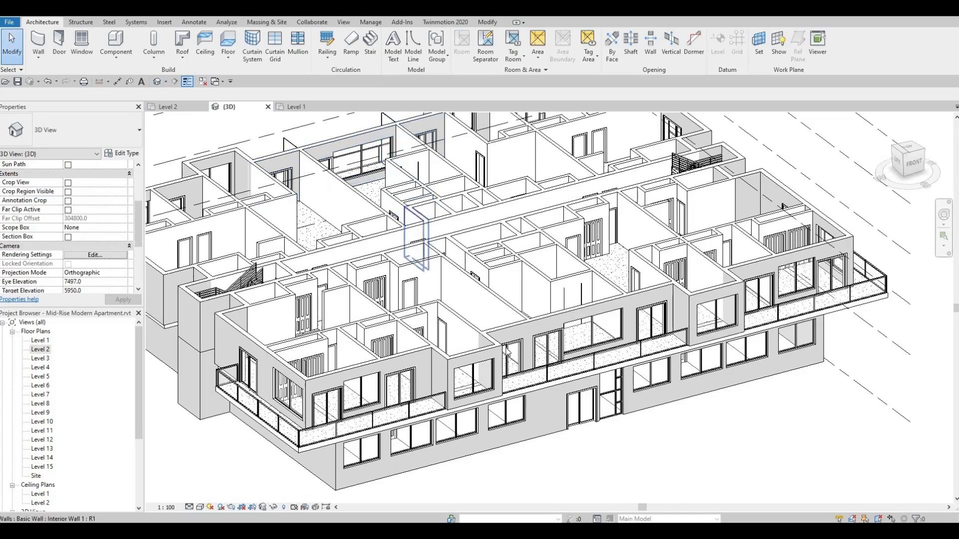
pyautogui.keyDown('shift'); pyautogui.moveTo(529, 350); pyautogui.dragTo(574, 338, button='middle'); pyautogui.keyUp('shift')
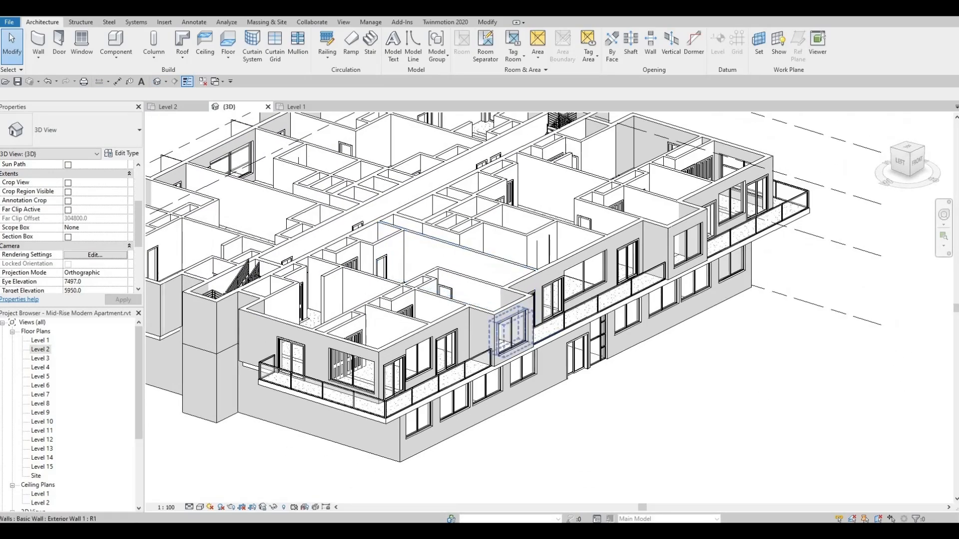
pyautogui.moveTo(200, 273); pyautogui.dragTo(559, 354, button='middle')
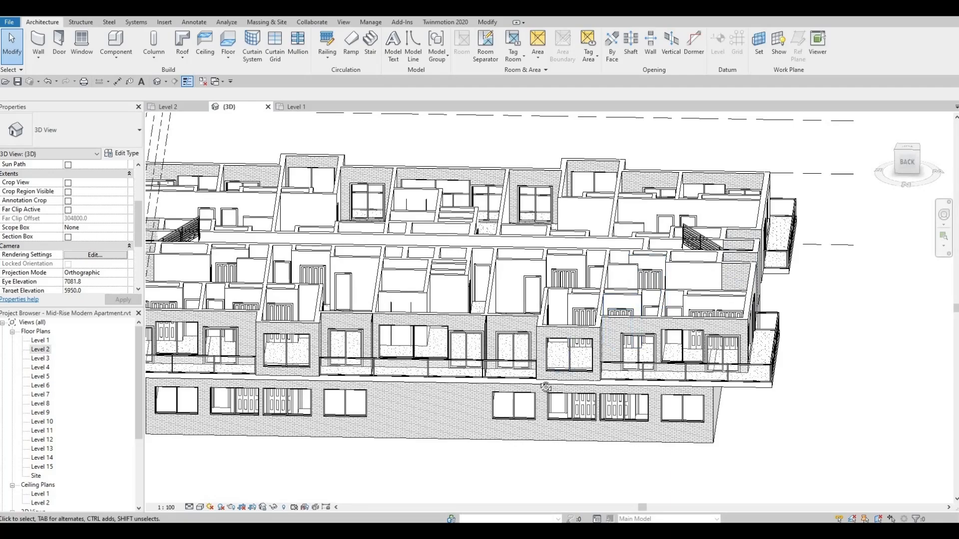
pyautogui.keyDown('shift'); pyautogui.moveTo(403, 345); pyautogui.dragTo(350, 367, button='middle'); pyautogui.keyUp('shift')
pyautogui.scroll(3, 400, 280)
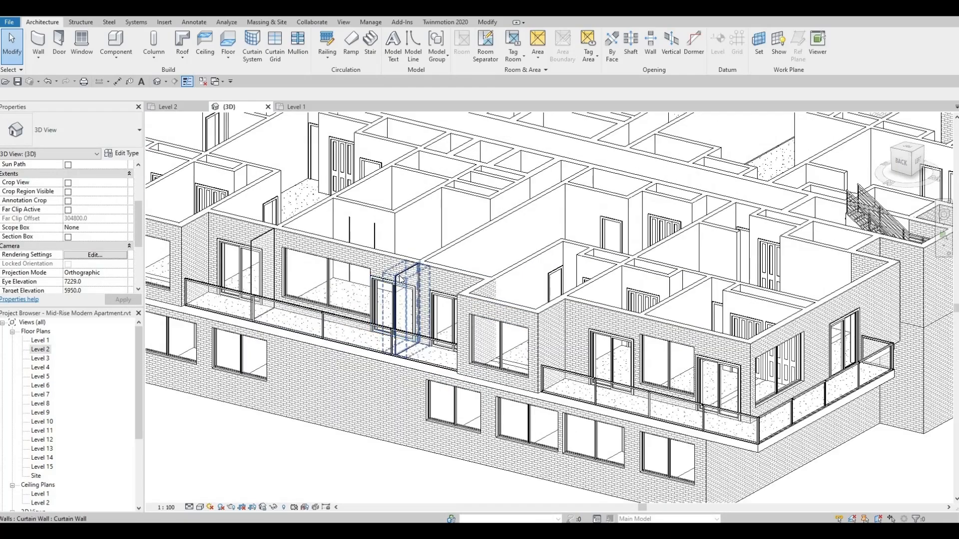
pyautogui.click(403, 274)
pyautogui.scroll(5, 408, 272)
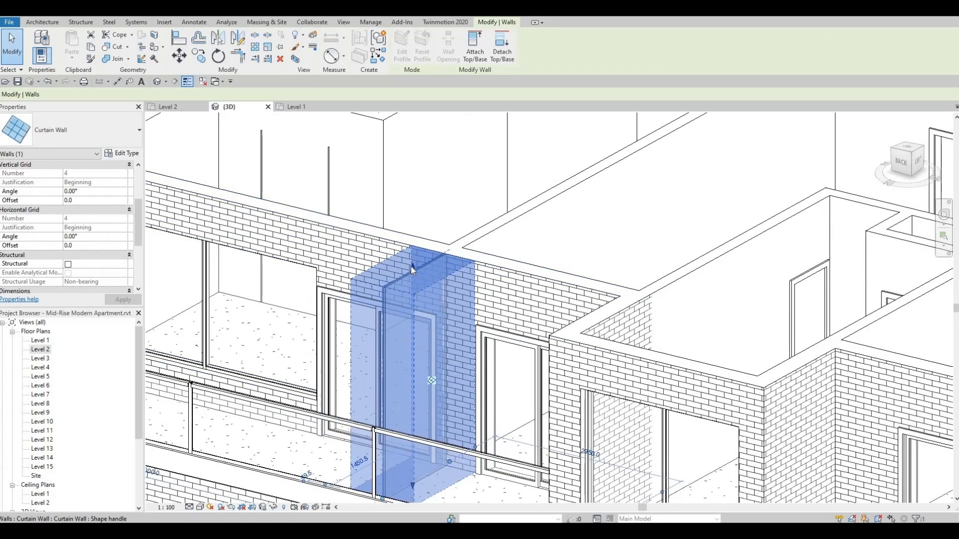
pyautogui.moveTo(412, 276); pyautogui.dragTo(413, 322)
pyautogui.press('Escape')
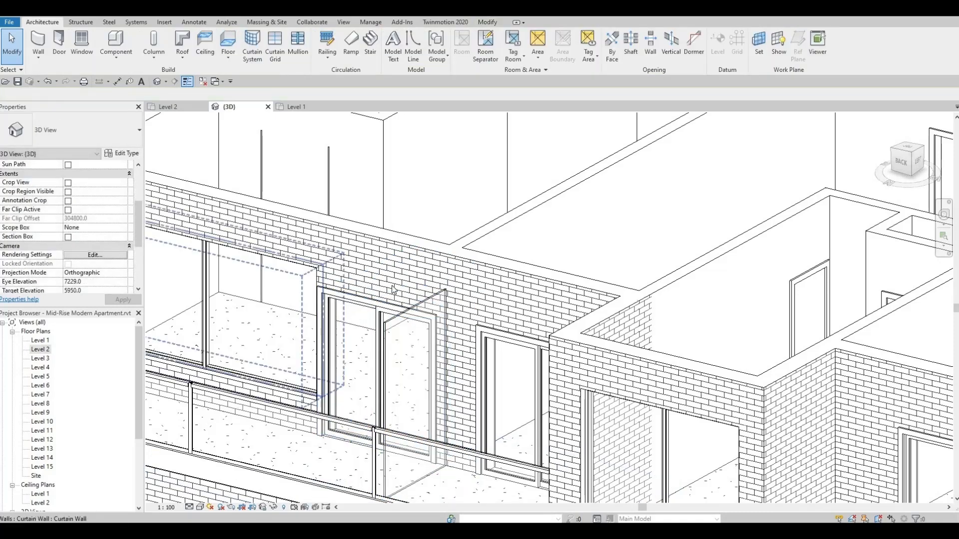
# Step: Align the top of the grid D curtain wall divider with the lowered top of the grid C divider
pyautogui.moveTo(277, 312); pyautogui.dragTo(521, 330, button='middle')
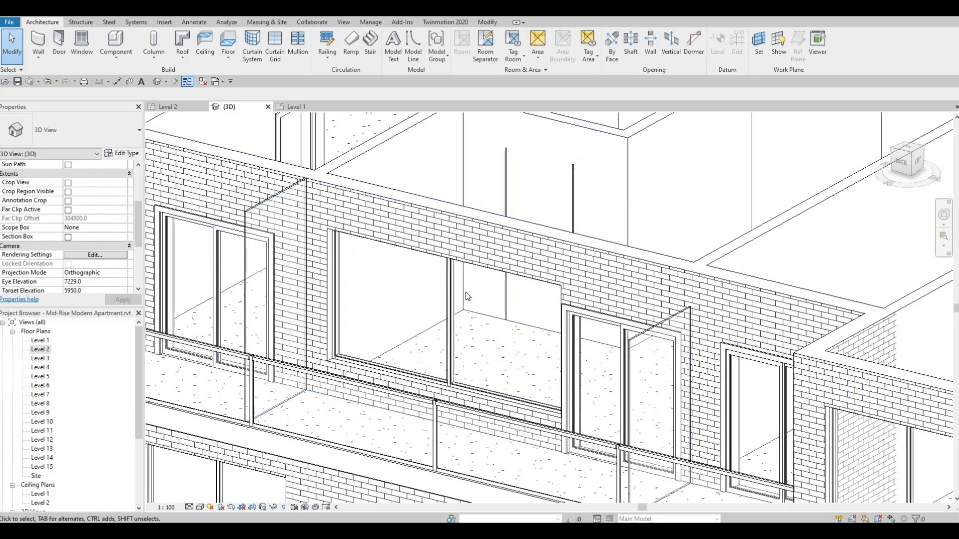
pyautogui.press('a')
pyautogui.press('l')
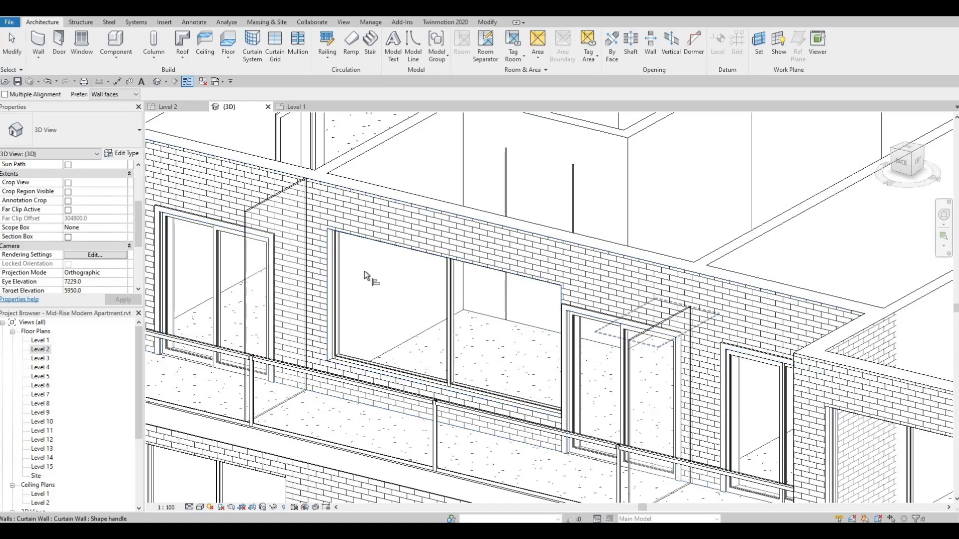
pyautogui.click(277, 195)
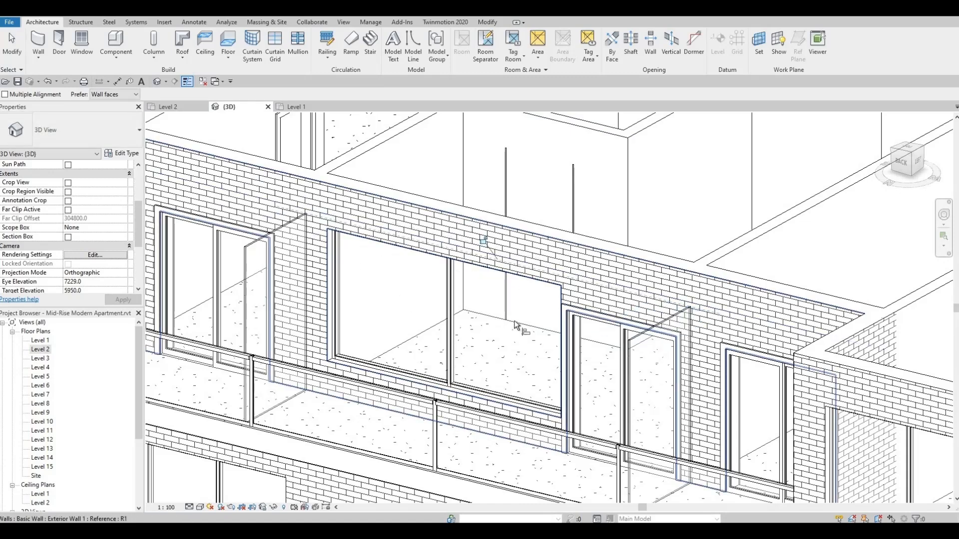
pyautogui.moveTo(479, 339); pyautogui.dragTo(477, 281, button='middle')
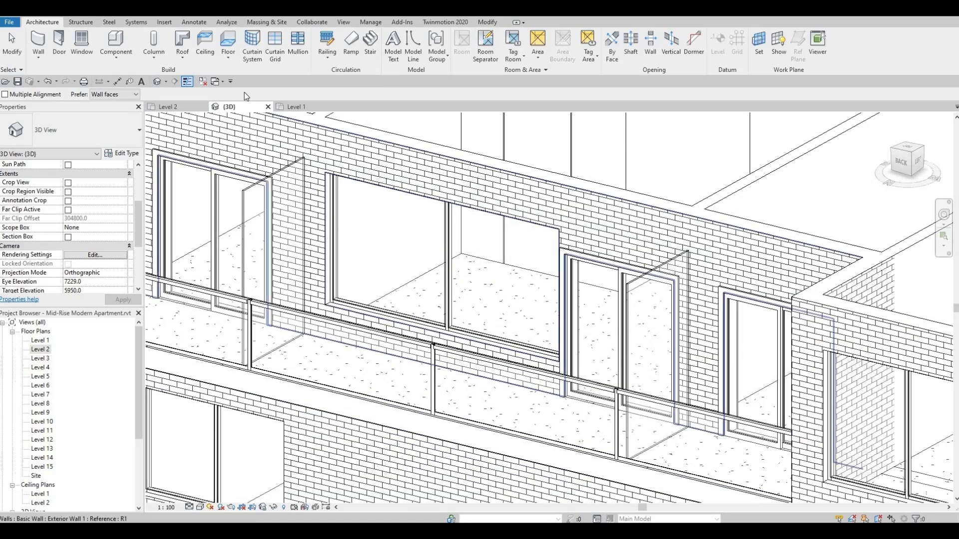
# Step: Place 50mm x 65mm rectangular mullions on all grid lines of both balcony curtain wall dividers
pyautogui.click(296, 41)
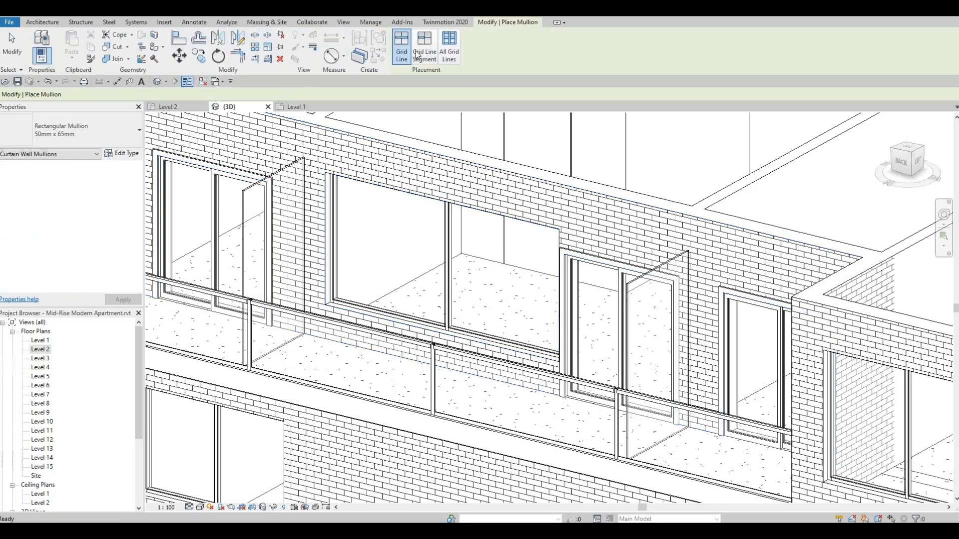
pyautogui.click(449, 48)
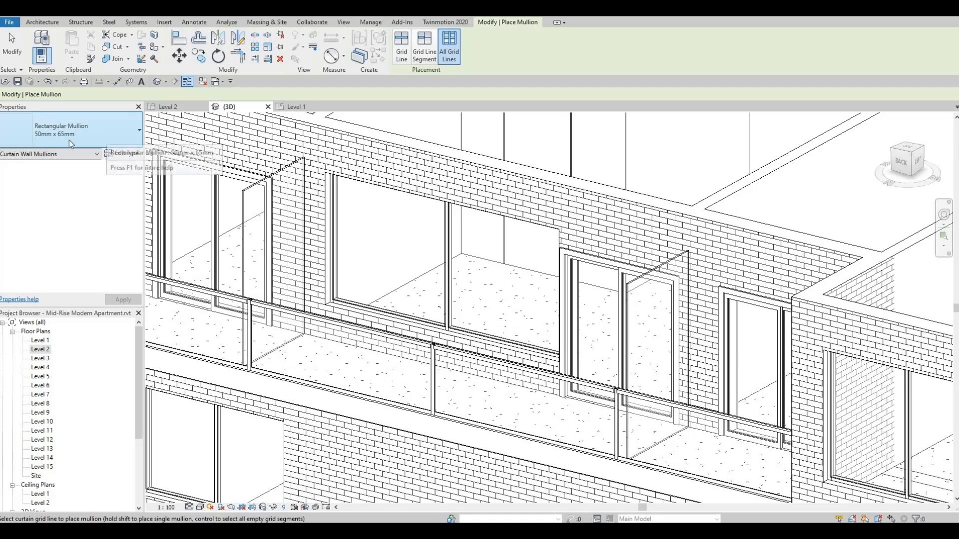
pyautogui.click(253, 186)
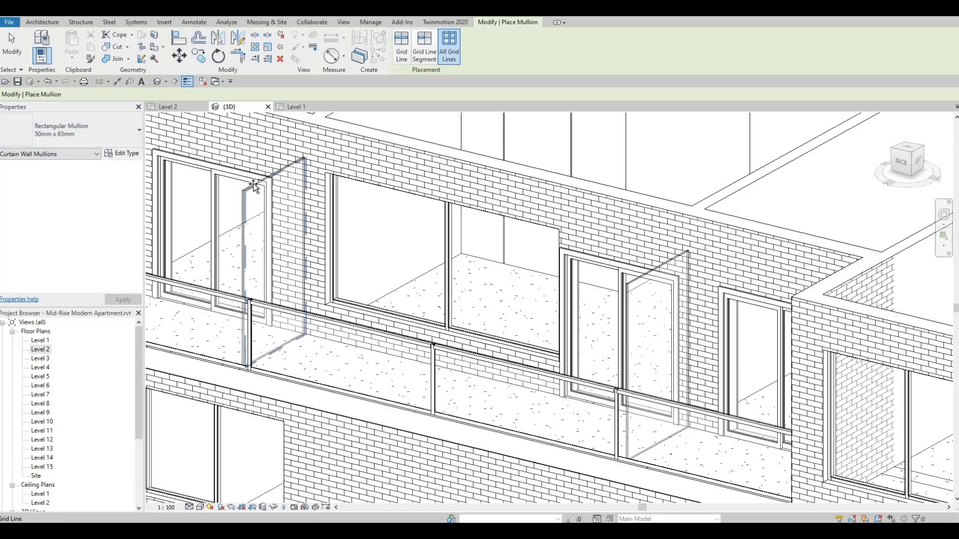
pyautogui.click(655, 271)
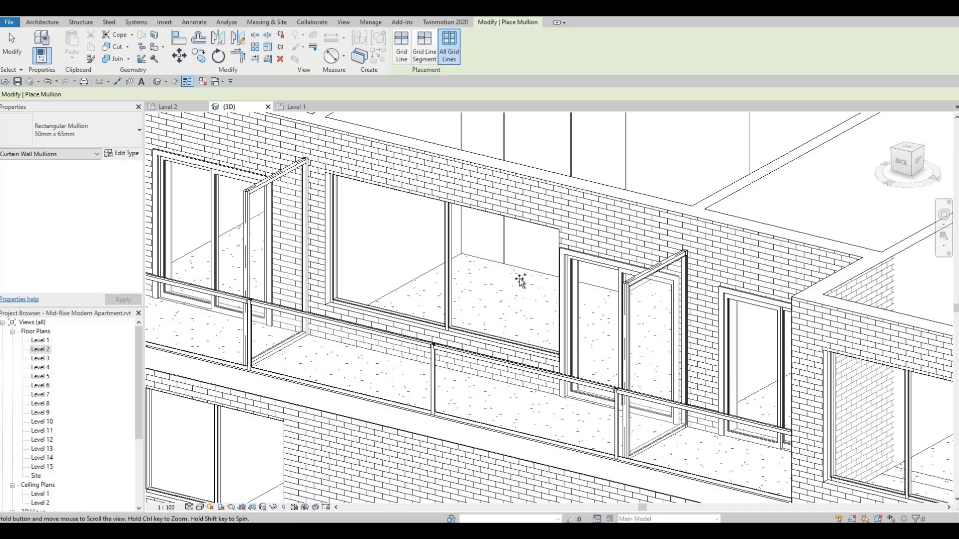
pyautogui.scroll(-3, 520, 278)
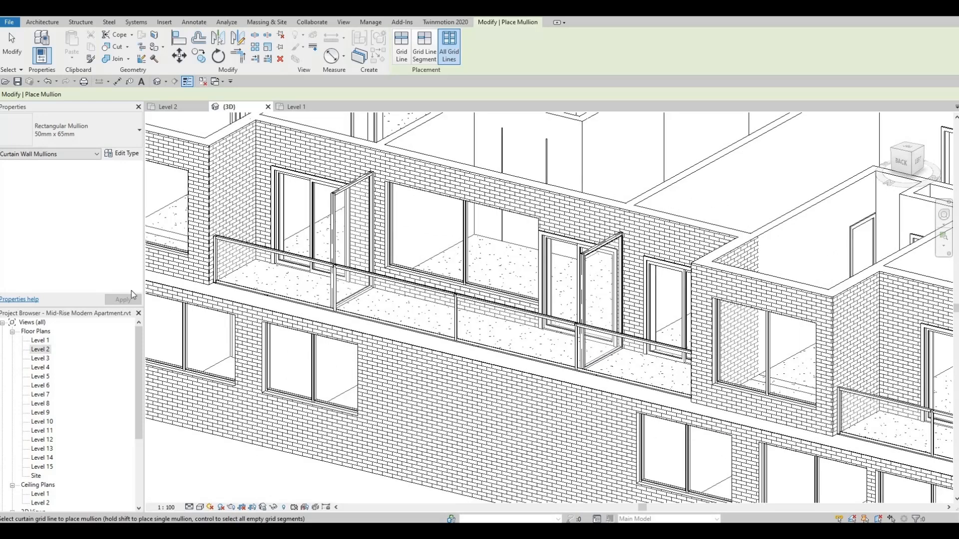
# Step: In the Level 2 plan, select both balcony dividers with their mullions, excluding the sliding door, window and balcony railing
pyautogui.doubleClick(41, 349)
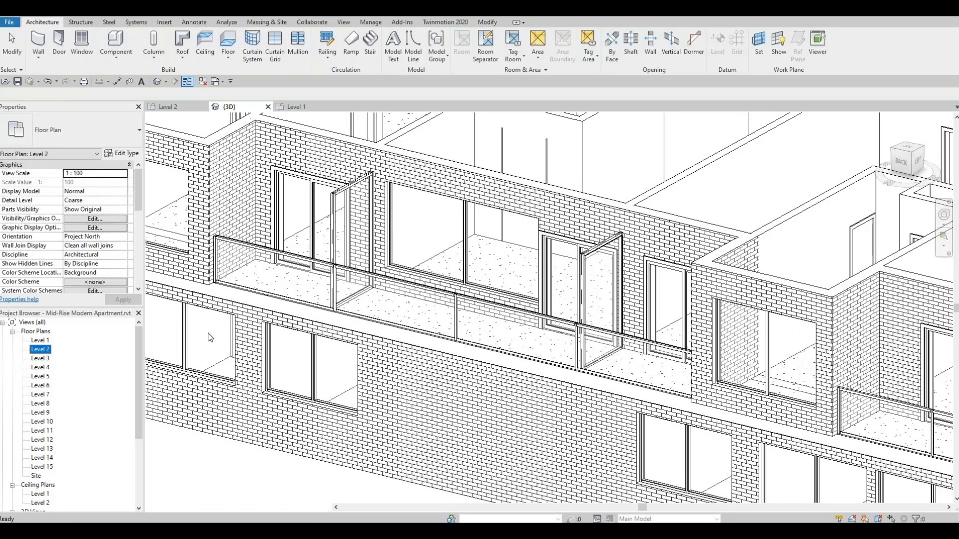
pyautogui.scroll(-4, 385, 265)
pyautogui.scroll(3, 450, 246)
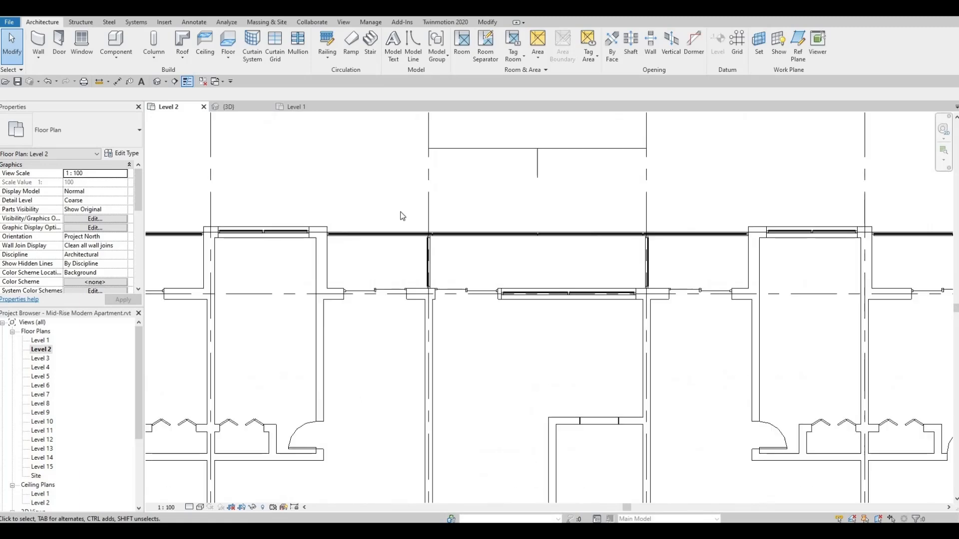
pyautogui.moveTo(391, 202); pyautogui.dragTo(688, 319)
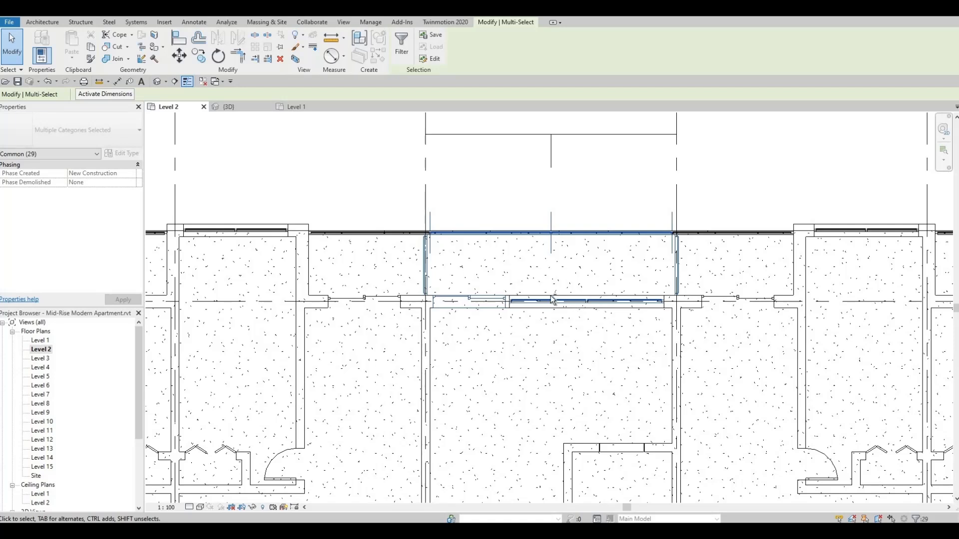
pyautogui.keyDown('shift'); pyautogui.click(492, 310); pyautogui.keyUp('shift')
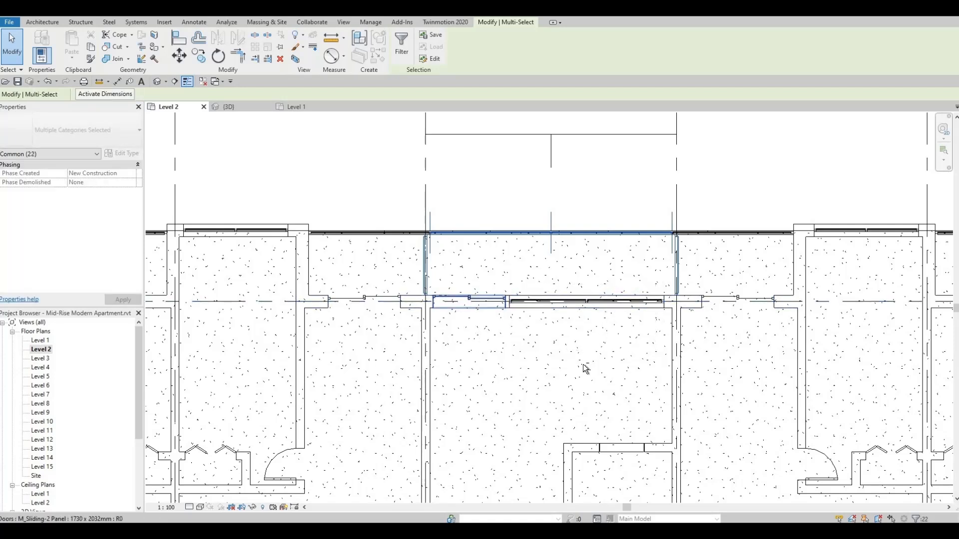
pyautogui.scroll(2, 630, 266)
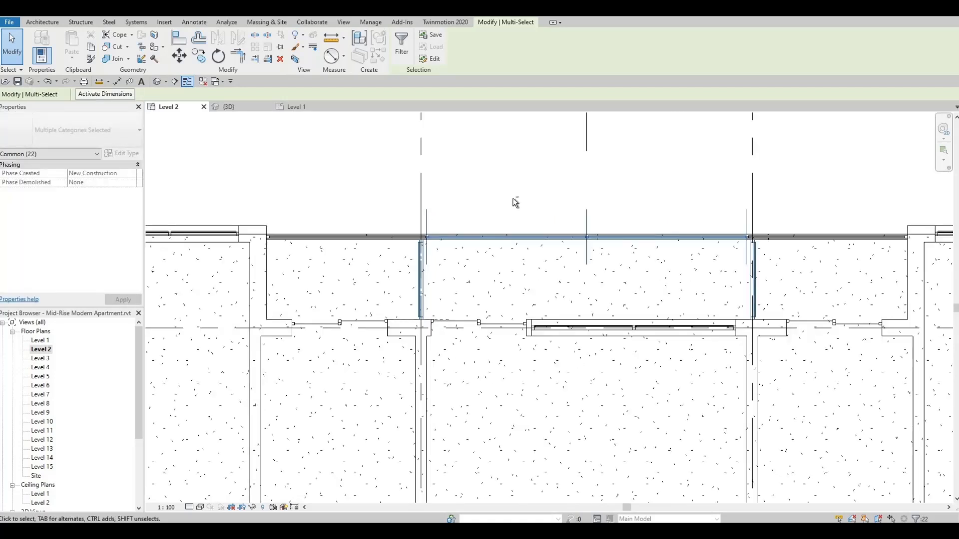
pyautogui.keyDown('shift'); pyautogui.moveTo(692, 272); pyautogui.dragTo(514, 199); pyautogui.keyUp('shift')
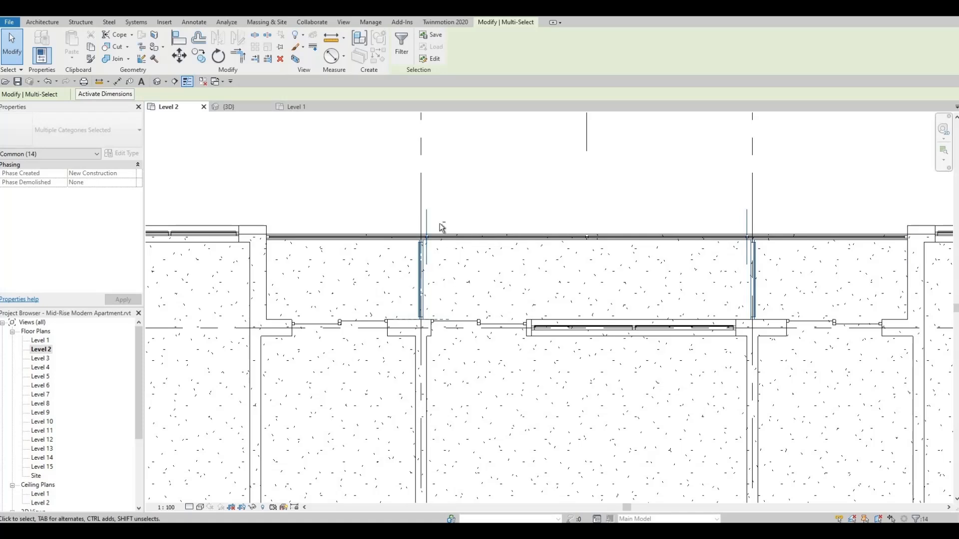
pyautogui.keyDown('shift'); pyautogui.moveTo(455, 252); pyautogui.dragTo(427, 207); pyautogui.keyUp('shift')
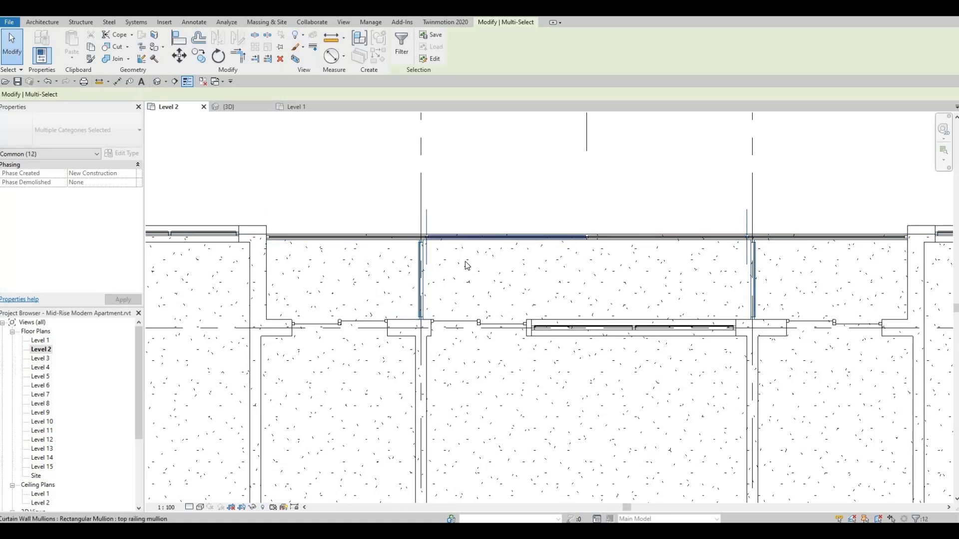
# Step: Adjust the selection at grid C beside grid 1, taking out the curtain grid line and adding the balcony partition's remaining parts
pyautogui.scroll(3, 335, 213)
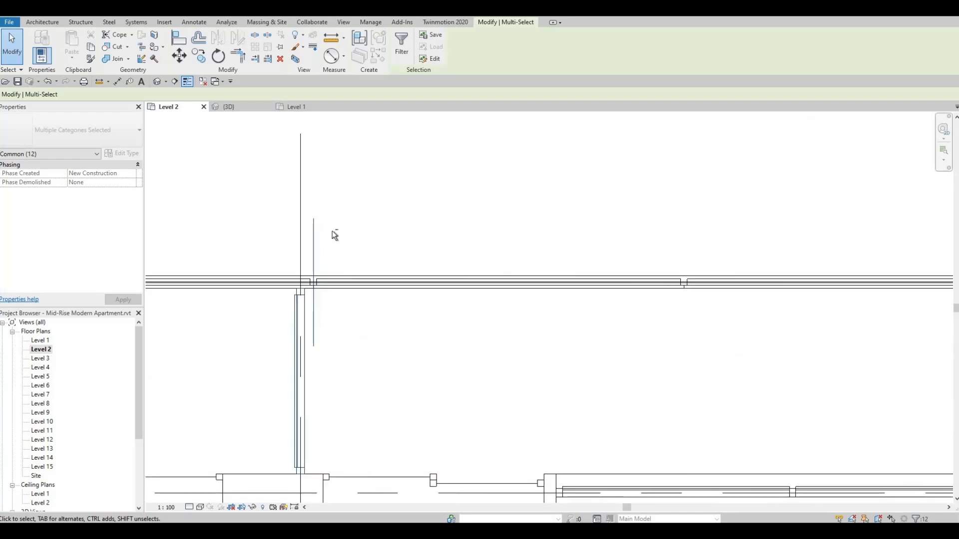
pyautogui.keyDown('shift'); pyautogui.moveTo(343, 244); pyautogui.dragTo(298, 205); pyautogui.keyUp('shift')
pyautogui.scroll(-1, 380, 227)
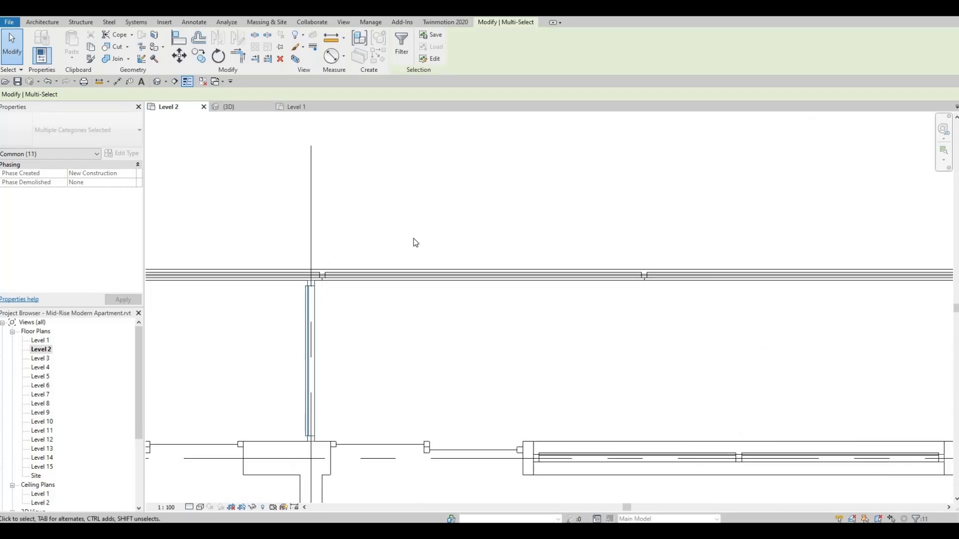
pyautogui.scroll(-2, 415, 243)
pyautogui.scroll(4, 302, 271)
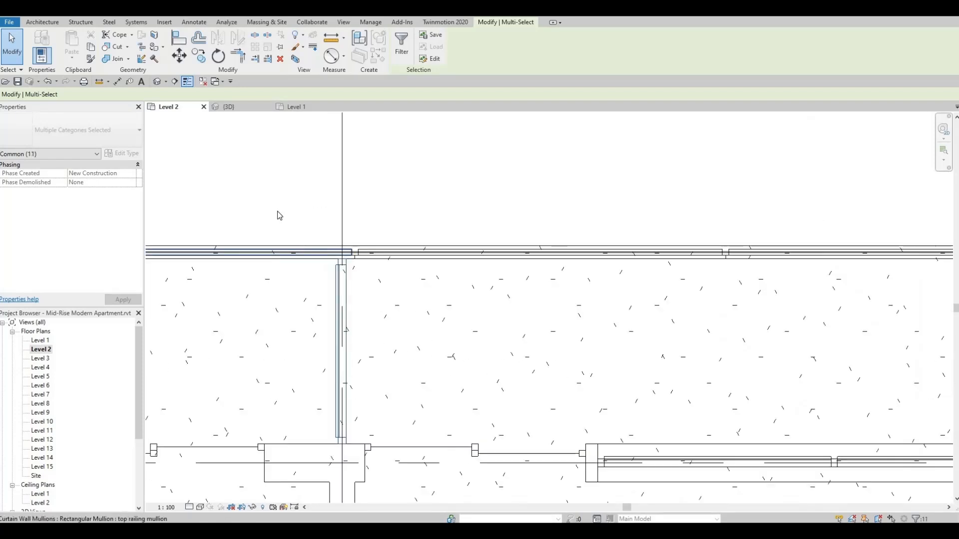
pyautogui.scroll(-1, 262, 215)
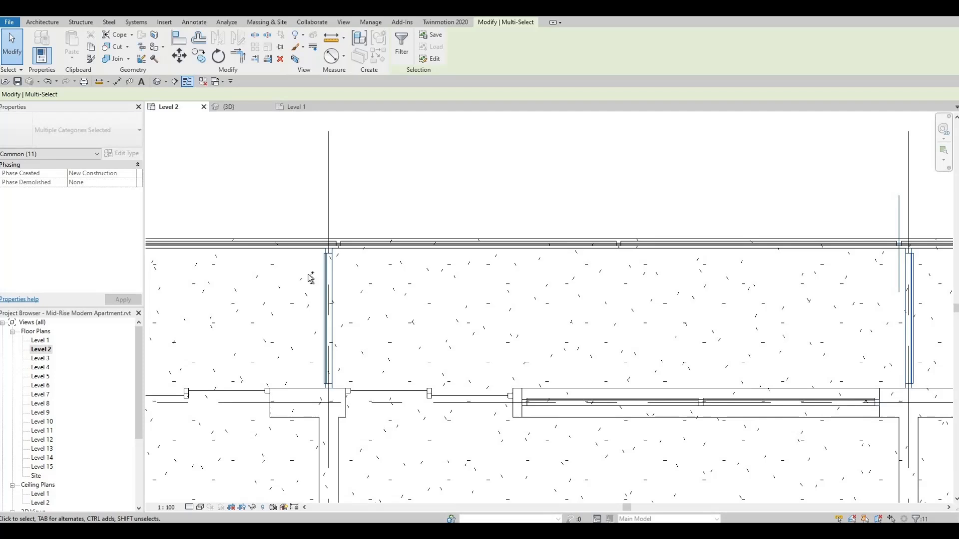
pyautogui.keyDown('ctrl'); pyautogui.moveTo(262, 208); pyautogui.dragTo(358, 403); pyautogui.keyUp('ctrl')
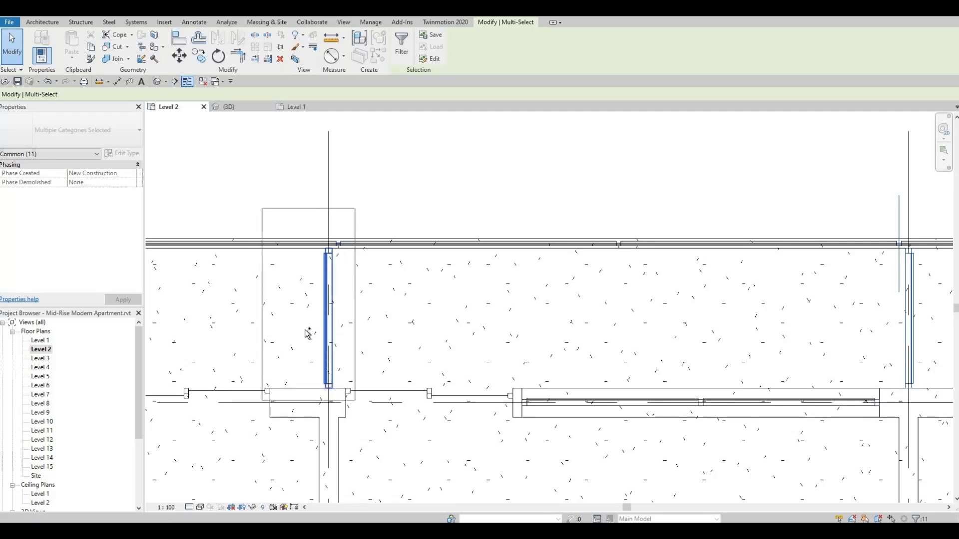
pyautogui.keyDown('ctrl'); pyautogui.moveTo(308, 334); pyautogui.dragTo(308, 334); pyautogui.keyUp('ctrl')
pyautogui.keyDown('ctrl'); pyautogui.moveTo(248, 192); pyautogui.dragTo(405, 419); pyautogui.keyUp('ctrl')
pyautogui.keyDown('ctrl'); pyautogui.moveTo(421, 382); pyautogui.dragTo(421, 382); pyautogui.keyUp('ctrl')
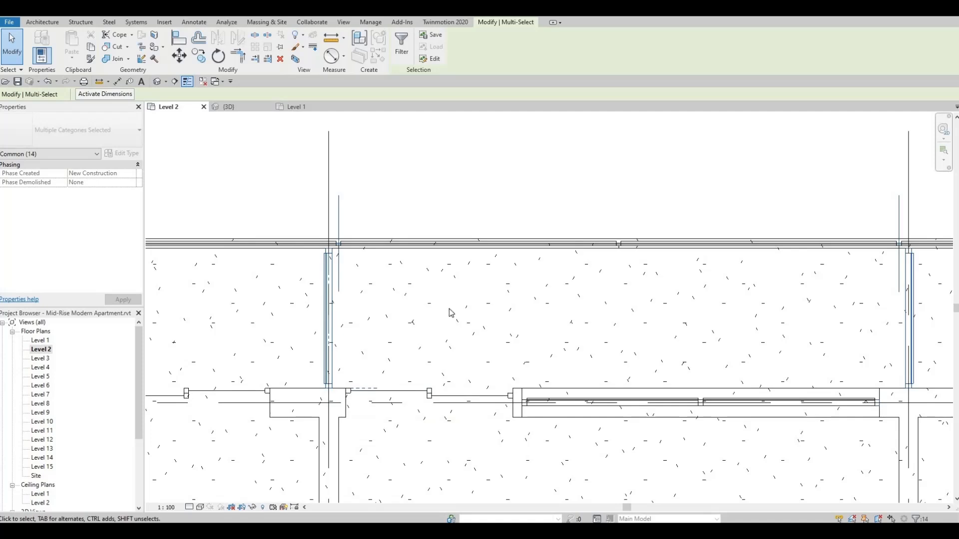
# Step: Add the balcony partition at grid D to the selection and exclude the exterior wall, door and window elements
pyautogui.moveTo(451, 313); pyautogui.dragTo(334, 306, button='middle')
pyautogui.keyDown('ctrl'); pyautogui.moveTo(656, 183); pyautogui.dragTo(855, 419); pyautogui.keyUp('ctrl')
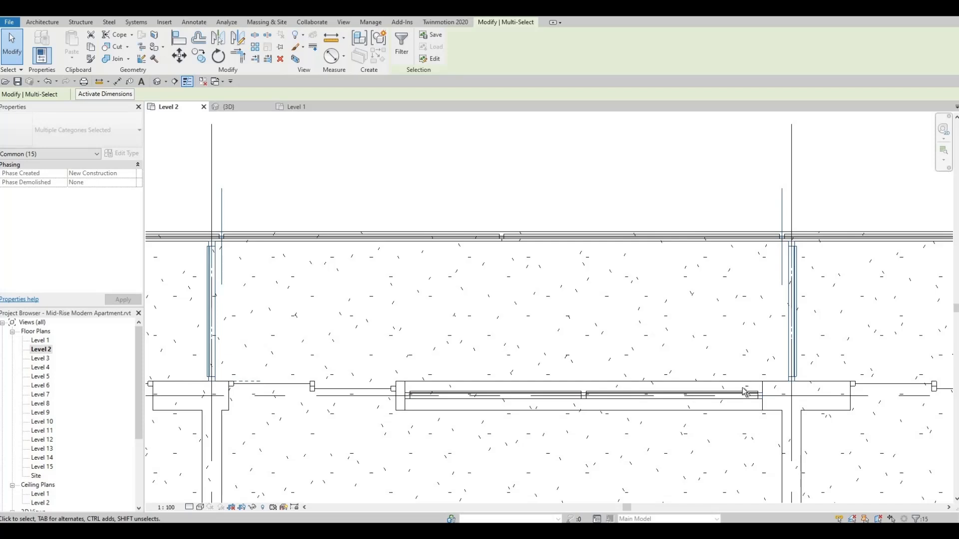
pyautogui.keyDown('ctrl'); pyautogui.moveTo(766, 465); pyautogui.dragTo(383, 354); pyautogui.keyUp('ctrl')
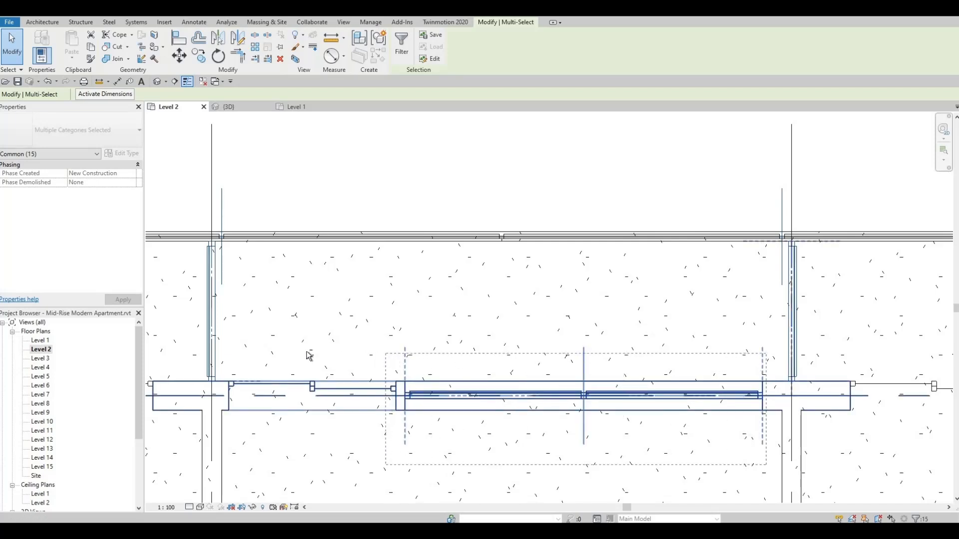
pyautogui.keyDown('ctrl'); pyautogui.moveTo(307, 352); pyautogui.dragTo(228, 348); pyautogui.keyUp('ctrl')
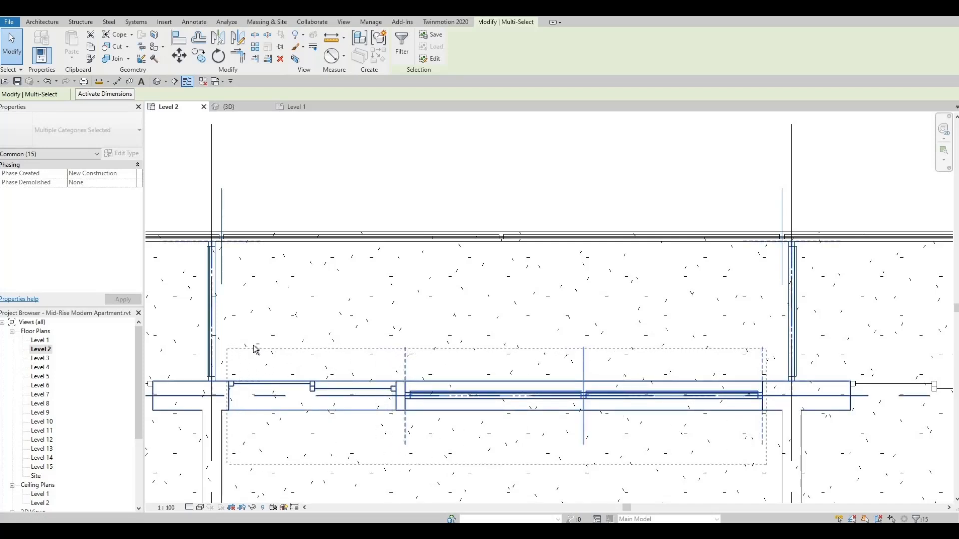
pyautogui.keyDown('shift'); pyautogui.moveTo(297, 350); pyautogui.dragTo(297, 349); pyautogui.keyUp('shift')
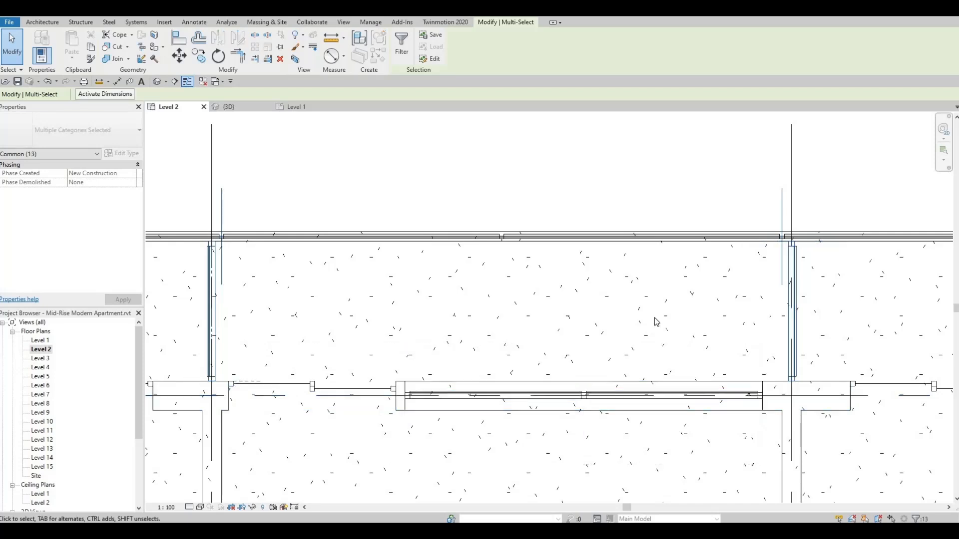
# Step: Remove the railing's curtain grid lines beside grids D and C from the selection
pyautogui.scroll(2, 777, 226)
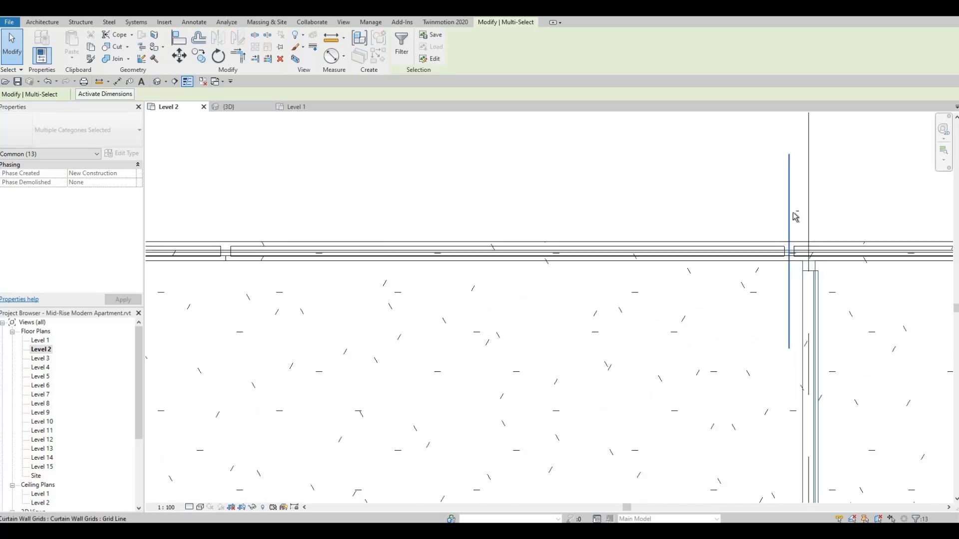
pyautogui.keyDown('shift'); pyautogui.click(791, 213); pyautogui.keyUp('shift')
pyautogui.scroll(-2, 633, 295)
pyautogui.moveTo(490, 281); pyautogui.dragTo(685, 320, button='middle')
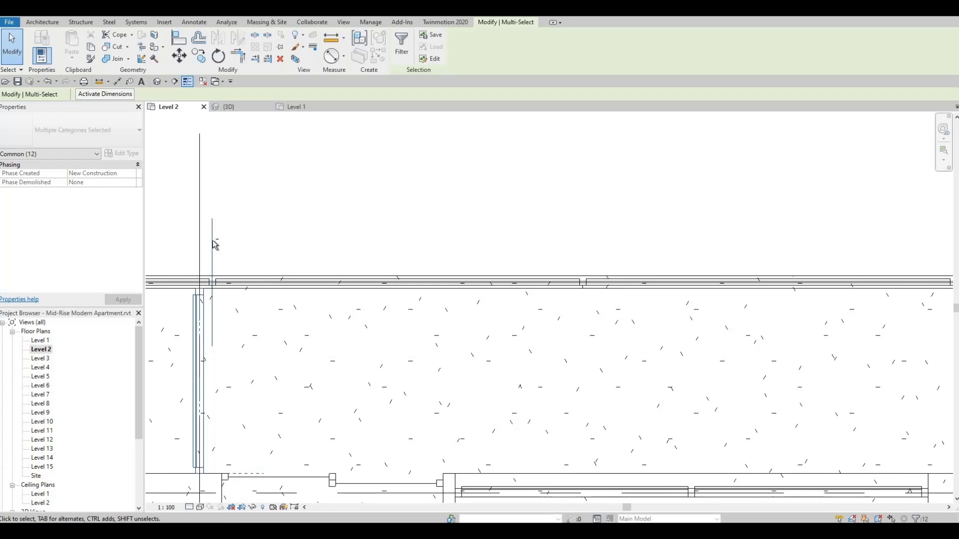
pyautogui.keyDown('shift'); pyautogui.click(213, 241); pyautogui.keyUp('shift')
pyautogui.moveTo(275, 289); pyautogui.dragTo(340, 263, button='middle')
pyautogui.scroll(-2, 318, 278)
pyautogui.moveTo(341, 296); pyautogui.dragTo(359, 312, button='middle')
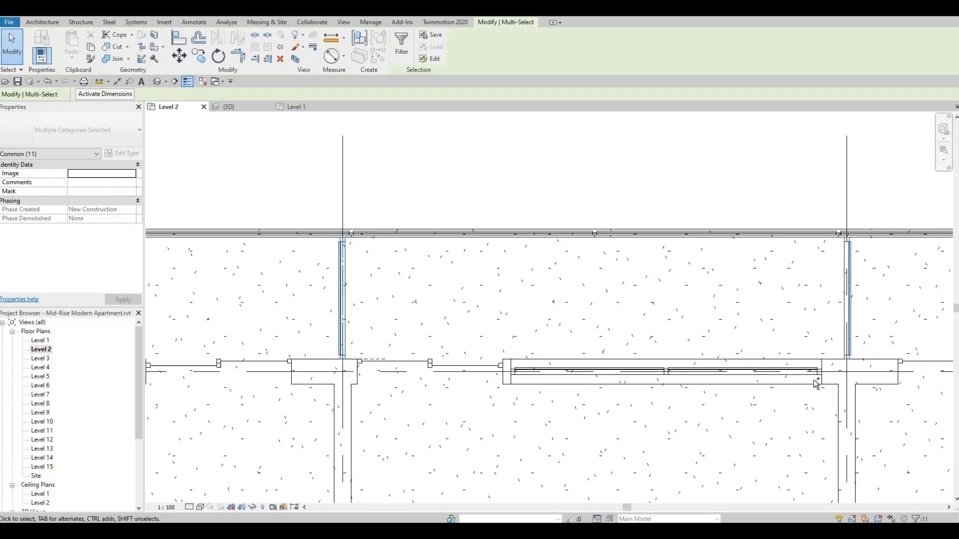
# Step: Add the remaining curtain wall at grid D to the selection and try to mirror both partitions about grid line 3
pyautogui.keyDown('ctrl'); pyautogui.click(843, 358); pyautogui.keyUp('ctrl')
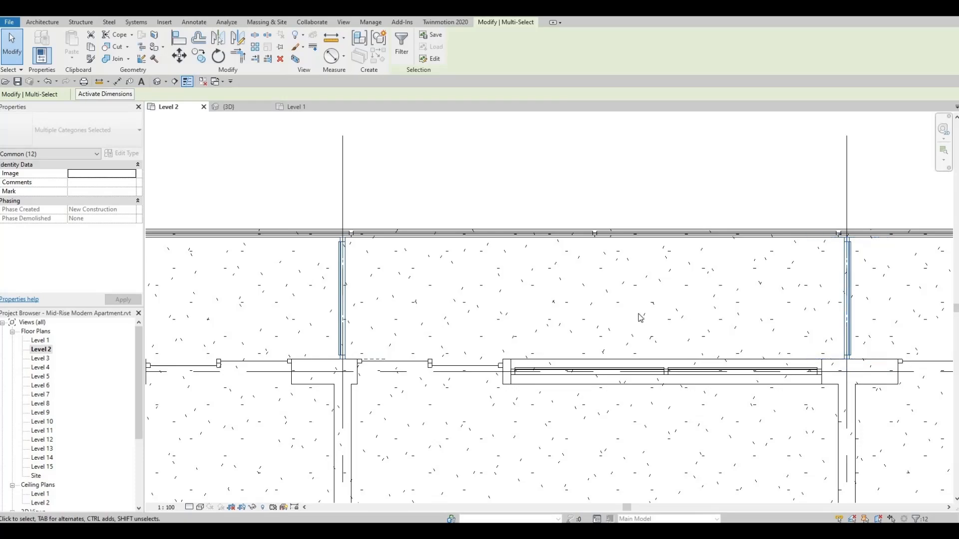
pyautogui.scroll(-4, 629, 317)
pyautogui.scroll(-4, 533, 245)
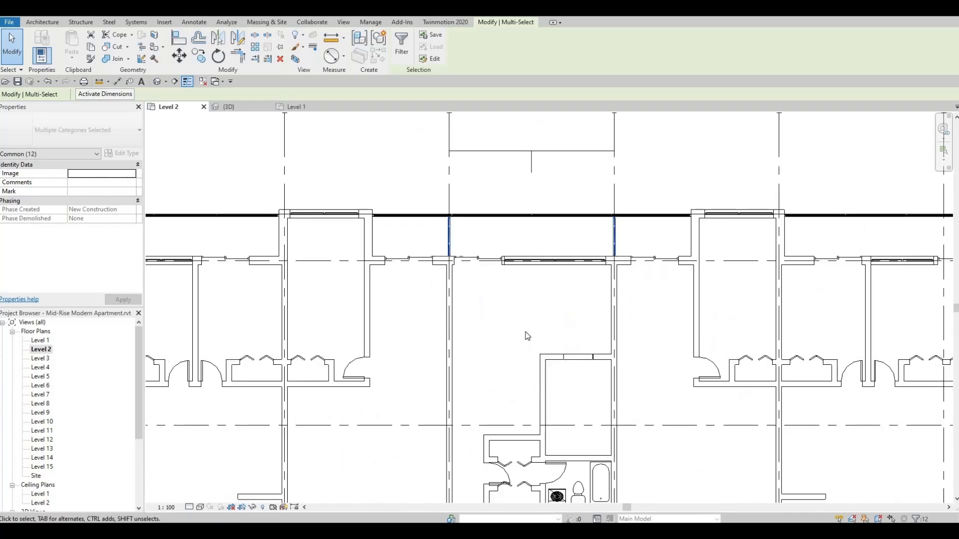
pyautogui.moveTo(515, 297); pyautogui.dragTo(517, 241, button='middle')
pyautogui.scroll(-1, 517, 241)
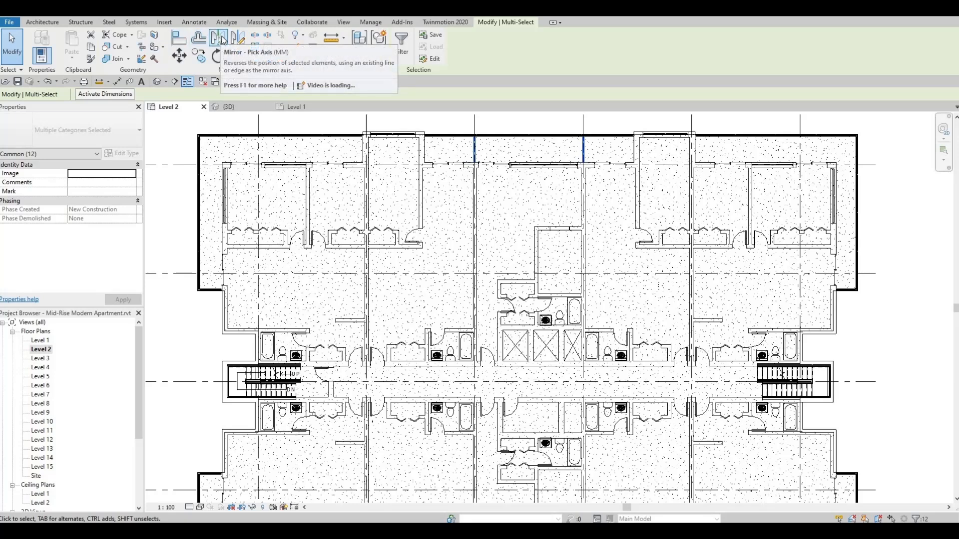
pyautogui.click(221, 39)
pyautogui.click(179, 382)
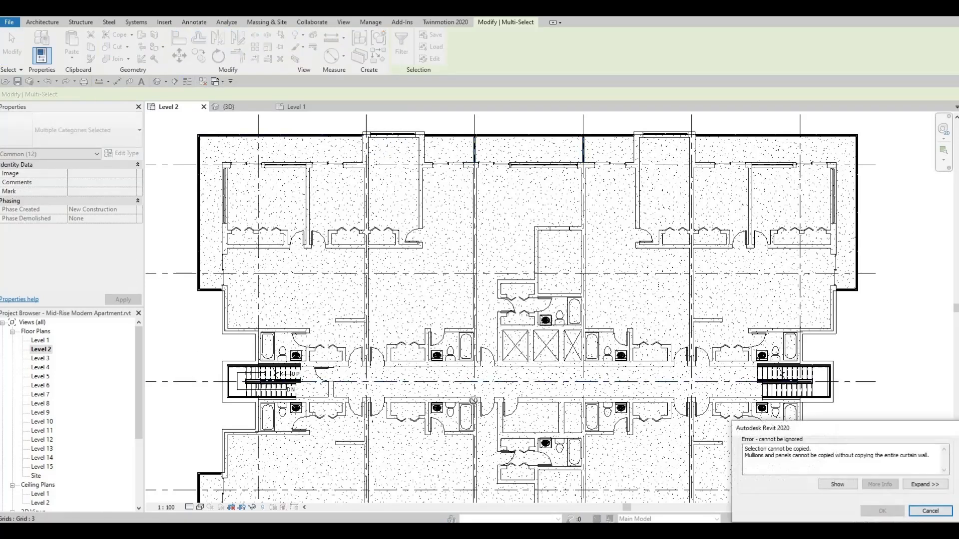
pyautogui.press('Escape')
pyautogui.press('Escape')
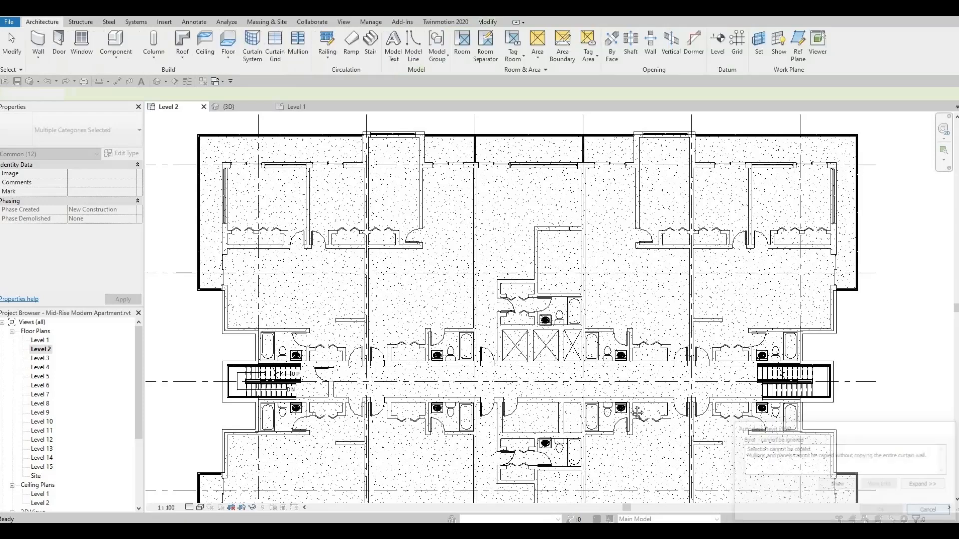
# Step: Select the complete balcony partition curtain wall at grid C beside grid 1
pyautogui.scroll(-3, 556, 390)
pyautogui.scroll(7, 519, 403)
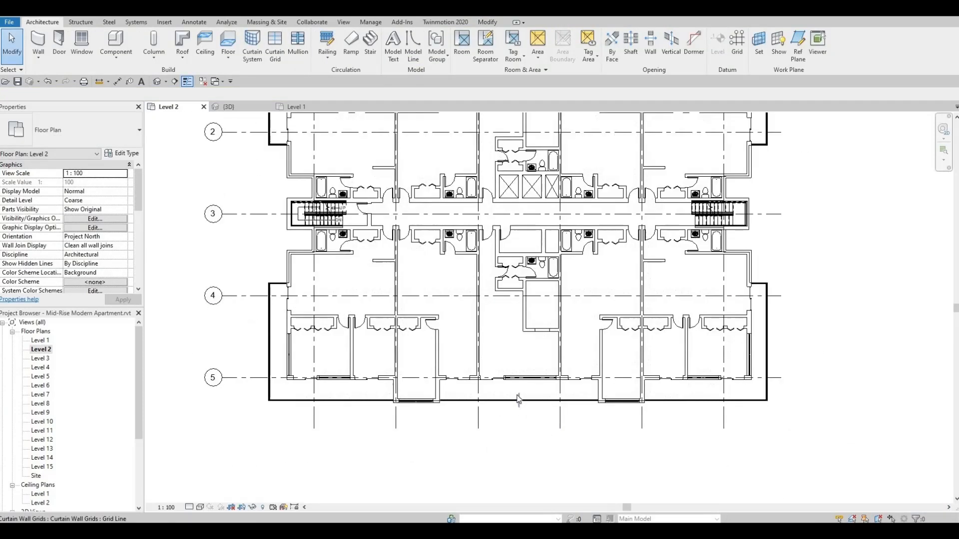
pyautogui.moveTo(522, 403); pyautogui.dragTo(531, 528, button='middle')
pyautogui.scroll(-5, 535, 360)
pyautogui.moveTo(537, 364); pyautogui.dragTo(527, 477, button='middle')
pyautogui.scroll(-1, 528, 363)
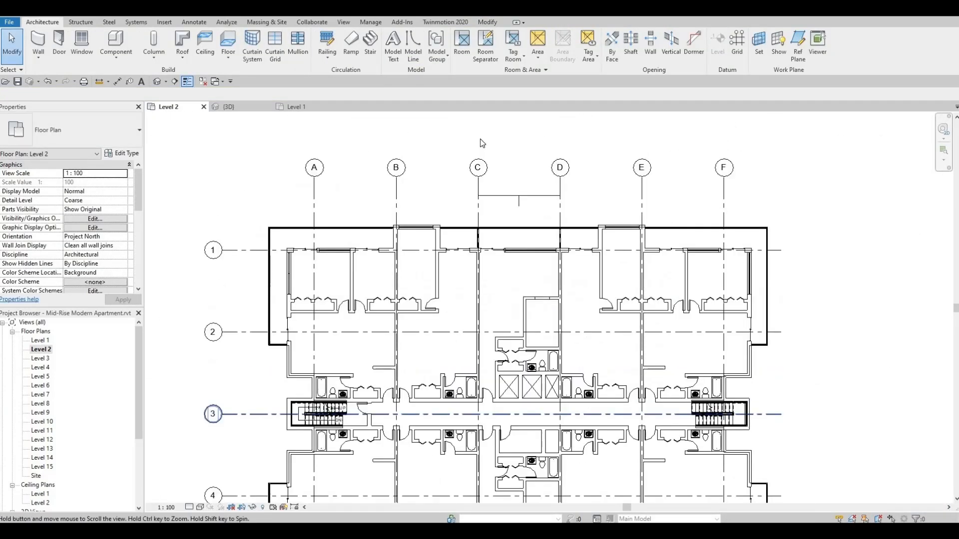
pyautogui.scroll(4, 479, 127)
pyautogui.scroll(7, 492, 325)
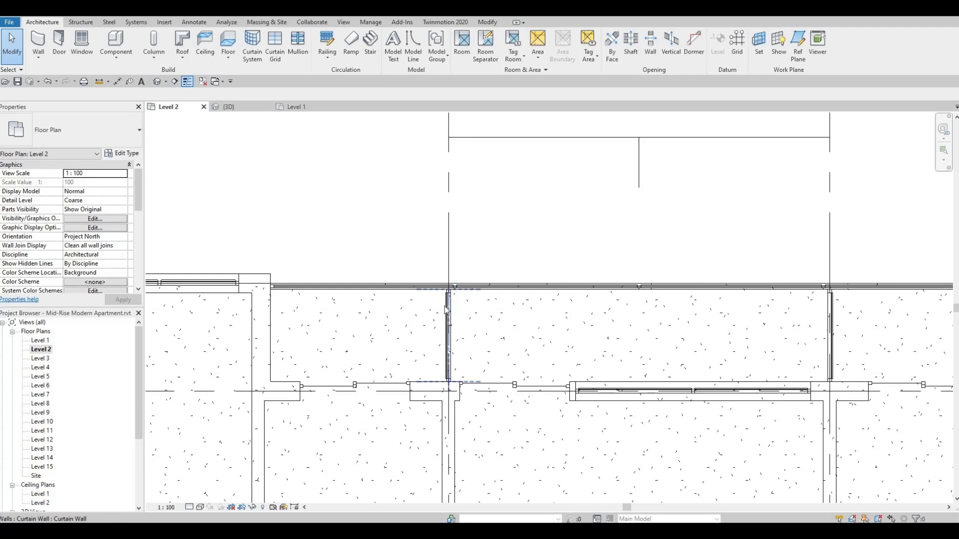
pyautogui.scroll(2, 445, 309)
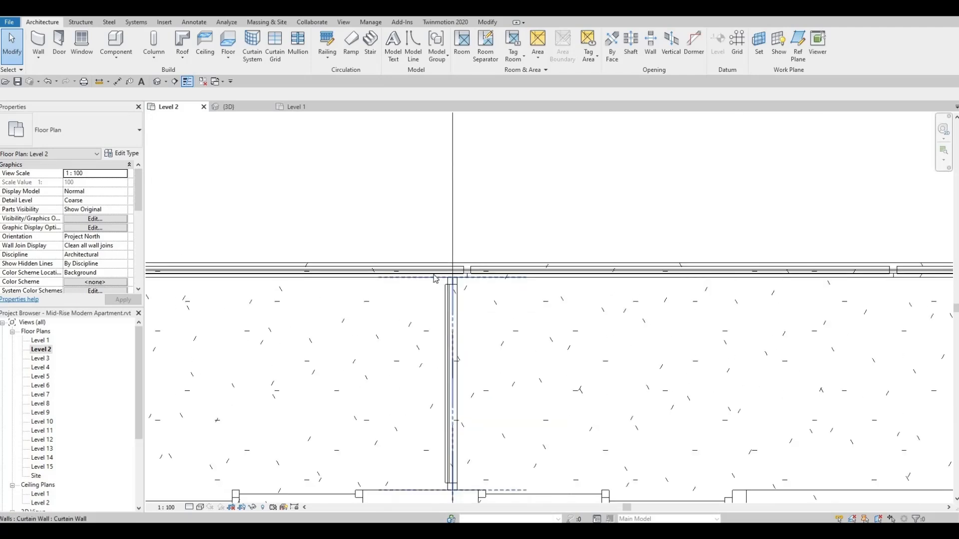
pyautogui.scroll(-2, 422, 268)
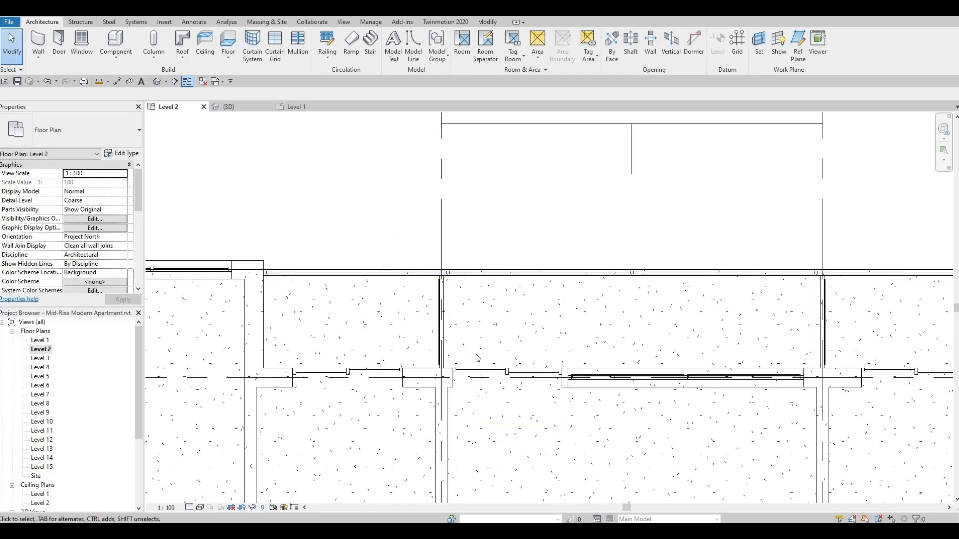
pyautogui.moveTo(384, 243); pyautogui.dragTo(495, 390)
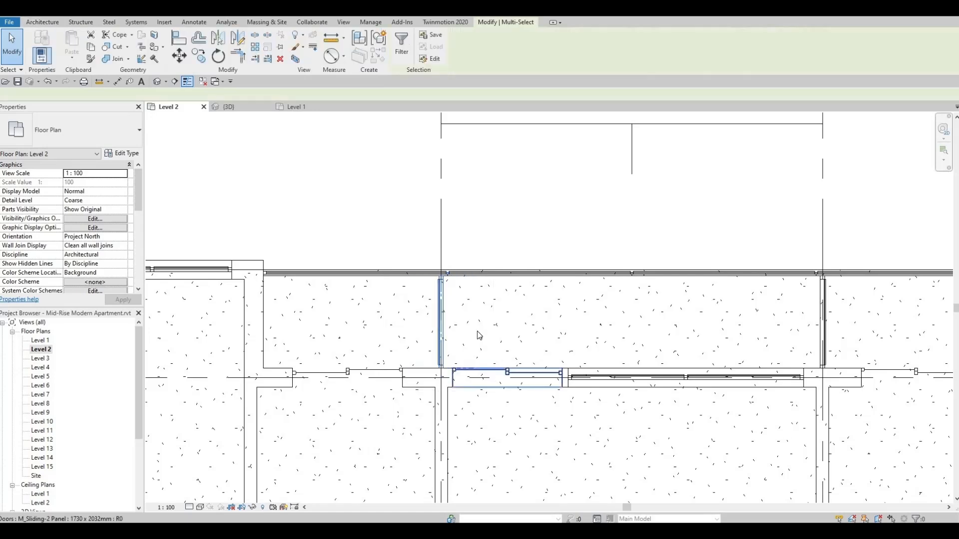
# Step: Exclude the railing mullion from the selection and mirror the grid C partition about grid line 3
pyautogui.scroll(2, 454, 277)
pyautogui.scroll(4, 440, 283)
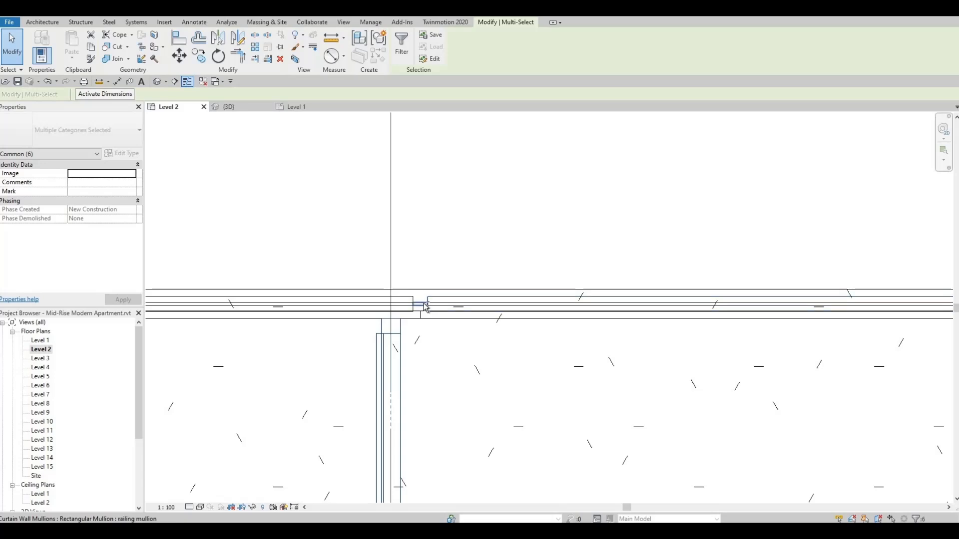
pyautogui.keyDown('shift'); pyautogui.click(424, 304); pyautogui.keyUp('shift')
pyautogui.scroll(-1, 462, 280)
pyautogui.scroll(-5, 463, 284)
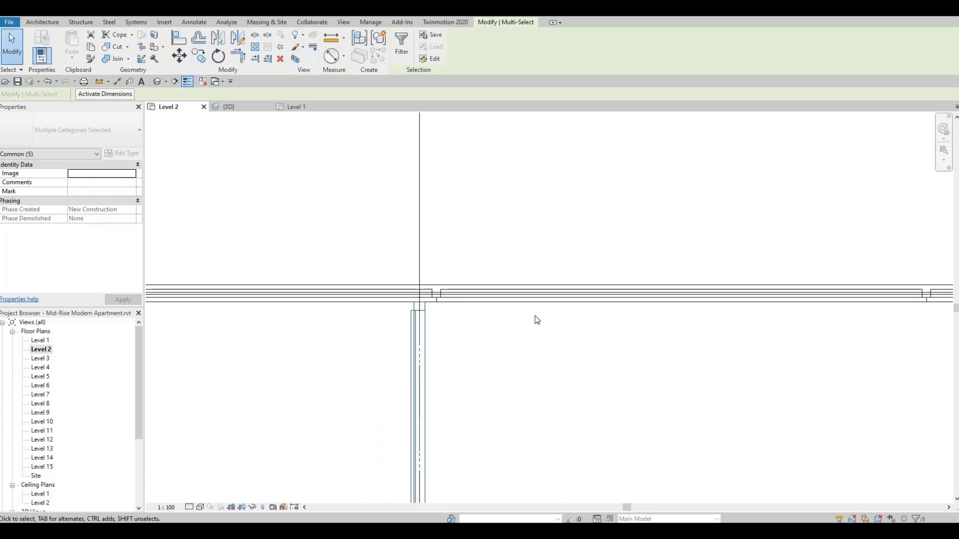
pyautogui.scroll(-6, 460, 277)
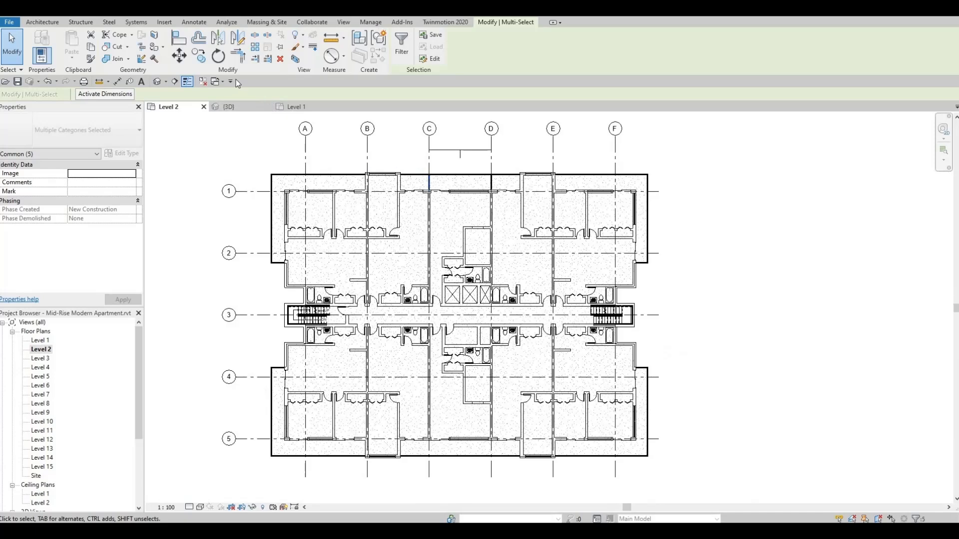
pyautogui.click(218, 39)
pyautogui.click(260, 316)
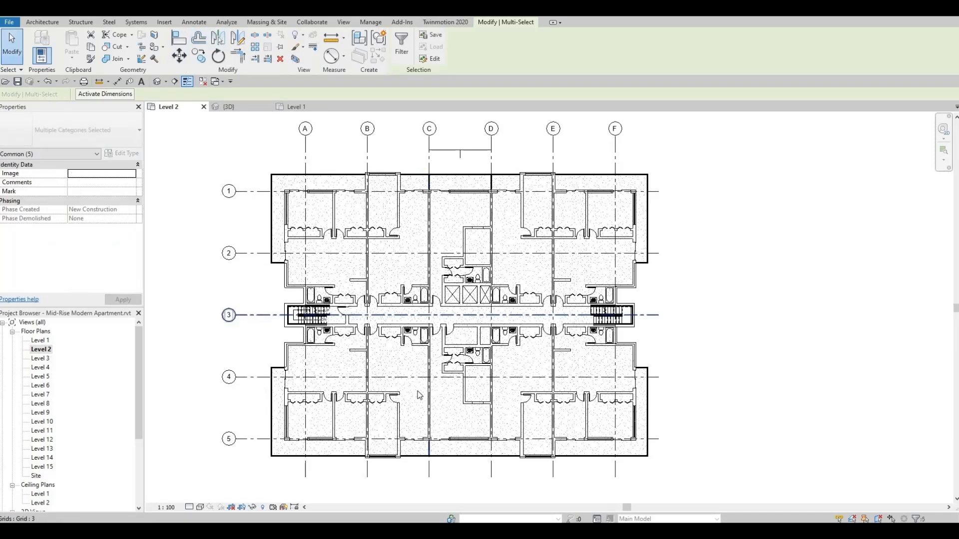
# Step: Mirror the new partition beside grid 5 from grid C to grid D about the centre line between them
pyautogui.moveTo(459, 476); pyautogui.dragTo(456, 510, button='middle')
pyautogui.scroll(4, 417, 332)
pyautogui.scroll(-3, 415, 324)
pyautogui.moveTo(452, 254); pyautogui.dragTo(452, 418, button='middle')
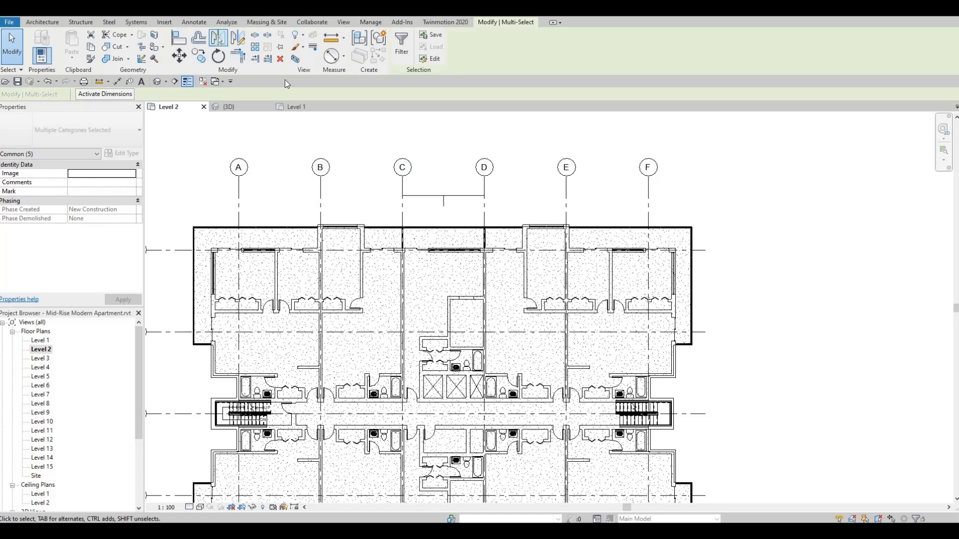
pyautogui.click(220, 39)
pyautogui.click(469, 246)
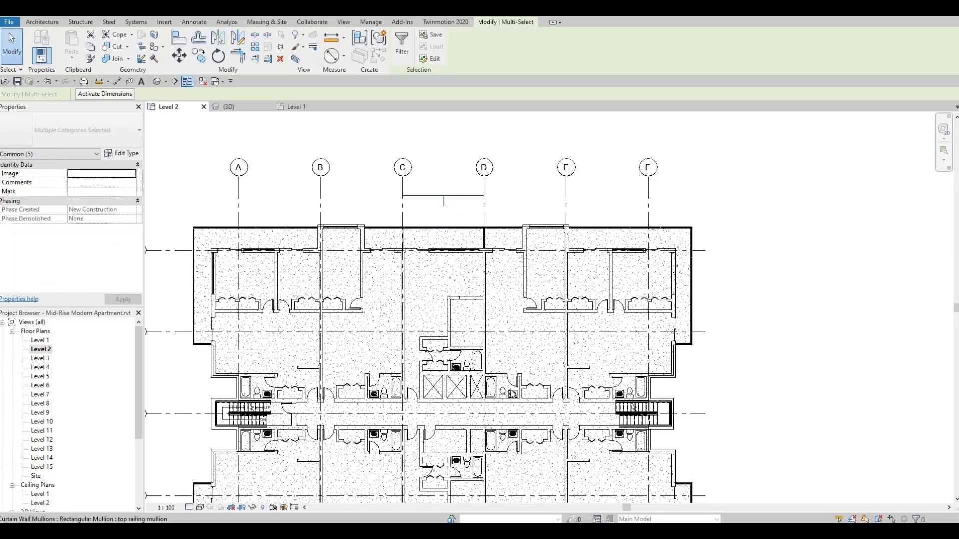
pyautogui.scroll(-4, 495, 439)
pyautogui.scroll(4, 413, 452)
pyautogui.scroll(5, 414, 452)
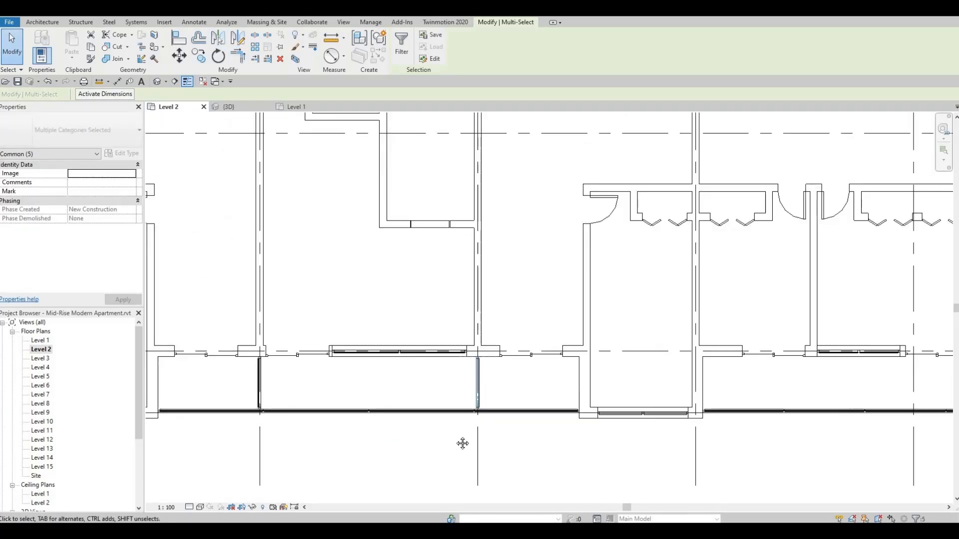
pyautogui.press('Escape')
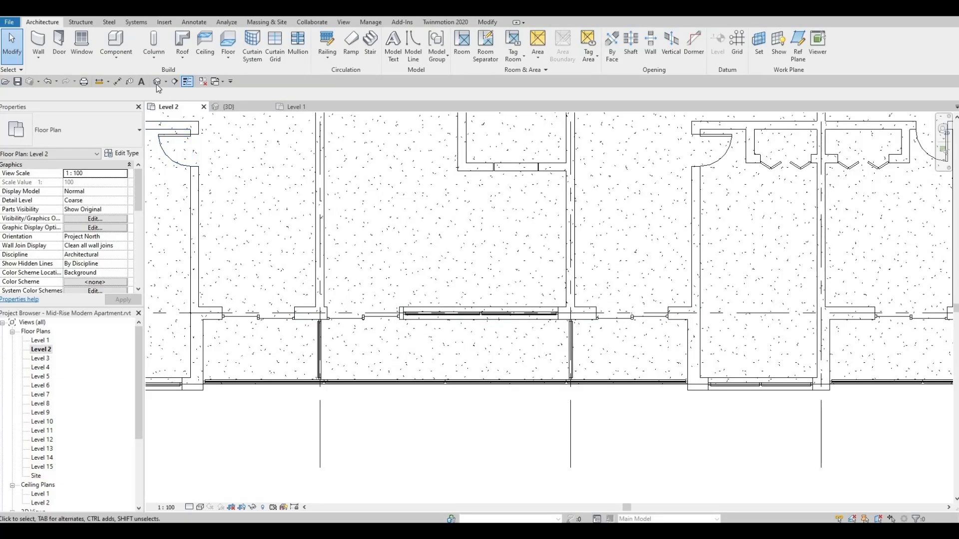
# Step: Switch to the 3D view and examine the mirrored partitions on the balcony on the opposite side of the building
pyautogui.click(227, 106)
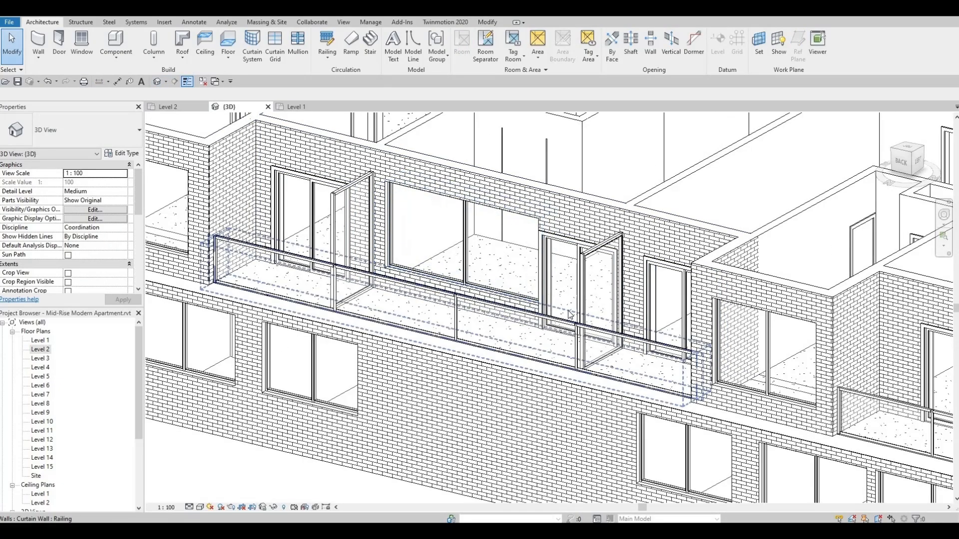
pyautogui.scroll(-3, 542, 307)
pyautogui.keyDown('shift'); pyautogui.moveTo(602, 326); pyautogui.dragTo(207, 371, button='middle'); pyautogui.keyUp('shift')
pyautogui.moveTo(462, 356); pyautogui.dragTo(139, 368, button='middle')
pyautogui.moveTo(508, 381); pyautogui.dragTo(141, 434, button='middle')
pyautogui.scroll(5, 623, 175)
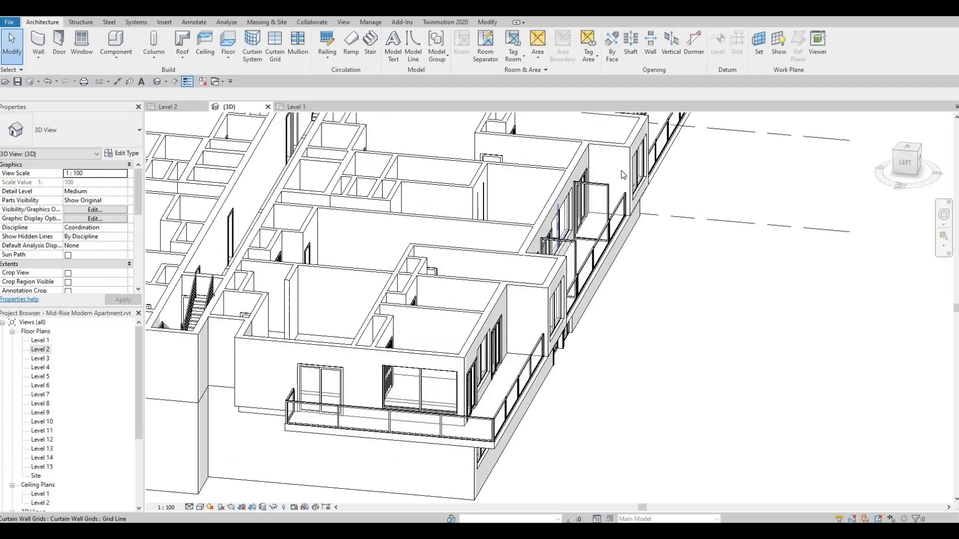
pyautogui.keyDown('shift'); pyautogui.moveTo(580, 276); pyautogui.dragTo(615, 318, button='middle'); pyautogui.keyUp('shift')
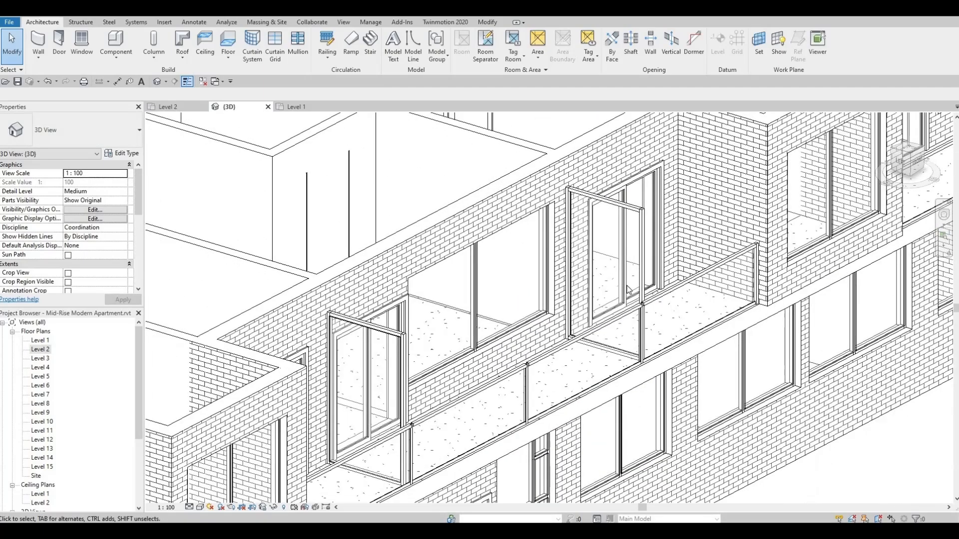
# Step: Select all elements in the Level 2 floor plan and create a model group with an attached detail group, keeping the default names
pyautogui.scroll(4, 616, 318)
pyautogui.scroll(-1, 557, 375)
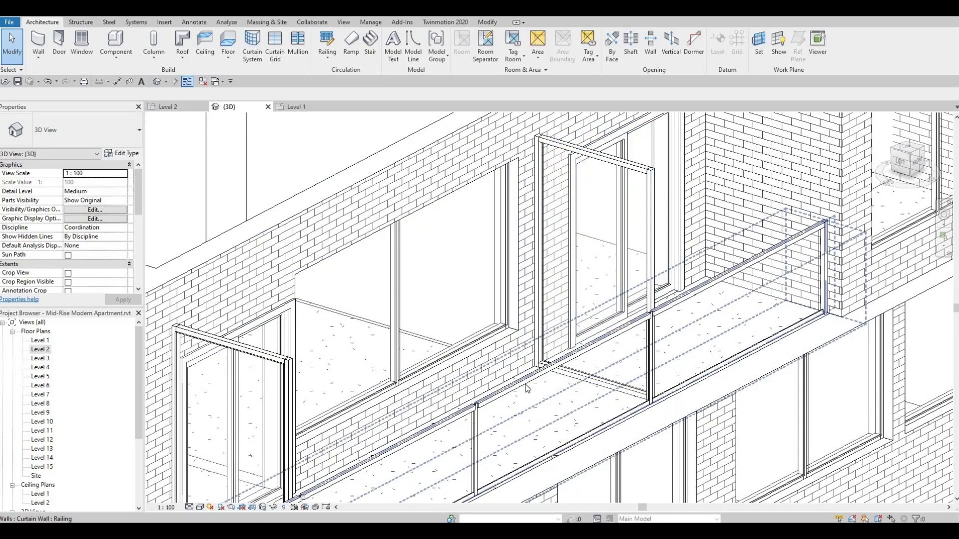
pyautogui.scroll(-2, 527, 387)
pyautogui.scroll(-6, 565, 301)
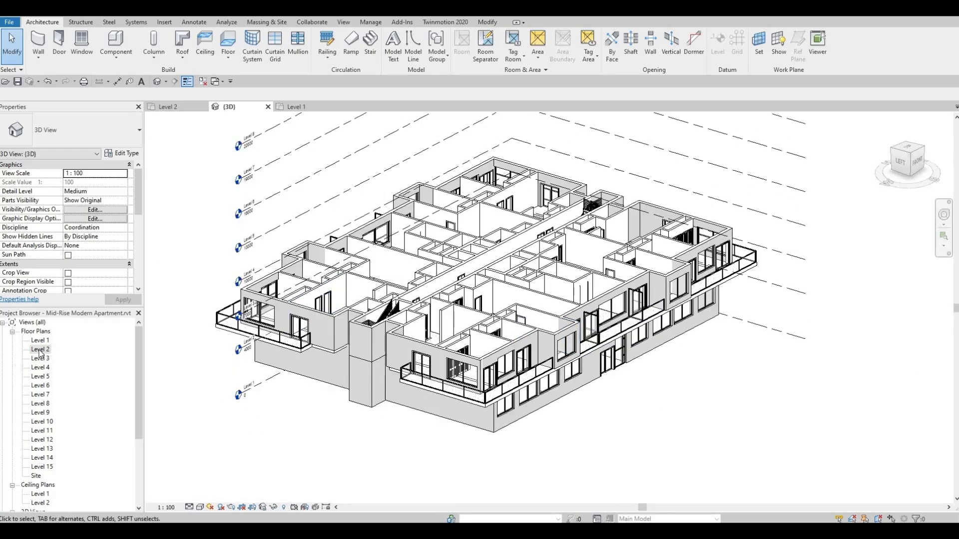
pyautogui.doubleClick(40, 350)
pyautogui.scroll(-5, 400, 300)
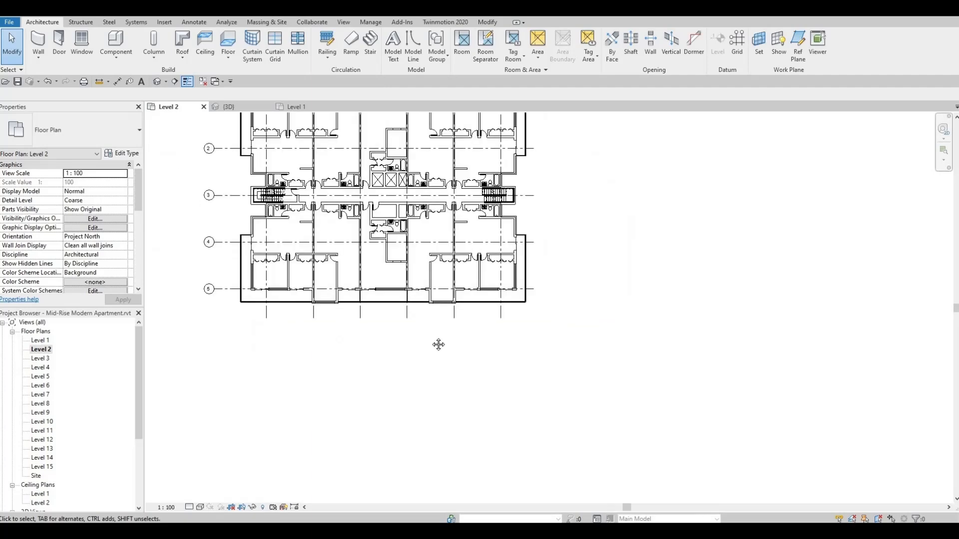
pyautogui.moveTo(438, 344); pyautogui.dragTo(490, 419, button='middle')
pyautogui.moveTo(349, 255); pyautogui.dragTo(350, 266, button='middle')
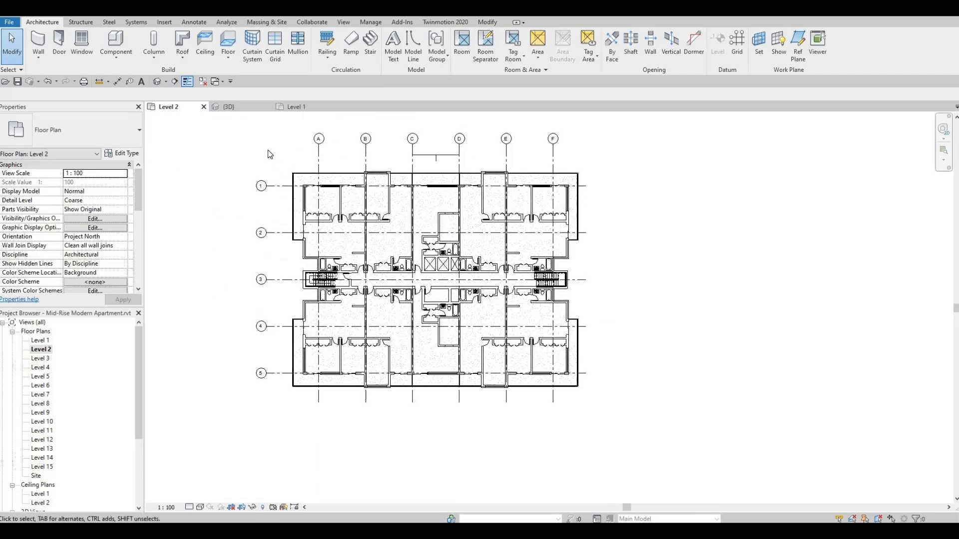
pyautogui.moveTo(267, 150); pyautogui.dragTo(621, 414)
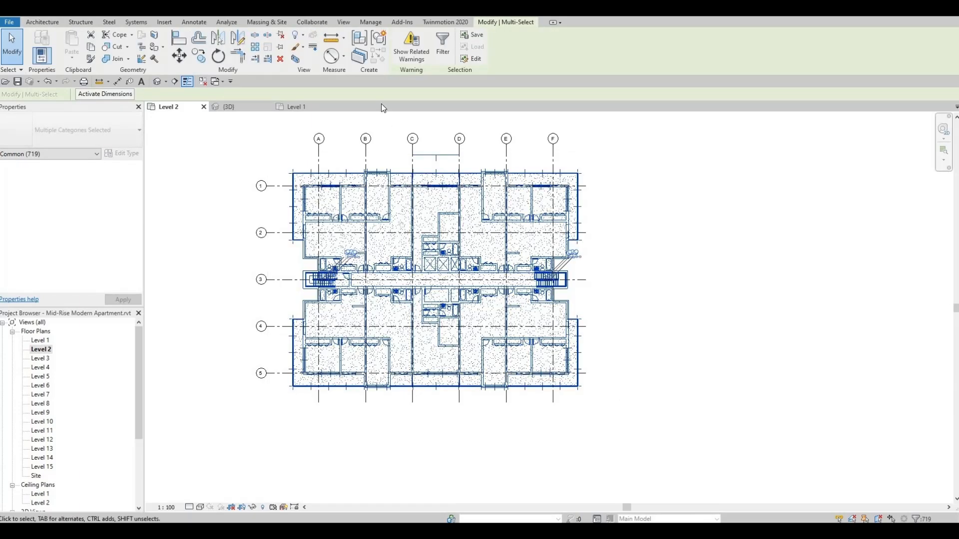
pyautogui.click(382, 38)
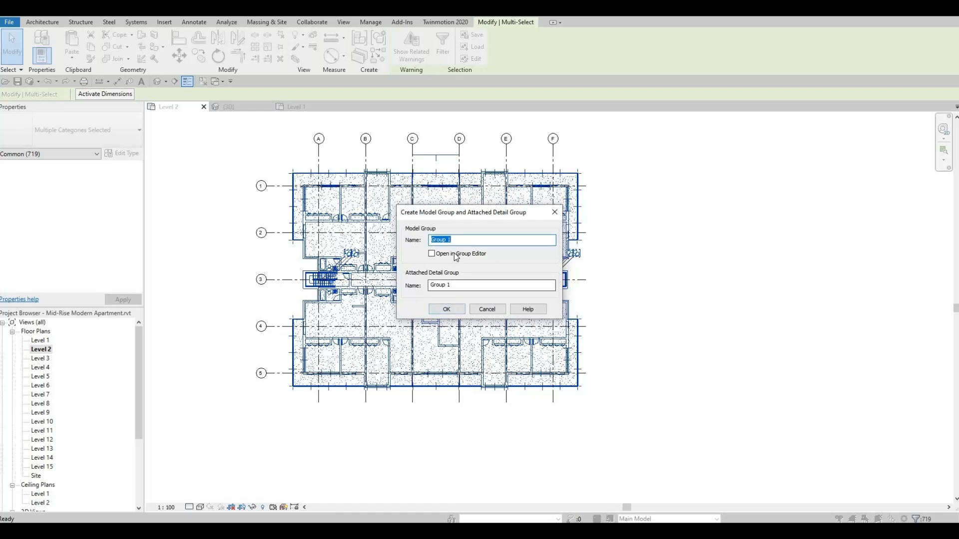
pyautogui.click(446, 309)
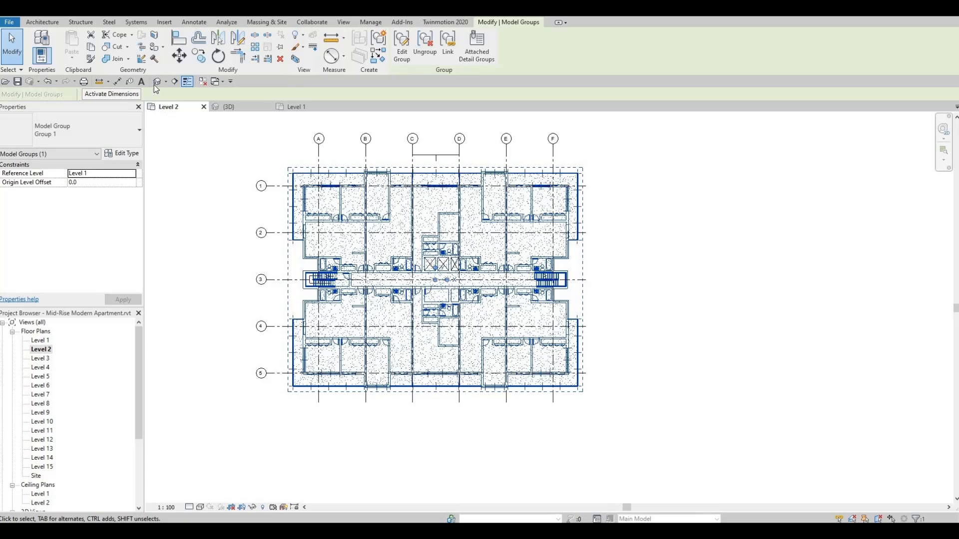
# Step: In the 3D view, select the Level 2 model group and copy it to the clipboard
pyautogui.click(229, 106)
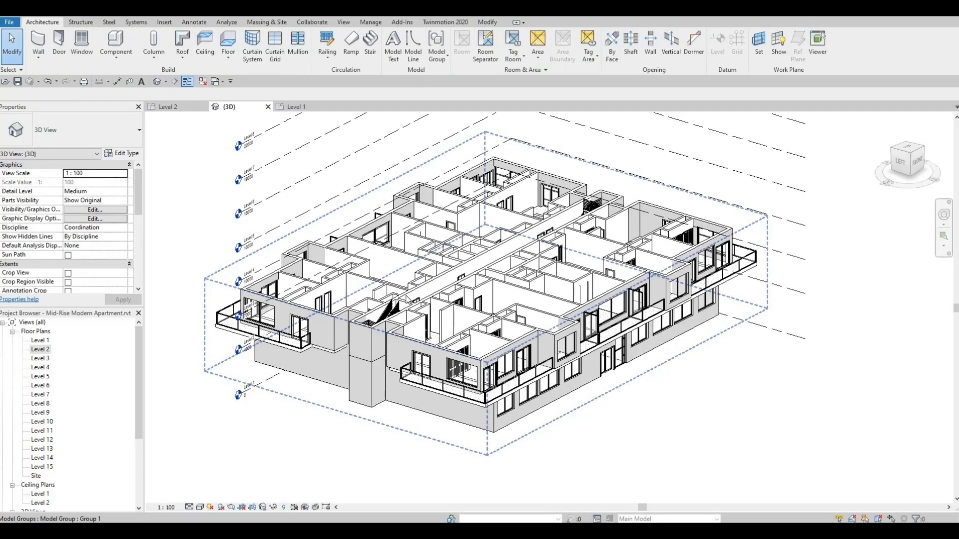
pyautogui.click(408, 298)
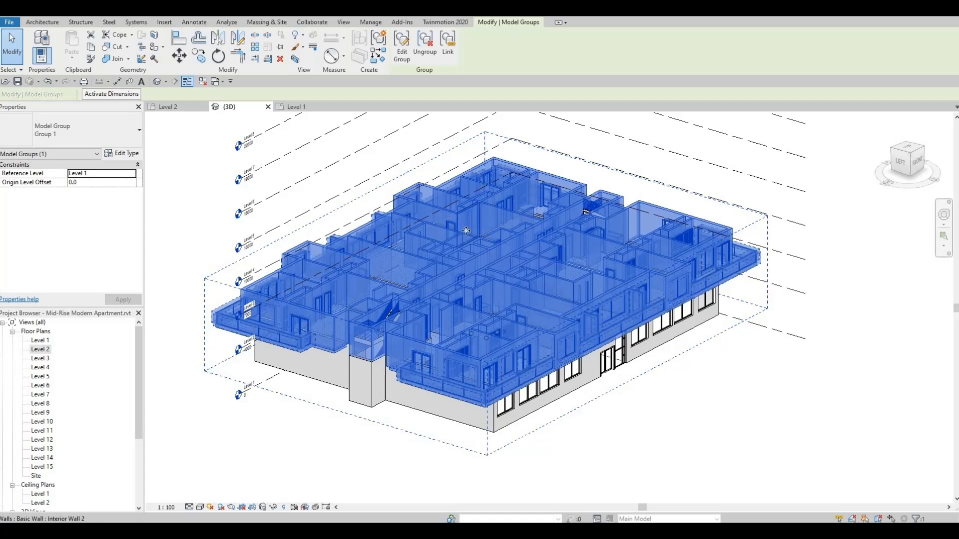
pyautogui.scroll(-3, 461, 286)
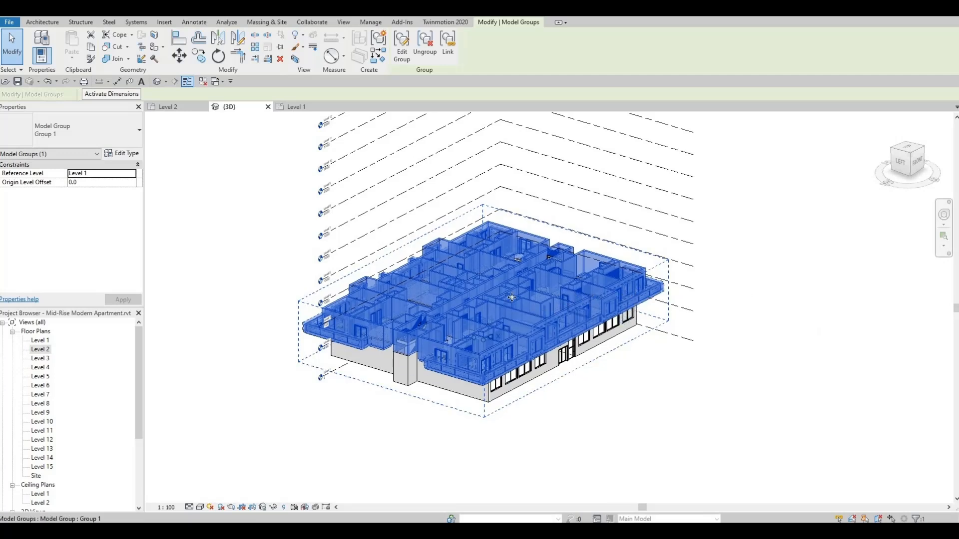
pyautogui.scroll(8, 558, 251)
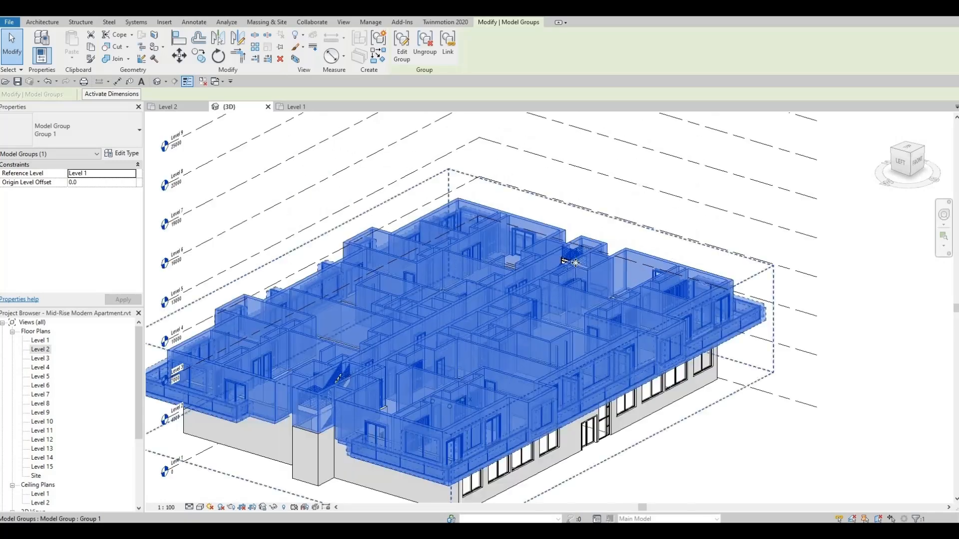
pyautogui.scroll(2, 478, 298)
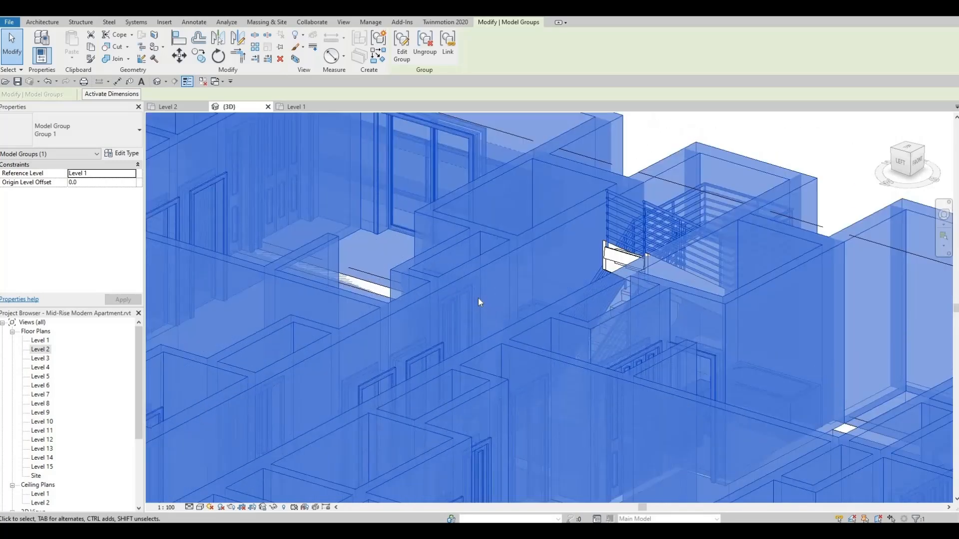
pyautogui.scroll(-4, 568, 294)
pyautogui.scroll(-8, 560, 277)
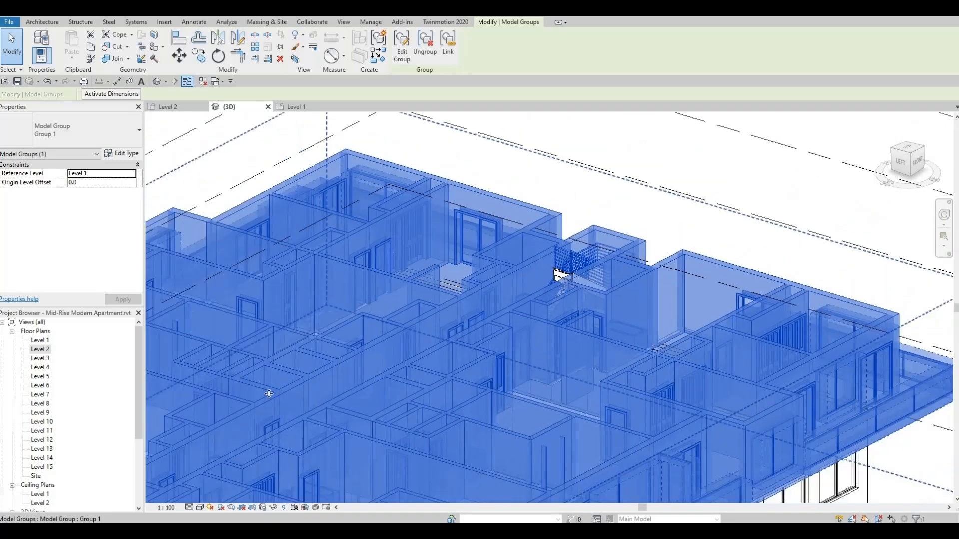
pyautogui.scroll(3, 391, 316)
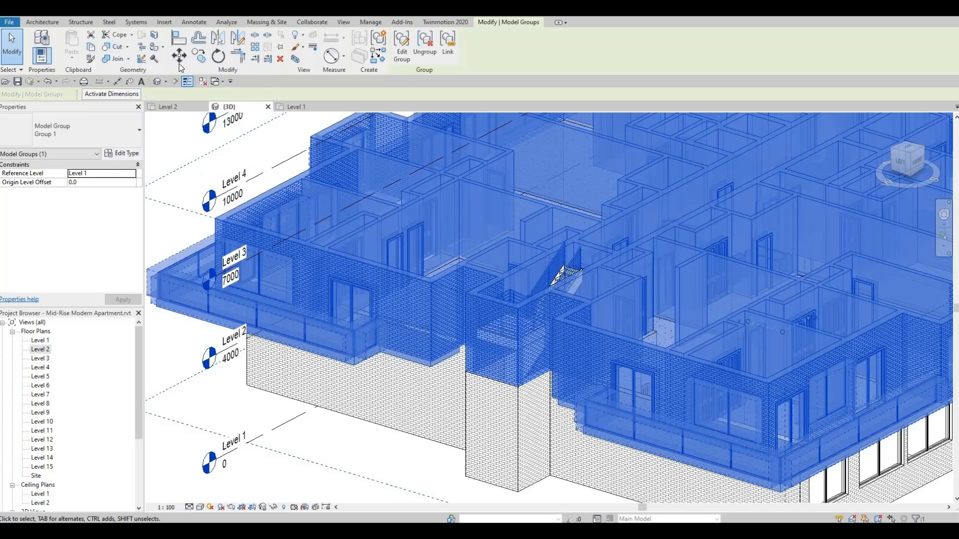
pyautogui.click(91, 49)
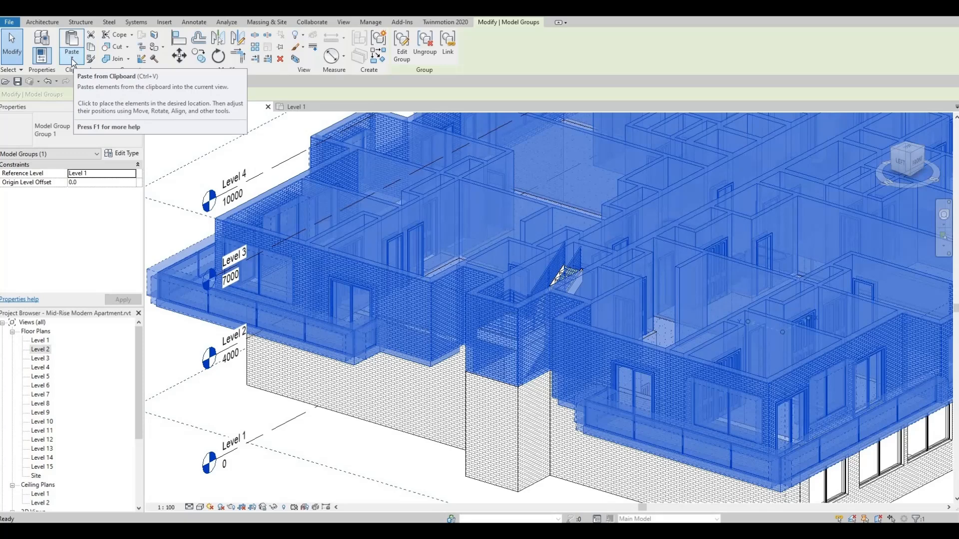
# Step: Paste the copied group aligned to selected levels, choosing Level 3 through Level 14
pyautogui.click(72, 59)
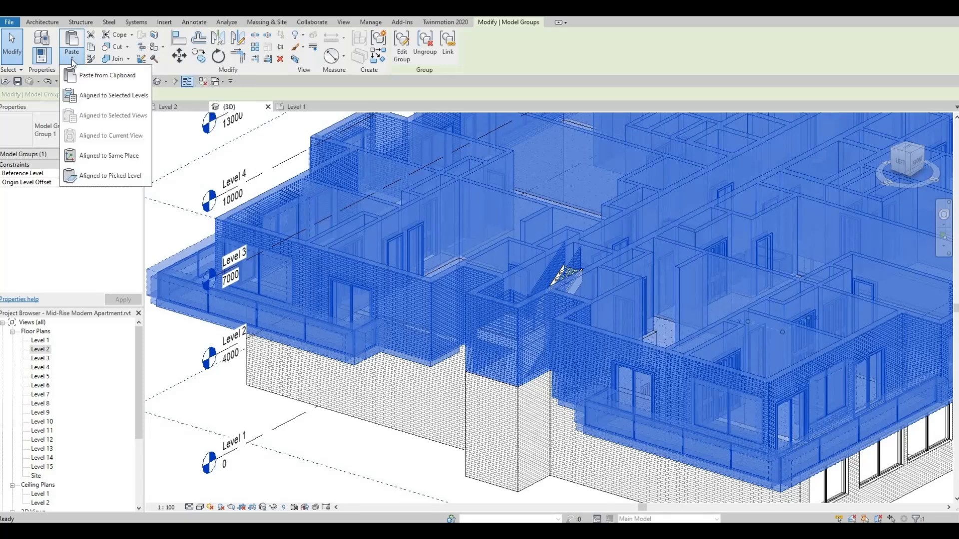
pyautogui.click(93, 95)
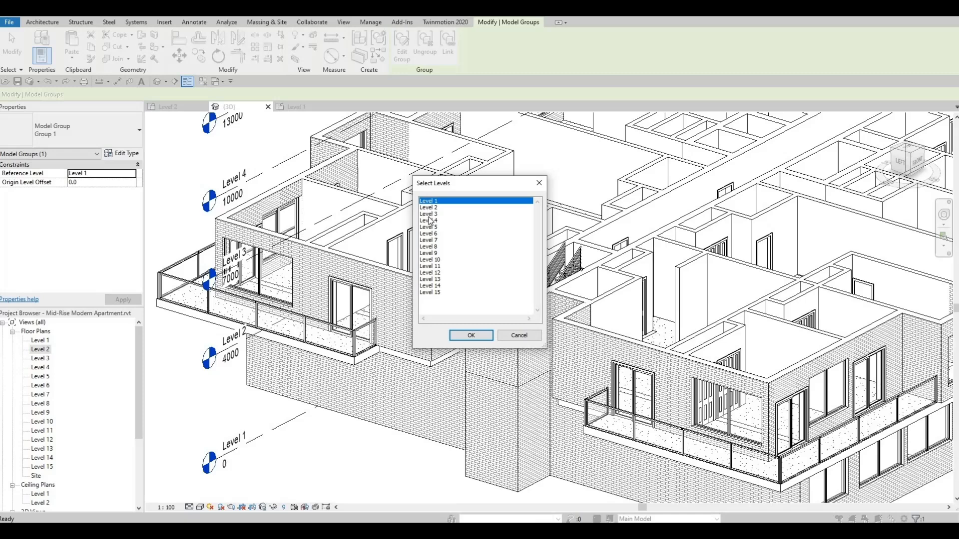
pyautogui.click(429, 215)
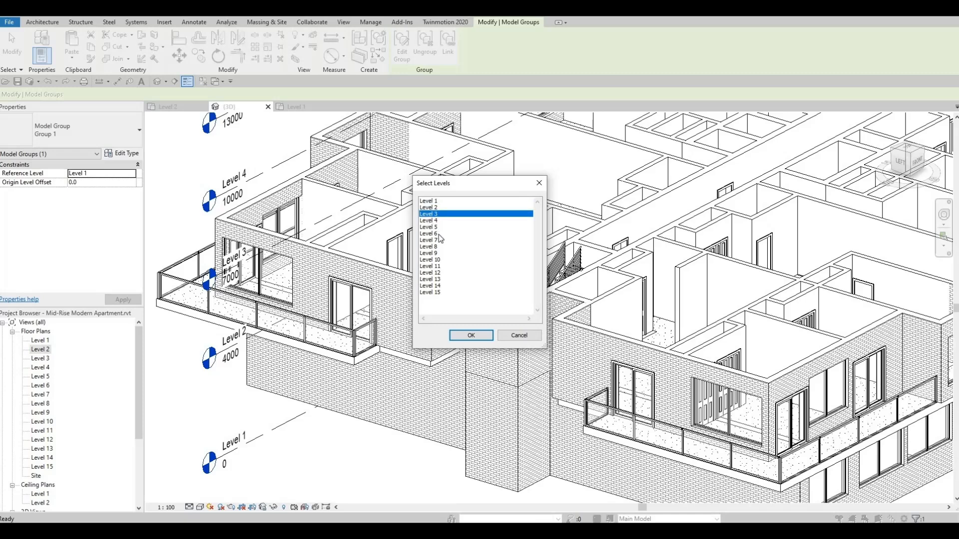
pyautogui.hotkey('shift', 'Down')
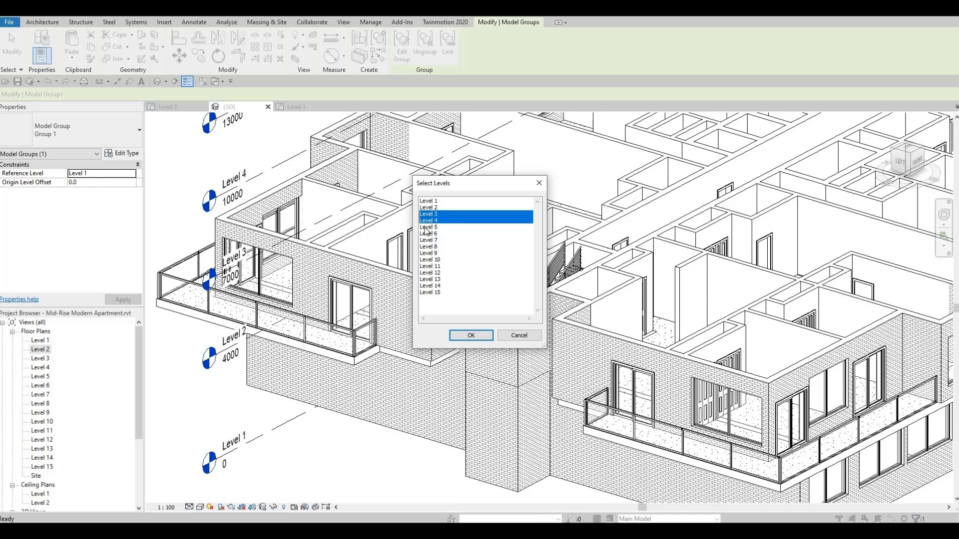
pyautogui.hotkey('shift', 'Down')
pyautogui.hotkey('shift', 'Down')
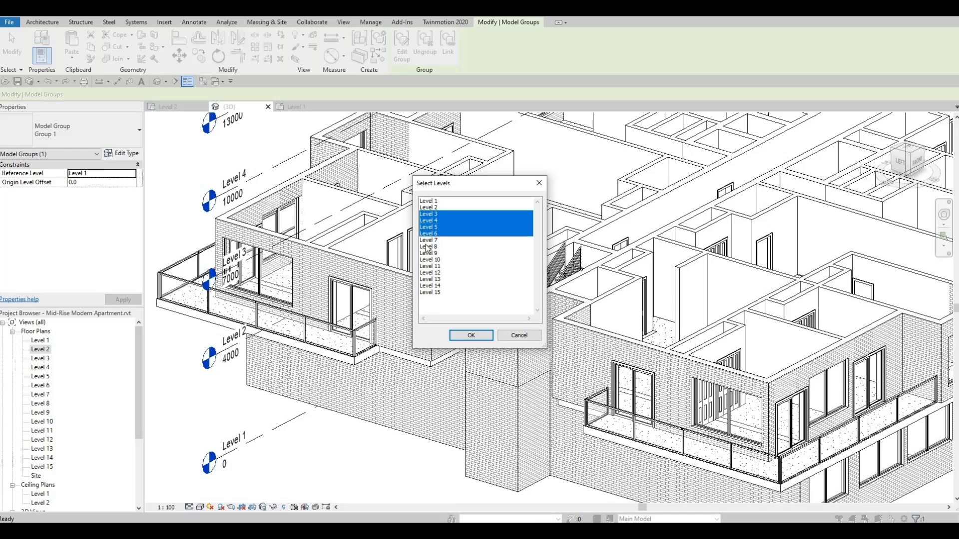
pyautogui.hotkey('shift', 'Down')
pyautogui.hotkey('shift', 'Down')
pyautogui.hotkey('shift', 'Down')
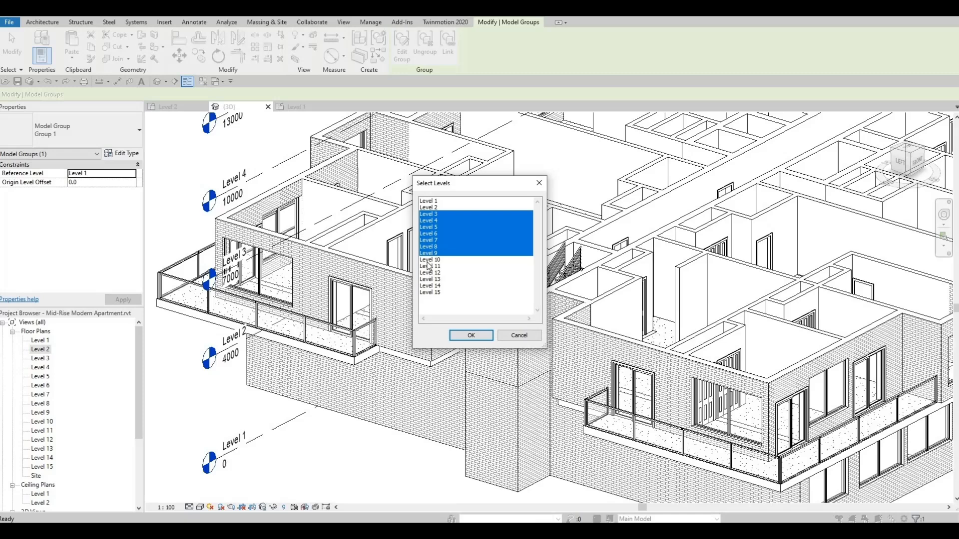
pyautogui.hotkey('shift', 'Down')
pyautogui.hotkey('shift', 'Down')
pyautogui.hotkey('shift', 'Down')
pyautogui.hotkey('shift', 'Down')
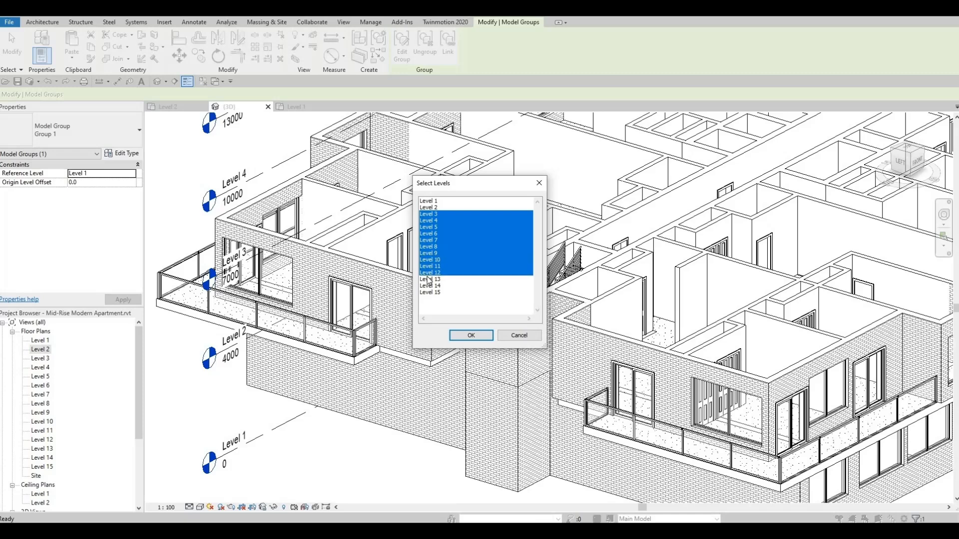
pyautogui.hotkey('shift', 'Down')
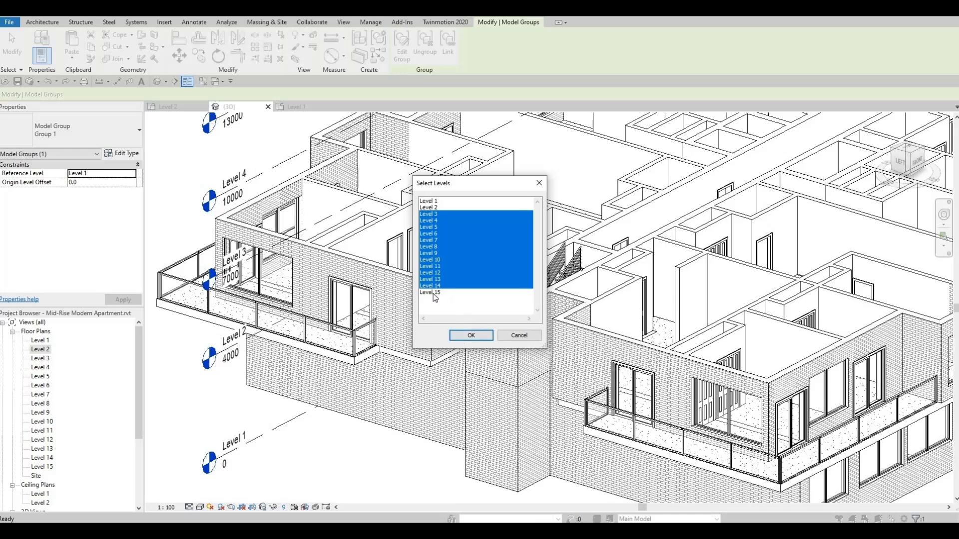
pyautogui.click(471, 335)
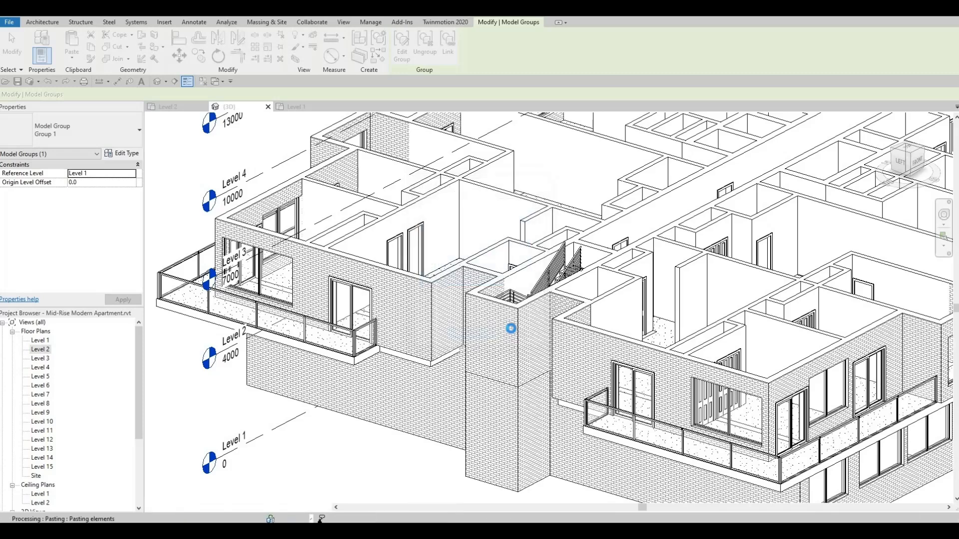
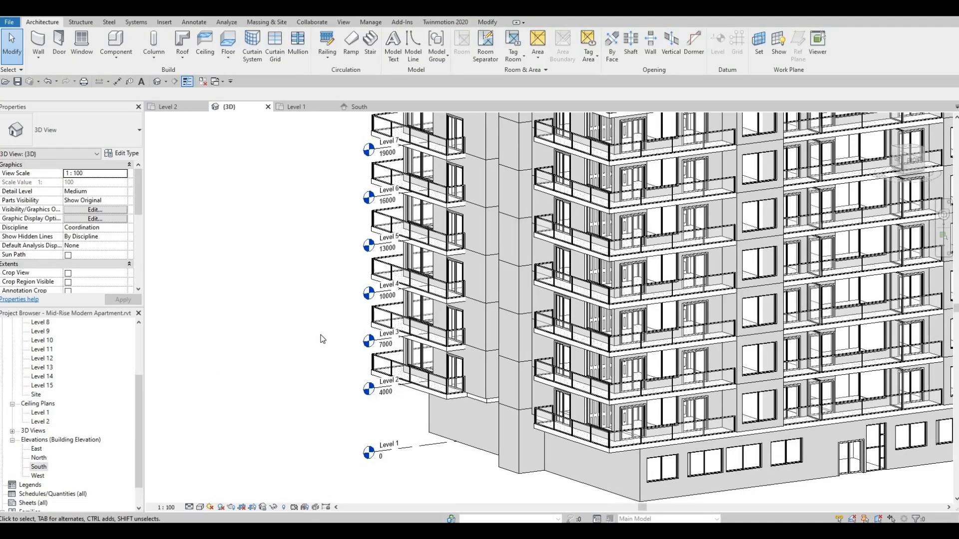
# Step: Examine the stacked floors in 3D, and check the upper floors against Level 15 in the South elevation
pyautogui.scroll(-5, 322, 340)
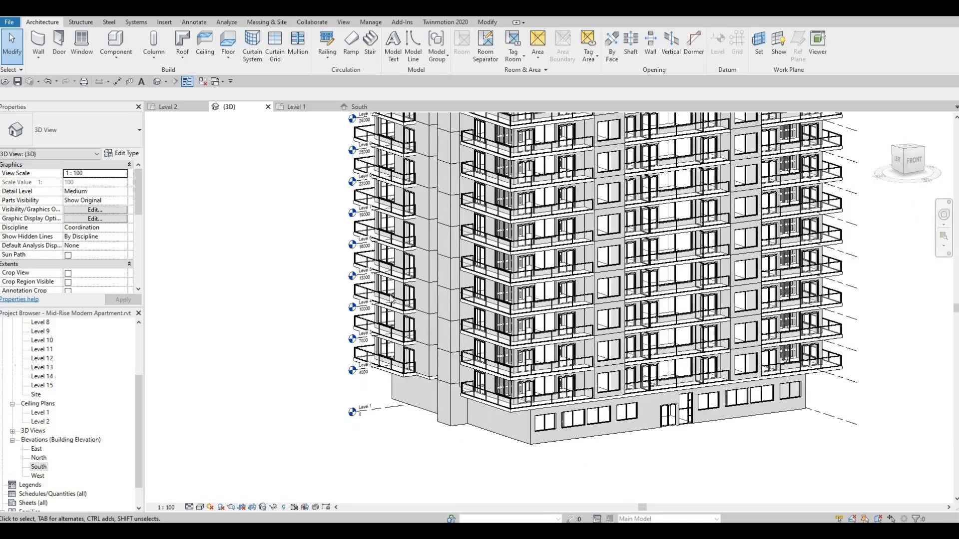
pyautogui.moveTo(405, 368); pyautogui.dragTo(405, 468, button='middle')
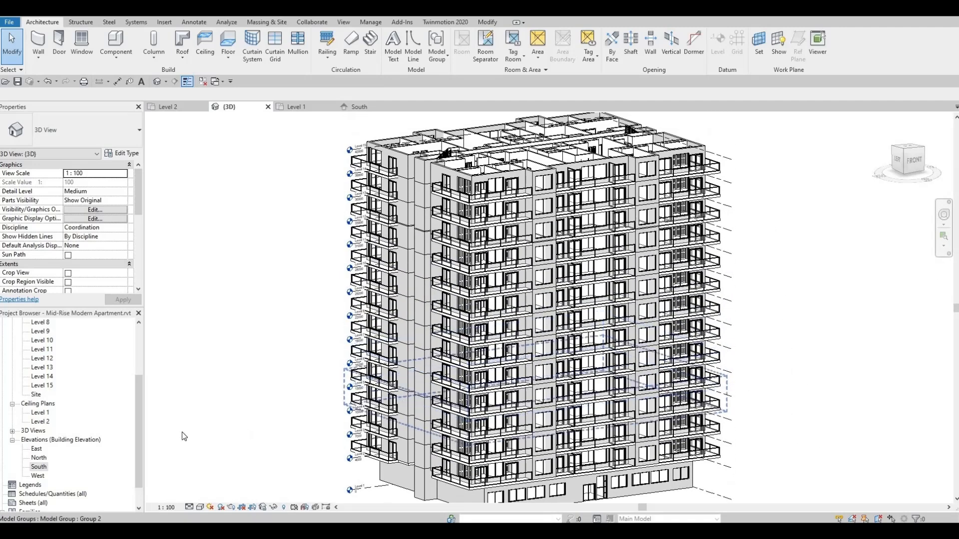
pyautogui.doubleClick(38, 467)
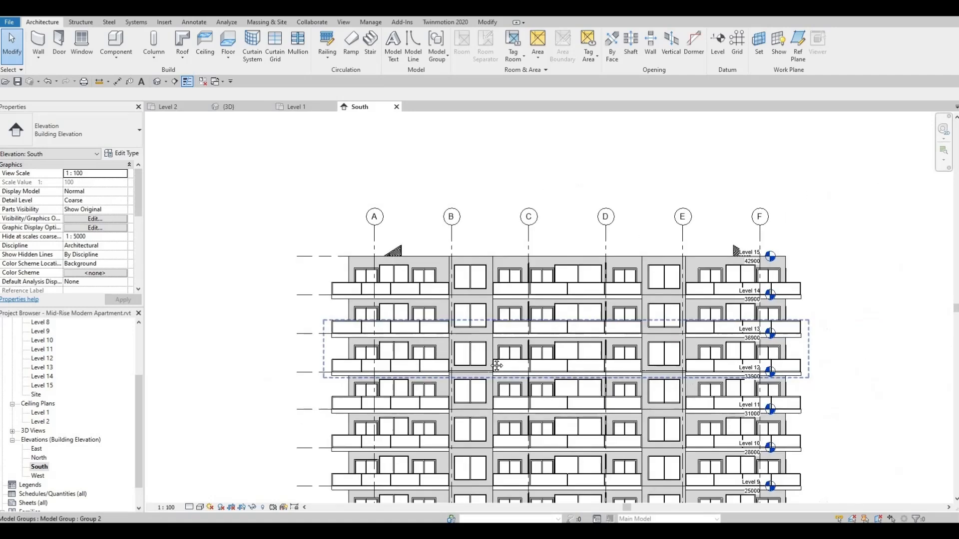
pyautogui.moveTo(496, 366); pyautogui.dragTo(478, 363, button='middle')
pyautogui.scroll(-1, 478, 363)
pyautogui.moveTo(460, 283); pyautogui.dragTo(389, 231, button='middle')
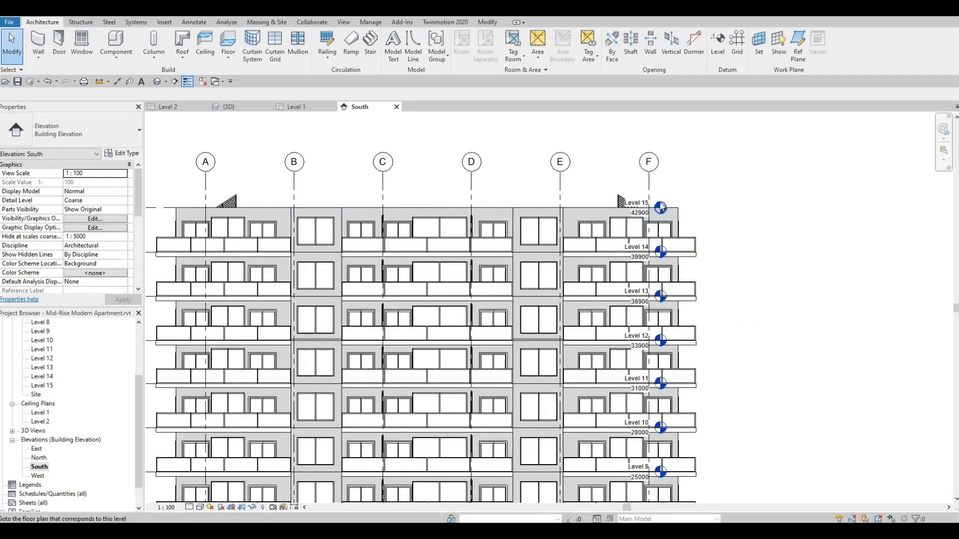
pyautogui.scroll(3, 633, 220)
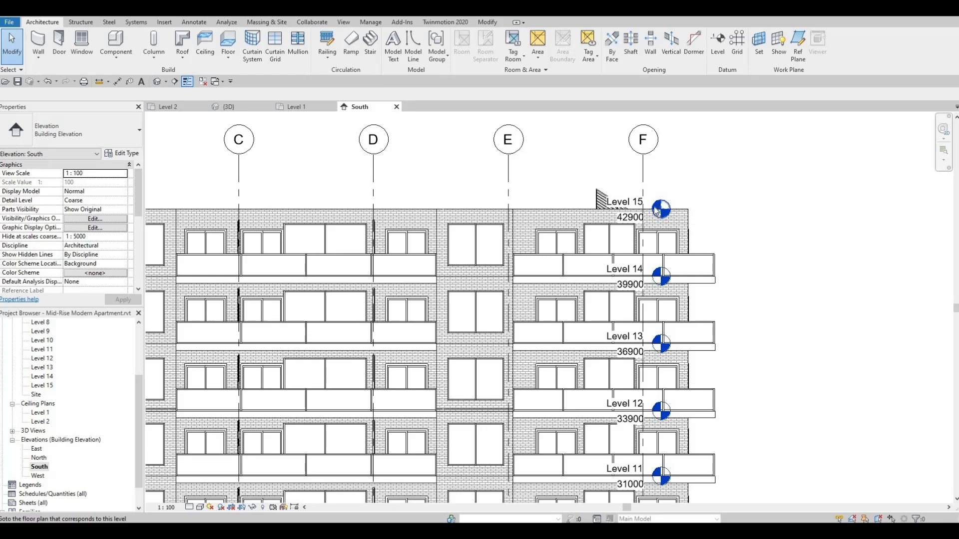
pyautogui.scroll(-3, 624, 222)
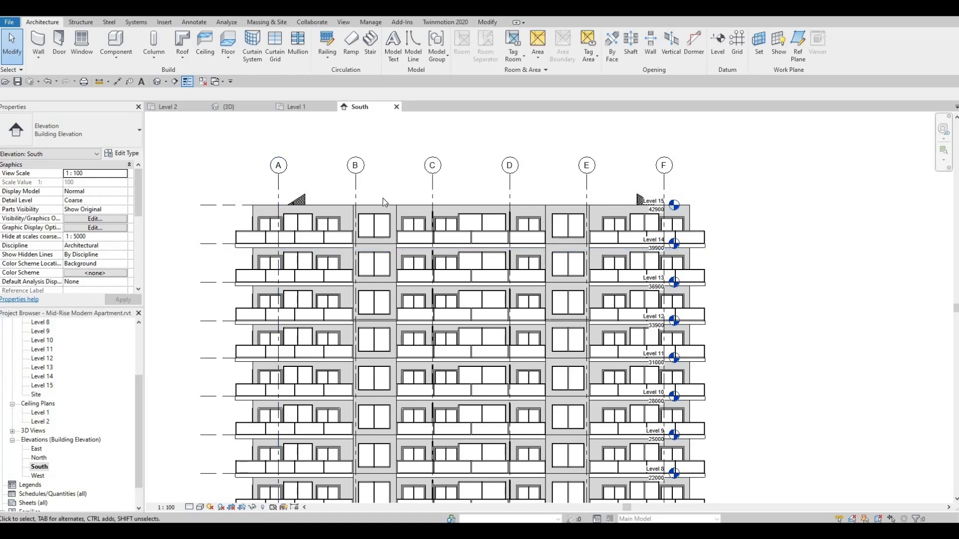
pyautogui.scroll(-2, 231, 143)
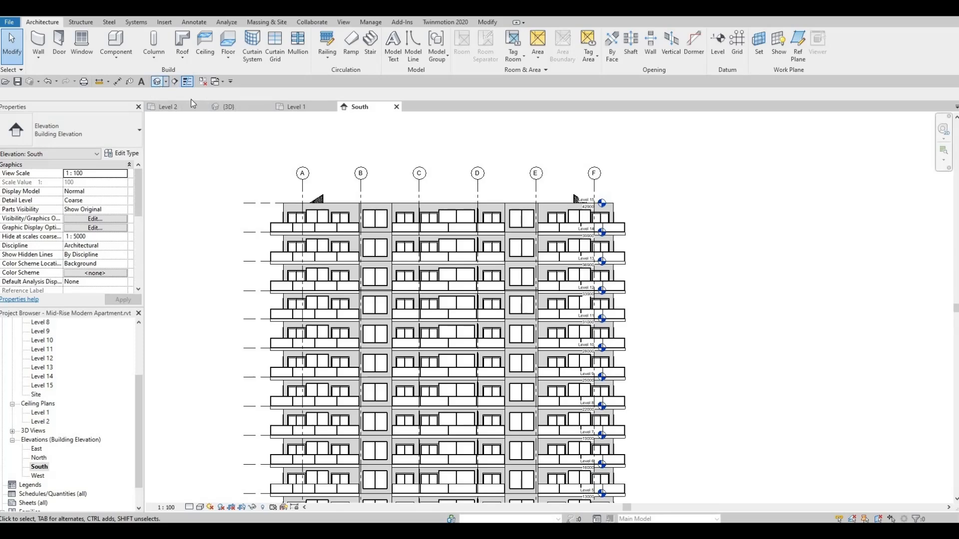
# Step: Return to the 3D view and examine the walls and stair openings on the building's top floor
pyautogui.click(225, 106)
pyautogui.scroll(3, 532, 324)
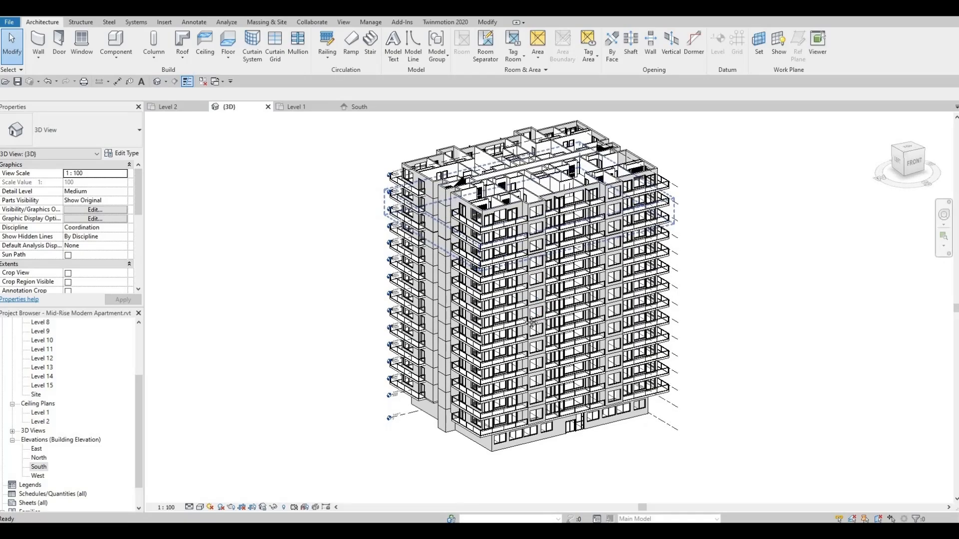
pyautogui.scroll(1, 550, 231)
pyautogui.scroll(5, 594, 197)
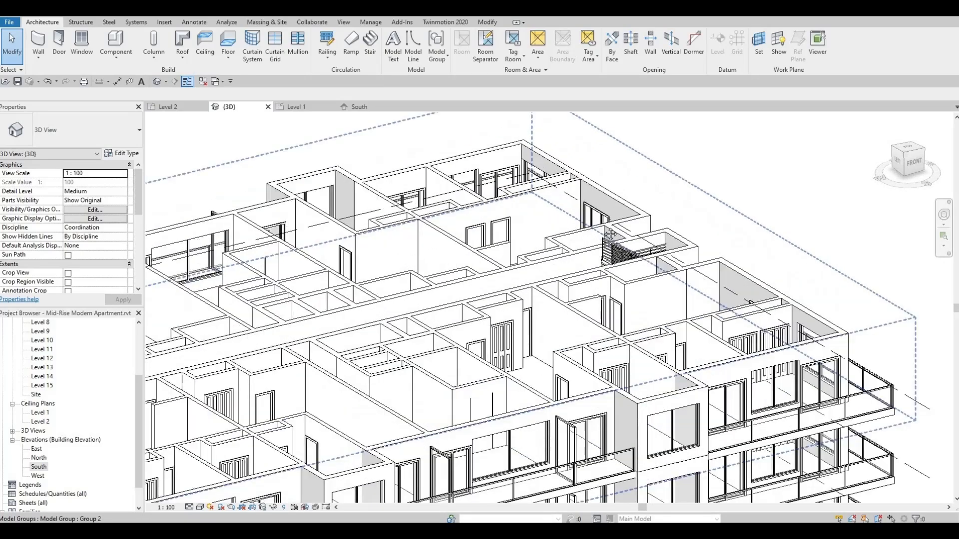
pyautogui.scroll(-3, 611, 235)
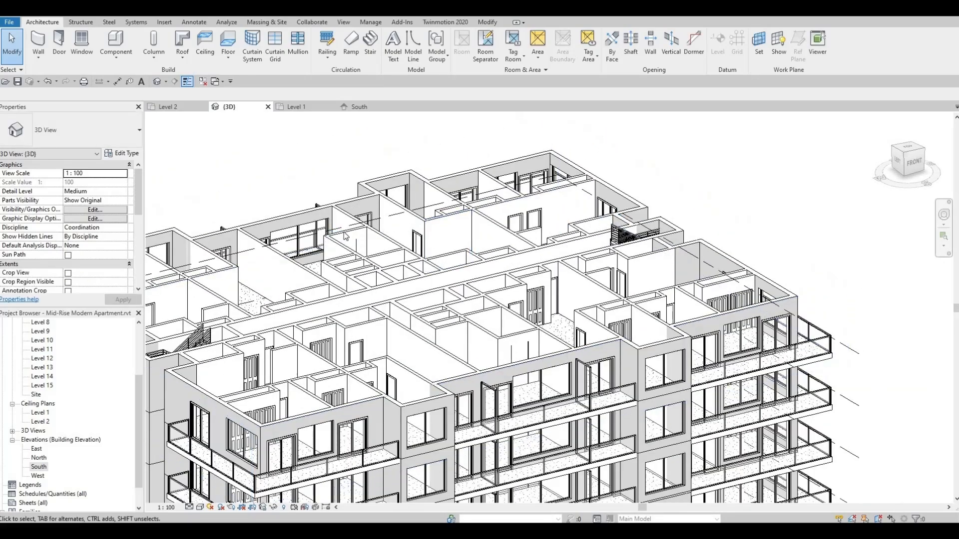
# Step: Examine the building's top floor in 3D, and open the Level 15 floor plan to check what it shows
pyautogui.moveTo(410, 212); pyautogui.dragTo(471, 196, button='middle')
pyautogui.scroll(-1, 471, 195)
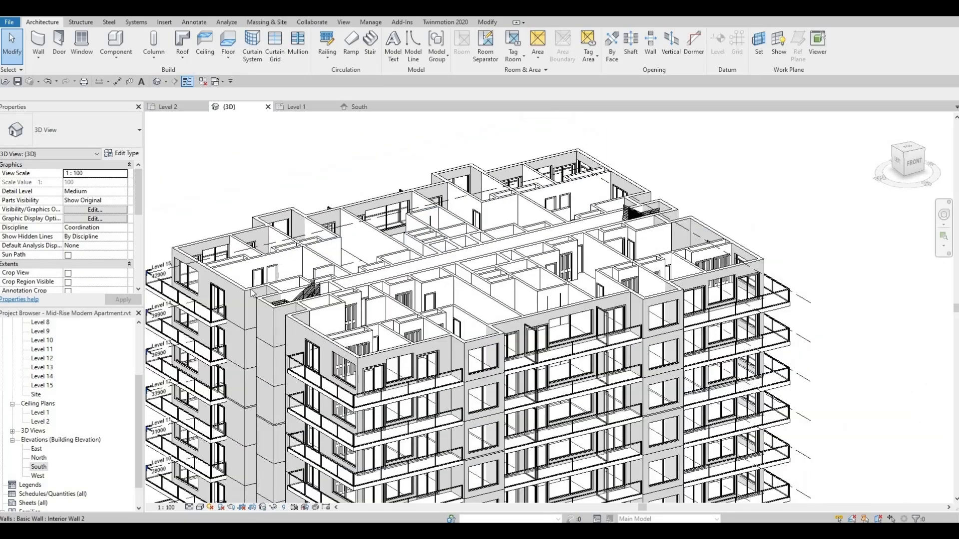
pyautogui.click(42, 387)
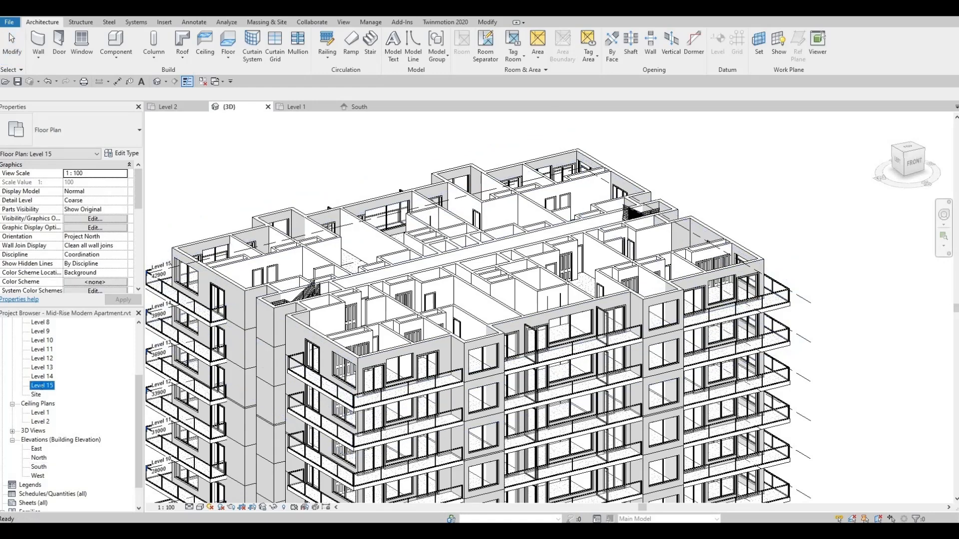
pyautogui.doubleClick(42, 386)
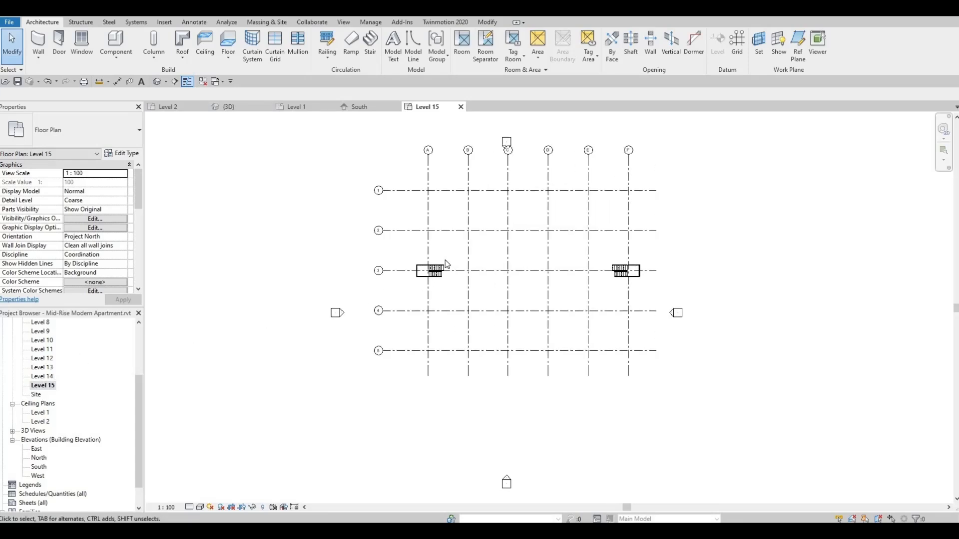
pyautogui.scroll(1, 446, 265)
# Step: In the Level 14 plan, create a Roof by Footprint from a non-sloping rectangle spanning the building's opposite outer balcony corners
pyautogui.doubleClick(41, 376)
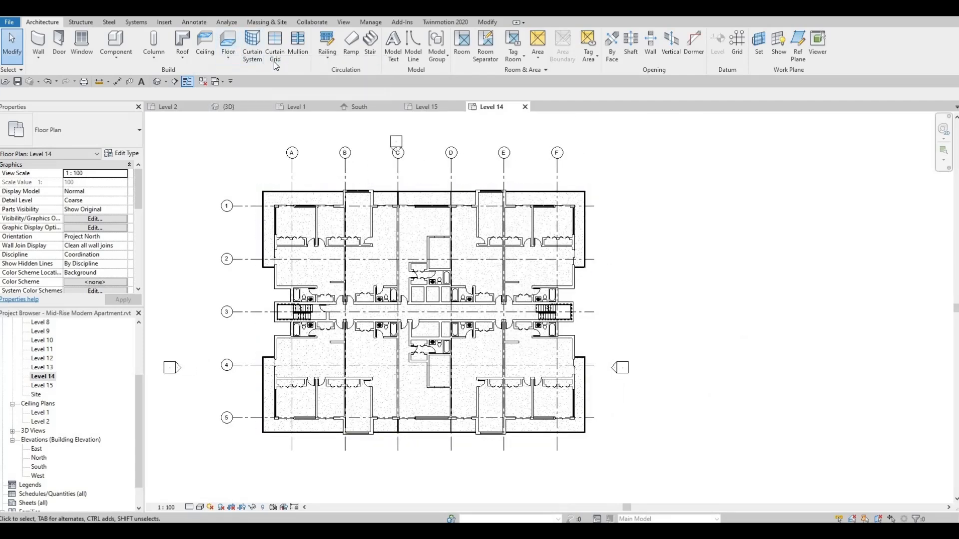
pyautogui.click(184, 41)
pyautogui.click(200, 60)
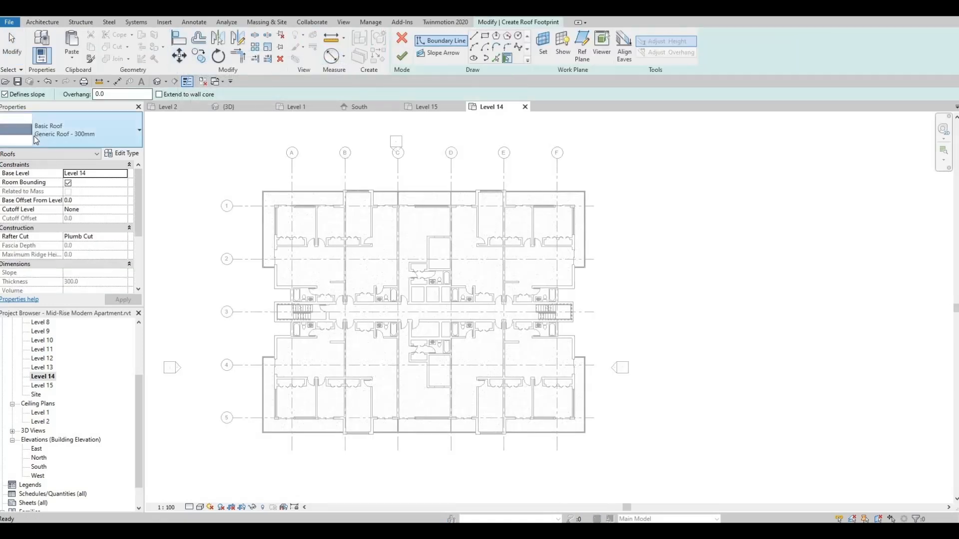
pyautogui.click(484, 58)
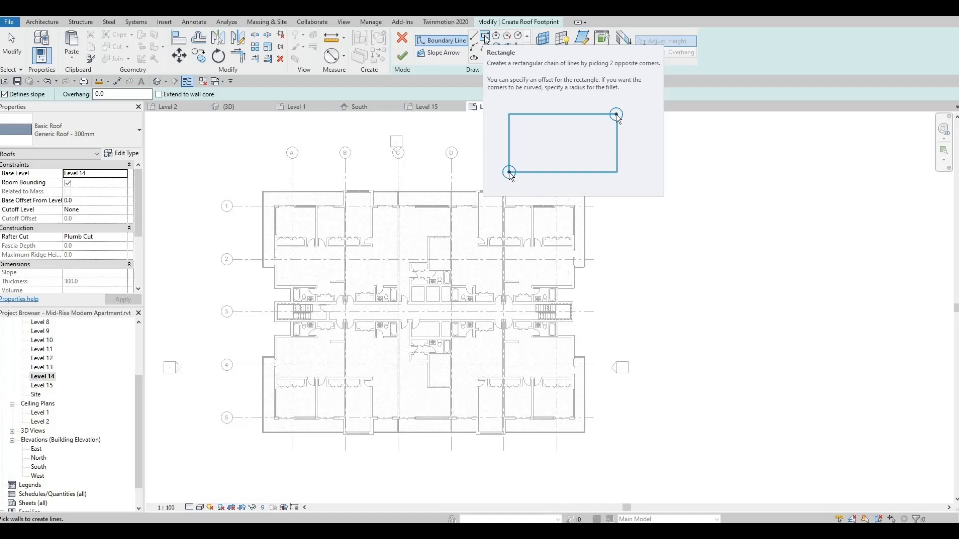
pyautogui.click(487, 40)
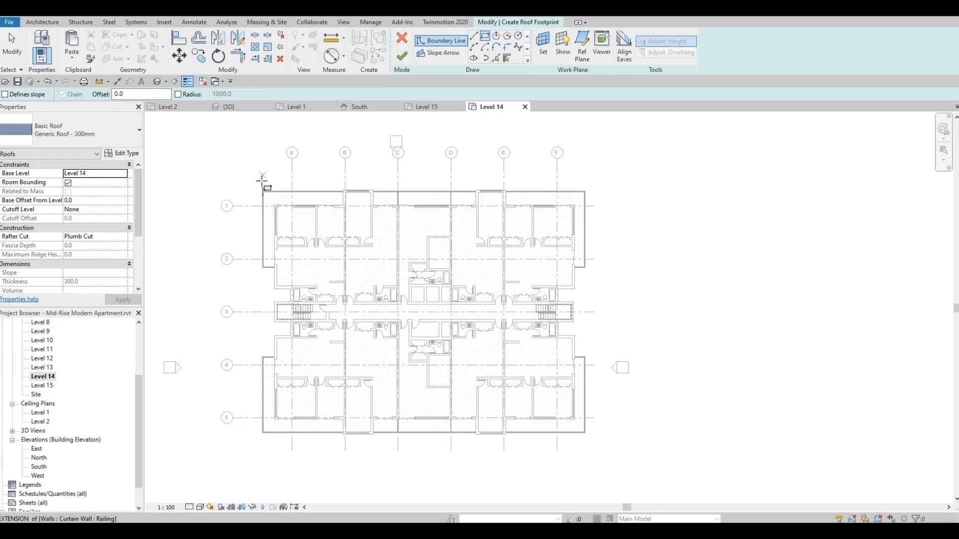
pyautogui.scroll(2, 262, 183)
pyautogui.scroll(2, 263, 195)
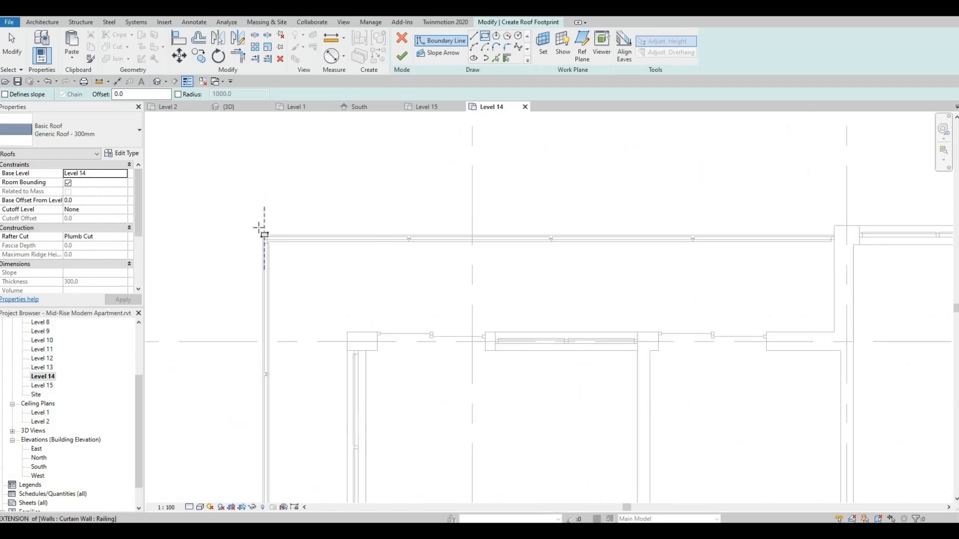
pyautogui.scroll(2, 260, 225)
pyautogui.click(266, 237)
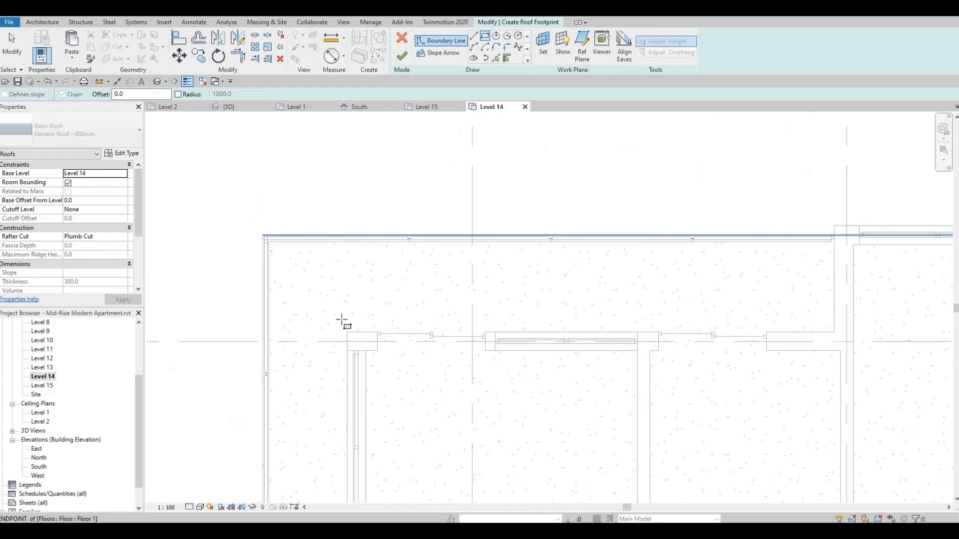
pyautogui.scroll(-5, 369, 345)
pyautogui.moveTo(460, 392); pyautogui.dragTo(382, 215, button='middle')
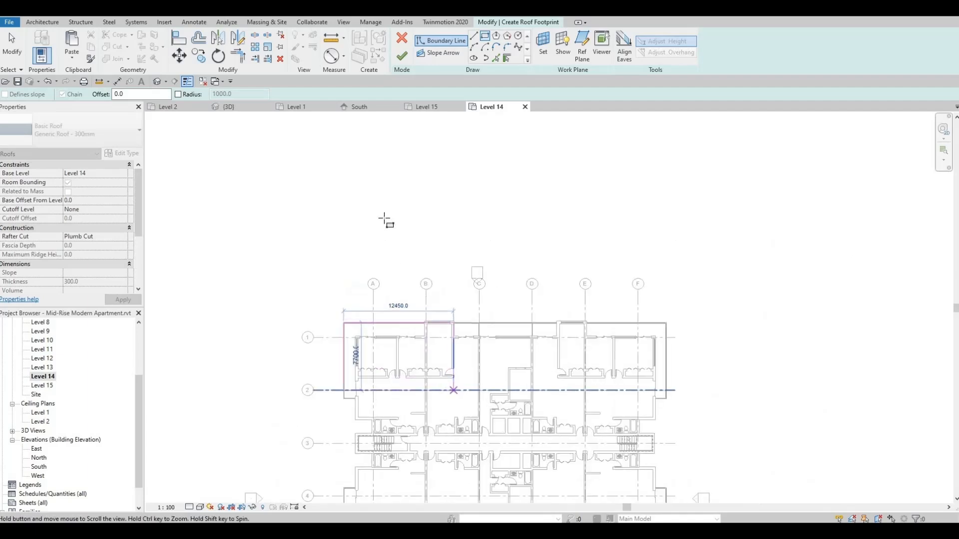
pyautogui.scroll(-1, 380, 212)
pyautogui.scroll(5, 547, 344)
pyautogui.scroll(5, 596, 359)
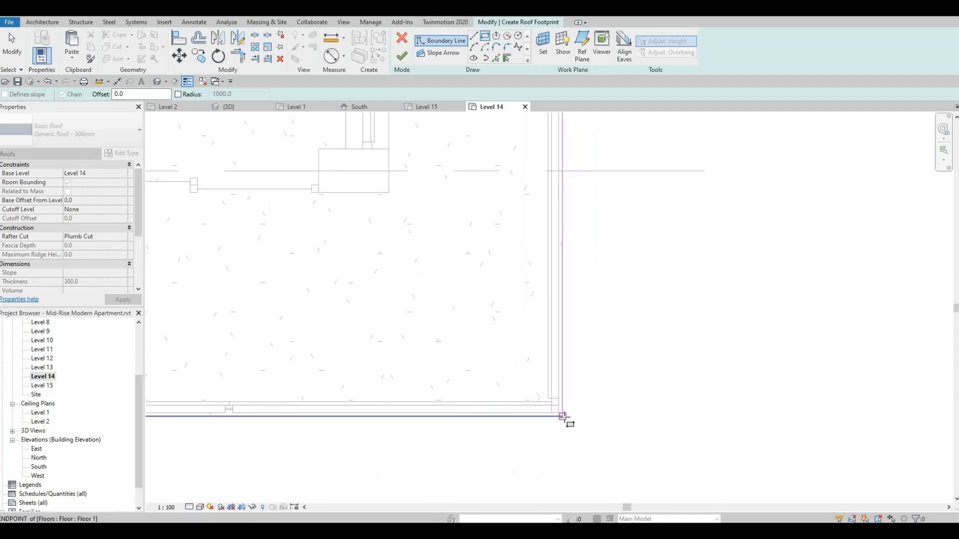
pyautogui.click(562, 414)
pyautogui.scroll(-4, 557, 432)
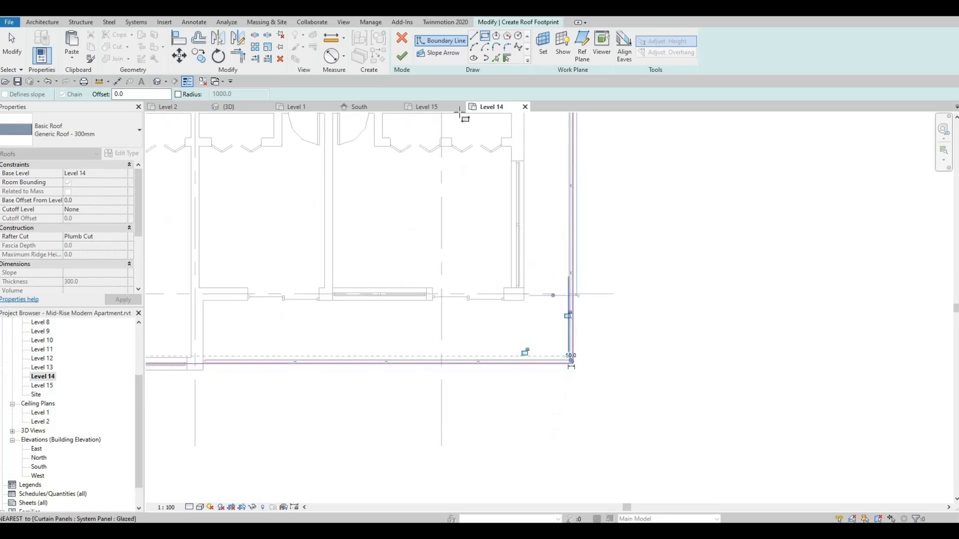
pyautogui.click(400, 57)
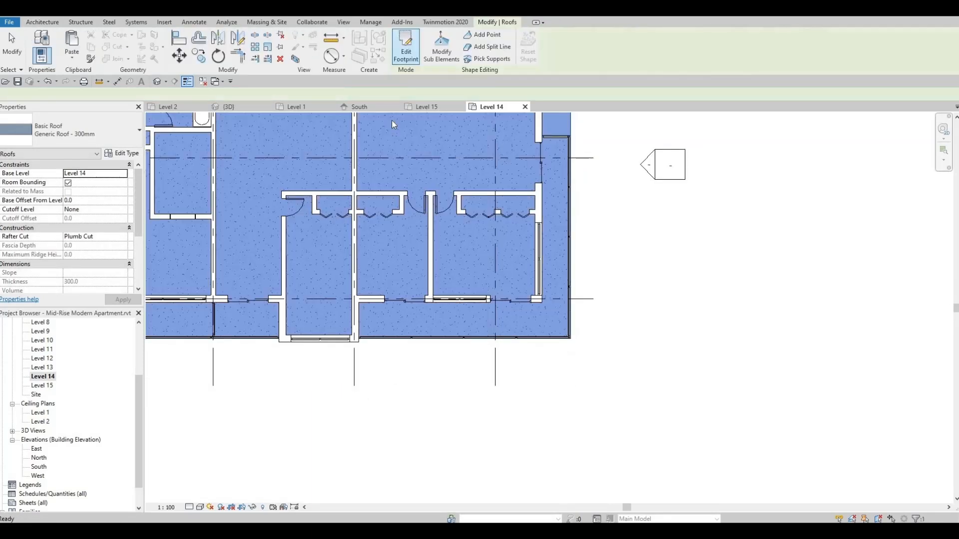
# Step: In the 3D view, set the new roof's base level to Level 15 and inspect how it sits on the building
pyautogui.moveTo(240, 210); pyautogui.dragTo(340, 241, button='middle')
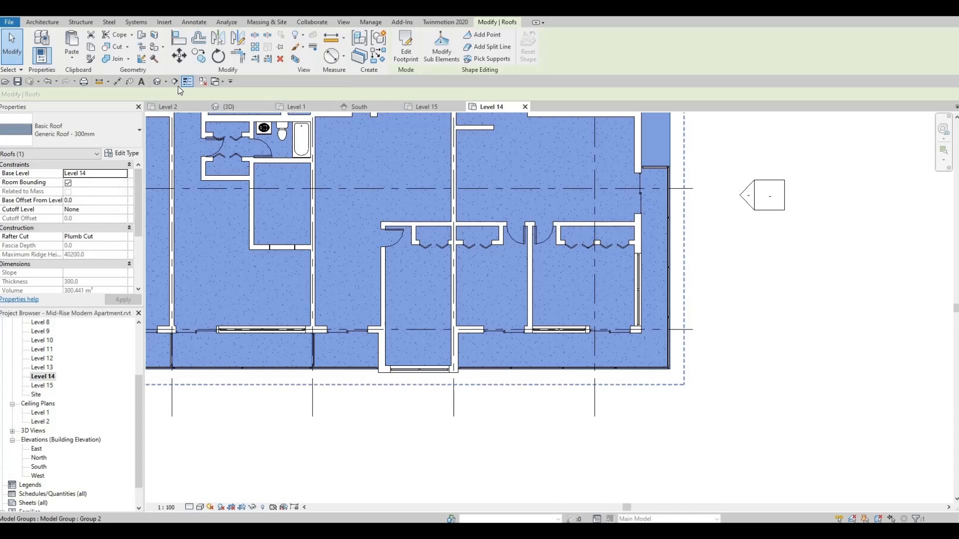
pyautogui.click(158, 81)
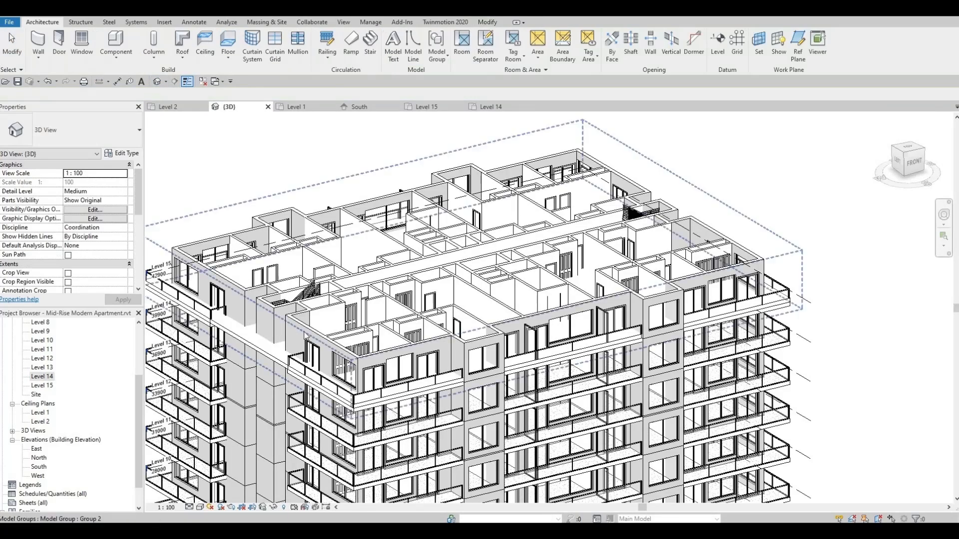
pyautogui.scroll(3, 278, 358)
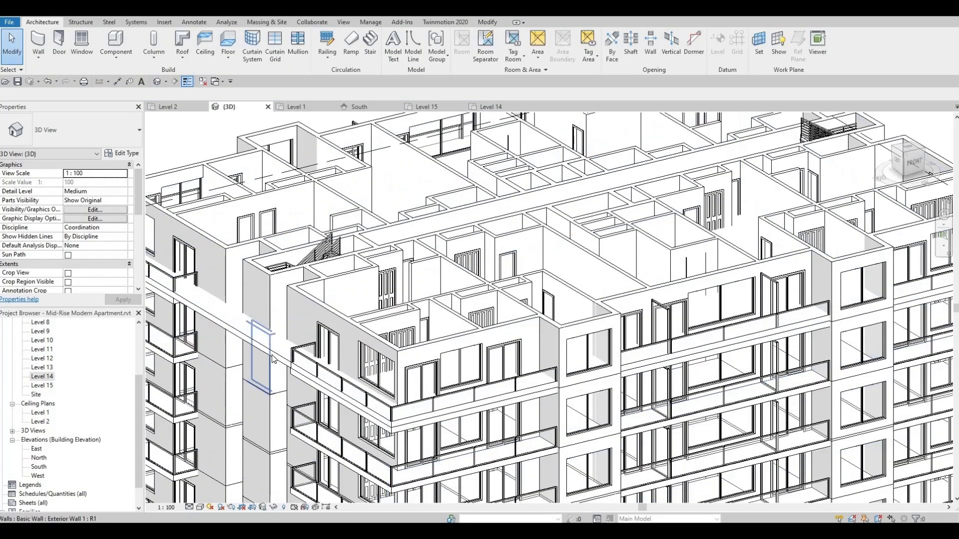
pyautogui.click(272, 356)
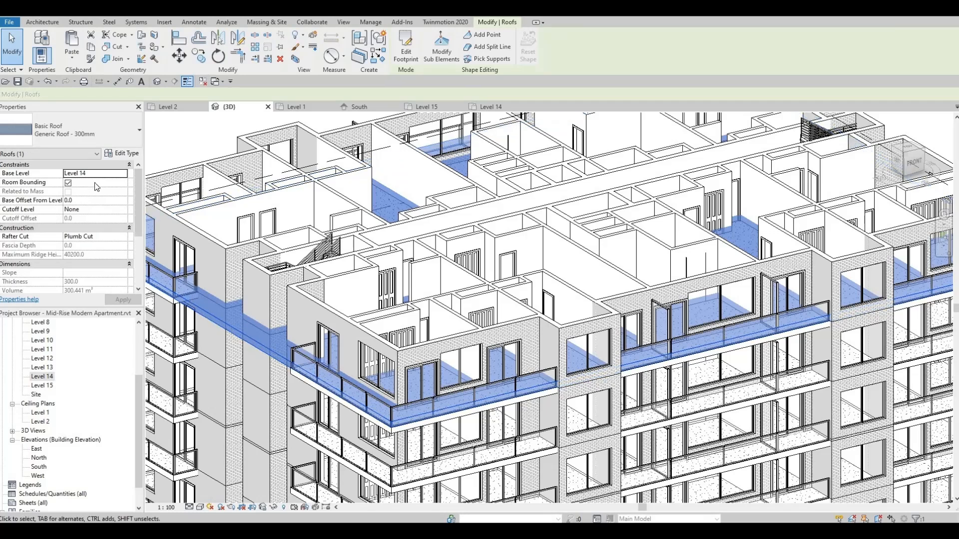
pyautogui.click(125, 174)
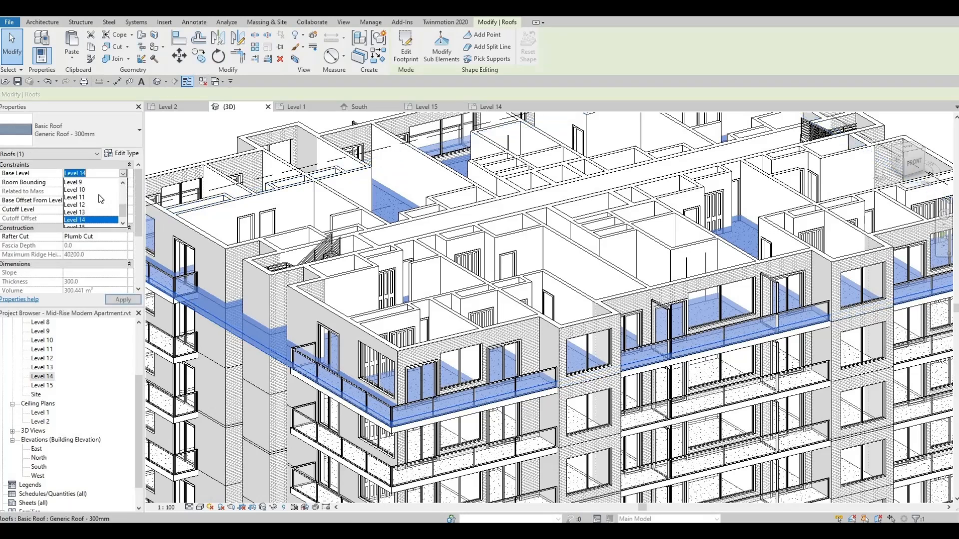
pyautogui.click(79, 220)
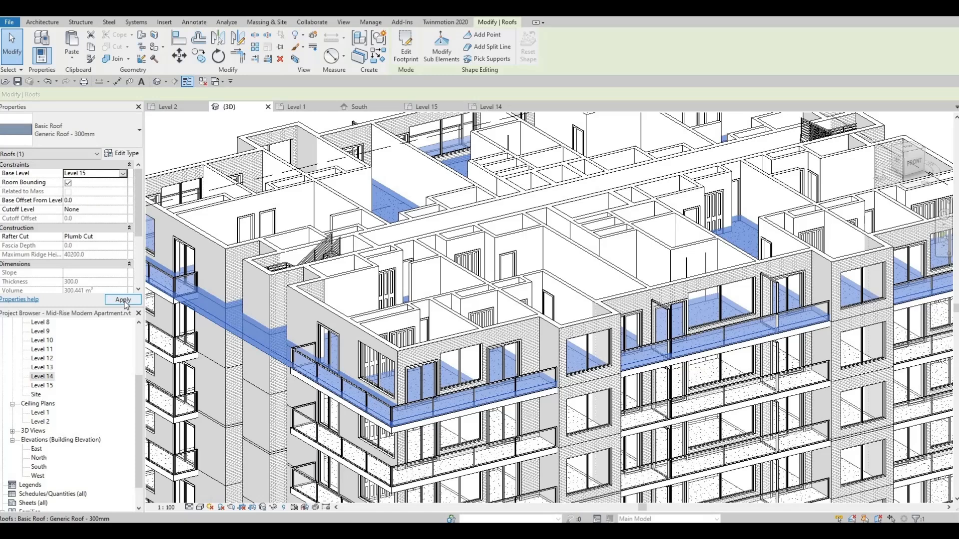
pyautogui.click(122, 299)
pyautogui.press('Escape')
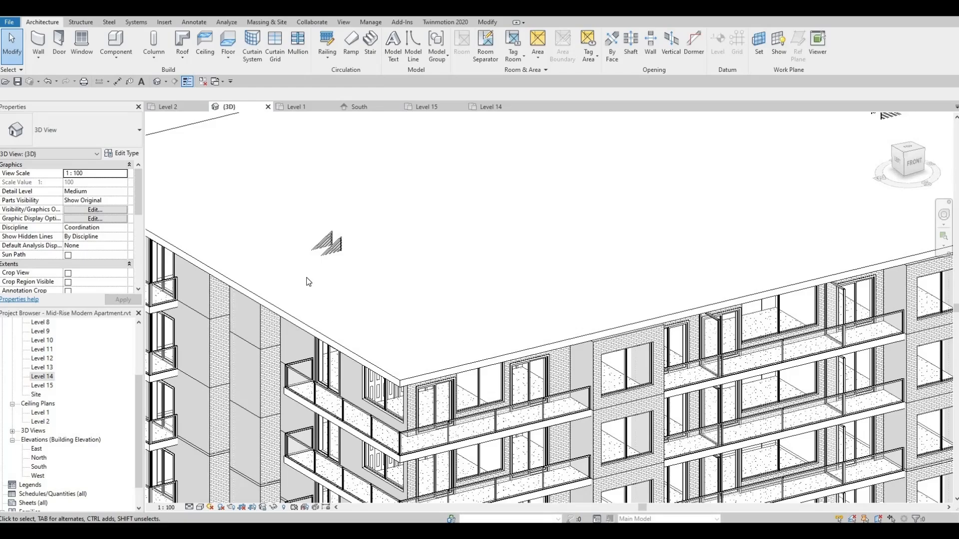
pyautogui.keyDown('shift'); pyautogui.moveTo(381, 253); pyautogui.dragTo(553, 283, button='middle'); pyautogui.keyUp('shift')
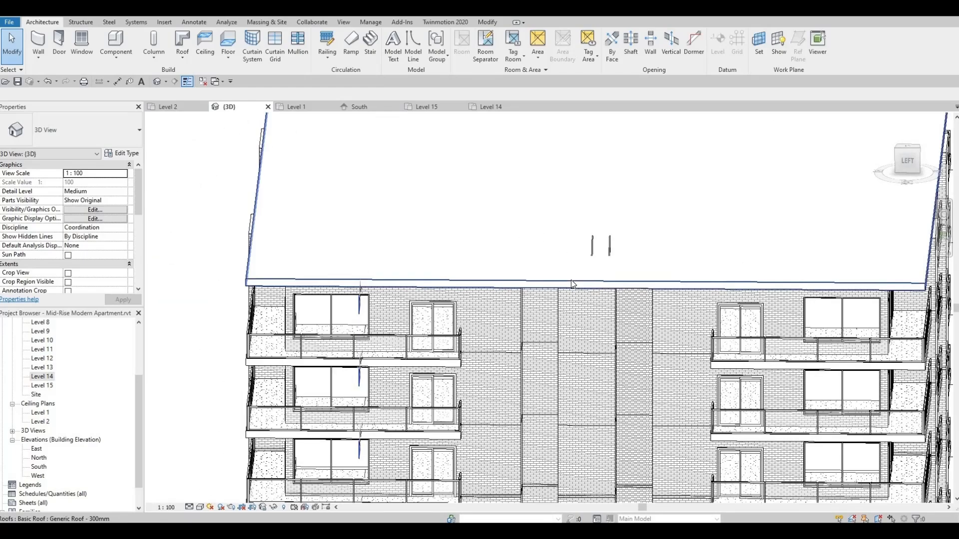
pyautogui.scroll(1, 571, 285)
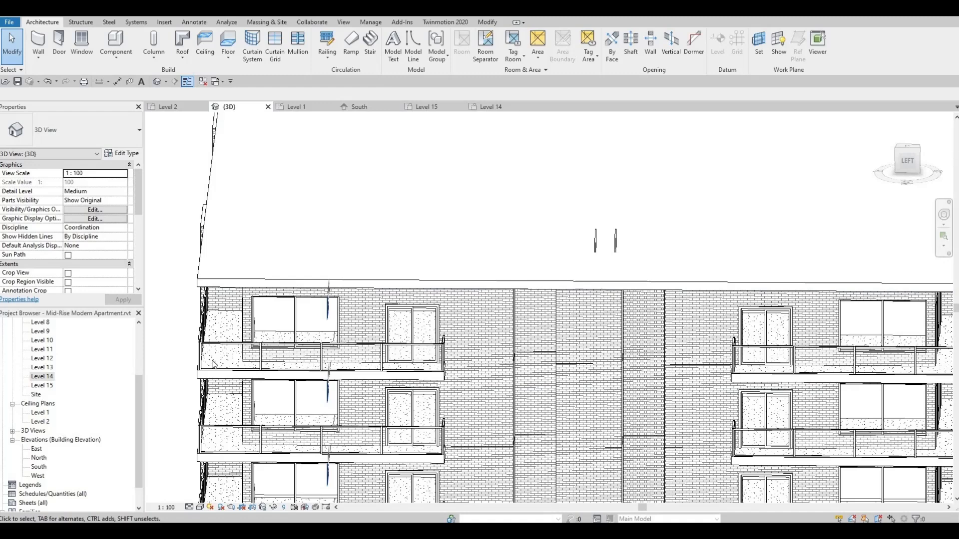
# Step: In the Level 15 floor plan, set the underlay's base level to Level 14
pyautogui.doubleClick(43, 385)
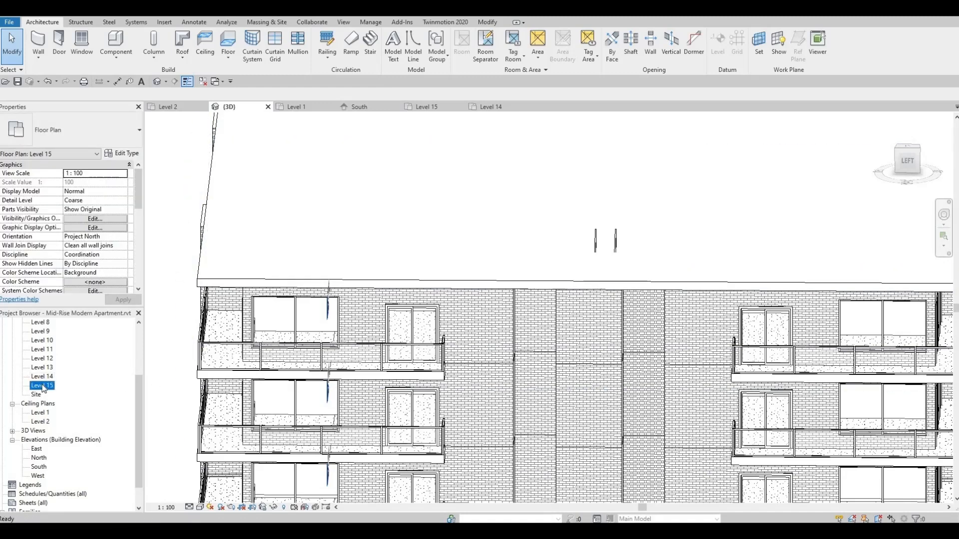
pyautogui.scroll(1, 442, 295)
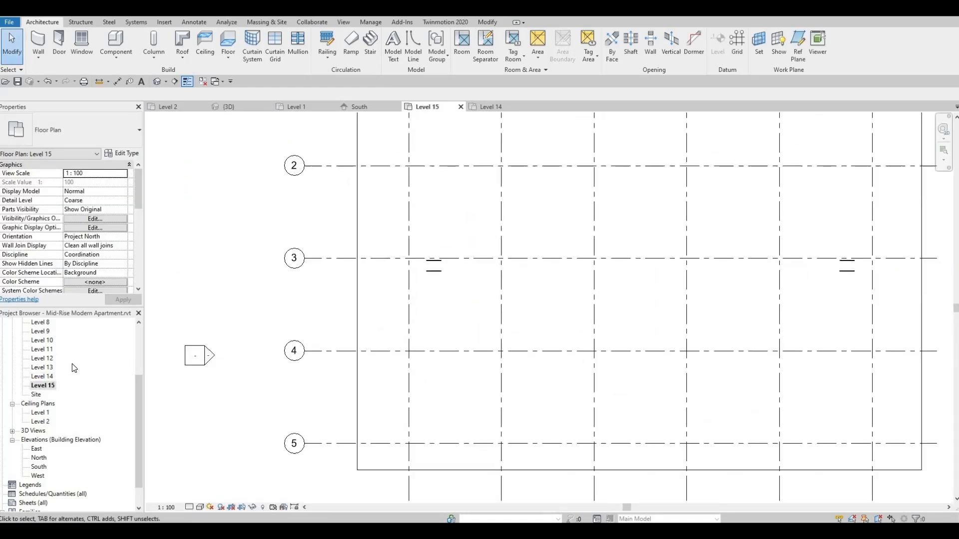
pyautogui.moveTo(139, 214); pyautogui.dragTo(140, 257)
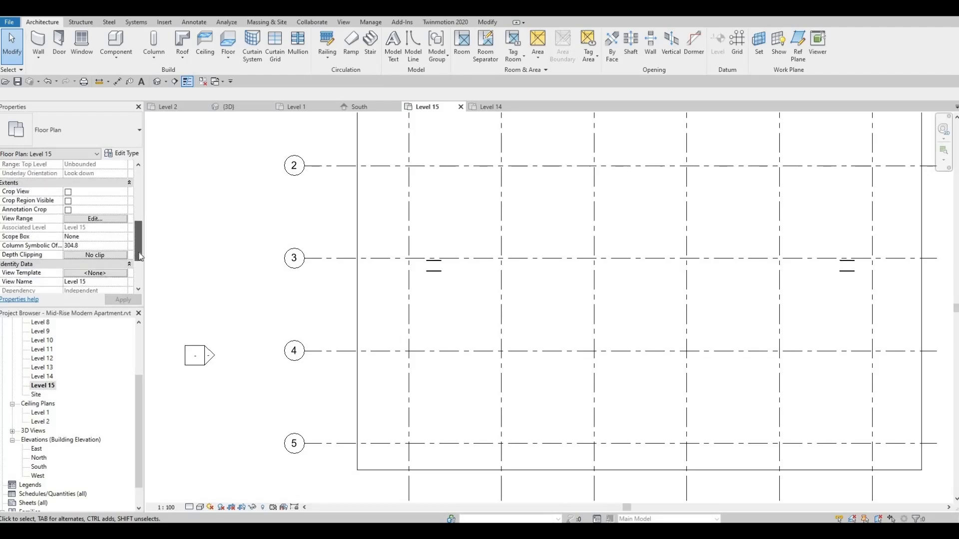
pyautogui.scroll(6, 90, 242)
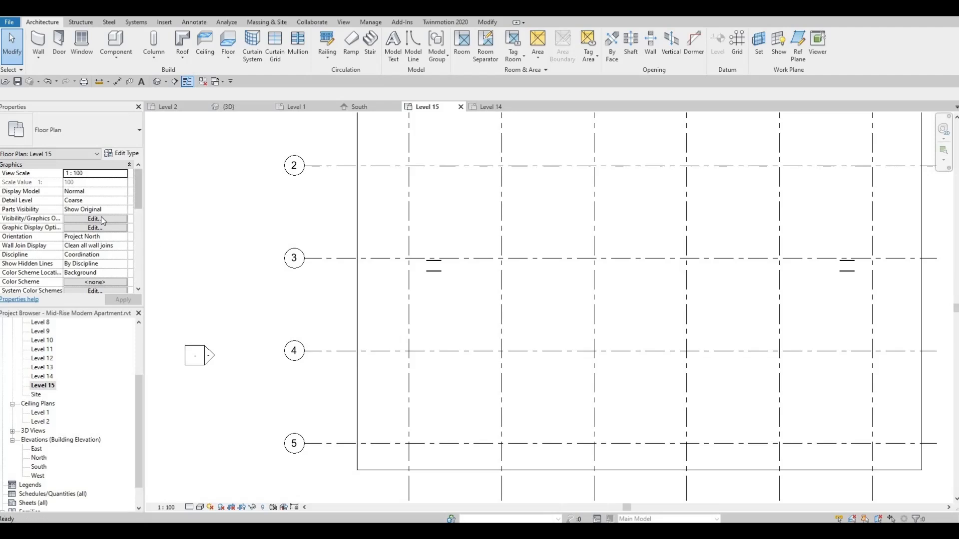
pyautogui.scroll(-3, 97, 229)
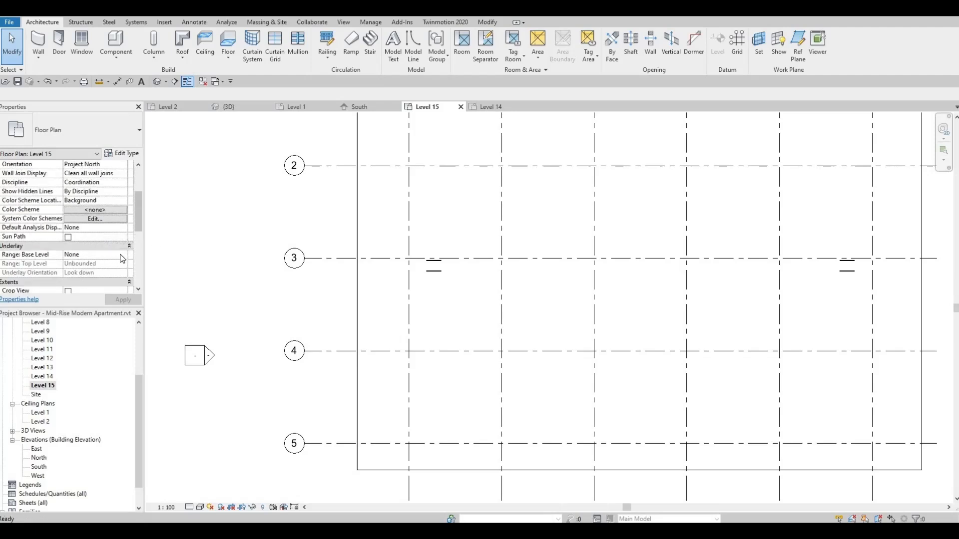
pyautogui.click(123, 256)
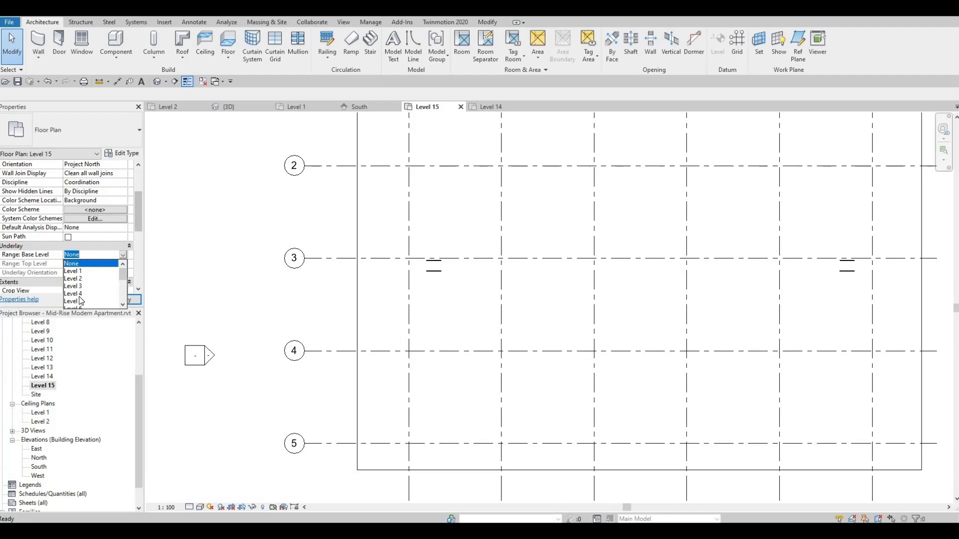
pyautogui.scroll(-3, 93, 297)
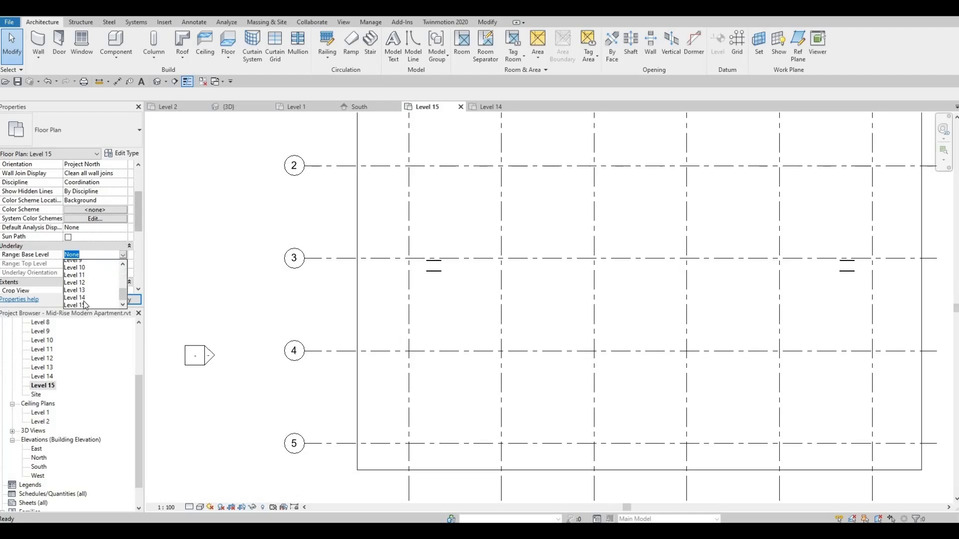
pyautogui.click(86, 295)
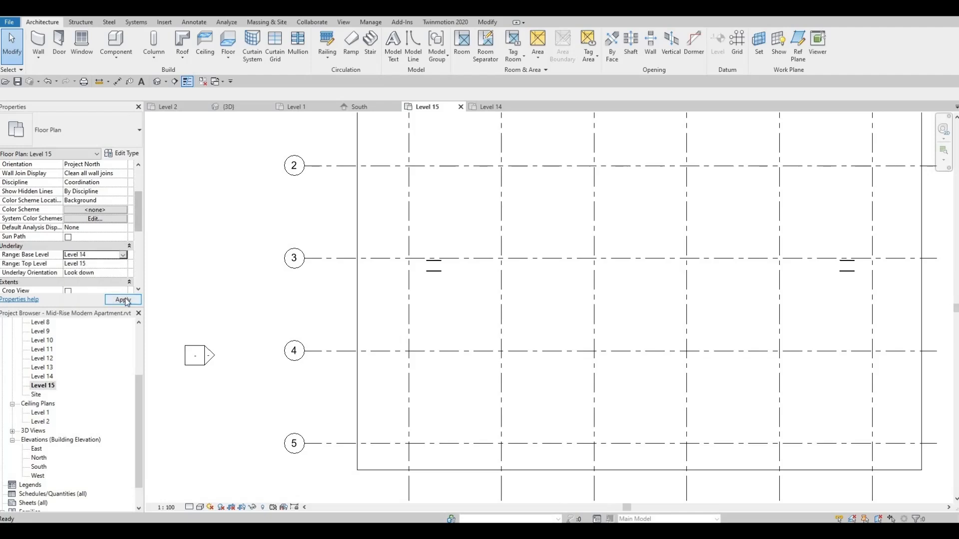
pyautogui.click(126, 300)
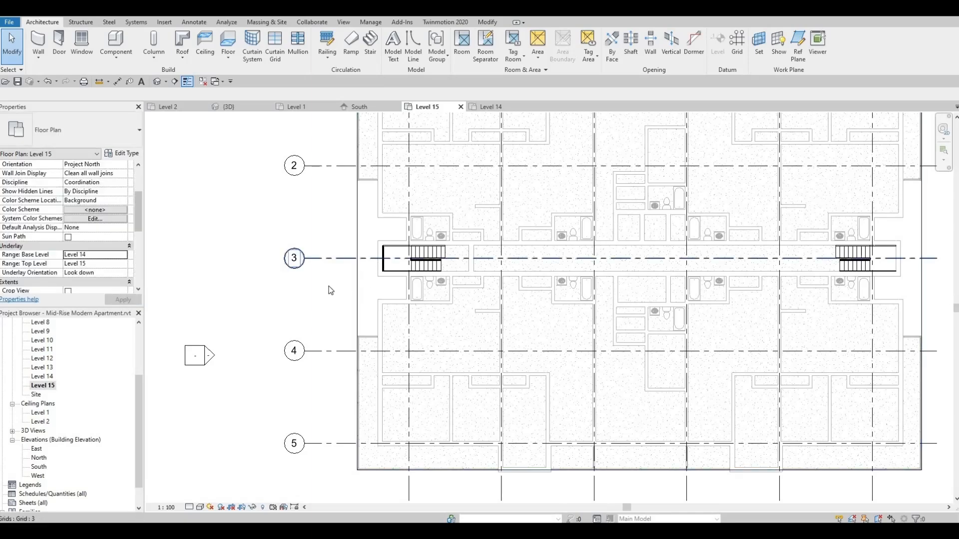
# Step: Draw a rectangle of Exterior Wall 1 walls, 6040 by 2300 mm, around the grid A stairwell, following the underlay's stairwell walls
pyautogui.moveTo(410, 246); pyautogui.dragTo(371, 263, button='middle')
pyautogui.scroll(2, 372, 267)
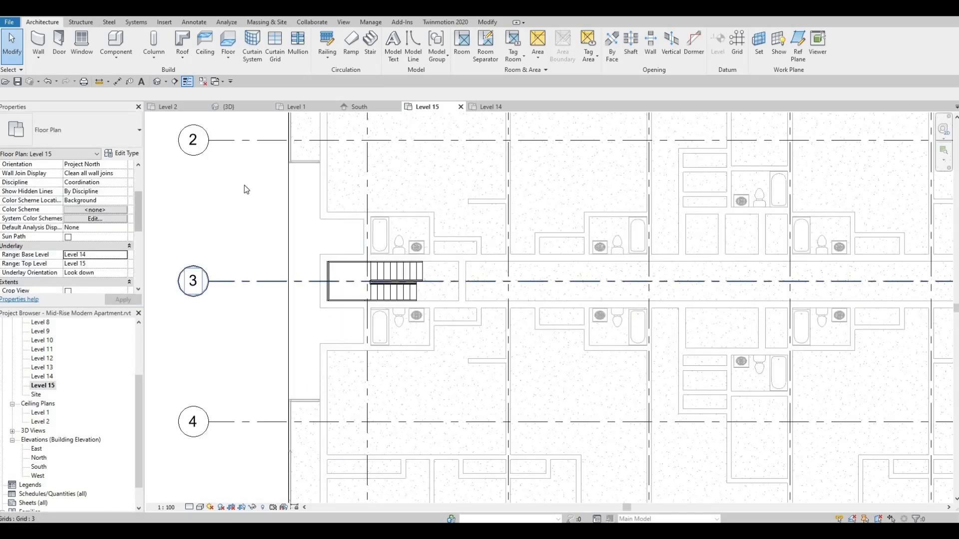
pyautogui.click(45, 48)
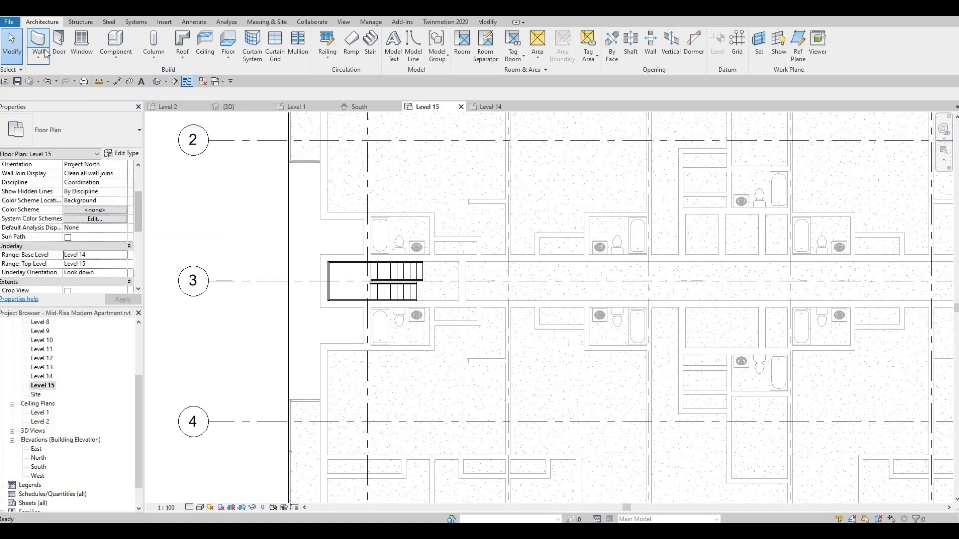
pyautogui.click(76, 131)
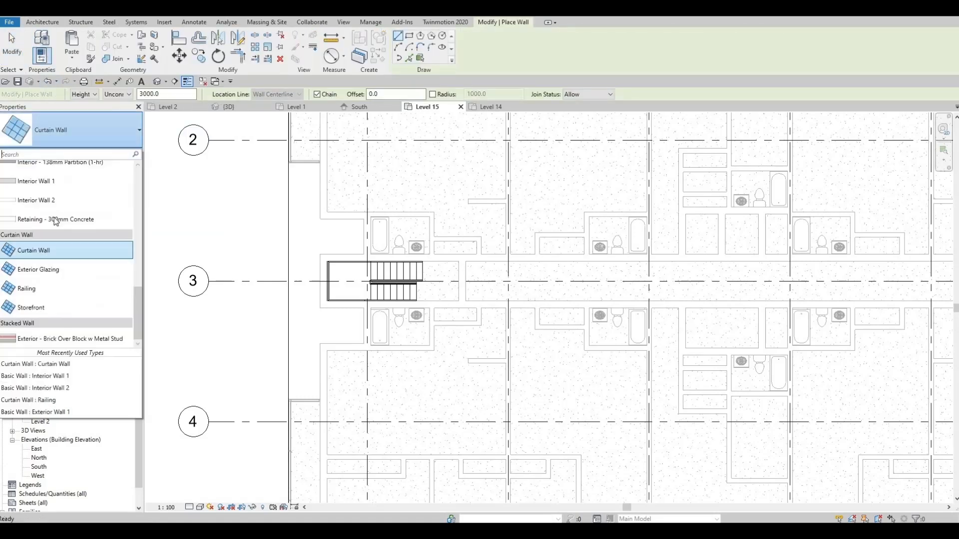
pyautogui.scroll(3, 65, 241)
pyautogui.scroll(4, 65, 242)
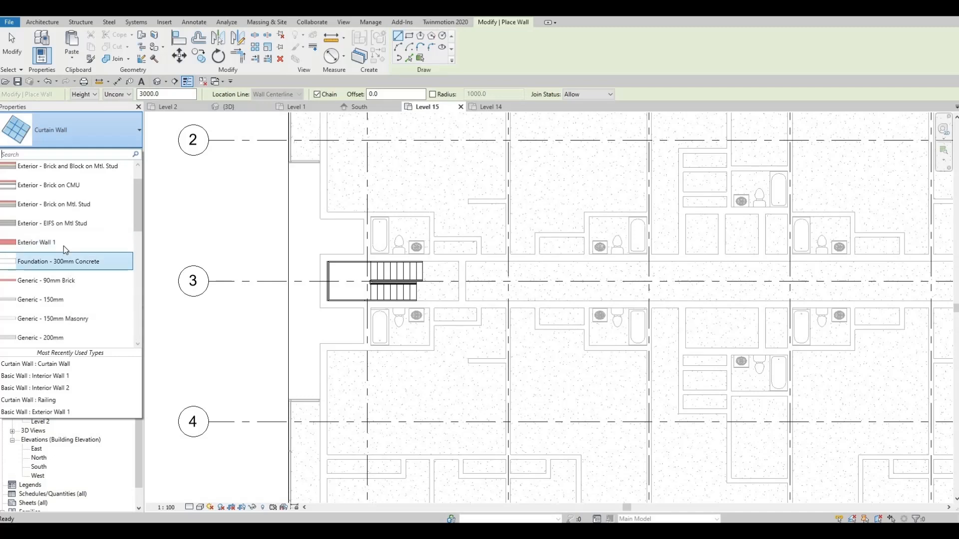
pyautogui.click(64, 243)
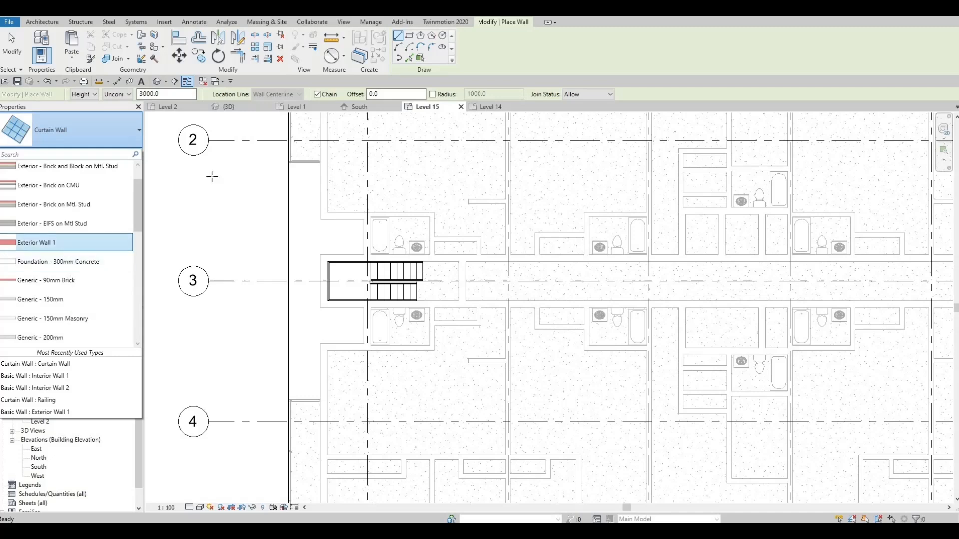
pyautogui.click(410, 37)
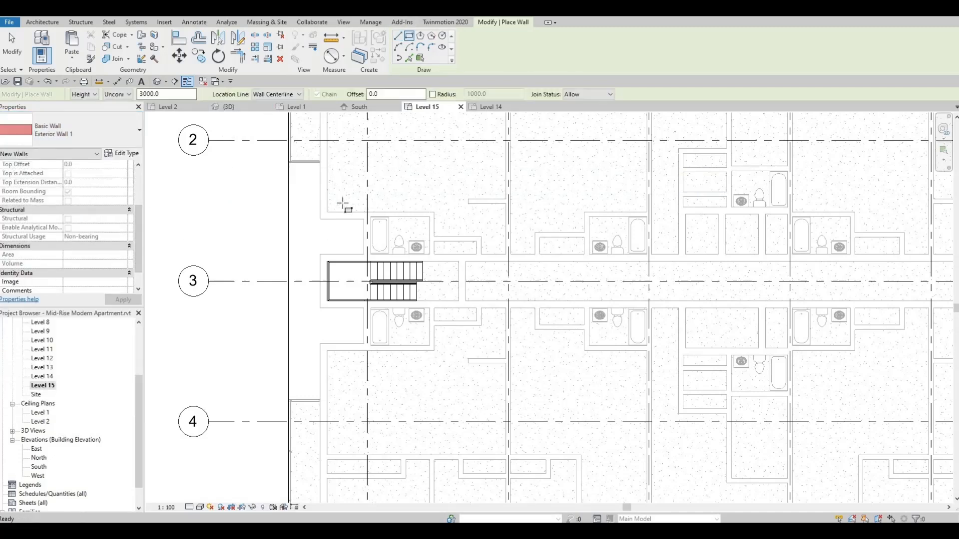
pyautogui.scroll(2, 319, 256)
pyautogui.click(319, 256)
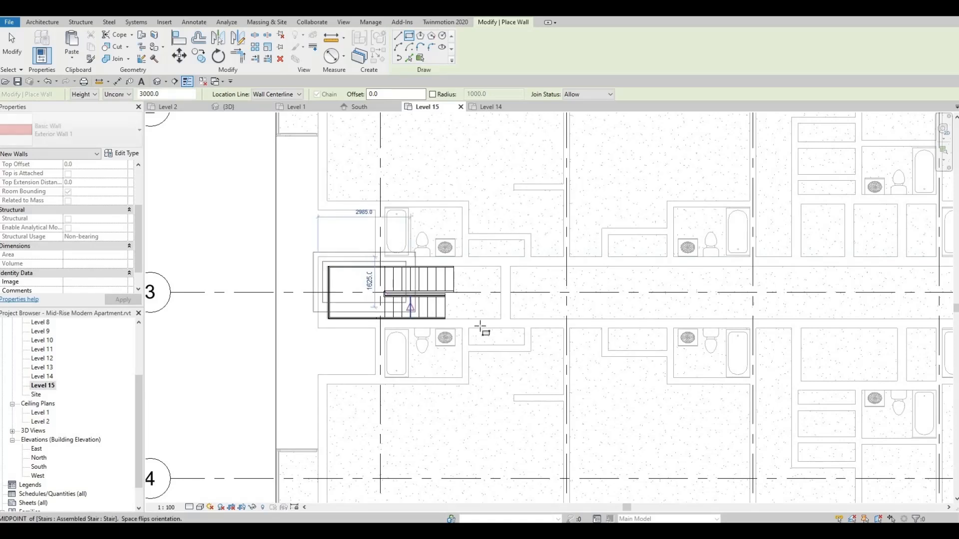
pyautogui.click(506, 329)
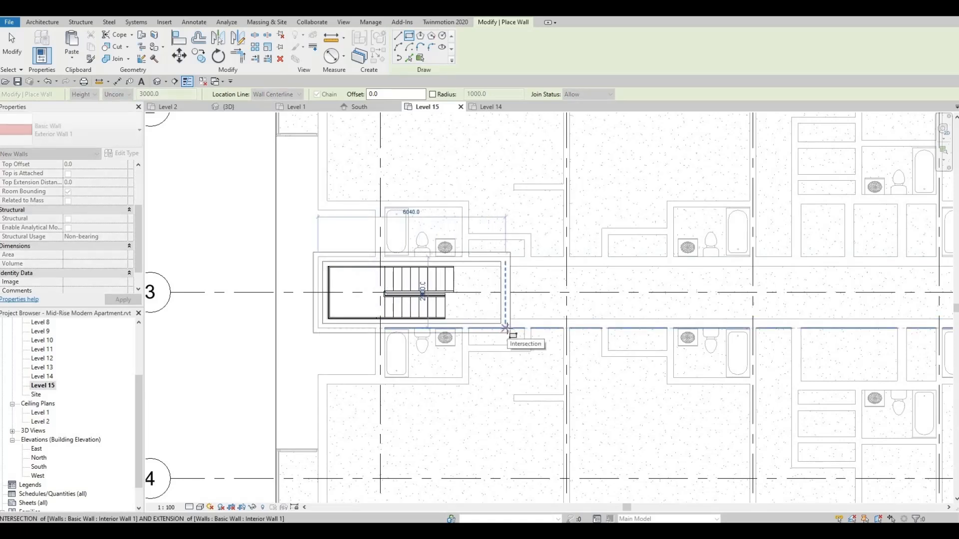
pyautogui.scroll(3, 350, 286)
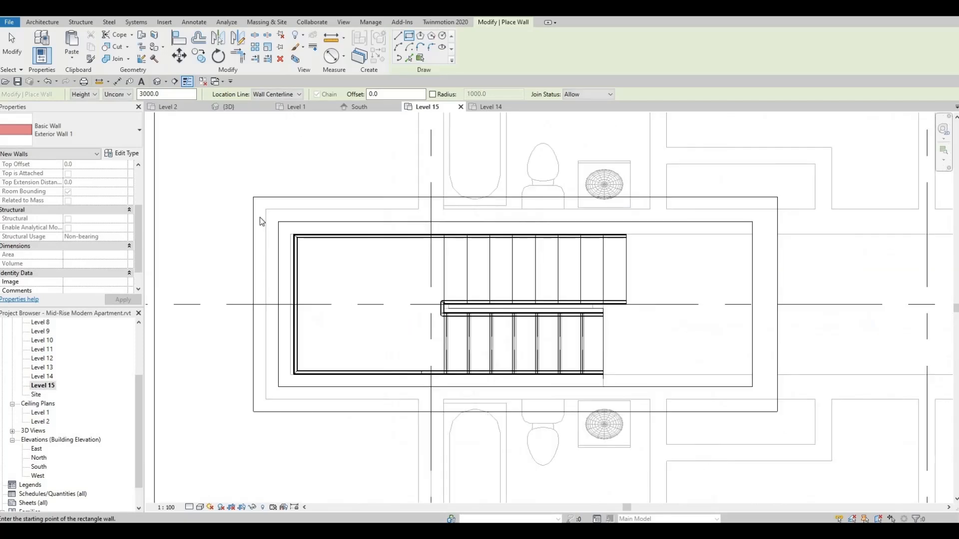
pyautogui.press('Escape')
pyautogui.press('Escape')
# Step: Set the unconnected height of all four walls around the grid A stairwell to 2500 mm
pyautogui.click(290, 202)
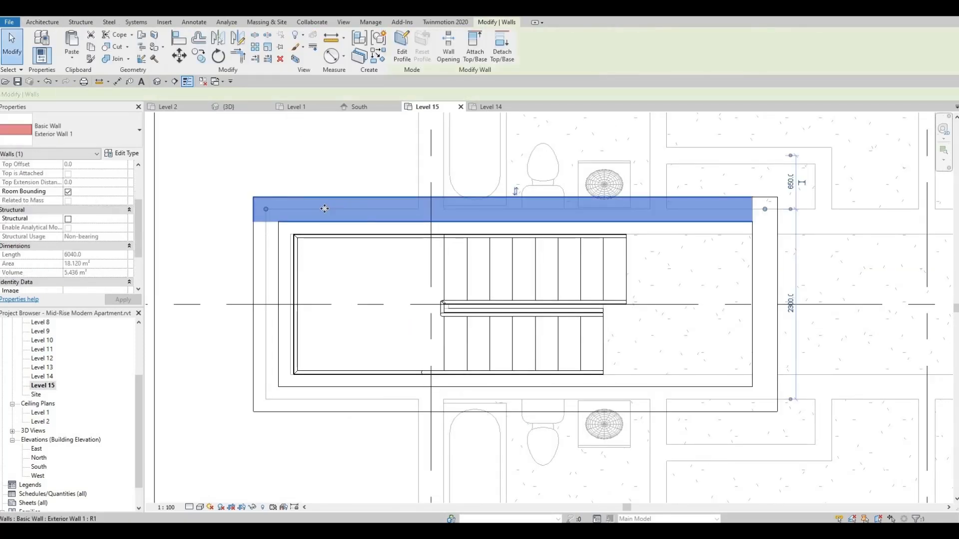
pyautogui.scroll(-2, 362, 220)
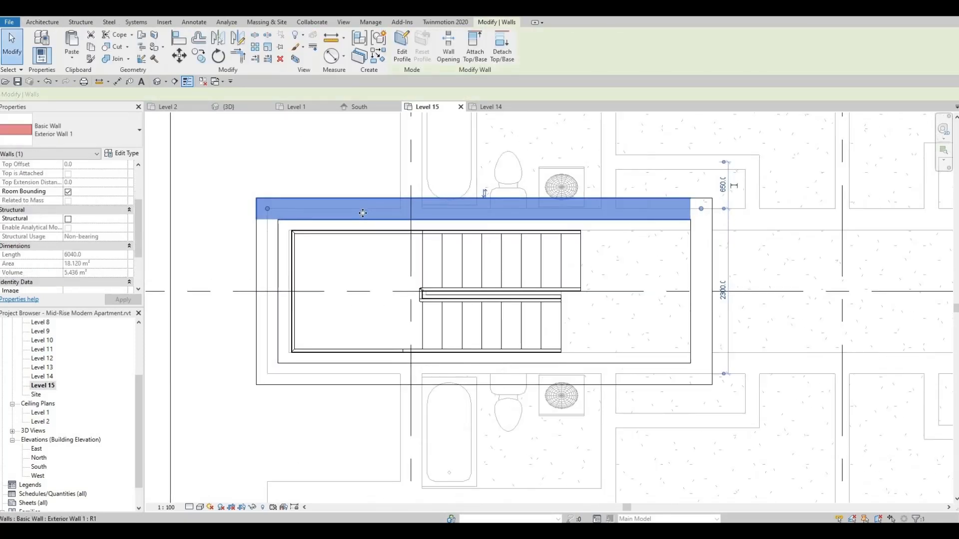
pyautogui.scroll(-3, 363, 229)
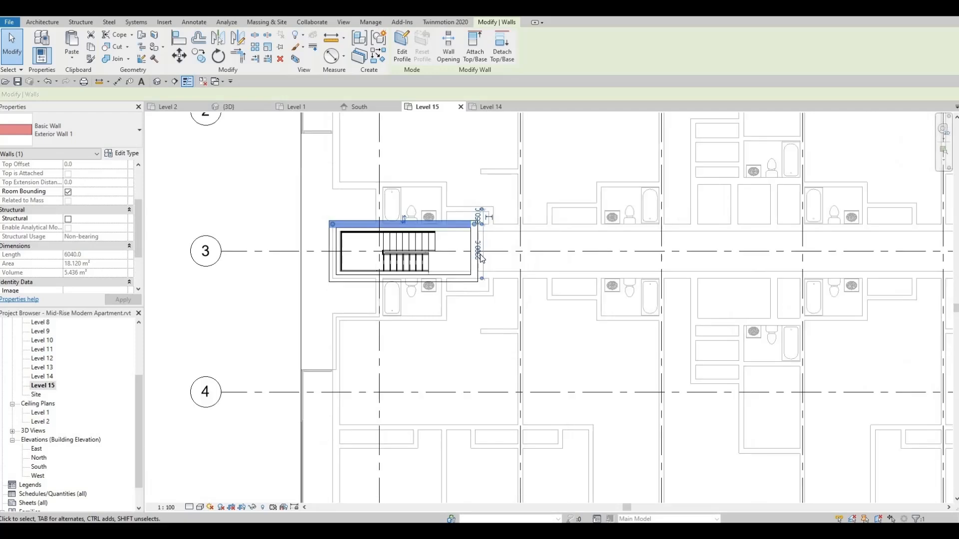
pyautogui.scroll(-1, 392, 265)
pyautogui.moveTo(545, 270); pyautogui.dragTo(419, 271, button='middle')
pyautogui.scroll(-1, 350, 268)
pyautogui.click(321, 266)
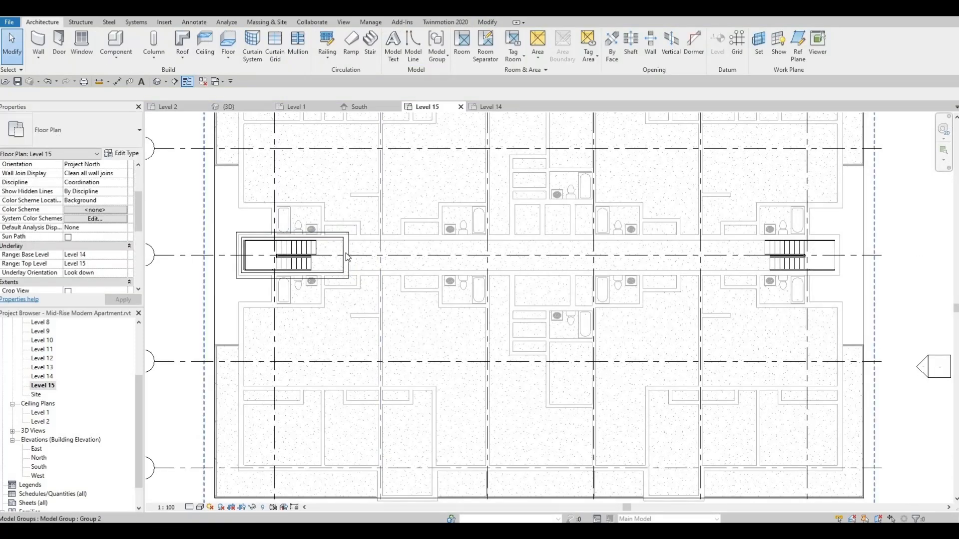
pyautogui.press('Tab')
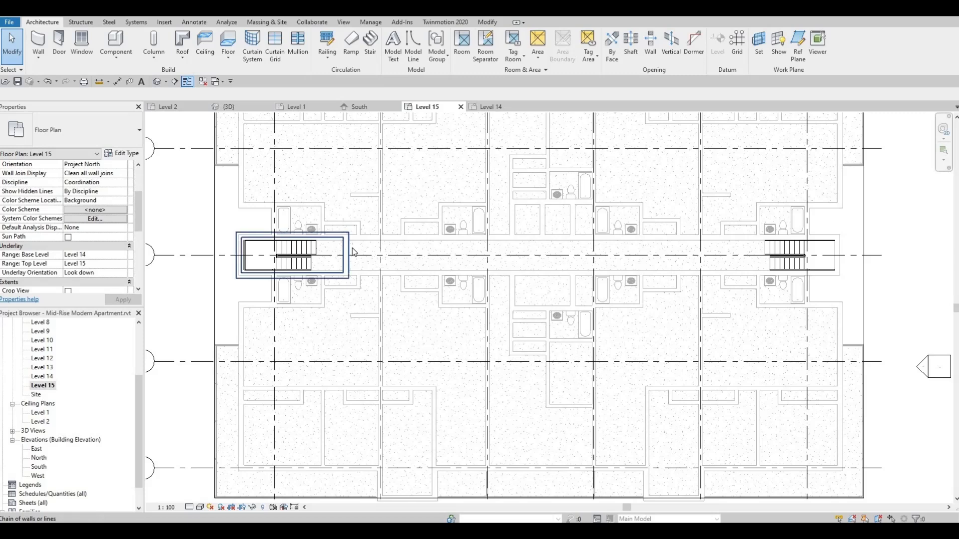
pyautogui.click(352, 248)
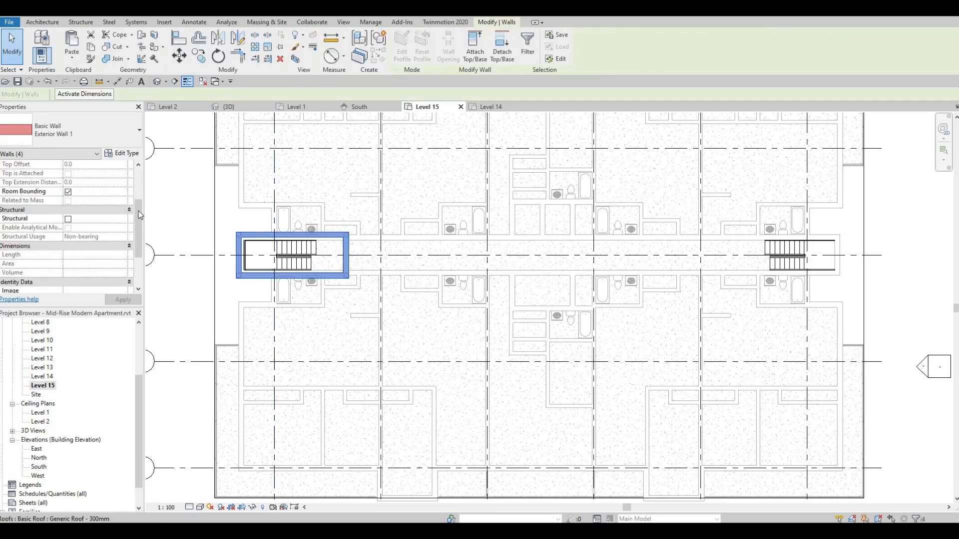
pyautogui.scroll(3, 110, 221)
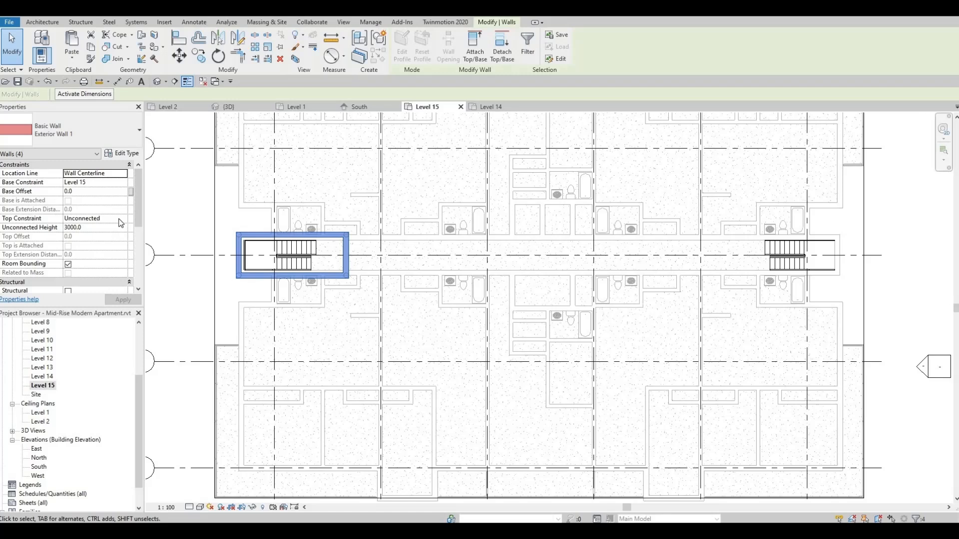
pyautogui.click(87, 227)
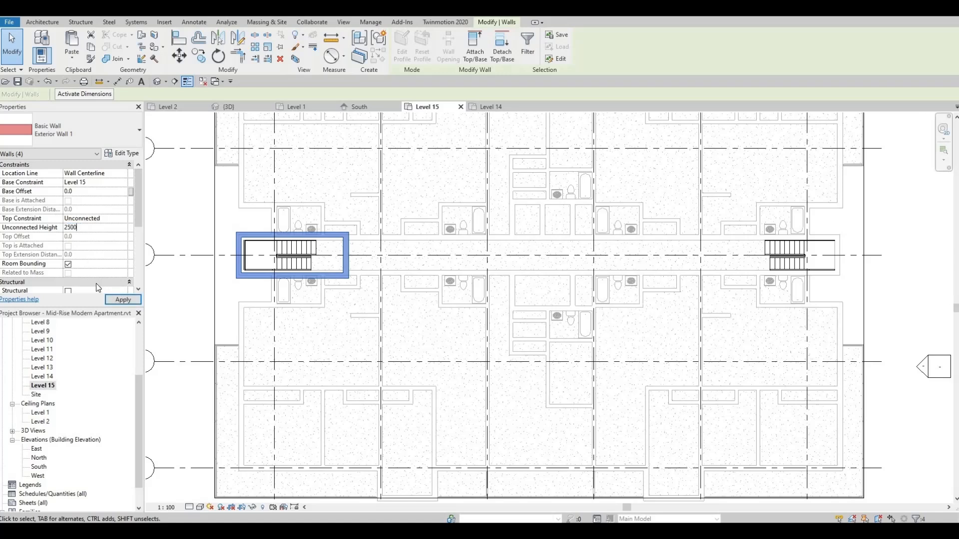
pyautogui.click(119, 301)
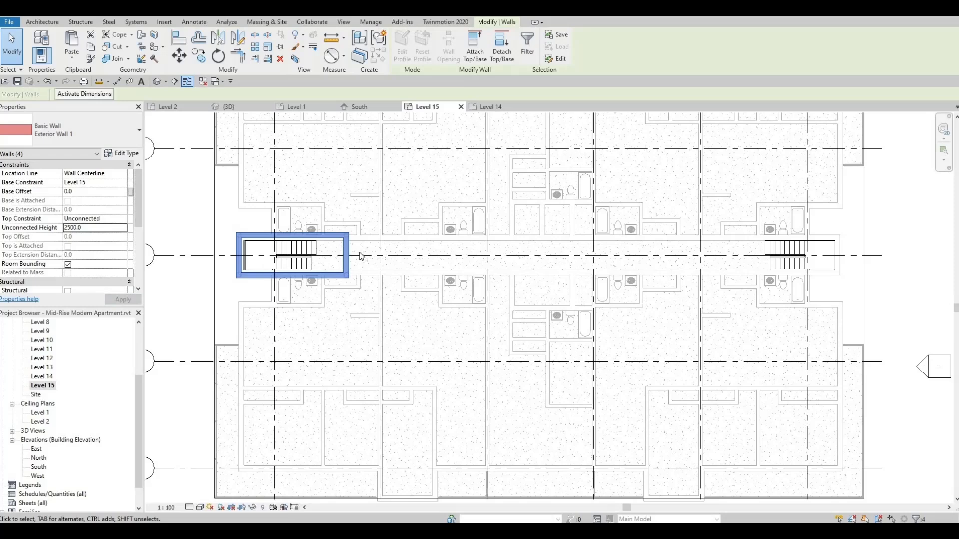
pyautogui.scroll(-3, 392, 340)
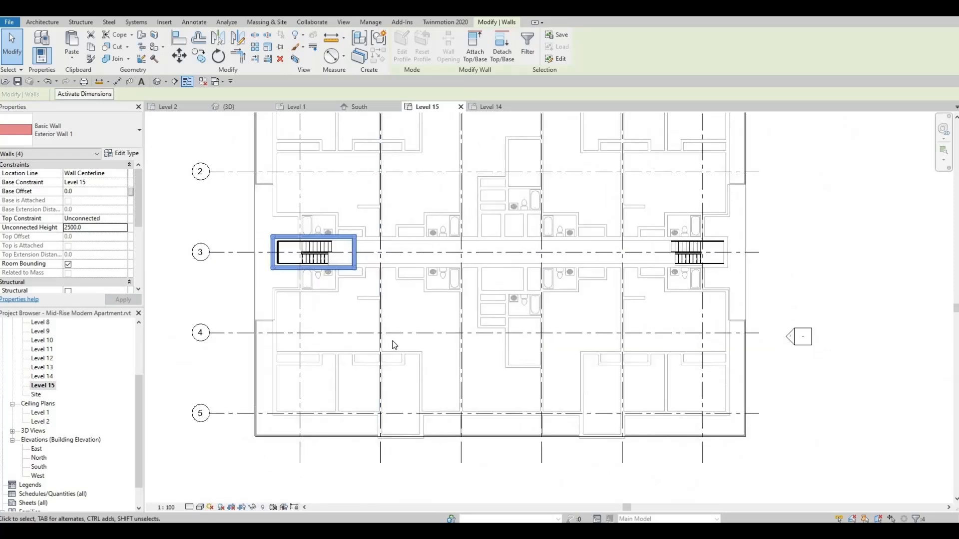
pyautogui.moveTo(398, 332); pyautogui.dragTo(399, 298, button='middle')
pyautogui.scroll(2, 364, 305)
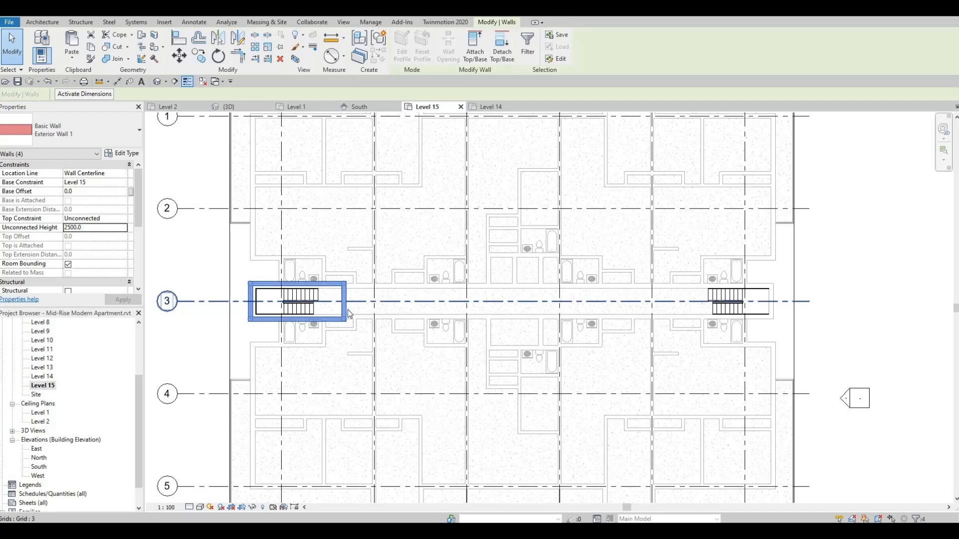
pyautogui.press('Escape')
pyautogui.scroll(5, 274, 305)
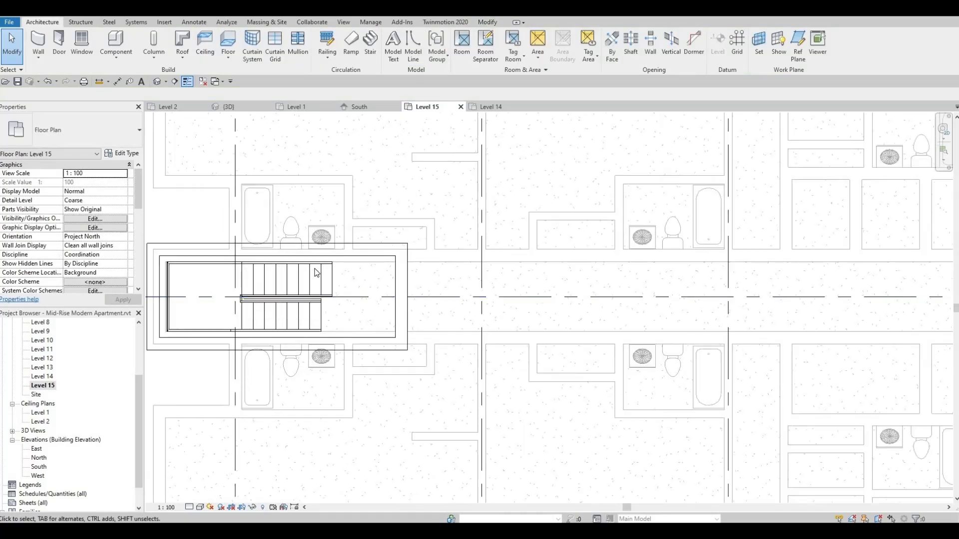
pyautogui.scroll(-3, 335, 271)
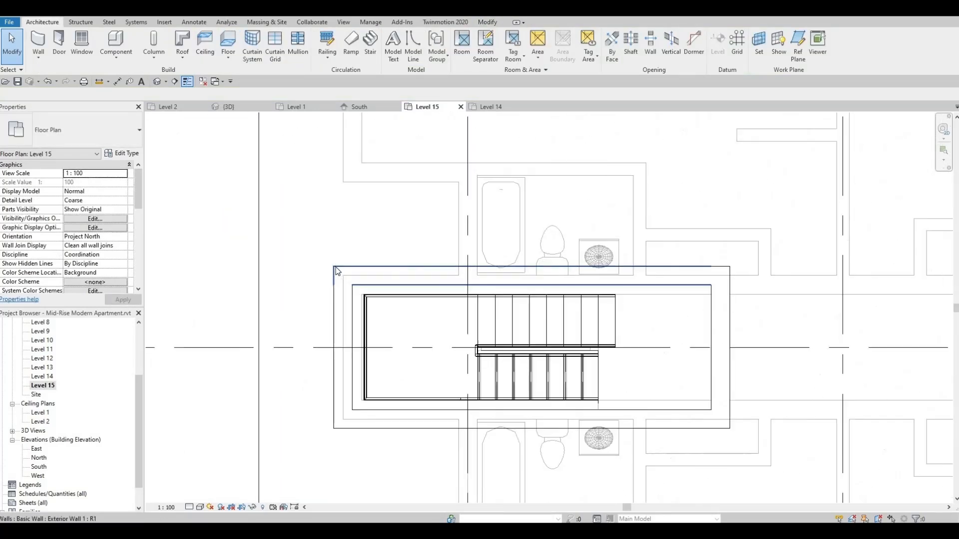
pyautogui.press('Tab')
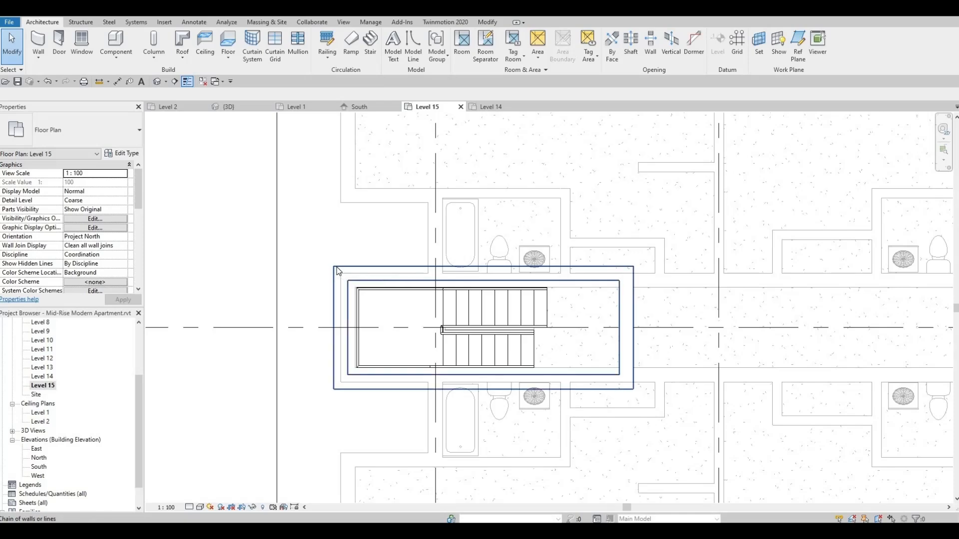
pyautogui.click(337, 267)
pyautogui.scroll(-3, 337, 265)
pyautogui.scroll(-5, 426, 263)
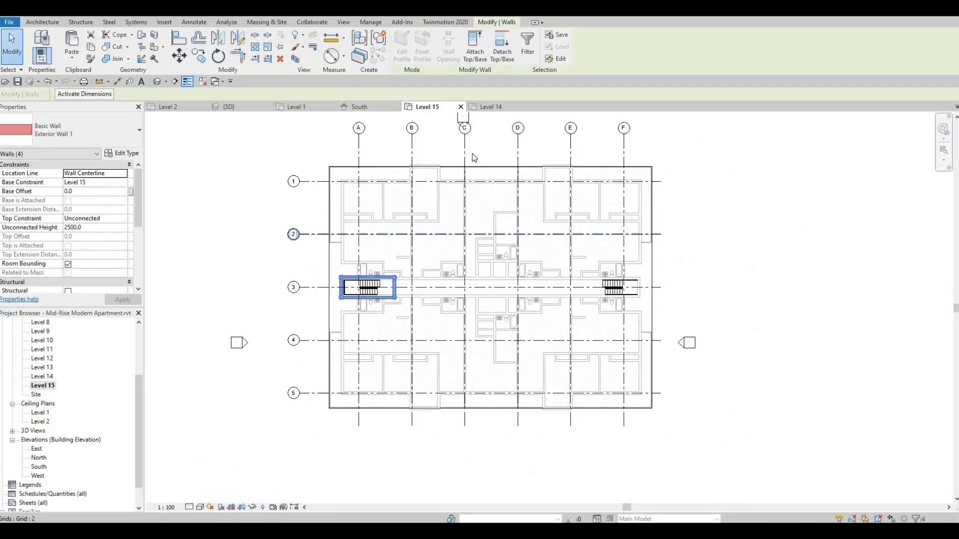
pyautogui.scroll(3, 472, 156)
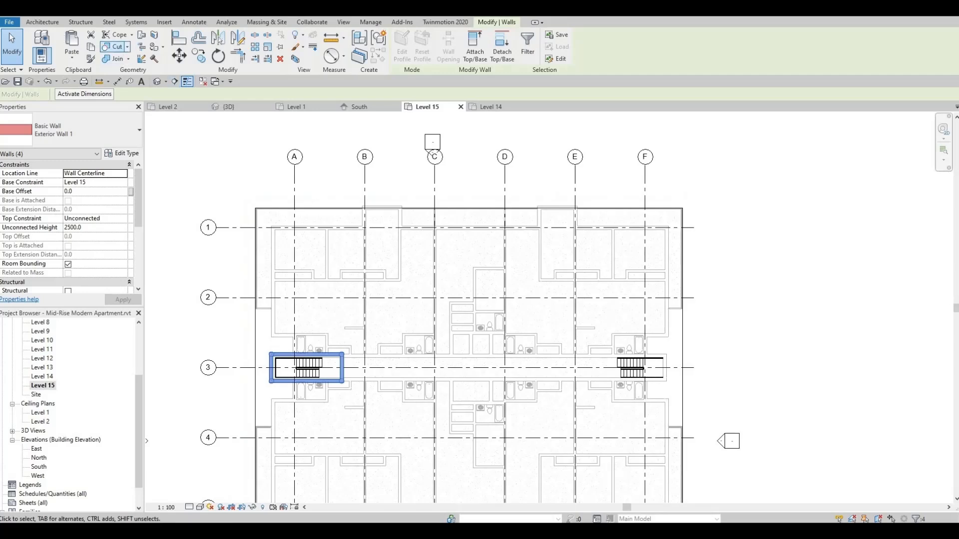
pyautogui.press('Escape')
# Step: Draw a horizontal 6000 mm detail line between grids C and D, just beyond the building's edge near grid 1
pyautogui.click(195, 22)
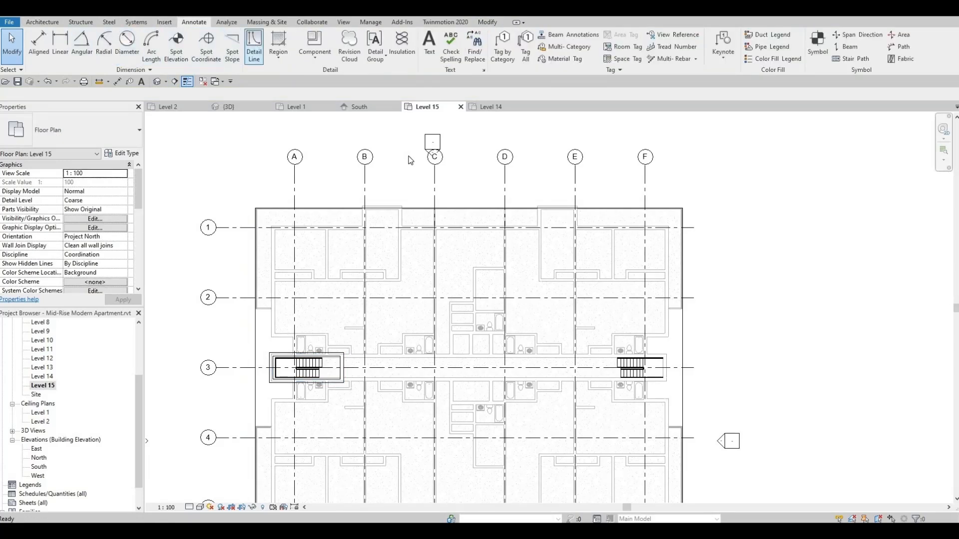
pyautogui.click(255, 48)
pyautogui.click(435, 178)
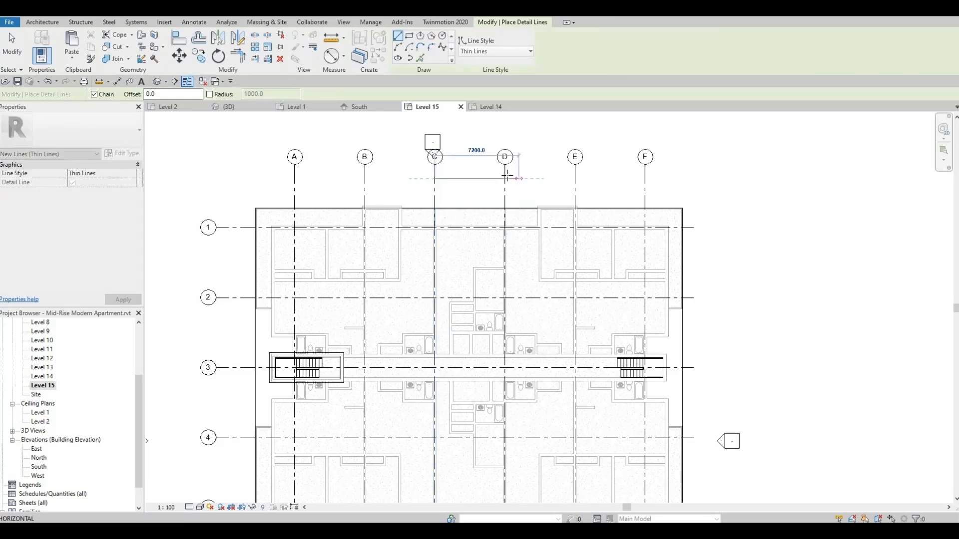
pyautogui.click(504, 178)
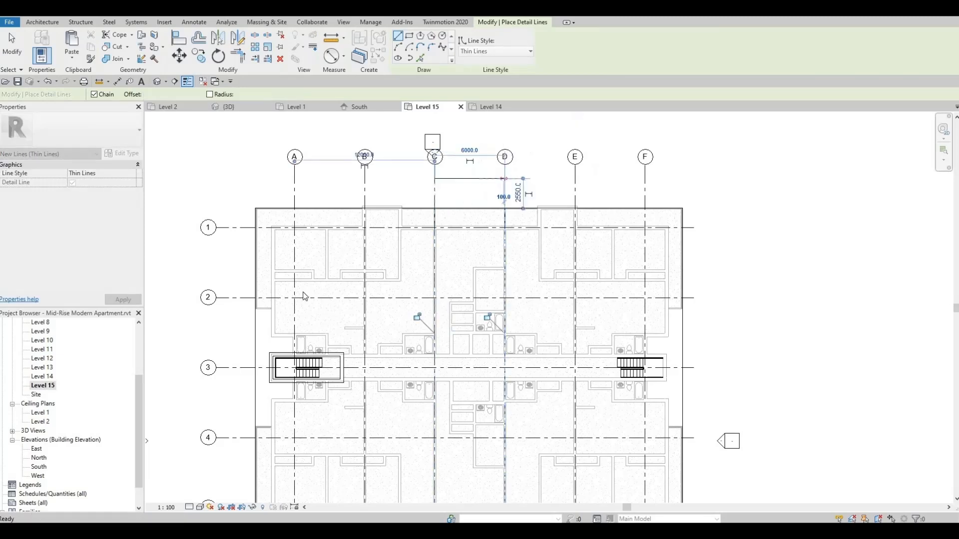
pyautogui.press('Escape')
pyautogui.press('Escape')
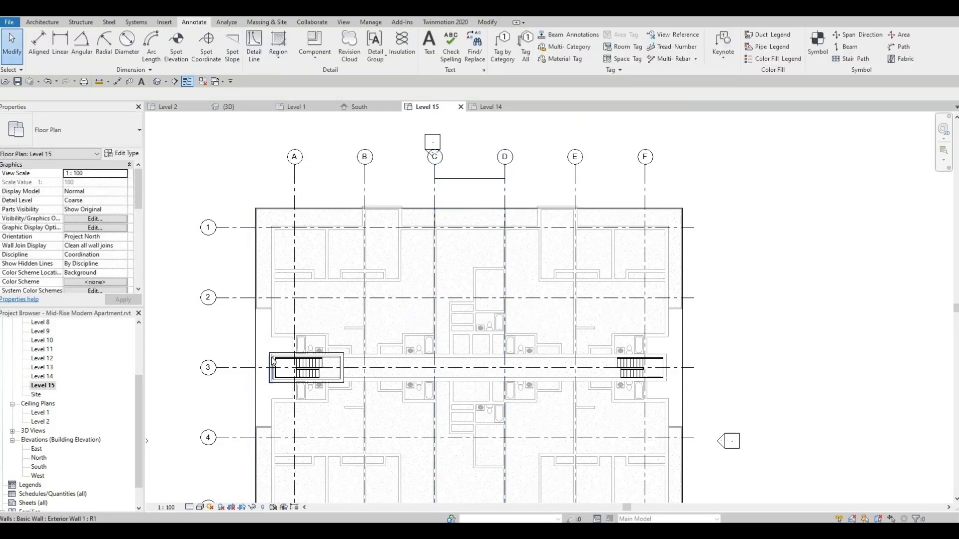
# Step: Mirror a copy of the four stairwell walls about a vertical axis through the detail line's midpoint, and open the 3D view
pyautogui.press('Tab')
pyautogui.click(278, 356)
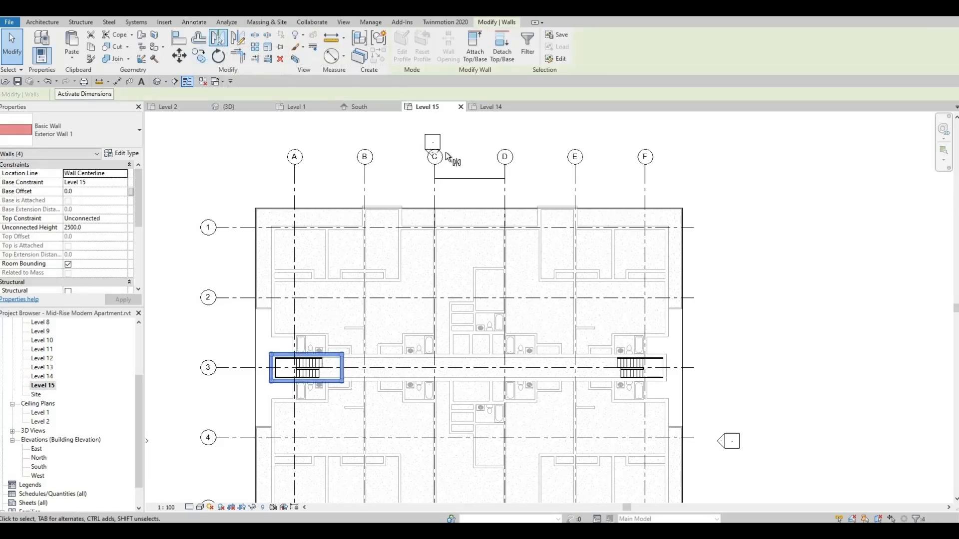
pyautogui.press('m')
pyautogui.press('m')
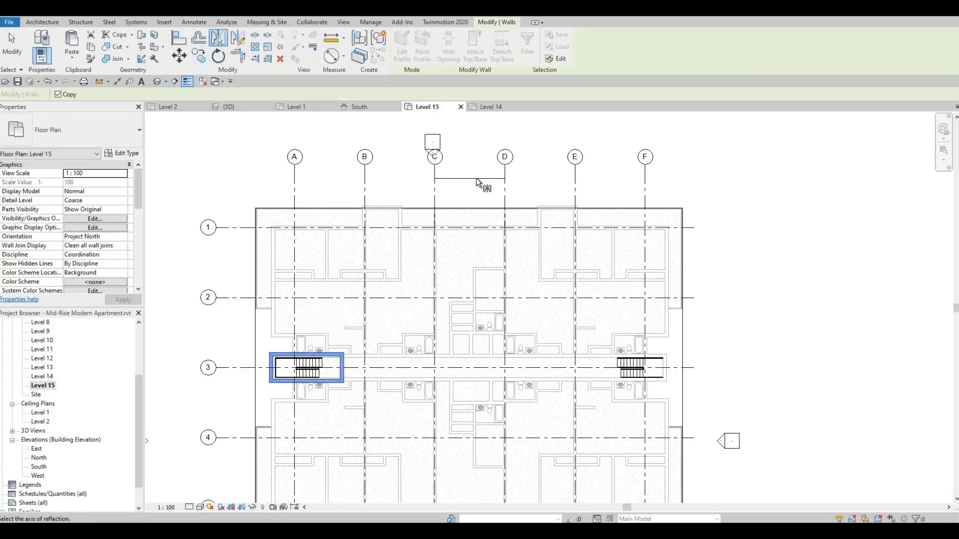
pyautogui.click(239, 37)
pyautogui.click(469, 178)
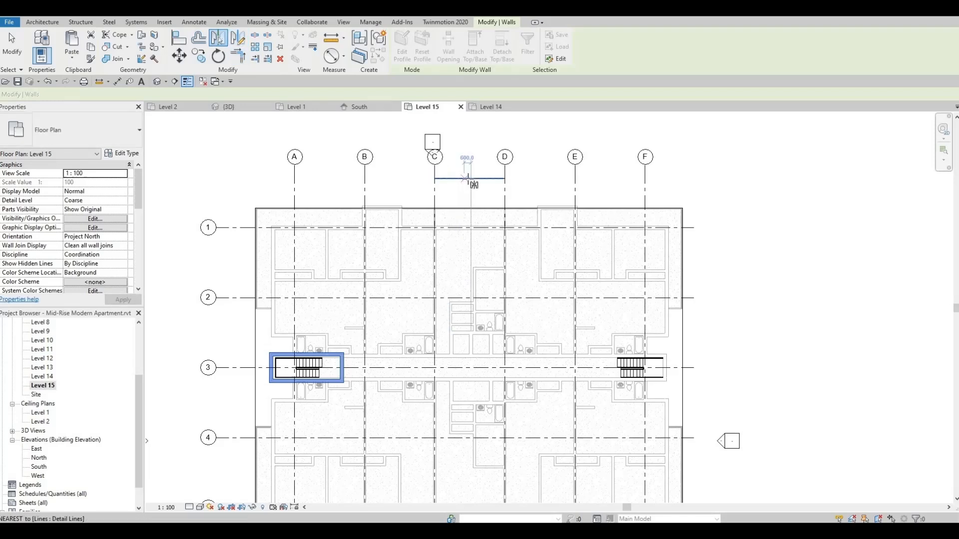
pyautogui.click(471, 245)
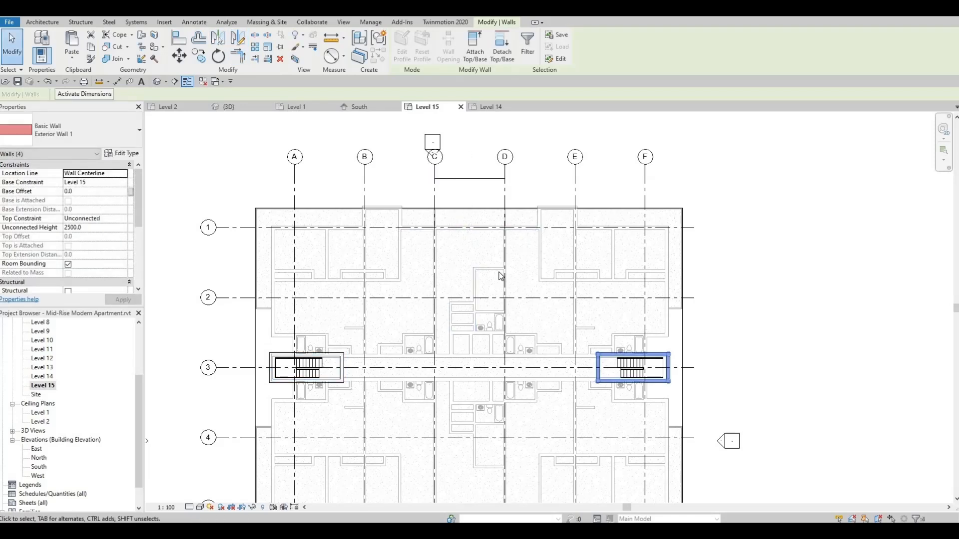
pyautogui.press('Escape')
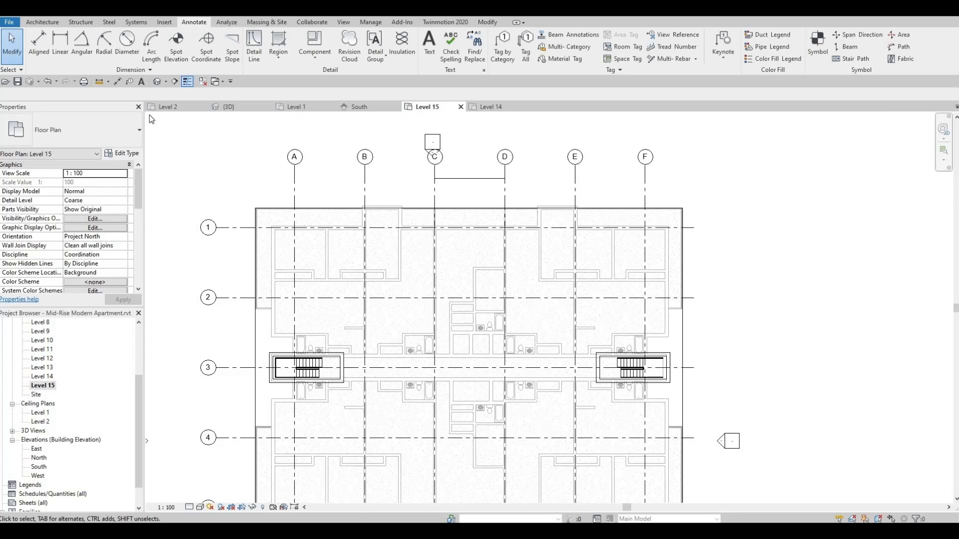
pyautogui.click(157, 82)
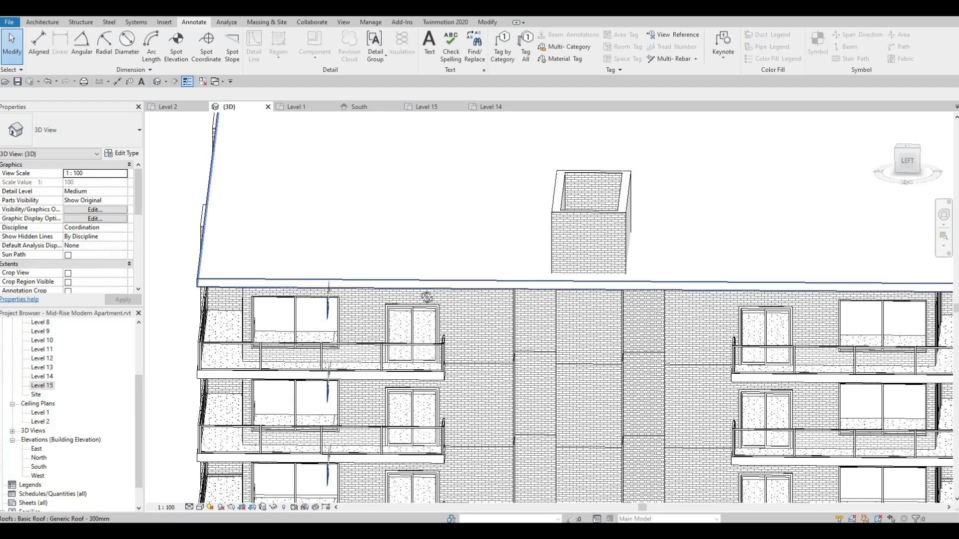
# Step: Examine both rooftop stairwell enclosures from several angles in 3D, and return to the Level 15 floor plan
pyautogui.keyDown('shift'); pyautogui.moveTo(428, 298); pyautogui.dragTo(302, 335, button='middle'); pyautogui.keyUp('shift')
pyautogui.moveTo(302, 334); pyautogui.dragTo(357, 292, button='middle')
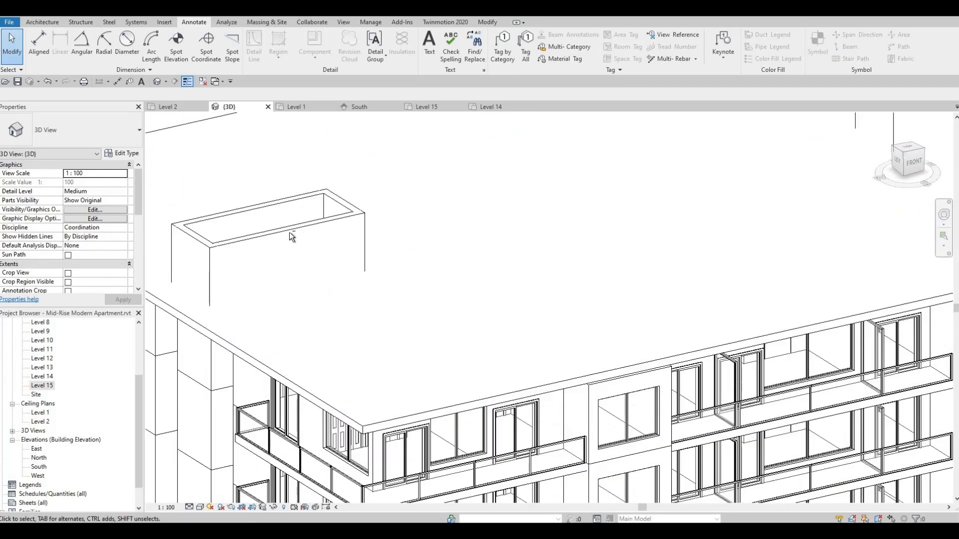
pyautogui.keyDown('shift'); pyautogui.moveTo(291, 235); pyautogui.dragTo(353, 319, button='middle'); pyautogui.keyUp('shift')
pyautogui.moveTo(307, 215); pyautogui.dragTo(309, 259, button='middle')
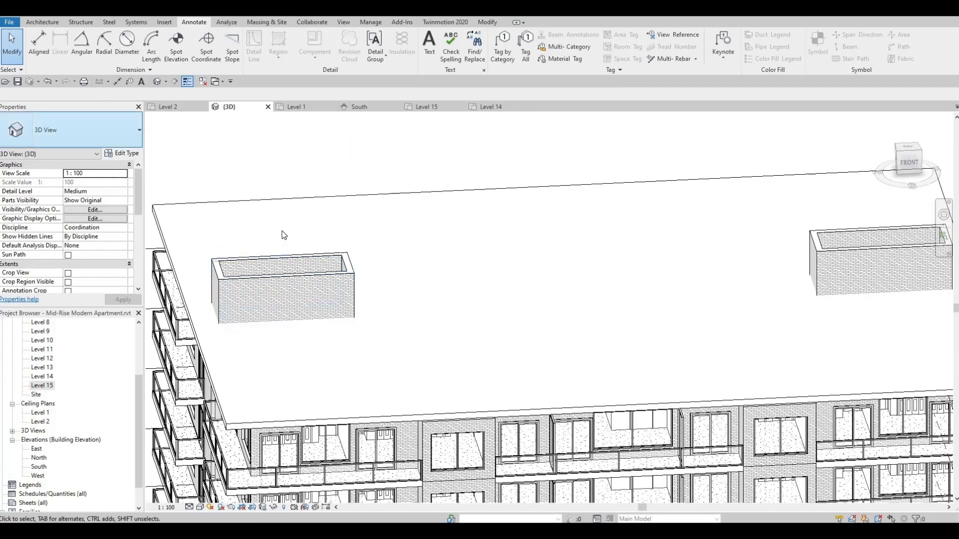
pyautogui.keyDown('shift'); pyautogui.moveTo(245, 296); pyautogui.dragTo(261, 268, button='middle'); pyautogui.keyUp('shift')
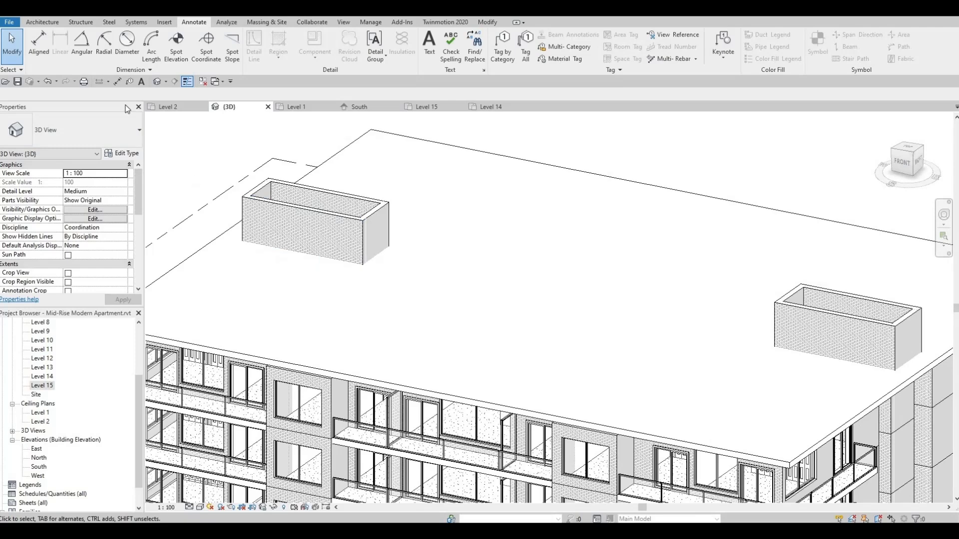
pyautogui.click(35, 23)
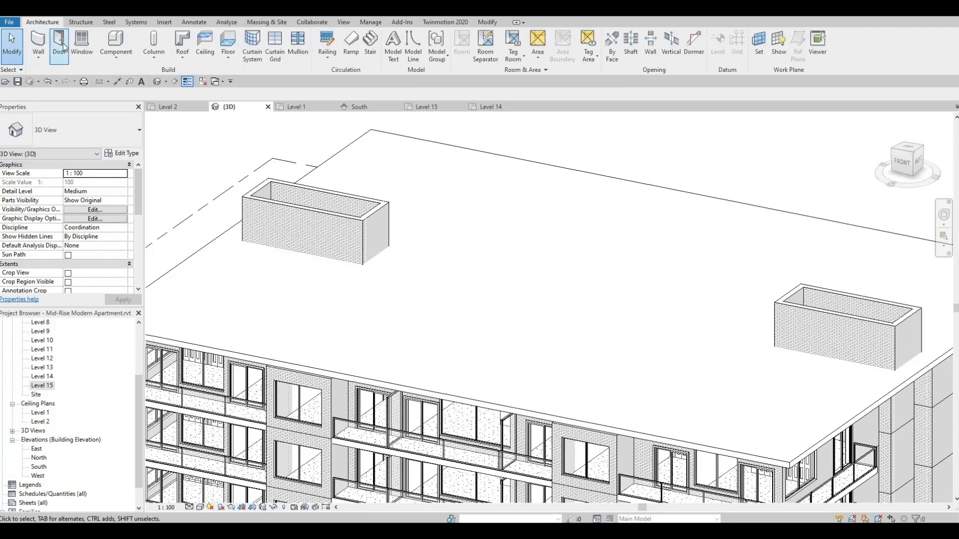
pyautogui.click(65, 48)
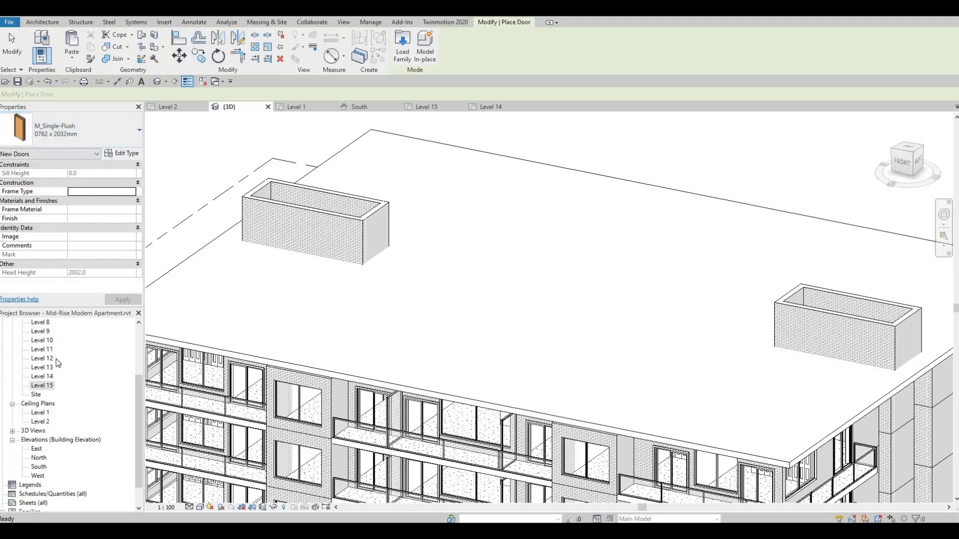
pyautogui.doubleClick(42, 386)
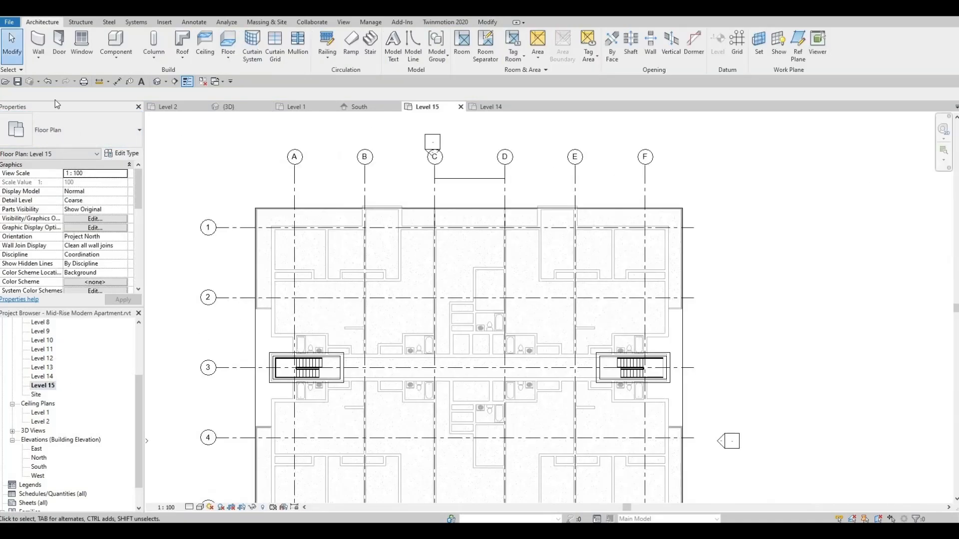
# Step: Place an M_Single-Flush 0762 x 2032mm door in the grid A stairwell's short wall facing the corridor, near grid 3 and swinging outward
pyautogui.click(59, 52)
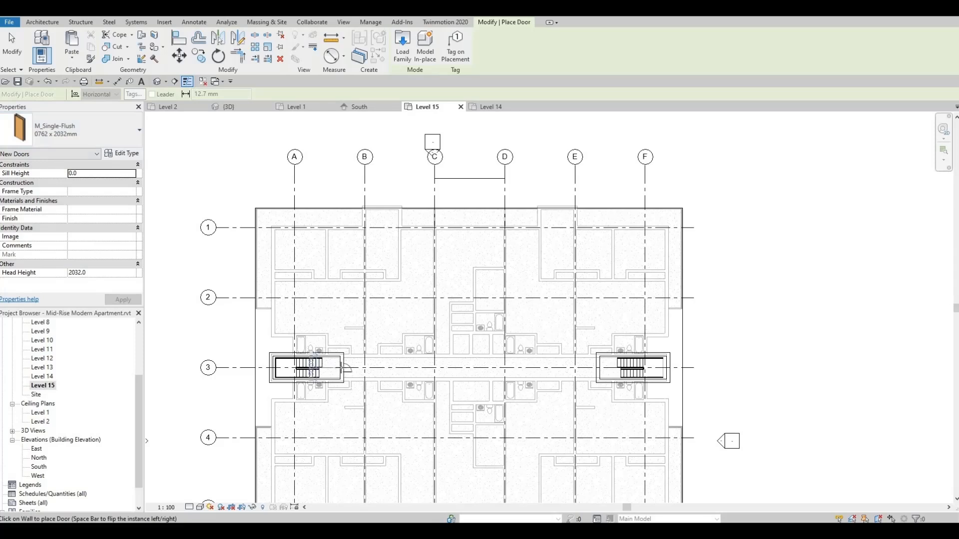
pyautogui.scroll(3, 343, 368)
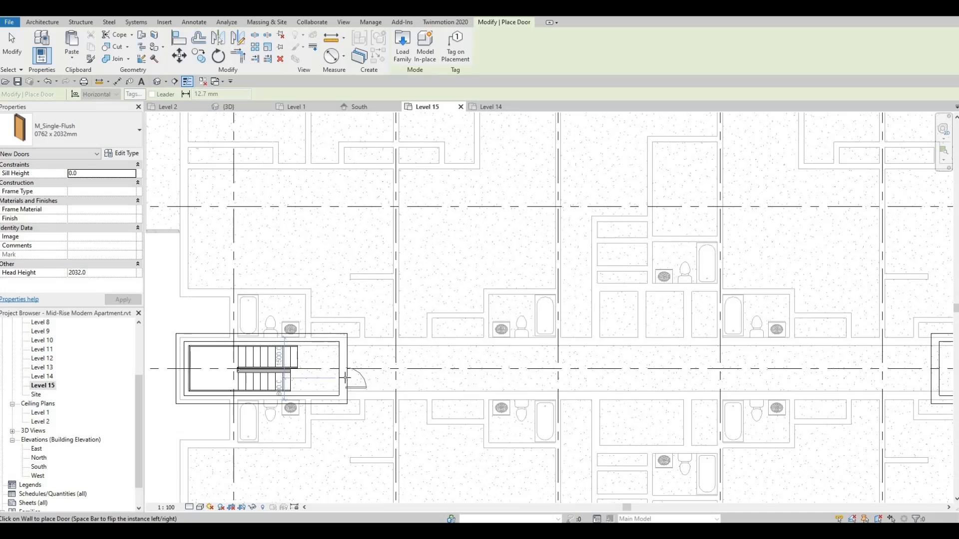
pyautogui.click(345, 378)
pyautogui.moveTo(588, 366); pyautogui.dragTo(289, 369, button='middle')
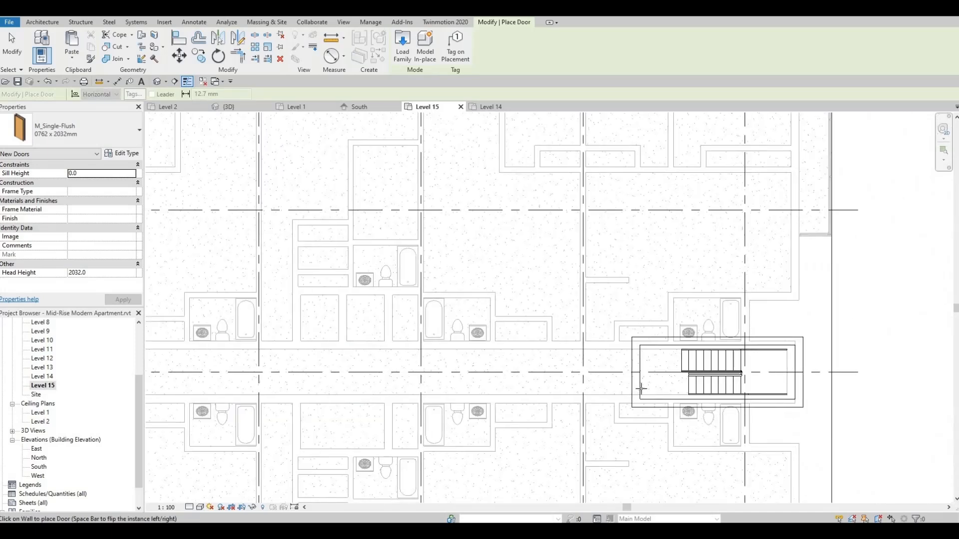
pyautogui.moveTo(641, 374); pyautogui.dragTo(667, 355, button='middle')
pyautogui.scroll(-2, 667, 355)
pyautogui.scroll(1, 667, 355)
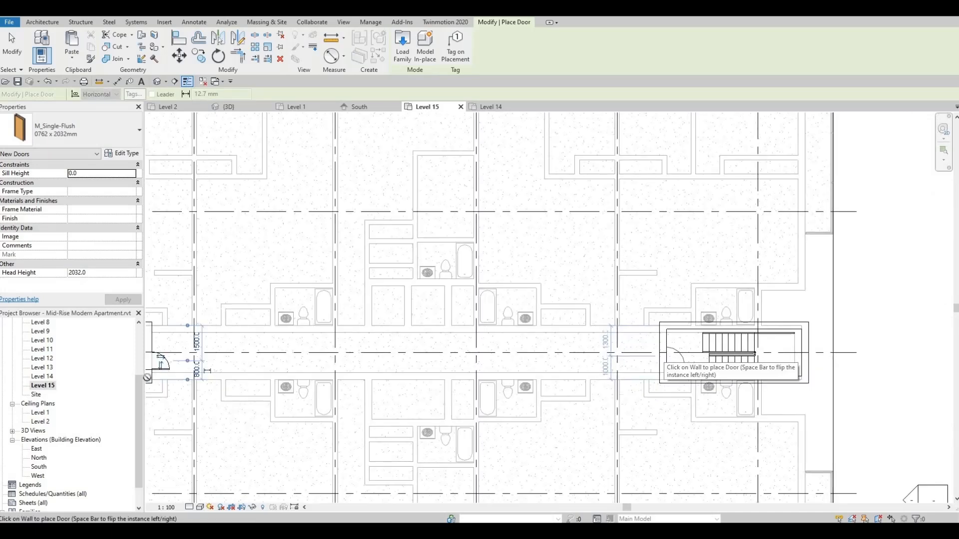
pyautogui.moveTo(160, 370); pyautogui.dragTo(321, 368, button='middle')
pyautogui.scroll(1, 321, 368)
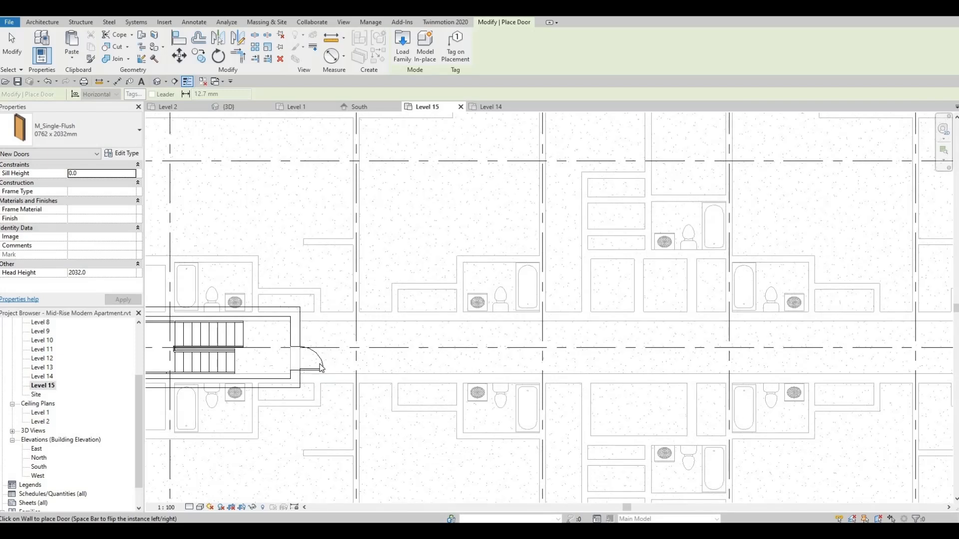
pyautogui.press('Escape')
pyautogui.press('Escape')
pyautogui.click(318, 365)
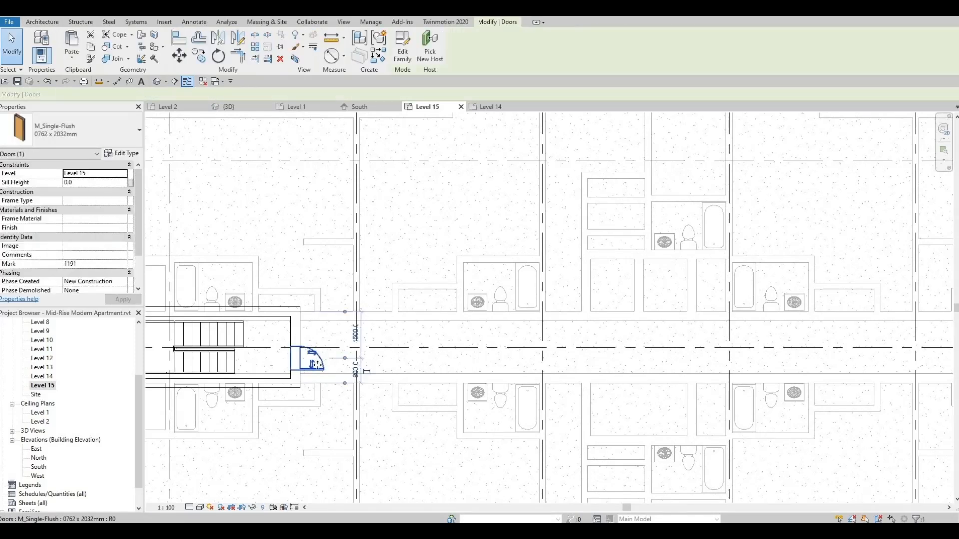
pyautogui.click(266, 326)
# Step: Create a flat Generic Roof - 300mm from a rectangular footprint, 6340 by 2450 mm, over the grid A stairwell, without attaching the walls
pyautogui.moveTo(347, 244); pyautogui.dragTo(466, 264, button='middle')
pyautogui.scroll(-1, 466, 263)
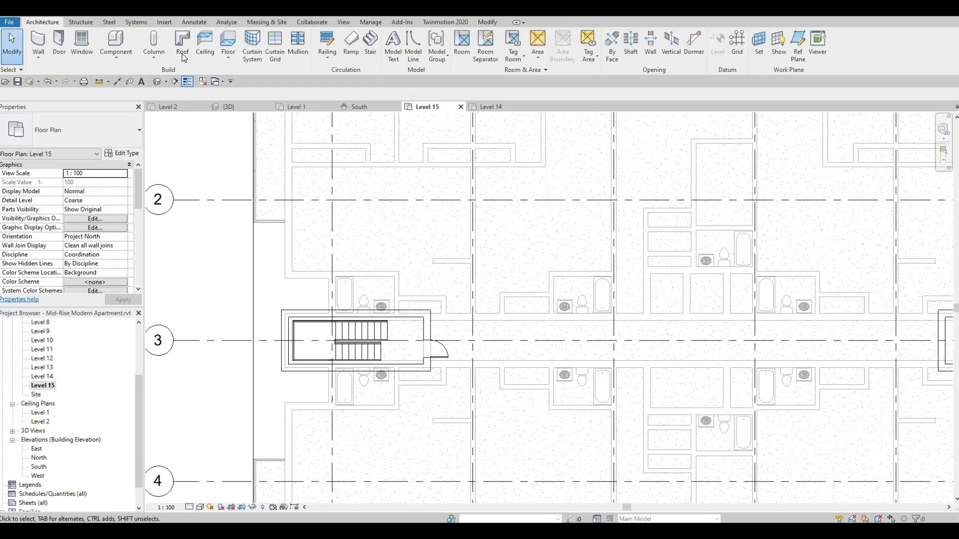
pyautogui.click(181, 41)
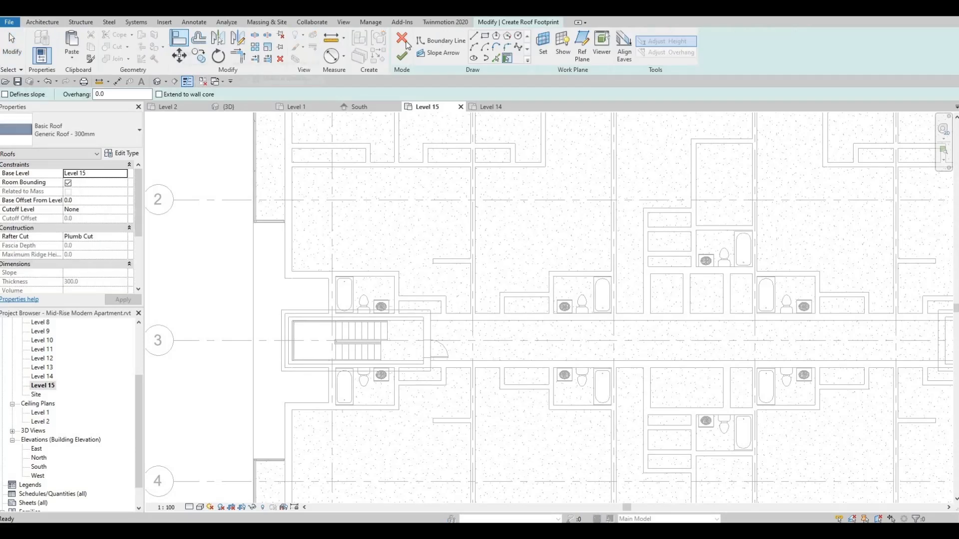
pyautogui.click(486, 37)
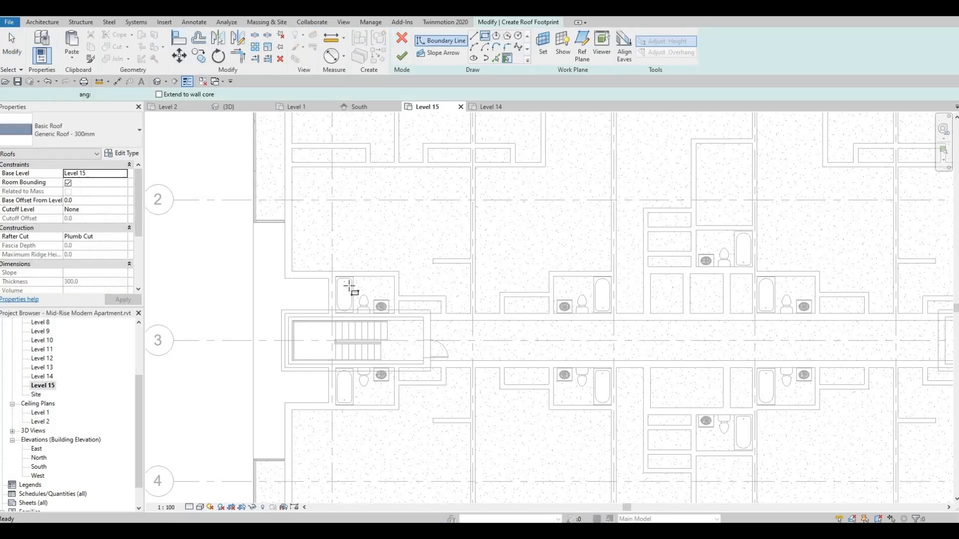
pyautogui.click(282, 310)
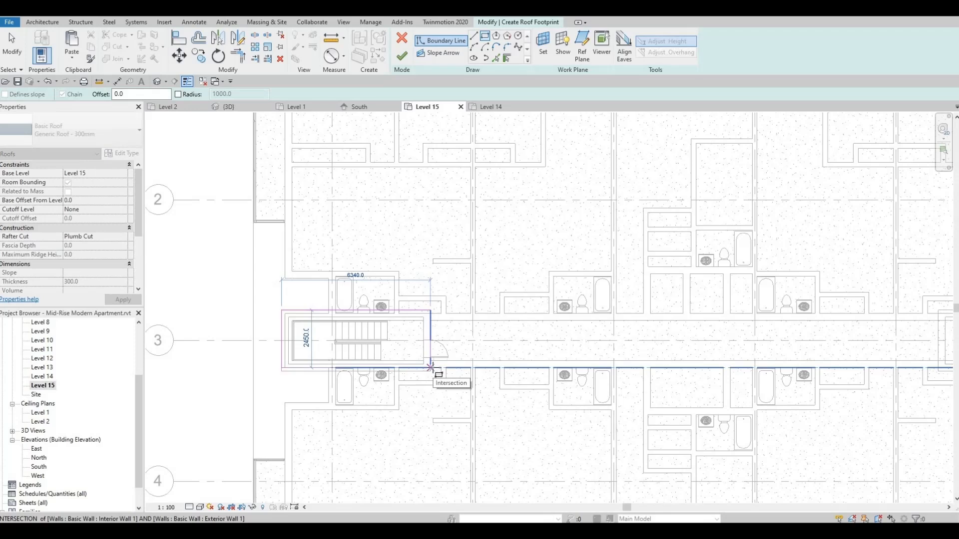
pyautogui.click(430, 368)
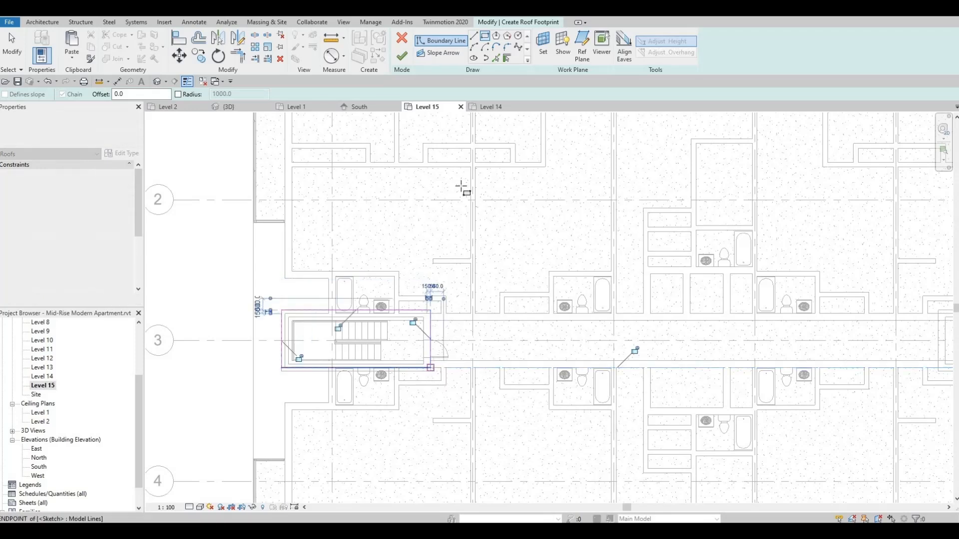
pyautogui.click(402, 56)
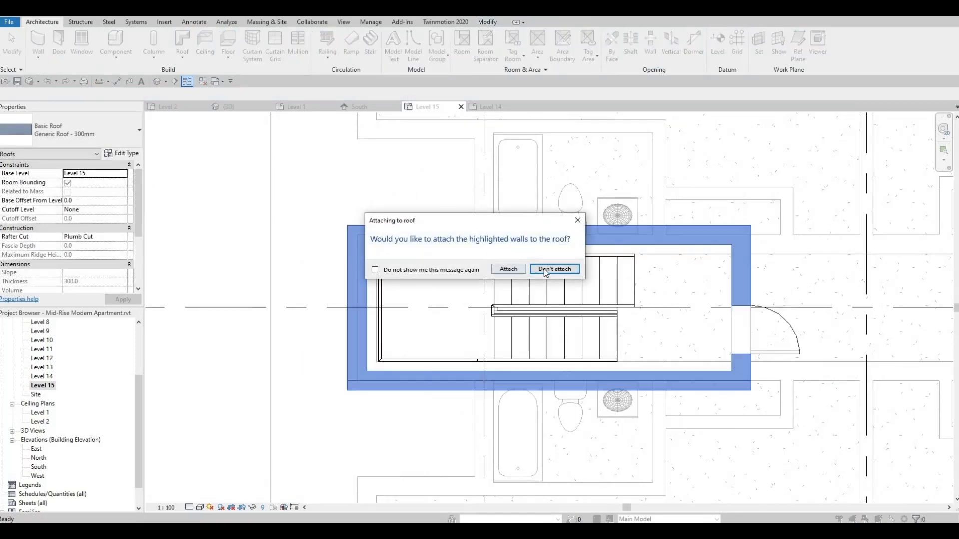
pyautogui.click(545, 269)
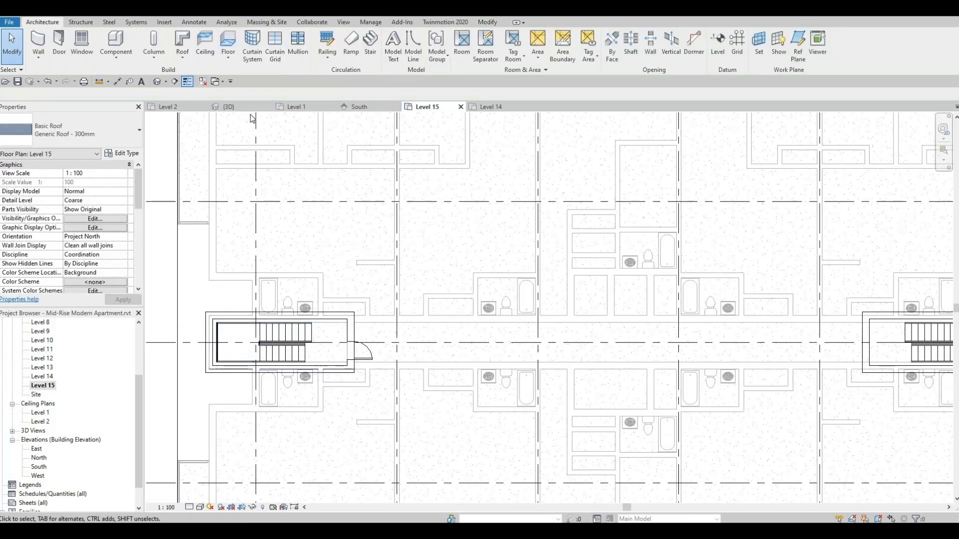
# Step: In the 3D view, set the grid A stairwell roof's base offset from Level 15 to 2500 mm
pyautogui.click(157, 81)
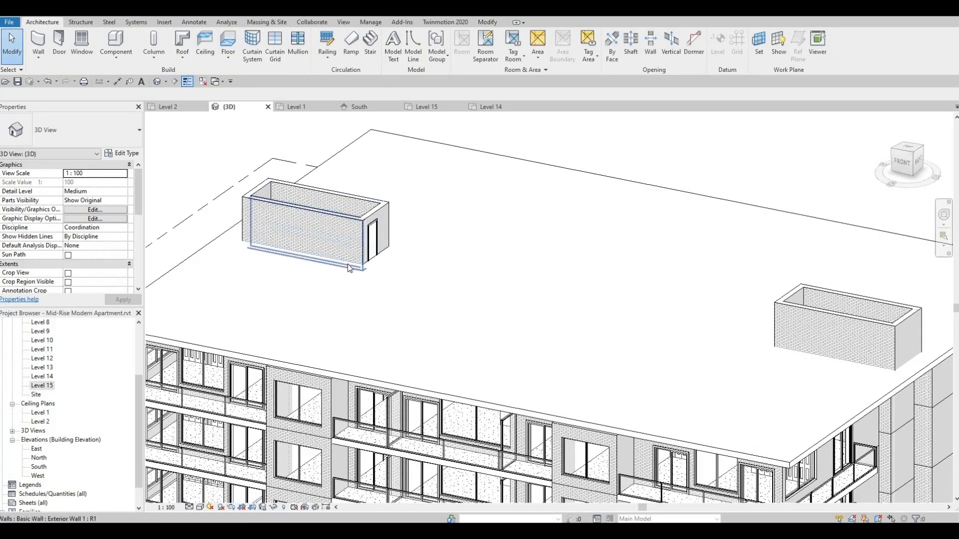
pyautogui.click(272, 271)
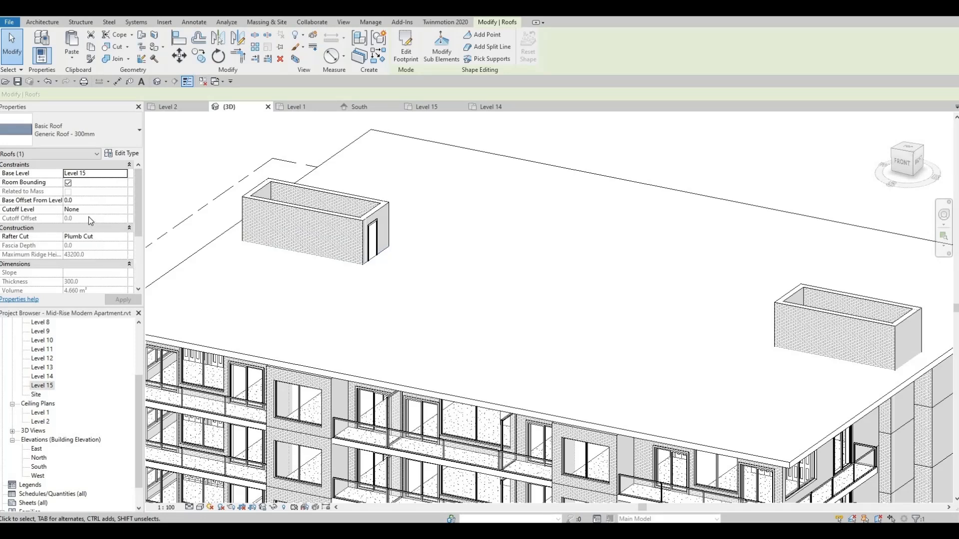
pyautogui.scroll(-1, 88, 217)
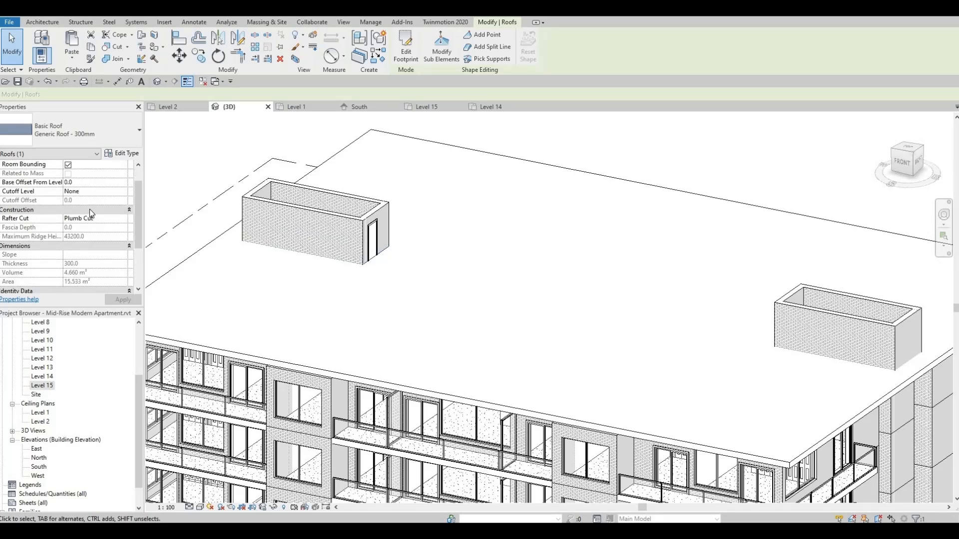
pyautogui.scroll(1, 90, 206)
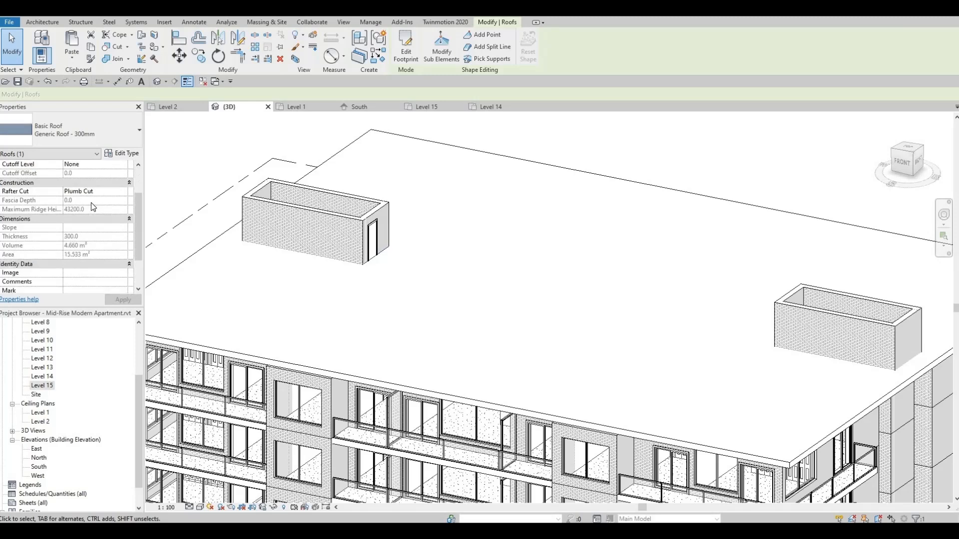
pyautogui.click(92, 202)
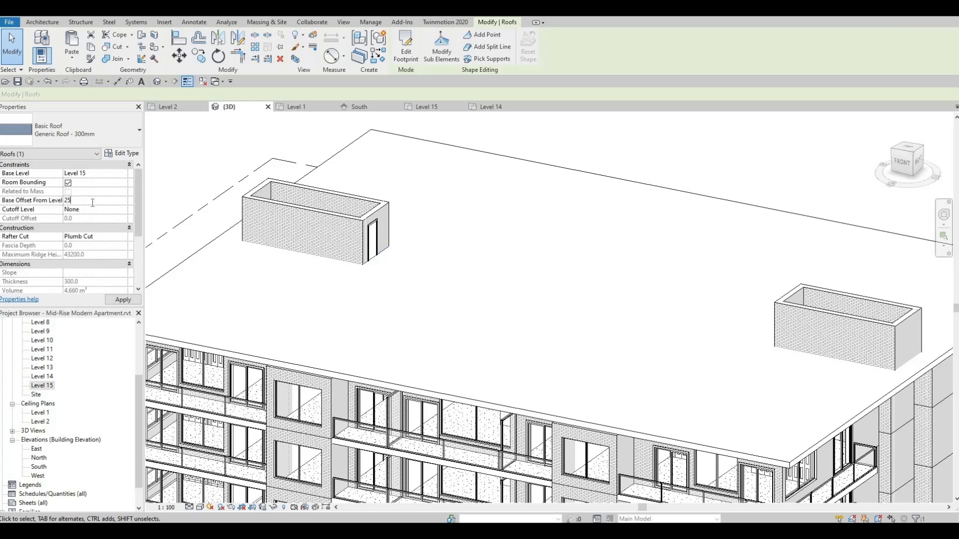
pyautogui.click(123, 300)
pyautogui.scroll(2, 344, 228)
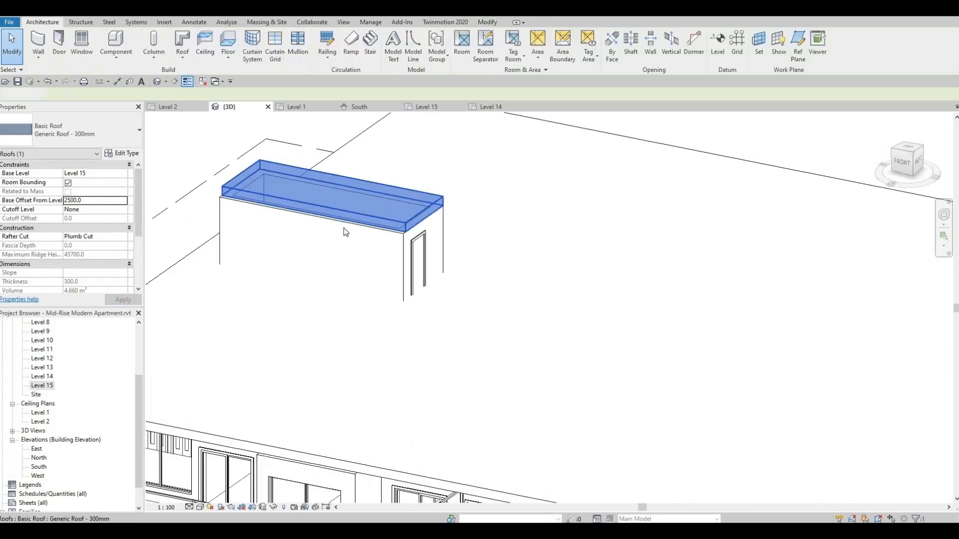
pyautogui.press('Escape')
# Step: Edit the stairwell roof's footprint to align its short-falling long edge with the wall's outer face, and finish without attaching the walls
pyautogui.scroll(2, 332, 236)
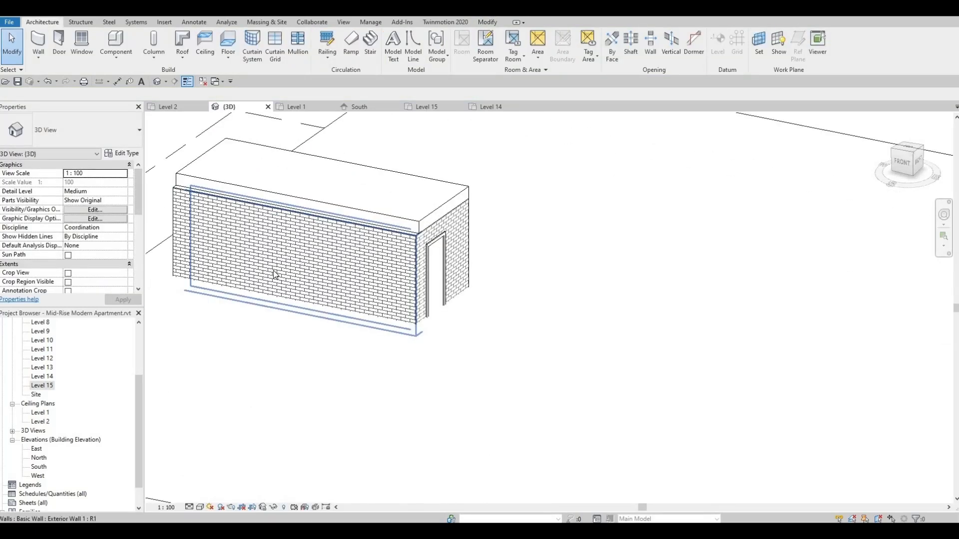
pyautogui.keyDown('shift'); pyautogui.moveTo(394, 263); pyautogui.dragTo(596, 391, button='middle'); pyautogui.keyUp('shift')
pyautogui.moveTo(704, 397); pyautogui.dragTo(514, 344, button='middle')
pyautogui.scroll(2, 515, 344)
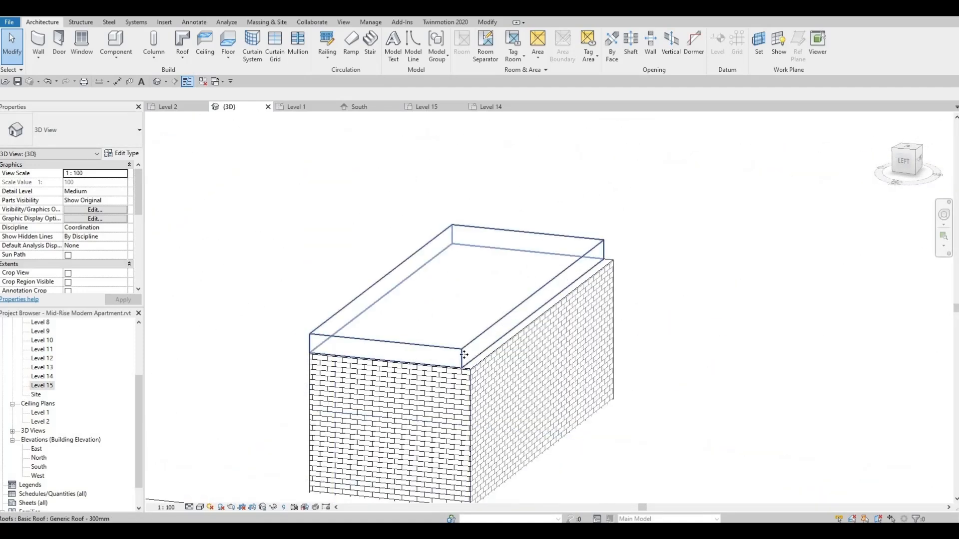
pyautogui.click(459, 341)
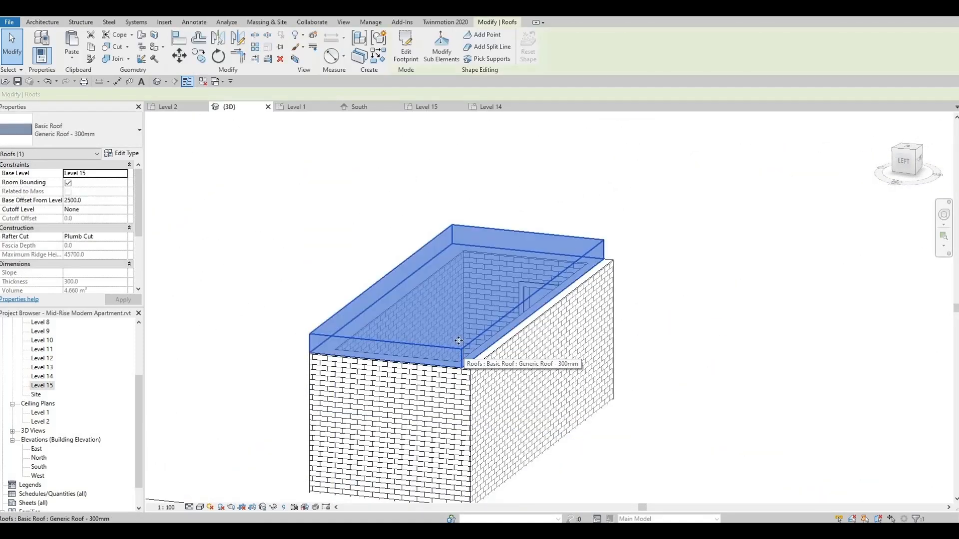
pyautogui.click(405, 47)
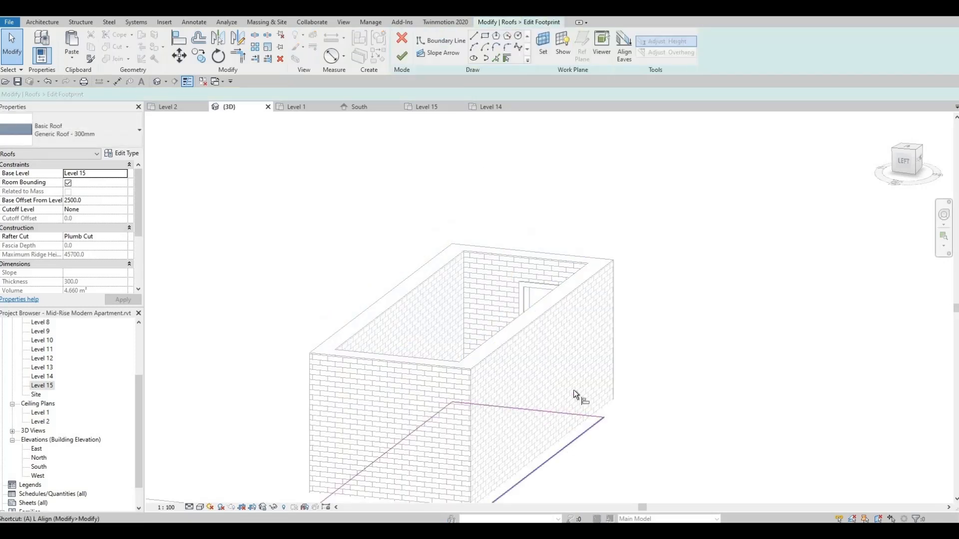
pyautogui.click(553, 307)
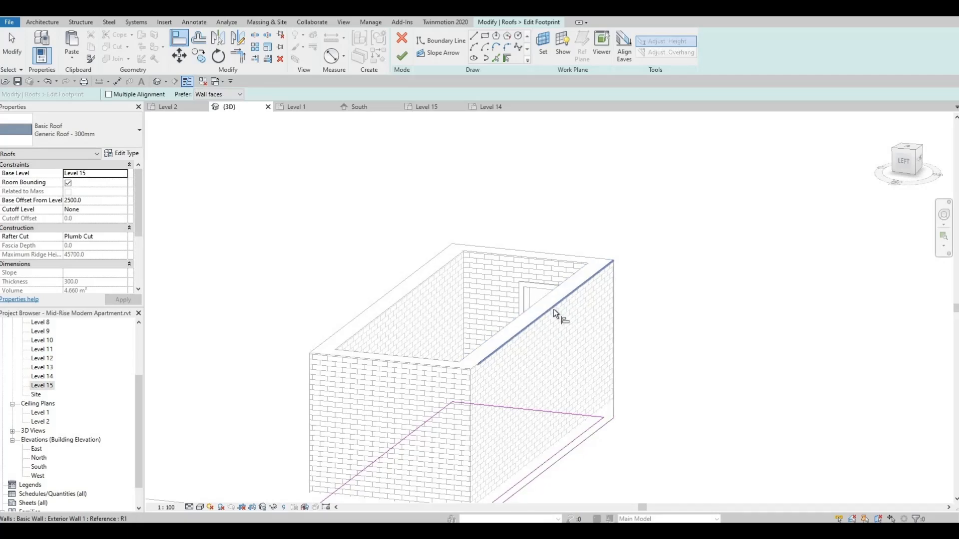
pyautogui.click(578, 438)
pyautogui.click(405, 61)
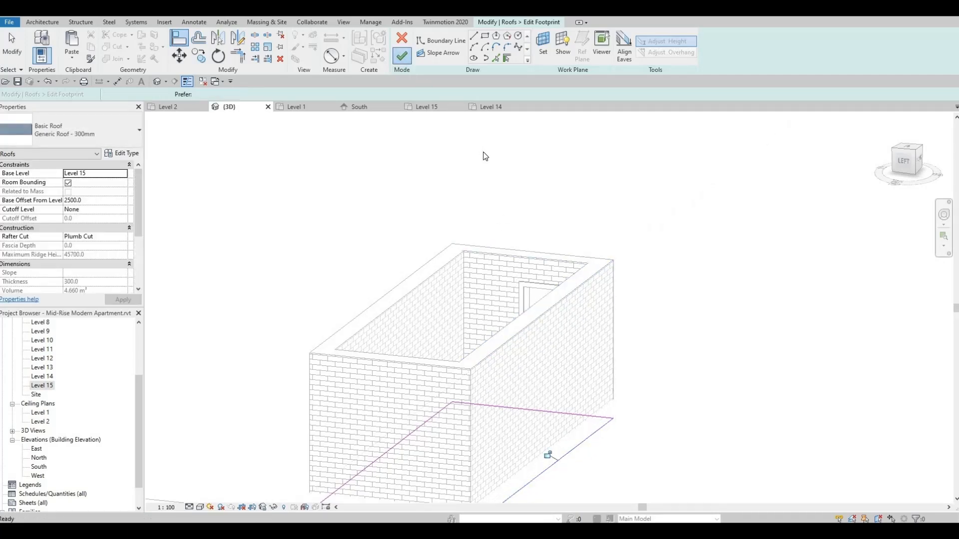
pyautogui.click(552, 269)
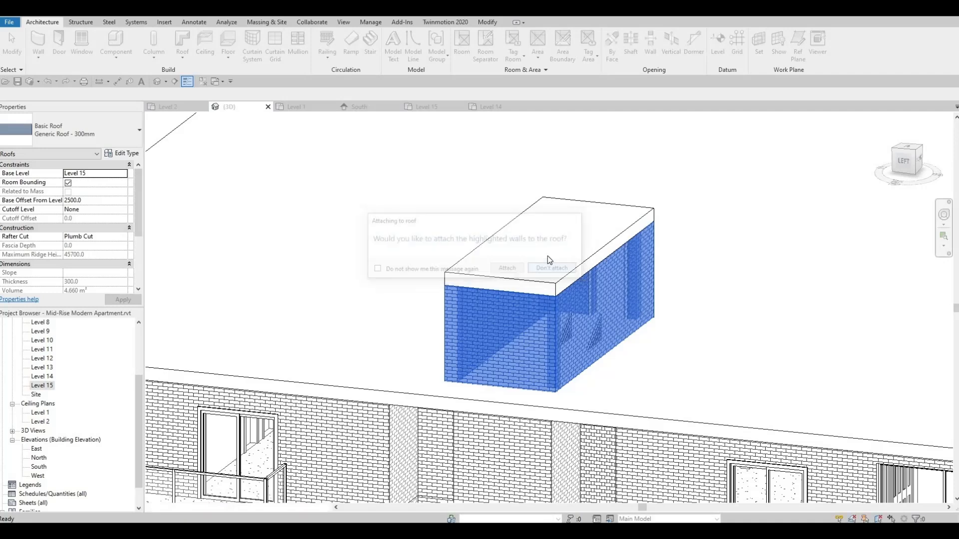
# Step: On the Level 15 plan, mirror a copy of the grid A stairwell's door about the midline between grids C and D, onto the grid F stairwell
pyautogui.keyDown('shift'); pyautogui.moveTo(598, 304); pyautogui.dragTo(210, 211, button='middle'); pyautogui.keyUp('shift')
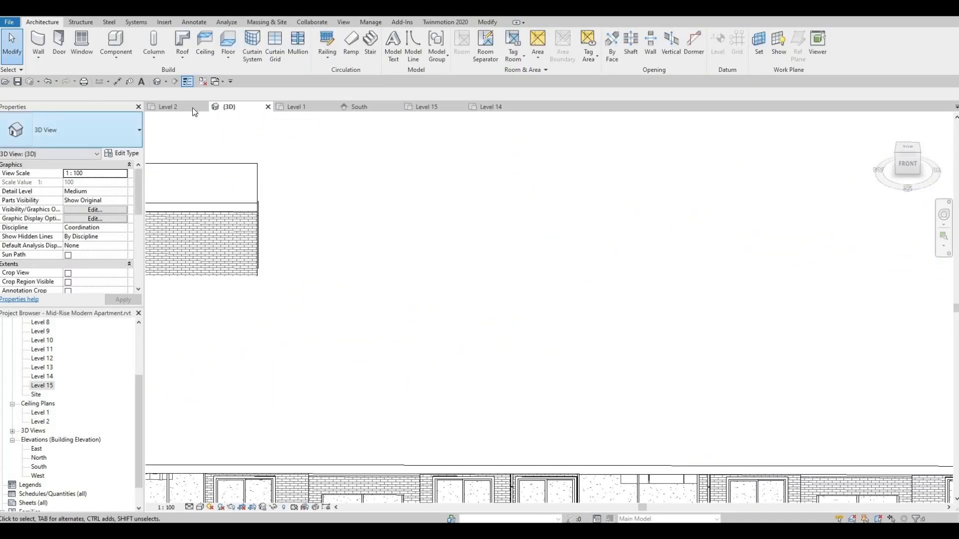
pyautogui.click(448, 107)
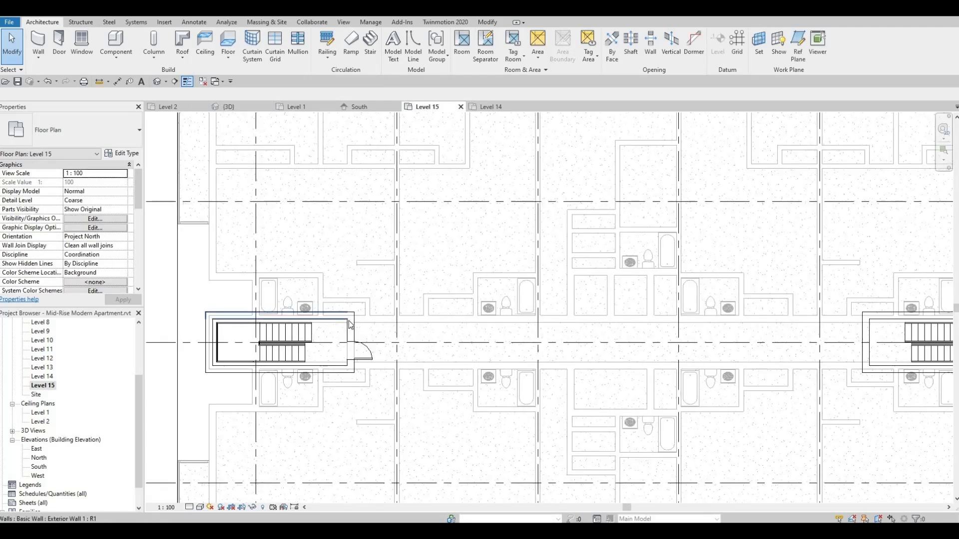
pyautogui.press('Tab')
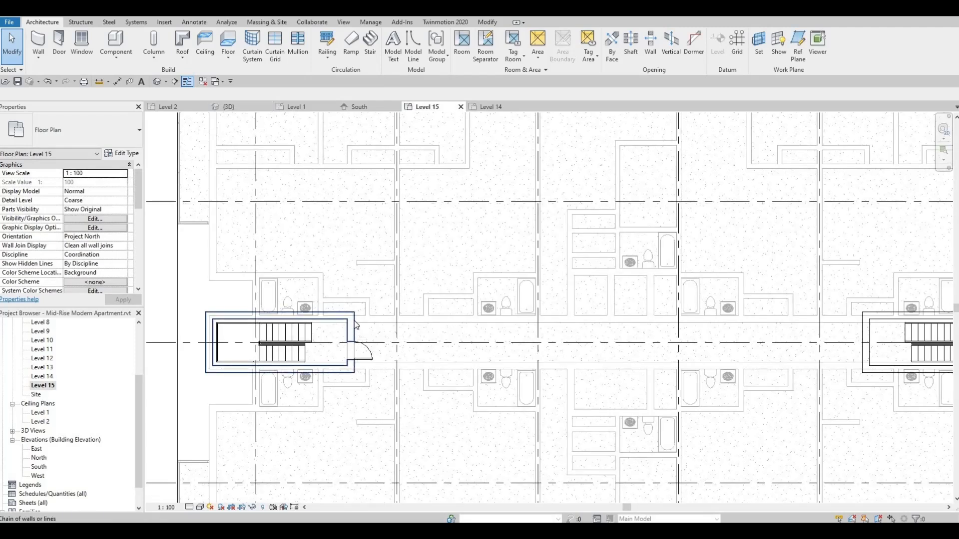
pyautogui.press('Tab')
pyautogui.press('Tab')
pyautogui.press('Tab')
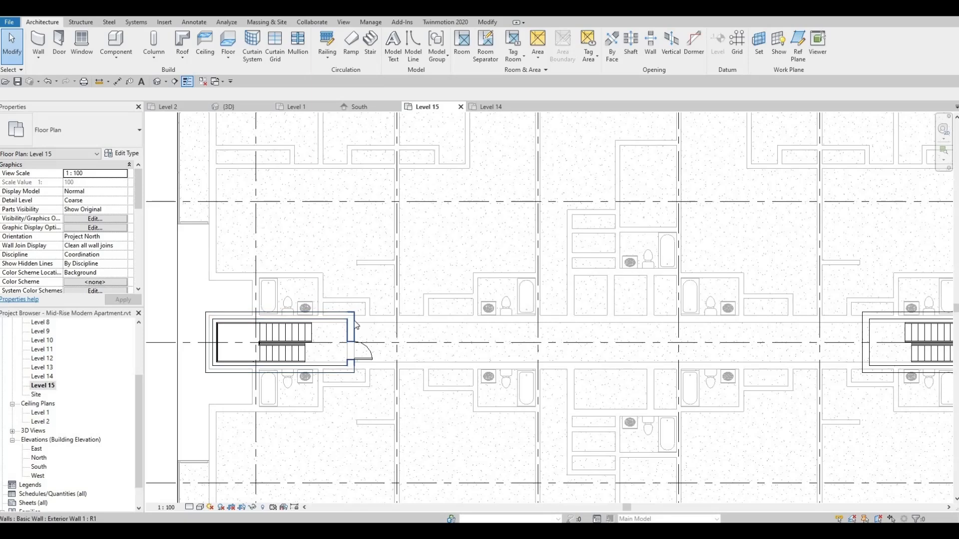
pyautogui.click(371, 356)
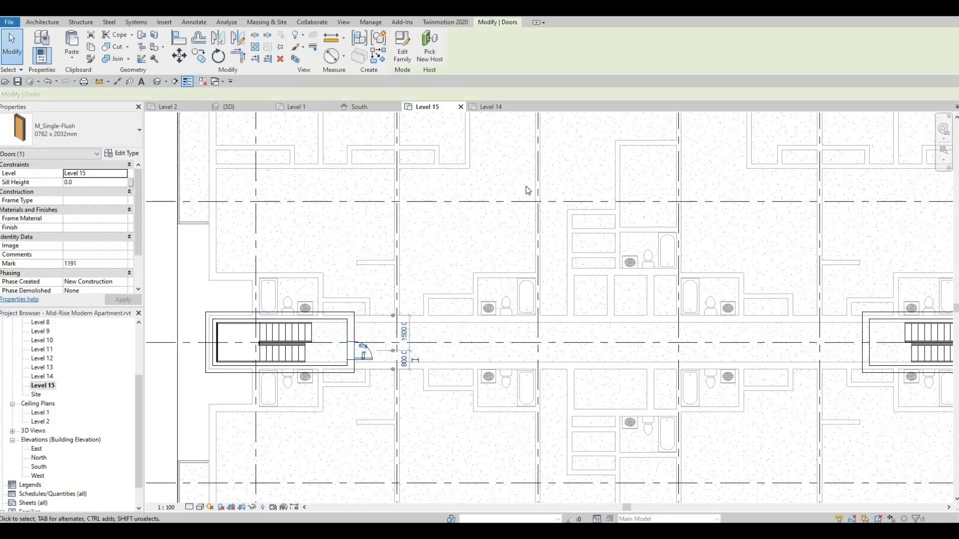
pyautogui.scroll(-5, 500, 200)
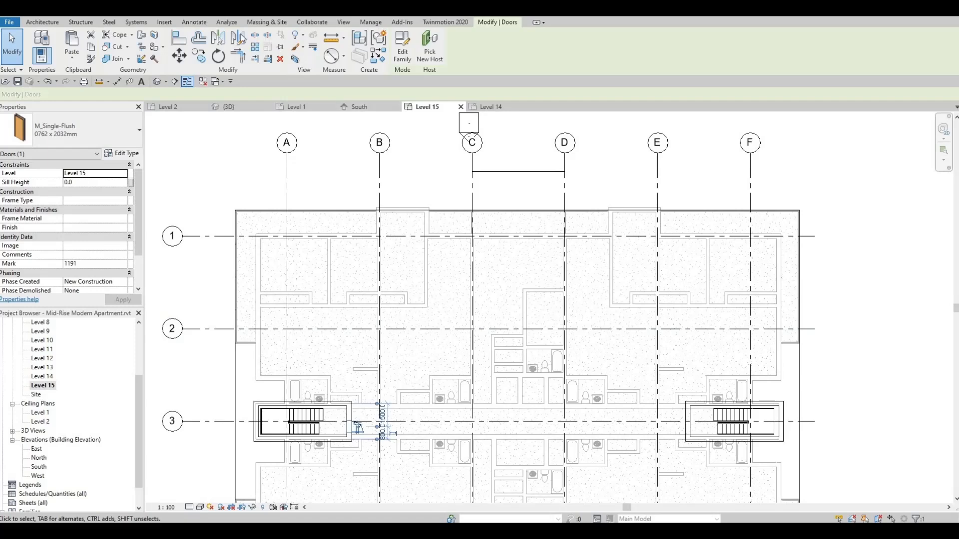
pyautogui.click(519, 172)
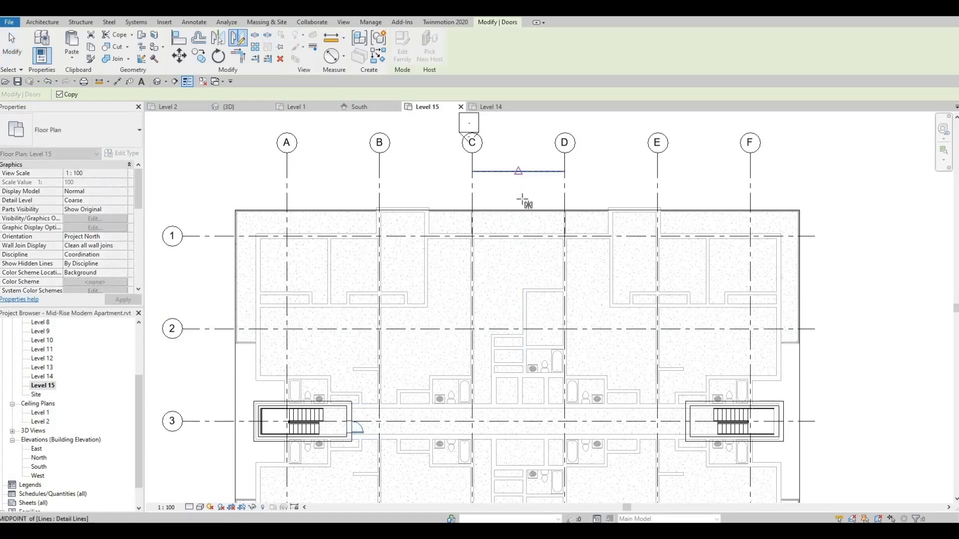
pyautogui.click(519, 199)
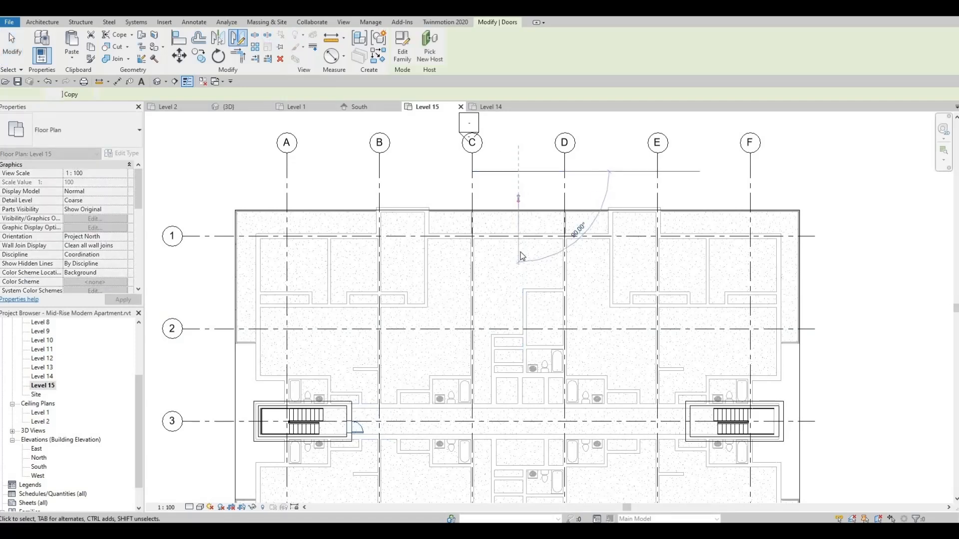
pyautogui.press('Escape')
pyautogui.moveTo(531, 291); pyautogui.dragTo(540, 216, button='middle')
pyautogui.scroll(-1, 362, 246)
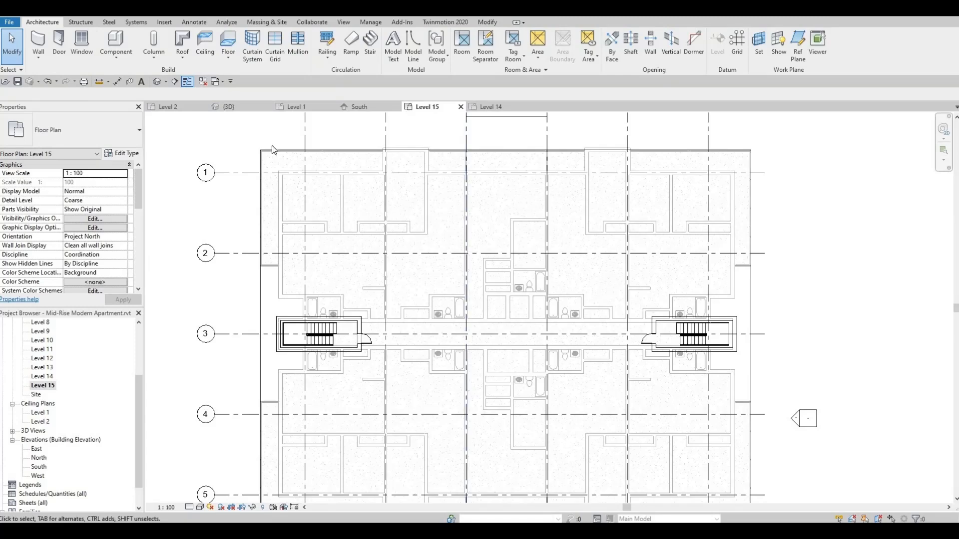
# Step: In the 3D view, copy the grid A stairwell roof onto the grid F stairwell, using the matching outer wall corners as reference points
pyautogui.click(157, 81)
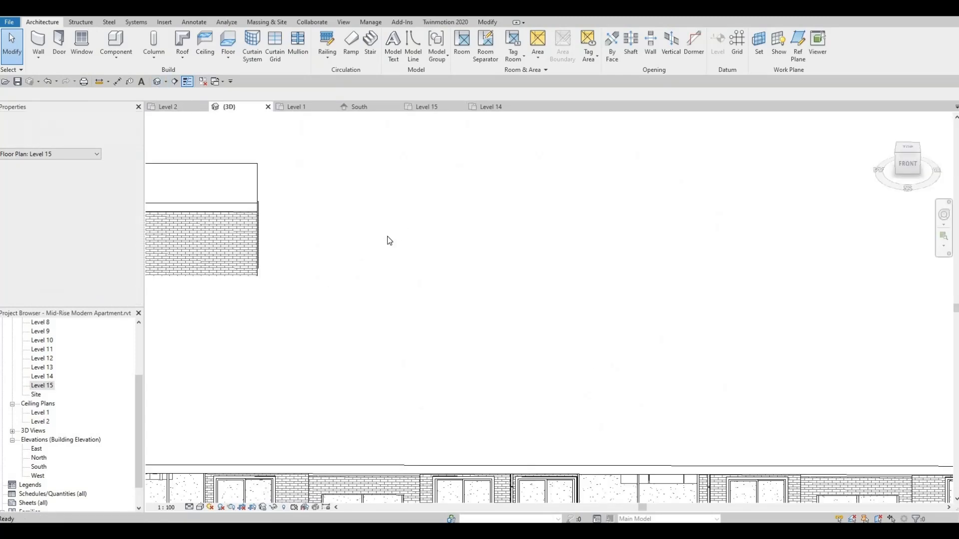
pyautogui.scroll(-1, 571, 296)
pyautogui.keyDown('shift'); pyautogui.moveTo(574, 300); pyautogui.dragTo(619, 301, button='middle'); pyautogui.keyUp('shift')
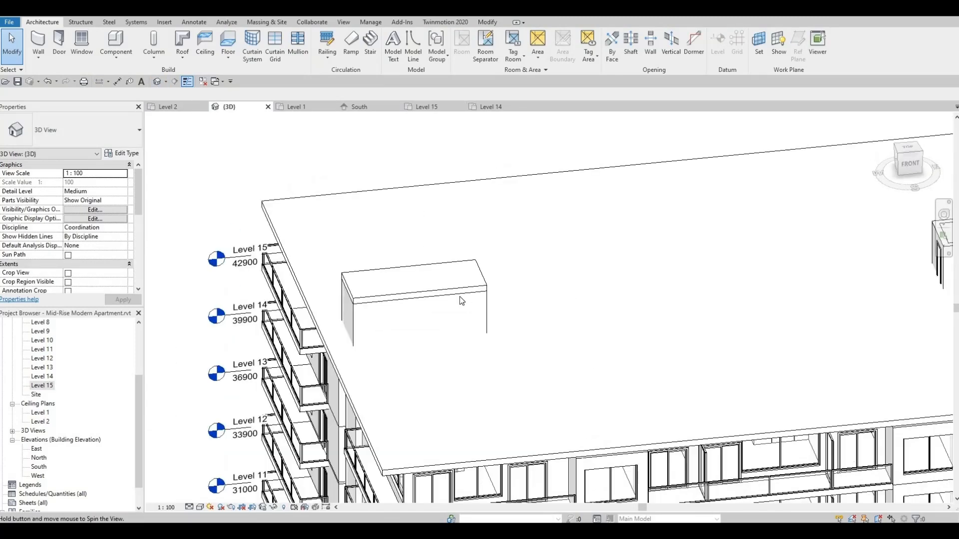
pyautogui.click(331, 220)
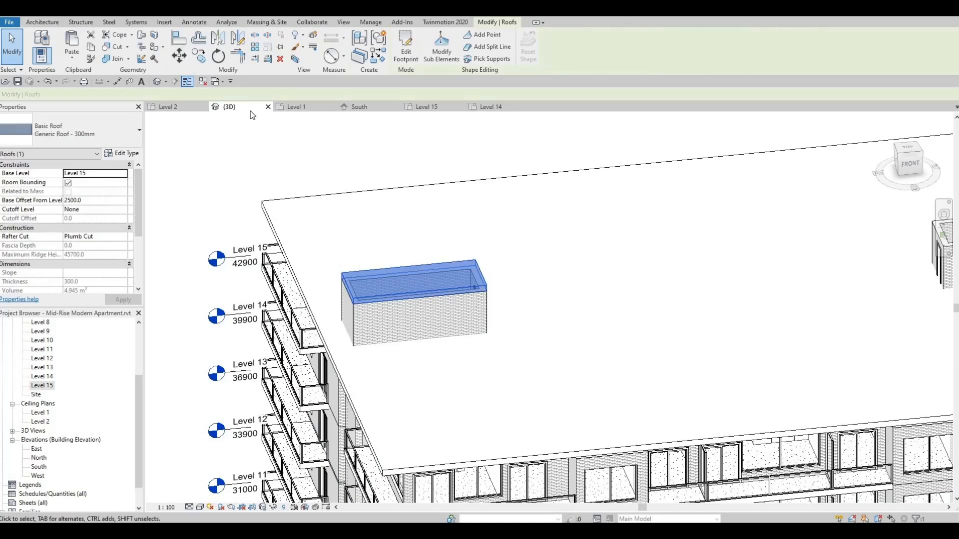
pyautogui.click(198, 62)
pyautogui.scroll(2, 353, 299)
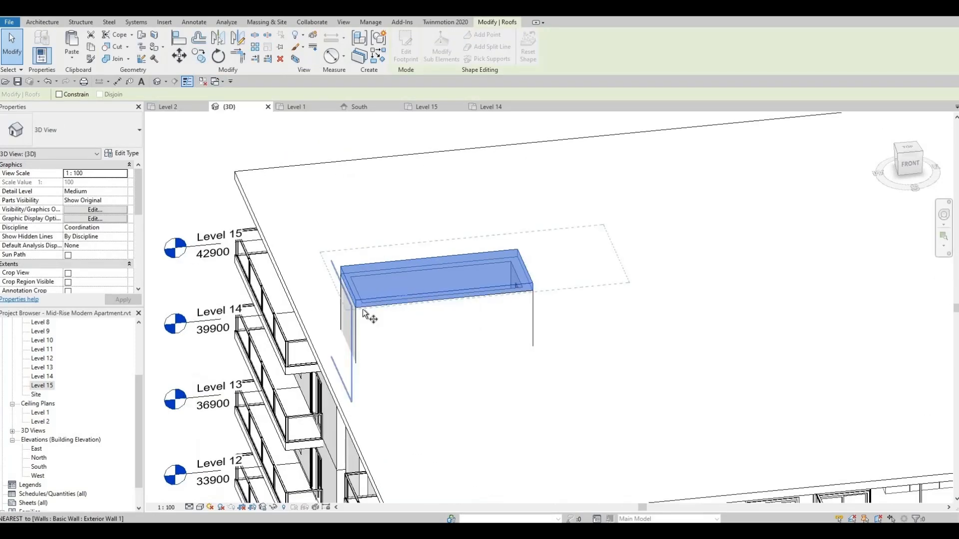
pyautogui.scroll(5, 343, 314)
pyautogui.click(324, 298)
pyautogui.scroll(-6, 471, 281)
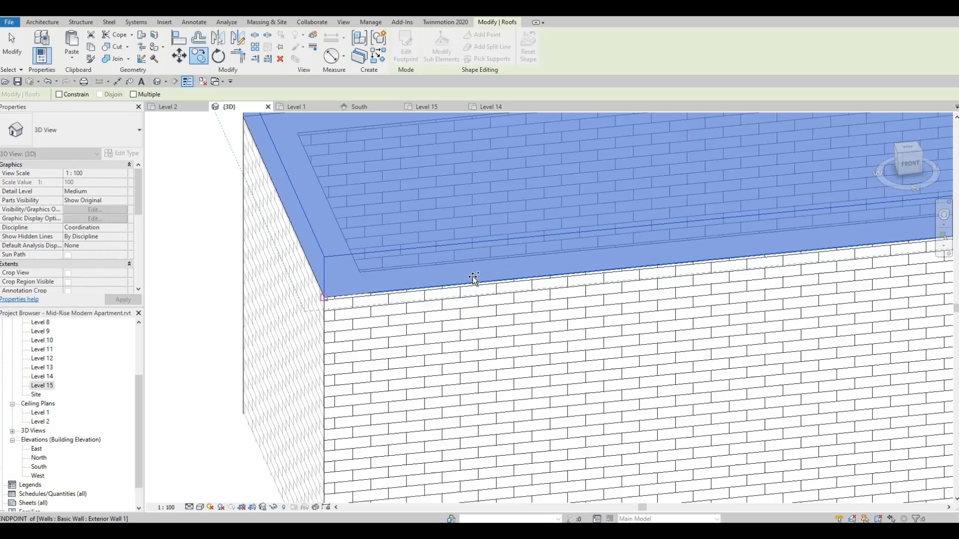
pyautogui.moveTo(549, 311); pyautogui.dragTo(297, 338, button='middle')
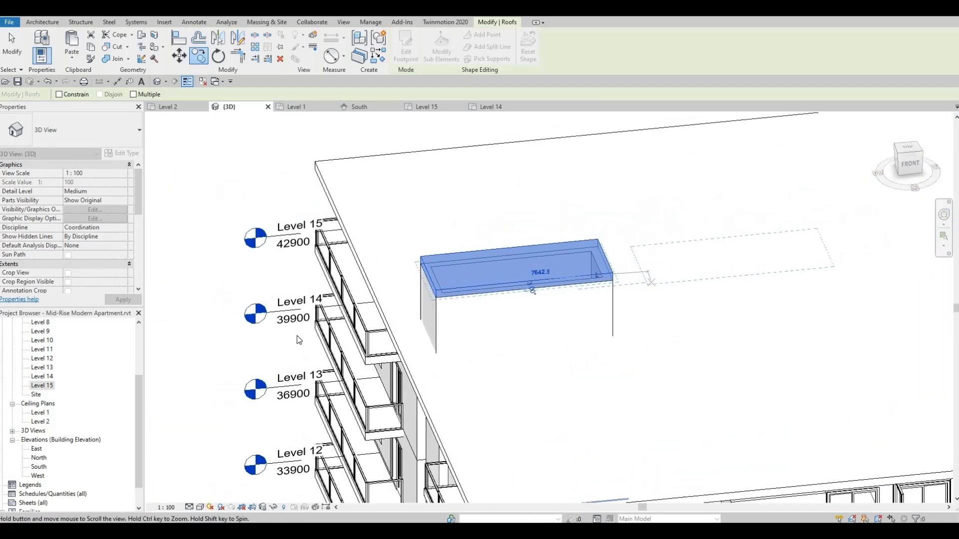
pyautogui.scroll(2, 877, 292)
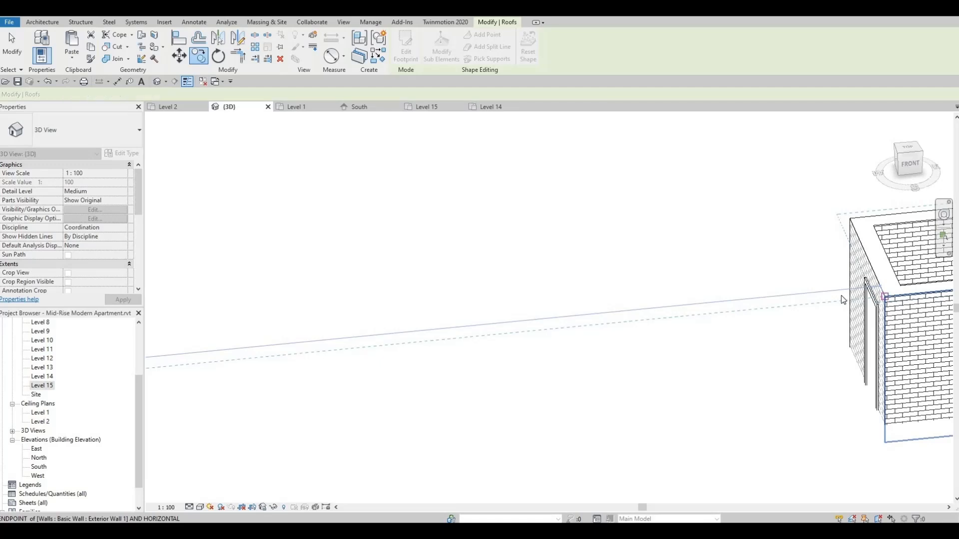
pyautogui.click(842, 298)
pyautogui.press('Escape')
# Step: Examine both roofed stairwell enclosures, their access doors and the surrounding flat roof in the 3D view
pyautogui.scroll(4, 748, 286)
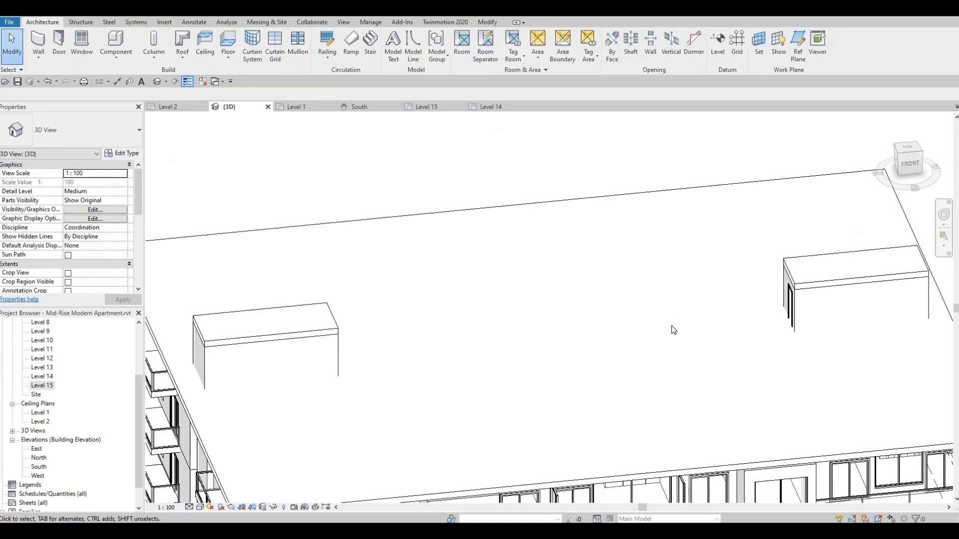
pyautogui.scroll(-5, 625, 338)
pyautogui.keyDown('shift'); pyautogui.moveTo(648, 338); pyautogui.dragTo(724, 298, button='middle'); pyautogui.keyUp('shift')
pyautogui.scroll(2, 738, 287)
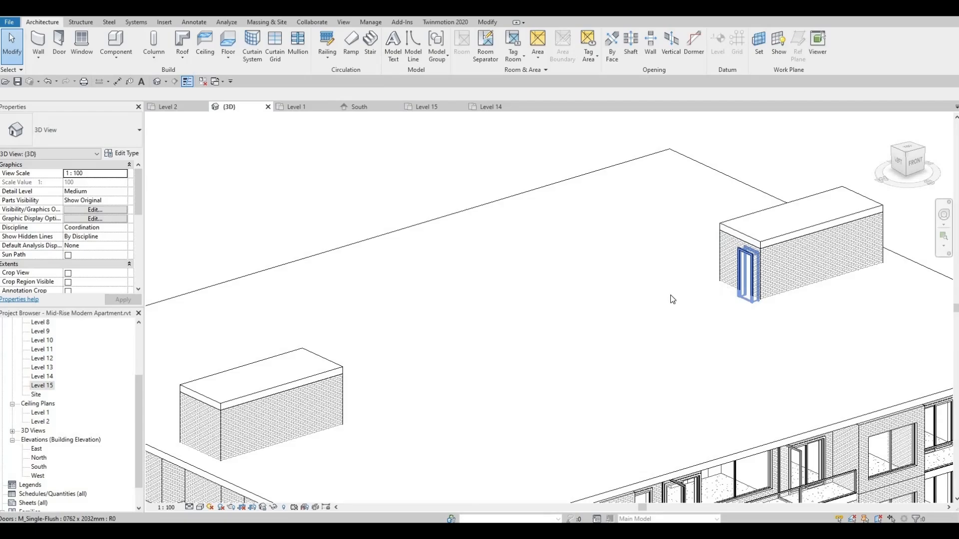
pyautogui.scroll(-3, 645, 337)
pyautogui.keyDown('shift'); pyautogui.moveTo(615, 359); pyautogui.dragTo(577, 352, button='middle'); pyautogui.keyUp('shift')
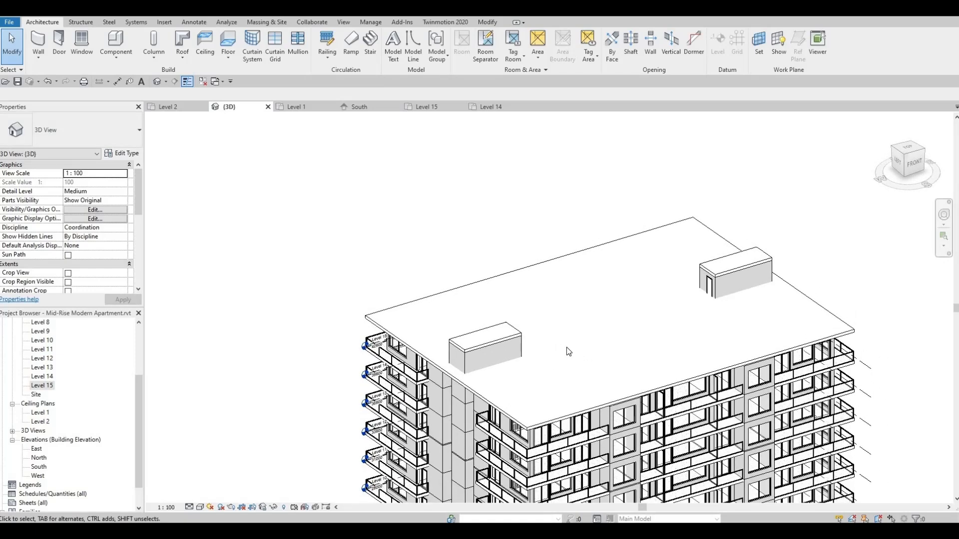
pyautogui.keyDown('shift'); pyautogui.moveTo(523, 331); pyautogui.dragTo(524, 327, button='middle'); pyautogui.keyUp('shift')
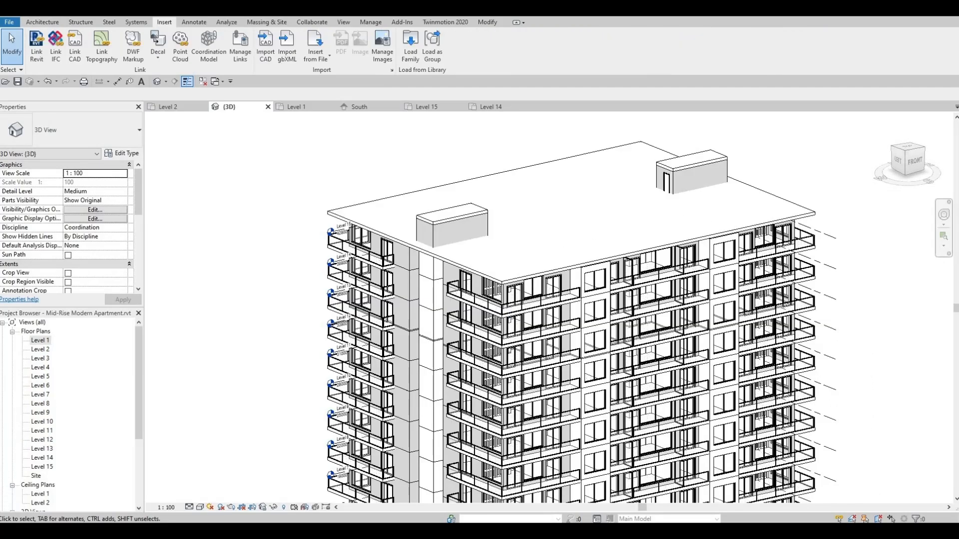
# Step: Load the M_Concrete-Round-Column.rfa family from the Concrete folder into the project
pyautogui.moveTo(367, 265); pyautogui.dragTo(399, 224, button='middle')
pyautogui.keyDown('shift'); pyautogui.moveTo(412, 345); pyautogui.dragTo(402, 168, button='middle'); pyautogui.keyUp('shift')
pyautogui.keyDown('shift'); pyautogui.moveTo(353, 220); pyautogui.dragTo(292, 170, button='middle'); pyautogui.keyUp('shift')
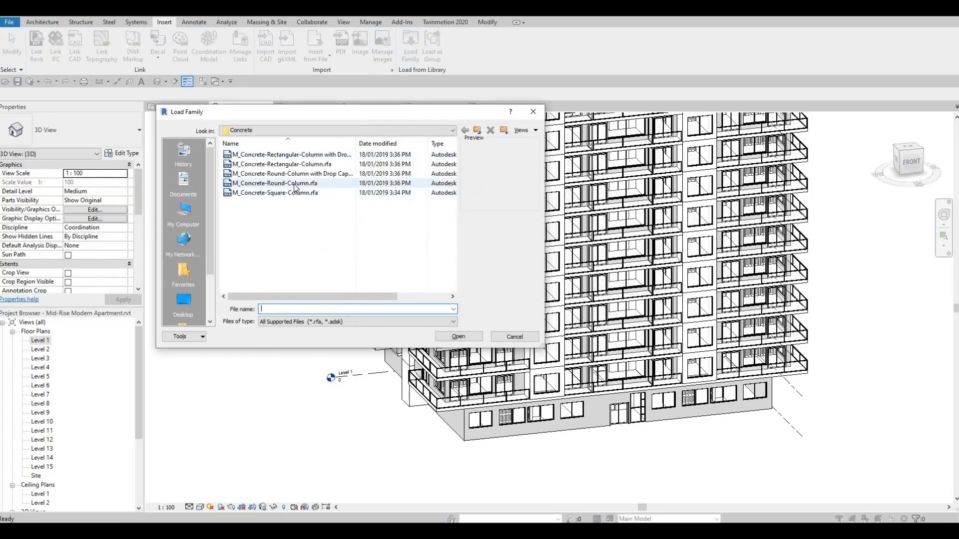
pyautogui.click(293, 184)
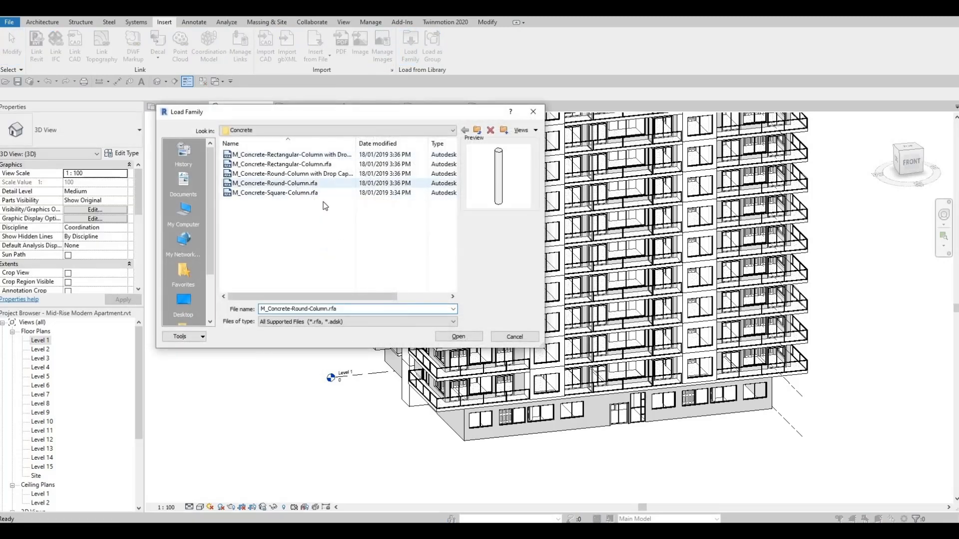
pyautogui.click(451, 339)
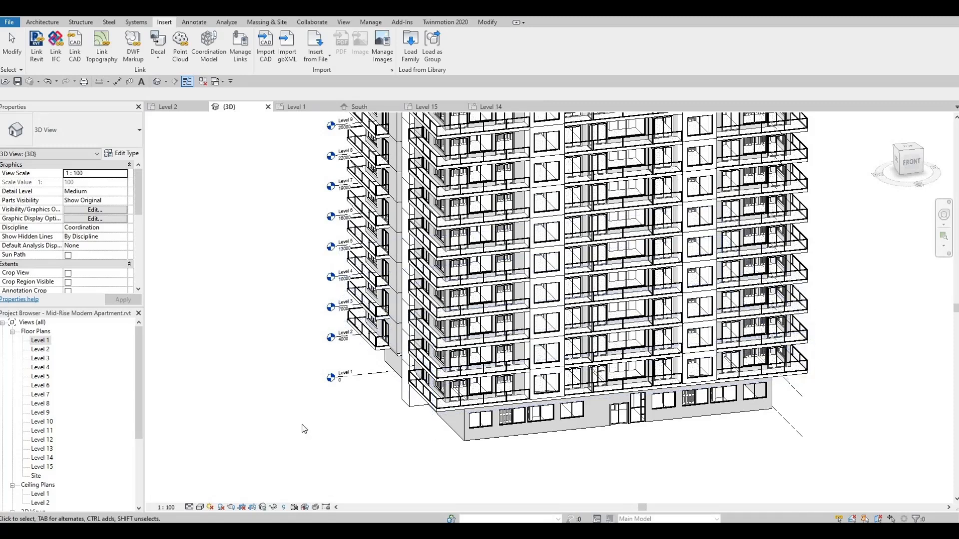
# Step: Open the Level 1 floor plan and start the Structural Column command with the 300mm M_Concrete-Round-Column
pyautogui.doubleClick(43, 350)
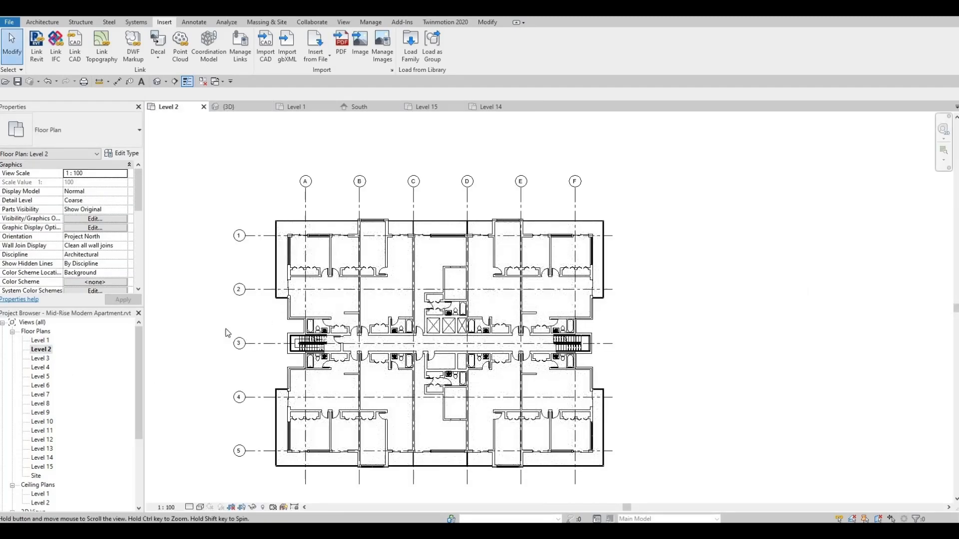
pyautogui.doubleClick(40, 340)
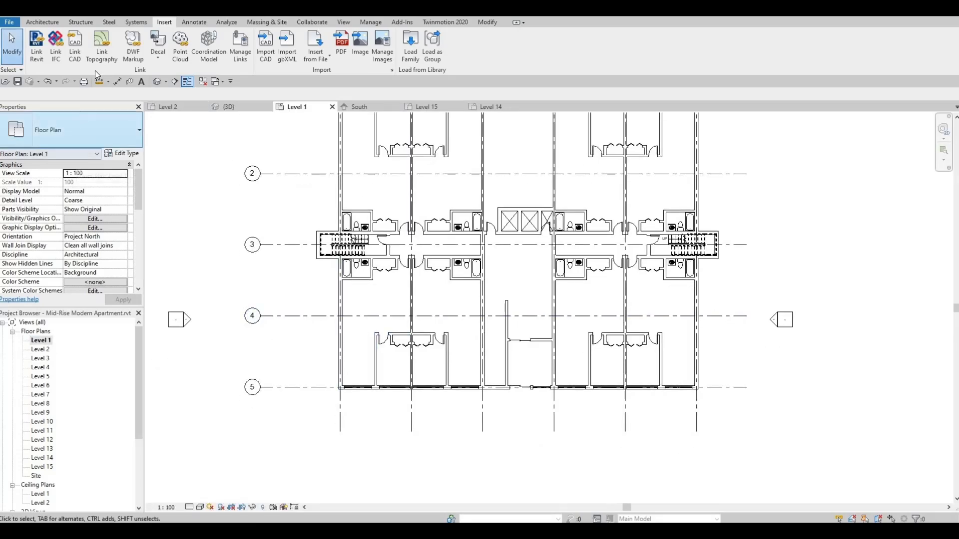
pyautogui.click(44, 22)
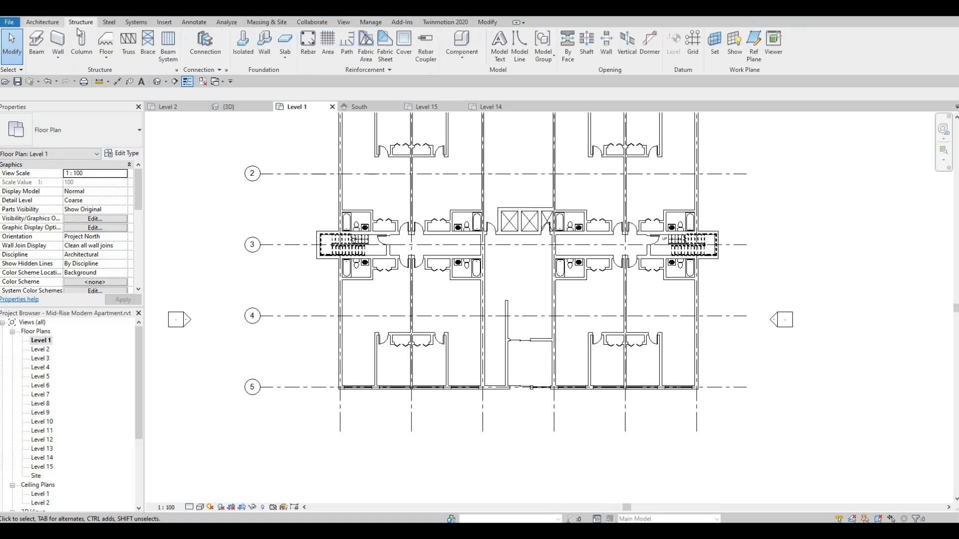
pyautogui.click(47, 23)
pyautogui.click(156, 44)
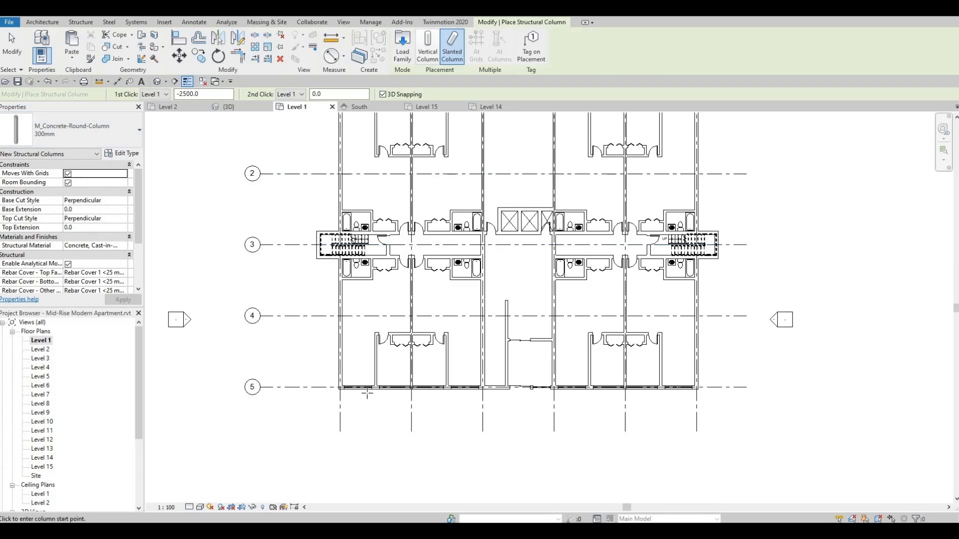
pyautogui.doubleClick(40, 350)
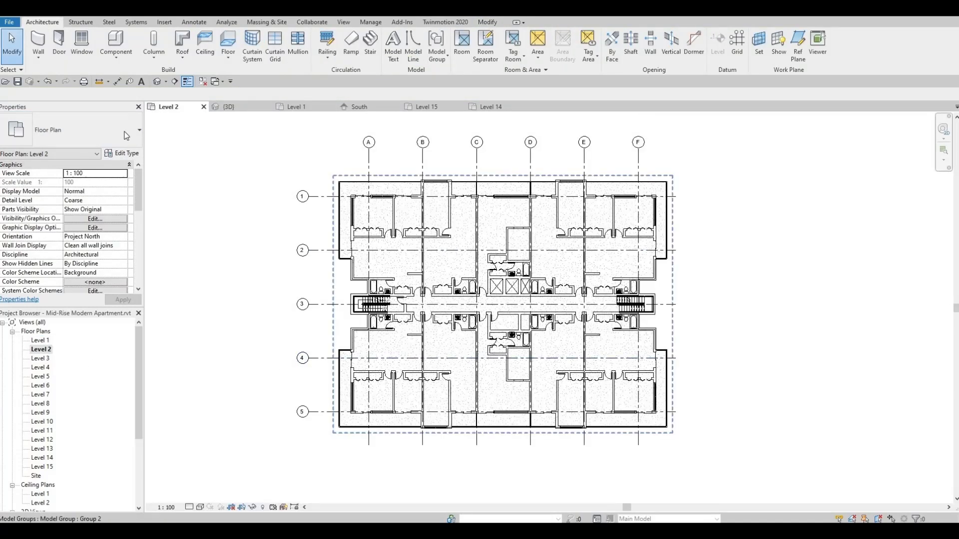
pyautogui.click(153, 44)
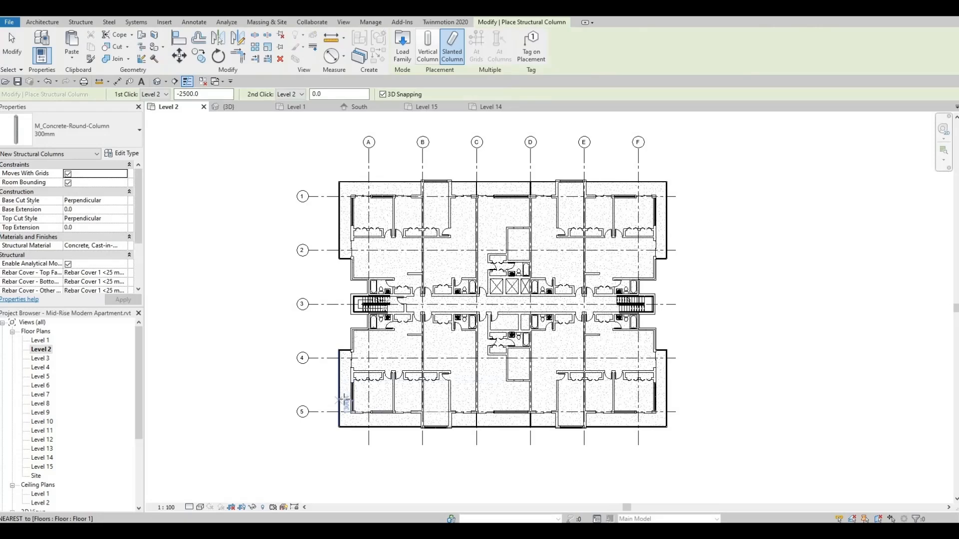
pyautogui.scroll(1, 340, 400)
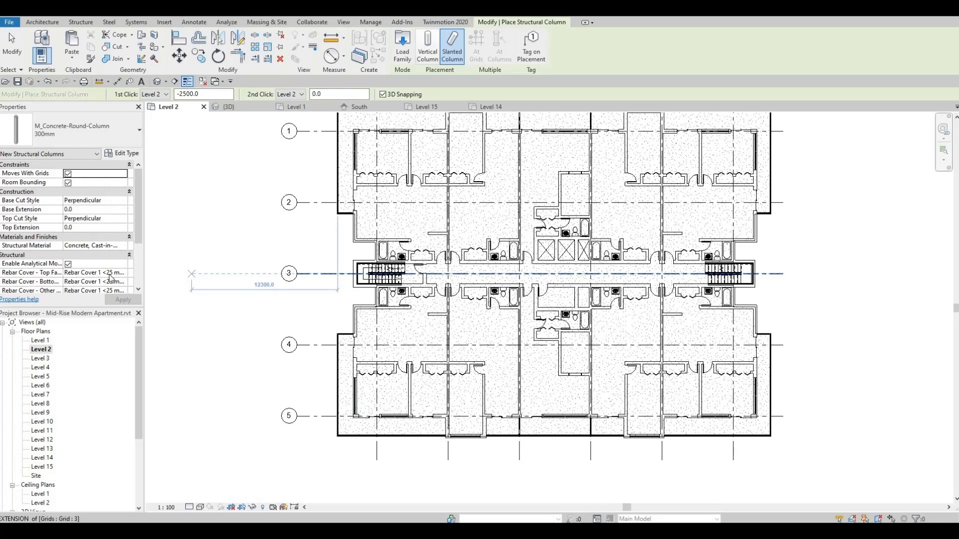
pyautogui.doubleClick(40, 341)
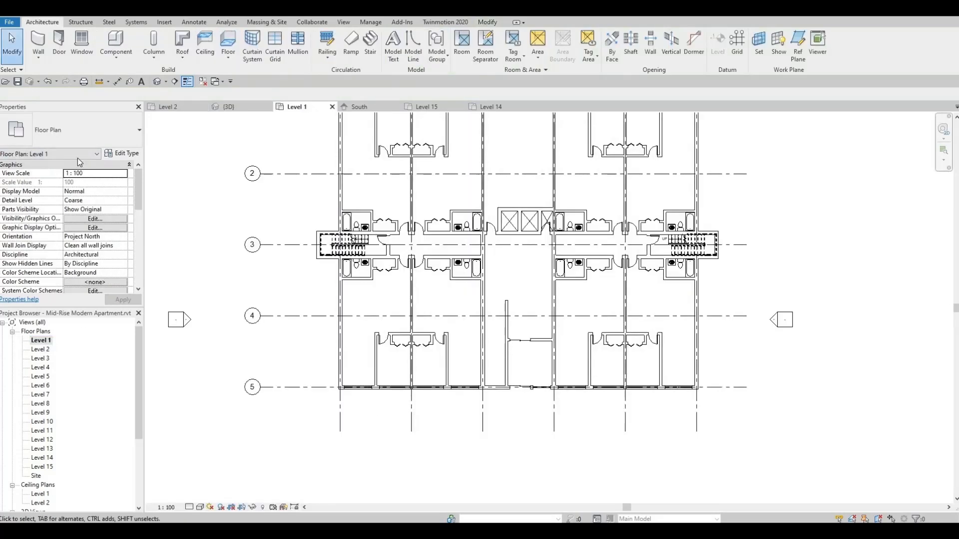
# Step: Place a vertical 600mm M_Concrete-Round-Column outside the building corner at grids A and 5, 1000 mm from each grid
pyautogui.click(153, 43)
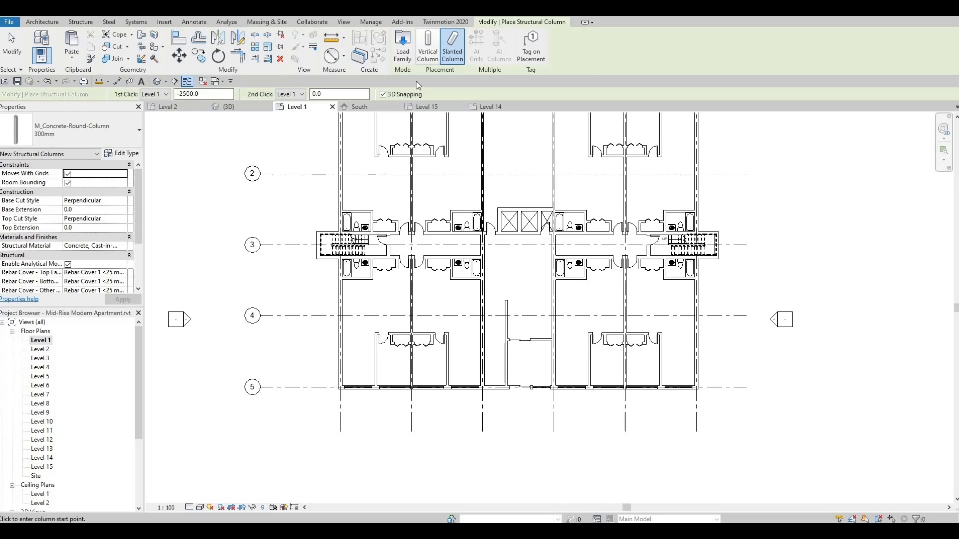
pyautogui.click(428, 55)
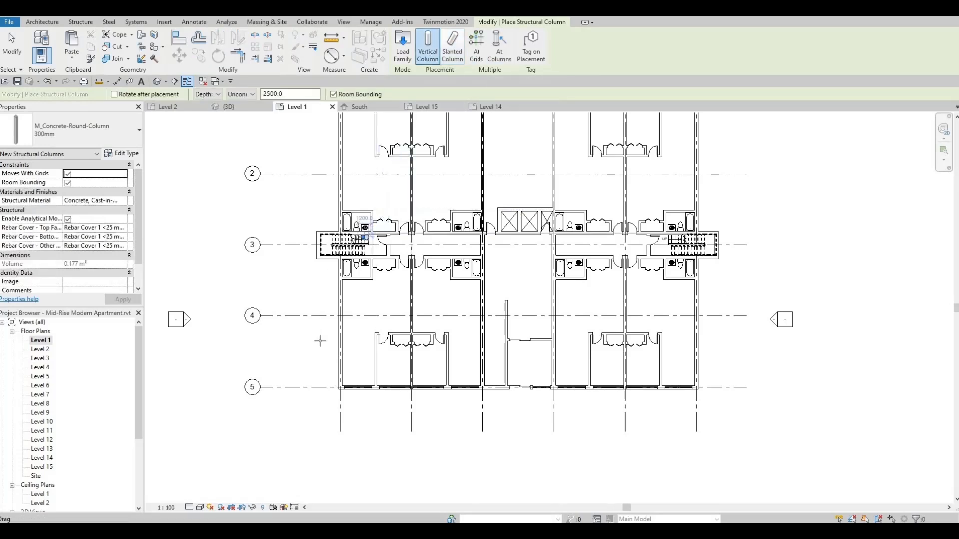
pyautogui.scroll(2, 325, 380)
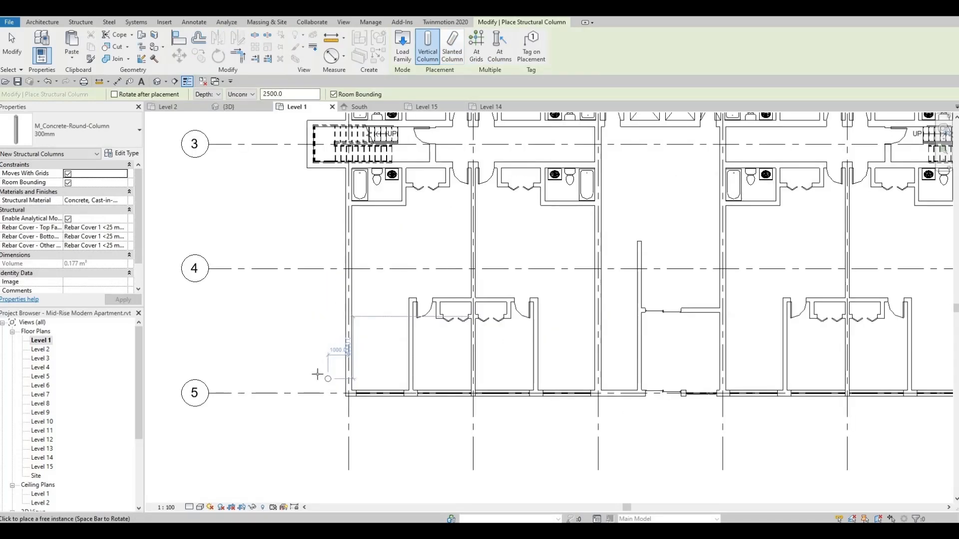
pyautogui.click(111, 133)
pyautogui.click(61, 209)
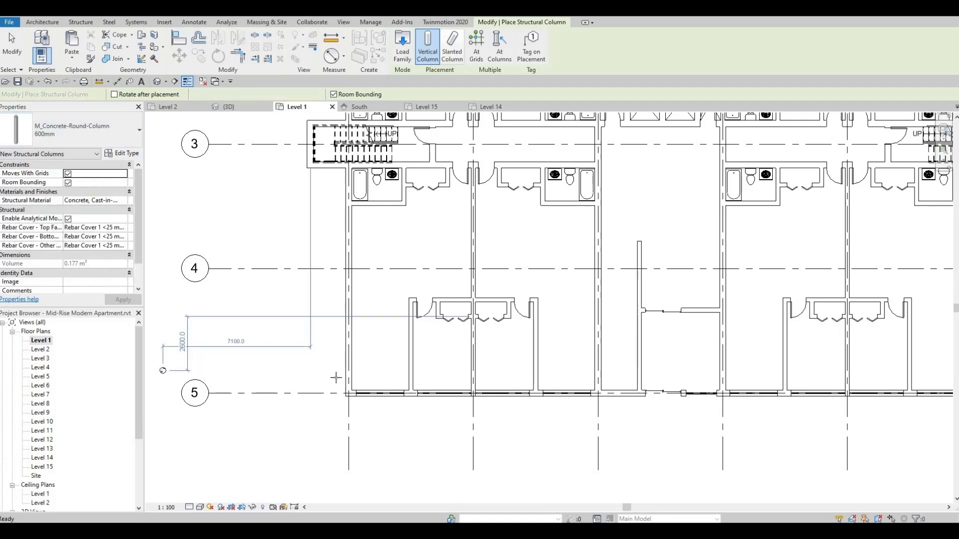
pyautogui.scroll(2, 333, 381)
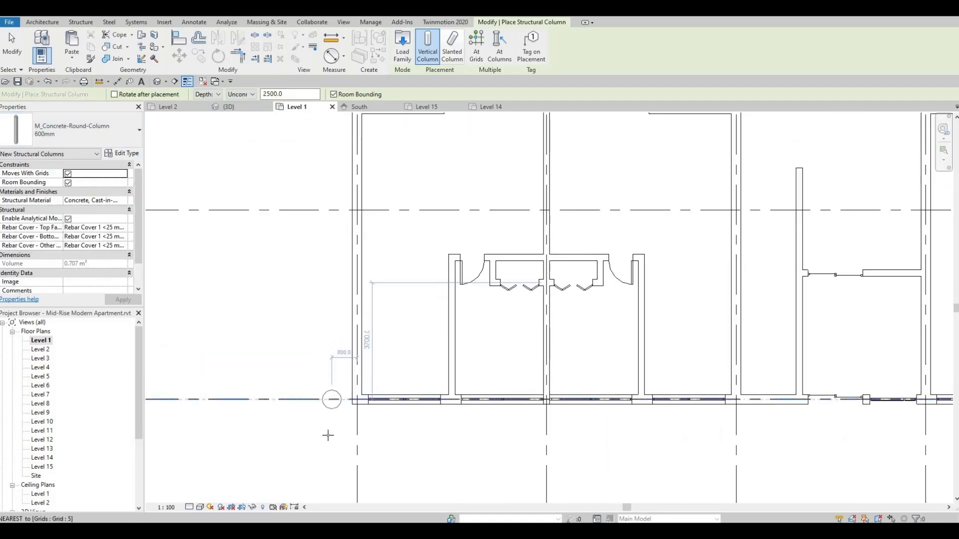
pyautogui.moveTo(329, 435); pyautogui.dragTo(329, 410, button='middle')
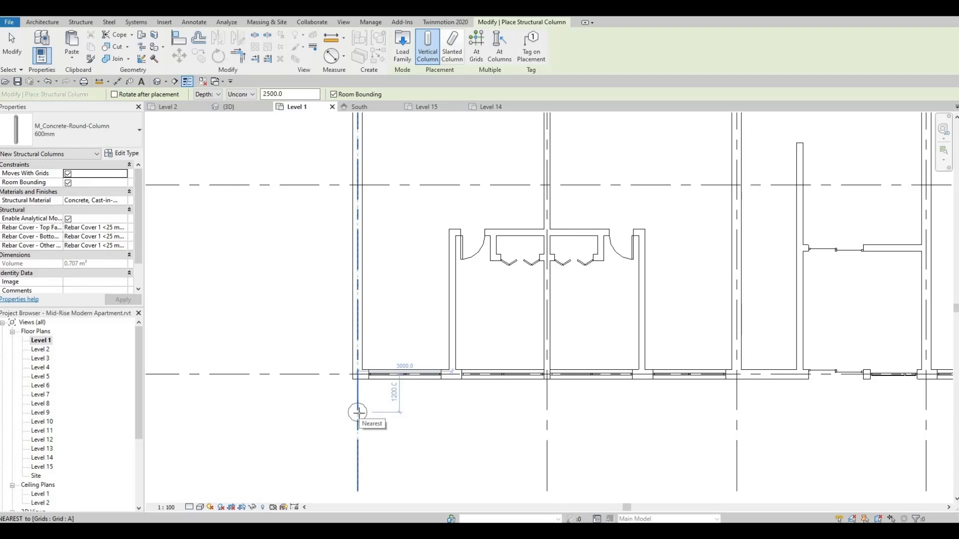
pyautogui.click(325, 405)
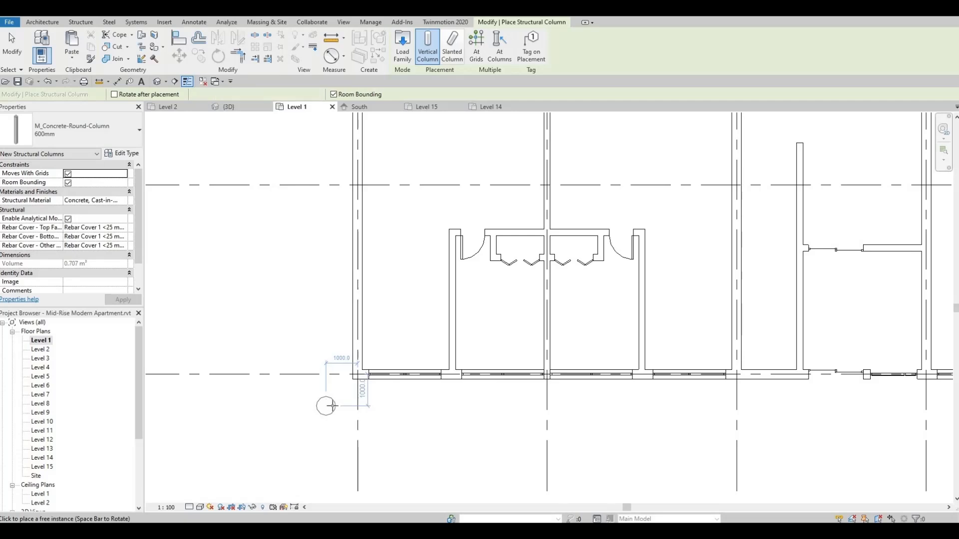
pyautogui.press('Escape')
pyautogui.press('Escape')
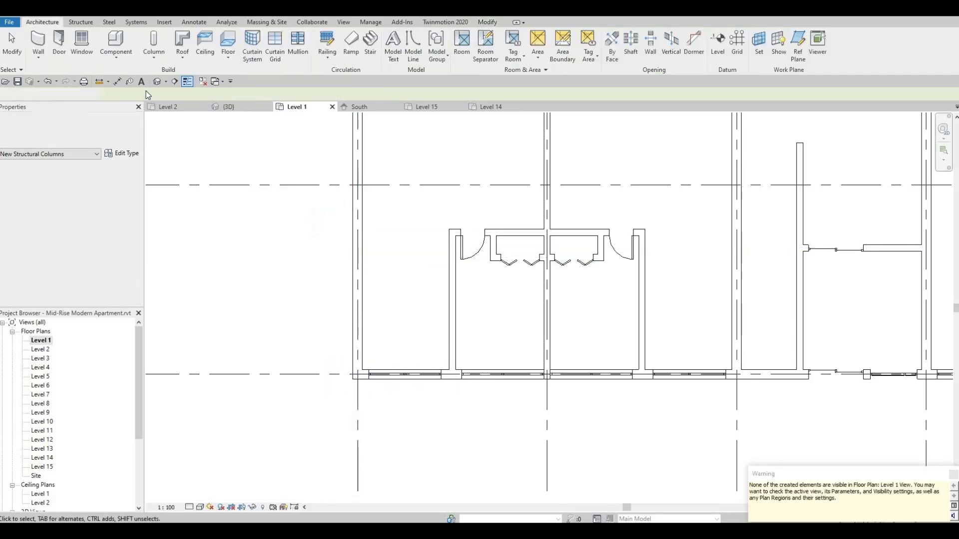
# Step: Select the new round column below the building corner in the 3D view
pyautogui.click(229, 107)
pyautogui.moveTo(417, 394); pyautogui.dragTo(419, 360, button='middle')
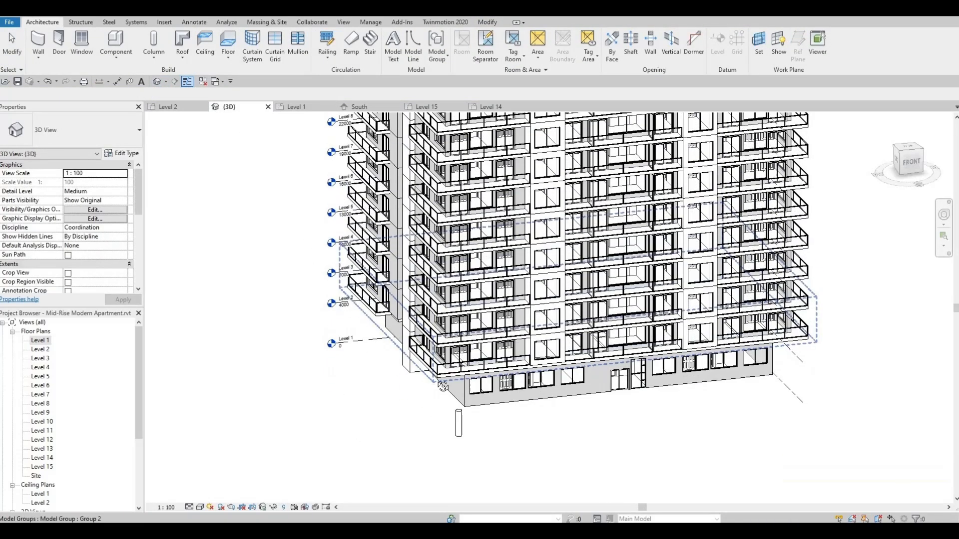
pyautogui.keyDown('shift'); pyautogui.moveTo(452, 415); pyautogui.dragTo(554, 384, button='middle'); pyautogui.keyUp('shift')
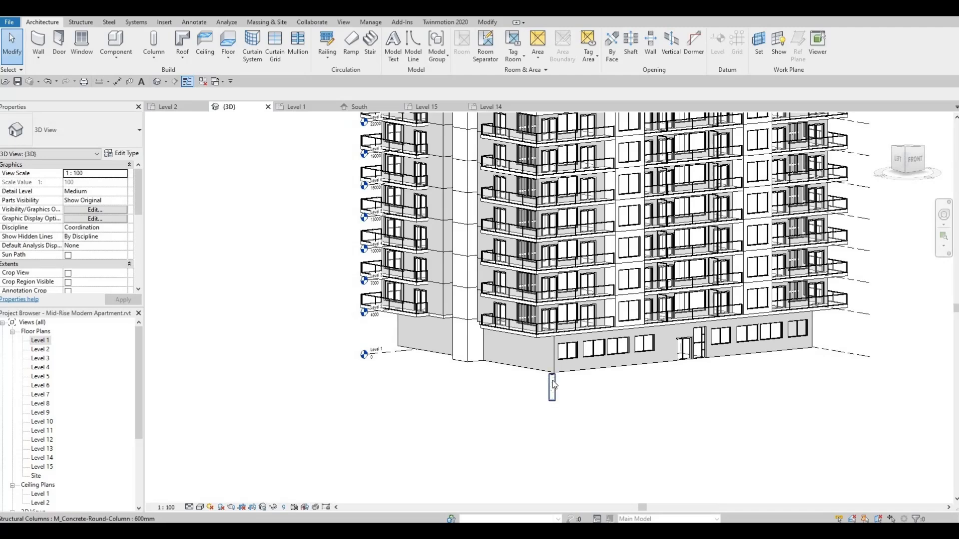
pyautogui.click(559, 372)
pyautogui.scroll(3, 557, 374)
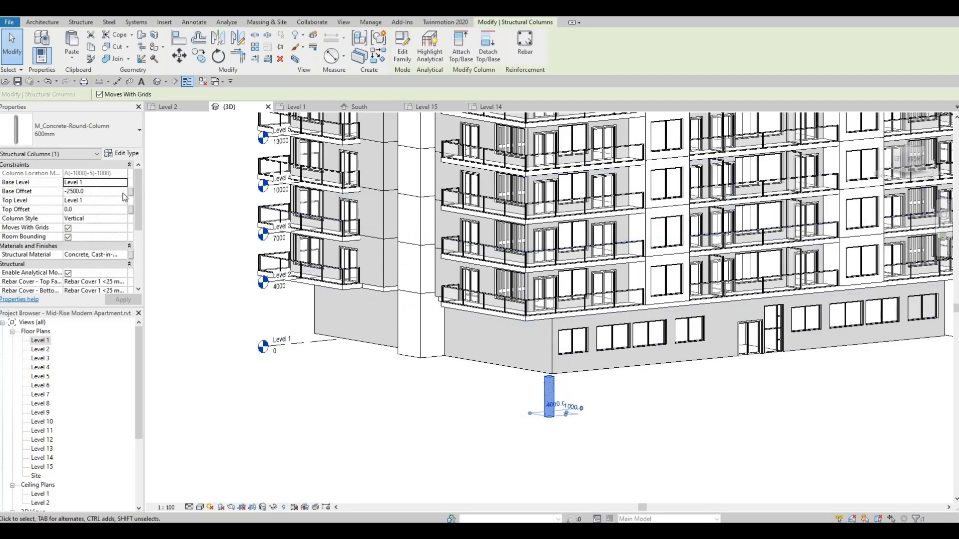
# Step: Try to set the round column's base offset to 0 while its top level is still Level 1
pyautogui.click(117, 193)
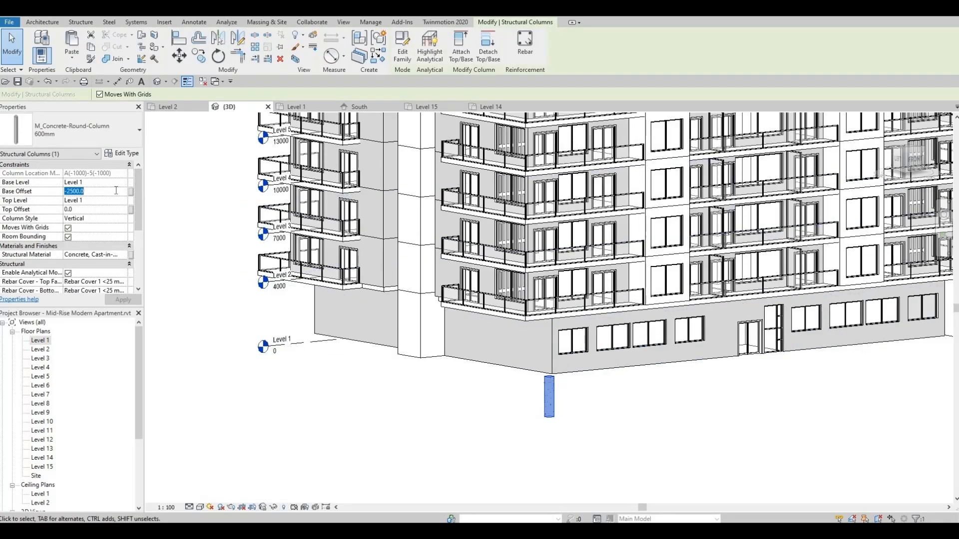
pyautogui.write('0')
pyautogui.press('Return')
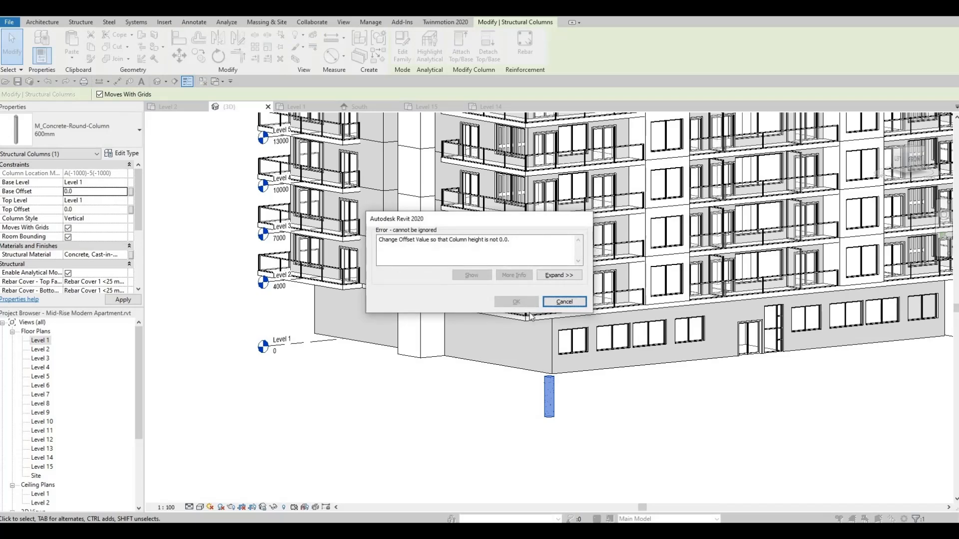
pyautogui.press('Escape')
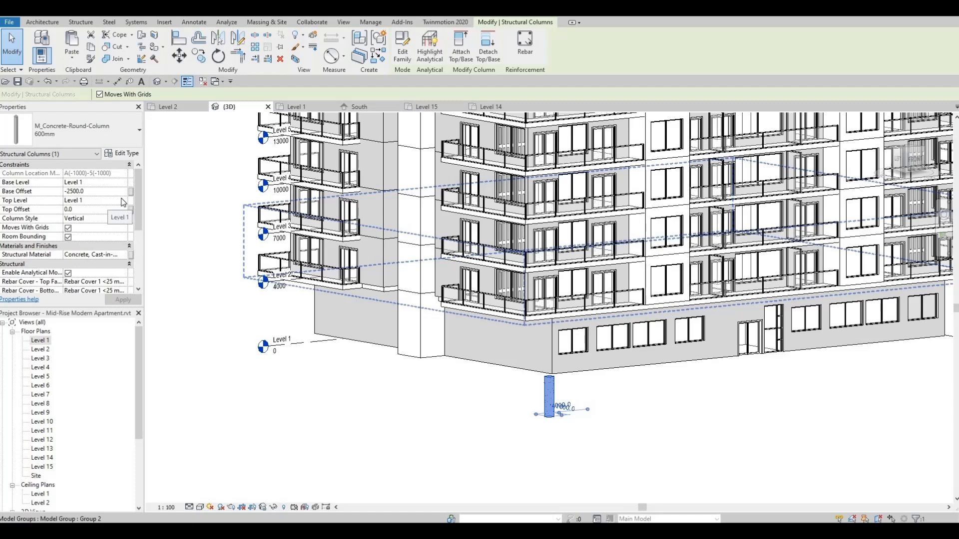
# Step: Set the round column's top level to Level 2 and its base offset to 0
pyautogui.click(123, 202)
pyautogui.click(76, 219)
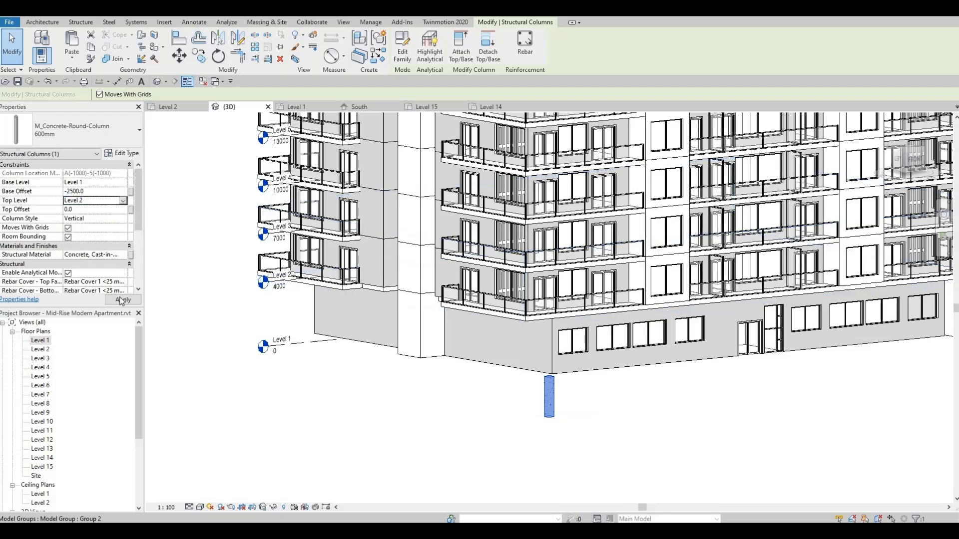
pyautogui.click(122, 300)
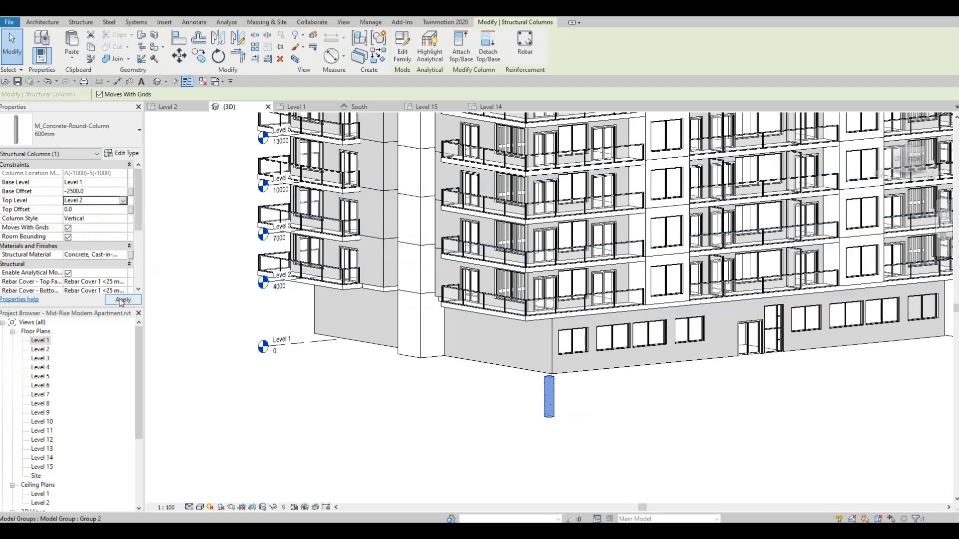
pyautogui.click(100, 194)
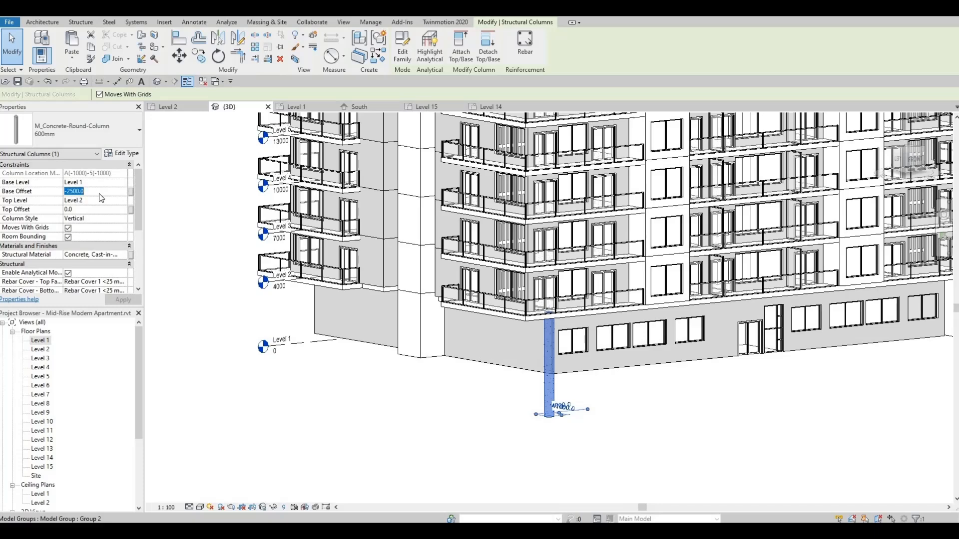
pyautogui.write('0')
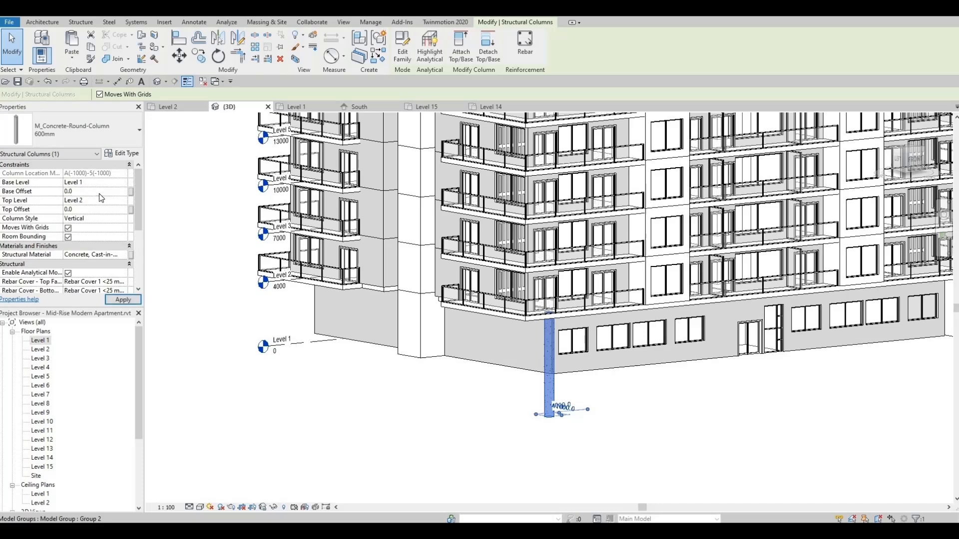
pyautogui.click(113, 301)
pyautogui.press('Escape')
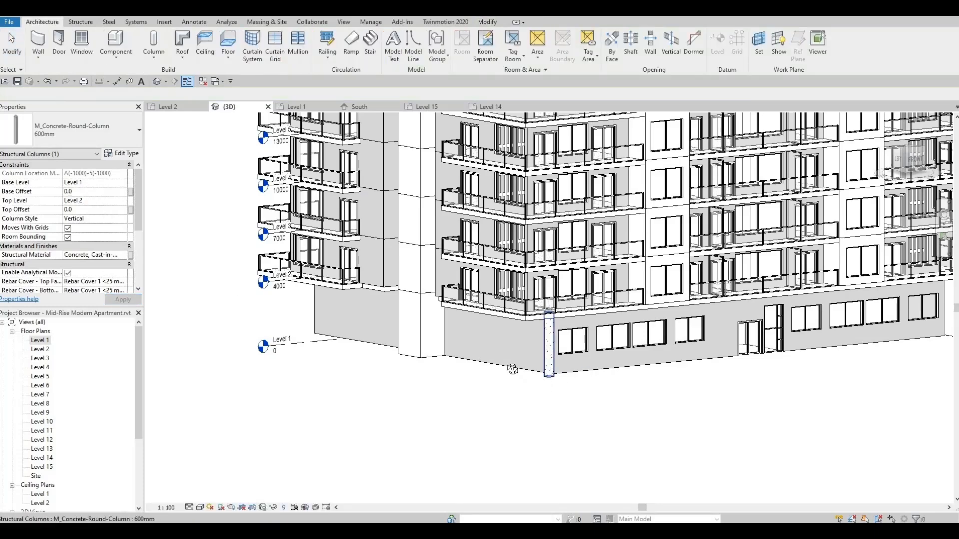
pyautogui.keyDown('shift'); pyautogui.moveTo(513, 370); pyautogui.dragTo(345, 303, button='middle'); pyautogui.keyUp('shift')
pyautogui.scroll(2, 345, 303)
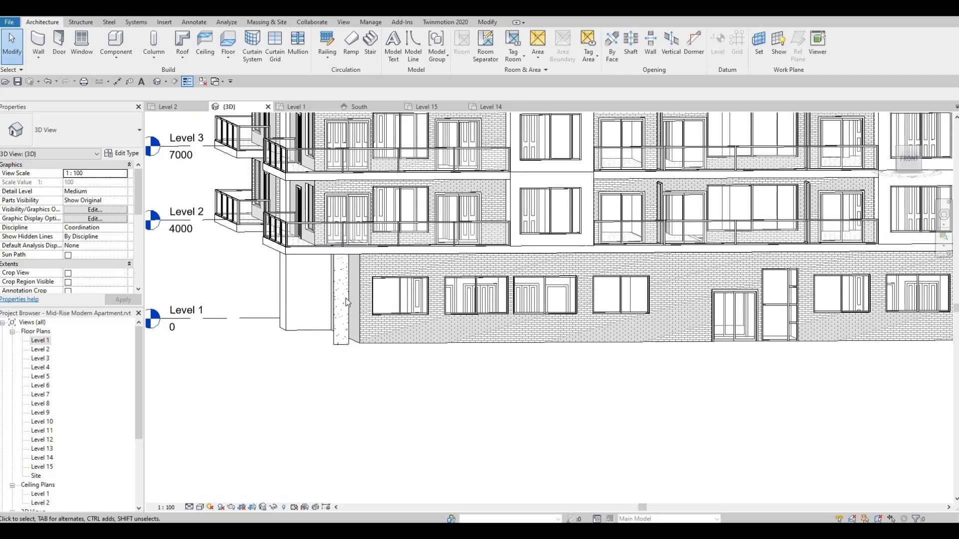
# Step: Set the Level 2 floor plan's underlay base level to Level 1 and compare the column's position with the balcony slab edge
pyautogui.doubleClick(39, 350)
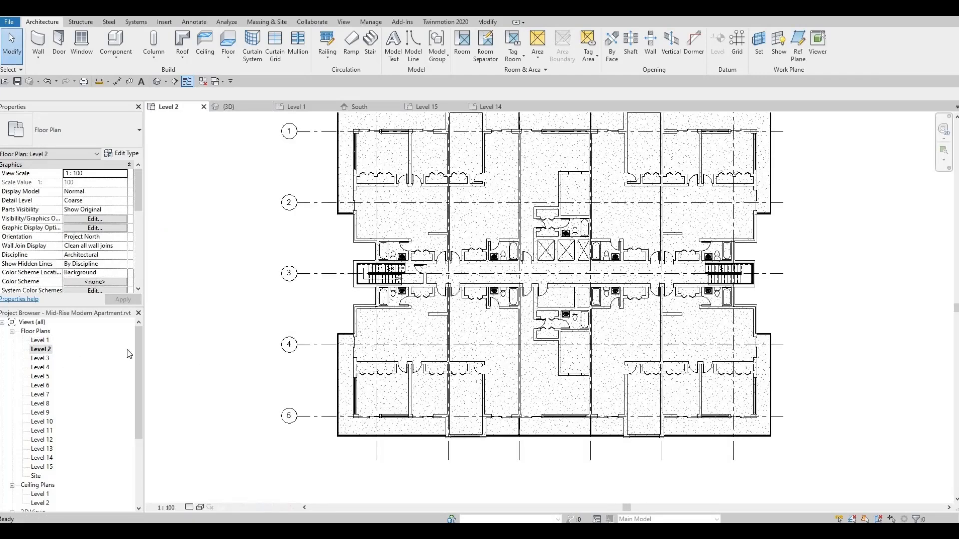
pyautogui.doubleClick(40, 341)
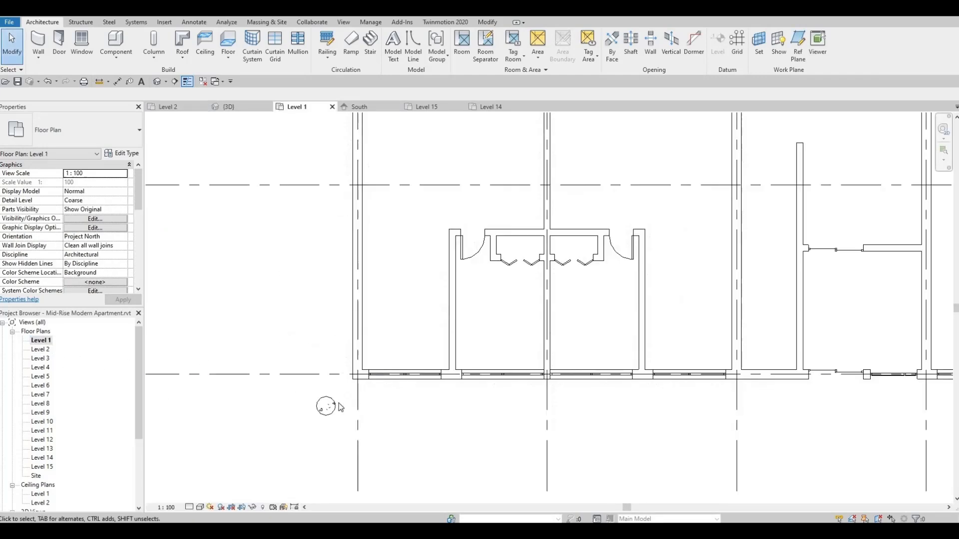
pyautogui.doubleClick(35, 350)
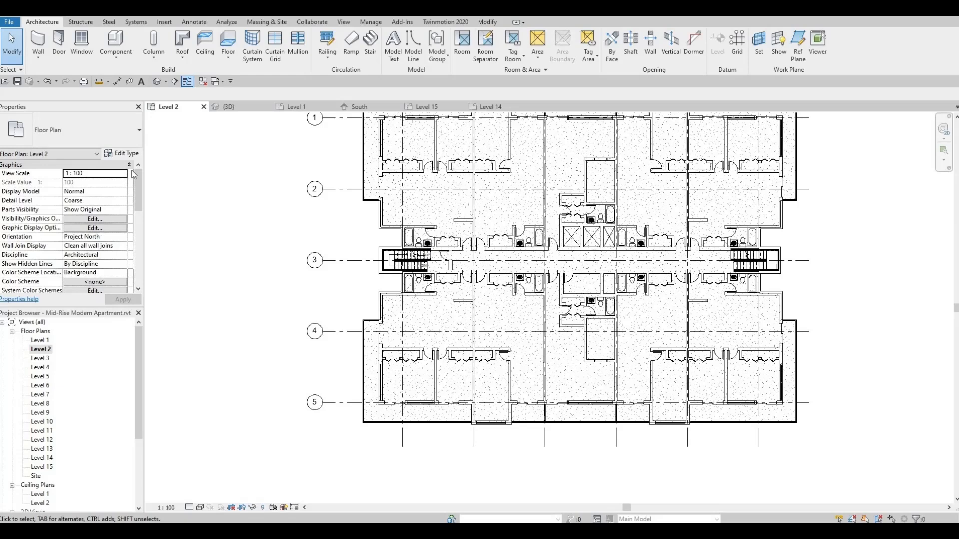
pyautogui.scroll(-4, 42, 223)
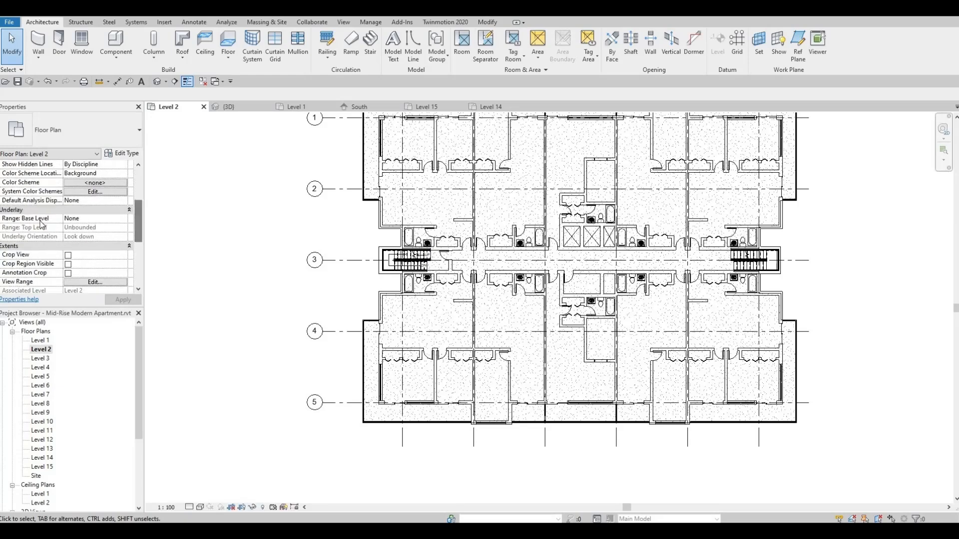
pyautogui.click(123, 220)
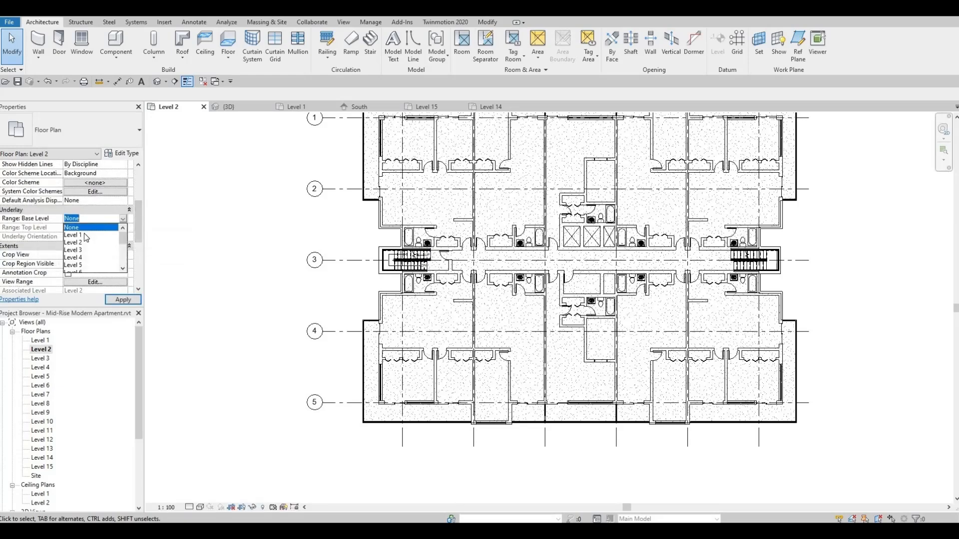
pyautogui.click(74, 234)
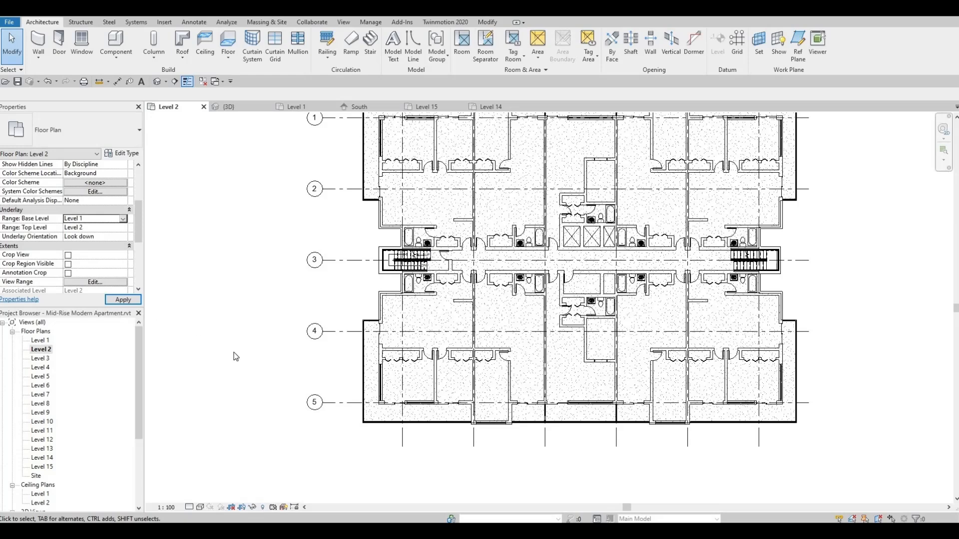
pyautogui.scroll(5, 312, 400)
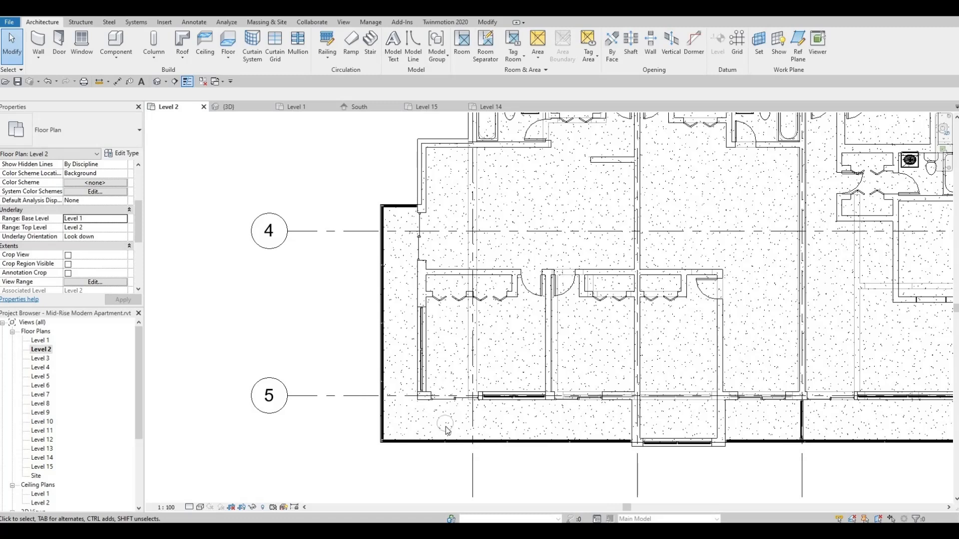
pyautogui.doubleClick(39, 341)
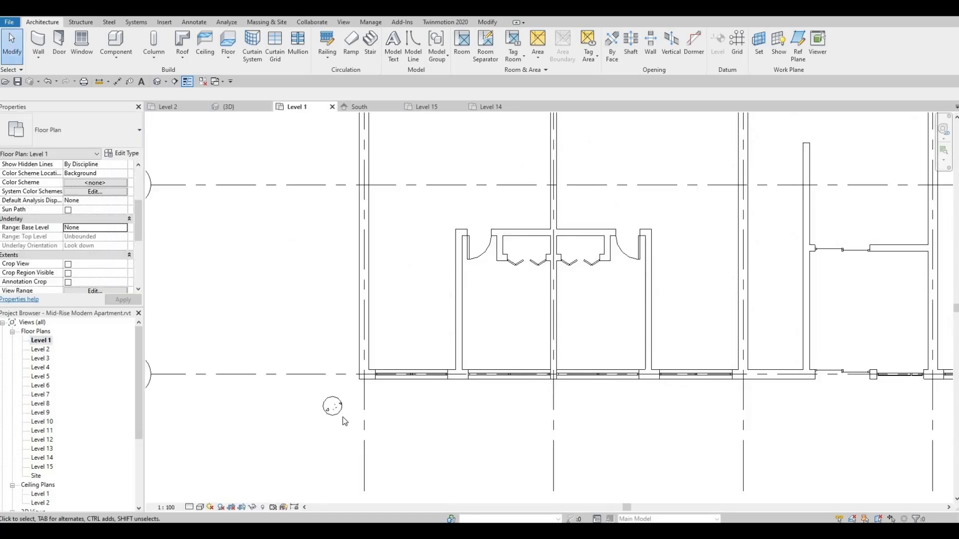
pyautogui.doubleClick(41, 349)
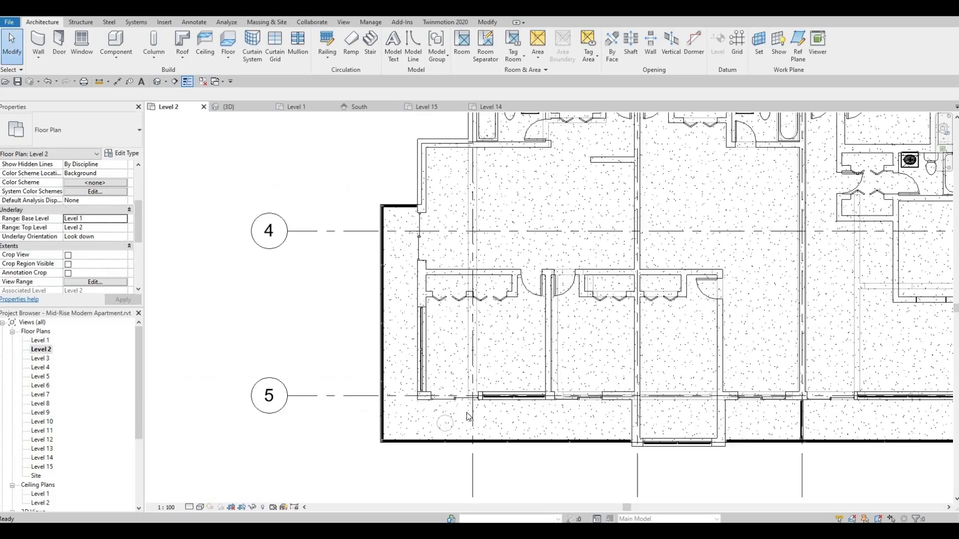
pyautogui.moveTo(396, 408); pyautogui.dragTo(339, 397, button='middle')
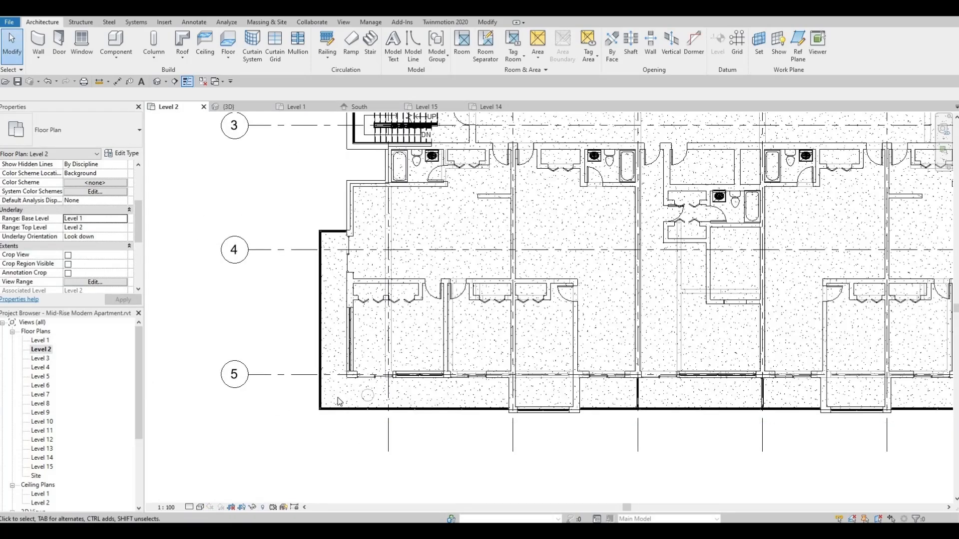
pyautogui.scroll(-2, 334, 401)
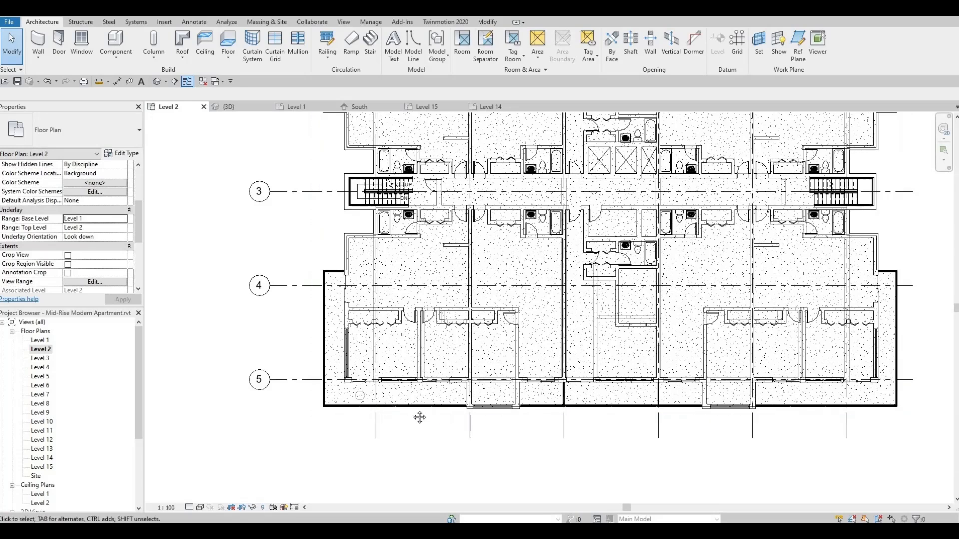
pyautogui.moveTo(420, 418); pyautogui.dragTo(420, 412, button='middle')
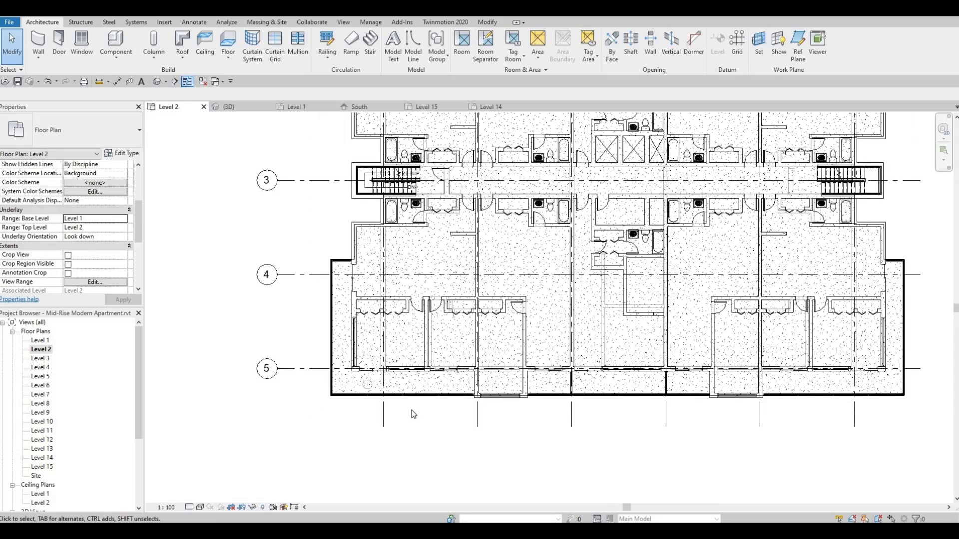
# Step: In the Level 1 floor plan, nudge the round column away from grid A to about 5040 mm from the first interior partition
pyautogui.doubleClick(40, 341)
pyautogui.scroll(-3, 399, 392)
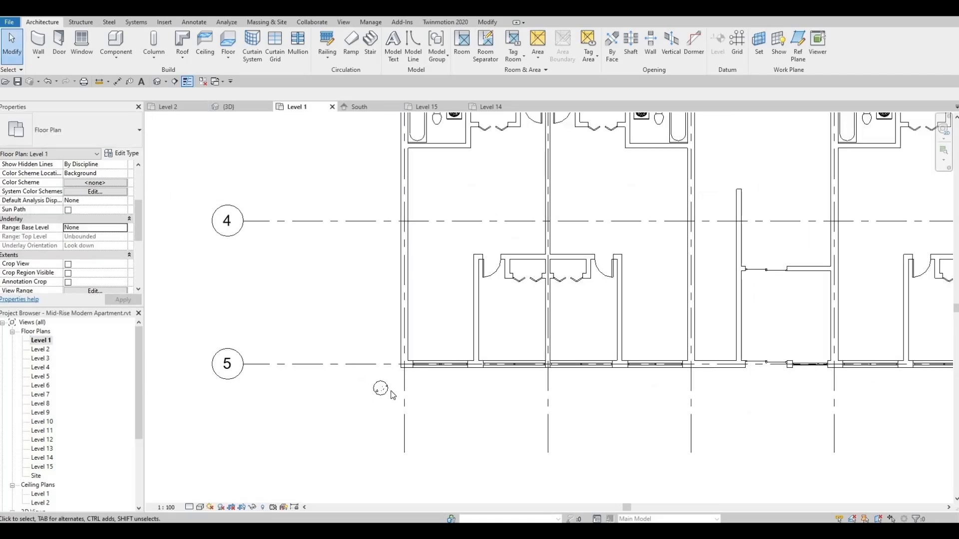
pyautogui.click(390, 392)
pyautogui.press('Left')
pyautogui.press('Left')
pyautogui.press('Left')
pyautogui.press('Left')
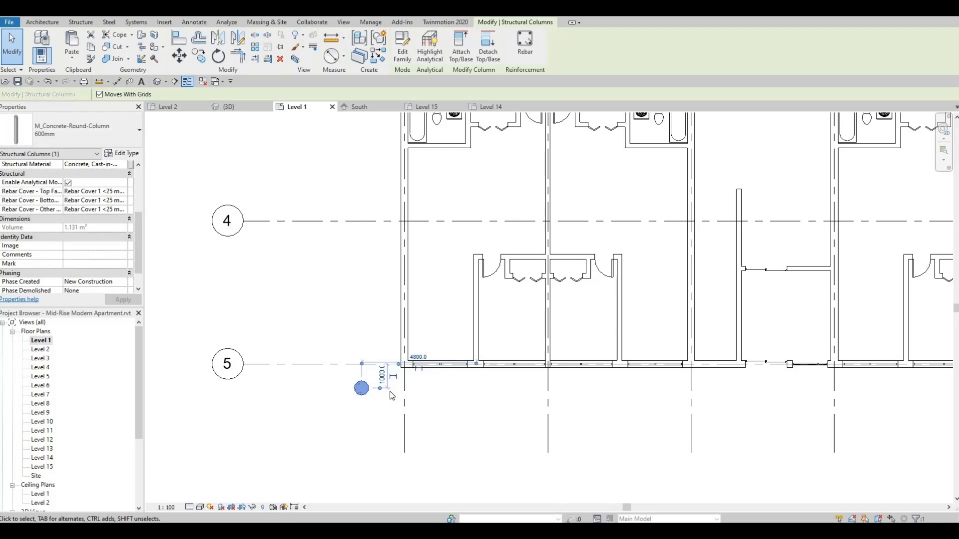
pyautogui.press('Left')
pyautogui.press('Left')
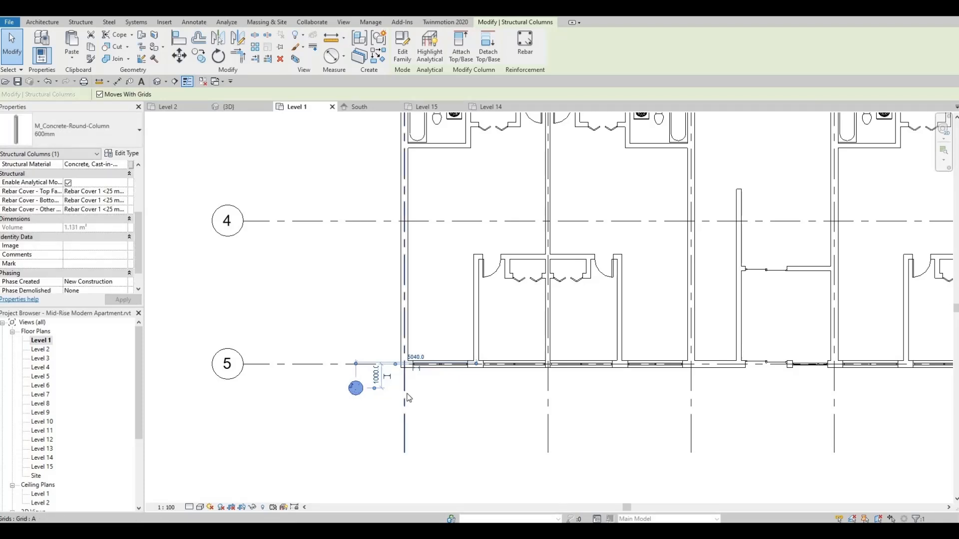
# Step: In the Level 1 floor plan, nudge the round column to about 5240 mm from the first interior partition, comparing it with the Level 2 balcony slab
pyautogui.scroll(-2, 385, 402)
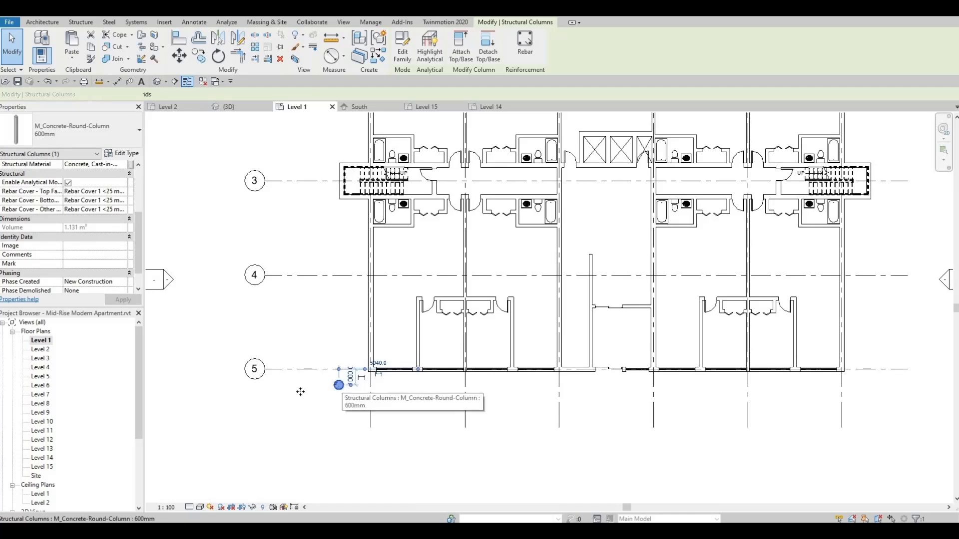
pyautogui.doubleClick(47, 350)
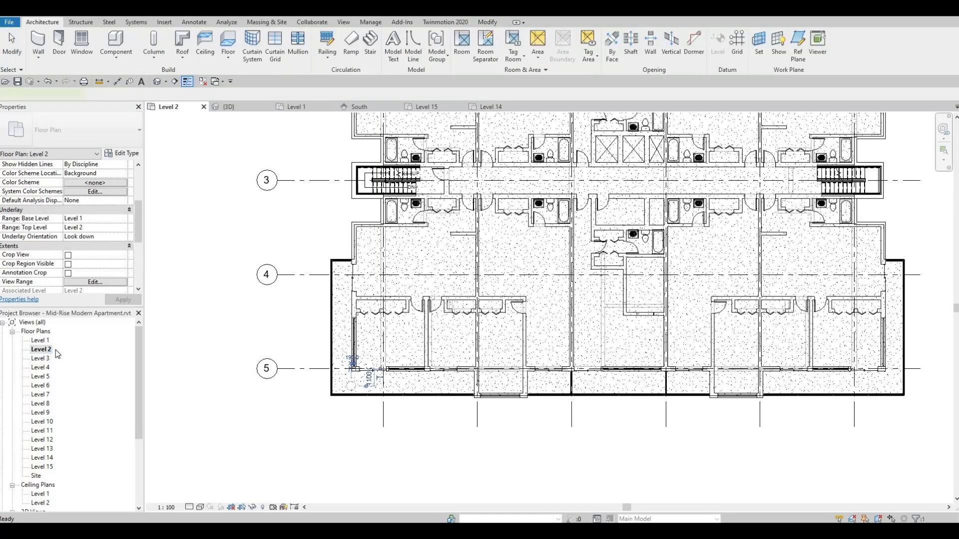
pyautogui.doubleClick(45, 342)
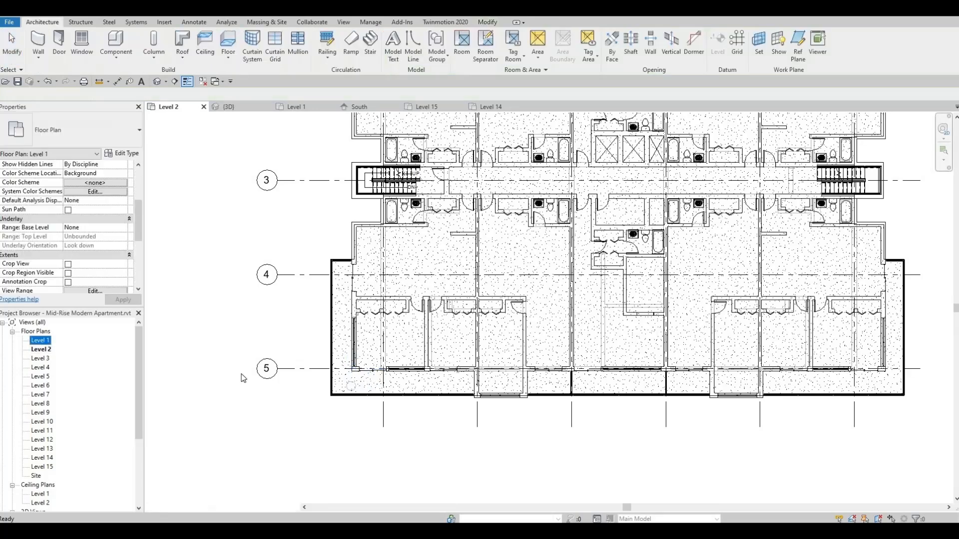
pyautogui.press('Left')
pyautogui.press('Left')
pyautogui.press('Left')
pyautogui.press('Left')
pyautogui.press('Left')
pyautogui.press('Left')
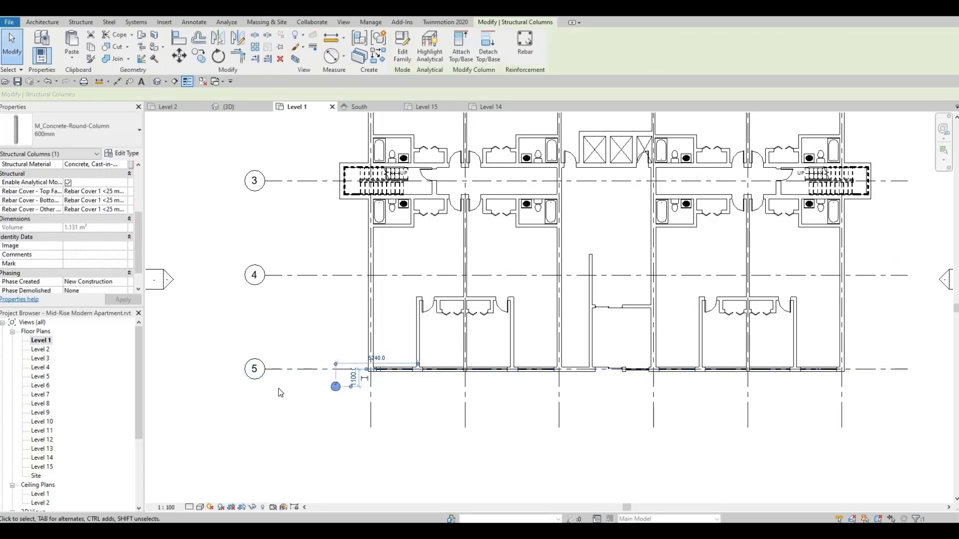
pyautogui.doubleClick(42, 350)
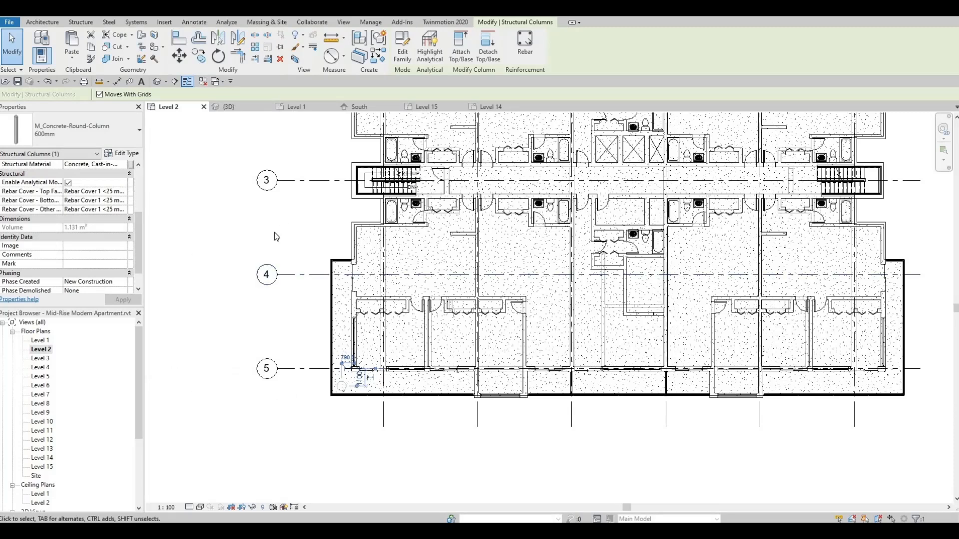
pyautogui.click(250, 335)
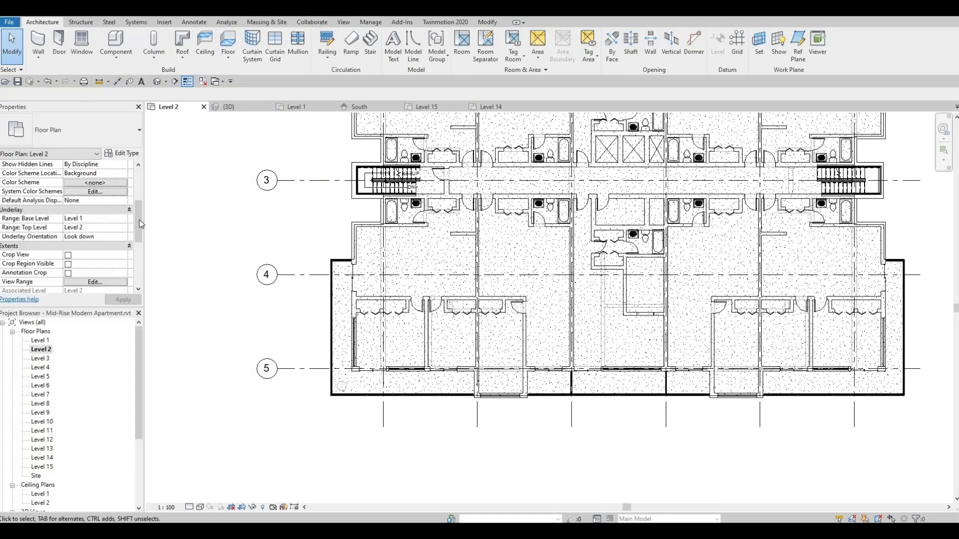
# Step: In the Level 2 floor plan's view range, set the bottom of the primary range to Unlimited
pyautogui.scroll(-3, 139, 230)
pyautogui.scroll(-2, 140, 251)
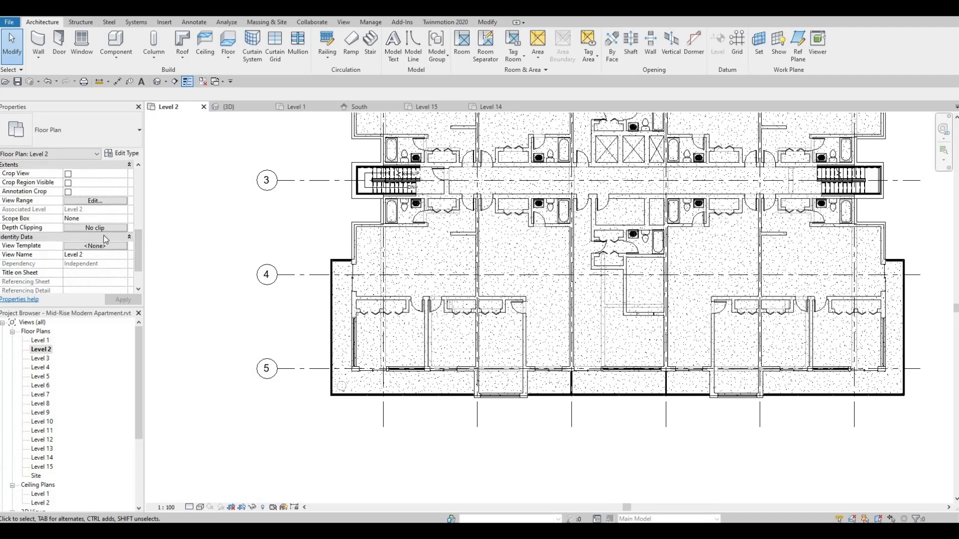
pyautogui.scroll(1, 104, 235)
pyautogui.click(95, 220)
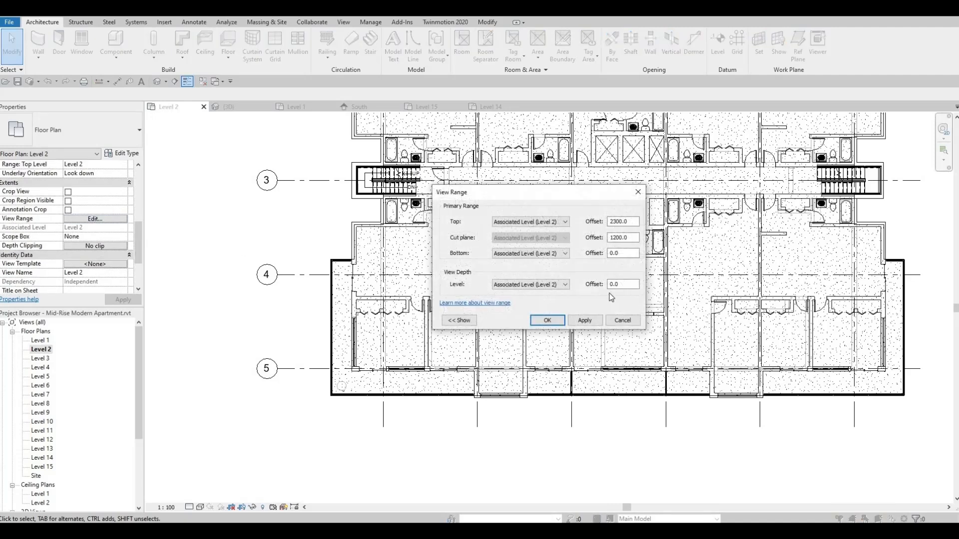
pyautogui.click(568, 223)
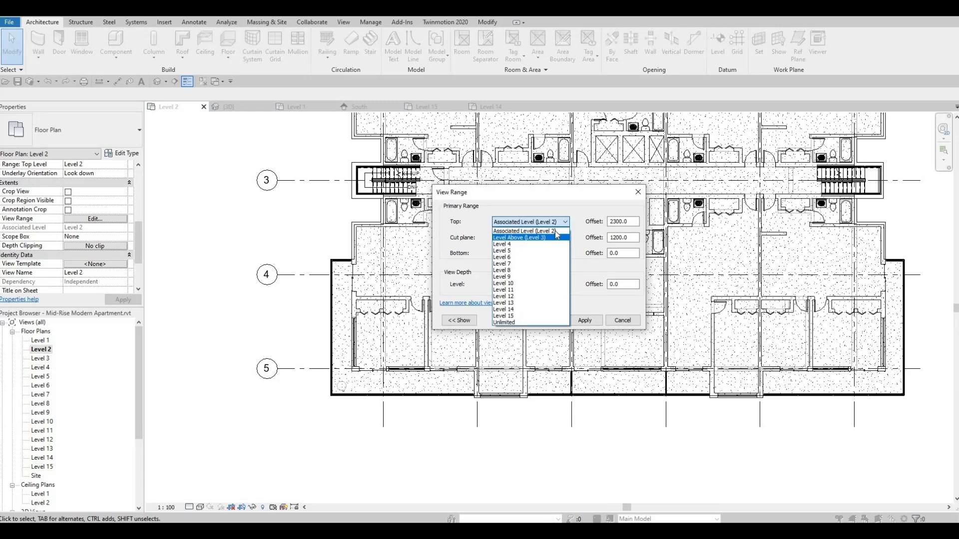
pyautogui.click(560, 231)
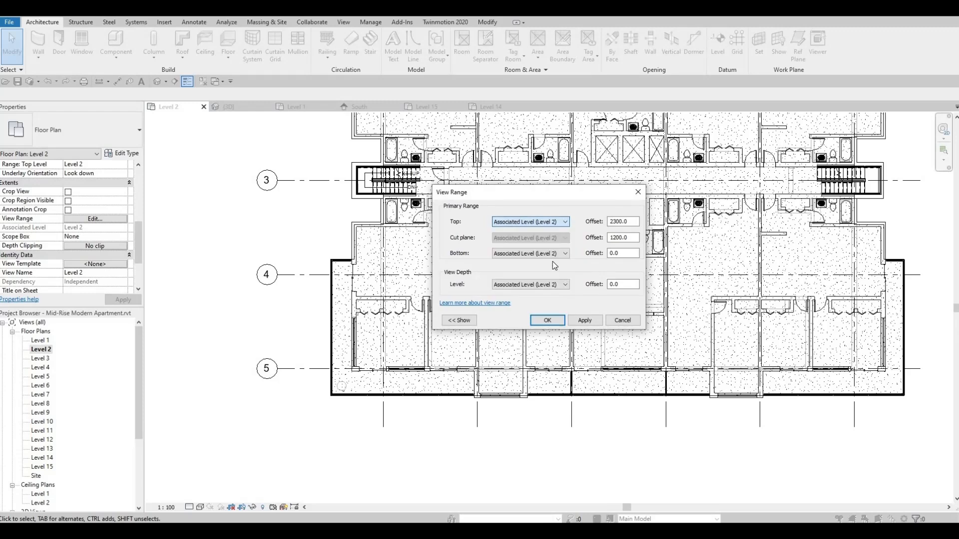
pyautogui.click(564, 254)
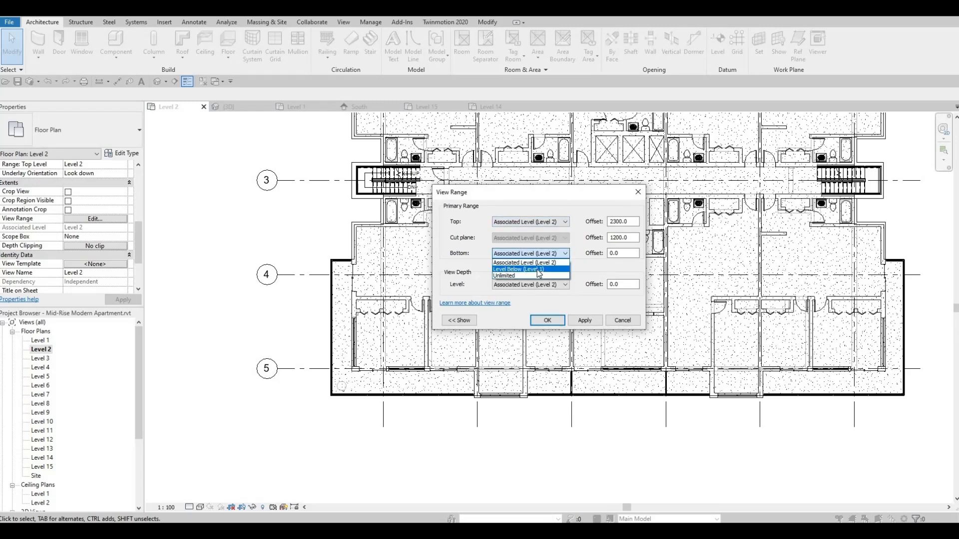
pyautogui.click(530, 275)
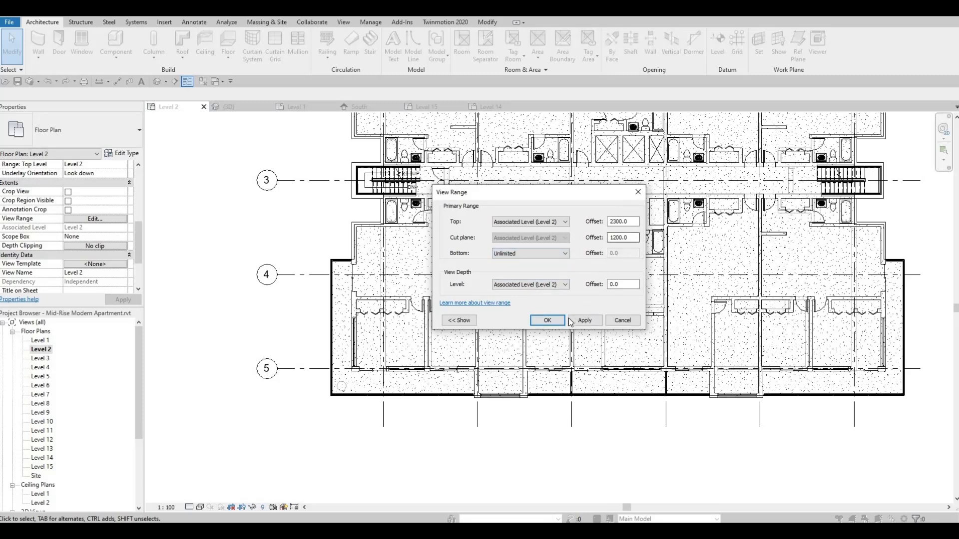
pyautogui.click(553, 321)
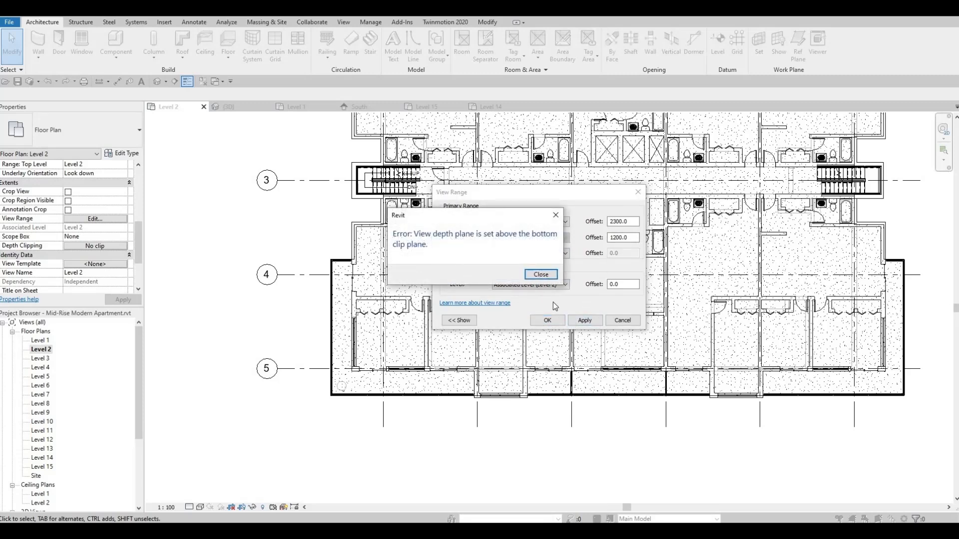
pyautogui.click(547, 274)
# Step: Try a cut plane offset of 6000 in the Level 2 view range, and raise it to 600000
pyautogui.click(634, 240)
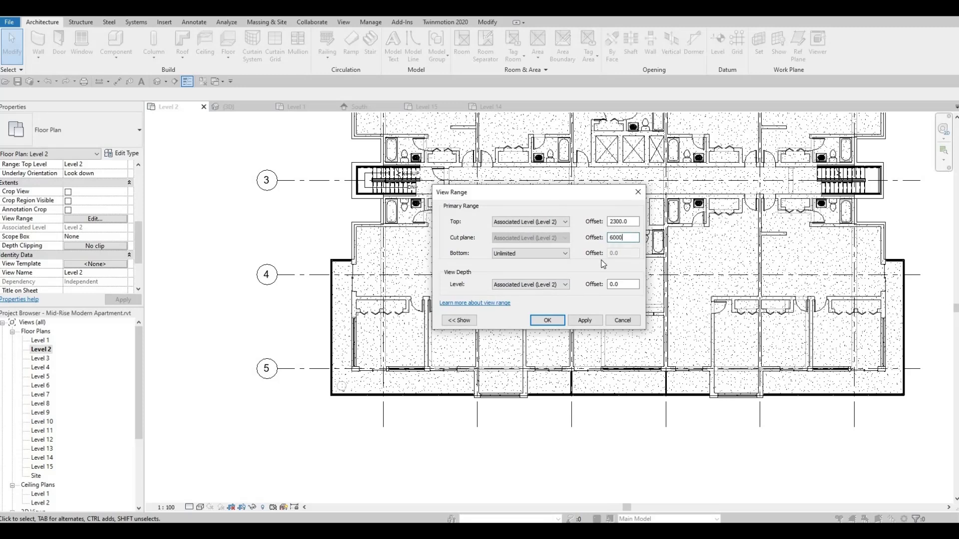
pyautogui.click(585, 320)
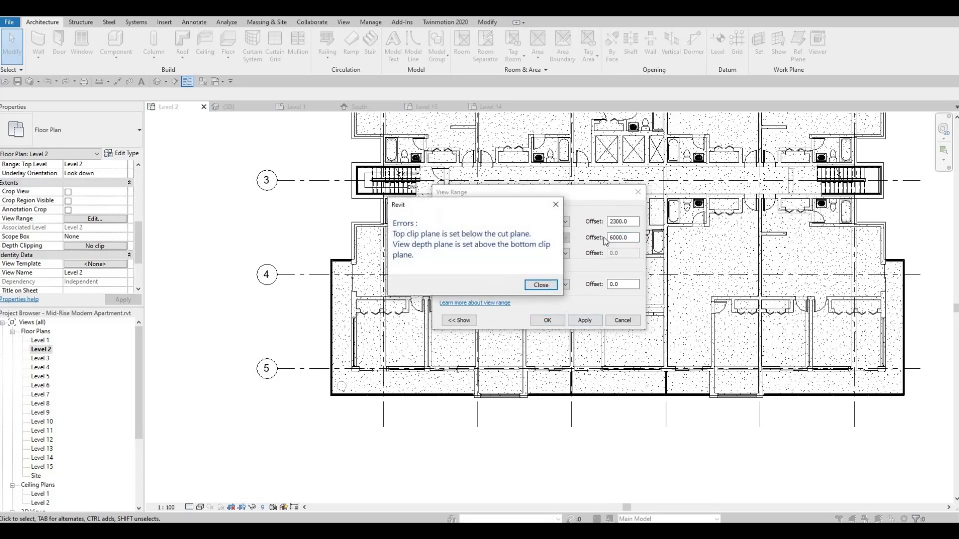
pyautogui.press('Return')
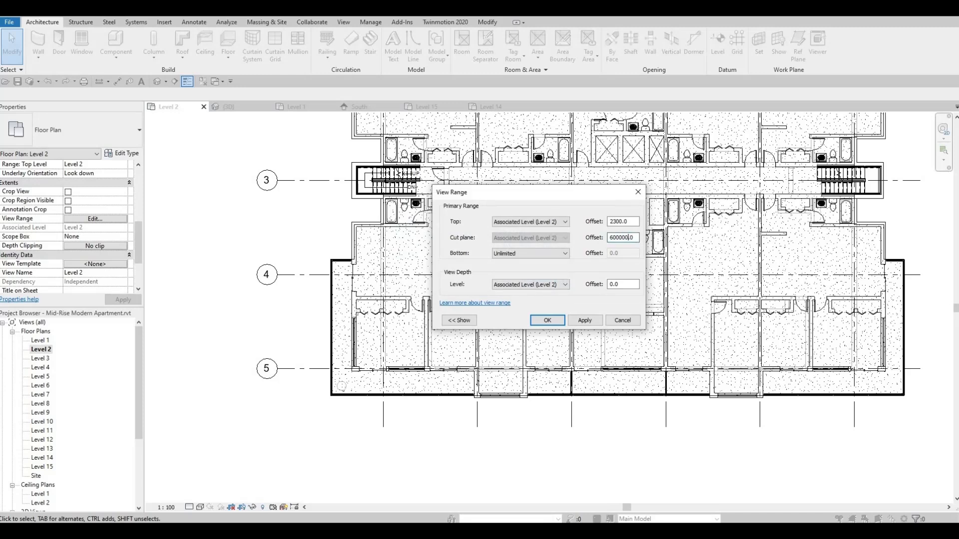
pyautogui.click(548, 320)
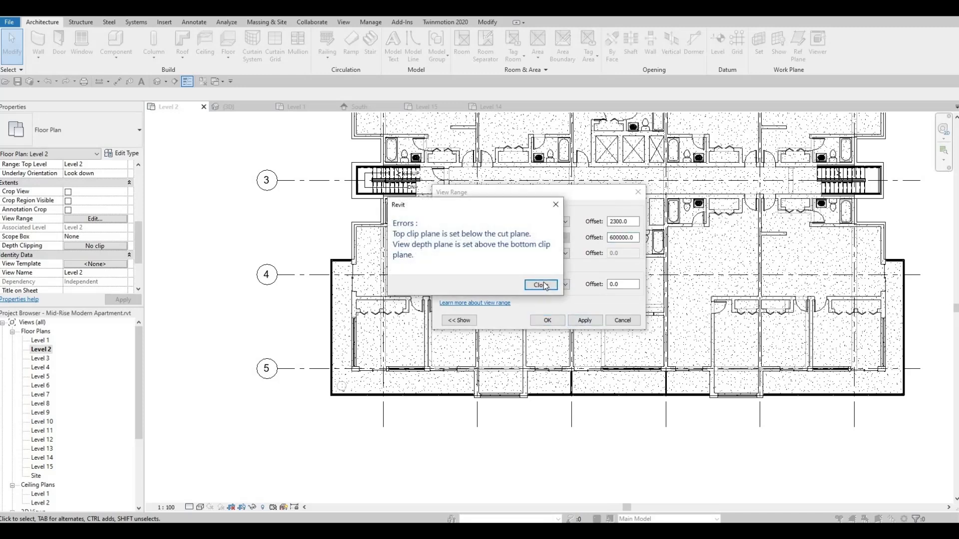
pyautogui.click(541, 286)
# Step: Set the view range's top and view depth level to Unlimited and accept the Level 2 view range
pyautogui.click(558, 222)
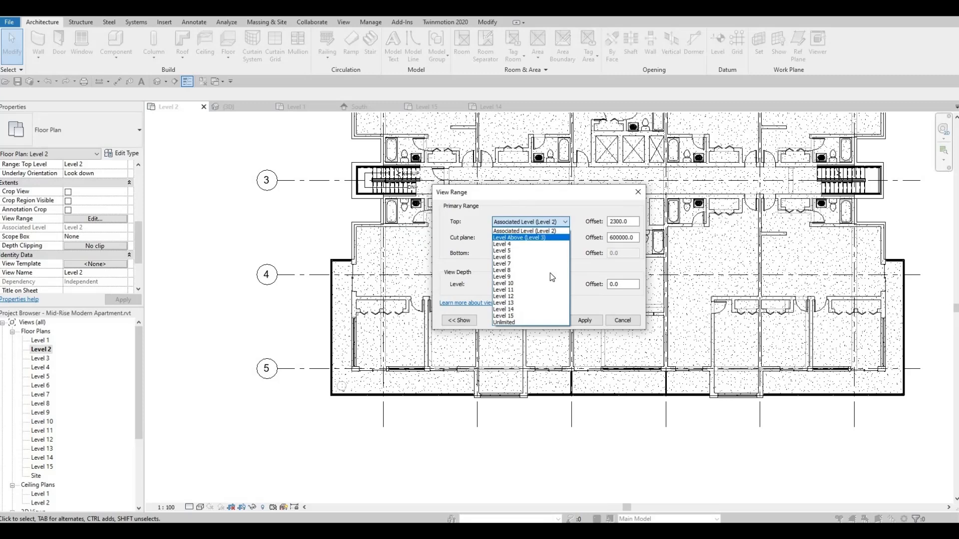
pyautogui.click(565, 322)
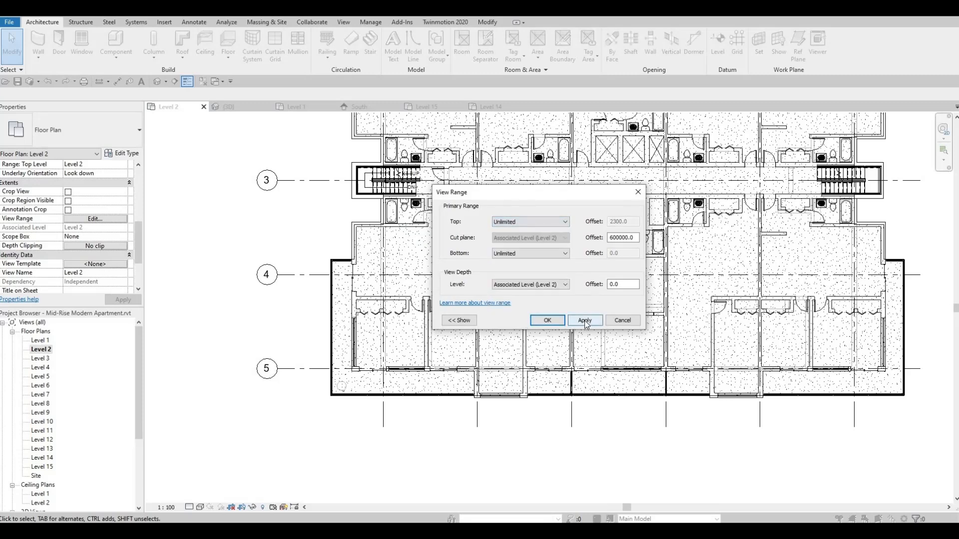
pyautogui.click(552, 288)
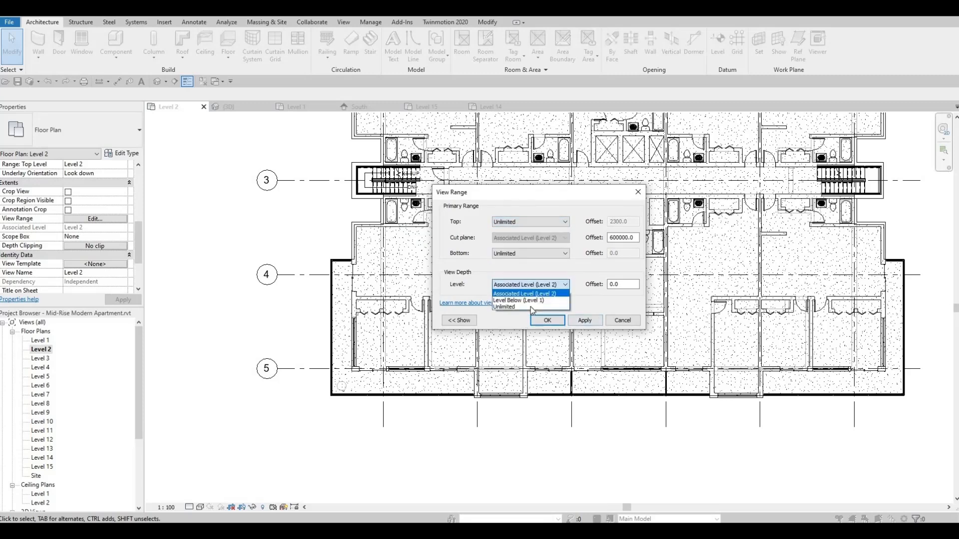
pyautogui.click(613, 327)
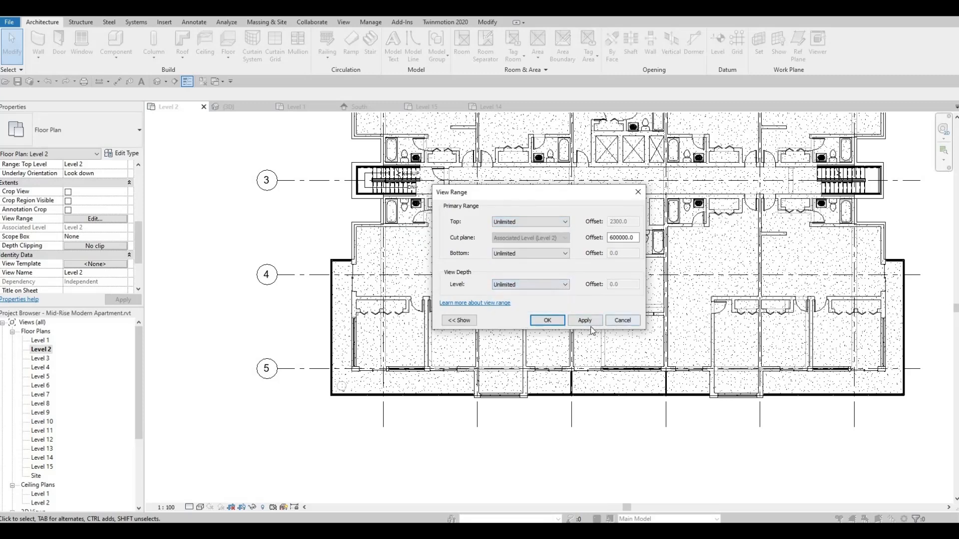
pyautogui.click(548, 320)
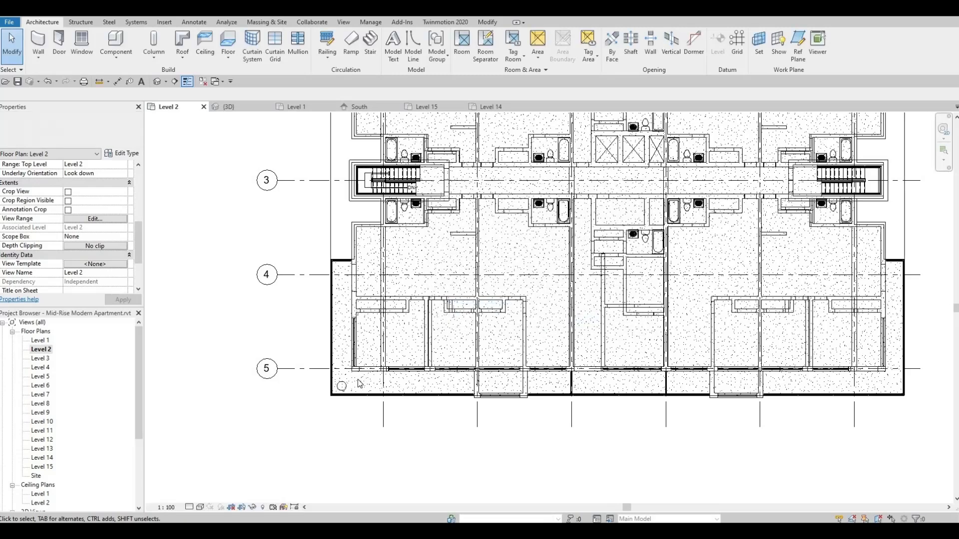
# Step: Copy the round column about 7250 mm straight along the side balcony from the corner below grid 5 to near grid 4
pyautogui.scroll(2, 360, 384)
pyautogui.click(336, 388)
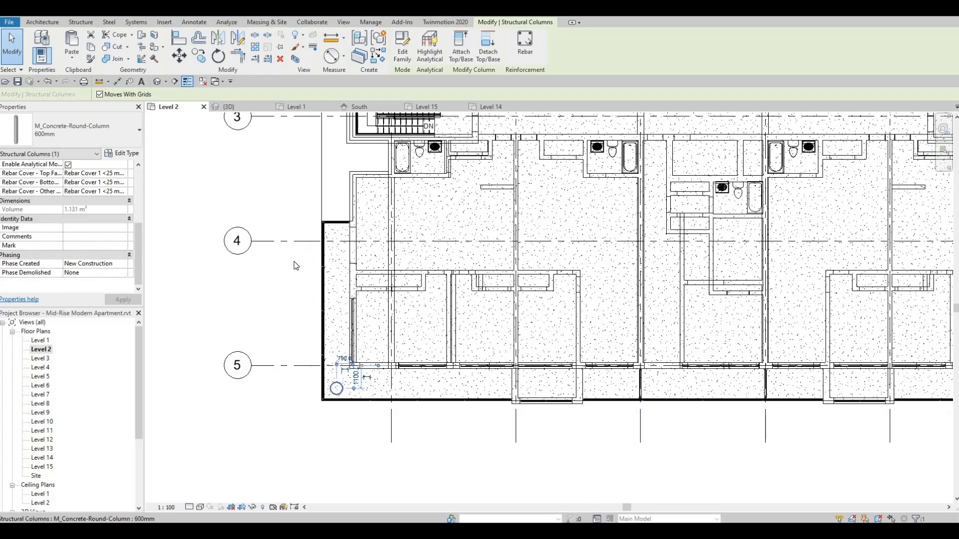
pyautogui.click(199, 56)
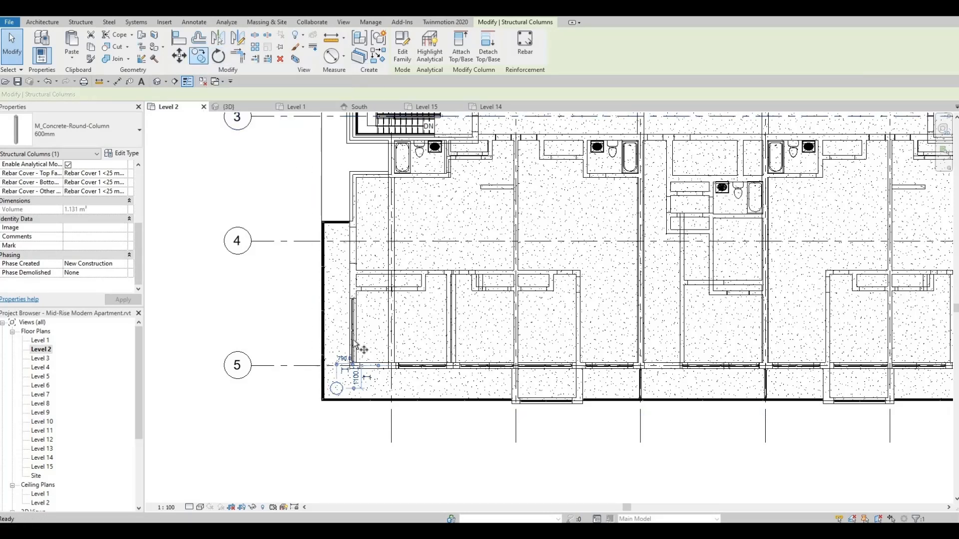
pyautogui.click(337, 388)
pyautogui.scroll(2, 333, 244)
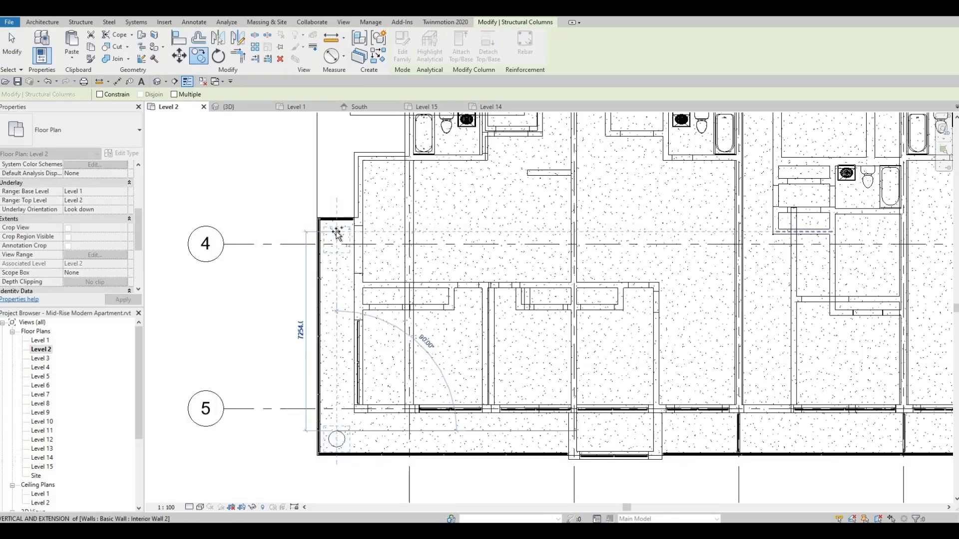
pyautogui.click(342, 267)
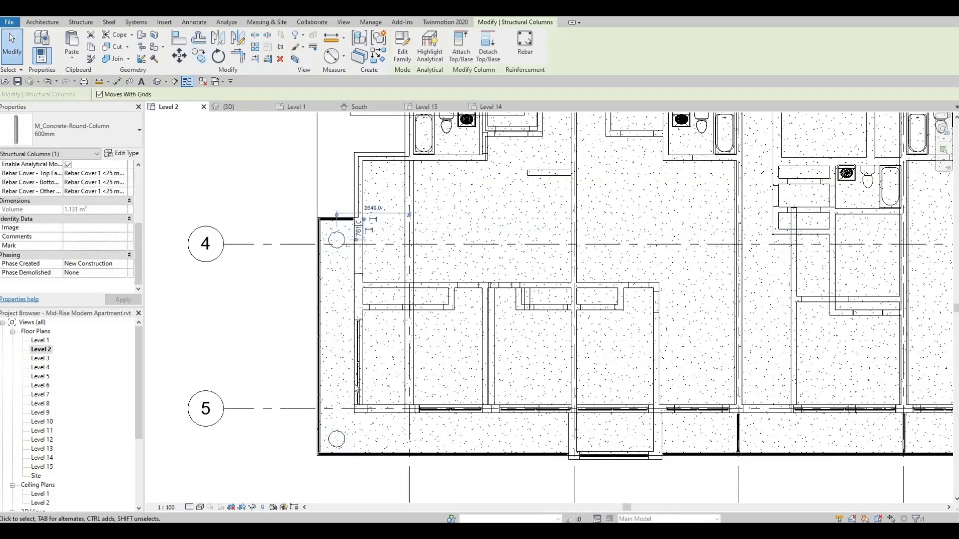
# Step: Select both round columns on the side balcony near grids 4 and 5
pyautogui.moveTo(349, 400); pyautogui.dragTo(348, 376, button='middle')
pyautogui.scroll(-2, 347, 376)
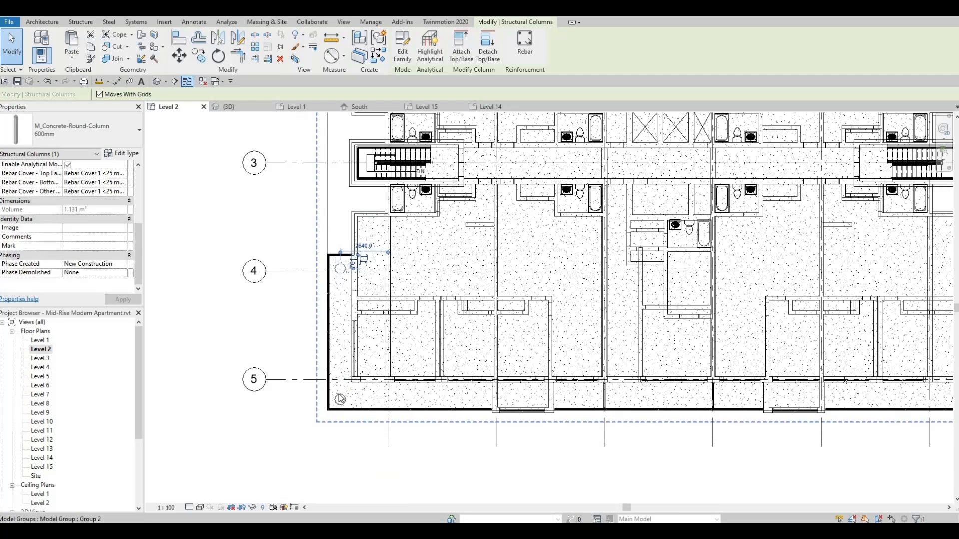
pyautogui.click(340, 399)
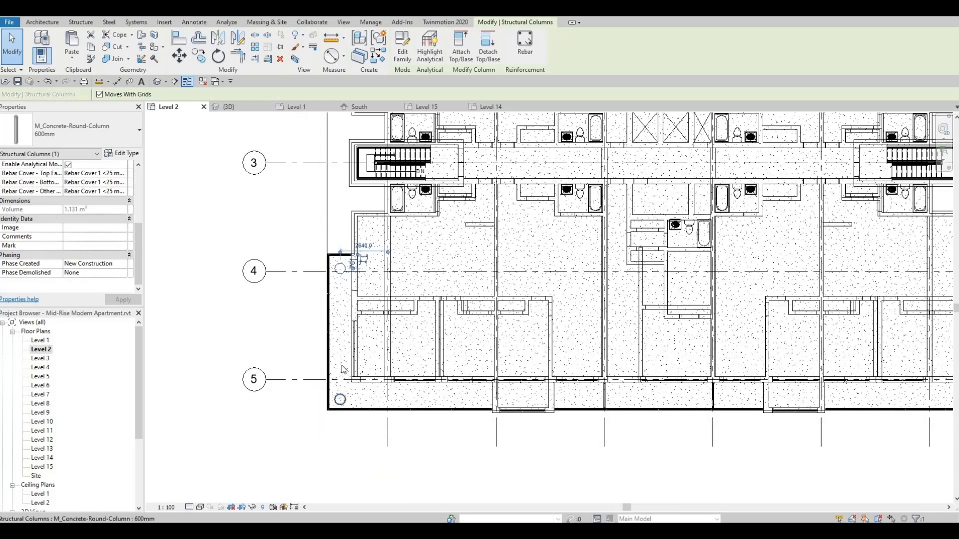
pyautogui.keyDown('ctrl'); pyautogui.click(342, 269); pyautogui.keyUp('ctrl')
pyautogui.scroll(-3, 290, 315)
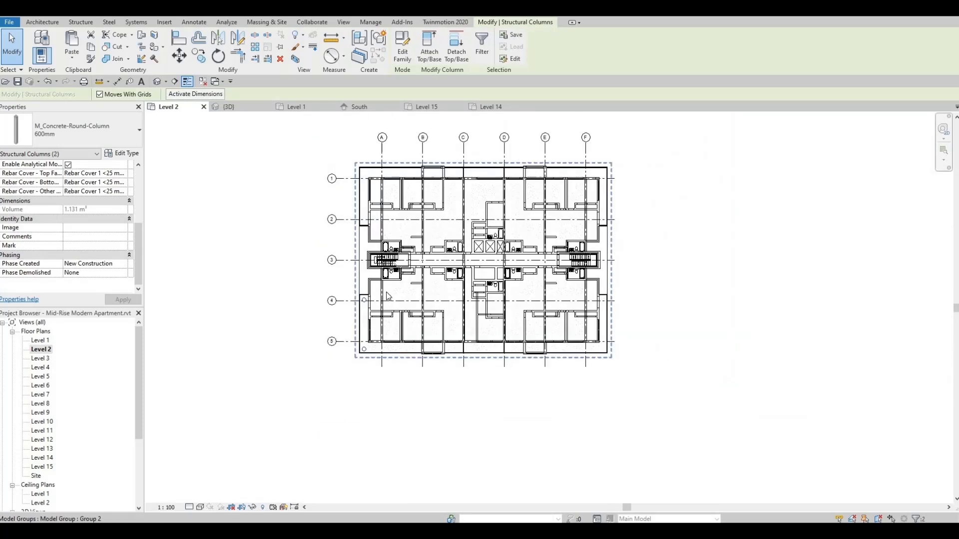
pyautogui.scroll(4, 389, 299)
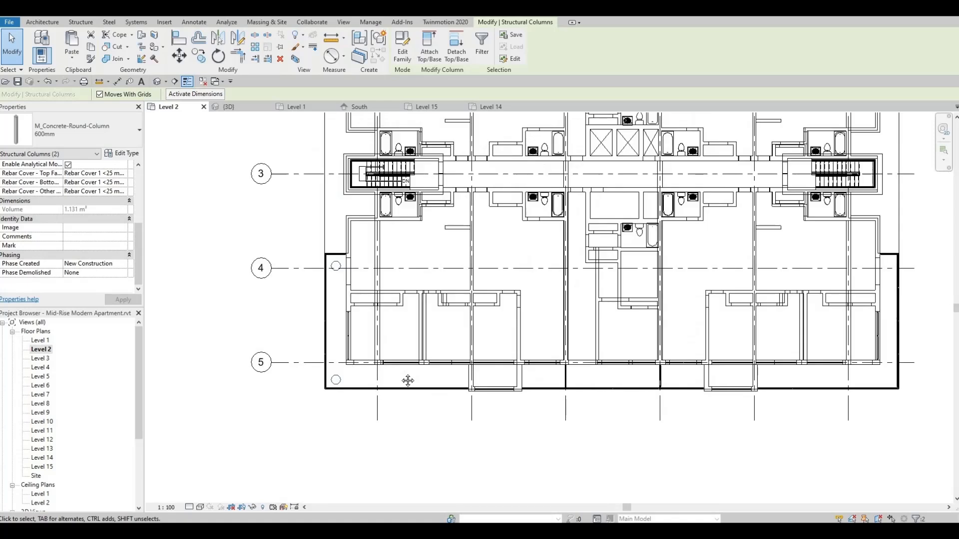
pyautogui.moveTo(408, 380); pyautogui.dragTo(368, 378, button='middle')
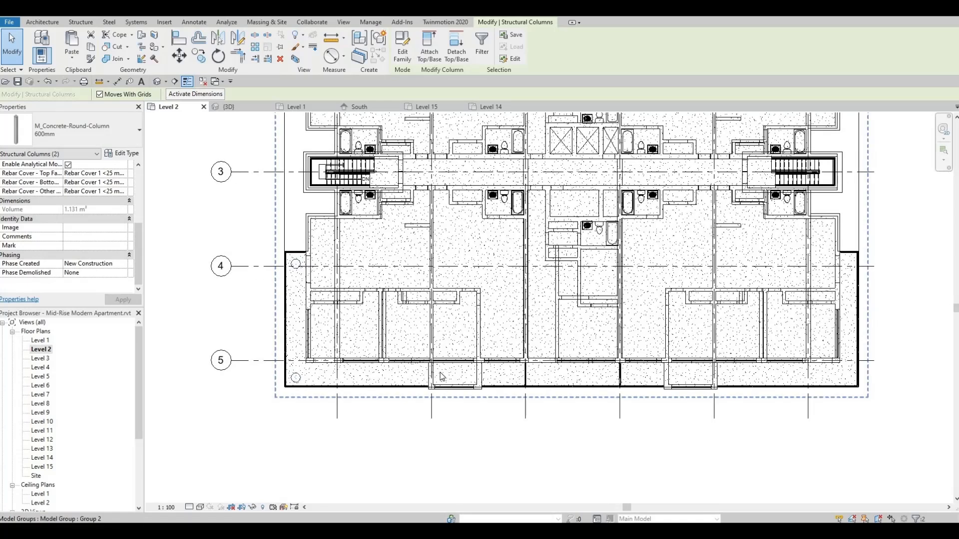
# Step: Draw a thin detail line between the lower ends of grids C and D, outside the balcony slab
pyautogui.click(193, 22)
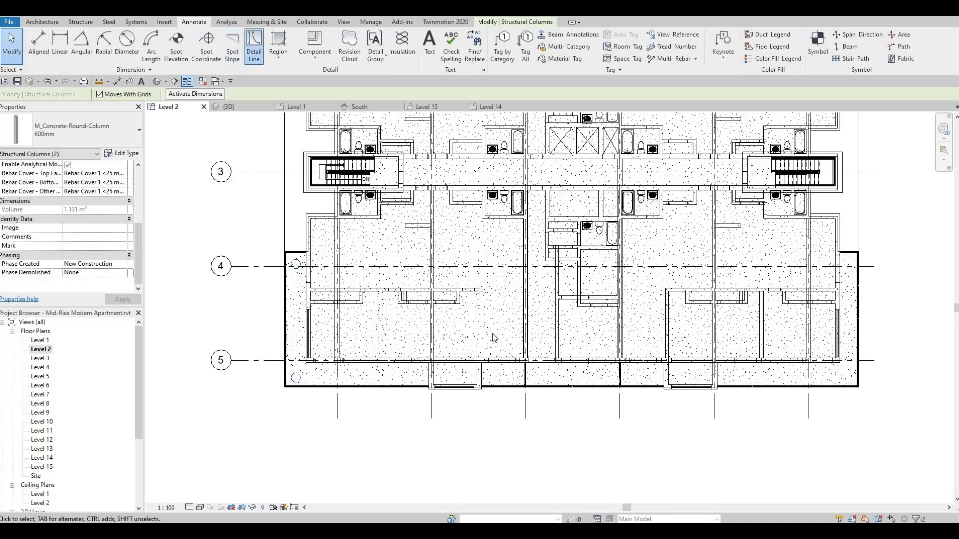
pyautogui.click(254, 48)
pyautogui.click(526, 419)
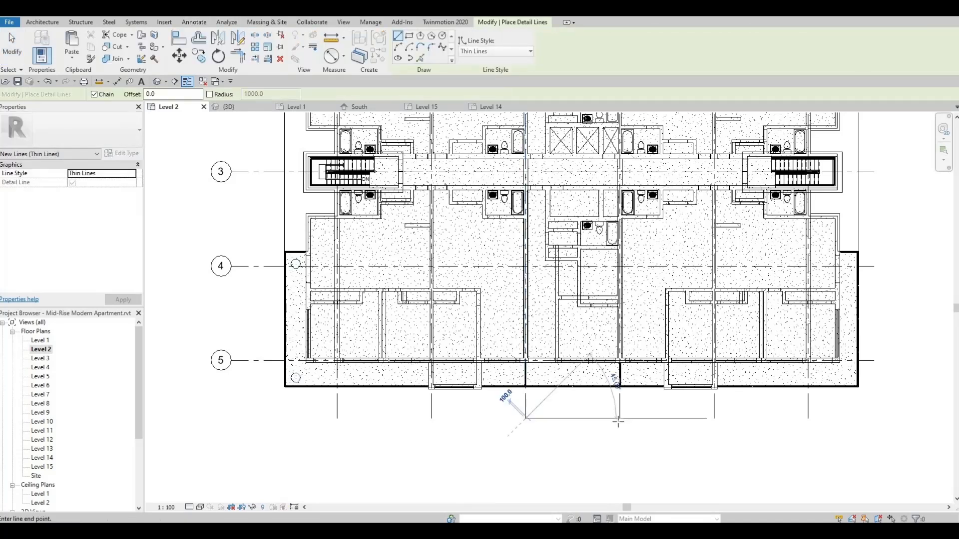
pyautogui.press('Escape')
pyautogui.press('Escape')
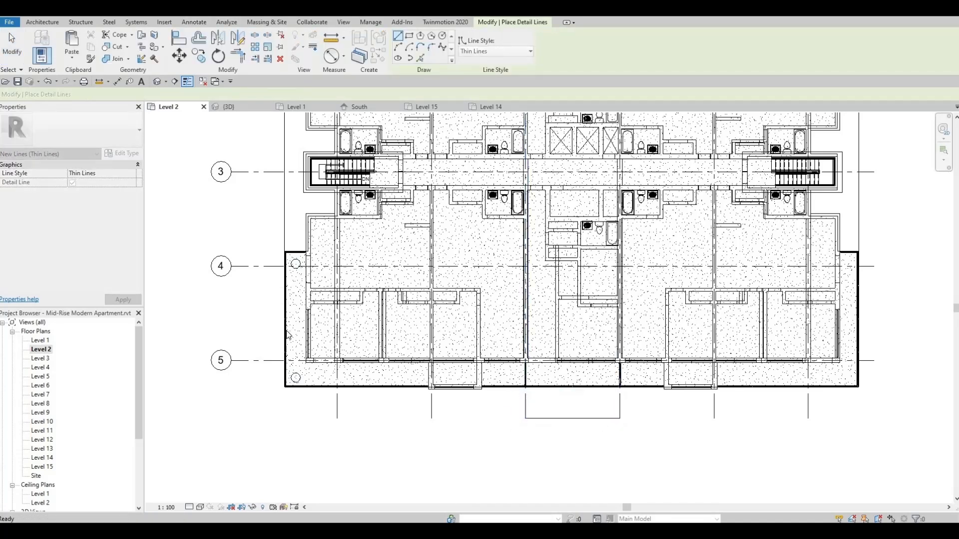
# Step: Shift the corner round column on the front balcony so its centre sits 1000 mm outside grid 5
pyautogui.click(323, 379)
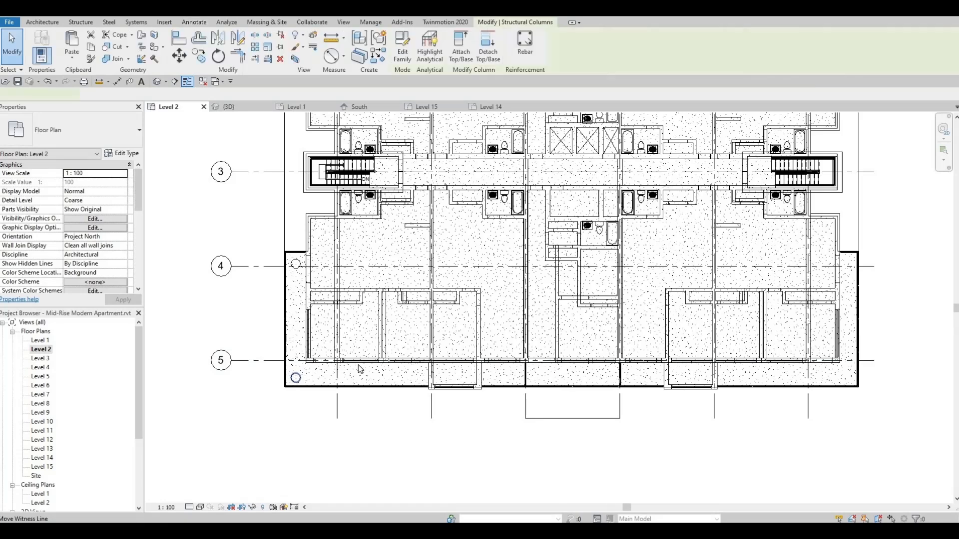
pyautogui.press('Up')
pyautogui.press('Up')
pyautogui.press('Up')
pyautogui.press('Up')
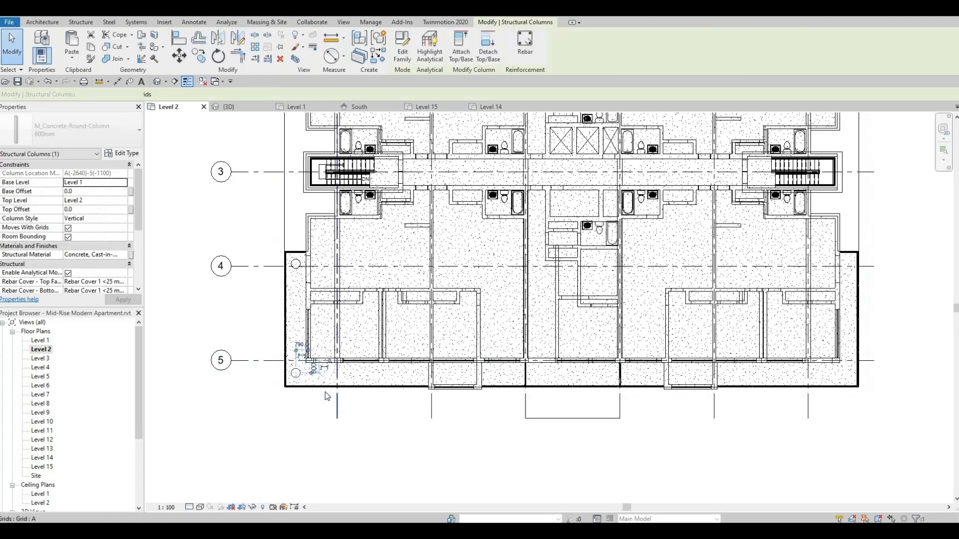
pyautogui.press('Down')
pyautogui.press('Down')
pyautogui.press('Down')
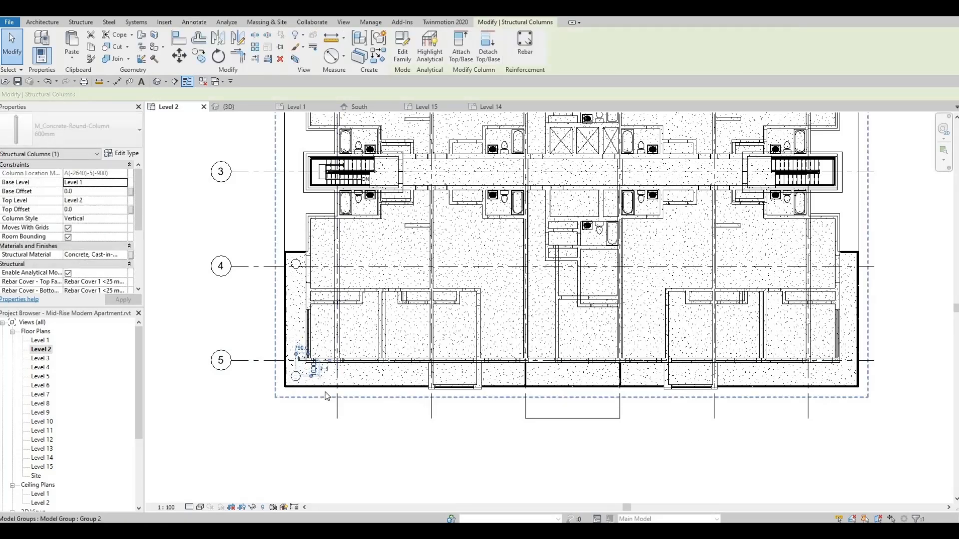
# Step: Copy the corner round column straight along the front balcony to about midway between grids A and B
pyautogui.click(203, 60)
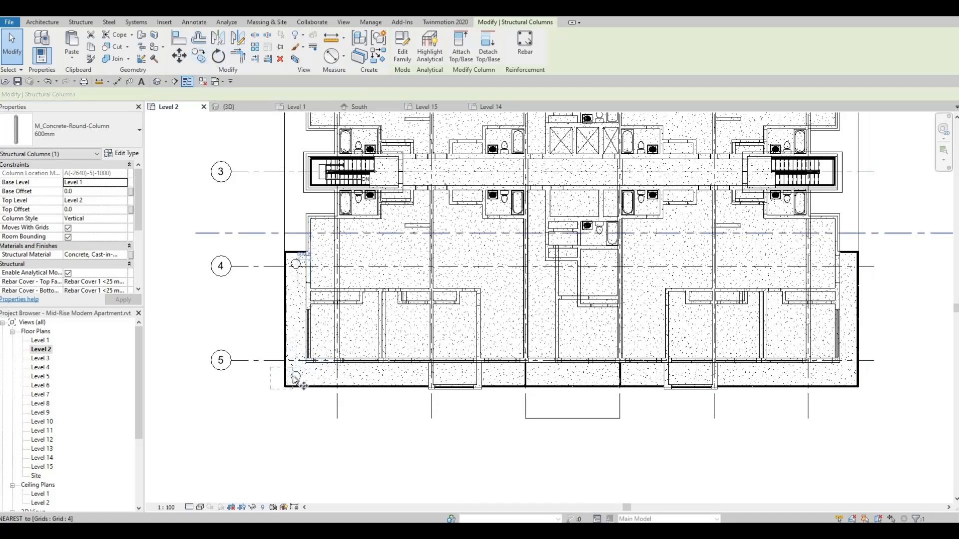
pyautogui.scroll(3, 292, 377)
pyautogui.press('c')
pyautogui.press('o')
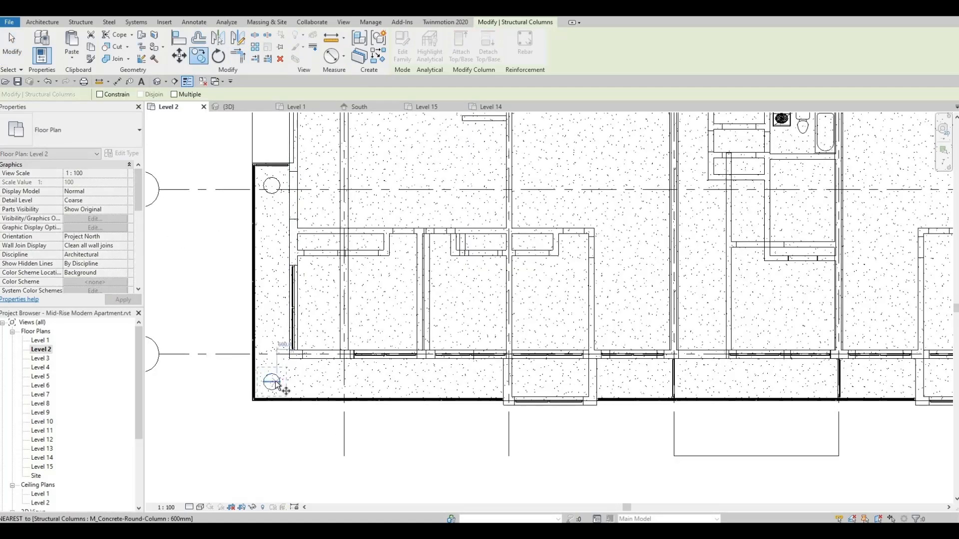
pyautogui.click(275, 383)
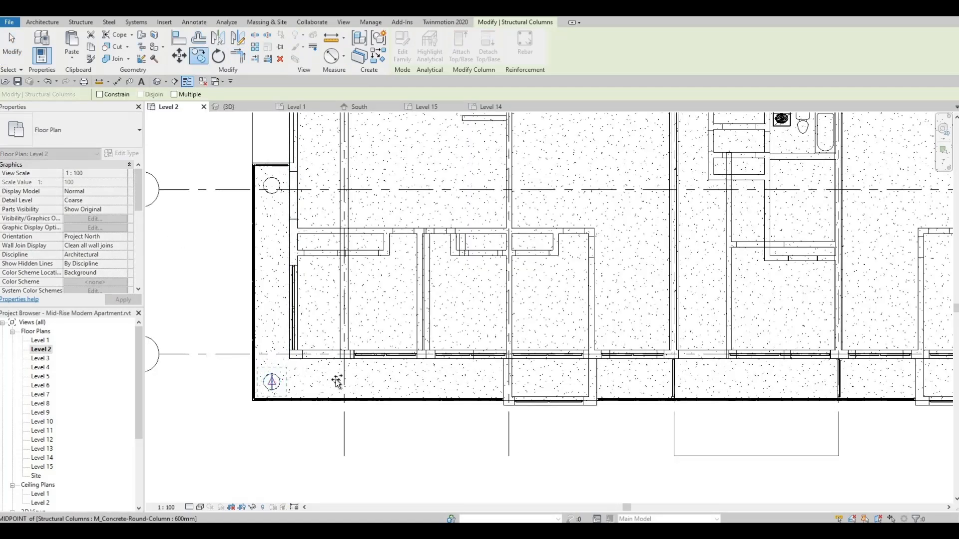
pyautogui.click(424, 379)
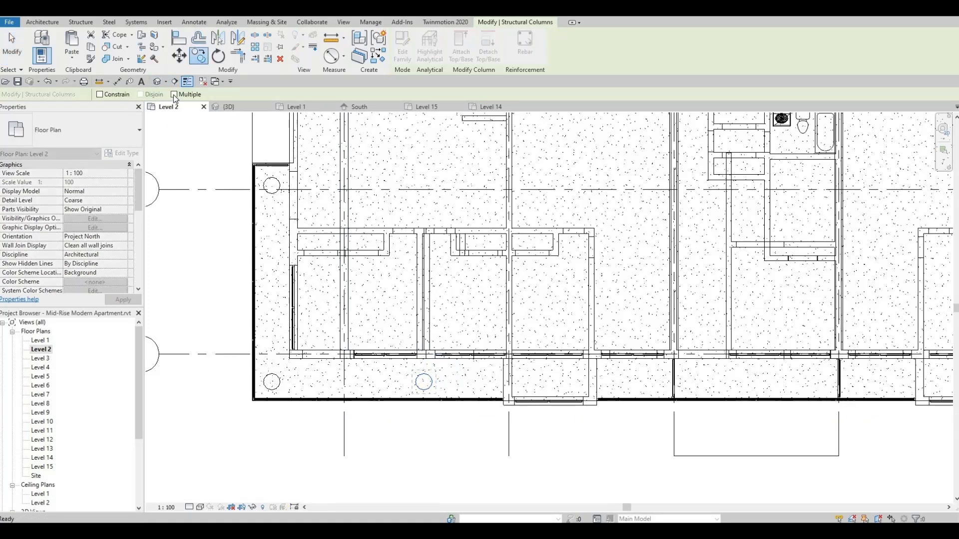
# Step: Make multiple copies of the column between grids A and B, placing one between grids B and C and one between C and D
pyautogui.click(174, 95)
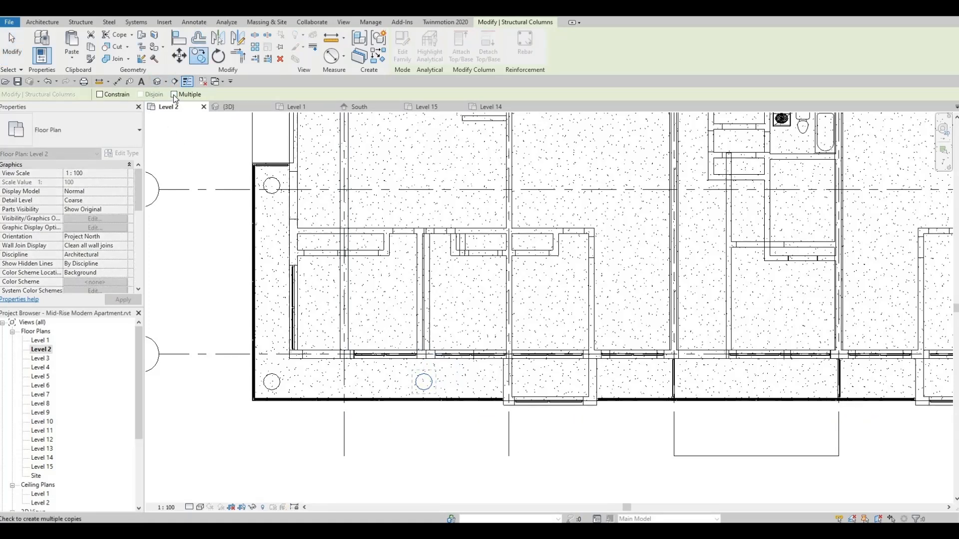
pyautogui.click(424, 383)
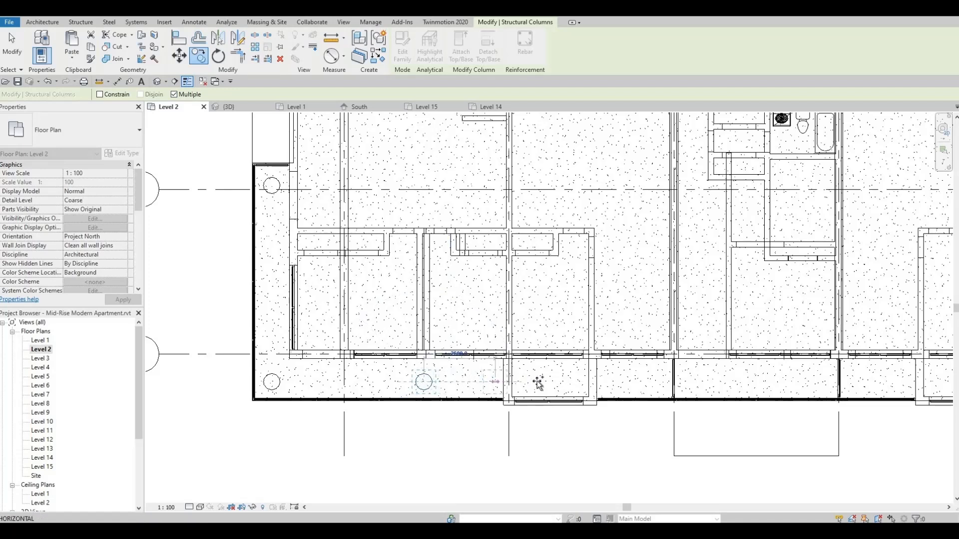
pyautogui.click(594, 384)
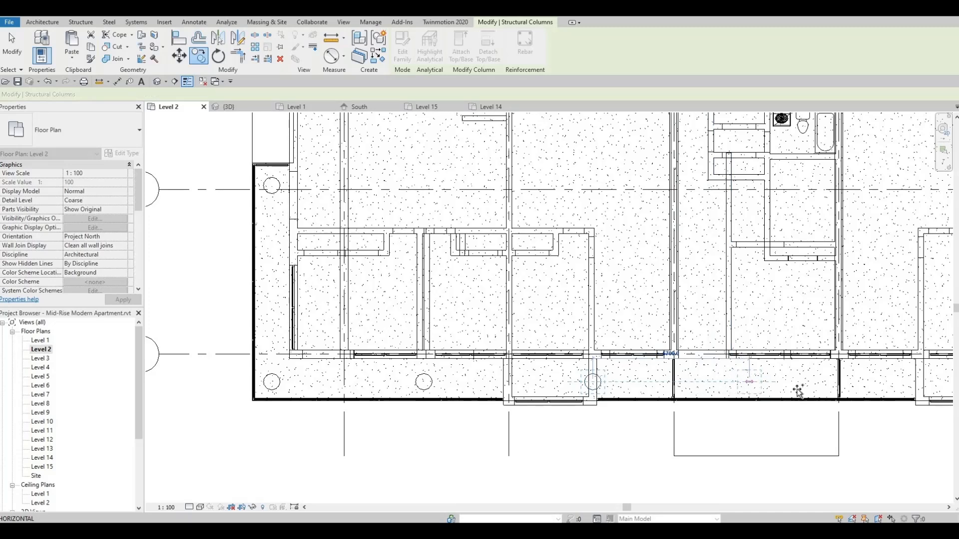
pyautogui.click(750, 383)
pyautogui.moveTo(585, 421); pyautogui.dragTo(361, 445, button='middle')
pyautogui.scroll(1, 595, 408)
pyautogui.scroll(-1, 601, 400)
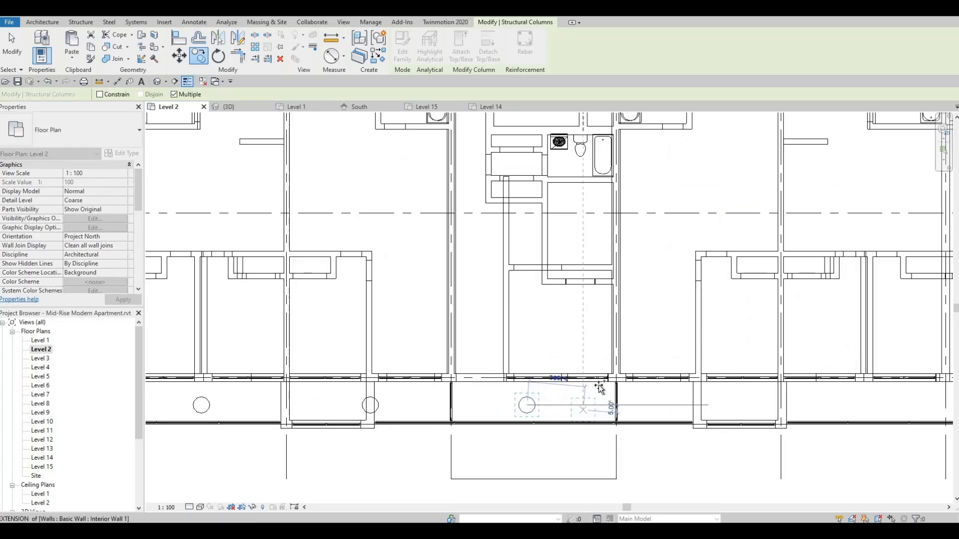
pyautogui.scroll(-2, 610, 392)
pyautogui.scroll(2, 570, 402)
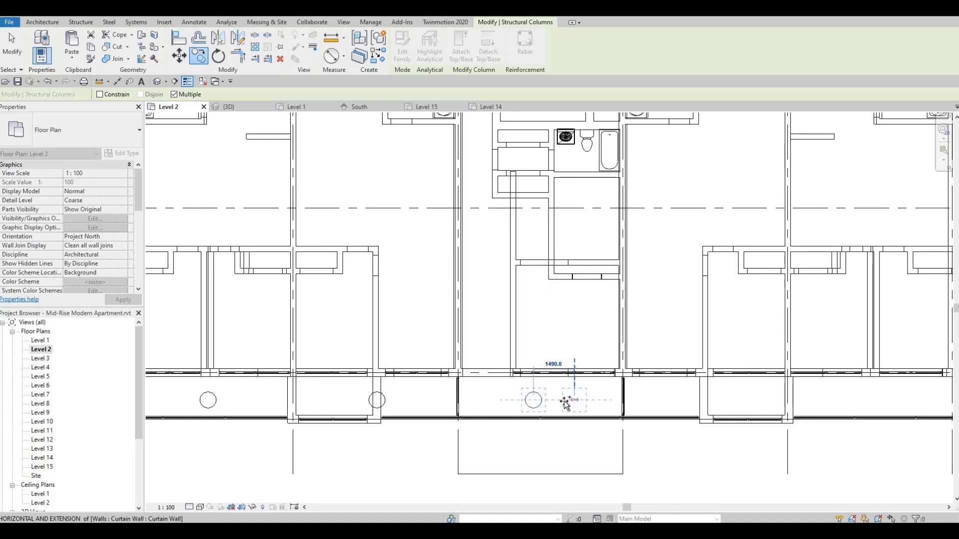
pyautogui.click(542, 401)
pyautogui.press('Escape')
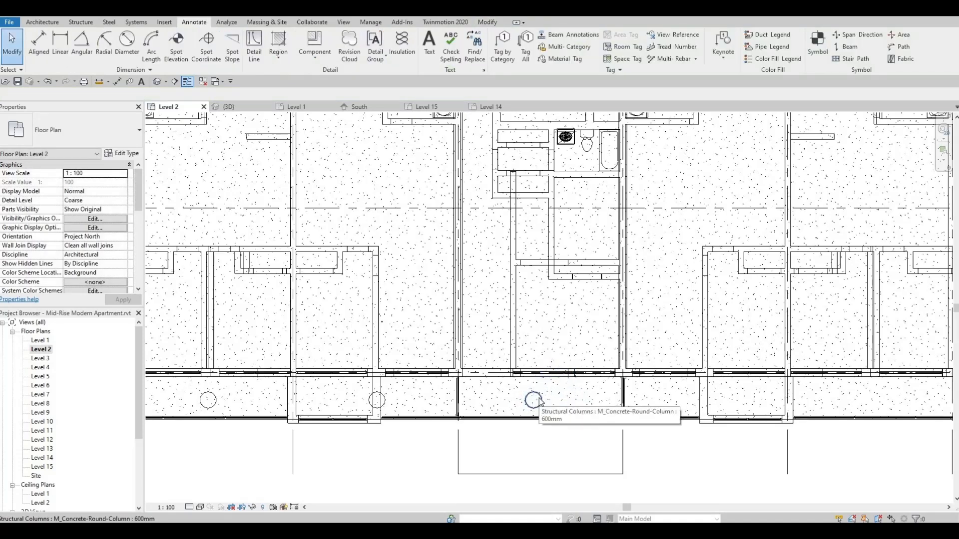
# Step: Shift the round column between grids C and D slightly toward grid D, to 2930 mm from grid C
pyautogui.click(534, 401)
pyautogui.press('Right')
pyautogui.press('Right')
pyautogui.press('Right')
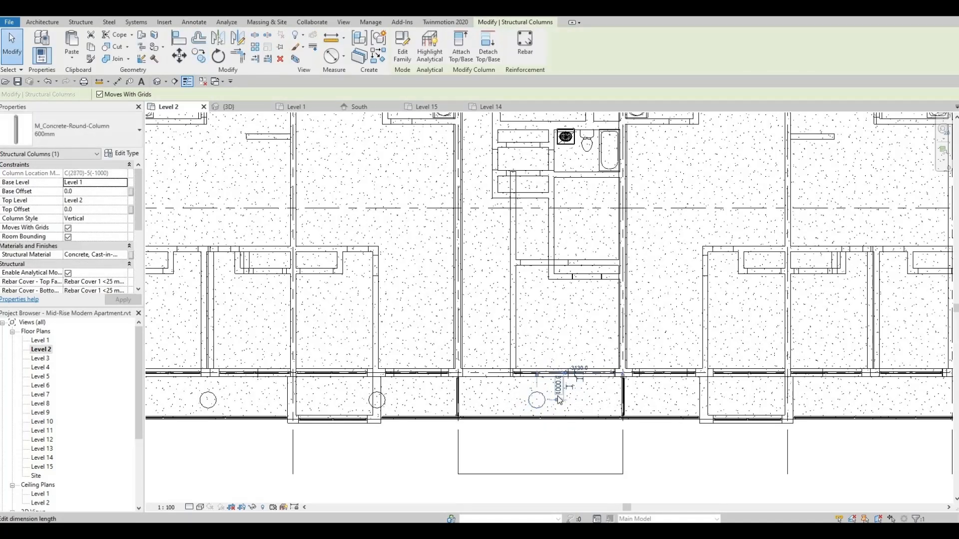
pyautogui.scroll(-3, 546, 394)
pyautogui.press('Escape')
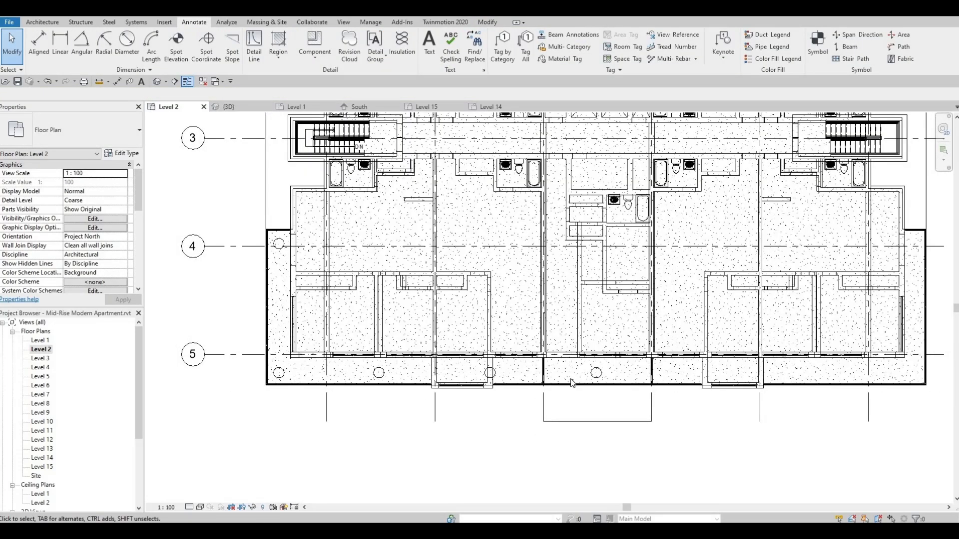
# Step: Mirror a copy of all five round columns about a vertical axis through the midpoint of the detail line between grids C and D
pyautogui.click(599, 374)
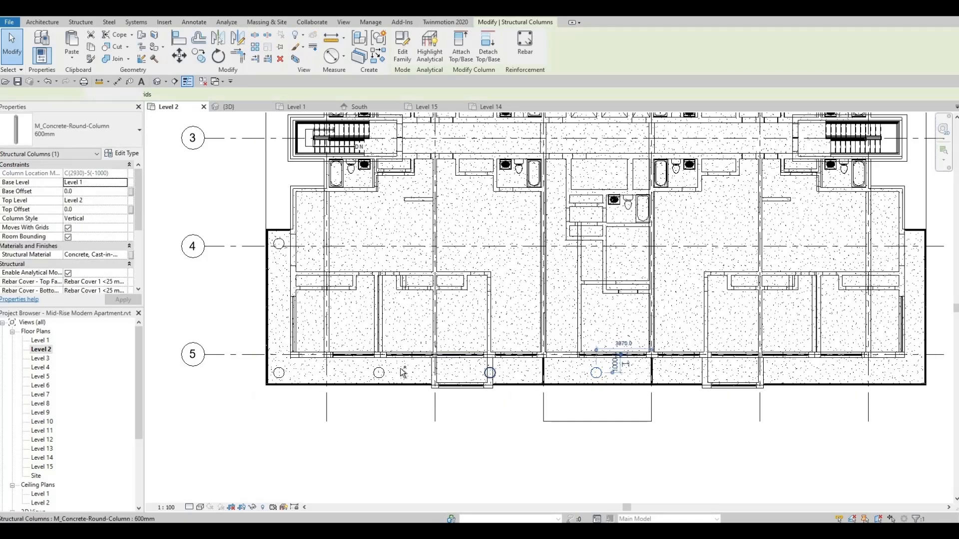
pyautogui.keyDown('ctrl'); pyautogui.click(383, 373); pyautogui.keyUp('ctrl')
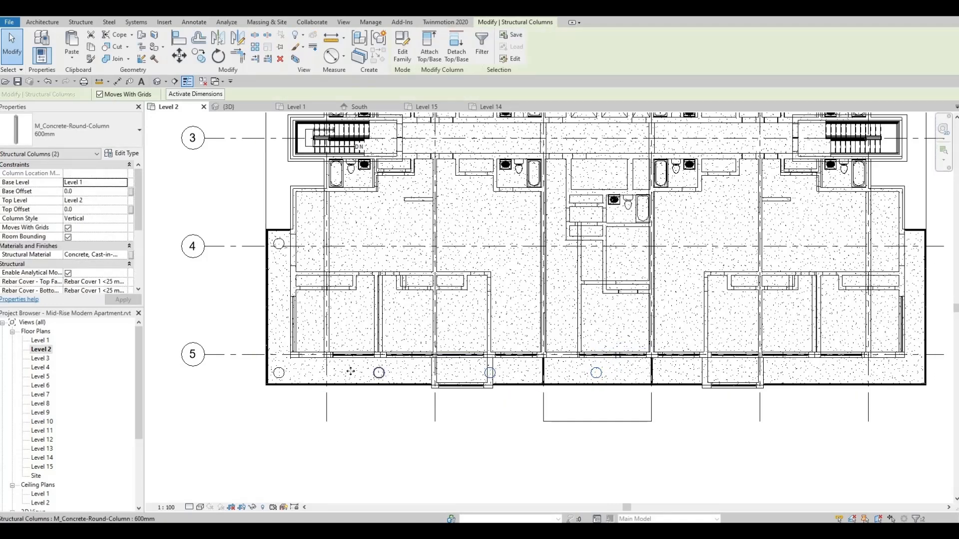
pyautogui.keyDown('ctrl'); pyautogui.click(280, 374); pyautogui.keyUp('ctrl')
pyautogui.keyDown('ctrl'); pyautogui.click(282, 255); pyautogui.keyUp('ctrl')
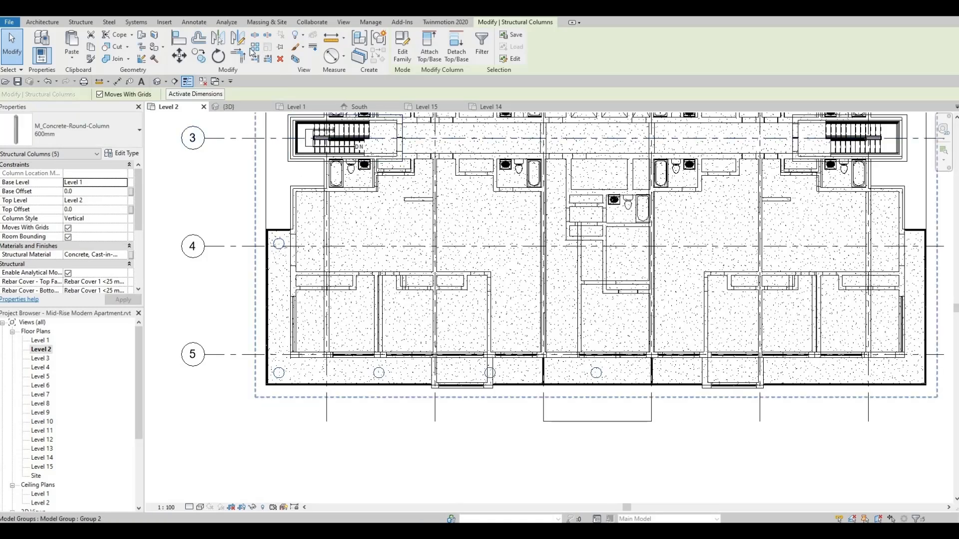
pyautogui.click(597, 422)
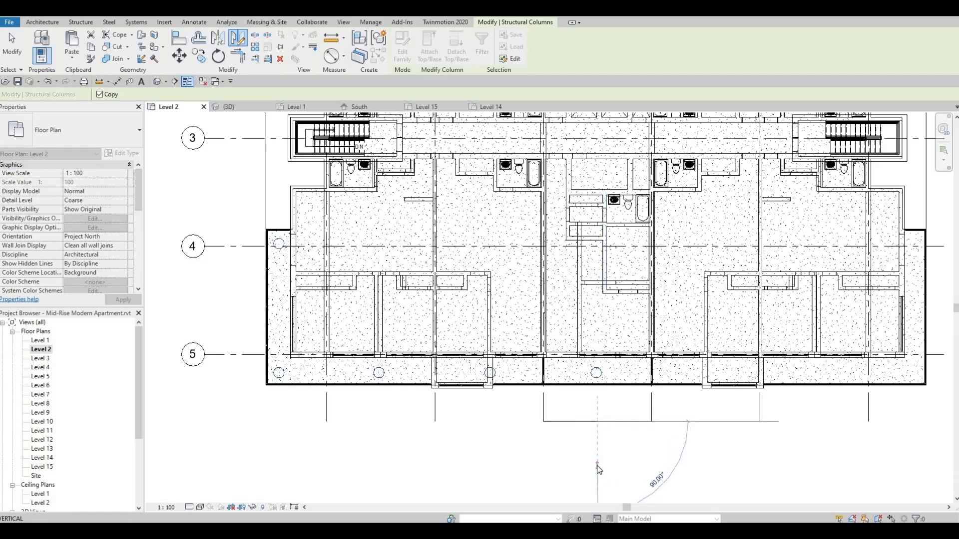
pyautogui.click(598, 470)
pyautogui.press('Escape')
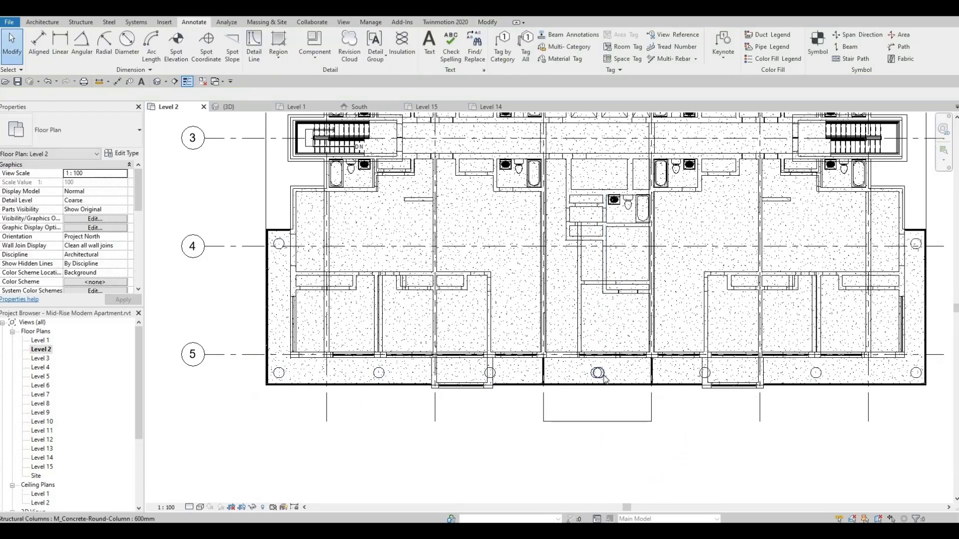
# Step: Delete the overlapping duplicate of the middle column between grids C and D
pyautogui.click(613, 378)
pyautogui.press('Escape')
pyautogui.scroll(1, 599, 377)
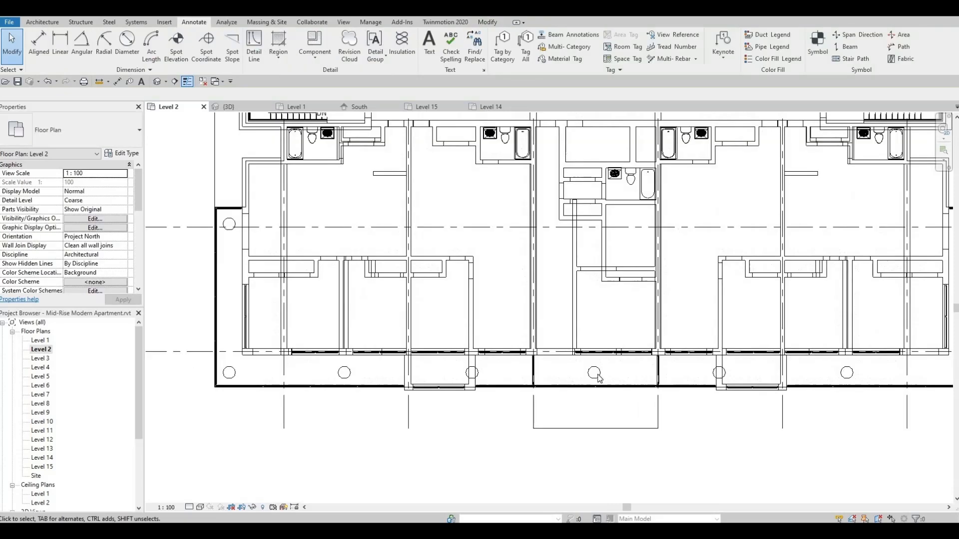
# Step: Shift the remaining middle round column toward grid D until it is 2970 mm from that grid
pyautogui.click(598, 377)
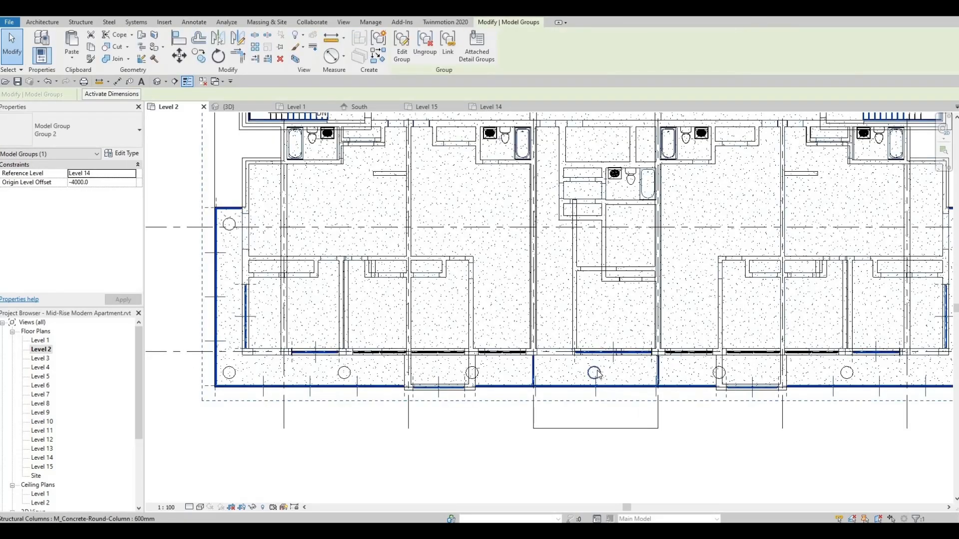
pyautogui.press('Escape')
pyautogui.click(595, 373)
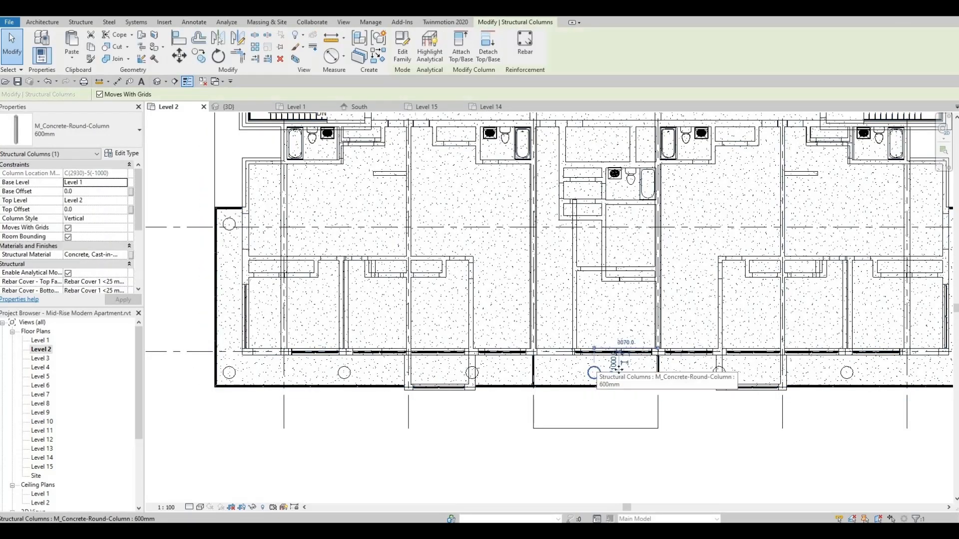
pyautogui.scroll(-2, 672, 412)
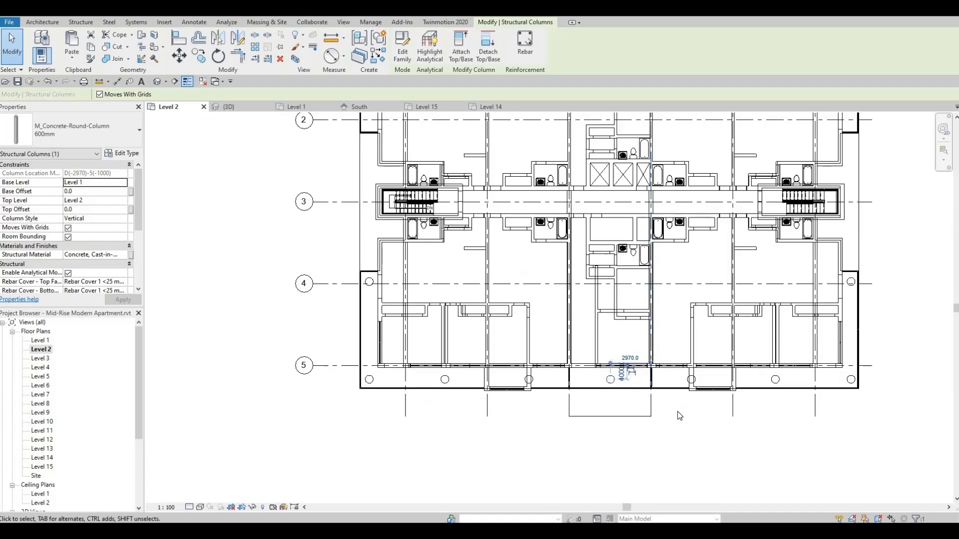
pyautogui.click(678, 412)
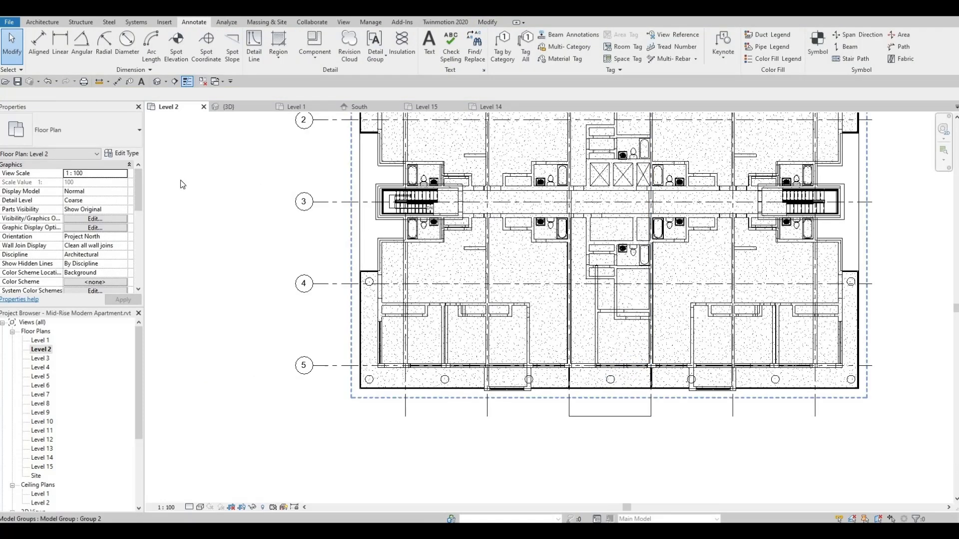
# Step: Inspect the round columns along the building front in the 3D view and return to the Level 2 plan
pyautogui.click(158, 83)
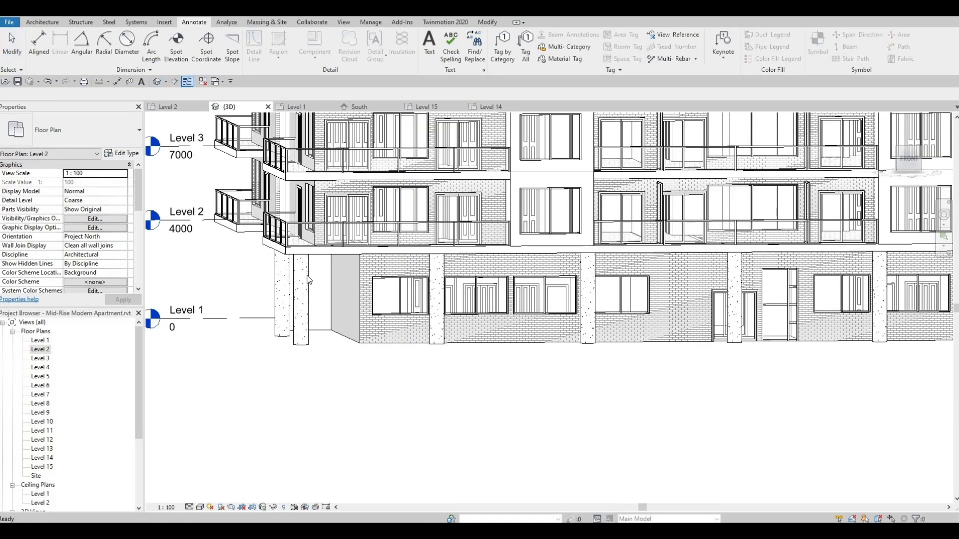
pyautogui.keyDown('shift'); pyautogui.moveTo(459, 364); pyautogui.dragTo(507, 373, button='middle'); pyautogui.keyUp('shift')
pyautogui.moveTo(541, 342); pyautogui.dragTo(465, 319, button='middle')
pyautogui.scroll(-2, 538, 325)
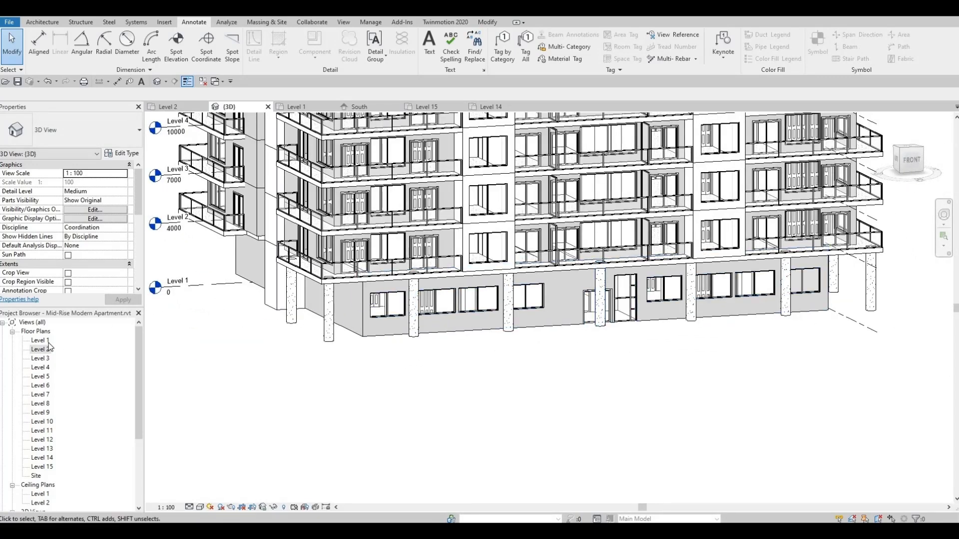
pyautogui.doubleClick(41, 350)
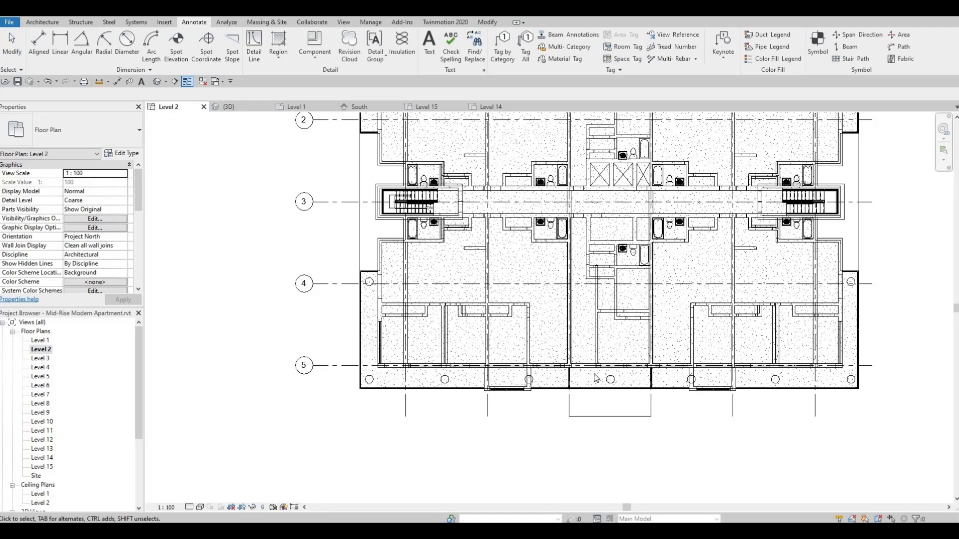
# Step: Try shifting the middle round column in front of the entrance toward grid C, to 1830 mm from that grid
pyautogui.click(595, 391)
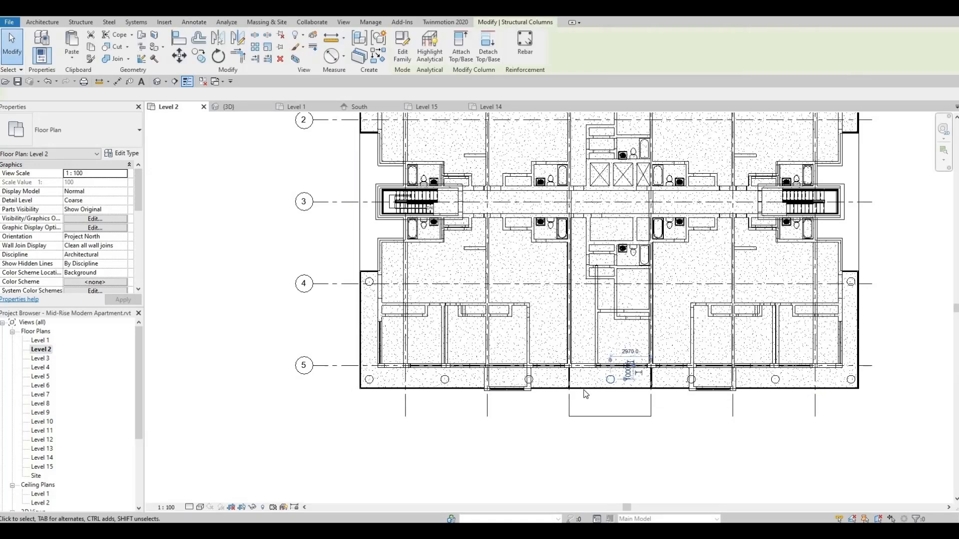
pyautogui.scroll(5, 632, 393)
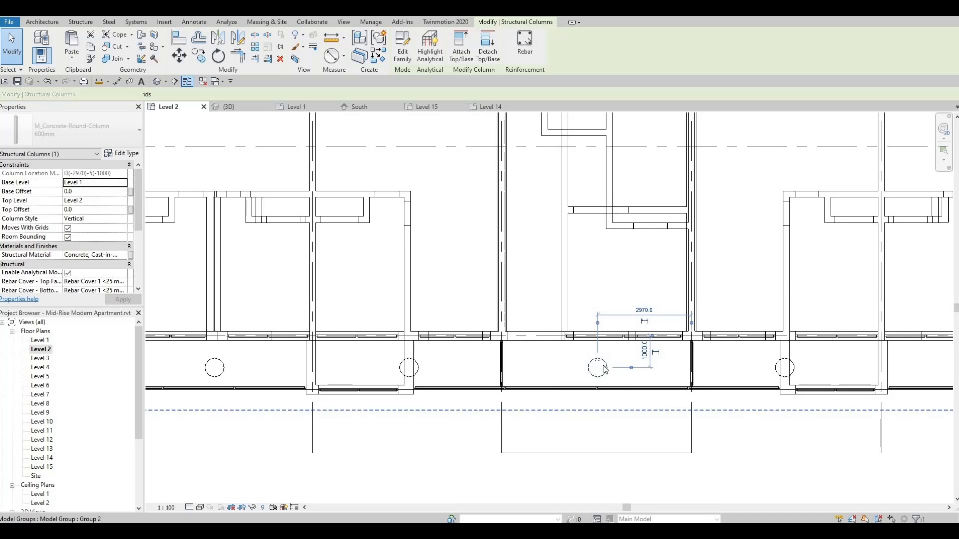
pyautogui.press('Left')
pyautogui.press('Left')
pyautogui.press('Left')
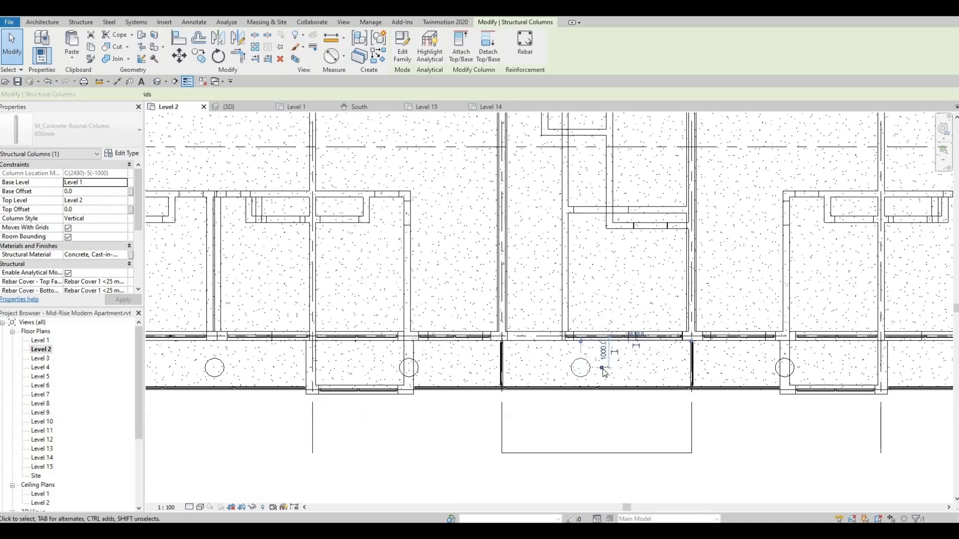
pyautogui.press('Left')
pyautogui.press('Left')
pyautogui.press('Left')
pyautogui.press('Left')
pyautogui.press('Left')
pyautogui.press('Left')
pyautogui.press('Left')
pyautogui.press('Left')
pyautogui.press('Left')
pyautogui.press('Left')
pyautogui.press('Left')
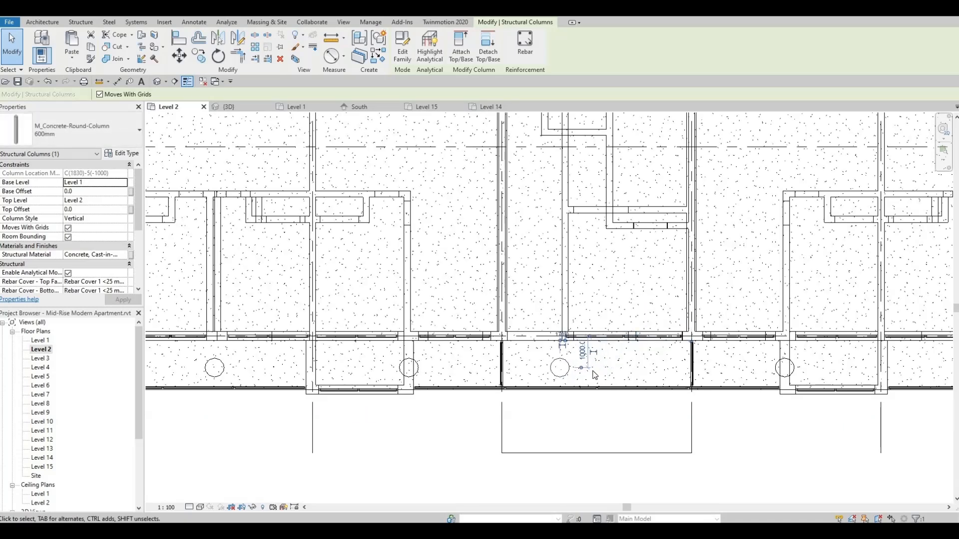
# Step: Delete the middle round column between grids C and D and examine the remaining front columns in the 3D view
pyautogui.press('Escape')
pyautogui.scroll(-5, 582, 375)
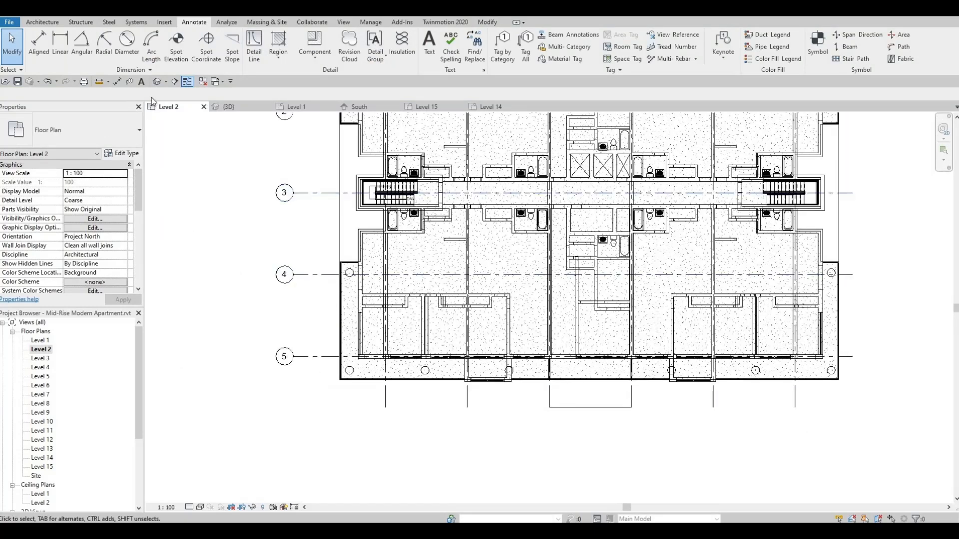
pyautogui.click(157, 83)
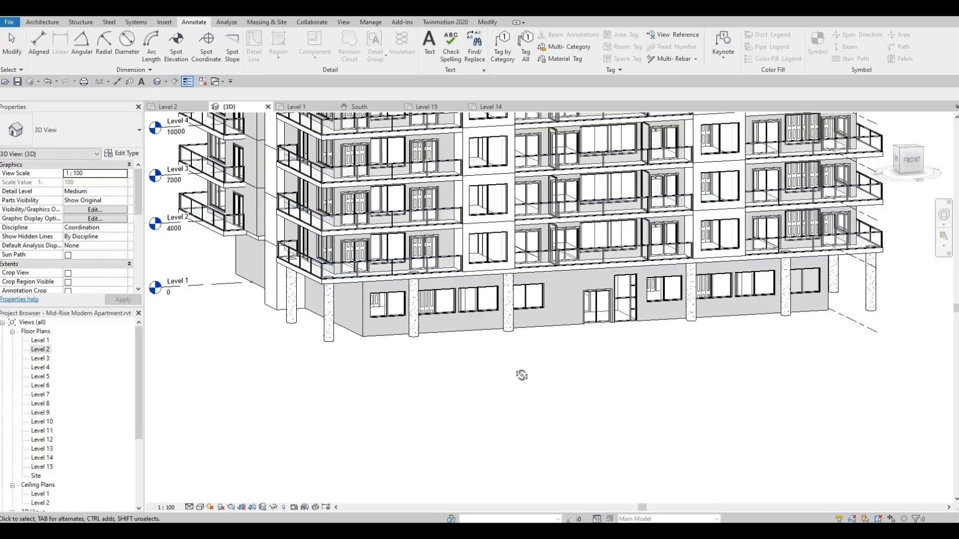
pyautogui.scroll(3, 585, 376)
pyautogui.keyDown('shift'); pyautogui.moveTo(585, 376); pyautogui.dragTo(544, 379, button='middle'); pyautogui.keyUp('shift')
pyautogui.scroll(3, 427, 284)
pyautogui.scroll(2, 427, 284)
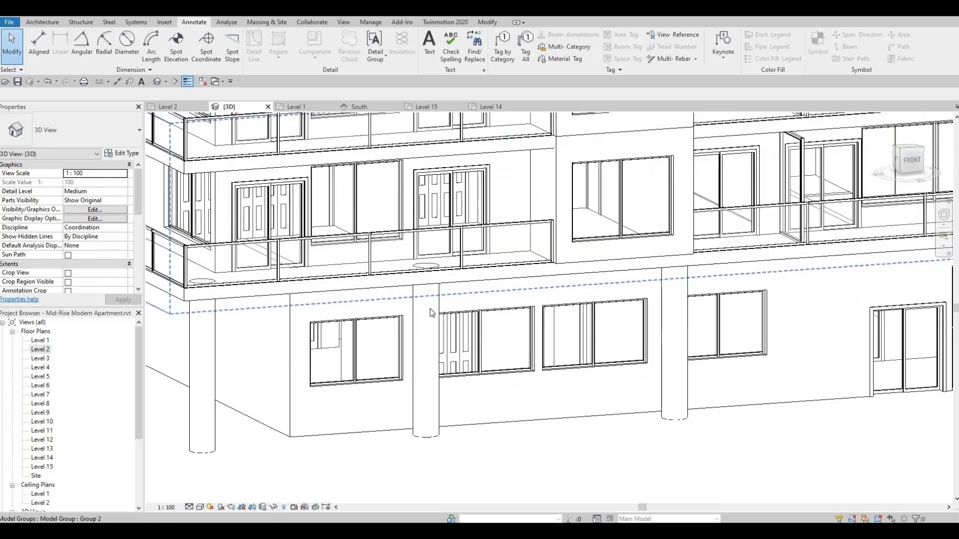
# Step: Select all 600mm round columns visible in the 3D view and set their top offset to -300
pyautogui.click(439, 308)
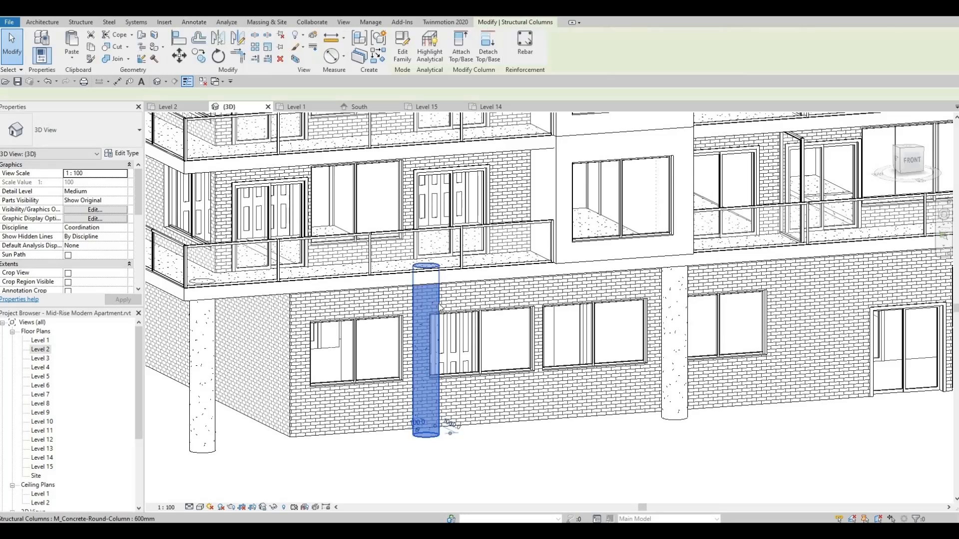
pyautogui.rightClick(561, 441)
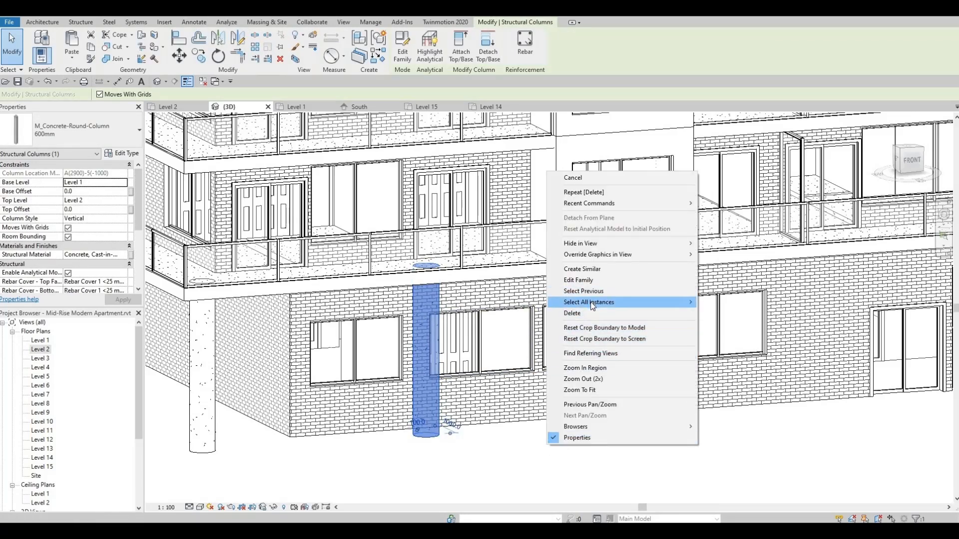
pyautogui.moveTo(686, 306)
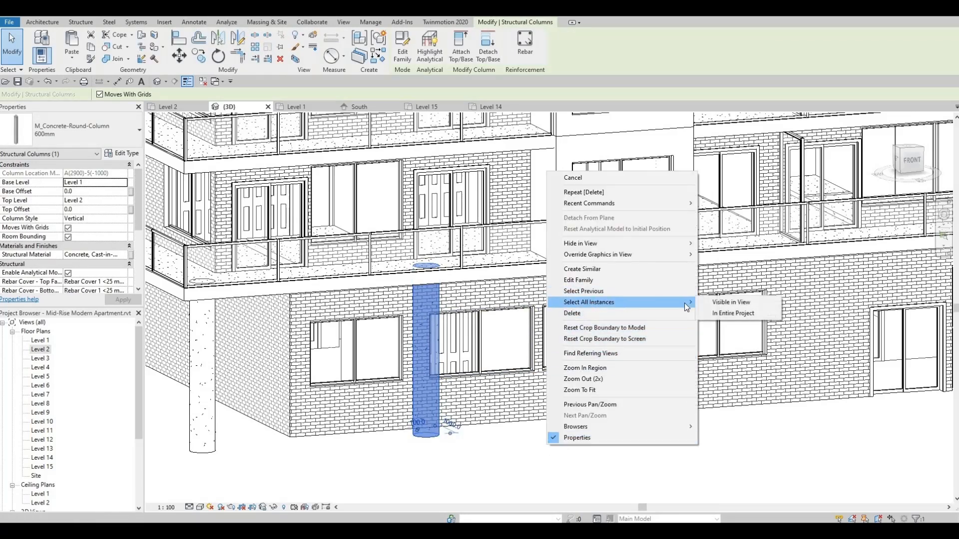
pyautogui.click(724, 304)
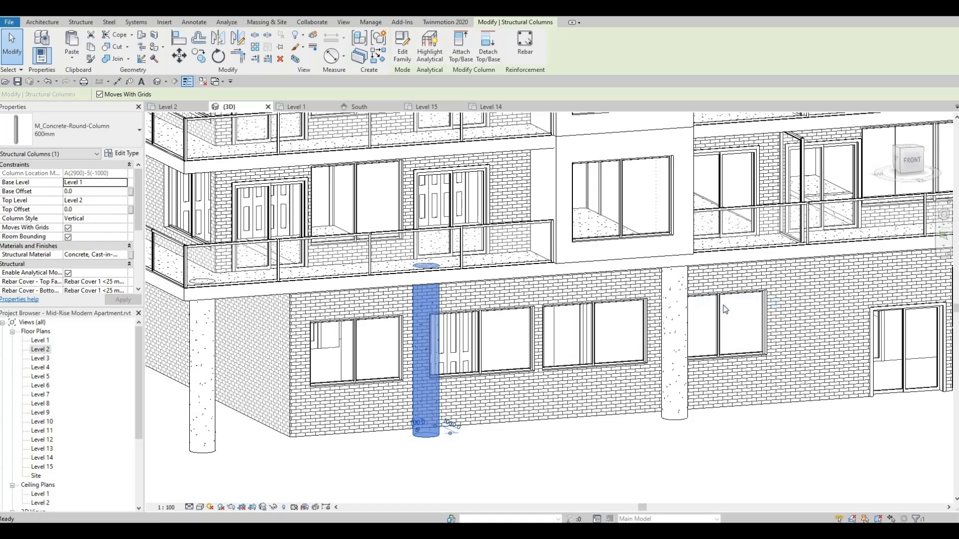
pyautogui.scroll(-3, 598, 328)
pyautogui.scroll(-1, 597, 328)
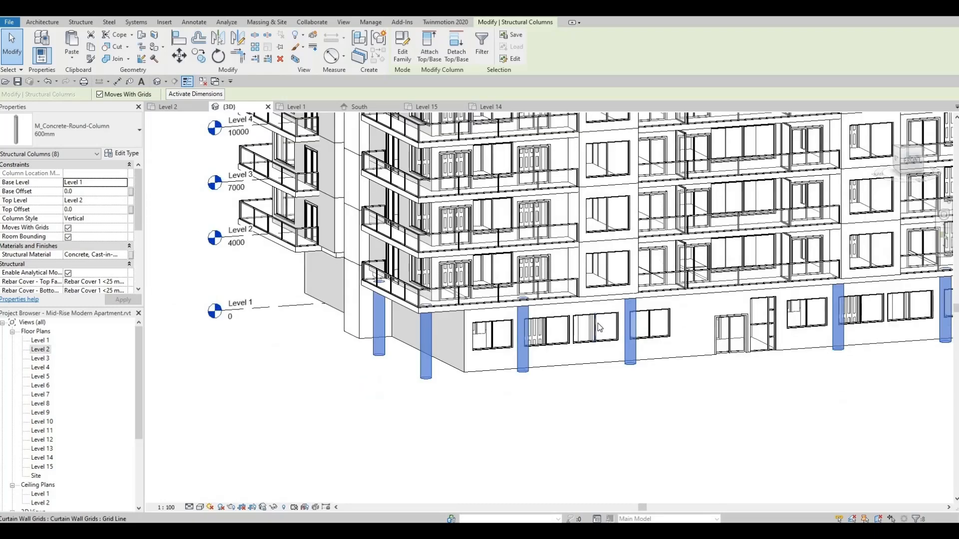
pyautogui.moveTo(584, 330); pyautogui.dragTo(393, 352, button='middle')
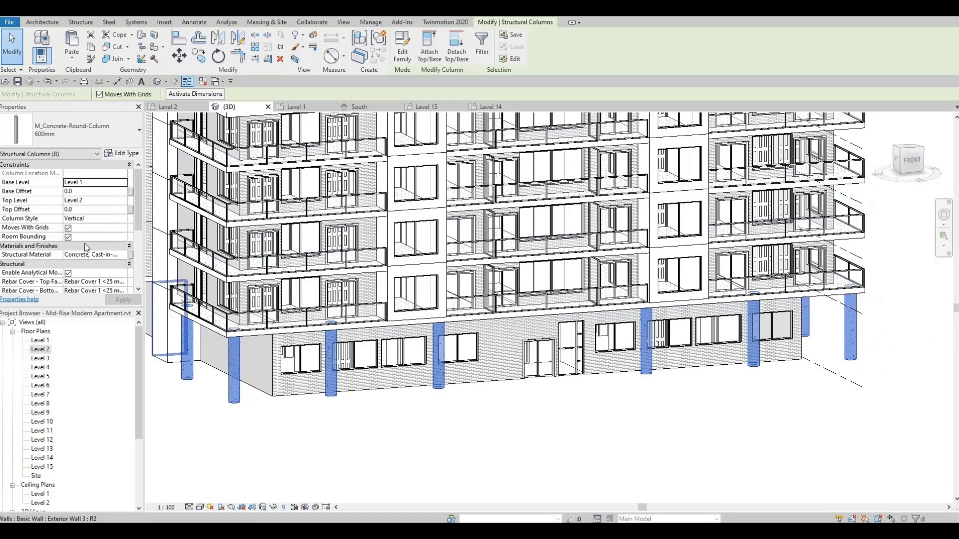
pyautogui.click(89, 211)
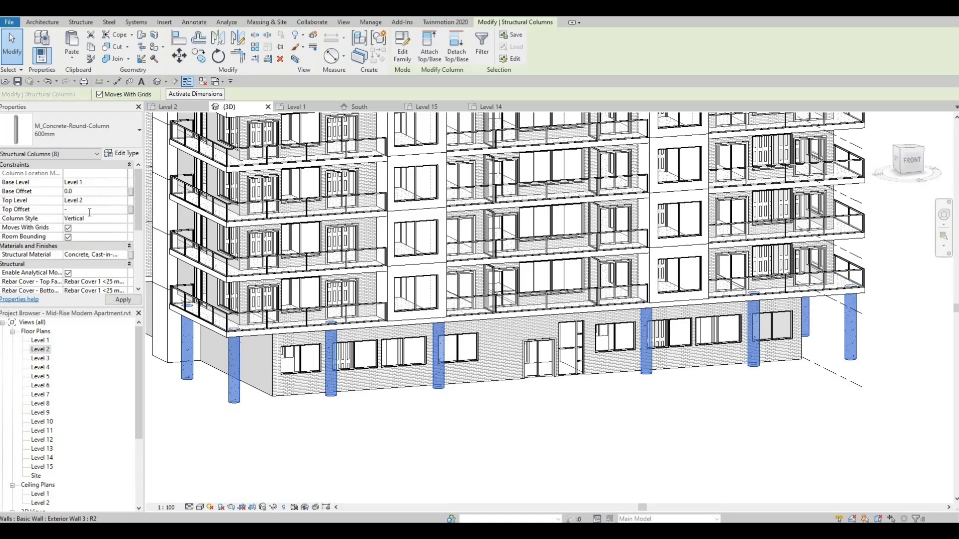
pyautogui.click(124, 300)
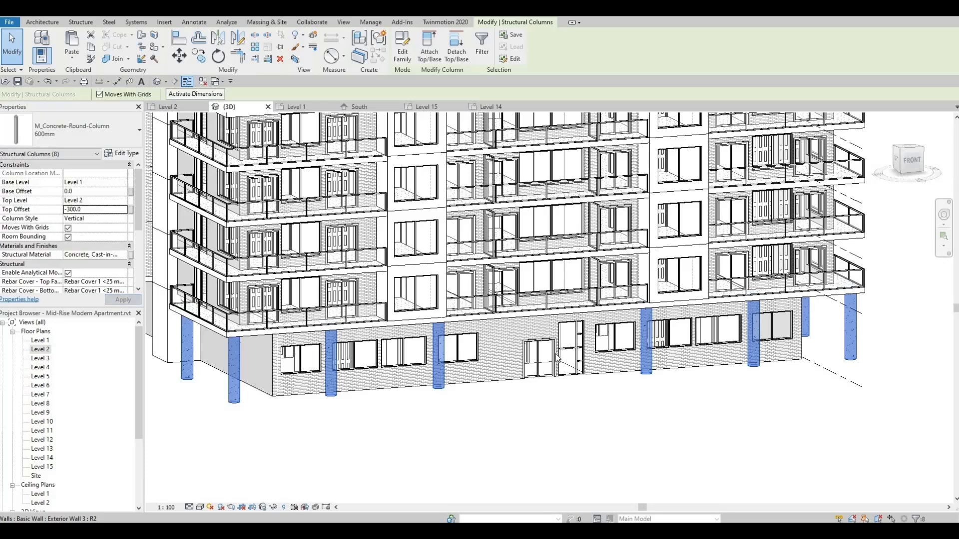
pyautogui.scroll(2, 456, 330)
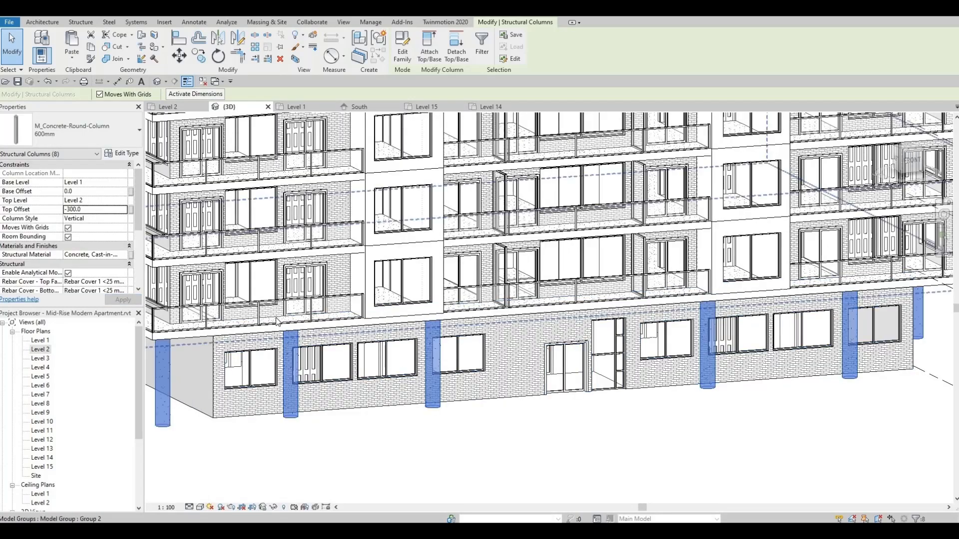
pyautogui.scroll(-2, 604, 356)
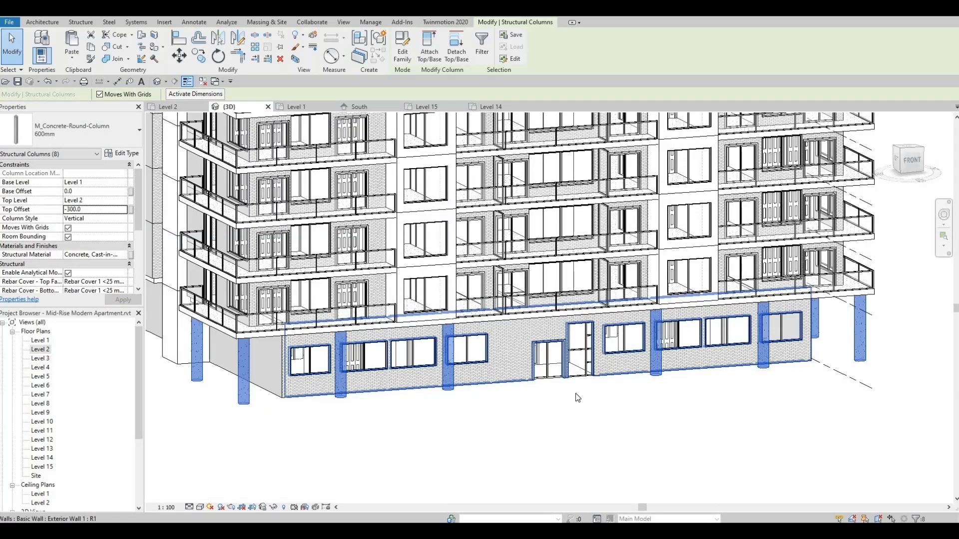
pyautogui.keyDown('shift'); pyautogui.moveTo(584, 404); pyautogui.dragTo(588, 413, button='middle'); pyautogui.keyUp('shift')
pyautogui.press('Escape')
pyautogui.keyDown('shift'); pyautogui.moveTo(496, 407); pyautogui.dragTo(265, 406, button='middle'); pyautogui.keyUp('shift')
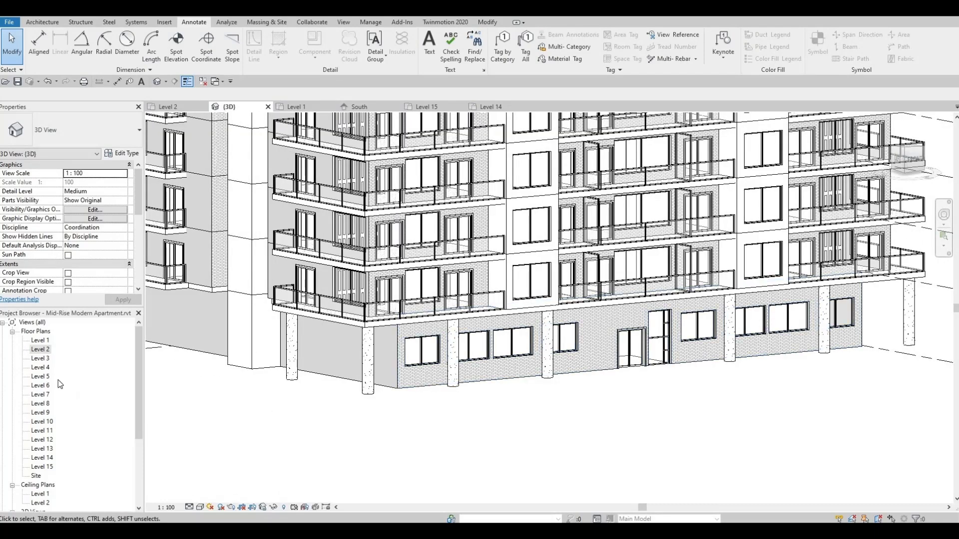
# Step: In the Level 2 plan, select all 600mm round columns in the entire project and mirror copies of them about grid 3
pyautogui.doubleClick(42, 350)
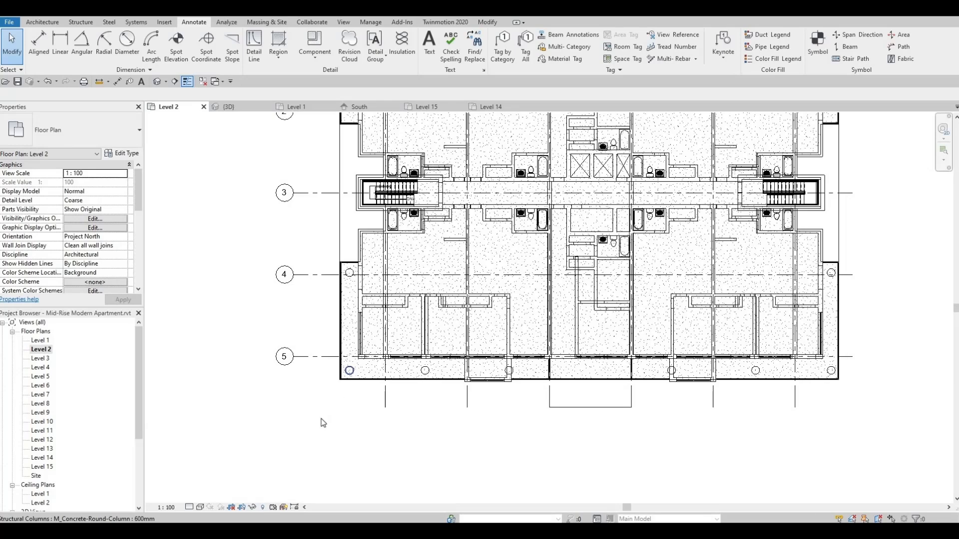
pyautogui.click(324, 424)
pyautogui.rightClick(332, 412)
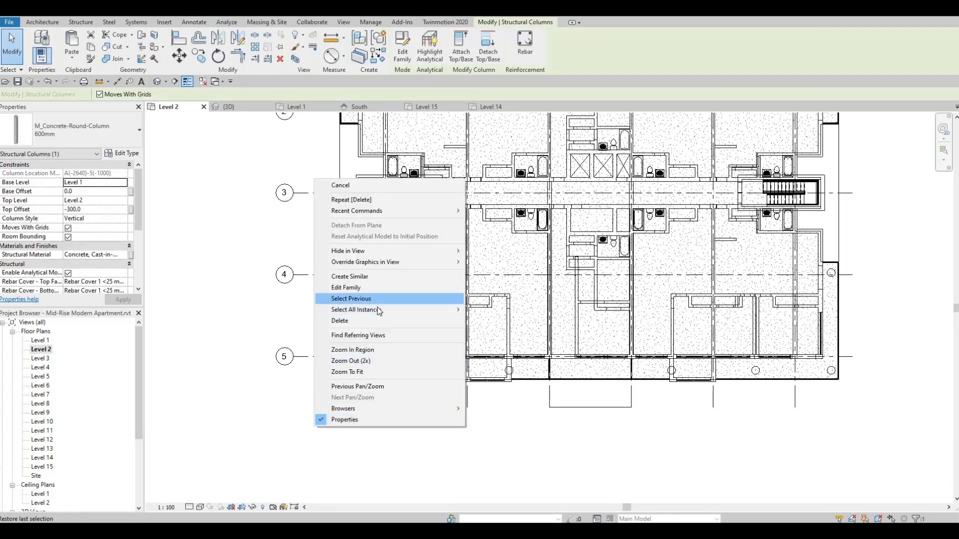
pyautogui.moveTo(380, 310)
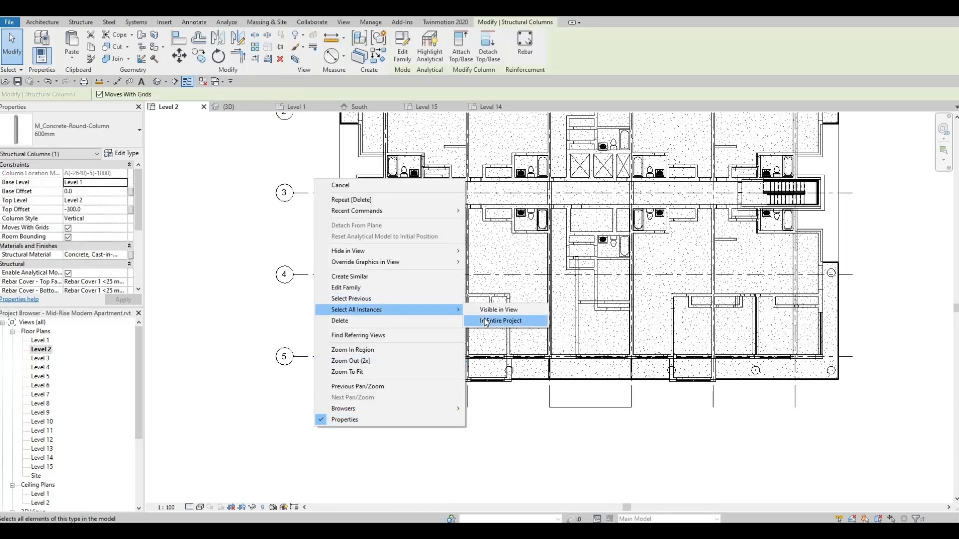
pyautogui.click(502, 322)
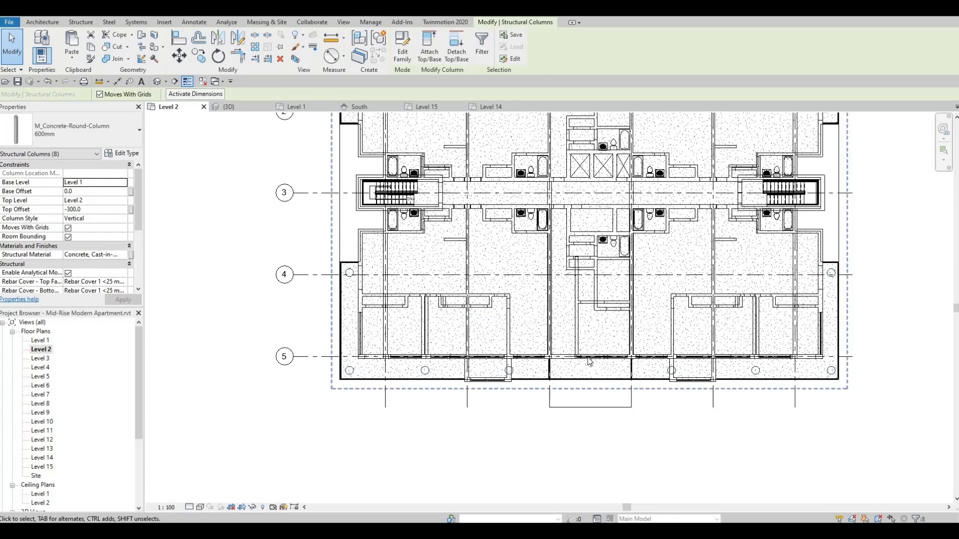
pyautogui.scroll(1, 702, 395)
pyautogui.scroll(-3, 702, 395)
pyautogui.scroll(-2, 433, 275)
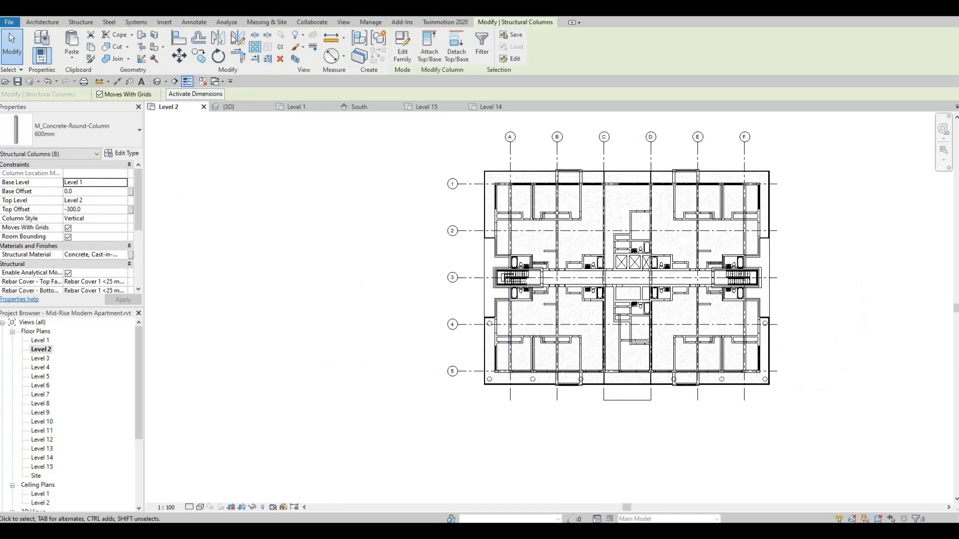
pyautogui.press('m')
pyautogui.press('m')
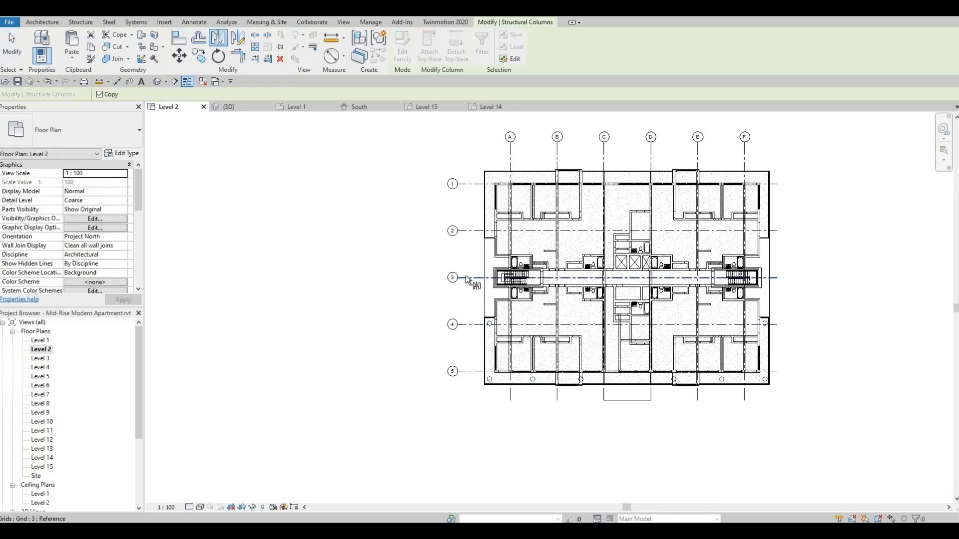
pyautogui.click(467, 280)
pyautogui.press('Escape')
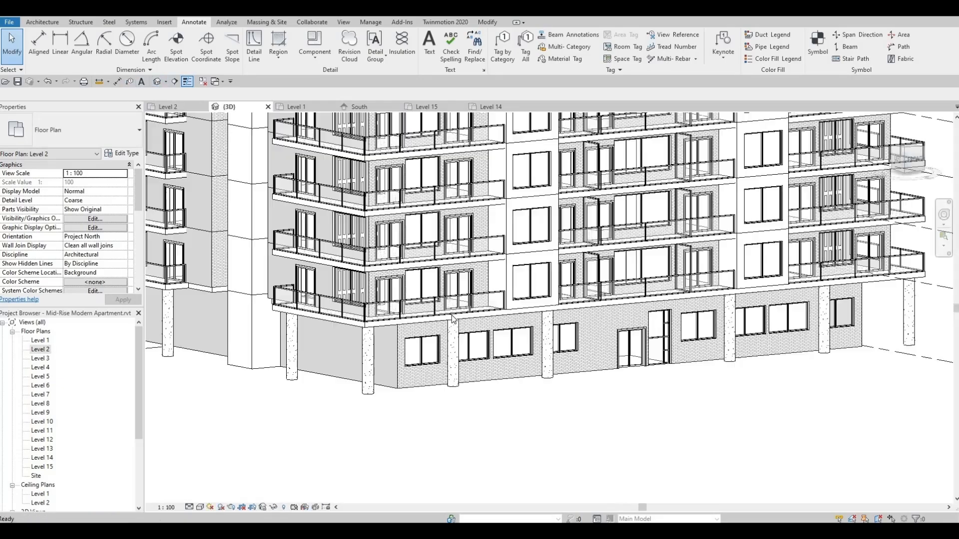
# Step: Examine the mirrored round columns around the building base and the whole tower in the 3D view
pyautogui.keyDown('shift'); pyautogui.moveTo(539, 367); pyautogui.dragTo(330, 380, button='middle'); pyautogui.keyUp('shift')
pyautogui.keyDown('shift'); pyautogui.moveTo(454, 381); pyautogui.dragTo(541, 371, button='middle'); pyautogui.keyUp('shift')
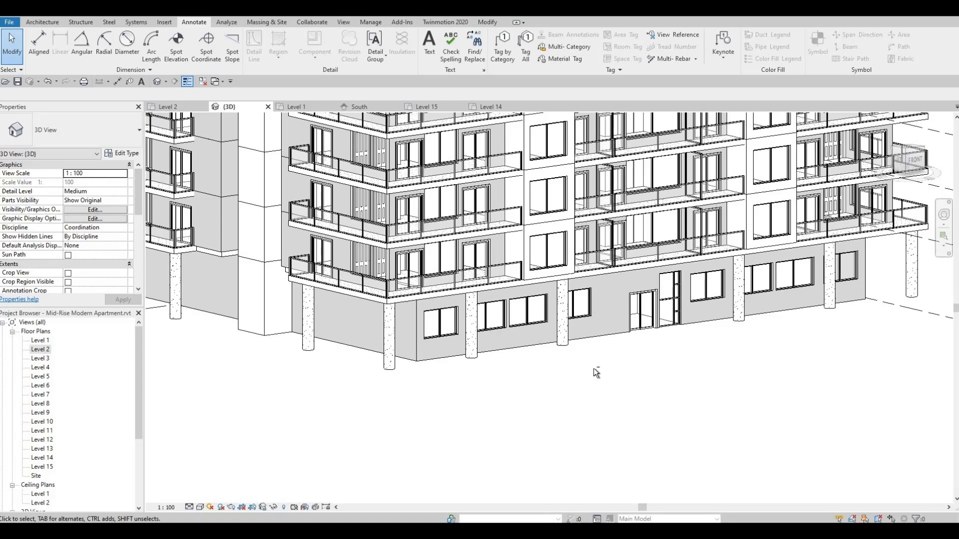
pyautogui.keyDown('shift'); pyautogui.moveTo(589, 390); pyautogui.dragTo(631, 385, button='middle'); pyautogui.keyUp('shift')
pyautogui.moveTo(642, 344); pyautogui.dragTo(631, 383, button='middle')
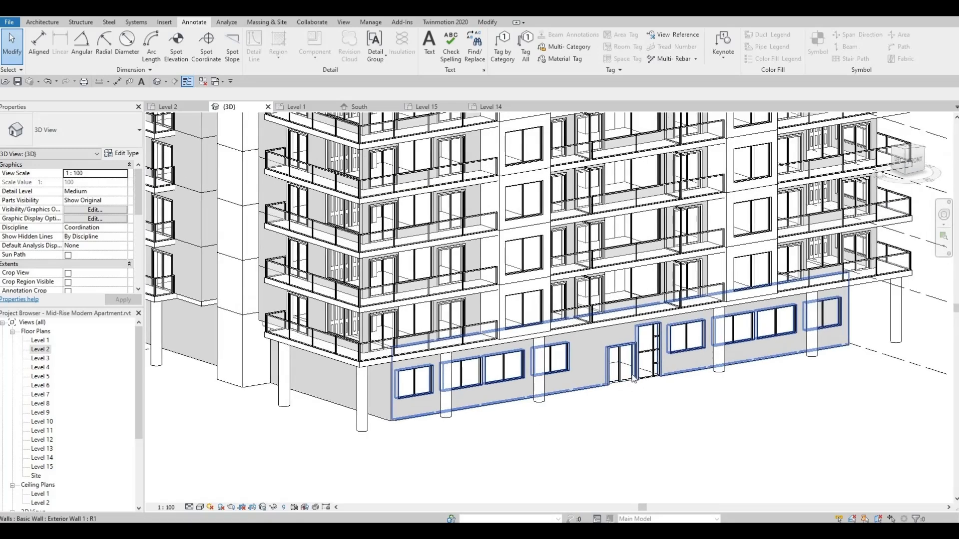
pyautogui.scroll(-2, 630, 383)
pyautogui.moveTo(686, 344); pyautogui.dragTo(665, 368, button='middle')
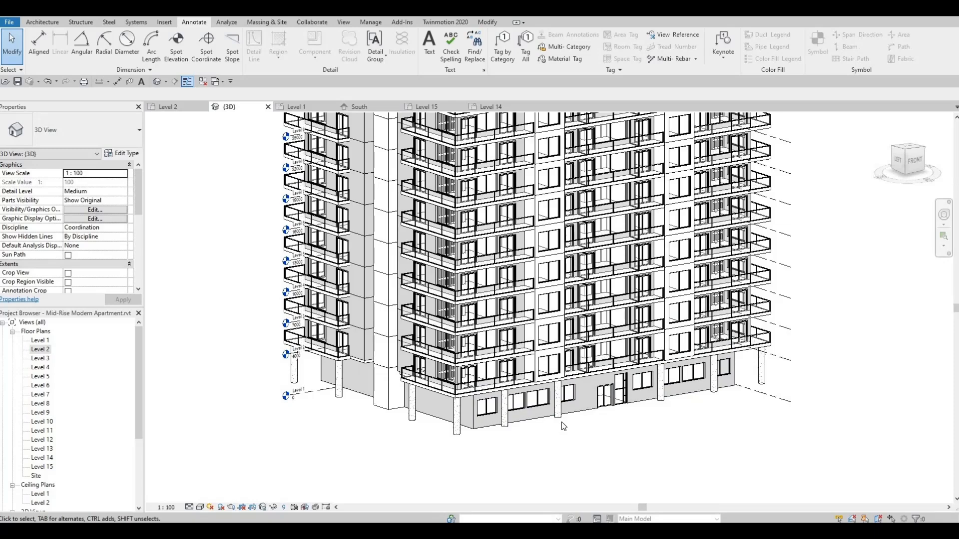
pyautogui.scroll(-2, 563, 425)
pyautogui.moveTo(574, 450); pyautogui.dragTo(556, 509, button='middle')
pyautogui.scroll(-2, 569, 467)
pyautogui.scroll(1, 649, 442)
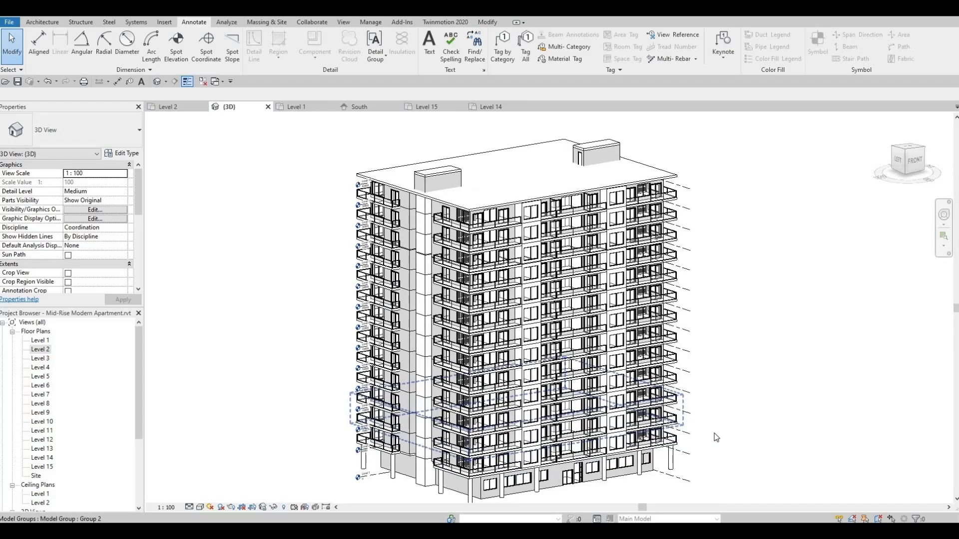
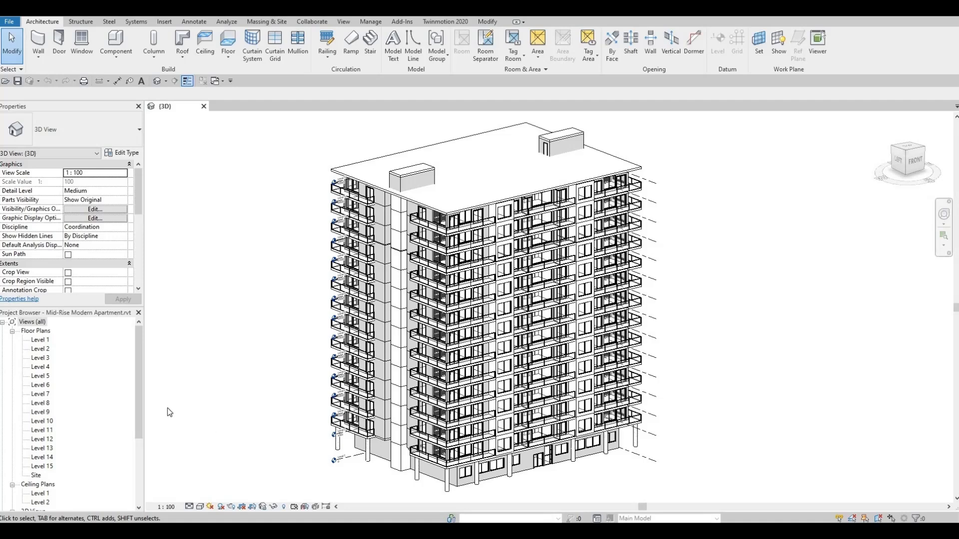
# Step: Open the Level 1 floor plan and start a new floor
pyautogui.doubleClick(40, 340)
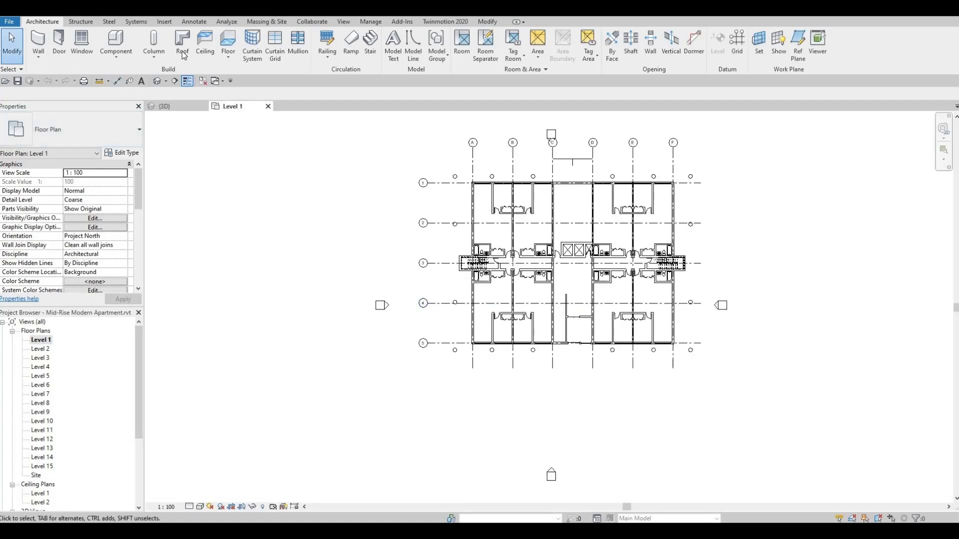
pyautogui.click(227, 40)
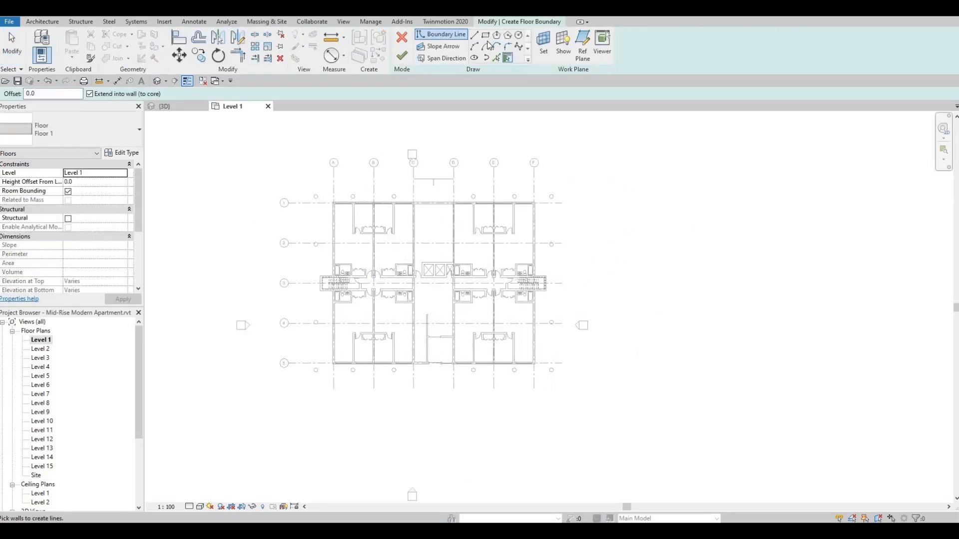
pyautogui.click(126, 154)
pyautogui.click(669, 185)
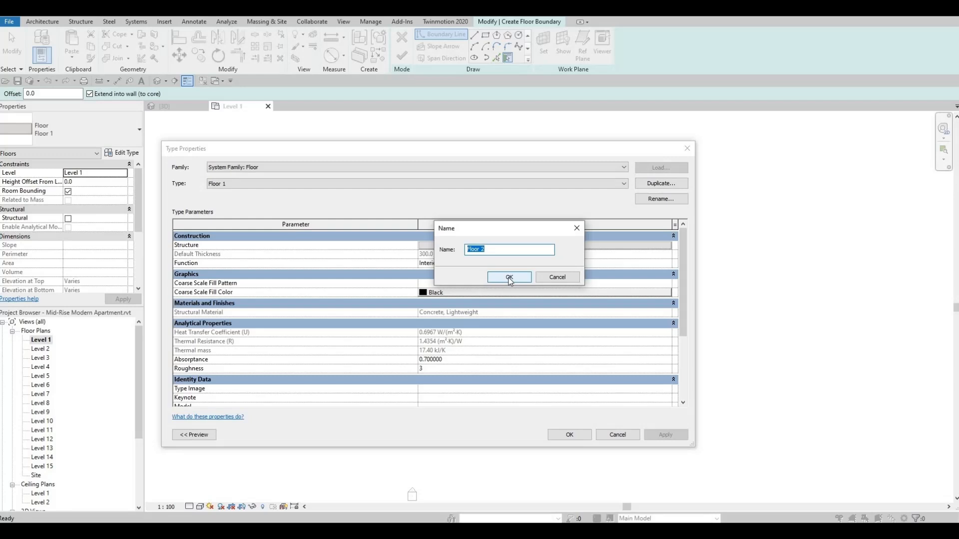
pyautogui.click(519, 279)
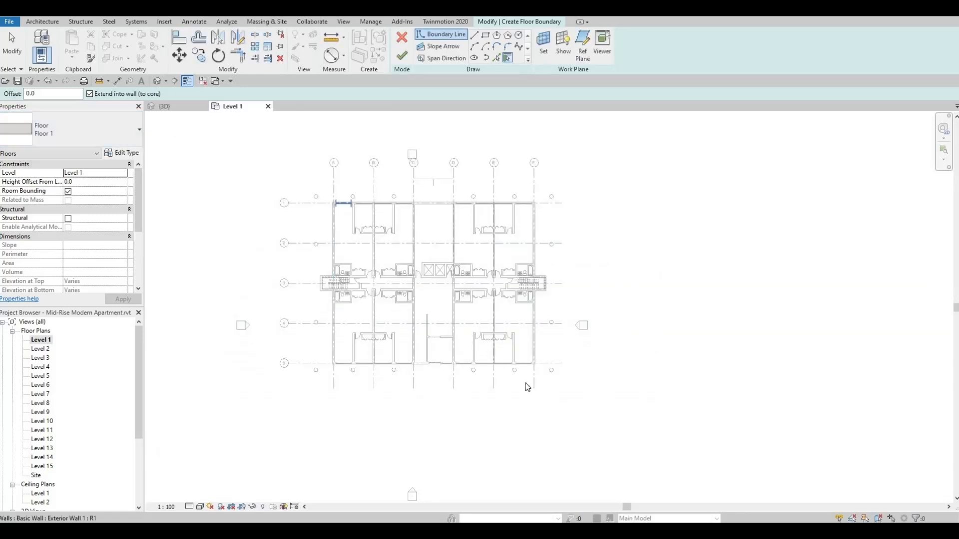
# Step: Sketch a rectangular floor boundary along the outer faces of the exterior walls, from the A/1 corner to the F/5 corner
pyautogui.click(485, 35)
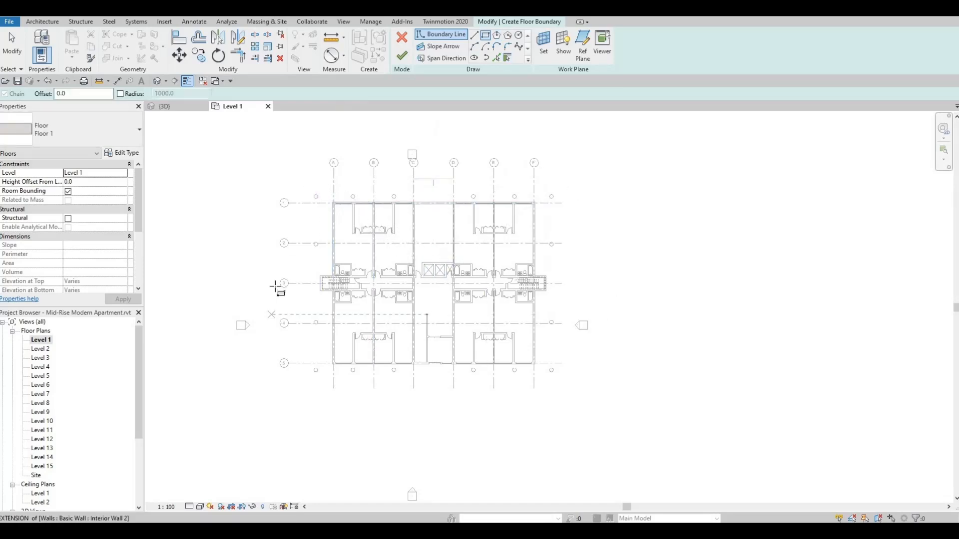
pyautogui.scroll(8, 339, 215)
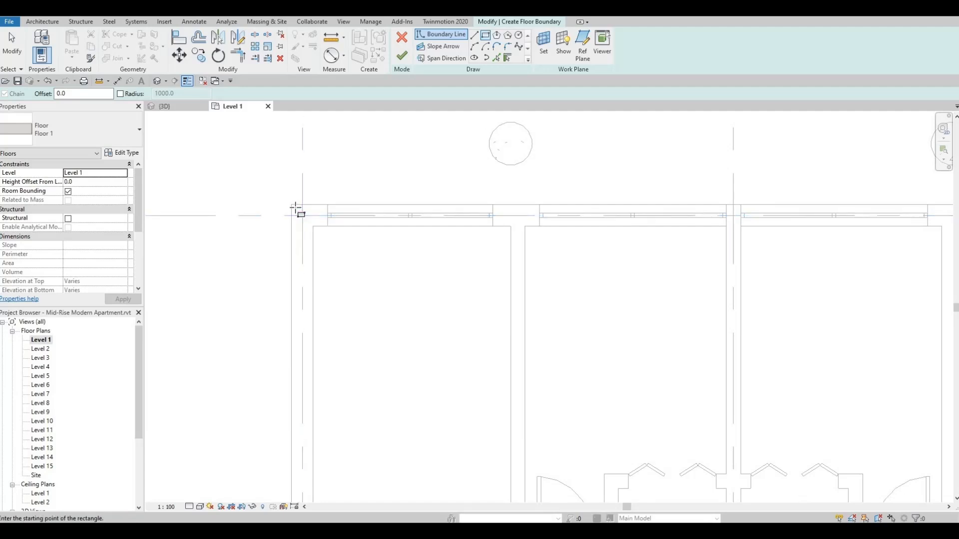
pyautogui.click(291, 205)
pyautogui.scroll(-8, 553, 342)
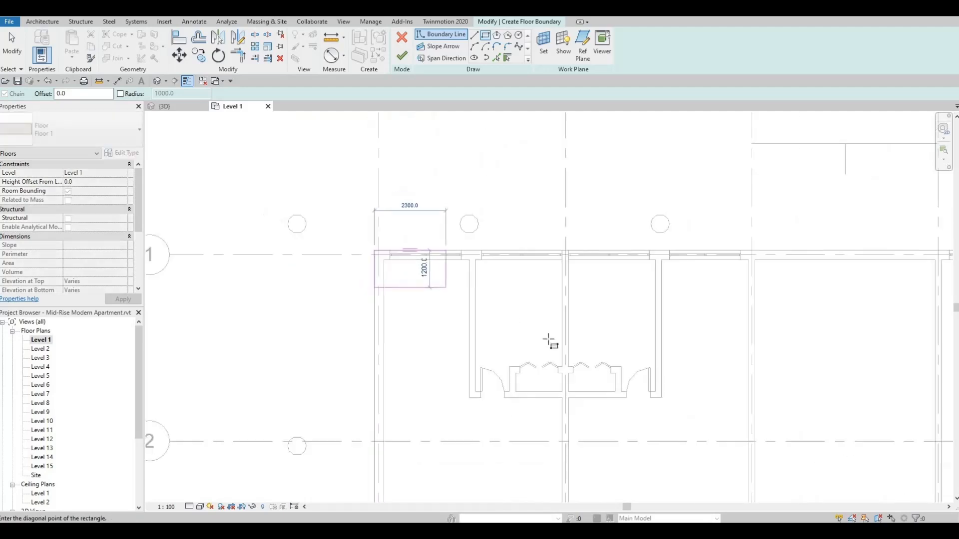
pyautogui.scroll(6, 630, 392)
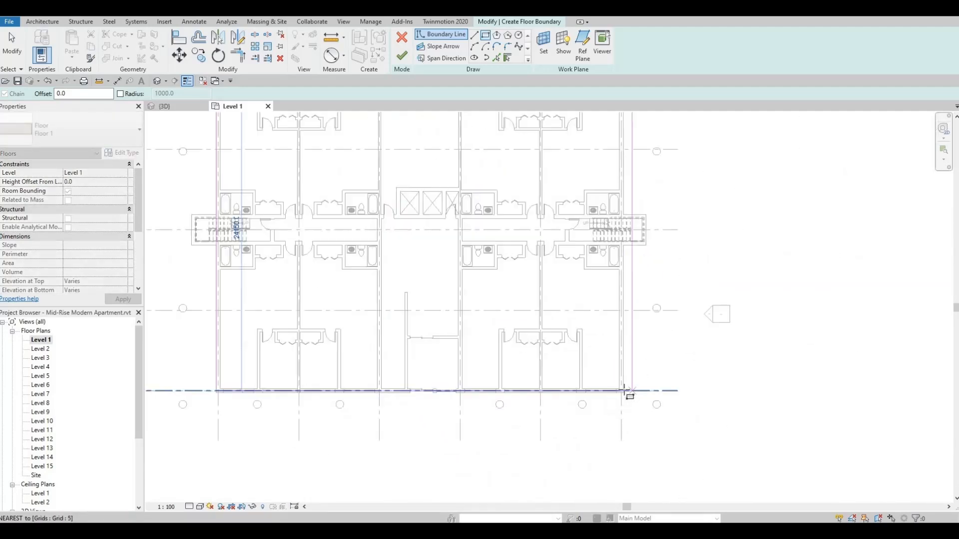
pyautogui.click(610, 405)
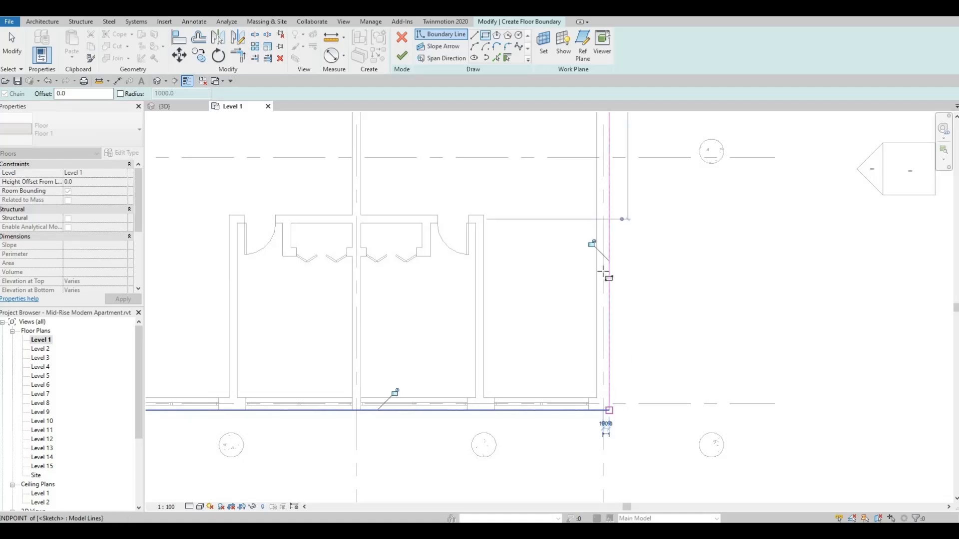
# Step: Add boundary lines along the three outer wall faces of the projecting stairwell on the grid F side using Pick Lines
pyautogui.scroll(-5, 635, 327)
pyautogui.scroll(6, 550, 389)
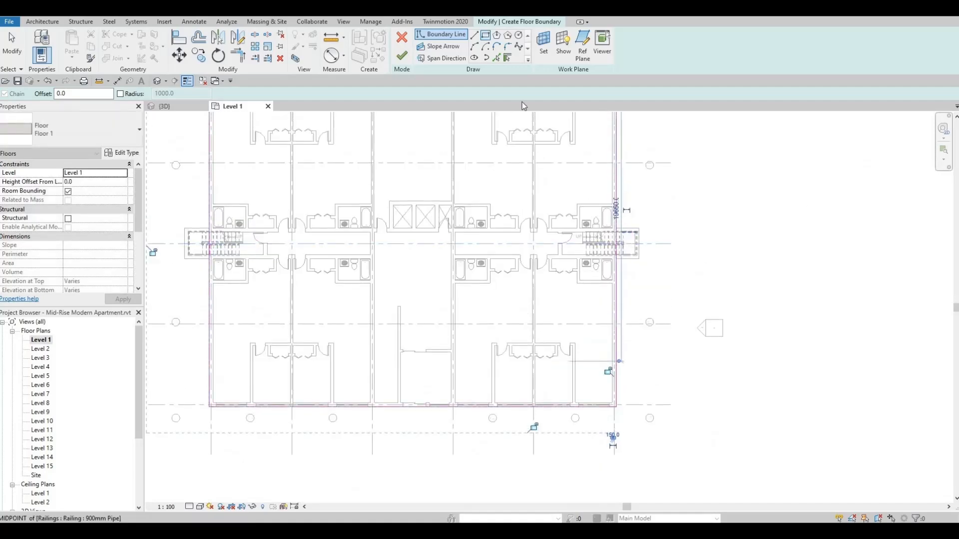
pyautogui.click(475, 36)
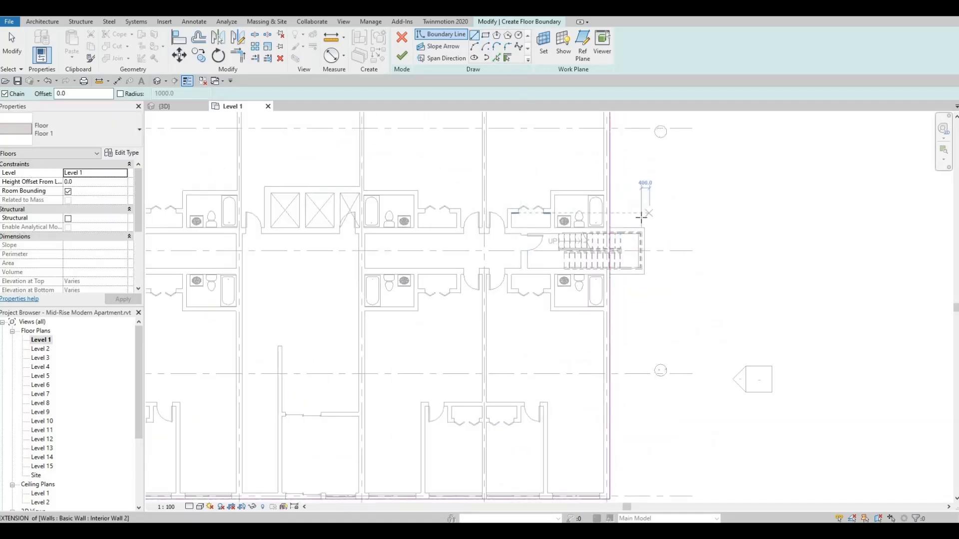
pyautogui.scroll(4, 648, 212)
pyautogui.click(496, 58)
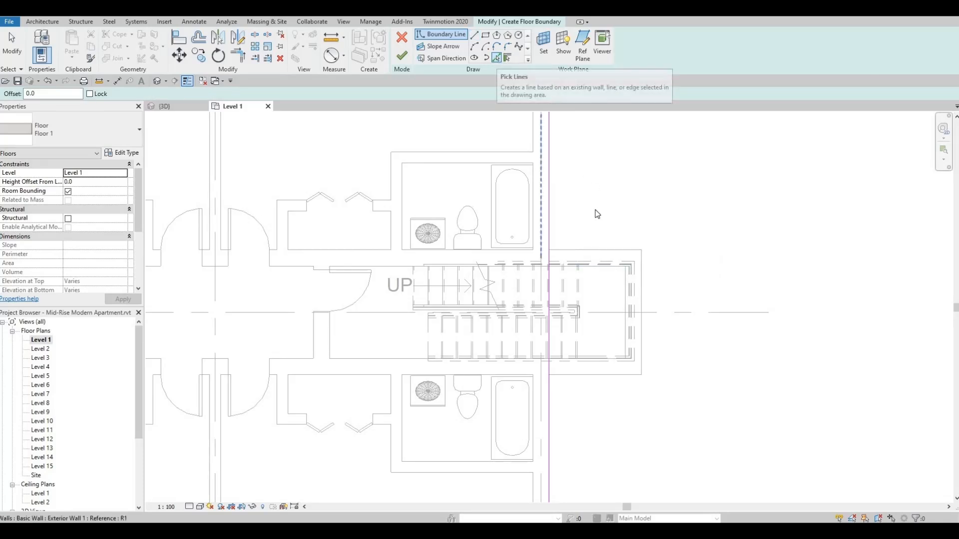
pyautogui.click(596, 251)
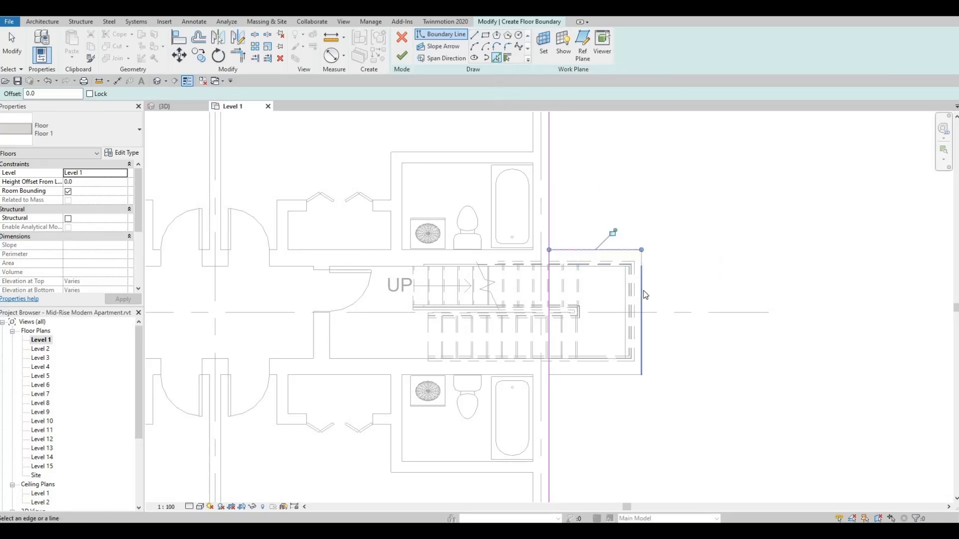
pyautogui.click(637, 346)
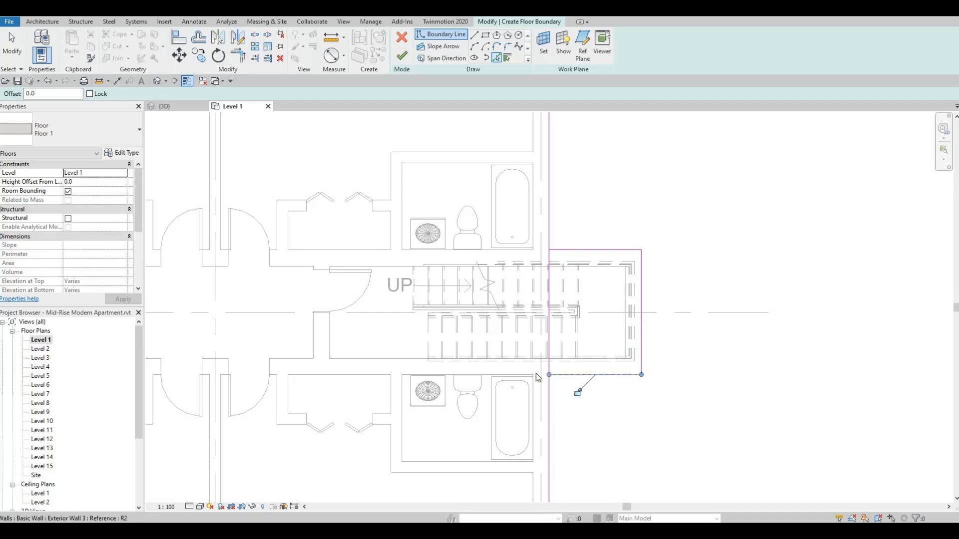
# Step: Pick the three outer wall faces of the projecting stairwell on the grid A side as floor boundary lines
pyautogui.scroll(-6, 585, 385)
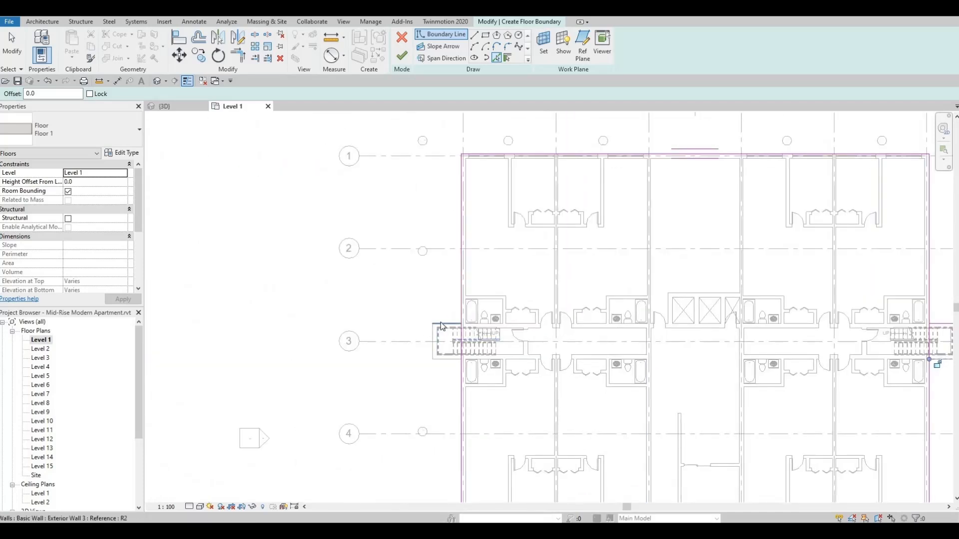
pyautogui.click(440, 322)
pyautogui.click(441, 361)
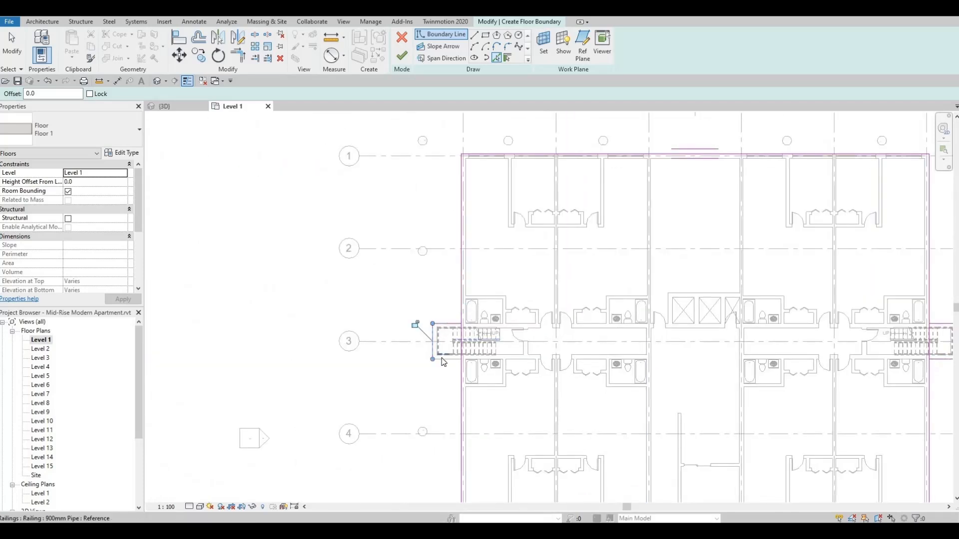
pyautogui.click(445, 360)
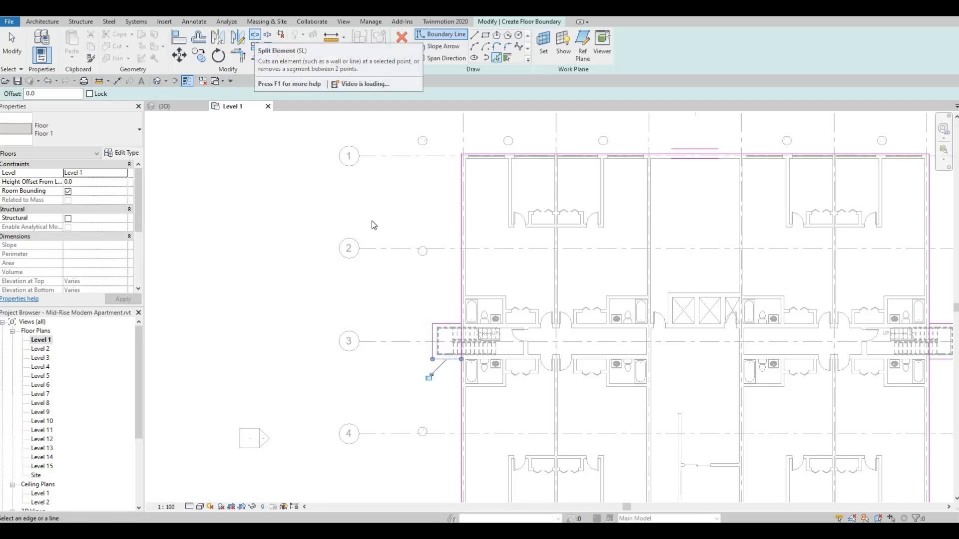
# Step: Split the long boundary lines on the grid A and grid F sides where they cross the stairwells at grid 3
pyautogui.click(255, 36)
pyautogui.scroll(3, 475, 345)
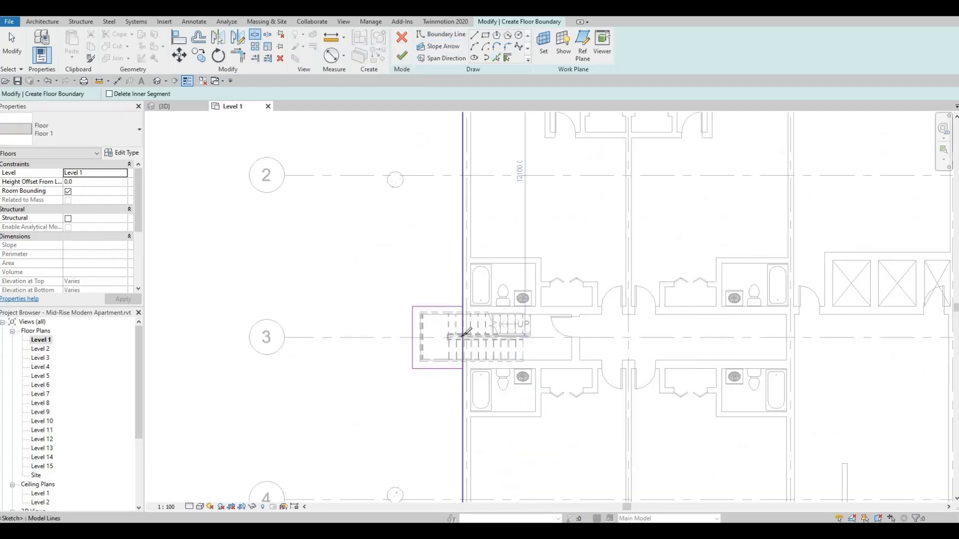
pyautogui.click(462, 336)
pyautogui.scroll(-2, 511, 325)
pyautogui.moveTo(684, 361); pyautogui.dragTo(357, 385, button='middle')
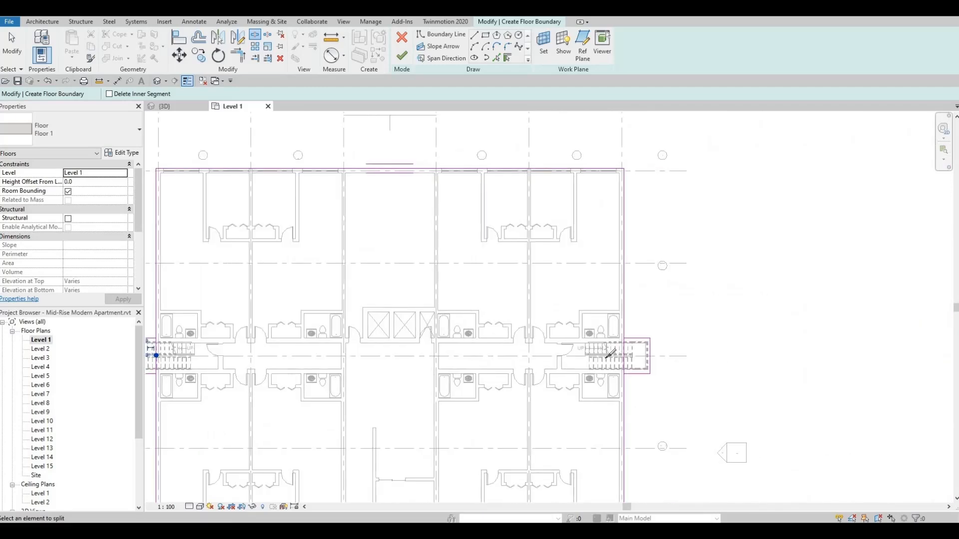
pyautogui.click(623, 356)
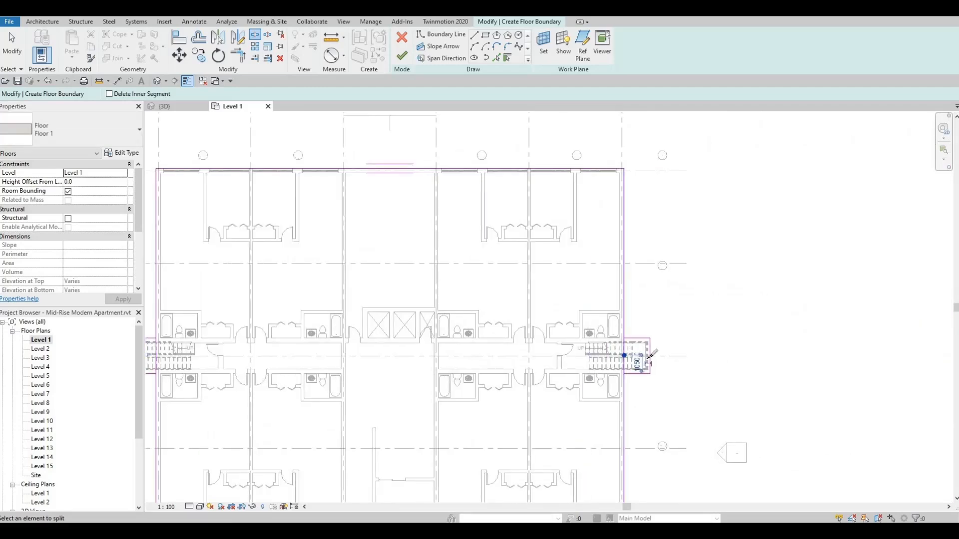
# Step: Trim the split boundary line on the grid F side to corners with both side lines of the stairwell outline
pyautogui.scroll(3, 645, 358)
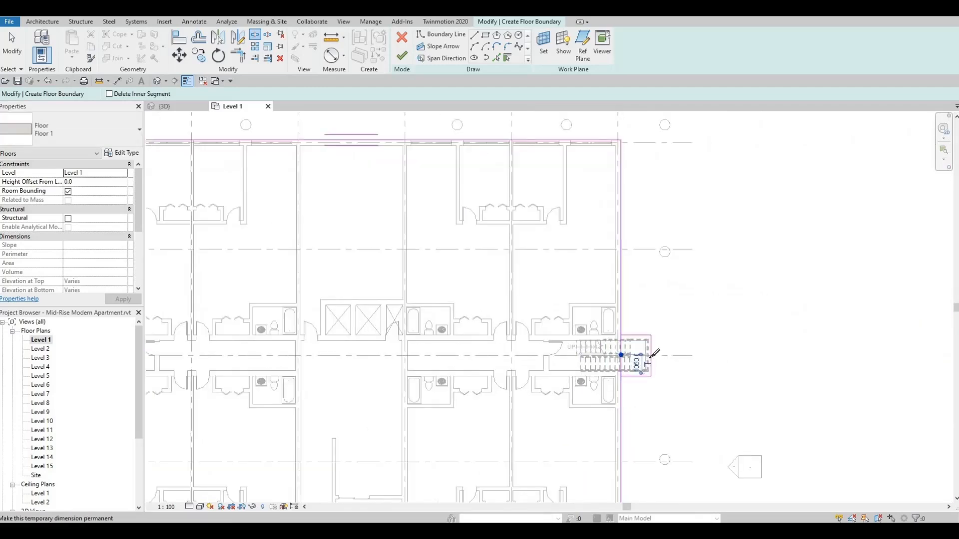
pyautogui.click(239, 56)
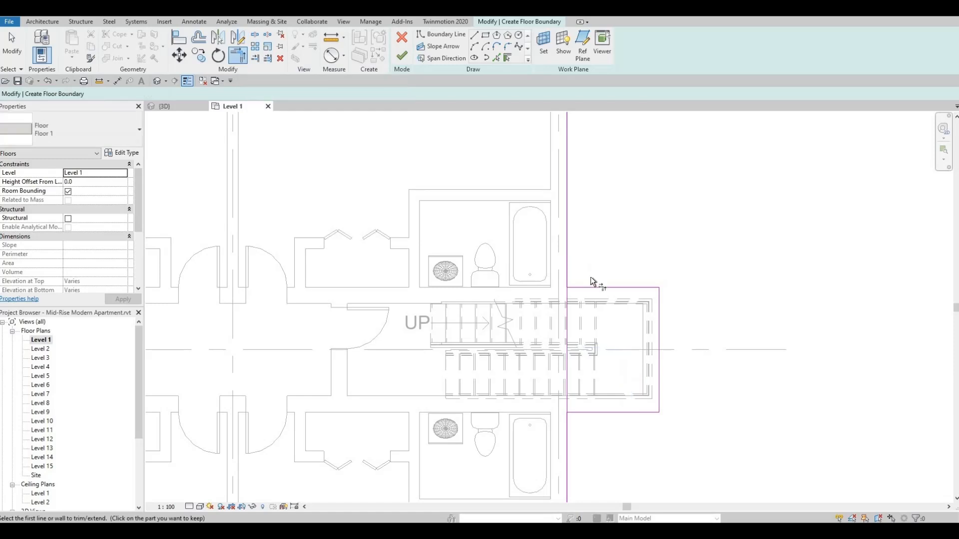
pyautogui.scroll(2, 589, 280)
pyautogui.click(582, 302)
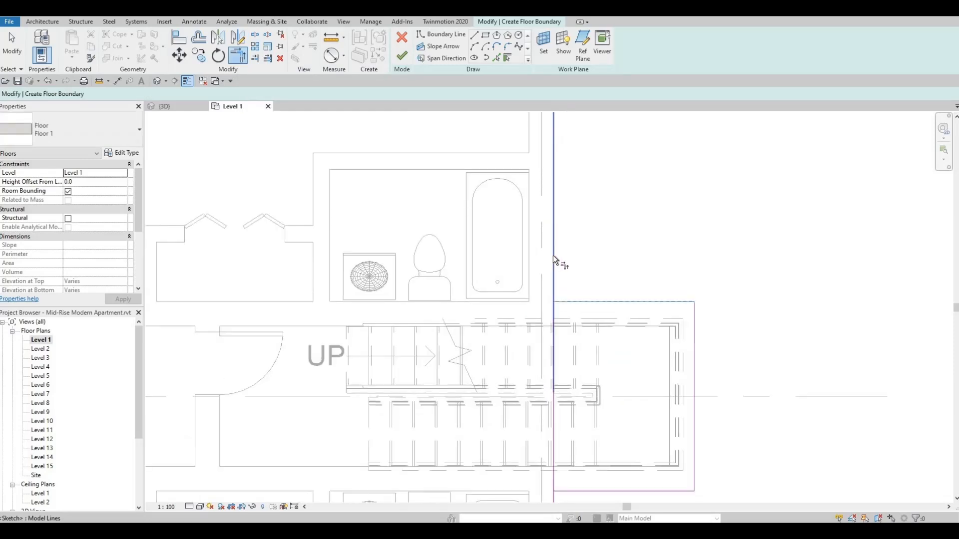
pyautogui.click(554, 260)
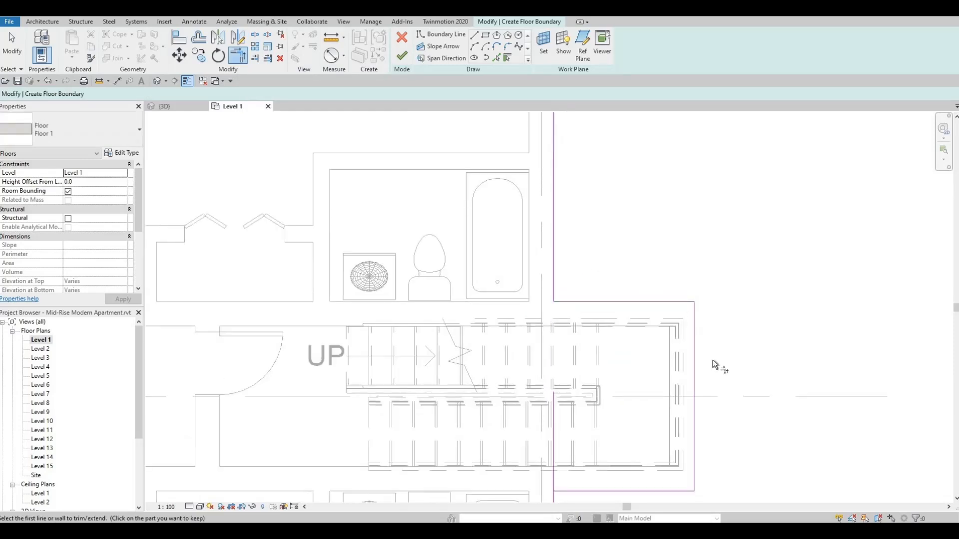
pyautogui.moveTo(700, 458); pyautogui.dragTo(700, 375, button='middle')
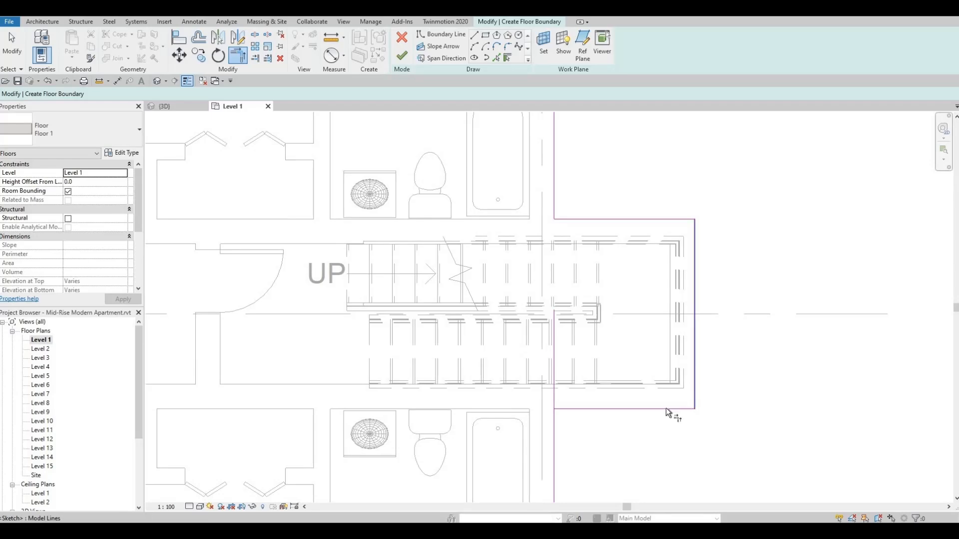
pyautogui.click(577, 409)
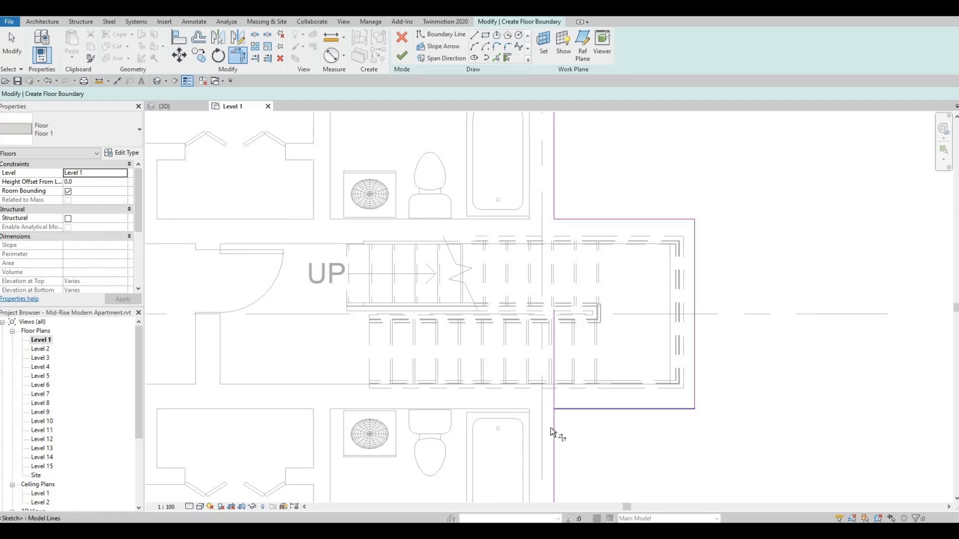
pyautogui.click(553, 426)
# Step: Trim the split boundary line on the grid A side to corners with the stairwell outline, closing the floor loop
pyautogui.scroll(-6, 489, 372)
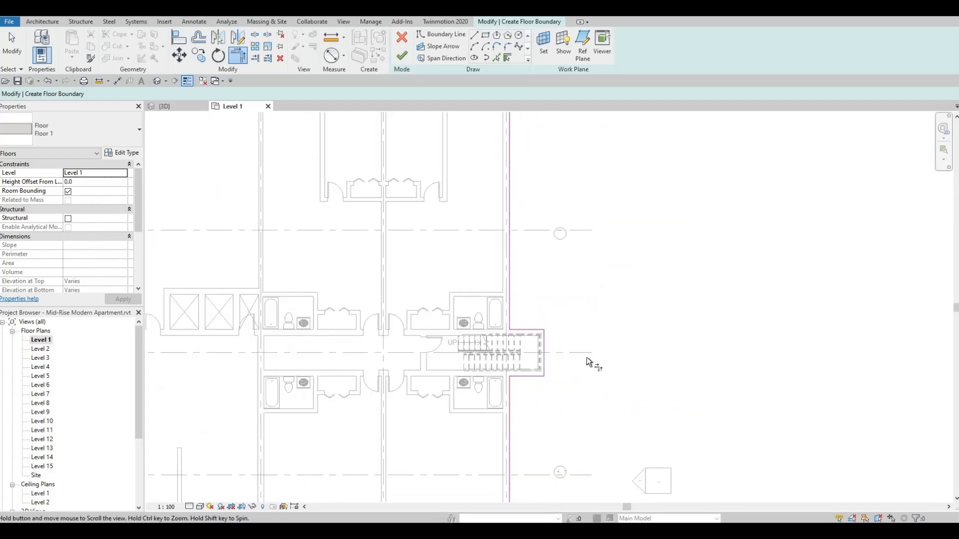
pyautogui.scroll(6, 452, 331)
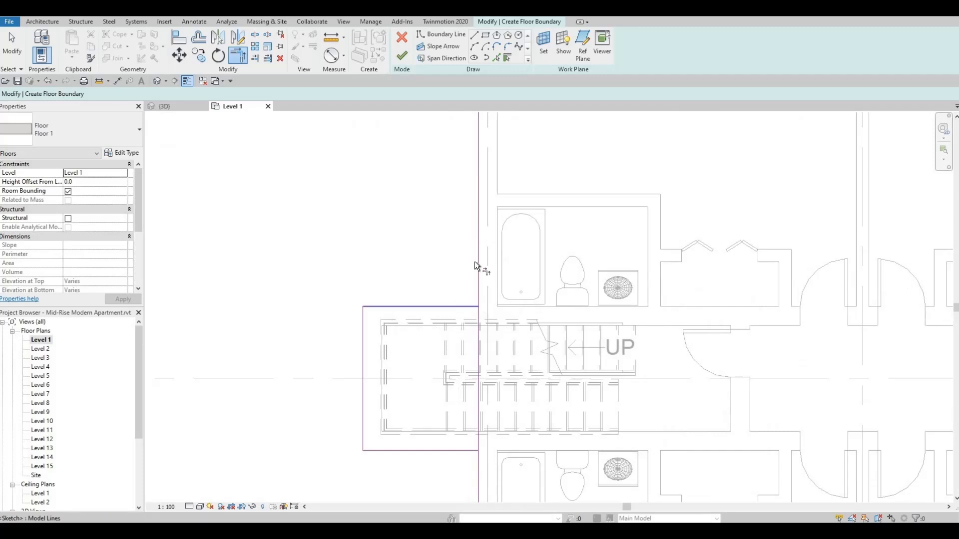
pyautogui.click(457, 449)
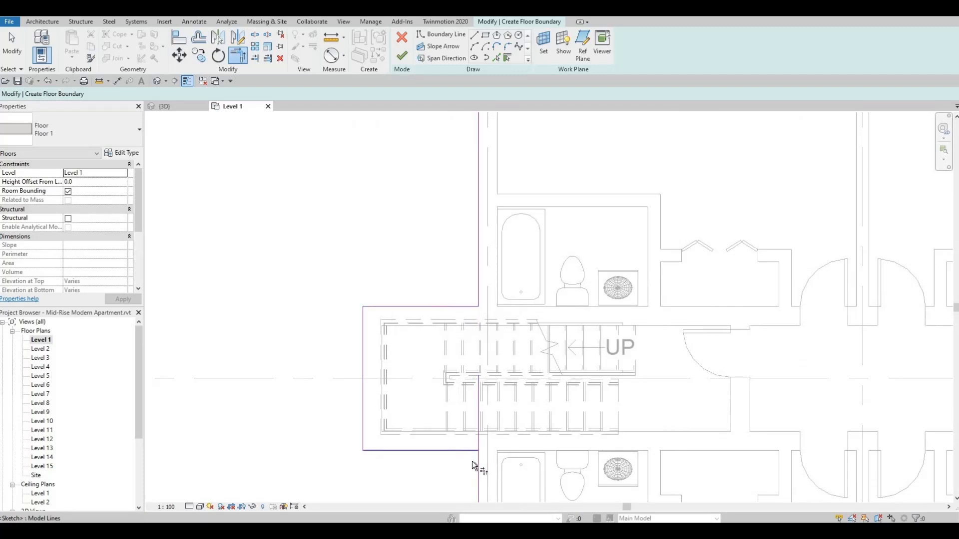
pyautogui.click(477, 463)
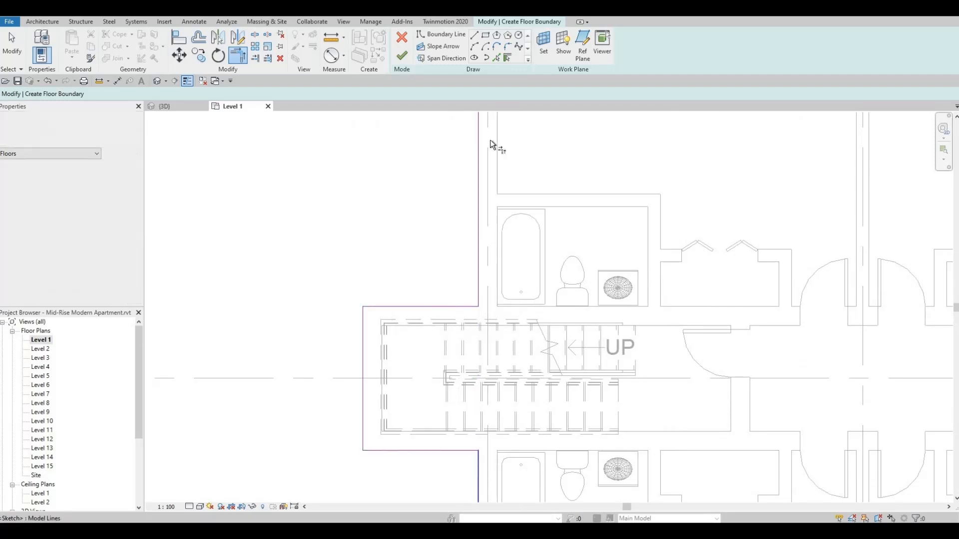
# Step: Finish the floor boundary sketch to create the Level 1 slab and check its coverage across the whole plan
pyautogui.click(401, 56)
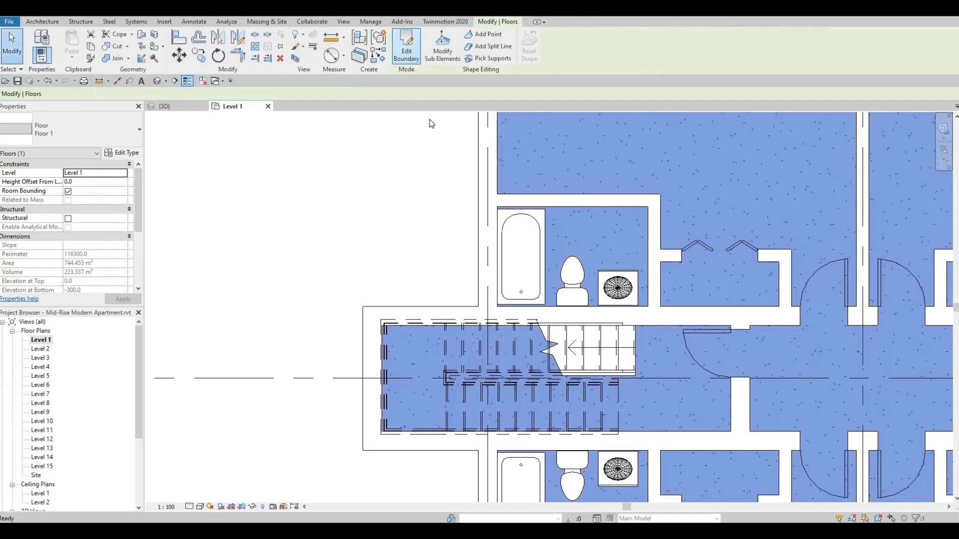
pyautogui.scroll(-3, 435, 125)
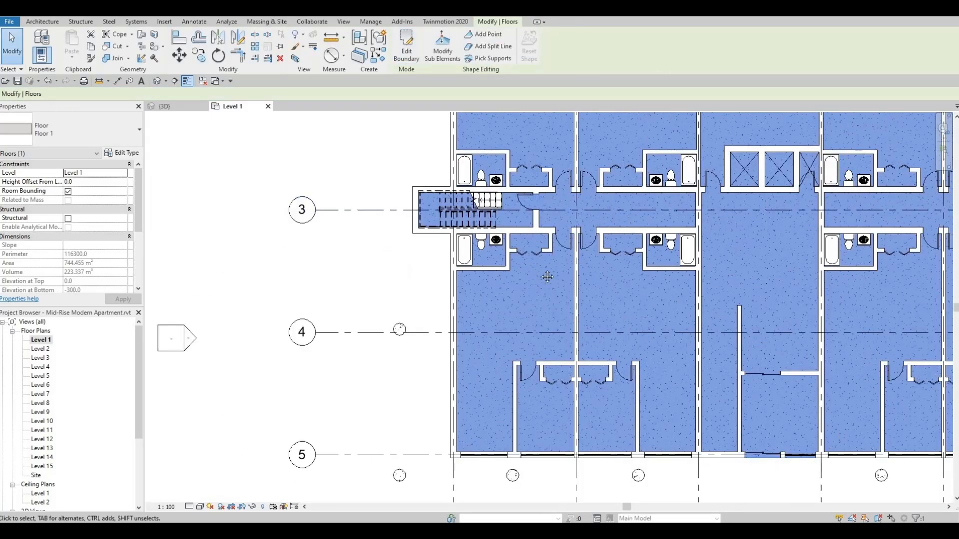
pyautogui.moveTo(546, 277); pyautogui.dragTo(484, 310, button='middle')
pyautogui.scroll(-2, 484, 310)
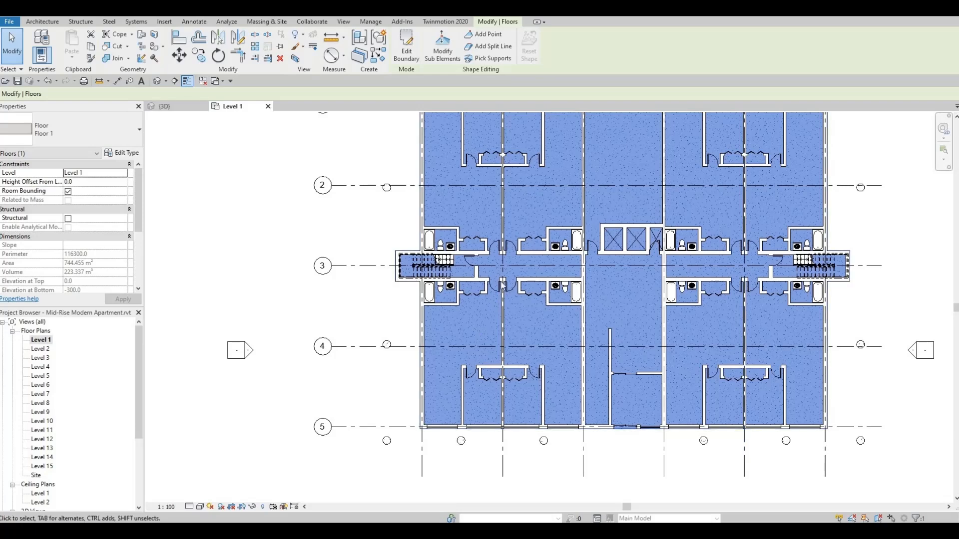
pyautogui.moveTo(430, 336); pyautogui.dragTo(361, 350, button='middle')
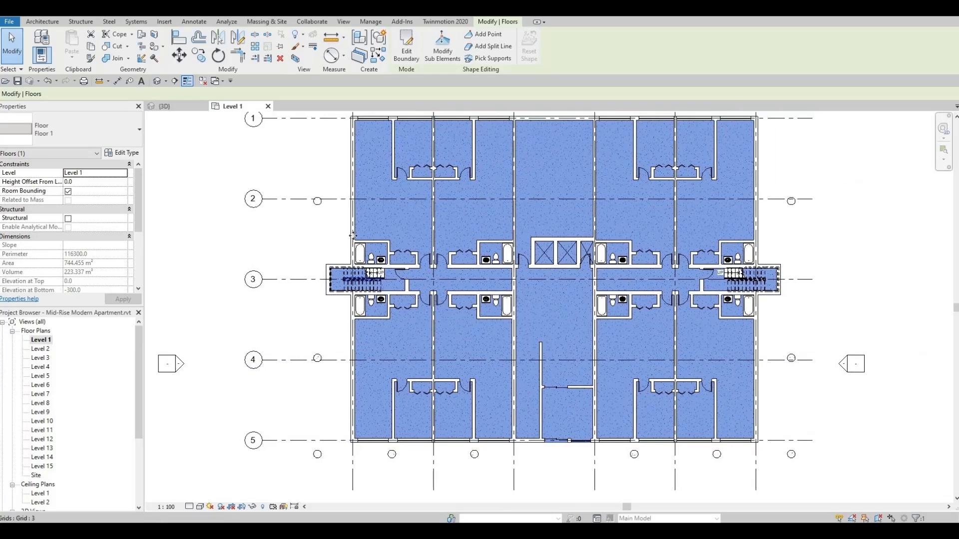
pyautogui.scroll(-1, 350, 252)
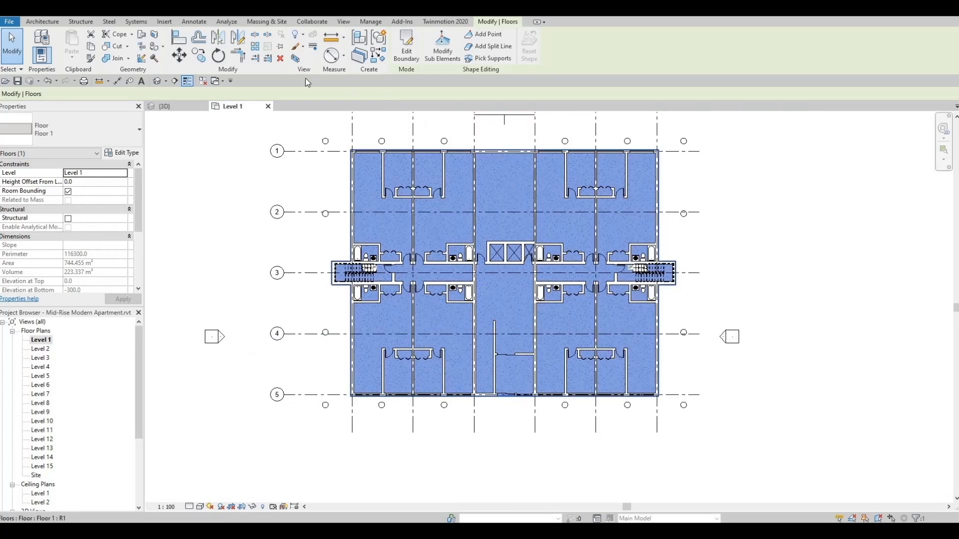
# Step: Start a new floor on Level 1 and duplicate the Floor 1 type as Floor 2
pyautogui.click(43, 21)
pyautogui.click(228, 42)
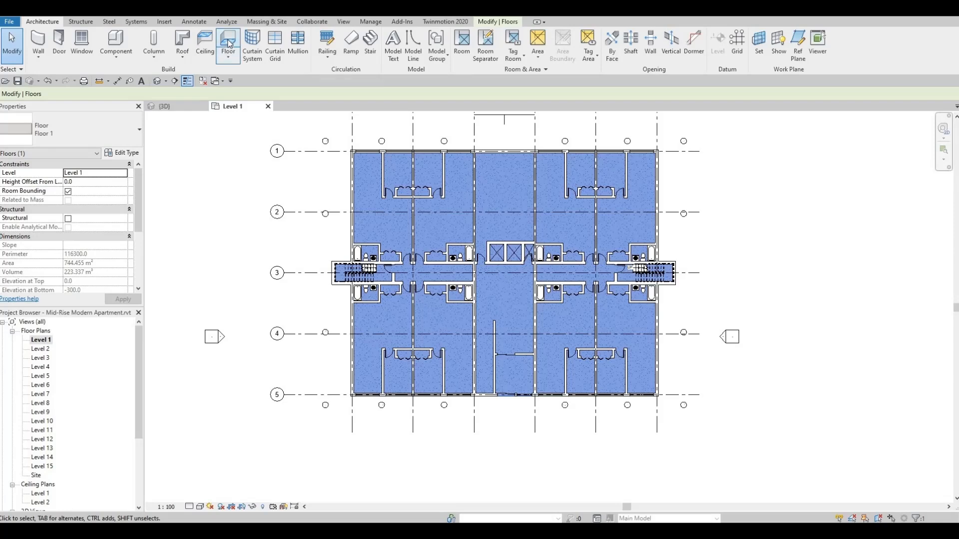
pyautogui.click(120, 153)
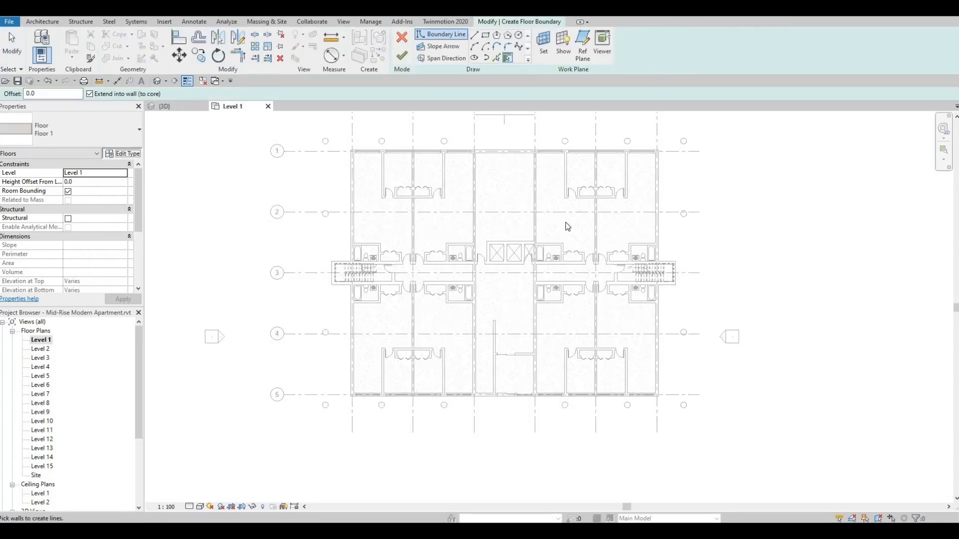
pyautogui.click(654, 183)
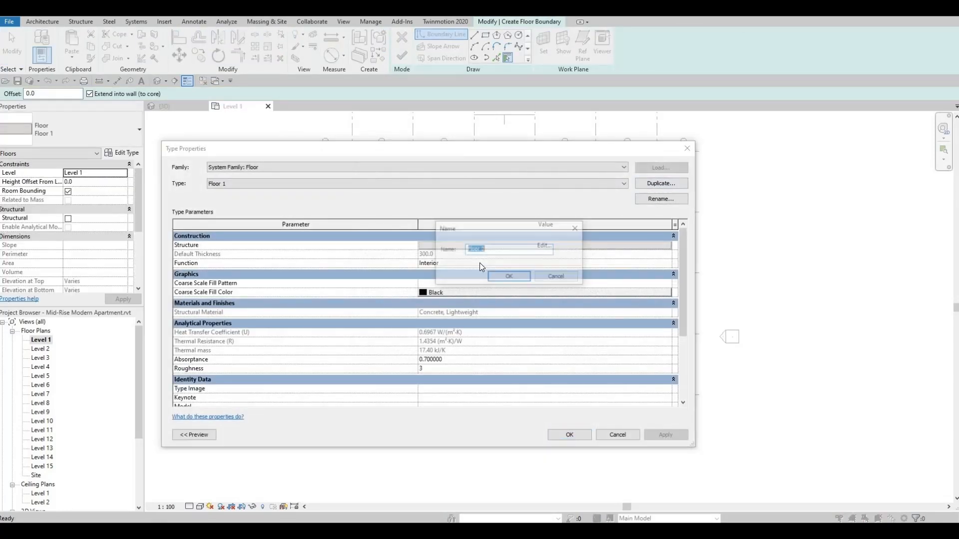
pyautogui.click(509, 278)
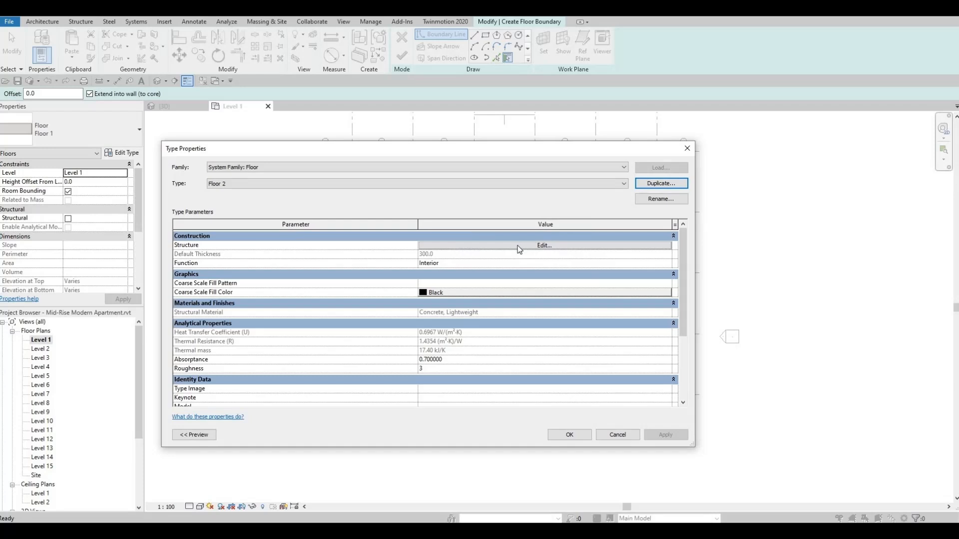
# Step: Set the structure layer material of Floor 2 to Grass, adding it from the AEC Materials library, and accept the type
pyautogui.click(520, 246)
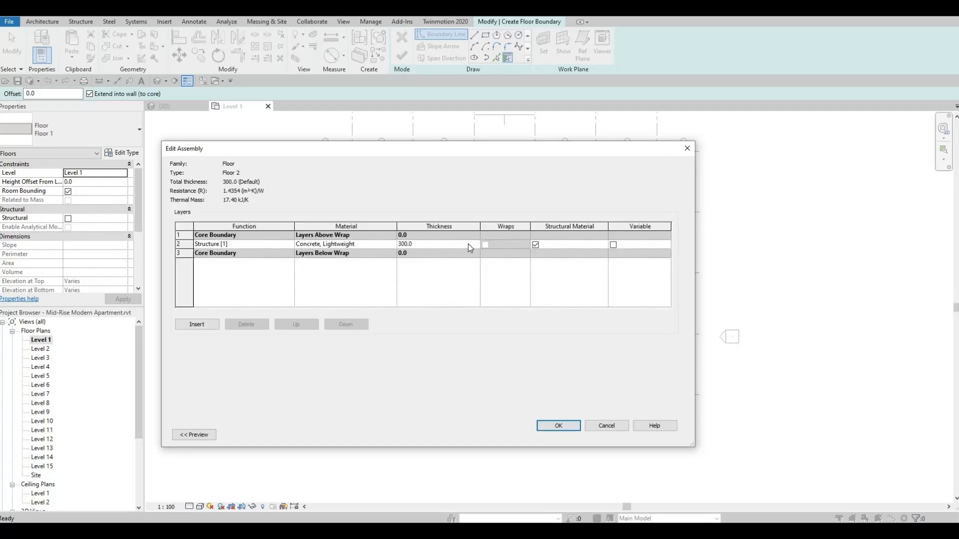
pyautogui.click(392, 244)
pyautogui.click(391, 244)
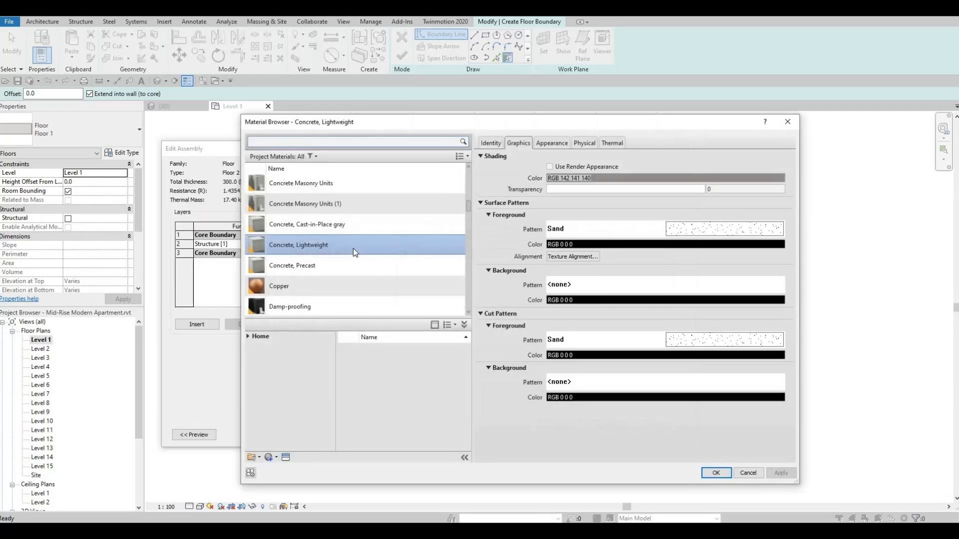
pyautogui.click(313, 142)
pyautogui.write('g')
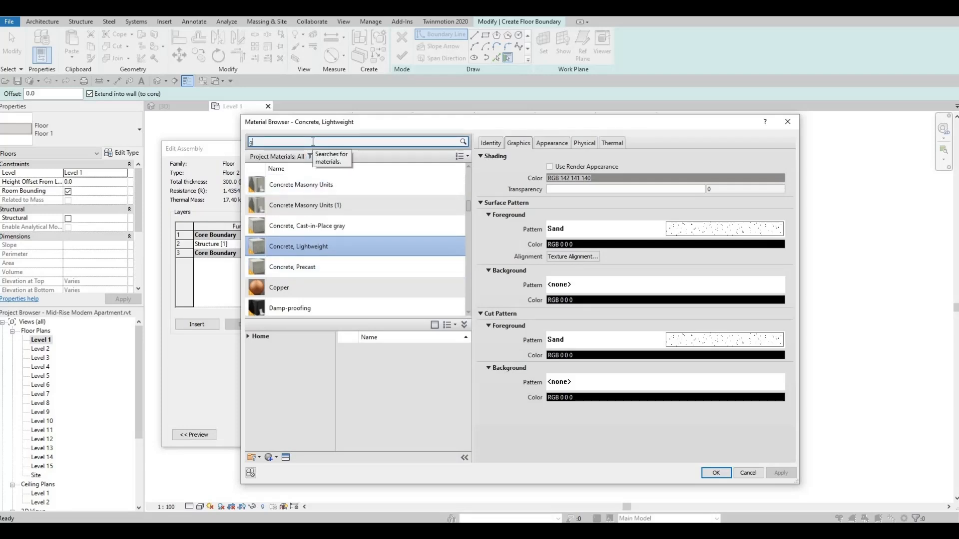
pyautogui.write('rass')
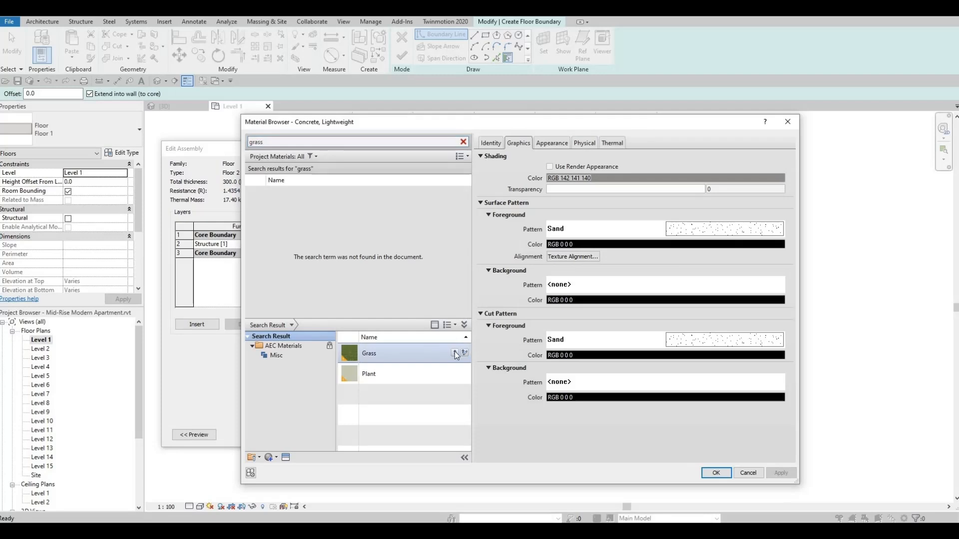
pyautogui.click(455, 352)
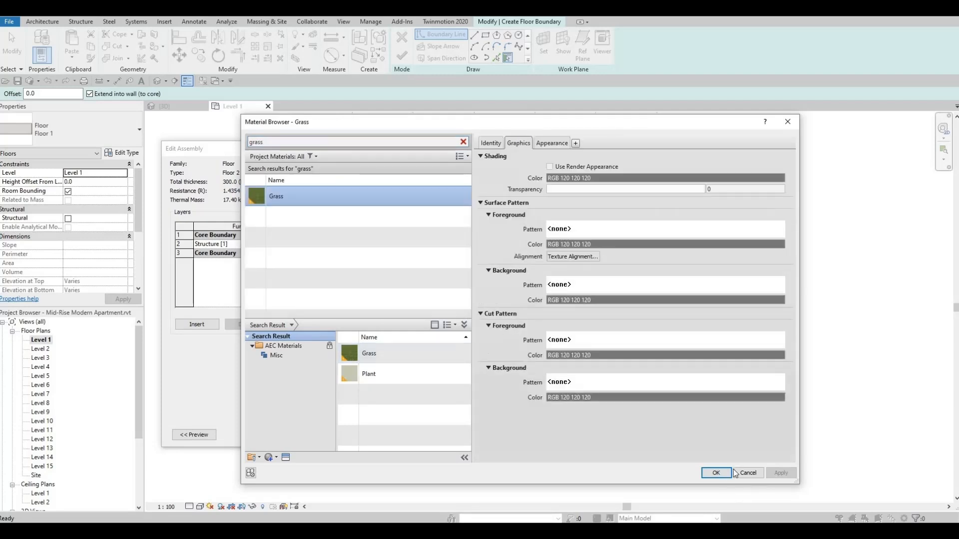
pyautogui.click(727, 474)
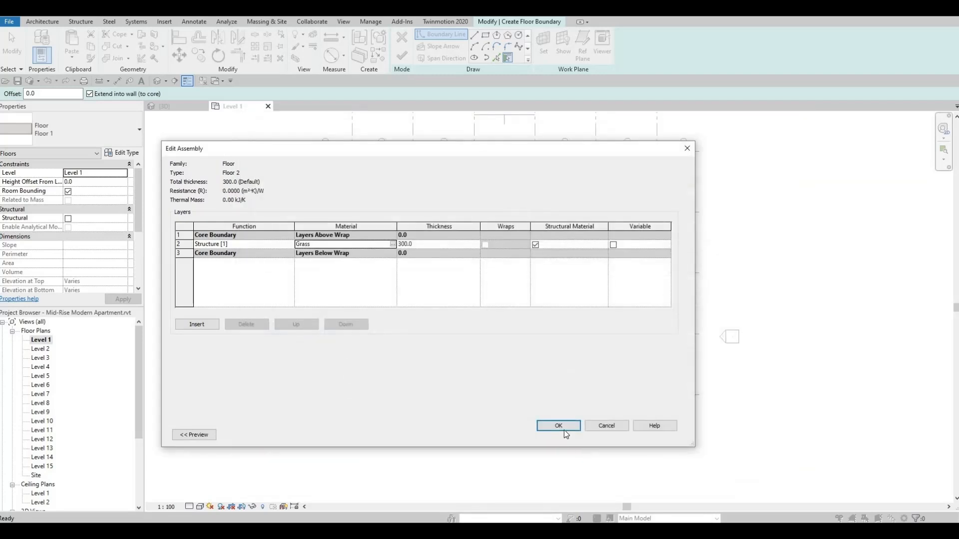
pyautogui.click(562, 427)
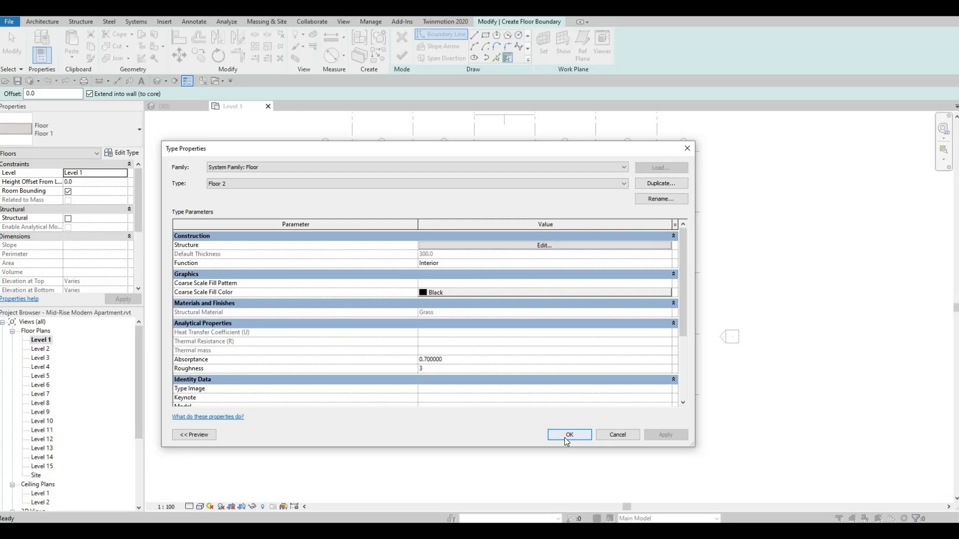
pyautogui.click(579, 435)
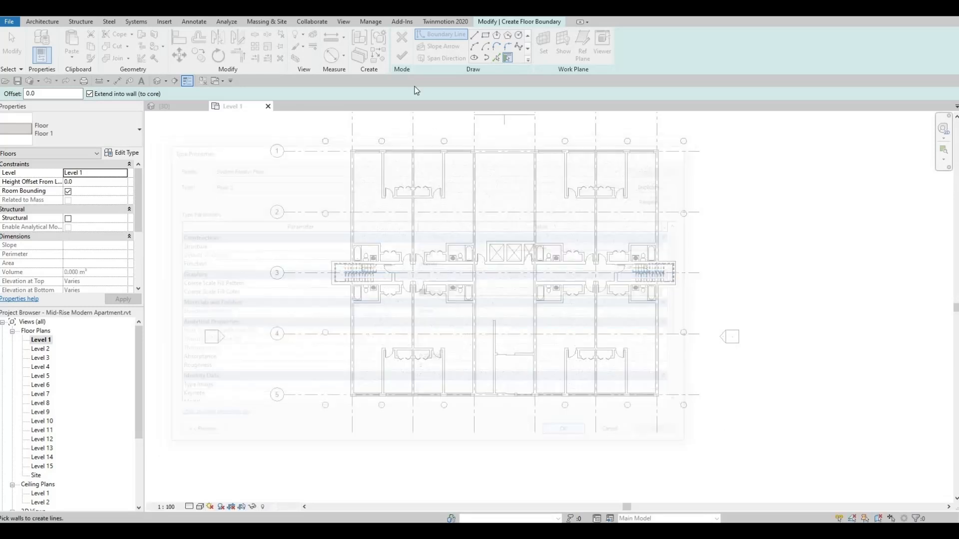
# Step: Sketch an outer rectangular floor boundary around the whole building and its columns, with one edge about 2600 mm beyond grid 1
pyautogui.click(484, 39)
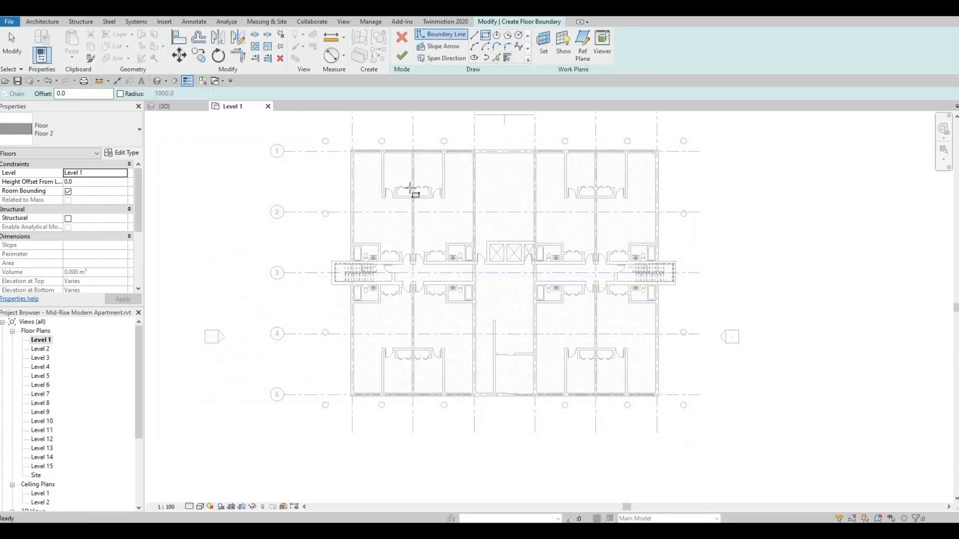
pyautogui.moveTo(356, 208); pyautogui.dragTo(329, 239, button='middle')
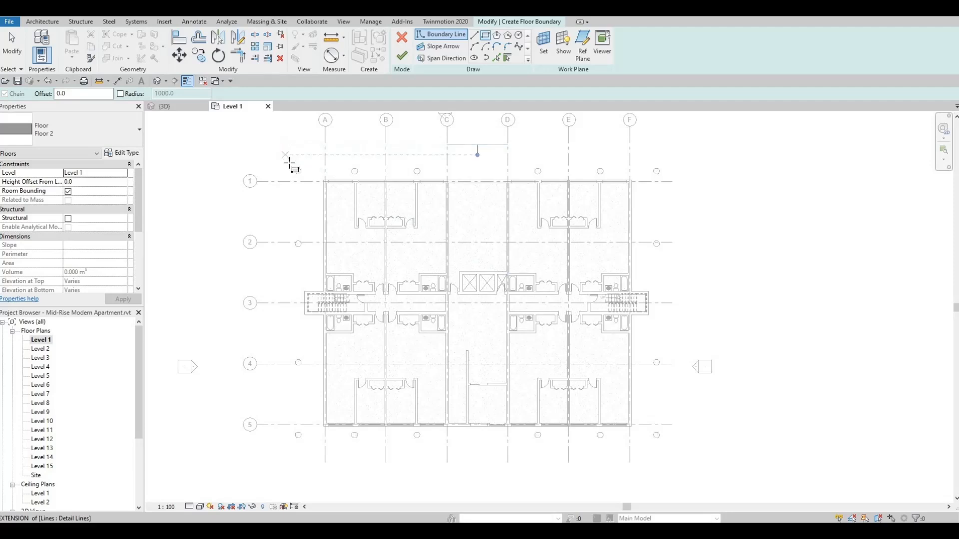
pyautogui.click(286, 156)
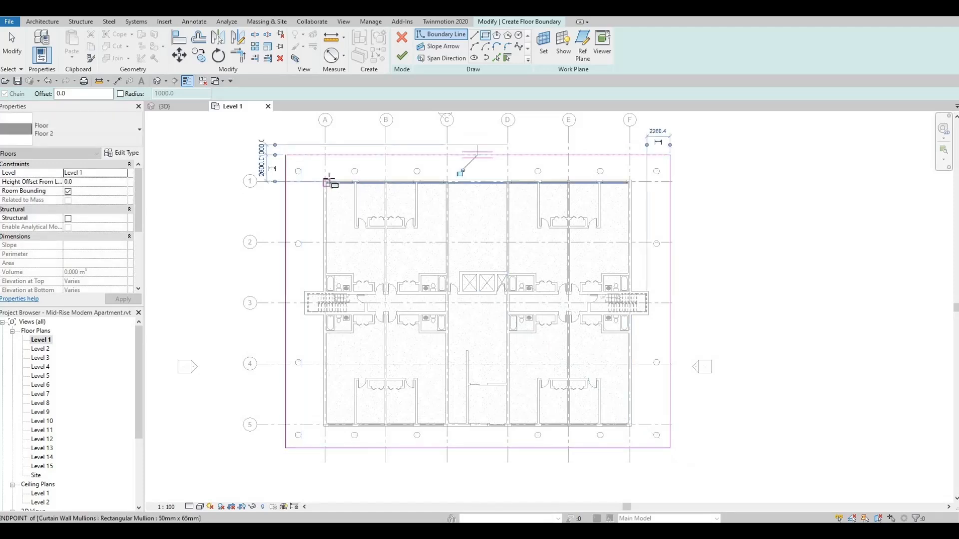
# Step: Sketch an inner rectangular boundary along the outer faces of the exterior walls, between the corners at grids A-1 and F-5
pyautogui.scroll(2, 314, 184)
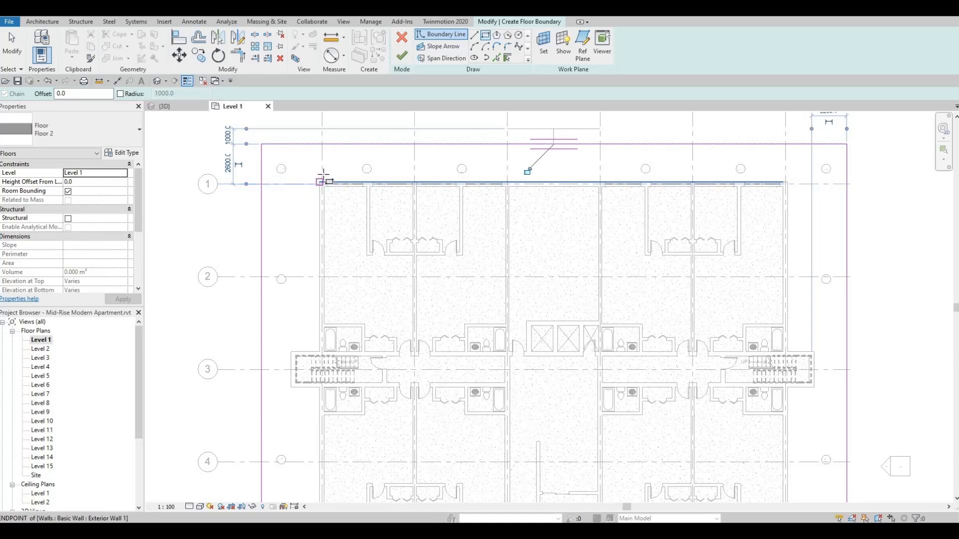
pyautogui.scroll(2, 318, 184)
pyautogui.click(395, 247)
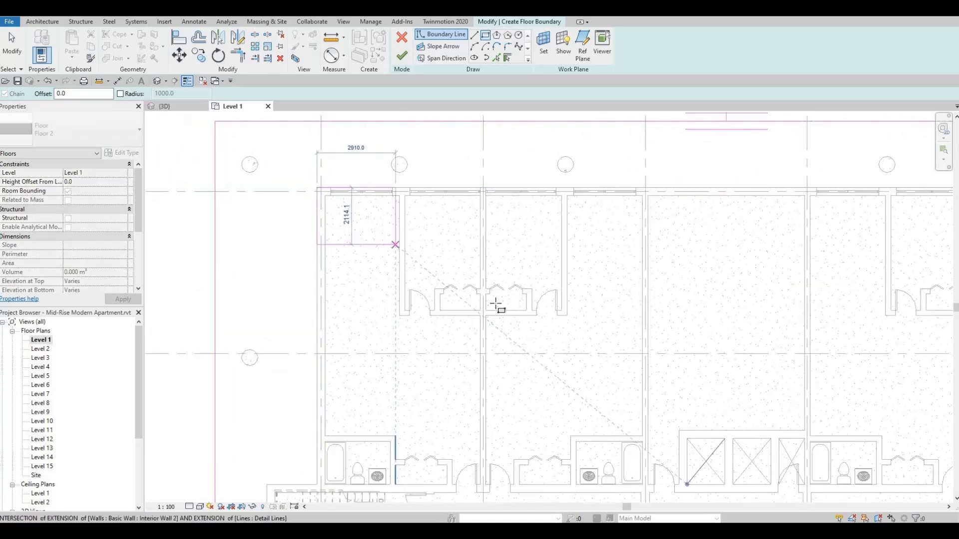
pyautogui.scroll(-5, 574, 342)
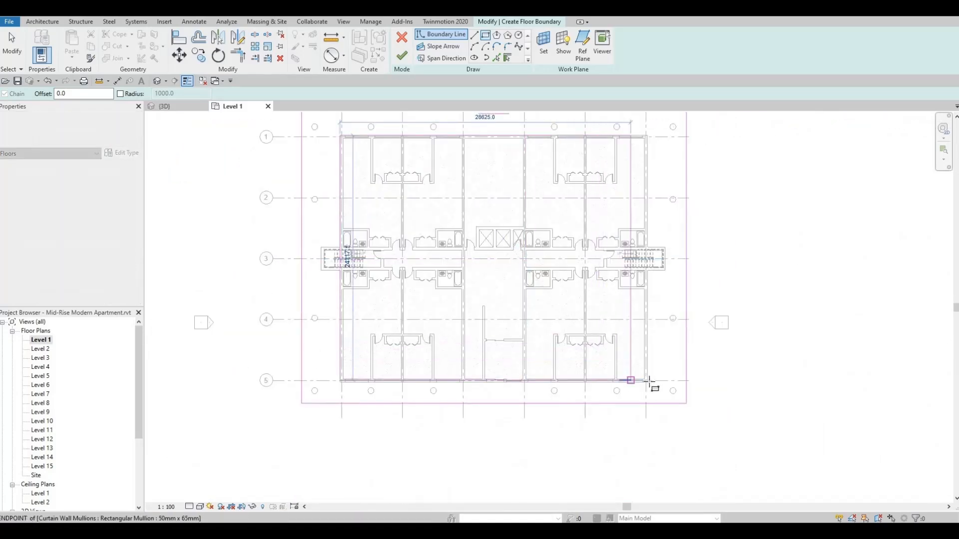
pyautogui.click(650, 382)
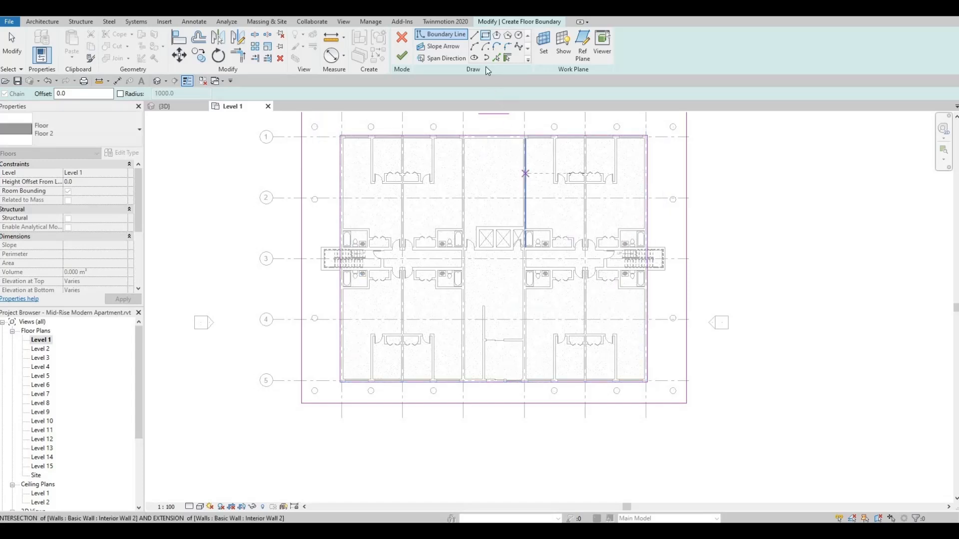
pyautogui.press('Escape')
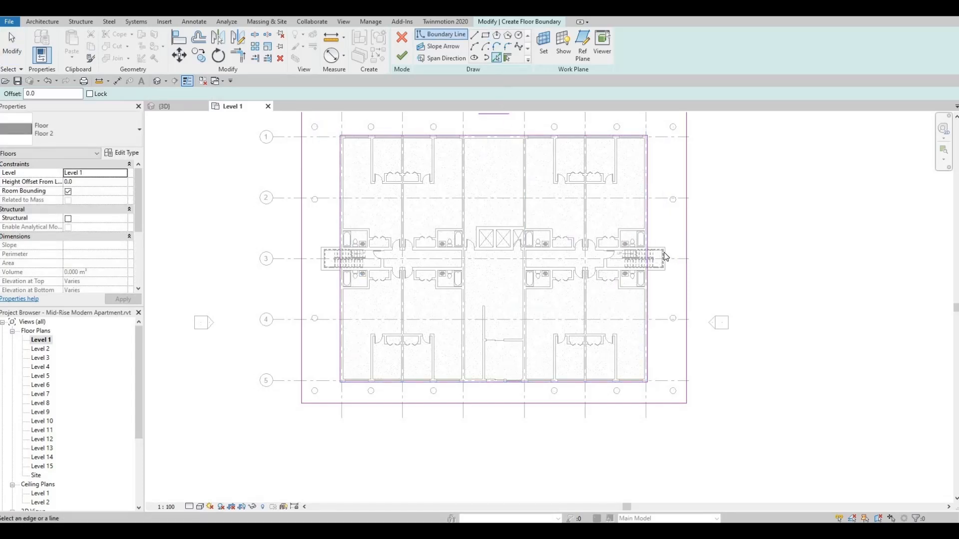
# Step: Pick the outer wall faces of both projecting stairwells near grid 3 as boundary lines
pyautogui.scroll(2, 679, 245)
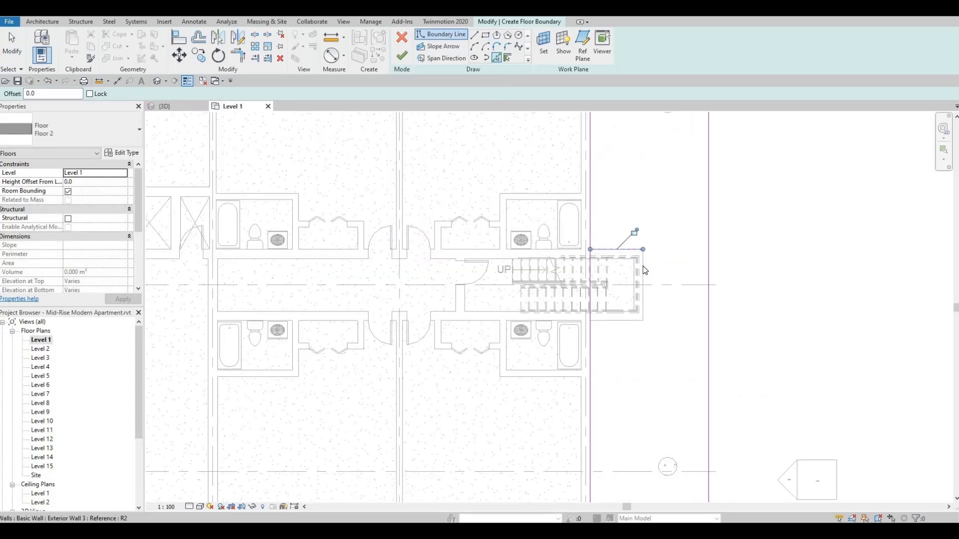
pyautogui.click(608, 319)
pyautogui.scroll(-4, 582, 273)
pyautogui.moveTo(327, 270); pyautogui.dragTo(775, 283, button='middle')
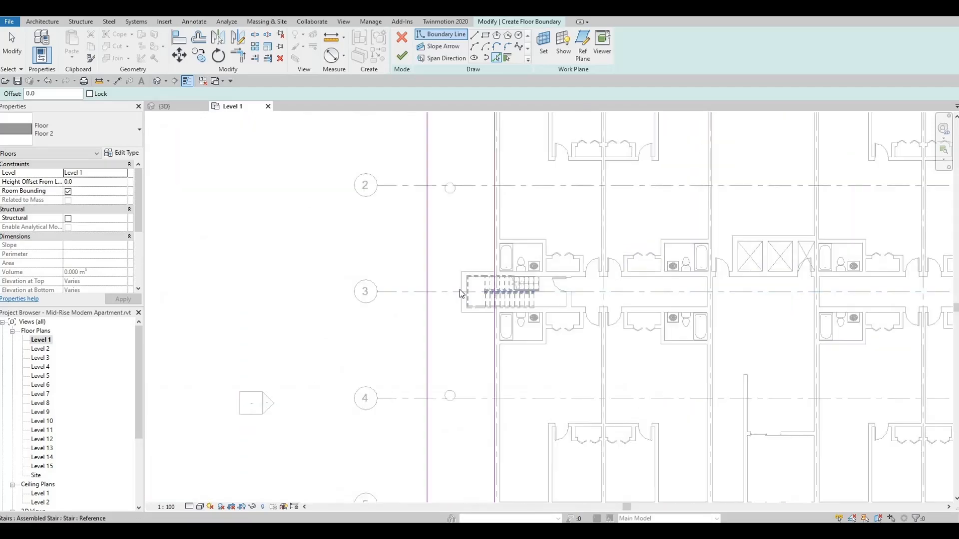
pyautogui.scroll(3, 484, 288)
pyautogui.click(460, 262)
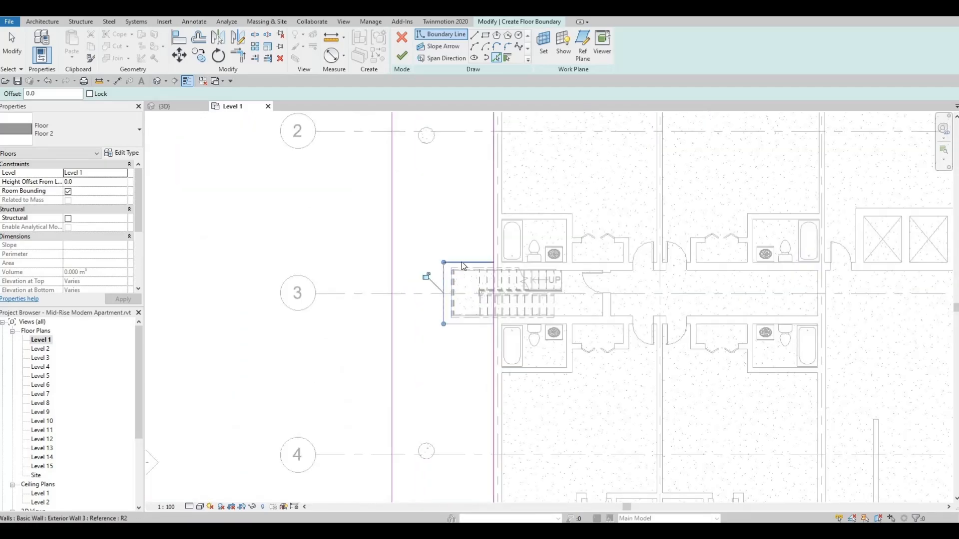
pyautogui.click(467, 322)
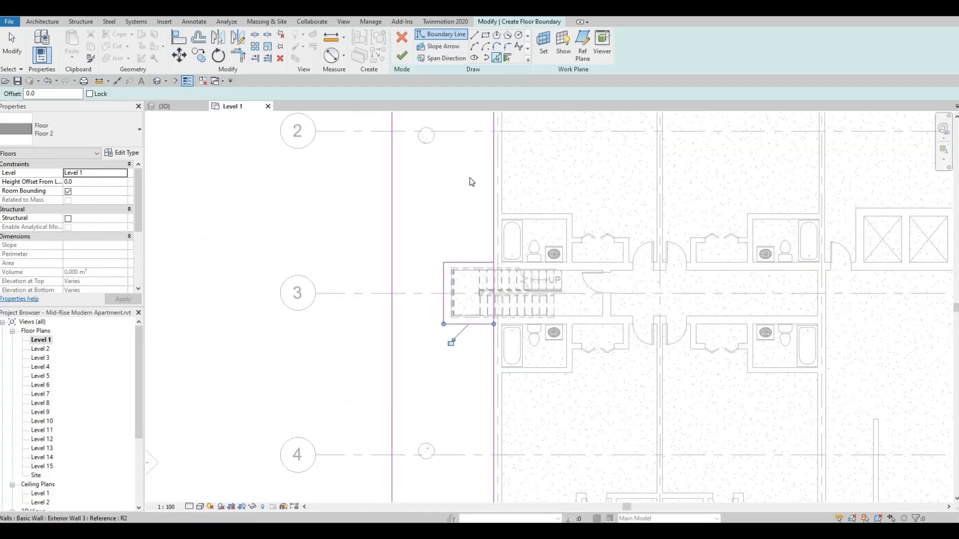
# Step: Split the inner boundary lines along grids A and F where they cross the stairwells, using Split Element
pyautogui.click(255, 35)
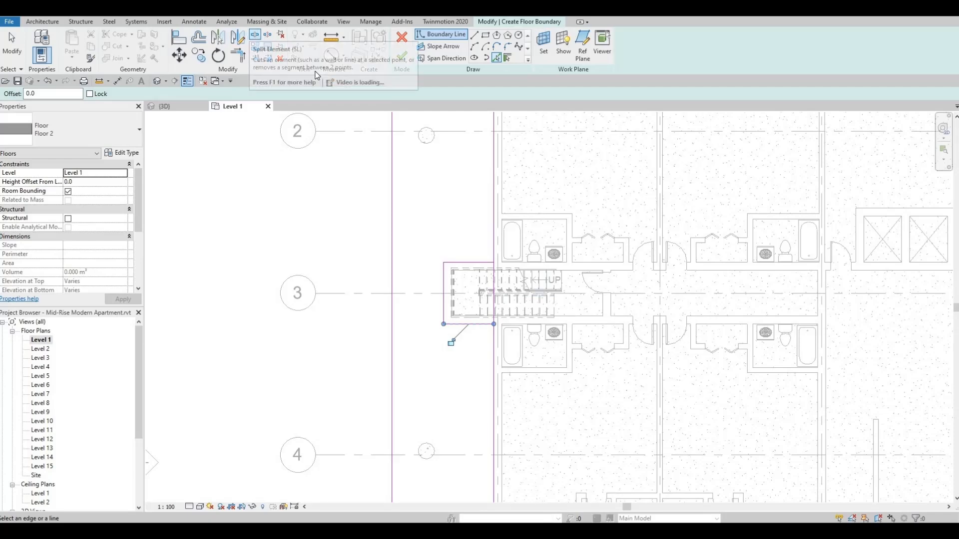
pyautogui.click(494, 290)
pyautogui.scroll(-2, 575, 300)
pyautogui.moveTo(569, 295); pyautogui.dragTo(188, 323, button='middle')
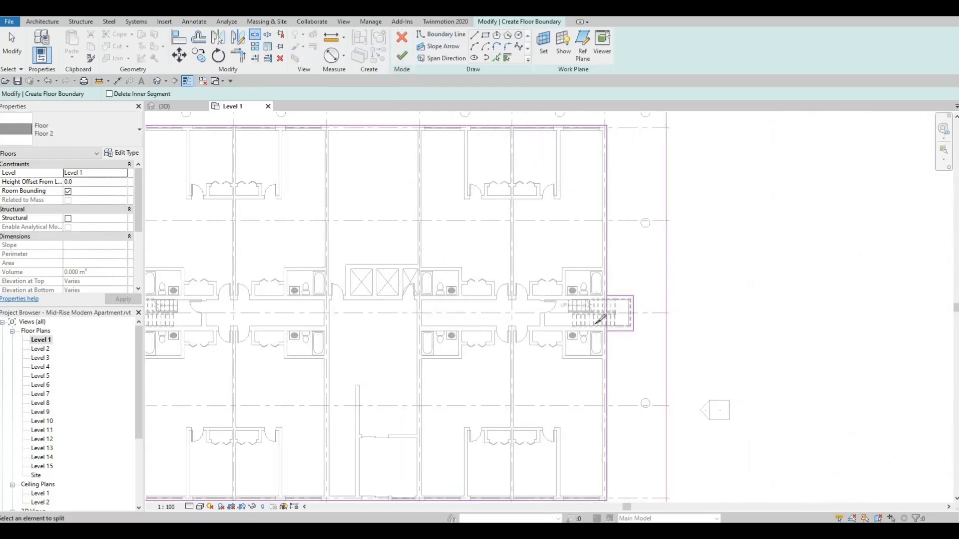
pyautogui.scroll(2, 649, 306)
pyautogui.click(570, 312)
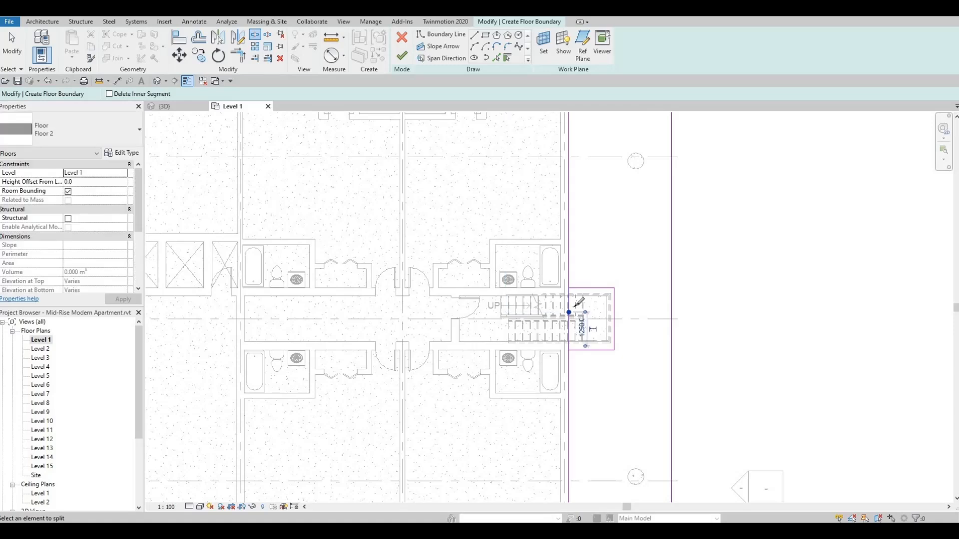
# Step: Trim the inner boundary line at grid F to the stairwell outline on both of its sides
pyautogui.press('t')
pyautogui.press('r')
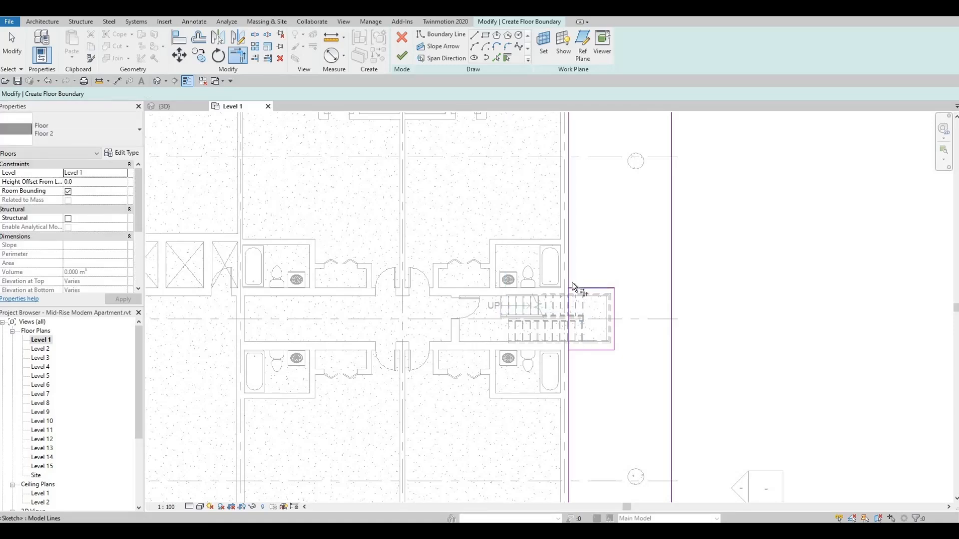
pyautogui.click(587, 350)
pyautogui.click(569, 369)
pyautogui.scroll(-2, 524, 322)
# Step: Trim the inner boundary line at grid A to both sides of the adjoining stairwell outline
pyautogui.moveTo(170, 304); pyautogui.dragTo(501, 260, button='middle')
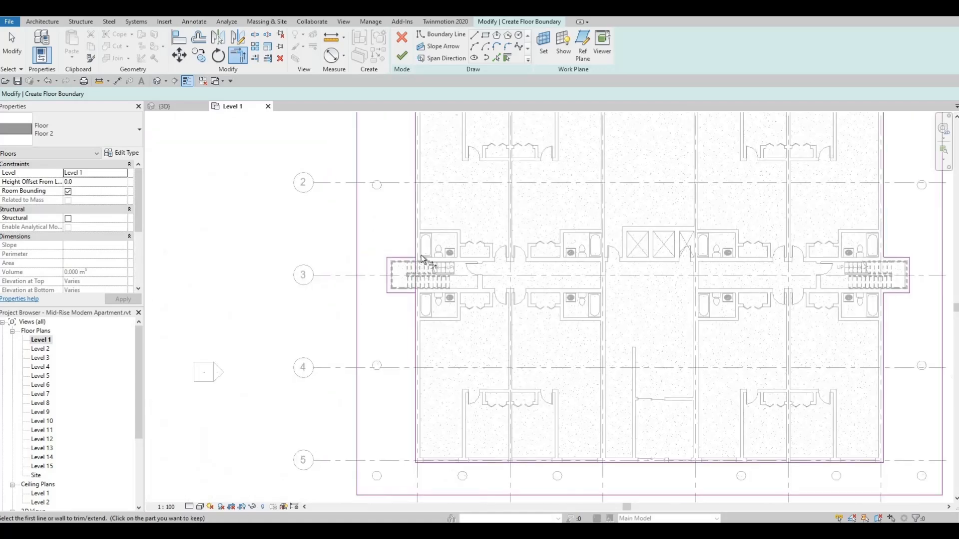
pyautogui.scroll(4, 422, 258)
pyautogui.click(390, 260)
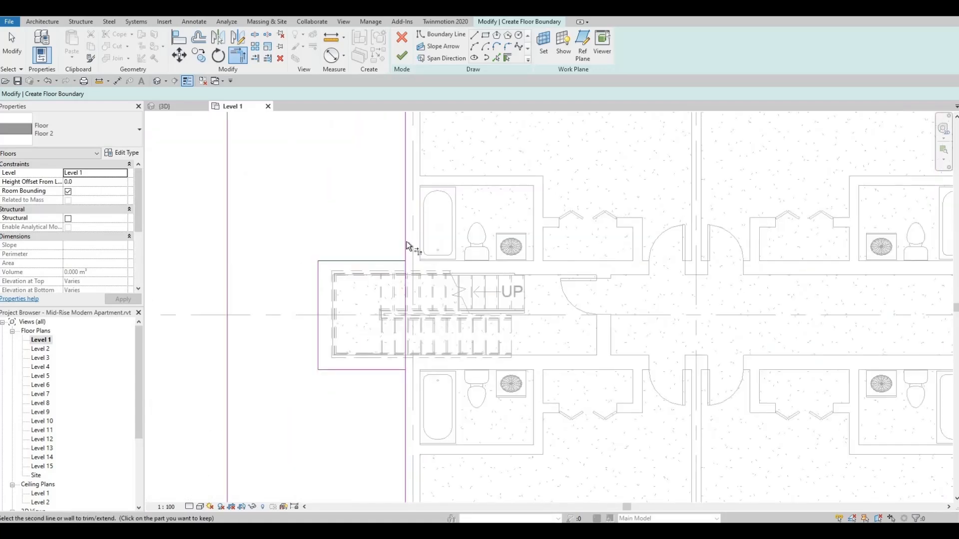
pyautogui.click(406, 241)
pyautogui.click(382, 370)
pyautogui.click(406, 386)
pyautogui.scroll(-1, 469, 319)
pyautogui.scroll(-5, 470, 319)
pyautogui.press('Escape')
# Step: Draw a boundary line along grid C from the outer rectangle to the exterior wall boundary below grid 5
pyautogui.moveTo(585, 349); pyautogui.dragTo(494, 319, button='middle')
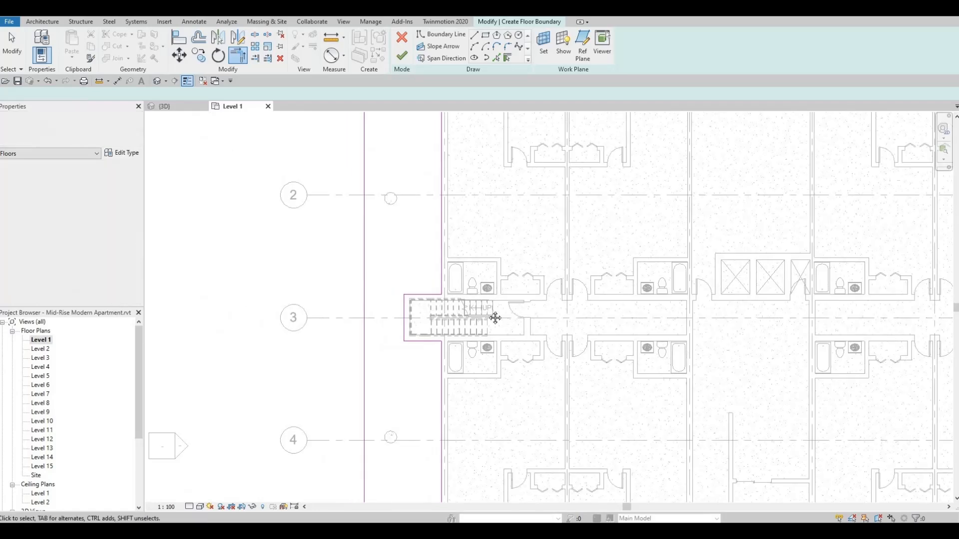
pyautogui.scroll(-3, 516, 362)
pyautogui.moveTo(510, 357); pyautogui.dragTo(492, 335, button='middle')
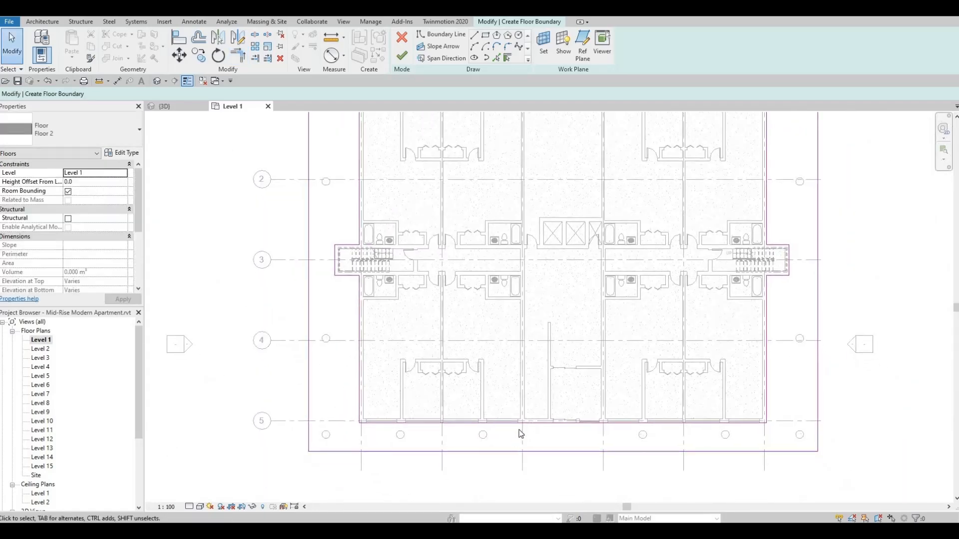
pyautogui.click(475, 36)
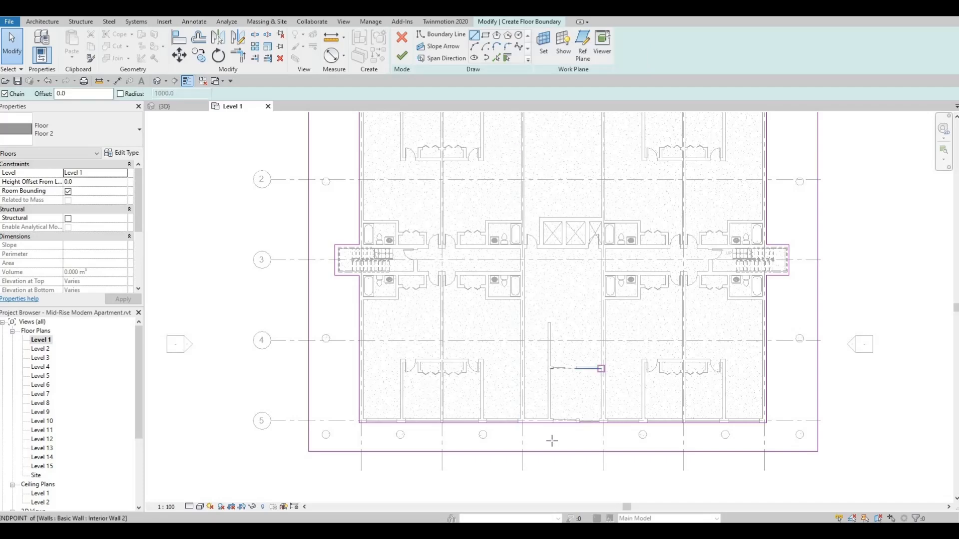
pyautogui.scroll(5, 502, 454)
pyautogui.click(491, 460)
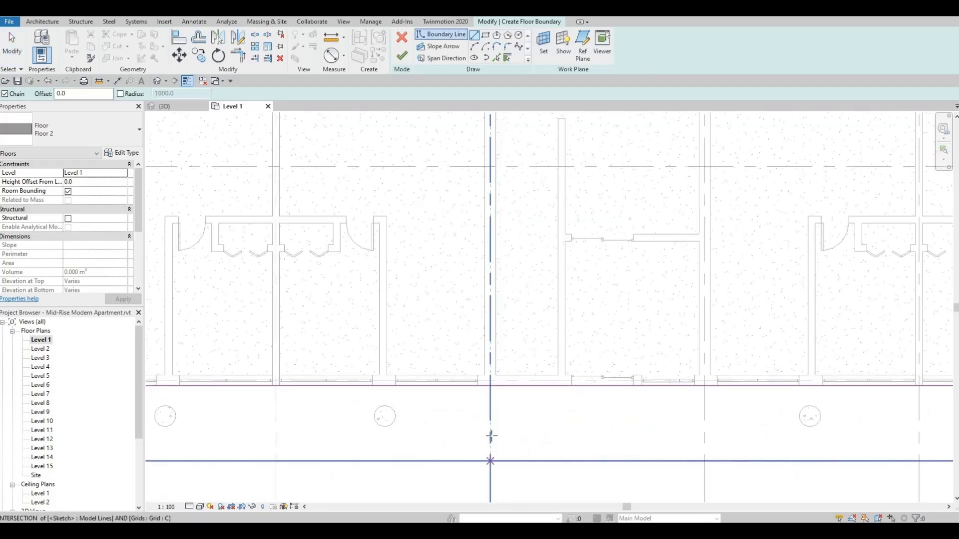
pyautogui.click(490, 386)
pyautogui.press('Escape')
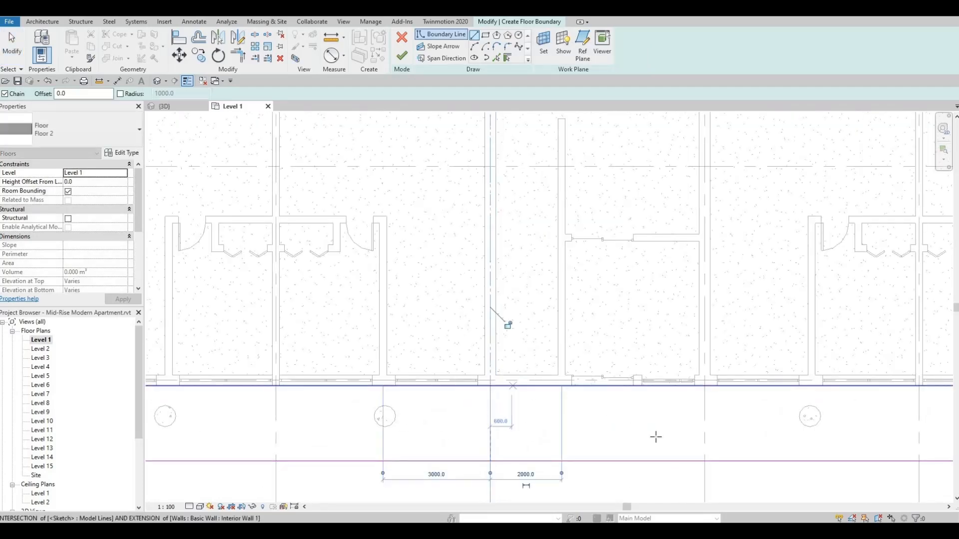
# Step: Draw a boundary line along grid D from the outer boundary to the exterior wall boundary below grid 5
pyautogui.click(705, 461)
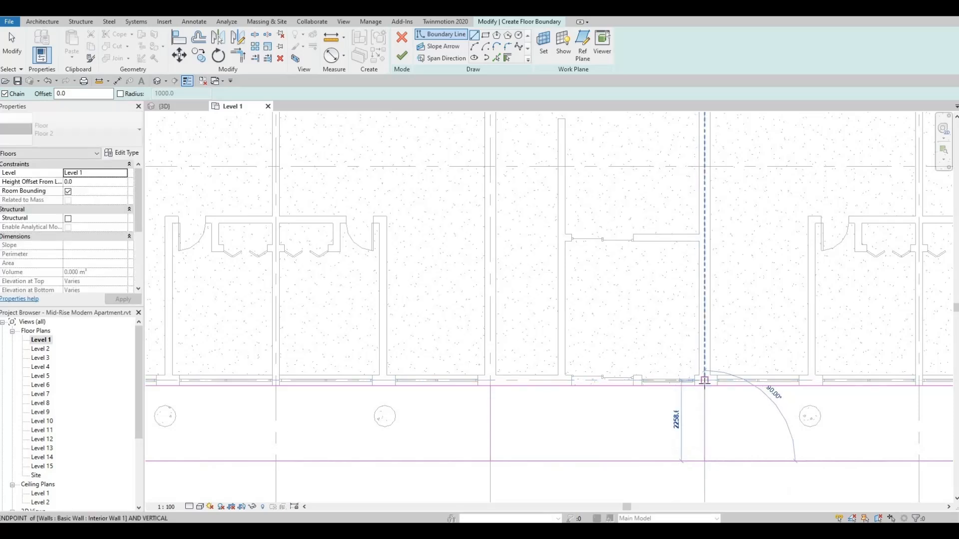
pyautogui.click(704, 387)
pyautogui.press('Escape')
pyautogui.press('Escape')
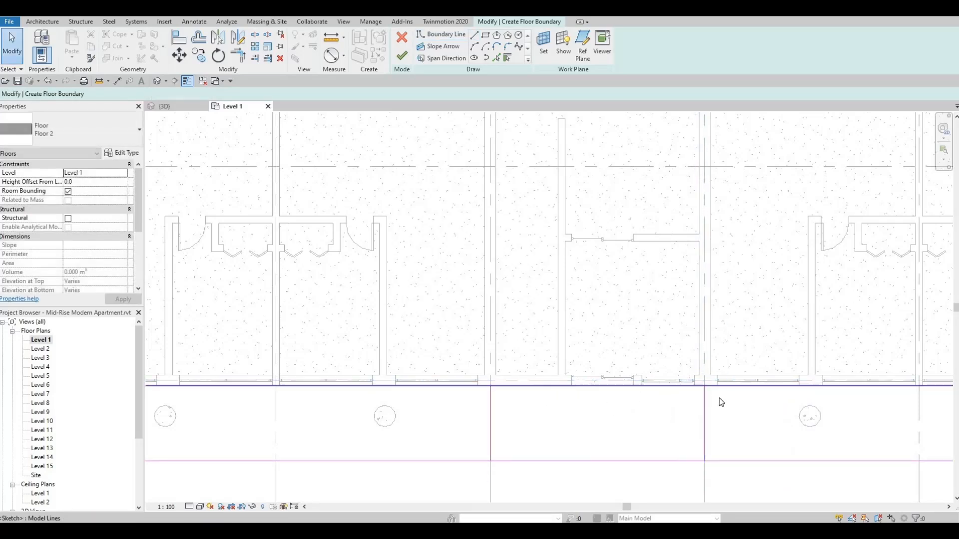
# Step: Split the inner and outer boundary lines between grids C and D below grid 5 with Split Element
pyautogui.moveTo(624, 424); pyautogui.dragTo(585, 354, button='middle')
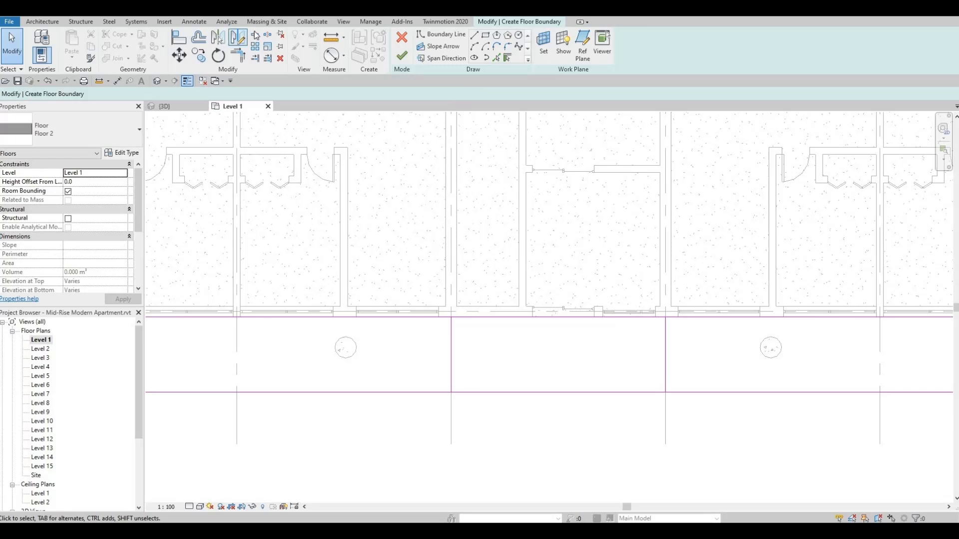
pyautogui.click(255, 36)
pyautogui.click(549, 317)
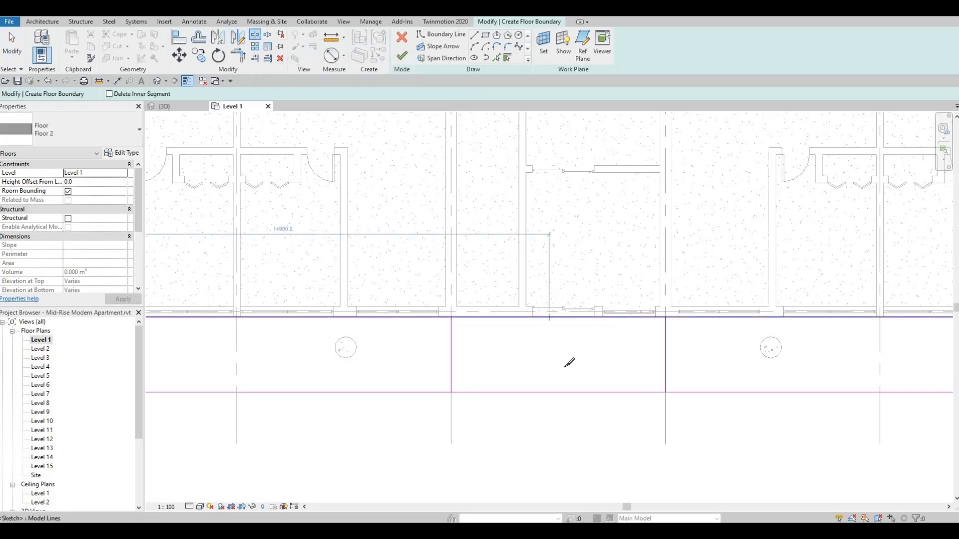
pyautogui.click(561, 392)
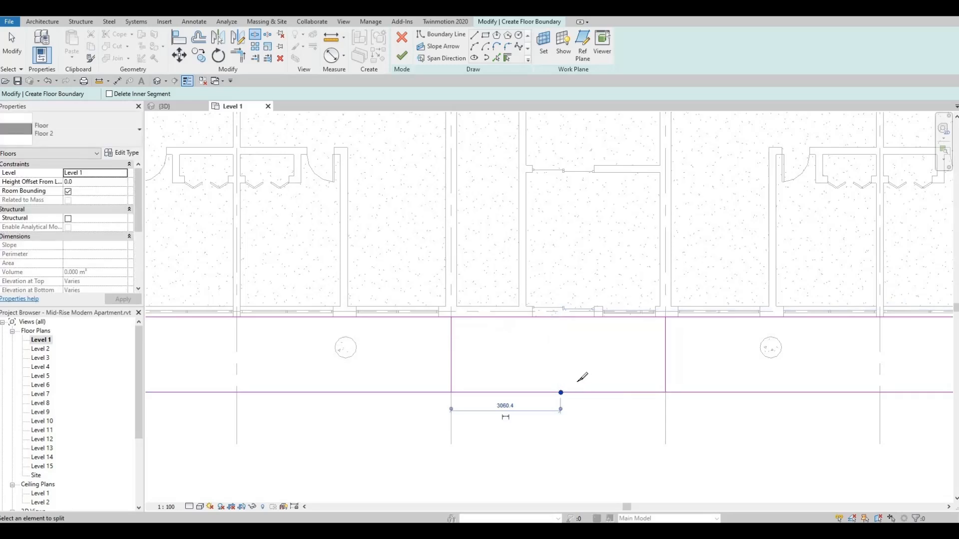
pyautogui.press('Escape')
# Step: Trim the split boundary lines below grid 5 to the lines along grids C and D, opening the entrance gap
pyautogui.press('t')
pyautogui.press('r')
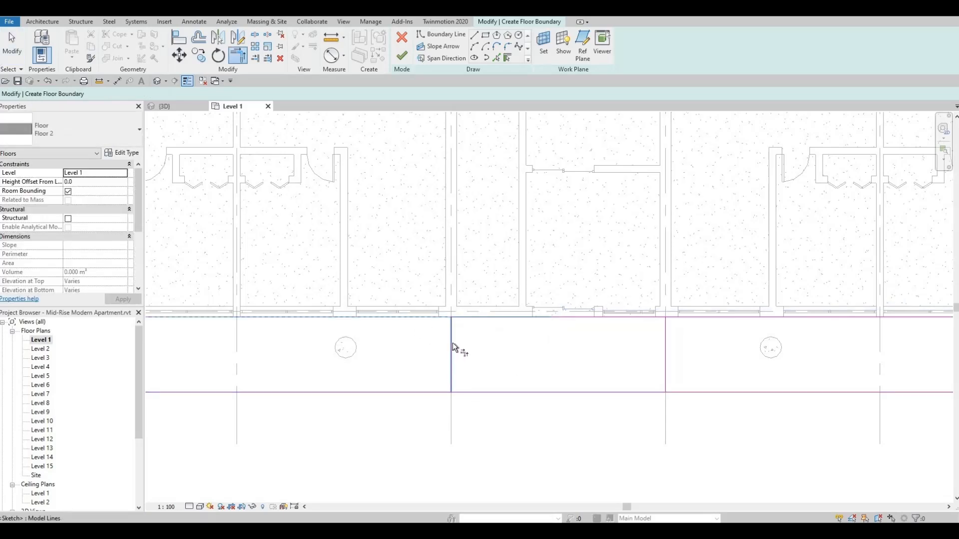
pyautogui.click(453, 367)
pyautogui.click(442, 393)
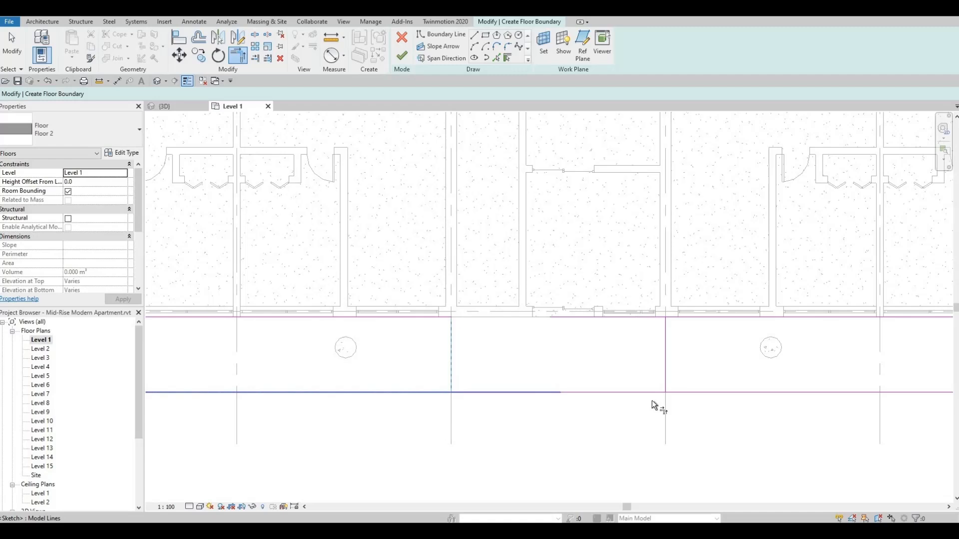
pyautogui.click(679, 394)
pyautogui.click(666, 367)
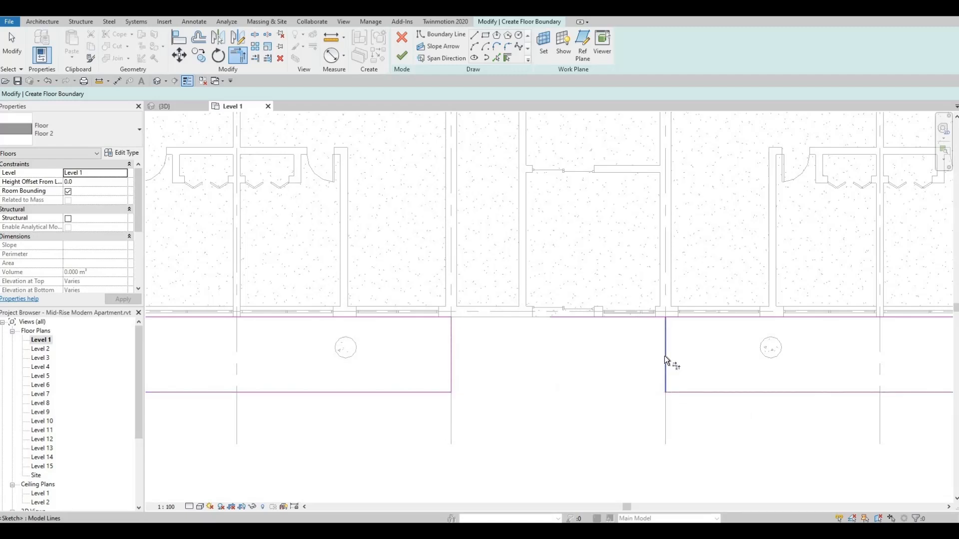
# Step: Draw boundary lines along grids C and D above grid 1, from the outer boundary to the exterior wall boundary
pyautogui.scroll(-4, 604, 323)
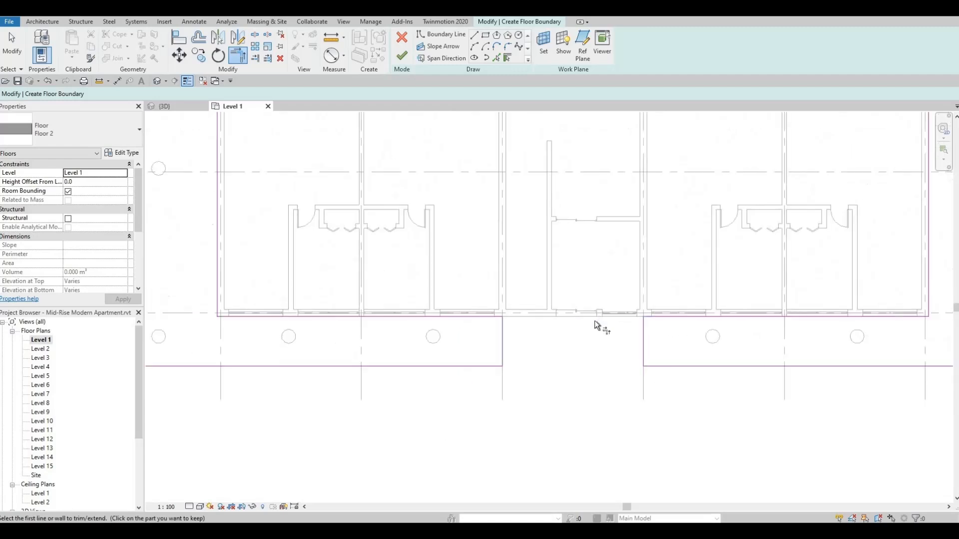
pyautogui.moveTo(595, 359); pyautogui.dragTo(582, 499, button='middle')
pyautogui.moveTo(571, 317); pyautogui.dragTo(571, 346, button='middle')
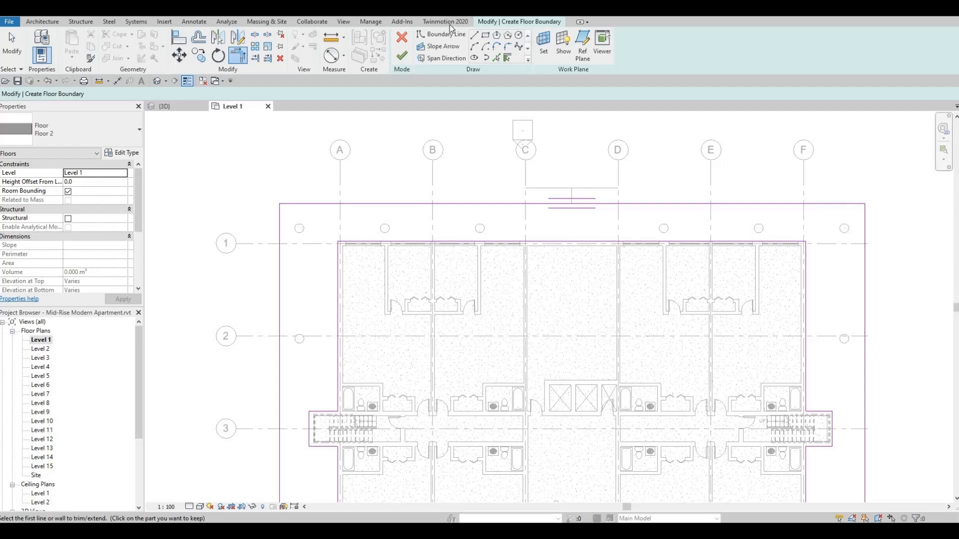
pyautogui.click(474, 36)
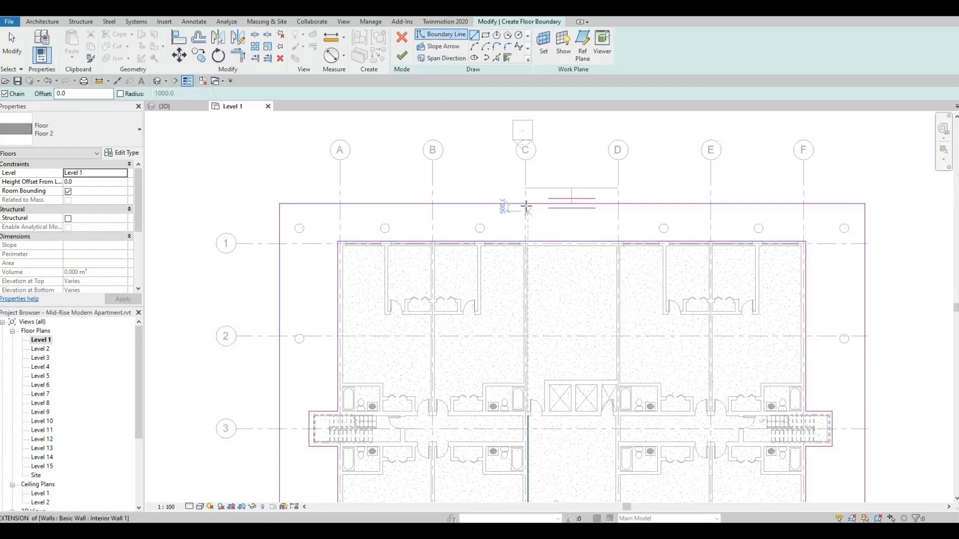
pyautogui.click(526, 205)
pyautogui.scroll(2, 526, 219)
pyautogui.click(525, 258)
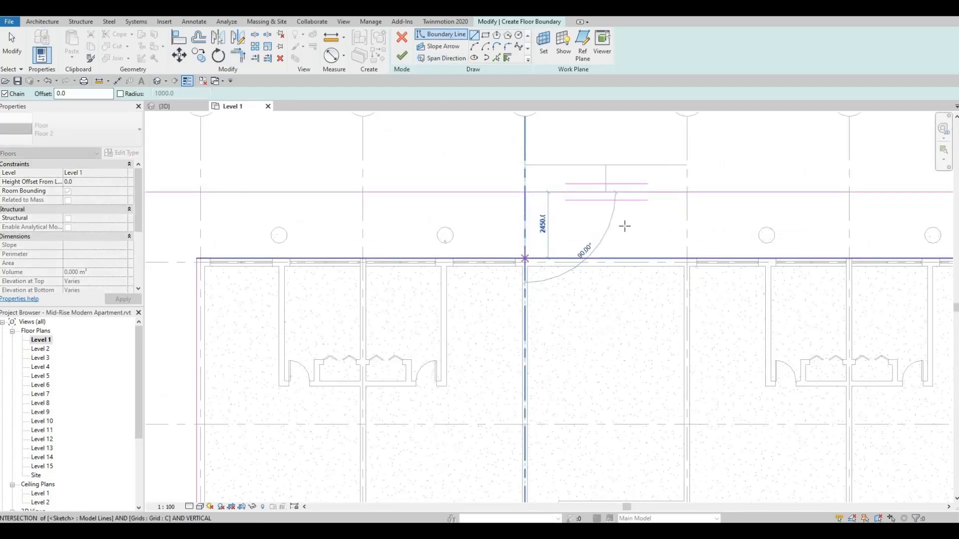
pyautogui.click(687, 192)
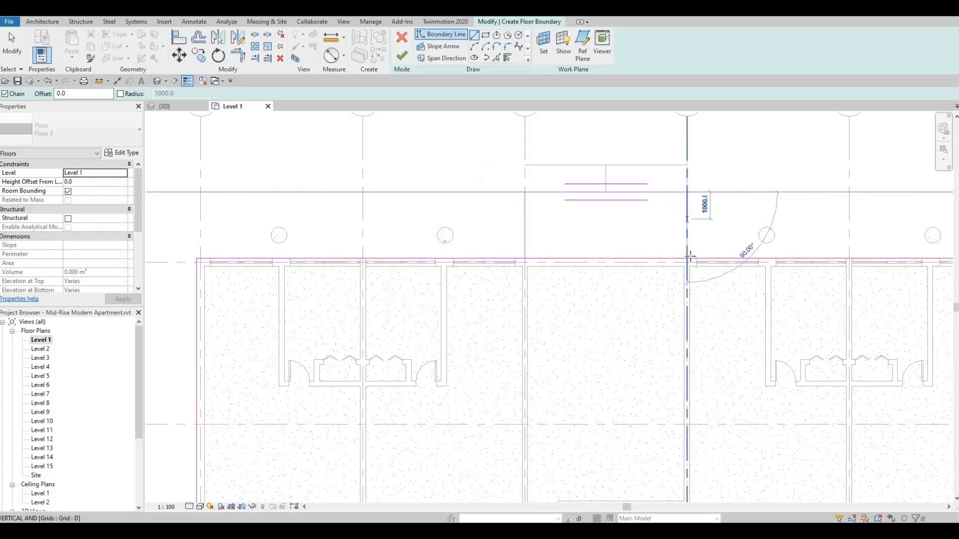
pyautogui.click(688, 258)
pyautogui.press('Escape')
pyautogui.press('Escape')
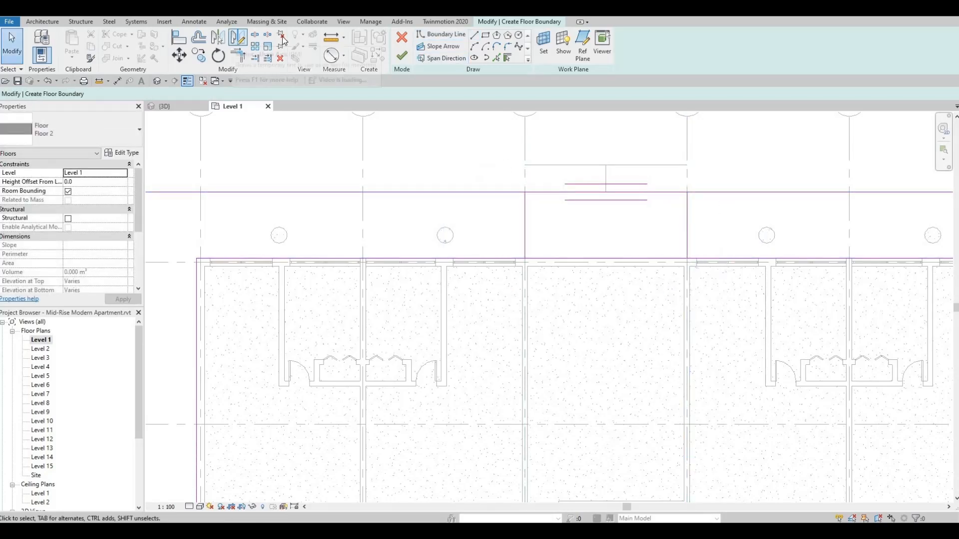
# Step: Split the outer and inner boundary lines between grids C and D above grid 1
pyautogui.press('s')
pyautogui.press('l')
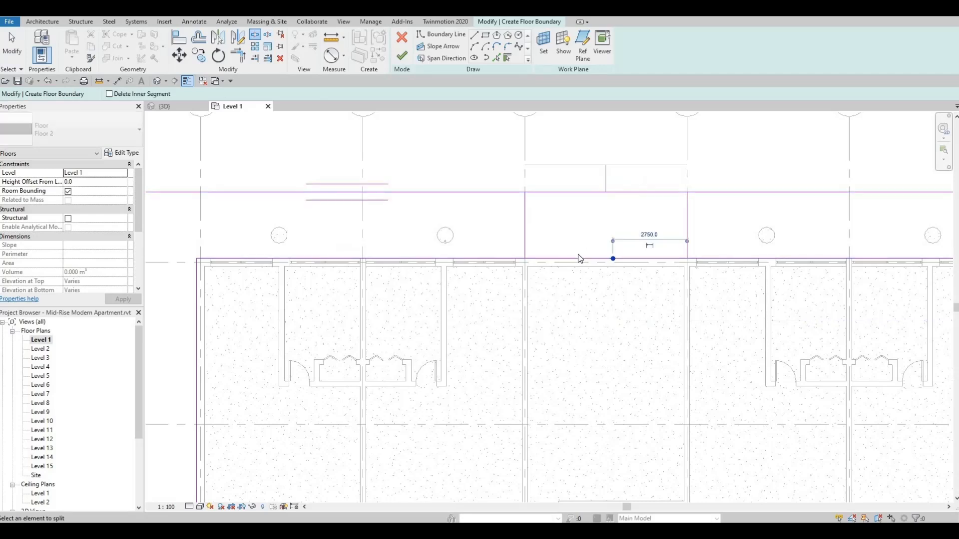
pyautogui.press('Escape')
# Step: Trim the inner boundary line near grid 1 to the boundary line along grid C
pyautogui.press('t')
pyautogui.press('r')
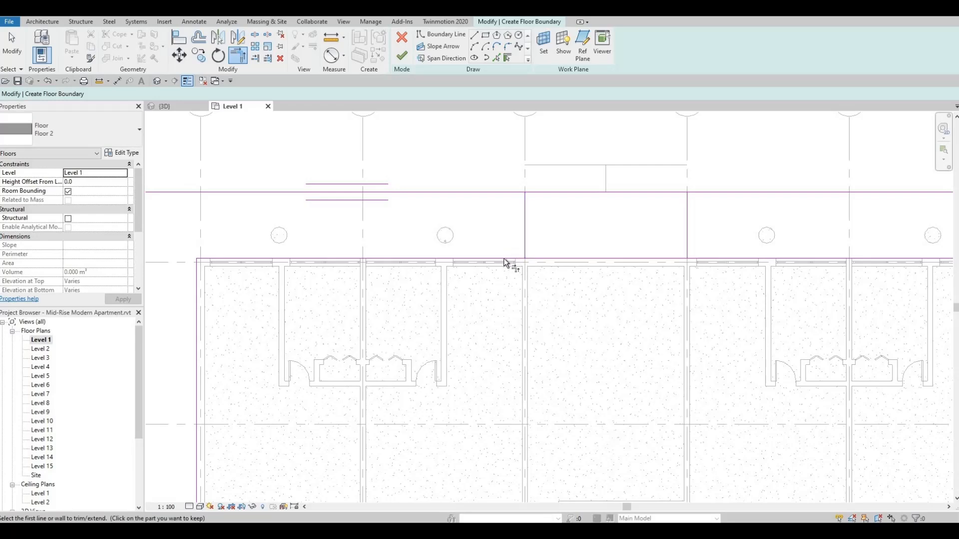
pyautogui.click(504, 259)
pyautogui.click(529, 211)
pyautogui.click(514, 193)
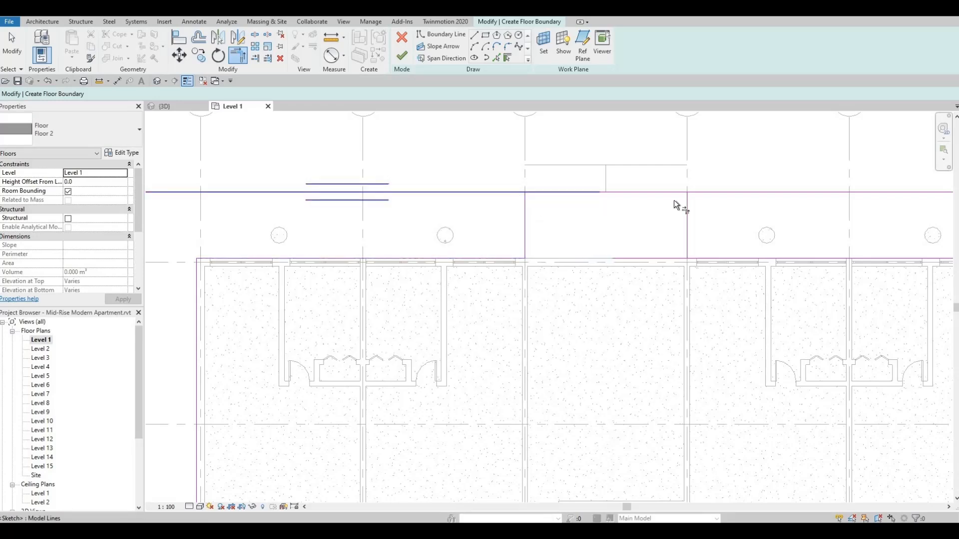
# Step: Trim the outer boundary line above grid 1 to the boundary line along grid D
pyautogui.click(714, 195)
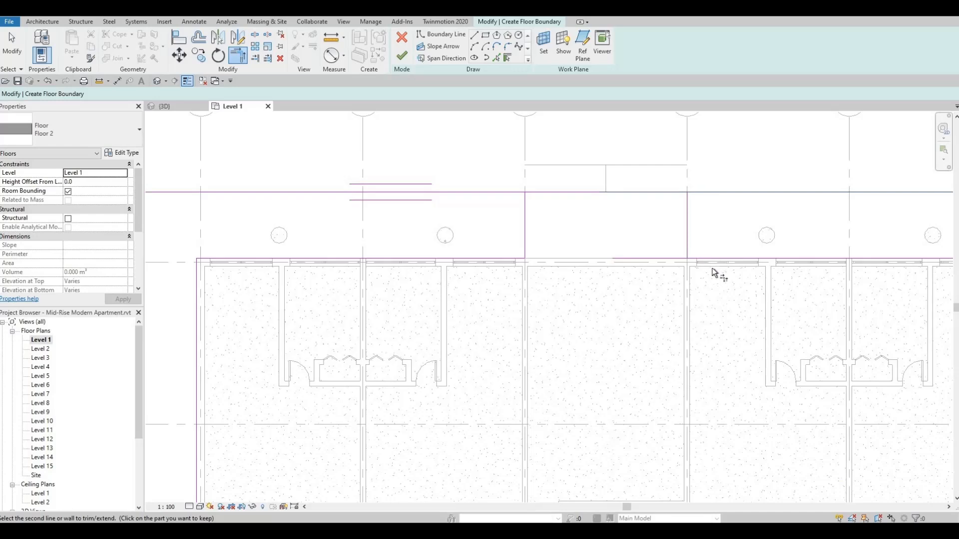
pyautogui.scroll(1, 721, 248)
pyautogui.moveTo(721, 248); pyautogui.dragTo(612, 303, button='middle')
pyautogui.scroll(-3, 630, 298)
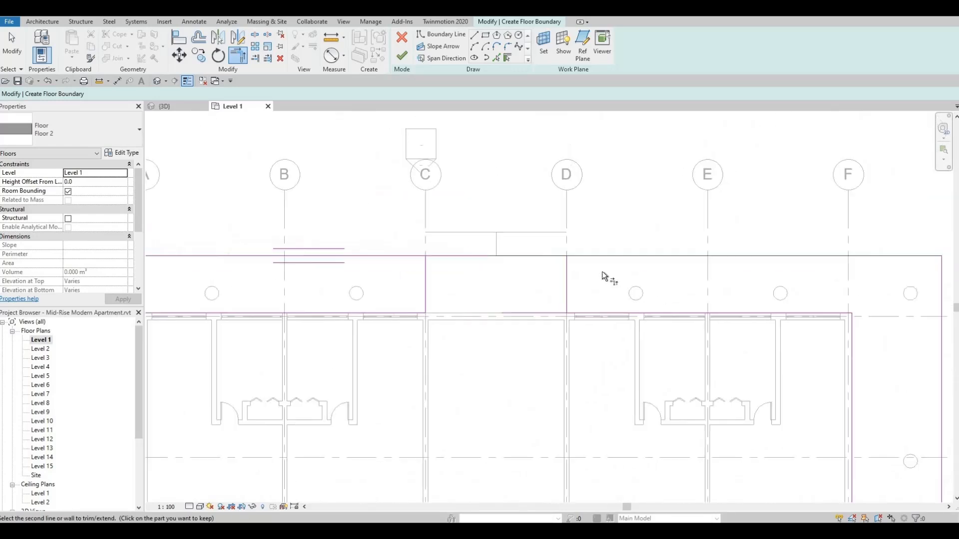
pyautogui.scroll(3, 581, 283)
pyautogui.click(576, 311)
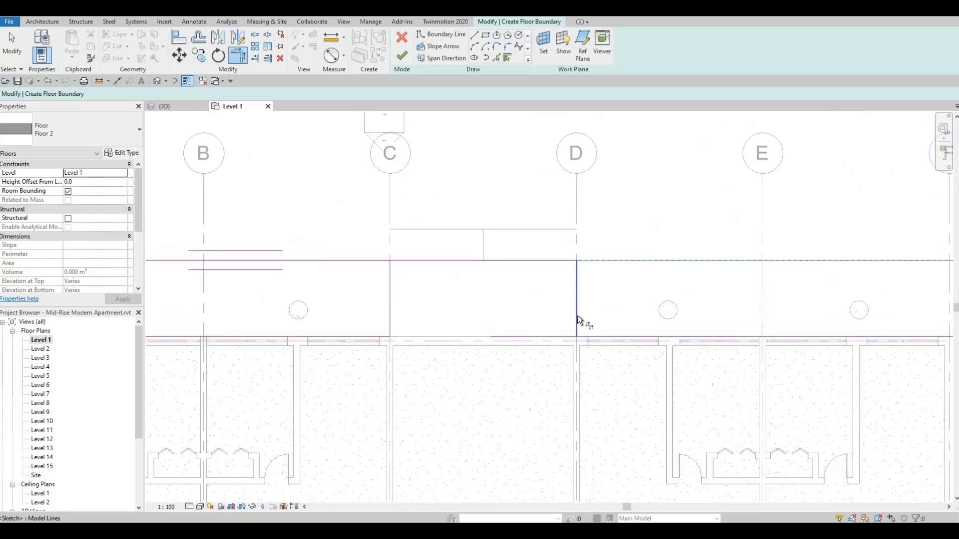
pyautogui.click(584, 326)
pyautogui.press('Escape')
pyautogui.press('Escape')
# Step: Trim the outer boundary line above grid 1 to the boundary line along grid C
pyautogui.scroll(-3, 488, 292)
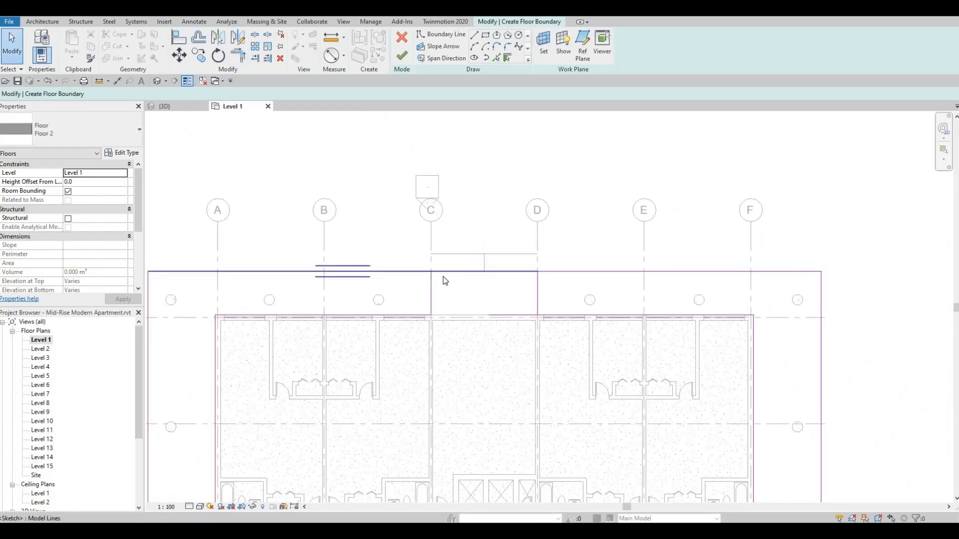
pyautogui.moveTo(450, 285); pyautogui.dragTo(542, 292, button='middle')
pyautogui.scroll(1, 536, 291)
pyautogui.scroll(-1, 532, 290)
pyautogui.press('t')
pyautogui.press('r')
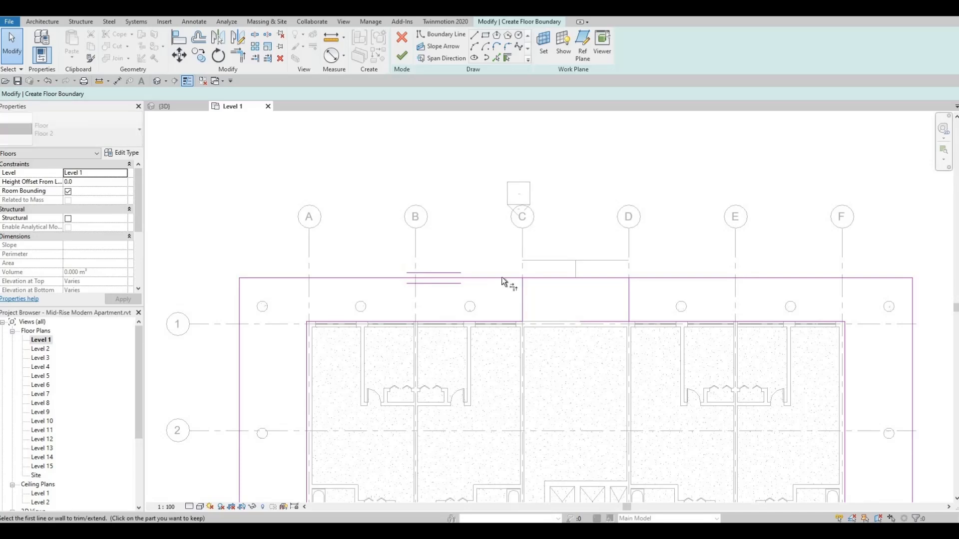
pyautogui.scroll(1, 501, 276)
pyautogui.click(501, 275)
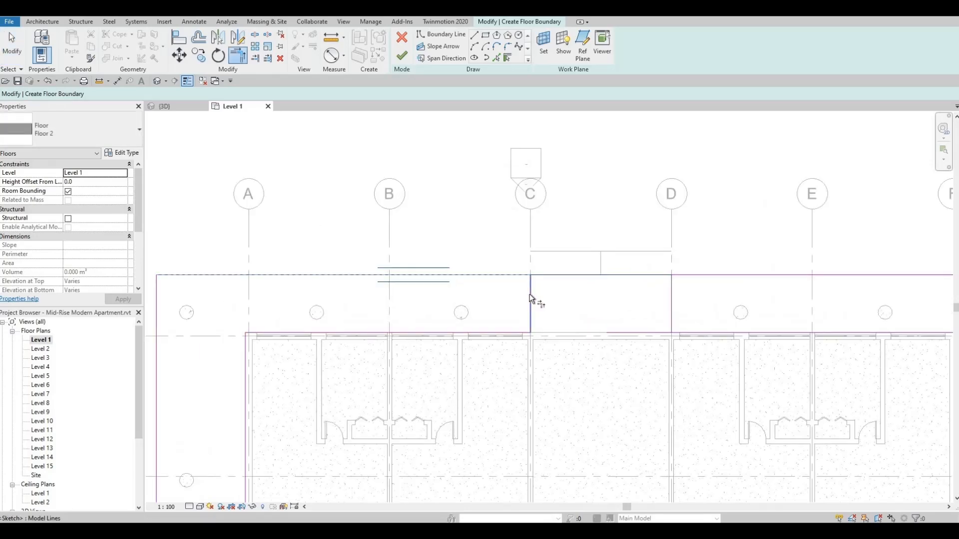
pyautogui.click(530, 299)
pyautogui.press('Escape')
# Step: Try to finish the floor boundary sketch
pyautogui.scroll(-5, 555, 248)
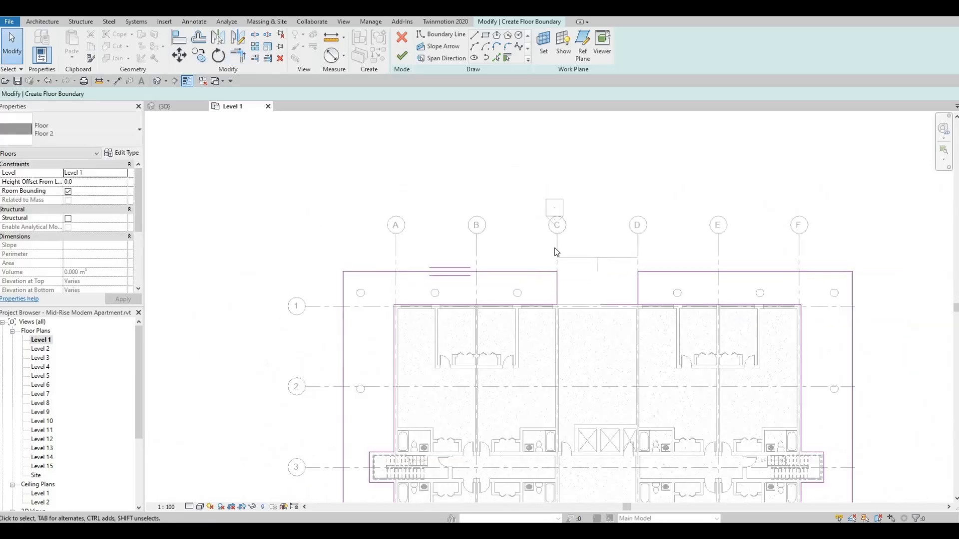
pyautogui.moveTo(584, 339); pyautogui.dragTo(565, 341, button='middle')
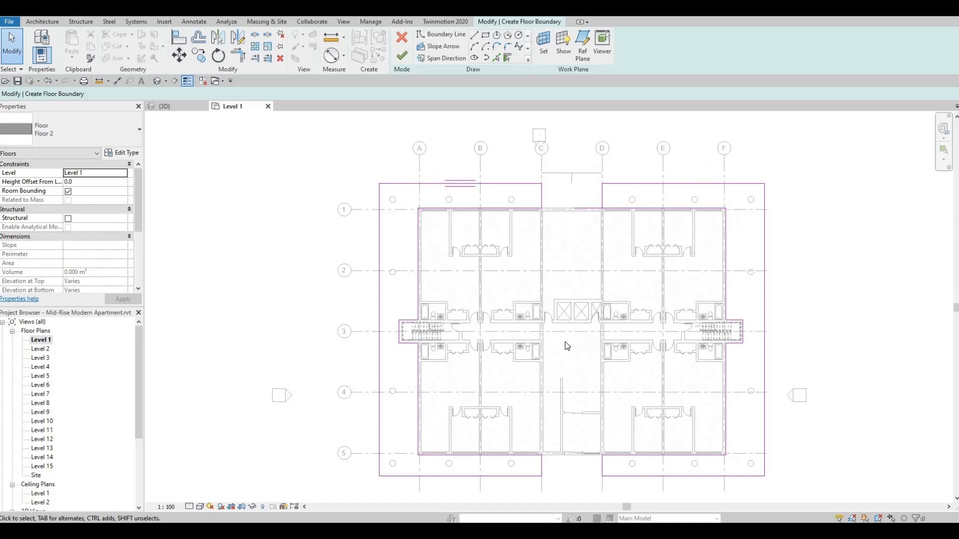
pyautogui.click(401, 56)
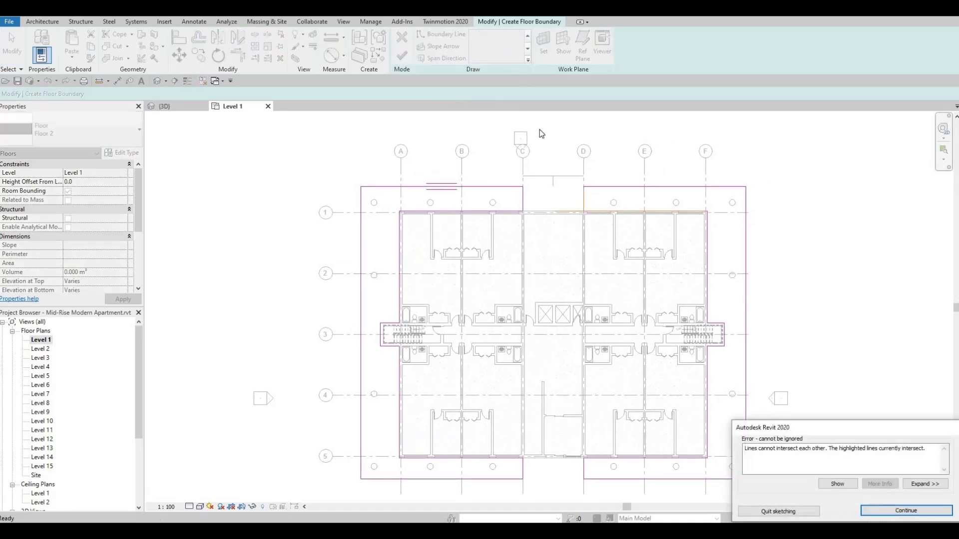
pyautogui.press('Return')
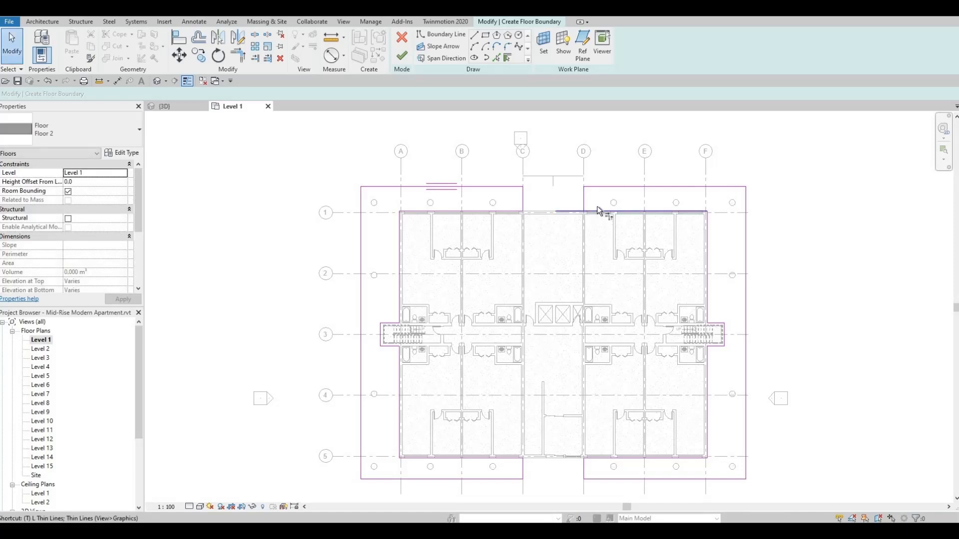
# Step: Trim the inner boundary line near grid 1 to the boundary line along grid D, removing the overhang into the entrance gap
pyautogui.scroll(2, 597, 206)
pyautogui.scroll(2, 580, 201)
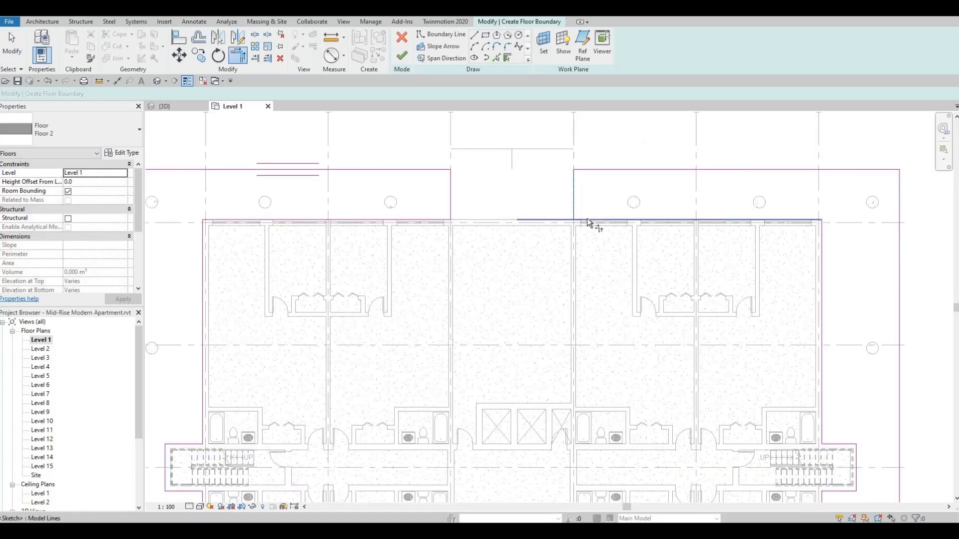
pyautogui.click(576, 220)
pyautogui.click(573, 197)
pyautogui.scroll(-3, 574, 196)
pyautogui.scroll(4, 572, 197)
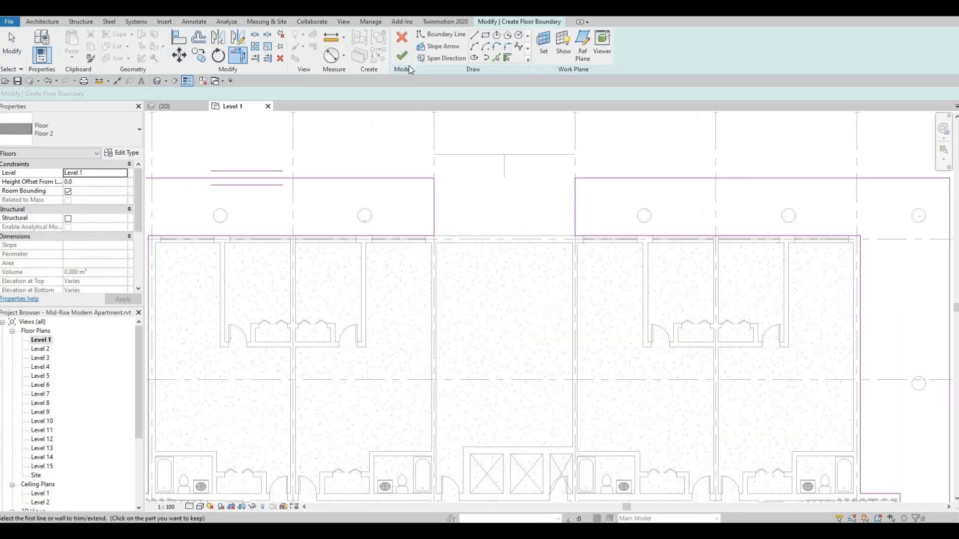
# Step: Finish the floor boundary sketch and view the building from the back in the default 3D view
pyautogui.click(403, 56)
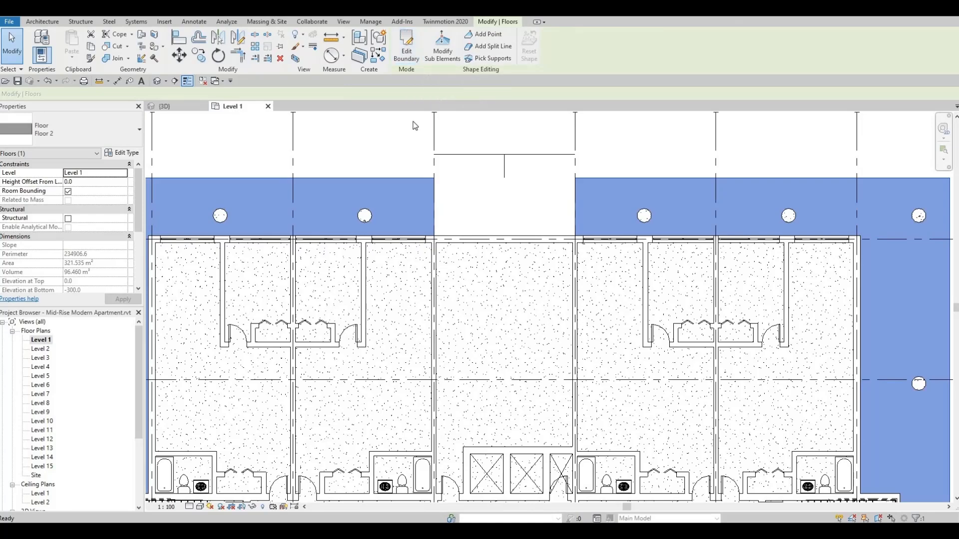
pyautogui.scroll(-3, 405, 131)
pyautogui.press('Escape')
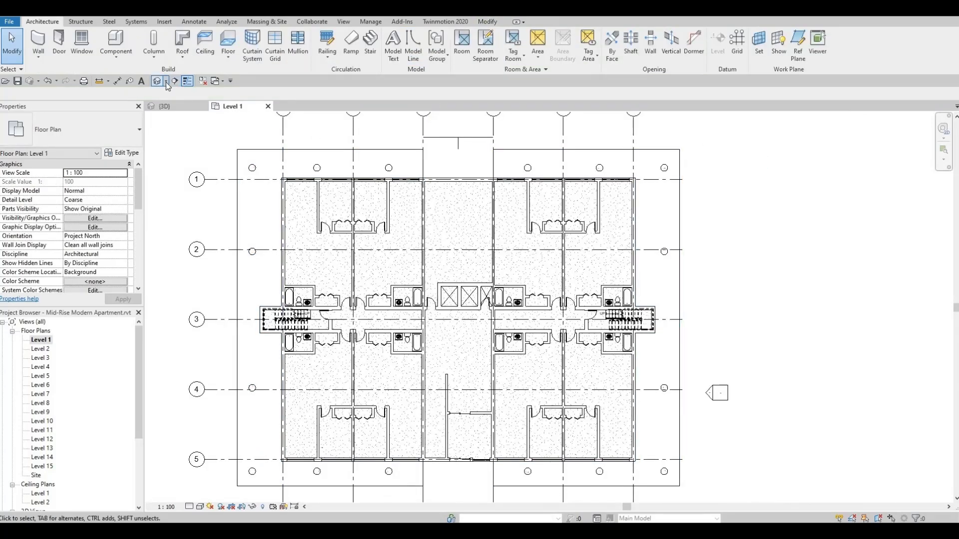
pyautogui.click(159, 81)
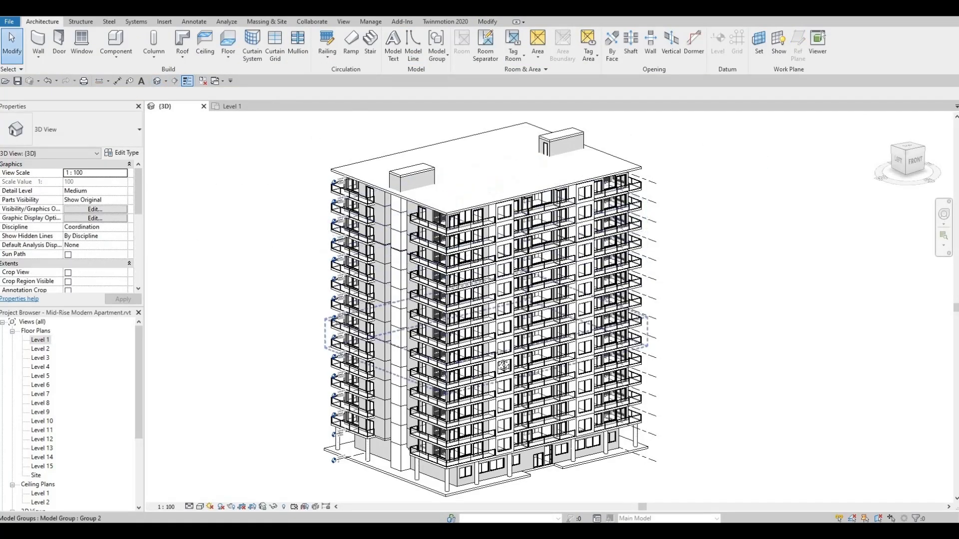
pyautogui.keyDown('shift'); pyautogui.moveTo(574, 352); pyautogui.dragTo(735, 352, button='middle'); pyautogui.keyUp('shift')
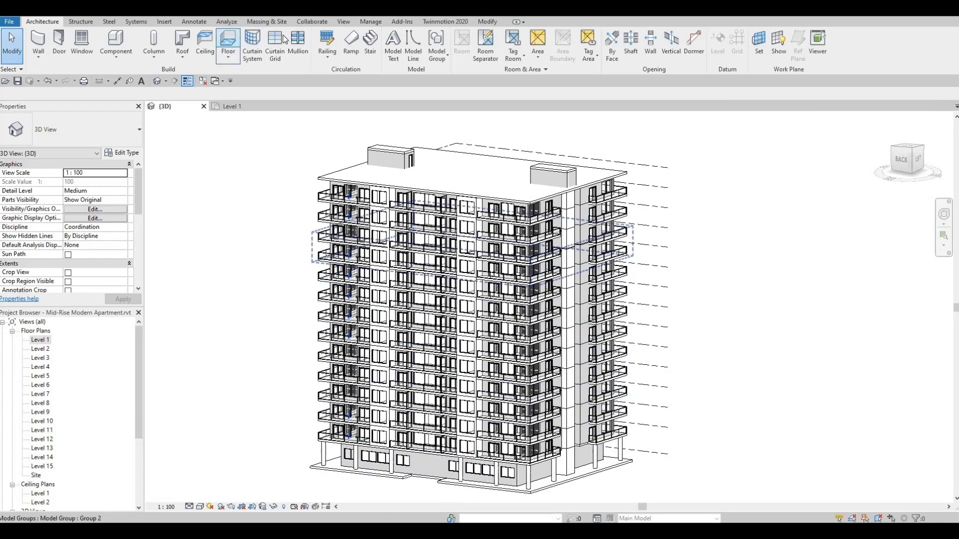
# Step: Load the M_Door-Overhead-Rolling.rfa family from the library's Doors folder
pyautogui.click(172, 23)
pyautogui.click(404, 58)
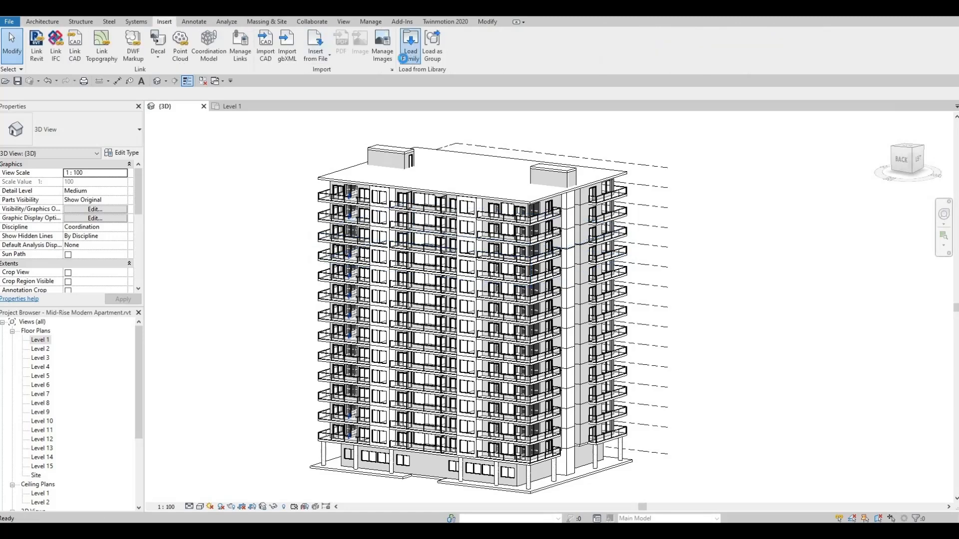
pyautogui.scroll(-1, 266, 250)
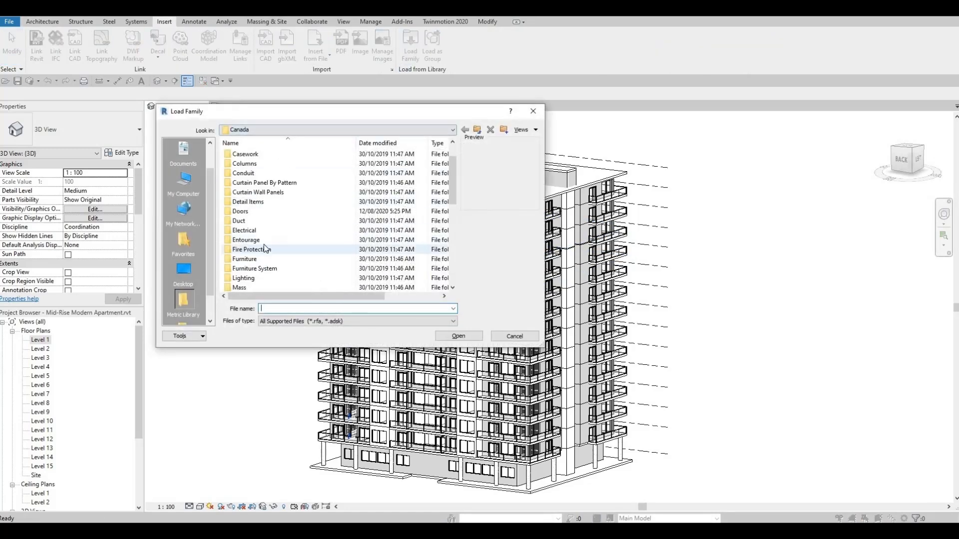
pyautogui.click(255, 215)
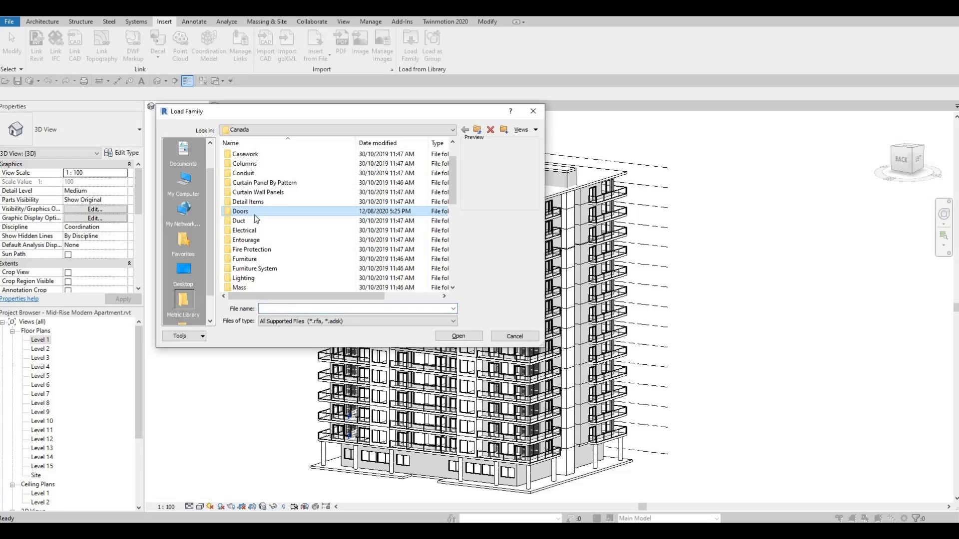
pyautogui.doubleClick(254, 215)
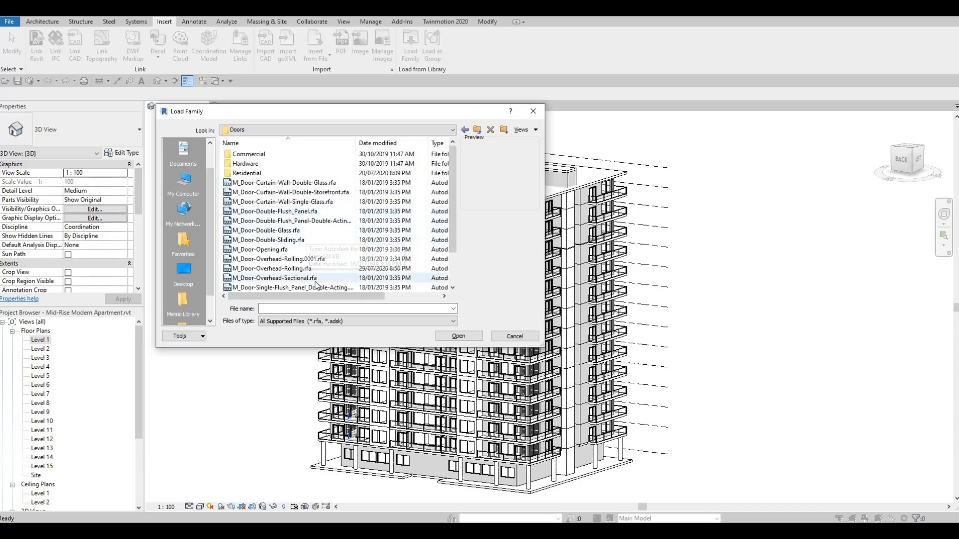
pyautogui.scroll(-1, 310, 277)
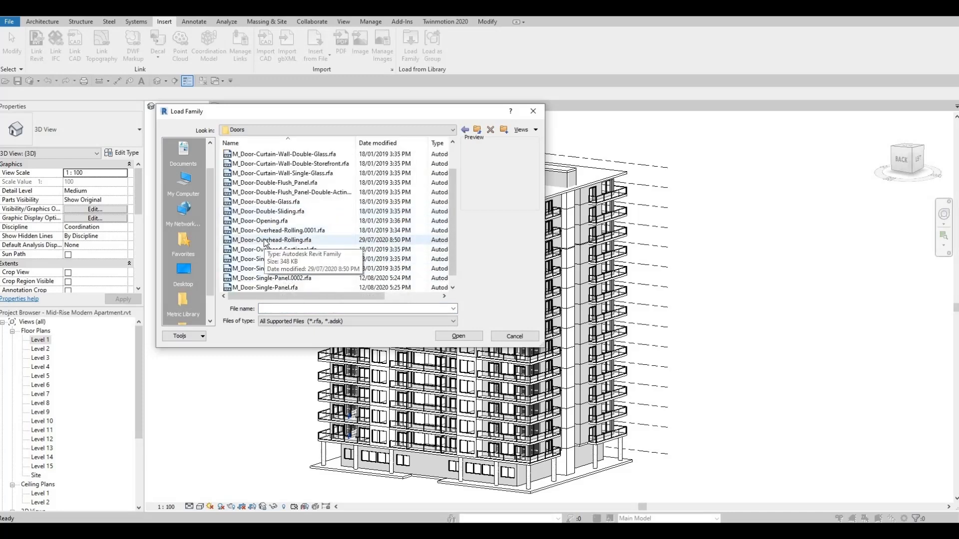
pyautogui.click(279, 240)
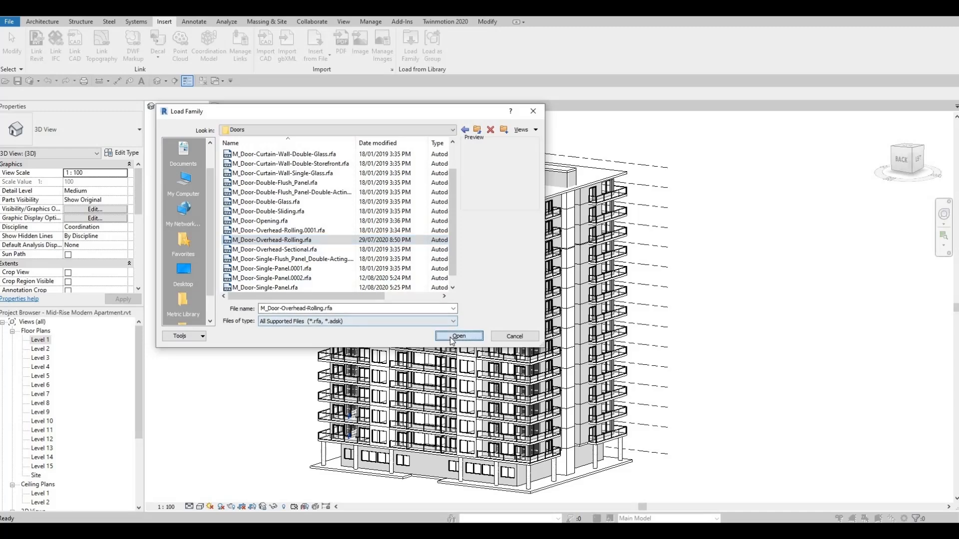
pyautogui.click(459, 336)
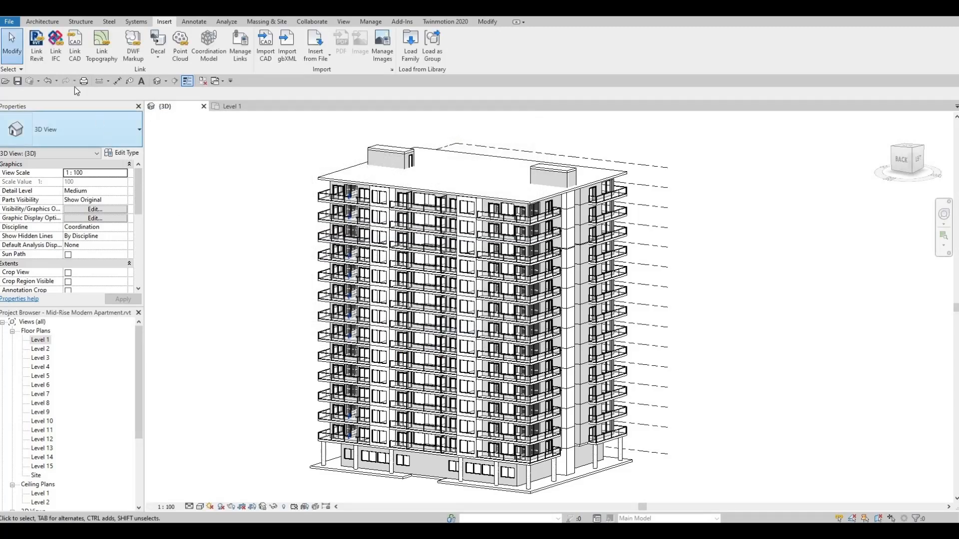
# Step: Place a 4200 x 4200mm overhead rolling door in the building's back wall at the Level 1 entrance gap
pyautogui.click(42, 21)
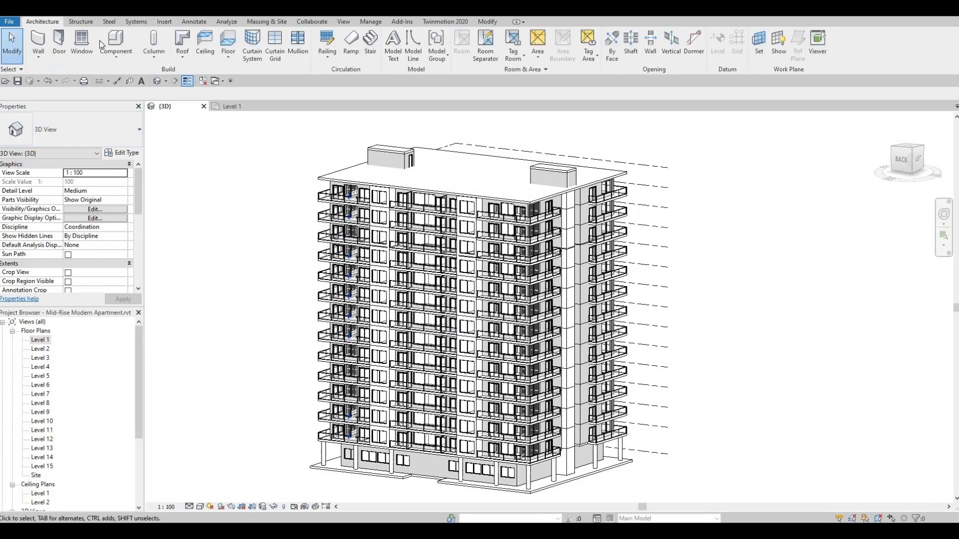
pyautogui.click(58, 44)
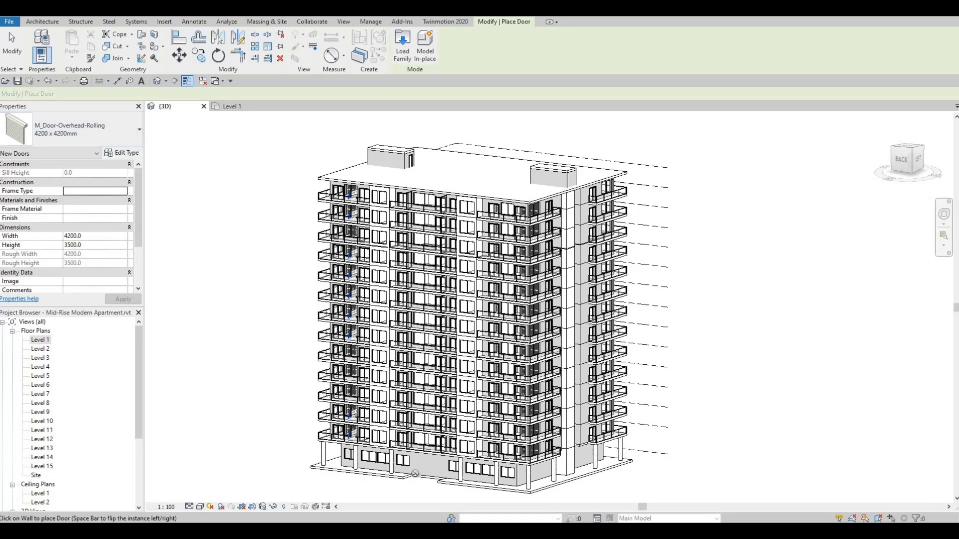
pyautogui.scroll(4, 437, 462)
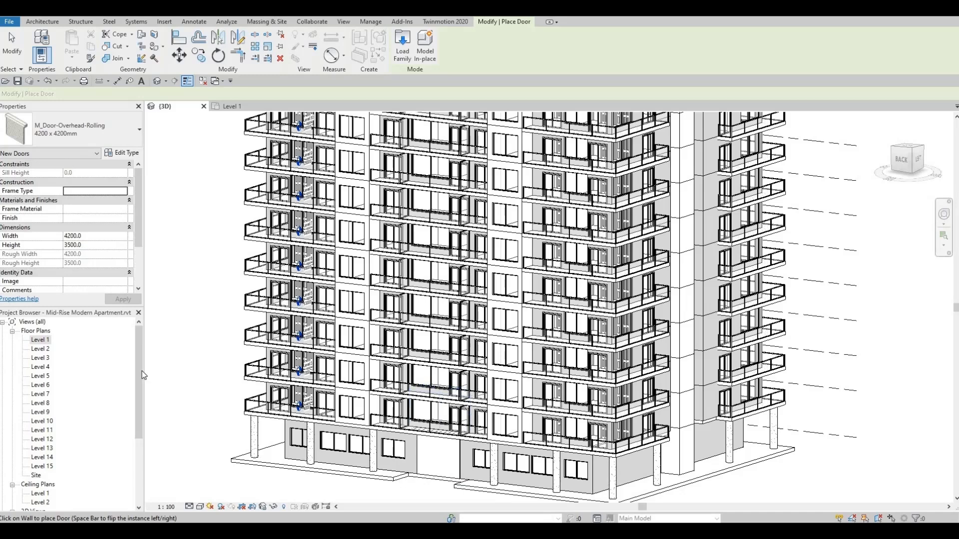
pyautogui.press('Escape')
# Step: Set the overhead rolling door's height to 3000 in the Level 1 plan and inspect the back and front entrances in 3D
pyautogui.doubleClick(40, 340)
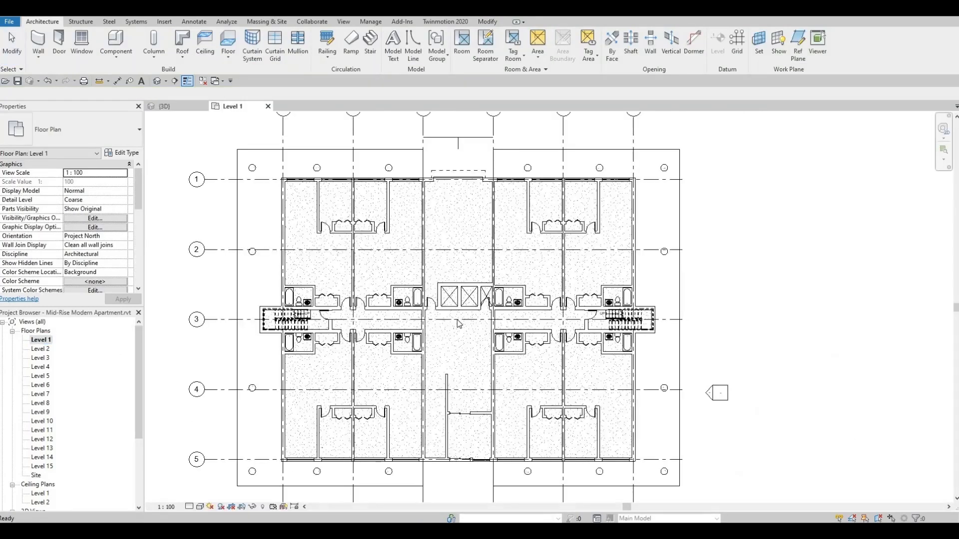
pyautogui.scroll(4, 439, 224)
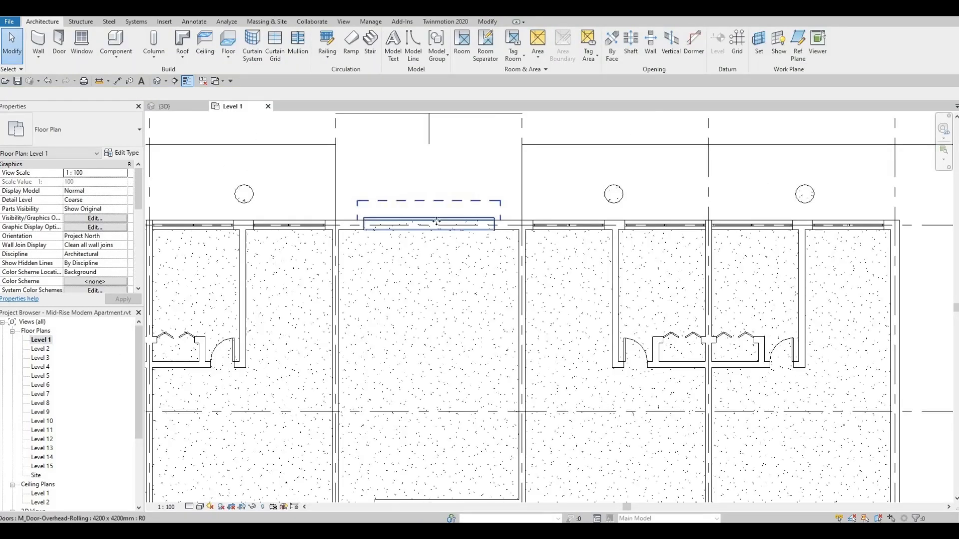
pyautogui.click(439, 225)
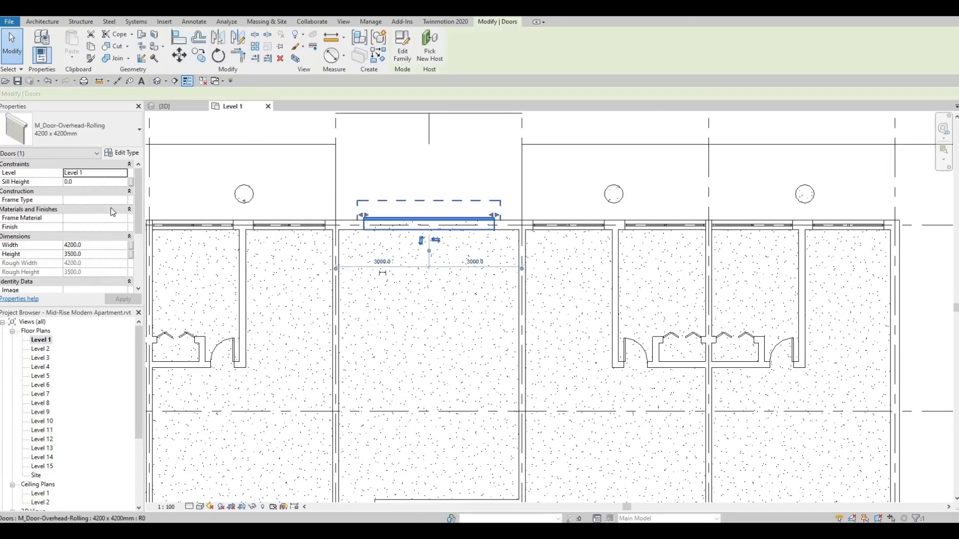
pyautogui.click(96, 255)
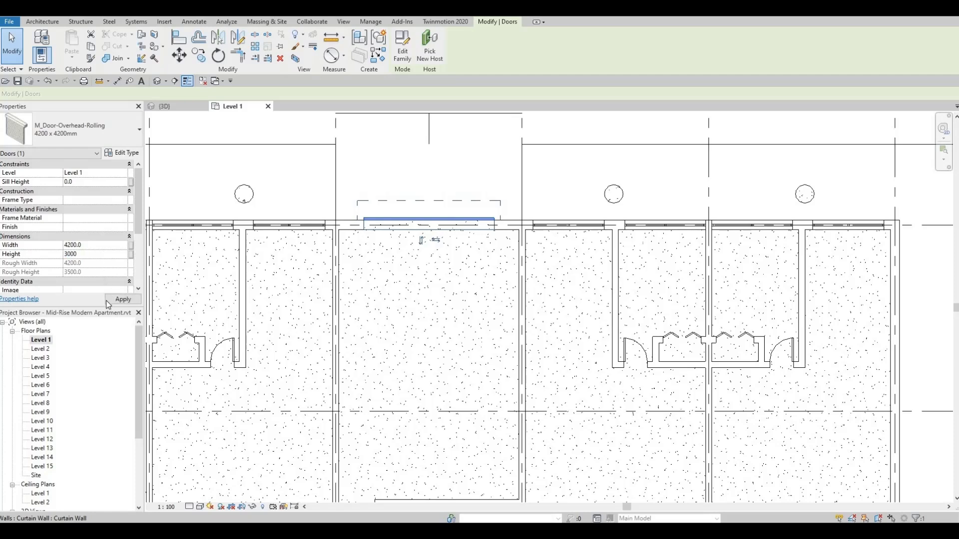
pyautogui.click(106, 301)
pyautogui.click(223, 201)
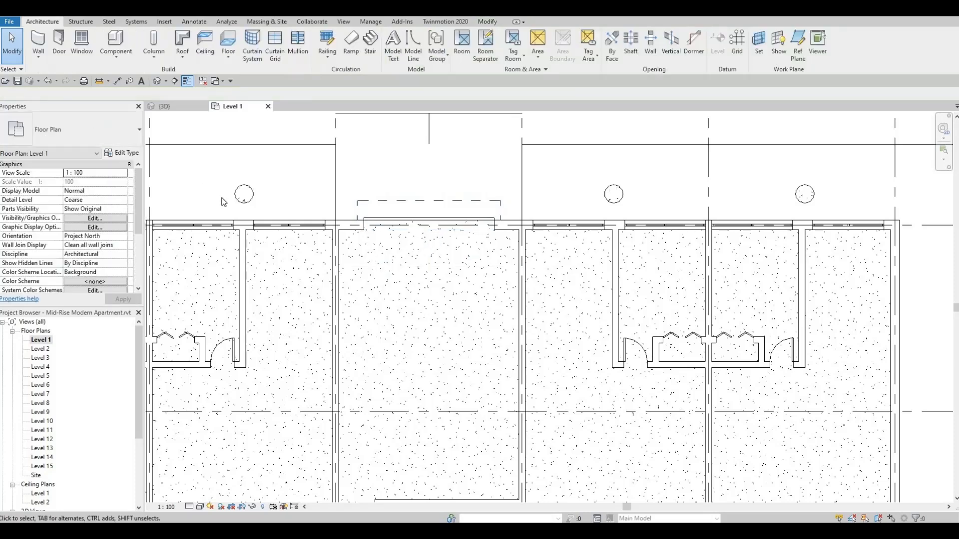
pyautogui.click(163, 83)
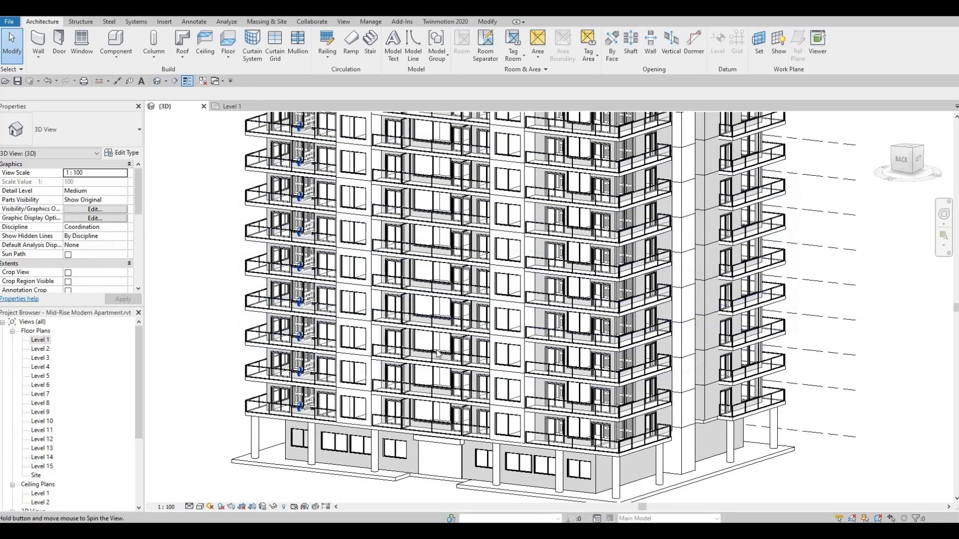
pyautogui.keyDown('shift'); pyautogui.moveTo(437, 354); pyautogui.dragTo(456, 362, button='middle'); pyautogui.keyUp('shift')
pyautogui.keyDown('shift'); pyautogui.moveTo(436, 423); pyautogui.dragTo(268, 373, button='middle'); pyautogui.keyUp('shift')
pyautogui.scroll(4, 488, 367)
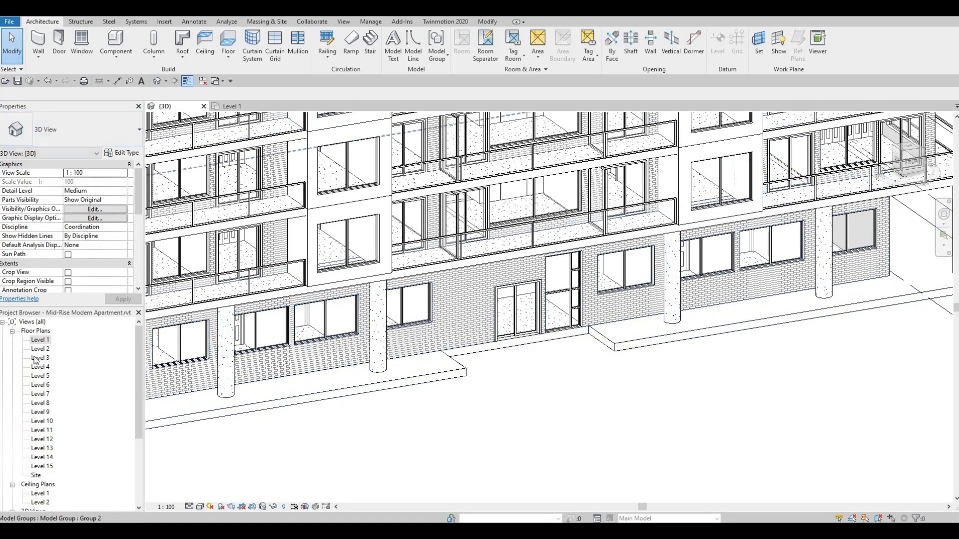
# Step: Delete the leftover detail lines above the rolling door, between grids C and D, in the Level 1 plan
pyautogui.doubleClick(40, 340)
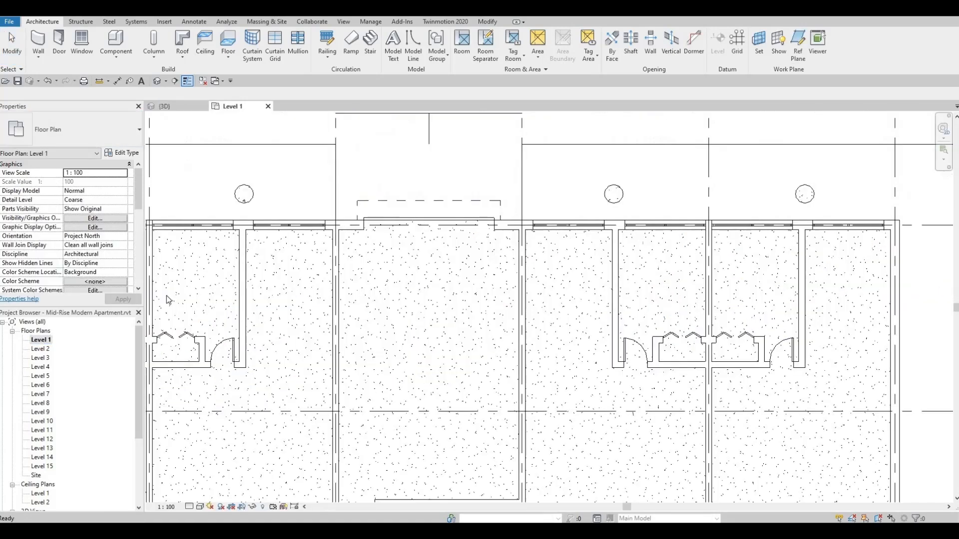
pyautogui.scroll(-3, 260, 339)
pyautogui.scroll(-2, 301, 276)
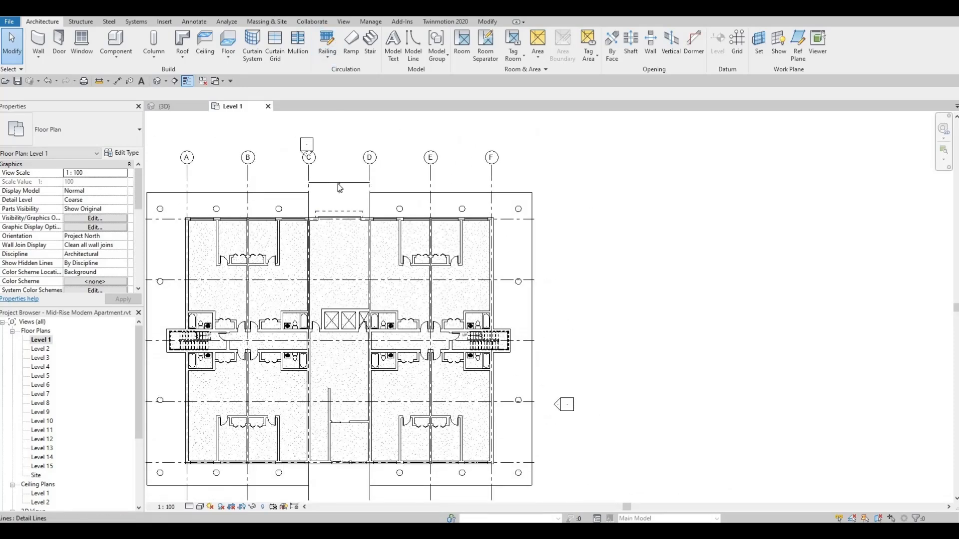
pyautogui.click(340, 185)
pyautogui.press('Delete')
pyautogui.click(339, 190)
pyautogui.press('Delete')
# Step: Start a new floor on Level 1 and duplicate the Floor 2 type as Floor 3
pyautogui.moveTo(312, 163); pyautogui.dragTo(348, 147, button='middle')
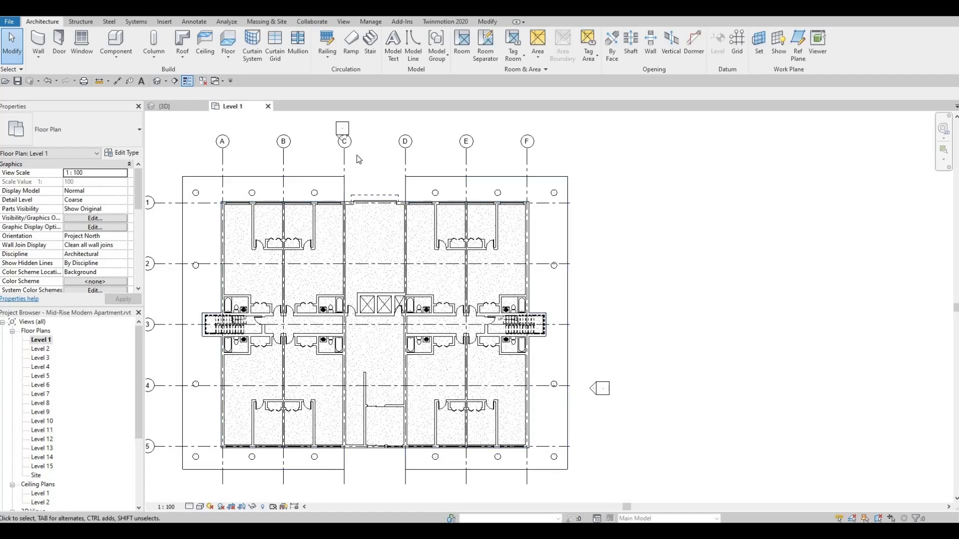
pyautogui.moveTo(357, 155); pyautogui.dragTo(383, 131, button='middle')
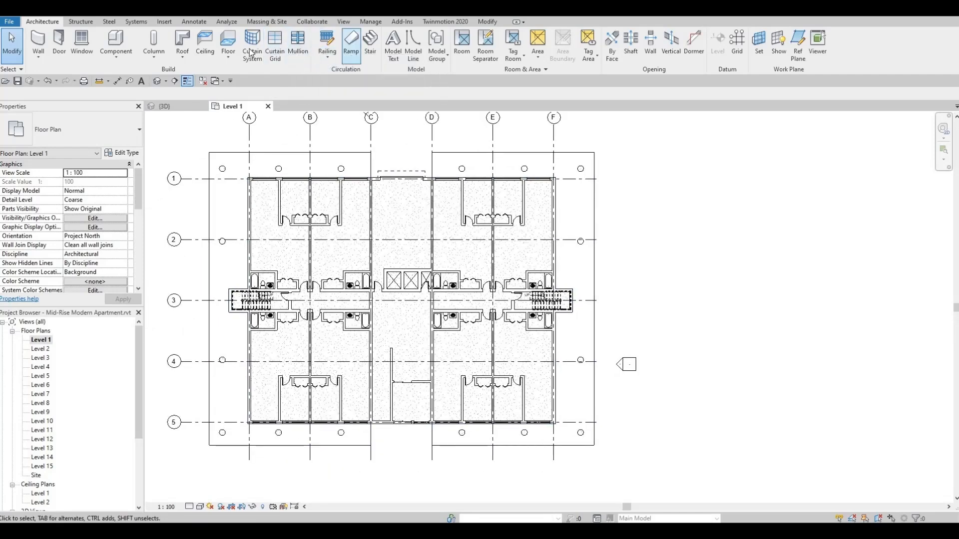
pyautogui.click(224, 44)
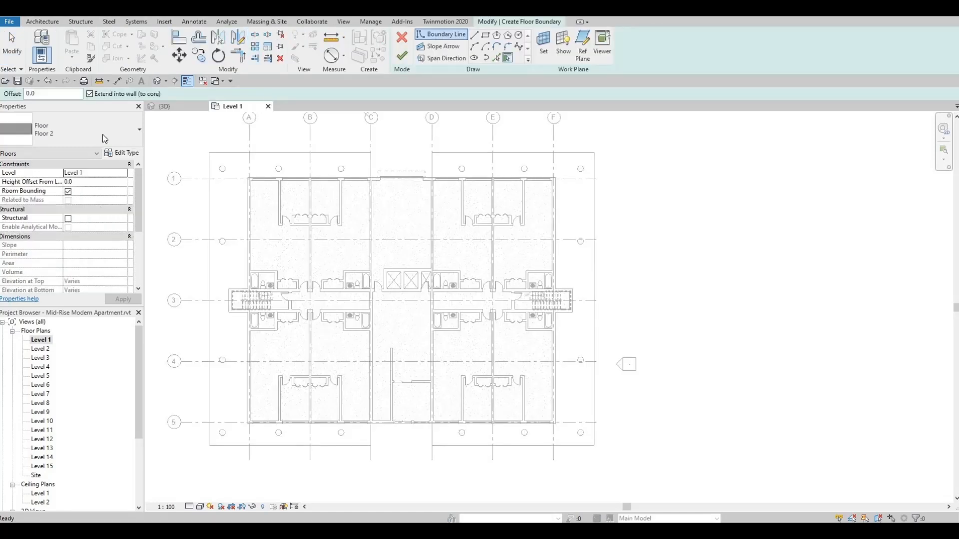
pyautogui.click(103, 134)
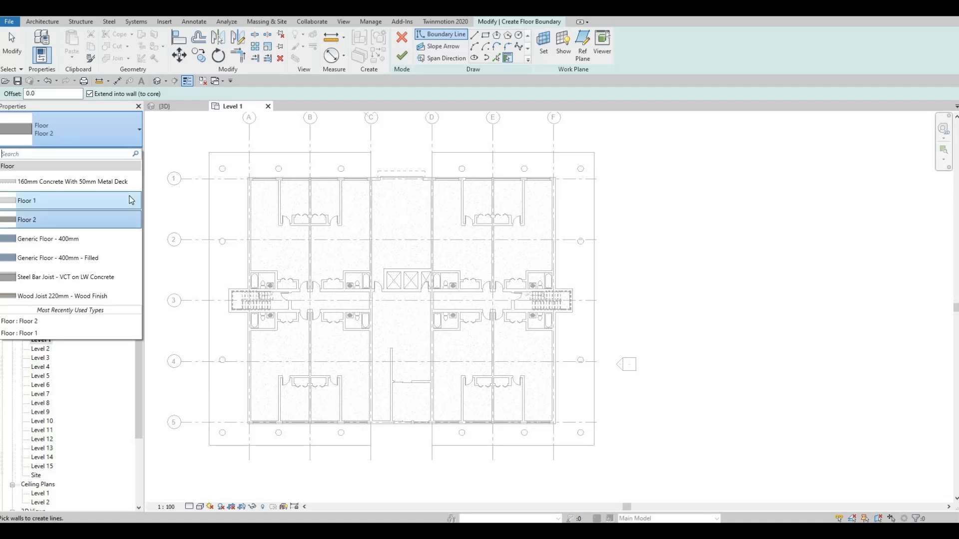
pyautogui.click(206, 161)
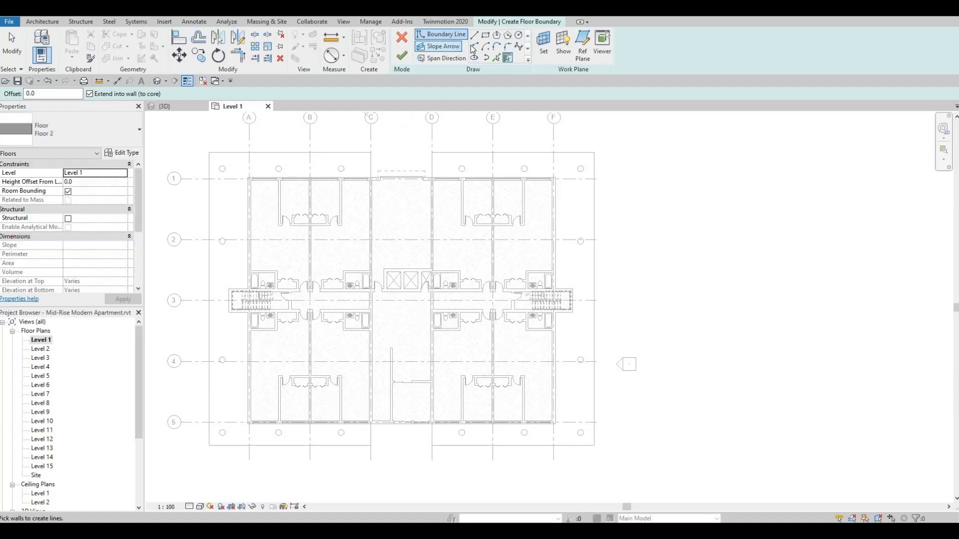
pyautogui.click(123, 152)
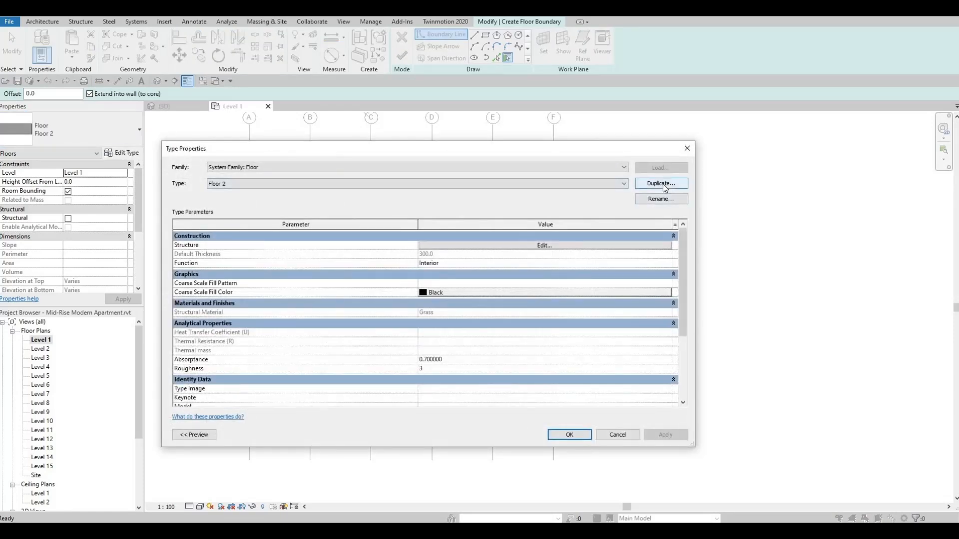
pyautogui.click(663, 184)
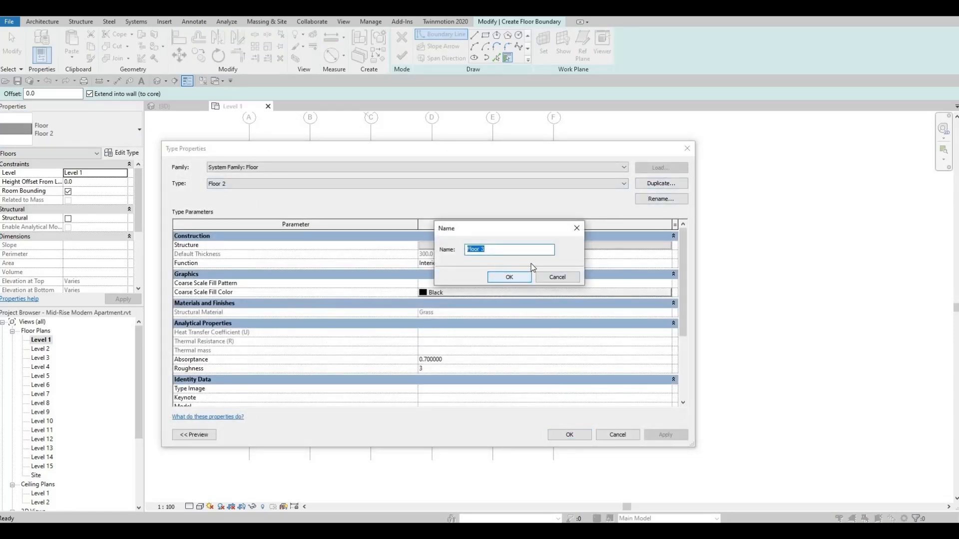
pyautogui.press('Return')
# Step: Change the Floor 3 structure layer's material to Vinyl Composition Tile and accept the new type
pyautogui.click(526, 248)
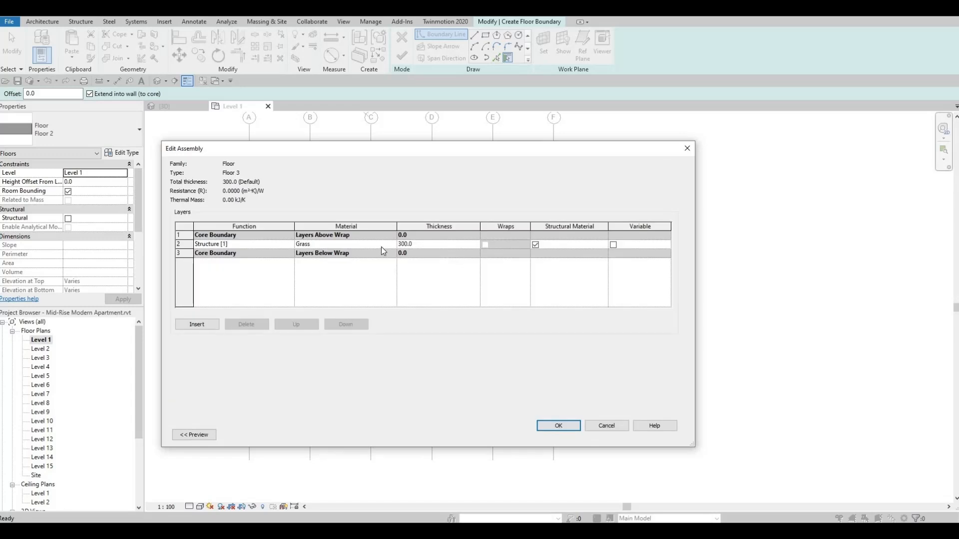
pyautogui.click(392, 244)
pyautogui.click(391, 244)
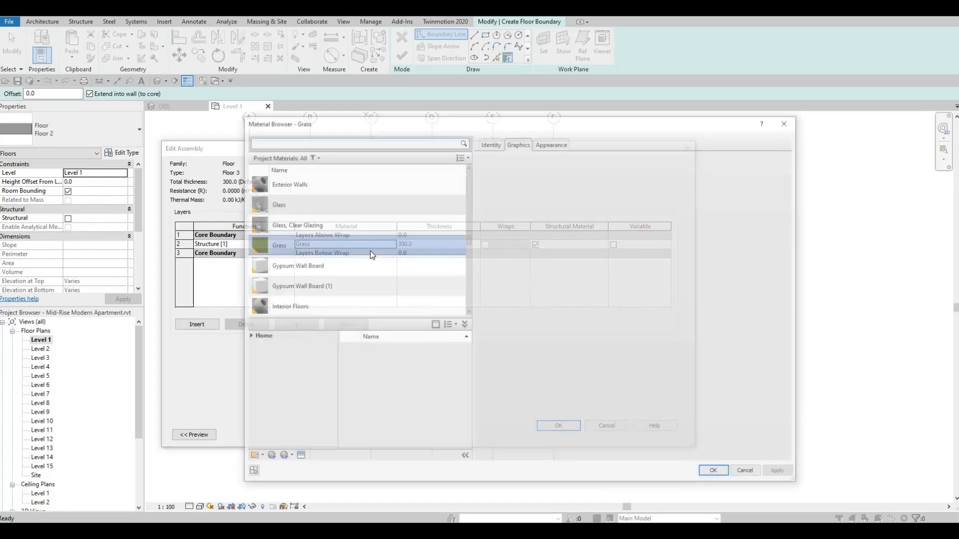
pyautogui.scroll(-5, 349, 268)
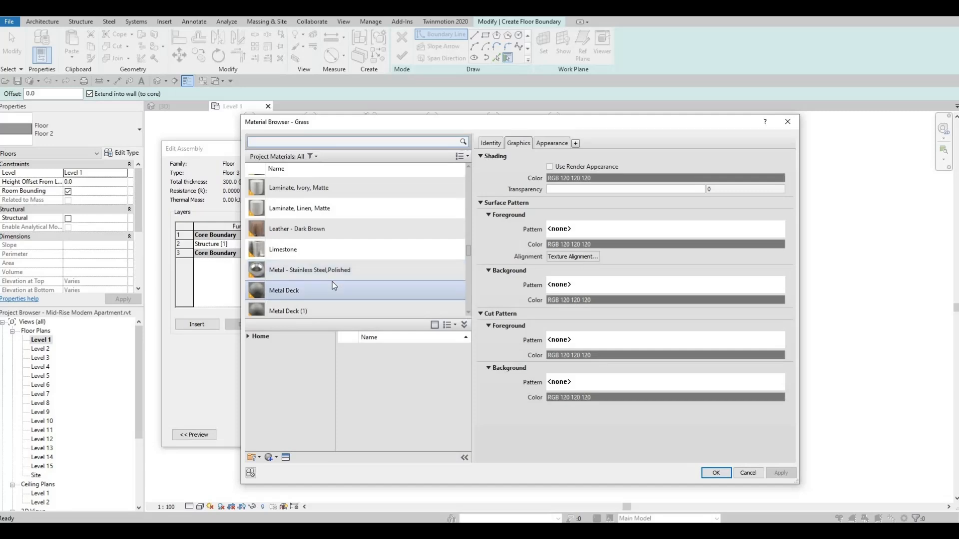
pyautogui.scroll(-7, 334, 285)
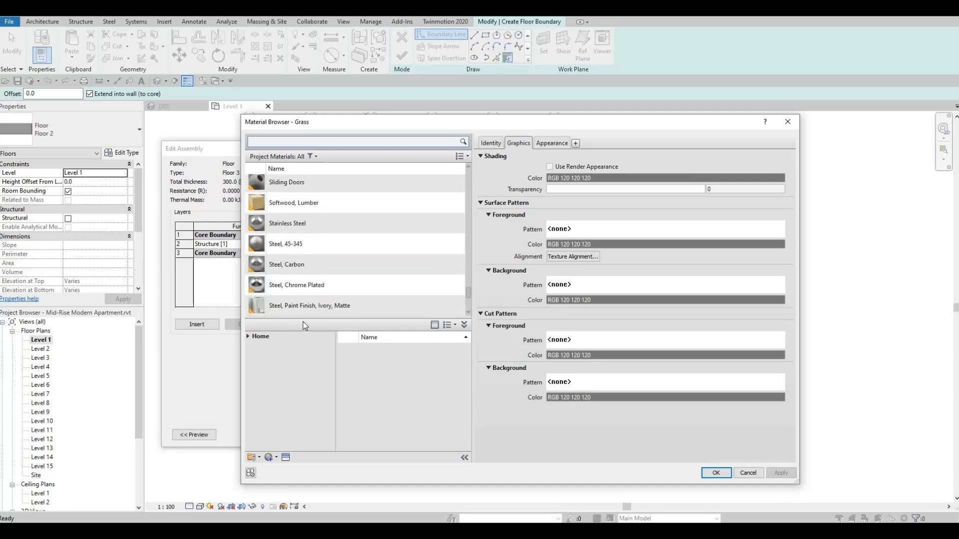
pyautogui.scroll(-5, 311, 307)
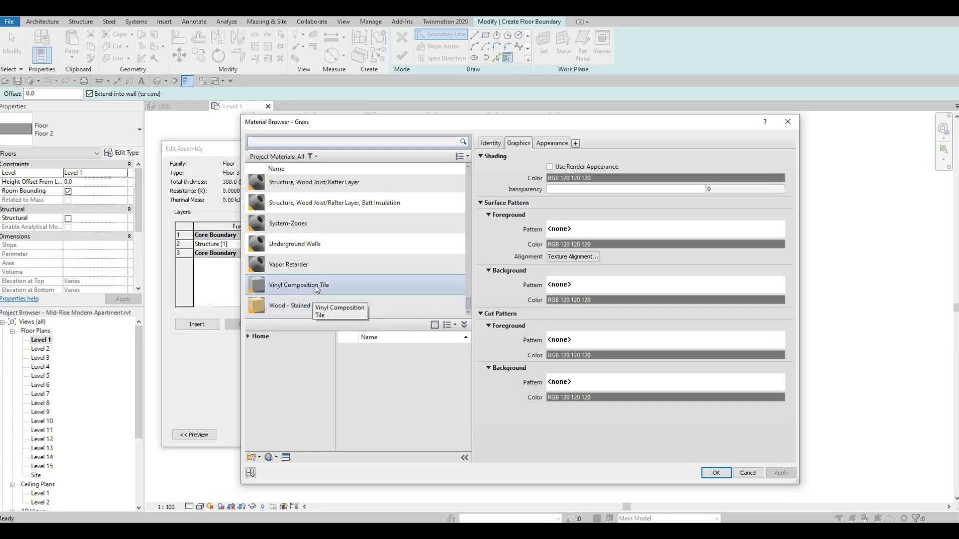
pyautogui.click(394, 284)
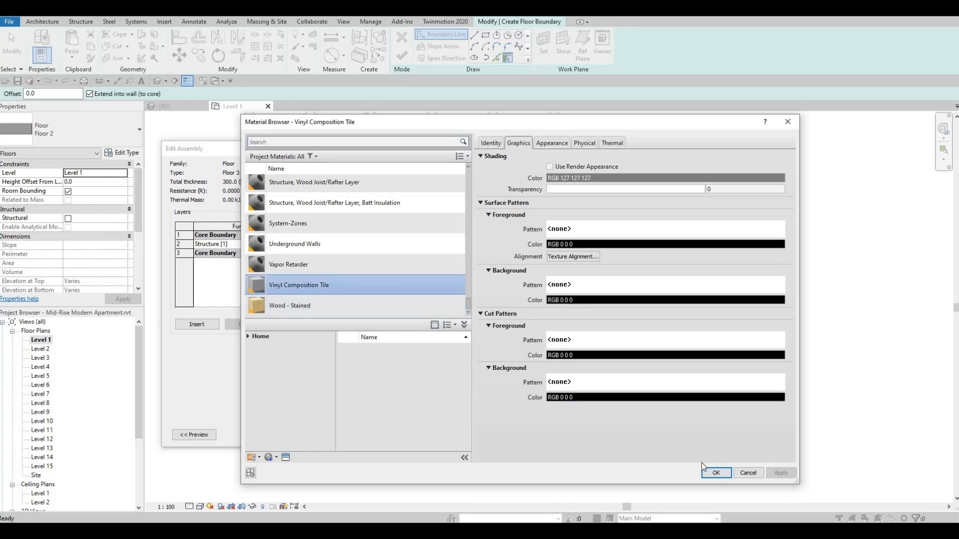
pyautogui.click(715, 473)
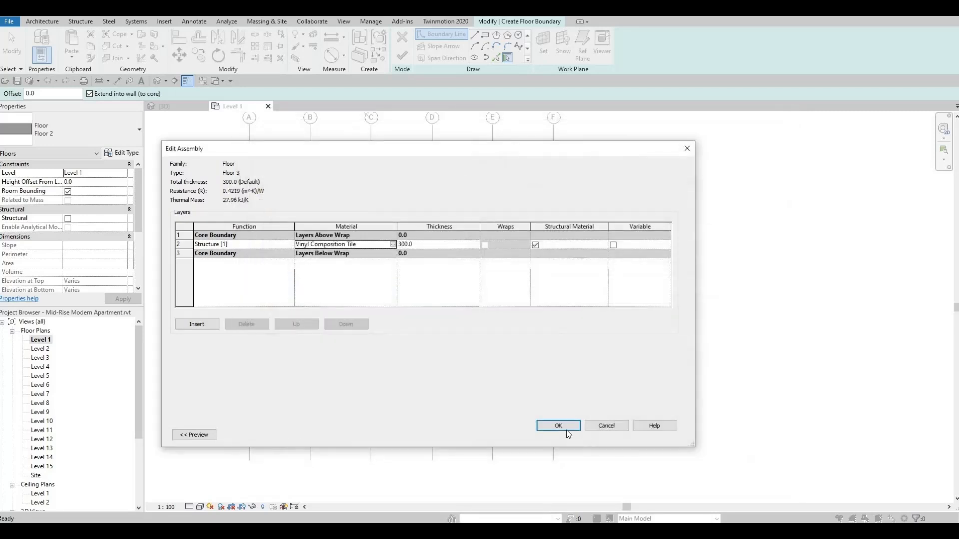
pyautogui.click(566, 429)
pyautogui.click(577, 437)
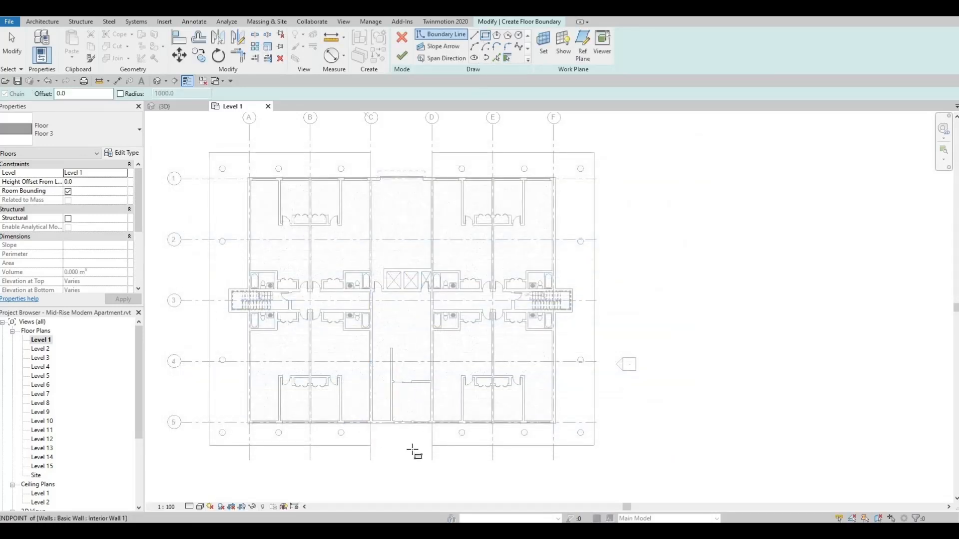
# Step: Sketch rectangular boundaries over the front and back entrance gaps between grids C and D and finish the Floor 3 floor
pyautogui.click(432, 445)
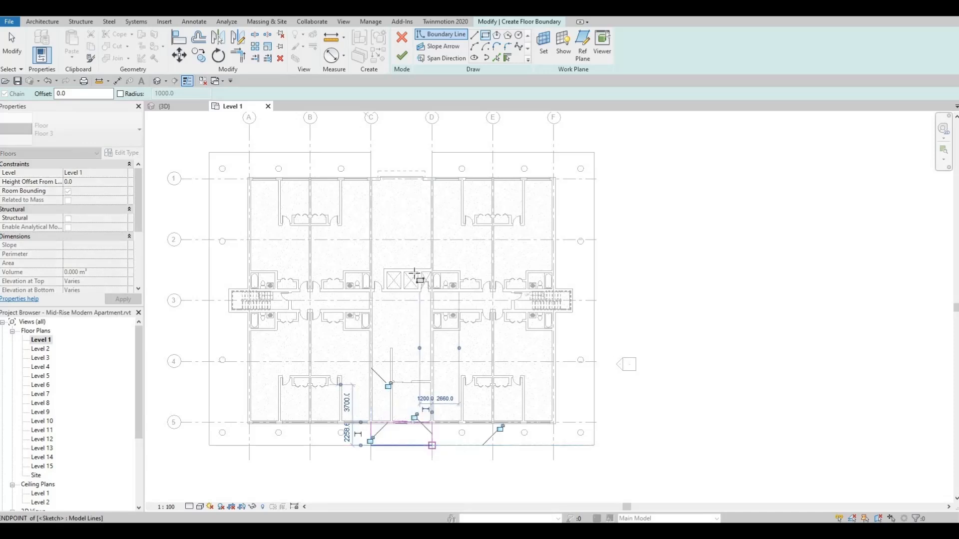
pyautogui.press('Escape')
pyautogui.moveTo(371, 150); pyautogui.dragTo(369, 229, button='middle')
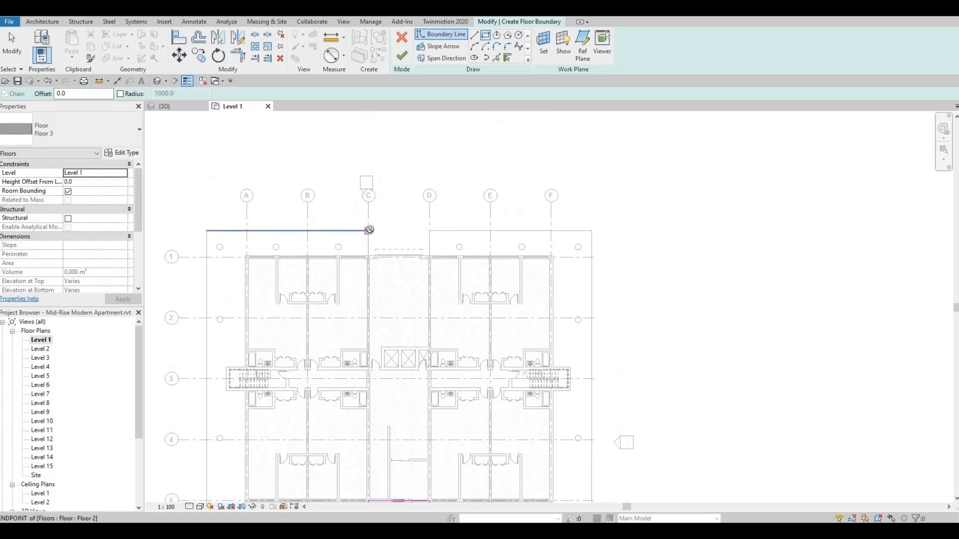
pyautogui.click(369, 229)
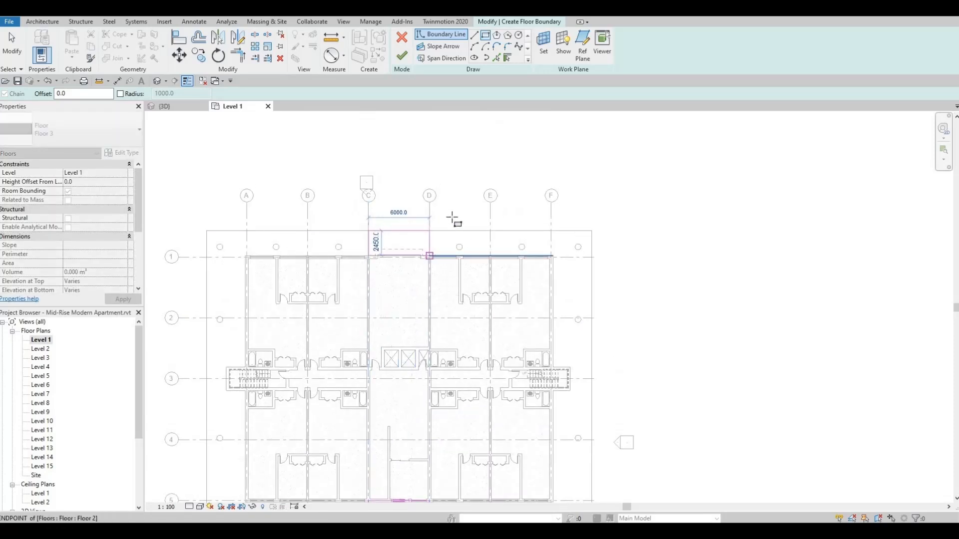
pyautogui.click(429, 256)
pyautogui.scroll(-1, 443, 267)
pyautogui.moveTo(443, 267); pyautogui.dragTo(436, 171, button='middle')
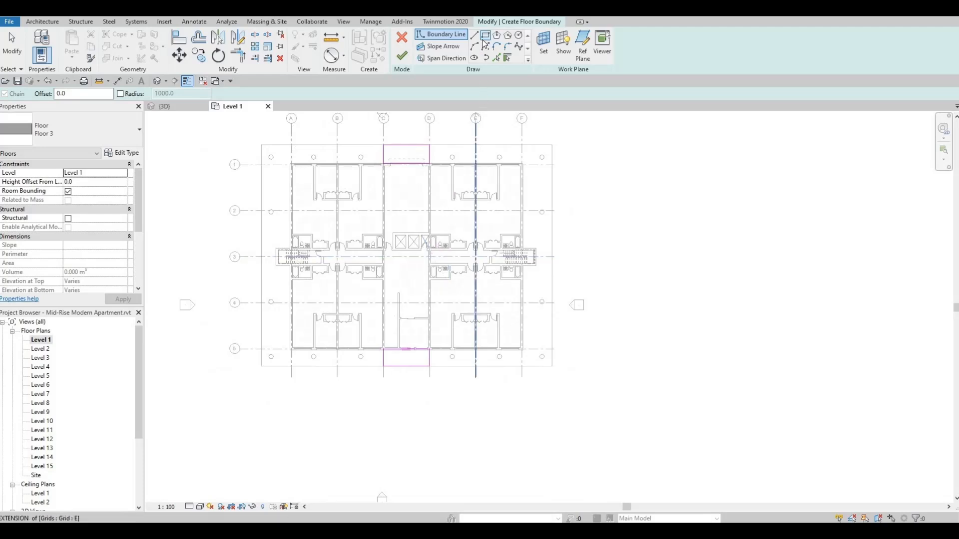
pyautogui.click(275, 375)
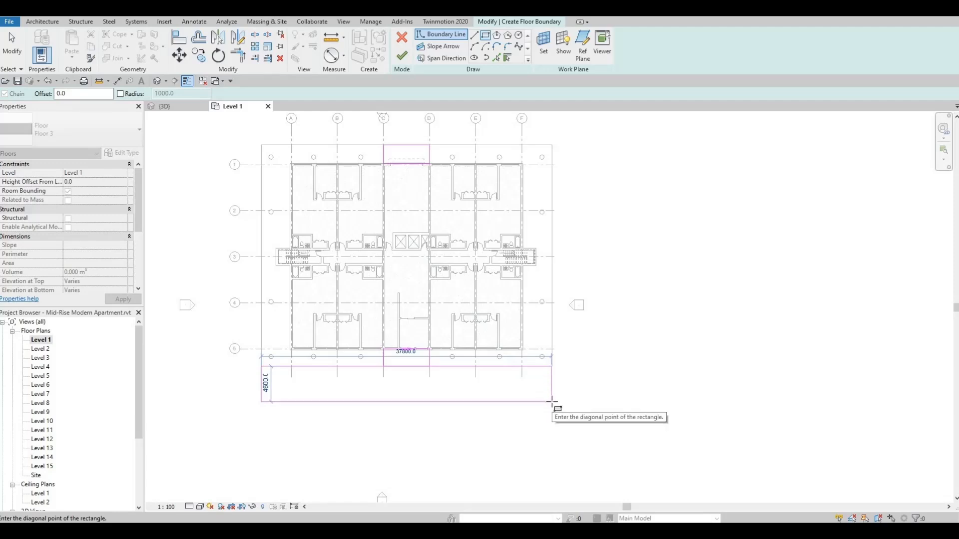
pyautogui.press('Escape')
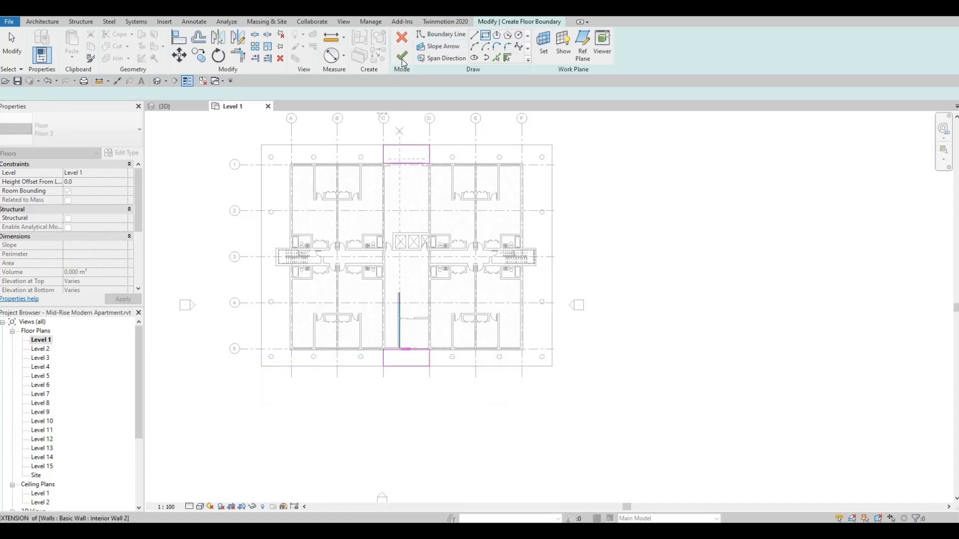
pyautogui.click(403, 55)
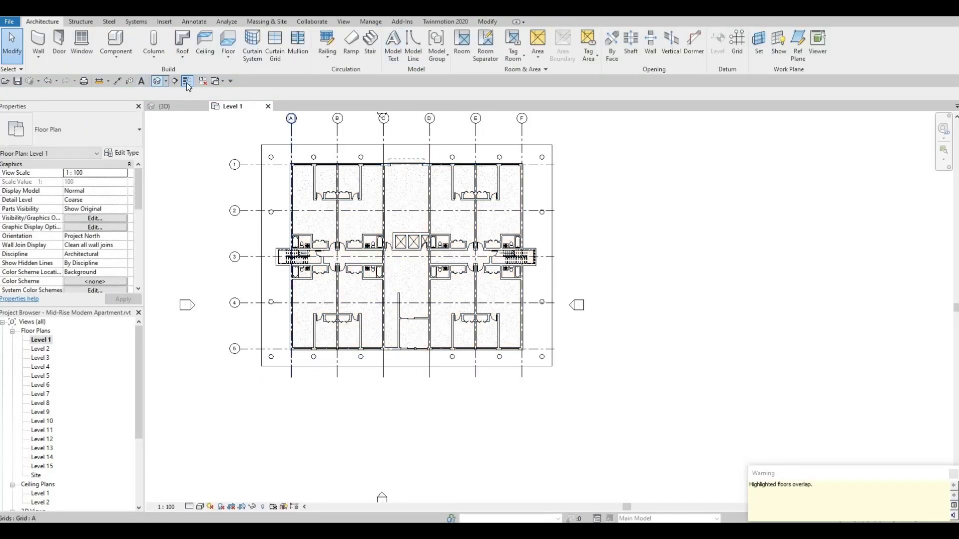
# Step: Inspect the Floor 3 slab at the front entrance in the 3D view, checking how it meets the surrounding floor
pyautogui.moveTo(486, 311); pyautogui.dragTo(529, 287, button='middle')
pyautogui.scroll(1, 552, 343)
pyautogui.scroll(-1, 553, 343)
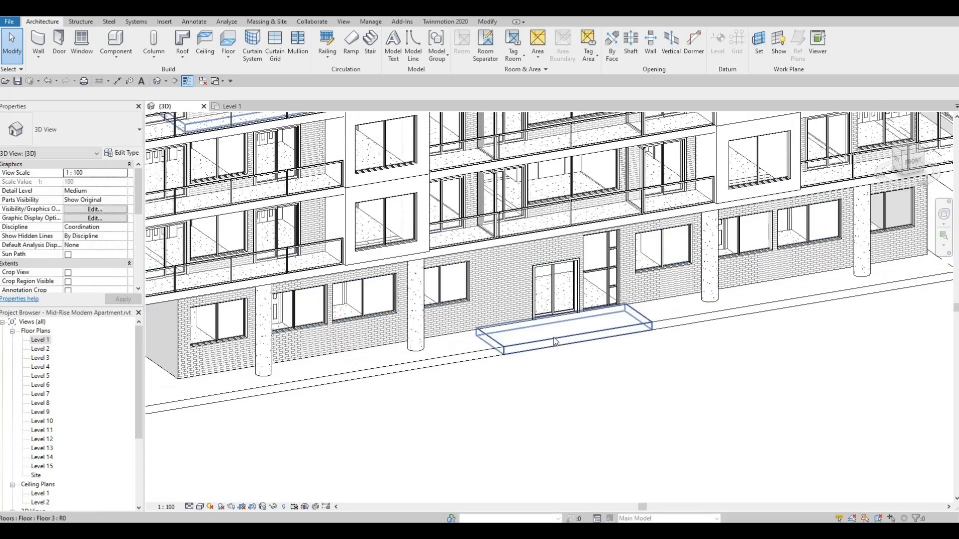
pyautogui.scroll(-2, 550, 343)
pyautogui.keyDown('shift'); pyautogui.moveTo(492, 361); pyautogui.dragTo(467, 349, button='middle'); pyautogui.keyUp('shift')
pyautogui.scroll(-4, 418, 356)
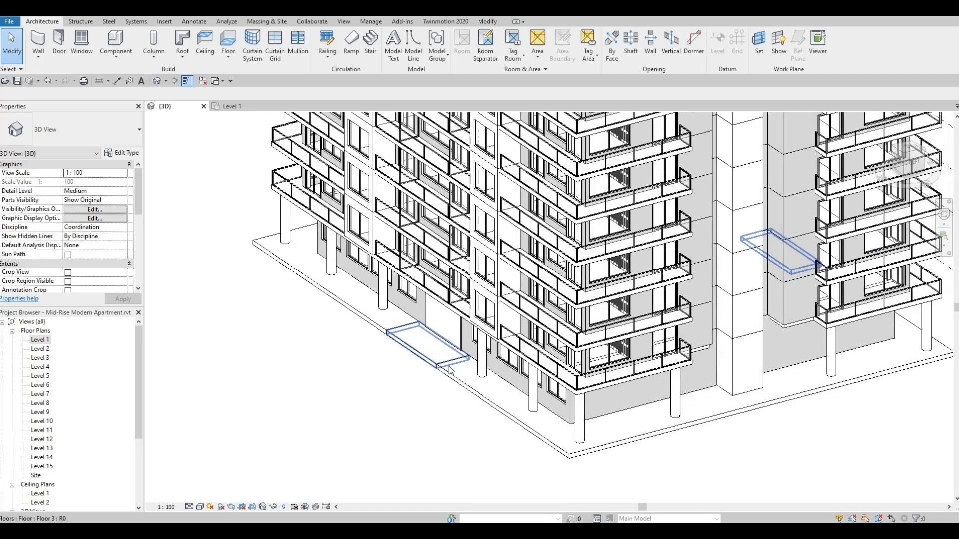
pyautogui.scroll(5, 341, 311)
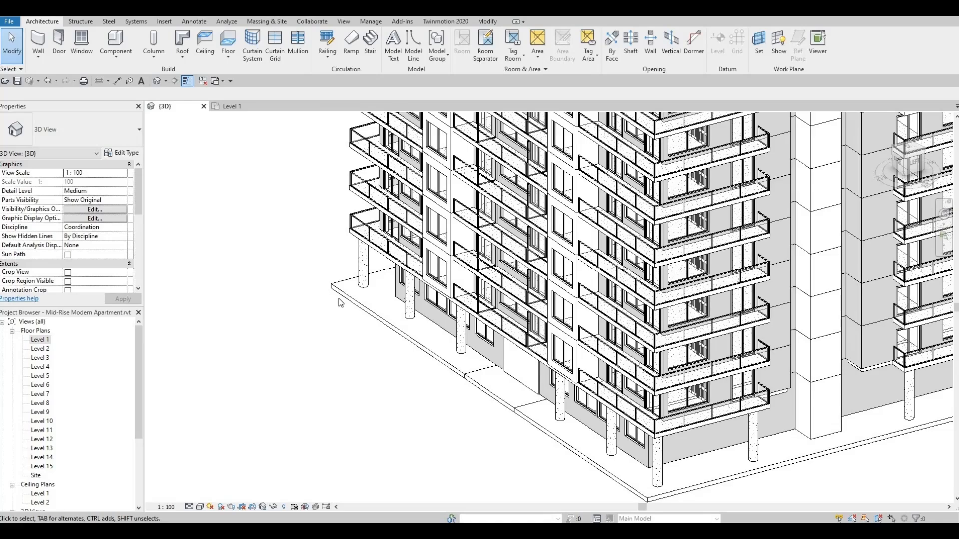
pyautogui.scroll(-2, 340, 303)
pyautogui.moveTo(340, 303)
pyautogui.keyDown('shift'); pyautogui.mouseDown(button='middle')
pyautogui.moveTo(300, 330)
pyautogui.moveTo(379, 361)
pyautogui.moveTo(539, 388)
pyautogui.moveTo(615, 383)
pyautogui.moveTo(604, 366)
pyautogui.mouseUp(button='middle'); pyautogui.keyUp('shift')
pyautogui.scroll(2, 612, 384)
pyautogui.scroll(3, 605, 366)
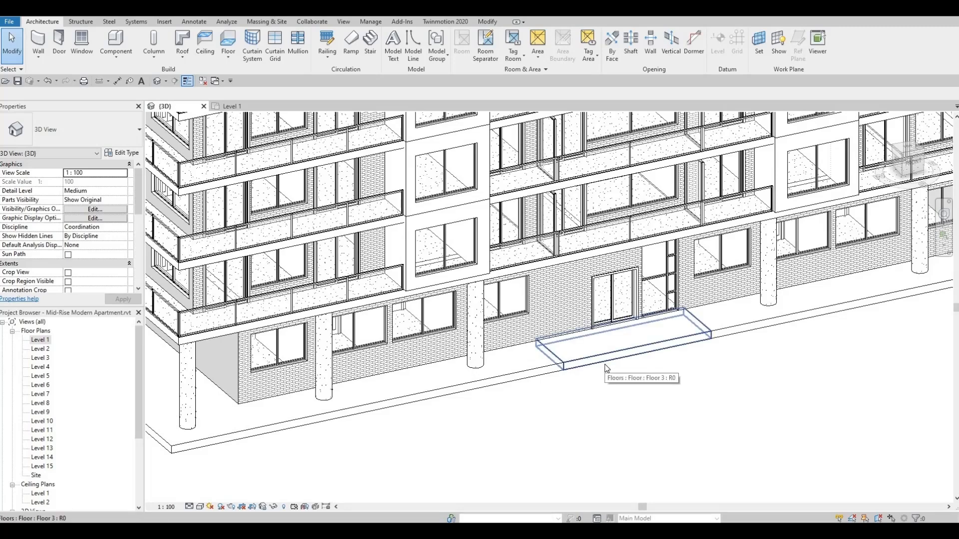
pyautogui.scroll(-1, 581, 392)
pyautogui.moveTo(582, 394); pyautogui.dragTo(594, 355, button='middle')
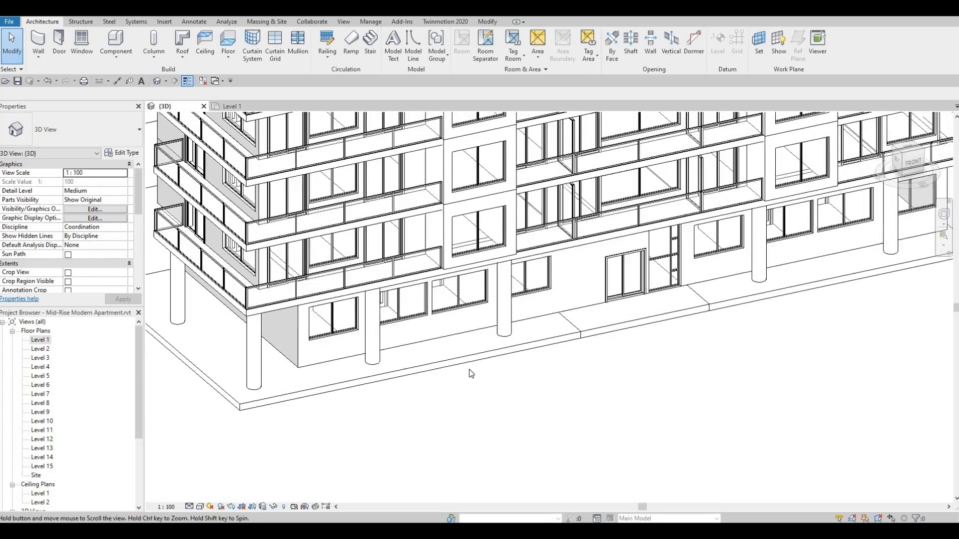
pyautogui.scroll(-3, 280, 399)
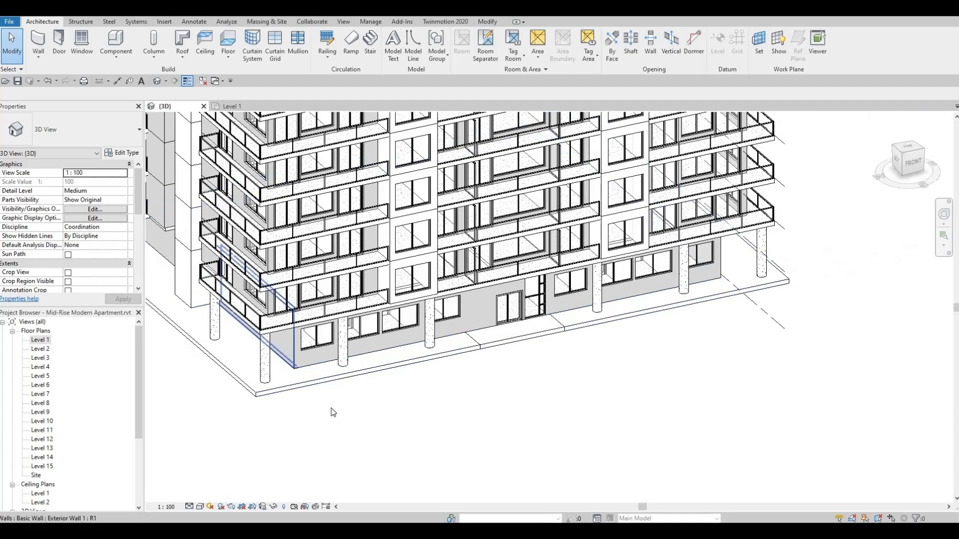
# Step: Start a new floor on Level 1, duplicate Floor 3 as Floor 4, and set its structure layer thickness to 200
pyautogui.doubleClick(40, 341)
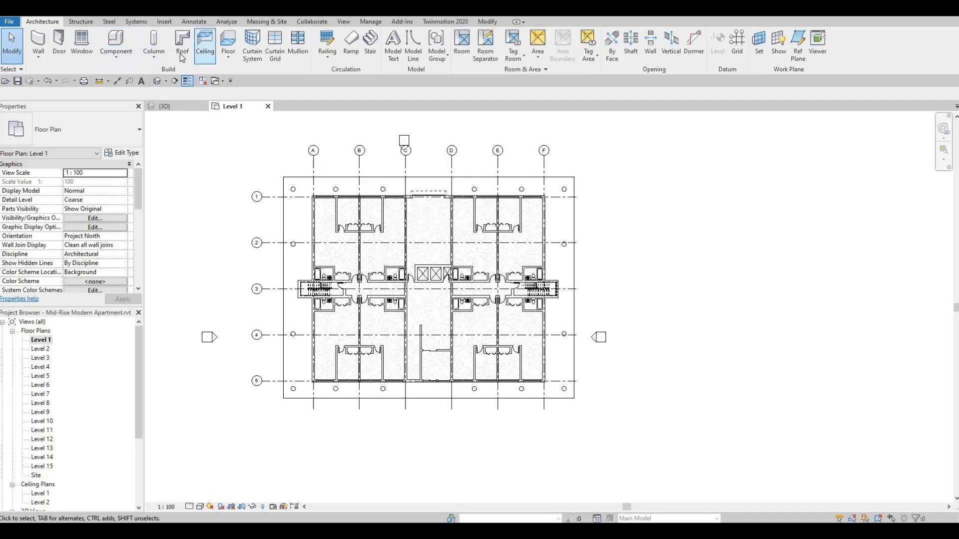
pyautogui.click(228, 42)
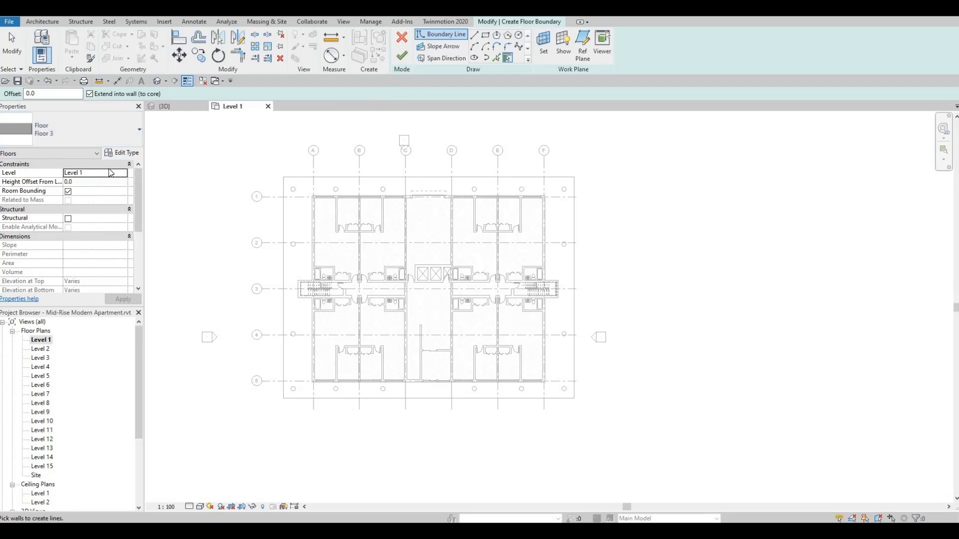
pyautogui.click(127, 153)
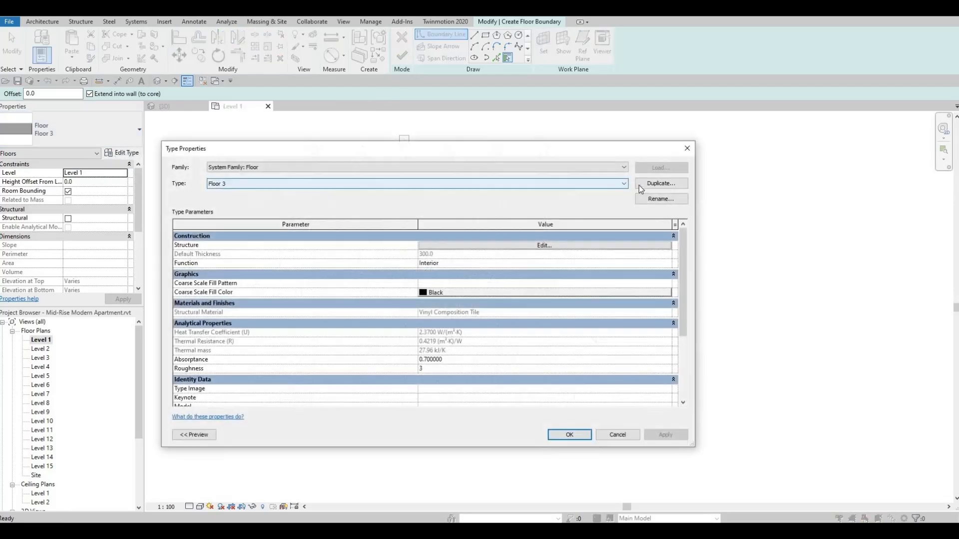
pyautogui.click(652, 185)
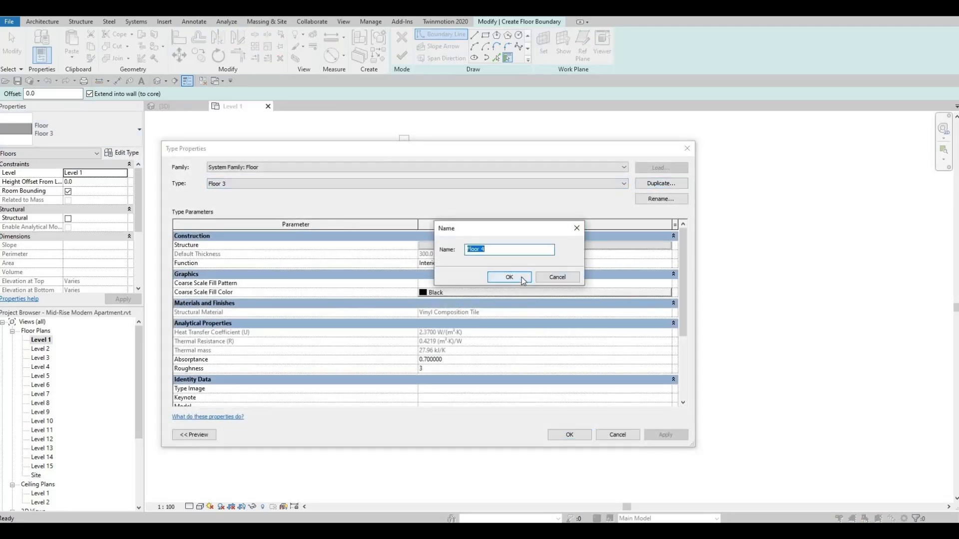
pyautogui.click(510, 276)
pyautogui.click(521, 246)
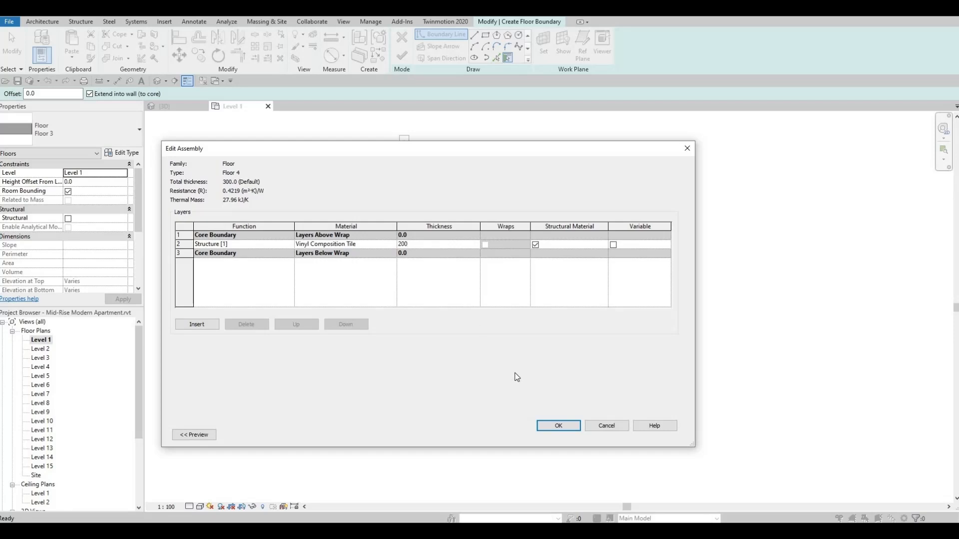
pyautogui.click(568, 425)
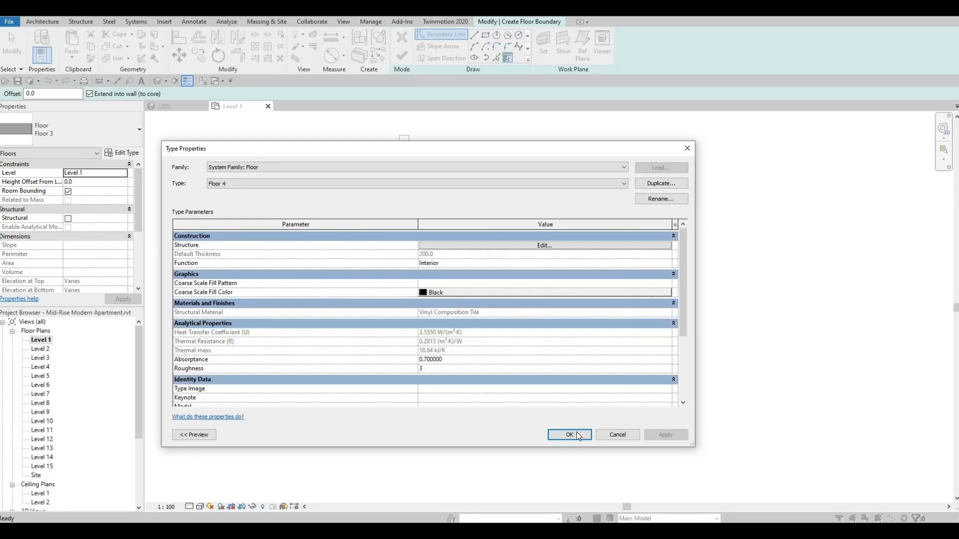
pyautogui.click(577, 434)
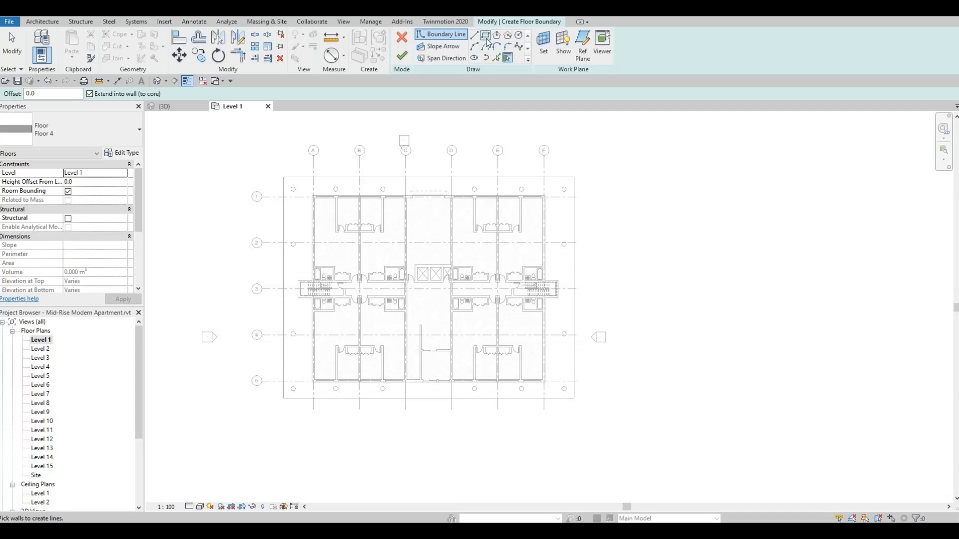
# Step: Sketch a rectangular Floor 4 boundary about 38000 by 5000 mm along the outer front edge of the grass floor
pyautogui.click(485, 36)
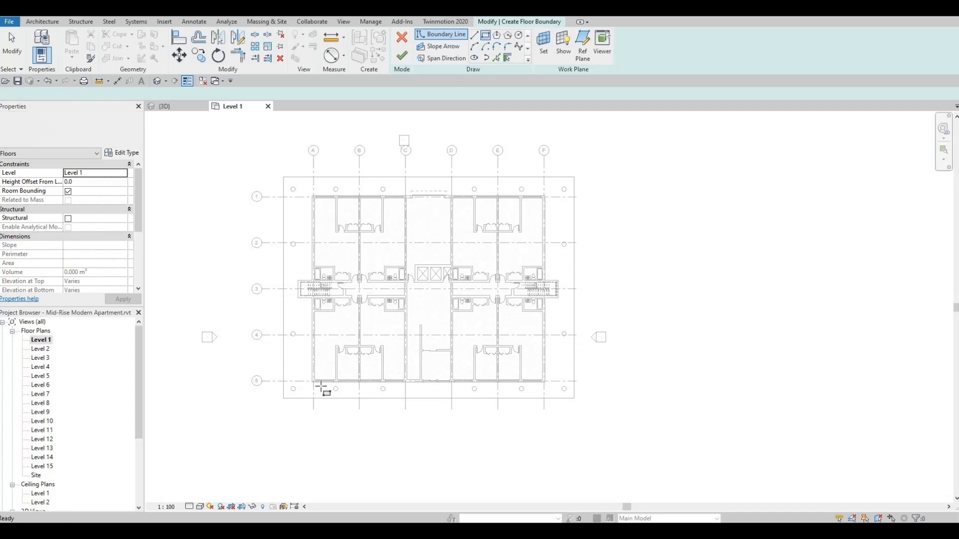
pyautogui.click(285, 398)
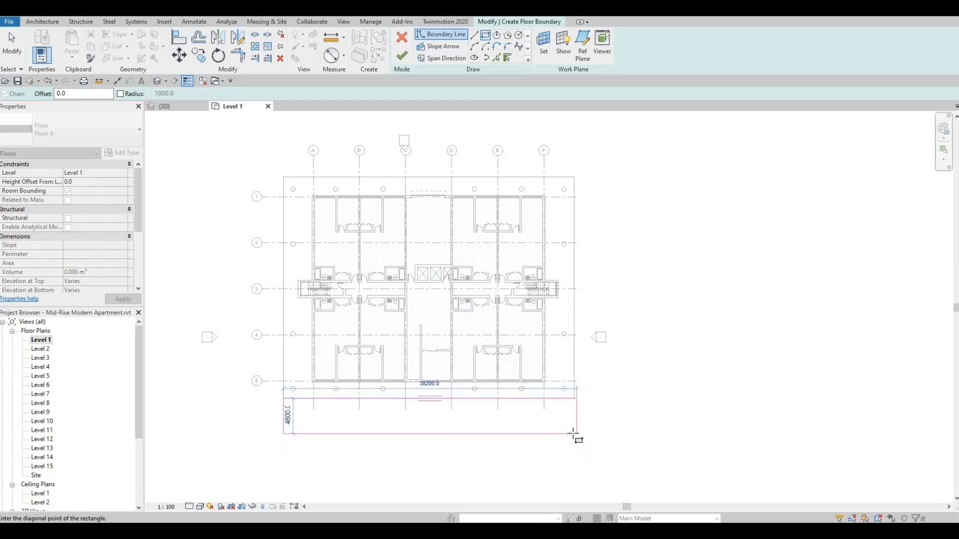
pyautogui.click(572, 419)
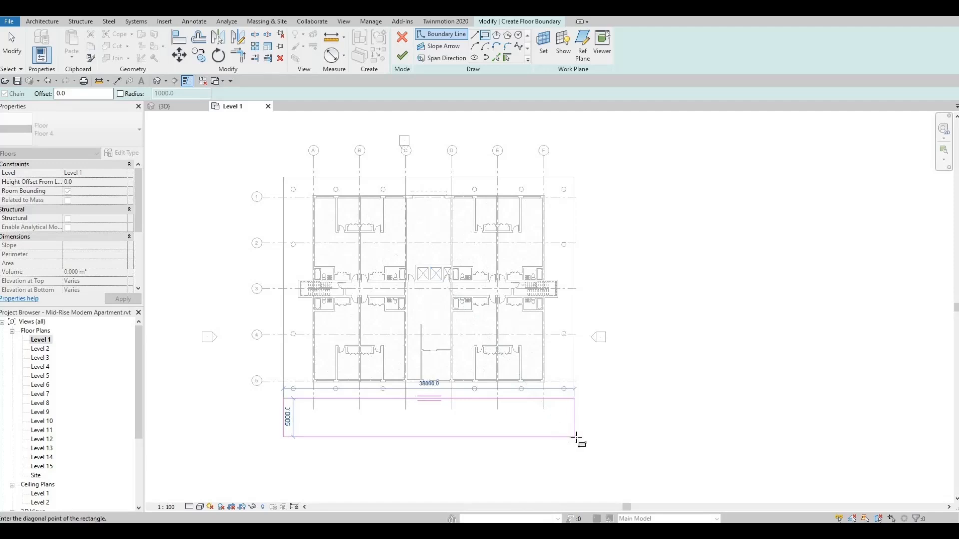
pyautogui.click(574, 441)
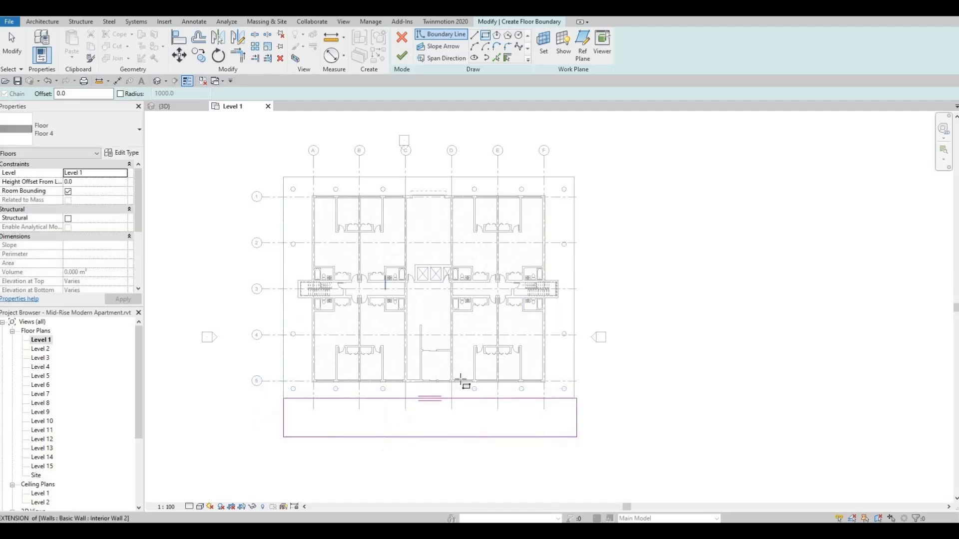
# Step: Align the right boundary line of the front rectangle with the right edge of the existing Floor 2 slab
pyautogui.scroll(4, 499, 375)
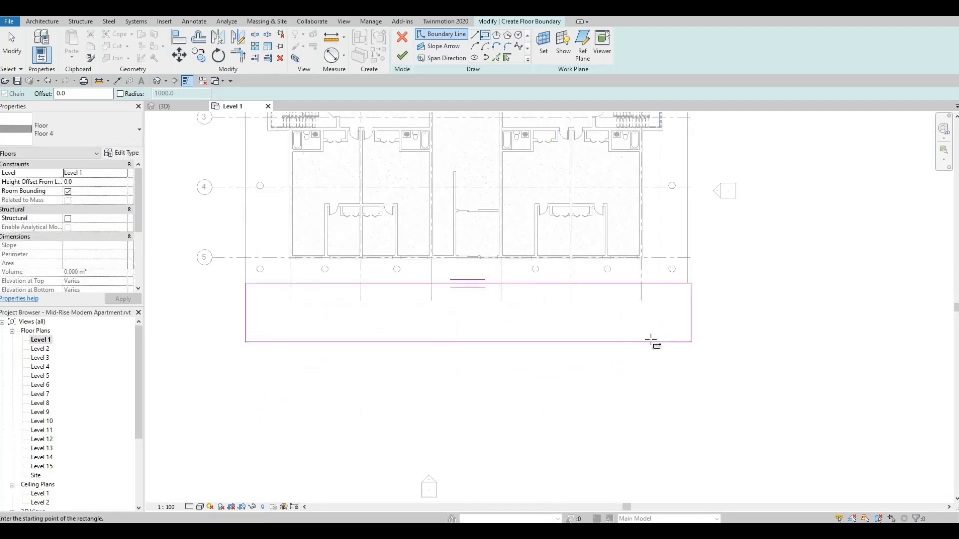
pyautogui.press('a')
pyautogui.press('l')
pyautogui.click(688, 252)
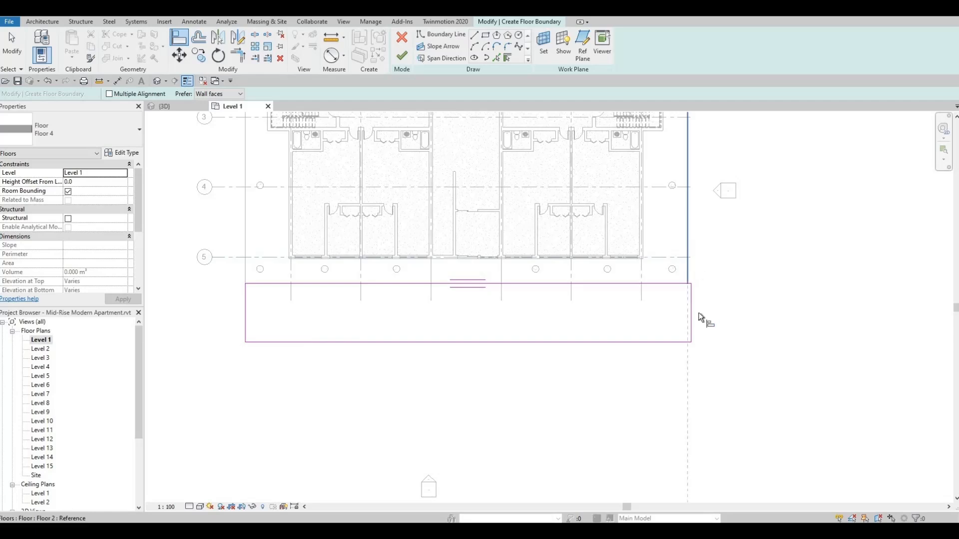
pyautogui.click(683, 337)
pyautogui.press('Escape')
pyautogui.press('Escape')
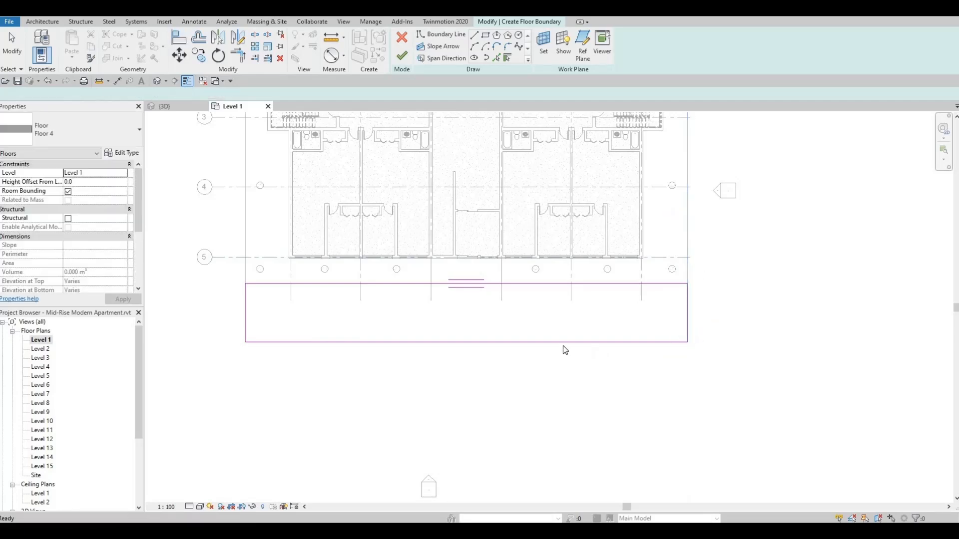
# Step: Move the front rectangle's outer boundary line away from the building, making the rectangle 5800 mm deep
pyautogui.click(544, 343)
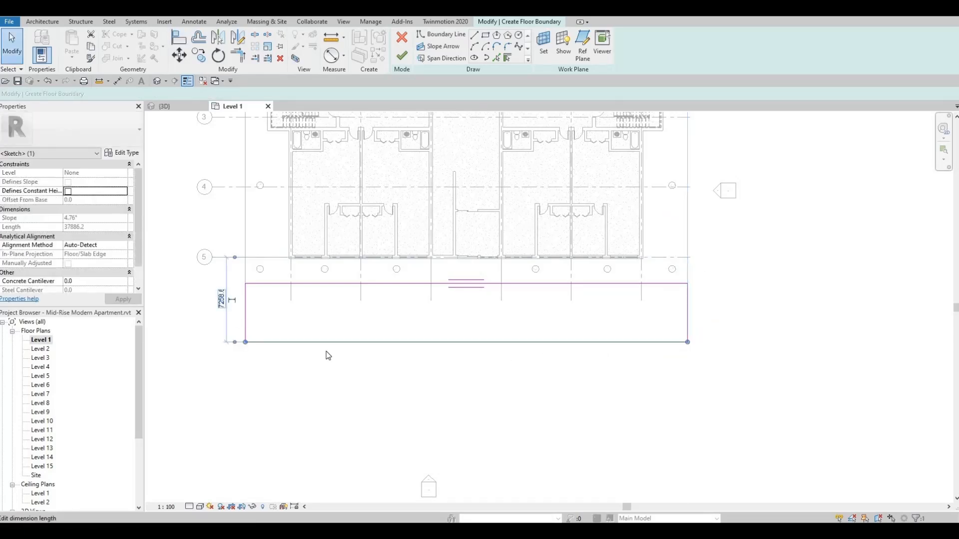
pyautogui.press('Down')
pyautogui.press('Down')
pyautogui.press('Down')
pyautogui.press('Down')
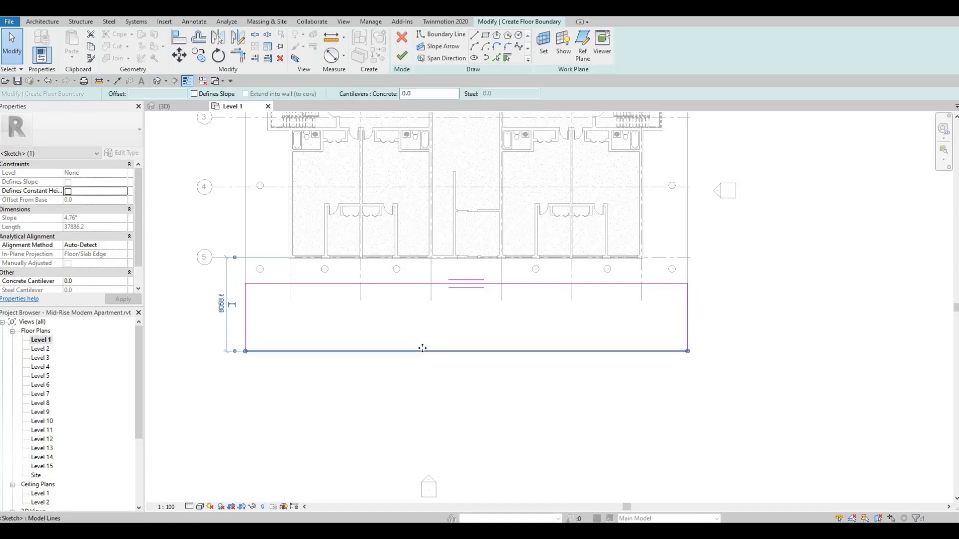
pyautogui.scroll(-2, 415, 359)
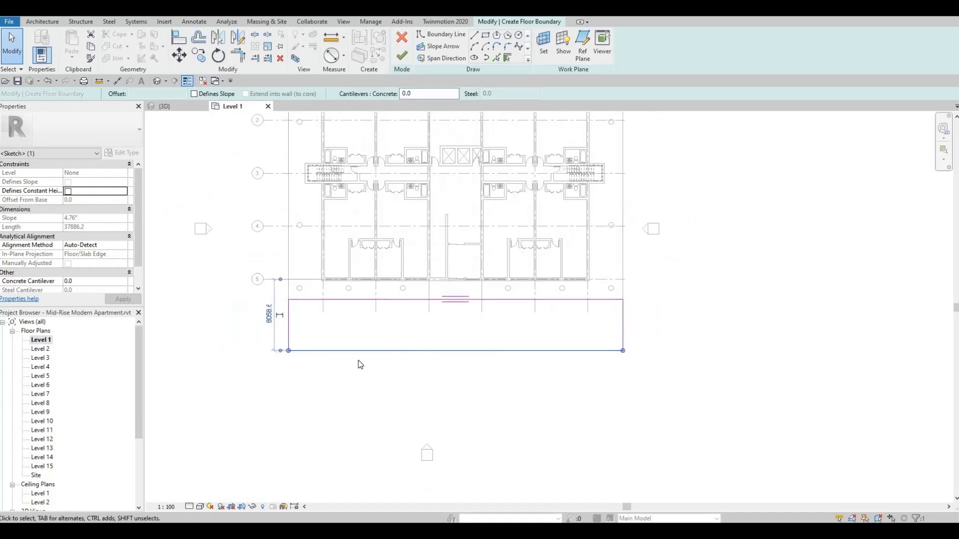
# Step: Try to extend the front rectangle's left boundary line outward past the grass floor's edge
pyautogui.click(288, 329)
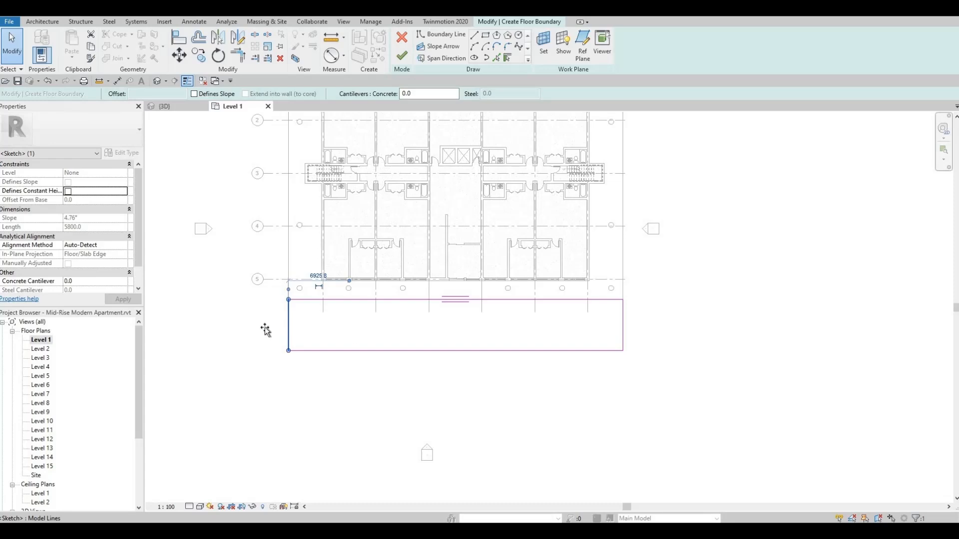
pyautogui.moveTo(265, 331); pyautogui.dragTo(245, 327)
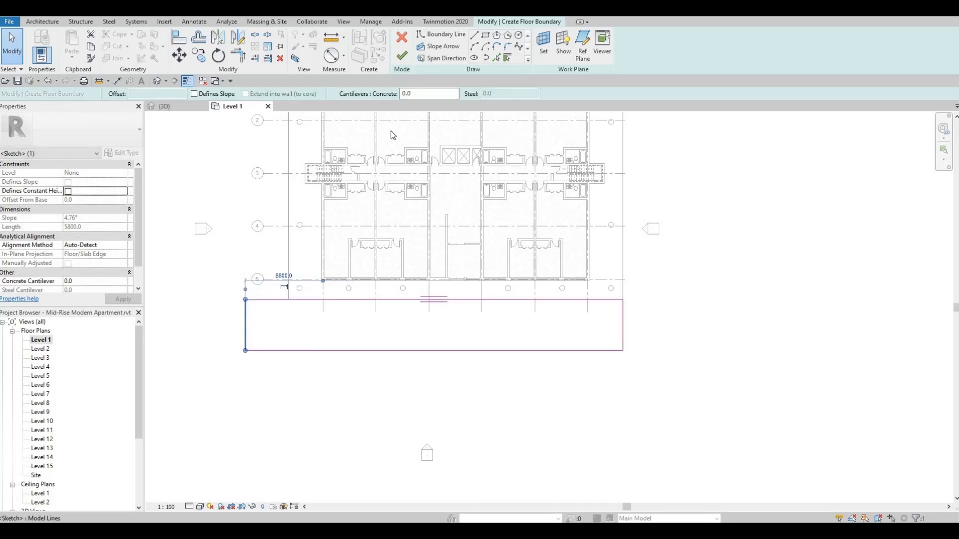
pyautogui.hotkey('ctrl', 'z')
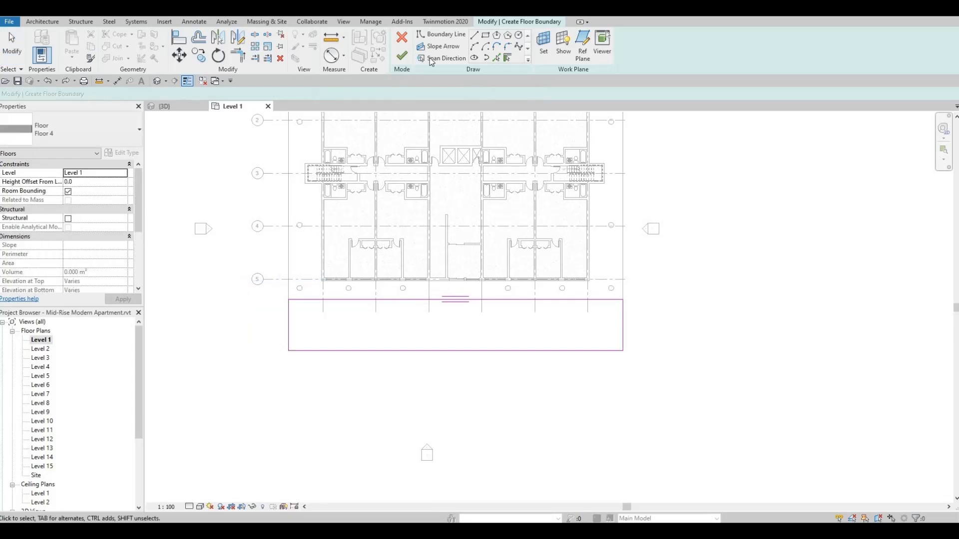
# Step: Sketch a rectangular Floor 4 boundary about 8640 mm wide along the building's left side, from the rear slab corner to the front rectangle's outer edge
pyautogui.click(485, 36)
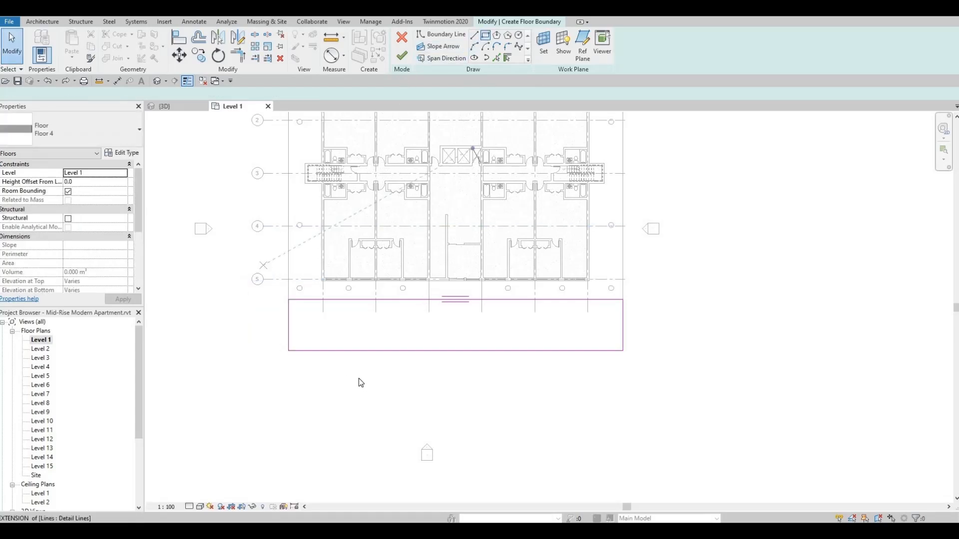
pyautogui.click(382, 152)
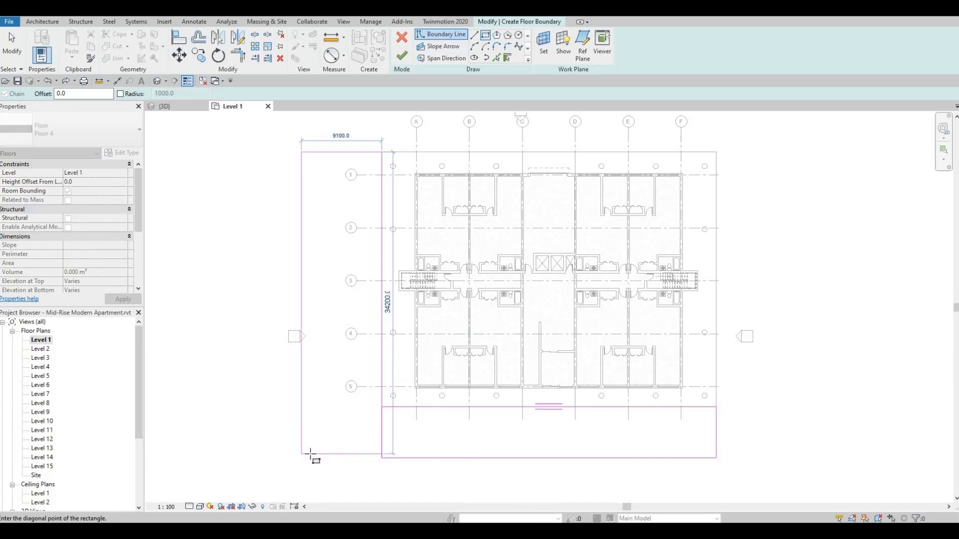
pyautogui.click(305, 458)
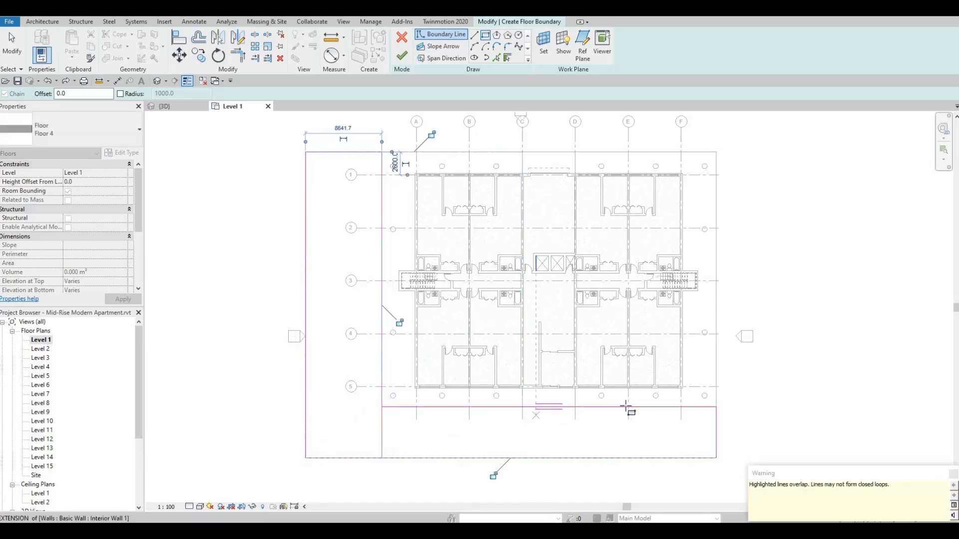
# Step: Sketch a rectangular boundary along the building's right side, from the rear slab corner to the front rectangle's outer edge
pyautogui.moveTo(627, 407); pyautogui.dragTo(535, 407, button='middle')
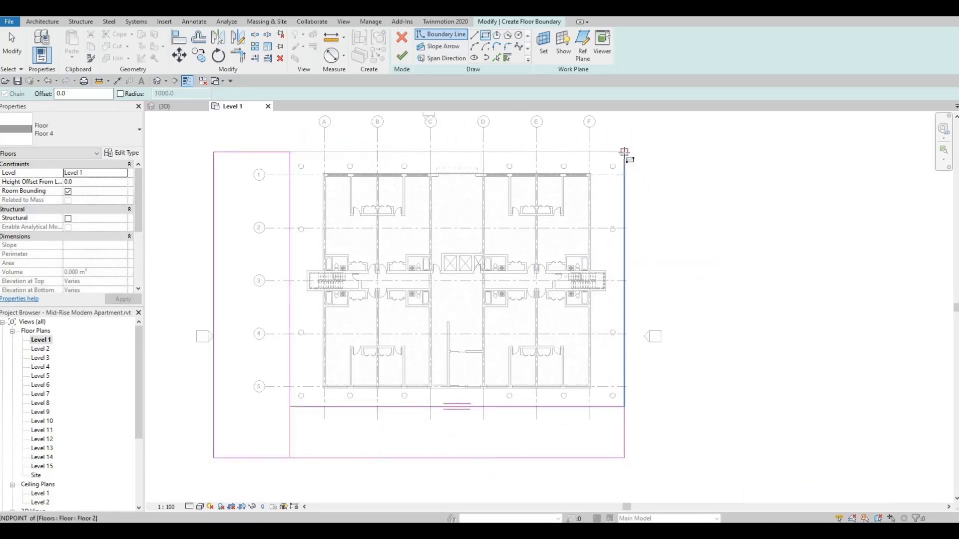
pyautogui.click(624, 151)
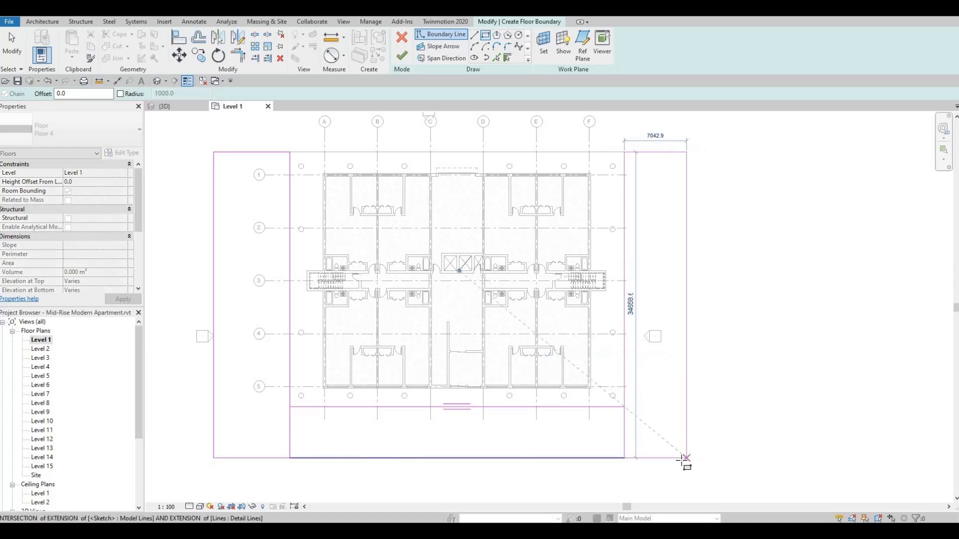
pyautogui.click(682, 458)
pyautogui.press('Escape')
pyautogui.press('Escape')
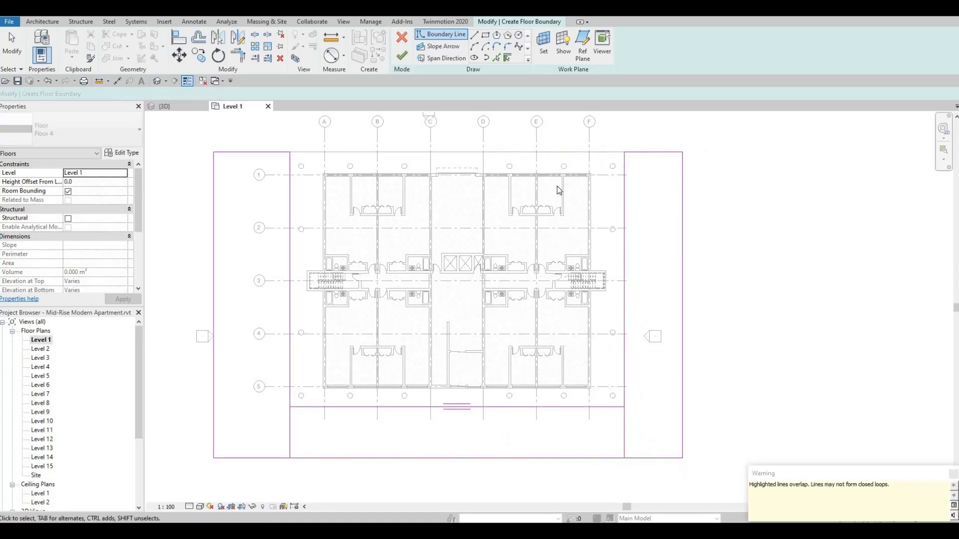
# Step: Clean up the inner front corners by trimming and deleting the two short dividing lines, and finish Floor 4 as one U-shaped slab
pyautogui.moveTo(314, 437); pyautogui.dragTo(362, 370, button='middle')
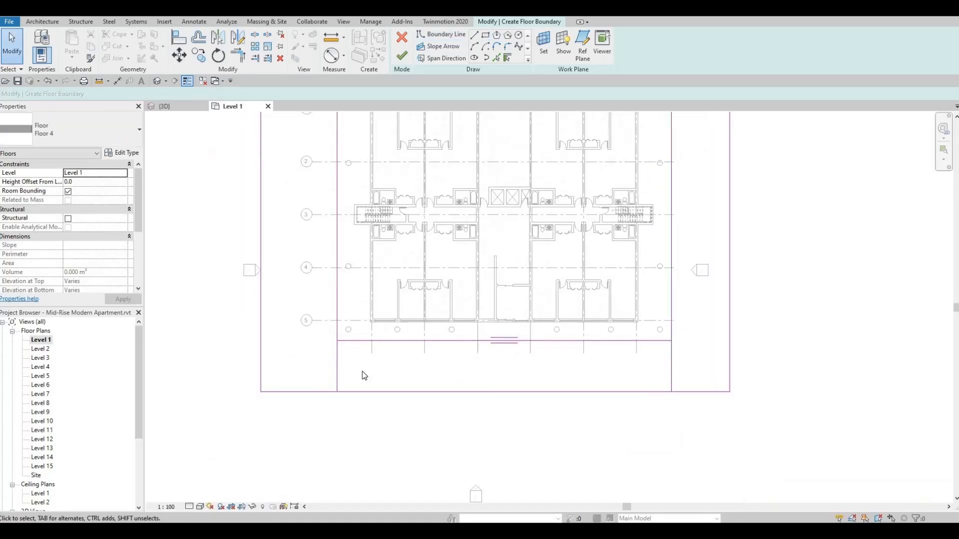
pyautogui.press('t')
pyautogui.press('r')
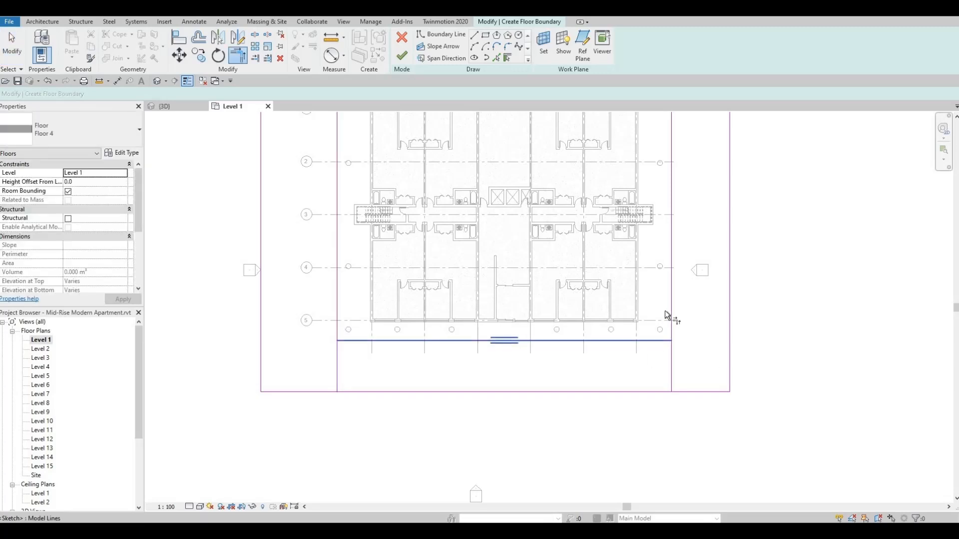
pyautogui.press('Escape')
pyautogui.click(670, 367)
pyautogui.press('Delete')
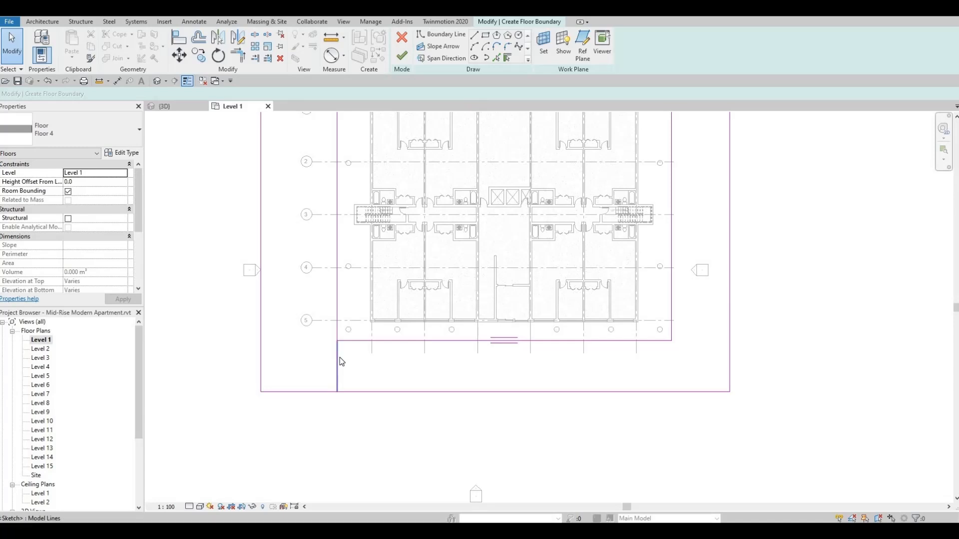
pyautogui.click(338, 360)
pyautogui.press('Delete')
pyautogui.scroll(-2, 495, 371)
pyautogui.moveTo(545, 384); pyautogui.dragTo(546, 375, button='middle')
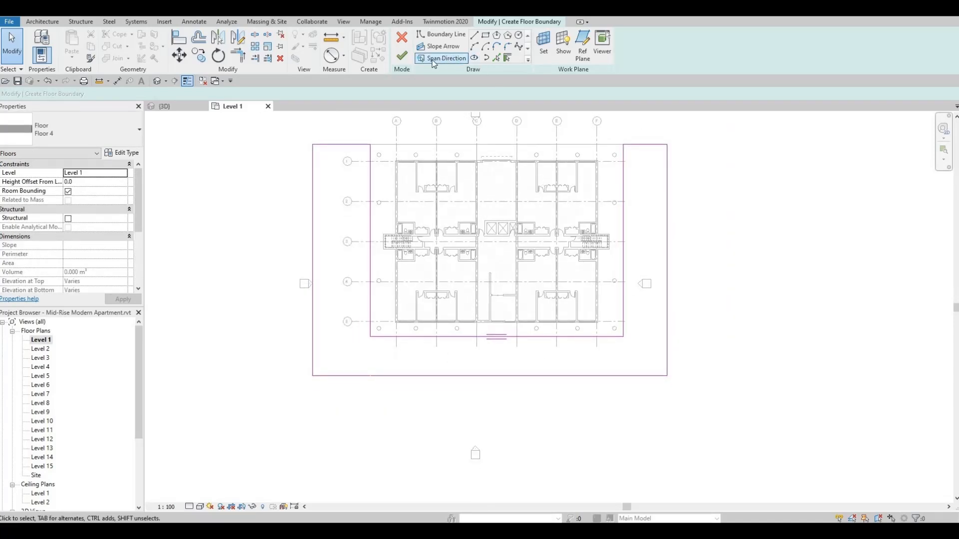
pyautogui.click(402, 55)
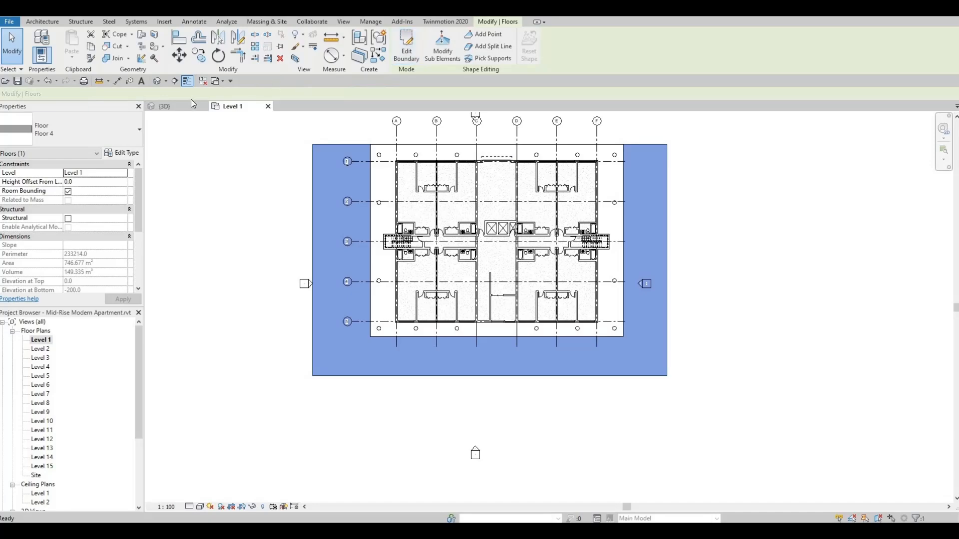
# Step: In the 3D view, set the surrounding Floor 4 slab's height offset from Level 1 to -100
pyautogui.click(170, 106)
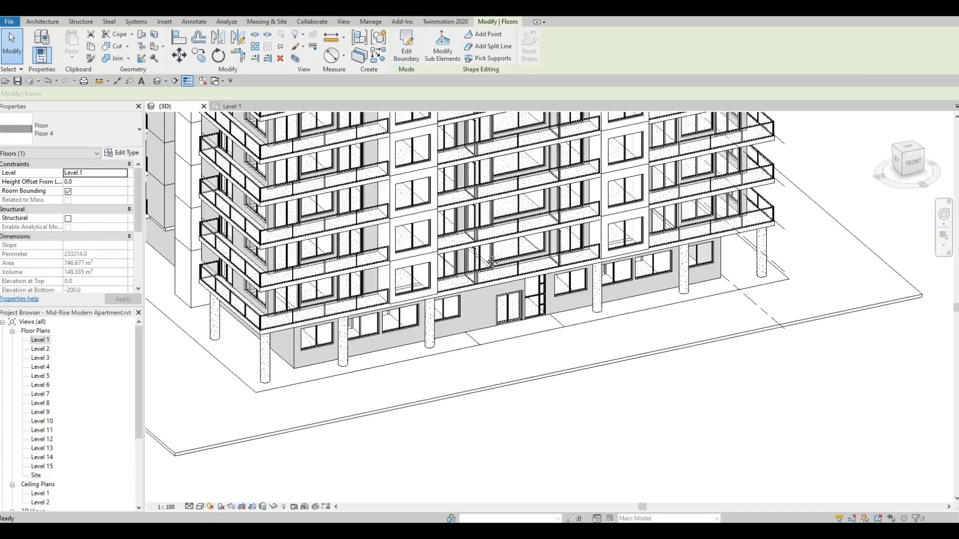
pyautogui.keyDown('shift'); pyautogui.moveTo(382, 300); pyautogui.dragTo(459, 340, button='middle'); pyautogui.keyUp('shift')
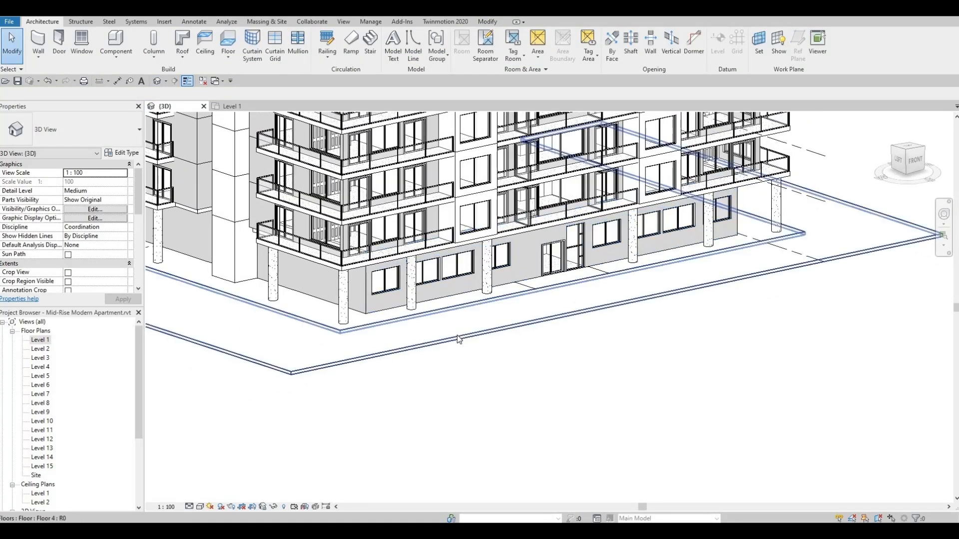
pyautogui.click(265, 295)
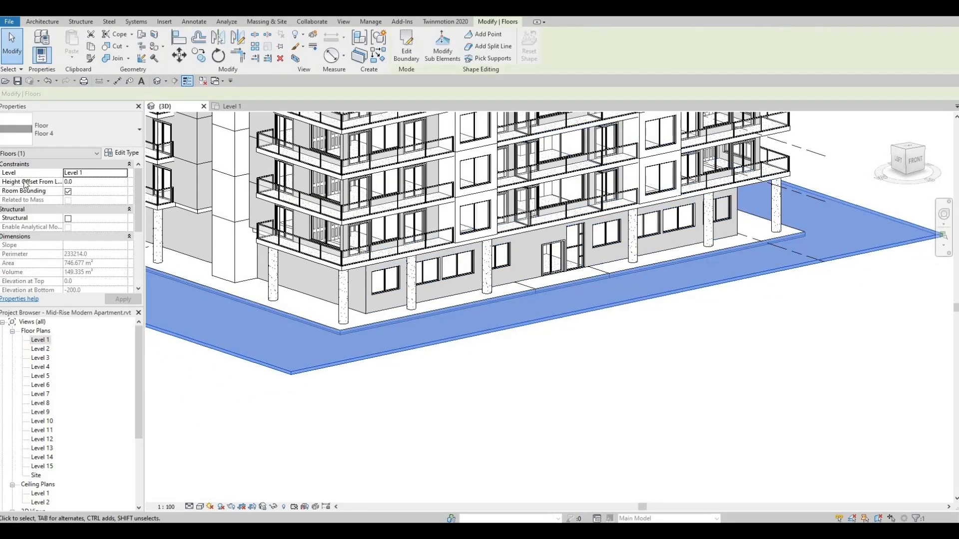
pyautogui.click(80, 182)
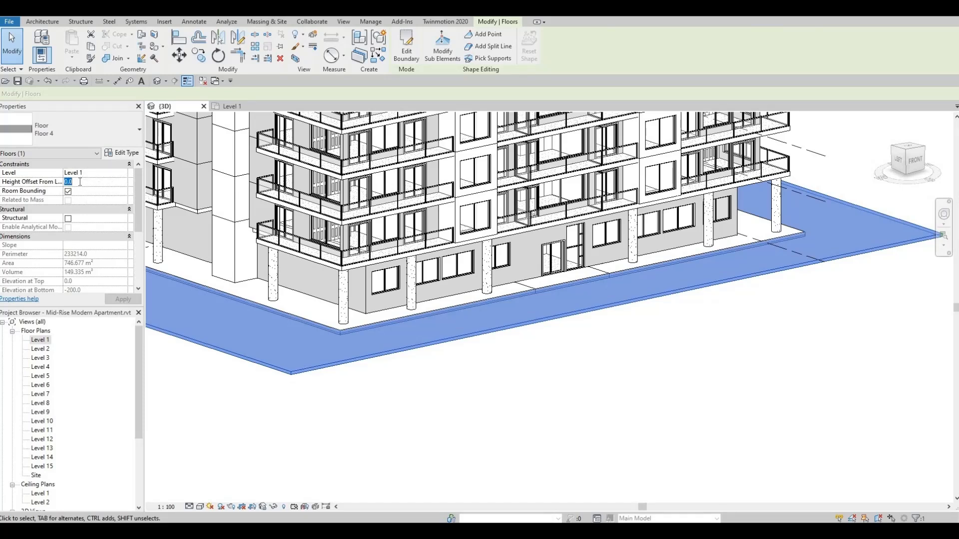
pyautogui.write('-10')
pyautogui.click(124, 300)
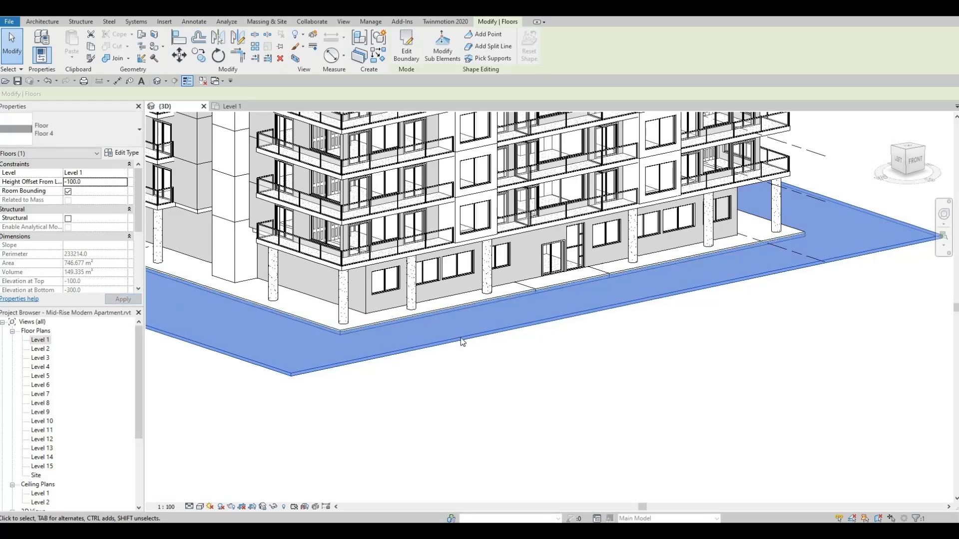
pyautogui.click(433, 350)
# Step: Examine the level difference between the building's slab and the surrounding Floor 4 near the front entrance and corner
pyautogui.scroll(1, 662, 263)
pyautogui.moveTo(663, 263); pyautogui.dragTo(766, 281, button='middle')
pyautogui.scroll(3, 735, 274)
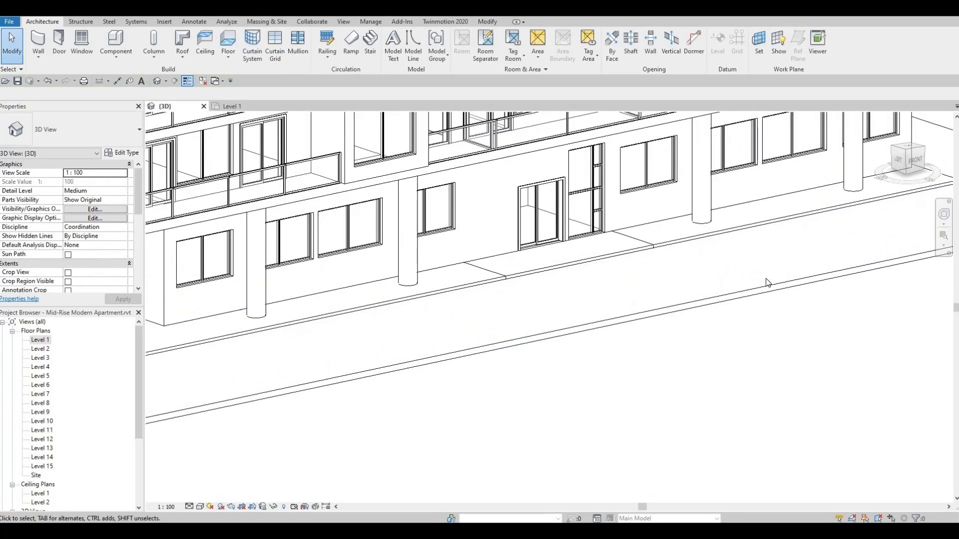
pyautogui.scroll(-3, 741, 284)
pyautogui.moveTo(687, 283); pyautogui.dragTo(539, 263, button='middle')
pyautogui.scroll(-3, 607, 294)
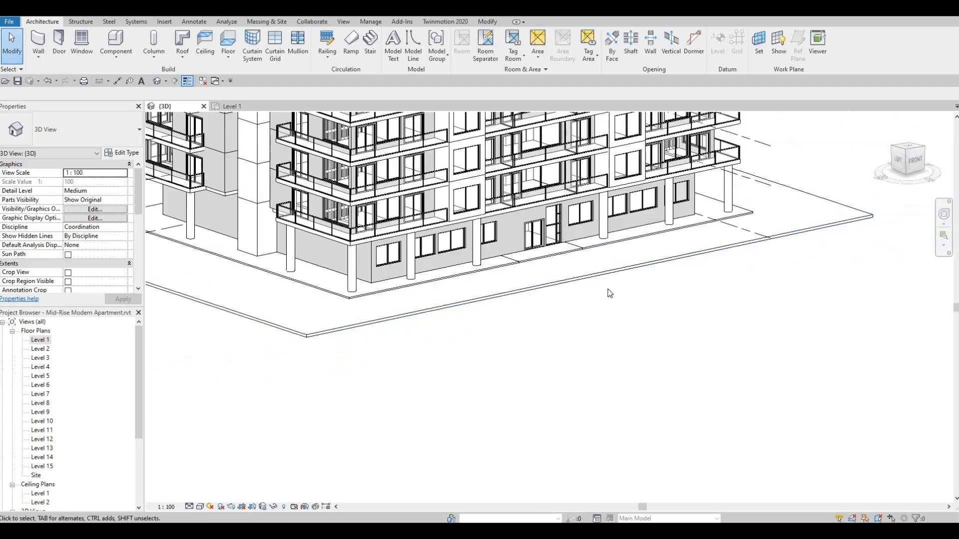
pyautogui.scroll(2, 604, 294)
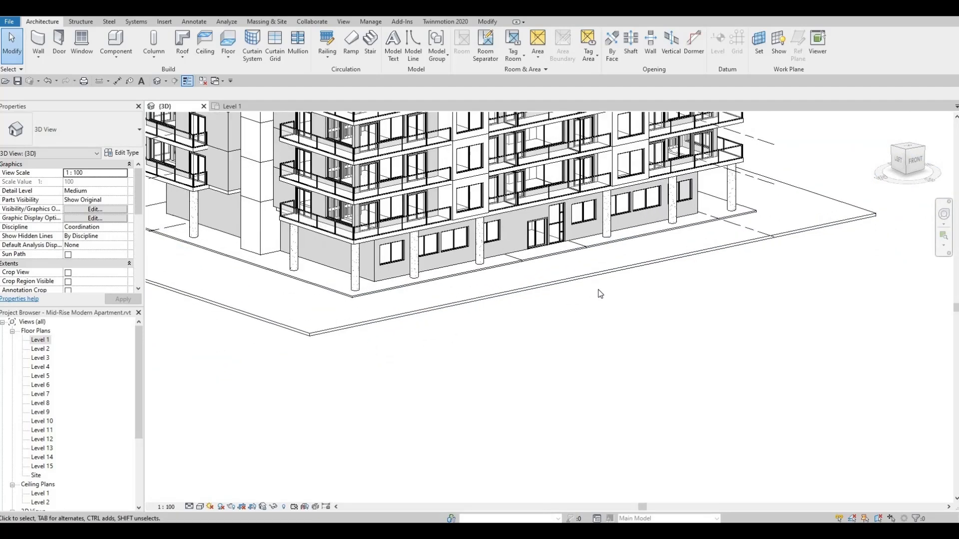
pyautogui.moveTo(369, 327); pyautogui.dragTo(385, 303, button='middle')
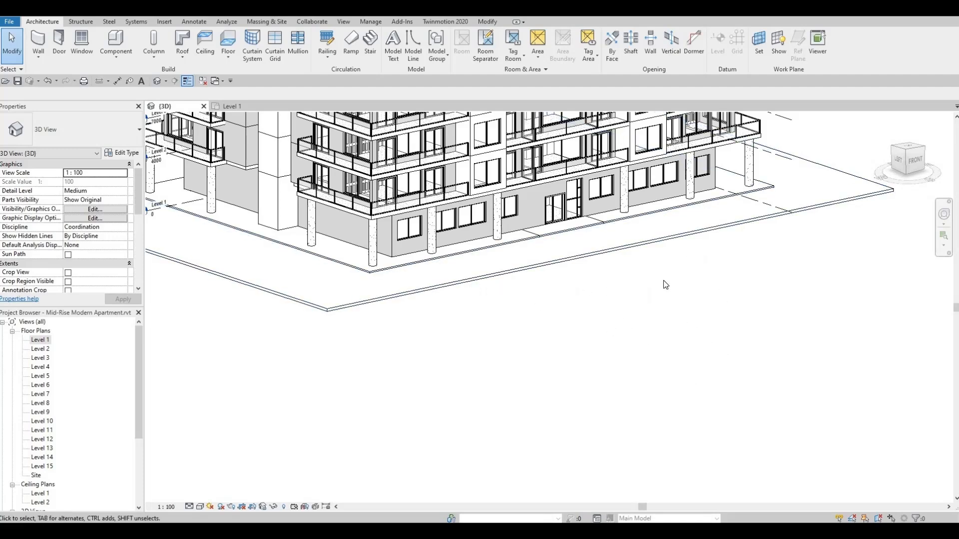
pyautogui.keyDown('shift'); pyautogui.moveTo(668, 278); pyautogui.dragTo(653, 293, button='middle'); pyautogui.keyUp('shift')
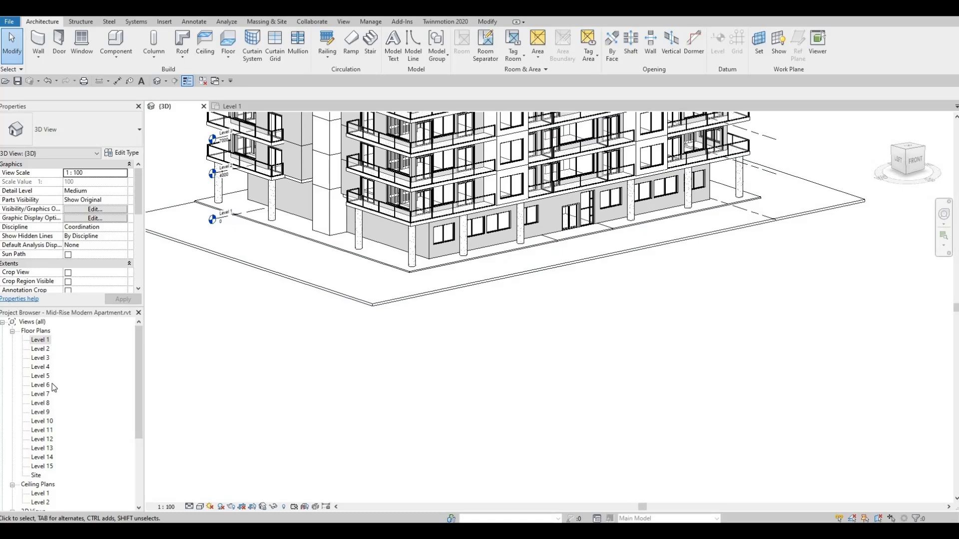
# Step: In the Level 1 plan, edit Floor 4's boundary and move its outer front line to 15000 mm from the inner front line
pyautogui.doubleClick(40, 340)
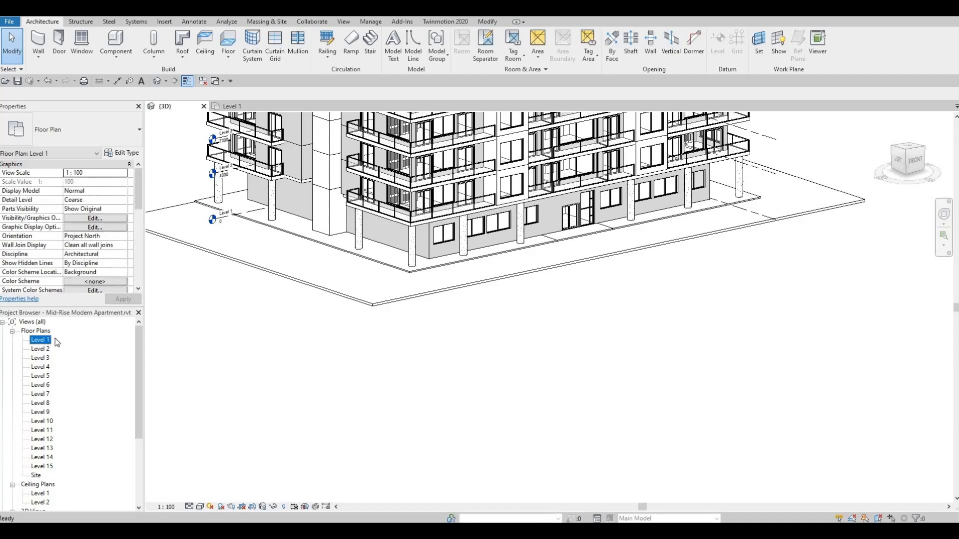
pyautogui.click(427, 145)
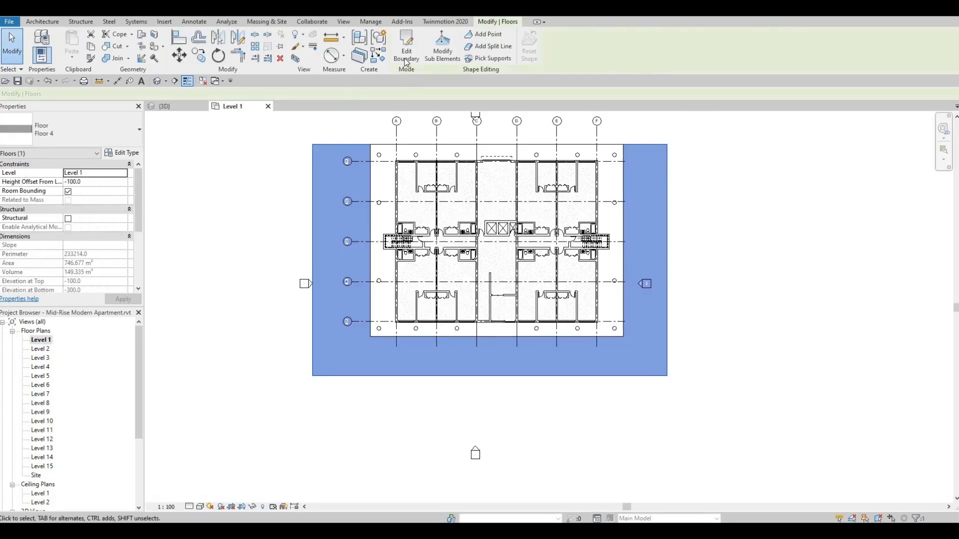
pyautogui.click(407, 47)
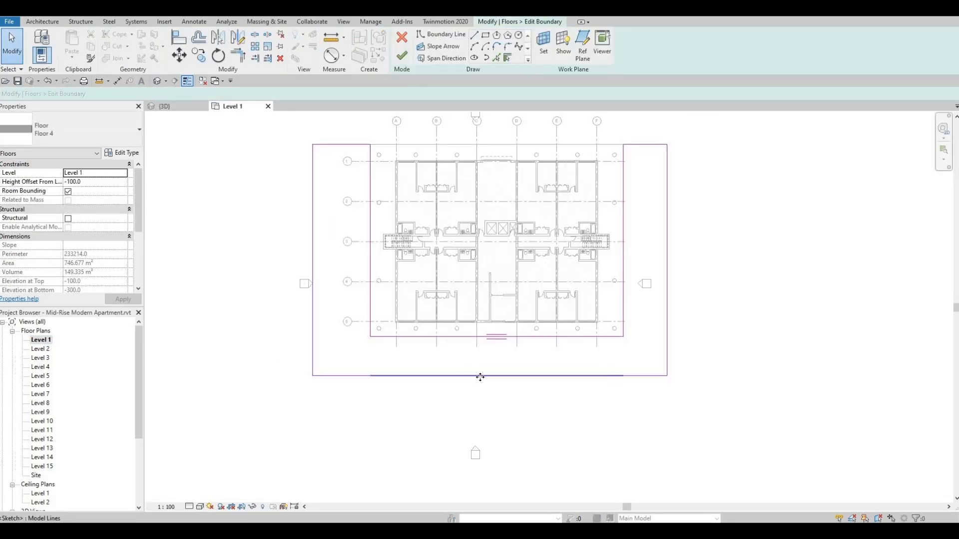
pyautogui.click(479, 376)
pyautogui.moveTo(481, 419); pyautogui.dragTo(487, 435)
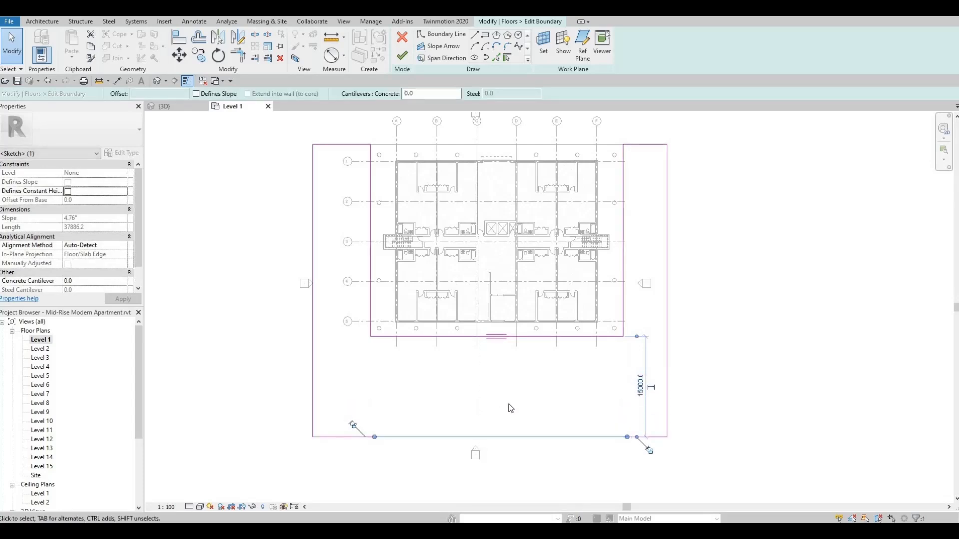
# Step: Move Floor 4's outer front boundary line farther from the building, beyond 17000 mm and past the elevation marker, and finish the boundary edit
pyautogui.moveTo(516, 412); pyautogui.dragTo(489, 363, button='middle')
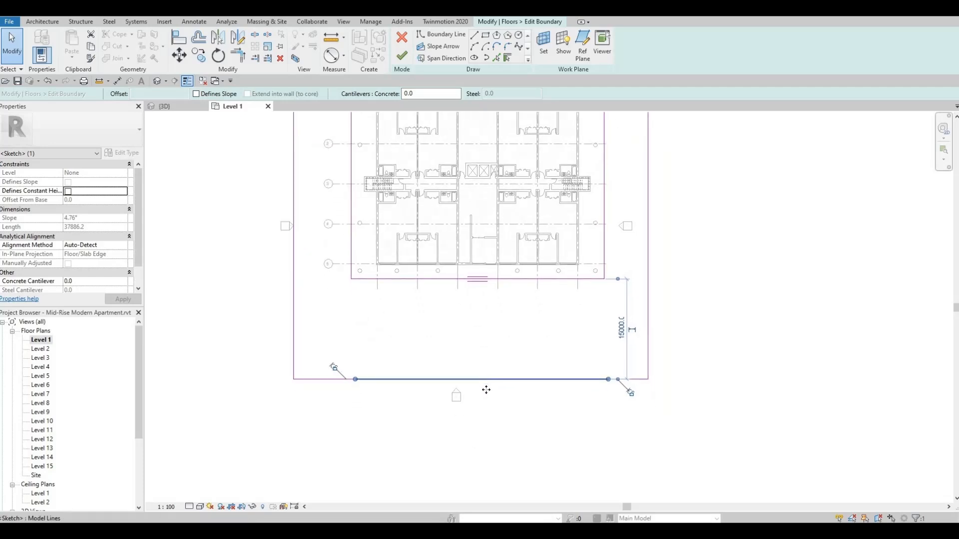
pyautogui.moveTo(486, 391)
pyautogui.mouseDown()
pyautogui.moveTo(488, 402)
pyautogui.moveTo(486, 393)
pyautogui.mouseUp()
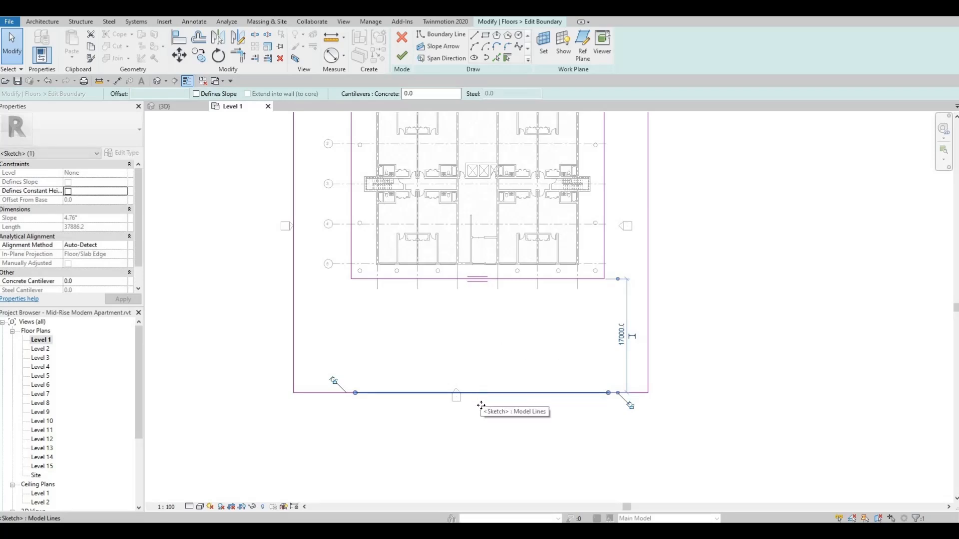
pyautogui.moveTo(481, 409); pyautogui.dragTo(481, 407)
pyautogui.click(251, 280)
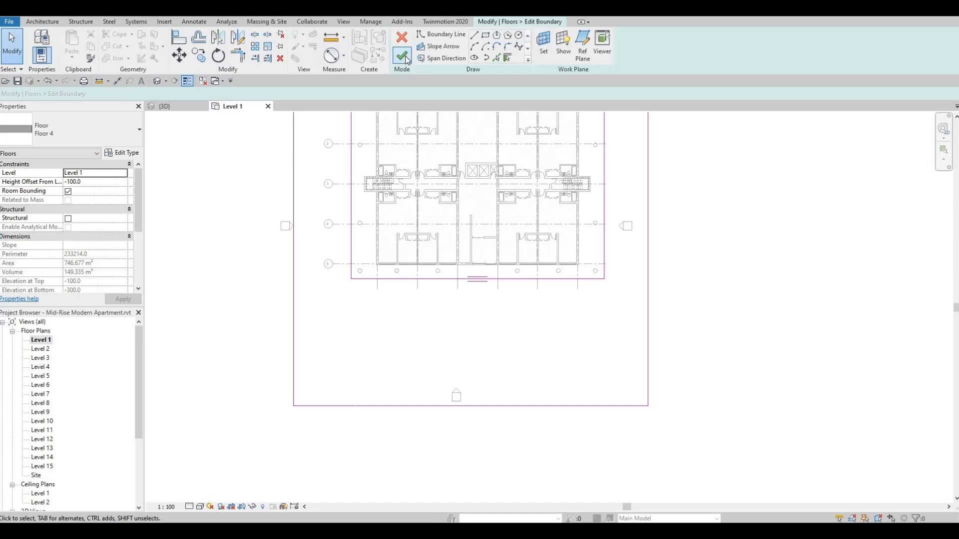
pyautogui.click(403, 56)
pyautogui.press('Escape')
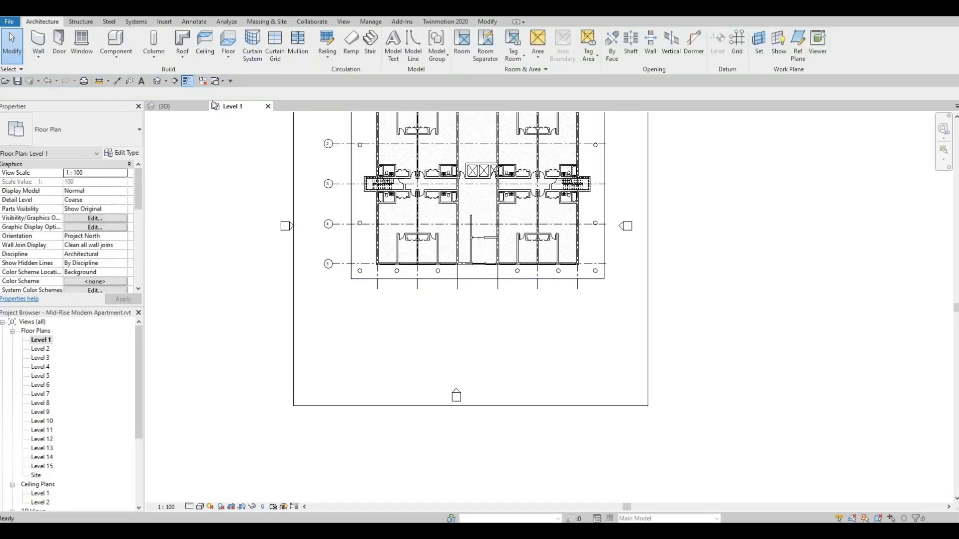
# Step: Return to the 3D view and examine the extended Floor 4 area in front of the building
pyautogui.click(157, 81)
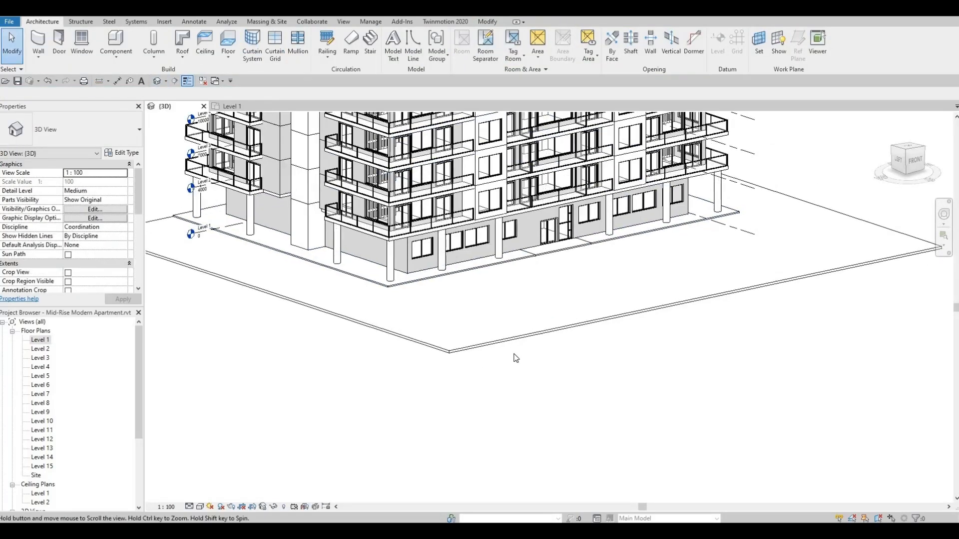
pyautogui.keyDown('shift'); pyautogui.moveTo(515, 359); pyautogui.dragTo(483, 339, button='middle'); pyautogui.keyUp('shift')
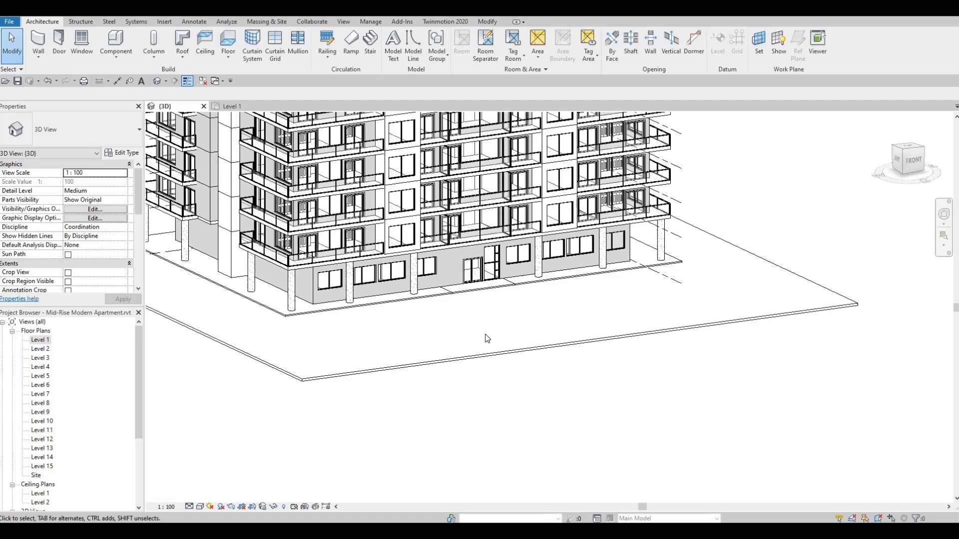
pyautogui.scroll(-3, 454, 341)
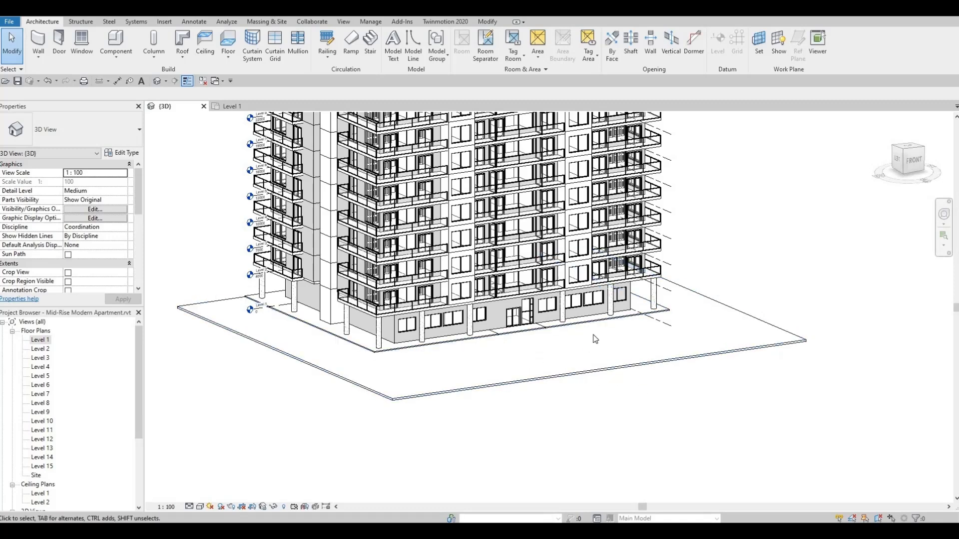
pyautogui.scroll(2, 575, 358)
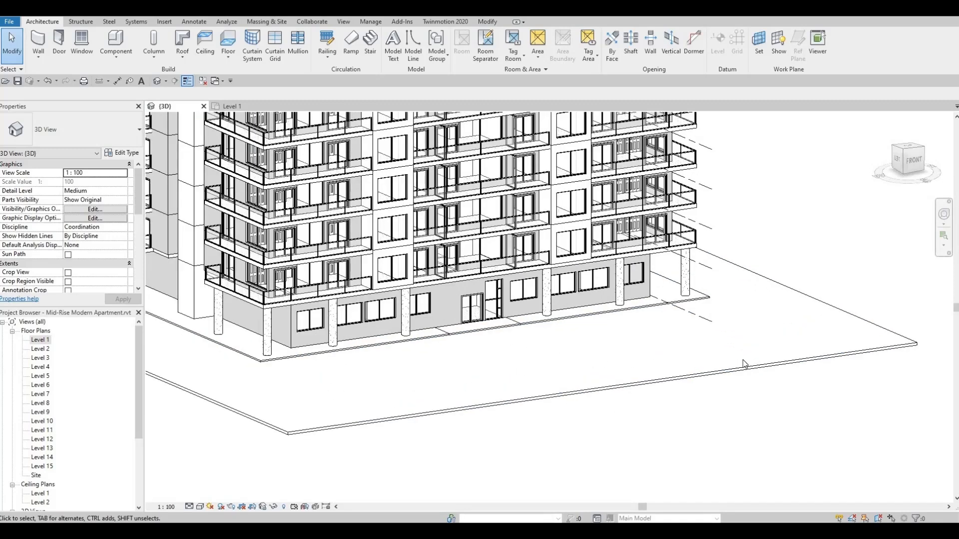
pyautogui.keyDown('shift'); pyautogui.moveTo(681, 372); pyautogui.dragTo(744, 355, button='middle'); pyautogui.keyUp('shift')
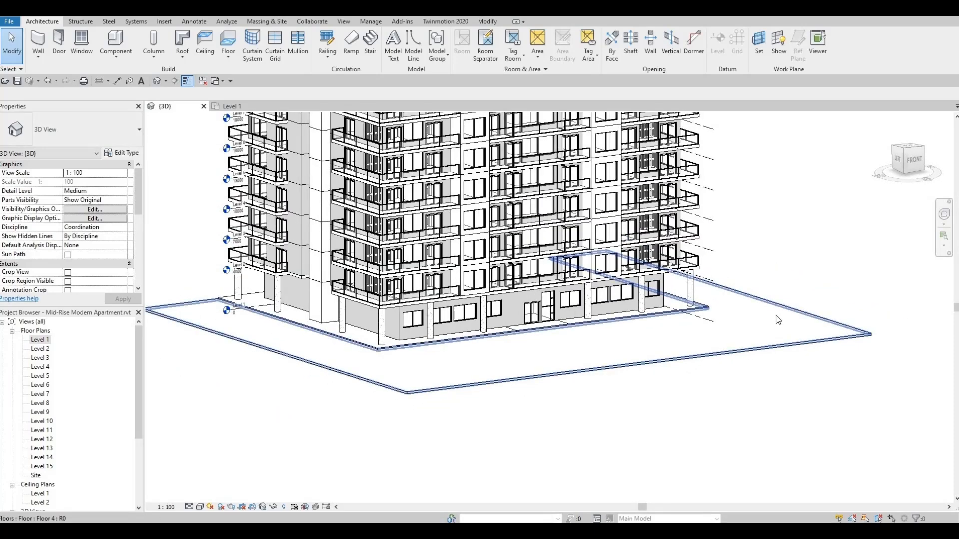
pyautogui.scroll(1, 753, 331)
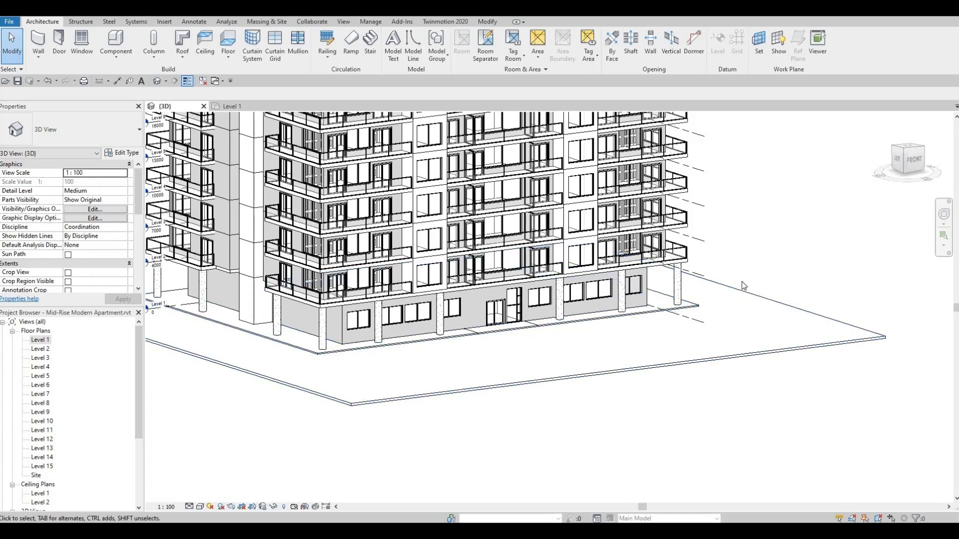
# Step: In the Level 1 plan, open the boundary of Floor 3, the entrance slabs between grids C and D, for editing
pyautogui.moveTo(370, 401); pyautogui.dragTo(462, 386, button='middle')
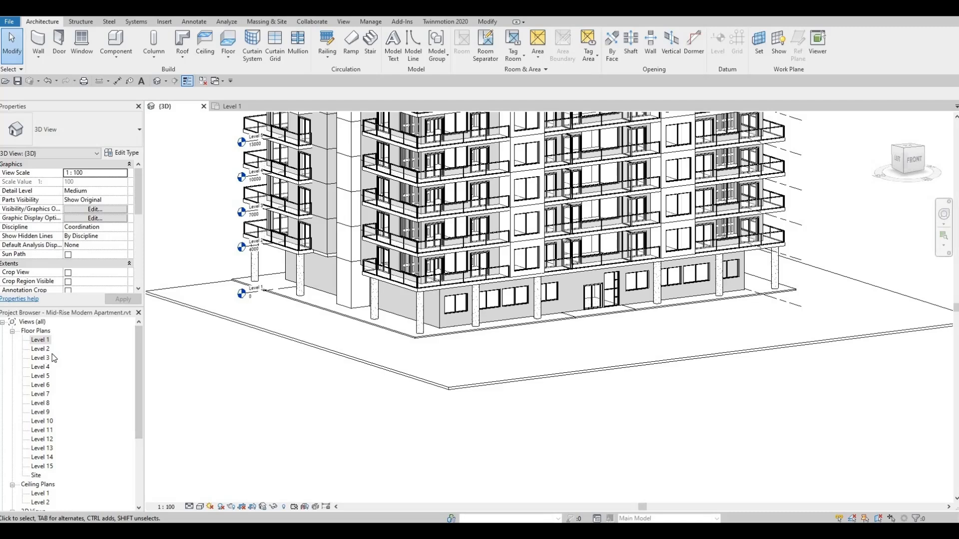
pyautogui.doubleClick(40, 340)
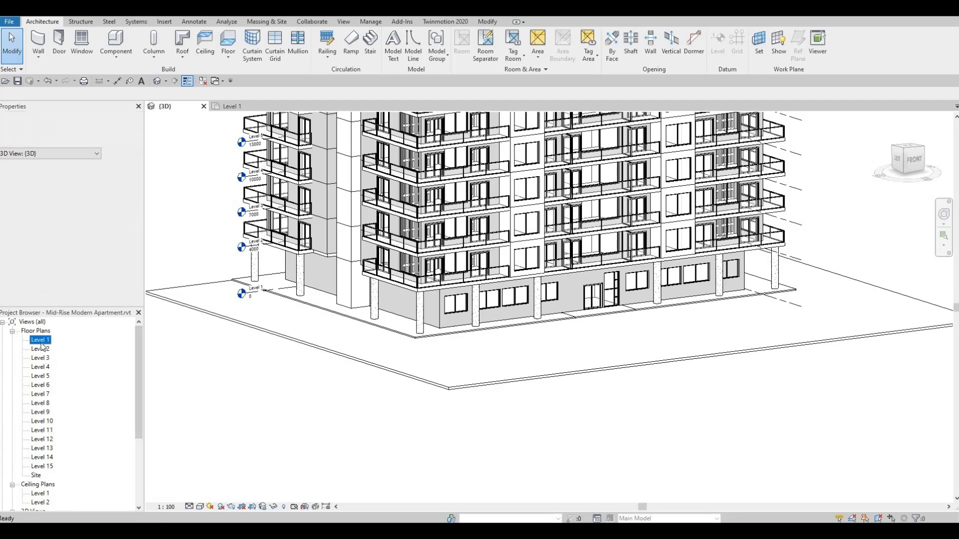
pyautogui.moveTo(404, 443); pyautogui.dragTo(450, 401, button='middle')
pyautogui.moveTo(489, 194); pyautogui.dragTo(490, 287, button='middle')
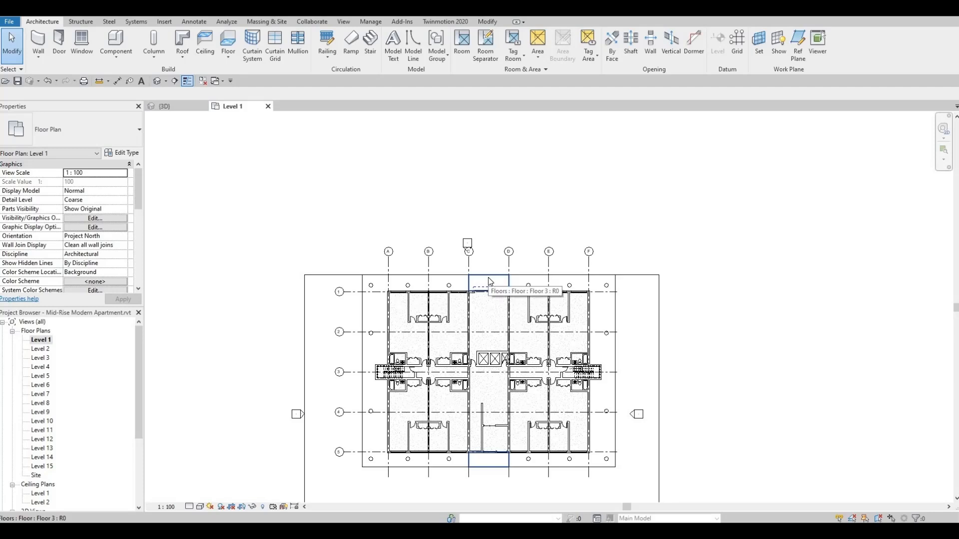
pyautogui.moveTo(417, 293); pyautogui.dragTo(438, 189, button='middle')
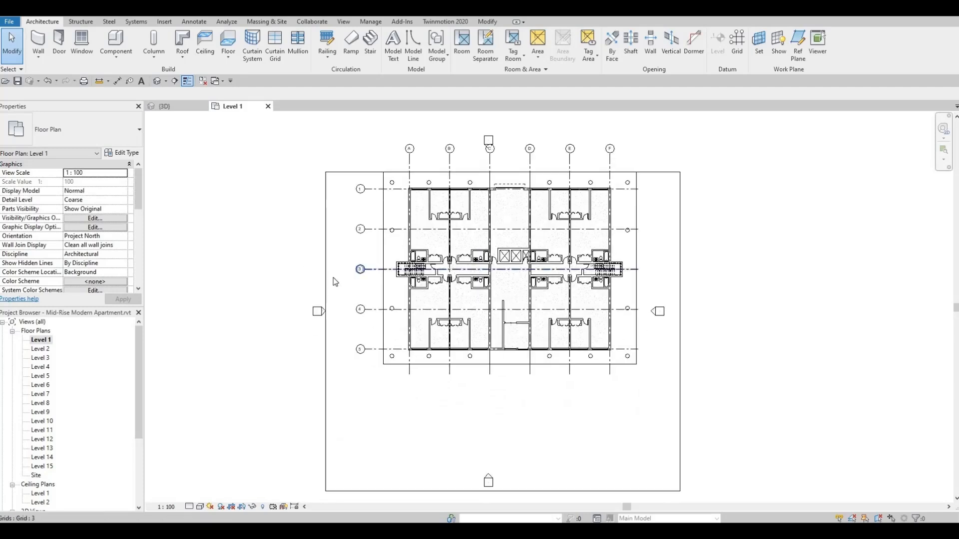
pyautogui.click(493, 175)
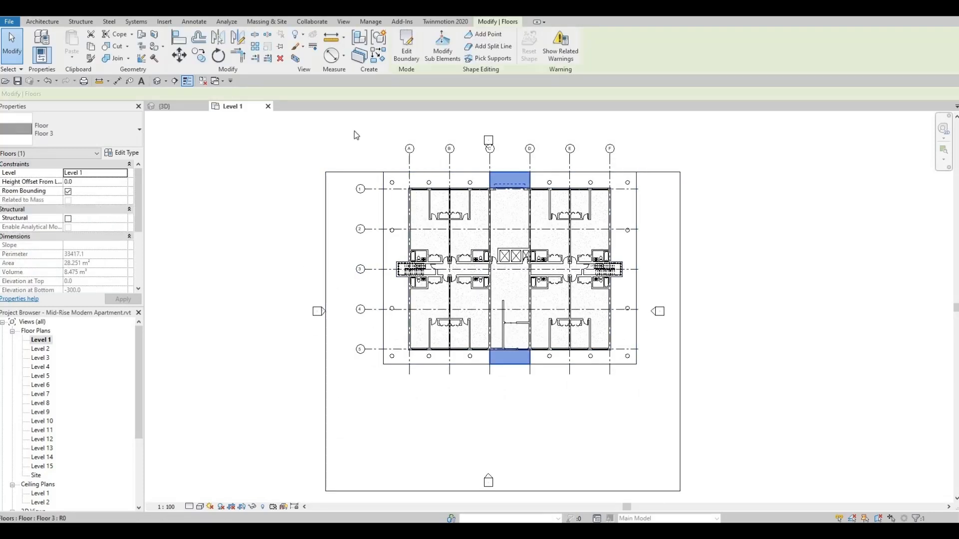
pyautogui.click(123, 153)
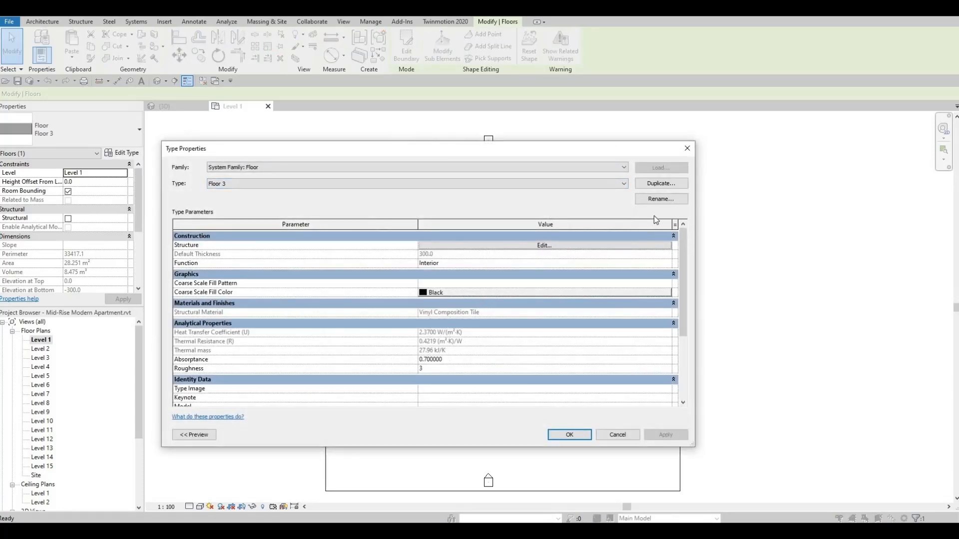
pyautogui.press('Escape')
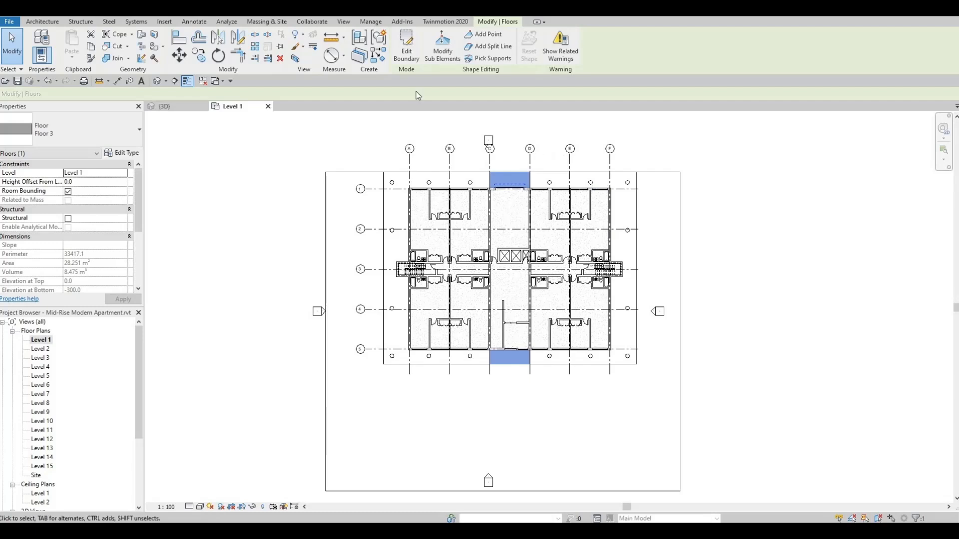
pyautogui.click(407, 50)
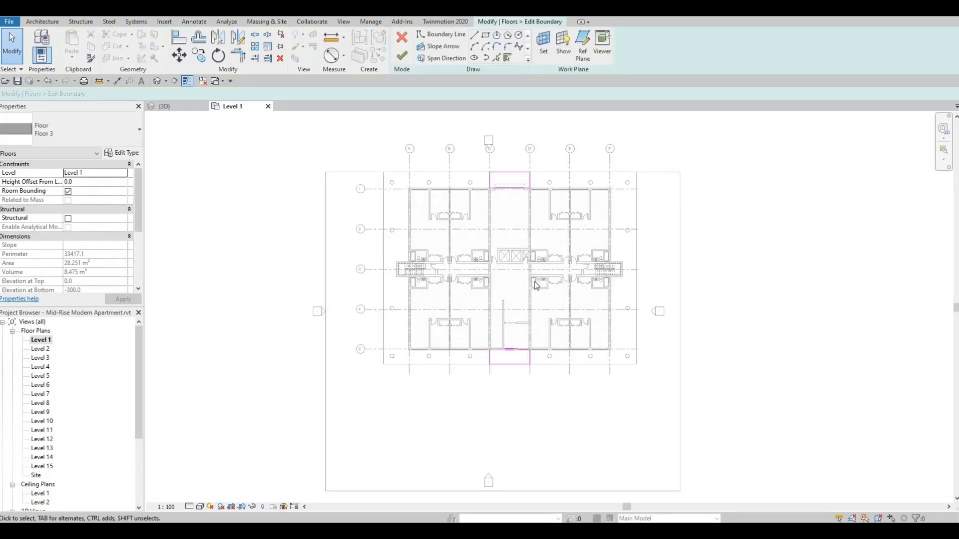
# Step: Delete the rectangular boundary loop of Floor 3 at the rear entrance beyond grid 1
pyautogui.moveTo(535, 283); pyautogui.dragTo(532, 314, button='middle')
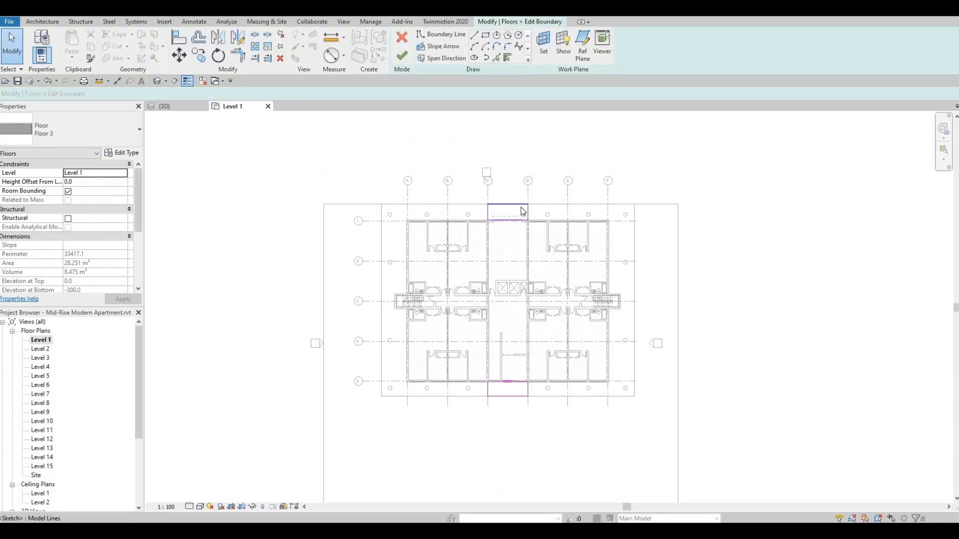
pyautogui.click(519, 210)
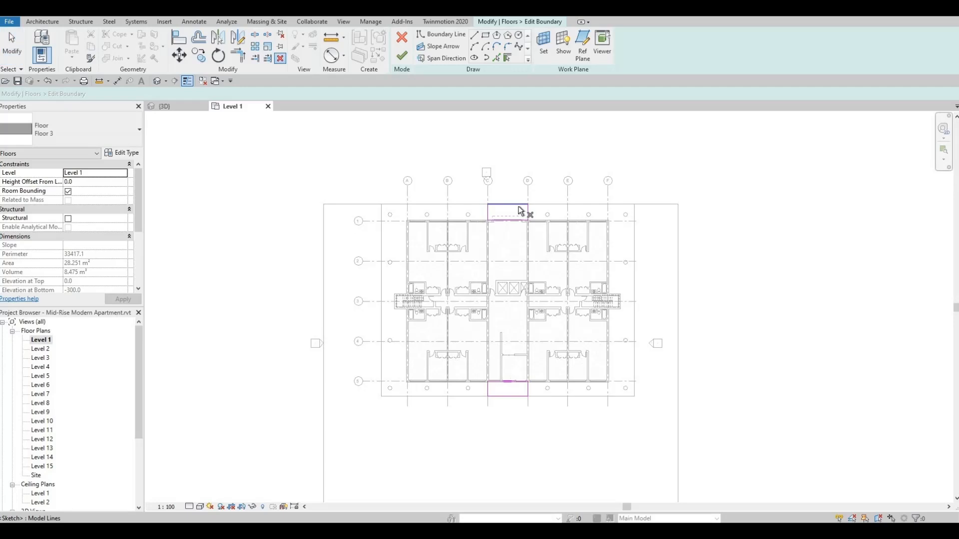
pyautogui.press('Delete')
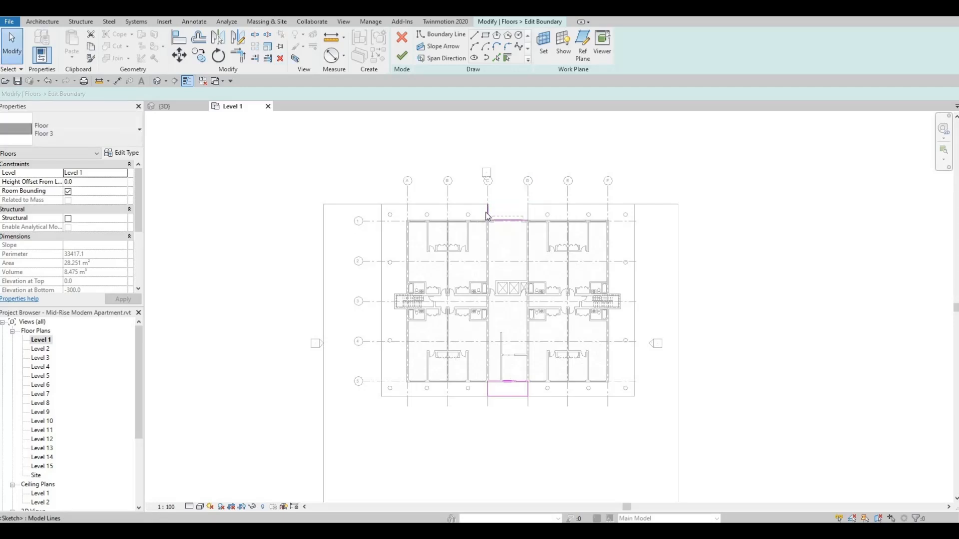
pyautogui.press('Delete')
pyautogui.click(504, 221)
pyautogui.press('Delete')
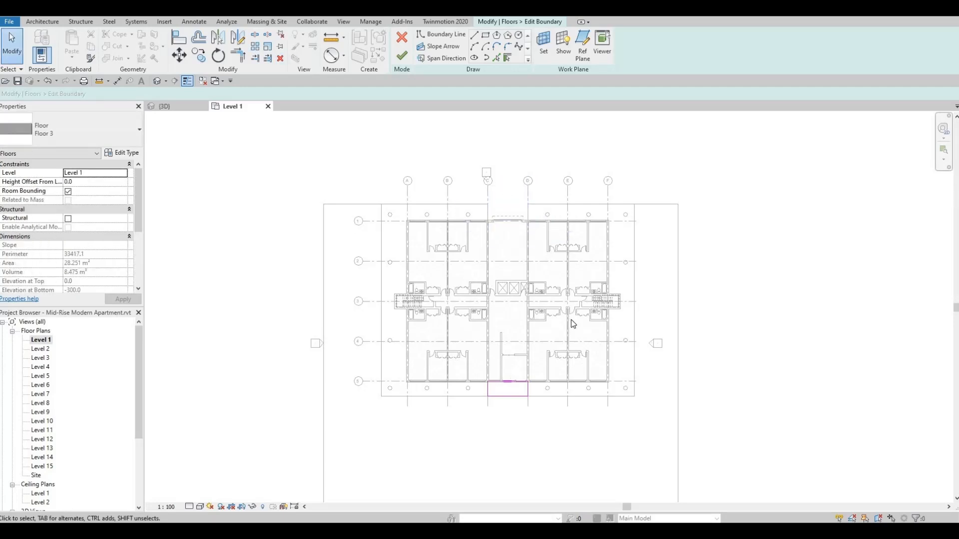
# Step: Sketch a rectangular boundary strip about 4400 mm wide along Floor 4's full outer edge on the grid F side
pyautogui.moveTo(580, 330); pyautogui.dragTo(573, 307, button='middle')
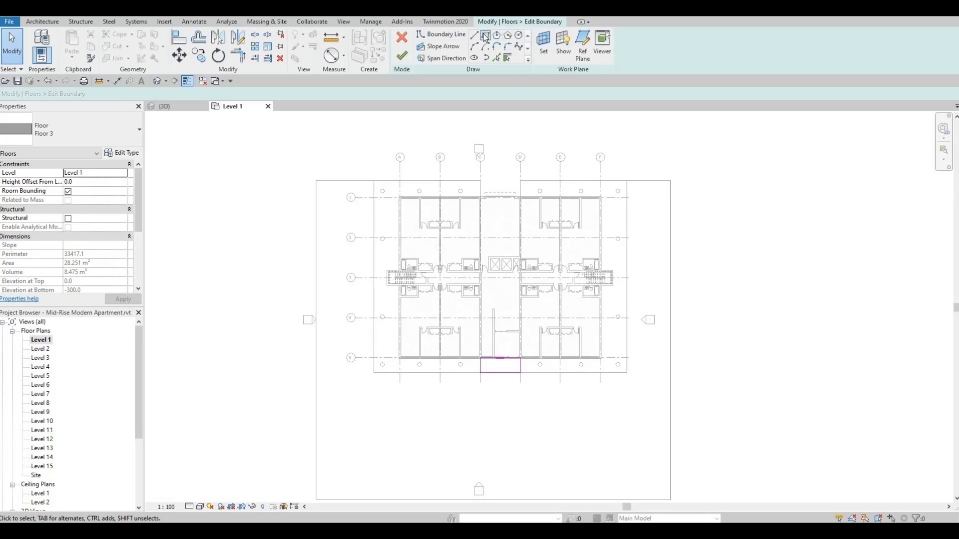
pyautogui.click(671, 181)
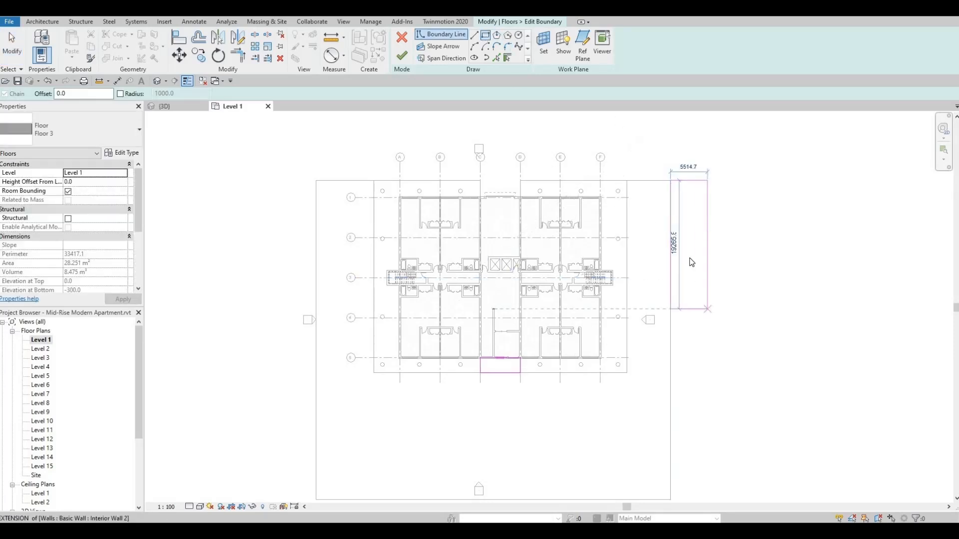
pyautogui.scroll(1, 711, 415)
pyautogui.moveTo(711, 414); pyautogui.dragTo(691, 331, button='middle')
pyautogui.scroll(-1, 694, 334)
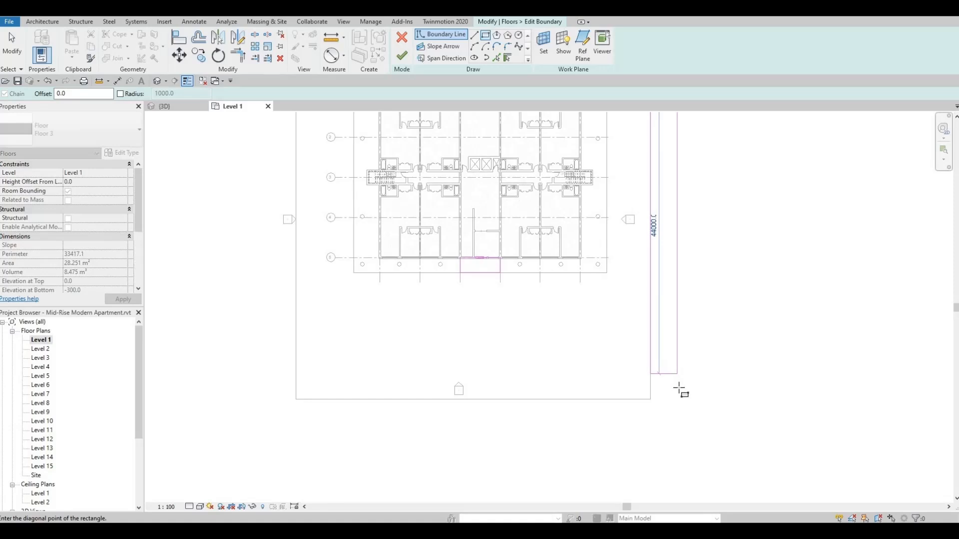
pyautogui.click(681, 399)
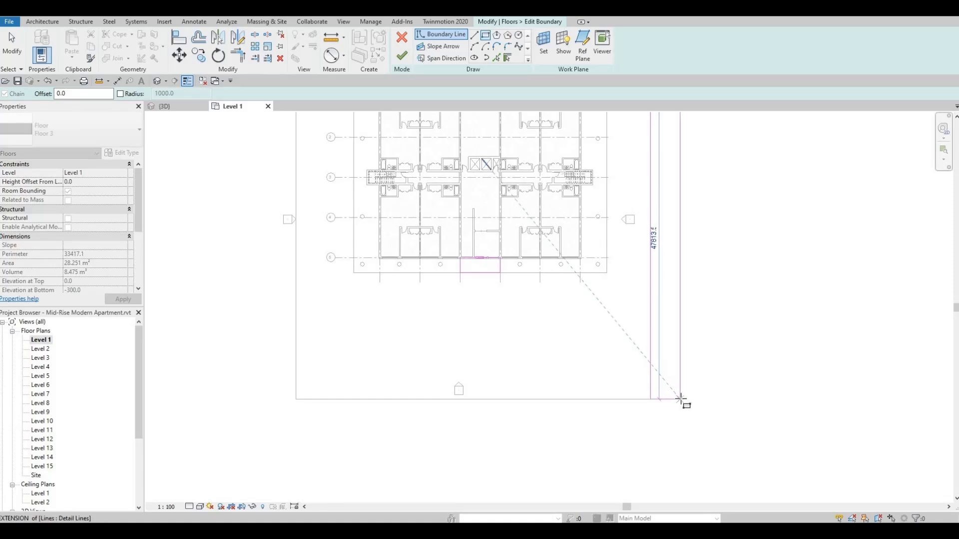
# Step: Sketch a matching rectangular boundary strip along Floor 4's full outer edge on the grid A side
pyautogui.moveTo(349, 125); pyautogui.dragTo(485, 256, button='middle')
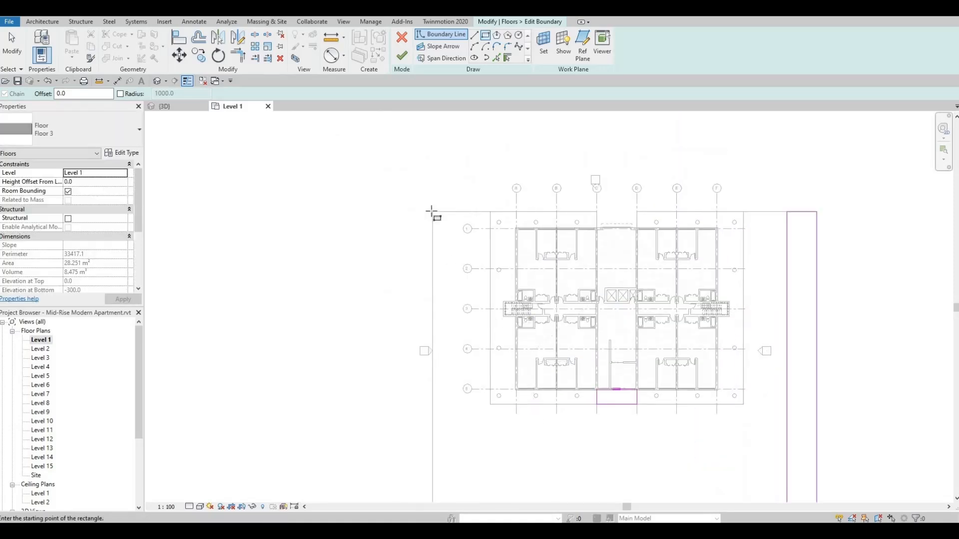
pyautogui.click(432, 211)
pyautogui.moveTo(400, 394); pyautogui.dragTo(412, 216, button='middle')
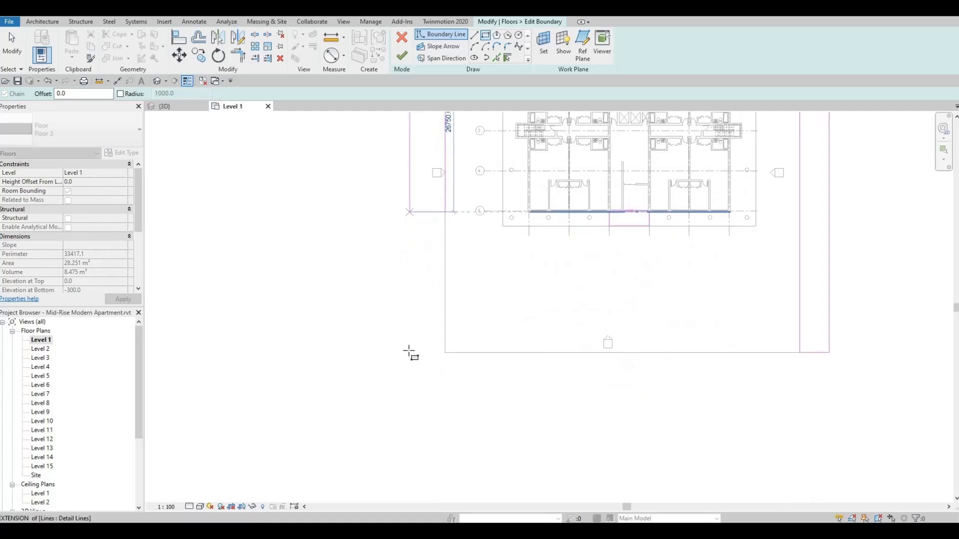
pyautogui.click(409, 352)
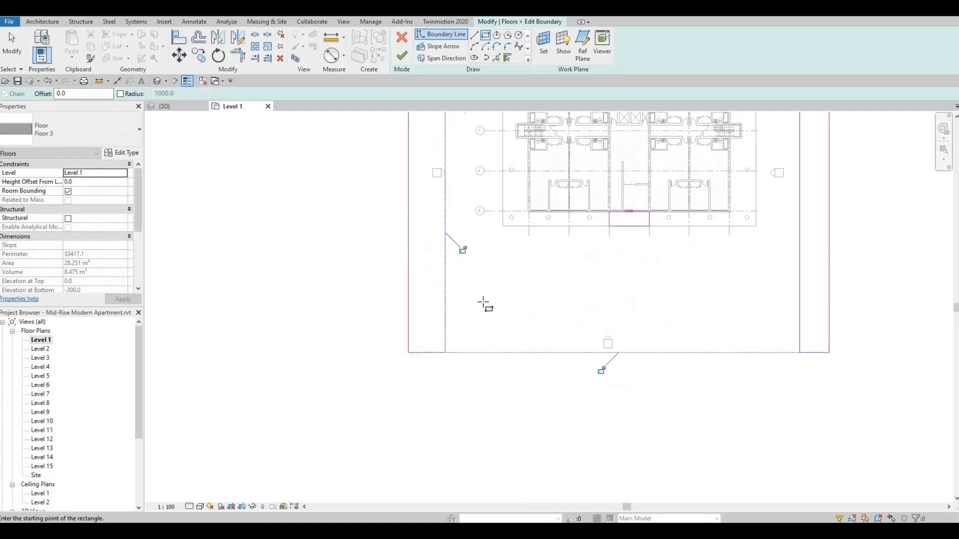
pyautogui.moveTo(409, 130); pyautogui.dragTo(408, 215, button='middle')
pyautogui.press('Escape')
pyautogui.press('Escape')
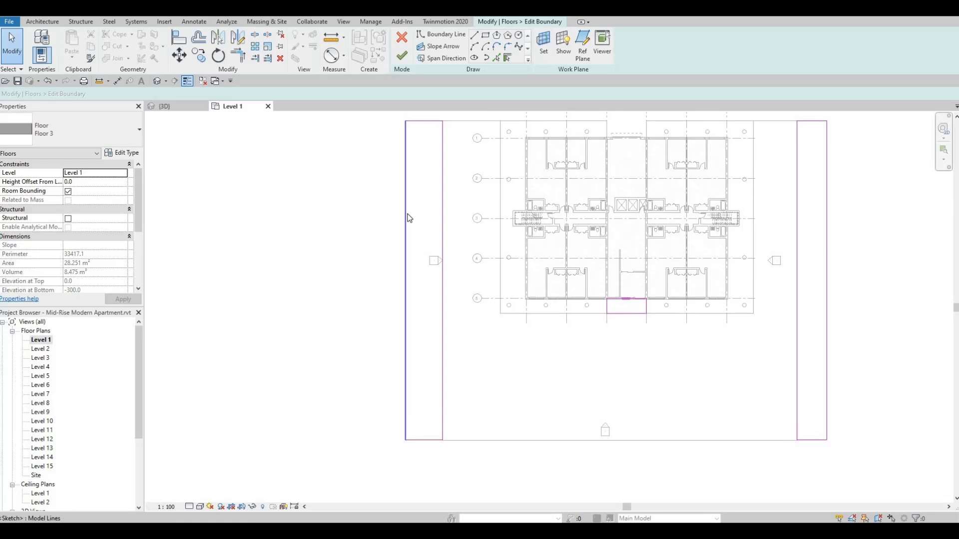
# Step: Narrow both side strips by moving their outer lines inward, making the grid F side strip 4000 mm wide
pyautogui.click(406, 219)
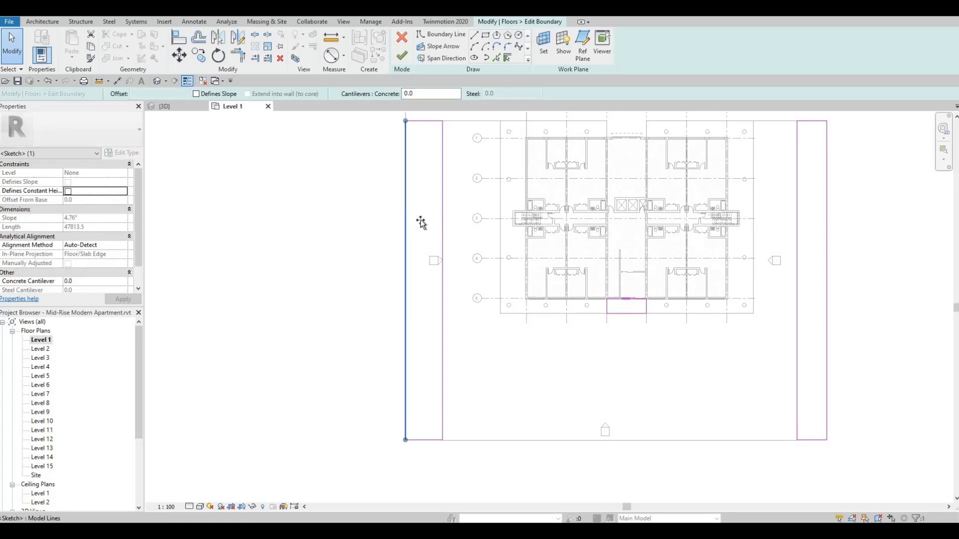
pyautogui.moveTo(421, 223); pyautogui.dragTo(436, 223)
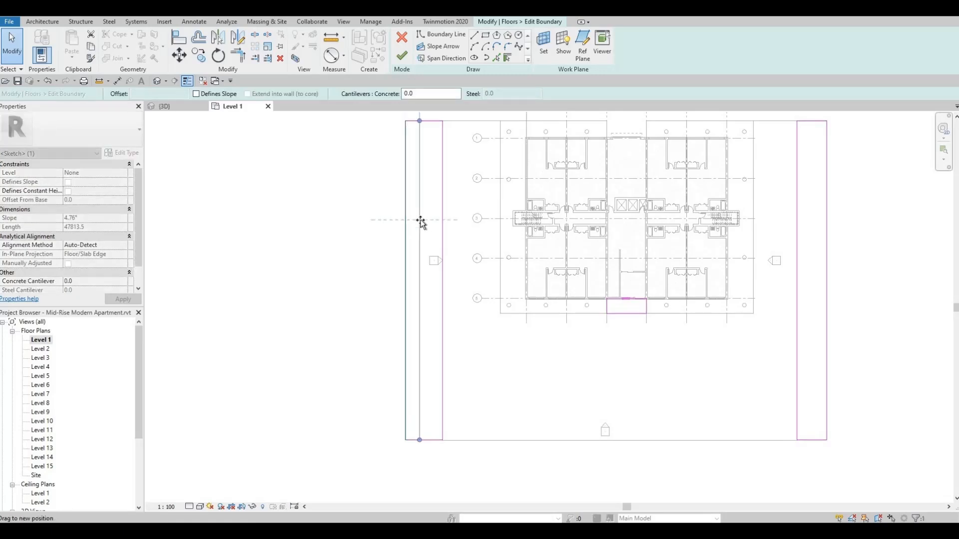
pyautogui.click(826, 223)
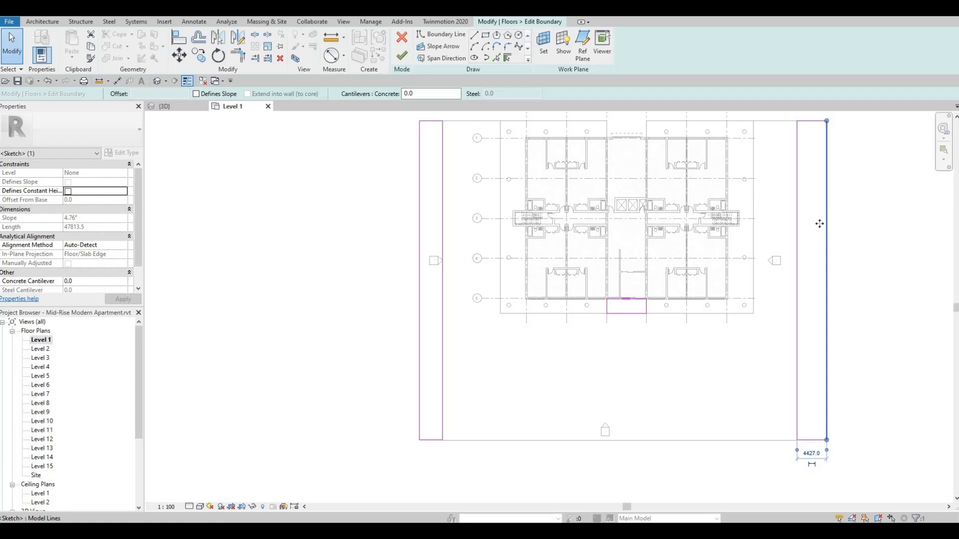
pyautogui.moveTo(819, 226); pyautogui.dragTo(824, 226)
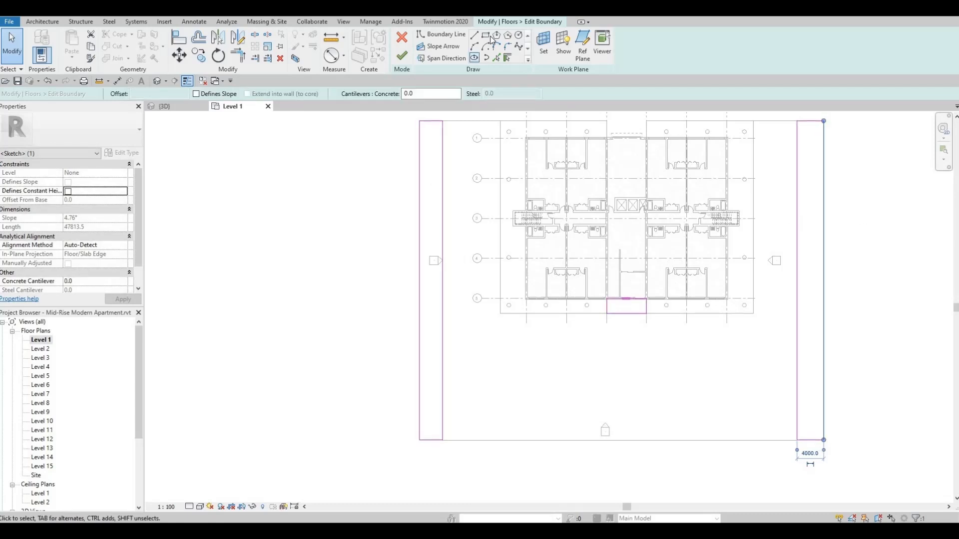
# Step: Sketch a 63000 by 6000 mm boundary rectangle across the front, starting at the grid A side strip's outer corner
pyautogui.click(483, 59)
pyautogui.click(420, 439)
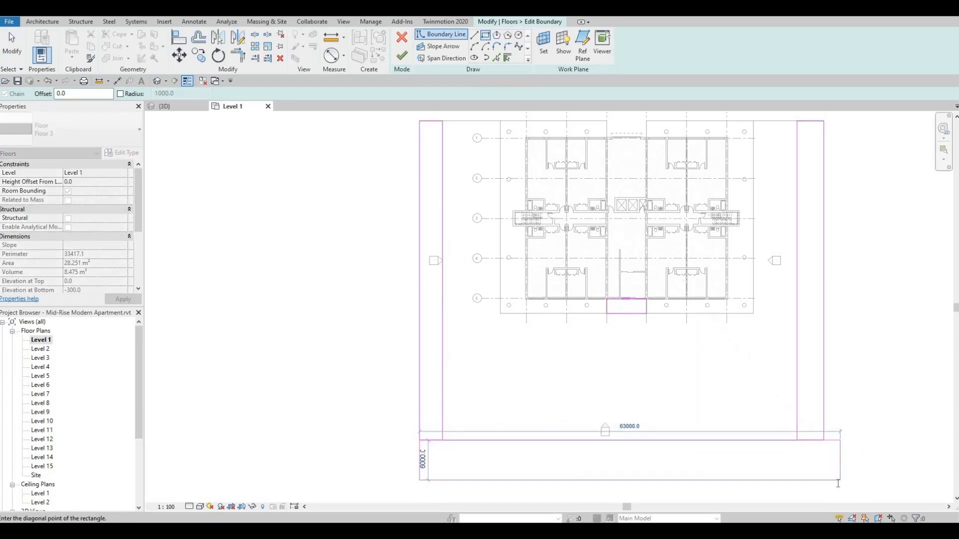
pyautogui.click(840, 480)
pyautogui.press('Escape')
pyautogui.press('Escape')
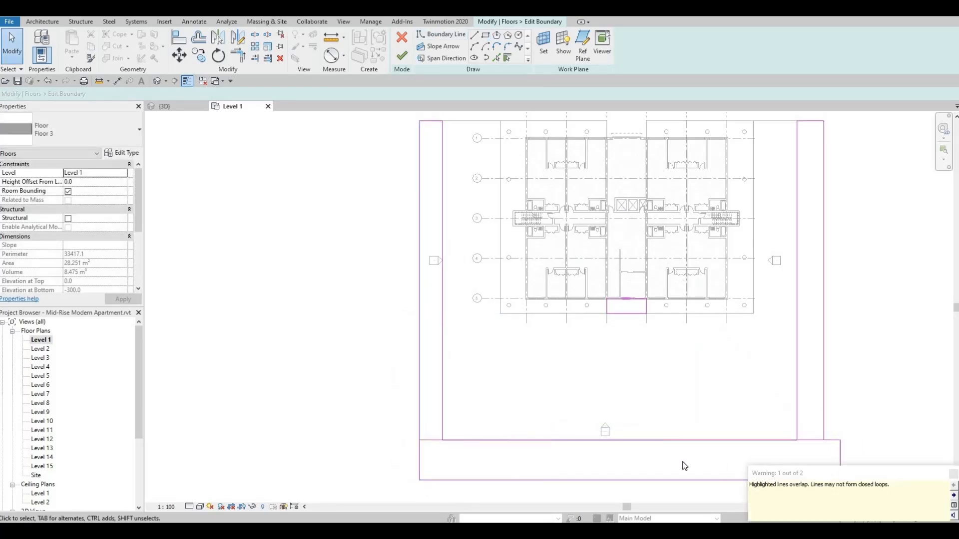
# Step: Align the front rectangle's overhanging end with the grid F side strip's outer line and move its front line slightly inward
pyautogui.press('a')
pyautogui.press('l')
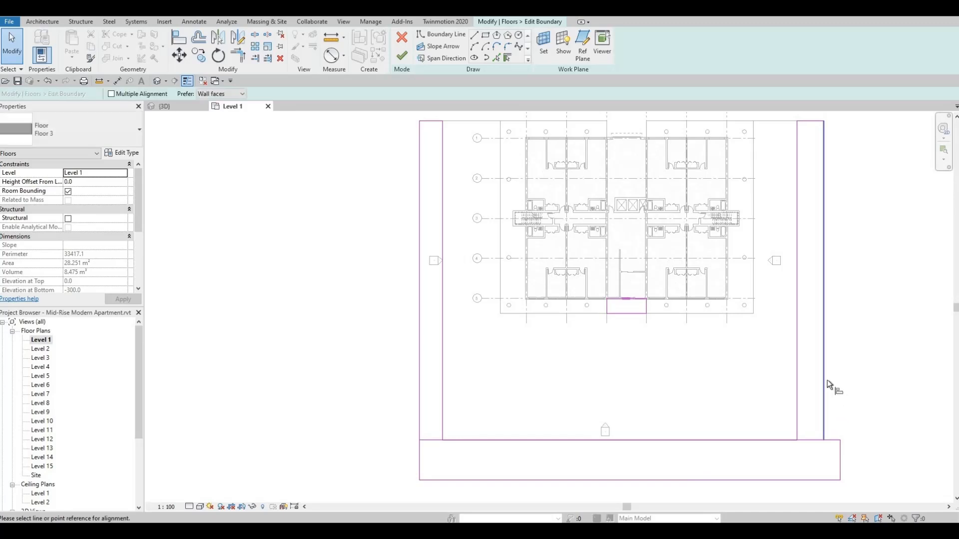
pyautogui.click(838, 418)
pyautogui.click(840, 460)
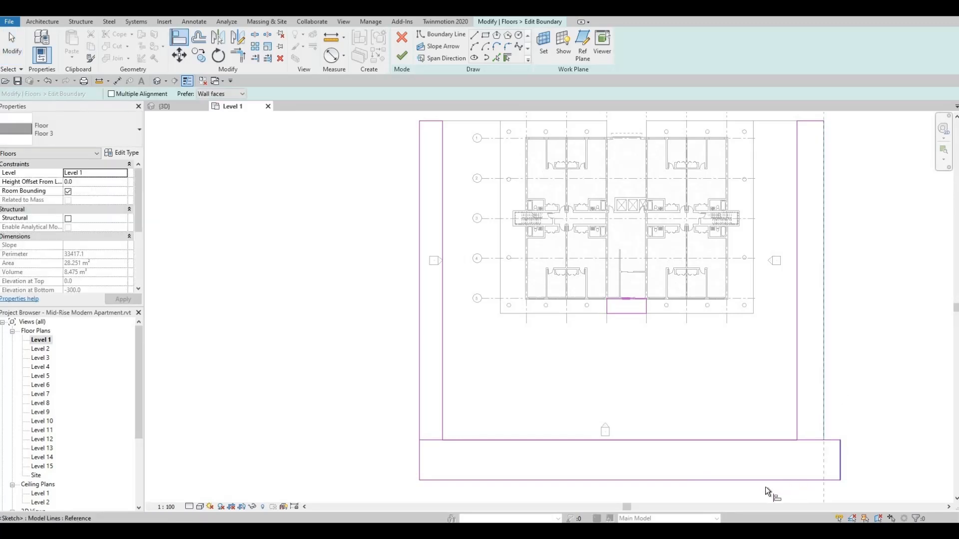
pyautogui.press('Escape')
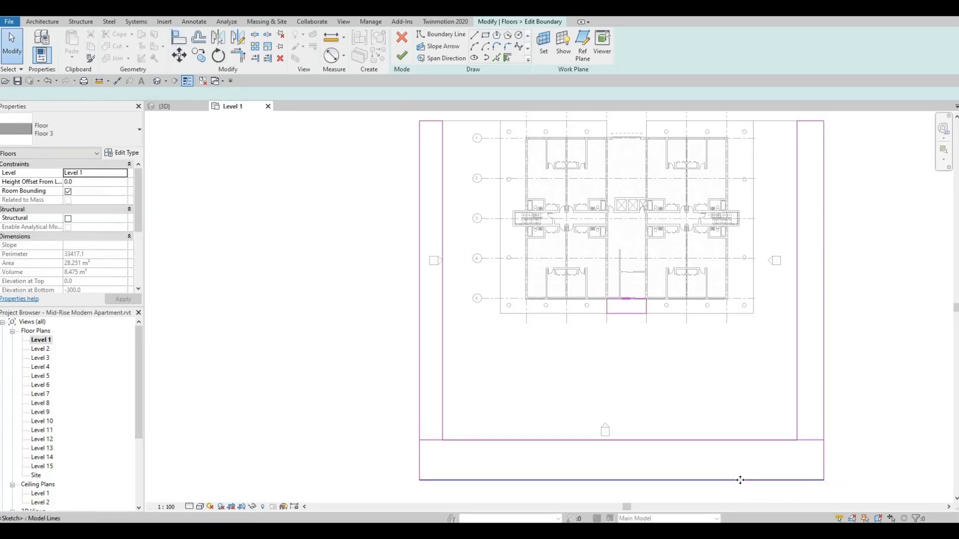
pyautogui.click(740, 480)
pyautogui.moveTo(740, 480); pyautogui.dragTo(743, 474)
pyautogui.click(772, 455)
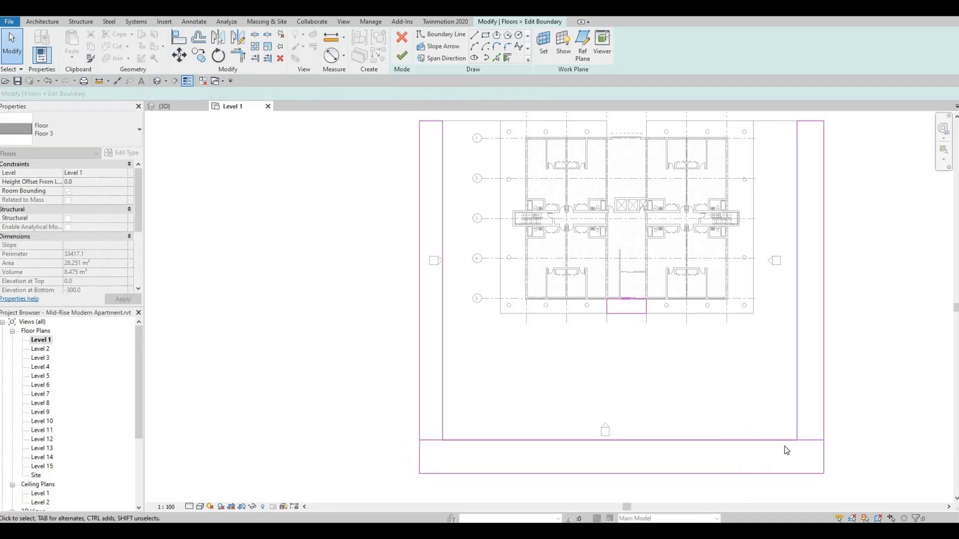
# Step: Trim the inner corner on the grid F side and delete the overlapping lines between the strips to form one U-shaped boundary
pyautogui.click(797, 420)
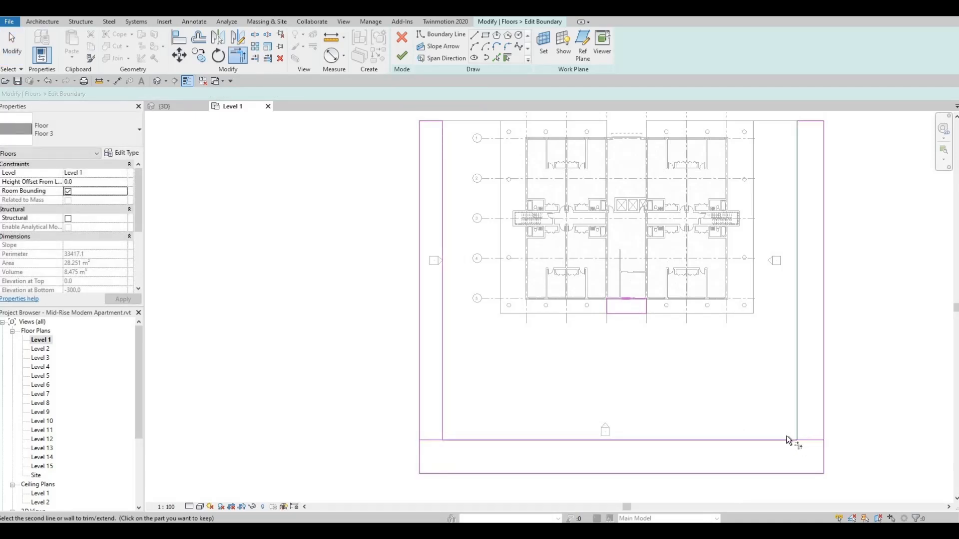
pyautogui.click(784, 441)
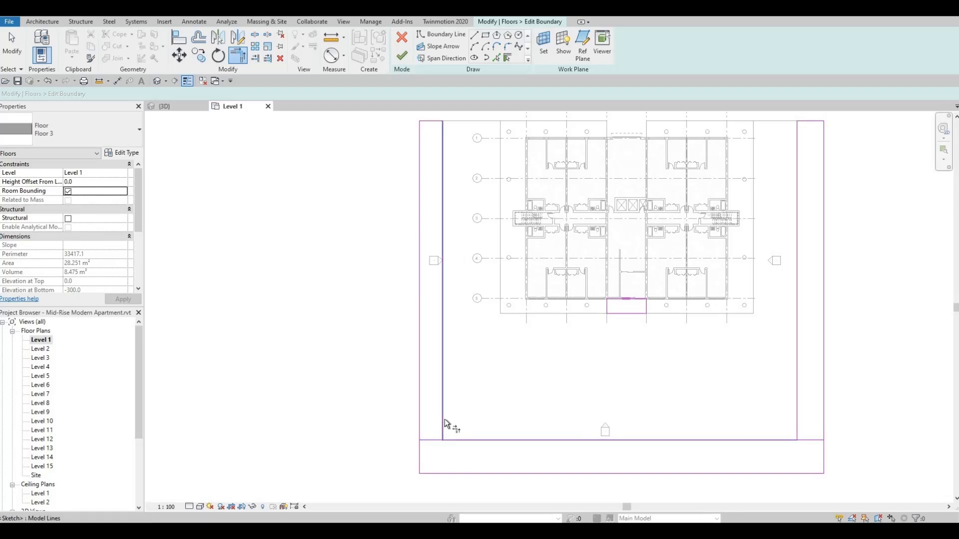
pyautogui.click(436, 441)
pyautogui.press('Escape')
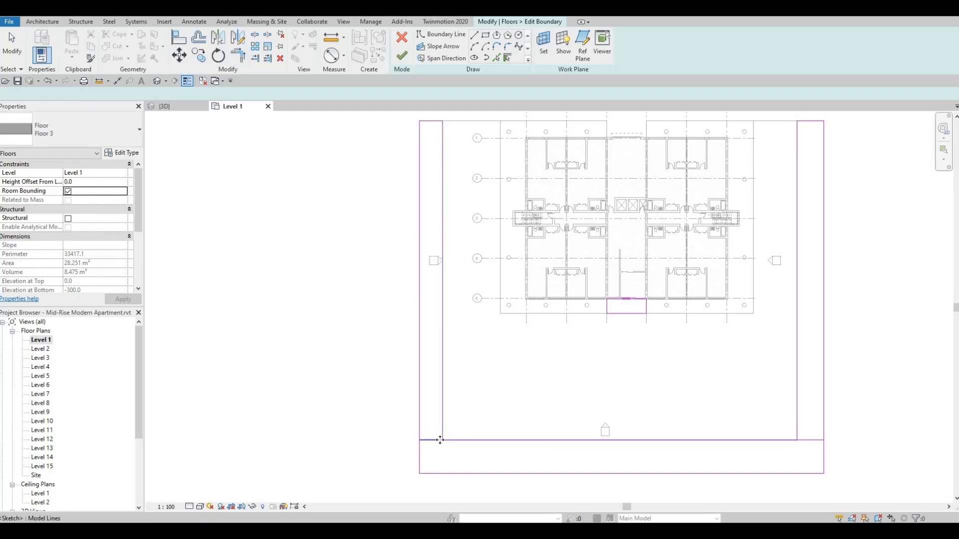
pyautogui.click(438, 440)
pyautogui.press('Delete')
pyautogui.click(810, 440)
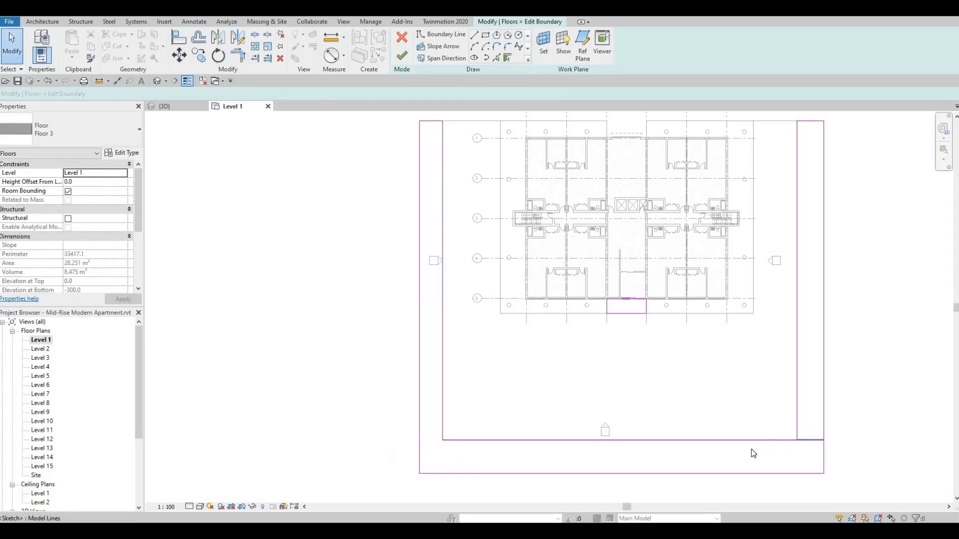
pyautogui.press('Delete')
pyautogui.click(747, 442)
pyautogui.press('Delete')
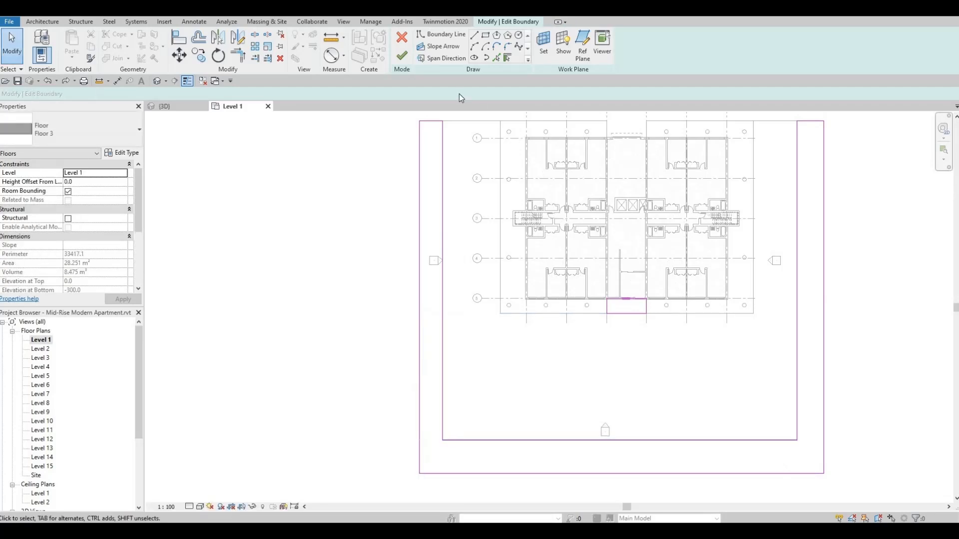
# Step: Finish Floor 3's U-shaped boundary and open the adjoining Floor 4's boundary for editing
pyautogui.click(402, 56)
pyautogui.press('Escape')
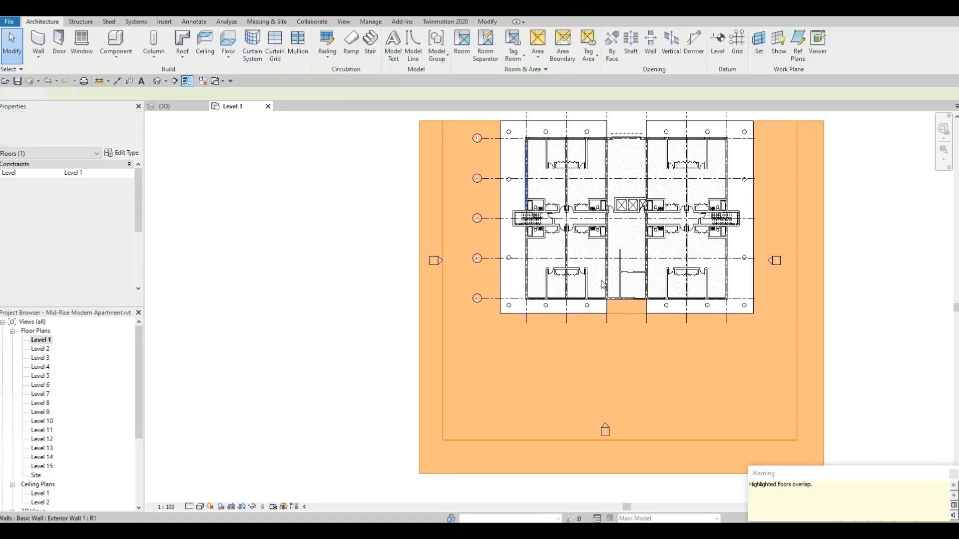
pyautogui.moveTo(605, 289); pyautogui.dragTo(570, 333, button='middle')
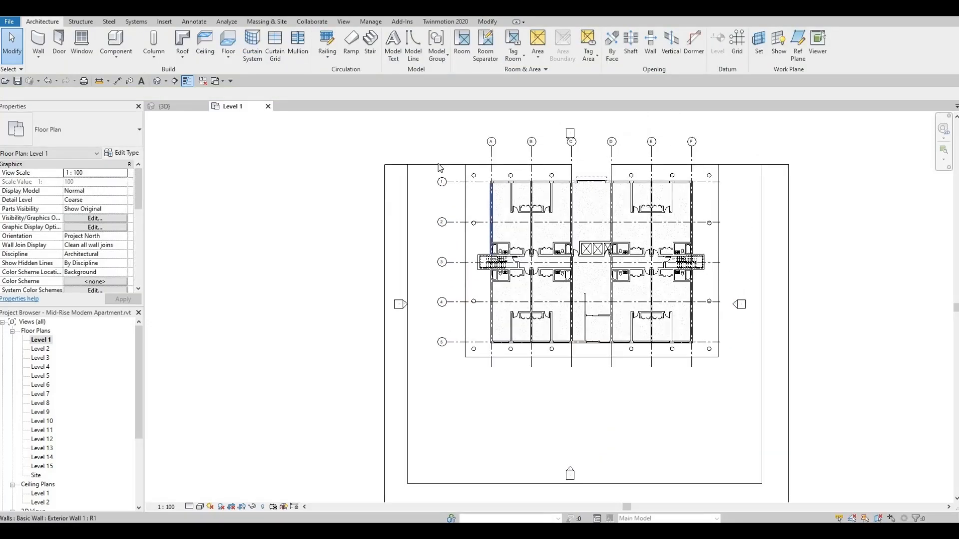
pyautogui.click(436, 172)
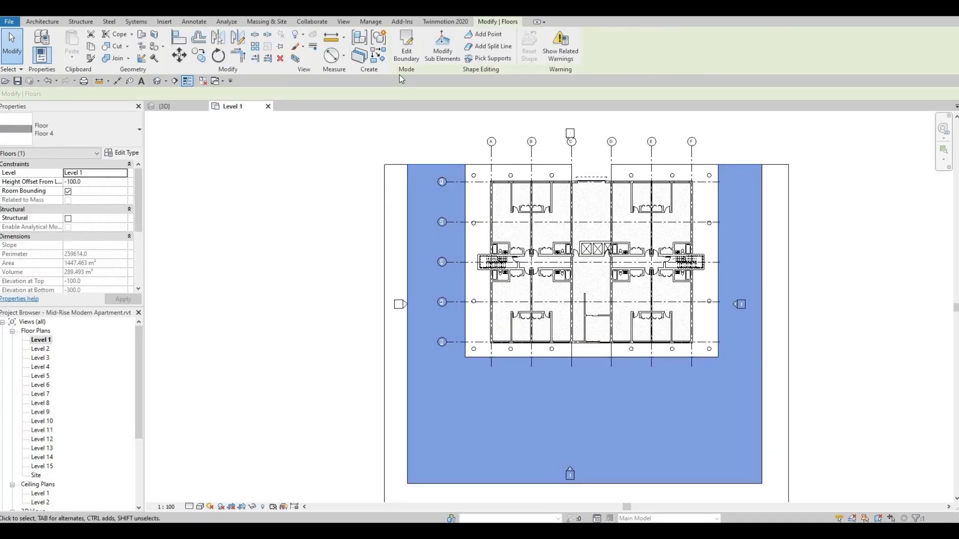
pyautogui.click(407, 53)
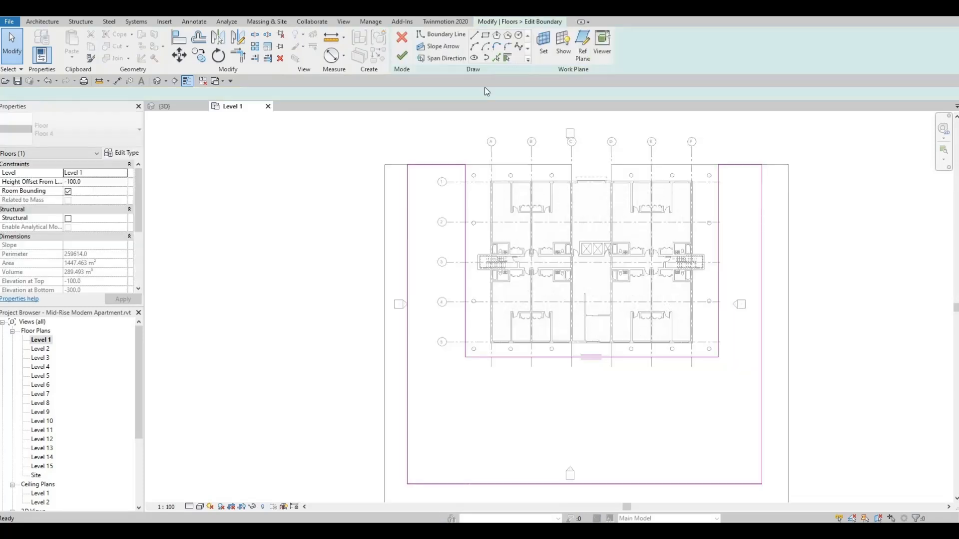
# Step: Add Floor 4 boundary lines along the building's rear slab edge and around the recess between grids C and D
pyautogui.click(497, 59)
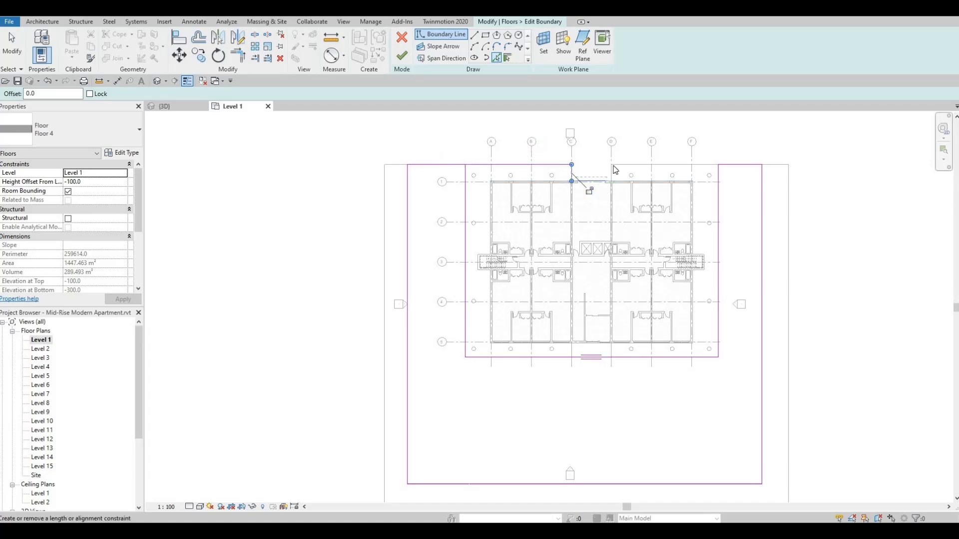
pyautogui.scroll(4, 612, 181)
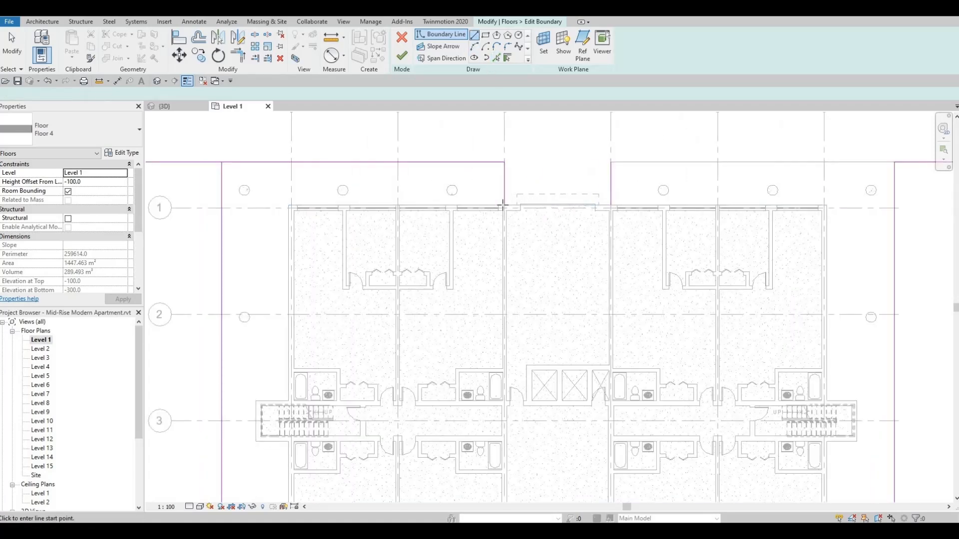
pyautogui.scroll(2, 535, 190)
pyautogui.click(482, 216)
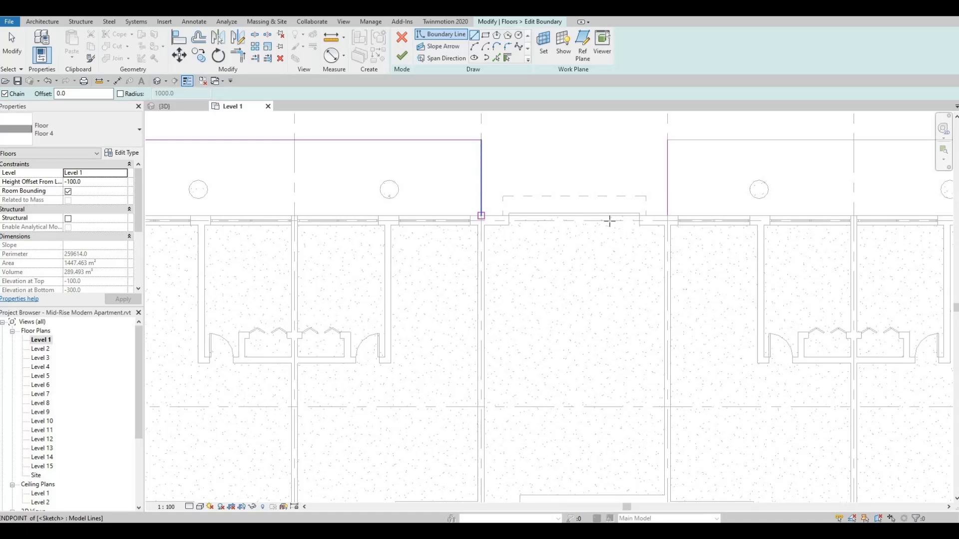
pyautogui.click(667, 216)
pyautogui.scroll(-3, 649, 204)
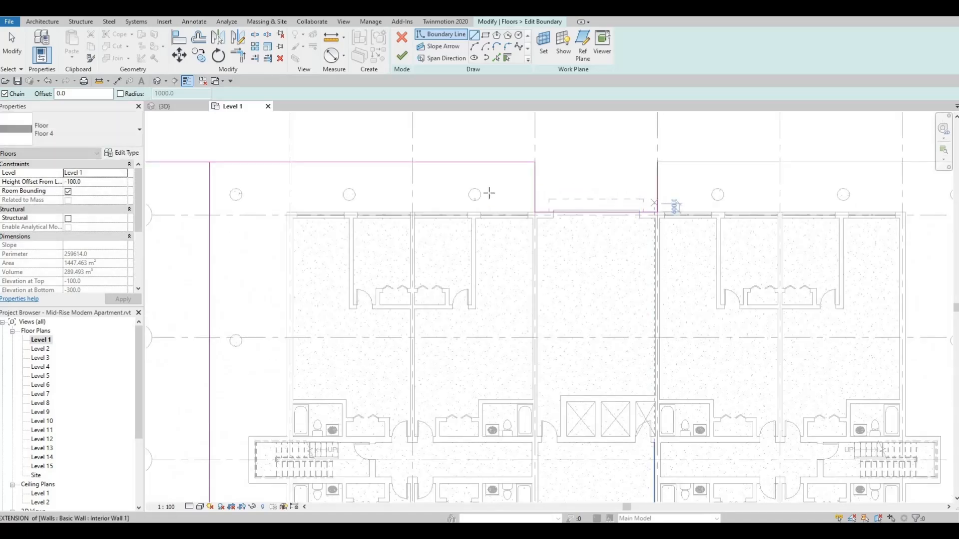
pyautogui.moveTo(488, 192); pyautogui.dragTo(421, 224, button='middle')
pyautogui.click(497, 59)
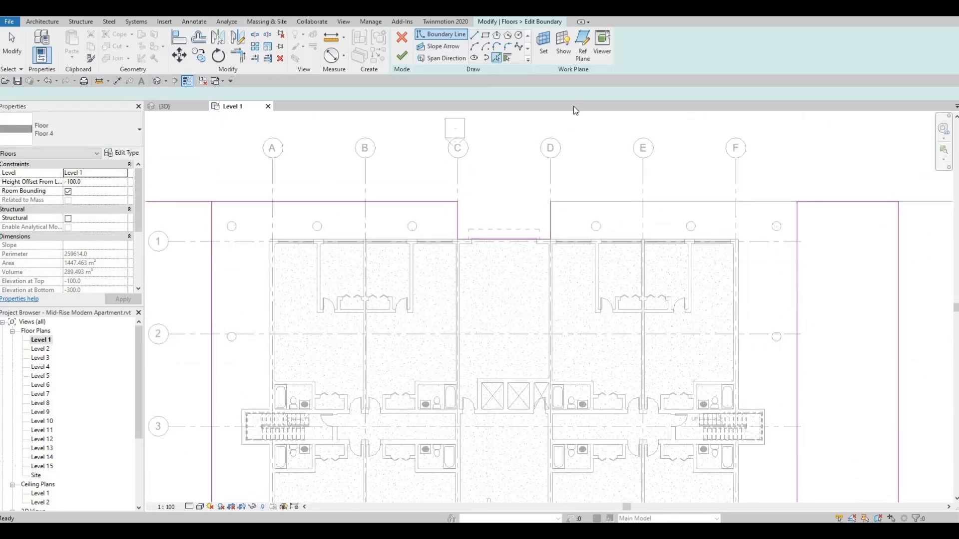
pyautogui.click(645, 202)
pyautogui.scroll(-2, 646, 199)
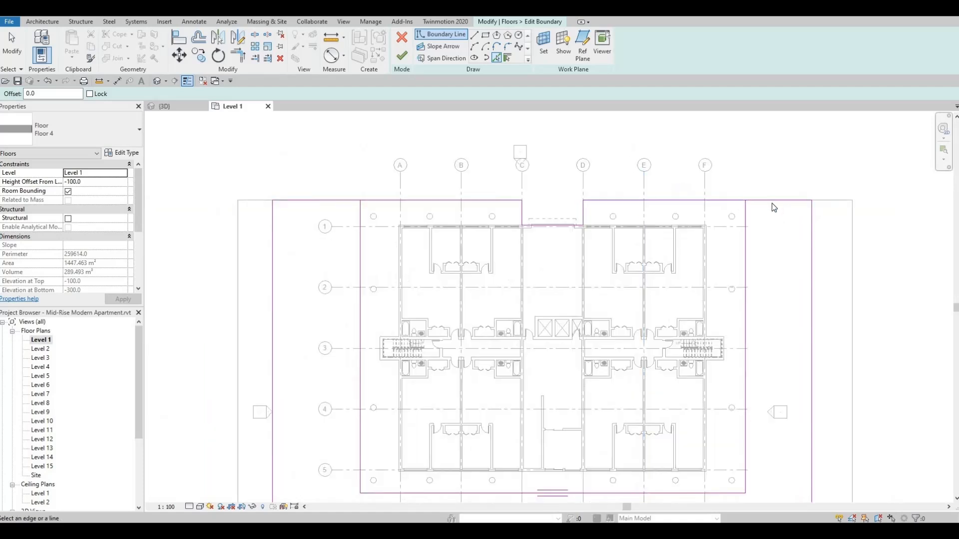
# Step: Delete the two short rear boundary lines connecting the building outline to Floor 4's outer side lines
pyautogui.press('Escape')
pyautogui.click(772, 202)
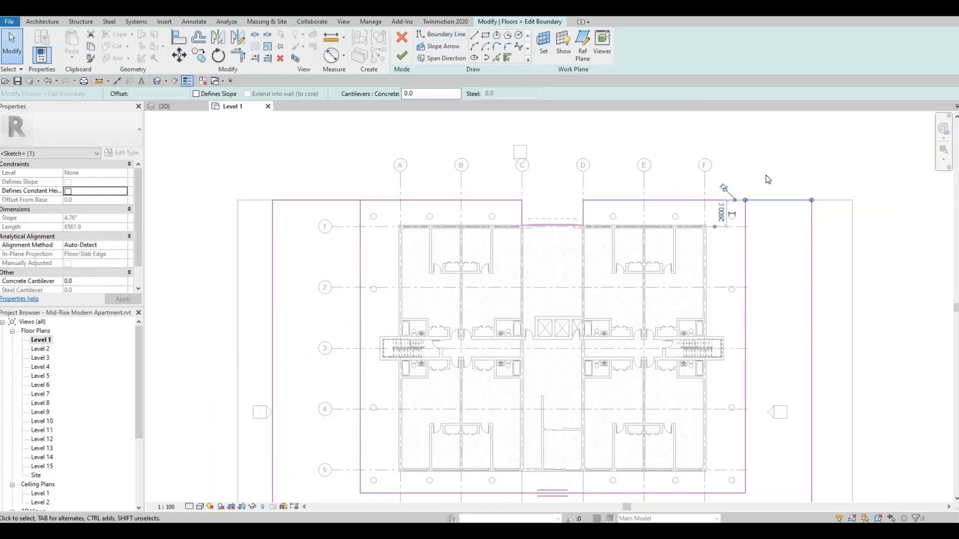
pyautogui.press('Delete')
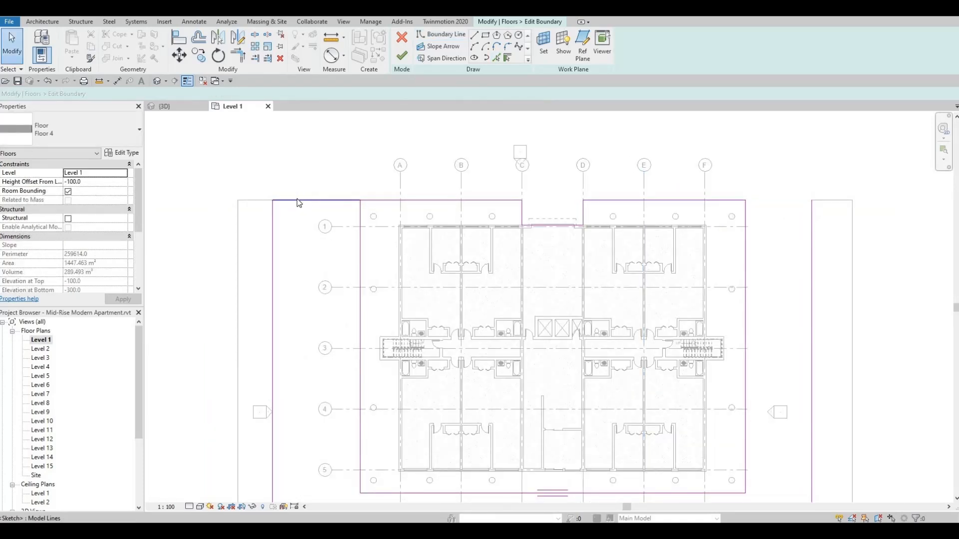
pyautogui.click(298, 201)
pyautogui.press('Delete')
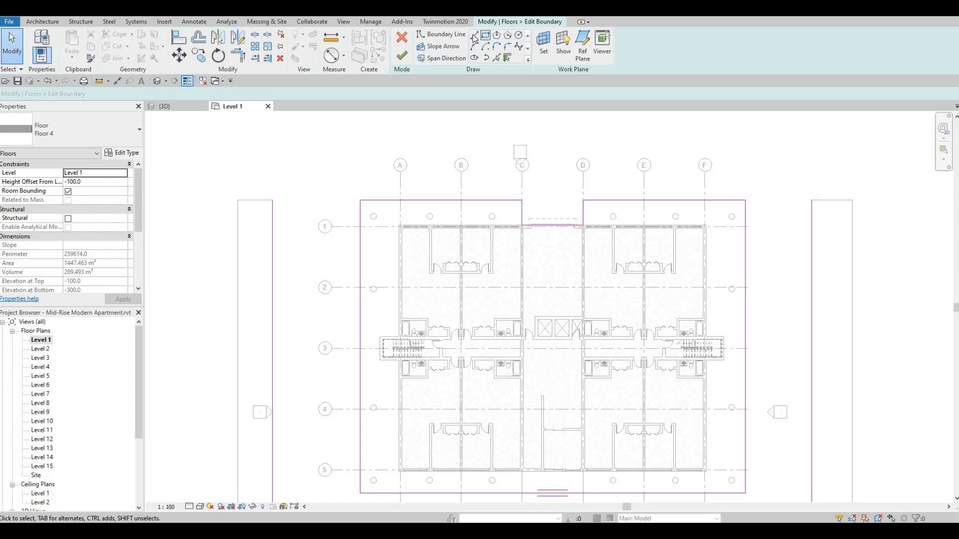
# Step: Draw a straight Floor 4 boundary line behind the grid bubbles, from the grid A outer side line nearly to the grid F one
pyautogui.press('l')
pyautogui.press('i')
pyautogui.click(273, 128)
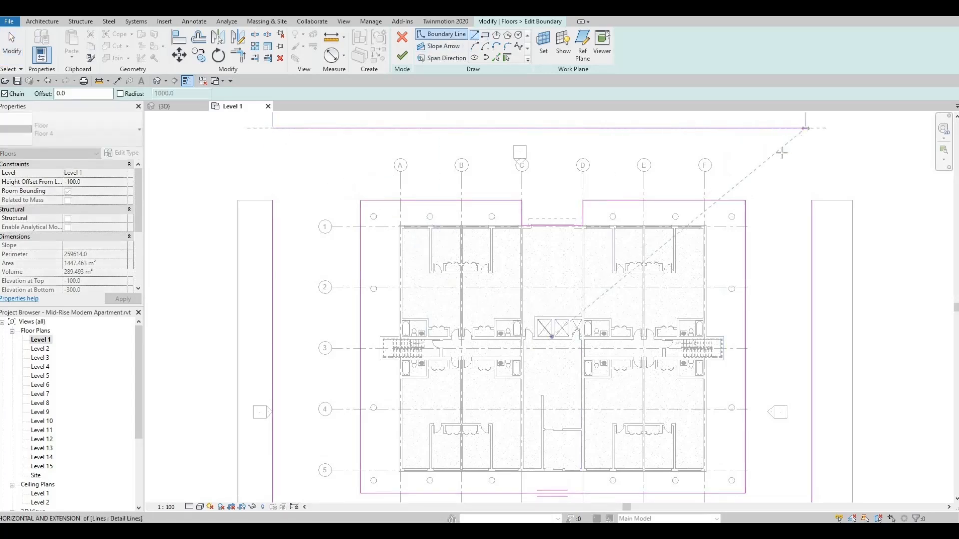
pyautogui.click(805, 128)
pyautogui.press('Escape')
pyautogui.press('Escape')
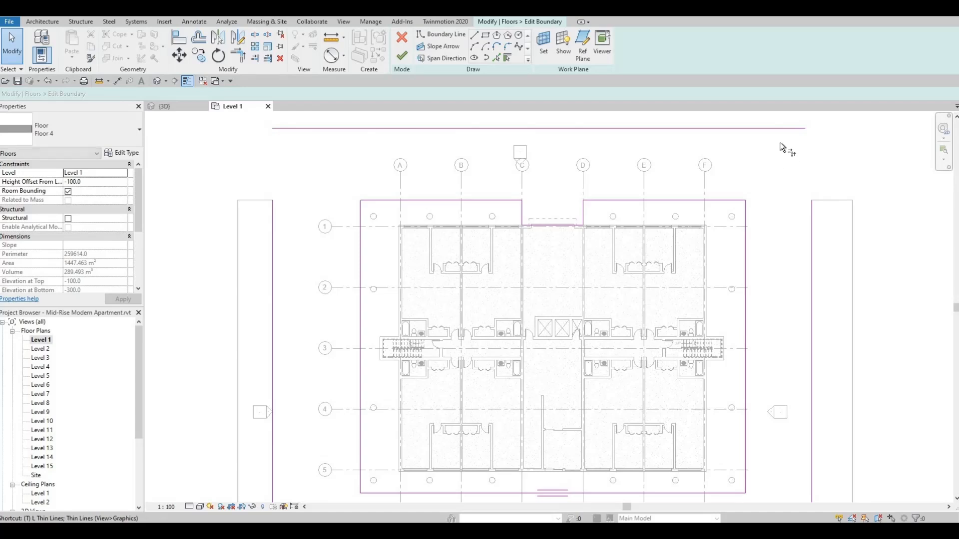
# Step: Trim and extend the rear line and both outer side lines into closed corners, and finish Floor 4's boundary
pyautogui.press('t')
pyautogui.press('r')
pyautogui.click(771, 128)
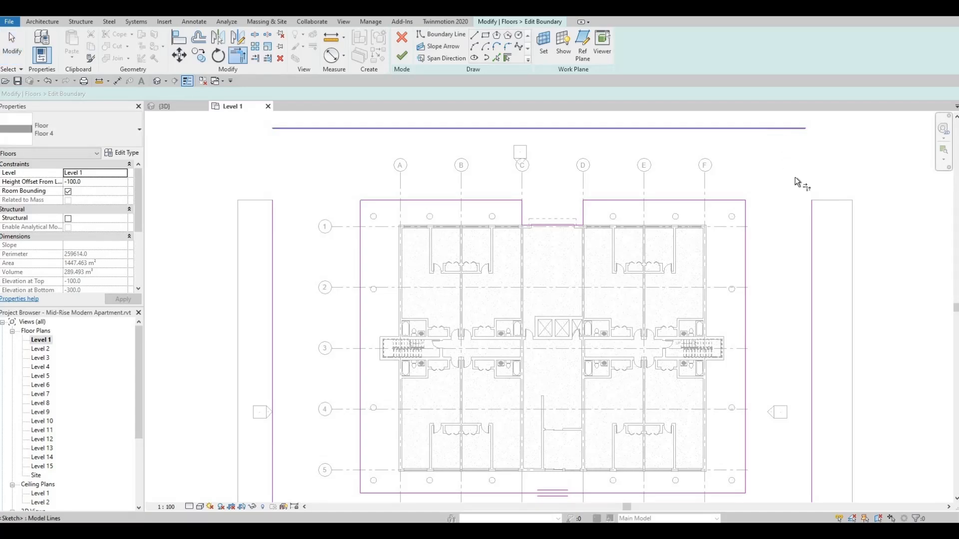
pyautogui.click(813, 232)
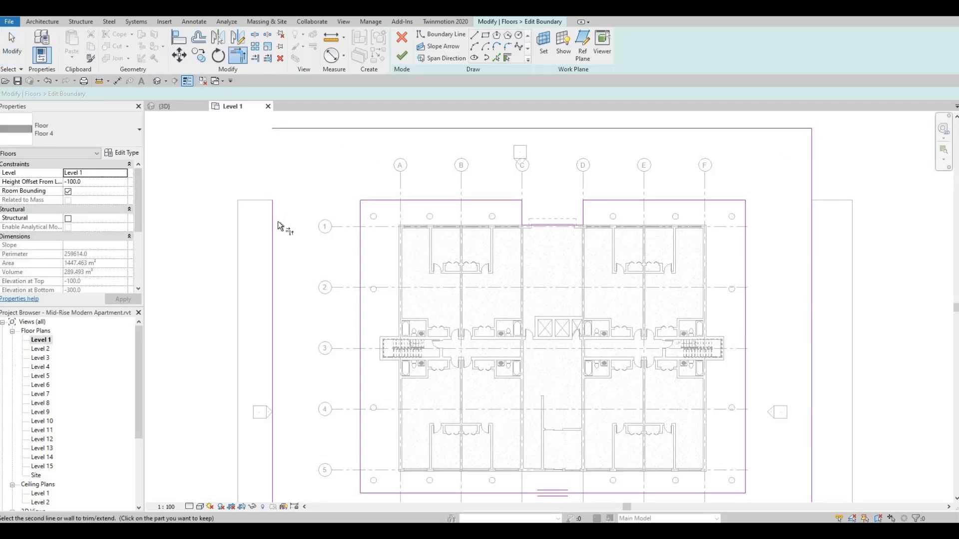
pyautogui.scroll(-1, 350, 225)
pyautogui.scroll(-2, 408, 238)
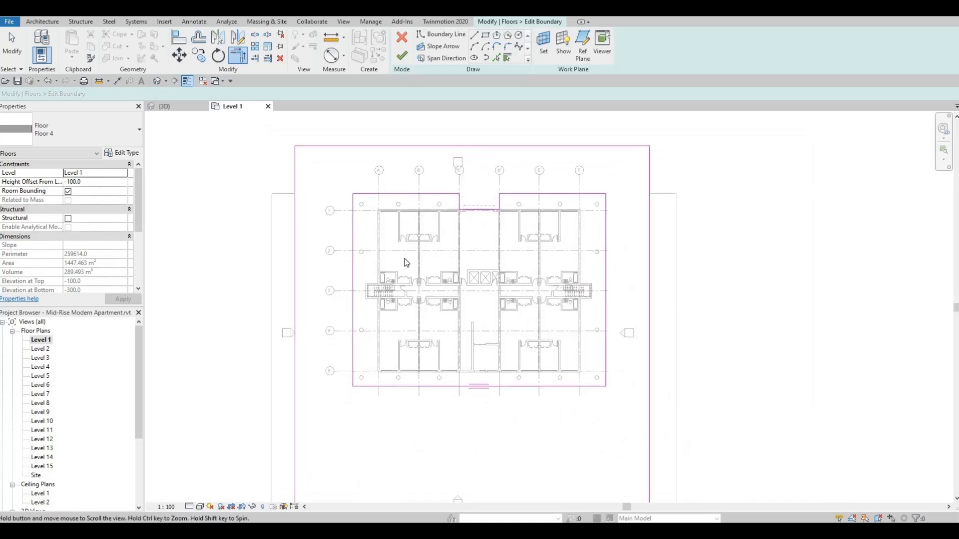
pyautogui.press('Escape')
pyautogui.scroll(-1, 363, 215)
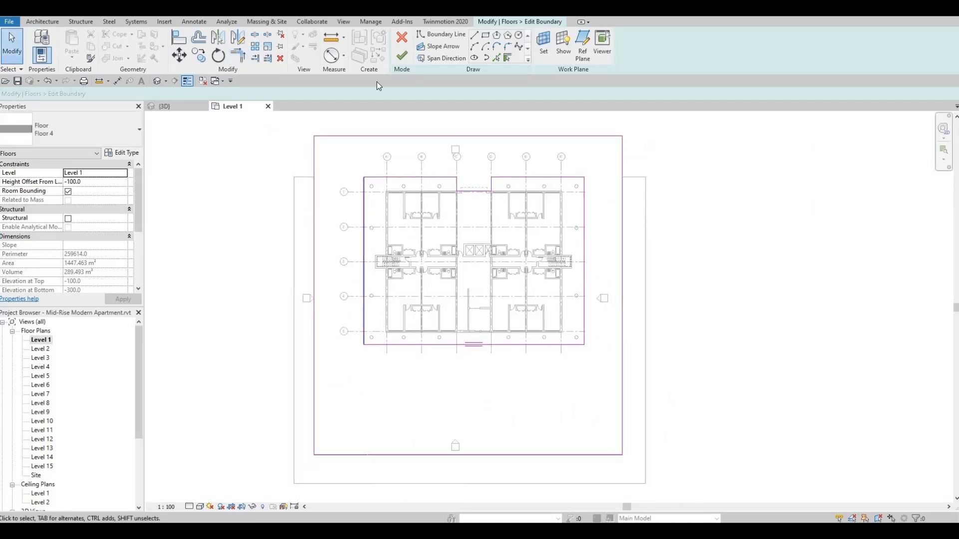
pyautogui.click(402, 56)
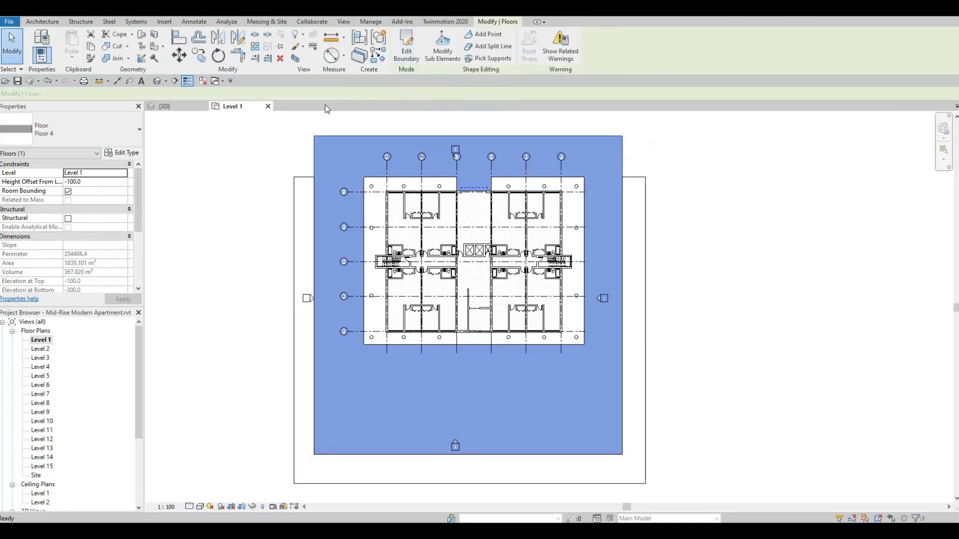
pyautogui.press('Escape')
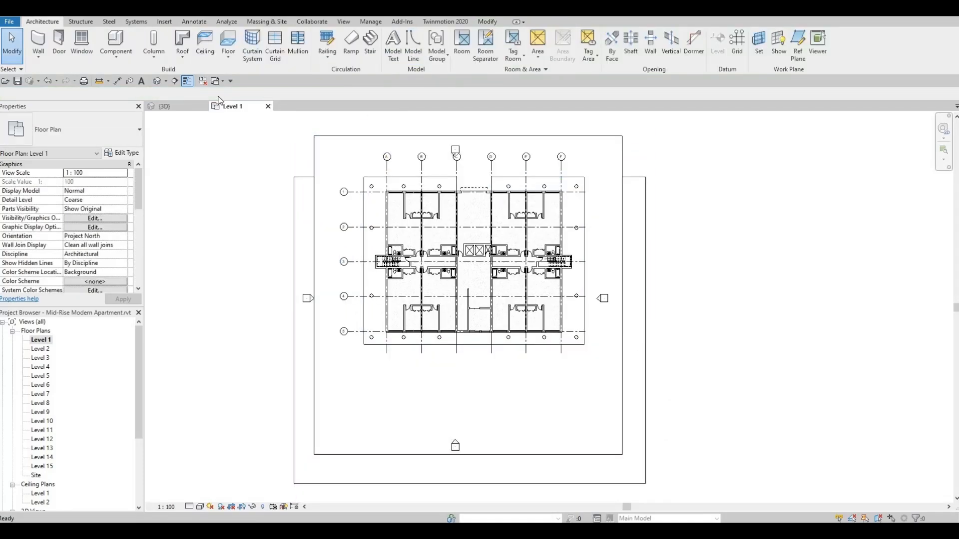
# Step: Examine the extended floors and their height step around the building's base in the 3D view
pyautogui.click(161, 83)
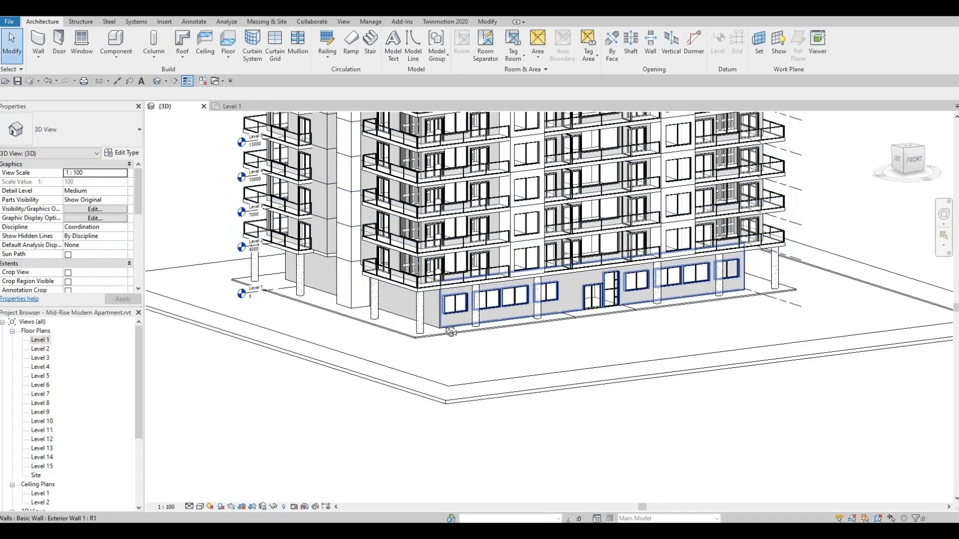
pyautogui.keyDown('shift'); pyautogui.moveTo(451, 332); pyautogui.dragTo(494, 300, button='middle'); pyautogui.keyUp('shift')
pyautogui.keyDown('shift'); pyautogui.moveTo(762, 385); pyautogui.dragTo(669, 413, button='middle'); pyautogui.keyUp('shift')
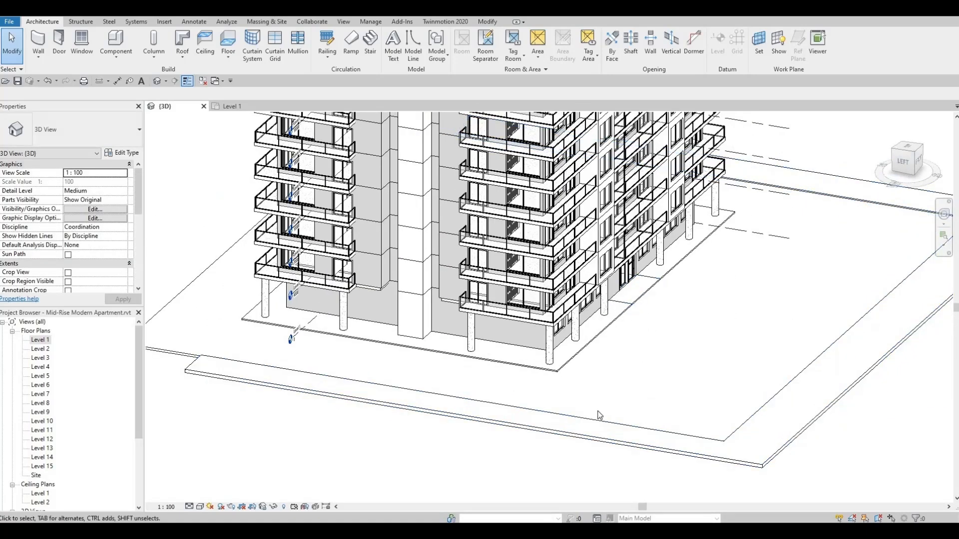
pyautogui.keyDown('shift'); pyautogui.moveTo(600, 415); pyautogui.dragTo(678, 412, button='middle'); pyautogui.keyUp('shift')
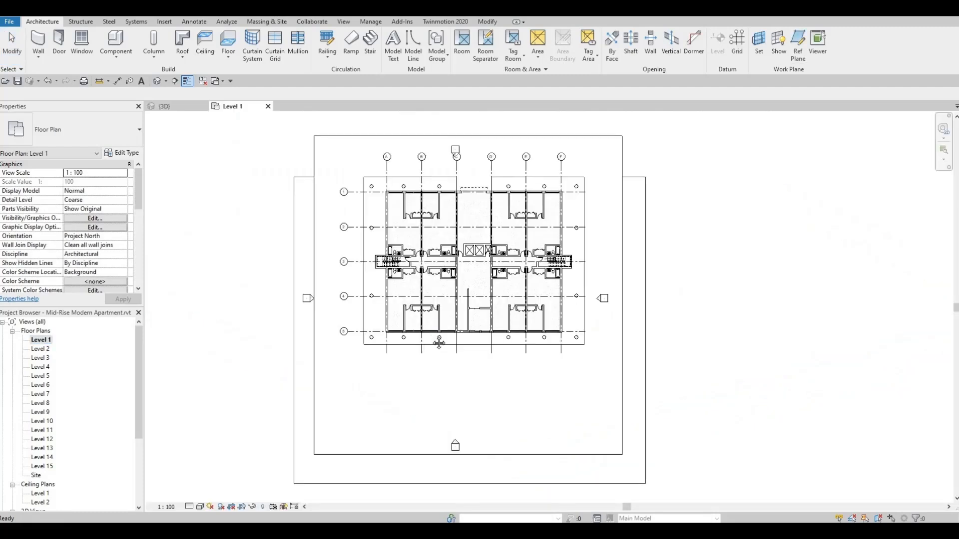
# Step: Edit Floor 3's boundary on Level 1, moving both side strips' rear end lines back to 10000 mm from grid 1
pyautogui.click(307, 177)
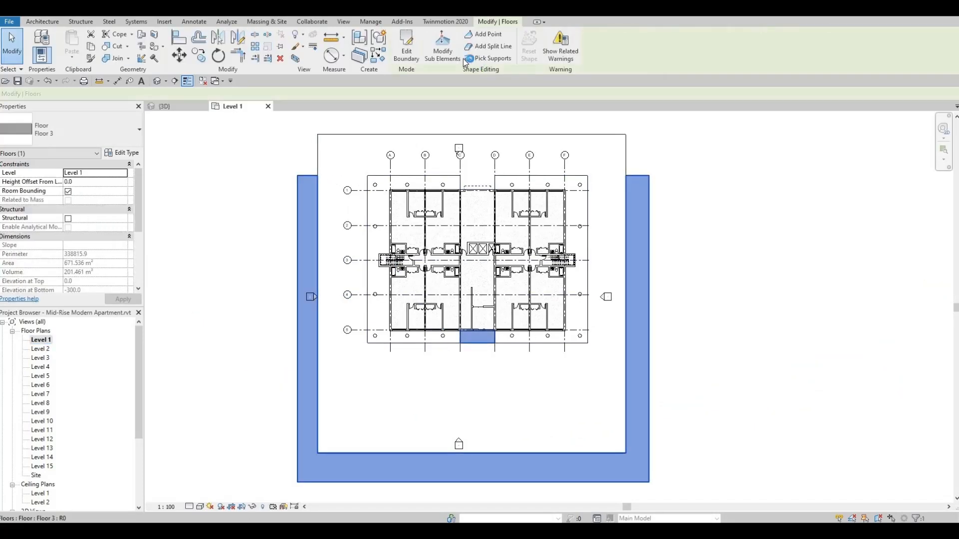
pyautogui.doubleClick(315, 182)
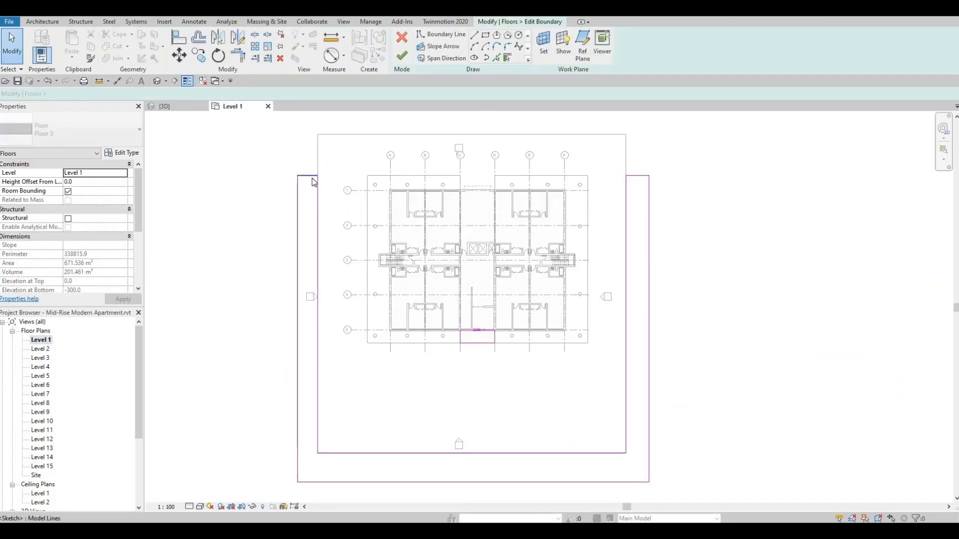
pyautogui.moveTo(310, 178)
pyautogui.mouseDown()
pyautogui.moveTo(315, 135)
pyautogui.moveTo(328, 137)
pyautogui.mouseUp()
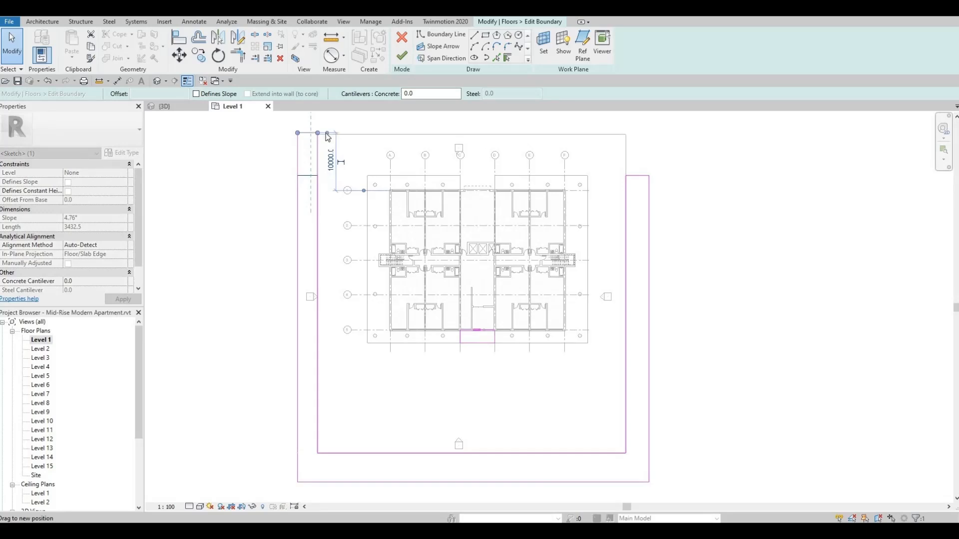
pyautogui.click(637, 175)
pyautogui.moveTo(640, 156); pyautogui.dragTo(642, 134)
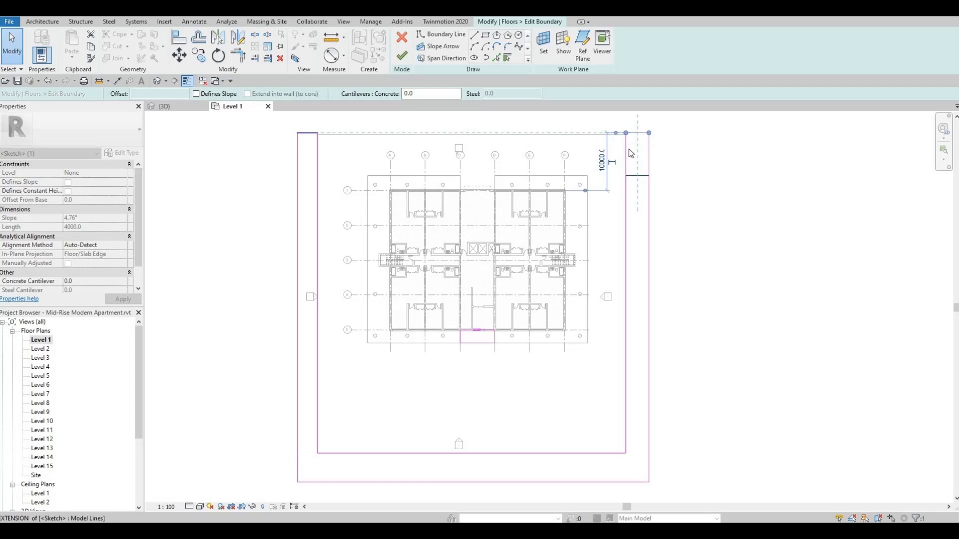
pyautogui.click(620, 166)
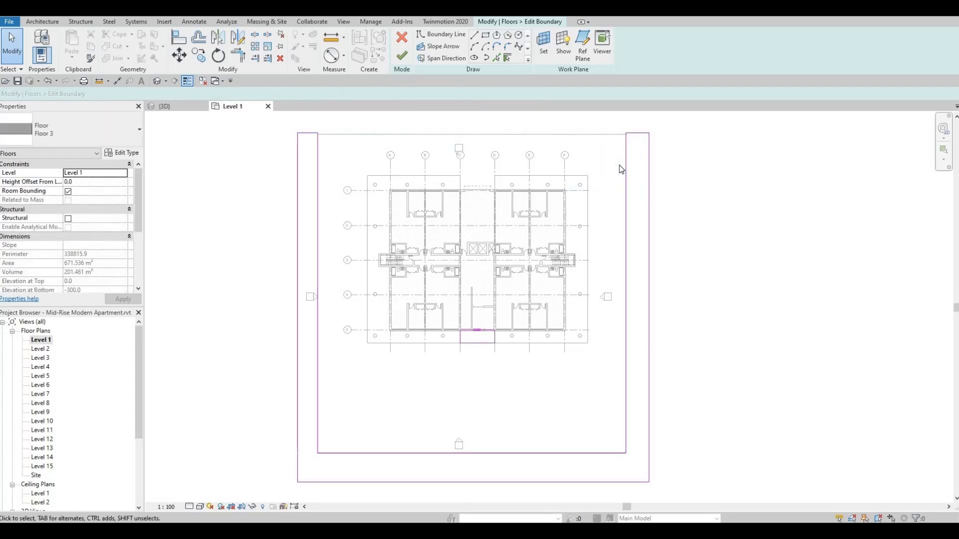
# Step: Align the rear end lines of both Floor 3 side strips with Floor 4's rear edge
pyautogui.press('a')
pyautogui.press('l')
pyautogui.click(610, 135)
pyautogui.click(637, 133)
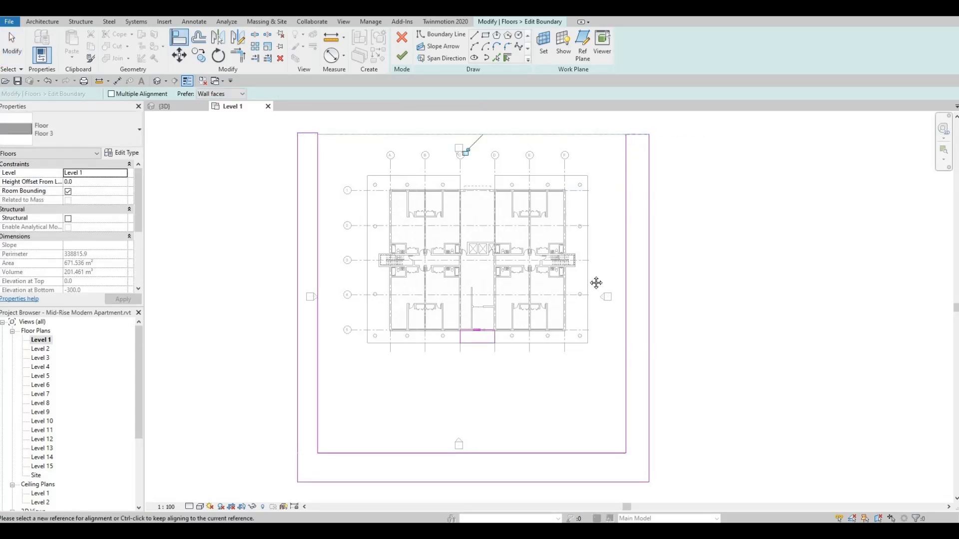
pyautogui.moveTo(516, 330); pyautogui.dragTo(514, 289, button='middle')
pyautogui.moveTo(419, 177); pyautogui.dragTo(475, 253, button='middle')
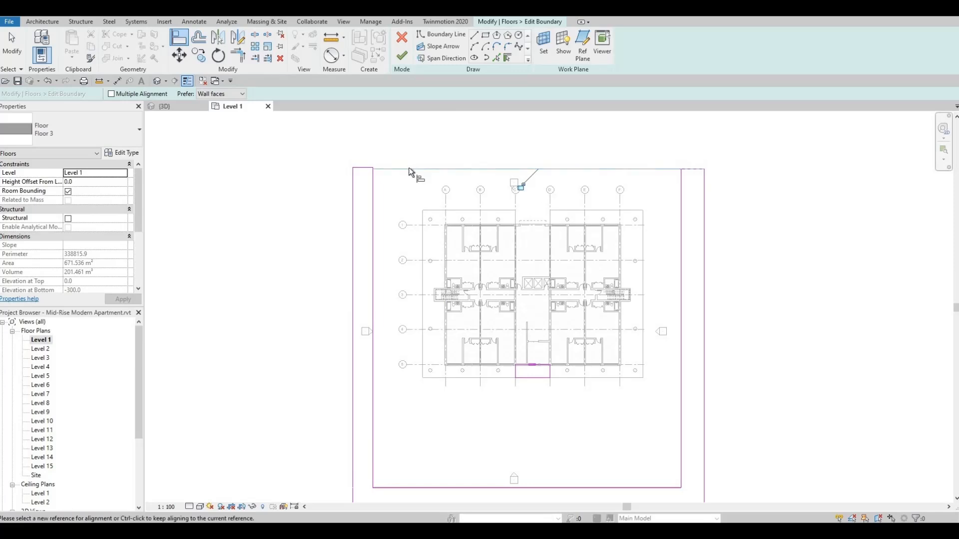
pyautogui.click(408, 169)
pyautogui.click(367, 168)
pyautogui.press('Escape')
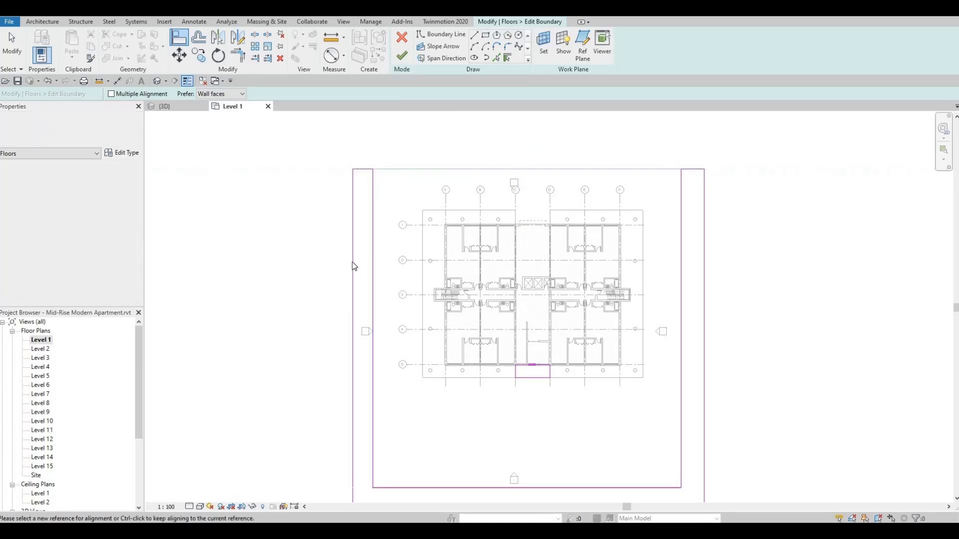
pyautogui.press('Escape')
# Step: Move the outer boundary line of Floor 3's grid A side strip slightly outward
pyautogui.click(353, 264)
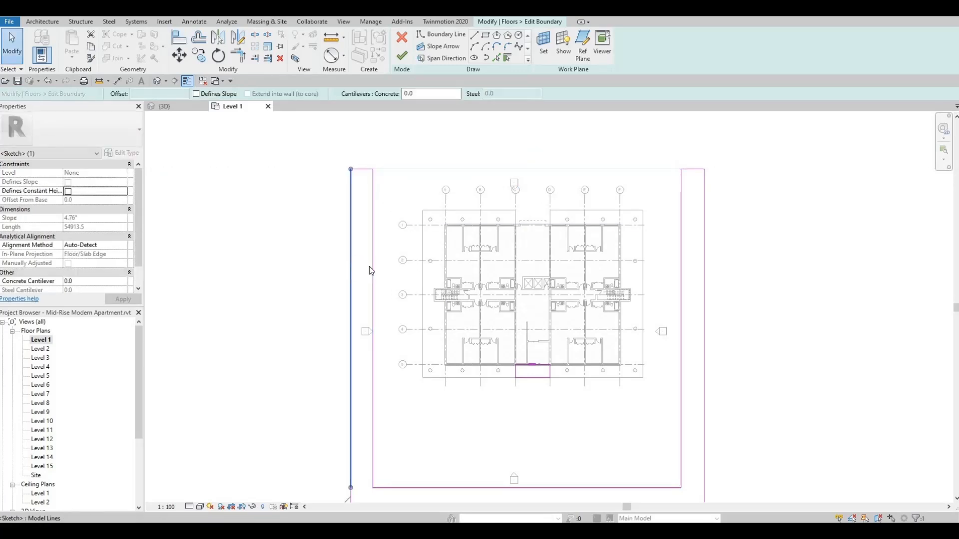
pyautogui.scroll(-1, 370, 267)
pyautogui.moveTo(458, 428); pyautogui.dragTo(474, 328, button='middle')
pyautogui.scroll(-1, 469, 327)
pyautogui.scroll(2, 469, 326)
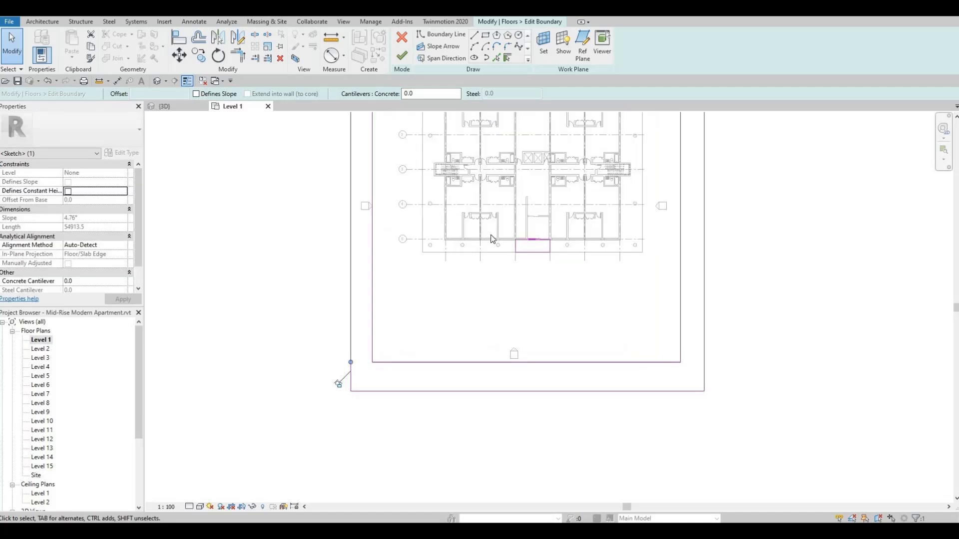
pyautogui.moveTo(486, 248); pyautogui.dragTo(481, 271, button='middle')
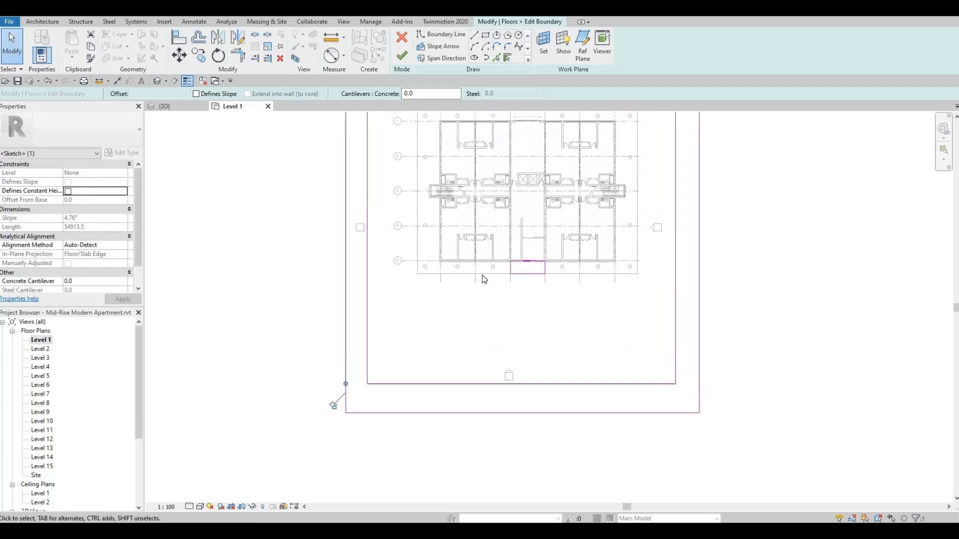
pyautogui.click(486, 36)
pyautogui.click(532, 413)
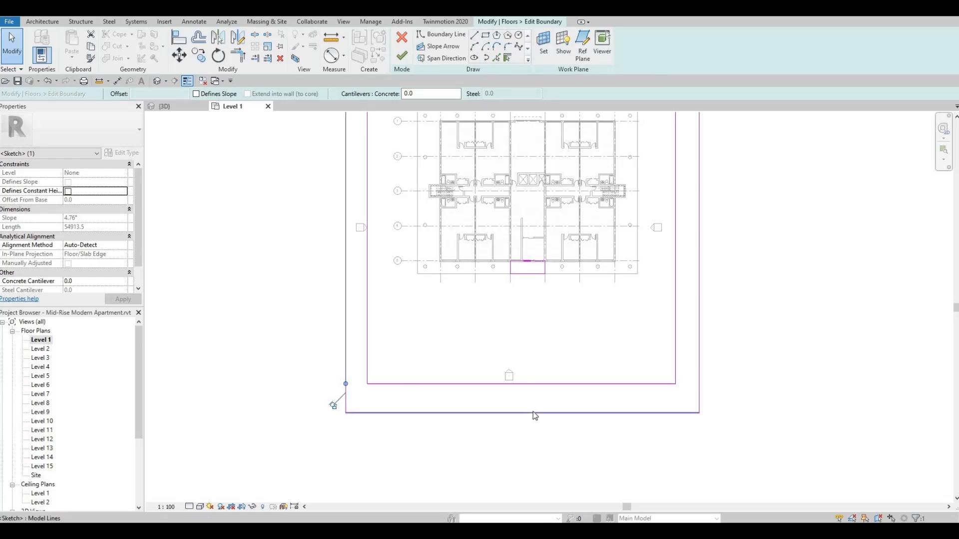
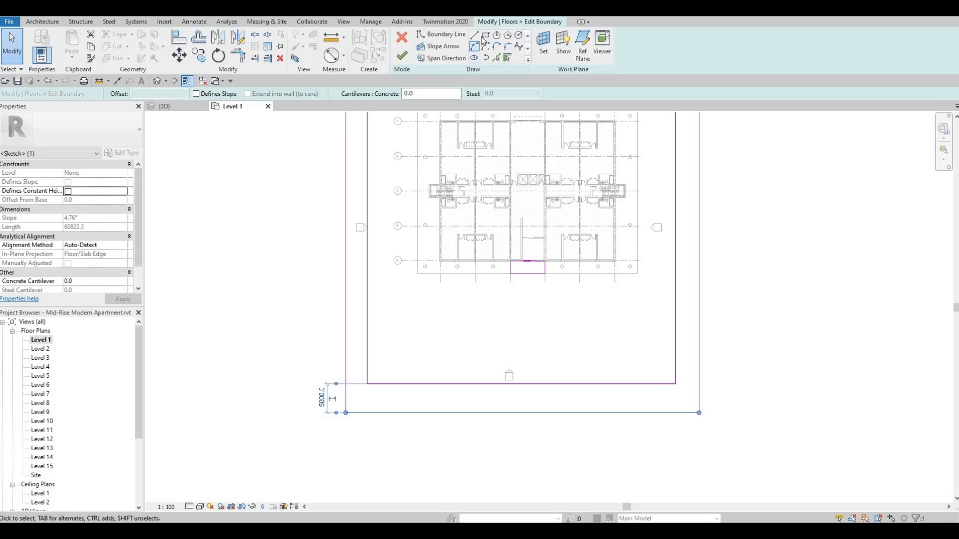
pyautogui.click(385, 384)
pyautogui.click(380, 413)
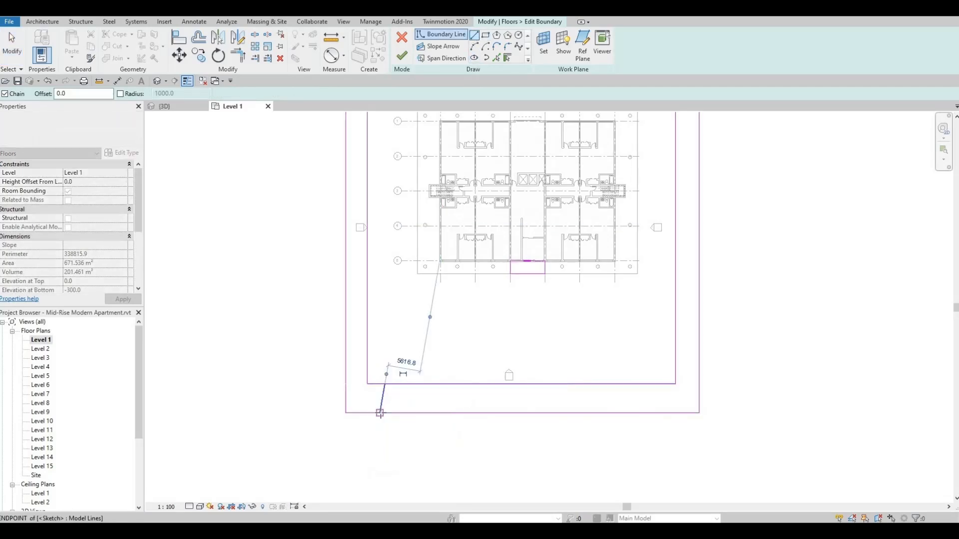
pyautogui.press('Escape')
pyautogui.hotkey('ctrl', 'z')
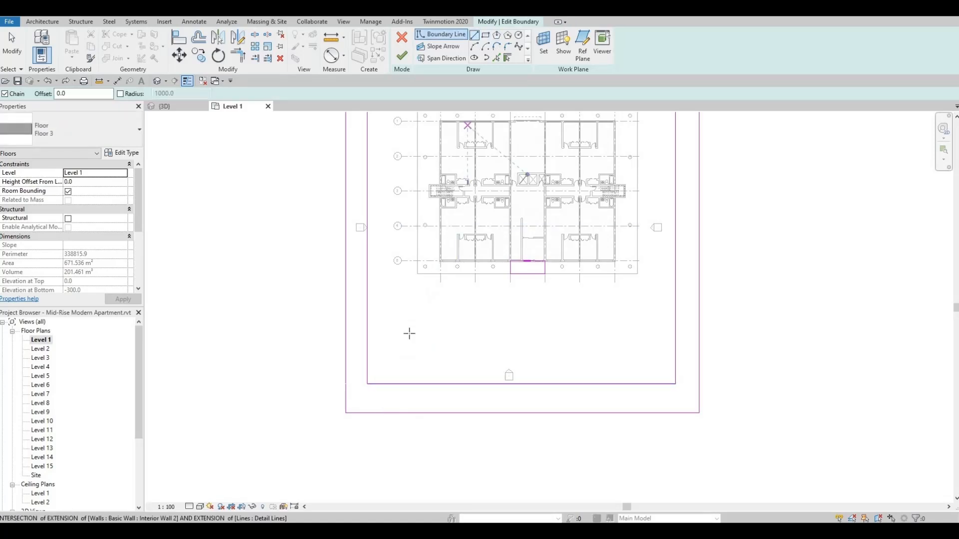
# Step: Draw two perpendicular boundary lines across Floor 3's front strip near its grid A corner, from the inner to the outer edge
pyautogui.click(391, 384)
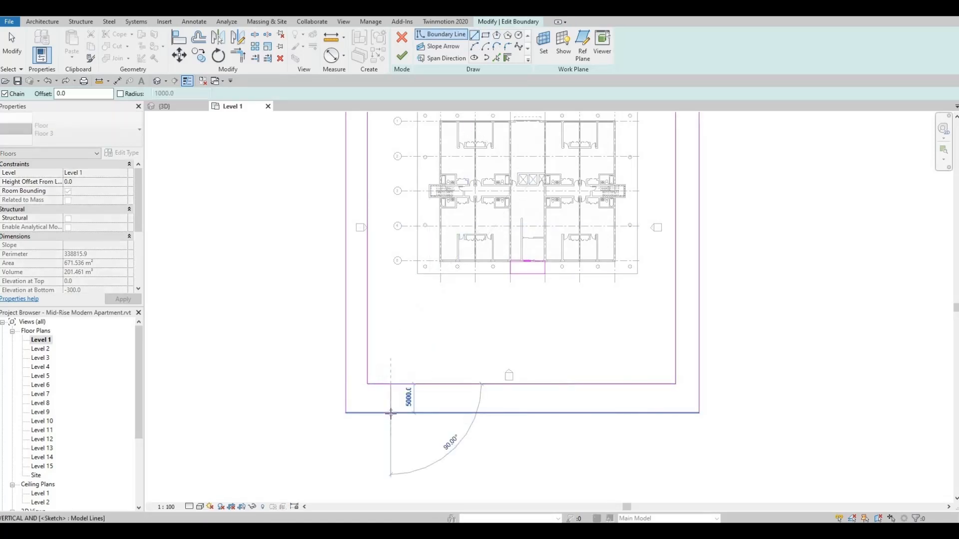
pyautogui.click(391, 413)
pyautogui.press('Escape')
pyautogui.click(418, 384)
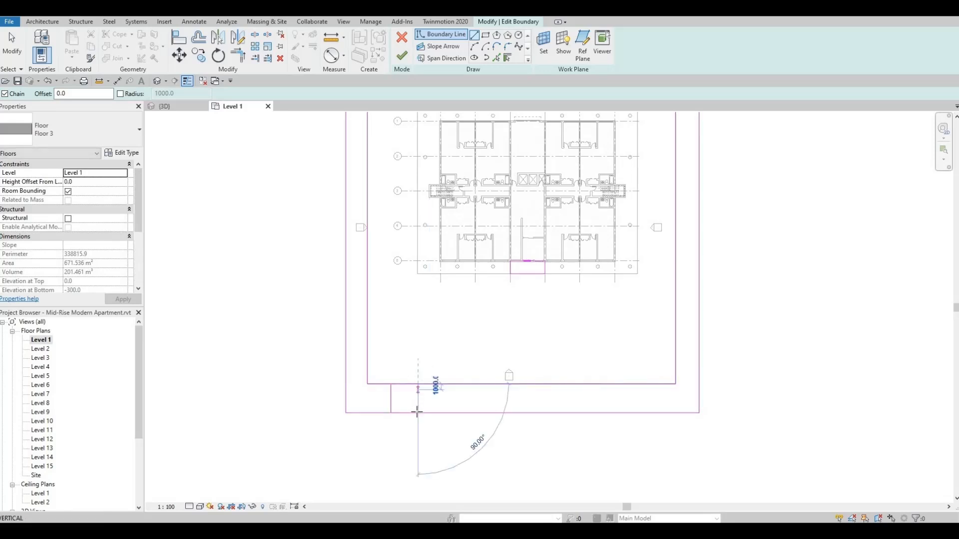
pyautogui.click(417, 413)
pyautogui.press('Escape')
pyautogui.press('Escape')
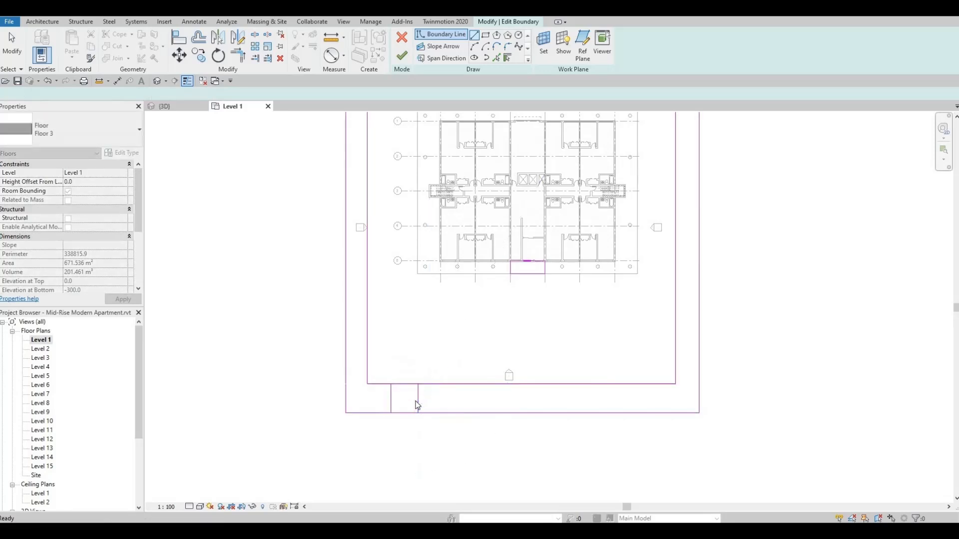
# Step: Move the cross line farther from the grid A corner so the two lines stand about 7570 mm apart
pyautogui.click(418, 400)
pyautogui.moveTo(433, 401); pyautogui.dragTo(440, 400)
pyautogui.click(389, 370)
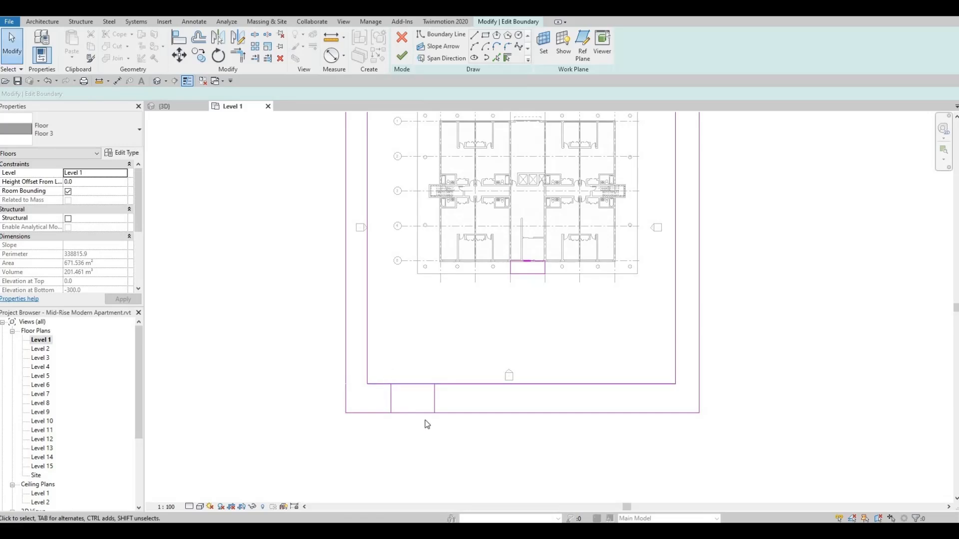
pyautogui.moveTo(440, 439)
pyautogui.mouseDown()
pyautogui.moveTo(382, 367)
pyautogui.moveTo(389, 415)
pyautogui.mouseUp()
pyautogui.scroll(2, 388, 415)
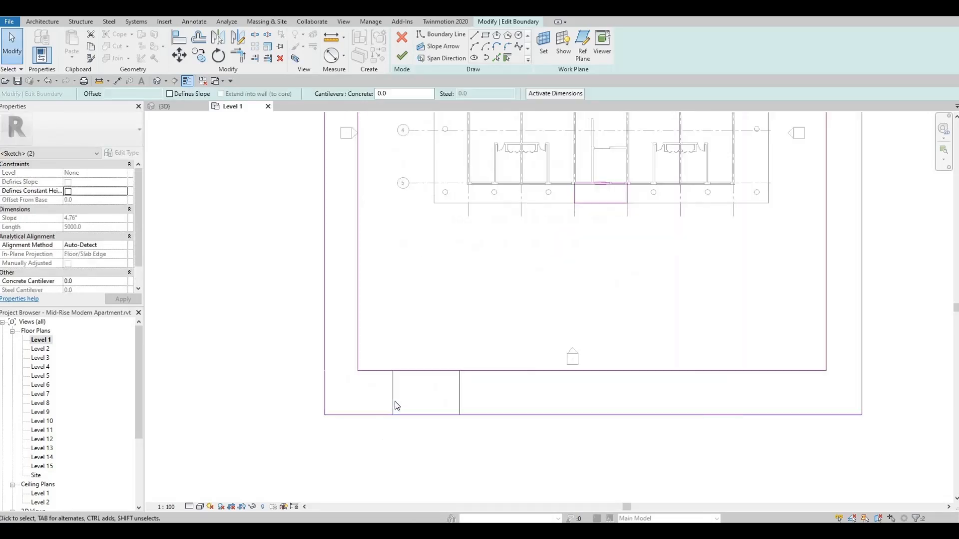
pyautogui.press('Escape')
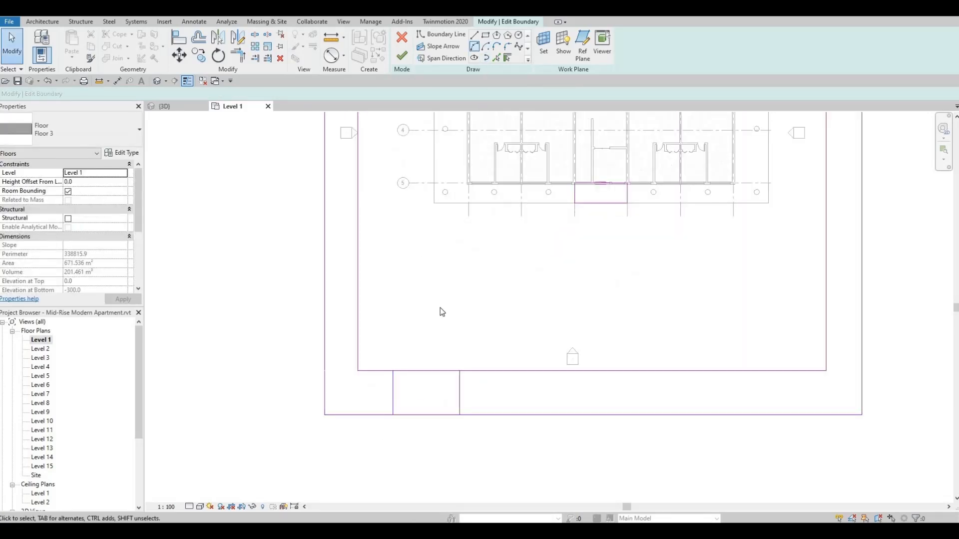
# Step: Split the front strip's inner and outer boundary lines between the two cross lines
pyautogui.press('s')
pyautogui.press('l')
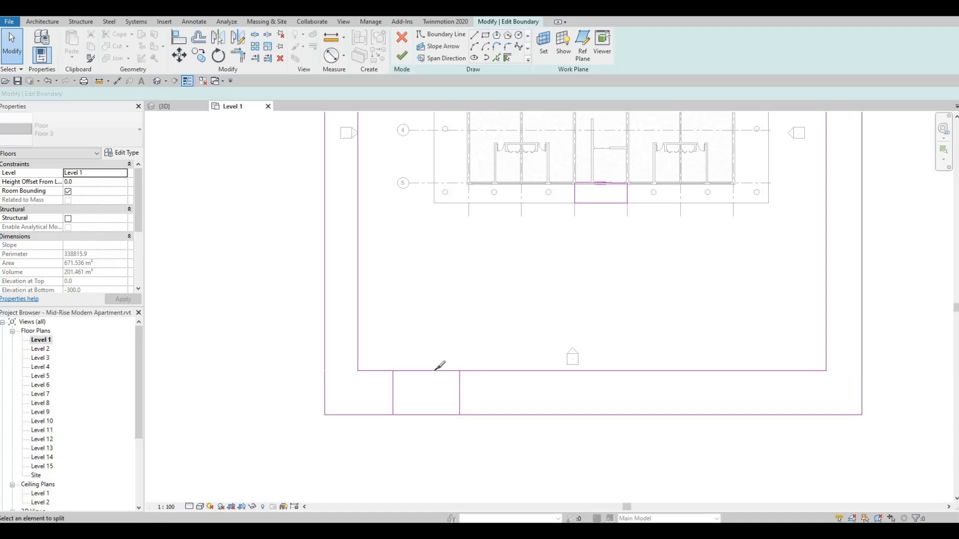
pyautogui.click(431, 371)
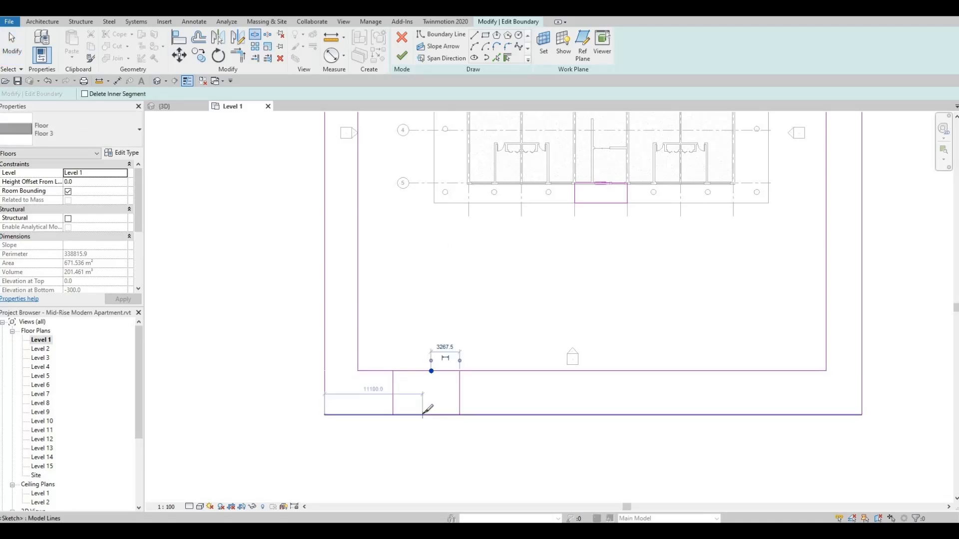
pyautogui.click(422, 414)
pyautogui.press('Escape')
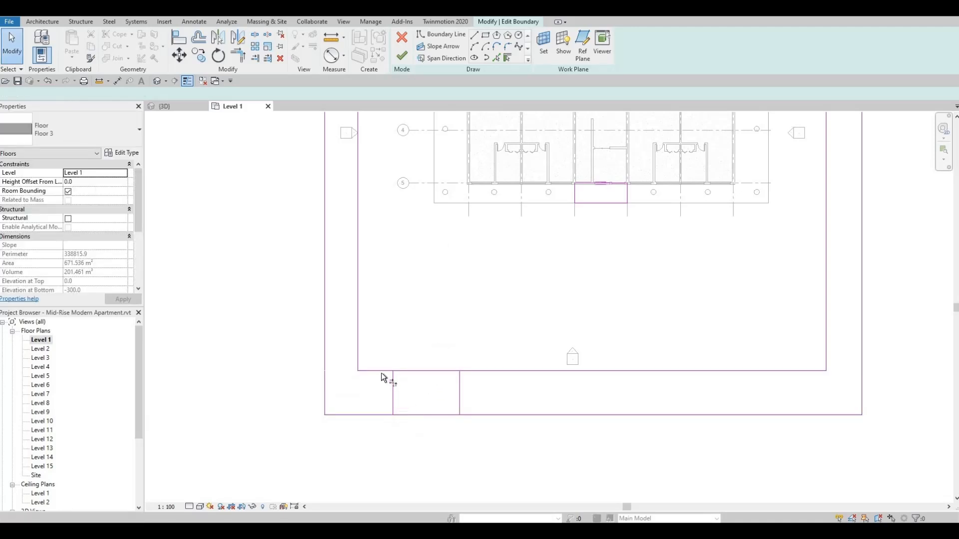
# Step: Trim the inner and outer boundary lines to both cross lines, leaving an open gap through the front strip
pyautogui.press('t')
pyautogui.press('r')
pyautogui.click(392, 372)
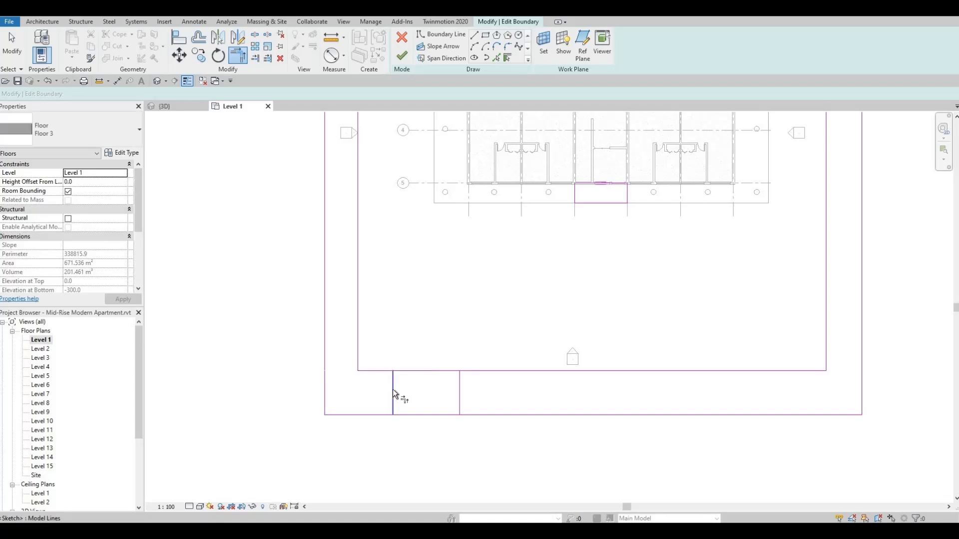
pyautogui.click(392, 387)
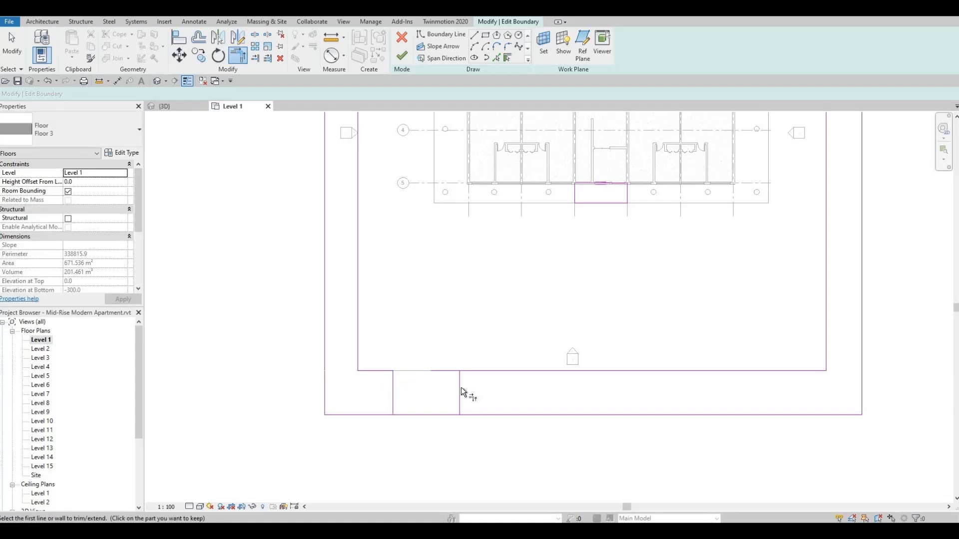
pyautogui.click(475, 372)
pyautogui.click(459, 401)
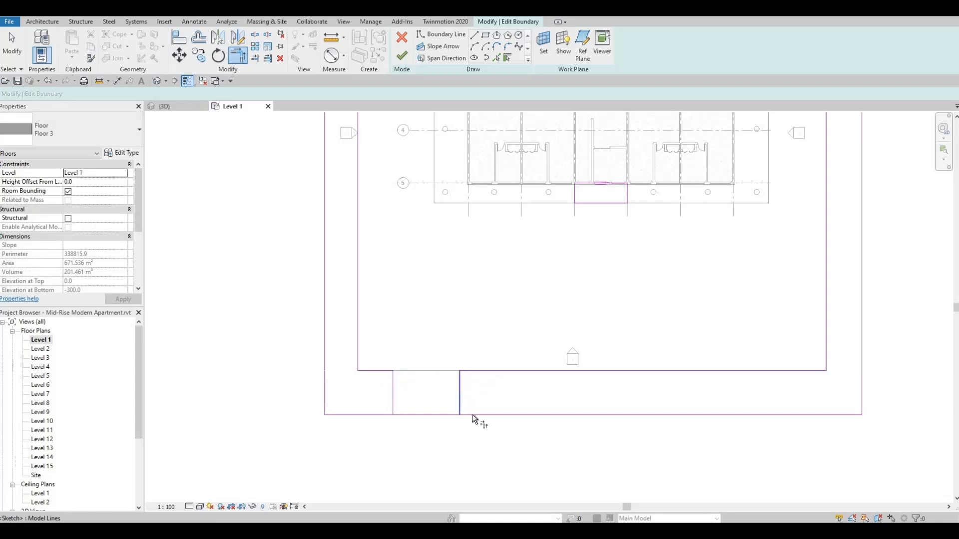
pyautogui.click(467, 415)
pyautogui.click(460, 409)
pyautogui.click(394, 413)
pyautogui.click(385, 413)
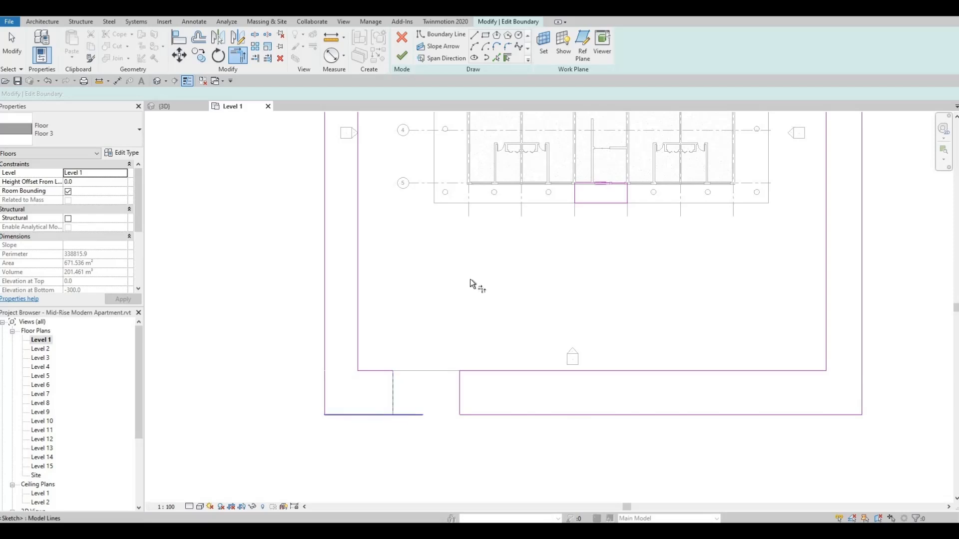
# Step: Fillet the strip end on the gap's grid A side with a 1600 mm inner corner and a 2100 mm outer corner
pyautogui.click(508, 47)
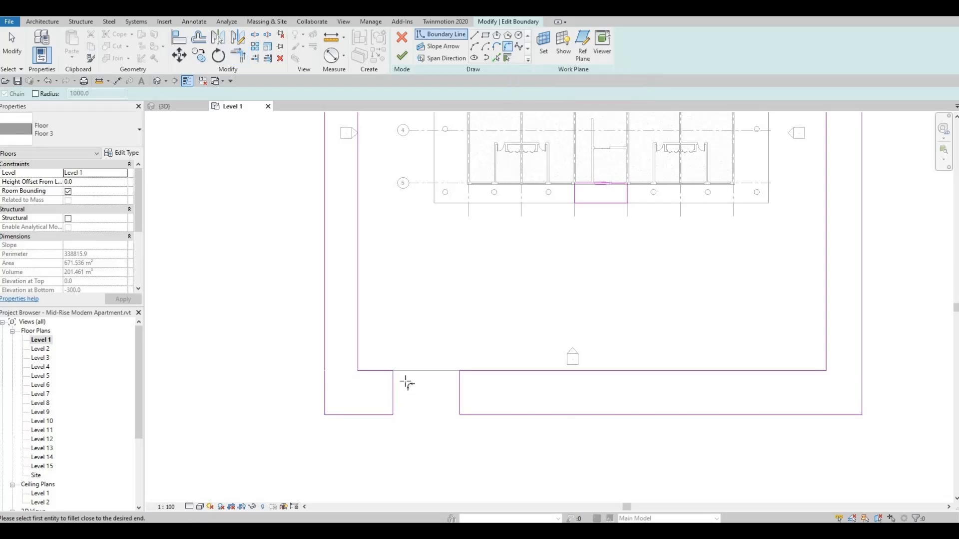
pyautogui.scroll(2, 377, 363)
pyautogui.click(380, 373)
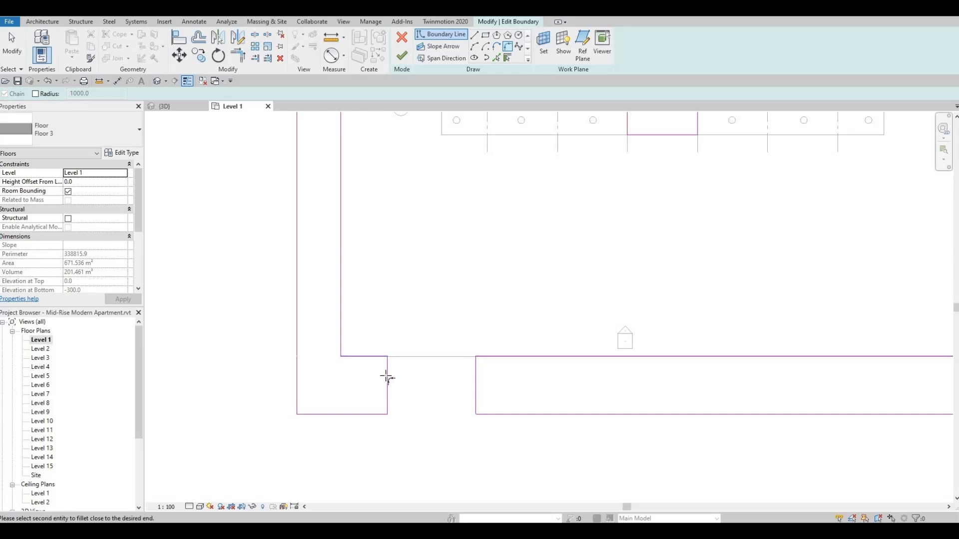
pyautogui.click(386, 377)
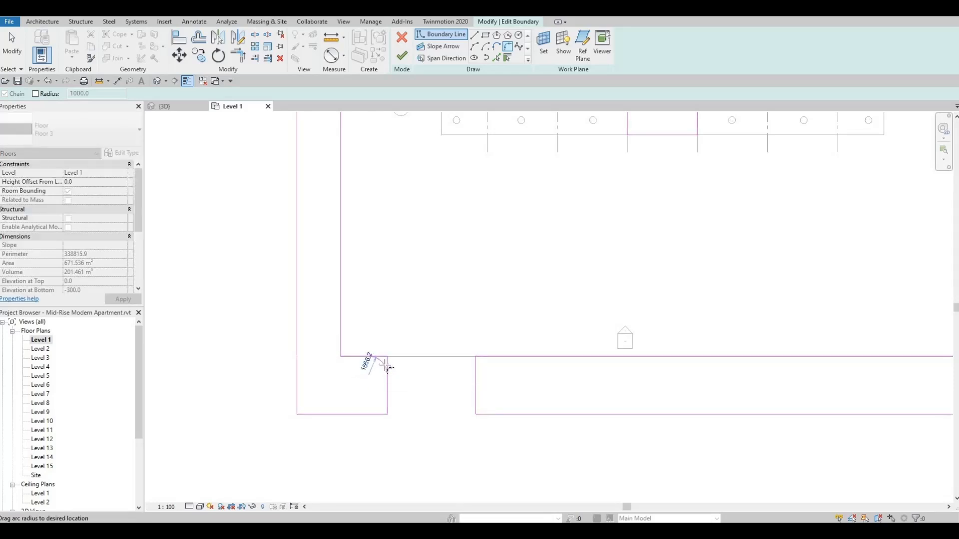
pyautogui.click(387, 389)
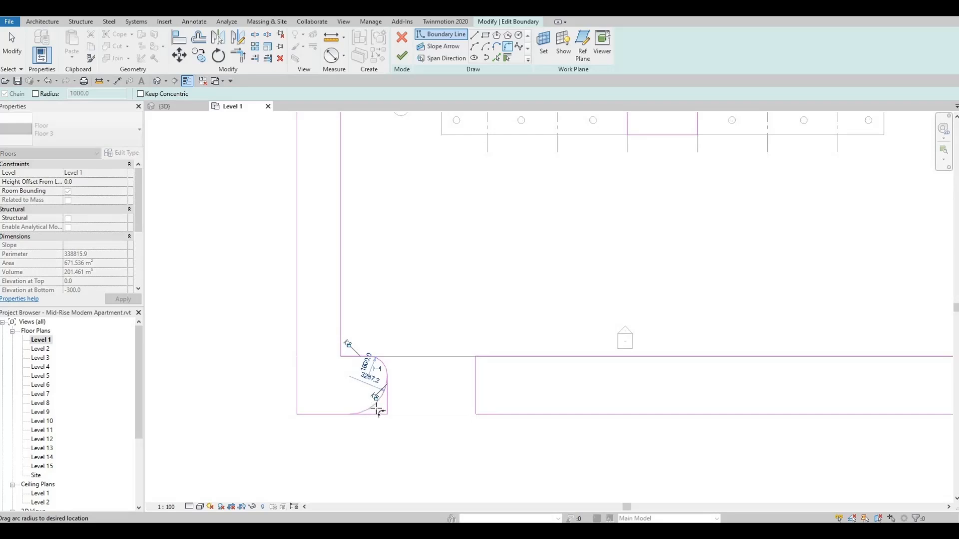
pyautogui.scroll(2, 381, 410)
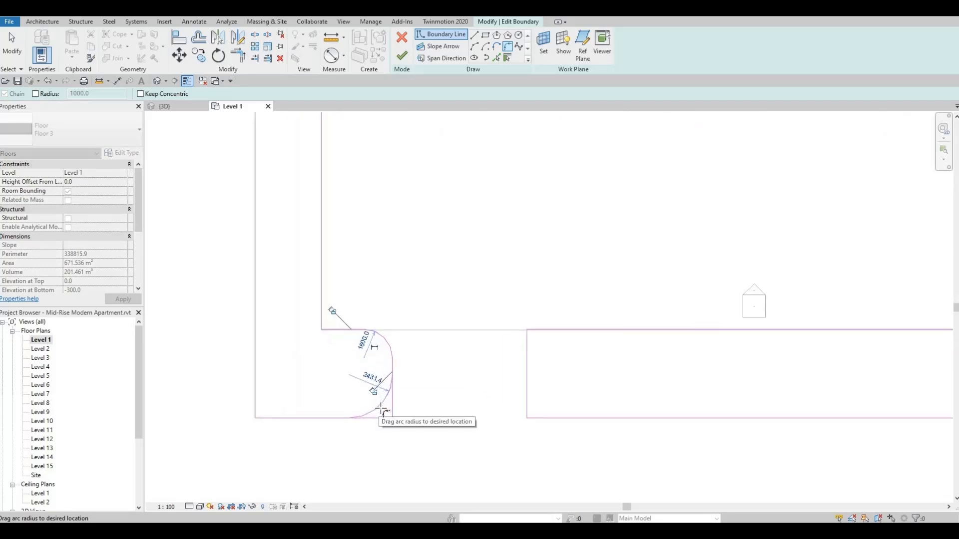
pyautogui.click(413, 405)
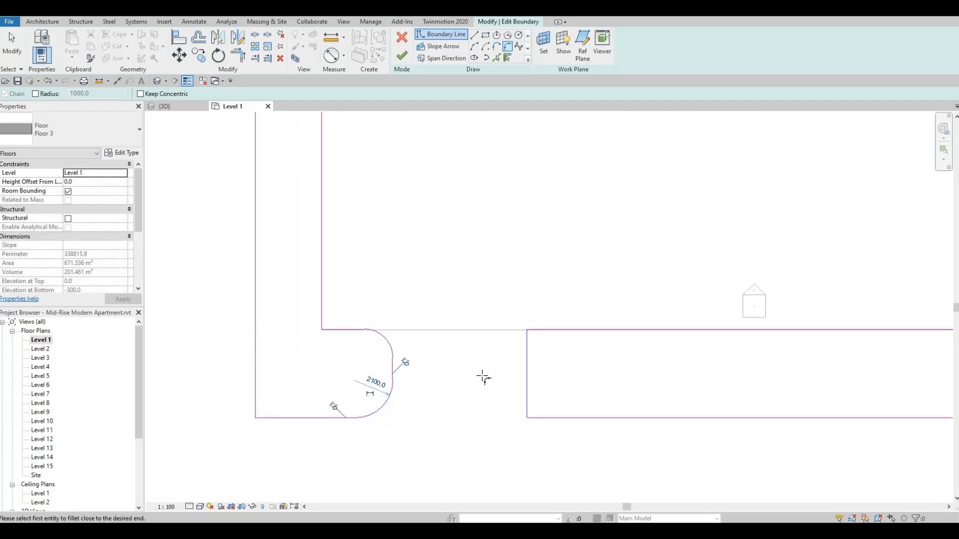
pyautogui.press('Escape')
pyautogui.press('Escape')
pyautogui.moveTo(413, 453); pyautogui.dragTo(343, 308)
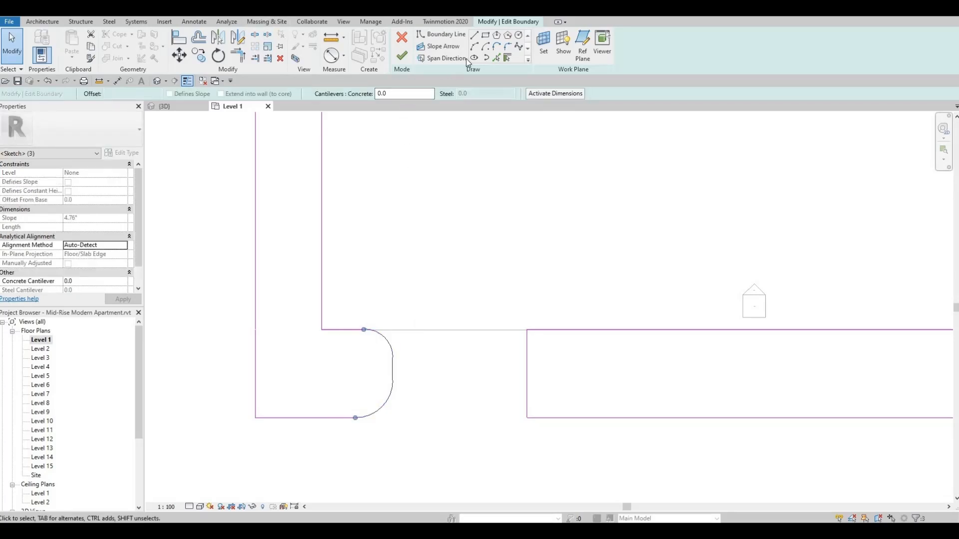
pyautogui.press('Escape')
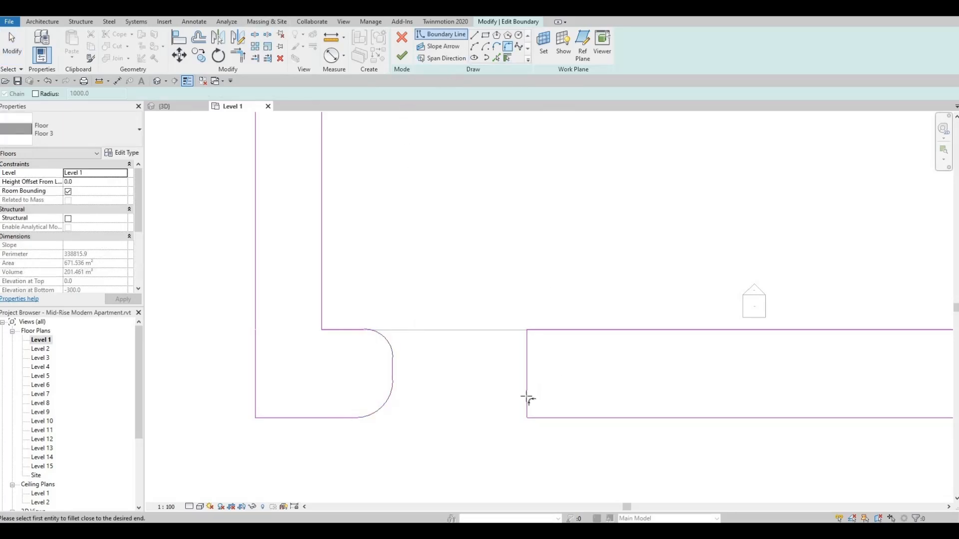
# Step: Fillet the outer corner of the gap's opposite strip end to a 1600 mm radius and round its inner corner similarly
pyautogui.click(527, 398)
pyautogui.click(542, 416)
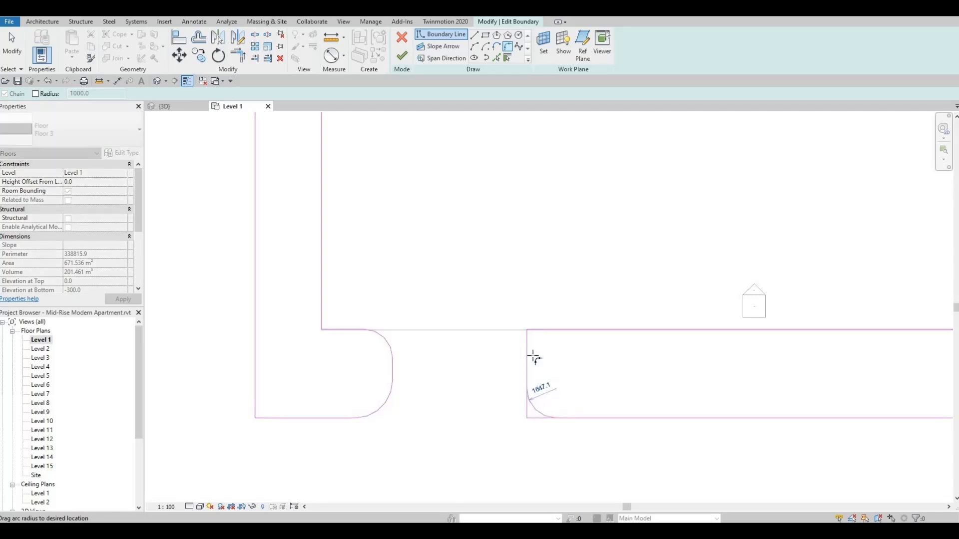
pyautogui.click(533, 356)
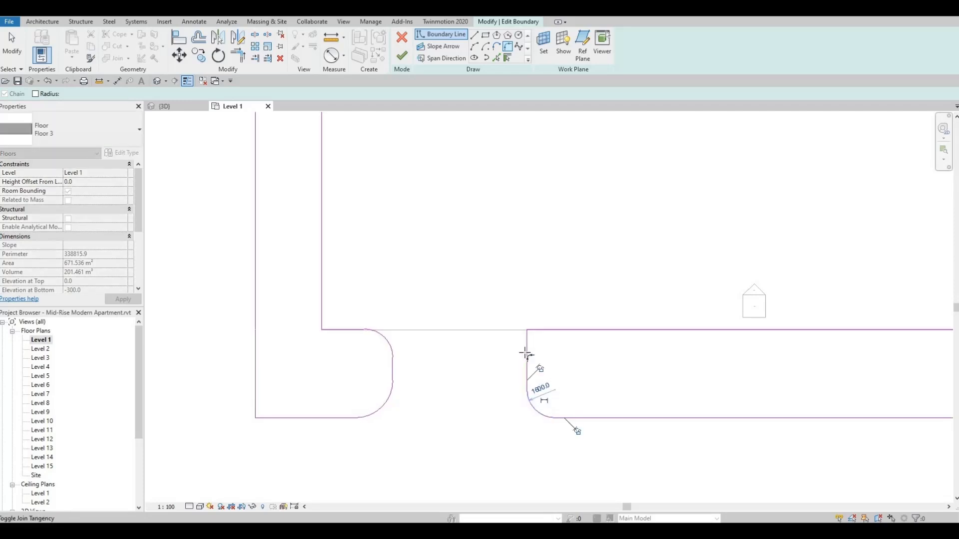
pyautogui.click(550, 330)
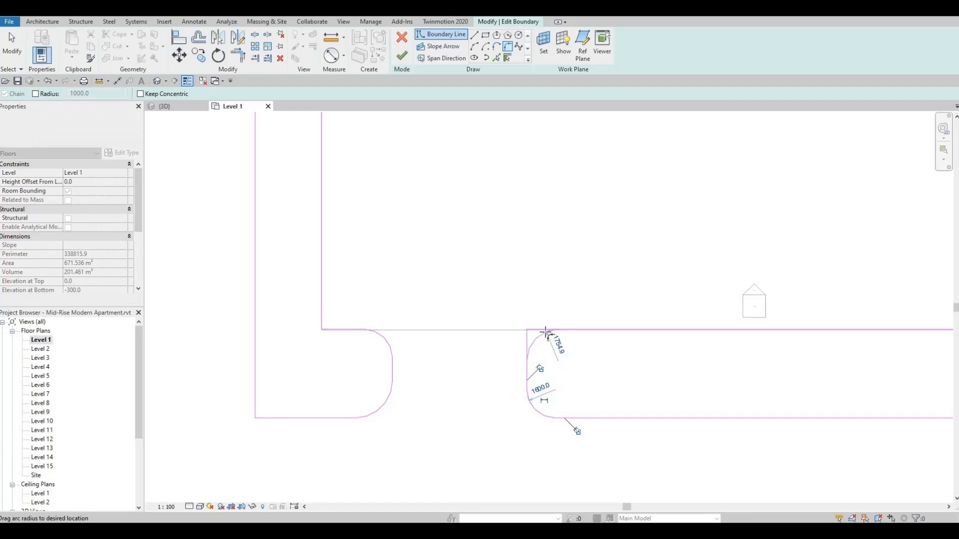
pyautogui.click(561, 361)
pyautogui.press('Escape')
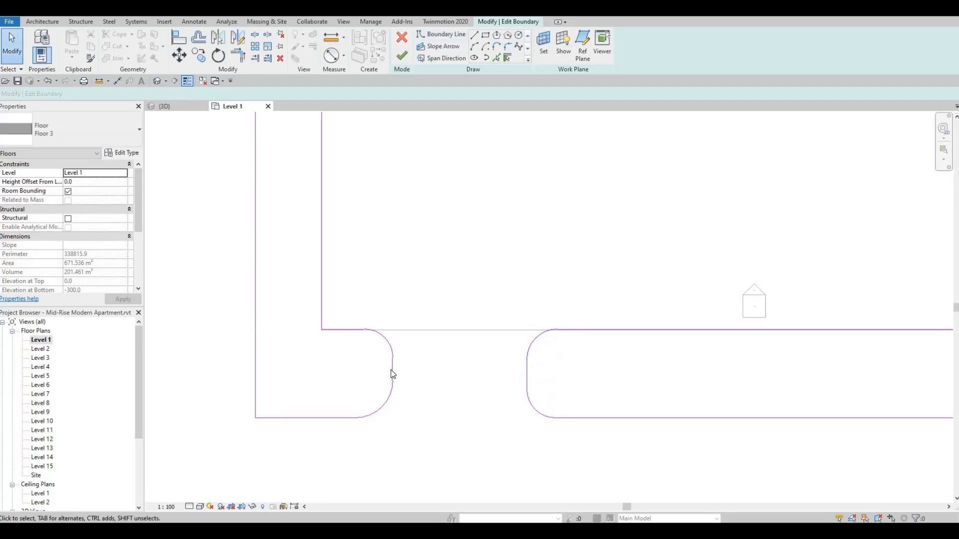
# Step: Move the straight edge of the grid A side rounded end back, widening the gap to 8200 mm
pyautogui.click(393, 374)
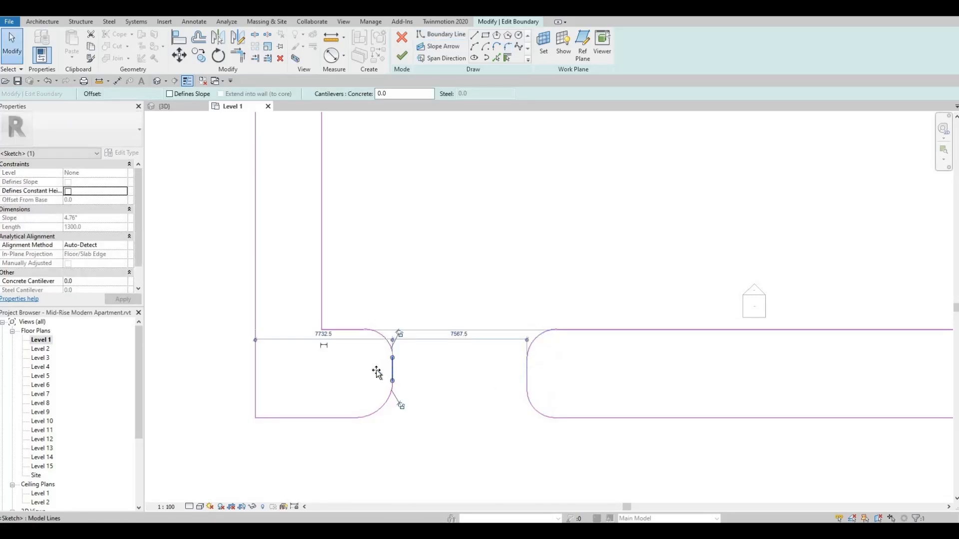
pyautogui.moveTo(393, 372); pyautogui.dragTo(383, 373)
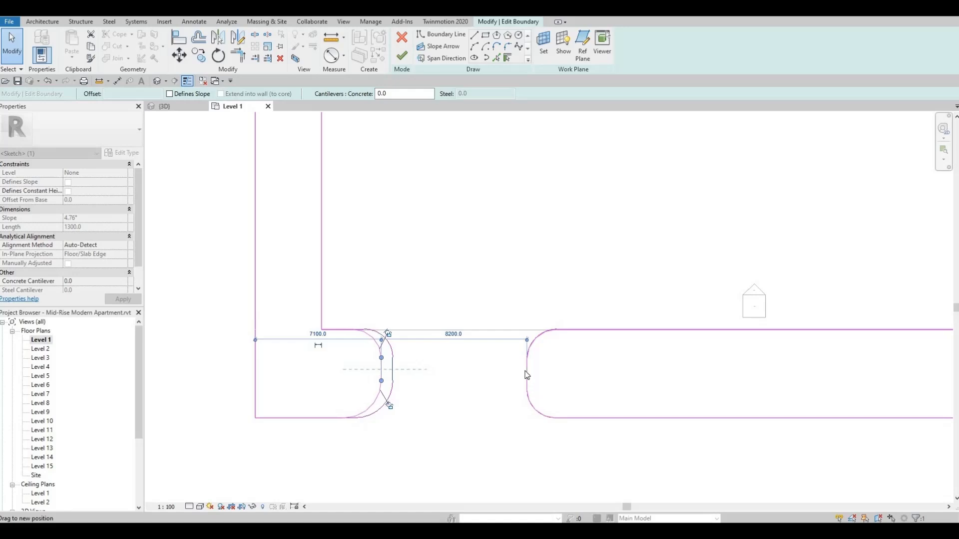
pyautogui.click(527, 375)
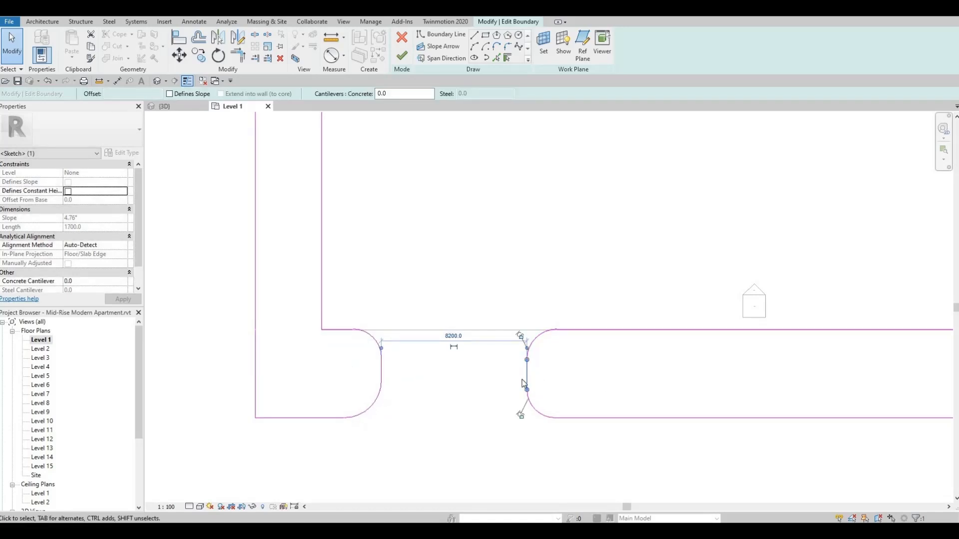
pyautogui.press('Escape')
pyautogui.scroll(-3, 346, 342)
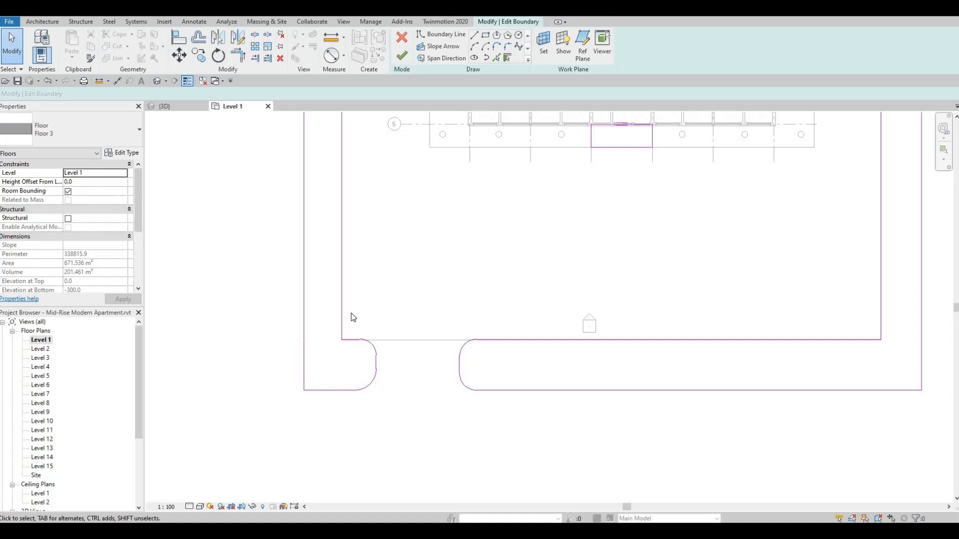
# Step: Mirror copies of the gap's two rounded strip ends about a vertical axis through the middle of the front strip
pyautogui.moveTo(351, 317)
pyautogui.mouseDown()
pyautogui.moveTo(484, 402)
pyautogui.moveTo(491, 422)
pyautogui.mouseUp()
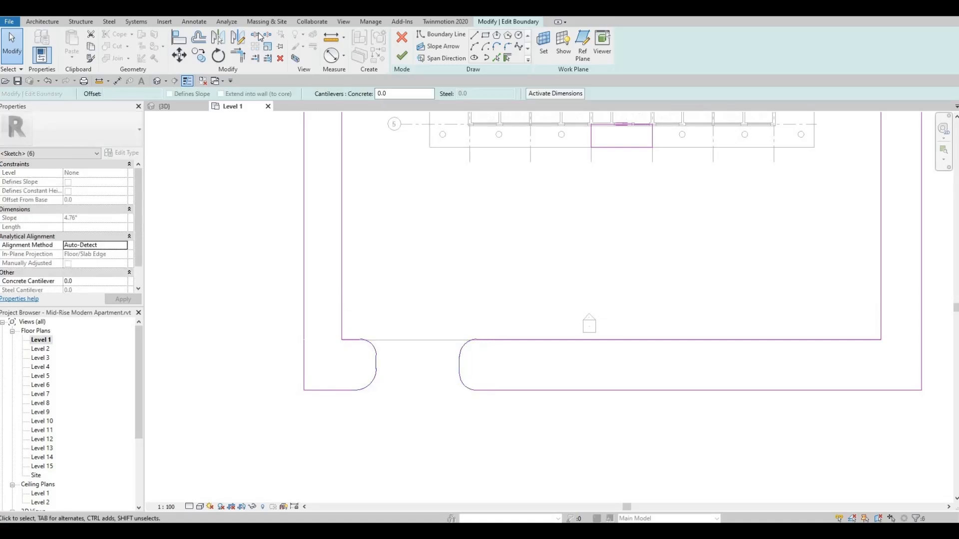
pyautogui.press('m')
pyautogui.press('v')
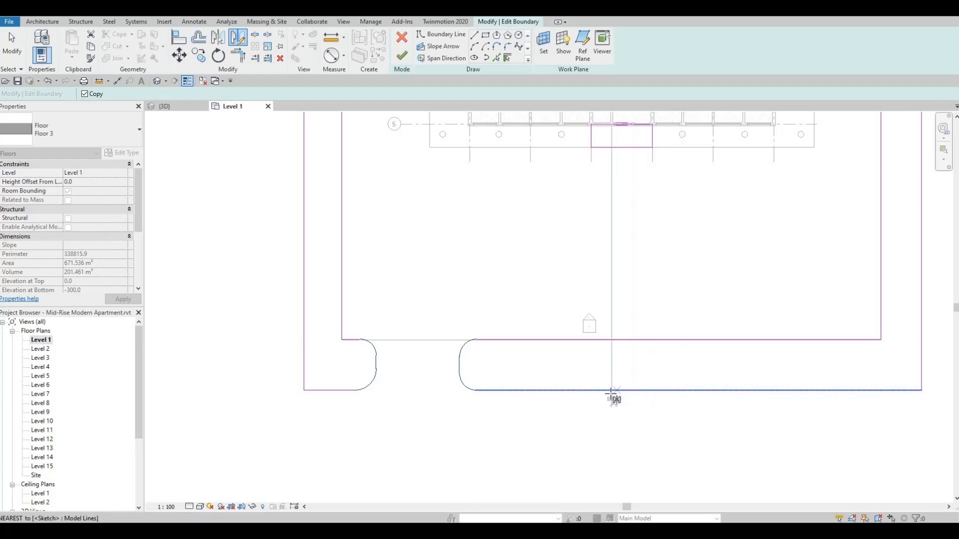
pyautogui.click(611, 391)
pyautogui.click(612, 433)
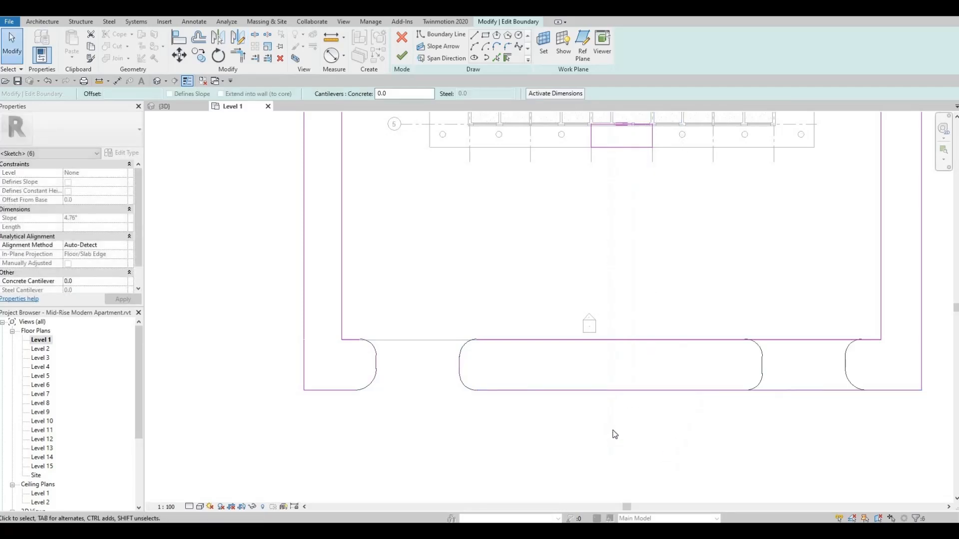
pyautogui.click(615, 435)
# Step: Split the front strip's inner and outer boundary lines between the two mirrored rounded ends
pyautogui.moveTo(516, 252); pyautogui.dragTo(363, 248, button='middle')
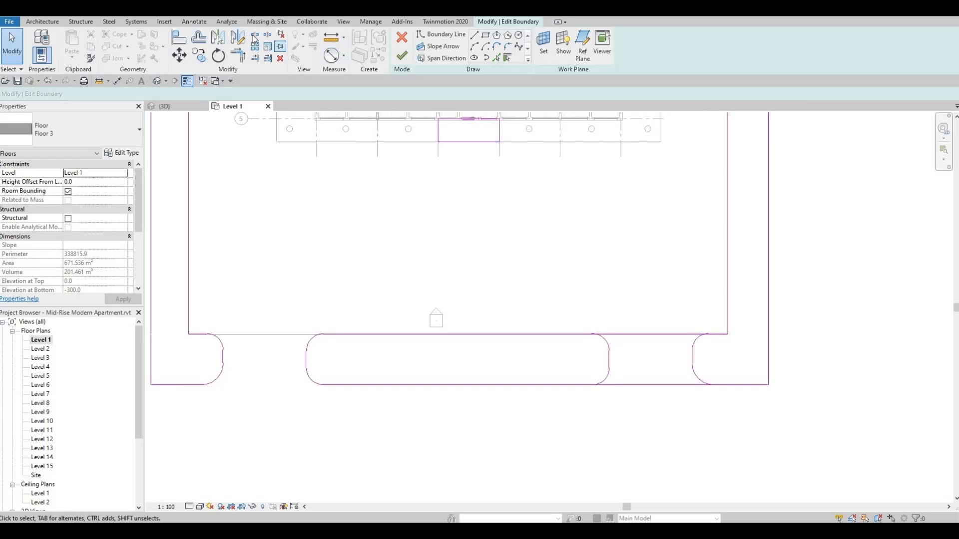
pyautogui.press('s')
pyautogui.press('l')
pyautogui.click(647, 335)
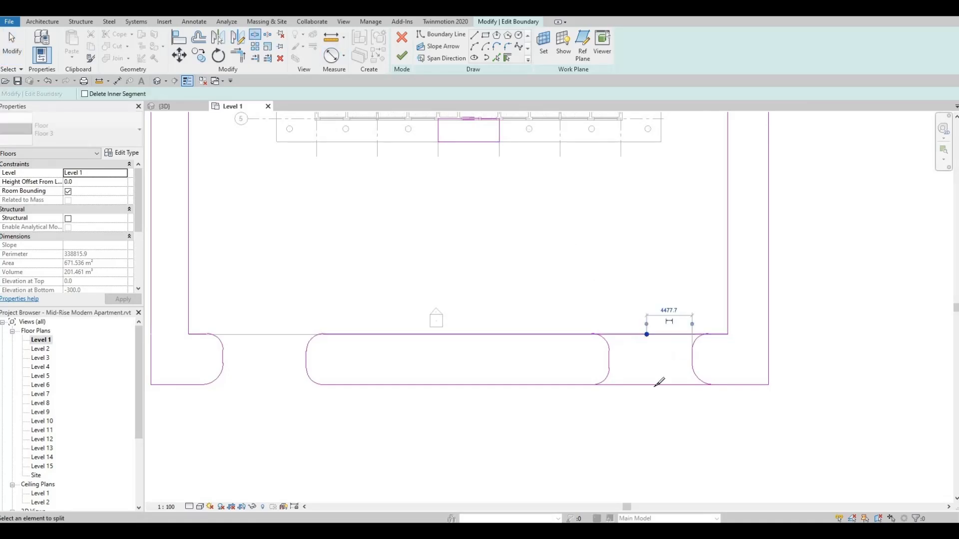
pyautogui.click(655, 386)
pyautogui.press('Escape')
# Step: Trim the split inner and outer boundary lines to the mirrored arcs, opening the second gap in the front strip
pyautogui.press('t')
pyautogui.press('r')
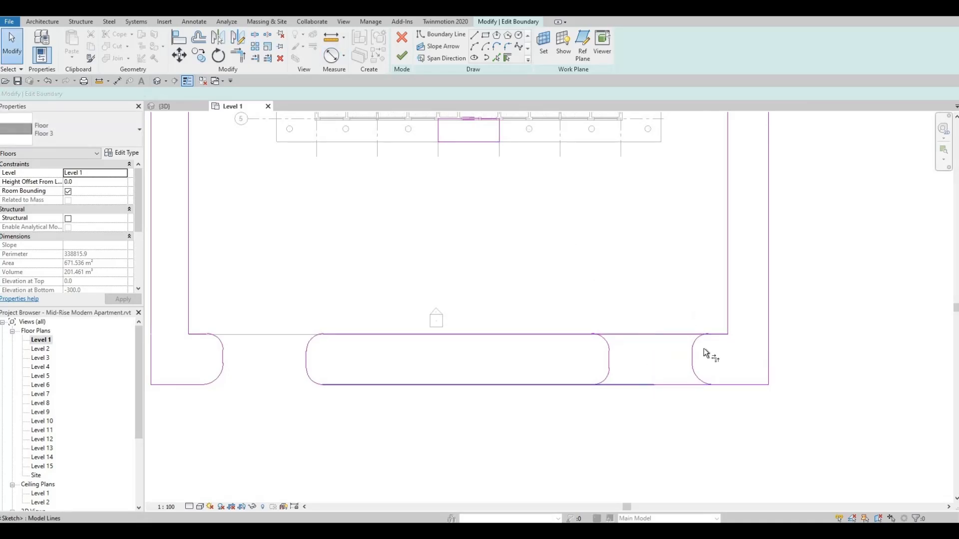
pyautogui.click(718, 335)
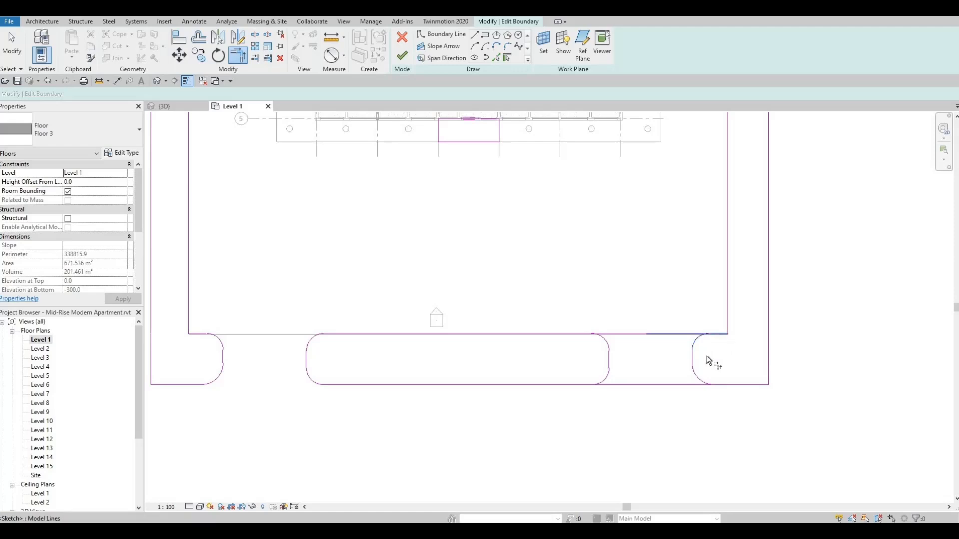
pyautogui.click(729, 387)
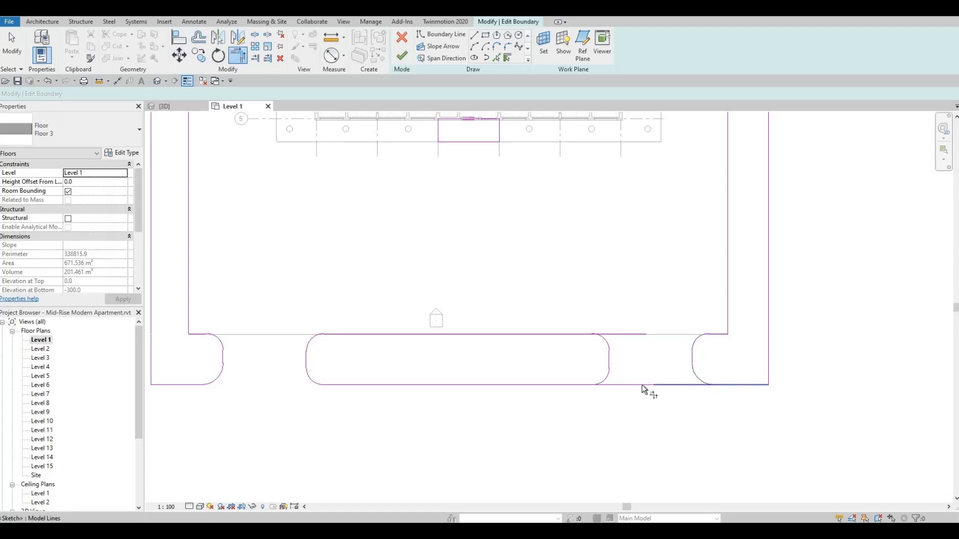
pyautogui.click(577, 383)
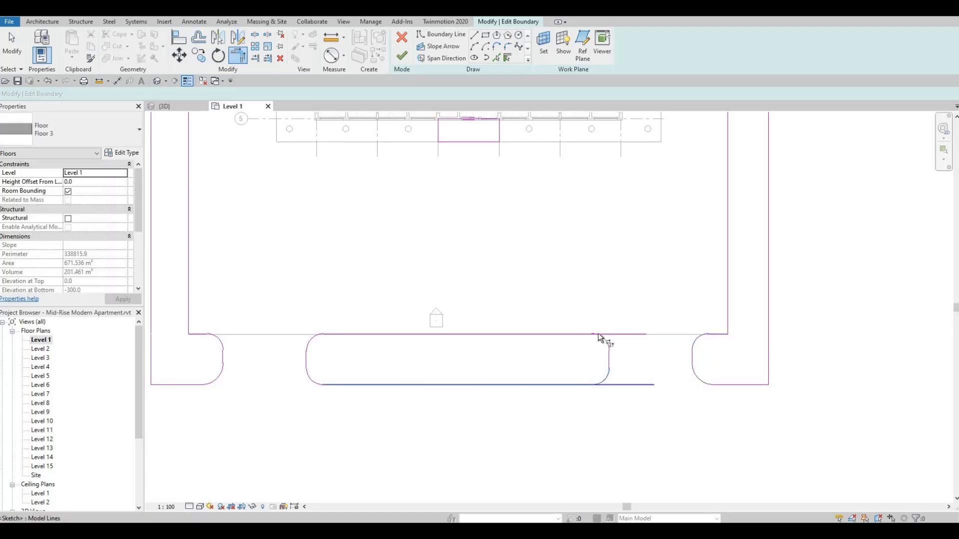
pyautogui.click(580, 334)
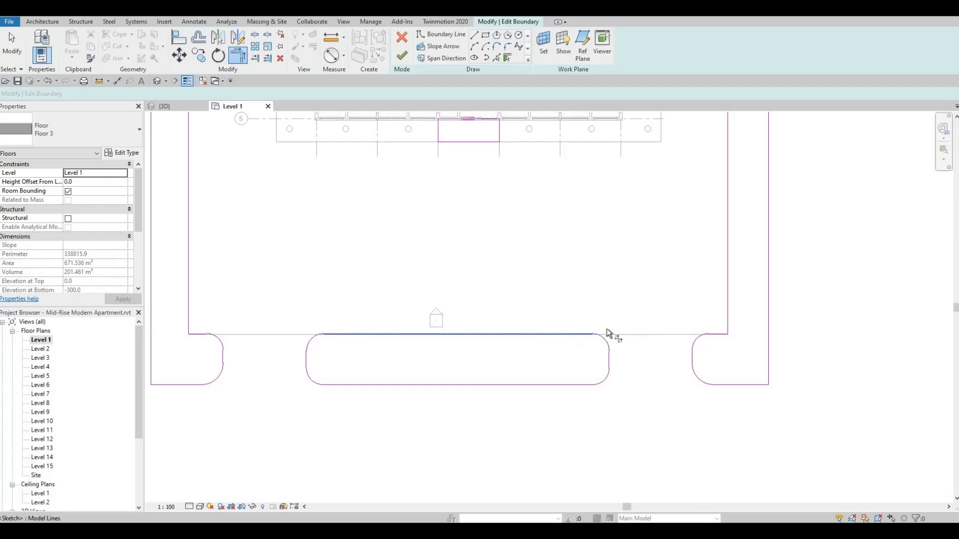
# Step: Sketch a rear boundary rectangle across the full width of both side strips, about 60822 mm wide and 5256 mm deep
pyautogui.scroll(-3, 601, 336)
pyautogui.moveTo(591, 290); pyautogui.dragTo(595, 394, button='middle')
pyautogui.scroll(-3, 597, 385)
pyautogui.scroll(1, 591, 354)
pyautogui.scroll(-1, 589, 335)
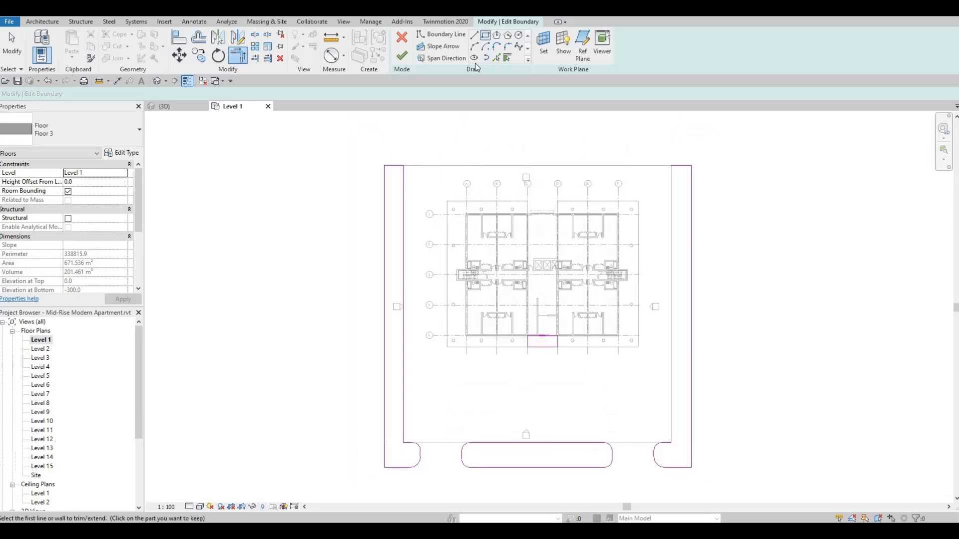
pyautogui.click(384, 165)
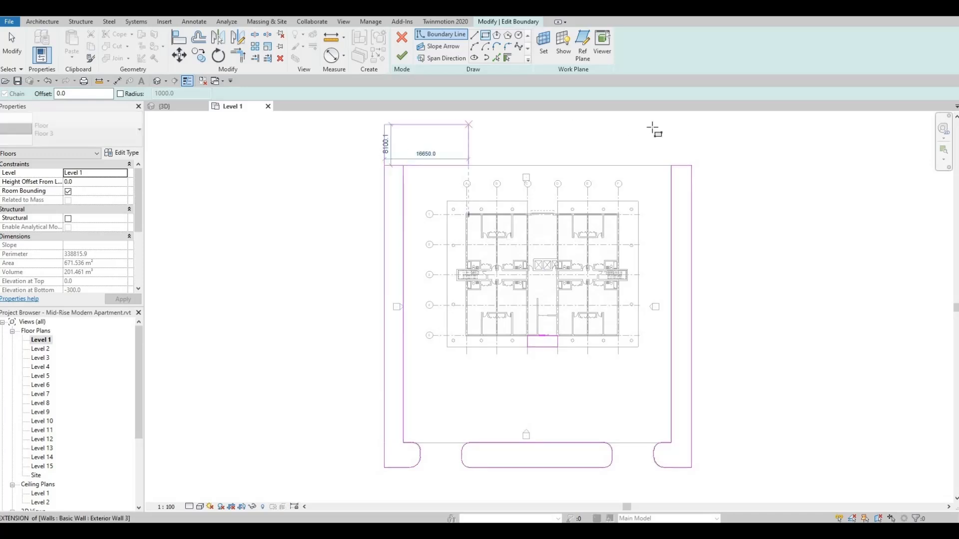
pyautogui.click(691, 139)
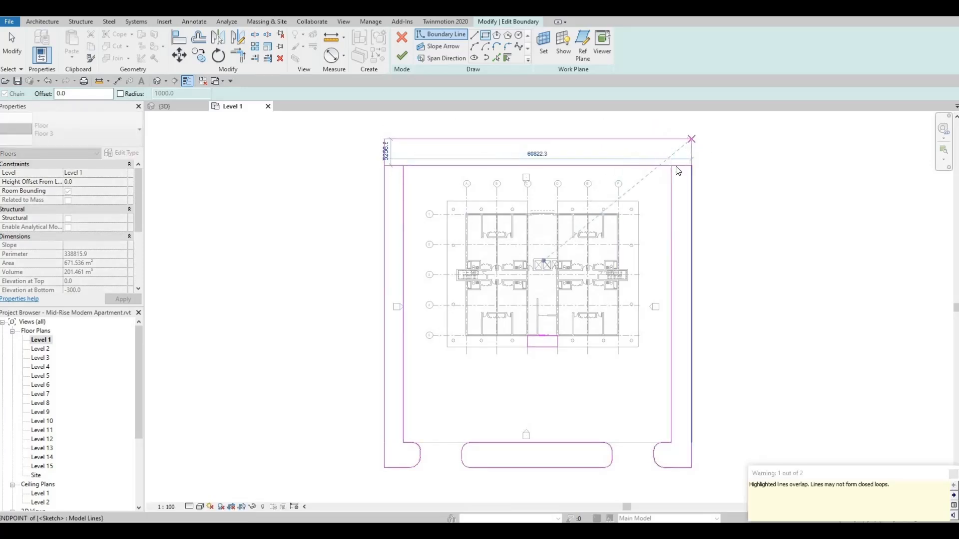
pyautogui.press('Escape')
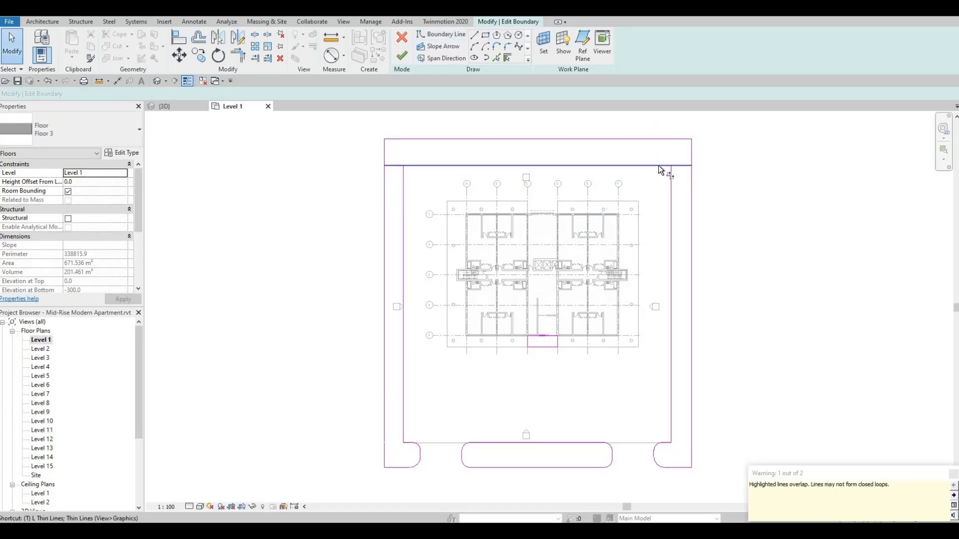
# Step: Trim the rear strip's inner edge to both side strips and delete the leftover short segments across their ends
pyautogui.press('t')
pyautogui.press('r')
pyautogui.click(670, 172)
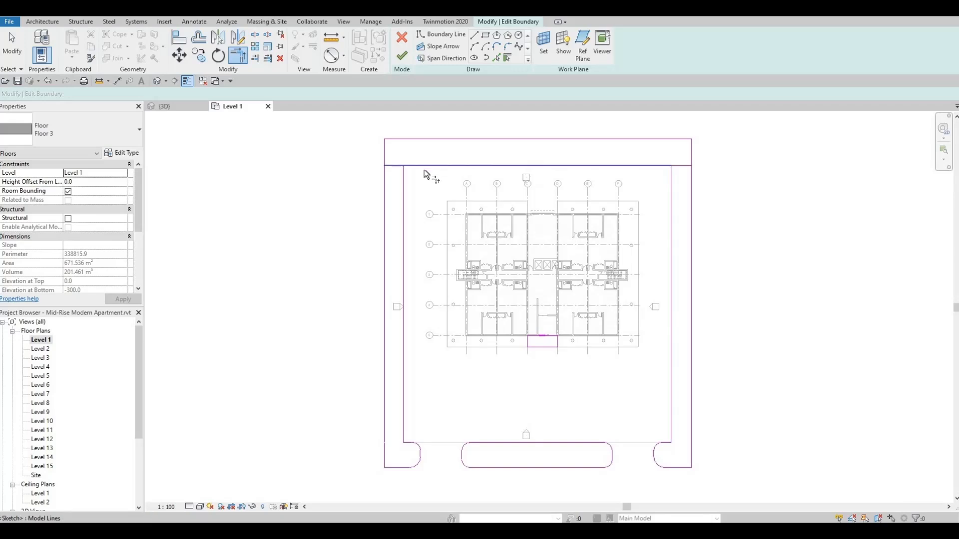
pyautogui.click(405, 178)
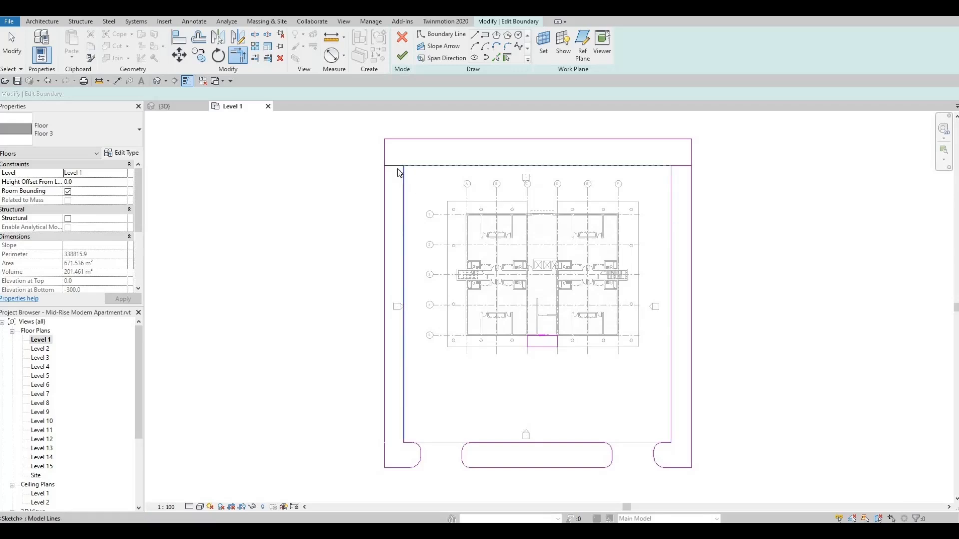
pyautogui.press('Escape')
pyautogui.click(398, 167)
pyautogui.press('Delete')
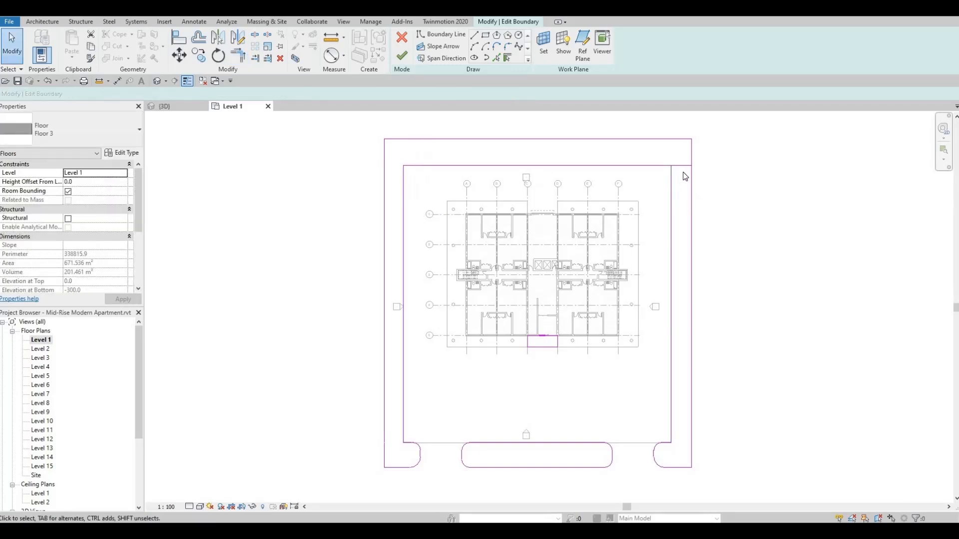
pyautogui.click(680, 167)
pyautogui.press('Delete')
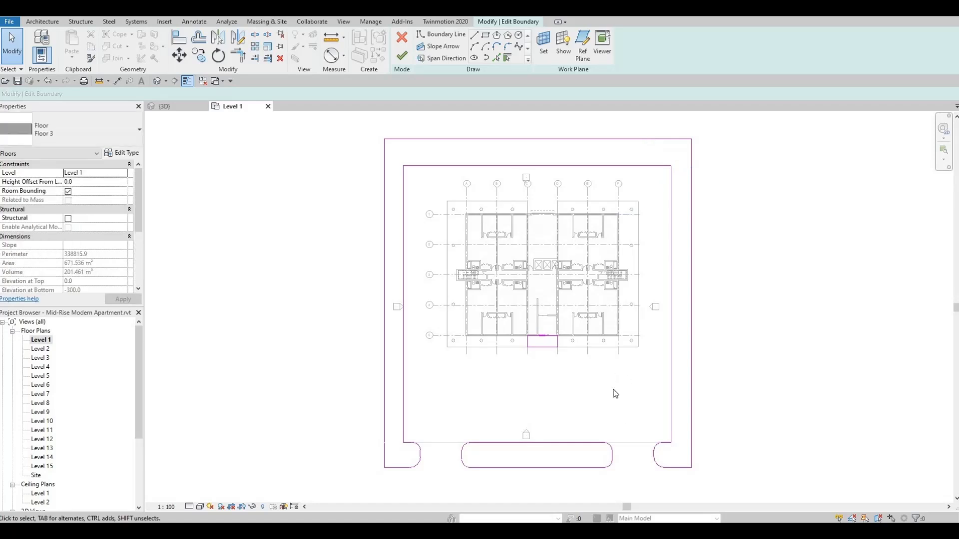
# Step: Try to shift the rounded middle island of the front strip slightly sideways
pyautogui.moveTo(654, 438); pyautogui.dragTo(653, 405, button='middle')
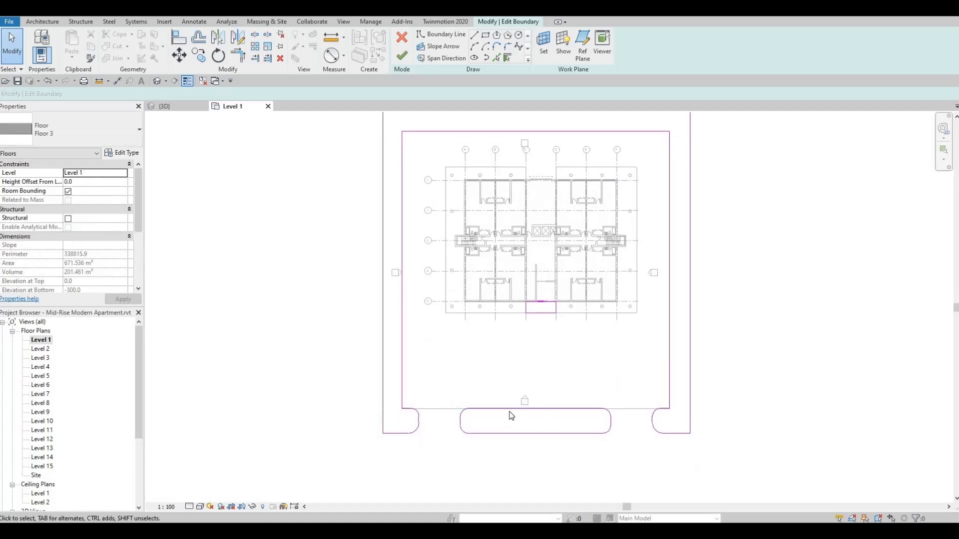
pyautogui.moveTo(446, 397); pyautogui.dragTo(624, 449)
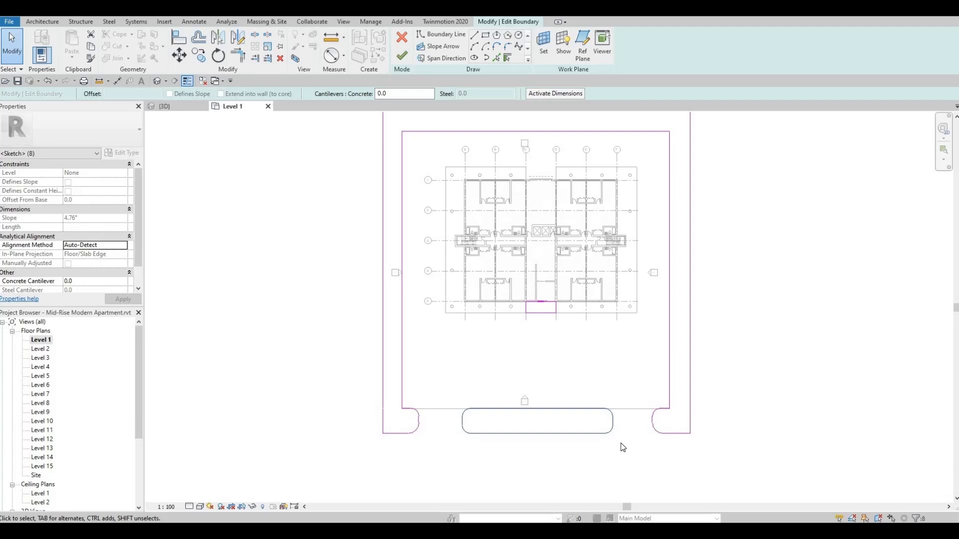
pyautogui.hotkey('ctrl', 'z')
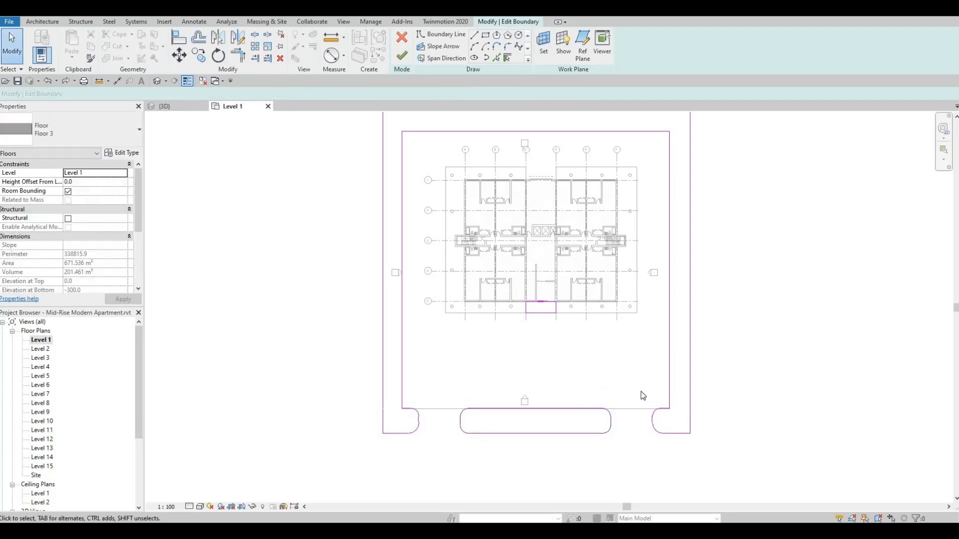
# Step: Finish the Floor 3 boundary and open the boundary of Floor 2 around the building for editing
pyautogui.click(402, 56)
pyautogui.press('Escape')
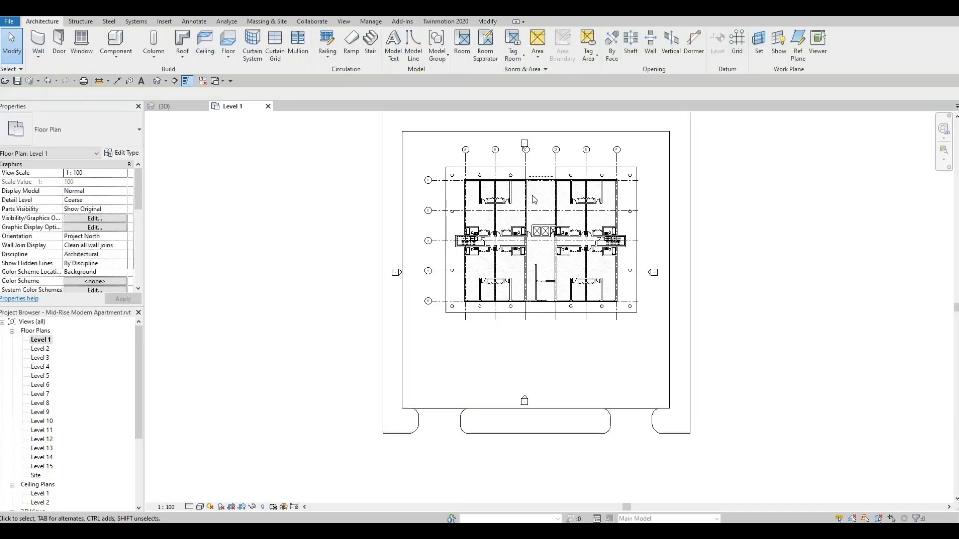
pyautogui.press('Tab')
pyautogui.click(505, 314)
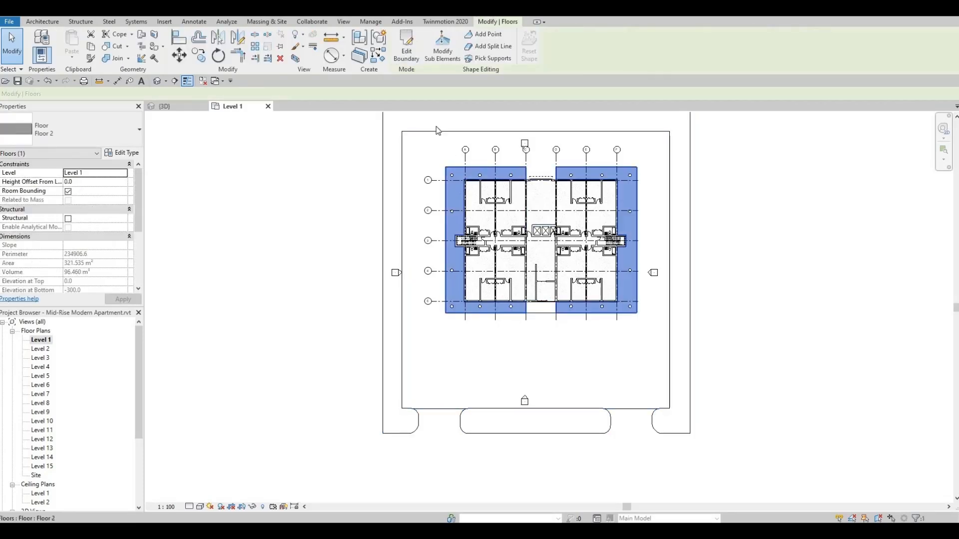
pyautogui.click(406, 53)
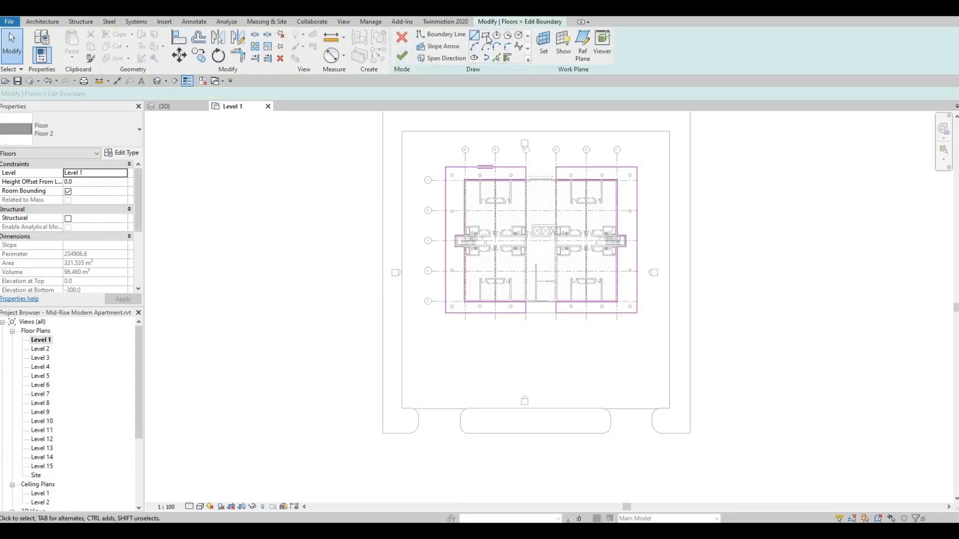
# Step: Sketch a Floor 2 boundary rectangle outside Floor 3's grid A side, about 8700 mm wide and 60000 mm long
pyautogui.click(381, 409)
pyautogui.moveTo(332, 215); pyautogui.dragTo(358, 315, button='middle')
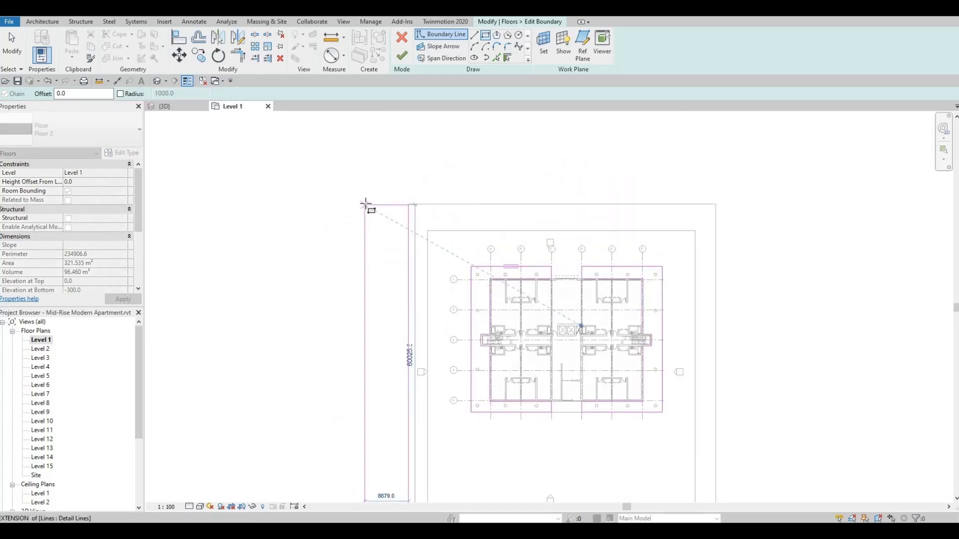
pyautogui.click(366, 204)
pyautogui.moveTo(660, 351); pyautogui.dragTo(599, 294, button='middle')
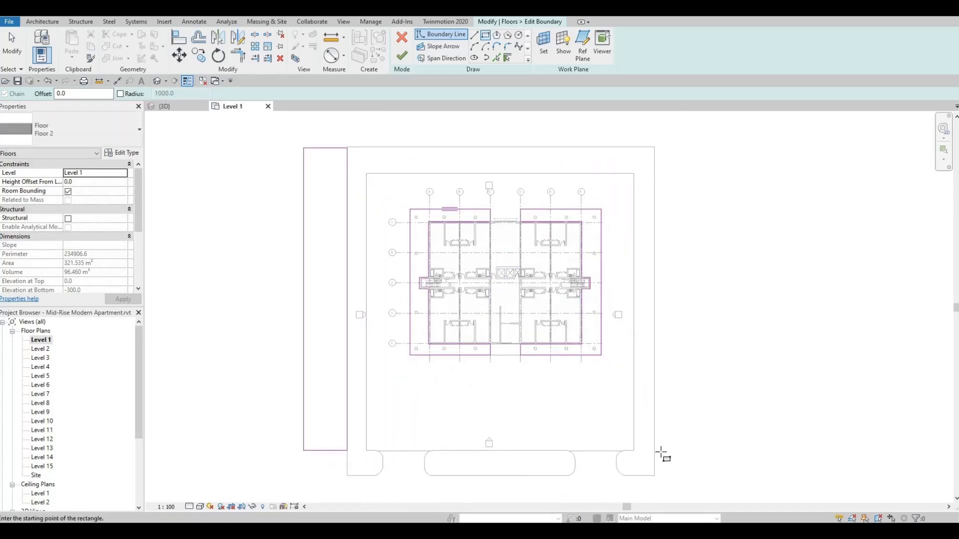
# Step: Sketch a rectangle outside Floor 3's opposite side, 8000 mm wide and about 69000 mm long, extending past the rear edge
pyautogui.press('Escape')
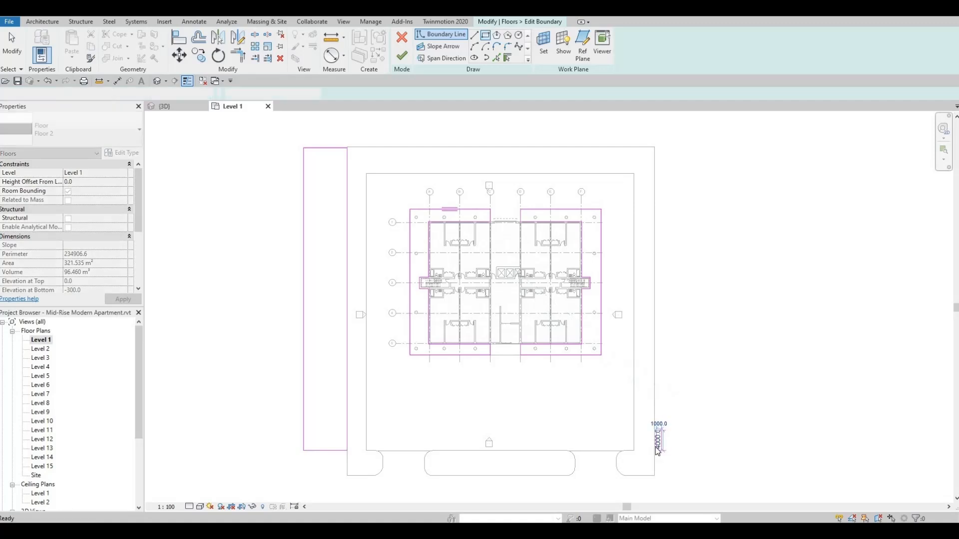
pyautogui.click(655, 450)
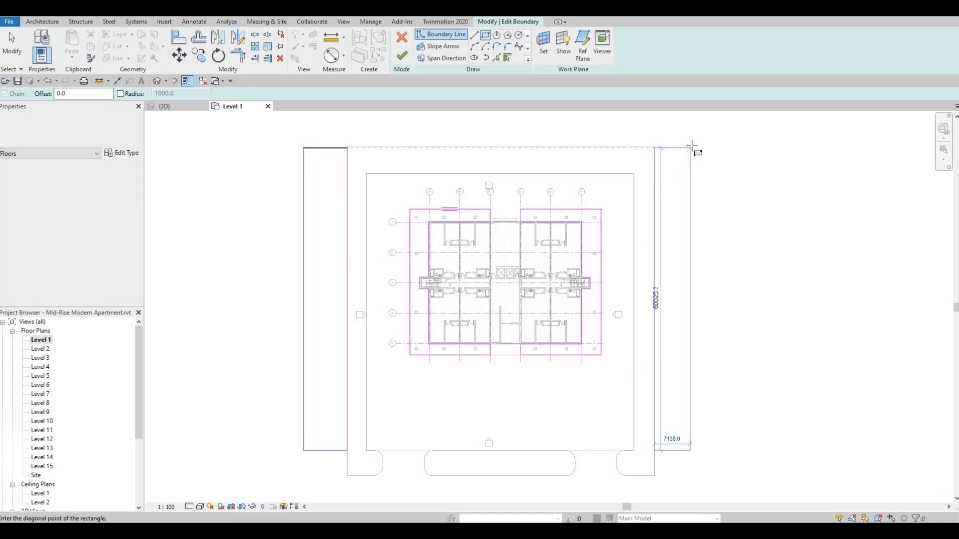
pyautogui.moveTo(695, 119); pyautogui.dragTo(696, 168, button='middle')
pyautogui.scroll(1, 695, 161)
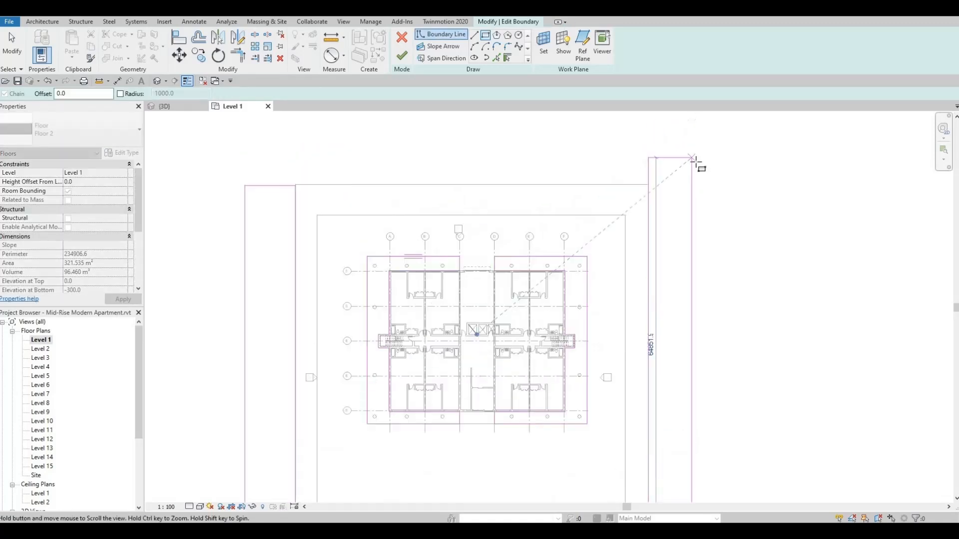
pyautogui.scroll(-1, 696, 161)
pyautogui.click(696, 151)
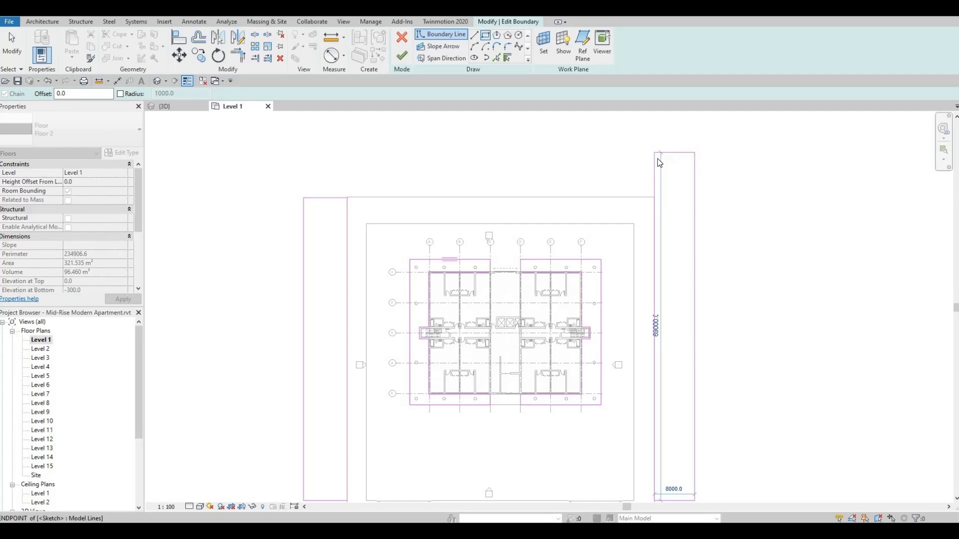
pyautogui.press('Escape')
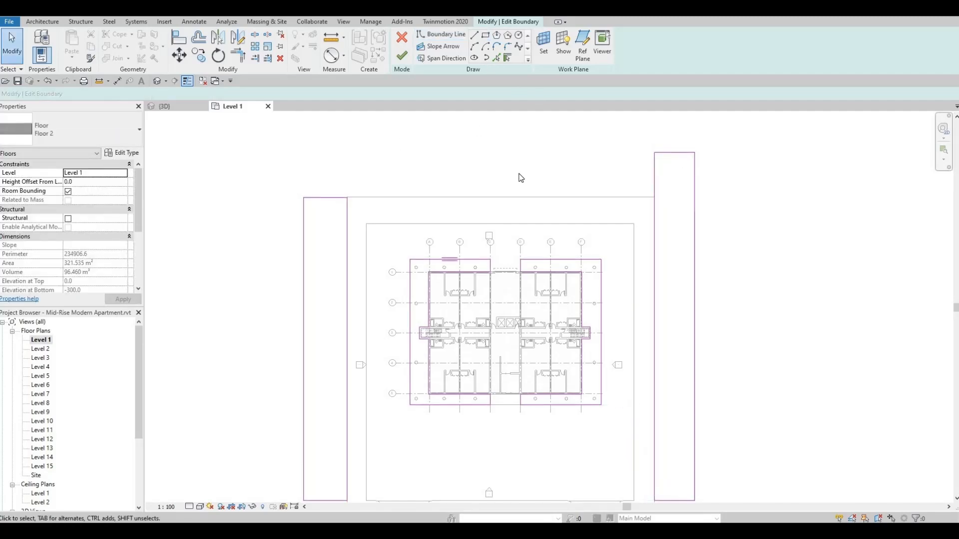
# Step: Extend the grid A rectangle's outer edge and the opposite rectangle's rear edge to a corner, and pick Floor 3's rear edge as a boundary line
pyautogui.press('t')
pyautogui.press('r')
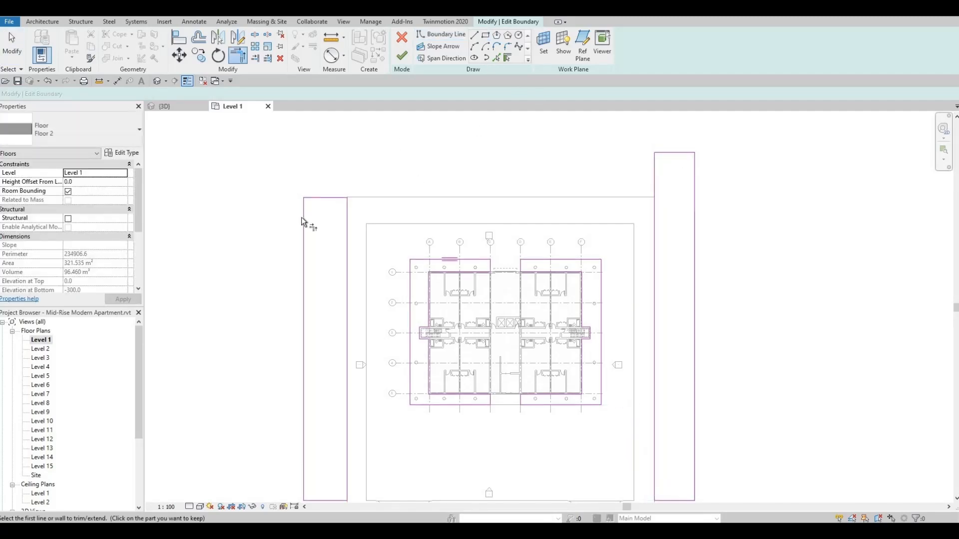
pyautogui.click(303, 217)
pyautogui.click(672, 155)
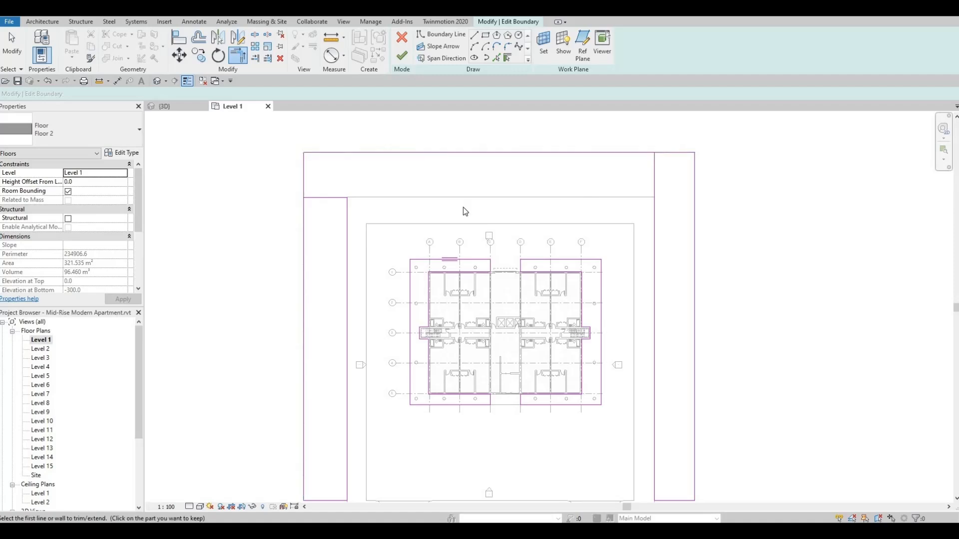
pyautogui.press('Escape')
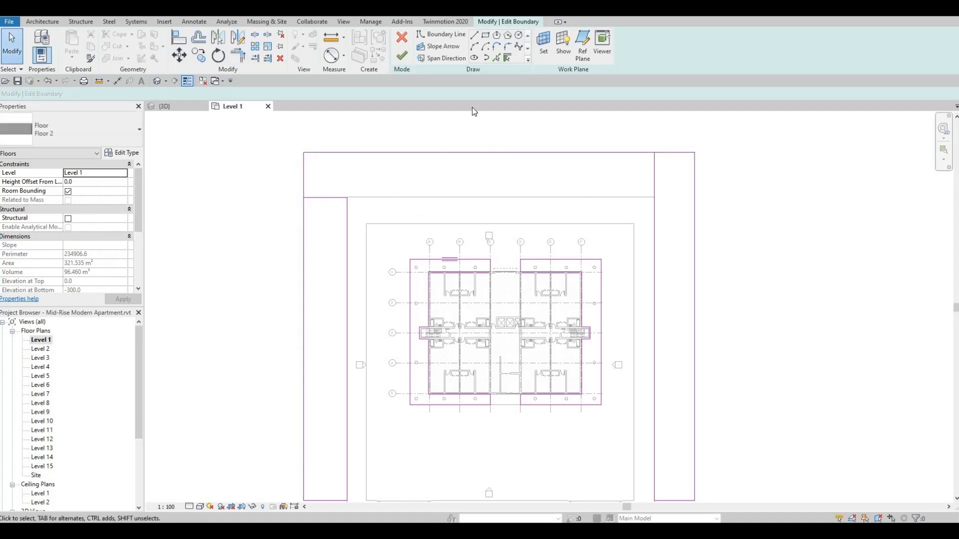
pyautogui.click(501, 197)
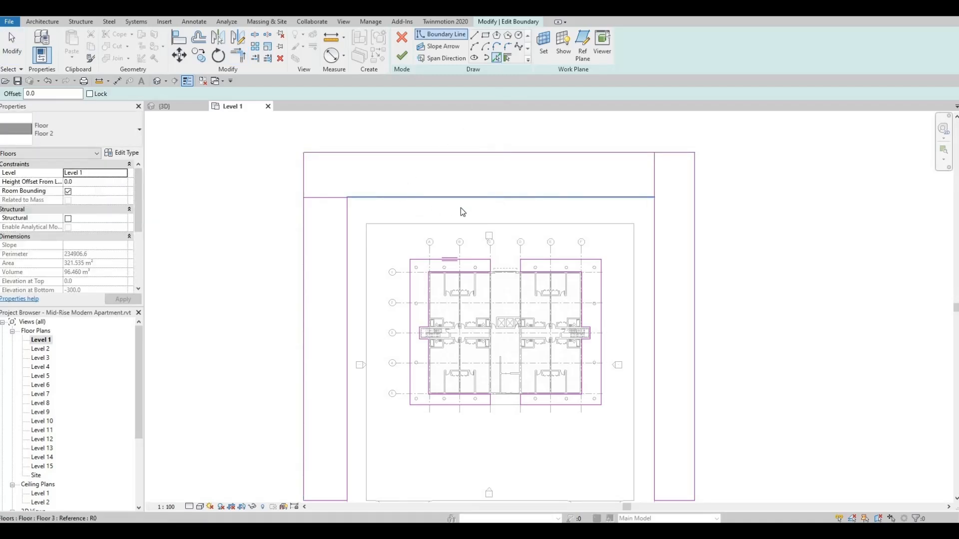
# Step: Delete the short line crossing the rear corner on the grid A side and trim Floor 2's inner rear edge against the opposite inner edge
pyautogui.press('Escape')
pyautogui.click(334, 198)
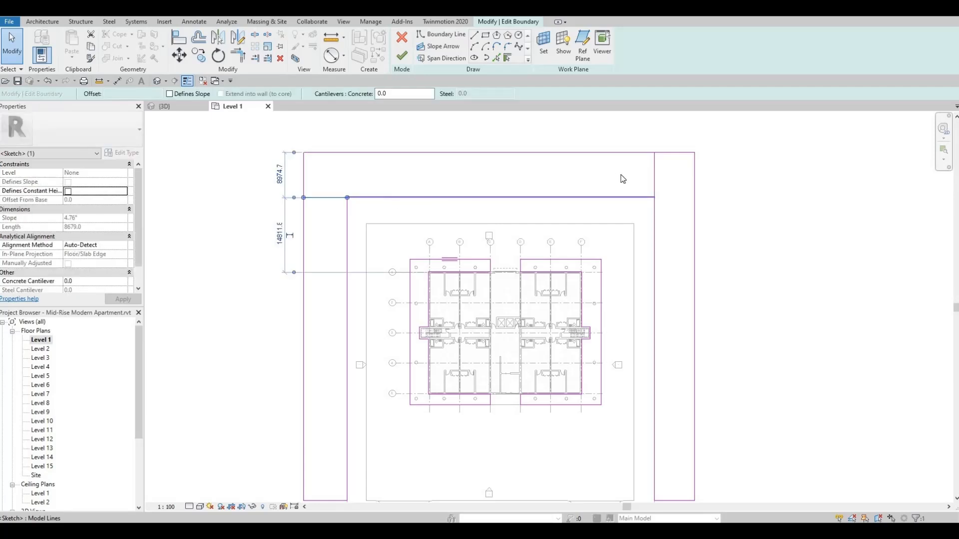
pyautogui.press('Delete')
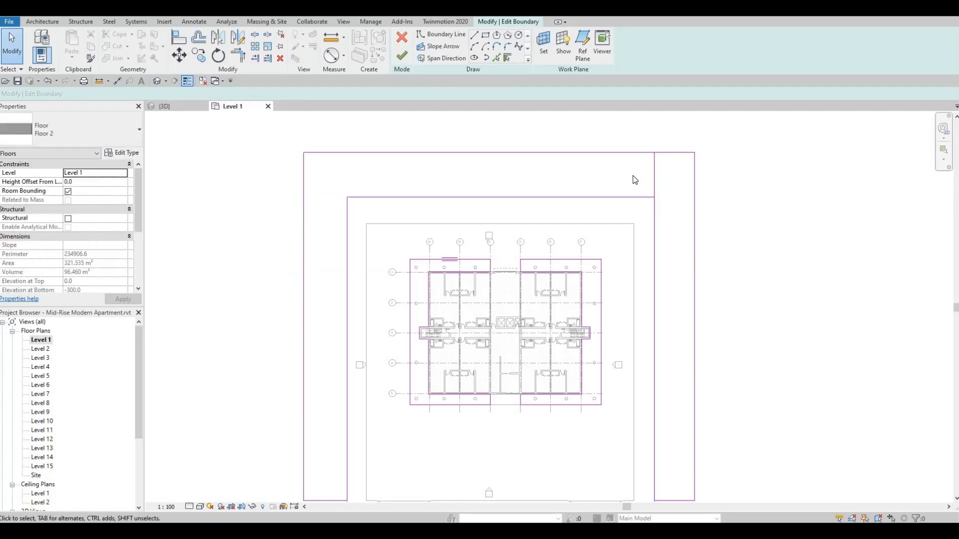
pyautogui.press('t')
pyautogui.press('r')
pyautogui.click(634, 197)
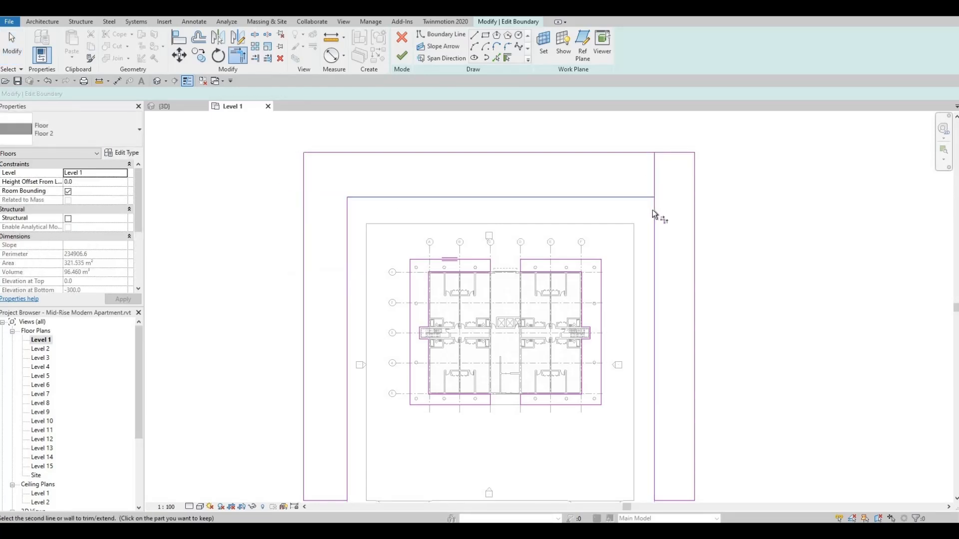
# Step: Close Floor 2's open inner rear corner on the grid A side and finish the boundary
pyautogui.click(402, 55)
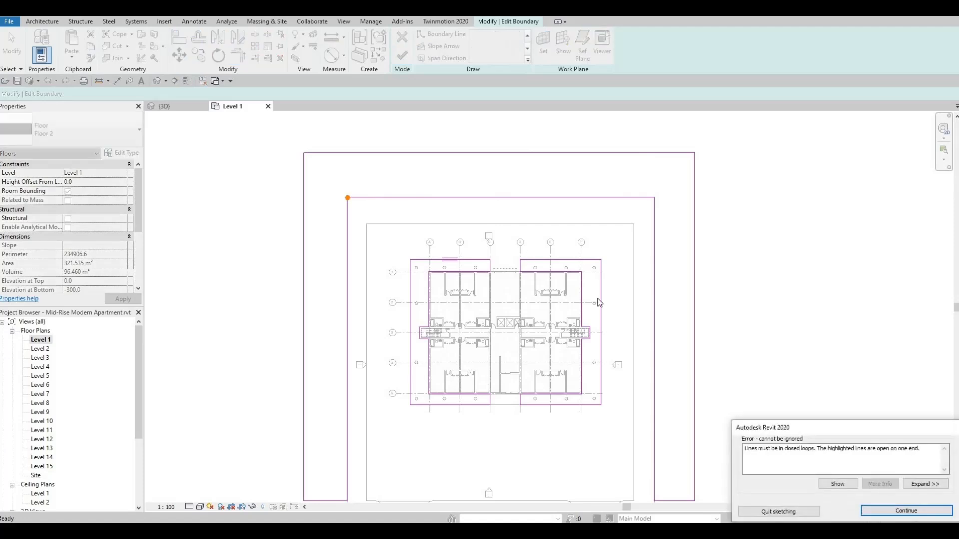
pyautogui.press('Return')
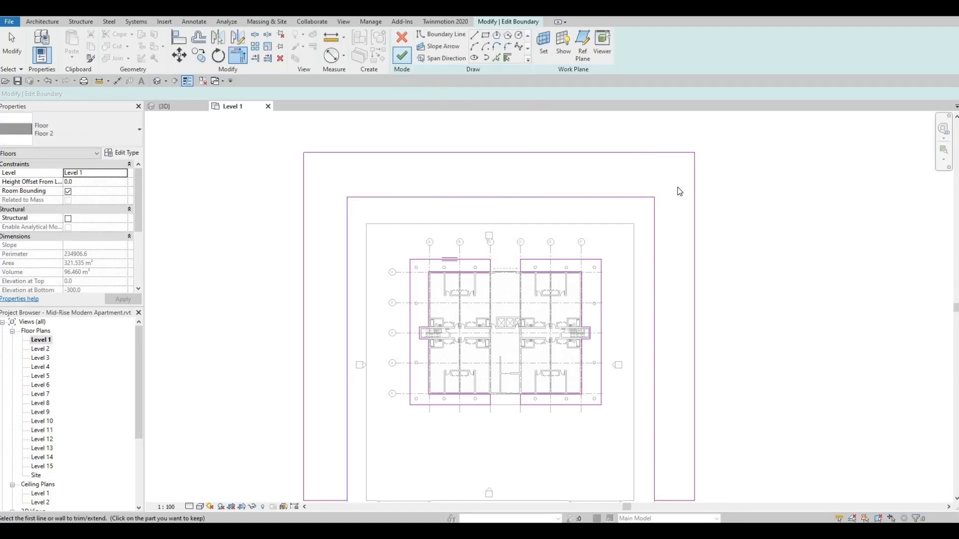
pyautogui.scroll(-1, 652, 272)
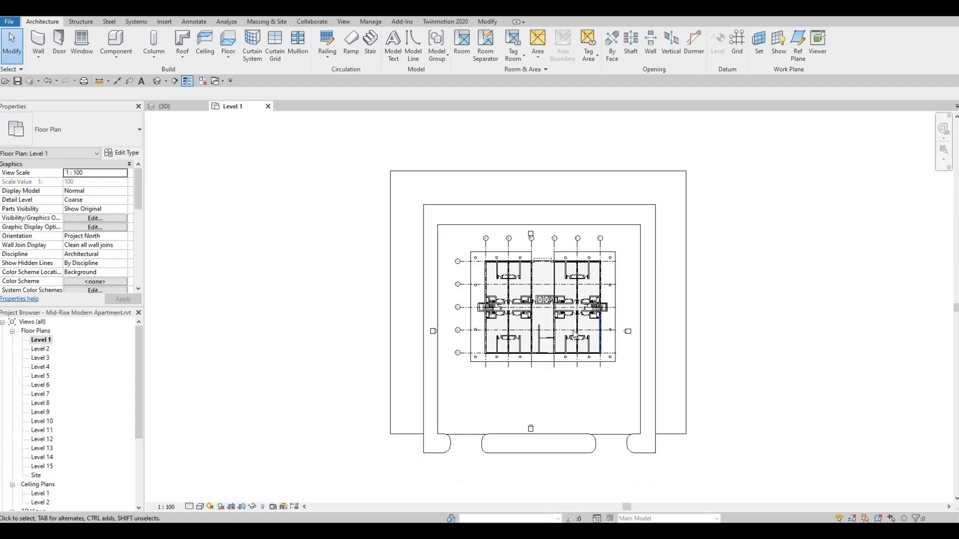
# Step: Edit Floor 3's boundary and sketch a rectangle outside each front end, the grid A side one 8000 mm by 6000 mm
pyautogui.scroll(1, 462, 404)
pyautogui.moveTo(485, 396); pyautogui.dragTo(518, 330, button='middle')
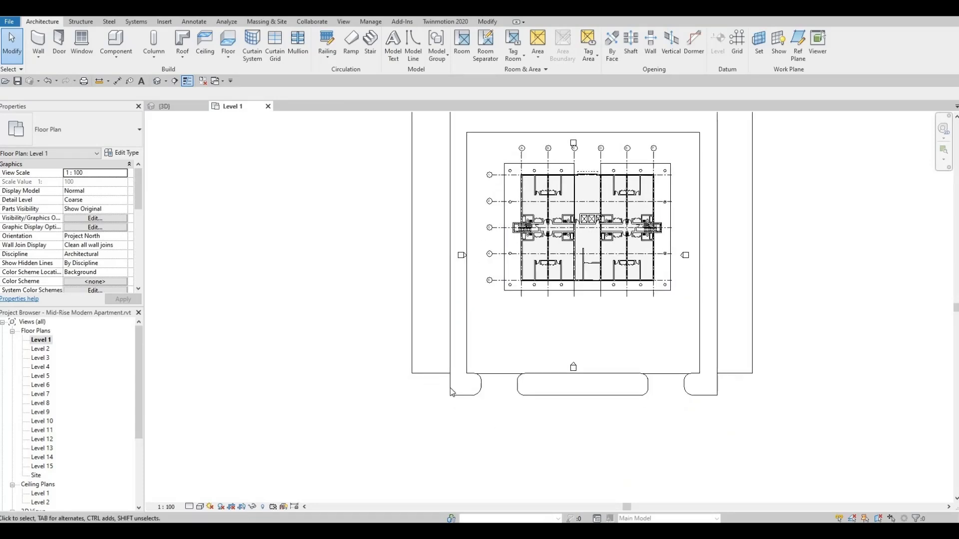
pyautogui.click(461, 324)
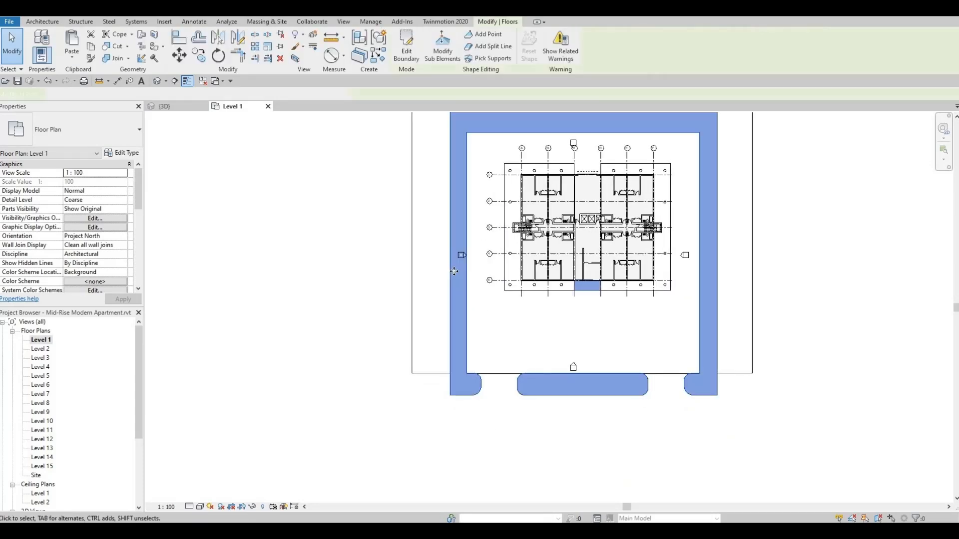
pyautogui.click(406, 50)
pyautogui.scroll(2, 445, 395)
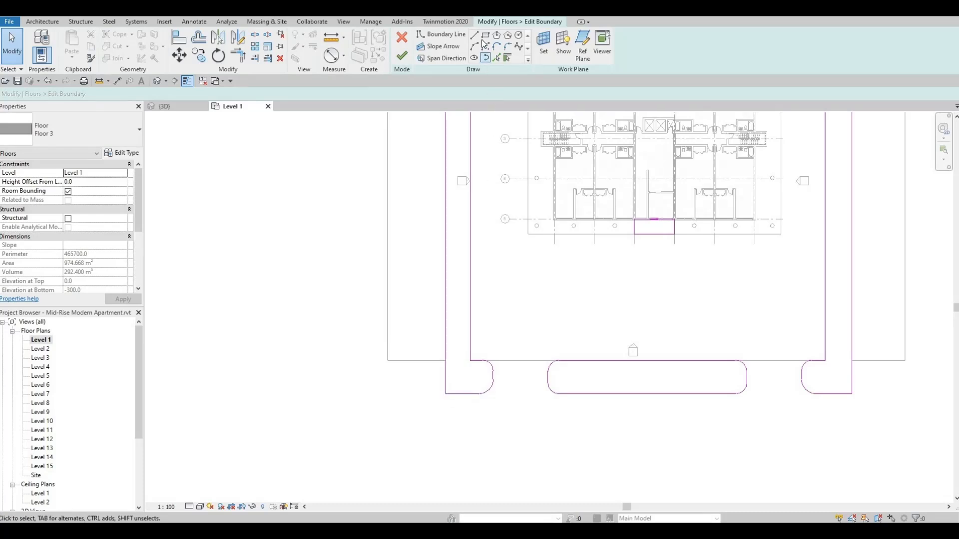
pyautogui.click(446, 361)
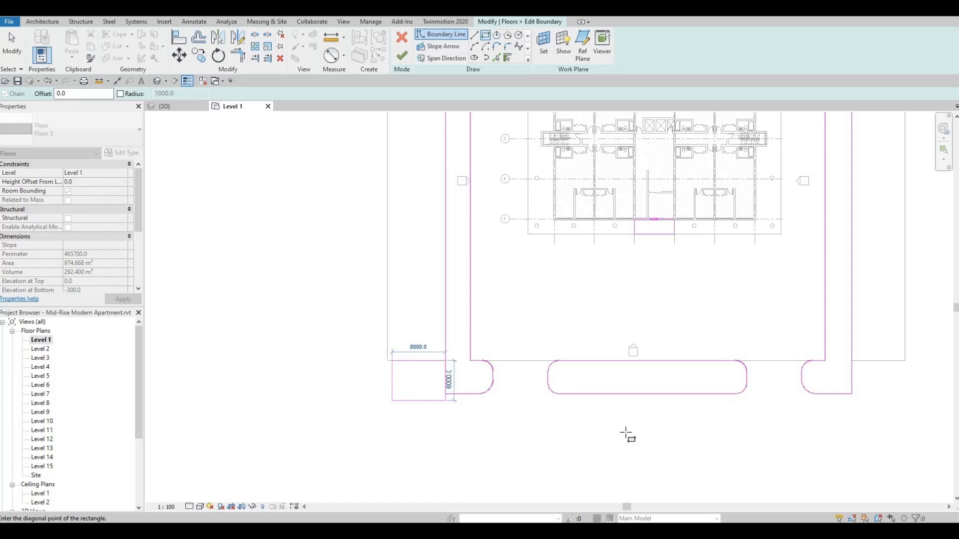
pyautogui.moveTo(626, 433); pyautogui.dragTo(478, 446, button='middle')
pyautogui.click(704, 374)
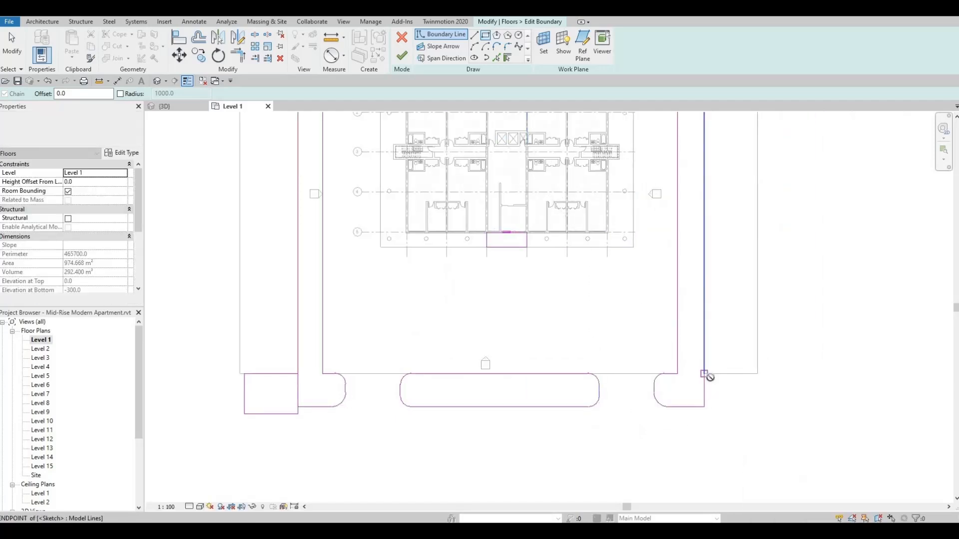
pyautogui.click(769, 414)
pyautogui.press('Escape')
pyautogui.press('Escape')
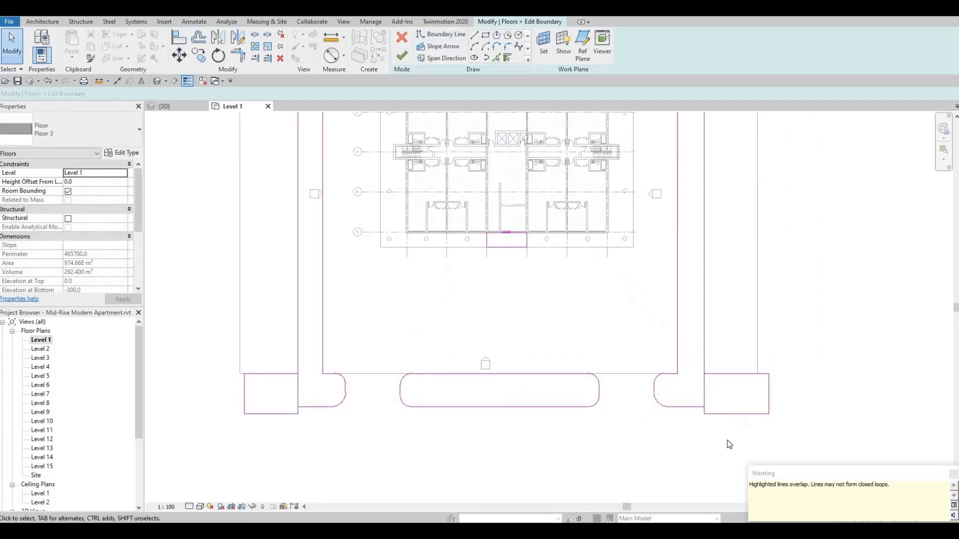
# Step: Align both rectangles' front edges with Floor 3's front edge and their outer edges with Floor 2's outer edges
pyautogui.press('a')
pyautogui.press('l')
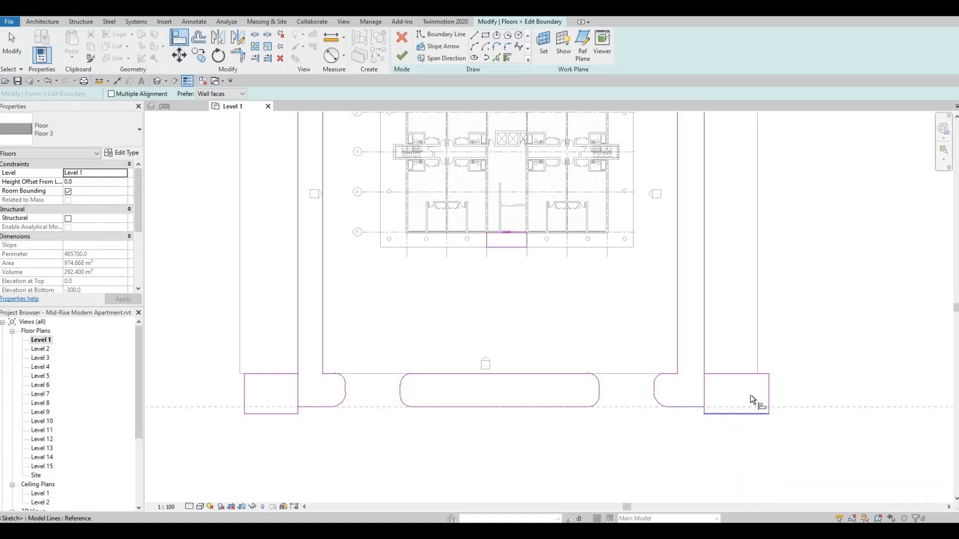
pyautogui.click(766, 387)
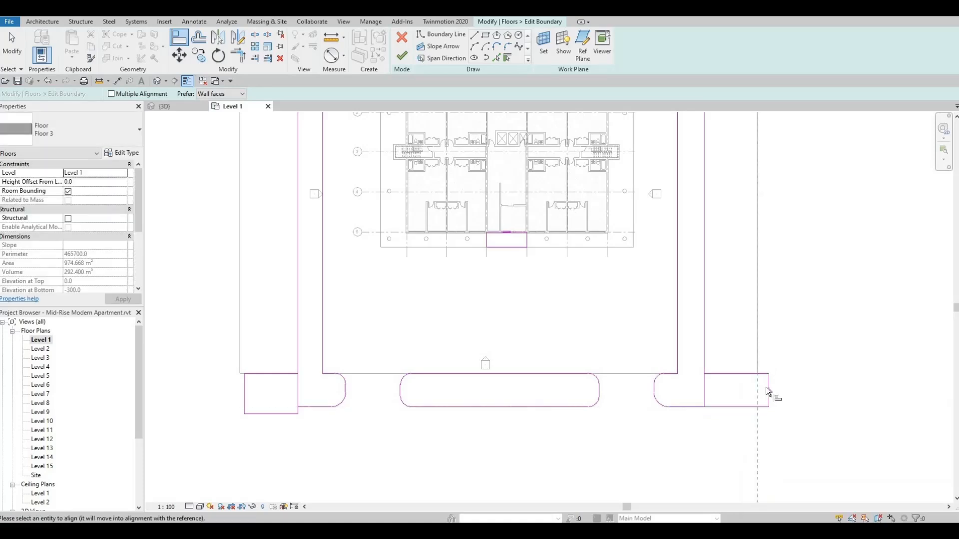
pyautogui.click(765, 387)
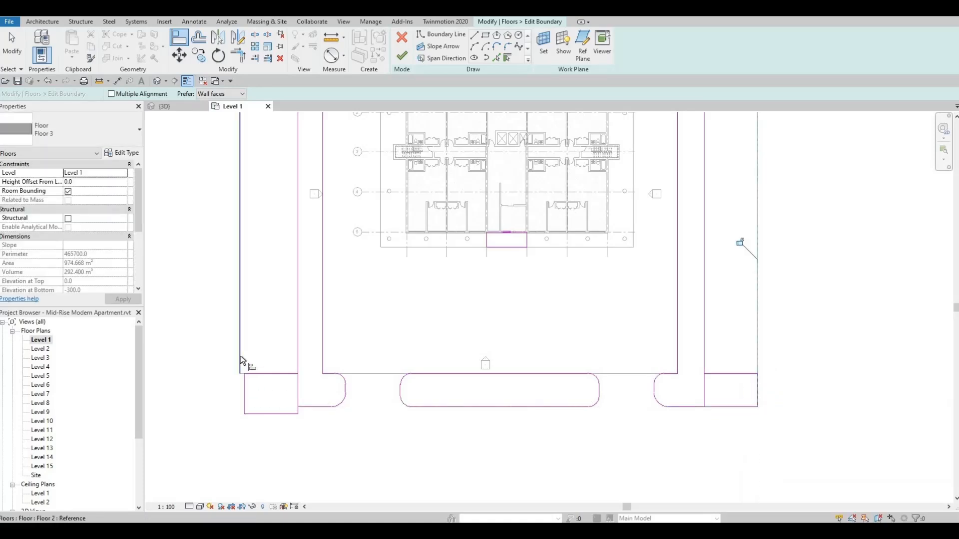
pyautogui.click(245, 390)
pyautogui.click(246, 393)
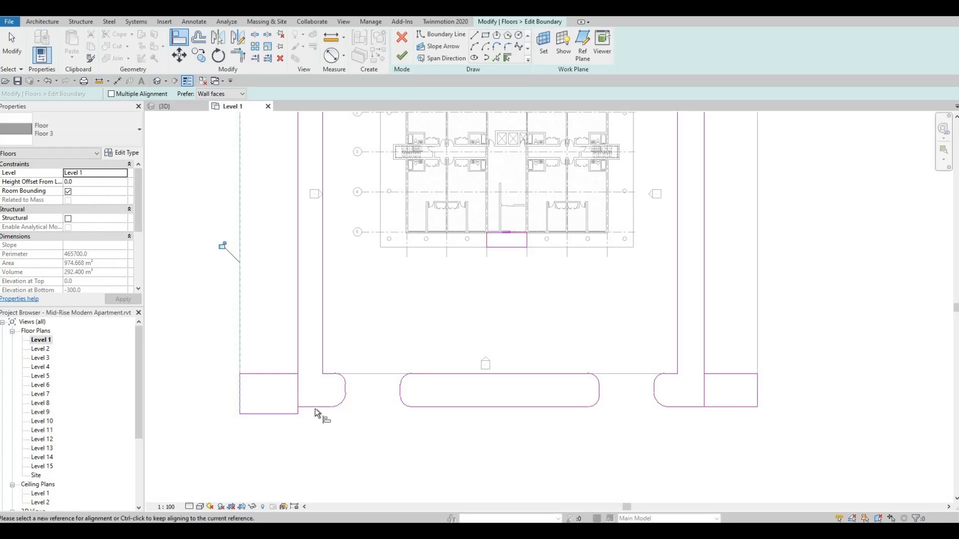
pyautogui.press('Escape')
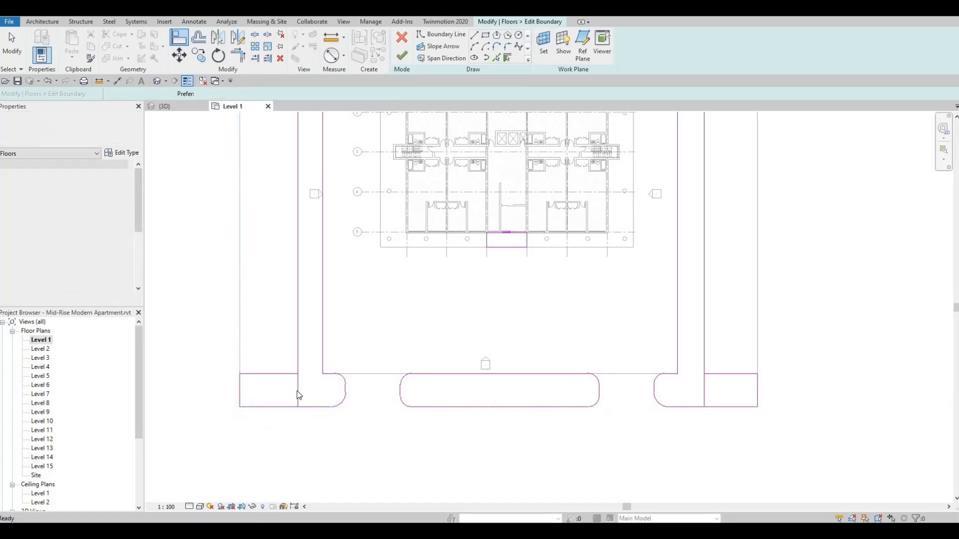
# Step: Delete the boundary lines dividing both rectangles from Floor 3's front ends and finish the Floor 3 boundary
pyautogui.click(298, 391)
pyautogui.press('Delete')
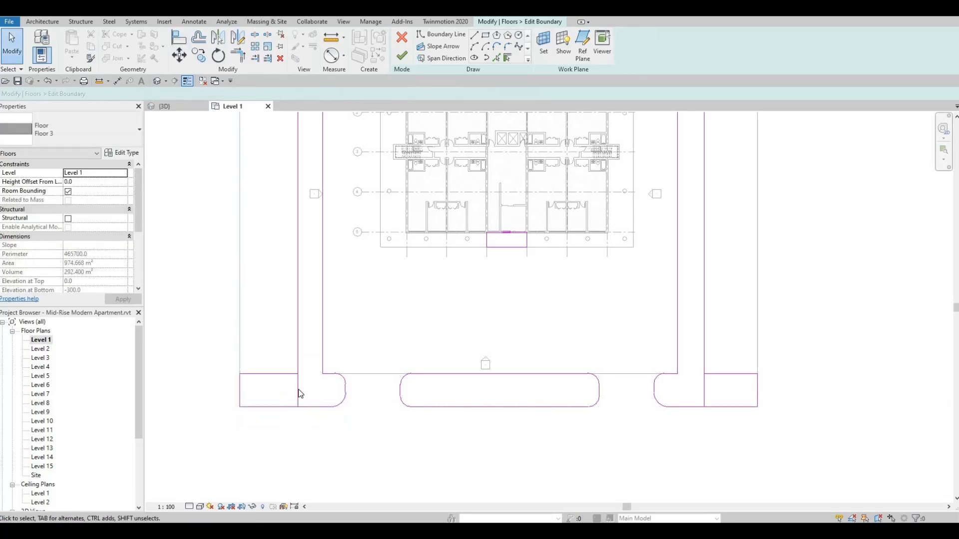
pyautogui.click(707, 395)
pyautogui.press('Delete')
pyautogui.press('Escape')
pyautogui.click(704, 390)
pyautogui.press('Delete')
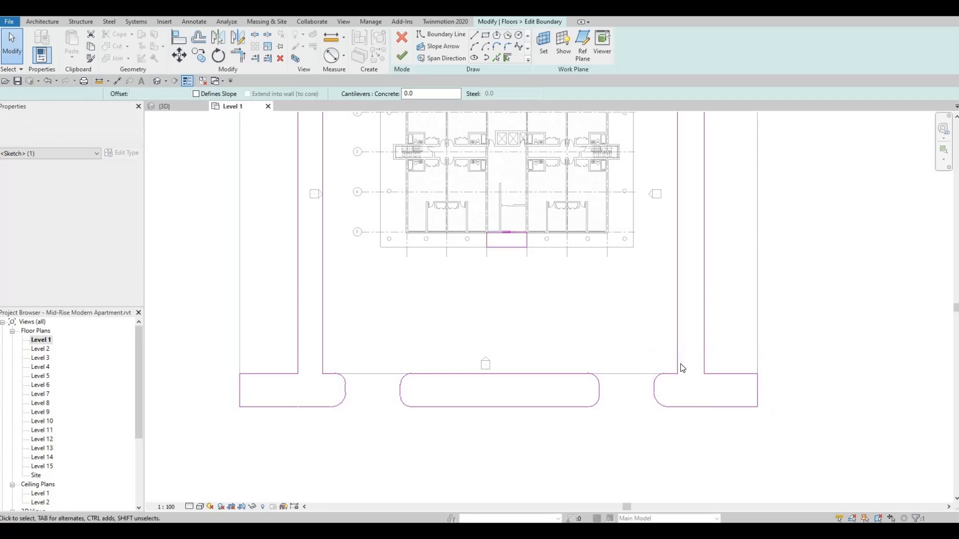
pyautogui.click(403, 60)
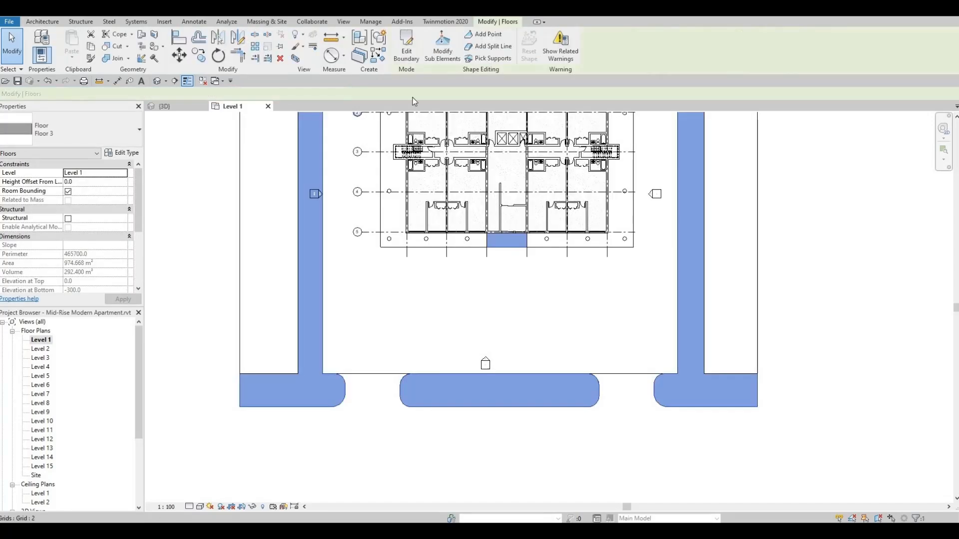
pyautogui.press('Escape')
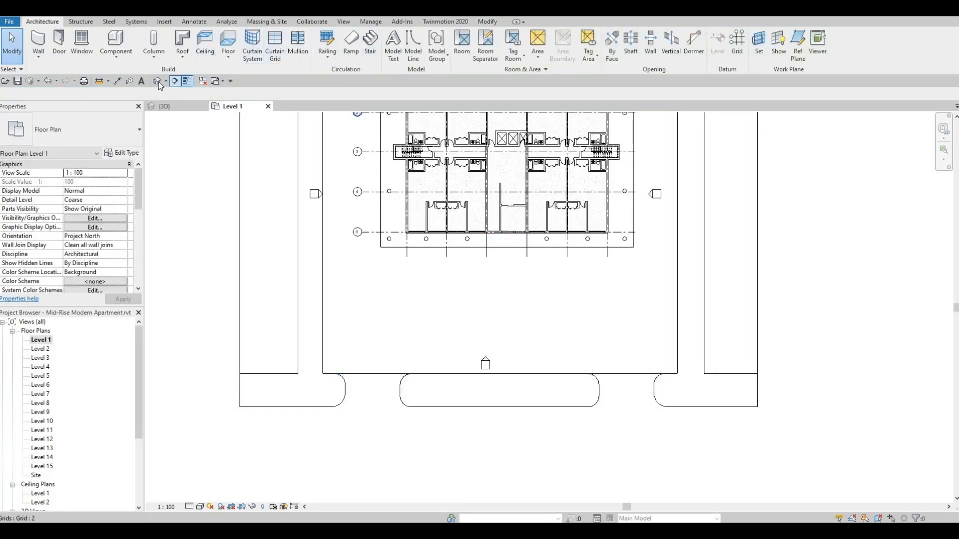
# Step: Examine the floor bands around the building and the rounded front openings in the 3D view
pyautogui.click(164, 106)
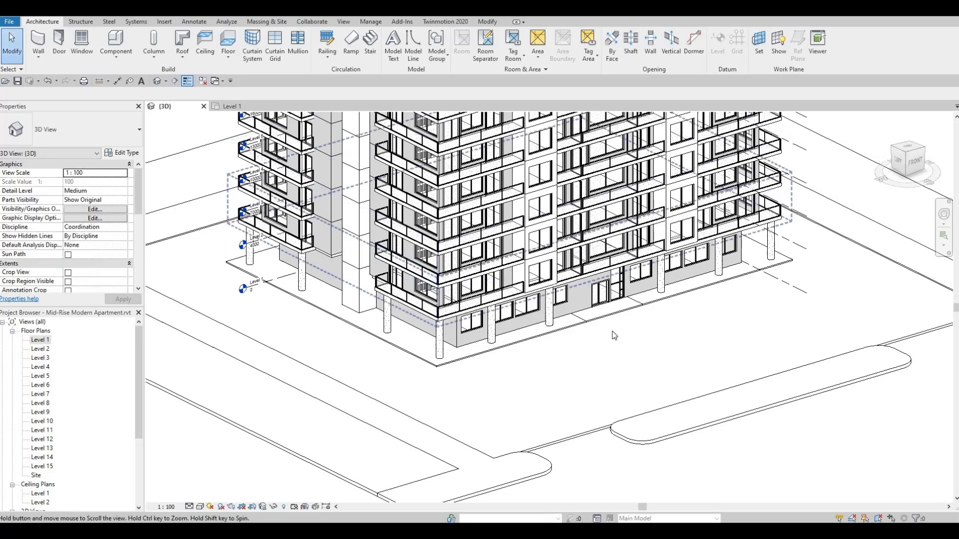
pyautogui.keyDown('shift'); pyautogui.moveTo(613, 332); pyautogui.dragTo(623, 361, button='middle'); pyautogui.keyUp('shift')
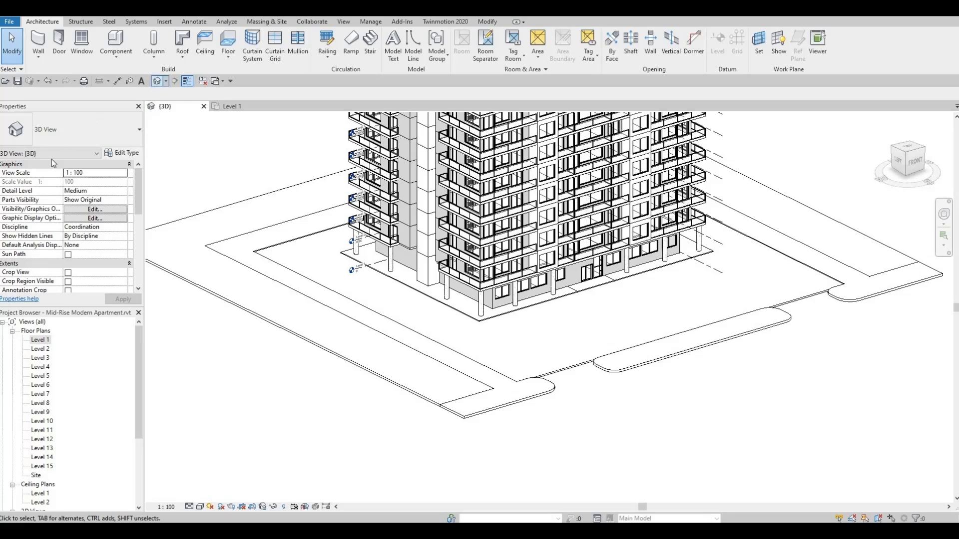
pyautogui.doubleClick(36, 340)
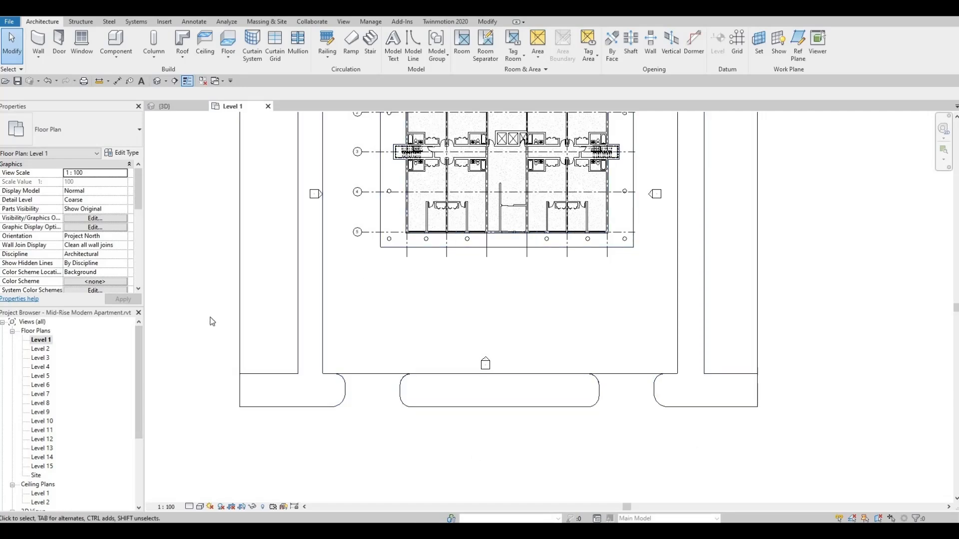
pyautogui.click(156, 83)
pyautogui.scroll(-2, 476, 329)
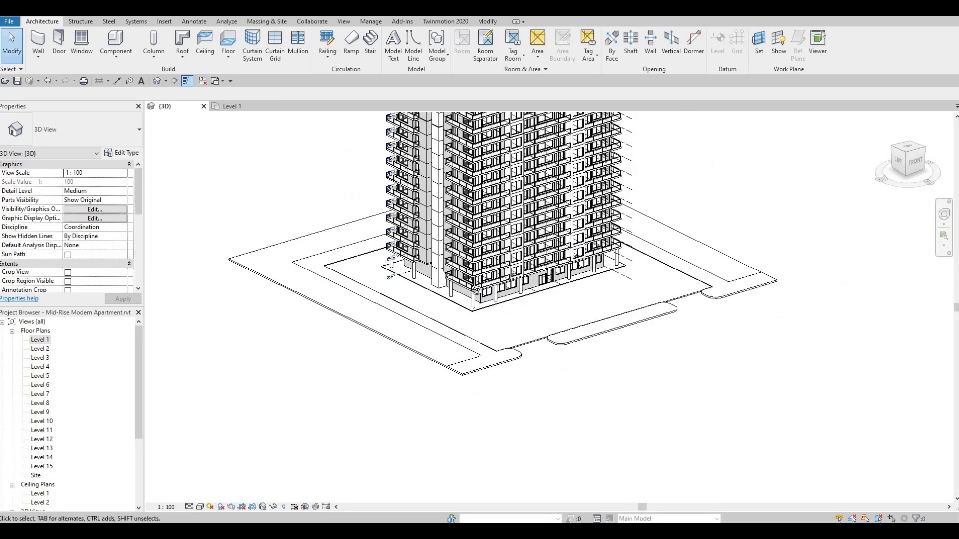
pyautogui.keyDown('shift'); pyautogui.moveTo(476, 330); pyautogui.dragTo(499, 290, button='middle'); pyautogui.keyUp('shift')
pyautogui.keyDown('shift'); pyautogui.moveTo(691, 260); pyautogui.dragTo(698, 268, button='middle'); pyautogui.keyUp('shift')
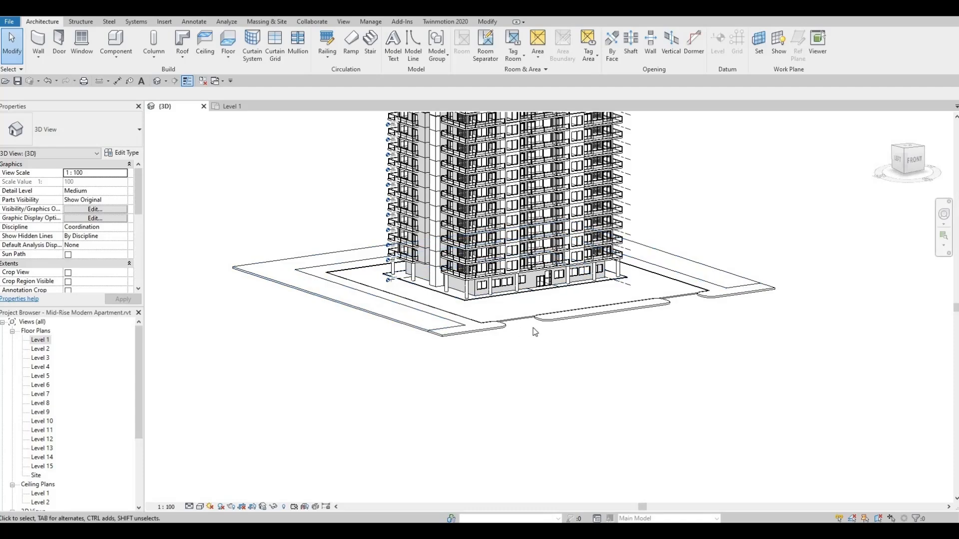
pyautogui.scroll(5, 567, 266)
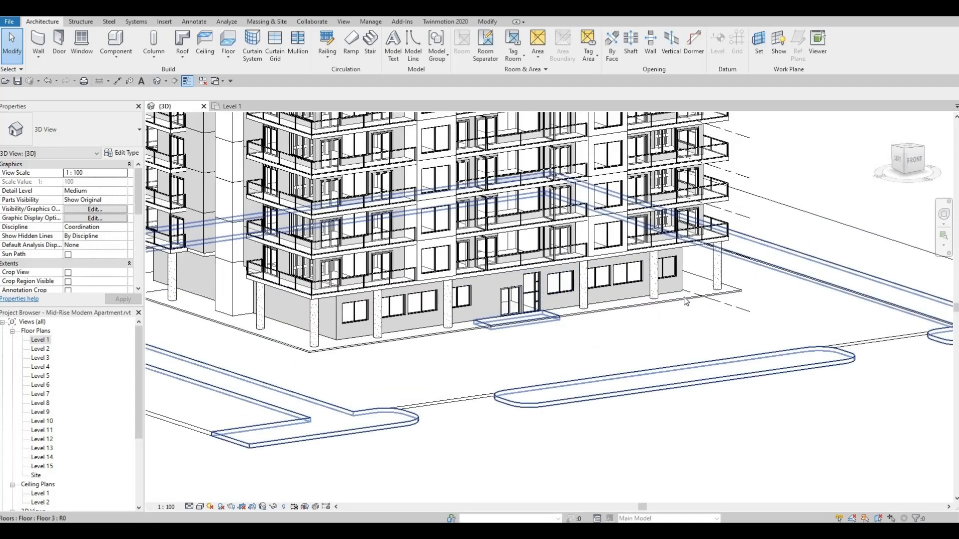
pyautogui.scroll(-3, 677, 296)
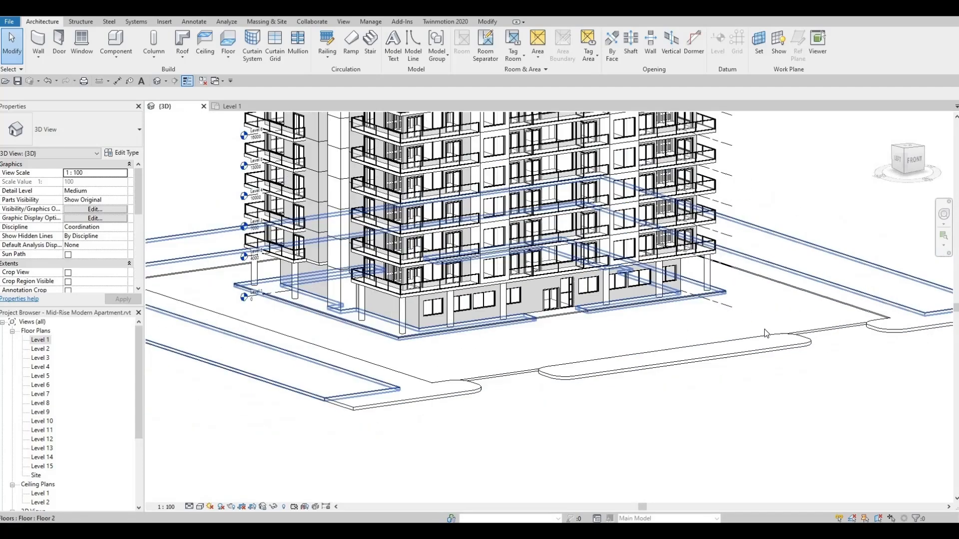
pyautogui.scroll(-1, 768, 368)
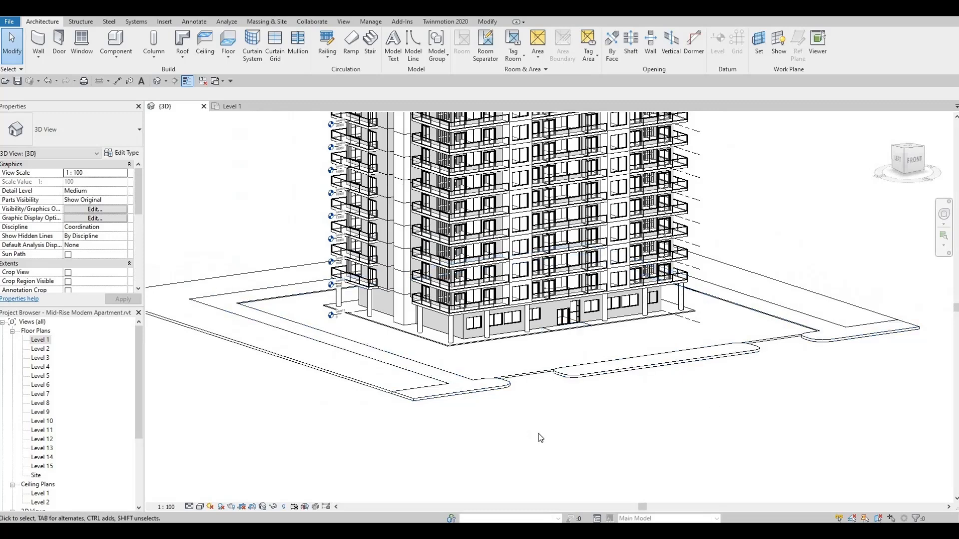
pyautogui.keyDown('shift'); pyautogui.moveTo(689, 408); pyautogui.dragTo(695, 394, button='middle'); pyautogui.keyUp('shift')
pyautogui.moveTo(694, 395); pyautogui.dragTo(689, 414, button='middle')
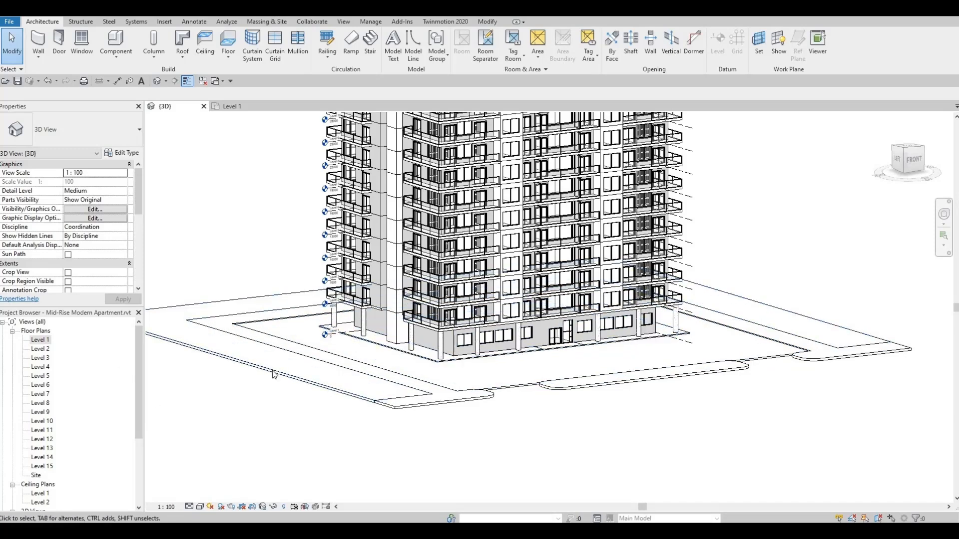
# Step: Edit Floor 4's boundary on Level 1 and pick the rounded end and front edge of Floor 3's grid A side piece as boundary lines
pyautogui.doubleClick(39, 340)
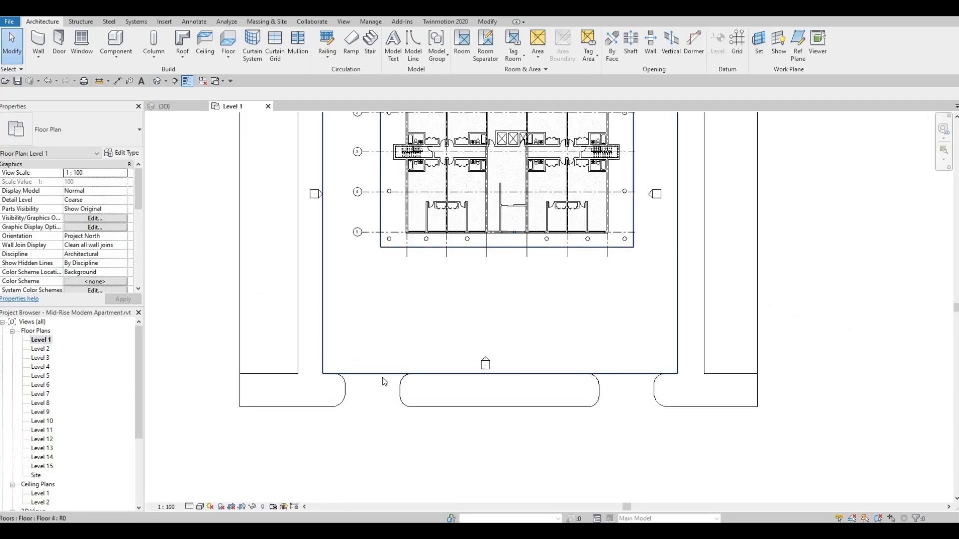
pyautogui.click(387, 228)
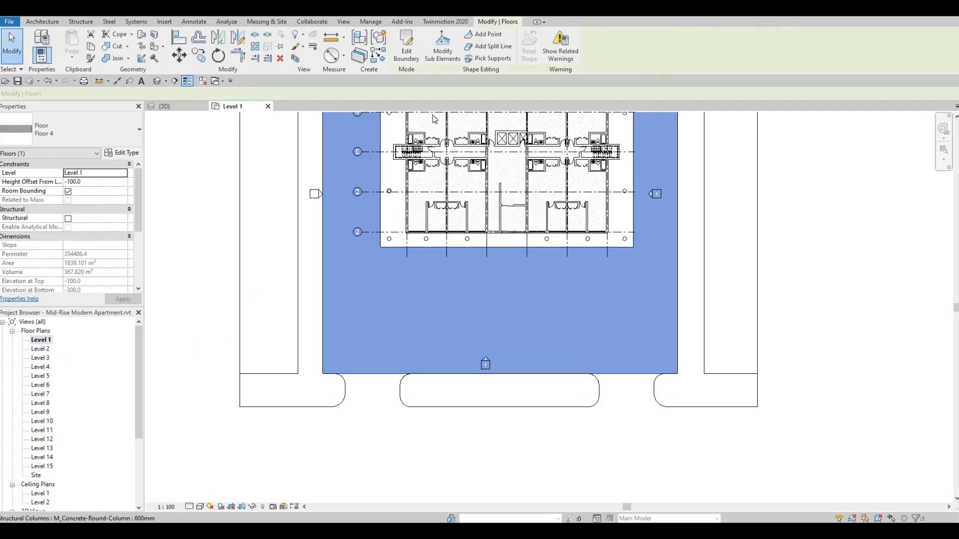
pyautogui.click(406, 48)
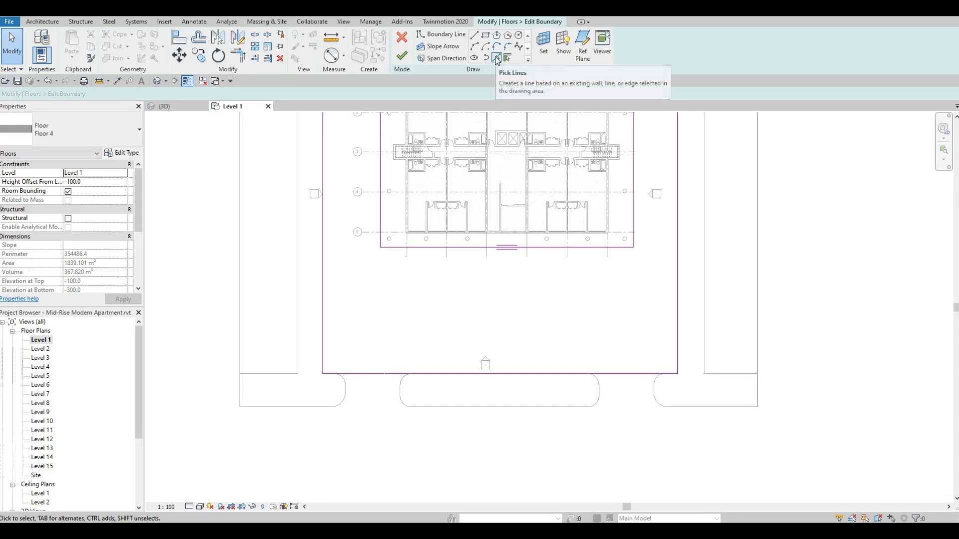
pyautogui.click(497, 59)
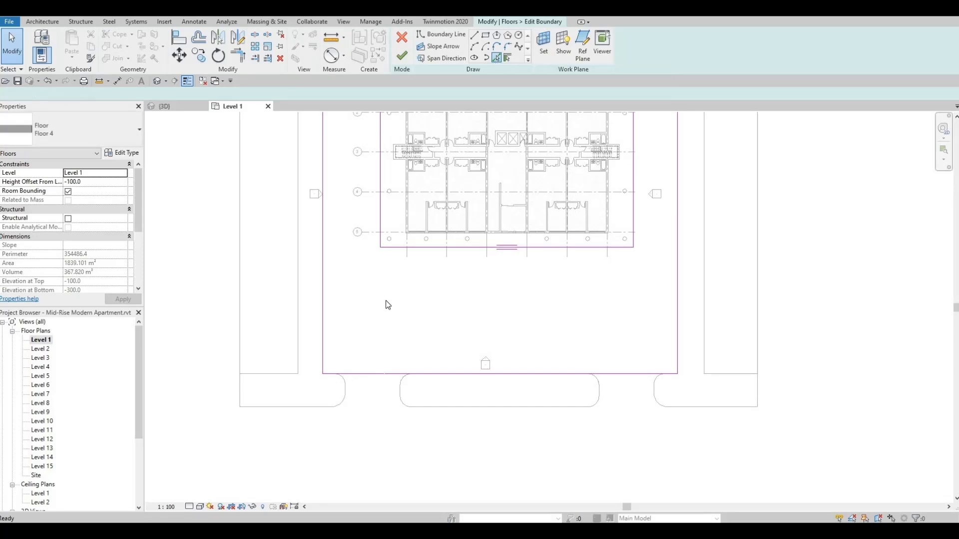
pyautogui.click(345, 389)
pyautogui.click(342, 403)
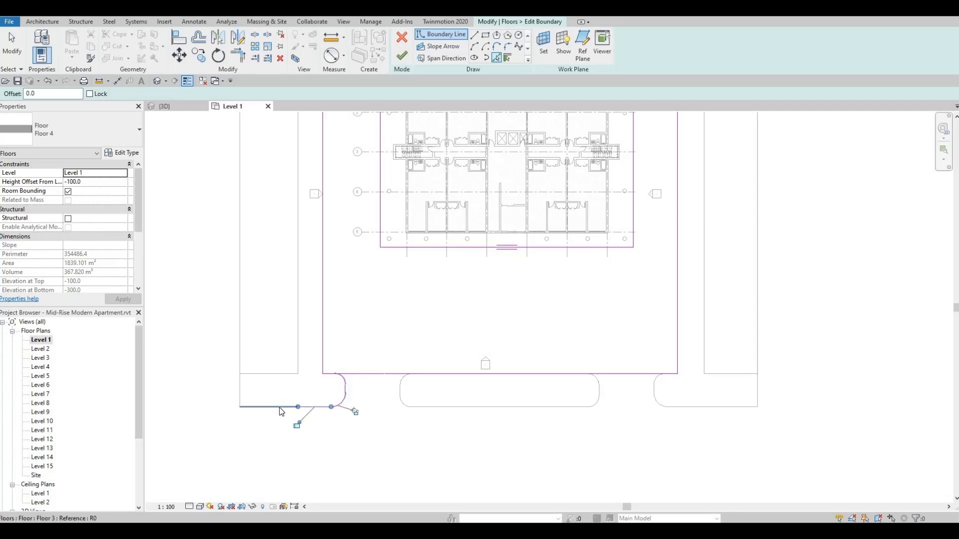
pyautogui.click(280, 408)
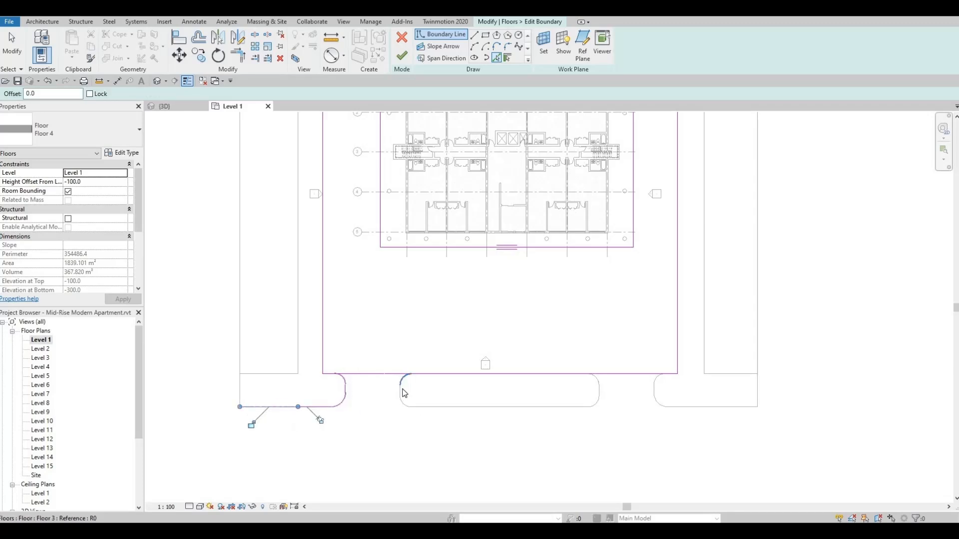
# Step: Pick the rounded ends and outer front edge of Floor 3's middle front strip as Floor 4 boundary lines
pyautogui.click(405, 393)
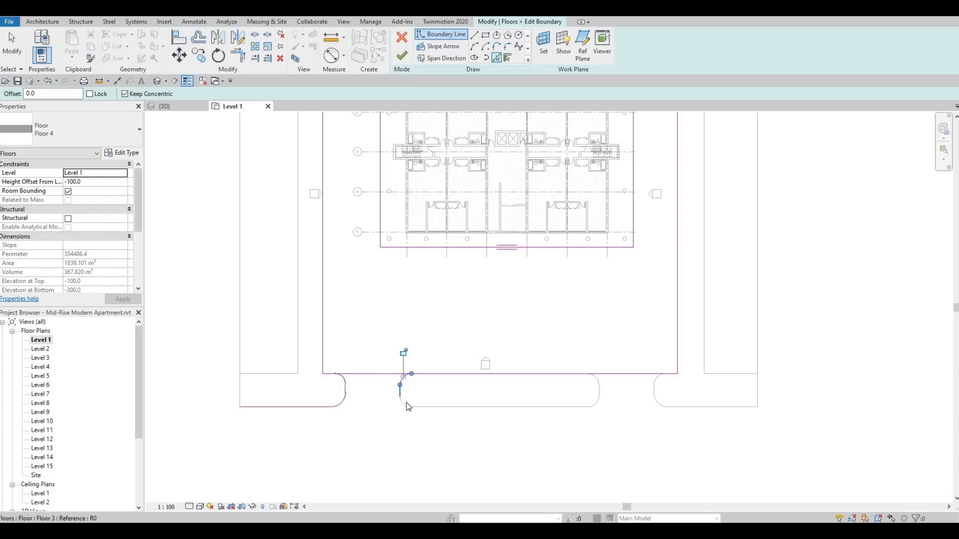
pyautogui.click(408, 407)
pyautogui.click(430, 407)
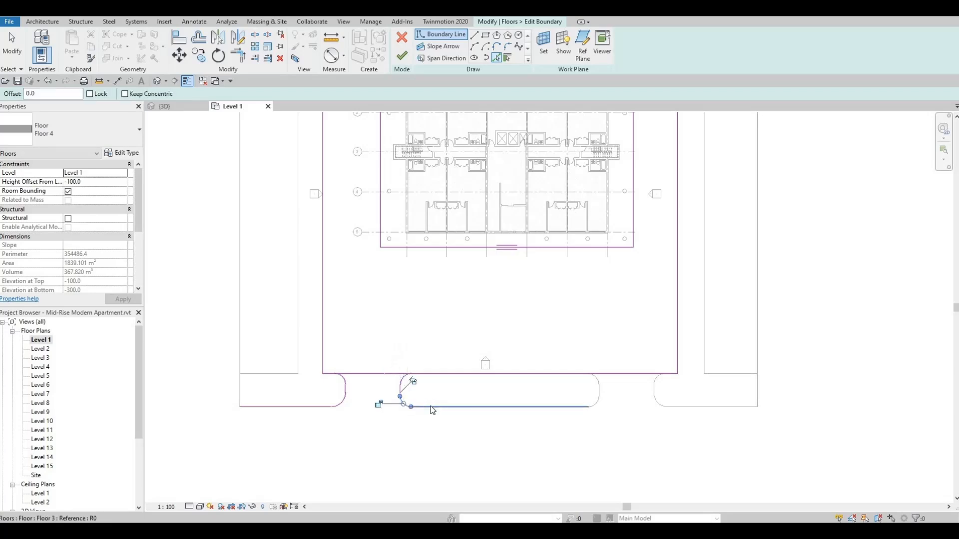
pyautogui.click(599, 394)
pyautogui.scroll(2, 600, 385)
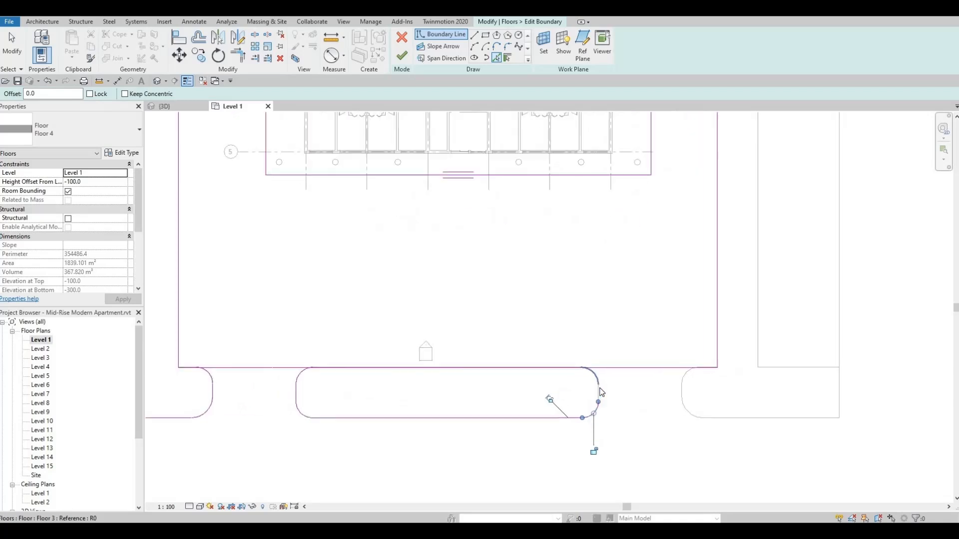
pyautogui.click(600, 387)
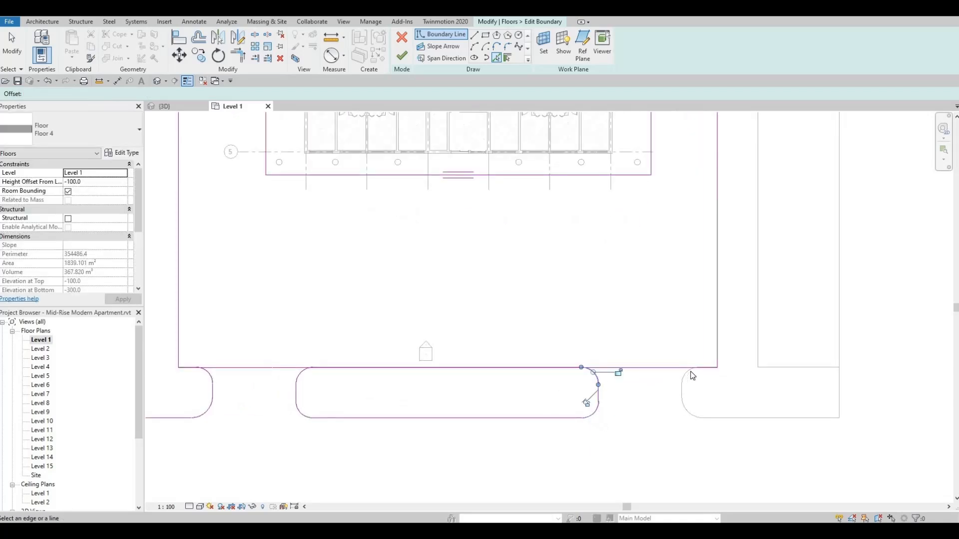
# Step: Pick the rounded end and front edge of Floor 3's piece opposite grid A, and delete Floor 4's old middle front boundary line
pyautogui.moveTo(682, 393); pyautogui.dragTo(702, 417)
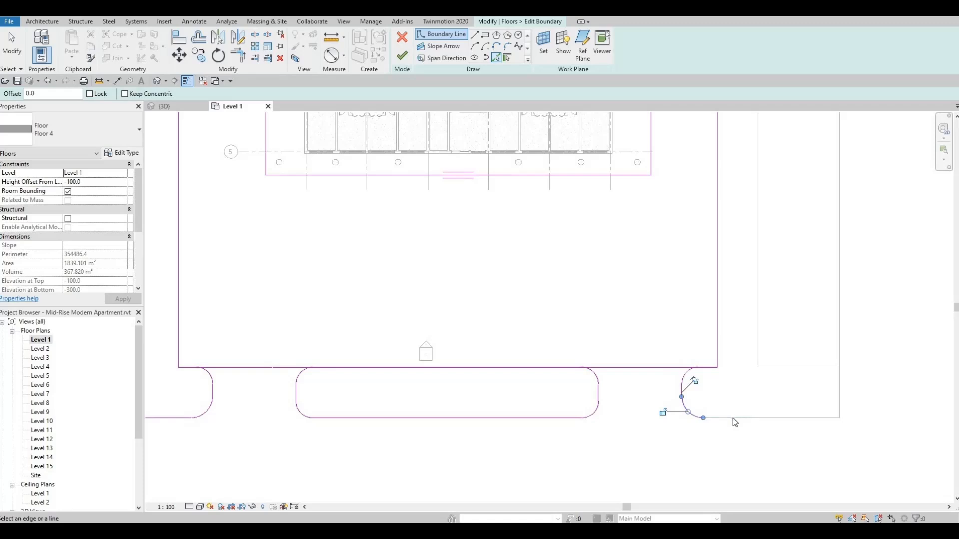
pyautogui.click(797, 424)
pyautogui.press('Escape')
pyautogui.press('Escape')
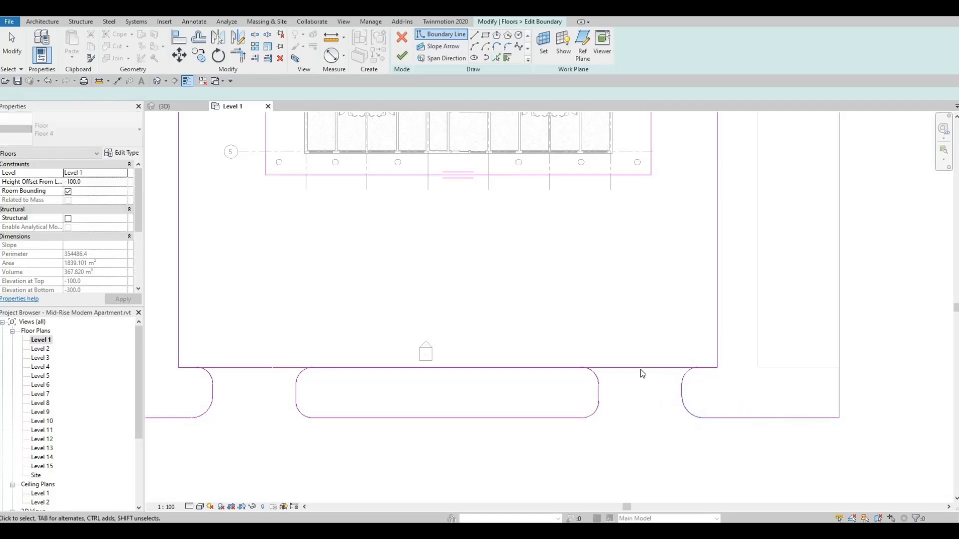
pyautogui.click(641, 368)
pyautogui.press('Delete')
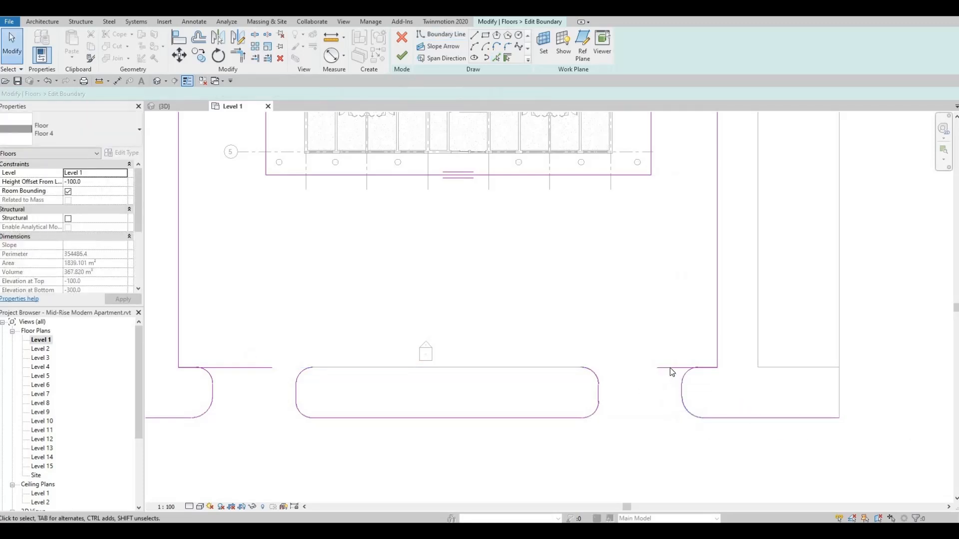
pyautogui.click(669, 368)
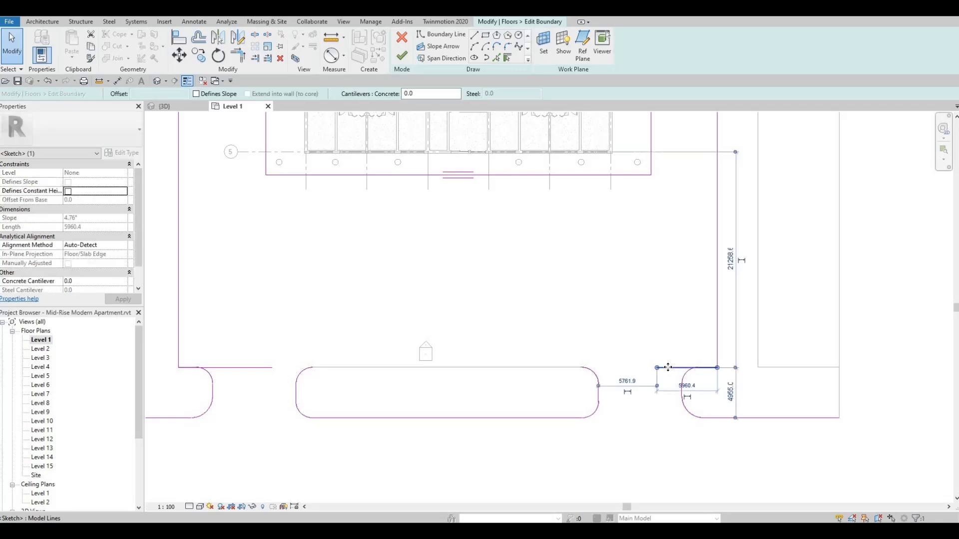
pyautogui.press('Delete')
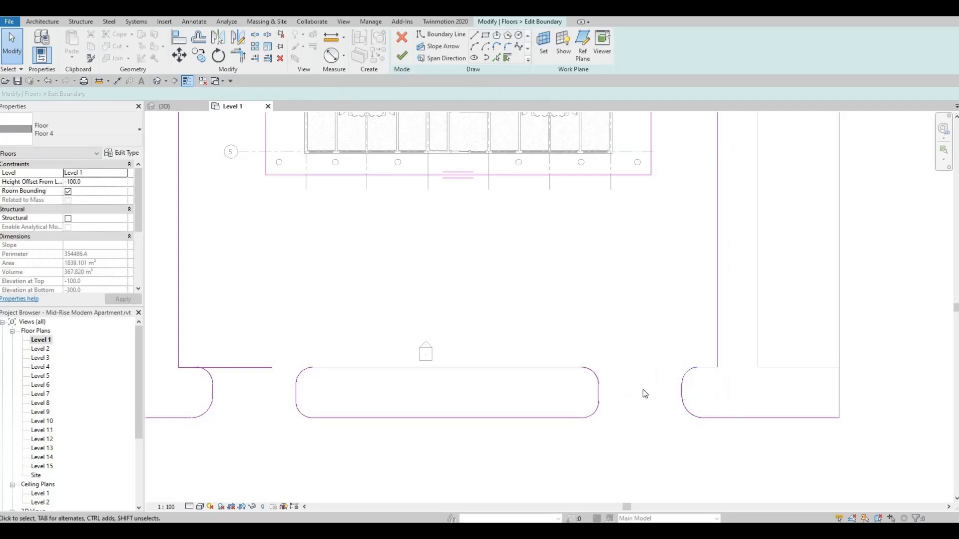
pyautogui.hotkey('ctrl', 'z')
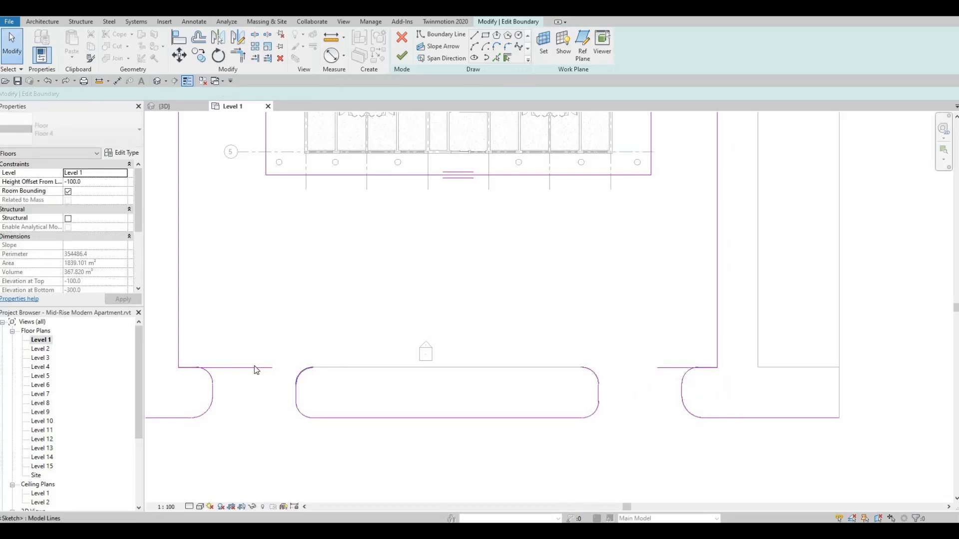
# Step: Trim the two remaining front boundary stubs to the adjoining rounded corners of Floor 3's outer end pieces
pyautogui.click(263, 368)
pyautogui.click(282, 370)
pyautogui.press('t')
pyautogui.press('r')
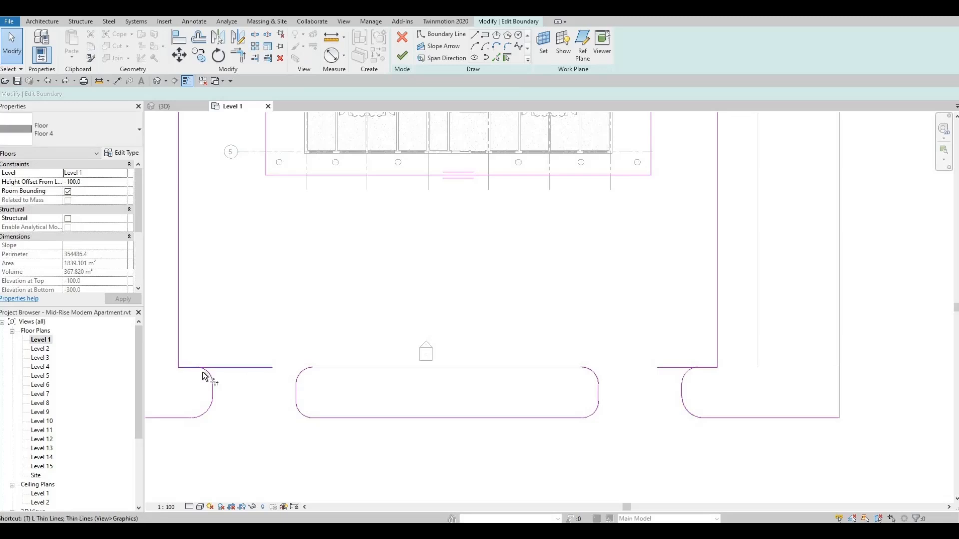
pyautogui.click(191, 369)
pyautogui.click(209, 376)
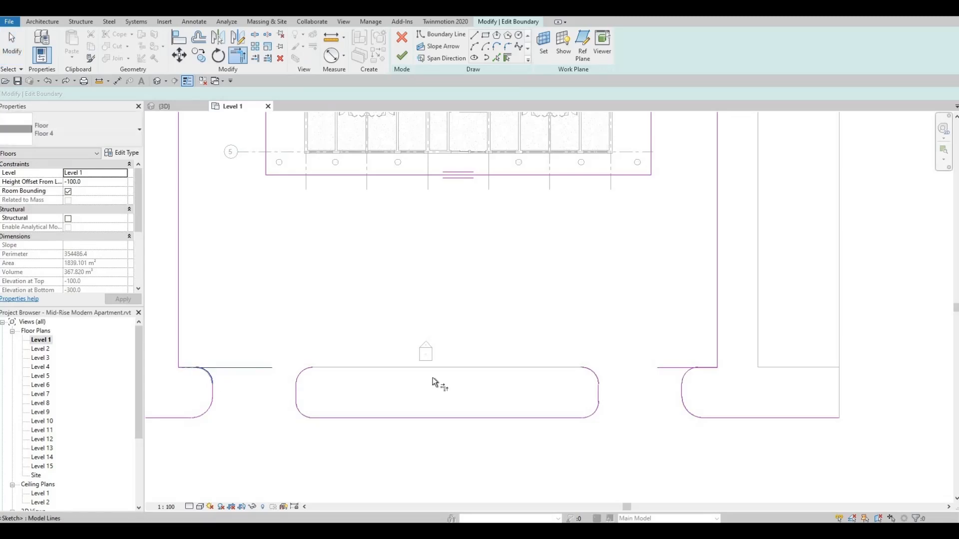
pyautogui.click(709, 374)
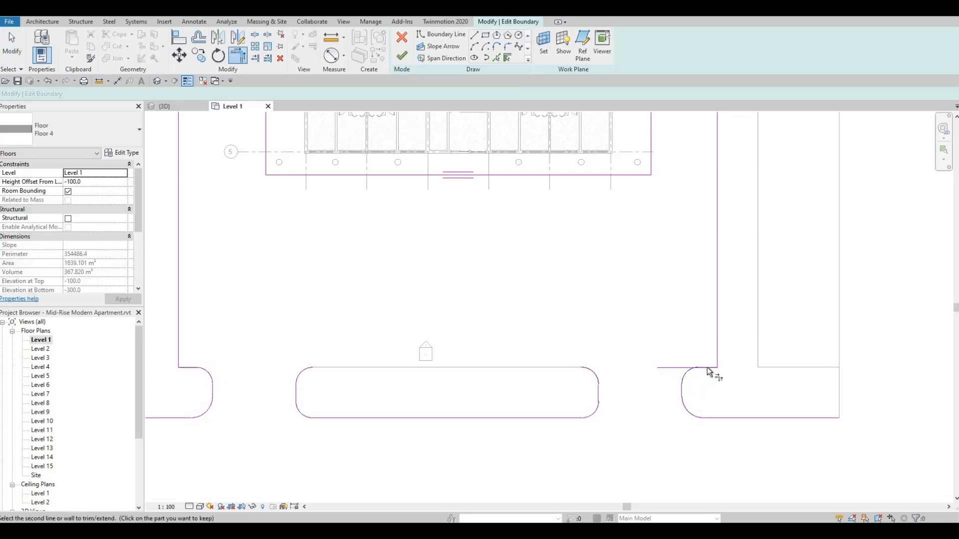
pyautogui.click(683, 383)
pyautogui.moveTo(631, 409); pyautogui.dragTo(634, 355, button='middle')
pyautogui.scroll(-1, 635, 354)
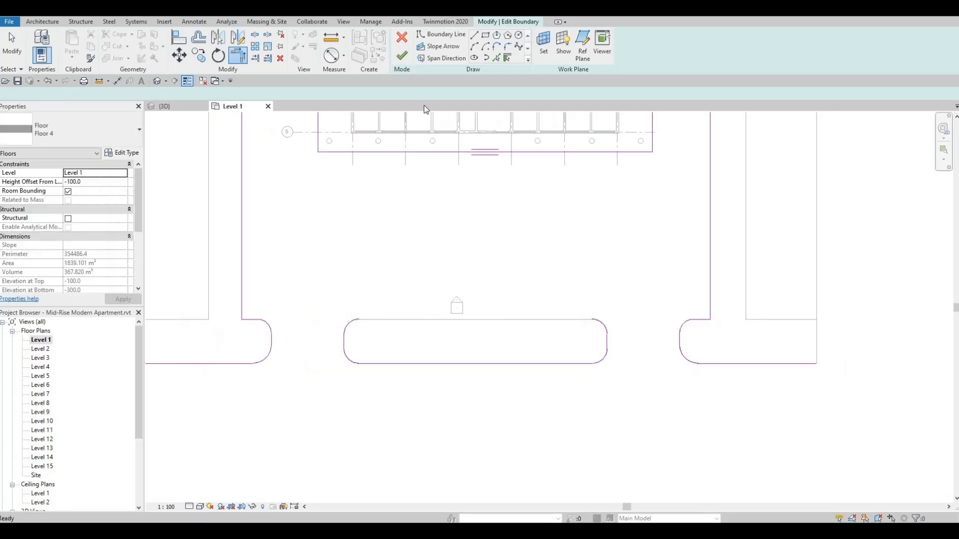
pyautogui.press('Escape')
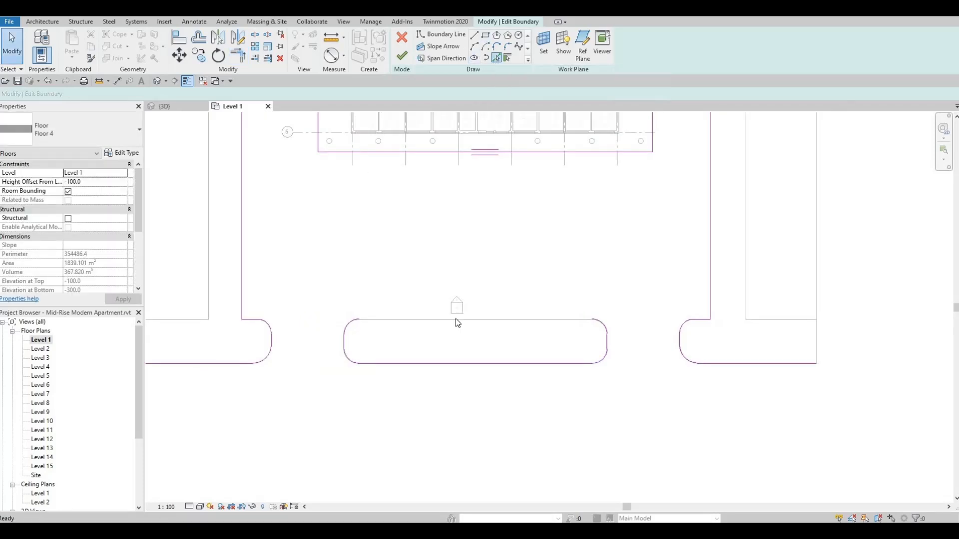
# Step: Pick the building-side edge of Floor 3's middle front strip as a Floor 4 boundary line
pyautogui.click(455, 320)
pyautogui.moveTo(555, 364); pyautogui.dragTo(602, 328, button='middle')
pyautogui.scroll(-1, 514, 335)
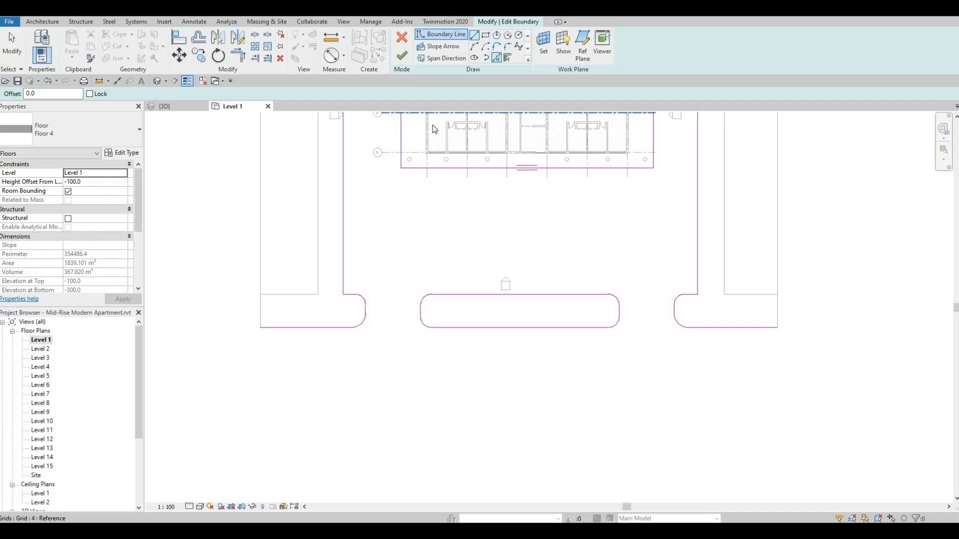
# Step: Extend the Floor 4 boundary with a road area about 15000 deep and 77501 wide along the site's south side, and finish the sketch
pyautogui.press('l')
pyautogui.press('i')
pyautogui.click(260, 327)
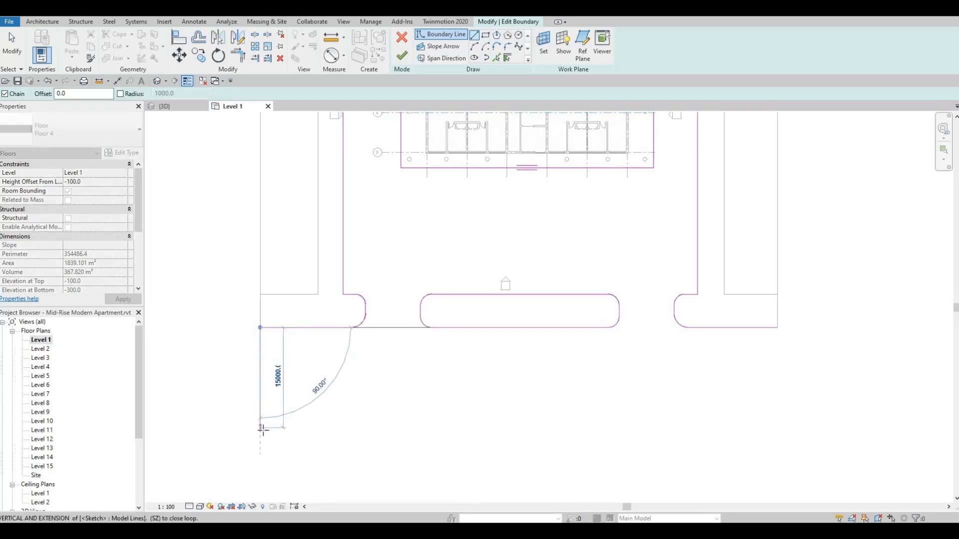
pyautogui.click(260, 428)
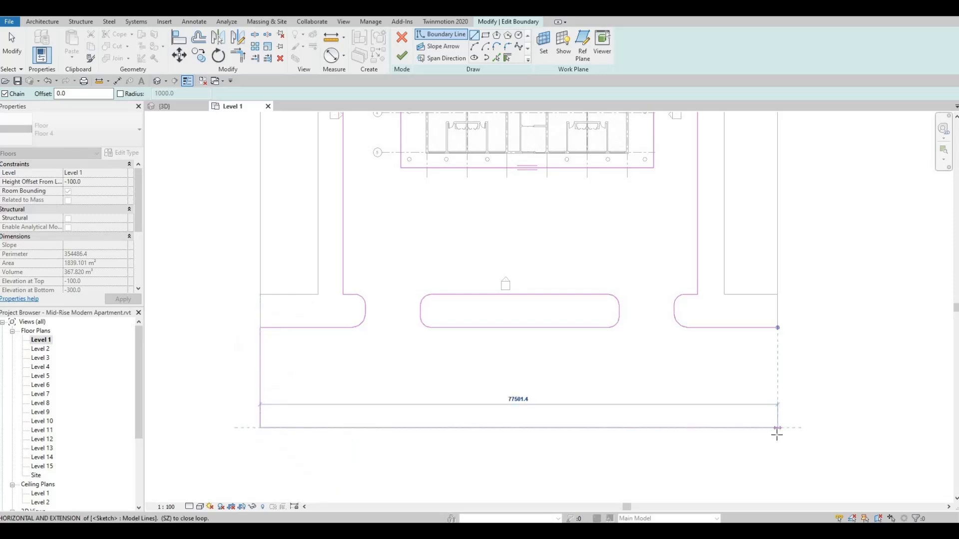
pyautogui.click(777, 428)
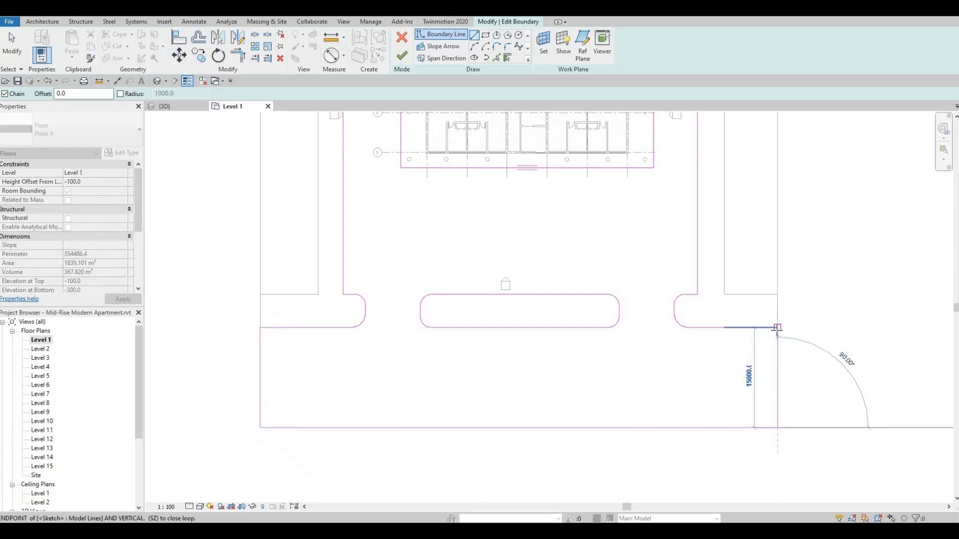
pyautogui.click(777, 328)
pyautogui.press('Escape')
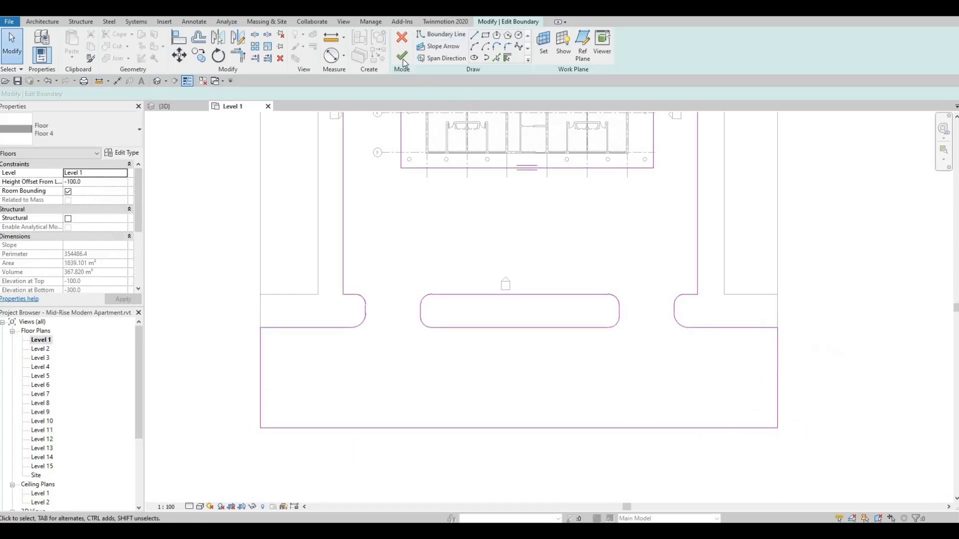
pyautogui.click(402, 55)
pyautogui.press('Escape')
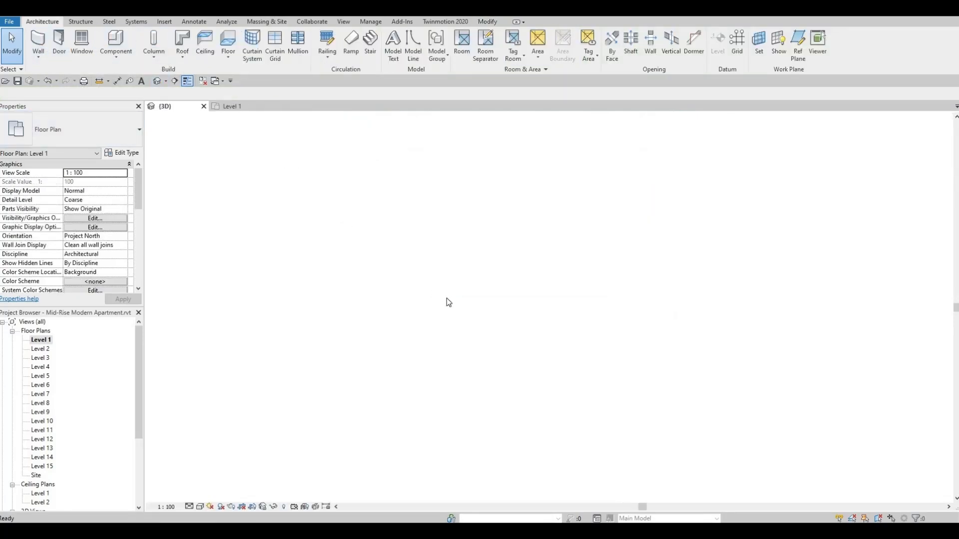
# Step: Examine the tower and the extended road slab from several angles in the 3D view
pyautogui.scroll(4, 448, 374)
pyautogui.keyDown('shift'); pyautogui.moveTo(448, 375); pyautogui.dragTo(431, 442, button='middle'); pyautogui.keyUp('shift')
pyautogui.scroll(-5, 430, 374)
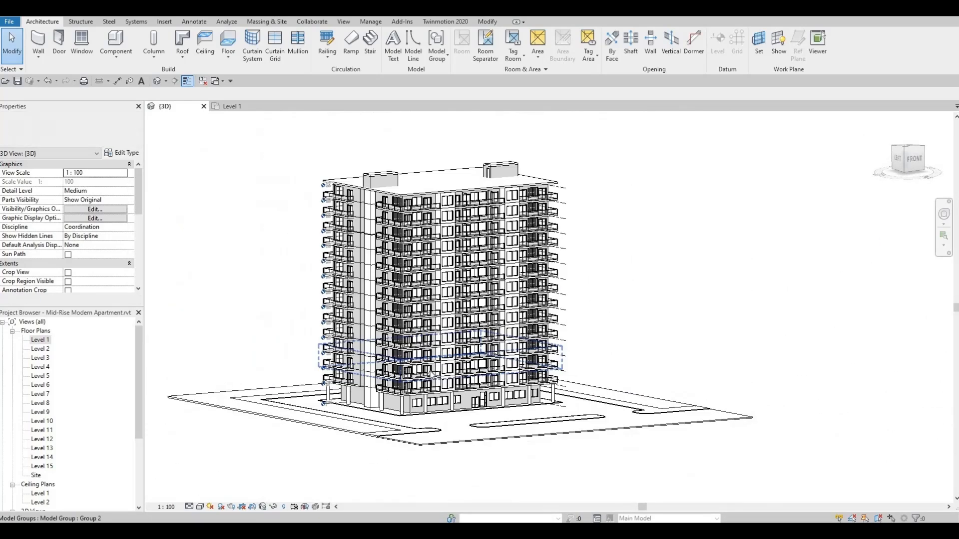
pyautogui.scroll(2, 430, 371)
pyautogui.keyDown('shift'); pyautogui.moveTo(398, 330); pyautogui.dragTo(396, 313, button='middle'); pyautogui.keyUp('shift')
pyautogui.scroll(3, 397, 315)
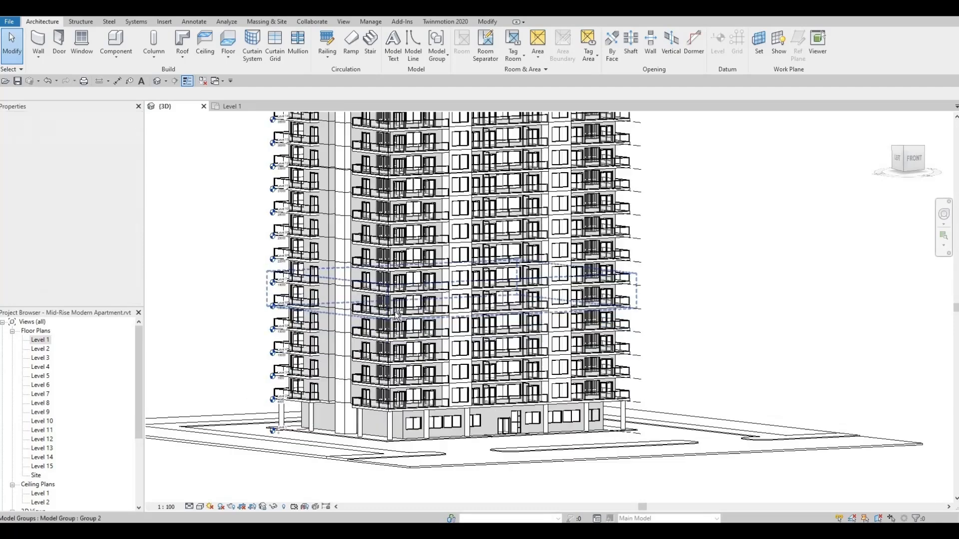
pyautogui.scroll(-3, 414, 350)
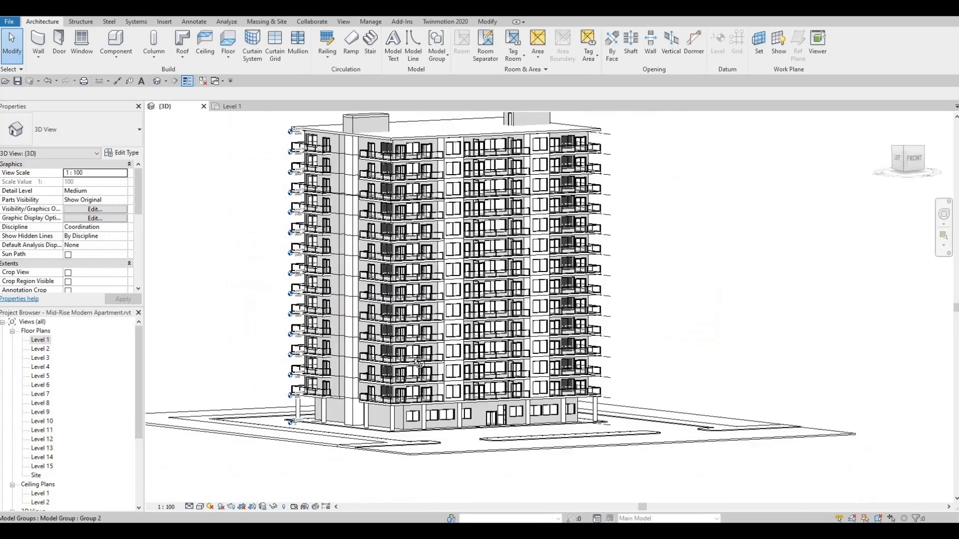
pyautogui.keyDown('shift'); pyautogui.moveTo(419, 377); pyautogui.dragTo(391, 367, button='middle'); pyautogui.keyUp('shift')
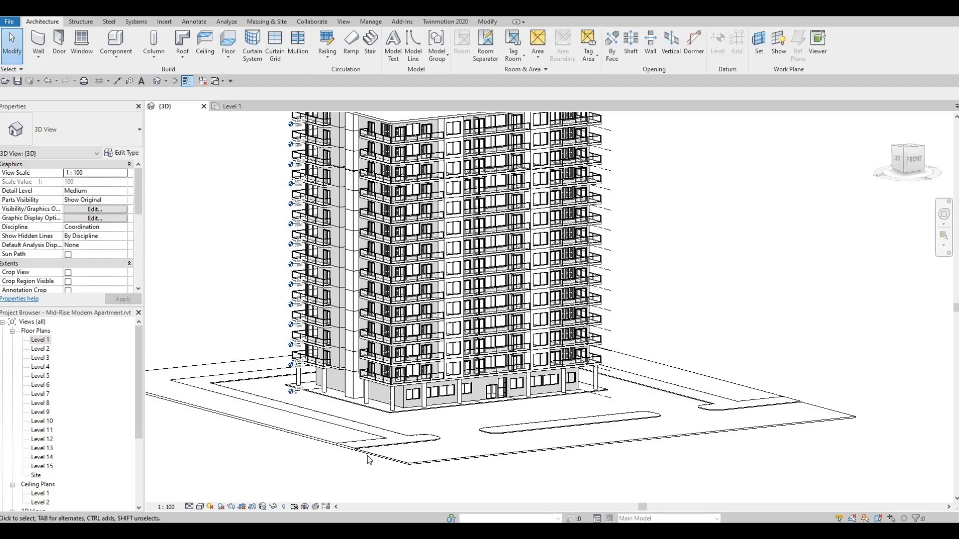
pyautogui.scroll(-1, 368, 455)
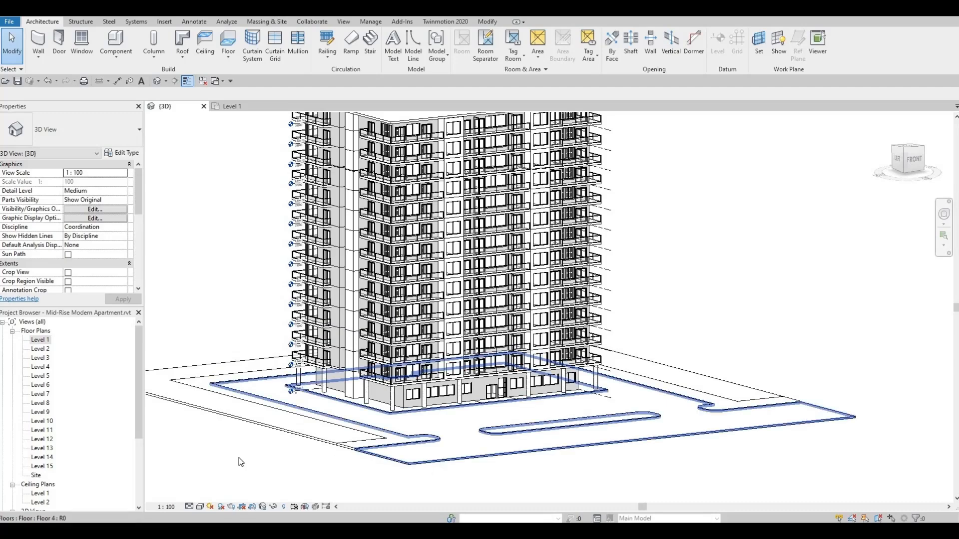
pyautogui.keyDown('shift'); pyautogui.moveTo(423, 523); pyautogui.dragTo(405, 400, button='middle'); pyautogui.keyUp('shift')
pyautogui.scroll(-1, 404, 398)
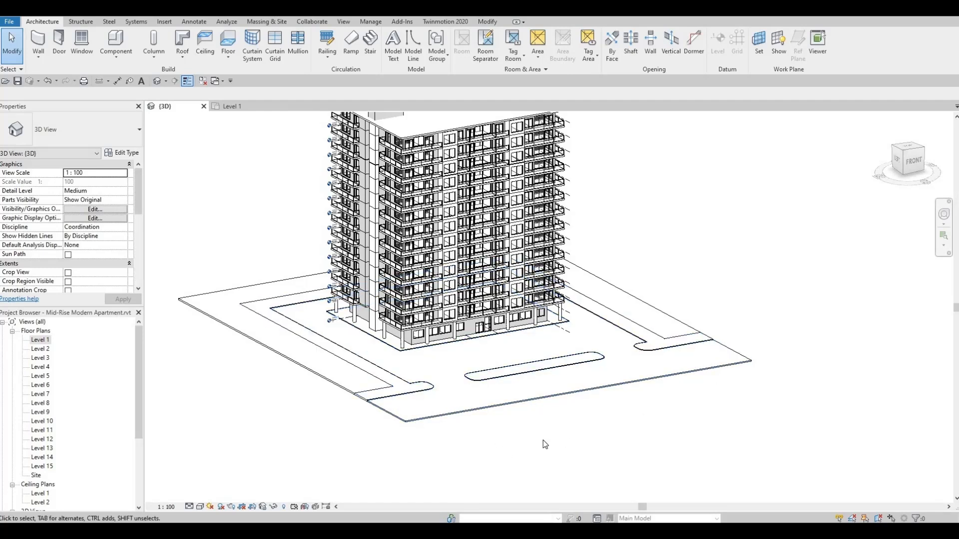
# Step: In the Level 1 plan, edit the Floor 3 boundary and stretch the west end of the front sidewalk strip farther west
pyautogui.doubleClick(40, 340)
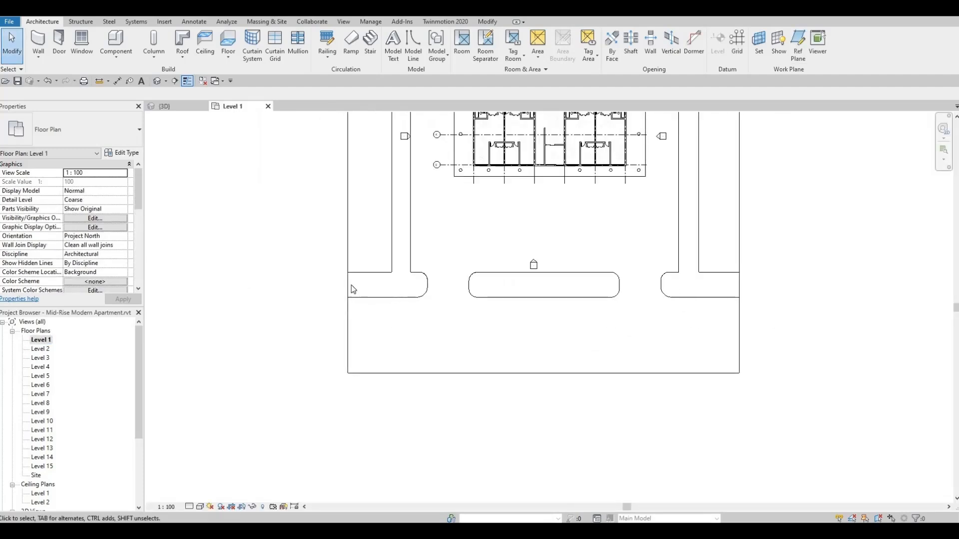
pyautogui.click(403, 137)
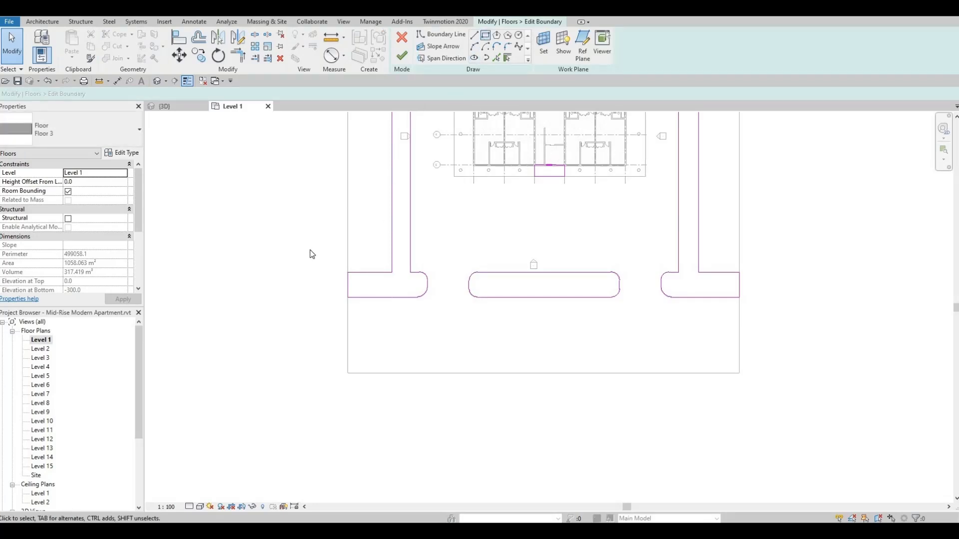
pyautogui.click(349, 291)
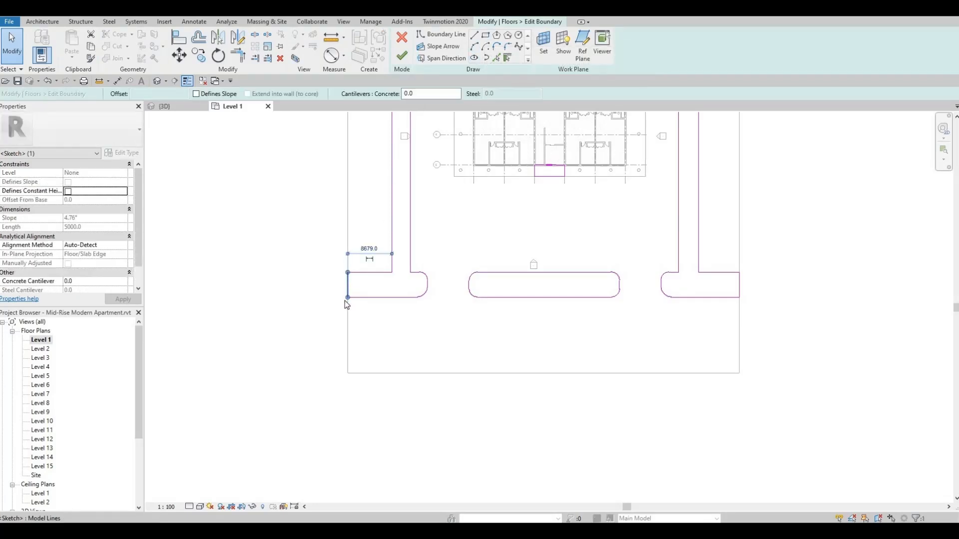
pyautogui.scroll(-2, 395, 305)
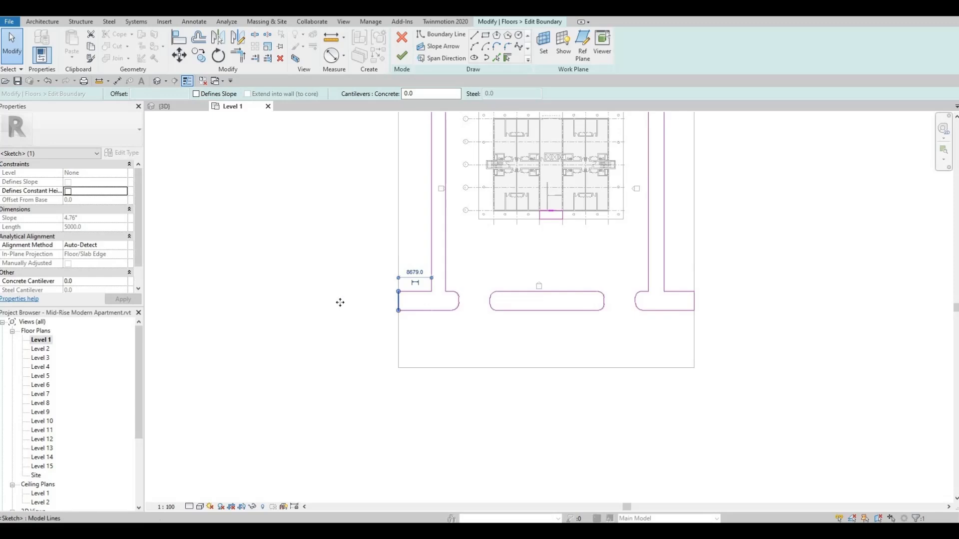
pyautogui.moveTo(243, 313); pyautogui.dragTo(237, 309)
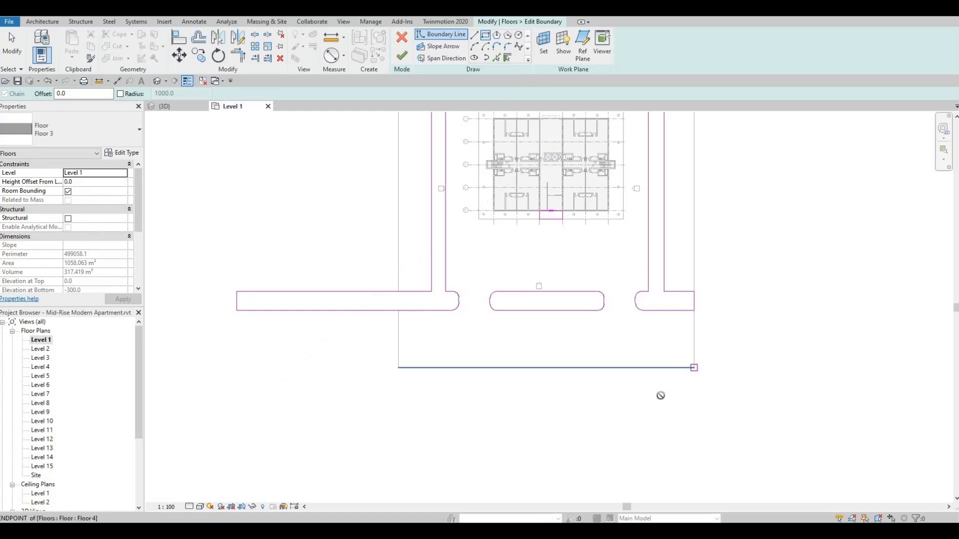
# Step: Sketch a rectangular sidewalk strip about 119822 long and 9241 deep along the road's south edge, reaching the stretched sidewalk's west end
pyautogui.click(694, 368)
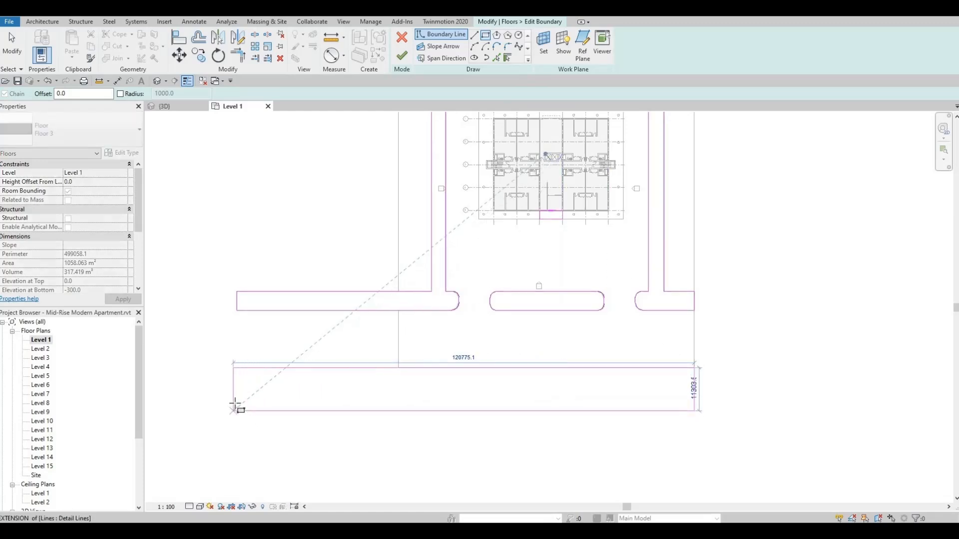
pyautogui.click(241, 403)
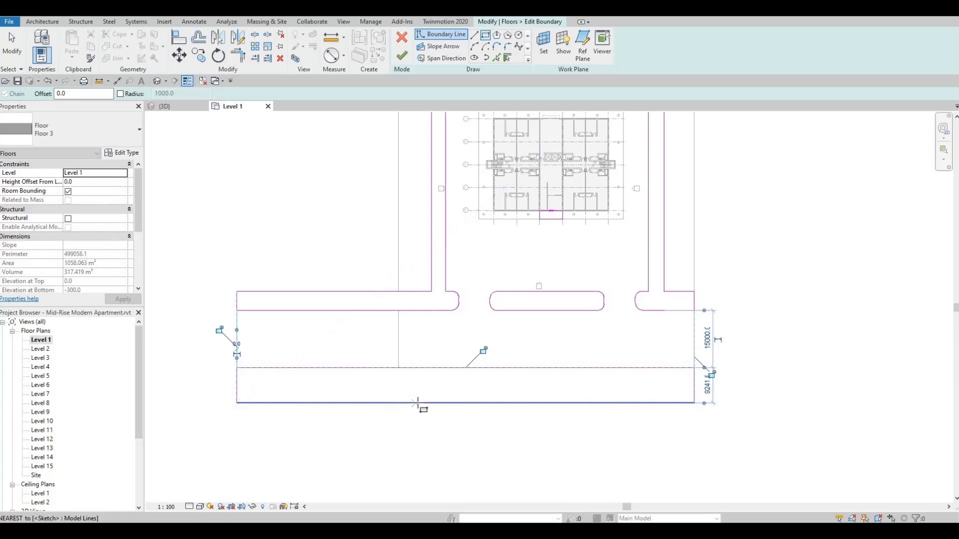
pyautogui.press('Escape')
# Step: Nudge the new strip's south line to about 20741 from the front sidewalk's edge and finish the Floor 3 boundary
pyautogui.click(418, 404)
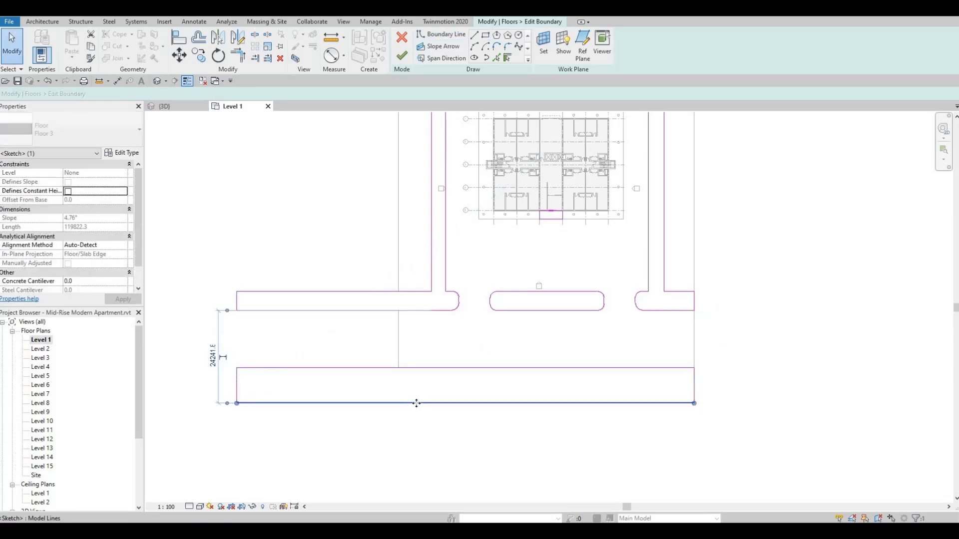
pyautogui.press('Up')
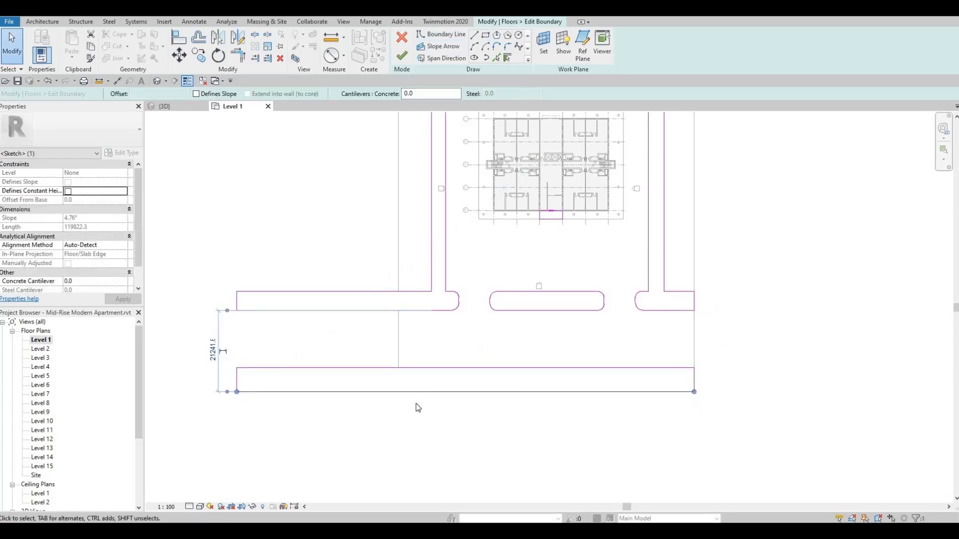
pyautogui.press('Up')
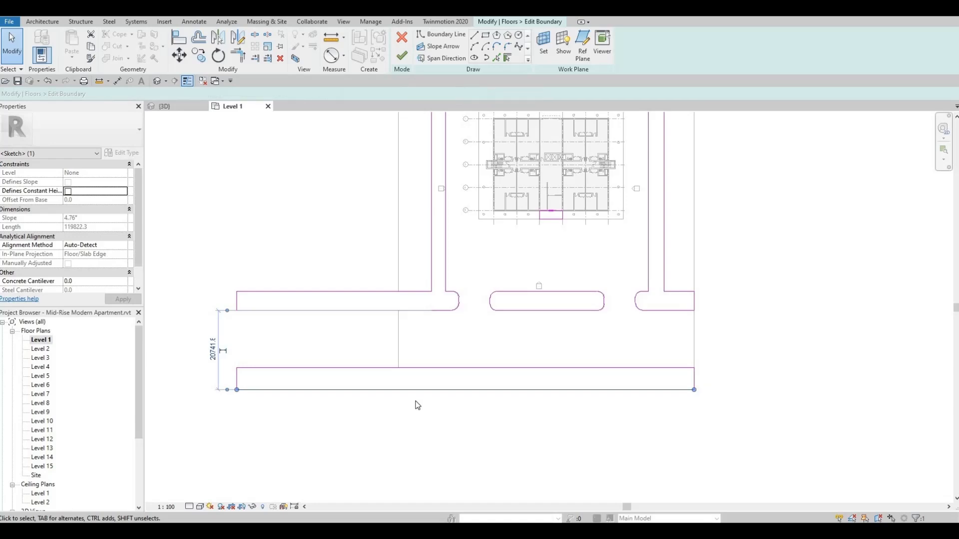
pyautogui.click(405, 59)
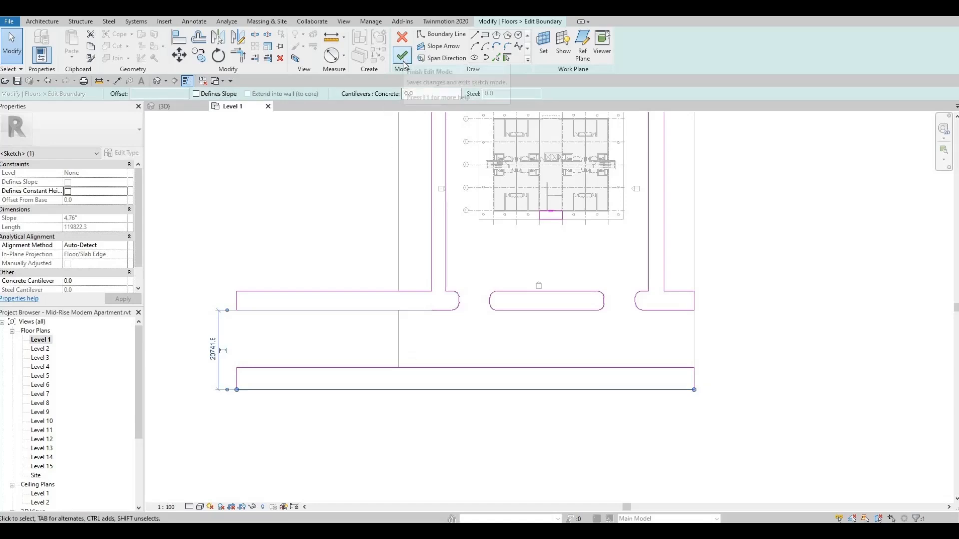
# Step: Edit the Floor 4 road boundary, move its west edge outward and align it with the sidewalk's west end, and finish the sketch
pyautogui.click(398, 333)
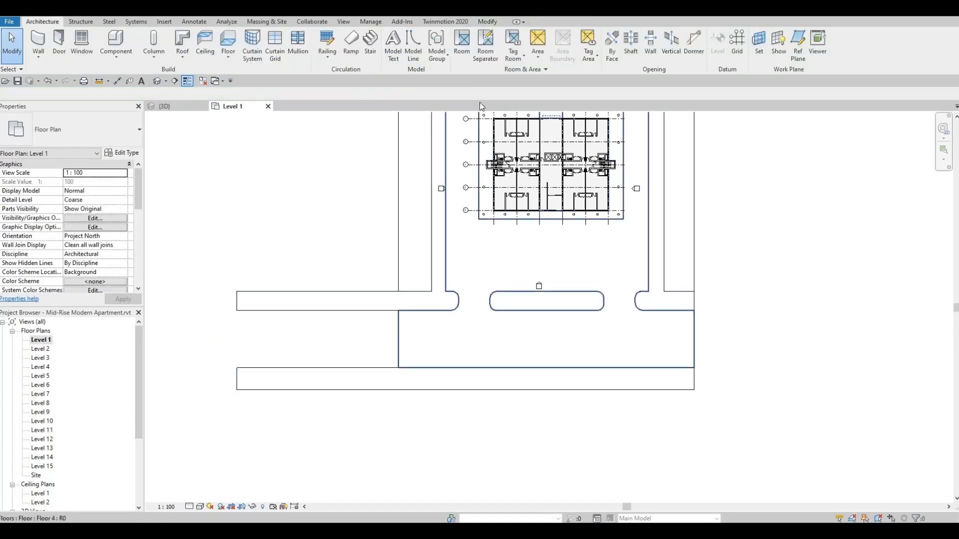
pyautogui.click(408, 55)
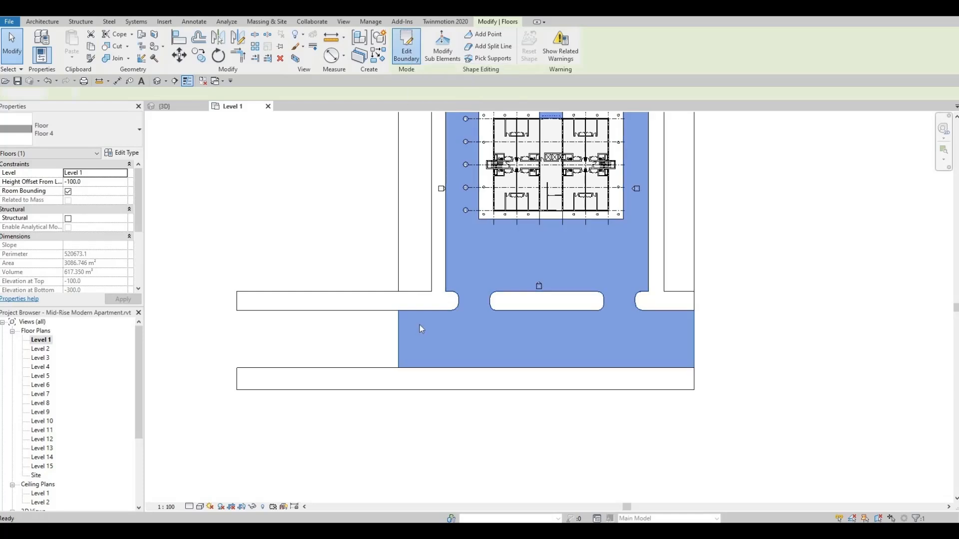
pyautogui.moveTo(398, 332); pyautogui.dragTo(258, 344)
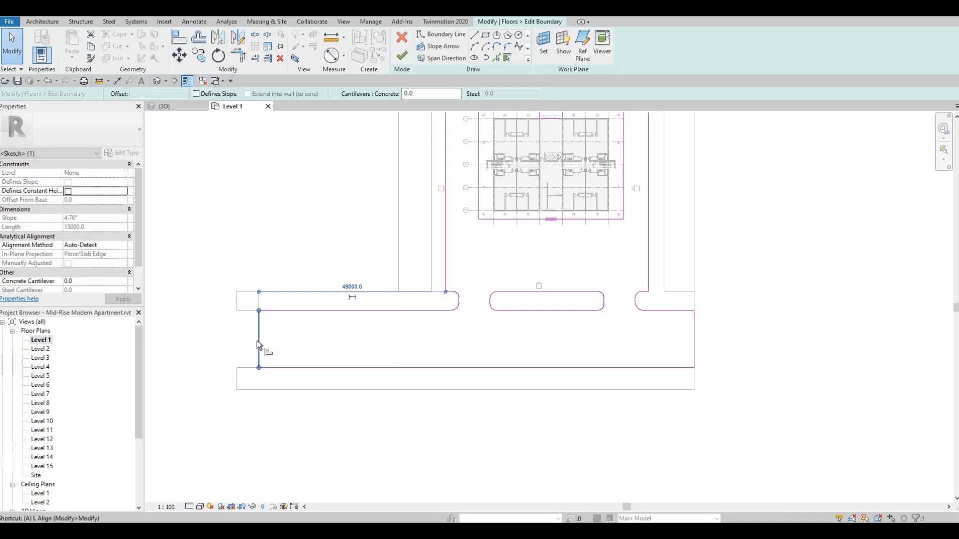
pyautogui.press('a')
pyautogui.press('l')
pyautogui.click(241, 304)
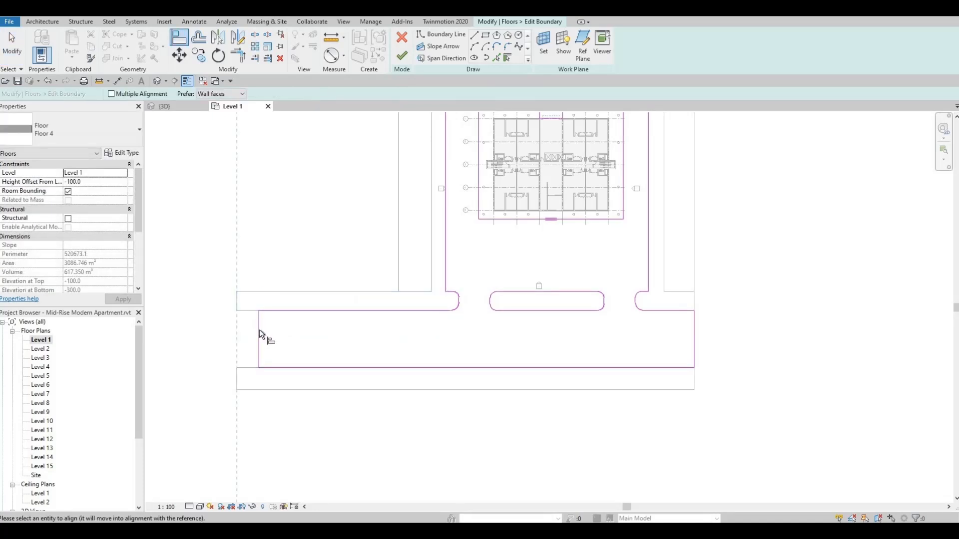
pyautogui.click(259, 330)
pyautogui.moveTo(531, 327); pyautogui.dragTo(521, 351, button='middle')
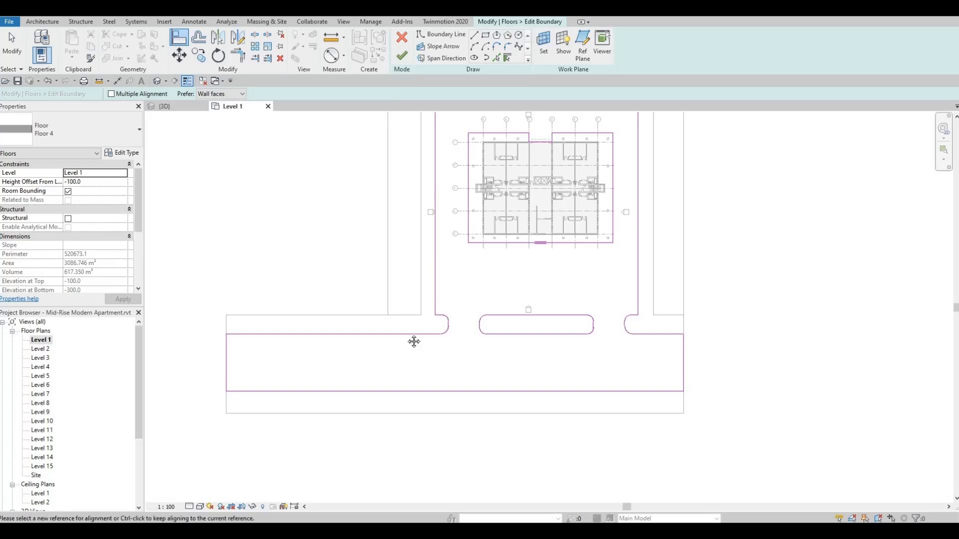
pyautogui.scroll(-3, 409, 344)
pyautogui.scroll(2, 402, 343)
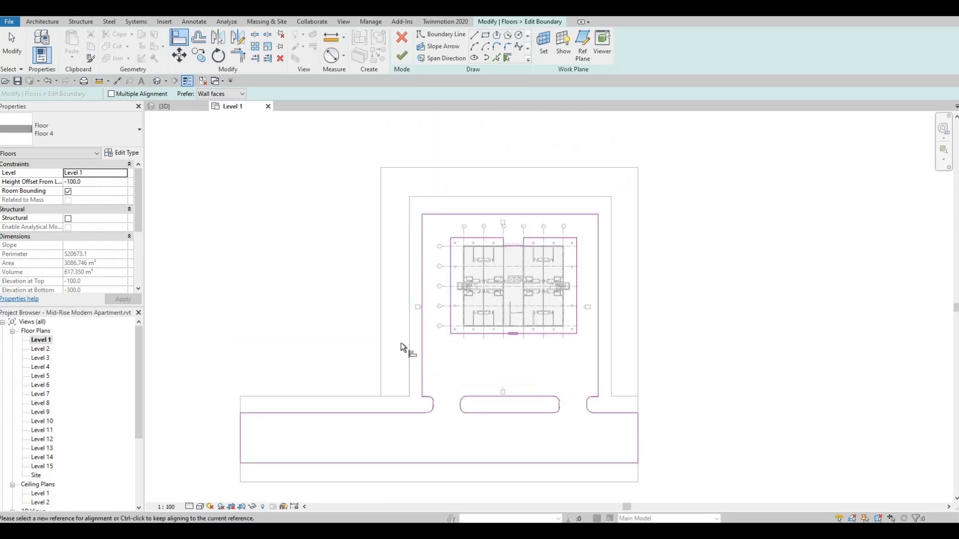
pyautogui.click(401, 59)
# Step: Examine the lengthened road, sidewalk strips and ground-floor entrance façade from several angles in the 3D view
pyautogui.click(248, 127)
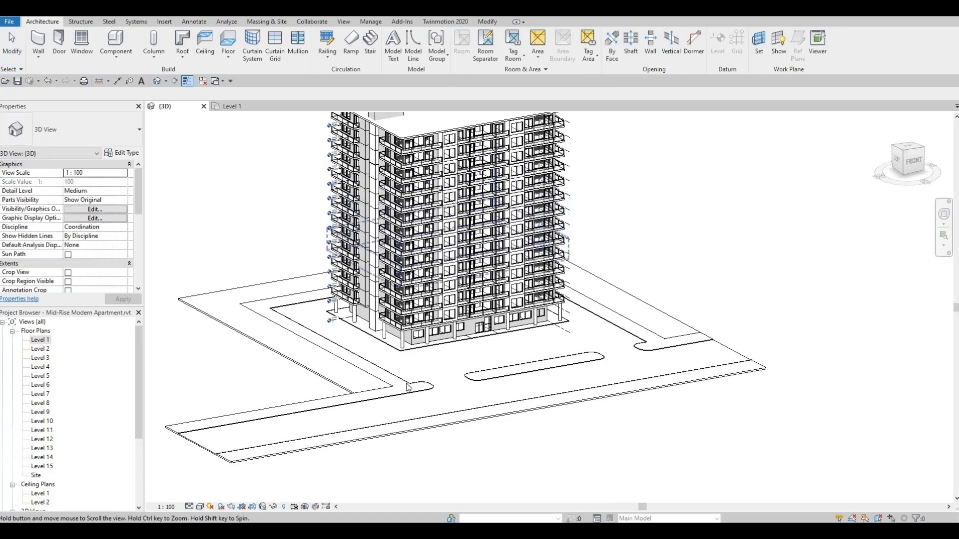
pyautogui.moveTo(414, 285); pyautogui.dragTo(445, 298, button='middle')
pyautogui.scroll(2, 430, 363)
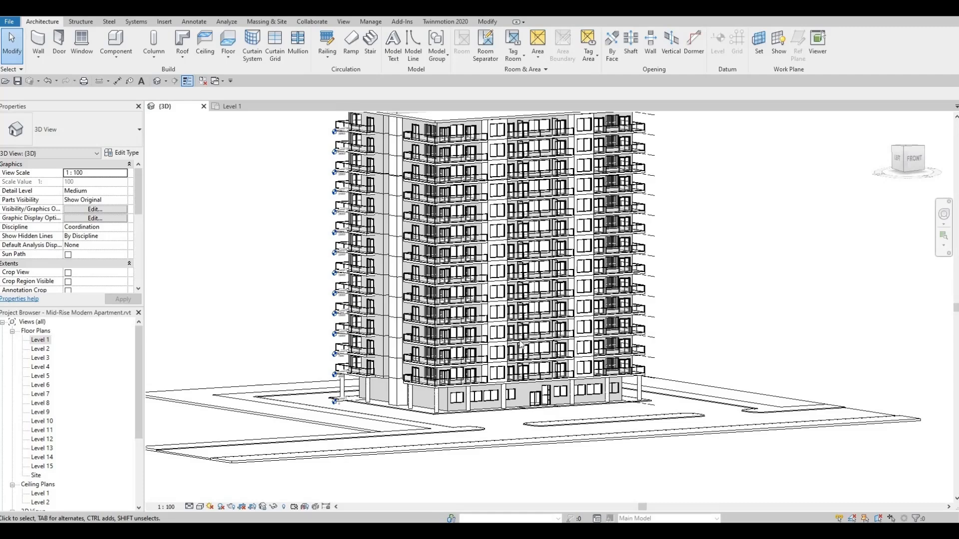
pyautogui.moveTo(520, 344); pyautogui.dragTo(563, 322, button='middle')
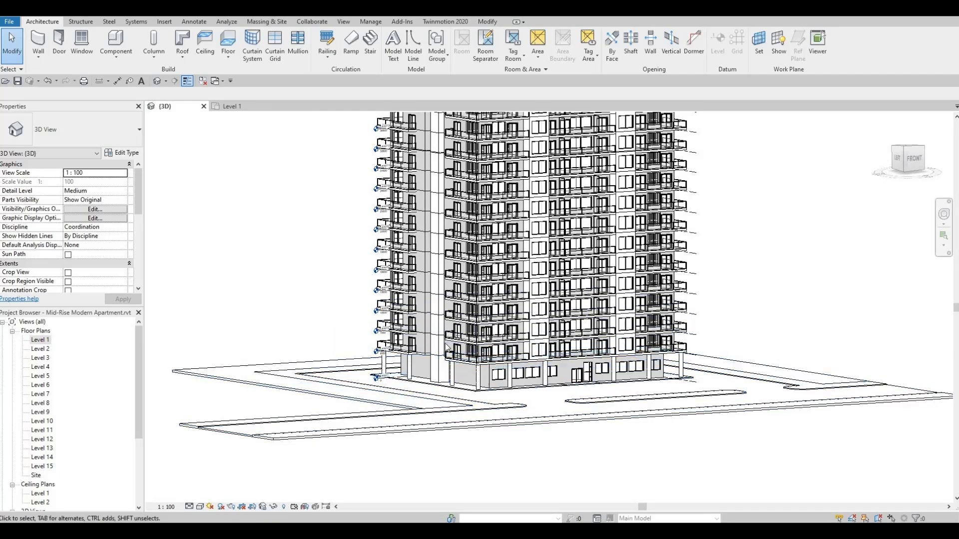
pyautogui.moveTo(475, 352); pyautogui.dragTo(555, 490, button='middle')
pyautogui.scroll(2, 506, 412)
pyautogui.scroll(-2, 506, 412)
pyautogui.scroll(2, 514, 446)
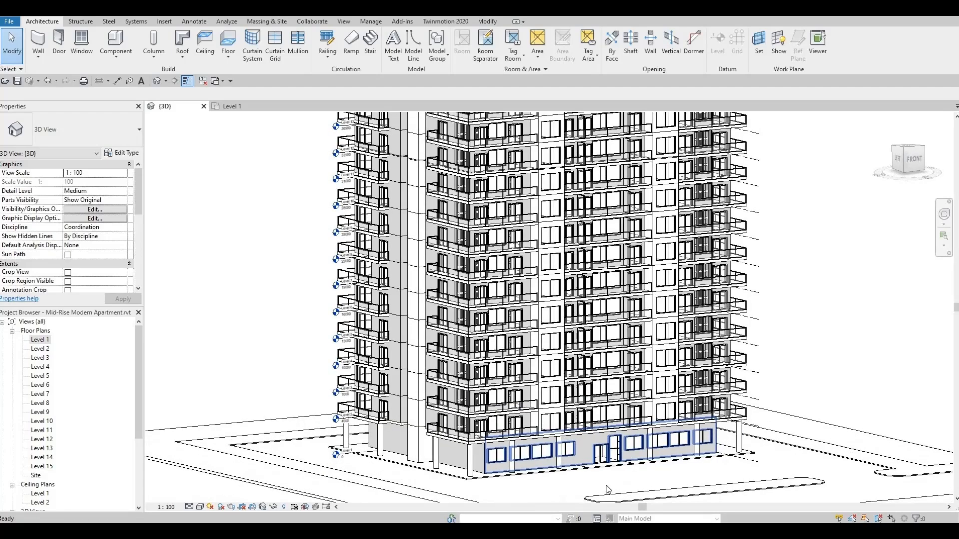
pyautogui.scroll(3, 609, 482)
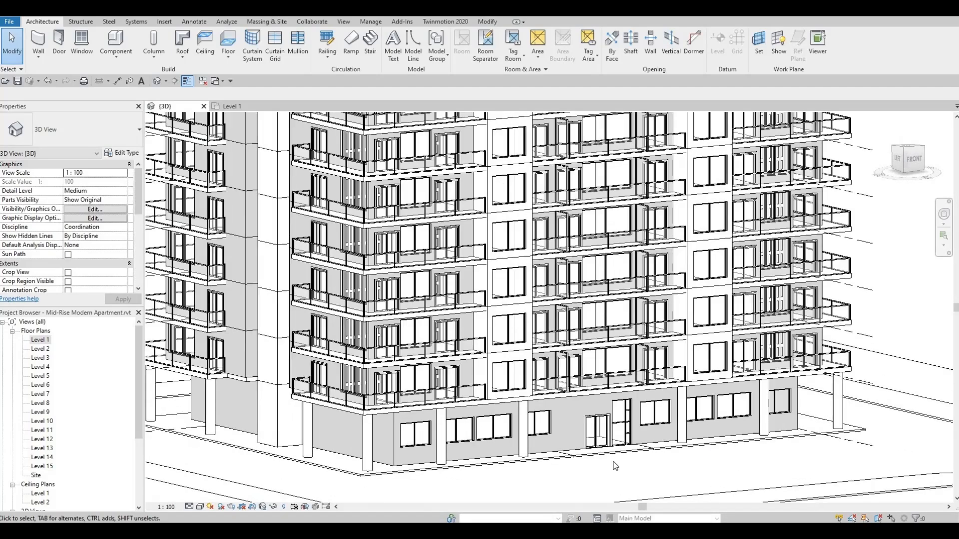
pyautogui.keyDown('shift'); pyautogui.moveTo(590, 443); pyautogui.dragTo(559, 345, button='middle'); pyautogui.keyUp('shift')
pyautogui.scroll(-2, 513, 342)
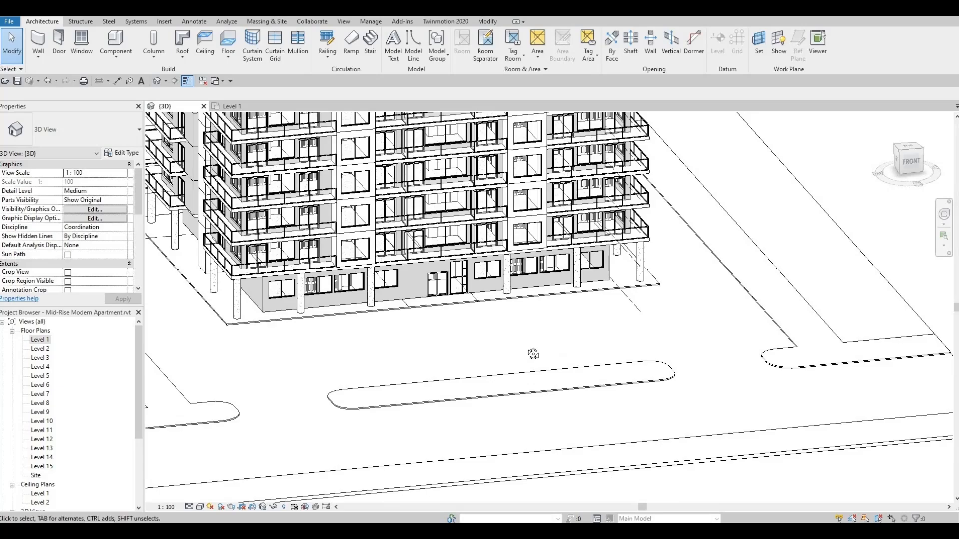
pyautogui.keyDown('shift'); pyautogui.moveTo(448, 340); pyautogui.dragTo(513, 367, button='middle'); pyautogui.keyUp('shift')
pyautogui.moveTo(486, 326); pyautogui.dragTo(552, 352, button='middle')
pyautogui.scroll(-4, 509, 359)
pyautogui.keyDown('shift'); pyautogui.moveTo(497, 381); pyautogui.dragTo(374, 381, button='middle'); pyautogui.keyUp('shift')
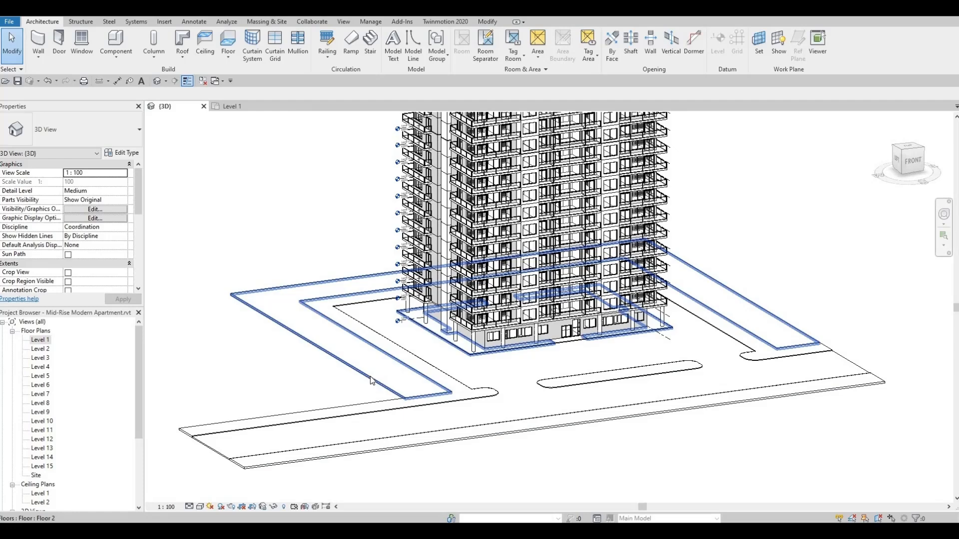
# Step: Edit the Floor 2 boundary in the Level 1 plan, align its outer west edge with the sidewalk's west end, and finish the sketch
pyautogui.scroll(2, 371, 381)
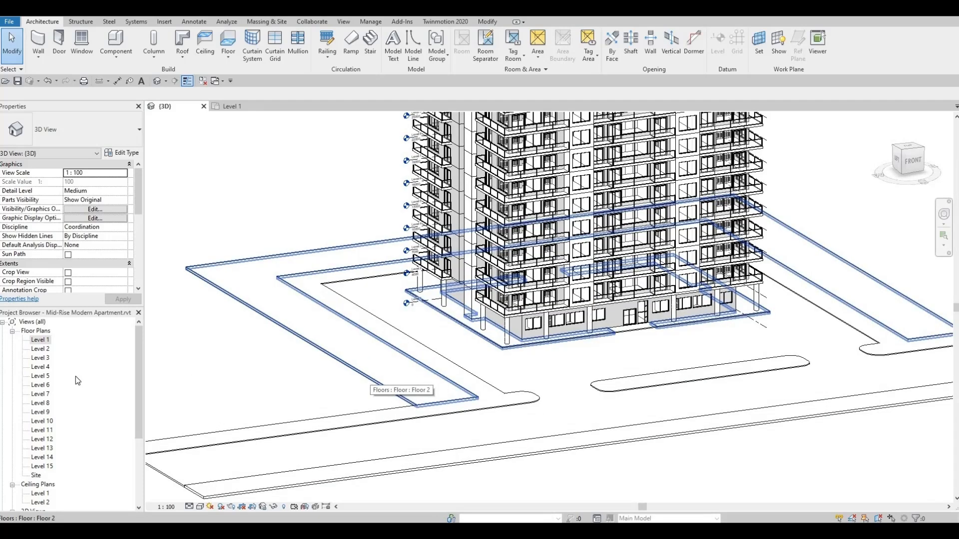
pyautogui.doubleClick(41, 341)
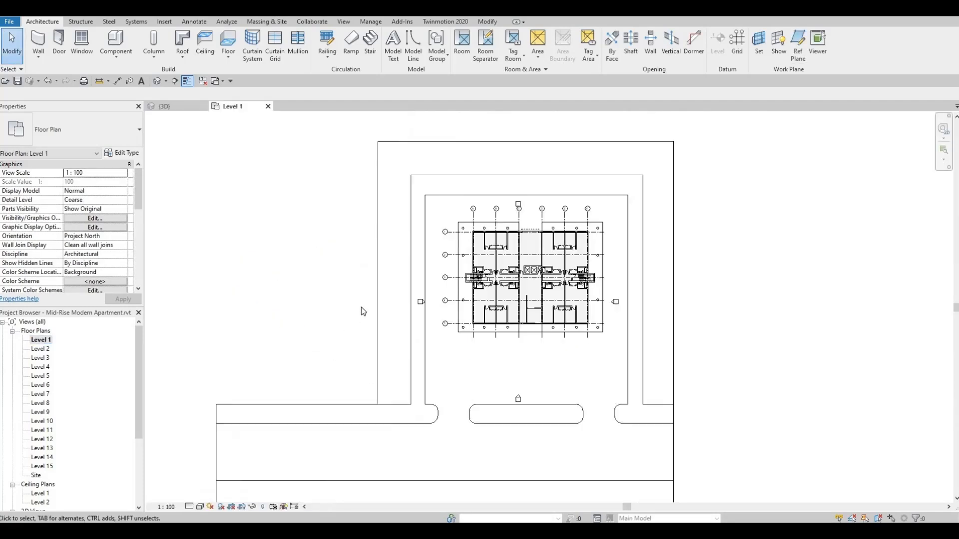
pyautogui.click(380, 287)
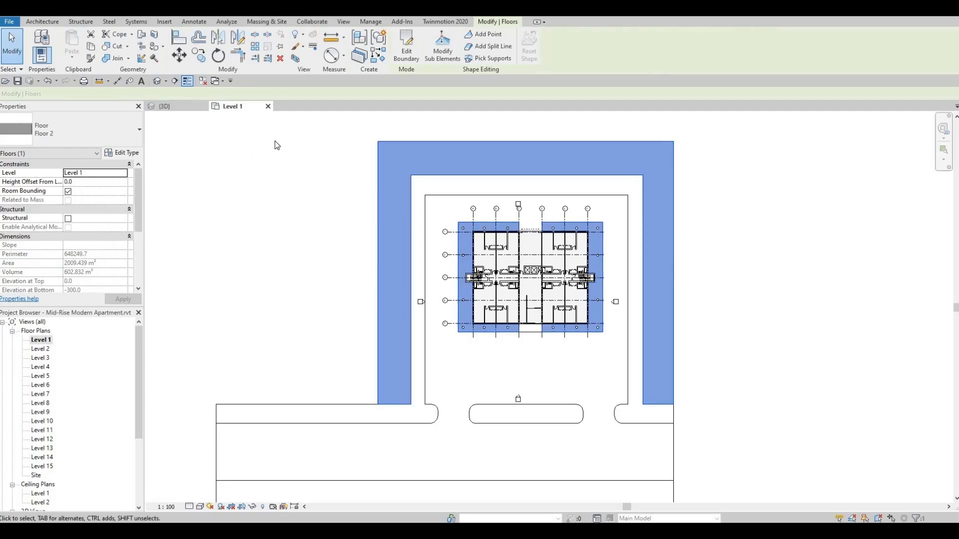
pyautogui.doubleClick(378, 254)
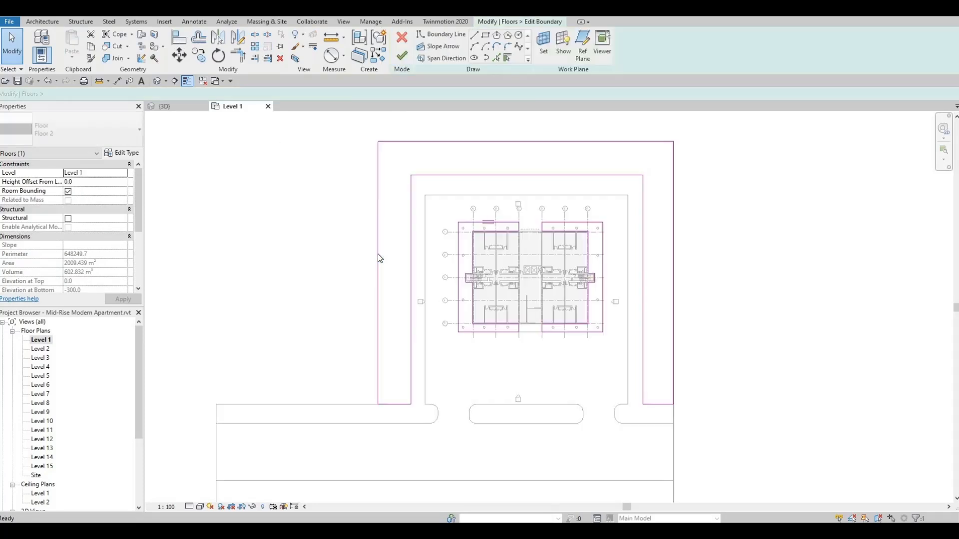
pyautogui.click(377, 258)
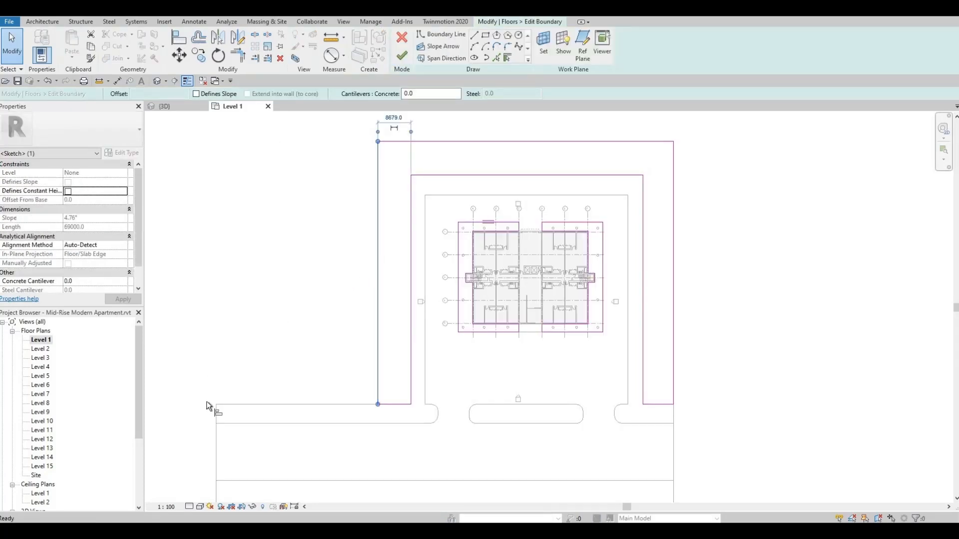
pyautogui.press('a')
pyautogui.press('l')
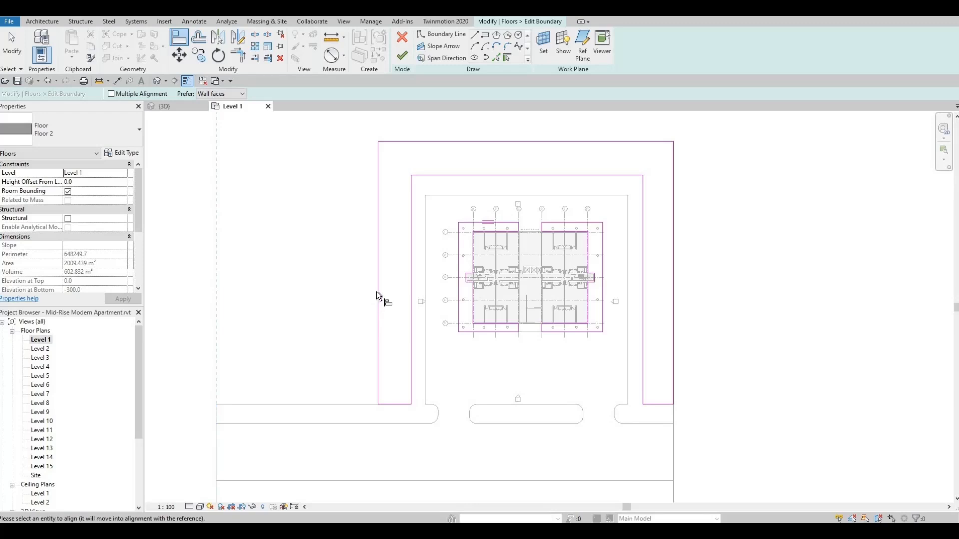
pyautogui.click(377, 294)
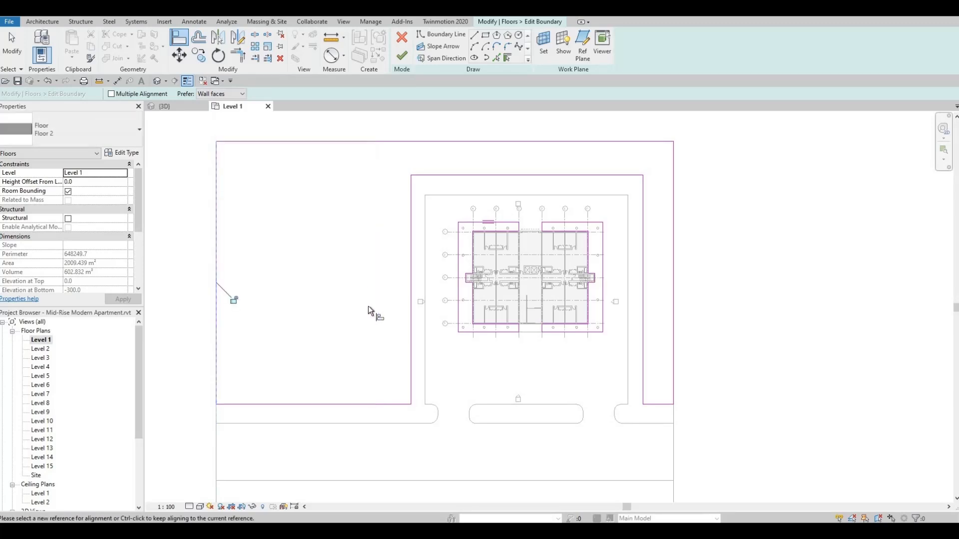
pyautogui.moveTo(483, 307); pyautogui.dragTo(392, 270, button='middle')
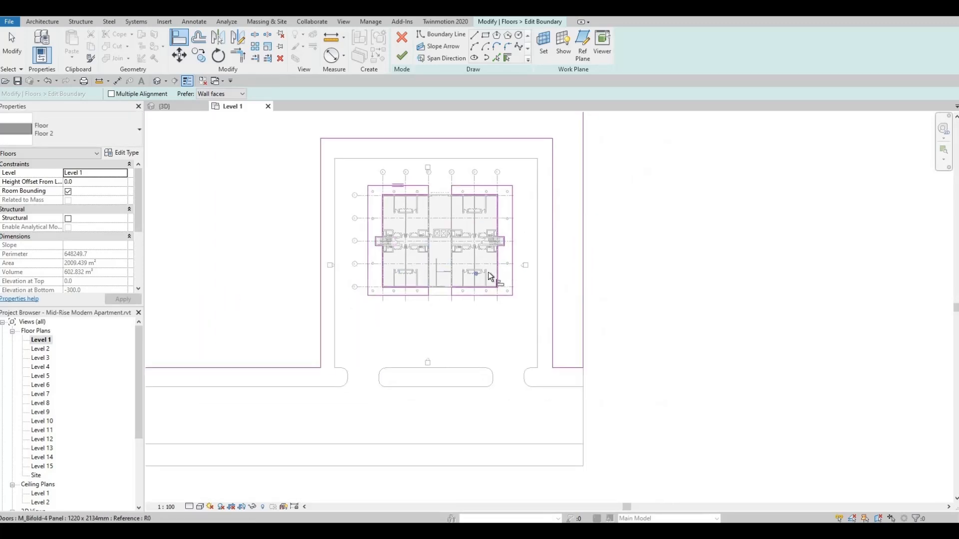
pyautogui.moveTo(485, 300); pyautogui.dragTo(482, 326, button='middle')
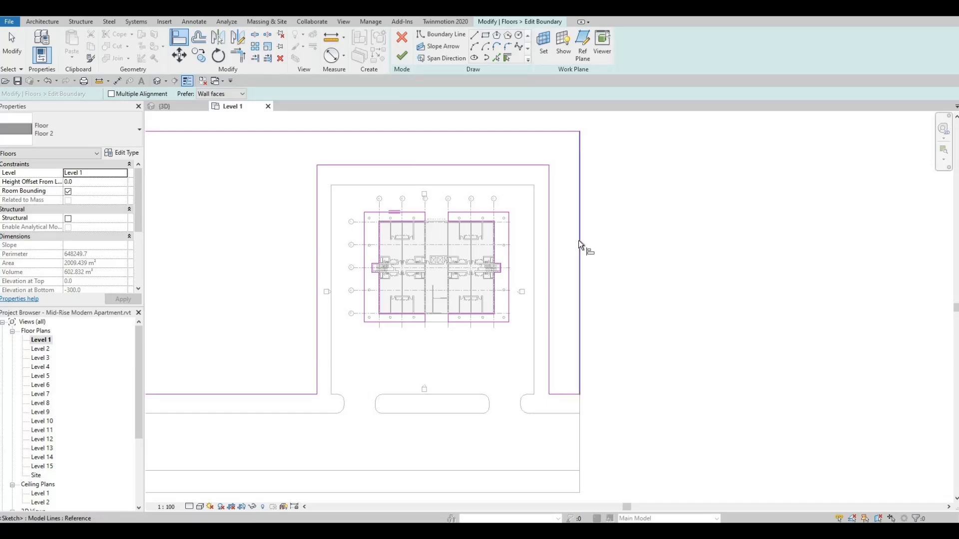
pyautogui.press('Escape')
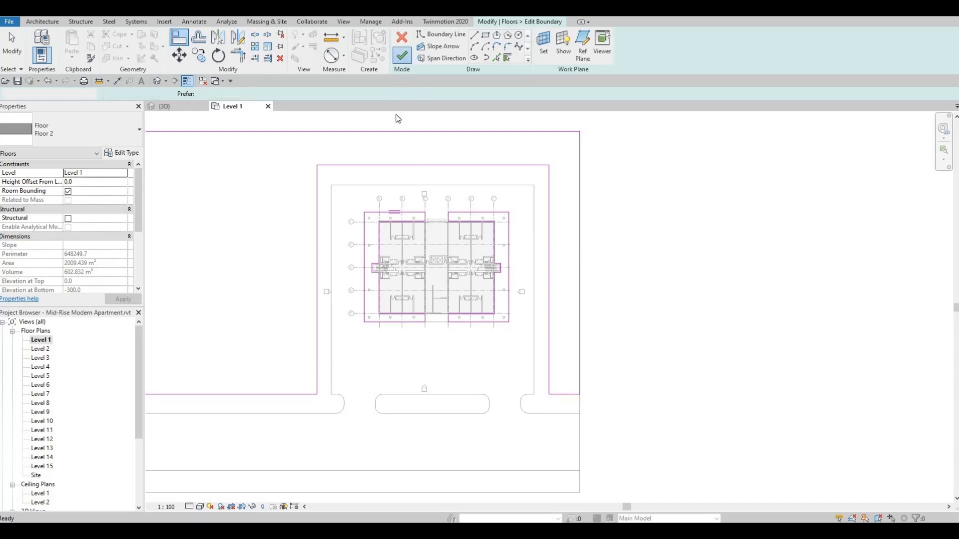
pyautogui.click(279, 155)
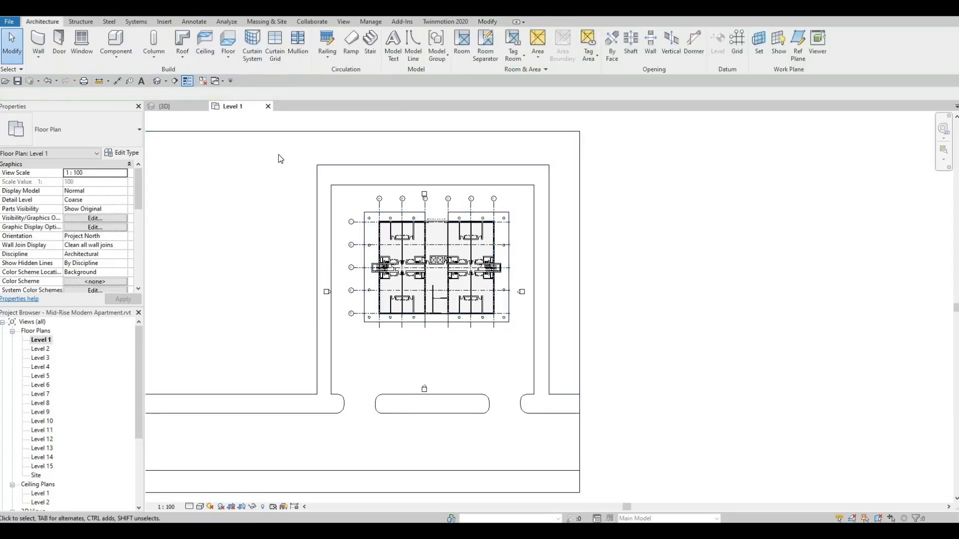
# Step: Place a perspective camera in the Level 1 plan, with its eye on the south sidewalk near the west end and its target at the tower
pyautogui.click(157, 81)
pyautogui.moveTo(455, 322); pyautogui.dragTo(442, 370, button='middle')
pyautogui.keyDown('shift'); pyautogui.moveTo(449, 352); pyautogui.dragTo(539, 388, button='middle'); pyautogui.keyUp('shift')
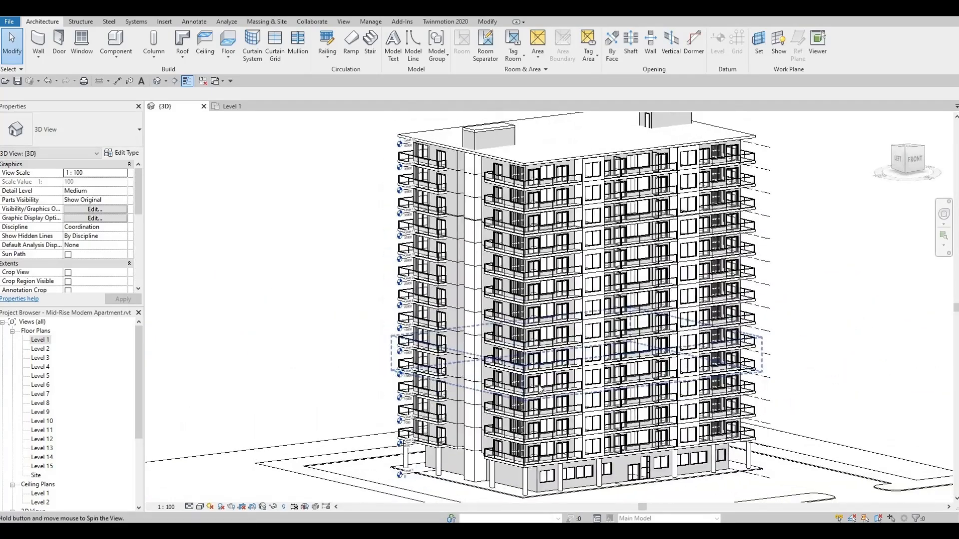
pyautogui.scroll(-2, 522, 321)
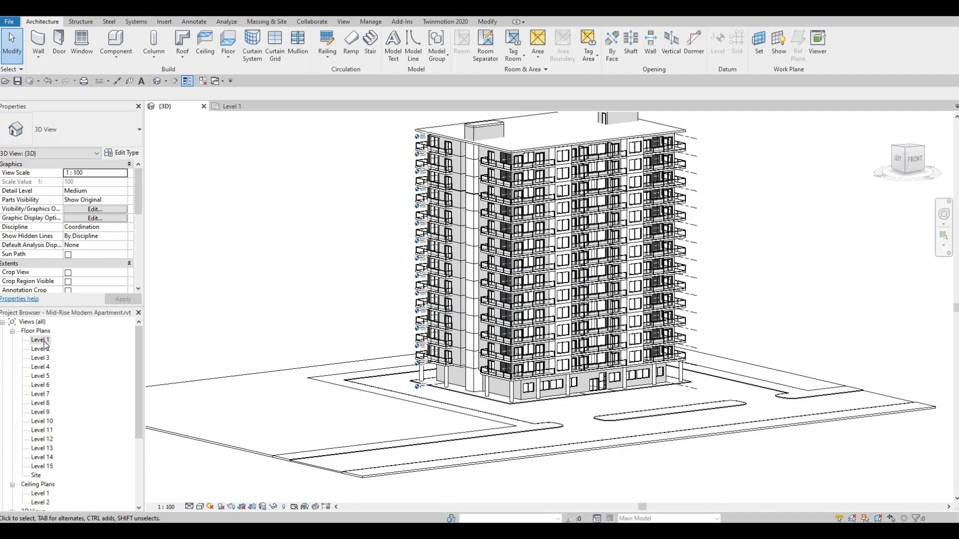
pyautogui.doubleClick(42, 340)
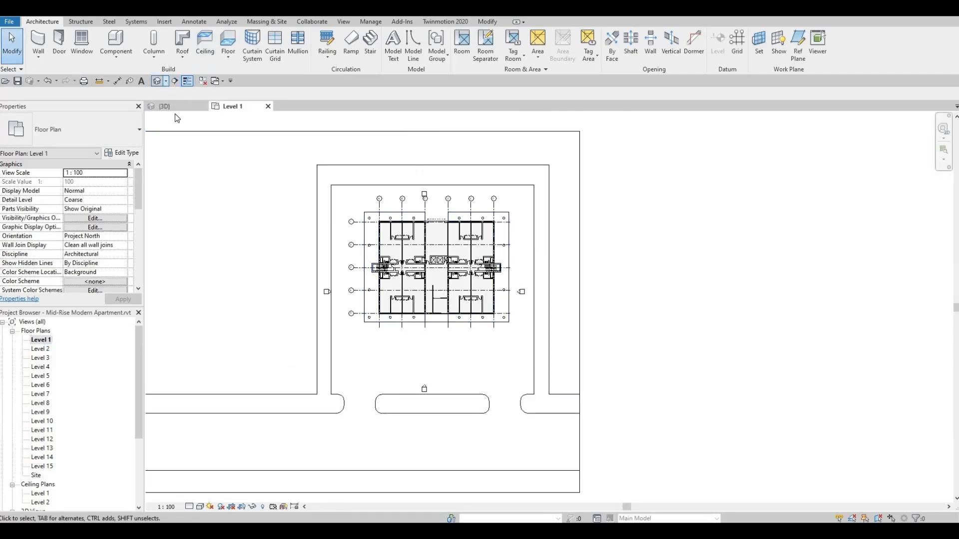
pyautogui.click(166, 81)
pyautogui.click(173, 105)
pyautogui.moveTo(304, 271); pyautogui.dragTo(422, 196, button='middle')
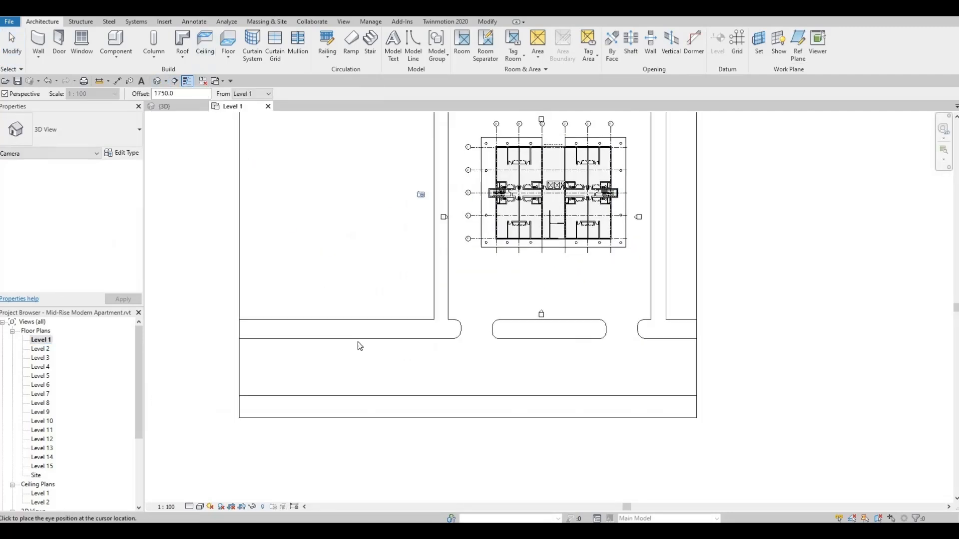
pyautogui.scroll(-1, 421, 195)
pyautogui.click(329, 379)
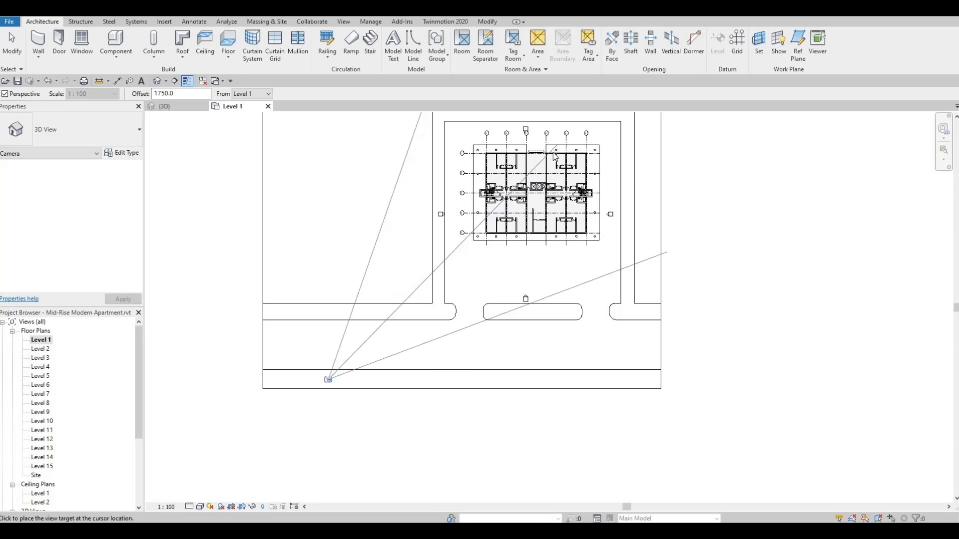
pyautogui.click(555, 157)
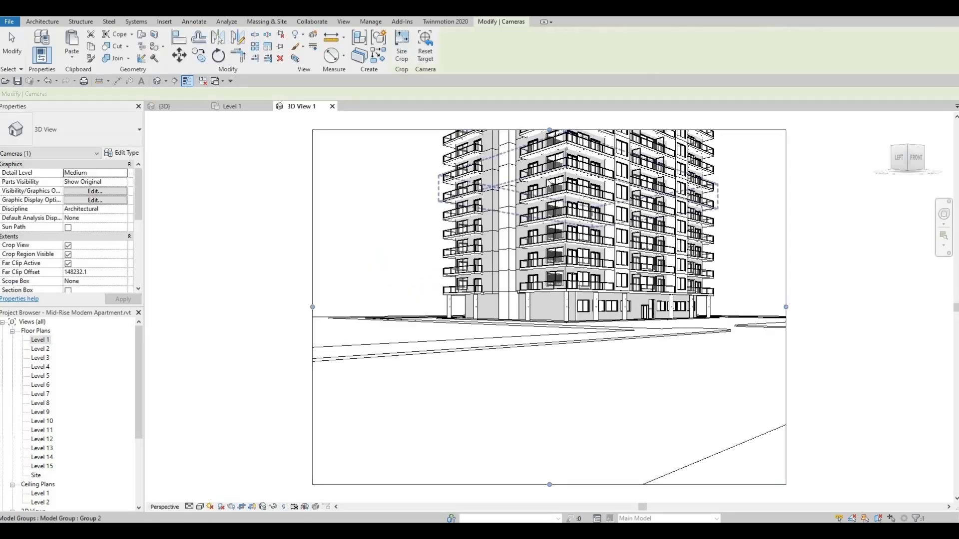
# Step: Widen the camera view's crop region on its east side and raise its upper edge to clear the tower's roof
pyautogui.moveTo(497, 204); pyautogui.dragTo(462, 217, button='middle')
pyautogui.scroll(-1, 452, 215)
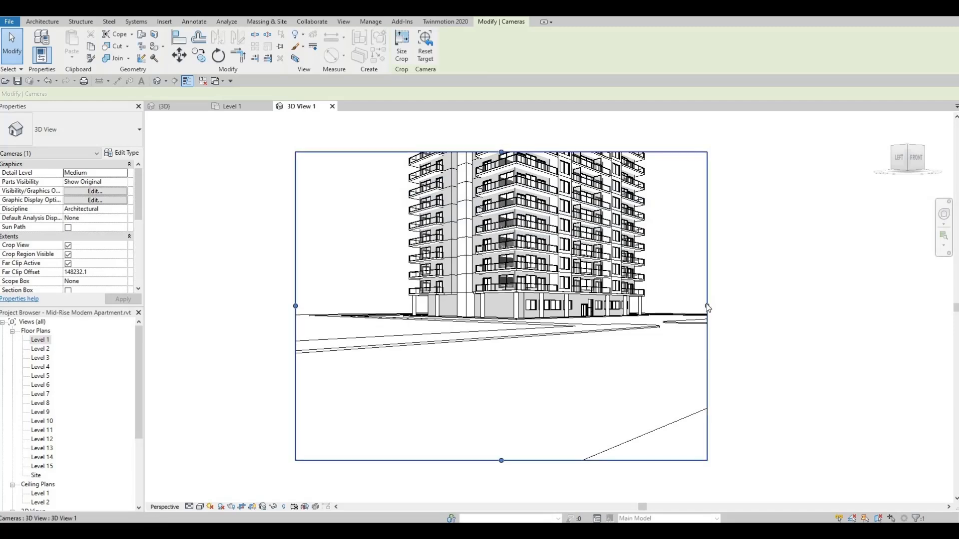
pyautogui.moveTo(707, 309); pyautogui.dragTo(743, 306)
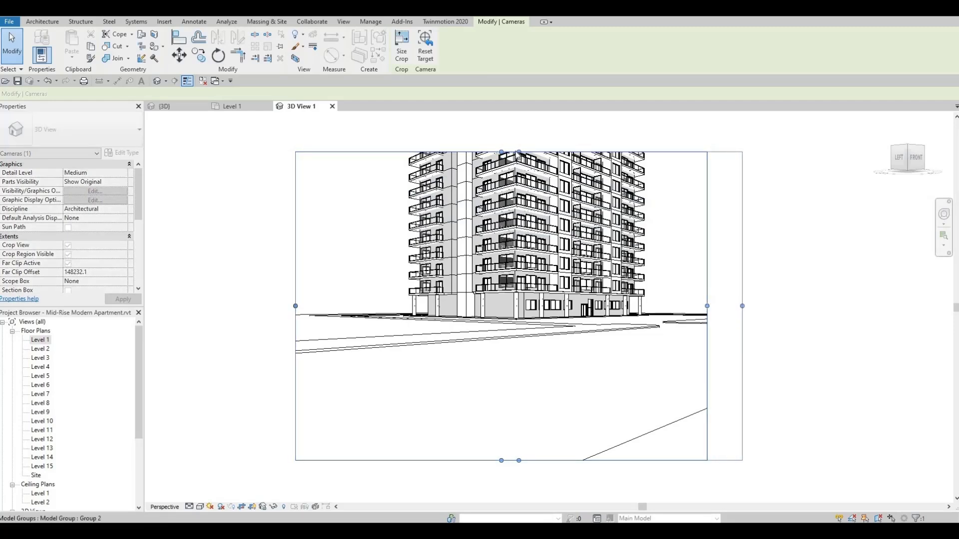
pyautogui.scroll(-1, 515, 165)
pyautogui.moveTo(520, 161); pyautogui.dragTo(479, 215, button='middle')
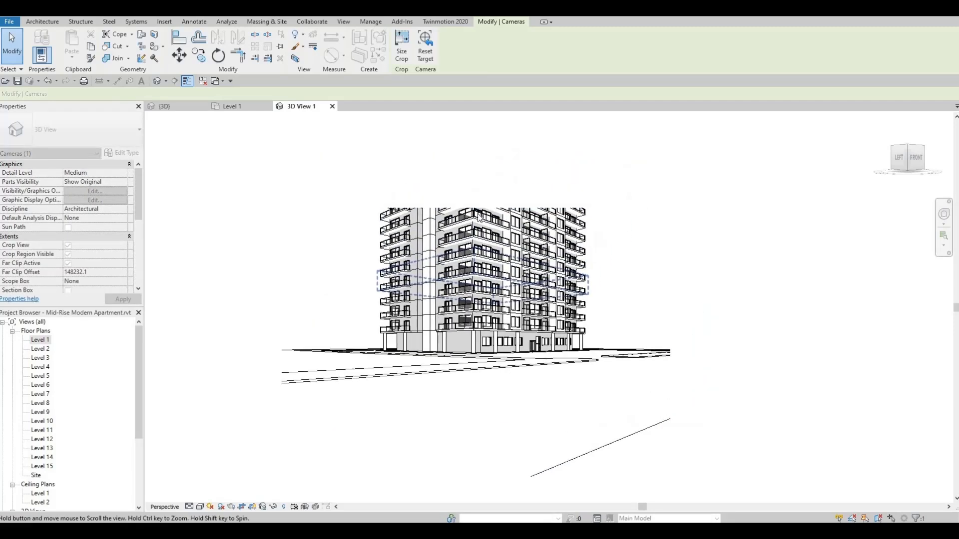
pyautogui.click(478, 212)
pyautogui.moveTo(476, 208); pyautogui.dragTo(480, 133)
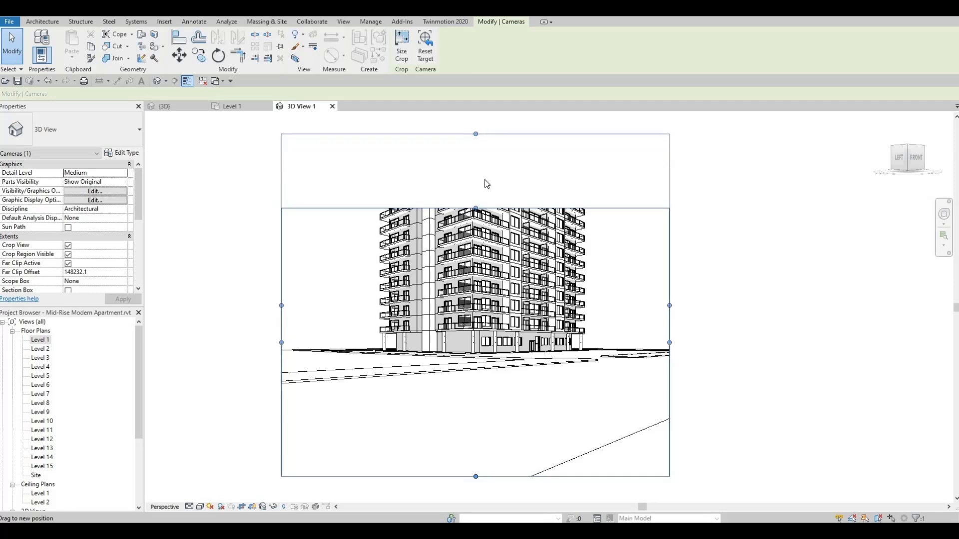
pyautogui.scroll(-2, 494, 172)
pyautogui.moveTo(493, 171); pyautogui.dragTo(474, 219, button='middle')
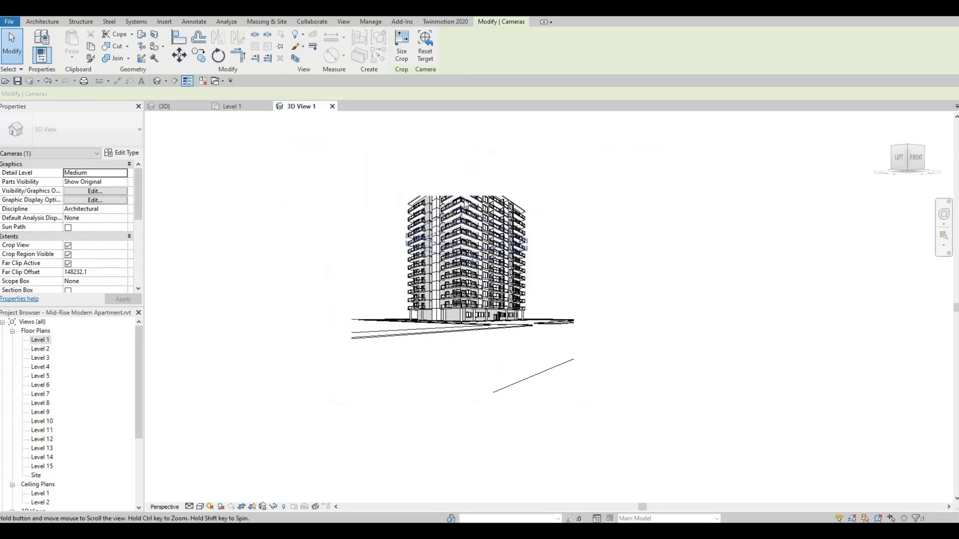
pyautogui.moveTo(469, 170); pyautogui.dragTo(474, 139)
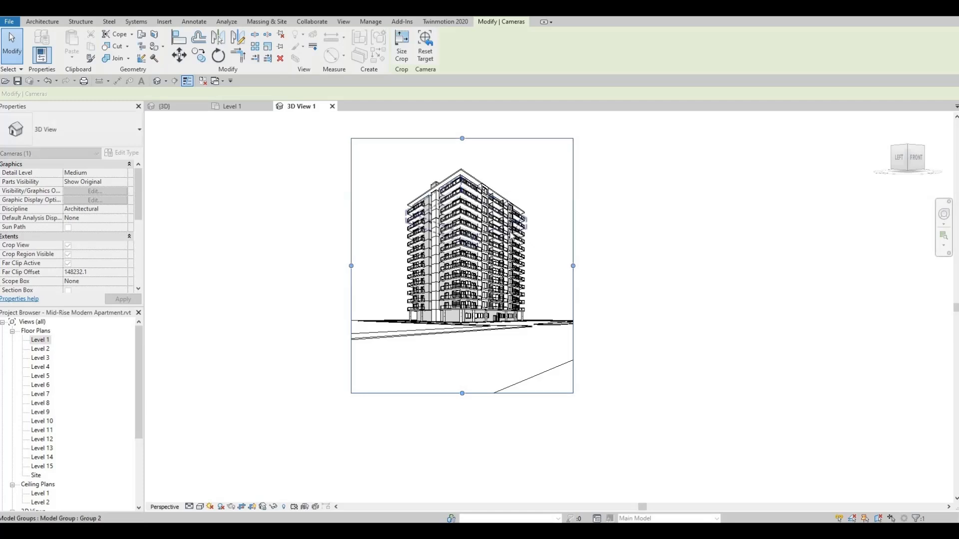
# Step: Trim the crop region's lower edge, adjust the camera angle slightly, and widen the crop on both sides of the tower
pyautogui.scroll(1, 507, 221)
pyautogui.moveTo(455, 419); pyautogui.dragTo(460, 401)
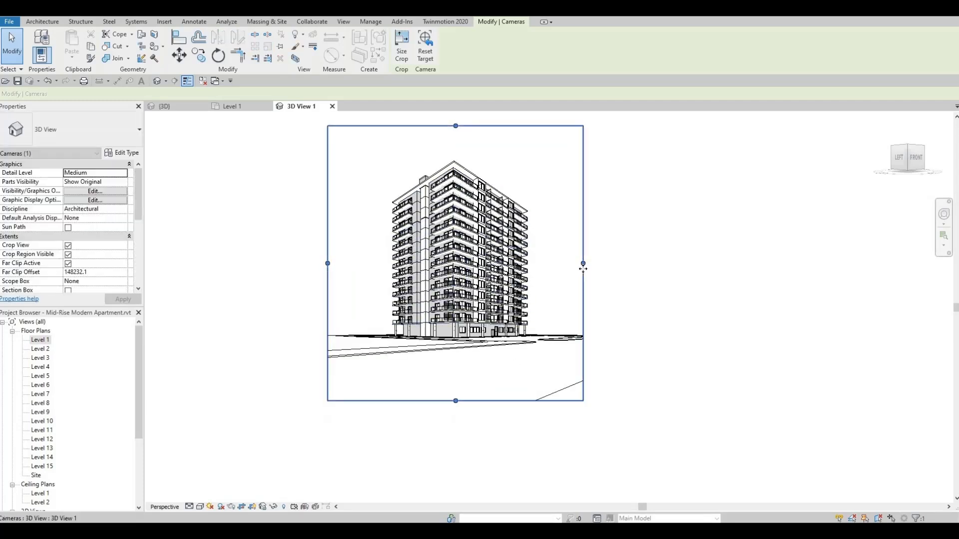
pyautogui.moveTo(583, 265); pyautogui.dragTo(614, 273)
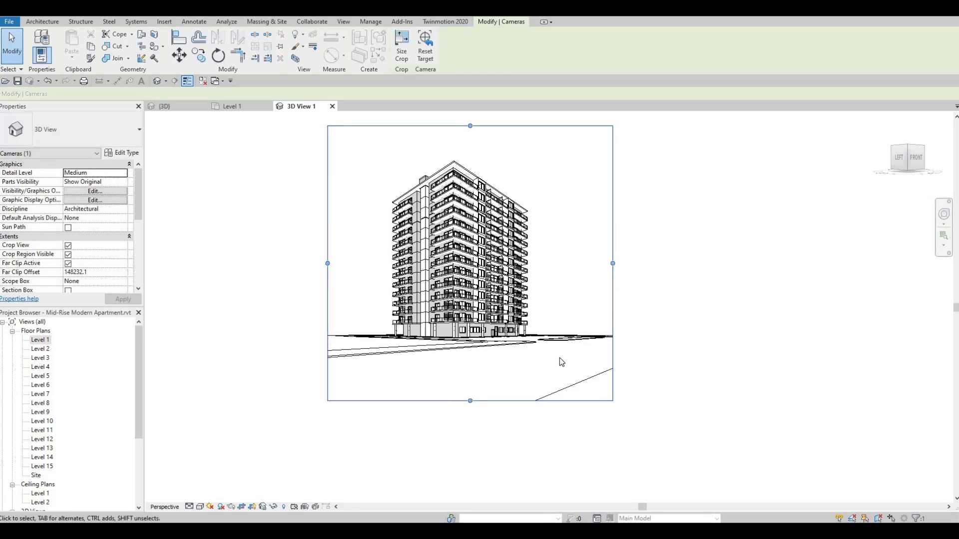
pyautogui.keyDown('shift'); pyautogui.moveTo(560, 359); pyautogui.dragTo(561, 365, button='middle'); pyautogui.keyUp('shift')
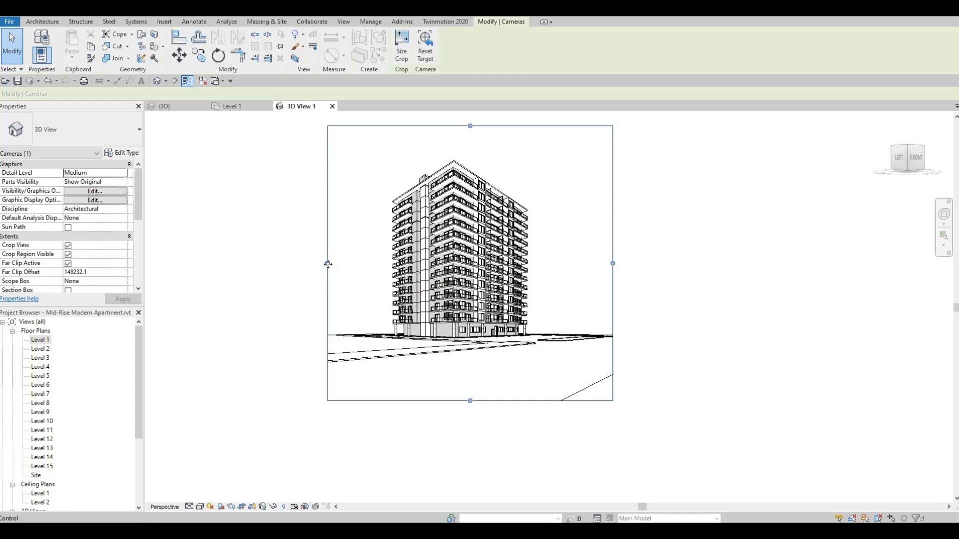
pyautogui.moveTo(328, 265); pyautogui.dragTo(298, 263)
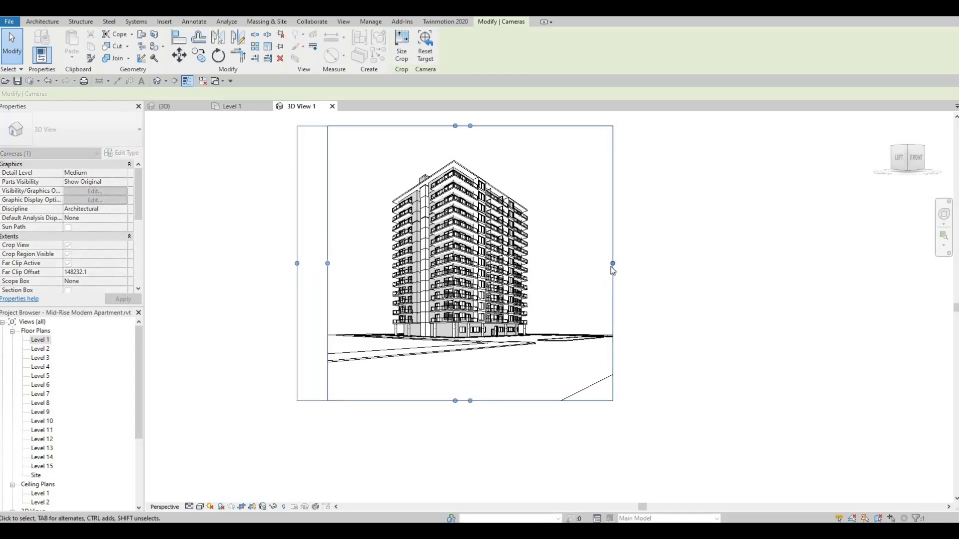
pyautogui.moveTo(614, 263); pyautogui.dragTo(626, 264)
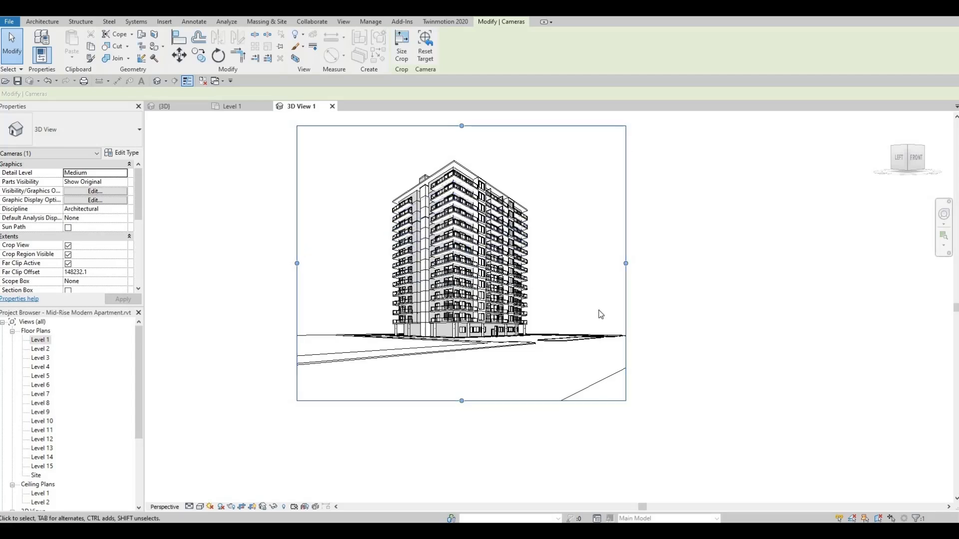
# Step: Set the perspective view's visual style to Consistent Colors
pyautogui.click(200, 507)
pyautogui.click(205, 478)
pyautogui.click(201, 507)
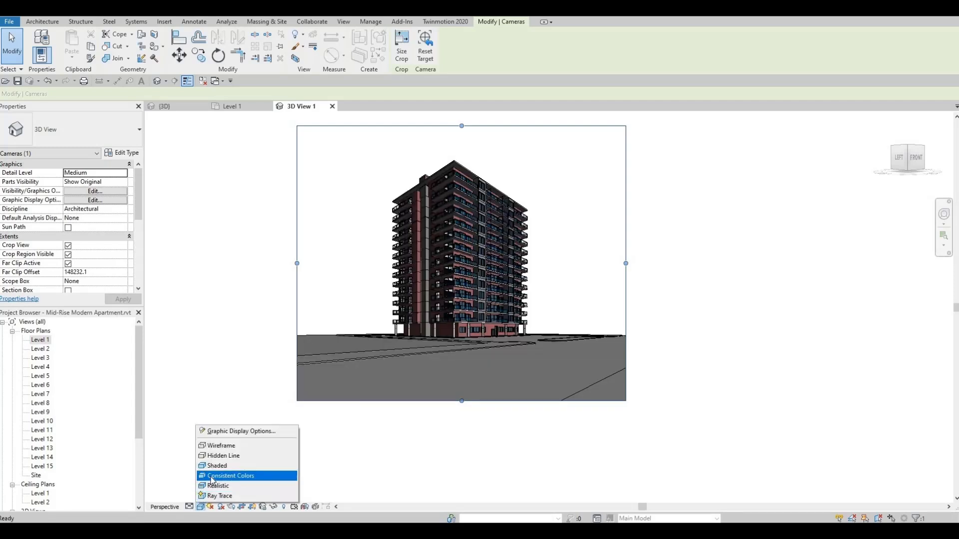
pyautogui.click(268, 475)
# Step: Examine the tower's coloured façade, ground floor and street slabs in the perspective view, and return to the default 3D view
pyautogui.scroll(2, 503, 324)
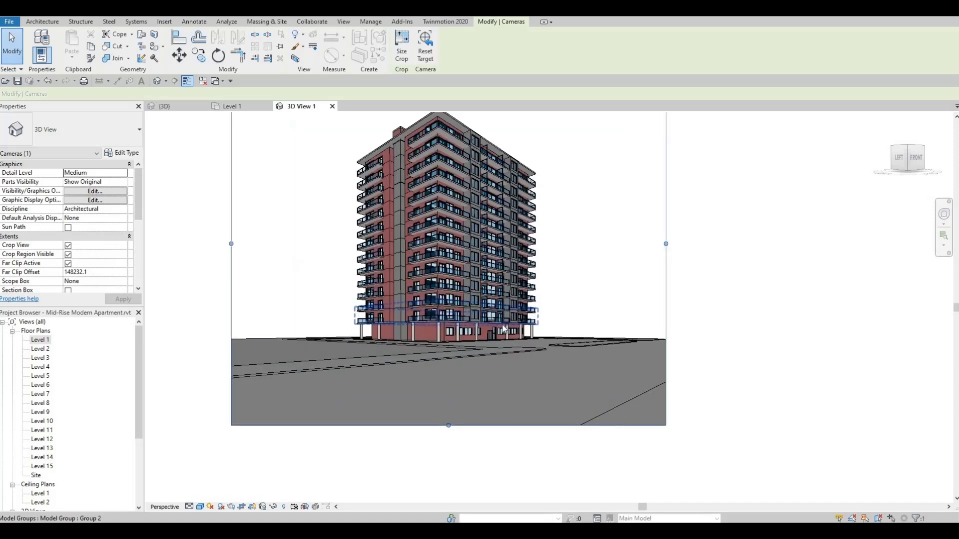
pyautogui.scroll(2, 520, 349)
pyautogui.scroll(1, 526, 351)
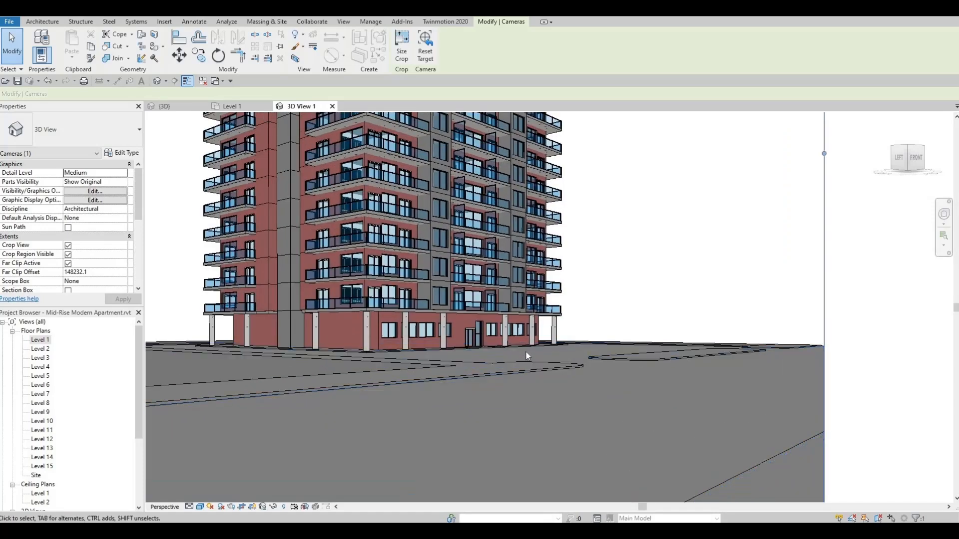
pyautogui.scroll(-3, 526, 352)
pyautogui.moveTo(529, 352); pyautogui.dragTo(513, 402, button='middle')
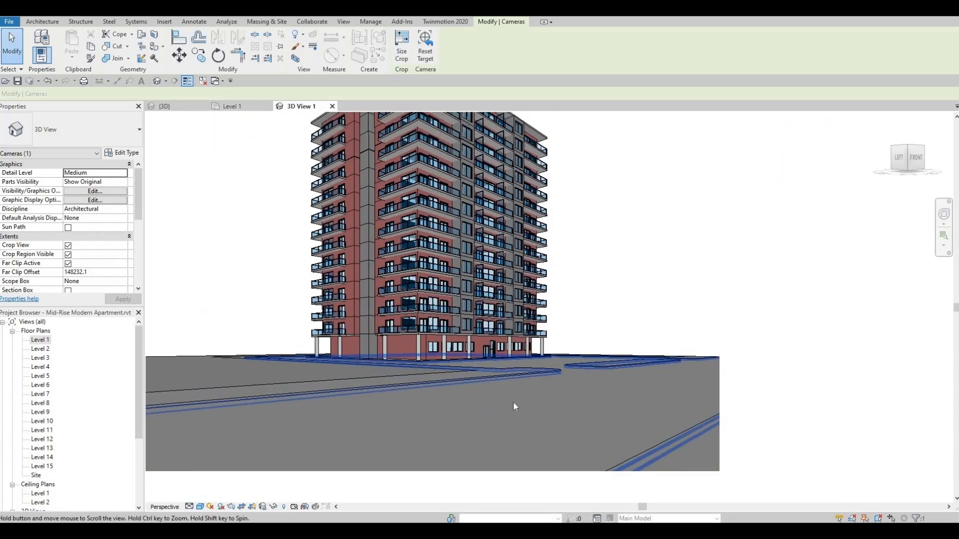
pyautogui.scroll(-2, 513, 401)
pyautogui.scroll(2, 514, 400)
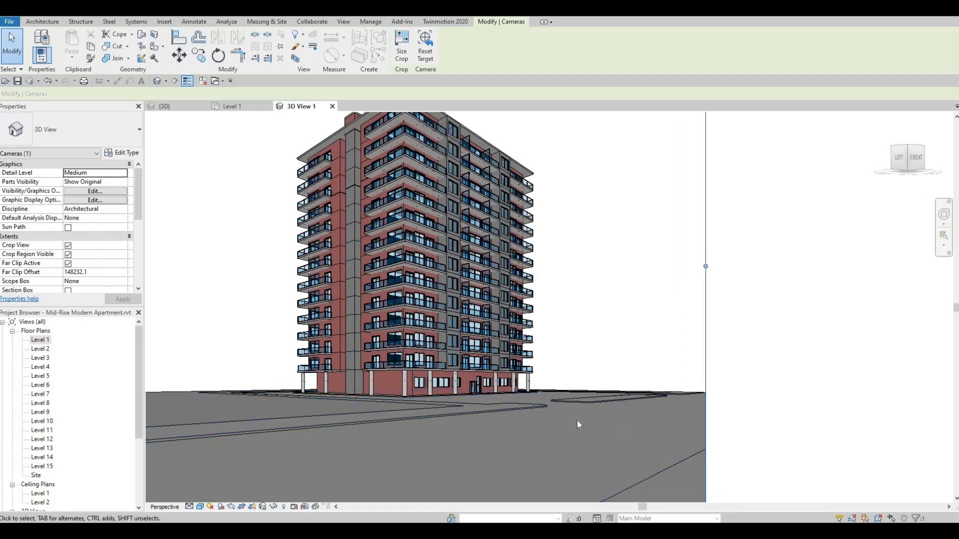
pyautogui.scroll(-1, 578, 423)
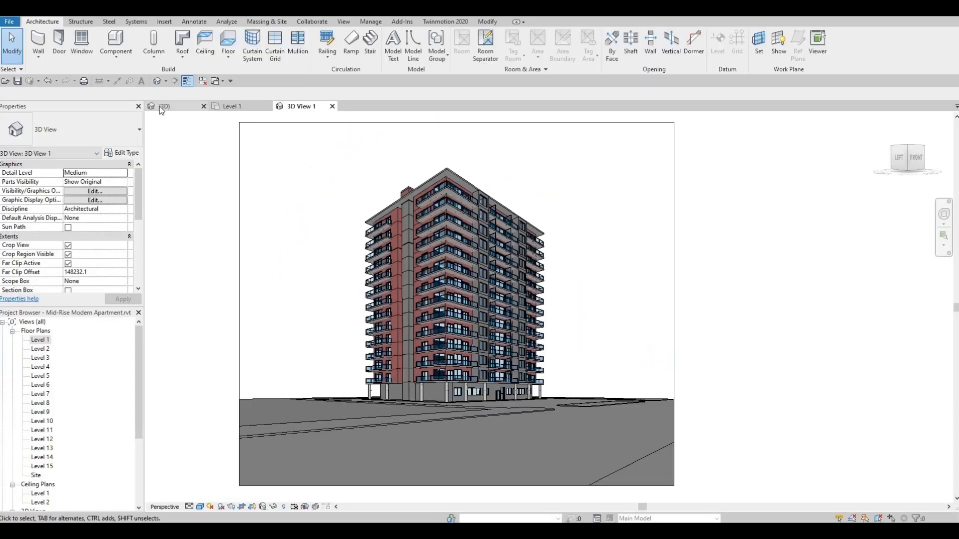
pyautogui.click(160, 106)
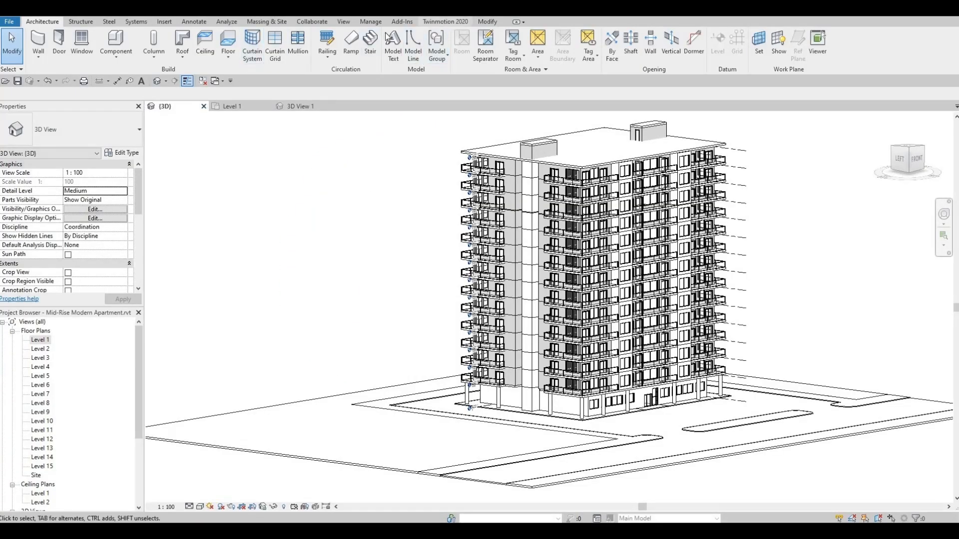
# Step: Synchronize the apartment tower model to Twinmotion through Direct Link, using the existing project
pyautogui.click(445, 22)
pyautogui.click(28, 49)
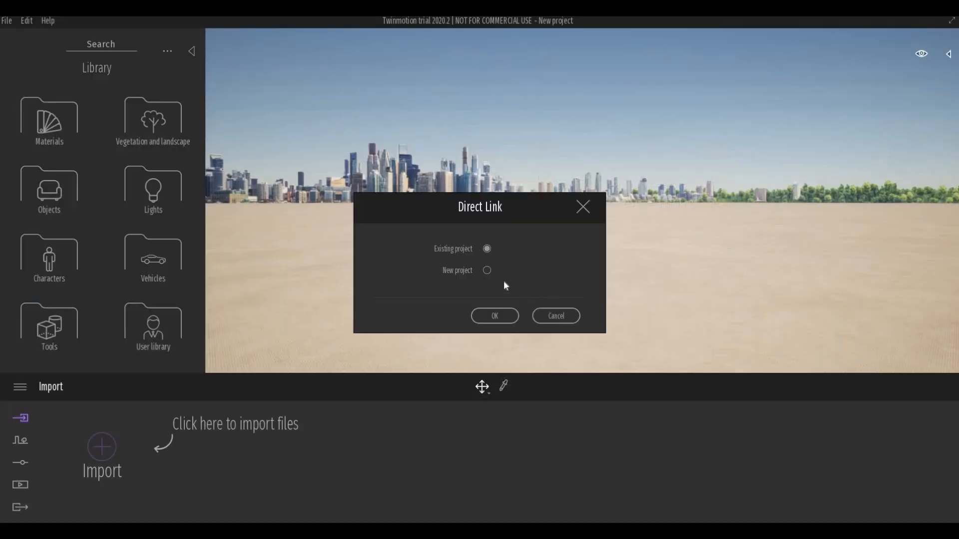
pyautogui.press('Return')
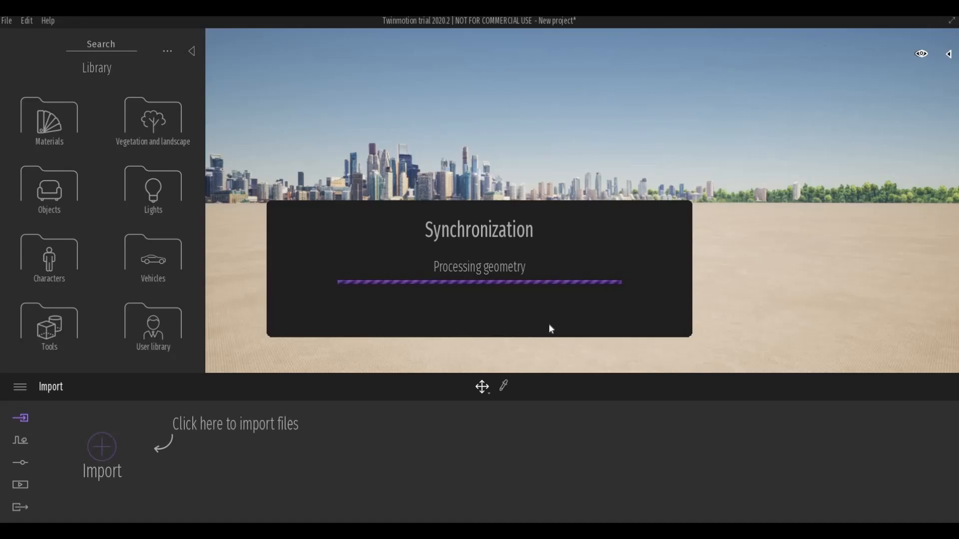
# Step: Examine the synchronized tower's façade, balconies and surrounding ground slabs in Twinmotion from near and far
pyautogui.scroll(-3, 539, 264)
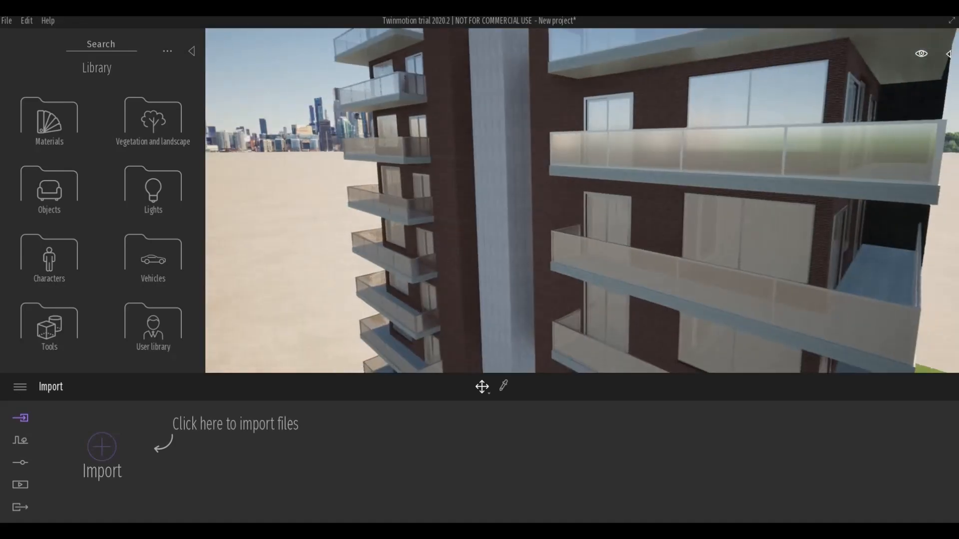
pyautogui.keyDown('shift'); pyautogui.moveTo(504, 263); pyautogui.dragTo(717, 277, button='middle'); pyautogui.keyUp('shift')
pyautogui.scroll(-3, 584, 259)
pyautogui.scroll(-5, 715, 277)
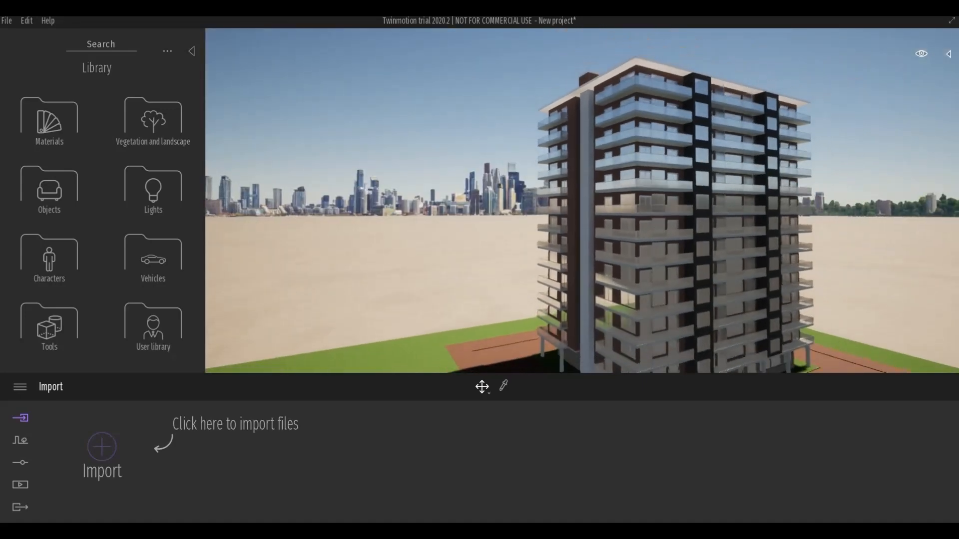
pyautogui.scroll(-2, 725, 272)
pyautogui.keyDown('shift'); pyautogui.moveTo(727, 275); pyautogui.dragTo(748, 281, button='middle'); pyautogui.keyUp('shift')
pyautogui.scroll(-3, 747, 281)
pyautogui.scroll(5, 743, 272)
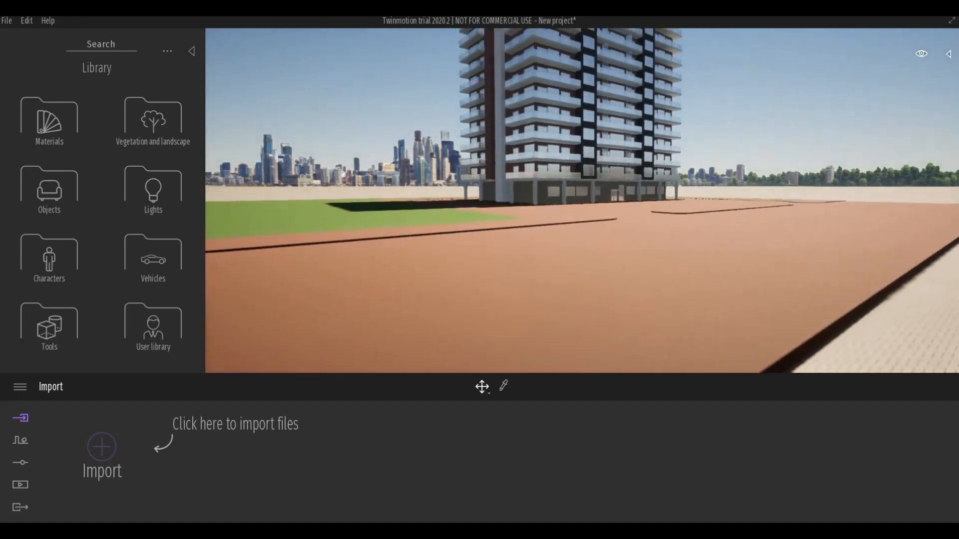
pyautogui.scroll(2, 730, 236)
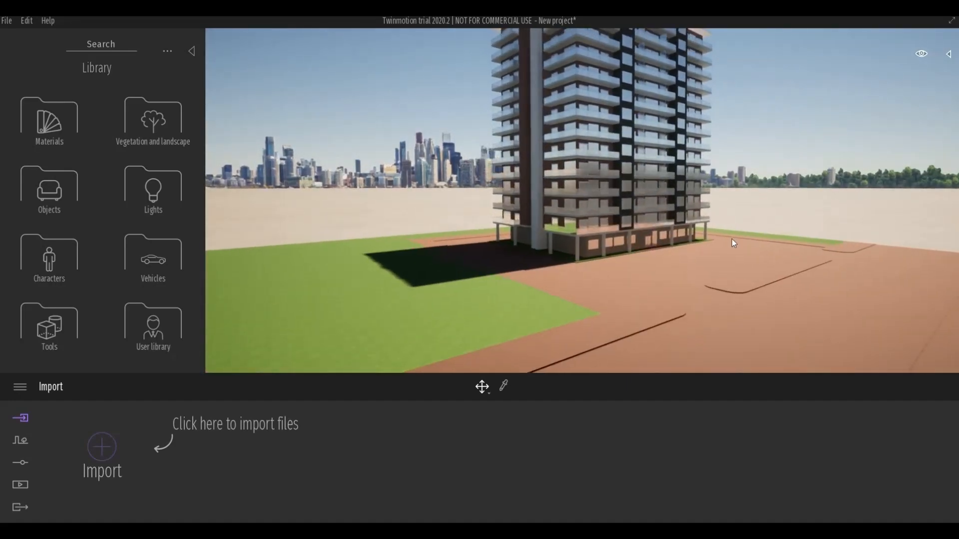
pyautogui.moveTo(732, 239)
pyautogui.mouseDown(button='middle')
pyautogui.moveTo(733, 265)
pyautogui.moveTo(739, 230)
pyautogui.moveTo(738, 280)
pyautogui.moveTo(730, 241)
pyautogui.mouseUp(button='middle')
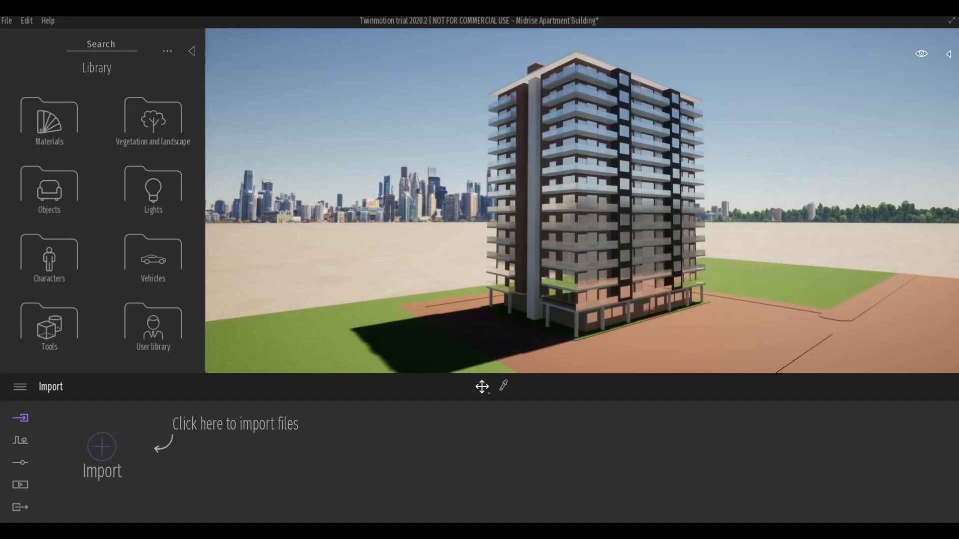
# Step: Frame the whole tower from a low corner viewpoint with its street slabs in front and the skyline behind
pyautogui.scroll(2, 698, 330)
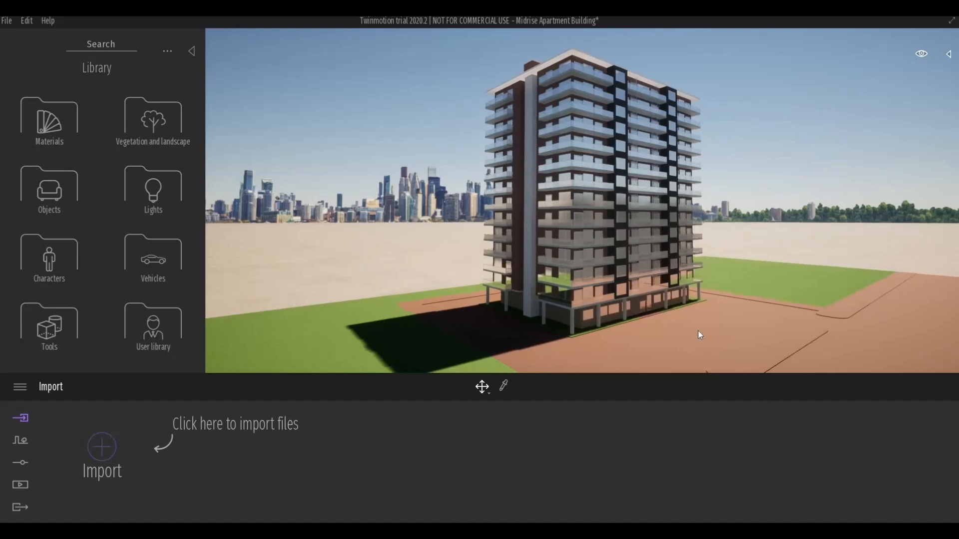
pyautogui.scroll(-3, 698, 329)
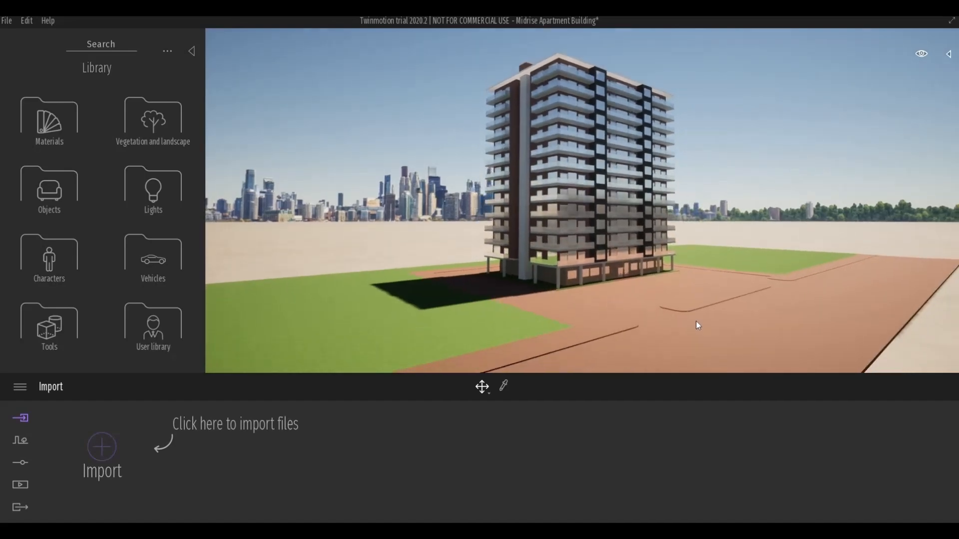
pyautogui.scroll(1, 694, 310)
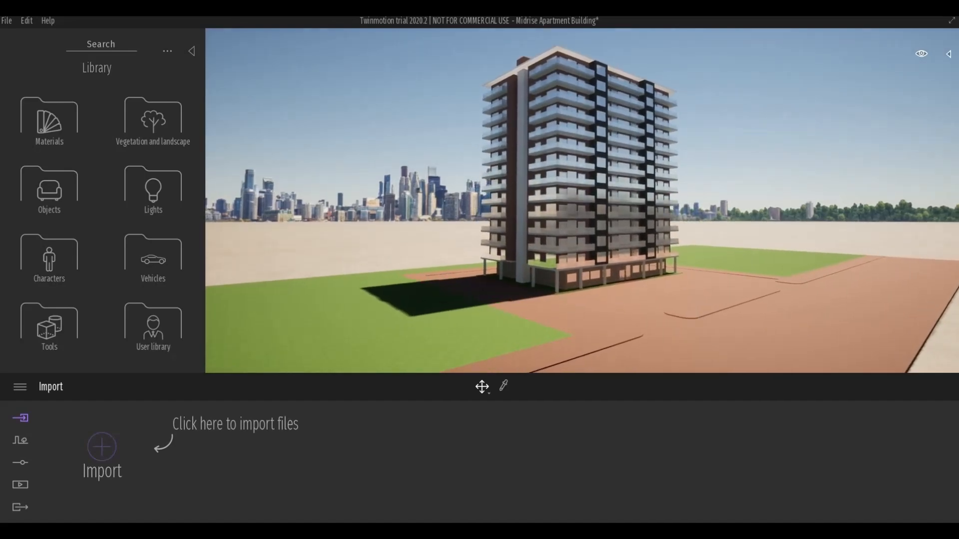
pyautogui.keyDown('shift'); pyautogui.moveTo(694, 310); pyautogui.dragTo(715, 311, button='middle'); pyautogui.keyUp('shift')
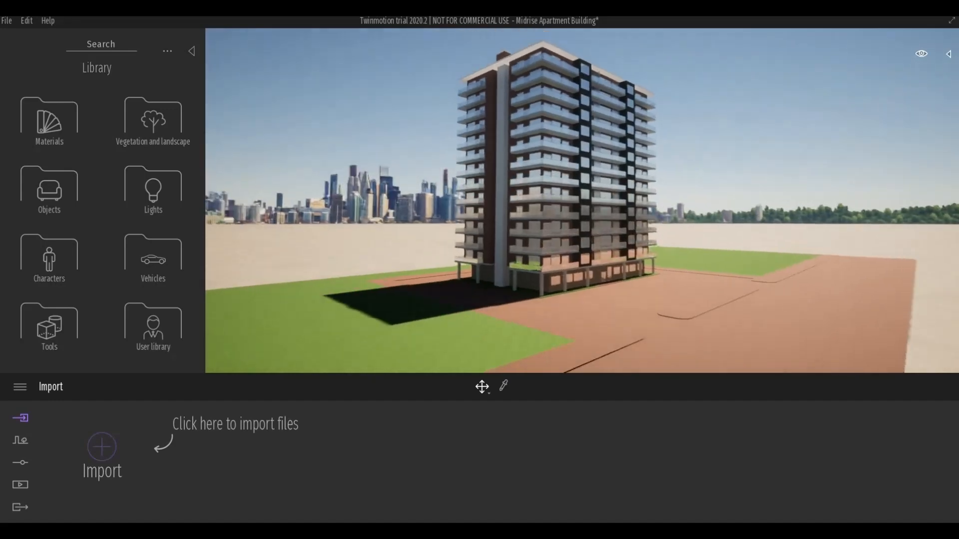
pyautogui.moveTo(711, 344)
pyautogui.keyDown('shift'); pyautogui.mouseDown(button='middle')
pyautogui.moveTo(702, 336)
pyautogui.moveTo(712, 349)
pyautogui.moveTo(712, 331)
pyautogui.mouseUp(button='middle'); pyautogui.keyUp('shift')
pyautogui.scroll(1, 711, 344)
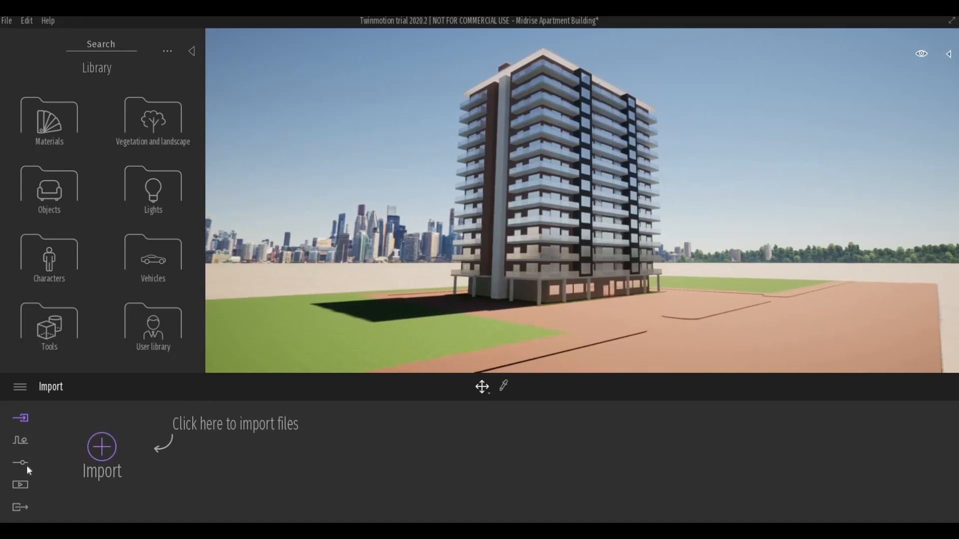
# Step: Turn on Parallelism in the camera settings and refine the low view of the tower
pyautogui.click(28, 464)
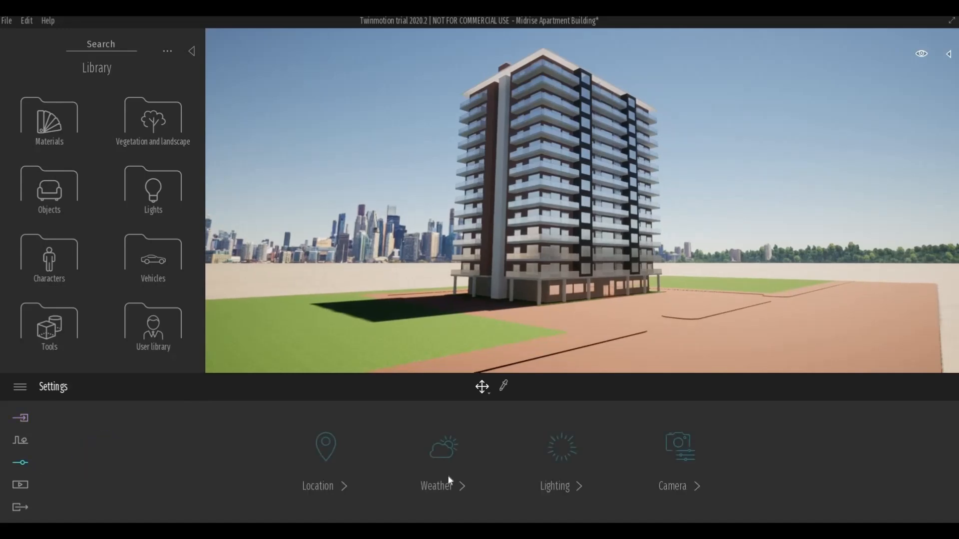
pyautogui.click(672, 485)
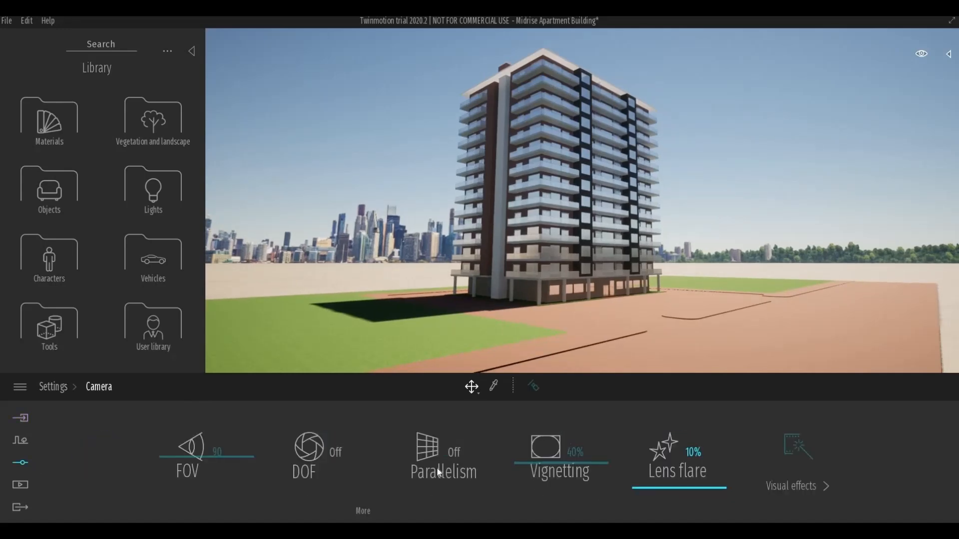
pyautogui.moveTo(563, 331); pyautogui.dragTo(529, 355, button='middle')
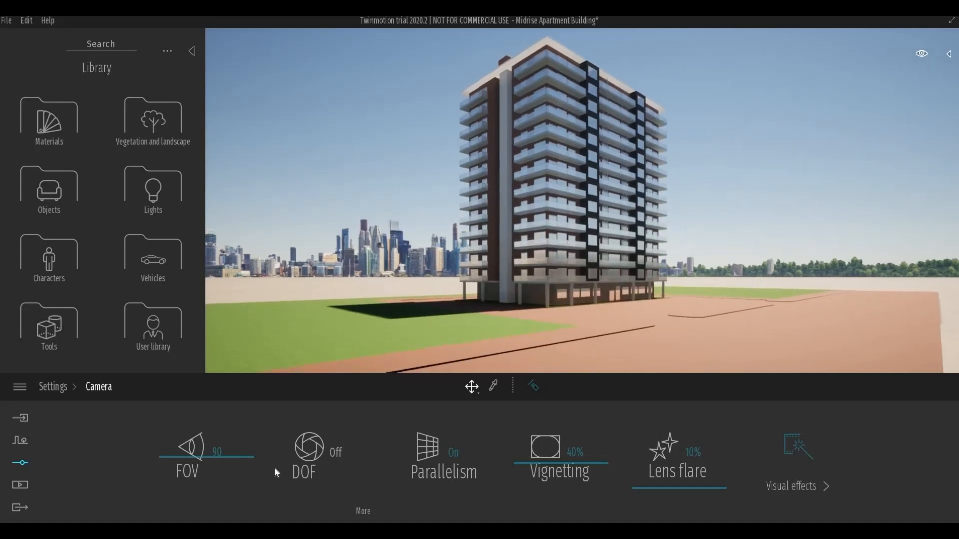
# Step: Set the camera's color gradient type to ISM and shift the tower slightly off centre in the view
pyautogui.click(789, 459)
pyautogui.click(349, 492)
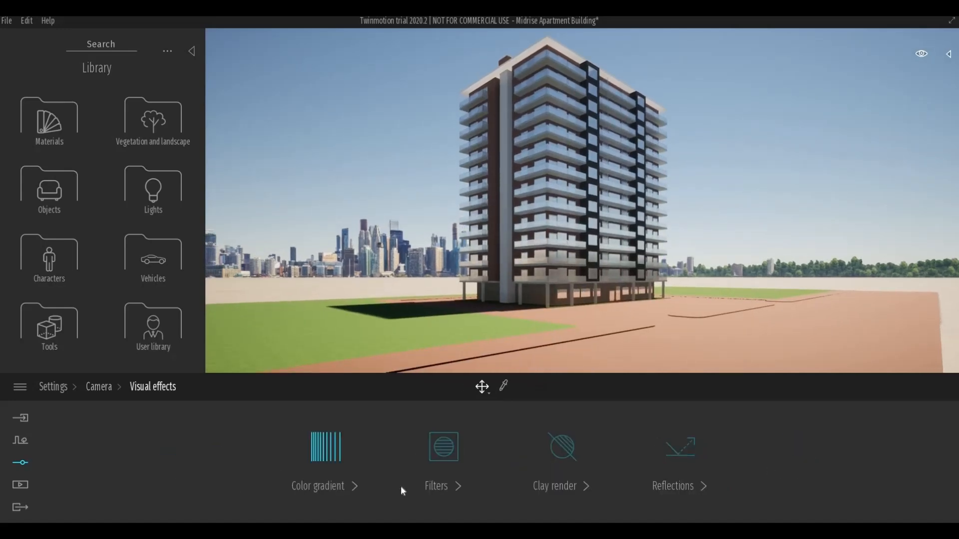
pyautogui.click(400, 455)
pyautogui.click(498, 389)
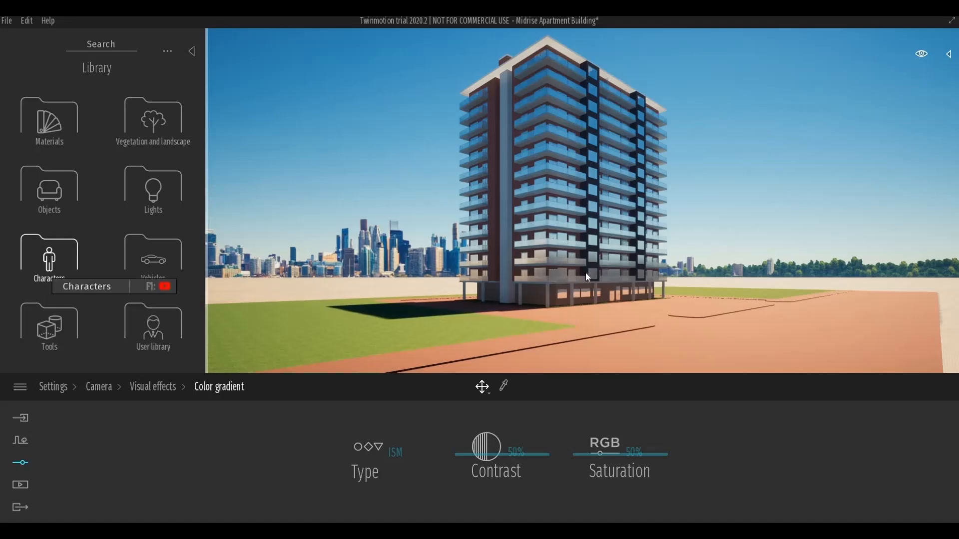
pyautogui.moveTo(401, 304); pyautogui.dragTo(361, 298, button='right')
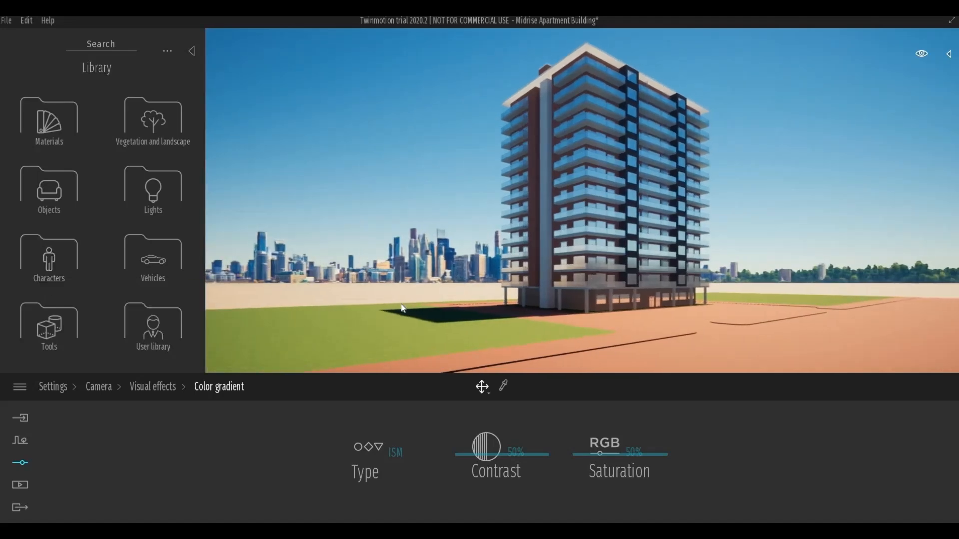
# Step: Set the location's time of day to 15:57 and the north offset to 51° to light the tower's front façade
pyautogui.click(12, 462)
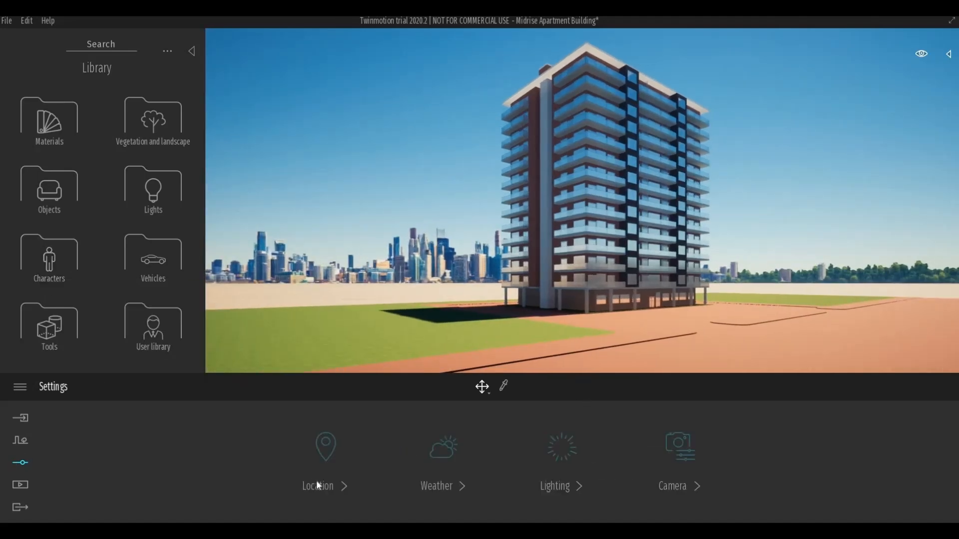
pyautogui.click(356, 464)
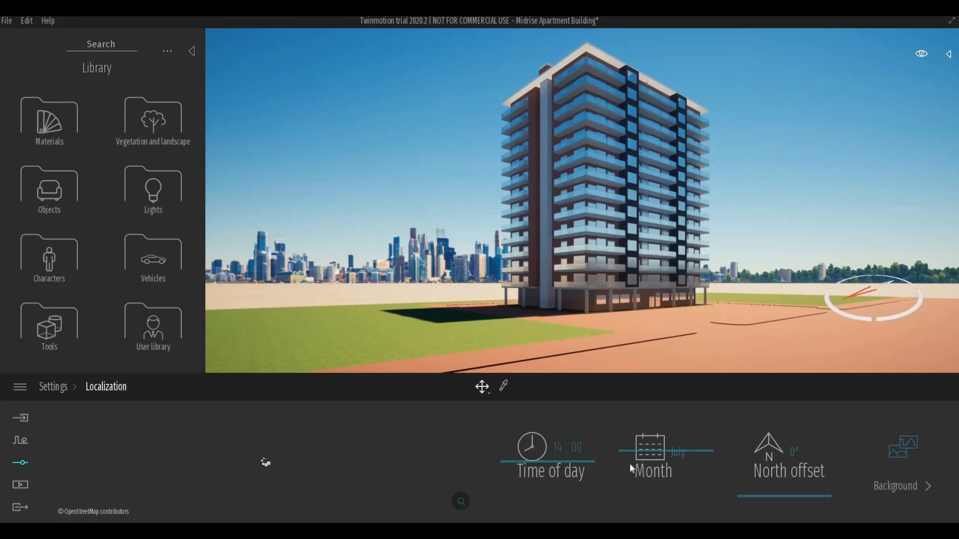
pyautogui.moveTo(547, 465); pyautogui.dragTo(514, 461)
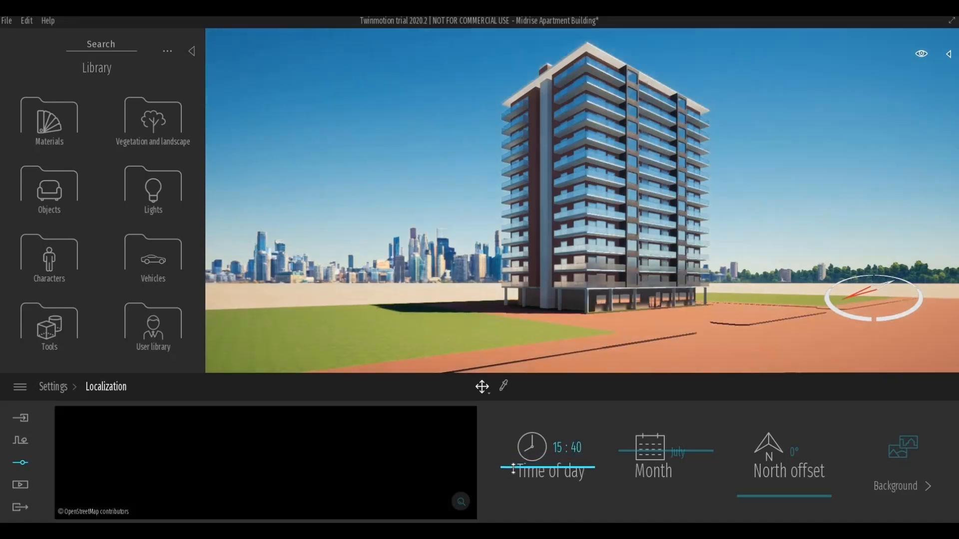
pyautogui.moveTo(759, 490); pyautogui.dragTo(754, 487)
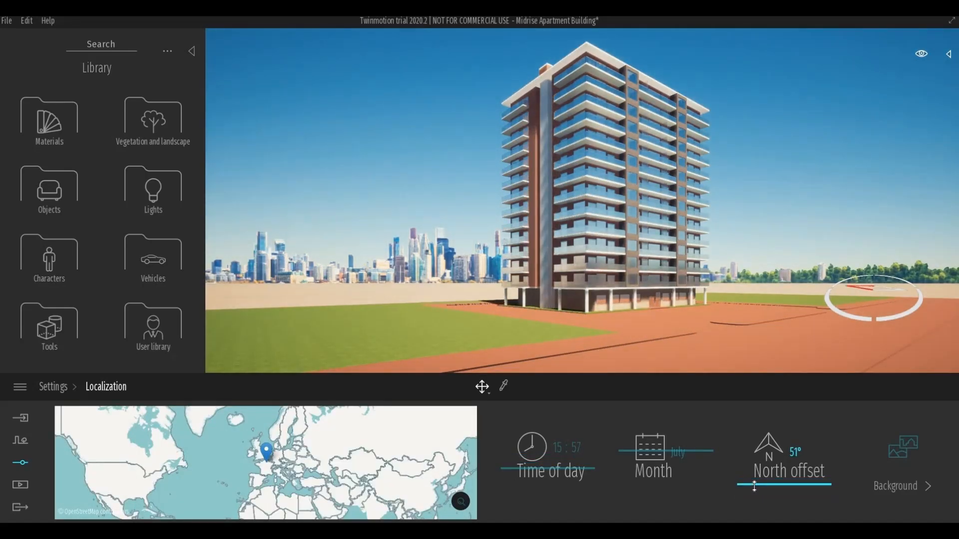
pyautogui.moveTo(714, 371); pyautogui.dragTo(715, 350, button='middle')
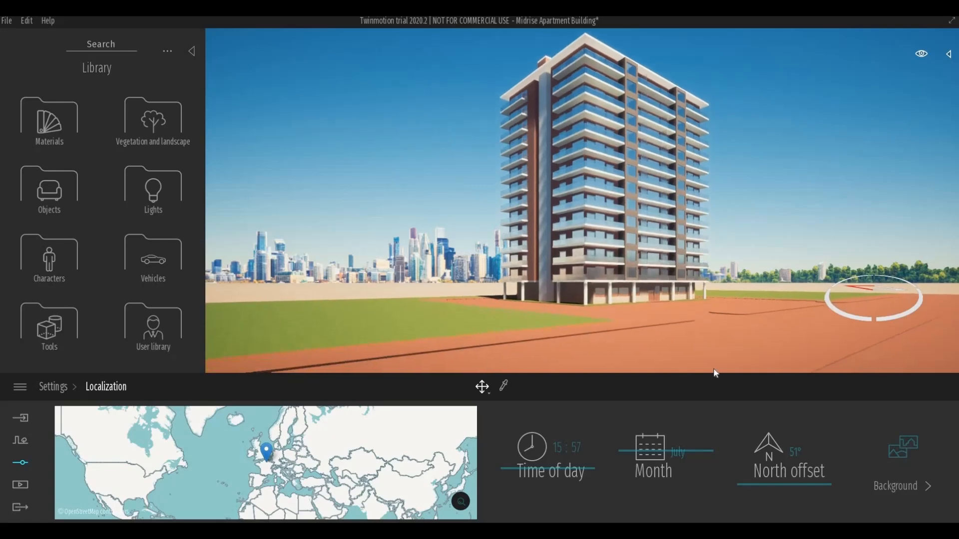
# Step: Set the City background picture's rotation to 16°
pyautogui.click(892, 494)
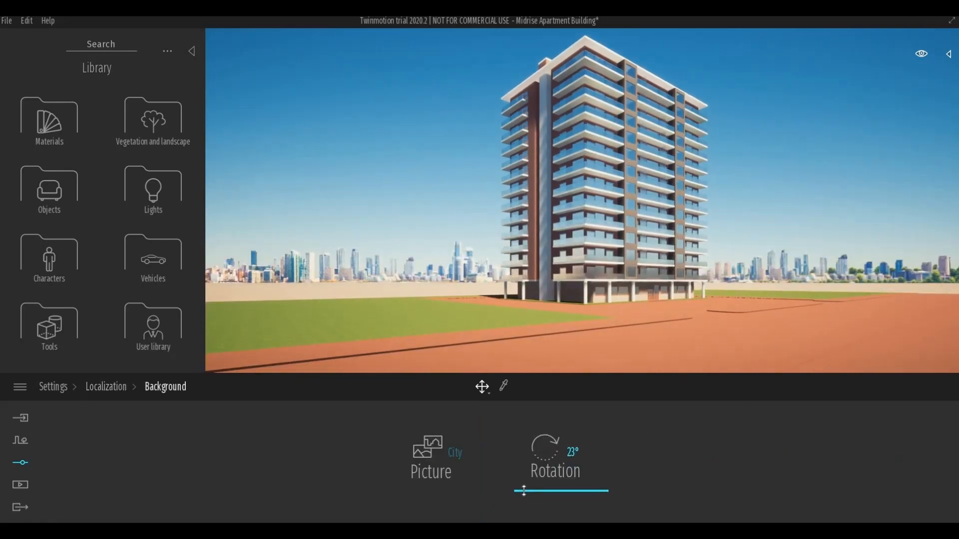
pyautogui.moveTo(524, 491); pyautogui.dragTo(521, 498)
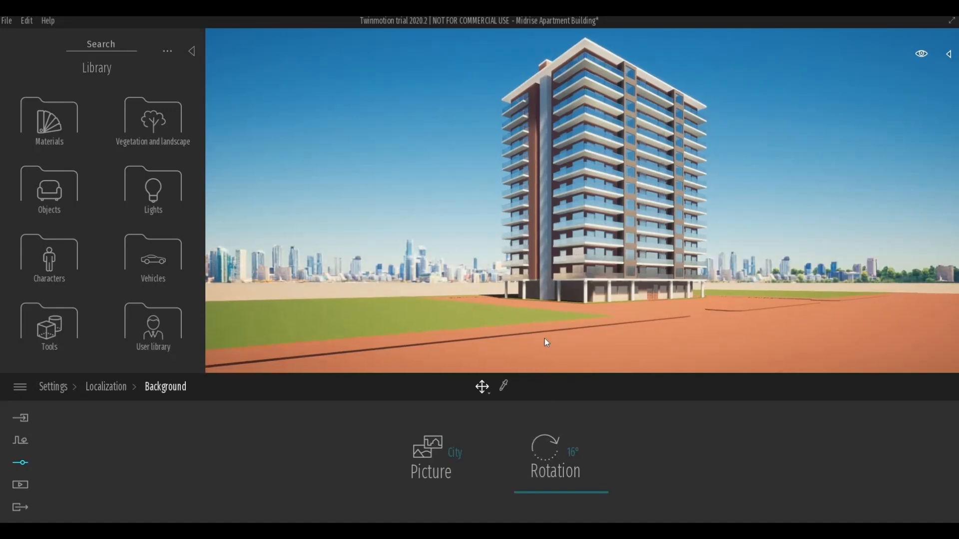
# Step: Save the Midrise Apartment Building project
pyautogui.click(19, 441)
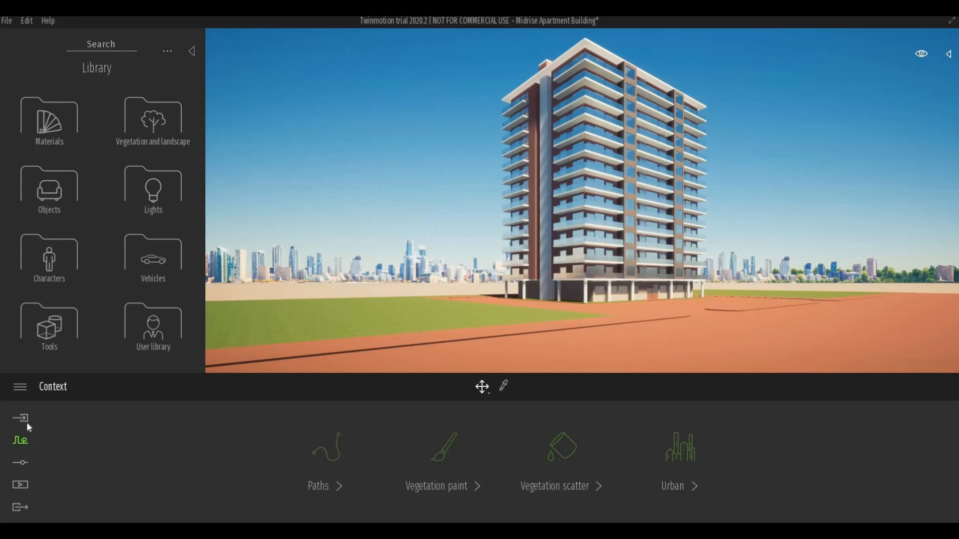
pyautogui.click(8, 21)
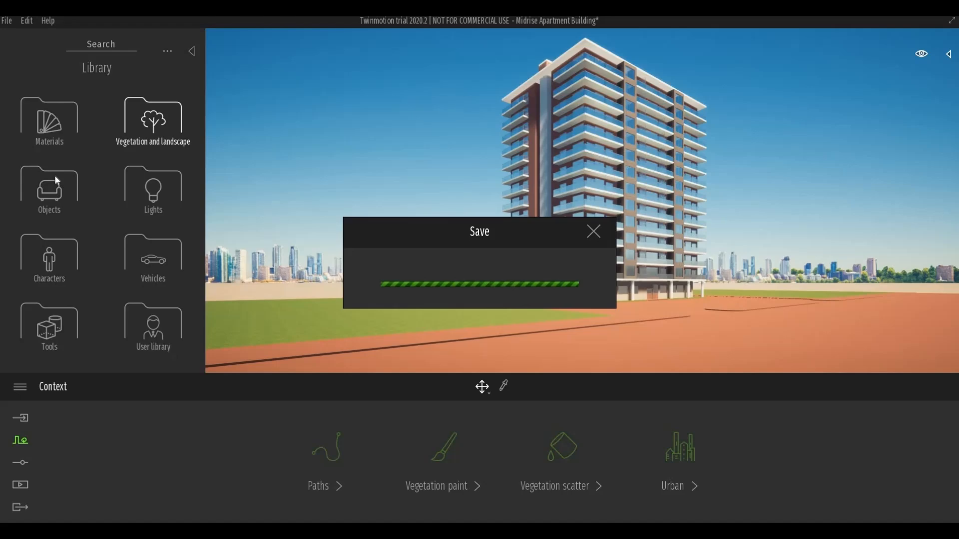
# Step: Browse the material library's concrete and glass categories, and look over the media output options
pyautogui.click(40, 120)
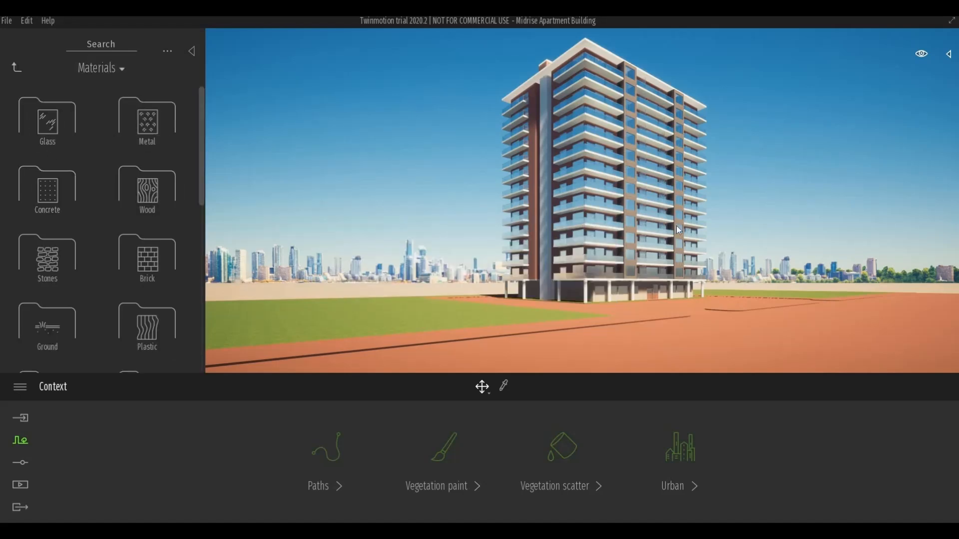
pyautogui.click(24, 483)
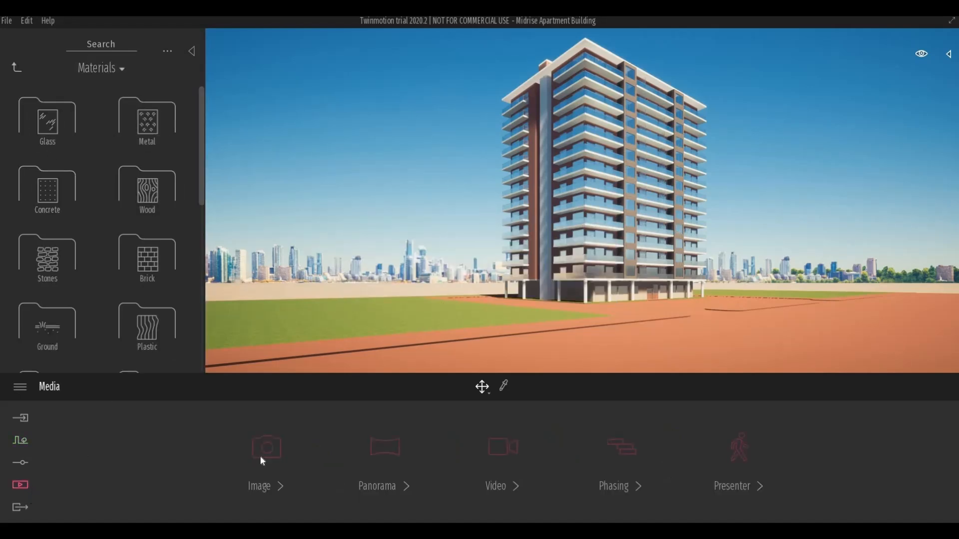
pyautogui.scroll(-2, 673, 276)
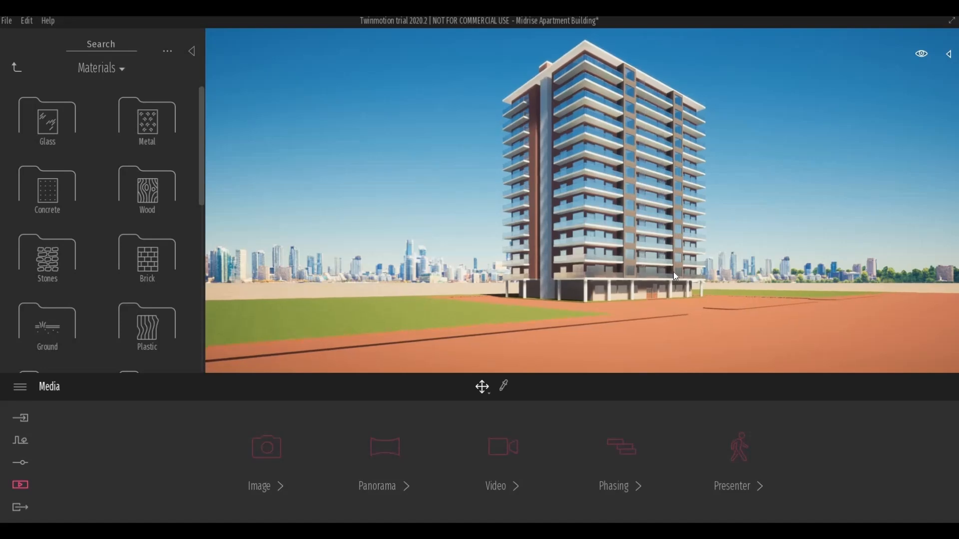
pyautogui.scroll(1, 673, 272)
pyautogui.click(48, 187)
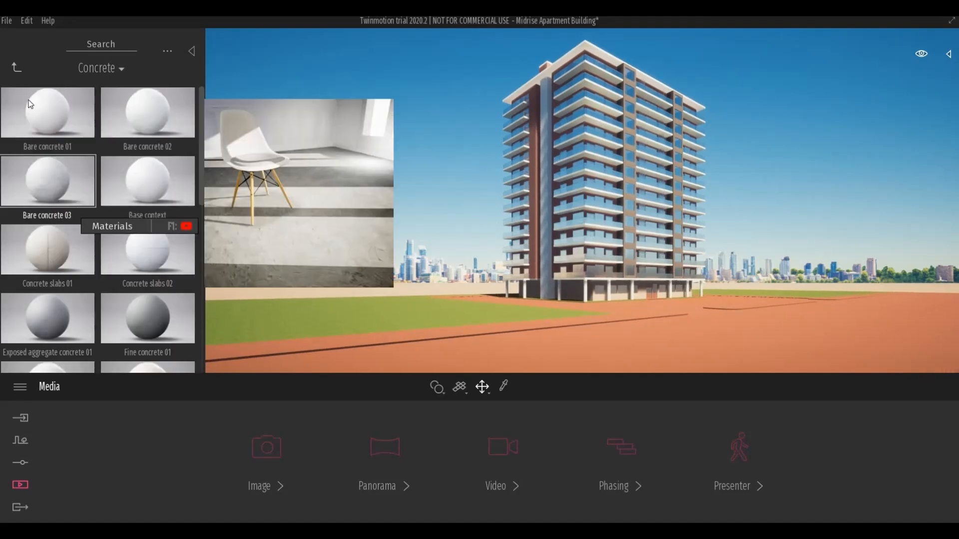
pyautogui.click(20, 67)
pyautogui.click(50, 119)
pyautogui.click(16, 66)
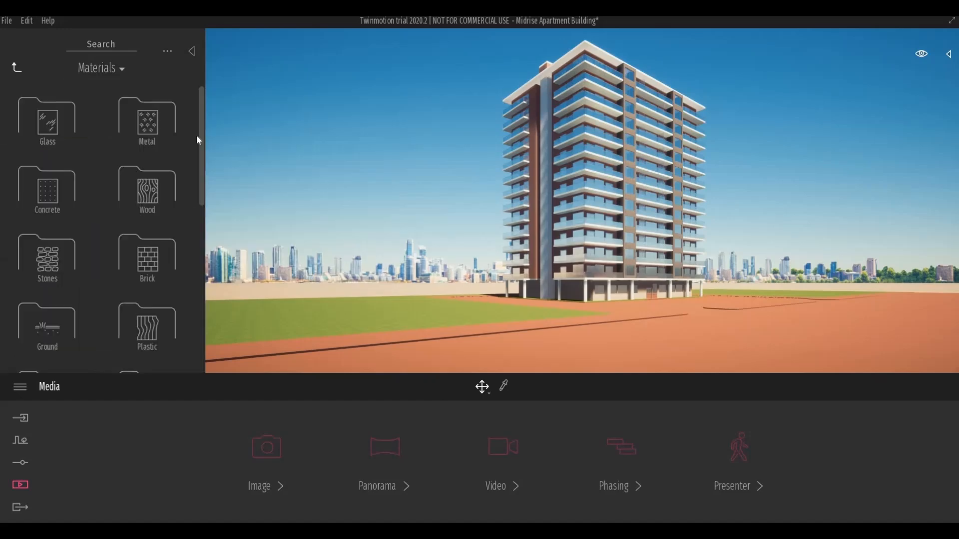
# Step: Apply the Concrete road 3 material from the man-made ground materials to the paved surface around the tower
pyautogui.scroll(-1, 75, 240)
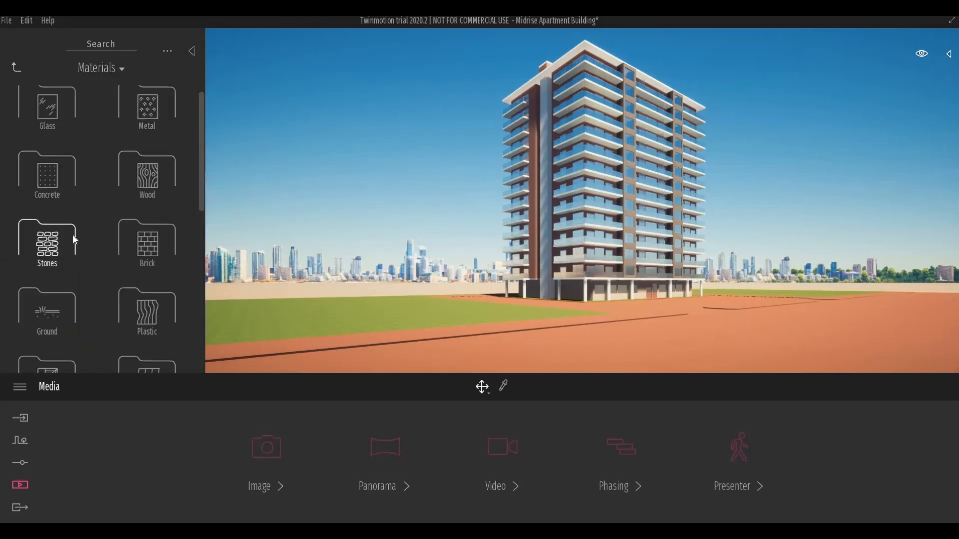
pyautogui.scroll(-3, 62, 249)
pyautogui.click(62, 250)
pyautogui.click(55, 137)
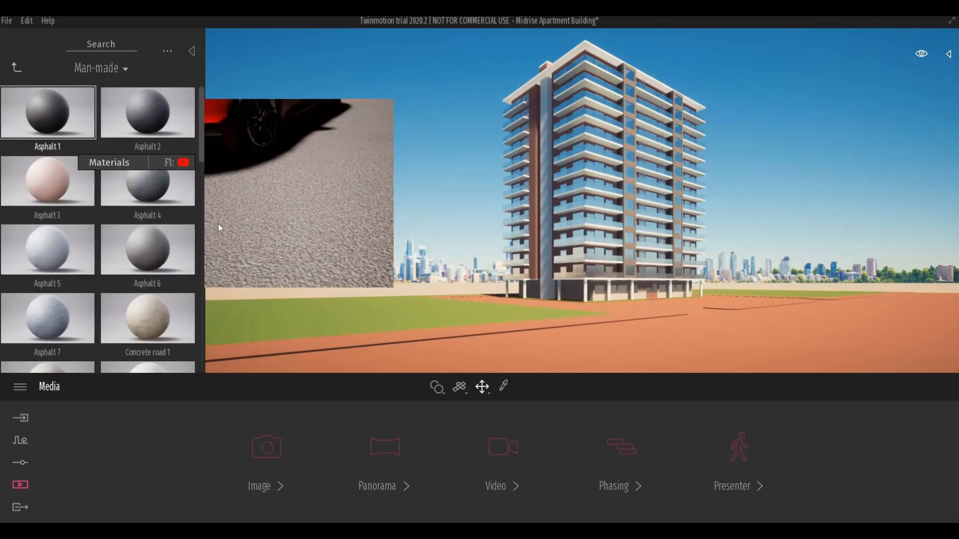
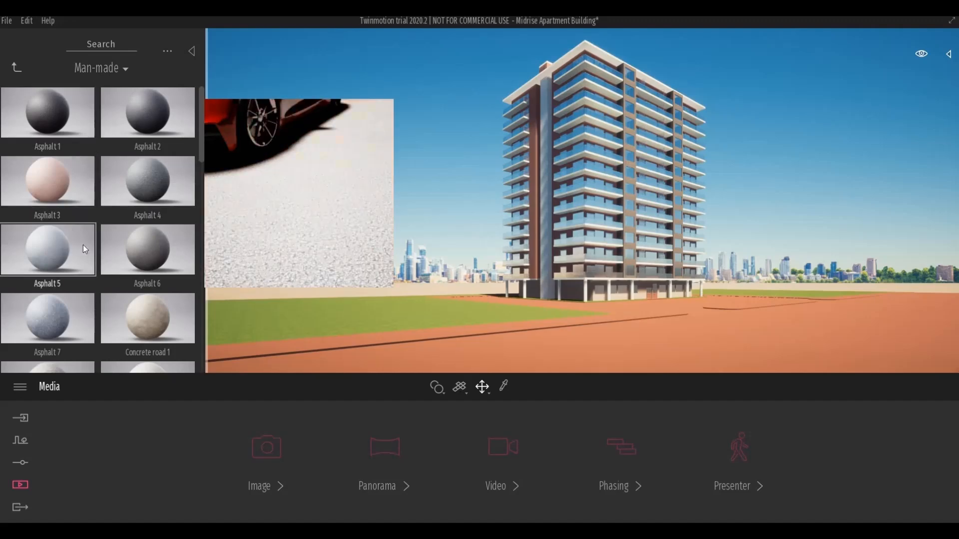
pyautogui.scroll(-4, 100, 269)
pyautogui.moveTo(150, 325); pyautogui.dragTo(557, 341)
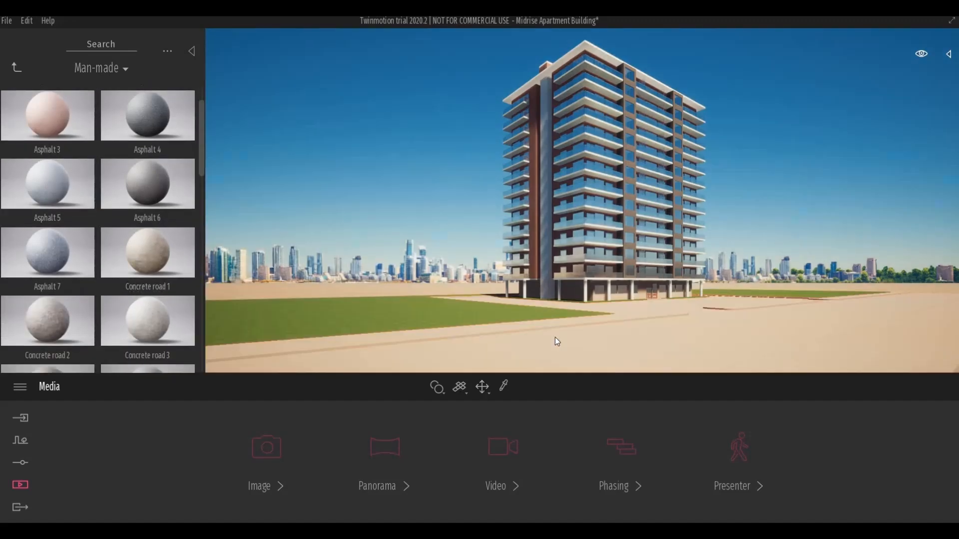
# Step: Apply the Concrete road 2 material to the paved surface around the tower and set its scale to 5.08
pyautogui.scroll(-1, 143, 321)
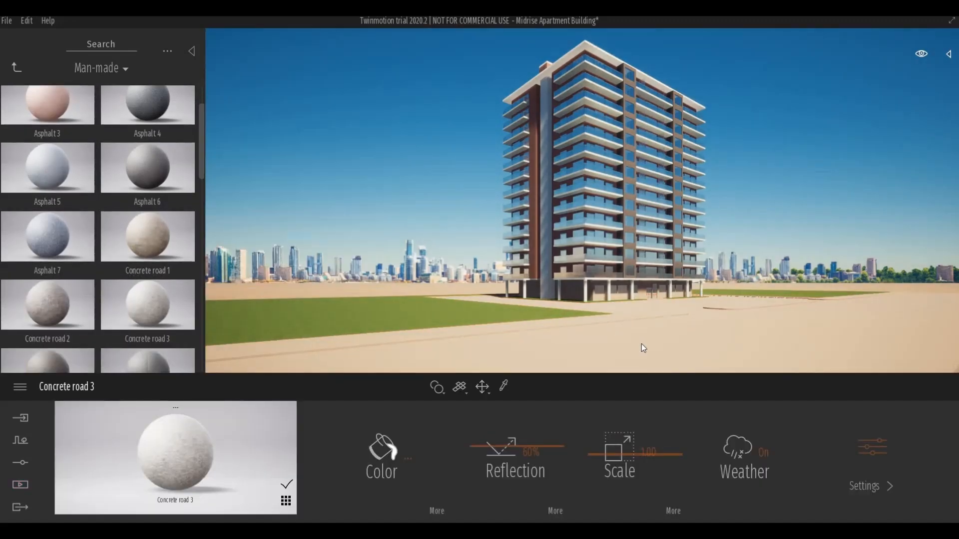
pyautogui.scroll(-2, 113, 320)
pyautogui.moveTo(90, 319); pyautogui.dragTo(621, 358)
pyautogui.scroll(-10, 94, 240)
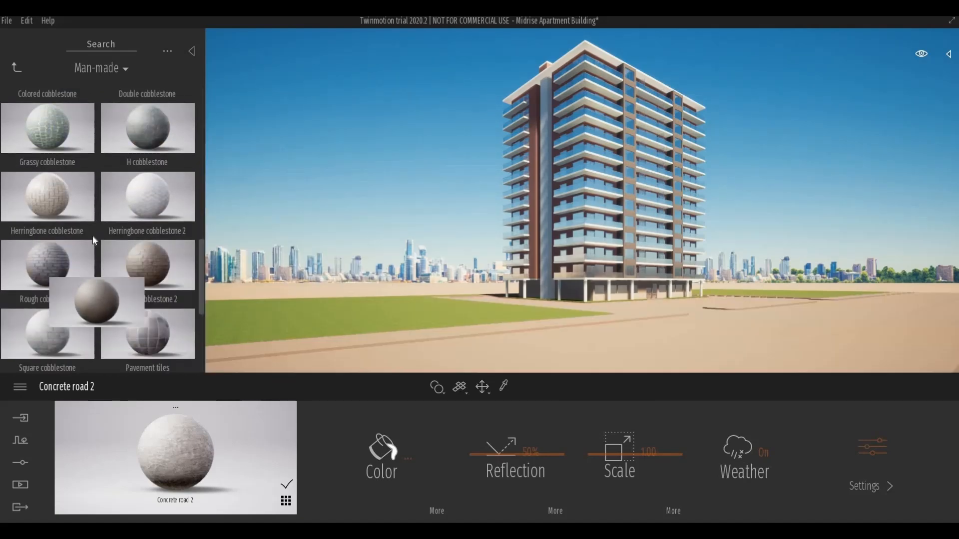
pyautogui.scroll(4, 92, 235)
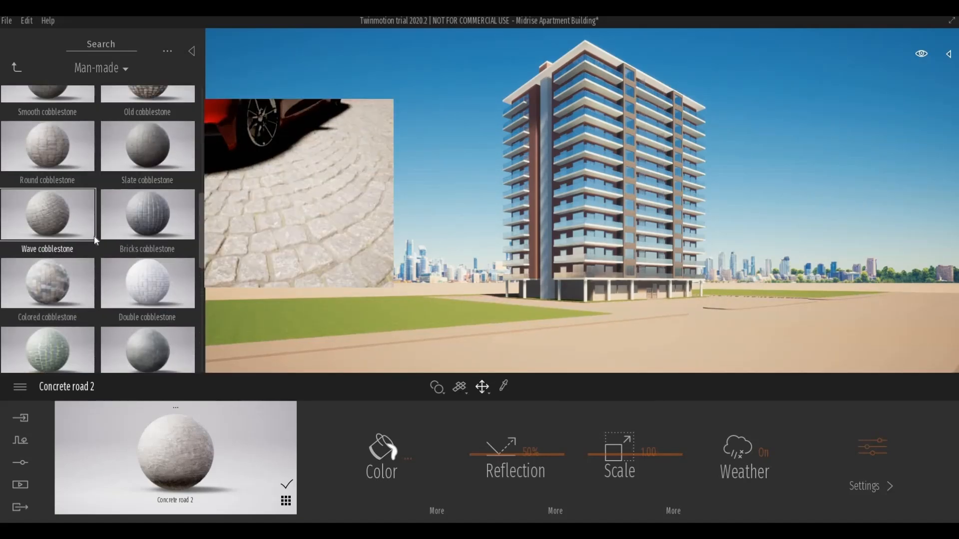
pyautogui.scroll(3, 94, 237)
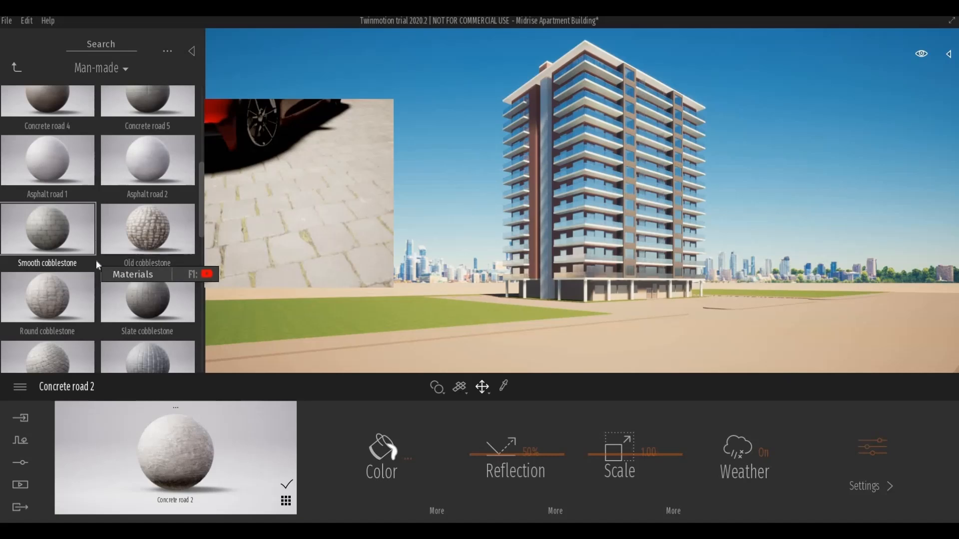
pyautogui.scroll(3, 95, 257)
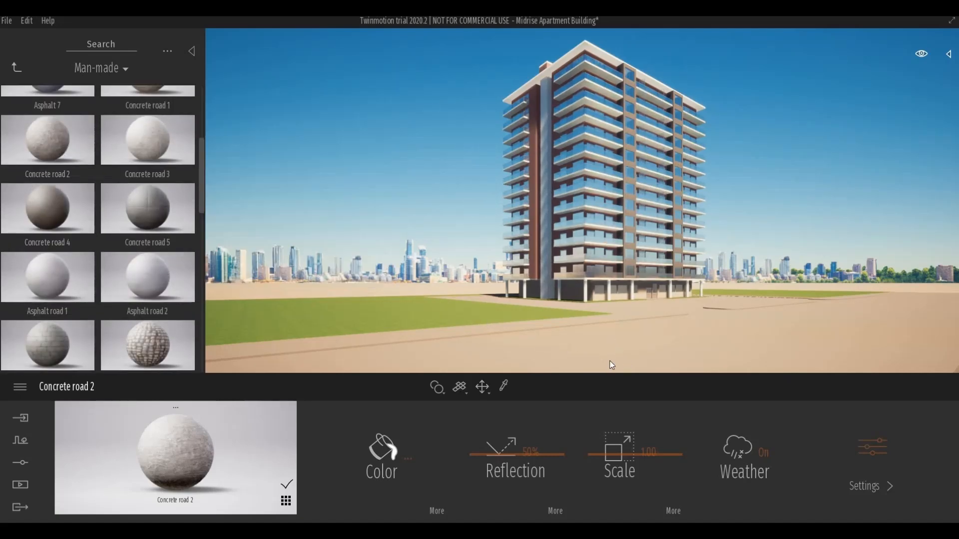
pyautogui.click(622, 435)
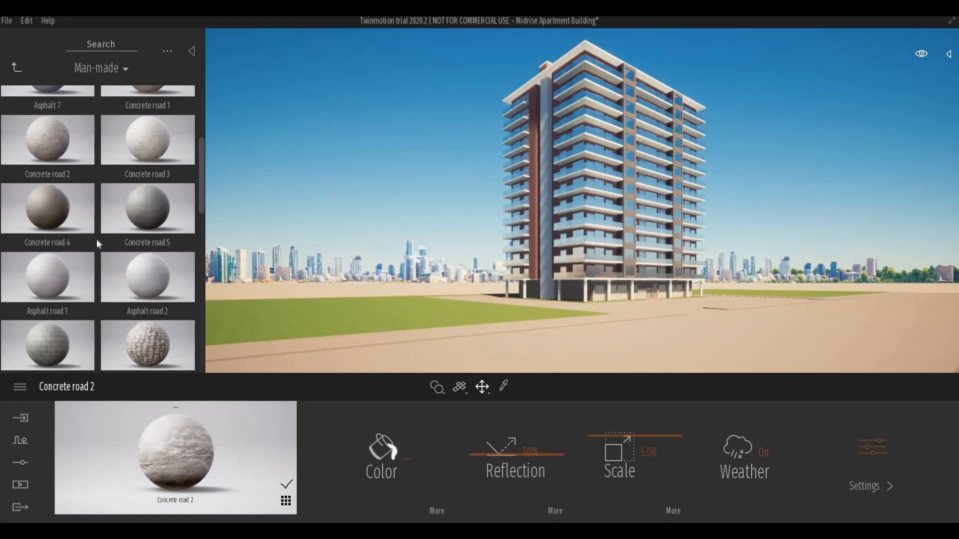
# Step: Try the natural ground materials Grass 5, Grass 4 and Grassy ground on the lawn beside the tower
pyautogui.click(16, 68)
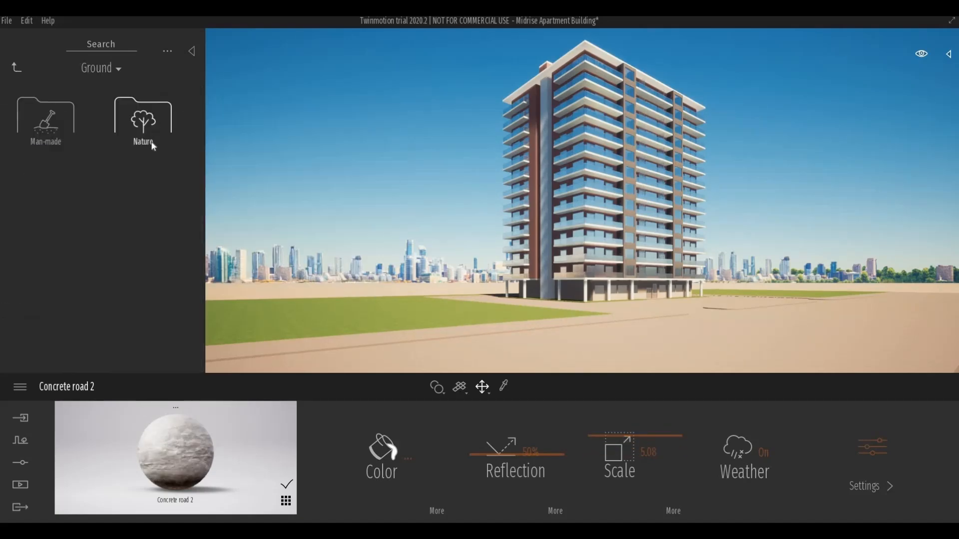
pyautogui.click(143, 122)
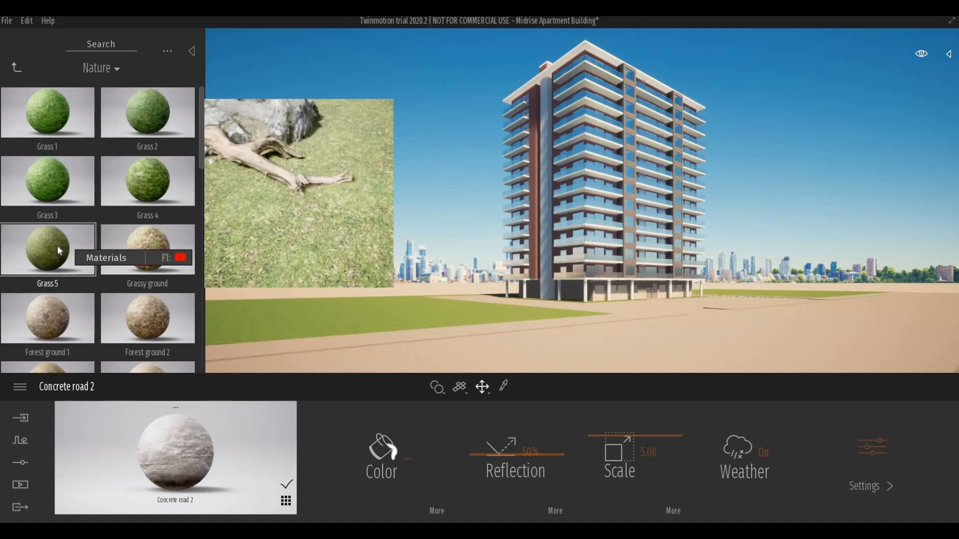
pyautogui.moveTo(58, 250); pyautogui.dragTo(345, 322)
pyautogui.moveTo(148, 181); pyautogui.dragTo(340, 319)
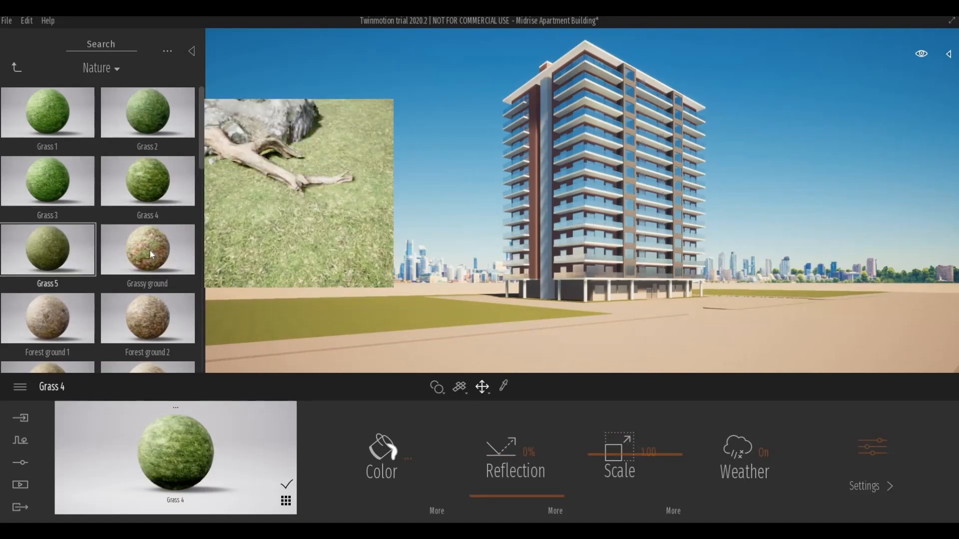
pyautogui.moveTo(151, 253); pyautogui.dragTo(336, 322)
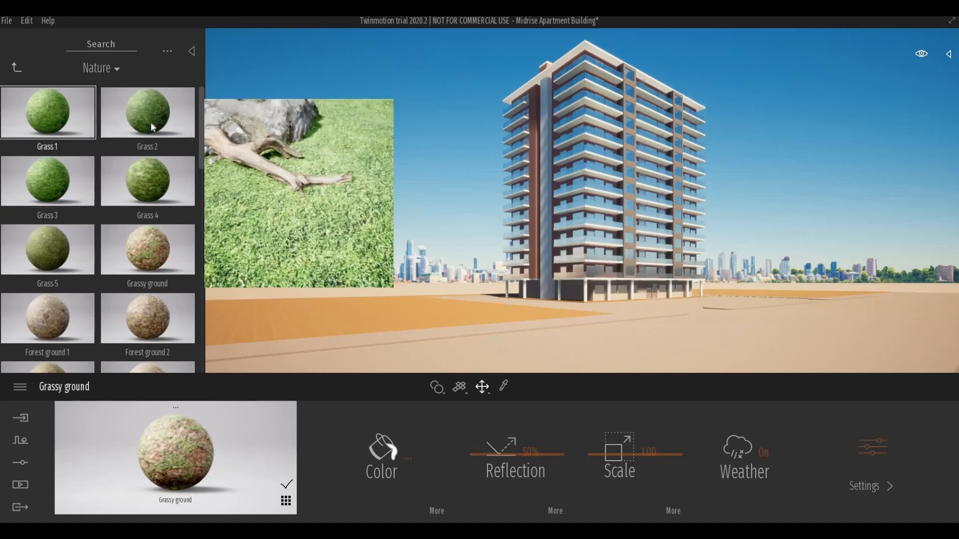
# Step: Try Grass 2 at scale 4.43 and Grass 5 at scale 6.17 on the lawn beside the tower
pyautogui.moveTo(151, 125); pyautogui.dragTo(312, 320)
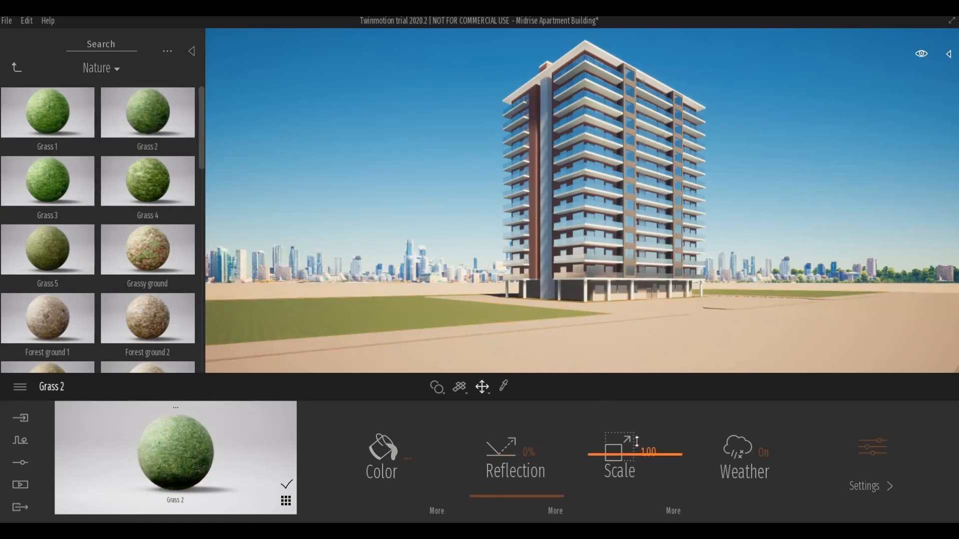
pyautogui.moveTo(637, 442); pyautogui.dragTo(637, 439)
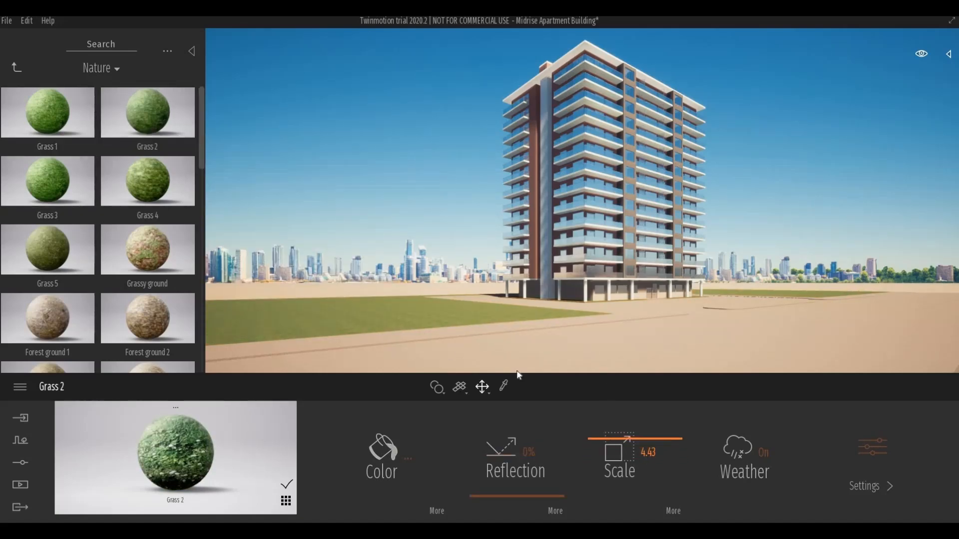
pyautogui.scroll(-2, 86, 302)
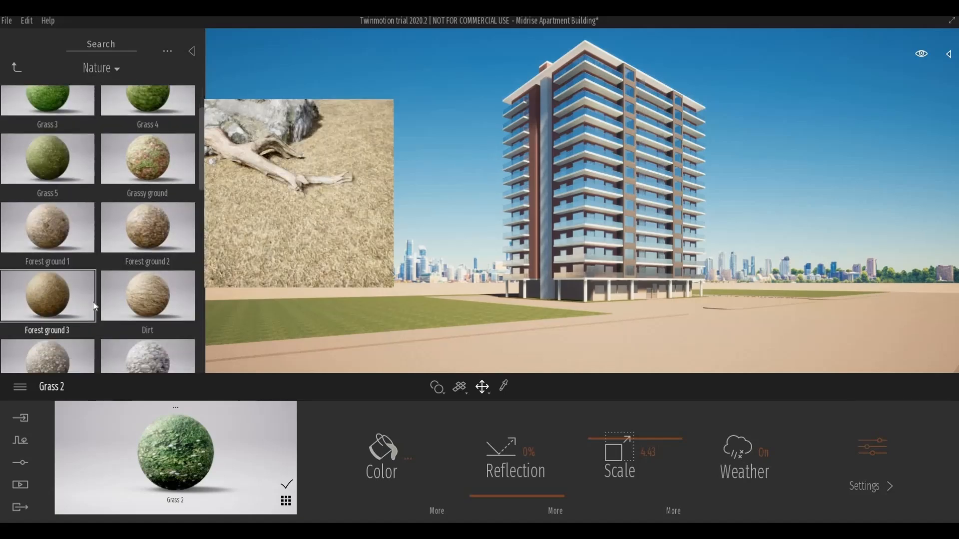
pyautogui.moveTo(53, 190); pyautogui.dragTo(362, 317)
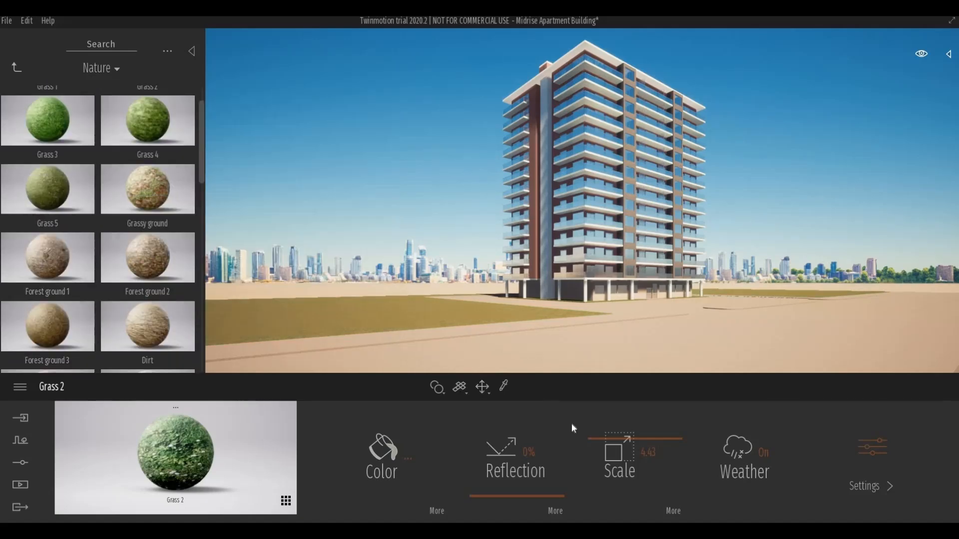
pyautogui.moveTo(618, 456); pyautogui.dragTo(615, 430)
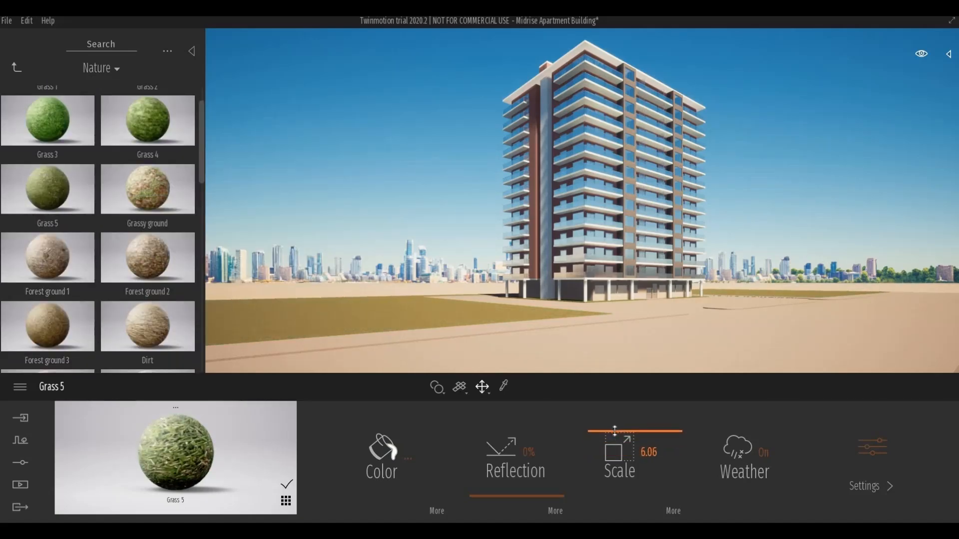
# Step: Try Grass 3 on the lawn, and apply Grass 4 there instead with its scale set to 2.37
pyautogui.moveTo(58, 129); pyautogui.dragTo(385, 320)
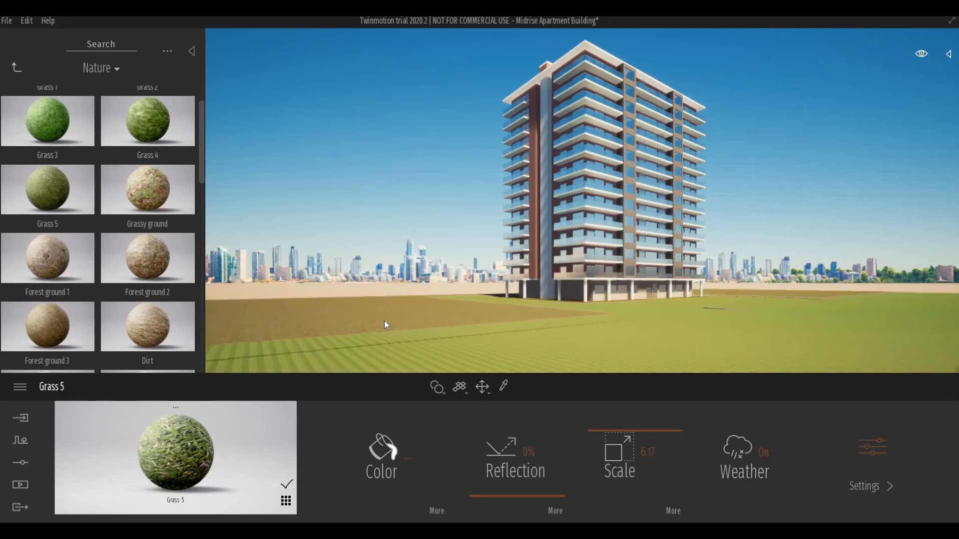
pyautogui.moveTo(150, 130); pyautogui.dragTo(321, 315)
pyautogui.moveTo(602, 454)
pyautogui.mouseDown()
pyautogui.moveTo(601, 444)
pyautogui.moveTo(602, 453)
pyautogui.mouseUp()
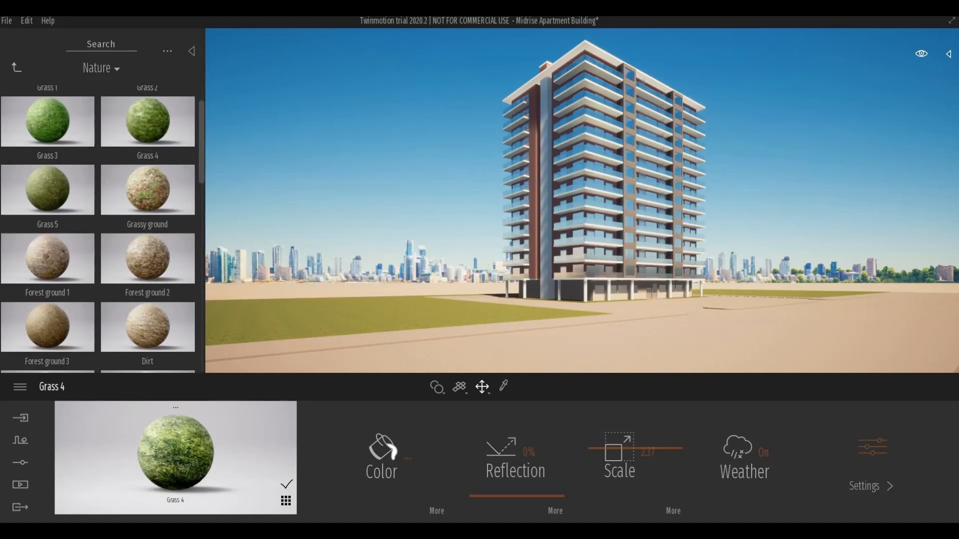
# Step: Examine the paving, curbs and grass strips around the tower's base from close up
pyautogui.moveTo(688, 313); pyautogui.dragTo(698, 302, button='right')
pyautogui.press('w')
pyautogui.press('w')
pyautogui.press('d')
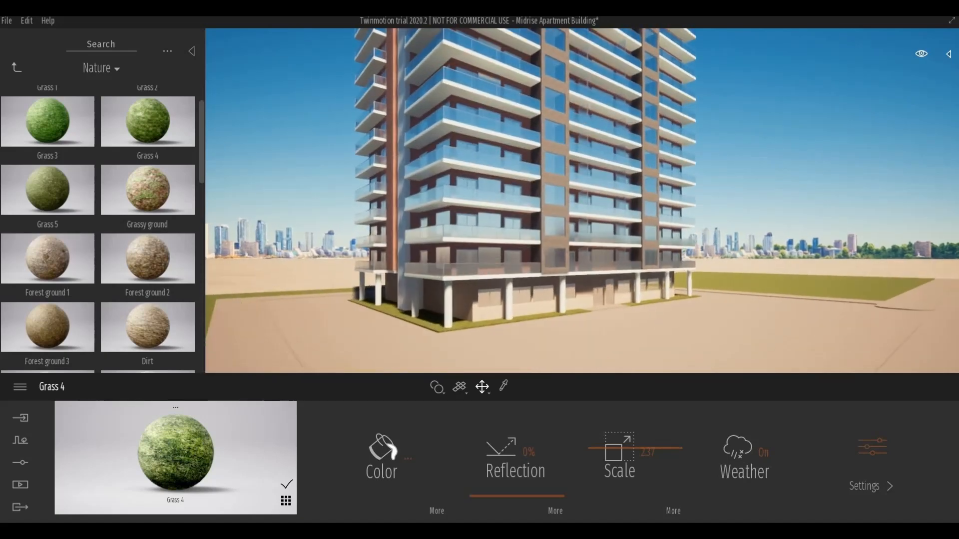
pyautogui.moveTo(645, 338); pyautogui.dragTo(633, 252, button='right')
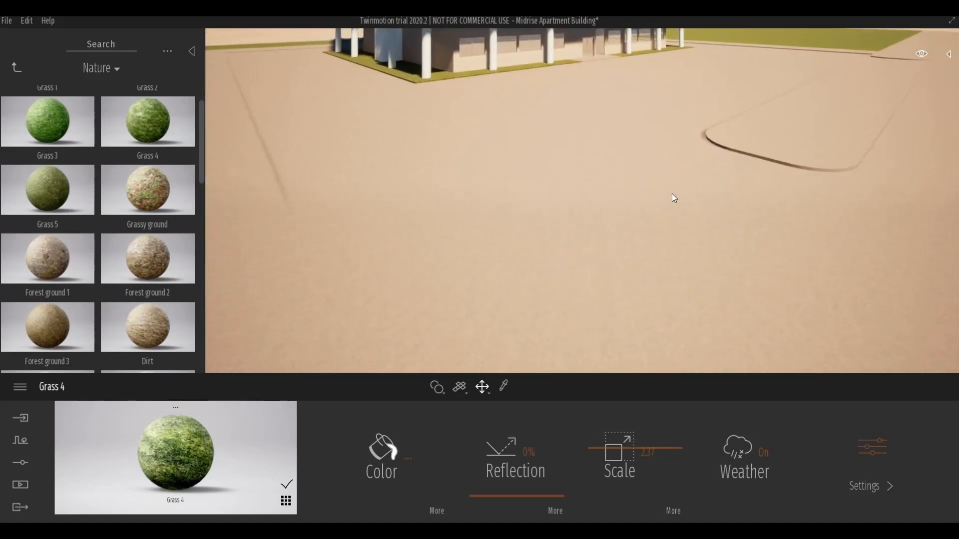
pyautogui.moveTo(672, 193); pyautogui.dragTo(670, 292, button='right')
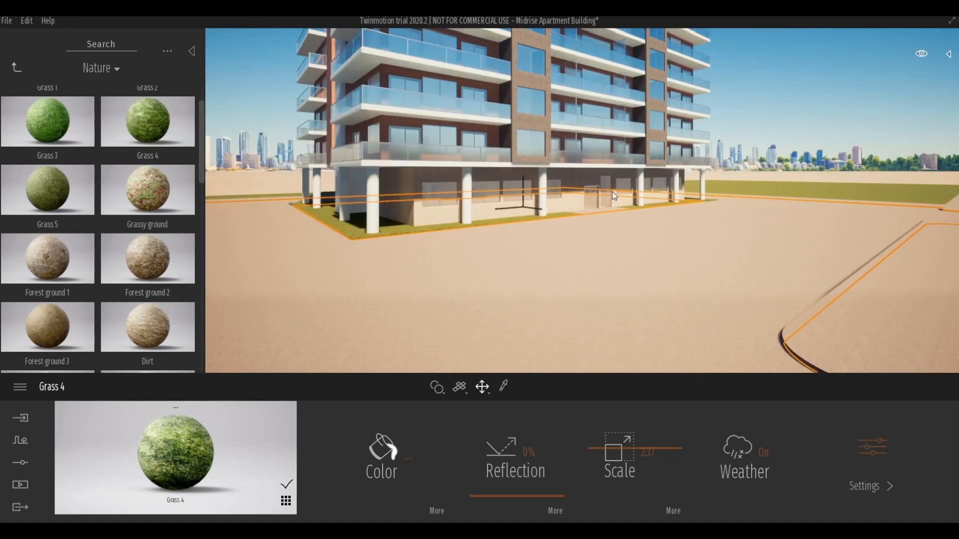
pyautogui.scroll(-8, 613, 192)
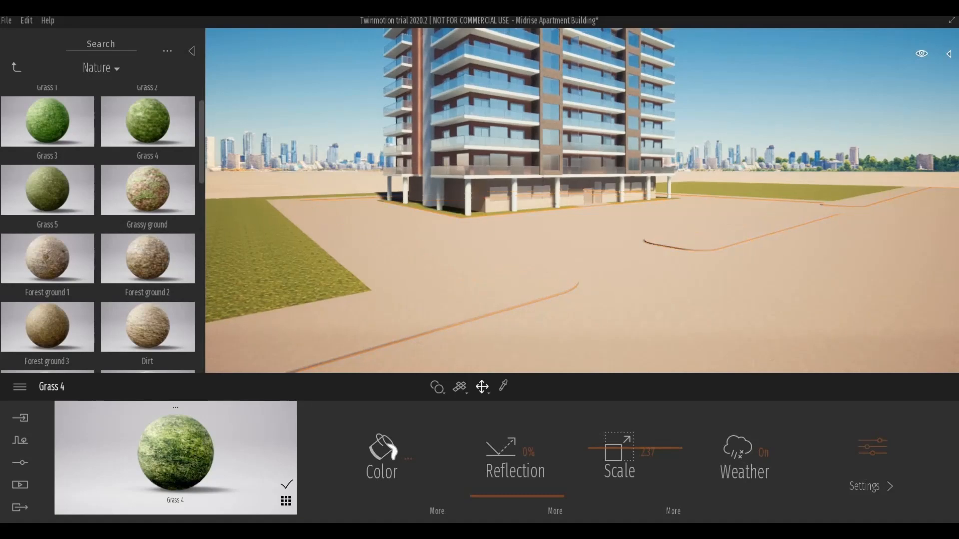
# Step: Switch to Revit and check the layer structure of the road floor's type from the Level 1 floor plan
pyautogui.moveTo(515, 7); pyautogui.dragTo(958, 77)
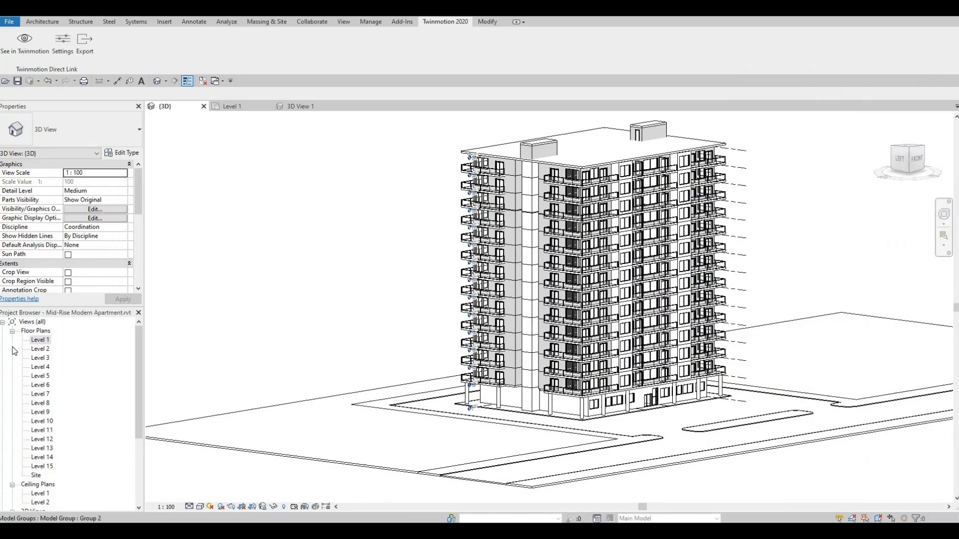
pyautogui.doubleClick(39, 340)
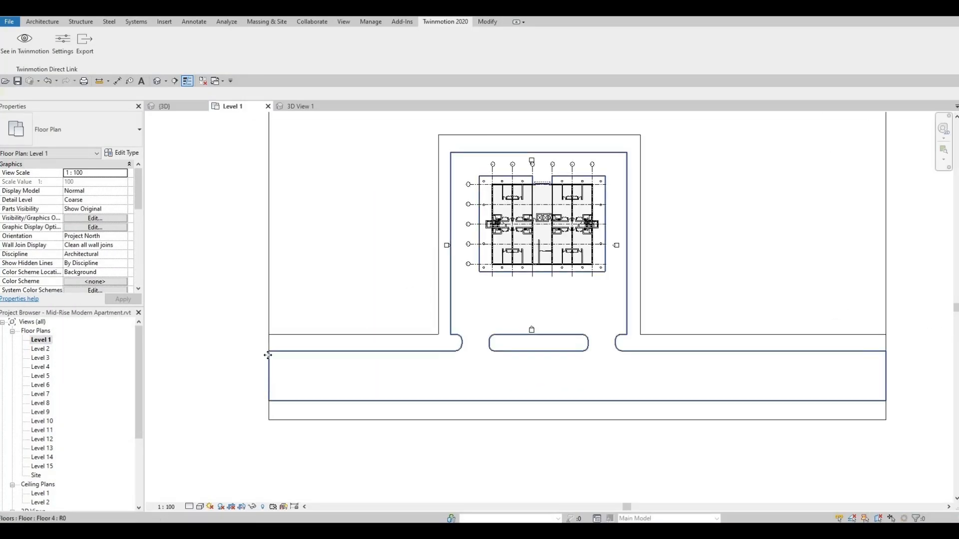
pyautogui.click(268, 356)
pyautogui.click(121, 153)
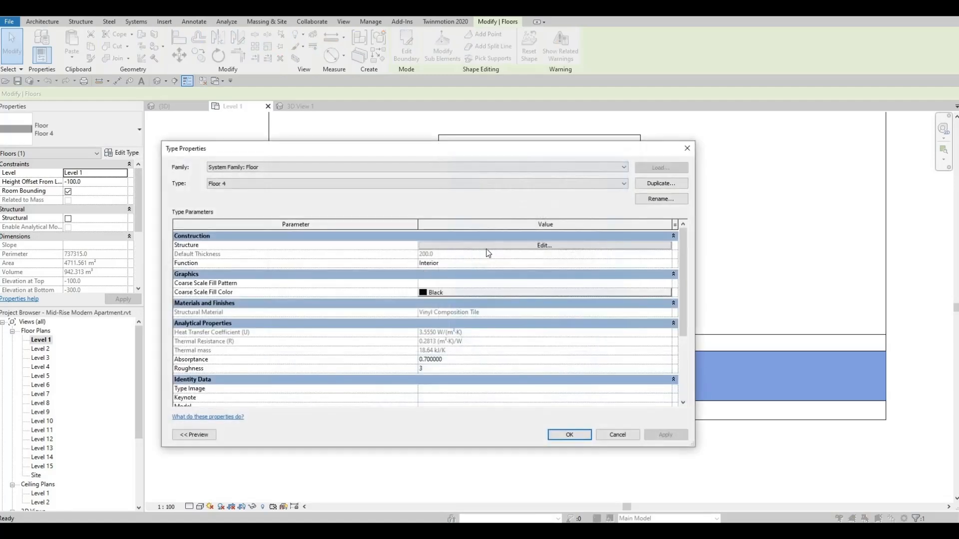
pyautogui.click(491, 247)
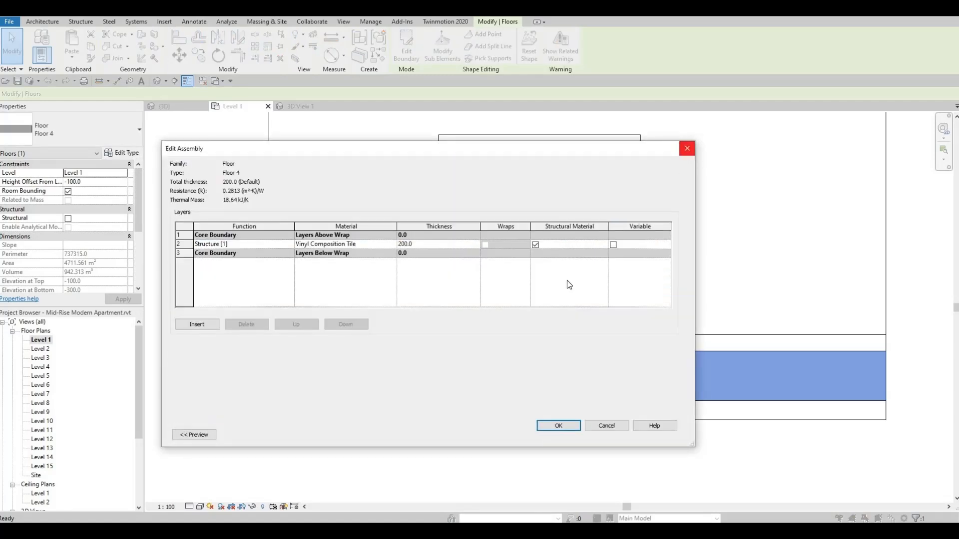
pyautogui.press('Escape')
pyautogui.press('Escape')
pyautogui.press('Escape')
# Step: Duplicate the road floor's type as Floor 5
pyautogui.click(490, 344)
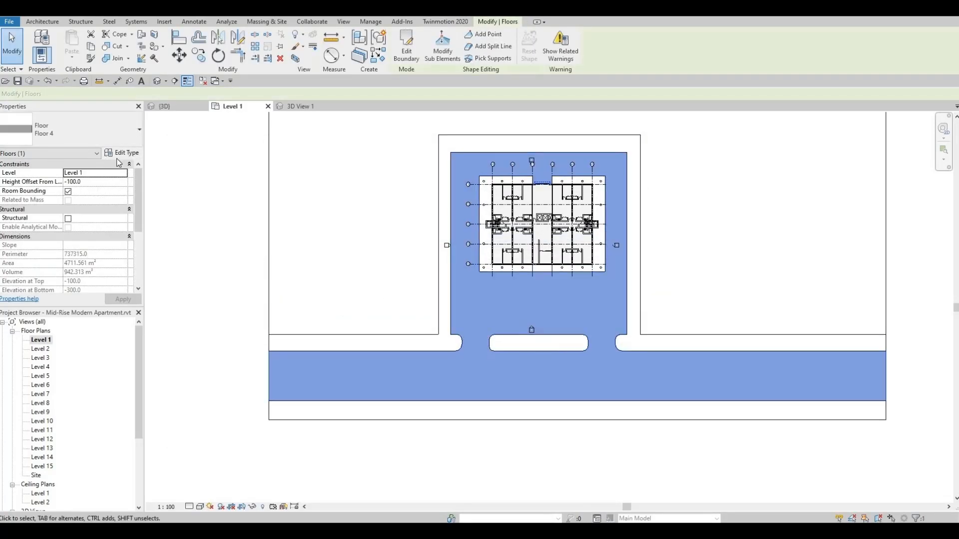
pyautogui.click(123, 154)
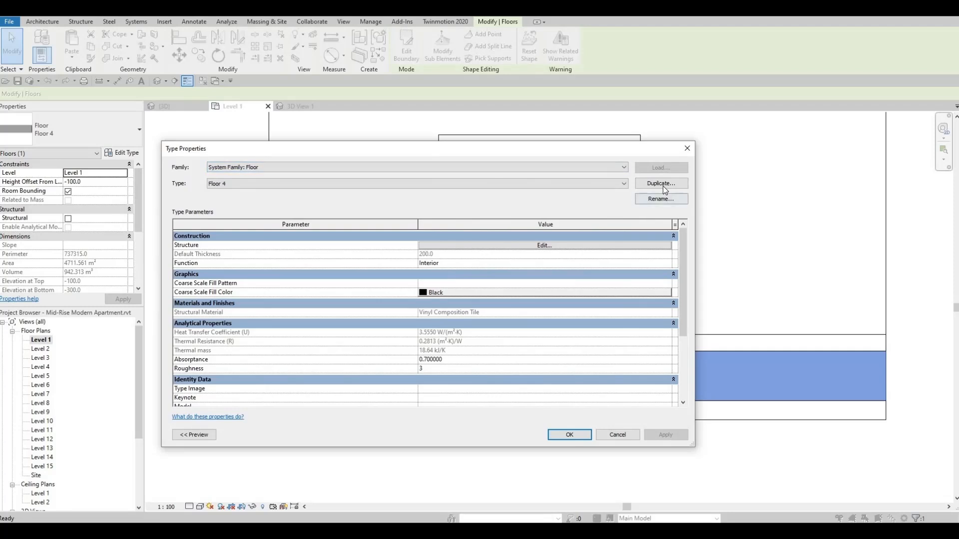
pyautogui.click(663, 186)
pyautogui.click(530, 276)
# Step: Set the structure layer's material in the new floor type to Wood - Stained and synchronize the updated model to Twinmotion
pyautogui.click(530, 248)
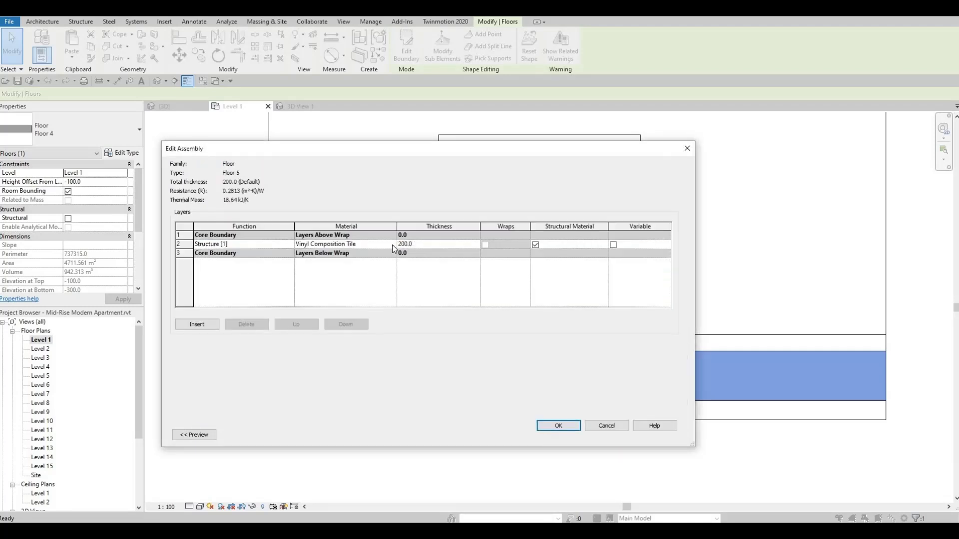
pyautogui.click(391, 245)
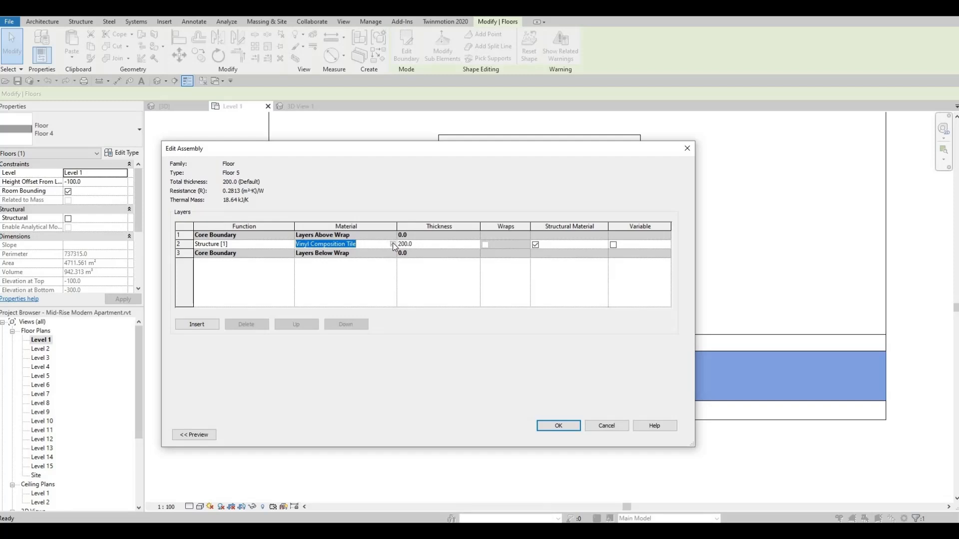
pyautogui.click(393, 244)
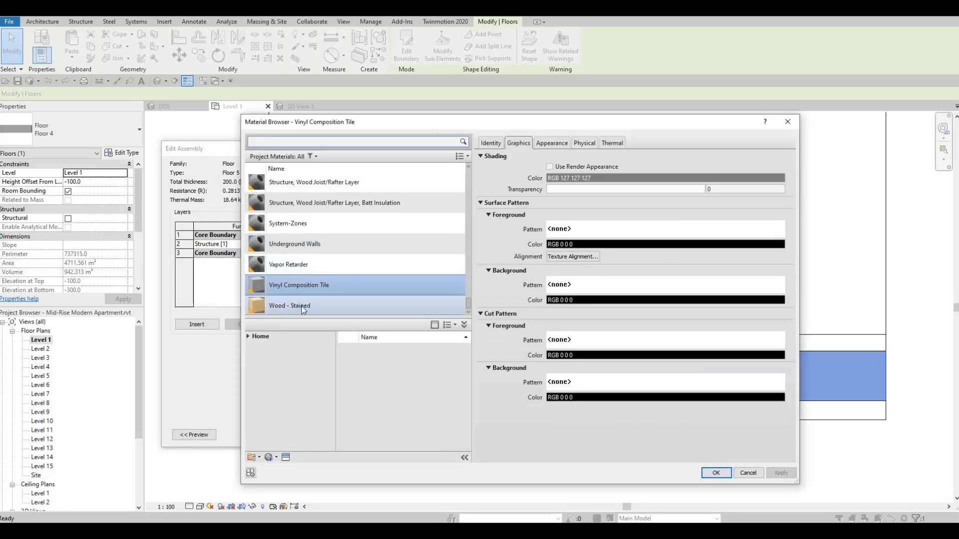
pyautogui.press('Return')
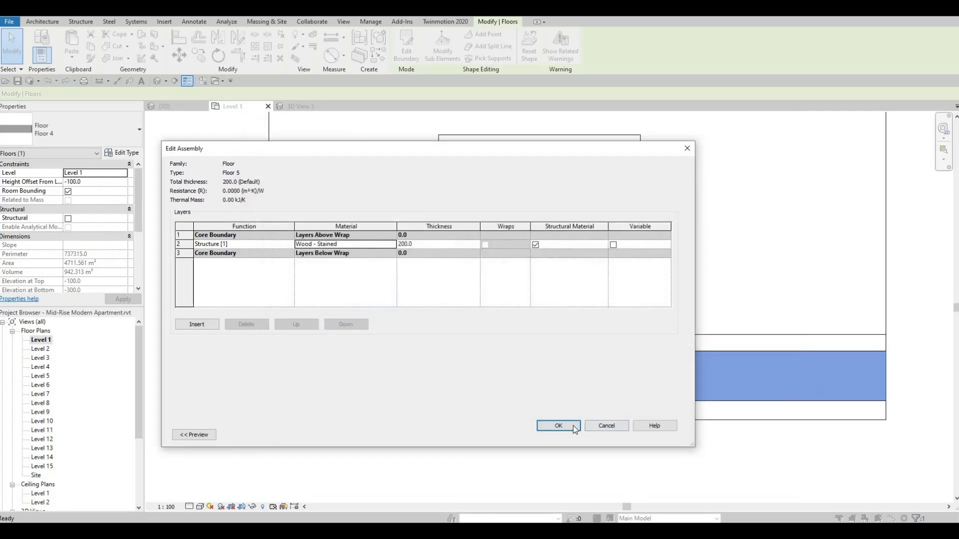
pyautogui.click(565, 425)
pyautogui.click(569, 435)
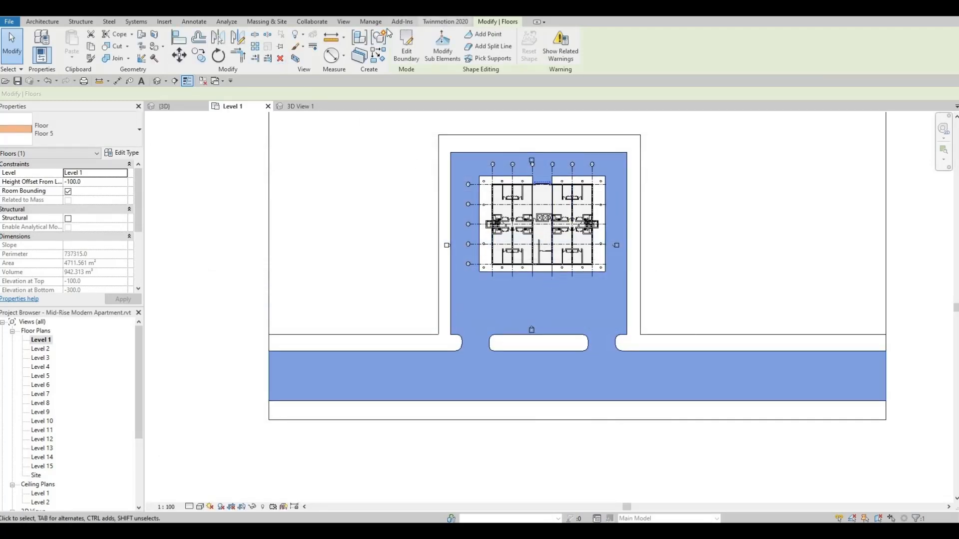
pyautogui.click(445, 21)
pyautogui.click(24, 41)
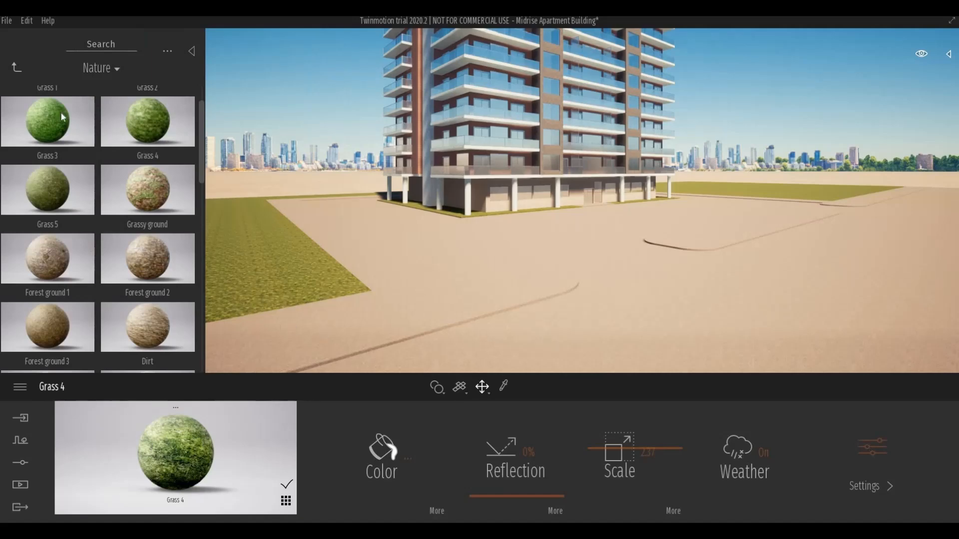
# Step: Apply the man-made ground material Concrete road 5 to the sidewalks and increase its texture scale
pyautogui.click(16, 66)
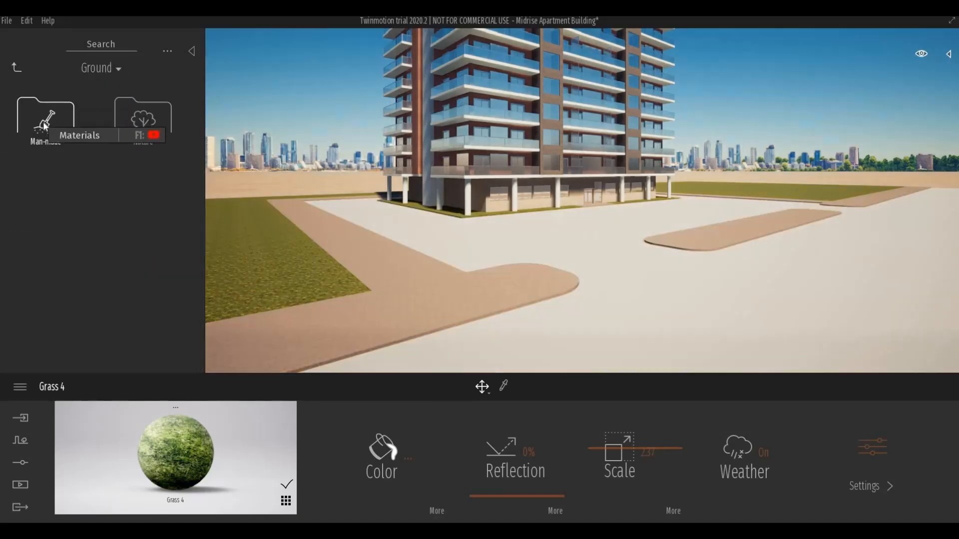
pyautogui.click(43, 121)
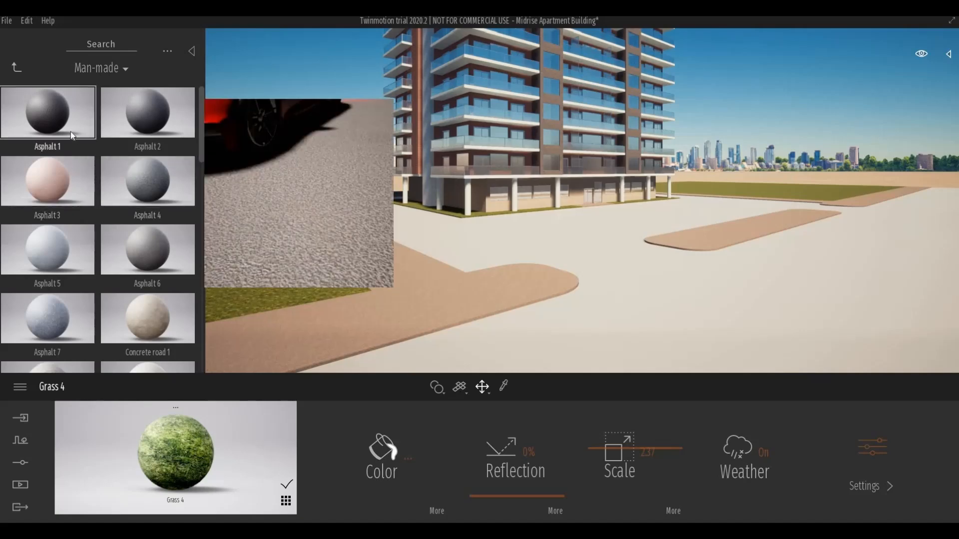
pyautogui.scroll(-2, 142, 271)
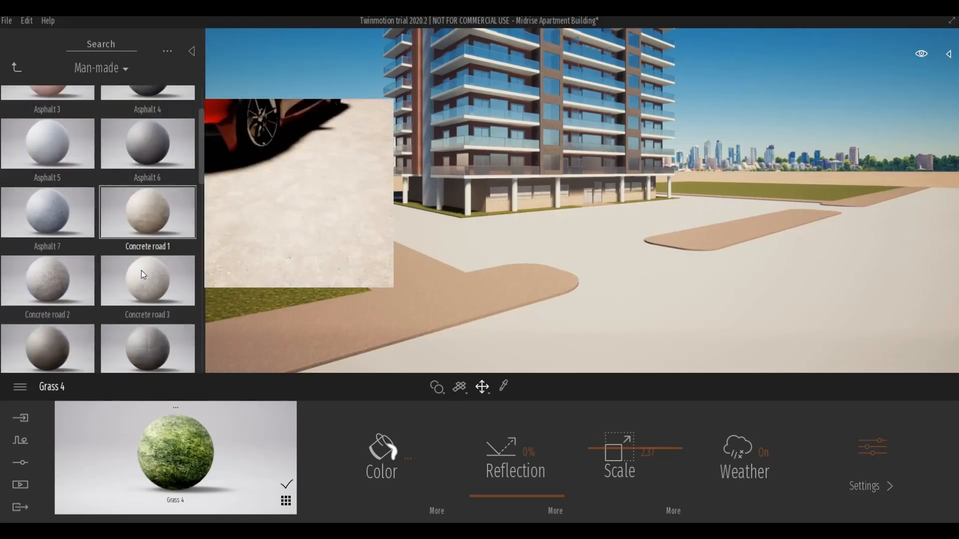
pyautogui.scroll(-2, 142, 271)
pyautogui.moveTo(151, 253); pyautogui.dragTo(502, 306)
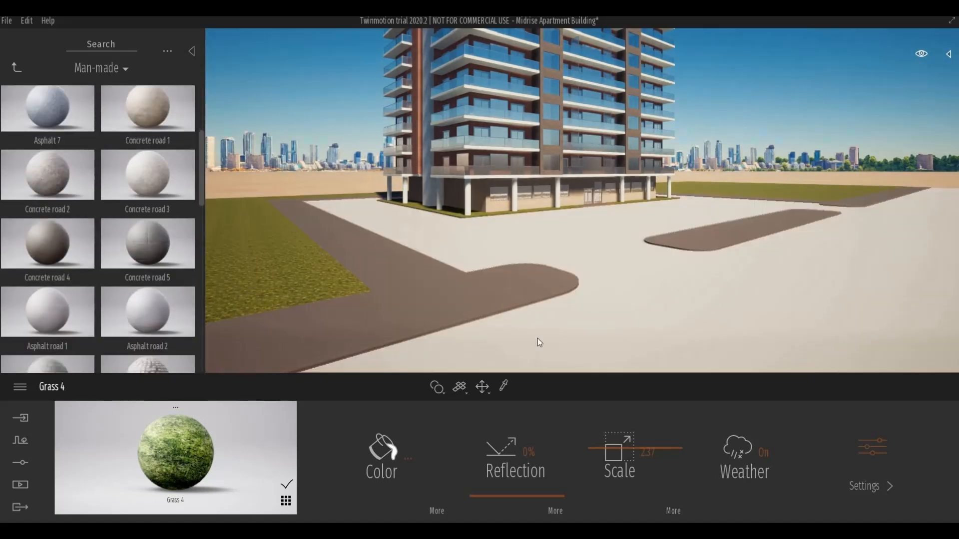
pyautogui.moveTo(615, 448); pyautogui.dragTo(617, 411)
# Step: Try Concrete road 4 on the road and parking surface in front of the tower
pyautogui.moveTo(74, 254); pyautogui.dragTo(673, 354)
pyautogui.scroll(3, 494, 322)
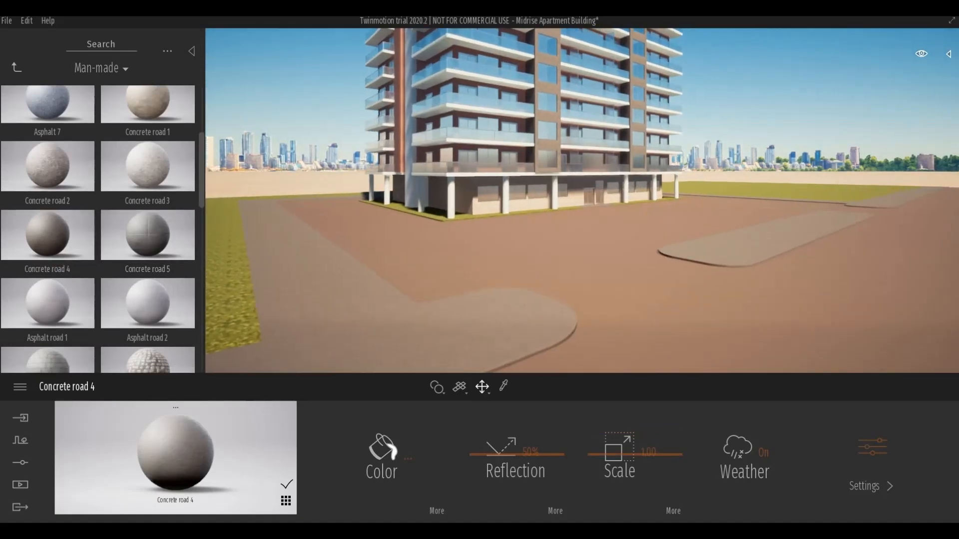
pyautogui.moveTo(495, 322); pyautogui.dragTo(498, 321, button='middle')
pyautogui.scroll(1, 499, 321)
# Step: Apply Concrete road 2 to the road and parking surface and set its scale to 4.97
pyautogui.moveTo(95, 273); pyautogui.dragTo(661, 317)
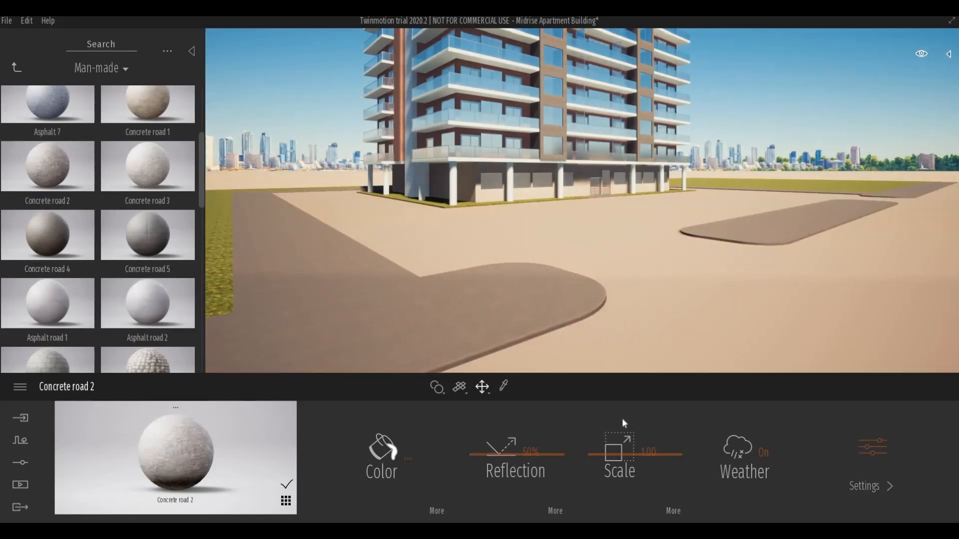
pyautogui.moveTo(621, 440); pyautogui.dragTo(623, 431)
pyautogui.scroll(-1, 631, 302)
pyautogui.scroll(-3, 632, 301)
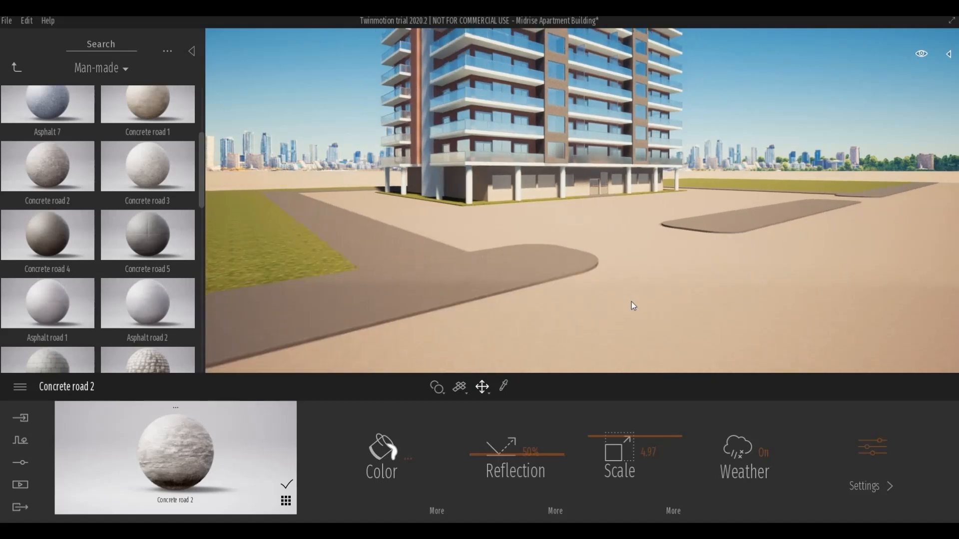
# Step: Examine the new road and sidewalk surfaces from the site approach up to the tower's base
pyautogui.moveTo(488, 225); pyautogui.dragTo(481, 253, button='middle')
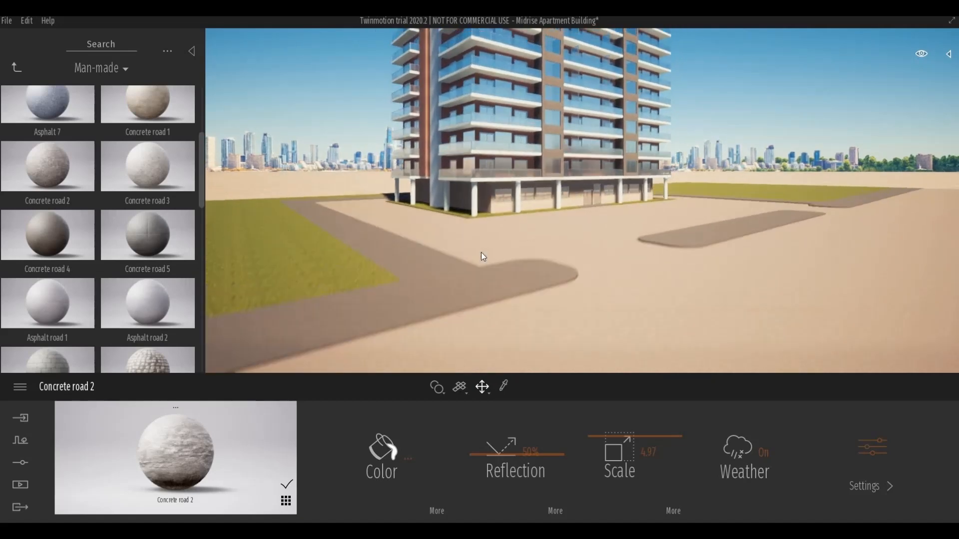
pyautogui.scroll(2, 480, 253)
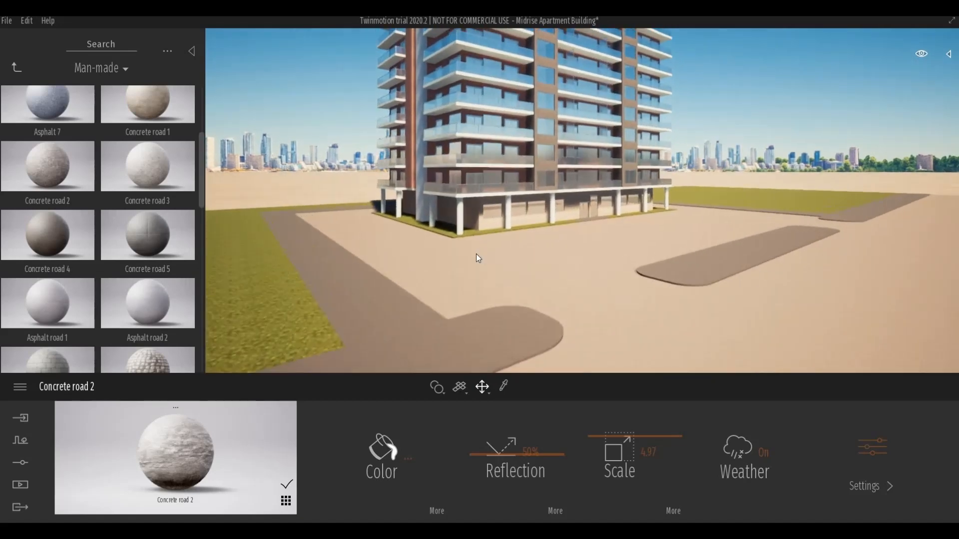
pyautogui.moveTo(250, 302); pyautogui.dragTo(311, 316, button='middle')
pyautogui.moveTo(400, 299); pyautogui.dragTo(400, 260, button='middle')
pyautogui.scroll(2, 459, 252)
pyautogui.moveTo(458, 251); pyautogui.dragTo(459, 261, button='middle')
pyautogui.scroll(4, 459, 259)
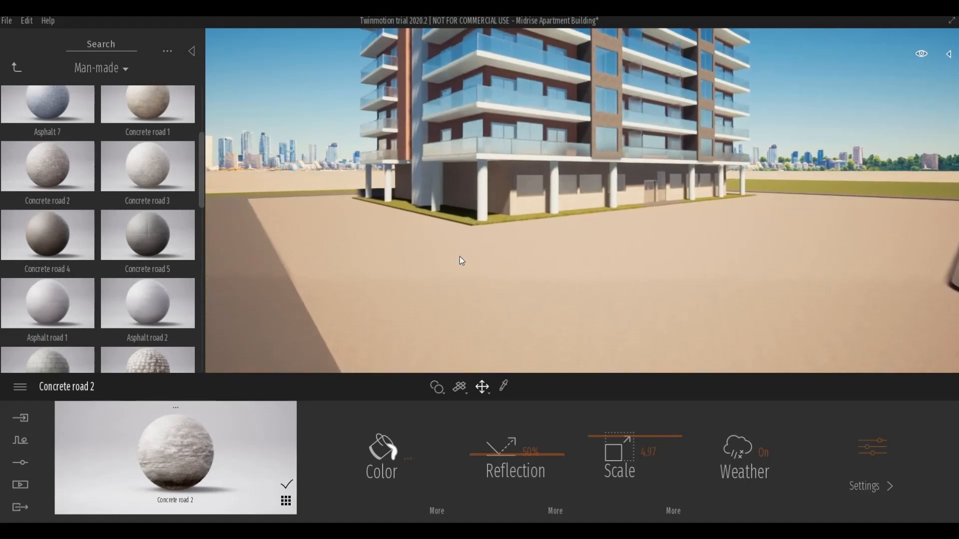
pyautogui.scroll(3, 533, 293)
pyautogui.scroll(3, 534, 297)
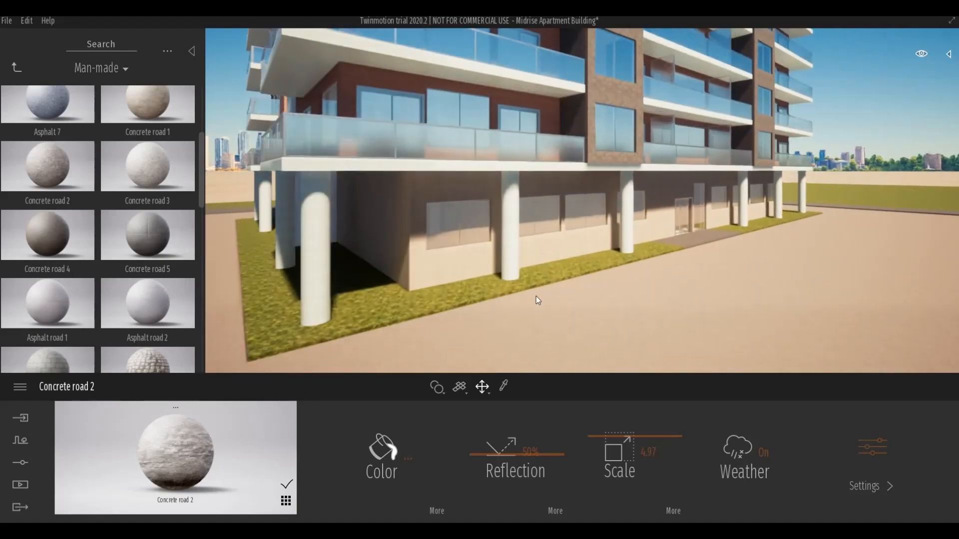
# Step: Set the scale of Grass 4 on the strips around the tower's base to 1.39
pyautogui.moveTo(537, 299); pyautogui.dragTo(602, 298, button='right')
pyautogui.moveTo(656, 278); pyautogui.dragTo(588, 294, button='middle')
pyautogui.scroll(4, 615, 326)
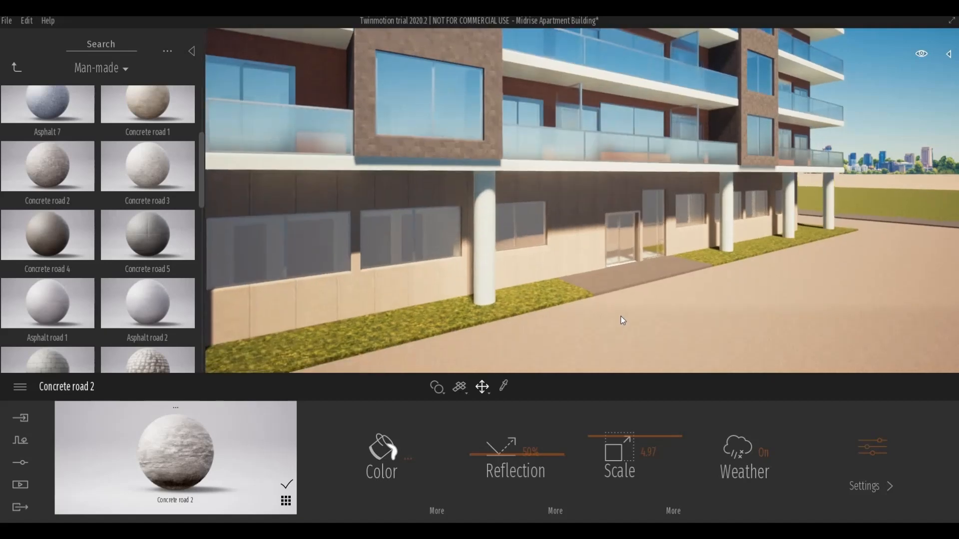
pyautogui.moveTo(614, 331); pyautogui.dragTo(606, 353, button='right')
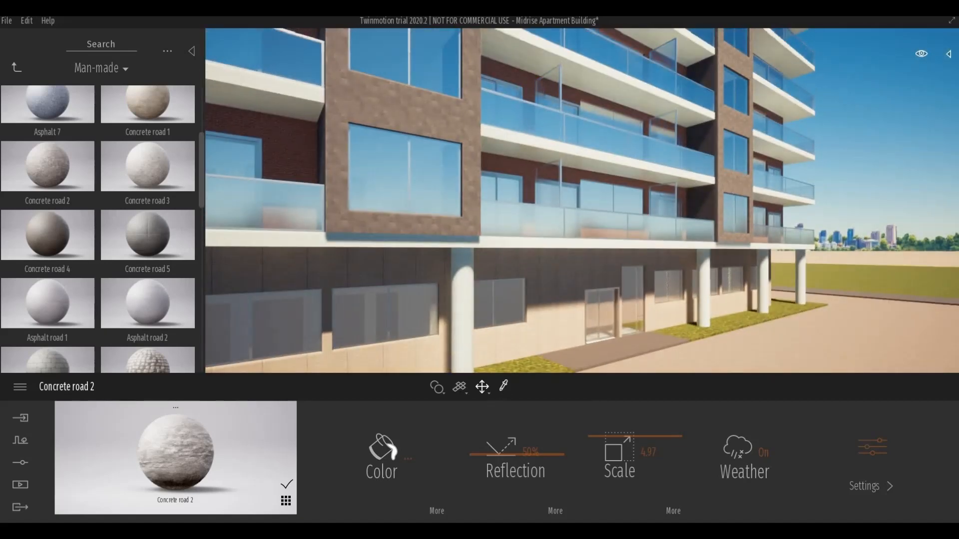
pyautogui.click(523, 368)
pyautogui.moveTo(620, 444); pyautogui.dragTo(622, 454)
pyautogui.scroll(-4, 640, 356)
pyautogui.scroll(2, 558, 328)
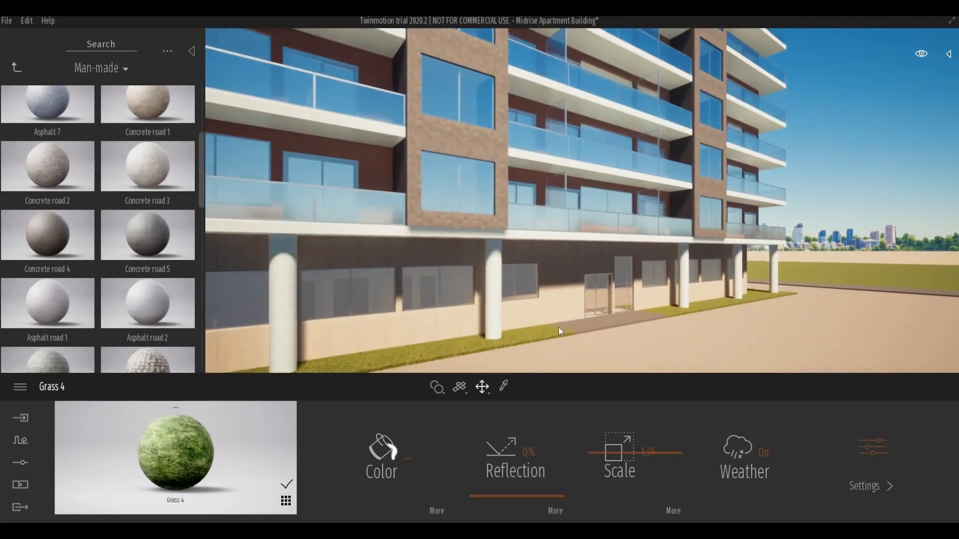
pyautogui.moveTo(559, 328); pyautogui.dragTo(581, 313, button='right')
pyautogui.moveTo(580, 313); pyautogui.dragTo(592, 310, button='middle')
pyautogui.scroll(-2, 592, 310)
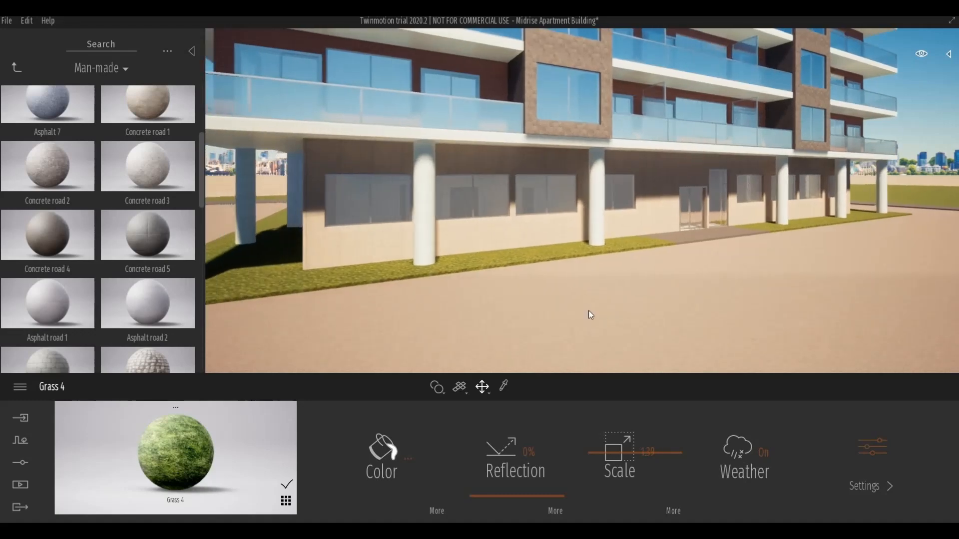
pyautogui.scroll(-1, 566, 300)
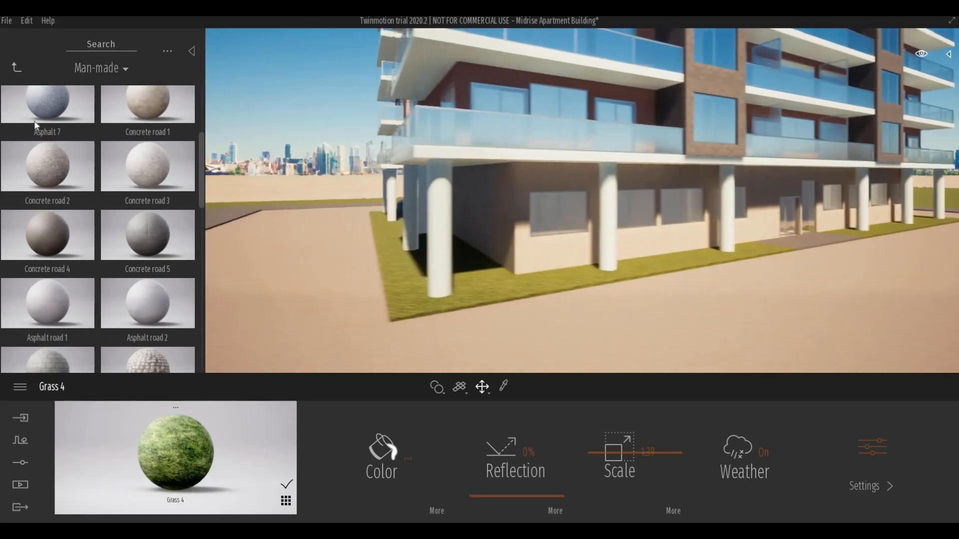
# Step: Try Clean brick 03 at scale 6.49 on the brick walls behind the balconies
pyautogui.click(17, 69)
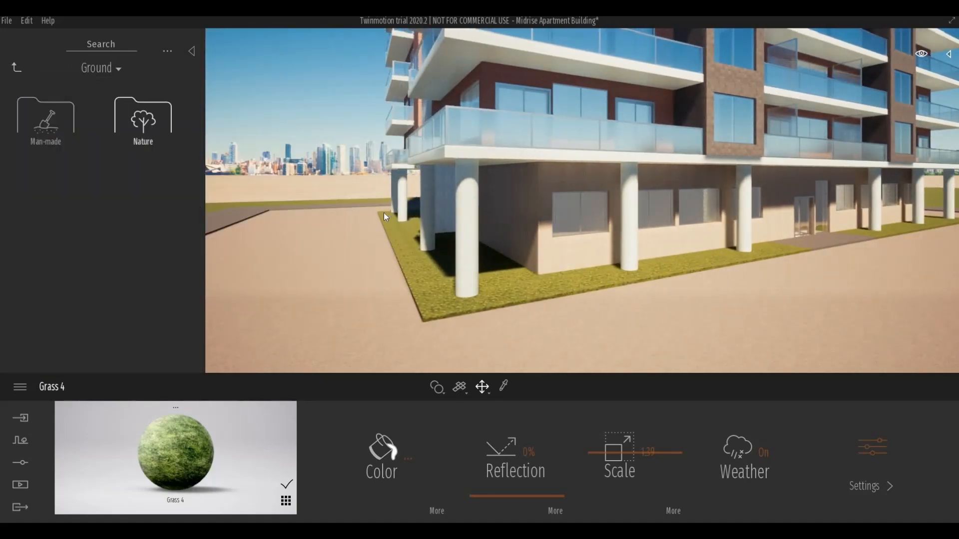
pyautogui.moveTo(441, 190)
pyautogui.mouseDown(button='middle')
pyautogui.moveTo(395, 218)
pyautogui.moveTo(439, 207)
pyautogui.mouseUp(button='middle')
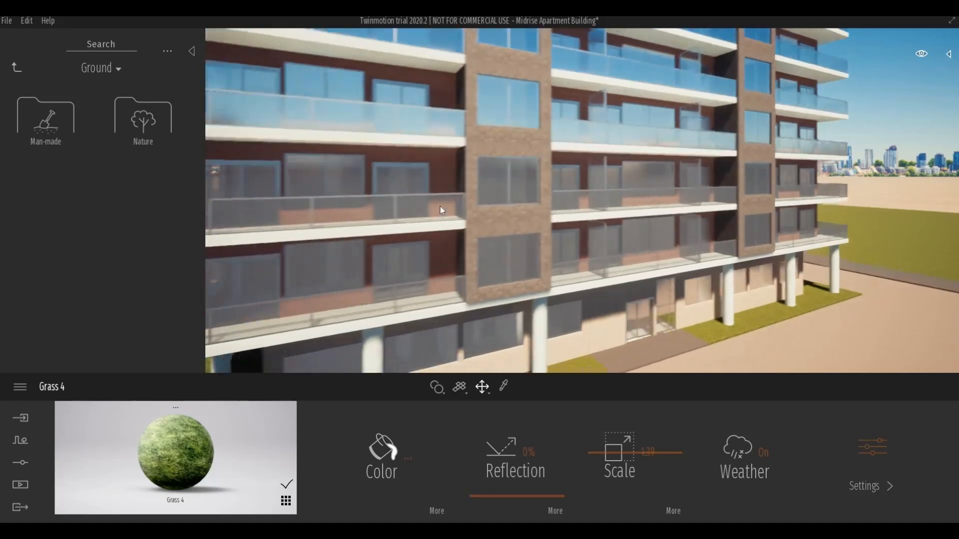
pyautogui.scroll(4, 425, 219)
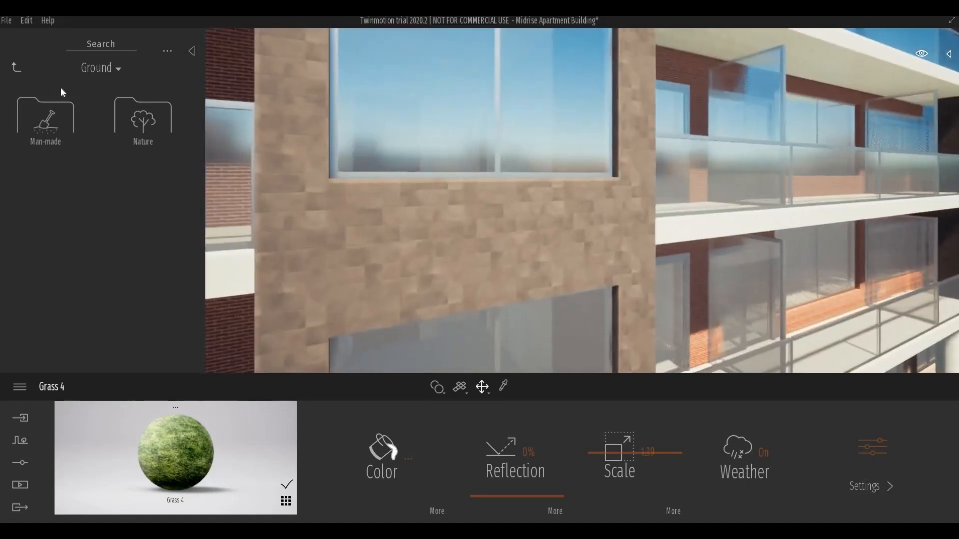
pyautogui.click(19, 69)
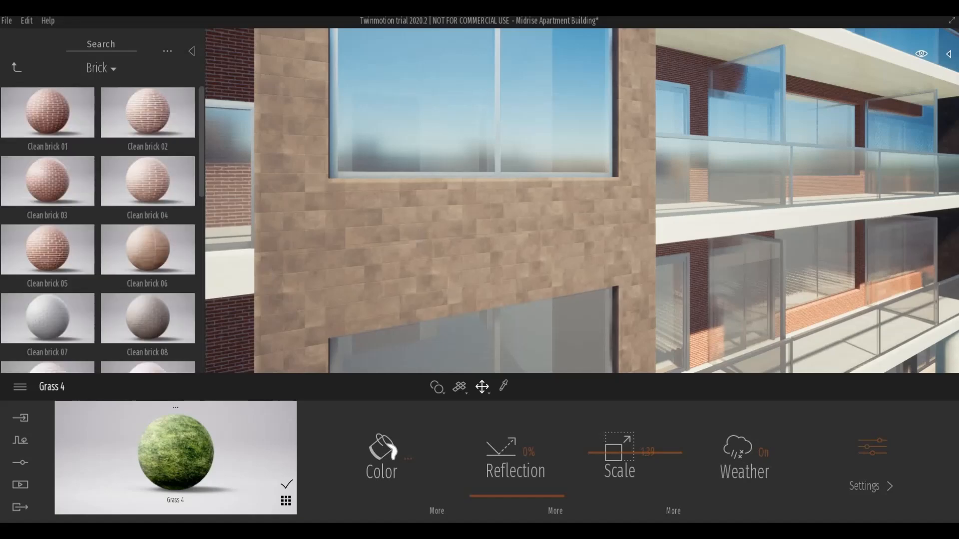
pyautogui.moveTo(417, 231); pyautogui.dragTo(479, 224, button='middle')
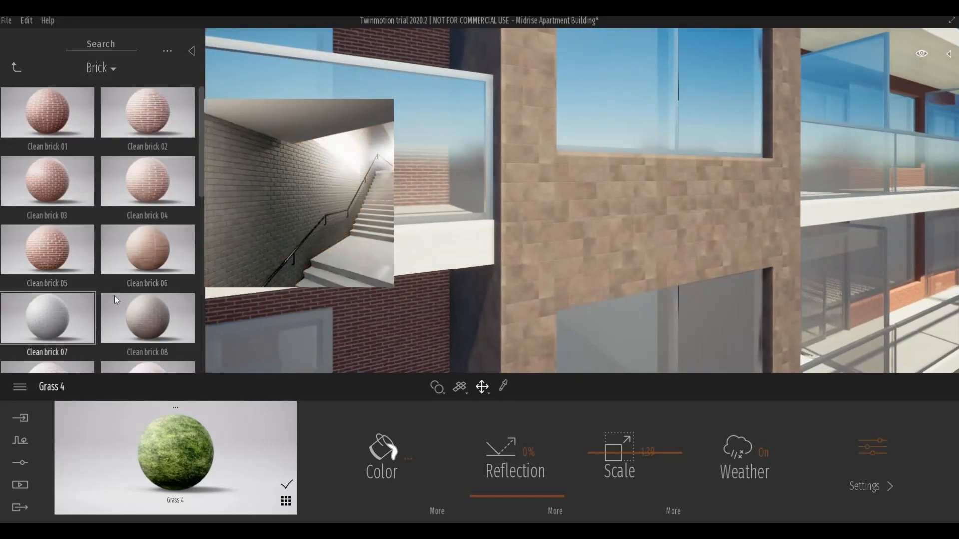
pyautogui.scroll(-1, 117, 300)
pyautogui.scroll(-3, 309, 182)
pyautogui.moveTo(40, 167); pyautogui.dragTo(490, 90)
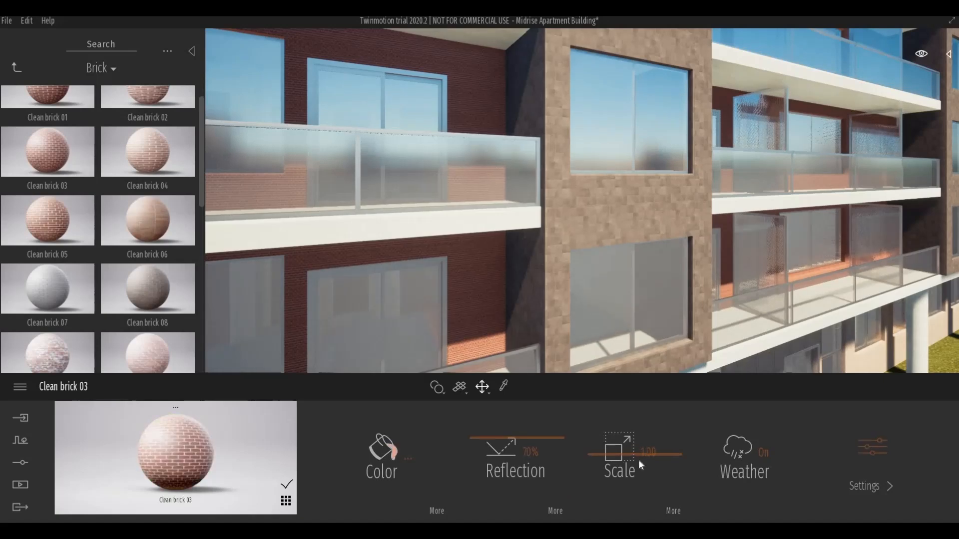
pyautogui.moveTo(638, 460); pyautogui.dragTo(638, 428)
pyautogui.scroll(-5, 570, 352)
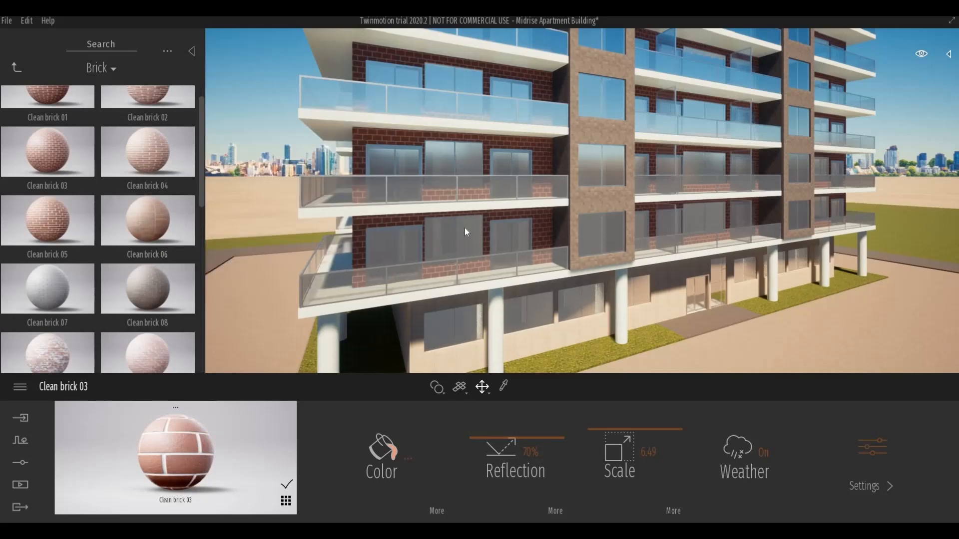
# Step: Undo the brick's scale change, retry scale 6.49, and undo the application of Clean brick 03 to the balcony walls
pyautogui.hotkey('ctrl', 'z')
pyautogui.scroll(3, 530, 189)
pyautogui.scroll(3, 529, 184)
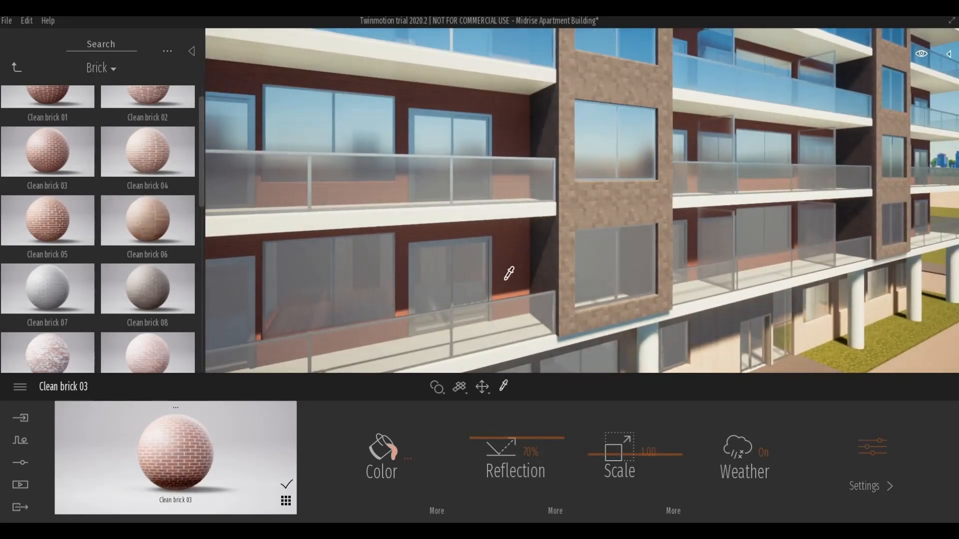
pyautogui.moveTo(606, 451); pyautogui.dragTo(607, 428)
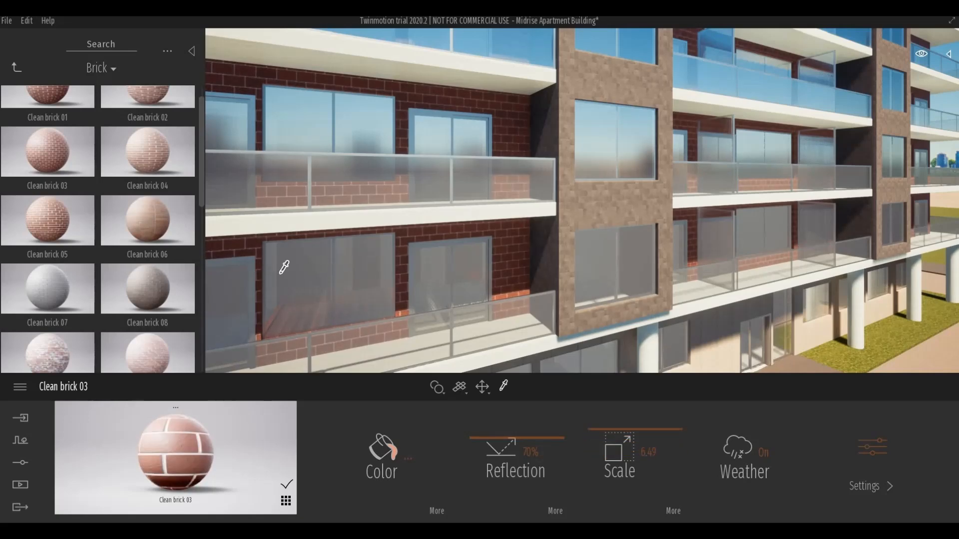
pyautogui.hotkey('ctrl', 'z')
pyautogui.hotkey('ctrl', 'z')
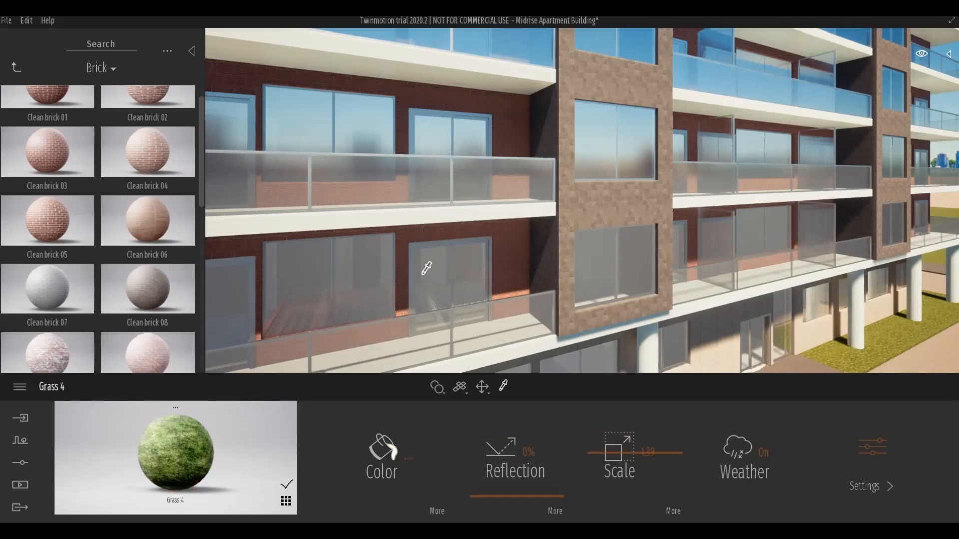
# Step: Sample the Brick, Common material on the walls behind the balconies and try scale 3.02
pyautogui.click(510, 247)
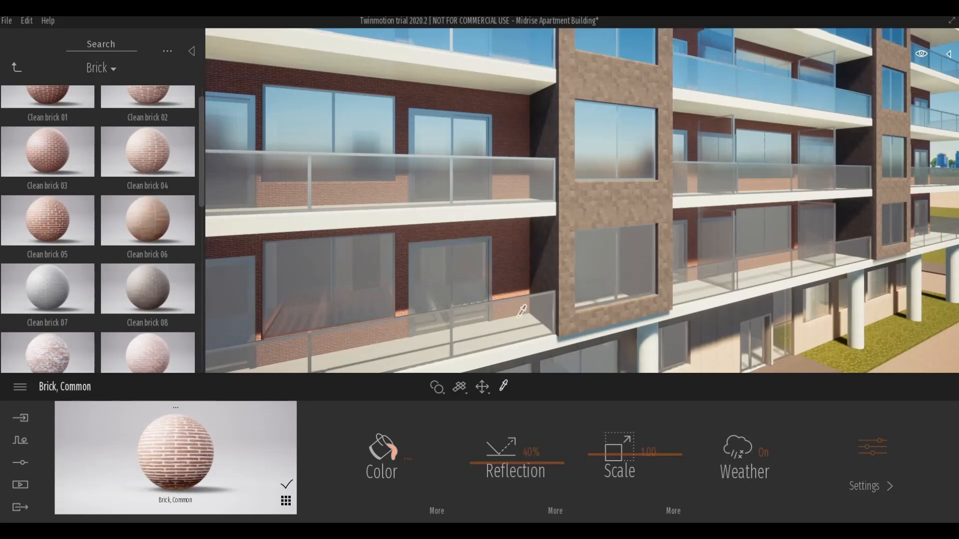
pyautogui.scroll(1, 46, 199)
pyautogui.scroll(-2, 46, 200)
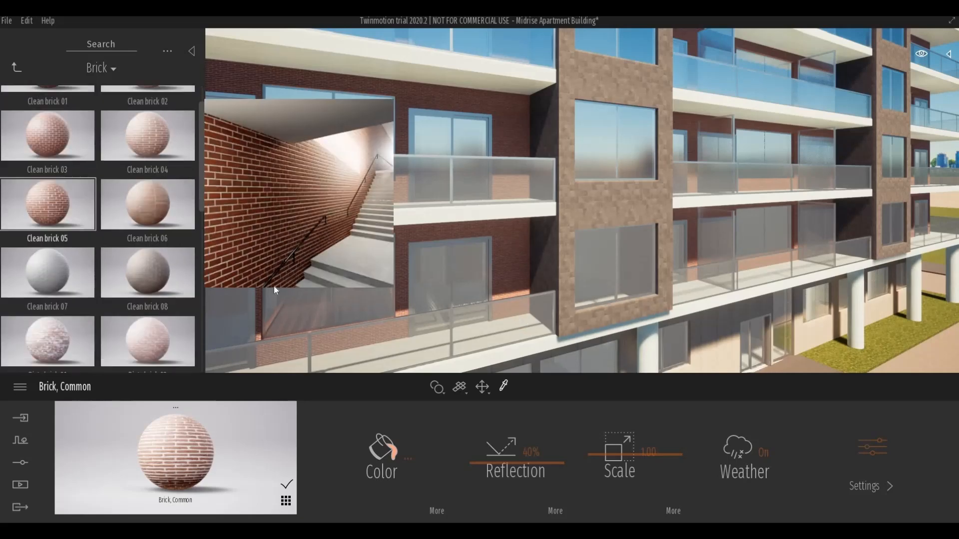
pyautogui.moveTo(603, 446); pyautogui.dragTo(605, 446)
# Step: Browse the brick materials, then try Clean brick 01 at scale 6.28 on the walls behind the balconies
pyautogui.scroll(-10, 37, 259)
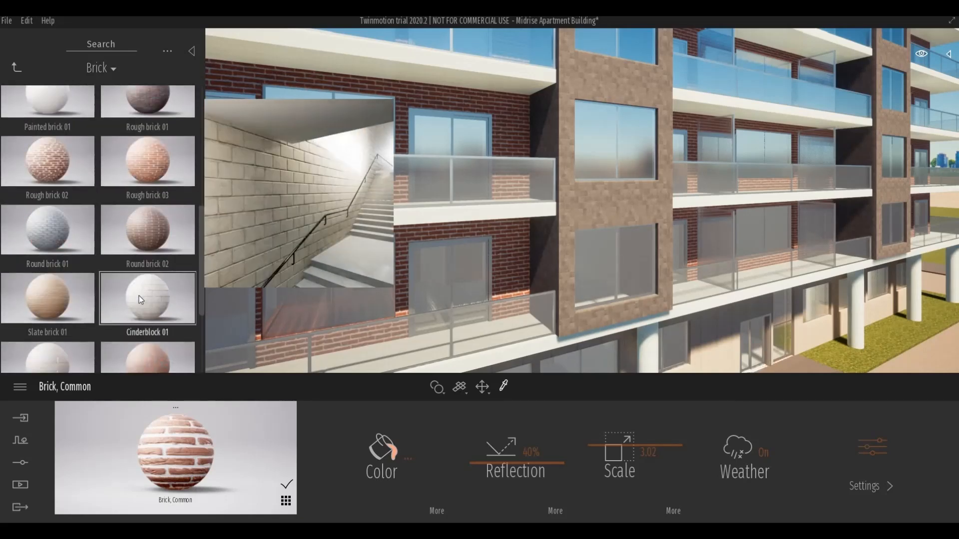
pyautogui.scroll(-1, 69, 342)
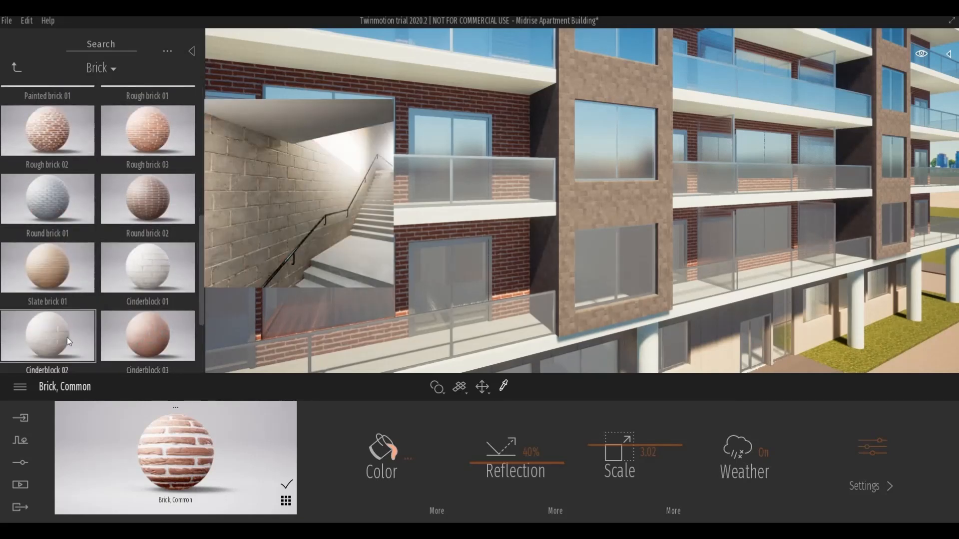
pyautogui.scroll(-1, 392, 288)
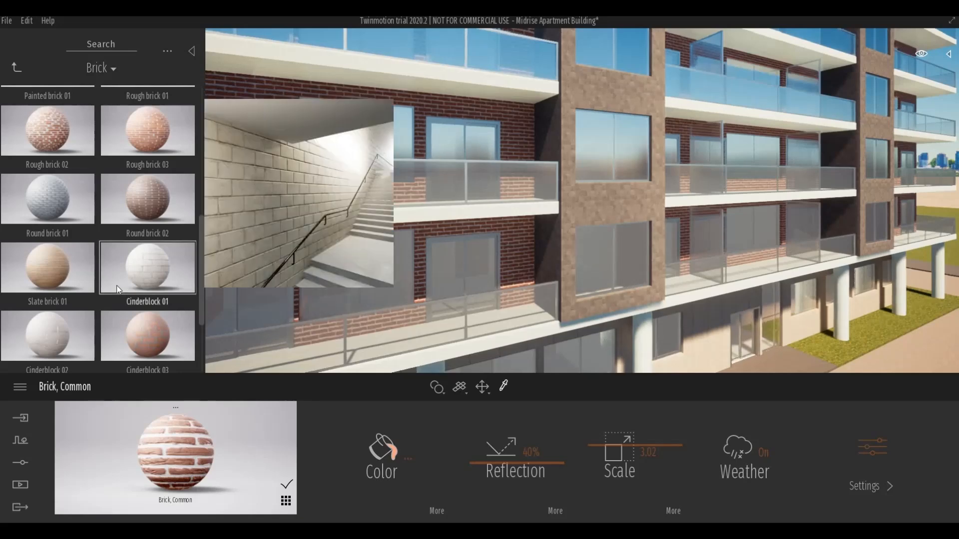
pyautogui.scroll(1, 136, 212)
pyautogui.scroll(5, 136, 212)
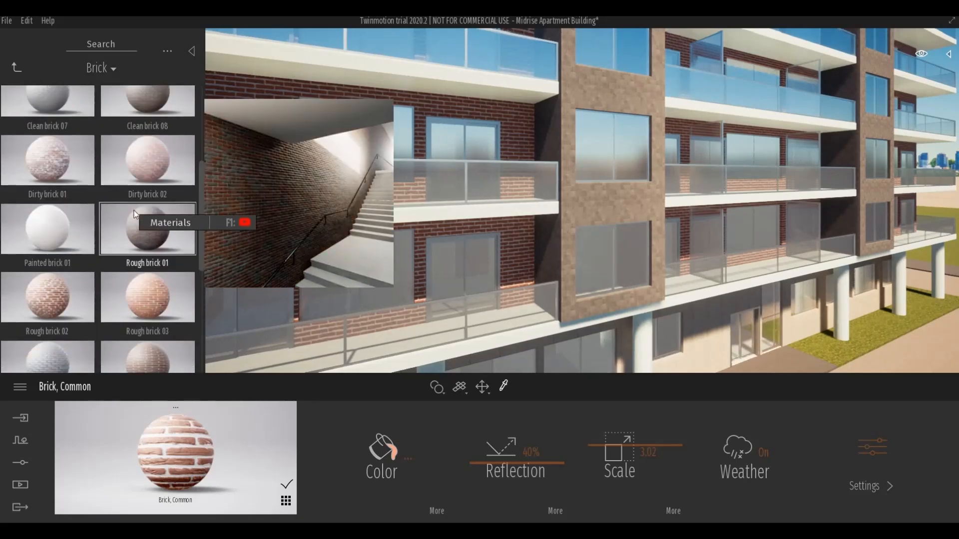
pyautogui.scroll(2, 134, 211)
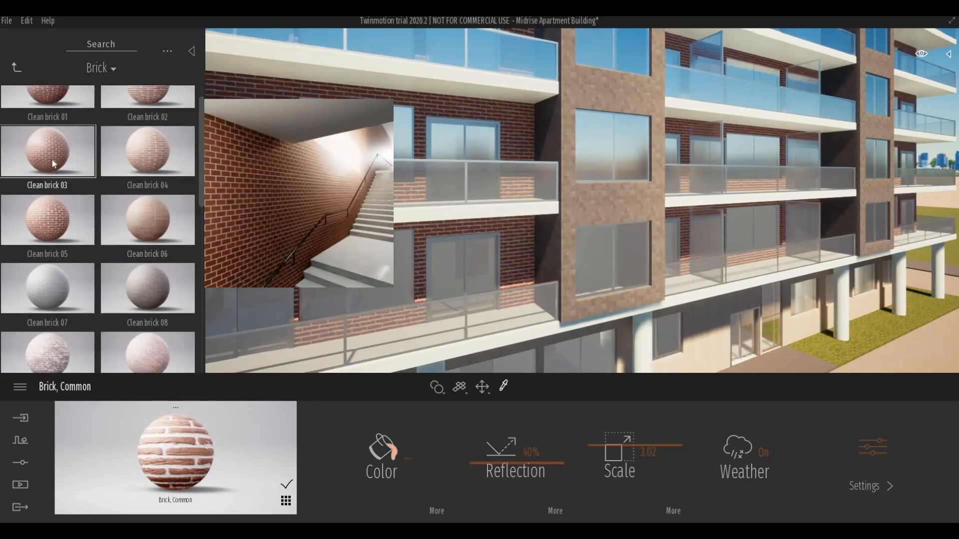
pyautogui.moveTo(465, 136); pyautogui.dragTo(515, 132)
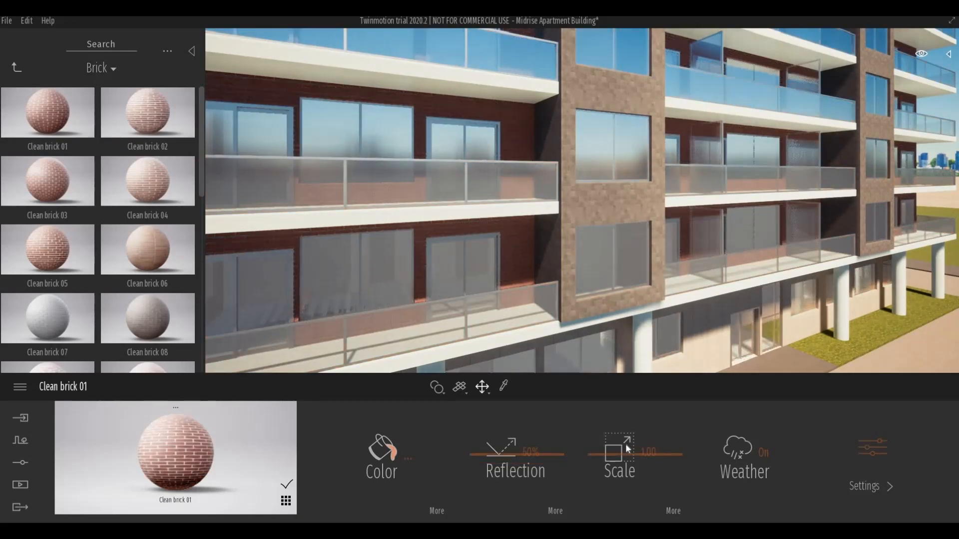
pyautogui.moveTo(628, 440); pyautogui.dragTo(630, 428)
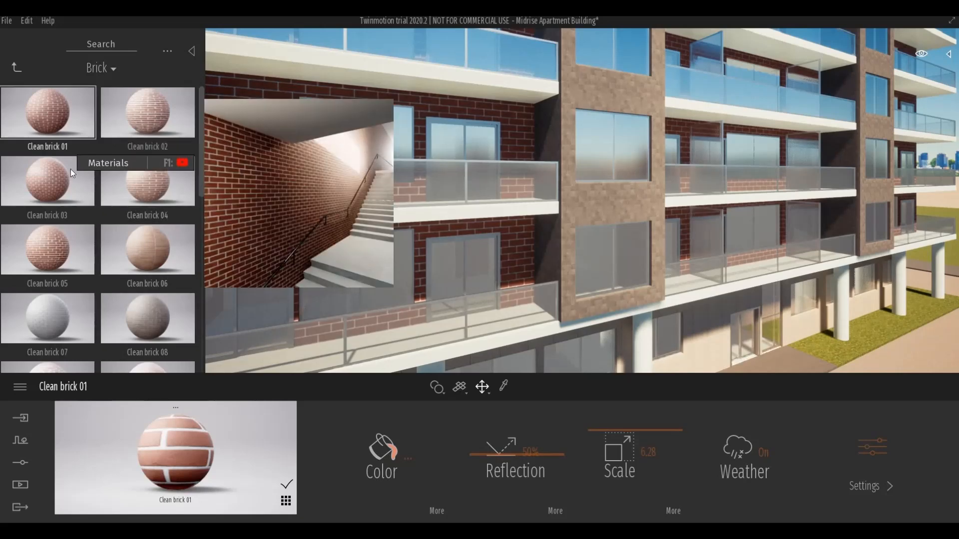
# Step: Apply Clean brick 03 to the walls behind the balconies and set its scale to 5.19
pyautogui.moveTo(70, 169); pyautogui.dragTo(515, 135)
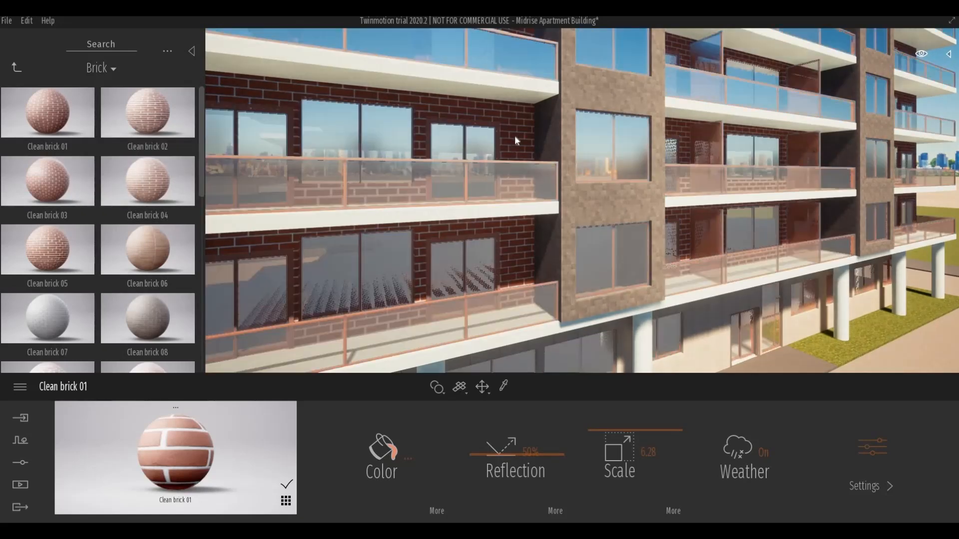
pyautogui.moveTo(610, 427)
pyautogui.mouseDown()
pyautogui.moveTo(611, 410)
pyautogui.moveTo(612, 430)
pyautogui.mouseUp()
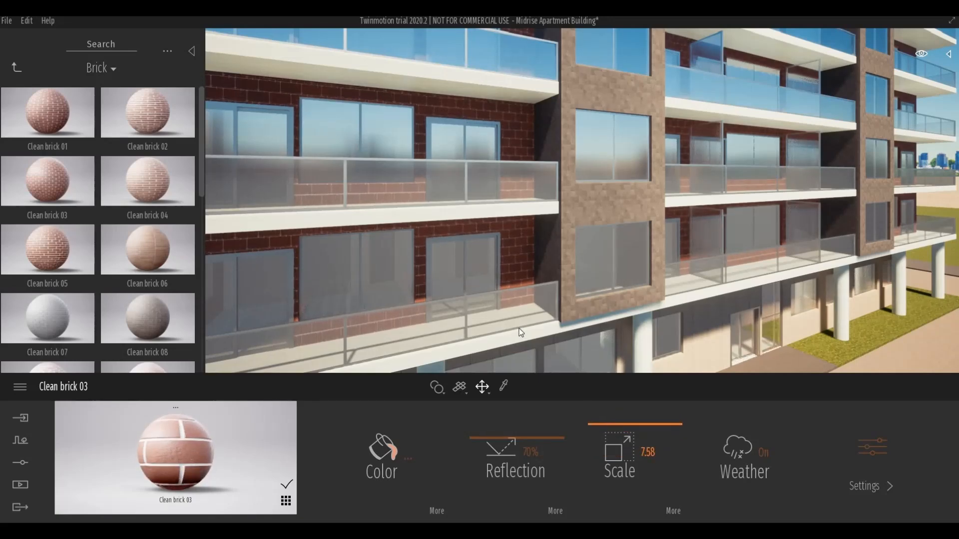
pyautogui.scroll(-4, 519, 326)
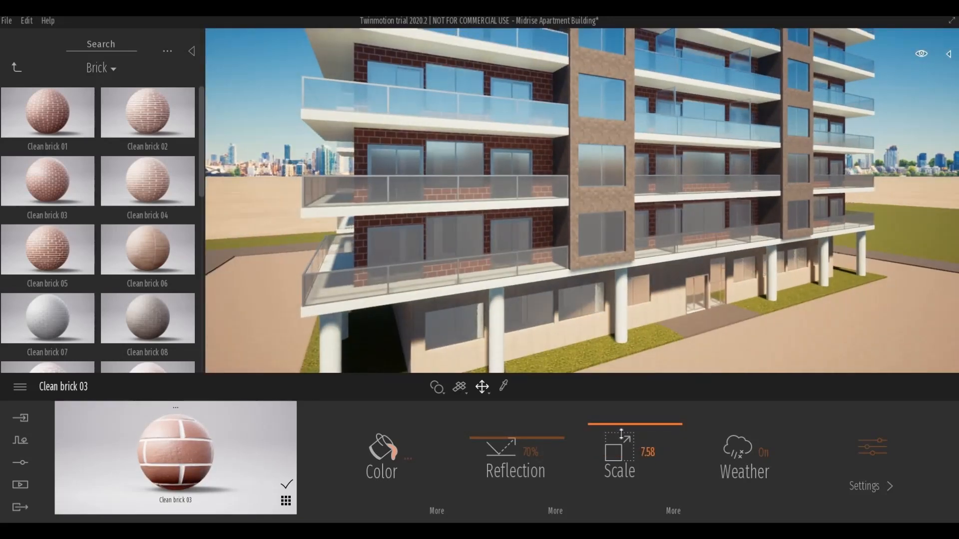
pyautogui.moveTo(621, 435); pyautogui.dragTo(621, 436)
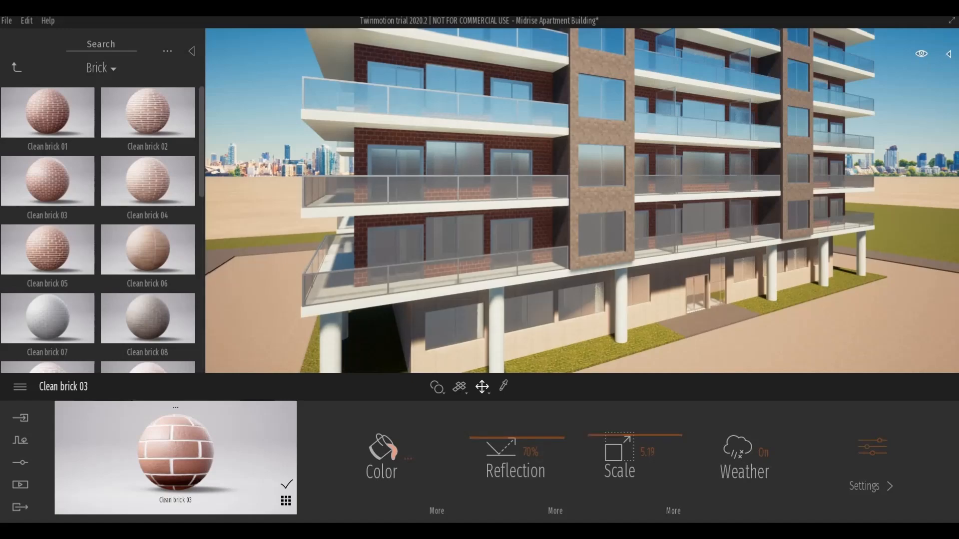
# Step: Apply Concrete block 02 to the ground-floor exterior walls beneath the balconies and set its scale to 3.78
pyautogui.keyDown('shift'); pyautogui.moveTo(573, 335); pyautogui.dragTo(634, 296, button='middle'); pyautogui.keyUp('shift')
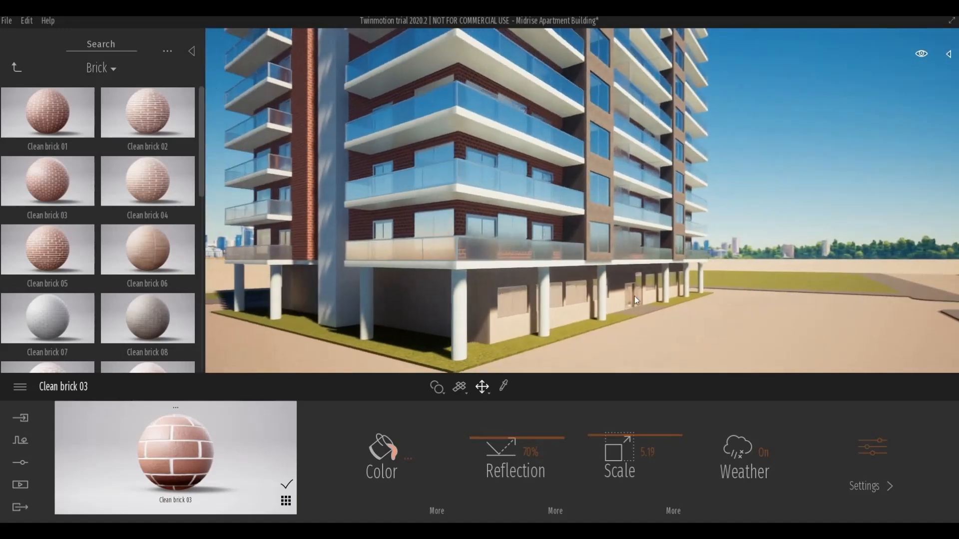
pyautogui.scroll(5, 650, 273)
pyautogui.moveTo(477, 350); pyautogui.dragTo(486, 281, button='middle')
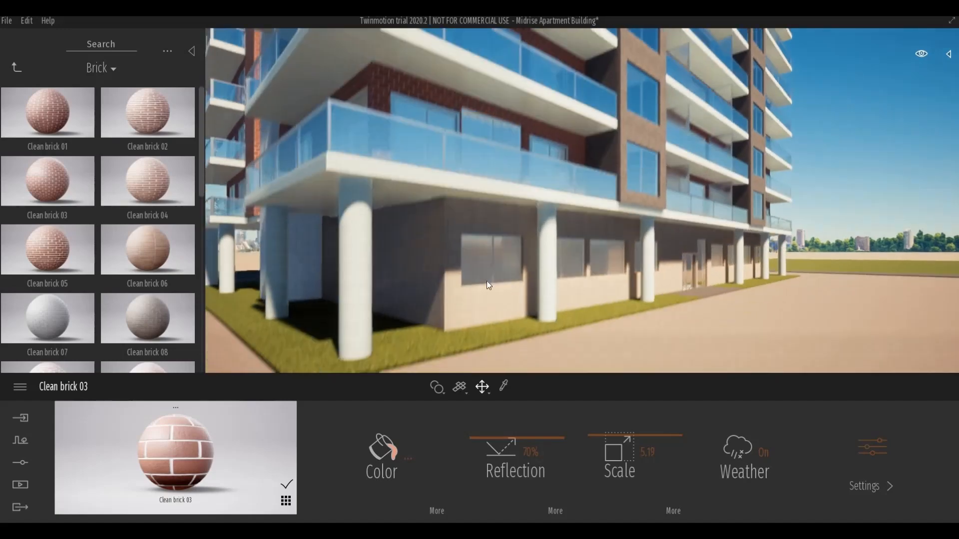
pyautogui.scroll(3, 460, 281)
pyautogui.scroll(5, 433, 284)
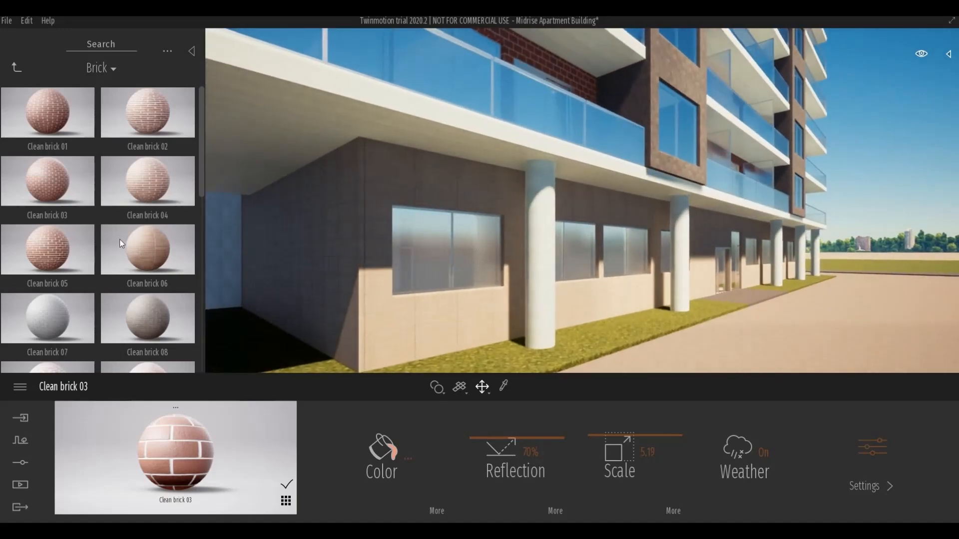
pyautogui.scroll(-2, 44, 313)
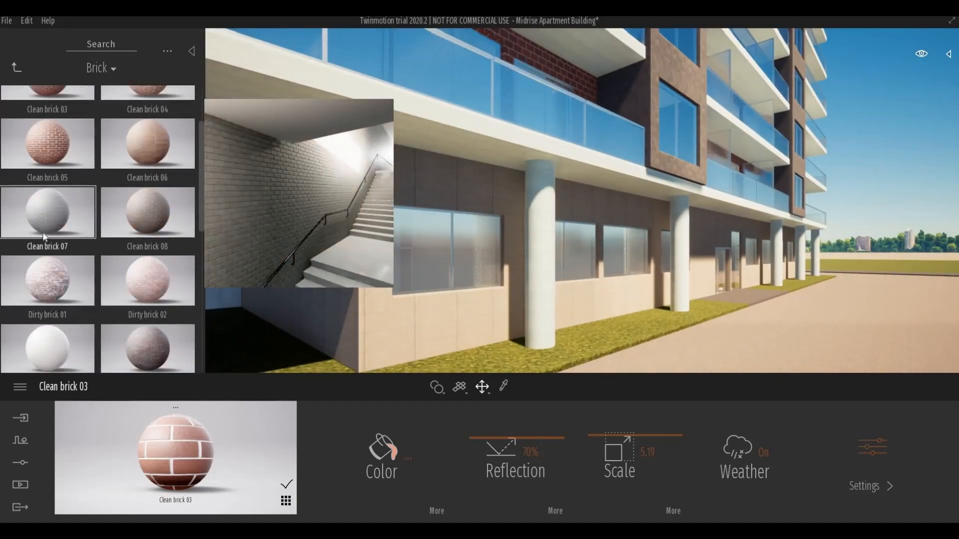
pyautogui.scroll(-3, 47, 284)
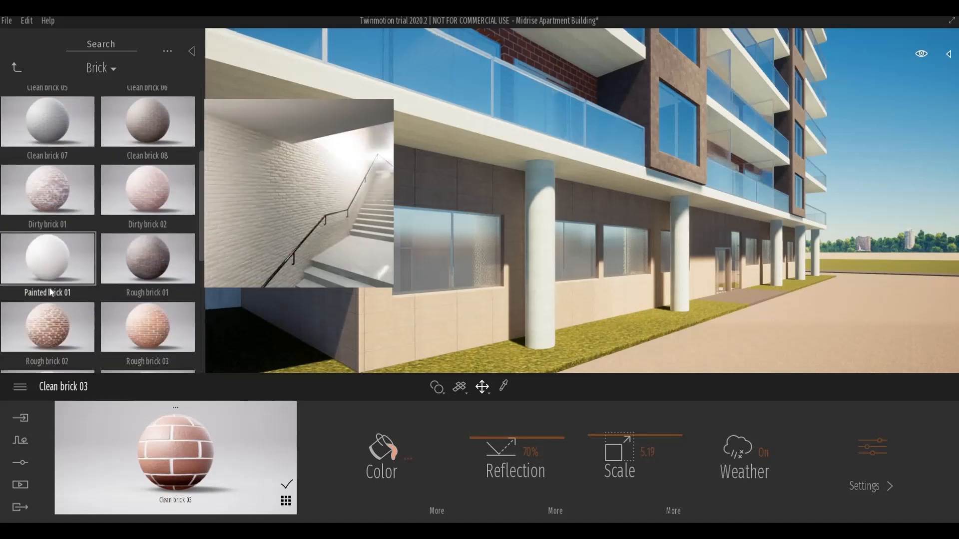
pyautogui.scroll(-1, 49, 289)
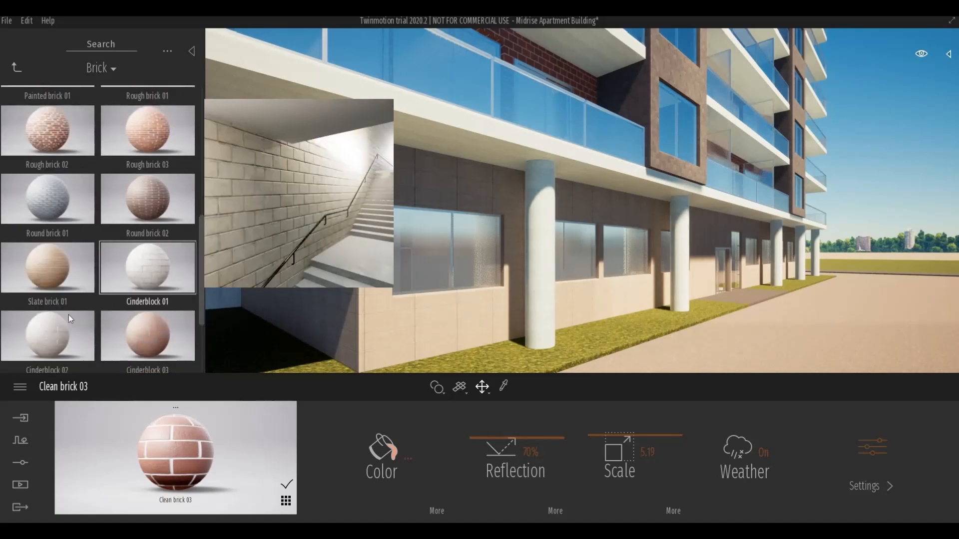
pyautogui.scroll(-1, 67, 315)
pyautogui.scroll(-1, 67, 315)
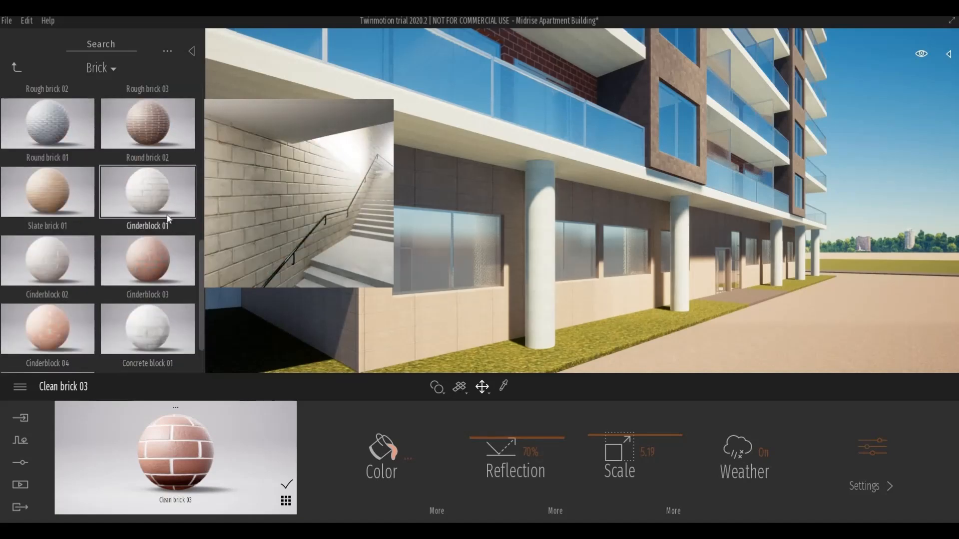
pyautogui.scroll(-1, 80, 325)
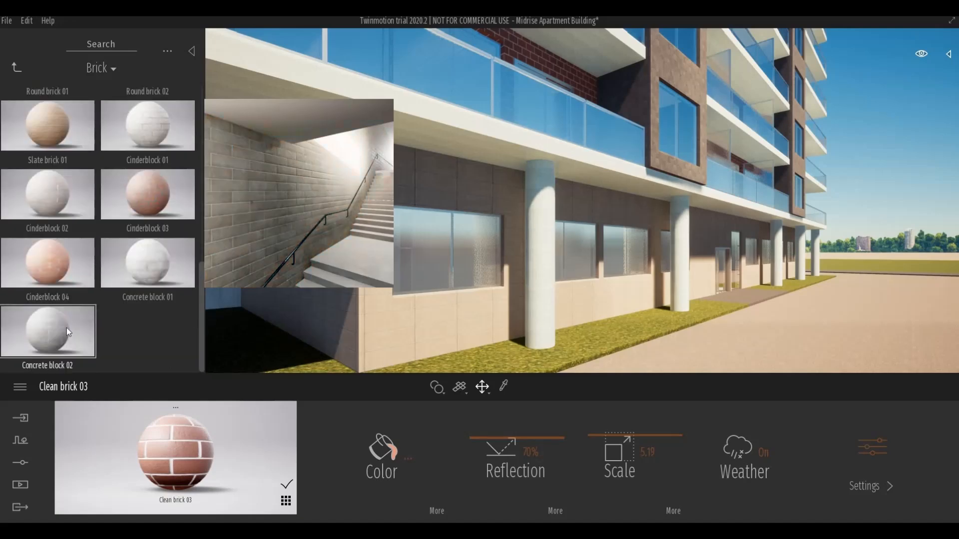
pyautogui.moveTo(148, 317); pyautogui.dragTo(409, 336)
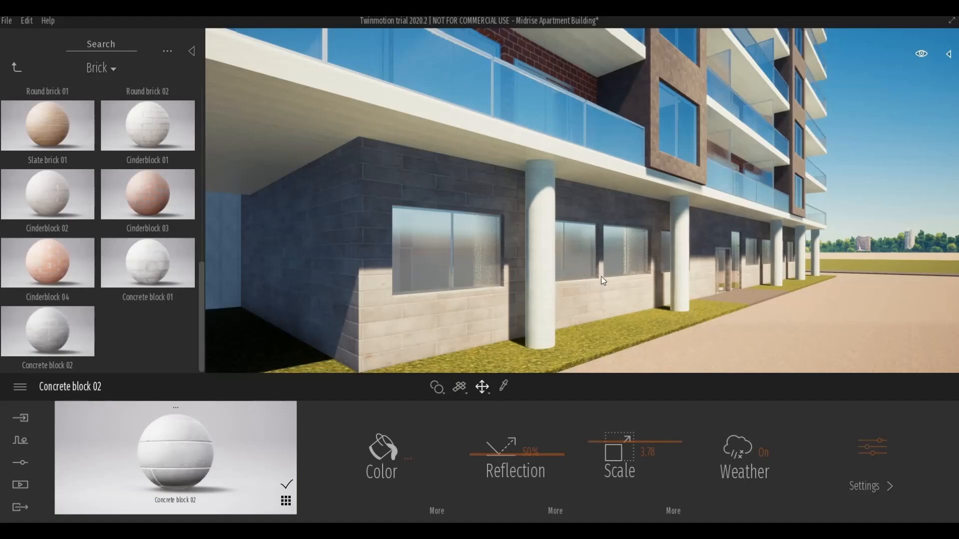
# Step: Return to the material categories and save the project
pyautogui.scroll(-5, 602, 277)
pyautogui.moveTo(602, 277); pyautogui.dragTo(641, 228, button='middle')
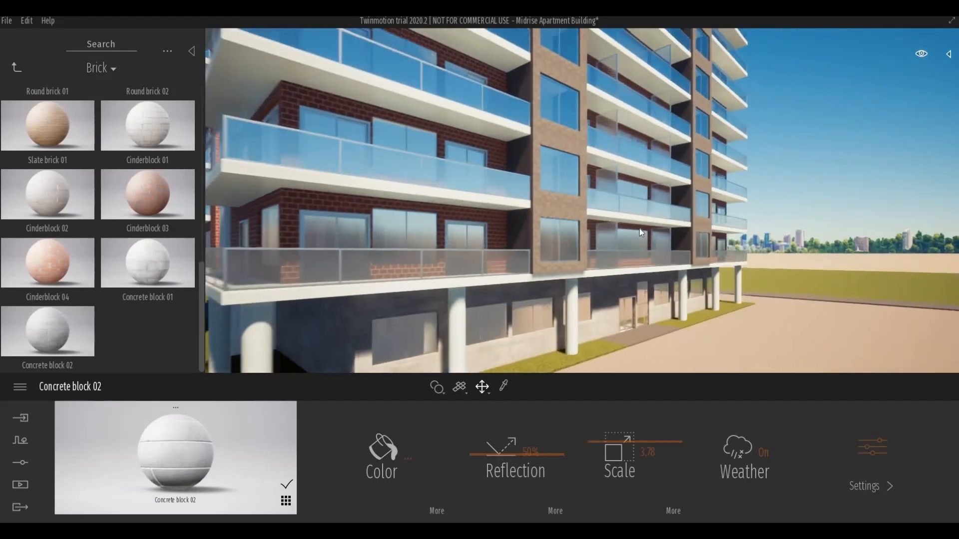
pyautogui.click(20, 72)
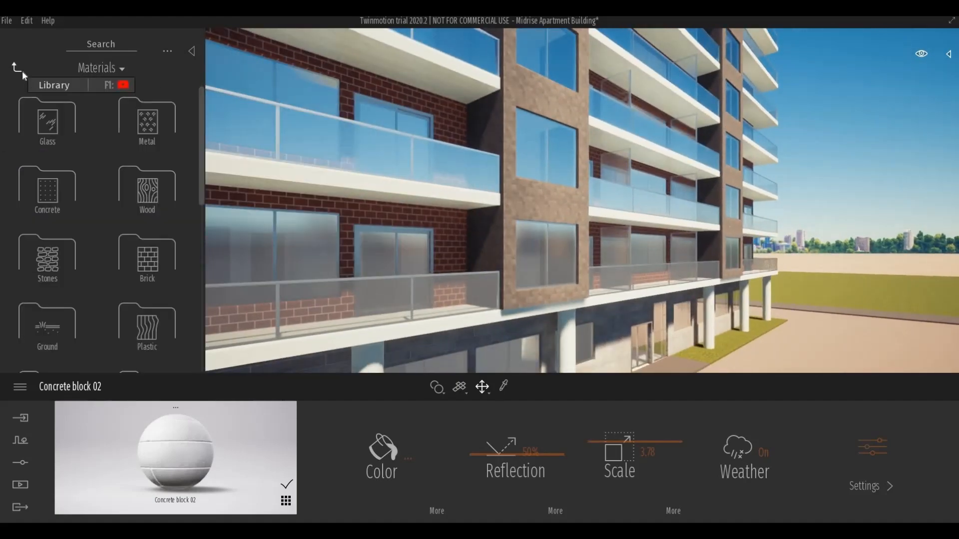
pyautogui.hotkey('ctrl', 's')
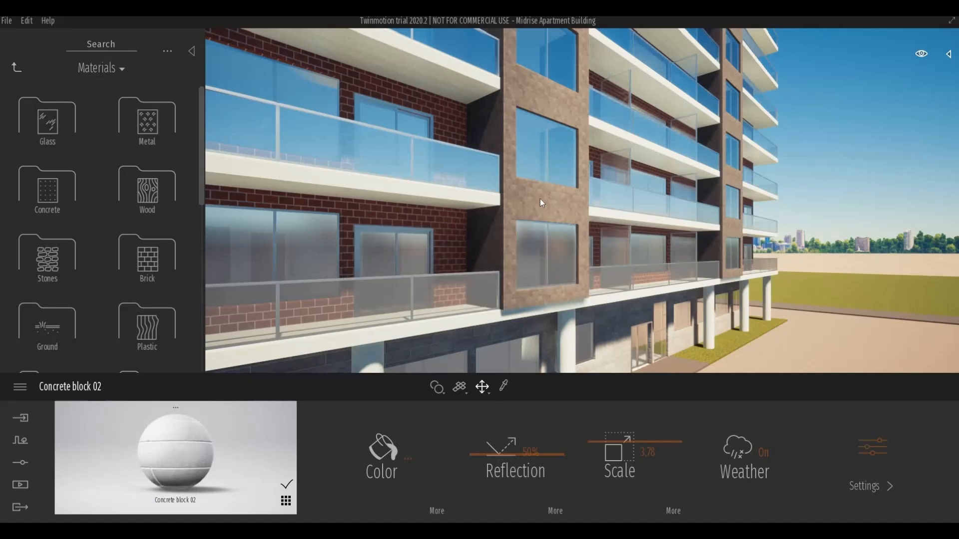
# Step: Apply the Stacked stone 05 material to the projecting window bays and set its scale to 5.73
pyautogui.scroll(3, 541, 199)
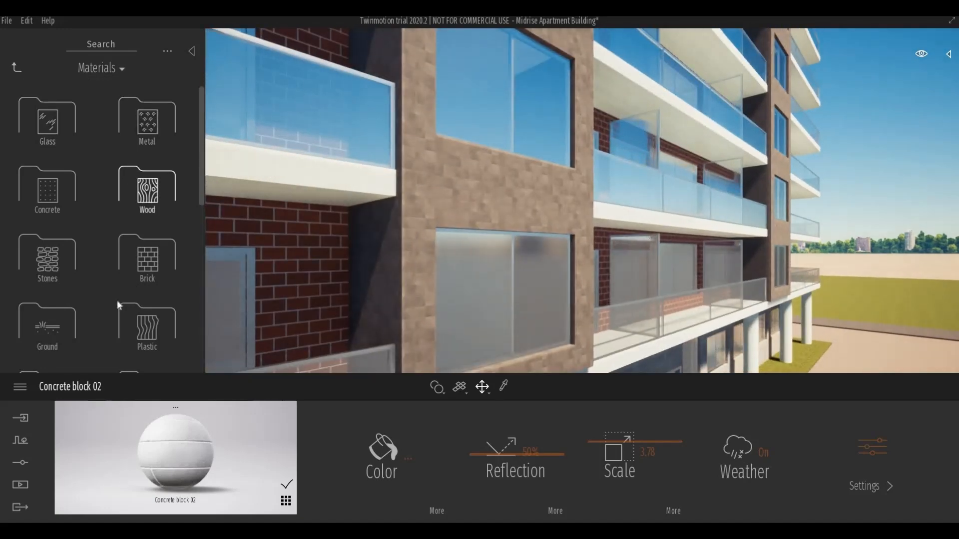
pyautogui.click(52, 249)
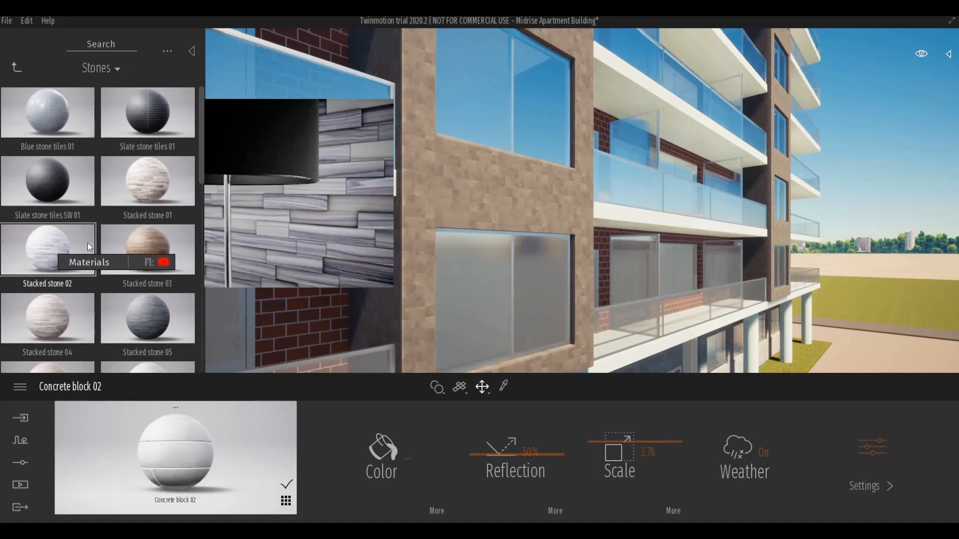
pyautogui.scroll(-1, 147, 308)
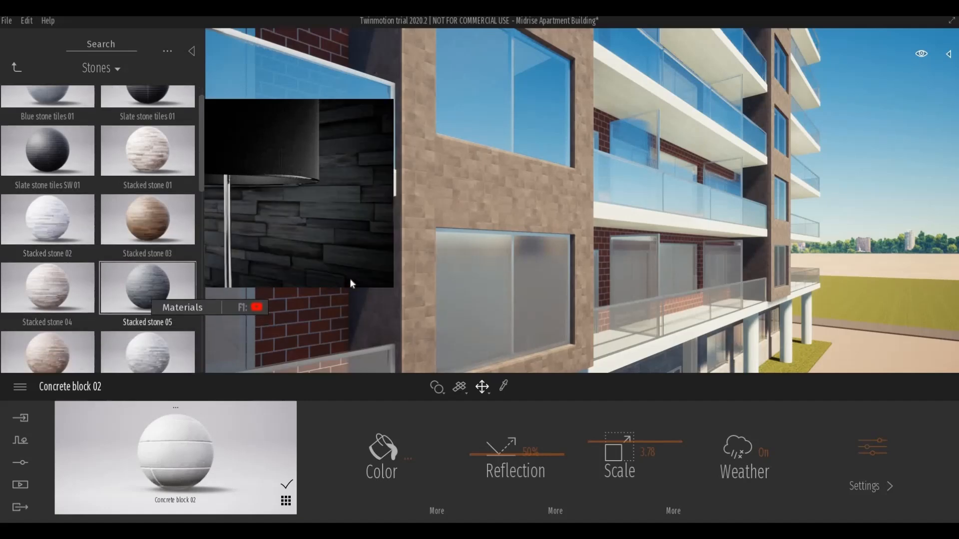
pyautogui.moveTo(350, 280); pyautogui.dragTo(390, 276)
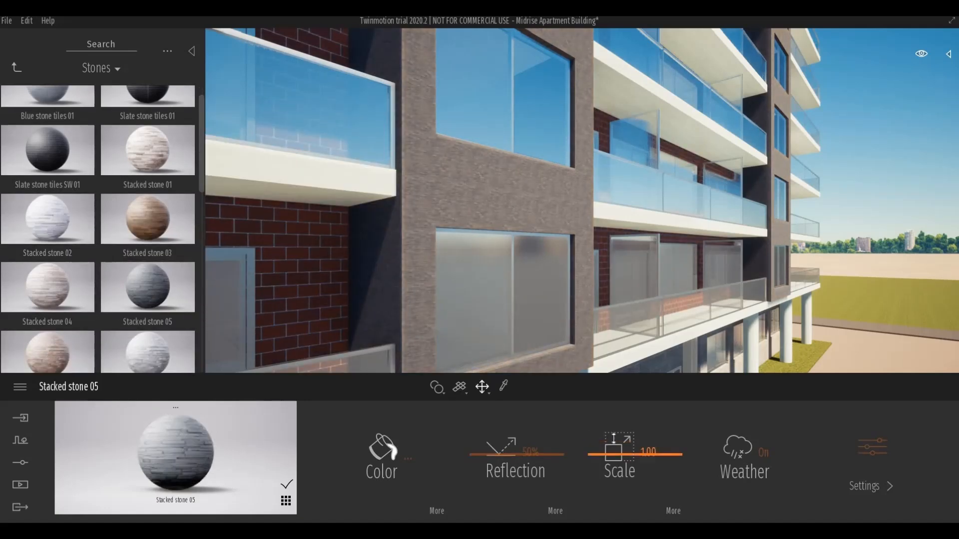
pyautogui.moveTo(614, 438); pyautogui.dragTo(615, 430)
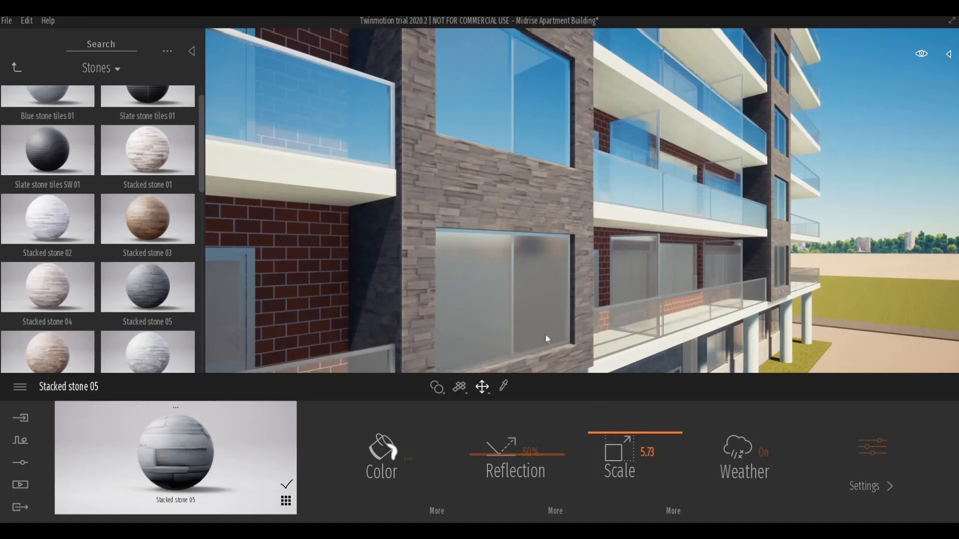
# Step: Examine the stone cladding on the window bays against the rest of the facade, from a distance and close up
pyautogui.scroll(-4, 511, 300)
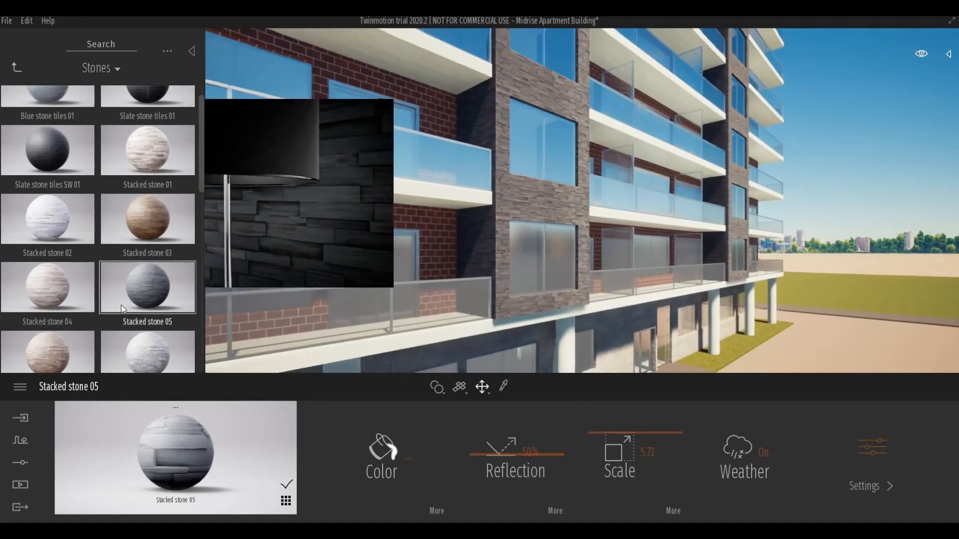
pyautogui.scroll(-1, 113, 311)
pyautogui.scroll(-3, 113, 311)
pyautogui.scroll(-3, 531, 316)
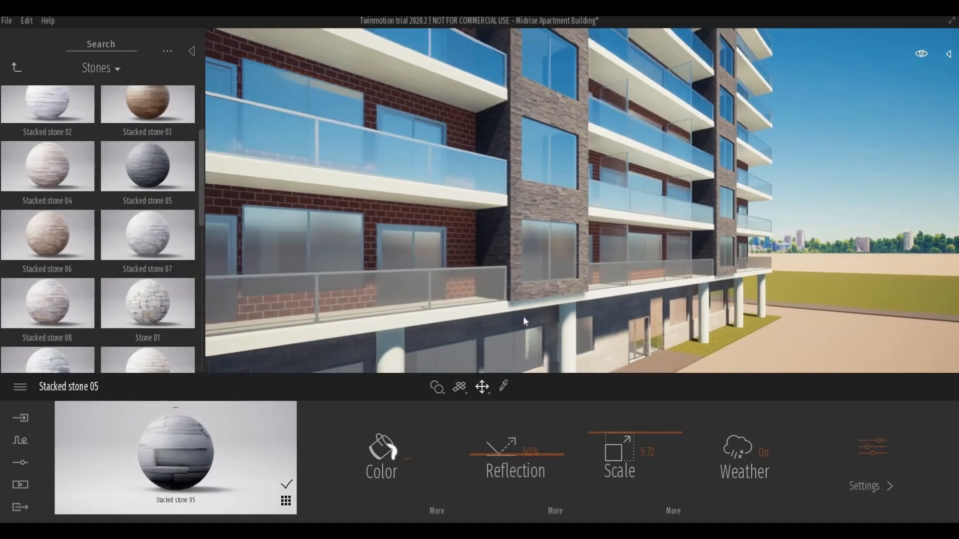
pyautogui.moveTo(523, 316); pyautogui.dragTo(515, 313, button='right')
pyautogui.scroll(-4, 514, 312)
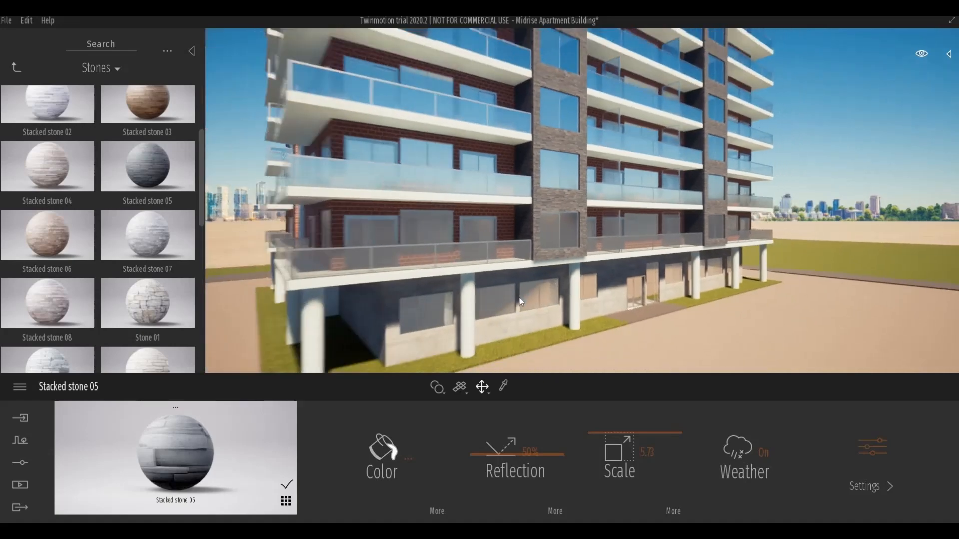
pyautogui.scroll(2, 592, 259)
pyautogui.scroll(4, 574, 209)
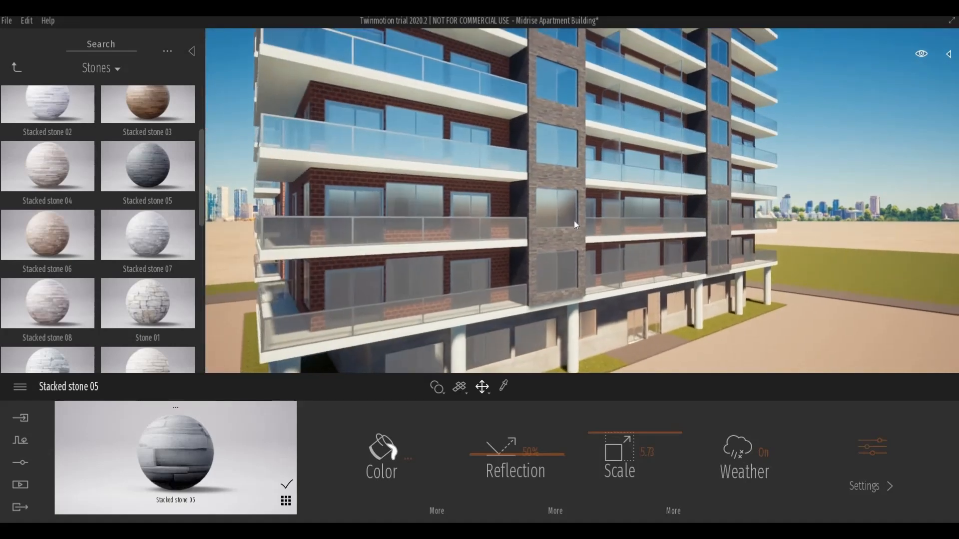
pyautogui.scroll(4, 571, 226)
pyautogui.scroll(1, 469, 282)
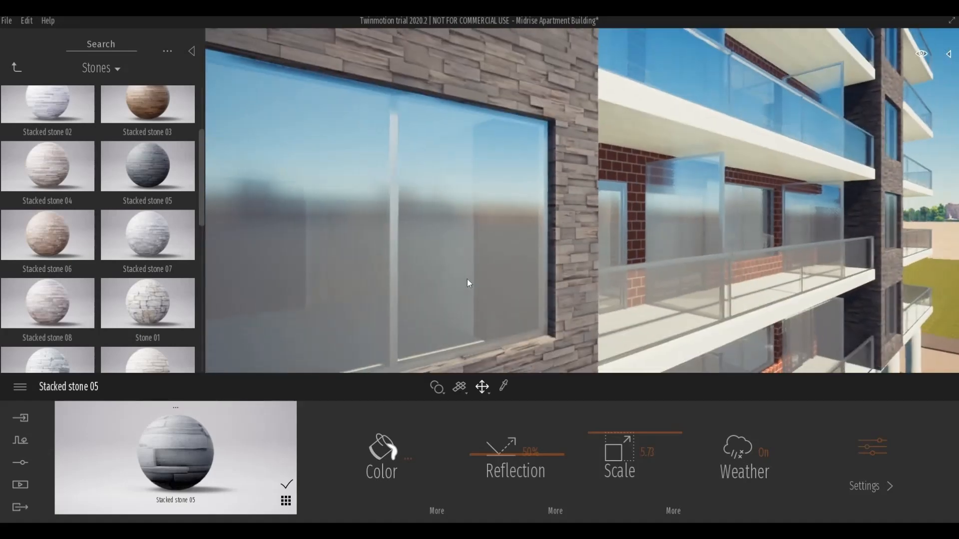
# Step: Apply the Brushed aluminium 01 metal material to the frames of the balcony railings, dividers and sliding doors
pyautogui.scroll(3, 549, 276)
pyautogui.scroll(3, 760, 160)
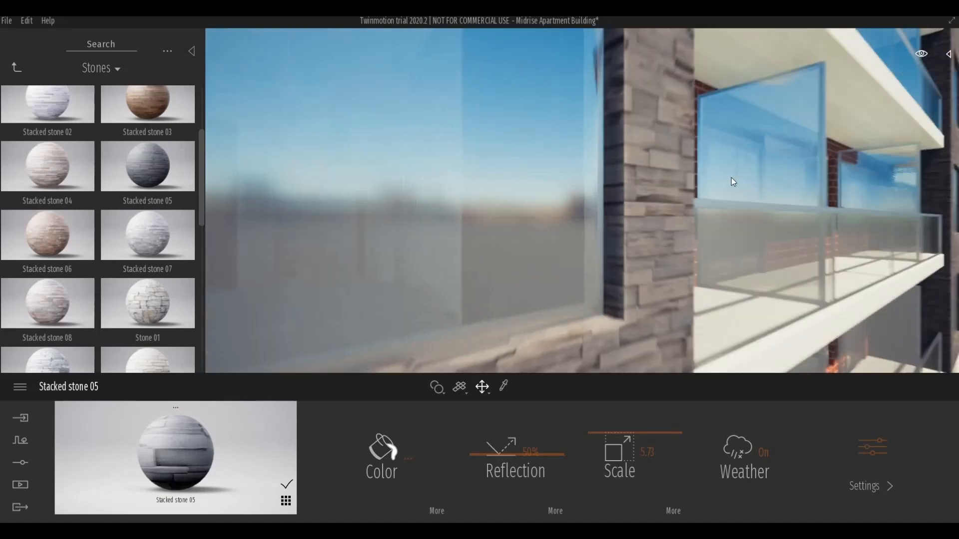
pyautogui.moveTo(709, 118); pyautogui.dragTo(339, 139, button='middle')
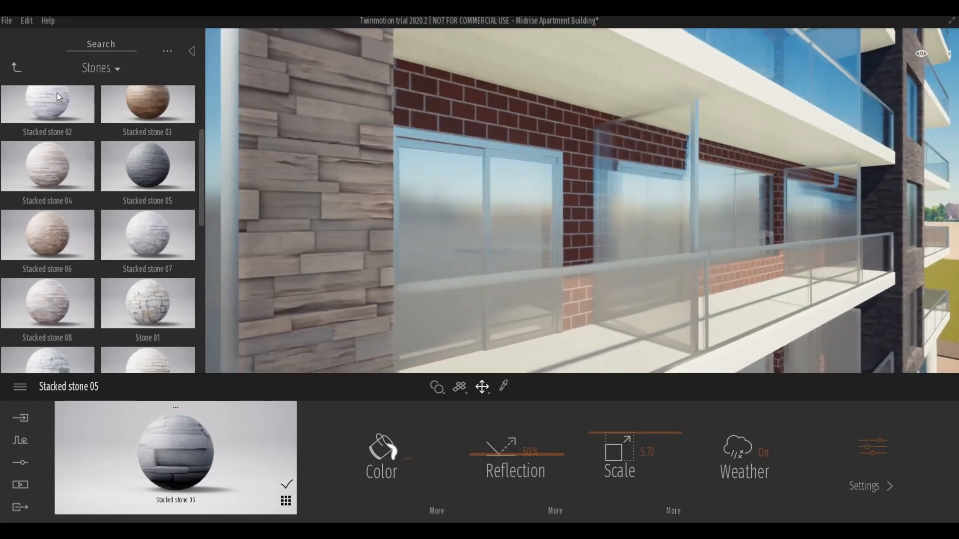
pyautogui.click(17, 69)
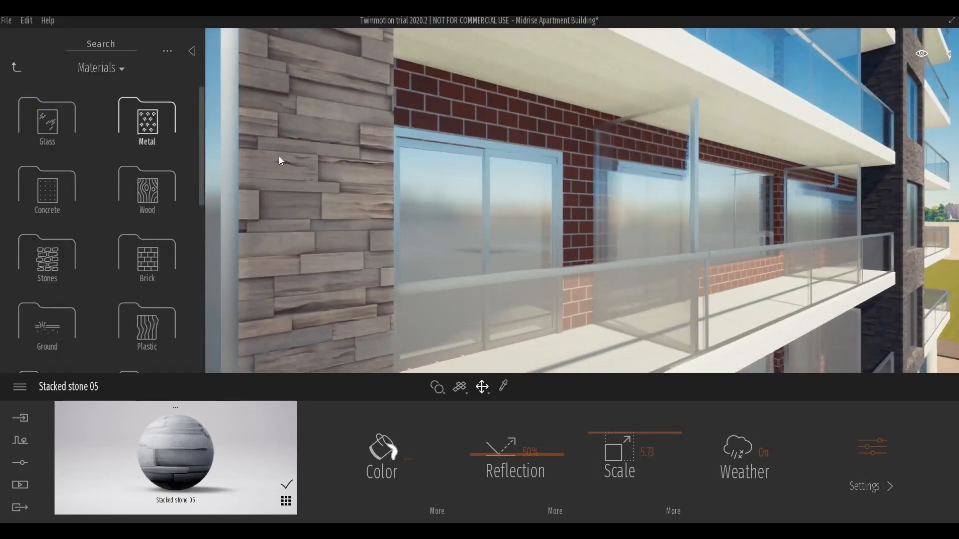
pyautogui.click(104, 133)
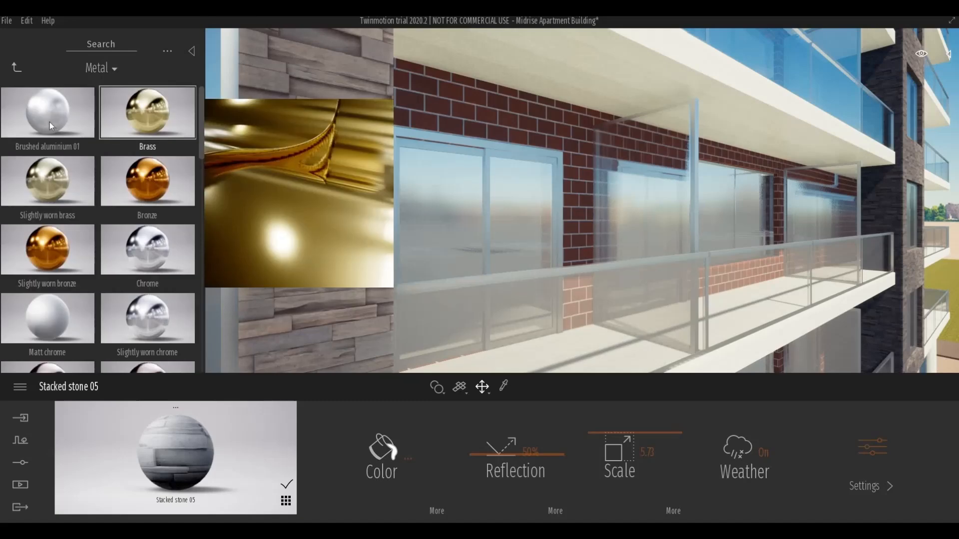
pyautogui.moveTo(49, 122)
pyautogui.mouseDown()
pyautogui.moveTo(387, 161)
pyautogui.moveTo(698, 169)
pyautogui.mouseUp()
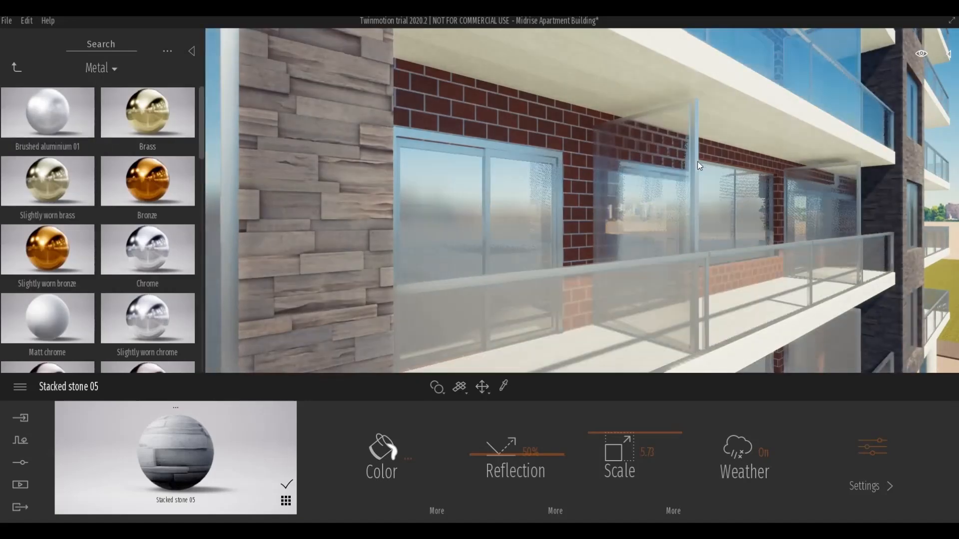
# Step: Darken the color of the brushed aluminium frame material to near black
pyautogui.click(409, 456)
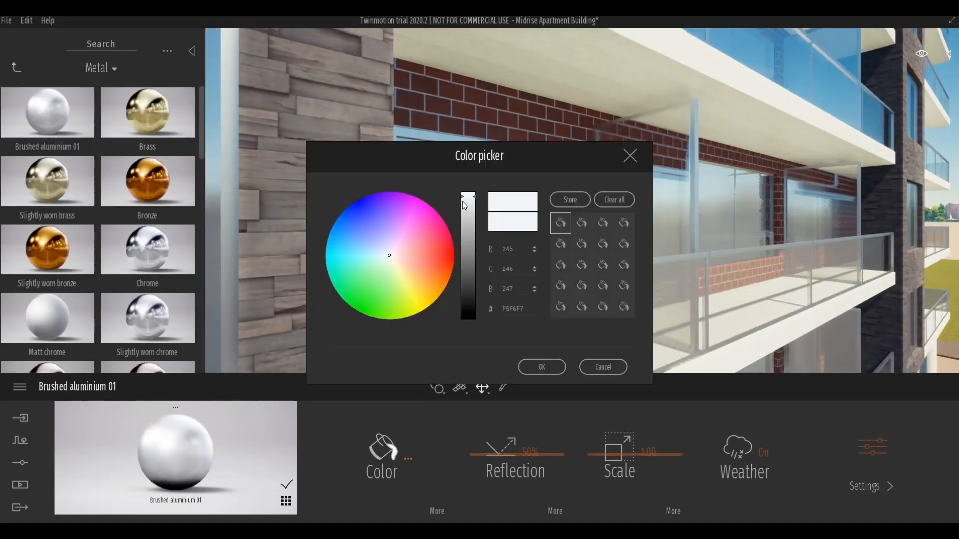
pyautogui.moveTo(465, 203); pyautogui.dragTo(463, 280)
pyautogui.click(543, 367)
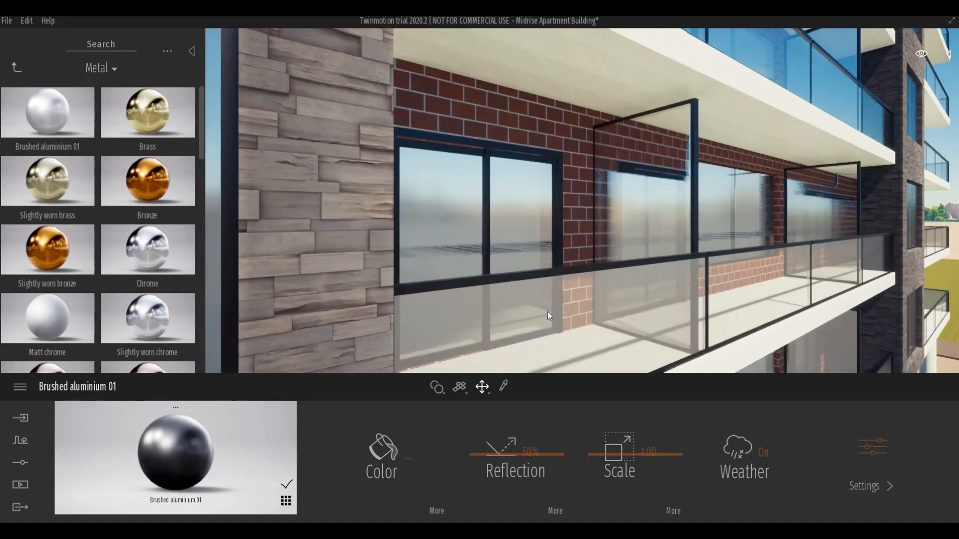
pyautogui.scroll(-6, 548, 312)
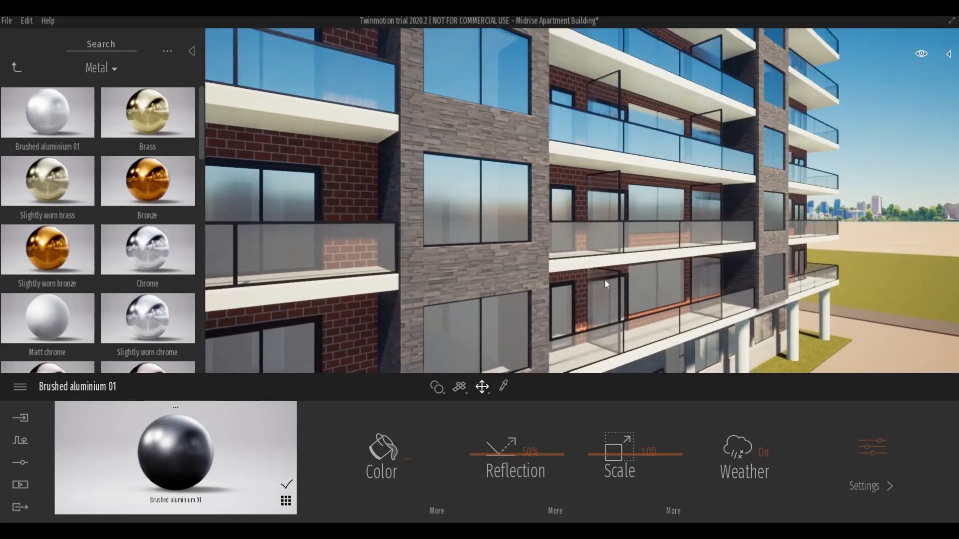
pyautogui.scroll(5, 603, 282)
pyautogui.keyDown('shift'); pyautogui.moveTo(599, 287); pyautogui.dragTo(531, 272, button='middle'); pyautogui.keyUp('shift')
pyautogui.scroll(-5, 598, 280)
pyautogui.scroll(-6, 576, 279)
pyautogui.scroll(-5, 532, 271)
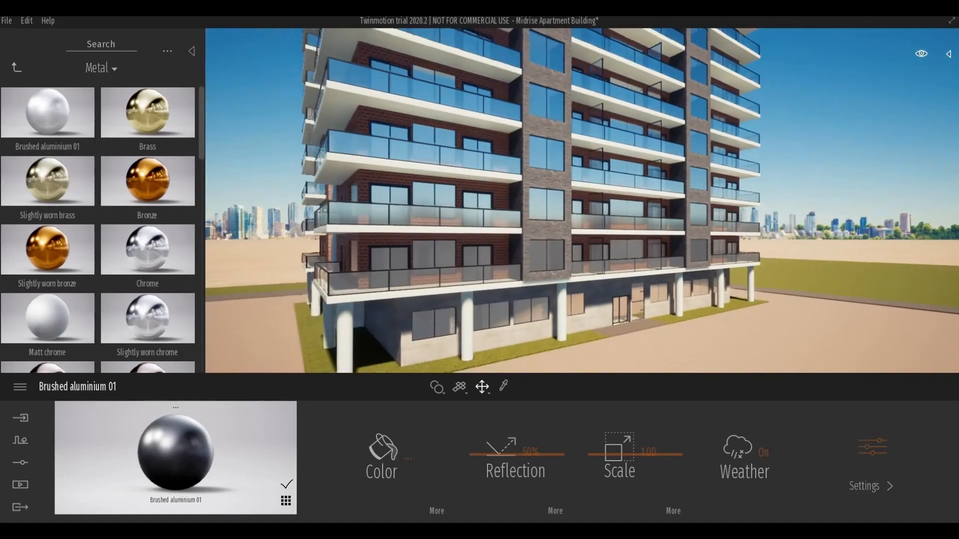
# Step: Sample the material of the balcony slabs at the building corner with the material picker
pyautogui.scroll(4, 457, 245)
pyautogui.scroll(1, 428, 182)
pyautogui.scroll(3, 427, 182)
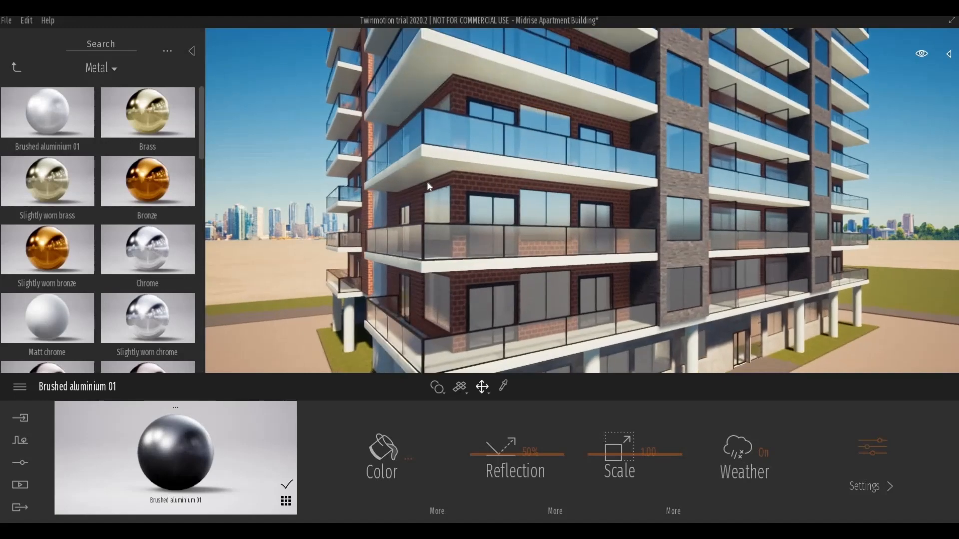
pyautogui.click(503, 386)
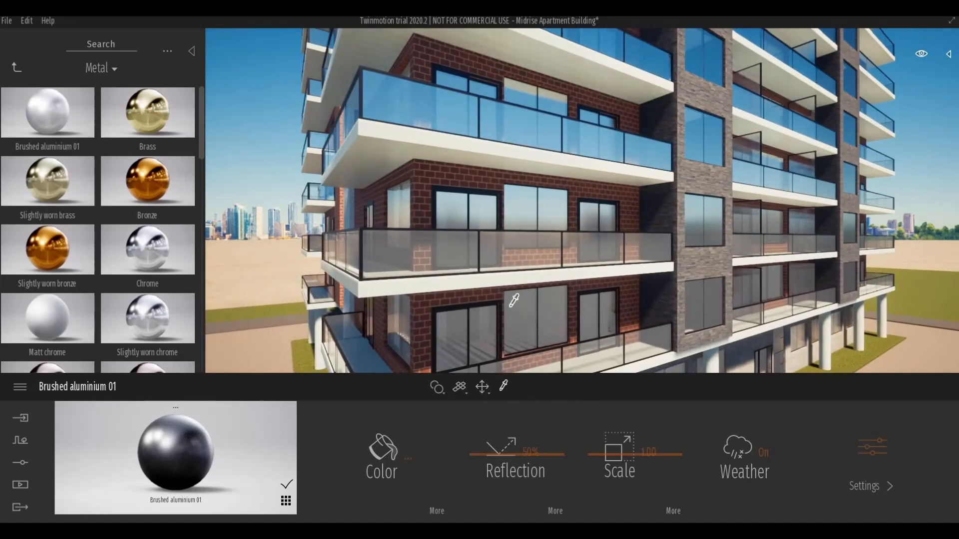
pyautogui.click(488, 148)
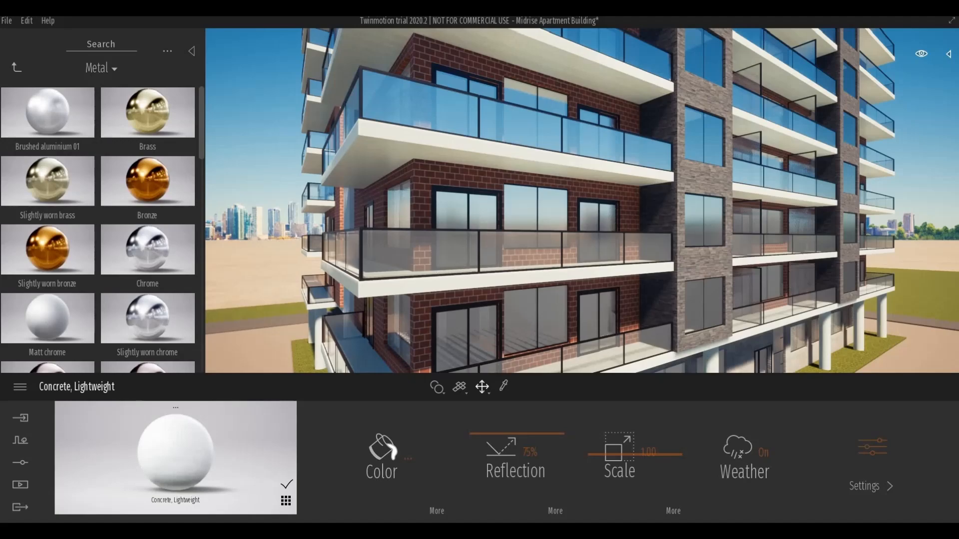
# Step: Apply Wood siding 01 to the tall vertical wall strip between the brick walls on the end facade and set its scale to 7.69
pyautogui.scroll(-2, 582, 200)
pyautogui.moveTo(259, 245); pyautogui.dragTo(580, 290, button='middle')
pyautogui.scroll(2, 508, 270)
pyautogui.scroll(3, 580, 291)
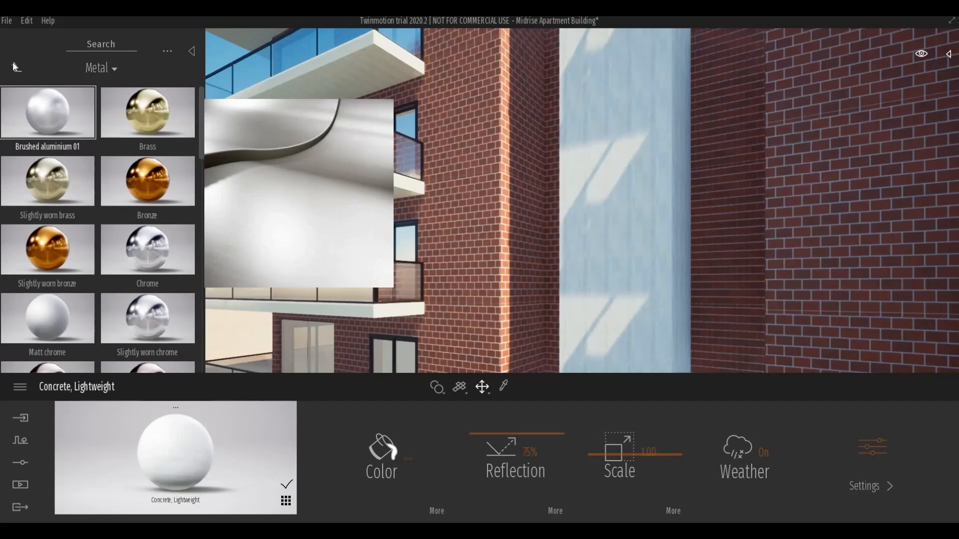
pyautogui.click(16, 67)
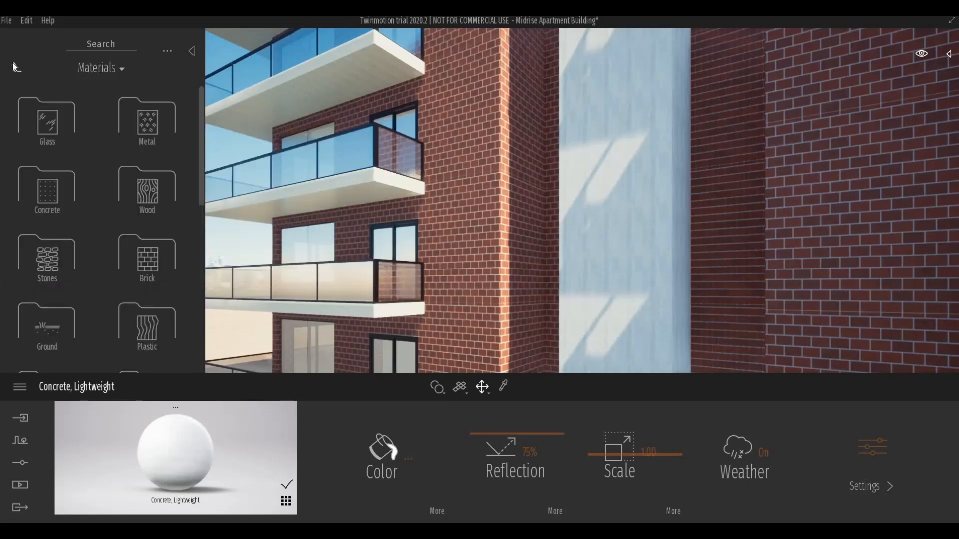
pyautogui.click(143, 200)
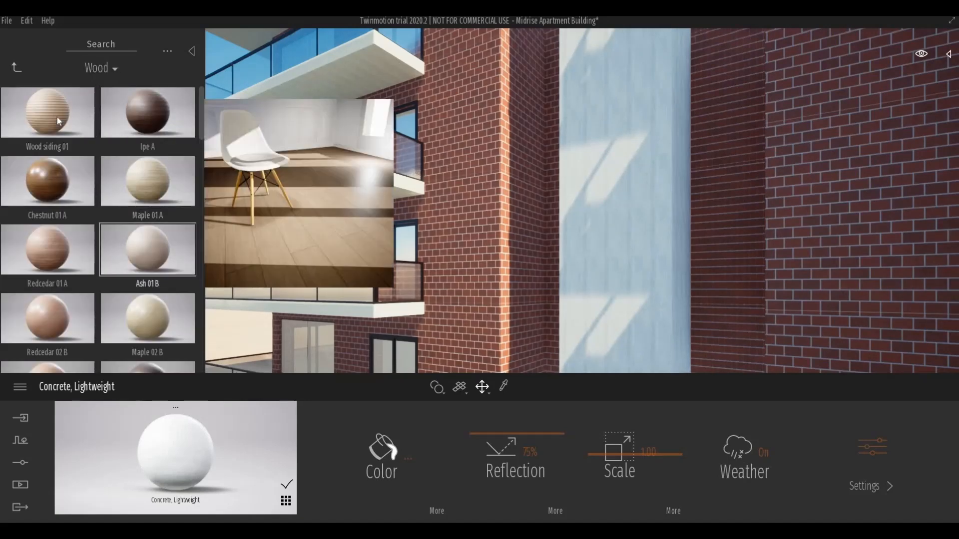
pyautogui.moveTo(57, 117); pyautogui.dragTo(591, 280)
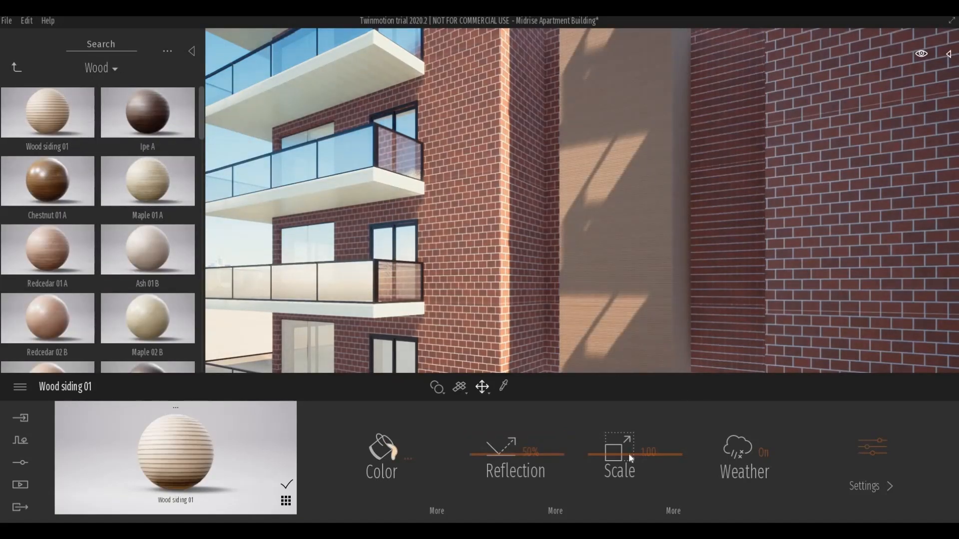
pyautogui.moveTo(626, 442); pyautogui.dragTo(637, 313)
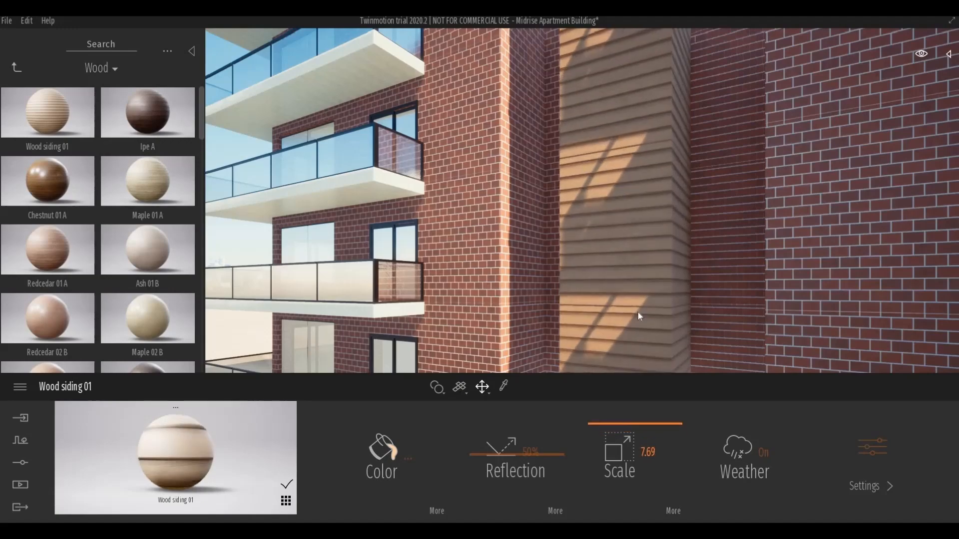
# Step: Examine the wood siding strip against the whole tower, from the ground floor up to the roof edge
pyautogui.scroll(-8, 635, 300)
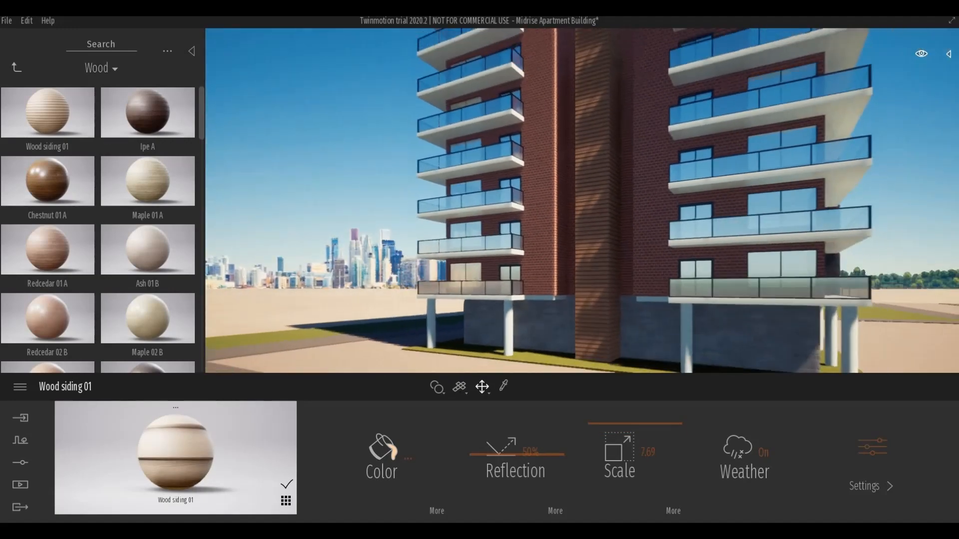
pyautogui.moveTo(637, 311)
pyautogui.keyDown('shift'); pyautogui.mouseDown(button='middle')
pyautogui.moveTo(630, 328)
pyautogui.moveTo(644, 313)
pyautogui.mouseUp(button='middle'); pyautogui.keyUp('shift')
pyautogui.scroll(-3, 645, 317)
pyautogui.scroll(-4, 645, 306)
pyautogui.moveTo(648, 277); pyautogui.dragTo(596, 244, button='right')
pyautogui.moveTo(596, 243); pyautogui.dragTo(587, 152, button='middle')
pyautogui.scroll(5, 586, 152)
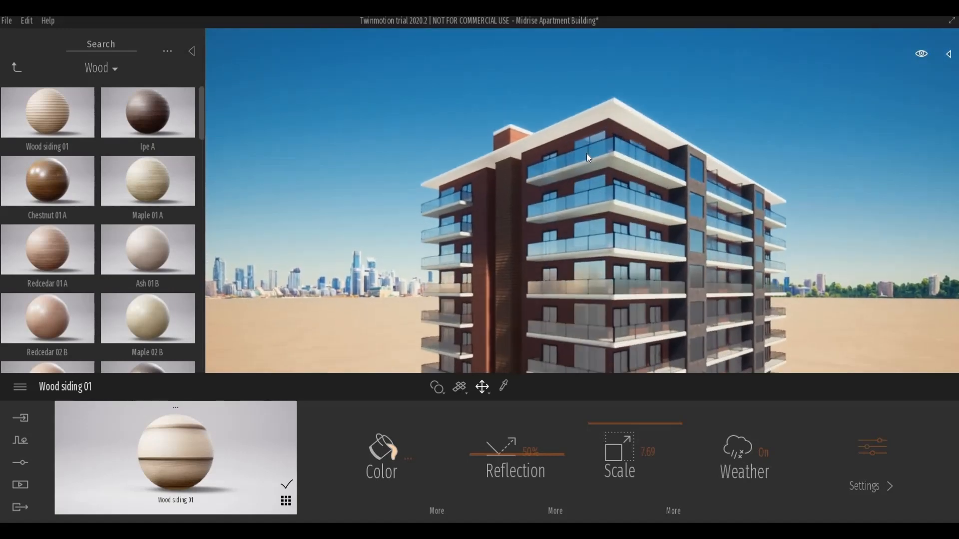
pyautogui.scroll(5, 586, 151)
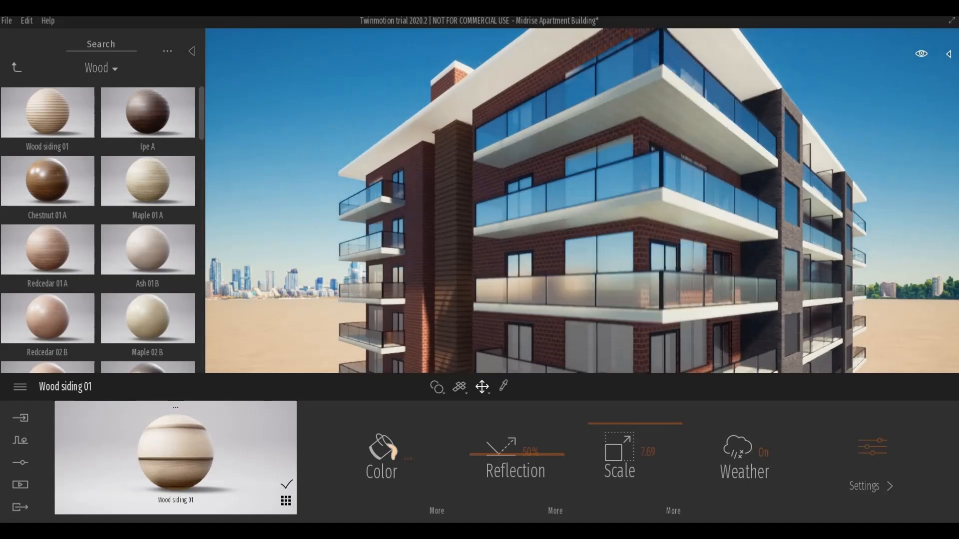
pyautogui.moveTo(590, 148); pyautogui.dragTo(609, 121, button='middle')
pyautogui.scroll(4, 609, 121)
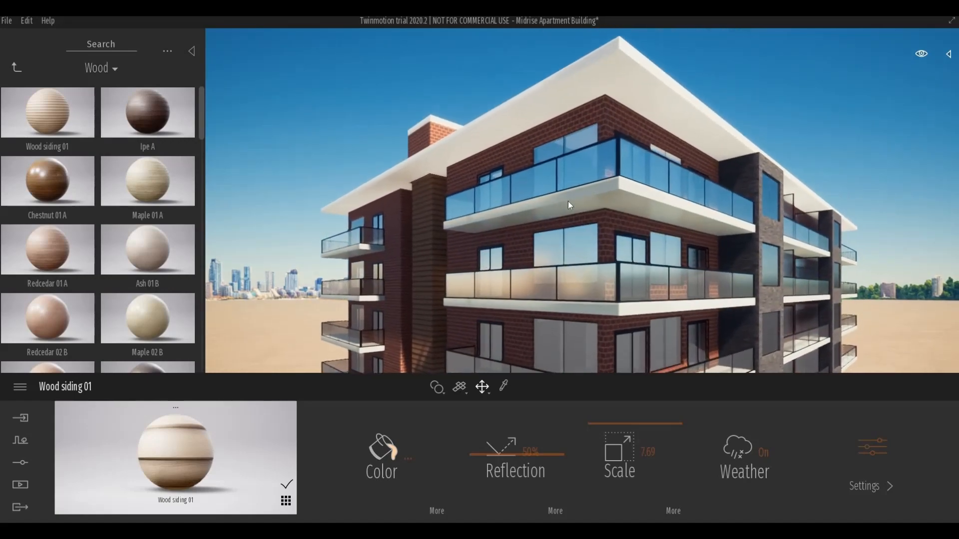
# Step: Sample the Concrete, Lightweight material of the balcony slabs and set its color to mid gray, RGB 139, 139, 139
pyautogui.click(503, 387)
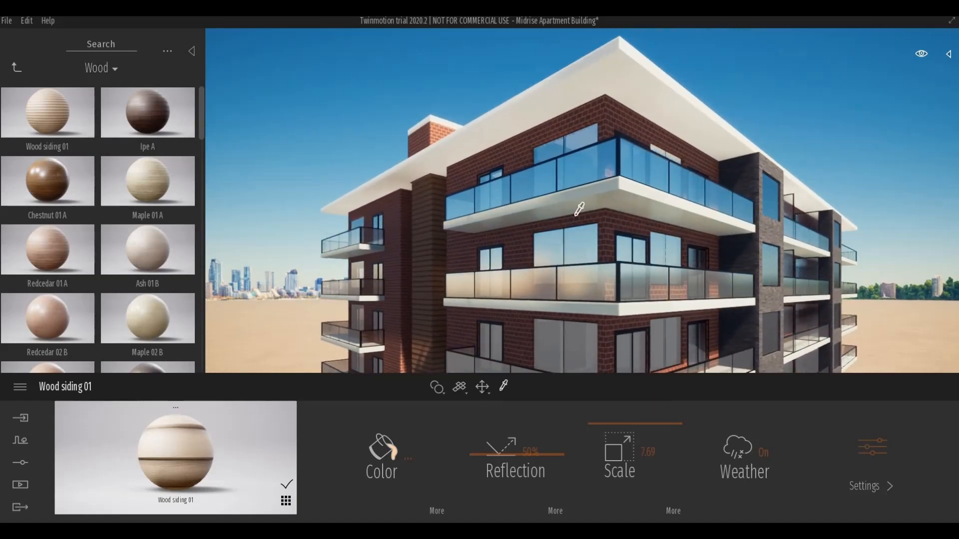
pyautogui.click(588, 195)
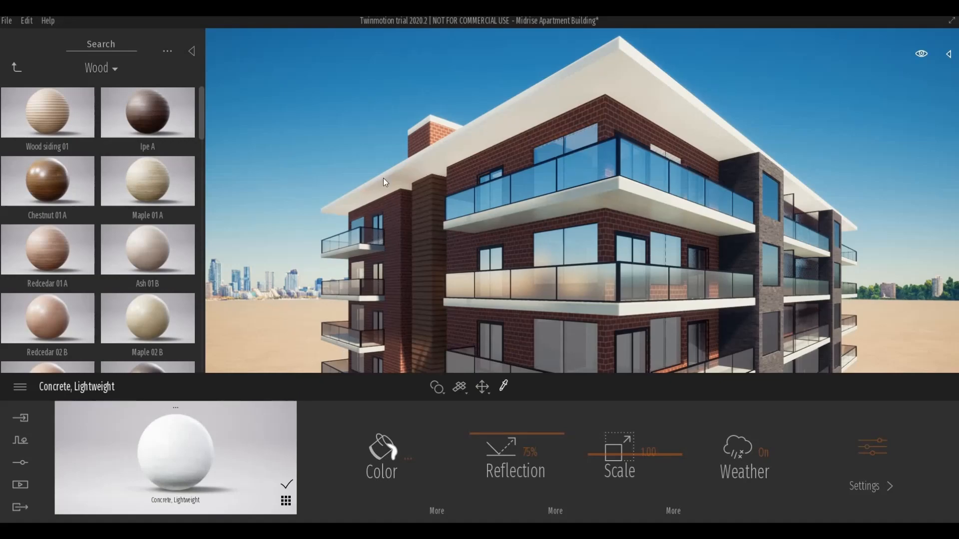
pyautogui.keyDown('shift'); pyautogui.moveTo(430, 158); pyautogui.dragTo(420, 265, button='middle'); pyautogui.keyUp('shift')
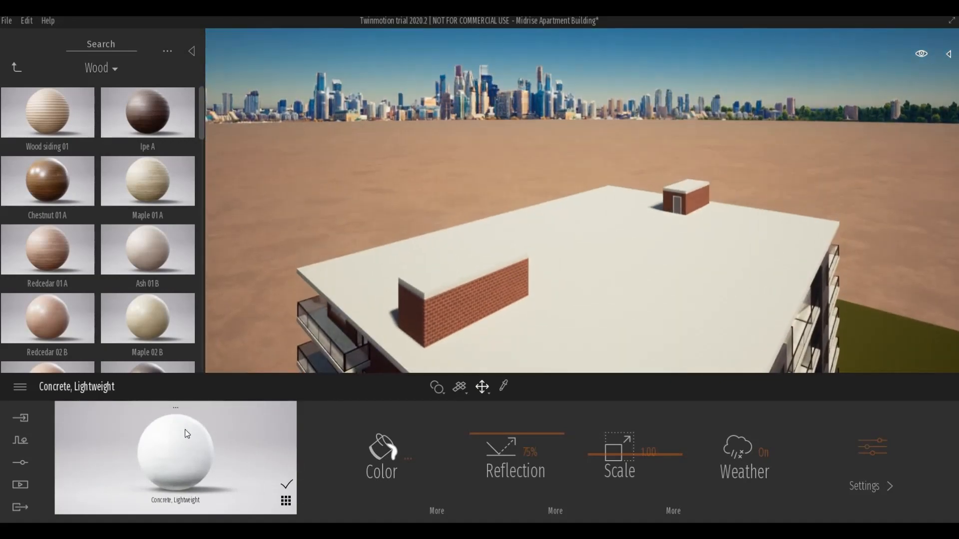
pyautogui.moveTo(452, 288); pyautogui.dragTo(471, 235)
pyautogui.scroll(-4, 481, 271)
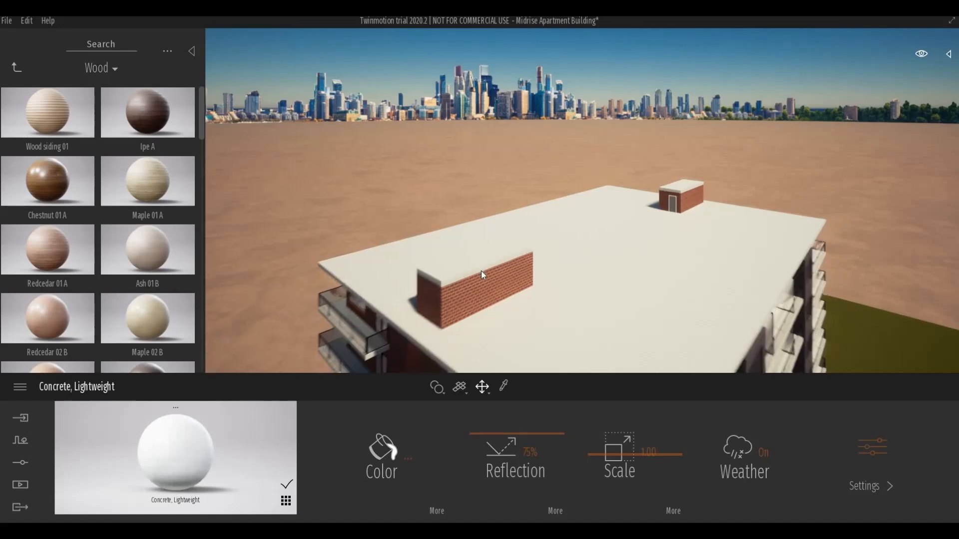
pyautogui.moveTo(481, 271); pyautogui.dragTo(481, 238, button='middle')
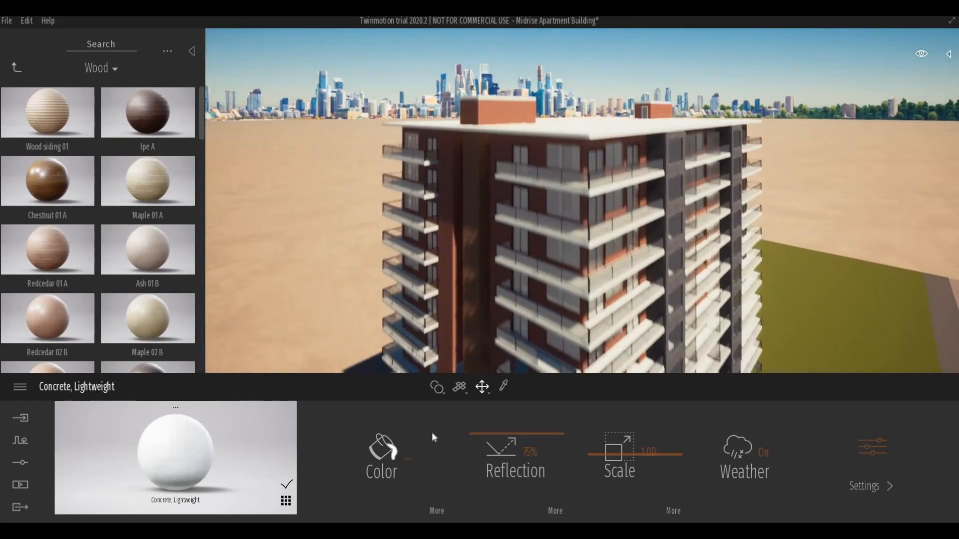
pyautogui.click(394, 452)
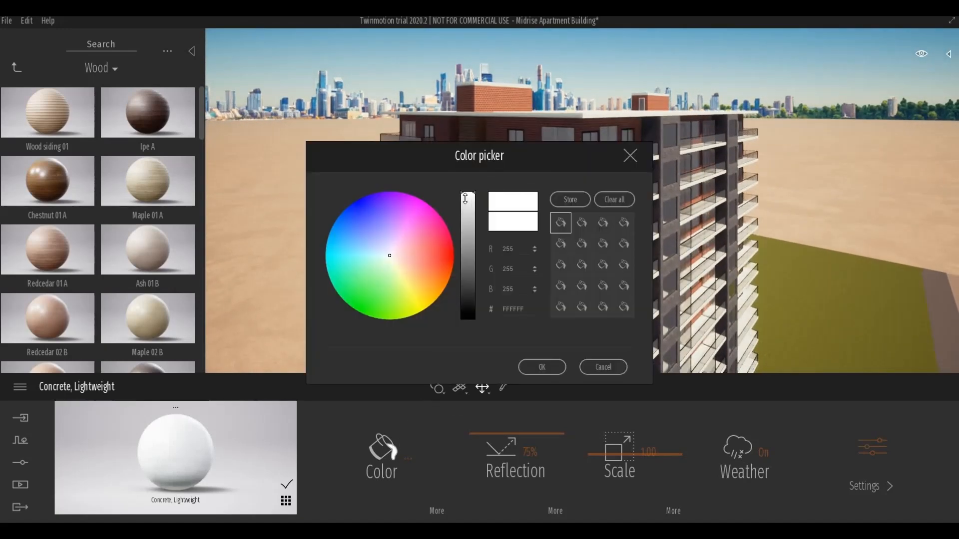
pyautogui.moveTo(465, 195); pyautogui.dragTo(468, 250)
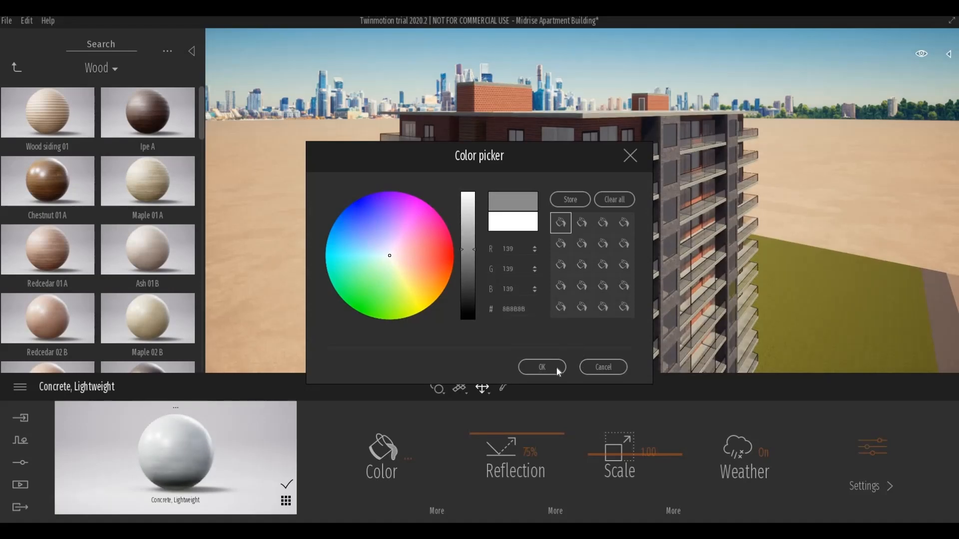
pyautogui.click(542, 367)
# Step: Sample the Concrete, Cast-in-Place gray material of the ground-floor columns and darken its color slightly from white
pyautogui.moveTo(549, 305); pyautogui.dragTo(540, 195, button='middle')
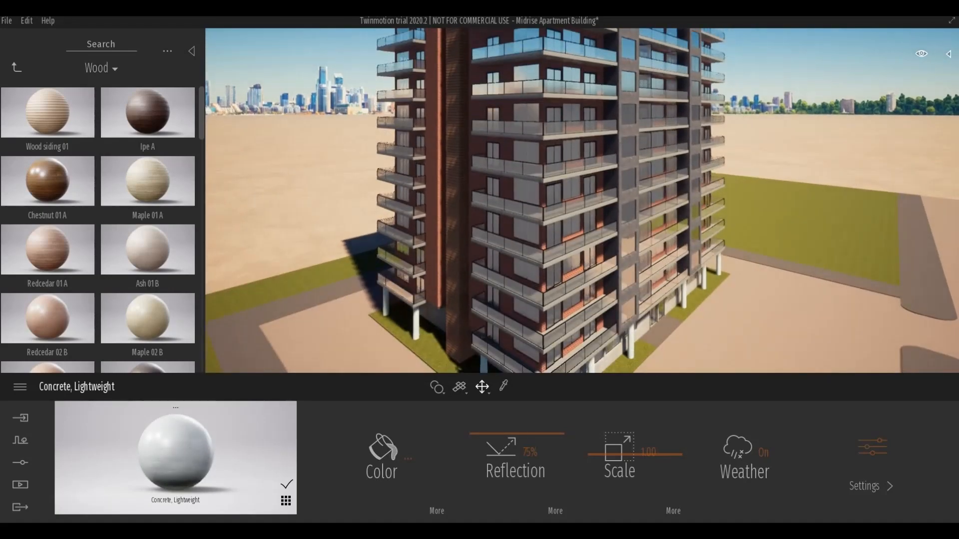
pyautogui.keyDown('shift'); pyautogui.moveTo(588, 263); pyautogui.dragTo(479, 296, button='middle'); pyautogui.keyUp('shift')
pyautogui.scroll(4, 540, 336)
pyautogui.scroll(4, 479, 296)
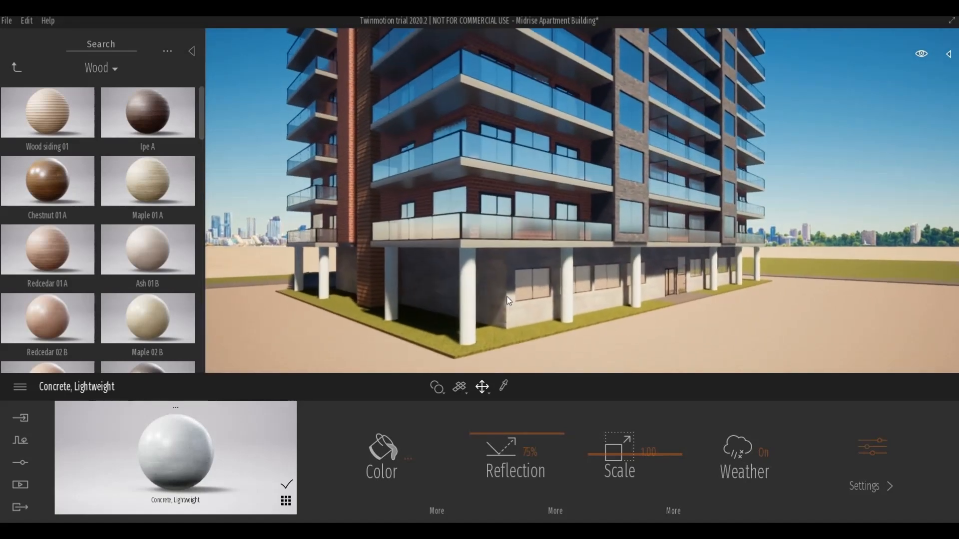
pyautogui.scroll(5, 502, 305)
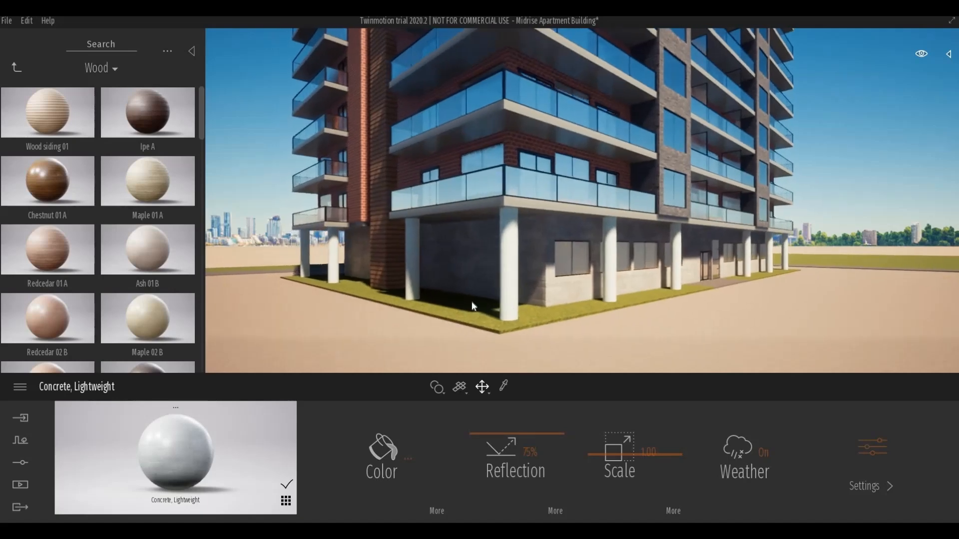
pyautogui.scroll(5, 487, 304)
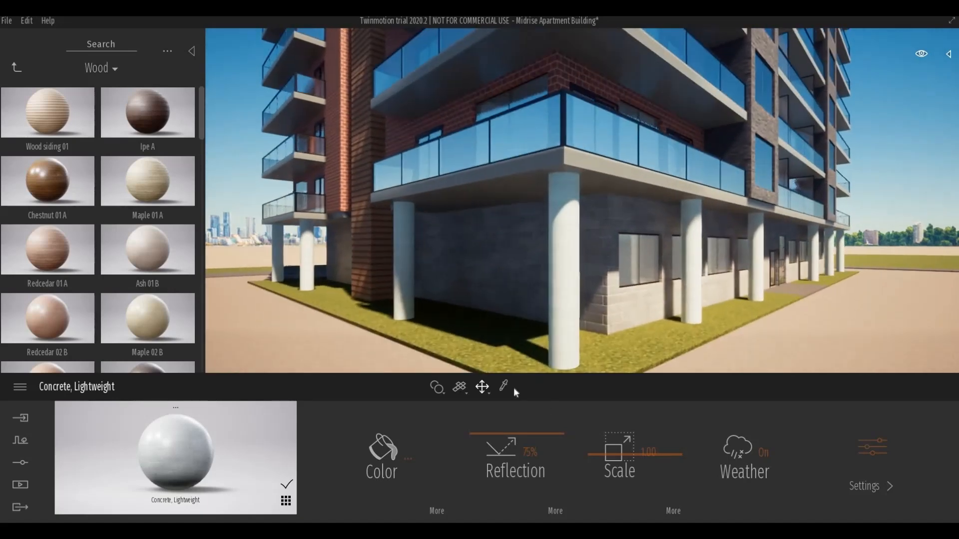
pyautogui.click(562, 307)
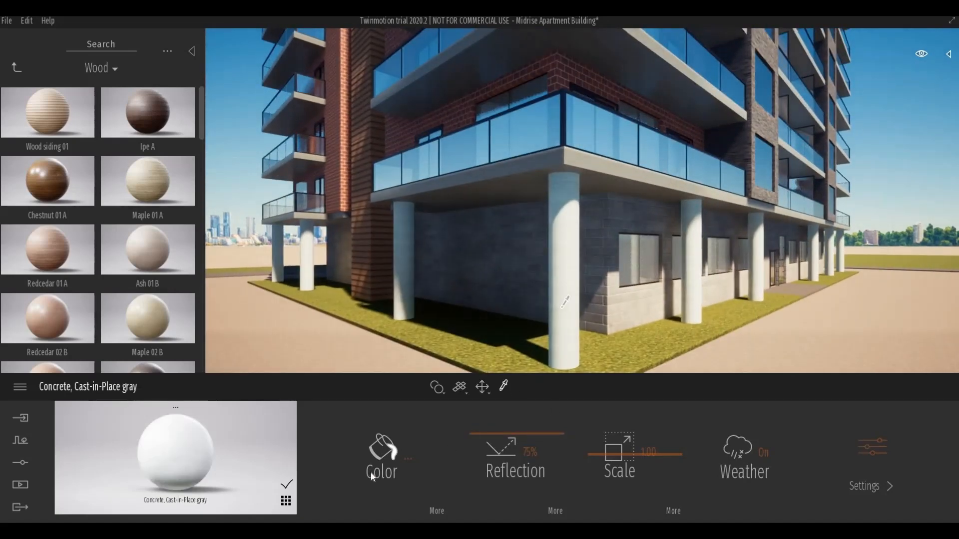
pyautogui.click(383, 448)
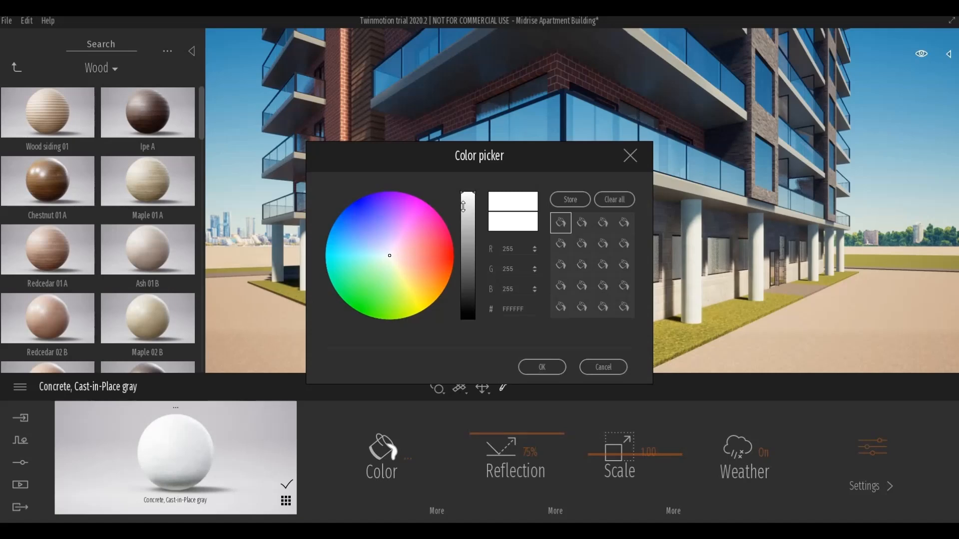
pyautogui.moveTo(464, 199); pyautogui.dragTo(464, 209)
pyautogui.click(546, 367)
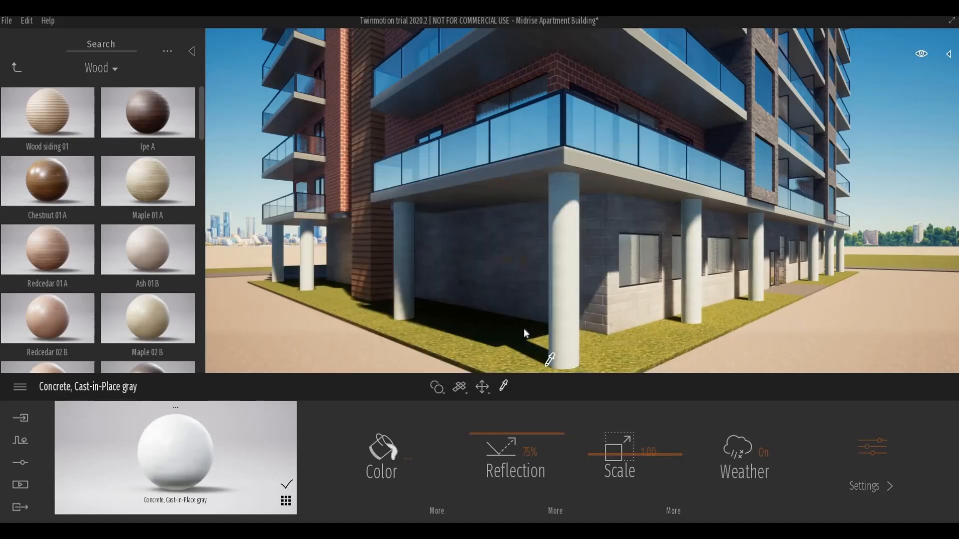
# Step: Apply the Fine concrete 01 material from the Concrete library to the ground-floor columns
pyautogui.press('Escape')
pyautogui.scroll(-5, 524, 330)
pyautogui.scroll(4, 526, 333)
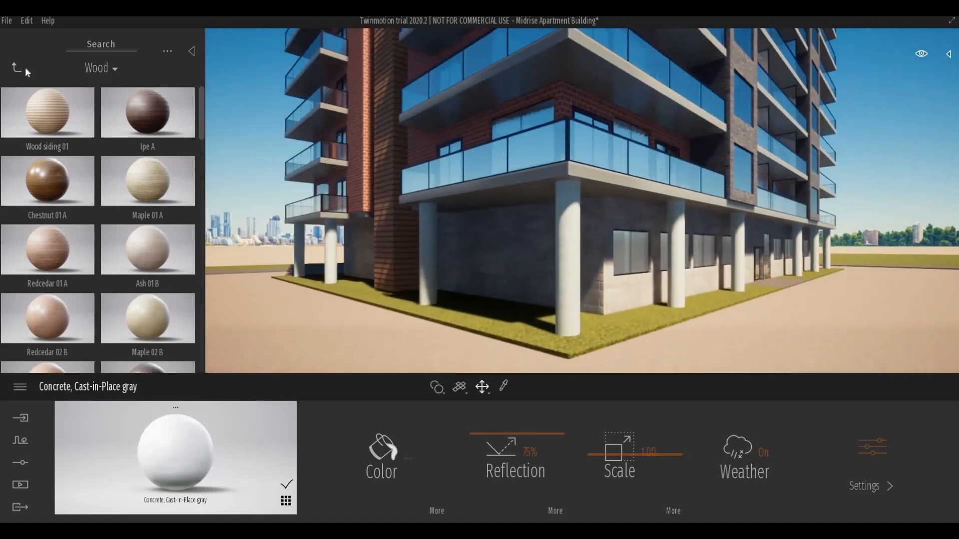
pyautogui.click(16, 69)
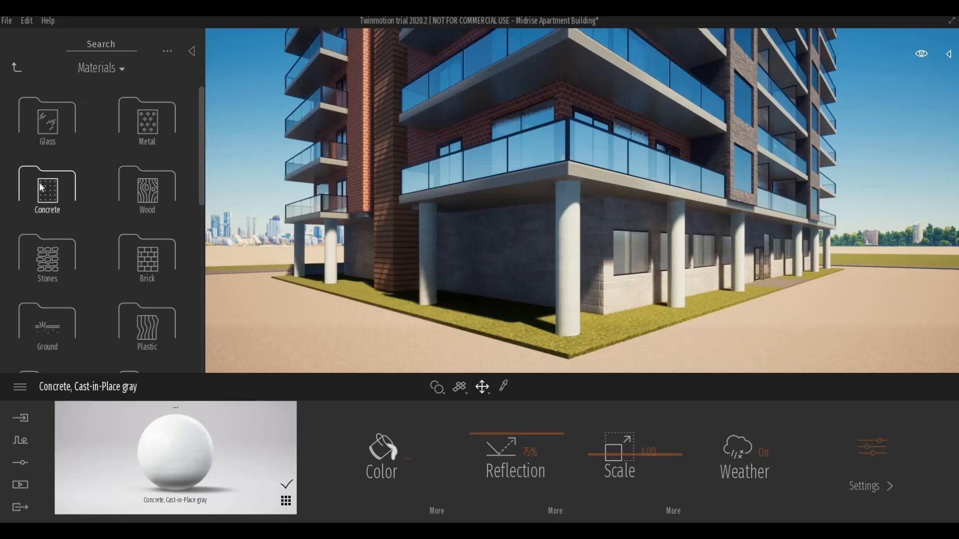
pyautogui.click(39, 182)
pyautogui.scroll(-1, 90, 272)
pyautogui.moveTo(109, 282); pyautogui.dragTo(559, 286)
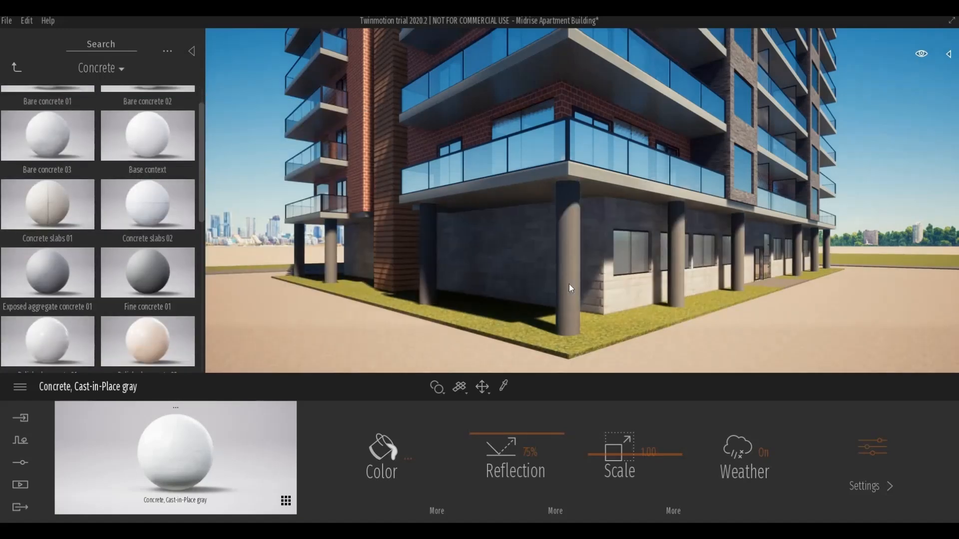
pyautogui.moveTo(148, 265); pyautogui.dragTo(561, 287)
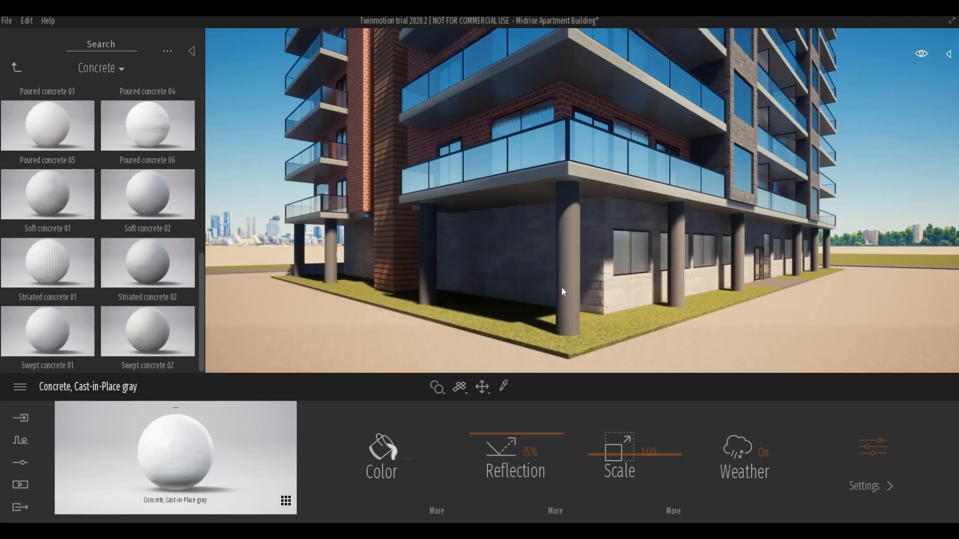
# Step: Lighten the color of the columns' Fine concrete 01 material
pyautogui.click(385, 452)
pyautogui.moveTo(463, 249); pyautogui.dragTo(462, 224)
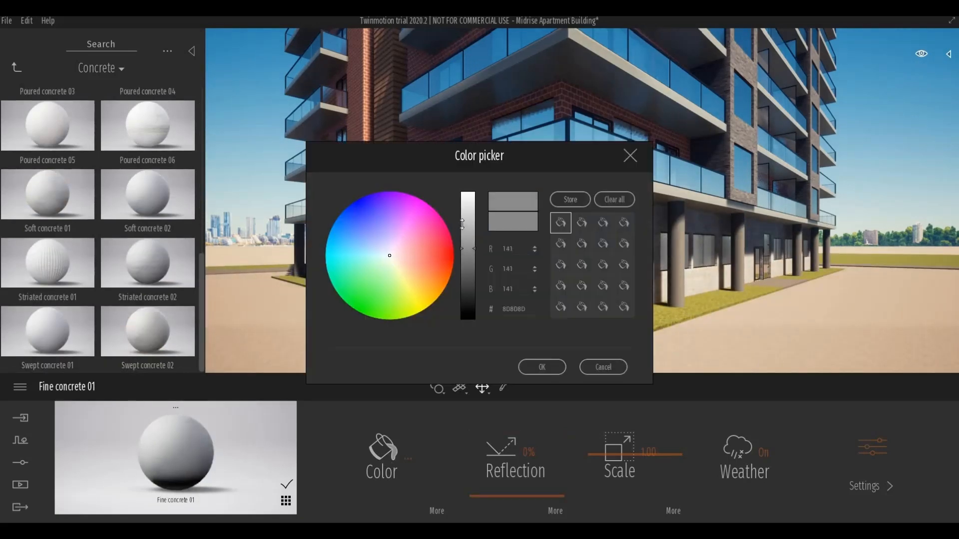
pyautogui.click(544, 366)
pyautogui.scroll(-5, 537, 328)
pyautogui.moveTo(536, 328); pyautogui.dragTo(531, 307, button='middle')
pyautogui.moveTo(616, 306); pyautogui.dragTo(470, 305, button='middle')
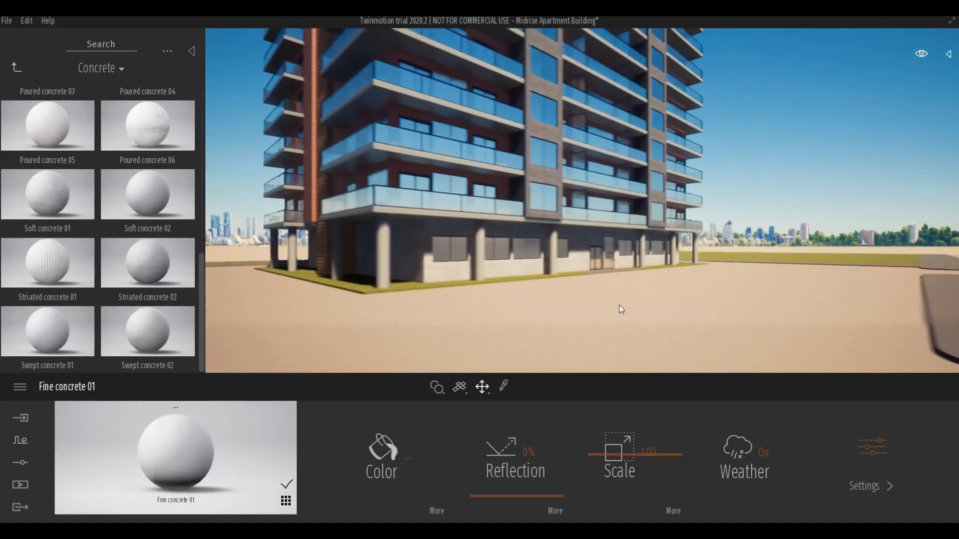
pyautogui.moveTo(619, 304); pyautogui.dragTo(574, 258, button='right')
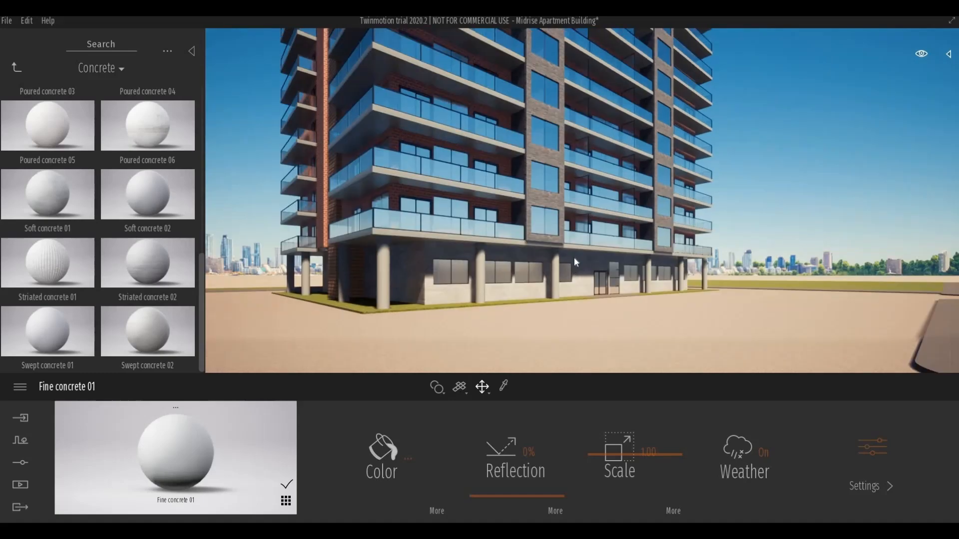
# Step: Open the Decals collection of the object library with the forecourt in front of the main entrance in view
pyautogui.scroll(-2, 573, 258)
pyautogui.moveTo(573, 265); pyautogui.dragTo(570, 314, button='middle')
pyautogui.moveTo(602, 210); pyautogui.dragTo(564, 264, button='right')
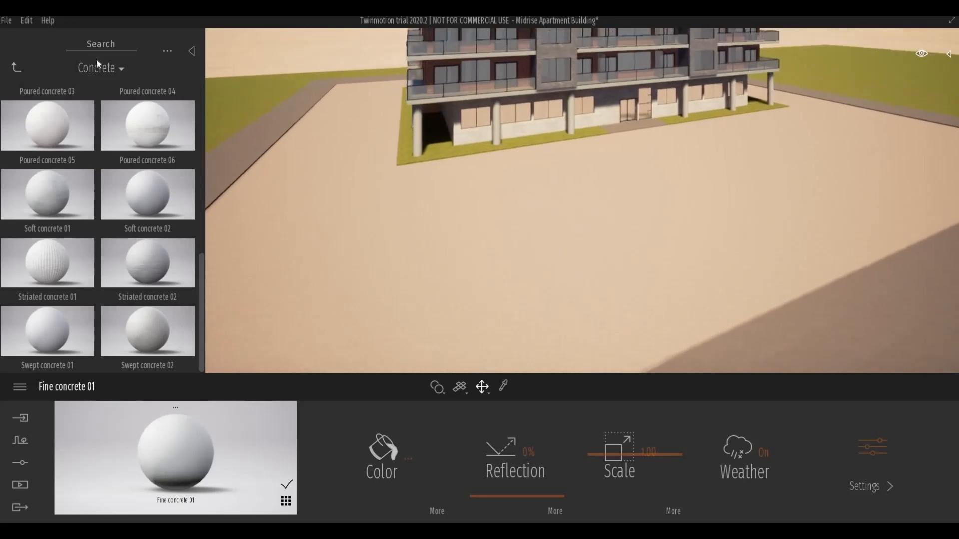
pyautogui.click(17, 67)
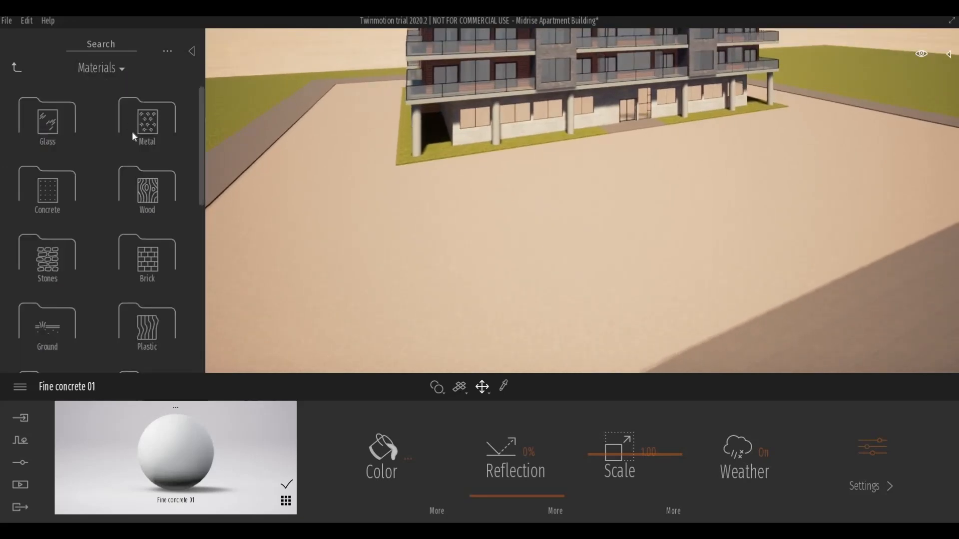
pyautogui.click(17, 66)
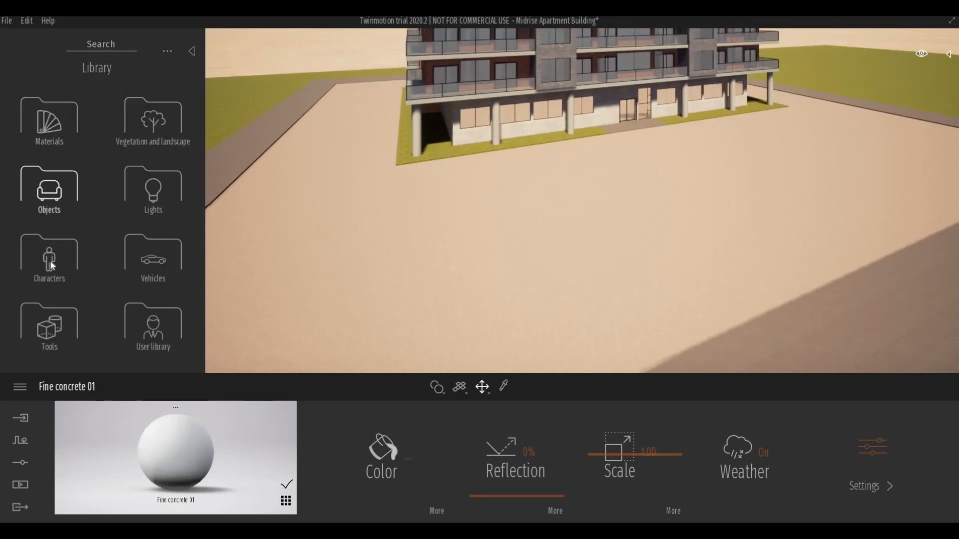
pyautogui.moveTo(763, 246); pyautogui.dragTo(795, 240, button='right')
pyautogui.keyDown('shift'); pyautogui.moveTo(796, 240); pyautogui.dragTo(763, 246, button='middle'); pyautogui.keyUp('shift')
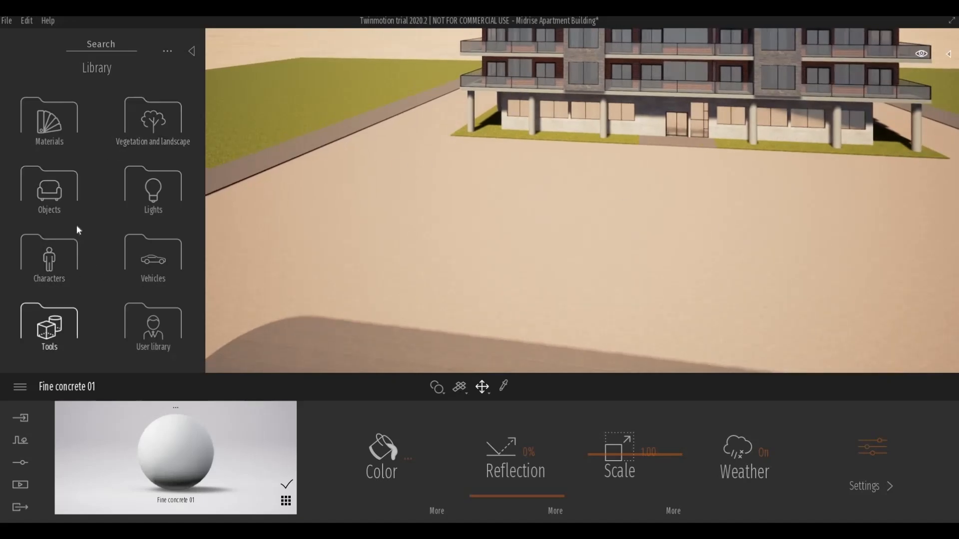
pyautogui.click(54, 202)
pyautogui.click(153, 189)
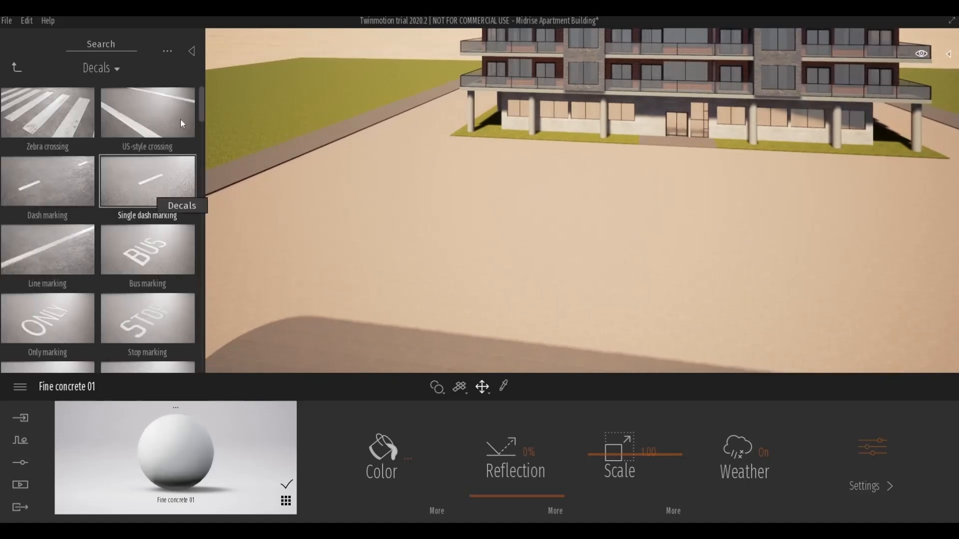
pyautogui.moveTo(200, 103); pyautogui.dragTo(220, 113)
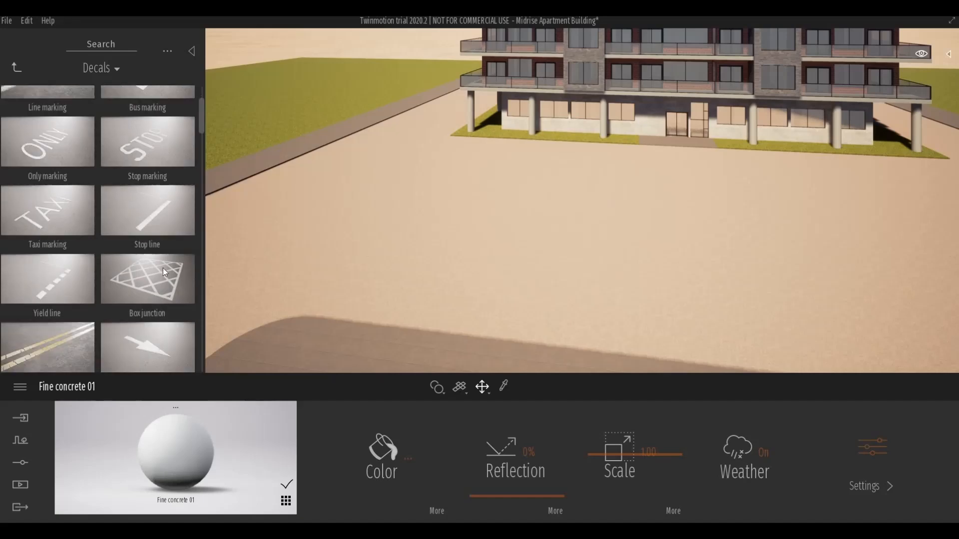
# Step: Place a Box junction decal in front of the main entrance, set its size to 0.4 and align it with the entrance walkway
pyautogui.moveTo(175, 269); pyautogui.dragTo(681, 185)
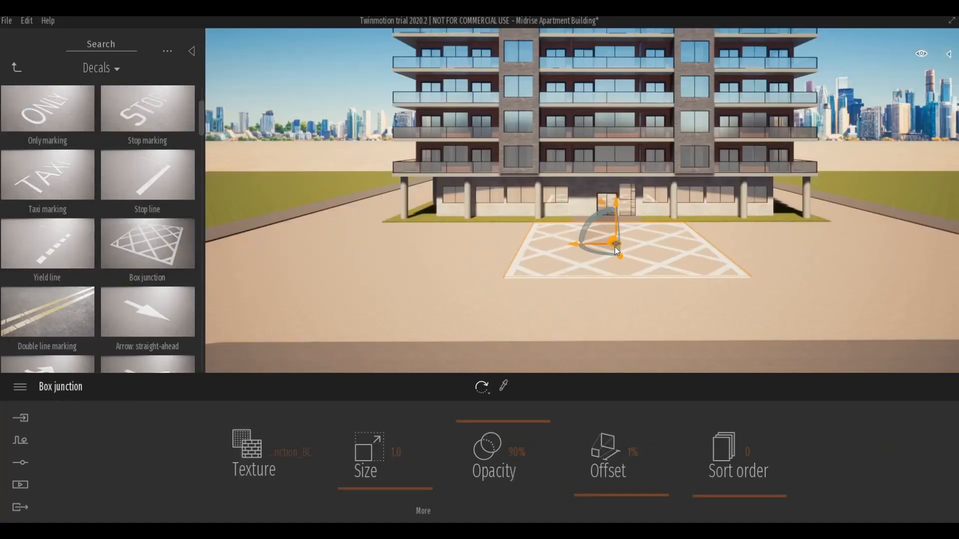
pyautogui.press('Tab')
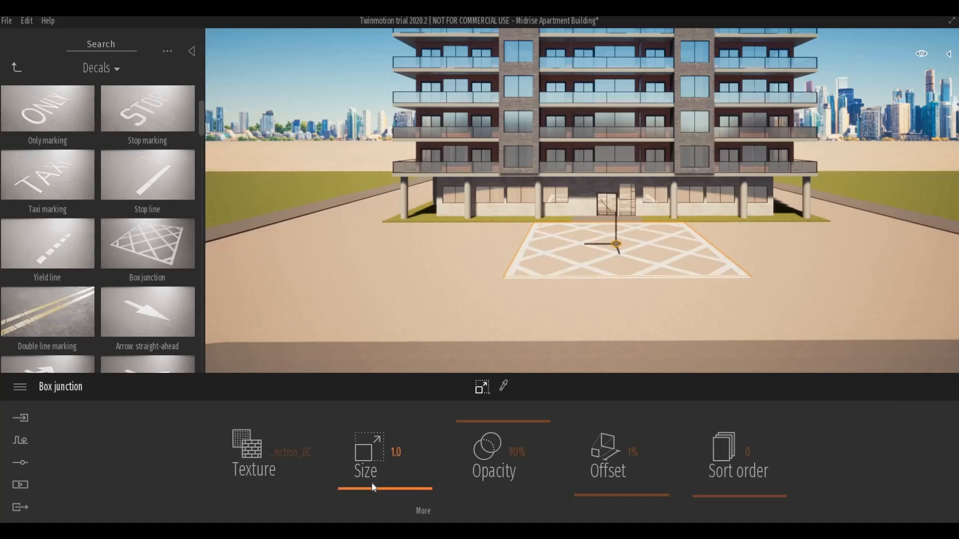
pyautogui.moveTo(372, 483); pyautogui.dragTo(372, 495)
pyautogui.press('Tab')
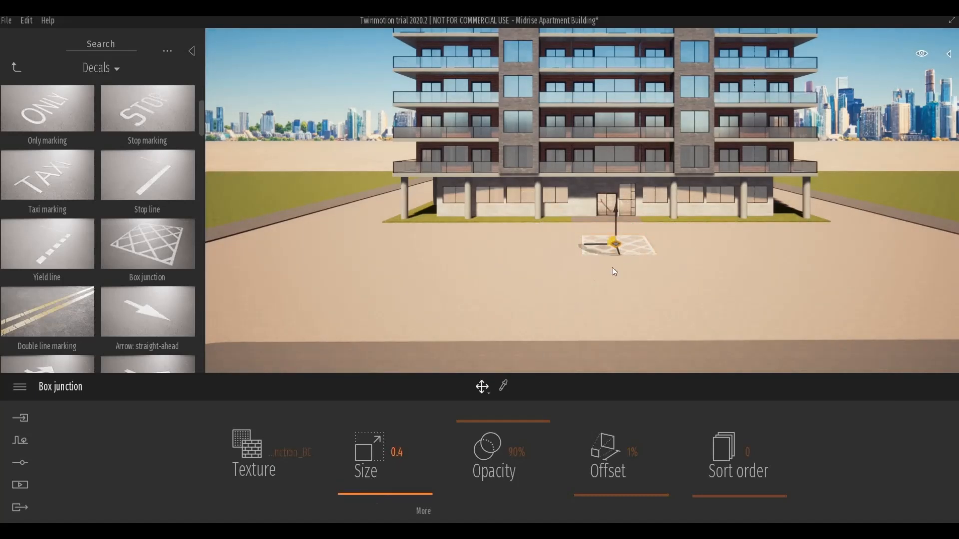
pyautogui.scroll(3, 629, 260)
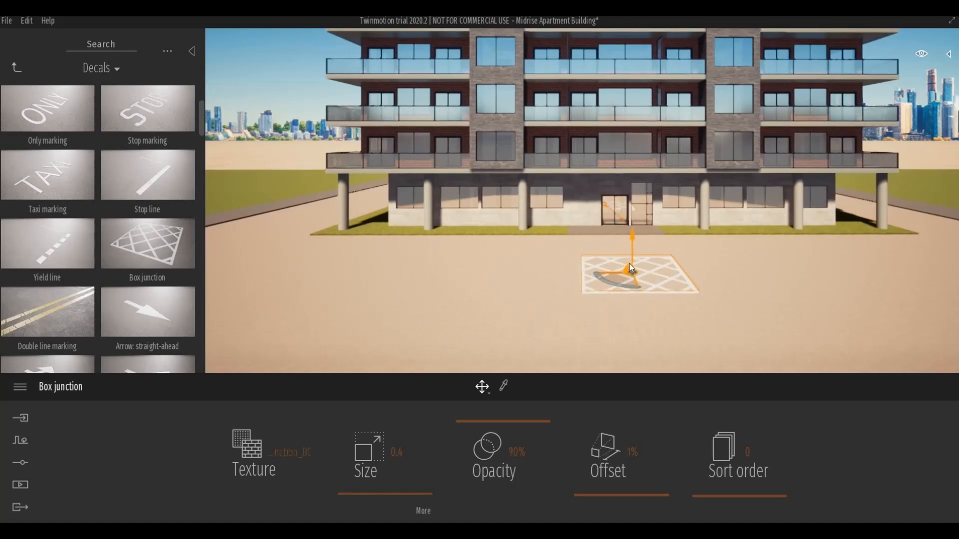
pyautogui.moveTo(634, 251)
pyautogui.mouseDown()
pyautogui.moveTo(549, 251)
pyautogui.moveTo(619, 251)
pyautogui.mouseUp()
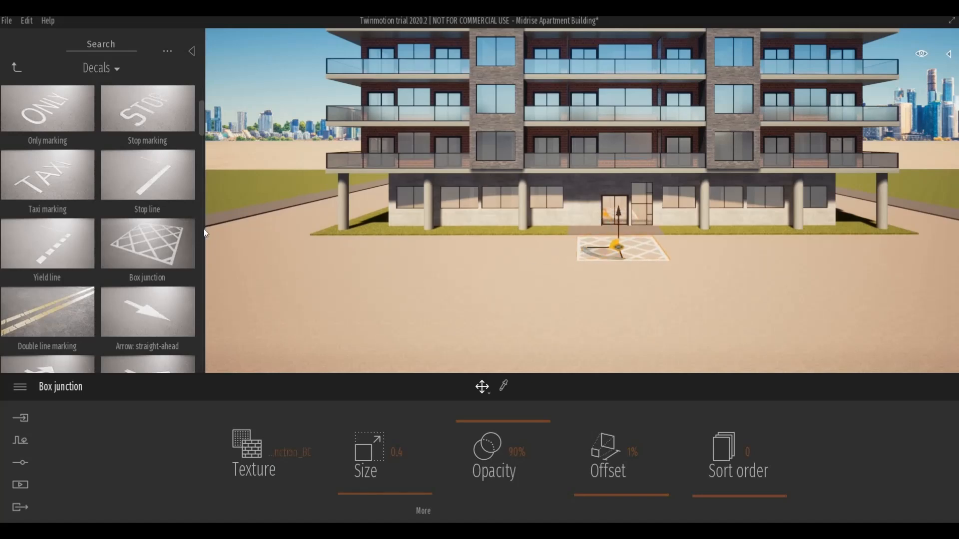
# Step: Place a Parking lot 1 - single decal on the forecourt between the building and the road
pyautogui.scroll(-1, 160, 241)
pyautogui.scroll(-3, 159, 241)
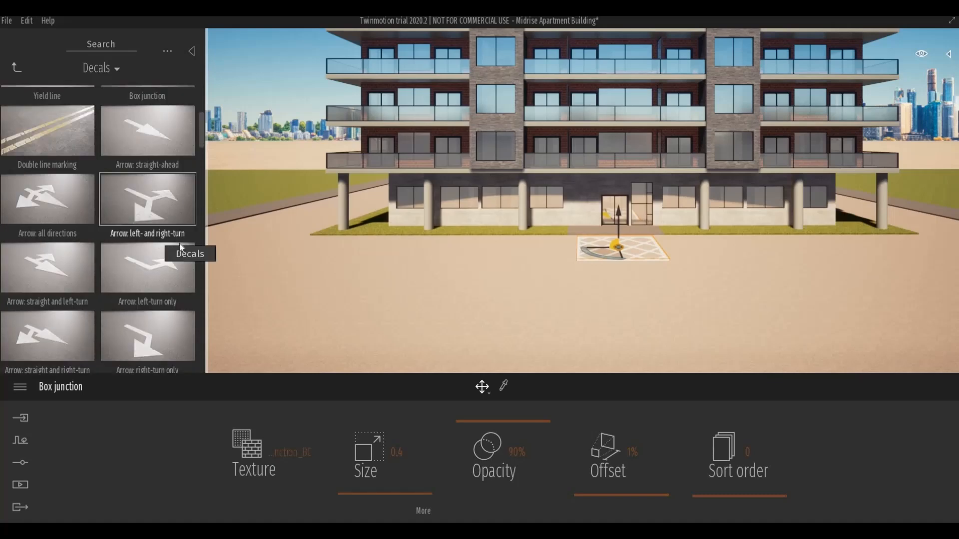
pyautogui.moveTo(385, 235); pyautogui.dragTo(513, 251)
pyautogui.scroll(5, 91, 164)
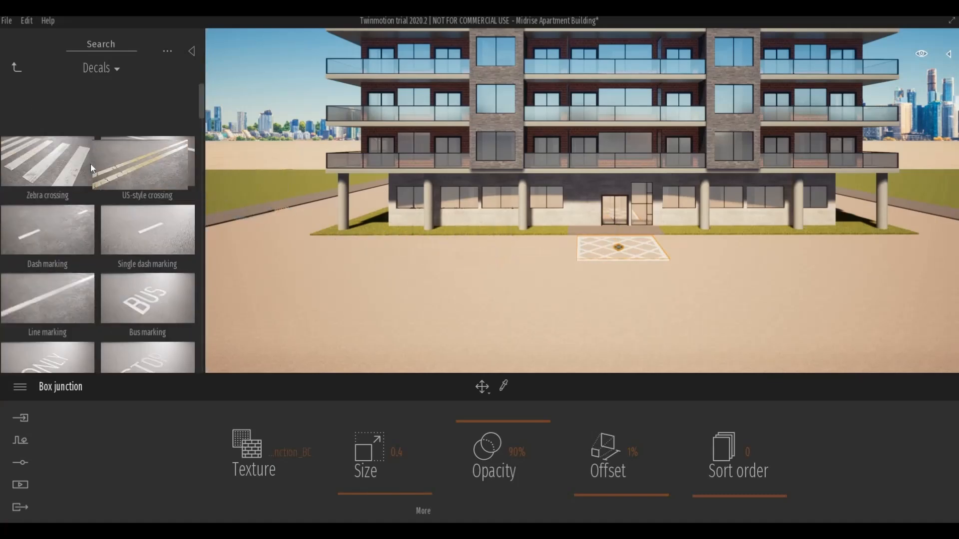
pyautogui.moveTo(200, 114); pyautogui.dragTo(216, 177)
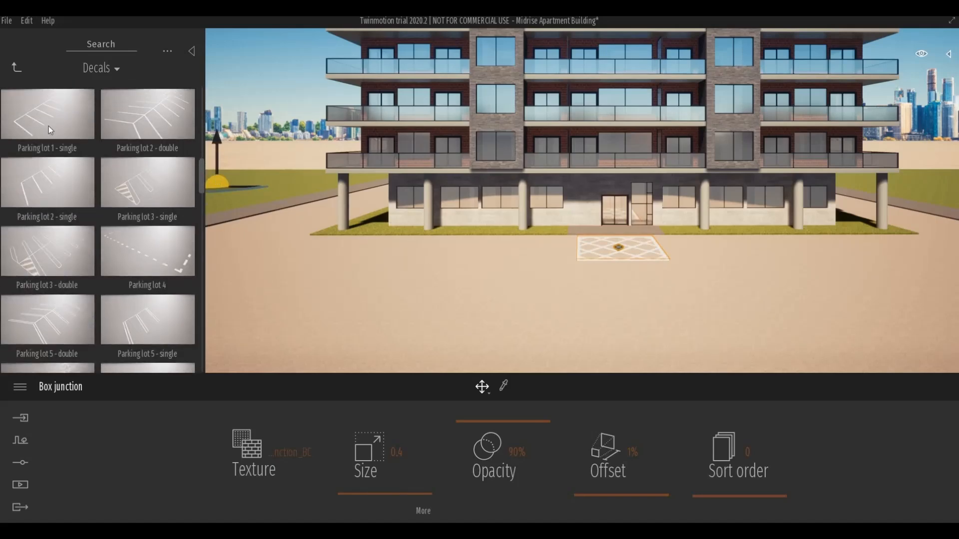
pyautogui.moveTo(49, 126); pyautogui.dragTo(497, 295)
pyautogui.scroll(-2, 600, 308)
pyautogui.scroll(-3, 600, 307)
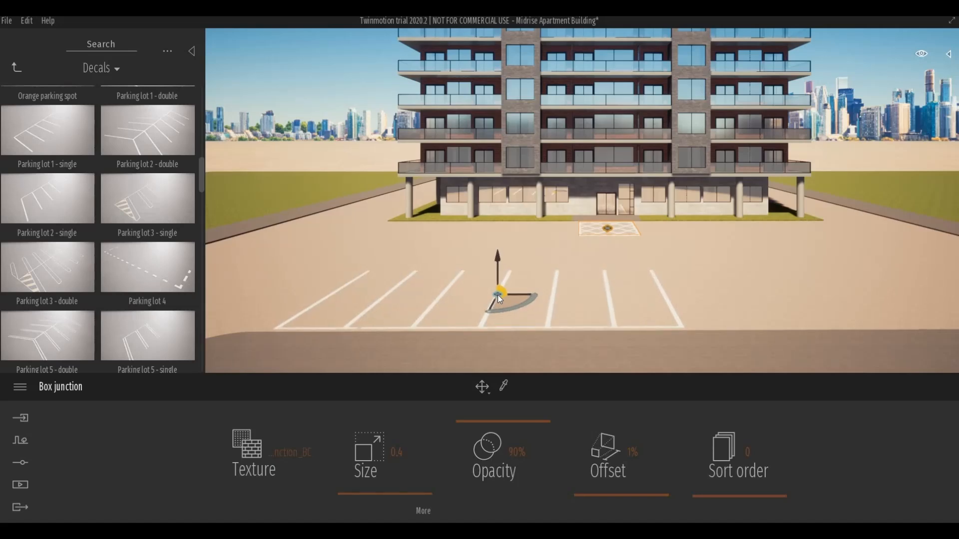
# Step: Duplicate the parking lot decal sideways as one instance with 10.16 m spacing to extend the row of parking bays
pyautogui.moveTo(498, 296); pyautogui.dragTo(498, 296)
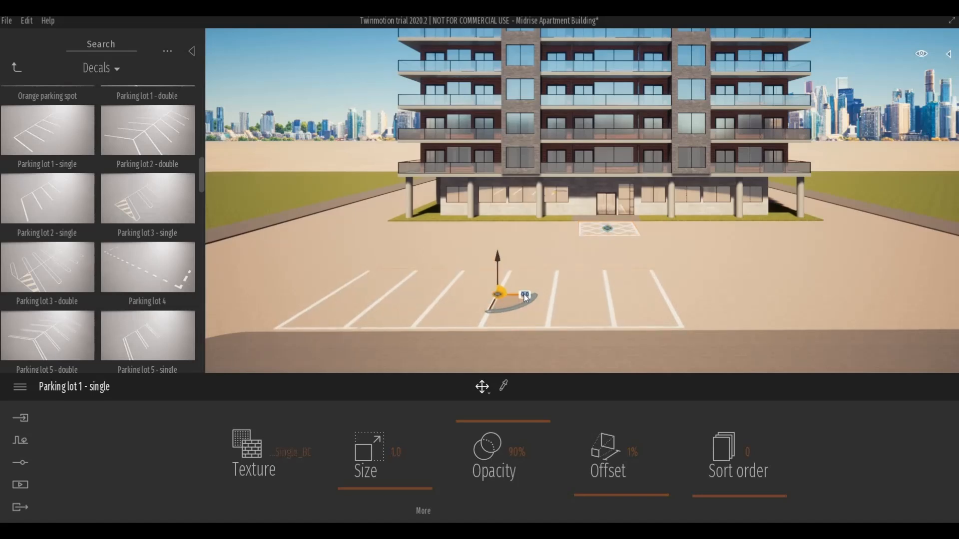
pyautogui.click(610, 285)
pyautogui.scroll(-1, 683, 310)
pyautogui.moveTo(568, 309); pyautogui.dragTo(478, 293, button='middle')
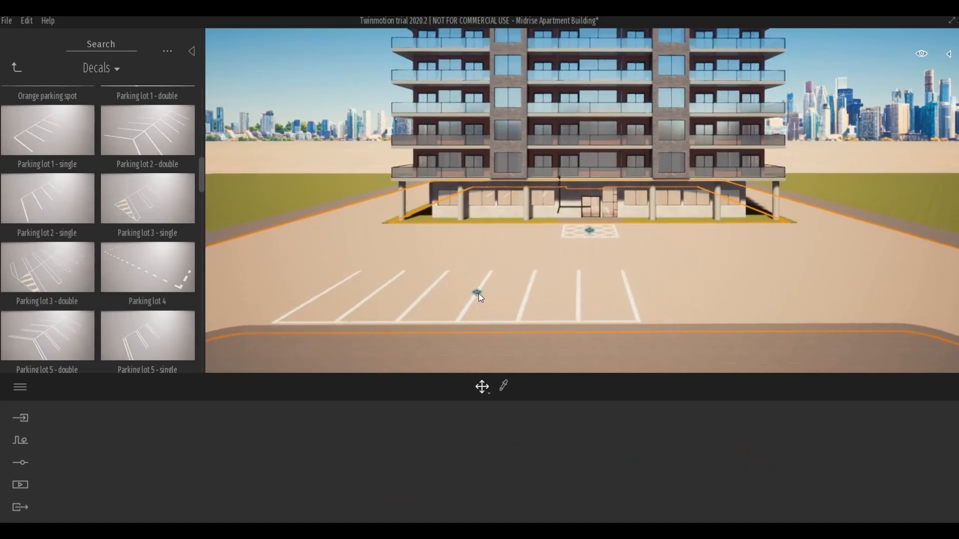
pyautogui.click(478, 293)
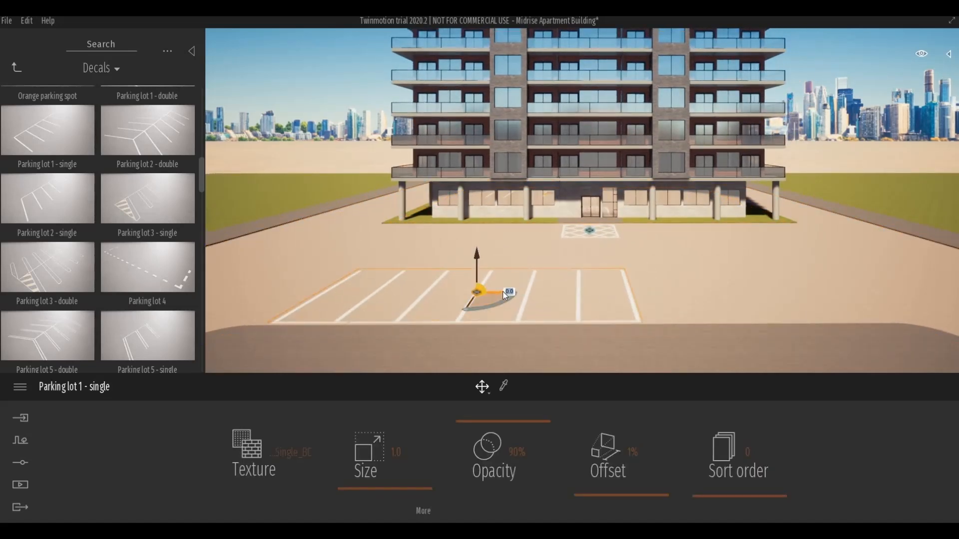
pyautogui.click(487, 293)
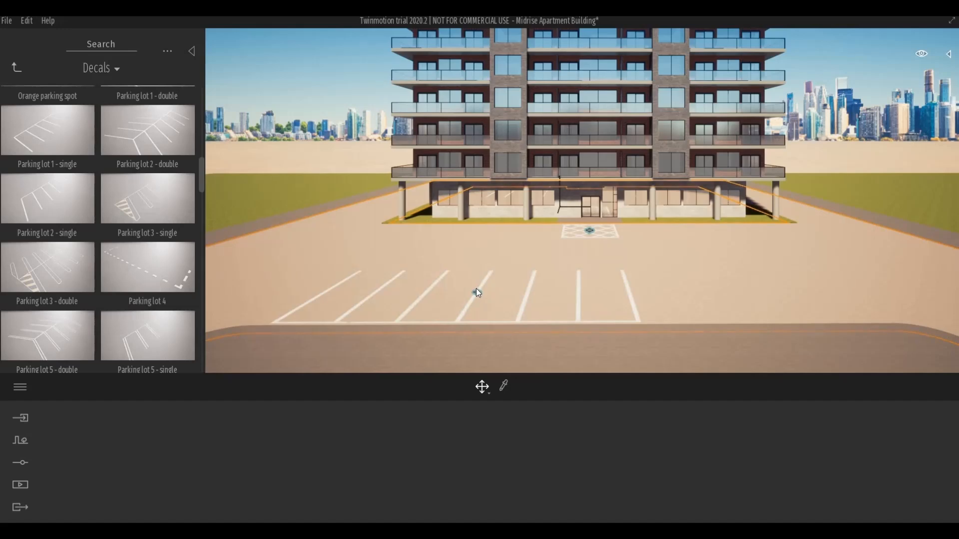
pyautogui.click(476, 289)
pyautogui.keyDown('alt'); pyautogui.moveTo(497, 292); pyautogui.dragTo(684, 309); pyautogui.keyUp('alt')
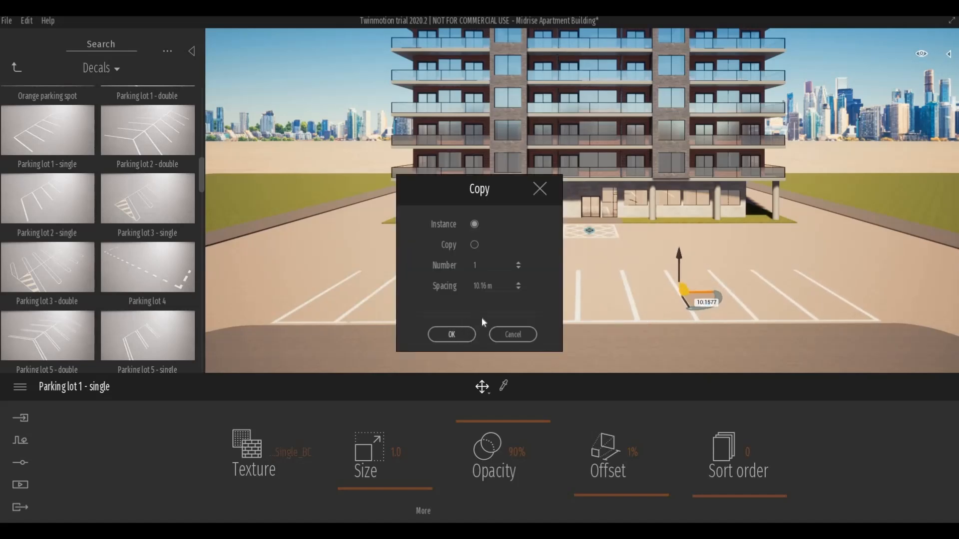
pyautogui.click(462, 333)
pyautogui.scroll(-2, 521, 320)
pyautogui.click(522, 225)
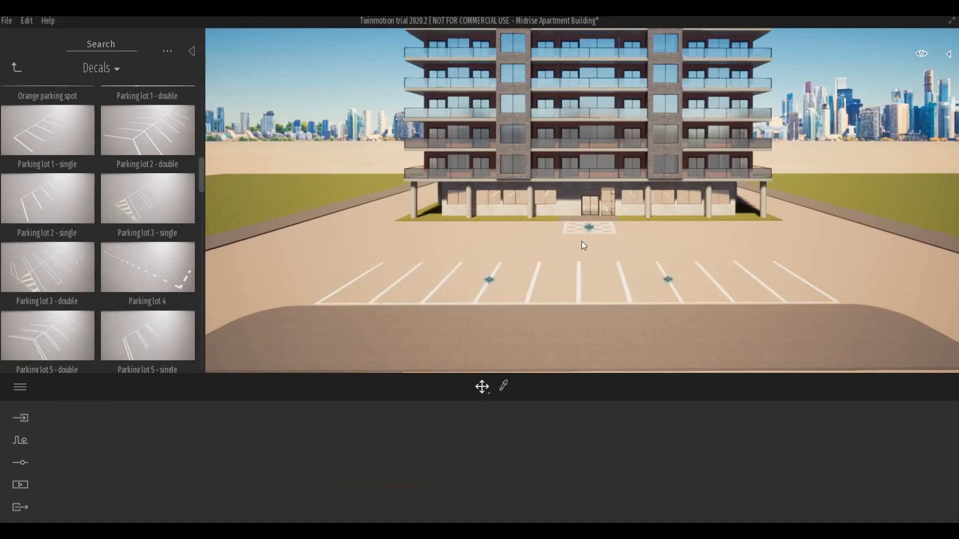
# Step: Set the Box junction decal's length to 2.2 and move it away from the building entrance
pyautogui.scroll(2, 583, 244)
pyautogui.click(588, 230)
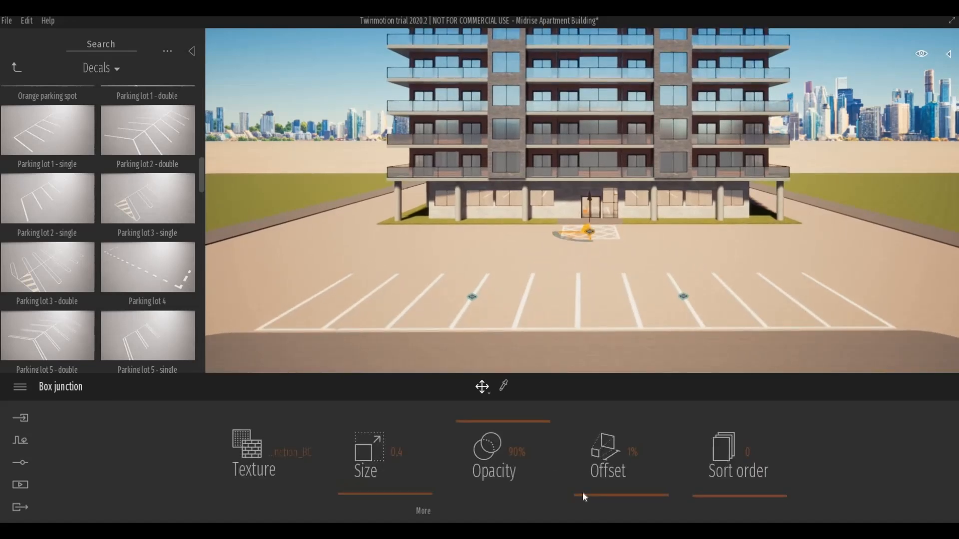
pyautogui.click(420, 505)
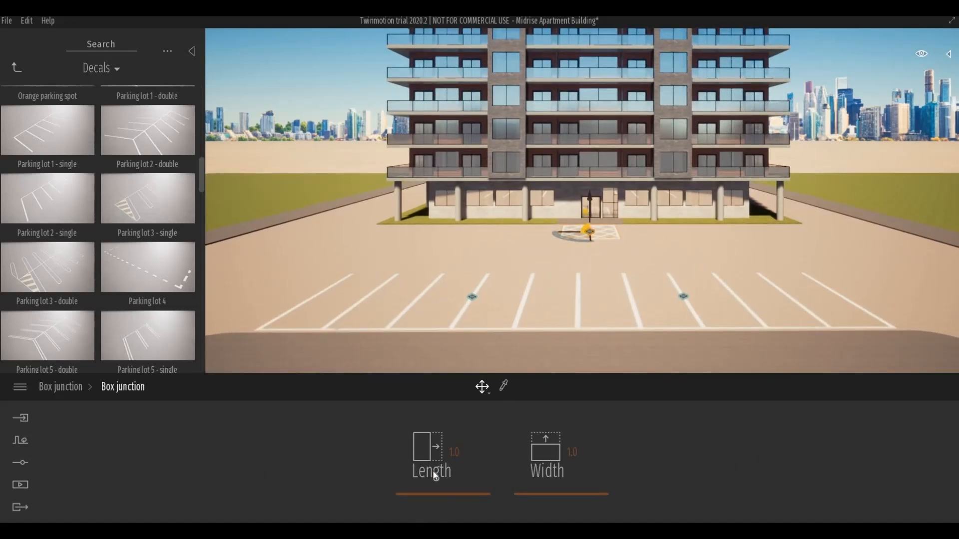
pyautogui.moveTo(426, 492); pyautogui.dragTo(427, 488)
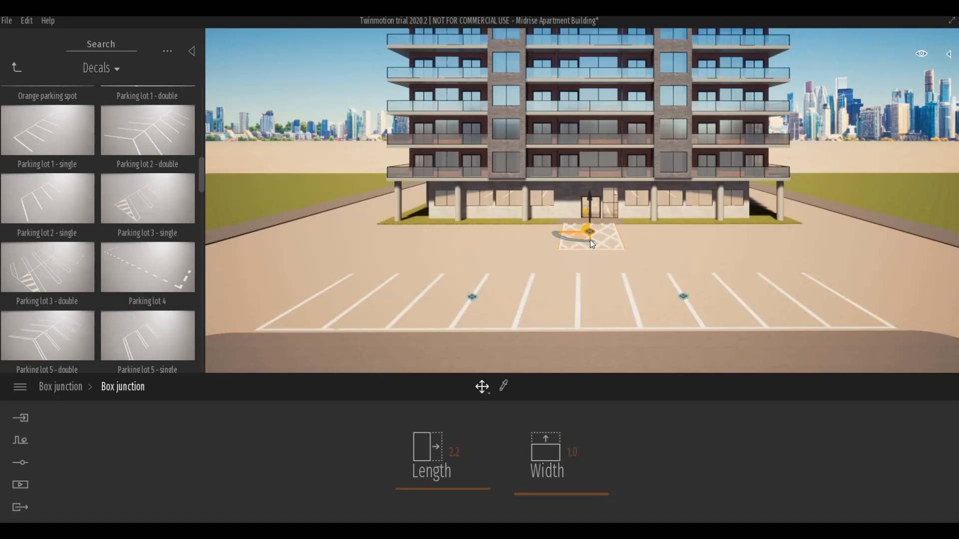
pyautogui.moveTo(591, 241); pyautogui.dragTo(580, 257)
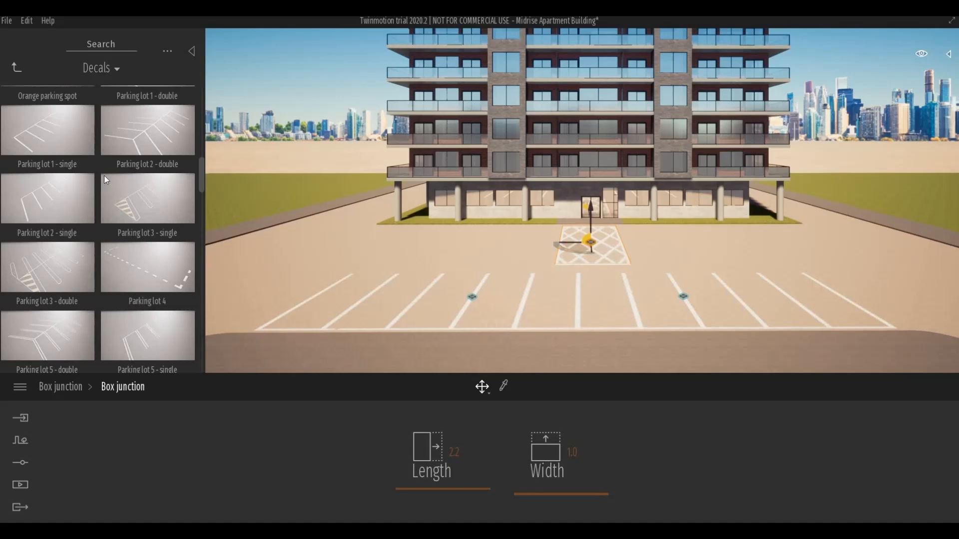
# Step: Replace the Box junction decal with a Zebra crossing decal at the main entrance and set its size to 1.7
pyautogui.press('Delete')
pyautogui.scroll(10, 43, 120)
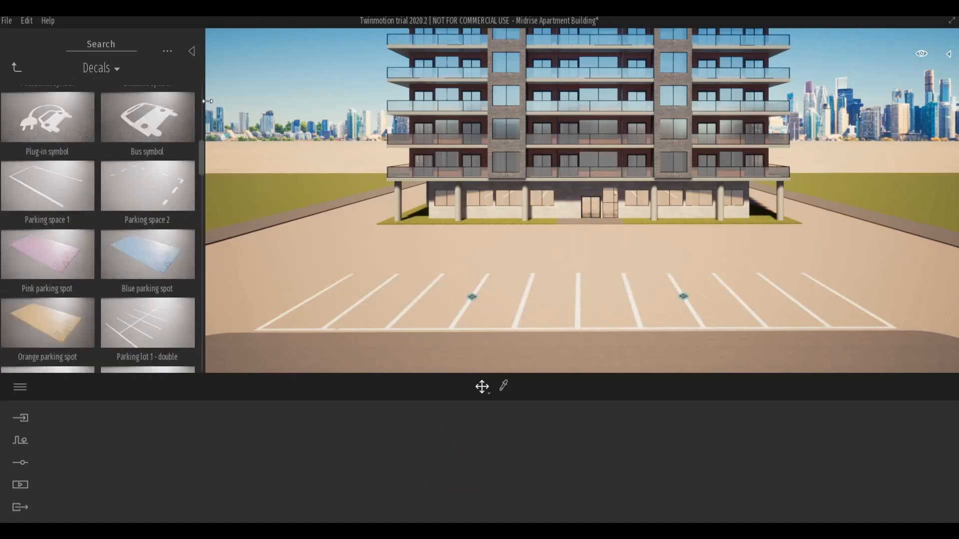
pyautogui.moveTo(43, 120); pyautogui.dragTo(595, 230)
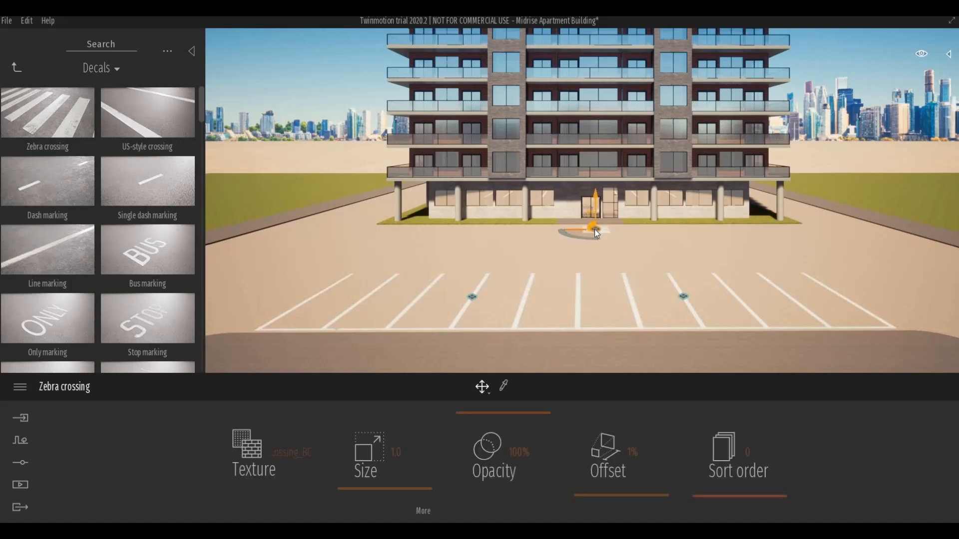
pyautogui.press('w')
pyautogui.moveTo(370, 483); pyautogui.dragTo(371, 482)
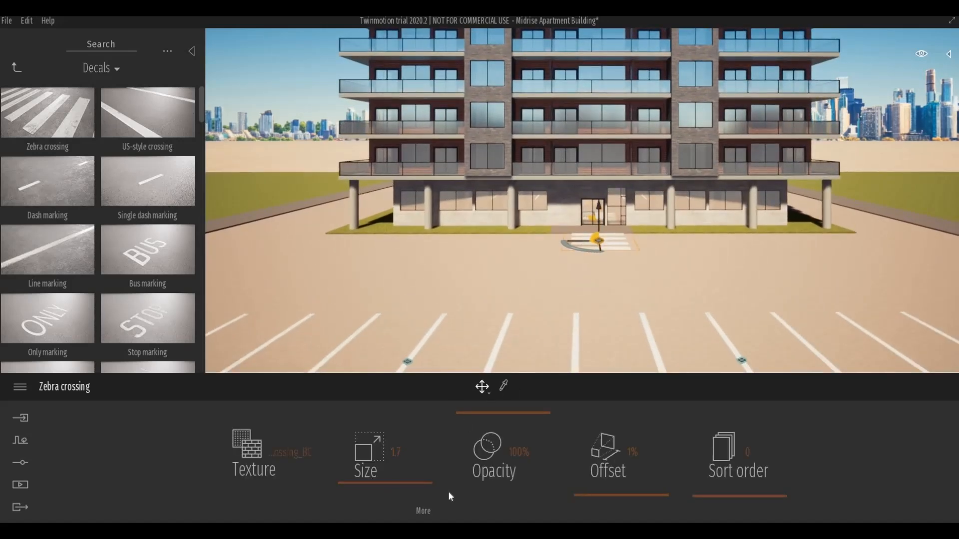
# Step: Duplicate the Zebra crossing decal once, extending the pedestrian crossing outward from the main entrance towards the parking bays
pyautogui.click(422, 511)
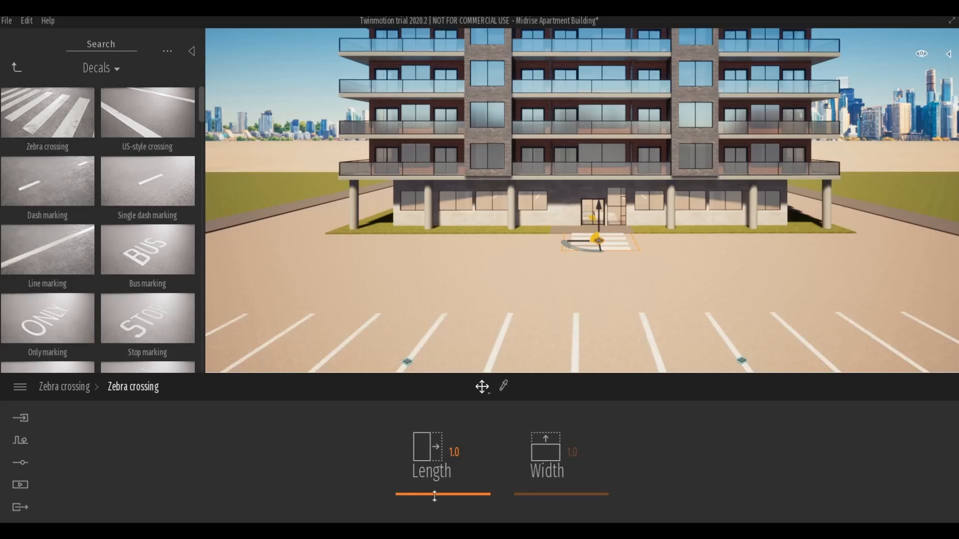
pyautogui.moveTo(435, 494); pyautogui.dragTo(433, 489)
pyautogui.keyDown('shift'); pyautogui.moveTo(585, 301); pyautogui.dragTo(568, 279, button='middle'); pyautogui.keyUp('shift')
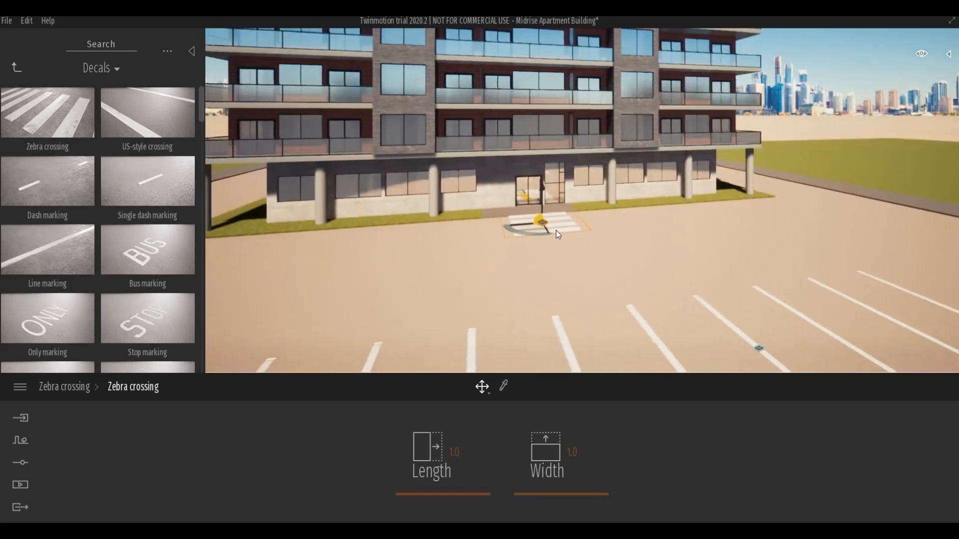
pyautogui.click(555, 230)
pyautogui.moveTo(556, 232); pyautogui.dragTo(583, 304)
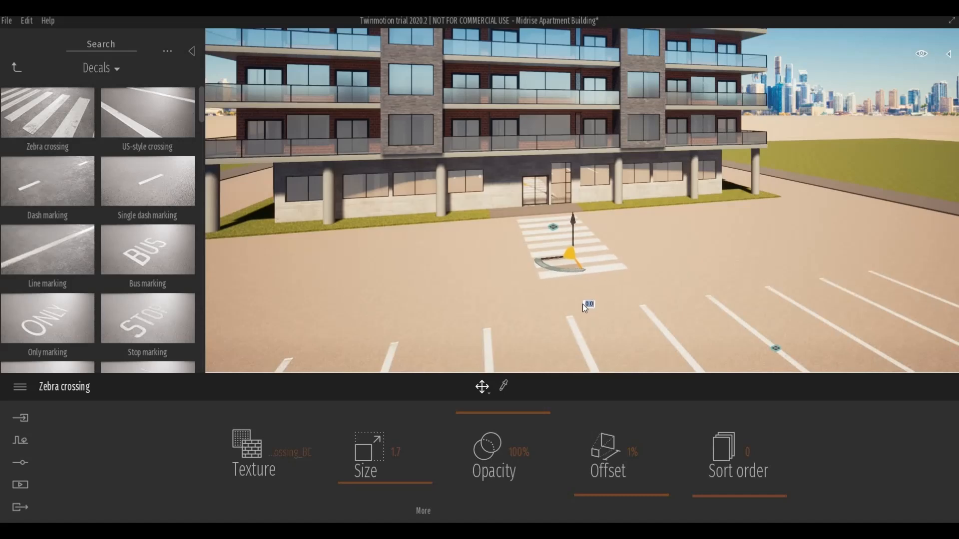
pyautogui.press('Return')
# Step: Save the project with the completed pedestrian crossing
pyautogui.scroll(-5, 535, 322)
pyautogui.scroll(-5, 503, 317)
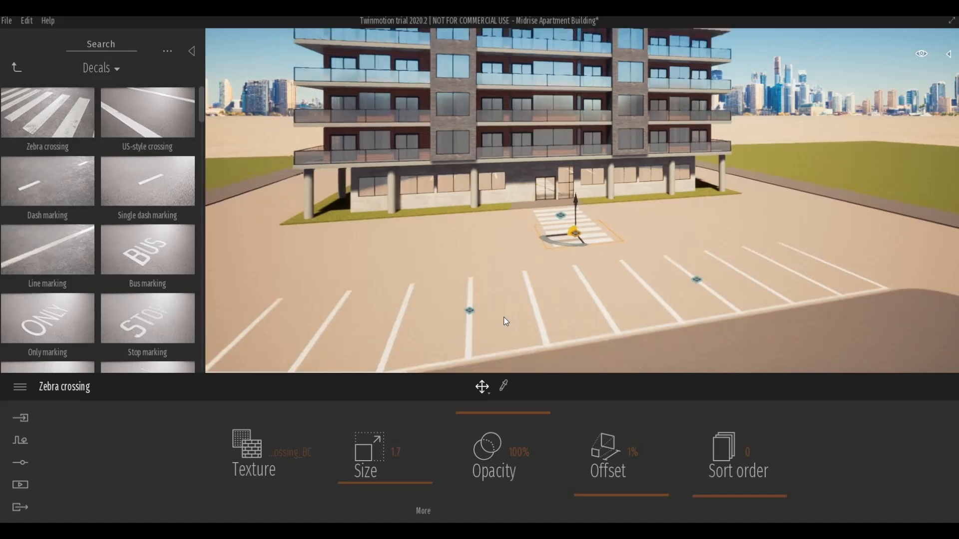
pyautogui.scroll(-3, 505, 318)
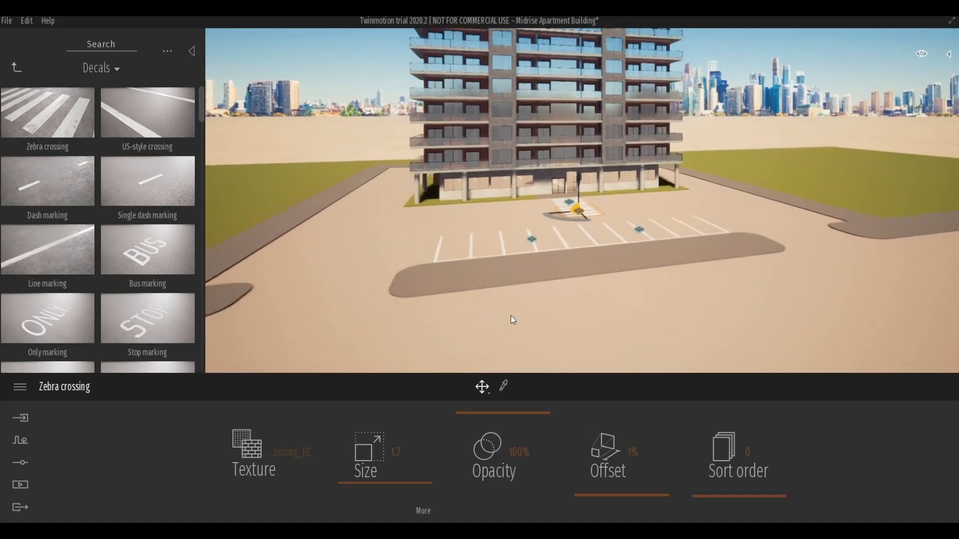
pyautogui.moveTo(497, 318); pyautogui.dragTo(478, 326, button='middle')
pyautogui.moveTo(440, 303); pyautogui.dragTo(422, 320, button='right')
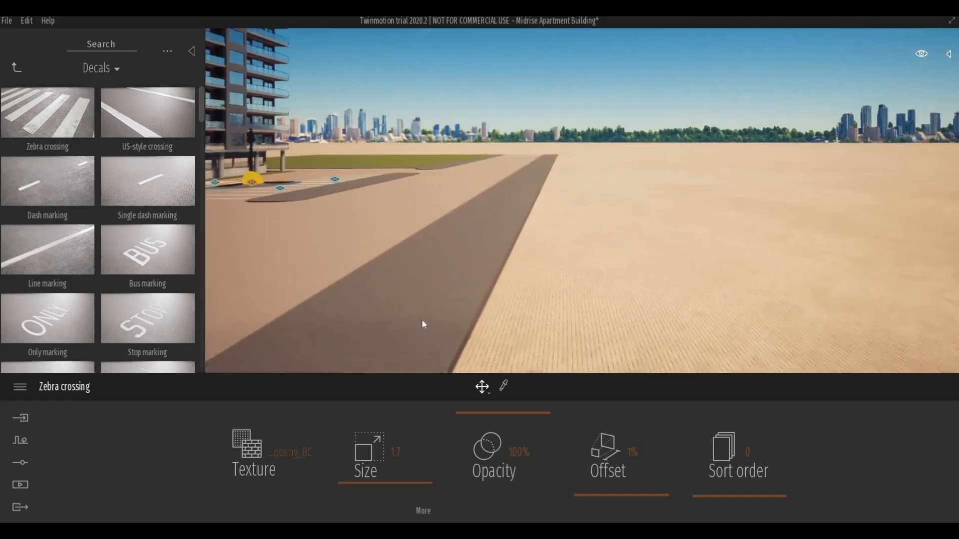
pyautogui.moveTo(422, 319); pyautogui.dragTo(426, 319, button='middle')
pyautogui.scroll(-5, 426, 318)
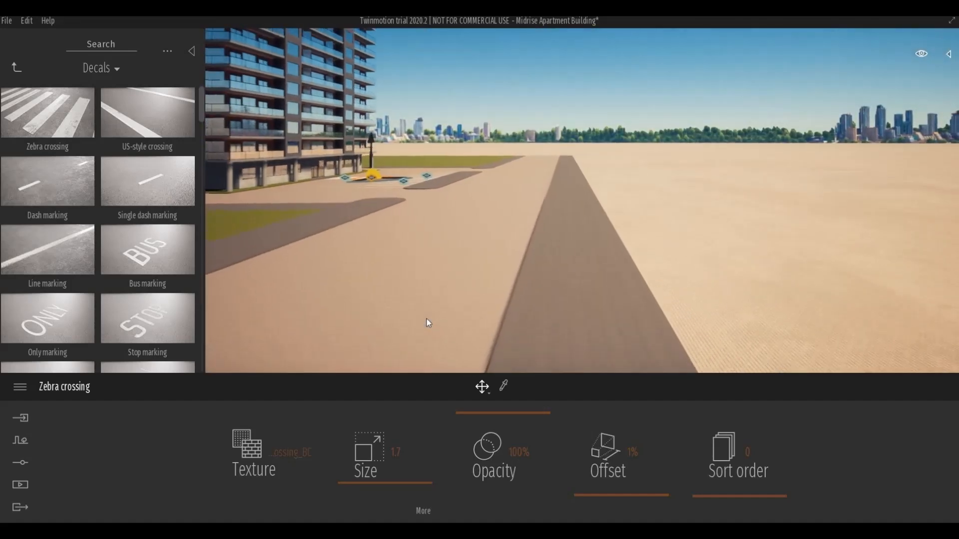
pyautogui.hotkey('ctrl', 's')
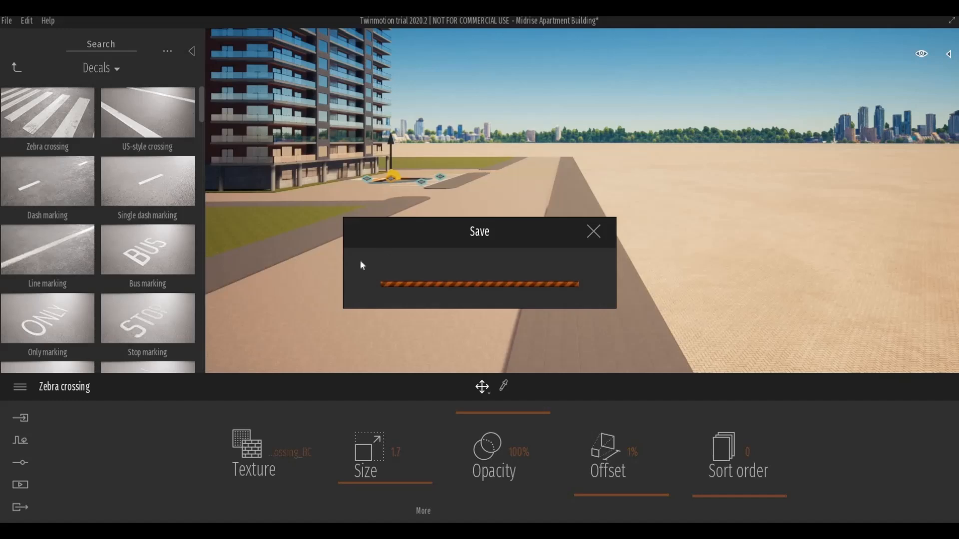
# Step: Place a Double line marking decal in the middle of the road at its near end
pyautogui.moveTo(200, 112); pyautogui.dragTo(211, 131)
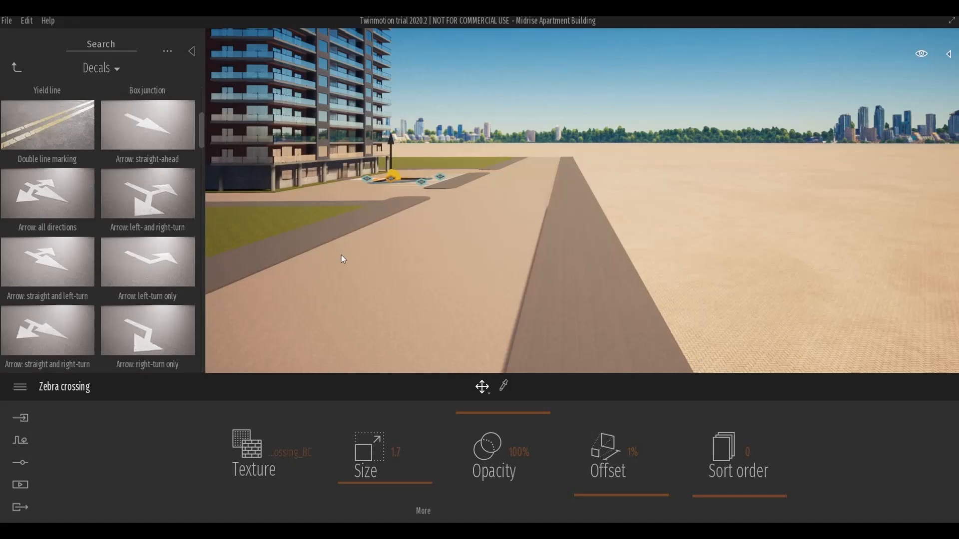
pyautogui.scroll(-5, 370, 279)
pyautogui.press('a')
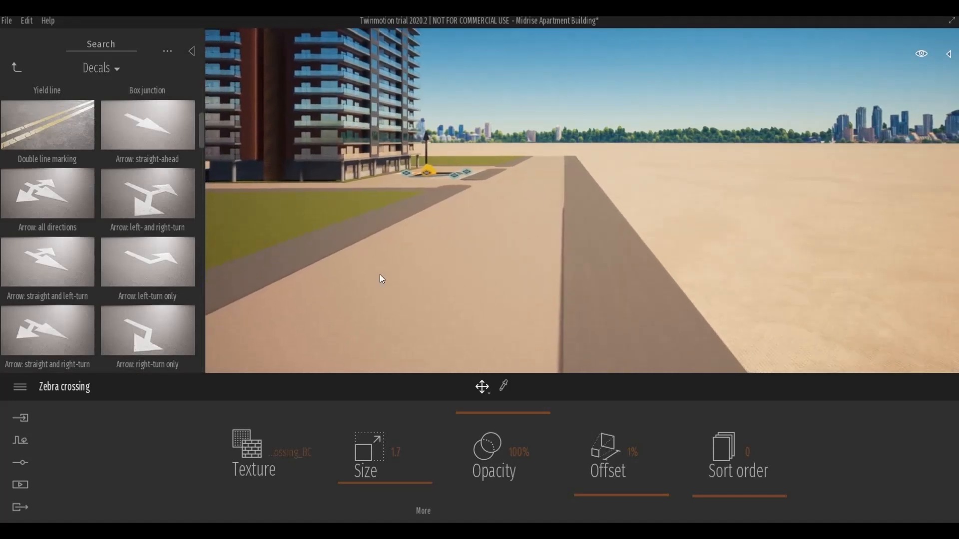
pyautogui.press('s')
pyautogui.click(58, 130)
pyautogui.moveTo(430, 268); pyautogui.dragTo(436, 306)
pyautogui.click(436, 307)
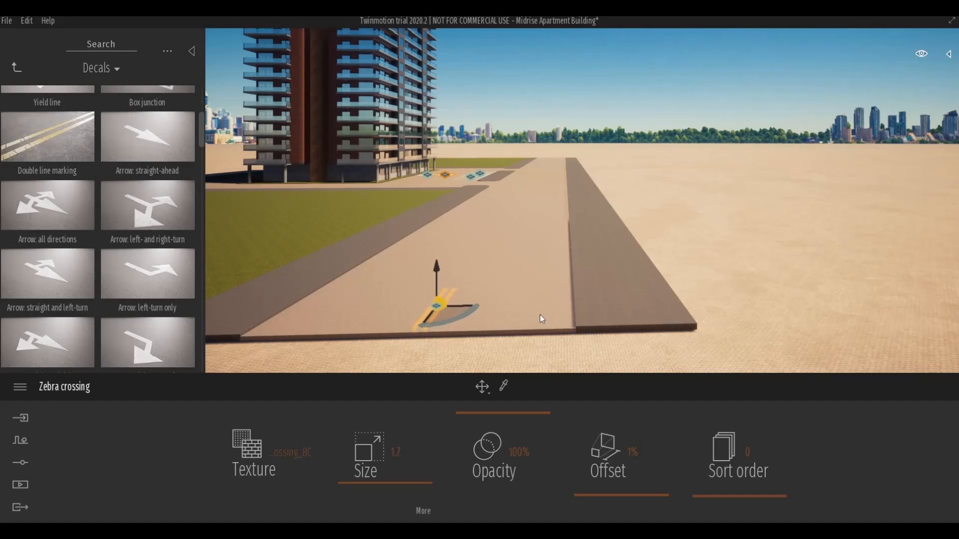
pyautogui.press('a')
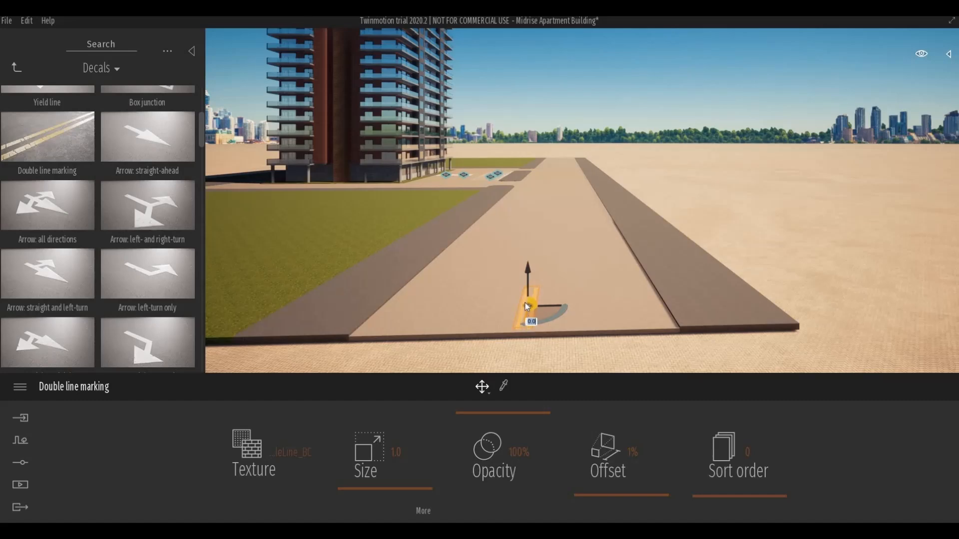
# Step: Try to repeat the Double line marking decal along the road as instances with 5 m spacing
pyautogui.moveTo(528, 307); pyautogui.dragTo(533, 285)
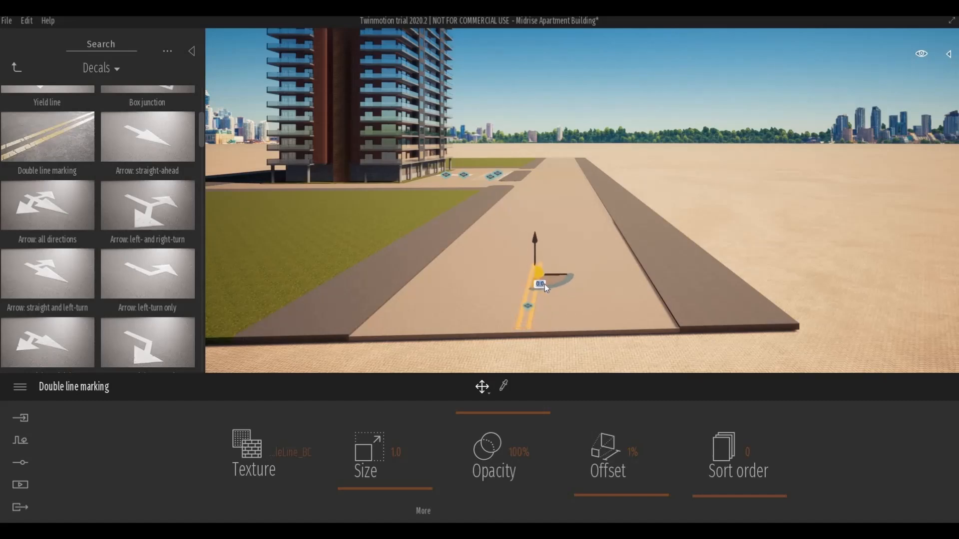
pyautogui.keyDown('shift'); pyautogui.moveTo(561, 279); pyautogui.dragTo(561, 286); pyautogui.keyUp('shift')
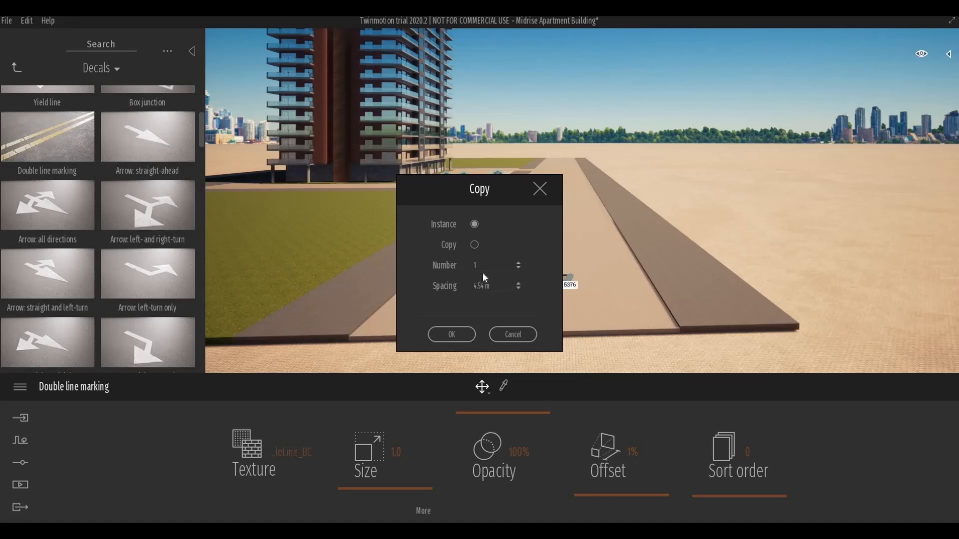
pyautogui.moveTo(499, 287); pyautogui.dragTo(449, 291)
pyautogui.write('5')
pyautogui.write('9')
pyautogui.click(460, 335)
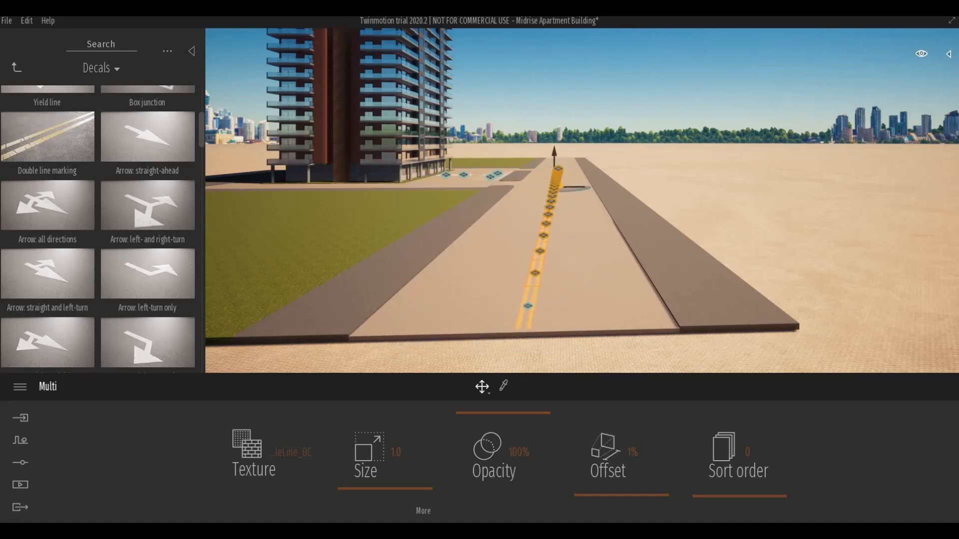
pyautogui.moveTo(584, 186); pyautogui.dragTo(561, 234, button='middle')
pyautogui.scroll(3, 560, 234)
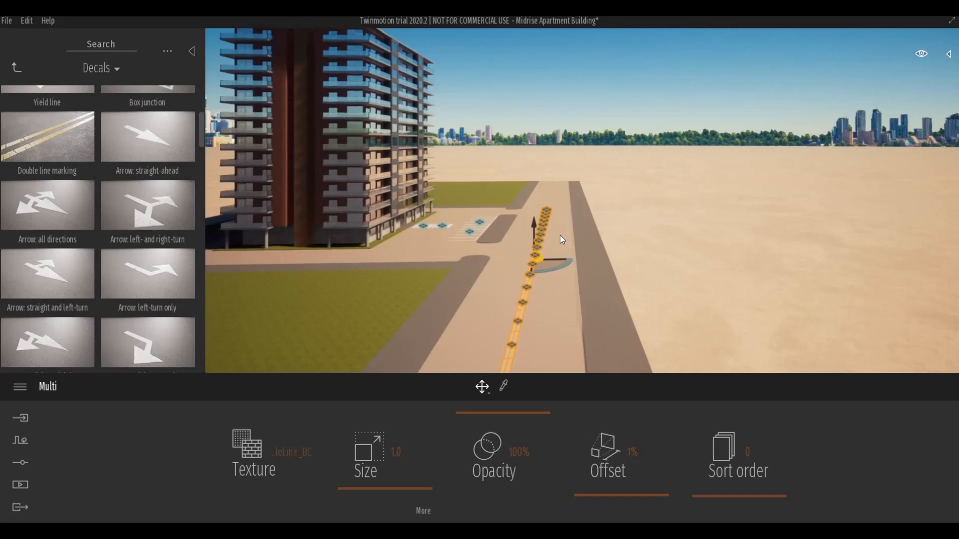
pyautogui.hotkey('ctrl', 'z')
# Step: Try to repeat the Double line marking decal down the road as 30 instances with 5 m spacing
pyautogui.moveTo(555, 268); pyautogui.dragTo(562, 225, button='middle')
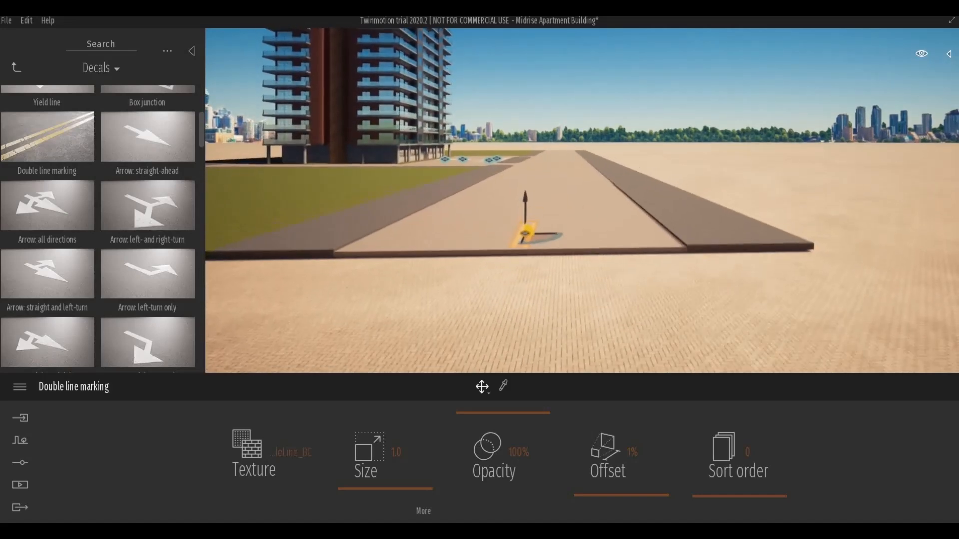
pyautogui.scroll(3, 518, 312)
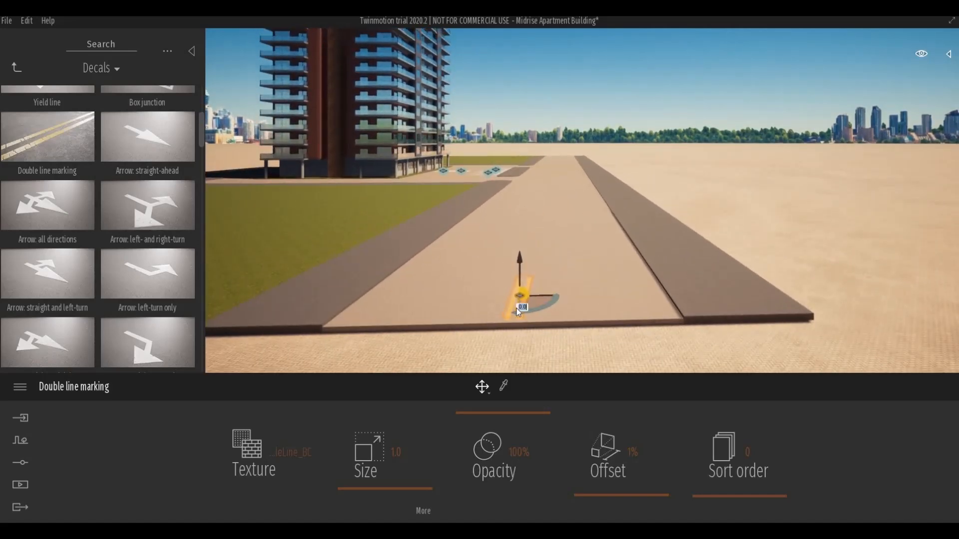
pyautogui.moveTo(517, 308); pyautogui.dragTo(531, 263)
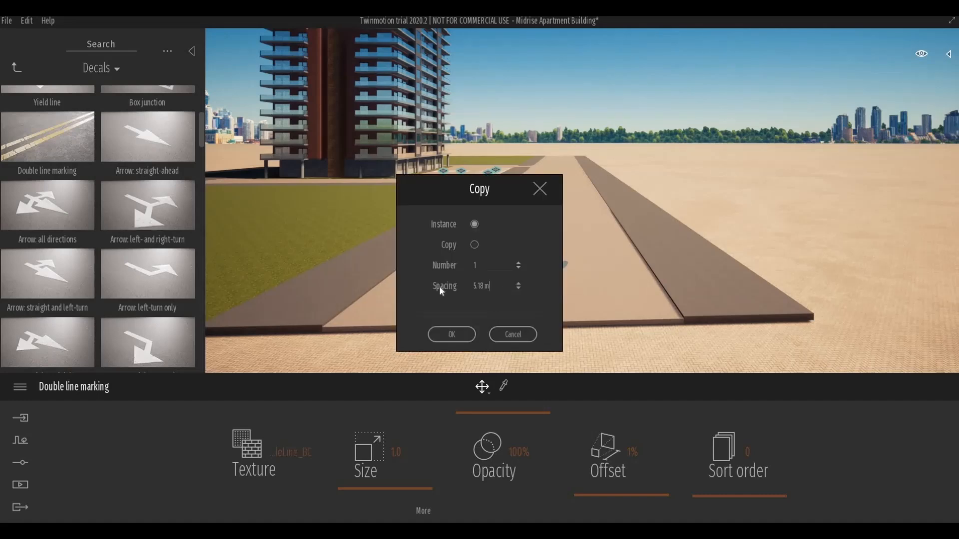
pyautogui.moveTo(492, 286); pyautogui.dragTo(427, 265)
pyautogui.write('5')
pyautogui.write('30')
pyautogui.click(459, 334)
pyautogui.moveTo(559, 304); pyautogui.dragTo(553, 359, button='middle')
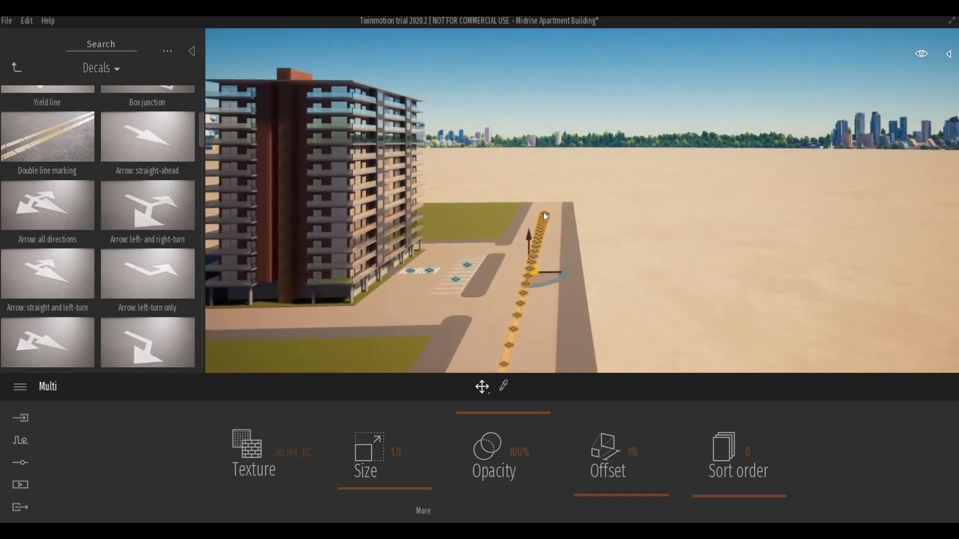
pyautogui.click(559, 256)
pyautogui.hotkey('ctrl', 'z')
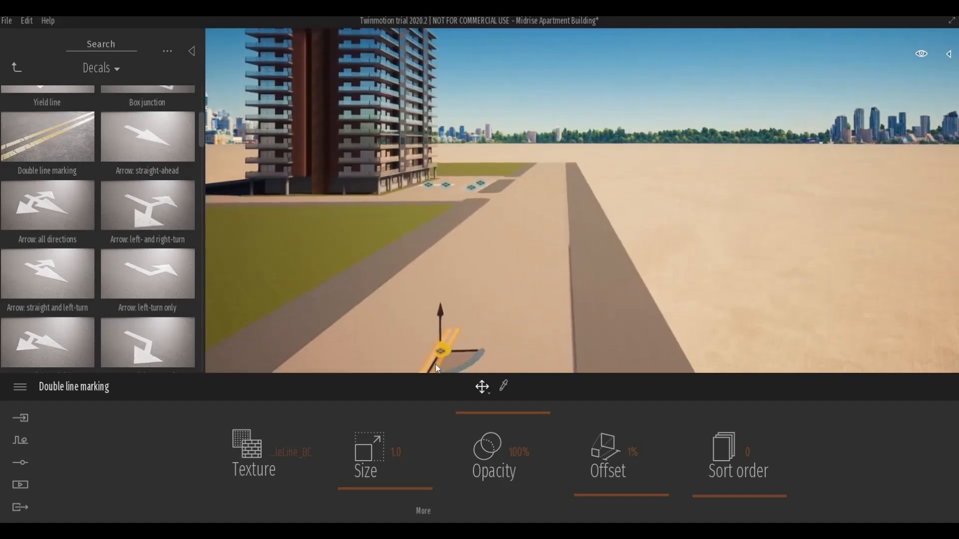
# Step: Duplicate the Double line marking decal along the full road as 40 instances with 5 m spacing
pyautogui.keyDown('shift'); pyautogui.moveTo(446, 344); pyautogui.dragTo(463, 320); pyautogui.keyUp('shift')
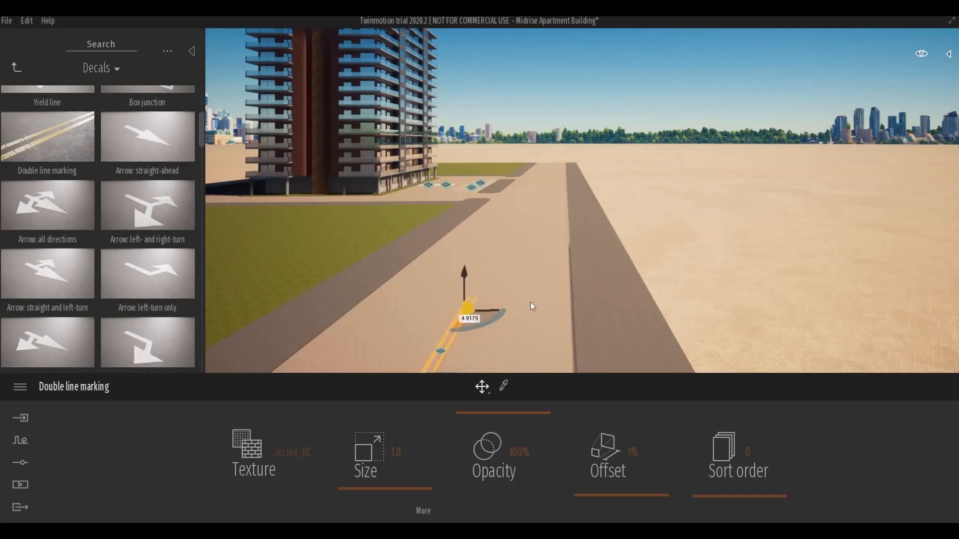
pyautogui.moveTo(493, 286); pyautogui.dragTo(419, 277)
pyautogui.write('5')
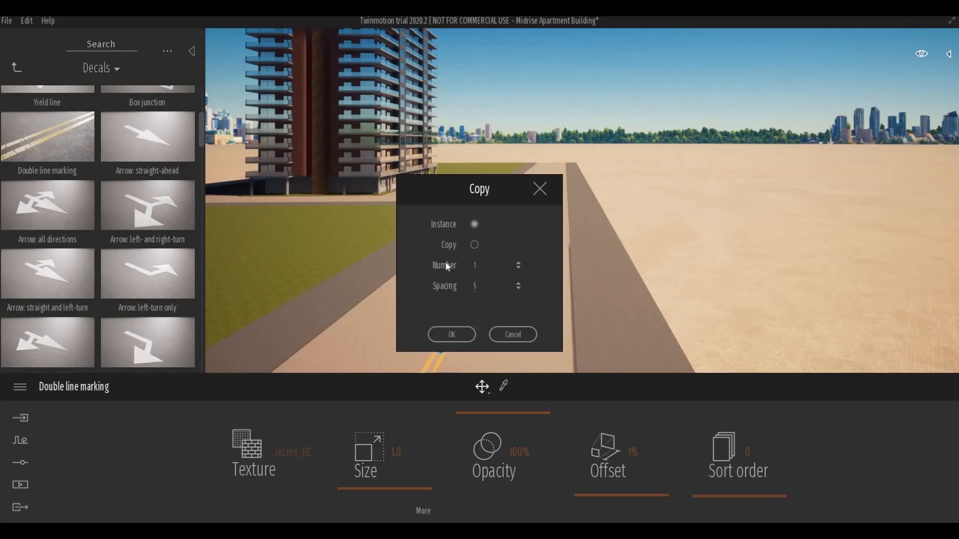
pyautogui.moveTo(468, 260); pyautogui.dragTo(369, 266)
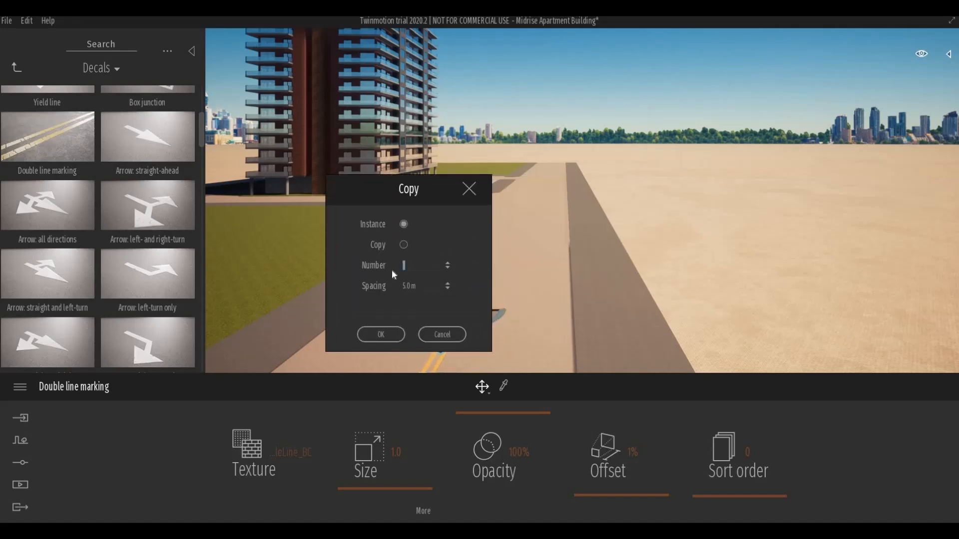
pyautogui.write('40')
pyautogui.click(378, 337)
pyautogui.press('Escape')
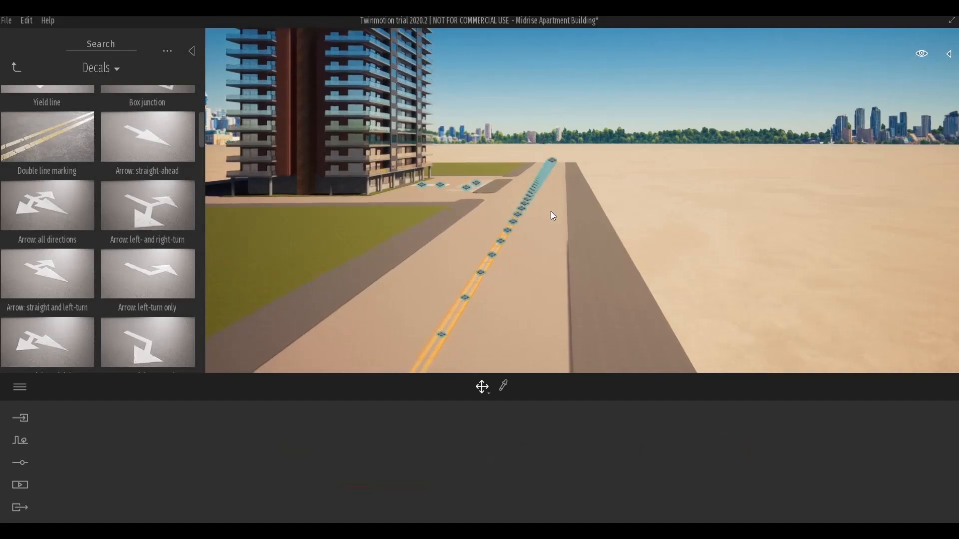
pyautogui.moveTo(551, 211); pyautogui.dragTo(550, 213, button='middle')
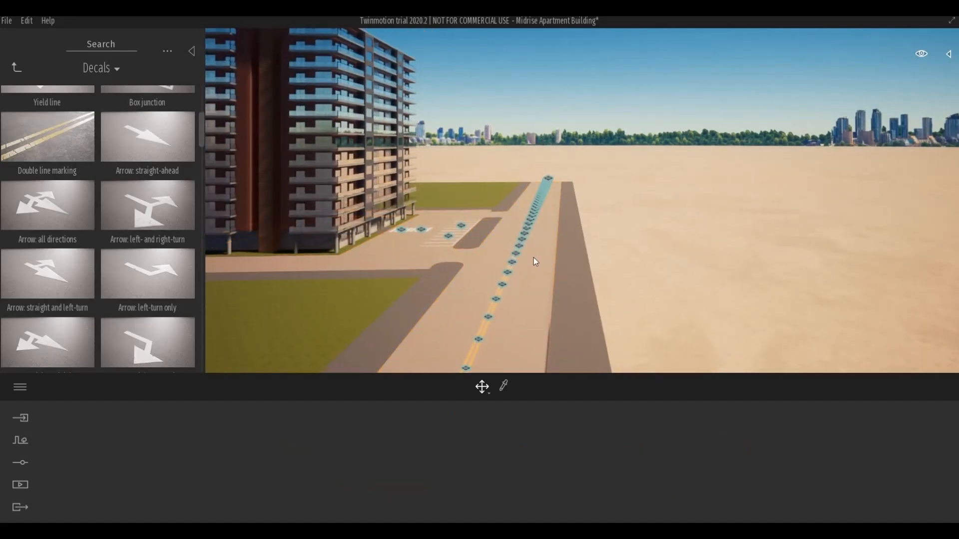
# Step: Place a Dash marking decal on the forecourt beside the zebra crossing
pyautogui.moveTo(513, 241); pyautogui.dragTo(243, 163, button='right')
pyautogui.press('w')
pyautogui.moveTo(202, 118); pyautogui.dragTo(220, 95)
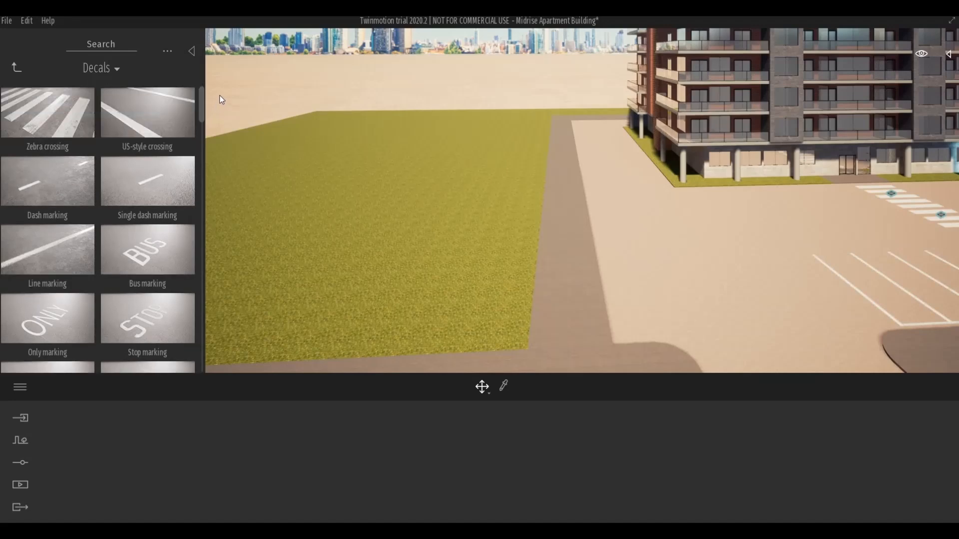
pyautogui.scroll(-5, 203, 129)
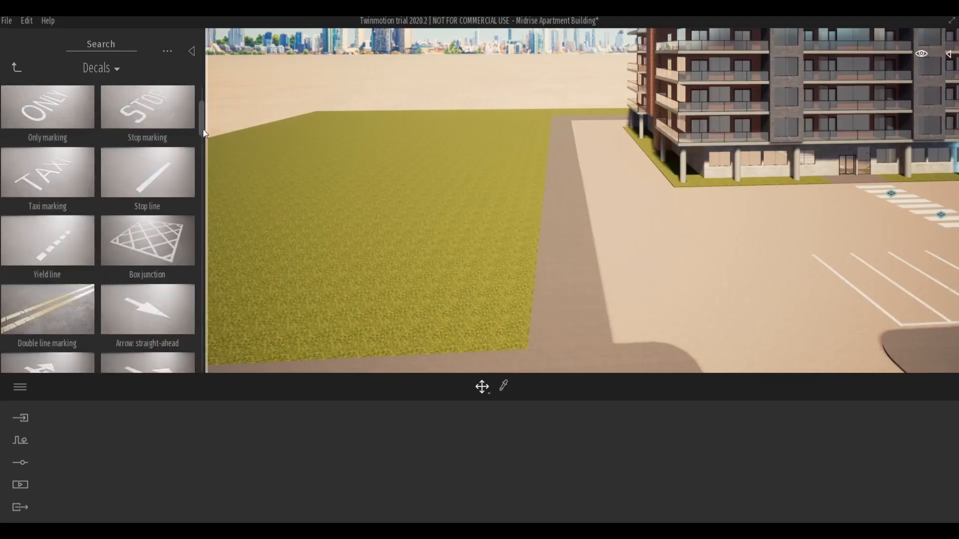
pyautogui.scroll(5, 183, 126)
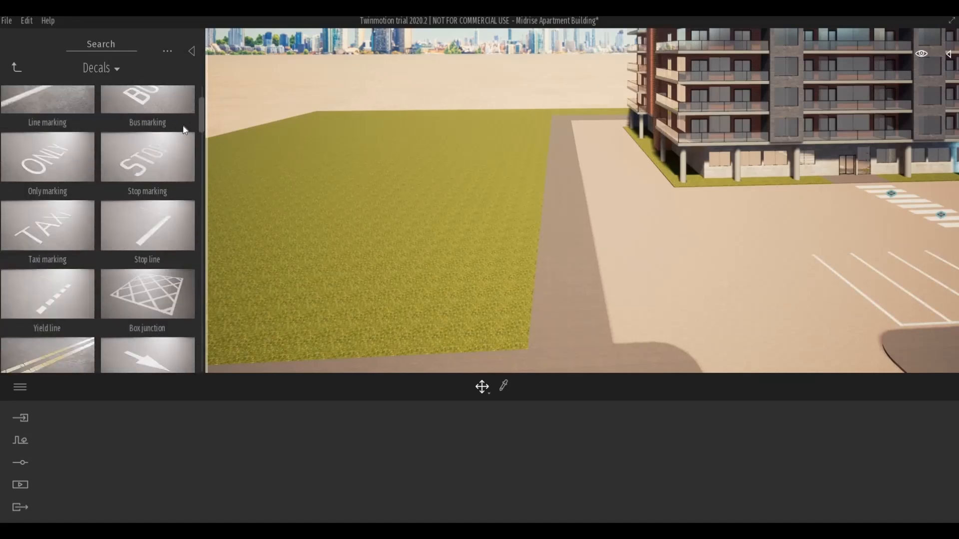
pyautogui.scroll(2, 181, 127)
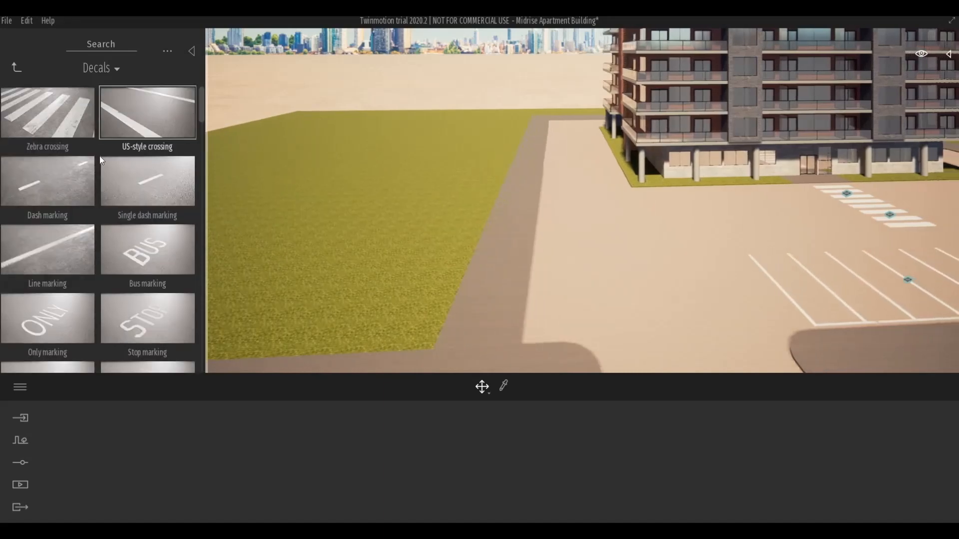
pyautogui.moveTo(101, 157); pyautogui.dragTo(749, 269)
pyautogui.press('d')
pyautogui.press('w')
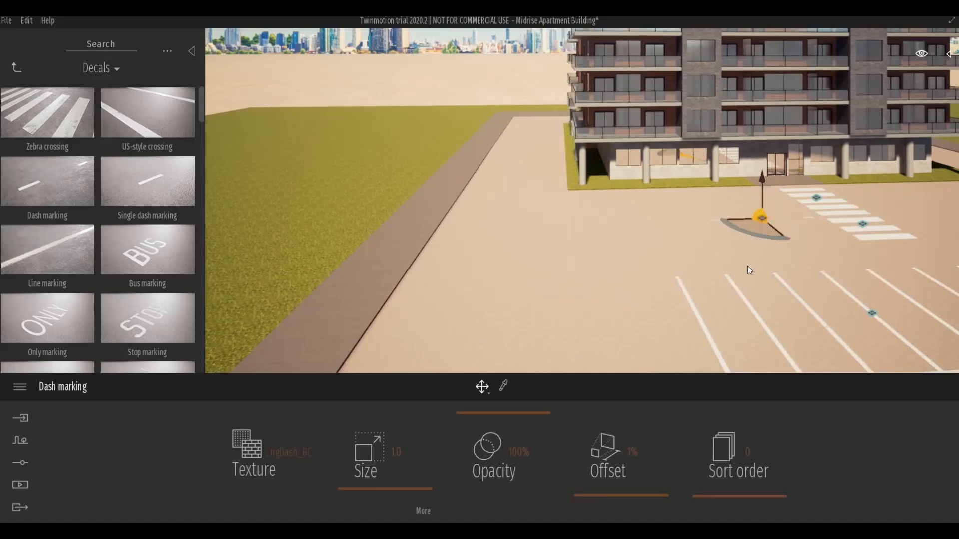
# Step: Shift the Dash marking decal slightly away from the zebra crossing and deselect it
pyautogui.moveTo(749, 270); pyautogui.dragTo(796, 315, button='middle')
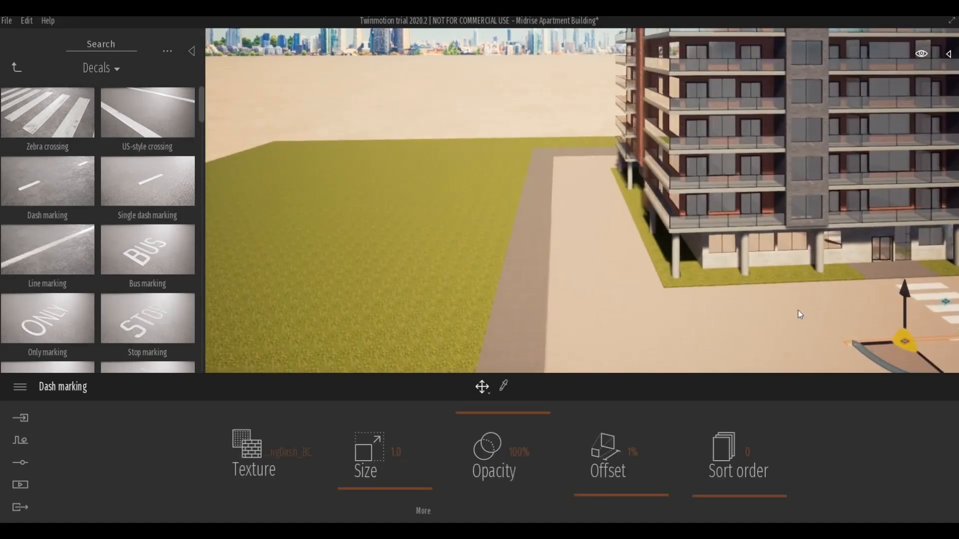
pyautogui.moveTo(799, 315); pyautogui.dragTo(747, 316, button='right')
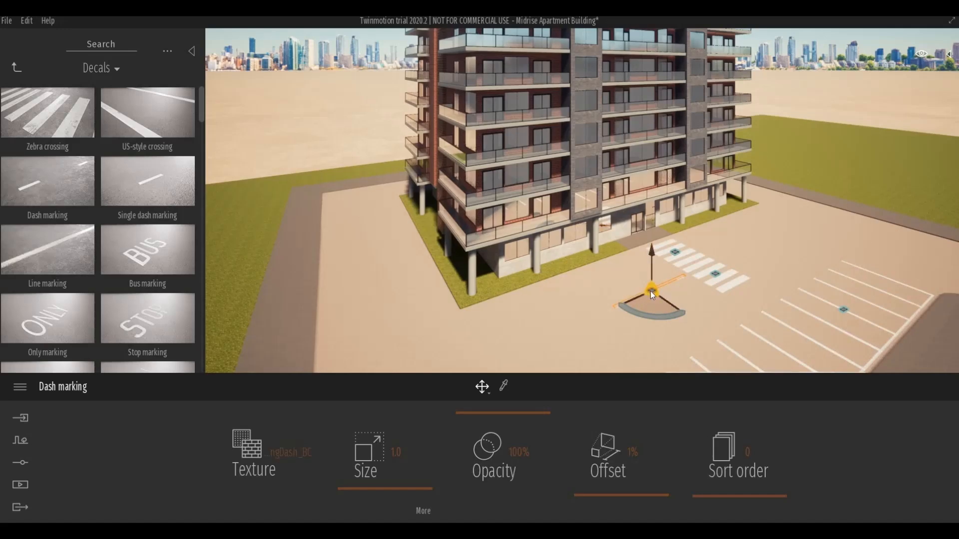
pyautogui.moveTo(650, 291); pyautogui.dragTo(643, 291)
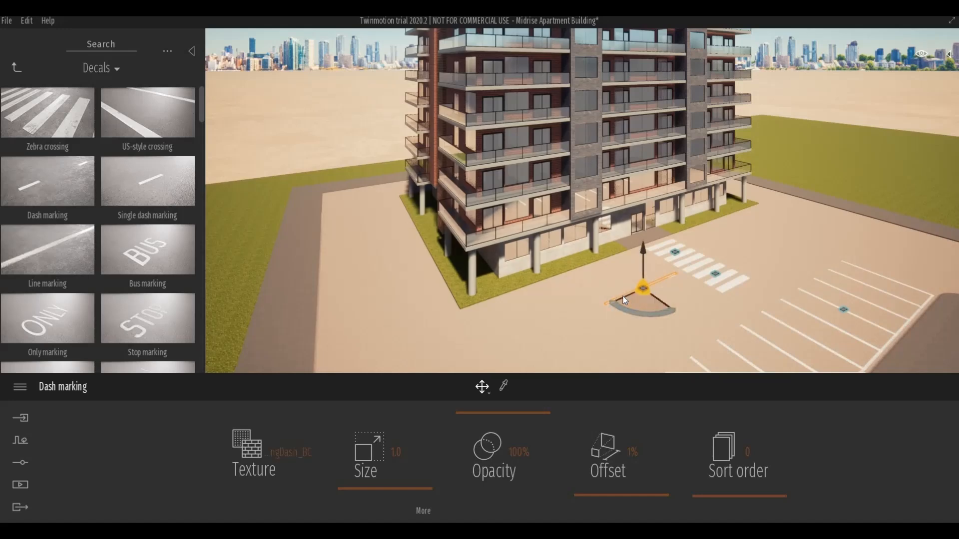
pyautogui.click(580, 319)
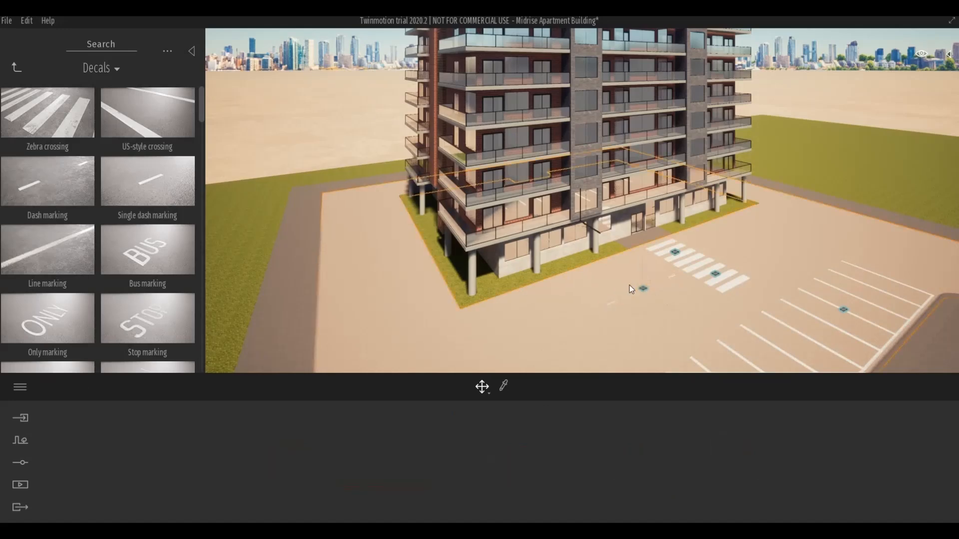
# Step: Delete the Dash marking decal beside the zebra crossing
pyautogui.click(643, 288)
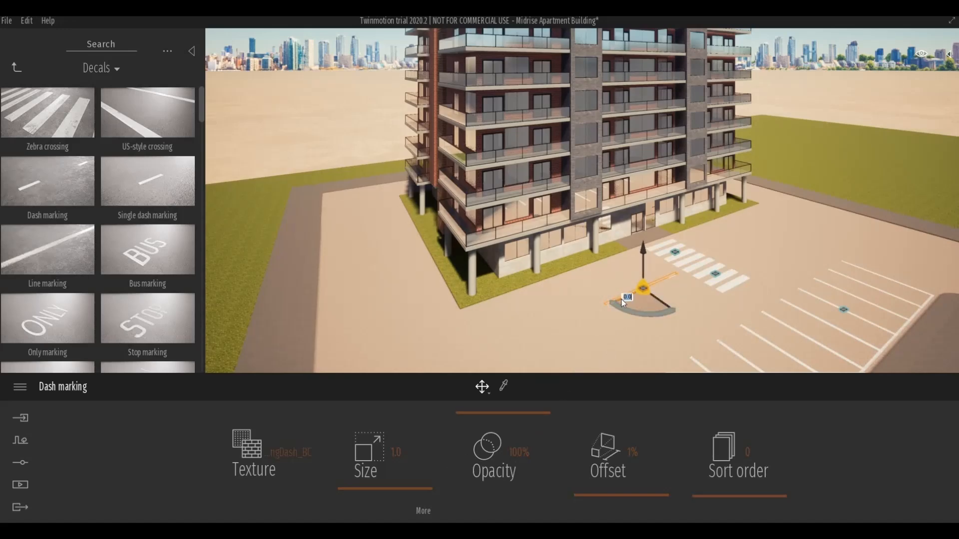
pyautogui.moveTo(621, 299); pyautogui.dragTo(502, 356)
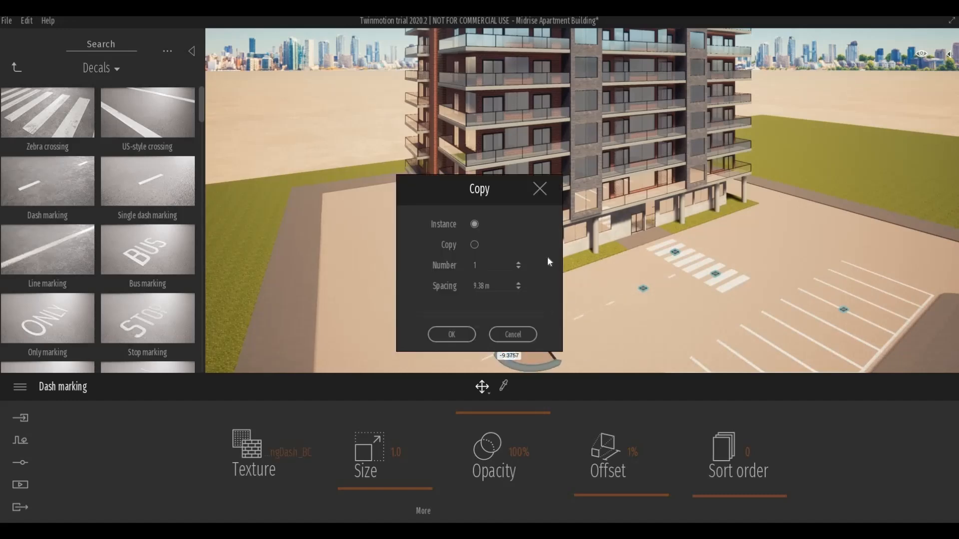
pyautogui.click(537, 192)
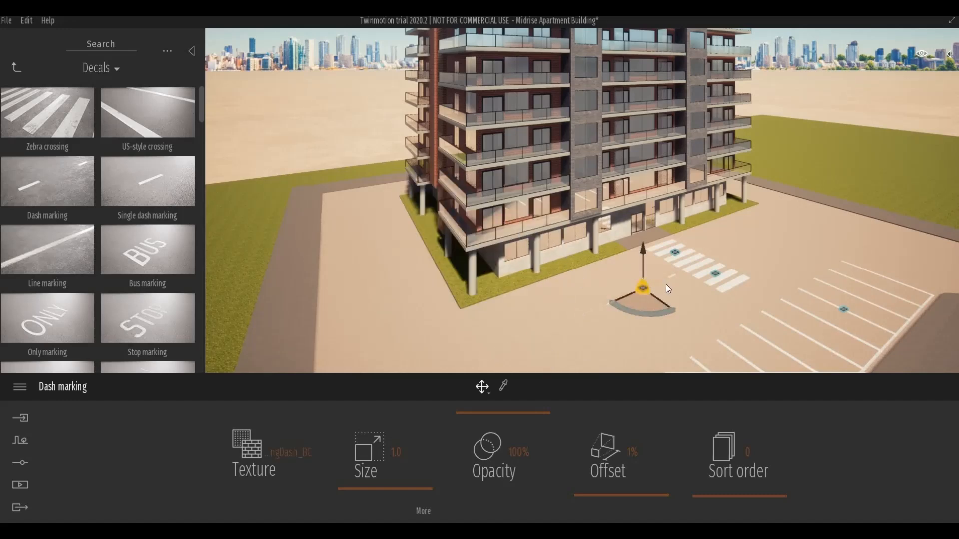
pyautogui.press('Delete')
# Step: Place a Parking space 2 decal on the forecourt's left side as seen facing the entrance, against the pavement edge near the rounded kerb
pyautogui.scroll(-1, 653, 302)
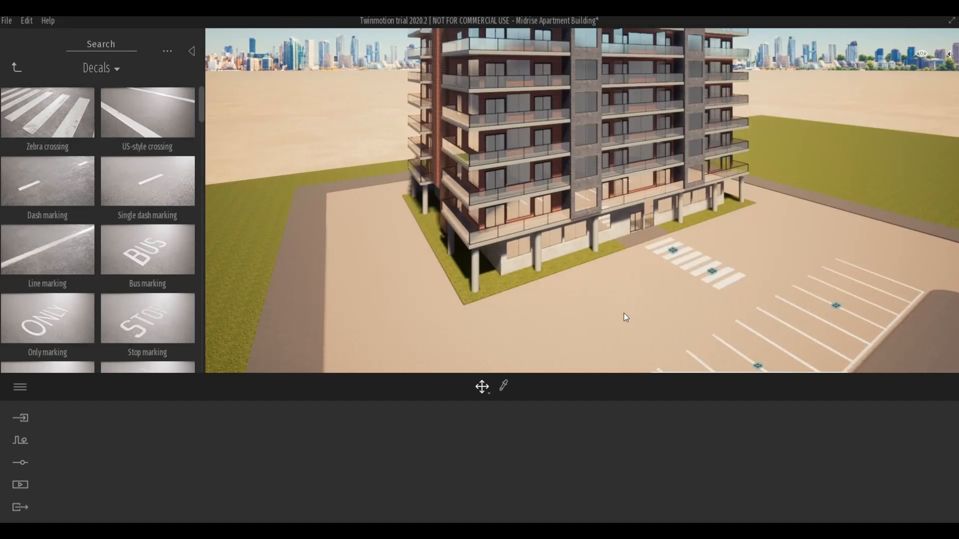
pyautogui.moveTo(624, 313); pyautogui.dragTo(559, 299)
pyautogui.scroll(-1, 109, 226)
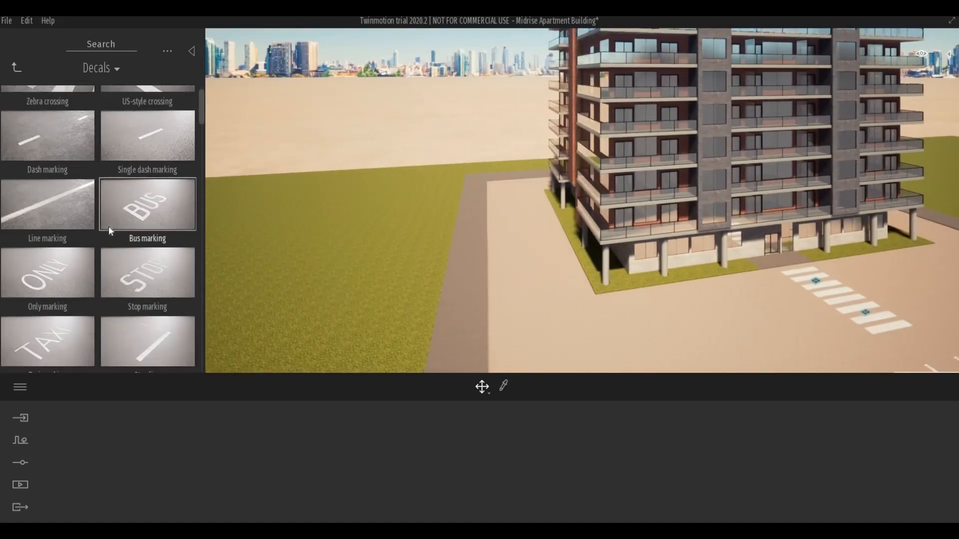
pyautogui.scroll(-8, 109, 226)
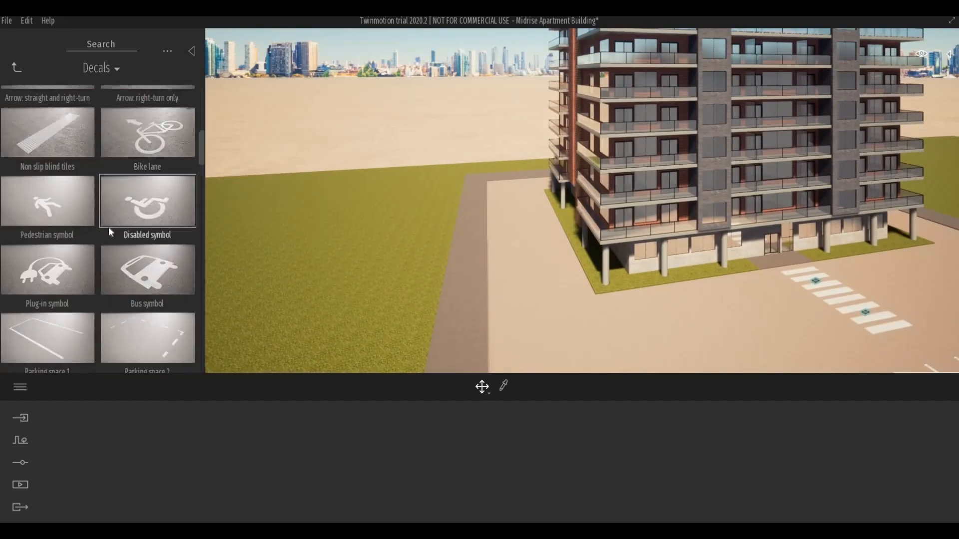
pyautogui.scroll(-3, 109, 227)
pyautogui.scroll(-1, 109, 227)
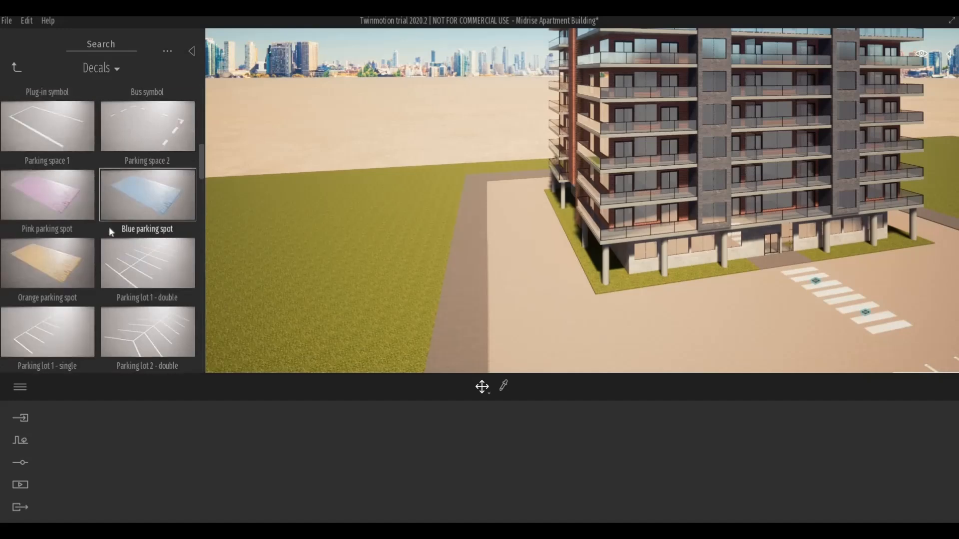
pyautogui.scroll(-2, 116, 249)
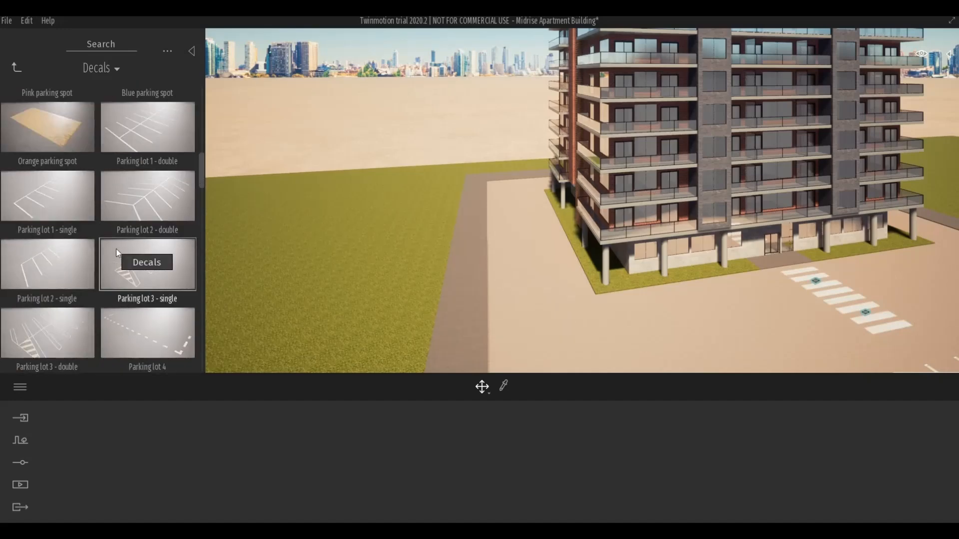
pyautogui.scroll(-2, 116, 249)
pyautogui.scroll(3, 116, 249)
pyautogui.scroll(2, 116, 249)
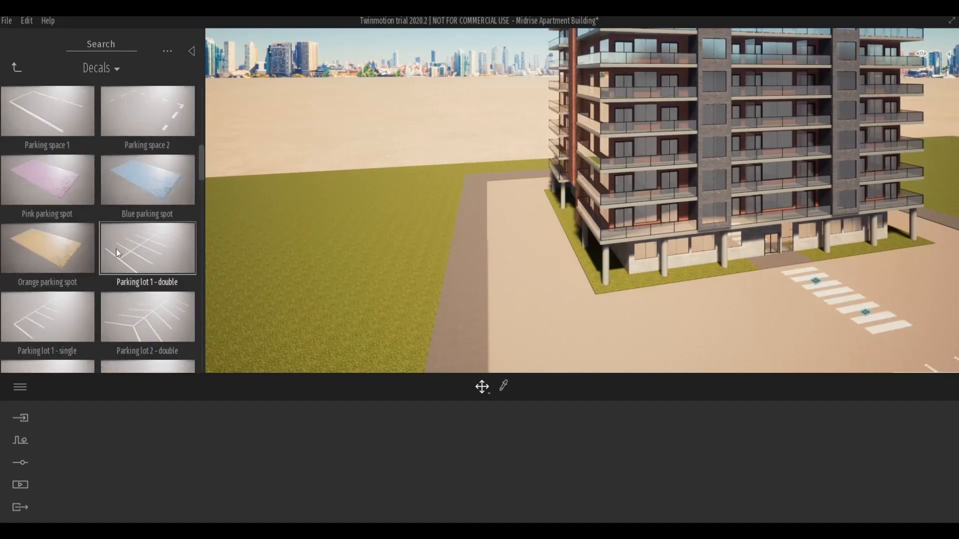
pyautogui.press('s')
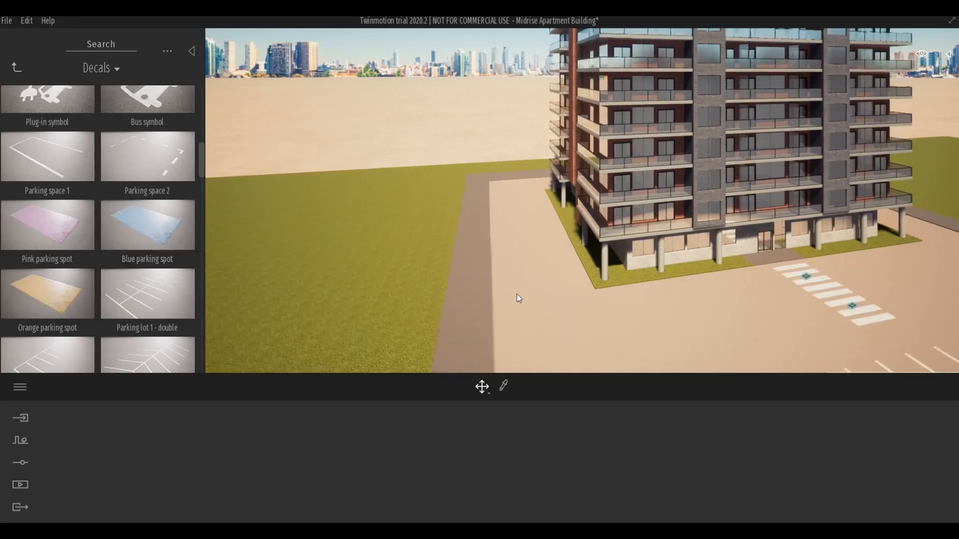
pyautogui.press('q')
pyautogui.moveTo(185, 168); pyautogui.dragTo(522, 254)
pyautogui.press('w')
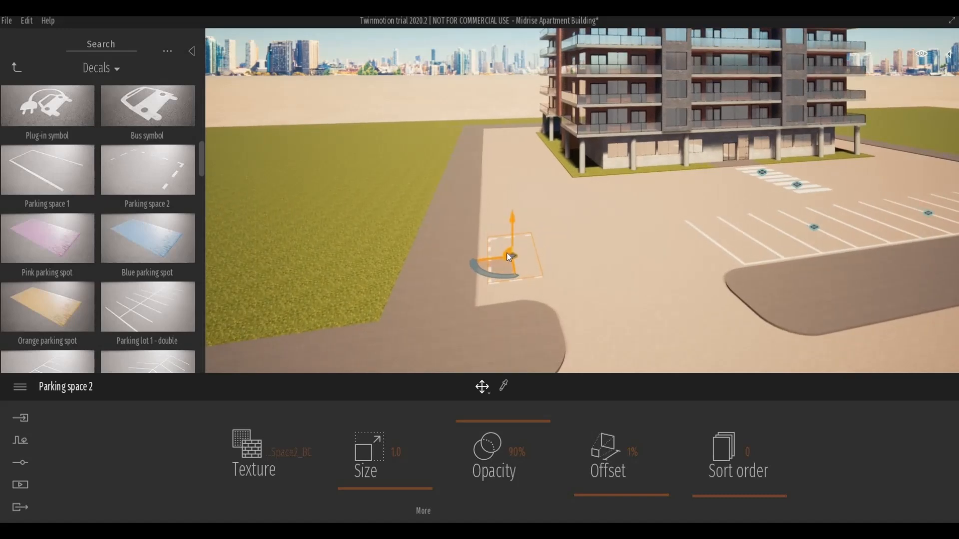
pyautogui.moveTo(502, 255); pyautogui.dragTo(502, 255)
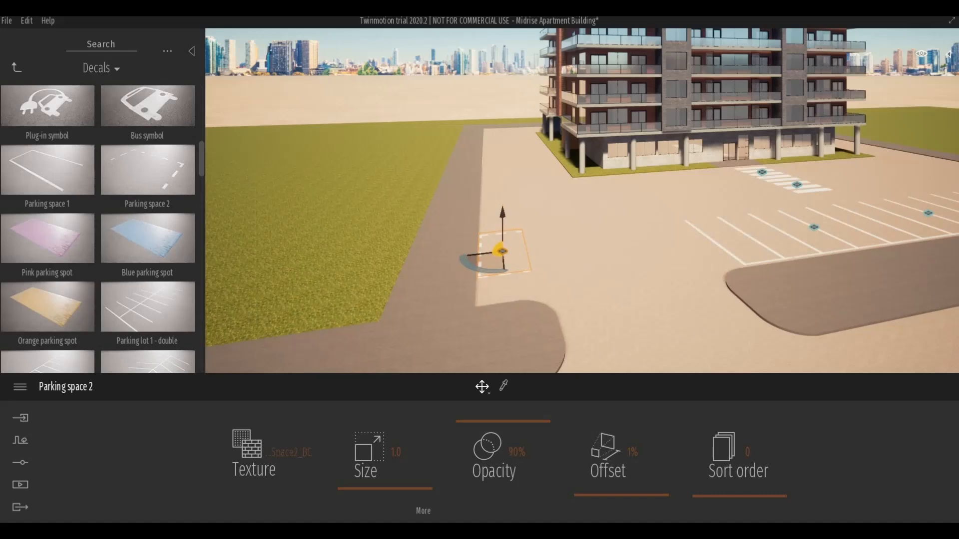
# Step: Duplicate the Parking space 2 decal along the pavement toward the rear of the tower as 10 instances with 5 m spacing, then deselect
pyautogui.keyDown('shift'); pyautogui.moveTo(529, 302); pyautogui.dragTo(595, 306, button='middle'); pyautogui.keyUp('shift')
pyautogui.moveTo(525, 258)
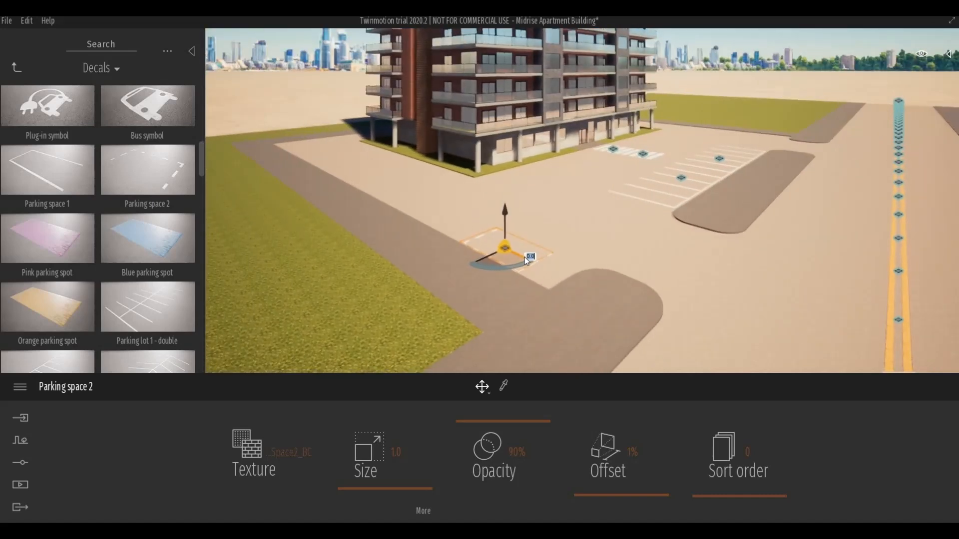
pyautogui.moveTo(502, 245); pyautogui.dragTo(474, 228)
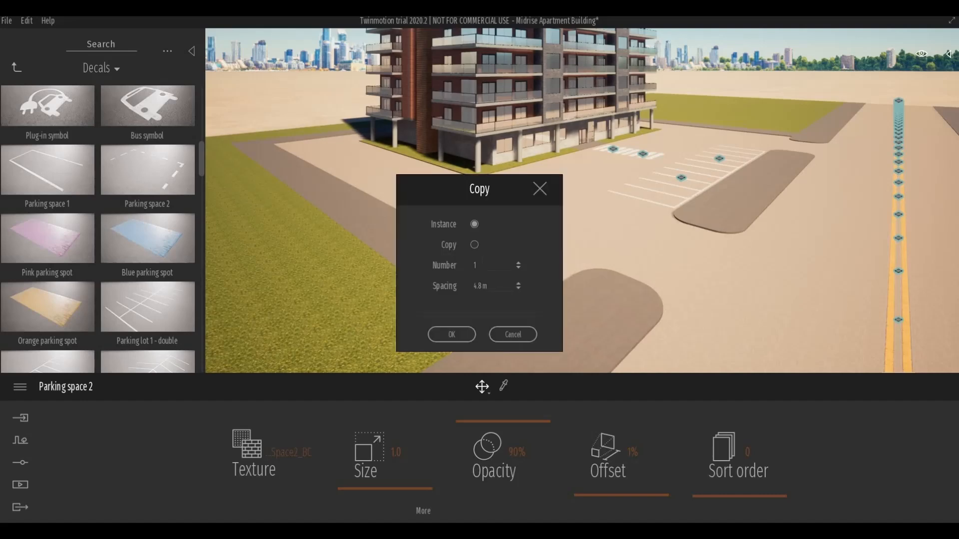
pyautogui.click(433, 283)
pyautogui.write('5')
pyautogui.write('10')
pyautogui.click(452, 334)
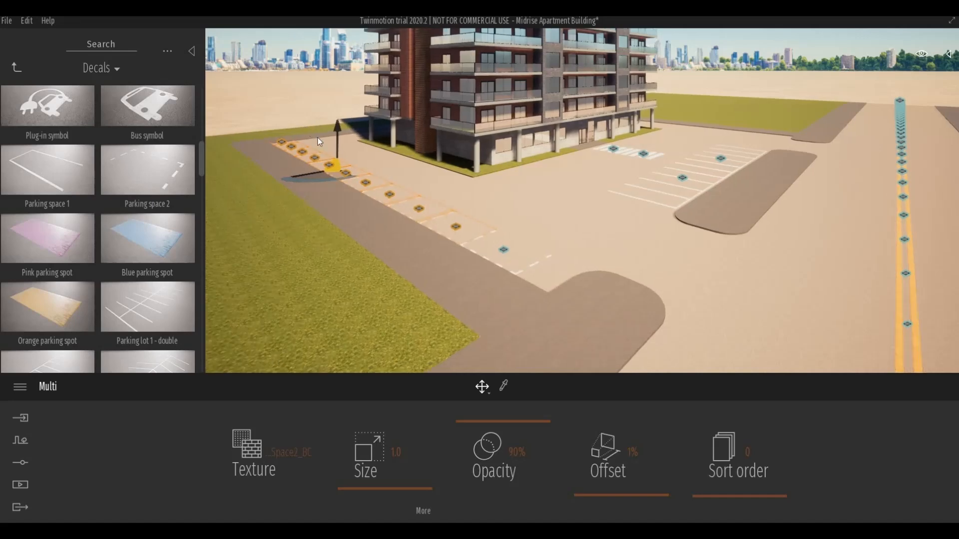
pyautogui.moveTo(310, 142); pyautogui.dragTo(444, 221, button='middle')
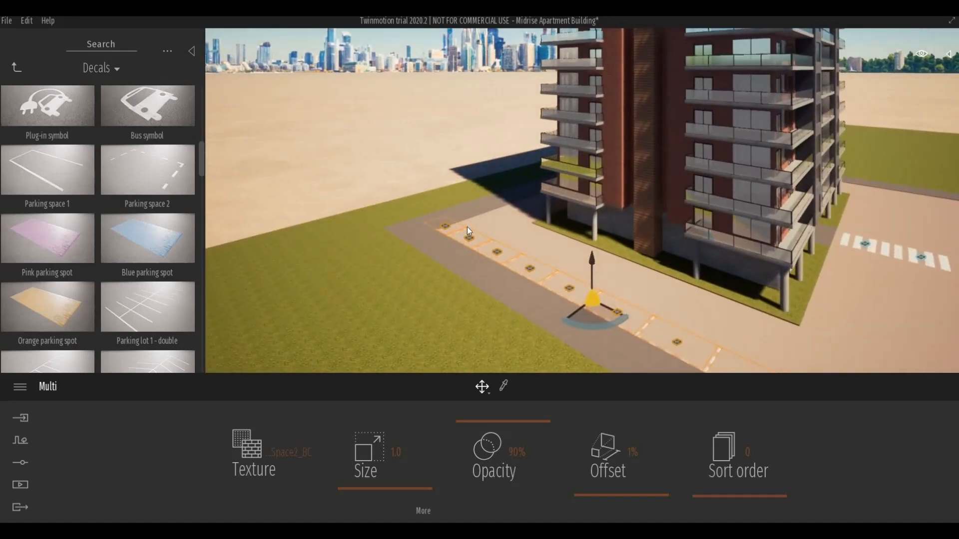
pyautogui.scroll(2, 469, 227)
pyautogui.click(437, 240)
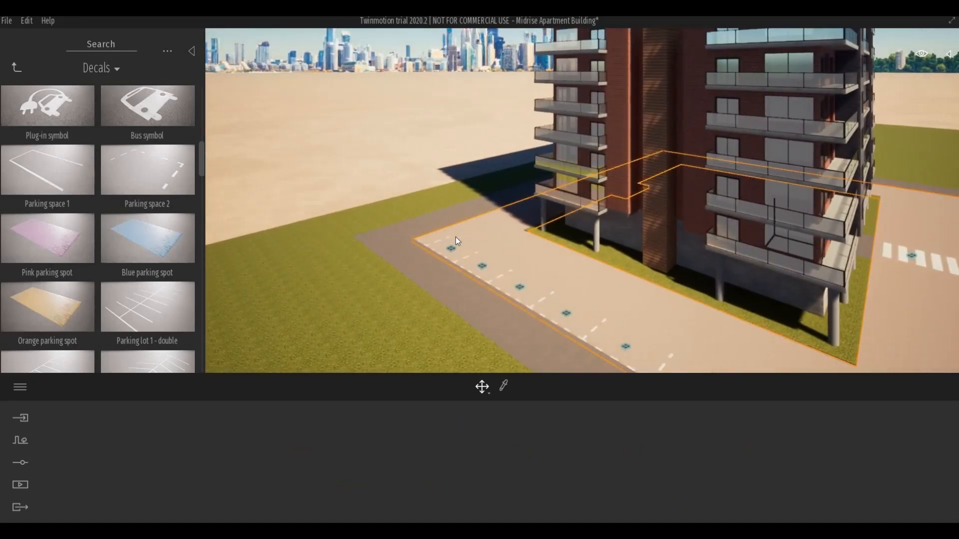
pyautogui.press('Escape')
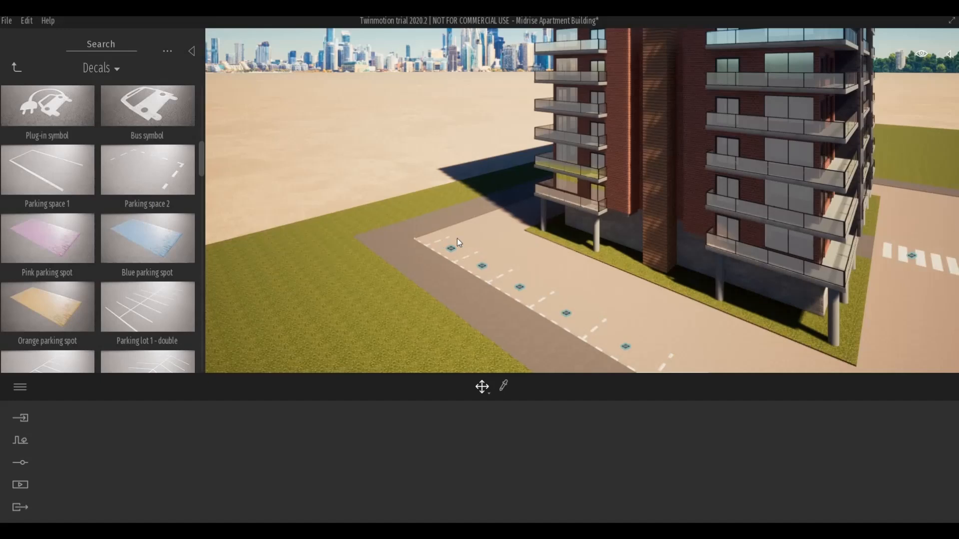
# Step: Place another Parking space 2 decal on the opposite side of the forecourt, beside the pavement near its rounded corner
pyautogui.scroll(-3, 523, 247)
pyautogui.moveTo(660, 324); pyautogui.dragTo(460, 265, button='middle')
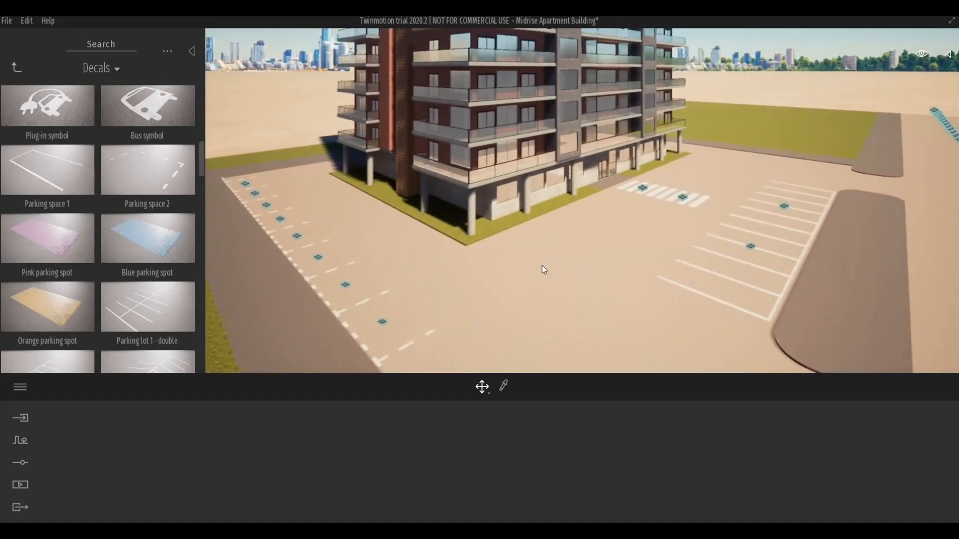
pyautogui.moveTo(523, 276); pyautogui.dragTo(769, 210)
pyautogui.scroll(3, 768, 206)
pyautogui.moveTo(599, 185); pyautogui.dragTo(299, 218, button='middle')
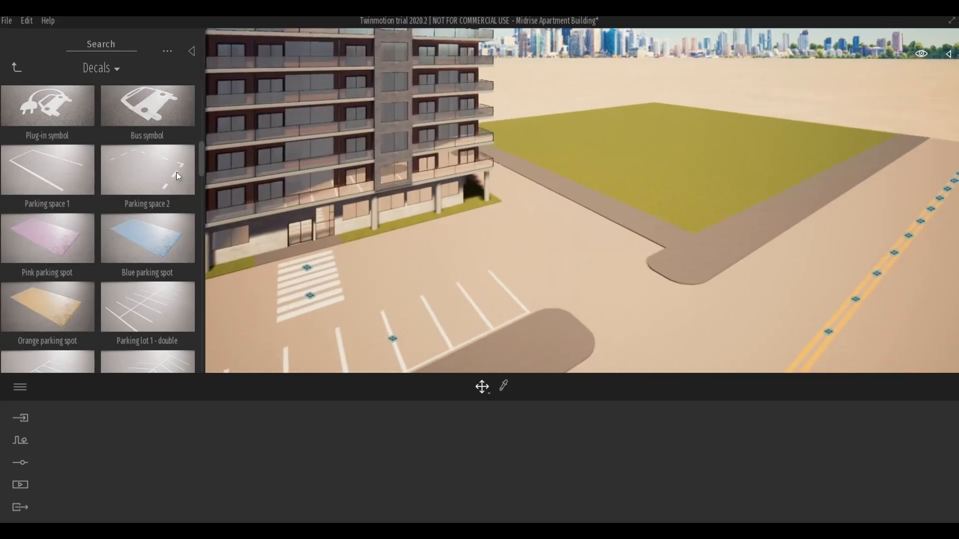
pyautogui.click(174, 172)
pyautogui.moveTo(561, 243); pyautogui.dragTo(615, 241)
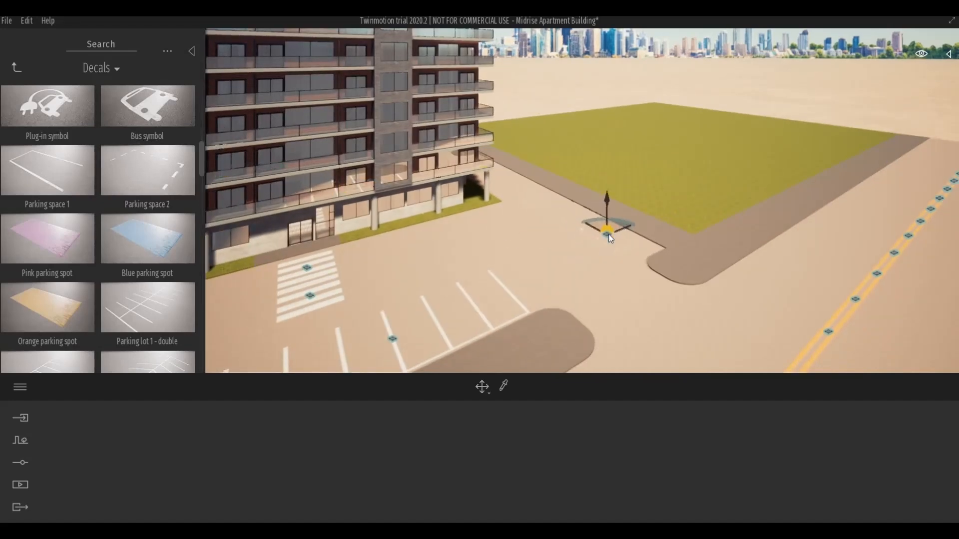
# Step: Align the second Parking space 2 decal with the pavement edge and rotate it by 180 degrees
pyautogui.click(606, 255)
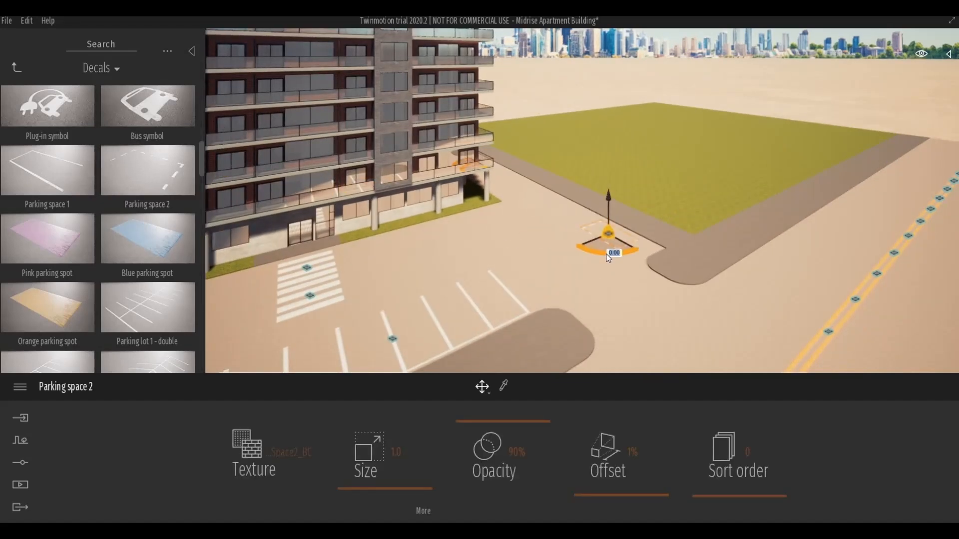
pyautogui.scroll(3, 615, 256)
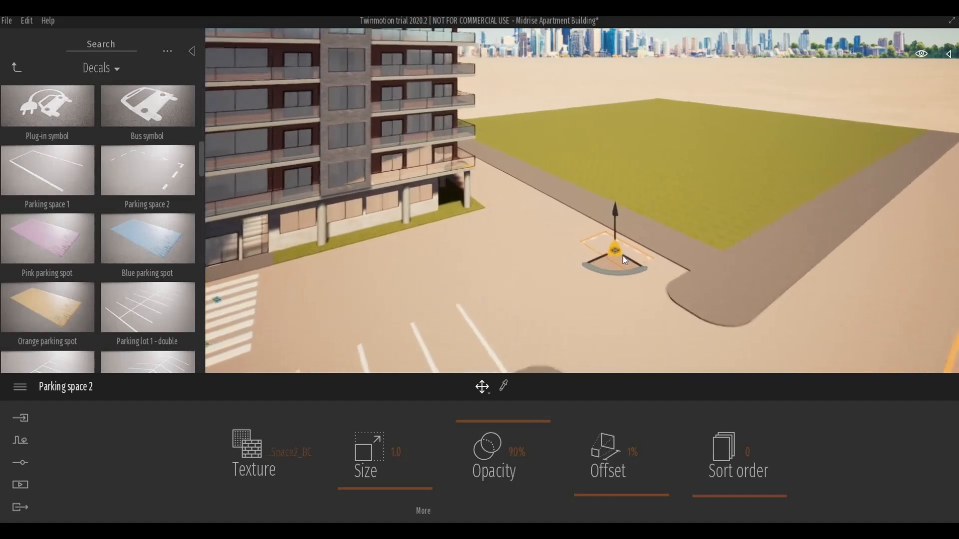
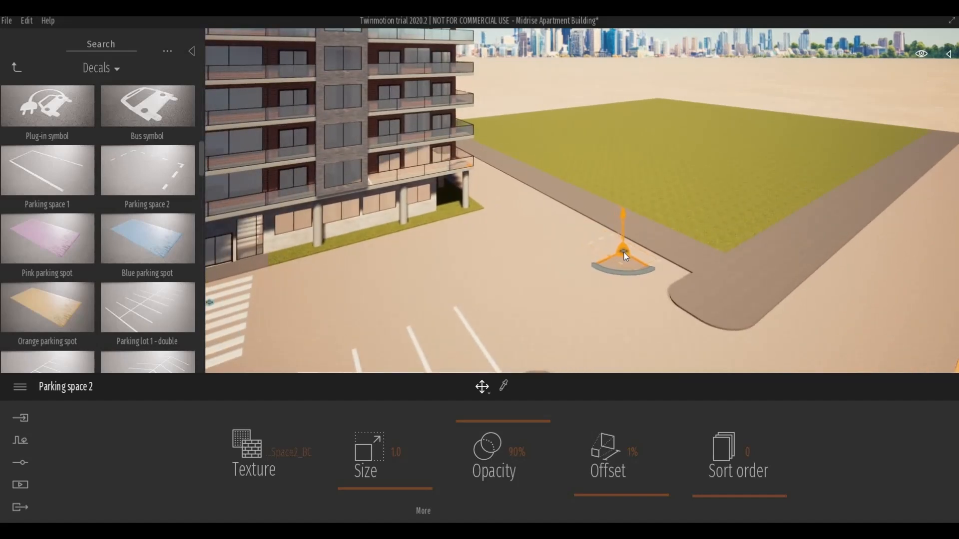
pyautogui.scroll(2, 664, 277)
pyautogui.keyDown('shift'); pyautogui.moveTo(665, 278); pyautogui.dragTo(636, 281, button='middle'); pyautogui.keyUp('shift')
pyautogui.scroll(1, 637, 281)
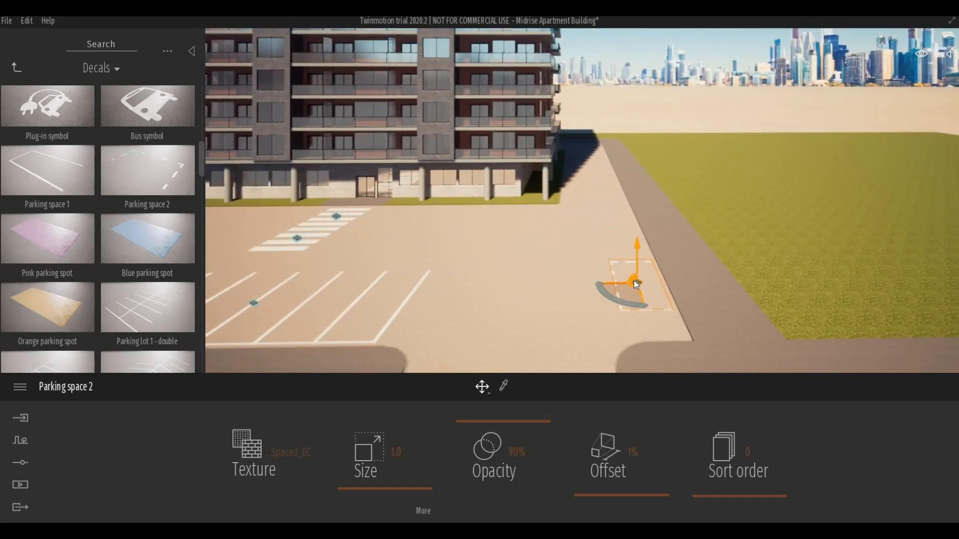
pyautogui.moveTo(634, 281); pyautogui.dragTo(640, 283)
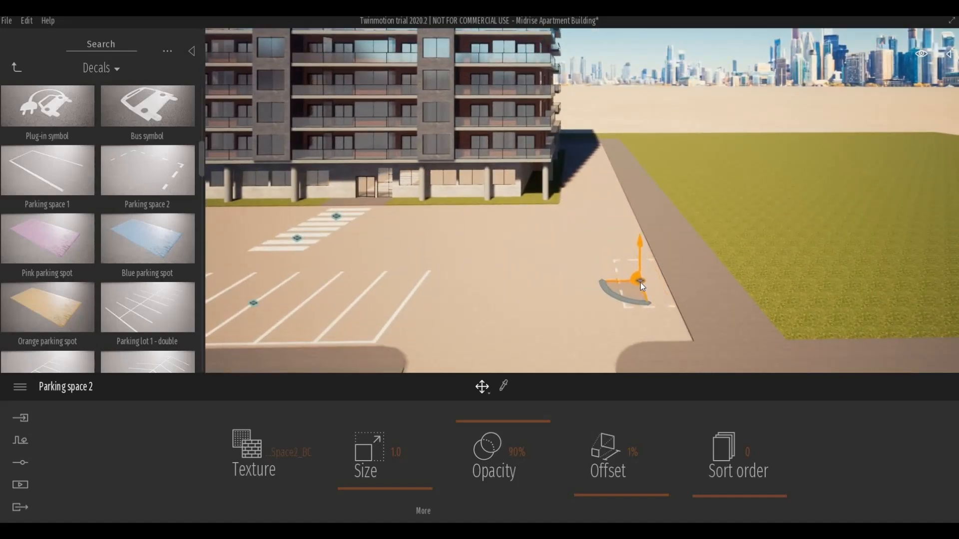
pyautogui.click(621, 299)
pyautogui.write('180')
pyautogui.press('Tab')
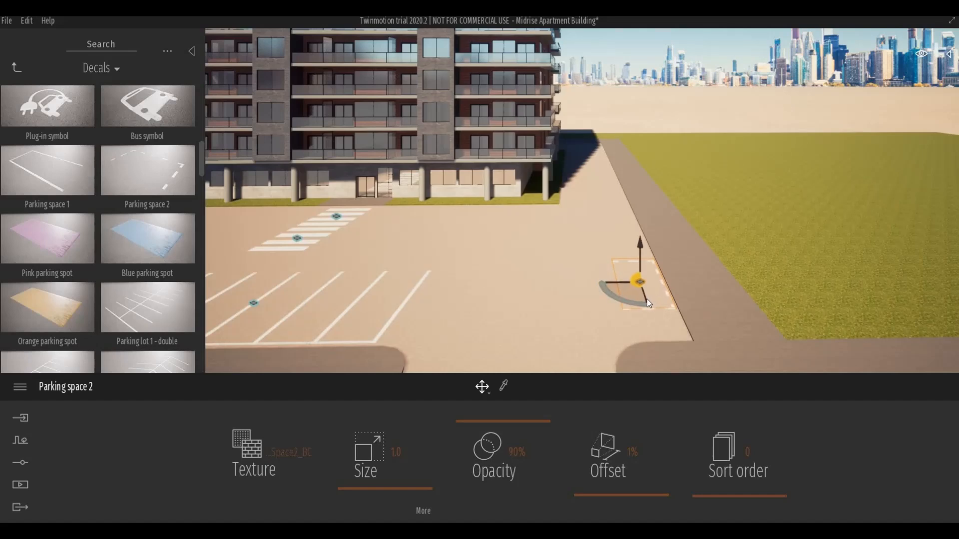
# Step: Duplicate the rotated Parking space 2 decal along the pavement edge as 10 instances with 5 m spacing and deselect them
pyautogui.moveTo(646, 302); pyautogui.dragTo(589, 304)
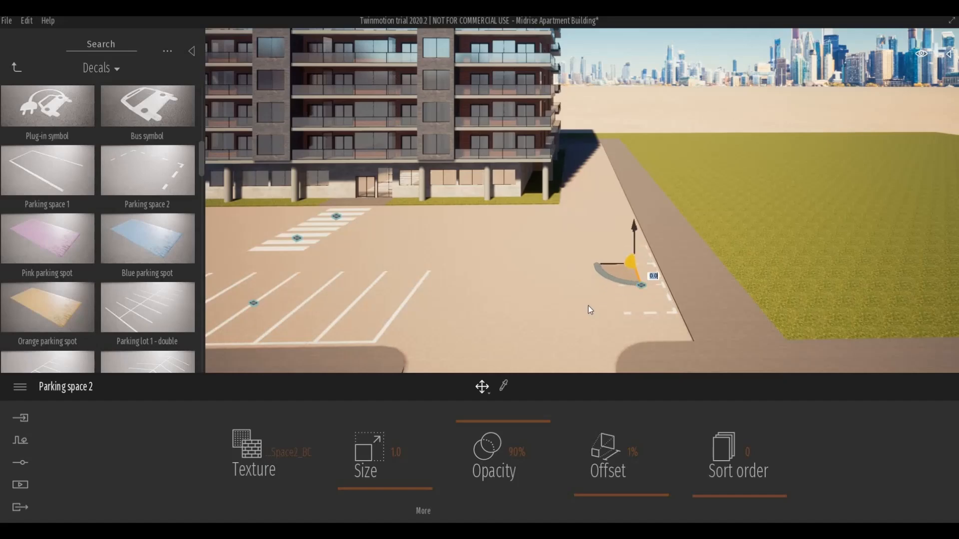
pyautogui.click(433, 286)
pyautogui.write('5')
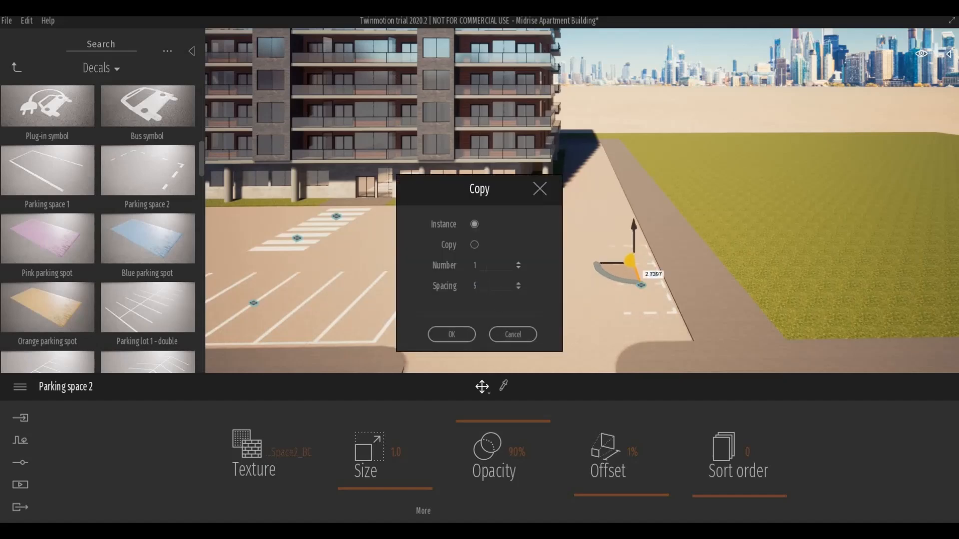
pyautogui.write('0')
pyautogui.click(457, 335)
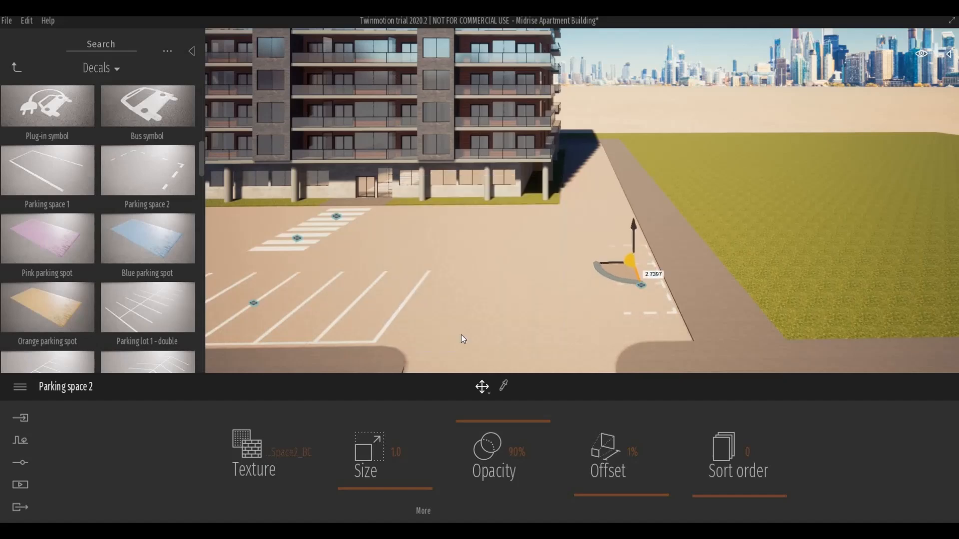
pyautogui.press('Escape')
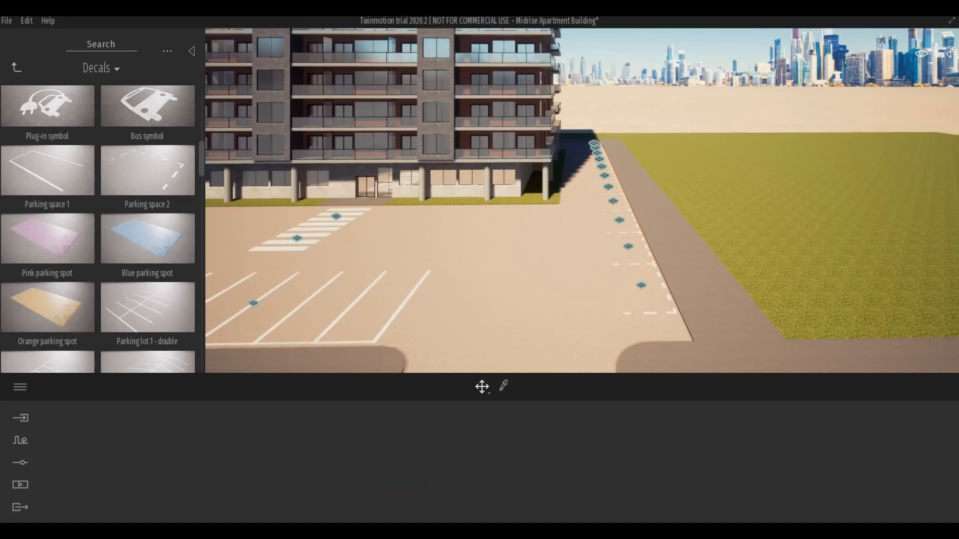
# Step: Save the project and return from the Decals collection to the top level of the library
pyautogui.keyDown('shift'); pyautogui.moveTo(507, 298); pyautogui.dragTo(599, 300, button='middle'); pyautogui.keyUp('shift')
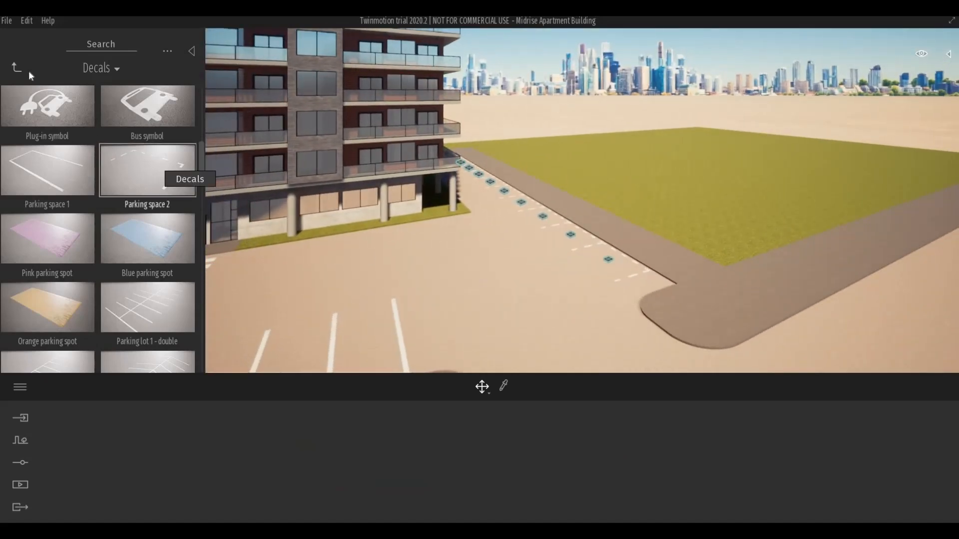
pyautogui.hotkey('ctrl', 's')
pyautogui.scroll(-3, 451, 254)
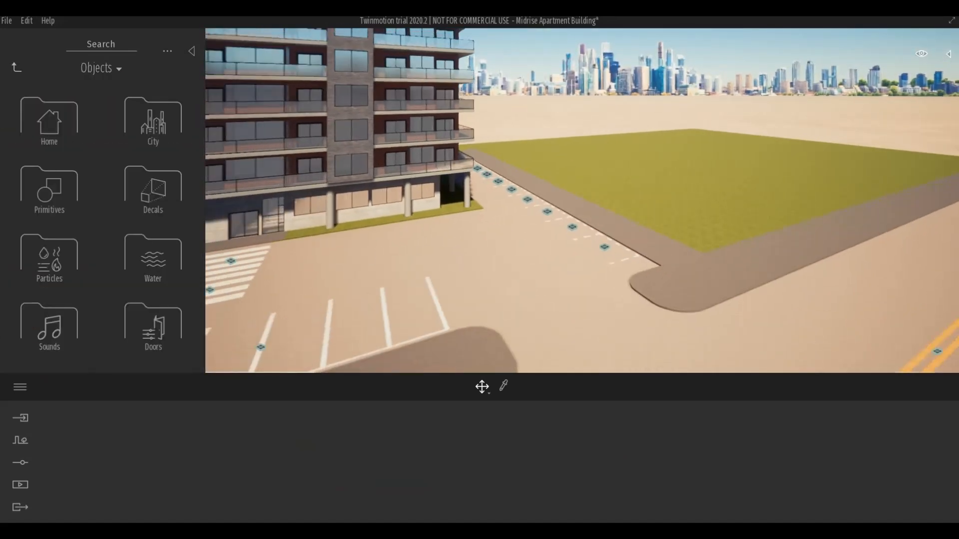
pyautogui.moveTo(451, 254); pyautogui.dragTo(525, 257, button='middle')
pyautogui.moveTo(456, 260); pyautogui.dragTo(350, 279, button='right')
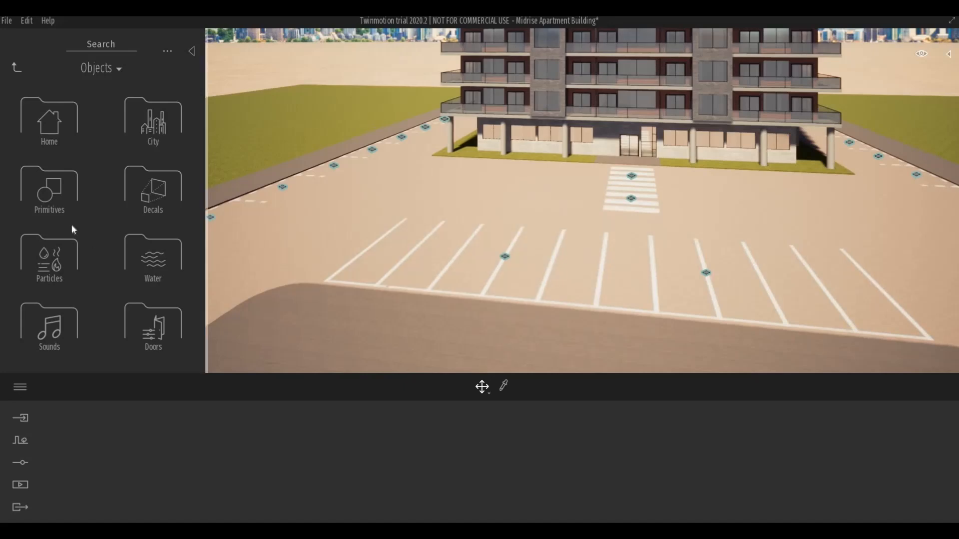
pyautogui.rightClick(46, 107)
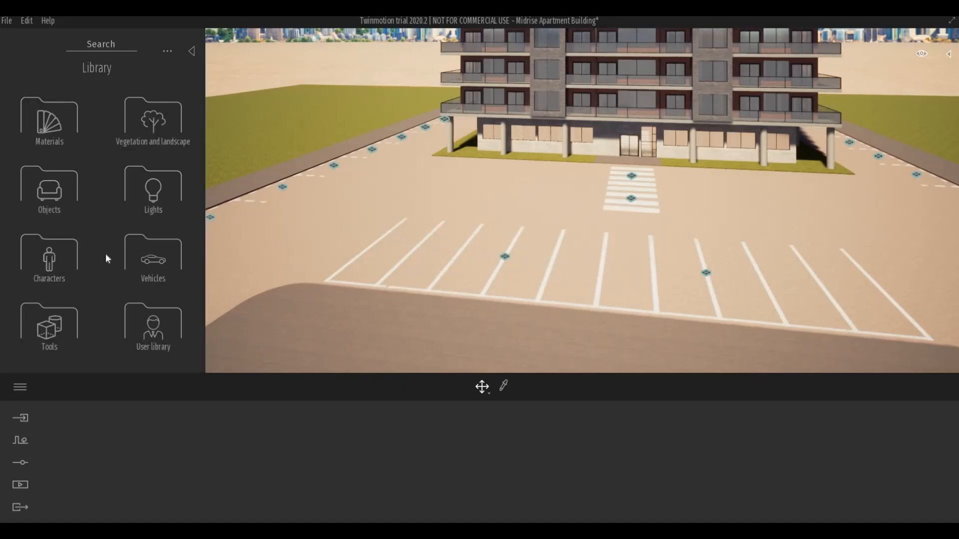
# Step: Place a Coupe 01 from the Cars vehicle collection among the solid-lined parking bays in front of the building
pyautogui.click(151, 256)
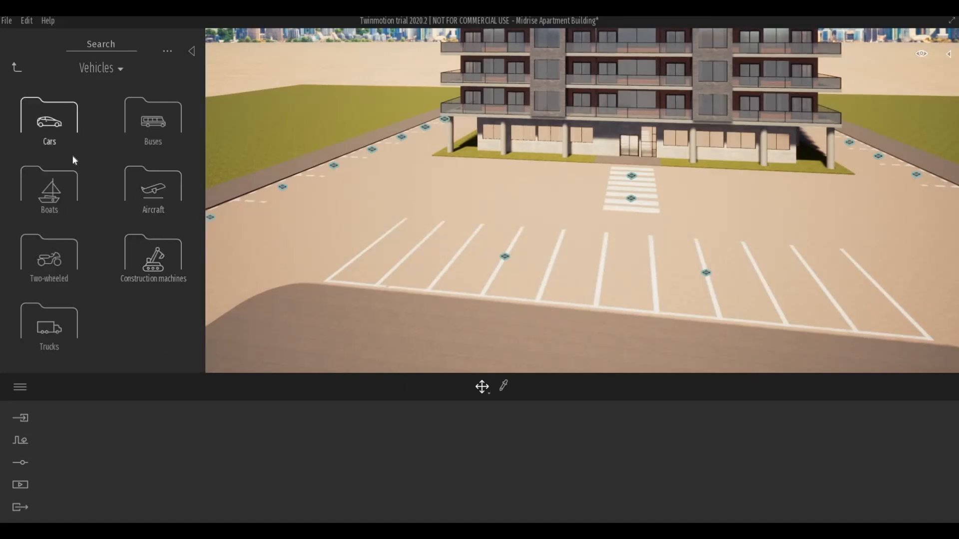
pyautogui.click(56, 135)
pyautogui.moveTo(150, 120); pyautogui.dragTo(416, 258)
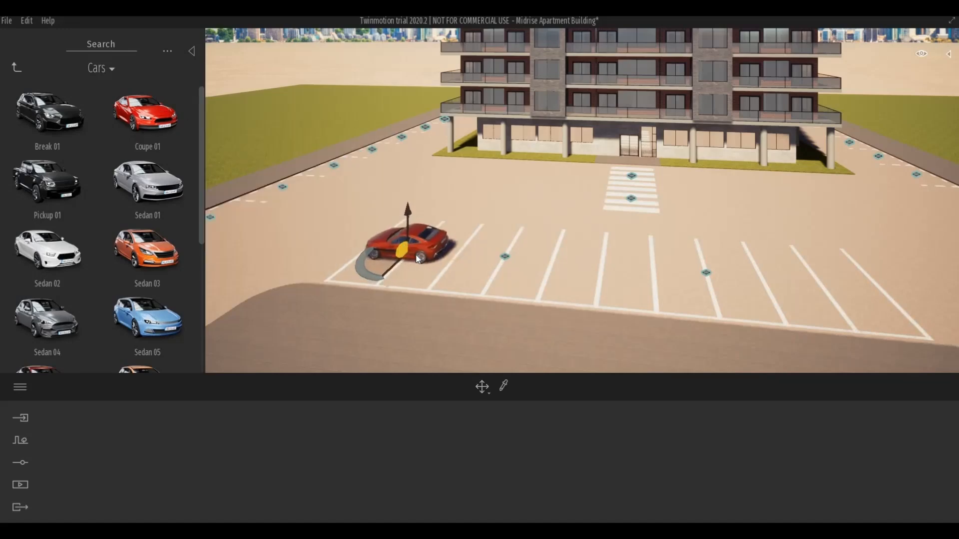
pyautogui.moveTo(422, 252); pyautogui.dragTo(421, 254)
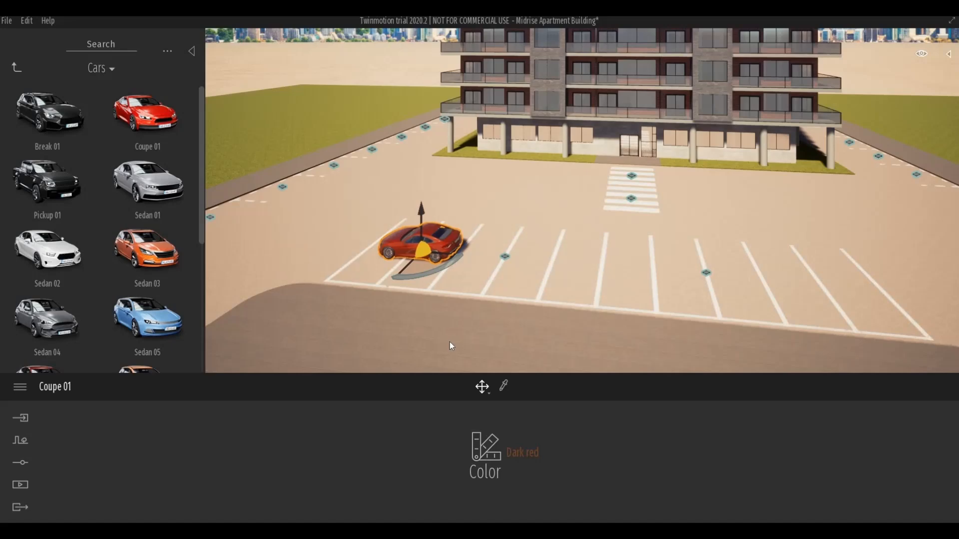
# Step: Rotate the red Coupe 01 parallel to the bay lines and move it into its parking bay
pyautogui.moveTo(445, 349); pyautogui.dragTo(466, 260, button='right')
pyautogui.moveTo(499, 349); pyautogui.dragTo(499, 349)
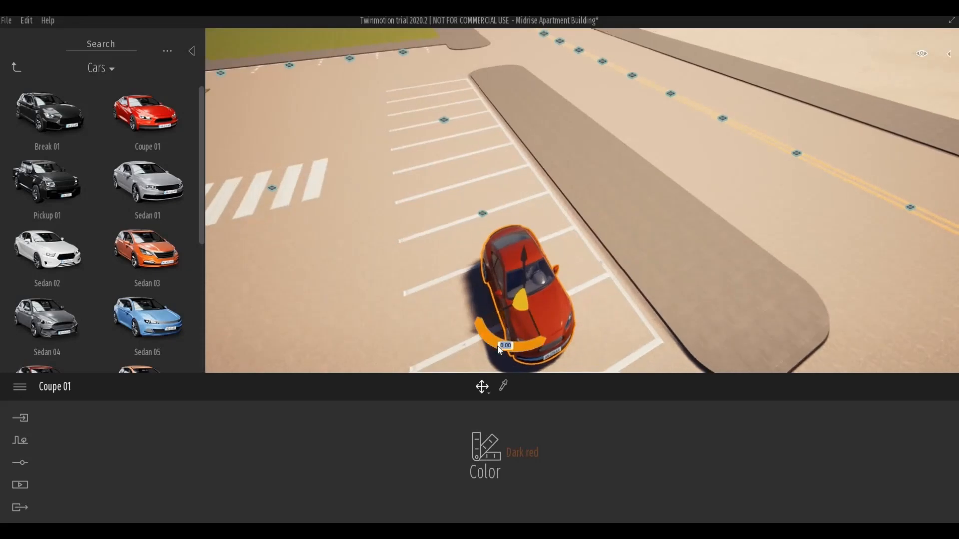
pyautogui.press('Return')
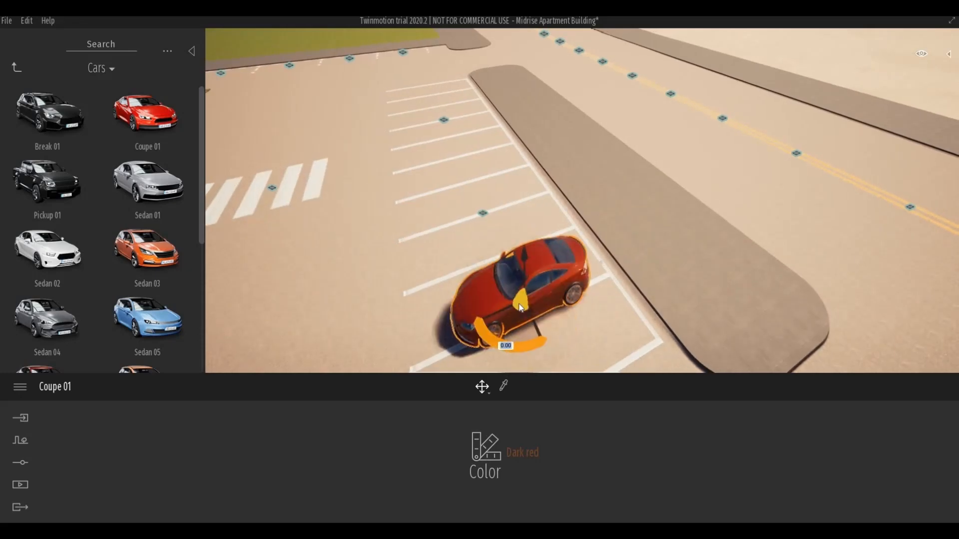
pyautogui.moveTo(518, 299); pyautogui.dragTo(501, 288)
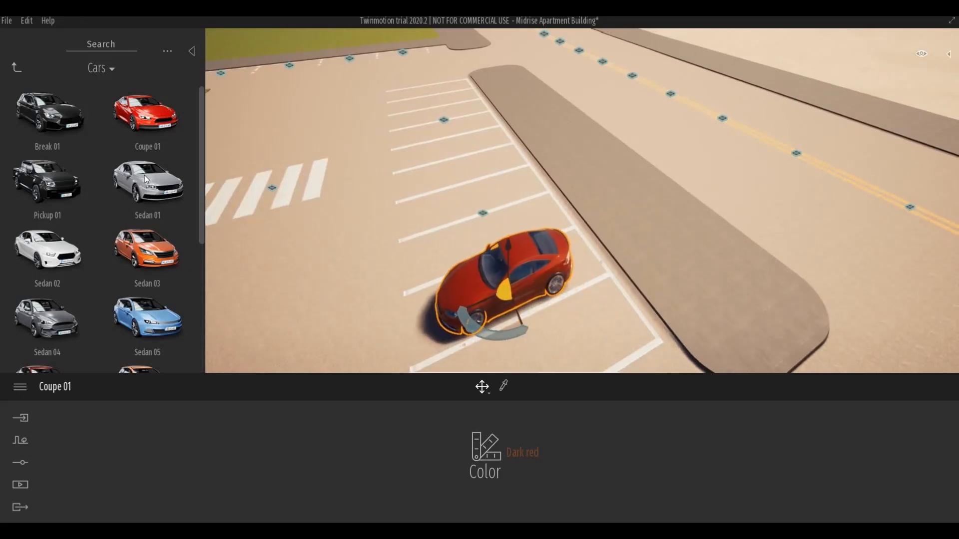
# Step: Place a Sedan 01 in the same parking row, rotate it by 90 degrees and centre it in a bay beyond the coupe
pyautogui.moveTo(145, 175); pyautogui.dragTo(455, 207)
pyautogui.click(446, 217)
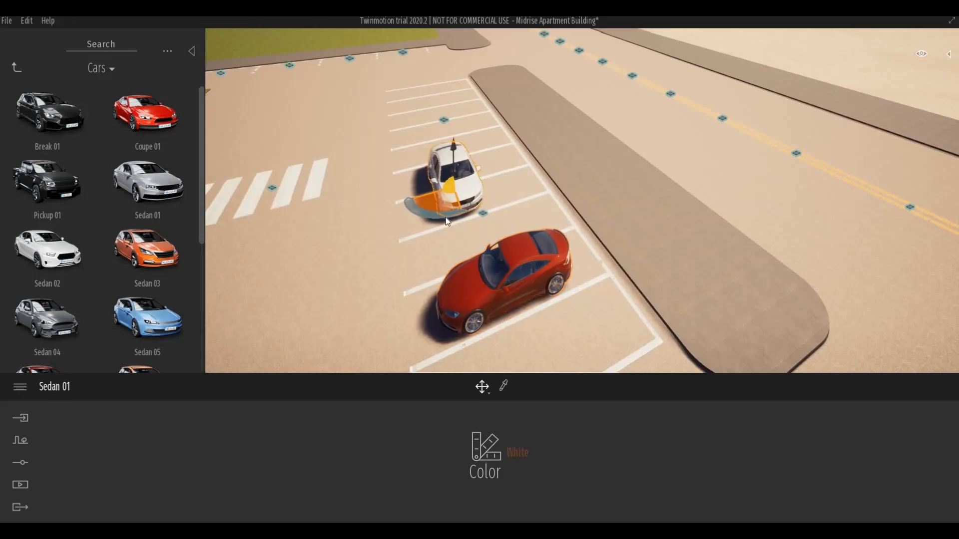
pyautogui.write('90')
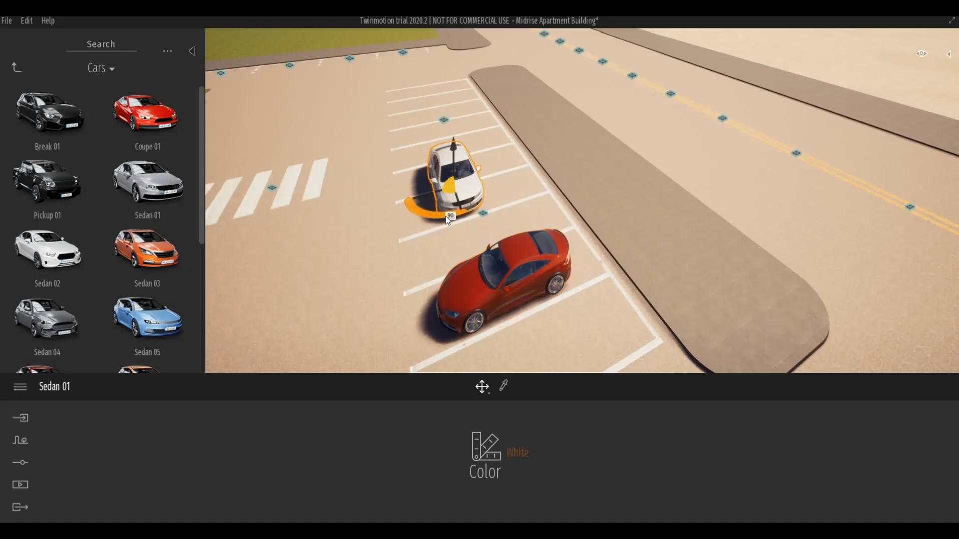
pyautogui.press('Return')
pyautogui.moveTo(449, 188); pyautogui.dragTo(461, 171)
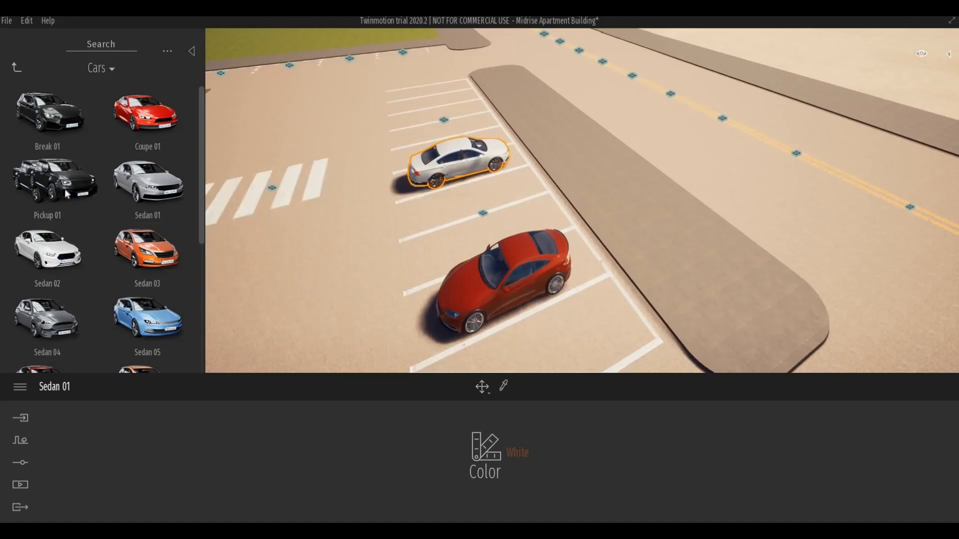
# Step: Place a Pickup 01, rotate it by 90 degrees and move it into a bay at the far end of the solid-lined parking row
pyautogui.moveTo(266, 174); pyautogui.dragTo(285, 179)
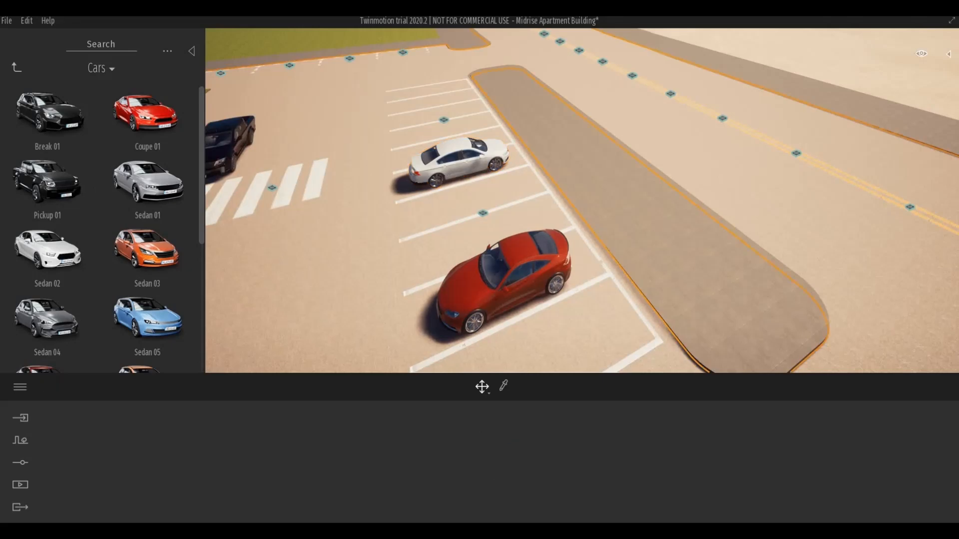
pyautogui.press('w')
pyautogui.press('a')
pyautogui.press('s')
pyautogui.click(296, 191)
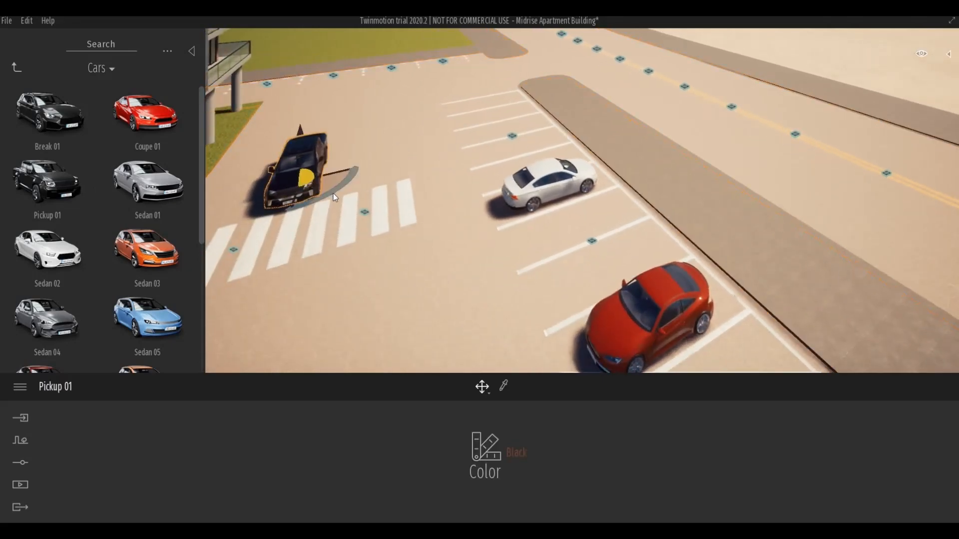
pyautogui.write('90')
pyautogui.press('Return')
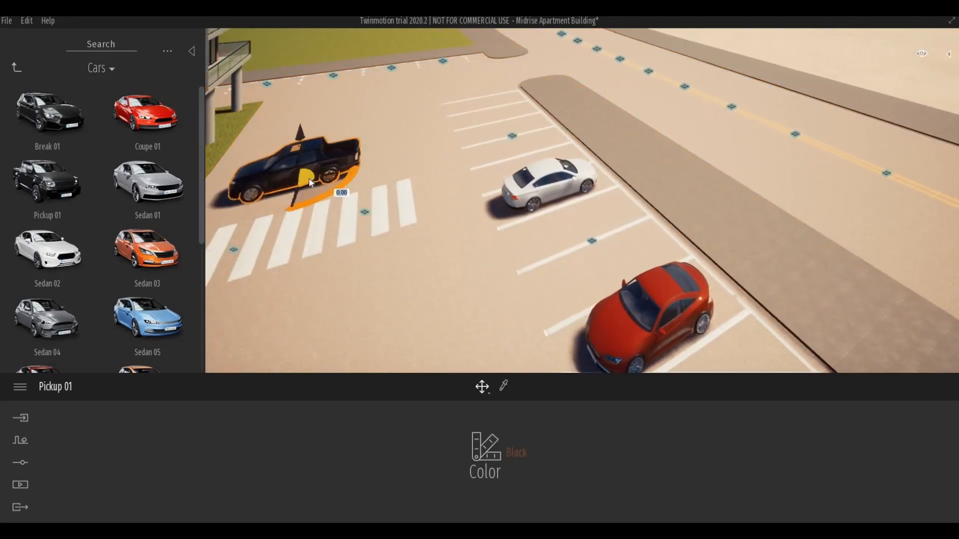
pyautogui.moveTo(309, 179); pyautogui.dragTo(501, 110)
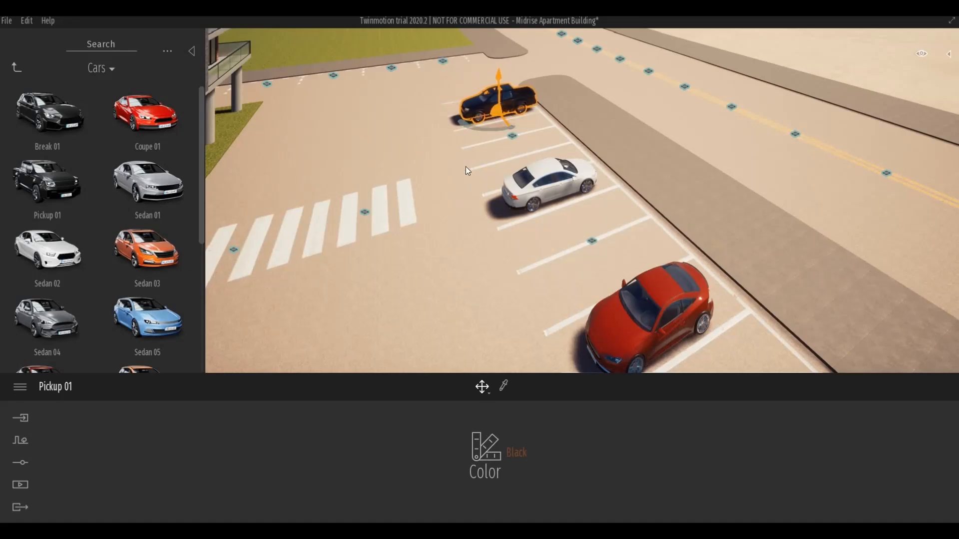
# Step: Place a Sedan 03 in the dashed parking bays along the side pavement and turn it parallel to the pavement edge
pyautogui.moveTo(307, 247); pyautogui.dragTo(292, 212, button='middle')
pyautogui.scroll(-1, 294, 217)
pyautogui.scroll(-2, 280, 244)
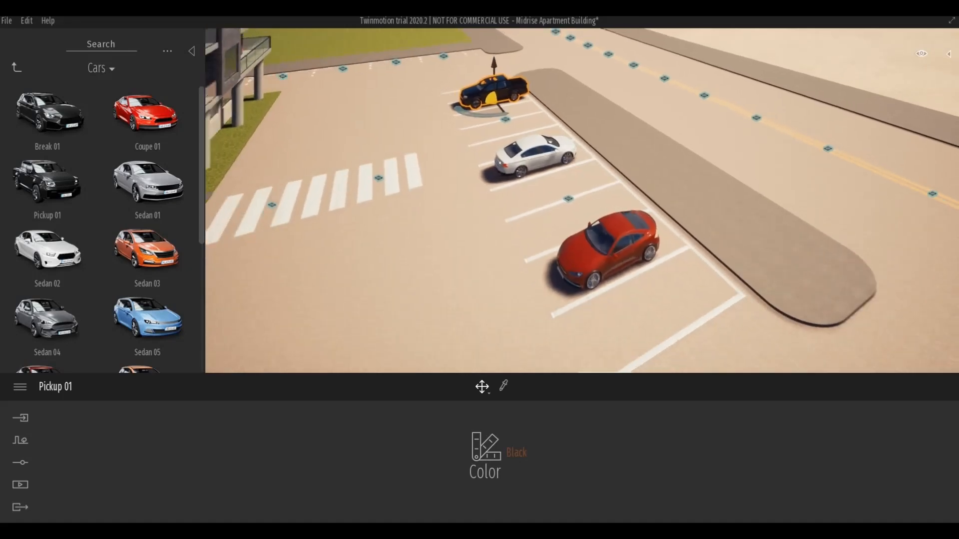
pyautogui.moveTo(400, 255); pyautogui.dragTo(260, 252, button='right')
pyautogui.moveTo(400, 255); pyautogui.dragTo(400, 241, button='middle')
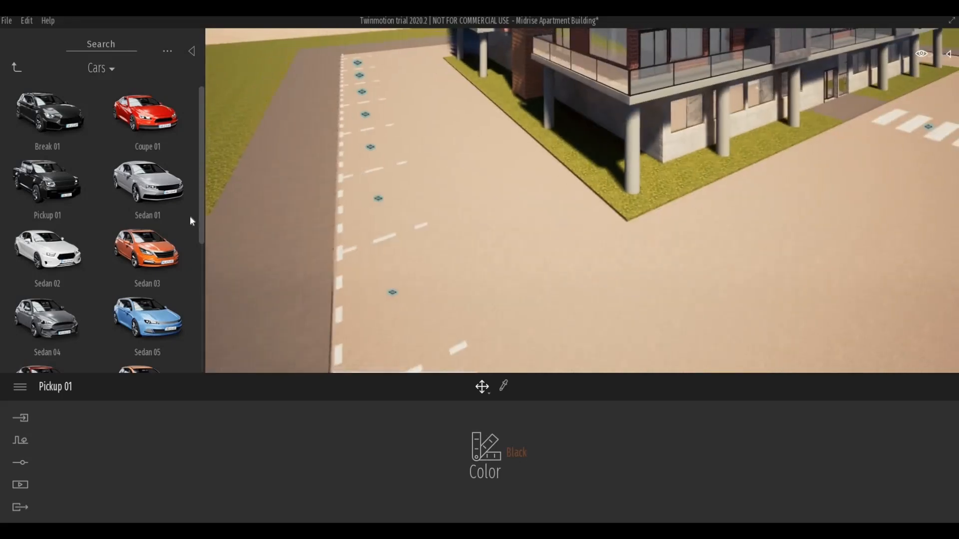
pyautogui.moveTo(150, 249); pyautogui.dragTo(414, 300)
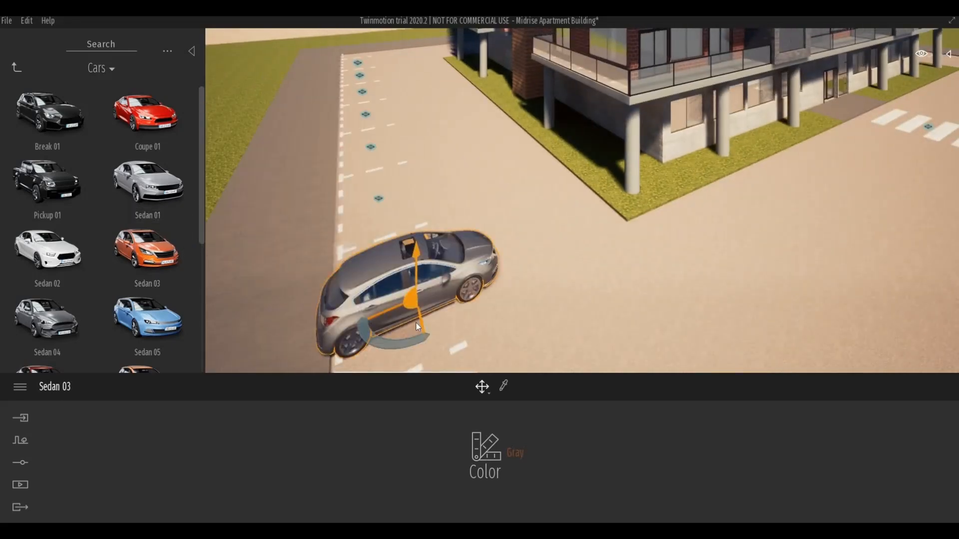
pyautogui.moveTo(403, 343); pyautogui.dragTo(415, 301)
pyautogui.moveTo(392, 216); pyautogui.dragTo(374, 203)
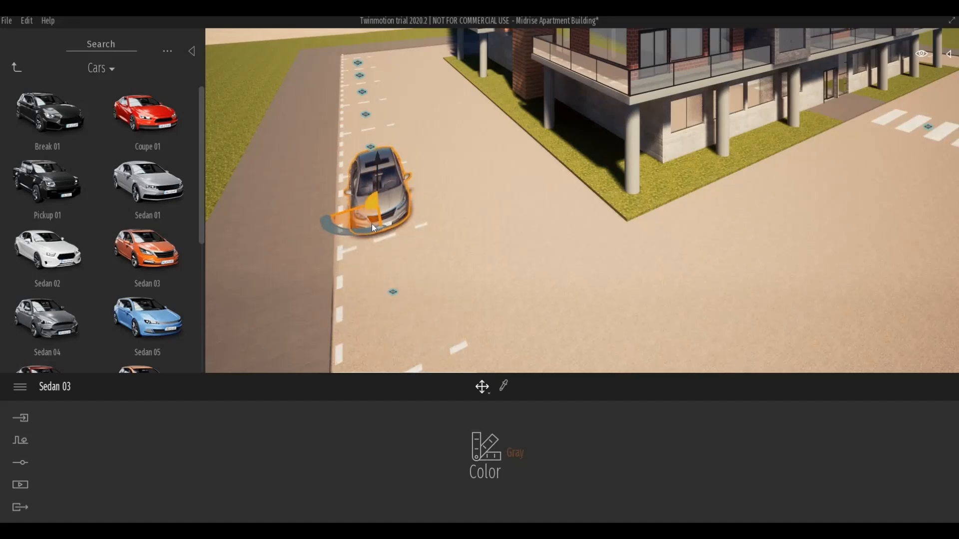
# Step: Place a Sedan 04 near the dashed side parking bays and rotate it by 180 degrees
pyautogui.press('a')
pyautogui.press('s')
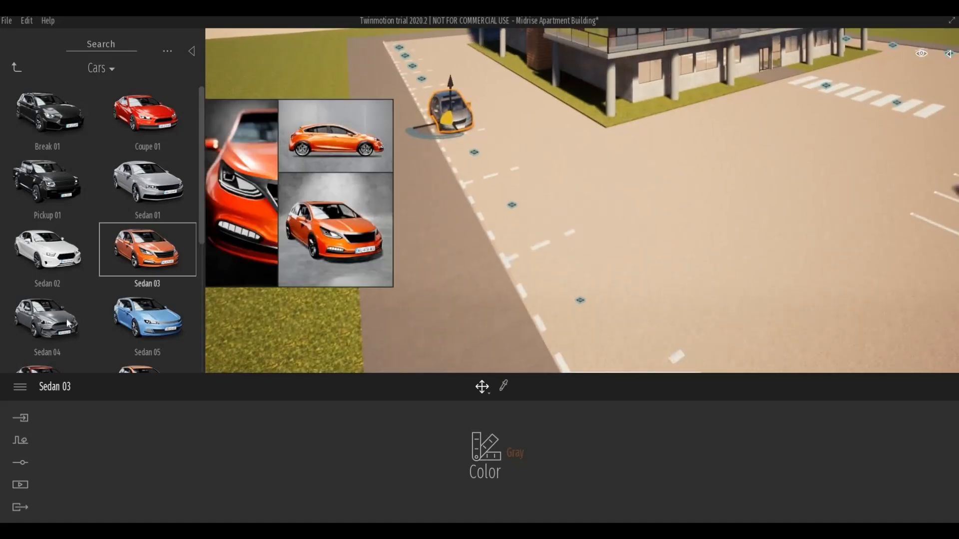
pyautogui.moveTo(47, 317); pyautogui.dragTo(587, 253)
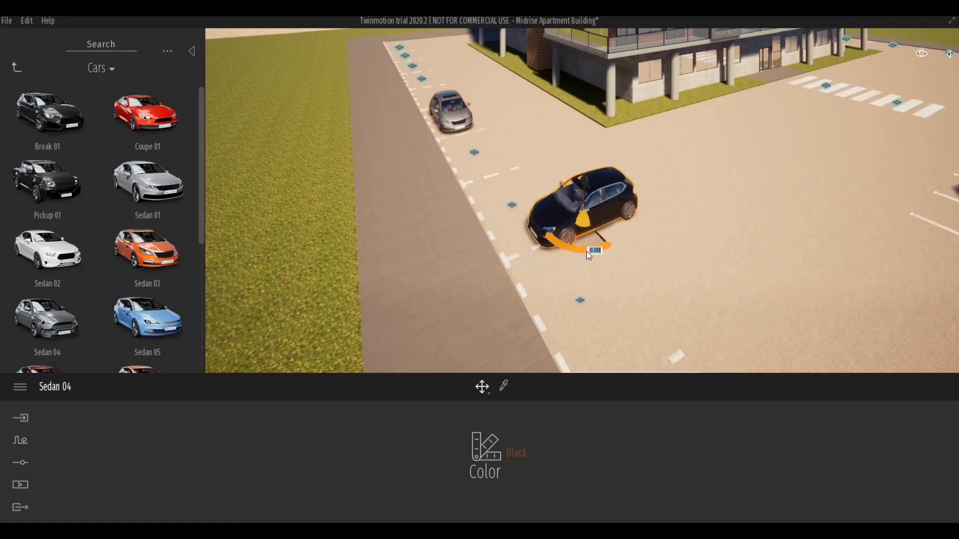
pyautogui.click(587, 250)
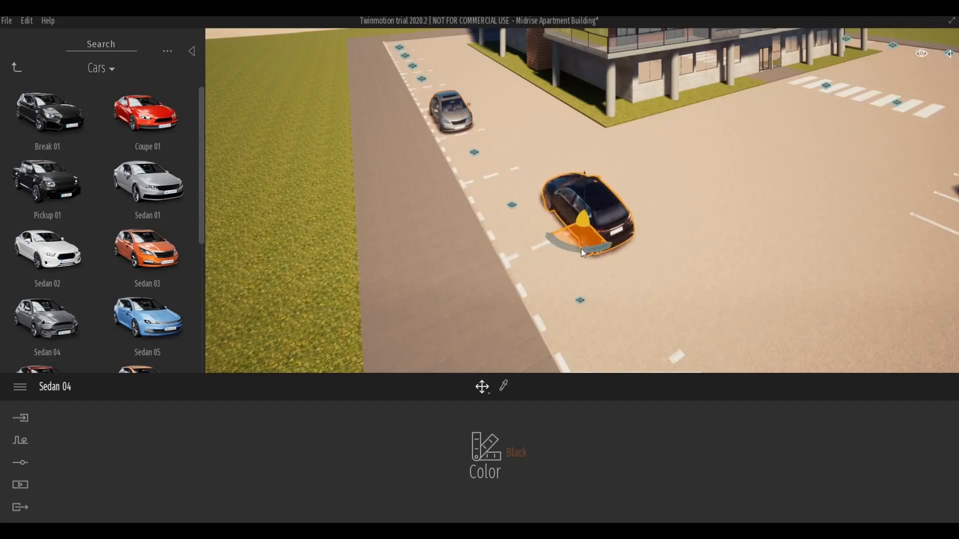
pyautogui.write('180')
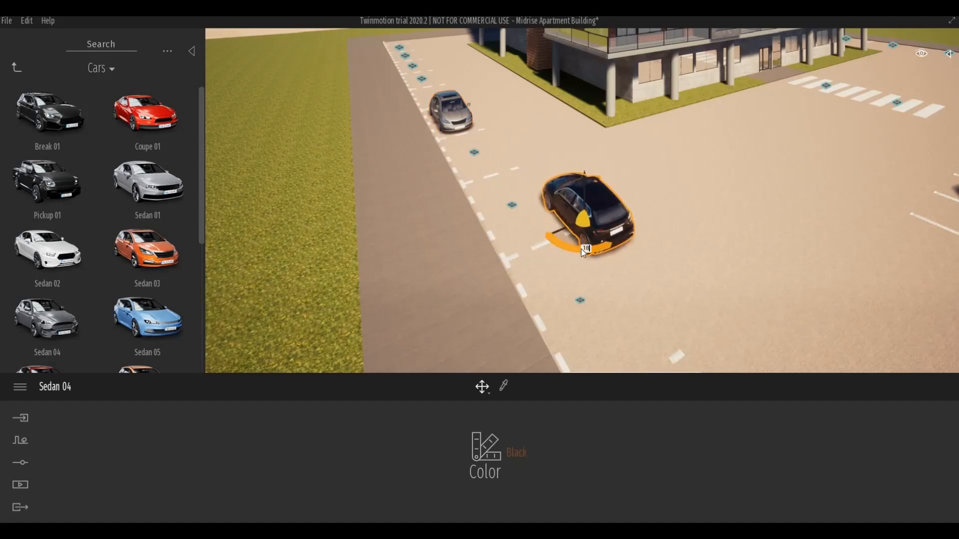
# Step: Finish rotating the black Sedan 04 and move it into the roadside parking space nearer the street
pyautogui.press('Return')
pyautogui.moveTo(581, 222); pyautogui.dragTo(595, 341)
# Step: Place a Coupe 01 in the roadside parking row, rotate it by 90° plus 180°, and move it onto a parking space
pyautogui.moveTo(162, 118); pyautogui.dragTo(493, 178)
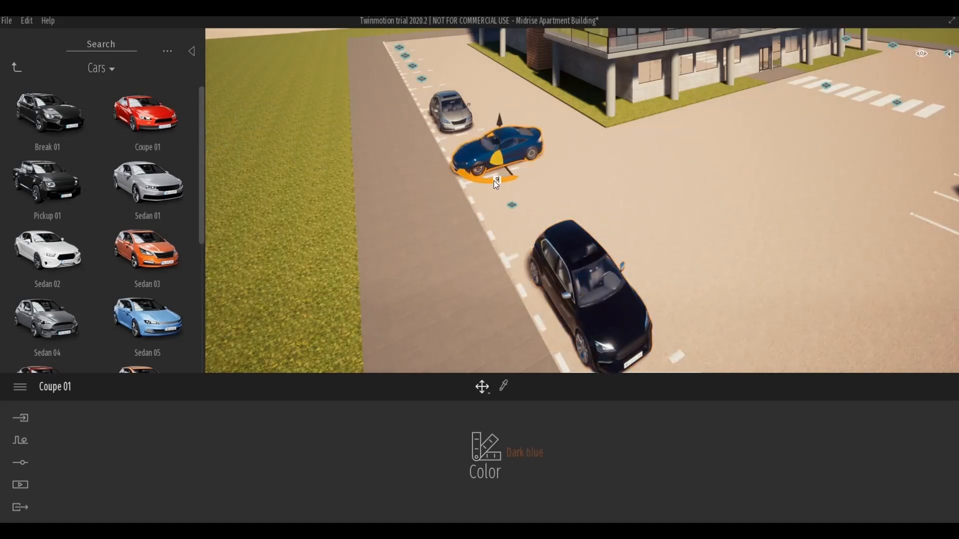
pyautogui.write('90')
pyautogui.press('Return')
pyautogui.write('180')
pyautogui.press('Return')
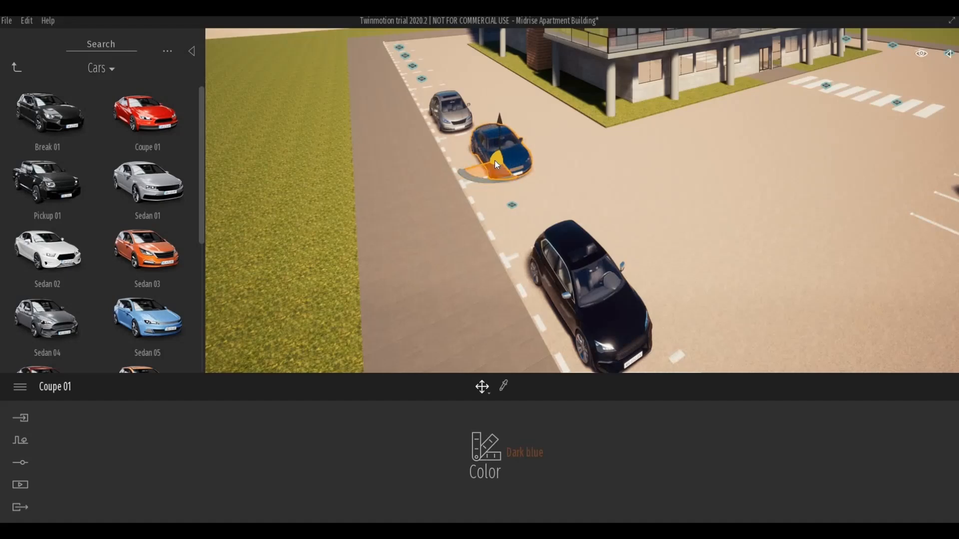
pyautogui.moveTo(496, 160); pyautogui.dragTo(487, 176)
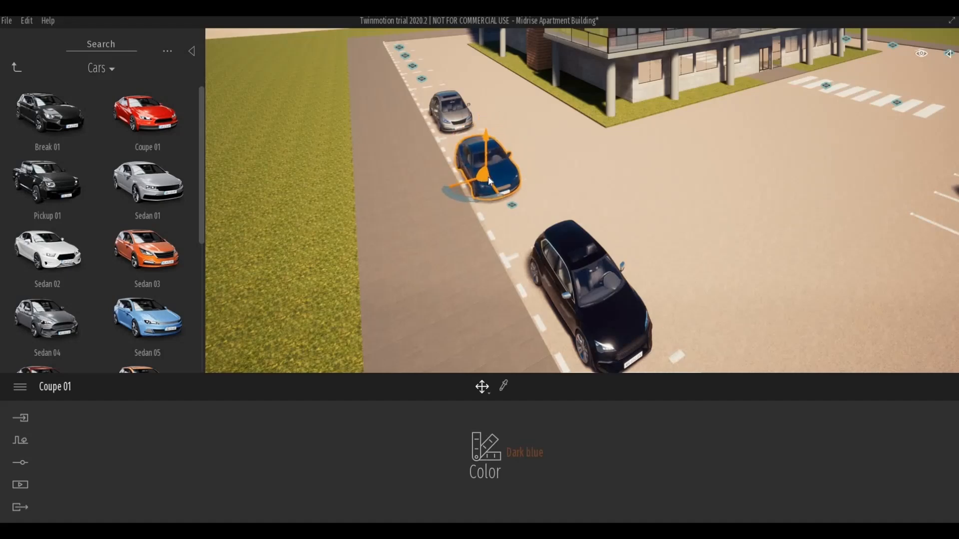
# Step: Move the dark blue Coupe 01 to a parking space beyond the grey car, farther up the roadside row
pyautogui.scroll(-3, 490, 178)
pyautogui.scroll(-5, 498, 187)
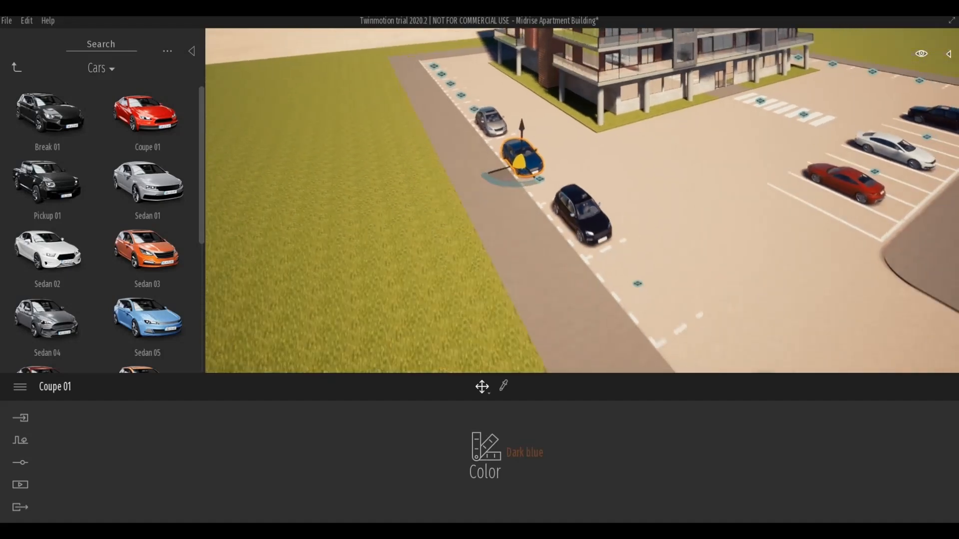
pyautogui.moveTo(507, 120)
pyautogui.mouseDown()
pyautogui.moveTo(564, 173)
pyautogui.moveTo(502, 112)
pyautogui.mouseUp()
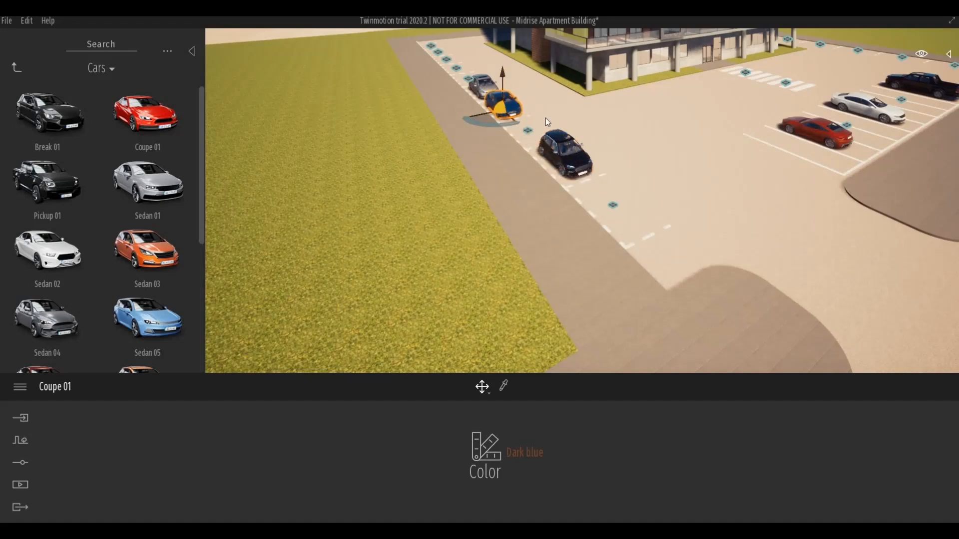
pyautogui.scroll(5, 546, 118)
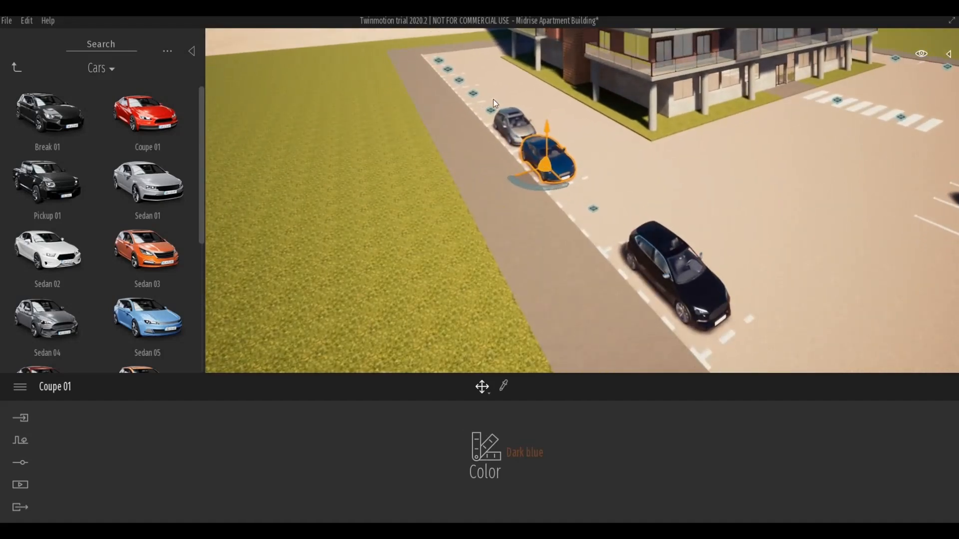
pyautogui.moveTo(493, 99); pyautogui.dragTo(472, 97)
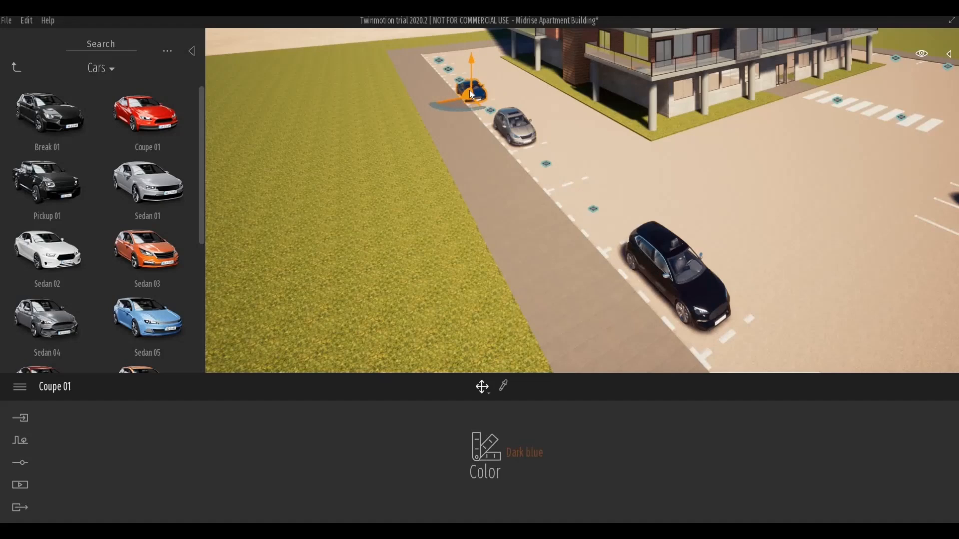
pyautogui.scroll(5, 469, 90)
pyautogui.moveTo(465, 109); pyautogui.dragTo(478, 223, button='middle')
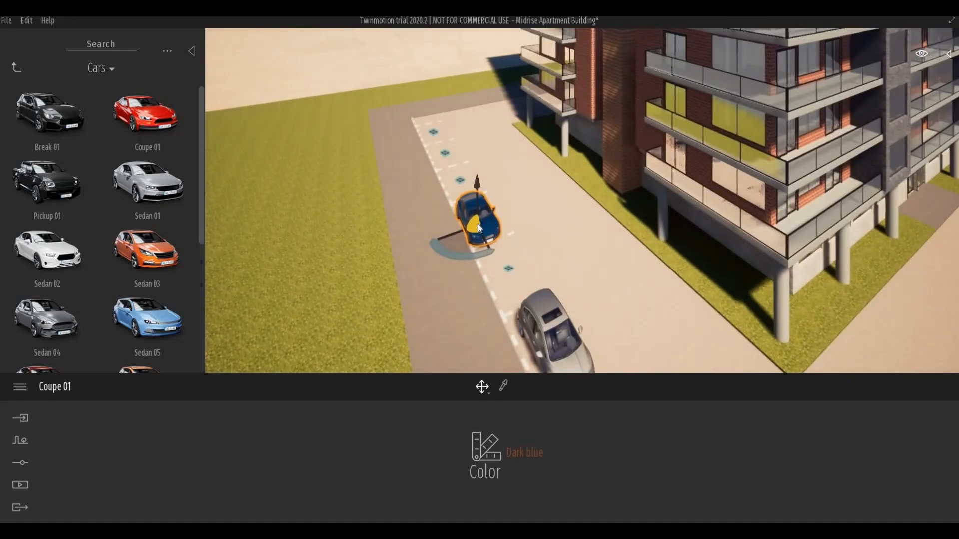
pyautogui.moveTo(478, 224); pyautogui.dragTo(482, 221)
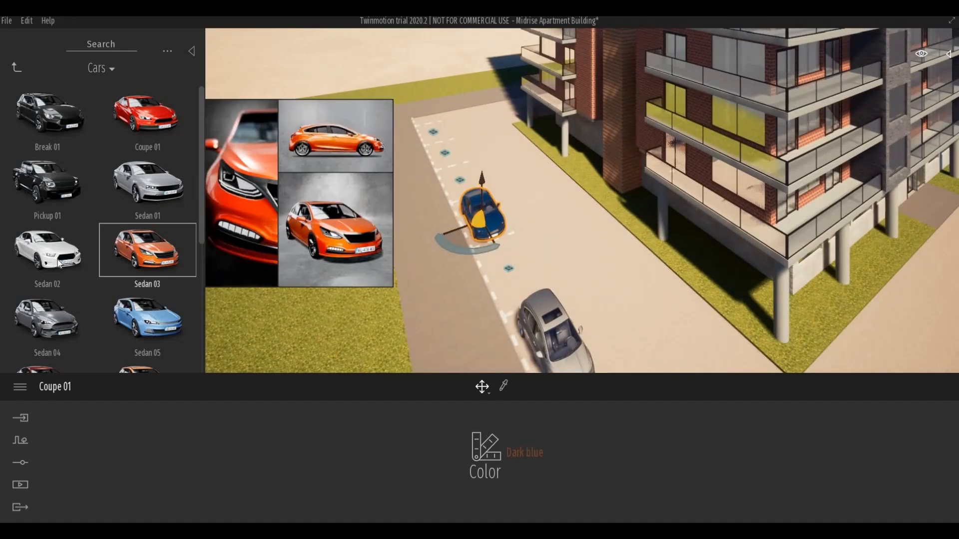
# Step: Place a Sedan 02 in the roadside row, rotate it 90°, and move it to the farthest parking space
pyautogui.moveTo(59, 263); pyautogui.dragTo(473, 151)
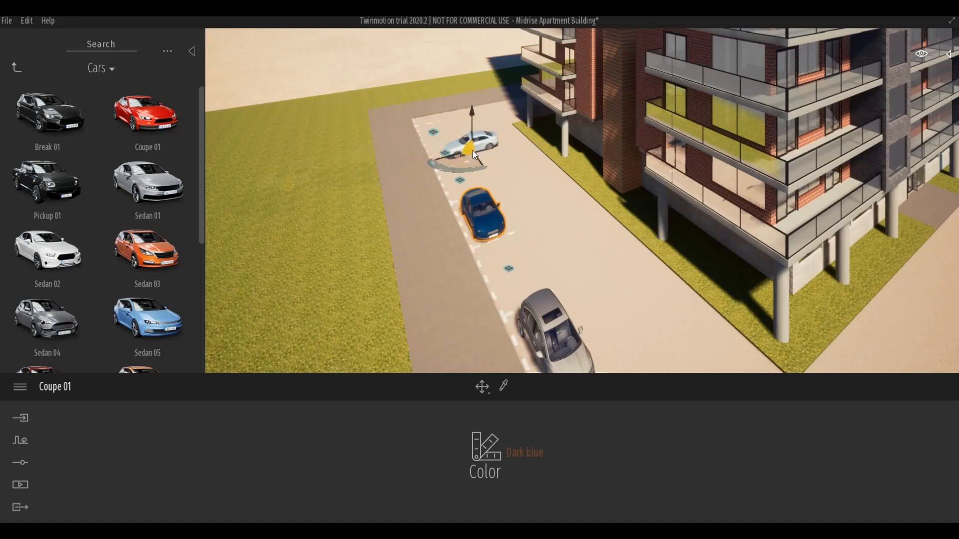
pyautogui.click(462, 171)
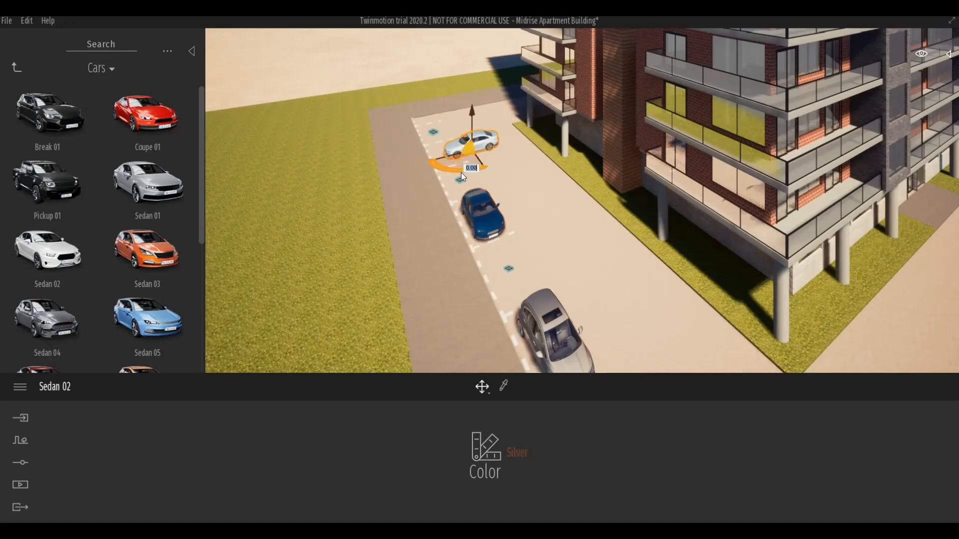
pyautogui.write('90')
pyautogui.press('Return')
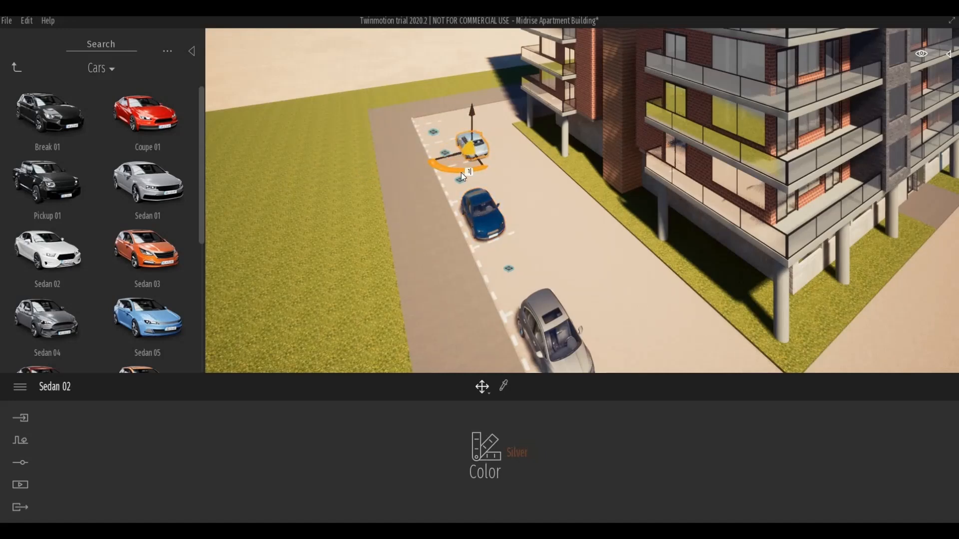
pyautogui.moveTo(467, 148); pyautogui.dragTo(434, 136)
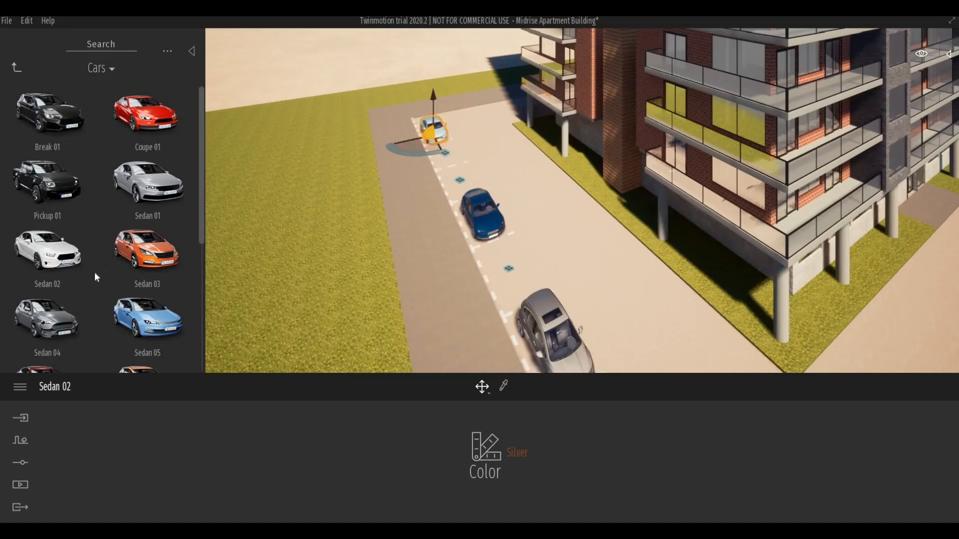
# Step: Place a Van 01 between the silver sedan and the blue coupe, rotate it by 90° plus 180°, and align it with the parking row
pyautogui.scroll(-4, 94, 272)
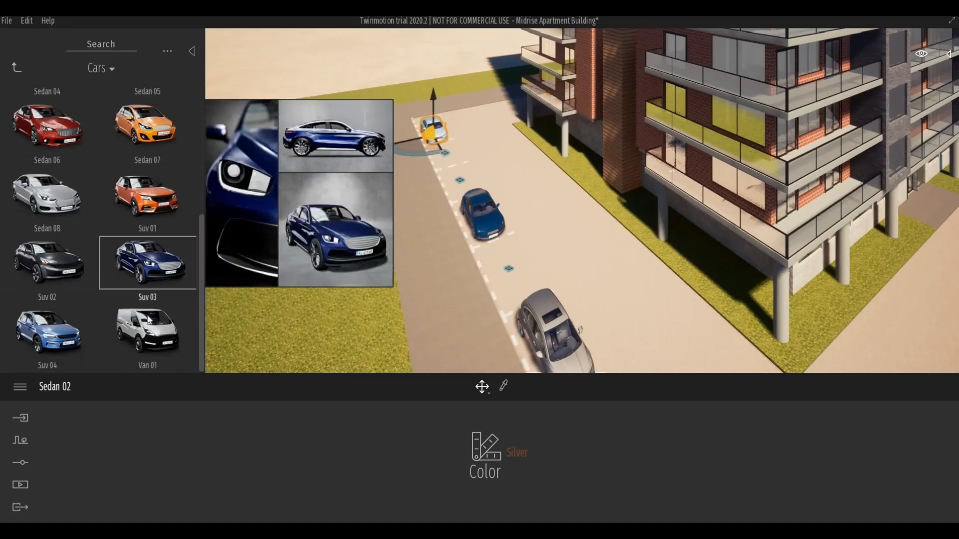
pyautogui.moveTo(422, 190); pyautogui.dragTo(452, 176)
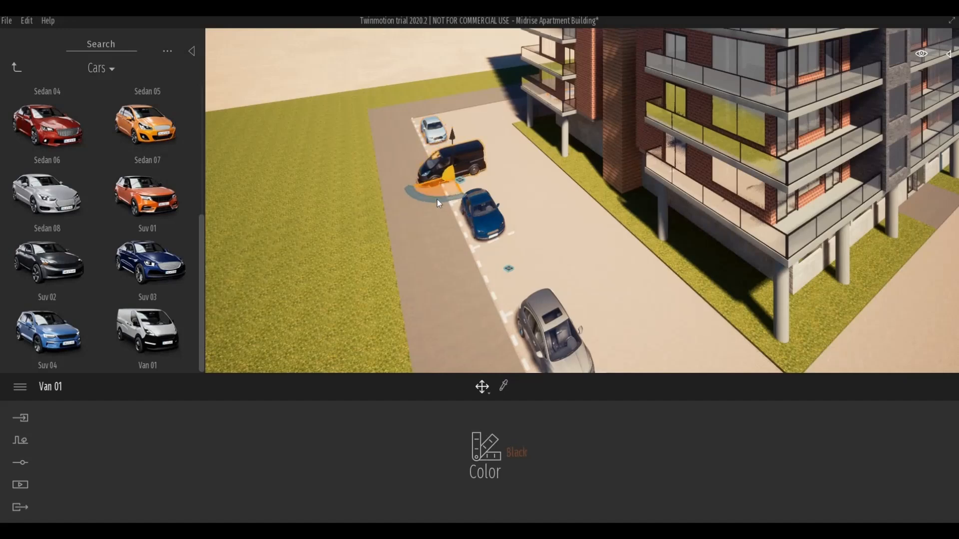
pyautogui.write('90')
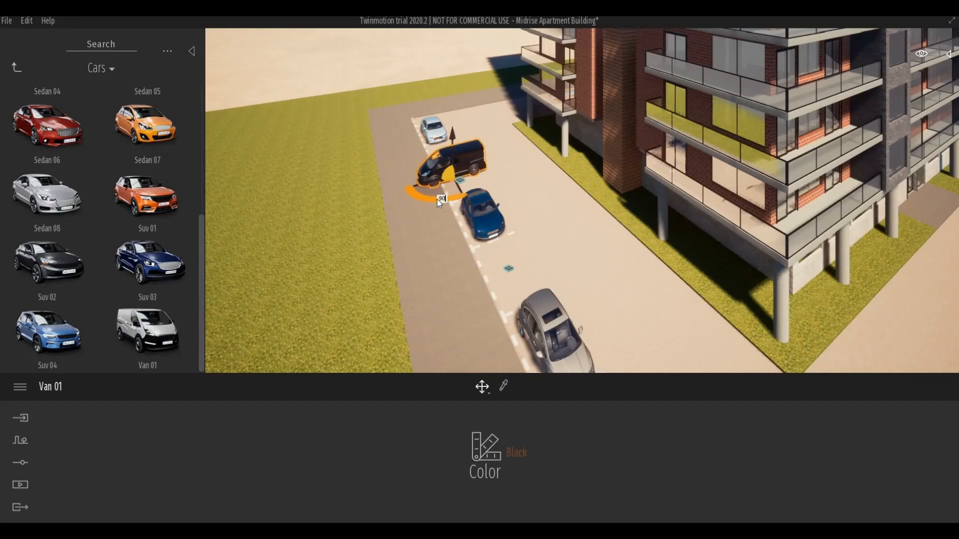
pyautogui.press('Return')
pyautogui.write('180')
pyautogui.press('Return')
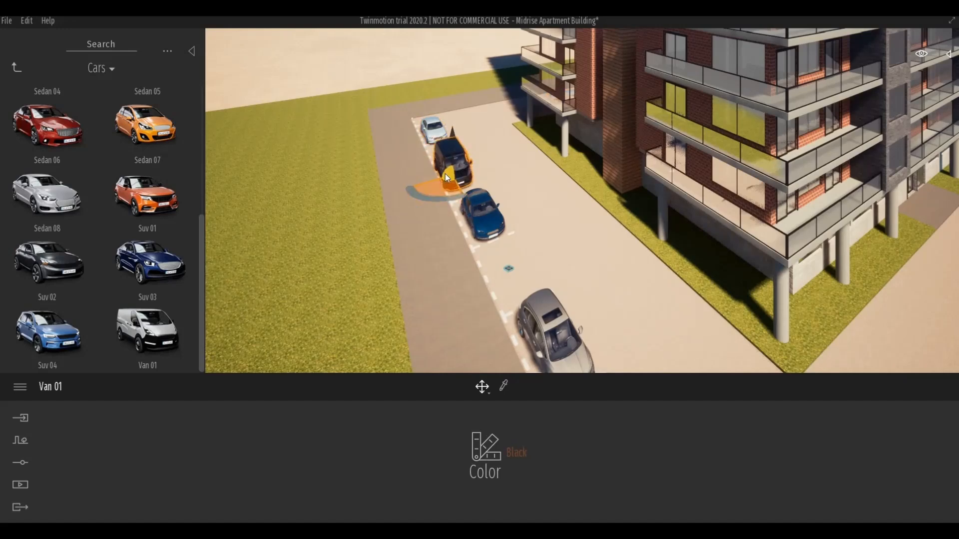
pyautogui.moveTo(449, 177); pyautogui.dragTo(460, 185)
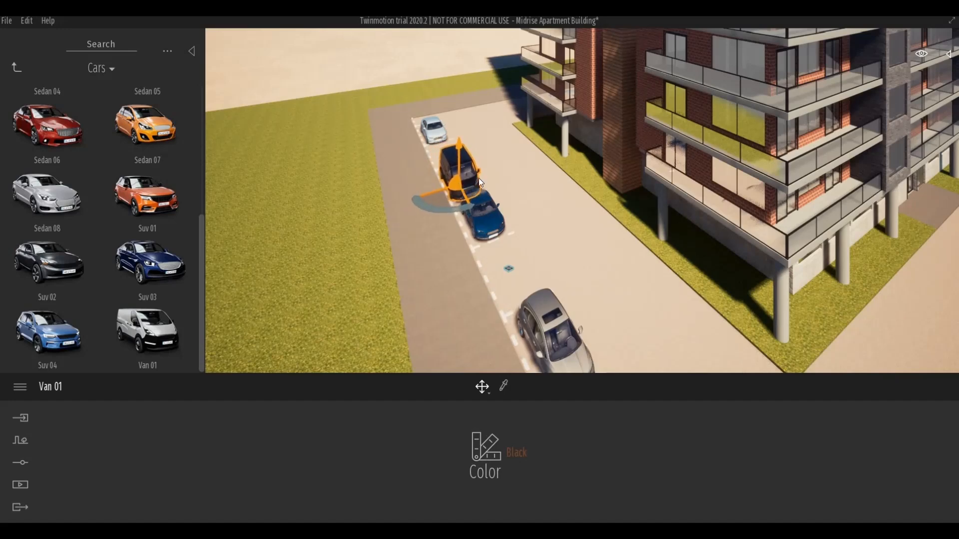
# Step: Pull back from the parking row to view the whole apartment building with its lot and street
pyautogui.scroll(-3, 582, 200)
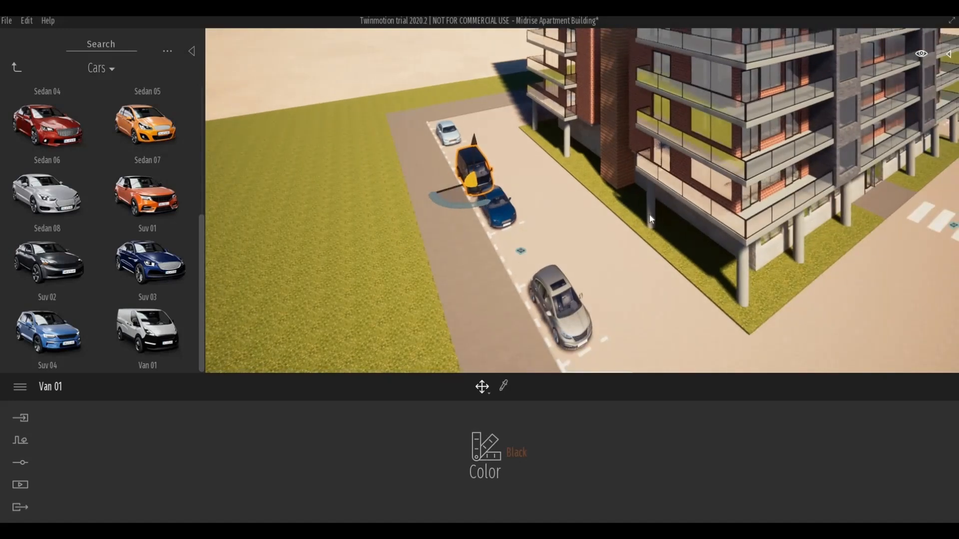
pyautogui.keyDown('shift'); pyautogui.moveTo(660, 142); pyautogui.dragTo(678, 226, button='middle'); pyautogui.keyUp('shift')
pyautogui.scroll(-3, 667, 244)
pyautogui.scroll(-4, 670, 237)
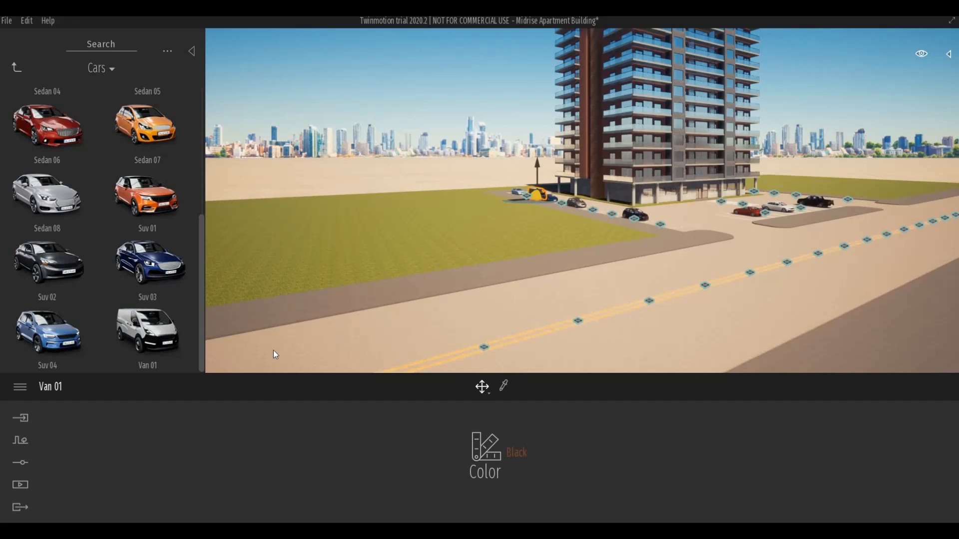
pyautogui.moveTo(459, 270); pyautogui.dragTo(498, 231, button='middle')
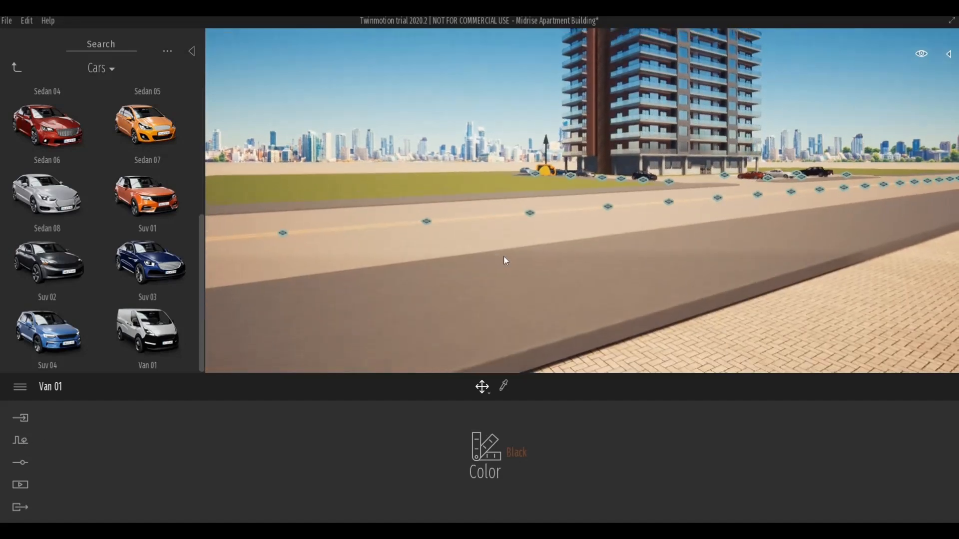
pyautogui.moveTo(504, 257); pyautogui.dragTo(498, 258, button='right')
pyautogui.keyDown('shift'); pyautogui.moveTo(498, 258); pyautogui.dragTo(484, 256, button='middle'); pyautogui.keyUp('shift')
pyautogui.scroll(2, 484, 256)
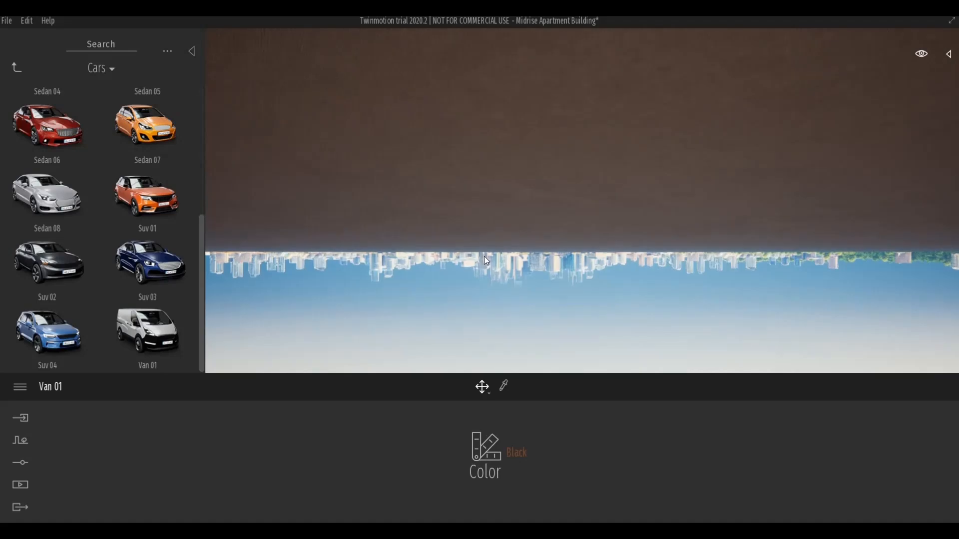
pyautogui.press('e')
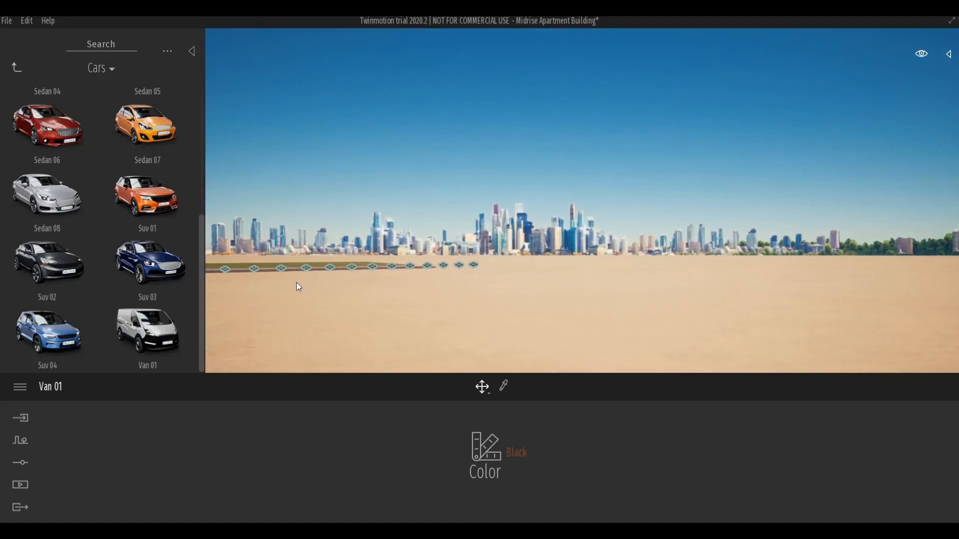
pyautogui.moveTo(295, 283); pyautogui.dragTo(293, 293, button='right')
pyautogui.moveTo(293, 292); pyautogui.dragTo(299, 289, button='middle')
pyautogui.press('a')
pyautogui.press('w')
pyautogui.press('a')
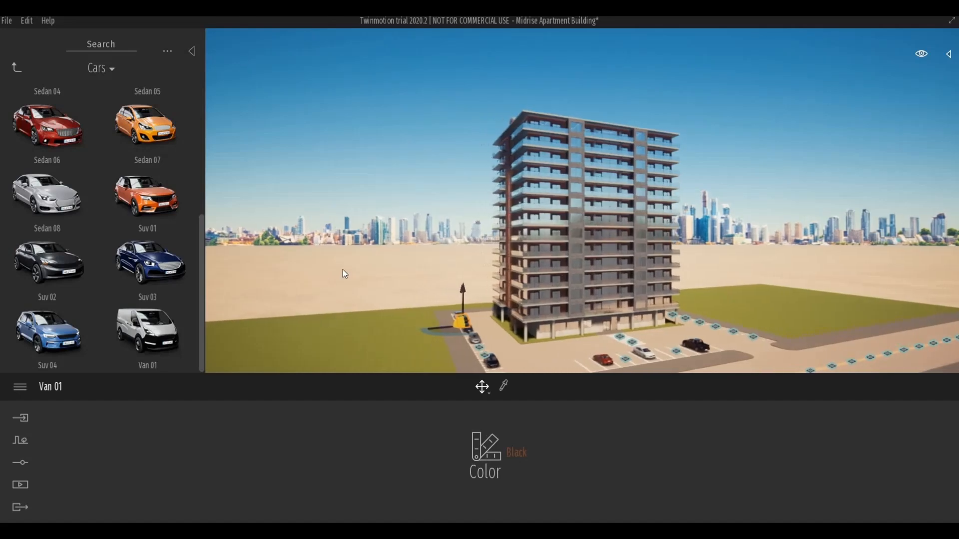
# Step: Frame the whole building from a low corner viewpoint, with the parked cars and the road in the foreground
pyautogui.moveTo(343, 268); pyautogui.dragTo(337, 292, button='right')
pyautogui.press('q')
pyautogui.press('w')
pyautogui.press('w')
pyautogui.press('w')
pyautogui.press('q')
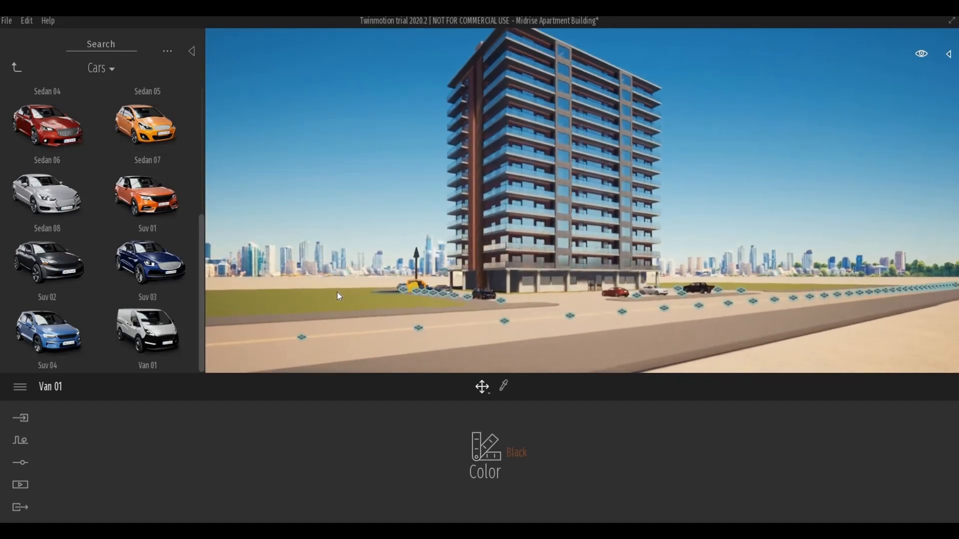
pyautogui.press('w')
pyautogui.press('w')
pyautogui.moveTo(337, 293); pyautogui.dragTo(335, 287, button='right')
pyautogui.press('w')
pyautogui.press('a')
pyautogui.press('s')
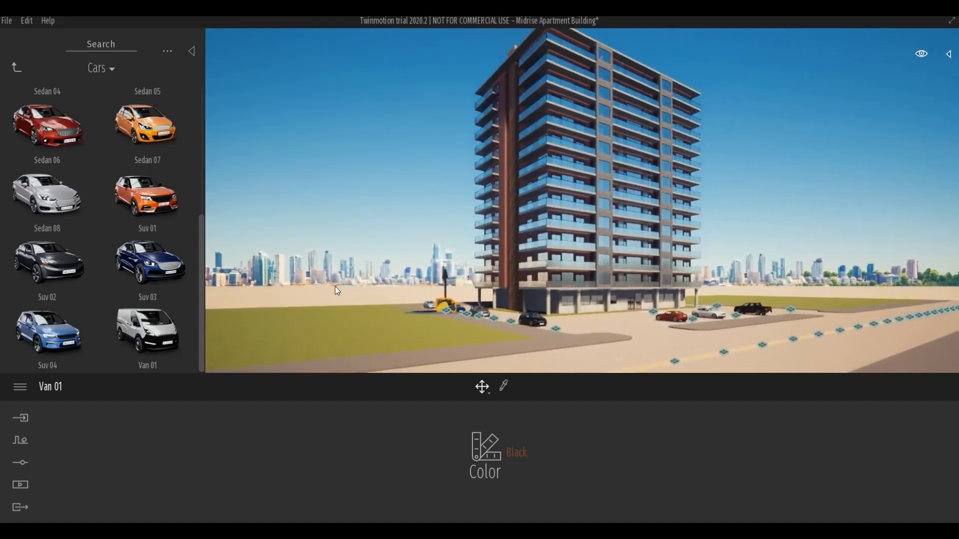
pyautogui.press('s')
pyautogui.press('e')
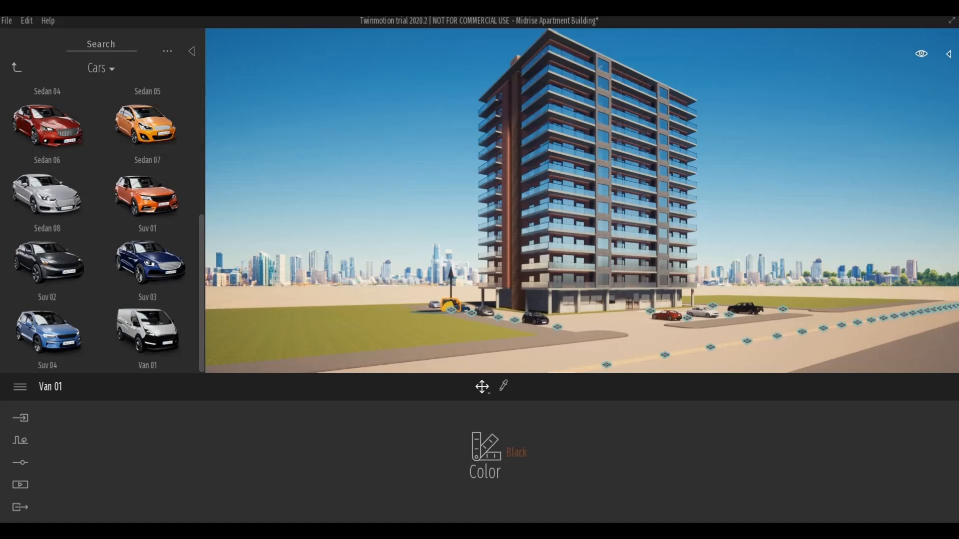
pyautogui.moveTo(583, 308); pyautogui.dragTo(579, 303, button='right')
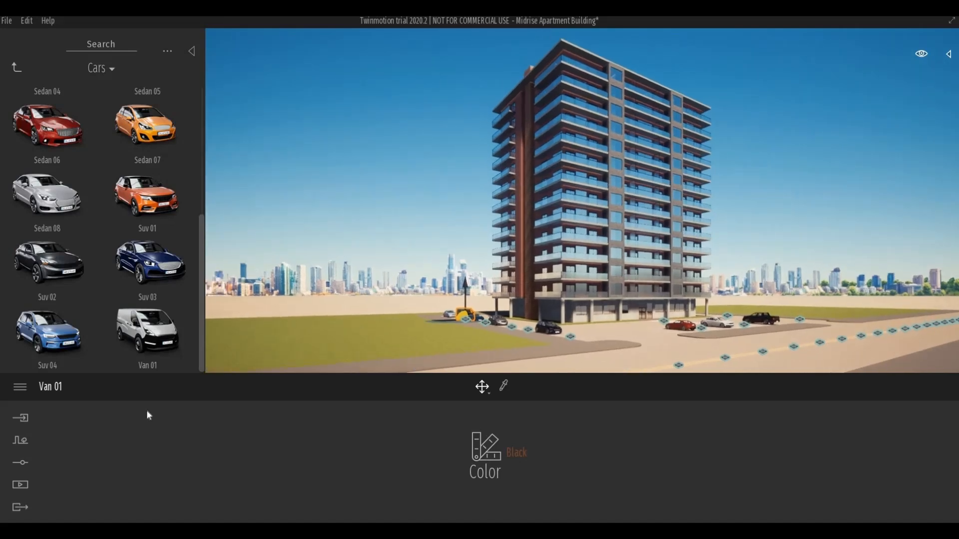
# Step: Examine the camera settings and the visual effects available for the scene
pyautogui.click(24, 464)
pyautogui.click(681, 457)
pyautogui.click(807, 454)
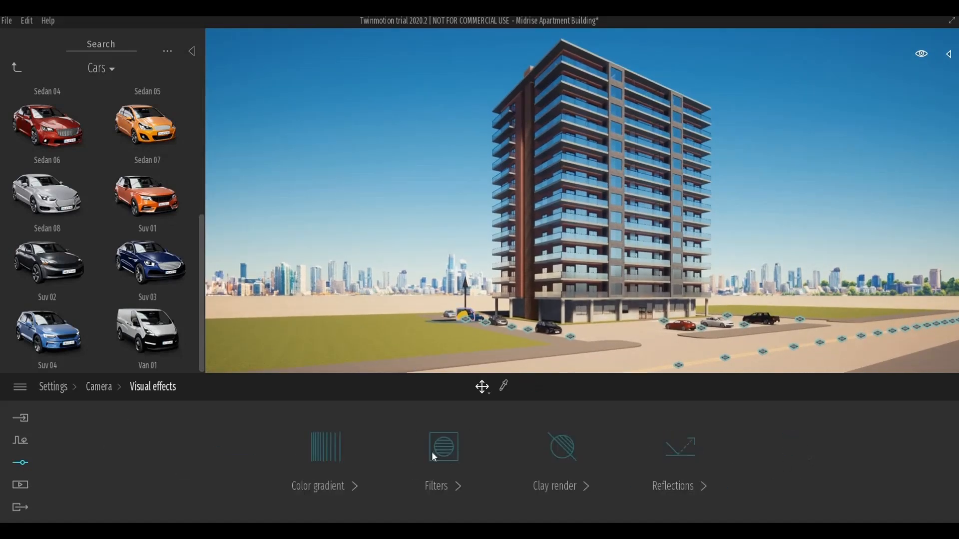
pyautogui.click(109, 389)
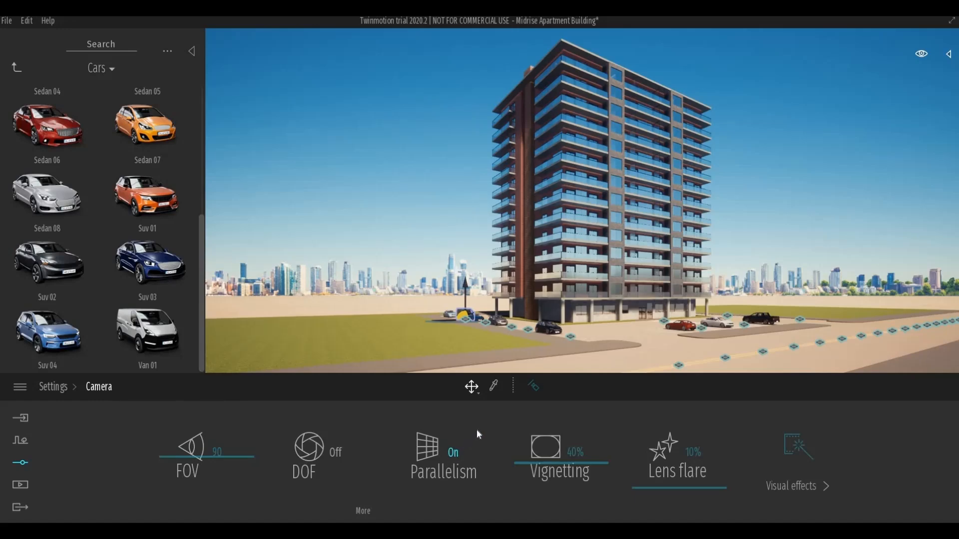
# Step: Lower the viewpoint slightly and create a media image of the building from the current view
pyautogui.click(20, 485)
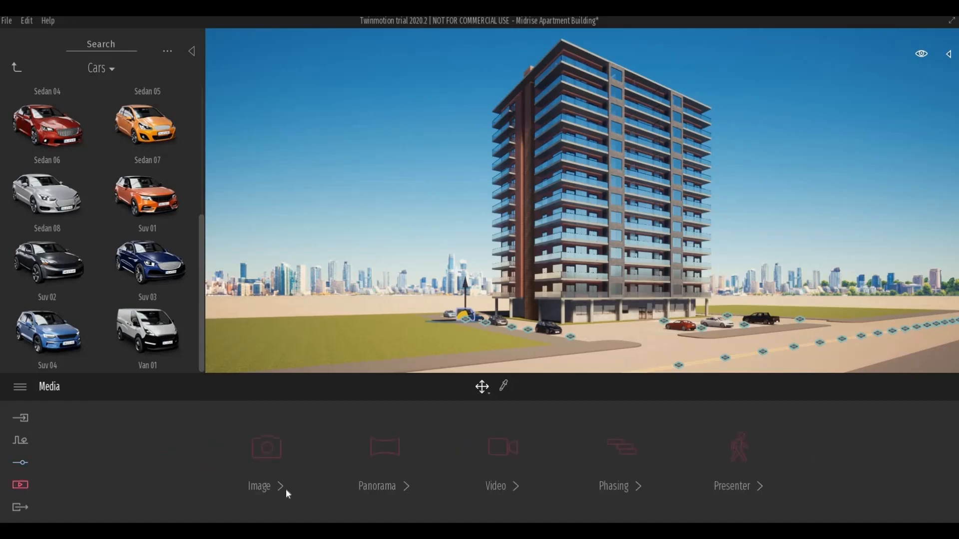
pyautogui.click(263, 487)
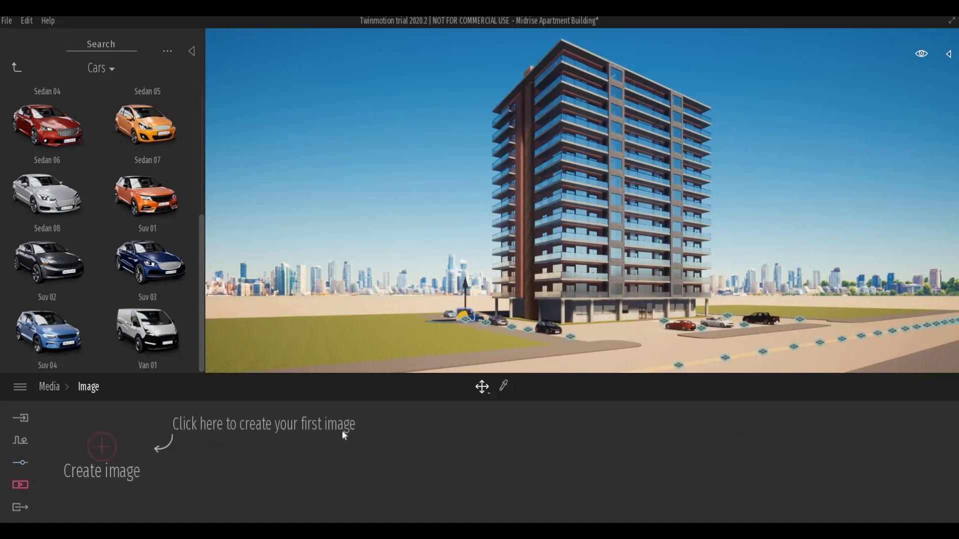
pyautogui.press('q')
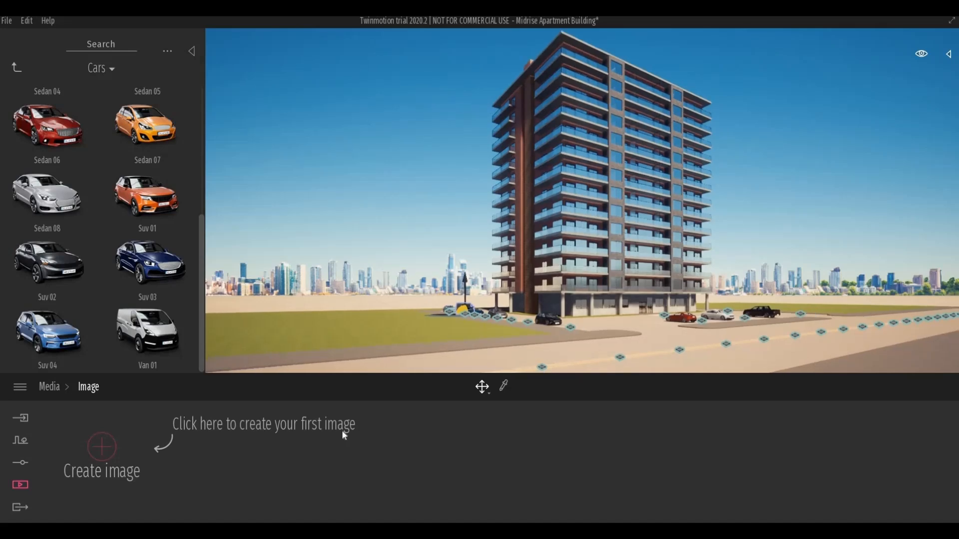
pyautogui.click(102, 447)
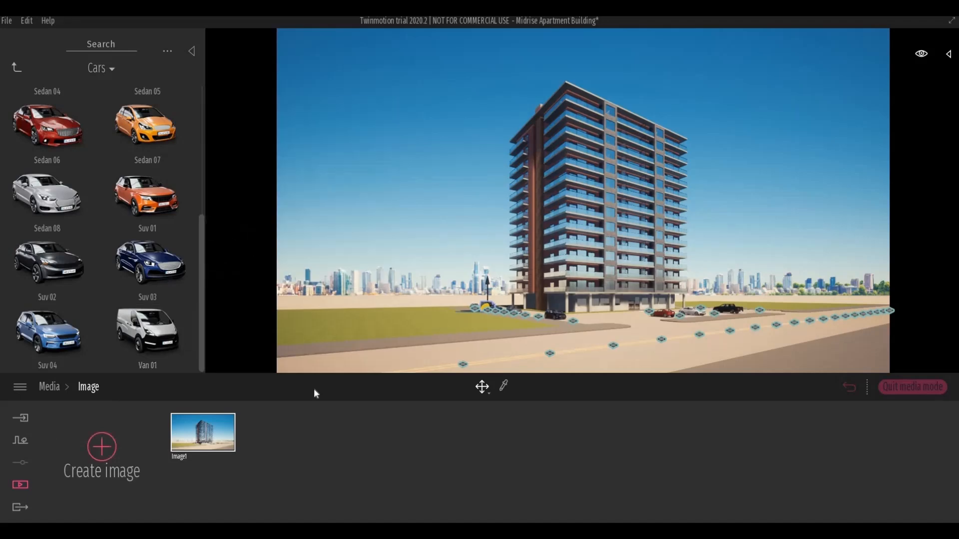
# Step: Place a white Suv 04 in the second space of the empty parking row along the lot's far side beside the lawn
pyautogui.press('w')
pyautogui.press('e')
pyautogui.press('d')
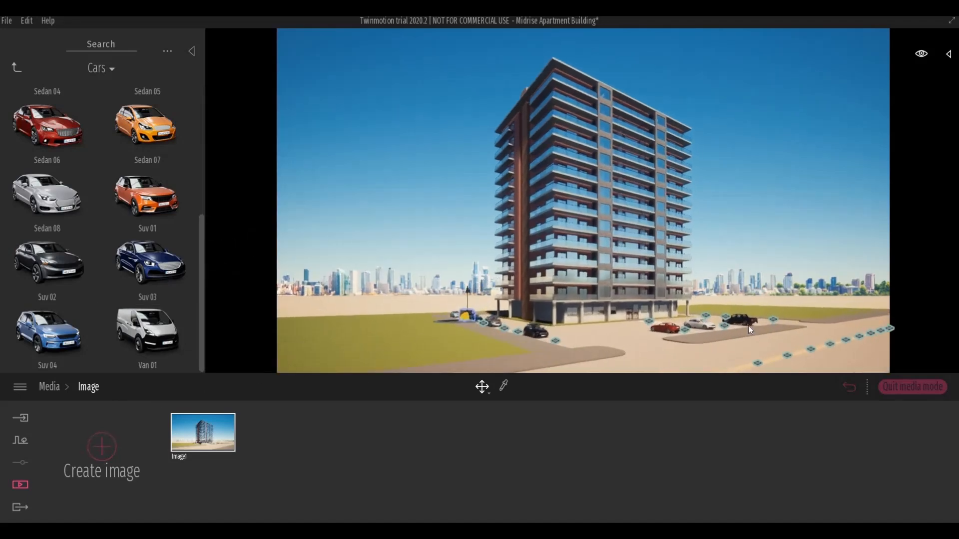
pyautogui.moveTo(748, 326)
pyautogui.mouseDown(button='right')
pyautogui.moveTo(790, 311)
pyautogui.moveTo(849, 312)
pyautogui.moveTo(796, 313)
pyautogui.moveTo(811, 337)
pyautogui.moveTo(809, 360)
pyautogui.moveTo(751, 326)
pyautogui.mouseUp(button='right')
pyautogui.press('w')
pyautogui.press('d')
pyautogui.press('d')
pyautogui.press('q')
pyautogui.press('d')
pyautogui.press('w')
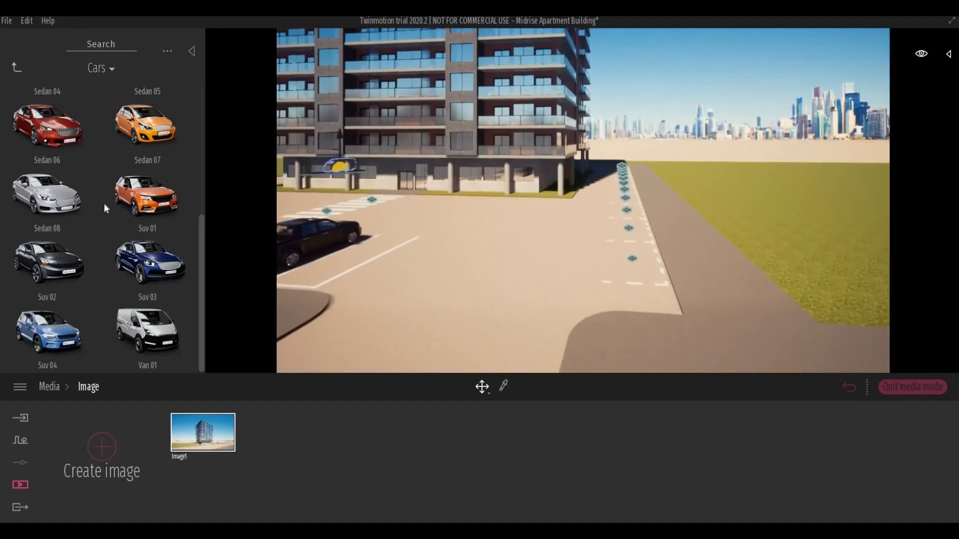
pyautogui.moveTo(36, 323); pyautogui.dragTo(595, 264)
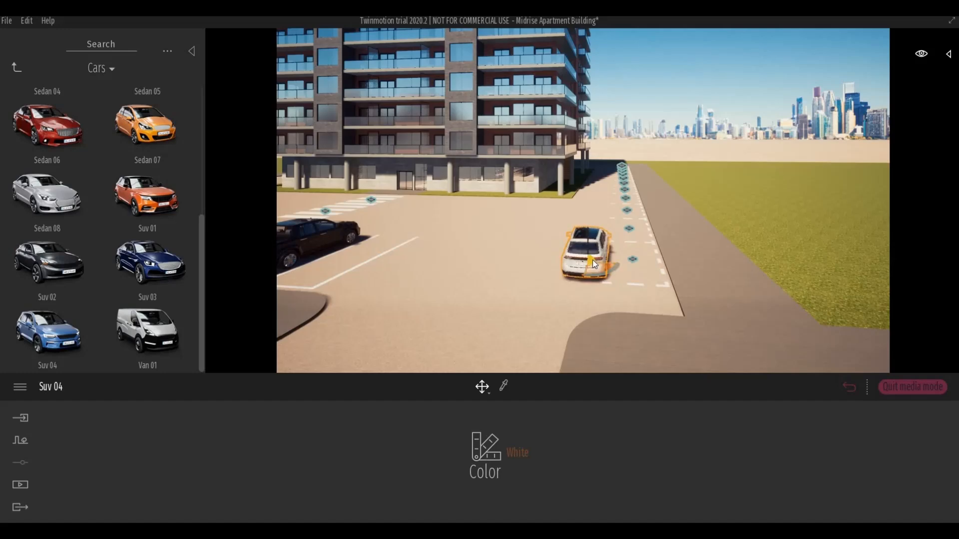
pyautogui.moveTo(622, 231); pyautogui.dragTo(625, 230)
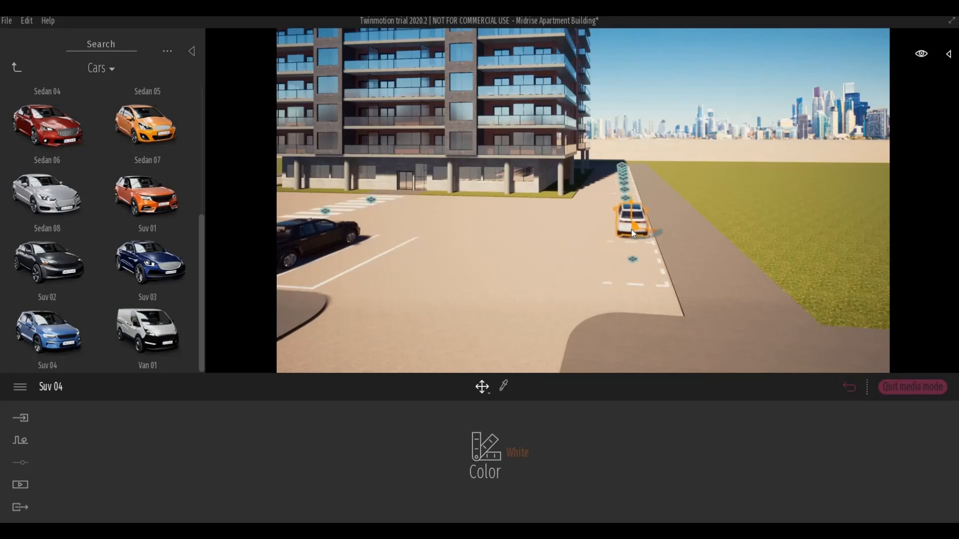
# Step: Park a dark blue Sedan 06 in front of the white SUV and a Suv 02 farther along the same row
pyautogui.moveTo(83, 305)
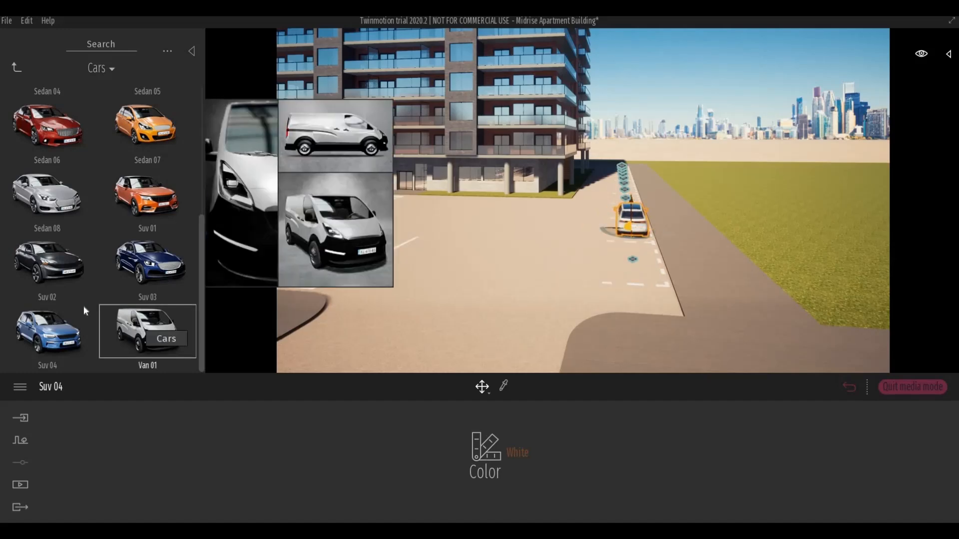
pyautogui.moveTo(47, 125); pyautogui.dragTo(554, 272)
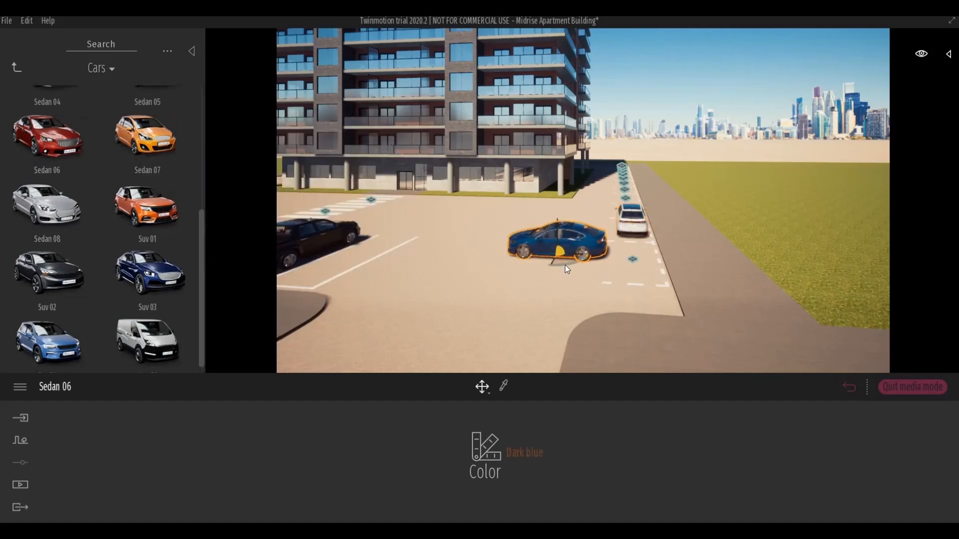
pyautogui.moveTo(568, 268); pyautogui.dragTo(632, 264)
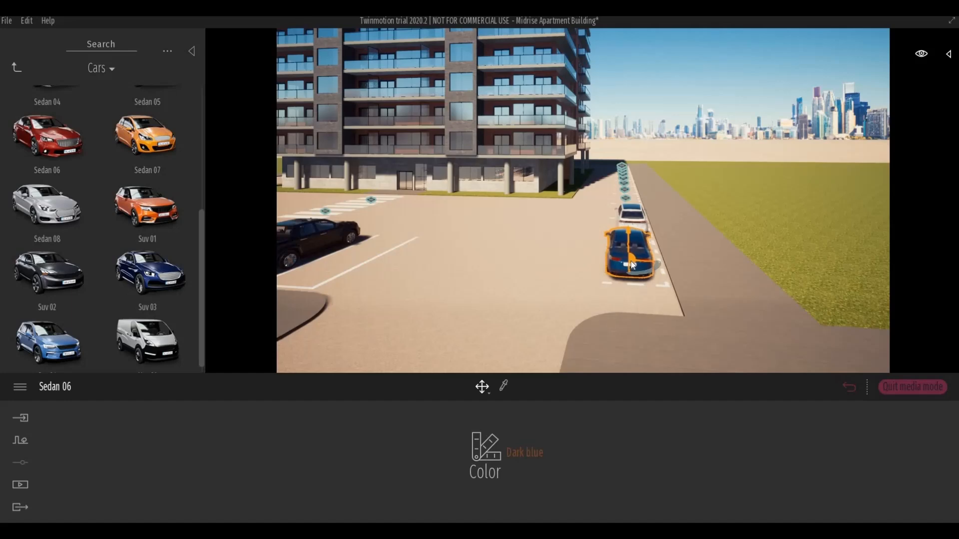
pyautogui.scroll(5, 647, 264)
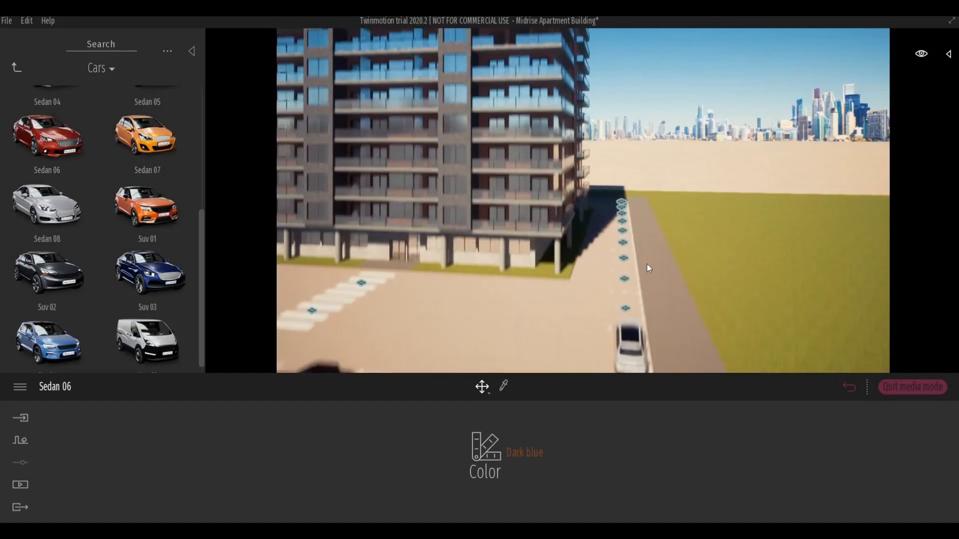
pyautogui.moveTo(646, 263); pyautogui.dragTo(647, 327, button='right')
pyautogui.moveTo(61, 272); pyautogui.dragTo(628, 209)
# Step: Add a black Van 01, rotate it 90 degrees and park it in the space beyond the Suv 02
pyautogui.moveTo(147, 339); pyautogui.dragTo(568, 265)
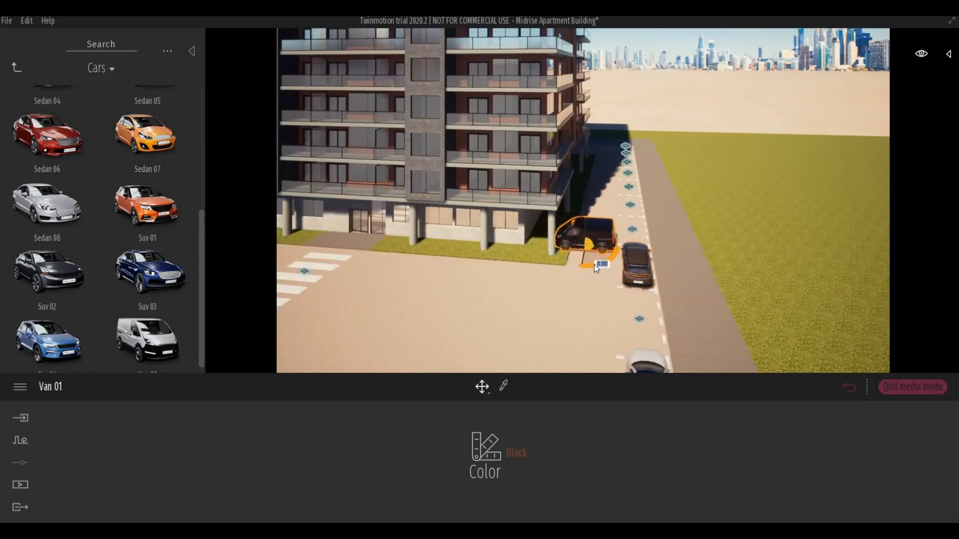
pyautogui.click(594, 265)
pyautogui.write('90')
pyautogui.press('Return')
pyautogui.moveTo(591, 243); pyautogui.dragTo(632, 233)
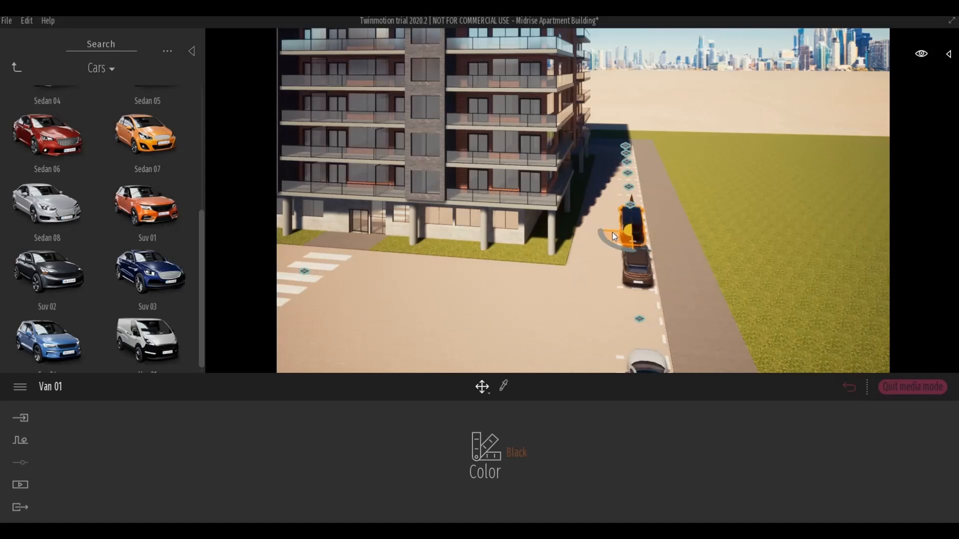
# Step: Duplicate the van and move the copy into the space between the white sedan and the black pickup
pyautogui.keyDown('shift'); pyautogui.moveTo(613, 232); pyautogui.dragTo(597, 231); pyautogui.keyUp('shift')
pyautogui.click(469, 335)
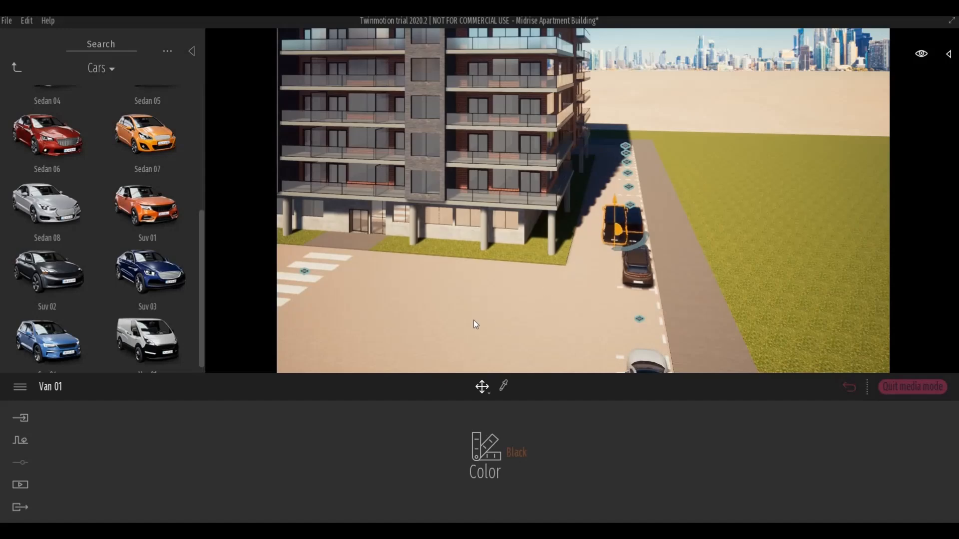
pyautogui.moveTo(474, 320); pyautogui.dragTo(474, 315)
pyautogui.scroll(-3, 451, 304)
pyautogui.moveTo(532, 238); pyautogui.dragTo(345, 304)
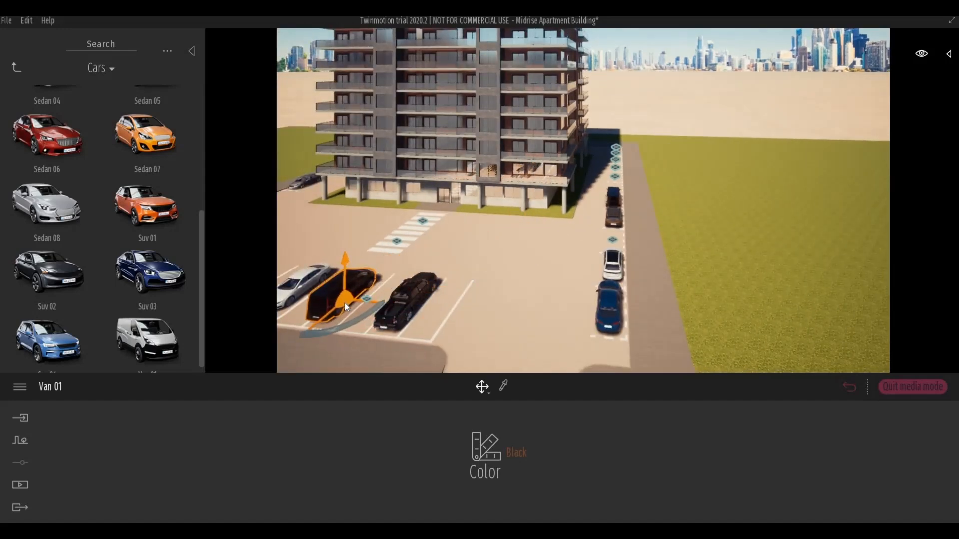
# Step: Change the copied van's color to Dark blue
pyautogui.click(501, 443)
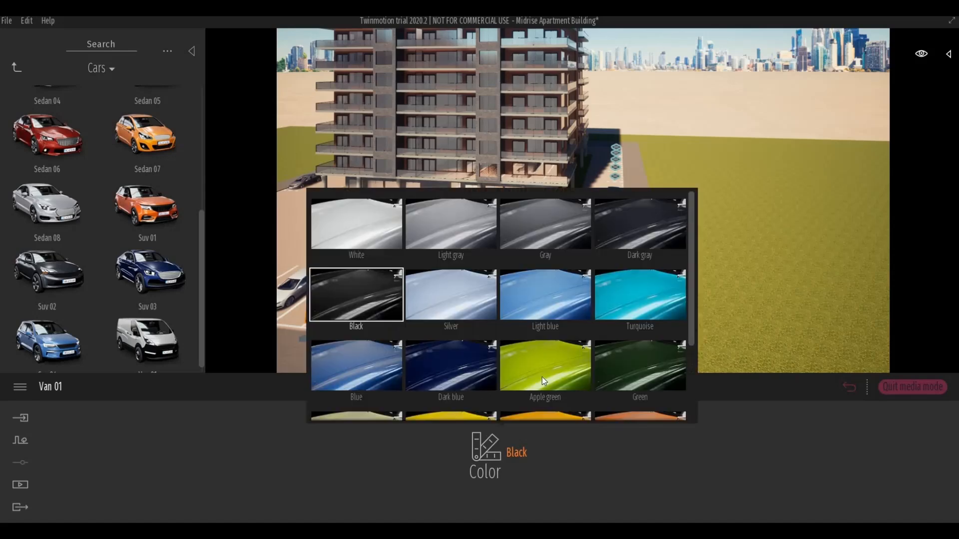
pyautogui.click(545, 382)
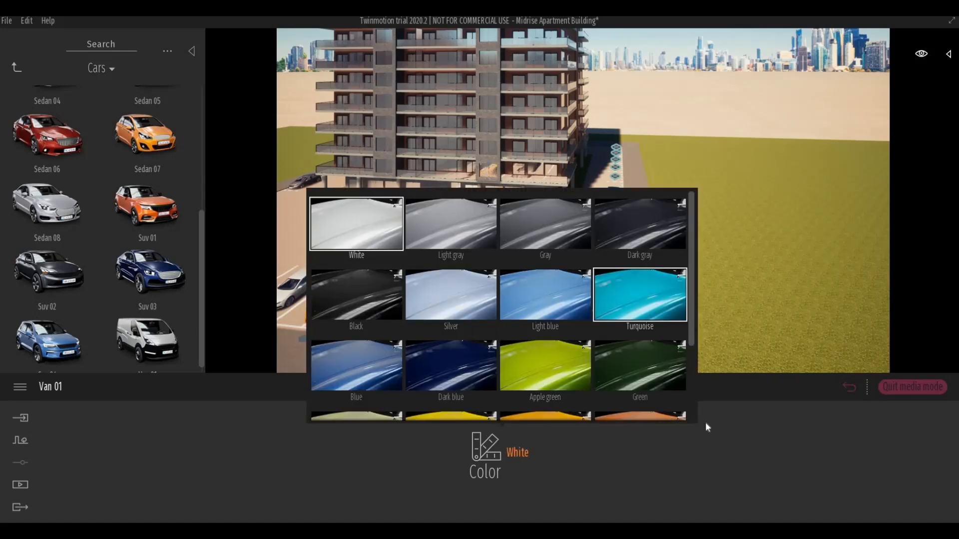
pyautogui.moveTo(486, 299); pyautogui.dragTo(434, 275, button='middle')
pyautogui.click(520, 426)
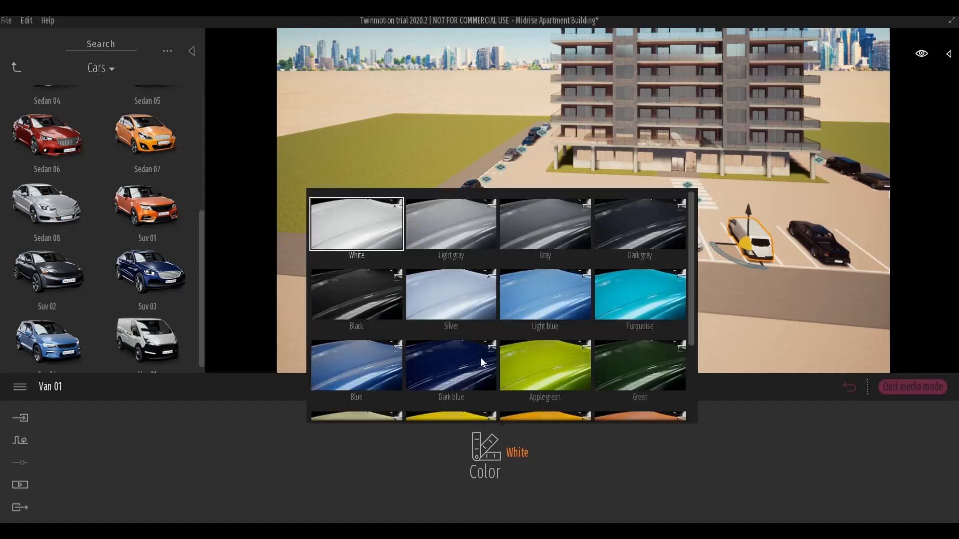
pyautogui.scroll(-3, 481, 359)
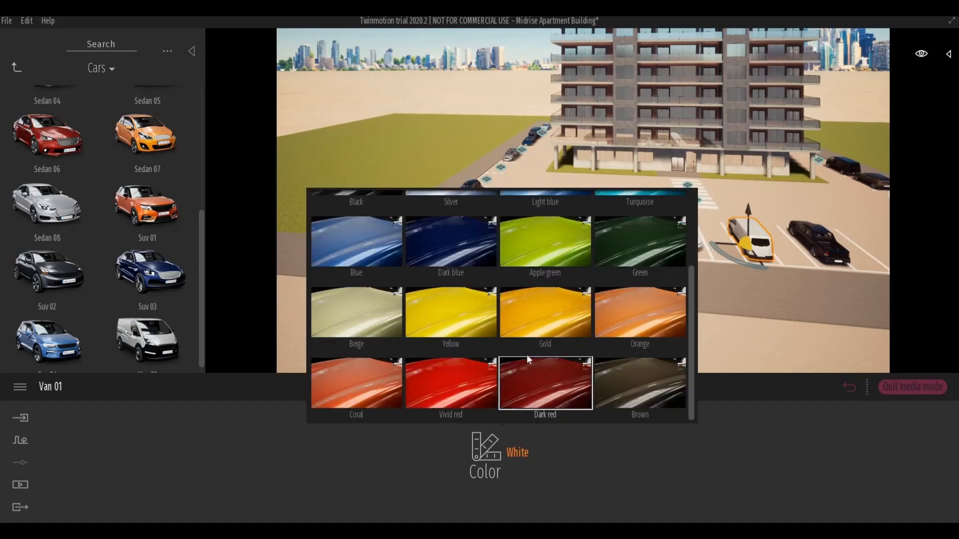
pyautogui.click(413, 256)
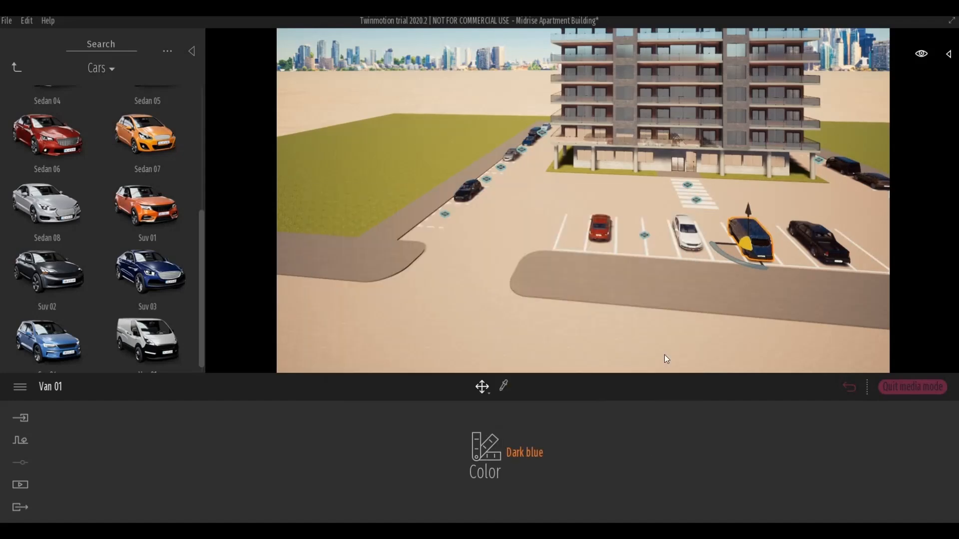
# Step: Save the project and return to the saved Image1 viewpoint of the whole building
pyautogui.scroll(2, 662, 290)
pyautogui.scroll(3, 661, 286)
pyautogui.keyDown('shift'); pyautogui.moveTo(661, 285); pyautogui.dragTo(687, 284, button='middle'); pyautogui.keyUp('shift')
pyautogui.scroll(-4, 686, 283)
pyautogui.hotkey('ctrl', 's')
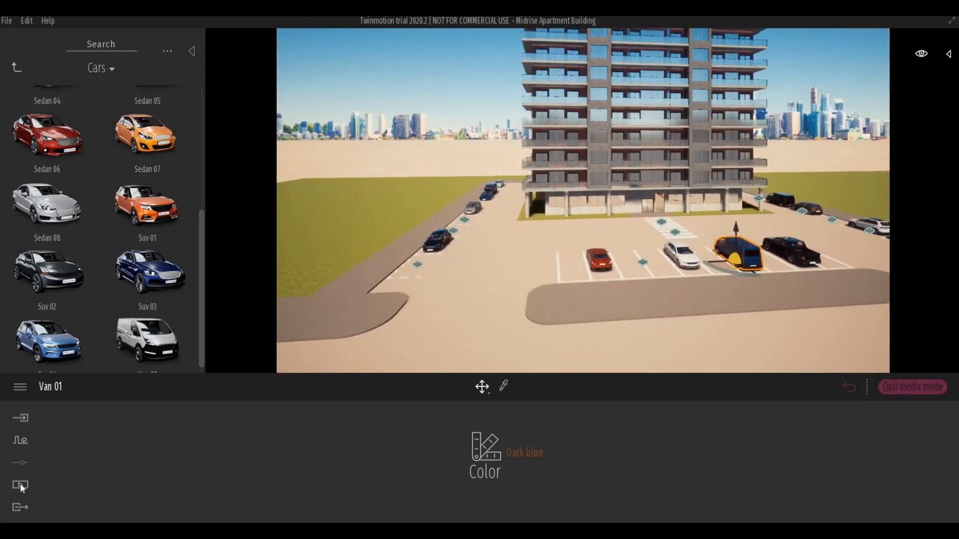
pyautogui.press('Escape')
pyautogui.click(271, 455)
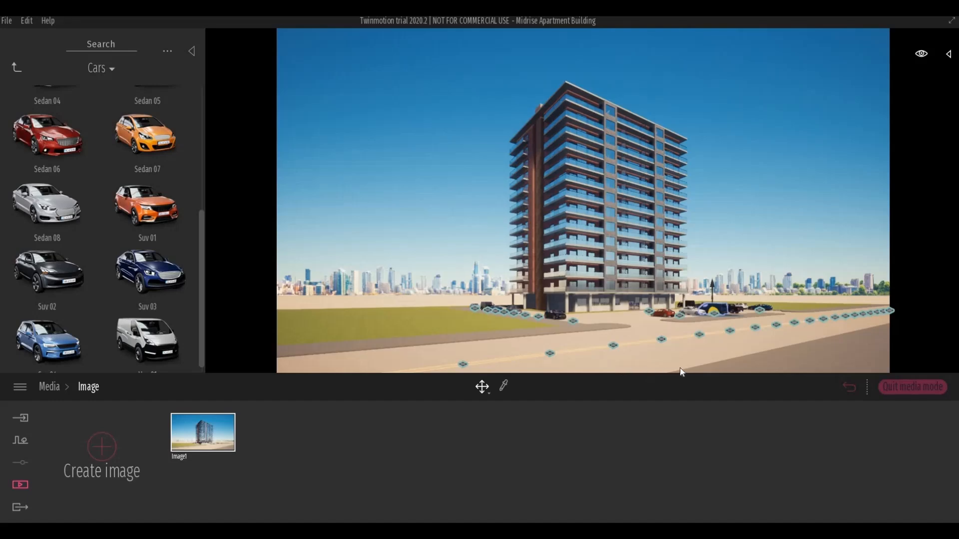
pyautogui.click(702, 356)
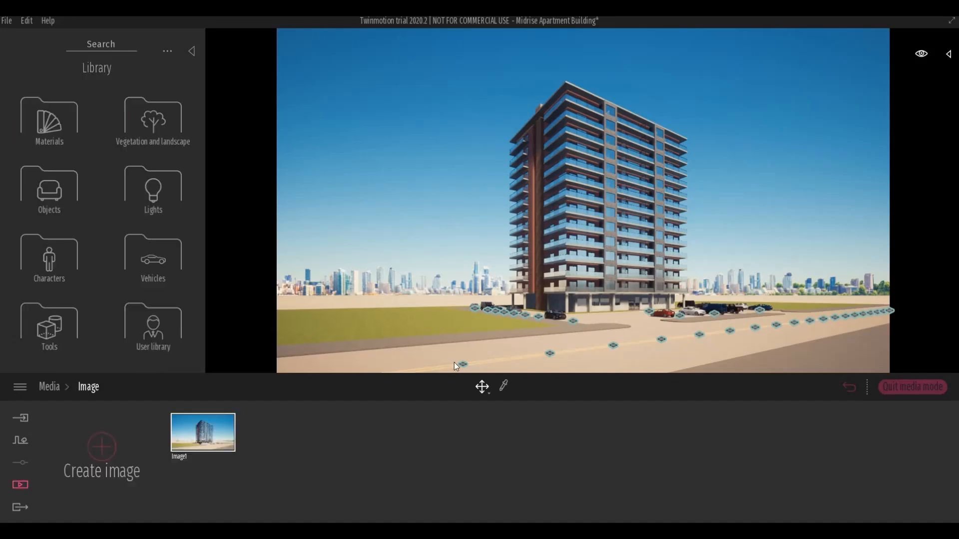
# Step: Select the large lawn beside the parked cars and isolate its Floor 2 object in the scene
pyautogui.press('w')
pyautogui.press('e')
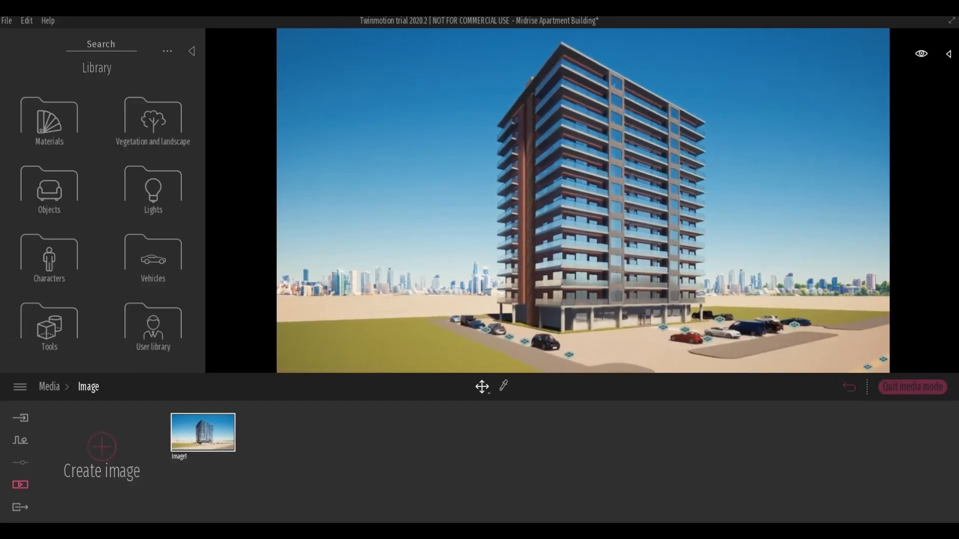
pyautogui.moveTo(455, 354); pyautogui.dragTo(435, 382, button='right')
pyautogui.moveTo(494, 261); pyautogui.dragTo(483, 287, button='right')
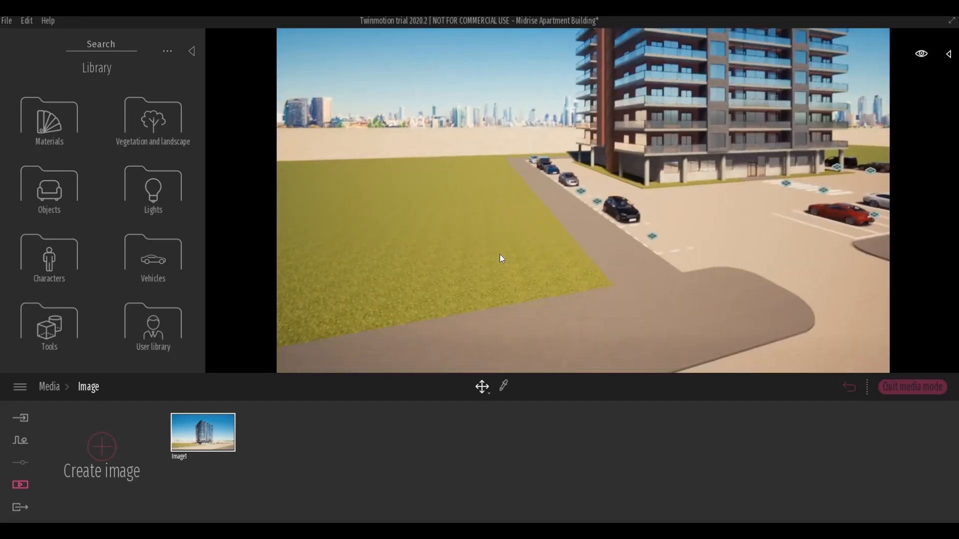
pyautogui.press('a')
pyautogui.click(506, 256)
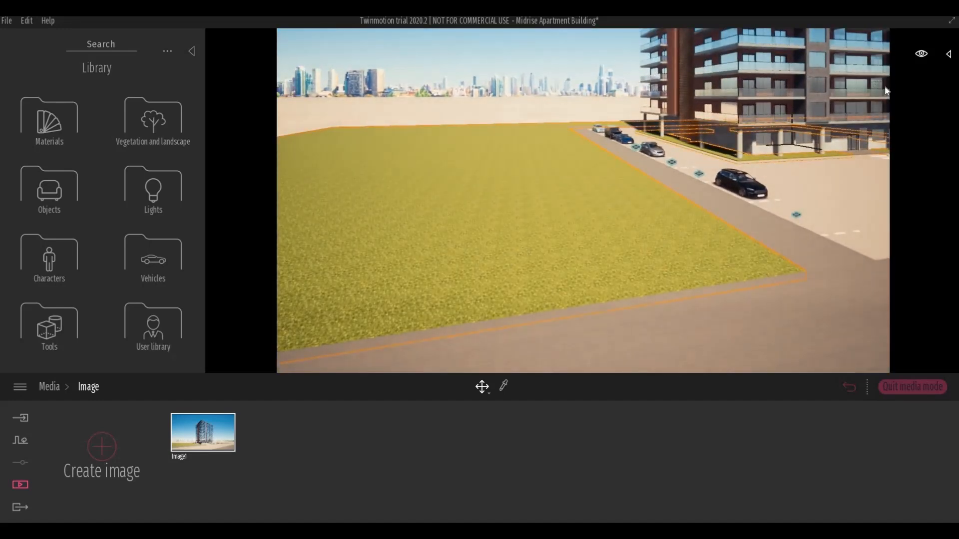
pyautogui.click(948, 55)
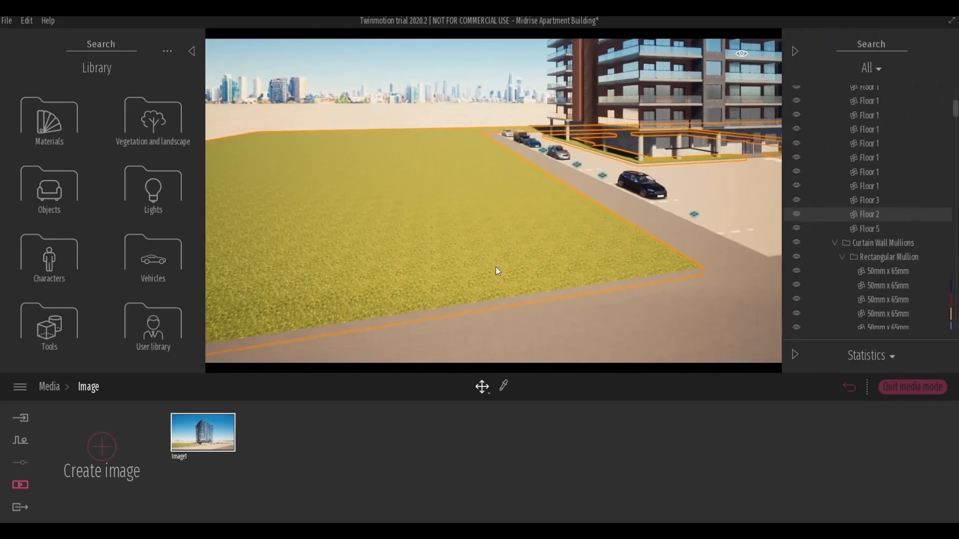
pyautogui.press('Escape')
pyautogui.click(535, 254)
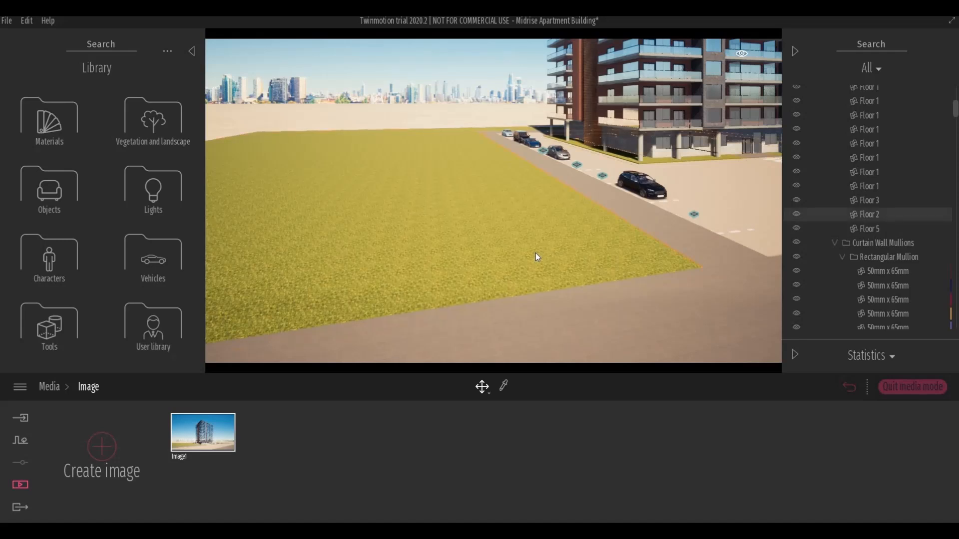
pyautogui.rightClick(862, 212)
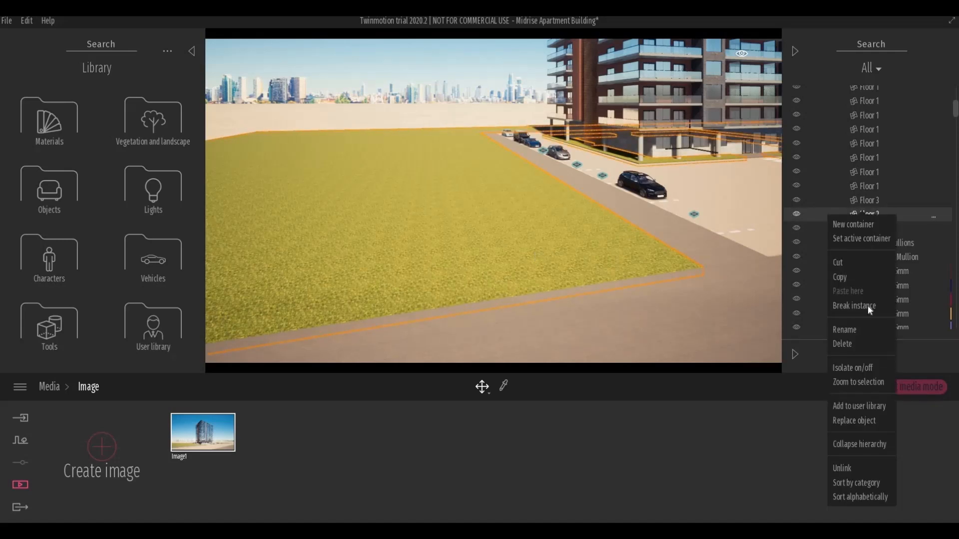
pyautogui.click(856, 368)
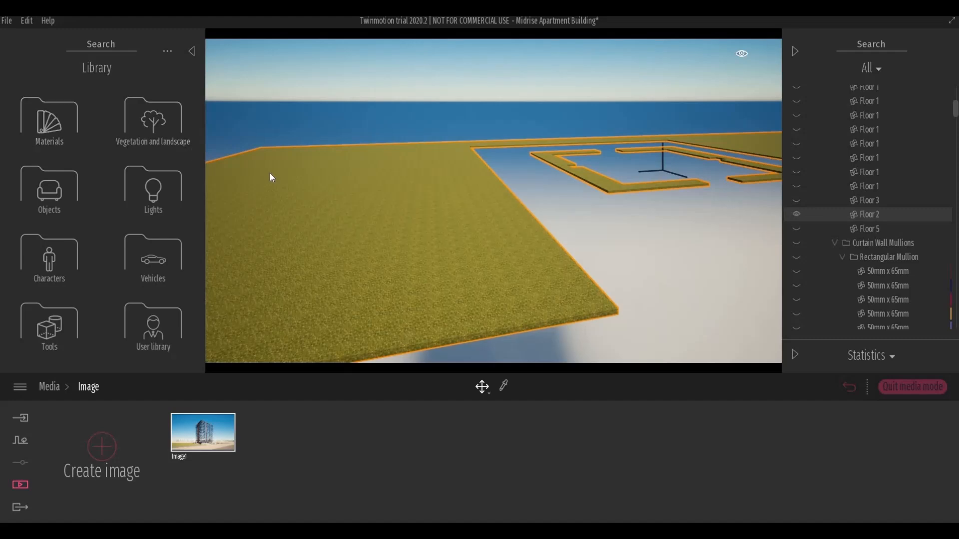
# Step: Save the project and open Vegetation paint with the Vegetation and landscape library, viewing the isolated lawn
pyautogui.hotkey('ctrl', 's')
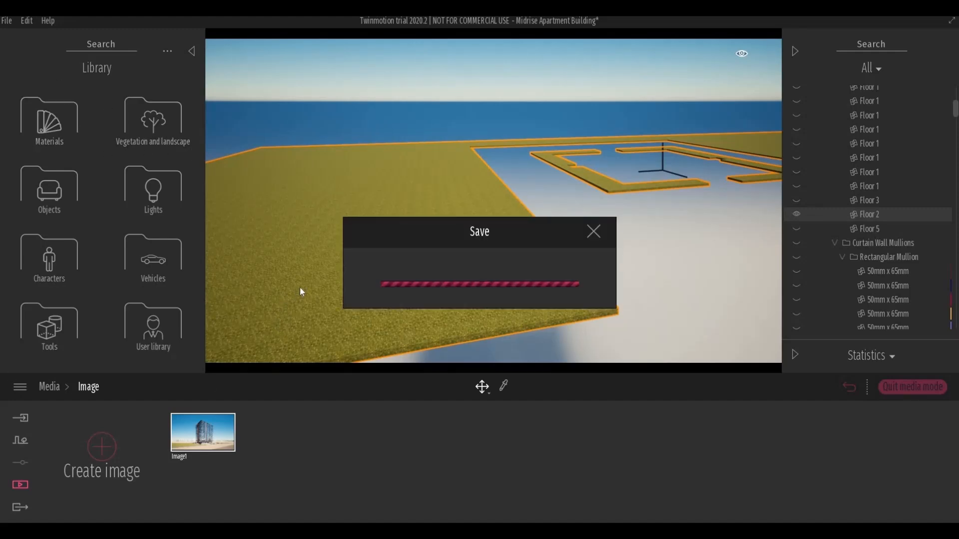
pyautogui.click(24, 443)
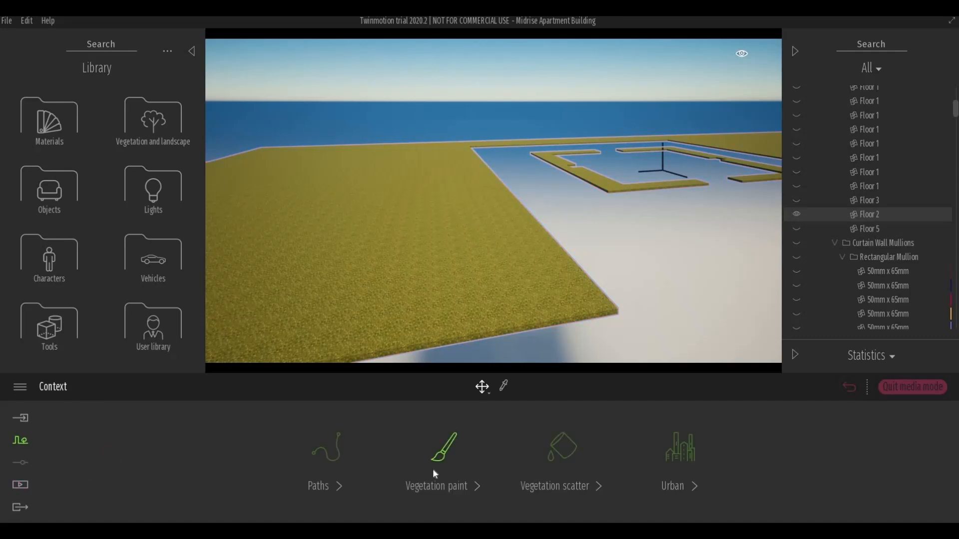
pyautogui.click(432, 469)
pyautogui.click(141, 135)
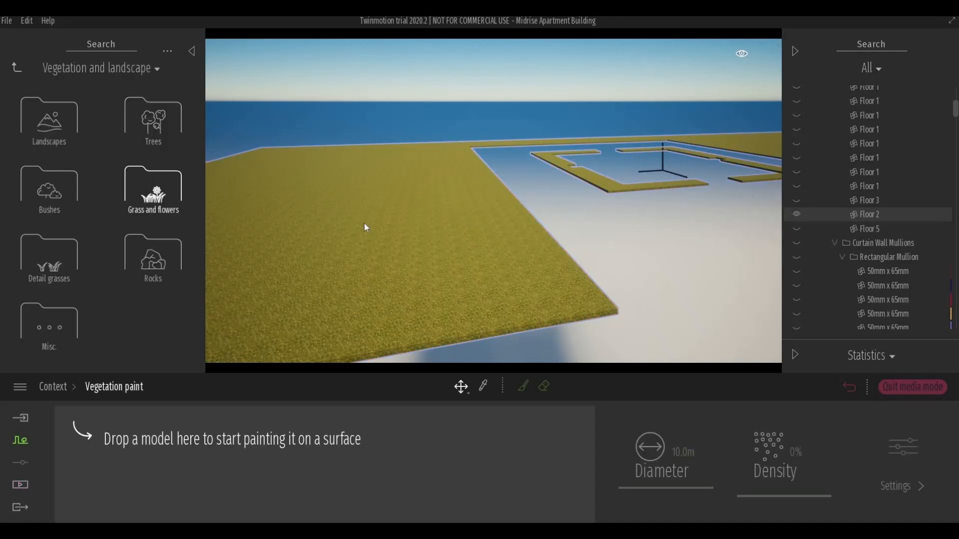
pyautogui.scroll(5, 388, 220)
pyautogui.scroll(3, 400, 237)
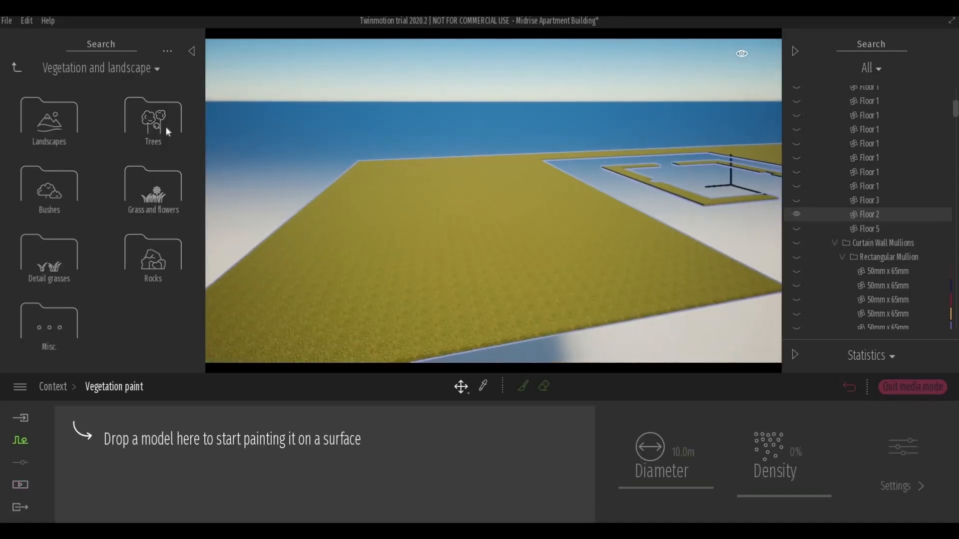
# Step: Add the Apple Tree, Plum Tree and Prickly Juniper to the vegetation paint palette
pyautogui.click(165, 126)
pyautogui.moveTo(201, 121); pyautogui.dragTo(202, 202)
pyautogui.scroll(-1, 178, 232)
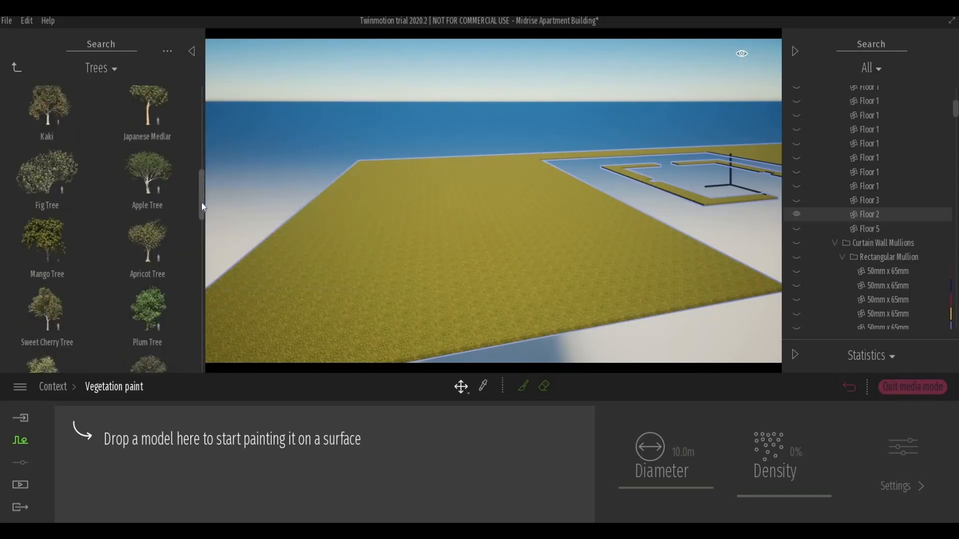
pyautogui.moveTo(143, 177)
pyautogui.moveTo(143, 176); pyautogui.dragTo(156, 462)
pyautogui.moveTo(149, 269); pyautogui.dragTo(170, 418)
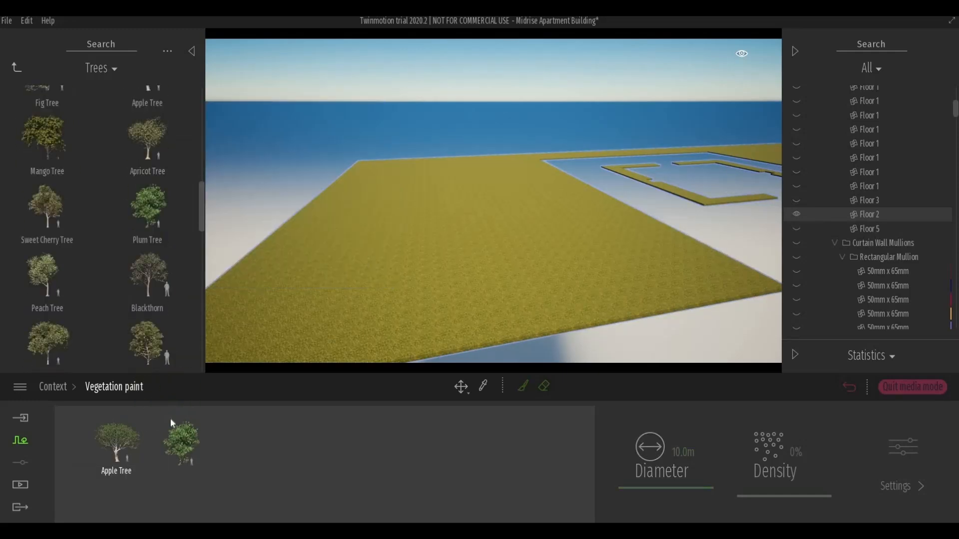
pyautogui.scroll(-3, 125, 282)
pyautogui.scroll(-2, 124, 282)
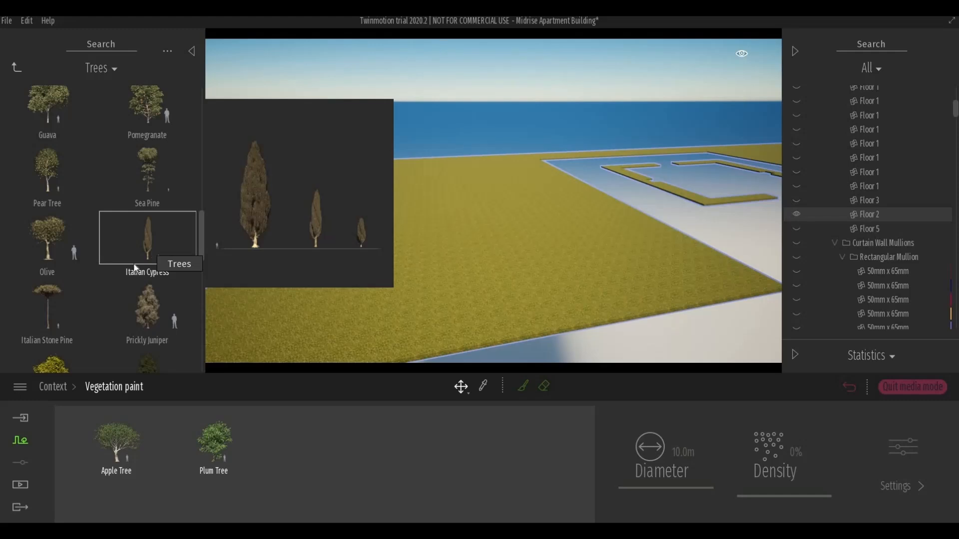
pyautogui.moveTo(143, 298); pyautogui.dragTo(272, 452)
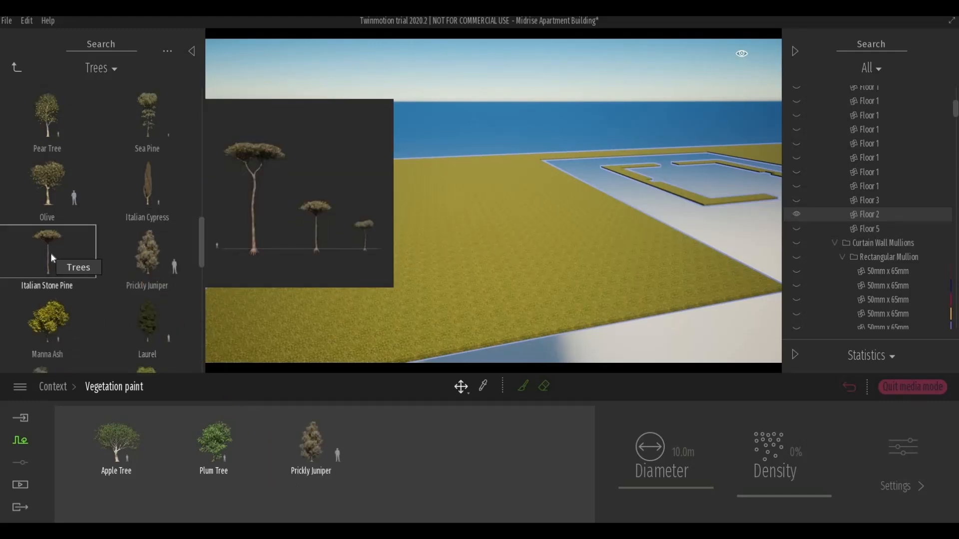
# Step: Select all three palette trees and paint them over the corner of the lawn with the 10 m brush
pyautogui.click(317, 443)
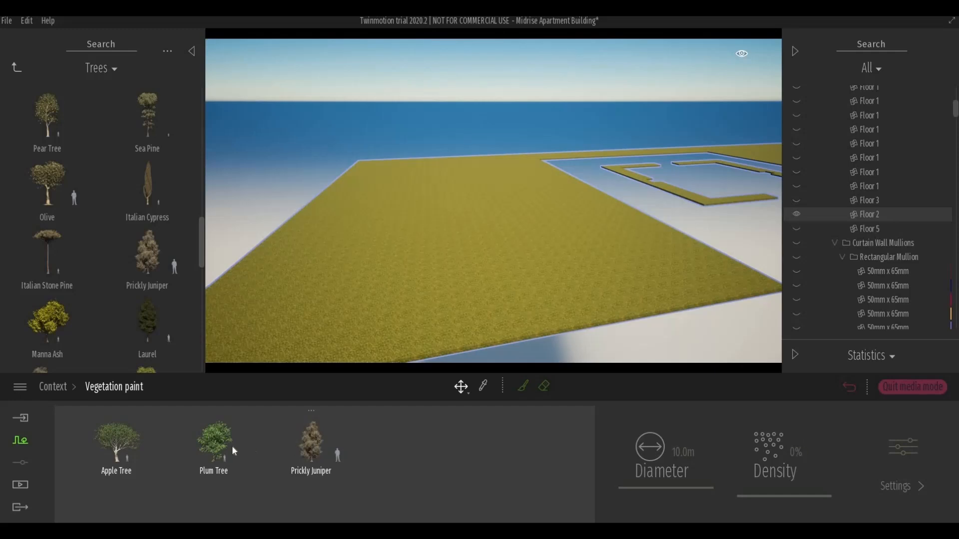
pyautogui.click(232, 446)
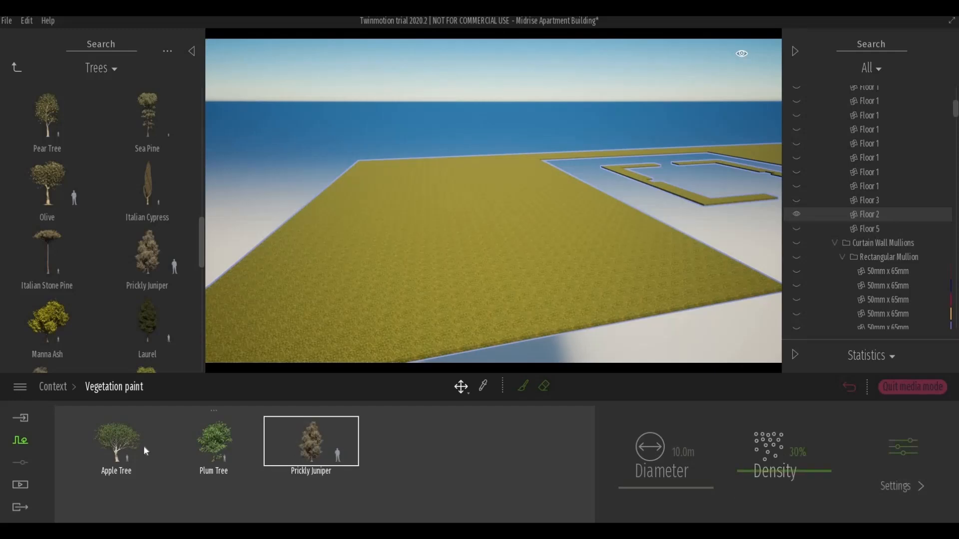
pyautogui.click(522, 386)
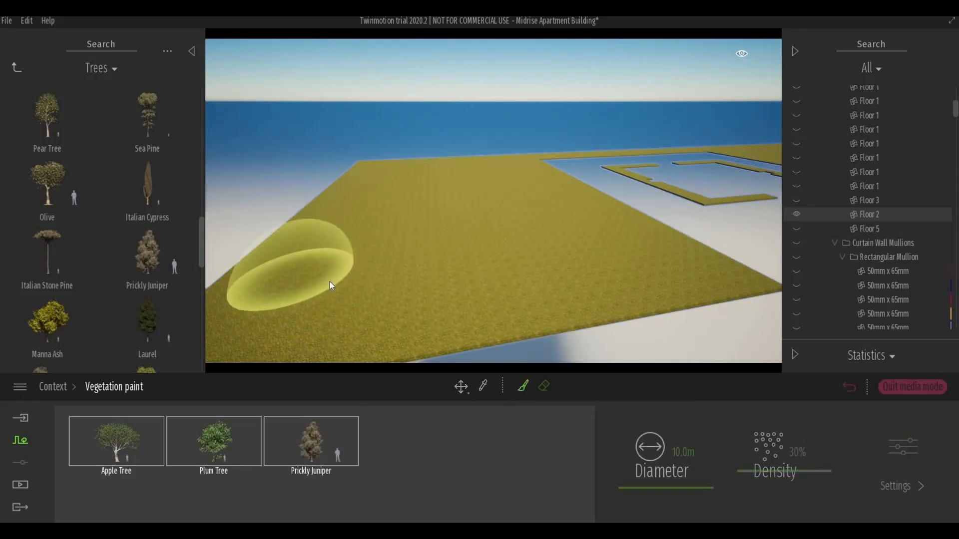
pyautogui.moveTo(329, 282)
pyautogui.mouseDown()
pyautogui.moveTo(379, 251)
pyautogui.moveTo(356, 213)
pyautogui.moveTo(356, 182)
pyautogui.moveTo(459, 167)
pyautogui.moveTo(447, 186)
pyautogui.moveTo(464, 225)
pyautogui.moveTo(456, 265)
pyautogui.moveTo(452, 178)
pyautogui.moveTo(440, 238)
pyautogui.moveTo(413, 292)
pyautogui.mouseUp()
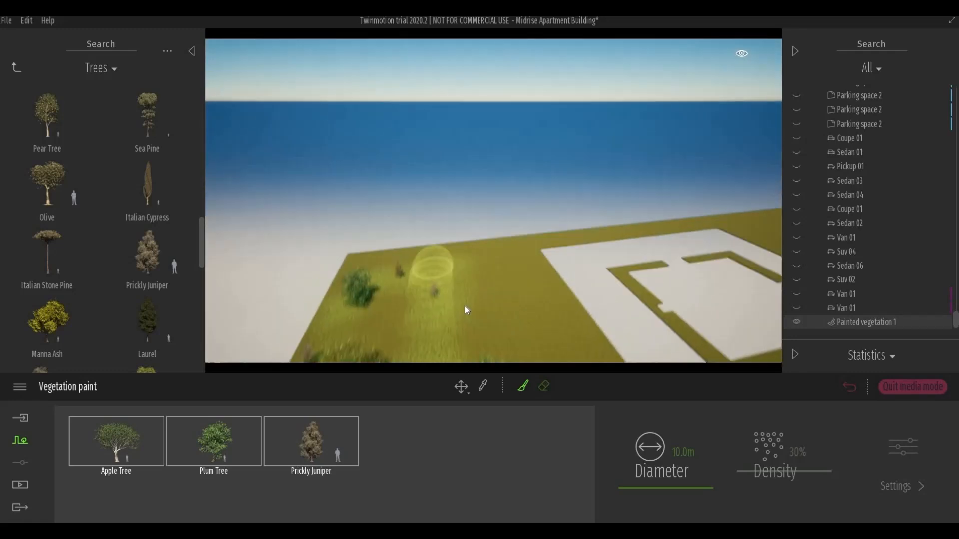
pyautogui.moveTo(465, 307); pyautogui.dragTo(388, 330)
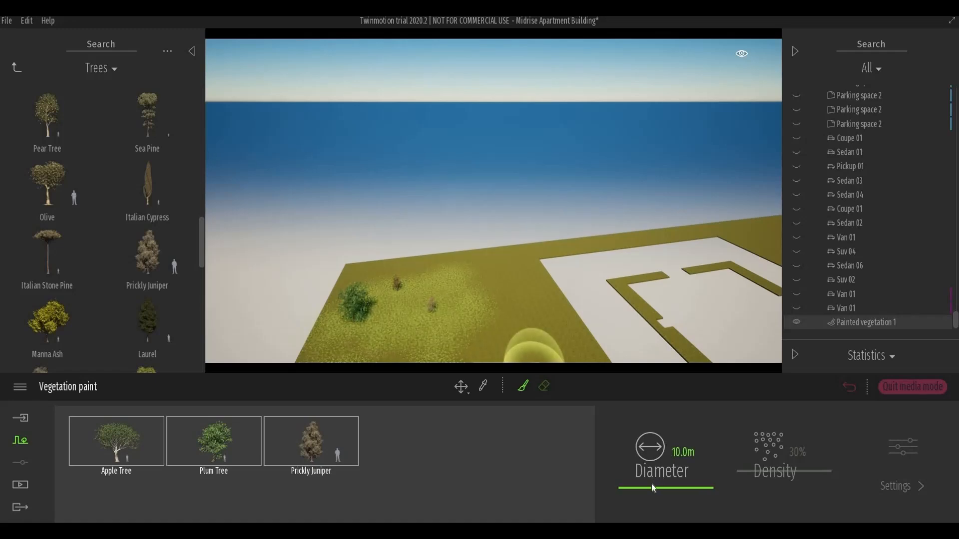
# Step: Enlarge the brush diameter to 31.0 m, paint more trees over the lawn, and set their density to 41%
pyautogui.moveTo(653, 487); pyautogui.dragTo(709, 487)
pyautogui.moveTo(423, 332)
pyautogui.mouseDown()
pyautogui.moveTo(403, 299)
pyautogui.moveTo(382, 304)
pyautogui.moveTo(419, 300)
pyautogui.mouseUp()
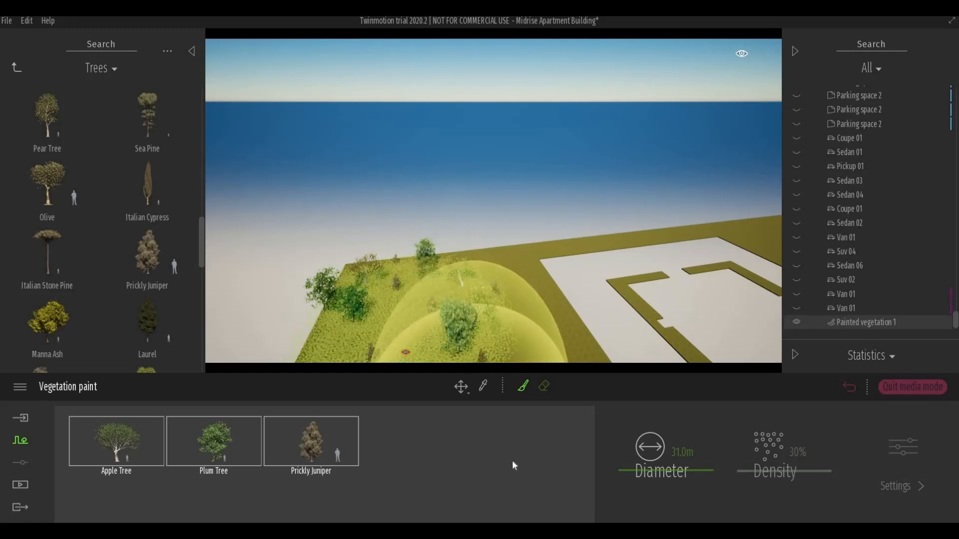
pyautogui.moveTo(748, 464); pyautogui.dragTo(759, 463)
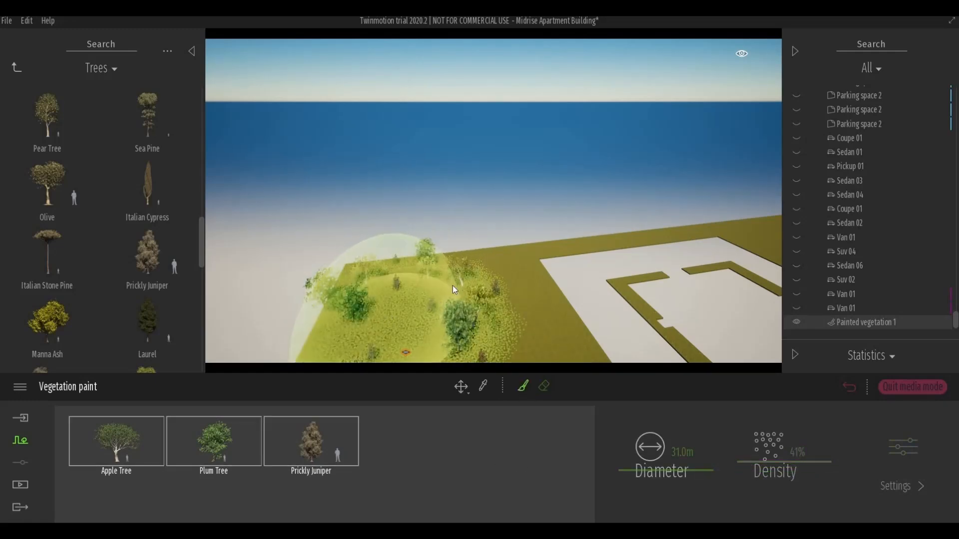
# Step: Paint trees along the narrow grass strip behind the building footprint, up to the far corner of the site
pyautogui.moveTo(534, 241); pyautogui.dragTo(620, 234)
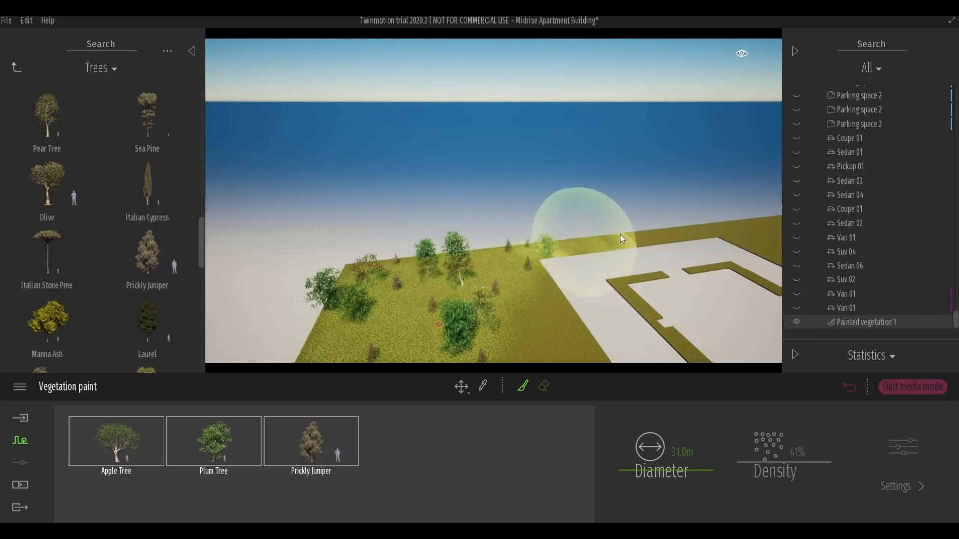
pyautogui.moveTo(620, 235); pyautogui.dragTo(476, 256, button='middle')
pyautogui.moveTo(476, 257)
pyautogui.mouseDown()
pyautogui.moveTo(396, 277)
pyautogui.moveTo(400, 298)
pyautogui.moveTo(667, 236)
pyautogui.mouseUp()
pyautogui.moveTo(668, 236); pyautogui.dragTo(653, 241, button='middle')
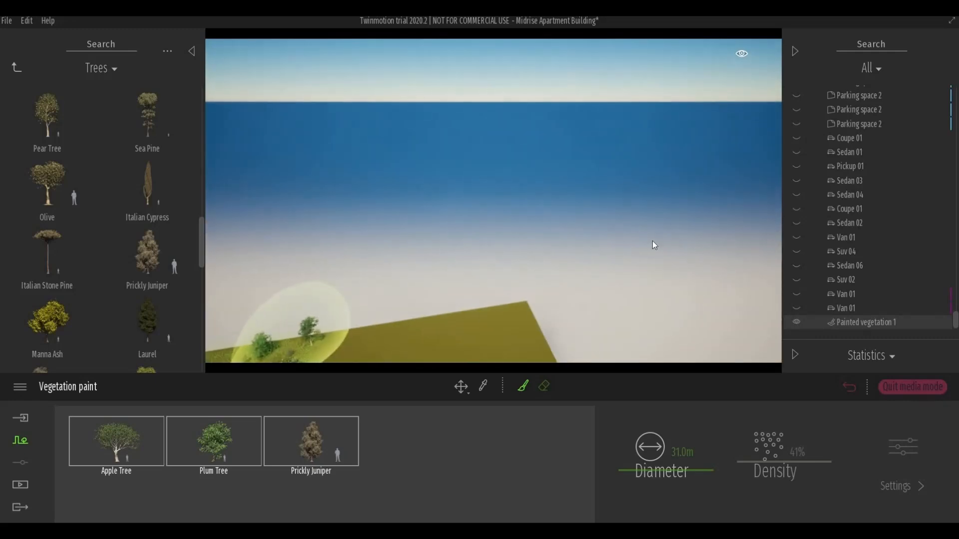
pyautogui.scroll(-2, 442, 304)
pyautogui.moveTo(484, 316); pyautogui.dragTo(505, 331)
pyautogui.moveTo(505, 331)
pyautogui.mouseDown(button='middle')
pyautogui.moveTo(508, 256)
pyautogui.moveTo(486, 206)
pyautogui.moveTo(522, 219)
pyautogui.mouseUp(button='middle')
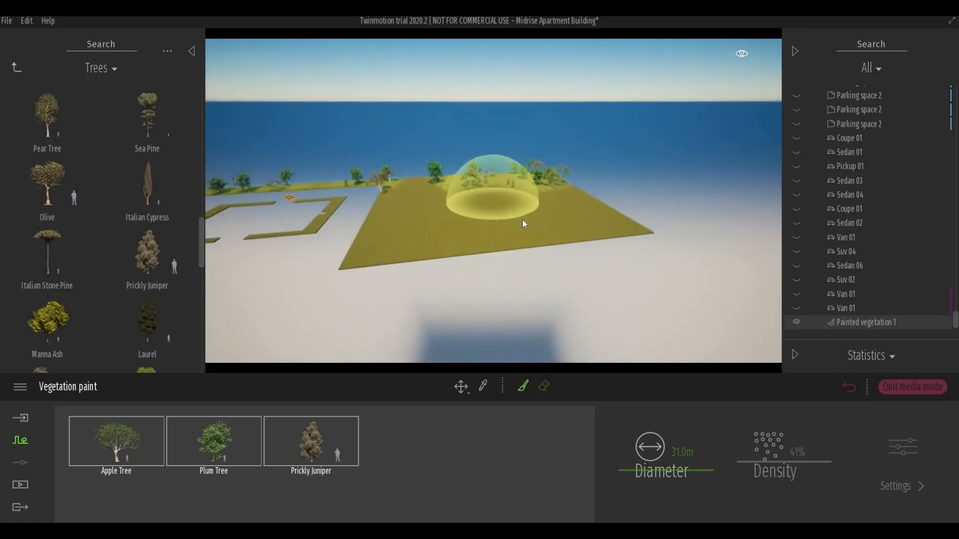
# Step: Paint trees over the lawn at the opposite end of the site, clearing the overspill along its outer edge with the eraser
pyautogui.moveTo(522, 219)
pyautogui.mouseDown()
pyautogui.moveTo(568, 199)
pyautogui.moveTo(595, 224)
pyautogui.moveTo(496, 221)
pyautogui.moveTo(451, 205)
pyautogui.moveTo(485, 230)
pyautogui.moveTo(553, 202)
pyautogui.moveTo(536, 217)
pyautogui.moveTo(523, 338)
pyautogui.mouseUp()
pyautogui.click(544, 386)
pyautogui.moveTo(500, 270)
pyautogui.mouseDown()
pyautogui.moveTo(486, 241)
pyautogui.moveTo(509, 292)
pyautogui.mouseUp()
pyautogui.click(522, 386)
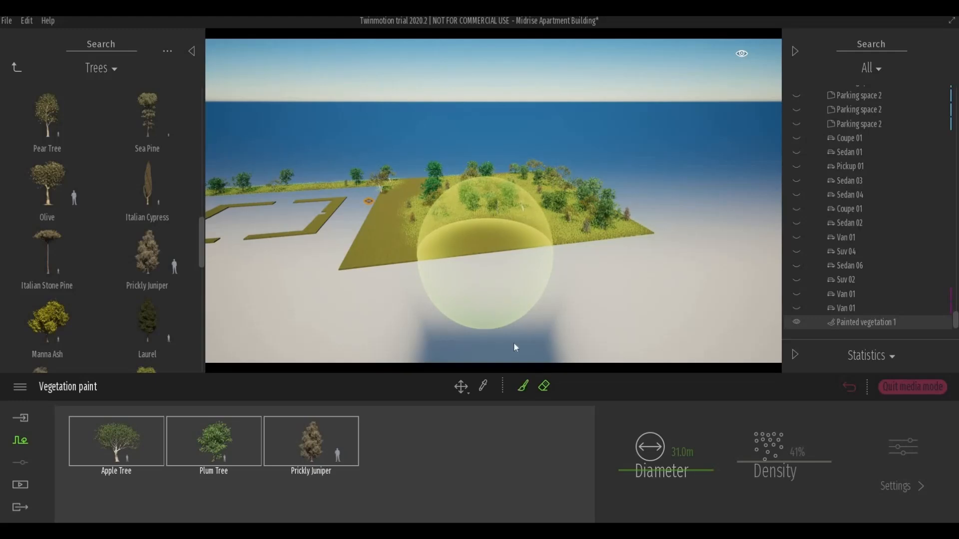
pyautogui.moveTo(466, 216)
pyautogui.mouseDown()
pyautogui.moveTo(502, 215)
pyautogui.moveTo(525, 193)
pyautogui.moveTo(443, 193)
pyautogui.moveTo(412, 220)
pyautogui.mouseUp()
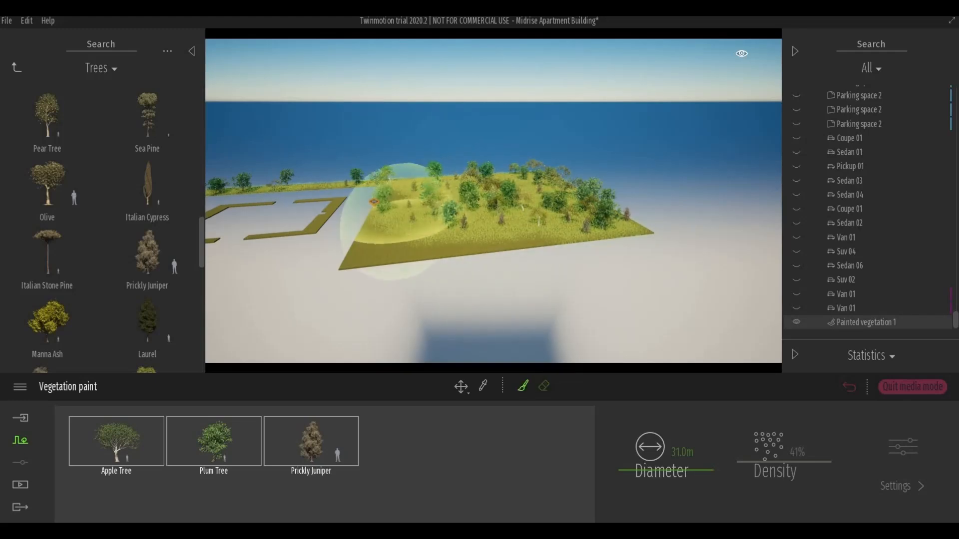
# Step: Fill the remaining bare areas of the first lawn with painted trees
pyautogui.moveTo(362, 268)
pyautogui.mouseDown(button='middle')
pyautogui.moveTo(488, 322)
pyautogui.moveTo(684, 312)
pyautogui.mouseUp(button='middle')
pyautogui.moveTo(448, 294)
pyautogui.mouseDown()
pyautogui.moveTo(465, 321)
pyautogui.moveTo(445, 262)
pyautogui.moveTo(451, 281)
pyautogui.moveTo(440, 293)
pyautogui.moveTo(394, 288)
pyautogui.moveTo(448, 292)
pyautogui.moveTo(459, 277)
pyautogui.moveTo(409, 256)
pyautogui.mouseUp()
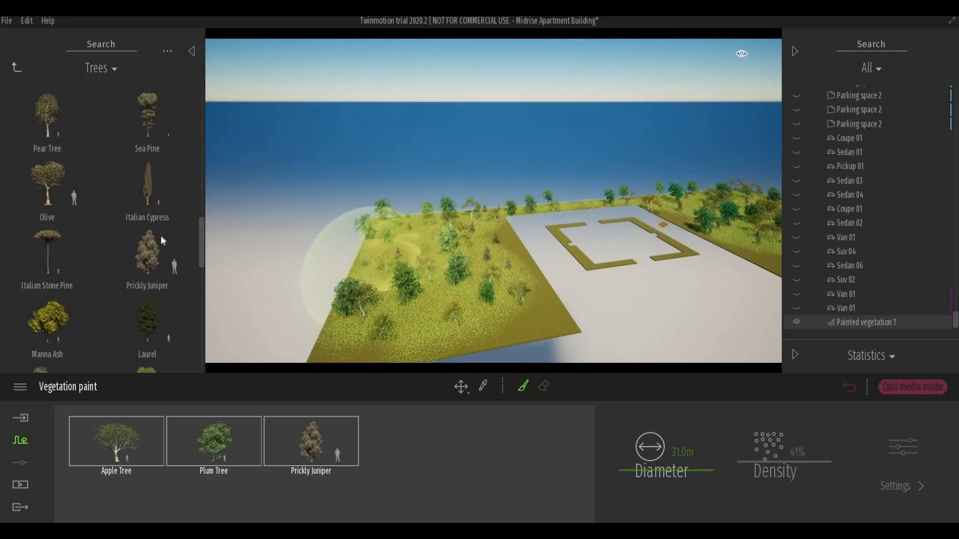
pyautogui.moveTo(465, 295)
pyautogui.mouseDown()
pyautogui.moveTo(490, 307)
pyautogui.moveTo(373, 316)
pyautogui.moveTo(468, 267)
pyautogui.moveTo(397, 272)
pyautogui.moveTo(375, 262)
pyautogui.mouseUp()
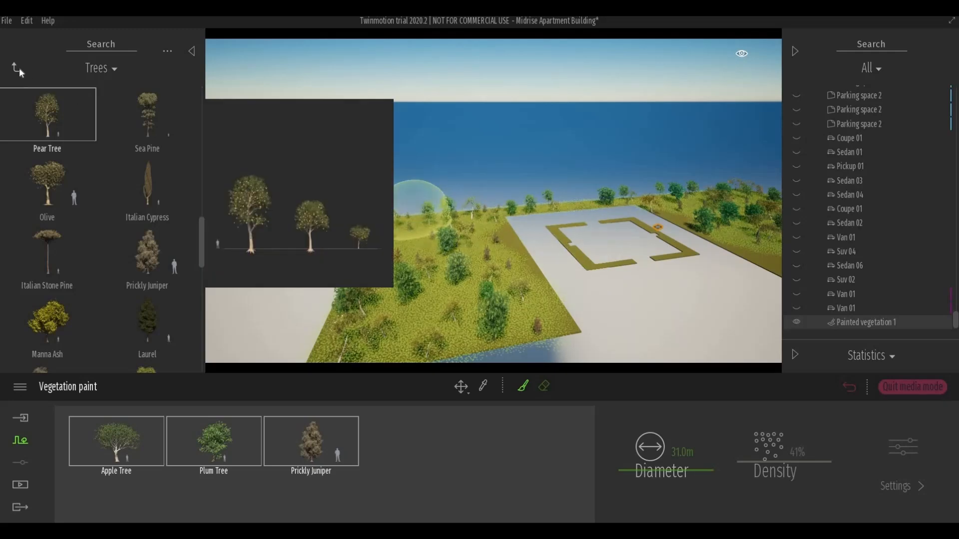
# Step: Try removing the Apple Tree, Plum Tree and Prickly Juniper from the paint palette, and undo the removal
pyautogui.click(16, 67)
pyautogui.click(498, 468)
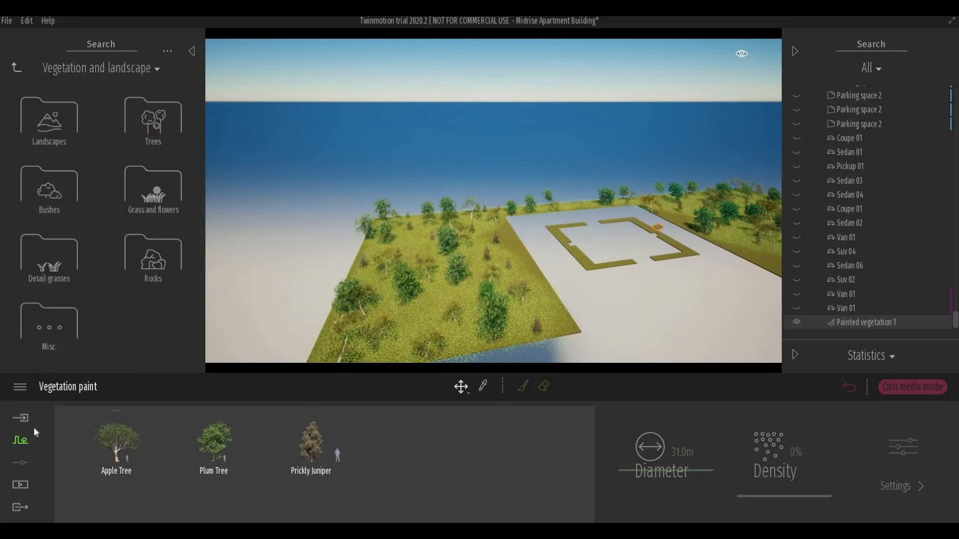
pyautogui.click(20, 440)
pyautogui.click(436, 454)
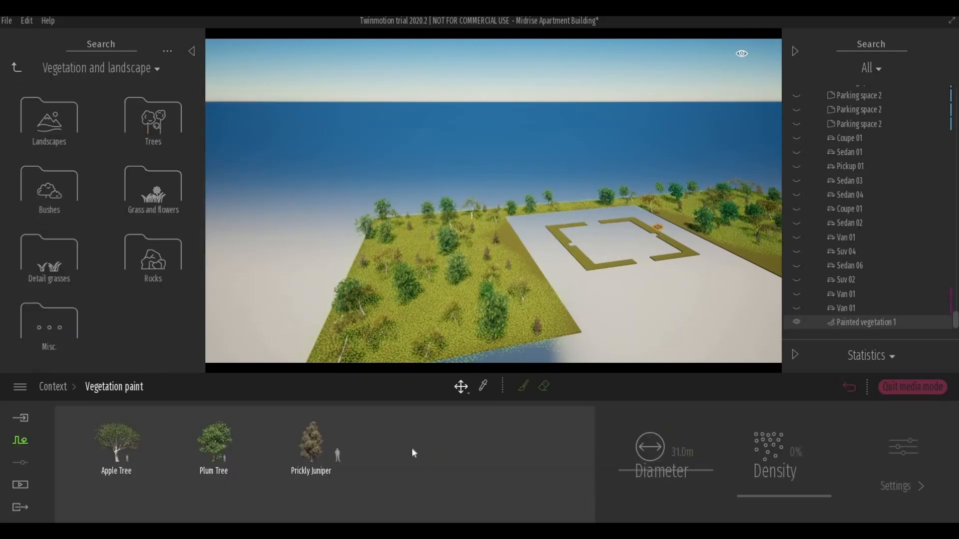
pyautogui.click(273, 451)
pyautogui.click(214, 451)
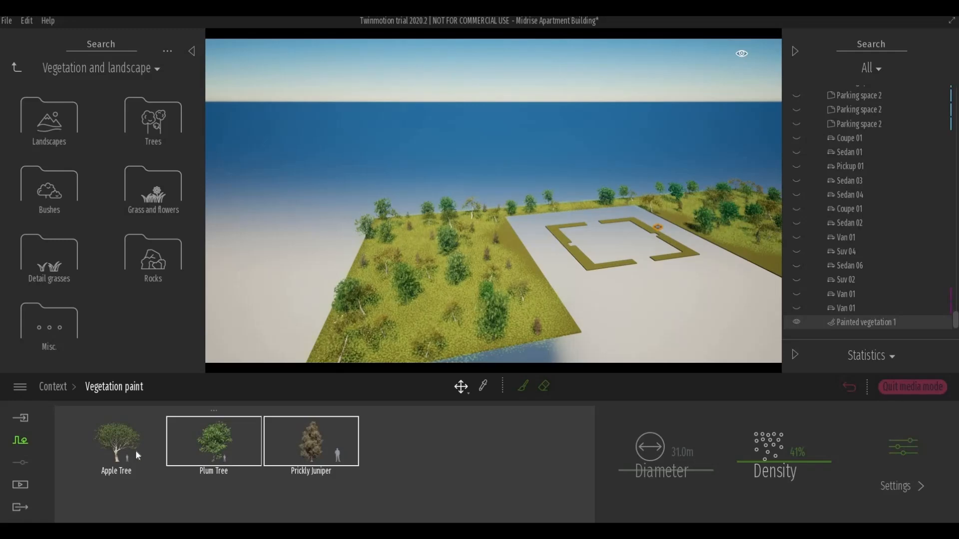
pyautogui.click(136, 450)
pyautogui.press('Delete')
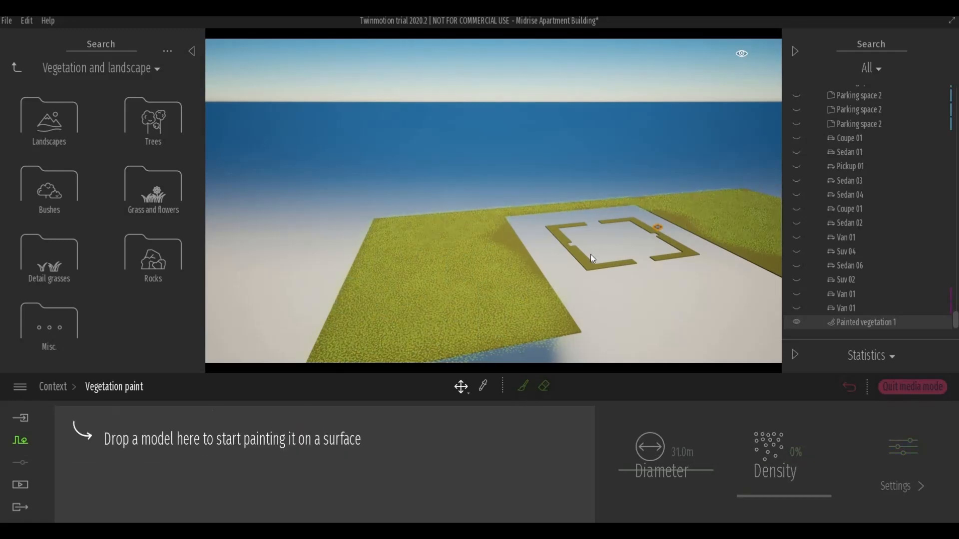
pyautogui.hotkey('ctrl', 'z')
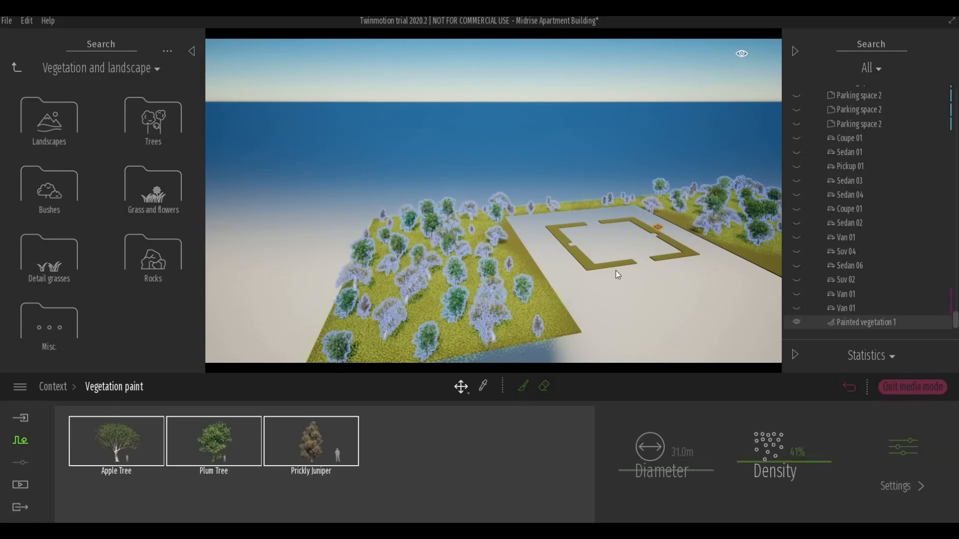
# Step: Deselect the painted trees and reopen Vegetation paint with an empty palette for a separate set of plants
pyautogui.click(617, 283)
pyautogui.moveTo(611, 280); pyautogui.dragTo(603, 282, button='middle')
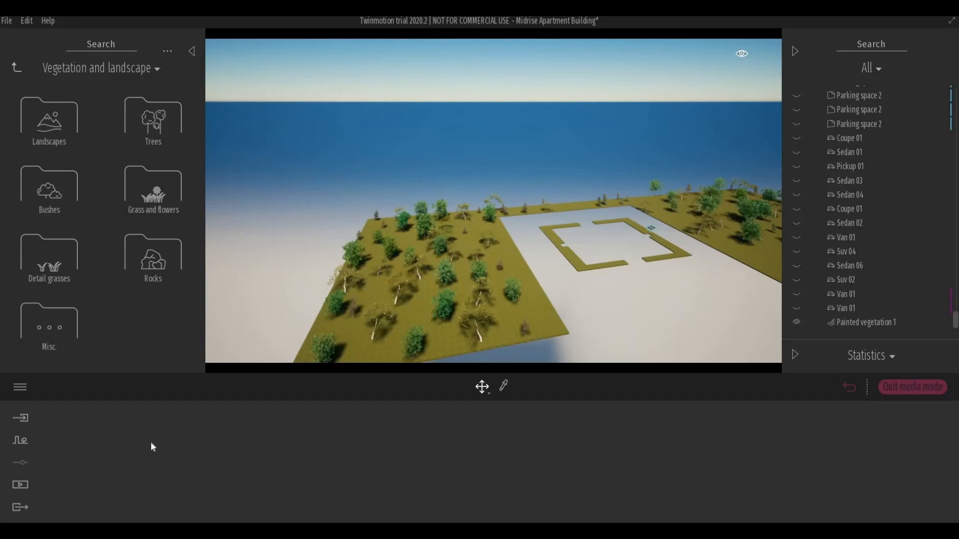
pyautogui.click(20, 440)
pyautogui.click(429, 470)
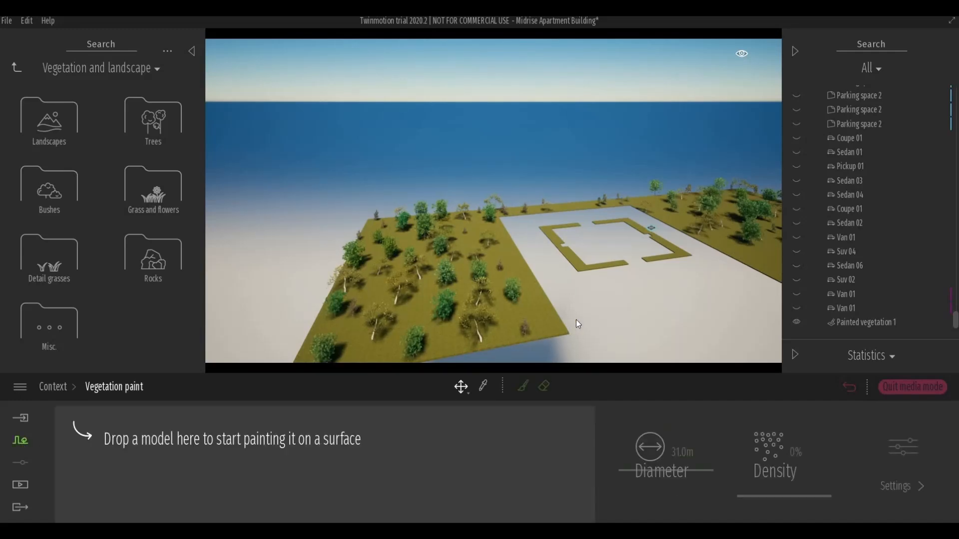
# Step: Browse the Grass and flowers and Bushes libraries for planter vegetation and pick Blue lupin 3
pyautogui.click(157, 192)
pyautogui.click(16, 68)
pyautogui.click(140, 191)
pyautogui.scroll(-2, 200, 172)
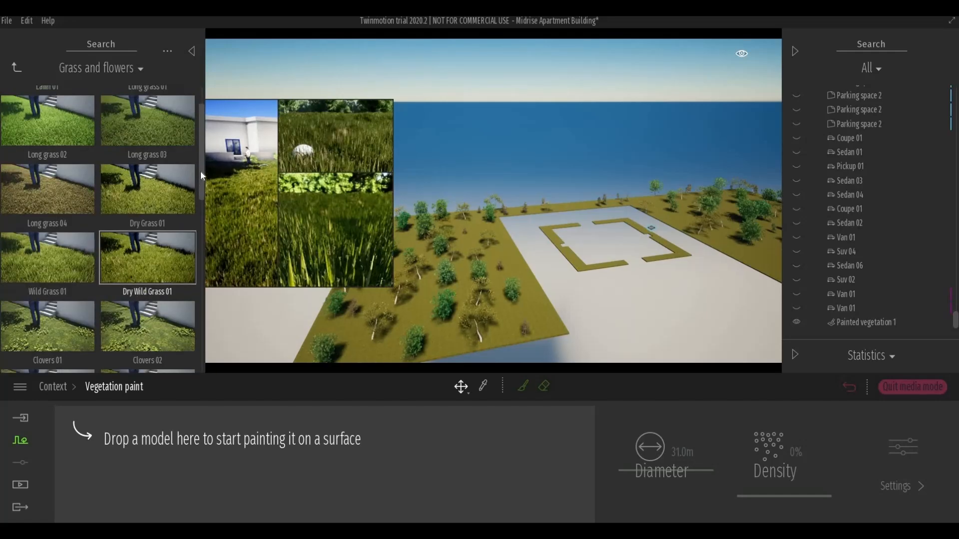
pyautogui.moveTo(201, 176); pyautogui.dragTo(206, 354)
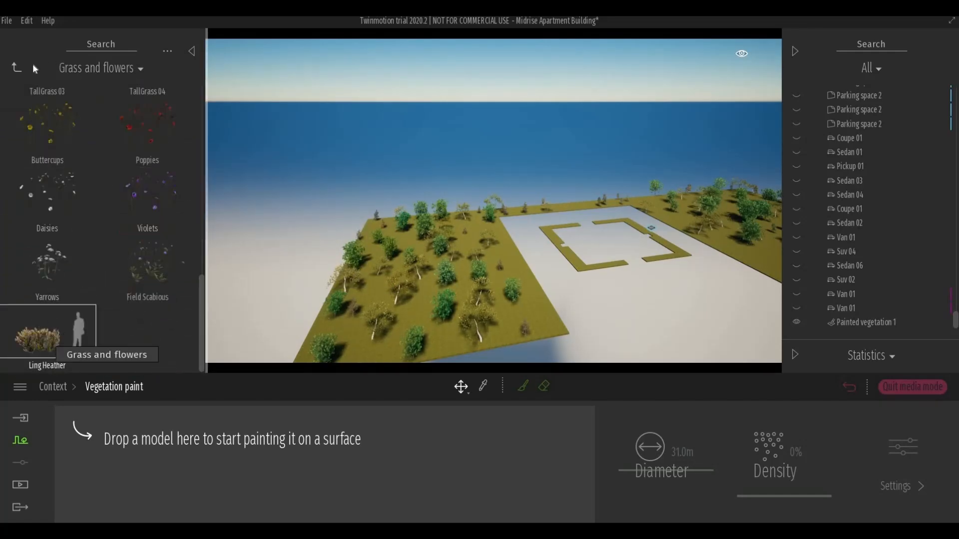
pyautogui.click(17, 68)
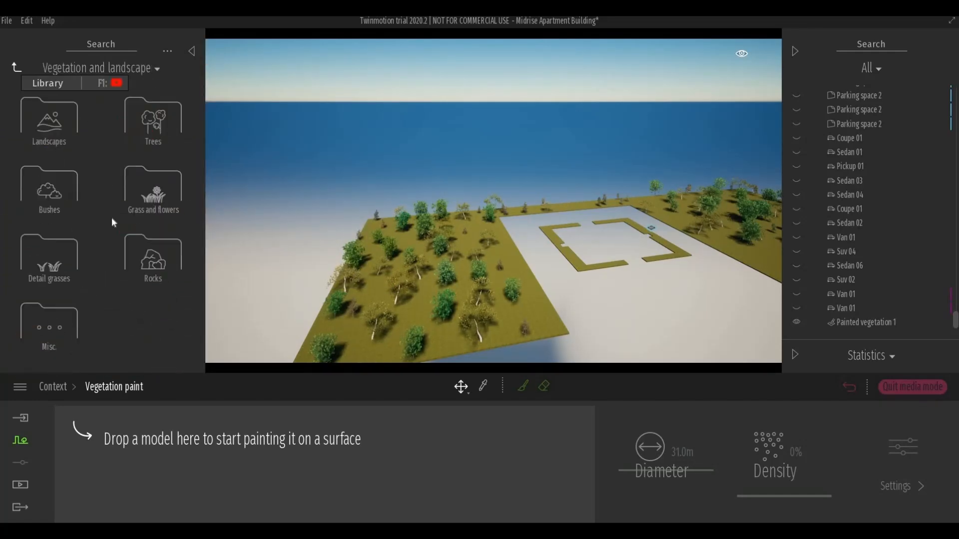
pyautogui.click(61, 208)
pyautogui.scroll(-3, 121, 241)
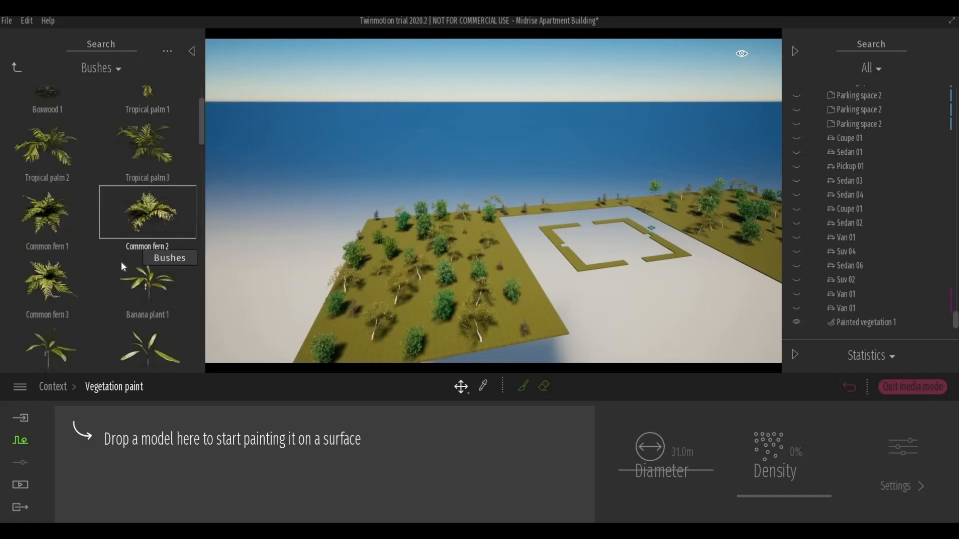
pyautogui.scroll(-3, 114, 277)
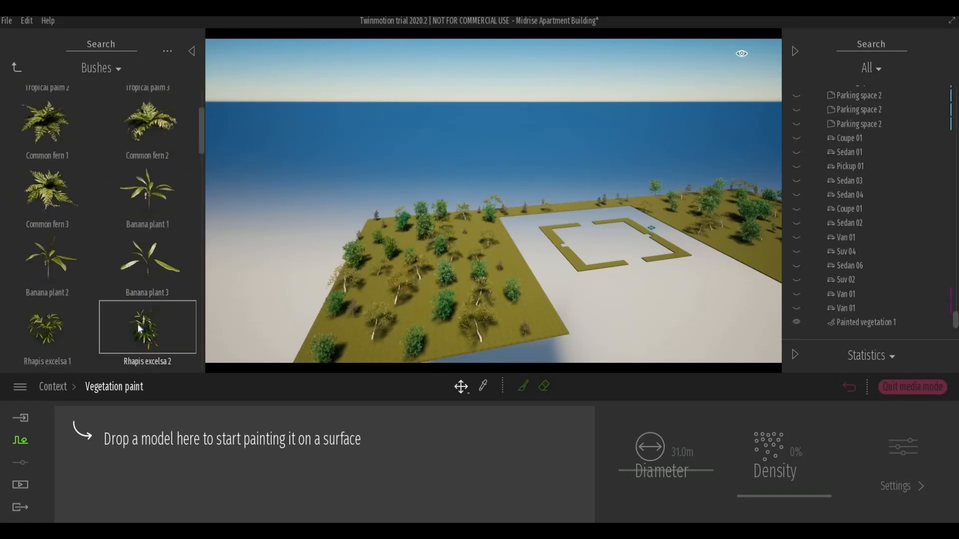
pyautogui.moveTo(137, 325); pyautogui.dragTo(114, 241)
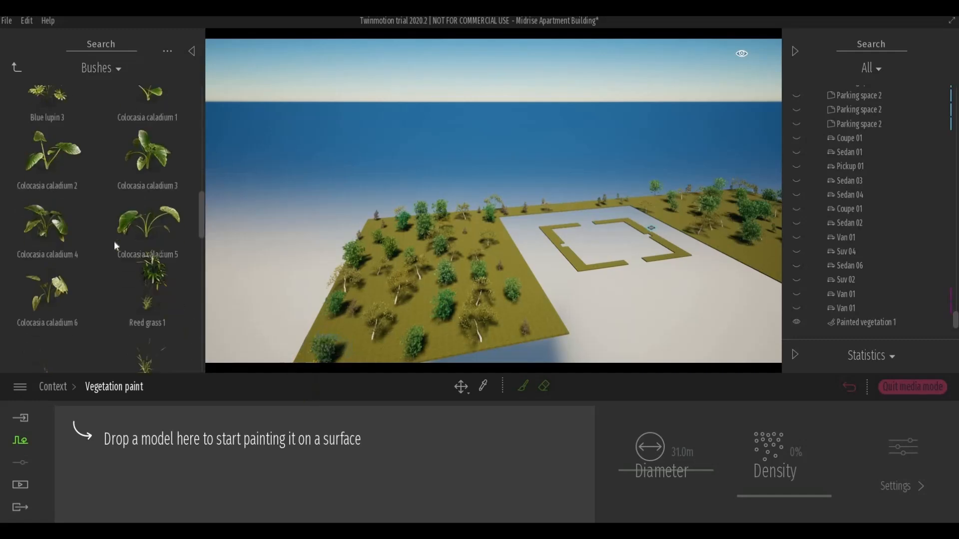
pyautogui.scroll(3, 145, 206)
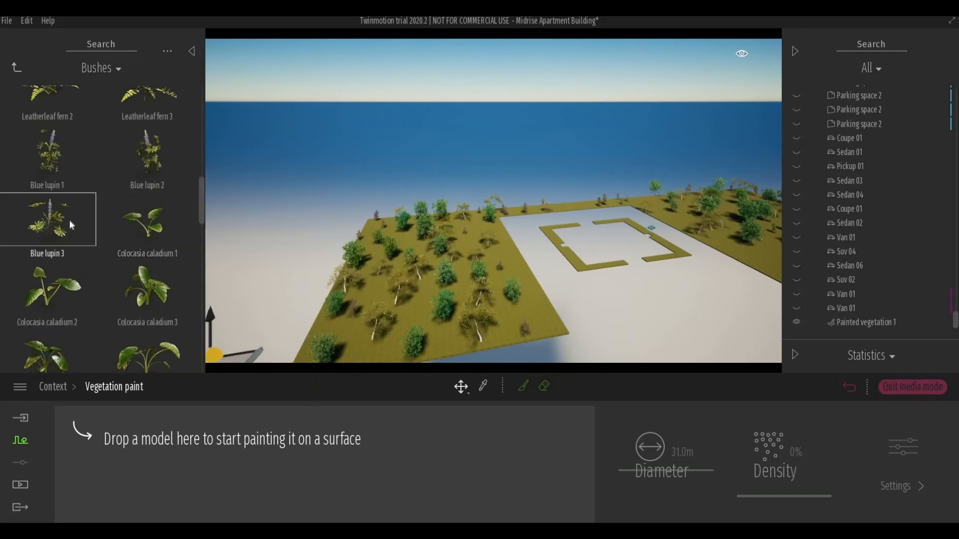
pyautogui.click(70, 225)
# Step: Place a row of Blue lupin 3 bushes along the near planter strip of the building footprint and around its corner
pyautogui.moveTo(576, 249); pyautogui.dragTo(578, 305, button='middle')
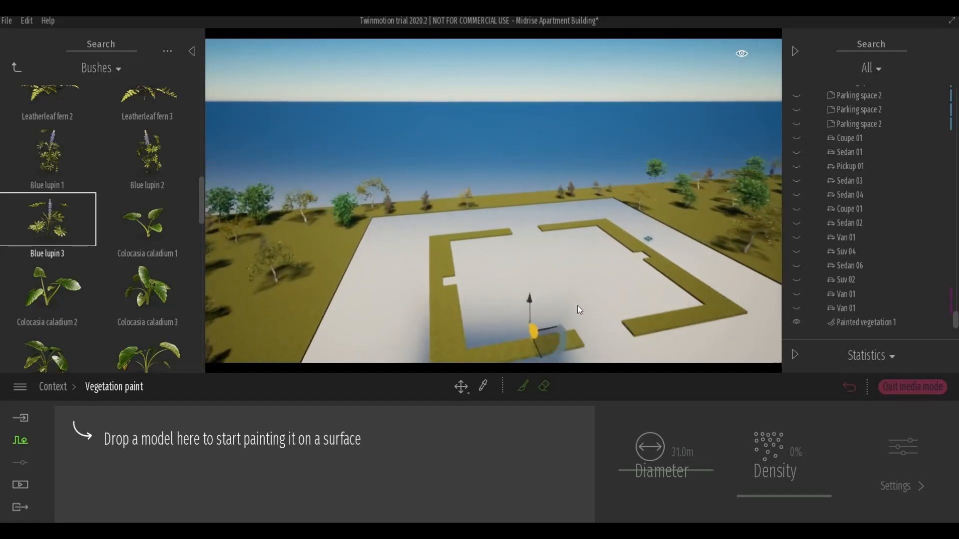
pyautogui.moveTo(581, 315); pyautogui.dragTo(593, 307, button='right')
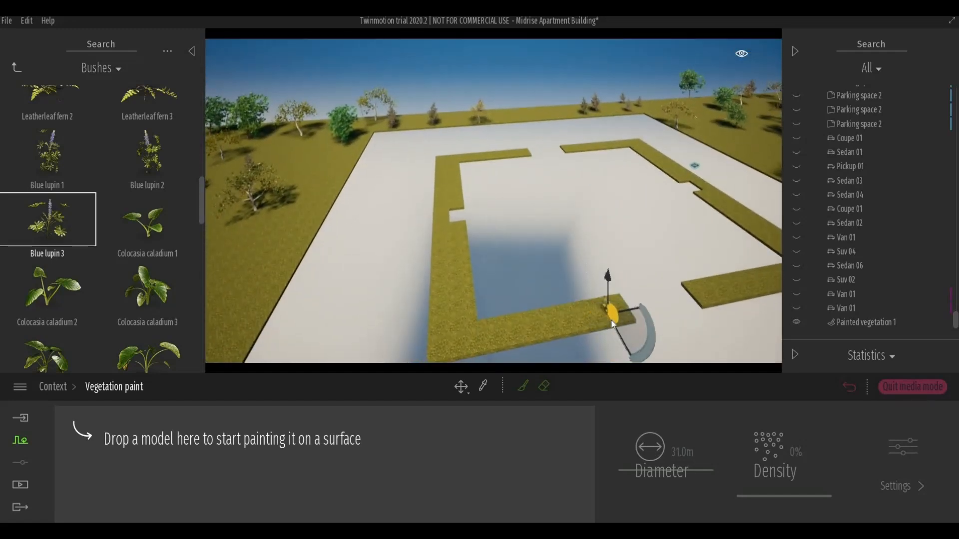
pyautogui.scroll(1, 611, 320)
pyautogui.moveTo(612, 320)
pyautogui.mouseDown()
pyautogui.moveTo(634, 327)
pyautogui.moveTo(622, 287)
pyautogui.moveTo(422, 325)
pyautogui.moveTo(435, 298)
pyautogui.moveTo(415, 283)
pyautogui.mouseUp()
pyautogui.scroll(1, 634, 327)
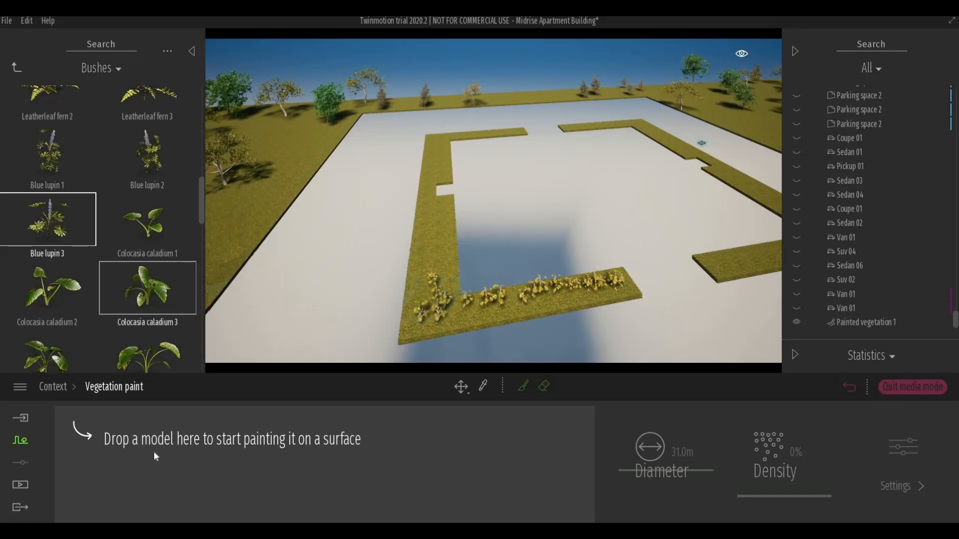
# Step: Add Blue lupin 3 to the vegetation paint palette and paint it over the planter strips with a 22.6 m brush
pyautogui.moveTo(63, 237)
pyautogui.mouseDown()
pyautogui.moveTo(105, 439)
pyautogui.moveTo(117, 440)
pyautogui.mouseUp()
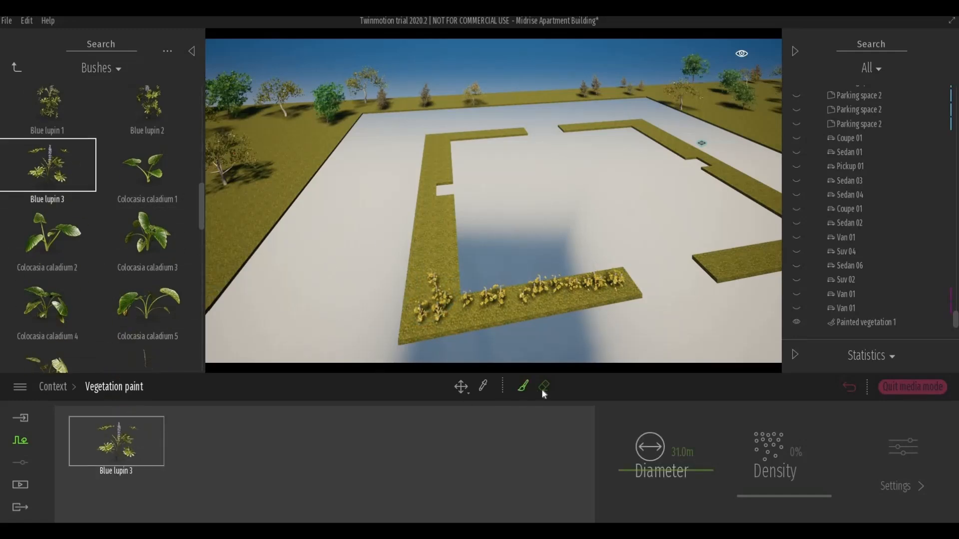
pyautogui.moveTo(644, 468); pyautogui.dragTo(644, 478)
pyautogui.moveTo(451, 273)
pyautogui.mouseDown()
pyautogui.moveTo(440, 176)
pyautogui.moveTo(426, 221)
pyautogui.moveTo(442, 151)
pyautogui.moveTo(519, 138)
pyautogui.moveTo(580, 146)
pyautogui.moveTo(600, 126)
pyautogui.moveTo(677, 148)
pyautogui.moveTo(719, 187)
pyautogui.moveTo(718, 211)
pyautogui.moveTo(676, 245)
pyautogui.moveTo(663, 238)
pyautogui.moveTo(685, 196)
pyautogui.moveTo(628, 248)
pyautogui.mouseUp()
pyautogui.press('d')
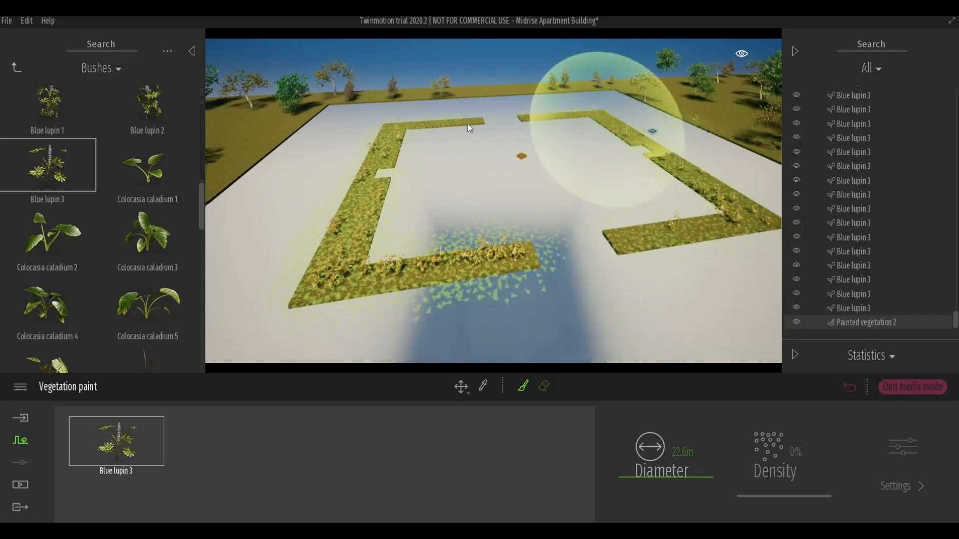
pyautogui.moveTo(379, 188); pyautogui.dragTo(362, 258)
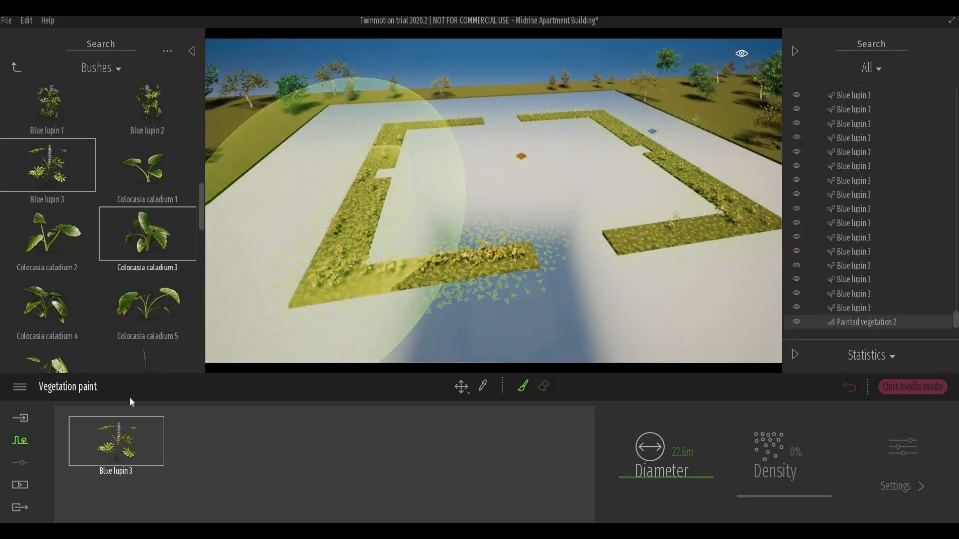
# Step: Place individual Blue lupin 3 bushes along both near planter strips, at the near-right corner and along the left side strip of the footprint
pyautogui.moveTo(62, 165)
pyautogui.mouseDown()
pyautogui.moveTo(349, 206)
pyautogui.moveTo(364, 224)
pyautogui.moveTo(386, 130)
pyautogui.moveTo(717, 250)
pyautogui.moveTo(628, 239)
pyautogui.mouseUp()
pyautogui.click(629, 238)
pyautogui.click(663, 234)
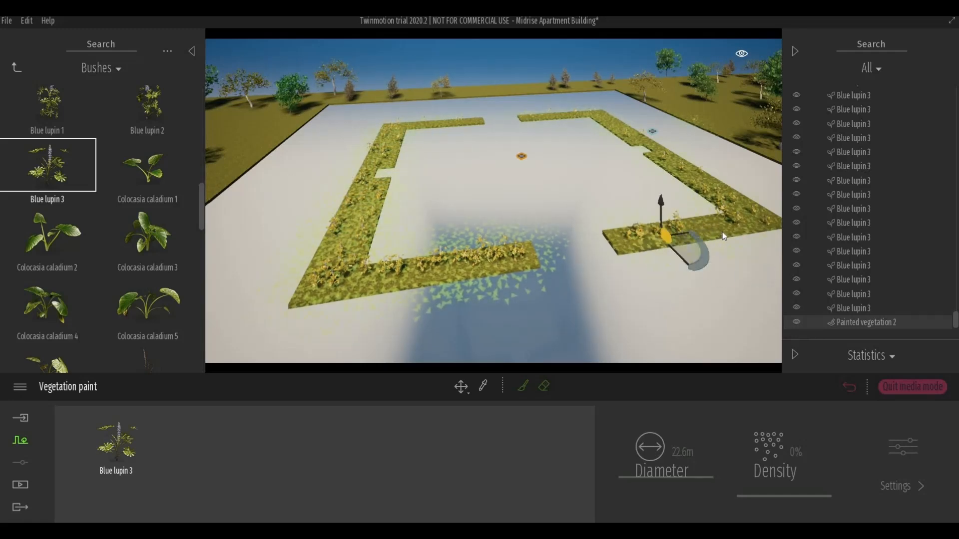
pyautogui.click(723, 232)
pyautogui.click(723, 195)
pyautogui.click(604, 245)
pyautogui.click(392, 254)
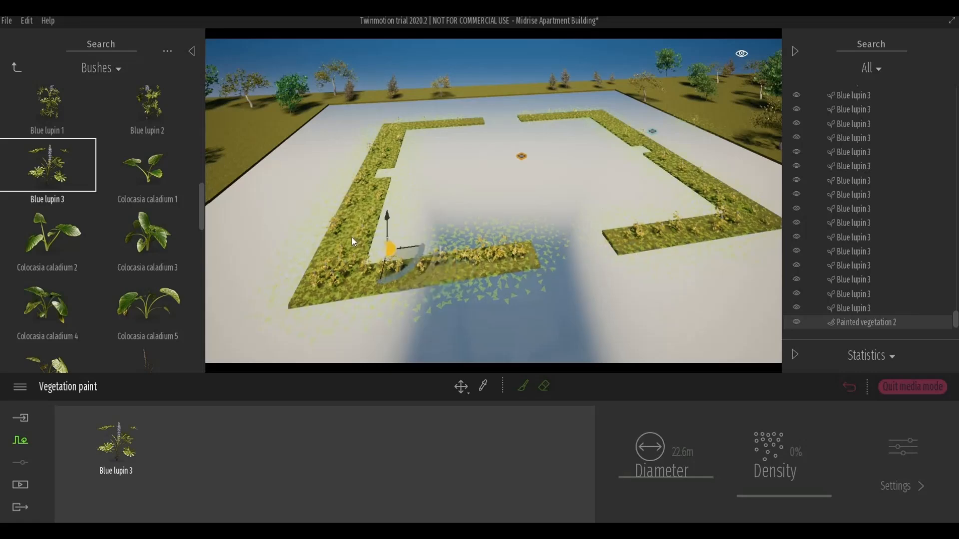
pyautogui.click(353, 234)
pyautogui.click(373, 170)
pyautogui.click(390, 145)
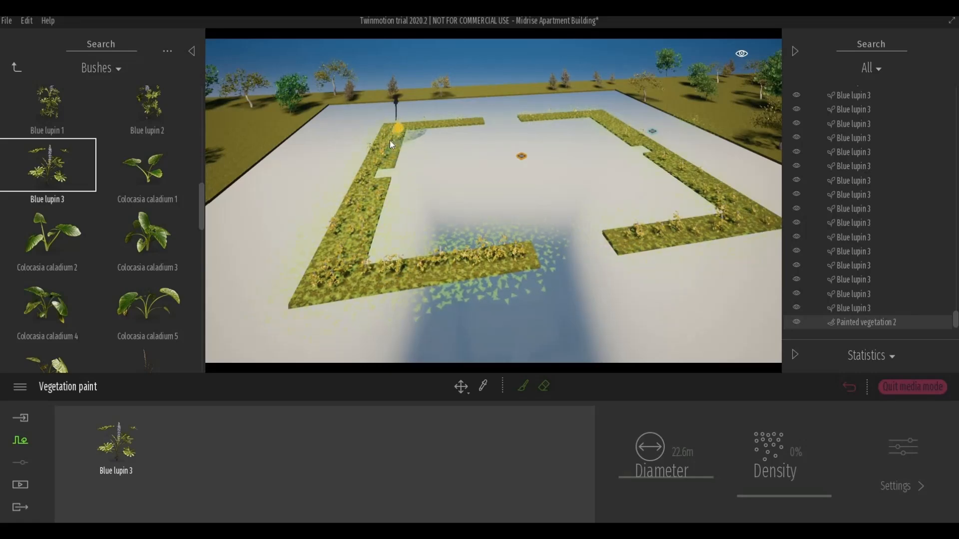
# Step: Add Buttercups, Poppies, Violets, Daisies, Field Scabious and Yarrows from the Grass and flowers library to the vegetation paint palette
pyautogui.click(17, 67)
pyautogui.click(148, 207)
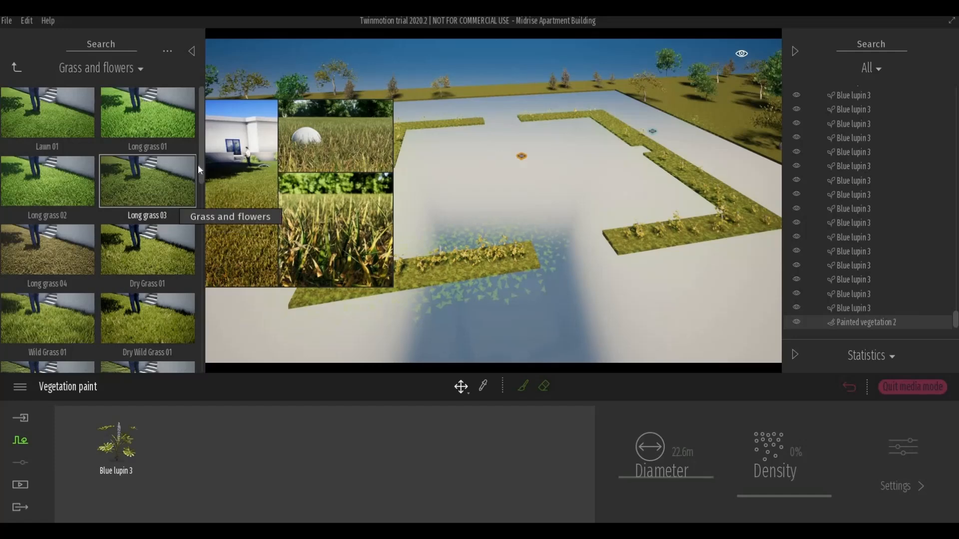
pyautogui.scroll(-4, 201, 157)
pyautogui.scroll(-5, 204, 300)
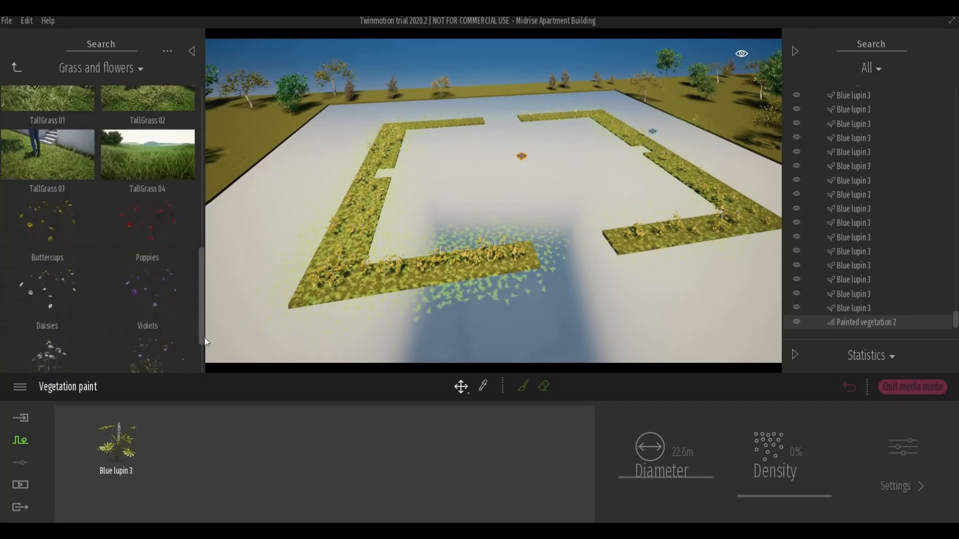
pyautogui.moveTo(63, 170); pyautogui.dragTo(165, 448)
pyautogui.moveTo(145, 146); pyautogui.dragTo(245, 446)
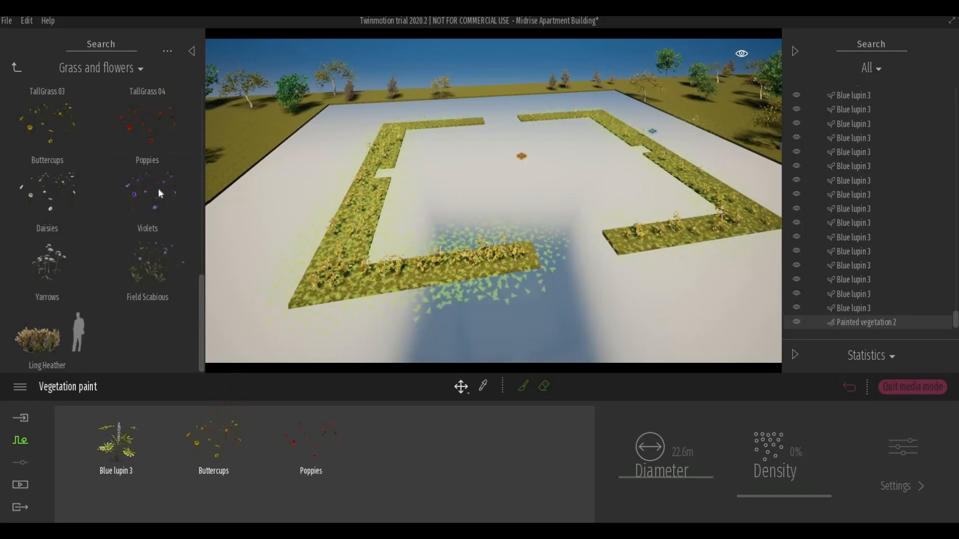
pyautogui.moveTo(158, 193); pyautogui.dragTo(352, 491)
pyautogui.moveTo(178, 326)
pyautogui.mouseDown()
pyautogui.moveTo(336, 412)
pyautogui.moveTo(505, 450)
pyautogui.mouseUp()
pyautogui.moveTo(69, 271); pyautogui.dragTo(370, 482)
pyautogui.scroll(-2, 223, 497)
# Step: Select the six flower types without Blue lupin 3 and scatter the mix along the planter strips around the building footprint
pyautogui.click(214, 489)
pyautogui.keyDown('ctrl'); pyautogui.click(129, 491); pyautogui.keyUp('ctrl')
pyautogui.keyDown('ctrl'); pyautogui.click(218, 431); pyautogui.keyUp('ctrl')
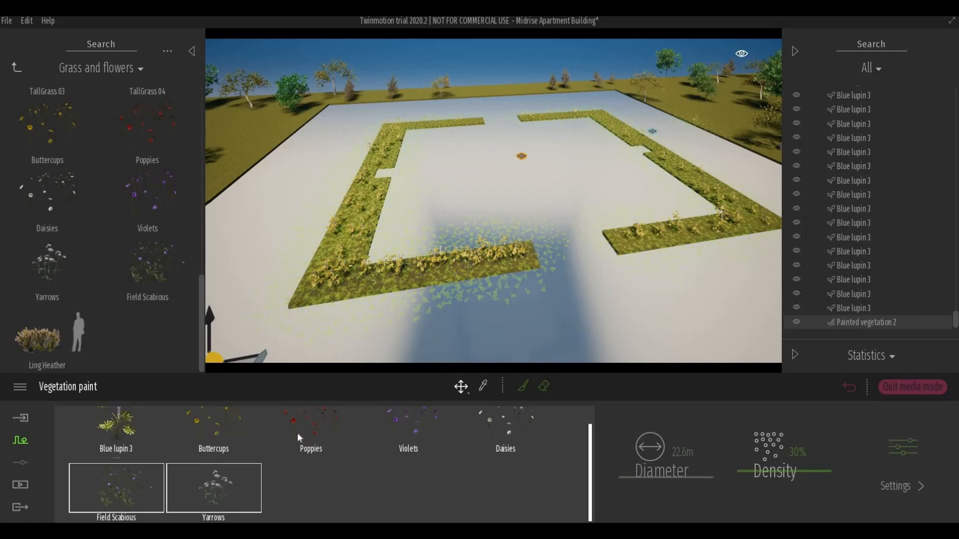
pyautogui.keyDown('ctrl'); pyautogui.click(509, 428); pyautogui.keyUp('ctrl')
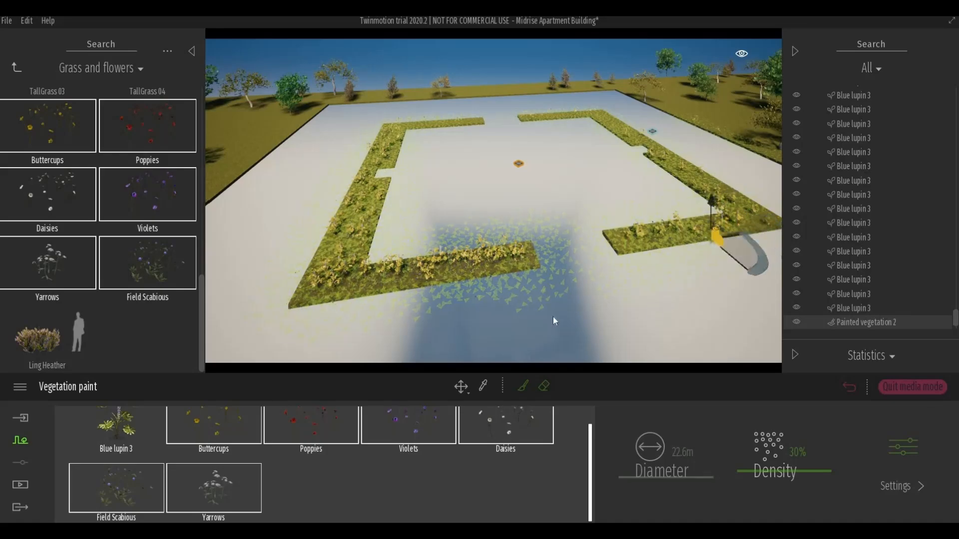
pyautogui.scroll(3, 556, 310)
pyautogui.scroll(5, 555, 303)
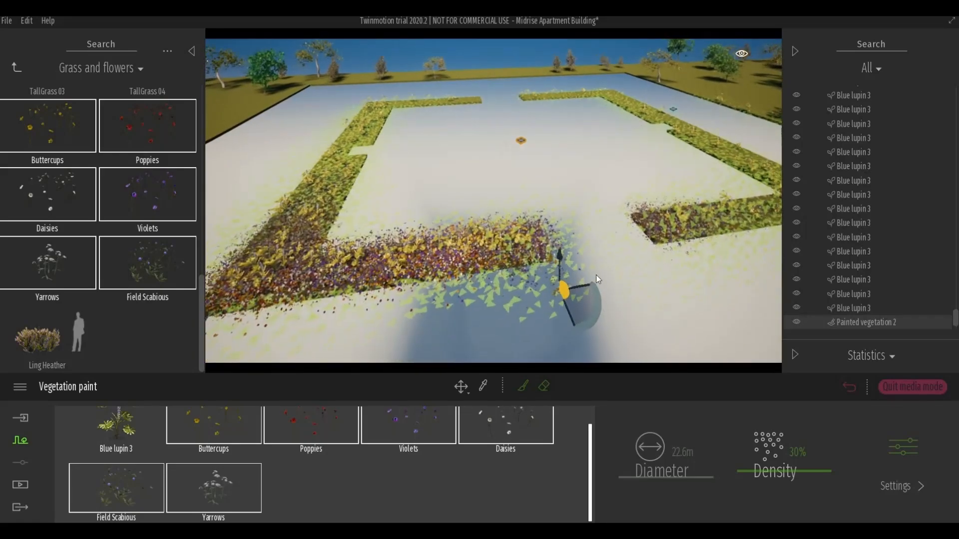
pyautogui.scroll(5, 609, 224)
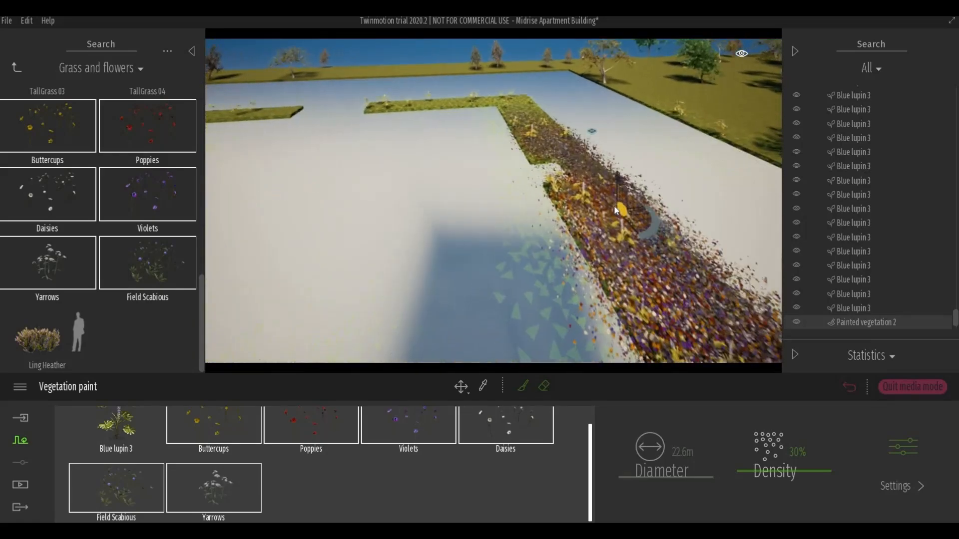
pyautogui.scroll(-10, 622, 180)
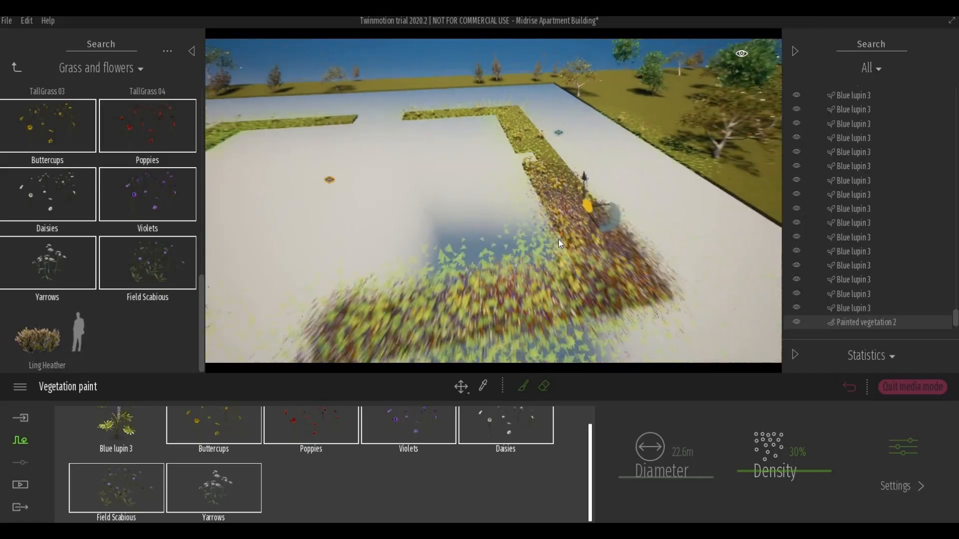
pyautogui.scroll(5, 594, 120)
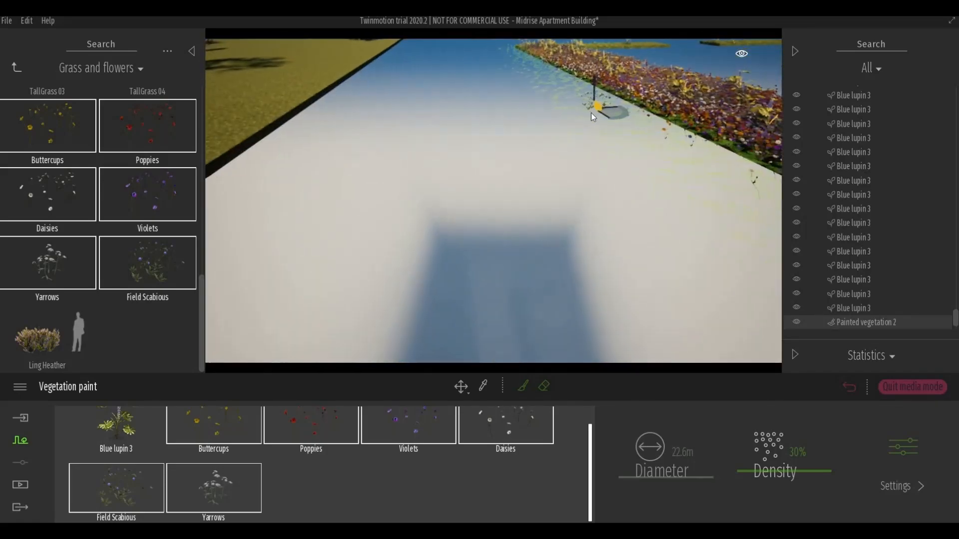
pyautogui.moveTo(591, 112); pyautogui.dragTo(595, 227, button='middle')
pyautogui.scroll(-6, 594, 225)
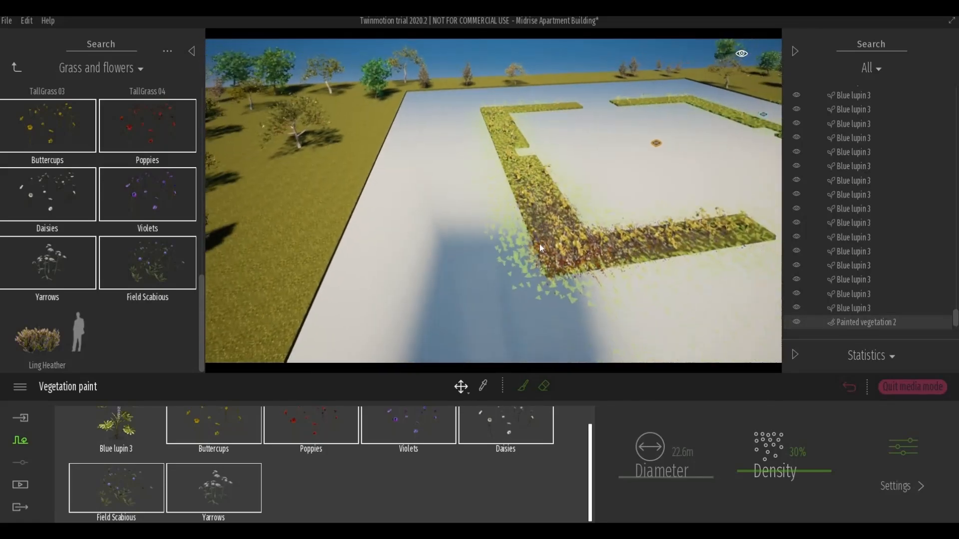
# Step: Leave vegetation painting, save the project, and turn off isolation of the site floor Floor 2 to bring back the building and cars
pyautogui.click(18, 68)
pyautogui.hotkey('ctrl', 's')
pyautogui.click(314, 244)
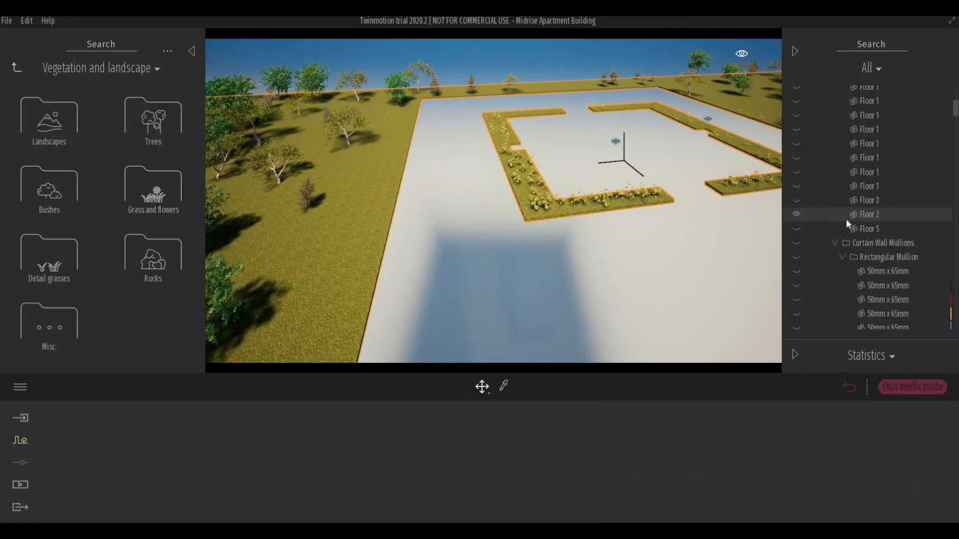
pyautogui.rightClick(861, 217)
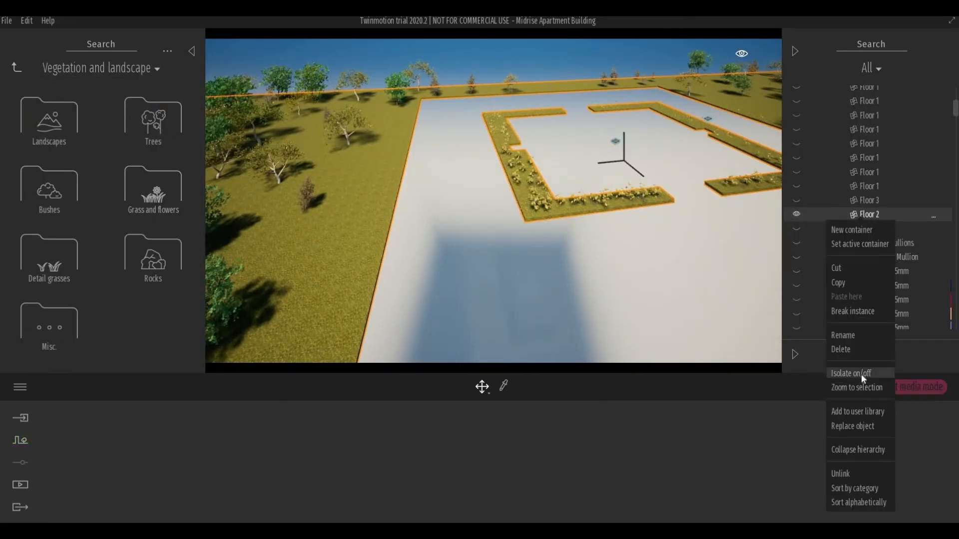
pyautogui.click(667, 251)
pyautogui.scroll(-4, 670, 245)
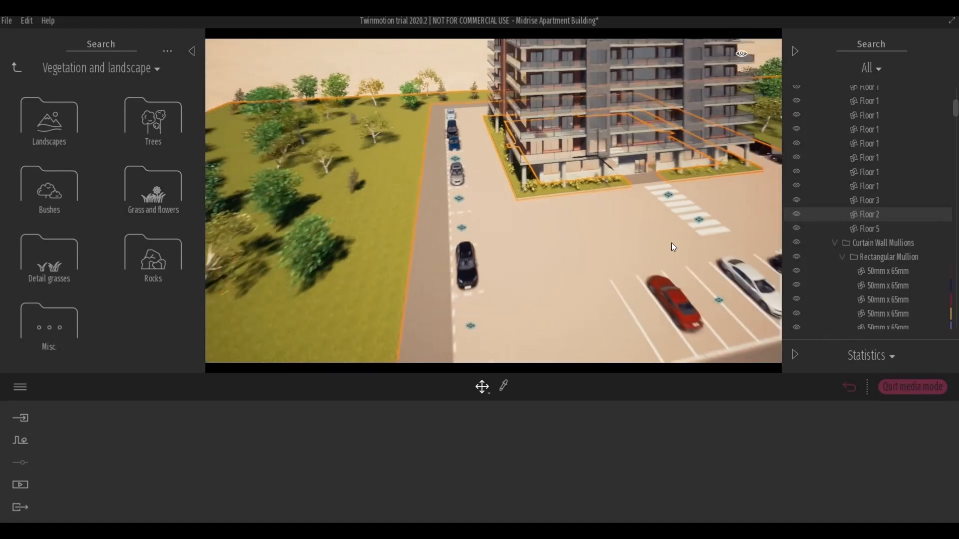
pyautogui.scroll(-2, 643, 256)
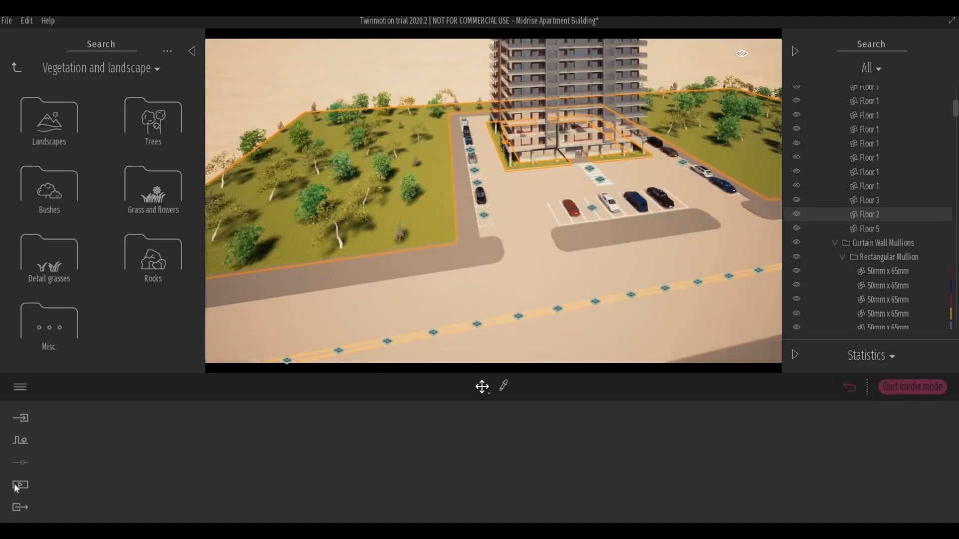
# Step: Switch to the saved Image1 view and set the location's background picture to None
pyautogui.click(265, 449)
pyautogui.click(203, 433)
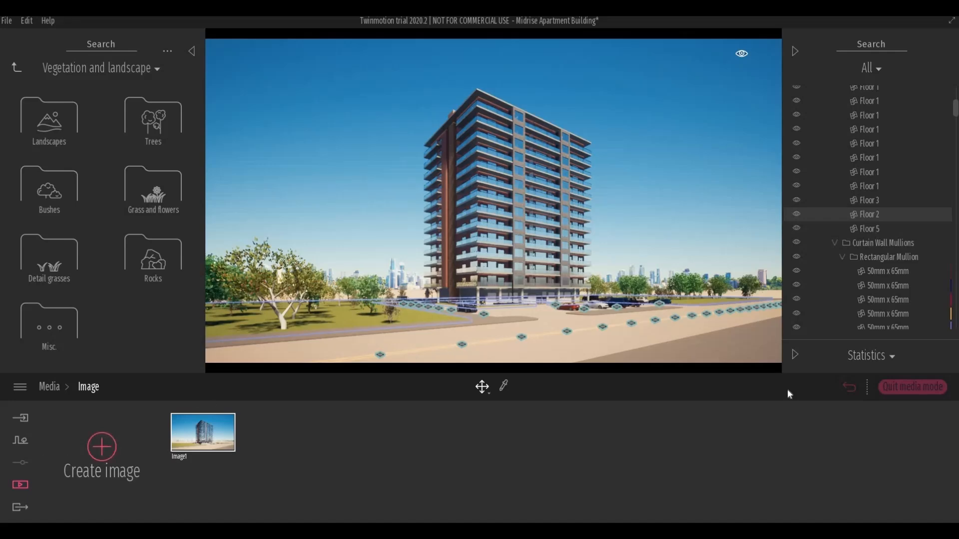
pyautogui.click(19, 462)
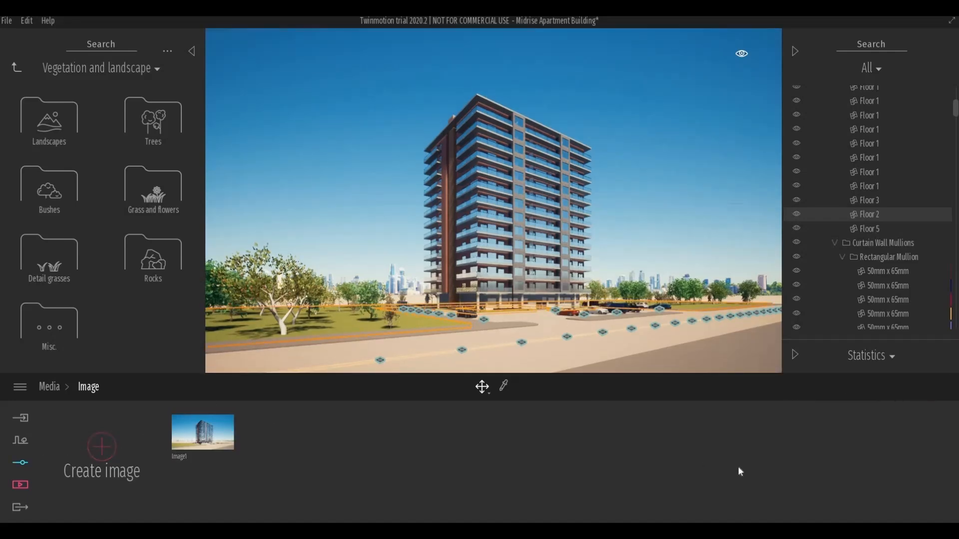
pyautogui.click(683, 471)
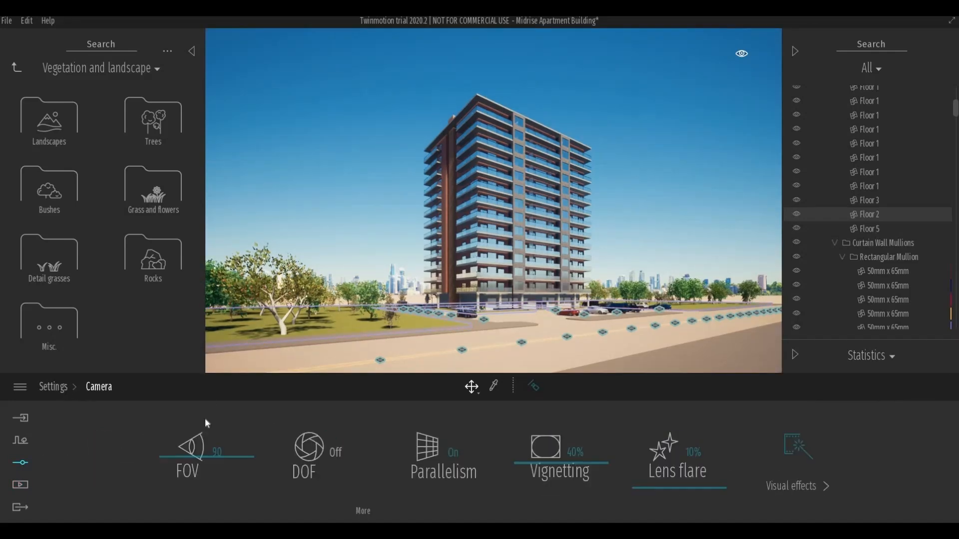
pyautogui.click(53, 387)
pyautogui.click(327, 452)
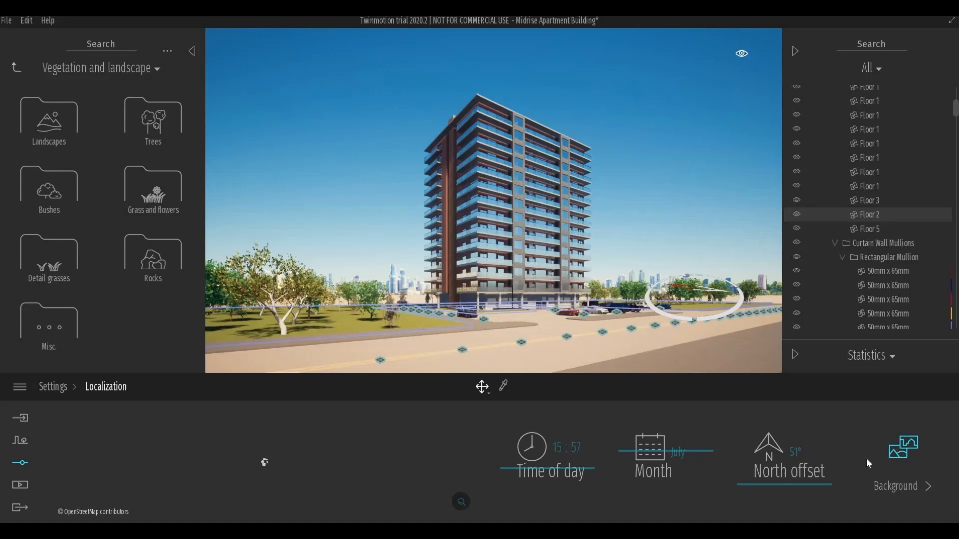
pyautogui.click(899, 452)
pyautogui.click(442, 478)
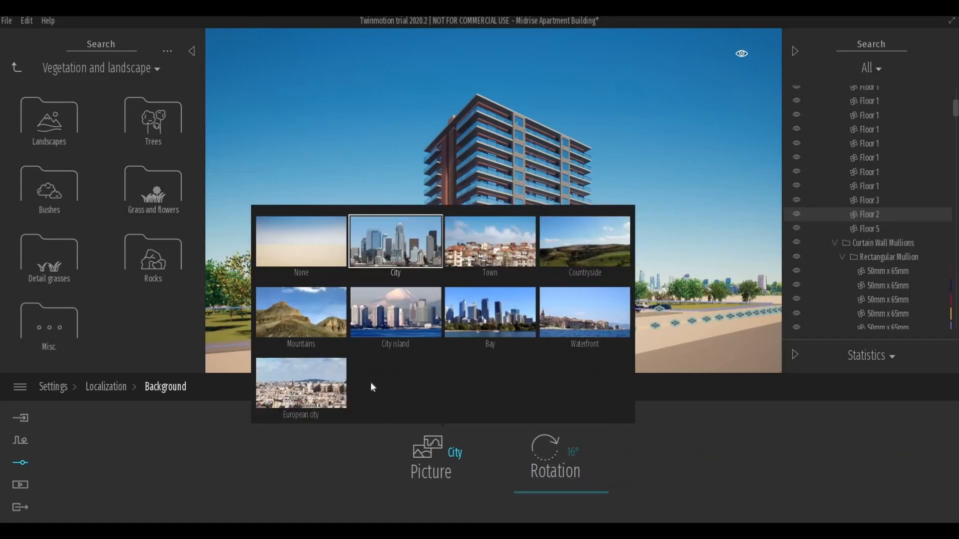
pyautogui.click(308, 266)
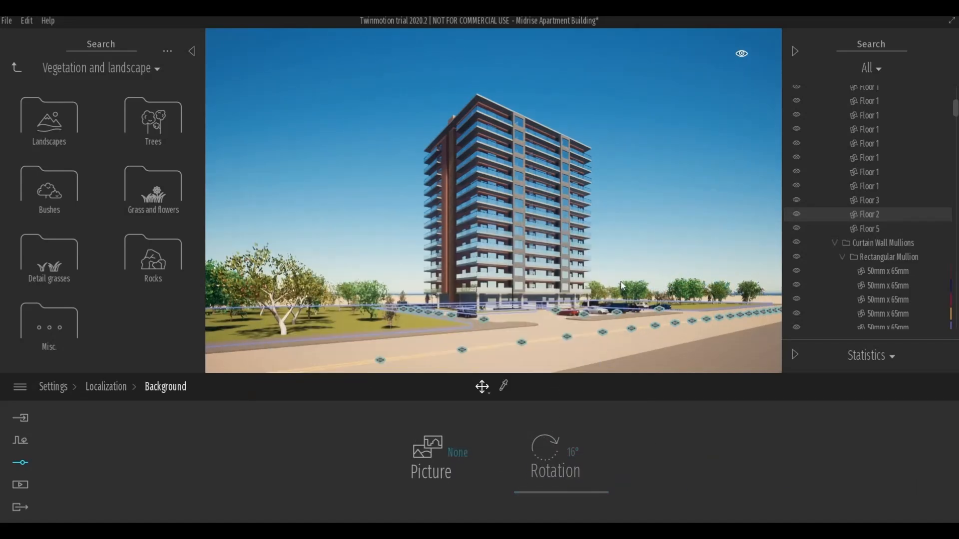
pyautogui.moveTo(405, 255); pyautogui.dragTo(454, 283, button='right')
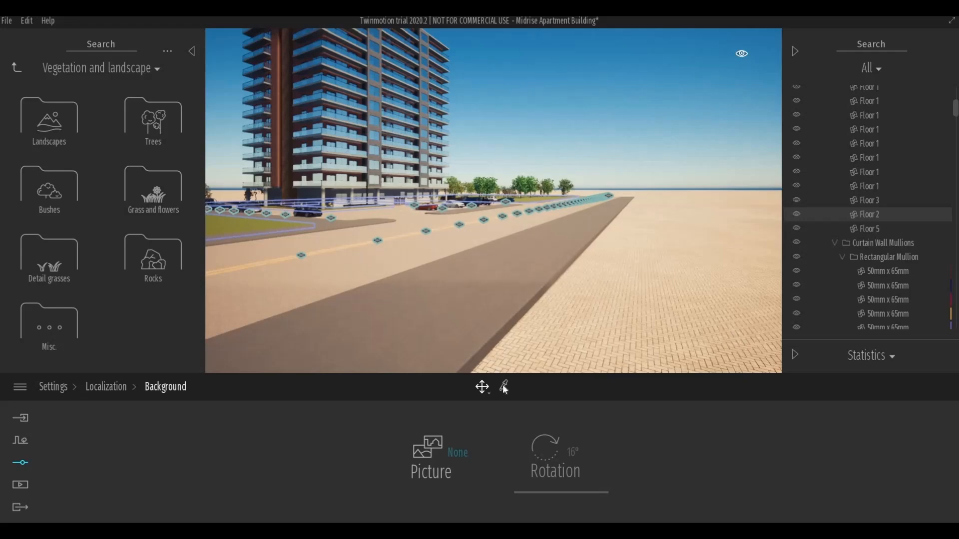
pyautogui.click(467, 294)
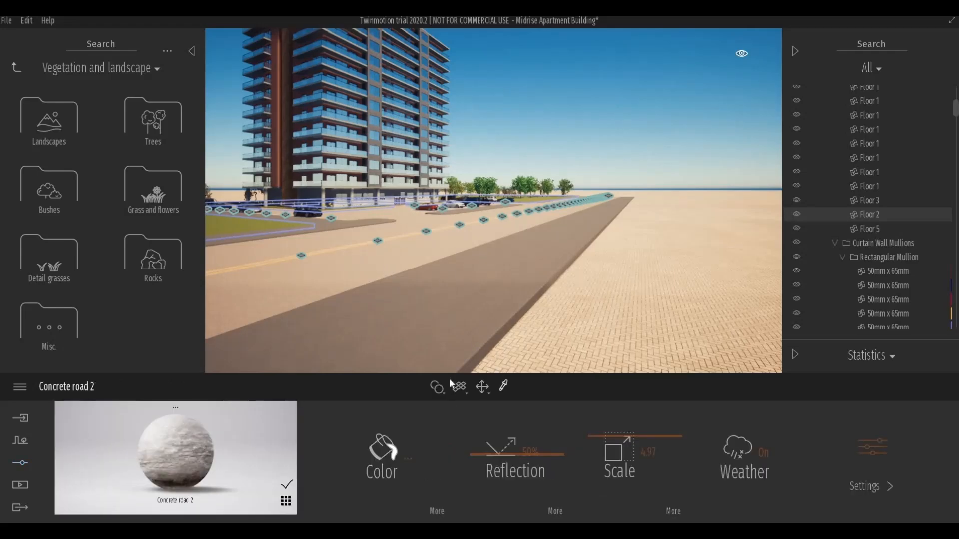
pyautogui.hotkey('ctrl', 'z')
# Step: Set the location's time of day to 18:16 and the north offset to 36°
pyautogui.moveTo(474, 335); pyautogui.dragTo(420, 322, button='right')
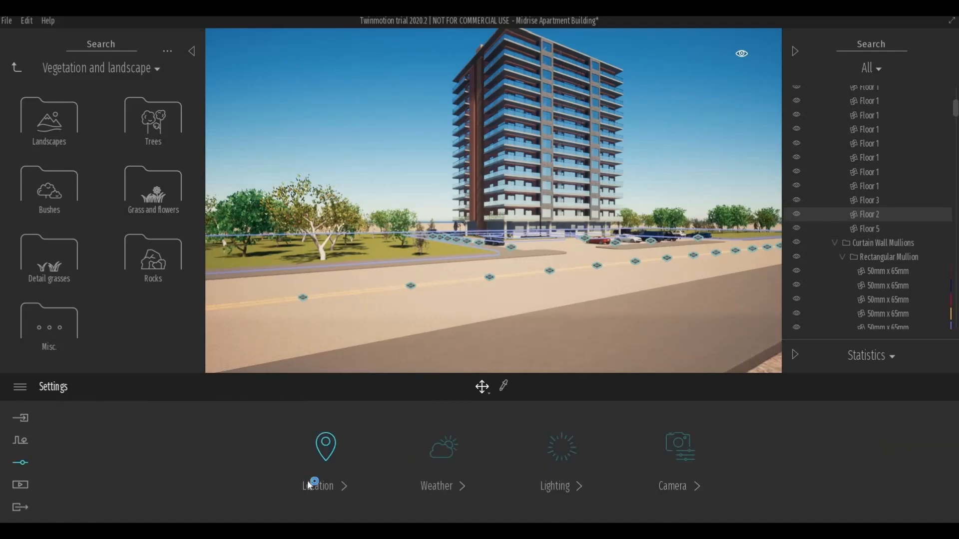
pyautogui.click(312, 484)
pyautogui.moveTo(526, 470); pyautogui.dragTo(523, 477)
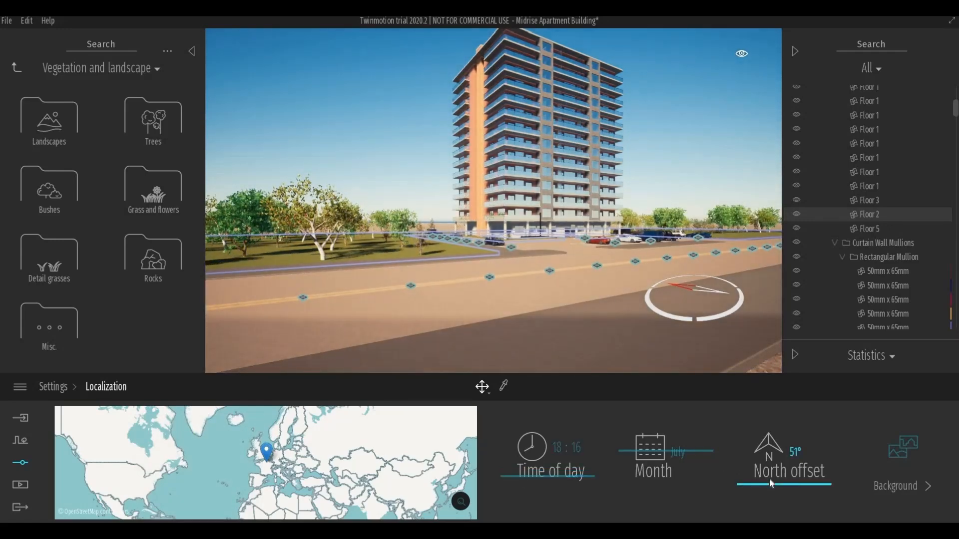
pyautogui.moveTo(769, 479); pyautogui.dragTo(771, 489)
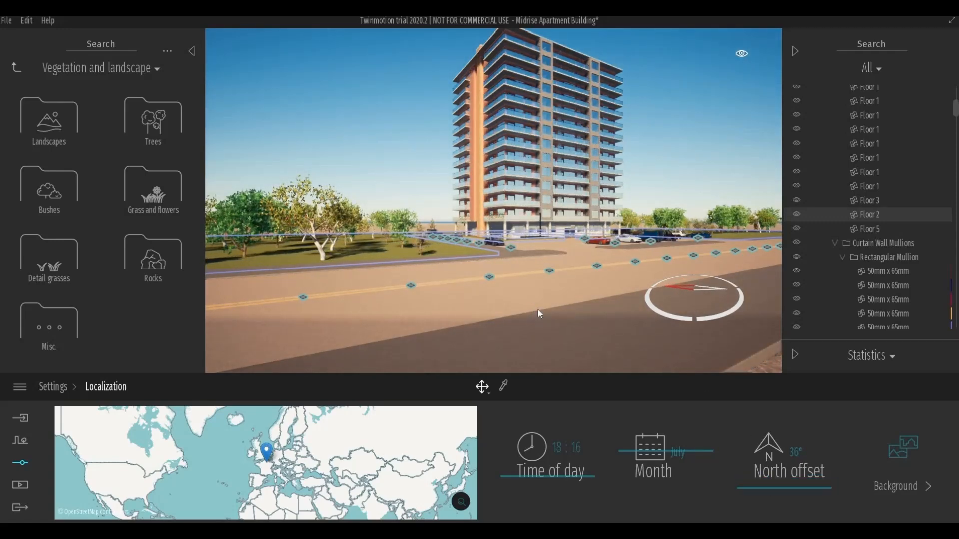
# Step: Reframe the building from the street, fine-tune the month within July and set the north offset to 38°
pyautogui.moveTo(535, 311); pyautogui.dragTo(537, 355, button='middle')
pyautogui.moveTo(537, 356); pyautogui.dragTo(514, 334, button='right')
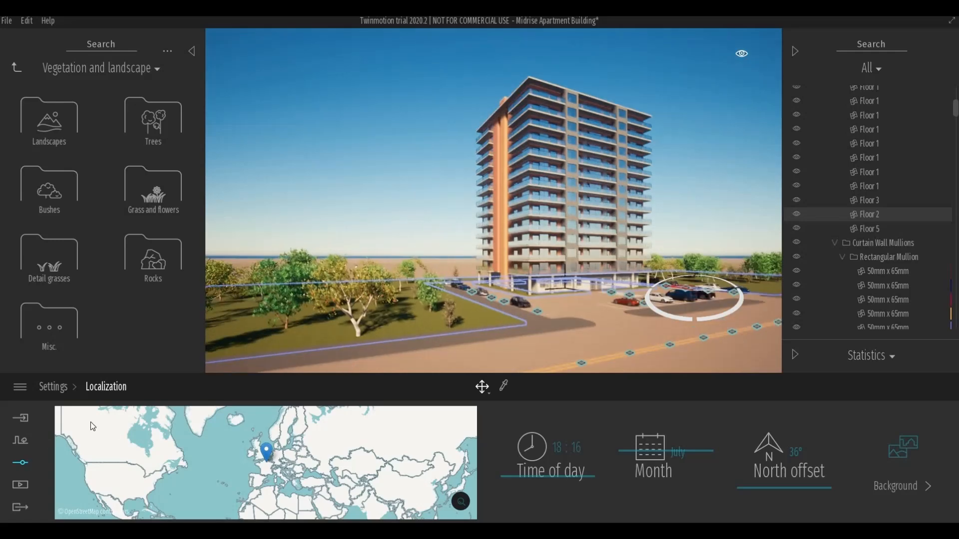
pyautogui.moveTo(413, 332); pyautogui.dragTo(400, 290, button='middle')
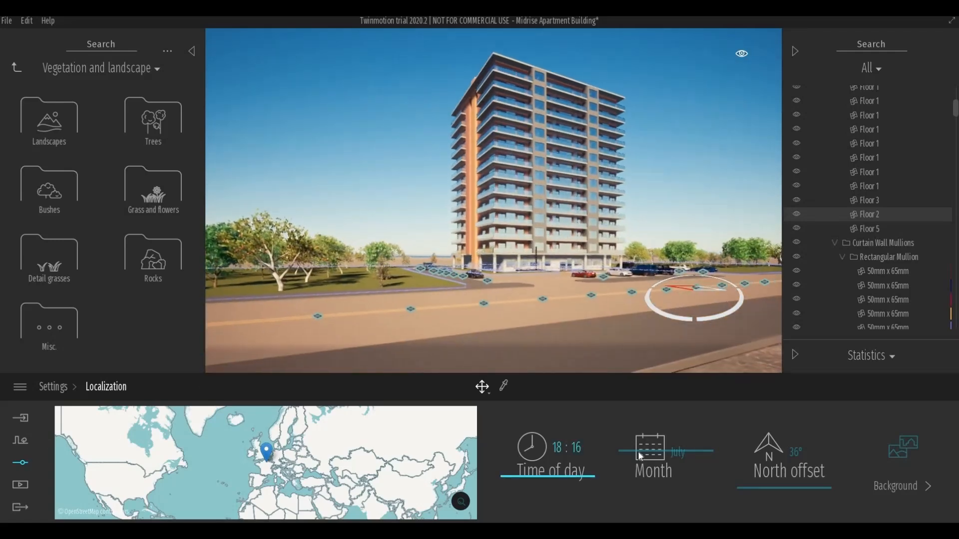
pyautogui.moveTo(633, 439); pyautogui.dragTo(635, 446)
pyautogui.moveTo(763, 486); pyautogui.dragTo(761, 492)
pyautogui.keyDown('shift'); pyautogui.moveTo(526, 295); pyautogui.dragTo(527, 296, button='middle'); pyautogui.keyUp('shift')
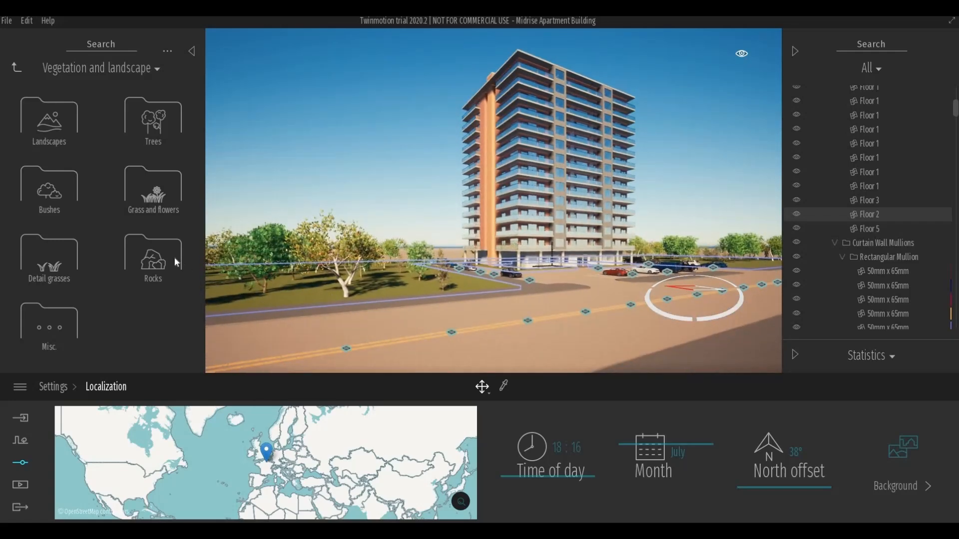
# Step: Place Rock 2, Rock 1, Rock 5, Rock 6 and Rock 7 among the trees on the lawn beside the building
pyautogui.click(155, 257)
pyautogui.scroll(4, 363, 298)
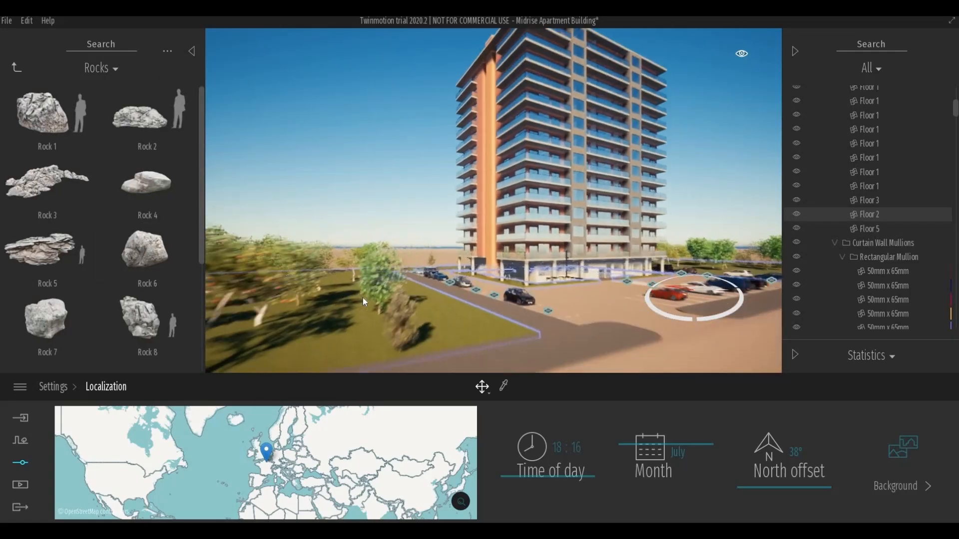
pyautogui.scroll(-1, 363, 298)
pyautogui.moveTo(362, 299); pyautogui.dragTo(365, 314)
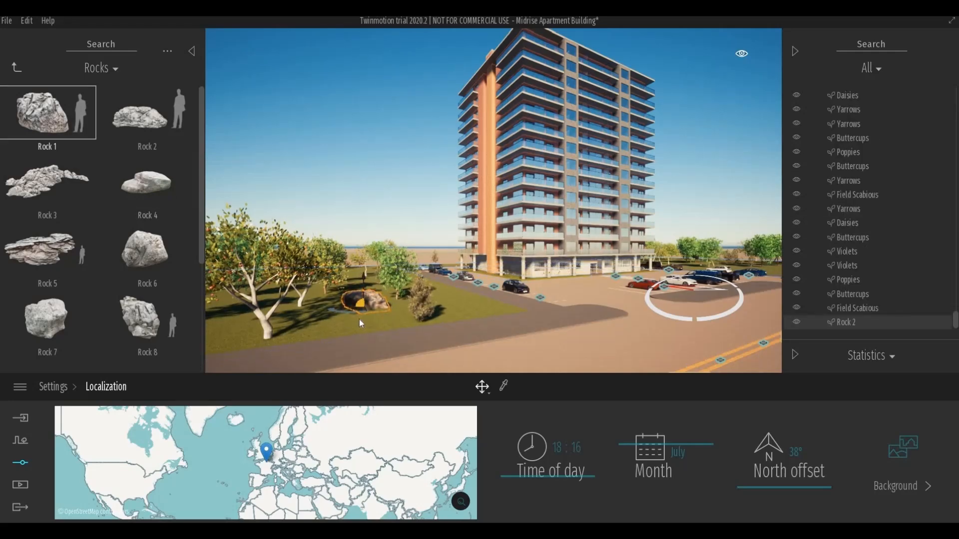
pyautogui.moveTo(359, 323); pyautogui.dragTo(449, 312, button='middle')
pyautogui.moveTo(145, 182); pyautogui.dragTo(372, 291)
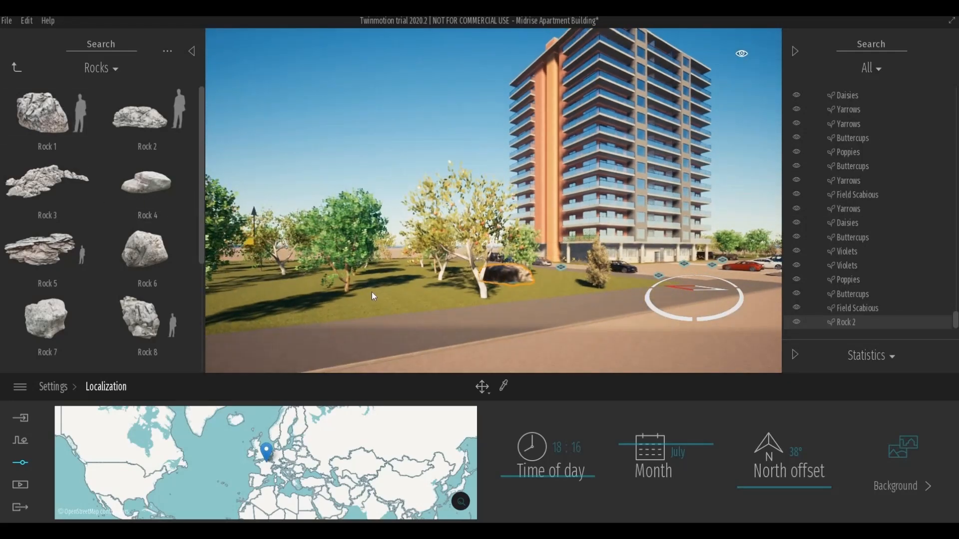
pyautogui.moveTo(124, 248); pyautogui.dragTo(279, 298)
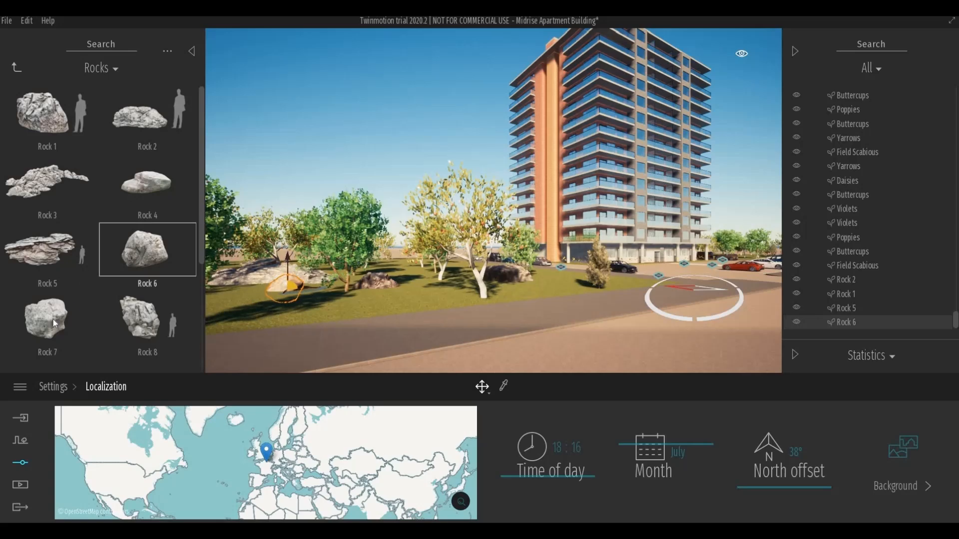
pyautogui.moveTo(53, 320); pyautogui.dragTo(227, 292)
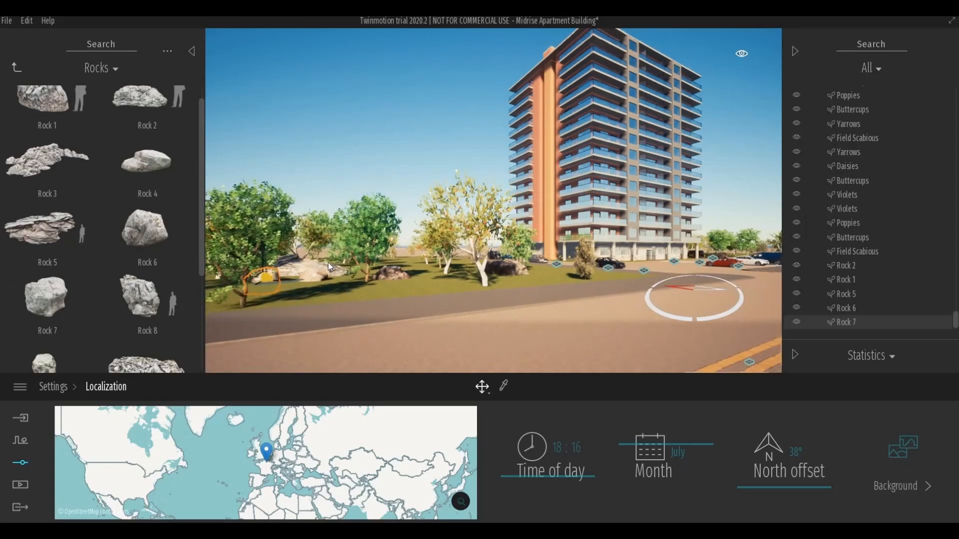
# Step: Open the Benches category within the City objects of the library
pyautogui.click(17, 68)
pyautogui.click(17, 68)
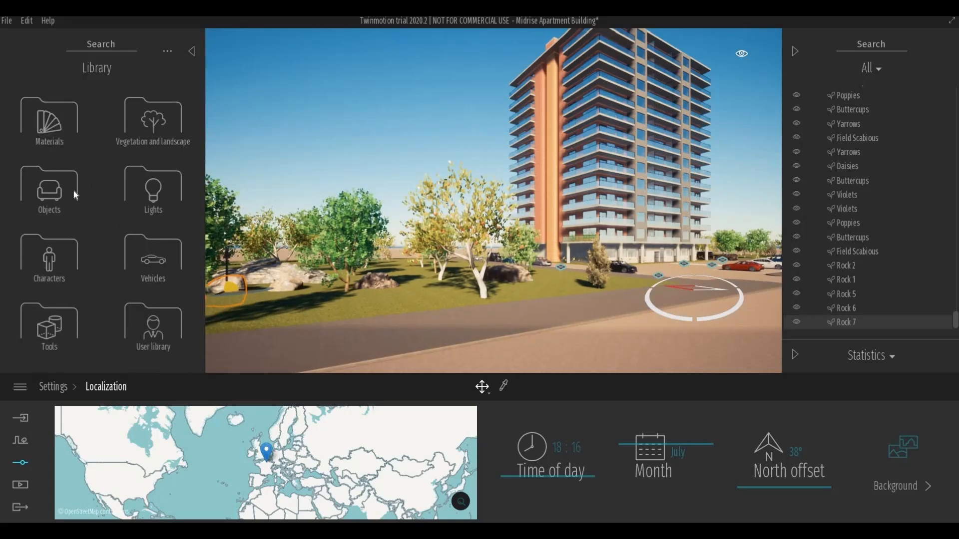
pyautogui.click(74, 191)
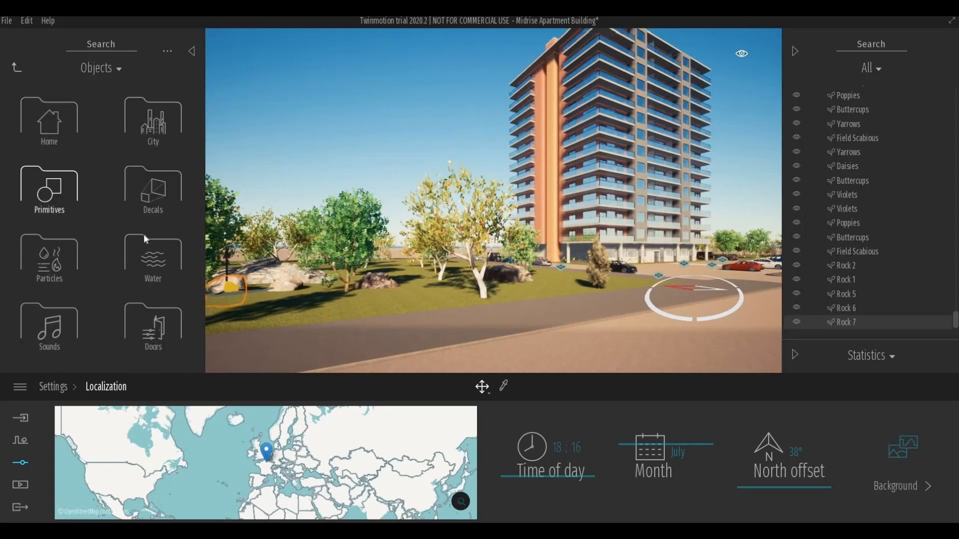
pyautogui.click(177, 123)
pyautogui.click(59, 130)
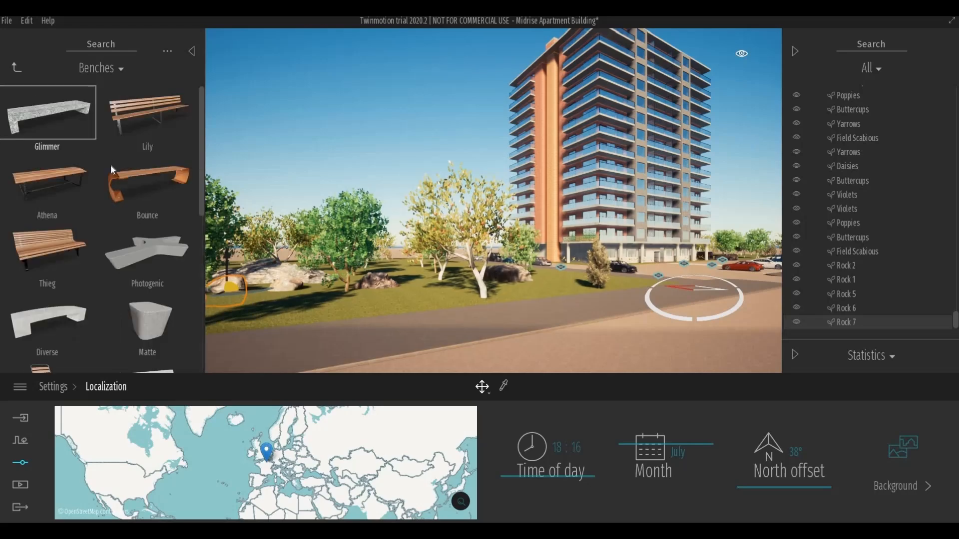
# Step: Try an Athena bench on the lawn in front of the rocks, adjust its orientation, and delete it
pyautogui.moveTo(270, 214); pyautogui.dragTo(65, 188, button='right')
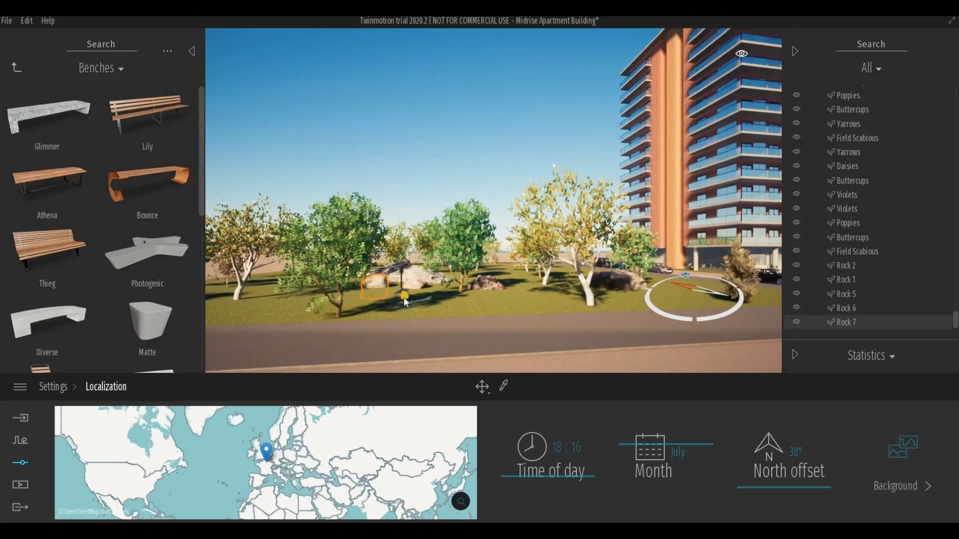
pyautogui.moveTo(403, 297); pyautogui.dragTo(393, 292)
pyautogui.scroll(6, 389, 307)
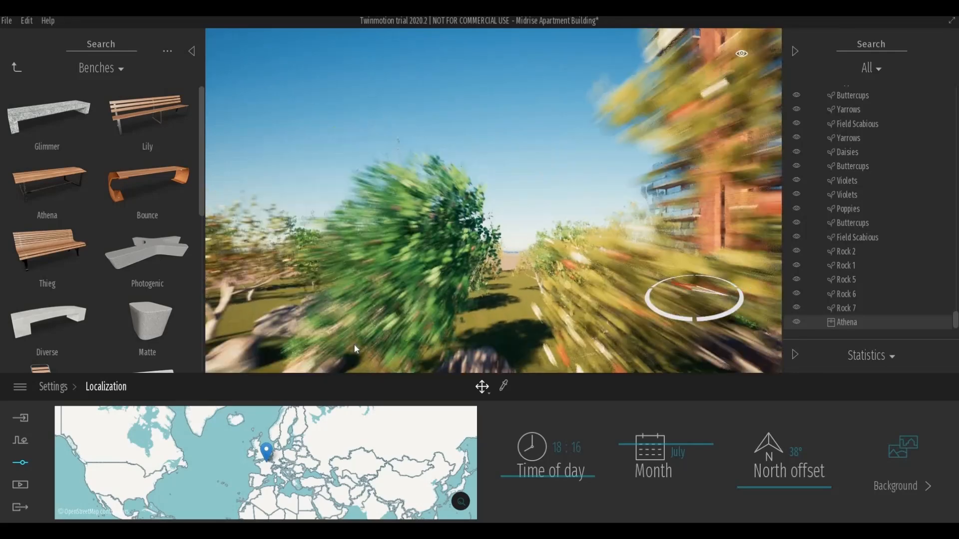
pyautogui.scroll(-4, 353, 346)
pyautogui.scroll(-2, 326, 363)
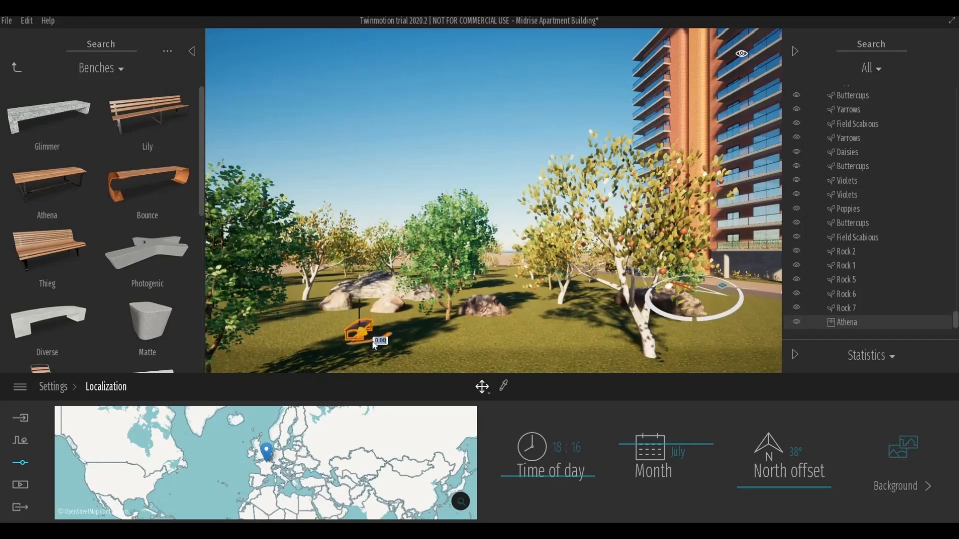
pyautogui.scroll(4, 350, 352)
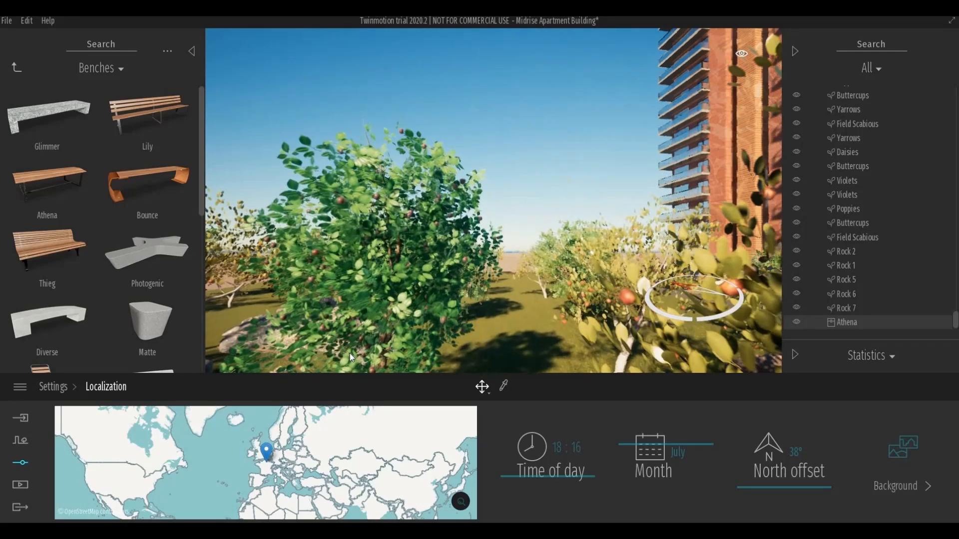
pyautogui.scroll(-3, 343, 362)
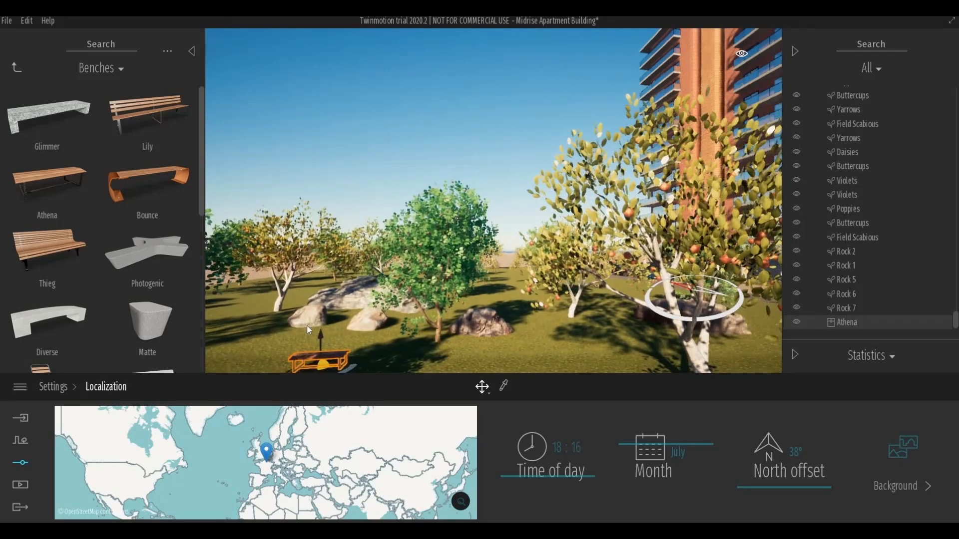
pyautogui.press('Delete')
# Step: Place a Lily bench on the lawn in front of the rocks with a 90° rotation
pyautogui.moveTo(157, 128); pyautogui.dragTo(339, 356)
pyautogui.write('90')
pyautogui.press('Return')
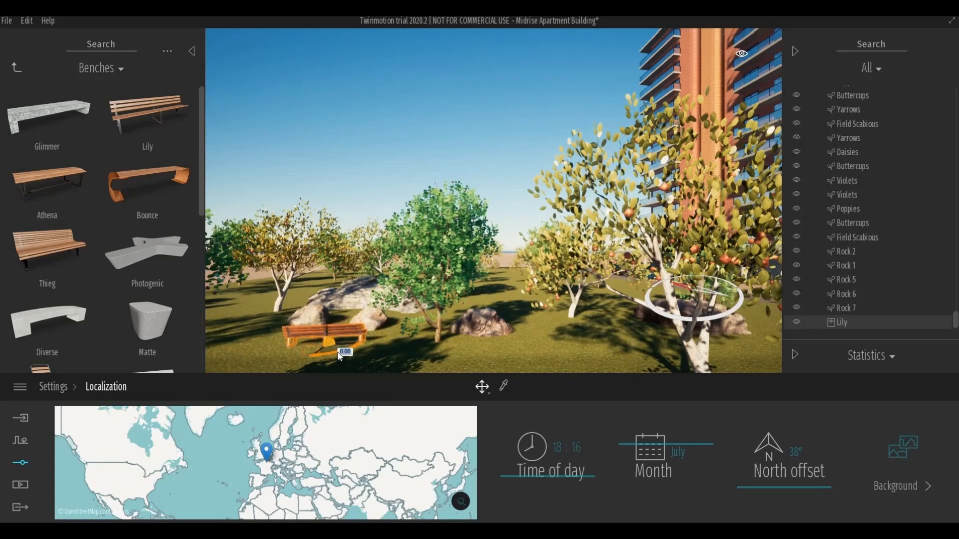
pyautogui.press('Return')
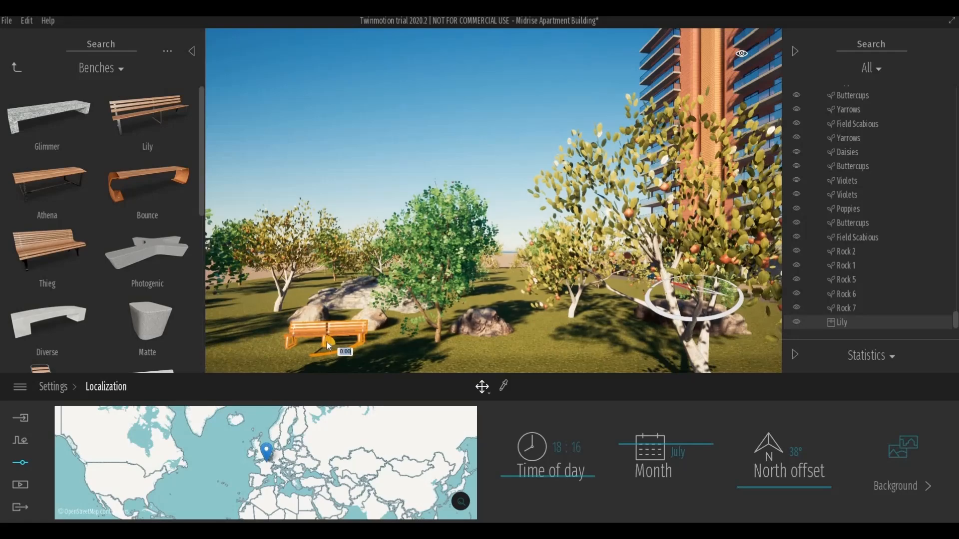
# Step: Reposition the Lily bench on the grass between the large rocks and the street
pyautogui.moveTo(332, 340); pyautogui.dragTo(274, 344)
pyautogui.scroll(-3, 373, 345)
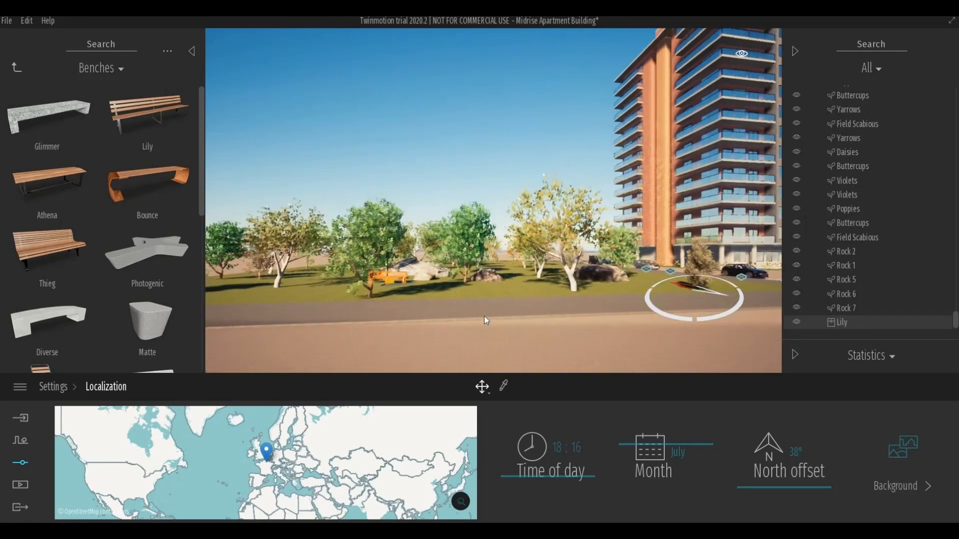
pyautogui.scroll(1, 519, 319)
pyautogui.moveTo(546, 319); pyautogui.dragTo(373, 303, button='middle')
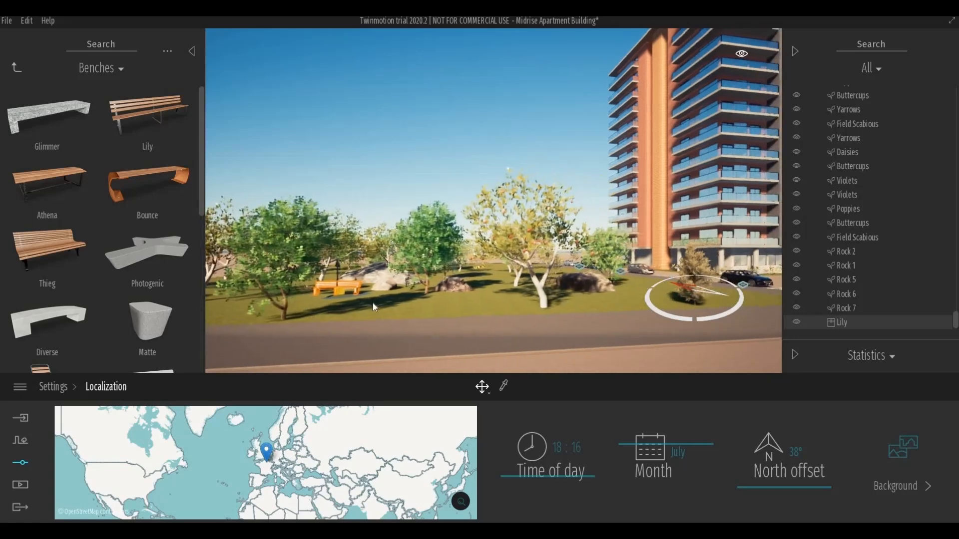
pyautogui.moveTo(450, 306); pyautogui.dragTo(395, 299)
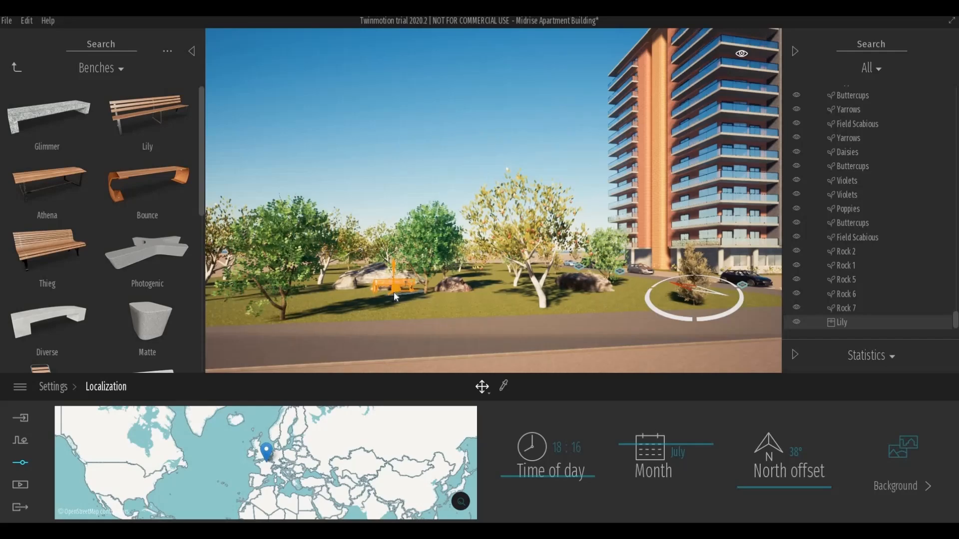
pyautogui.scroll(4, 372, 317)
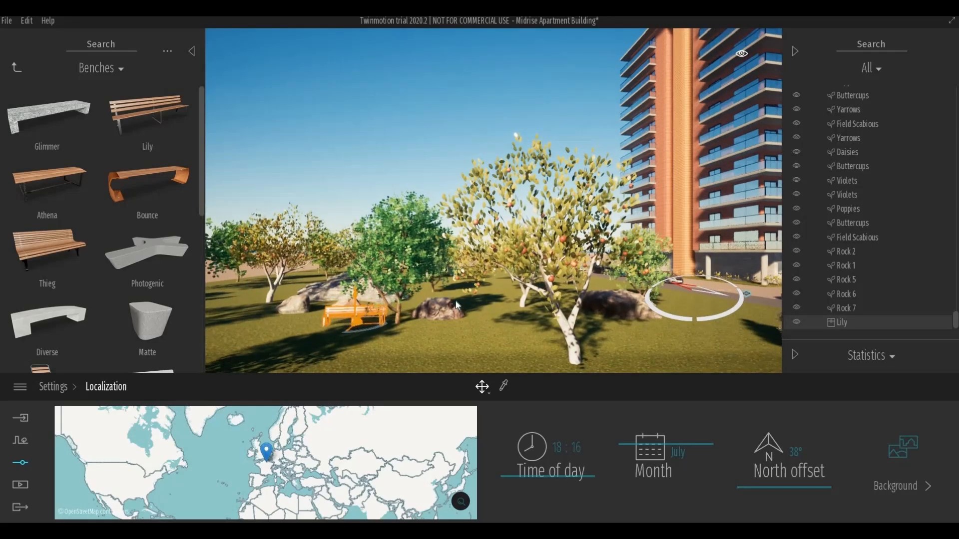
# Step: Move in from the street to the building's entrance and examine the flower beds along the facade
pyautogui.scroll(-4, 456, 301)
pyautogui.moveTo(575, 307); pyautogui.dragTo(667, 286, button='middle')
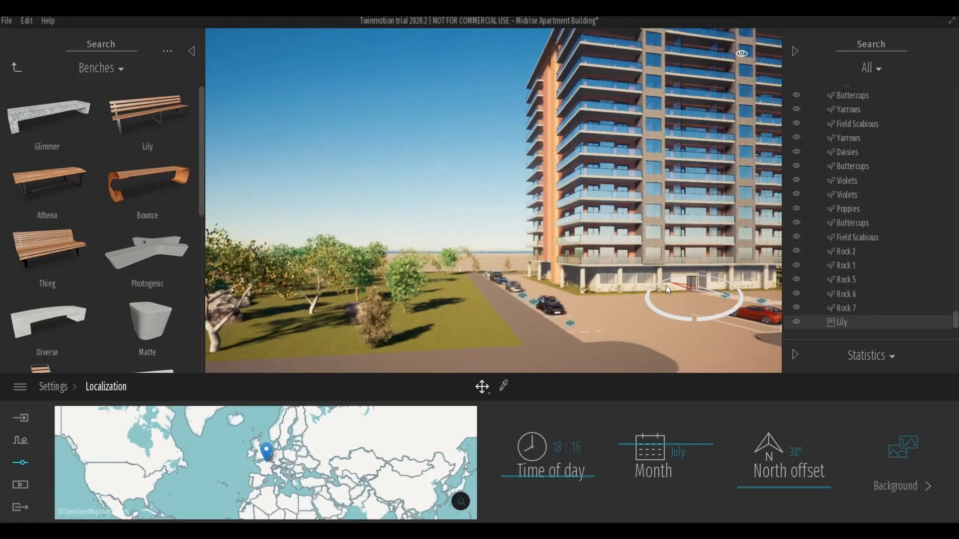
pyautogui.moveTo(667, 285); pyautogui.dragTo(618, 242, button='right')
pyautogui.scroll(-3, 619, 242)
pyautogui.scroll(3, 622, 244)
pyautogui.moveTo(497, 276); pyautogui.dragTo(409, 313, button='right')
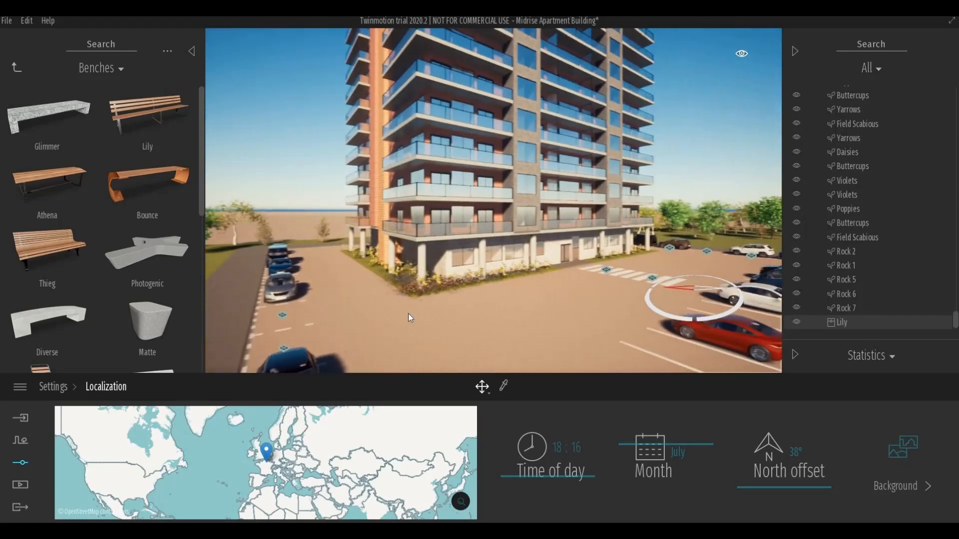
pyautogui.scroll(3, 481, 313)
pyautogui.moveTo(514, 293); pyautogui.dragTo(511, 255, button='middle')
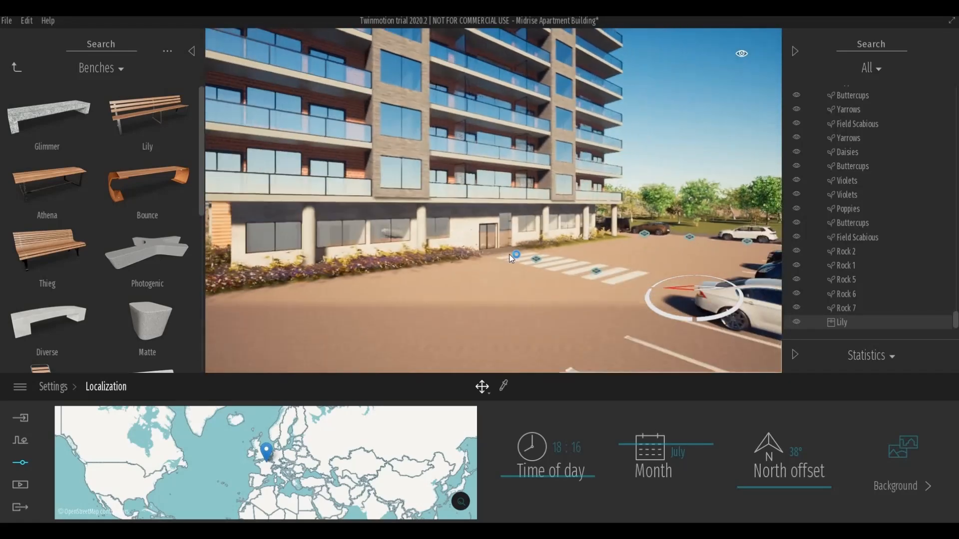
pyautogui.scroll(4, 508, 258)
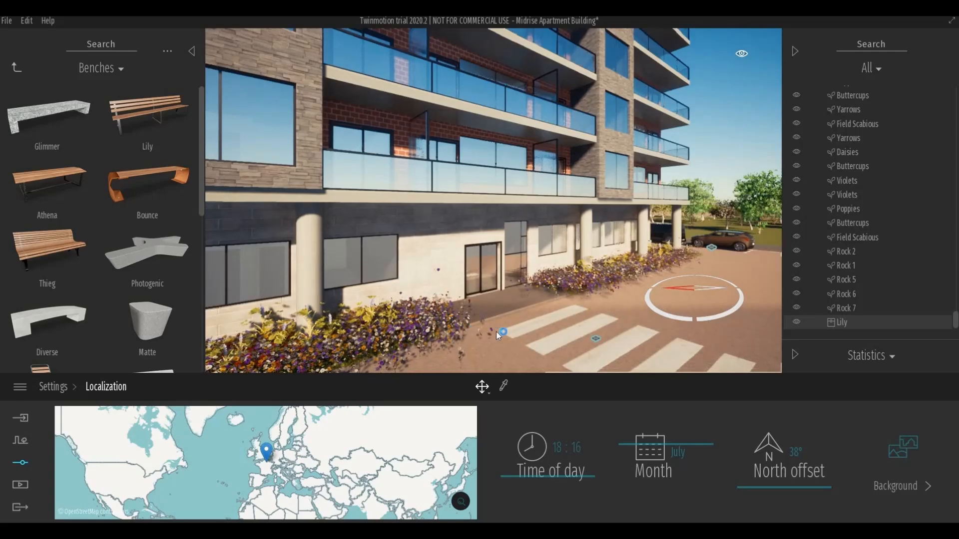
pyautogui.moveTo(495, 333); pyautogui.dragTo(506, 383, button='right')
# Step: Select the painted flowers beside the entrance and set their density to 19%
pyautogui.click(505, 386)
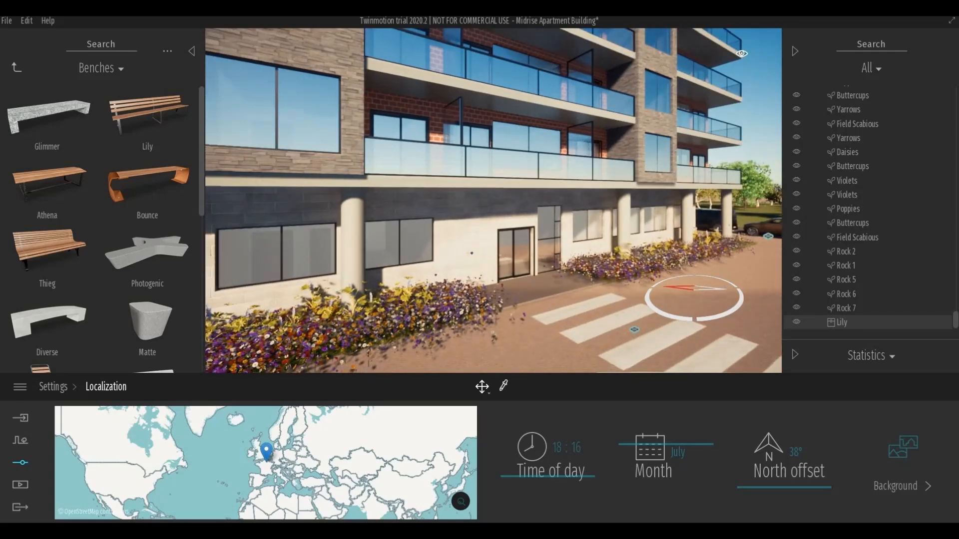
pyautogui.click(434, 306)
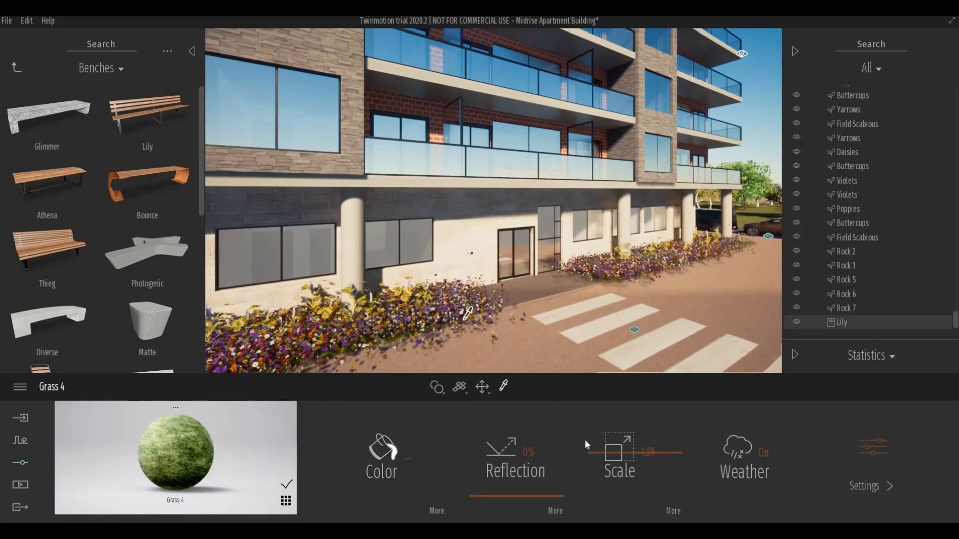
pyautogui.click(483, 387)
pyautogui.click(457, 324)
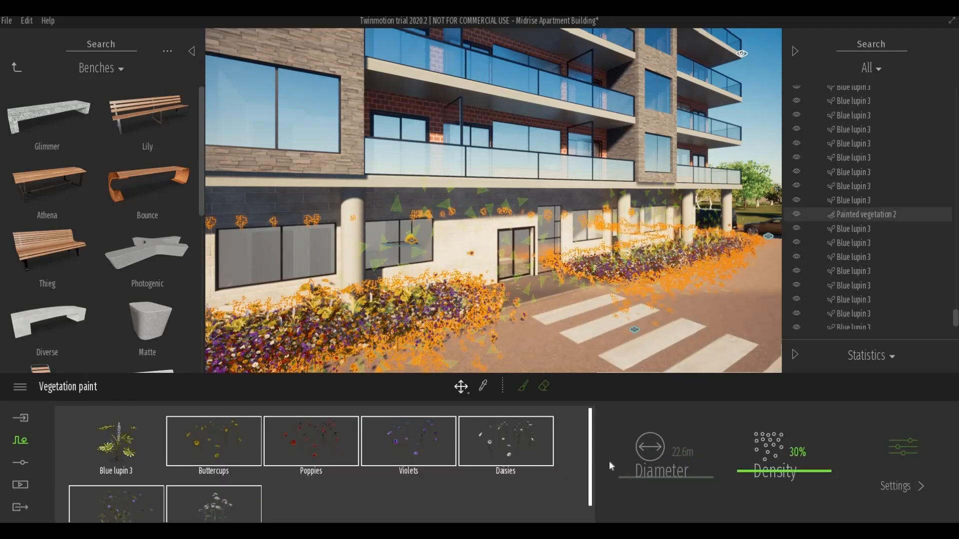
pyautogui.moveTo(746, 472); pyautogui.dragTo(746, 485)
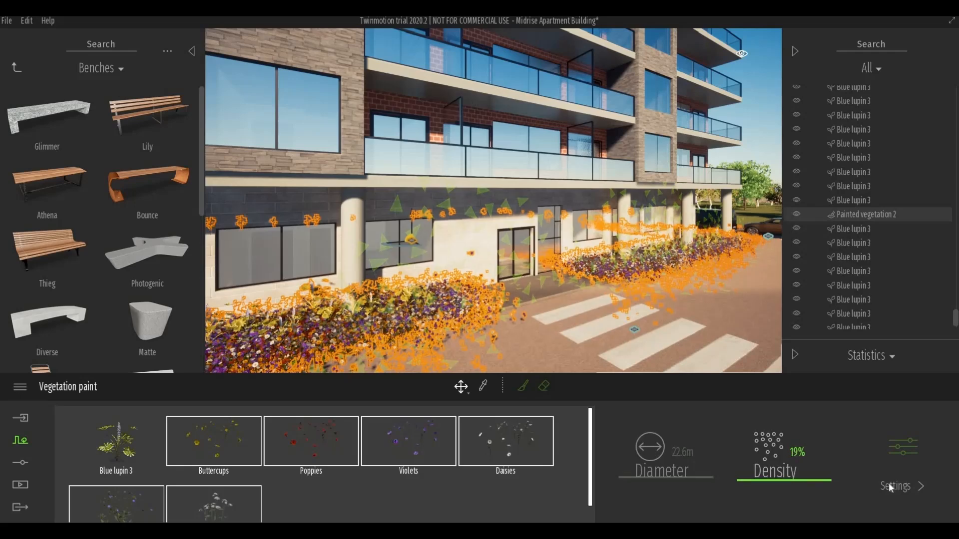
# Step: Set the size of the painted flowers to 2% and deselect them
pyautogui.click(889, 484)
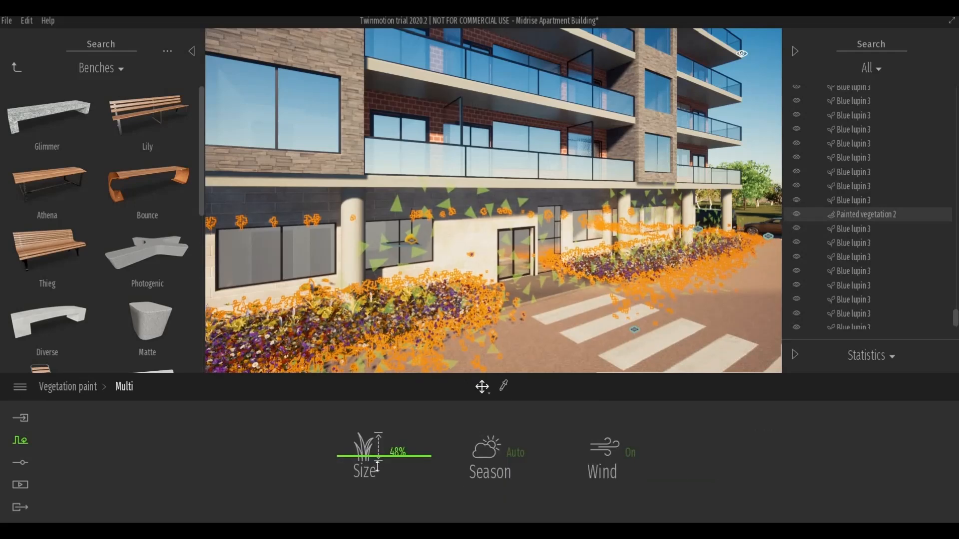
pyautogui.moveTo(378, 458); pyautogui.dragTo(376, 505)
pyautogui.click(538, 346)
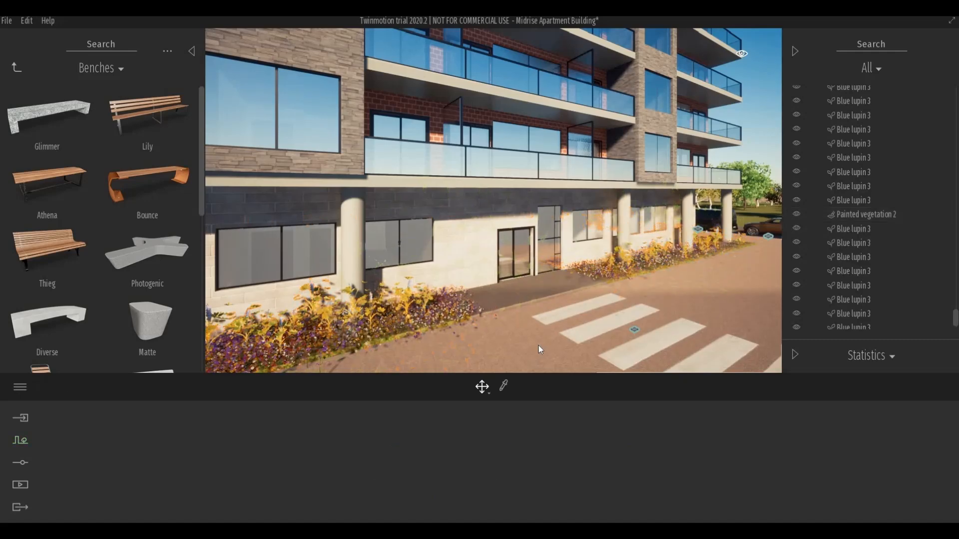
pyautogui.press('Escape')
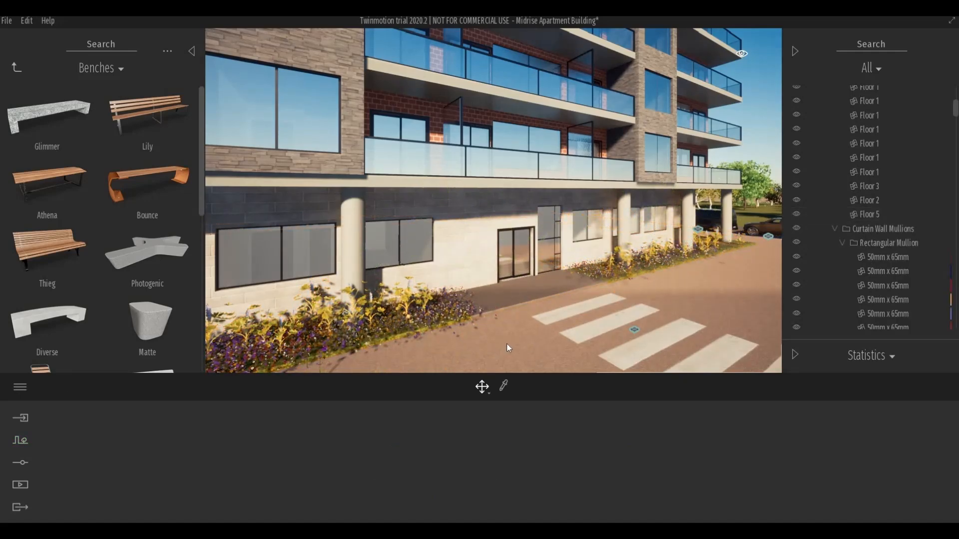
# Step: Recheck the painted flowers' size setting and examine the beds on both sides of the entrance from the front
pyautogui.click(473, 320)
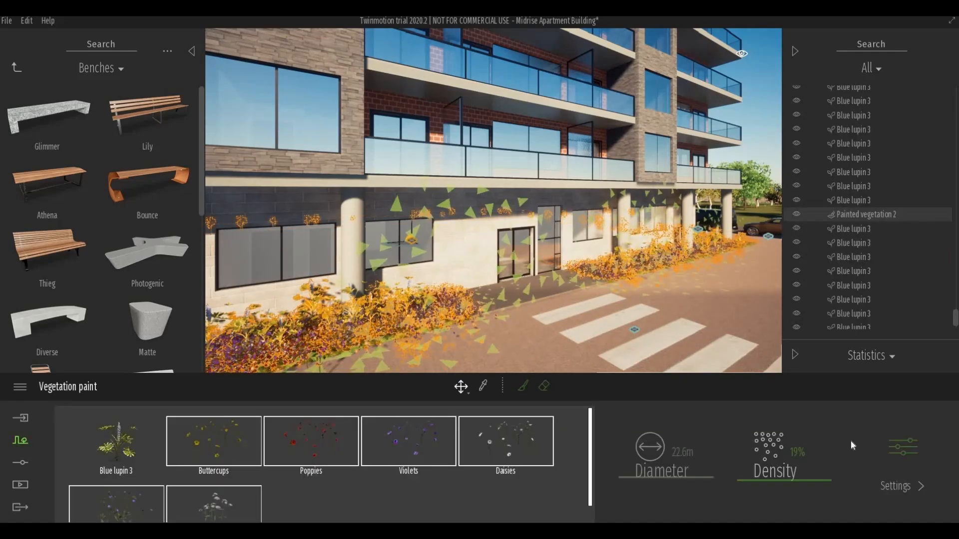
pyautogui.click(883, 445)
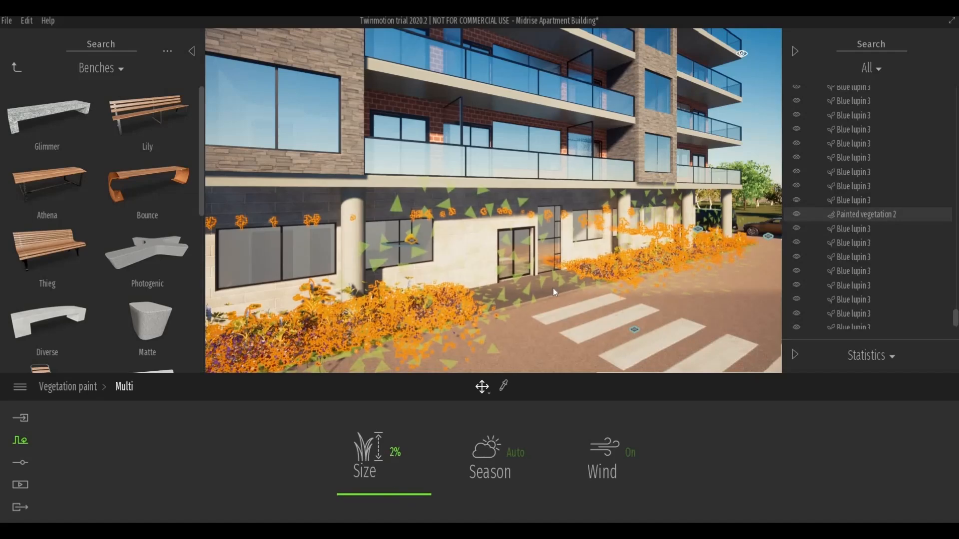
pyautogui.click(522, 343)
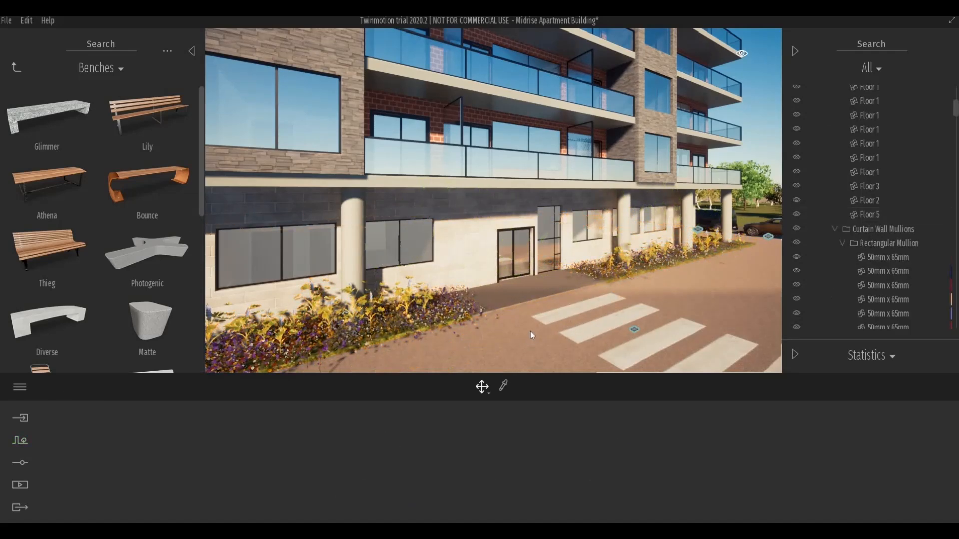
pyautogui.scroll(5, 544, 328)
pyautogui.scroll(-5, 544, 342)
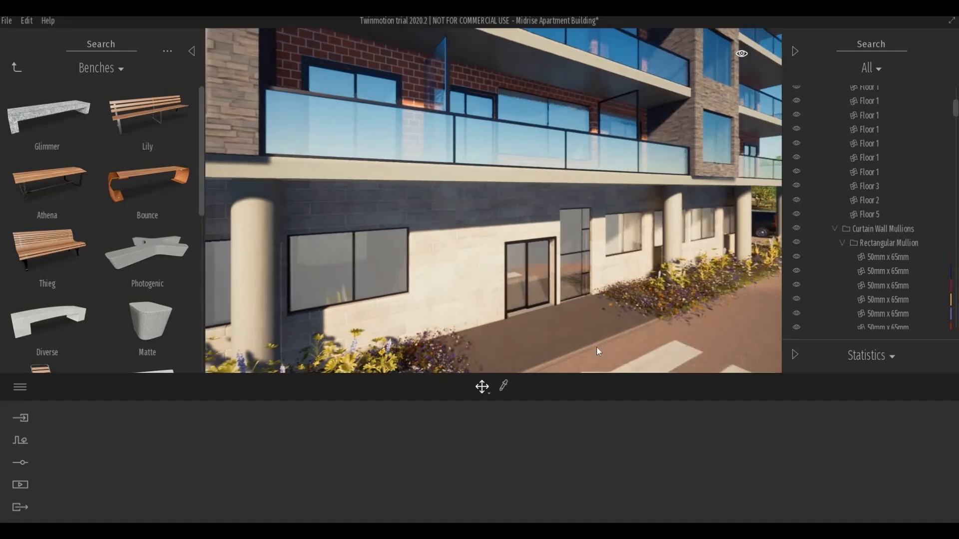
pyautogui.moveTo(597, 347); pyautogui.dragTo(500, 345, button='right')
pyautogui.moveTo(596, 346); pyautogui.dragTo(389, 334, button='middle')
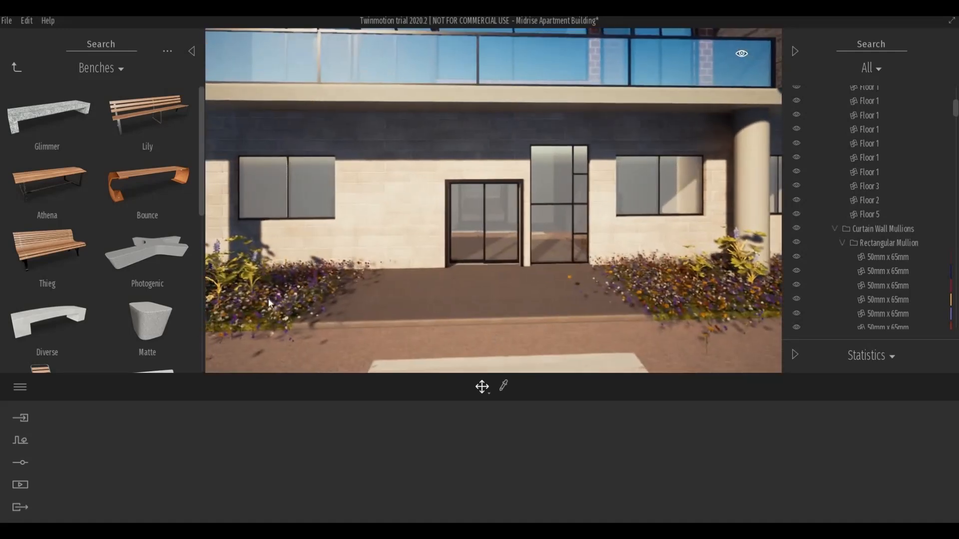
# Step: Place a Thieg bench on the walkway beside the building's entrance and rotate it by 90°
pyautogui.scroll(-1, 55, 273)
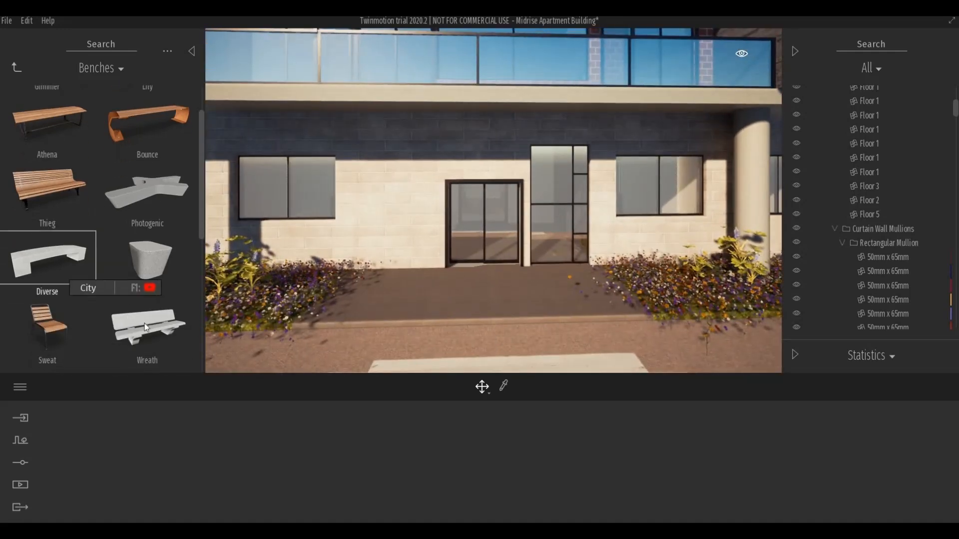
pyautogui.scroll(1, 94, 250)
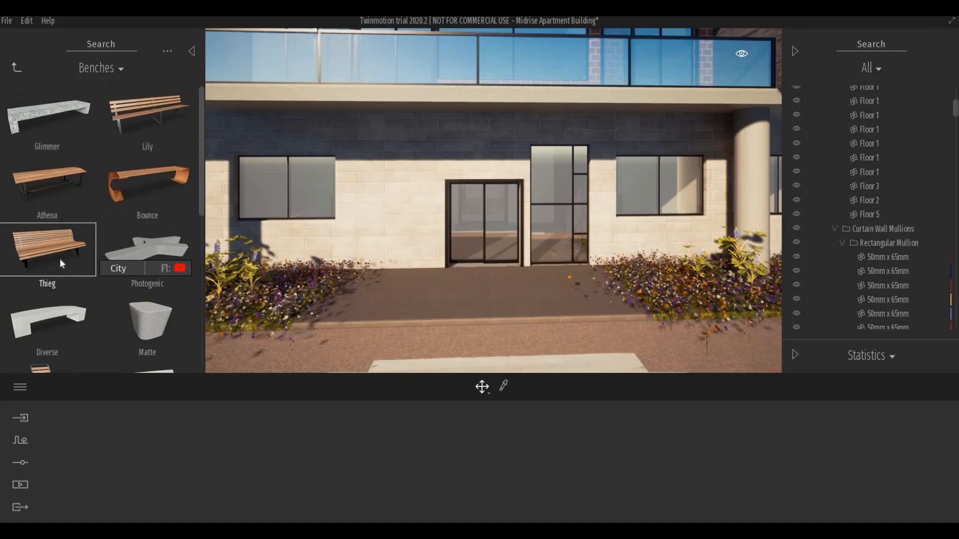
pyautogui.moveTo(356, 298); pyautogui.dragTo(426, 304)
pyautogui.click(425, 304)
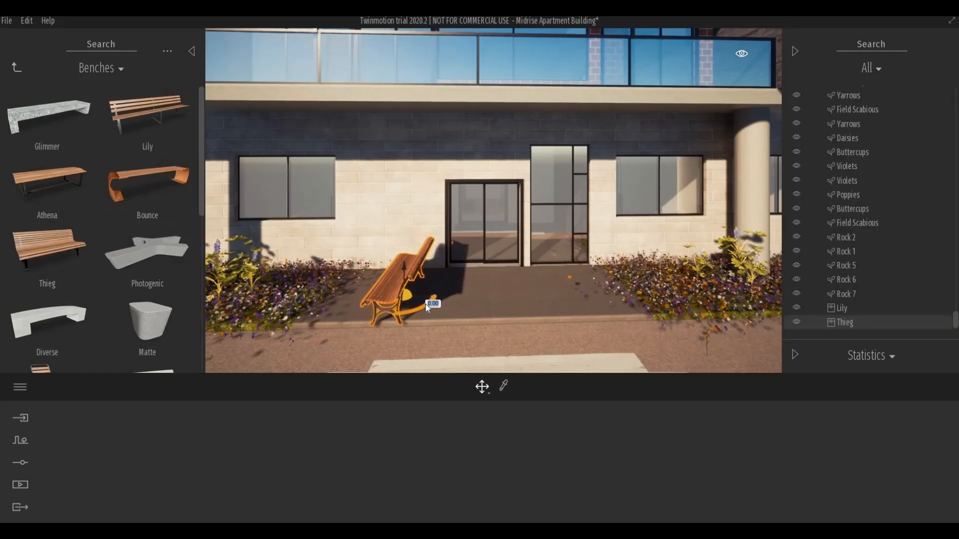
pyautogui.write('90')
pyautogui.press('Return')
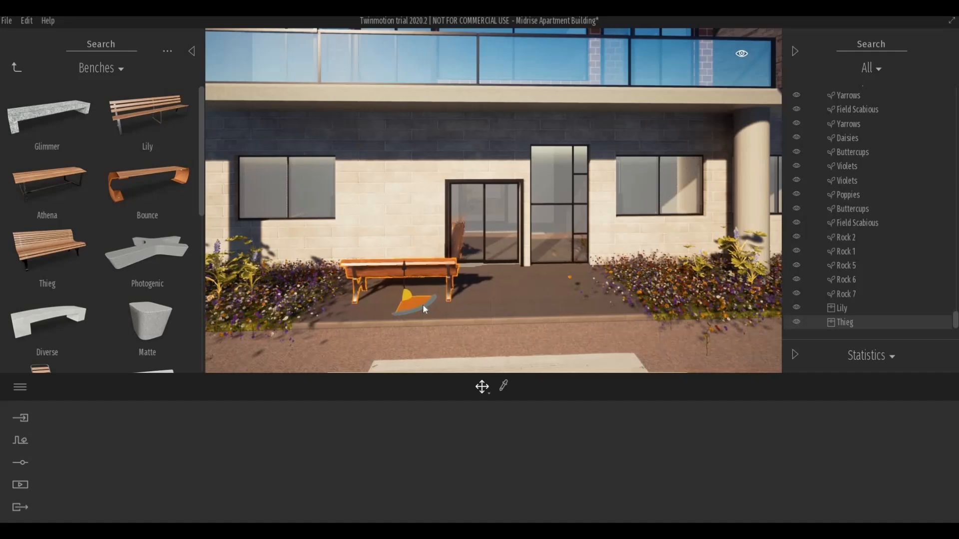
# Step: Rotate the Thieg bench by another 90° and move it back toward the facade next to the flower bed
pyautogui.click(424, 308)
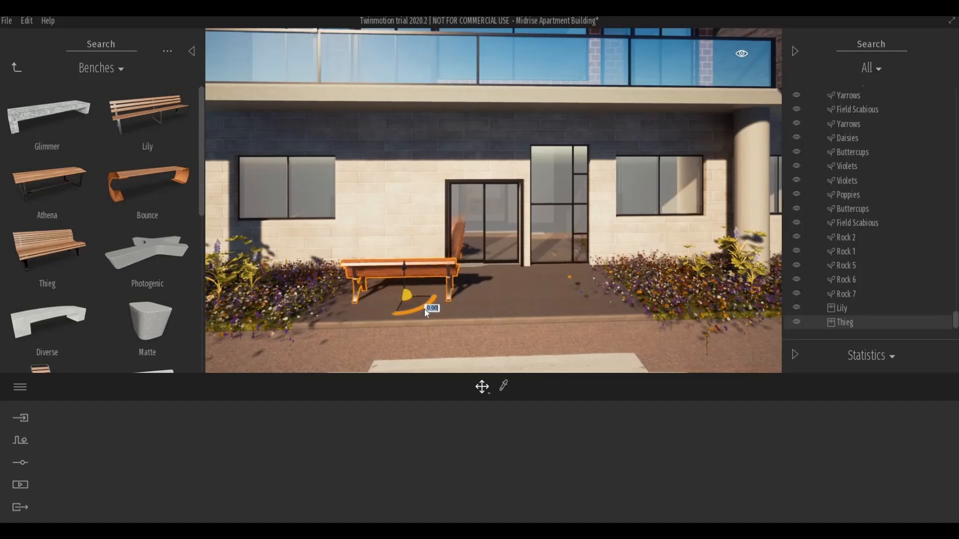
pyautogui.write('90')
pyautogui.press('Return')
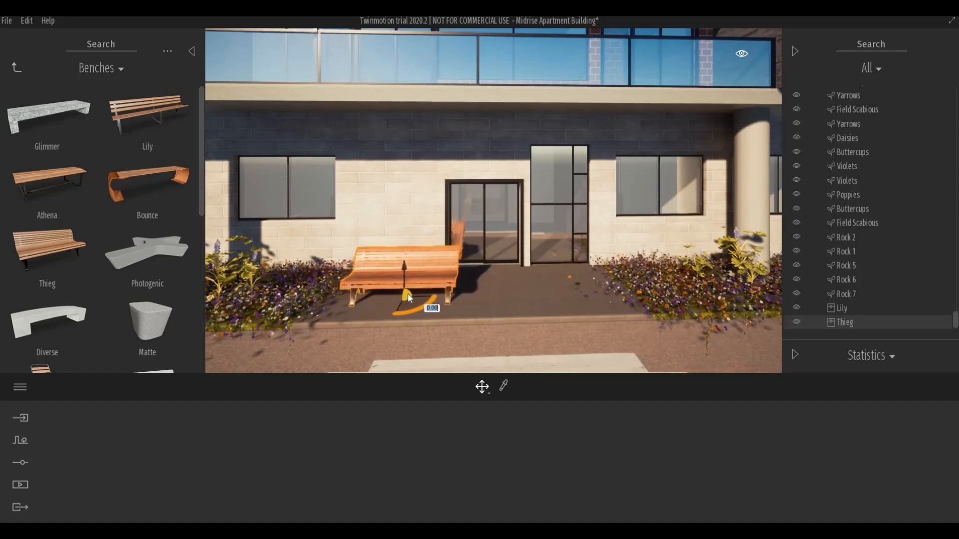
pyautogui.moveTo(394, 289); pyautogui.dragTo(386, 281)
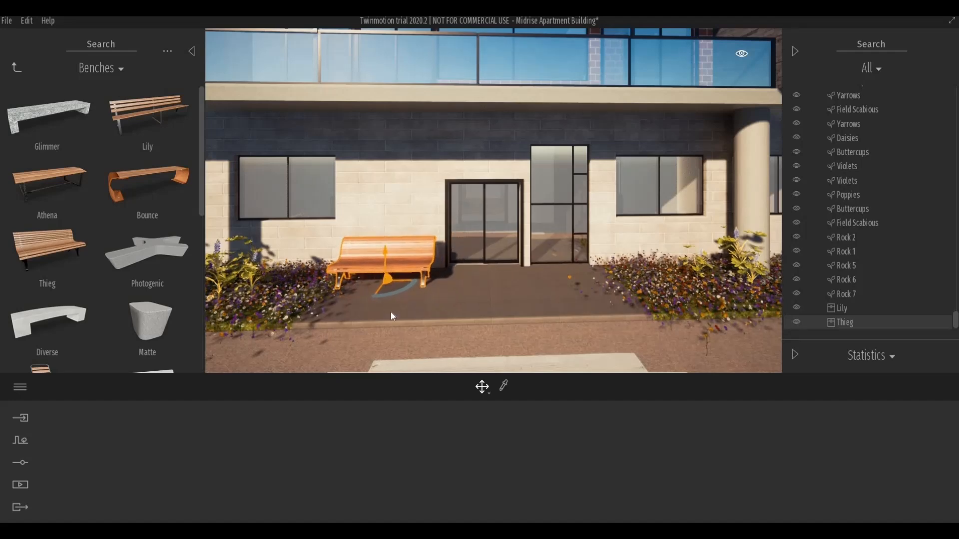
pyautogui.moveTo(402, 334)
pyautogui.keyDown('shift'); pyautogui.mouseDown(button='middle')
pyautogui.moveTo(424, 333)
pyautogui.moveTo(409, 335)
pyautogui.mouseUp(button='middle'); pyautogui.keyUp('shift')
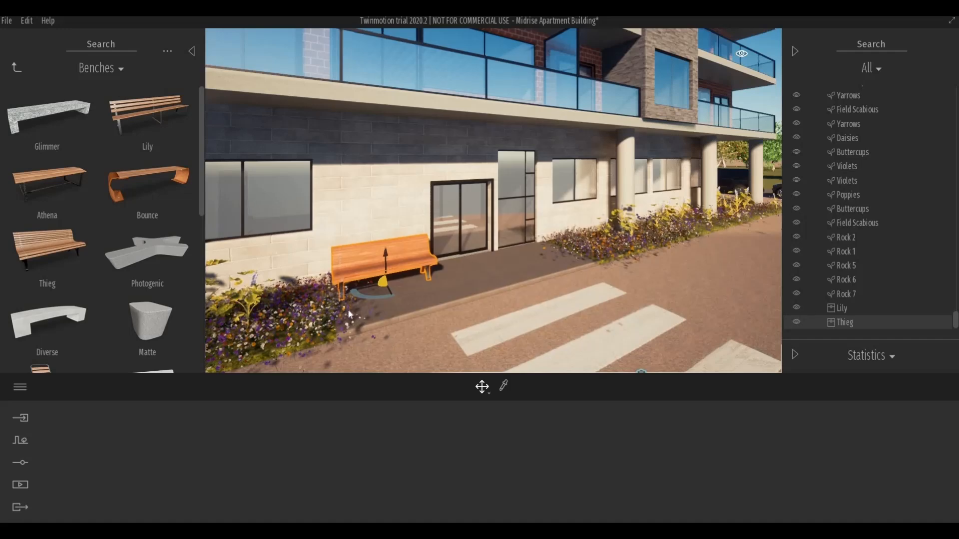
# Step: Place two Phoenix bollards from the Bollards category, one by each flower bed flanking the entrance walkway
pyautogui.scroll(-2, 157, 323)
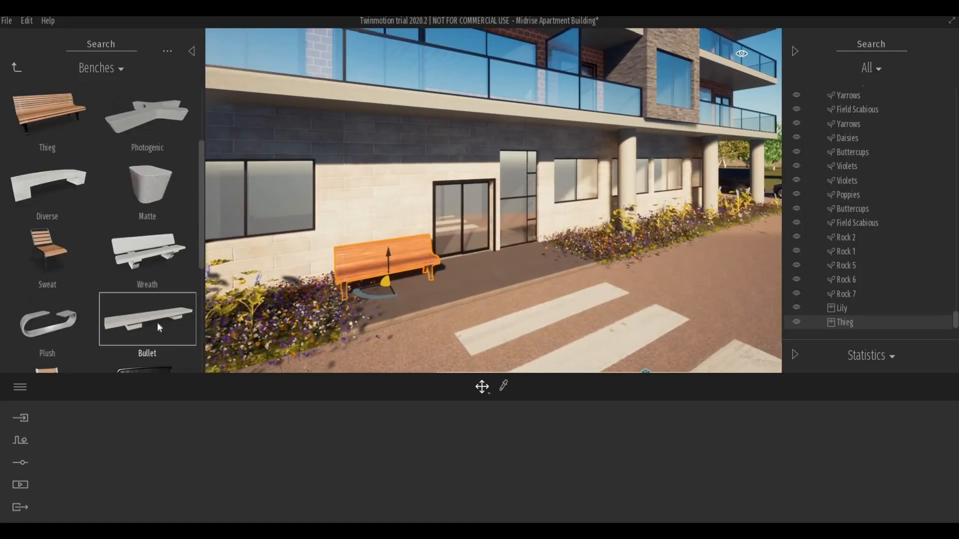
pyautogui.scroll(-4, 157, 322)
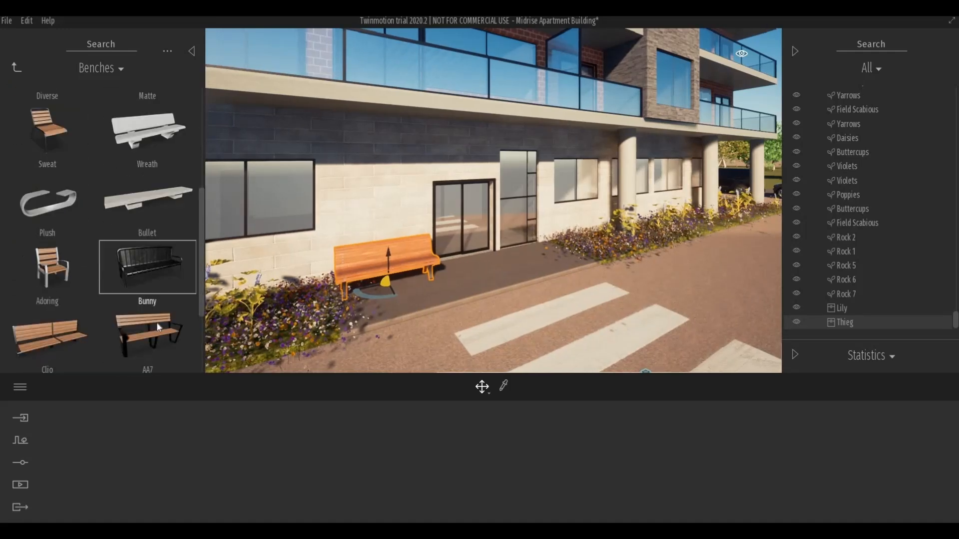
pyautogui.click(17, 67)
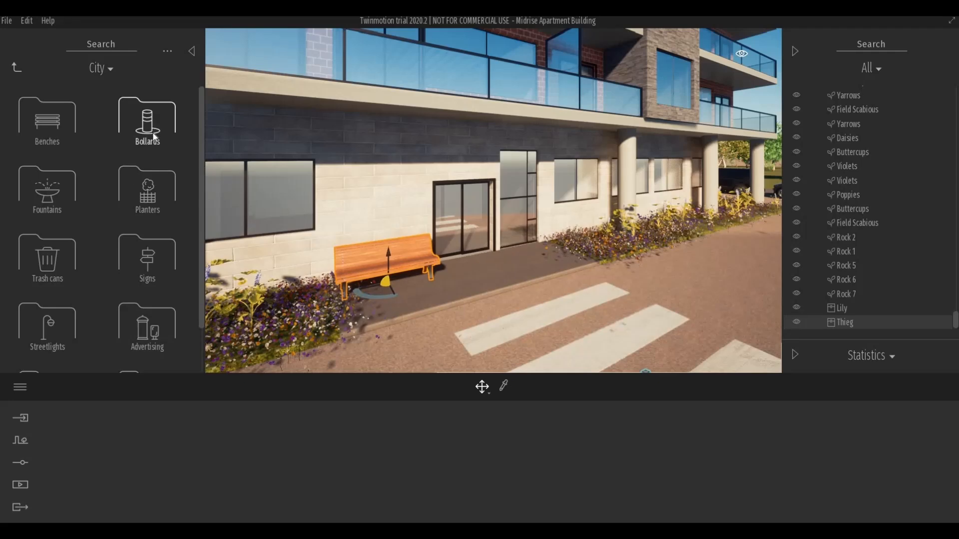
pyautogui.click(155, 136)
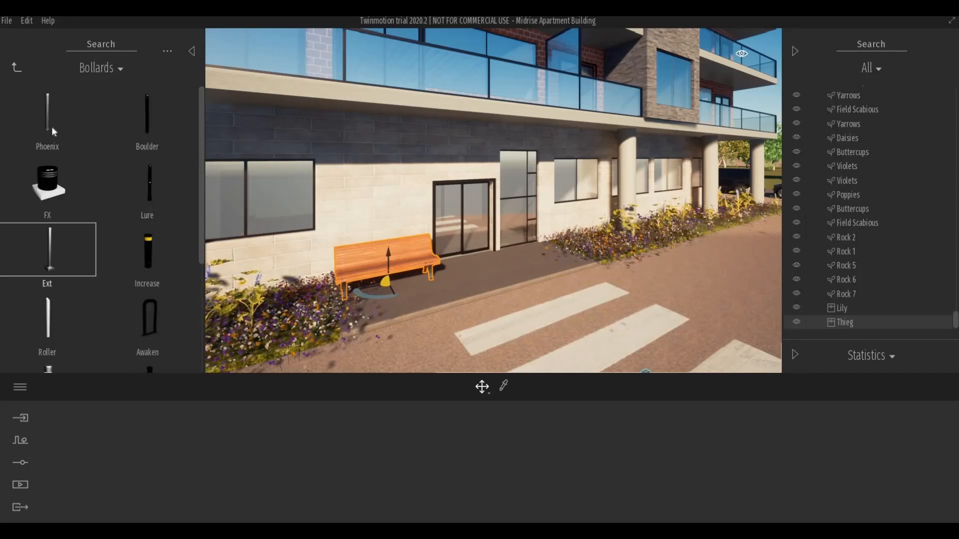
pyautogui.moveTo(52, 131); pyautogui.dragTo(338, 319)
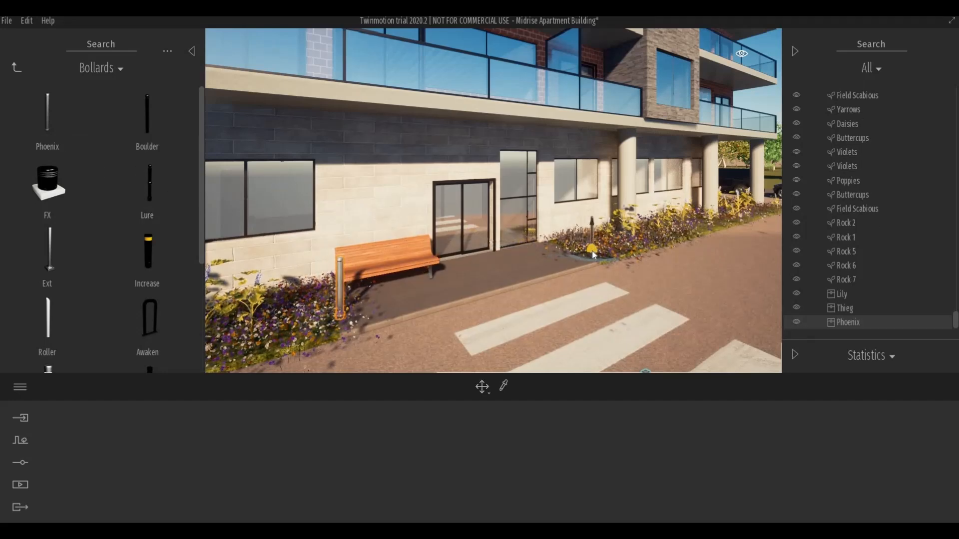
pyautogui.click(551, 271)
pyautogui.press('s')
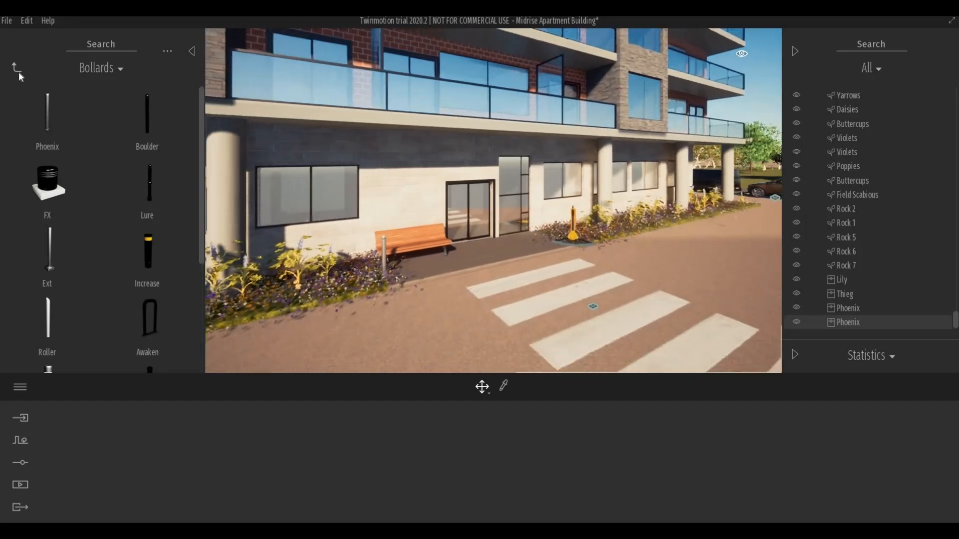
# Step: Return to the City categories and survey the site from the crosswalk past the parked cars to the driveway corner by the lawn
pyautogui.scroll(-1, 144, 155)
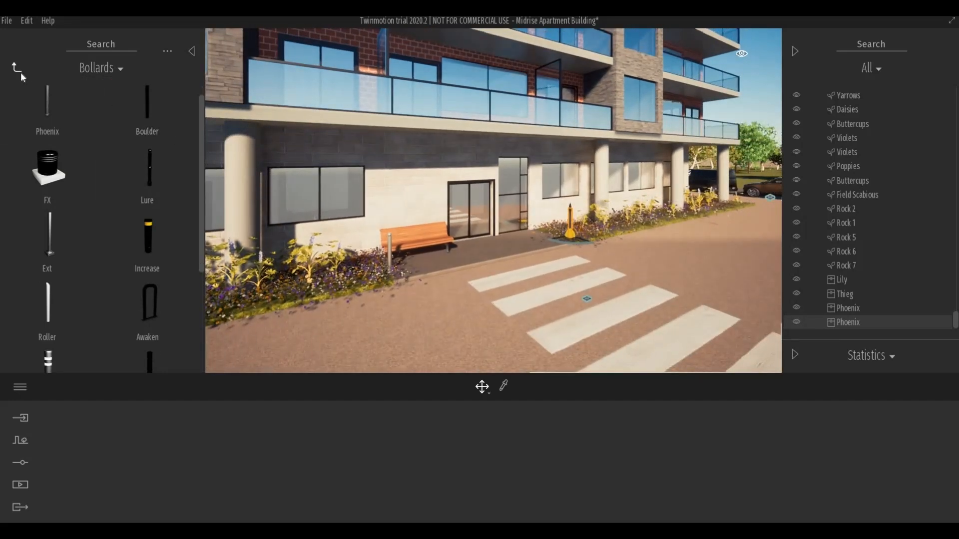
pyautogui.click(21, 73)
pyautogui.scroll(-1, 128, 247)
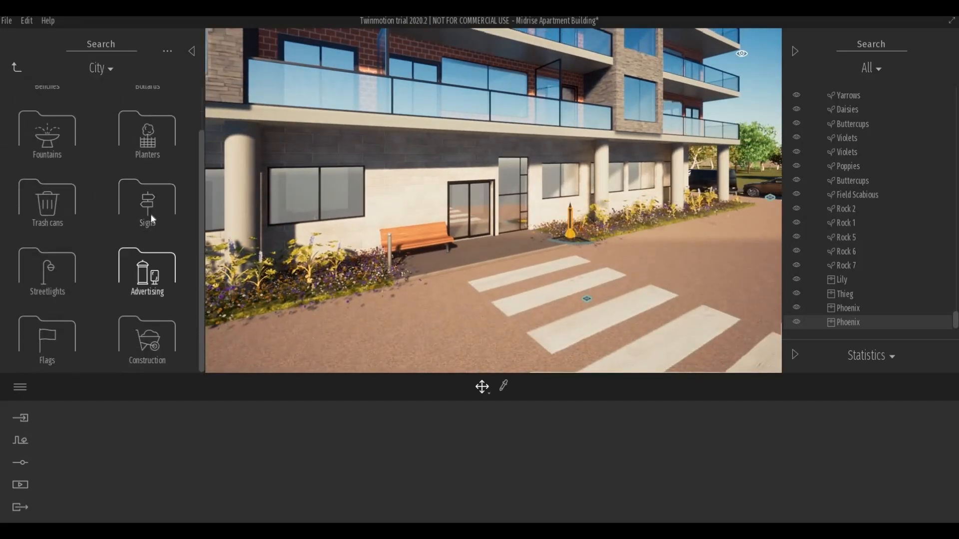
pyautogui.press('s')
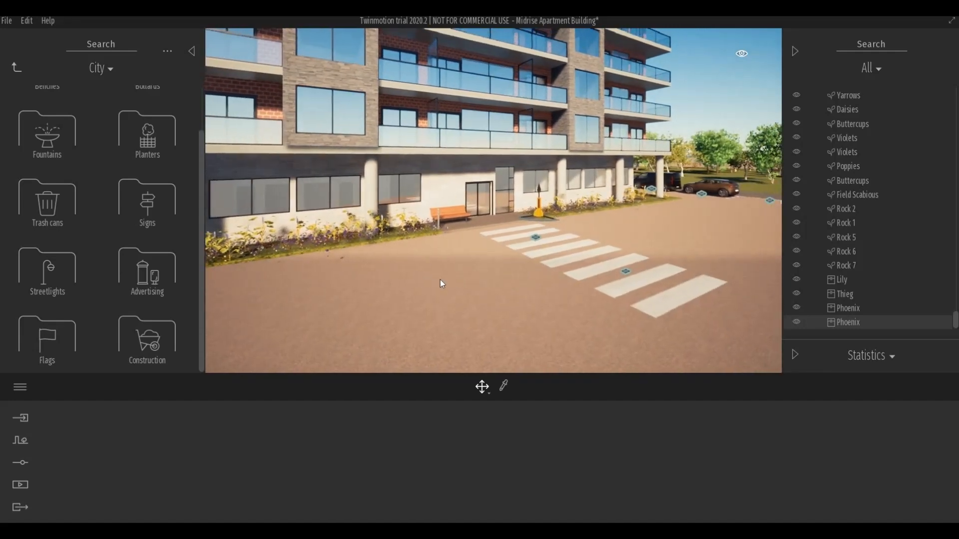
pyautogui.press('s')
pyautogui.moveTo(511, 258); pyautogui.dragTo(630, 275, button='right')
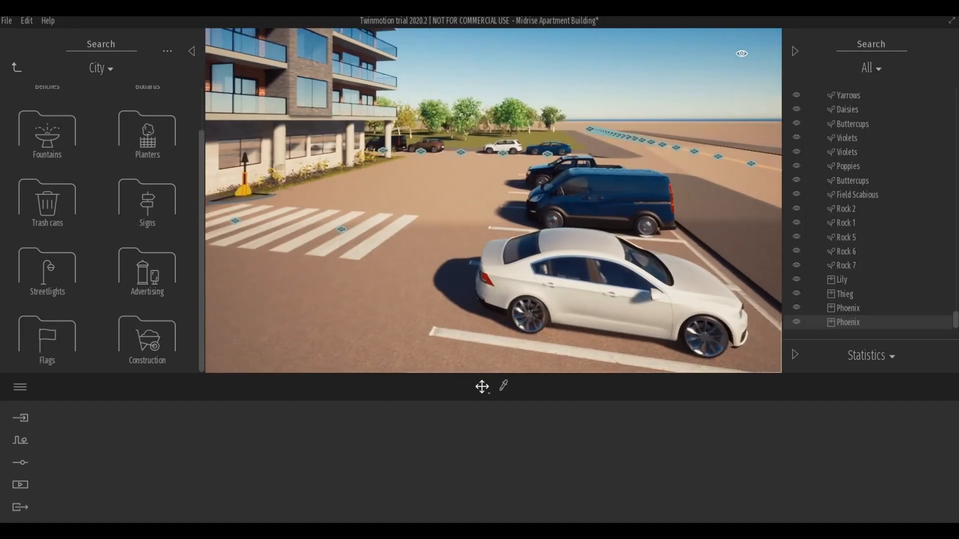
pyautogui.press('d')
pyautogui.moveTo(559, 222)
pyautogui.mouseDown(button='right')
pyautogui.moveTo(446, 212)
pyautogui.moveTo(574, 215)
pyautogui.mouseUp(button='right')
pyautogui.press('d')
pyautogui.press('w')
pyautogui.press('a')
pyautogui.press('s')
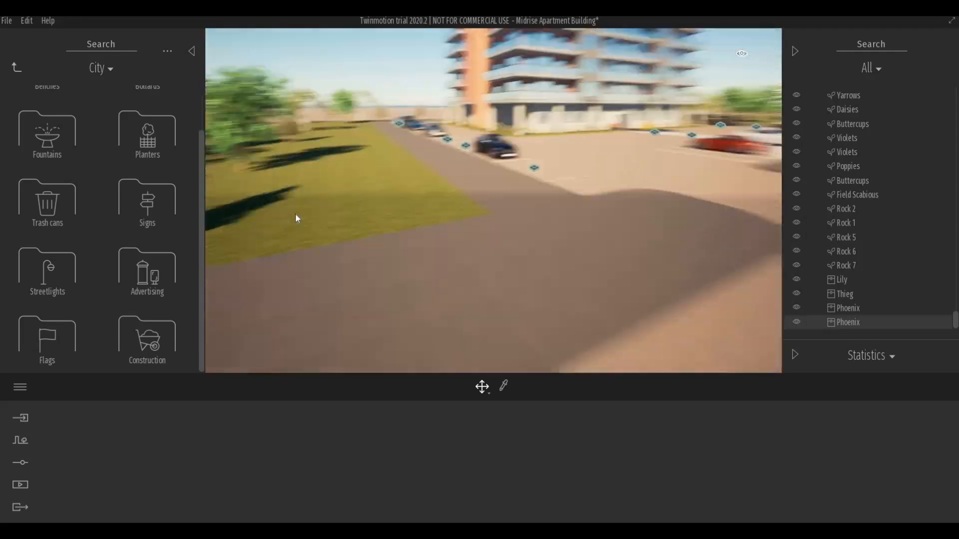
pyautogui.press('a')
pyautogui.press('d')
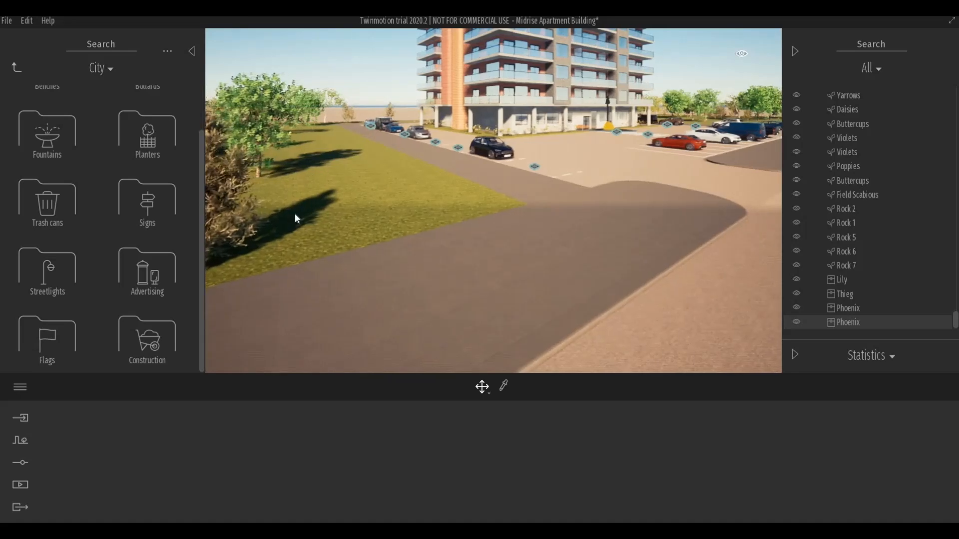
# Step: Place Advertising panel 01 on the lawn near the driveway corner
pyautogui.click(159, 276)
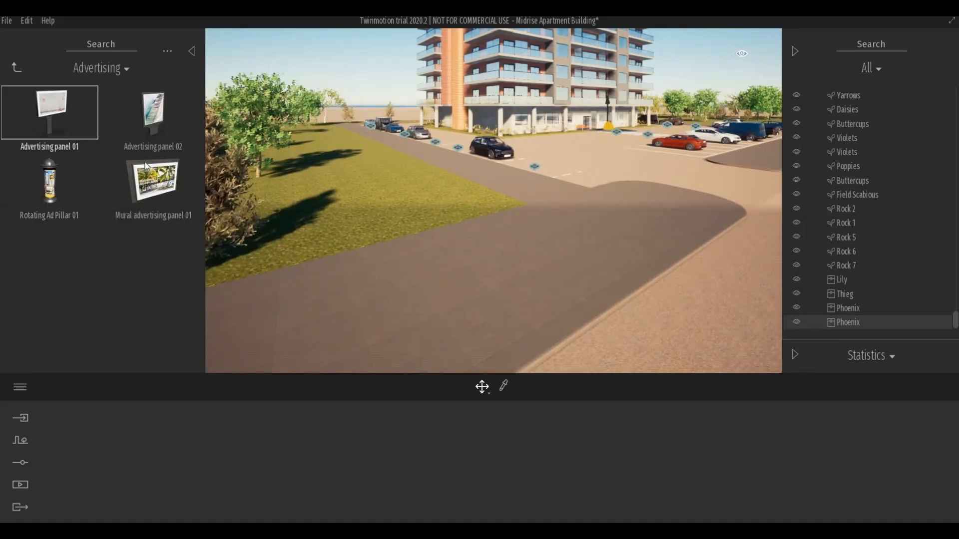
pyautogui.moveTo(146, 166); pyautogui.dragTo(346, 201)
pyautogui.press('s')
pyautogui.press('a')
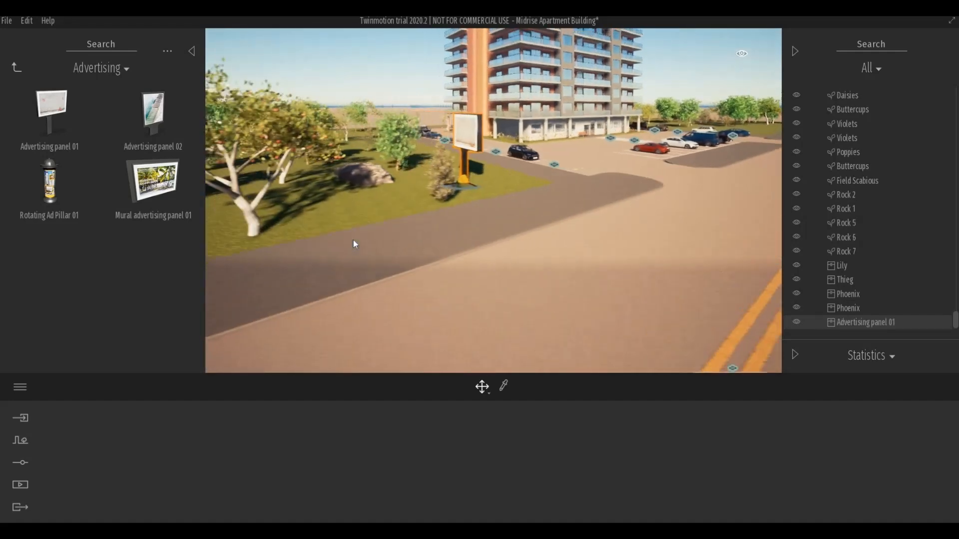
# Step: Try a Rotating Ad Pillar 01 at the driveway corner and delete it
pyautogui.moveTo(65, 188); pyautogui.dragTo(481, 198)
pyautogui.press('d')
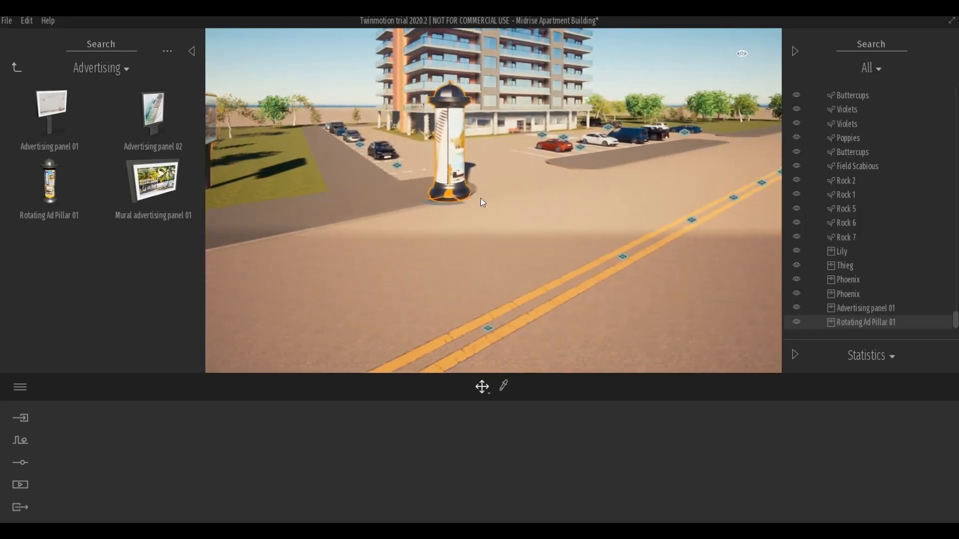
pyautogui.press('Delete')
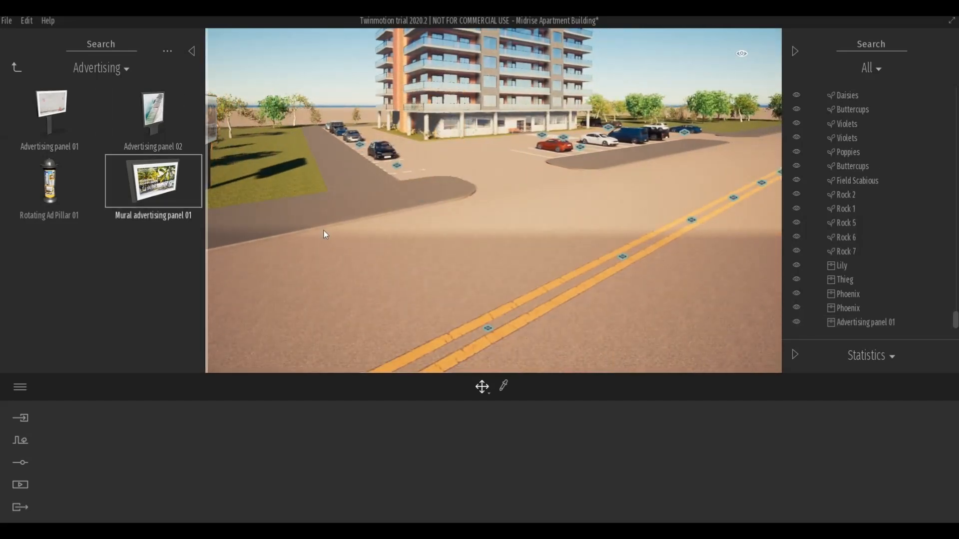
# Step: Move Advertising panel 01 from the lawn by the driveway corner to the lawn beyond the parking lot
pyautogui.press('a')
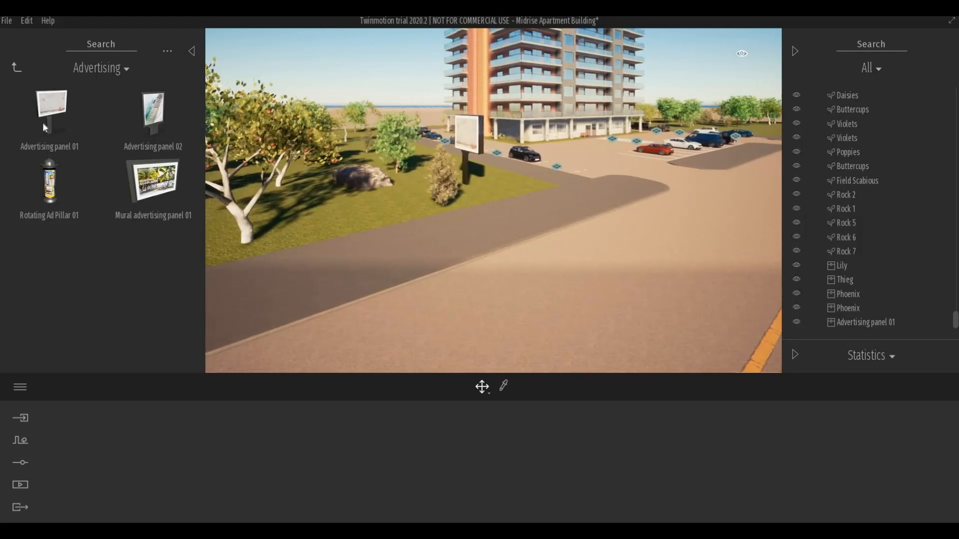
pyautogui.press('s')
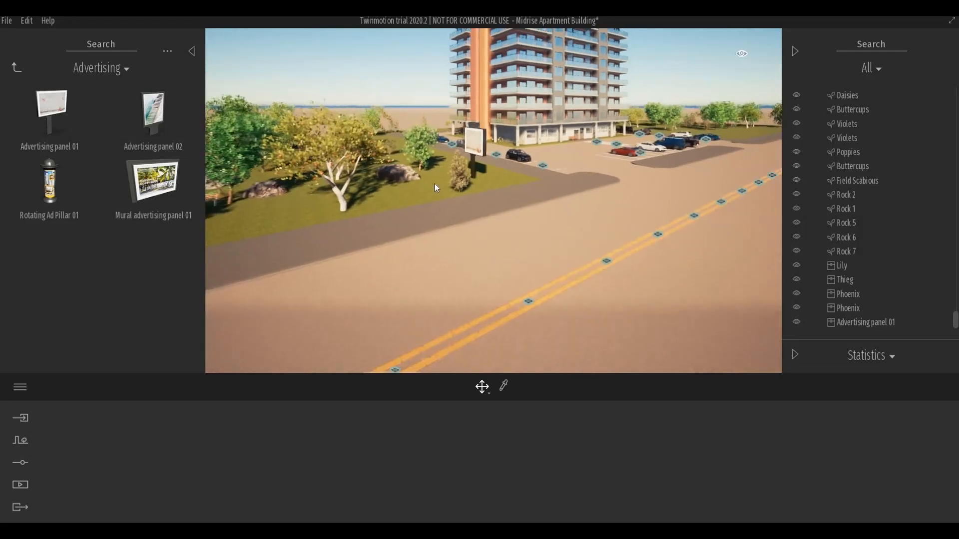
pyautogui.press('e')
pyautogui.click(334, 253)
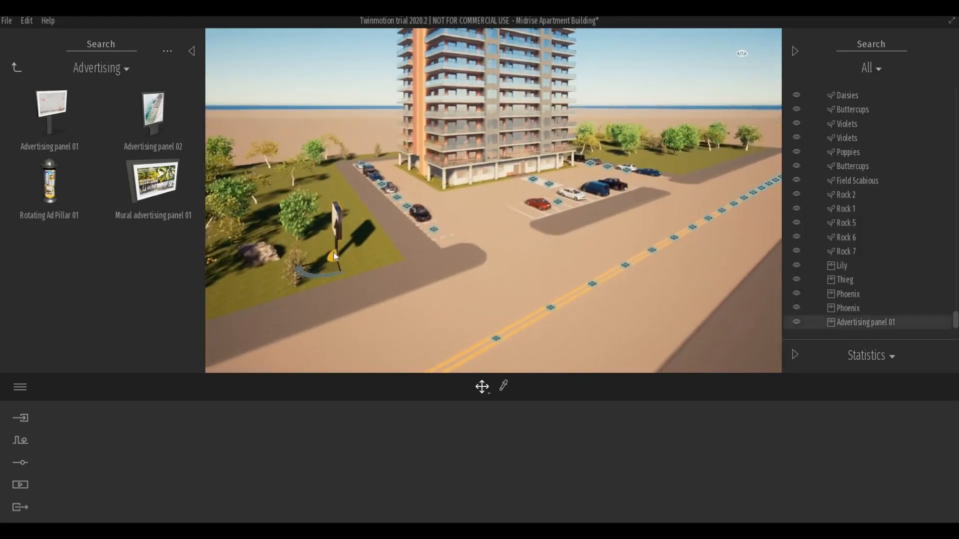
pyautogui.moveTo(333, 253); pyautogui.dragTo(671, 171)
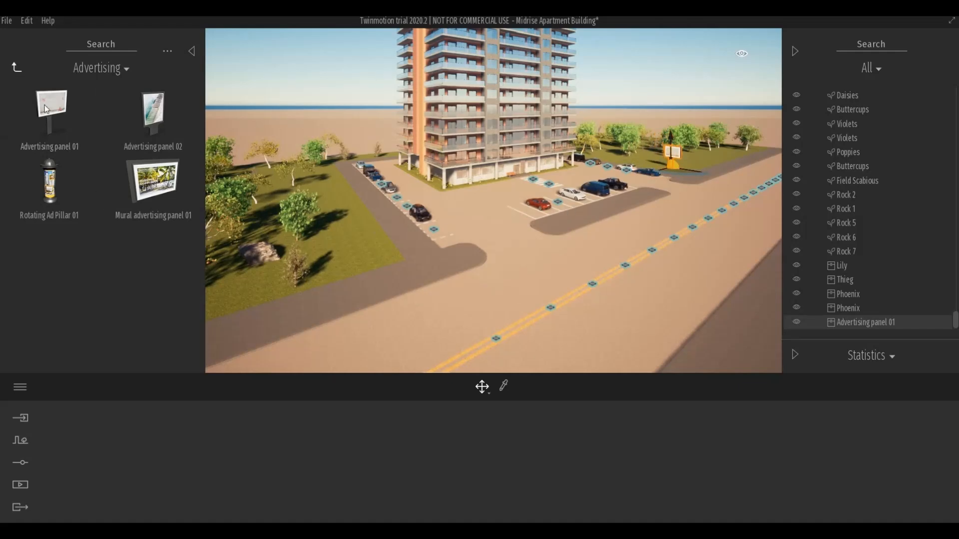
# Step: Look through the Streetlights models in the City library and return to its categories
pyautogui.click(17, 68)
pyautogui.scroll(-4, 84, 320)
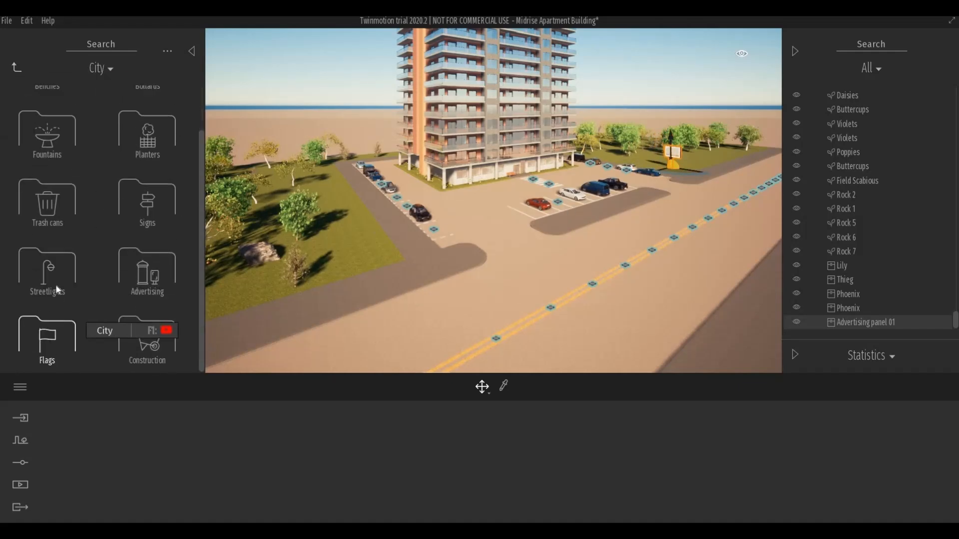
pyautogui.click(57, 286)
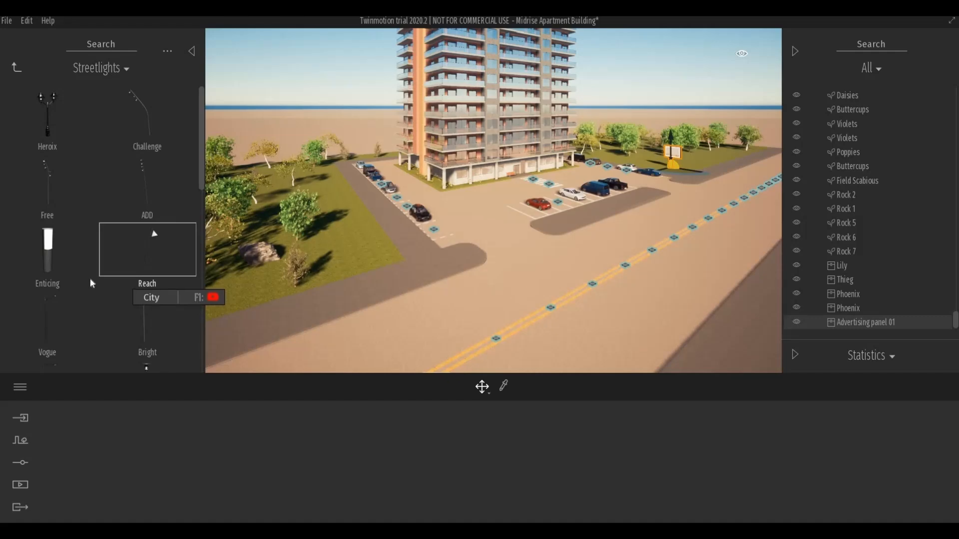
pyautogui.scroll(-2, 158, 295)
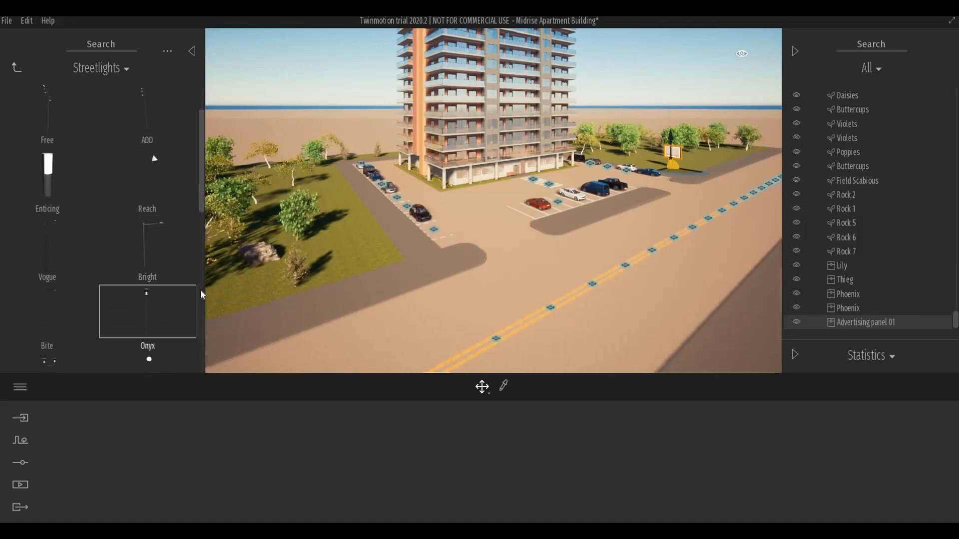
pyautogui.scroll(-1, 200, 295)
pyautogui.scroll(2, 384, 302)
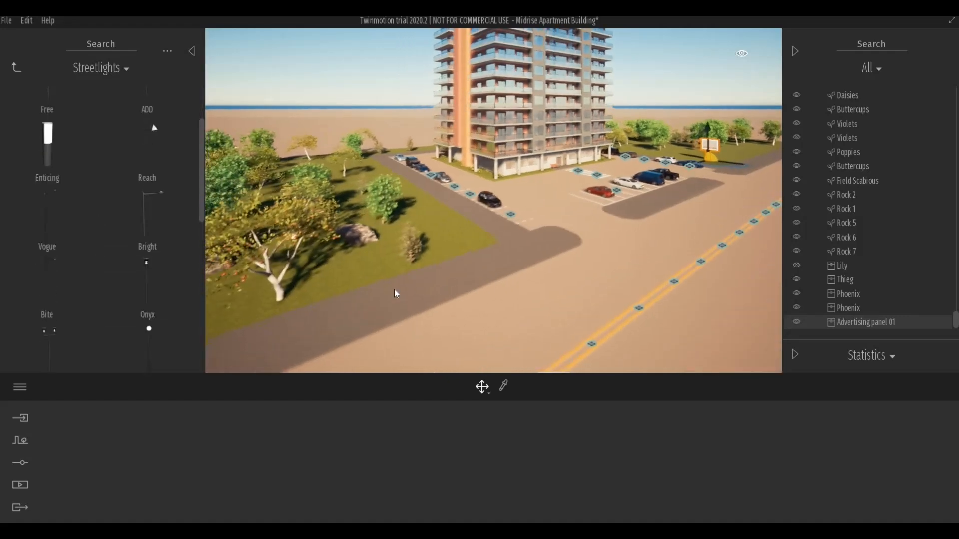
pyautogui.scroll(-4, 396, 287)
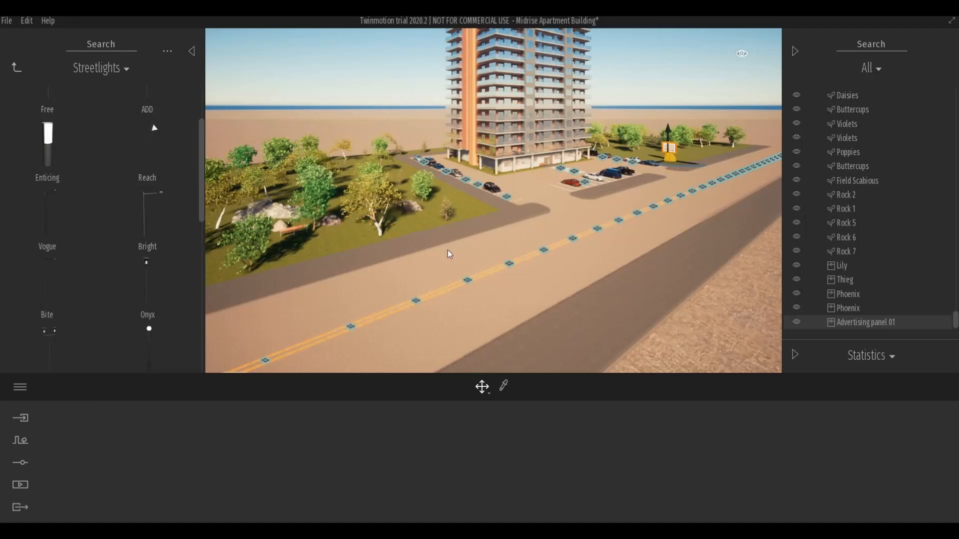
pyautogui.scroll(1, 334, 215)
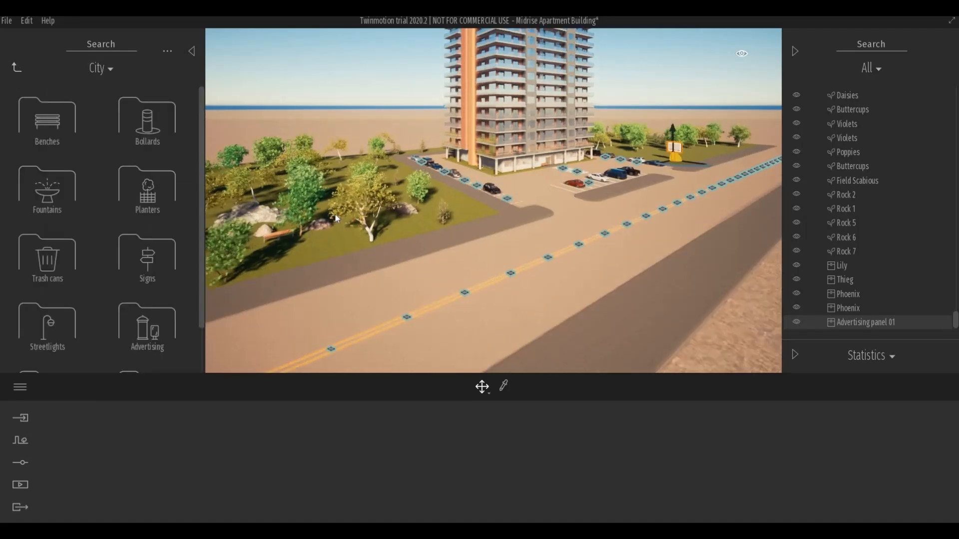
# Step: Erase the painted tree growing over the rock beside the bench, using a vegetation eraser 12.3 m in diameter
pyautogui.scroll(-3, 335, 218)
pyautogui.scroll(4, 478, 280)
pyautogui.click(501, 269)
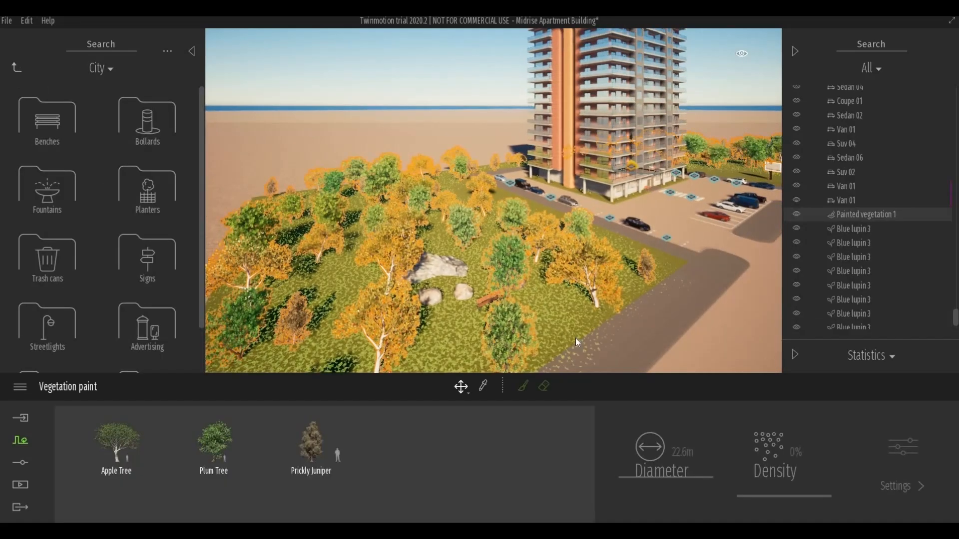
pyautogui.click(544, 386)
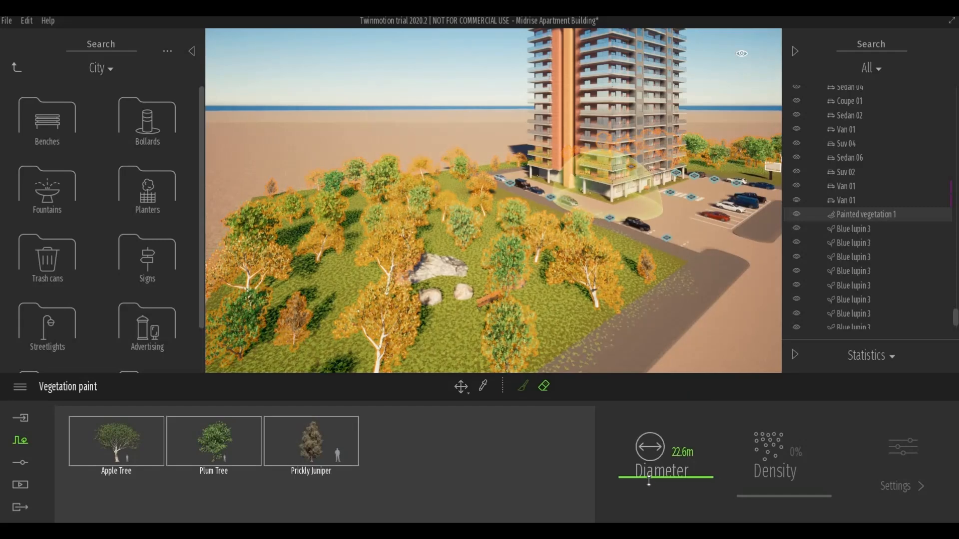
pyautogui.moveTo(649, 480)
pyautogui.mouseDown()
pyautogui.moveTo(650, 503)
pyautogui.moveTo(649, 487)
pyautogui.mouseUp()
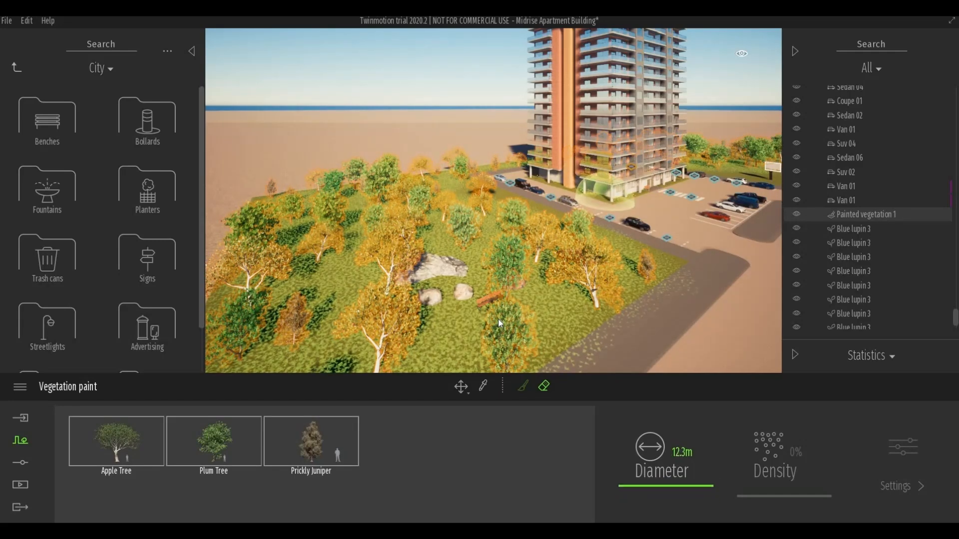
pyautogui.click(497, 283)
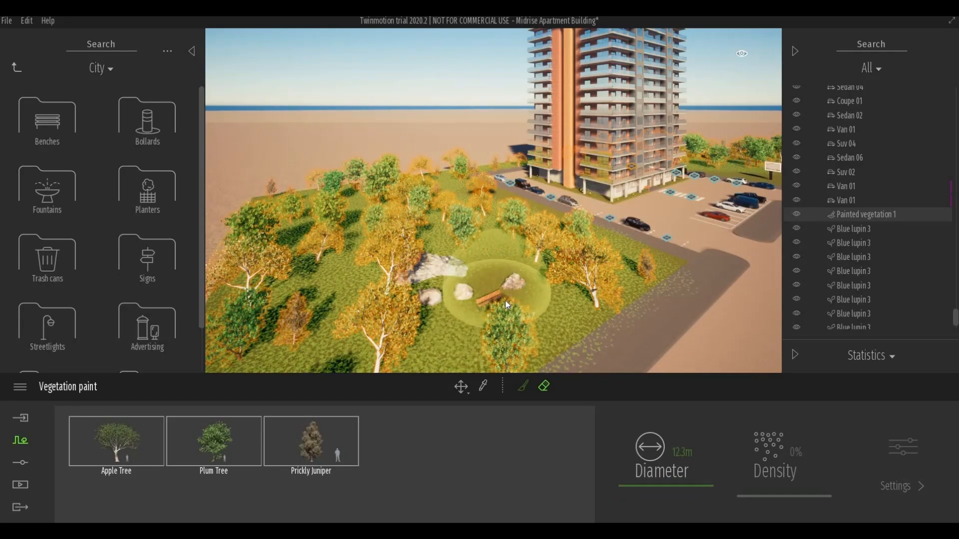
pyautogui.press('Escape')
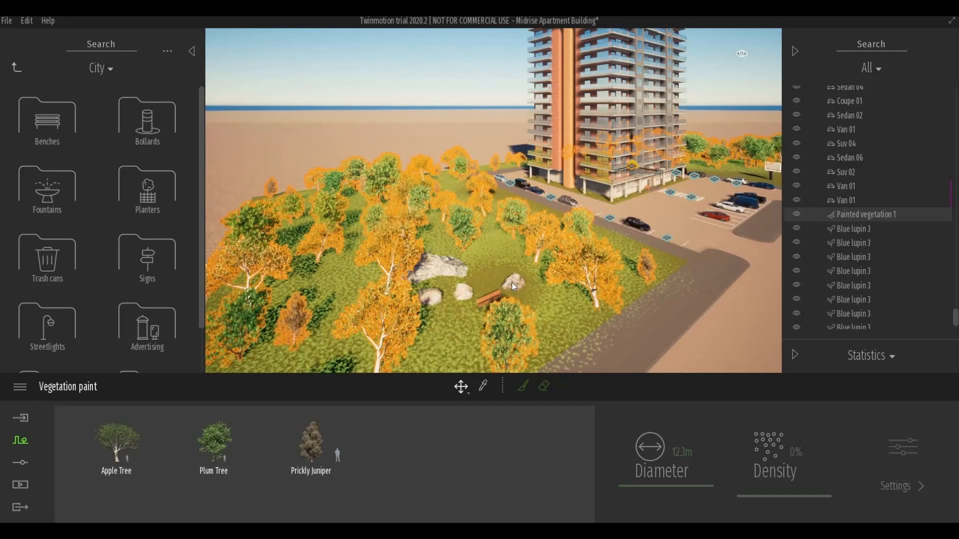
# Step: Move Rock 1 back towards the large rock and shift the Lily bench into the cleared spot between the rocks
pyautogui.moveTo(511, 282); pyautogui.dragTo(490, 255)
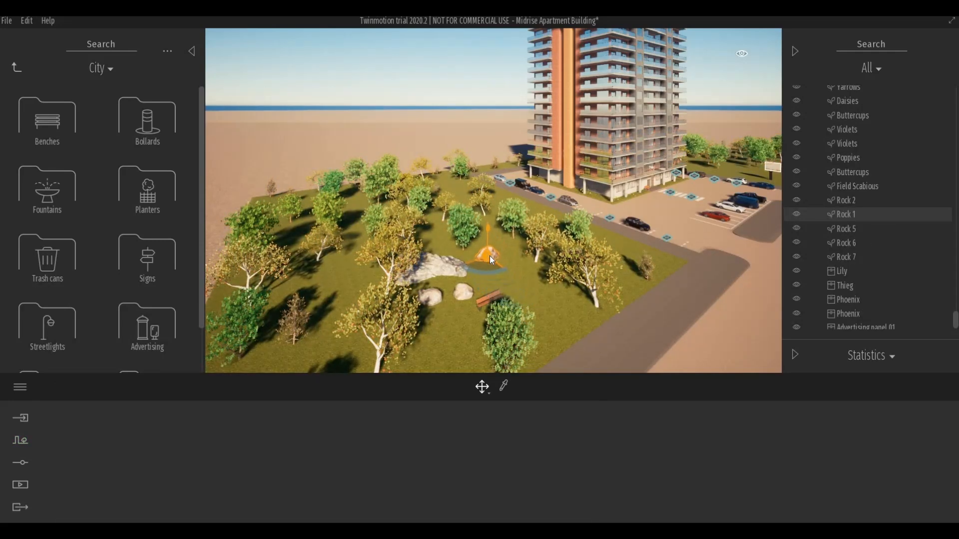
pyautogui.click(493, 293)
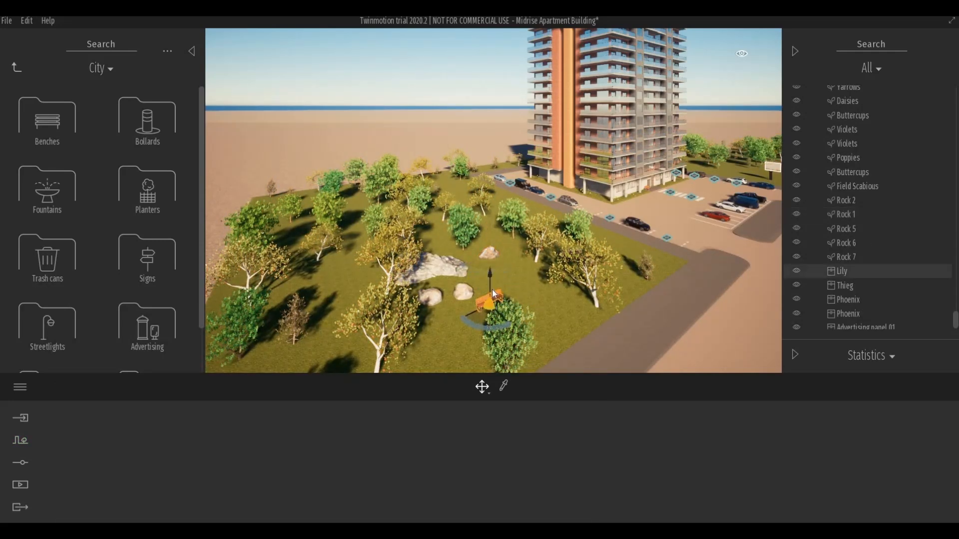
pyautogui.moveTo(492, 291); pyautogui.dragTo(487, 272)
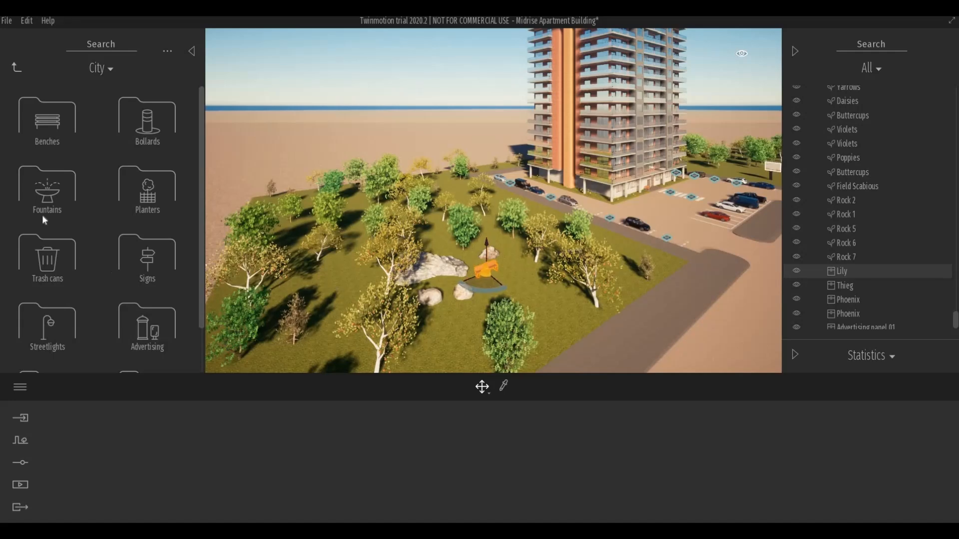
# Step: Place a Zus trash can at one end of the Lily bench and a Cove trash can near its other end
pyautogui.click(40, 197)
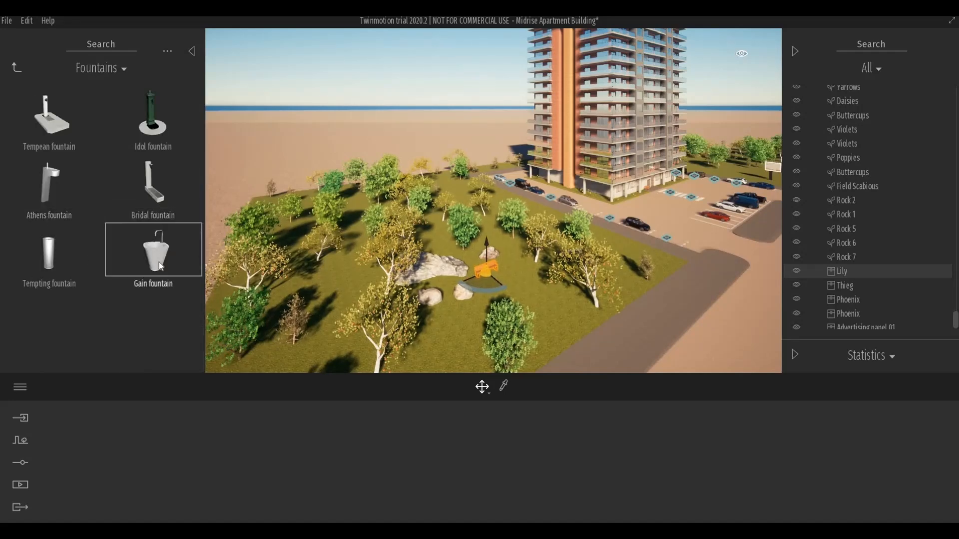
pyautogui.click(16, 67)
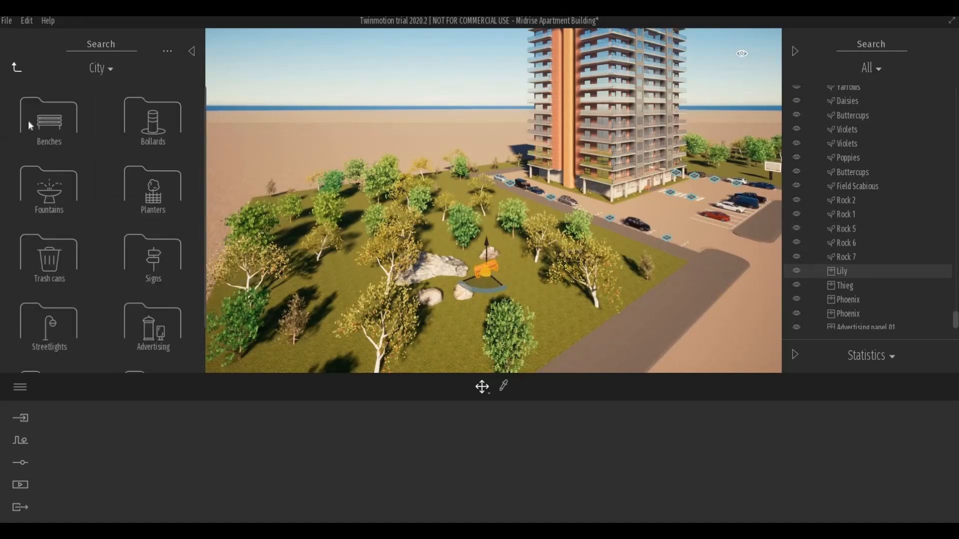
pyautogui.click(54, 252)
pyautogui.moveTo(67, 194); pyautogui.dragTo(506, 269)
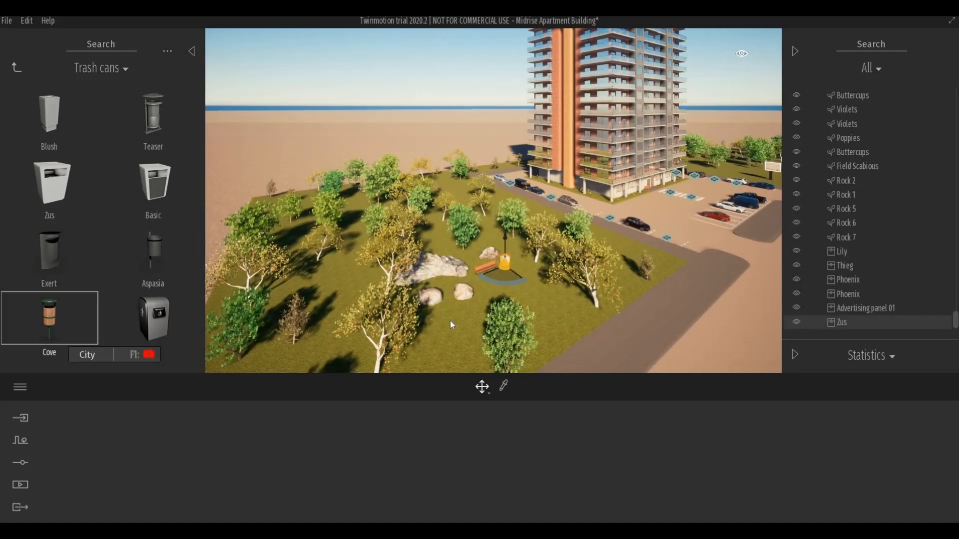
pyautogui.moveTo(451, 322); pyautogui.dragTo(472, 277)
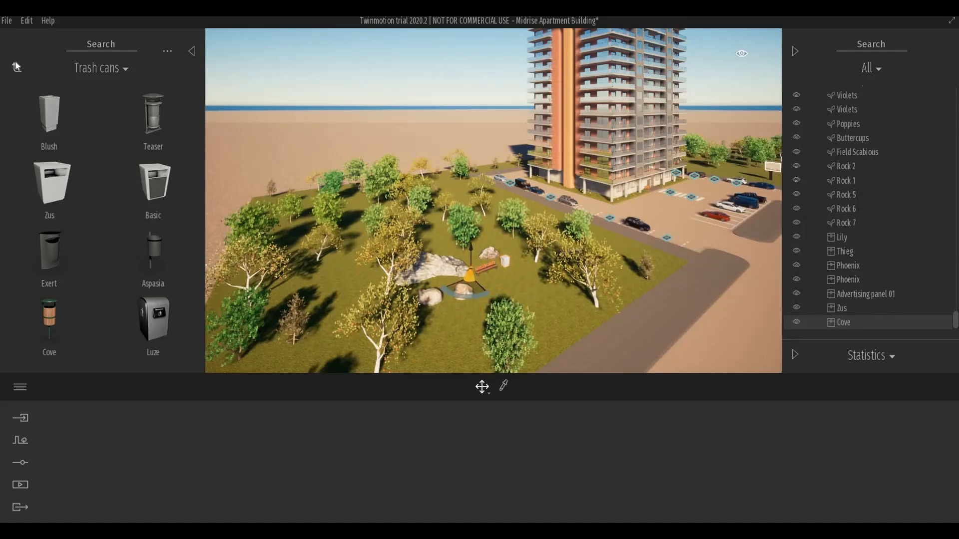
# Step: Place a 50 zone sign at the lawn's edge beside the driveway, near the parked black car
pyautogui.click(16, 66)
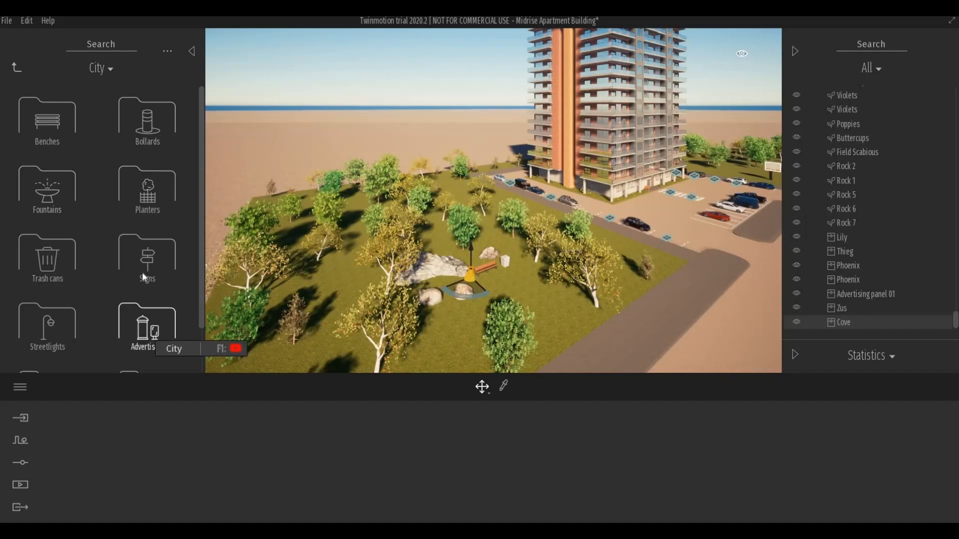
pyautogui.click(175, 258)
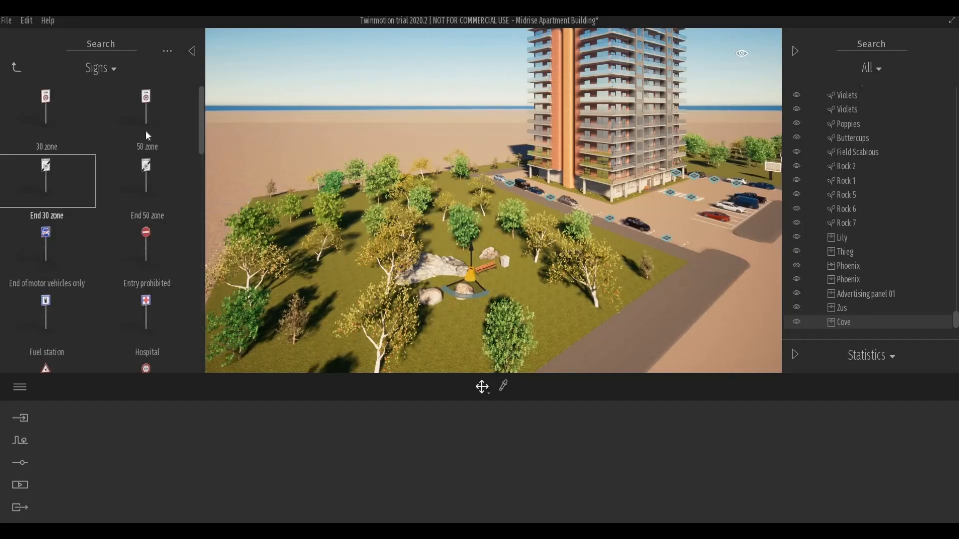
pyautogui.moveTo(409, 203); pyautogui.dragTo(638, 247)
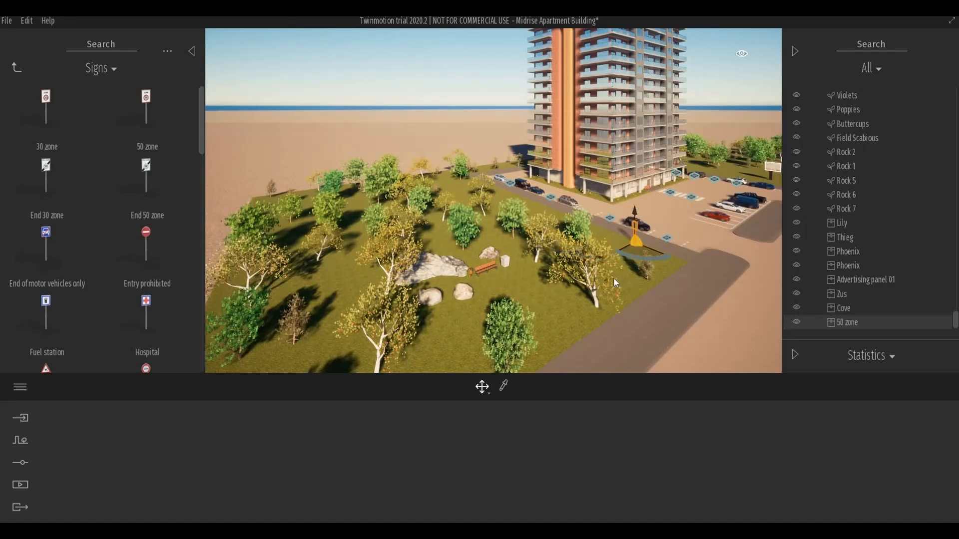
pyautogui.scroll(3, 613, 279)
pyautogui.moveTo(614, 278); pyautogui.dragTo(428, 213, button='middle')
pyautogui.press('Escape')
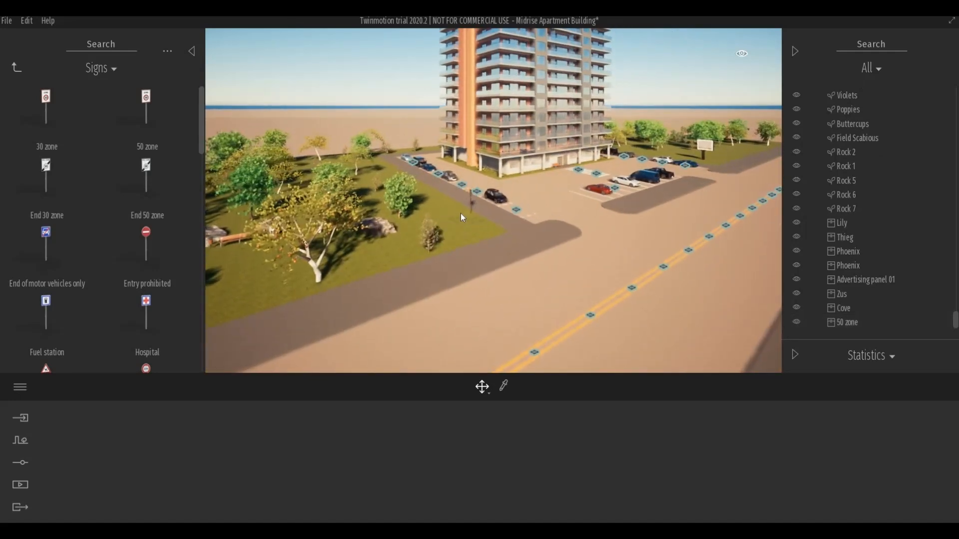
pyautogui.scroll(2, 458, 217)
pyautogui.scroll(2, 459, 240)
pyautogui.scroll(-1, 319, 300)
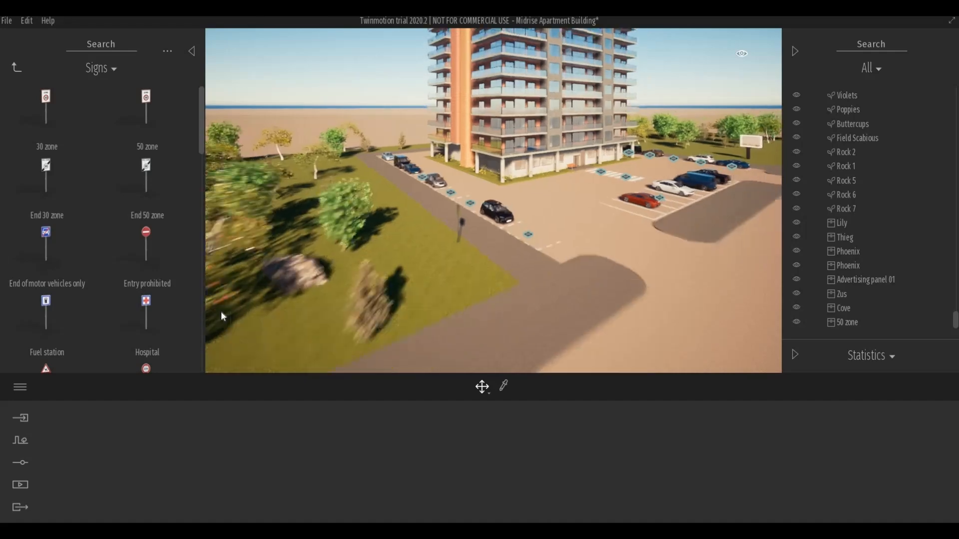
# Step: Look through the Signs models and the remaining City categories, and return to the Objects categories
pyautogui.scroll(-5, 188, 313)
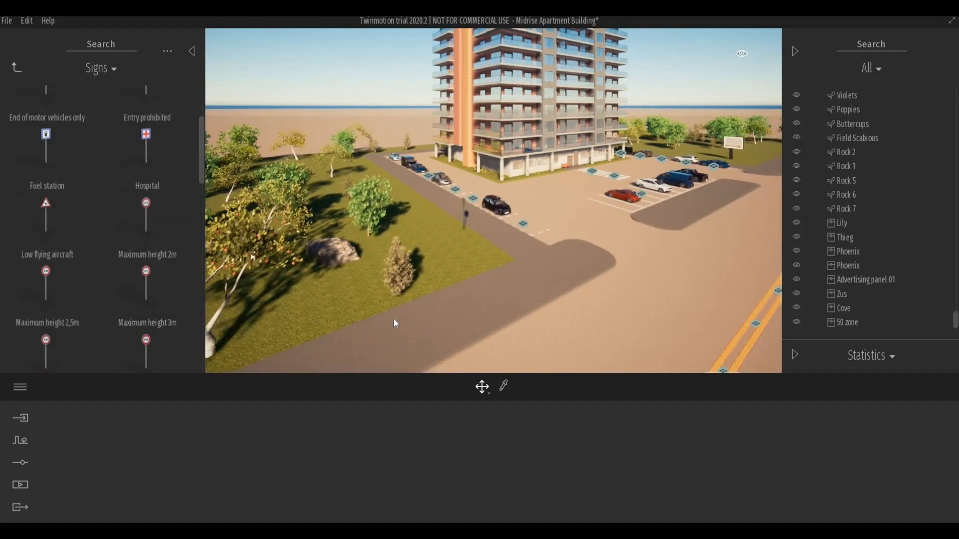
pyautogui.moveTo(395, 320); pyautogui.dragTo(412, 316, button='right')
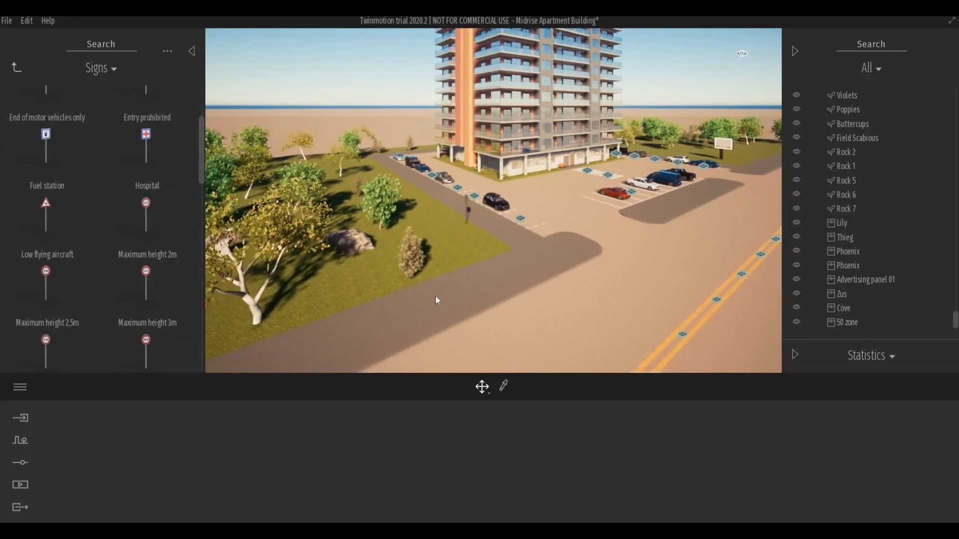
pyautogui.click(17, 68)
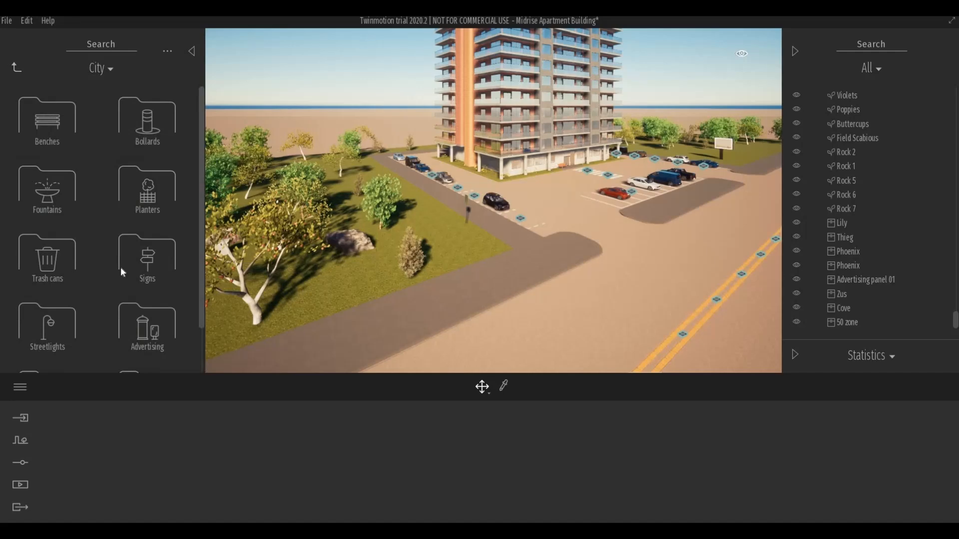
pyautogui.scroll(-2, 124, 322)
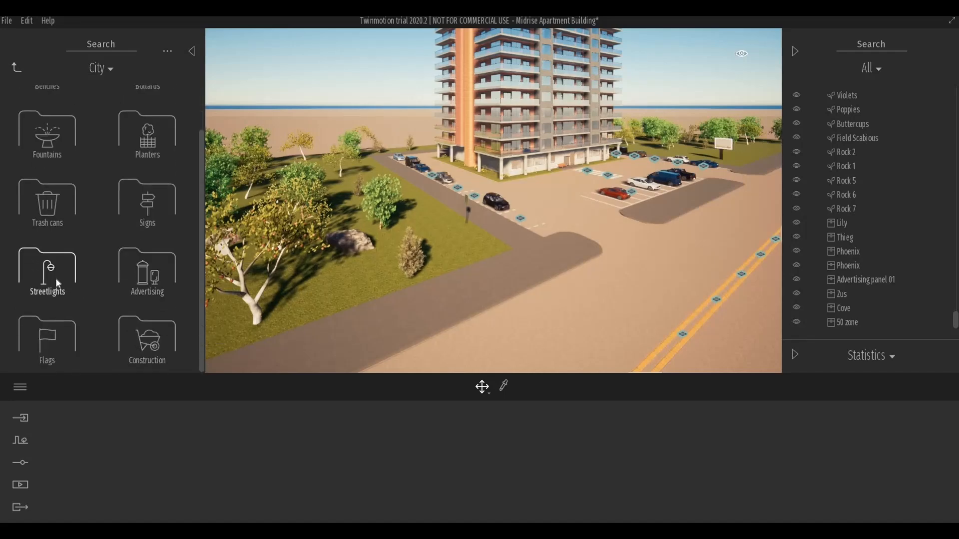
pyautogui.keyDown('shift'); pyautogui.moveTo(511, 286); pyautogui.dragTo(507, 257, button='middle'); pyautogui.keyUp('shift')
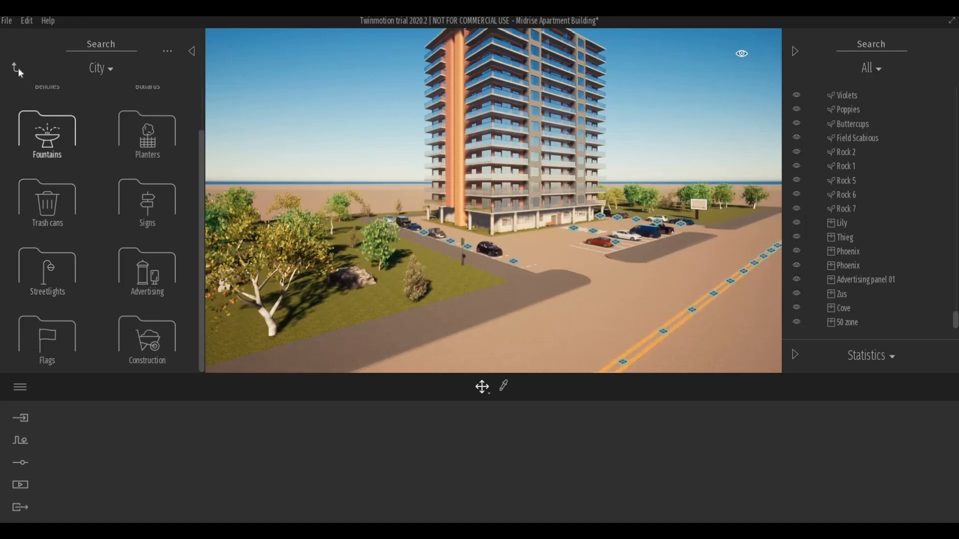
pyautogui.scroll(2, 84, 202)
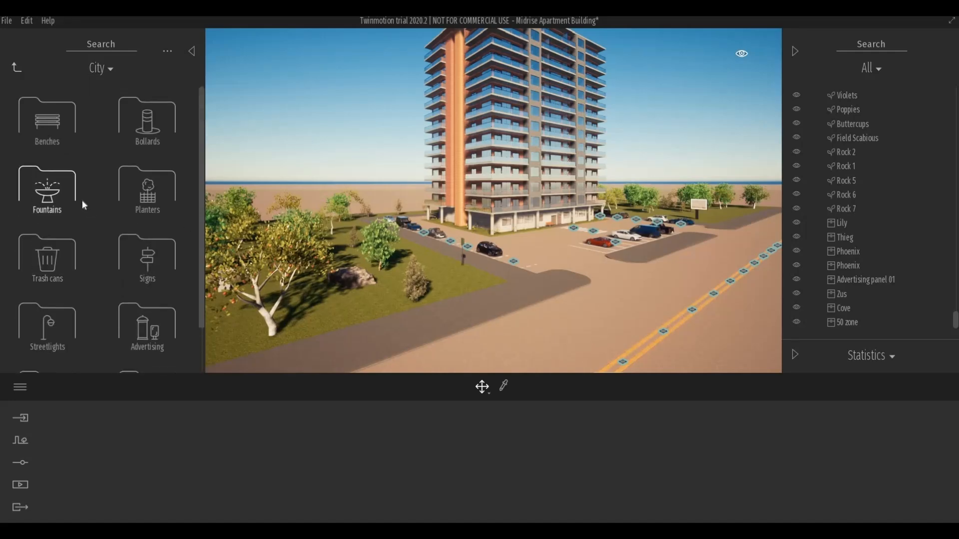
pyautogui.click(17, 67)
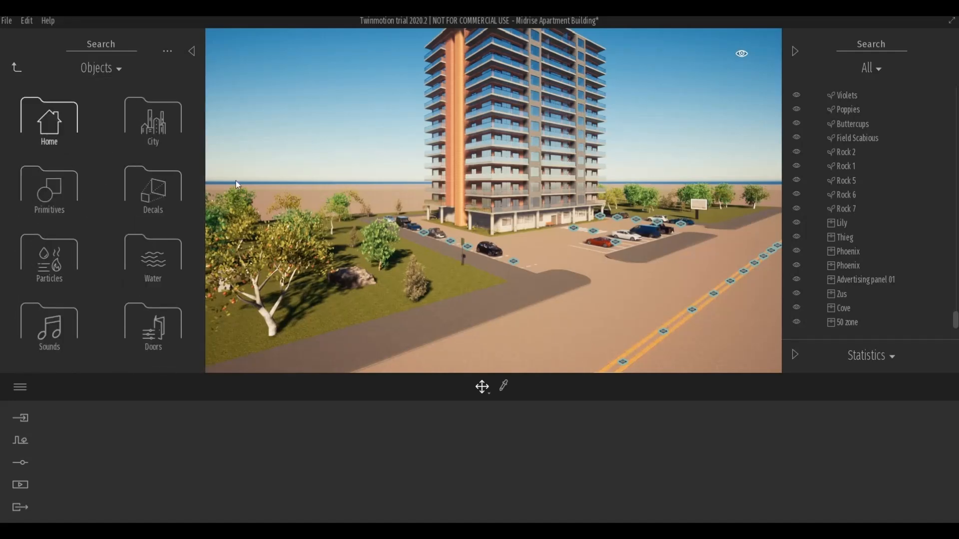
pyautogui.moveTo(535, 248)
pyautogui.mouseDown(button='middle')
pyautogui.moveTo(469, 267)
pyautogui.moveTo(533, 254)
pyautogui.mouseUp(button='middle')
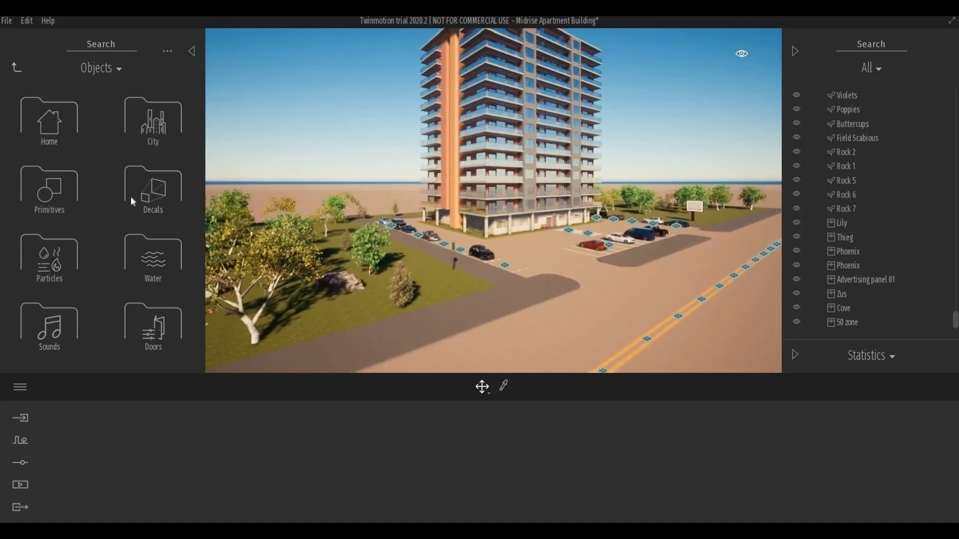
# Step: Place Sky Dome 5.FBX from the user library's Skydome folder on the paving in front of the building
pyautogui.click(163, 334)
pyautogui.scroll(-2, 166, 309)
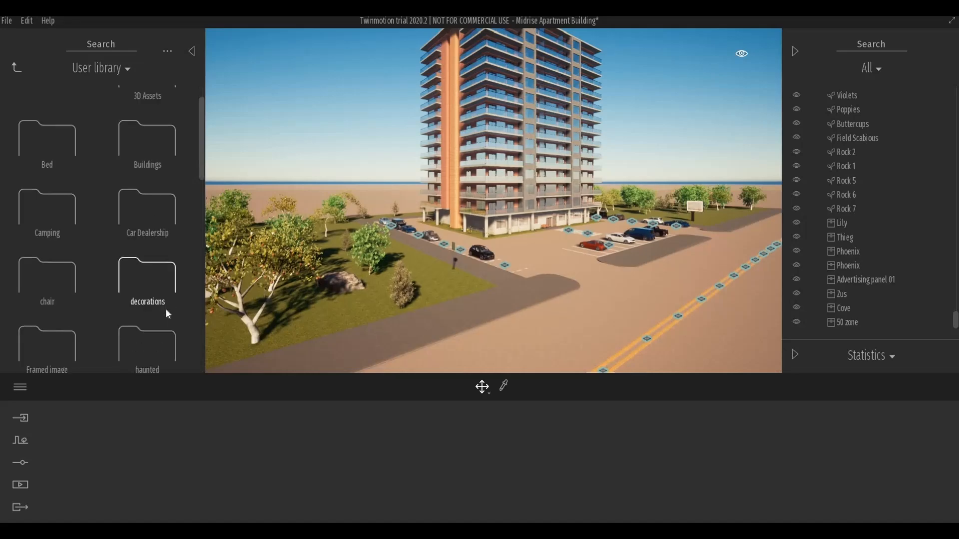
pyautogui.scroll(-4, 164, 317)
pyautogui.click(153, 181)
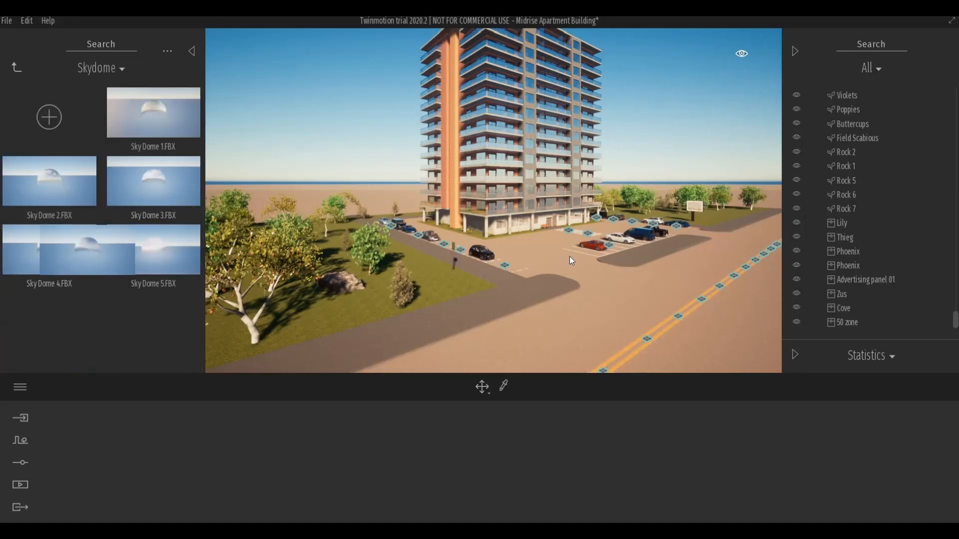
pyautogui.moveTo(570, 256); pyautogui.dragTo(428, 265)
pyautogui.moveTo(175, 265); pyautogui.dragTo(556, 261)
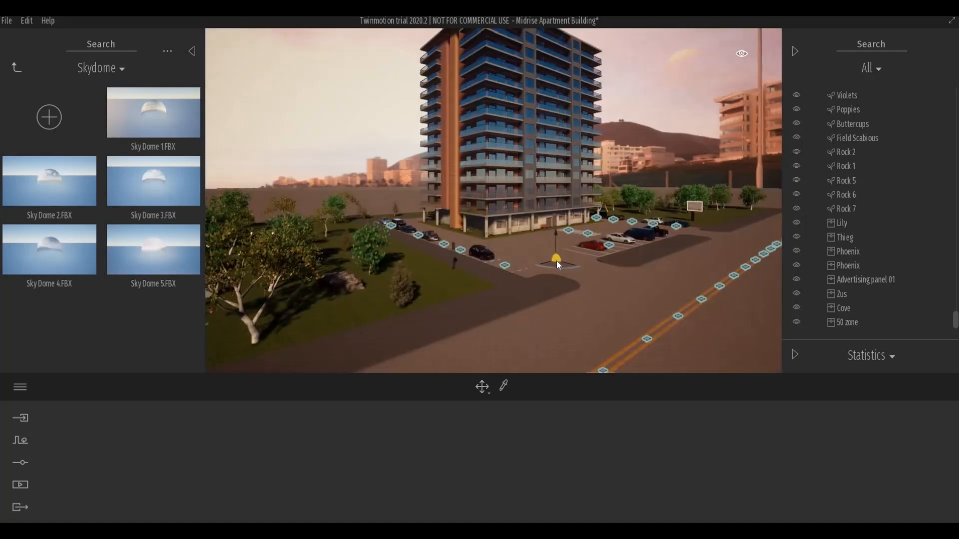
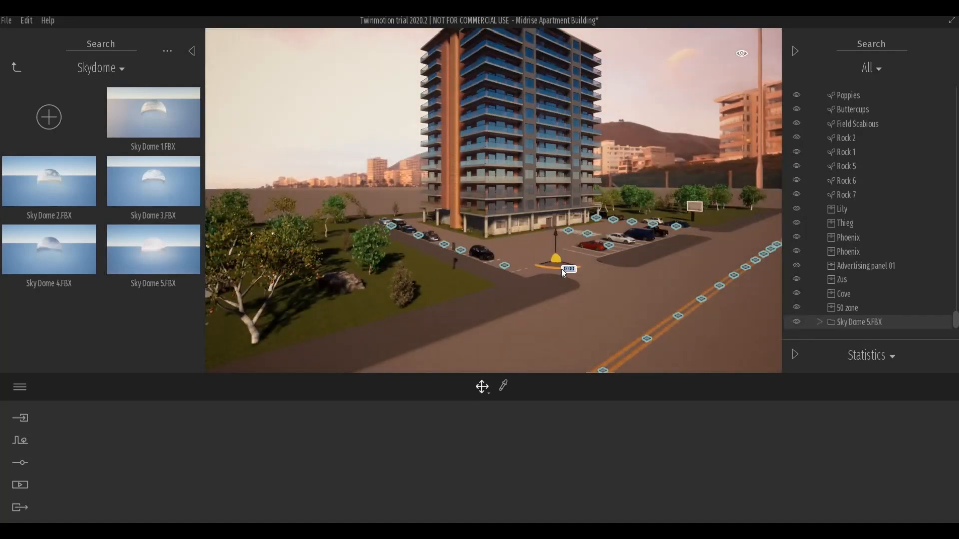
# Step: Rotate the sky dome about its vertical axis to change the city backdrop behind the apartment building
pyautogui.moveTo(562, 270); pyautogui.dragTo(641, 250)
pyautogui.scroll(-2, 645, 247)
pyautogui.scroll(-3, 645, 247)
pyautogui.moveTo(646, 248); pyautogui.dragTo(645, 204, button='middle')
# Step: Examine the building's framing in the saved Image1 view at different distances, and return to the live scene
pyautogui.click(22, 480)
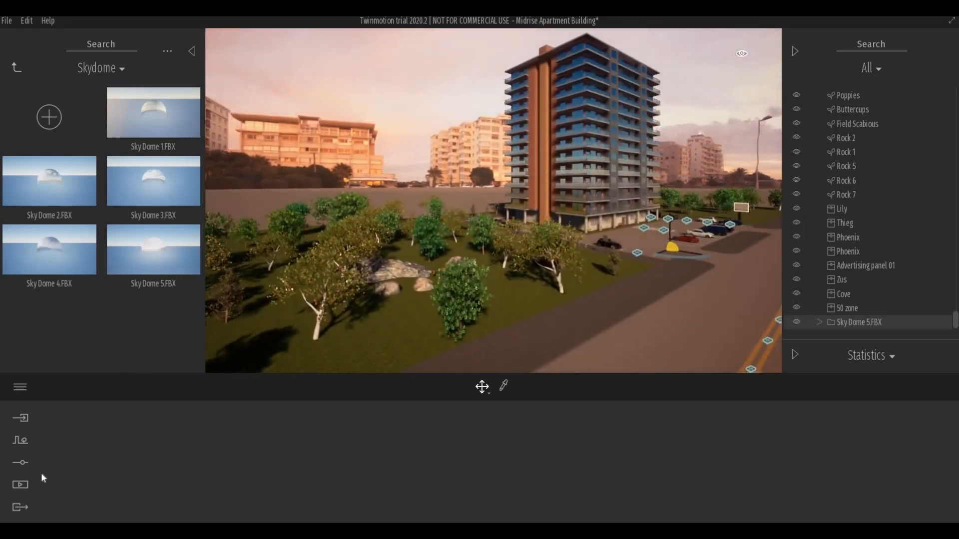
pyautogui.click(277, 458)
pyautogui.click(211, 436)
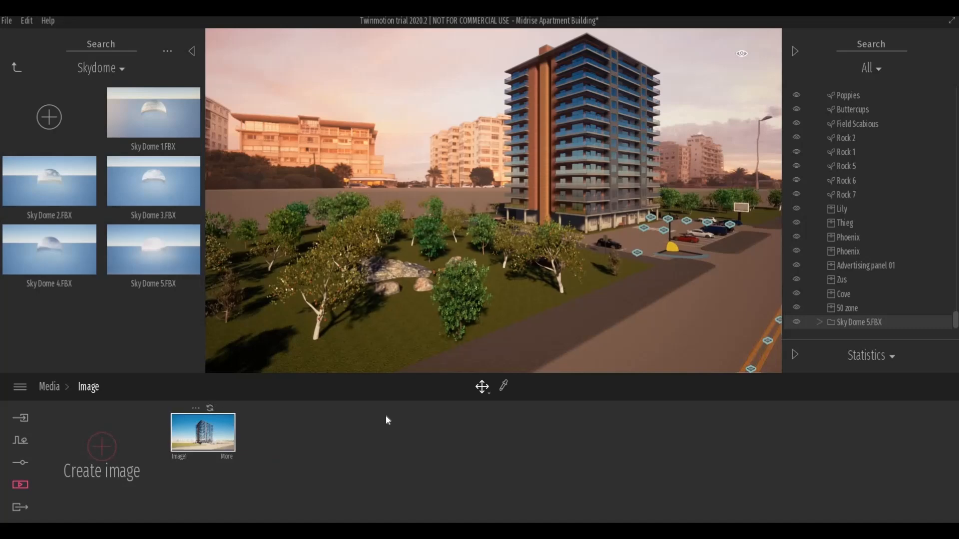
pyautogui.scroll(1, 540, 330)
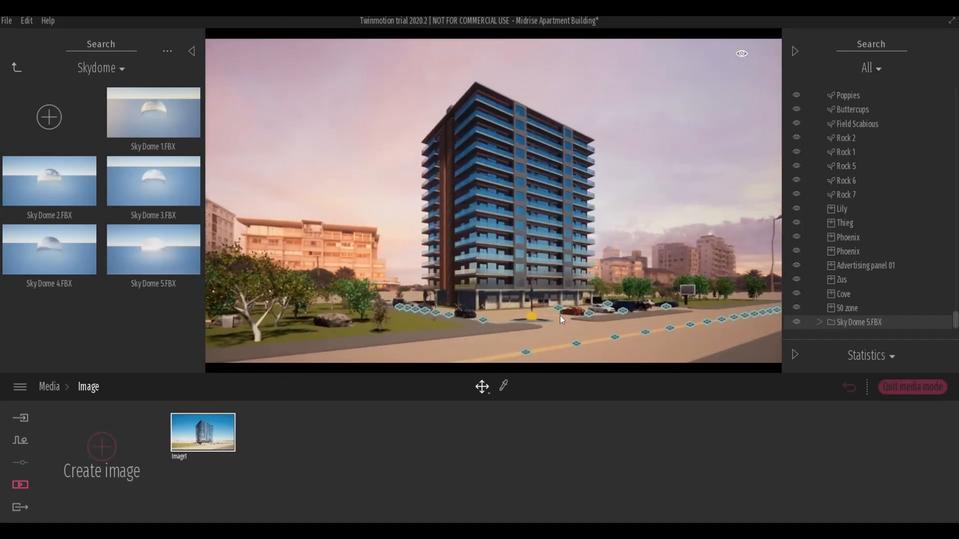
pyautogui.scroll(-2, 559, 316)
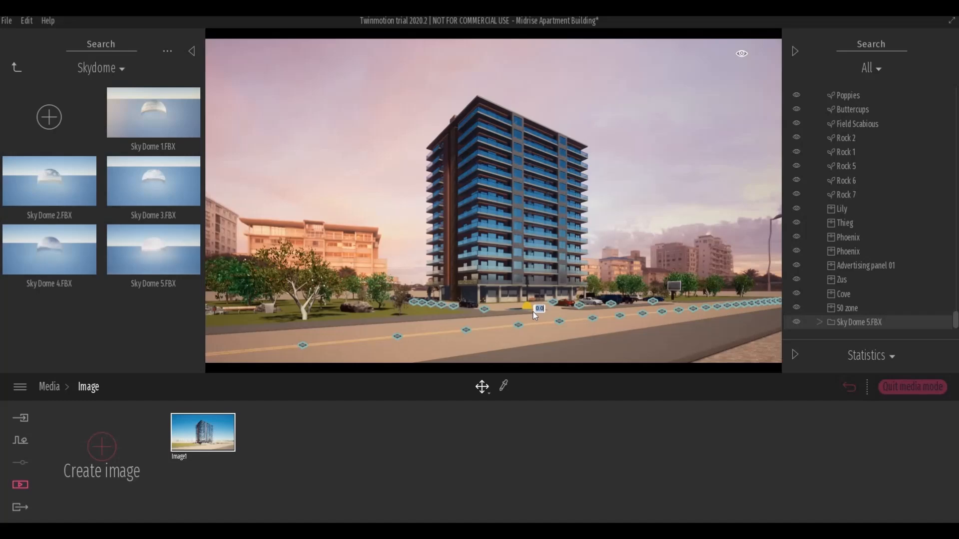
pyautogui.scroll(1, 541, 334)
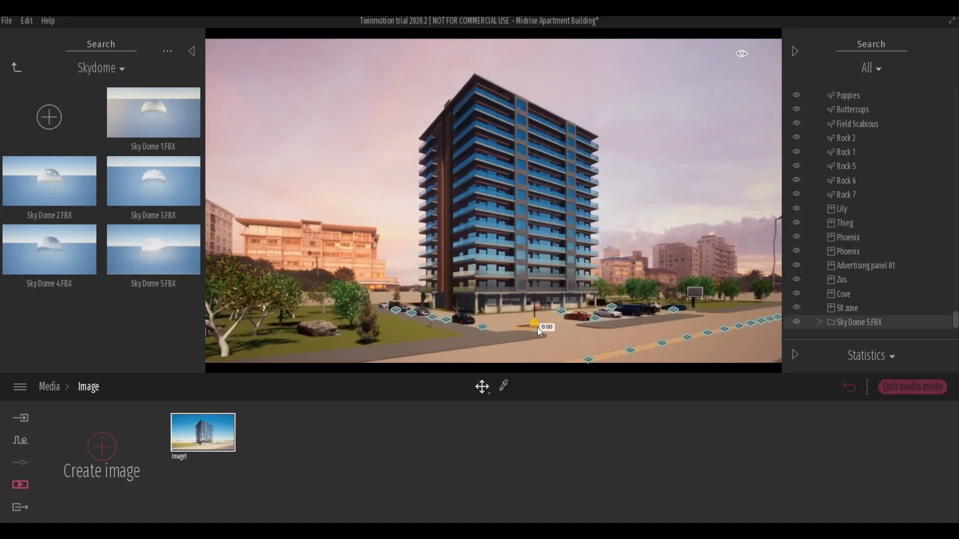
pyautogui.scroll(-1, 558, 331)
pyautogui.scroll(-1, 558, 332)
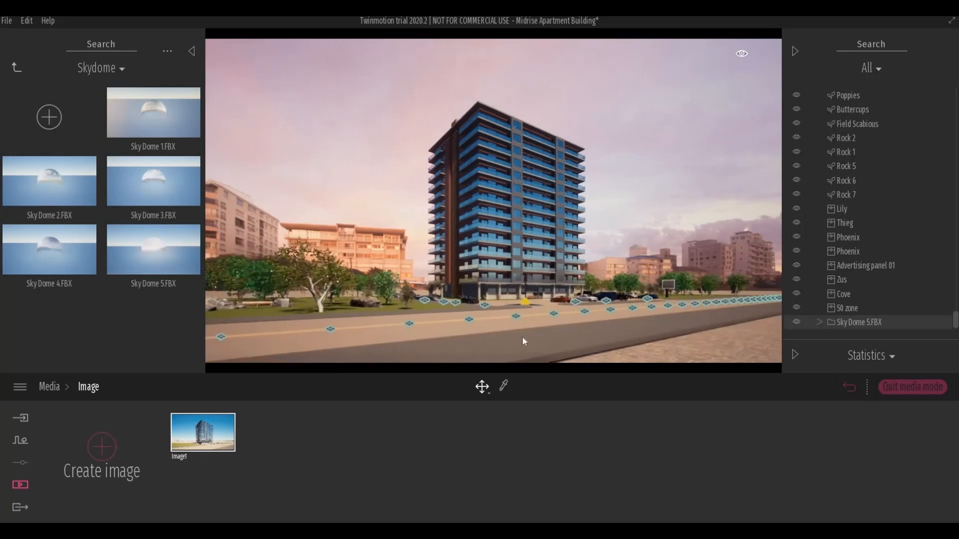
pyautogui.scroll(1, 517, 341)
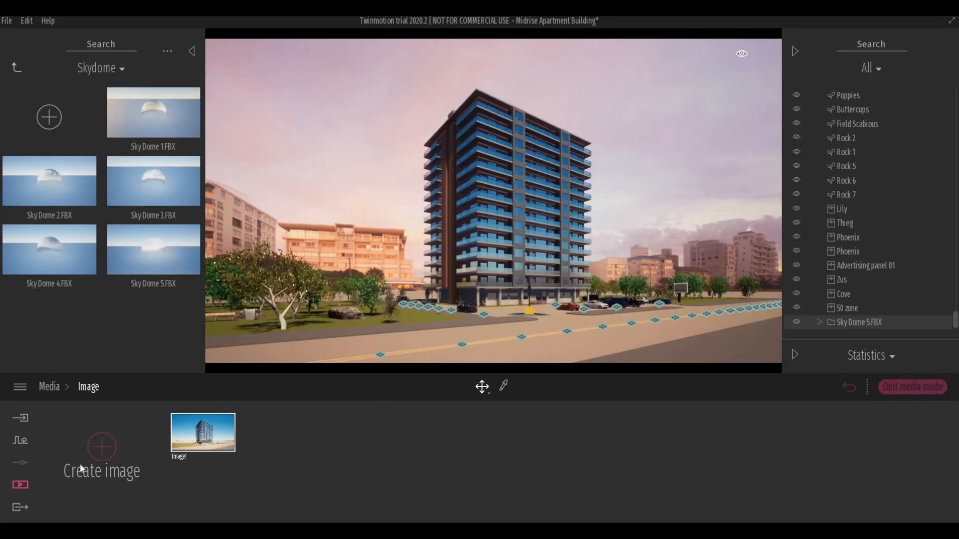
pyautogui.click(902, 391)
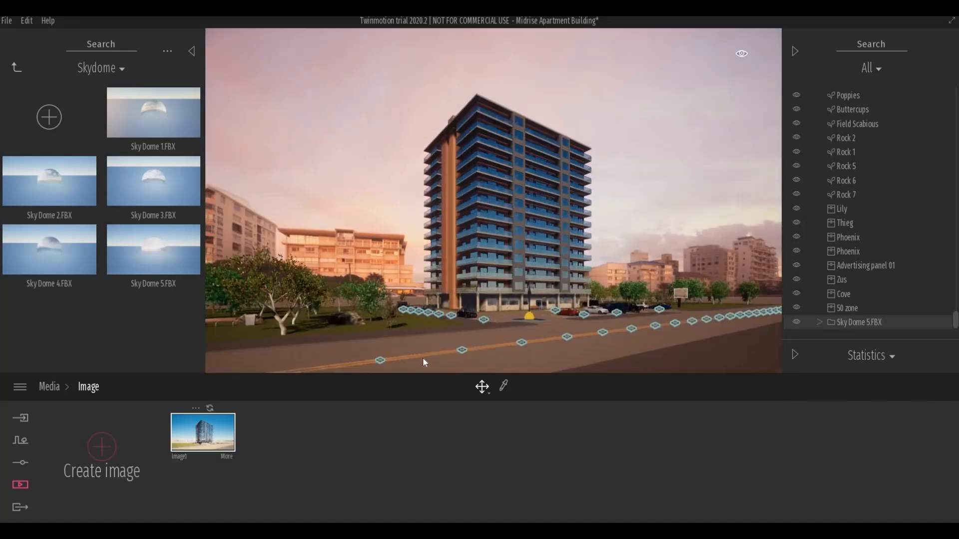
# Step: Shift the scene's weather to slightly past midway between sunny and cloudy, for a partly wet road surface
pyautogui.click(21, 463)
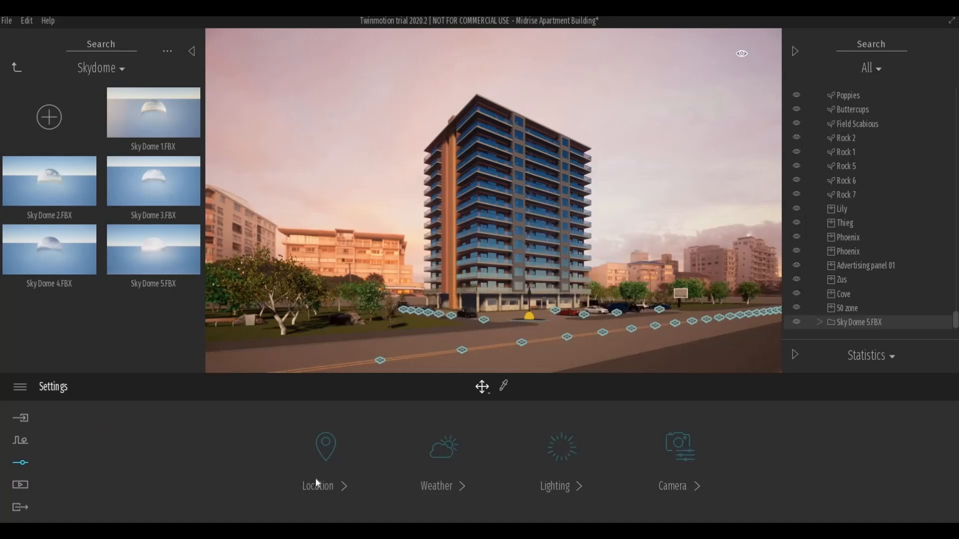
pyautogui.click(435, 472)
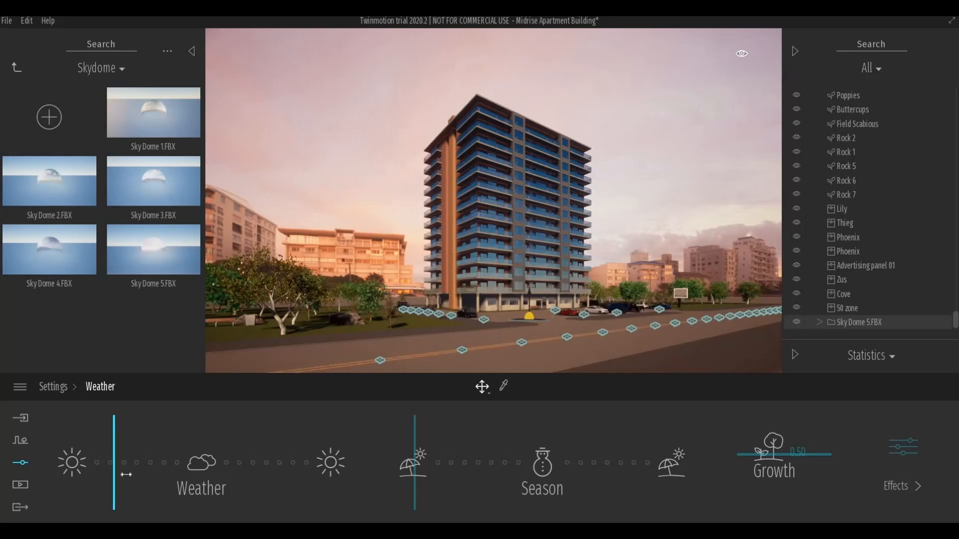
pyautogui.moveTo(126, 474); pyautogui.dragTo(160, 463)
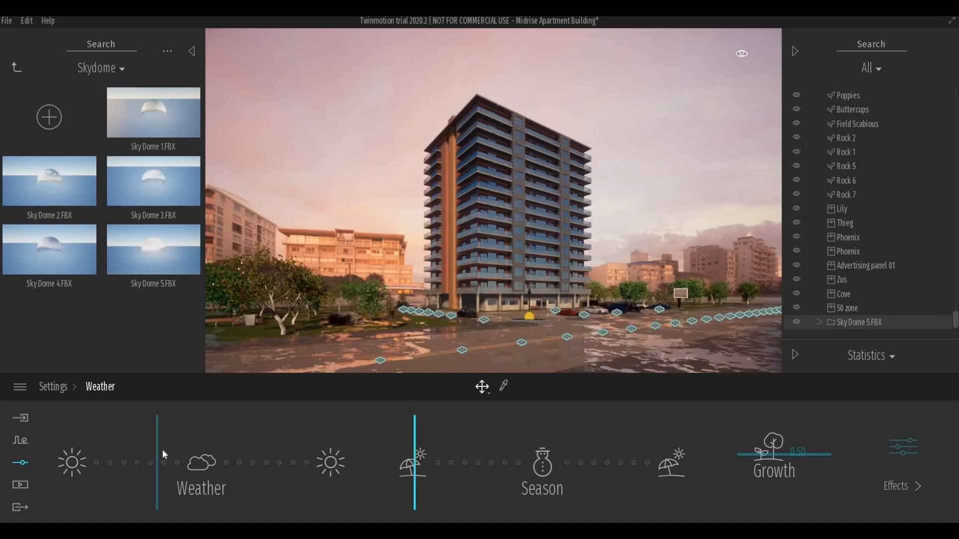
pyautogui.moveTo(141, 447); pyautogui.dragTo(145, 448)
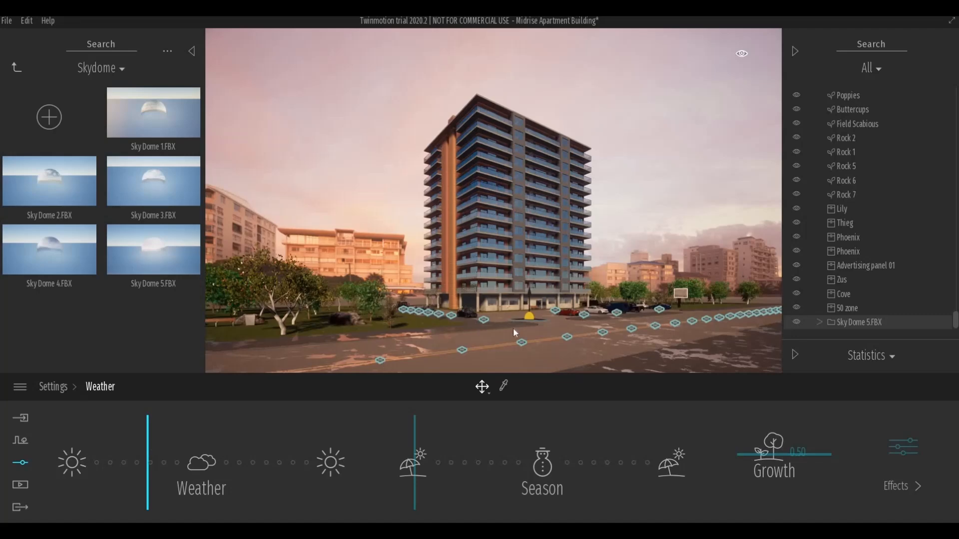
# Step: Apply the Two sided glass material from the Glass library to the apartment building's glazing
pyautogui.click(583, 326)
pyautogui.scroll(5, 581, 330)
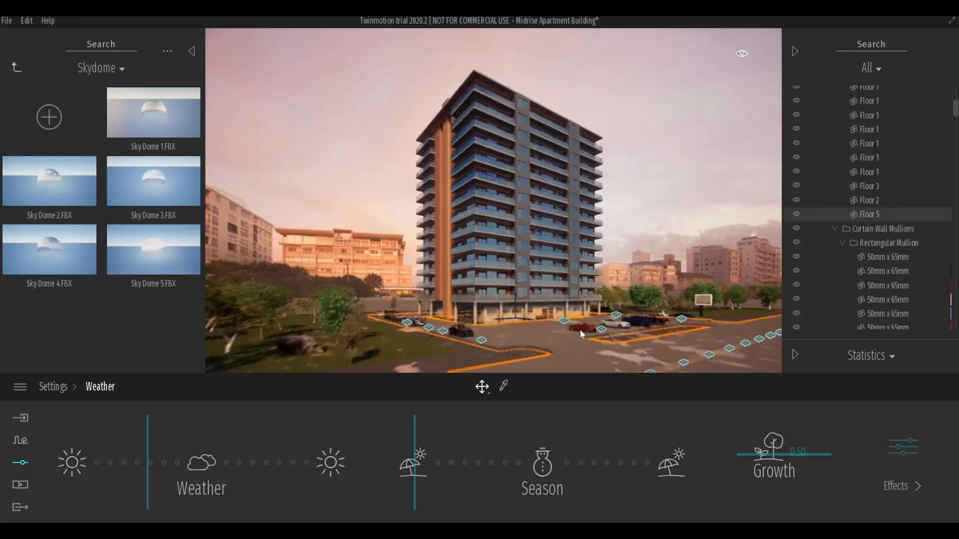
pyautogui.press('Escape')
pyautogui.click(15, 67)
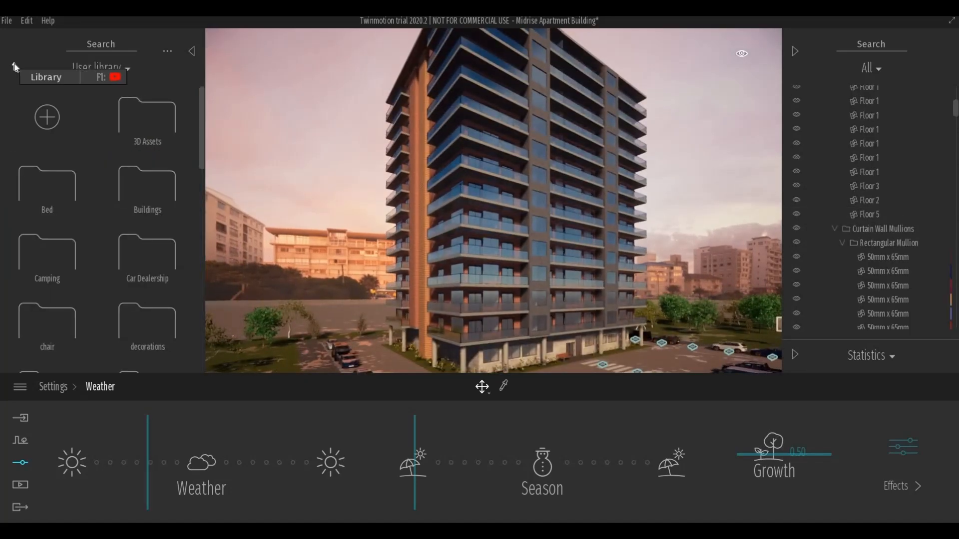
pyautogui.click(15, 67)
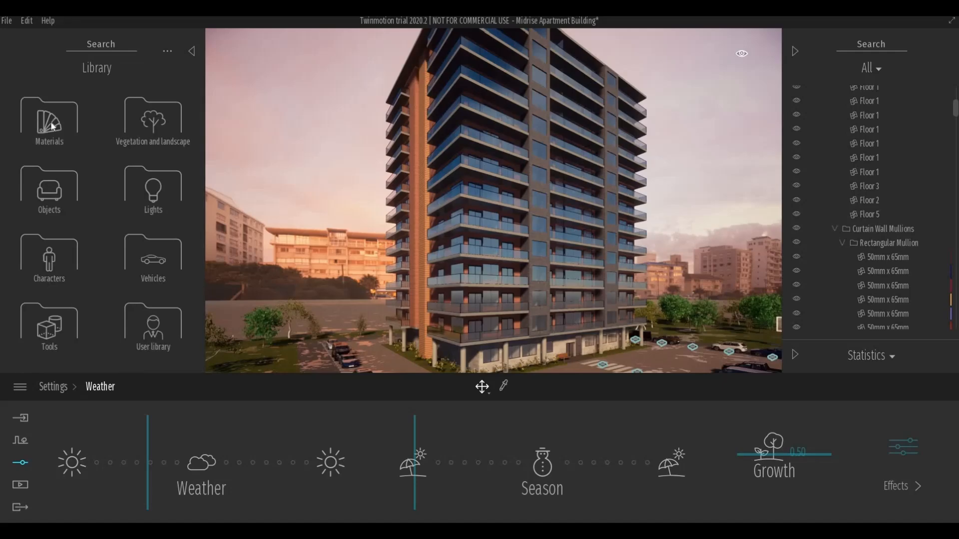
pyautogui.click(47, 118)
pyautogui.click(47, 118)
pyautogui.moveTo(66, 196); pyautogui.dragTo(535, 227)
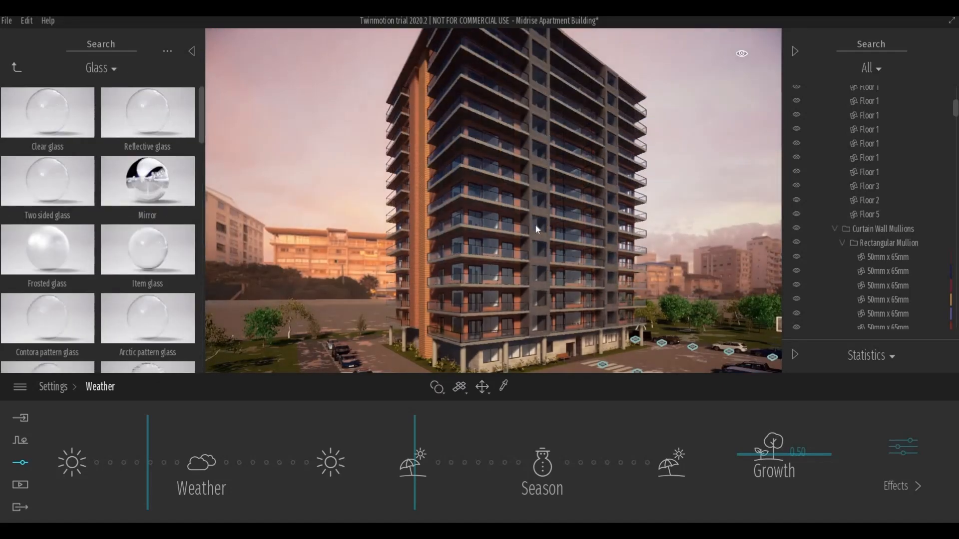
# Step: Try the Reflective glass material on the facade's glazing, and put Two sided glass back on it
pyautogui.click(575, 251)
pyautogui.scroll(10, 572, 251)
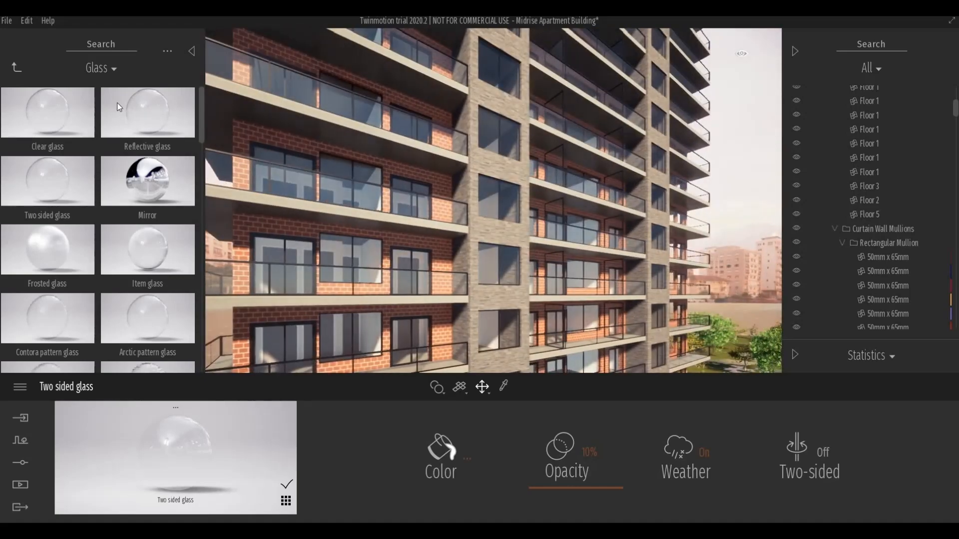
pyautogui.moveTo(117, 103); pyautogui.dragTo(483, 185)
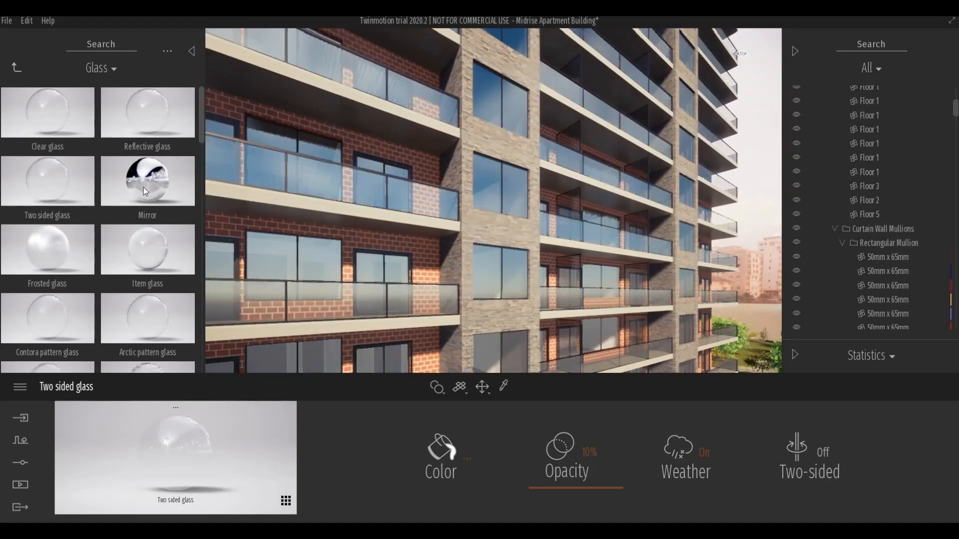
pyautogui.moveTo(162, 207)
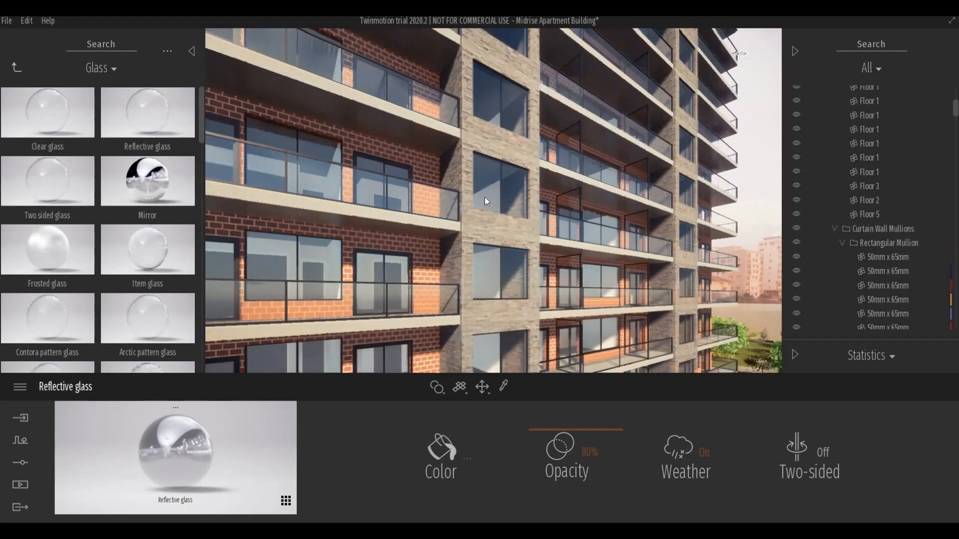
pyautogui.moveTo(483, 200); pyautogui.dragTo(481, 200)
# Step: Draw a vehicle path along the road's near lane, parallel to the yellow centre line, past the lawn and the apartment building
pyautogui.scroll(-8, 481, 200)
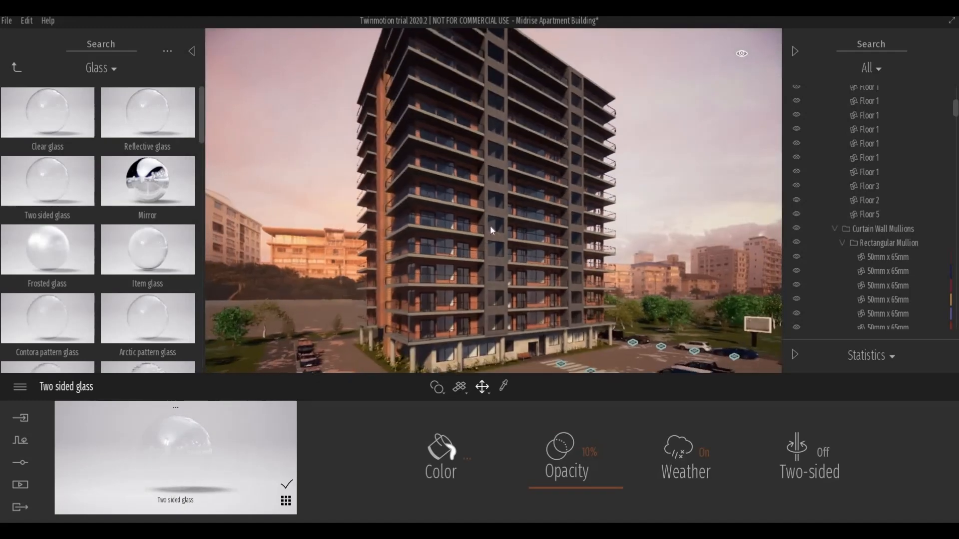
pyautogui.press('s')
pyautogui.press('a')
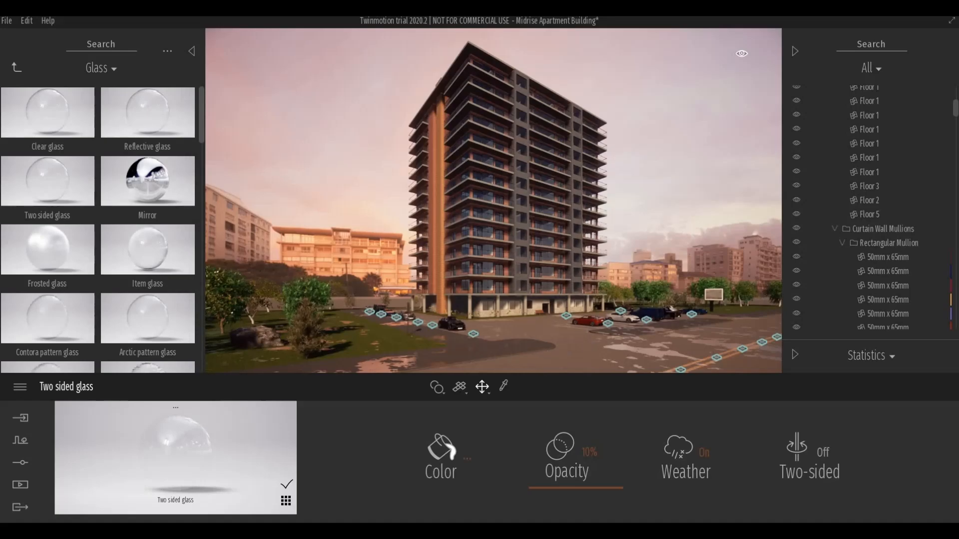
pyautogui.moveTo(482, 345); pyautogui.dragTo(577, 306, button='right')
pyautogui.press('a')
pyautogui.press('s')
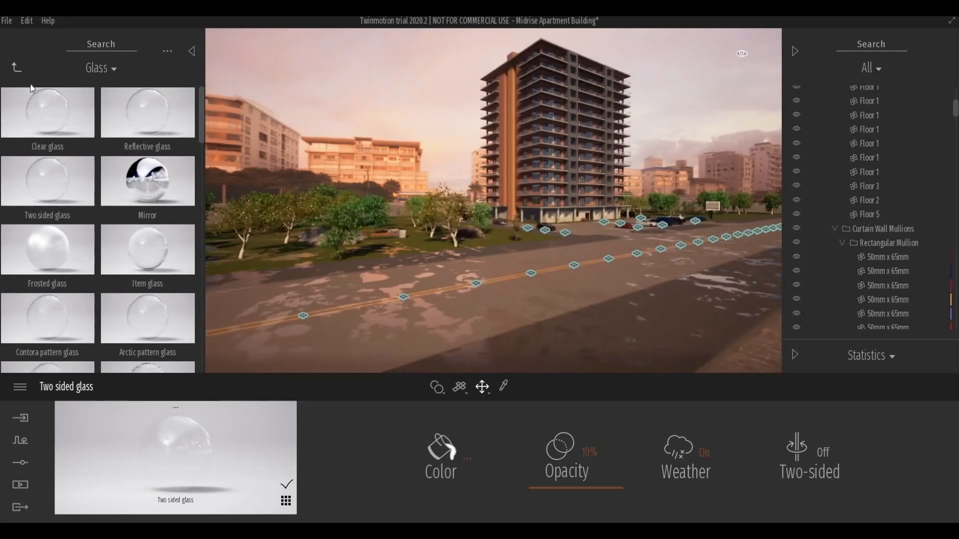
pyautogui.click(19, 440)
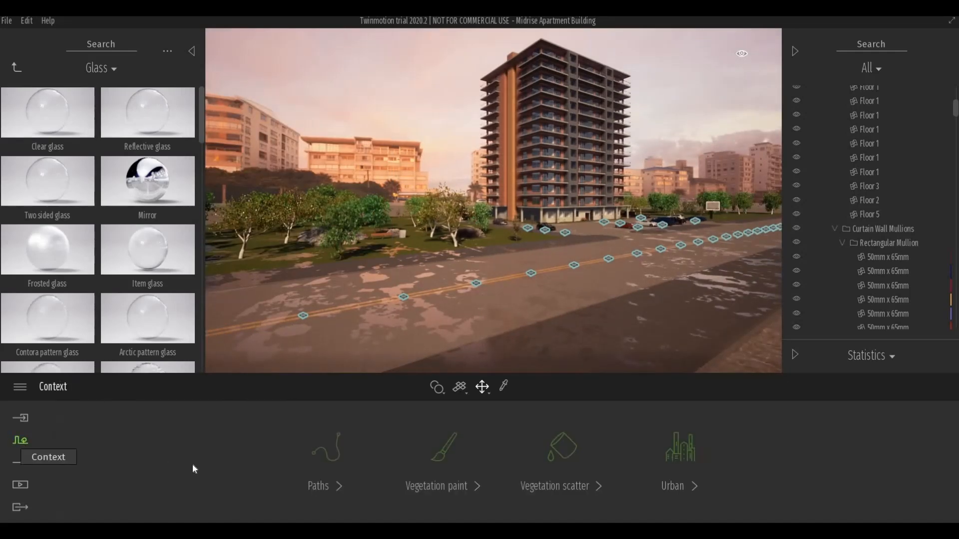
pyautogui.click(362, 415)
pyautogui.press('w')
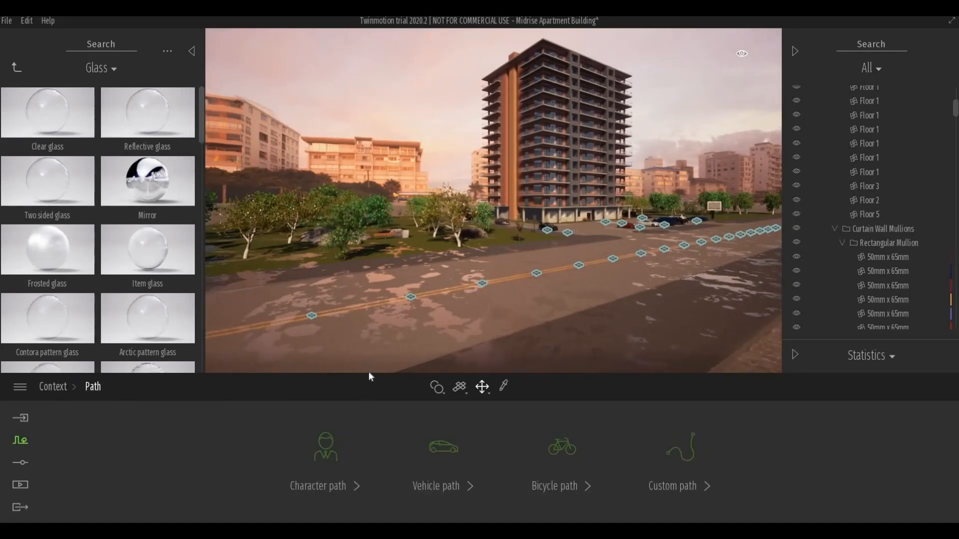
pyautogui.click(448, 447)
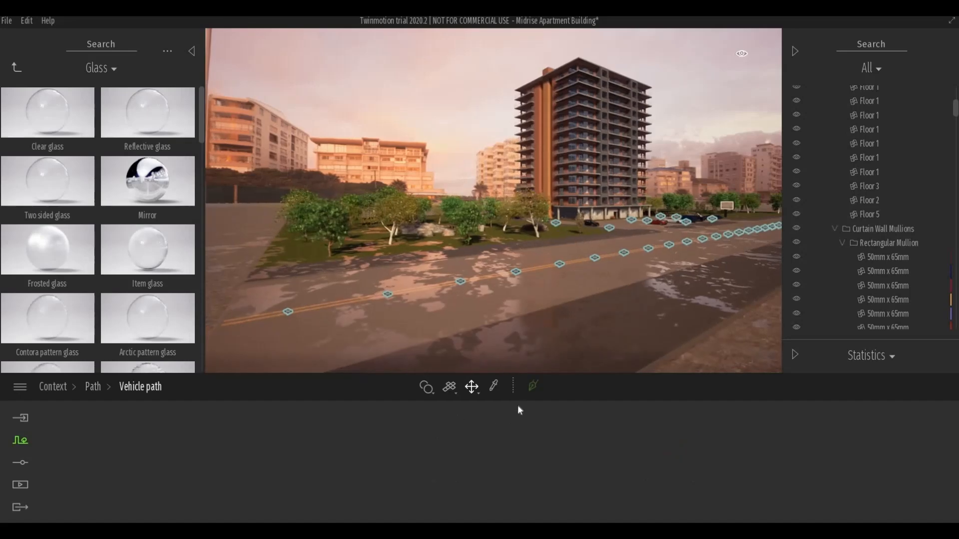
pyautogui.press('a')
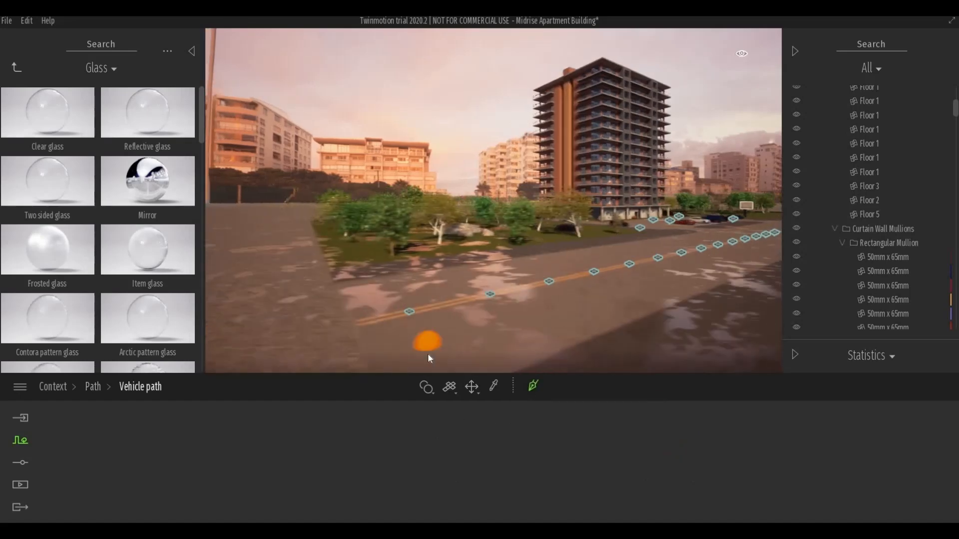
pyautogui.press('e')
pyautogui.press('d')
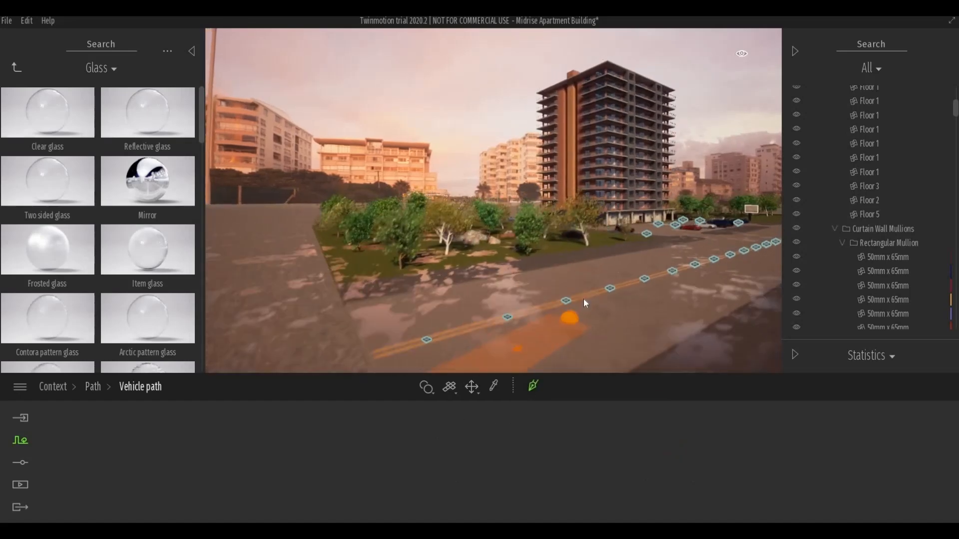
pyautogui.press('w')
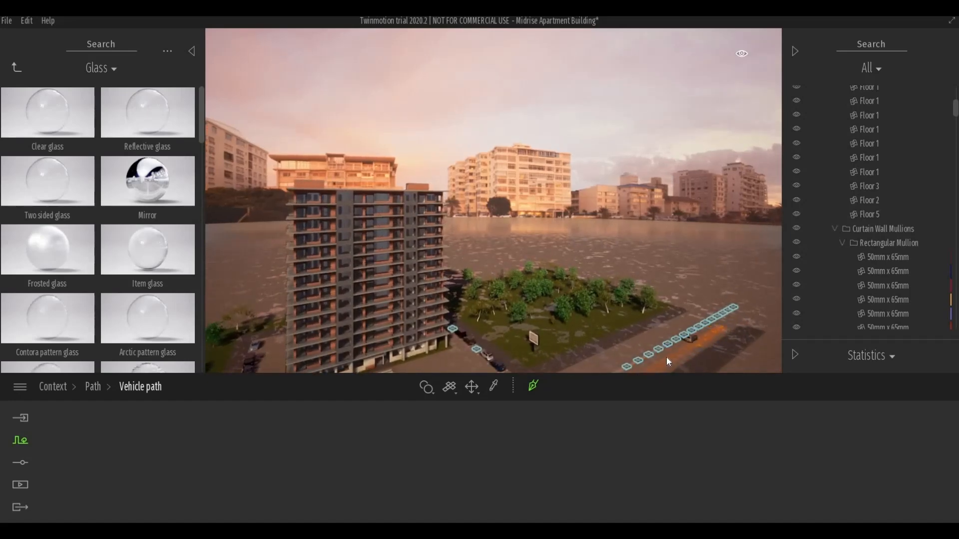
pyautogui.scroll(5, 674, 341)
pyautogui.press('Escape')
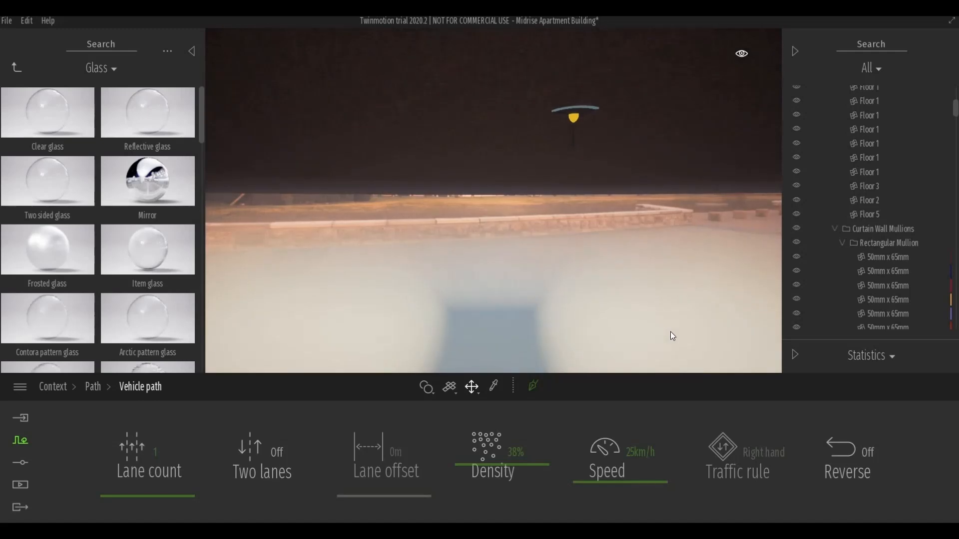
# Step: Deselect the vehicle path and bring the camera back to the saved Image1 view
pyautogui.moveTo(618, 312); pyautogui.dragTo(615, 284, button='middle')
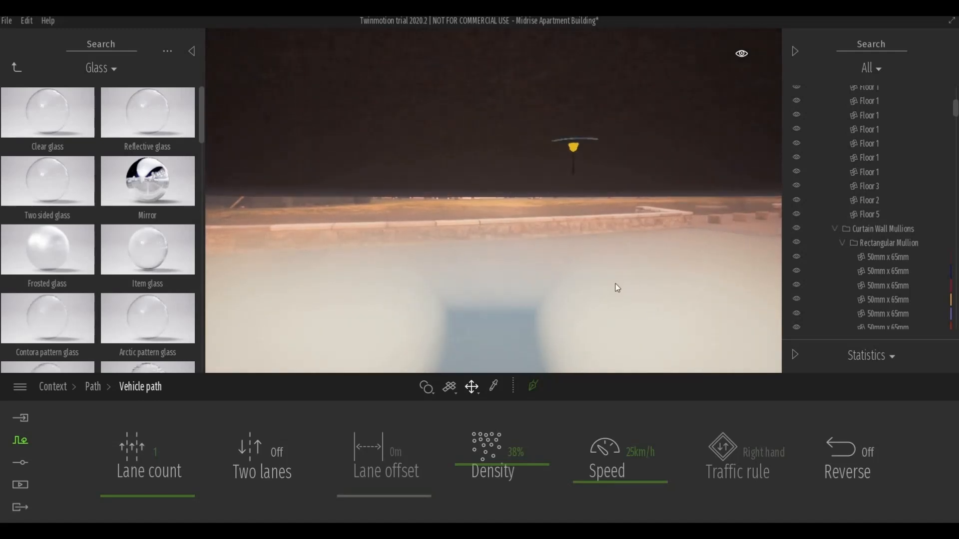
pyautogui.moveTo(619, 317); pyautogui.dragTo(628, 266, button='middle')
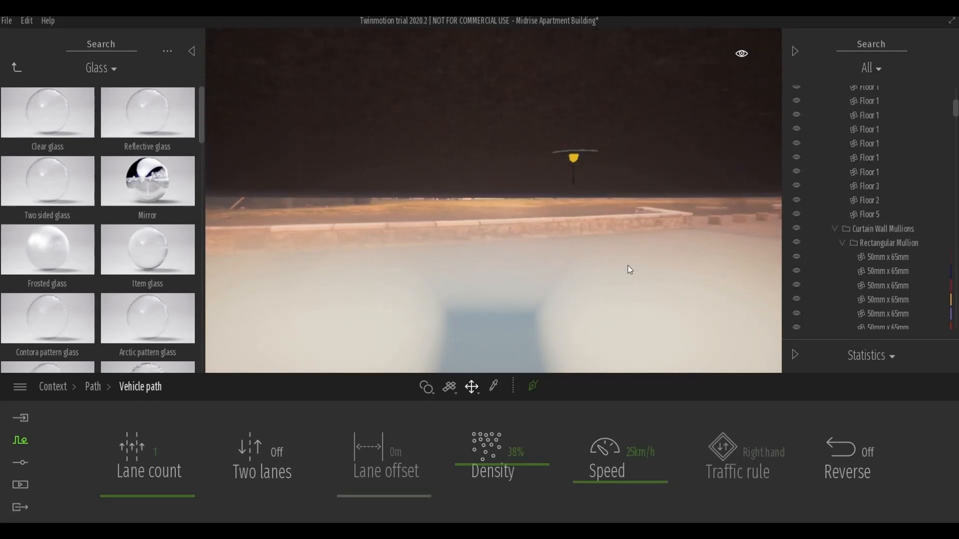
pyautogui.moveTo(618, 322); pyautogui.dragTo(618, 332, button='middle')
pyautogui.click(619, 333)
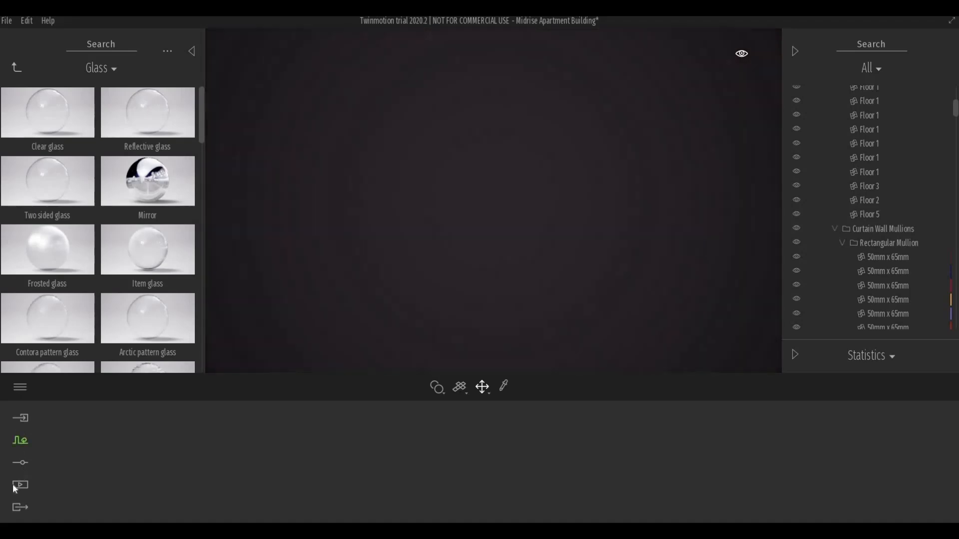
pyautogui.click(265, 446)
pyautogui.click(197, 430)
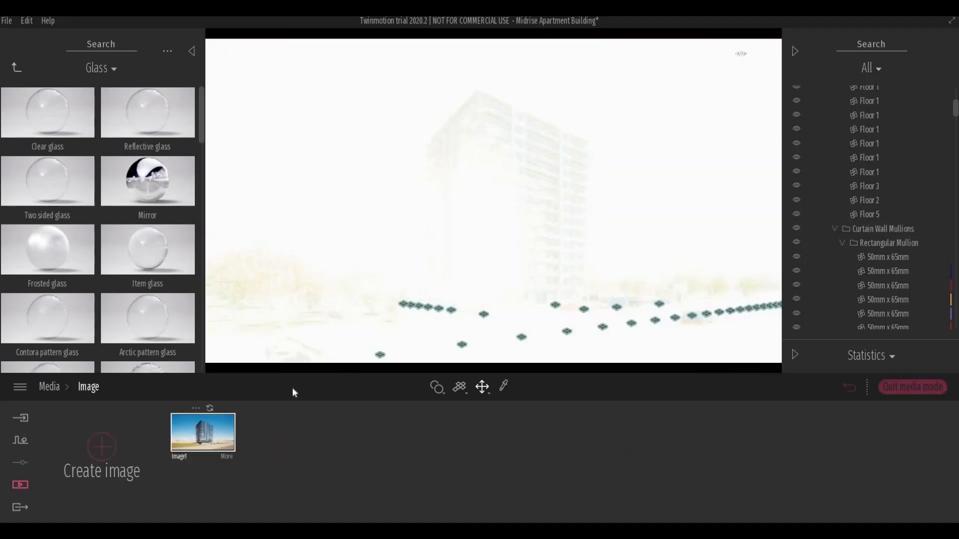
# Step: Select the vehicle path on the road and set its traffic density to 33%
pyautogui.moveTo(506, 293); pyautogui.dragTo(614, 325, button='right')
pyautogui.click(615, 325)
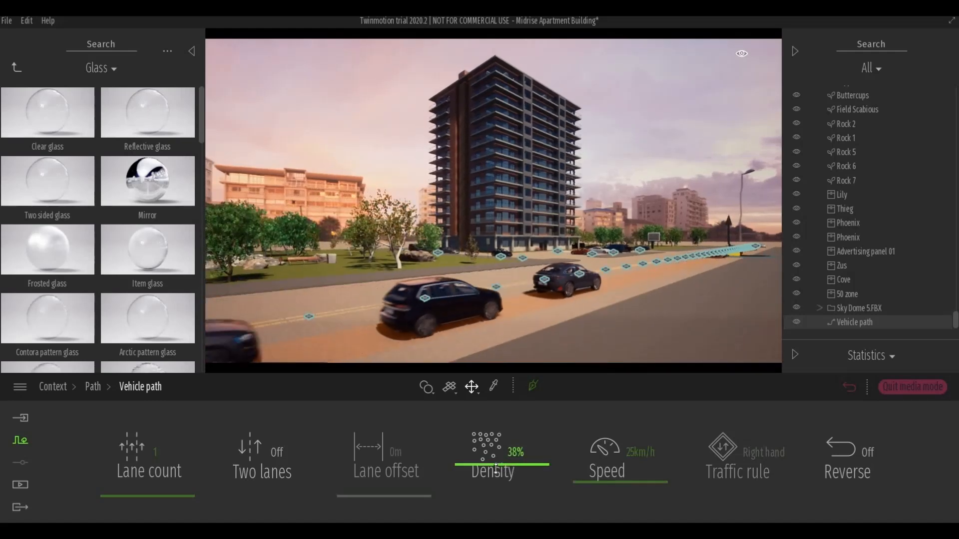
pyautogui.moveTo(510, 463); pyautogui.dragTo(496, 472)
pyautogui.press('a')
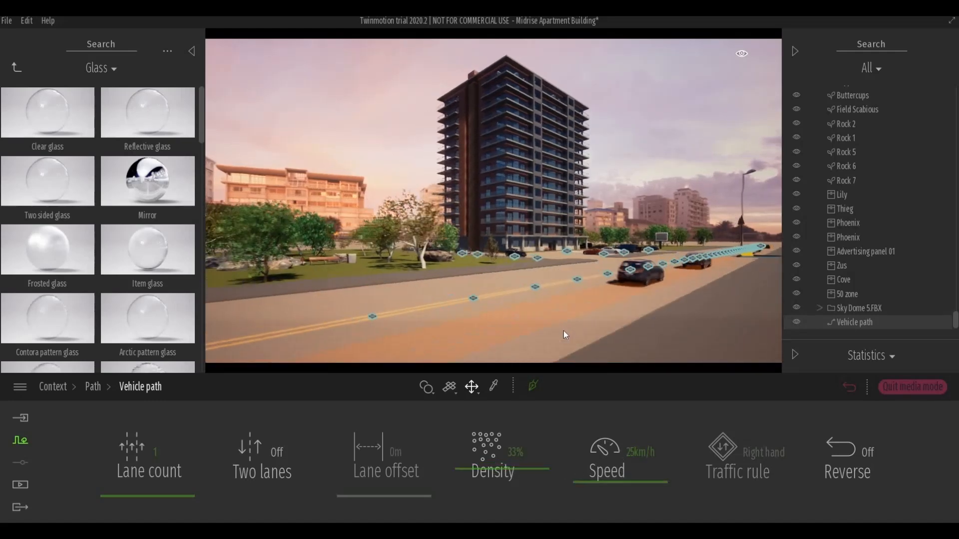
# Step: Try duplicating the vehicle path as an instance onto the road's opposite lane, and undo the duplicate
pyautogui.press('s')
pyautogui.moveTo(565, 331); pyautogui.dragTo(542, 312, button='right')
pyautogui.press('w')
pyautogui.press('e')
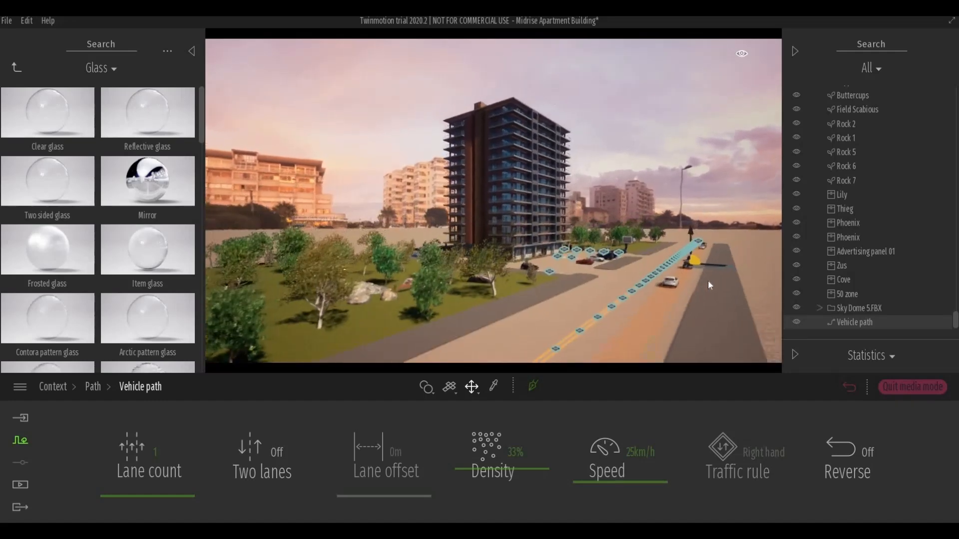
pyautogui.press('w')
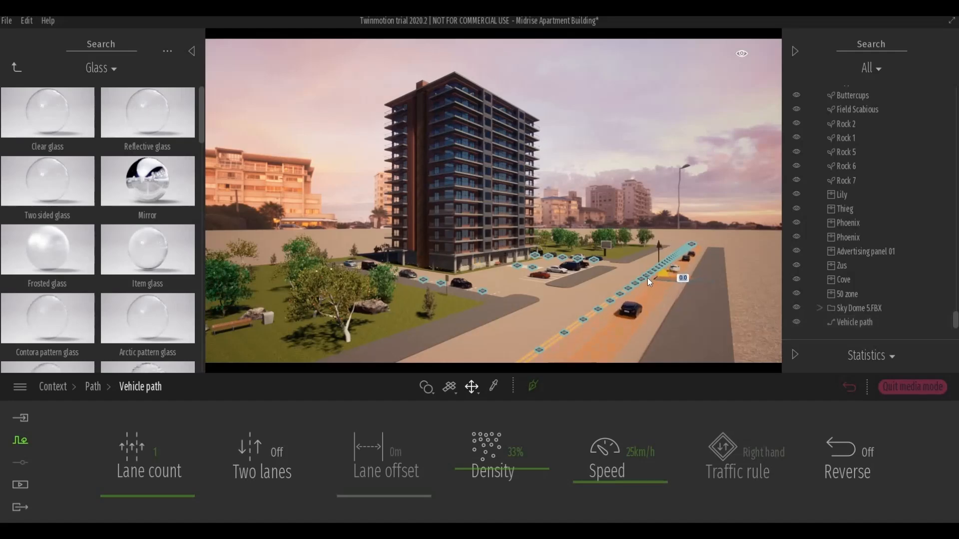
pyautogui.keyDown('shift'); pyautogui.moveTo(637, 277); pyautogui.dragTo(628, 279); pyautogui.keyUp('shift')
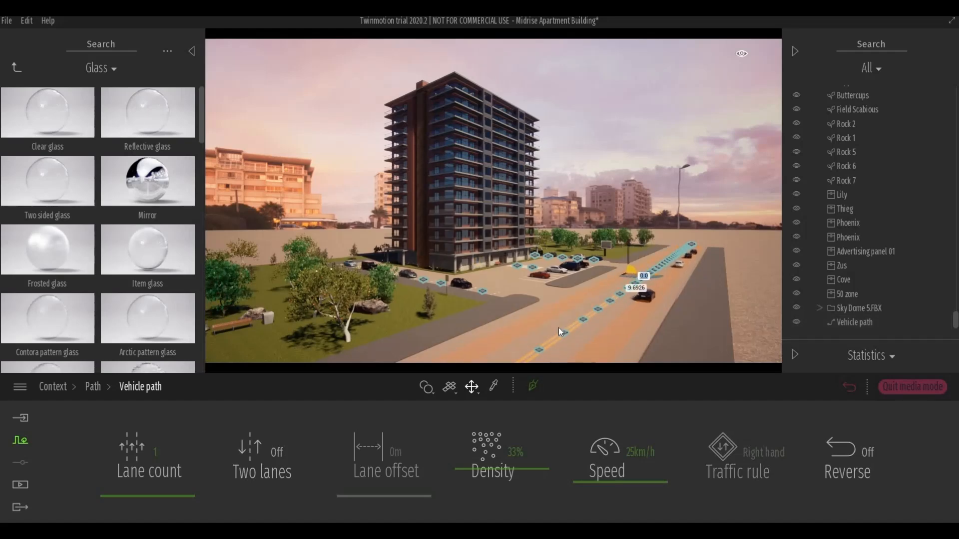
pyautogui.click(452, 334)
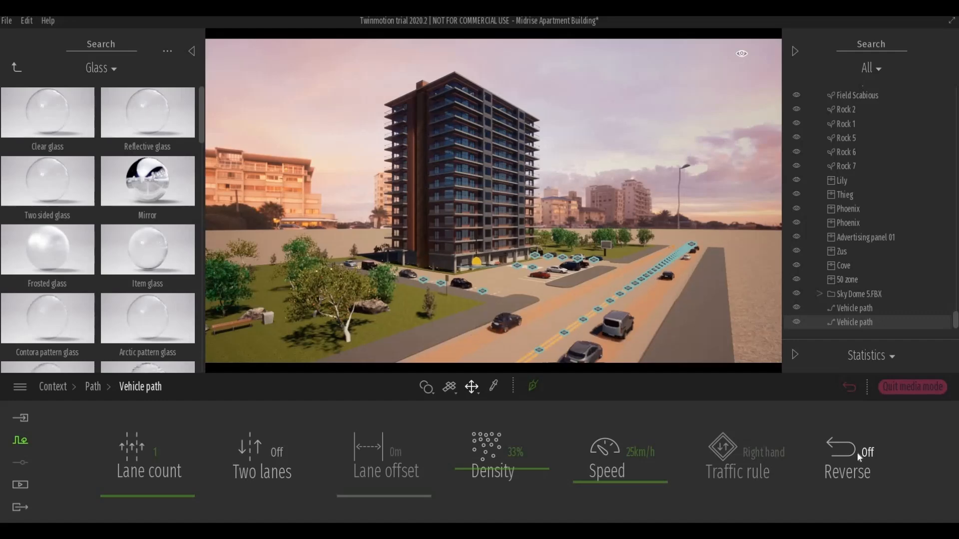
pyautogui.click(839, 482)
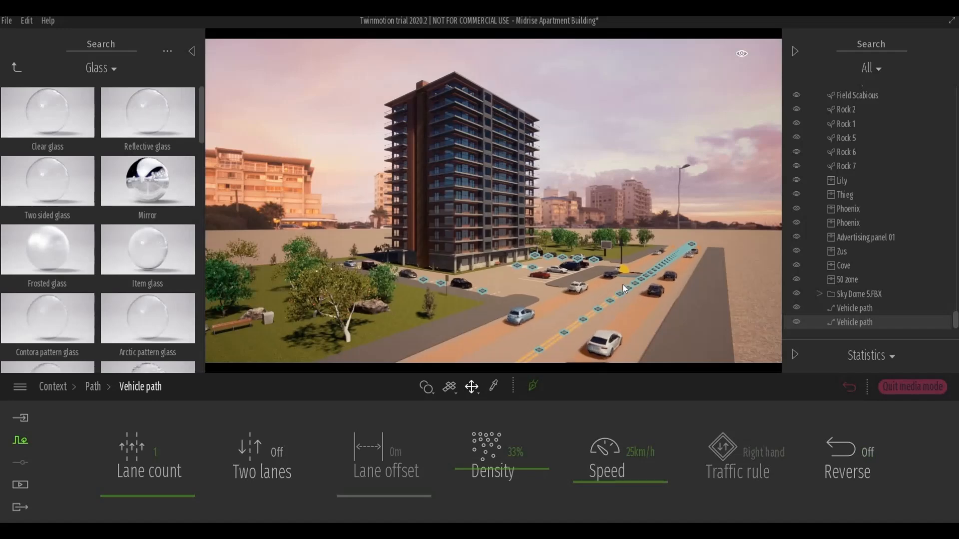
pyautogui.hotkey('ctrl', 'z')
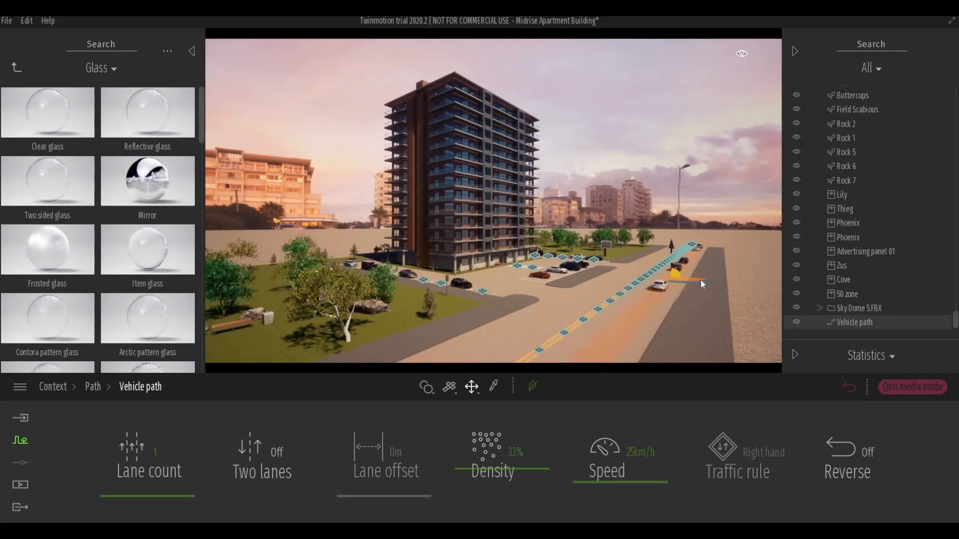
# Step: Duplicate the vehicle path as one independent copy, offset about 7.68 m sideways onto the road's opposite lane
pyautogui.click(700, 280)
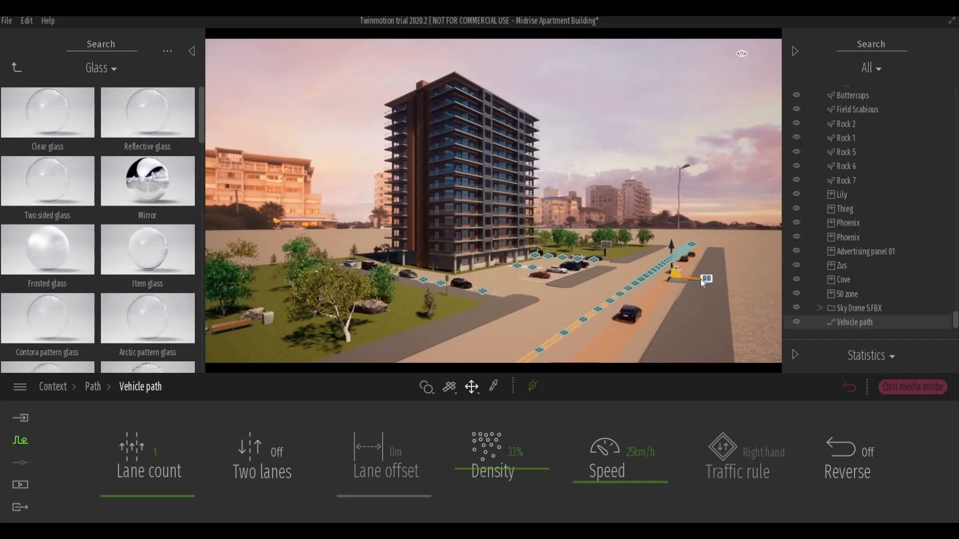
pyautogui.keyDown('shift'); pyautogui.moveTo(674, 278); pyautogui.dragTo(649, 273); pyautogui.keyUp('shift')
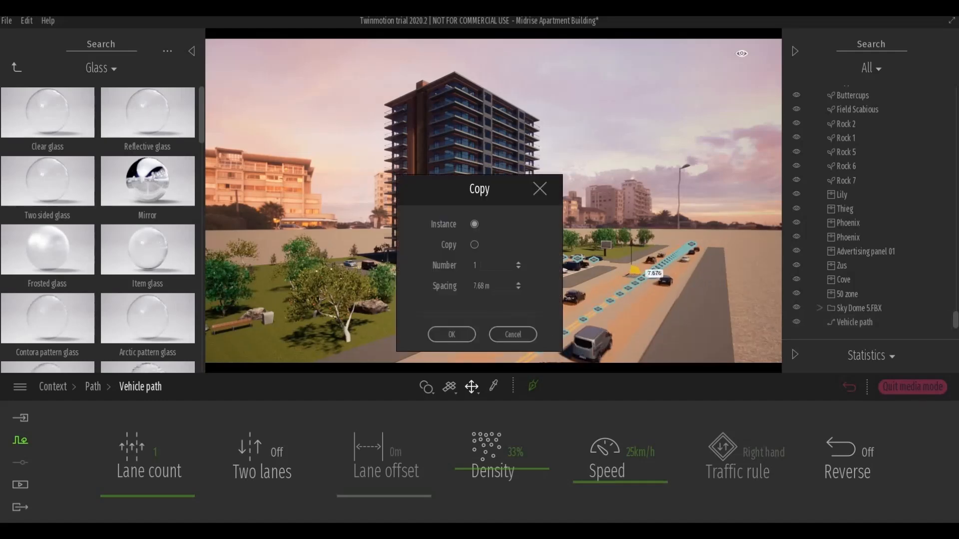
pyautogui.click(474, 245)
pyautogui.click(453, 334)
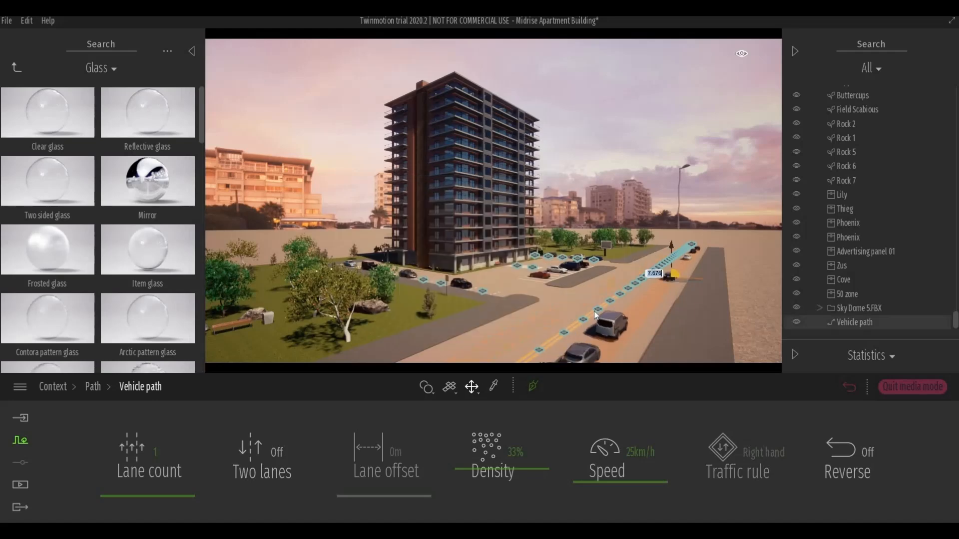
# Step: Reverse the copied vehicle path's driving direction and set its traffic density to 29%
pyautogui.click(856, 455)
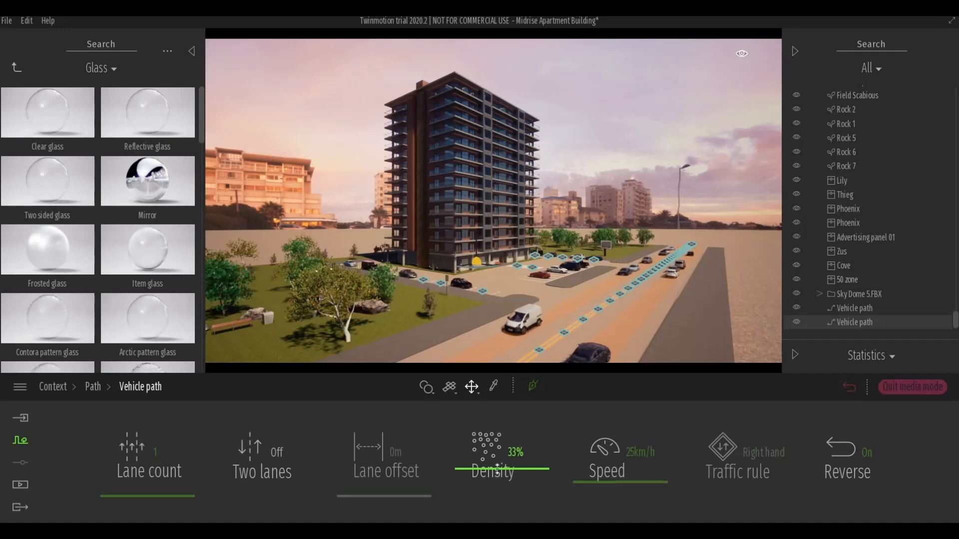
pyautogui.moveTo(497, 471); pyautogui.dragTo(497, 476)
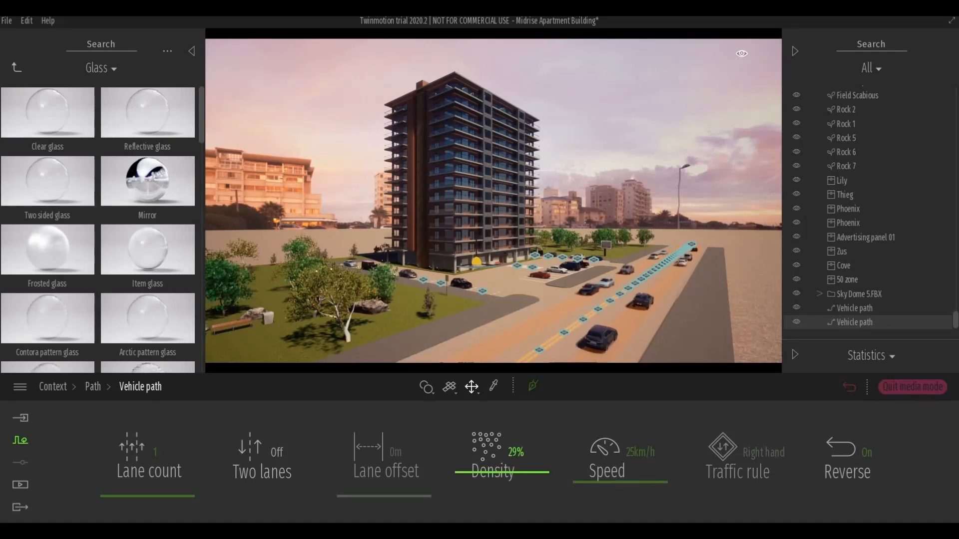
pyautogui.scroll(5, 586, 343)
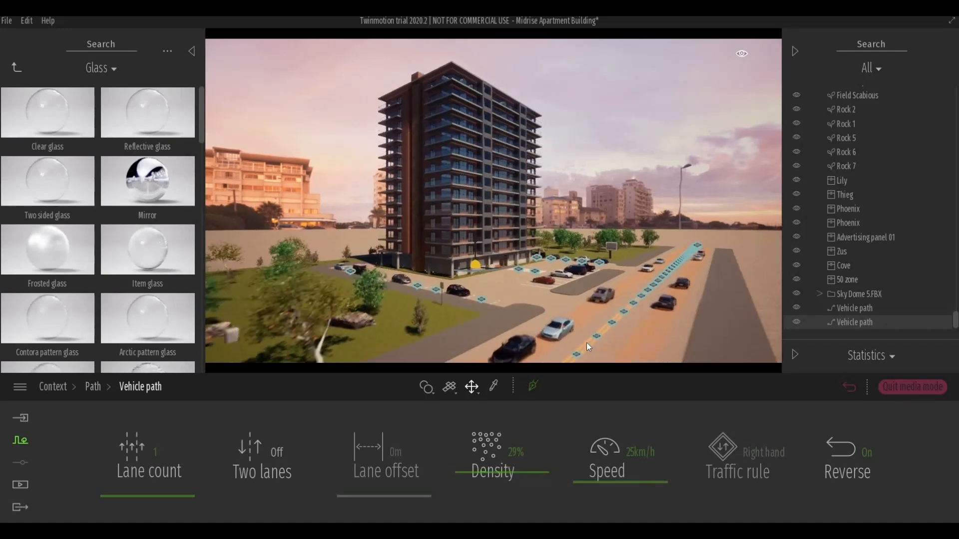
pyautogui.scroll(-3, 579, 349)
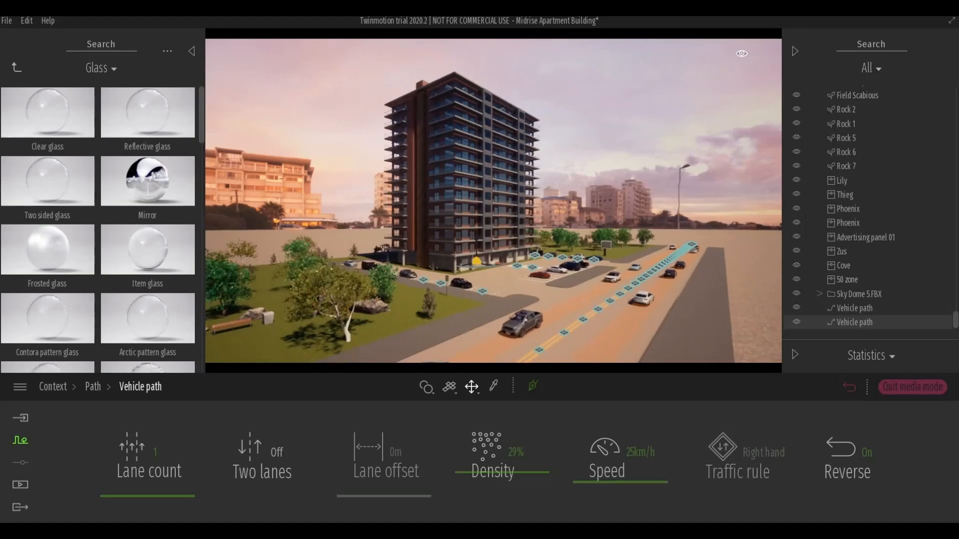
# Step: Place a Vogue streetlight from the City objects at the lawn's front corner, beside the sidewalk along the road
pyautogui.moveTo(553, 350); pyautogui.dragTo(618, 341, button='right')
pyautogui.press('a')
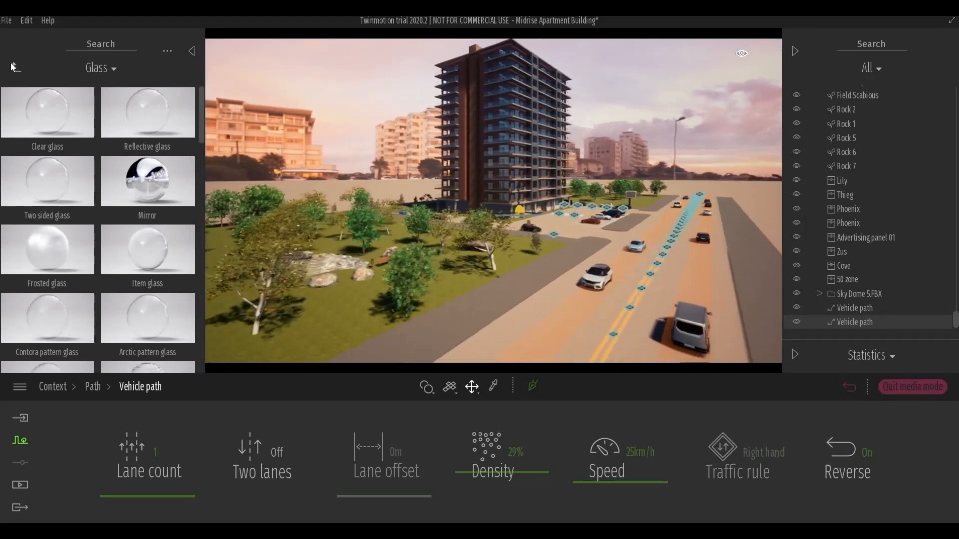
pyautogui.click(17, 67)
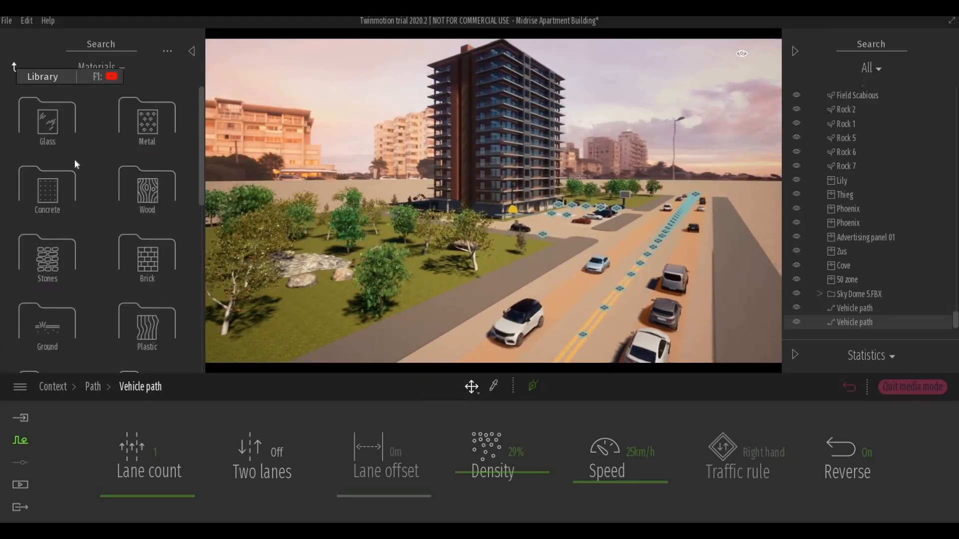
pyautogui.click(14, 66)
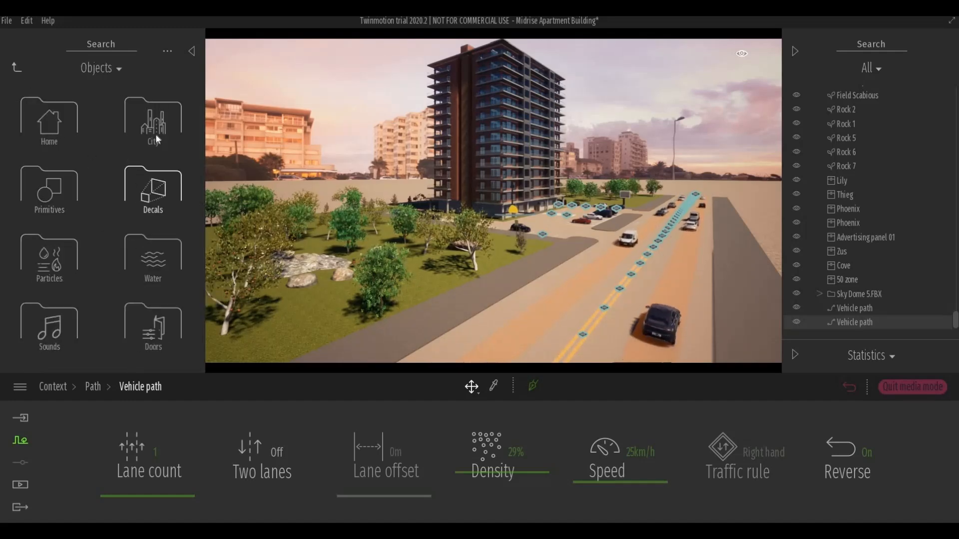
pyautogui.click(154, 134)
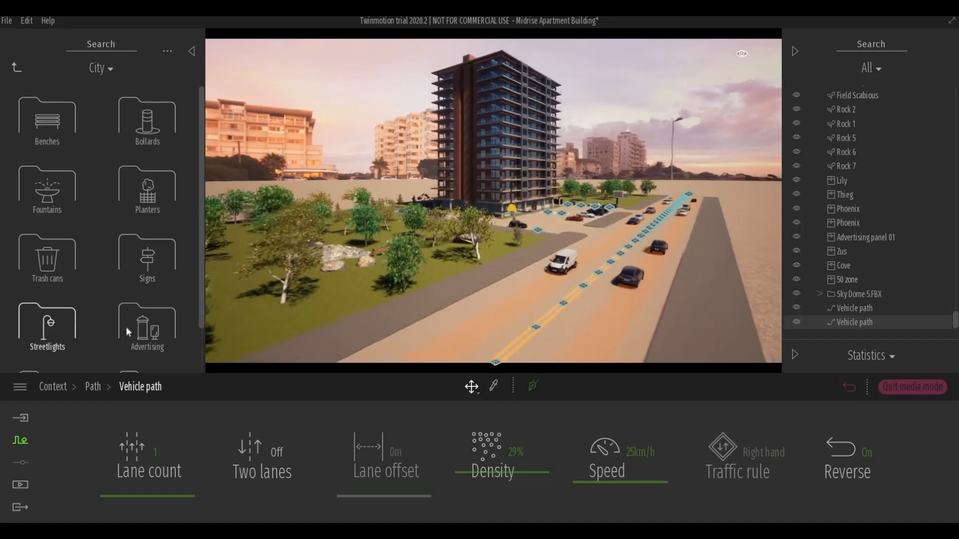
pyautogui.click(50, 327)
pyautogui.press('s')
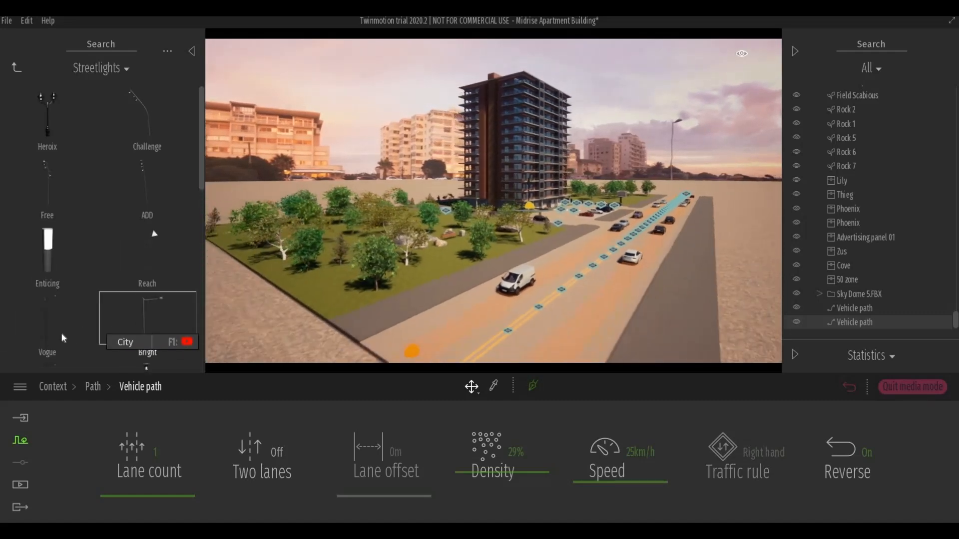
pyautogui.scroll(-1, 61, 333)
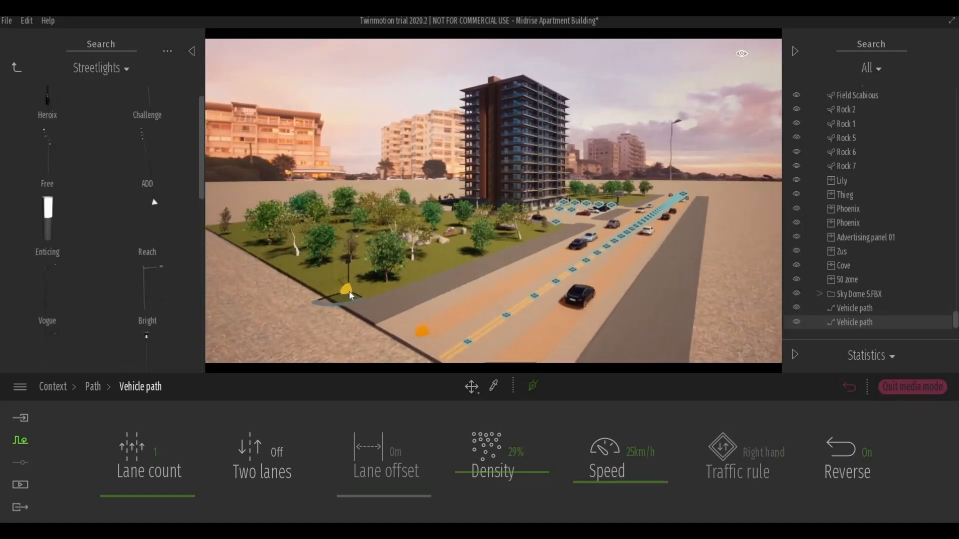
pyautogui.click(352, 296)
# Step: Rotate the Vogue streetlight 90 degrees and move it to the lawn's edge next to the sidewalk
pyautogui.press('w')
pyautogui.press('w')
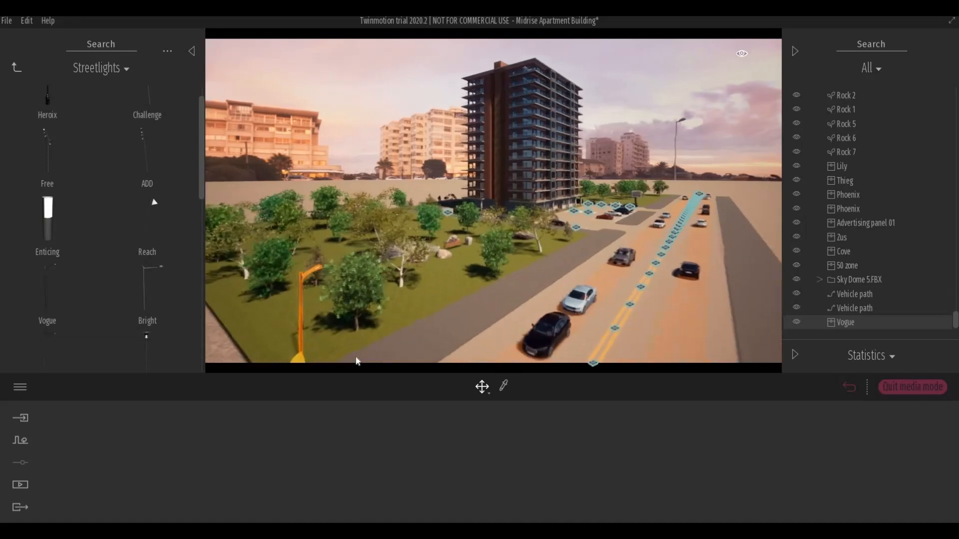
pyautogui.press('a')
pyautogui.press('s')
pyautogui.moveTo(351, 296); pyautogui.dragTo(382, 332, button='right')
pyautogui.press('w')
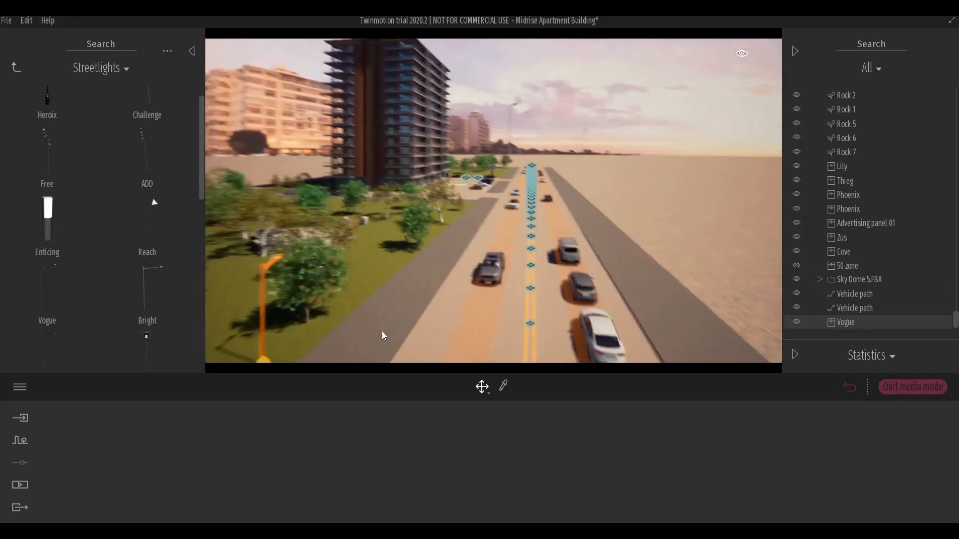
pyautogui.press('a')
pyautogui.press('s')
pyautogui.click(452, 318)
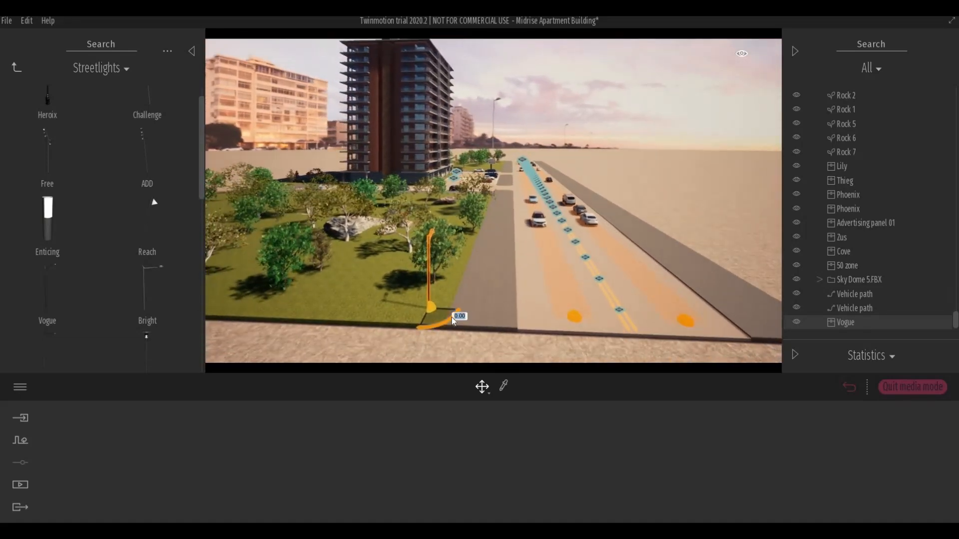
pyautogui.click(439, 326)
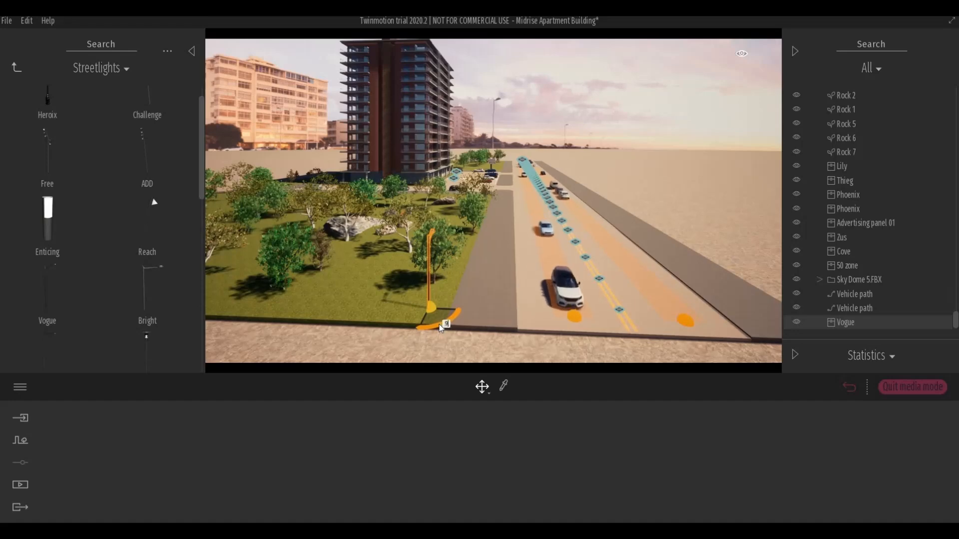
pyautogui.write('90')
pyautogui.press('Return')
pyautogui.moveTo(445, 311); pyautogui.dragTo(456, 313)
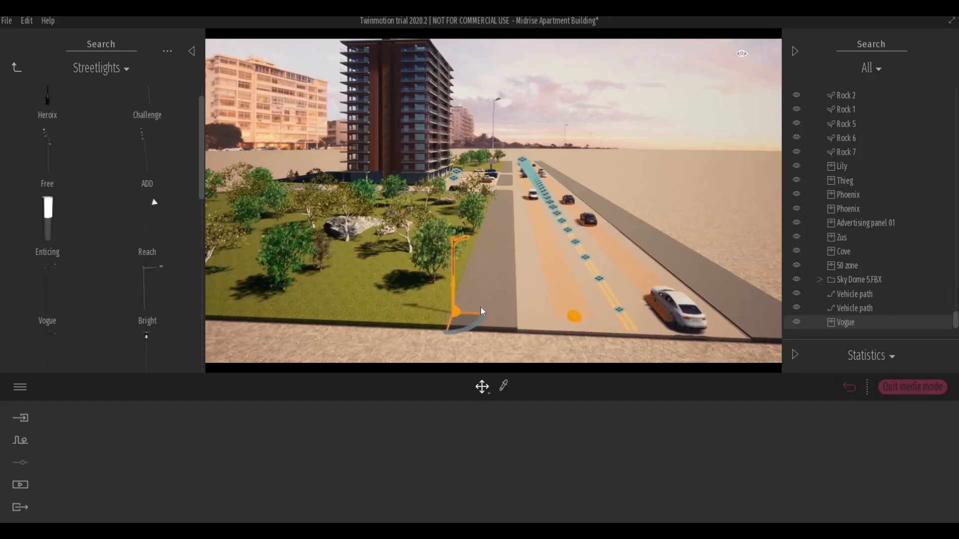
# Step: Duplicate the Vogue streetlight as 10 independent copies in a row along the sidewalk, parallel to the road
pyautogui.click(451, 325)
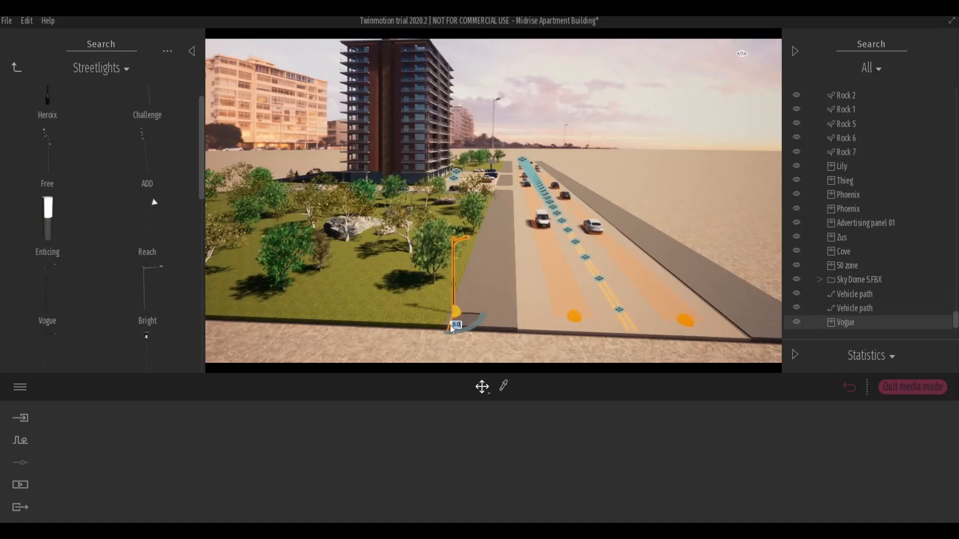
pyautogui.moveTo(463, 301); pyautogui.dragTo(479, 270)
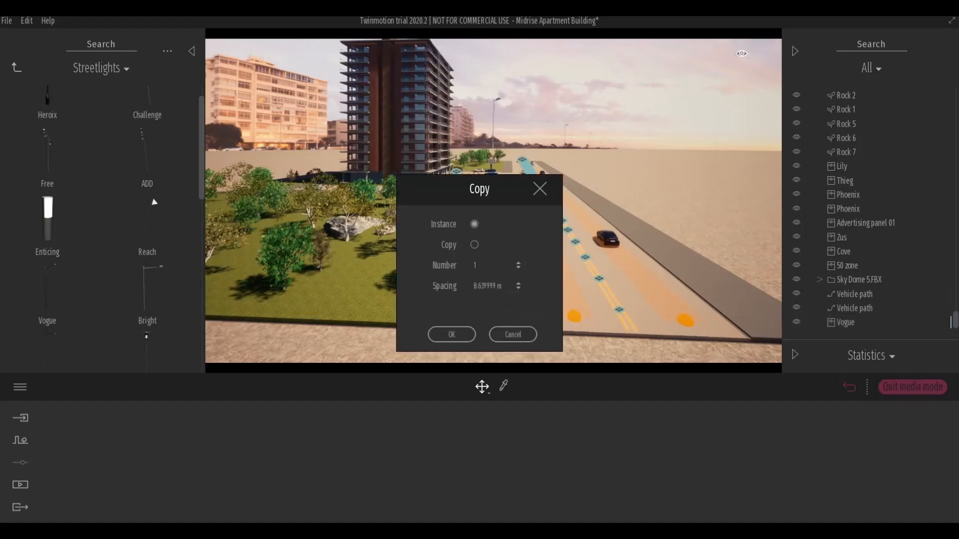
pyautogui.write('10')
pyautogui.click(475, 244)
pyautogui.write('10')
pyautogui.click(452, 334)
# Step: Delete the Vogue streetlight standing in the middle of the parking lot's near driveway entrance
pyautogui.moveTo(467, 299); pyautogui.dragTo(316, 303, button='middle')
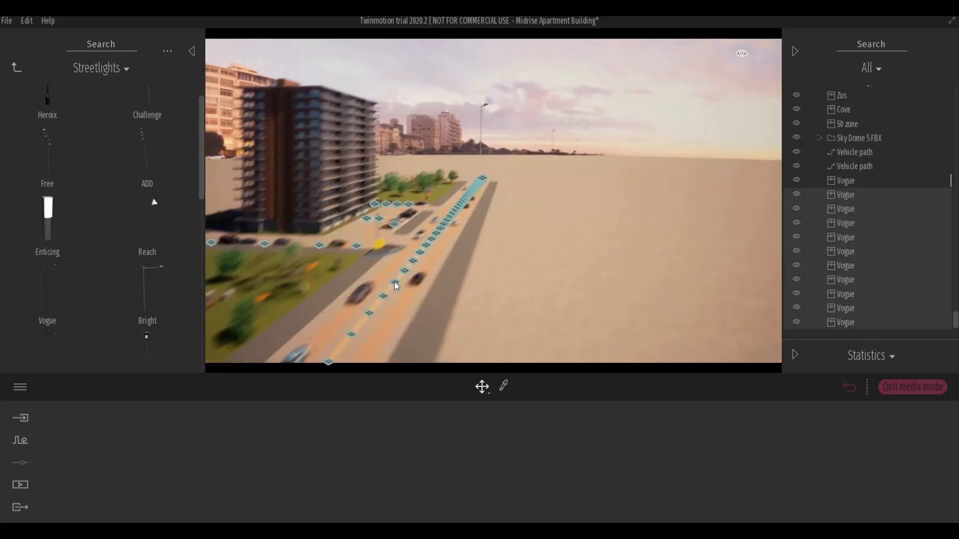
pyautogui.scroll(4, 312, 286)
pyautogui.scroll(-8, 320, 300)
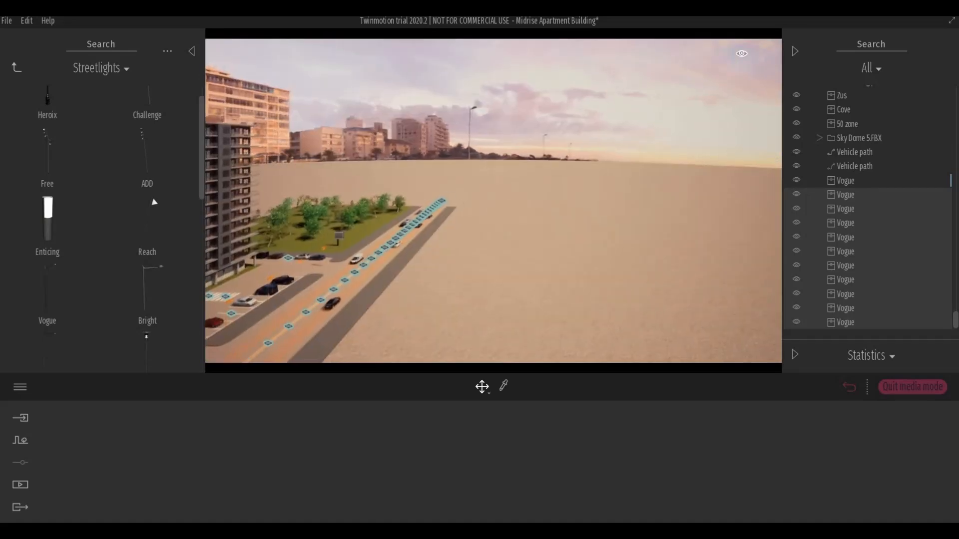
pyautogui.moveTo(322, 295); pyautogui.dragTo(433, 273, button='right')
pyautogui.scroll(4, 433, 274)
pyautogui.scroll(4, 521, 286)
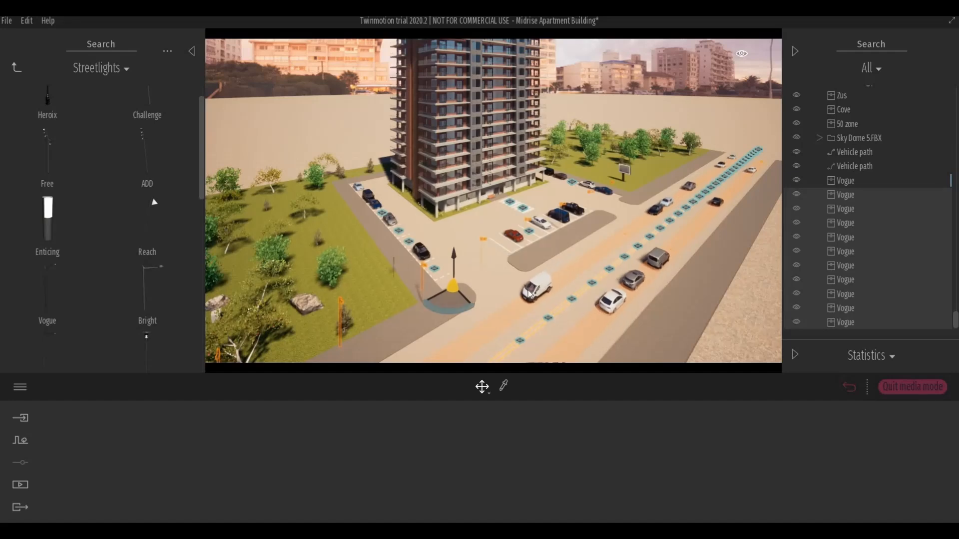
pyautogui.scroll(3, 533, 279)
pyautogui.click(481, 266)
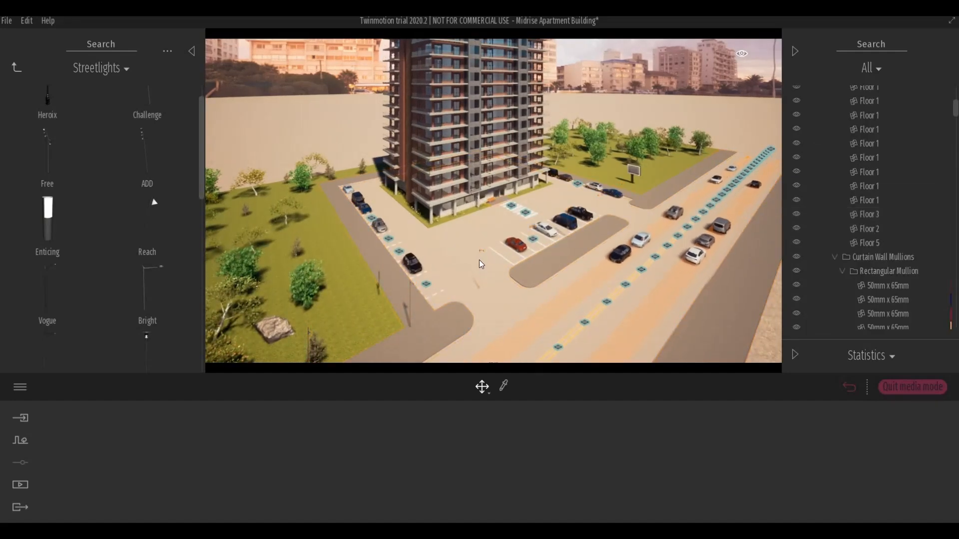
pyautogui.scroll(6, 477, 293)
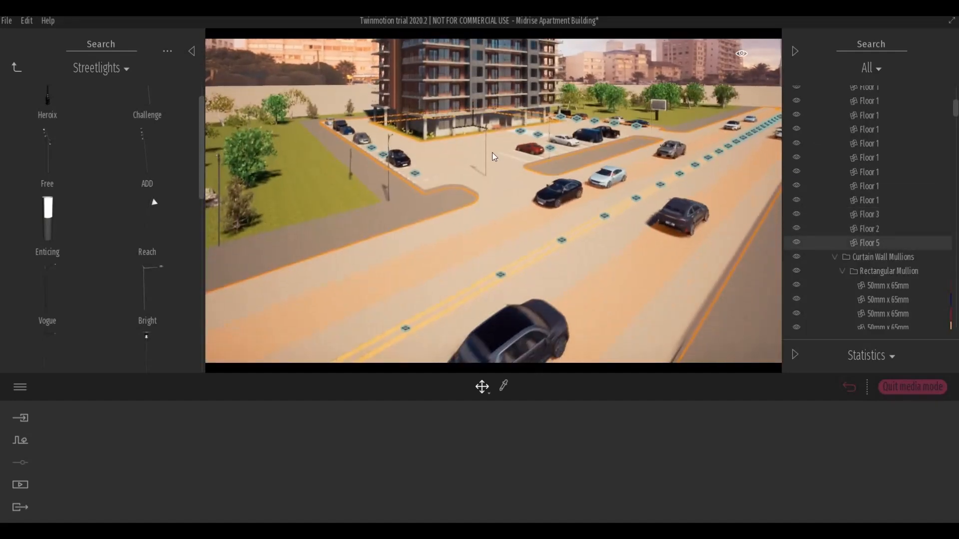
pyautogui.scroll(4, 479, 125)
pyautogui.click(475, 107)
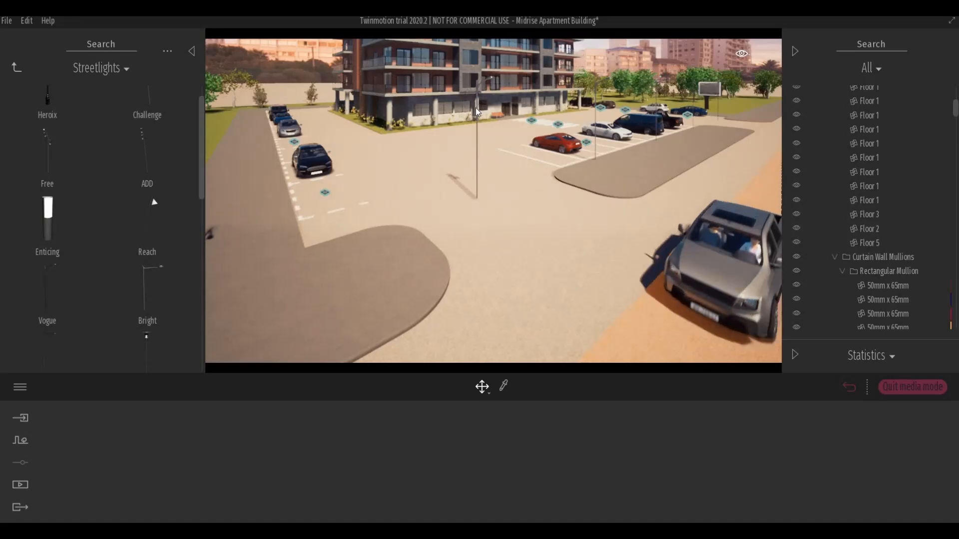
pyautogui.click(477, 164)
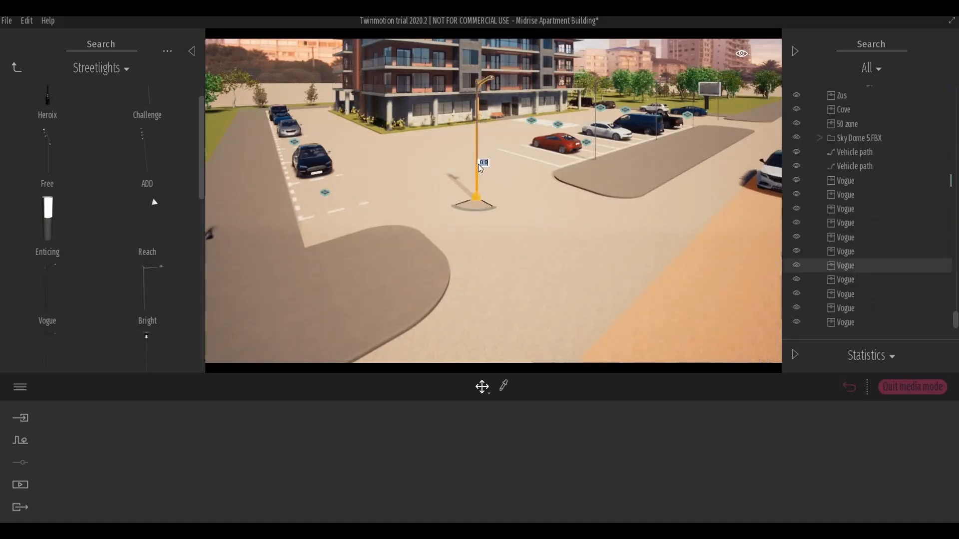
pyautogui.press('Delete')
pyautogui.moveTo(559, 171); pyautogui.dragTo(634, 156, button='right')
pyautogui.scroll(5, 634, 156)
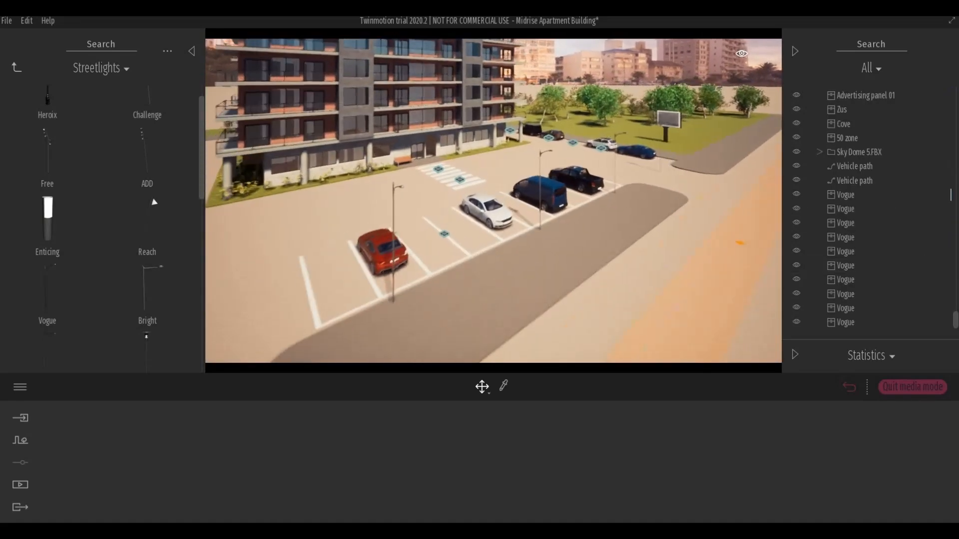
pyautogui.moveTo(607, 182); pyautogui.dragTo(470, 230, button='middle')
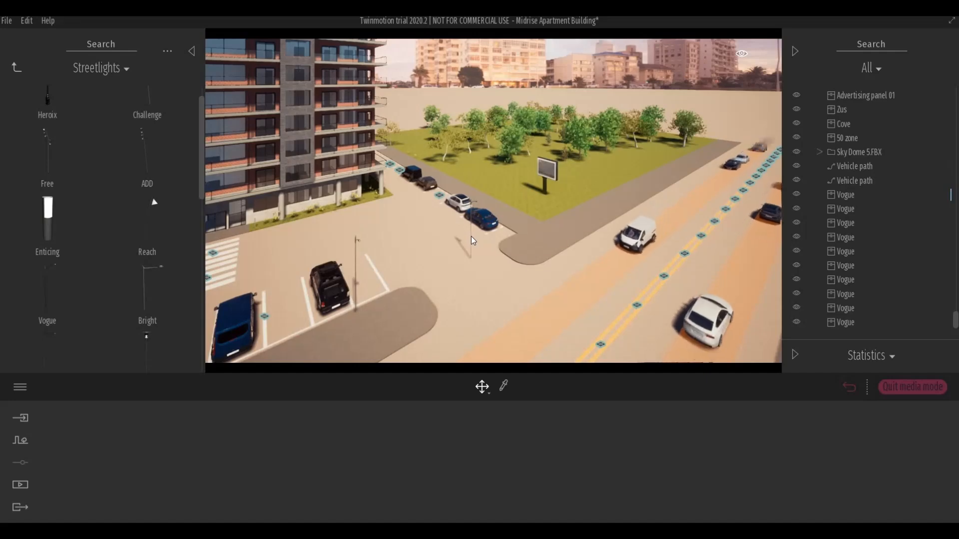
pyautogui.click(470, 229)
pyautogui.press('Escape')
pyautogui.scroll(3, 457, 250)
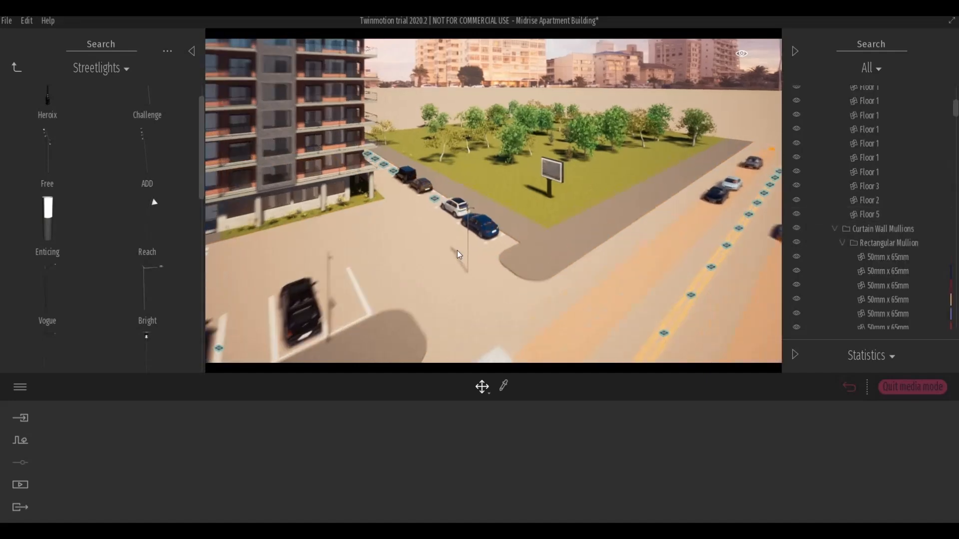
pyautogui.click(462, 257)
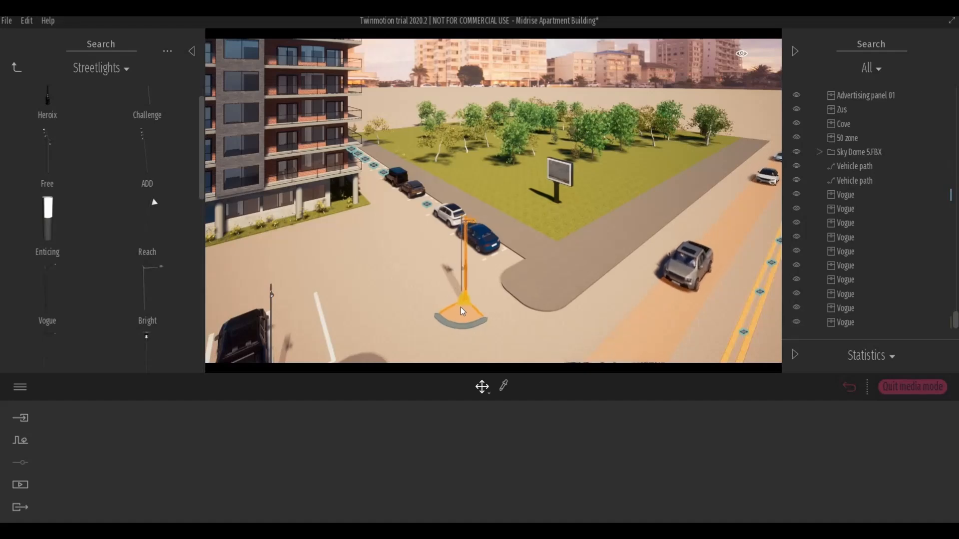
pyautogui.keyDown('shift'); pyautogui.moveTo(460, 306); pyautogui.dragTo(471, 303); pyautogui.keyUp('shift')
pyautogui.click(508, 332)
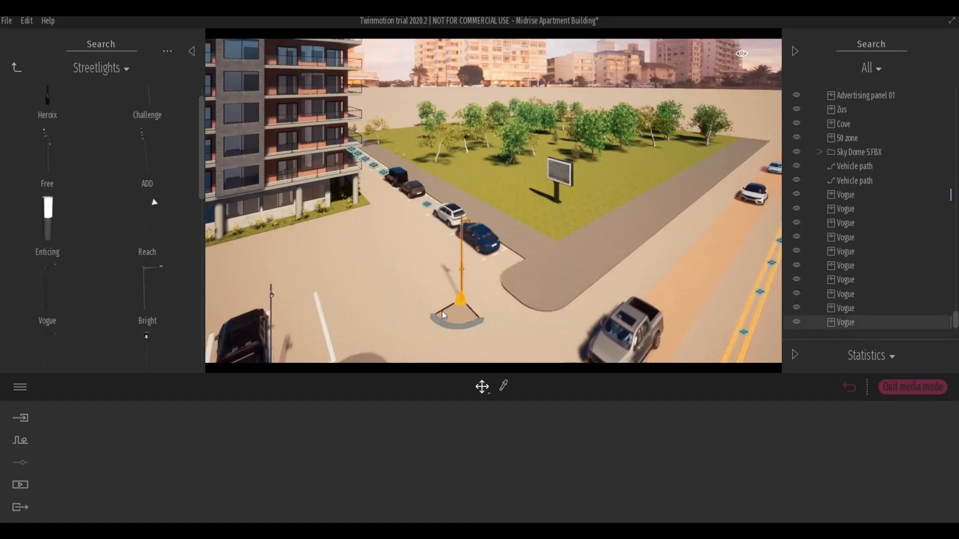
pyautogui.keyDown('shift'); pyautogui.moveTo(445, 312); pyautogui.dragTo(494, 300); pyautogui.keyUp('shift')
pyautogui.write('10')
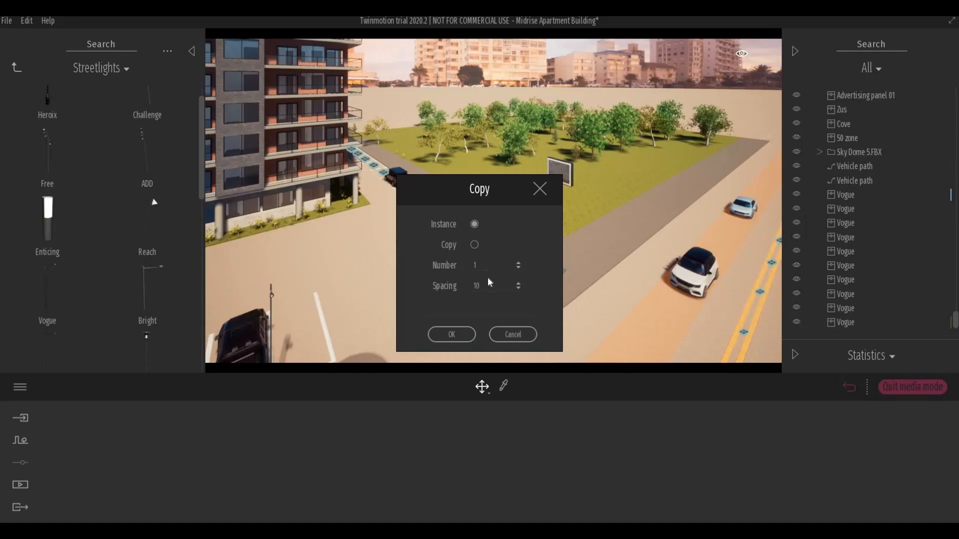
pyautogui.click(514, 335)
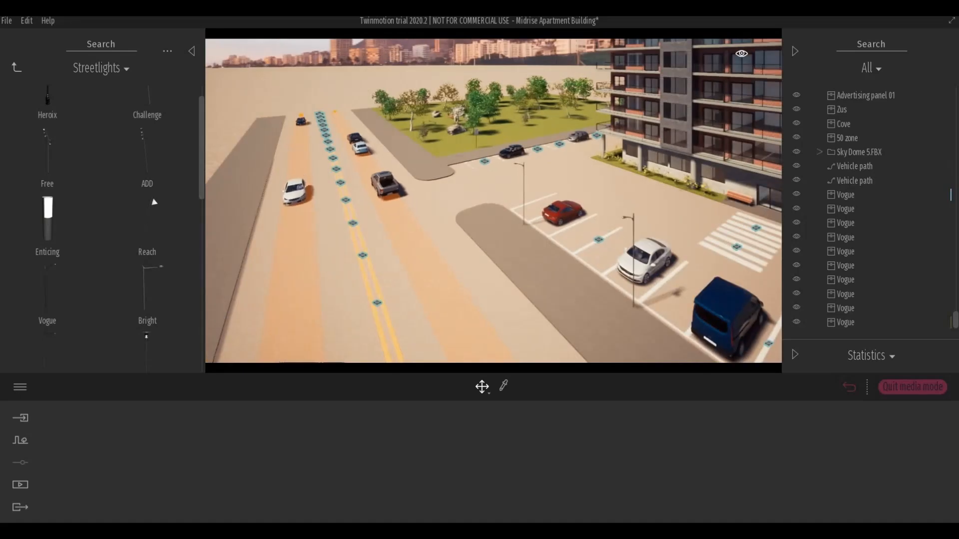
# Step: Move the stray Vogue streetlight from the driveway near the parked blue car to the lawn's front corner beside the advertising panel
pyautogui.moveTo(320, 324); pyautogui.dragTo(429, 325, button='right')
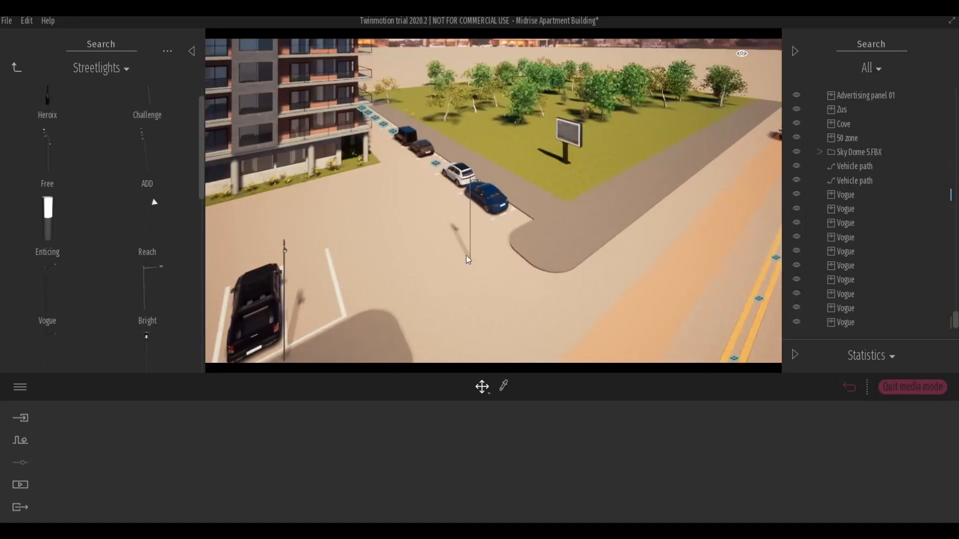
pyautogui.click(471, 248)
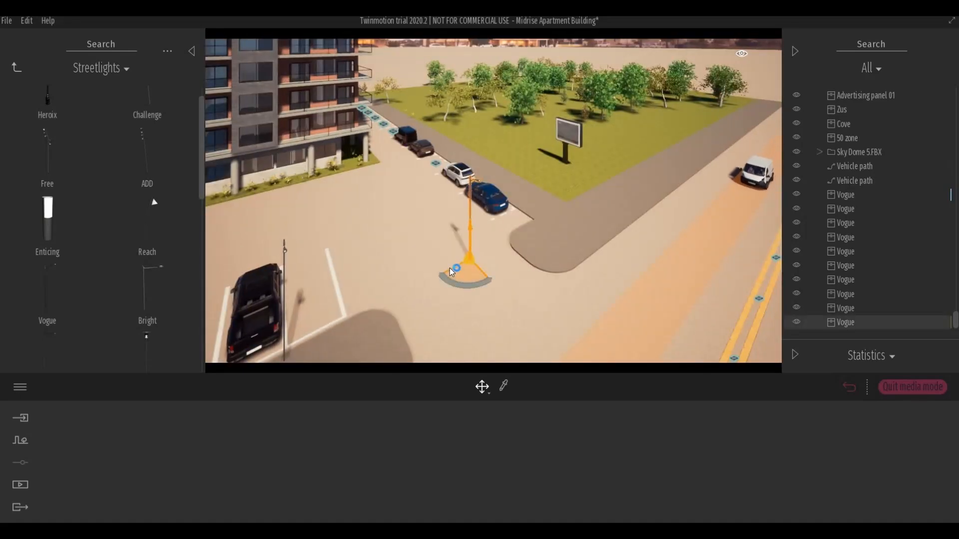
pyautogui.moveTo(530, 234); pyautogui.dragTo(562, 233)
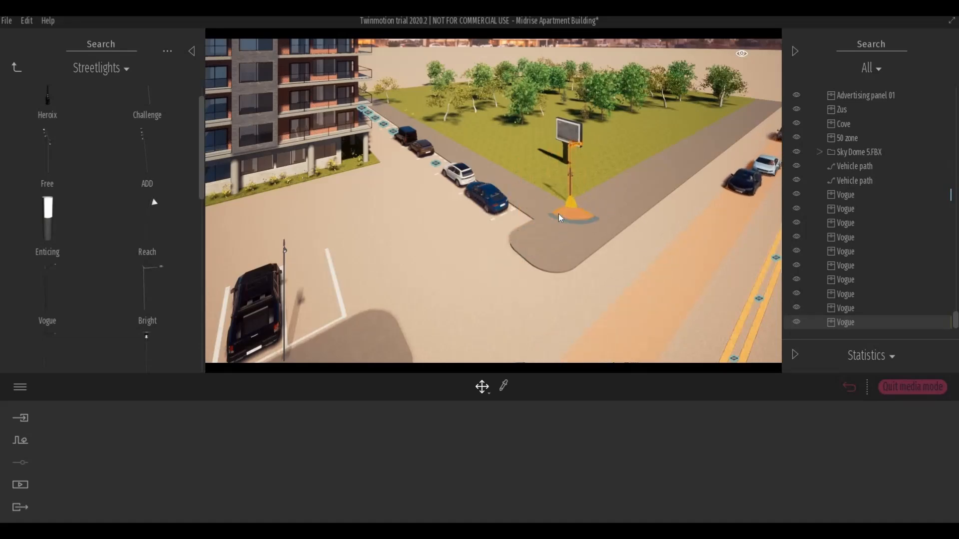
# Step: Duplicate the corner Vogue streetlight as 6 independent copies spaced 10 m apart along the lawn's sidewalk, parallel to the road
pyautogui.click(559, 213)
pyautogui.moveTo(558, 212); pyautogui.dragTo(599, 194)
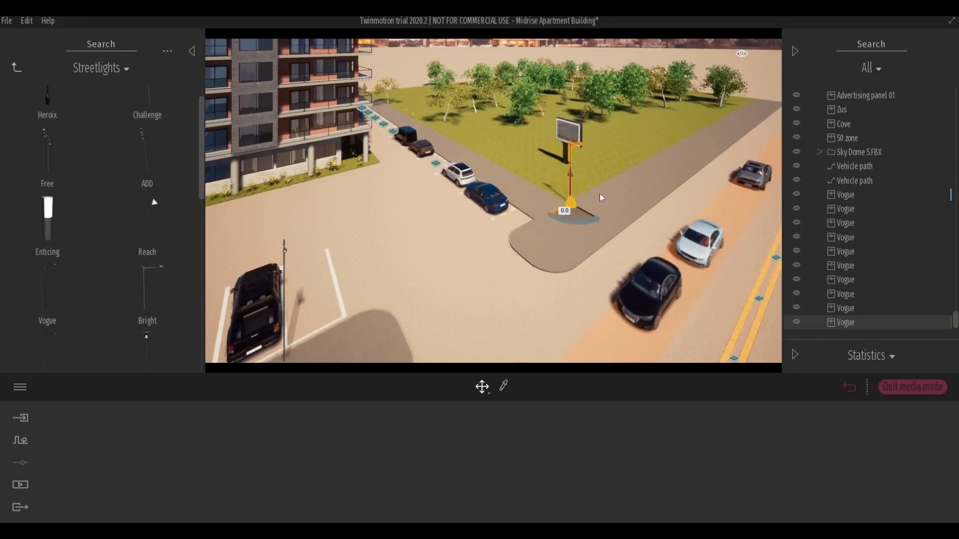
pyautogui.moveTo(494, 287); pyautogui.dragTo(425, 268)
pyautogui.write('10')
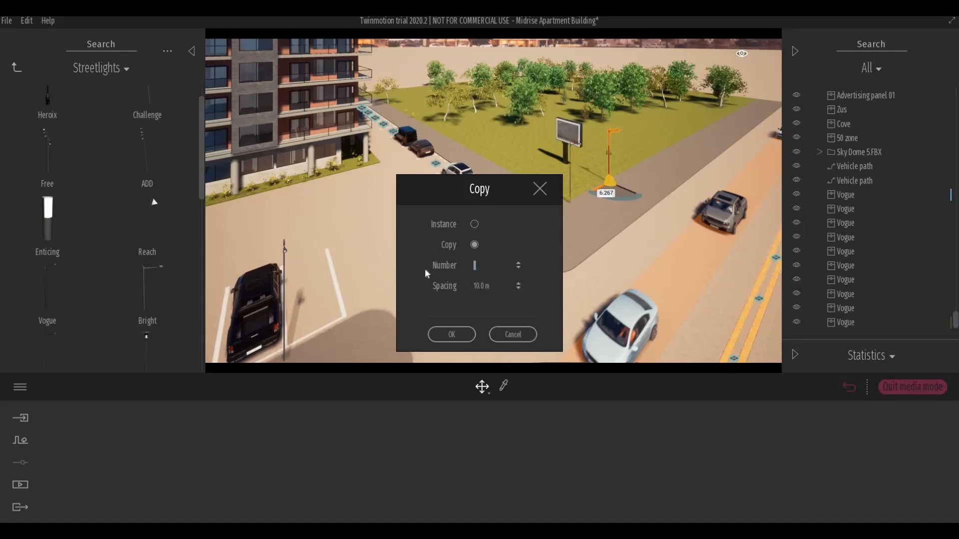
pyautogui.write('6')
pyautogui.press('Return')
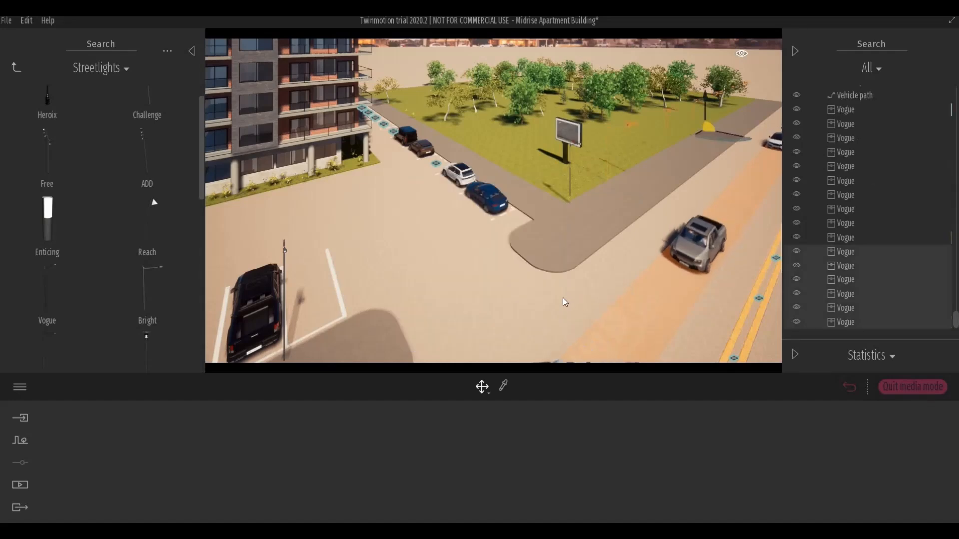
# Step: Return the view to the saved Image1 viewpoint of the whole building and quit media mode
pyautogui.scroll(-4, 465, 299)
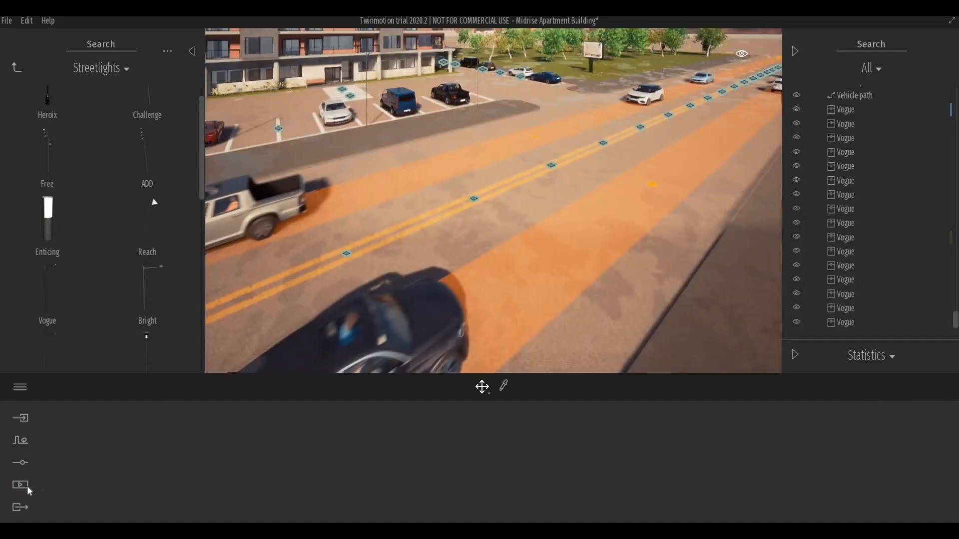
pyautogui.click(24, 486)
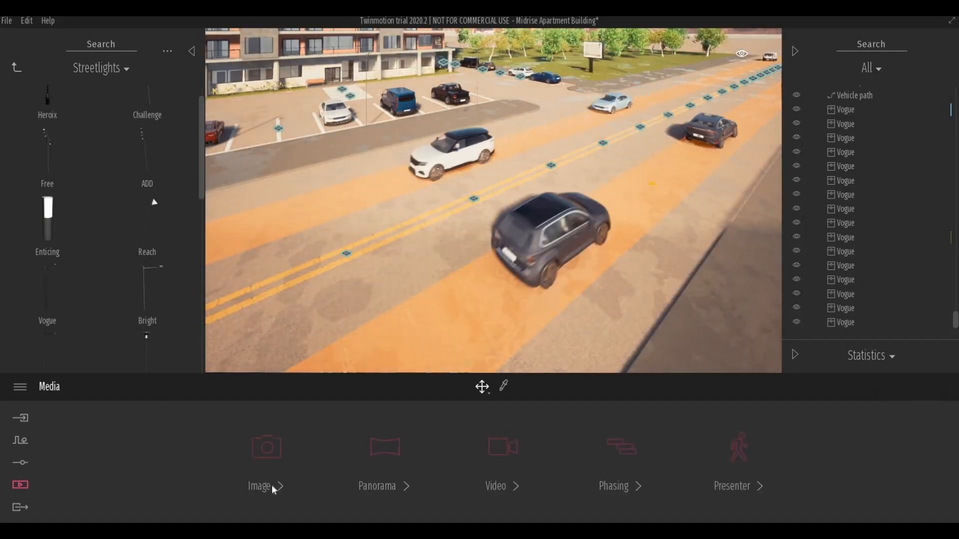
pyautogui.click(249, 466)
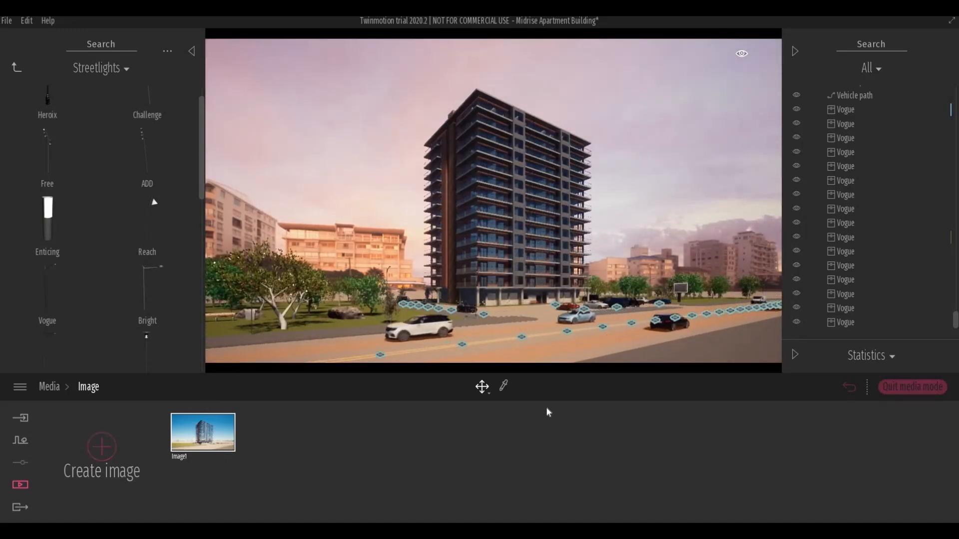
pyautogui.click(887, 394)
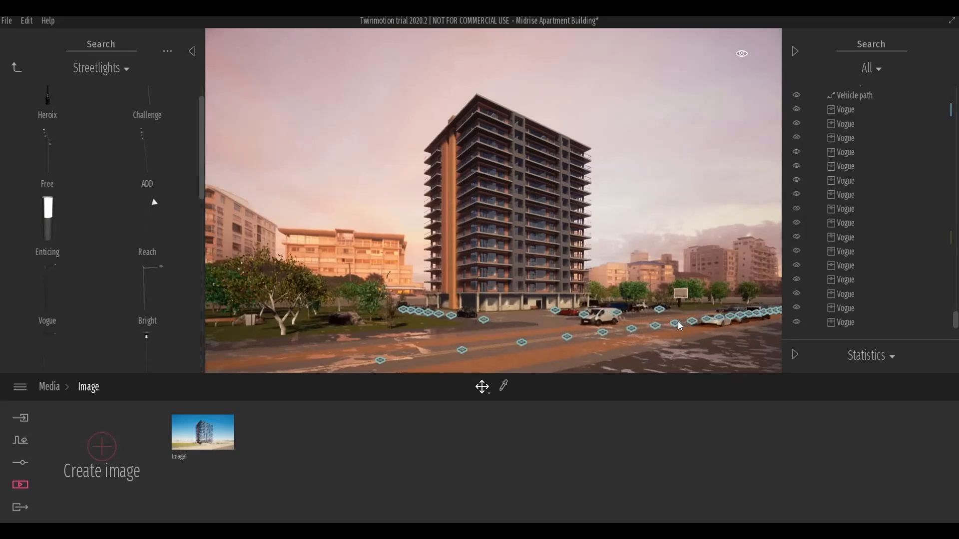
pyautogui.click(699, 353)
pyautogui.press('Escape')
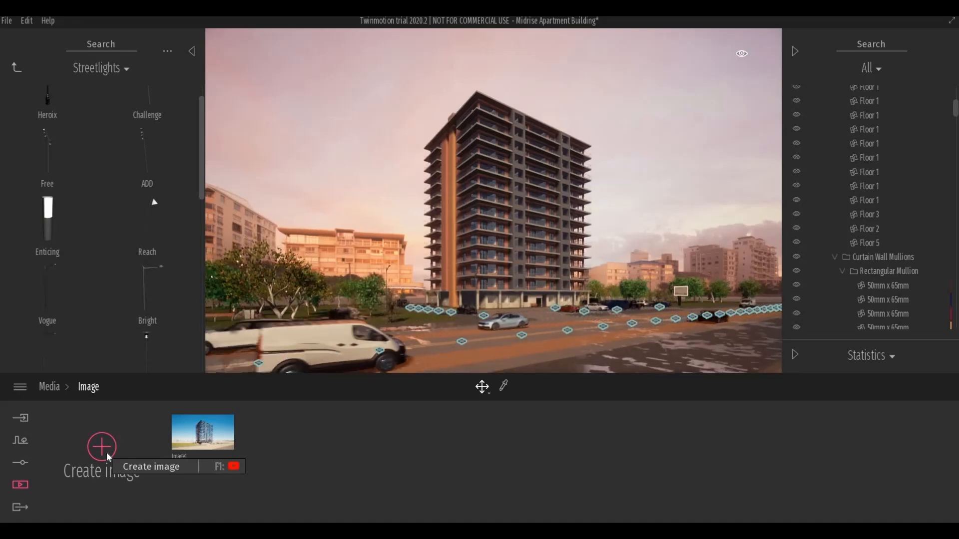
# Step: Set the camera's vignetting to 41% and its field of view to 90
pyautogui.click(24, 462)
pyautogui.click(640, 454)
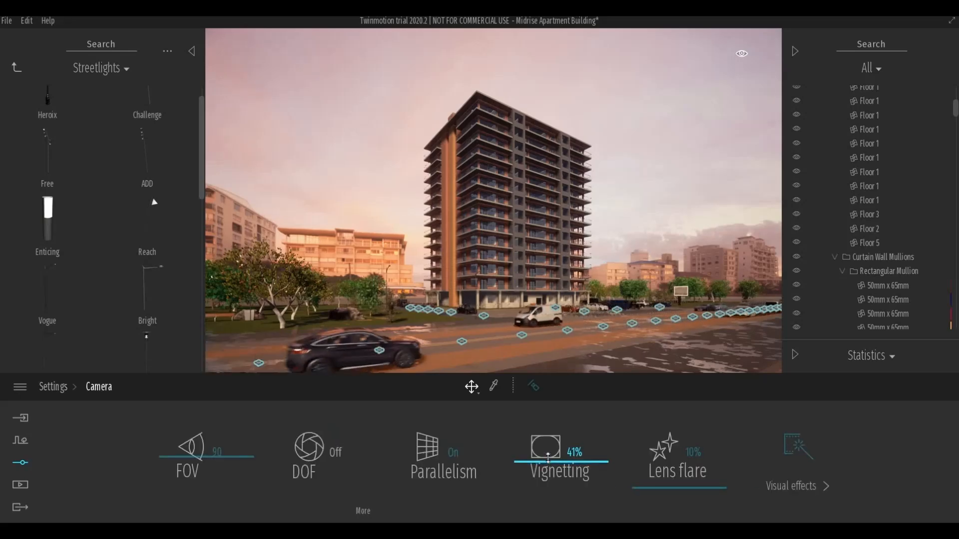
pyautogui.moveTo(548, 457); pyautogui.dragTo(546, 466)
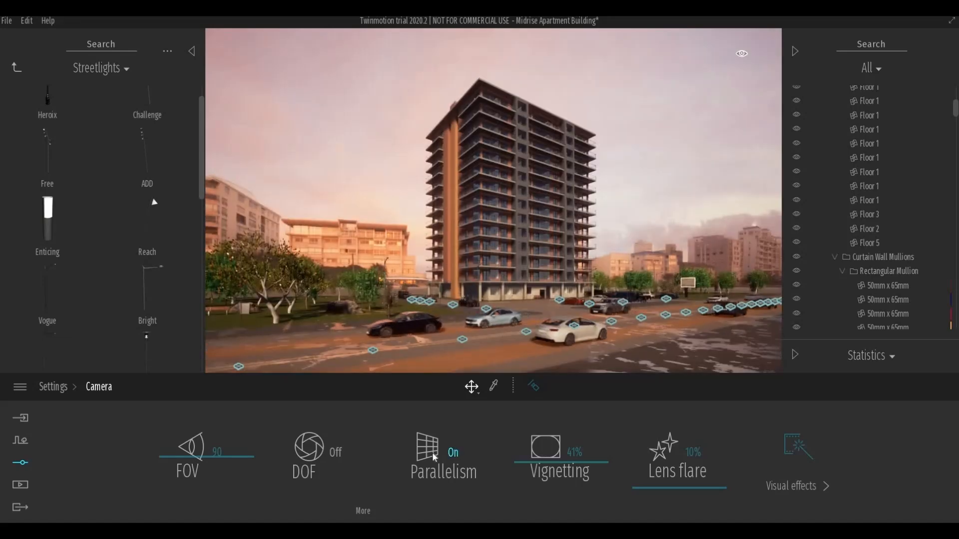
pyautogui.click(189, 458)
pyautogui.moveTo(189, 459); pyautogui.dragTo(192, 452)
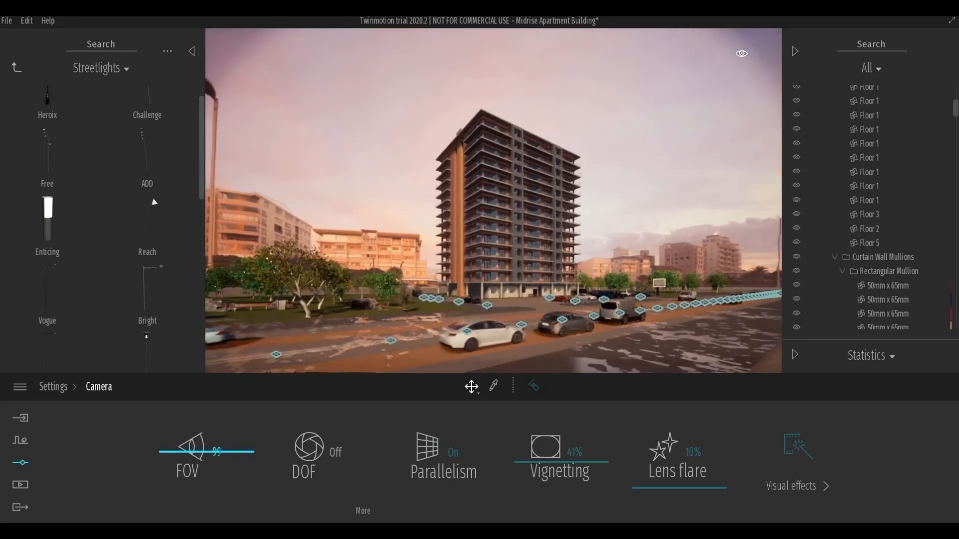
pyautogui.click(218, 453)
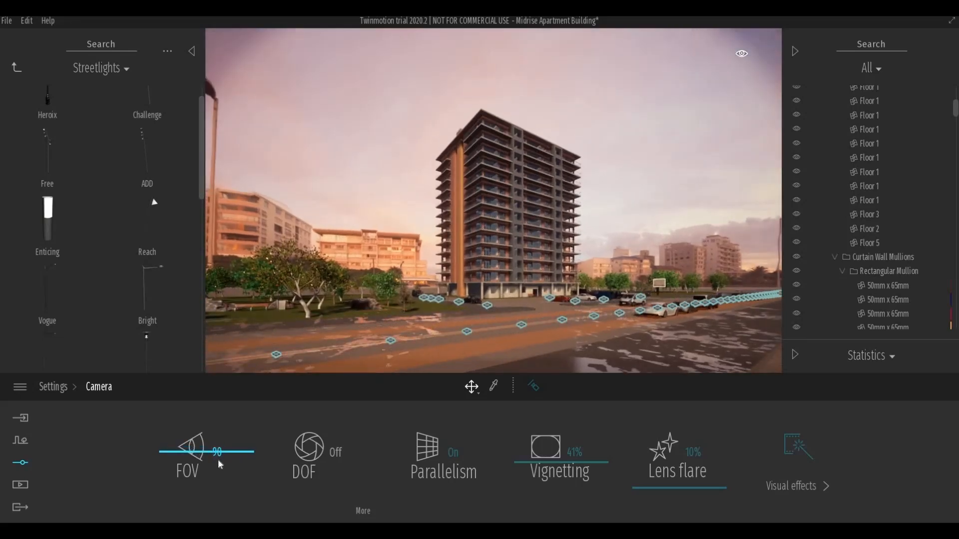
pyautogui.write('90')
pyautogui.press('Return')
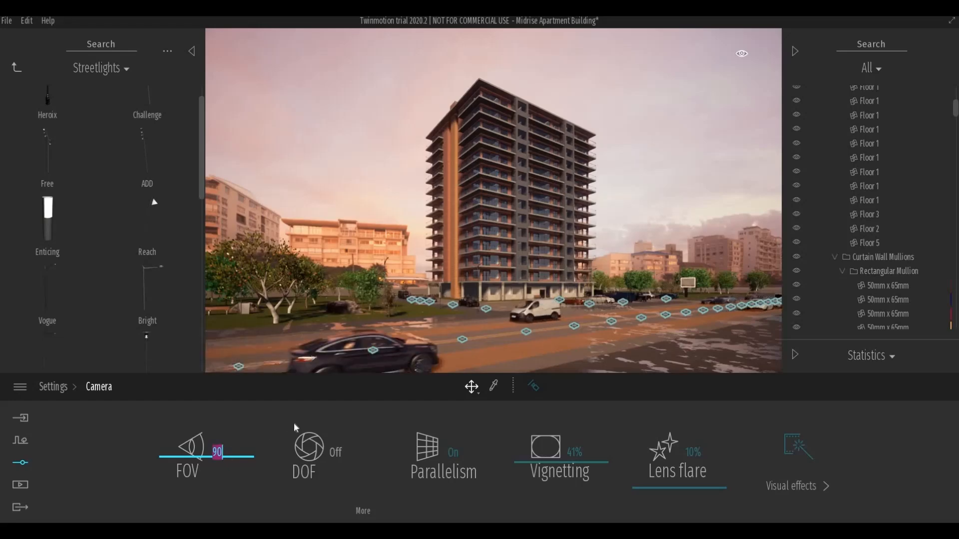
# Step: Create a new image from the current view of the apartment building
pyautogui.click(24, 485)
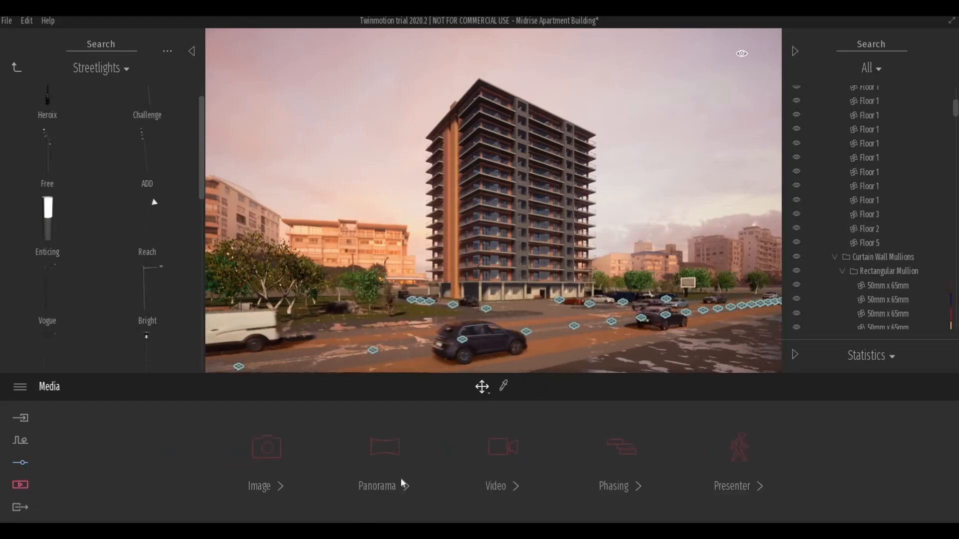
pyautogui.click(299, 464)
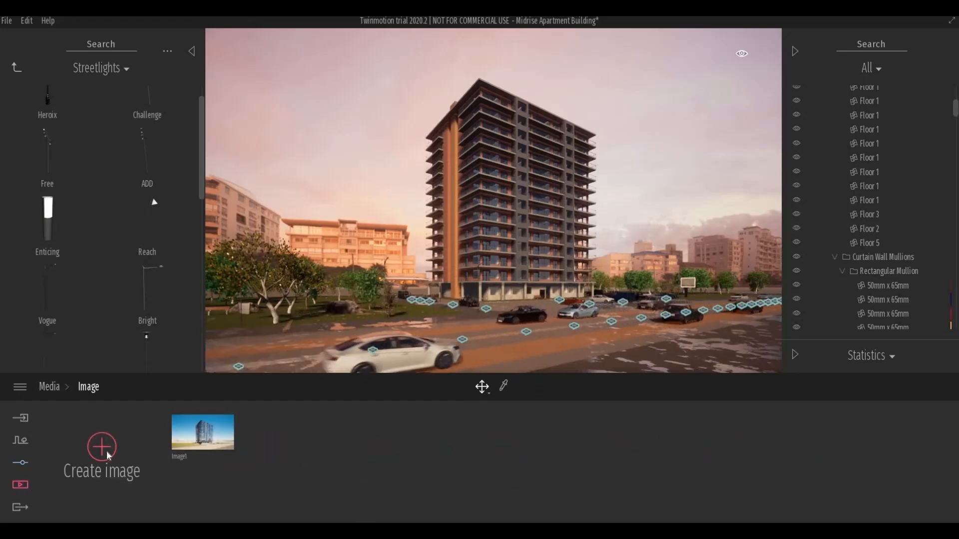
pyautogui.click(103, 448)
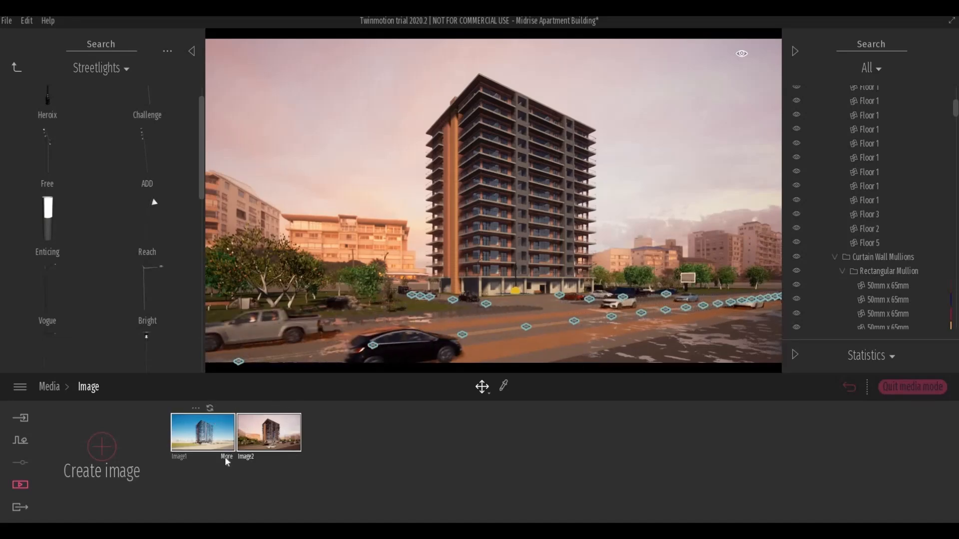
# Step: Delete the old blue-sky Image1 from the saved images
pyautogui.click(226, 456)
pyautogui.click(89, 387)
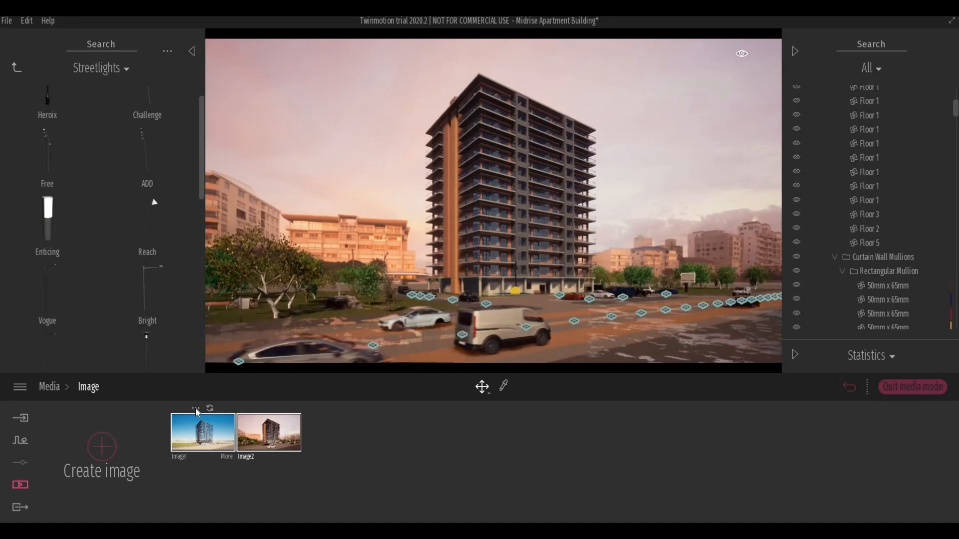
pyautogui.click(196, 408)
pyautogui.click(192, 378)
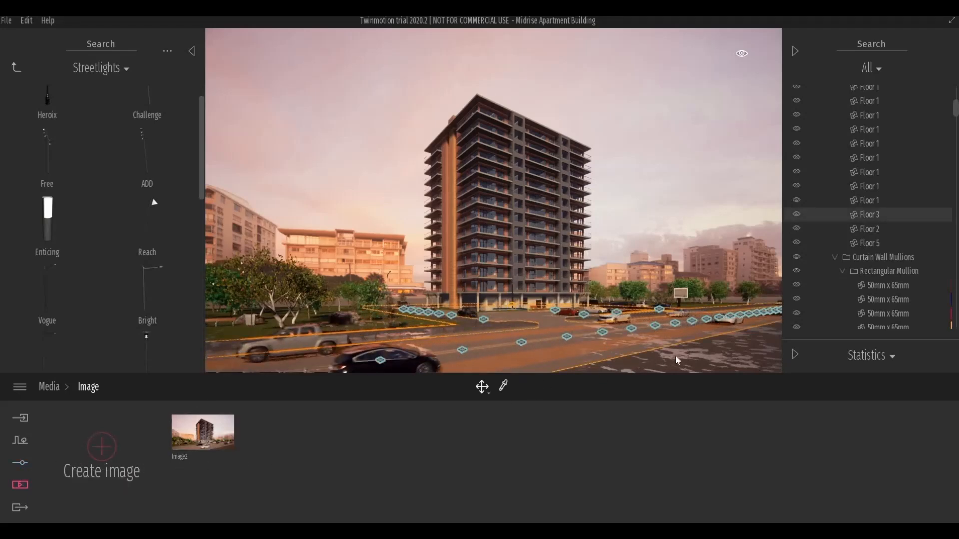
# Step: Create another image of the building view with slightly clearer weather and an autumn season
pyautogui.click(110, 444)
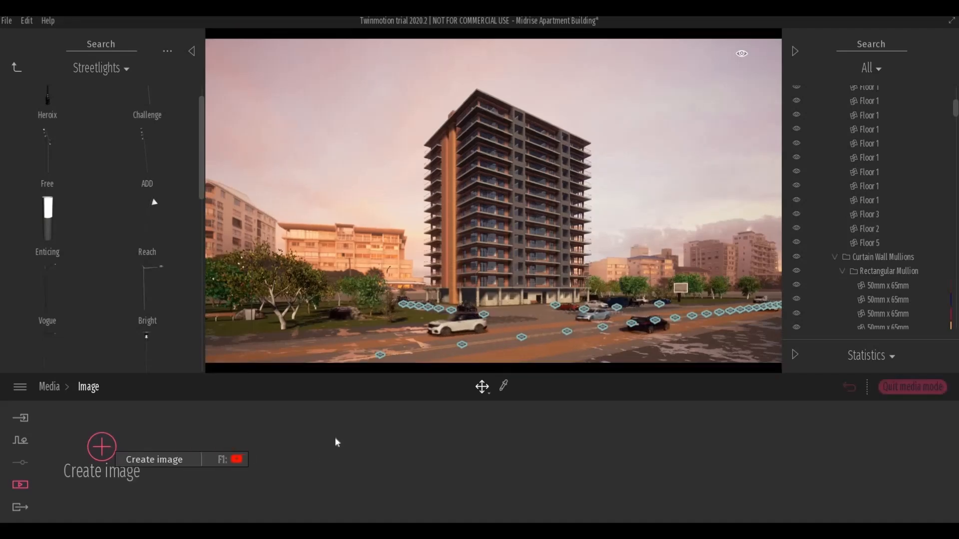
pyautogui.click(299, 452)
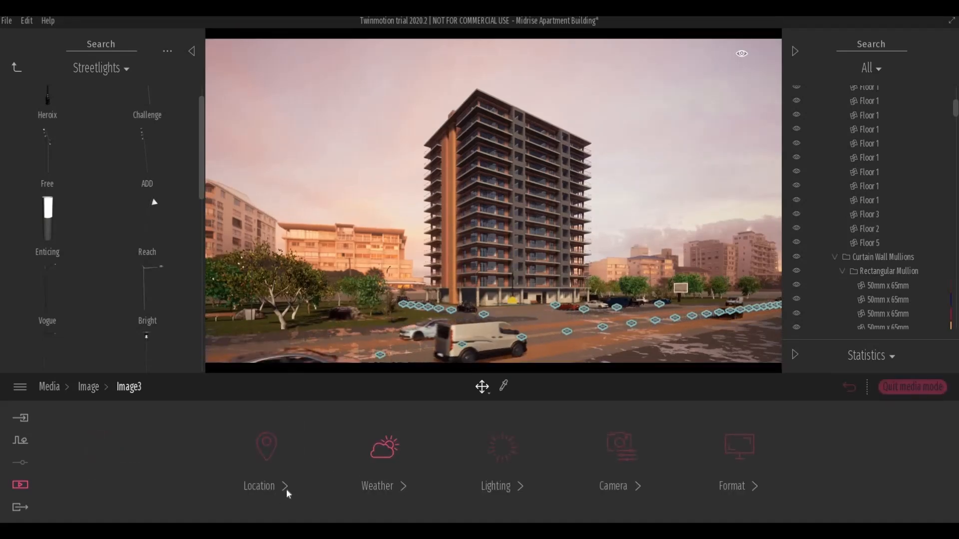
pyautogui.click(381, 485)
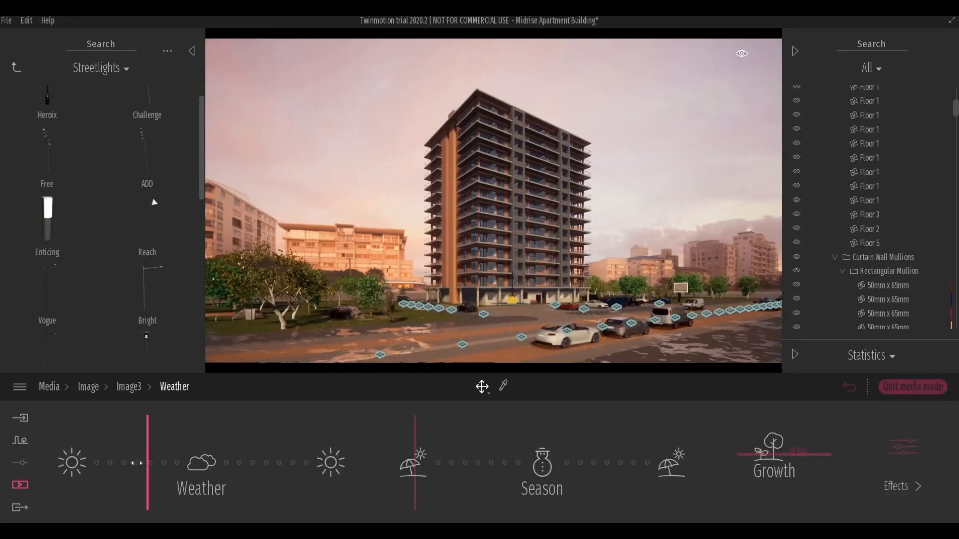
pyautogui.moveTo(148, 464); pyautogui.dragTo(125, 464)
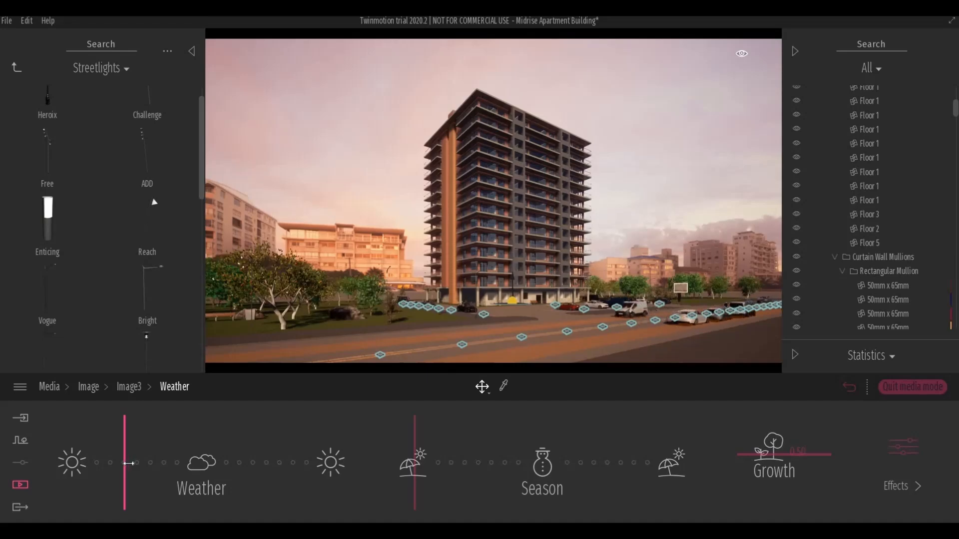
pyautogui.moveTo(418, 449); pyautogui.dragTo(458, 449)
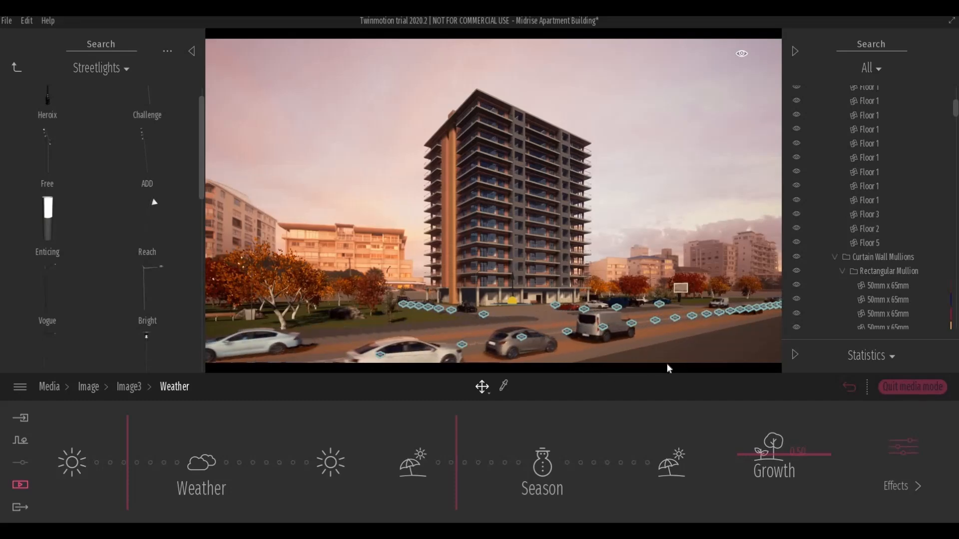
# Step: Adjust Image3's color gradient visual effect, setting the contrast to 47% and the saturation to about 55%
pyautogui.click(98, 386)
pyautogui.click(293, 456)
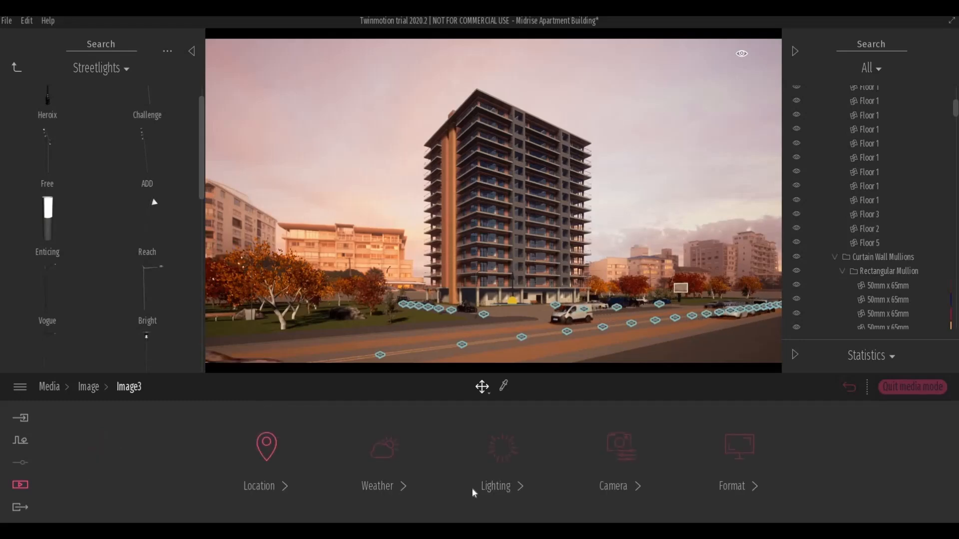
pyautogui.click(610, 486)
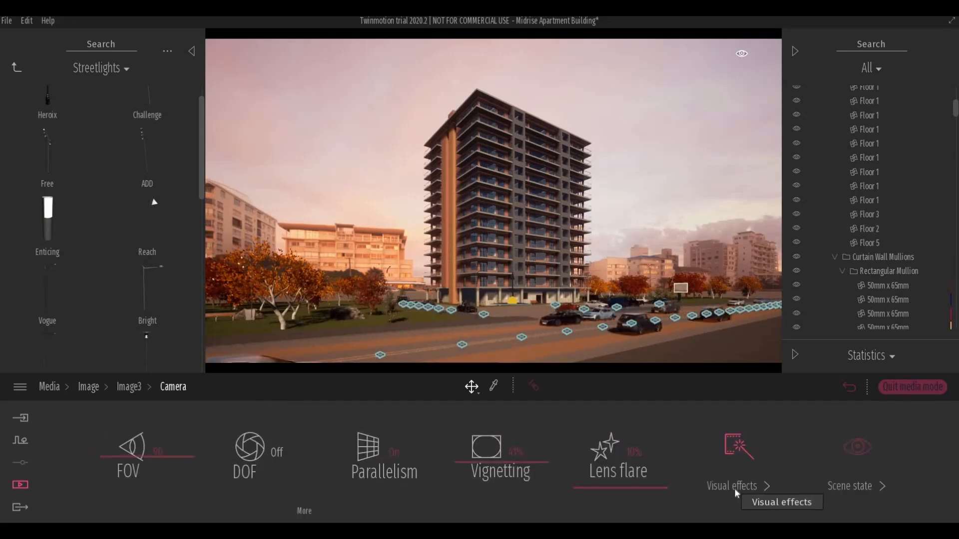
pyautogui.click(735, 487)
pyautogui.click(350, 484)
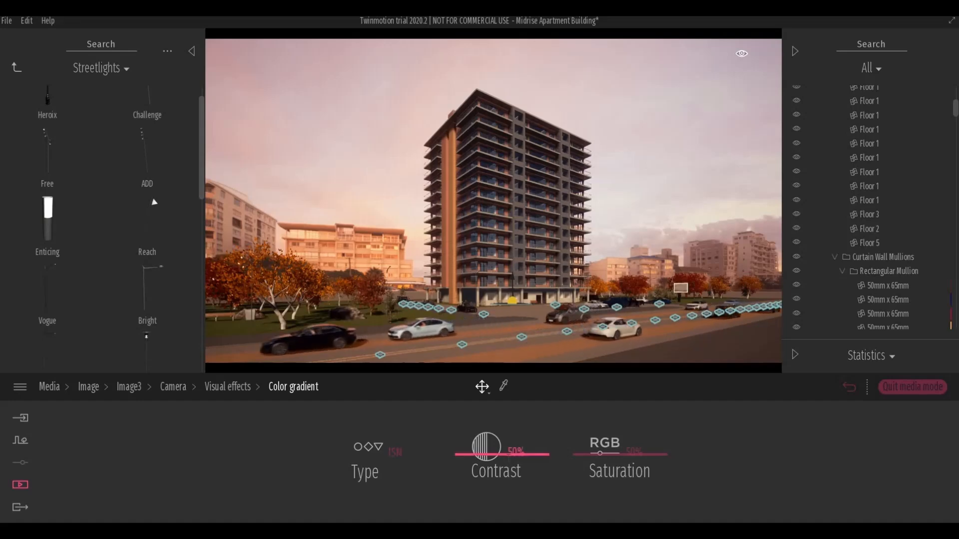
pyautogui.moveTo(494, 458); pyautogui.dragTo(483, 456)
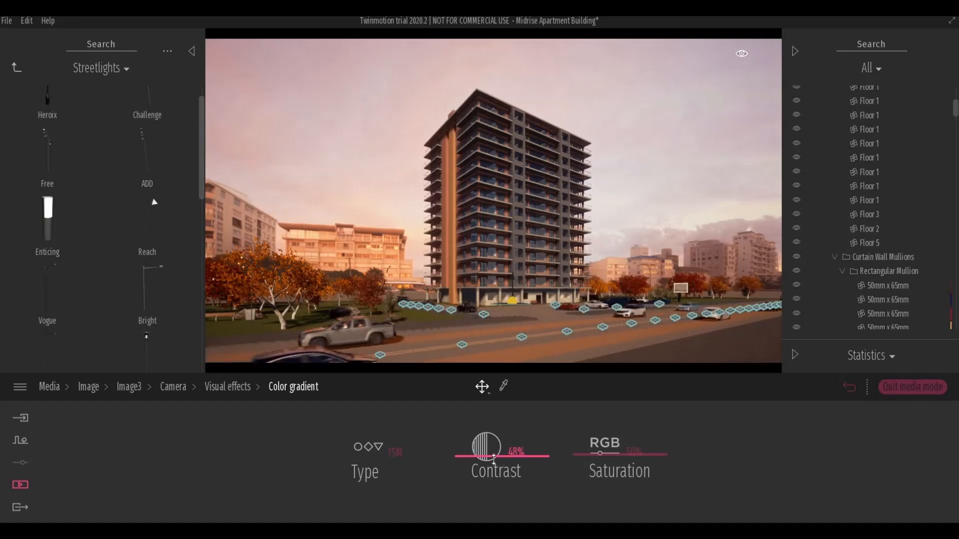
pyautogui.moveTo(608, 454)
pyautogui.mouseDown()
pyautogui.moveTo(606, 463)
pyautogui.moveTo(610, 451)
pyautogui.mouseUp()
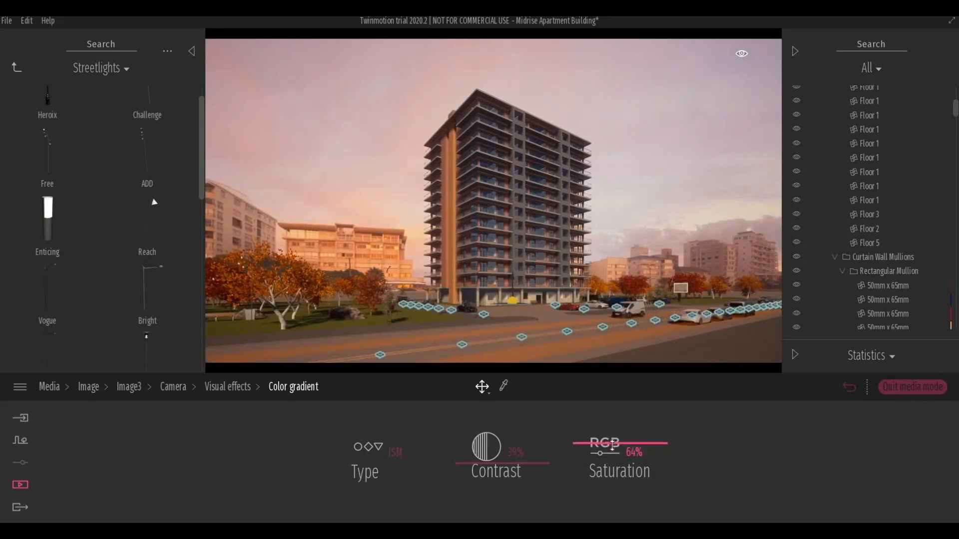
pyautogui.moveTo(467, 465); pyautogui.dragTo(473, 457)
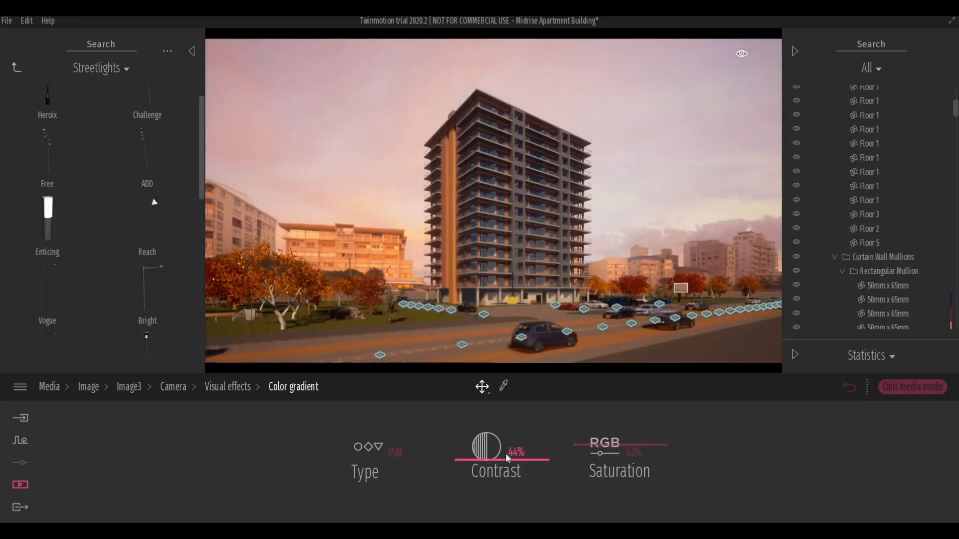
pyautogui.moveTo(603, 446); pyautogui.dragTo(603, 451)
pyautogui.click(475, 471)
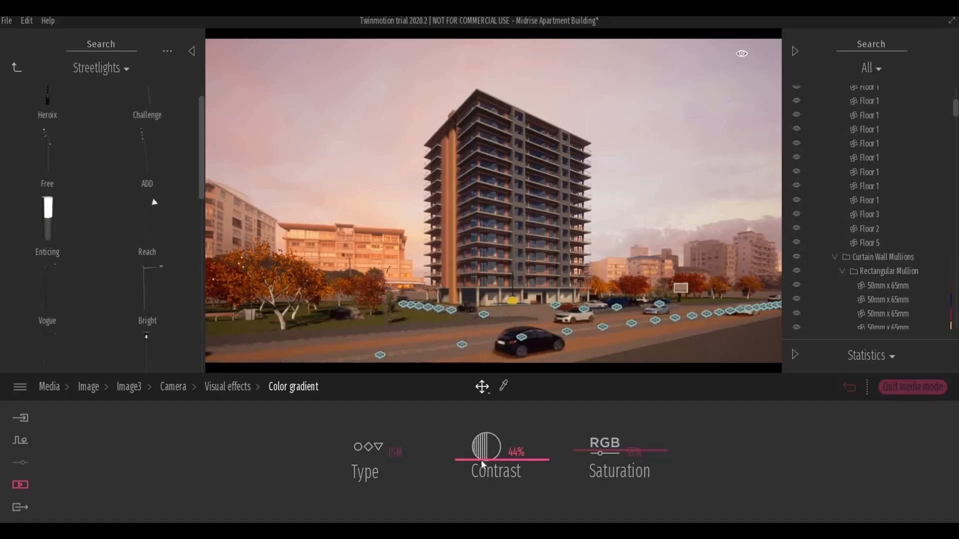
pyautogui.moveTo(480, 456); pyautogui.dragTo(480, 453)
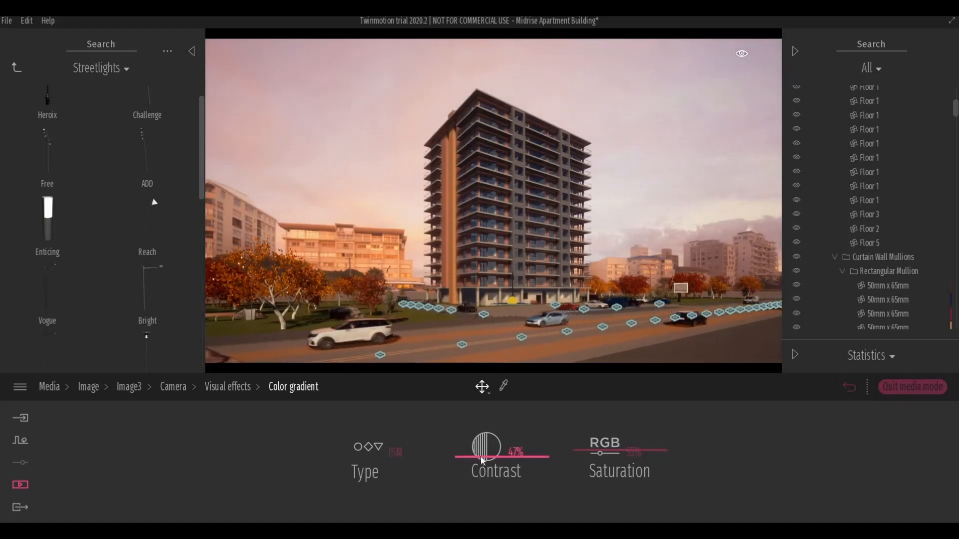
pyautogui.click(173, 387)
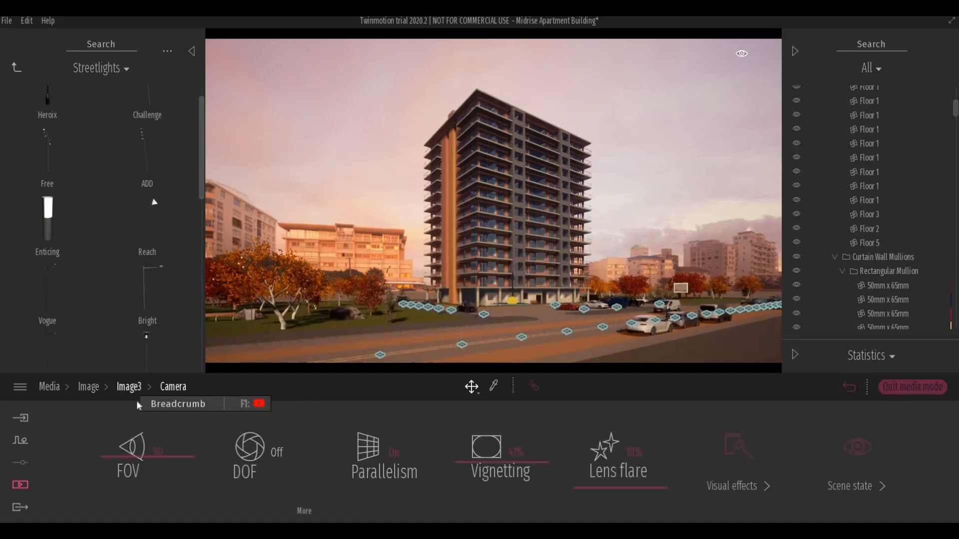
pyautogui.click(132, 389)
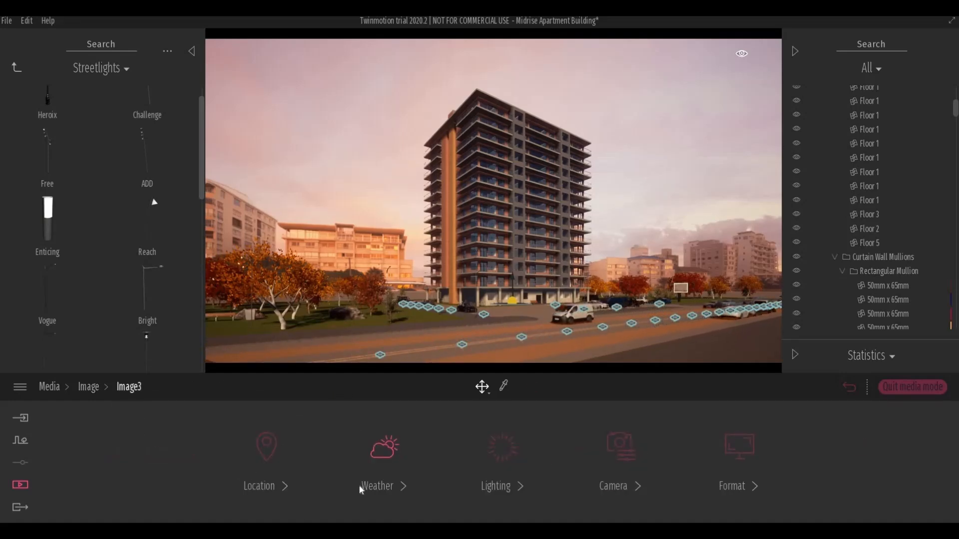
# Step: Set Image3's month to September and its time of day to 20:18 for a dusk scene
pyautogui.click(268, 486)
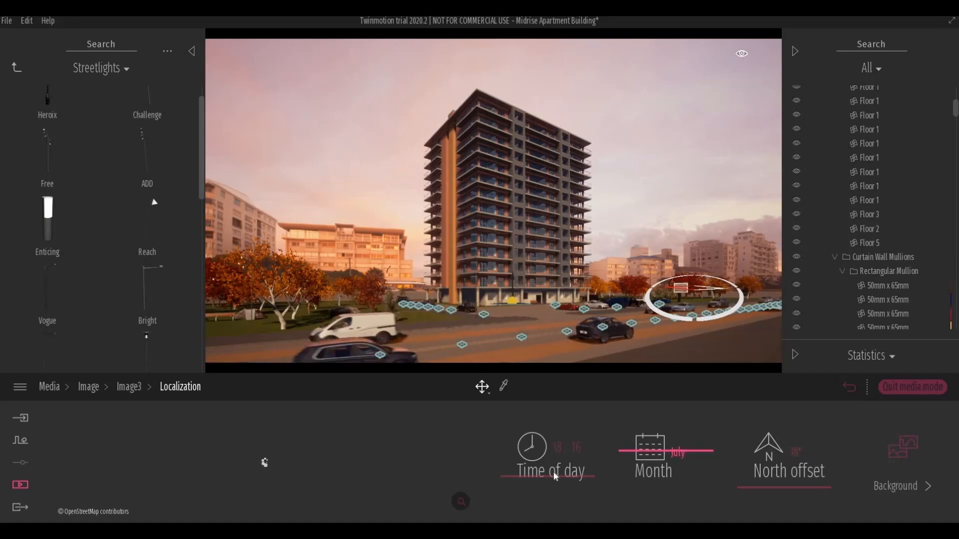
pyautogui.moveTo(553, 472); pyautogui.dragTo(550, 480)
pyautogui.moveTo(646, 452); pyautogui.dragTo(642, 436)
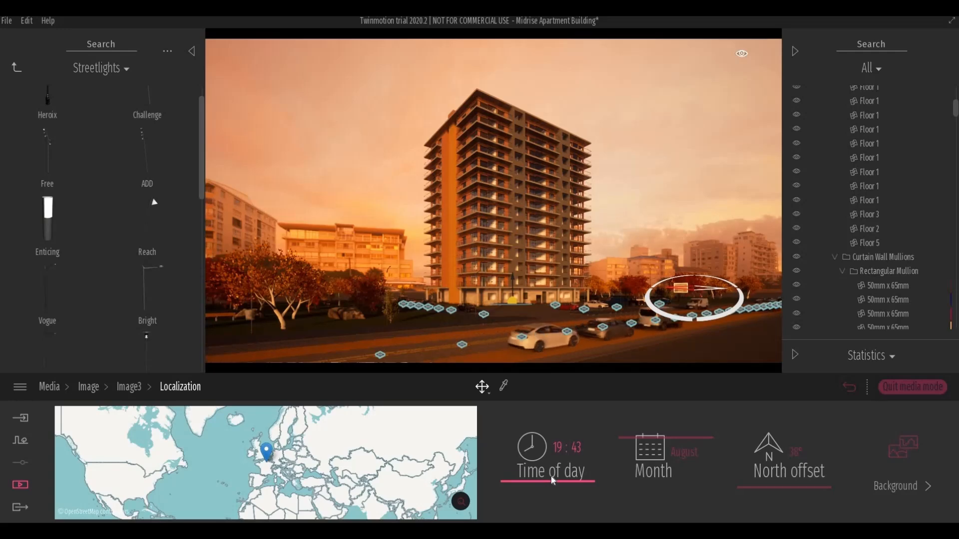
pyautogui.moveTo(553, 480); pyautogui.dragTo(554, 482)
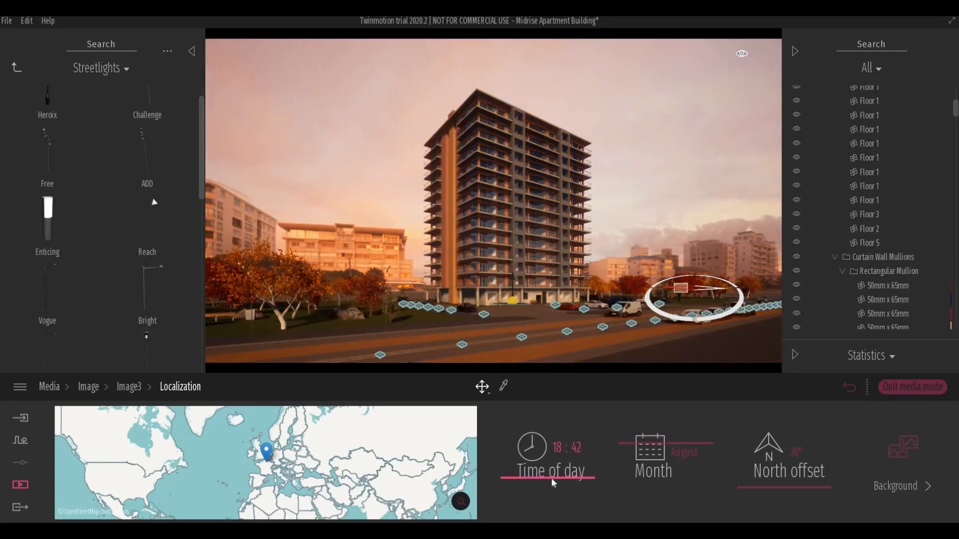
pyautogui.moveTo(649, 443); pyautogui.dragTo(649, 428)
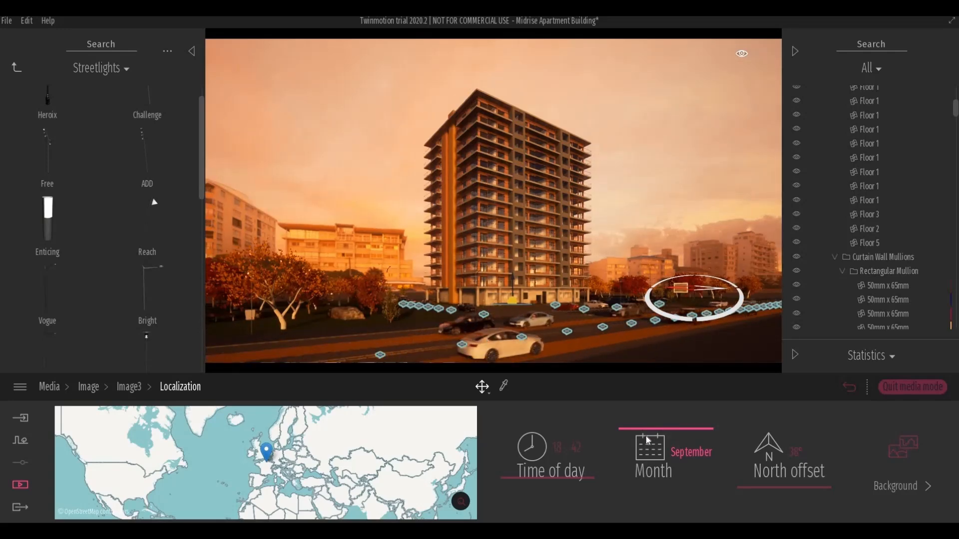
pyautogui.moveTo(553, 475); pyautogui.dragTo(553, 485)
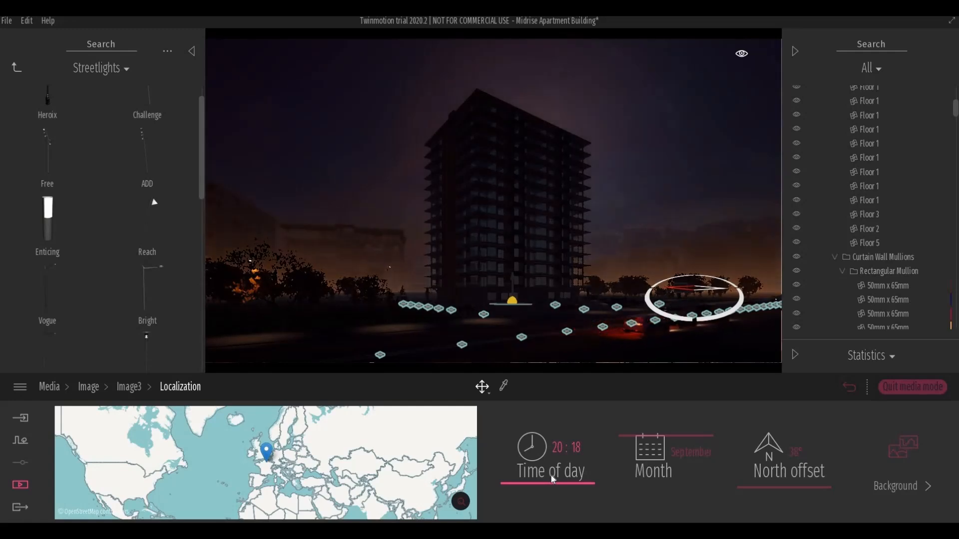
pyautogui.click(125, 387)
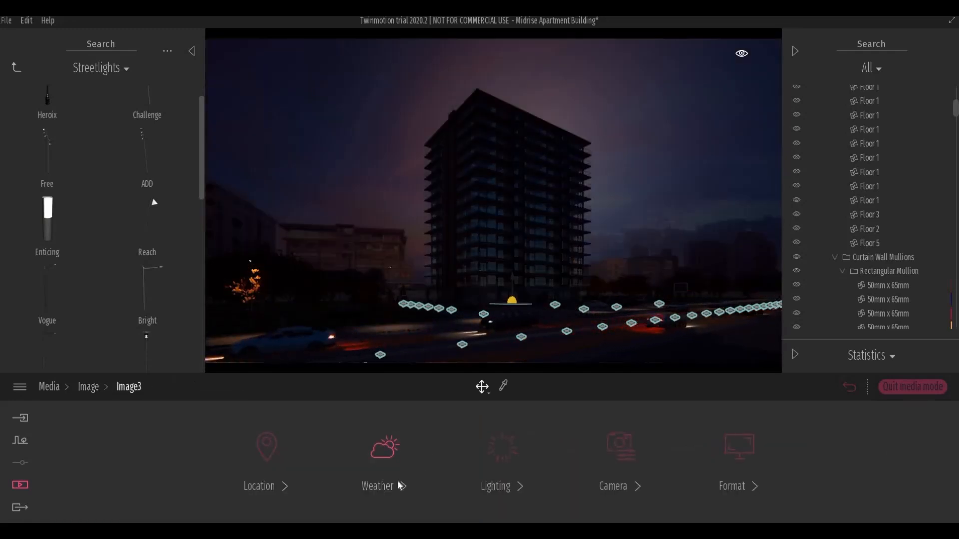
# Step: Raise Image3's lighting exposure to 2.63 and its white balance to about 9550 K
pyautogui.click(496, 486)
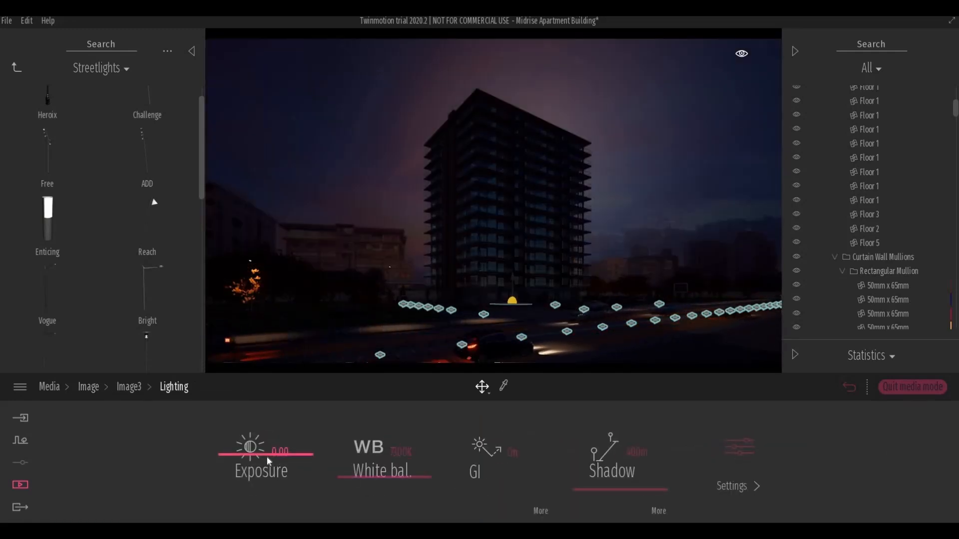
pyautogui.moveTo(267, 462); pyautogui.dragTo(274, 439)
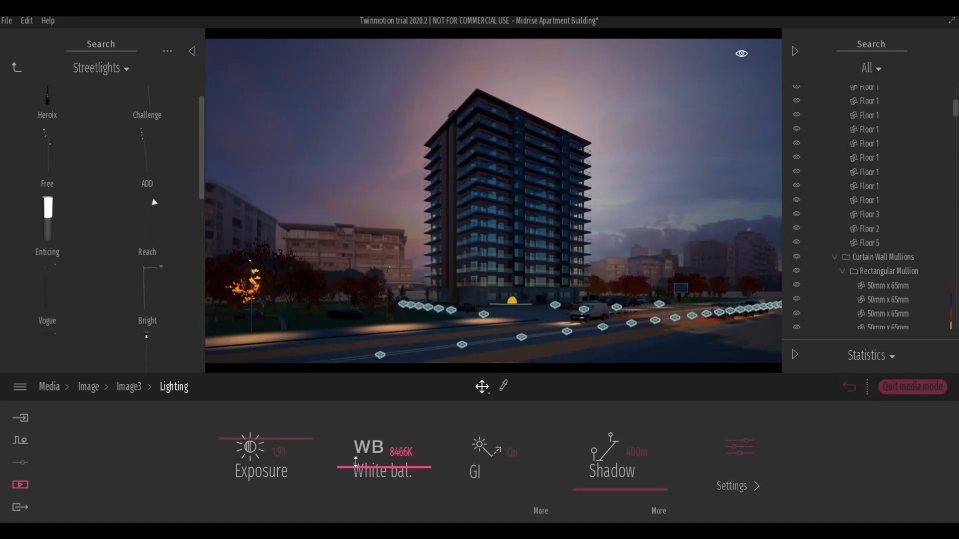
pyautogui.moveTo(356, 461); pyautogui.dragTo(356, 460)
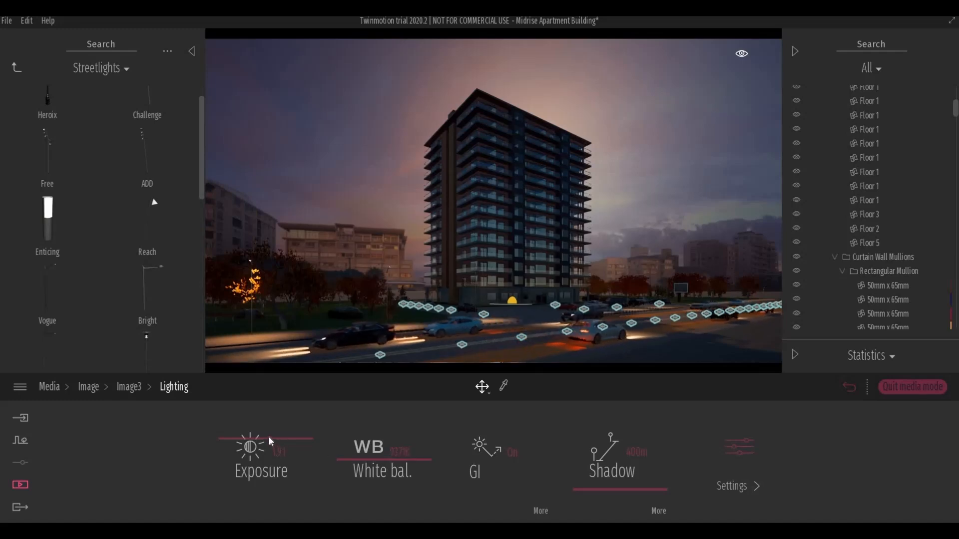
pyautogui.moveTo(268, 437); pyautogui.dragTo(269, 434)
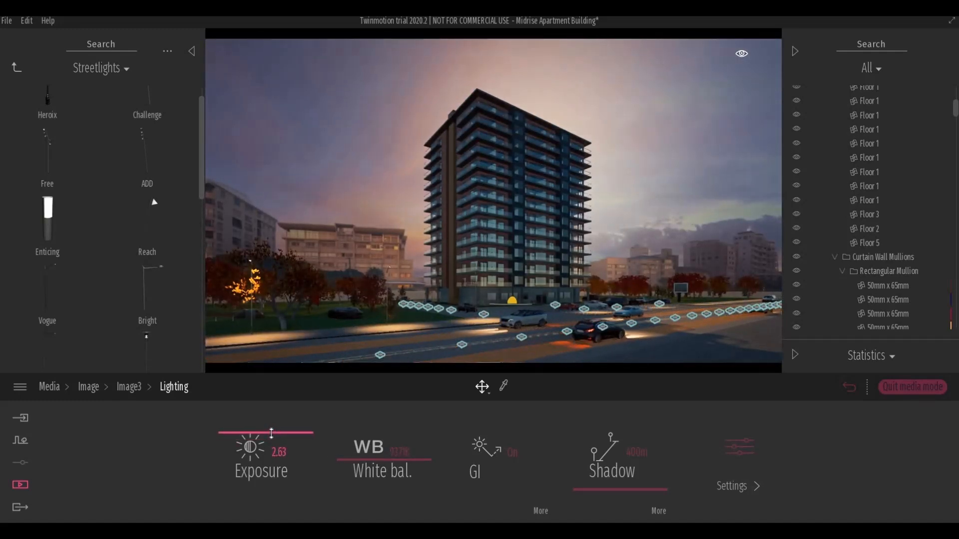
pyautogui.moveTo(384, 460); pyautogui.dragTo(385, 457)
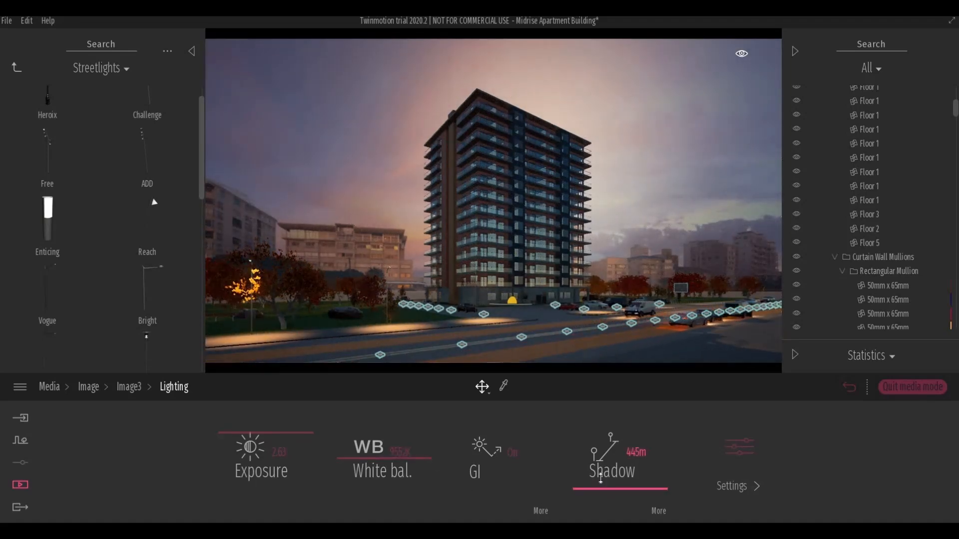
# Step: Extend Image3's shadow distance to about 1890 m and fine-tune its additional lighting settings
pyautogui.moveTo(599, 466); pyautogui.dragTo(599, 462)
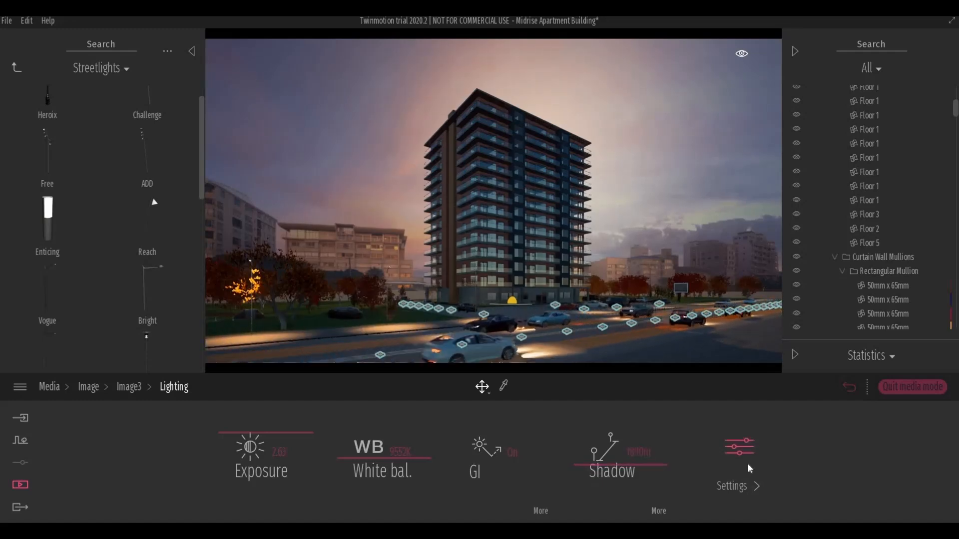
pyautogui.click(729, 482)
pyautogui.moveTo(385, 422); pyautogui.dragTo(385, 435)
pyautogui.moveTo(594, 442); pyautogui.dragTo(595, 453)
pyautogui.moveTo(513, 460); pyautogui.dragTo(512, 446)
pyautogui.click(172, 388)
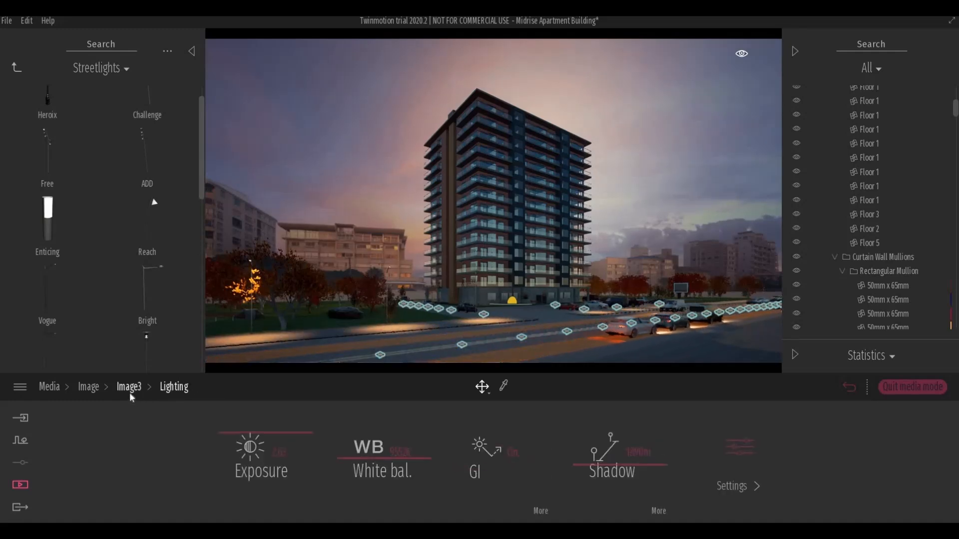
pyautogui.click(129, 392)
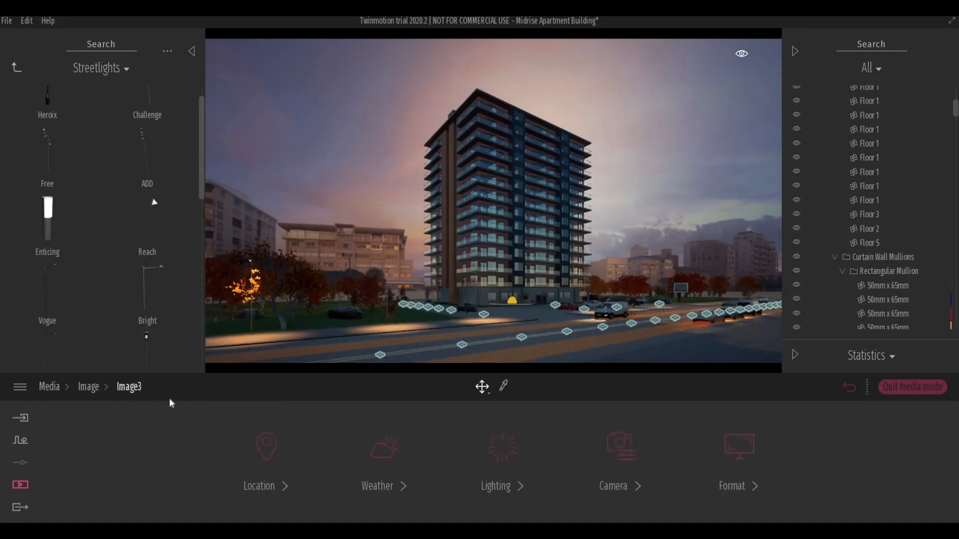
# Step: Update Image3 with the current dusk look and compare it with Image2 by switching between the two saved images
pyautogui.click(88, 390)
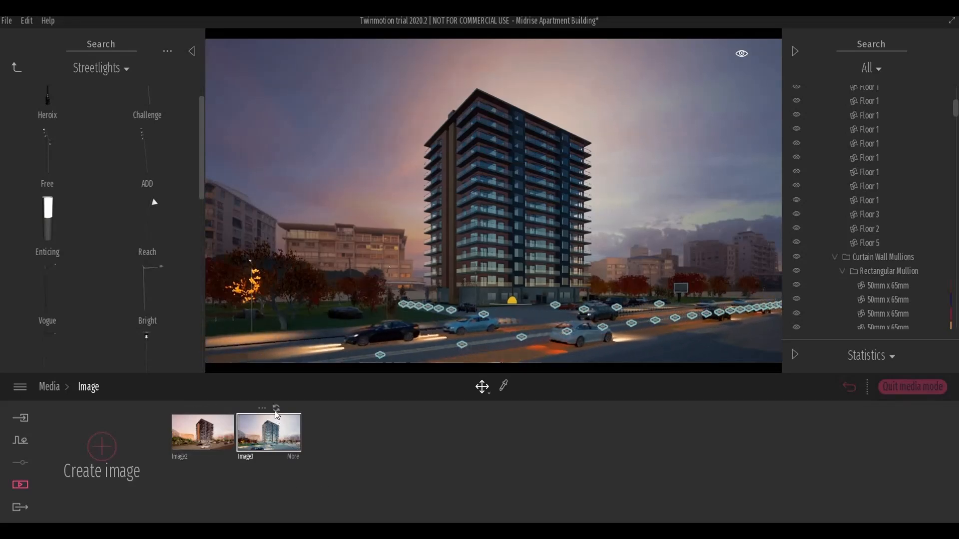
pyautogui.click(276, 409)
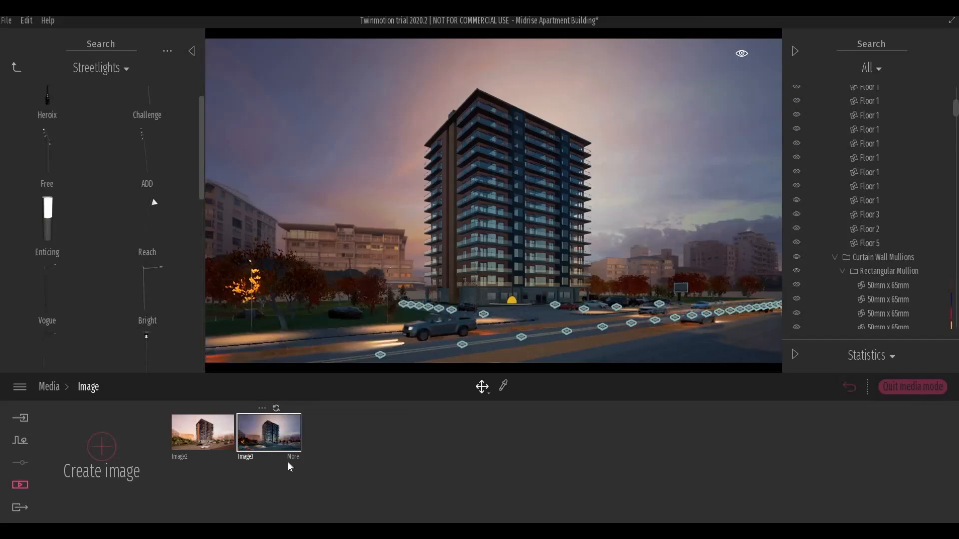
pyautogui.click(212, 439)
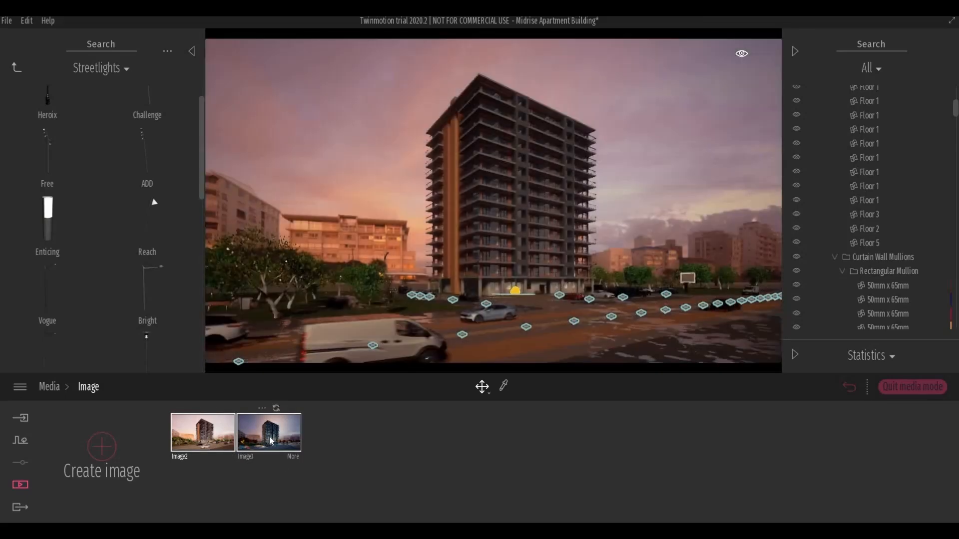
pyautogui.click(270, 440)
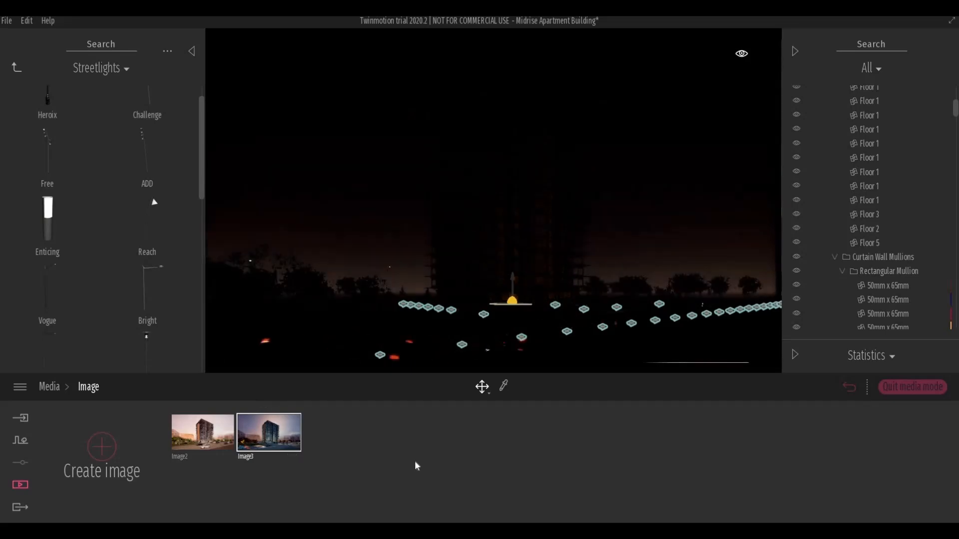